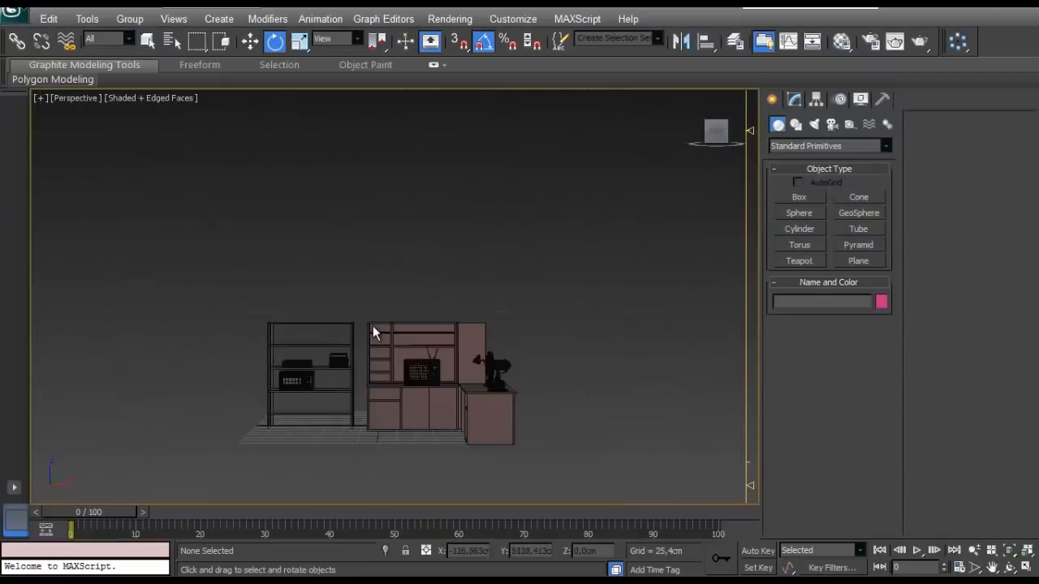
- Draw a plane about 44 cm long and 48 cm wide in an empty area of the front view
scroll(372, 326, up, 5)
middle_drag(372, 325, 394, 227)
scroll(367, 274, down, 5)
key(f)
scroll(395, 229, up, 5)
middle_drag(526, 275, 508, 266)
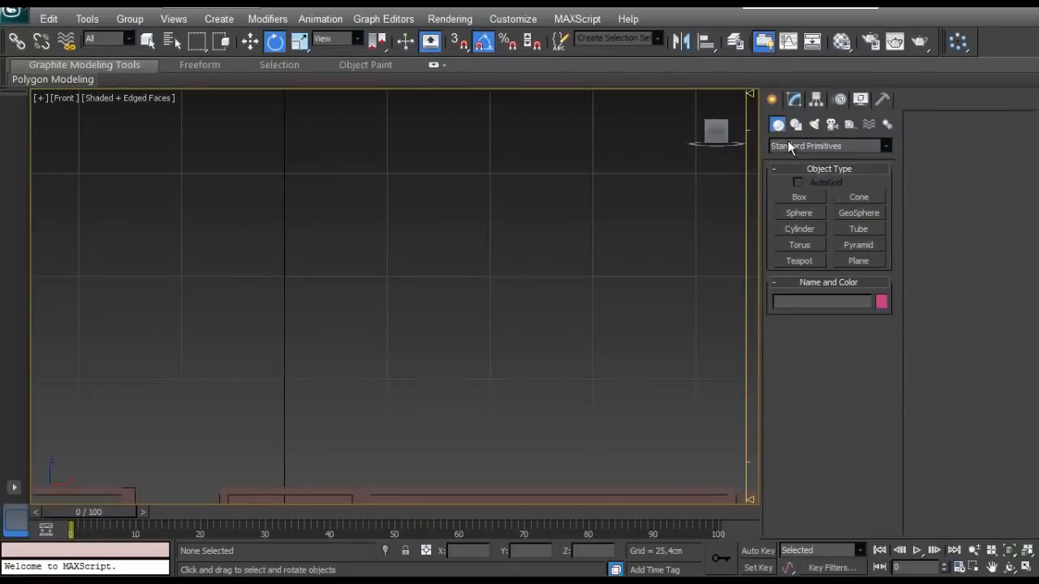
click(852, 261)
drag(528, 186, 333, 365)
key(e)
- Set the plane's length and width to 40 cm with one length segment and one width segment
click(793, 99)
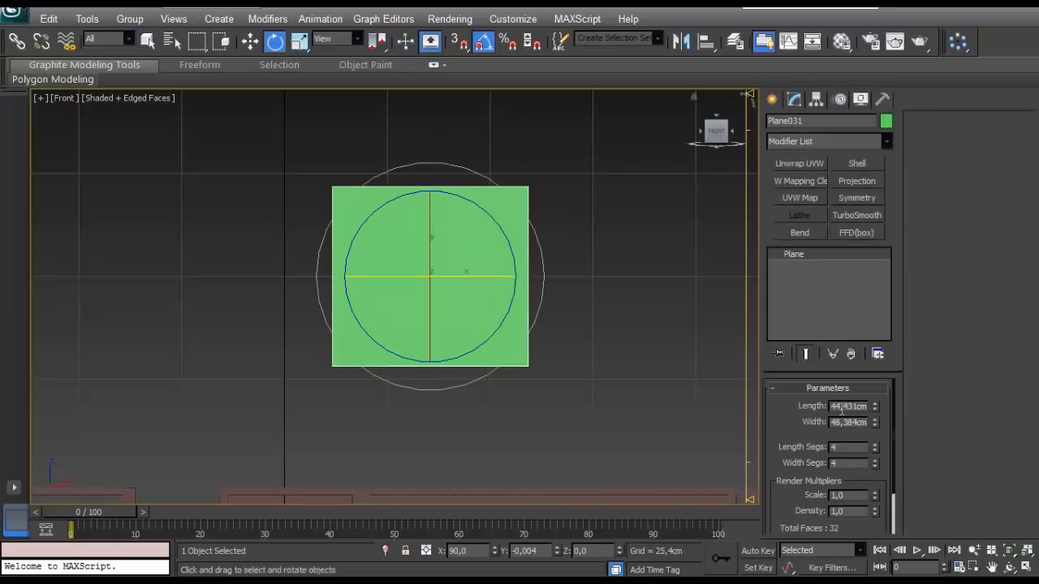
key(F4)
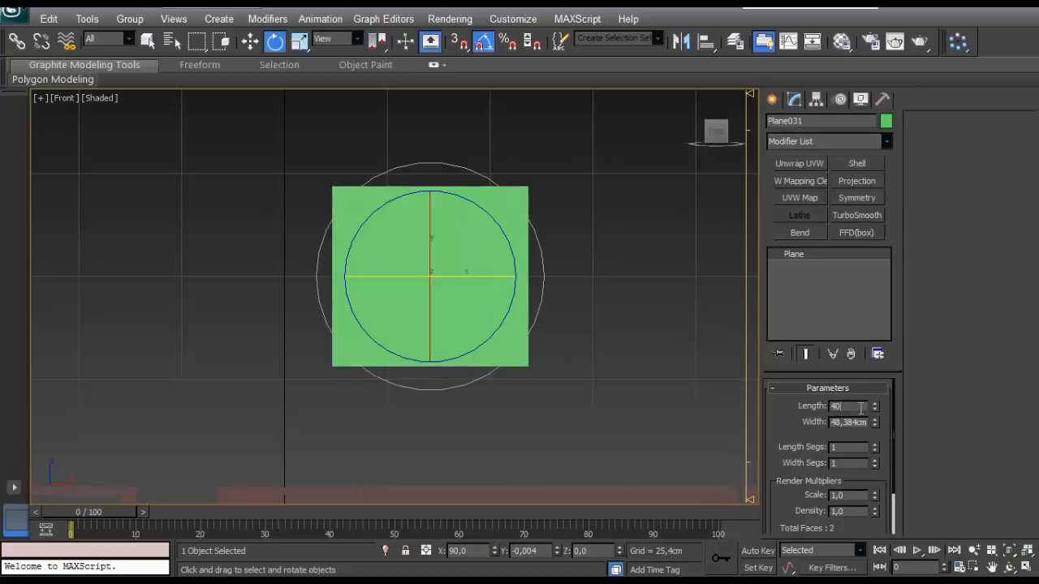
key(Return)
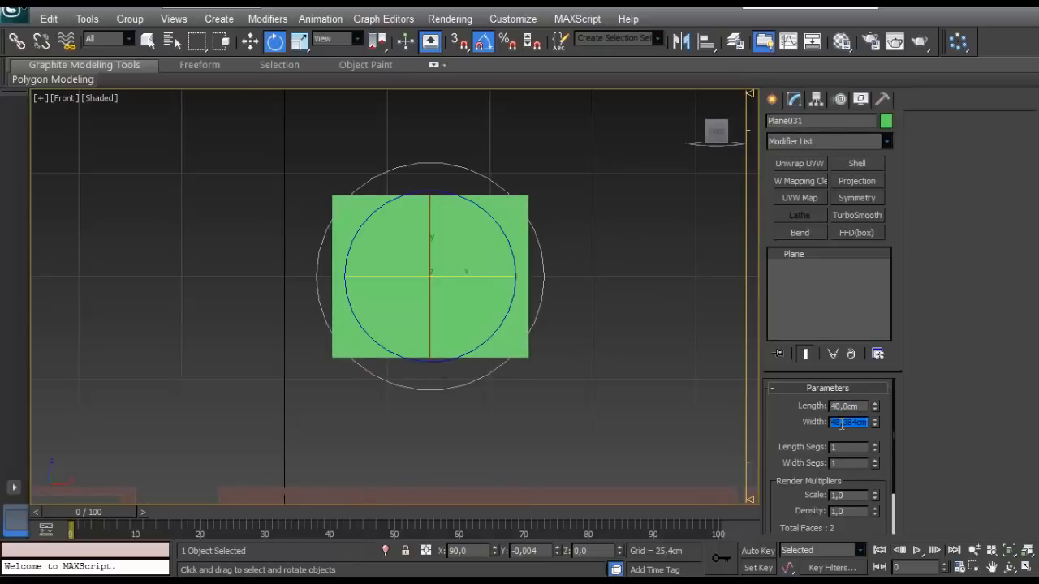
text(40)
key(Return)
- Give the plane a dark object colour and convert it to an editable poly
click(885, 121)
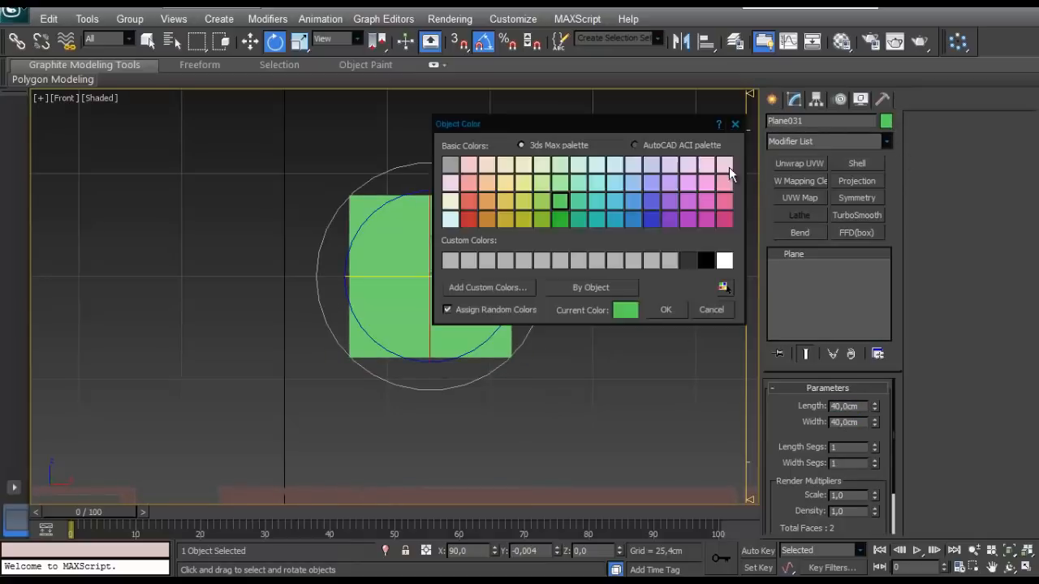
click(667, 309)
right_click(484, 248)
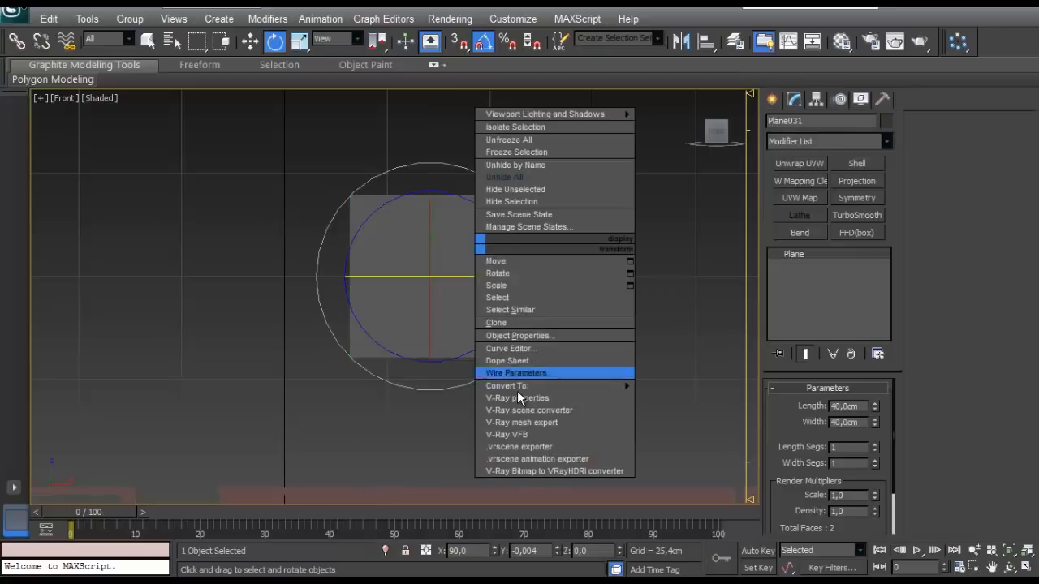
mouse_move(560, 385)
click(418, 398)
- Chamfer all four corner vertices of the plane by about 4.7 cm
click(808, 405)
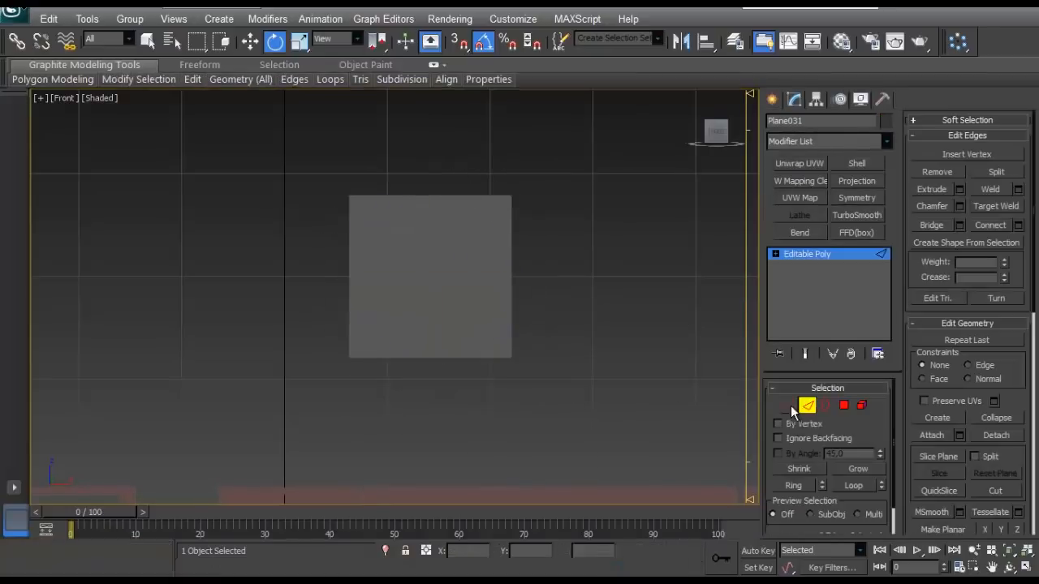
key(ctrl+a)
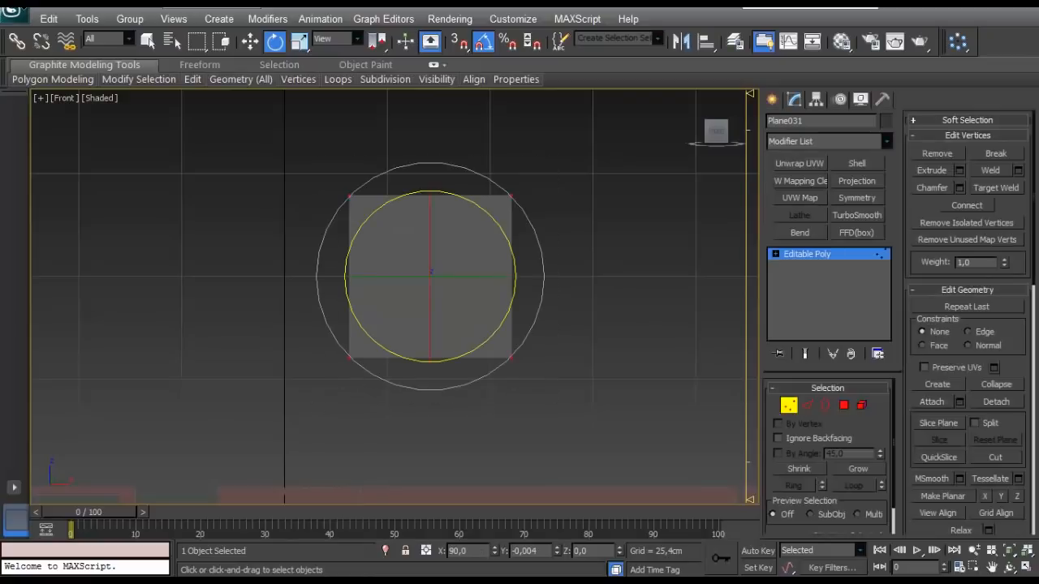
scroll(573, 214, up, 2)
middle_drag(573, 214, 508, 267)
key(w)
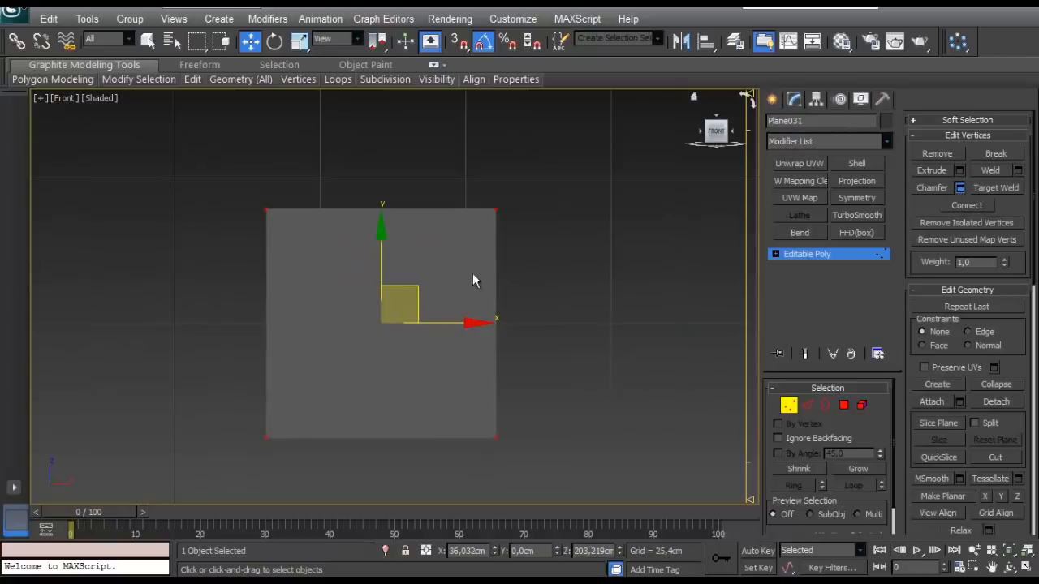
scroll(441, 252, up, 3)
middle_drag(456, 236, 454, 207)
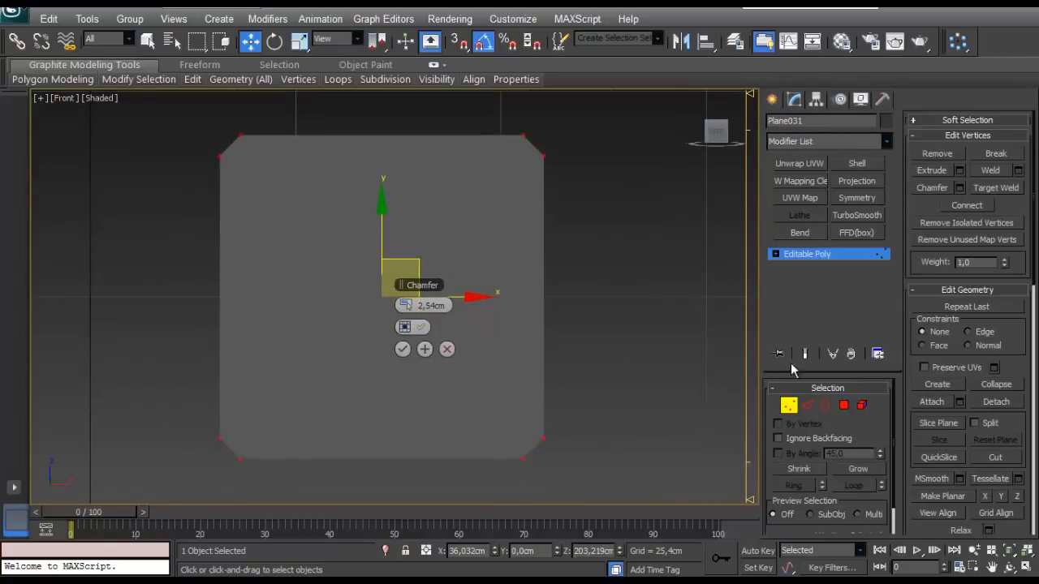
middle_drag(460, 250, 455, 279)
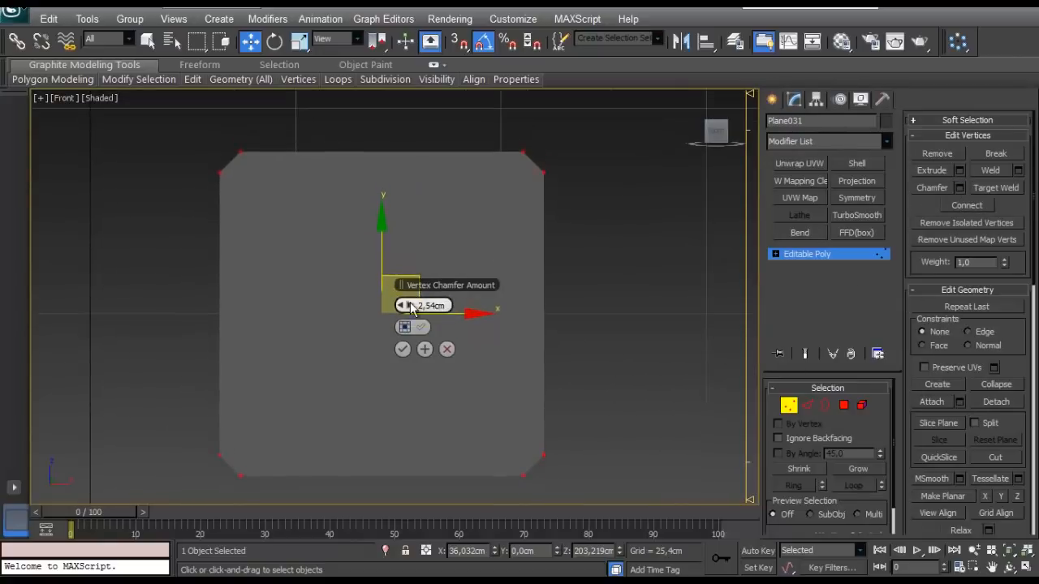
mouse_move(411, 307)
mouse_down()
mouse_move(421, 305)
mouse_move(411, 308)
mouse_up()
key(F4)
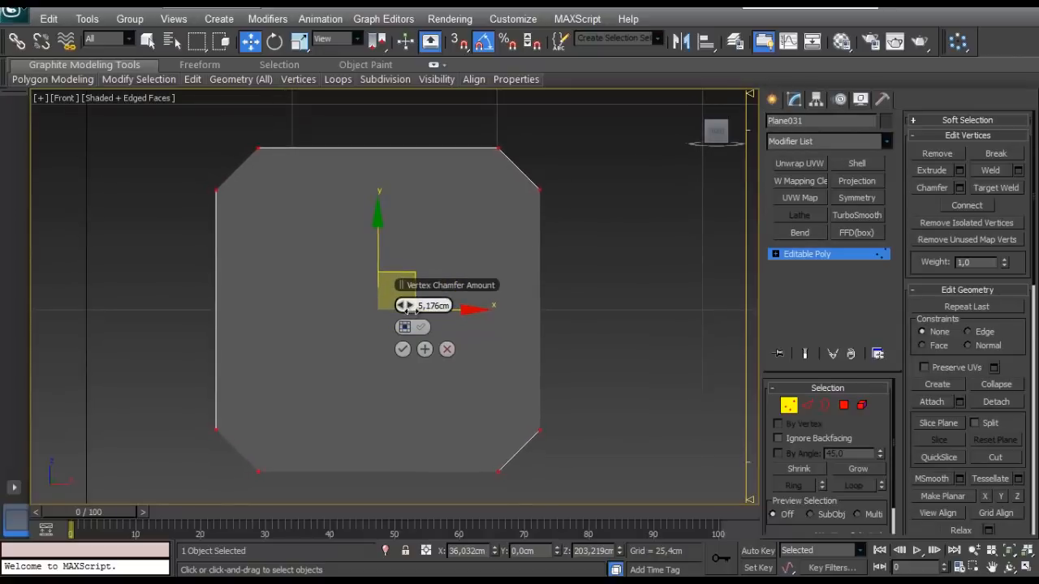
click(404, 349)
click(604, 386)
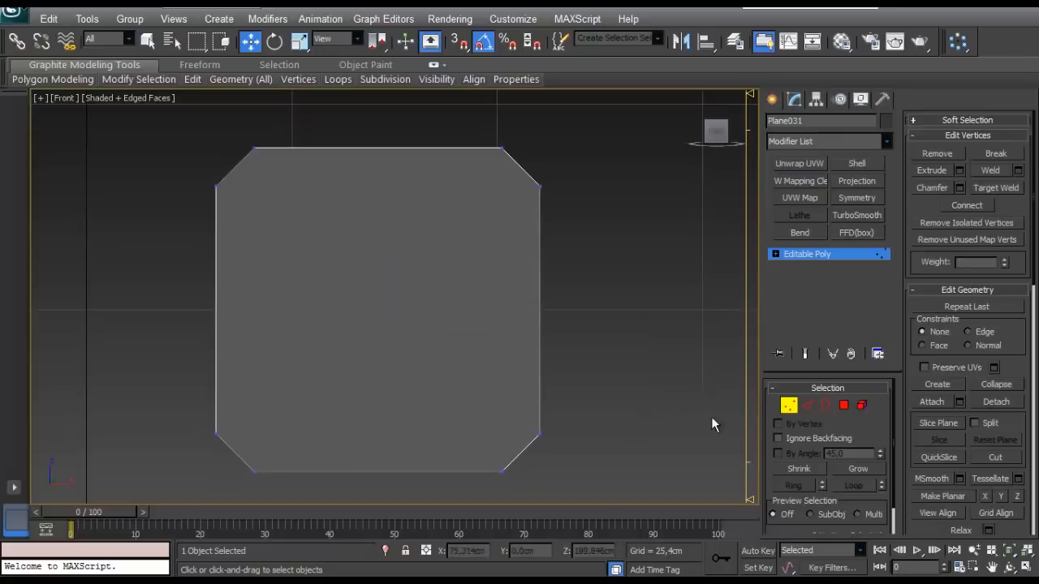
- Connect the upper vertex of the upper-left chamfer to the upper vertex of the lower-right chamfer with a diagonal edge
click(274, 157)
ctrl+click(540, 431)
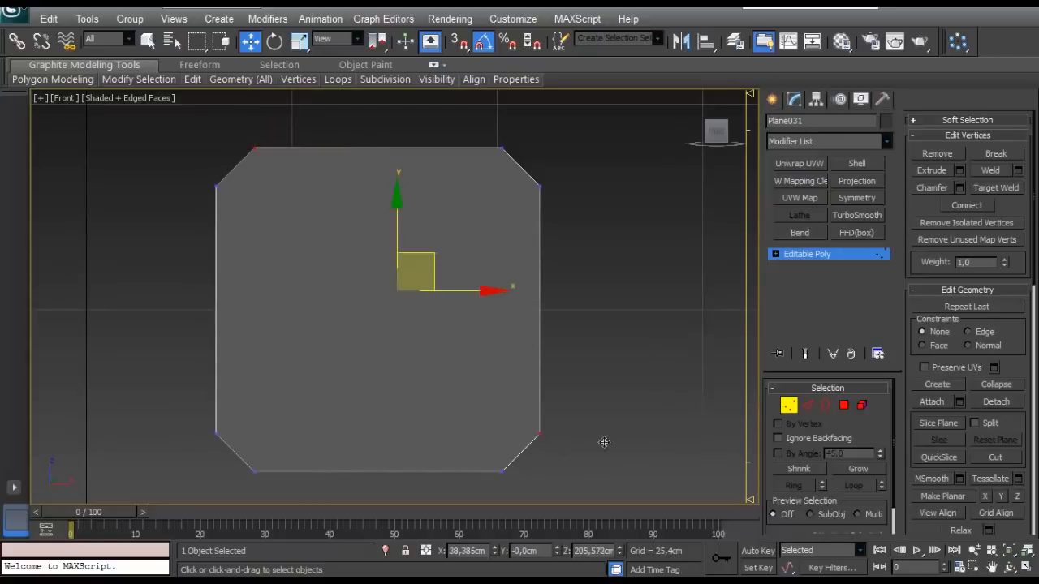
click(620, 319)
scroll(299, 230, down, 5)
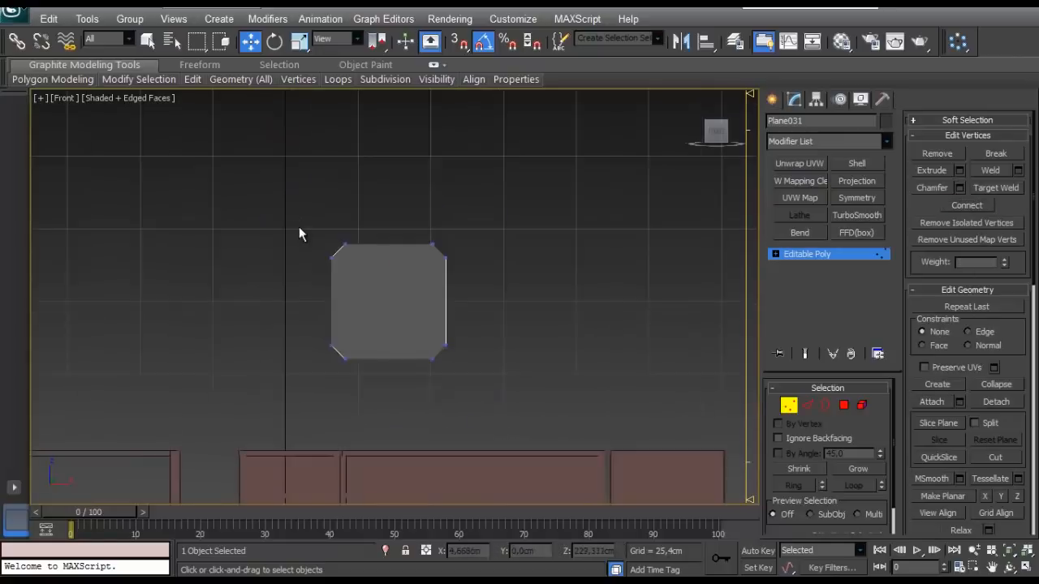
scroll(268, 154, up, 4)
scroll(282, 182, down, 3)
scroll(281, 179, up, 2)
drag(281, 179, 360, 229)
scroll(357, 230, down, 2)
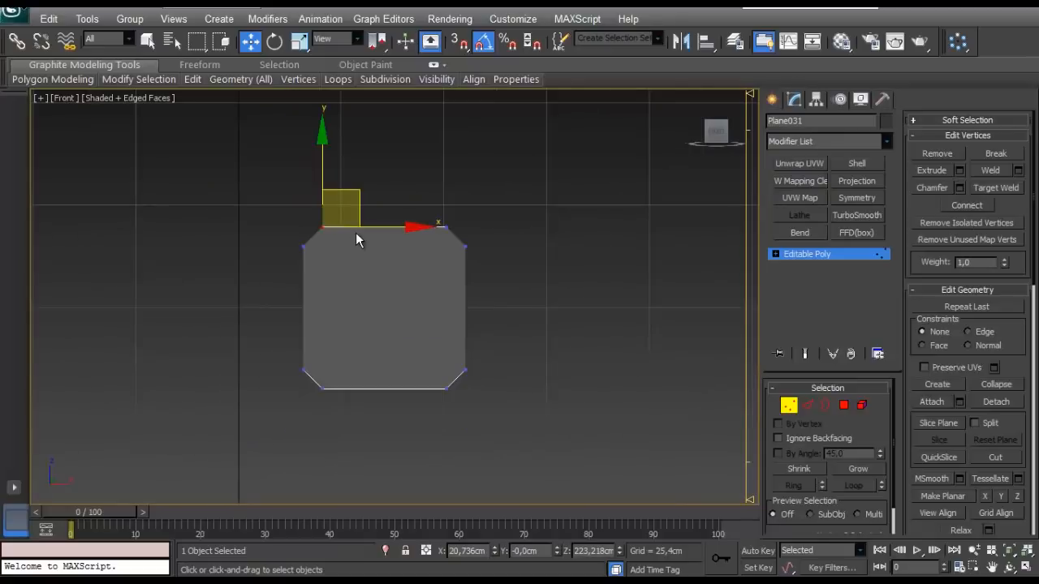
key(p)
key(z)
alt+middle_drag(405, 314, 443, 295)
scroll(443, 294, down, 2)
key(ctrl+s)
scroll(463, 330, down, 8)
middle_drag(464, 331, 415, 313)
scroll(464, 320, up, 4)
- Connect the lower vertices of the upper-left and lower-right chamfers with a second, parallel diagonal edge
click(305, 260)
ctrl+drag(590, 478, 557, 521)
middle_drag(589, 403, 571, 343)
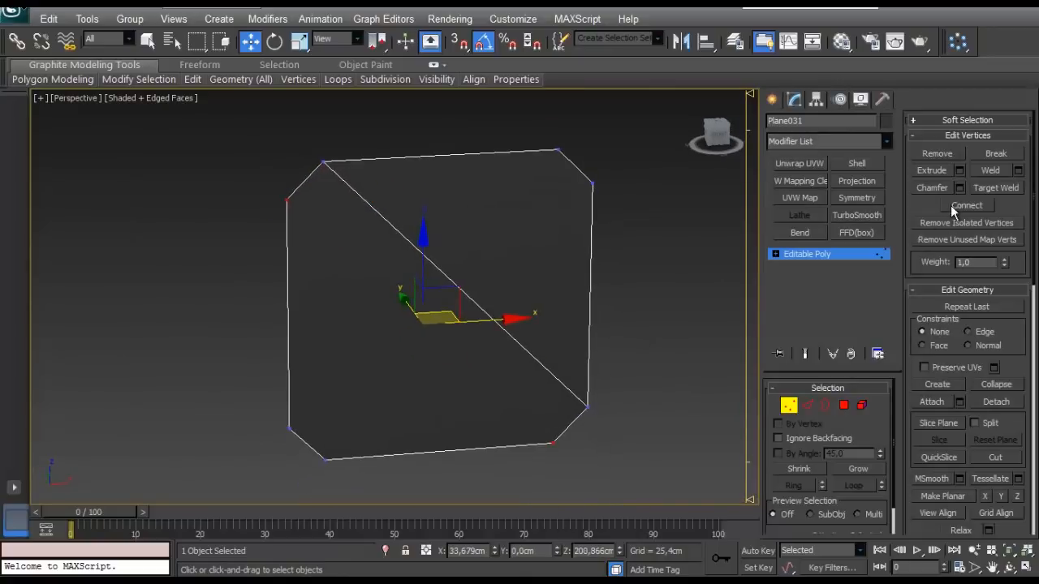
alt+middle_drag(573, 303, 631, 277)
click(635, 276)
alt+middle_drag(501, 280, 522, 280)
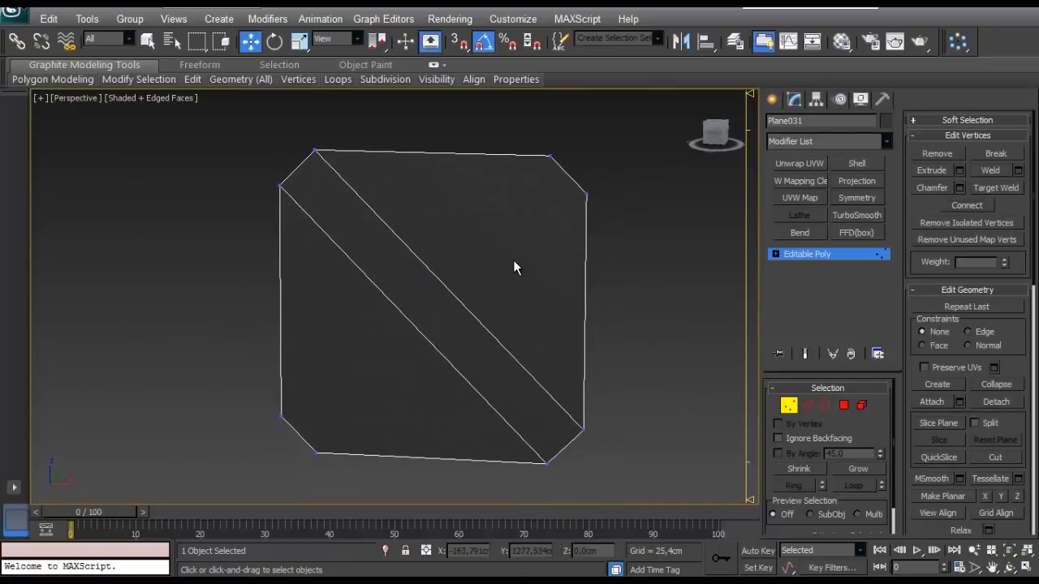
- Cut two parallel diagonal edges from the upper-right chamfer vertices to the lower-left ones, crossing the existing diagonals
key(ctrl+c)
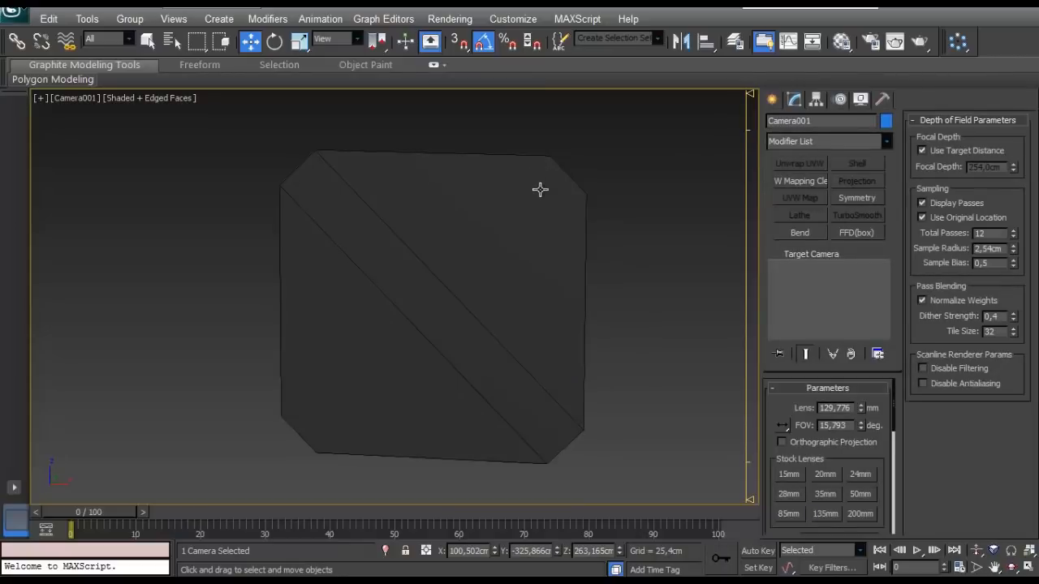
key(ctrl+z)
right_click(501, 217)
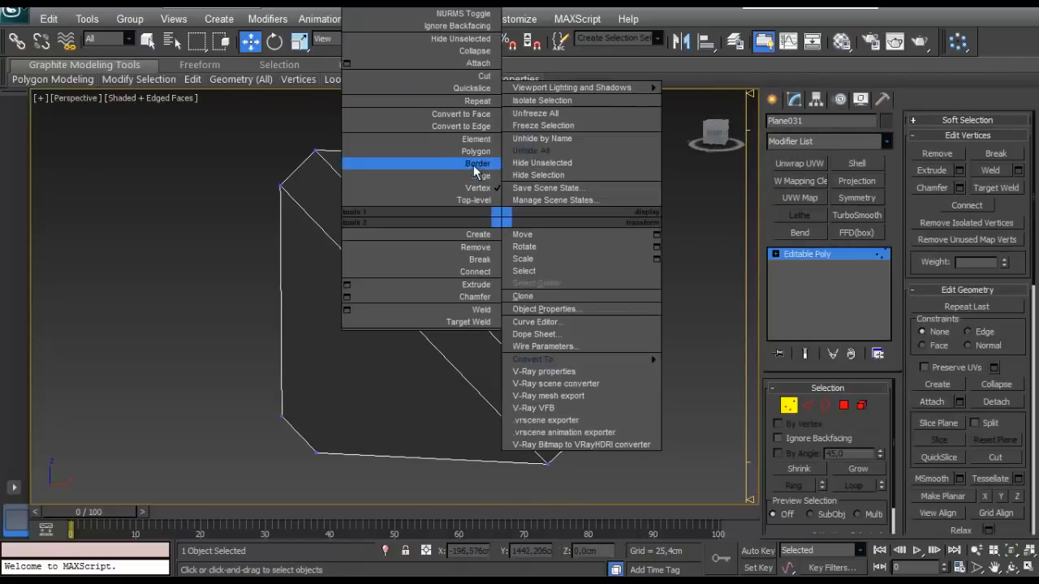
click(472, 78)
click(550, 157)
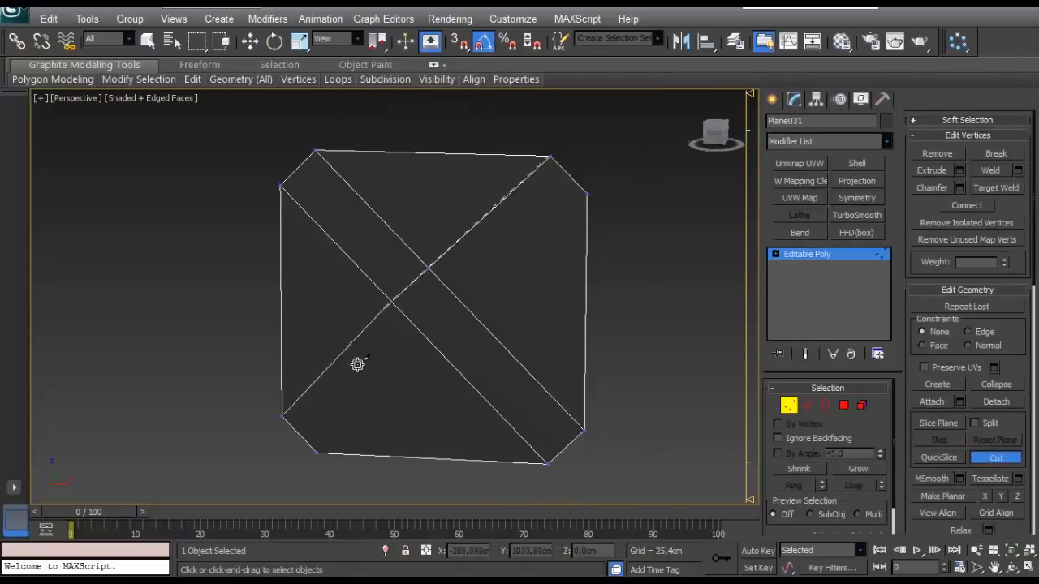
click(281, 415)
click(587, 196)
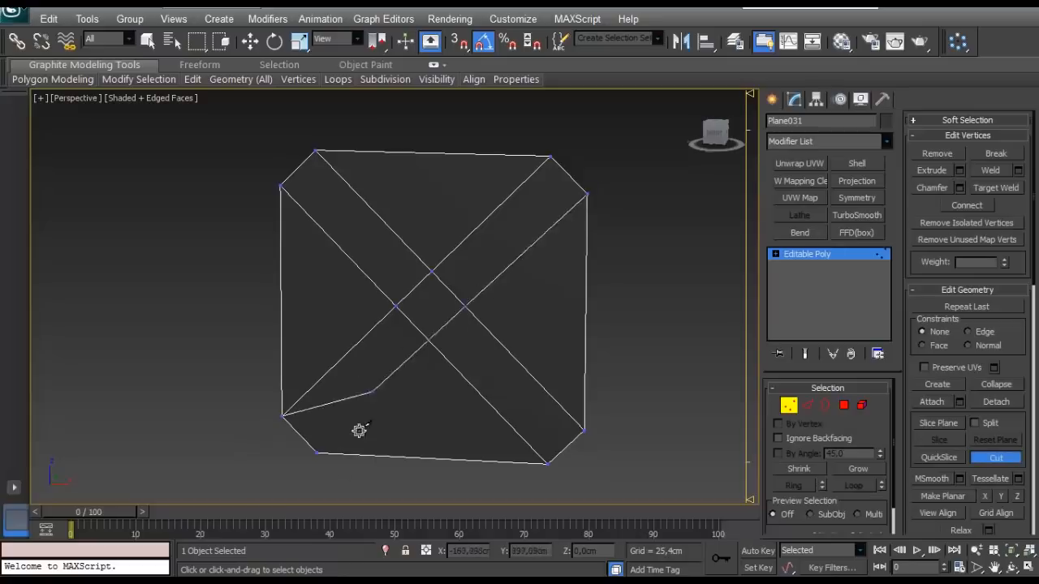
click(316, 452)
alt+middle_drag(290, 448, 333, 444)
right_click(685, 430)
- Chamfer the four vertices where the diagonals cross at the plane's centre by about 3.05 cm
click(426, 285)
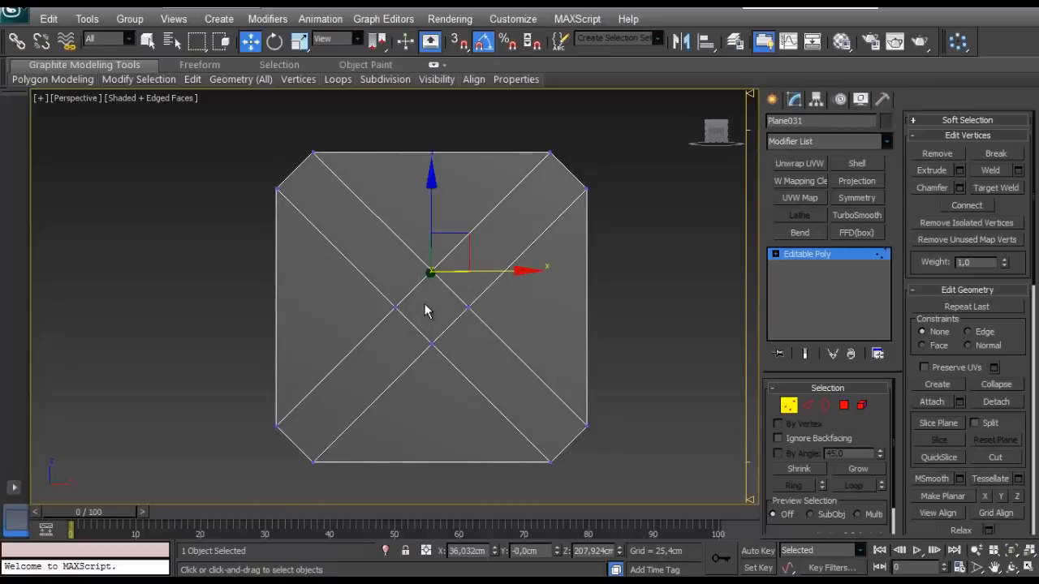
ctrl+click(431, 344)
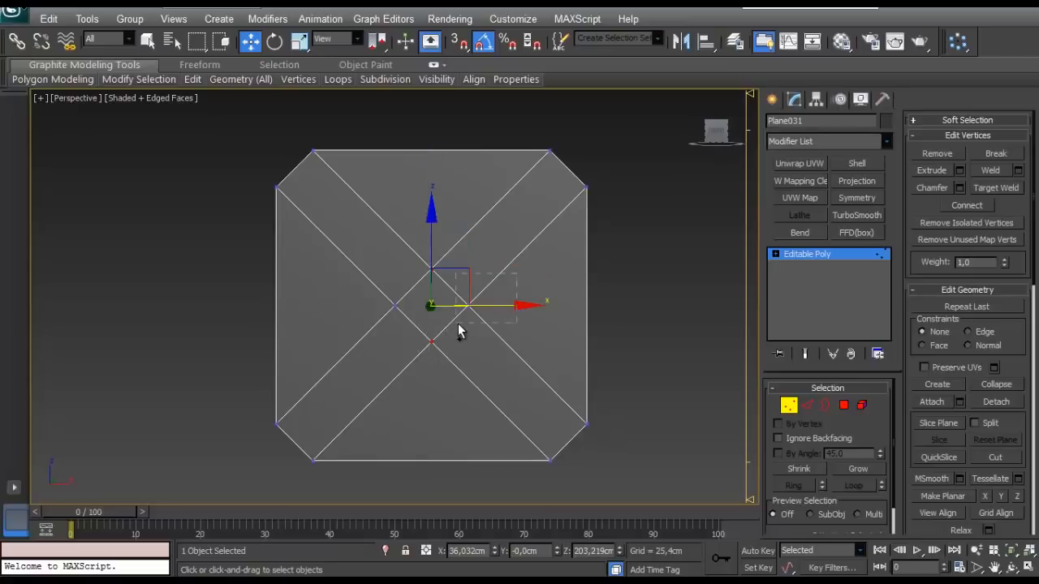
click(959, 188)
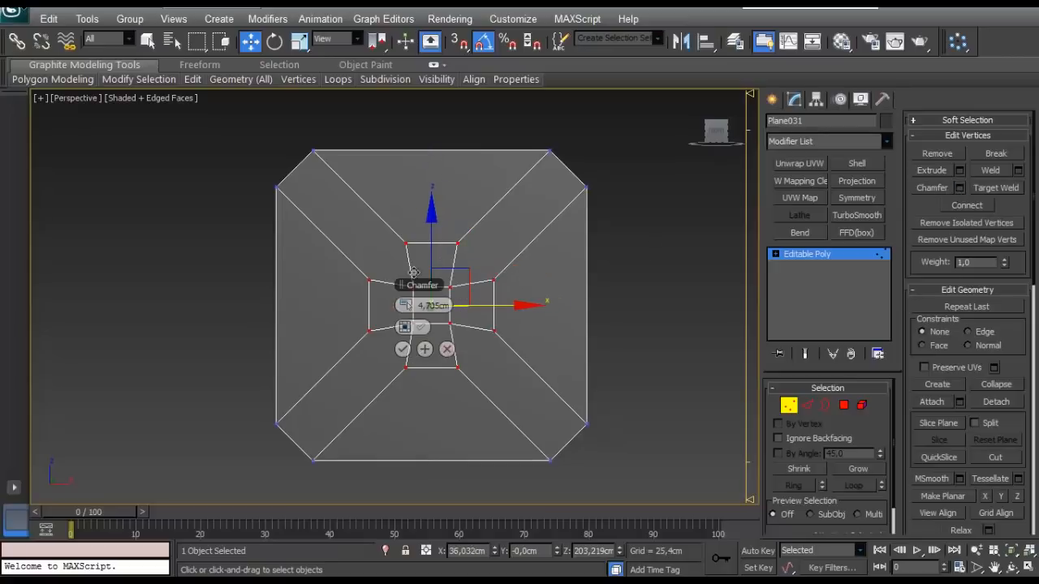
drag(411, 305, 428, 314)
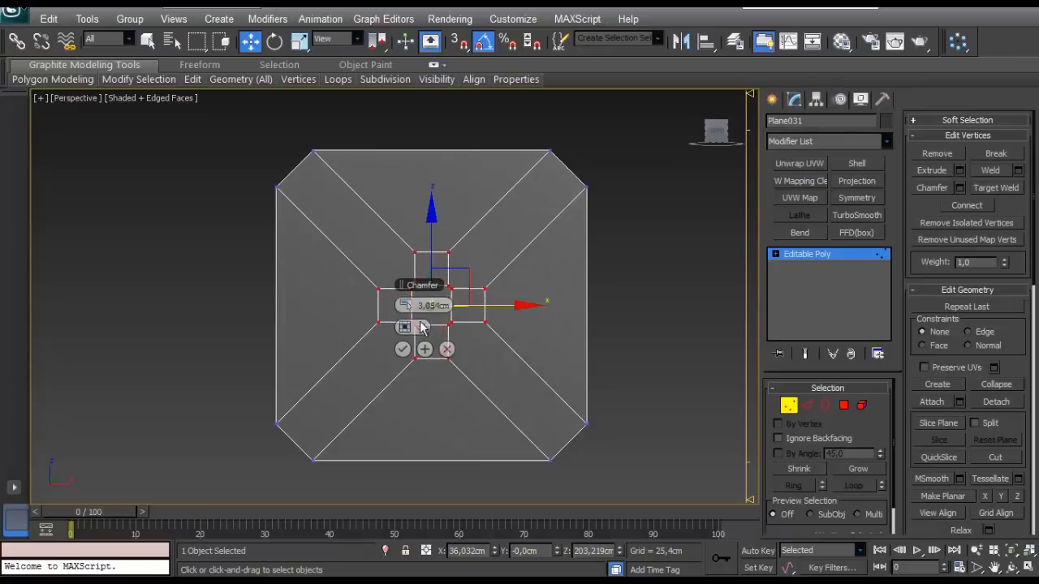
click(402, 349)
- Weld each close pair of vertices at the corners of the central square, using a threshold above 0.254 cm
scroll(472, 298, up, 1)
scroll(472, 293, up, 2)
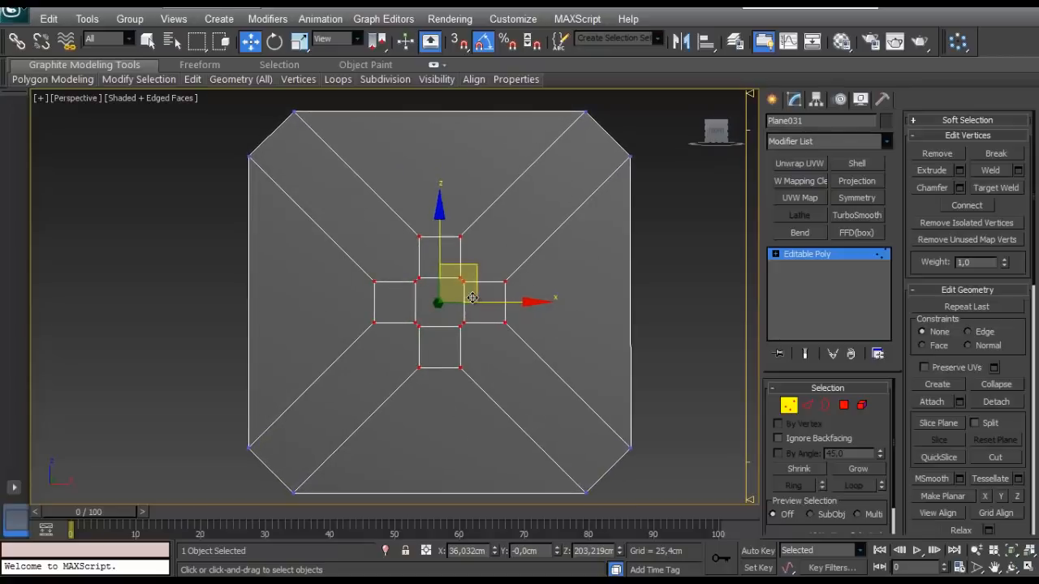
click(483, 352)
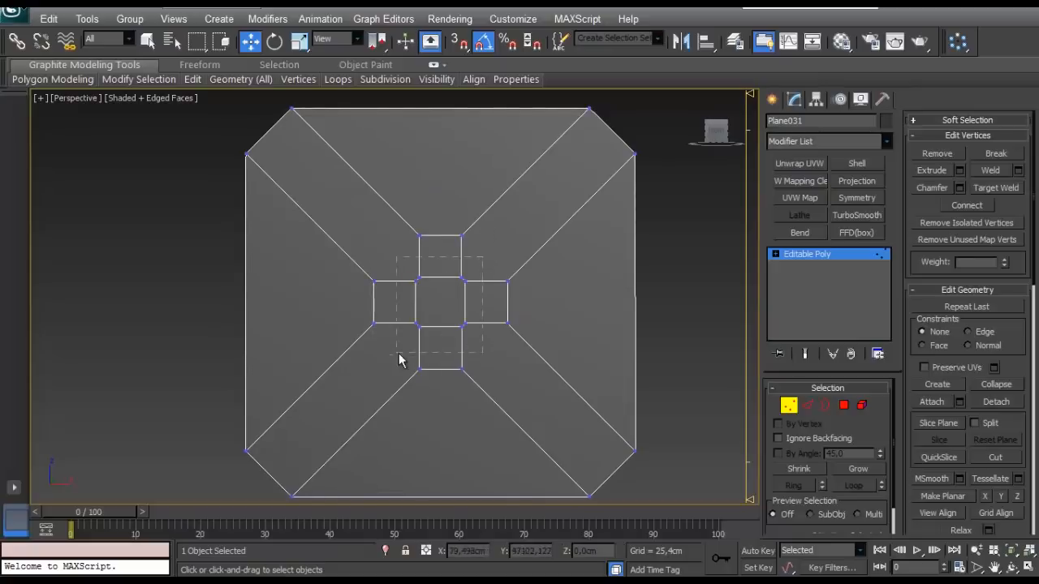
drag(398, 357, 397, 353)
scroll(397, 353, up, 5)
scroll(325, 349, down, 5)
scroll(250, 345, up, 2)
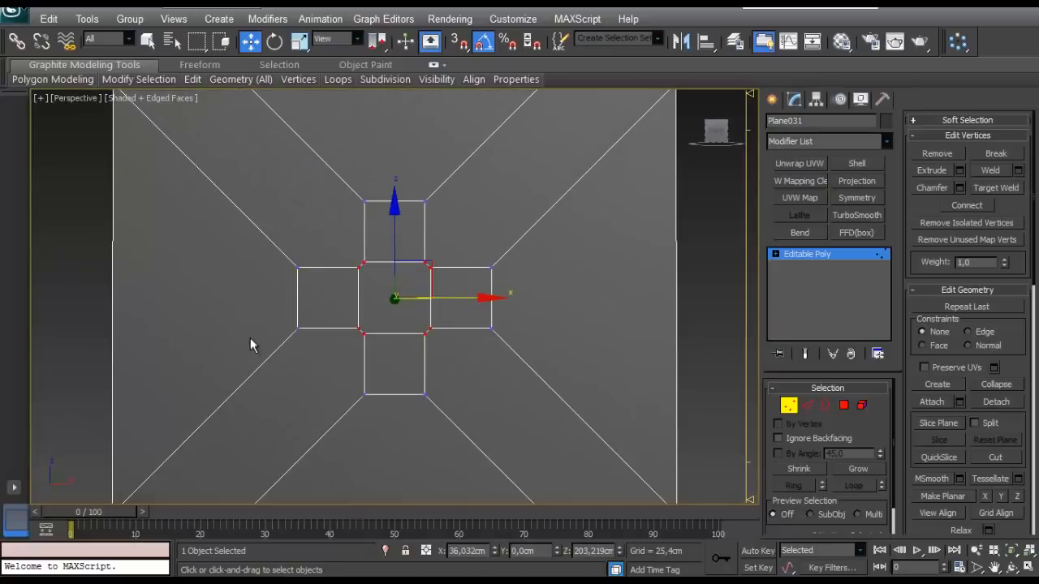
scroll(249, 344, down, 4)
scroll(236, 468, up, 4)
click(1017, 171)
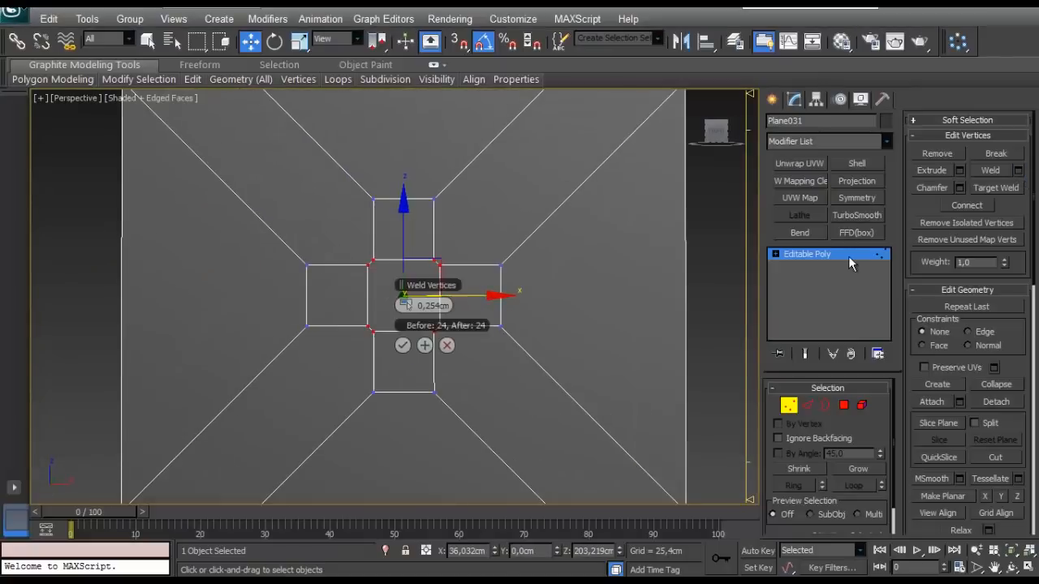
drag(414, 305, 424, 305)
click(402, 345)
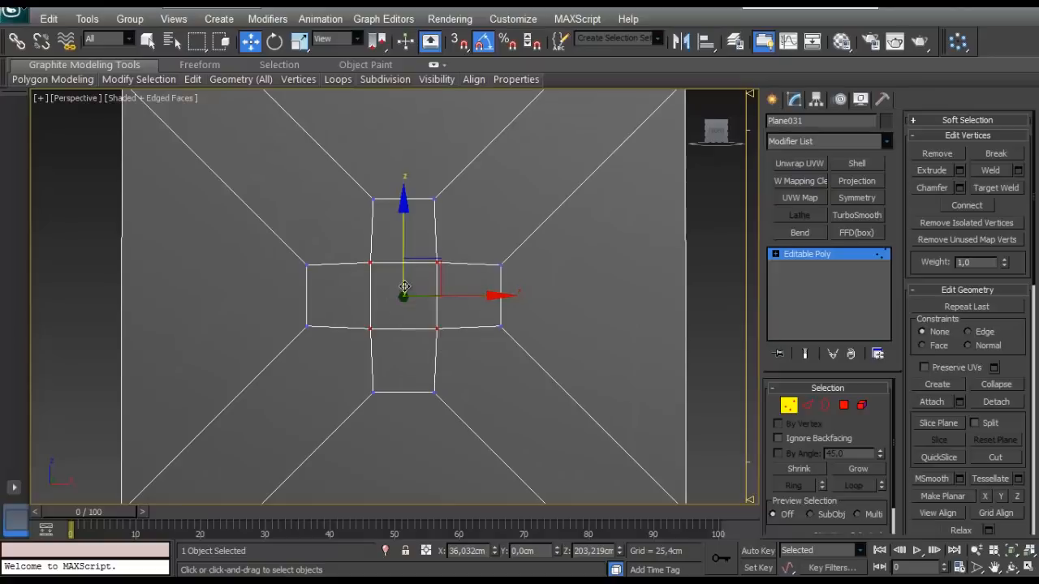
- Delete the edges forming the small cross at the centre to open an X-shaped gap between four outer faces
click(368, 293)
scroll(367, 295, up, 3)
middle_drag(367, 296, 414, 305)
scroll(414, 305, down, 2)
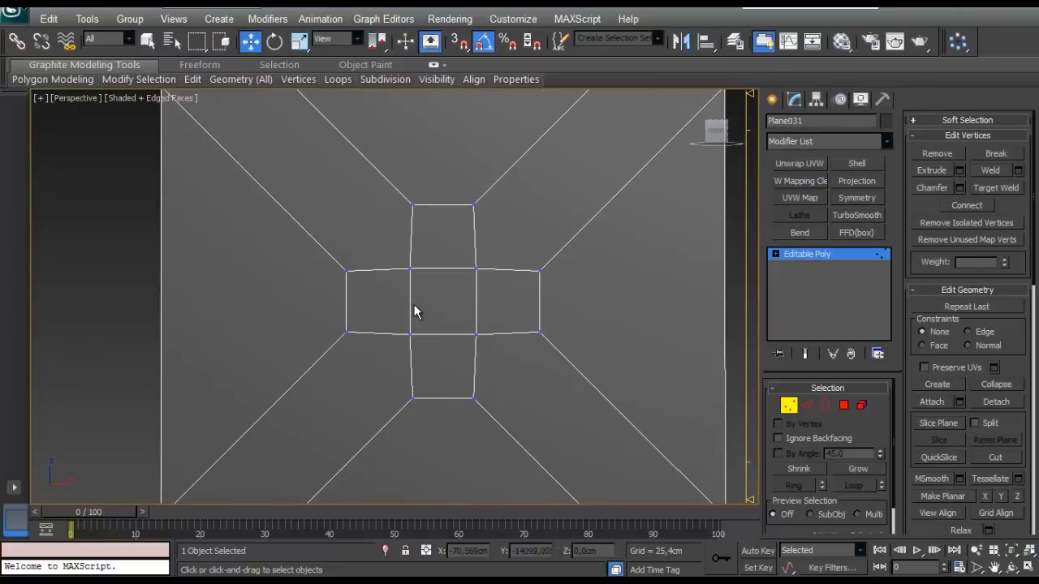
click(806, 404)
click(502, 333)
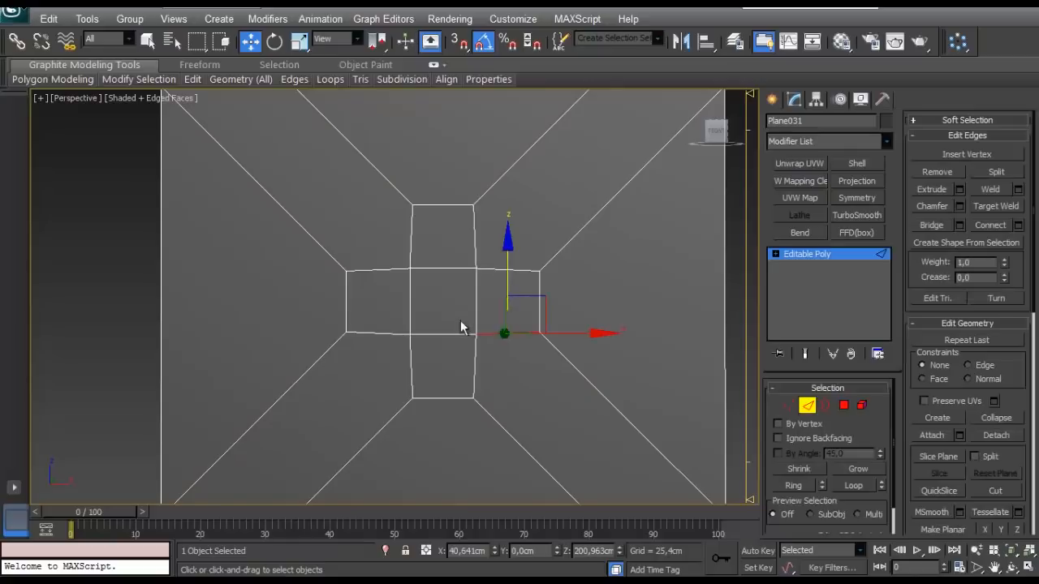
ctrl+drag(448, 368, 447, 369)
ctrl+drag(503, 248, 440, 297)
ctrl+drag(441, 249, 390, 360)
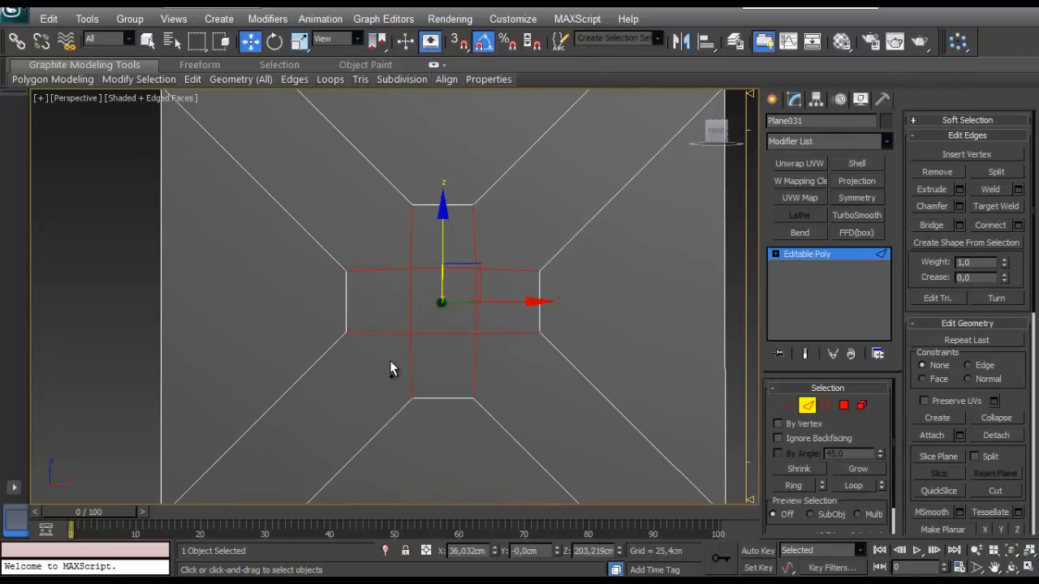
key(Delete)
scroll(389, 360, down, 2)
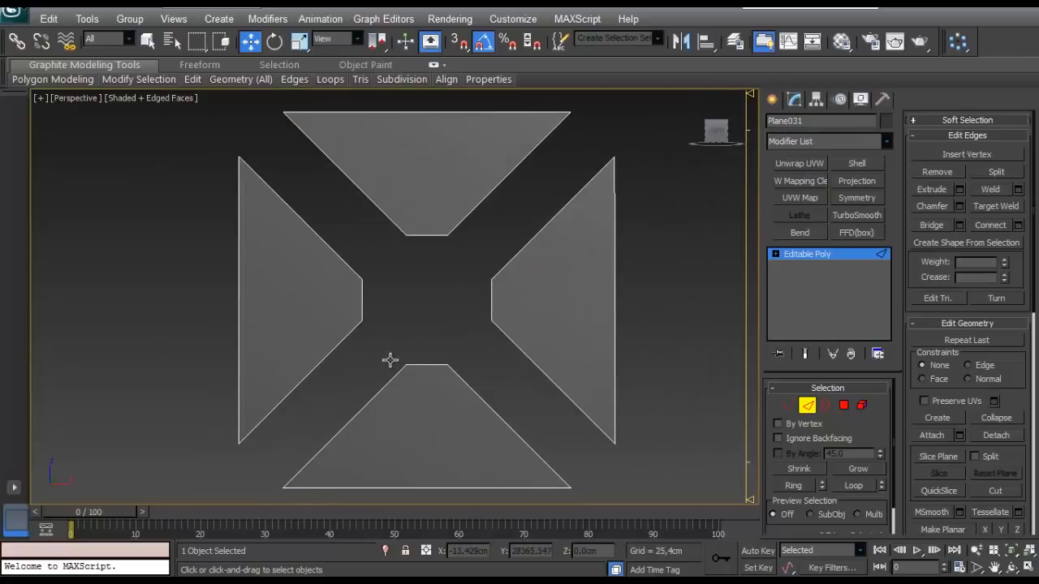
- Undo the deletion of the cross-shaped edges at the plane's centre
key(ctrl+z)
scroll(403, 343, up, 2)
scroll(403, 342, down, 2)
scroll(403, 342, up, 2)
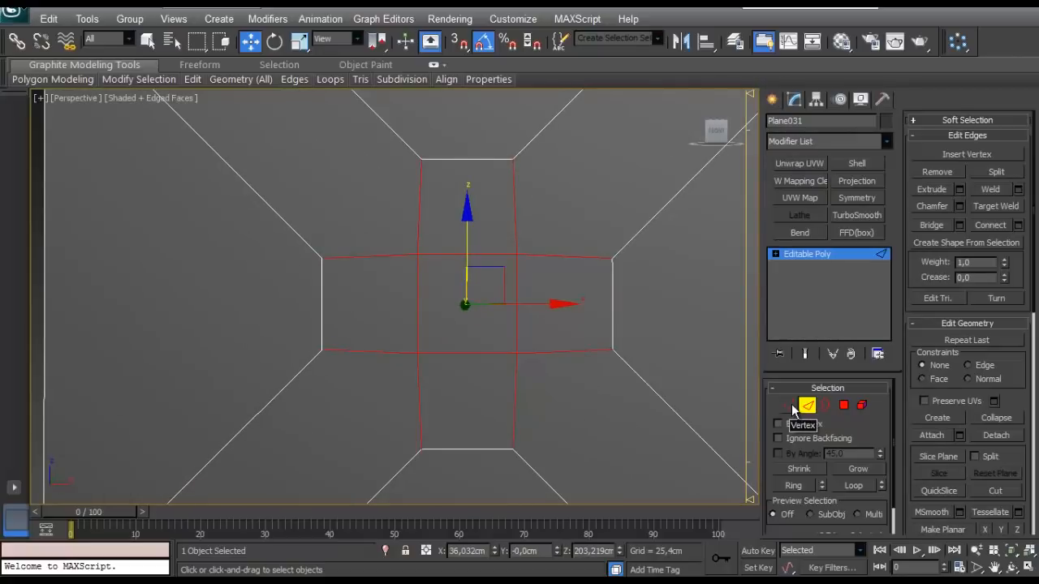
- Remove the four inner vertices of the central square together with their edges, keeping the eight outer vertices and the surface
click(791, 406)
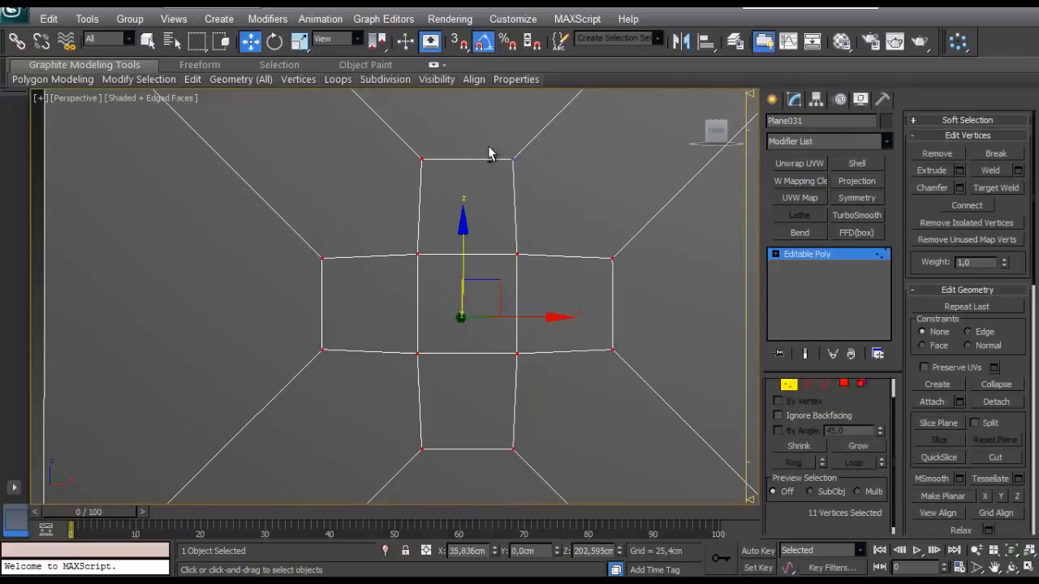
alt+drag(487, 146, 378, 182)
alt+drag(354, 222, 264, 389)
alt+drag(544, 403, 385, 483)
alt+drag(620, 228, 580, 367)
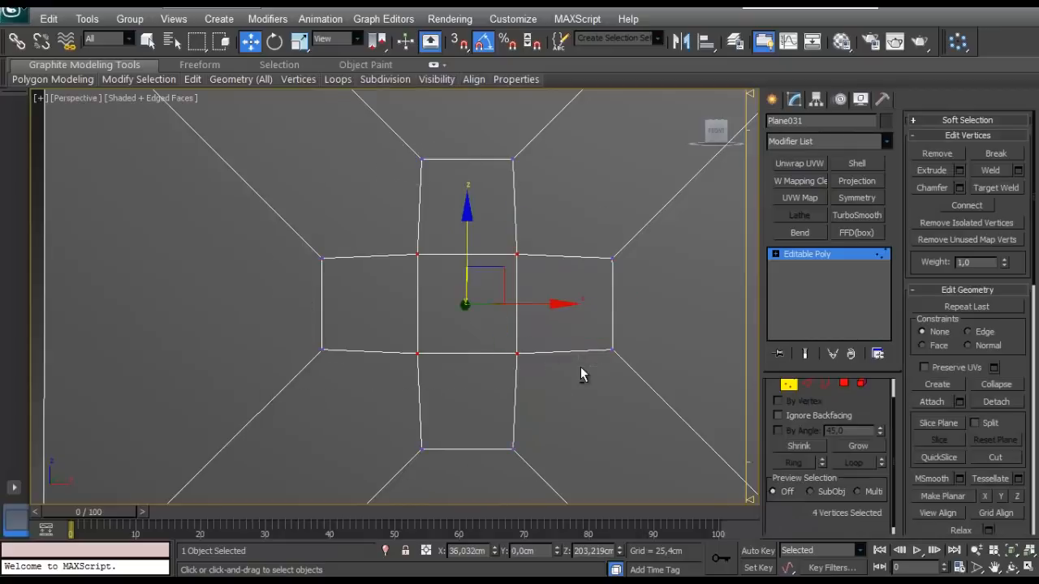
key(Delete)
scroll(580, 374, down, 3)
scroll(443, 301, up, 4)
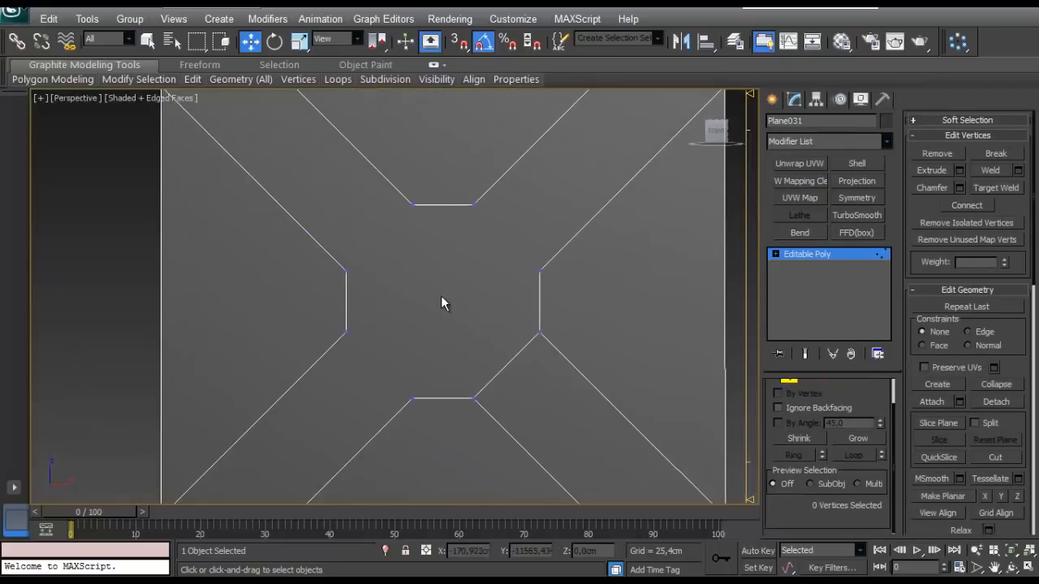
- Cut four diagonal edges across the centre between opposite vertices so the parallel lines of the X continue through the middle
right_click(461, 289)
click(408, 146)
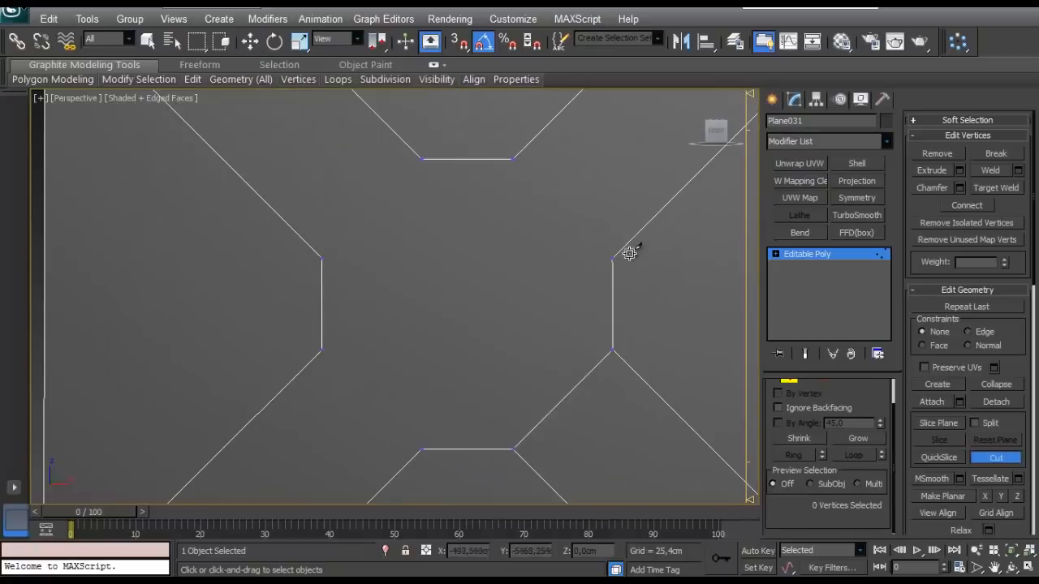
click(613, 259)
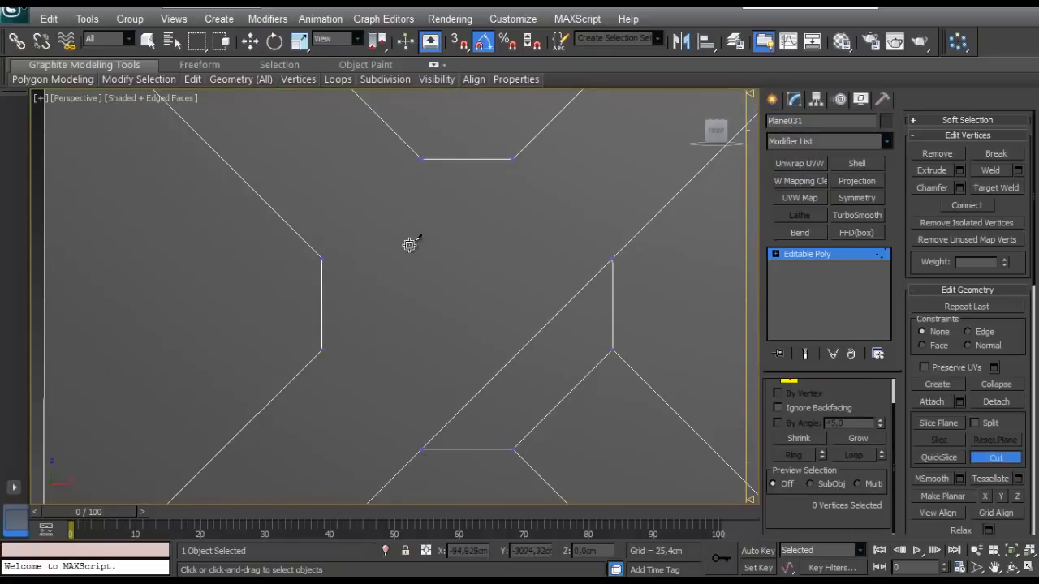
click(513, 159)
middle_drag(391, 391, 373, 355)
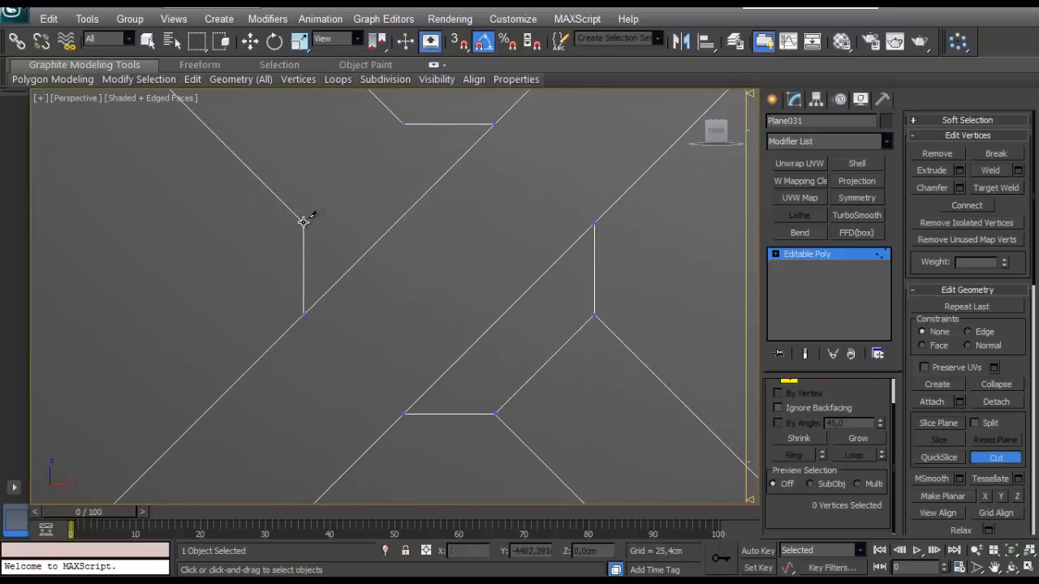
click(303, 221)
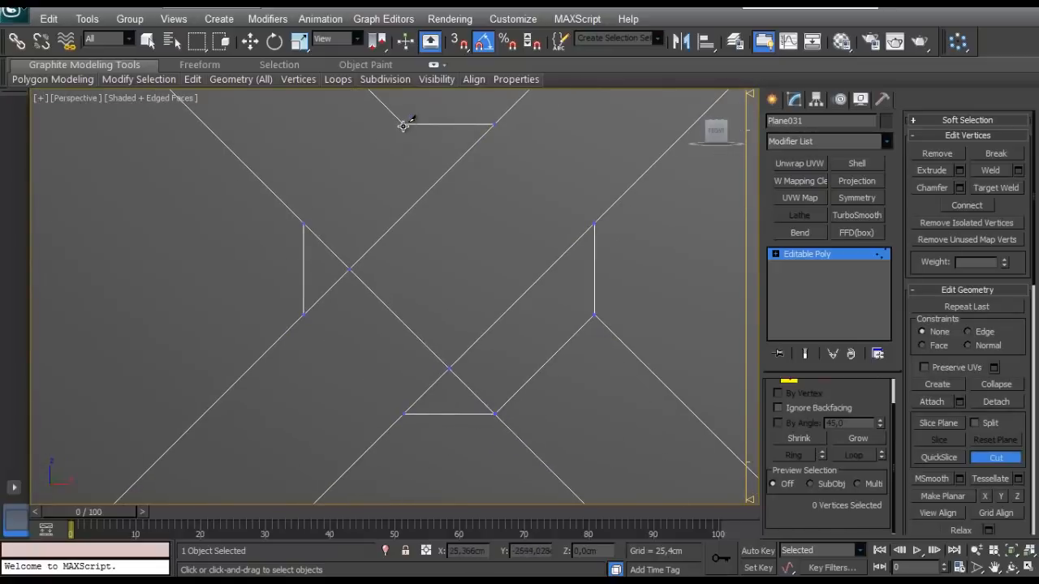
scroll(596, 355, down, 5)
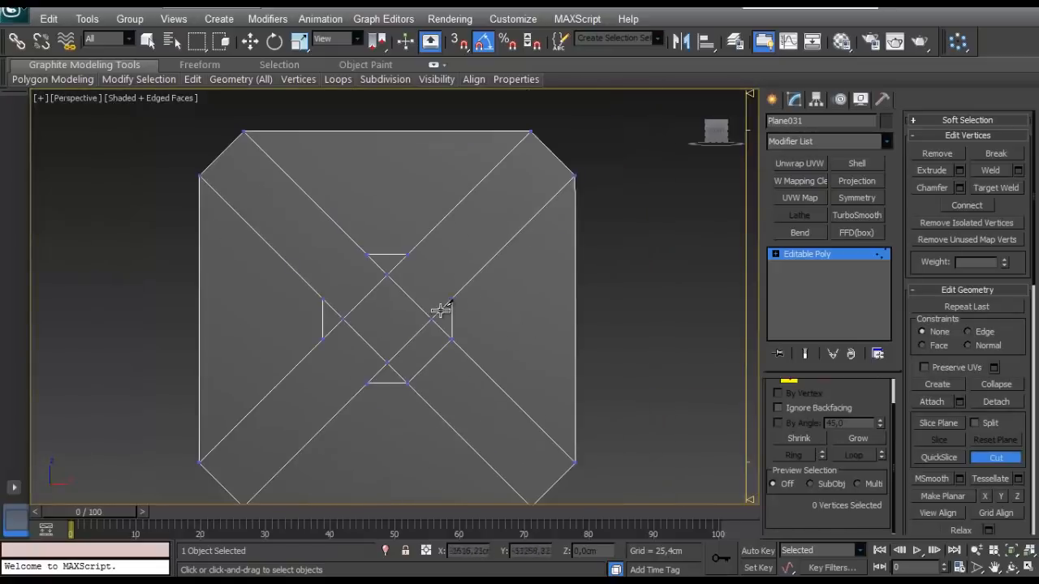
- Cut short diagonal edges between neighbouring vertices around the centre to close the octagon
scroll(423, 266, up, 2)
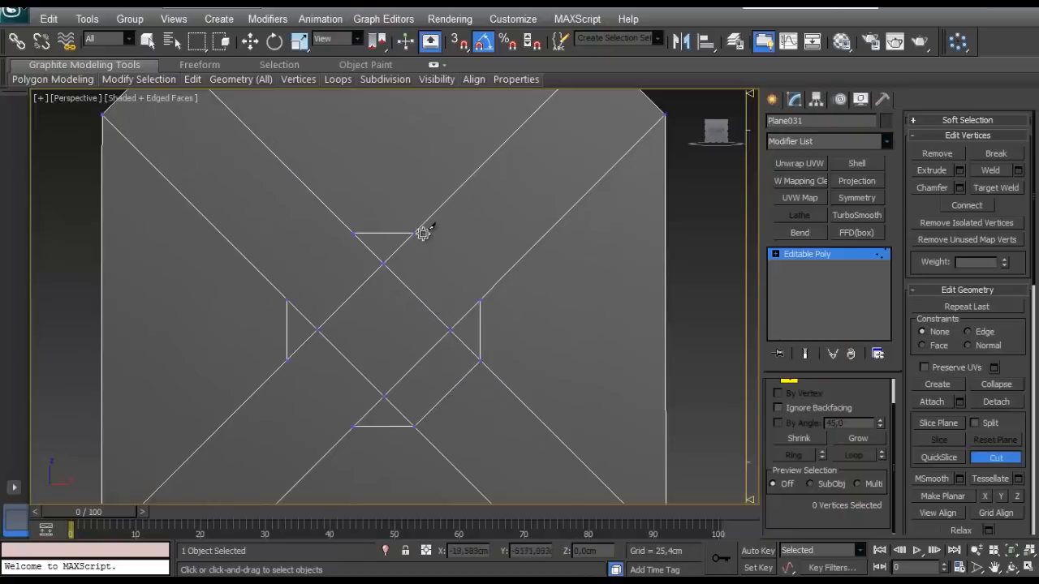
click(355, 232)
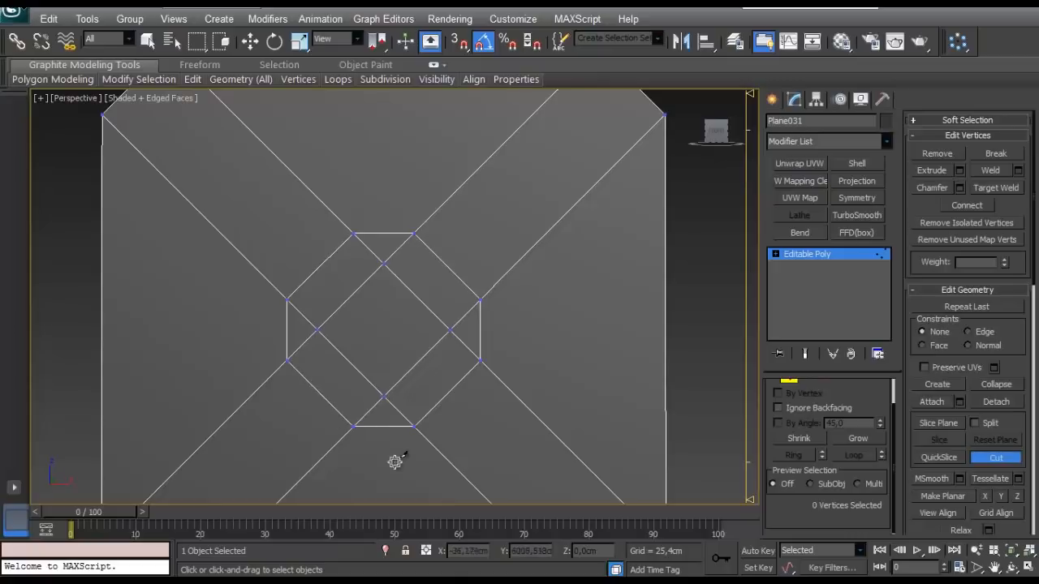
scroll(395, 461, down, 3)
scroll(598, 354, up, 1)
right_click(598, 354)
scroll(522, 305, up, 3)
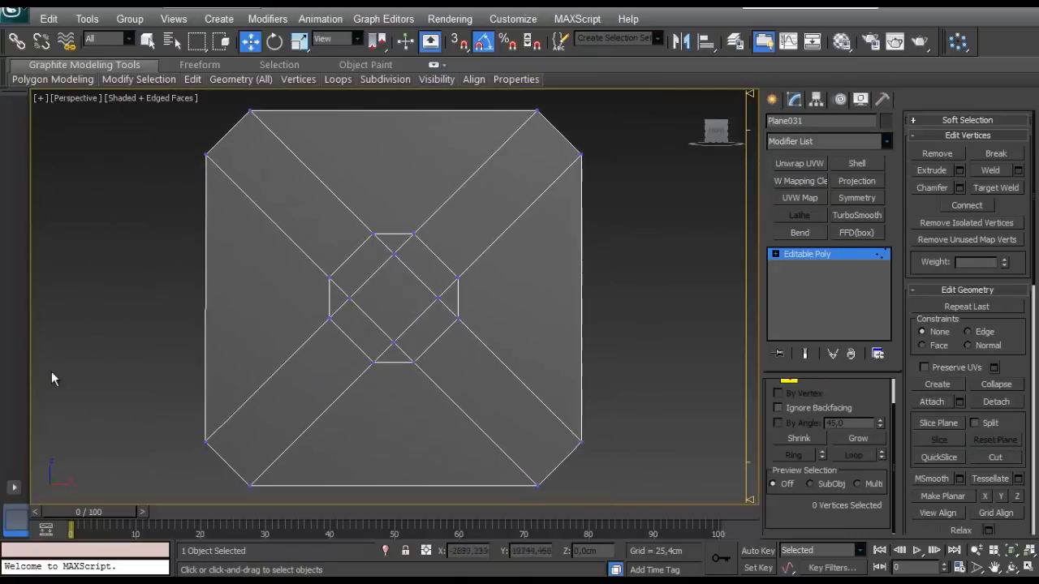
- Target-weld the four inner crossing vertices onto the adjacent octagon vertices at its upper-right and lower-left corners
scroll(410, 294, up, 3)
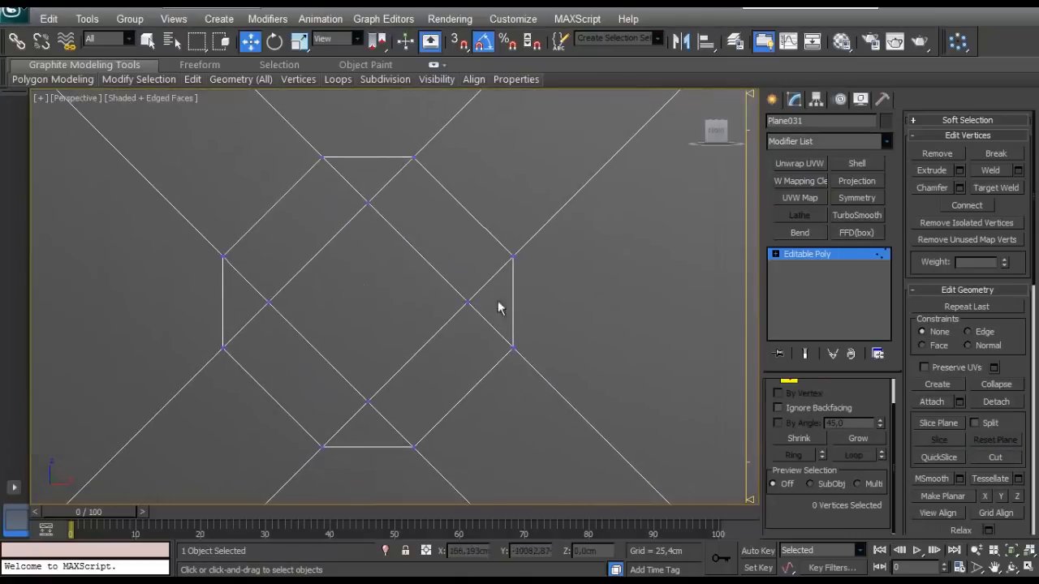
click(514, 255)
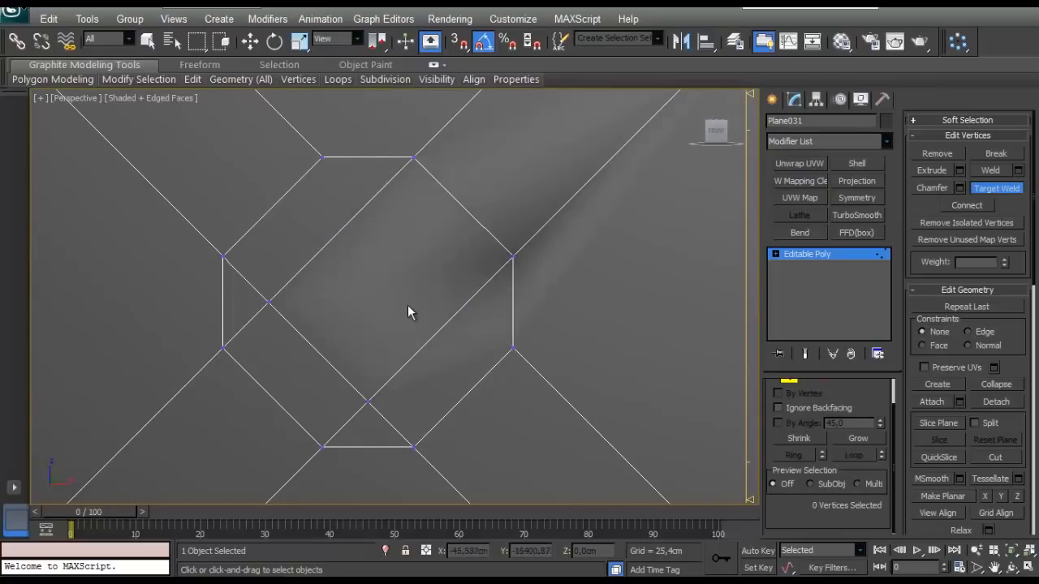
middle_drag(409, 313, 418, 253)
click(332, 384)
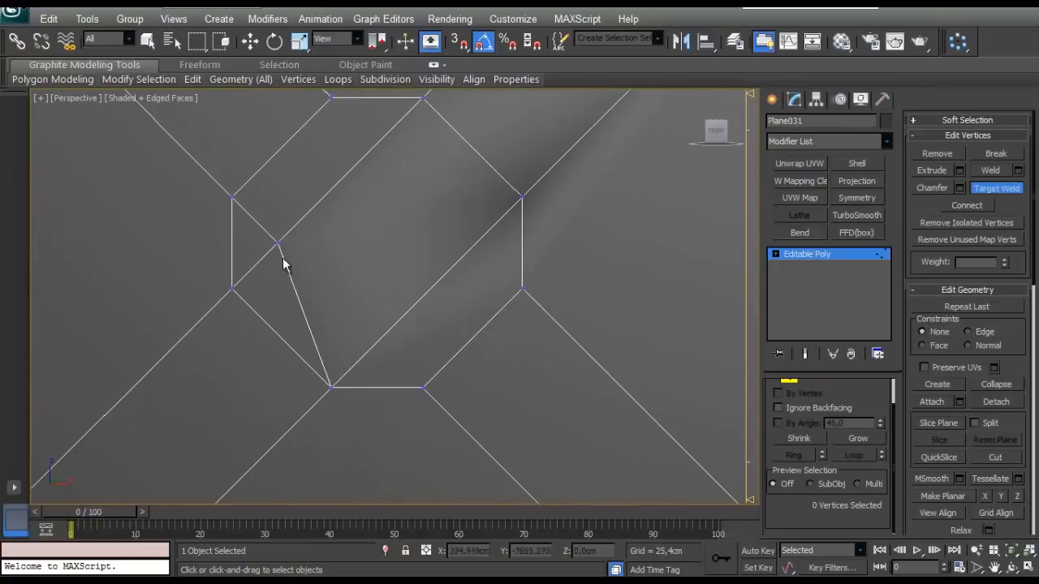
click(233, 289)
scroll(265, 298, down, 8)
scroll(392, 273, up, 5)
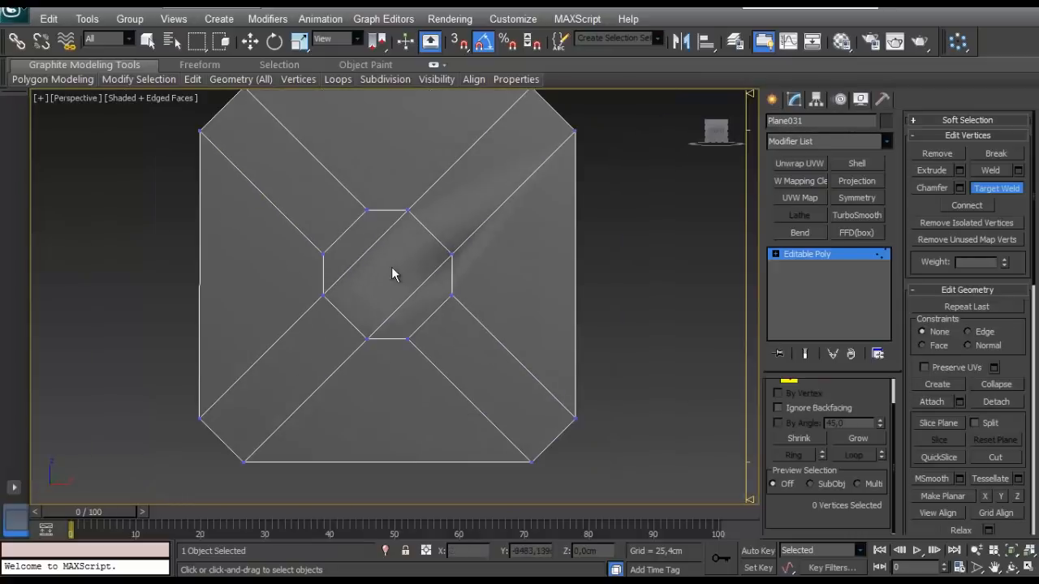
- Examine the octagonal centre and the arms of the X from several angles
scroll(388, 275, up, 3)
middle_drag(389, 275, 336, 284)
scroll(324, 296, down, 6)
scroll(255, 350, up, 3)
mouse_move(253, 341)
alt+middle_down()
mouse_move(347, 303)
mouse_move(317, 343)
mouse_move(394, 220)
mouse_move(351, 321)
mouse_move(344, 292)
alt+middle_up()
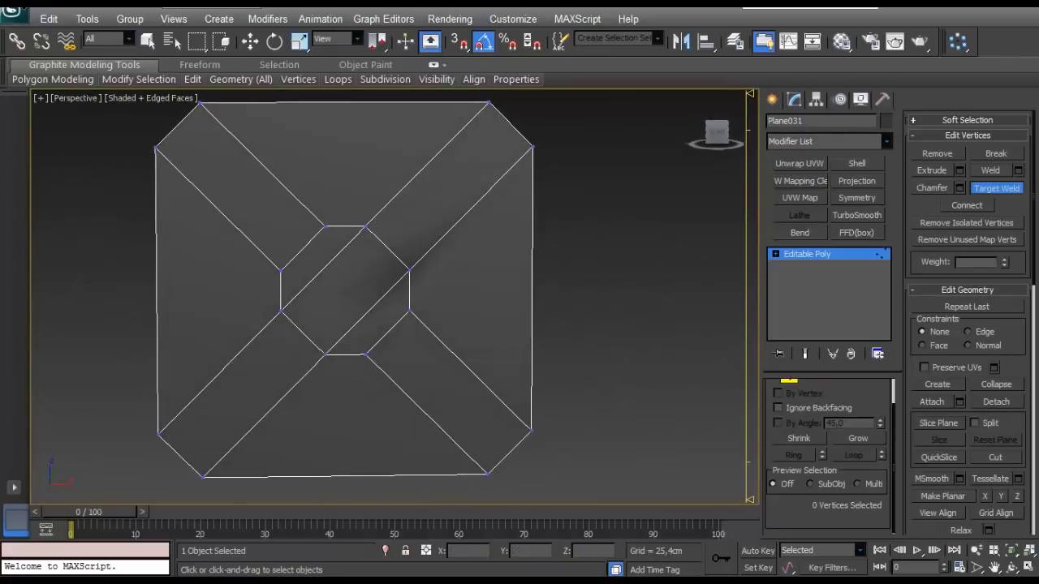
scroll(280, 285, down, 4)
scroll(281, 291, up, 2)
scroll(799, 426, up, 1)
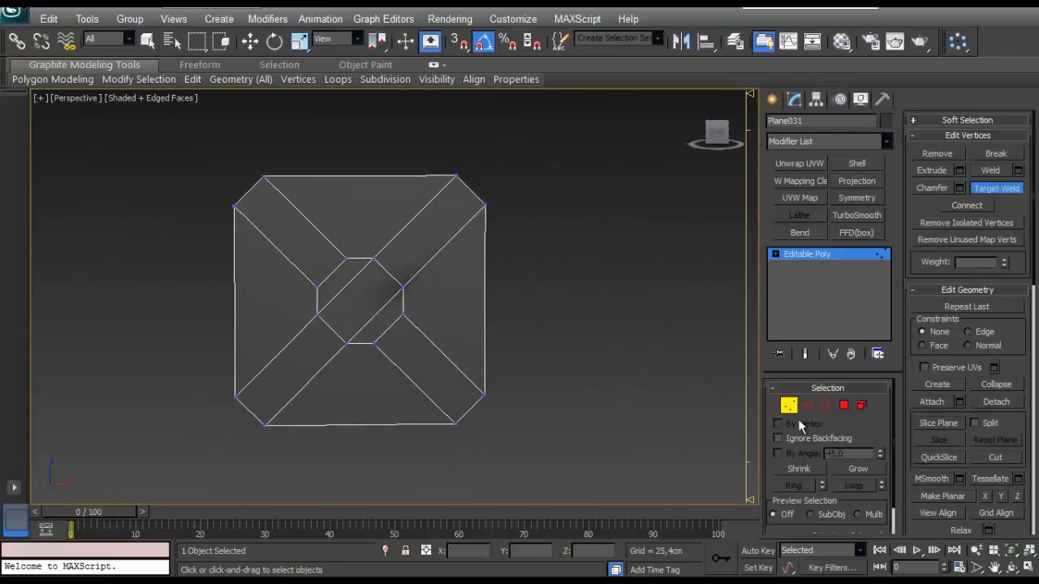
- Select the plane's top and bottom edges and check their position from the top and perspective views
click(807, 405)
key(w)
click(394, 177)
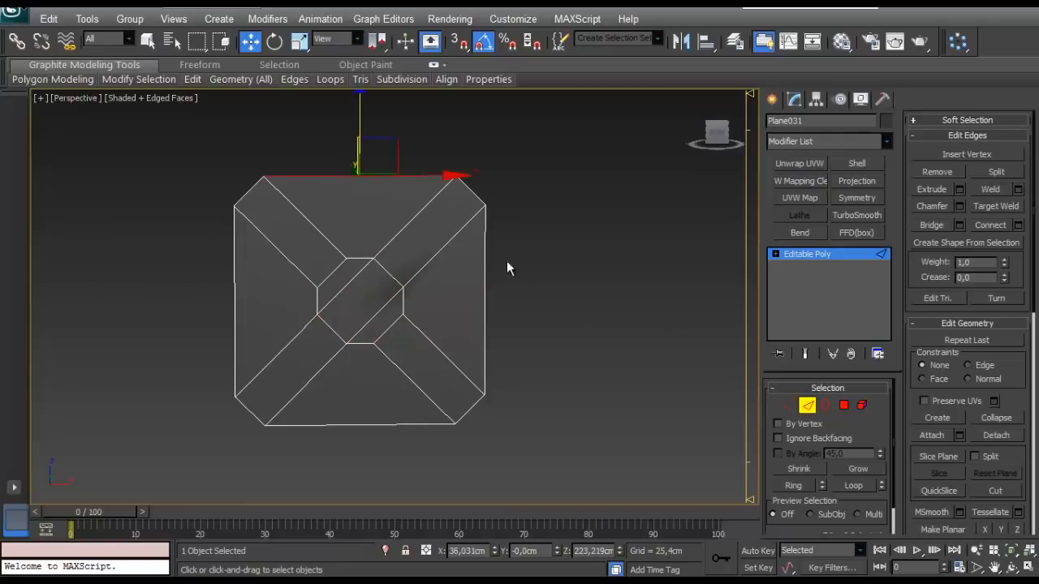
ctrl+click(381, 425)
key(t)
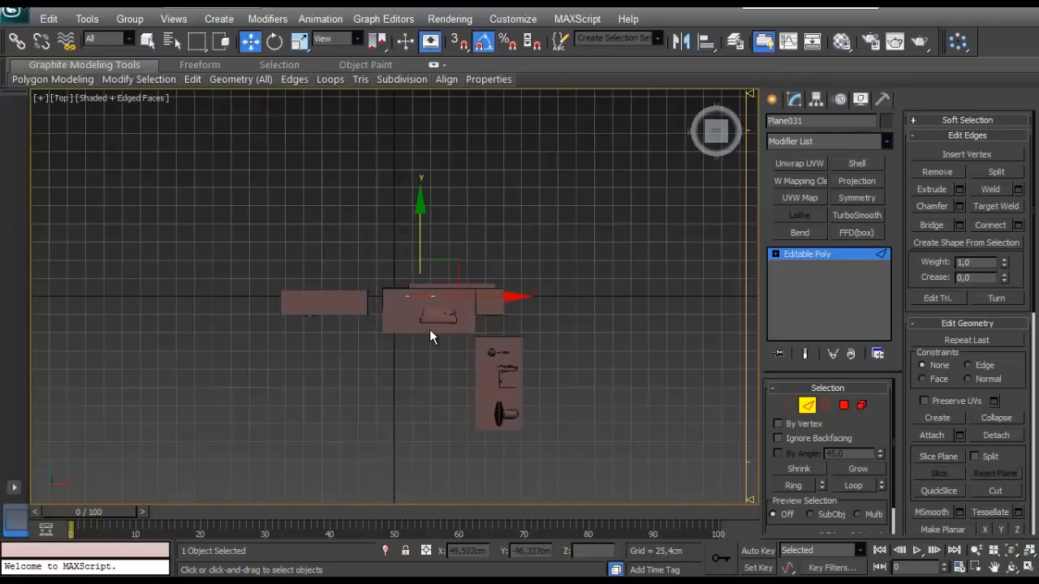
middle_drag(418, 341, 422, 286)
key(p)
key(z)
scroll(417, 301, down, 2)
scroll(430, 309, up, 2)
scroll(417, 291, up, 2)
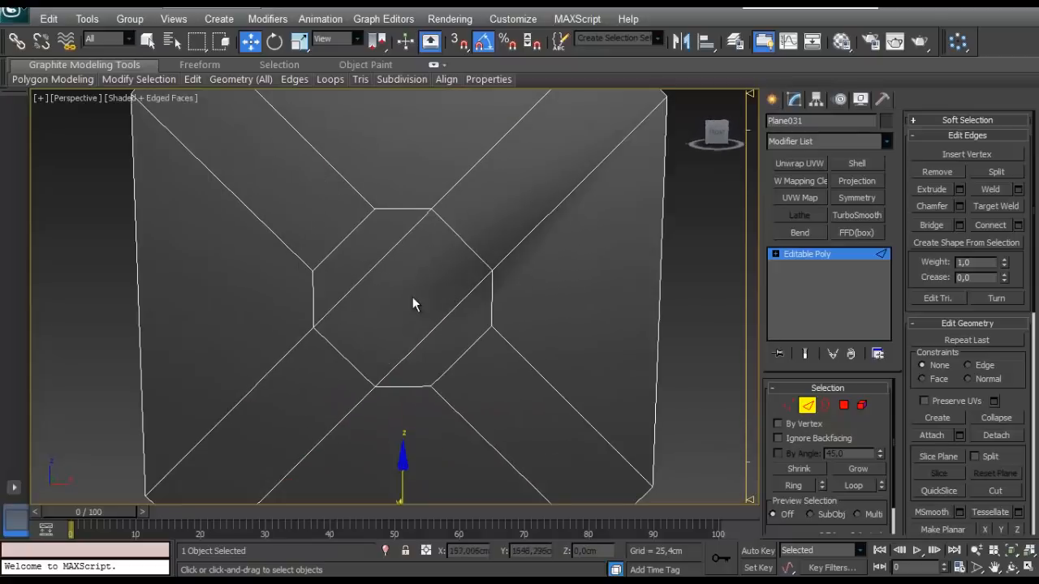
scroll(412, 297, down, 2)
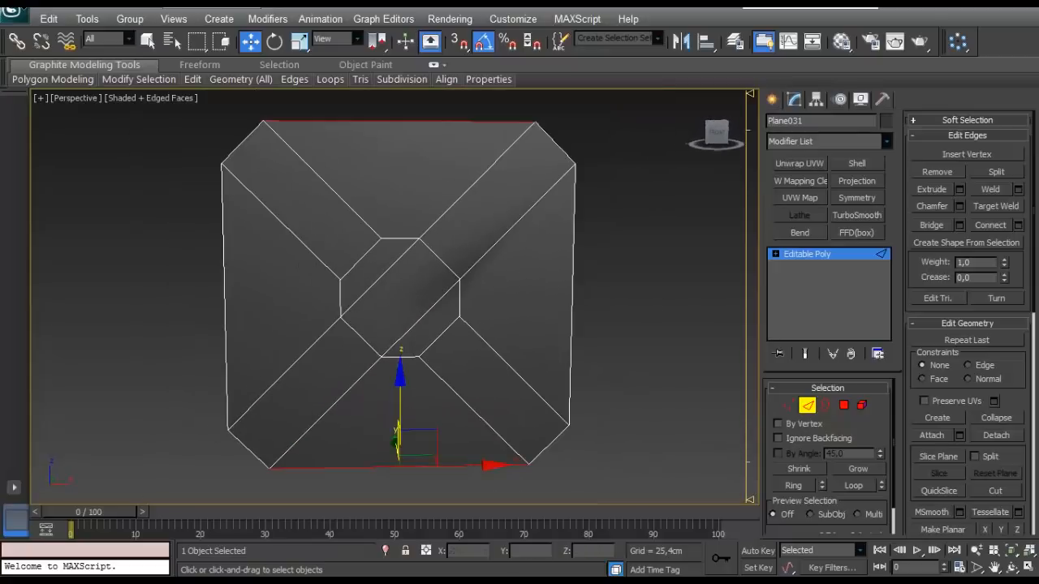
- Remove the two parallel diagonal edges that cross the central octagon
click(375, 284)
click(415, 320)
scroll(417, 320, up, 4)
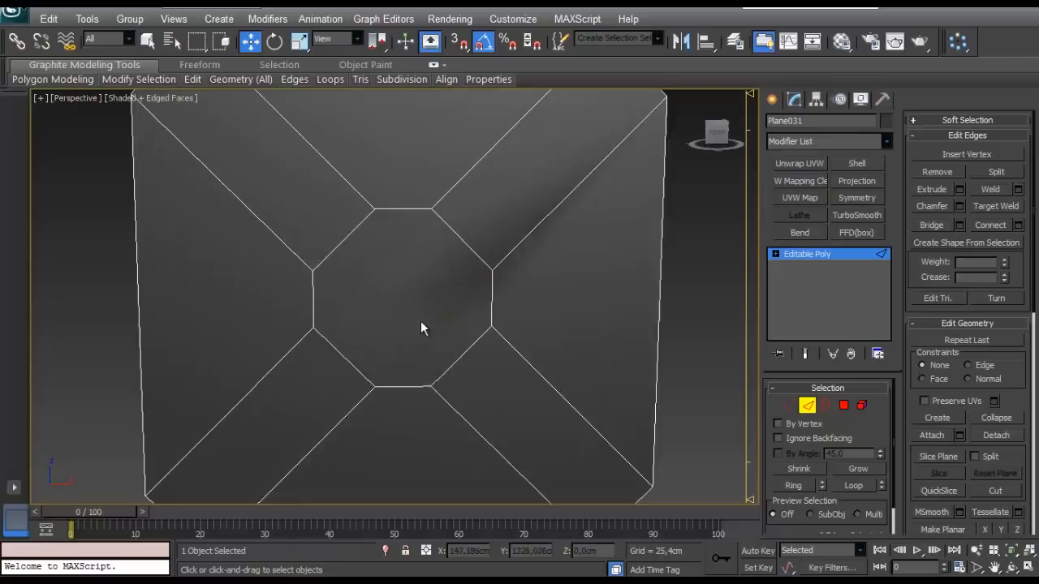
- Connect the octagon's two upper vertices to the two lower vertices with a pair of vertical edges
key(1)
click(450, 164)
ctrl+drag(456, 366, 432, 444)
click(966, 206)
drag(372, 126, 350, 239)
ctrl+drag(378, 399, 349, 453)
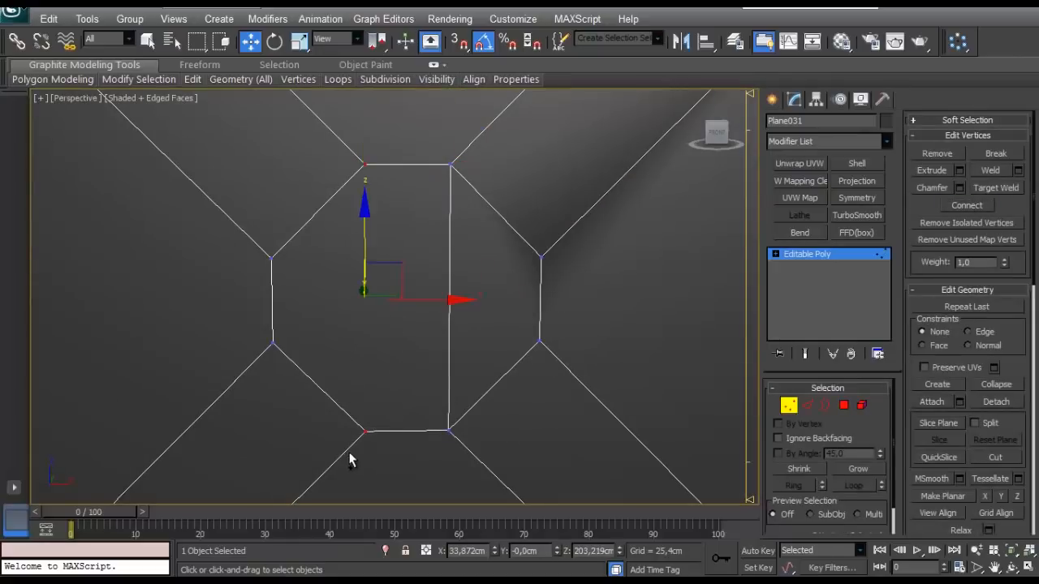
click(695, 327)
scroll(470, 293, down, 3)
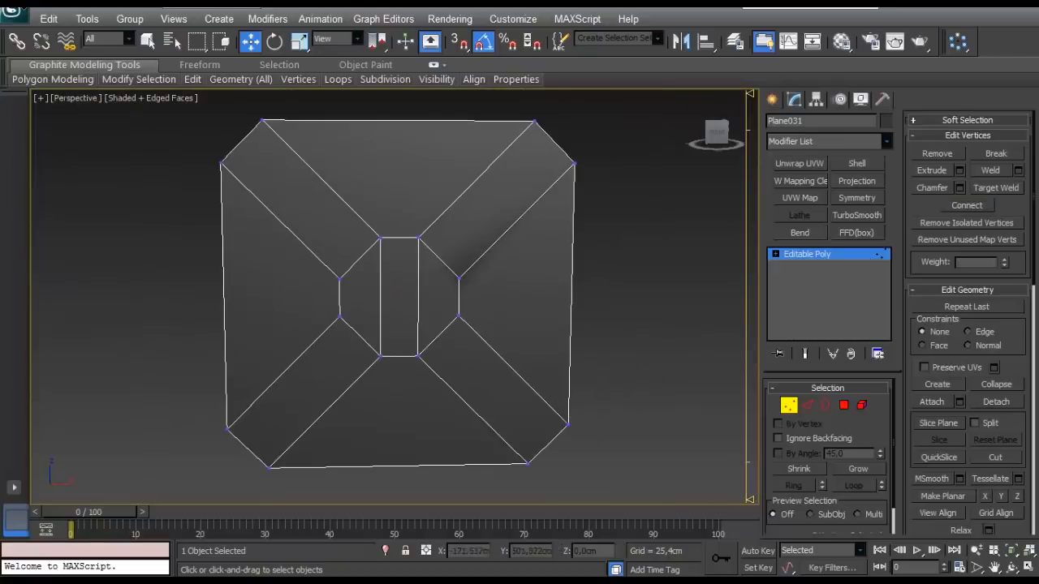
click(808, 406)
scroll(378, 261, down, 3)
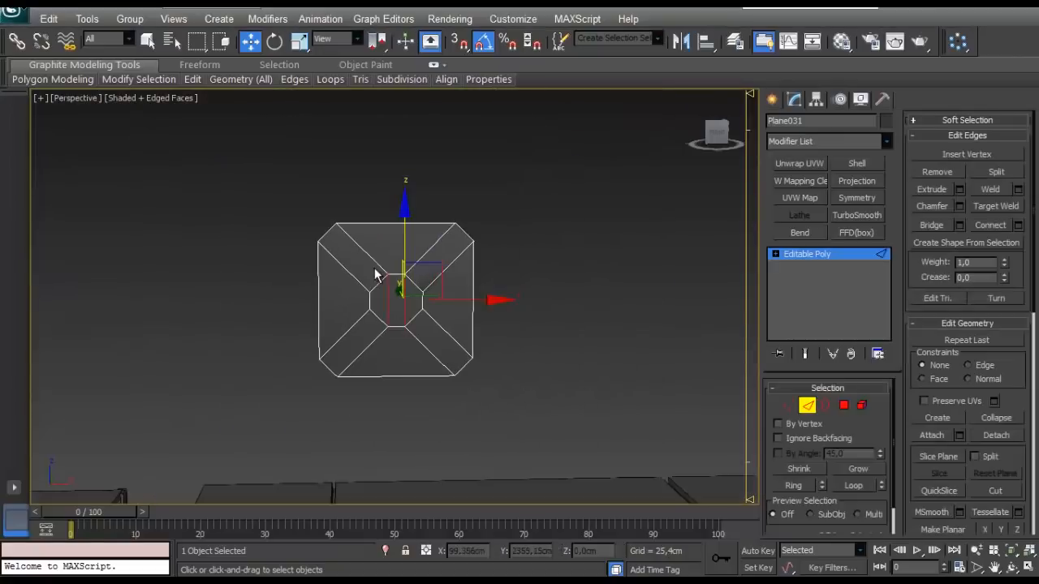
click(467, 263)
scroll(465, 261, up, 2)
click(453, 189)
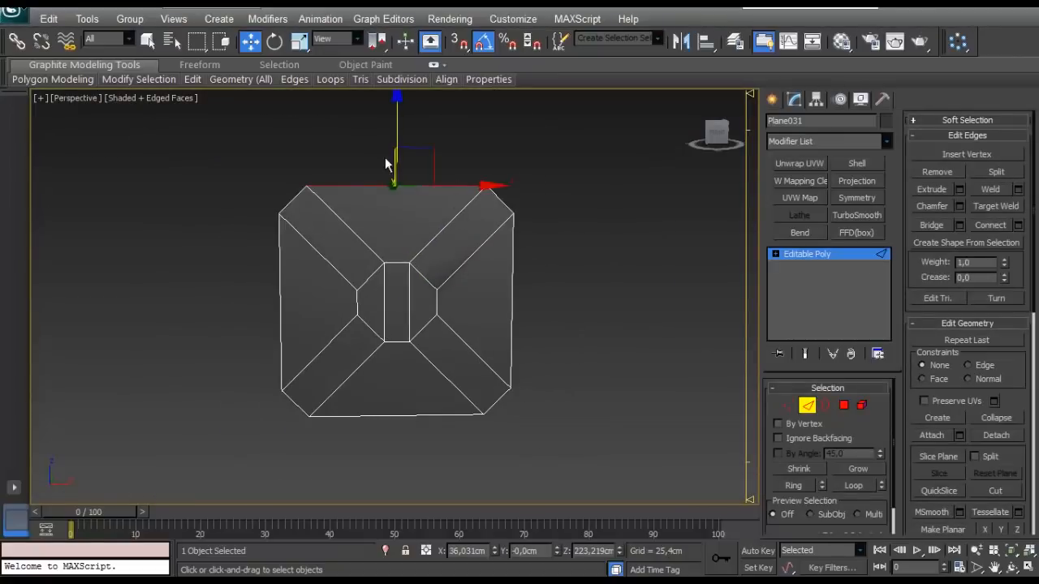
ctrl+click(380, 415)
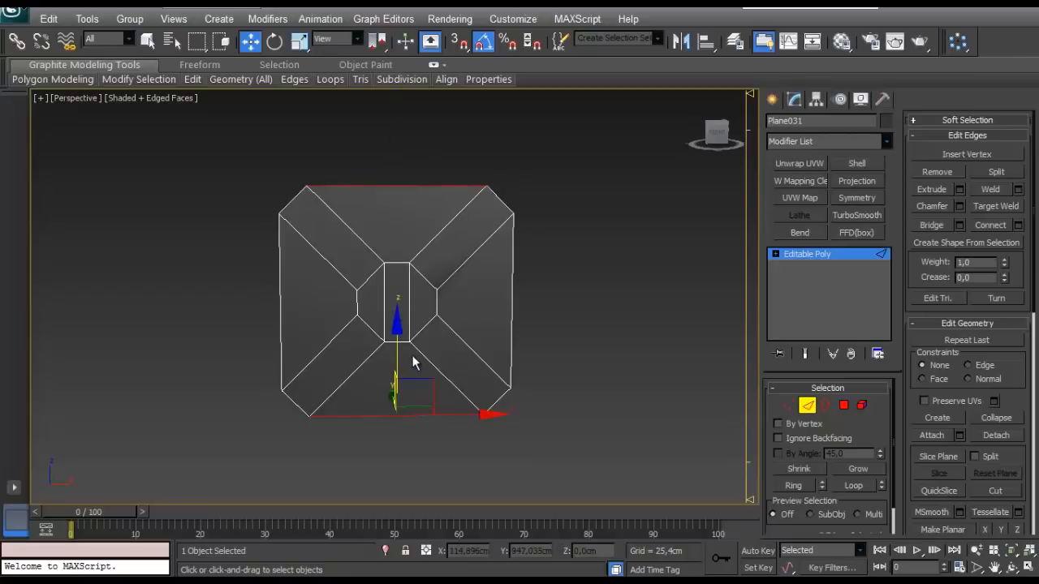
key(r)
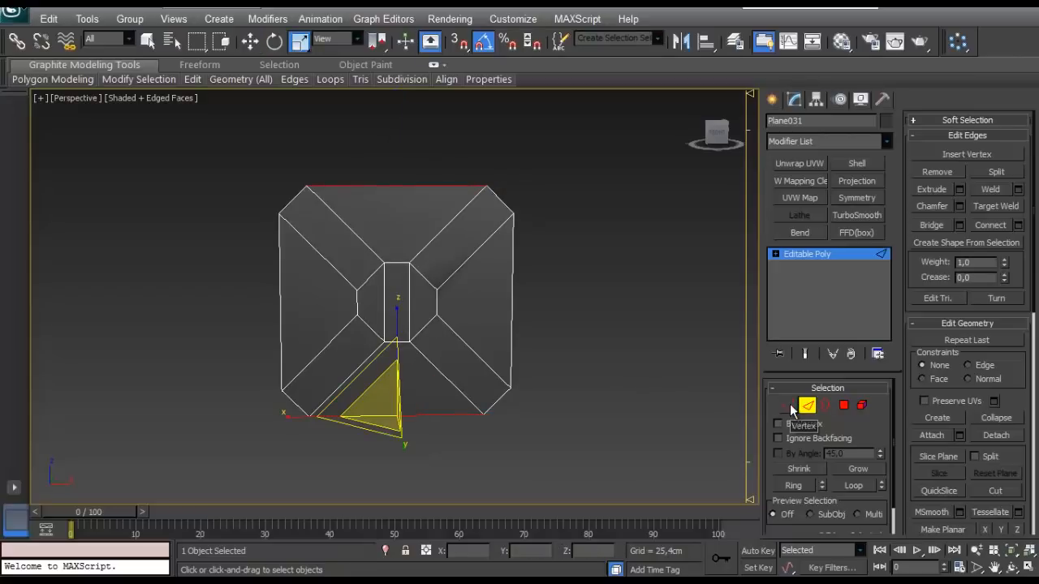
click(449, 165)
- Extend the plane's top edge and its two adjoining corner edges straight upward into a new row of faces
click(440, 186)
key(w)
middle_drag(395, 184, 395, 206)
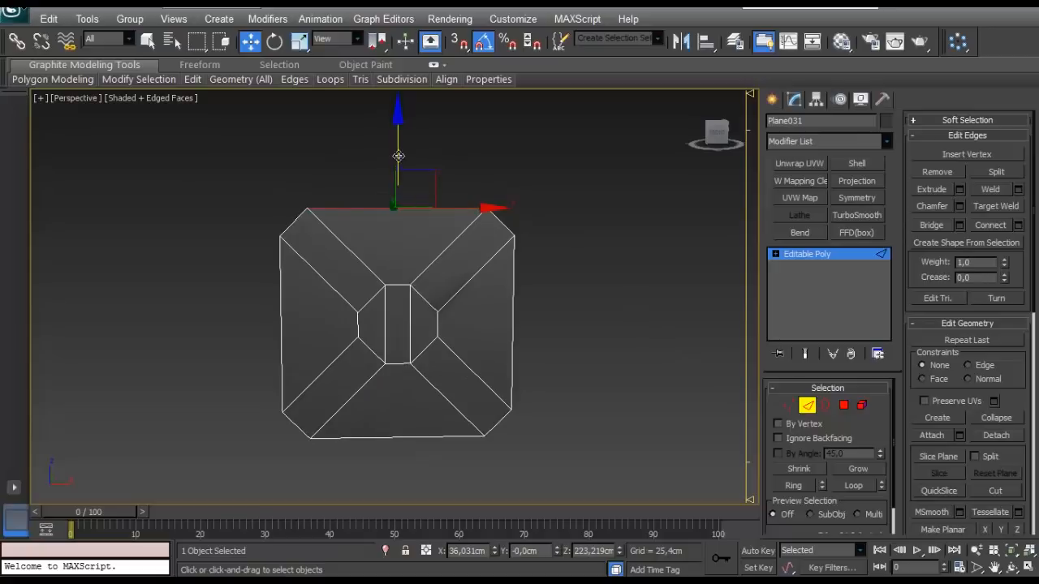
drag(398, 155, 390, 63)
middle_drag(404, 196, 397, 234)
- Scale the three extended top edges along the Z axis until they lie flat in one straight line
key(r)
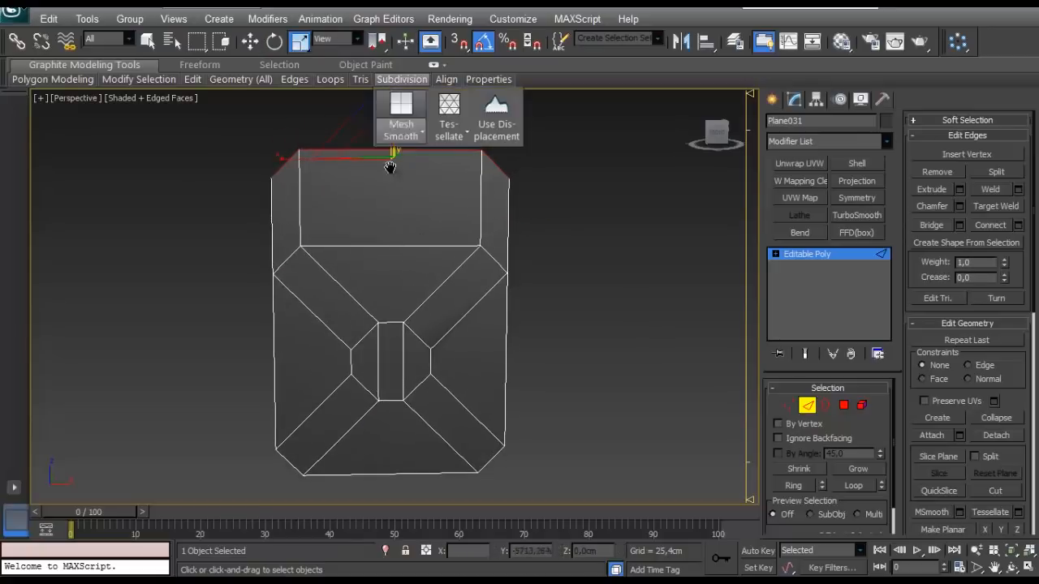
middle_drag(391, 167, 392, 240)
alt+middle_drag(393, 240, 443, 214)
scroll(551, 316, down, 2)
scroll(491, 305, up, 1)
middle_drag(482, 303, 475, 263)
scroll(438, 322, up, 1)
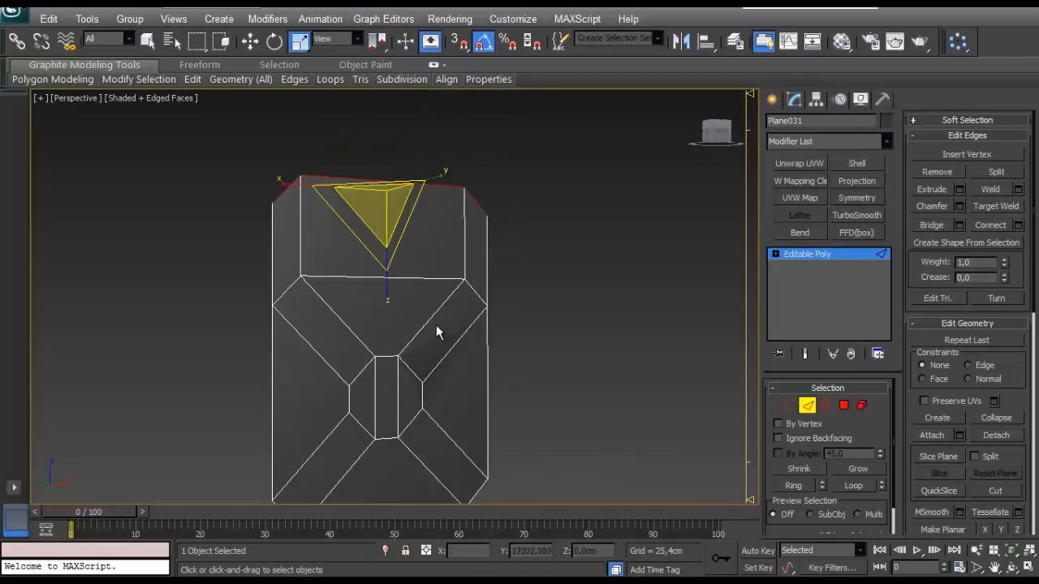
drag(407, 556, 409, 576)
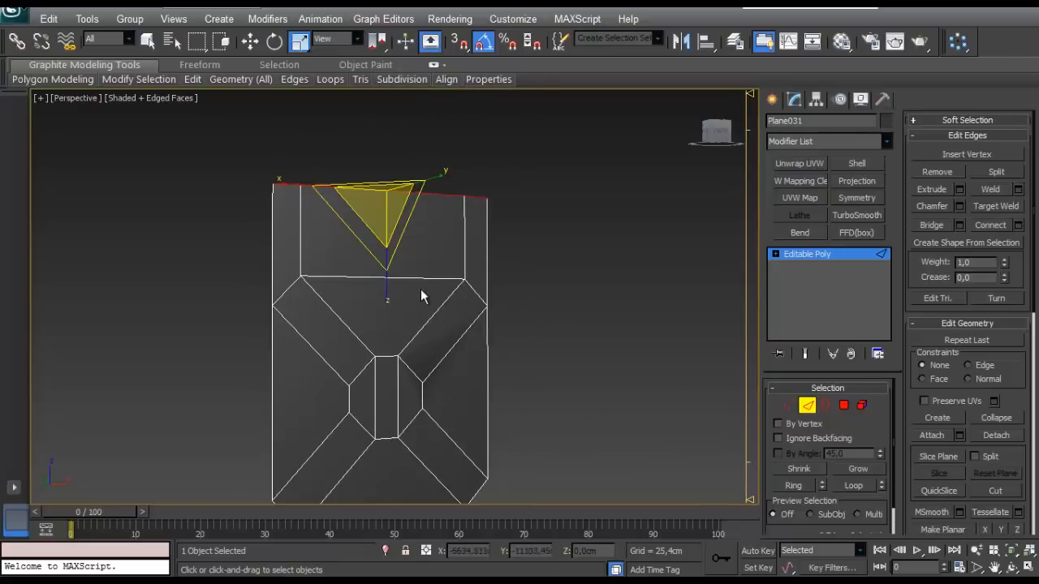
- Extend the plane's bottom edge and its two adjoining corner edges straight downward into a new row of faces
mouse_move(387, 286)
mouse_down()
mouse_move(329, 163)
mouse_move(231, 463)
mouse_up()
middle_drag(308, 355, 293, 287)
alt+middle_drag(293, 287, 362, 341)
middle_drag(355, 390, 353, 378)
click(362, 441)
middle_drag(445, 436, 444, 373)
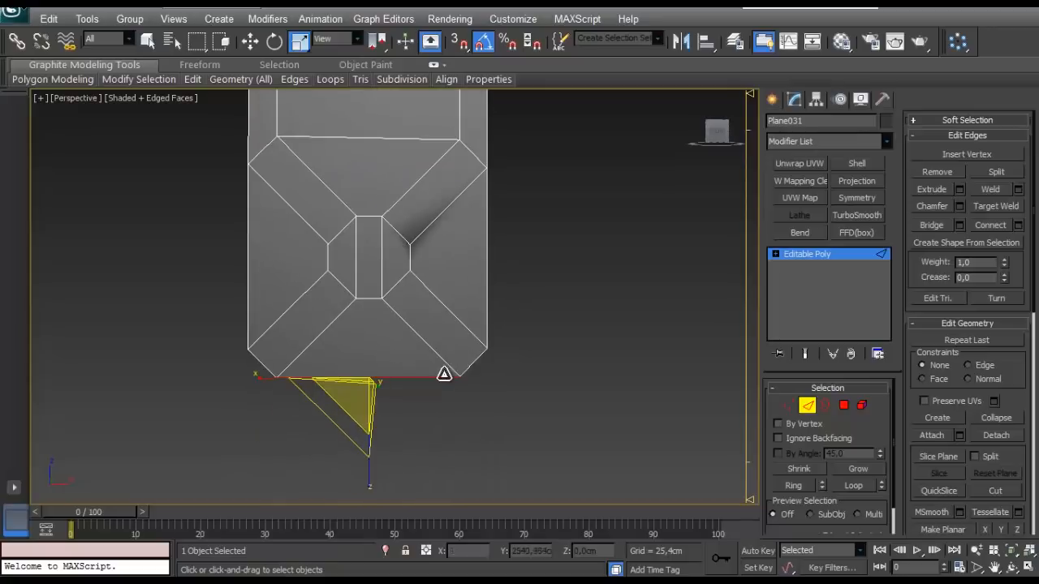
key(w)
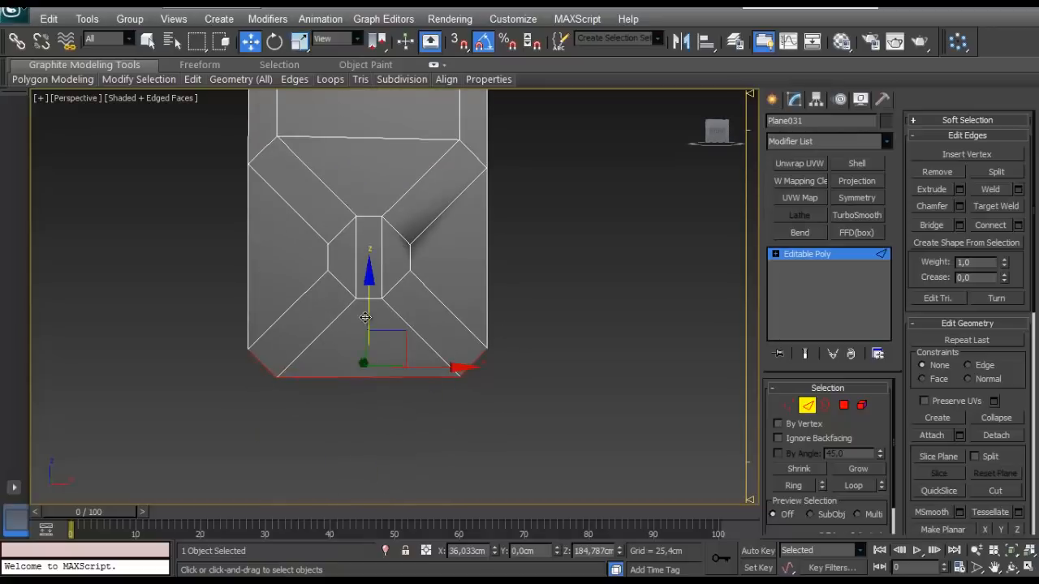
shift+drag(366, 319, 367, 390)
- Scale the three extended bottom edges along the Z axis until they lie flat in one straight line
key(e)
key(r)
middle_drag(372, 433, 279, 301)
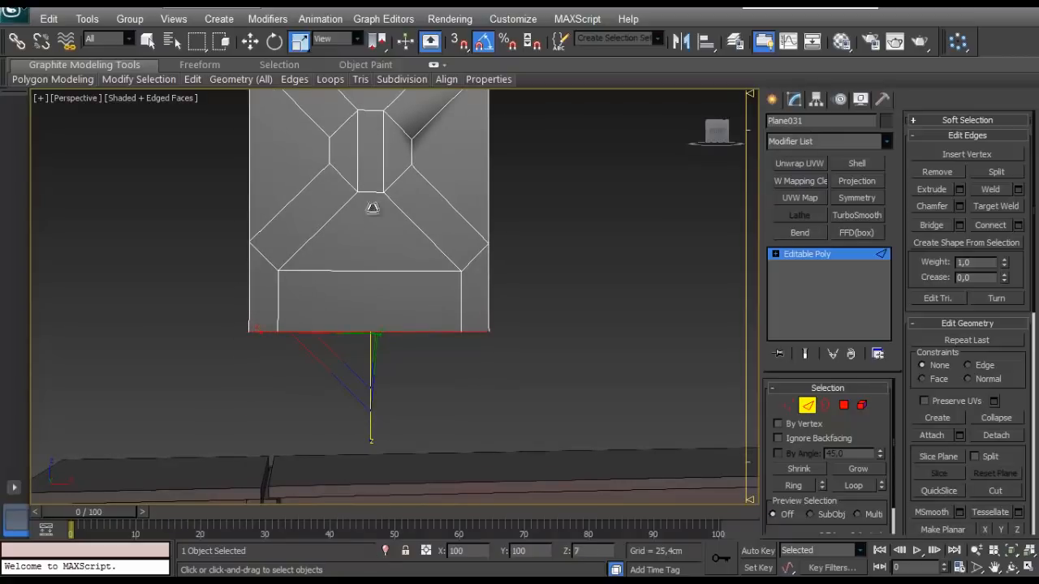
drag(372, 208, 373, 209)
middle_drag(359, 290, 375, 471)
alt+middle_drag(374, 471, 409, 388)
scroll(498, 282, down, 3)
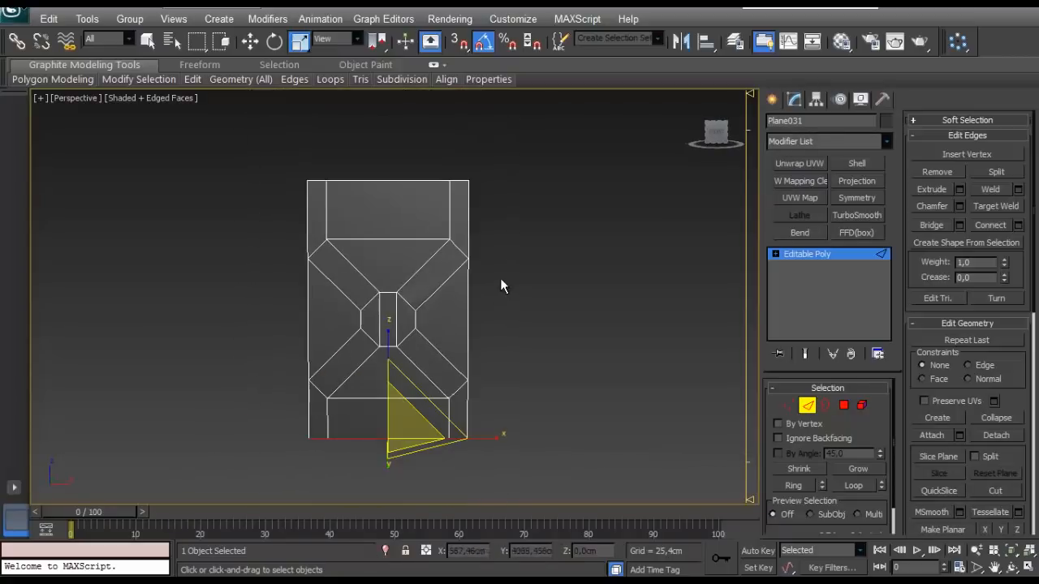
- Extend the panel's right border edges outward along X into a new column of faces
drag(450, 443, 449, 446)
alt+drag(384, 166, 431, 314)
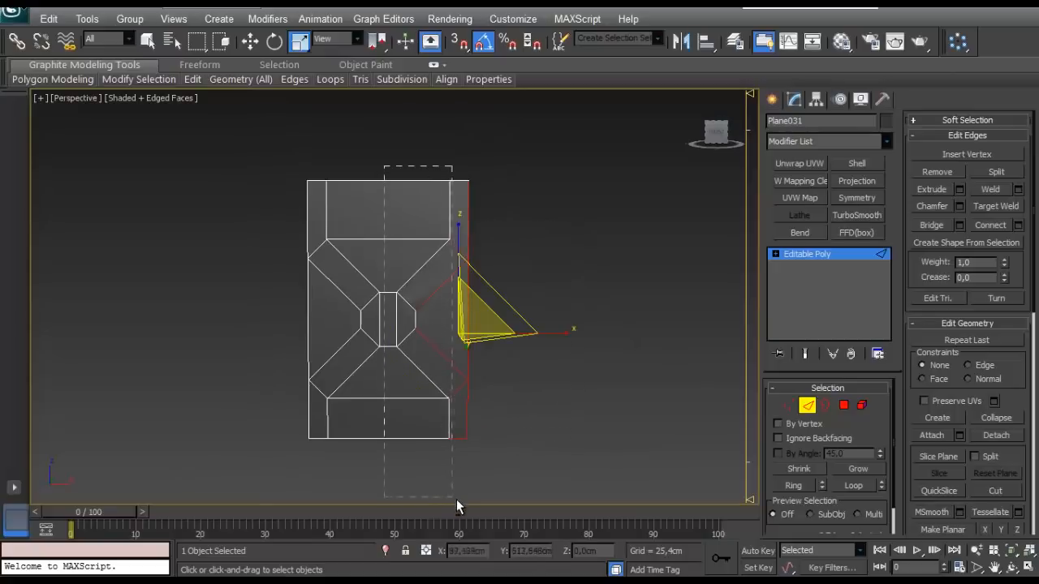
alt+drag(456, 499, 456, 499)
key(w)
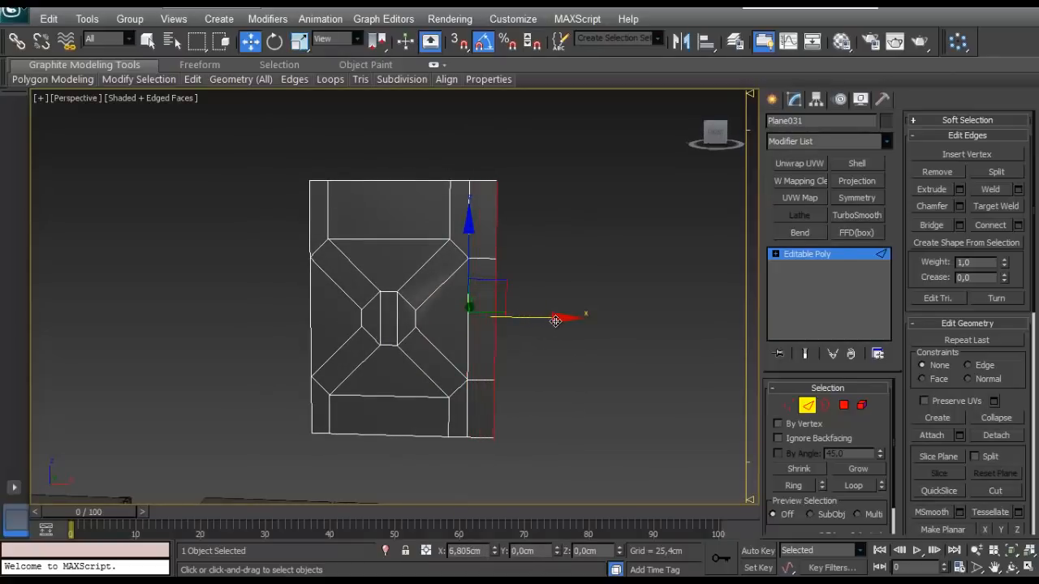
drag(556, 322, 574, 320)
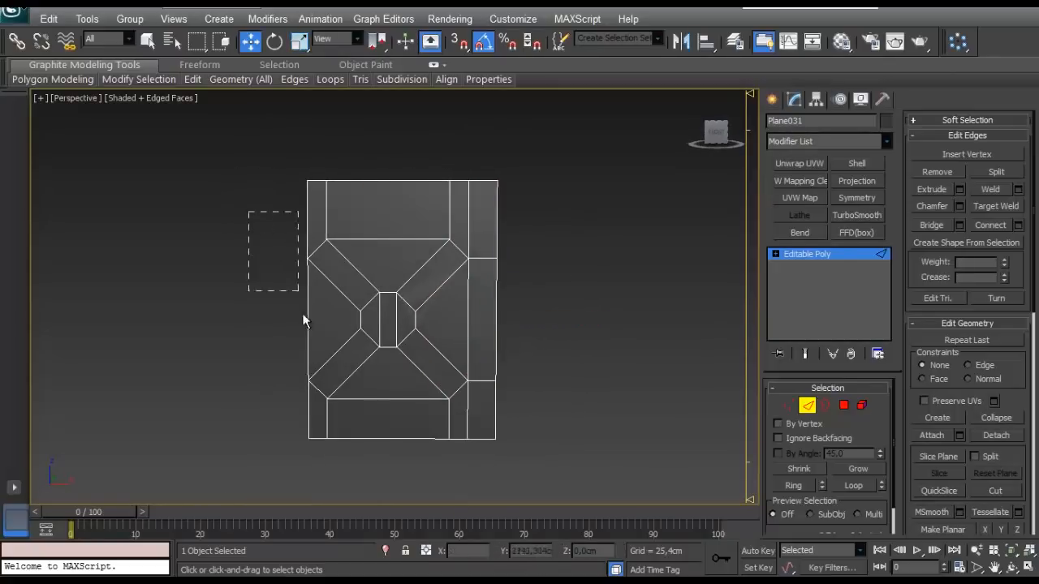
- Extend the panel's left border edges outward along X into a matching column of faces
drag(317, 423, 318, 425)
scroll(320, 226, up, 3)
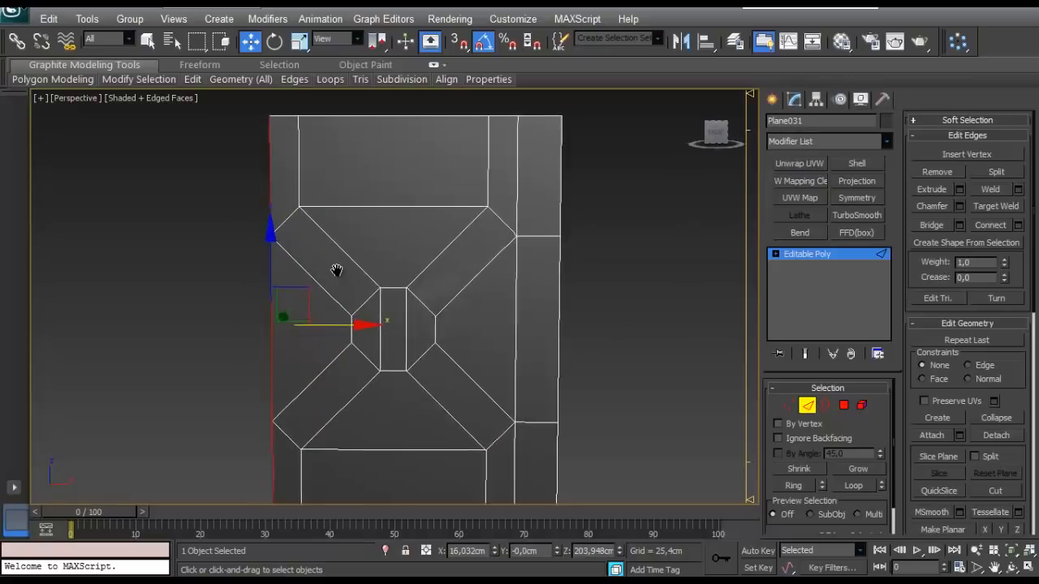
scroll(336, 271, down, 1)
shift+drag(411, 299, 373, 313)
mouse_move(378, 321)
alt+middle_down()
mouse_move(392, 336)
mouse_move(383, 325)
alt+middle_up()
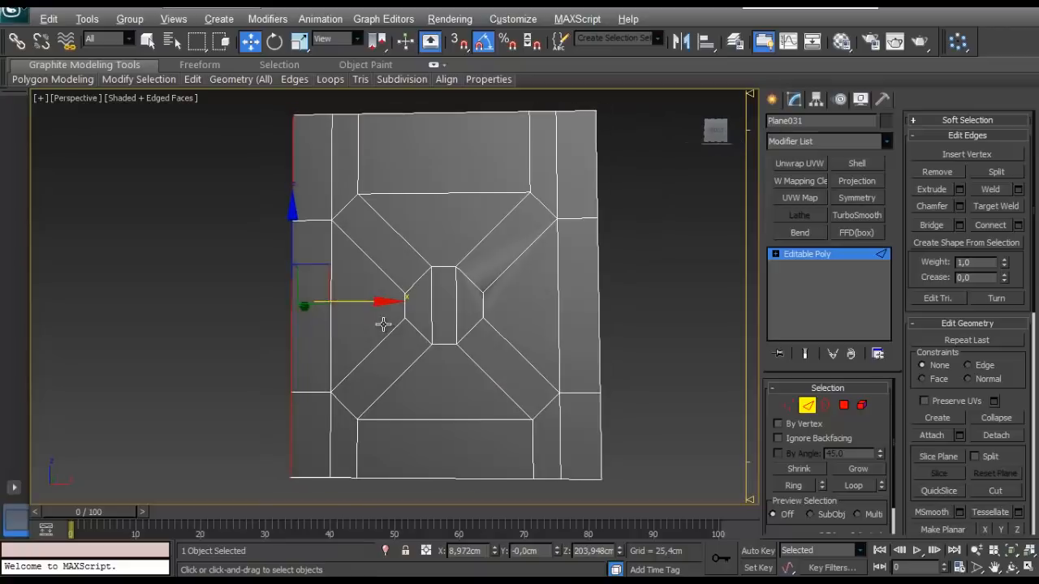
- Connect the ring of horizontal edges through the octagon with one vertical edge line down the panel's centre
click(444, 345)
key(alt+r)
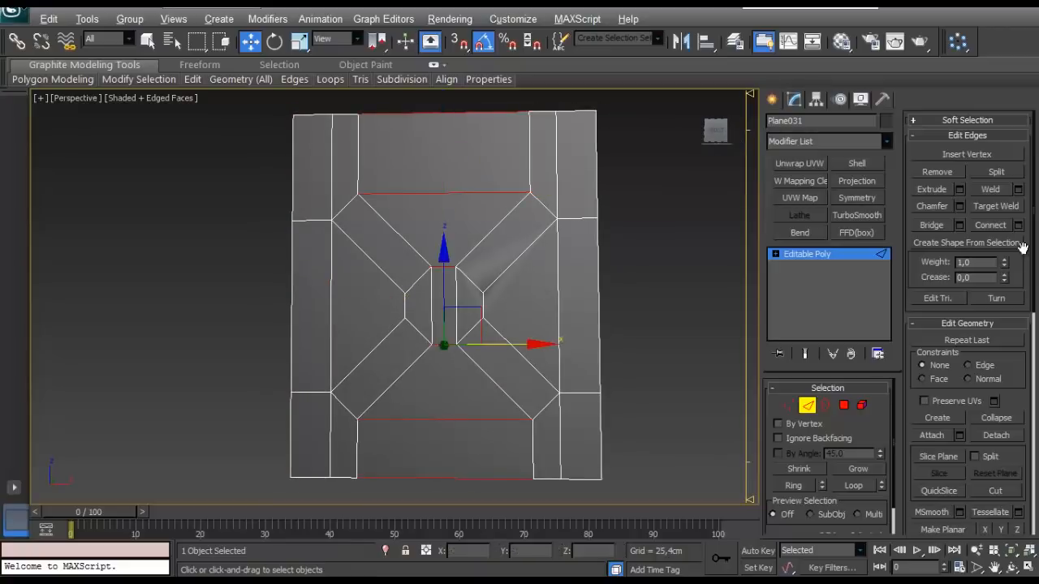
click(422, 367)
scroll(439, 346, down, 3)
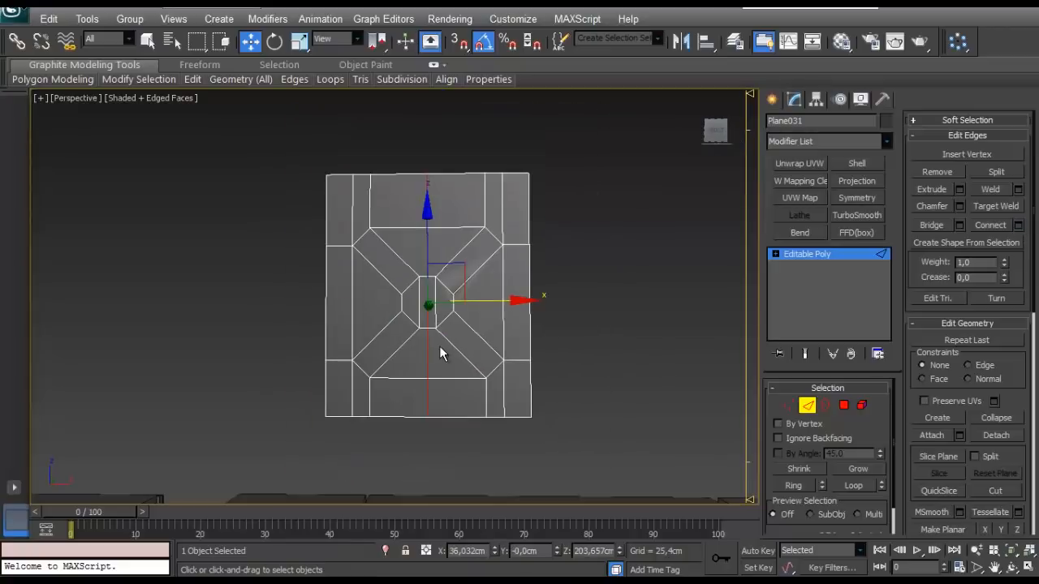
- Delete all faces on the right half of the panel, up to the new centre line
click(844, 405)
middle_drag(561, 155, 529, 156)
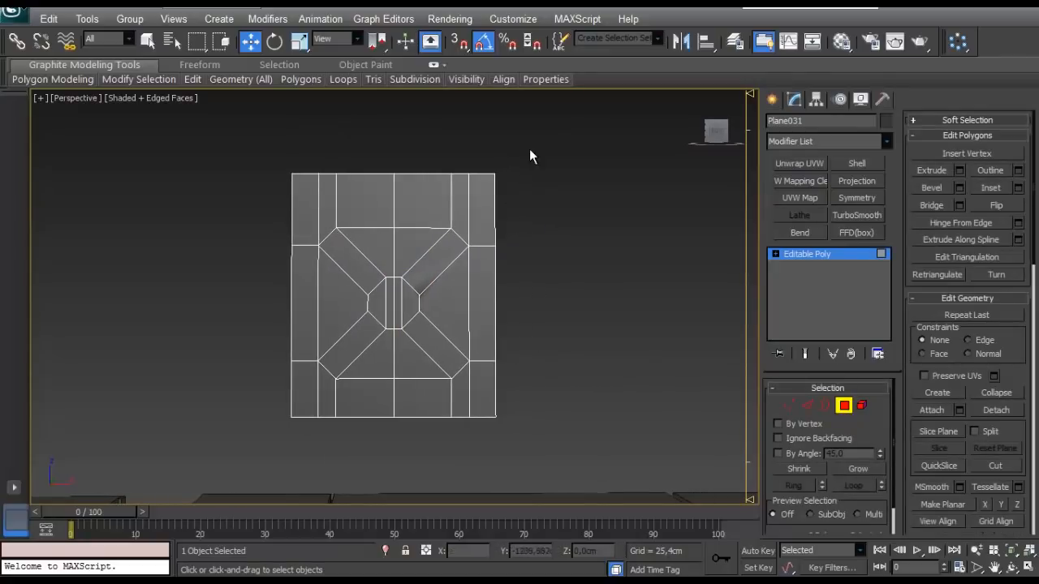
drag(529, 149, 399, 449)
key(Delete)
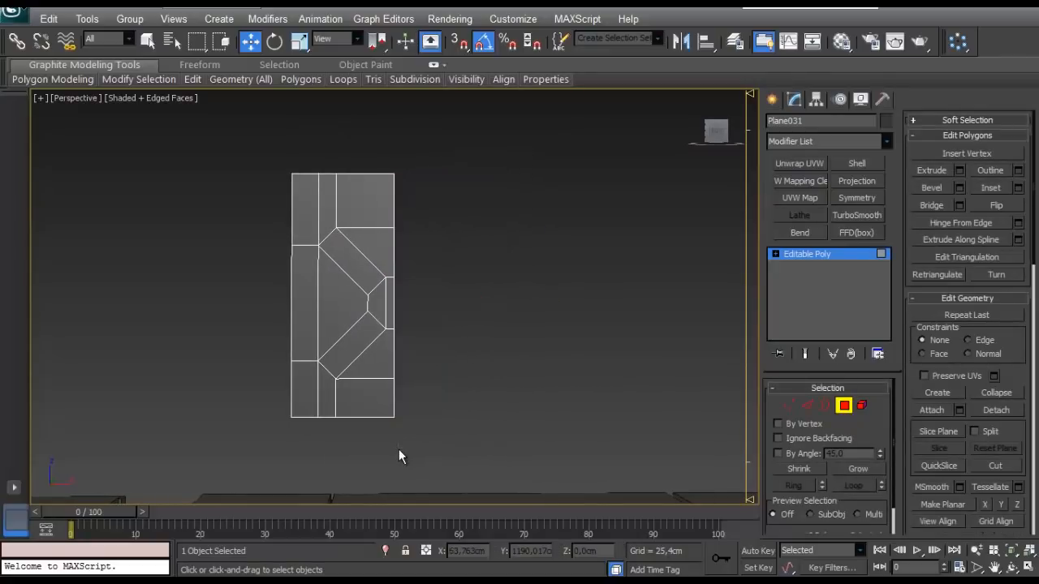
scroll(415, 285, up, 4)
middle_drag(415, 285, 508, 355)
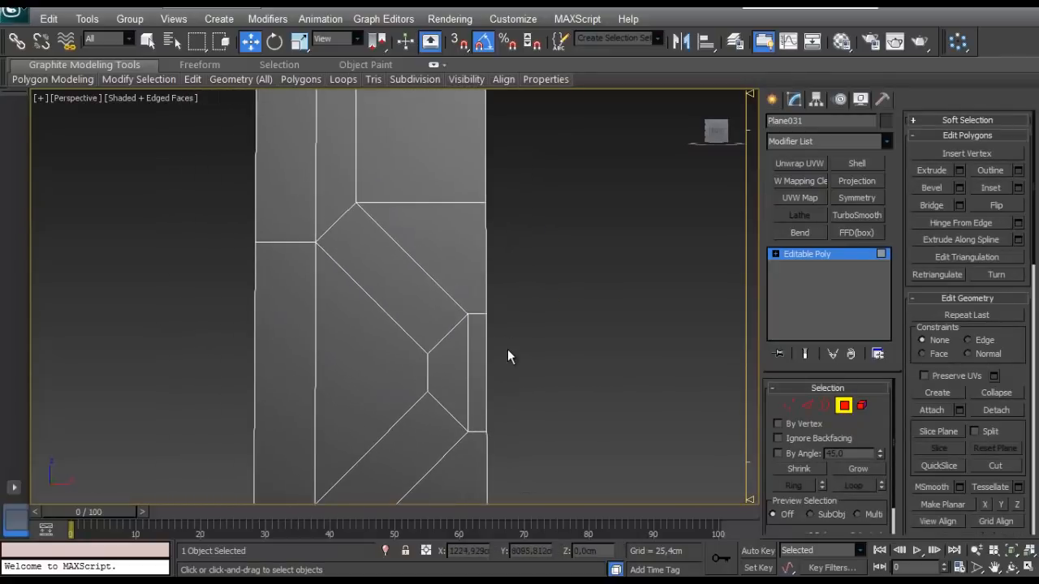
click(395, 285)
scroll(375, 295, down, 2)
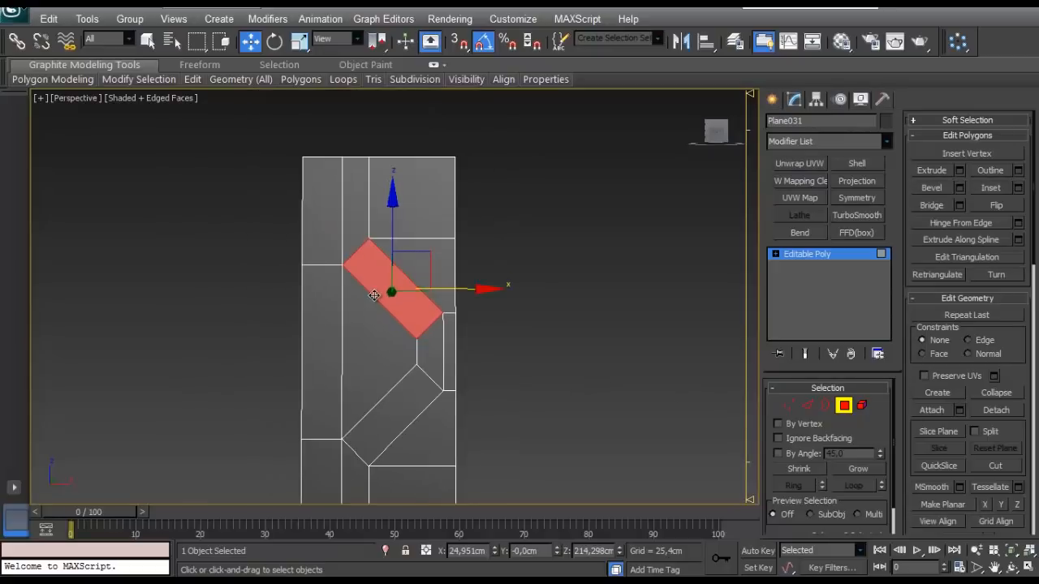
scroll(392, 291, up, 2)
middle_drag(406, 325, 401, 300)
scroll(408, 336, down, 2)
middle_drag(408, 336, 446, 410)
scroll(421, 270, up, 2)
click(806, 405)
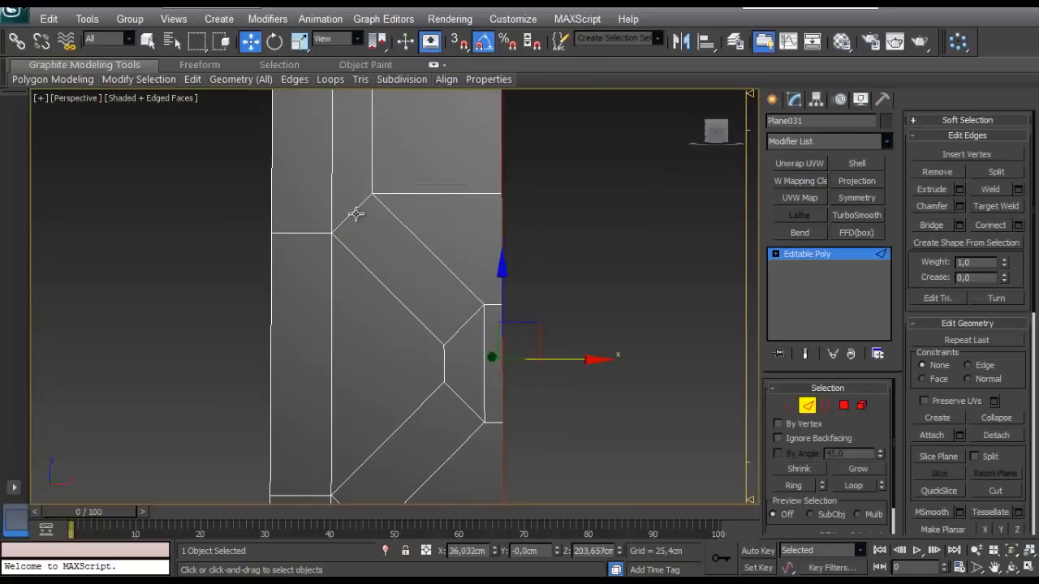
scroll(367, 285, down, 2)
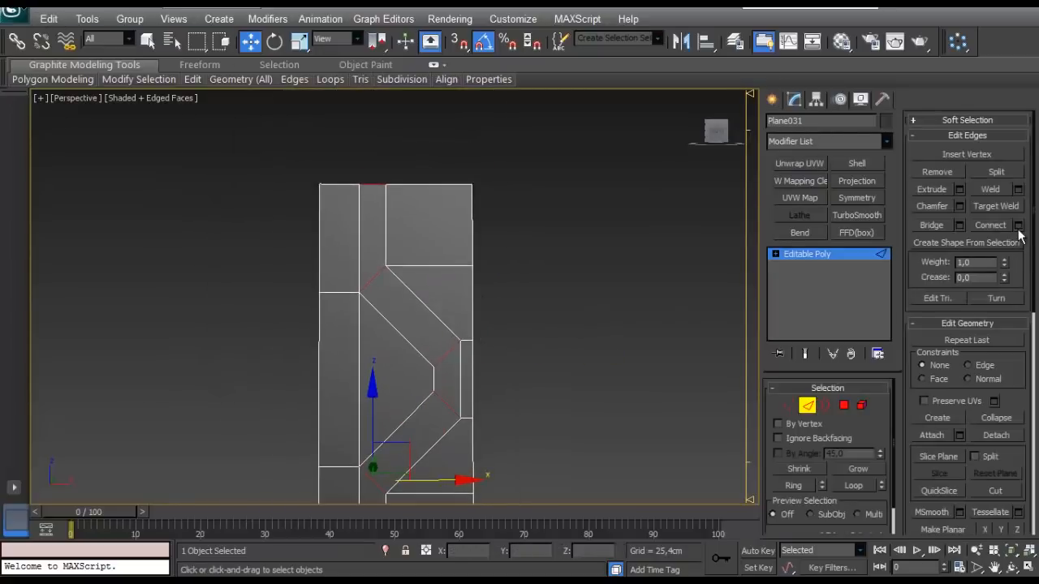
click(616, 361)
- Inset the two diagonal arm faces and the half-octagon faces together as one group by about 1 cm
click(844, 406)
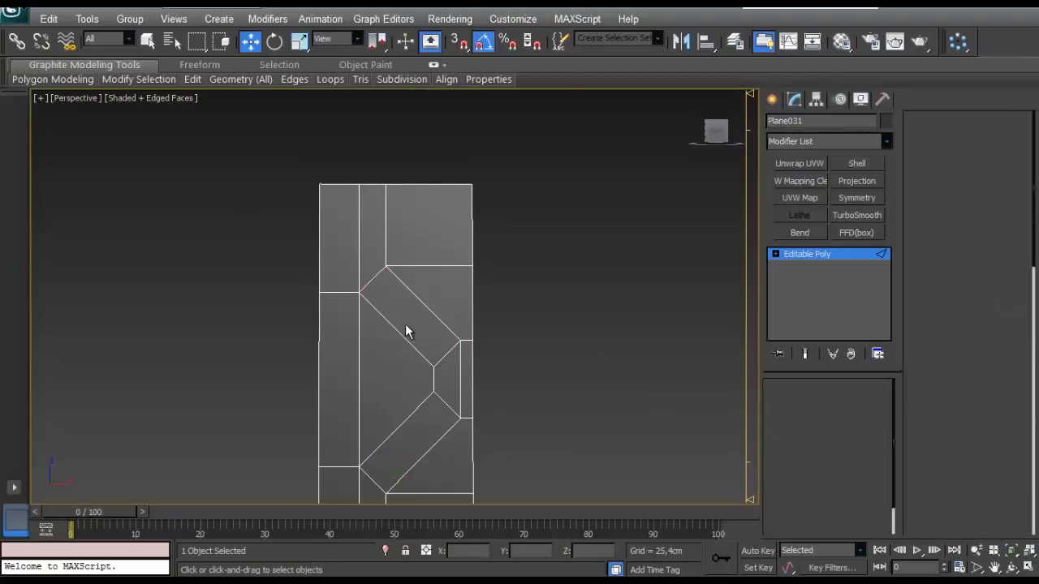
click(409, 330)
middle_drag(429, 338, 429, 317)
scroll(429, 318, up, 2)
ctrl+click(481, 367)
ctrl+click(470, 422)
ctrl+click(500, 379)
middle_drag(500, 370, 511, 292)
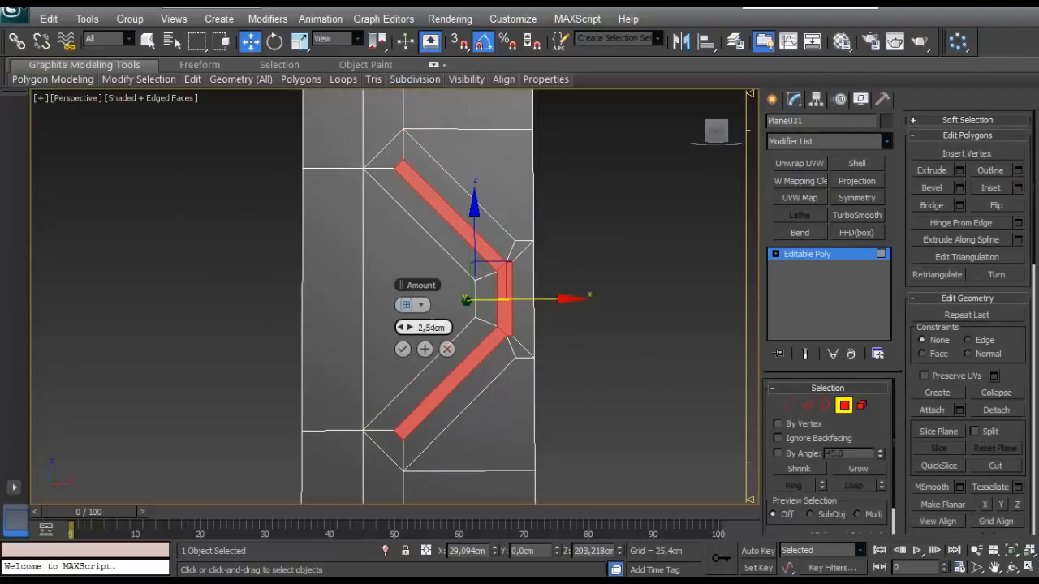
right_click(410, 329)
drag(406, 326, 410, 328)
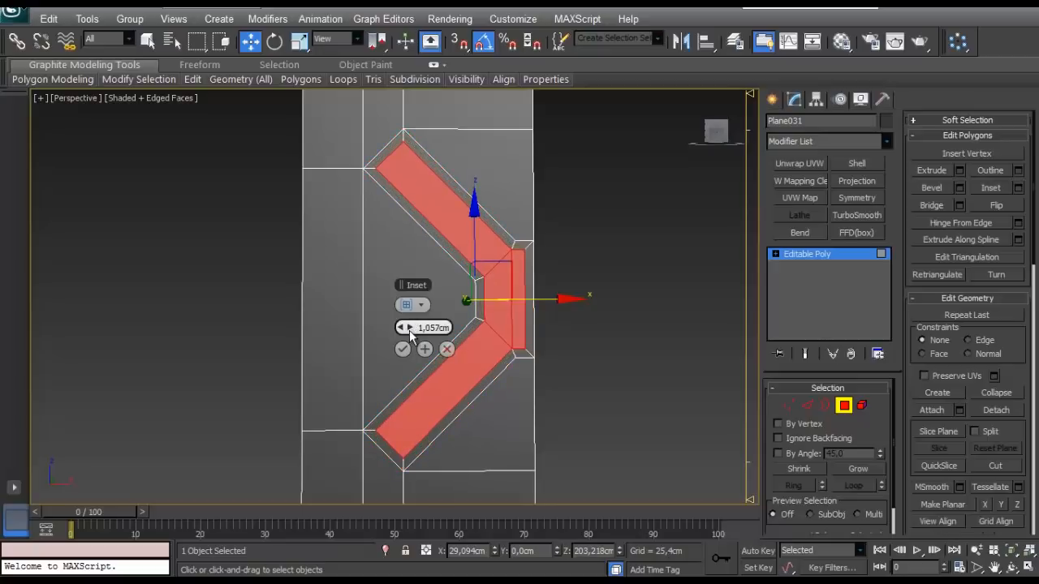
click(403, 349)
- Bevel the inset X-shape faces inward with a height of -1.398 cm and an outline of about -0.47 cm
alt+middle_drag(432, 243, 631, 267)
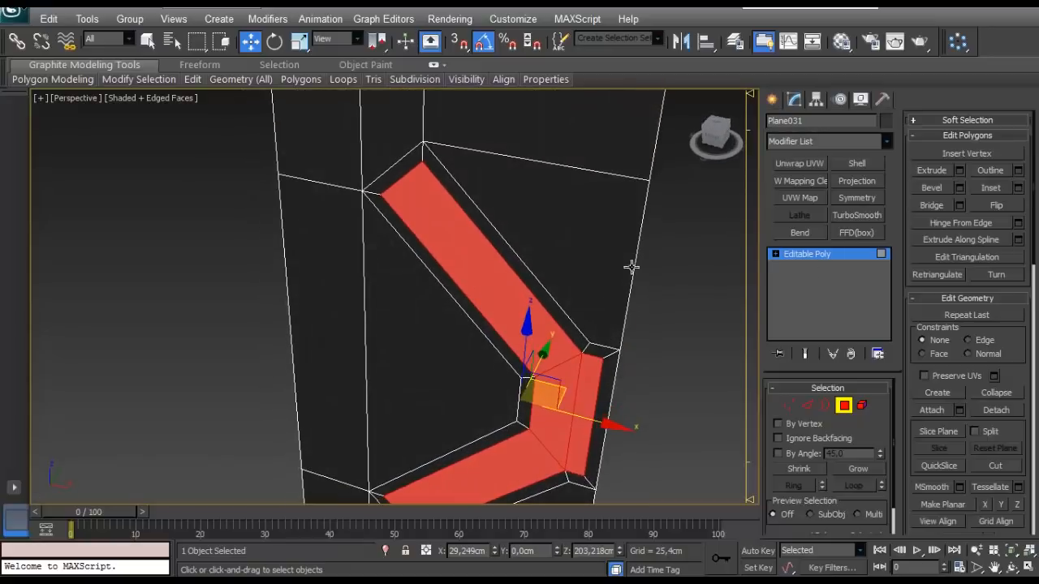
click(958, 188)
right_click(410, 328)
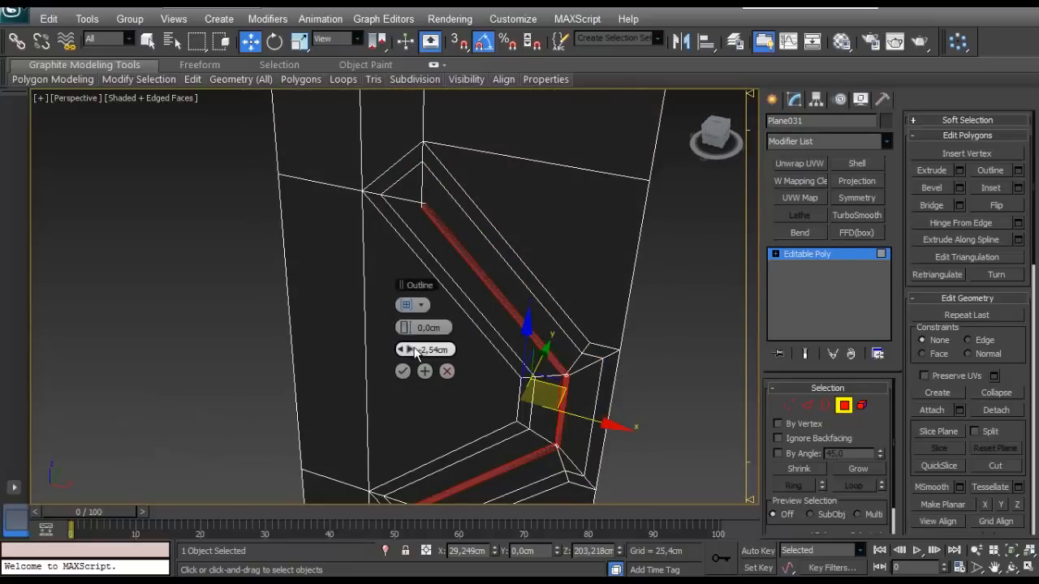
right_click(410, 349)
drag(397, 328, 400, 350)
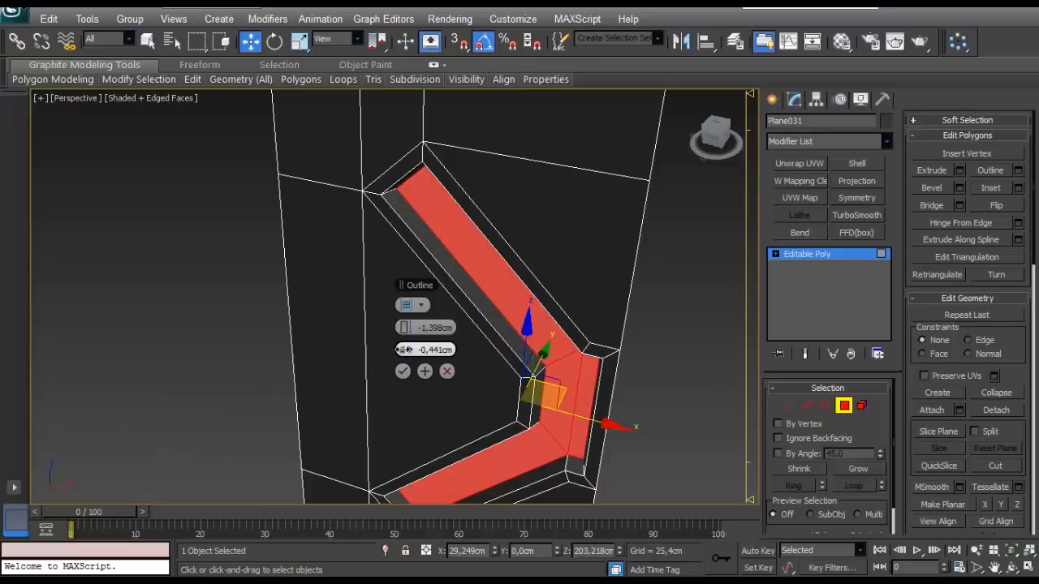
alt+middle_drag(402, 352, 412, 322)
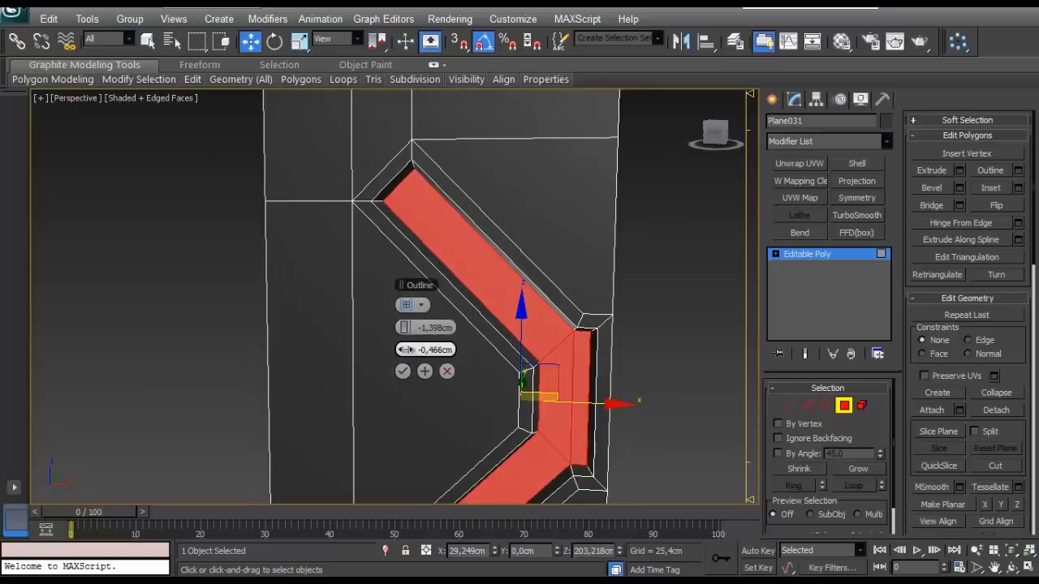
drag(406, 351, 407, 347)
- Try to delete the narrow rim face beside the octagon along the half panel's centre border
middle_drag(499, 354, 463, 239)
scroll(450, 283, up, 3)
click(528, 352)
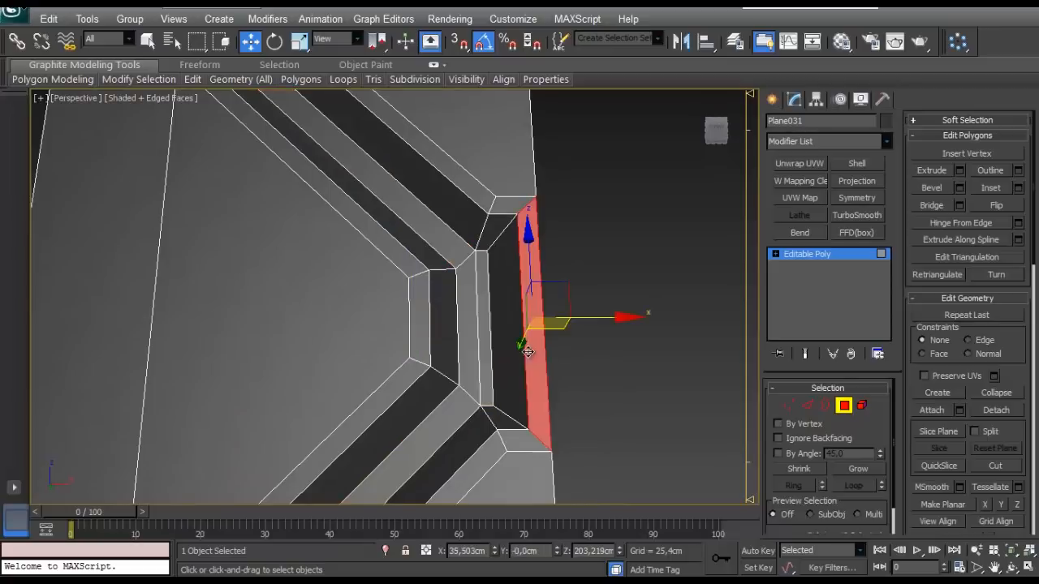
key(Delete)
alt+middle_drag(512, 344, 494, 313)
click(485, 348)
middle_drag(526, 384, 507, 364)
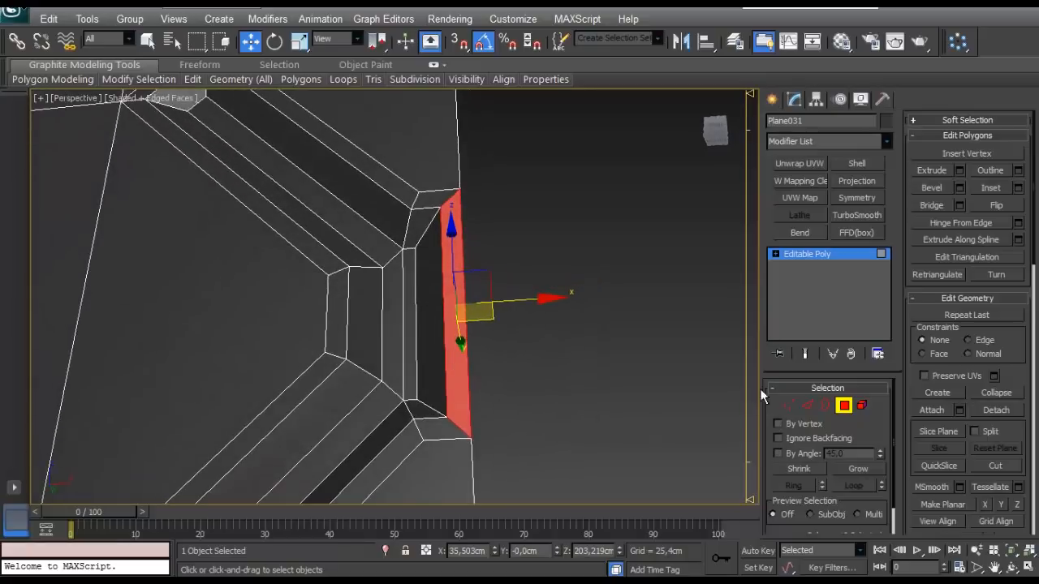
- Cut straight edges from the narrow rim face's lower and upper inner corner vertices across to the centre border
click(789, 405)
alt+middle_drag(539, 319, 504, 333)
scroll(497, 349, up, 3)
middle_drag(478, 422, 468, 313)
right_click(447, 344)
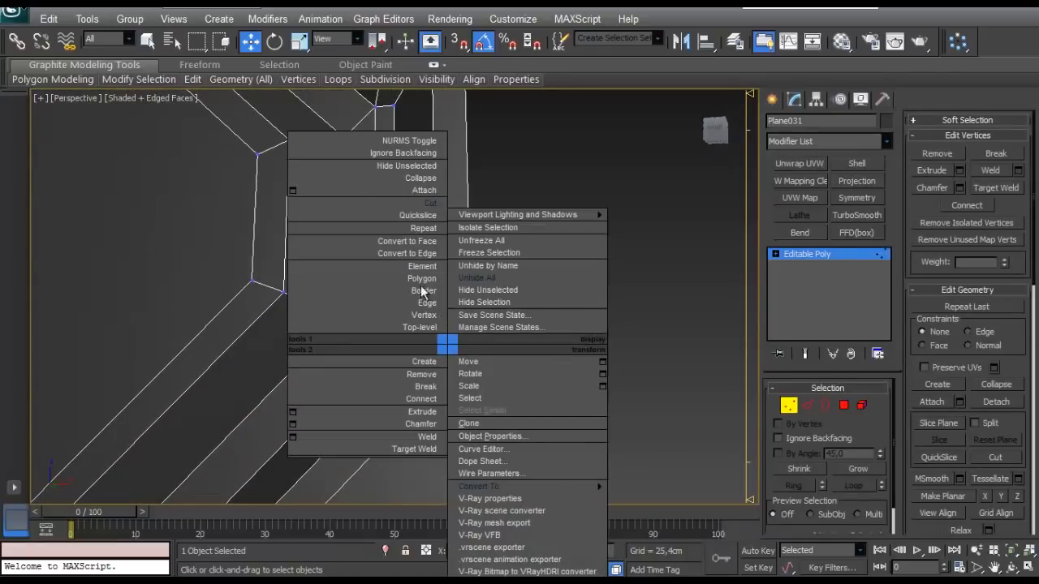
click(427, 203)
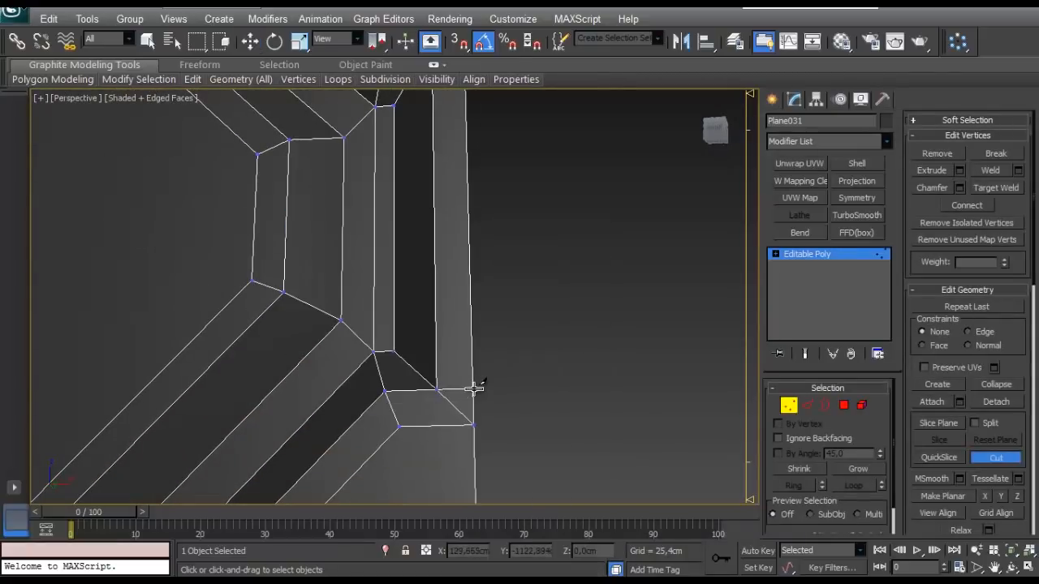
middle_drag(432, 202, 419, 295)
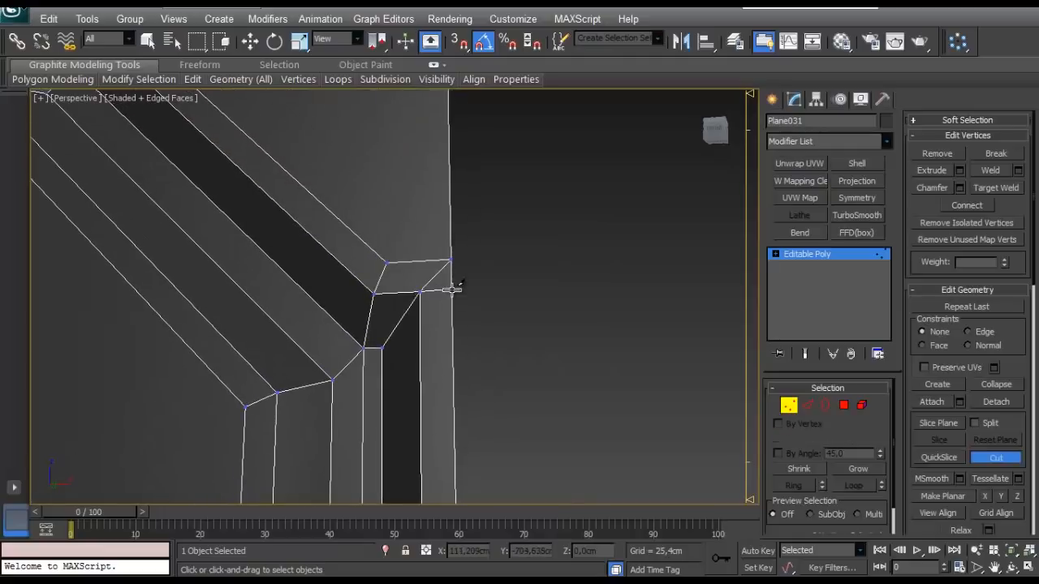
- Remove the short diagonal edges at the upper and lower corners of the rim beside the centre border
click(810, 406)
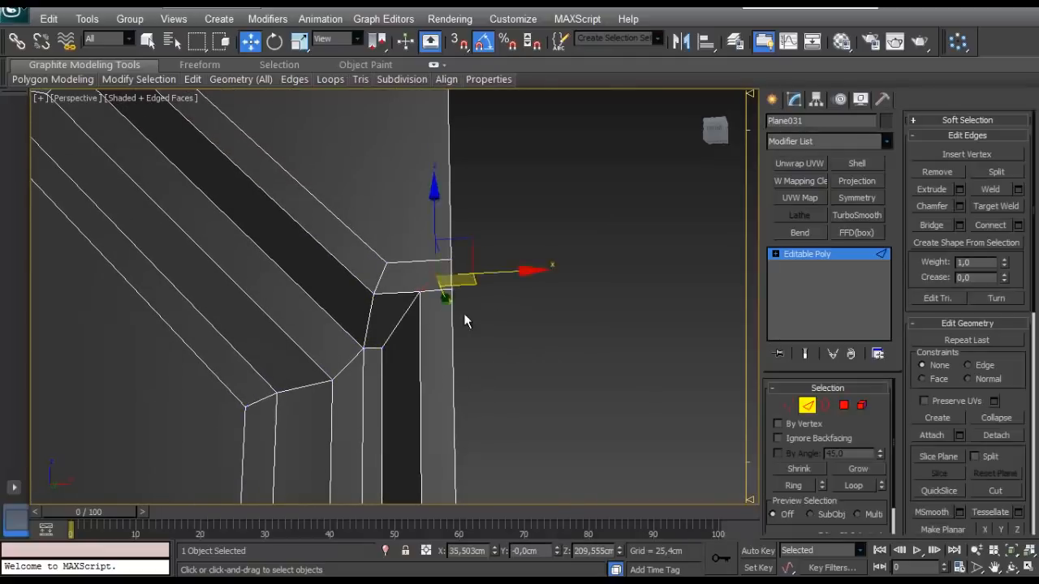
scroll(465, 321, down, 3)
middle_drag(464, 469, 452, 321)
ctrl+click(412, 381)
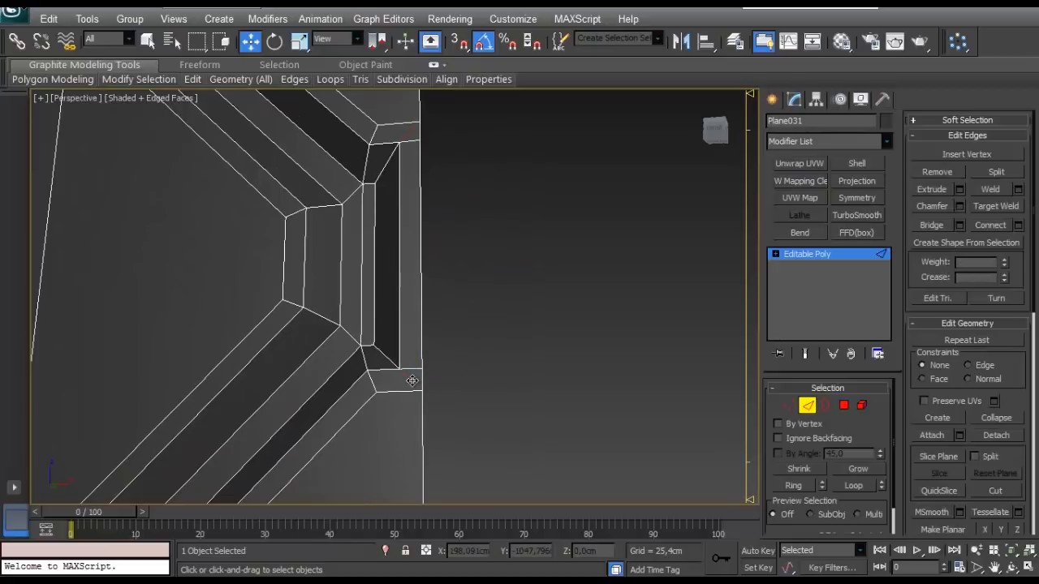
scroll(404, 362, up, 4)
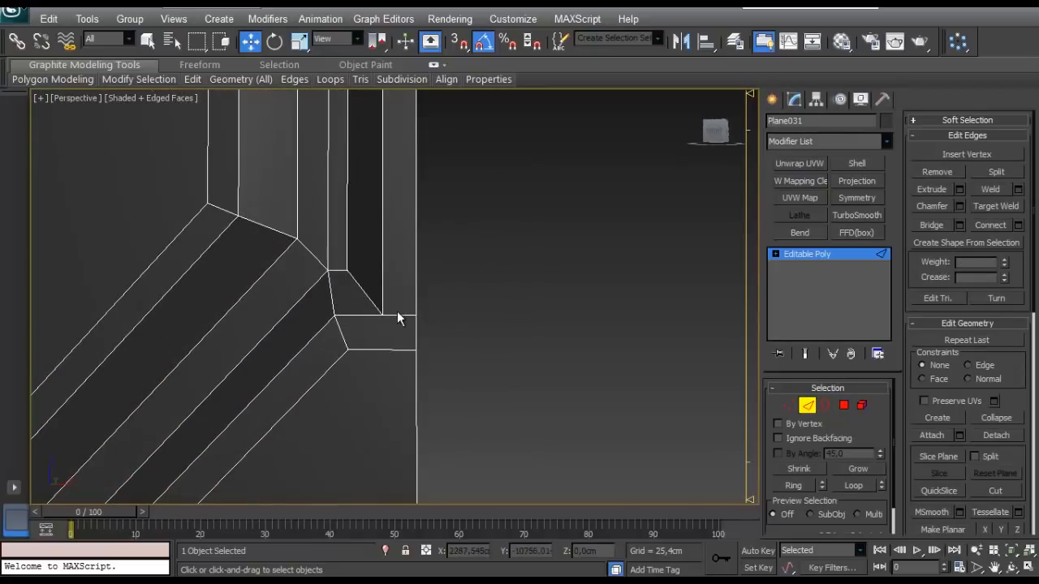
scroll(398, 315, down, 5)
scroll(398, 317, up, 2)
middle_drag(398, 317, 403, 411)
alt+middle_drag(409, 286, 371, 240)
scroll(427, 281, up, 3)
- Target-weld the narrow rim strip's lower inner corner vertex onto the neighbouring vertex on the centre border
click(788, 405)
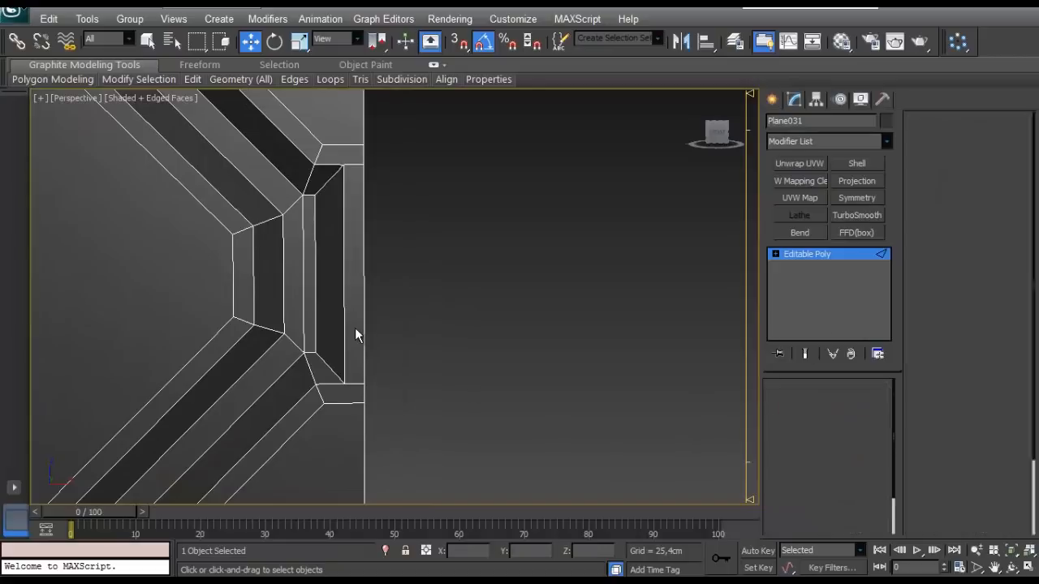
scroll(353, 312, up, 4)
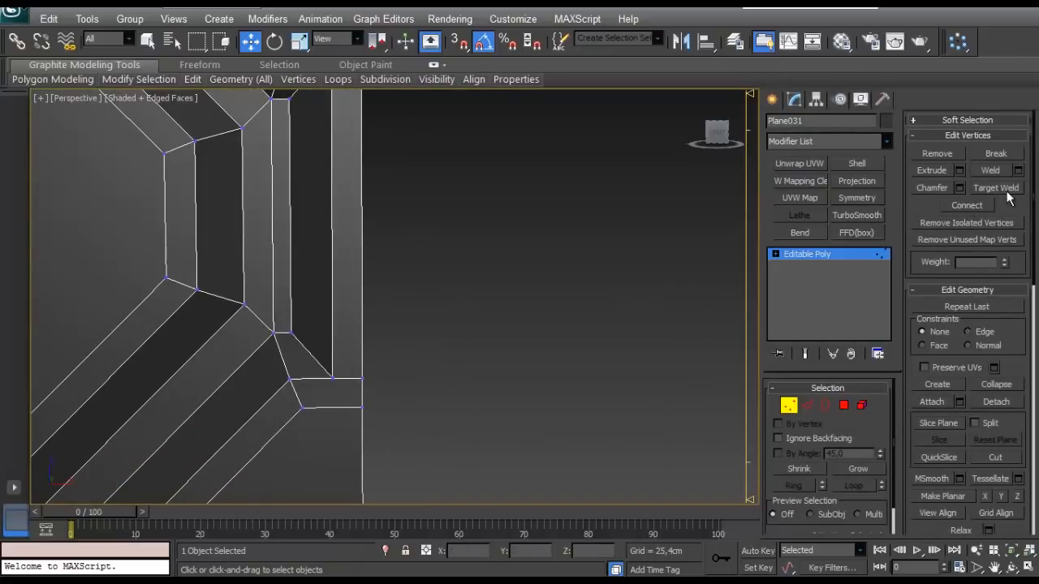
click(361, 376)
scroll(359, 276, down, 4)
alt+middle_drag(359, 275, 365, 254)
scroll(365, 255, up, 2)
alt+middle_drag(428, 291, 451, 294)
click(844, 405)
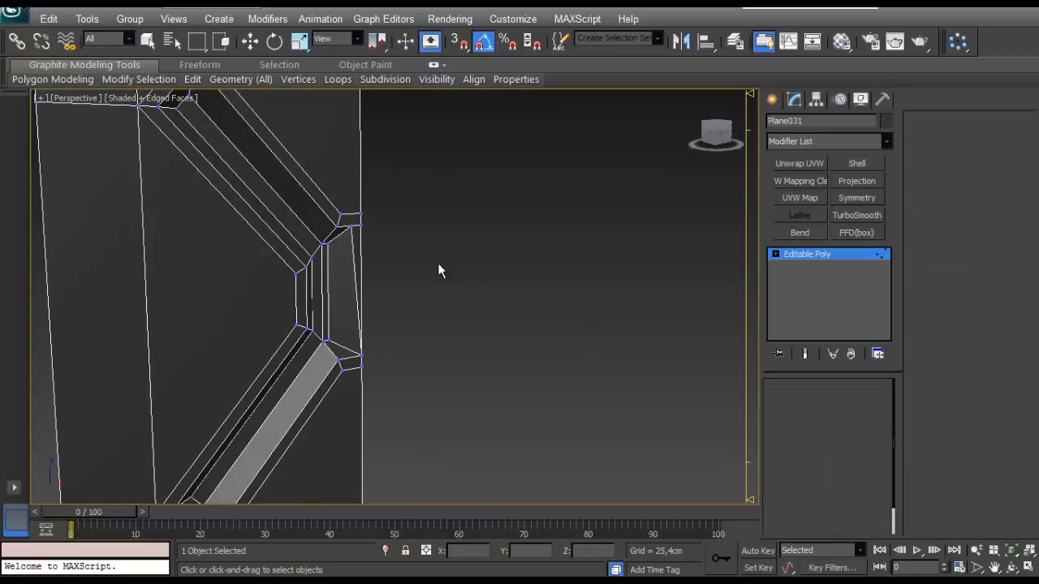
- Delete the octagon's inner face beside the half panel's centre border
drag(434, 263, 347, 314)
alt+middle_drag(347, 314, 523, 308)
key(Delete)
scroll(402, 290, down, 5)
scroll(524, 308, down, 2)
click(844, 405)
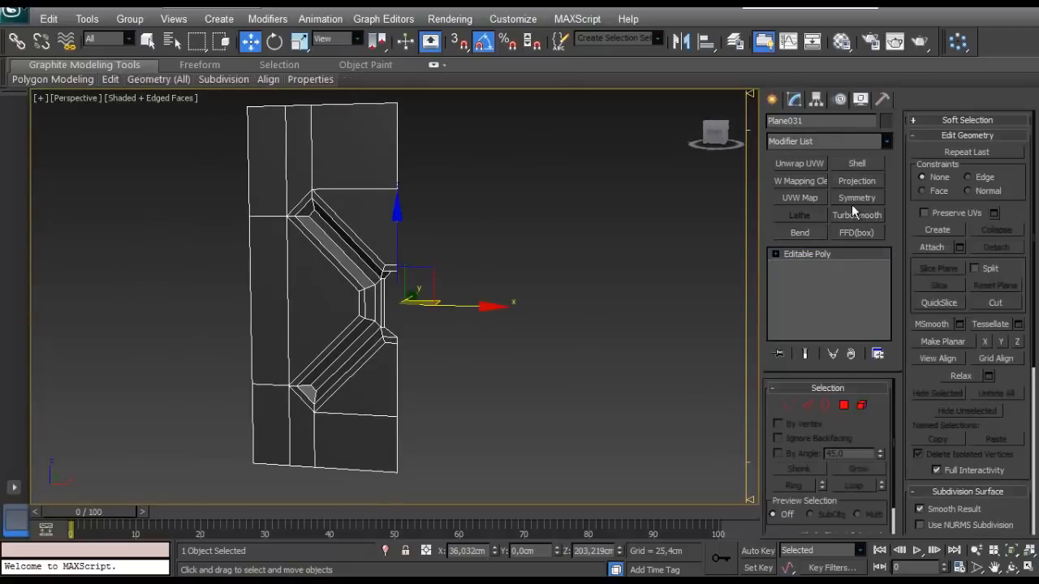
- Mirror the half panel with a Symmetry modifier on the X axis with Flip enabled
click(857, 198)
click(798, 432)
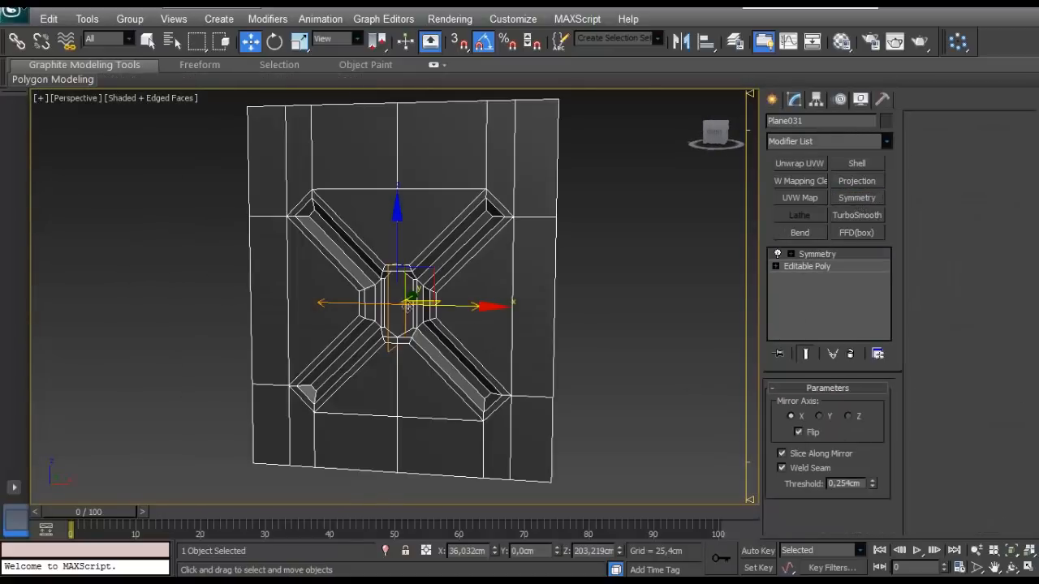
scroll(435, 288, up, 8)
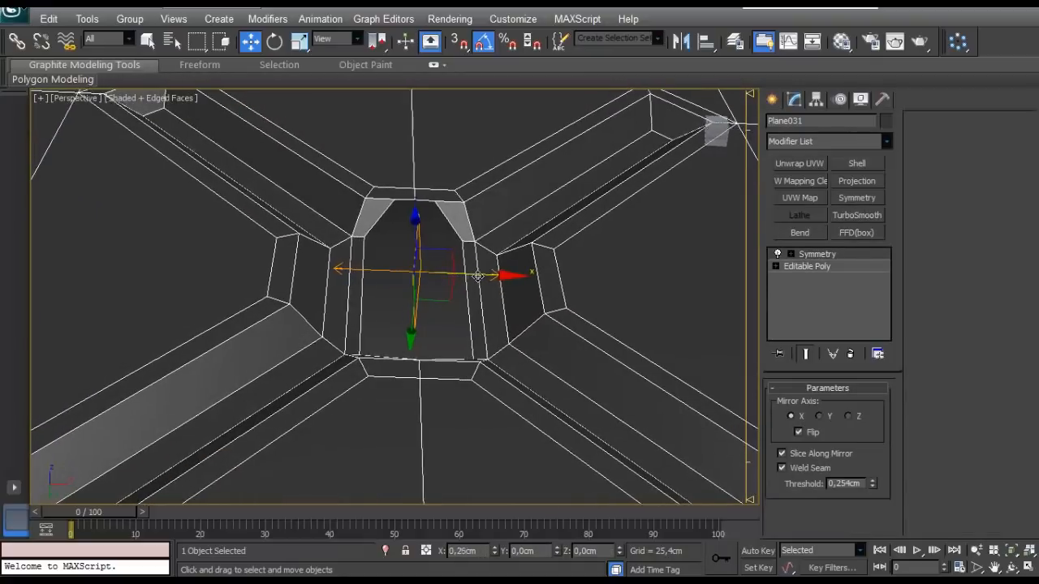
click(807, 255)
drag(476, 278, 477, 291)
alt+middle_drag(477, 290, 473, 339)
- Delete the narrow rim faces along the octagon's inner edge in the base Editable Poly
click(799, 267)
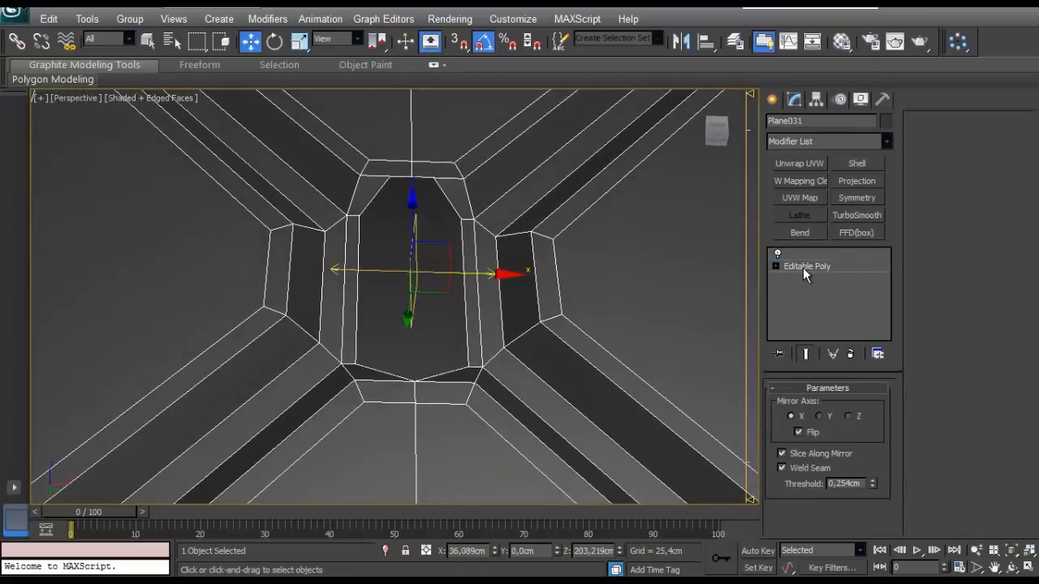
alt+middle_drag(505, 256, 488, 302)
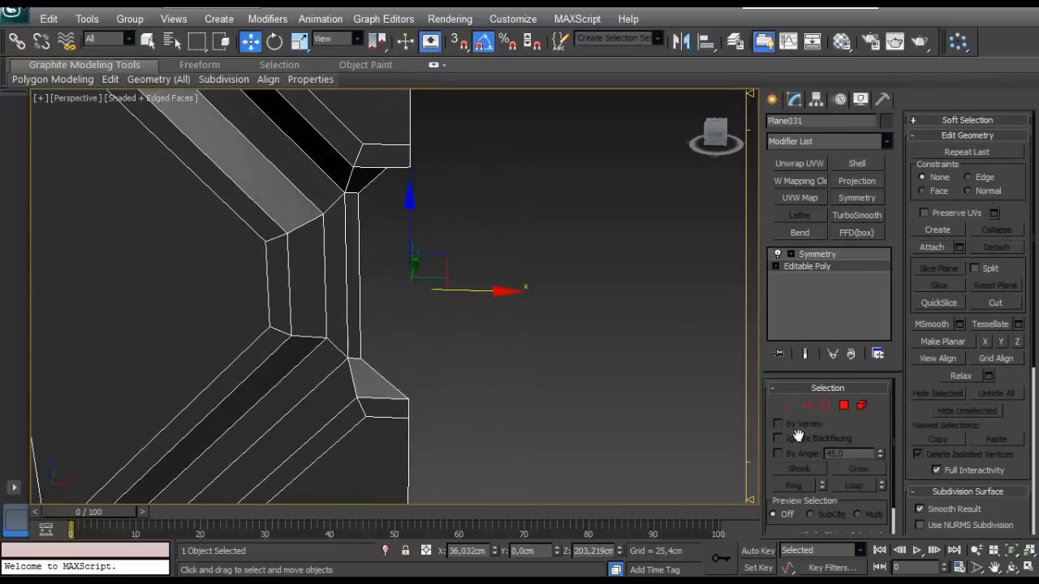
click(807, 406)
alt+middle_drag(471, 260, 565, 350)
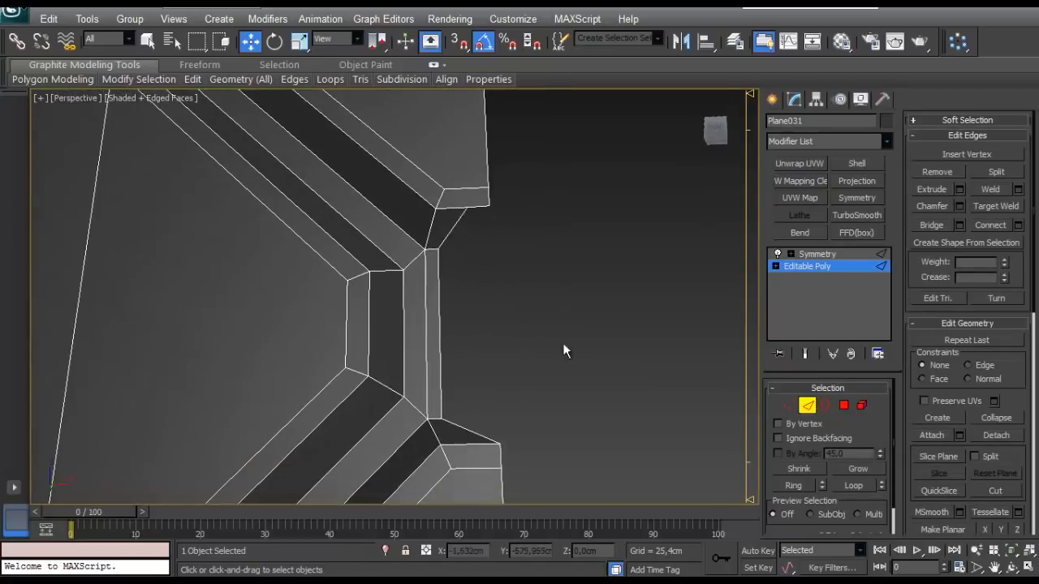
click(844, 405)
drag(519, 300, 436, 239)
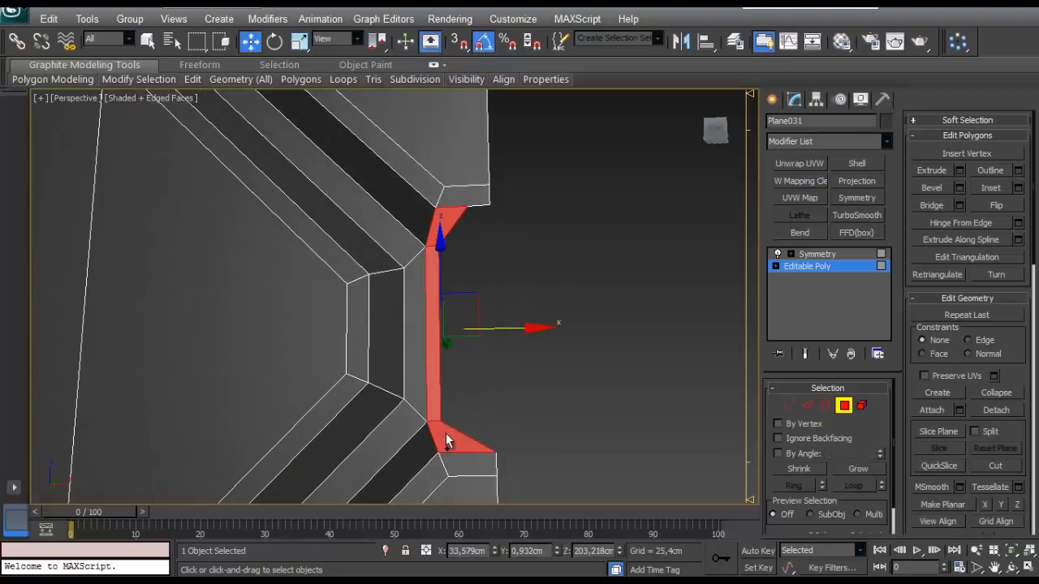
click(453, 408)
alt+middle_drag(453, 407, 742, 399)
- Remove the stray middle vertex from the rim's upper open edge beside the centre border
key(2)
click(452, 274)
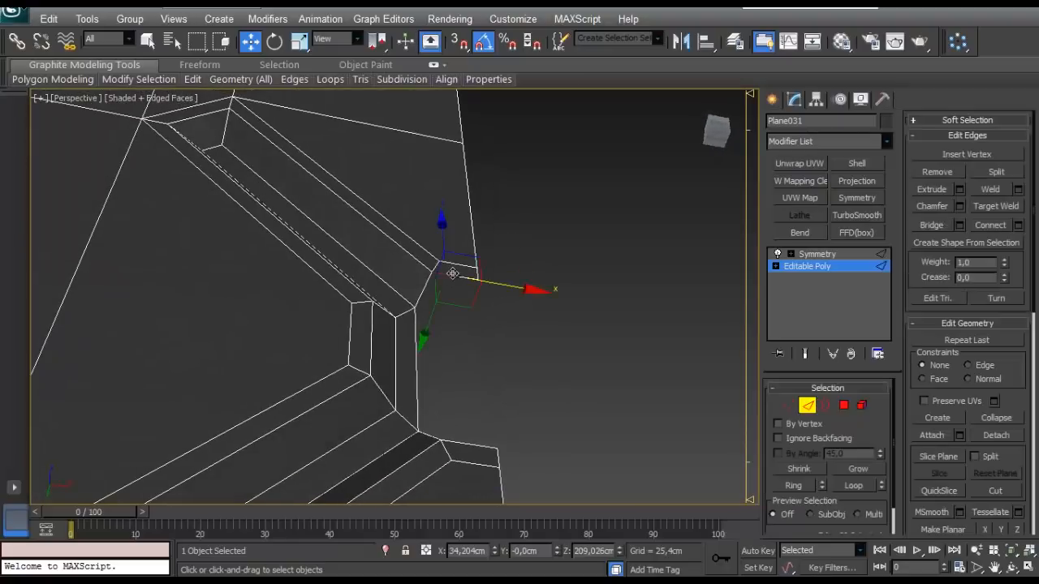
ctrl+click(461, 442)
alt+middle_drag(461, 443, 591, 447)
click(790, 406)
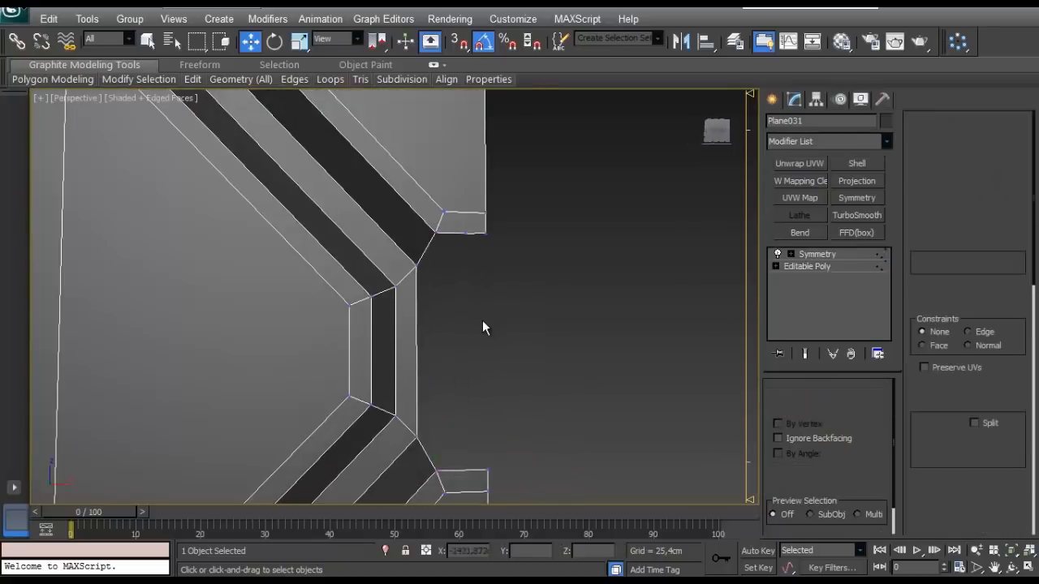
click(462, 426)
scroll(477, 344, down, 5)
scroll(400, 245, up, 5)
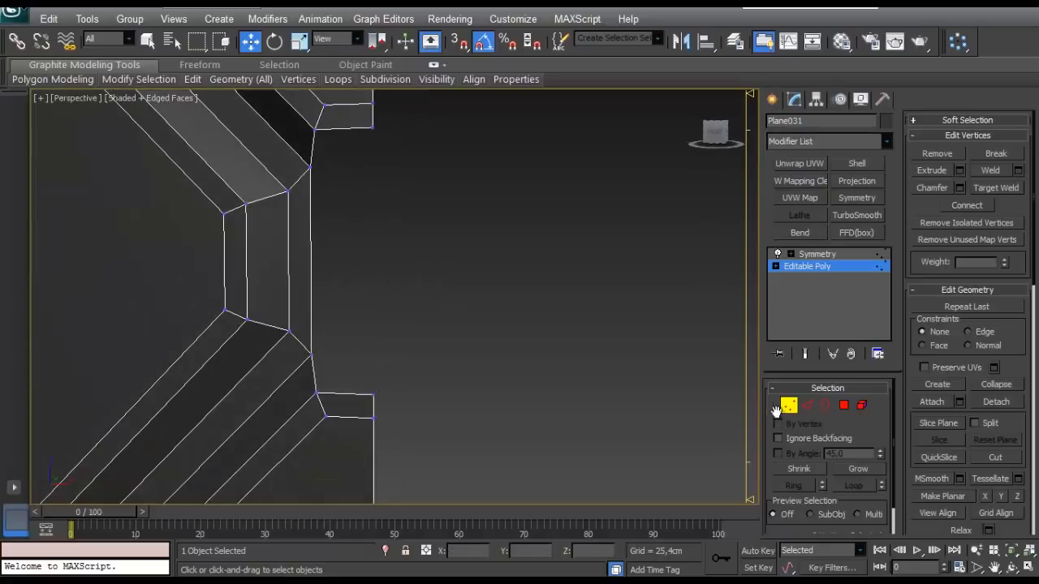
- Extrude the rim's upper and lower open edges about 1.35 cm along Y, and scale their new vertices closer together vertically
click(807, 405)
alt+middle_drag(339, 169, 412, 242)
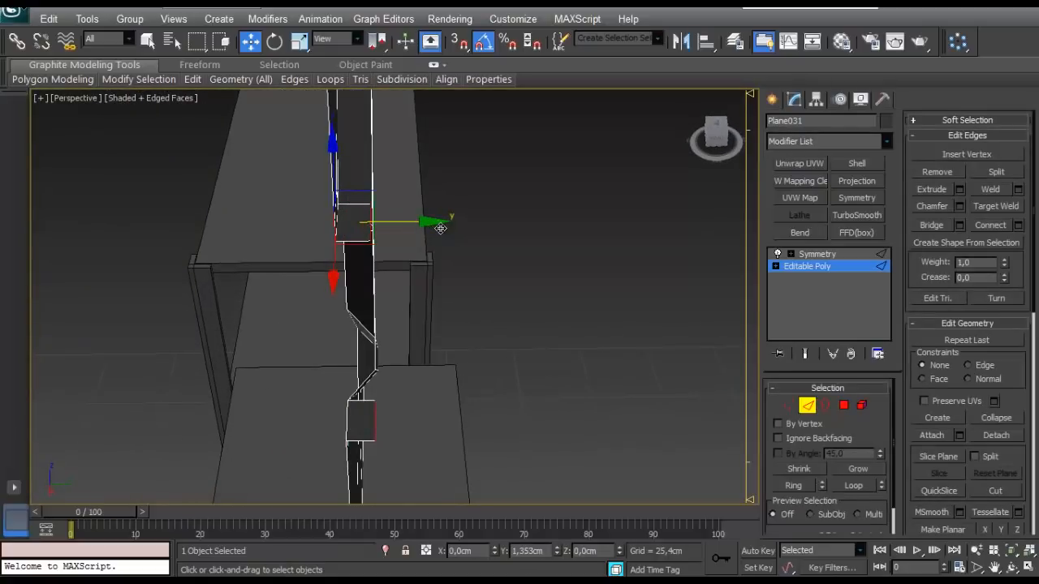
alt+middle_drag(403, 313, 443, 303)
key(r)
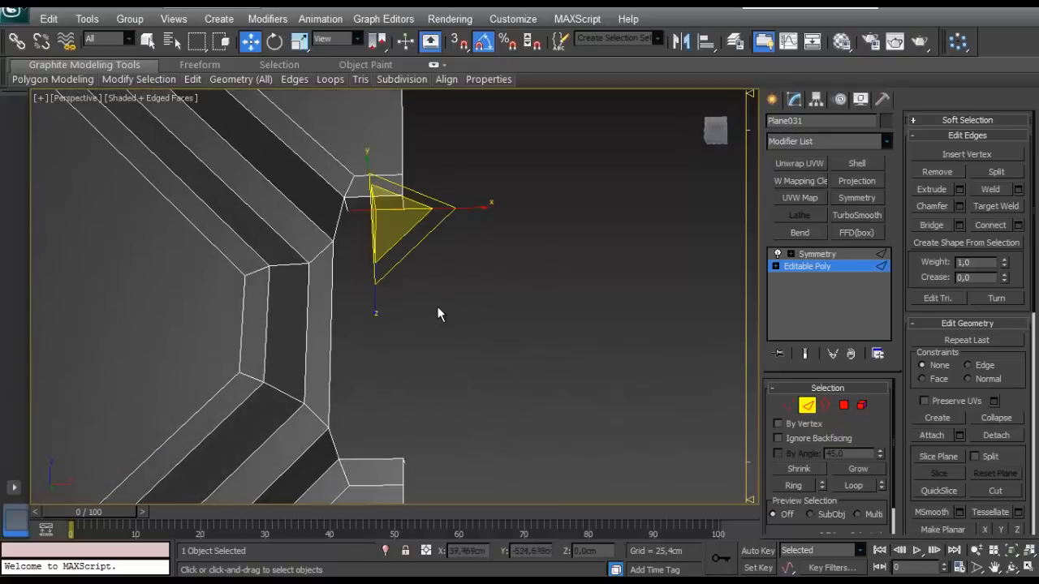
click(788, 404)
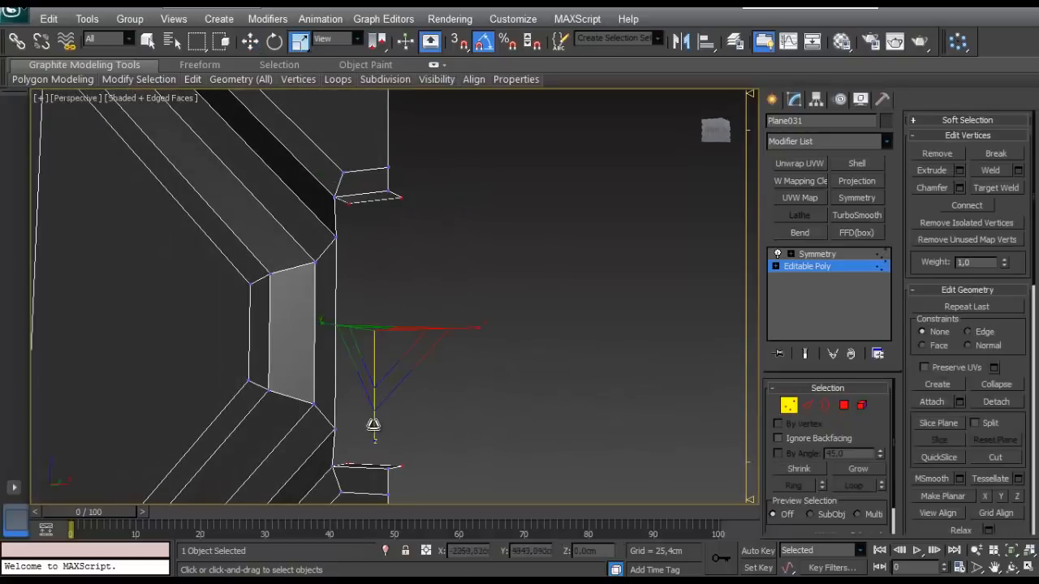
alt+middle_drag(367, 403, 398, 359)
- Target-weld the inner vertices of both extruded faces onto the octagon's upper and lower corner vertices
scroll(397, 359, up, 5)
click(517, 352)
scroll(464, 349, down, 3)
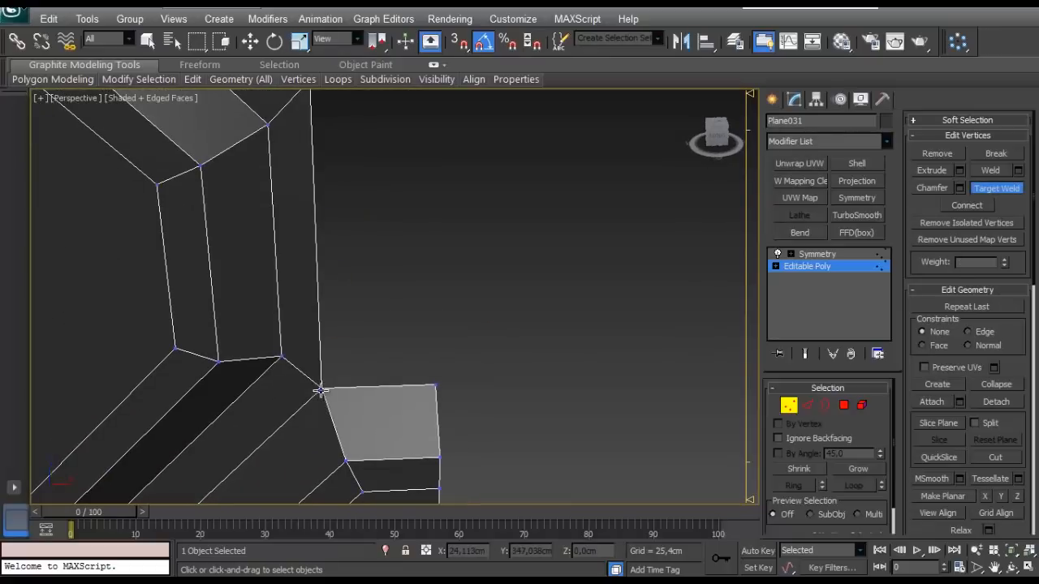
alt+middle_drag(320, 391, 385, 322)
scroll(408, 355, down, 3)
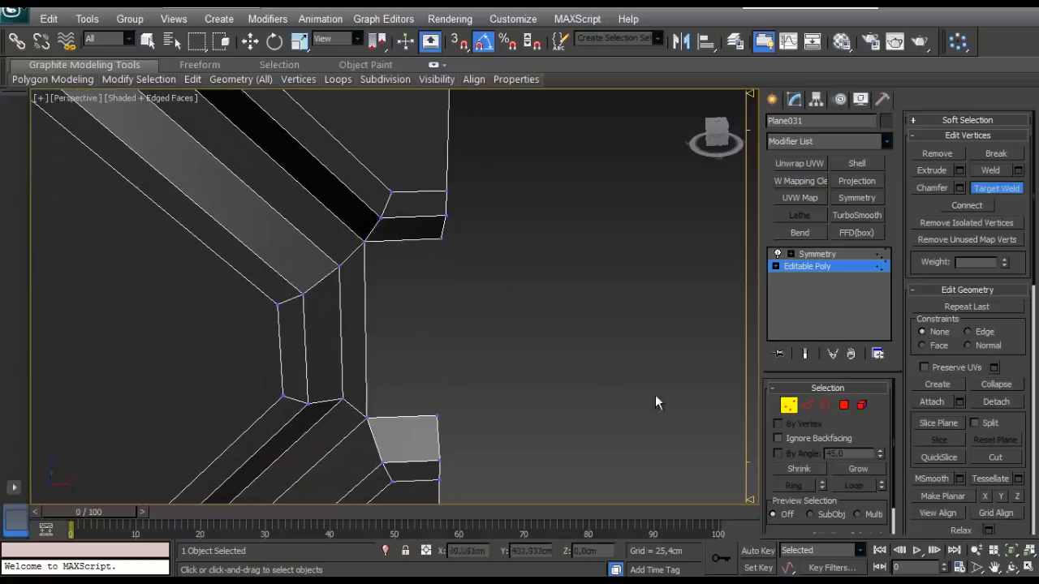
- Bridge the upper and lower extruded edges to close the octagon's centre opening
click(807, 405)
click(408, 237)
ctrl+click(381, 419)
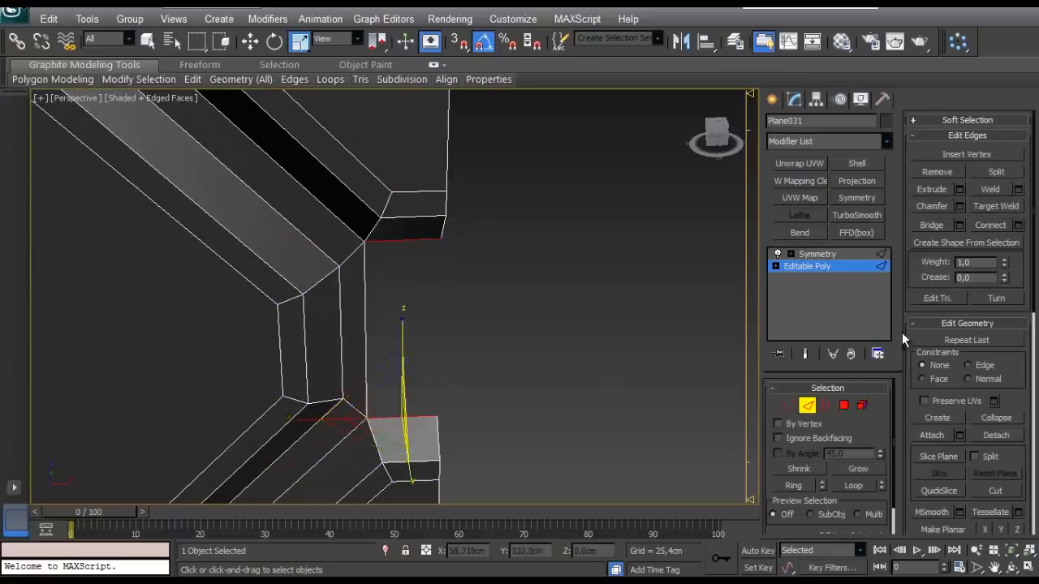
click(934, 224)
click(561, 289)
alt+middle_drag(414, 312, 414, 268)
- Return to the Symmetry modifier and examine the complete mirrored panel and its octagonal centre
click(807, 406)
click(826, 256)
click(804, 256)
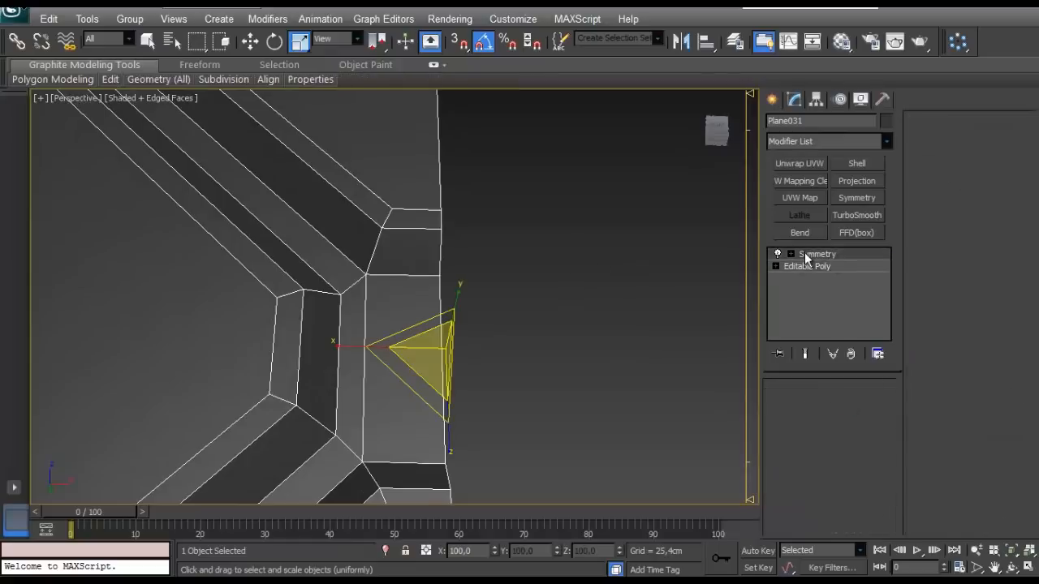
middle_drag(402, 348, 402, 350)
scroll(402, 350, down, 5)
alt+middle_drag(492, 281, 341, 271)
scroll(341, 274, up, 3)
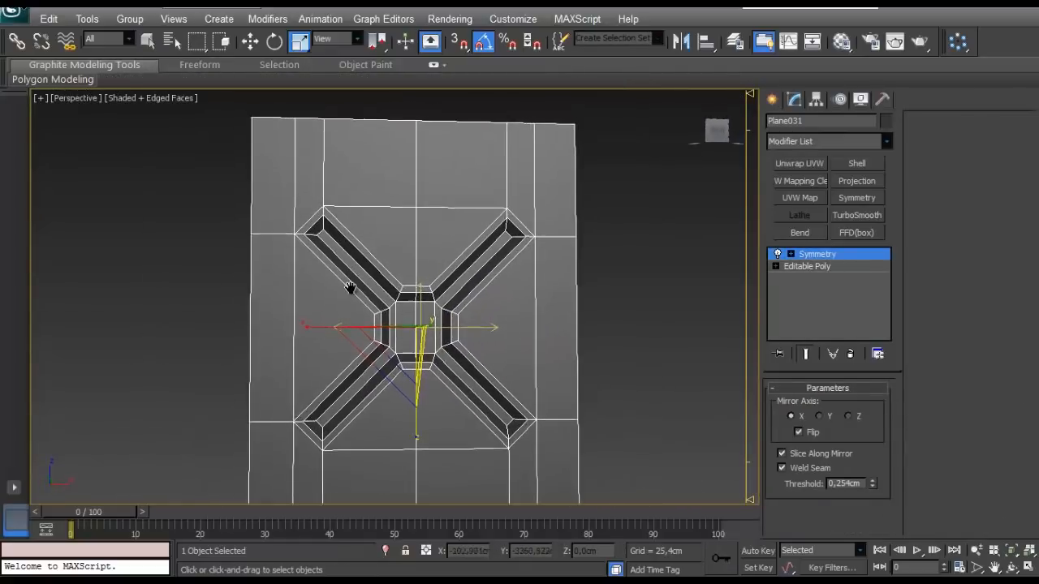
scroll(412, 284, down, 3)
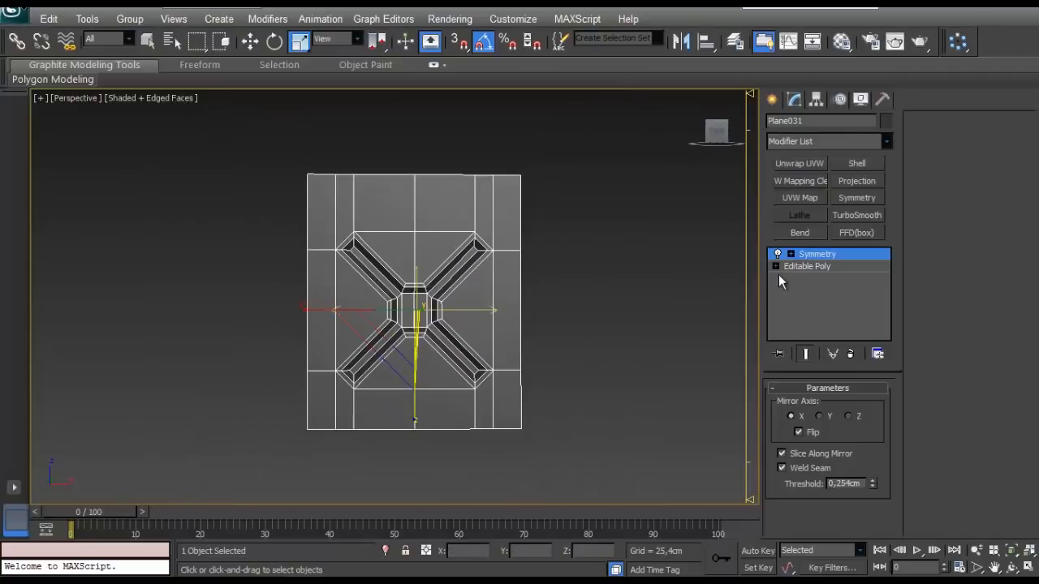
- Scale the panel's top and bottom vertex rows apart vertically to make the panel taller
click(799, 266)
key(1)
drag(575, 147, 273, 216)
ctrl+drag(560, 417, 284, 456)
drag(350, 405, 350, 406)
- Extrude the panel's outer side edges about 14.19 cm along Y to form the side walls
click(809, 405)
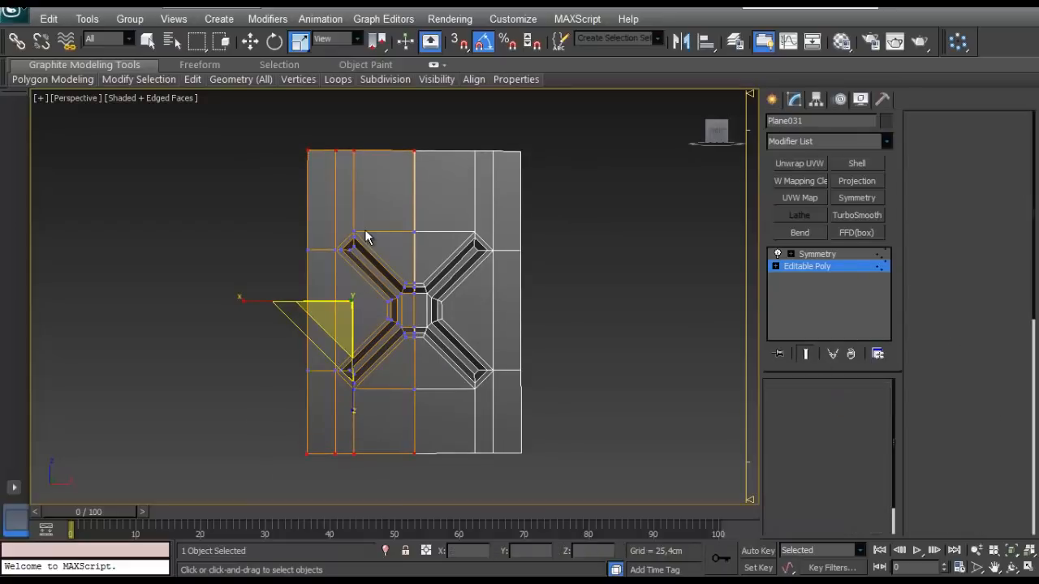
middle_drag(364, 229, 322, 216)
click(275, 434)
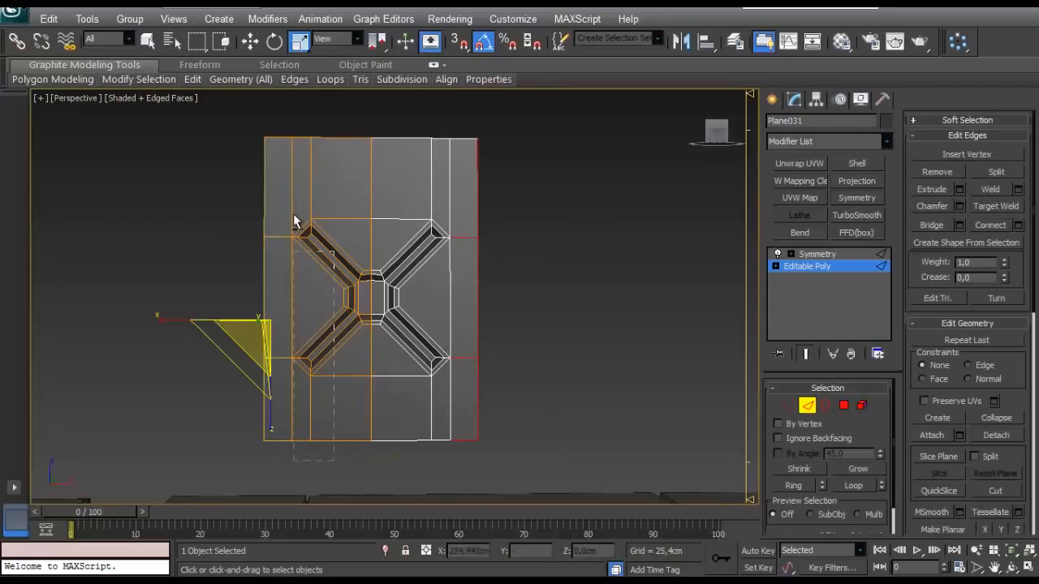
alt+drag(286, 117, 284, 116)
alt+middle_drag(299, 203, 387, 375)
scroll(387, 376, up, 3)
middle_drag(341, 251, 477, 322)
key(w)
middle_drag(394, 341, 422, 353)
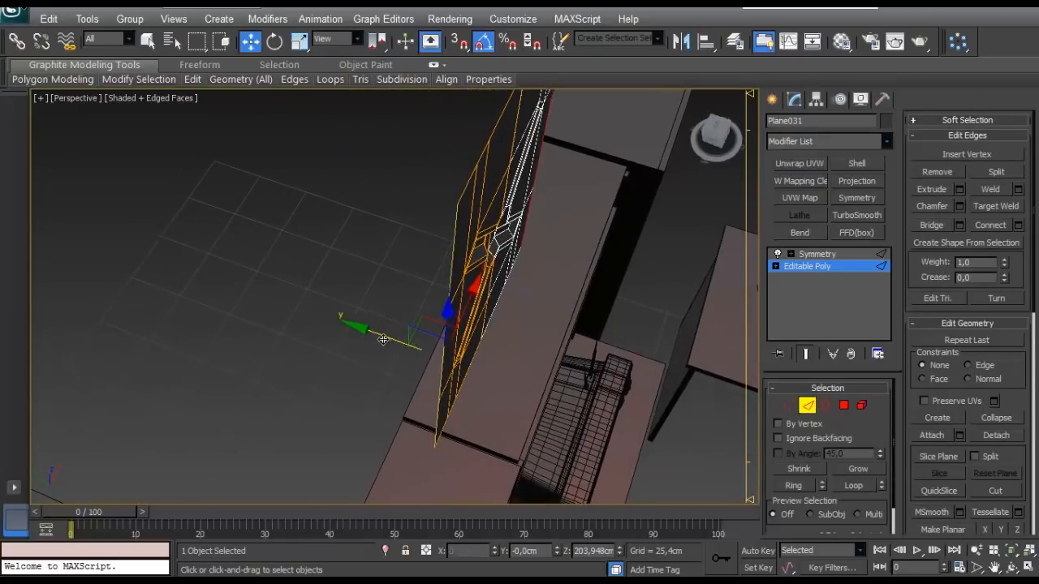
shift+drag(383, 339, 309, 330)
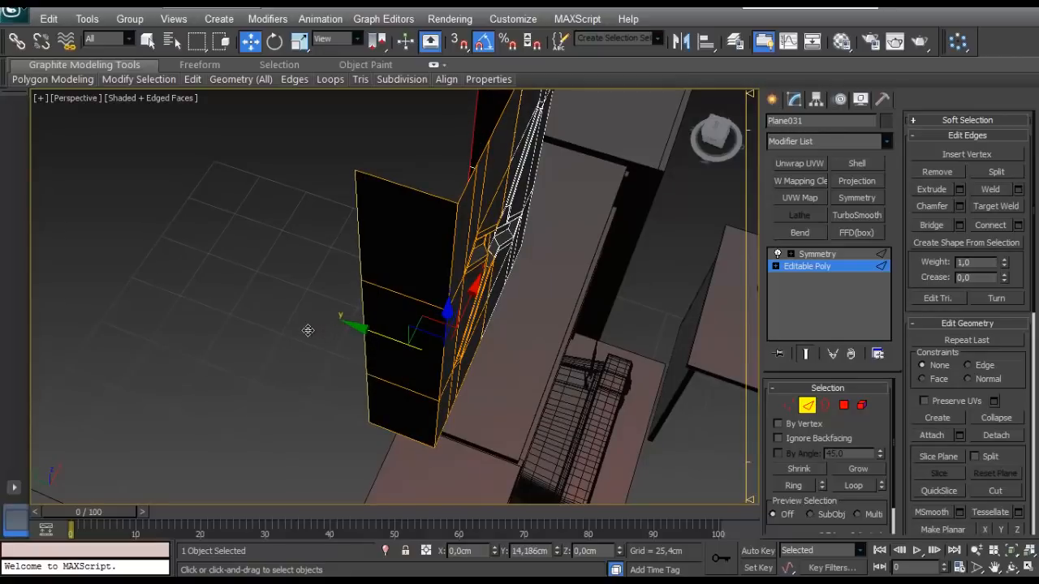
alt+middle_drag(308, 331, 332, 271)
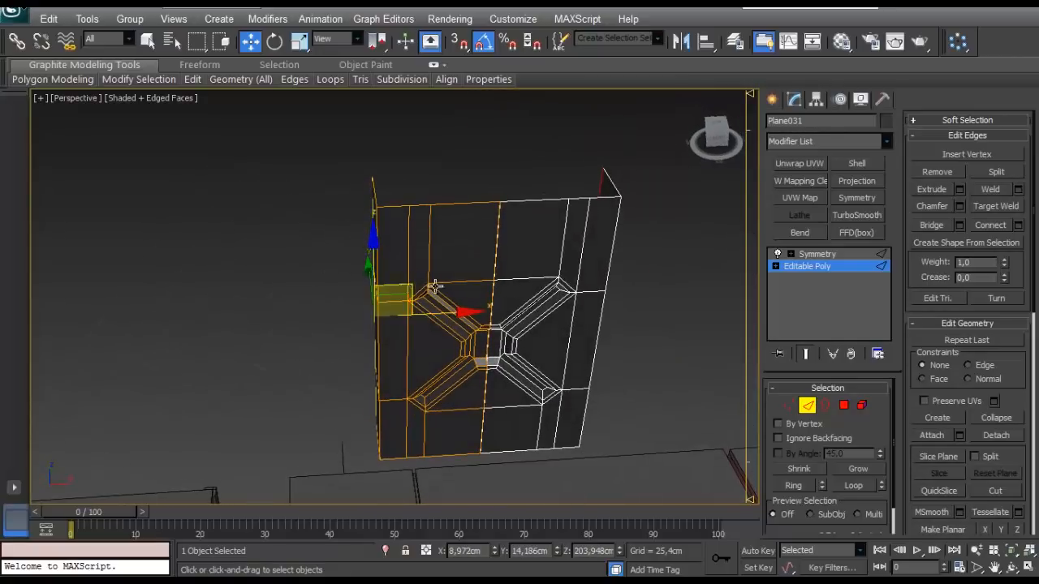
- Move the side wall's vertices outward along X to about 6.37 cm to widen the panel
alt+middle_drag(444, 288, 417, 239)
scroll(397, 215, down, 3)
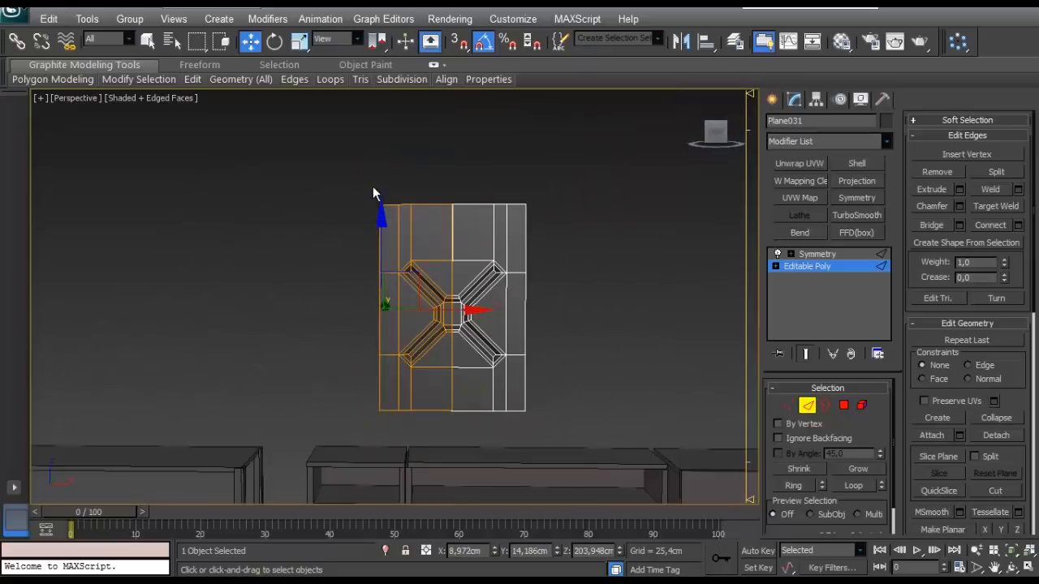
key(1)
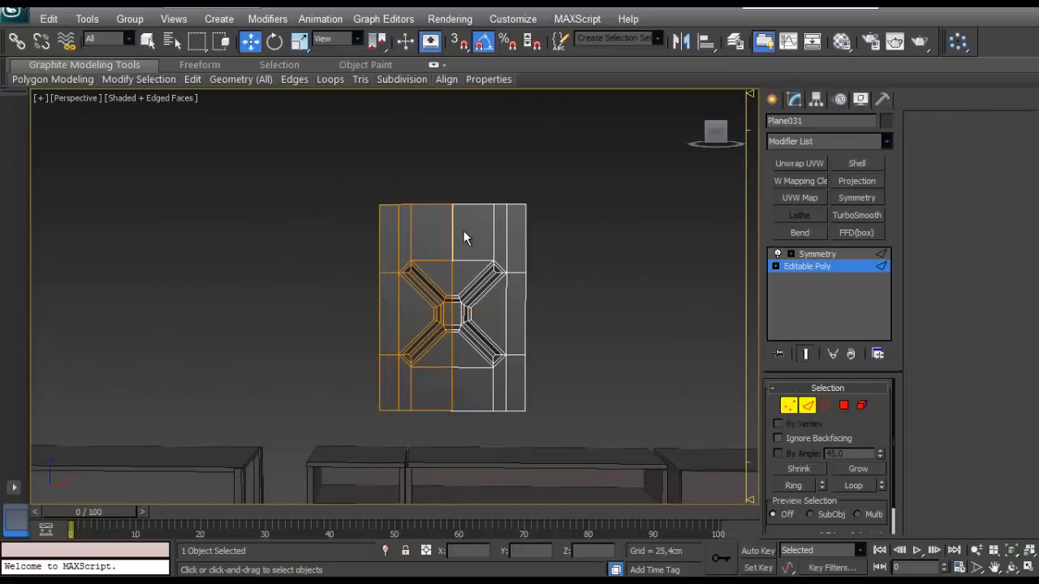
drag(431, 315, 423, 316)
scroll(473, 307, up, 3)
middle_drag(473, 306, 462, 403)
alt+middle_drag(470, 257, 444, 244)
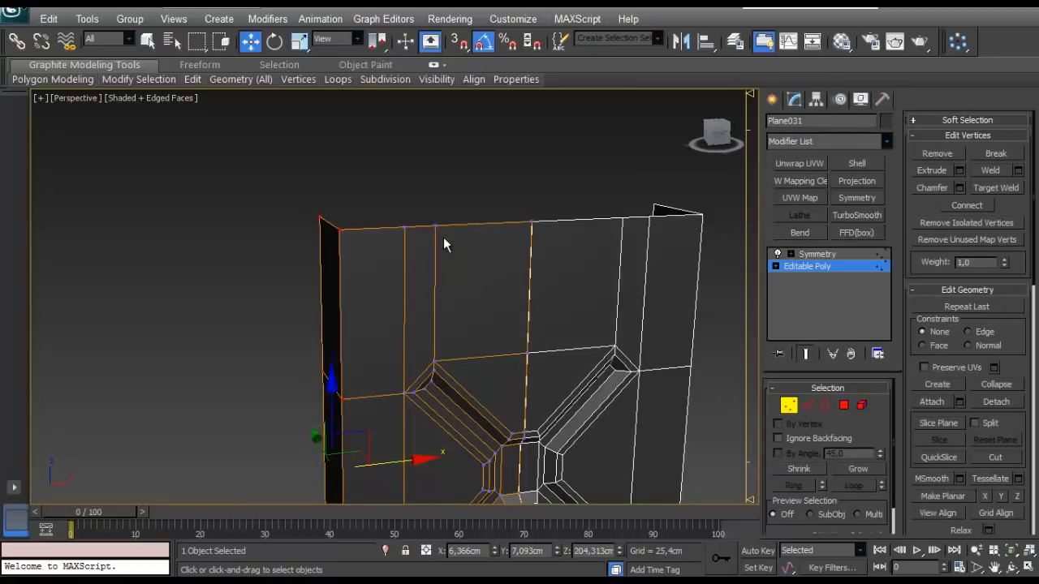
- Extrude the top edges of the panel and side walls upward to a height of about 248.58 cm
key(3)
key(2)
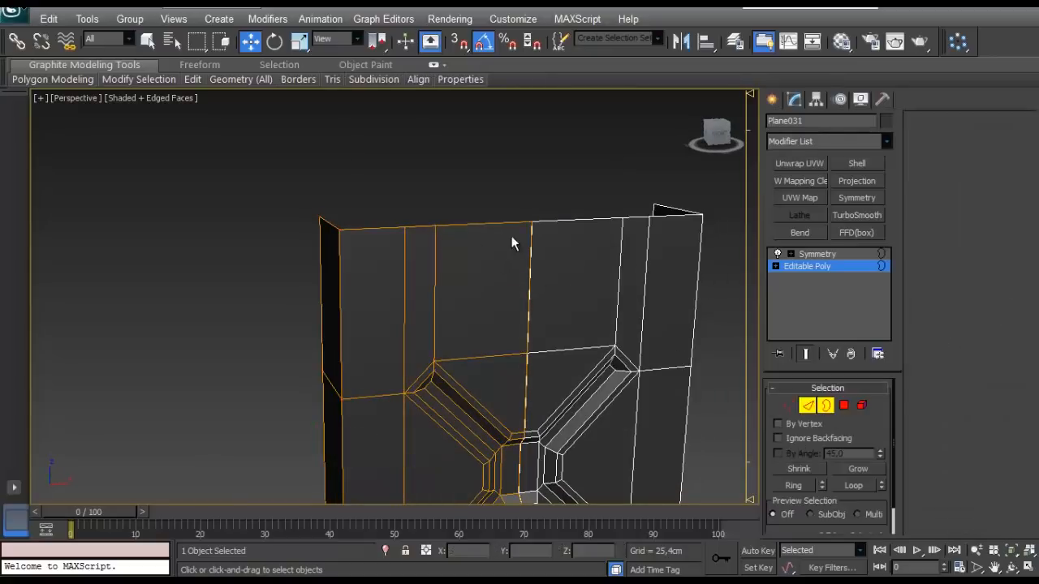
click(843, 487)
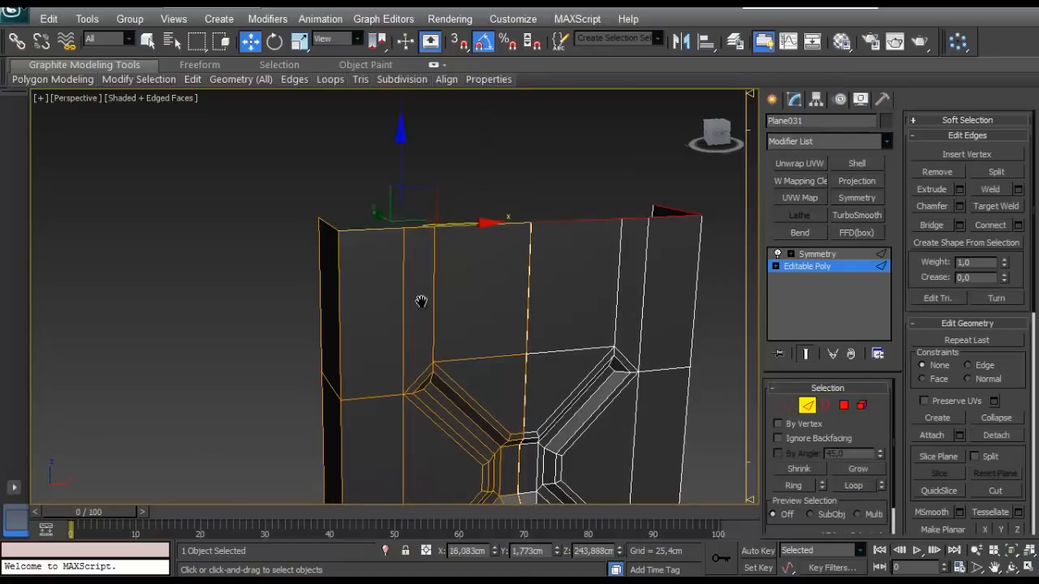
scroll(397, 227, up, 3)
shift+drag(405, 205, 404, 151)
middle_drag(459, 308, 469, 261)
scroll(395, 317, down, 4)
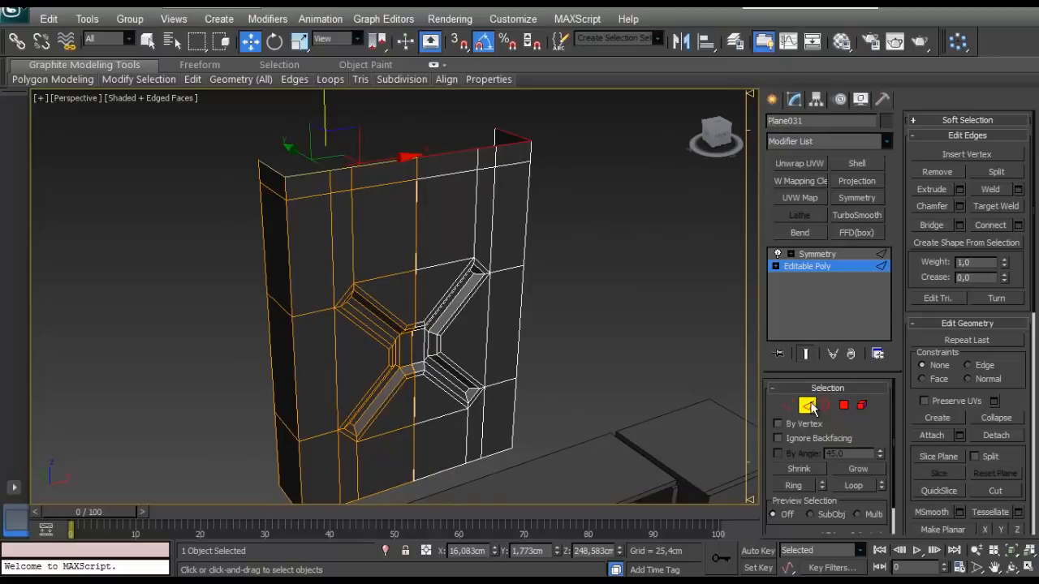
- Convert the mirrored panel to a single Editable Poly
click(808, 405)
right_click(413, 213)
click(441, 352)
click(365, 378)
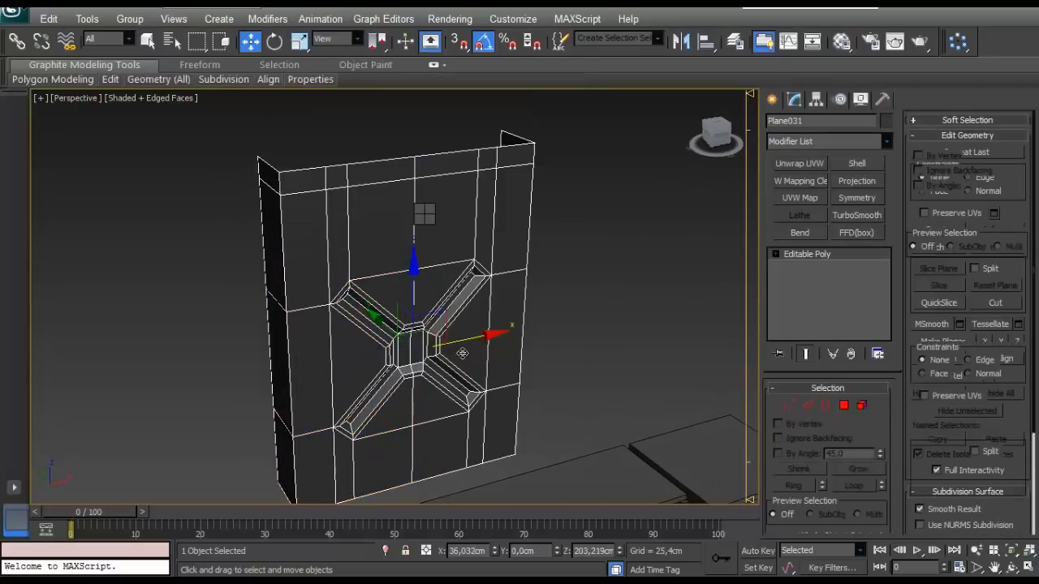
alt+middle_drag(462, 353, 707, 408)
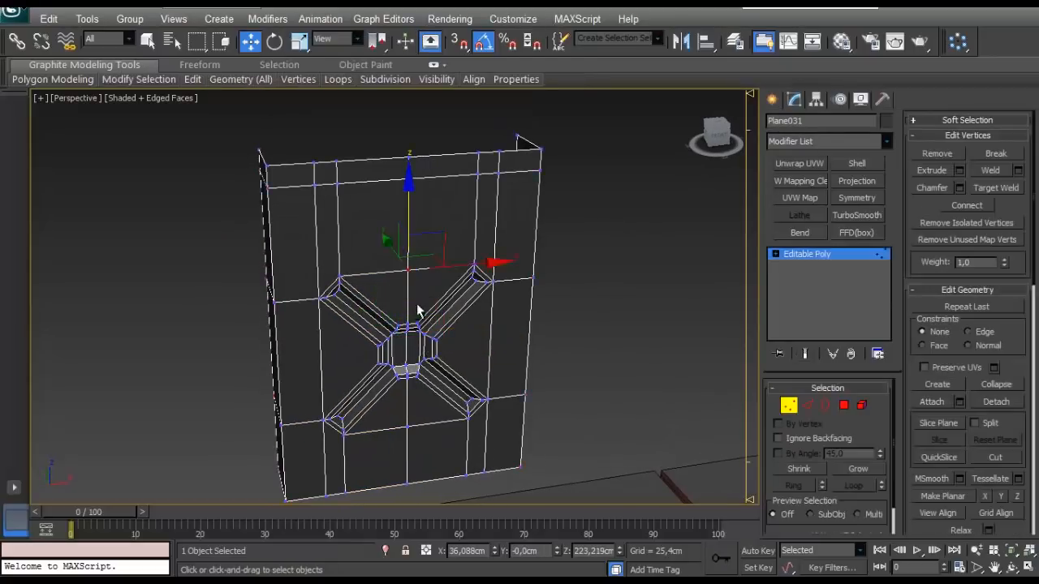
alt+middle_drag(417, 305, 479, 318)
drag(369, 249, 389, 256)
key(ctrl+z)
- Raise the three top vertices at the outer end of the panel's top strip along Z
alt+middle_drag(406, 258, 283, 250)
scroll(375, 232, down, 3)
scroll(374, 232, up, 3)
drag(493, 175, 416, 216)
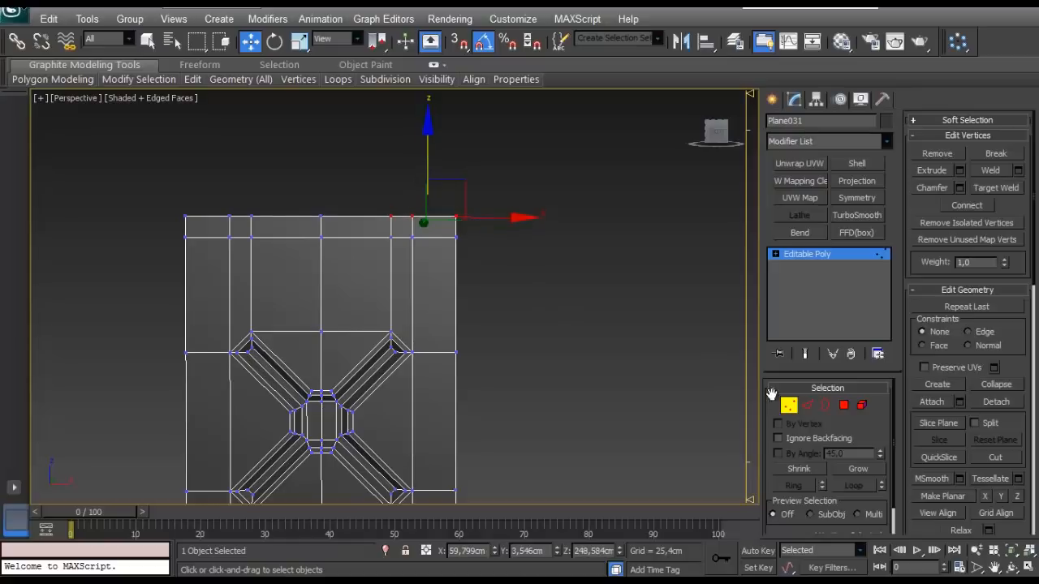
click(807, 405)
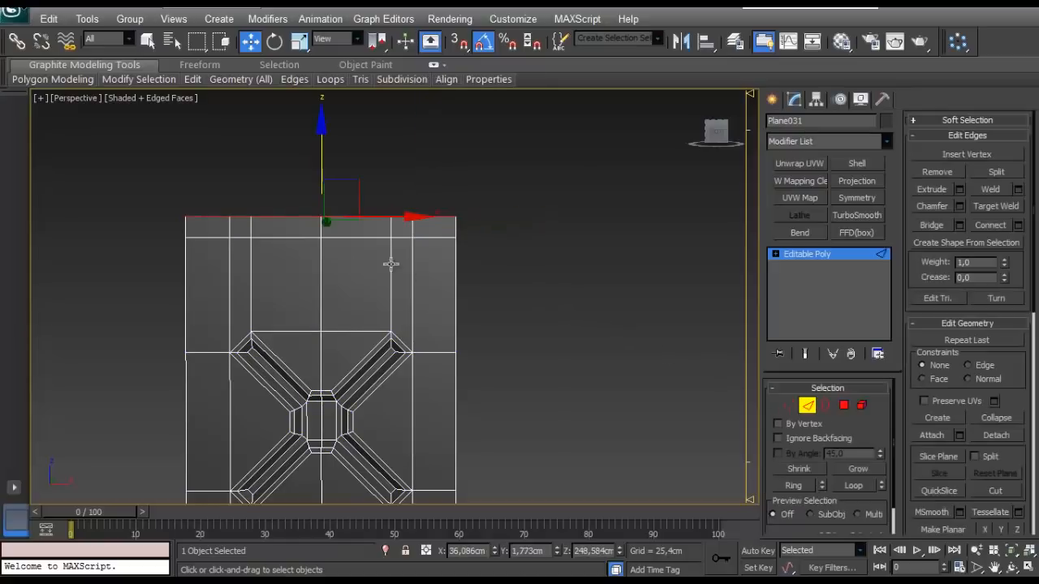
middle_drag(341, 244, 352, 242)
click(789, 406)
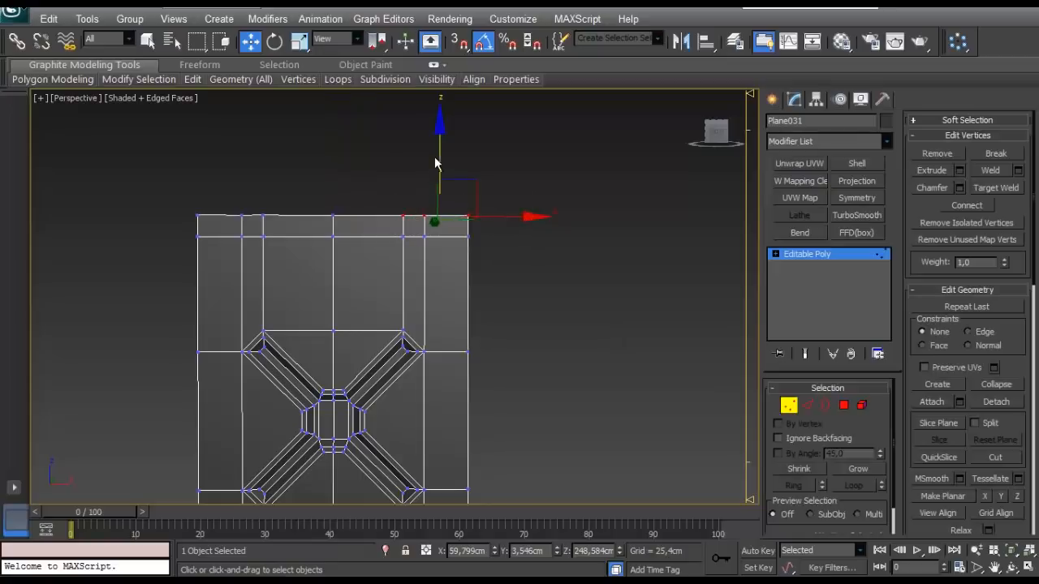
drag(439, 156, 439, 130)
- Raise the two top vertices above the opposite recess arm along Z, the outer one to about 251.68 cm
mouse_move(375, 223)
mouse_down()
mouse_move(335, 155)
mouse_move(225, 220)
mouse_up()
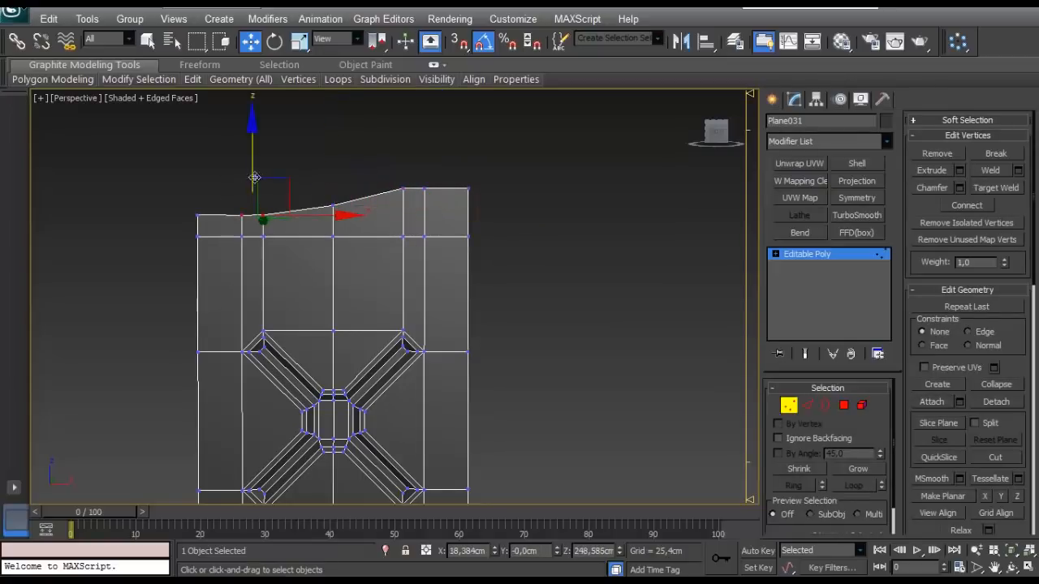
drag(251, 168, 254, 143)
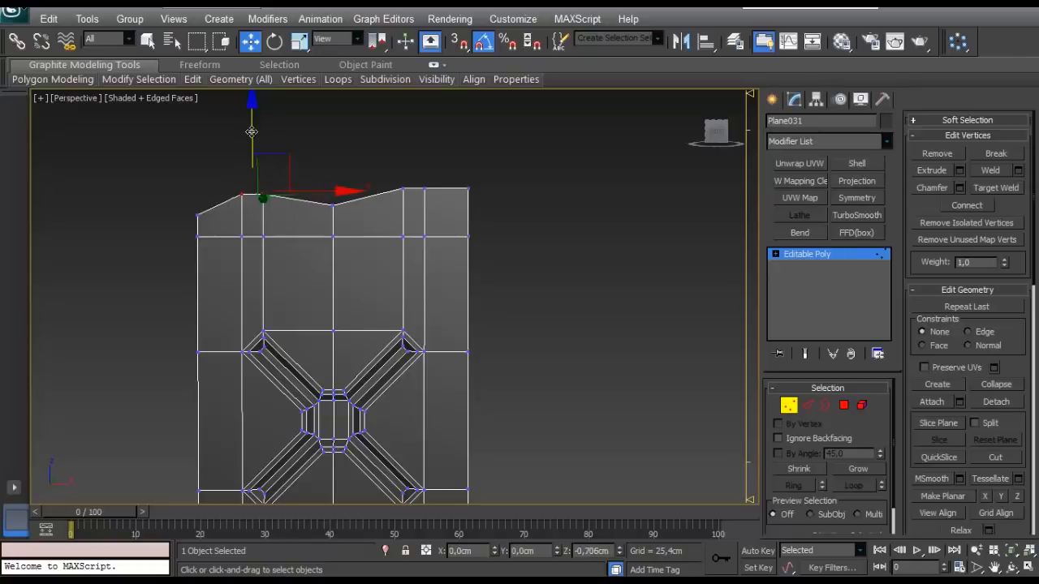
scroll(357, 262, up, 3)
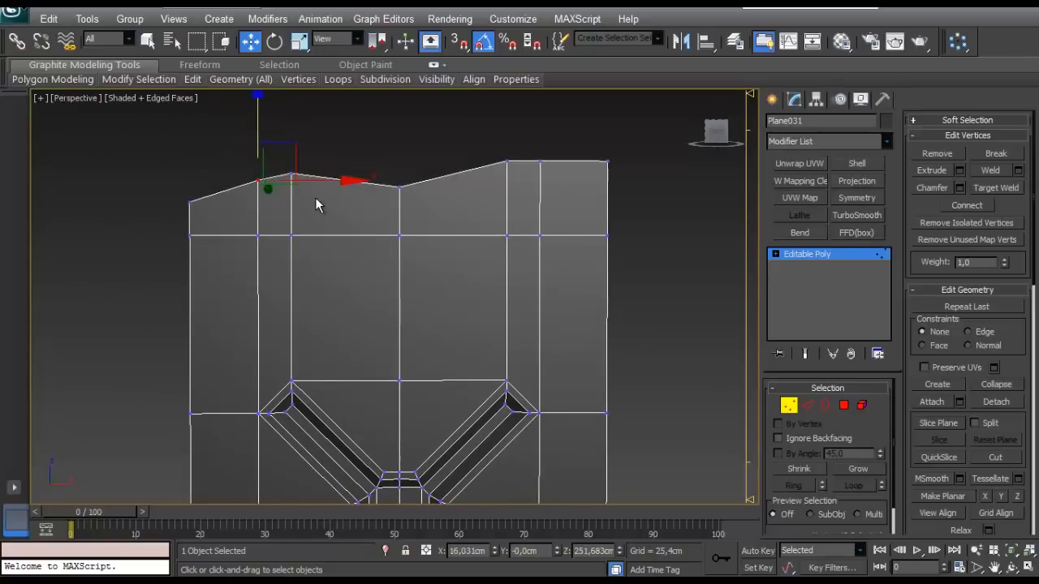
click(694, 410)
click(804, 408)
click(348, 183)
key(alt+r)
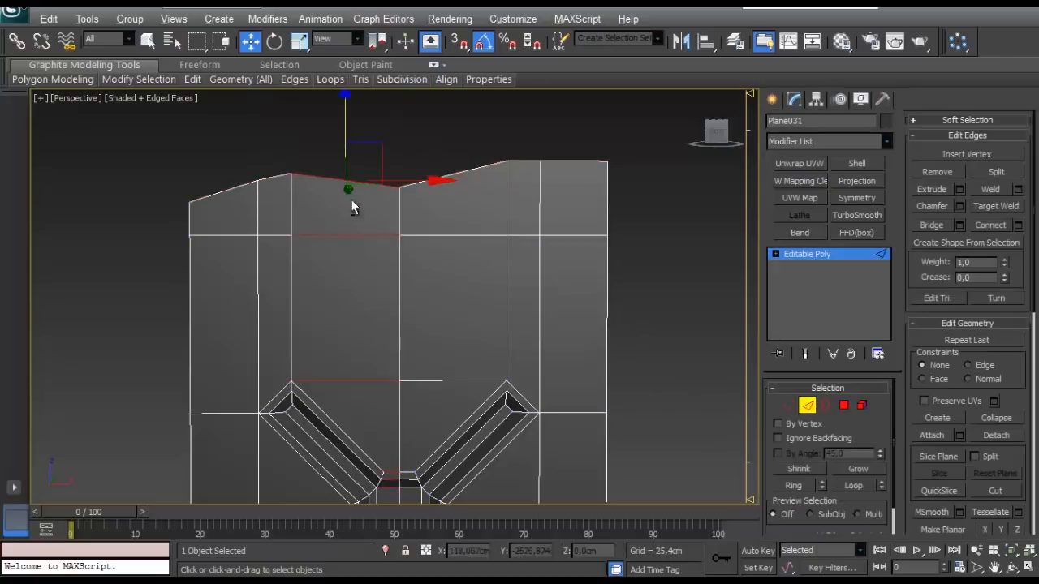
scroll(355, 219, down, 5)
scroll(355, 229, up, 5)
middle_drag(331, 235, 334, 277)
middle_drag(422, 323, 314, 305)
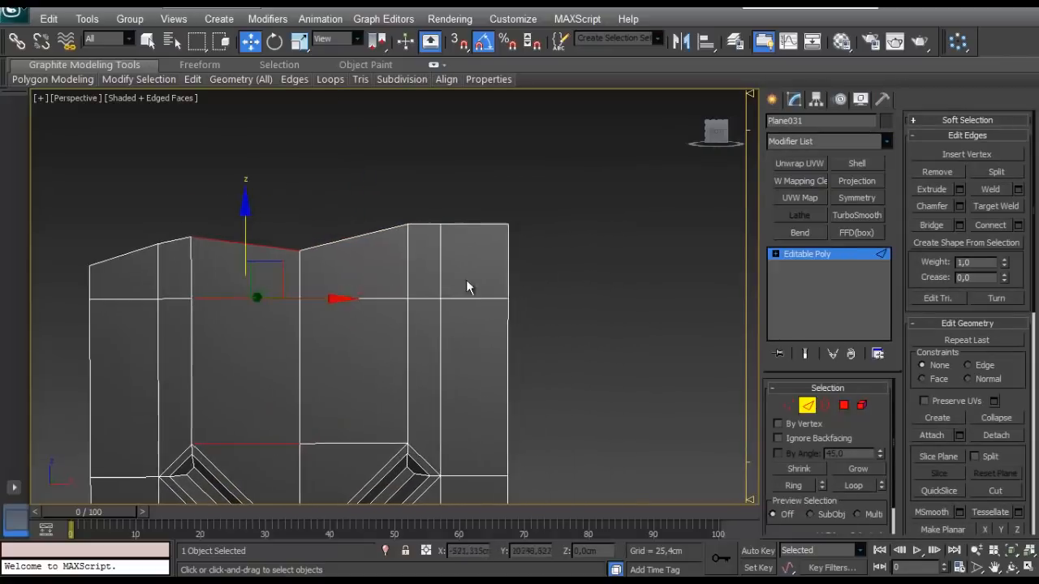
- Extrude the two top edges at the panel's higher end up to about 262.62 cm and move their inner vertices along X to slant the side
drag(432, 242, 434, 242)
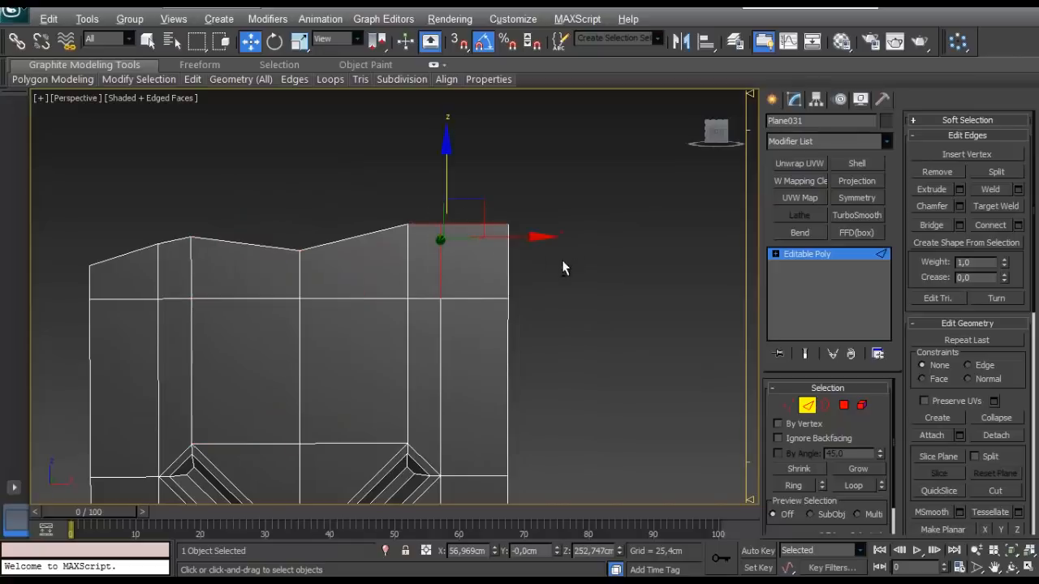
shift+drag(449, 176, 445, 121)
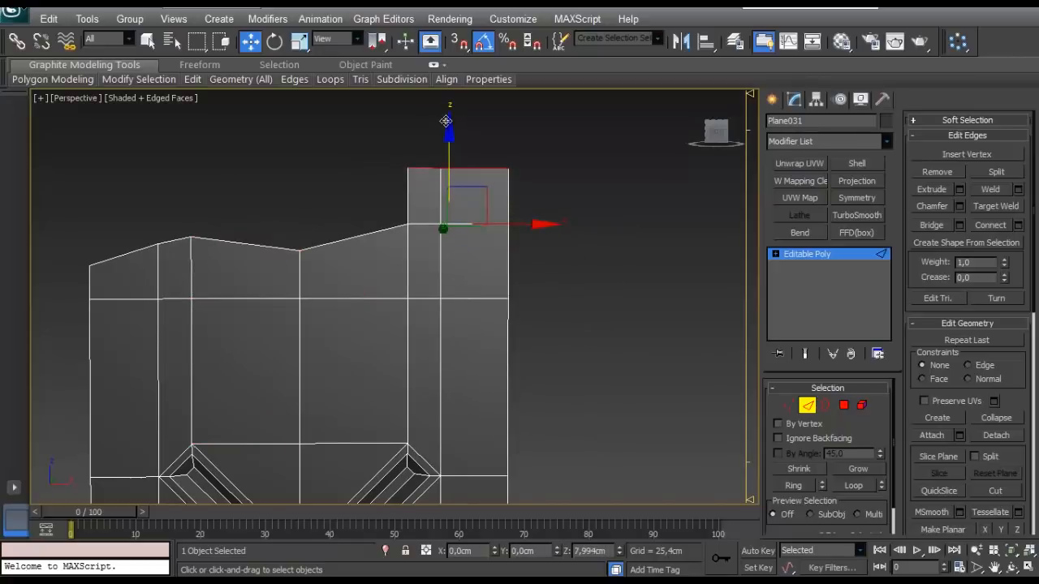
key(1)
drag(355, 158, 499, 186)
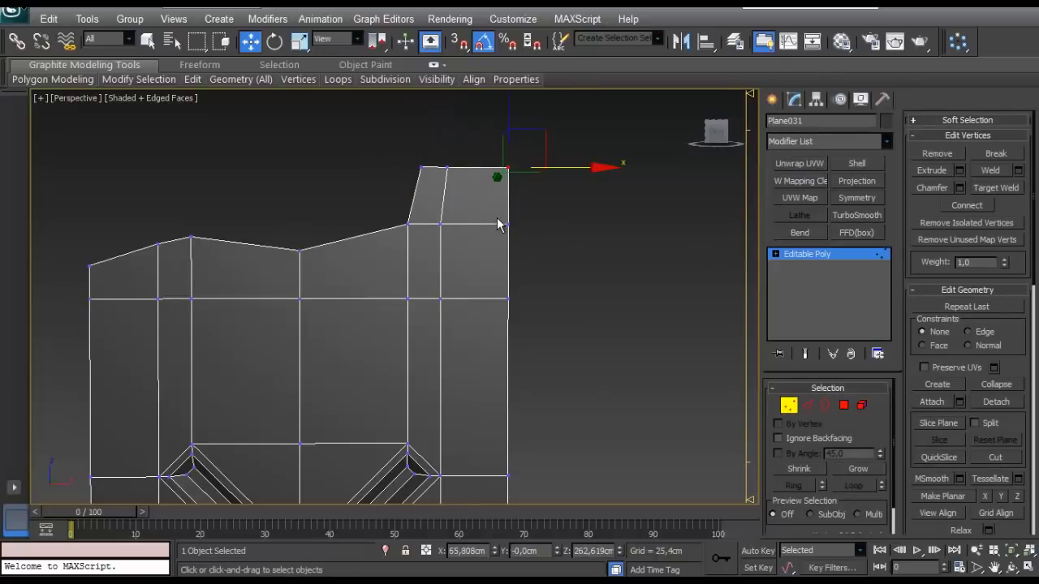
- Extrude the adjoining side wall's top edge upward to match the raised end and weld the overlapping corner vertices
scroll(496, 219, down, 4)
middle_drag(466, 201, 398, 211)
alt+middle_drag(322, 200, 463, 375)
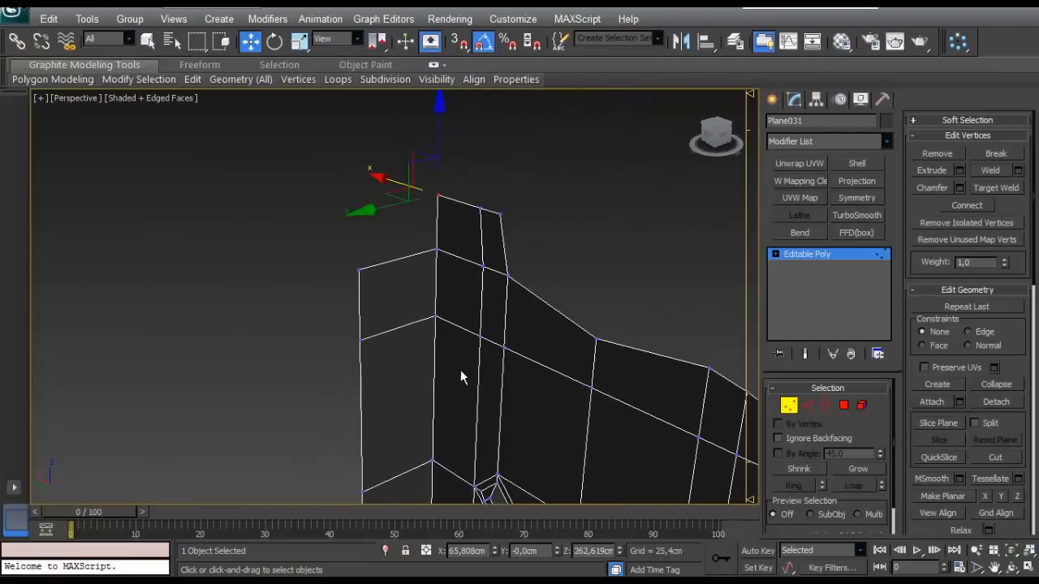
click(807, 405)
click(413, 258)
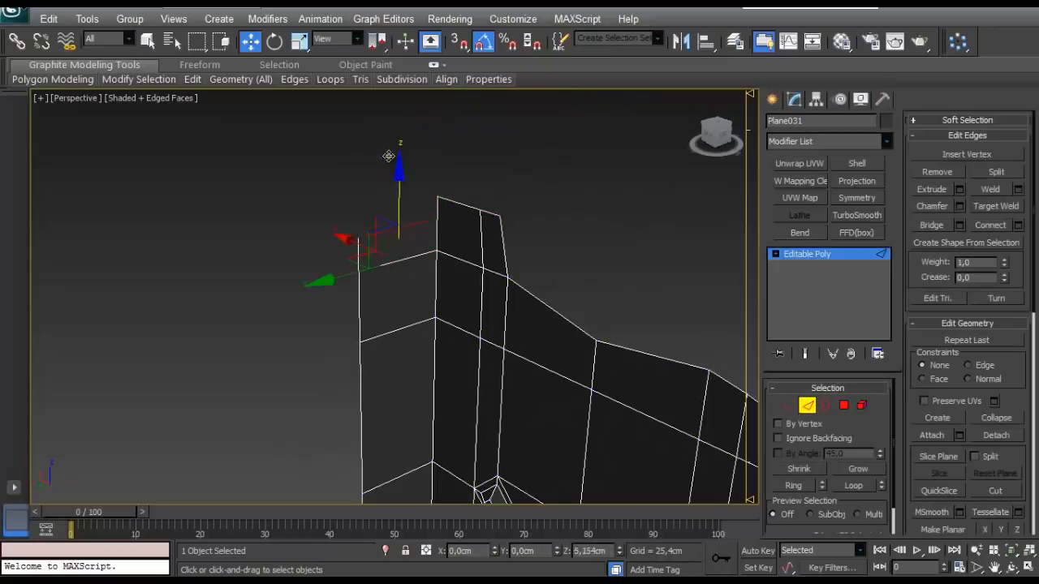
key(1)
click(439, 199)
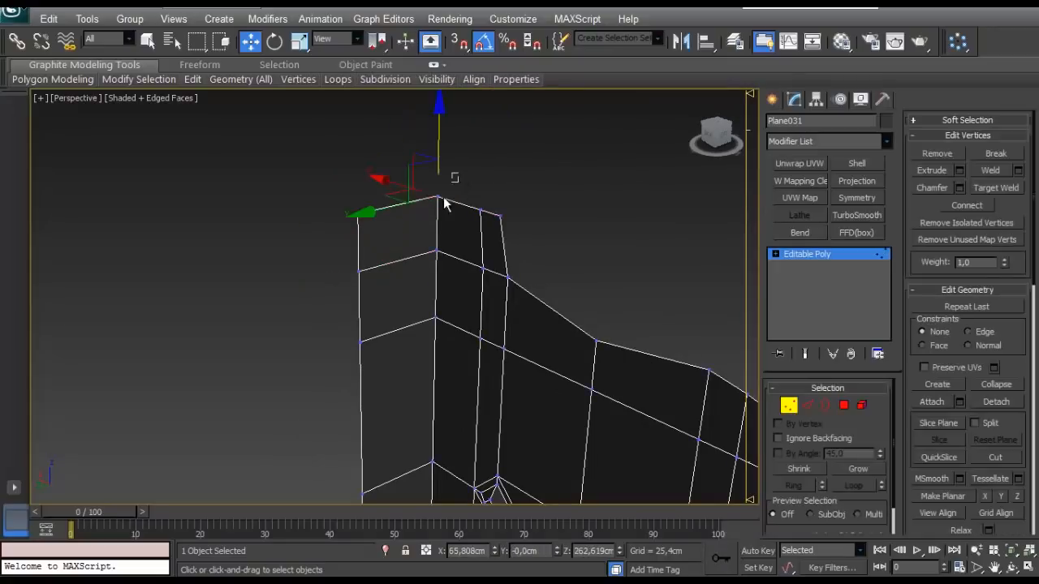
click(1019, 172)
click(402, 346)
click(593, 243)
- Chamfer the panel's vertical centre edge loop by 0.907 cm
scroll(588, 244, down, 5)
alt+middle_drag(536, 255, 179, 346)
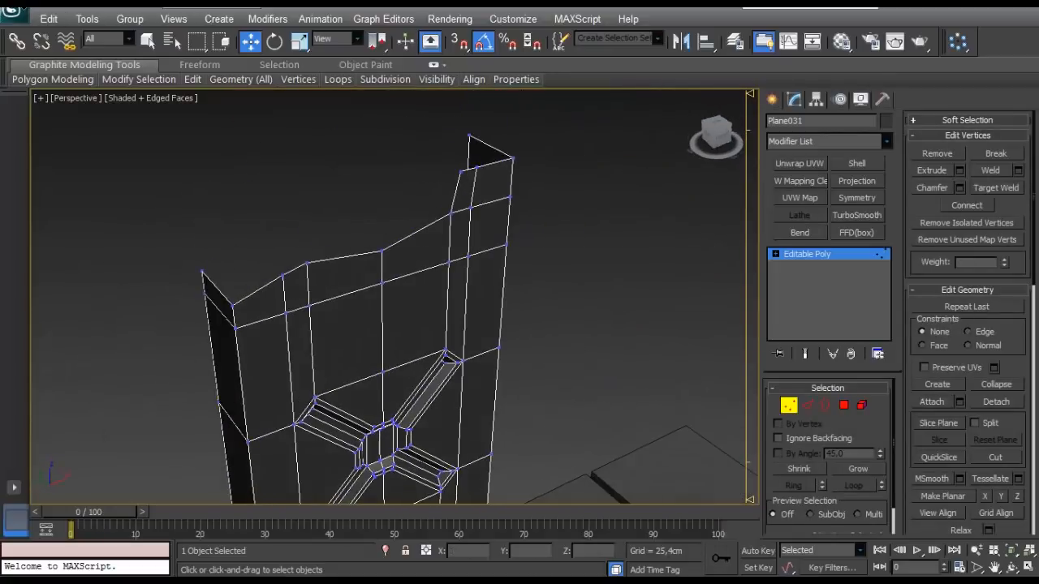
alt+middle_drag(229, 415, 360, 431)
scroll(345, 419, up, 3)
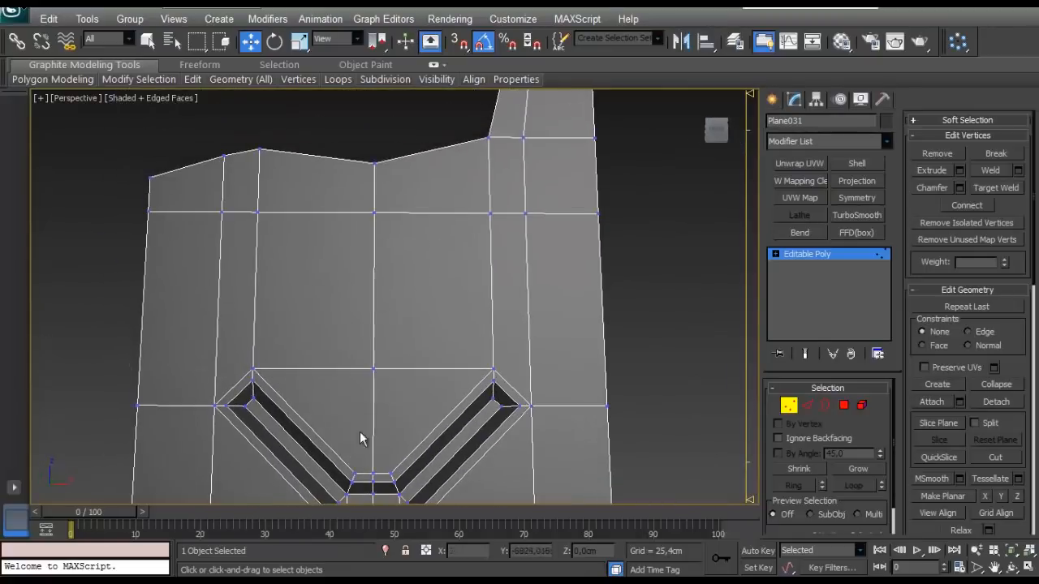
click(806, 404)
click(373, 336)
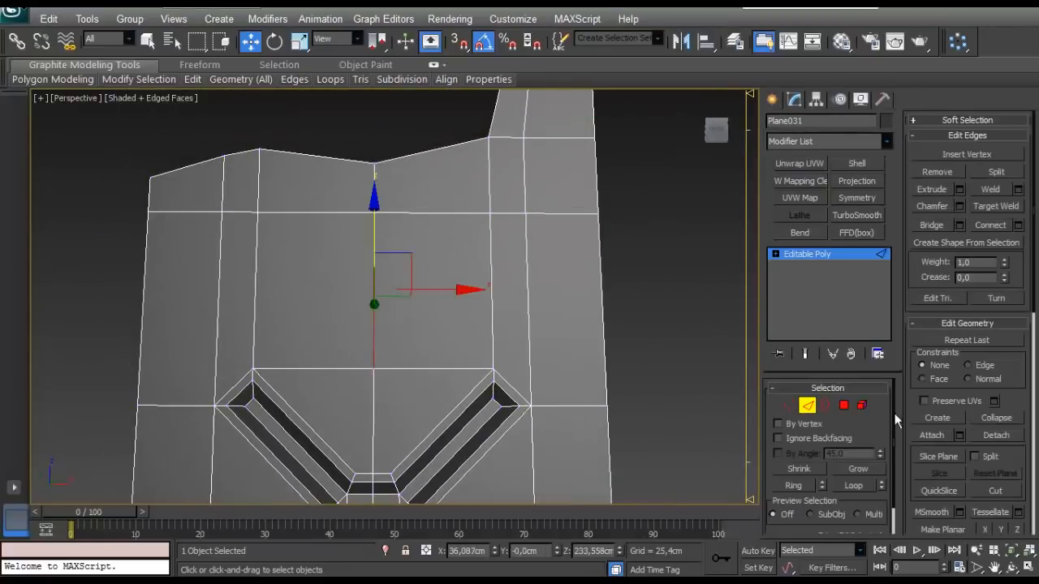
click(848, 486)
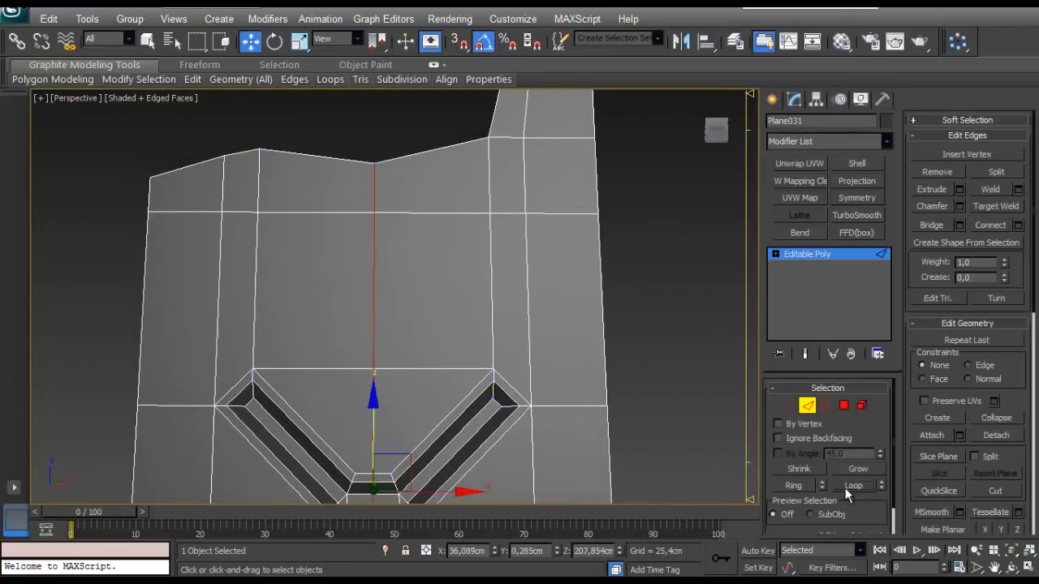
click(960, 209)
middle_drag(440, 361, 450, 246)
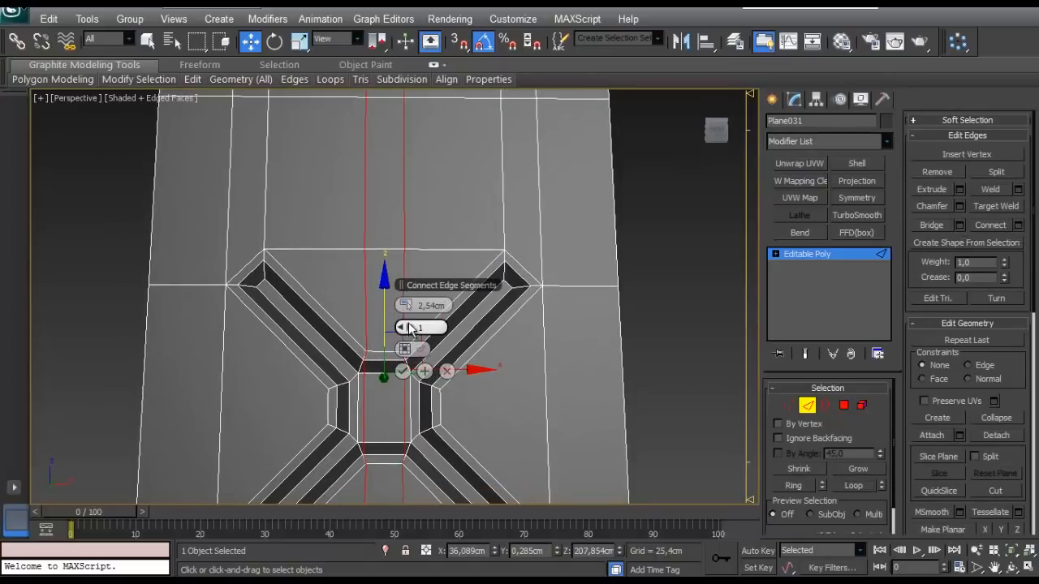
drag(409, 306, 409, 318)
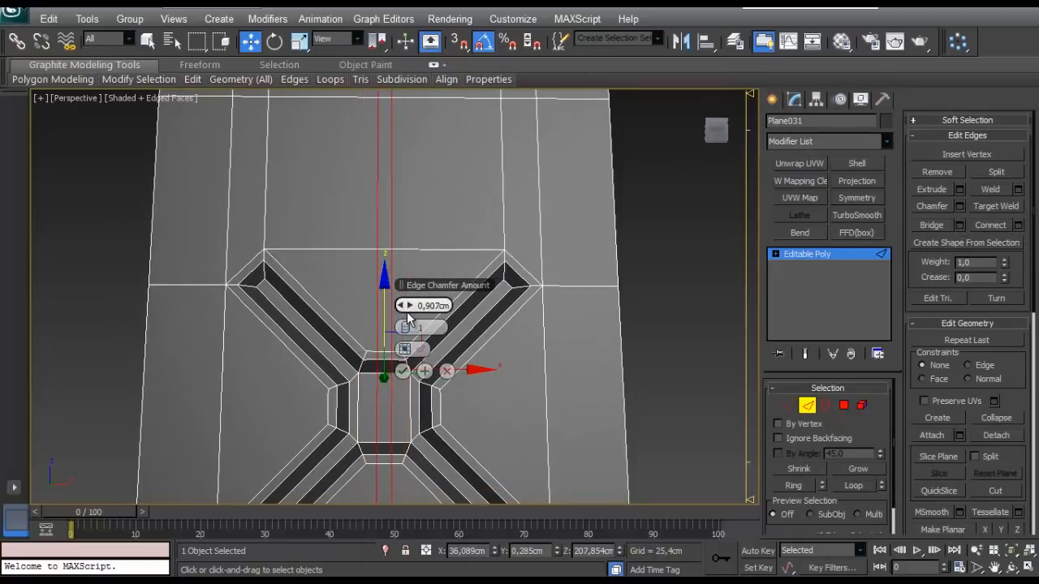
click(403, 371)
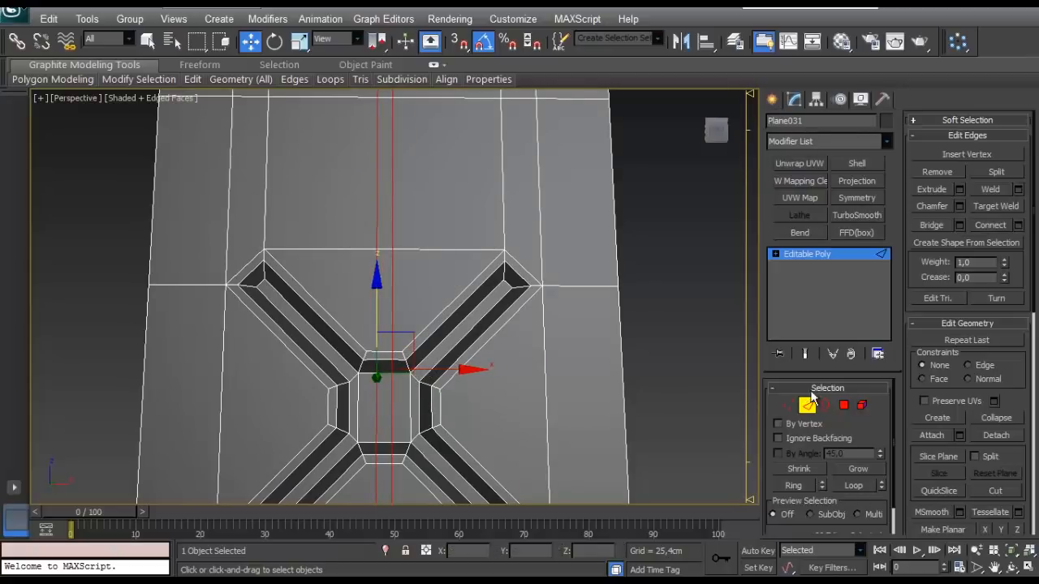
- Scale the centre vertices above the X recess apart along X to spread the two new vertical edges
click(788, 405)
middle_drag(390, 287, 392, 345)
scroll(392, 345, down, 3)
drag(409, 158, 373, 312)
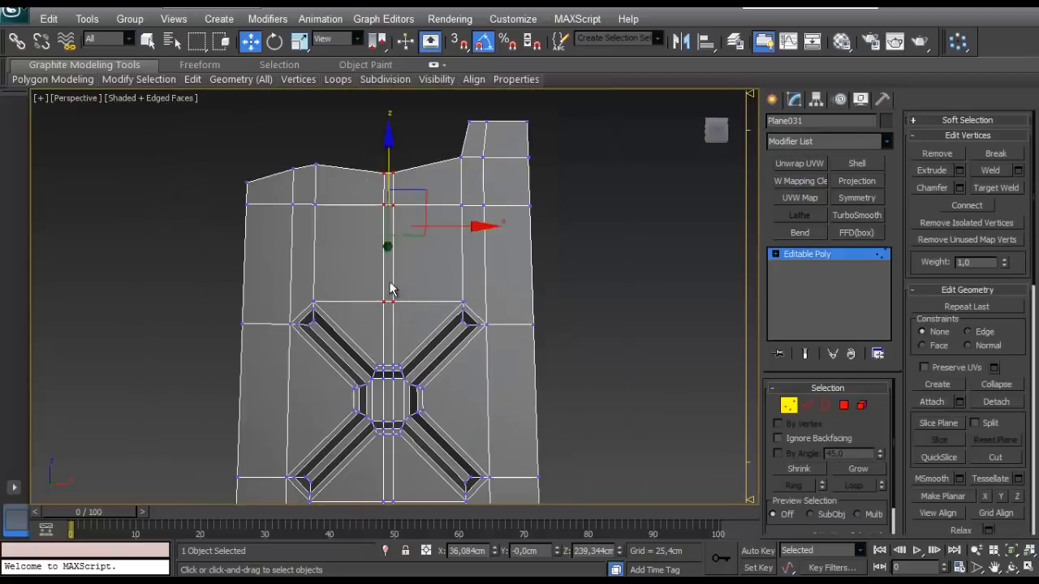
key(r)
drag(301, 225, 73, 230)
- Extrude all top edges of the front panel along Y to about 14.19 cm to form the tank's top surface
middle_drag(407, 175, 520, 284)
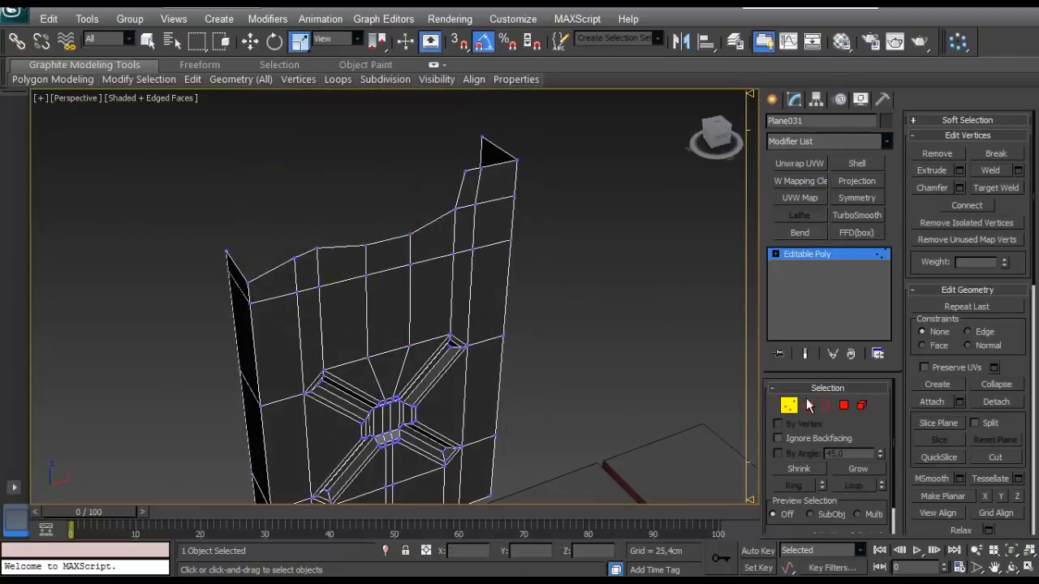
click(808, 405)
click(496, 151)
key(w)
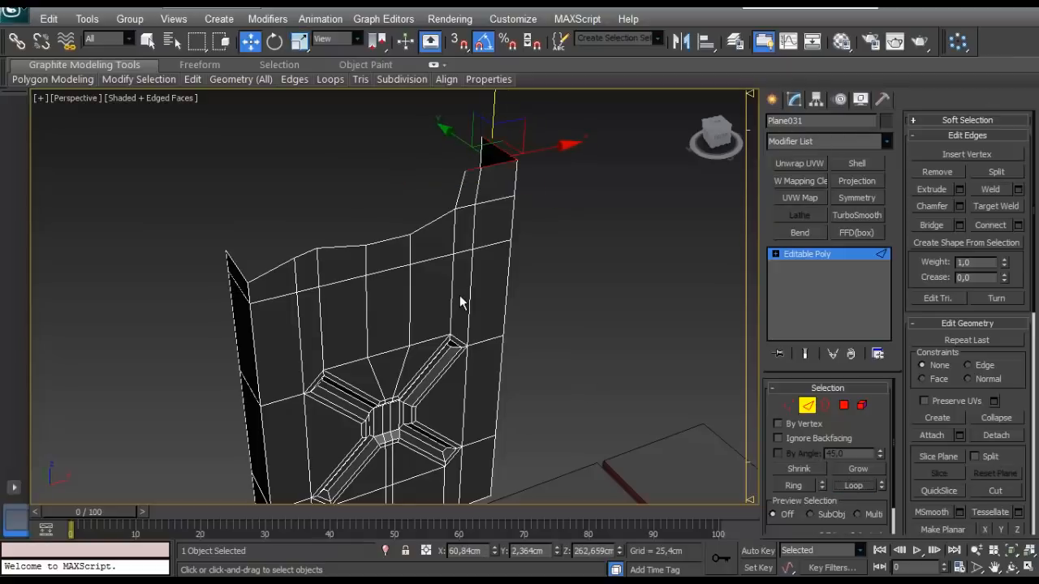
alt+middle_drag(460, 303, 396, 248)
mouse_move(467, 165)
alt+middle_down()
mouse_move(565, 134)
mouse_move(456, 180)
alt+middle_up()
ctrl+click(448, 180)
ctrl+click(243, 219)
alt+middle_drag(246, 217, 513, 224)
key(alt+l)
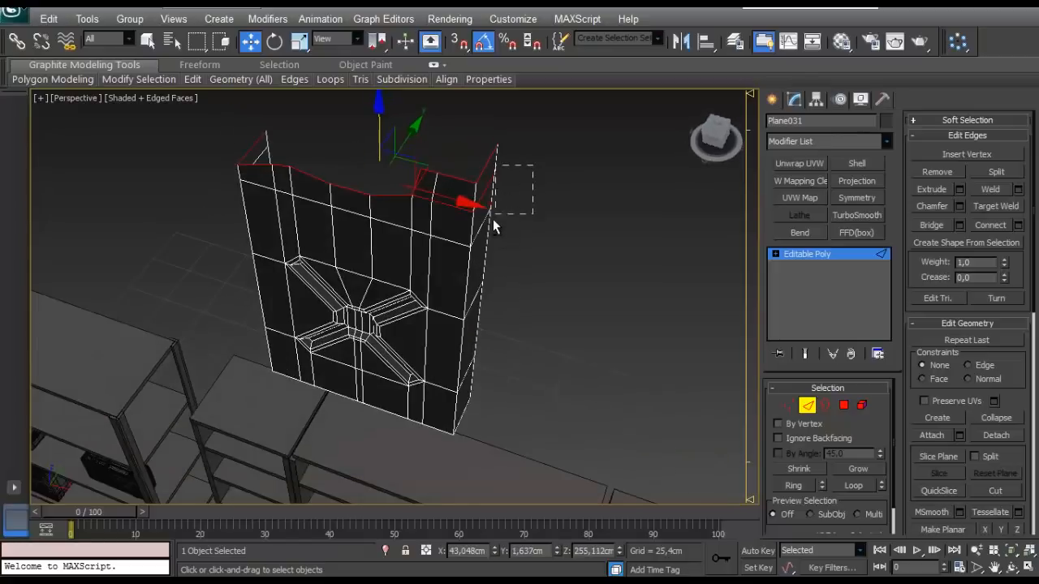
alt+drag(492, 219, 491, 221)
alt+middle_drag(489, 185, 295, 225)
alt+middle_drag(280, 299, 336, 210)
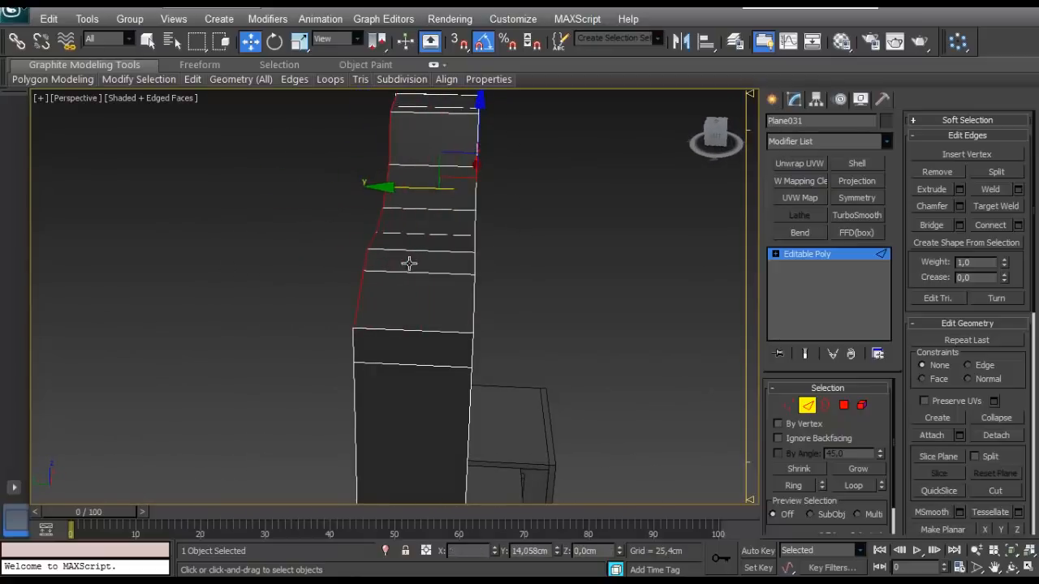
alt+middle_drag(409, 262, 367, 254)
- Weld the overlapping vertices at the back outer corners on both ends of the top surface
key(1)
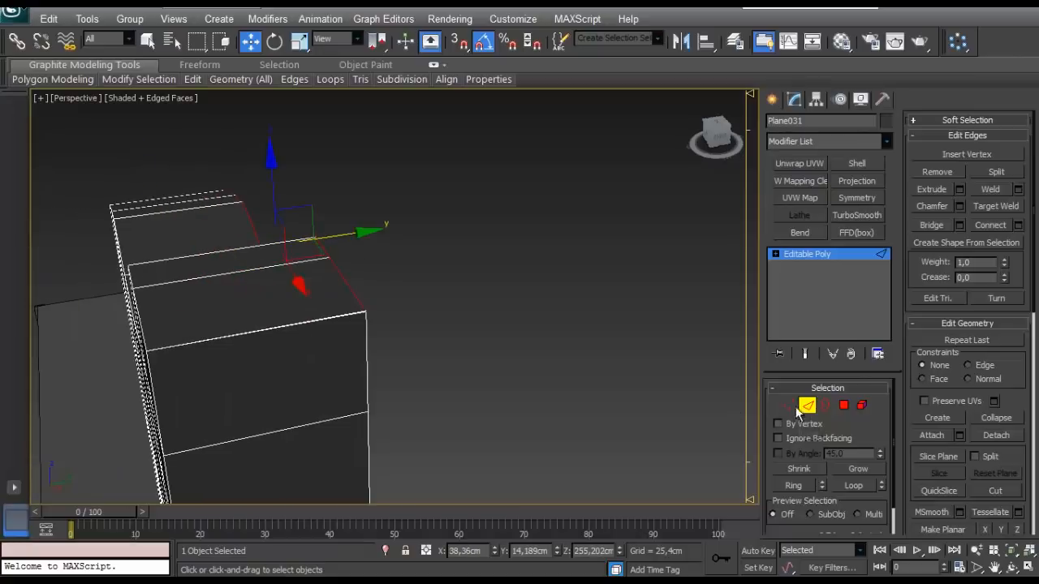
alt+middle_drag(323, 364, 463, 257)
click(452, 256)
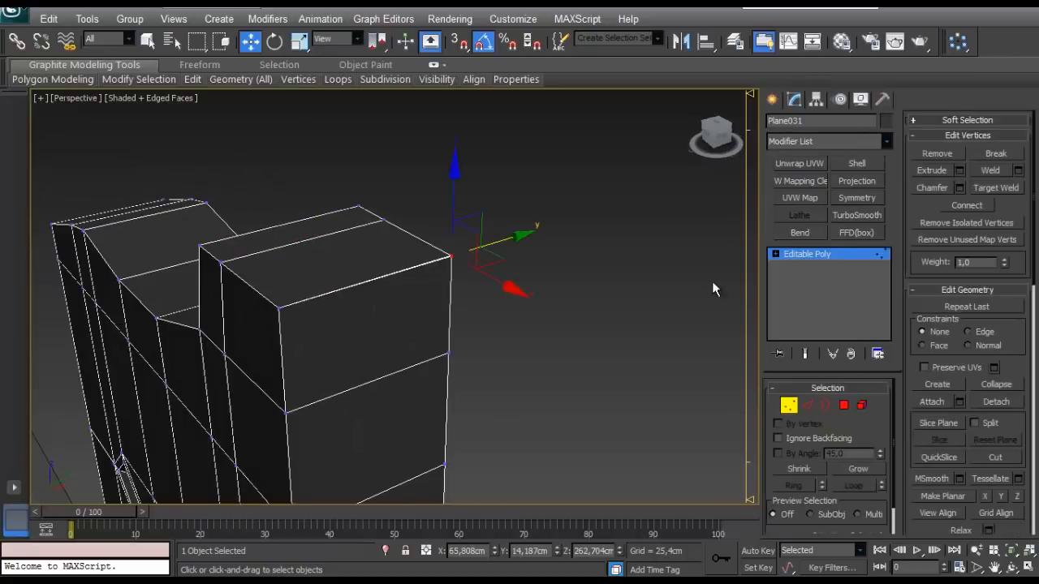
click(1018, 171)
click(404, 346)
alt+middle_drag(195, 321, 422, 310)
alt+middle_drag(422, 310, 507, 268)
drag(333, 249, 413, 308)
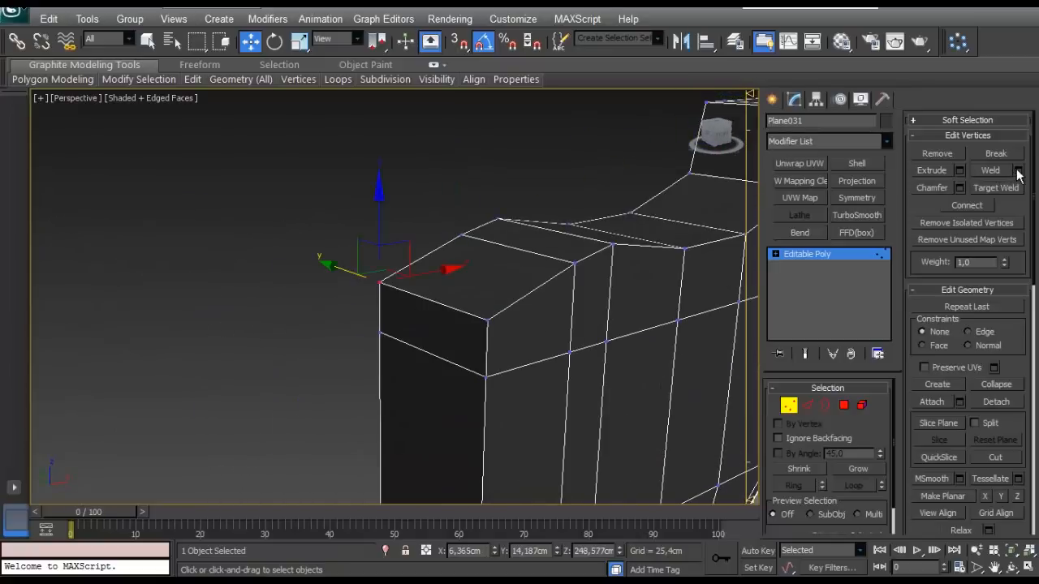
click(1018, 171)
click(404, 345)
- Chamfer the full-height front corner edge loops on both ends of the tank into three segments
alt+middle_drag(382, 347, 503, 258)
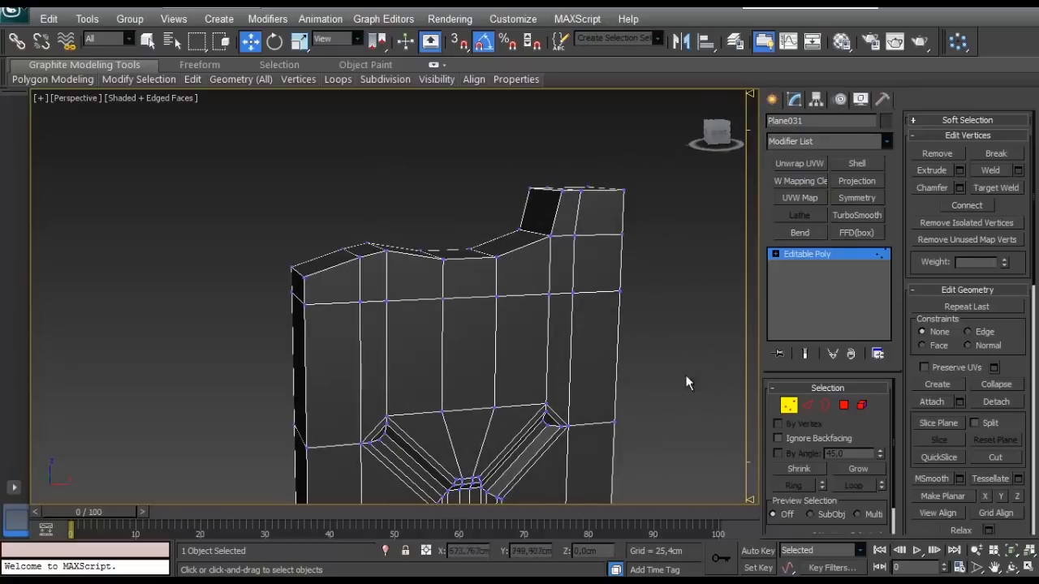
alt+middle_drag(464, 308, 495, 318)
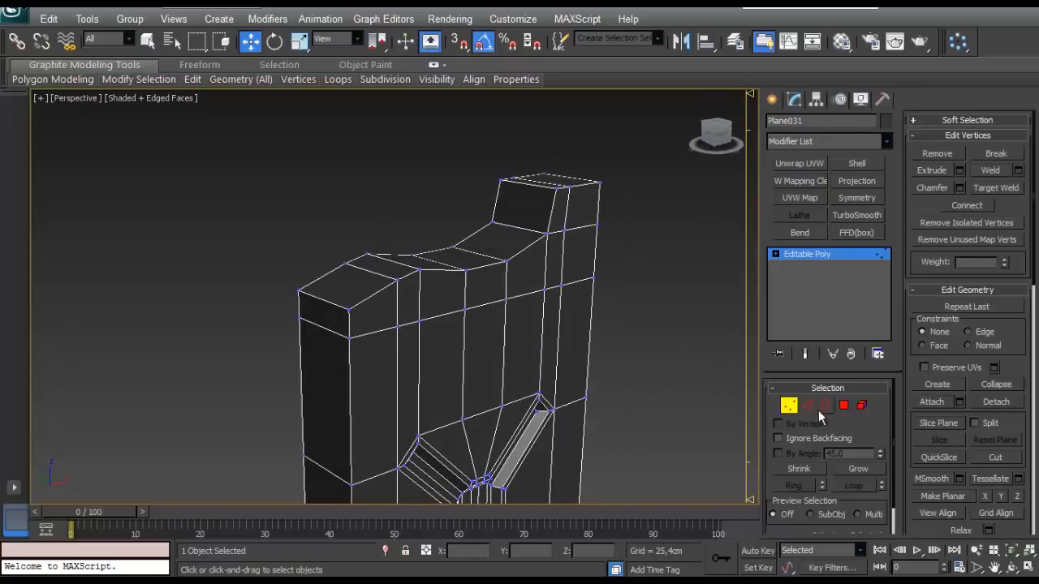
click(806, 405)
click(320, 301)
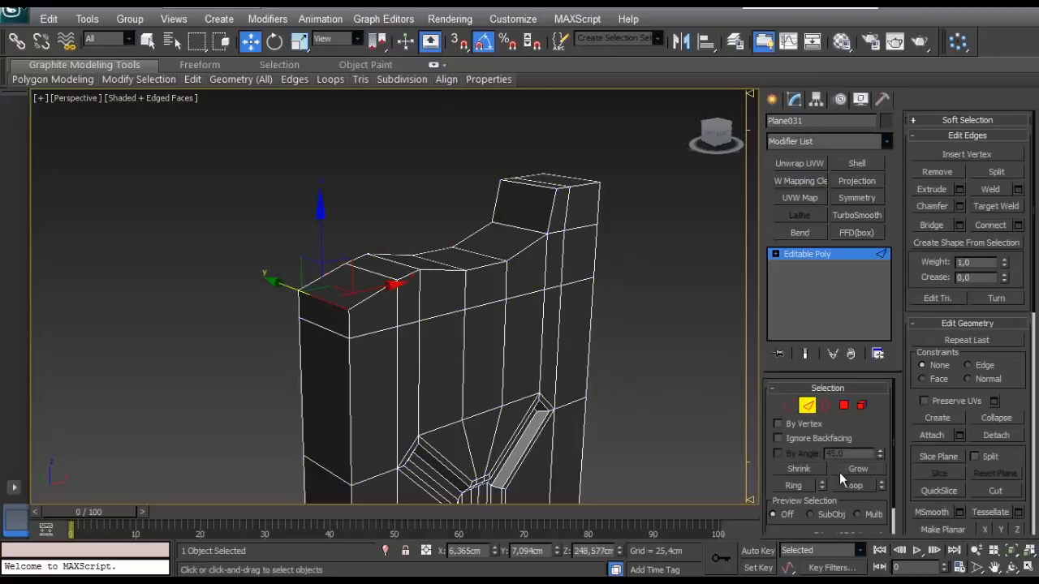
ctrl+click(376, 296)
mouse_move(375, 299)
middle_down()
mouse_move(395, 262)
mouse_move(391, 302)
middle_up()
click(375, 325)
alt+middle_drag(439, 331, 450, 350)
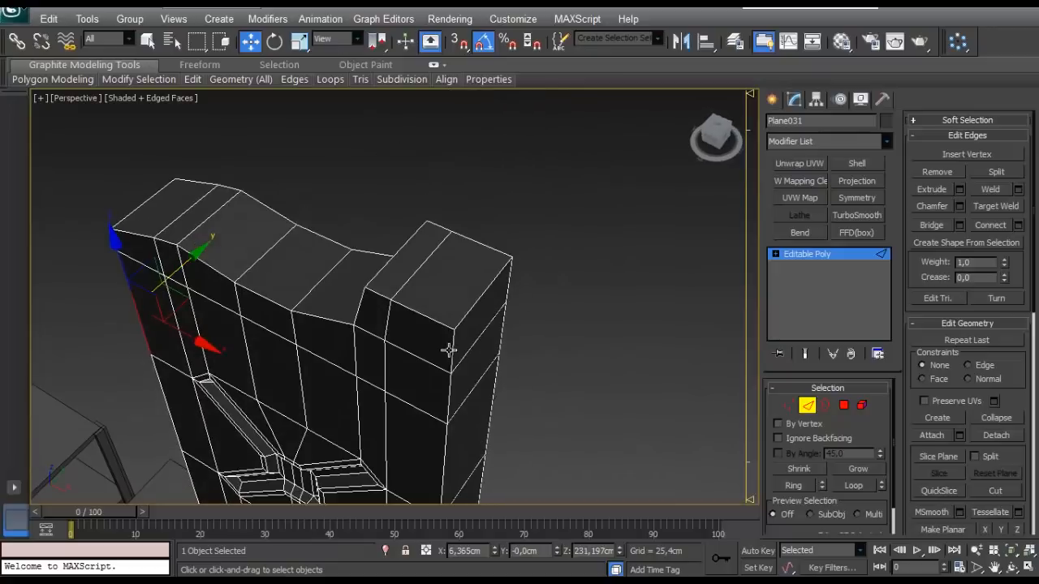
ctrl+click(450, 350)
click(852, 485)
alt+middle_drag(450, 444, 353, 315)
click(950, 205)
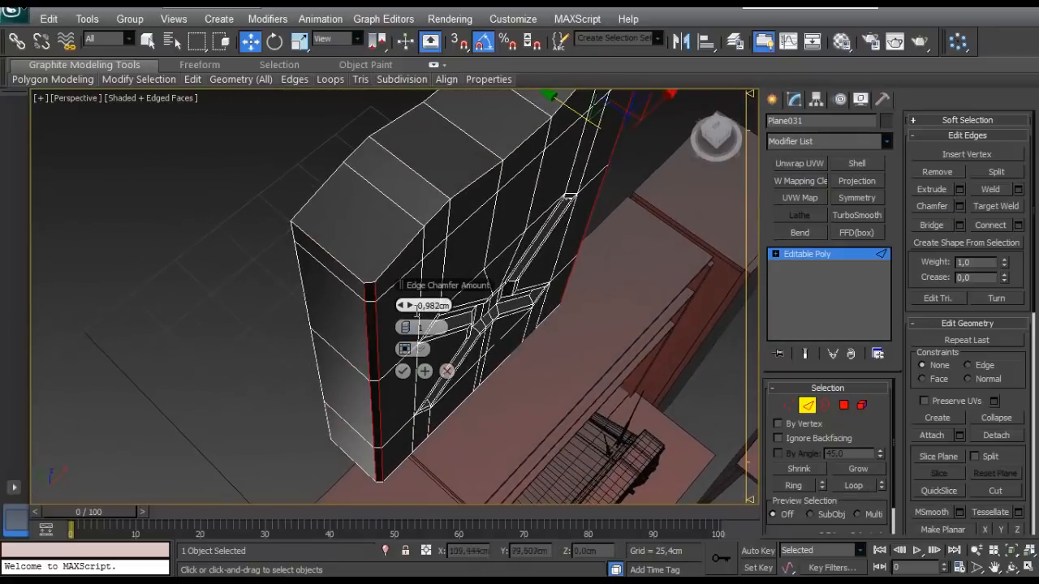
mouse_move(406, 305)
mouse_down()
mouse_move(415, 307)
mouse_move(414, 328)
mouse_move(419, 306)
mouse_up()
alt+middle_drag(497, 237, 448, 280)
click(402, 370)
- Cut an edge across the top surface at the lower end, from a rounded front corner vertex straight to the back edge
alt+middle_drag(403, 370, 322, 310)
scroll(218, 256, up, 5)
click(789, 405)
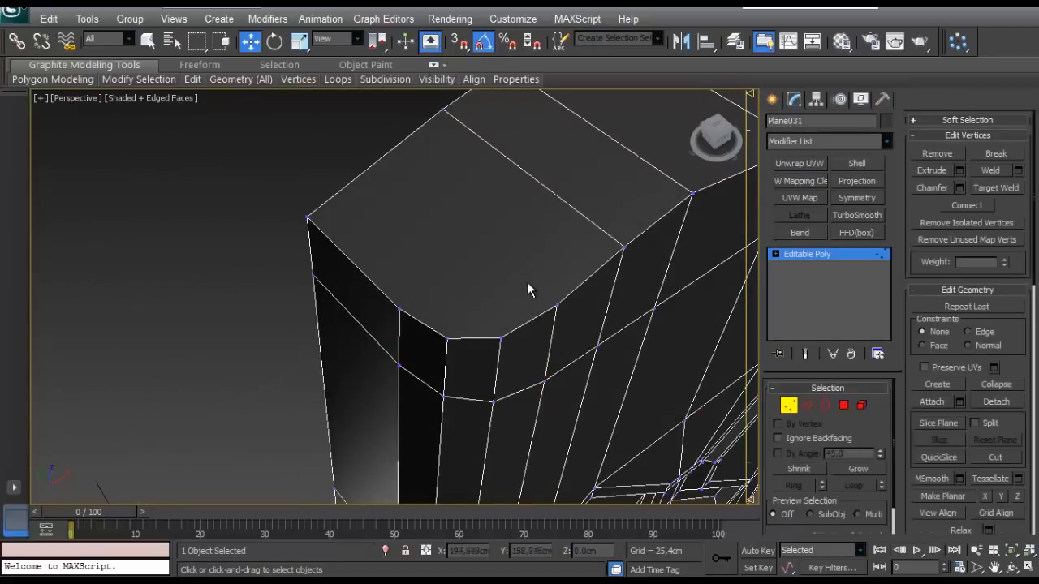
right_click(491, 283)
click(476, 186)
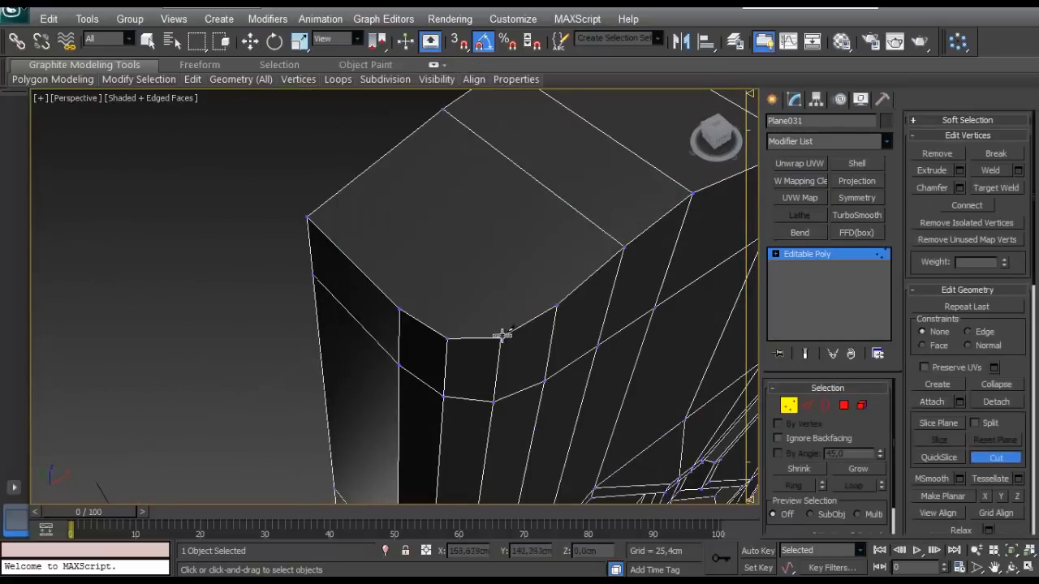
alt+middle_drag(336, 195, 378, 279)
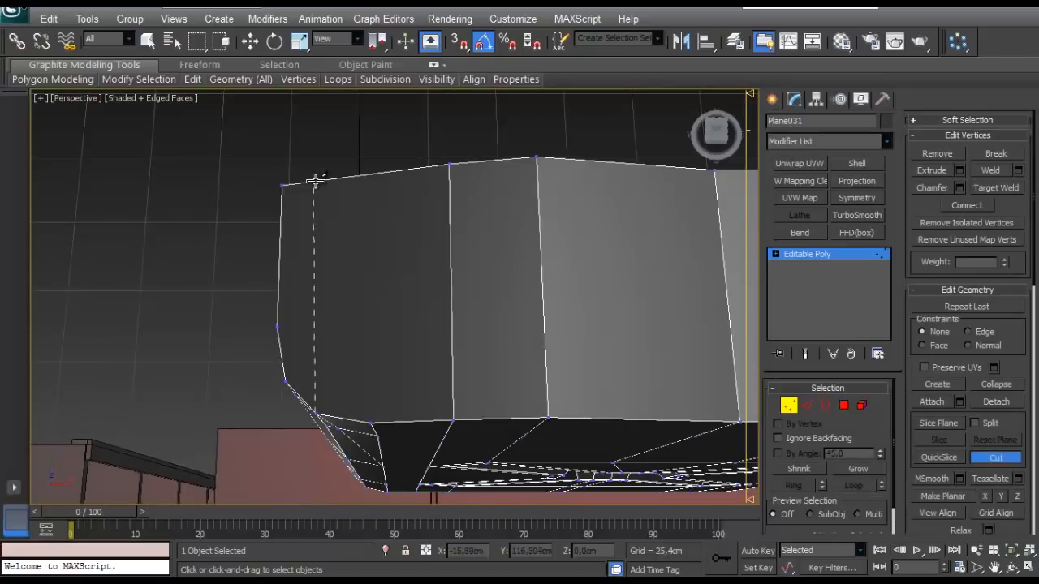
alt+middle_drag(320, 182, 430, 228)
- Cut an edge across the top of the raised end, from the start of its rounded front corner straight to the back edge
scroll(445, 185, down, 5)
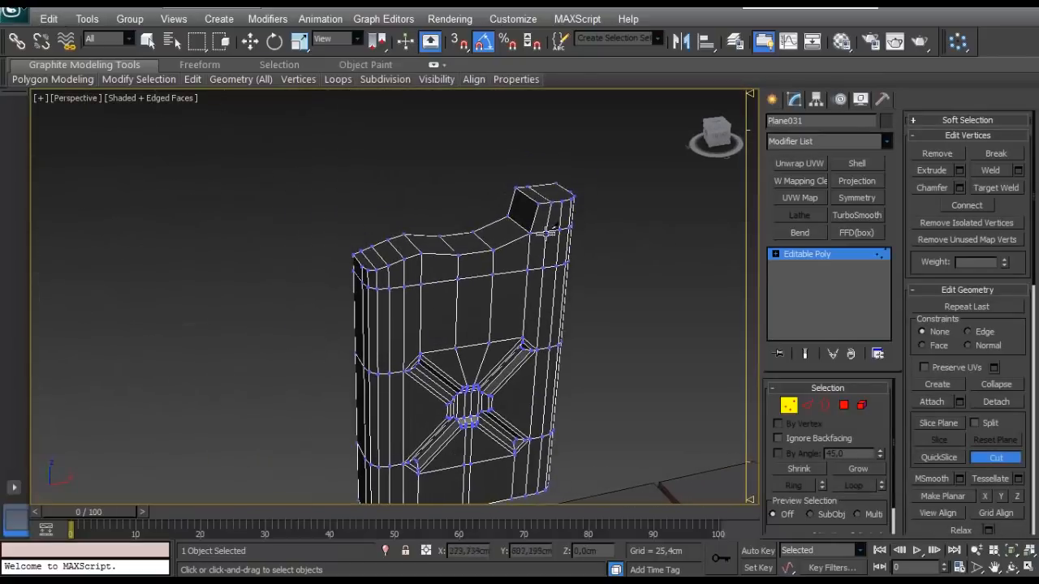
scroll(419, 306, up, 4)
middle_drag(549, 229, 420, 368)
scroll(460, 293, down, 4)
scroll(329, 271, up, 4)
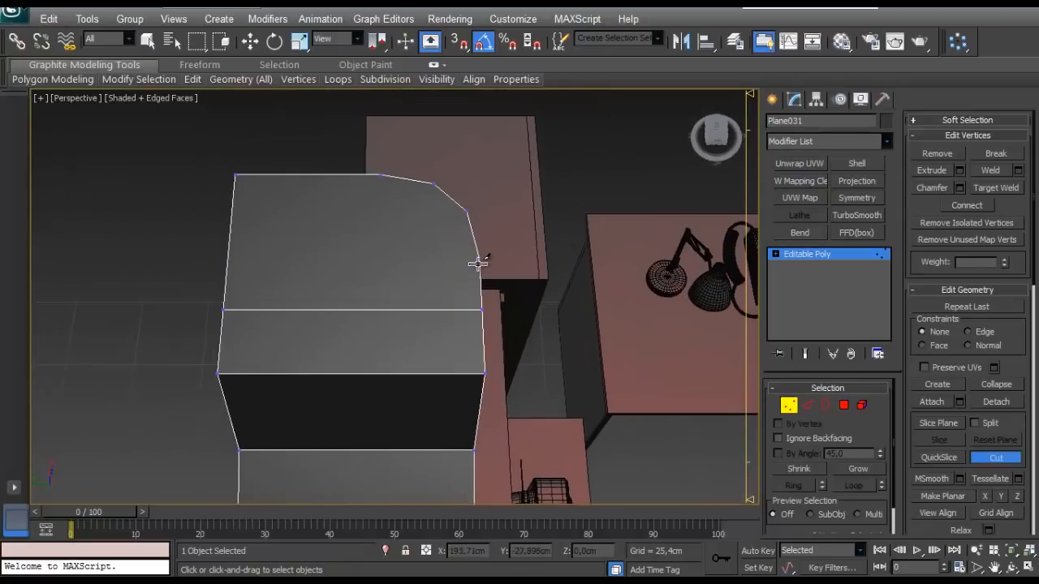
click(225, 260)
right_click(225, 259)
- Try to cut a lengthwise edge across the whole top surface between the rear vertices of both rounded corners in the perspective view
middle_drag(396, 266, 311, 317)
scroll(360, 288, down, 5)
scroll(267, 271, up, 4)
click(176, 351)
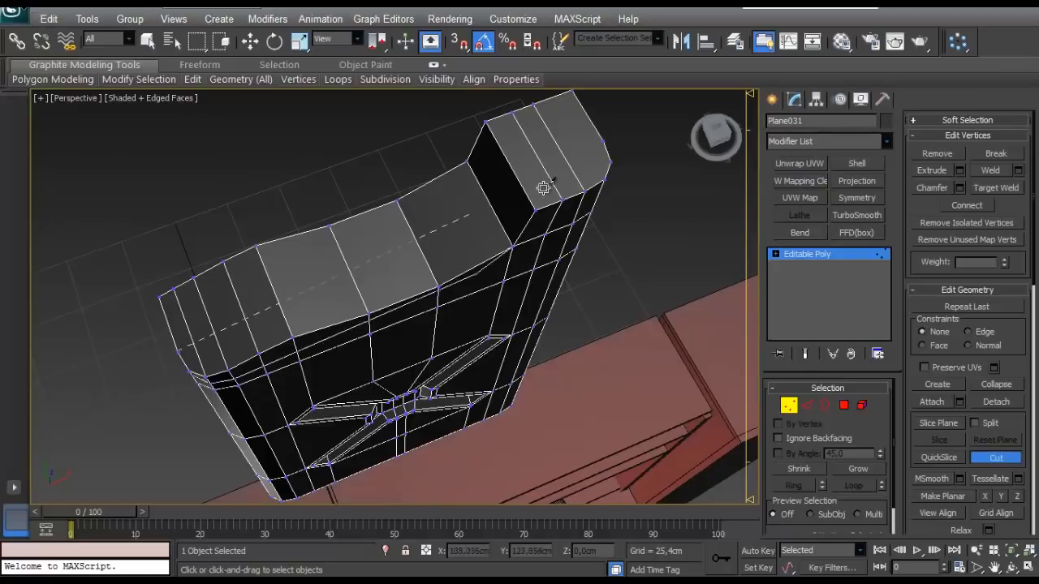
click(602, 140)
right_click(601, 142)
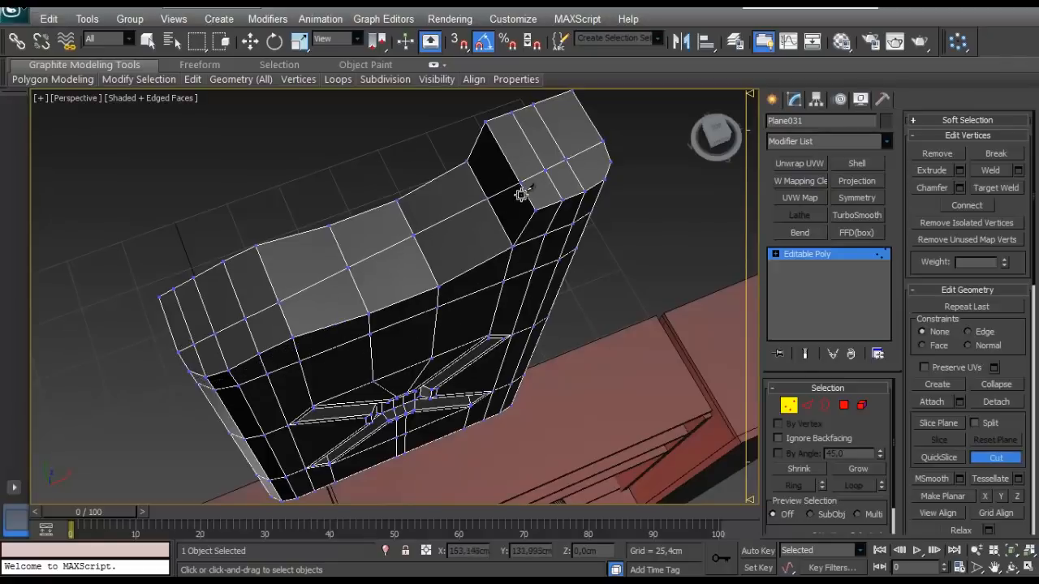
alt+middle_drag(521, 194, 301, 355)
scroll(452, 297, down, 3)
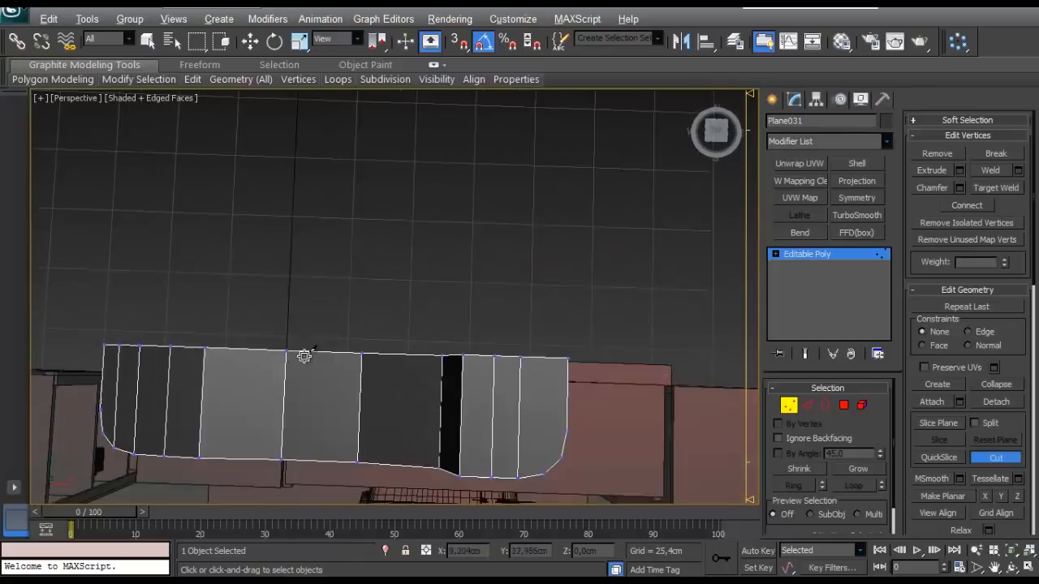
- Show the tank in the top view and adjust the viewport clipping range so the whole top surface is displayed
key(t)
scroll(340, 348, up, 5)
scroll(341, 349, down, 2)
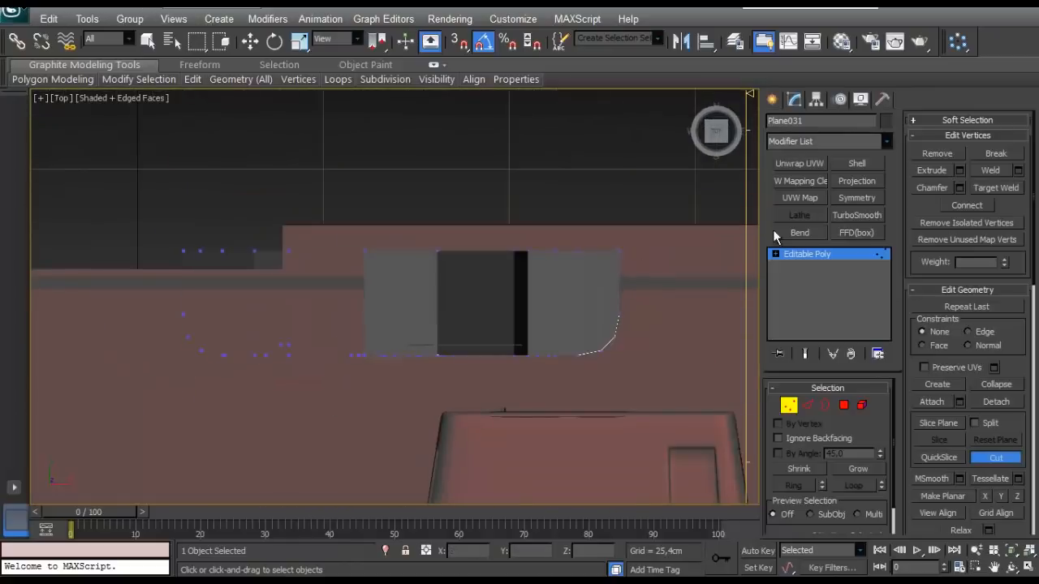
drag(751, 95, 752, 111)
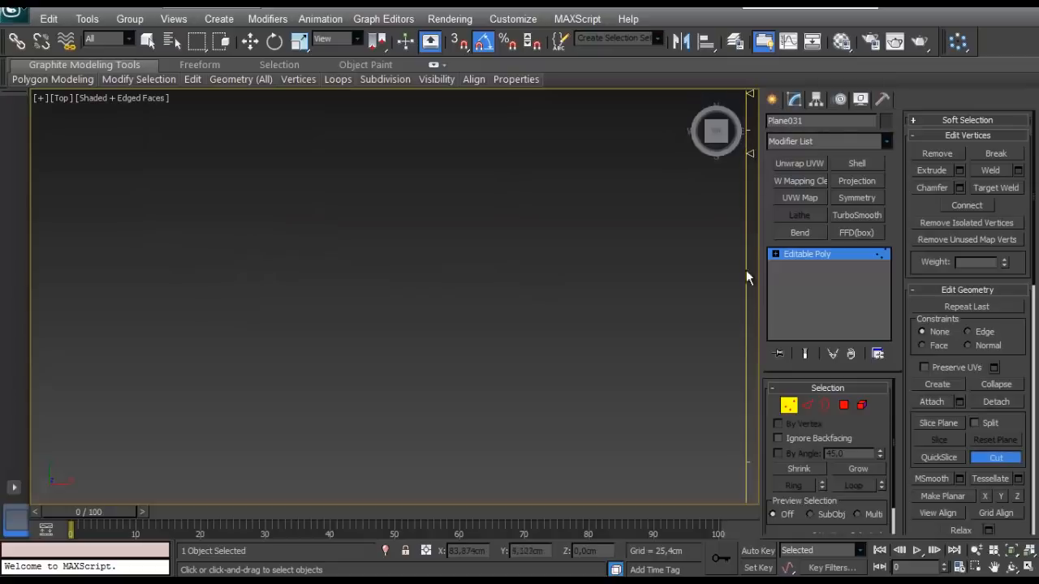
drag(749, 151, 754, 325)
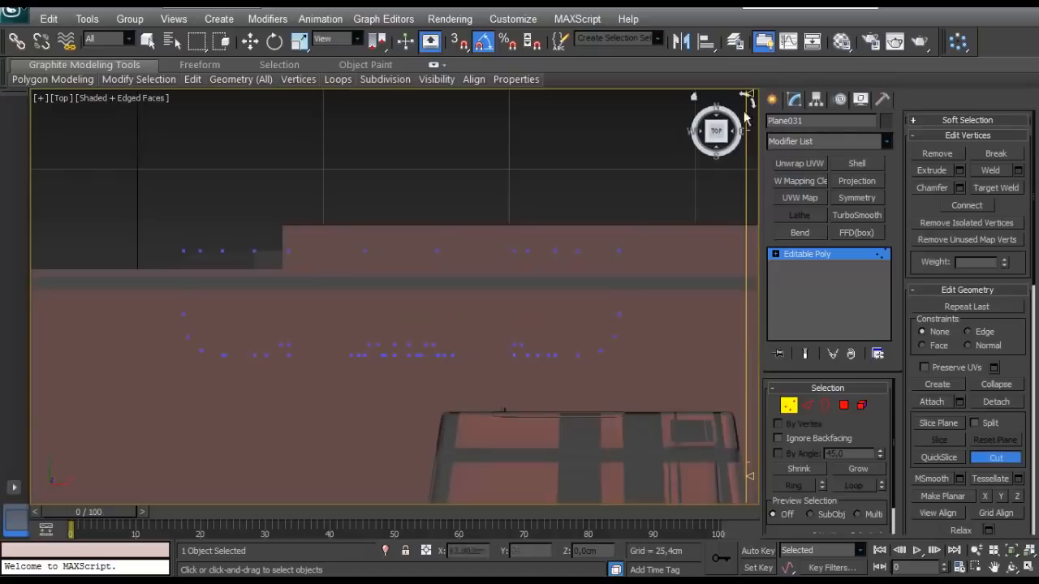
drag(752, 95, 751, 136)
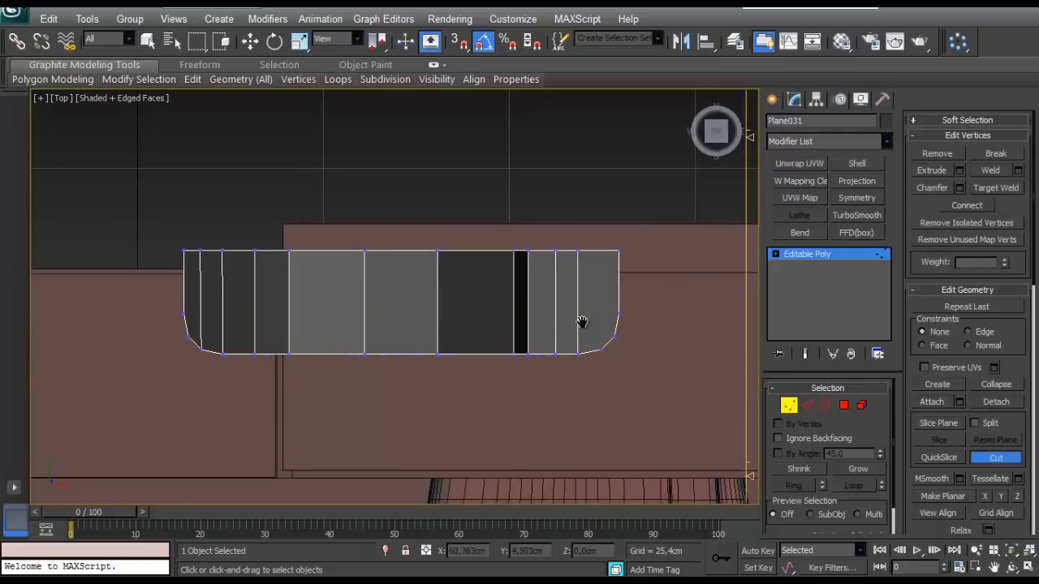
- Cut a lengthwise edge between both rounded corners' rear vertices, plus a crosswise edge from the raised end's corner to the back edge
scroll(578, 321, up, 1)
middle_drag(577, 319, 576, 324)
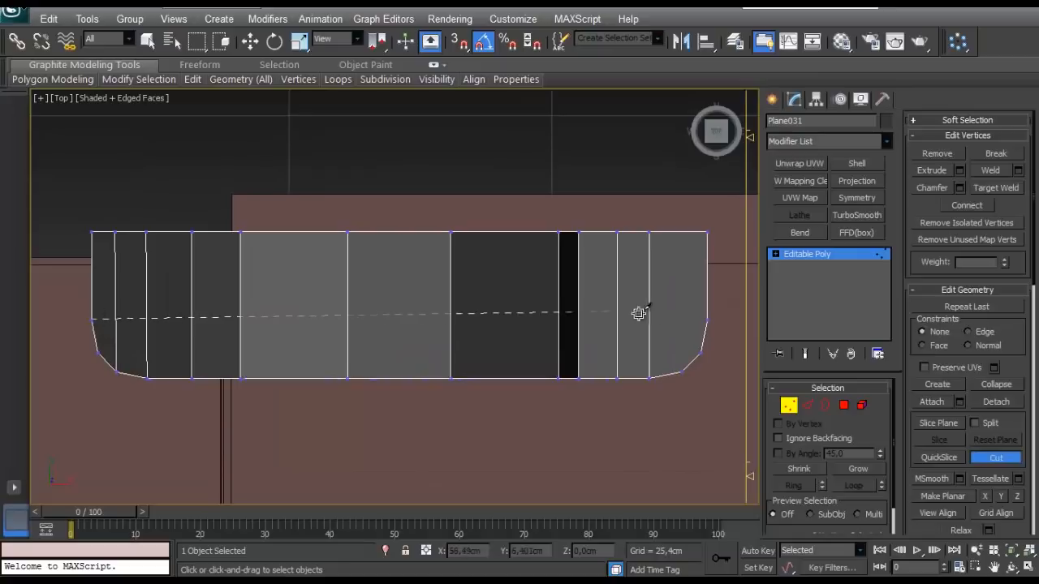
click(702, 320)
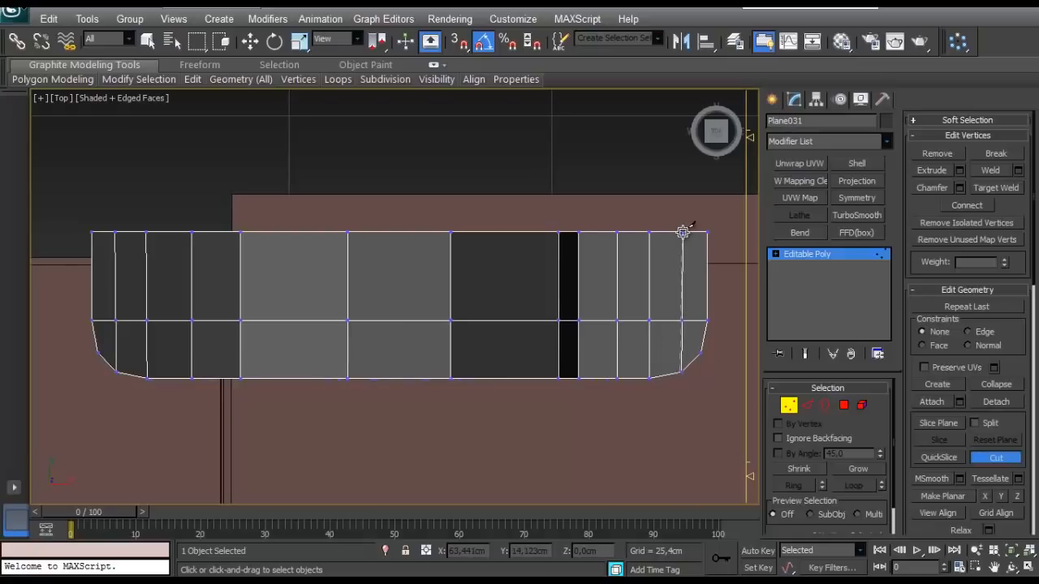
key(p)
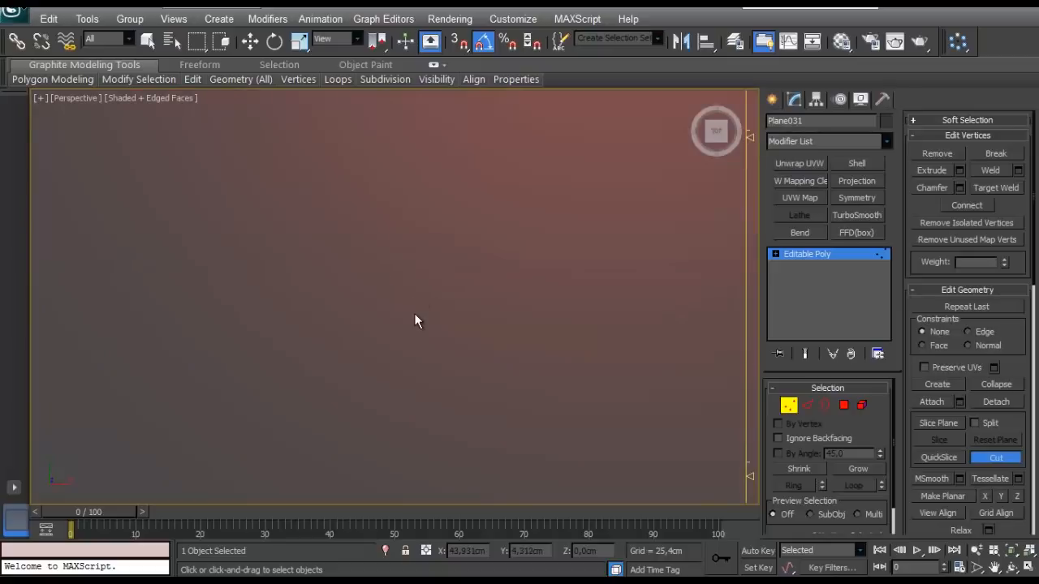
scroll(415, 314, down, 5)
alt+middle_drag(416, 315, 332, 331)
scroll(419, 227, up, 4)
right_click(419, 227)
- Raise the three inner vertex rows on top of the raised end along Z to give it a slight crown
scroll(418, 231, up, 2)
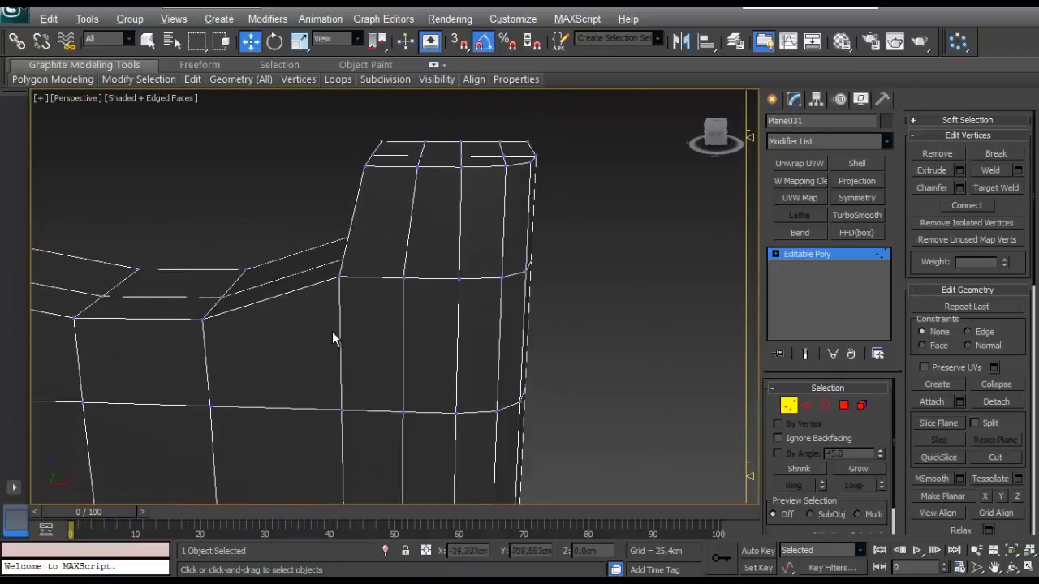
right_click(345, 263)
alt+middle_drag(403, 200, 469, 141)
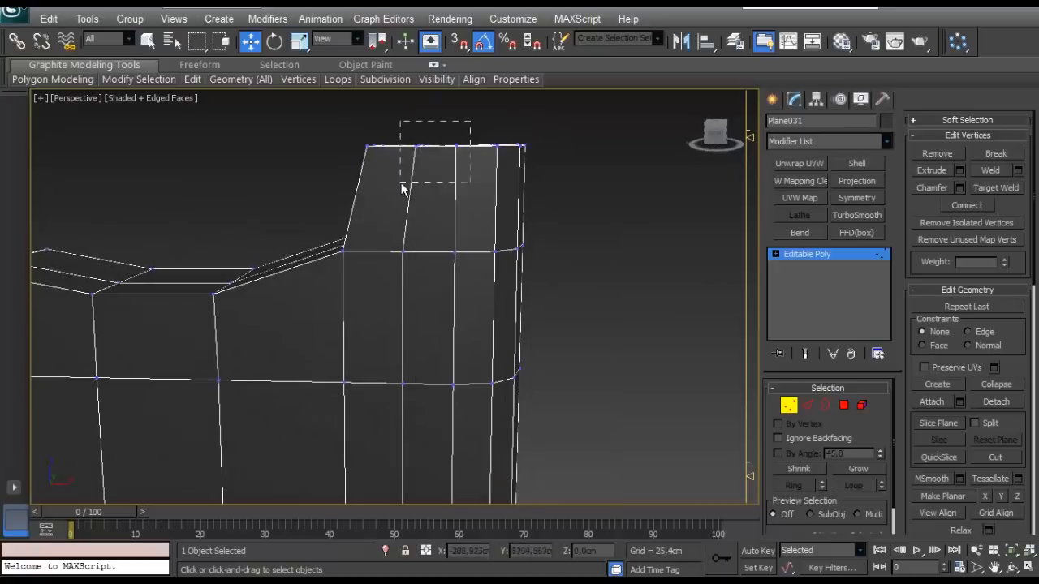
drag(402, 188, 401, 187)
alt+middle_drag(401, 187, 414, 262)
drag(431, 165, 430, 155)
key(ctrl+z)
ctrl+drag(499, 189, 458, 264)
drag(449, 161, 443, 154)
- Refine the raised end's crown by lifting its centre vertex row and shifting the adjacent row nearest the step slightly
scroll(431, 209, up, 3)
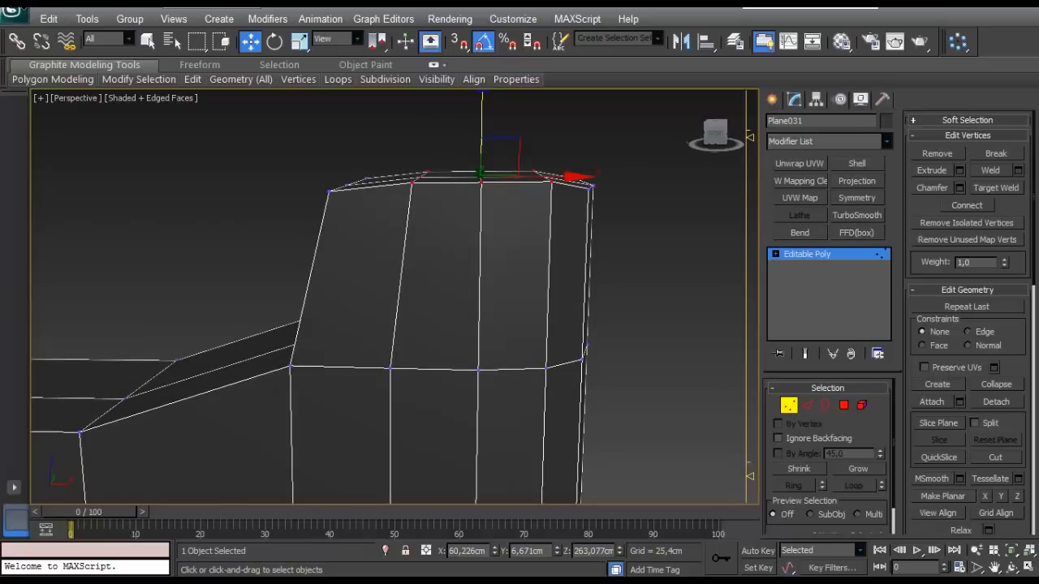
alt+middle_drag(545, 273, 543, 268)
drag(479, 116, 476, 113)
drag(388, 126, 387, 127)
alt+middle_drag(390, 138, 407, 162)
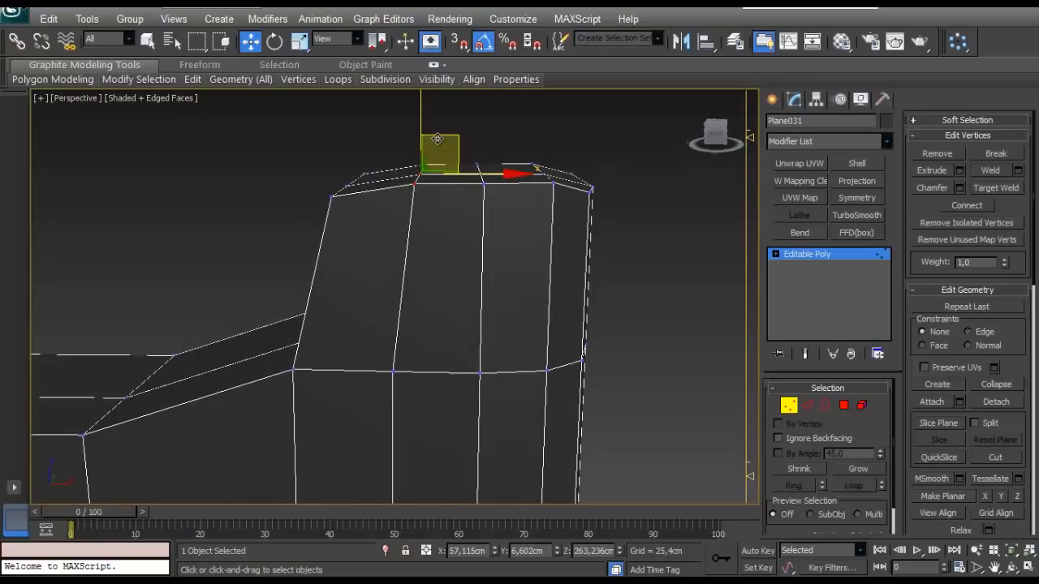
drag(434, 138, 424, 136)
drag(487, 142, 471, 190)
drag(480, 116, 475, 103)
alt+middle_drag(451, 154, 473, 178)
scroll(445, 185, down, 4)
alt+middle_drag(473, 178, 397, 285)
- Select the top outline edges around the lower end's rounded corner and along the front contour up to the step
click(803, 403)
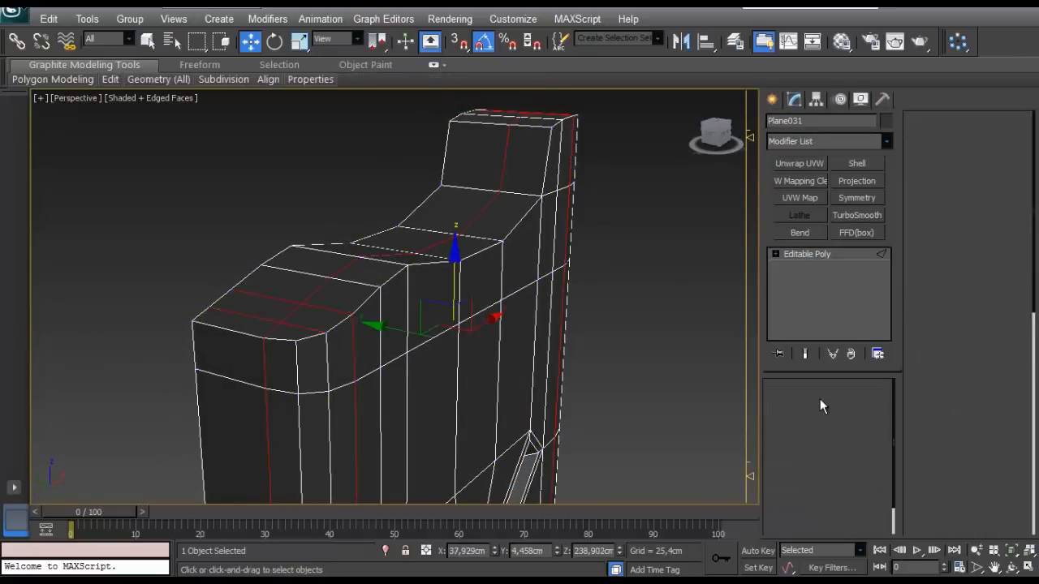
scroll(337, 301, up, 4)
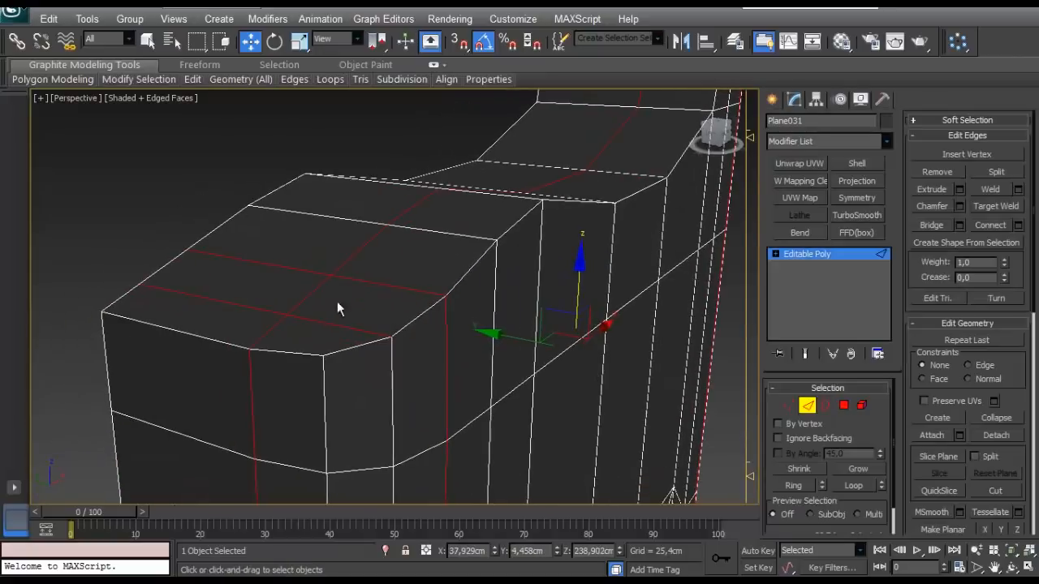
click(230, 344)
ctrl+click(277, 350)
ctrl+click(341, 351)
ctrl+click(410, 324)
ctrl+click(463, 277)
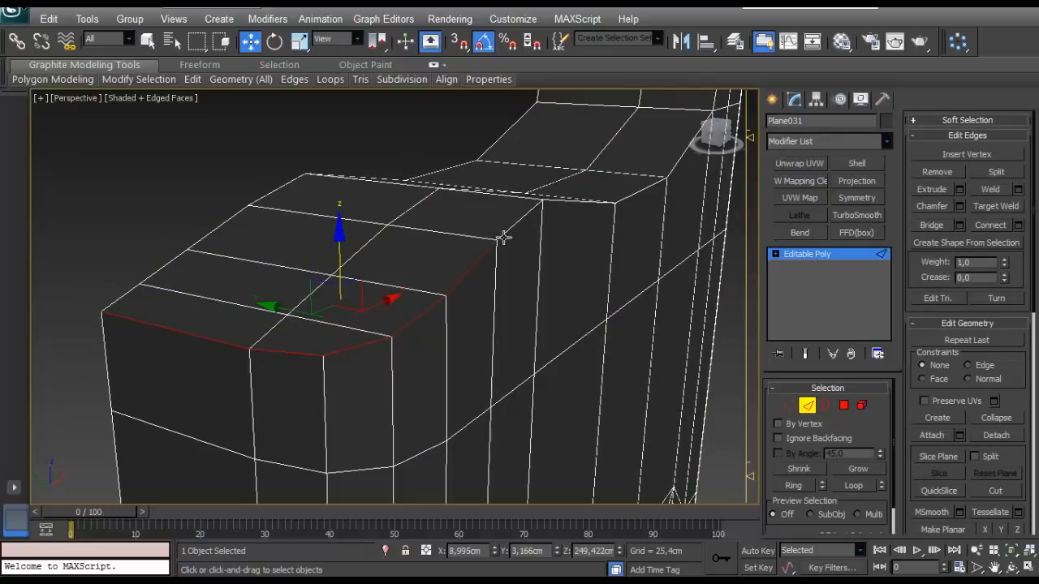
scroll(503, 236, down, 4)
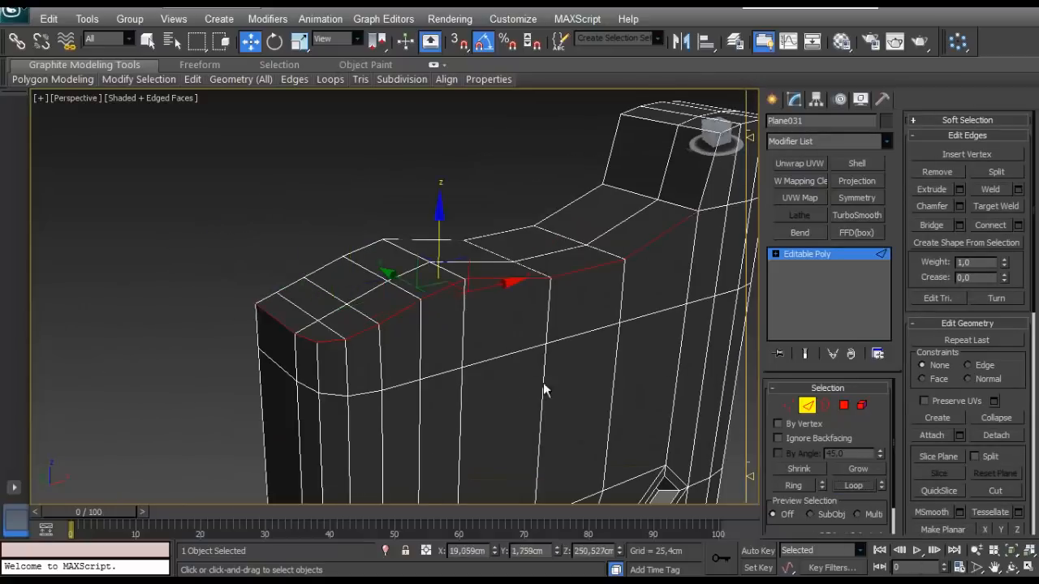
- Extend the edge selection up the step and along the raised end's front and rounded corner to the back
alt+middle_drag(545, 387, 435, 336)
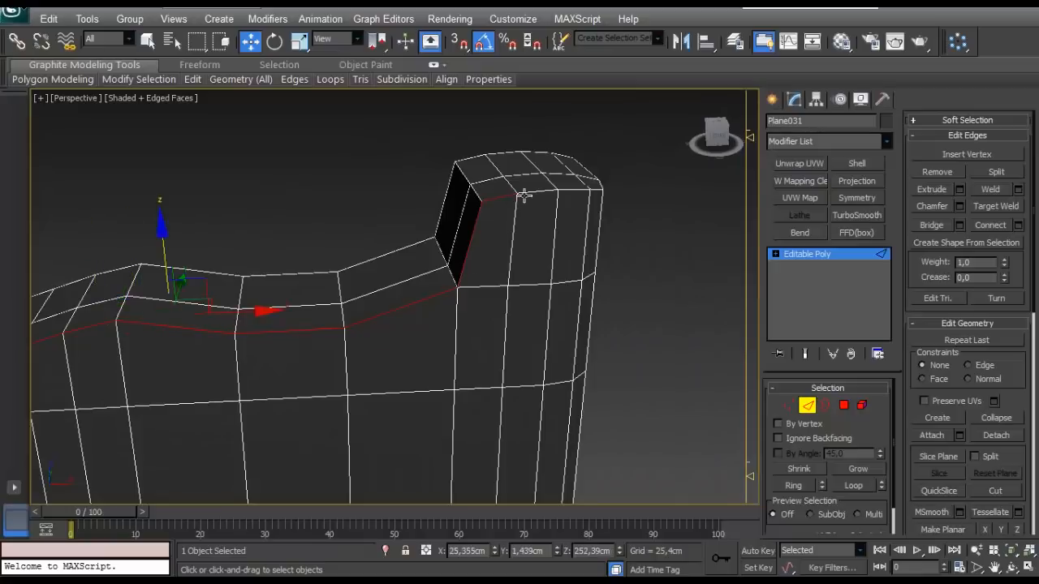
alt+middle_drag(573, 186, 557, 335)
ctrl+click(553, 330)
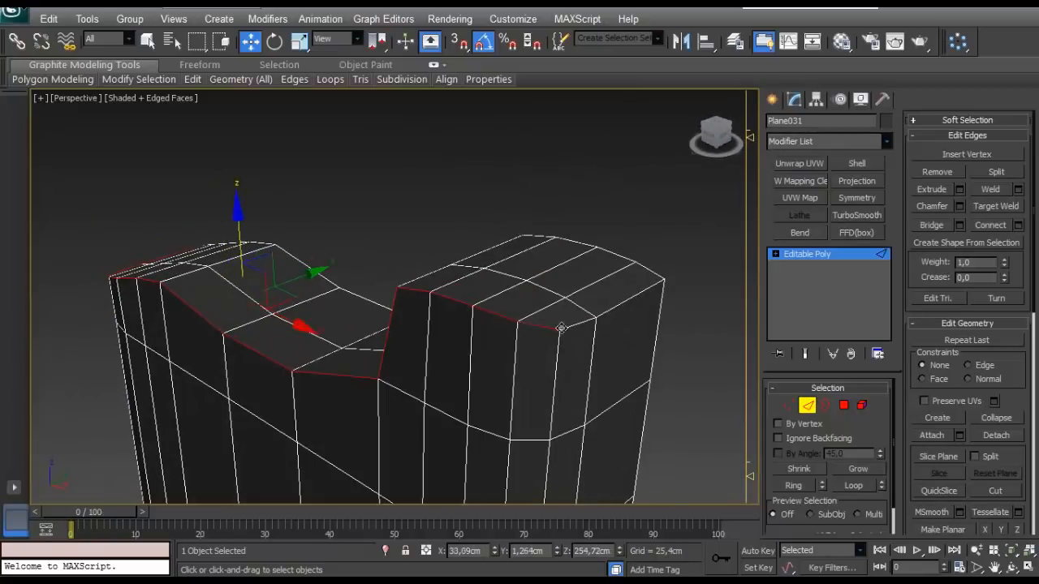
ctrl+click(574, 325)
ctrl+click(605, 312)
- Chamfer the selected top outline edges by 0.782 cm with 2 segments
click(960, 208)
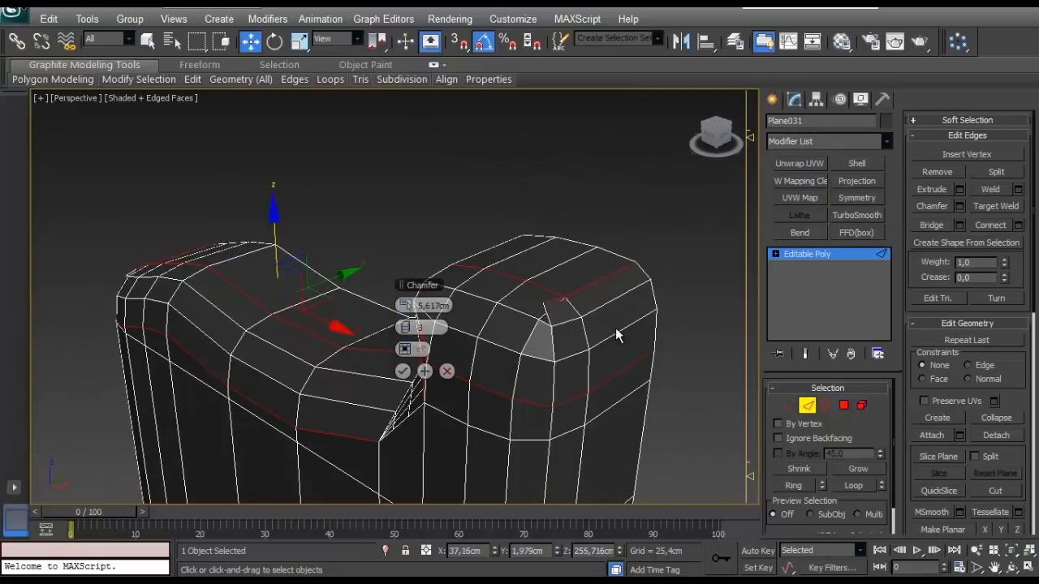
right_click(409, 308)
click(410, 308)
drag(410, 308, 410, 284)
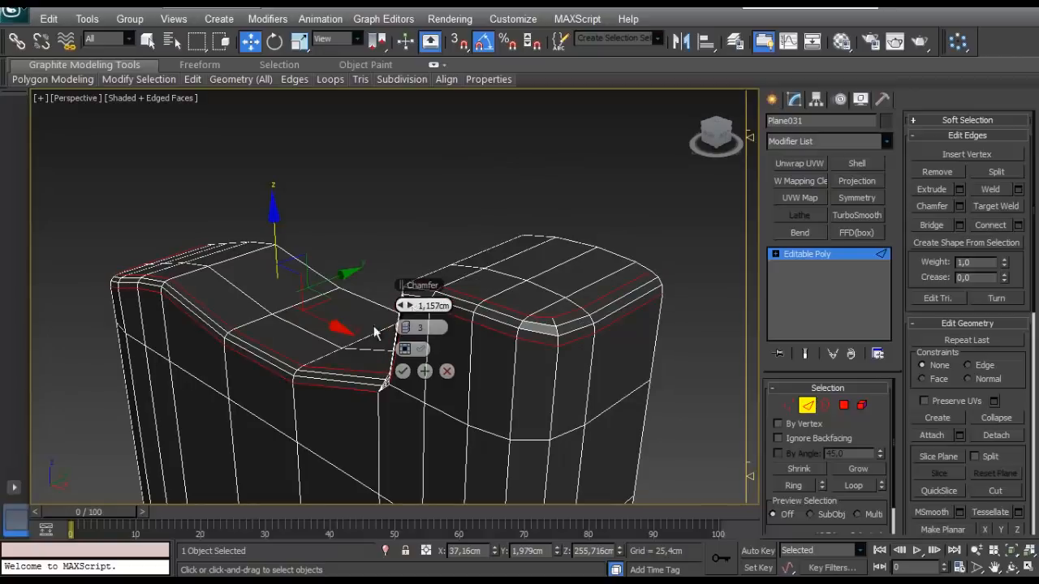
alt+middle_drag(376, 332, 416, 324)
click(401, 330)
click(402, 329)
alt+middle_drag(306, 329, 422, 322)
click(408, 307)
drag(406, 306, 404, 304)
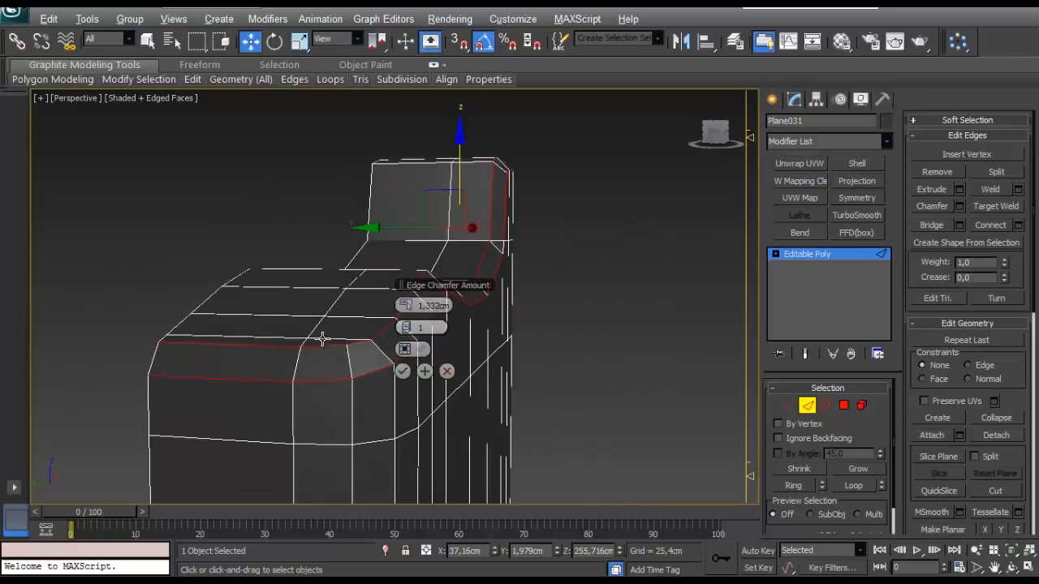
alt+middle_drag(322, 339, 143, 380)
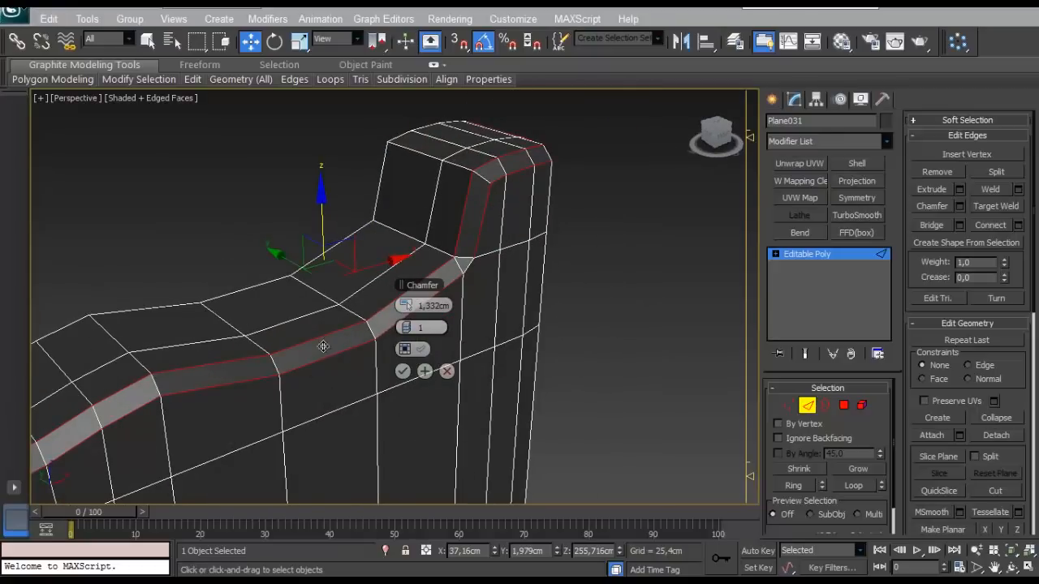
alt+middle_drag(323, 347, 399, 310)
right_click(399, 307)
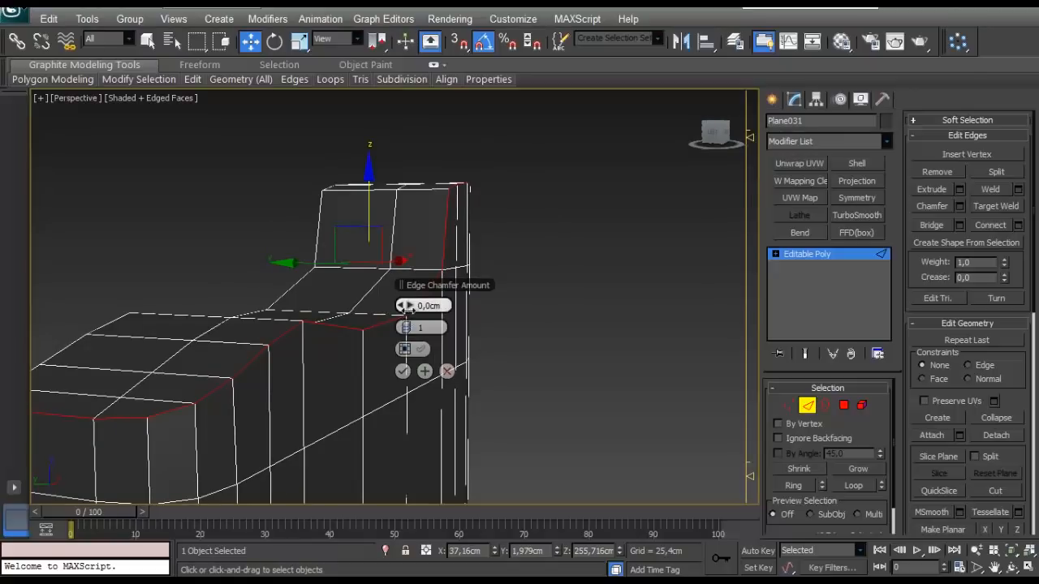
drag(406, 306, 407, 325)
alt+middle_drag(298, 350, 341, 387)
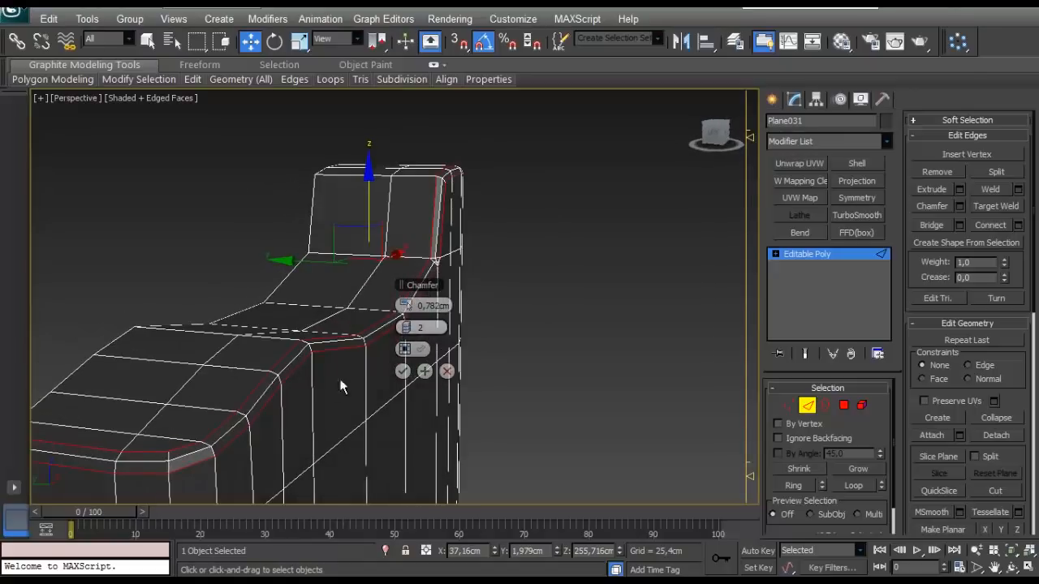
click(404, 372)
- Apply the chamfer and target-weld the stray vertices at the foot of the step onto the neighbouring corner vertices
alt+middle_drag(404, 371, 280, 277)
scroll(319, 325, up, 4)
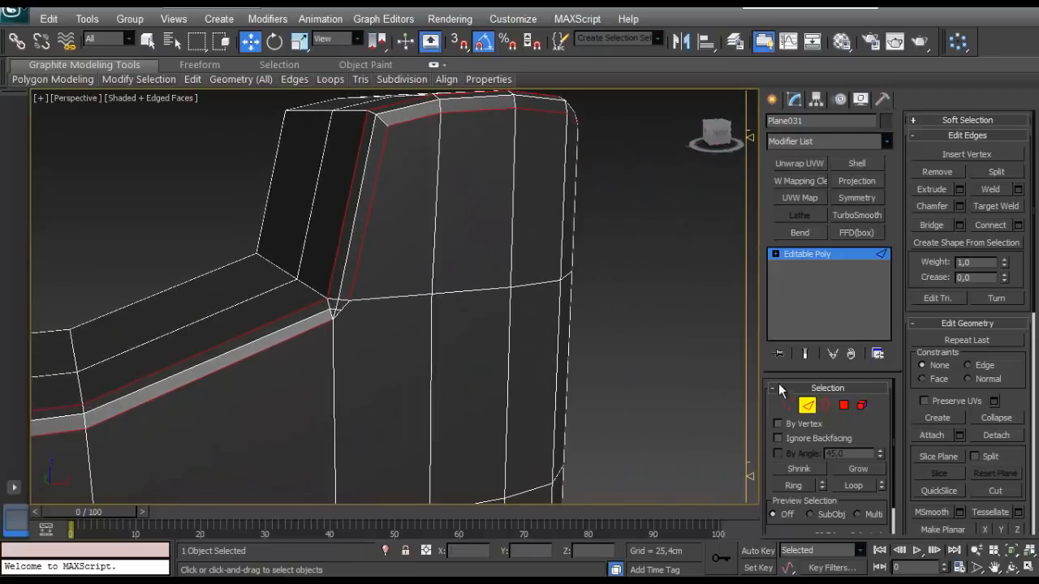
click(787, 405)
click(997, 187)
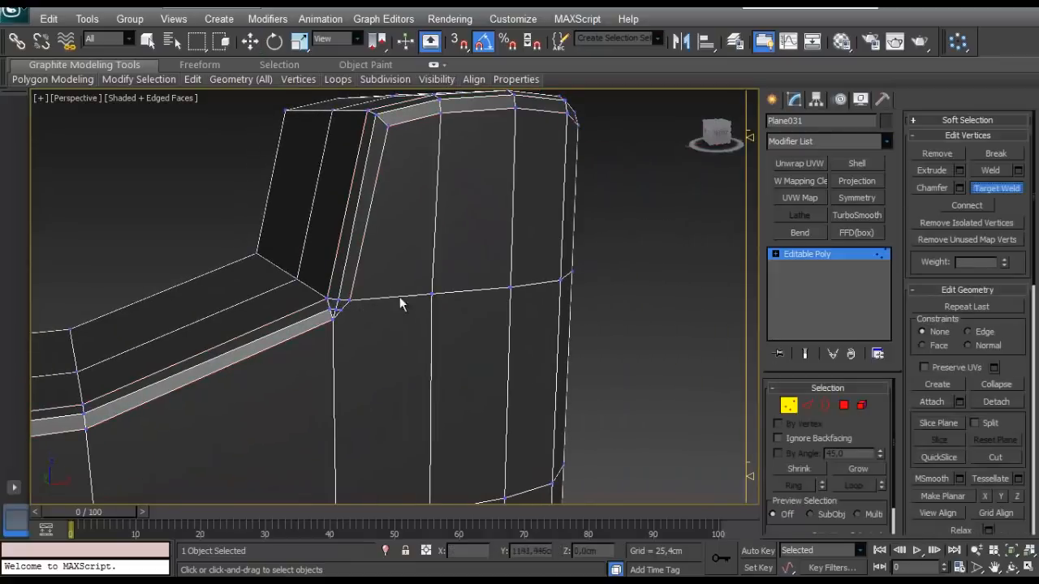
click(339, 310)
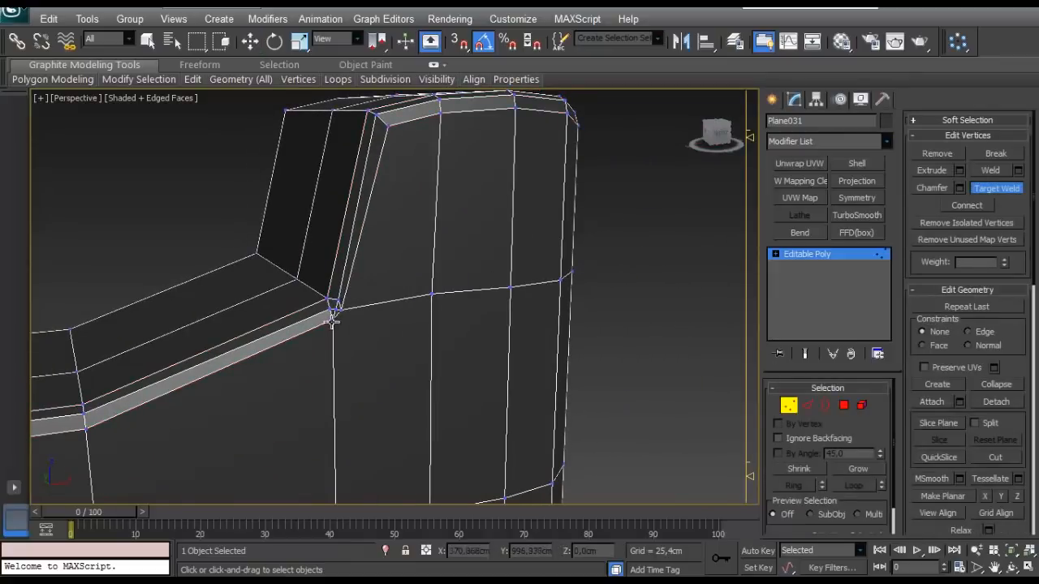
scroll(357, 309, up, 3)
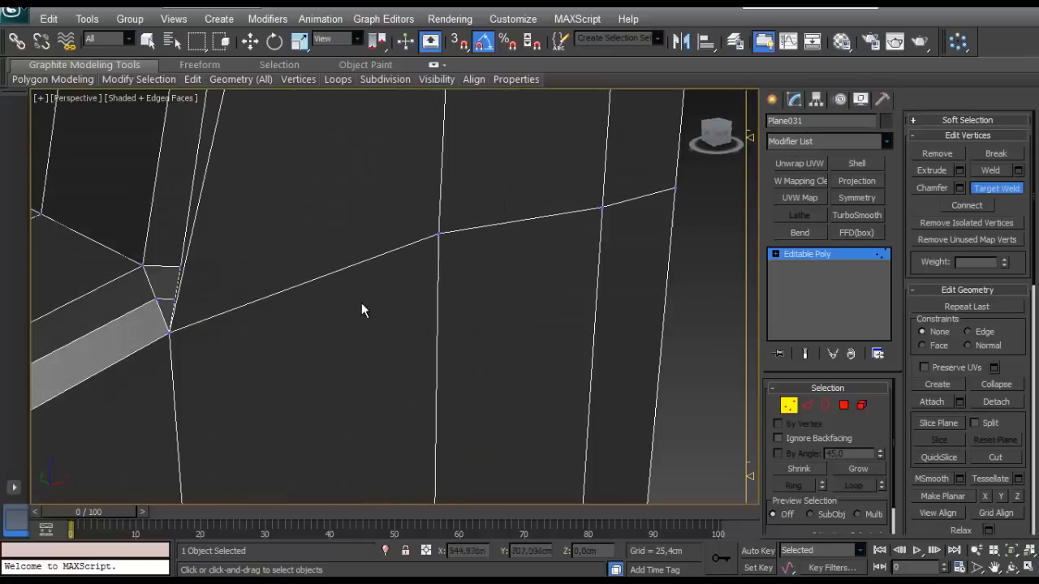
click(141, 266)
scroll(150, 261, down, 4)
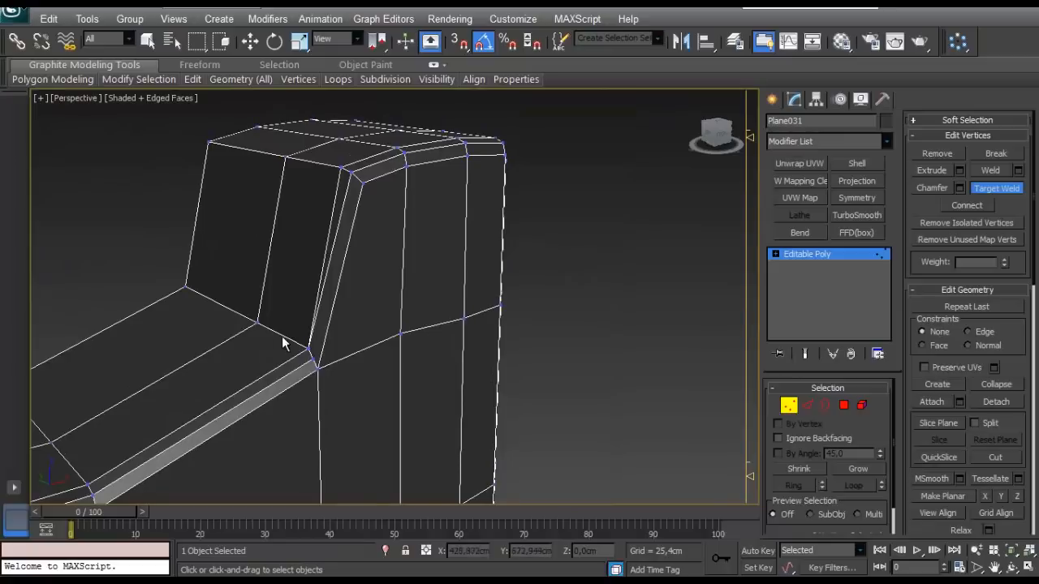
alt+middle_drag(283, 343, 297, 341)
scroll(297, 341, up, 4)
middle_drag(113, 381, 487, 276)
click(446, 321)
scroll(445, 329, down, 6)
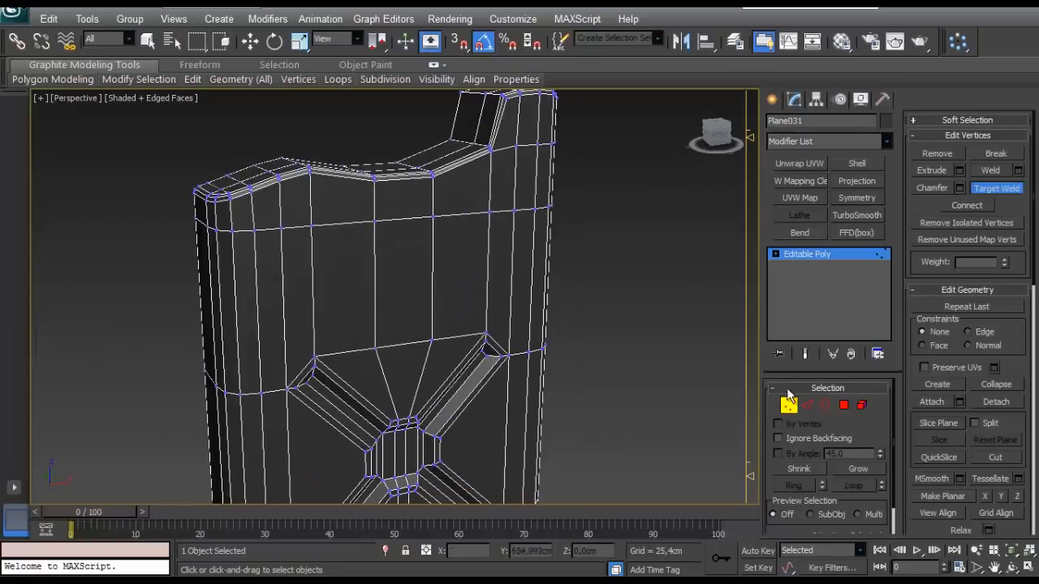
- Preview the tank's smoothed contoured top with a TurboSmooth modifier, and delete the modifier after inspecting it
click(788, 405)
key(w)
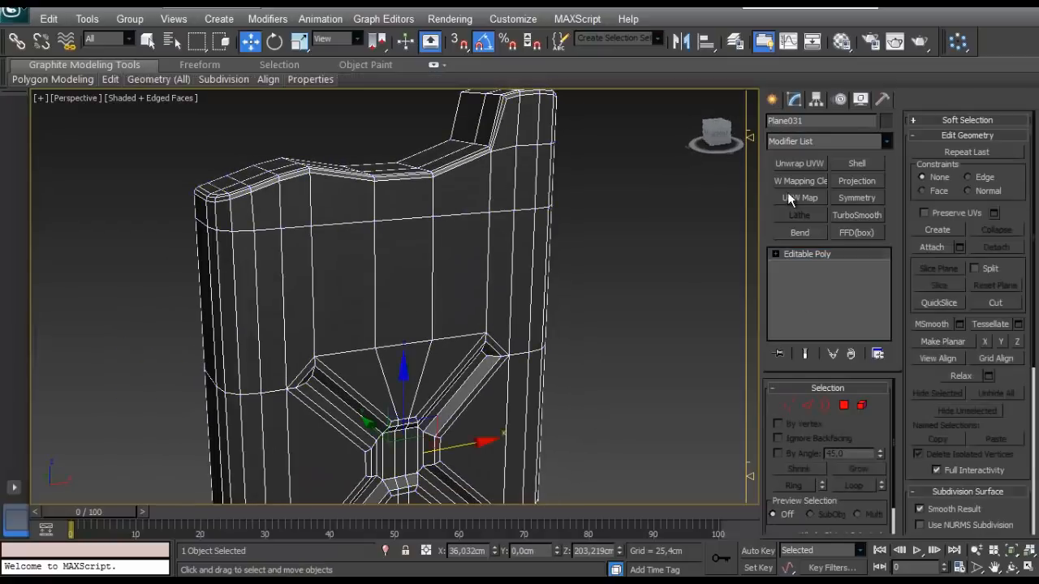
click(848, 218)
middle_drag(455, 390, 499, 298)
alt+middle_drag(430, 298, 614, 399)
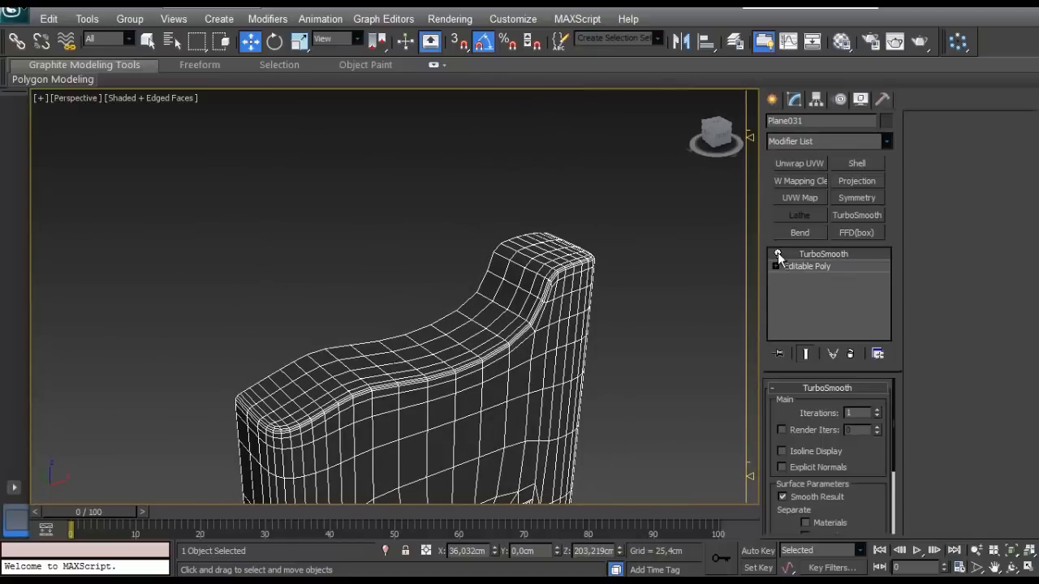
right_click(778, 253)
click(807, 284)
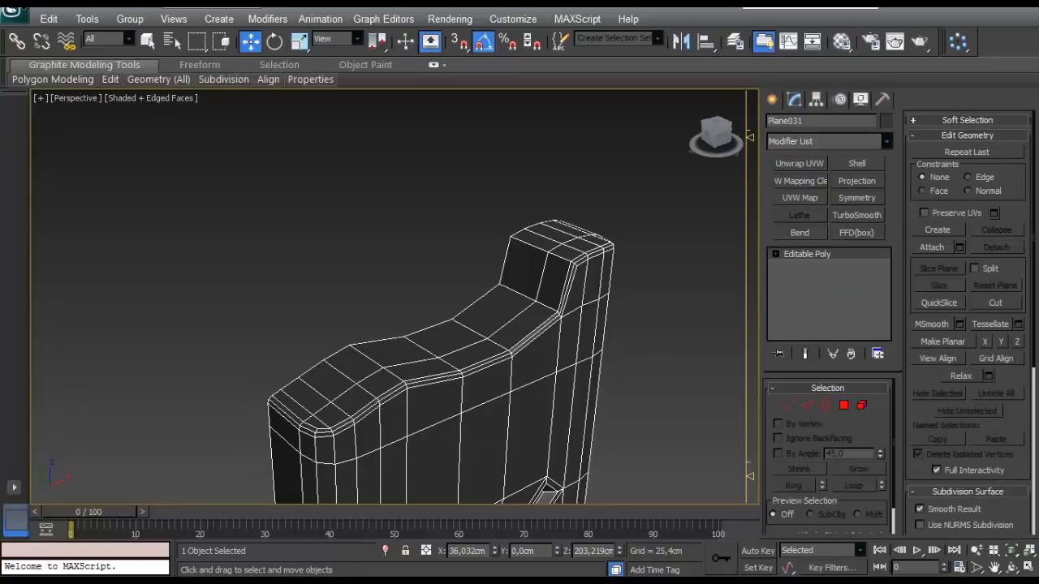
- Select the two polygons on the step's sloped face and the two adjoining polygons on the raised end's top
alt+middle_drag(463, 309, 533, 302)
scroll(533, 345, up, 3)
click(844, 407)
click(577, 254)
ctrl+click(561, 325)
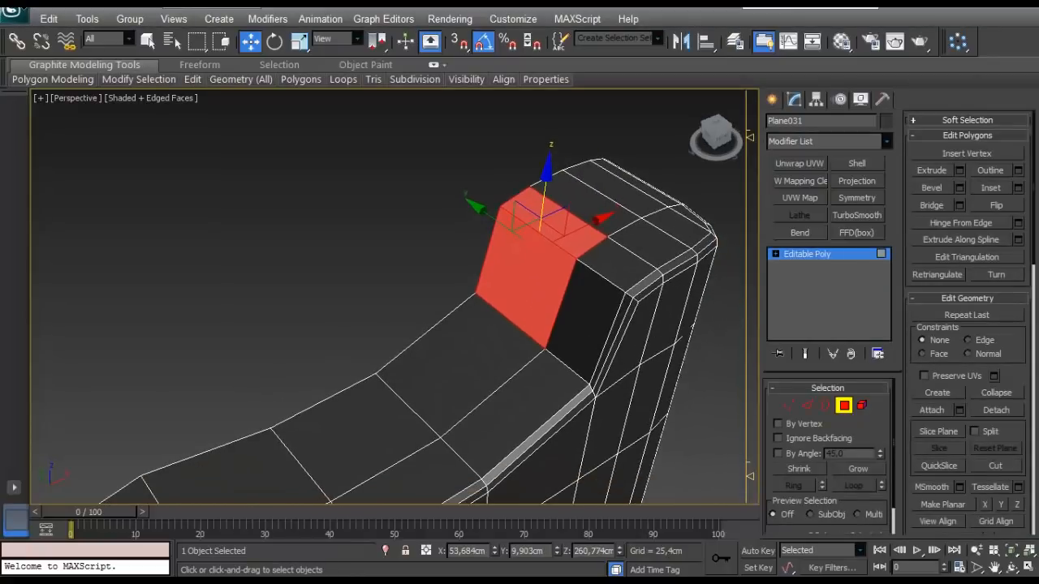
alt+middle_drag(452, 242, 621, 278)
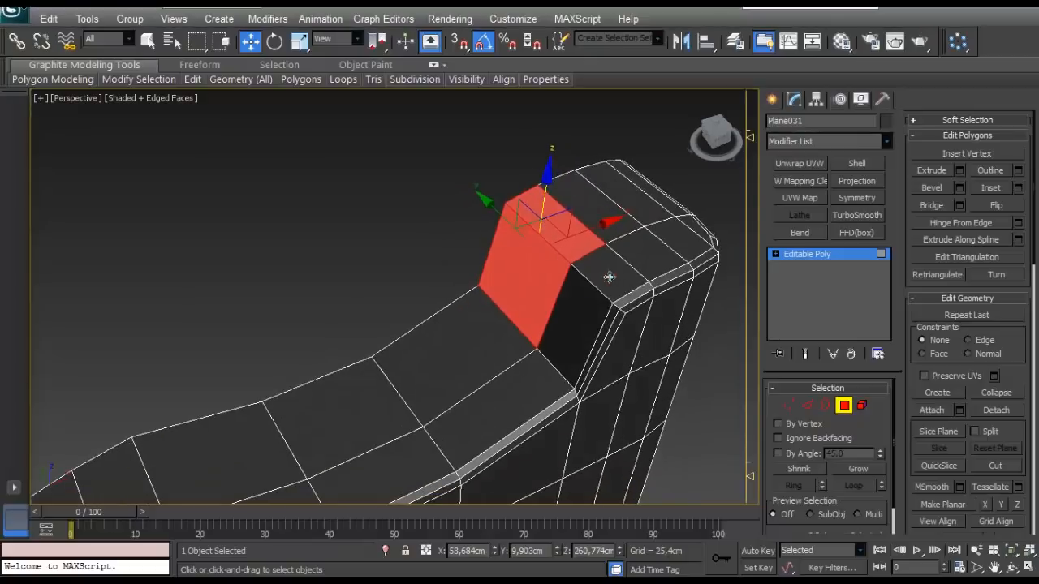
ctrl+click(609, 277)
ctrl+click(568, 317)
- Add the four top polygons around the lower end's crest to the polygon selection
scroll(552, 317, down, 4)
middle_drag(553, 317, 607, 253)
alt+middle_drag(607, 253, 581, 227)
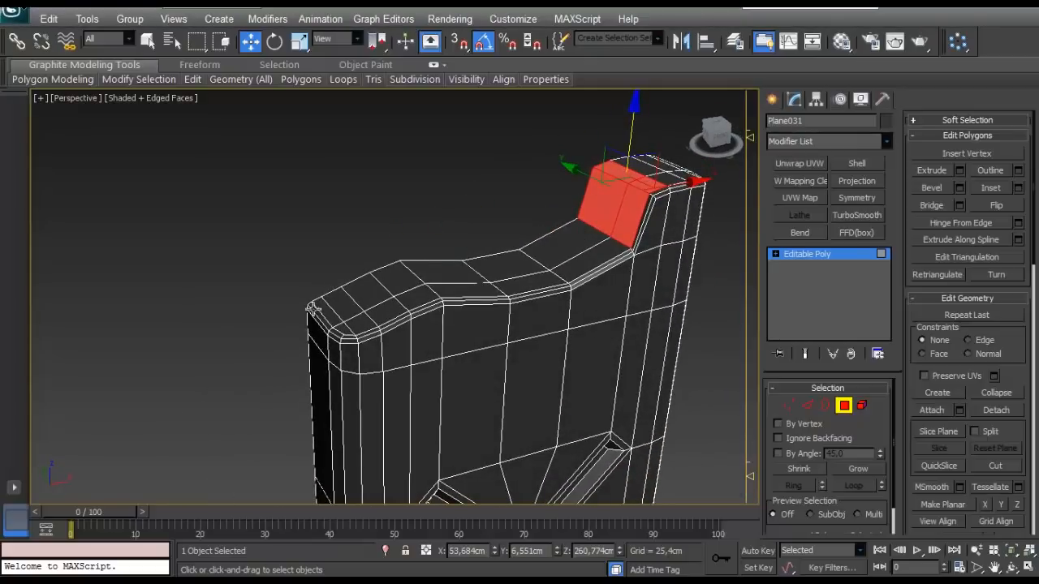
scroll(313, 308, up, 4)
middle_drag(313, 309, 417, 223)
click(446, 126)
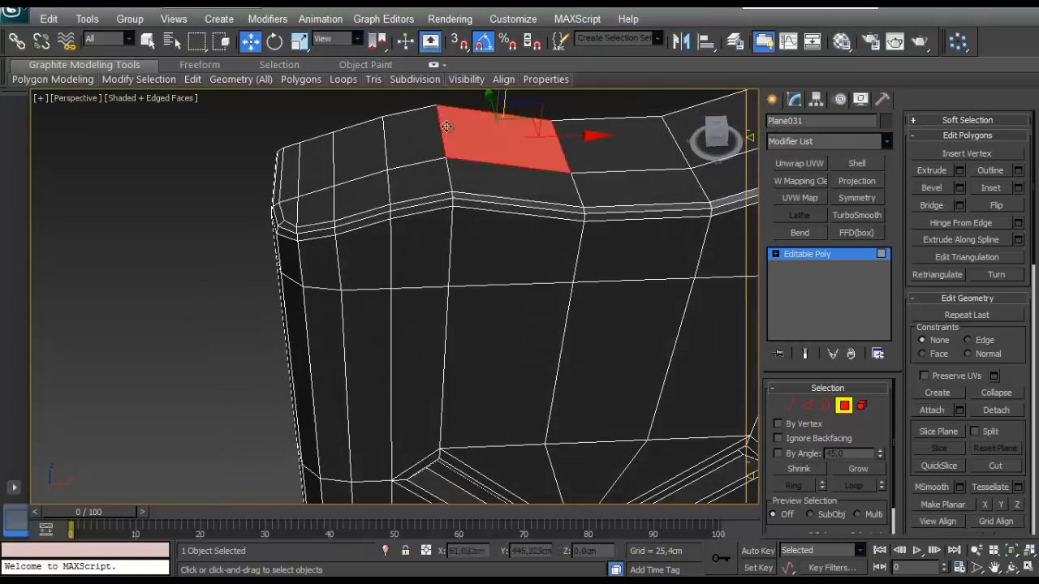
ctrl+click(417, 130)
ctrl+click(431, 175)
ctrl+click(479, 179)
alt+middle_drag(479, 178, 438, 207)
scroll(413, 248, down, 4)
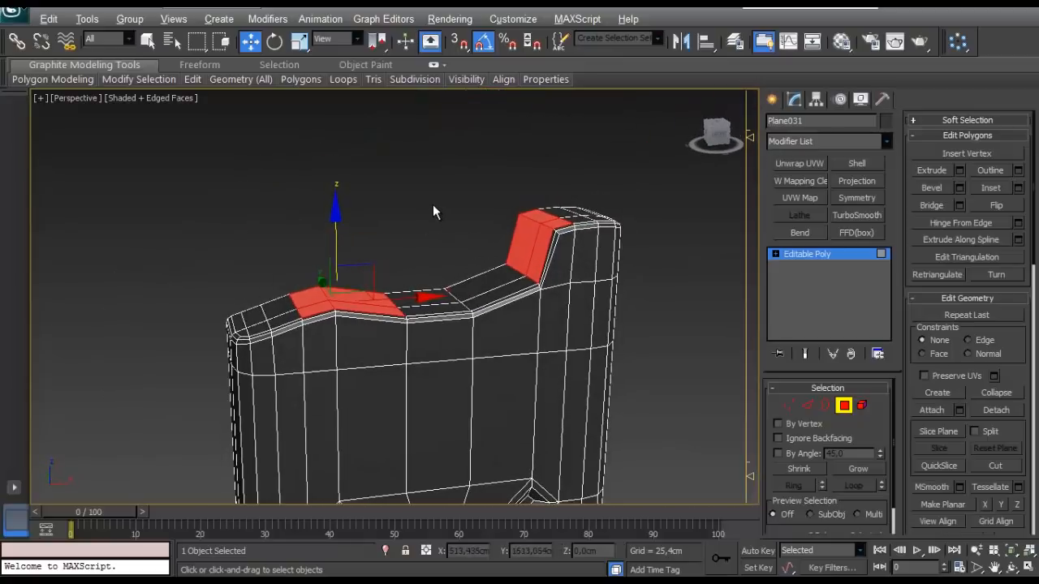
- Detach the selected step and crest polygons within the mesh, test-lift them as elements, and undo the lift
alt+middle_drag(21, 353, 202, 324)
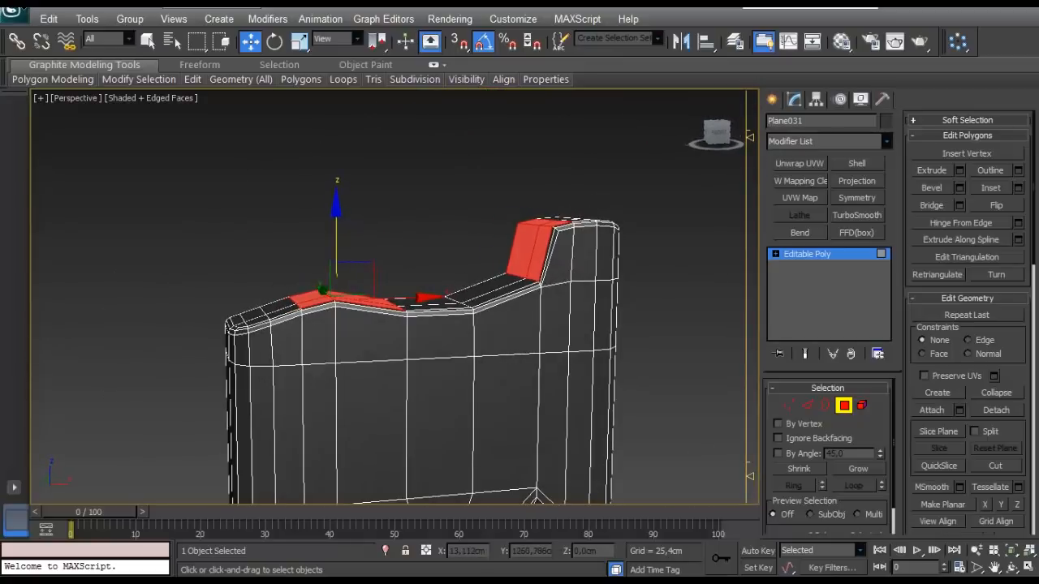
scroll(443, 272, up, 3)
alt+middle_drag(443, 272, 532, 336)
alt+middle_drag(647, 328, 618, 332)
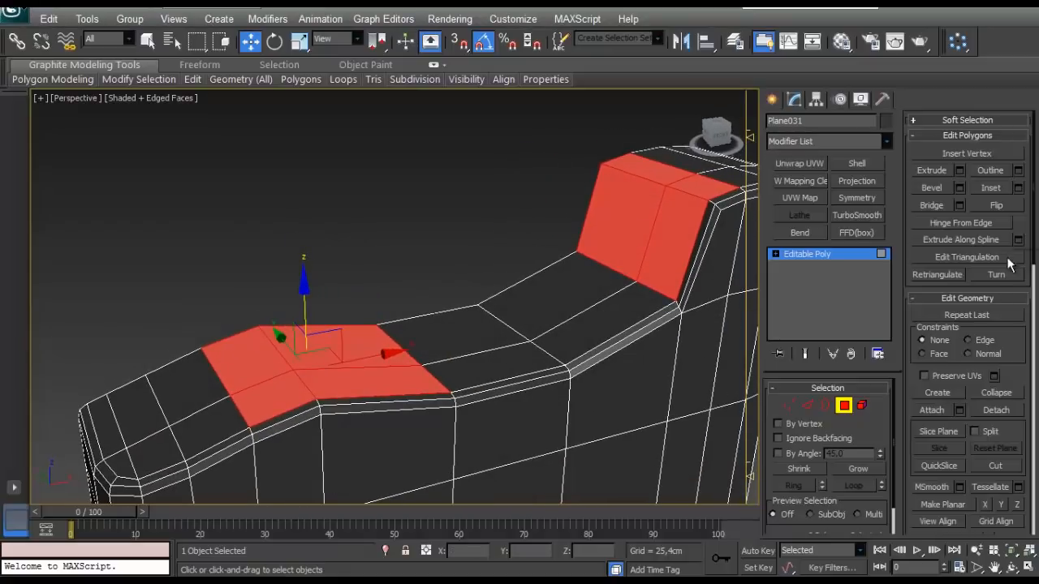
click(995, 410)
click(572, 298)
click(844, 406)
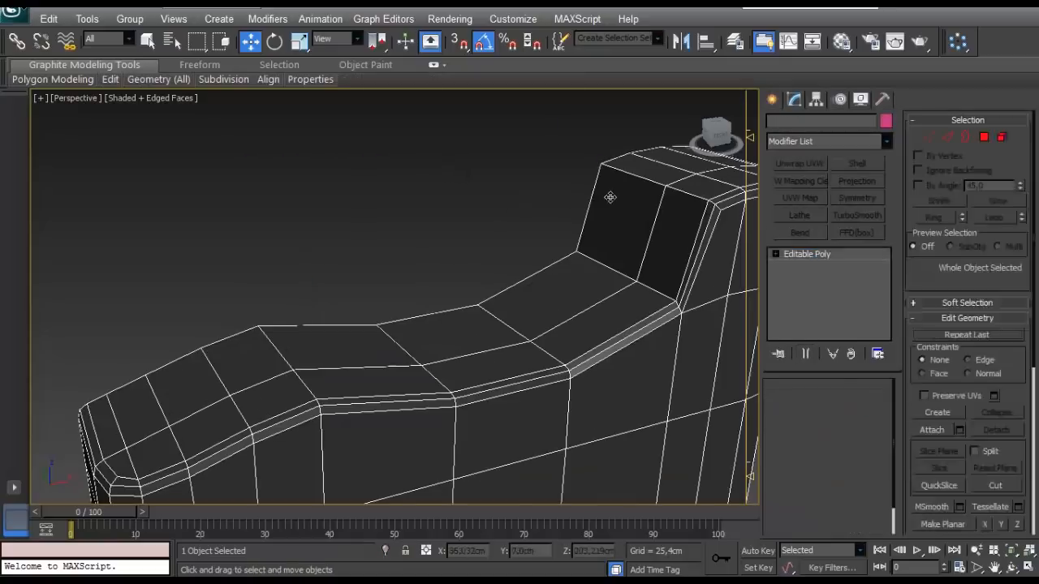
click(862, 405)
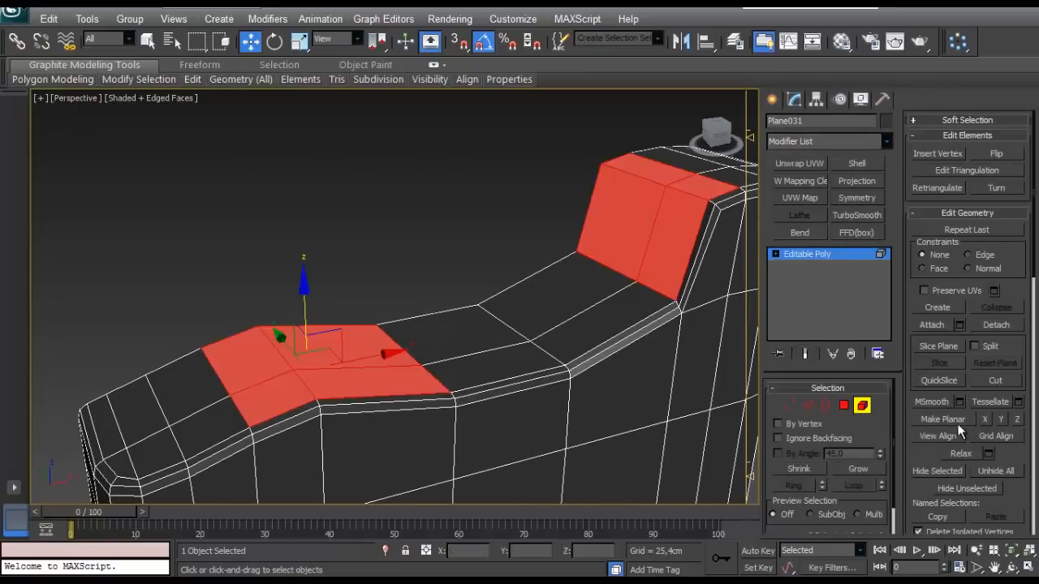
drag(295, 314, 323, 216)
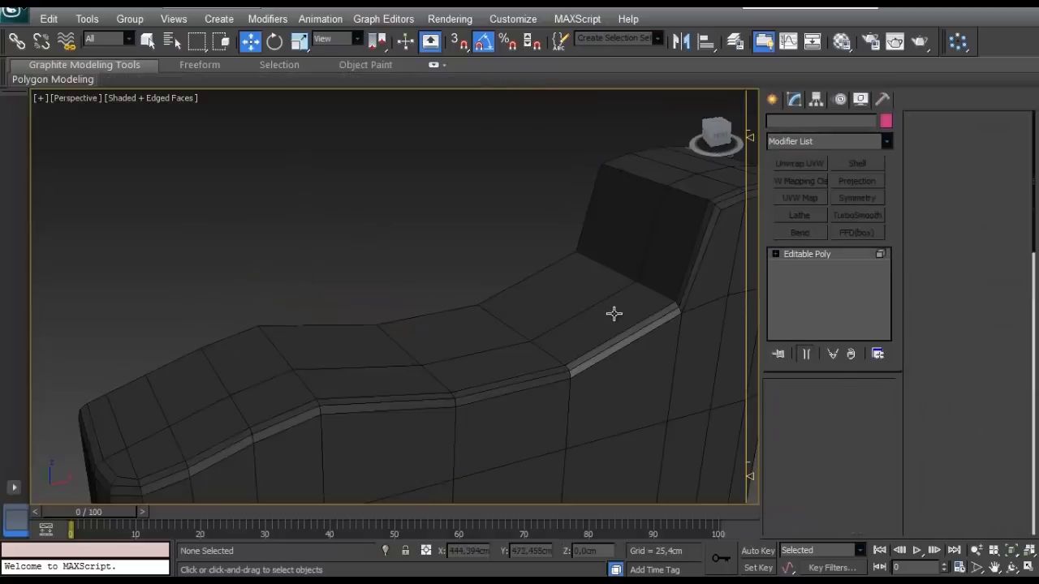
click(613, 314)
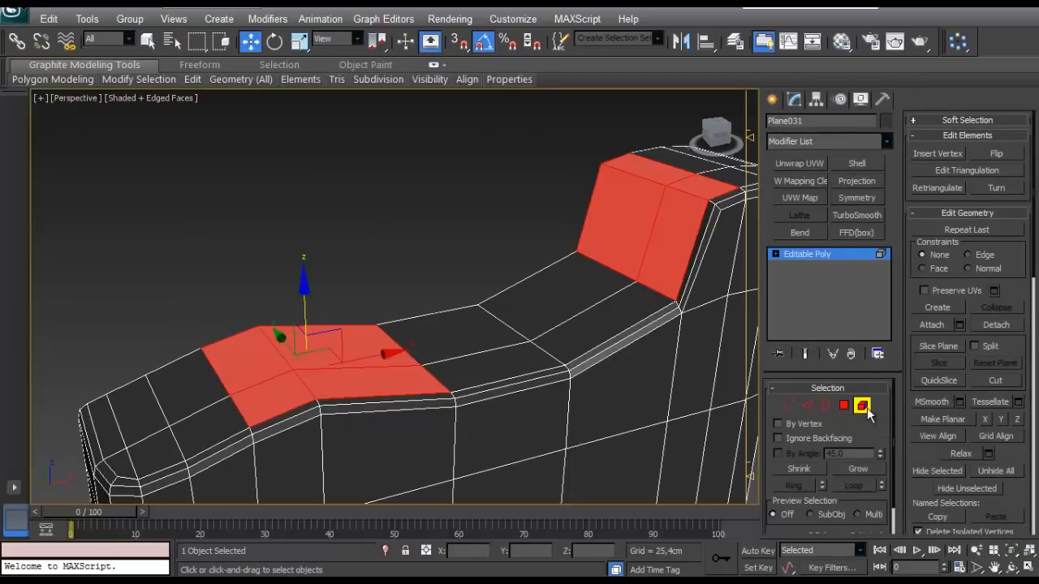
- Detach the step and crest patches as a separate object and select that object
click(996, 325)
click(567, 300)
key(5)
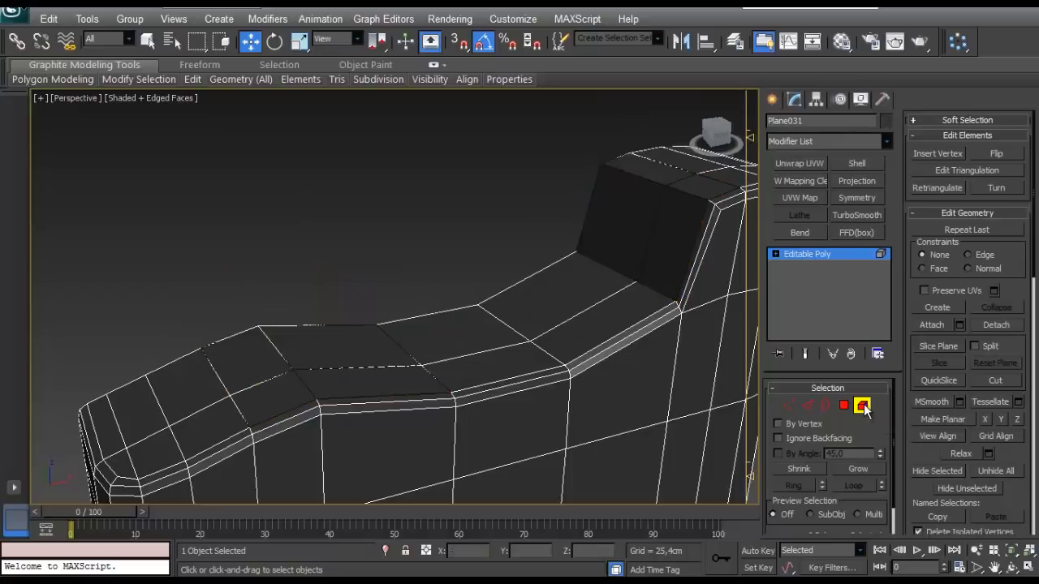
click(614, 191)
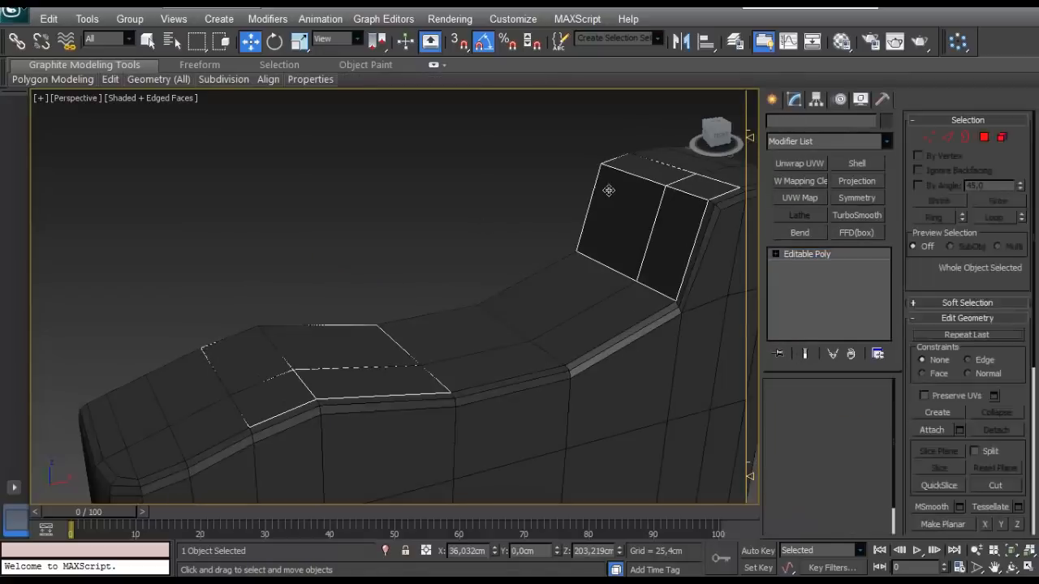
alt+middle_drag(607, 190, 622, 226)
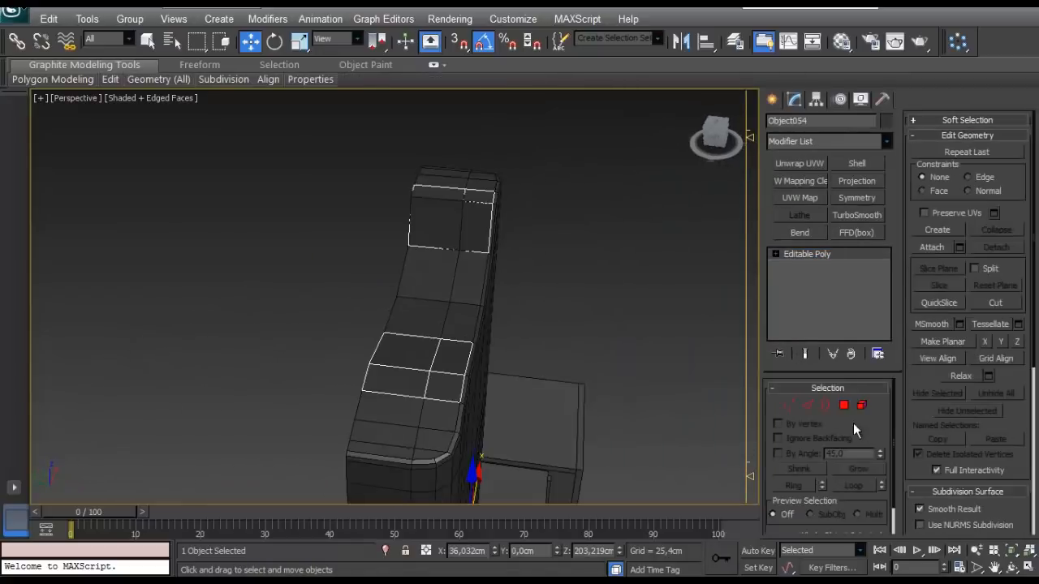
- Isolate the detached patches and move their lengthwise interior edges to the middle of the patch width
click(802, 406)
scroll(430, 305, up, 3)
alt+middle_drag(422, 308, 458, 272)
click(515, 195)
scroll(511, 218, down, 4)
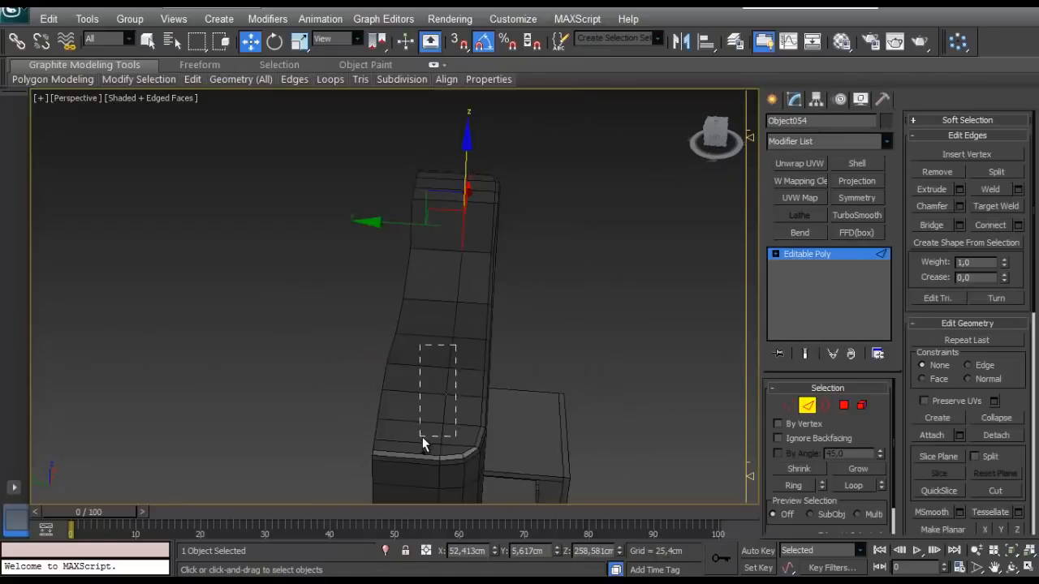
ctrl+drag(422, 437, 422, 439)
key(alt+q)
scroll(500, 284, down, 3)
alt+middle_drag(499, 281, 460, 336)
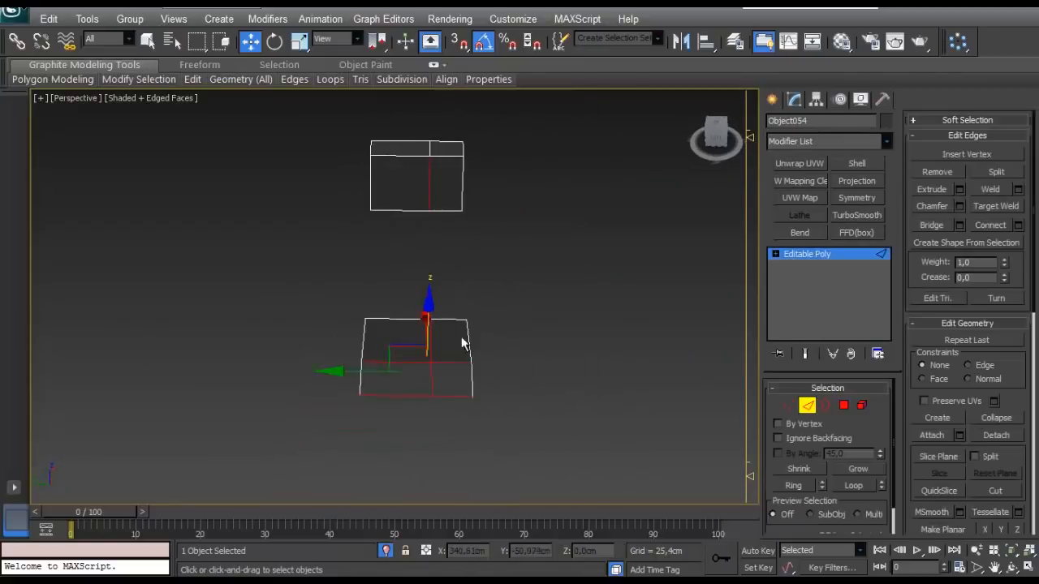
click(430, 382)
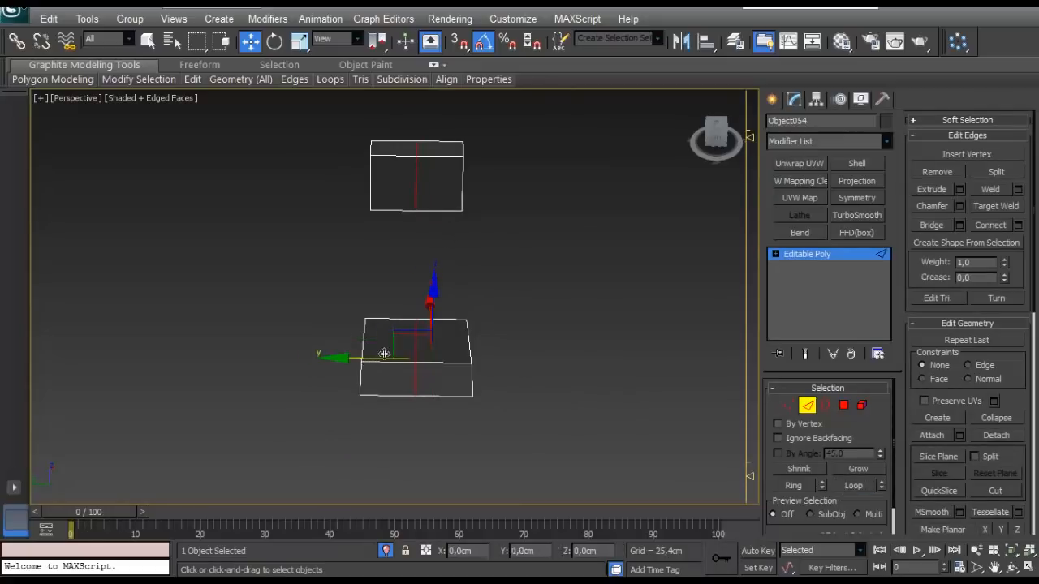
- Try chamfering the lengthwise edges of both patches with 1 segment, reducing the amount to 0.0 cm
scroll(383, 354, up, 2)
click(960, 207)
click(401, 328)
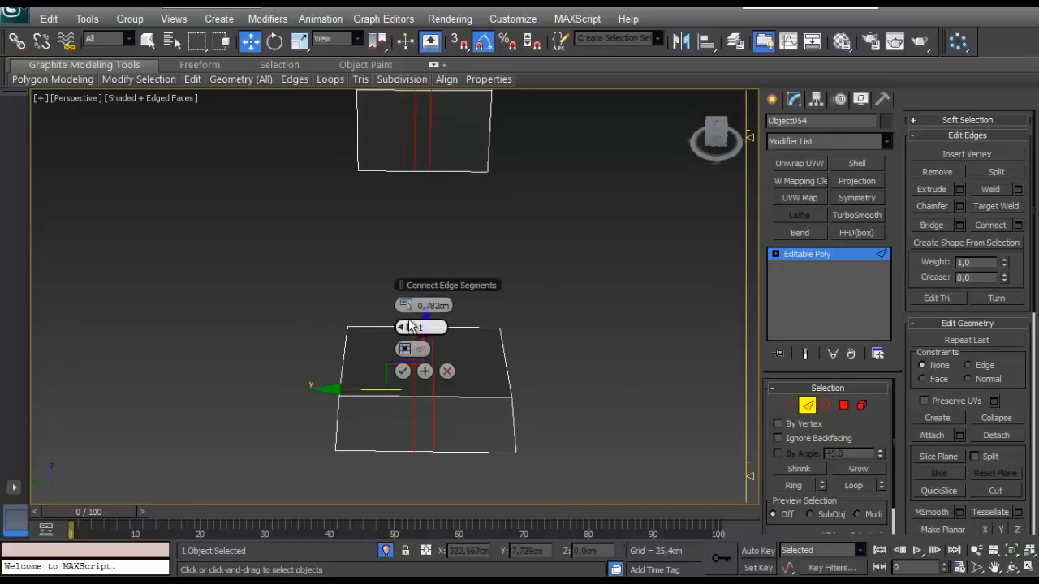
mouse_move(405, 307)
mouse_down()
mouse_move(443, 307)
mouse_move(417, 308)
mouse_up()
right_click(414, 307)
right_click(410, 306)
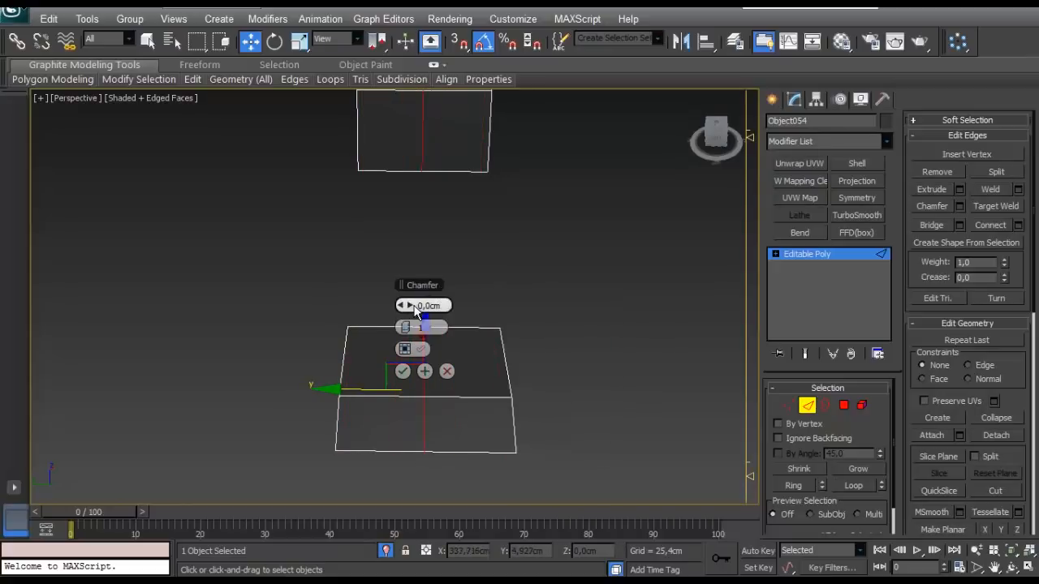
right_click(420, 308)
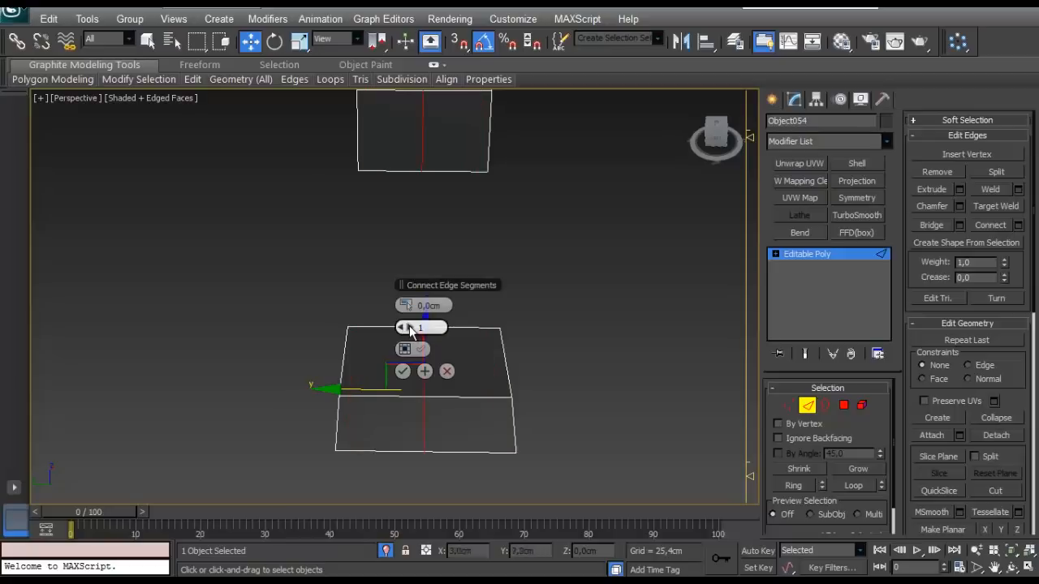
click(403, 372)
- Shift the lengthwise edges of both patches off-centre in the negative Y direction and leave edge editing
drag(368, 388, 393, 392)
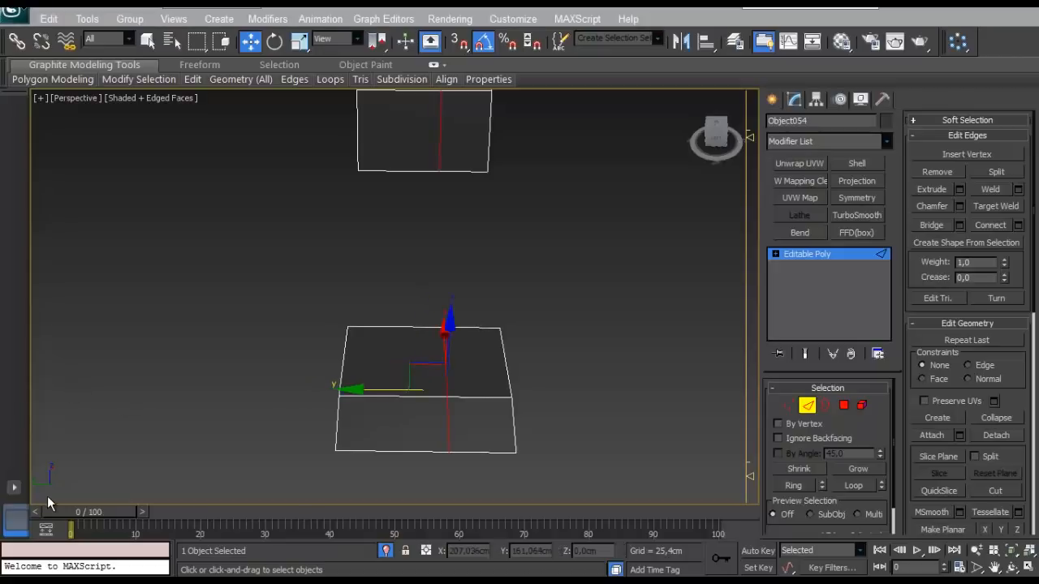
middle_drag(708, 399, 725, 386)
click(809, 407)
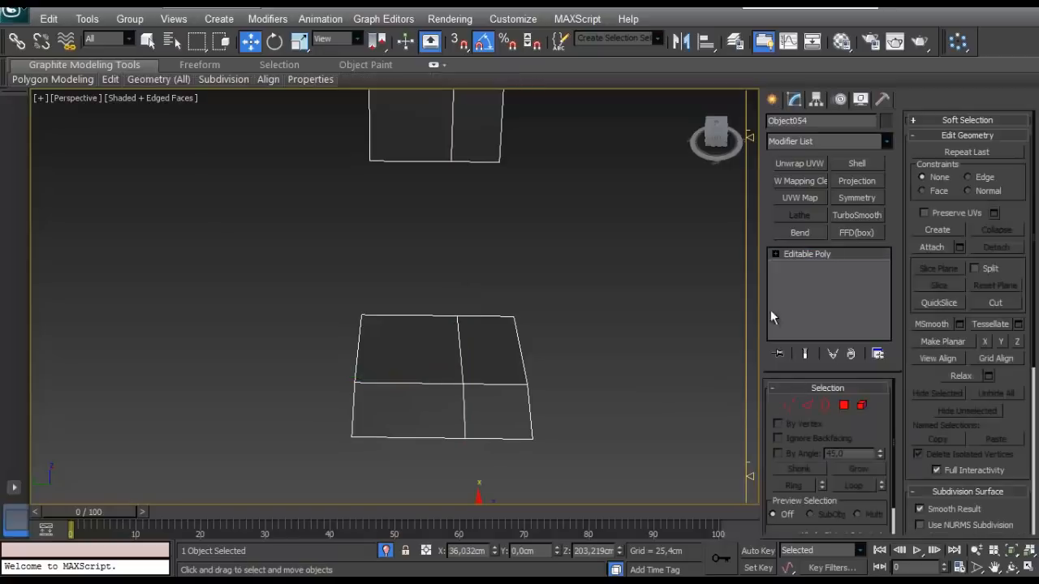
- Apply a Symmetry modifier on the Z mirror axis and move its mirror plane along Y to mirror both patches across their width
click(857, 198)
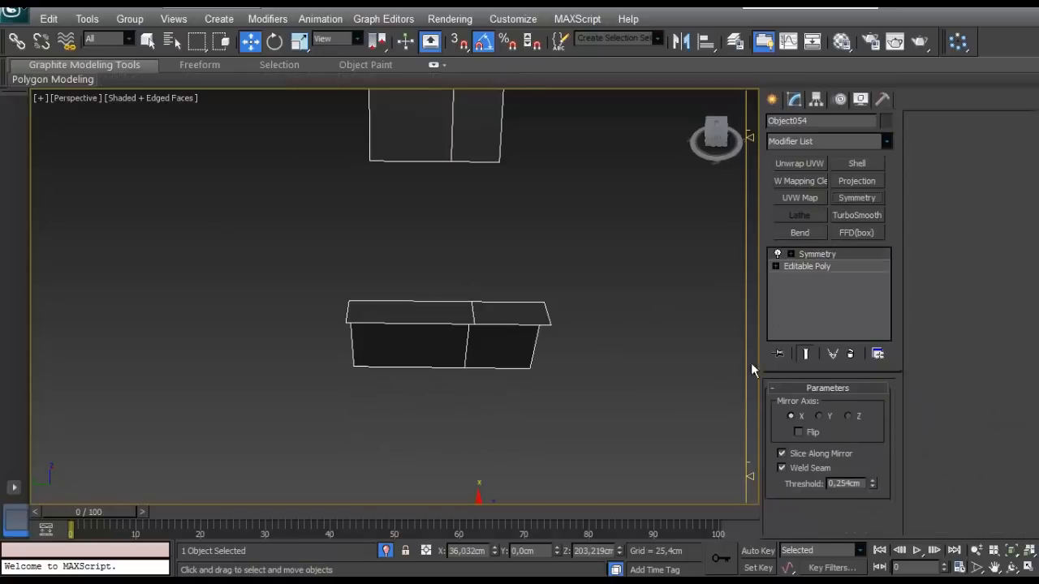
click(824, 417)
click(854, 418)
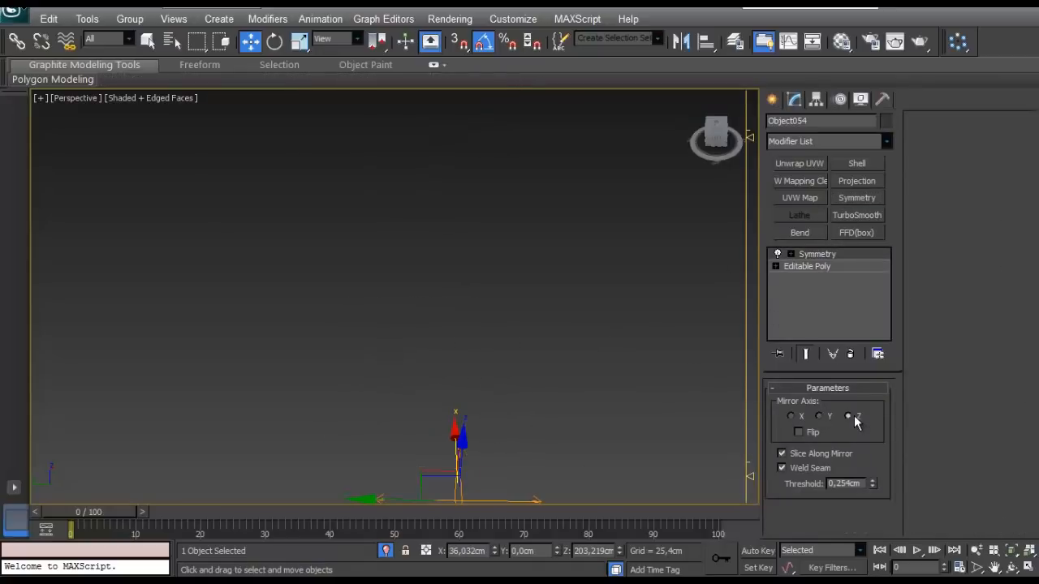
click(818, 254)
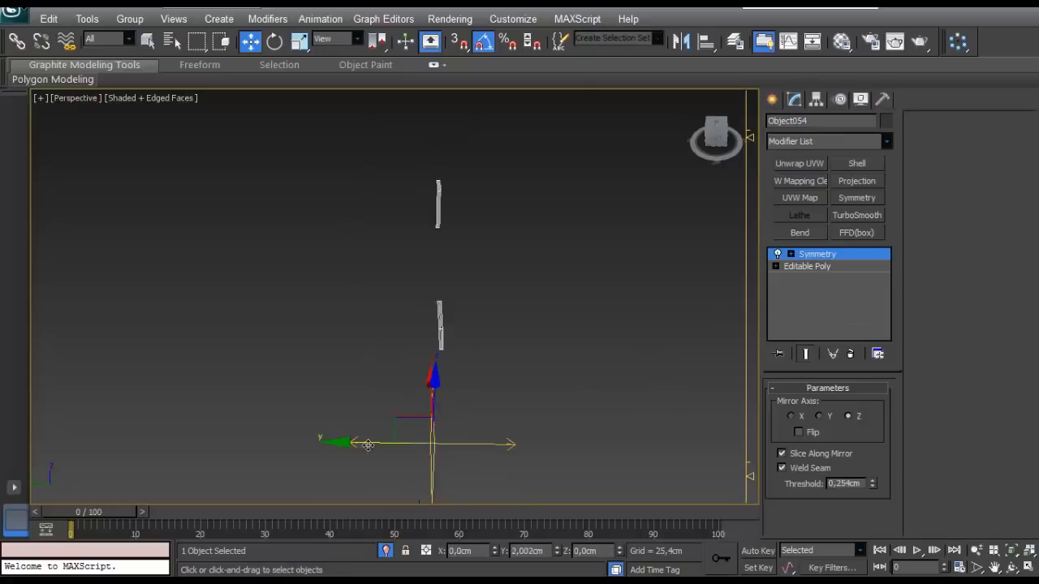
drag(309, 456, 332, 361)
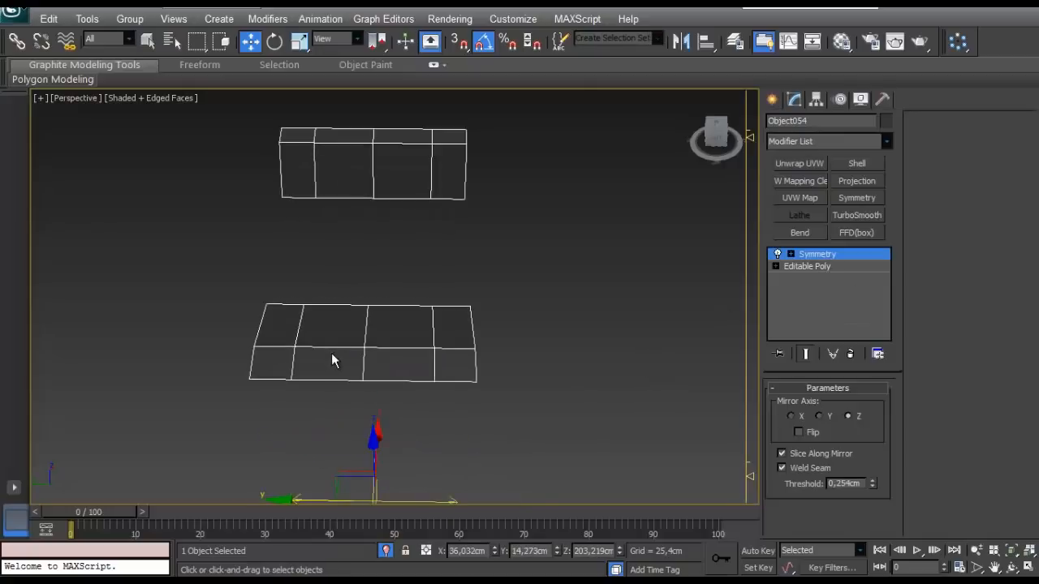
- Convert the mirrored patches with the Symmetry modifier to an Editable Poly
alt+middle_drag(369, 439, 340, 428)
right_click(376, 427)
mouse_move(417, 484)
click(317, 485)
- Scale the two outer rows of interior lengthwise vertices on both patches along Y towards the centre to space the strips evenly
key(1)
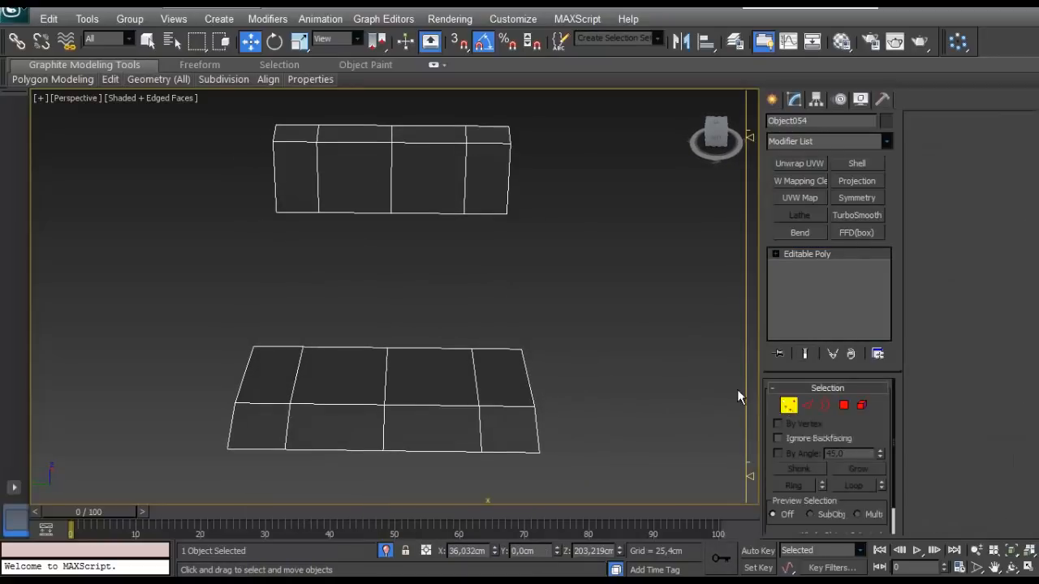
drag(462, 247, 447, 480)
alt+middle_drag(342, 308, 367, 302)
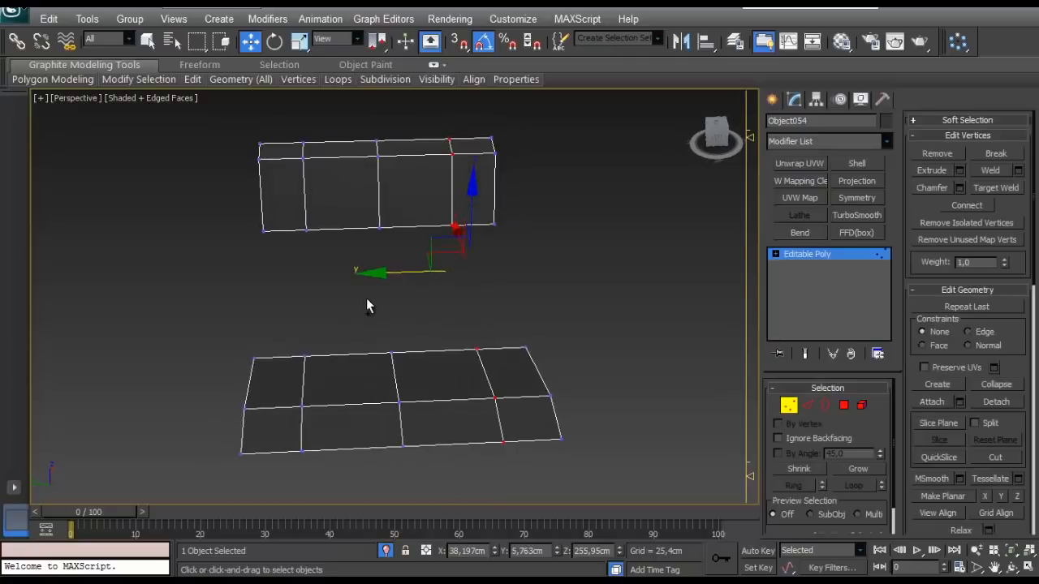
ctrl+drag(318, 332, 288, 475)
ctrl+drag(313, 308, 306, 309)
key(r)
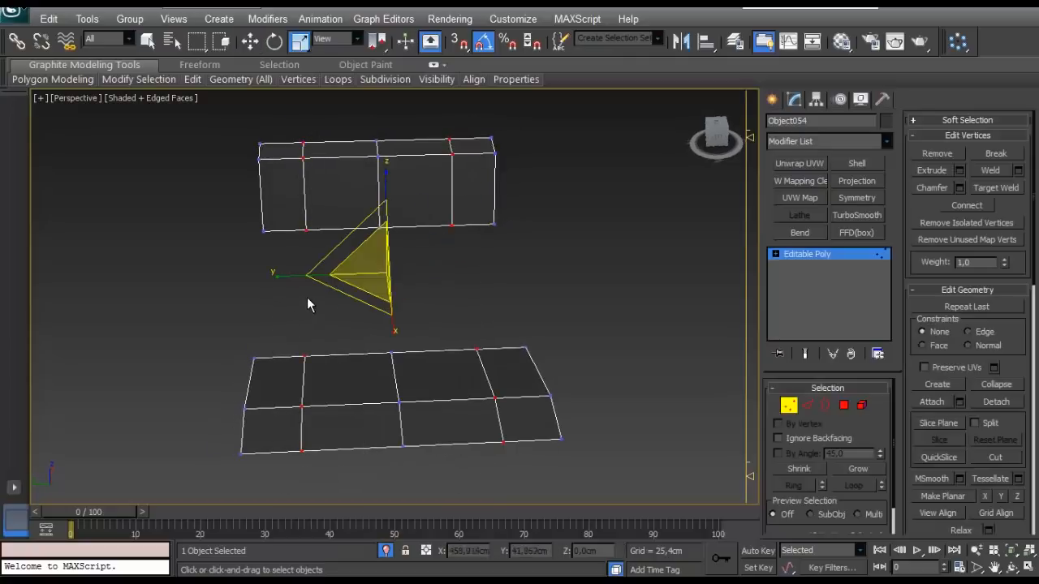
drag(294, 273, 314, 293)
alt+middle_drag(313, 293, 494, 287)
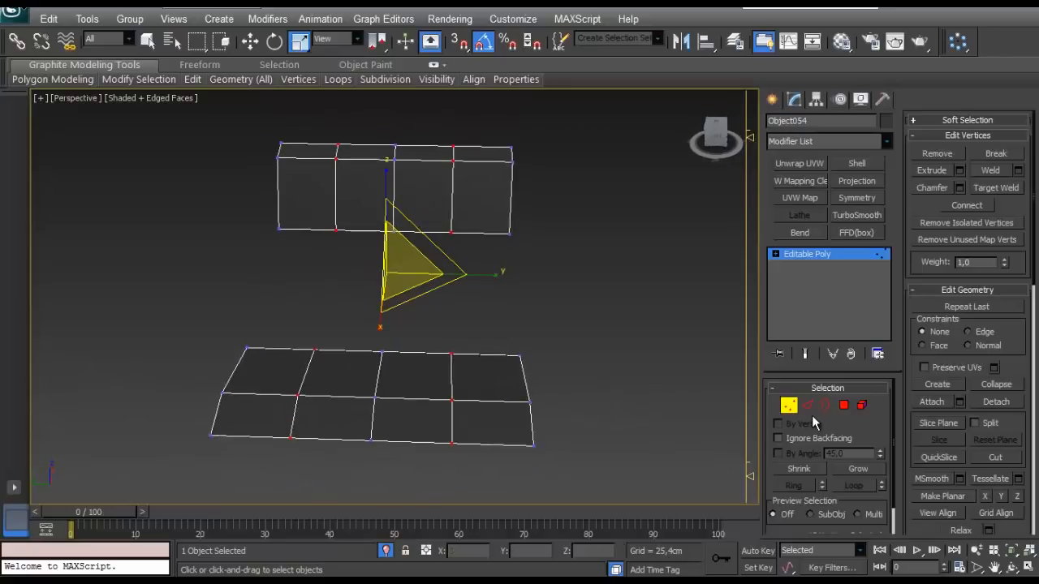
- Chamfer the three interior lengthwise edge loops of both patches with 1 segment, reducing the amount to about 1.5 cm
key(2)
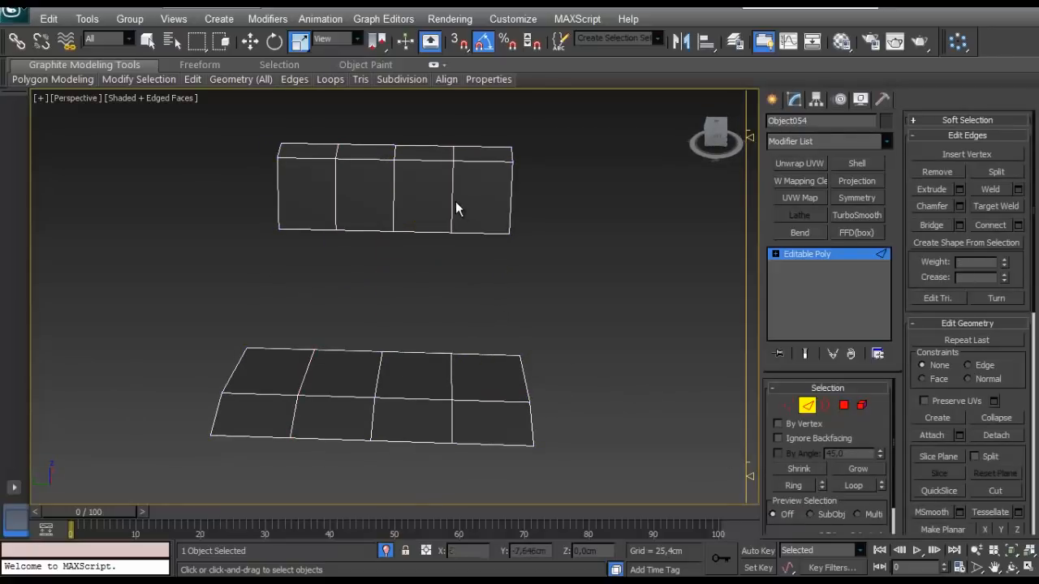
click(454, 202)
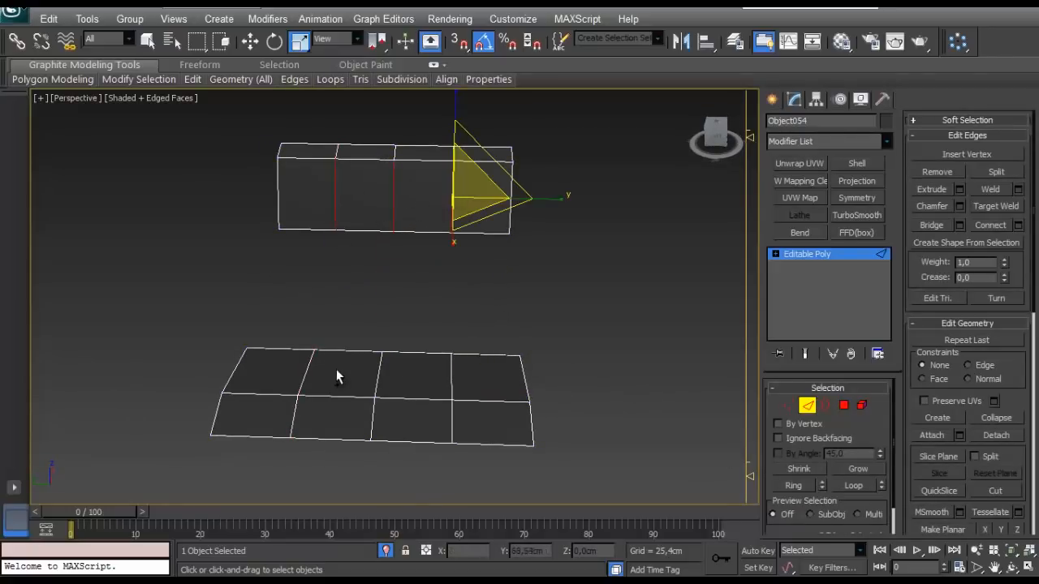
click(443, 376)
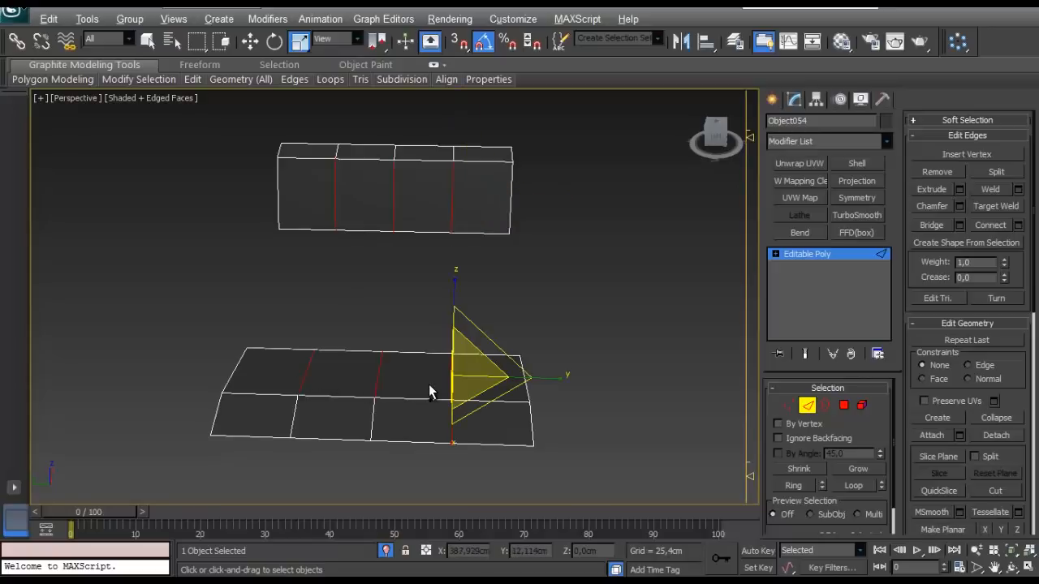
click(959, 206)
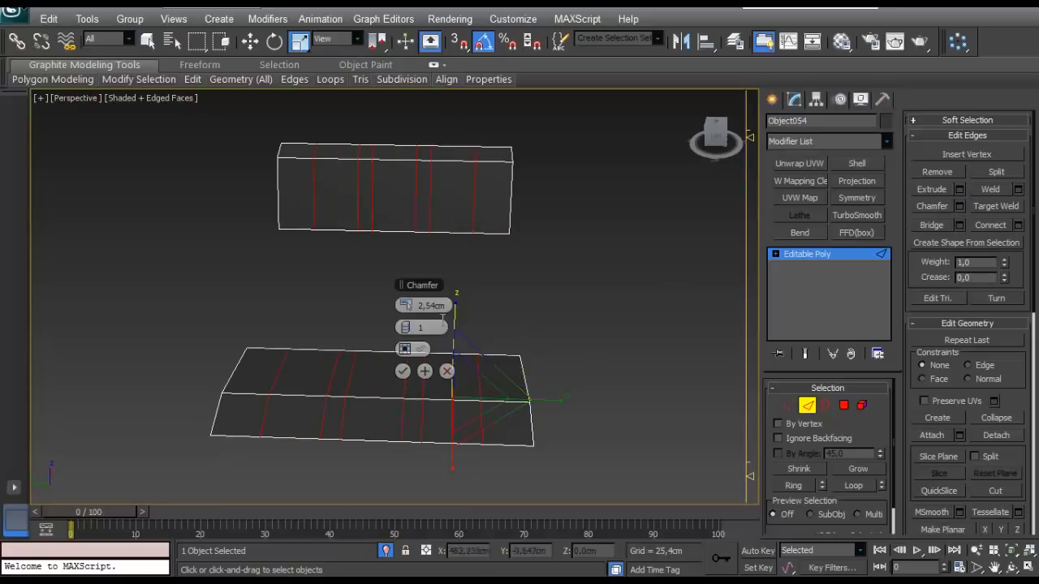
drag(415, 306, 415, 306)
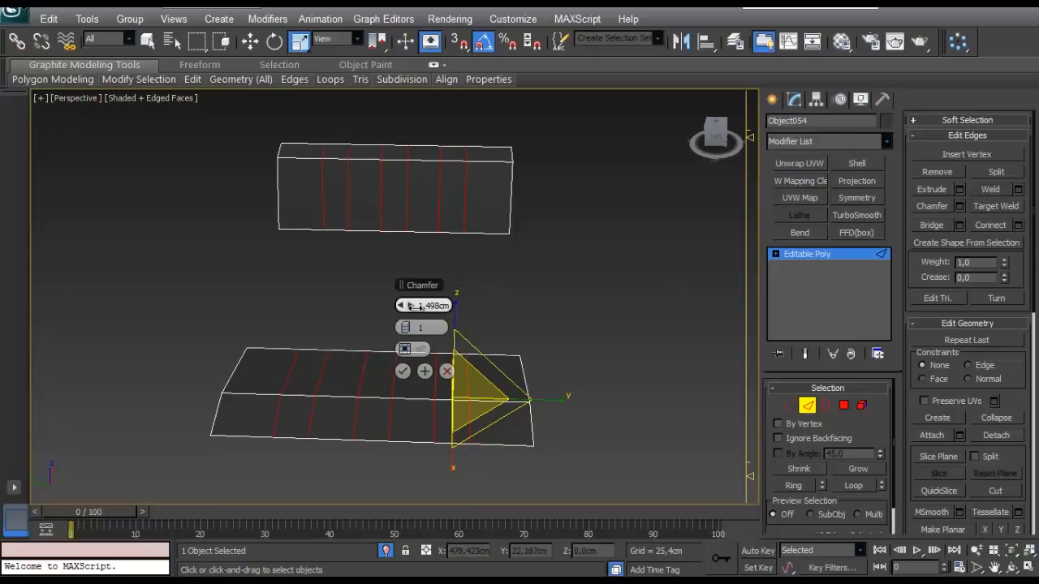
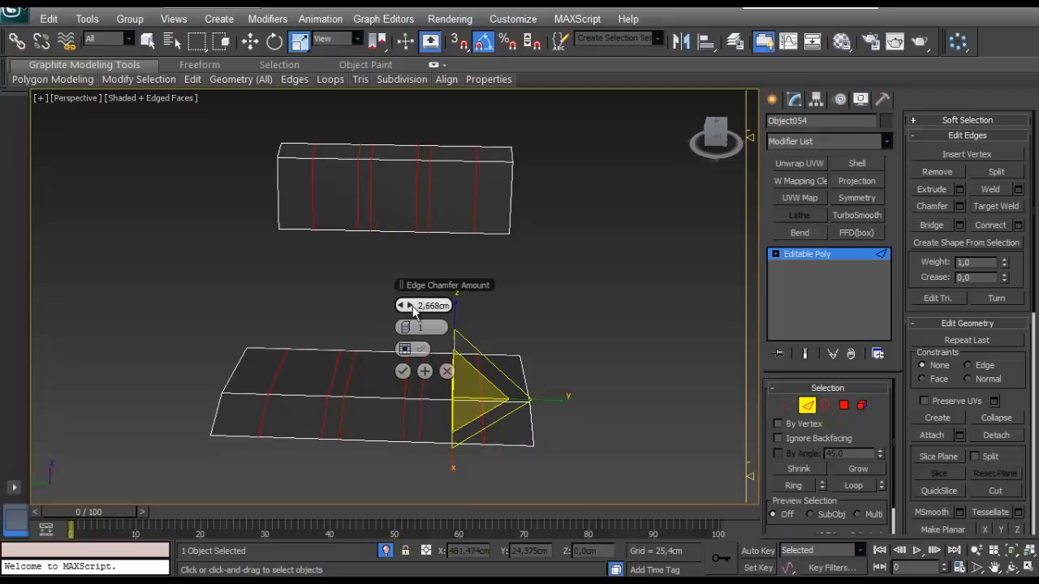
- Accept the edge chamfer and move the two lengthwise vertex rows nearest the low-Y end of both patches along Y towards that end
click(403, 371)
click(787, 405)
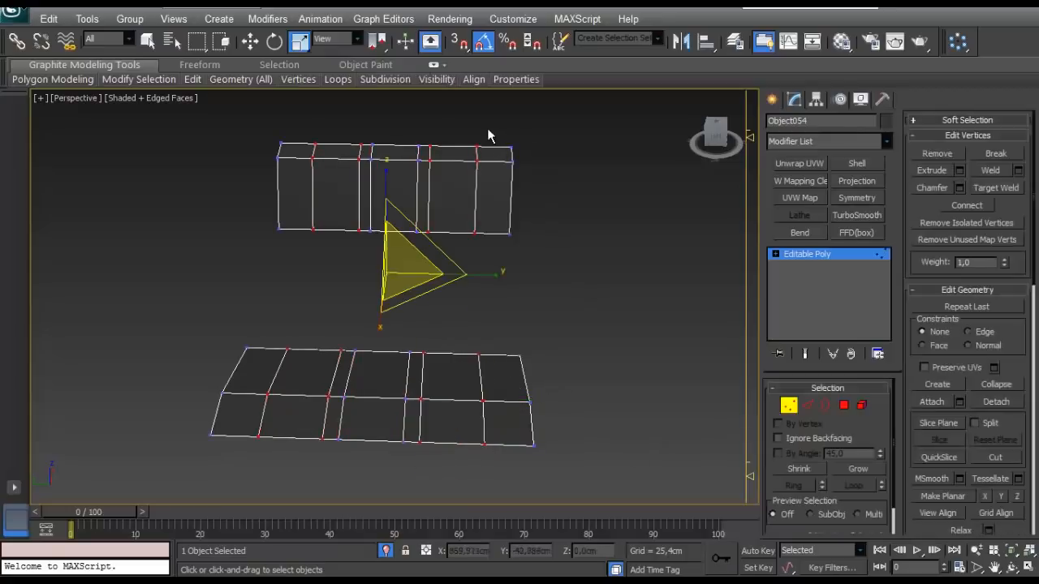
drag(429, 276, 426, 277)
ctrl+drag(425, 494, 424, 491)
key(w)
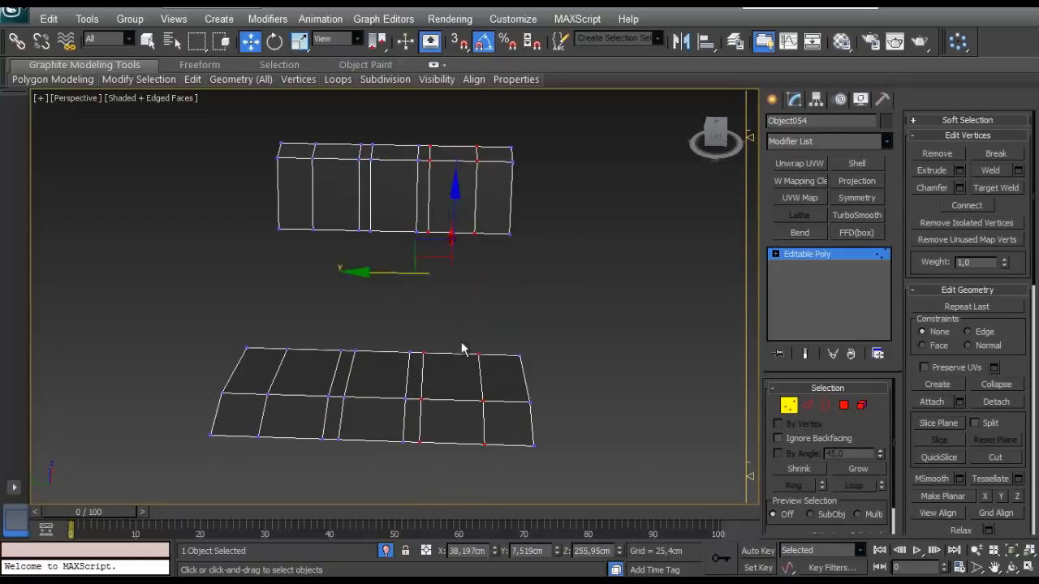
drag(386, 278, 408, 290)
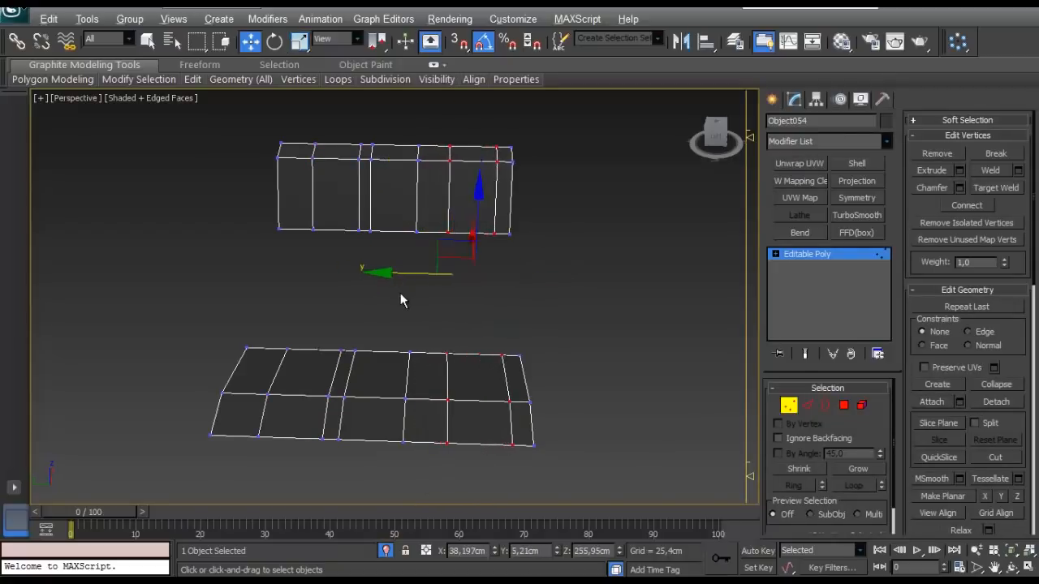
alt+middle_drag(401, 295, 396, 295)
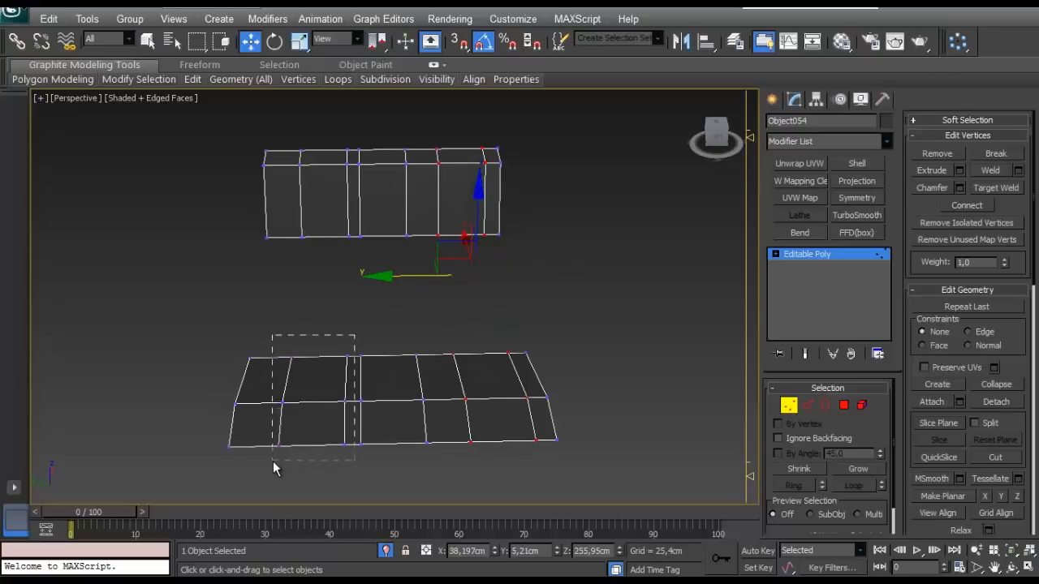
drag(273, 464, 274, 462)
- Connect the lengthwise edges across the wider sloped face of both patches with 1 segment, adding a loop running along Y
click(807, 405)
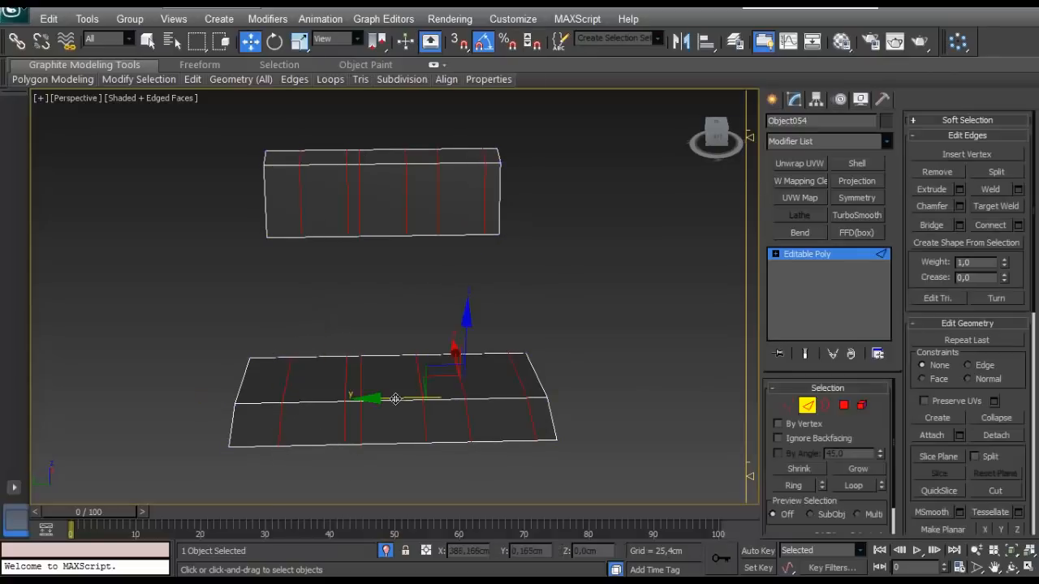
click(401, 317)
alt+middle_drag(464, 324, 461, 334)
middle_drag(461, 334, 498, 253)
click(244, 315)
scroll(211, 337, down, 3)
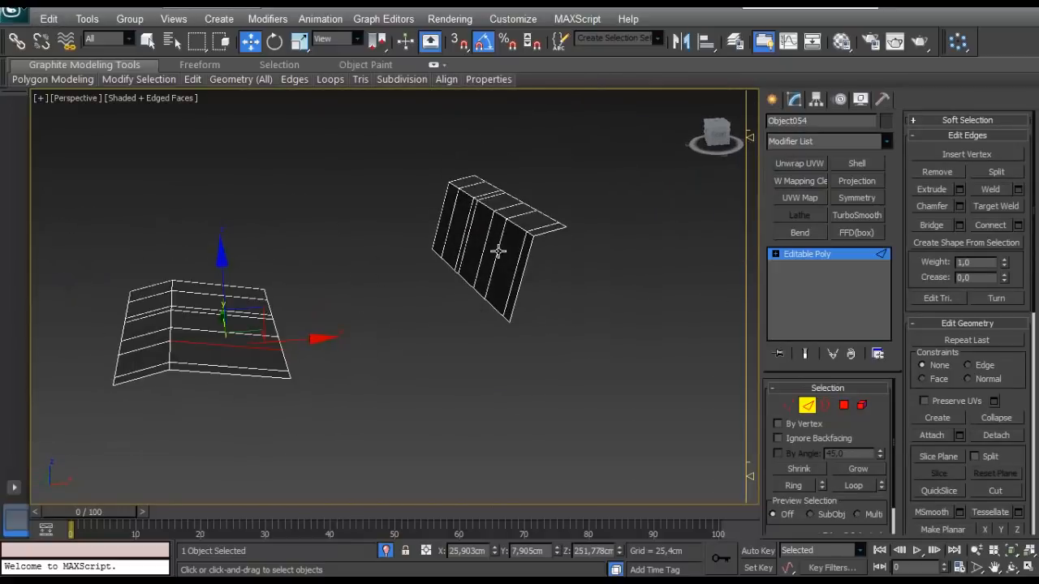
click(498, 252)
key(alt+e)
click(468, 349)
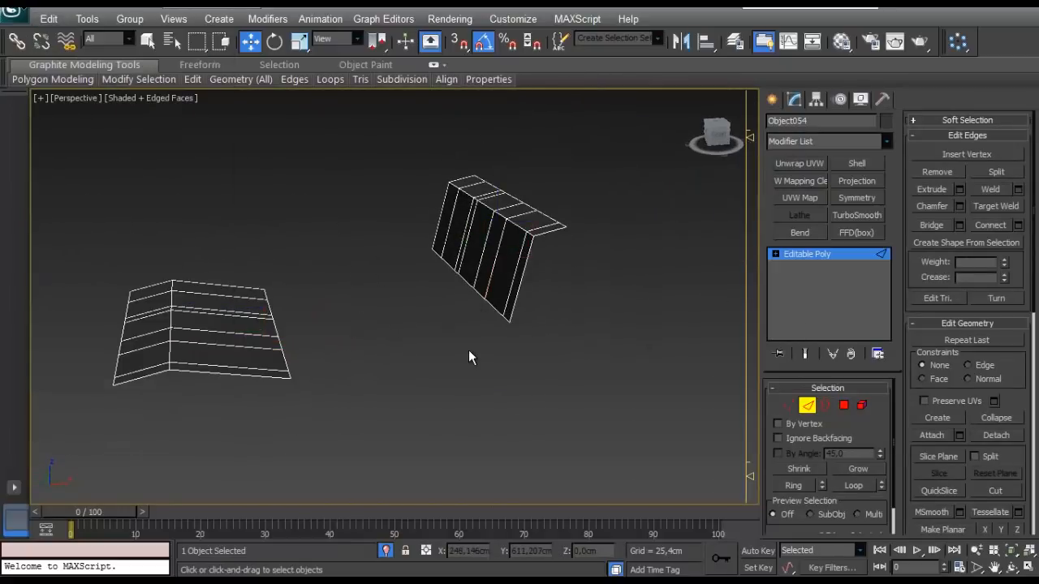
drag(200, 238, 374, 374)
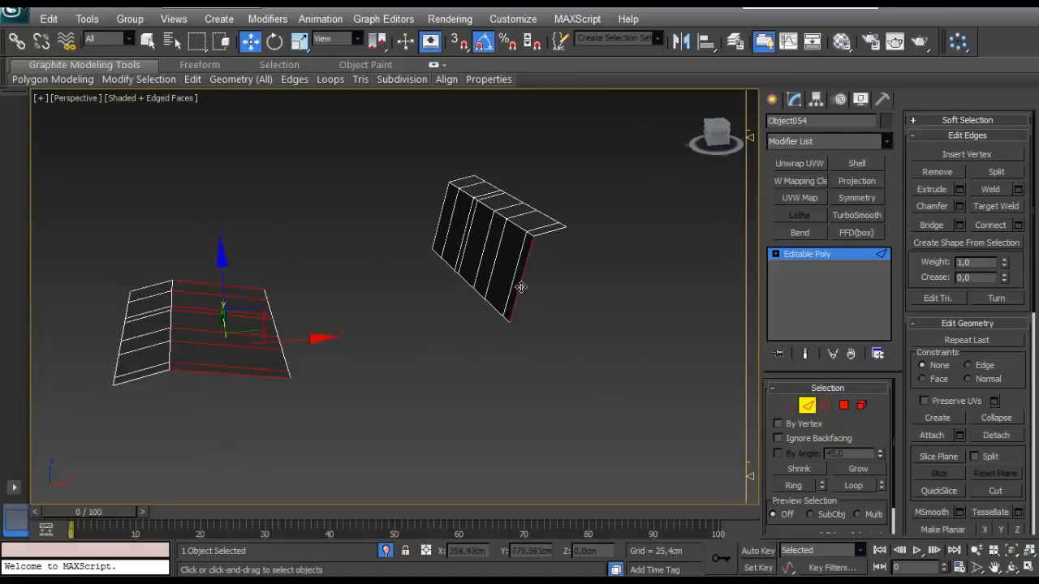
key(alt+r)
click(1018, 225)
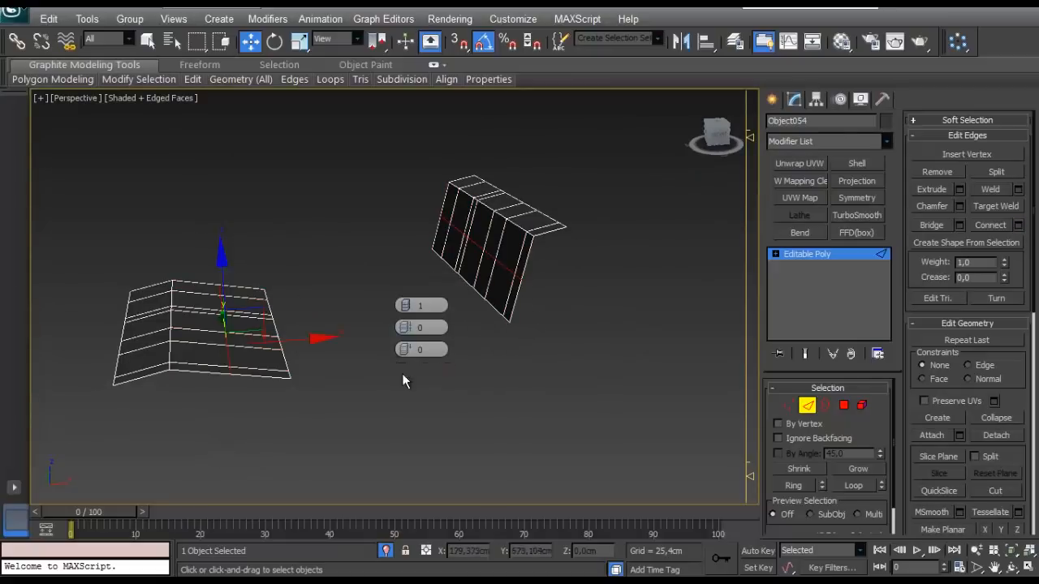
click(402, 374)
- Connect the edges between the ridge and the new Y-direction loop on the flatter patch with 1 segment
alt+middle_drag(401, 373, 459, 273)
scroll(432, 324, up, 3)
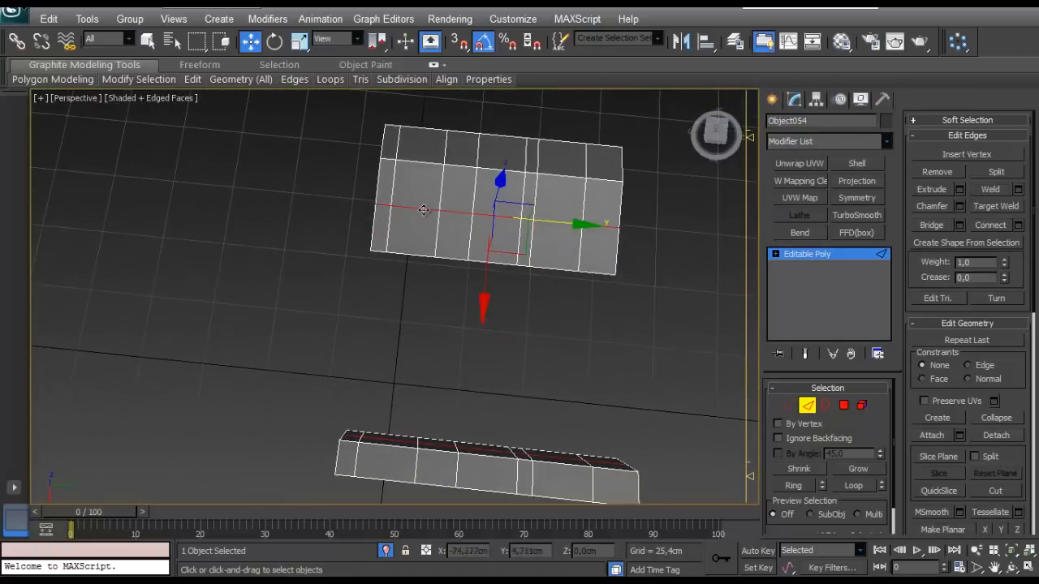
alt+middle_drag(424, 220, 450, 340)
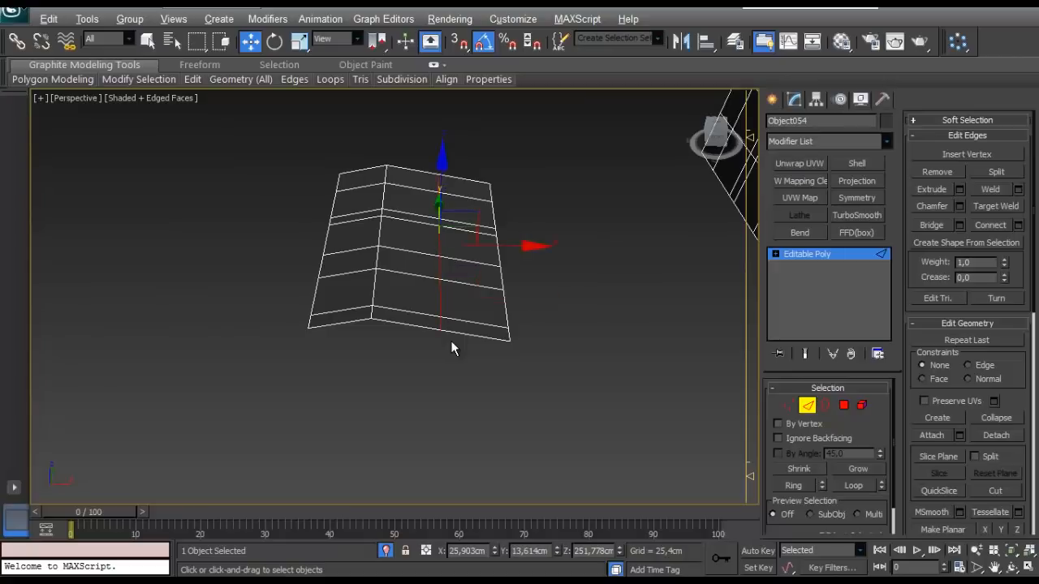
alt+middle_drag(452, 322, 422, 283)
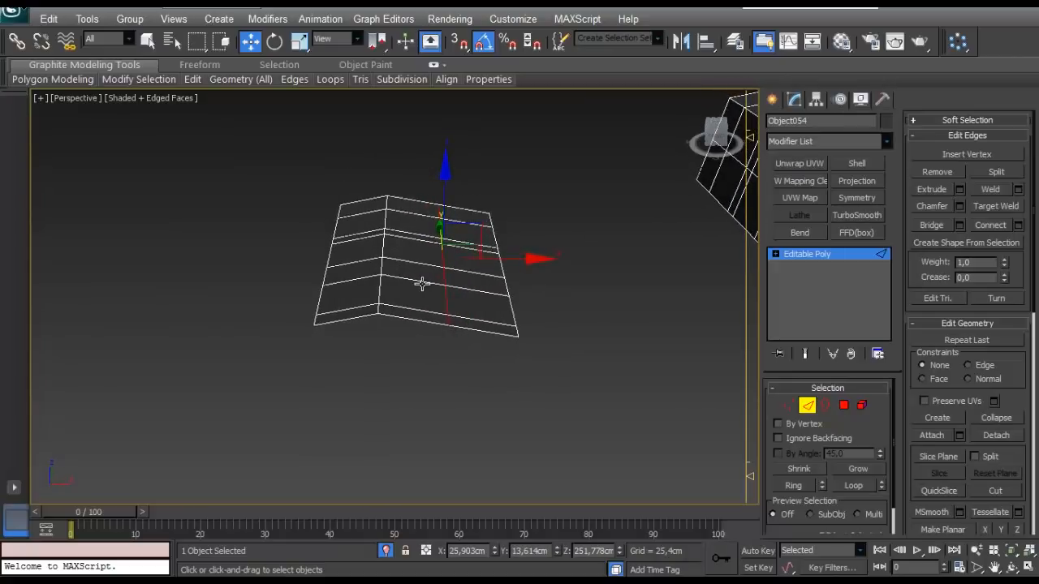
click(1020, 226)
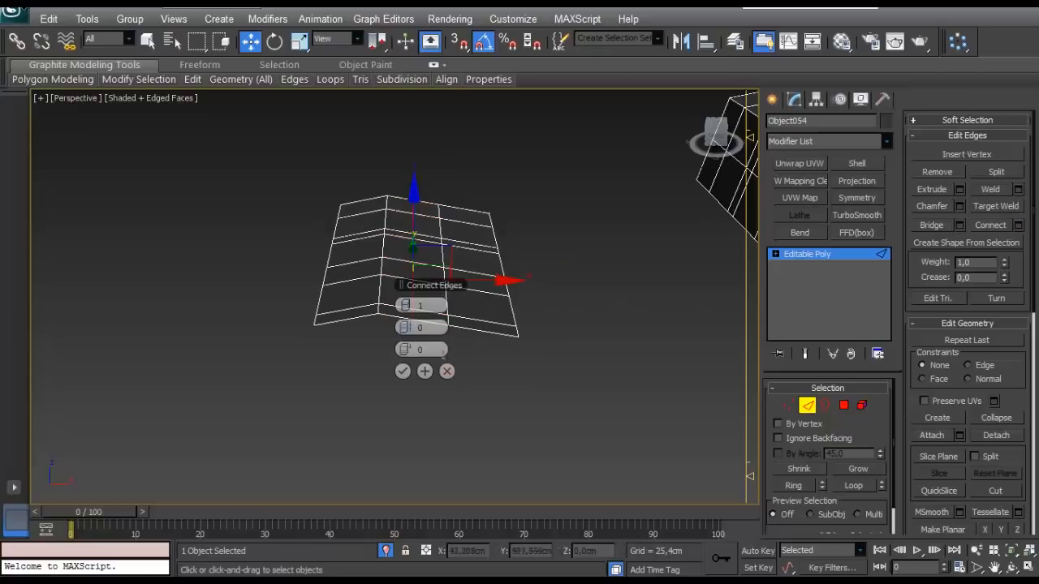
click(403, 371)
- Connect the Y-direction edges of two wide strips towards the low-Y end of both patches with 1 segment each
alt+middle_drag(419, 322, 414, 385)
click(405, 356)
key(alt+r)
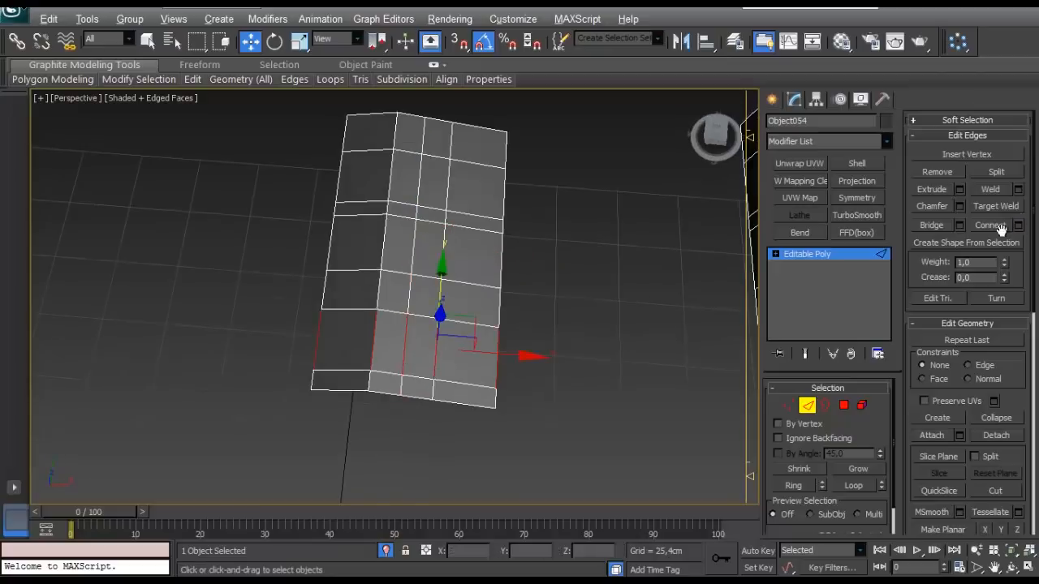
alt+middle_drag(551, 350, 580, 216)
alt+middle_drag(534, 298, 576, 277)
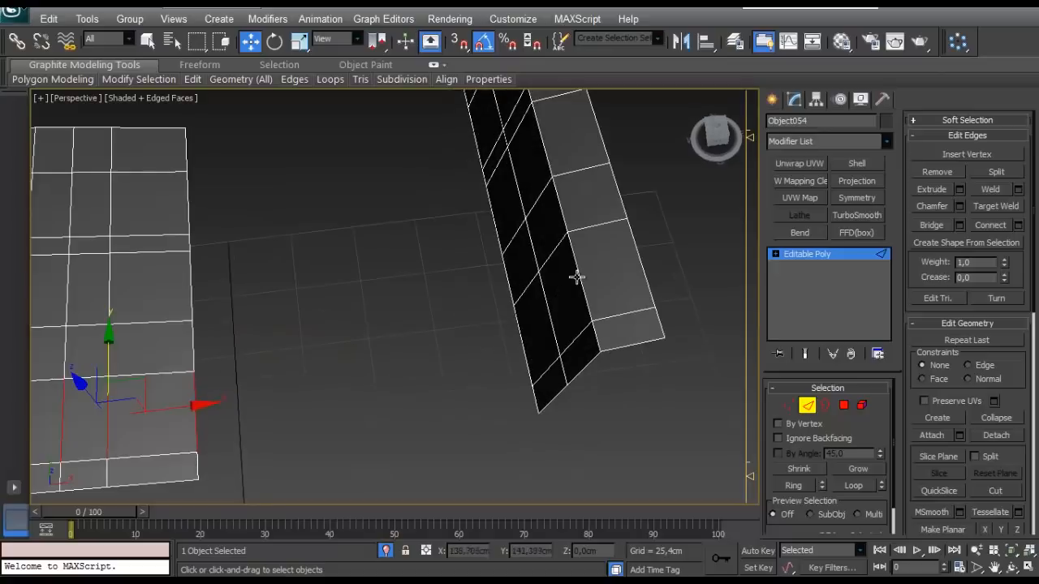
alt+middle_drag(645, 307, 257, 226)
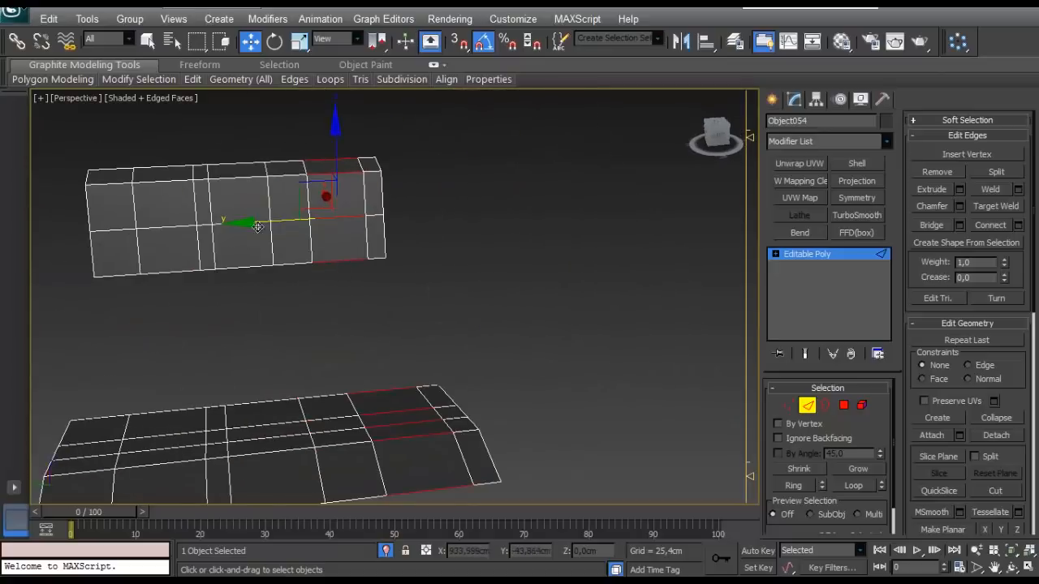
click(1018, 225)
click(403, 373)
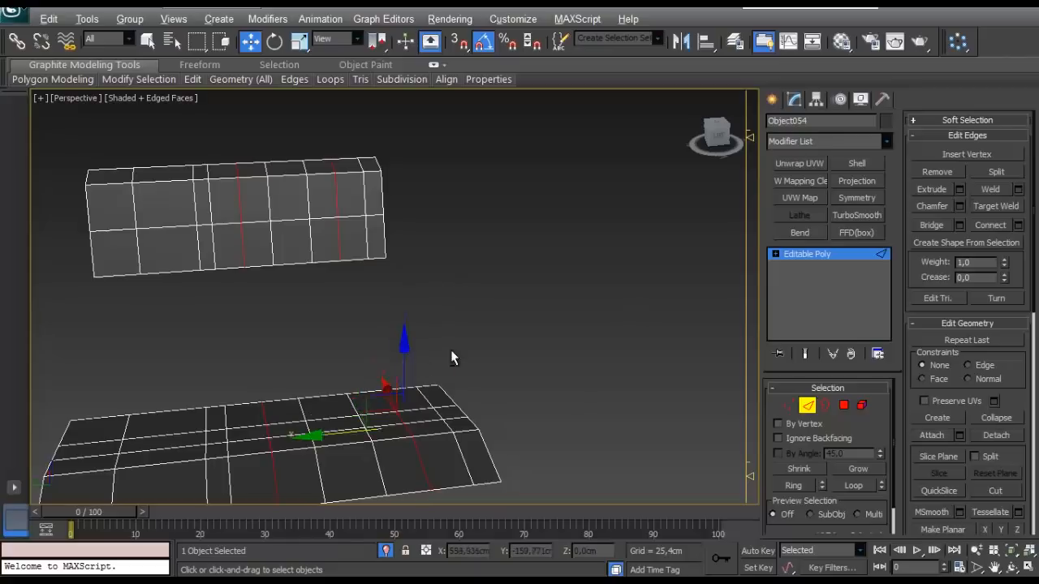
- Turn on the Edge constraint and slide the Y-direction loop on the steep patch's tall face up towards its ridge
alt+middle_drag(452, 359, 732, 443)
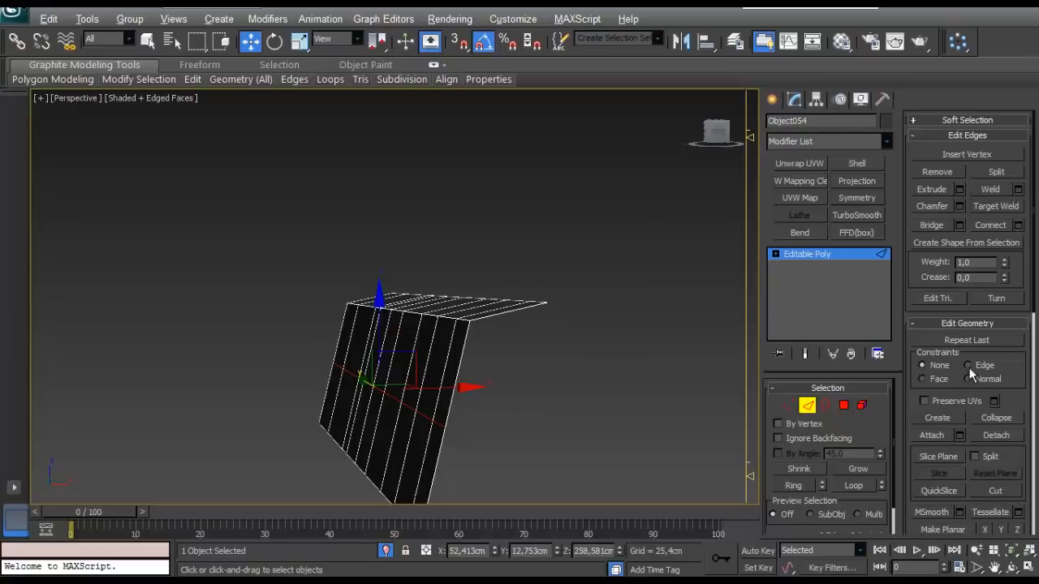
alt+middle_drag(404, 340, 496, 334)
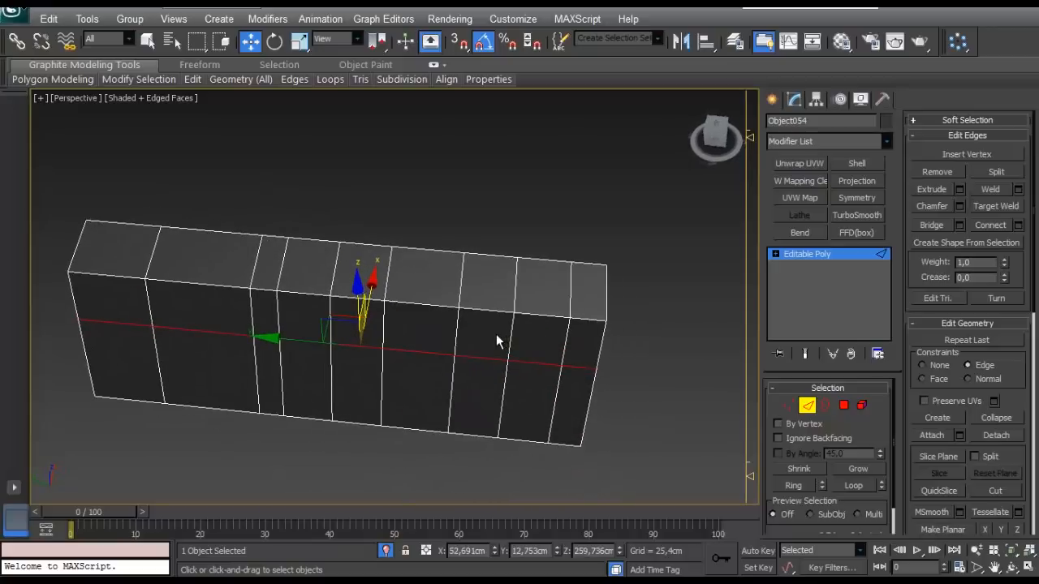
- Inset a block of four polygons near the low-Y end of each patch as a group by 0.45 cm
click(843, 407)
click(533, 297)
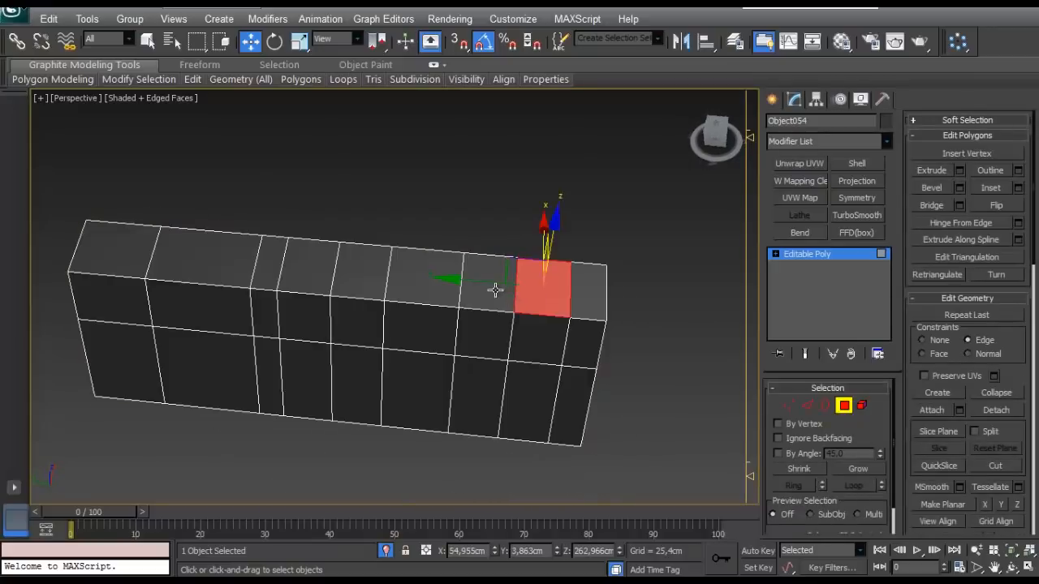
ctrl+click(528, 335)
alt+middle_drag(528, 336, 336, 301)
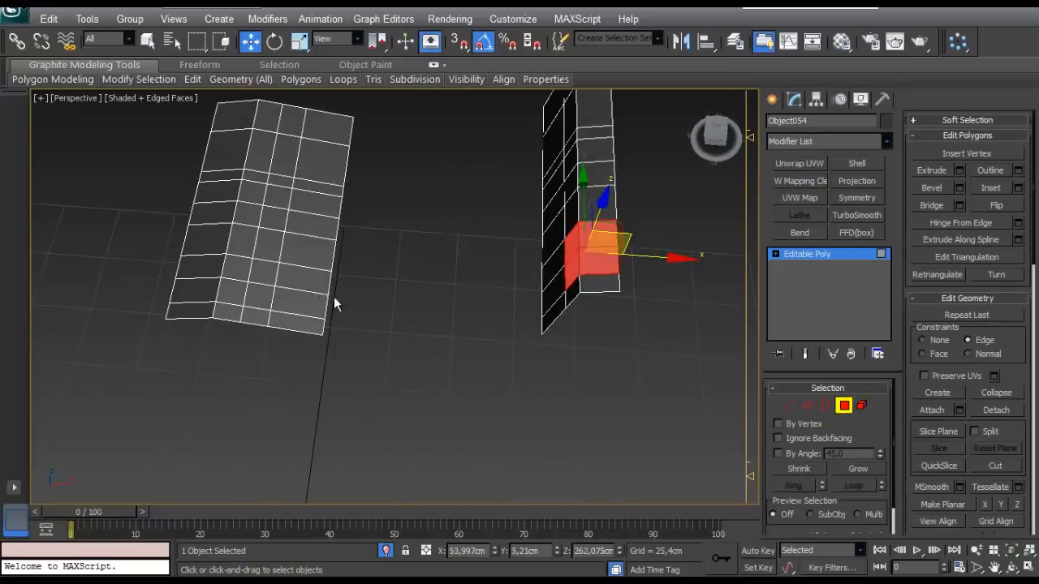
ctrl+click(246, 274)
alt+middle_drag(246, 274, 453, 419)
scroll(506, 289, up, 5)
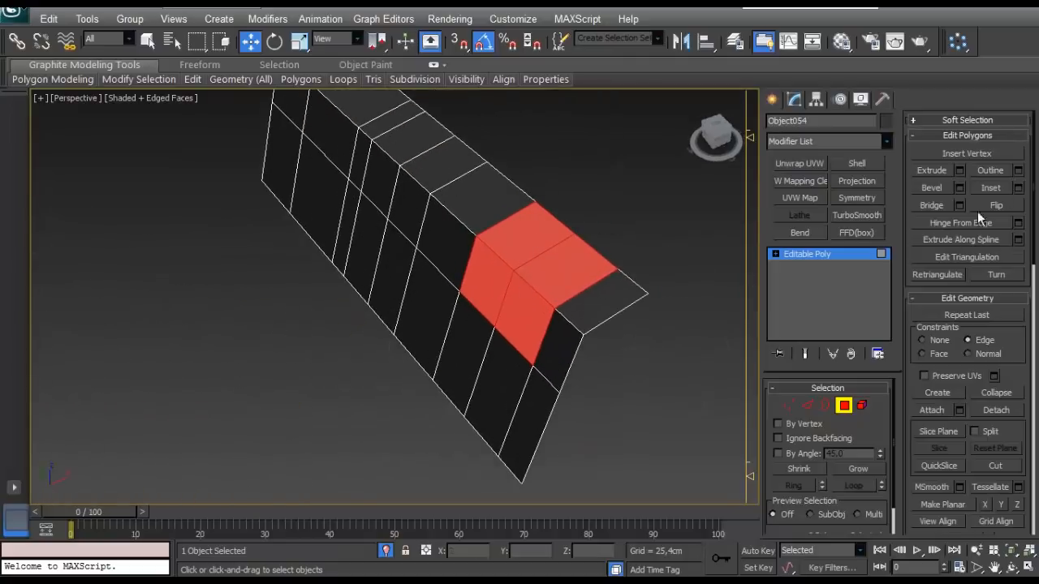
click(1017, 189)
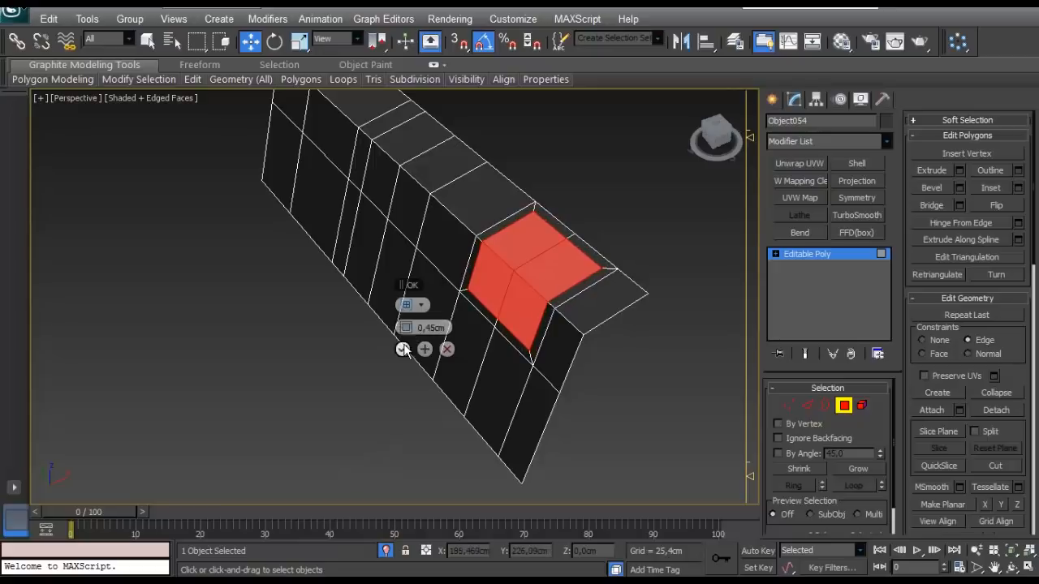
click(403, 349)
- Scale the four corner vertices of the steep patch's inset square inwards with the Face constraint to form an octagon
alt+middle_drag(408, 345, 494, 324)
middle_drag(395, 279, 436, 200)
scroll(436, 199, down, 5)
alt+middle_drag(454, 319, 387, 282)
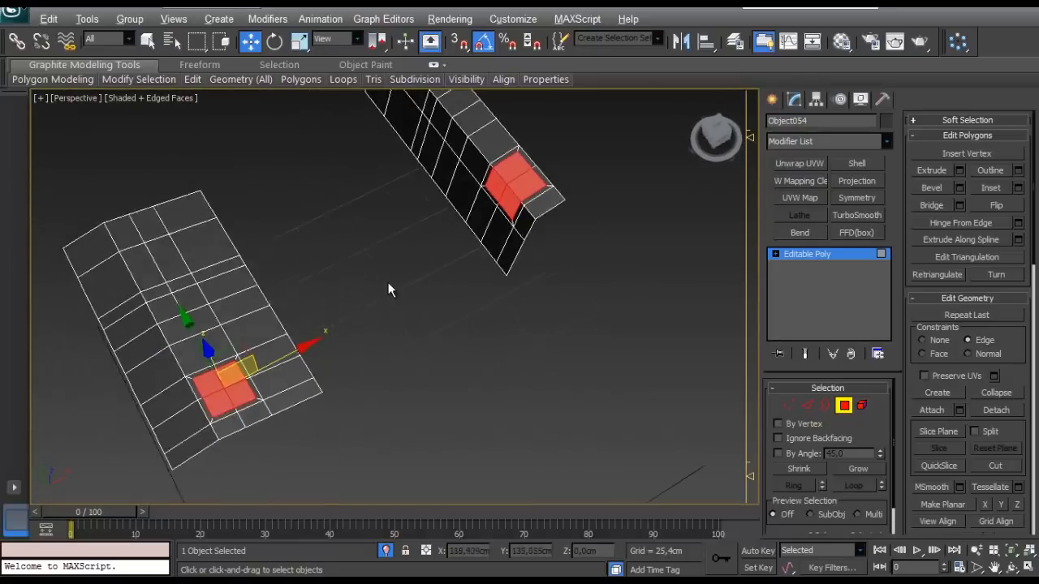
middle_drag(489, 243, 403, 225)
scroll(440, 317, up, 5)
scroll(404, 225, down, 4)
middle_drag(245, 328, 422, 385)
scroll(199, 412, up, 4)
alt+middle_drag(560, 300, 526, 279)
middle_drag(519, 320, 632, 322)
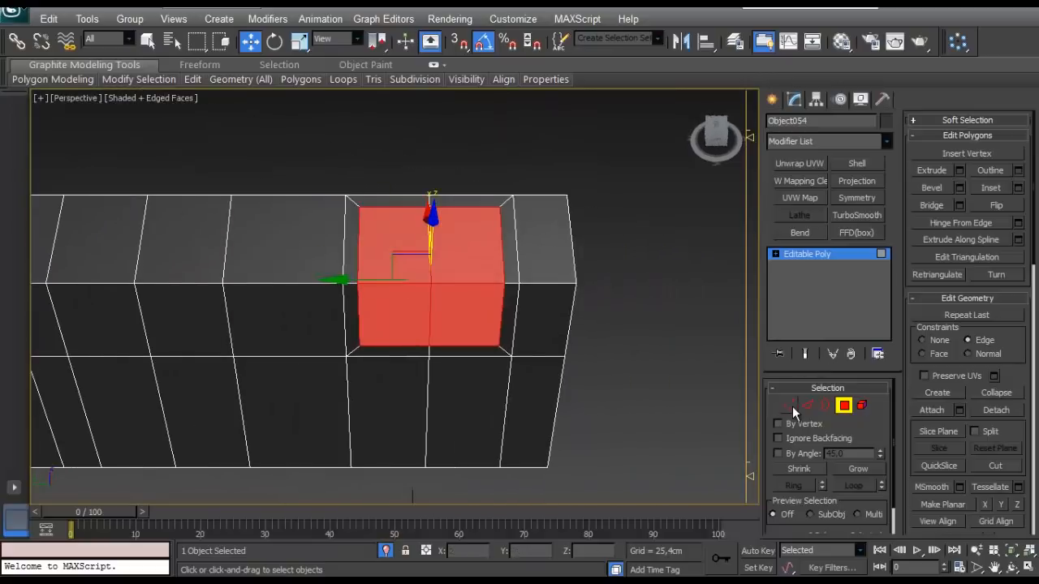
click(791, 407)
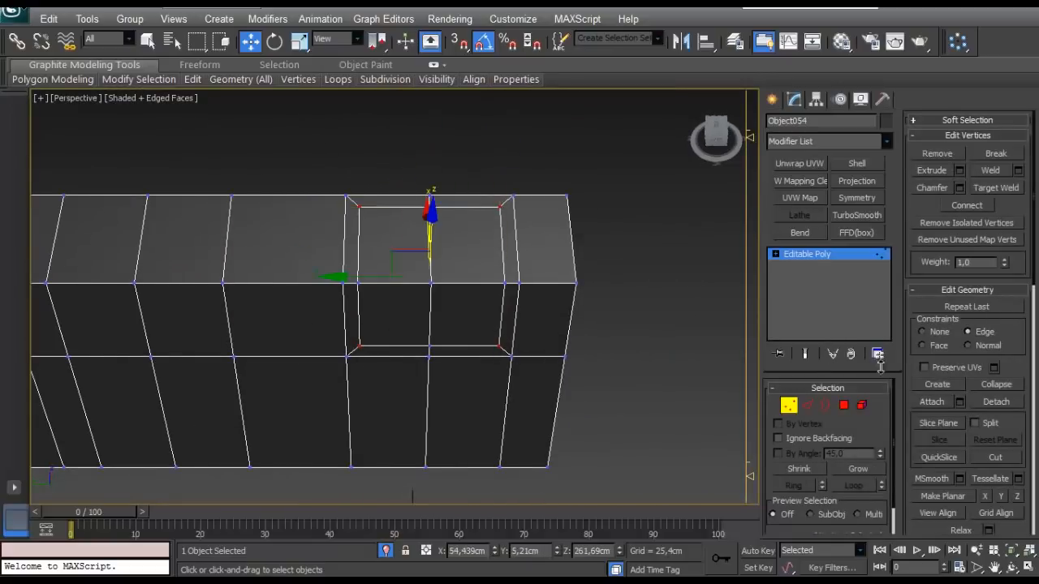
key(r)
alt+middle_drag(466, 287, 447, 329)
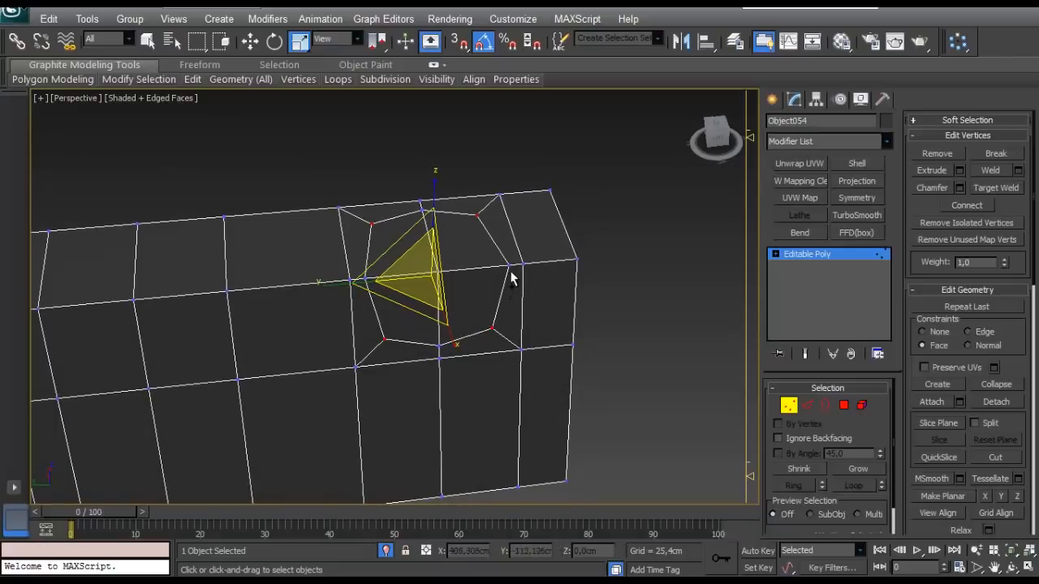
- Scale the four corner vertices of the flatter patch's inset square inwards to form an octagon
alt+middle_drag(505, 272, 430, 211)
alt+middle_drag(446, 335, 539, 243)
scroll(509, 271, up, 3)
click(443, 281)
key(z)
scroll(470, 255, down, 6)
click(590, 211)
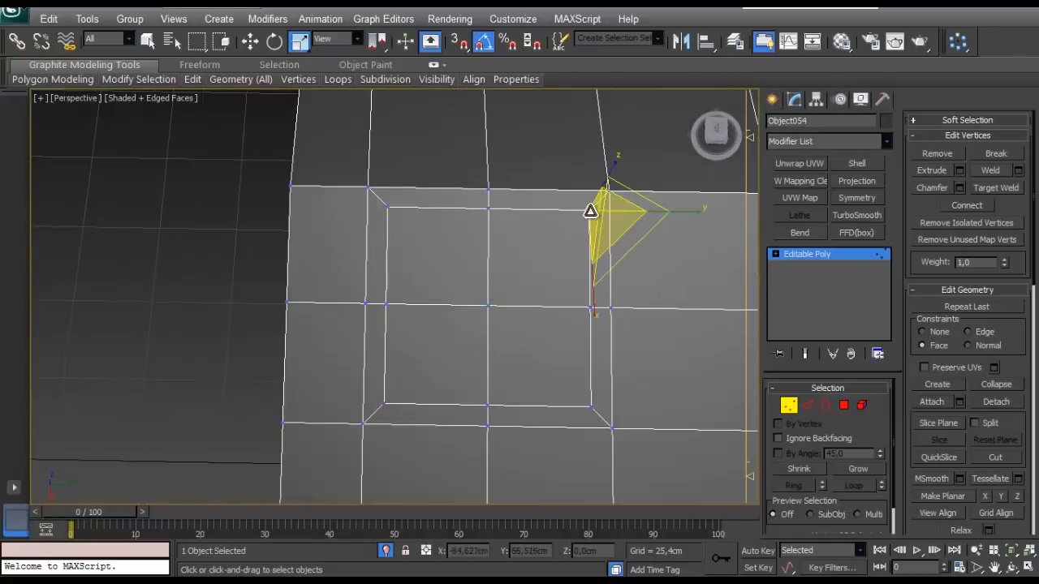
ctrl+drag(385, 201, 384, 203)
ctrl+click(385, 403)
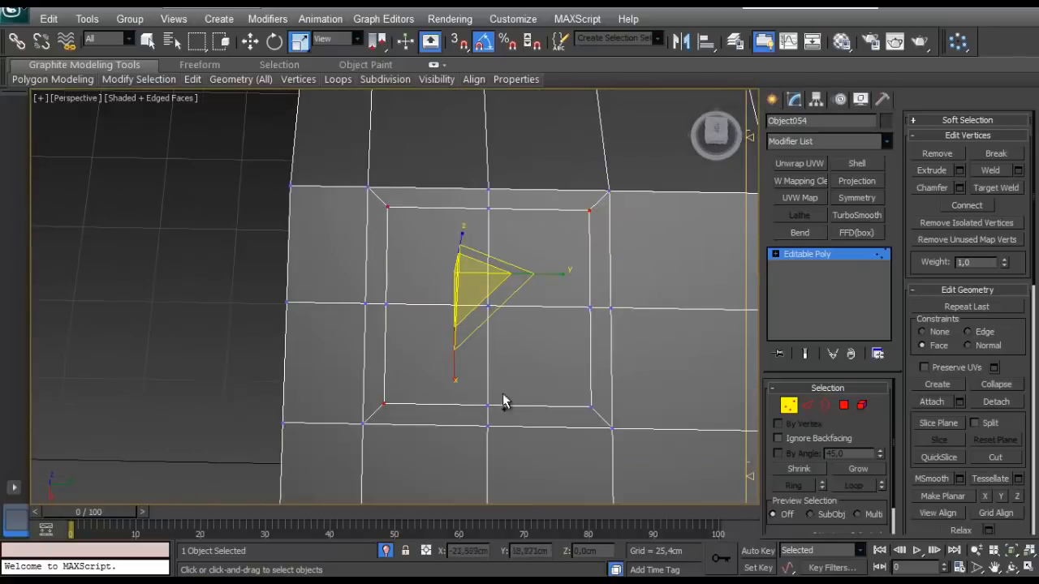
ctrl+drag(598, 428, 601, 430)
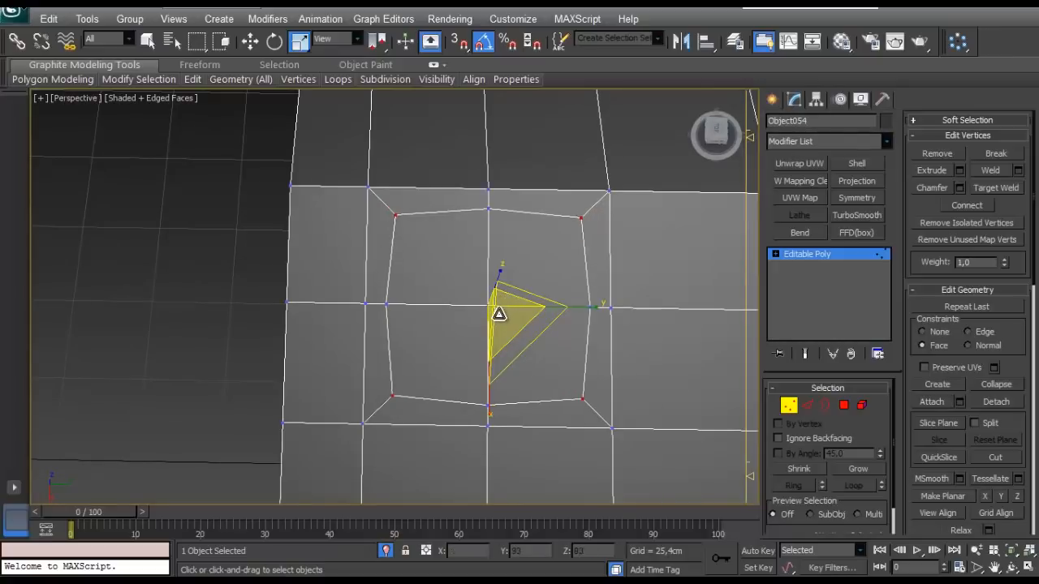
- Switch to the Front view with both patches framed and leave vertex editing
alt+middle_drag(475, 331, 549, 314)
scroll(550, 313, down, 5)
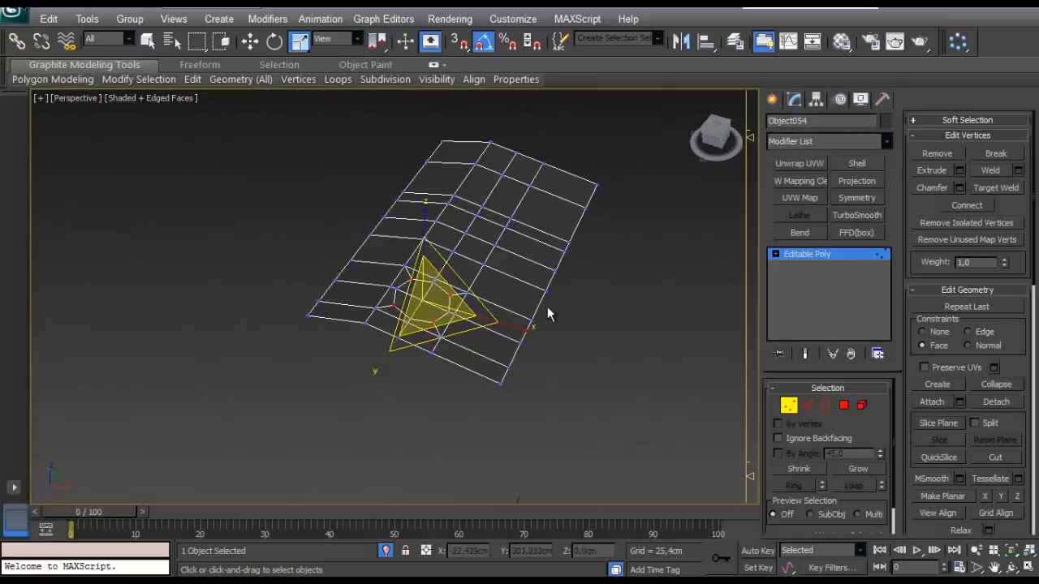
scroll(549, 313, up, 2)
scroll(461, 311, down, 2)
alt+middle_drag(462, 311, 400, 301)
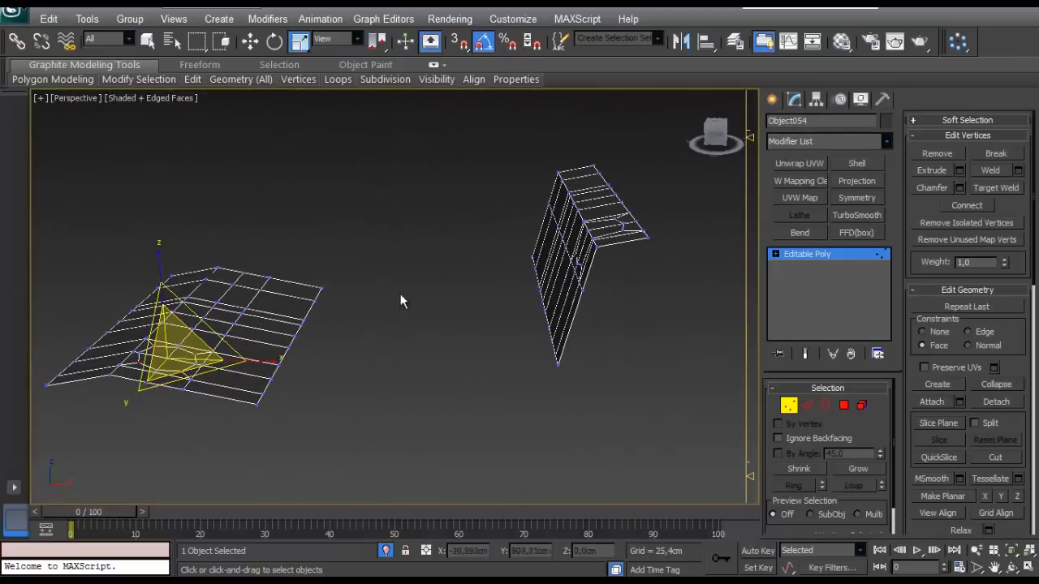
key(f)
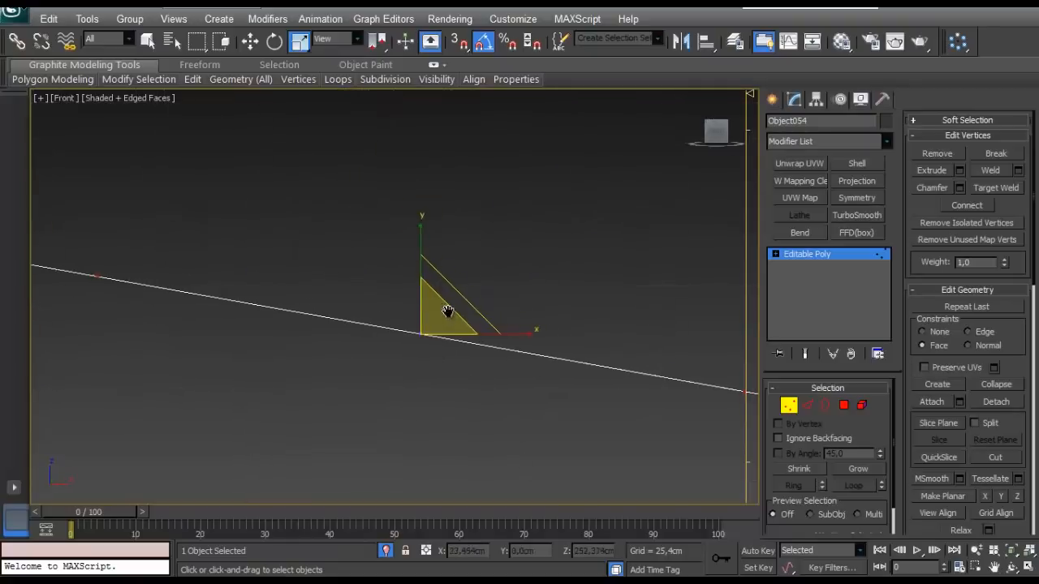
scroll(471, 284, up, 4)
middle_drag(470, 281, 430, 362)
scroll(495, 318, up, 4)
middle_drag(497, 314, 480, 329)
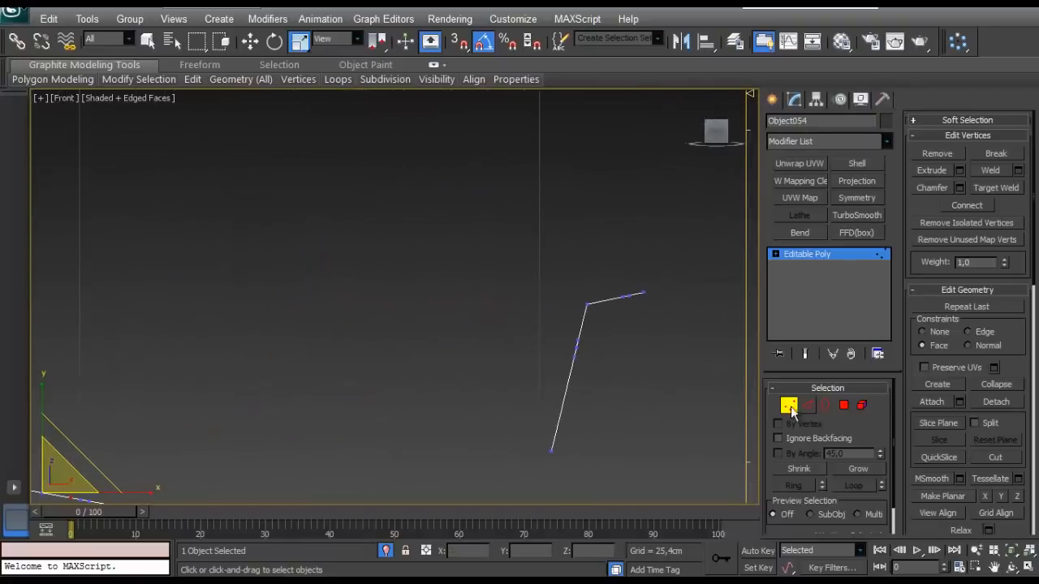
click(789, 407)
- Draw a three-point line from the steep patch's ridge to a bend above the flatter patch, ending on that patch after a leg about 10 cm long
click(773, 103)
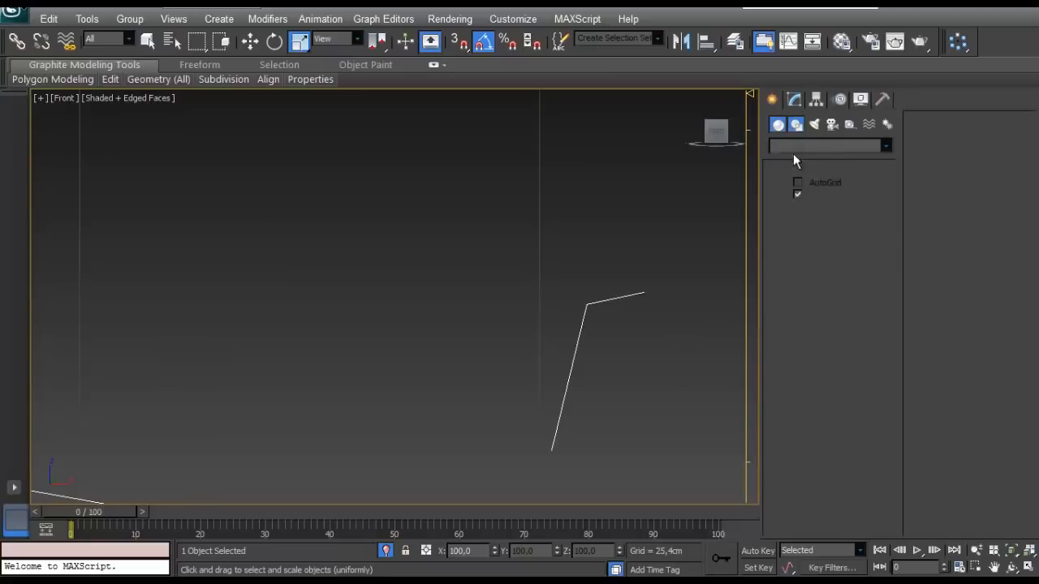
click(796, 124)
click(799, 209)
middle_drag(563, 345, 678, 313)
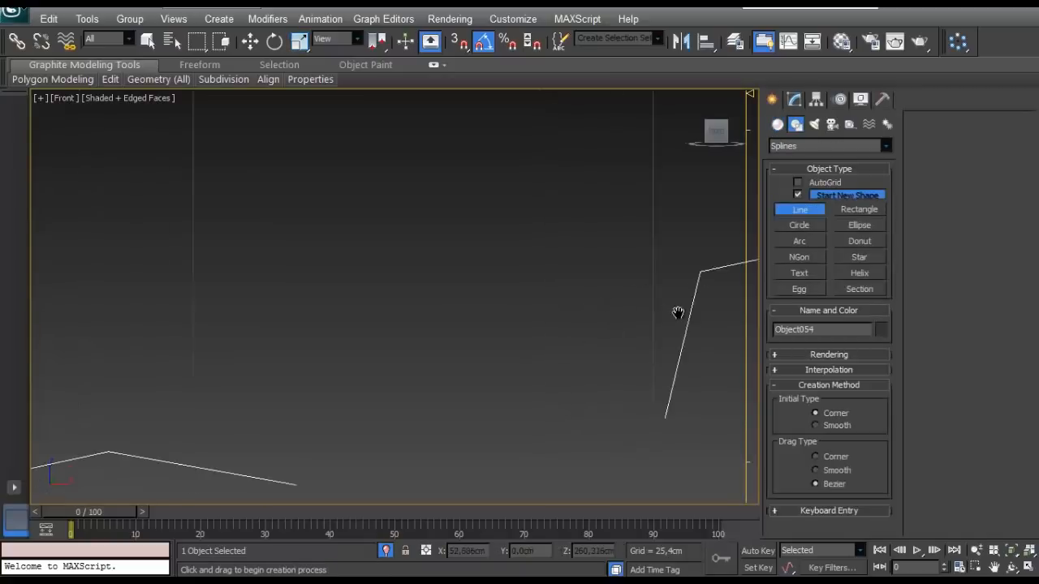
click(576, 281)
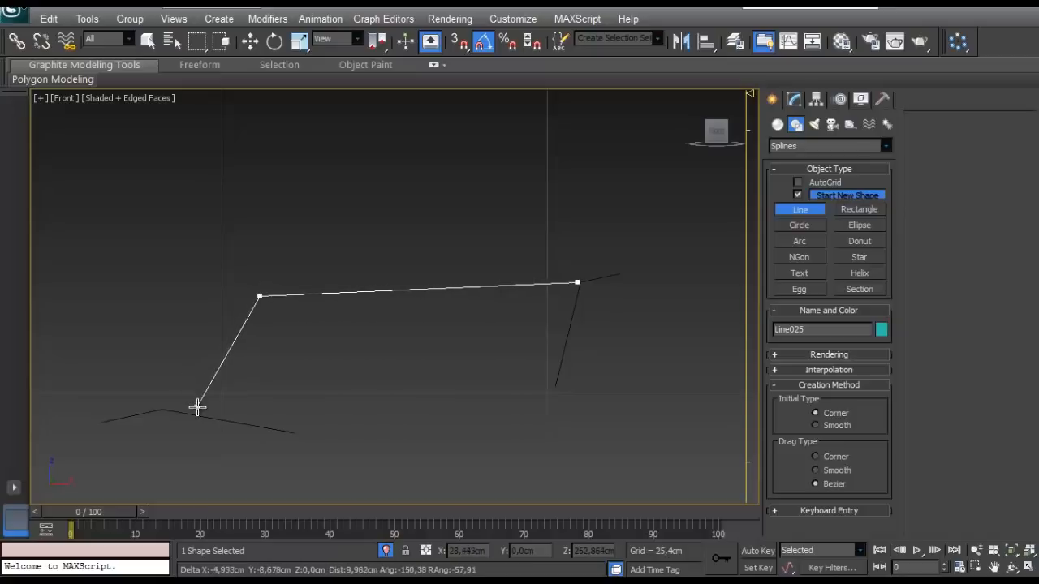
alt+middle_drag(232, 373, 429, 395)
scroll(327, 413, down, 3)
right_click(360, 389)
- Move the line along Y to about 4.96 cm, in line with the octagons, working in the Perspective view
drag(712, 147, 703, 146)
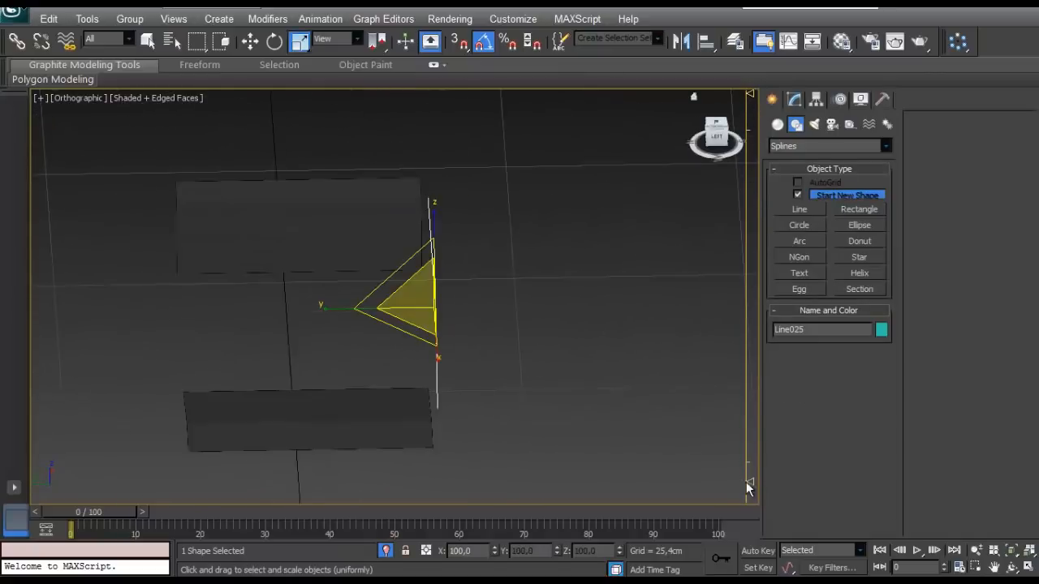
drag(750, 95, 749, 191)
mouse_move(443, 237)
alt+middle_down()
mouse_move(417, 243)
mouse_move(414, 319)
mouse_move(344, 311)
mouse_move(413, 232)
mouse_move(433, 303)
mouse_move(428, 203)
mouse_move(332, 273)
mouse_move(482, 257)
mouse_move(506, 283)
mouse_move(451, 279)
alt+middle_up()
key(p)
key(z)
scroll(436, 246, up, 2)
key(w)
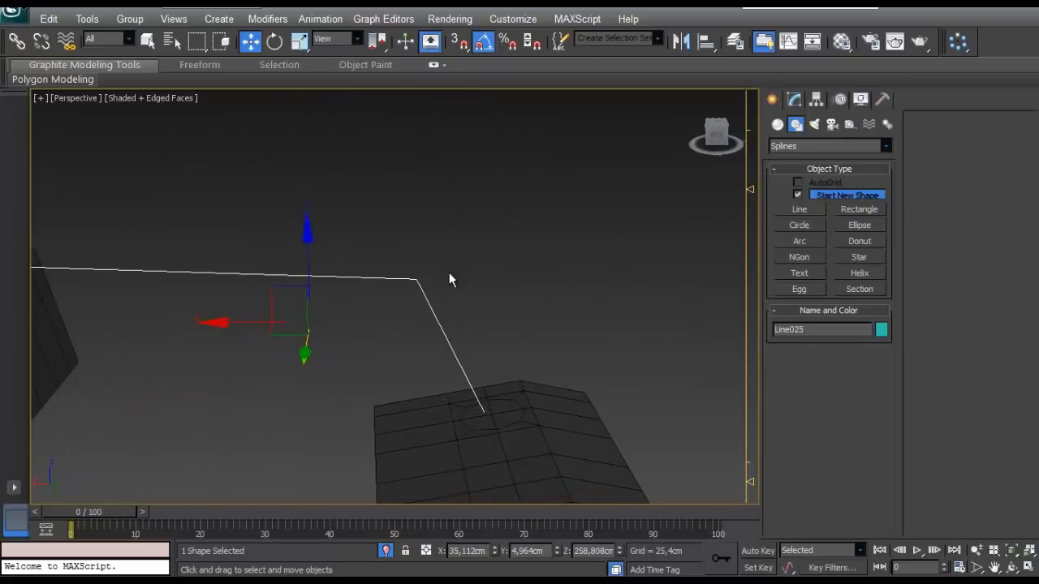
- Select the line's bend vertex, exit isolation to bring back the fuel tank, and leave vertex editing
click(794, 99)
click(809, 409)
drag(433, 222, 354, 309)
middle_drag(354, 308, 370, 270)
scroll(371, 269, down, 5)
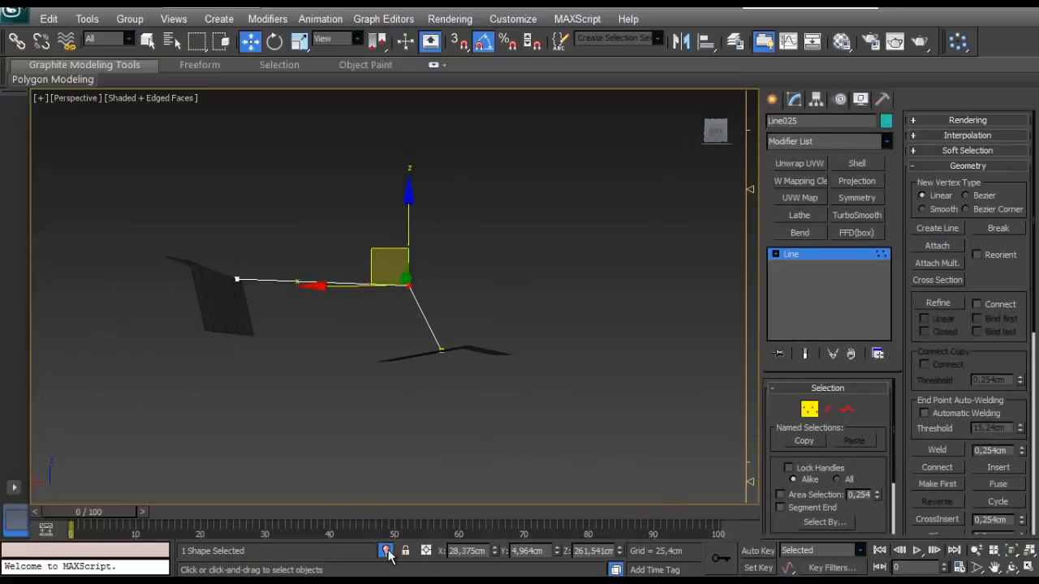
alt+middle_drag(401, 381, 430, 354)
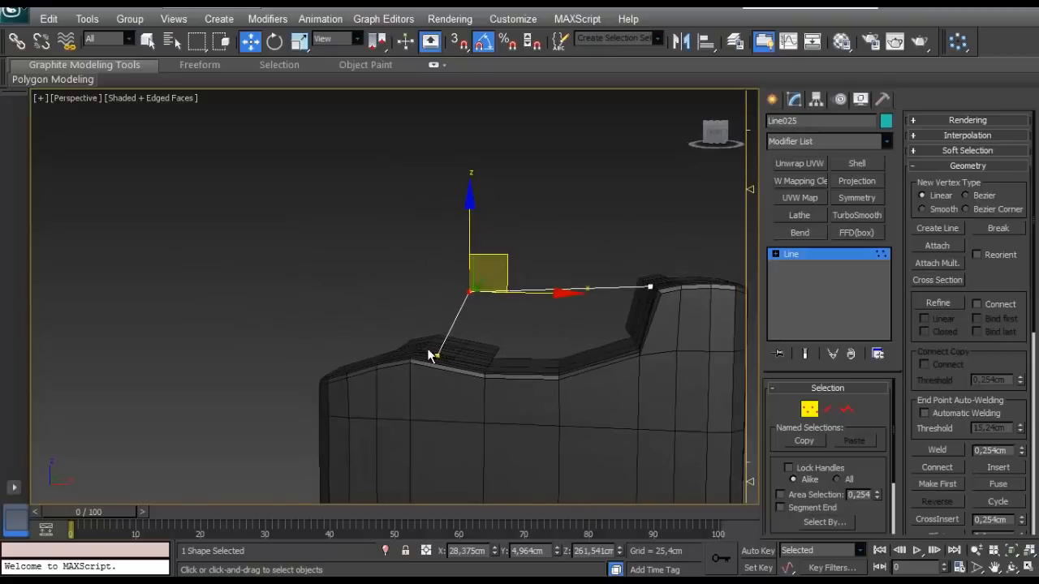
alt+middle_drag(442, 312, 533, 291)
alt+middle_drag(534, 290, 484, 302)
click(807, 413)
- Lower the top vertices of the tank's raised end along Z by about 2.65 cm
scroll(555, 290, down, 3)
scroll(556, 290, up, 3)
scroll(484, 303, up, 2)
click(533, 274)
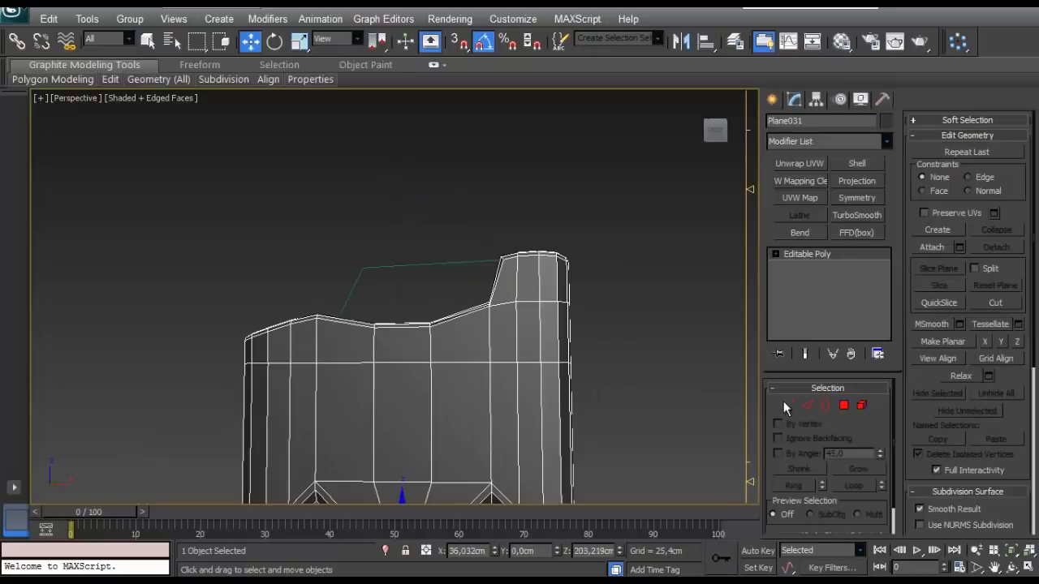
click(785, 404)
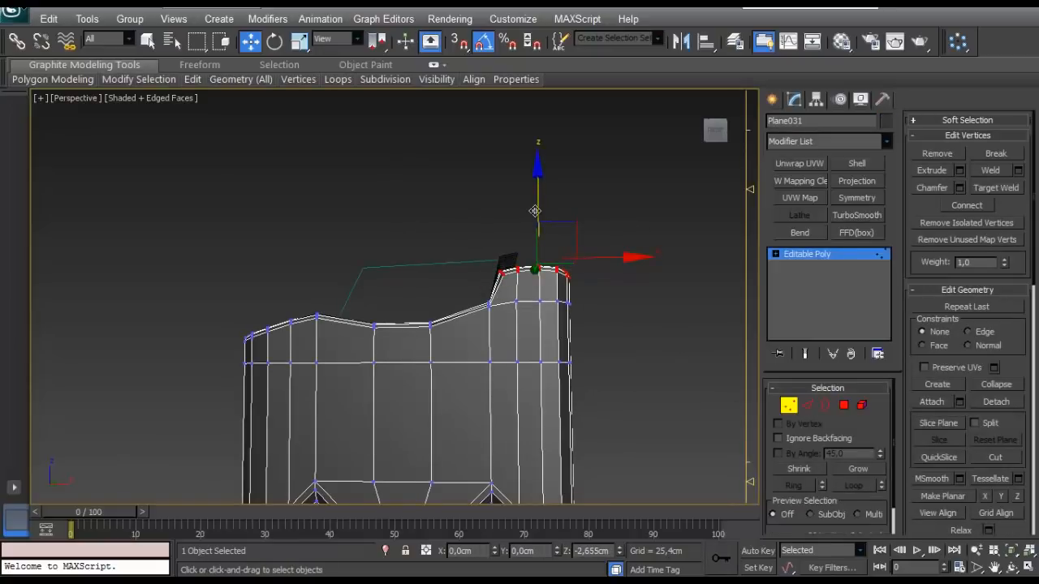
click(787, 406)
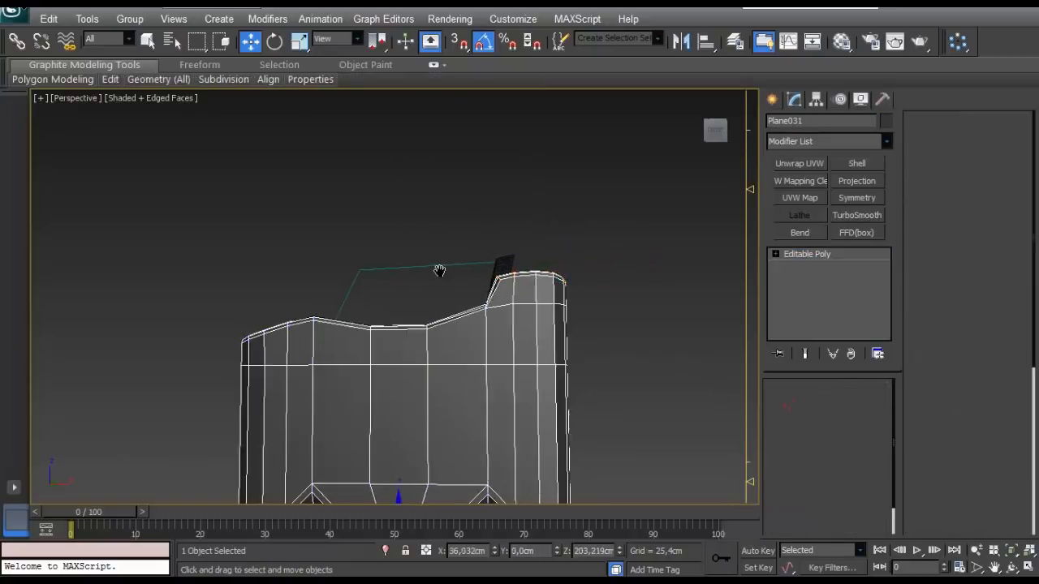
- Raise the top vertices of the tank's lower end slightly along Z
scroll(412, 282, up, 2)
scroll(297, 345, down, 2)
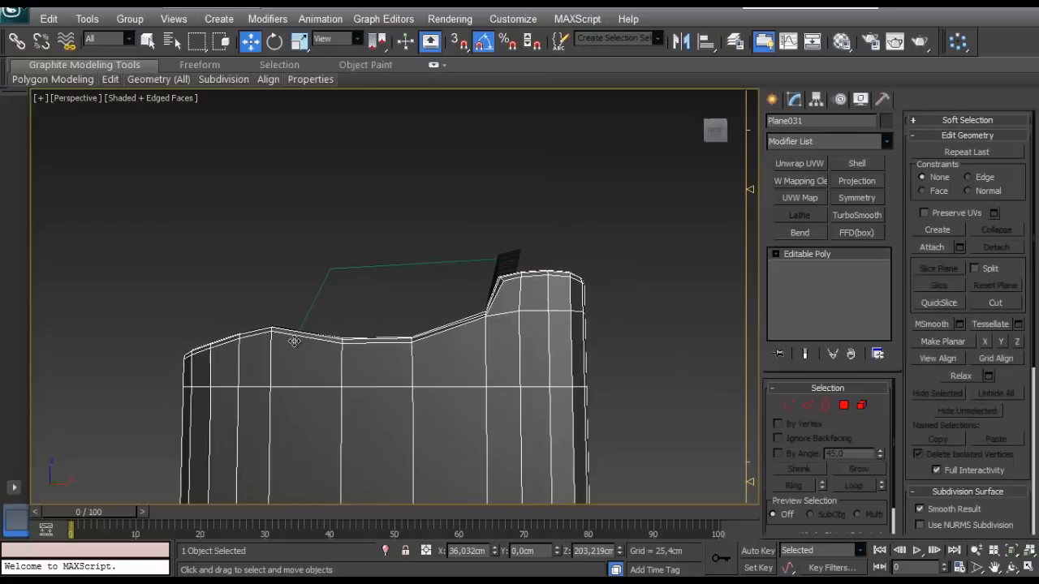
key(1)
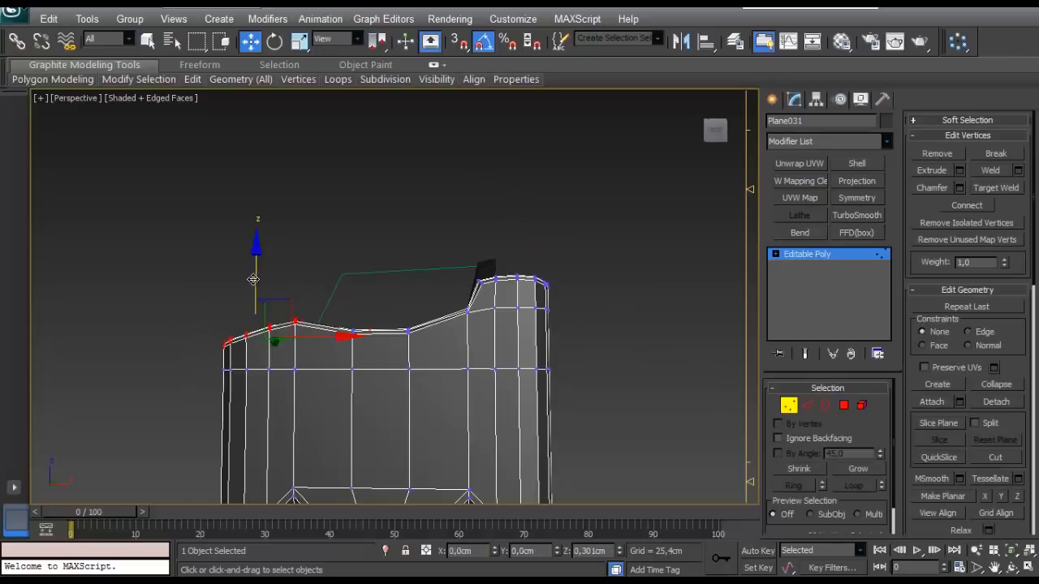
key(1)
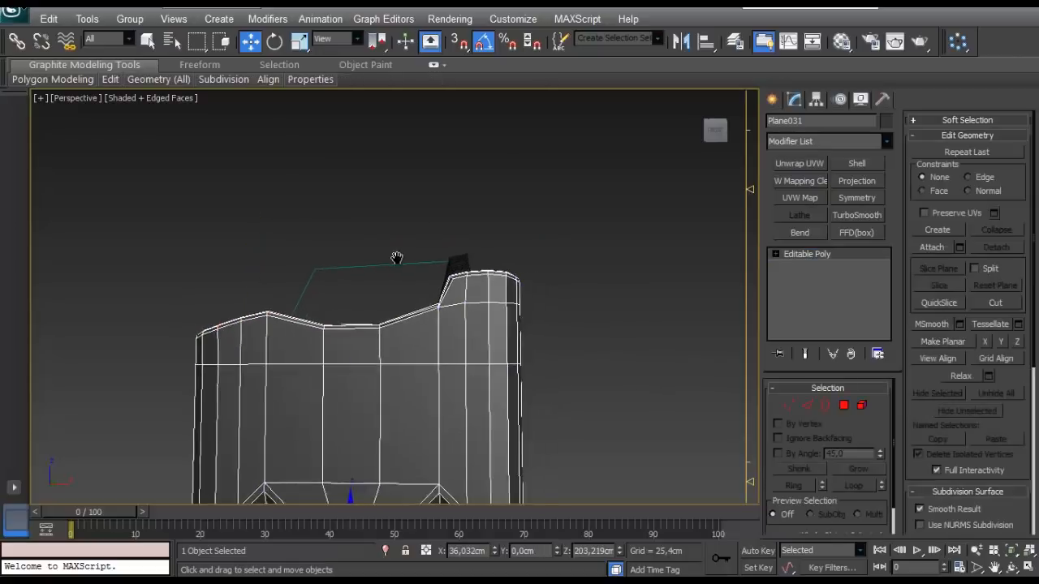
- Lower the steep patch's upper vertices along Z to about 258.76 cm, down to the tank's top
click(470, 268)
scroll(472, 272, up, 5)
middle_drag(472, 272, 426, 285)
scroll(341, 294, up, 3)
key(1)
drag(591, 135, 364, 283)
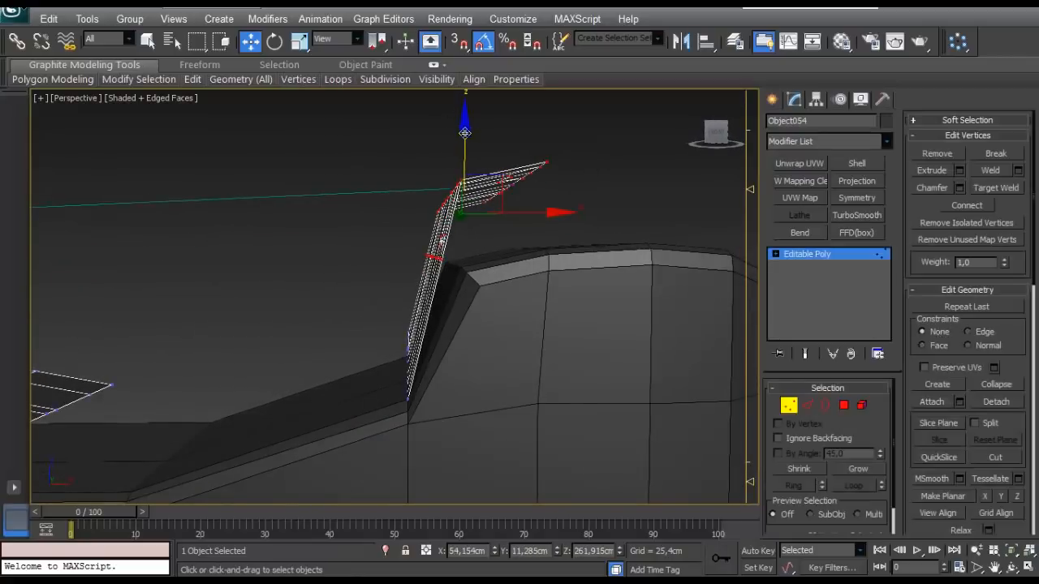
drag(465, 133, 458, 177)
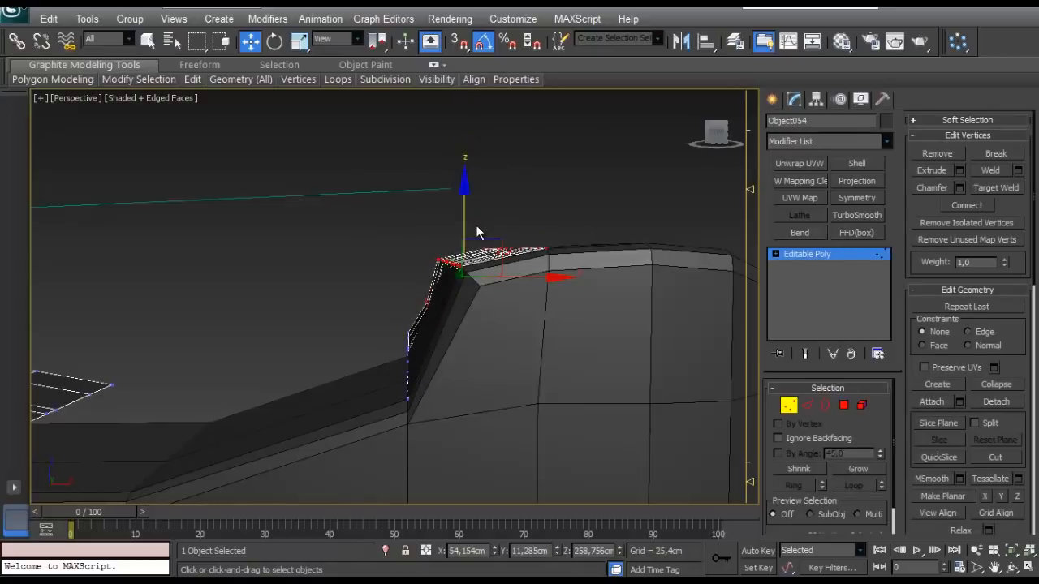
- Rotate the steep patch's upper vertices about Y and reposition its outer edge vertices to follow the tank's top
key(e)
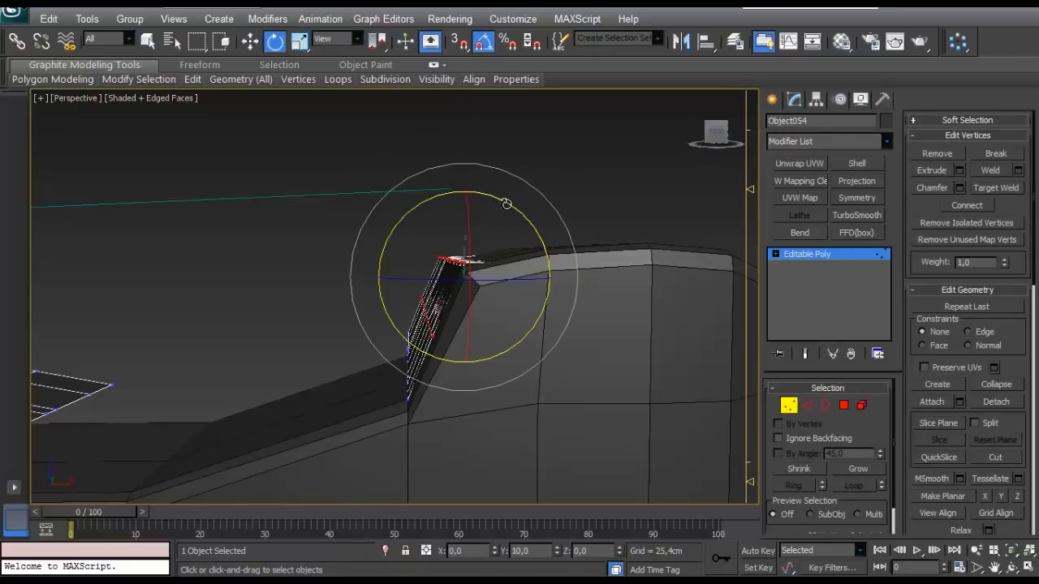
mouse_move(500, 217)
alt+middle_down()
mouse_move(531, 244)
mouse_move(558, 240)
mouse_move(488, 230)
alt+middle_up()
drag(551, 176, 506, 386)
key(w)
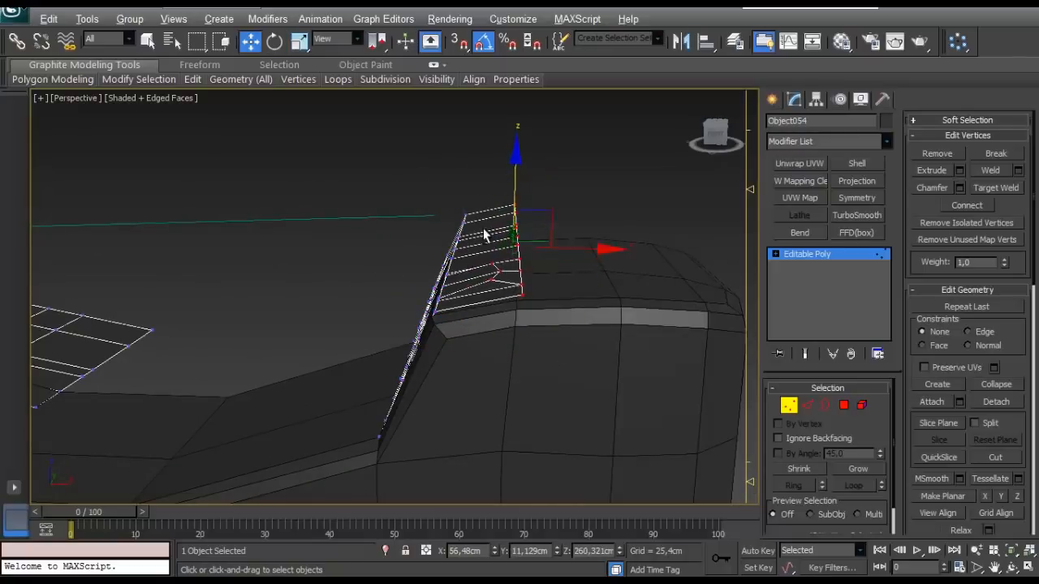
alt+middle_drag(484, 236, 474, 294)
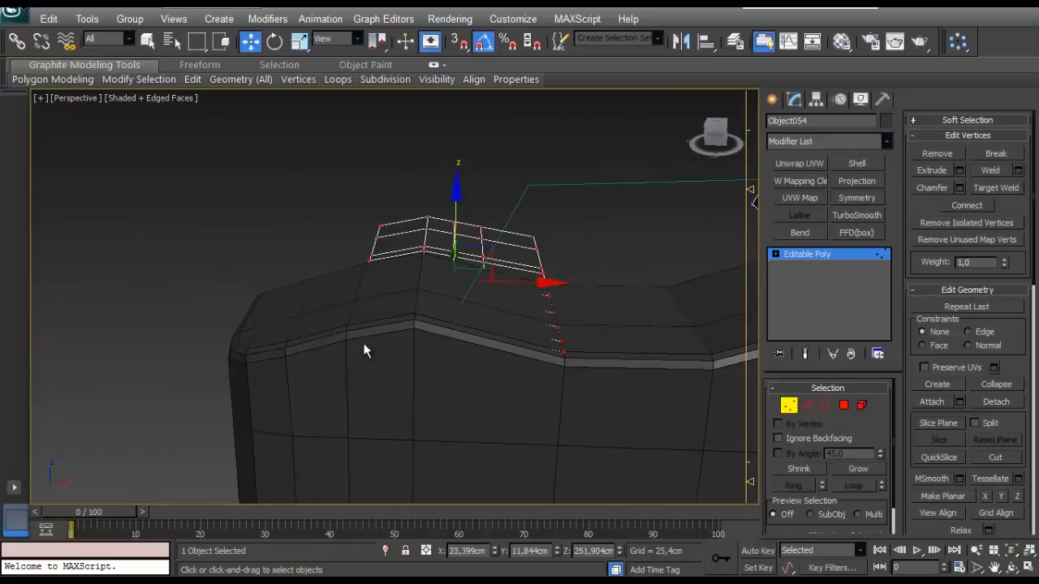
- Raise all vertices of the flatter patch along Z to about 252.71 cm so it sits on the tank
alt+middle_drag(364, 350, 369, 321)
drag(451, 201, 451, 193)
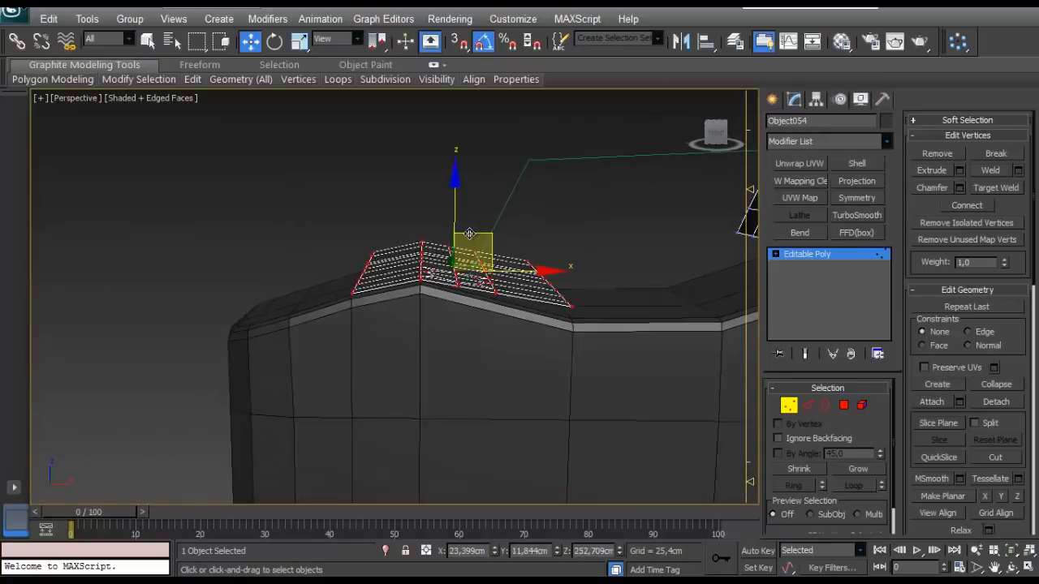
alt+middle_drag(471, 233, 568, 284)
scroll(528, 294, up, 4)
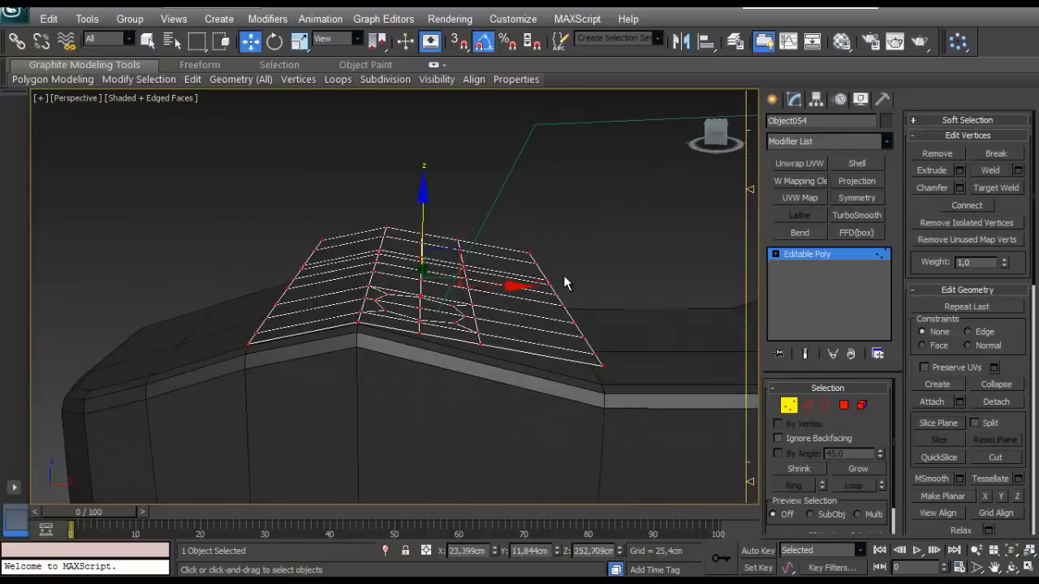
- Select the flatter patch's vertices from its ridge to its inner edge and try to rotate them about Y
mouse_move(584, 230)
alt+middle_down()
mouse_move(561, 225)
mouse_move(579, 239)
alt+middle_up()
key(e)
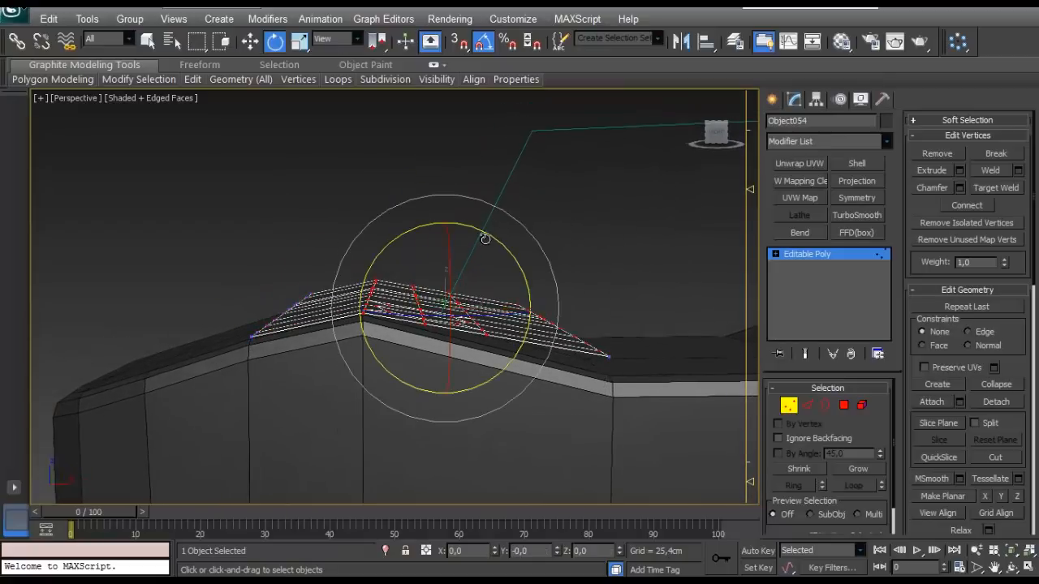
drag(491, 235, 494, 237)
key(ctrl+z)
ctrl+click(609, 356)
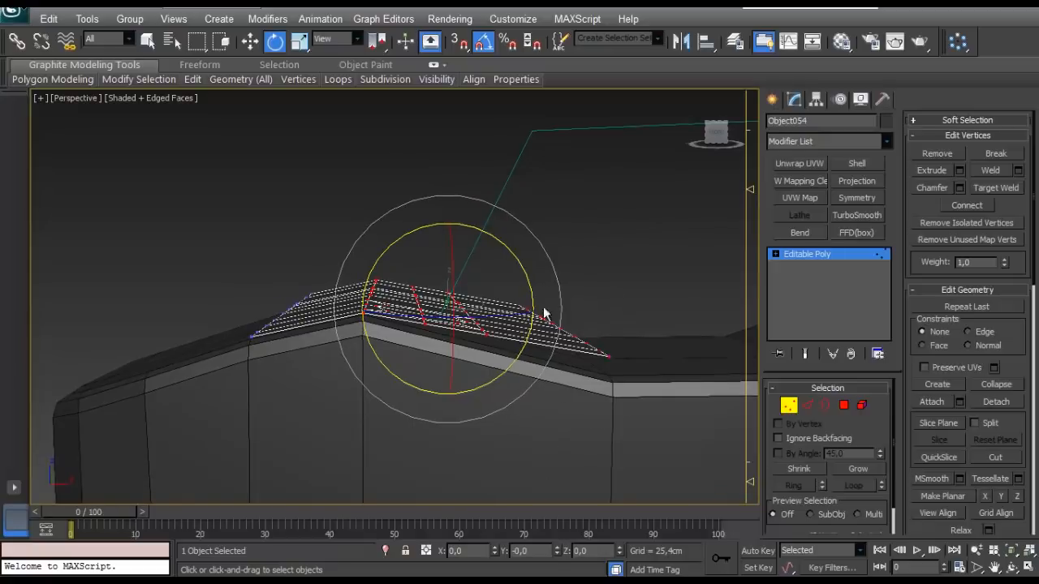
- Turn off angle snap, rotate the flatter patch's ridge-to-inner-edge vertices about Y by about -0.87 degrees, and fit them to the tank's slope
alt+middle_drag(511, 252, 464, 243)
key(w)
click(481, 48)
key(e)
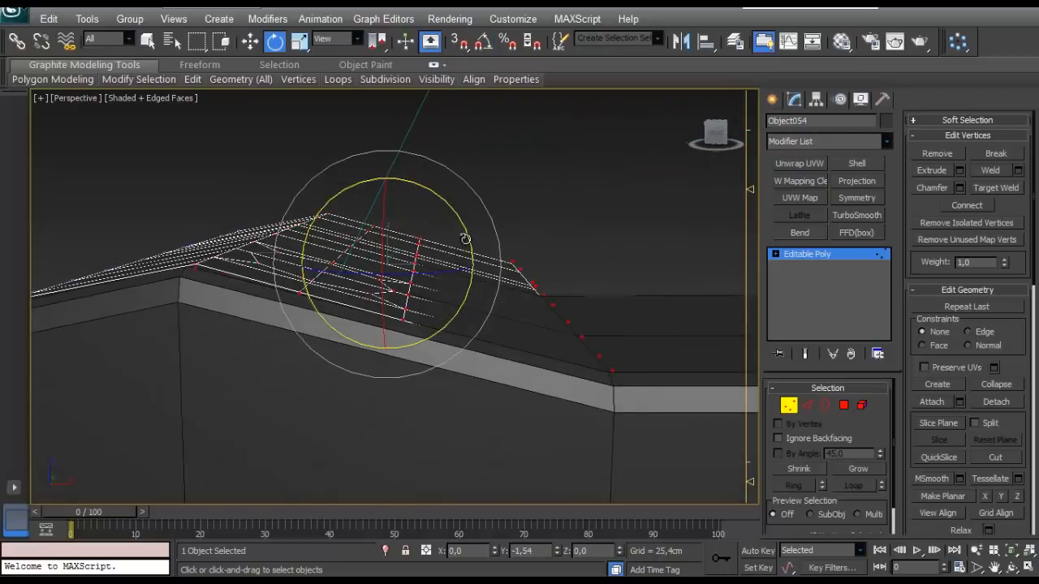
drag(465, 239, 460, 240)
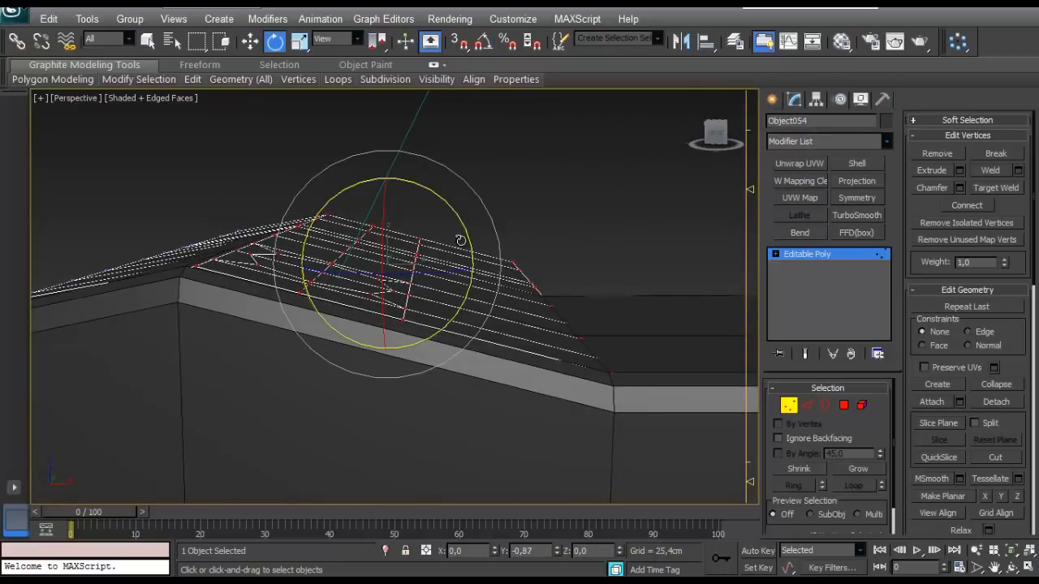
key(w)
alt+middle_drag(388, 204, 393, 276)
click(788, 405)
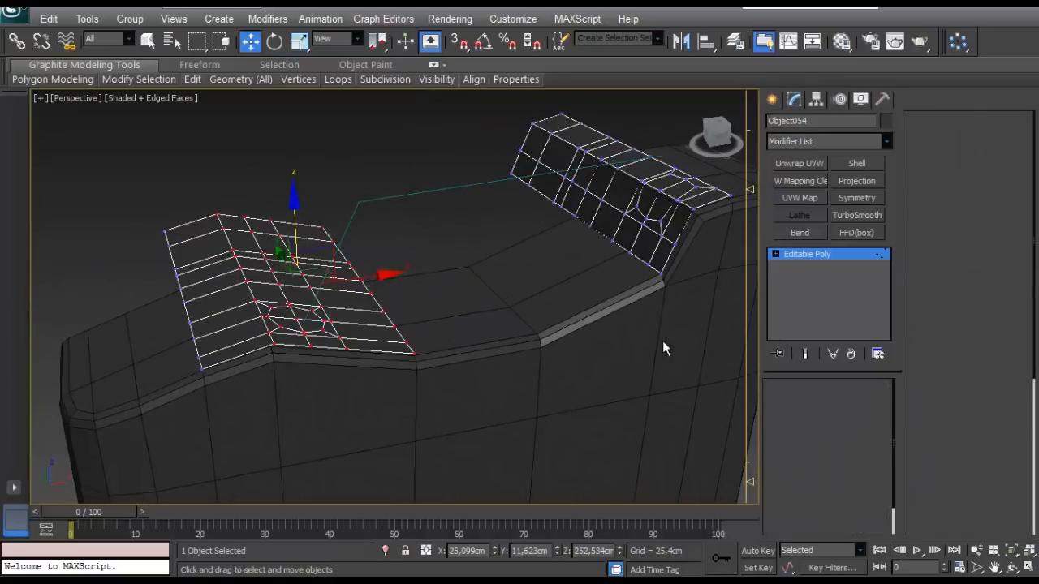
- Lower the line's bend and upper end vertices along Z by about 3.2 cm
alt+middle_drag(662, 340, 552, 295)
drag(505, 161, 423, 248)
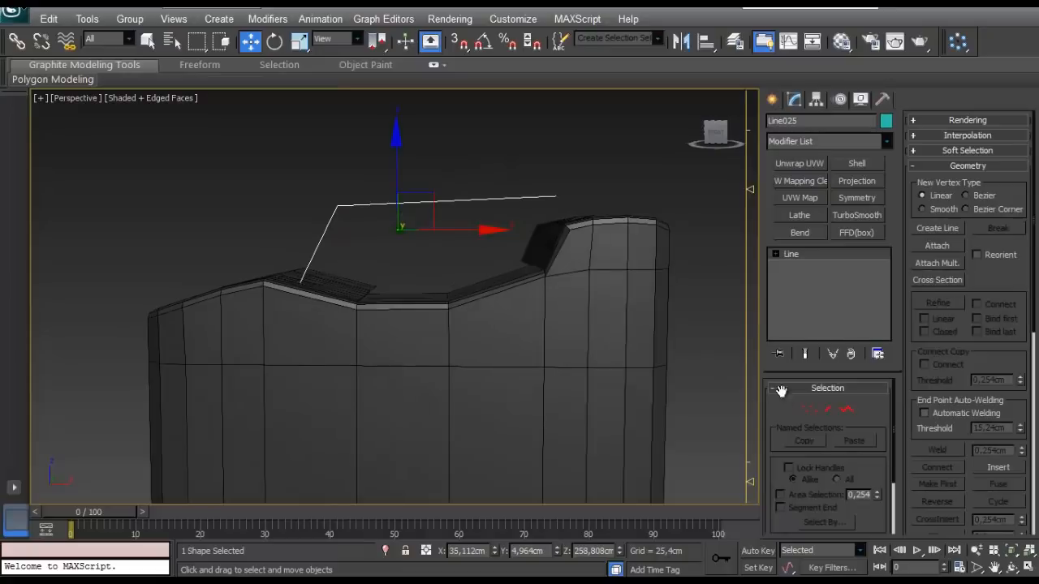
click(808, 409)
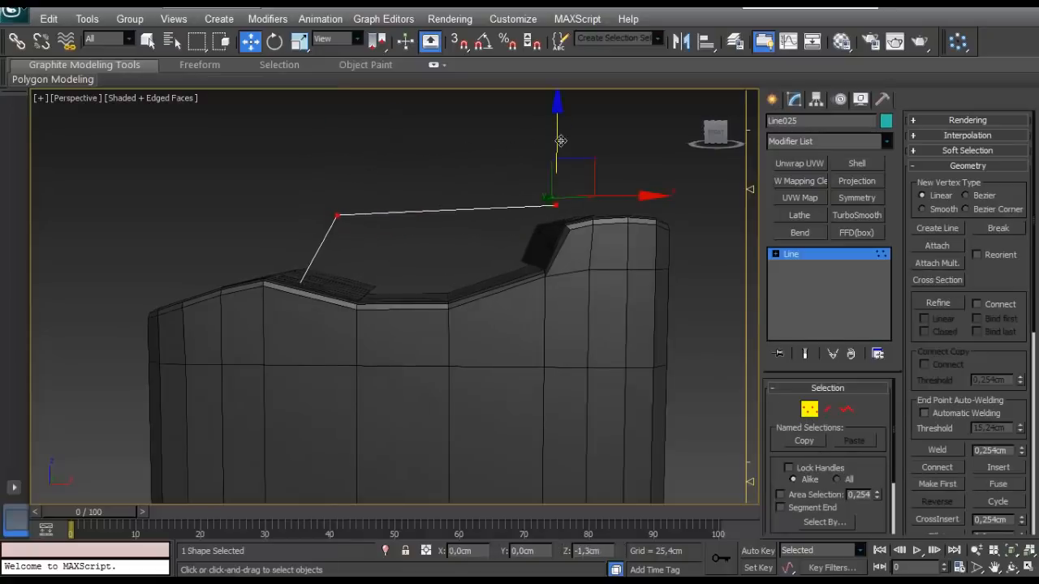
drag(560, 141, 559, 154)
alt+middle_drag(559, 156, 337, 341)
- Nudge the line's lower end vertex up along Z to meet the flatter patch's octagon
scroll(576, 219, up, 3)
scroll(549, 211, up, 3)
scroll(437, 262, up, 2)
drag(446, 255, 446, 251)
alt+middle_drag(446, 253, 584, 325)
scroll(583, 325, down, 2)
- Adjust the height of the line's bend vertex along Z and leave vertex editing
alt+middle_drag(254, 289, 339, 357)
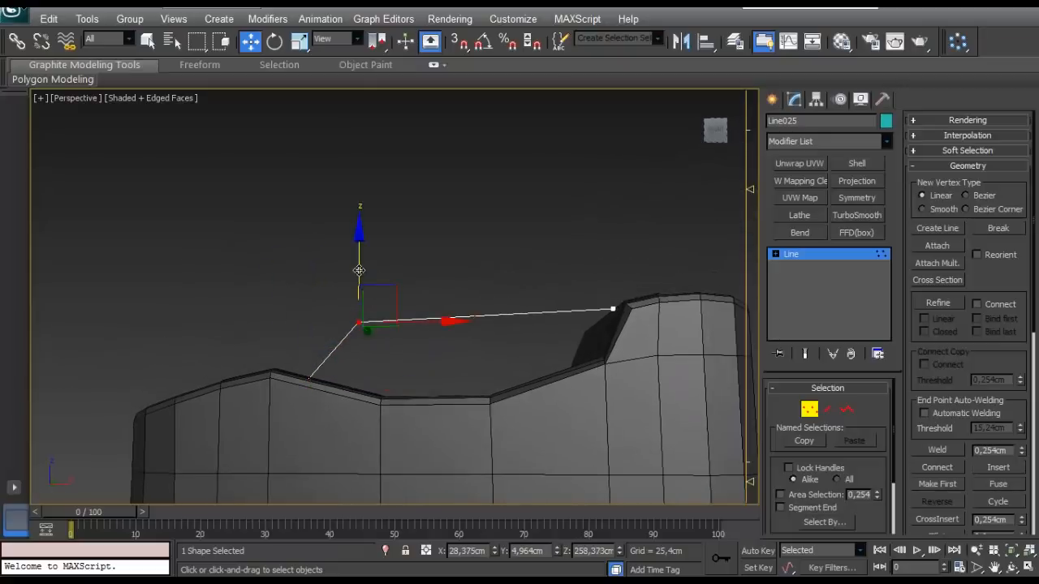
alt+middle_drag(357, 267, 551, 310)
scroll(551, 306, down, 2)
click(814, 412)
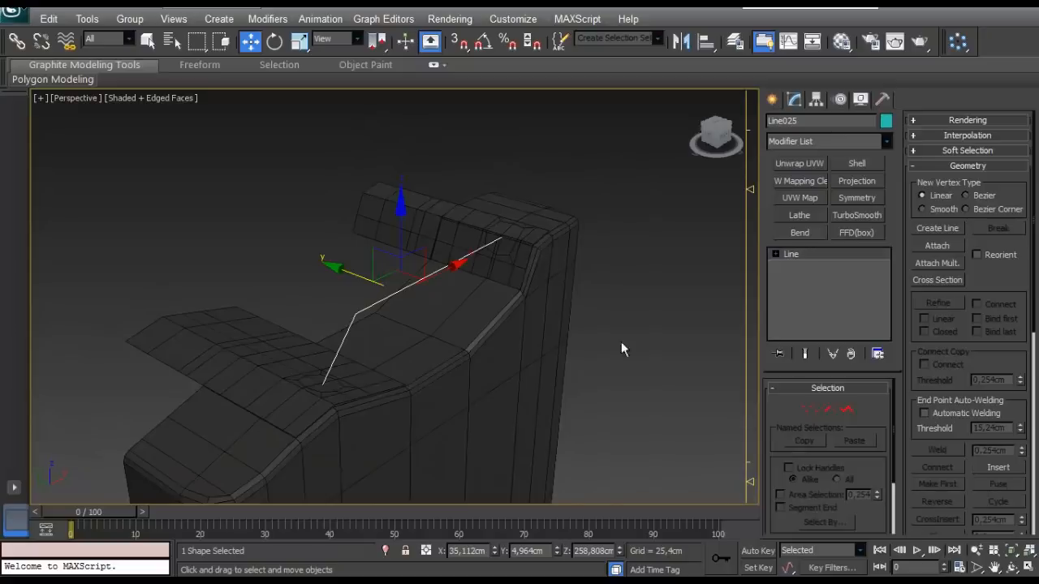
- Enable the line's rendering in the viewport so it displays as a radial tube
alt+middle_drag(622, 340, 711, 298)
click(922, 122)
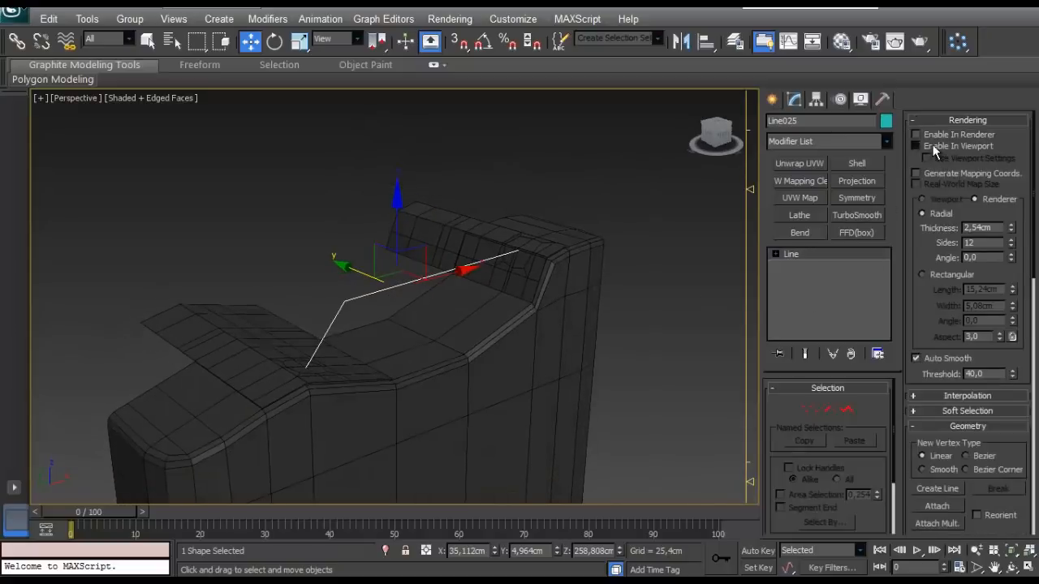
click(933, 147)
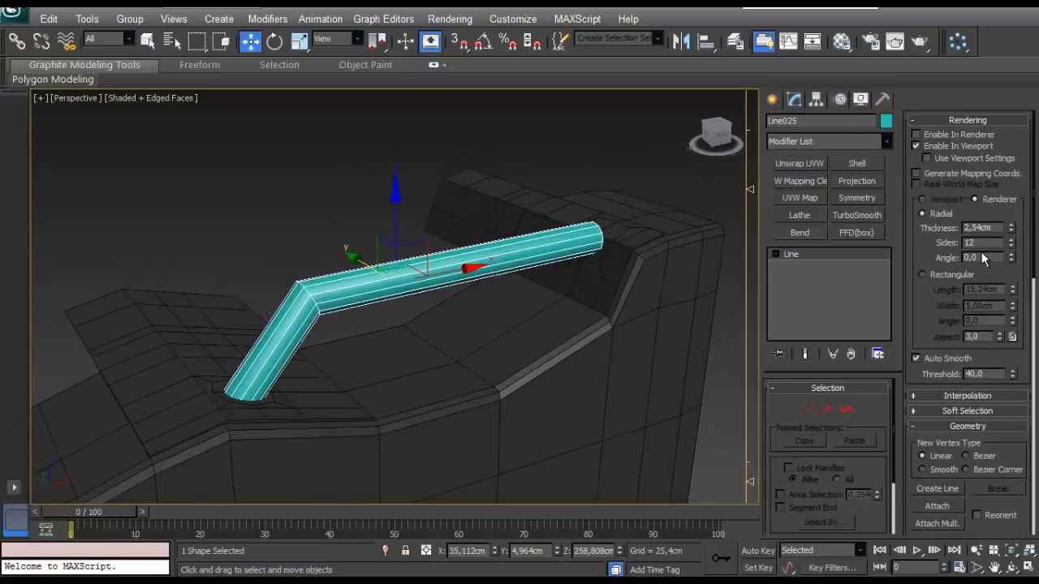
- Set the line's radial rendering to 7 sides and a thickness of 3 cm
key(Return)
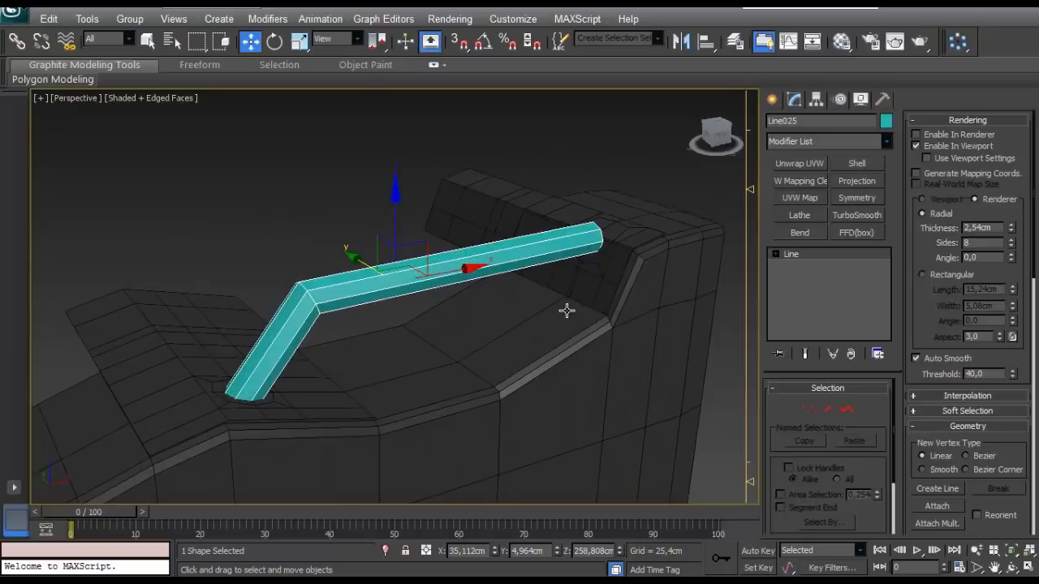
alt+middle_drag(566, 311, 537, 284)
scroll(415, 306, down, 10)
scroll(424, 324, up, 5)
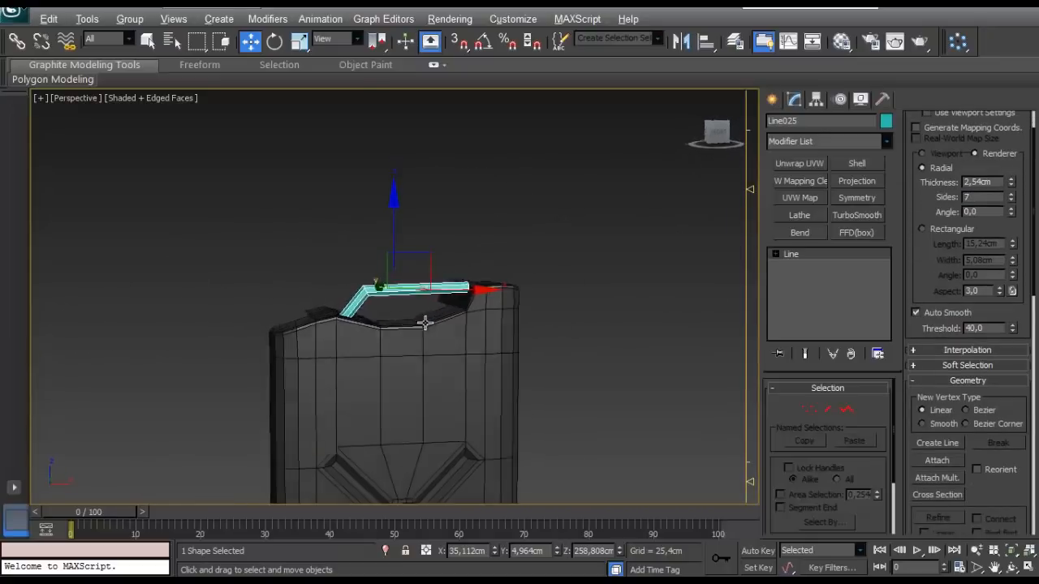
alt+middle_drag(424, 324, 442, 324)
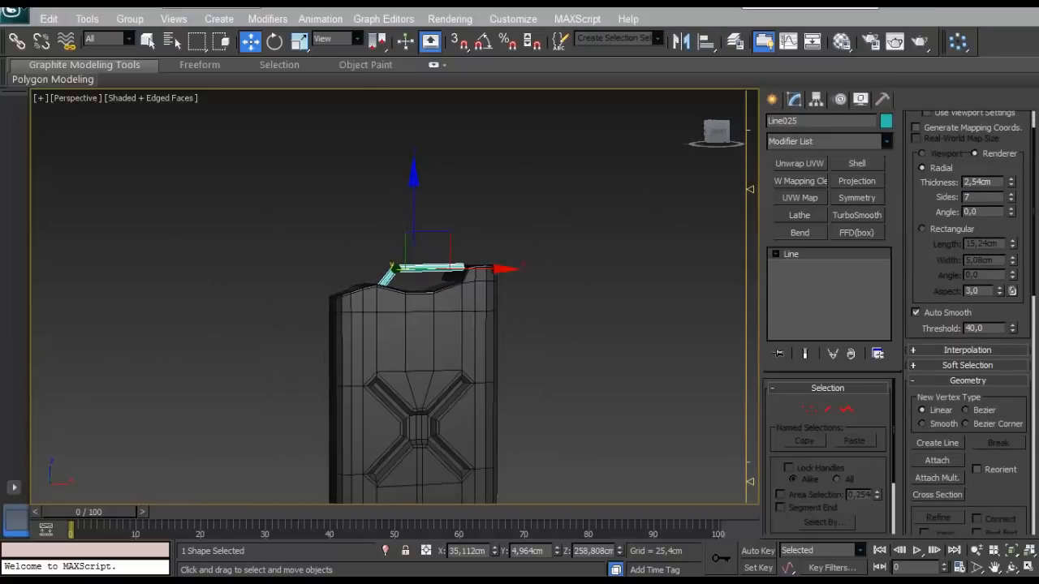
scroll(396, 409, up, 8)
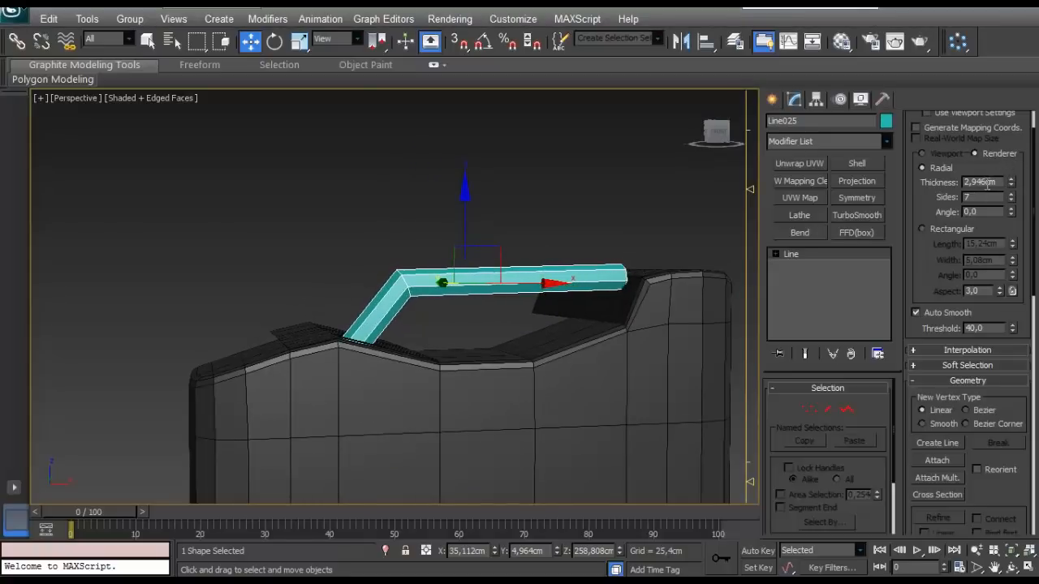
alt+middle_drag(398, 308, 421, 358)
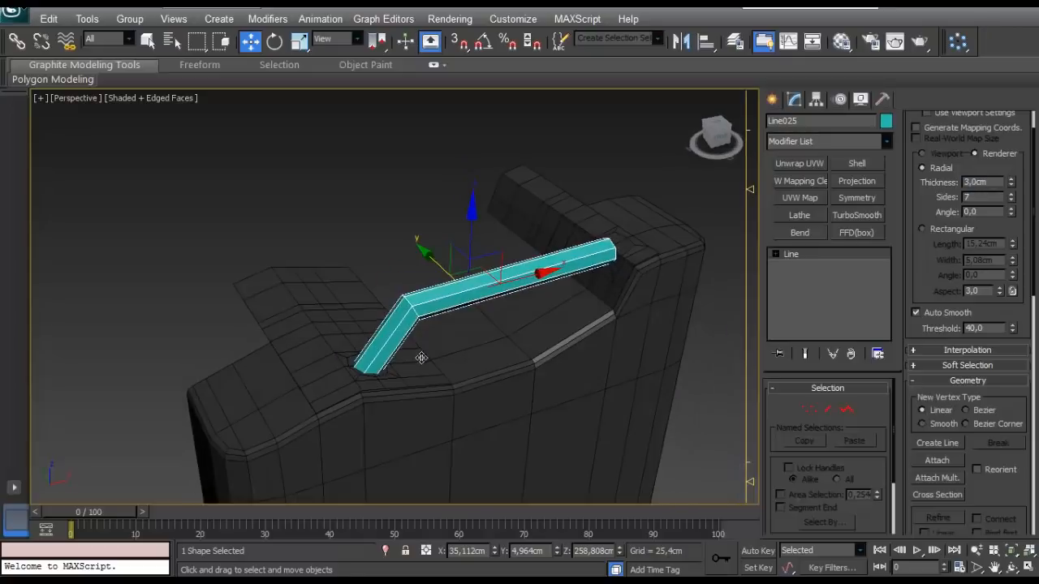
scroll(422, 359, up, 5)
- Fillet the line's bend vertex to round the handle's corner
drag(930, 243, 927, 289)
click(808, 409)
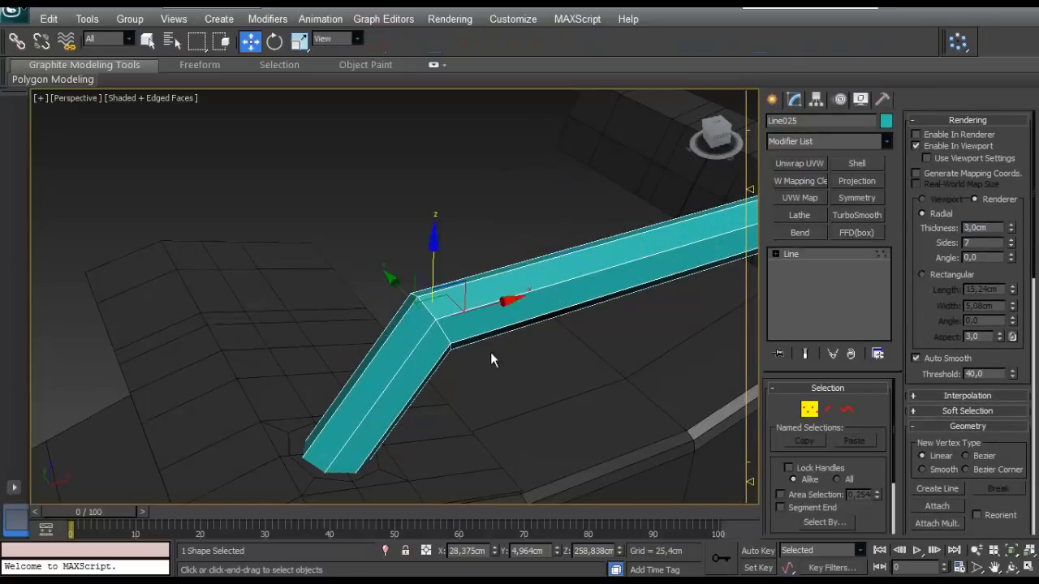
drag(516, 229, 313, 451)
drag(904, 423, 883, 182)
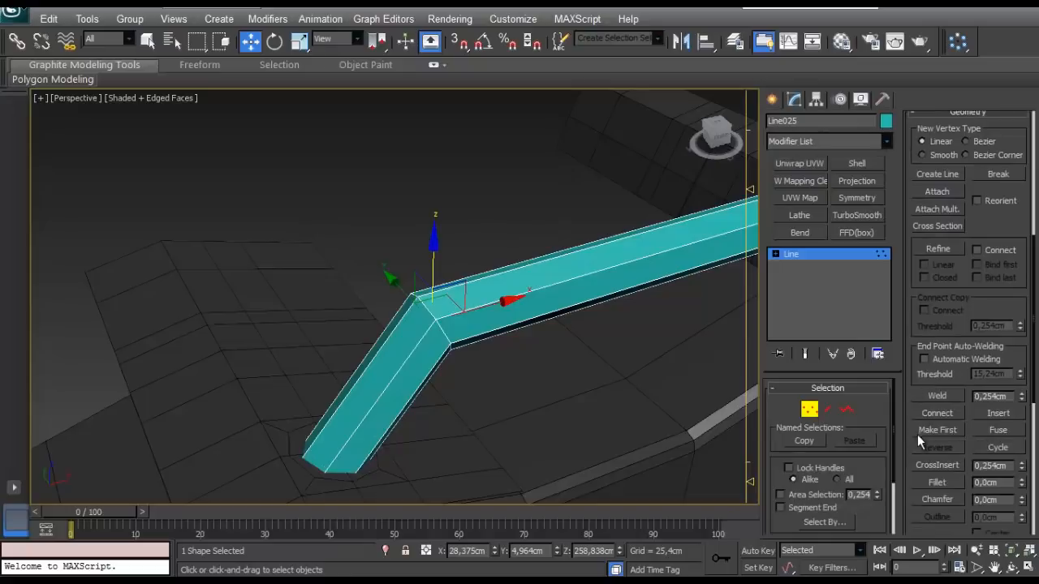
drag(908, 446, 904, 385)
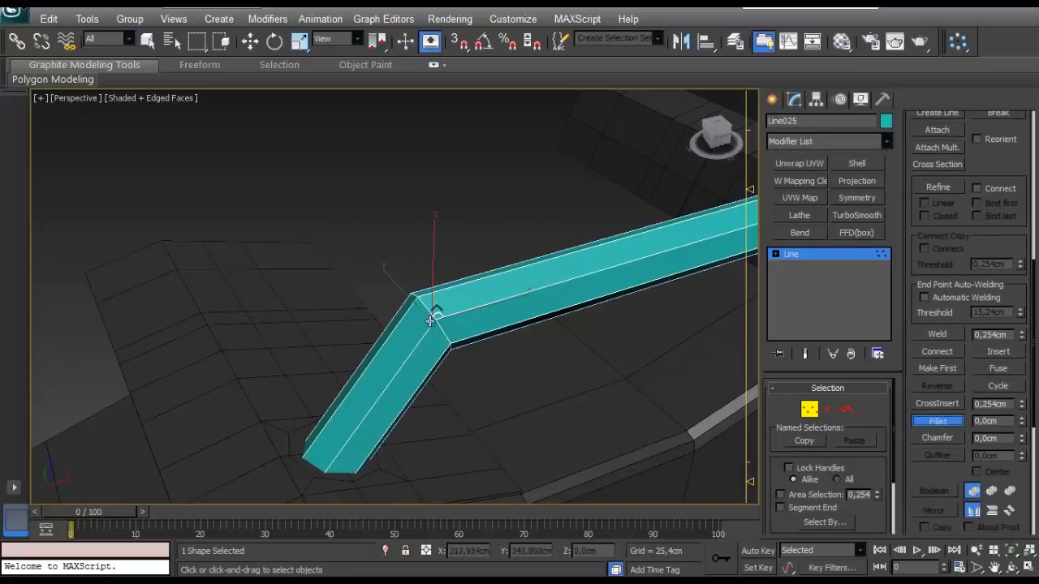
drag(435, 317, 436, 311)
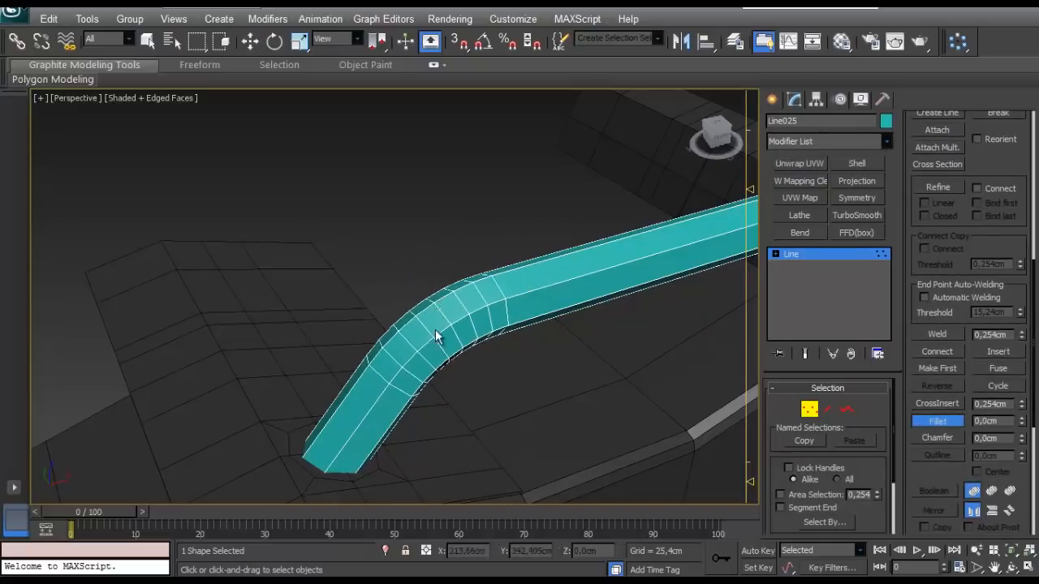
alt+middle_drag(435, 329, 645, 305)
key(w)
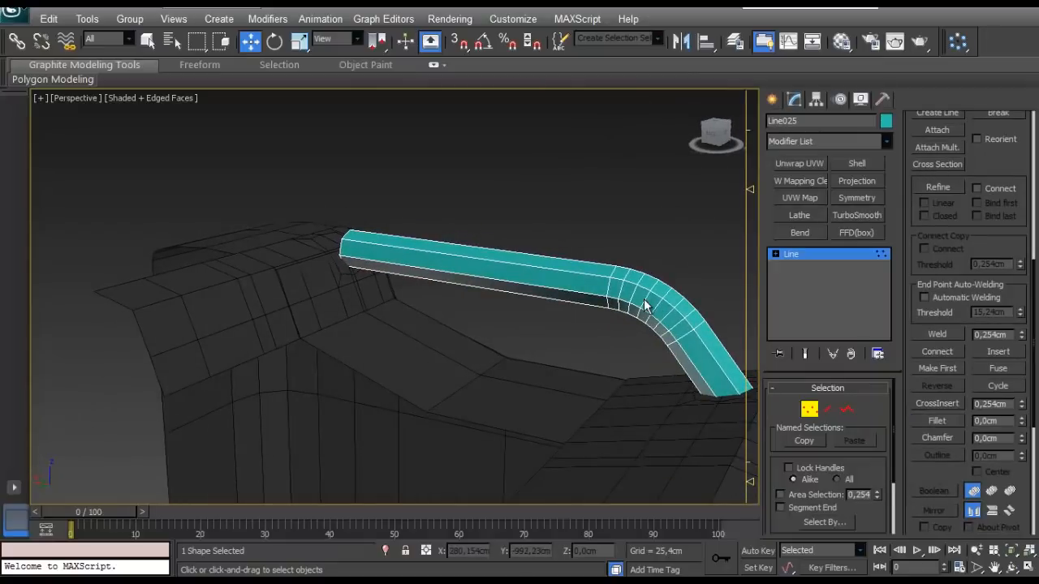
- Convert the tubular handle line to an Editable Poly
right_click(645, 304)
mouse_move(568, 418)
click(527, 428)
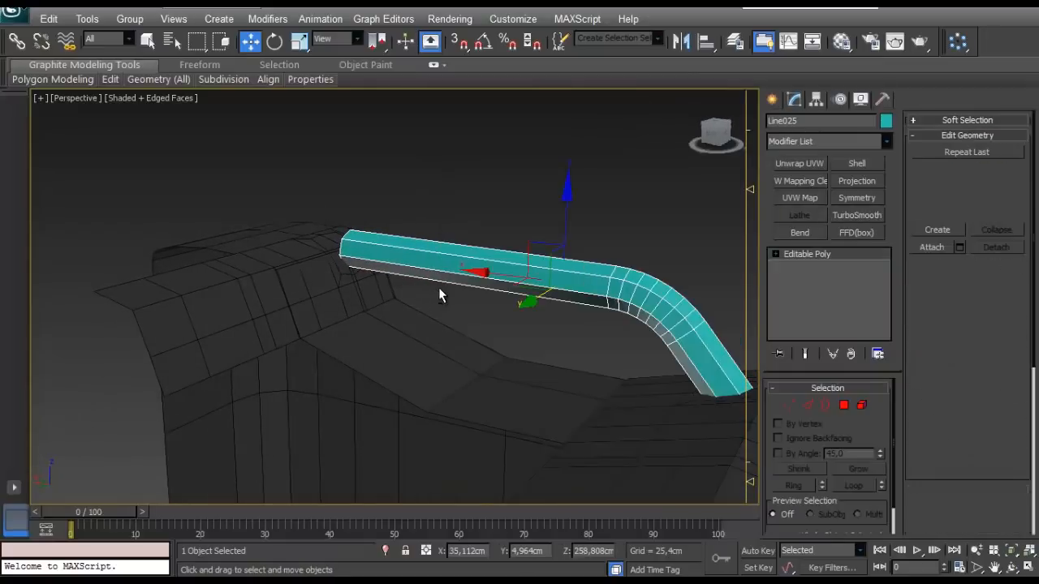
- Isolate the handle, delete the cap polygons at both of its ends, and leave isolation
key(alt+q)
alt+middle_drag(464, 287, 481, 313)
click(841, 406)
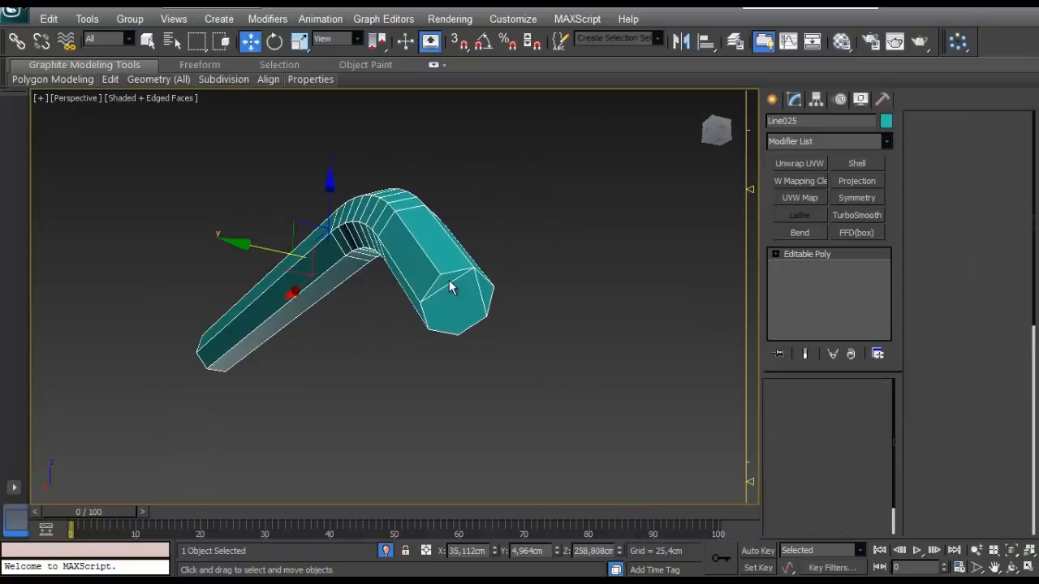
click(451, 290)
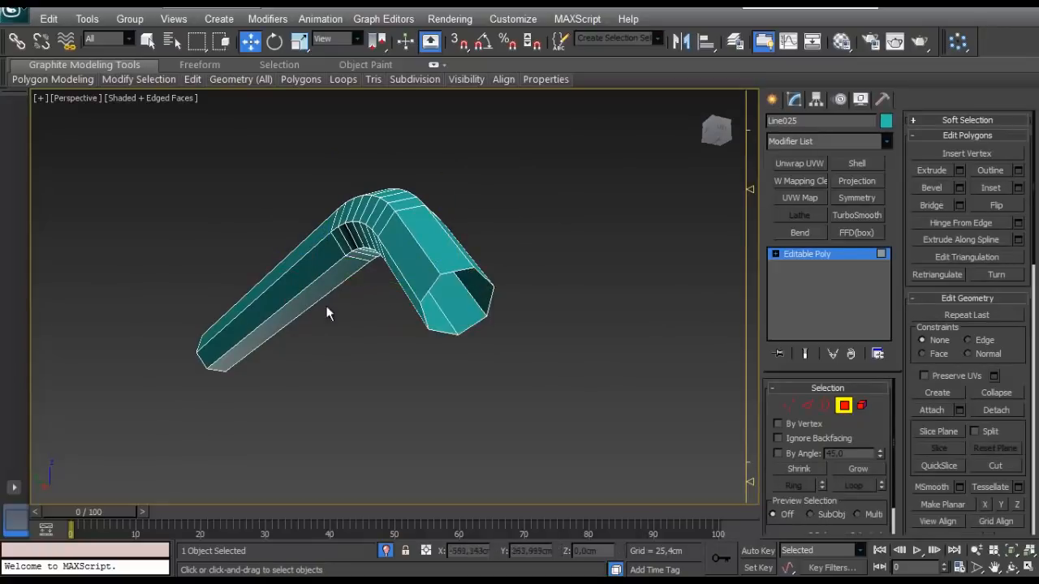
alt+middle_drag(326, 313, 73, 282)
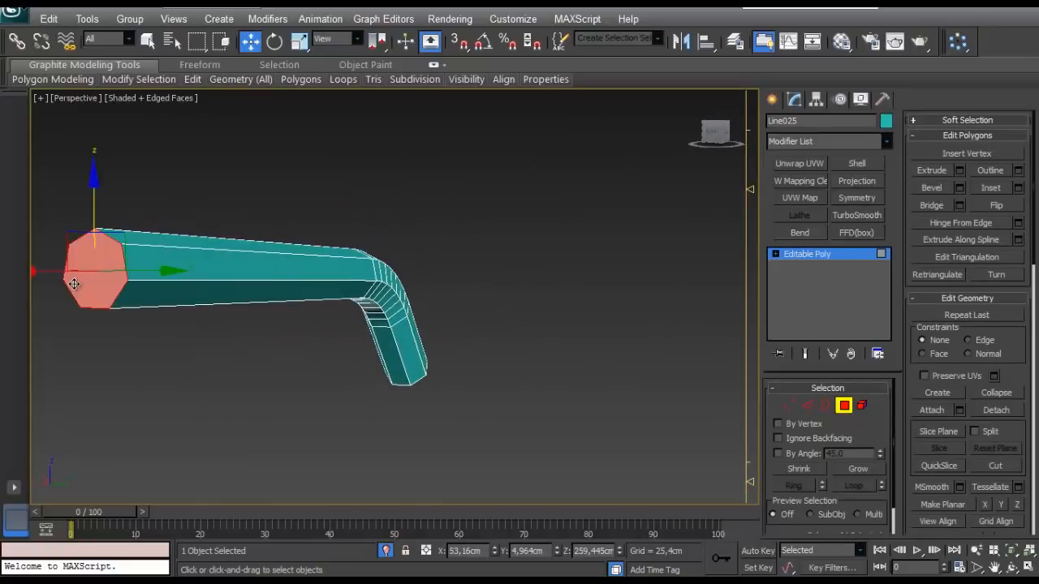
click(385, 551)
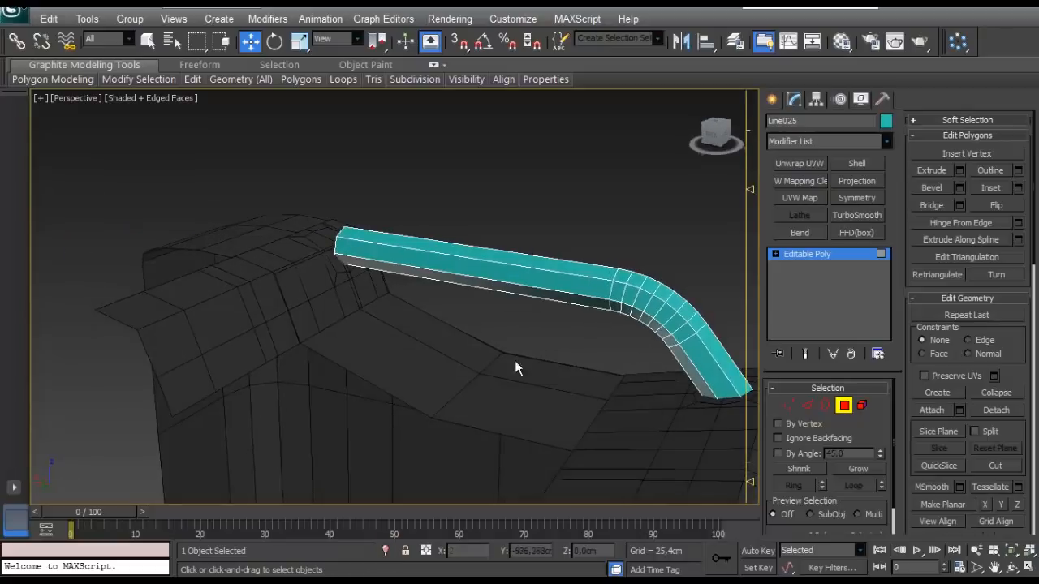
- Change the handle's object color to the dark grey custom color and deselect it
alt+middle_drag(515, 361, 503, 398)
scroll(428, 387, up, 3)
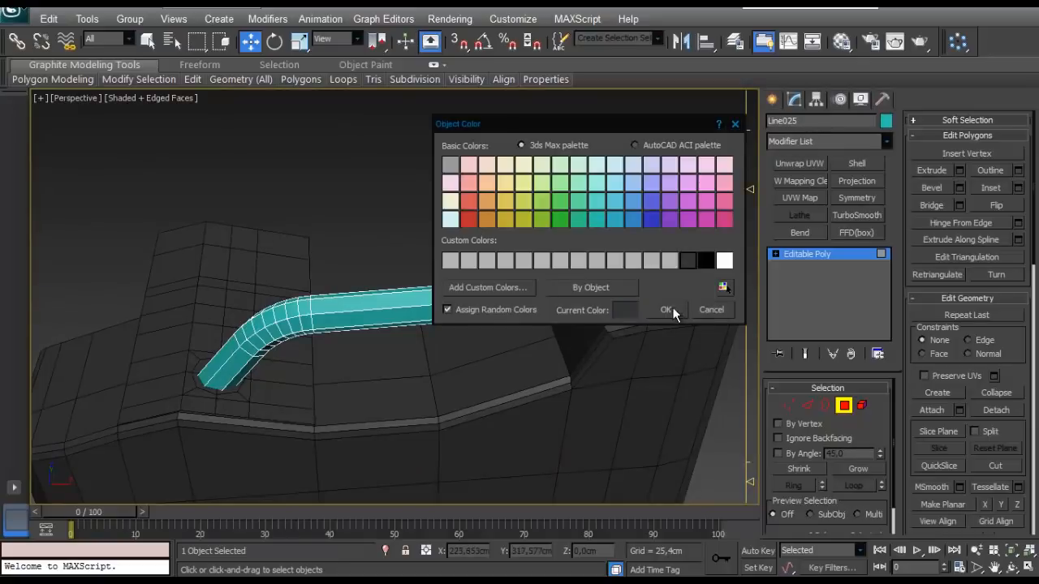
click(665, 309)
click(378, 215)
alt+middle_drag(378, 216, 344, 280)
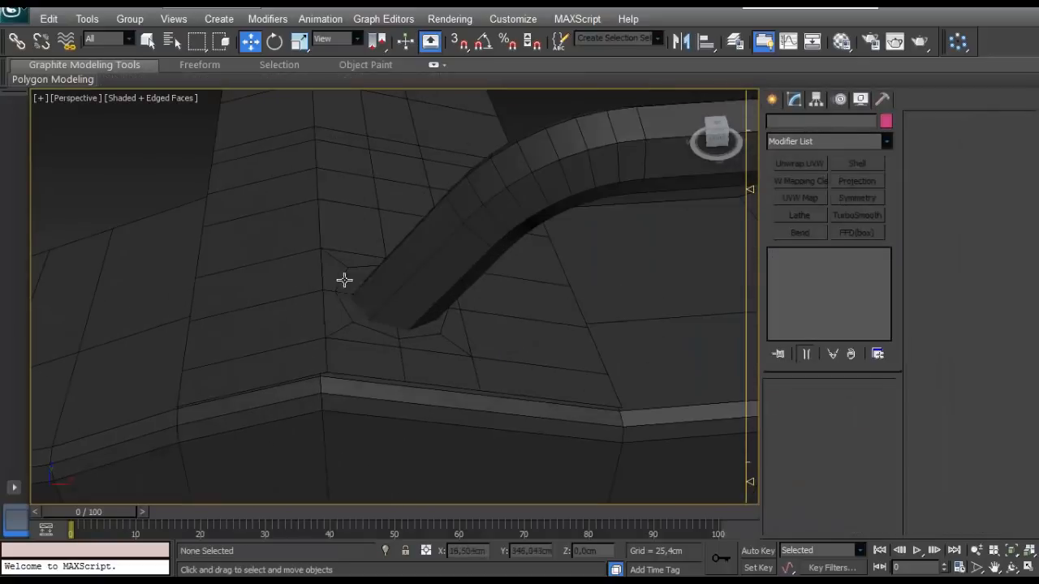
- Move the handle's lower end vertices about 1.43 cm along X and 1.74 cm along Z, away from the patch
click(426, 288)
alt+middle_drag(429, 290, 432, 242)
click(789, 405)
drag(478, 386, 350, 314)
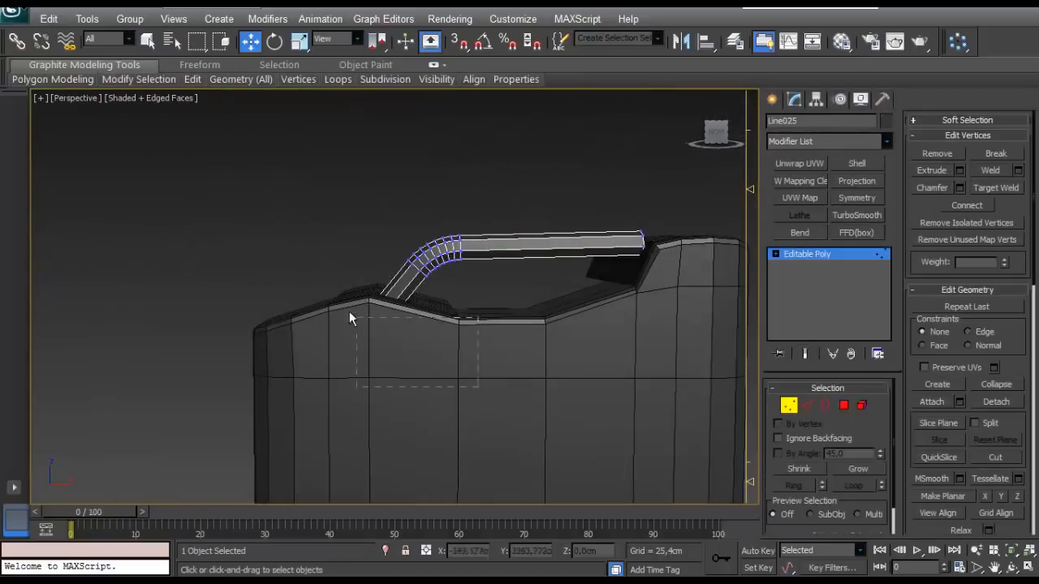
scroll(373, 297, up, 4)
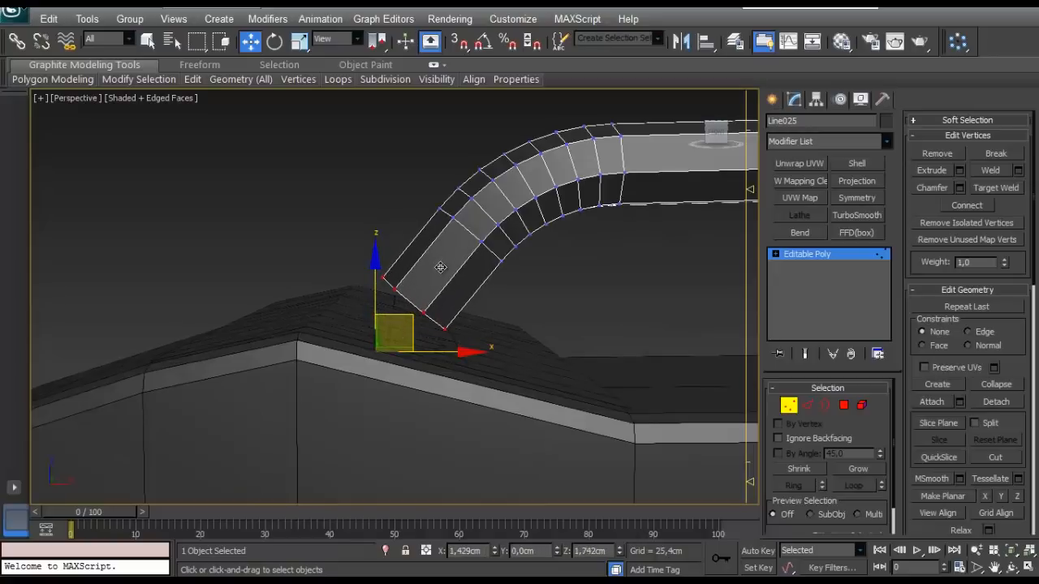
alt+middle_drag(440, 267, 409, 366)
click(787, 406)
- Inset the octagon polygons below the handle's lower end on the flatter patch by 0.5 cm
click(497, 312)
scroll(492, 335, up, 3)
alt+middle_drag(489, 325, 612, 347)
click(843, 406)
click(477, 332)
alt+middle_drag(406, 428, 446, 313)
scroll(316, 338, up, 4)
scroll(255, 357, up, 3)
mouse_move(446, 312)
alt+middle_down()
mouse_move(452, 348)
mouse_move(442, 309)
alt+middle_up()
scroll(452, 348, up, 3)
click(1018, 188)
alt+middle_drag(403, 366, 492, 336)
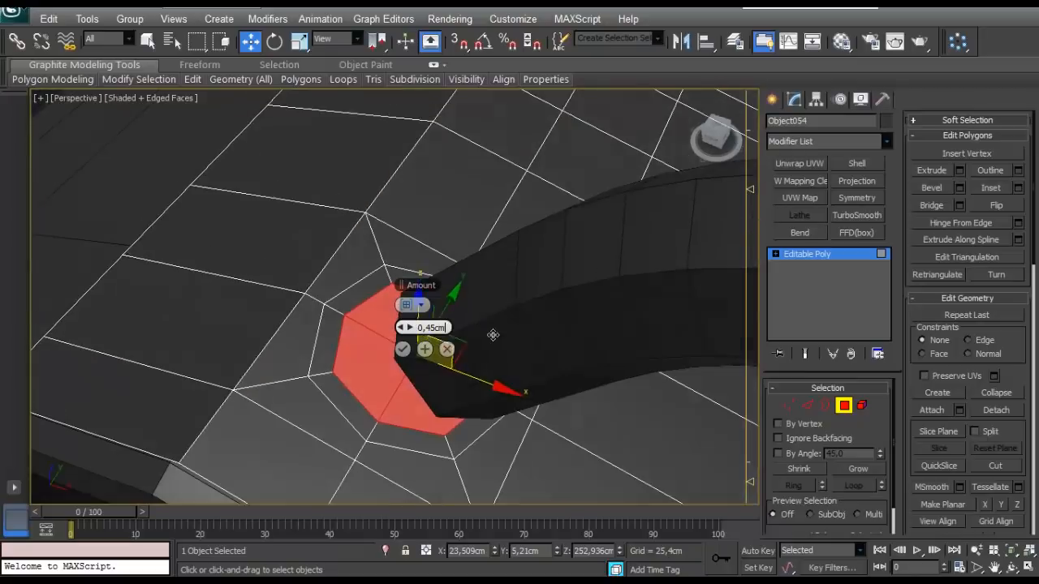
click(410, 328)
alt+middle_drag(444, 384, 599, 362)
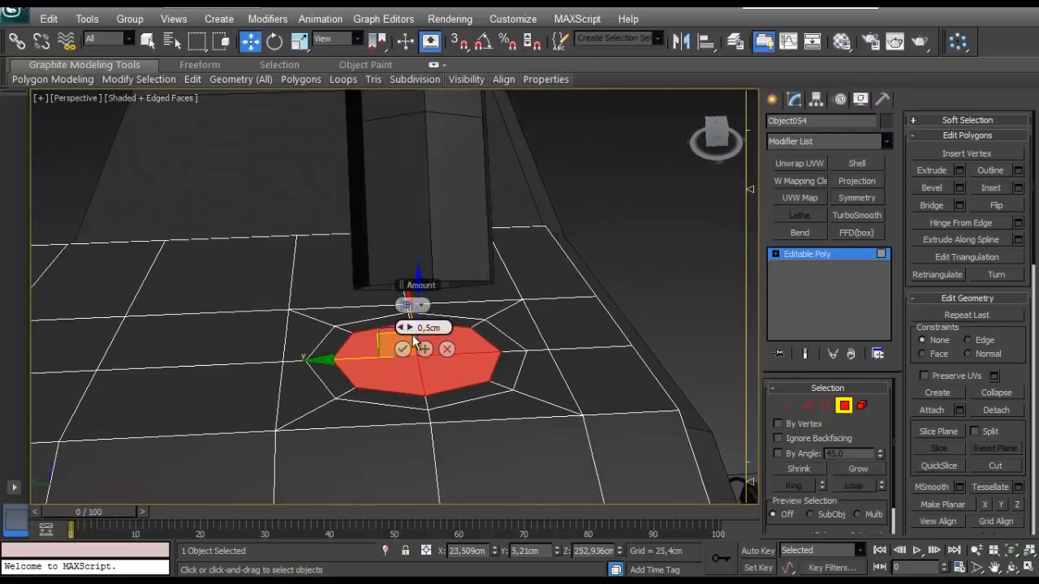
click(840, 405)
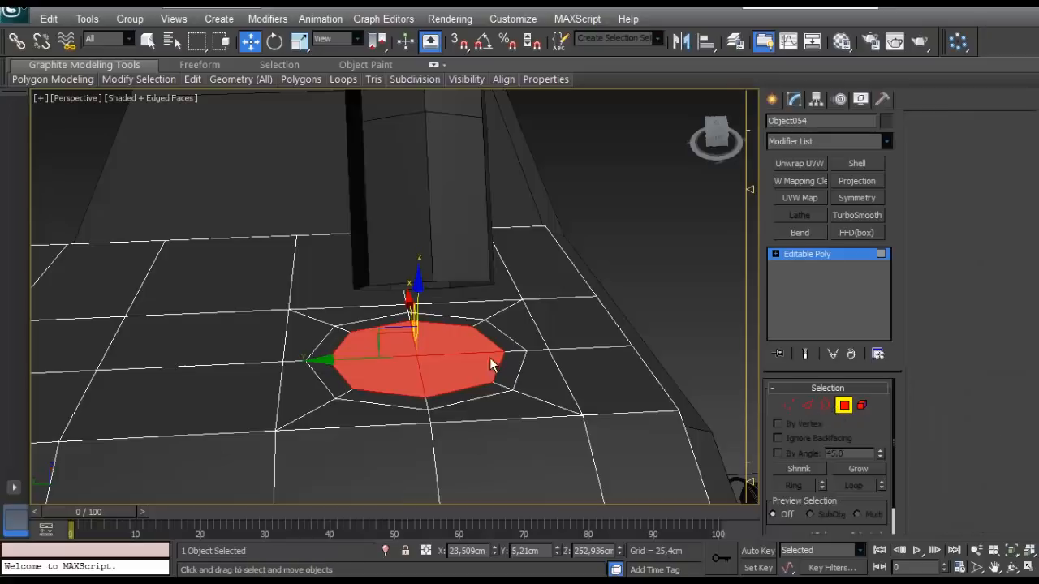
- Attach the handle to the patch object and delete the octagon's inner polygons
alt+middle_drag(489, 357, 431, 329)
scroll(431, 329, down, 4)
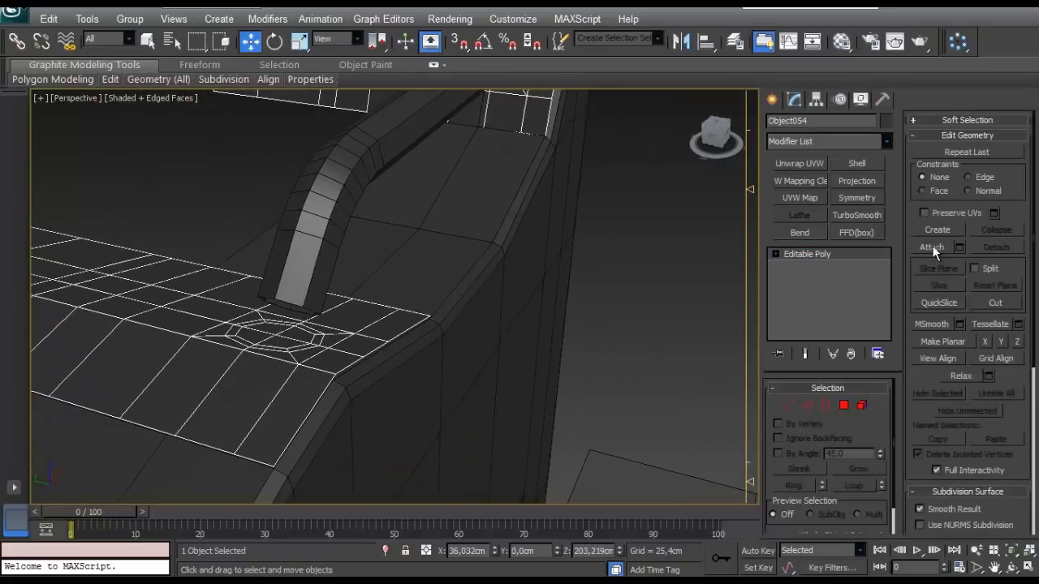
click(320, 193)
scroll(341, 202, up, 3)
middle_drag(362, 213, 562, 341)
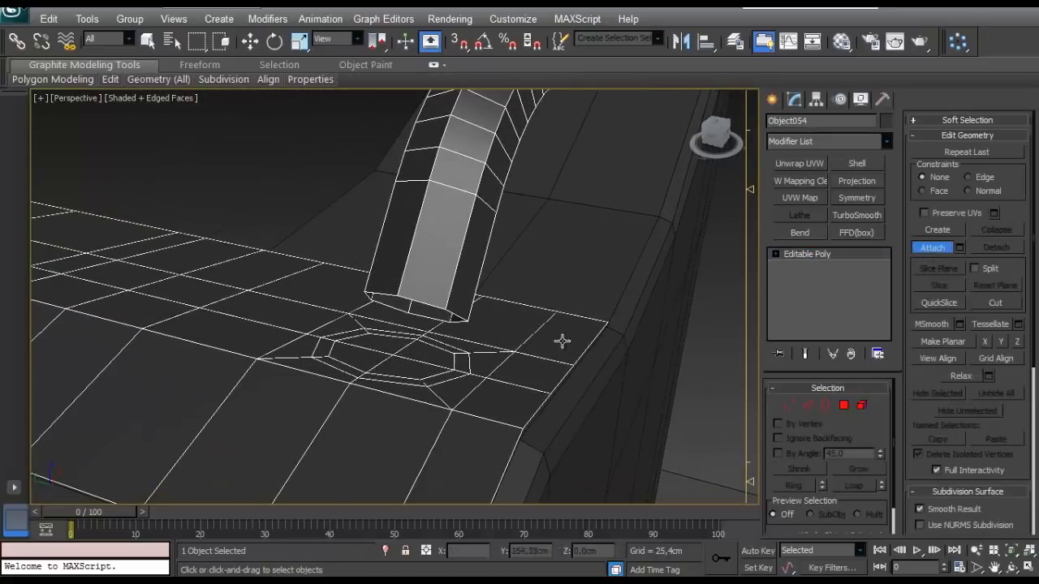
click(843, 405)
click(424, 366)
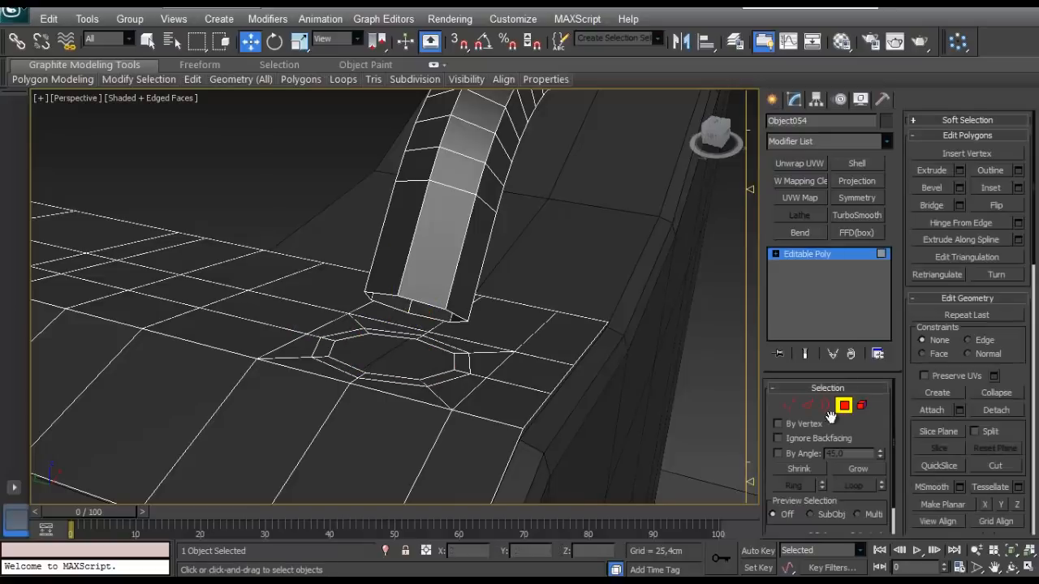
- Bridge the handle's open lower border to the octagonal hole's border with Twist 1 set to -1
click(826, 407)
click(429, 327)
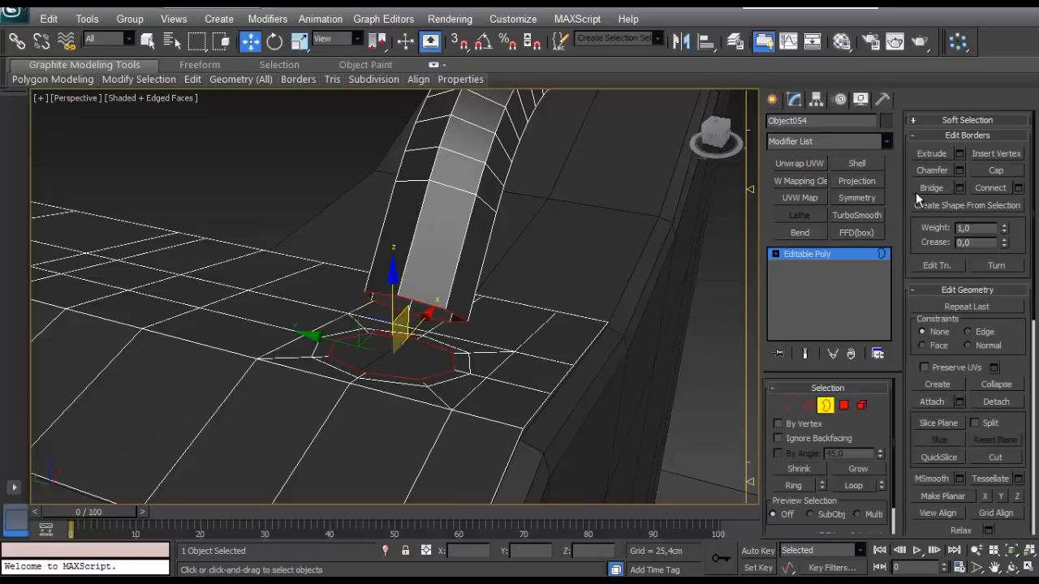
alt+middle_drag(525, 284, 552, 365)
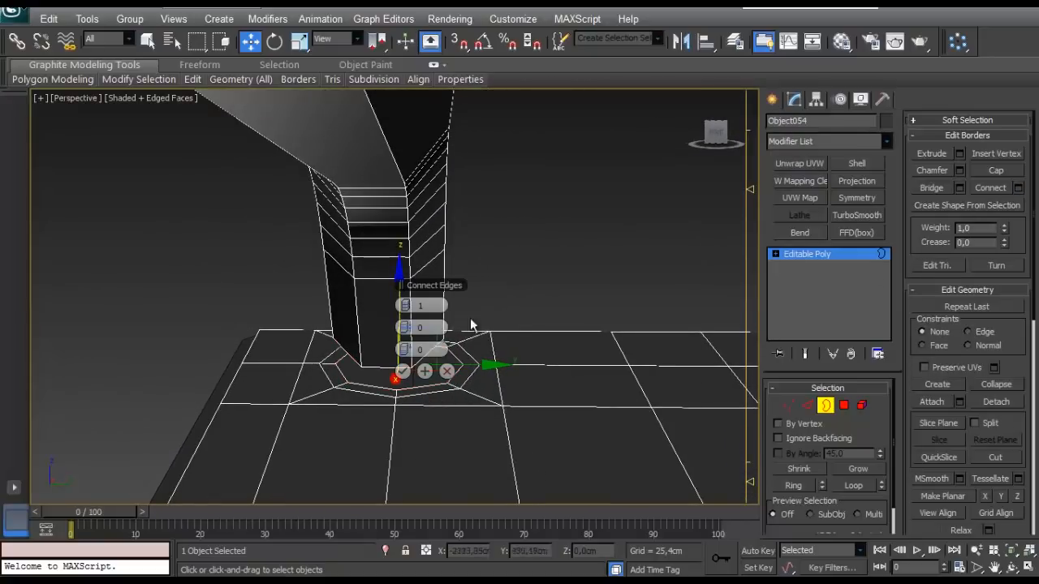
click(959, 189)
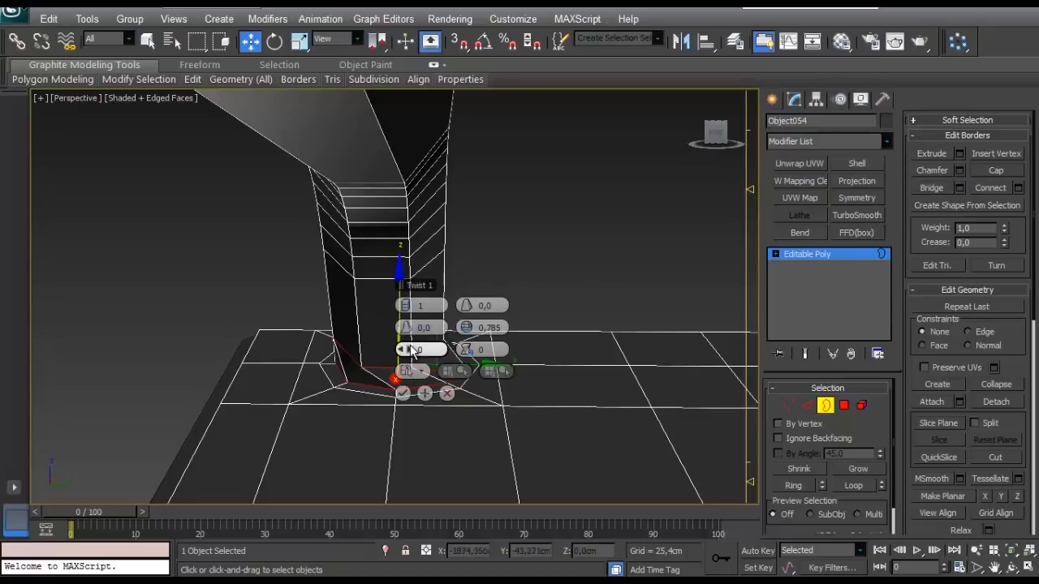
click(402, 349)
alt+middle_drag(302, 325, 115, 368)
alt+middle_drag(357, 340, 307, 308)
scroll(203, 319, down, 3)
scroll(274, 327, up, 2)
scroll(273, 327, down, 2)
scroll(309, 313, up, 2)
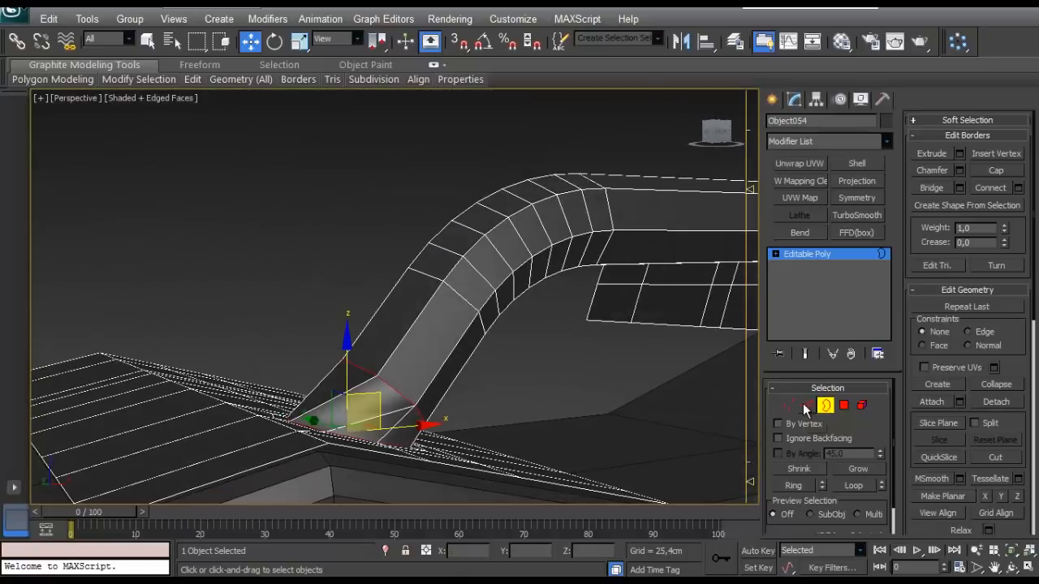
- Select the edge loop where the handle tube meets the bridged section and activate rotation
click(807, 406)
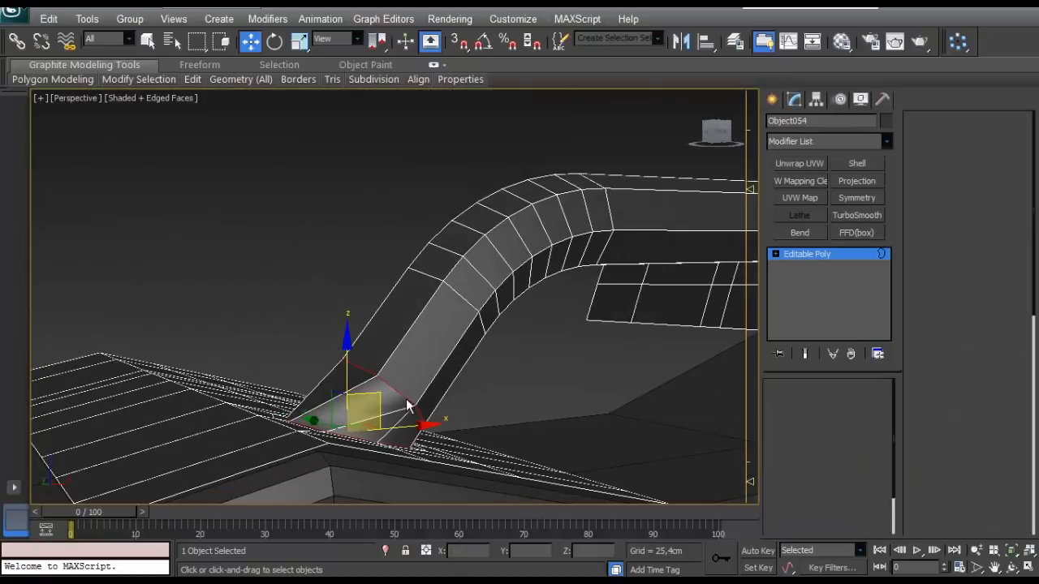
alt+middle_drag(371, 384, 428, 385)
key(e)
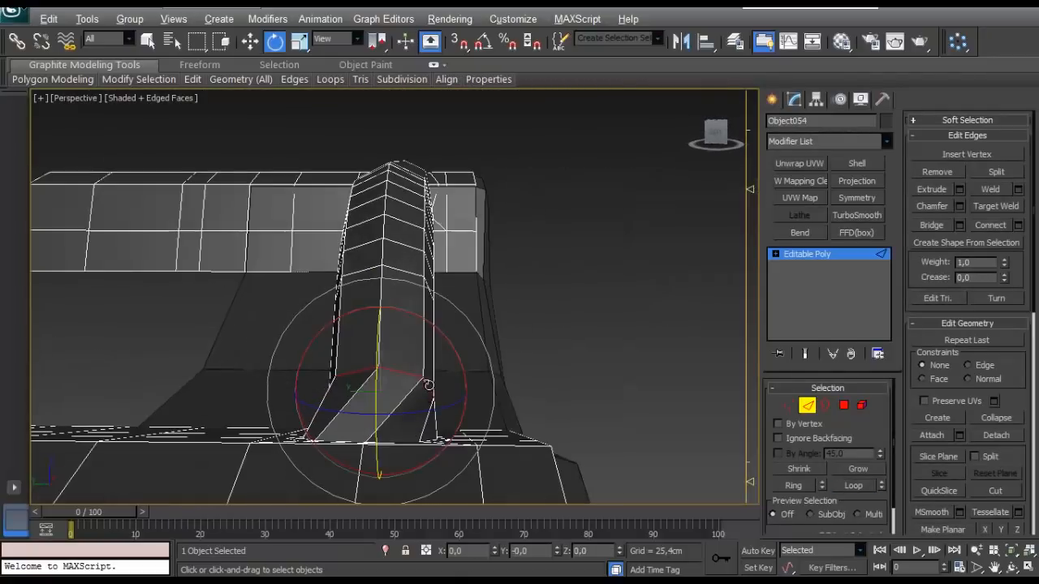
- Try the Local and Parent reference coordinate systems for rotating the selected edge loop
click(334, 42)
click(325, 93)
click(331, 43)
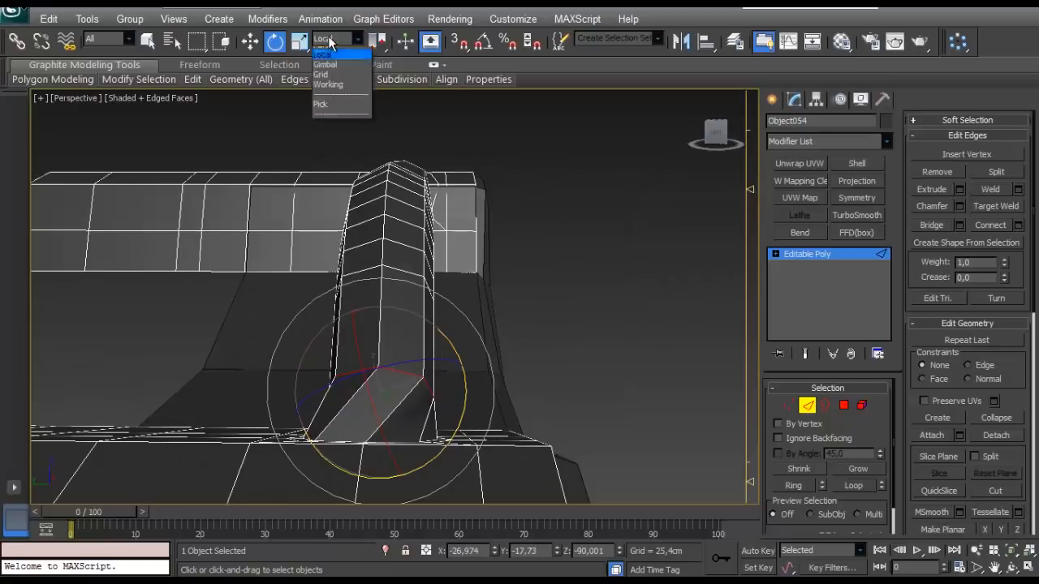
click(336, 83)
mouse_move(406, 349)
alt+middle_down()
mouse_move(438, 349)
mouse_move(410, 348)
mouse_move(425, 347)
alt+middle_up()
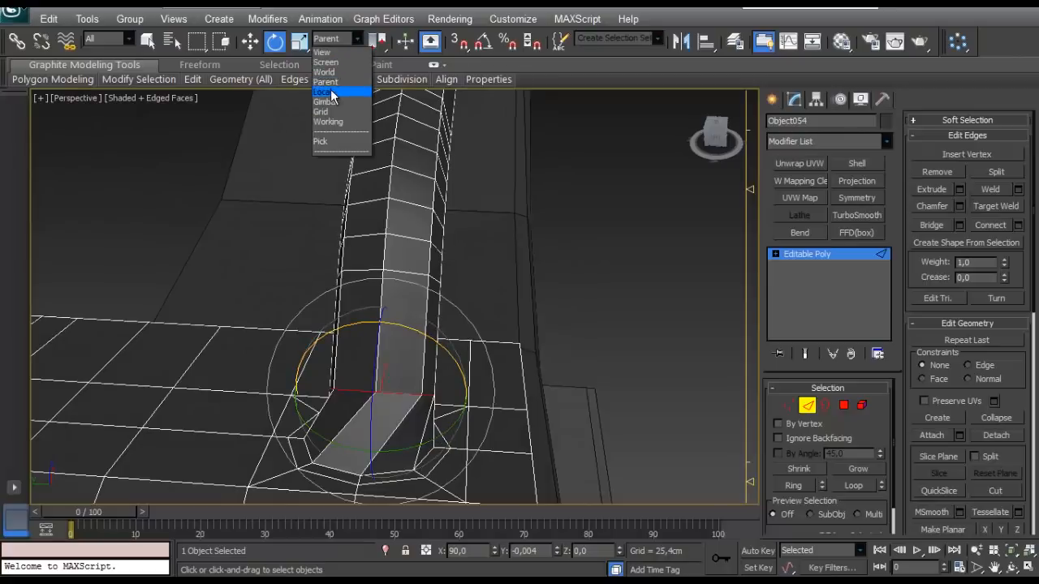
click(325, 94)
alt+middle_drag(438, 347, 467, 349)
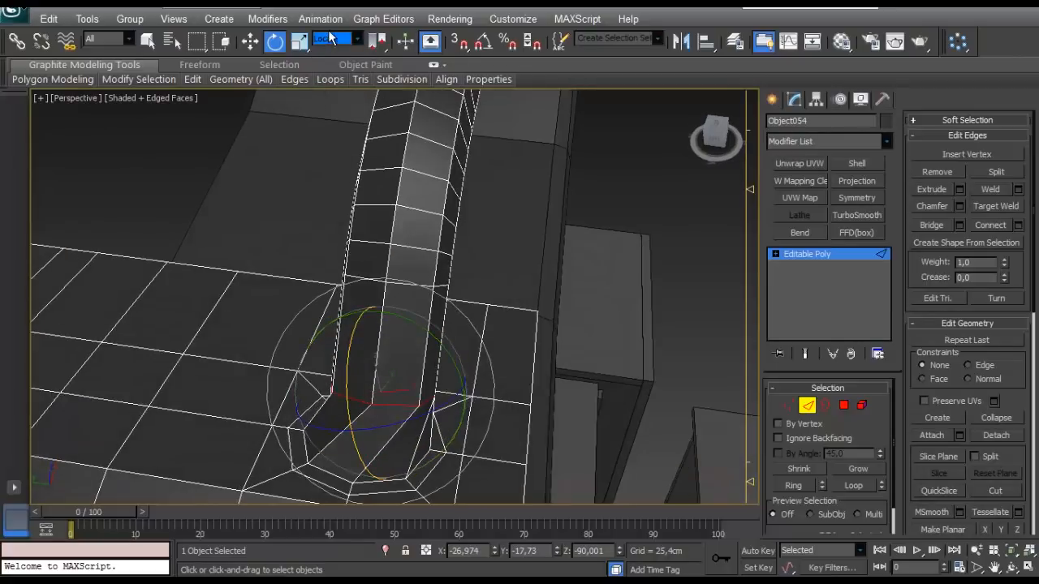
- Switch the reference coordinate system to Screen and rotate the edge loop around the tube to reduce the bridge's twist
click(328, 39)
click(326, 62)
alt+middle_drag(428, 197, 452, 266)
click(421, 400)
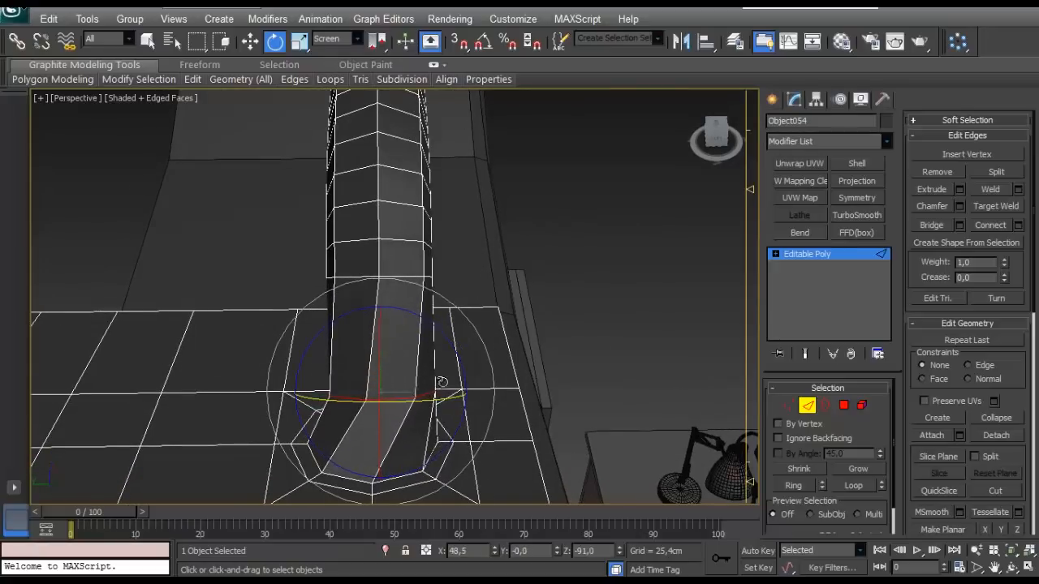
- Remove the twisted bridge between the handle and the octagonal hole, and select both open edge loops
alt+middle_drag(482, 360, 422, 325)
scroll(444, 407, down, 5)
scroll(422, 325, up, 5)
alt+middle_drag(594, 308, 629, 284)
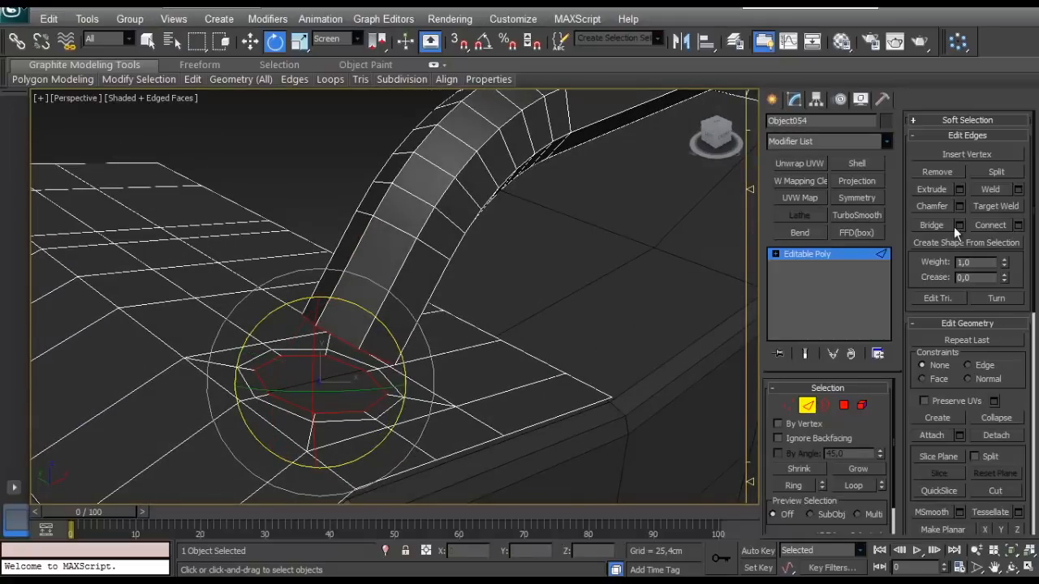
drag(436, 288, 536, 271)
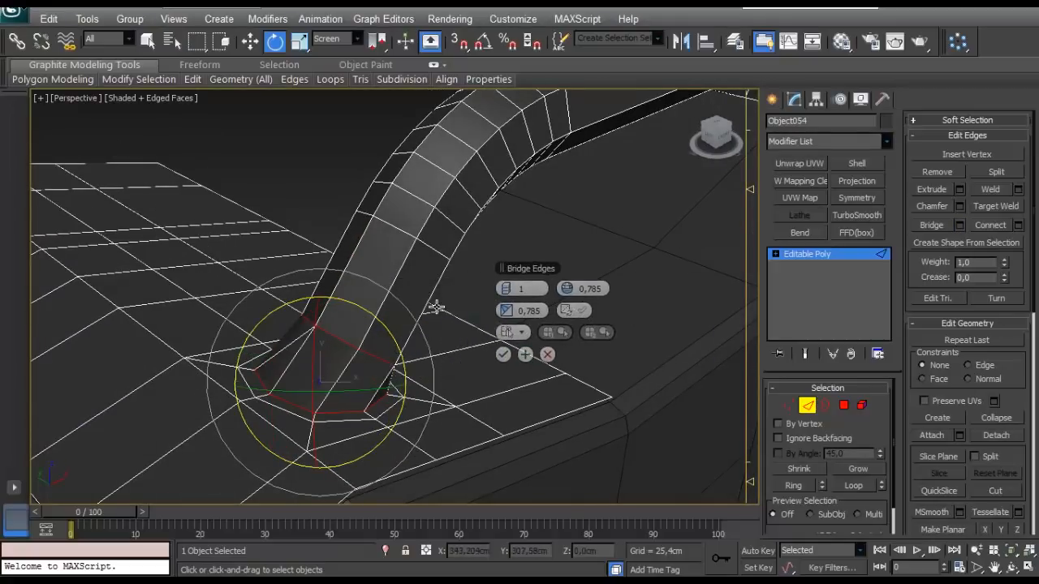
alt+middle_drag(433, 306, 130, 293)
click(546, 354)
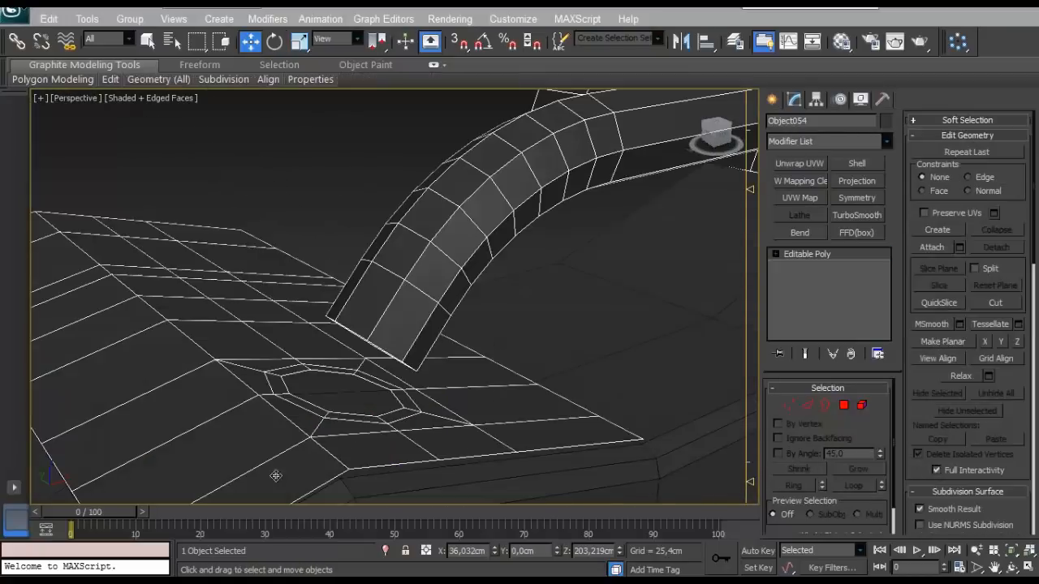
- Select the open borders of the handle's lower end and the octagonal hole, and bridge them directly
alt+middle_drag(486, 415, 600, 399)
key(3)
click(450, 262)
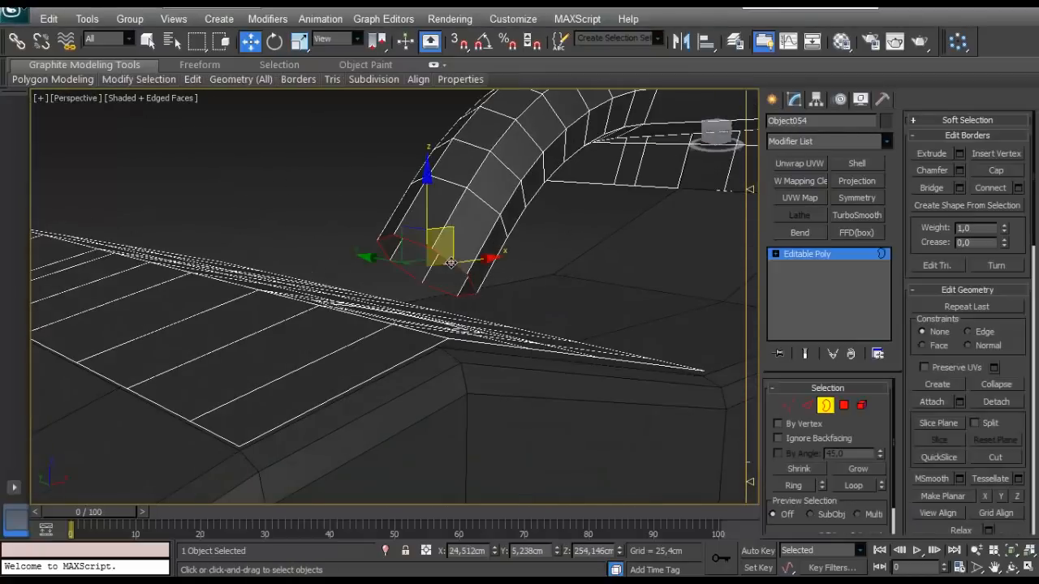
alt+middle_drag(450, 262, 605, 370)
click(927, 187)
alt+middle_drag(377, 292, 588, 242)
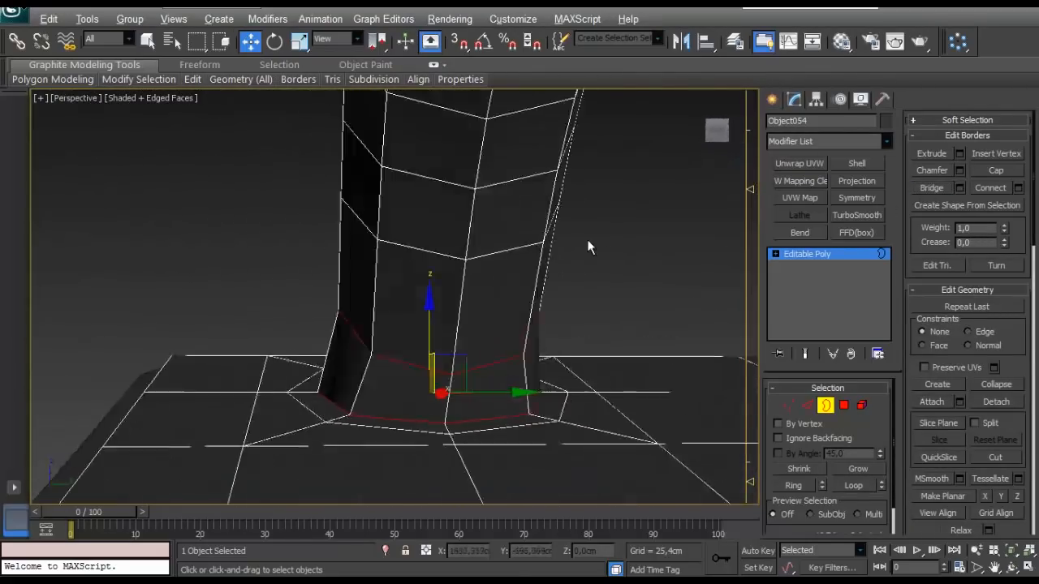
alt+middle_drag(454, 321, 384, 357)
scroll(605, 337, down, 5)
scroll(543, 244, up, 2)
- Select the protruding octagon vertices on the upper patch near the handle's unconnected end
middle_drag(560, 235, 438, 426)
click(835, 408)
scroll(489, 239, up, 3)
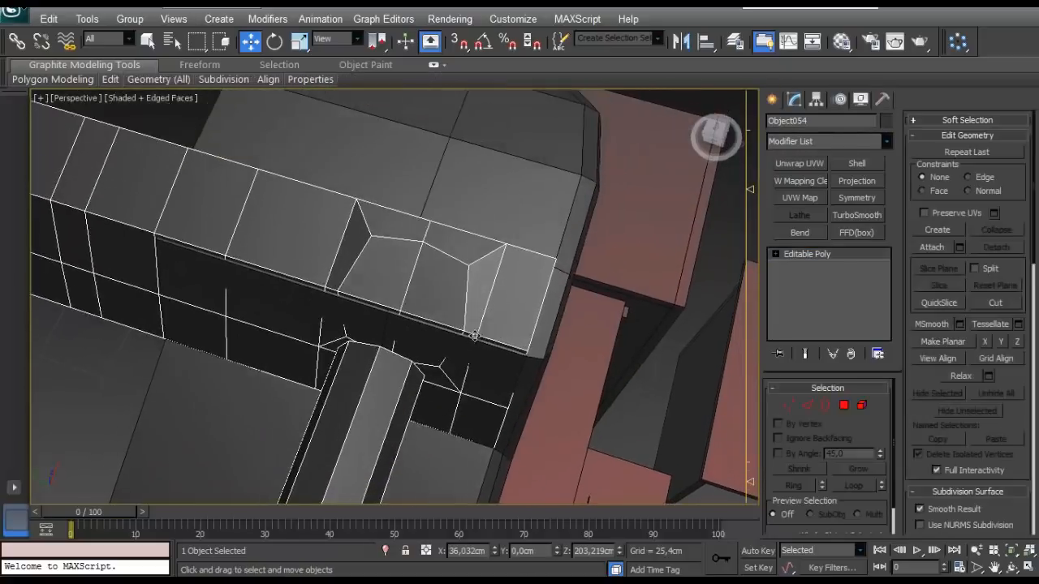
key(1)
scroll(493, 252, down, 3)
alt+middle_drag(492, 255, 437, 308)
scroll(470, 291, down, 4)
scroll(170, 432, up, 3)
scroll(215, 352, down, 4)
click(273, 237)
scroll(503, 268, up, 3)
scroll(335, 303, up, 3)
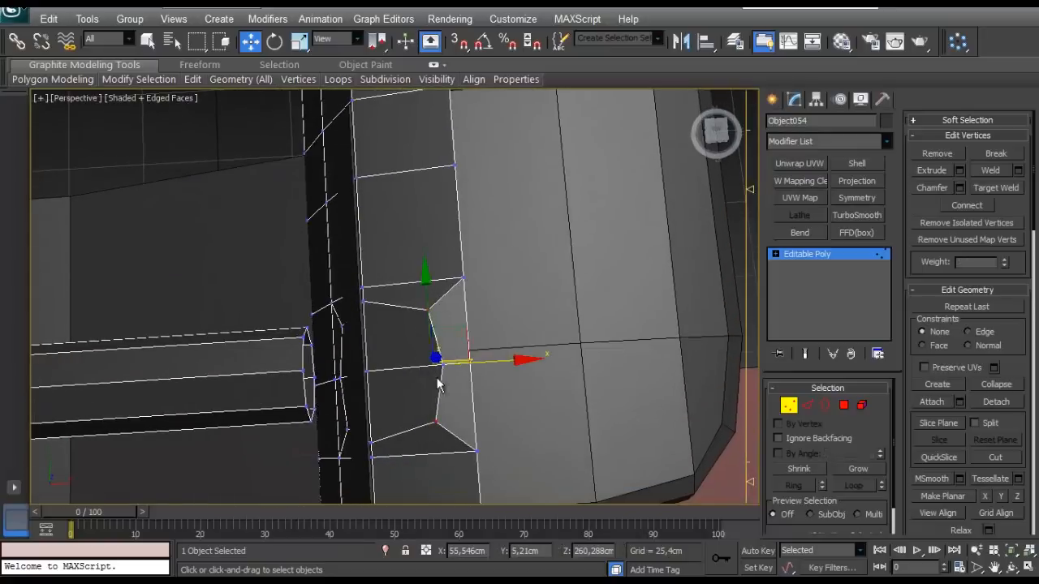
- Set the editing constraint to Face and adjust the upper octagon's vertices along the patch surface with Scale
alt+middle_drag(421, 428, 658, 399)
scroll(811, 455, down, 2)
scroll(811, 454, up, 2)
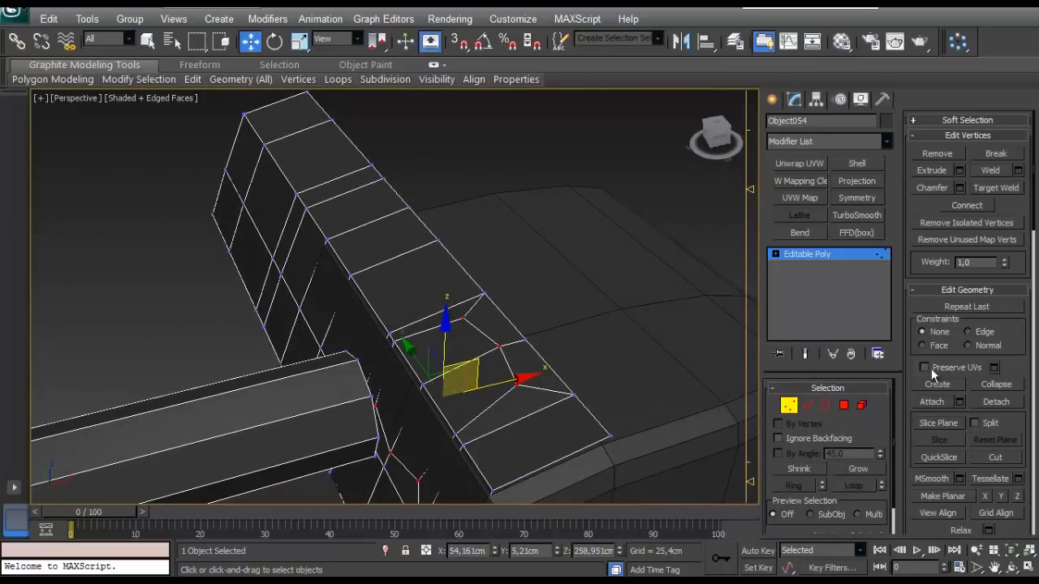
click(922, 345)
alt+middle_drag(519, 341, 484, 385)
key(r)
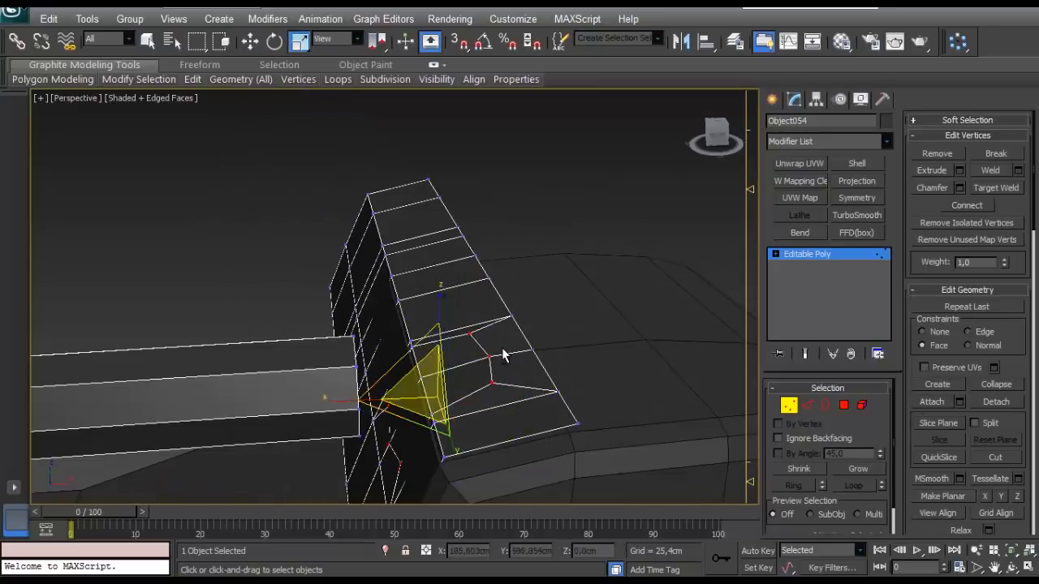
alt+middle_drag(503, 355, 431, 377)
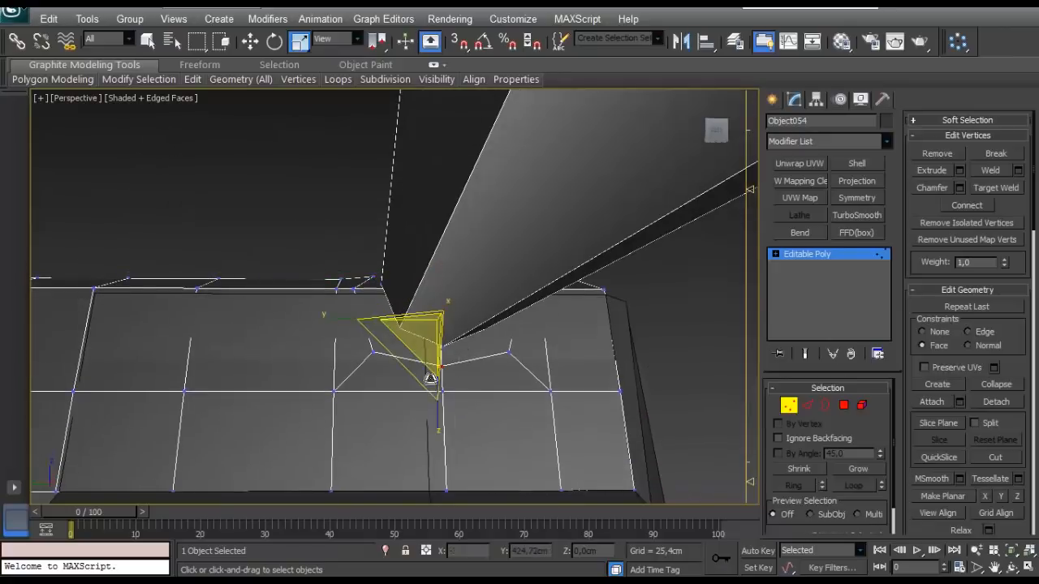
alt+middle_drag(436, 415, 423, 433)
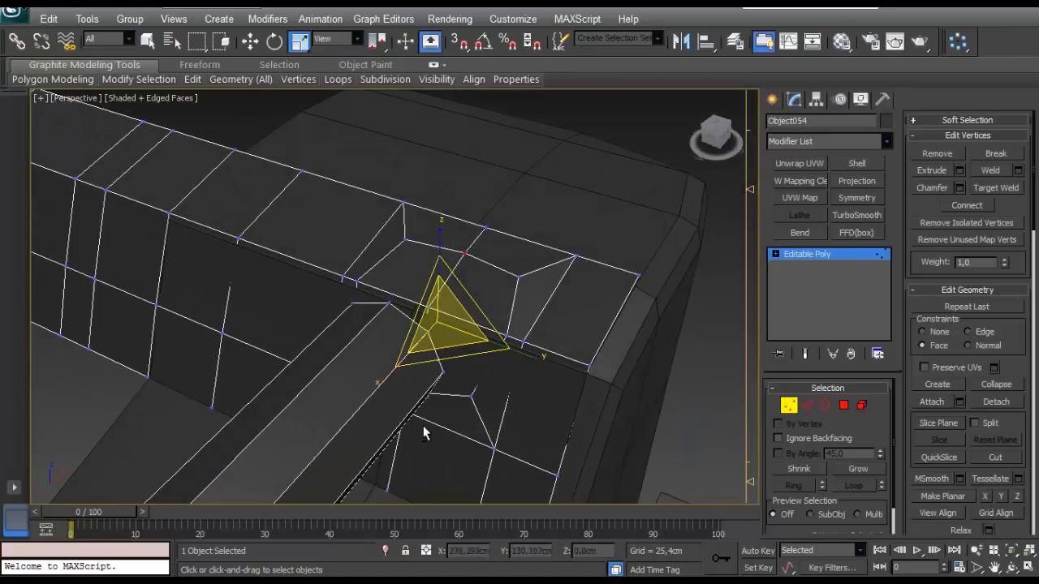
- Scale and move the upper octagon's middle vertices along the patch faces to even out its shape
click(843, 405)
alt+middle_drag(424, 276, 527, 325)
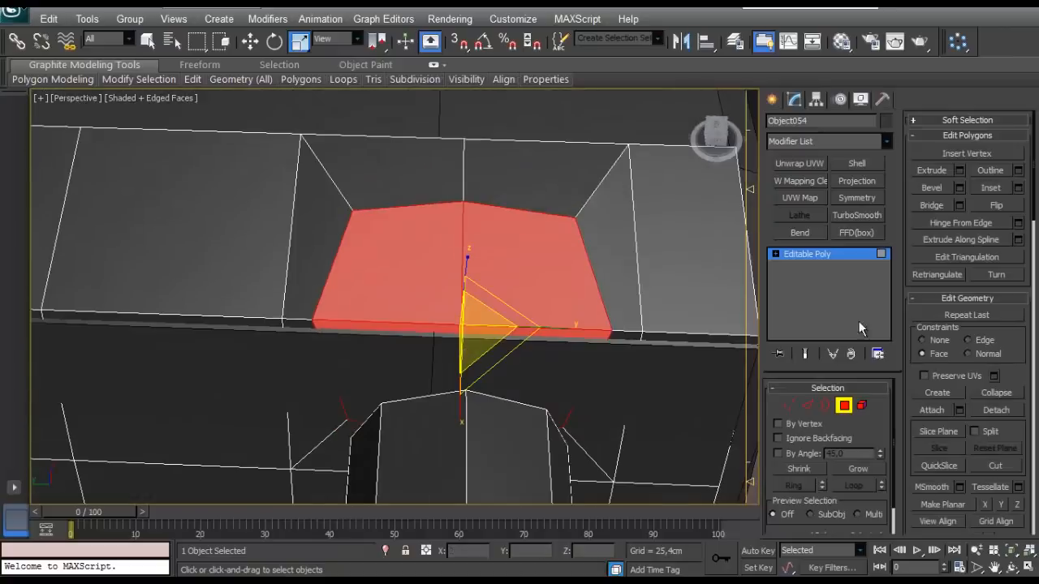
click(792, 405)
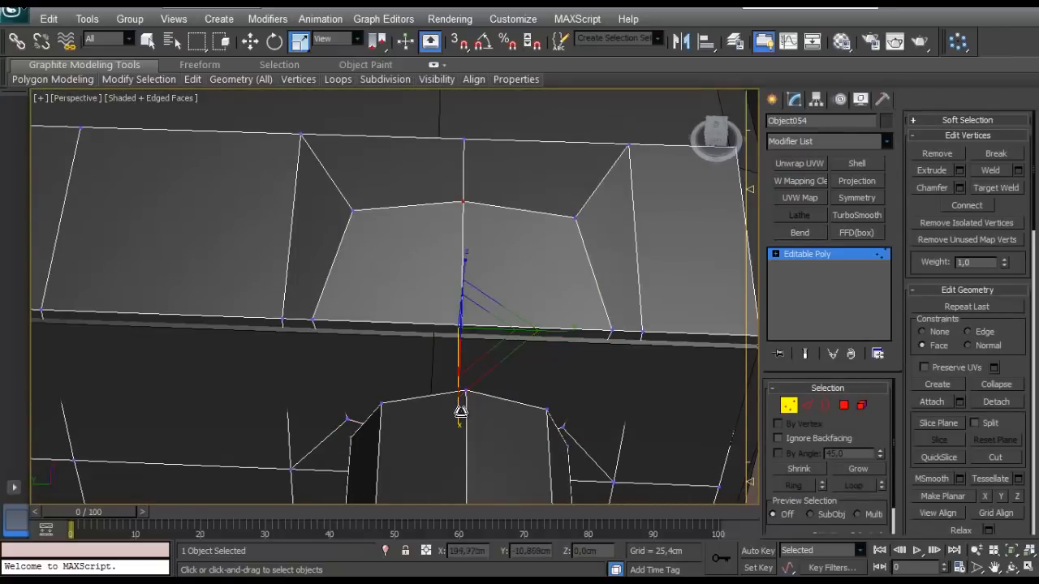
alt+middle_drag(460, 416, 542, 271)
alt+middle_drag(372, 264, 640, 298)
alt+middle_drag(324, 353, 430, 246)
click(405, 222)
key(w)
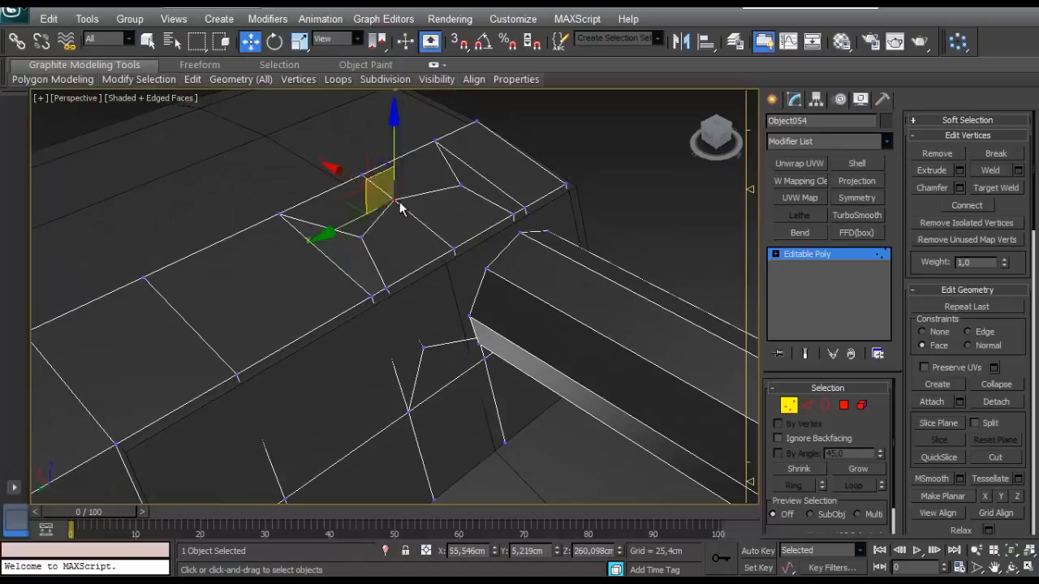
alt+middle_drag(399, 209, 394, 225)
- Inset the octagonal polygons on the upper patch and delete the inner faces to open a hole
click(843, 405)
click(454, 245)
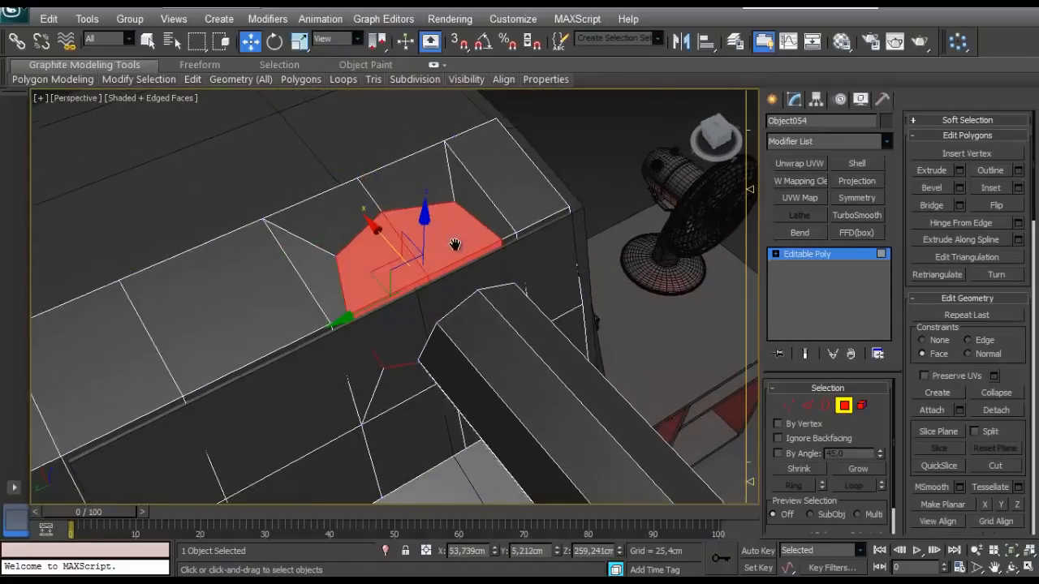
scroll(454, 244, up, 3)
click(1017, 188)
alt+middle_drag(505, 315, 459, 235)
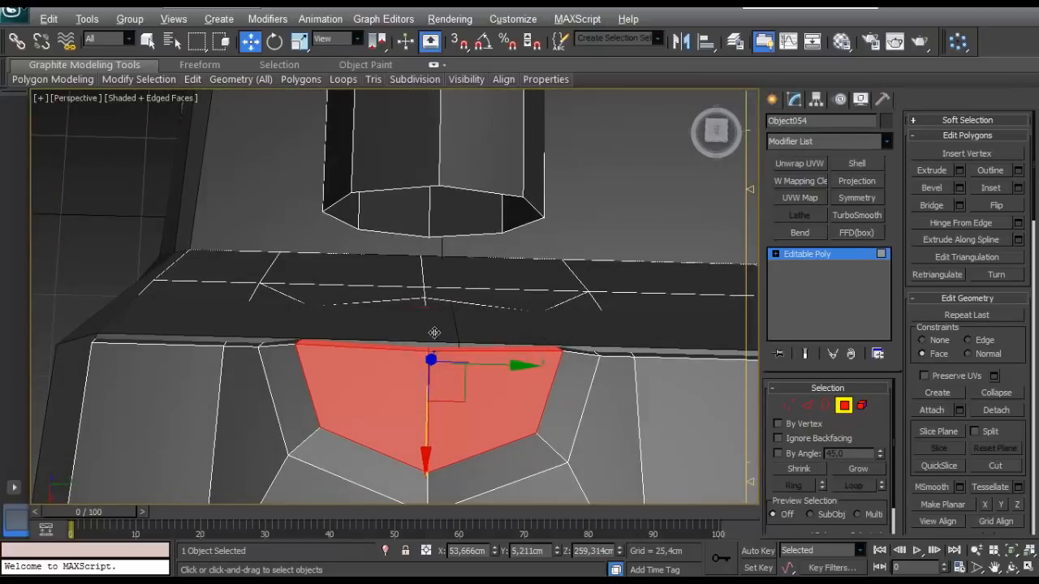
alt+middle_drag(434, 333, 512, 295)
- Bridge the handle's upper open border to the octagonal hole's border on the upper patch
click(824, 407)
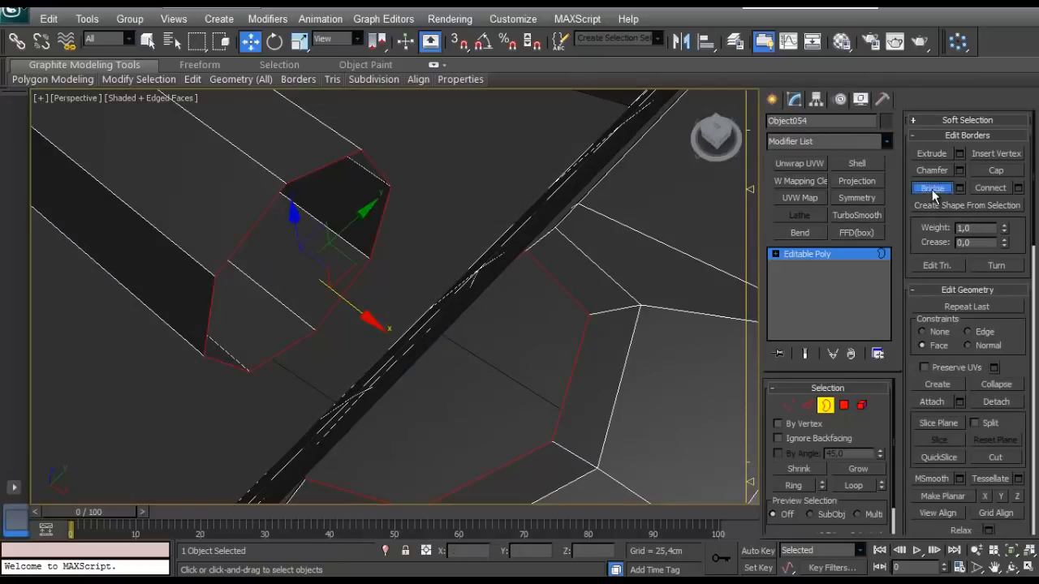
click(932, 194)
scroll(495, 213, down, 5)
alt+middle_drag(494, 213, 596, 214)
scroll(435, 211, down, 4)
scroll(297, 268, up, 4)
alt+middle_drag(297, 268, 443, 231)
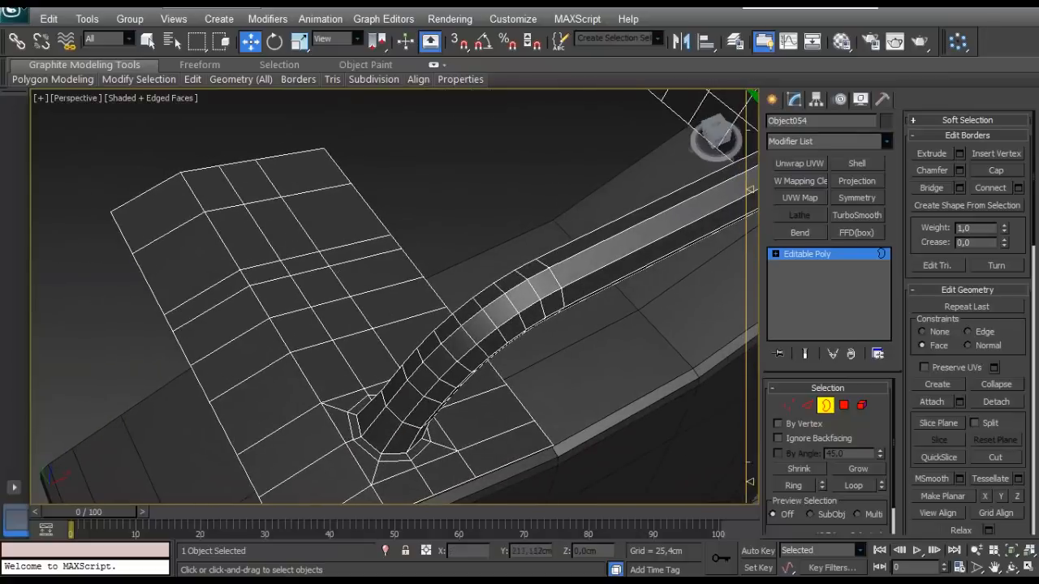
alt+middle_drag(415, 341, 604, 328)
- Select the polygons of the handle and its surrounding strip across both patches
click(844, 408)
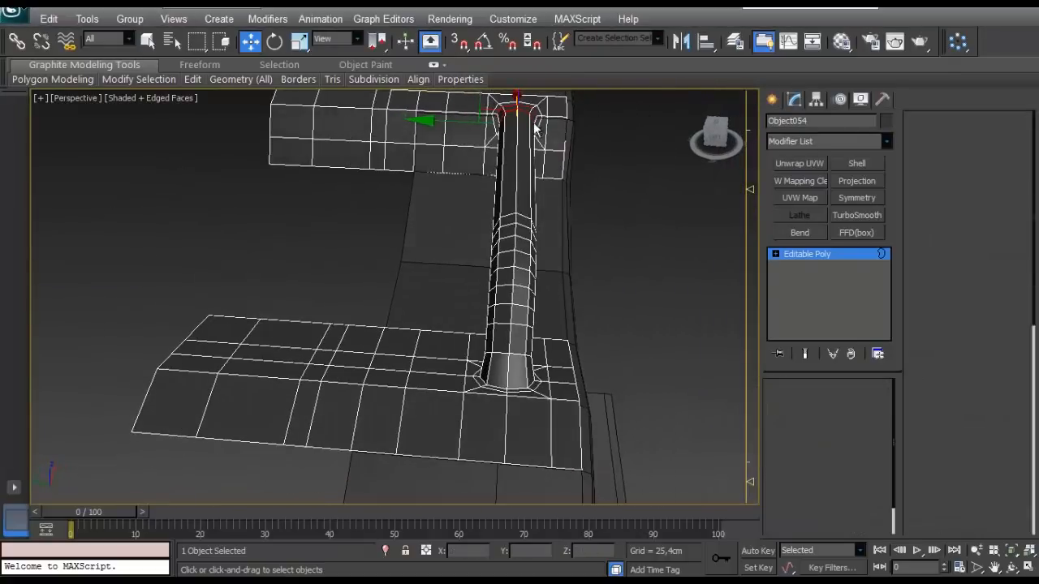
scroll(519, 133, down, 3)
mouse_move(480, 149)
alt+middle_down()
mouse_move(488, 164)
mouse_move(485, 156)
alt+middle_up()
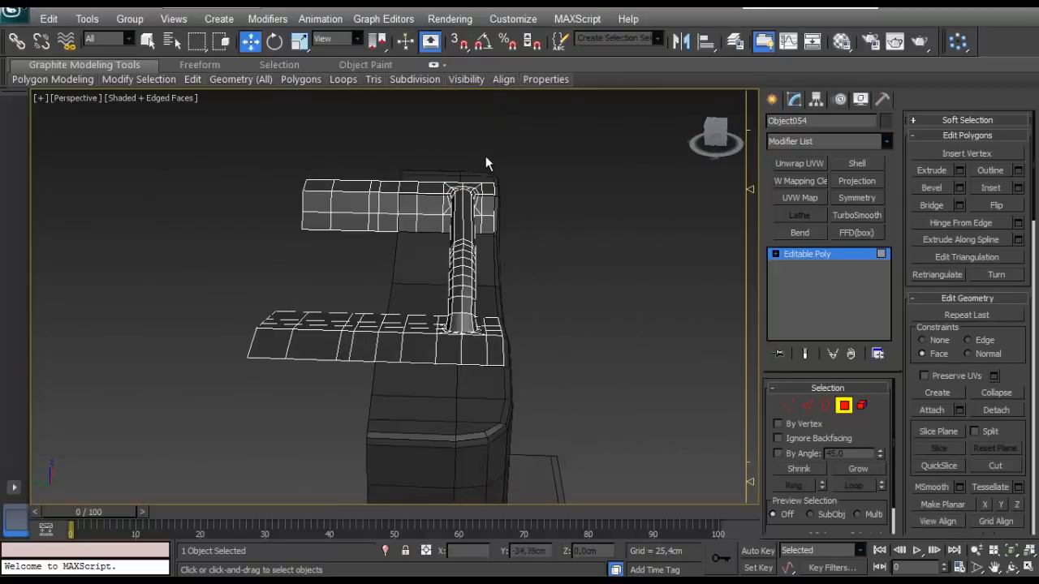
drag(481, 159, 446, 382)
scroll(451, 363, up, 3)
middle_drag(456, 363, 506, 276)
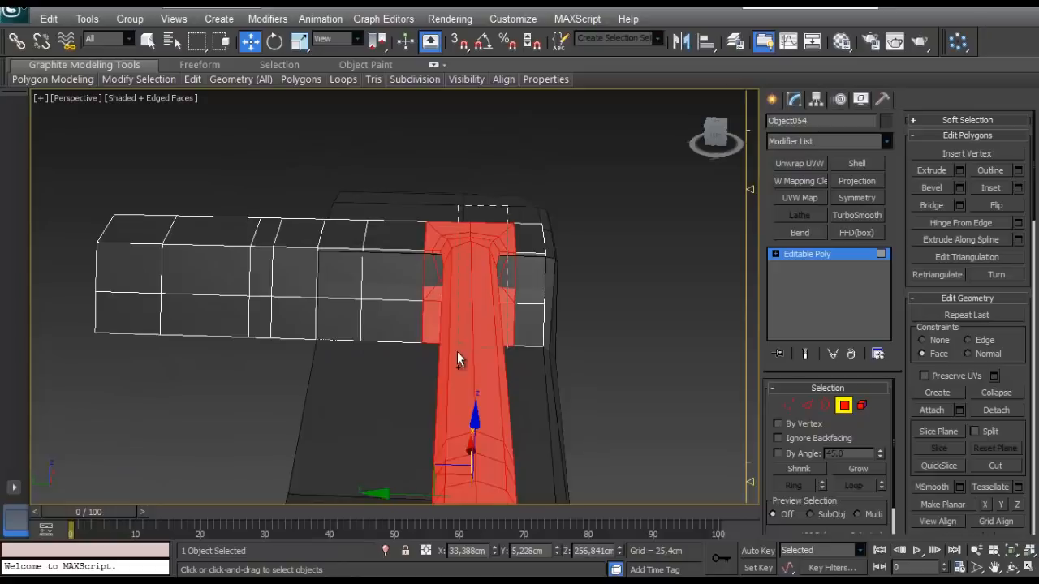
alt+middle_drag(457, 356, 490, 288)
alt+middle_drag(537, 259, 498, 262)
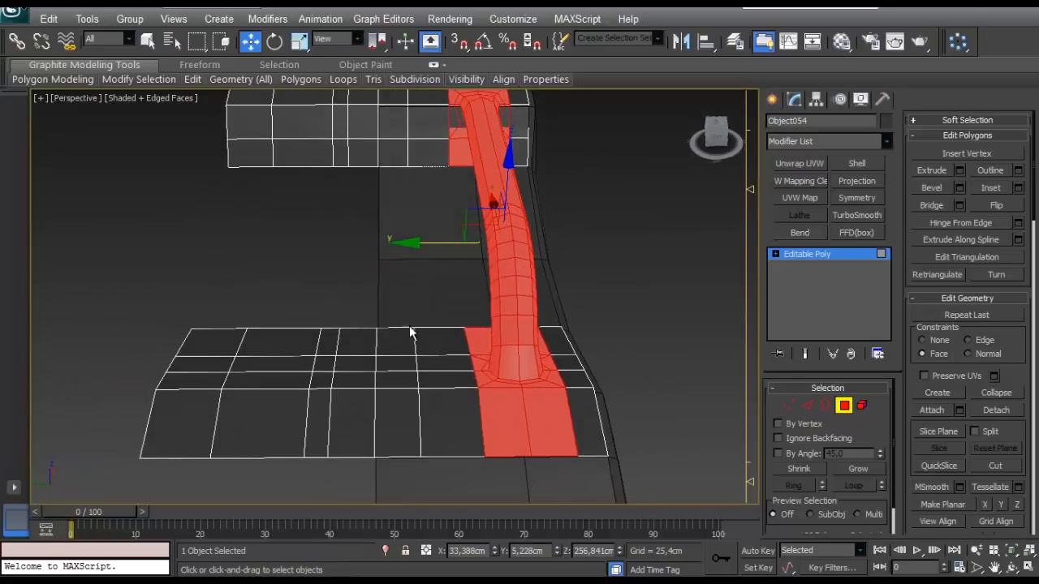
- Select two plain polygon strips beside the handle on both patches and delete them to make room for copies
drag(347, 479, 346, 480)
middle_drag(381, 238, 404, 321)
ctrl+drag(414, 247, 385, 148)
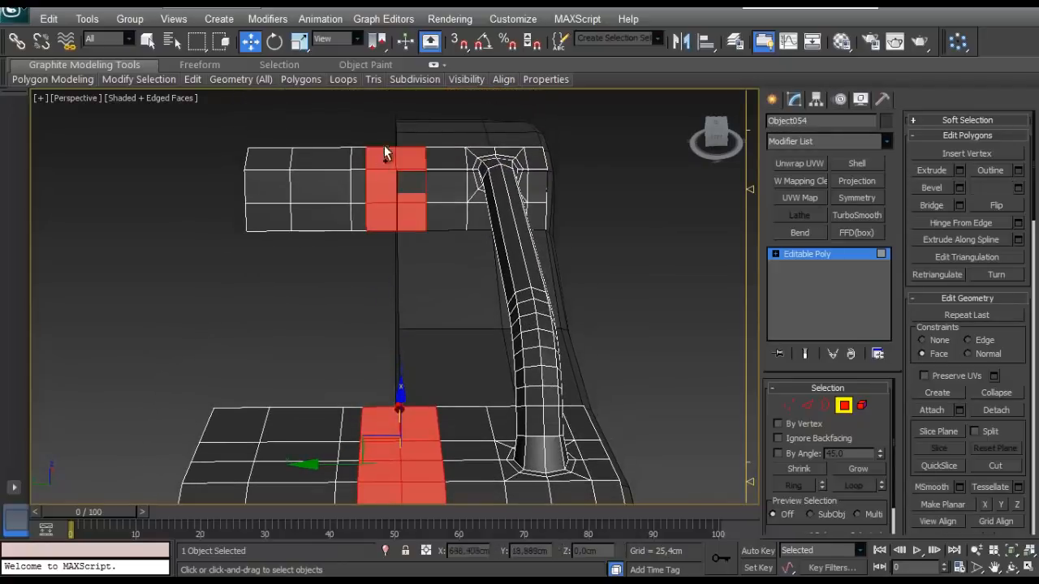
scroll(385, 153, down, 4)
middle_drag(370, 215, 430, 172)
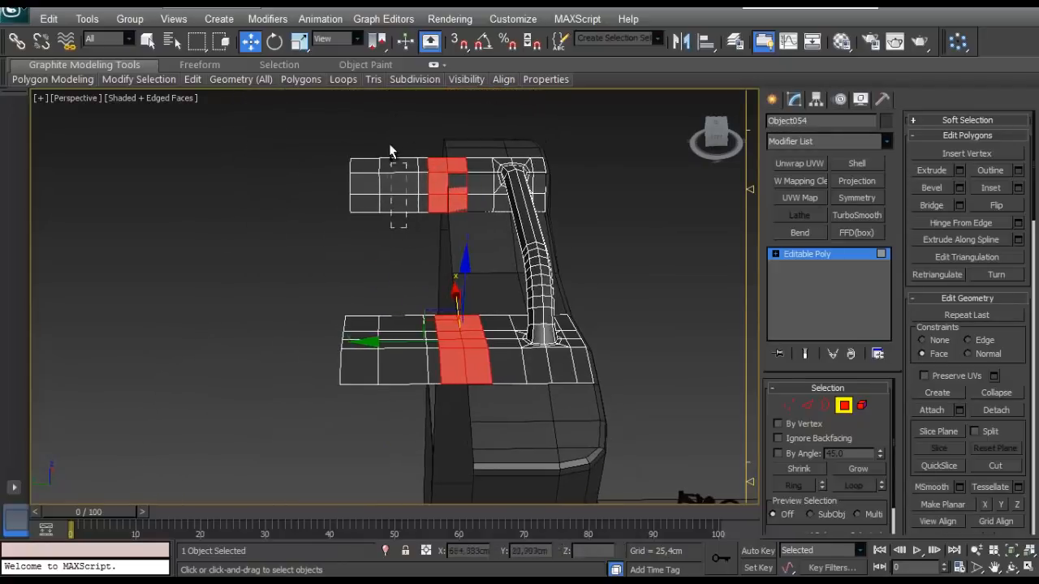
ctrl+drag(390, 146, 389, 145)
ctrl+drag(397, 285, 398, 409)
key(Delete)
- Select the handle together with its two-column strip of polygons on the upper and lower patches
middle_drag(431, 351, 420, 350)
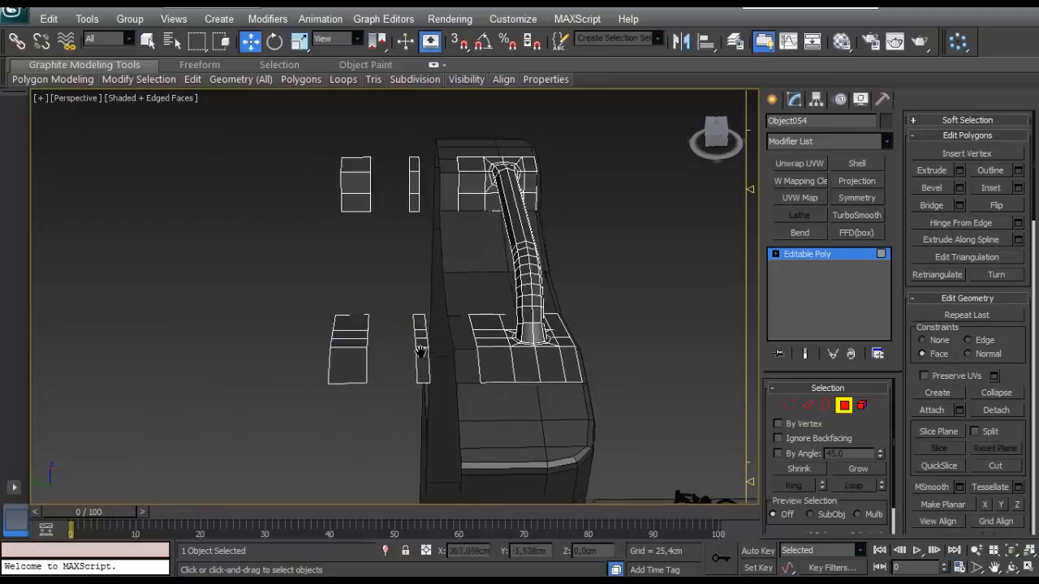
scroll(420, 351, up, 4)
middle_drag(751, 394, 679, 390)
middle_drag(436, 436, 401, 413)
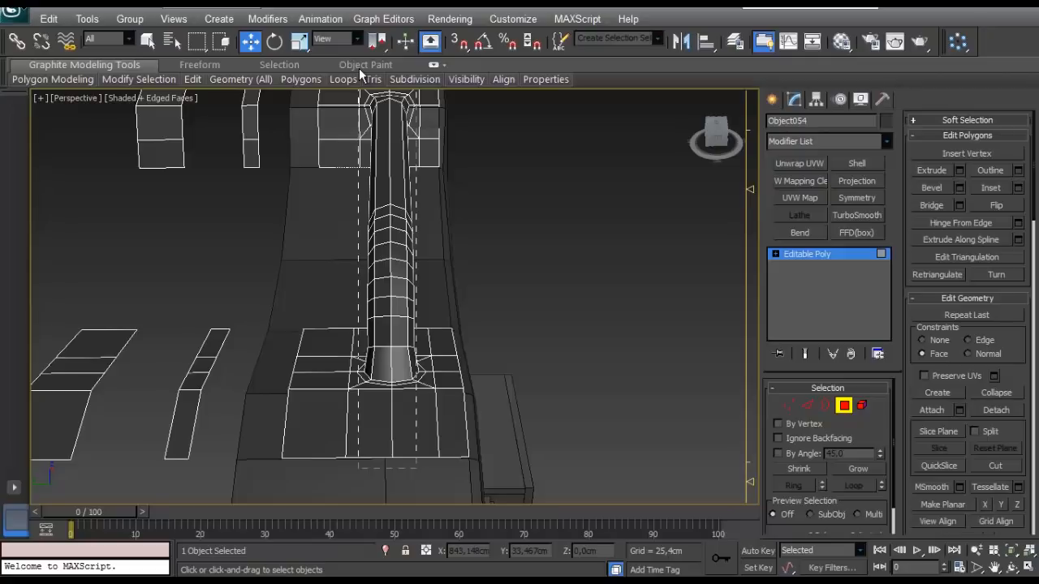
drag(363, 73, 363, 73)
scroll(455, 278, down, 4)
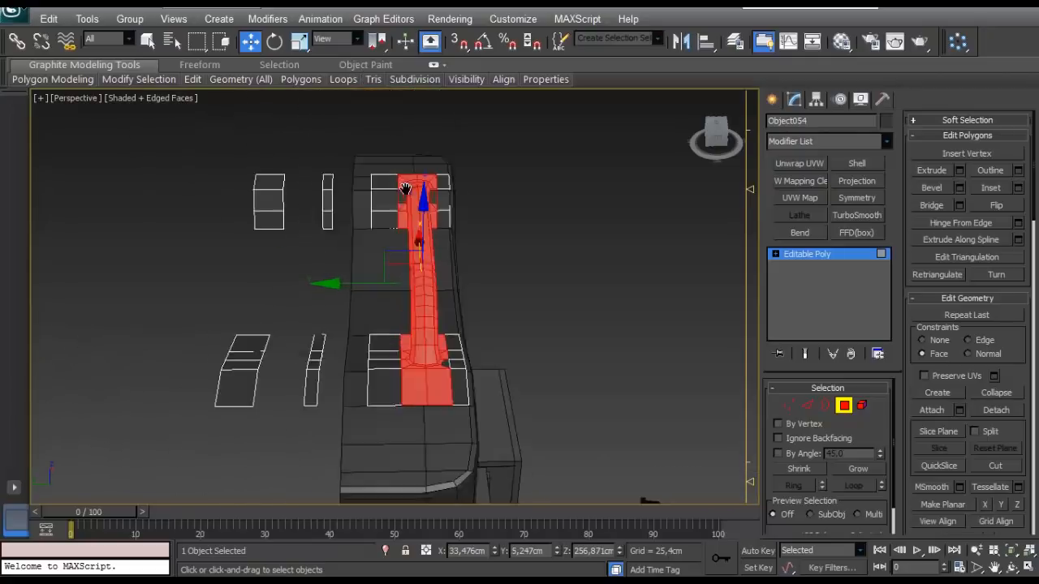
- Try to clone the selected handle strip along Y while the Face constraint is active
scroll(376, 273, up, 4)
middle_drag(375, 273, 435, 242)
shift+drag(434, 241, 364, 255)
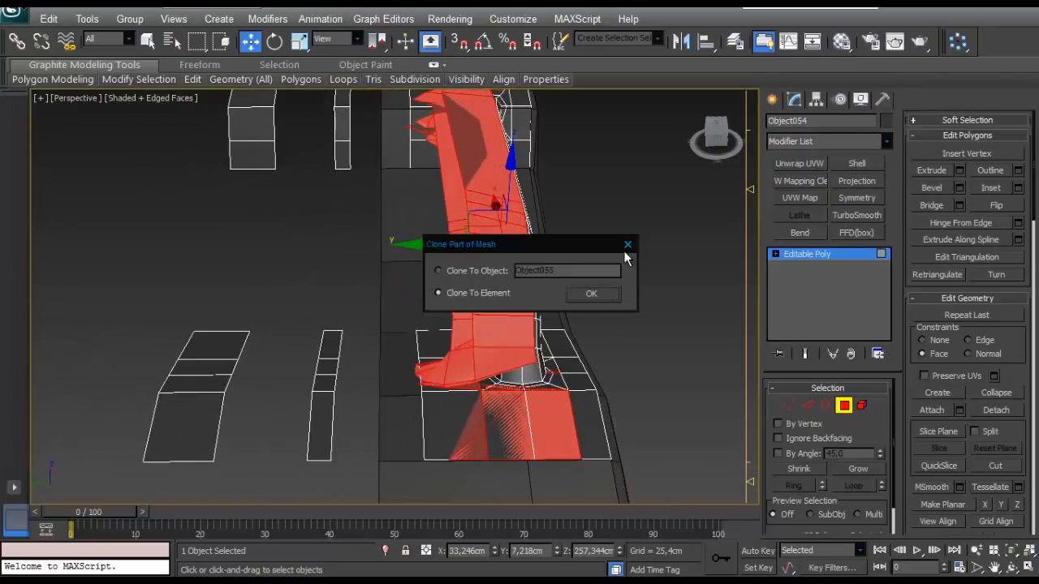
click(627, 244)
key(ctrl+z)
alt+middle_drag(626, 390, 603, 390)
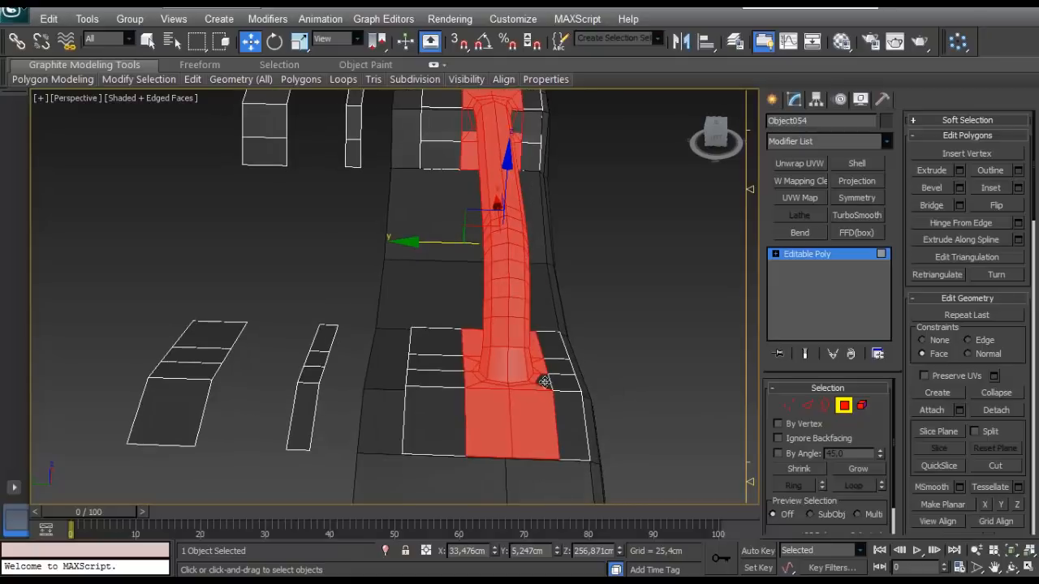
- Set the editing constraint to None and clone the handle strip as an element into the first gap along Y
middle_drag(568, 255, 533, 352)
scroll(498, 317, down, 3)
middle_drag(497, 317, 537, 276)
scroll(552, 271, up, 3)
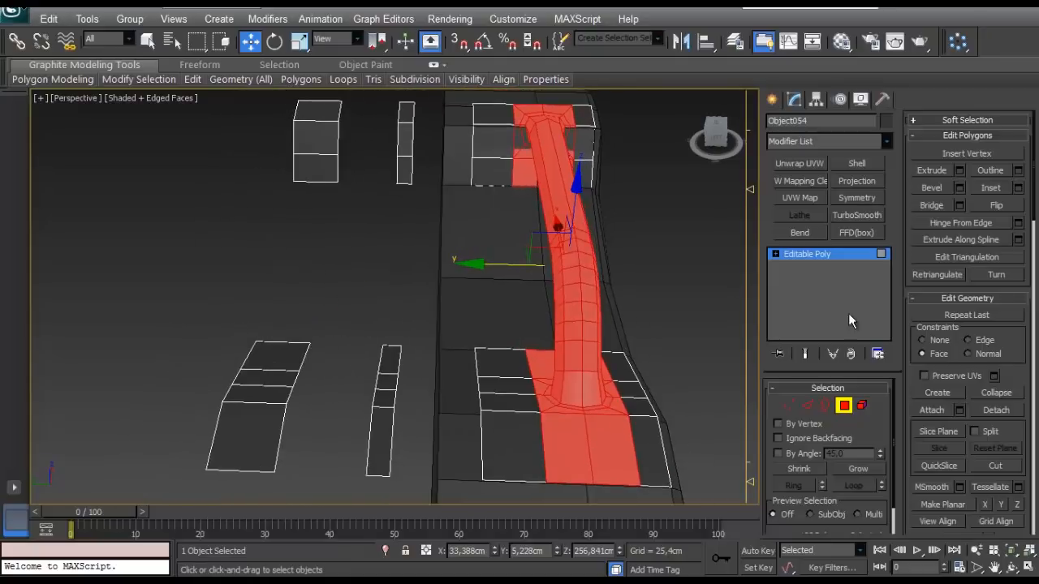
shift+drag(506, 269, 377, 305)
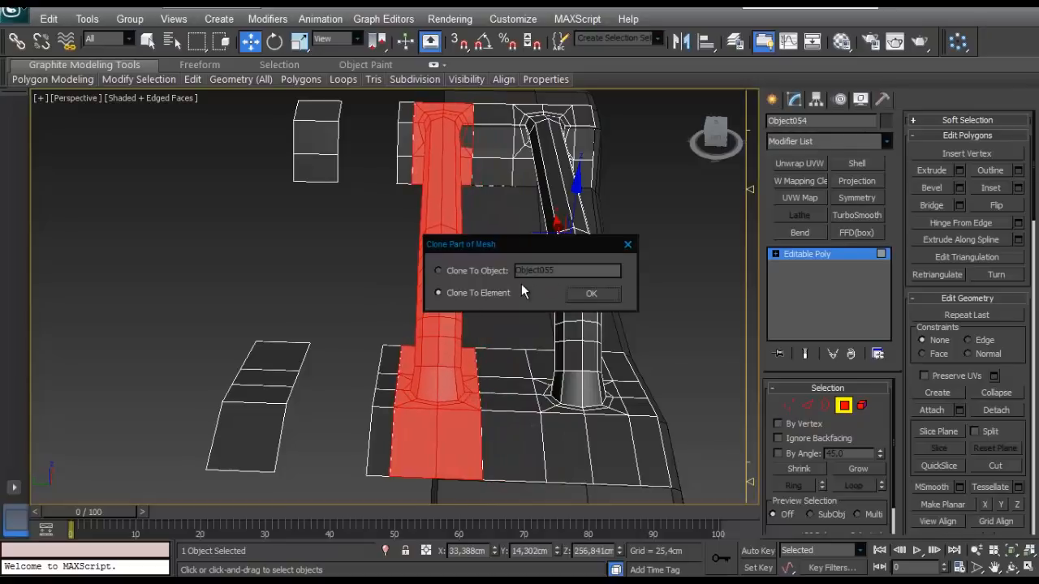
click(588, 292)
- Clone the copied handle strip as an element into the remaining gap along Y
alt+middle_drag(451, 309, 424, 262)
drag(423, 263, 331, 284)
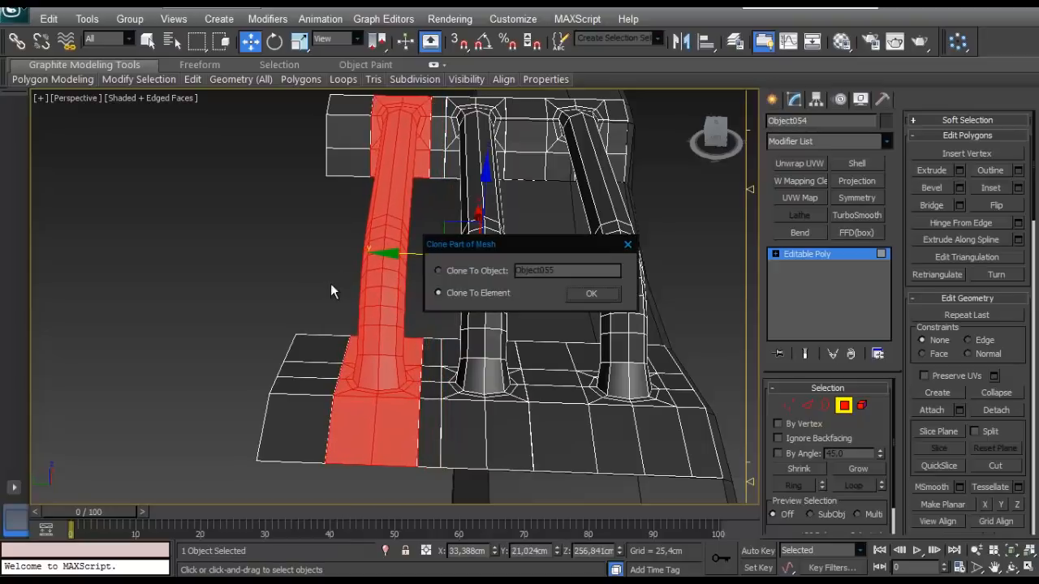
click(587, 293)
- Select the vertices of the outermost handle strip and move them outward along Y to adjust the spacing
mouse_move(568, 308)
alt+middle_down()
mouse_move(431, 384)
mouse_move(447, 385)
mouse_move(389, 328)
mouse_move(443, 360)
alt+middle_up()
key(1)
scroll(443, 360, down, 4)
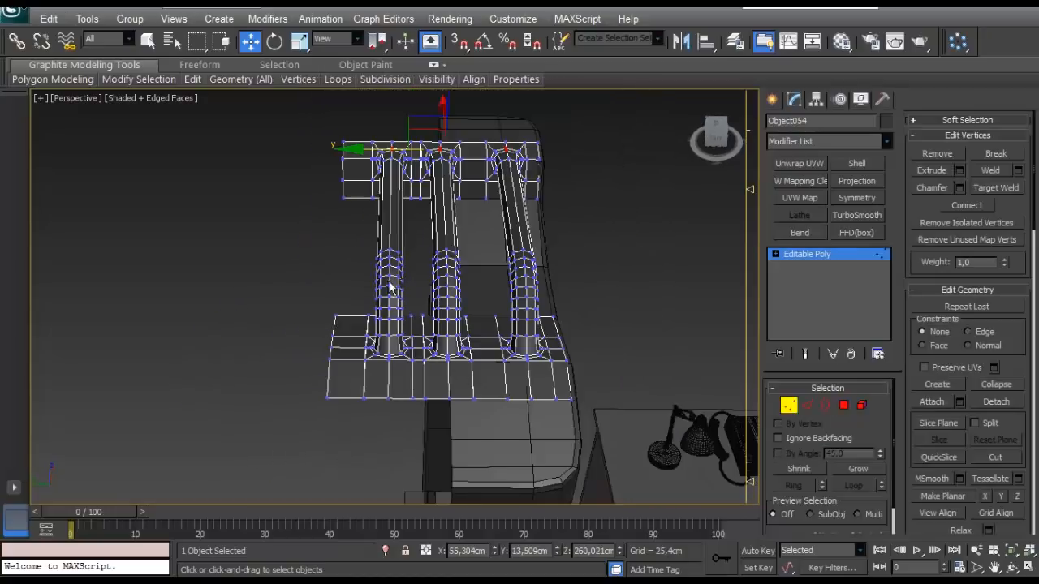
click(341, 254)
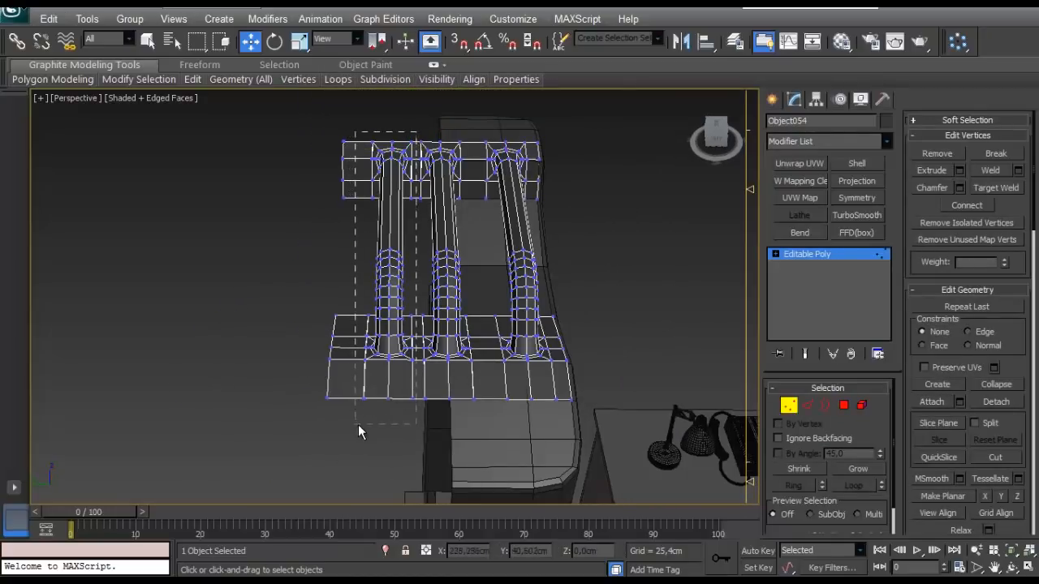
drag(358, 424, 356, 423)
middle_drag(331, 316, 352, 333)
drag(349, 285, 335, 292)
scroll(335, 291, up, 5)
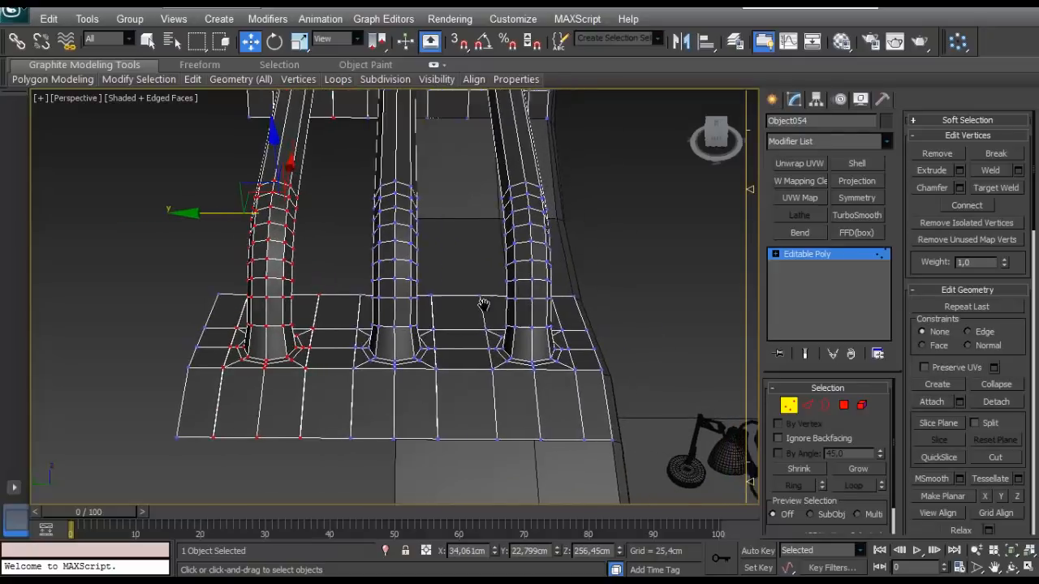
- Select the overlapping seam vertices between the handle strips along the lower end patch
drag(442, 317, 413, 479)
alt+middle_drag(366, 412, 313, 328)
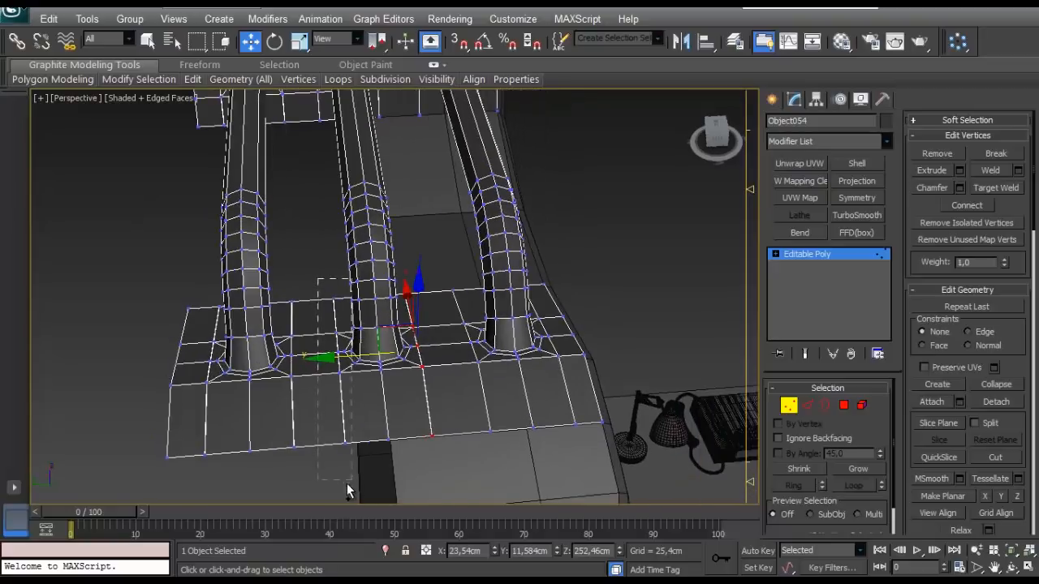
ctrl+drag(344, 487, 344, 487)
alt+middle_drag(360, 481, 347, 467)
ctrl+drag(311, 422, 355, 459)
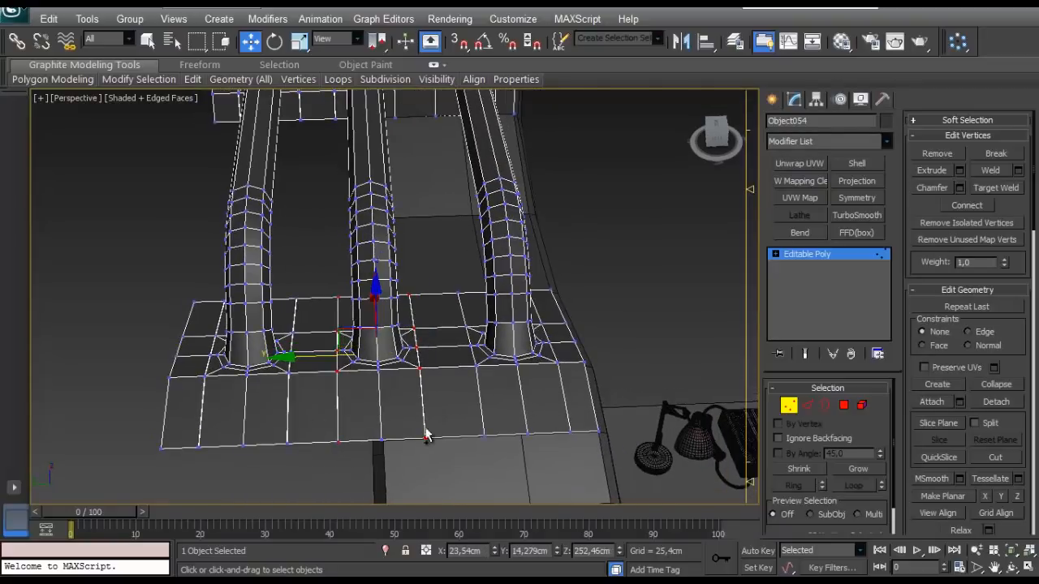
drag(885, 438, 865, 372)
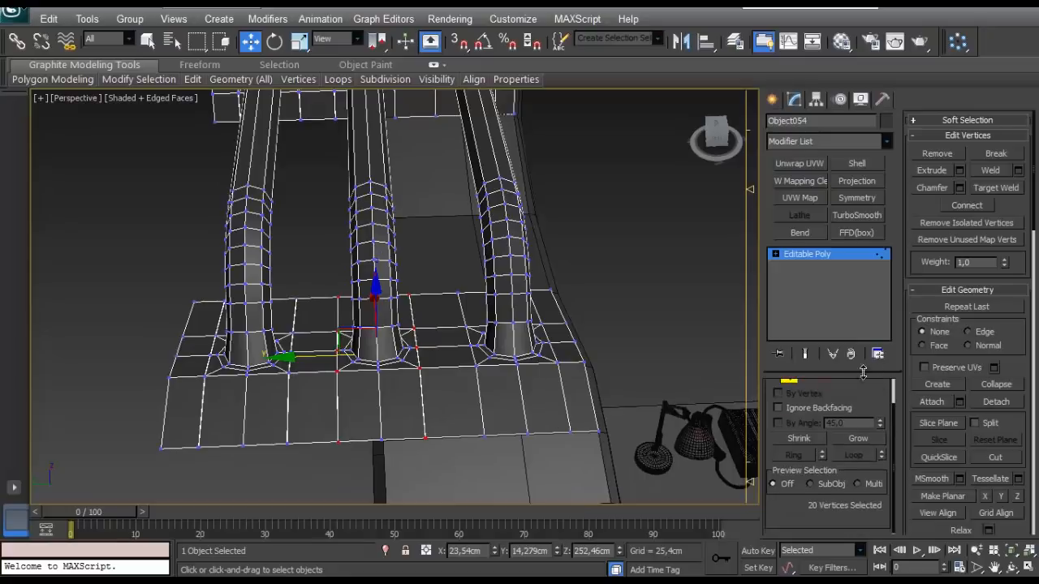
middle_drag(341, 331, 404, 322)
ctrl+drag(352, 485, 352, 485)
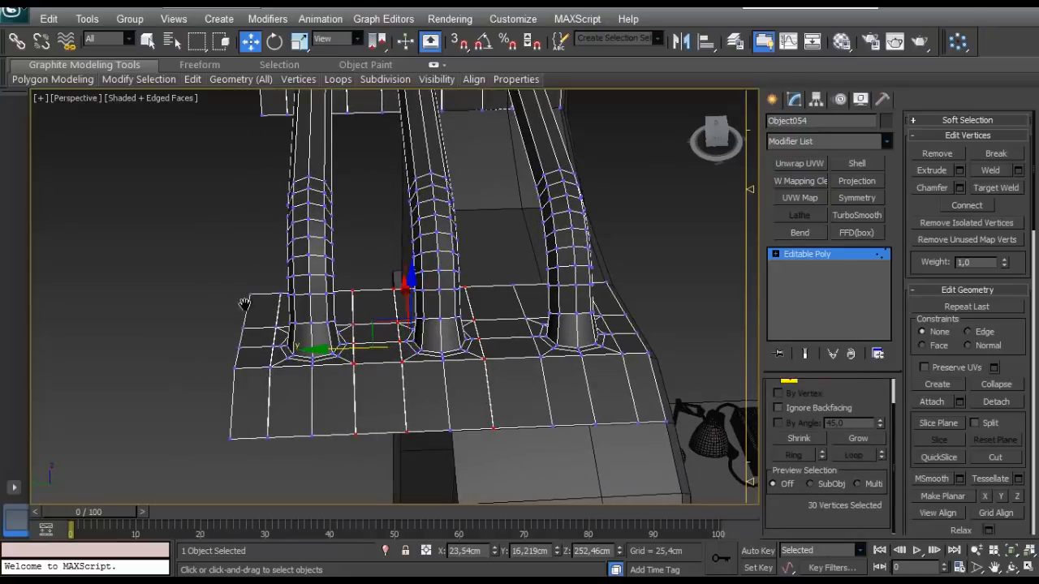
alt+middle_drag(245, 306, 255, 292)
ctrl+drag(285, 480, 284, 480)
alt+middle_drag(273, 424, 369, 467)
scroll(369, 466, up, 5)
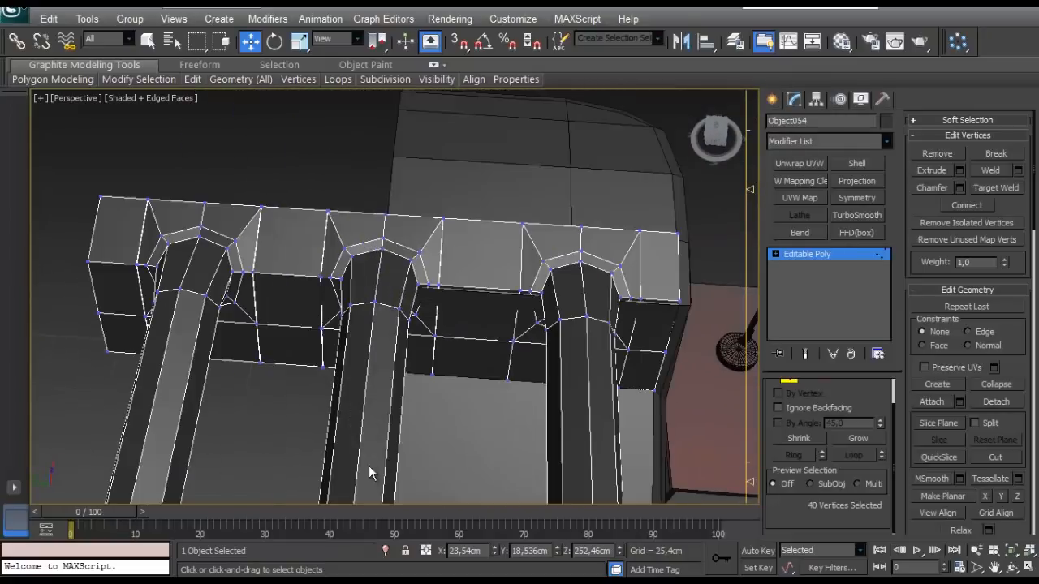
- Add the overlapping seam vertices of the opposite end patch to the selection and weld them all with a 0.254 cm threshold
alt+middle_drag(421, 378, 426, 390)
ctrl+drag(392, 188, 392, 187)
alt+middle_drag(392, 188, 422, 210)
ctrl+drag(478, 439, 479, 440)
ctrl+drag(420, 189, 397, 425)
alt+middle_drag(397, 425, 401, 352)
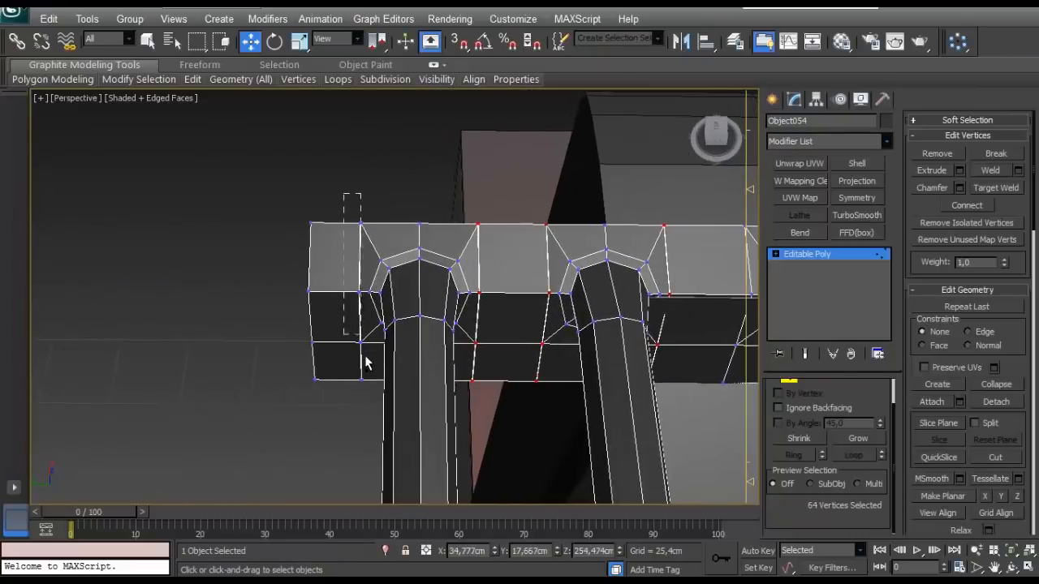
ctrl+drag(368, 407, 368, 407)
alt+middle_drag(369, 407, 280, 245)
scroll(280, 264, up, 4)
scroll(281, 246, down, 4)
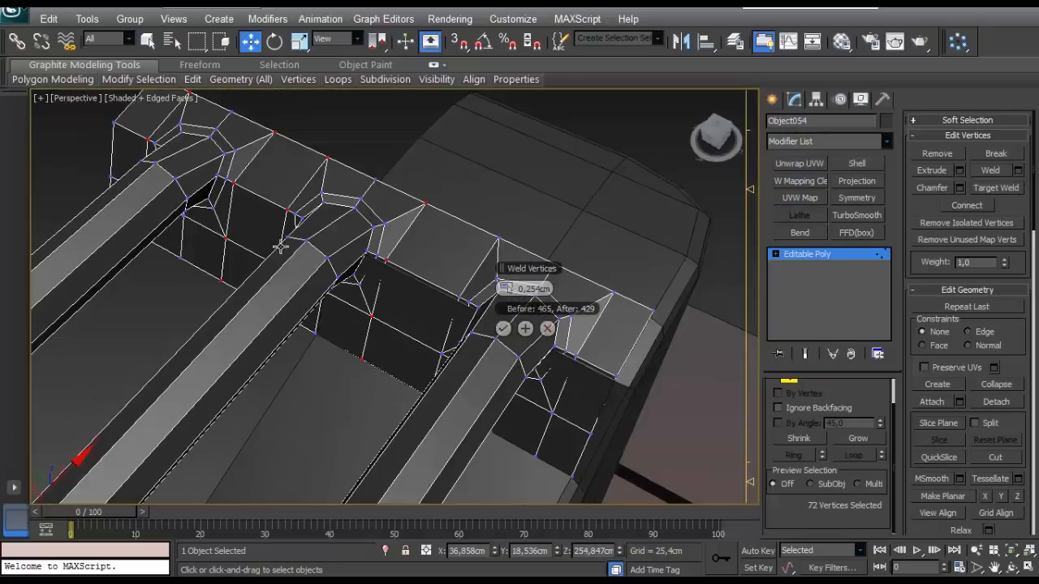
click(504, 329)
- Leave vertex editing, hide the handle object to pick the tank body, and unhide all objects
scroll(507, 340, down, 3)
alt+middle_drag(508, 341, 412, 231)
scroll(412, 230, up, 4)
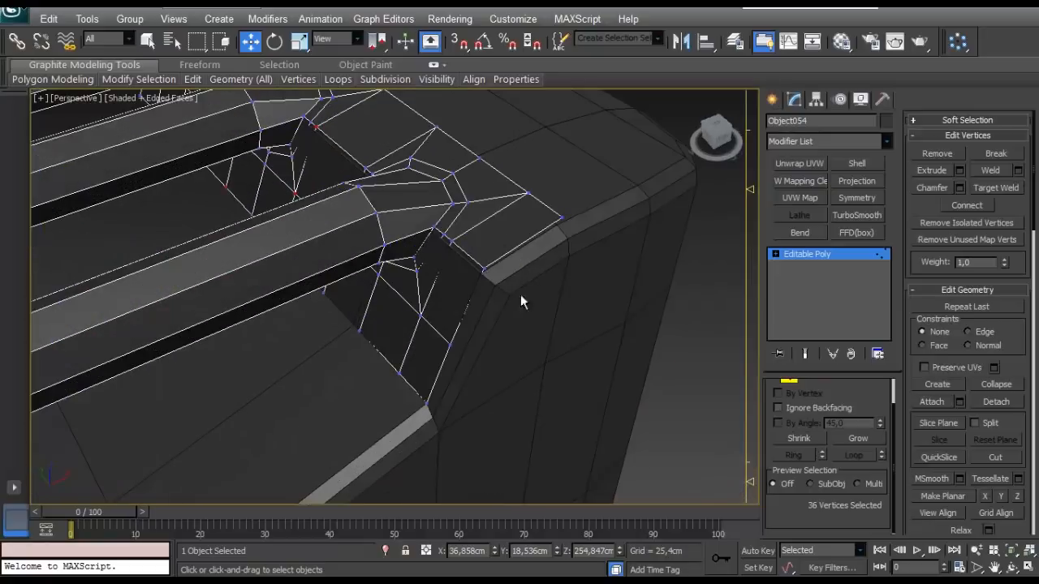
drag(791, 385, 788, 413)
click(787, 408)
right_click(480, 247)
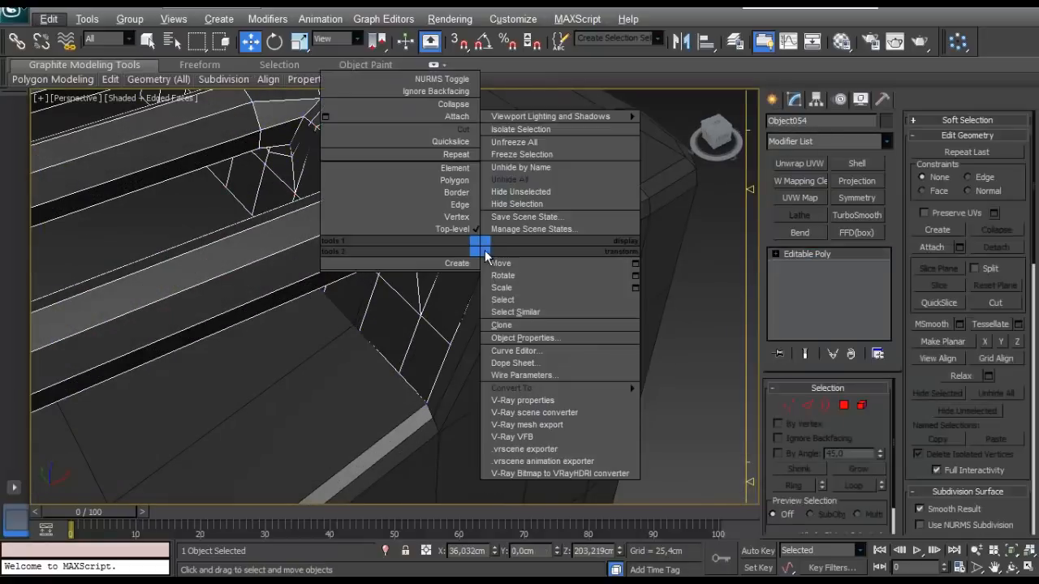
click(509, 205)
scroll(434, 243, down, 3)
click(319, 488)
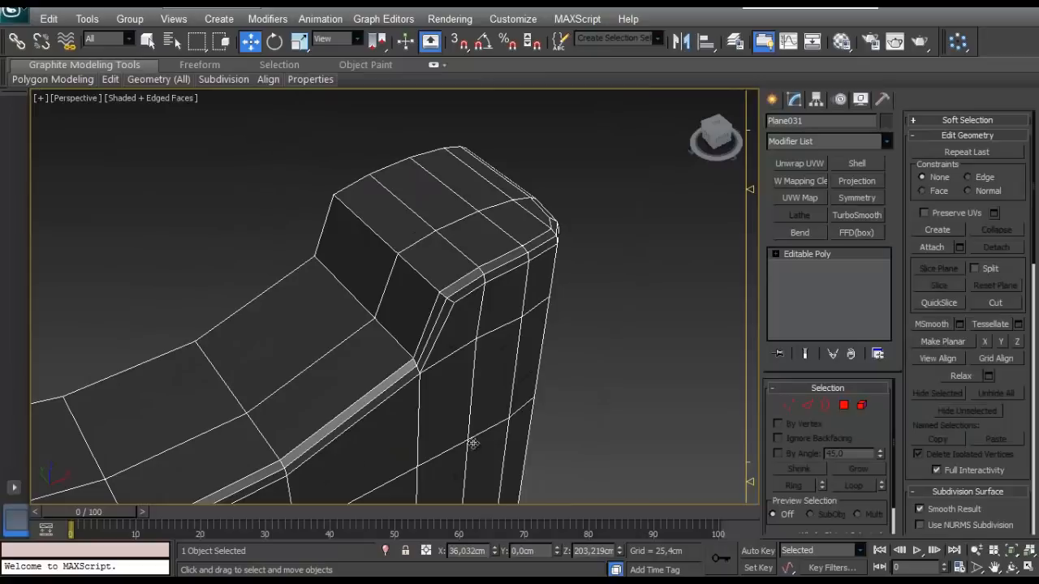
right_click(622, 343)
click(642, 279)
click(640, 284)
- Apply a Symmetry modifier to the tank body and set its mirror axis to Z
alt+middle_drag(422, 352, 288, 384)
scroll(404, 359, down, 5)
click(288, 385)
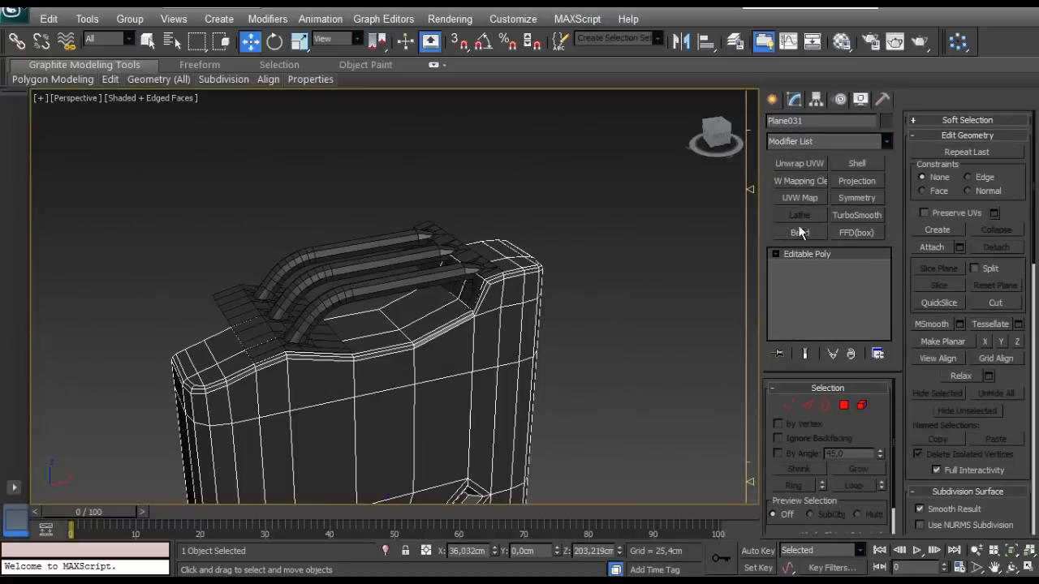
click(856, 197)
alt+middle_drag(470, 341, 429, 347)
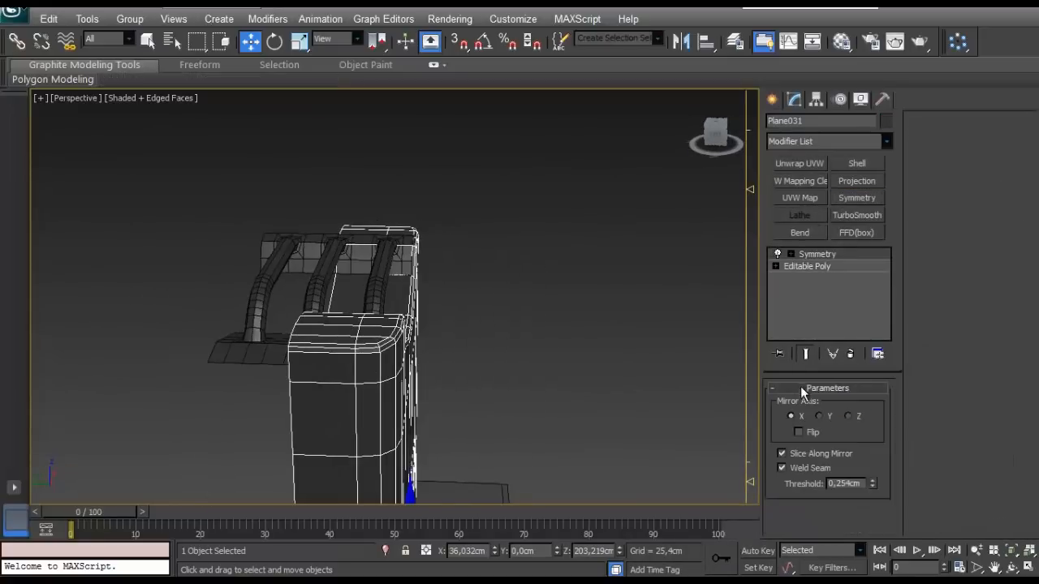
alt+middle_drag(617, 305, 753, 414)
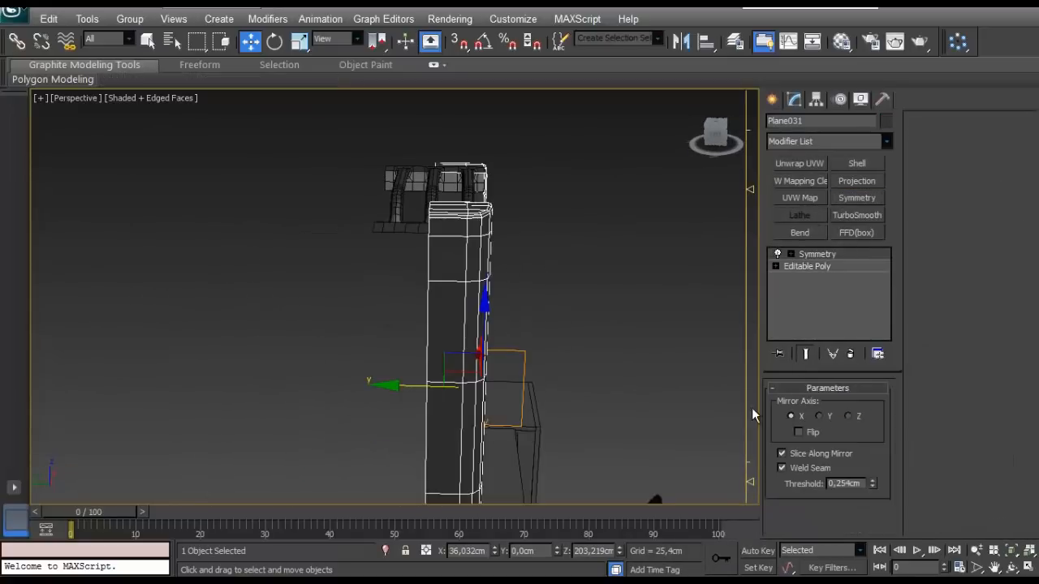
click(822, 415)
click(847, 416)
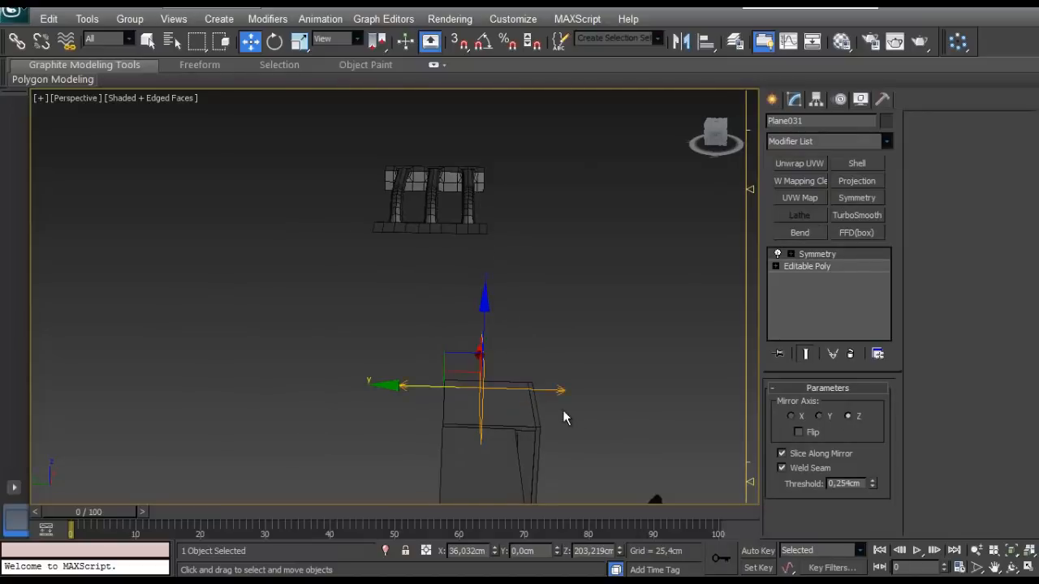
- Move the tank's symmetry mirror plane along Y to about 13.95 cm so the body matches the handles' width
click(795, 257)
drag(429, 390, 385, 410)
scroll(410, 349, up, 3)
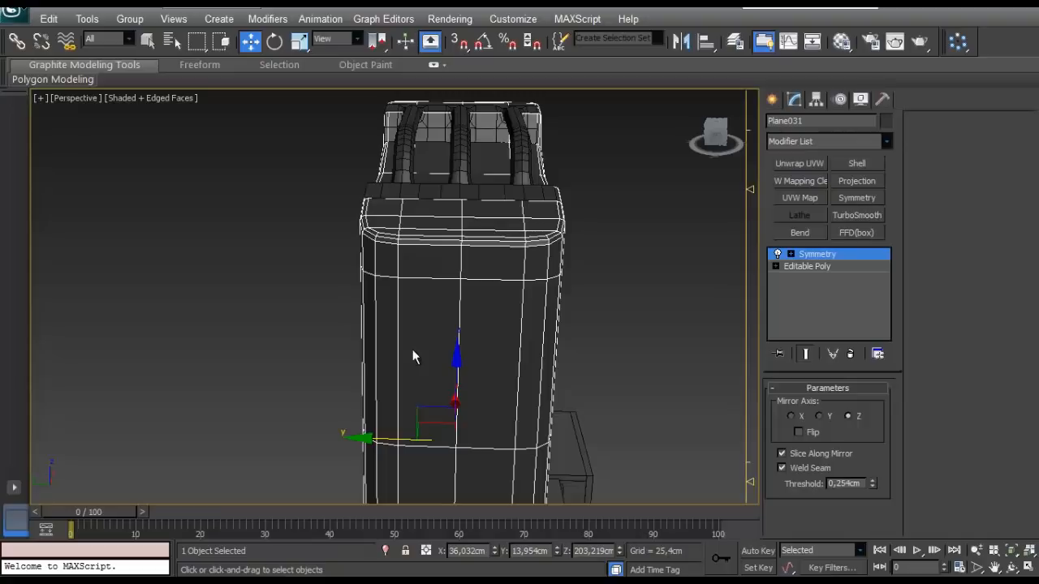
click(806, 266)
click(788, 405)
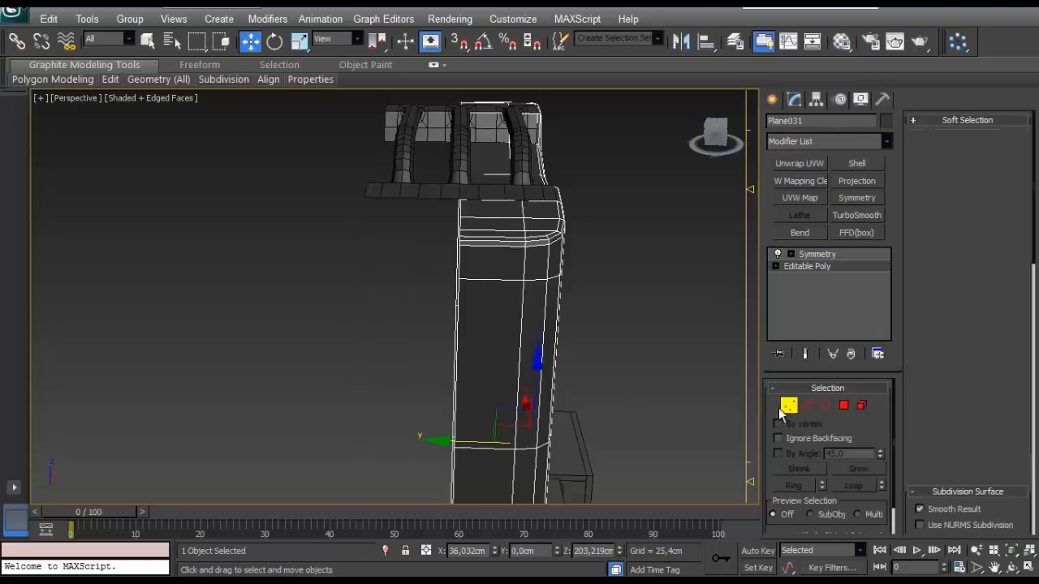
scroll(462, 273, up, 3)
middle_drag(461, 273, 434, 427)
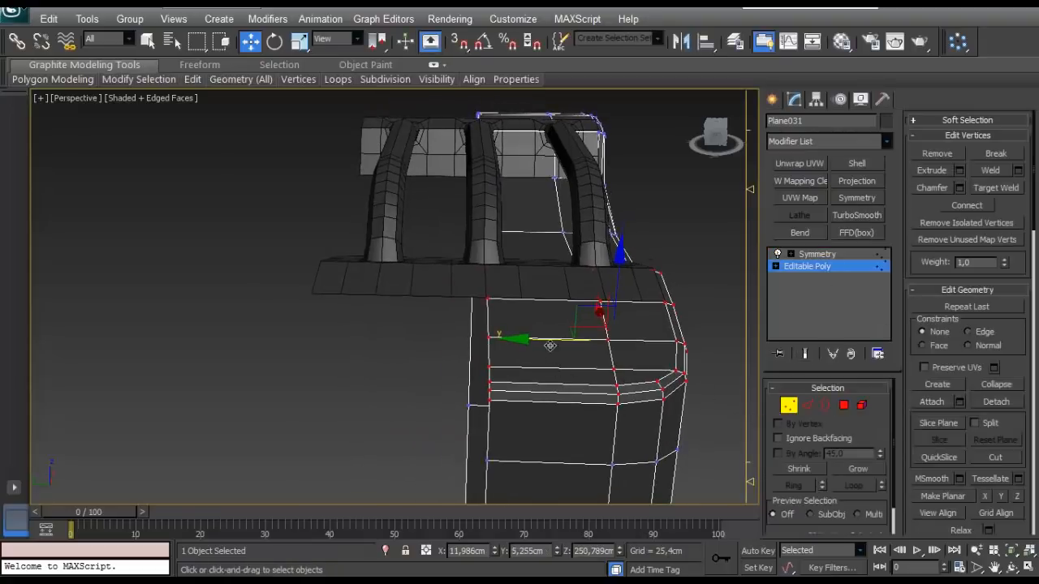
scroll(549, 345, down, 6)
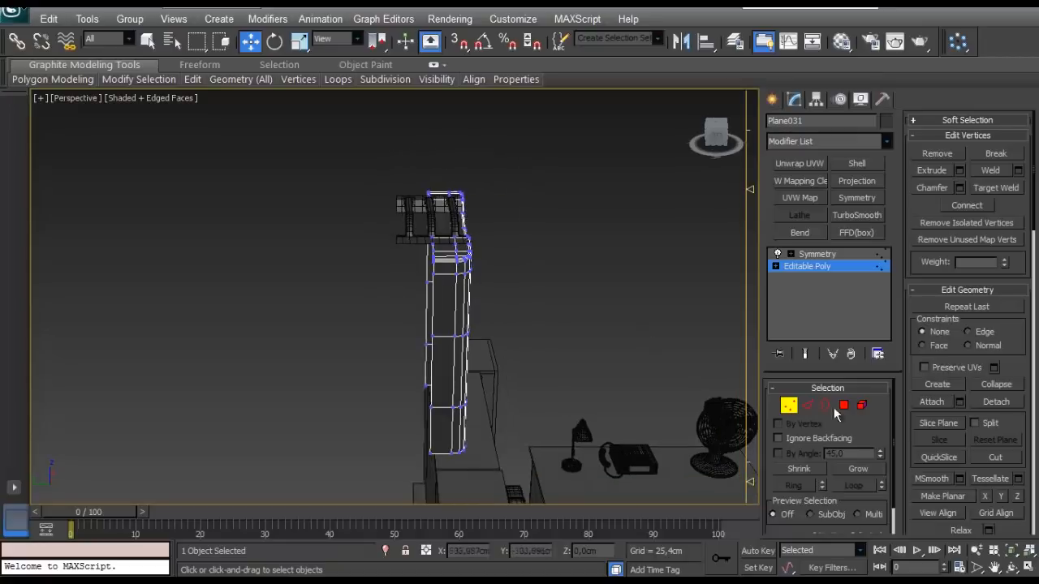
- Select the open border of the tank's base mesh and isolate the tank
click(825, 405)
scroll(431, 325, up, 10)
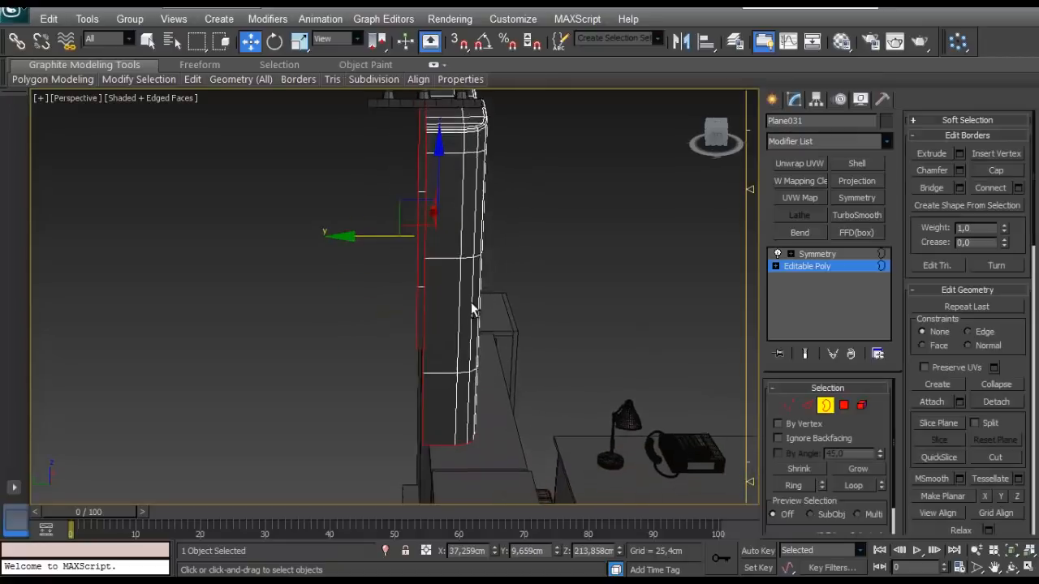
mouse_move(417, 245)
alt+middle_down()
mouse_move(415, 311)
mouse_move(452, 280)
mouse_move(521, 332)
mouse_move(415, 263)
alt+middle_up()
key(alt+q)
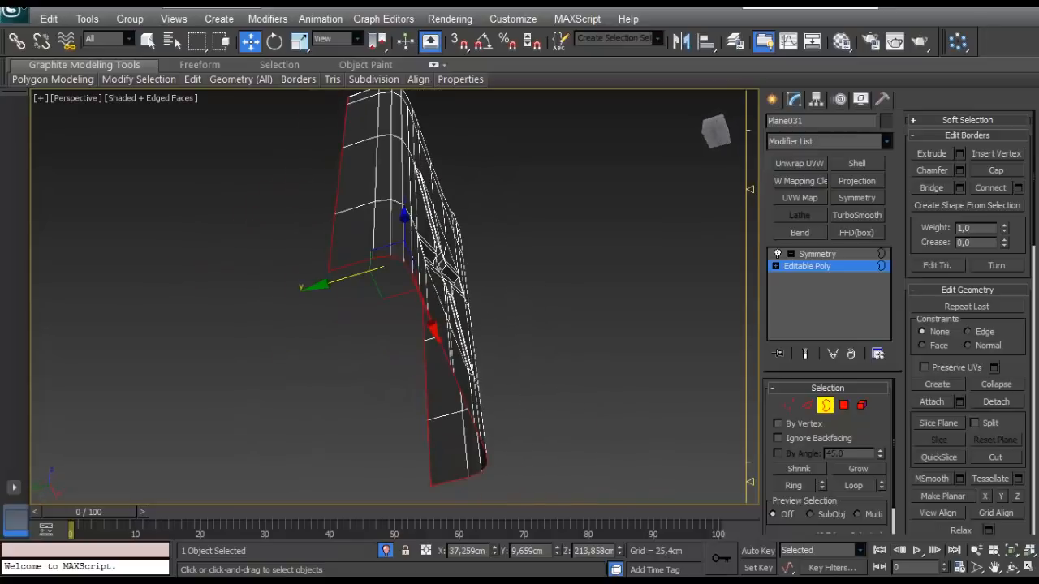
alt+middle_drag(383, 349, 445, 305)
- Bridge the two bottom side edges of the tank with a polygon strip across the underside
click(806, 405)
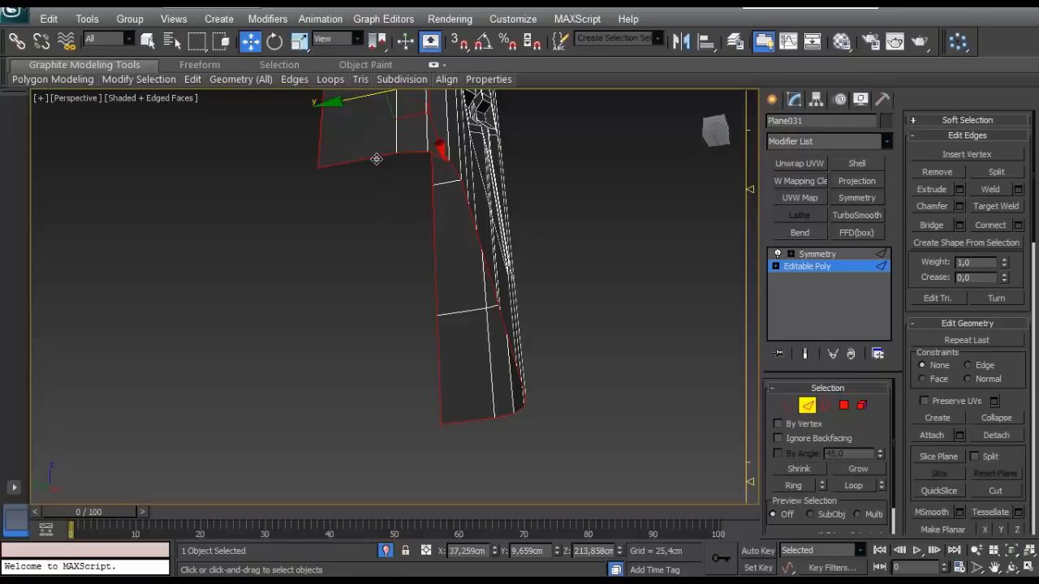
click(485, 464)
alt+middle_drag(452, 411, 662, 370)
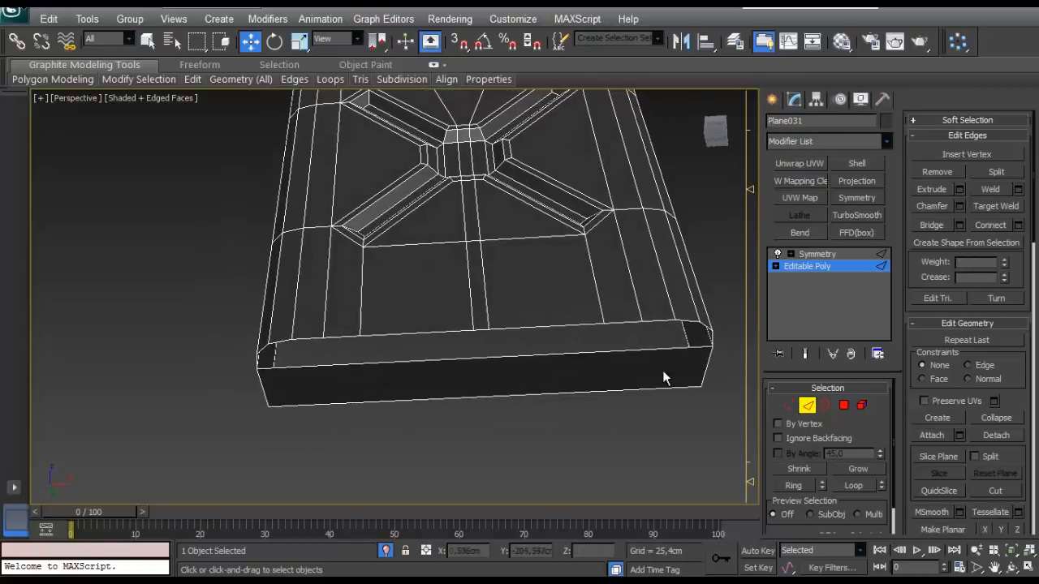
- Connect the long edges of the bottom strip with 3 segments and a pinch of 9
double_click(580, 369)
click(1017, 226)
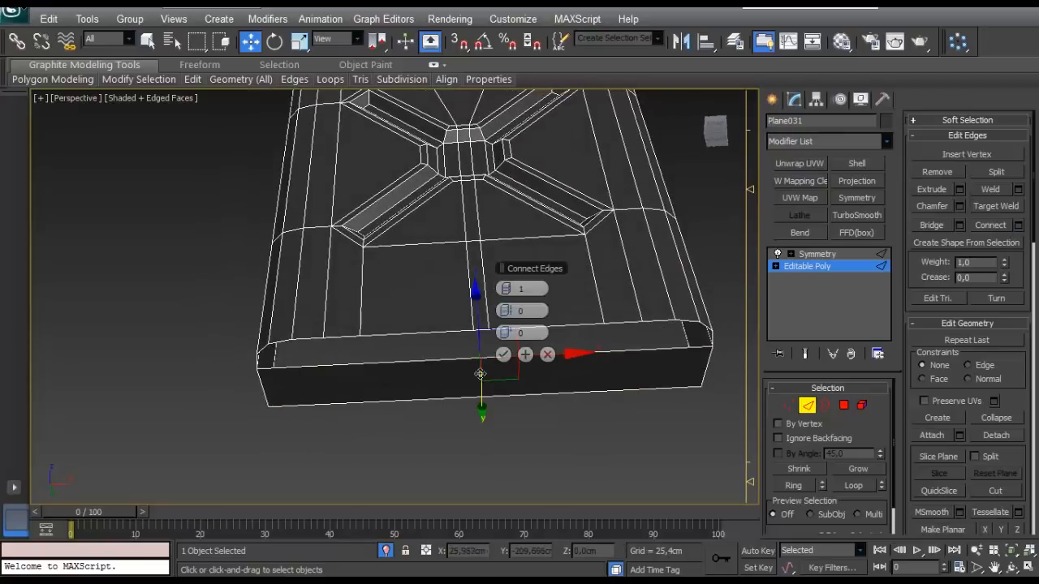
drag(521, 269, 168, 292)
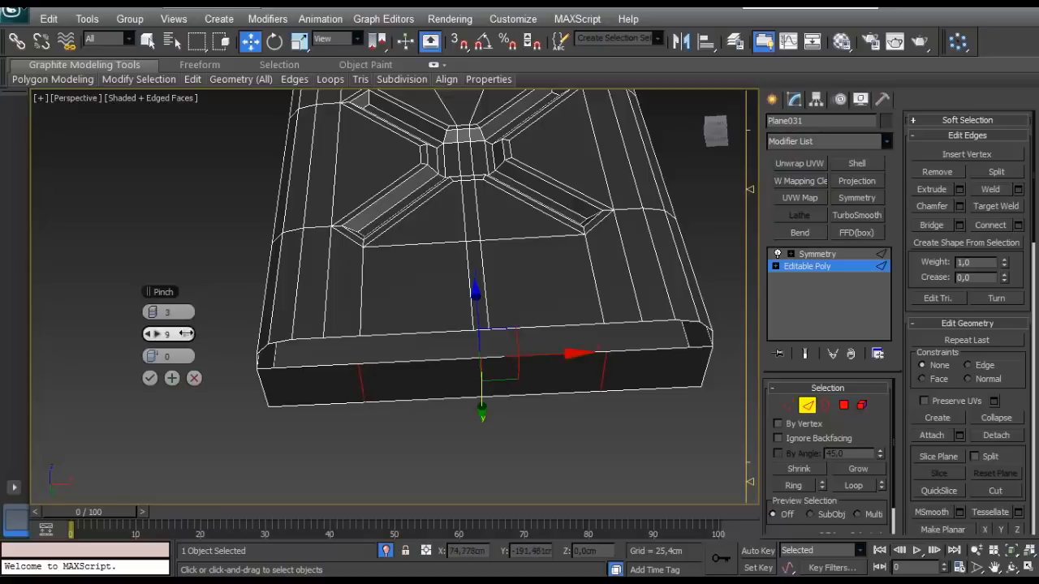
click(150, 378)
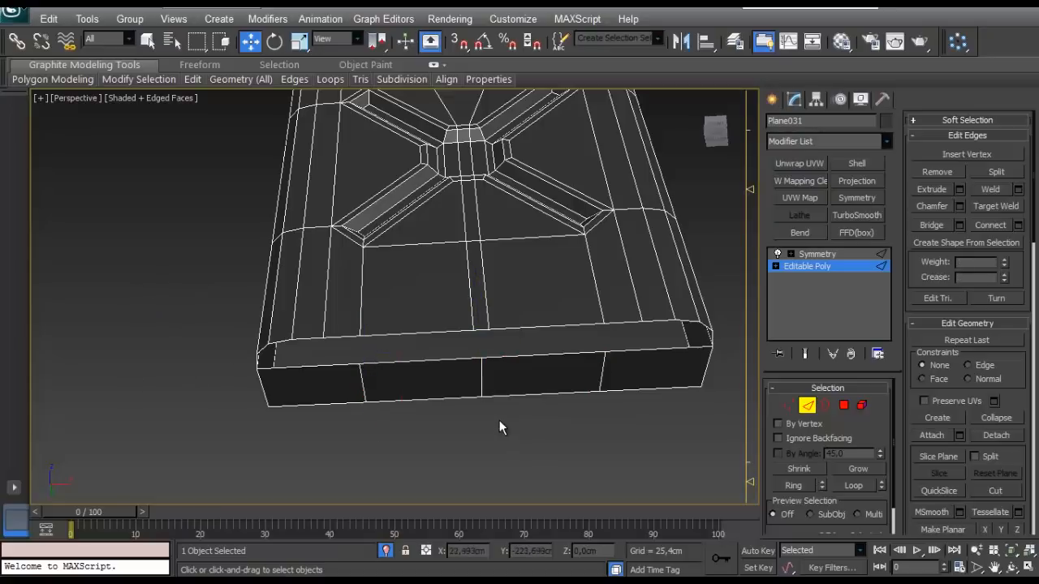
- Chamfer the middle edge of the bottom strip with 1 segment, matching the width of the panel's central strip
click(481, 381)
click(958, 206)
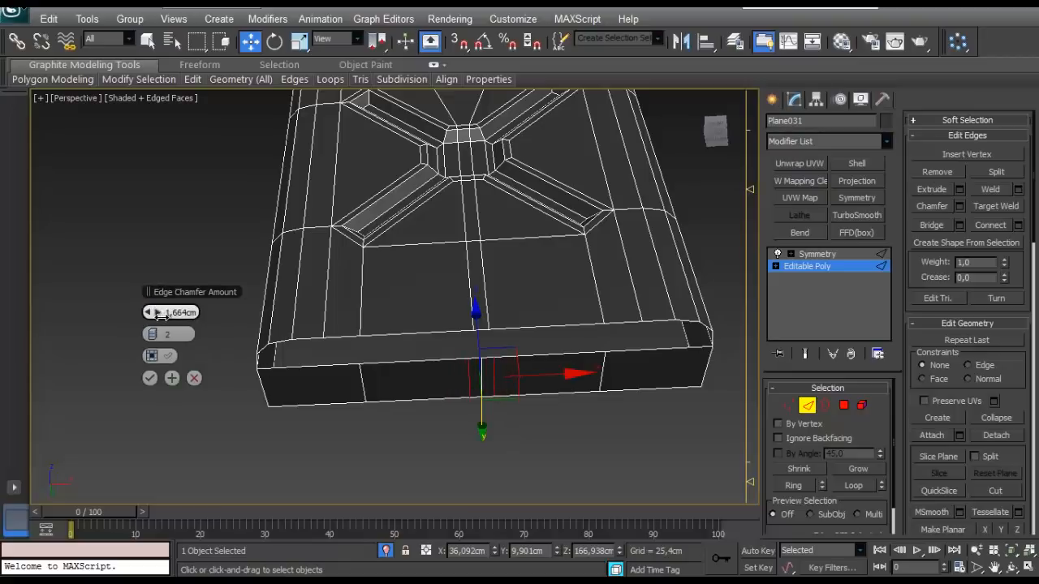
drag(159, 315, 158, 320)
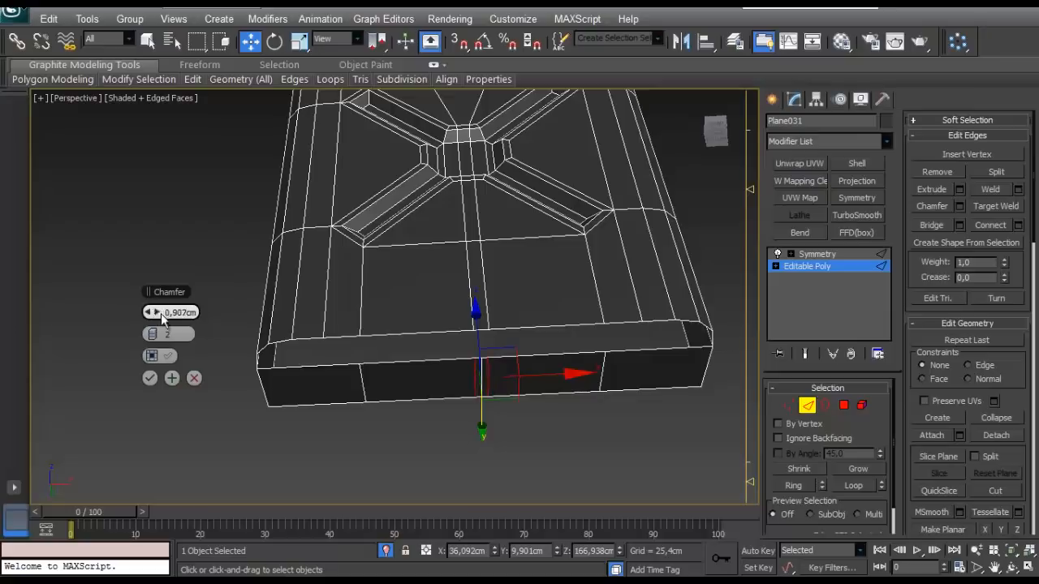
drag(161, 313, 160, 315)
alt+middle_drag(442, 320, 450, 360)
click(541, 381)
scroll(503, 365, up, 3)
click(470, 373)
scroll(493, 365, up, 3)
drag(157, 338, 150, 336)
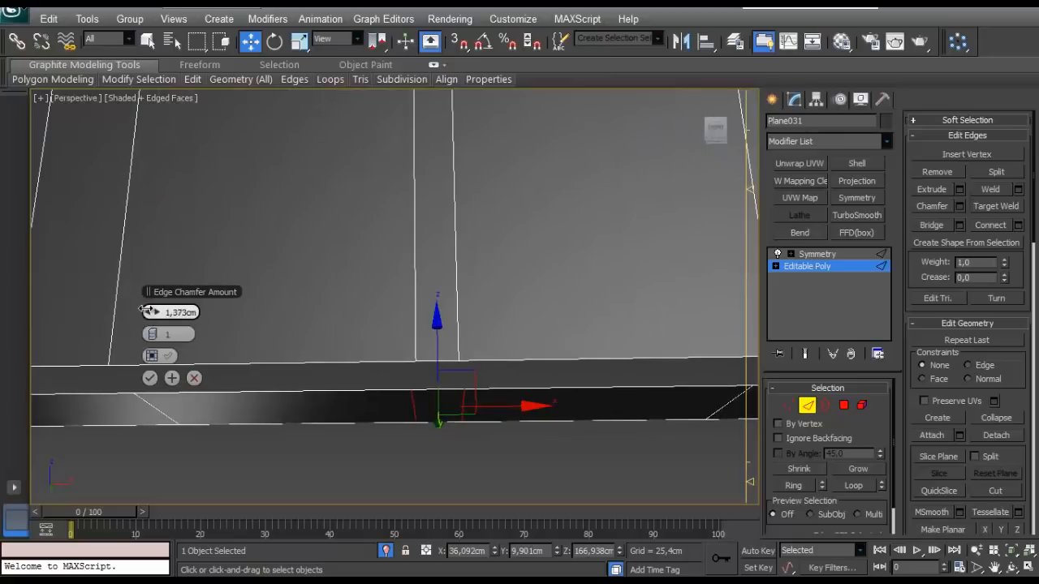
click(151, 378)
- Connect the two long edges of the bottom strip's end section with 1 segment and a slide of -20
scroll(324, 369, down, 3)
alt+middle_drag(357, 378, 378, 352)
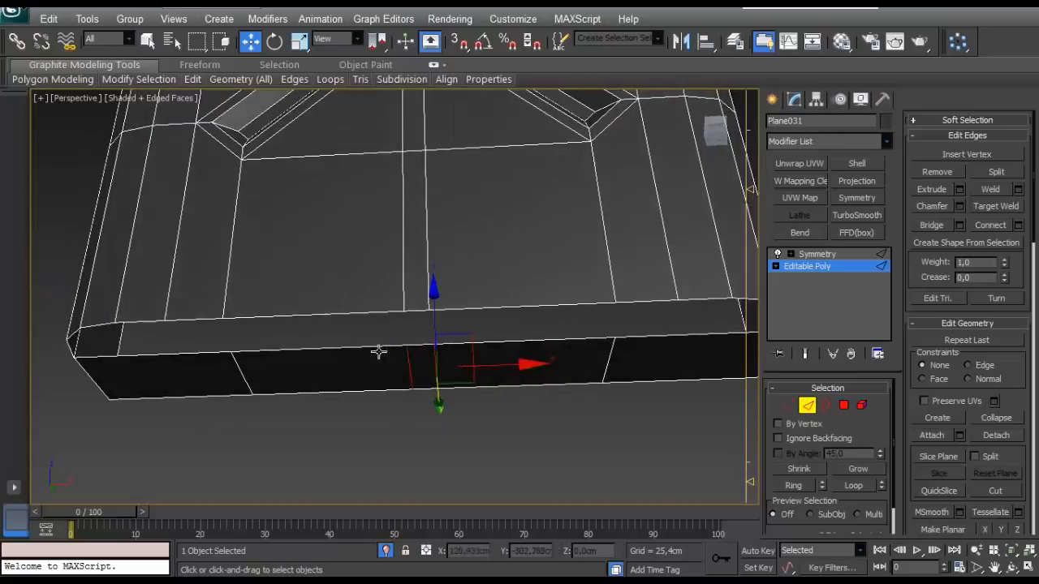
middle_drag(703, 362, 471, 389)
click(455, 357)
ctrl+click(451, 398)
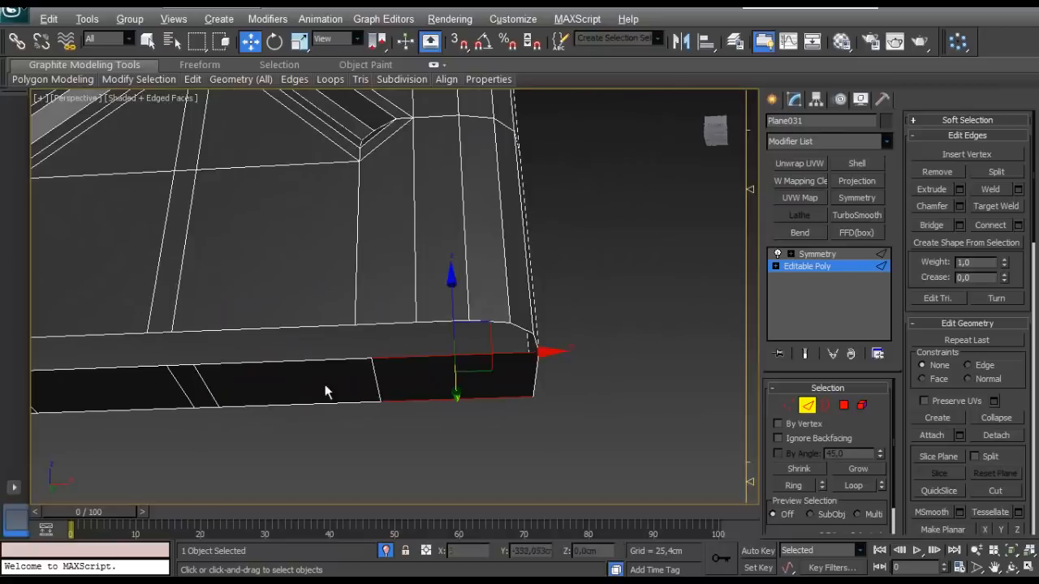
middle_drag(327, 390, 314, 390)
click(1018, 226)
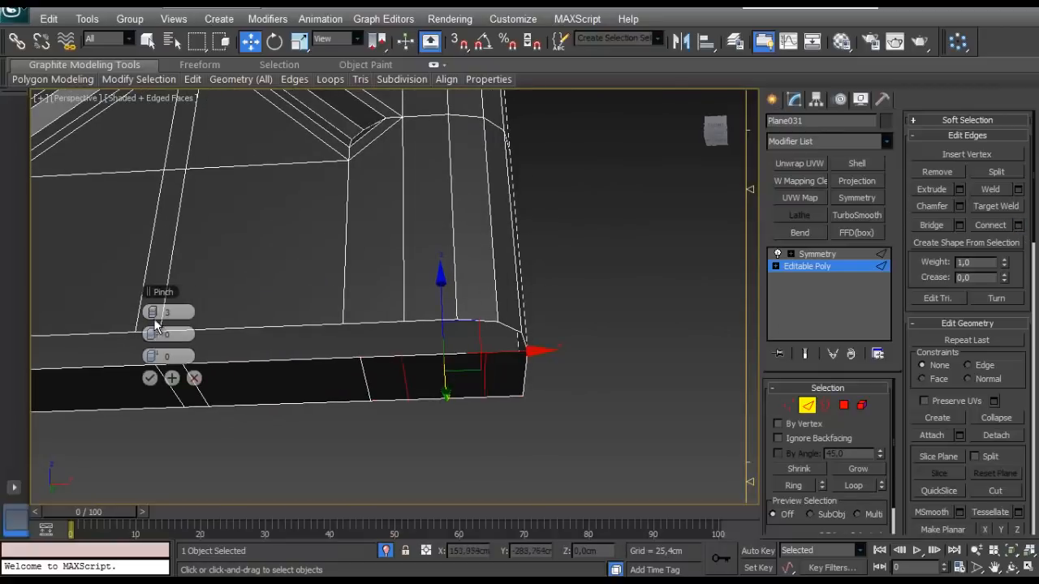
drag(121, 359, 98, 363)
click(150, 378)
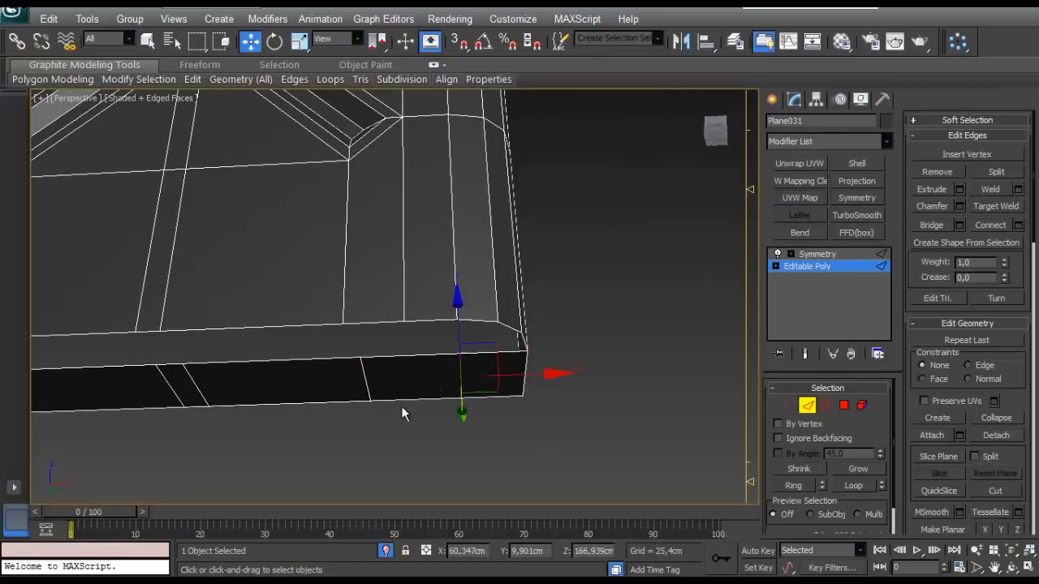
- Connect the inner part of the same end section with 1 more segment, aligned with the nearby vertical panel edge
drag(400, 363, 398, 345)
key(ctrl+shift+e)
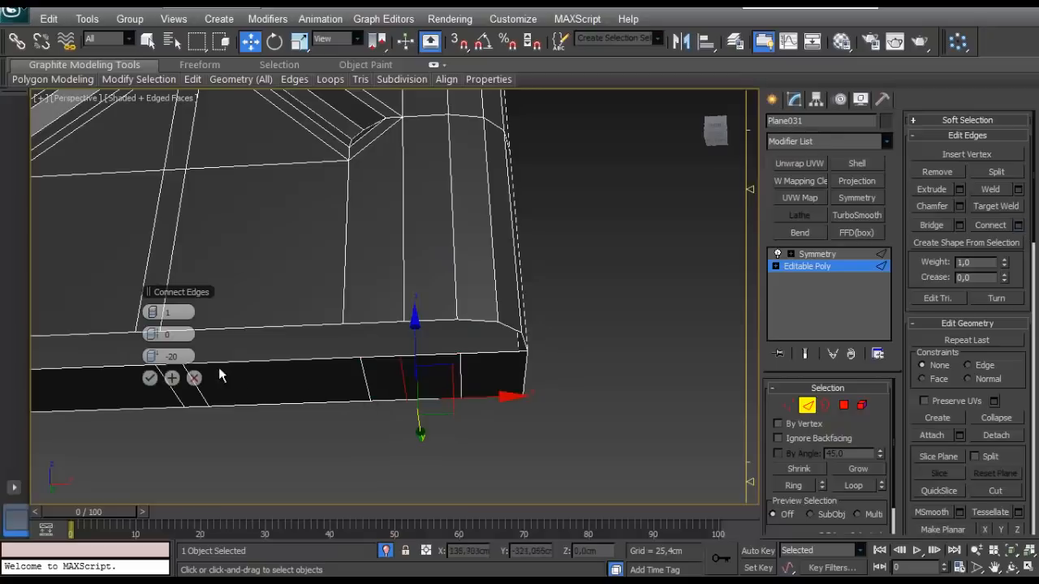
click(150, 378)
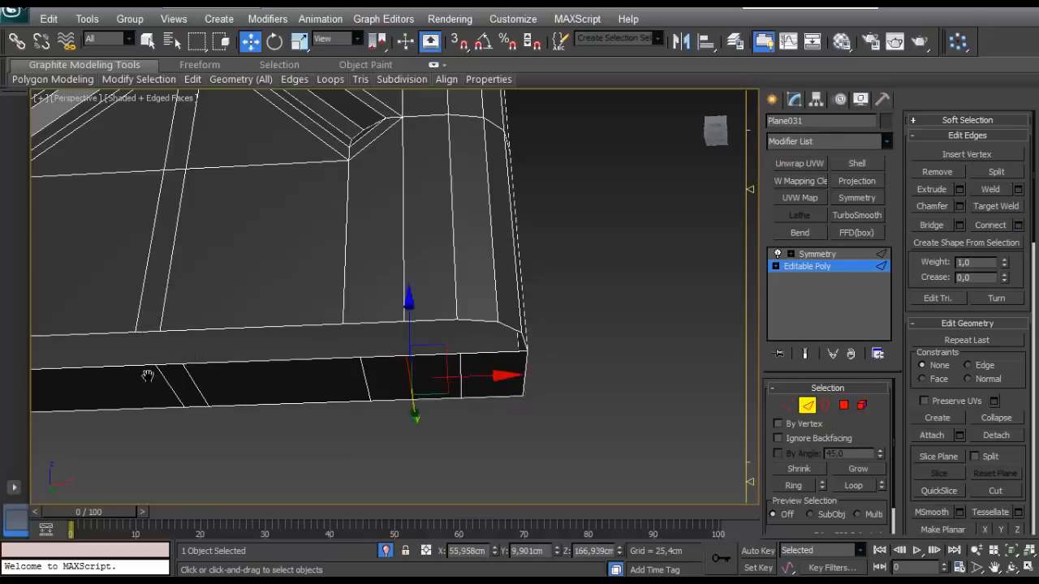
- Connect the two long edges of the bottom strip's opposite end section with 1 segment and a slide of -17
middle_drag(149, 374, 276, 375)
alt+middle_drag(276, 375, 454, 445)
drag(272, 461, 269, 408)
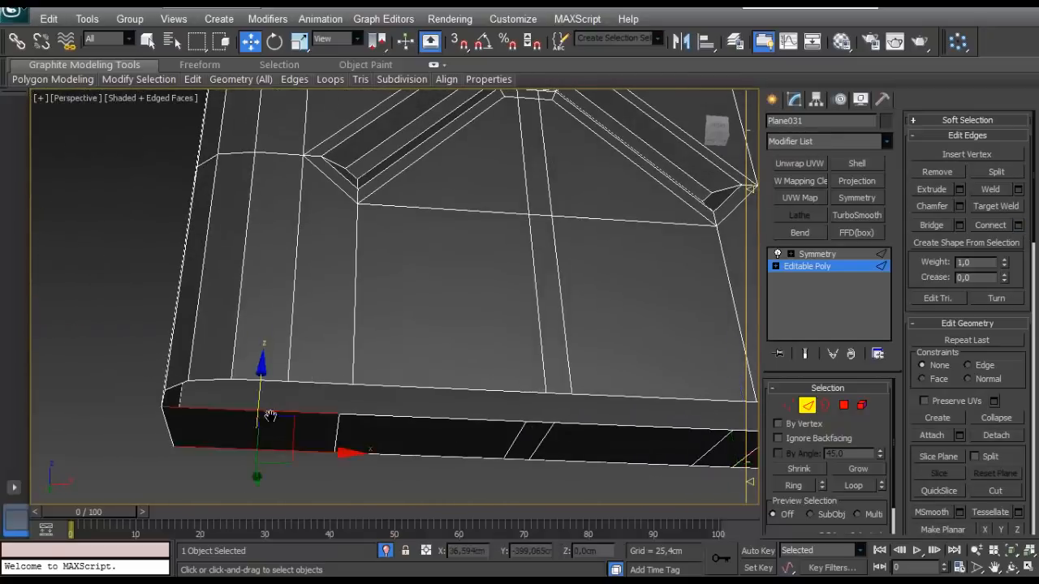
middle_drag(269, 417, 337, 401)
click(1018, 225)
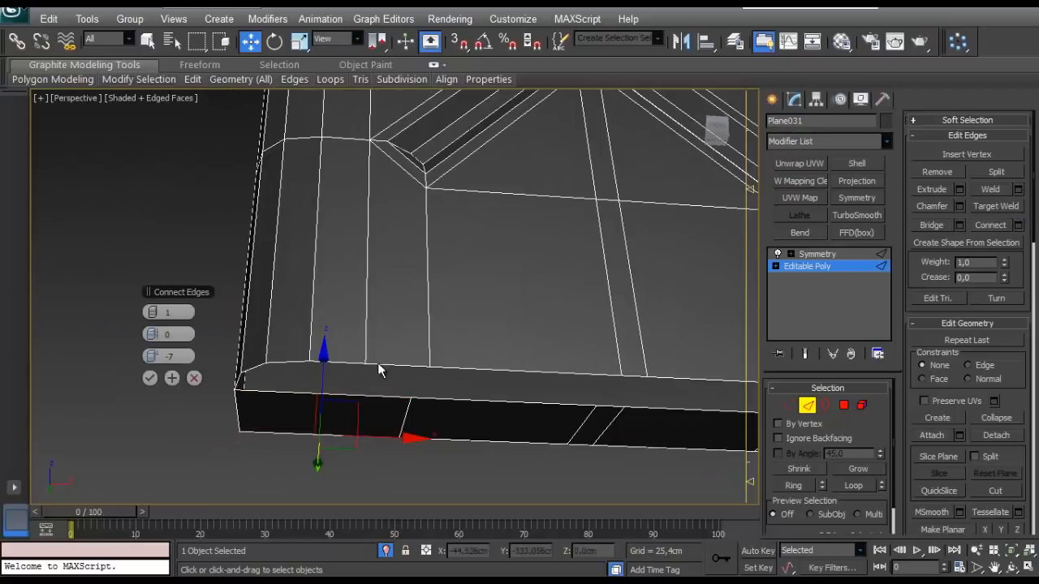
click(150, 378)
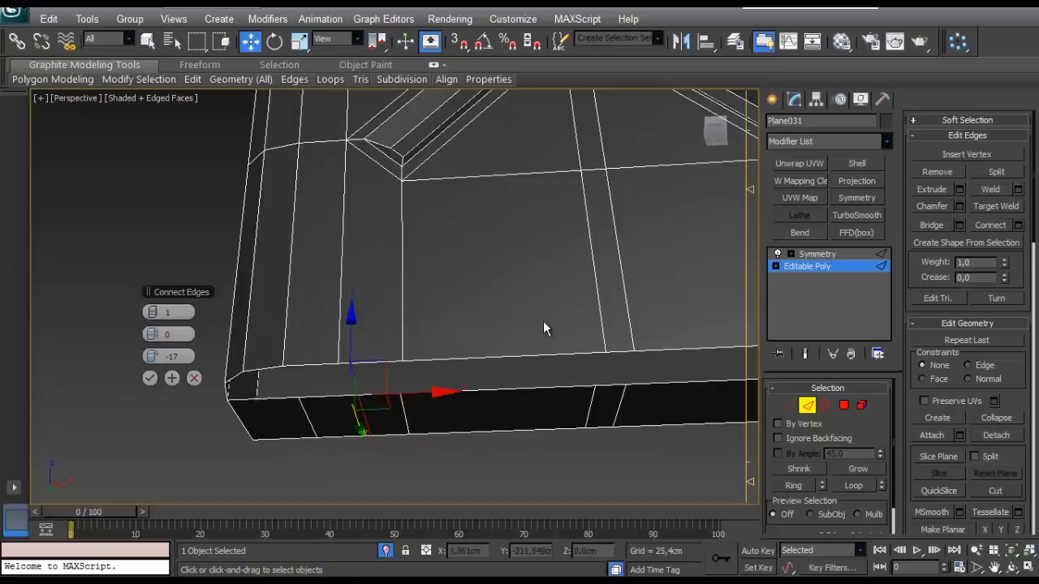
- Connect the inner and outermost parts of that end section with 1 more segment each at a slide of 0
right_click(152, 357)
click(151, 378)
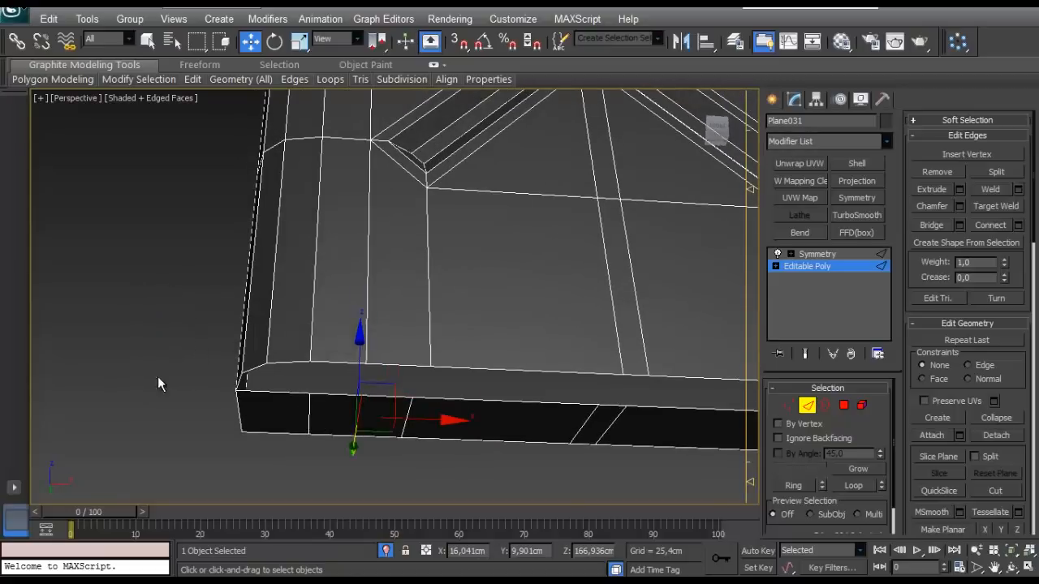
alt+middle_drag(157, 376, 317, 351)
click(317, 351)
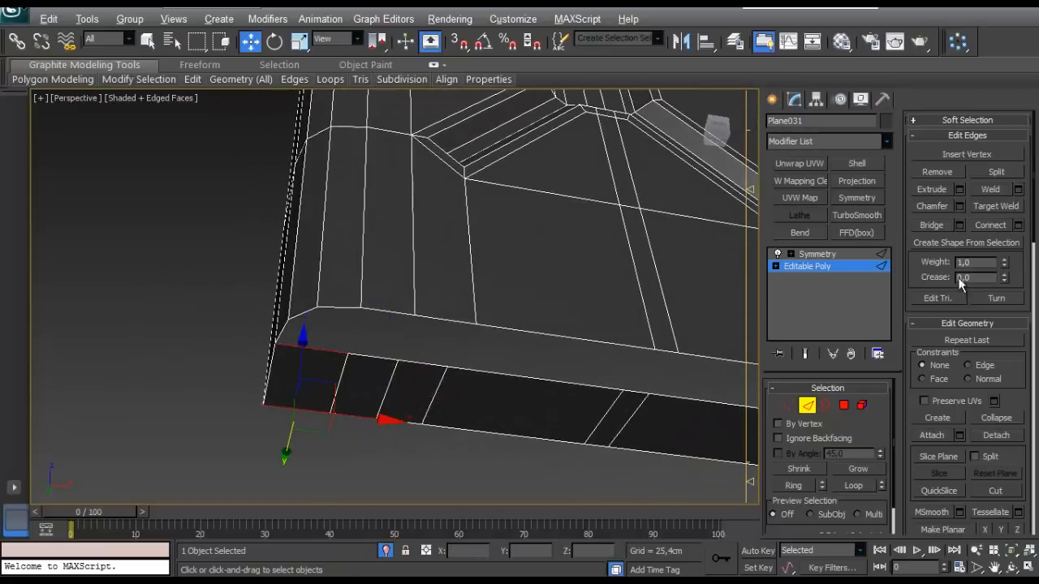
alt+middle_drag(540, 306, 524, 251)
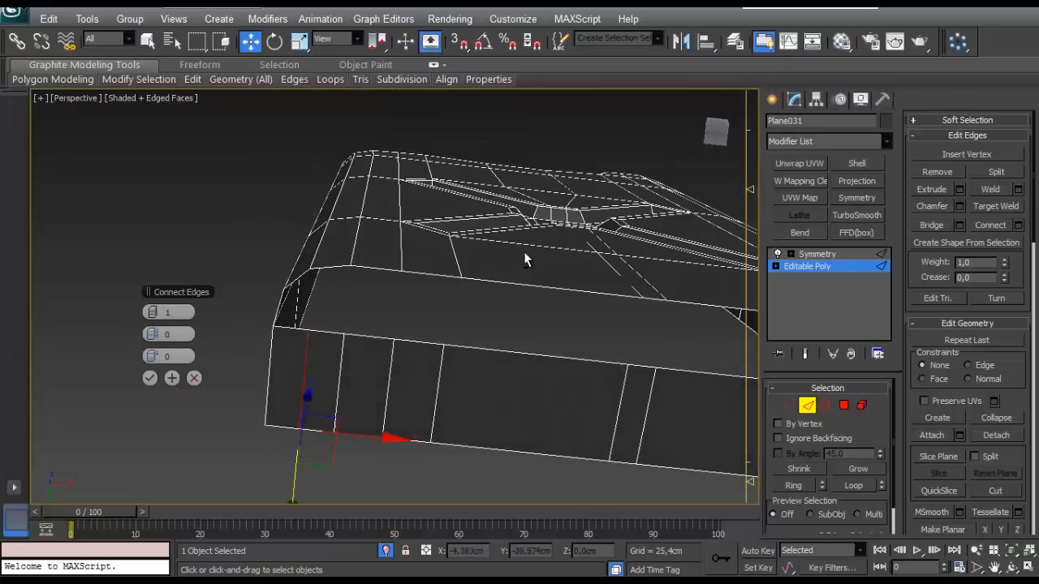
click(151, 378)
- Bridge the matching edges of the body's lower rim and the bottom strip, leaving out the end corners
alt+middle_drag(531, 305, 292, 358)
middle_drag(292, 358, 425, 385)
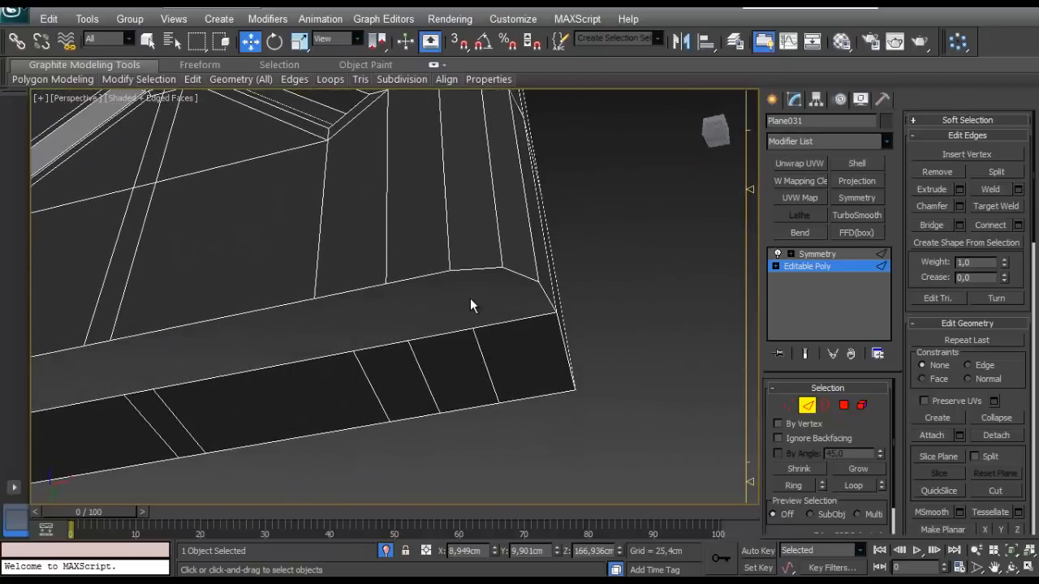
middle_drag(457, 305, 499, 322)
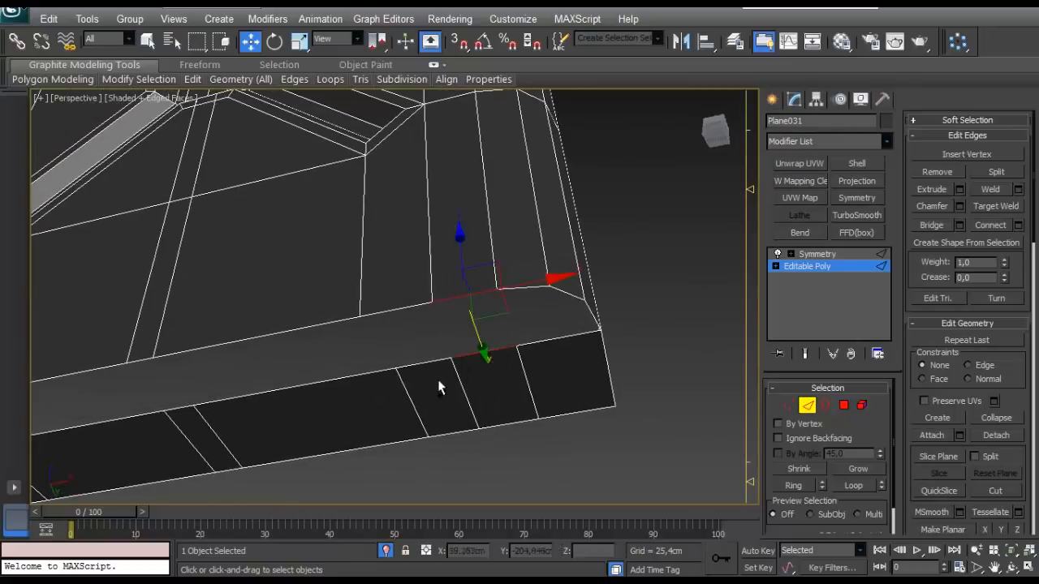
ctrl+click(403, 311)
alt+middle_drag(403, 311, 454, 342)
ctrl+click(404, 301)
ctrl+drag(404, 343, 357, 411)
middle_drag(235, 391, 357, 411)
ctrl+click(397, 302)
ctrl+click(264, 289)
middle_drag(247, 334, 579, 367)
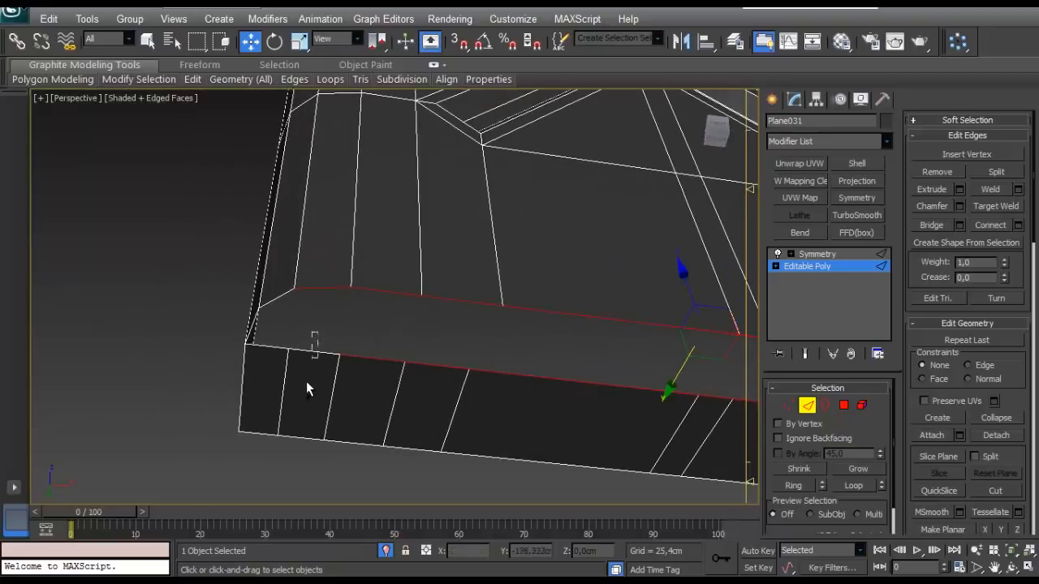
ctrl+drag(306, 382, 305, 386)
scroll(324, 373, down, 4)
middle_drag(584, 337, 285, 266)
scroll(284, 265, up, 2)
click(930, 224)
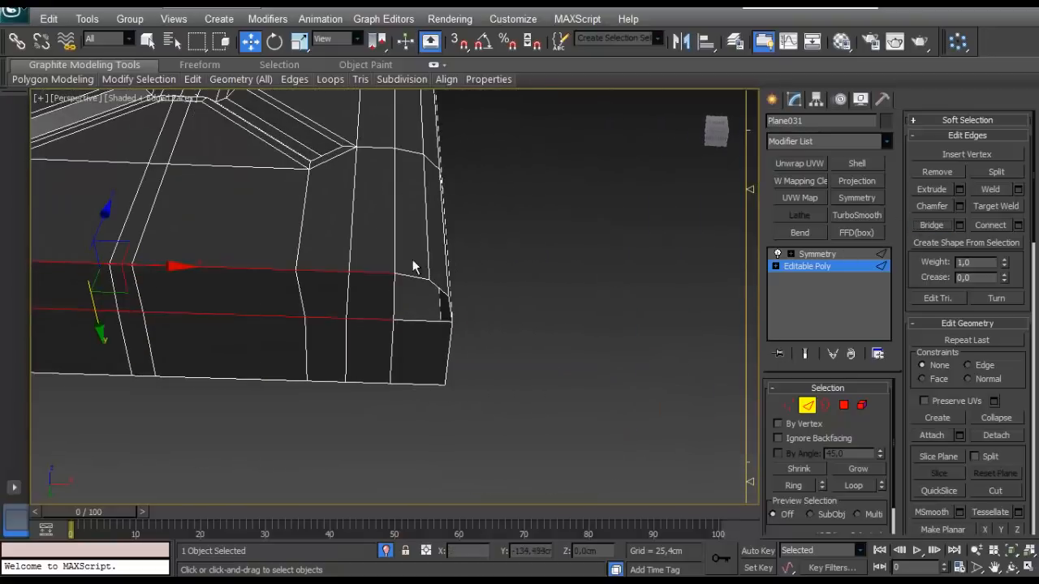
- Cap the open border at one rounded corner of the tank's bottom
alt+middle_drag(414, 268, 373, 242)
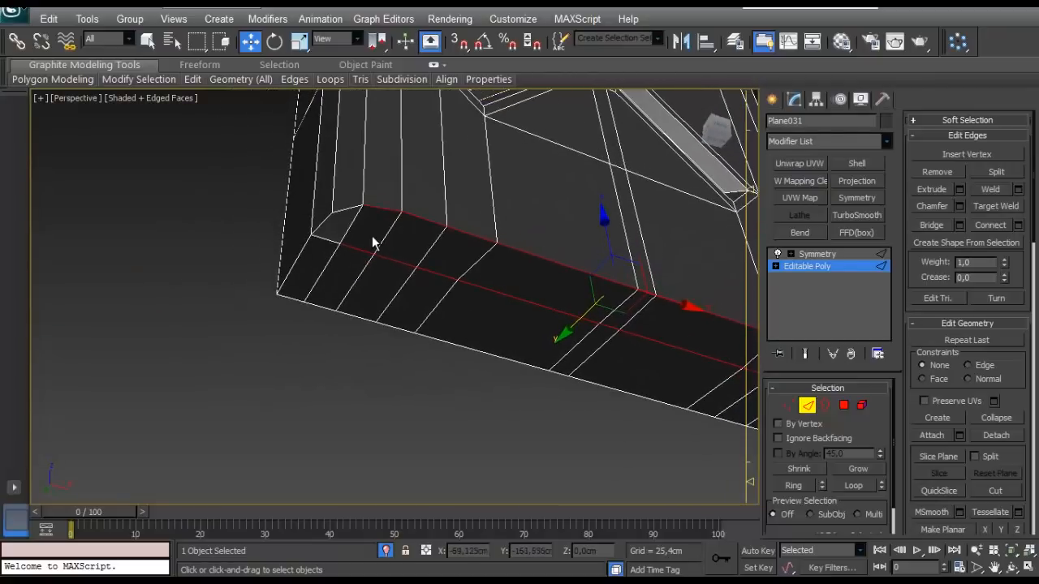
click(824, 405)
click(346, 206)
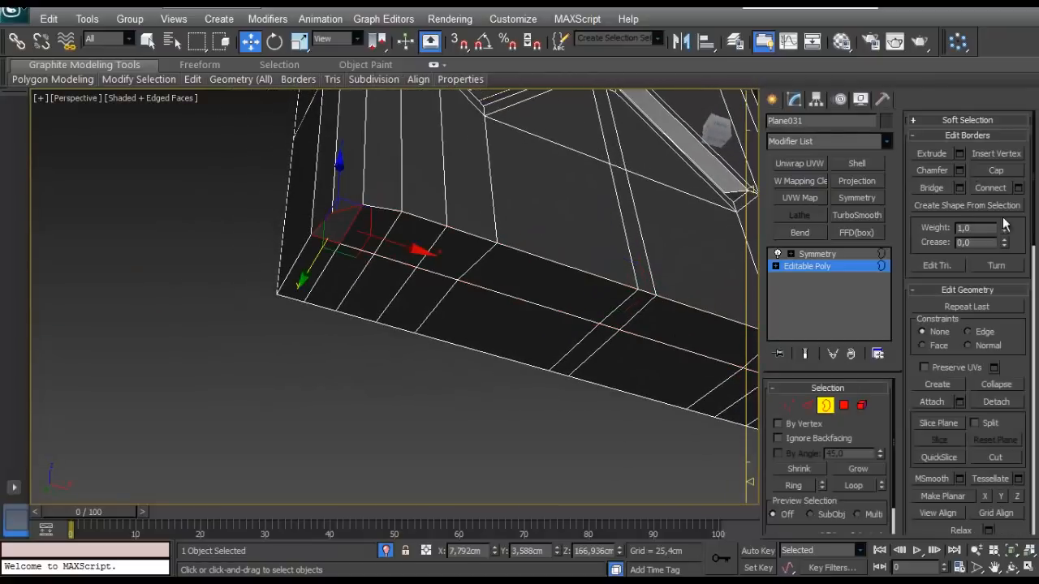
click(986, 174)
middle_drag(697, 251, 365, 278)
- Connect the outermost section of the bottom strip at the other end with 1 segment and a slide of -9
click(827, 408)
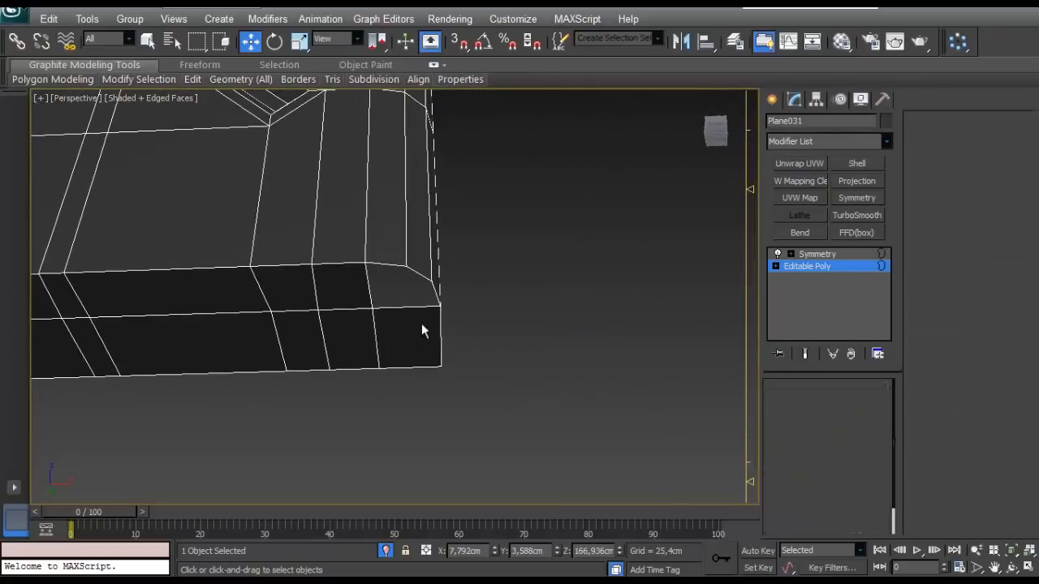
key(2)
click(436, 307)
click(1018, 224)
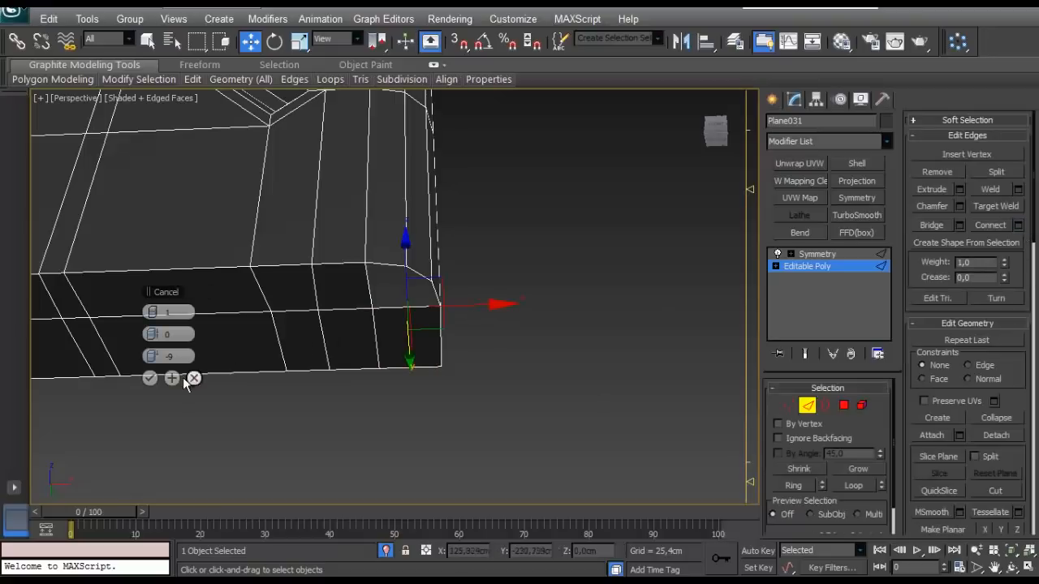
click(150, 378)
- Bridge the short gap between the rim and the strip at that end, and cap the remaining corner hole
click(332, 384)
click(388, 266)
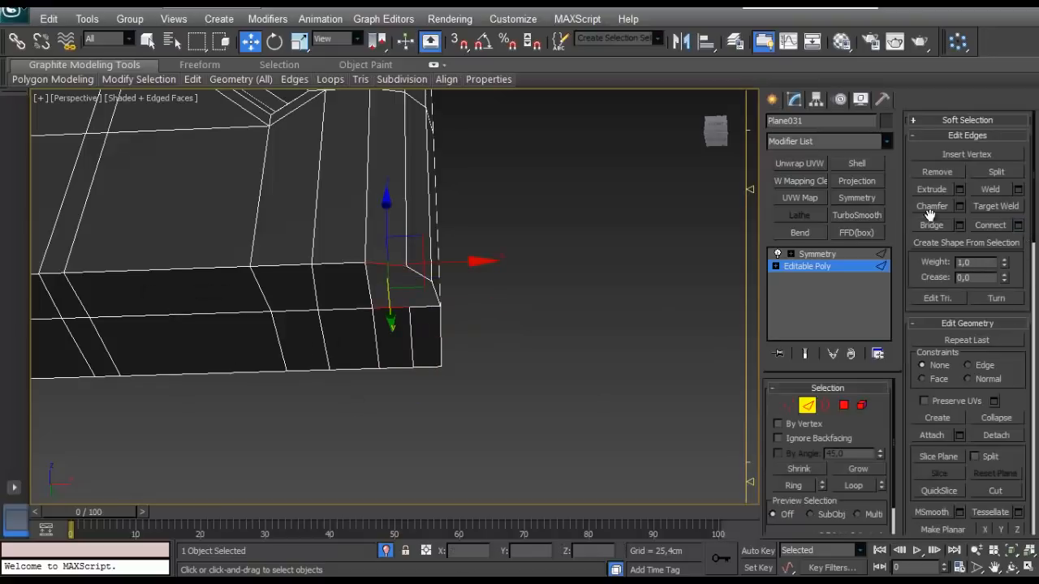
click(549, 396)
click(826, 405)
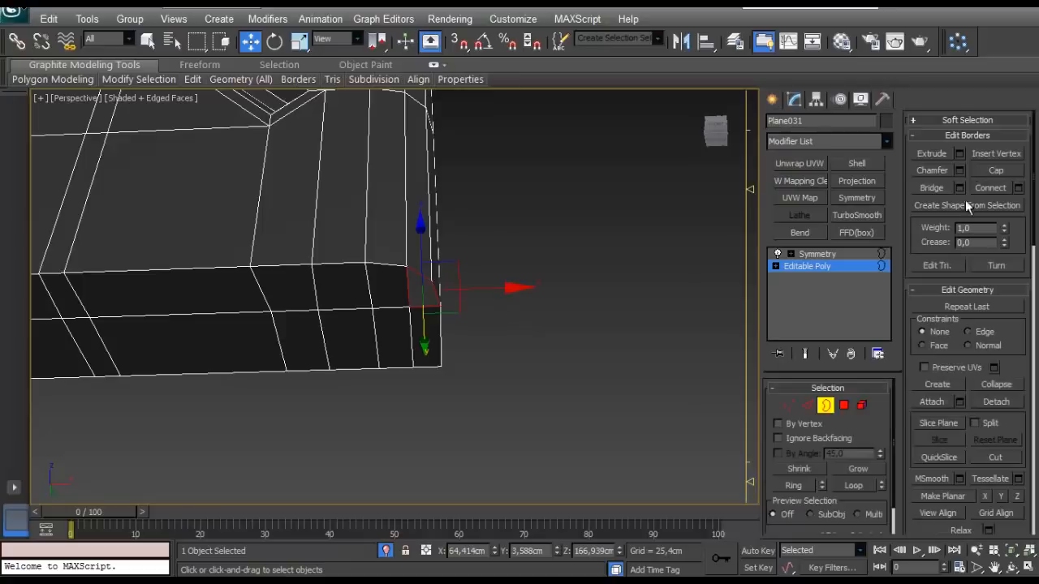
click(980, 175)
- Inspect the closed bottom and the lower side of the tank body from several angles
click(659, 284)
alt+middle_drag(382, 230, 405, 251)
scroll(349, 260, down, 4)
middle_drag(406, 251, 519, 284)
alt+middle_drag(520, 284, 412, 285)
scroll(483, 319, down, 4)
scroll(412, 285, down, 2)
middle_drag(413, 286, 422, 312)
scroll(432, 319, up, 8)
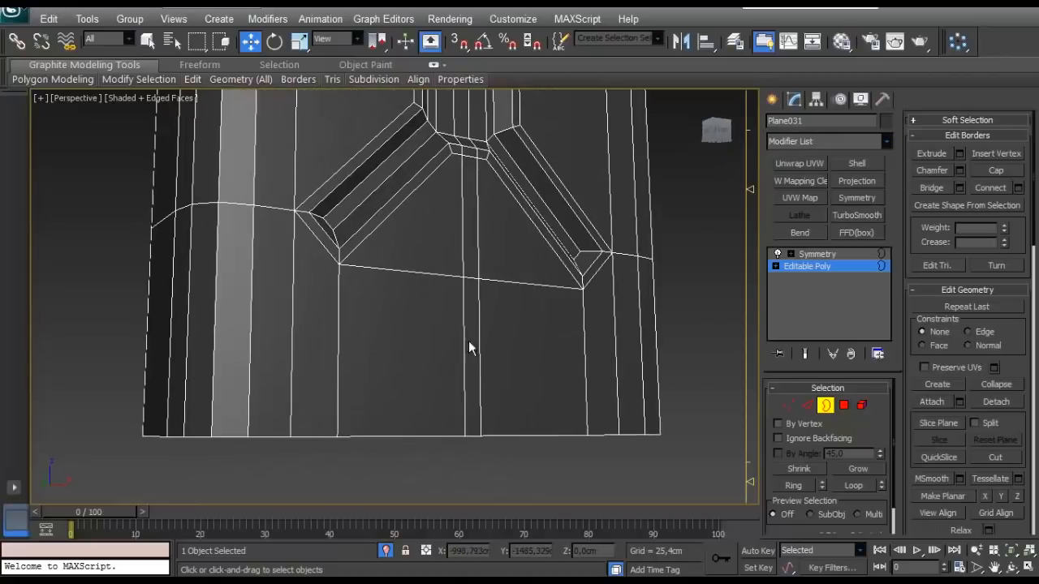
- Select the bottom vertices of the tank body and move them slightly down along Z
middle_drag(468, 340, 475, 334)
click(807, 405)
click(789, 405)
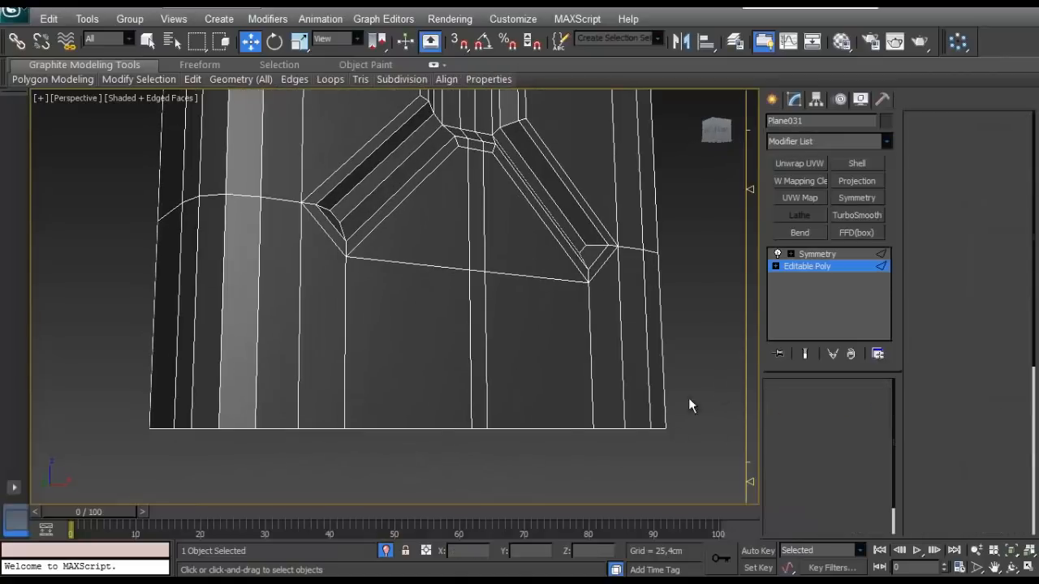
scroll(340, 438, up, 5)
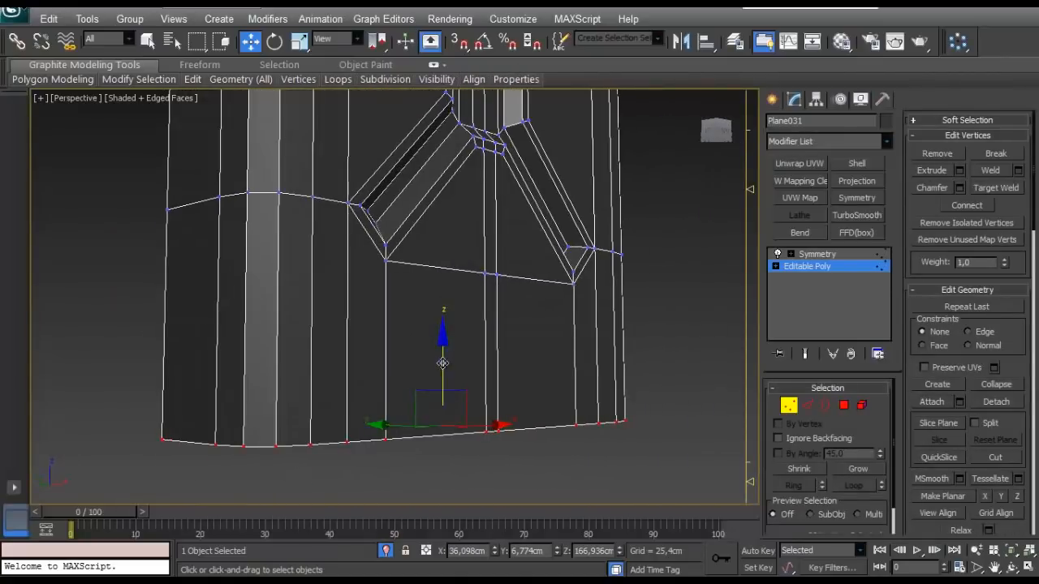
drag(442, 363, 438, 387)
middle_drag(438, 387, 468, 356)
- Add an edge loop around the lower body by connecting the ring of vertical edges below the X panel with 1 segment
click(806, 404)
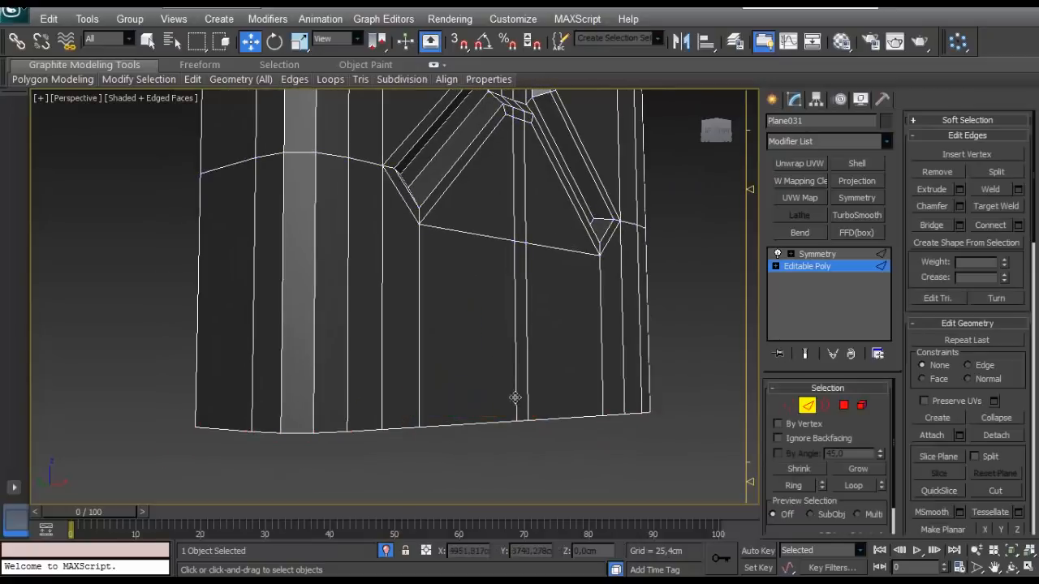
click(515, 397)
key(alt+r)
click(1017, 226)
click(150, 378)
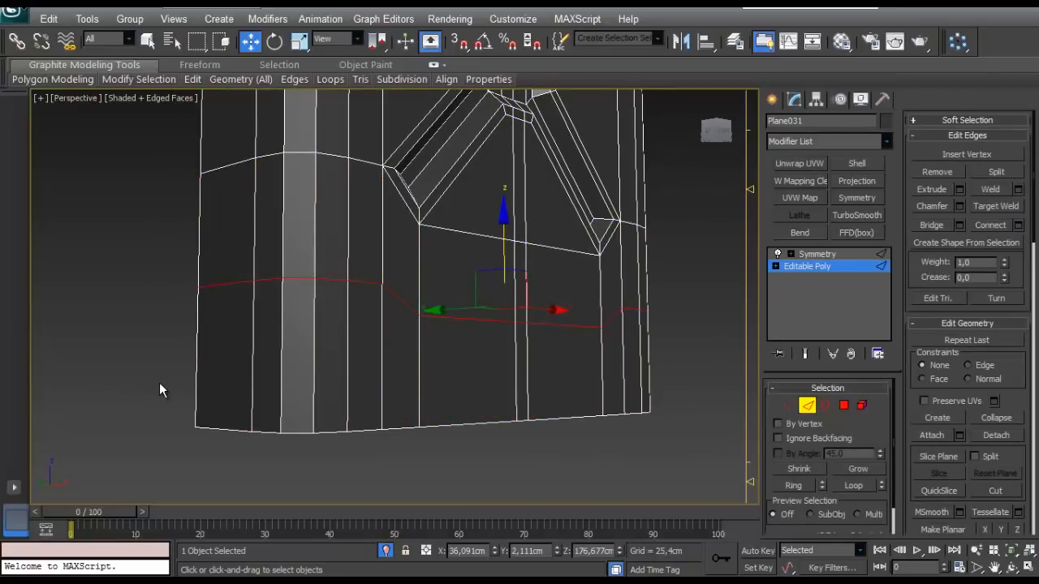
- Flatten the new edge loop by scaling it along Z and lower it to just above the bottom edge
key(r)
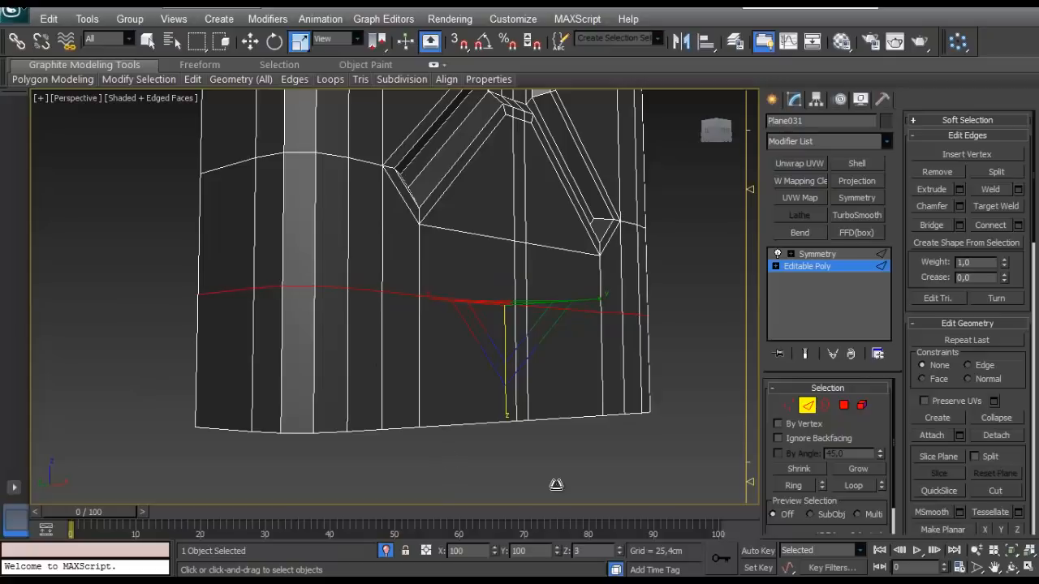
key(w)
drag(503, 248, 485, 361)
- Select the narrow band of polygons along the bottom edge, clear the selection and leave polygon editing
key(alt+r)
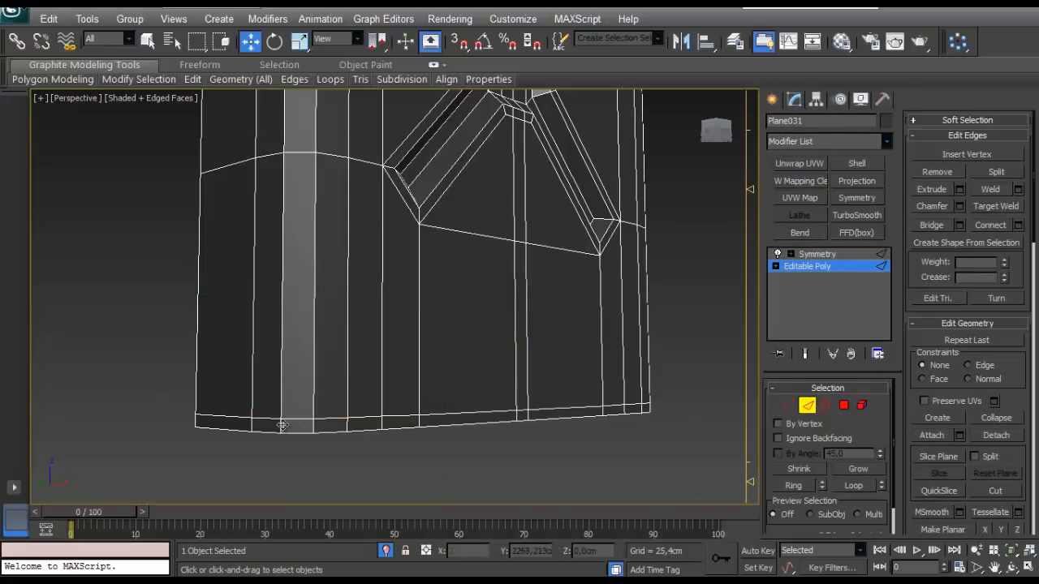
ctrl+click(844, 404)
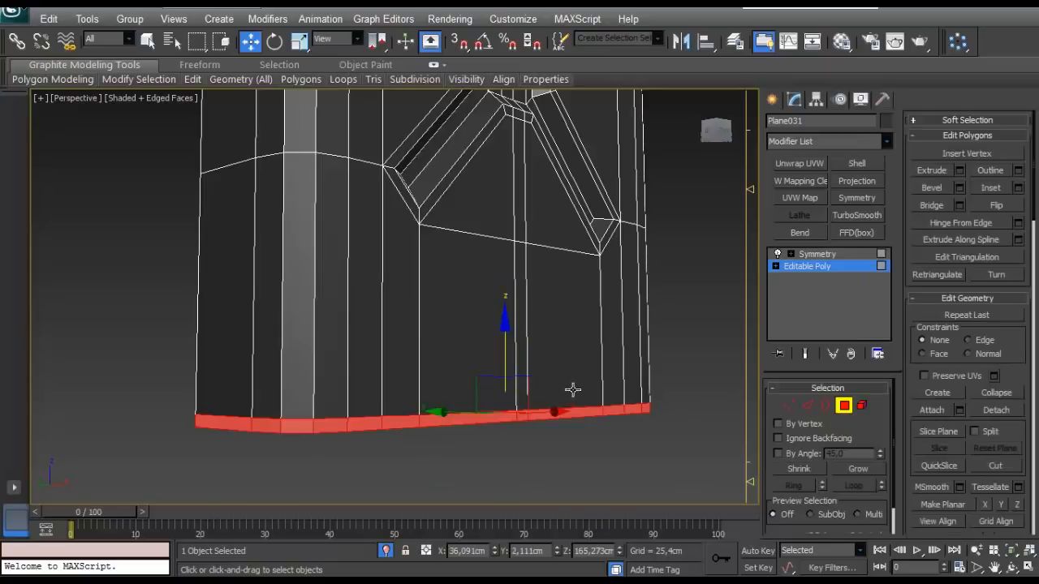
mouse_move(572, 389)
alt+middle_down()
mouse_move(705, 398)
mouse_move(560, 403)
alt+middle_up()
scroll(600, 409, down, 3)
click(688, 436)
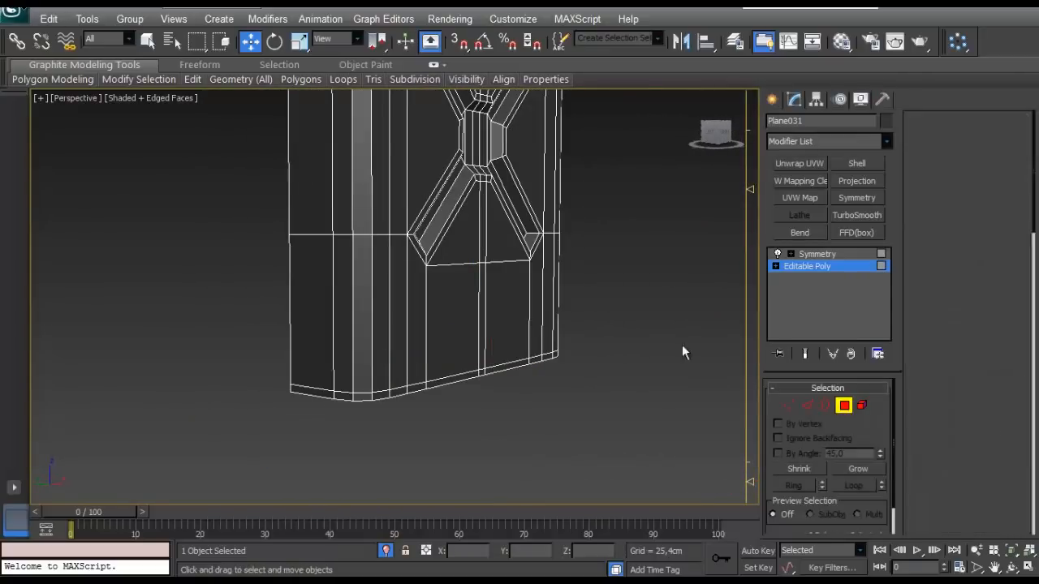
key(4)
- Show the mirrored body through its Symmetry modifier and exit isolation to bring back the handles and the rest of the scene
middle_drag(487, 146, 487, 294)
scroll(438, 272, down, 3)
alt+middle_drag(398, 264, 480, 280)
scroll(479, 280, up, 3)
click(816, 256)
alt+middle_drag(507, 364, 546, 386)
click(390, 554)
key(shift+z)
alt+middle_drag(394, 359, 443, 409)
middle_drag(443, 410, 447, 332)
scroll(446, 331, up, 3)
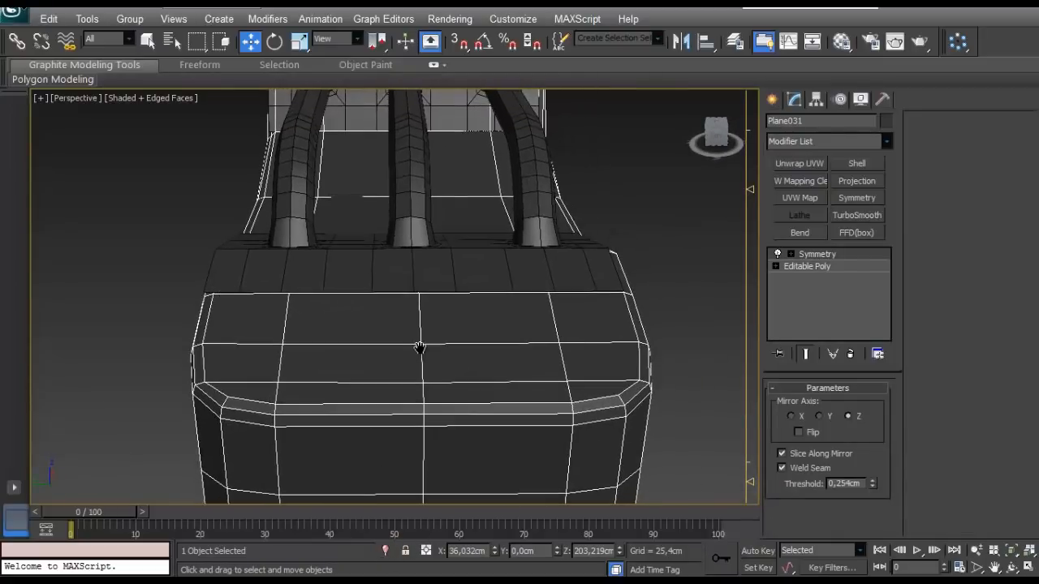
- Move the Symmetry mirror plane of the tank body along Y to about 14.35 cm
click(814, 258)
scroll(503, 366, down, 3)
middle_drag(513, 436, 464, 378)
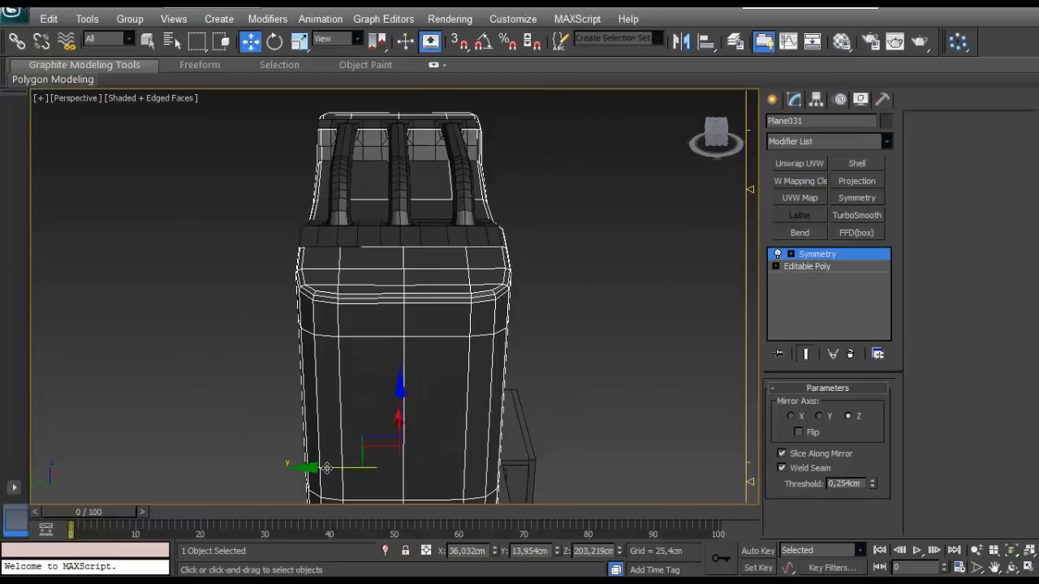
drag(325, 473, 324, 480)
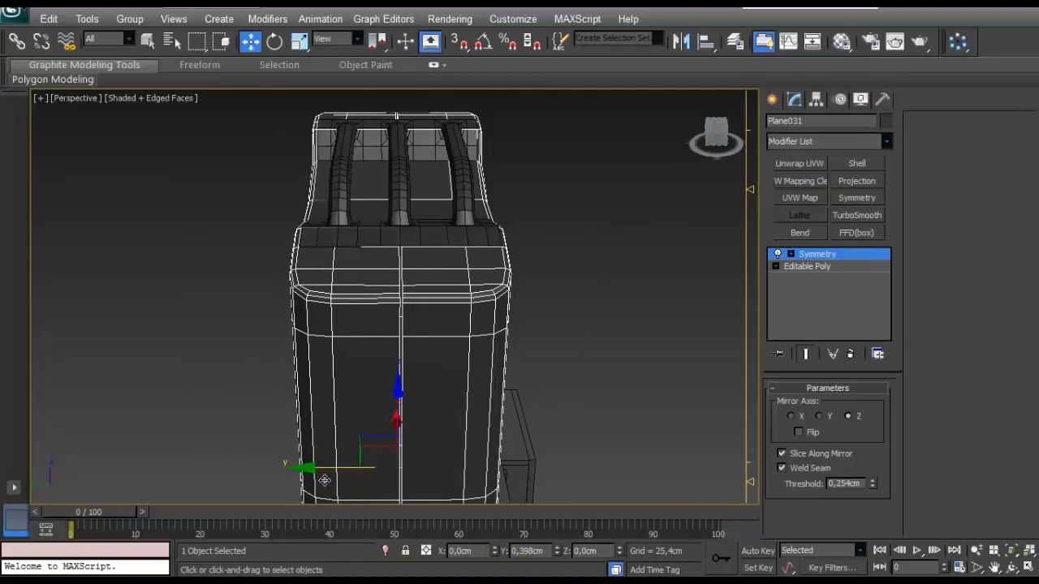
- Move the seam vertices of the body half along Y to about 14.3 cm, show the mirrored result and end vertex editing
click(787, 267)
click(791, 409)
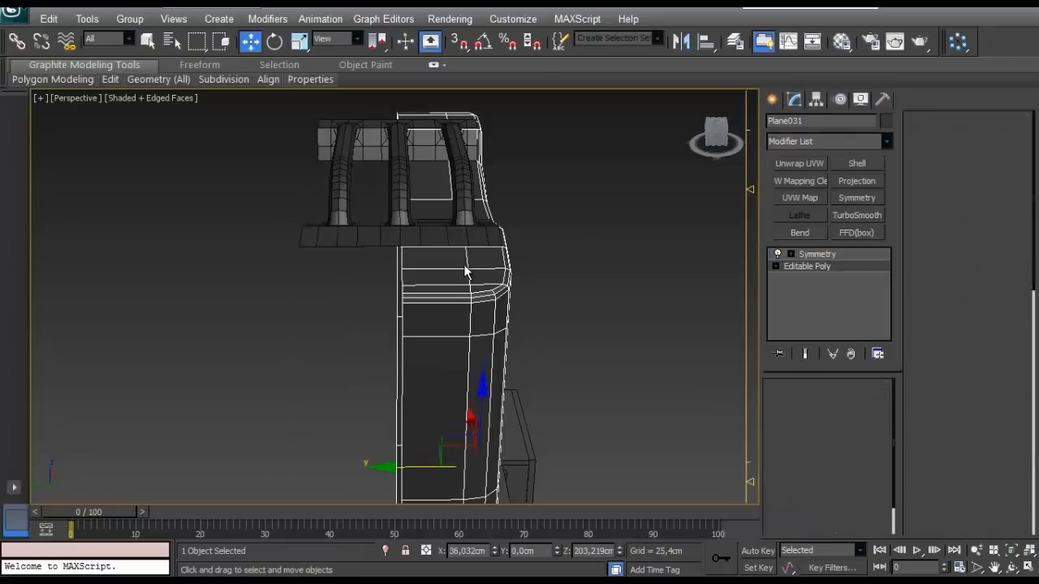
middle_drag(463, 270, 424, 320)
drag(397, 357, 389, 408)
middle_drag(388, 407, 375, 319)
scroll(387, 378, down, 5)
alt+middle_drag(393, 485, 393, 399)
scroll(378, 354, up, 6)
drag(368, 452, 363, 452)
click(804, 354)
scroll(515, 331, down, 5)
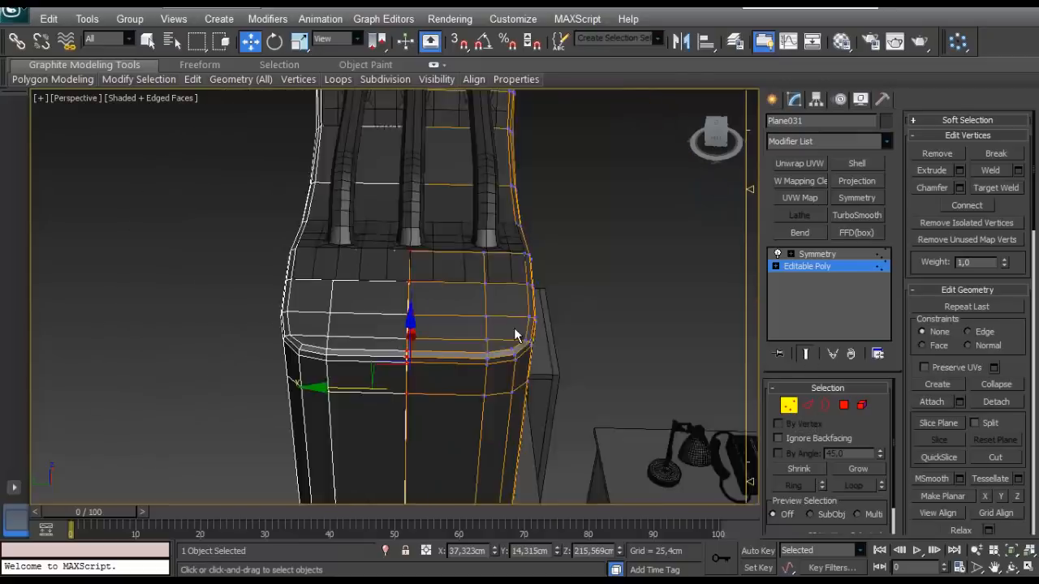
alt+middle_drag(514, 331, 415, 328)
click(792, 407)
click(616, 356)
- Select the three-handle object on top of the tank and open it for vertex editing
alt+middle_drag(616, 356, 417, 334)
scroll(431, 316, up, 5)
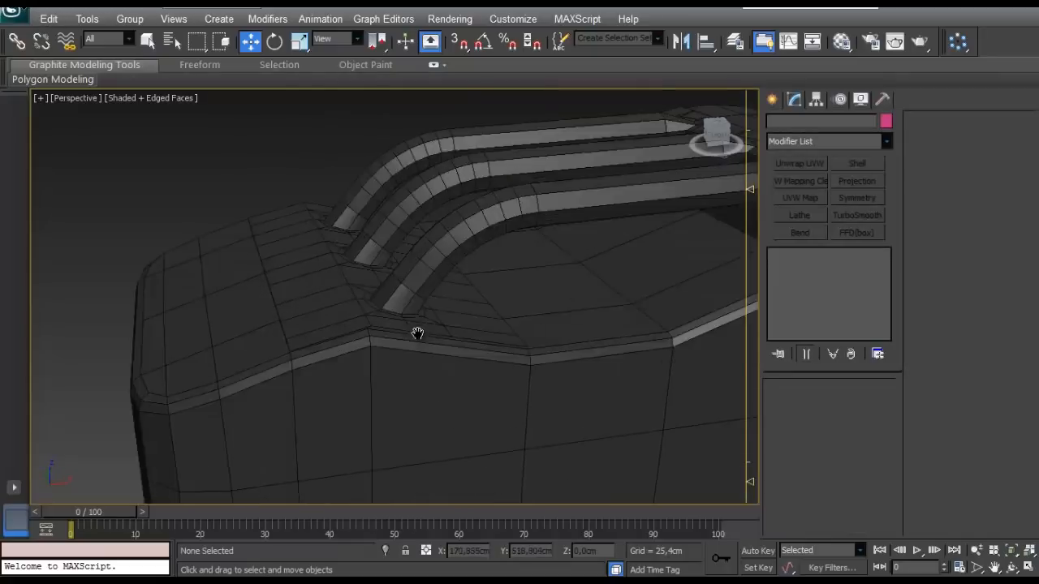
scroll(340, 327, up, 3)
click(257, 322)
scroll(274, 329, down, 3)
alt+middle_drag(274, 328, 258, 297)
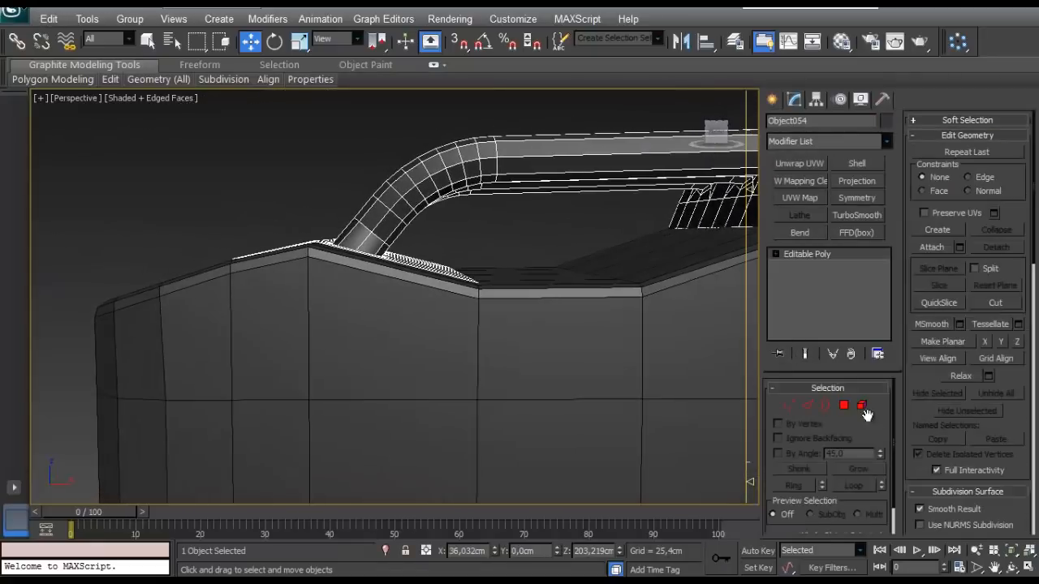
click(791, 406)
- Examine in front view how the vertices of the handles' base plate at the curved end sit against the sloping tank top
click(484, 246)
scroll(418, 315, up, 5)
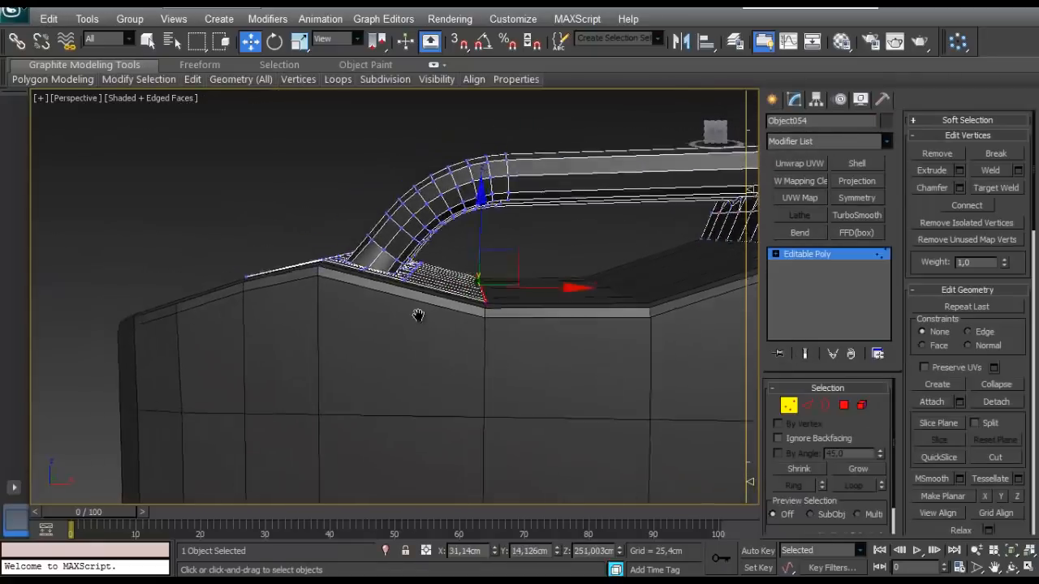
alt+middle_drag(497, 323, 566, 248)
key(f)
scroll(565, 247, up, 8)
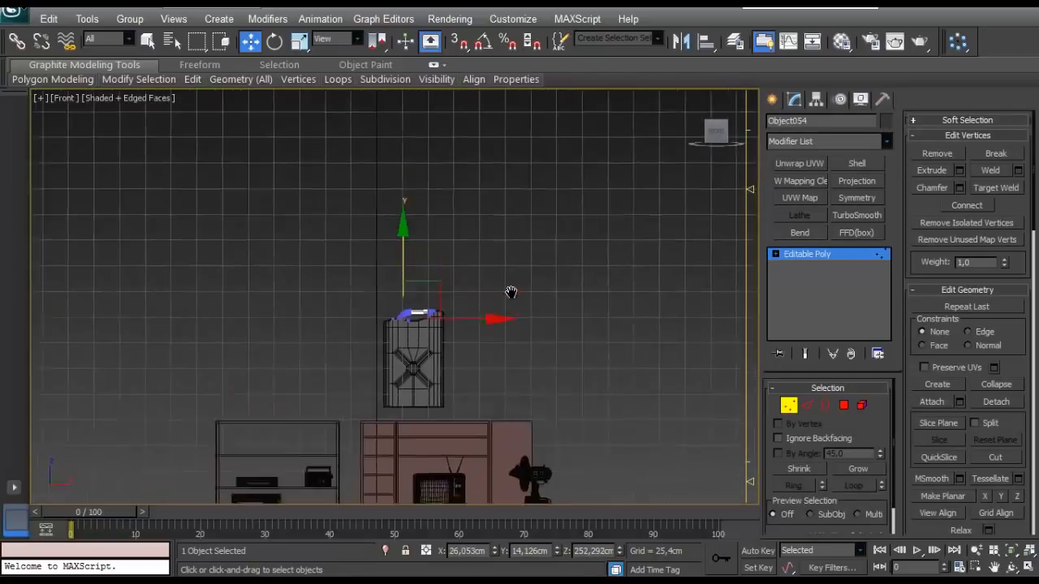
middle_drag(562, 238, 389, 235)
scroll(389, 236, up, 3)
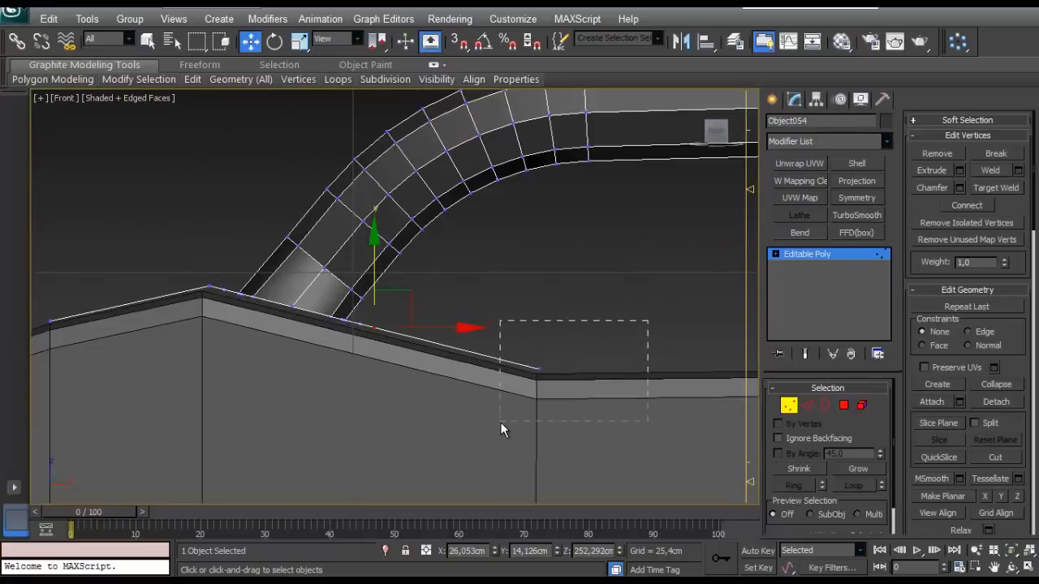
drag(648, 320, 499, 421)
middle_drag(403, 315, 490, 363)
scroll(490, 362, up, 3)
drag(320, 458, 321, 458)
middle_drag(318, 385, 402, 408)
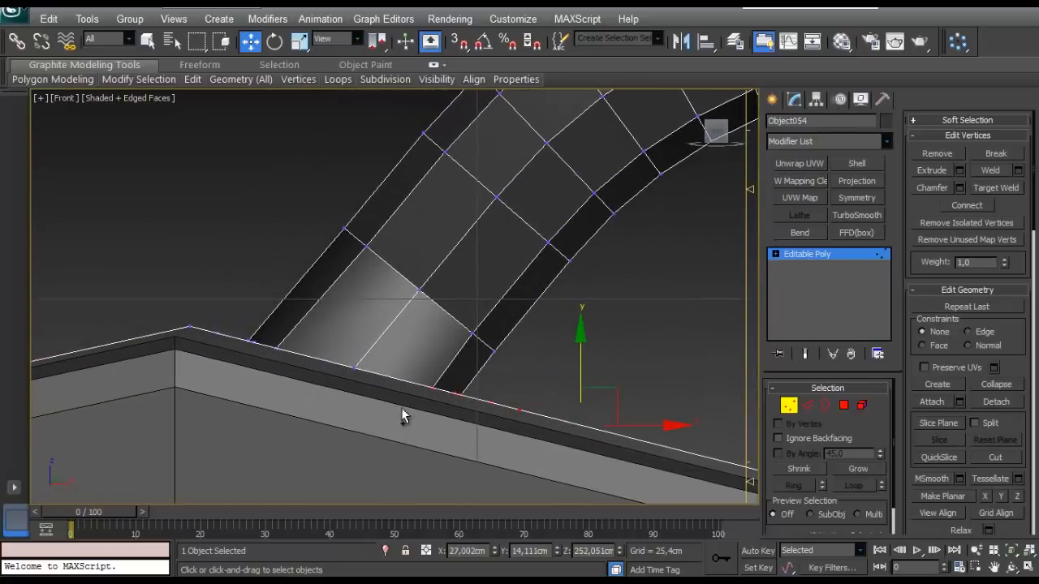
ctrl+drag(139, 365, 133, 367)
middle_drag(130, 365, 462, 344)
- Try raising the outer vertices of the curved-end base plate to a Z of about 252.57 cm
ctrl+drag(420, 318, 156, 450)
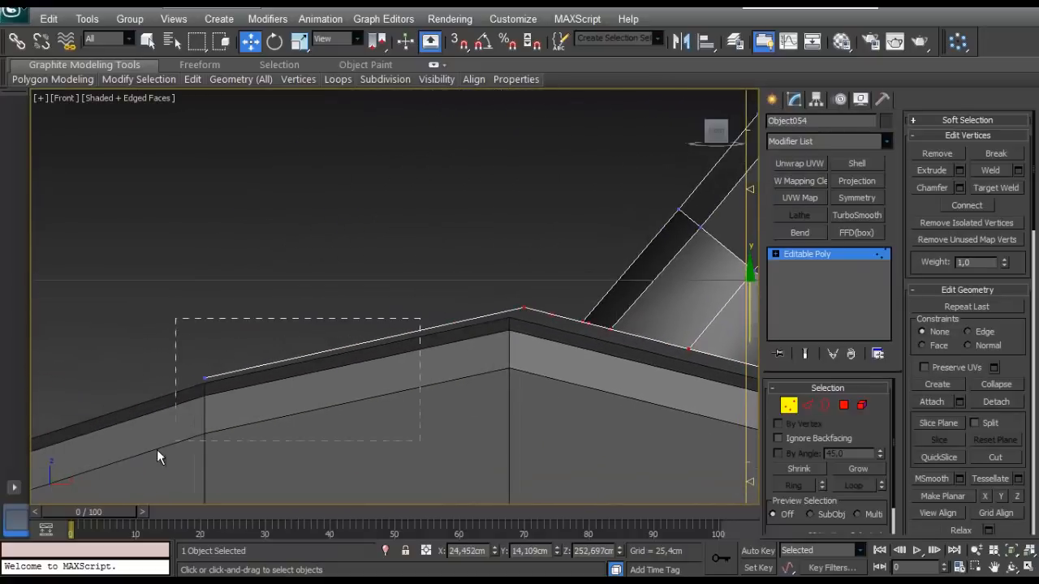
drag(212, 327, 213, 321)
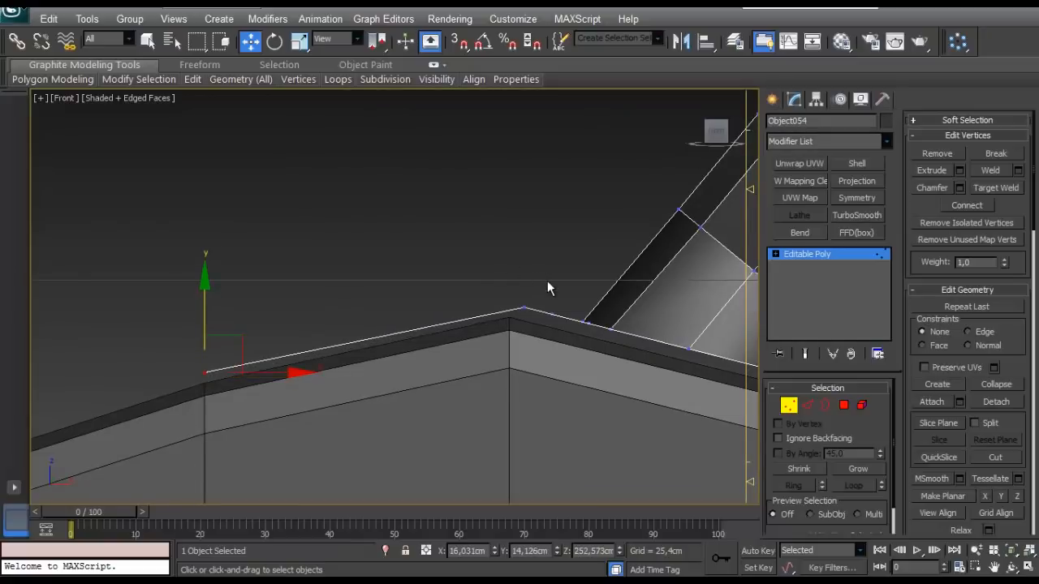
drag(547, 280, 488, 323)
alt+middle_drag(563, 290, 427, 302)
key(ctrl+z)
key(ctrl+z)
- Show the base plate at the handles' straight end in a close front wireframe view
scroll(539, 335, down, 8)
key(p)
scroll(523, 346, up, 3)
key(f)
scroll(447, 204, up, 5)
middle_drag(447, 204, 450, 395)
scroll(380, 175, up, 4)
middle_drag(380, 175, 352, 355)
scroll(499, 281, up, 6)
scroll(451, 220, up, 7)
scroll(501, 300, up, 2)
middle_drag(501, 300, 477, 308)
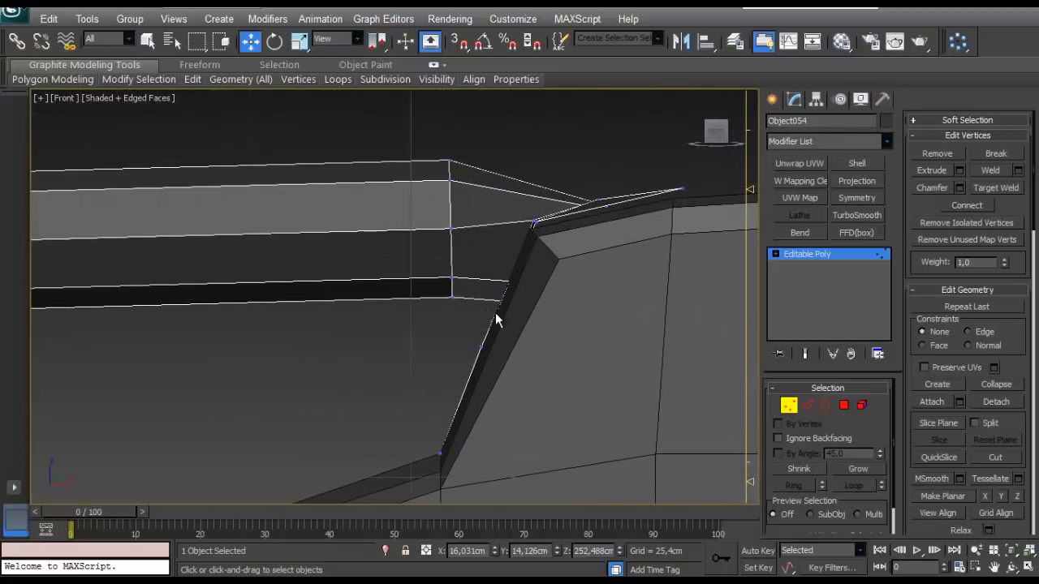
key(F3)
- Try to shift the lower vertices of the straight-end base plate about 0.17 cm along negative X, away from the tank wall
scroll(565, 249, up, 2)
mouse_move(566, 243)
middle_down()
mouse_move(515, 332)
mouse_move(394, 367)
middle_up()
scroll(479, 368, up, 2)
drag(480, 369, 338, 512)
scroll(456, 487, down, 3)
middle_drag(461, 490, 507, 313)
drag(478, 393, 348, 503)
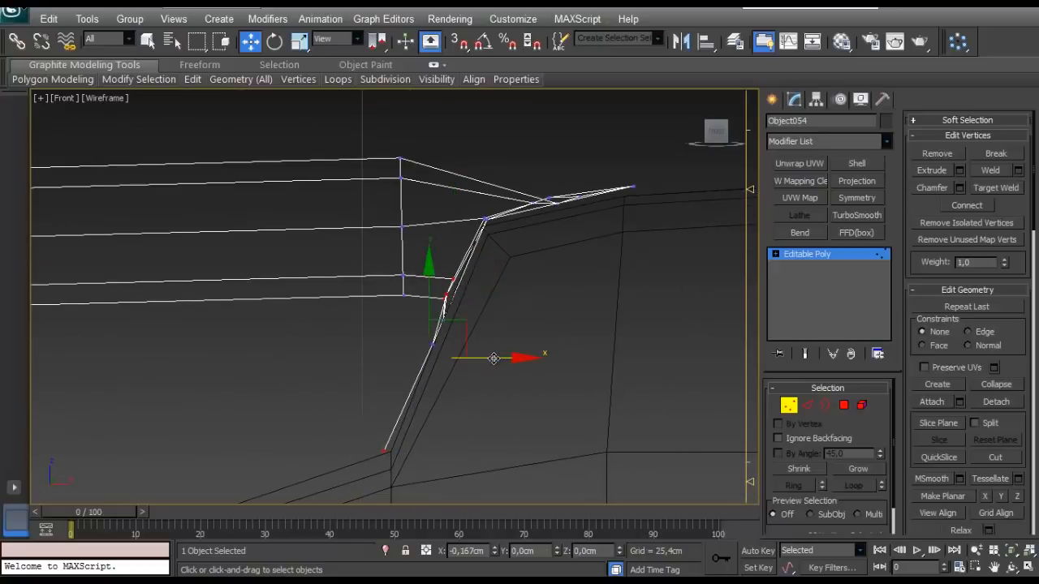
key(ctrl+z)
ctrl+drag(534, 298, 417, 409)
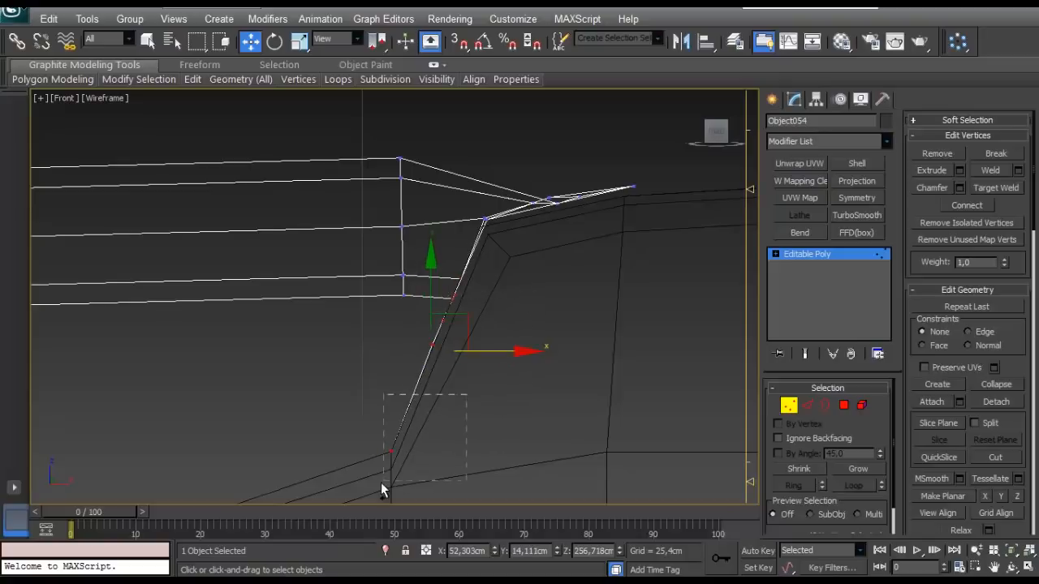
drag(515, 359, 507, 356)
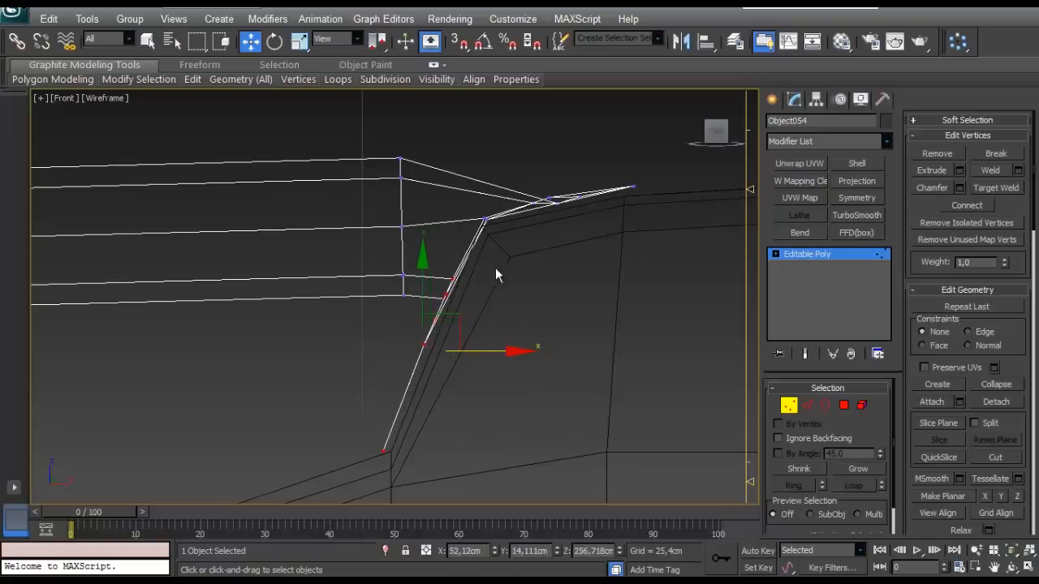
key(ctrl+z)
- Shift the straight-end base plate vertices slightly along negative X off the steep tank wall and raise the lowest ones a little
drag(507, 307, 500, 310)
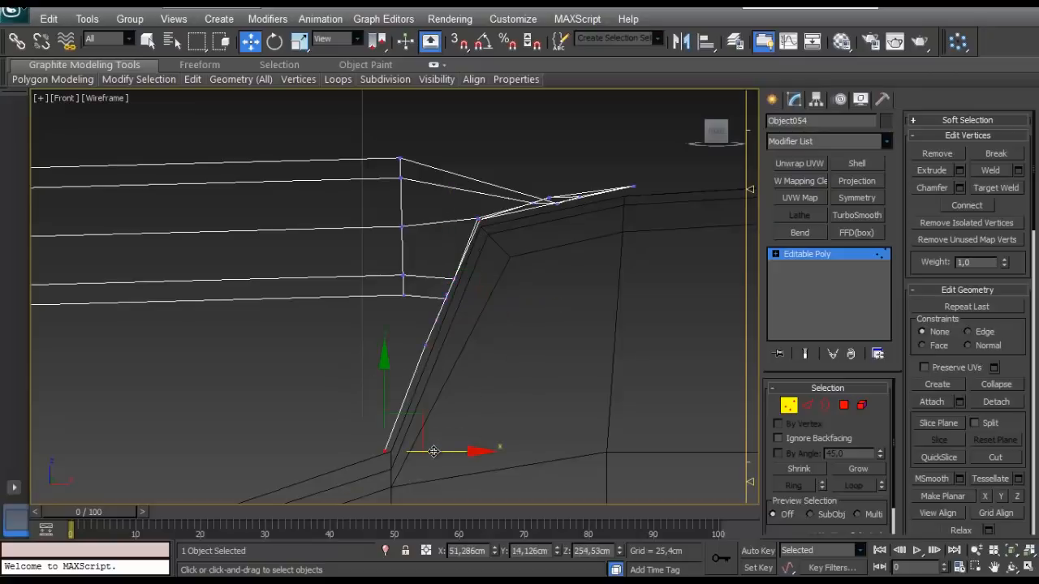
drag(413, 408, 413, 407)
click(513, 357)
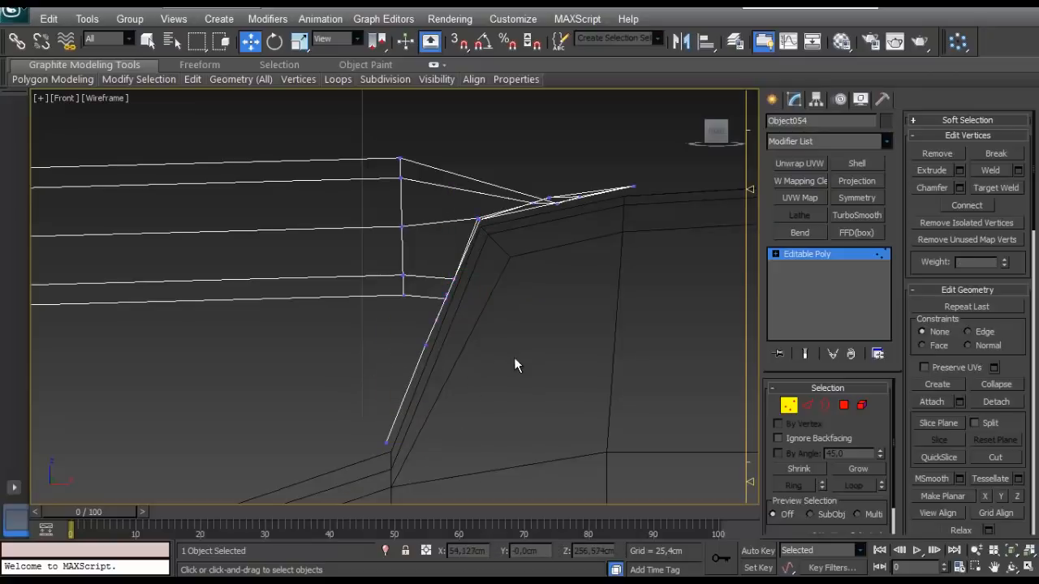
middle_drag(513, 357, 513, 362)
- In shaded perspective, slide the outer vertex row of the curved-end base plate with the Edge constraint to about X 20.33 cm, near the ridge
key(p)
scroll(463, 318, down, 3)
mouse_move(462, 324)
alt+middle_down()
mouse_move(485, 353)
mouse_move(455, 299)
mouse_move(424, 288)
mouse_move(437, 293)
mouse_move(370, 300)
alt+middle_up()
key(F3)
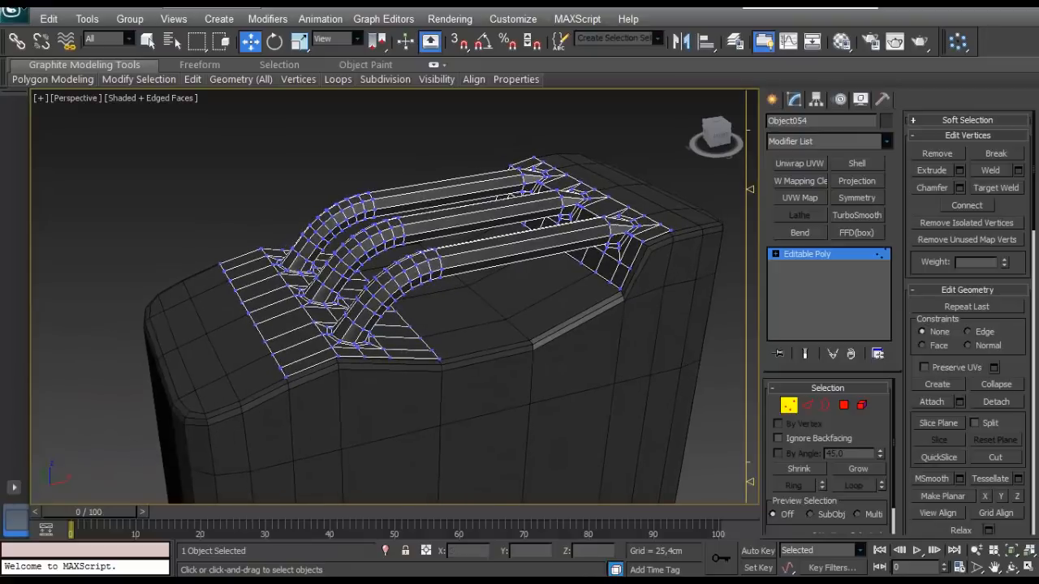
alt+middle_drag(224, 354, 331, 341)
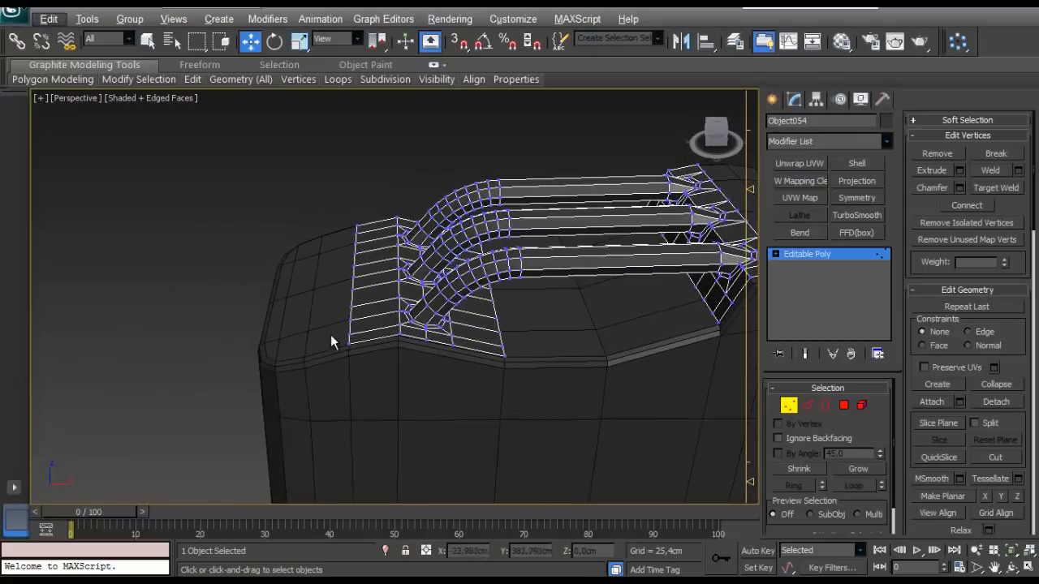
drag(370, 403, 373, 406)
scroll(404, 378, up, 4)
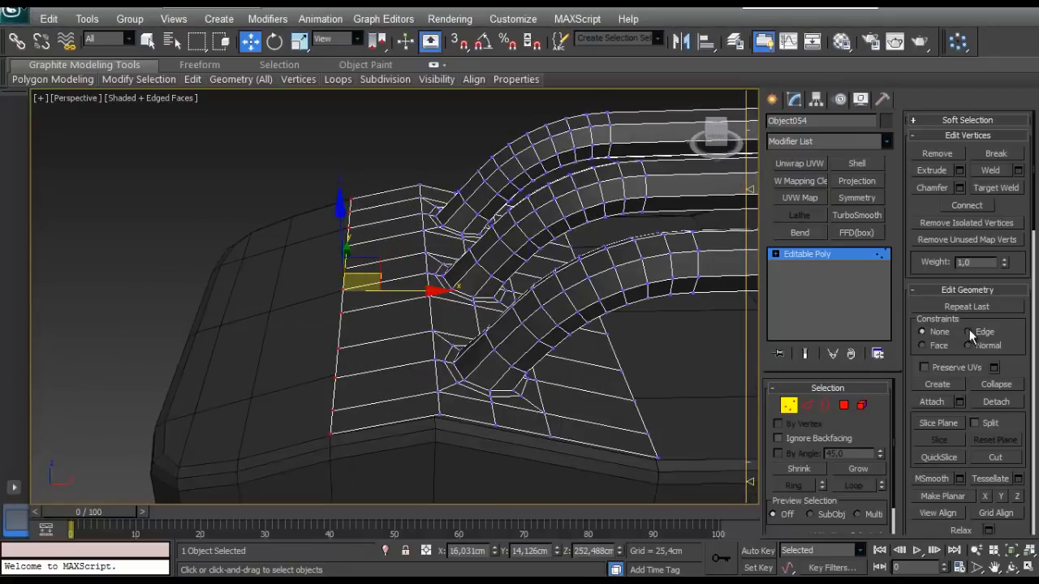
drag(418, 292, 483, 297)
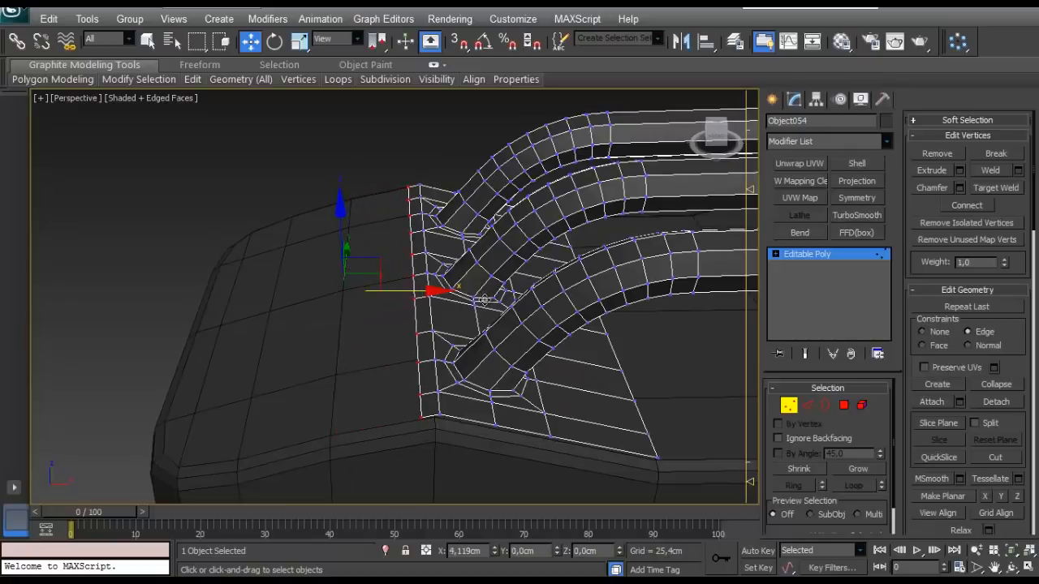
- End vertex editing of the handles and select the tank body
alt+middle_drag(487, 302, 405, 331)
scroll(355, 358, down, 4)
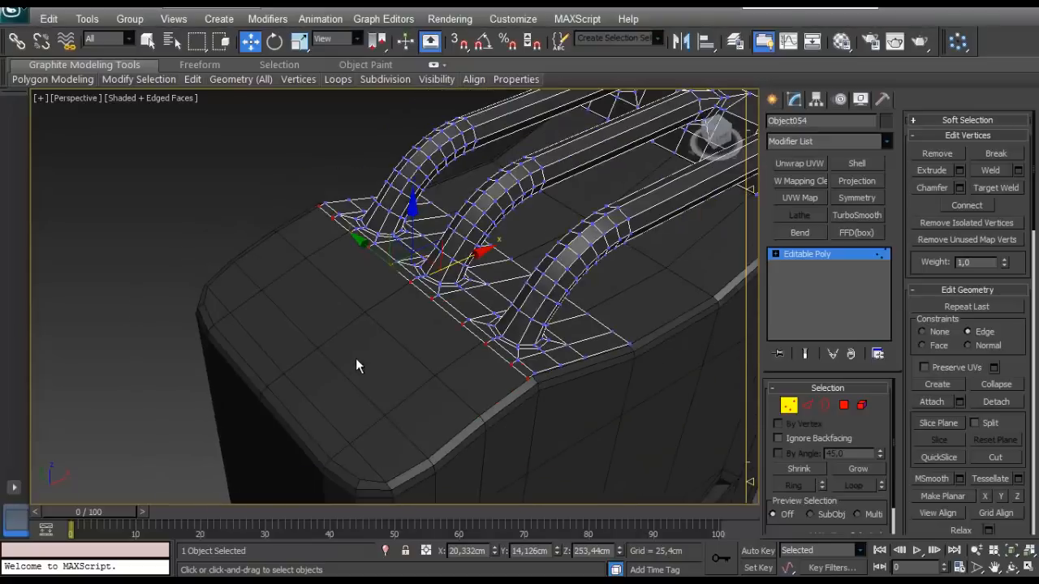
alt+middle_drag(355, 358, 327, 342)
click(789, 407)
click(233, 238)
scroll(313, 325, up, 3)
click(327, 345)
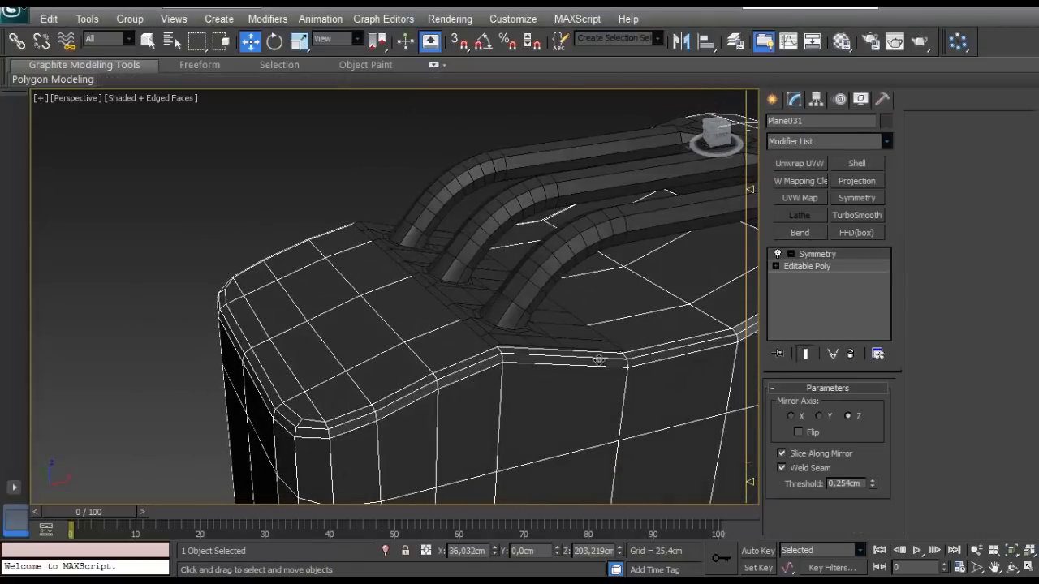
- Collapse the tank body's Symmetry modifier by converting the object to Editable Poly
click(800, 266)
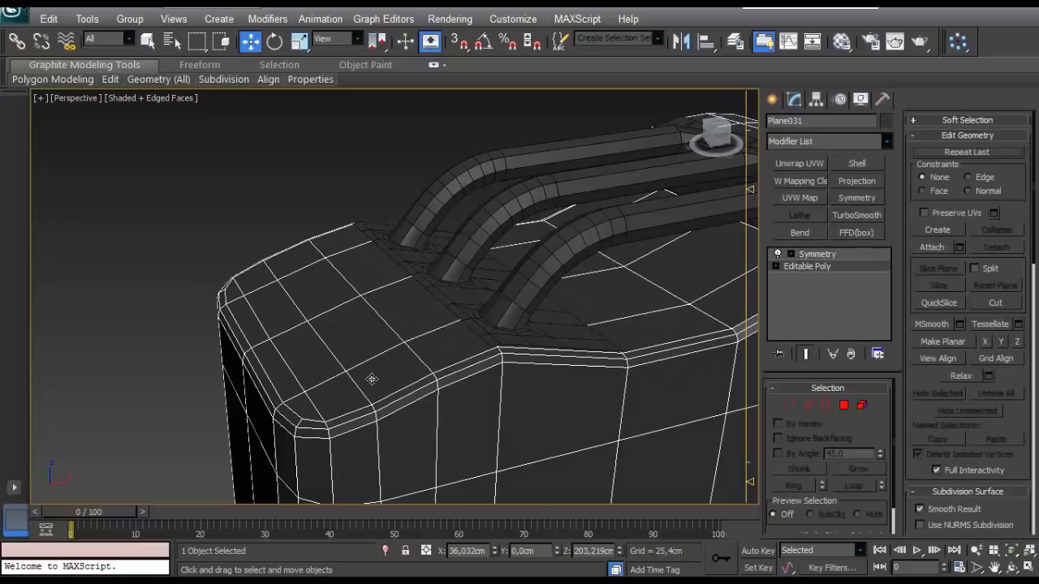
alt+middle_drag(371, 379, 390, 372)
click(809, 255)
right_click(325, 339)
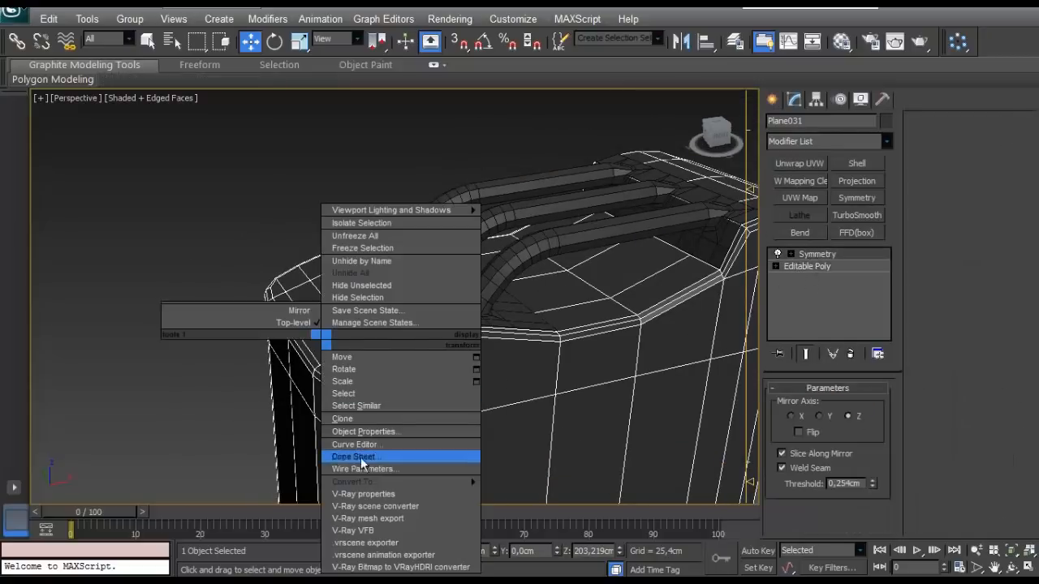
mouse_move(371, 457)
click(268, 482)
- With the Edge constraint, slide two cross rows of vertices on the tank's sloping top toward the handles, the outer one to about X 12.96 cm
alt+middle_drag(435, 382, 517, 415)
scroll(403, 362, down, 5)
scroll(421, 385, up, 5)
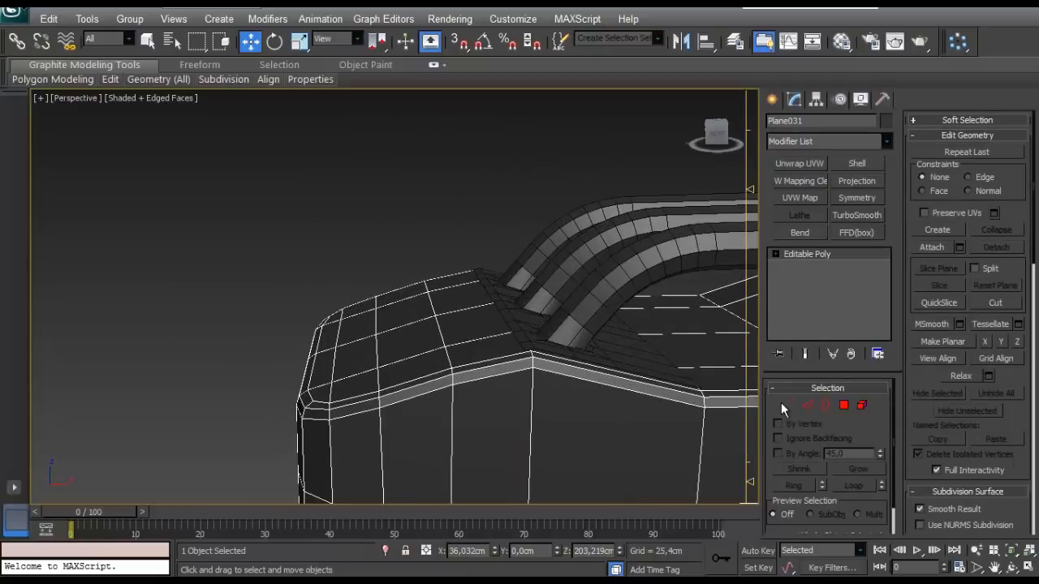
key(1)
drag(396, 399, 396, 398)
alt+middle_drag(396, 398, 423, 376)
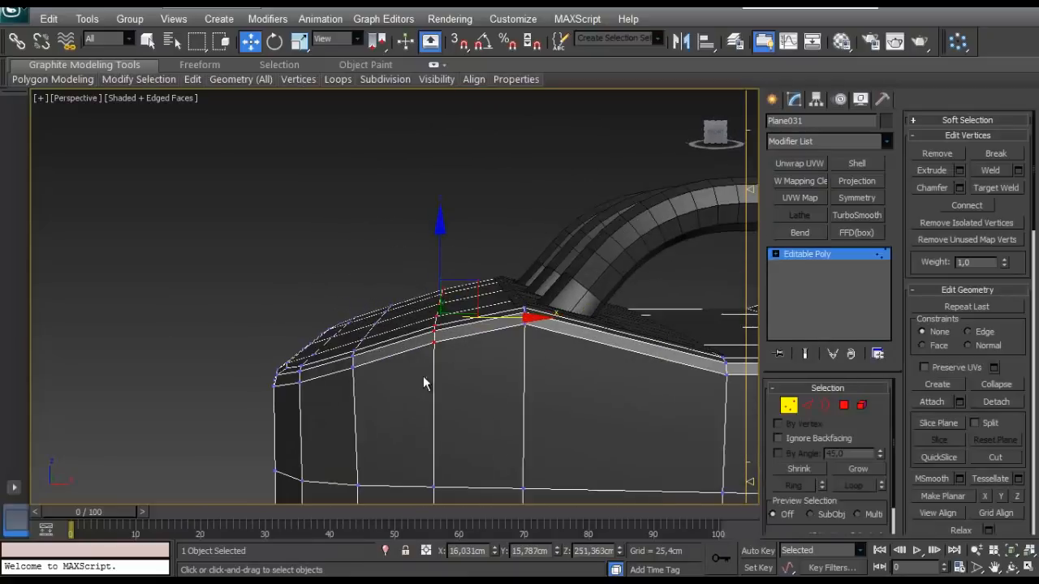
drag(498, 319, 509, 319)
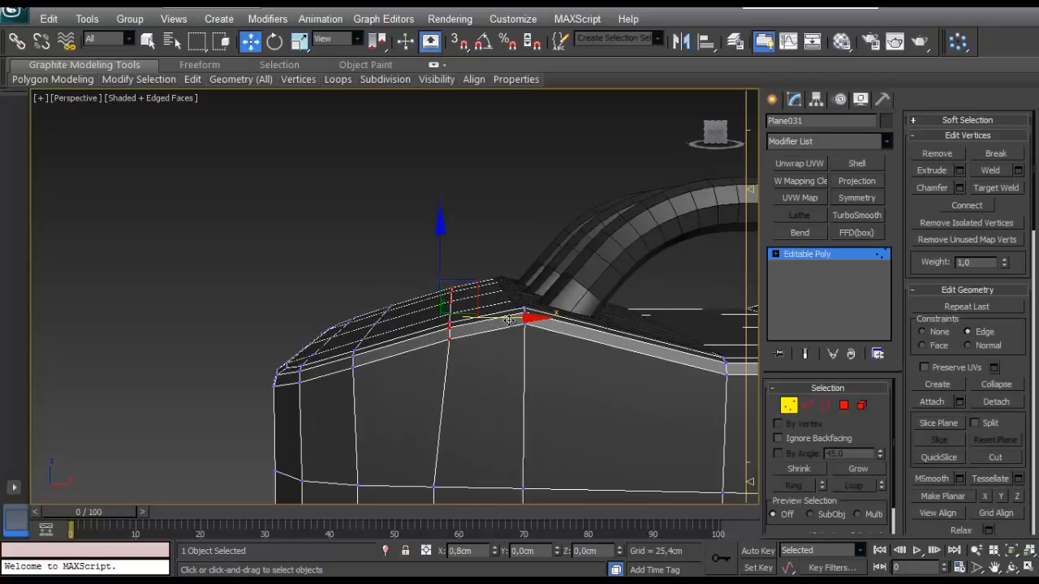
alt+middle_drag(511, 331, 473, 339)
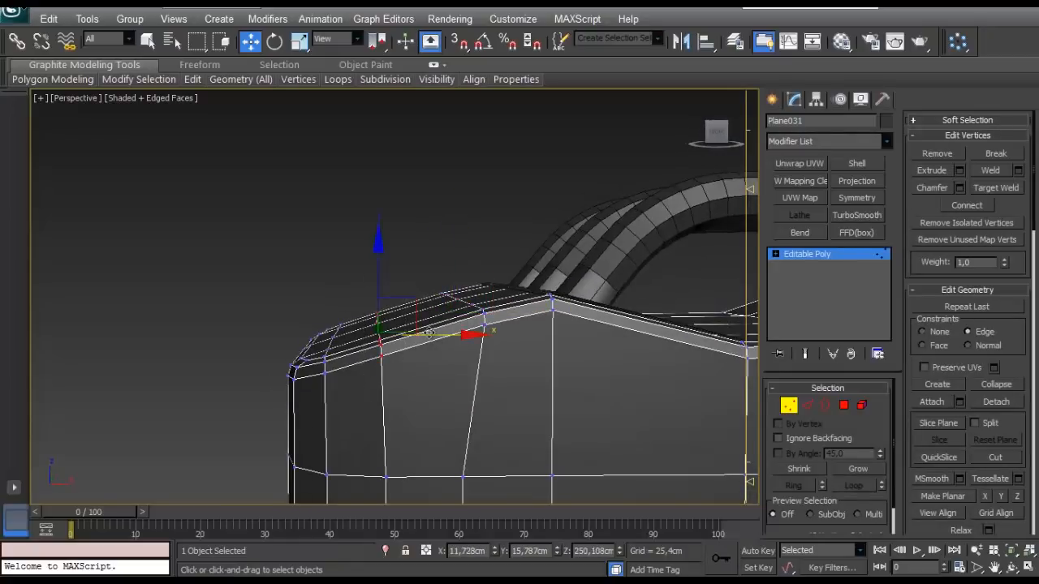
scroll(419, 271, down, 6)
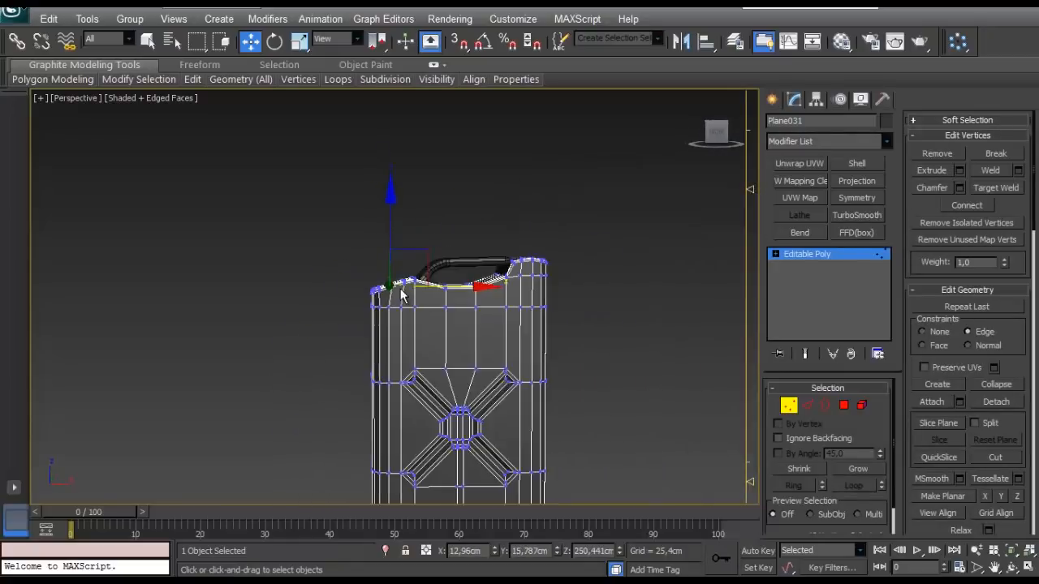
scroll(402, 294, up, 6)
middle_drag(412, 323, 445, 349)
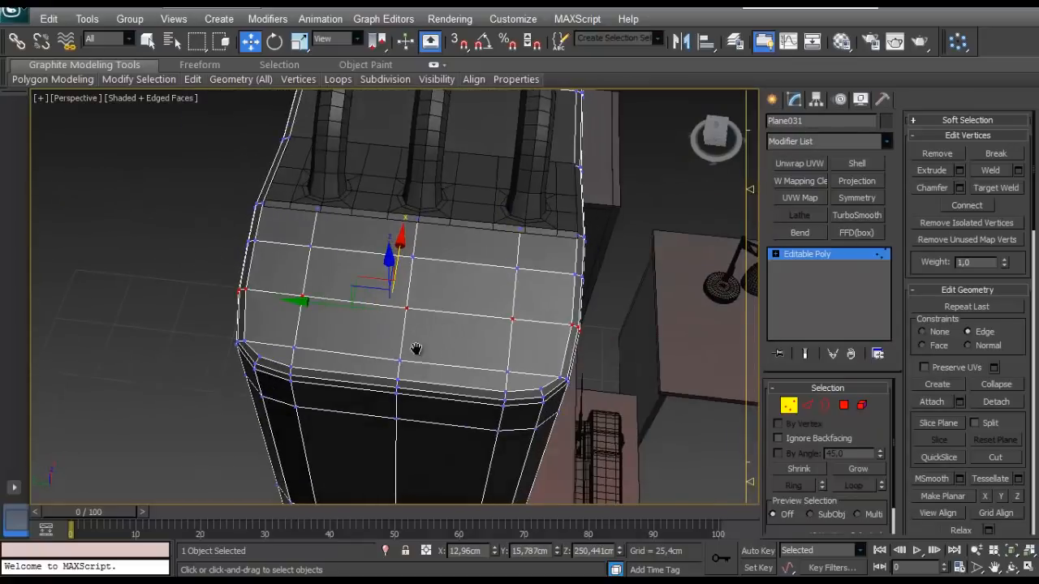
alt+middle_drag(374, 348, 378, 348)
scroll(414, 344, up, 2)
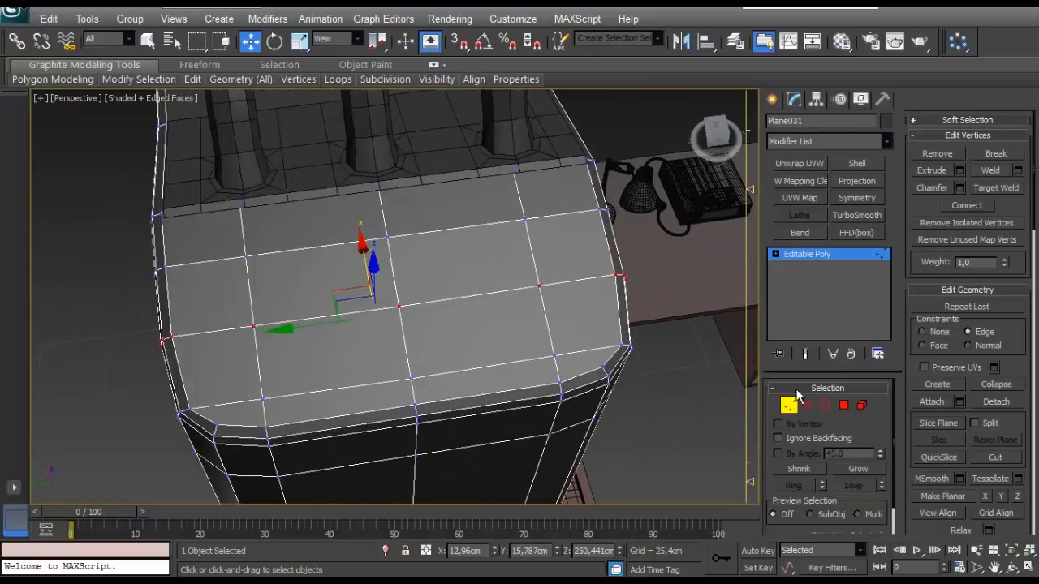
click(844, 405)
click(449, 279)
ctrl+click(349, 286)
ctrl+click(380, 333)
ctrl+click(469, 331)
alt+middle_drag(478, 329, 412, 323)
click(1018, 188)
mouse_move(523, 295)
alt+middle_down()
mouse_move(494, 307)
mouse_move(504, 304)
alt+middle_up()
right_click(151, 337)
drag(151, 337, 157, 335)
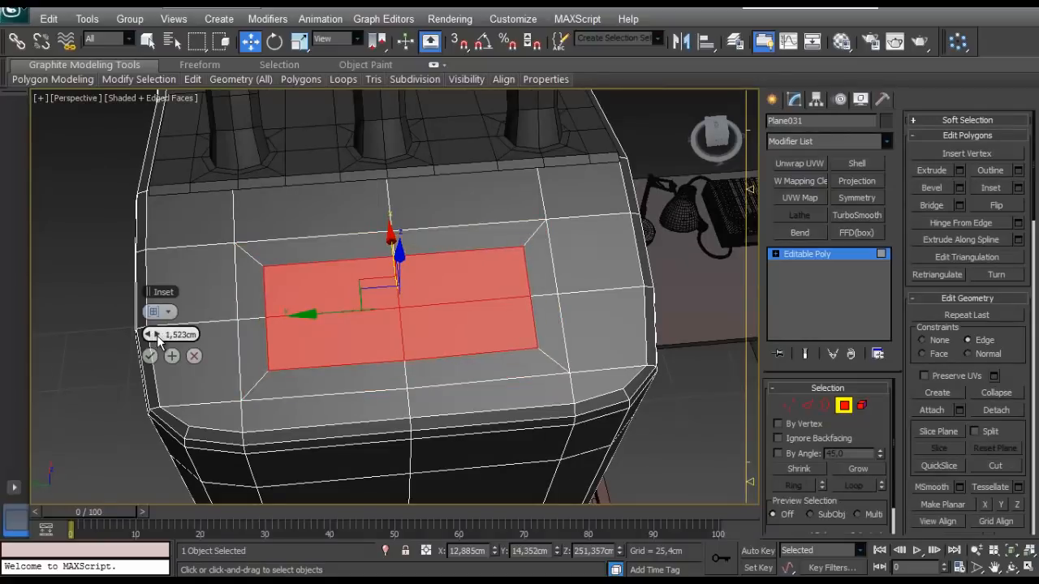
click(196, 356)
- Chamfer the edge loop running down the middle of the tank's sloping top by 4.72 cm with 2 segments
click(807, 404)
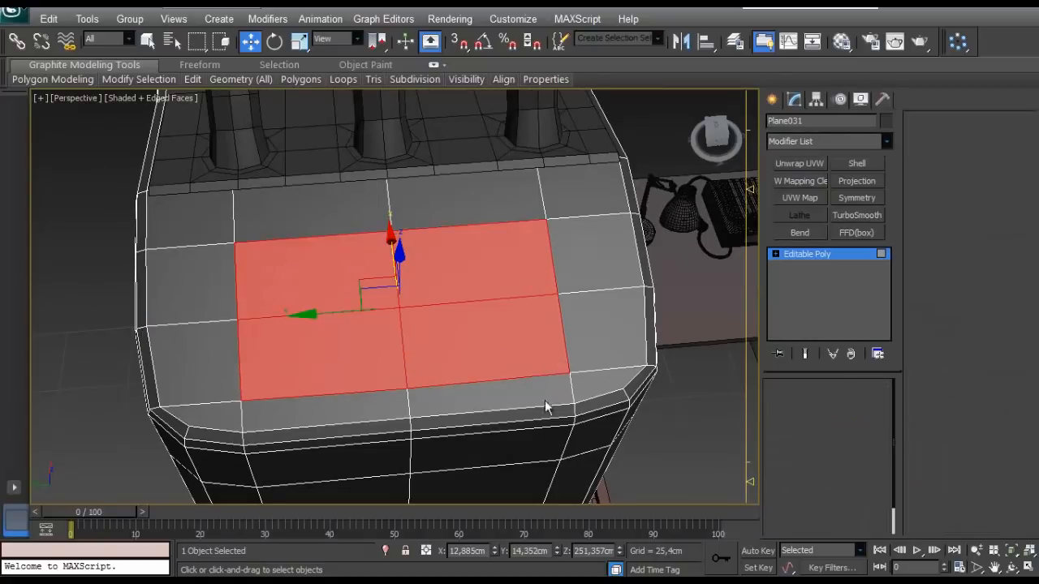
double_click(410, 347)
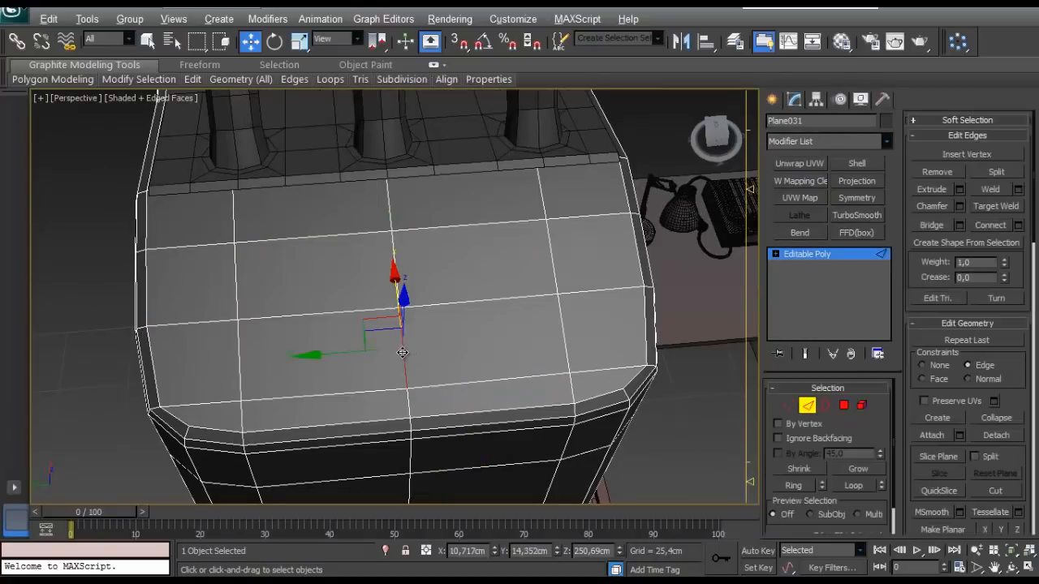
click(959, 206)
mouse_move(151, 312)
mouse_down()
mouse_move(156, 338)
mouse_move(146, 317)
mouse_up()
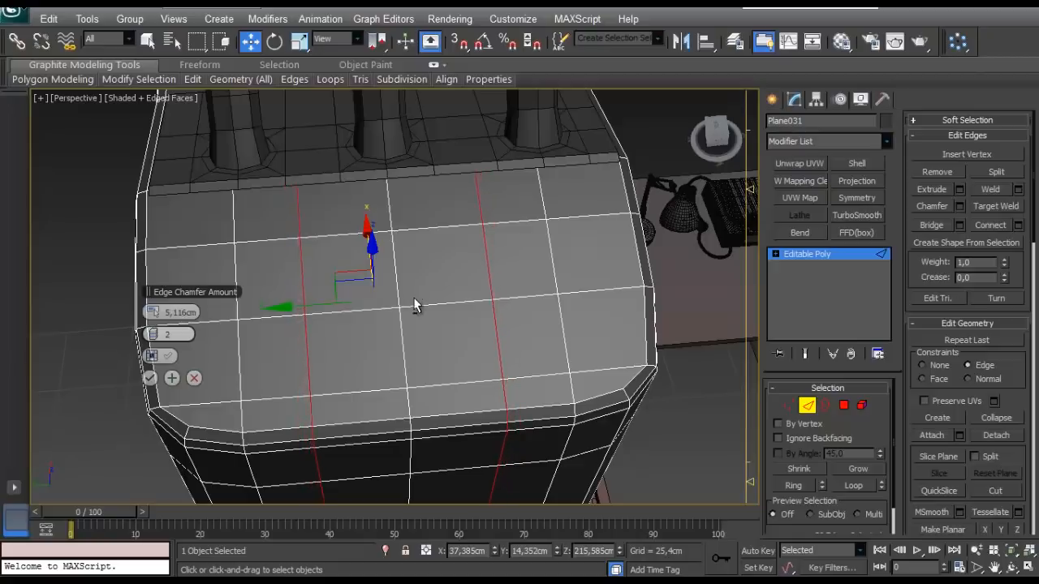
alt+middle_drag(413, 305, 406, 378)
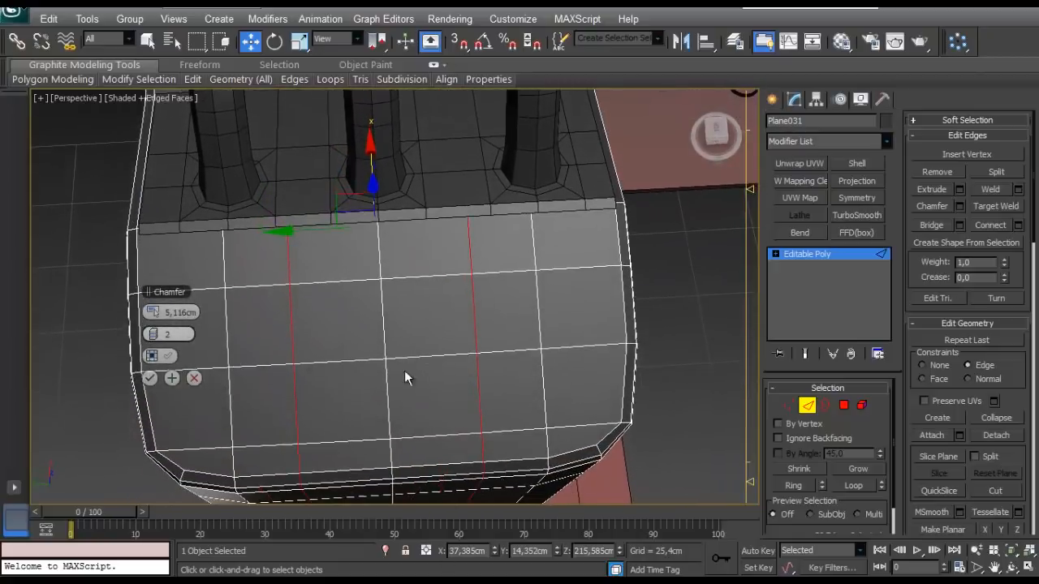
drag(147, 313, 148, 313)
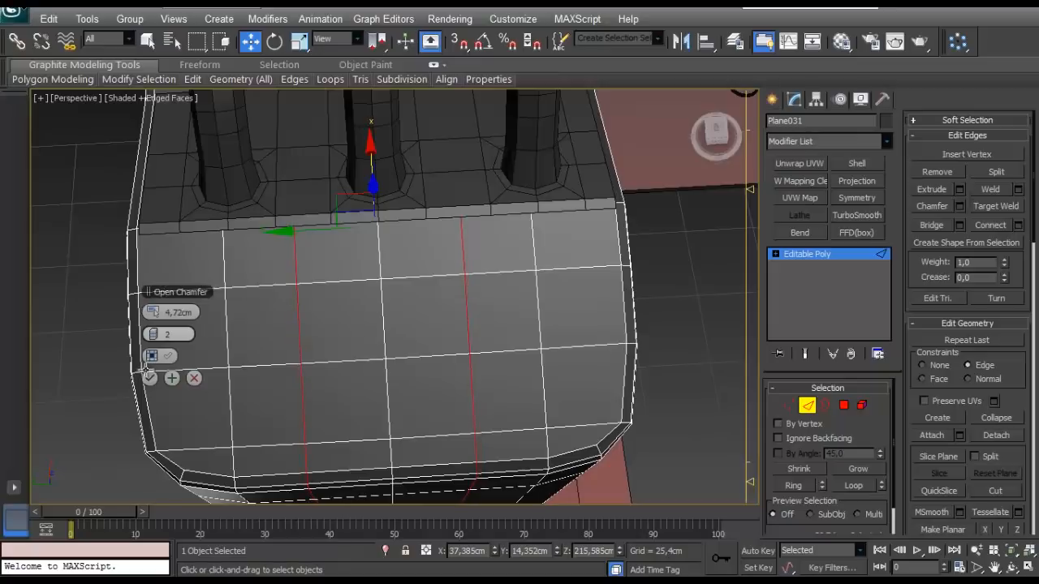
click(149, 378)
- Select only the four middle polygons of the tank's sloping top and inset them by 1.107 cm
alt+middle_drag(369, 434, 377, 399)
click(843, 406)
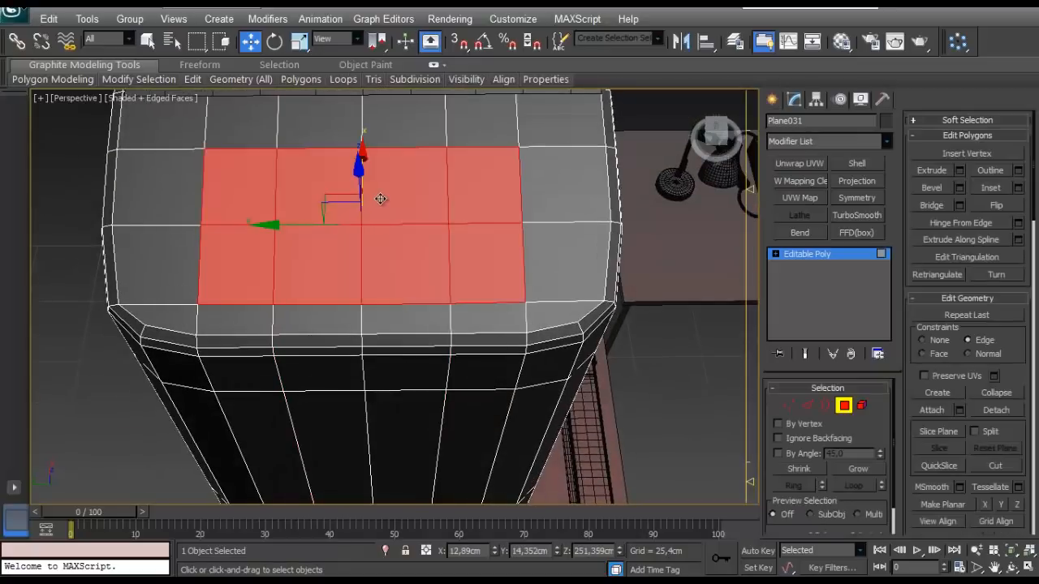
click(381, 199)
ctrl+click(347, 208)
ctrl+click(345, 248)
ctrl+click(398, 260)
key(z)
scroll(400, 264, down, 5)
alt+middle_drag(401, 274, 385, 282)
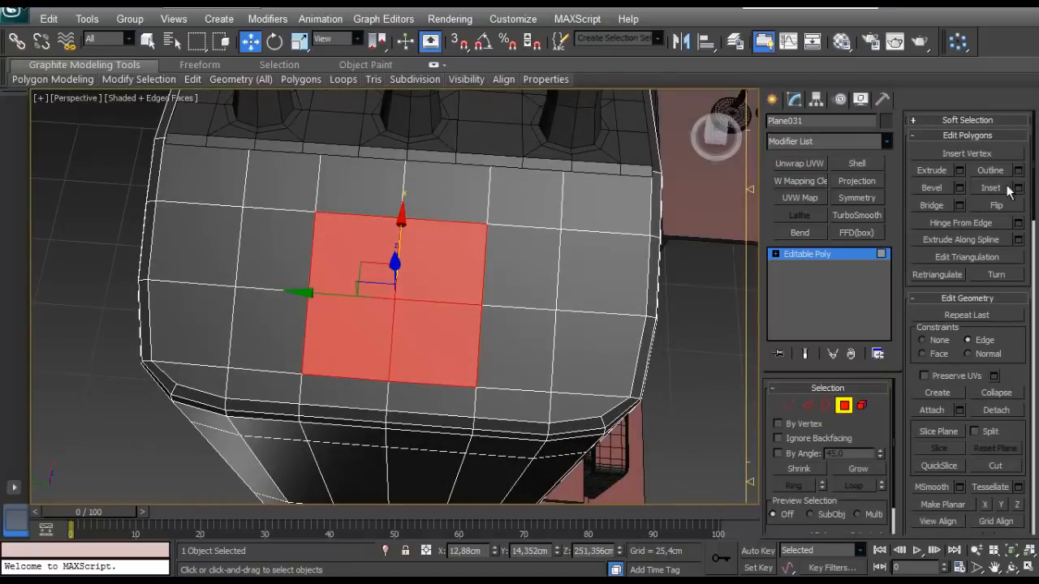
drag(154, 334, 154, 334)
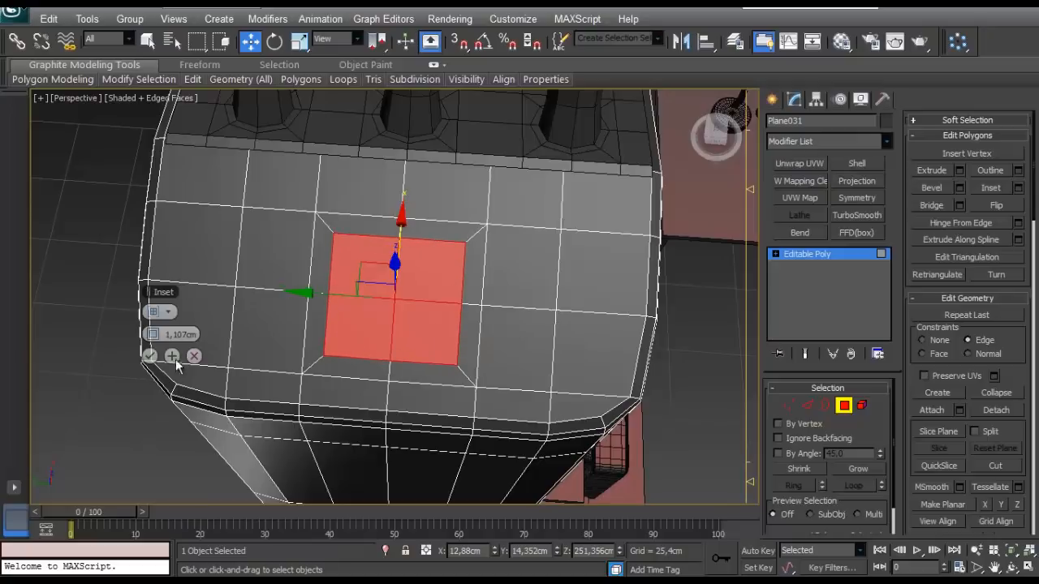
click(149, 356)
- Switch to vertex editing and select the corner vertices of the inset square on the sloping top
scroll(420, 309, up, 3)
key(1)
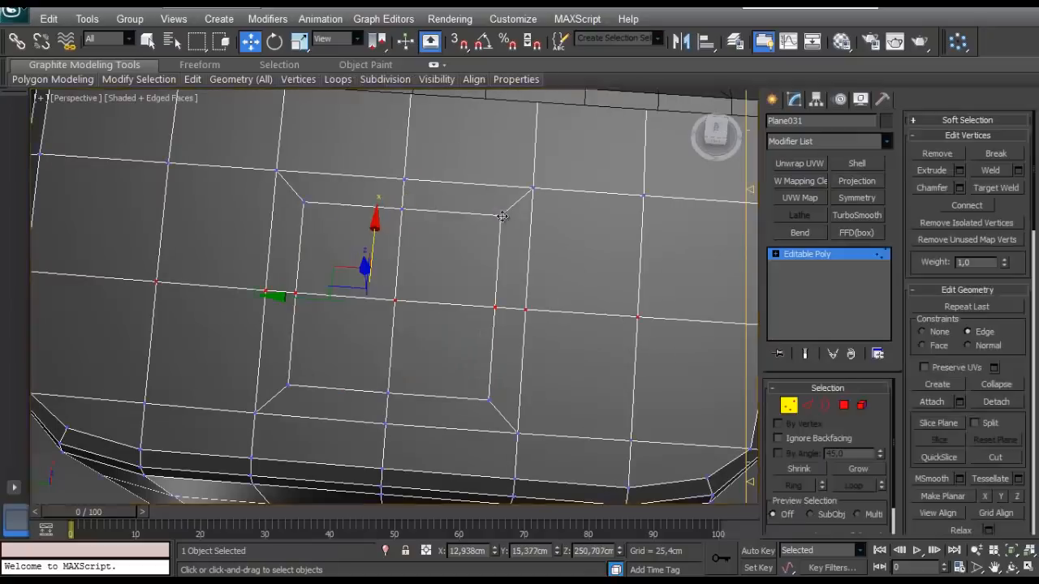
click(488, 400)
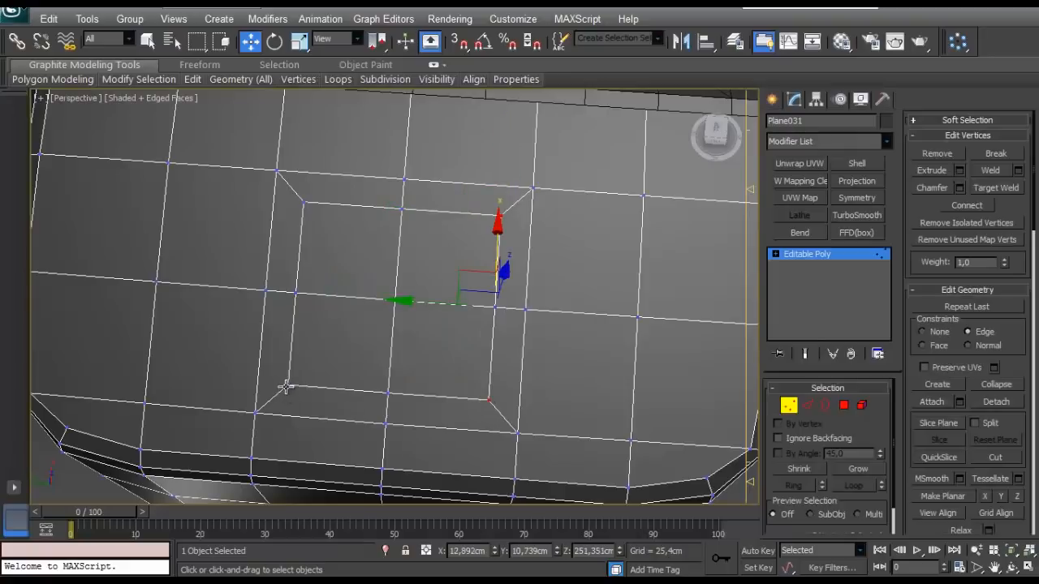
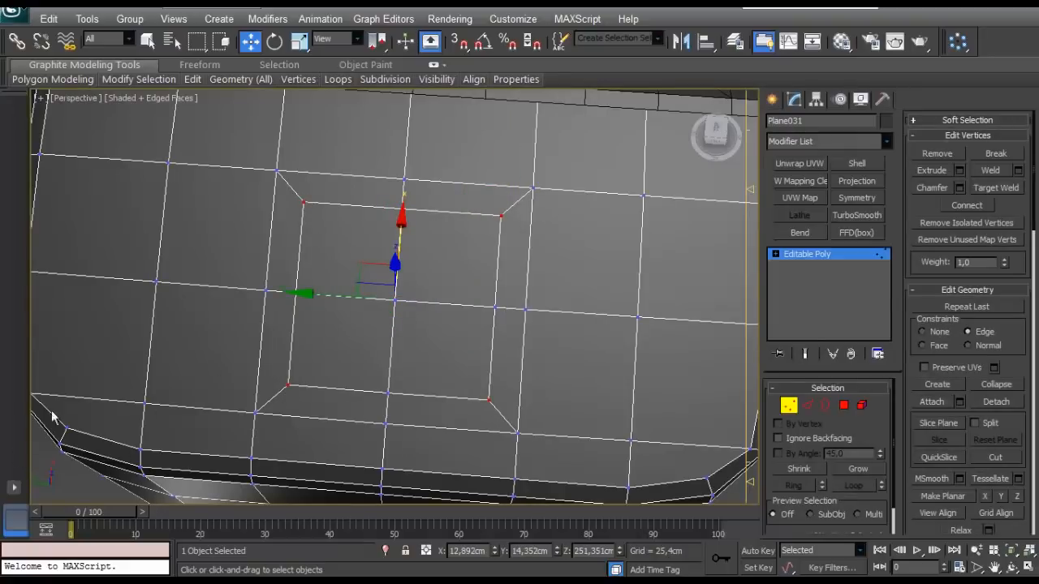
- Try to scale the inset square's four corner vertices inward into an octagon using the Face constraint
scroll(395, 297, down, 4)
alt+middle_drag(243, 312, 283, 310)
scroll(292, 292, up, 4)
key(r)
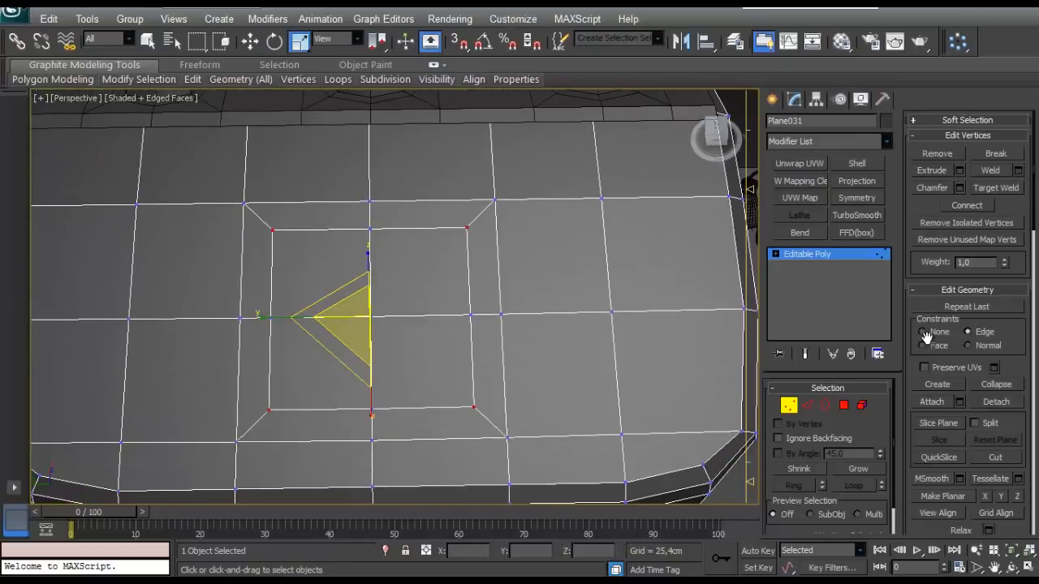
alt+middle_drag(359, 317, 364, 310)
drag(364, 310, 350, 342)
alt+middle_drag(459, 308, 359, 246)
scroll(422, 351, down, 4)
scroll(448, 323, down, 3)
scroll(383, 304, up, 4)
scroll(361, 250, down, 4)
scroll(364, 263, up, 4)
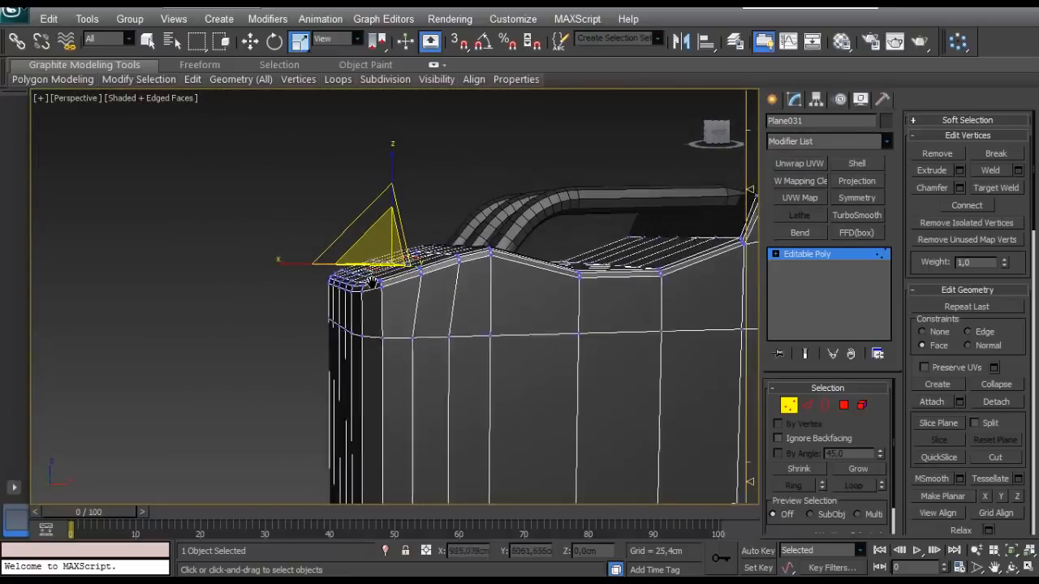
alt+middle_drag(379, 293, 297, 244)
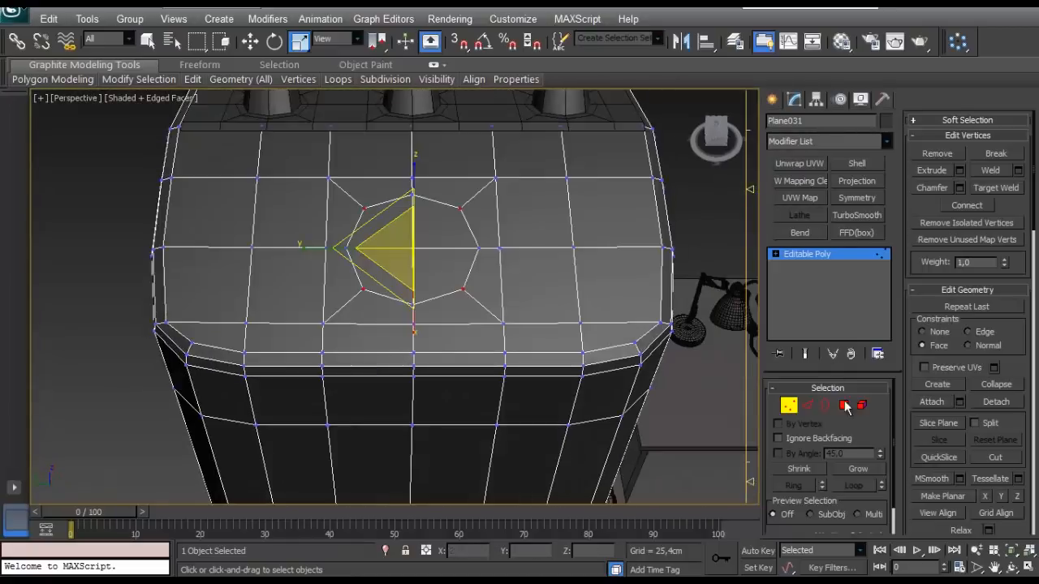
key(4)
alt+middle_drag(387, 245, 413, 262)
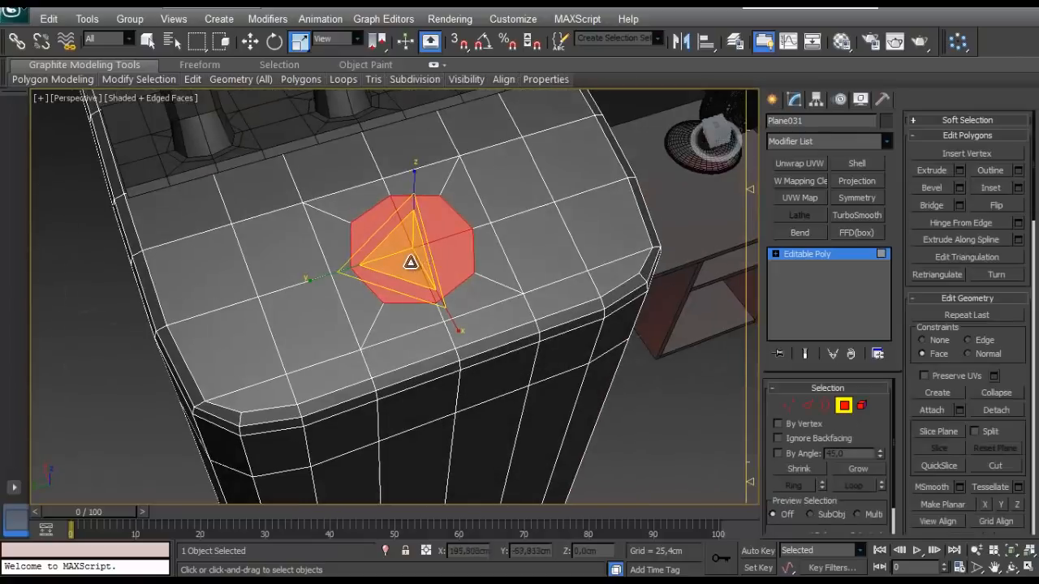
click(788, 405)
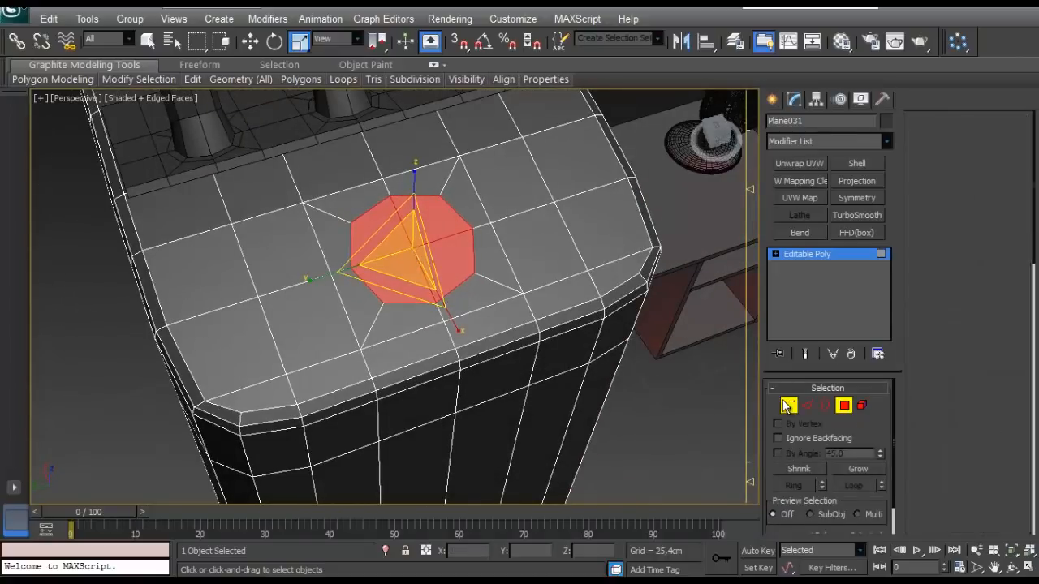
drag(406, 266, 417, 248)
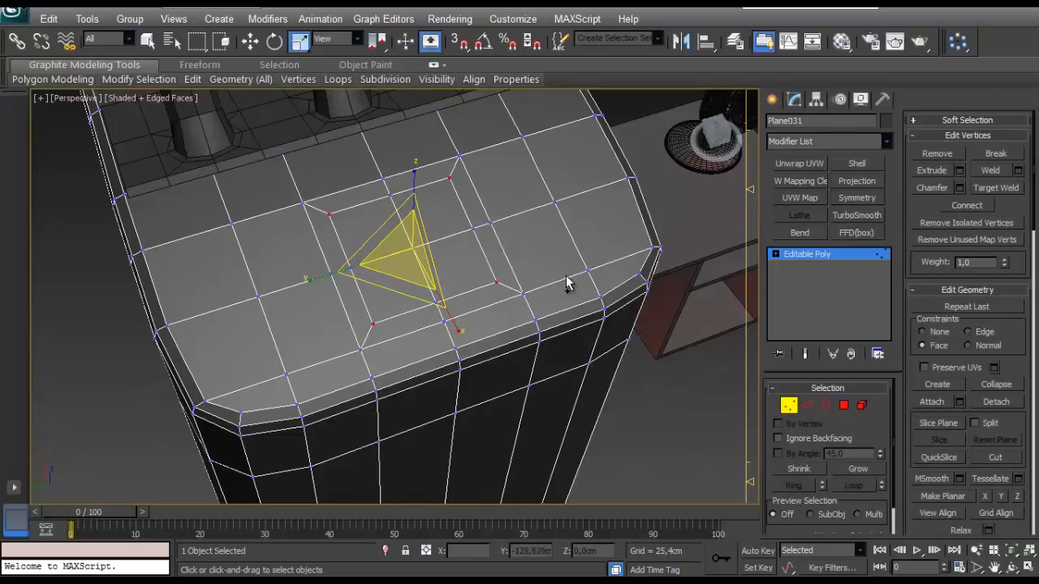
- Undo the corner scaling and the earlier inset of the four middle polygons on the sloping top
key(ctrl+z)
key(ctrl+z)
key(ctrl+z)
key(ctrl+z)
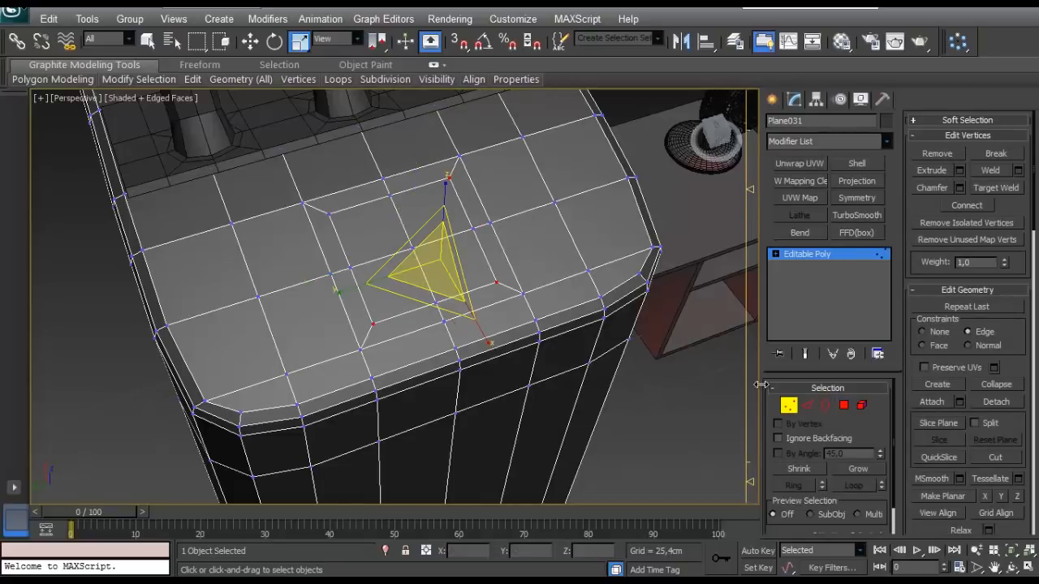
- Inset the four middle polygons of the tank's sloping top by about 0.2 cm
click(841, 404)
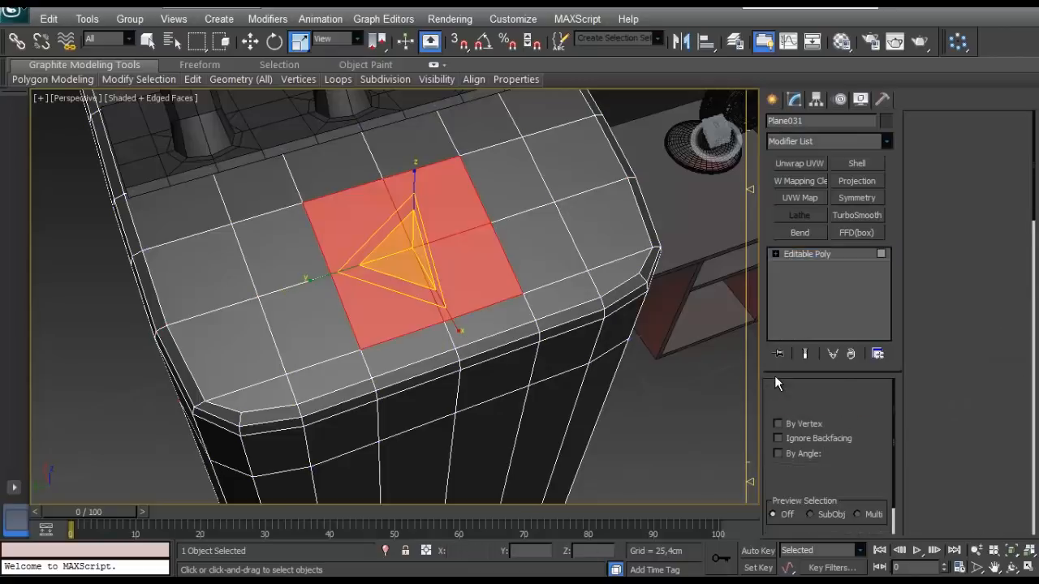
click(1018, 188)
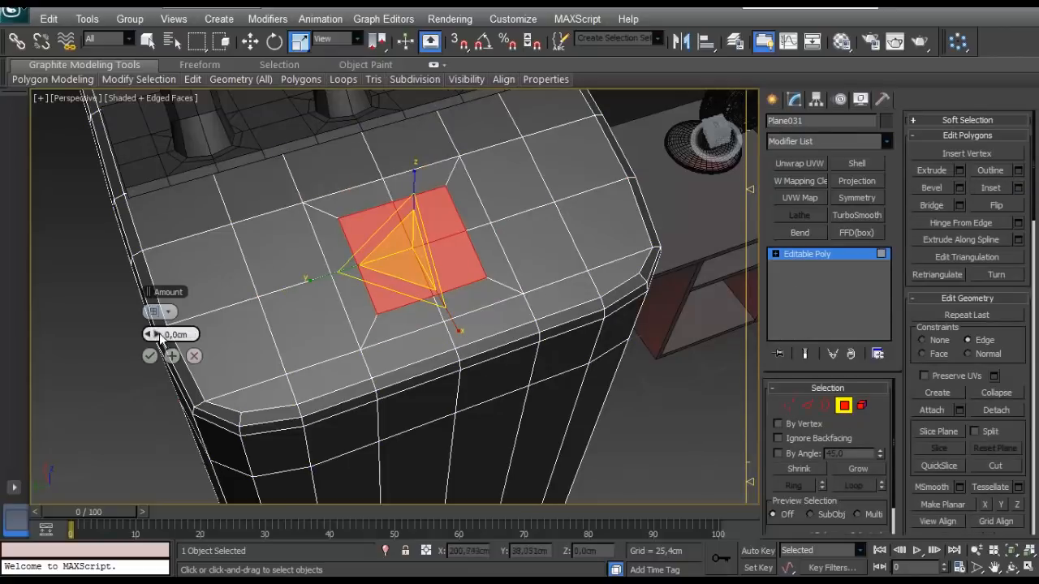
drag(159, 337, 160, 336)
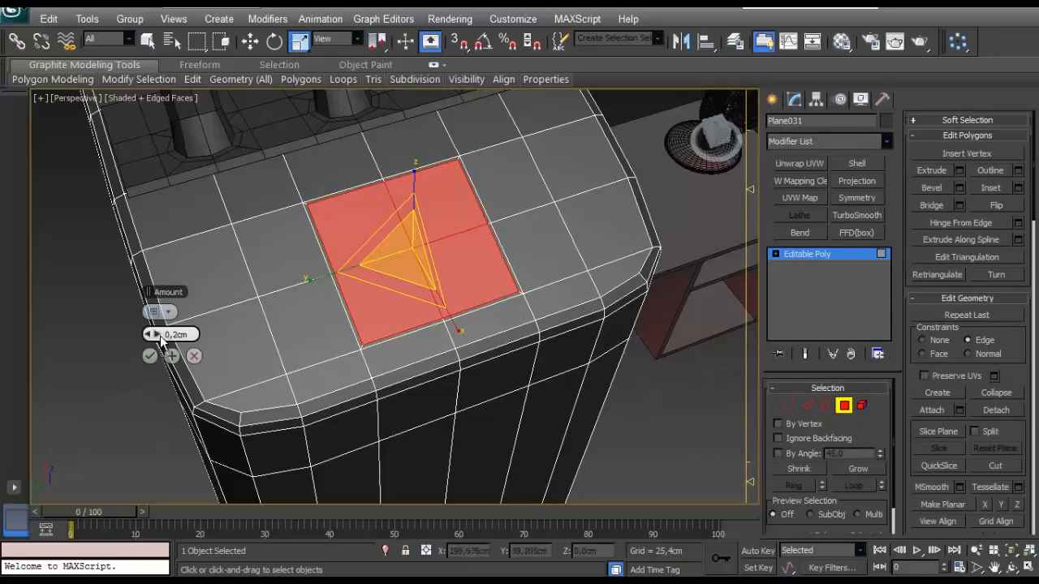
click(150, 356)
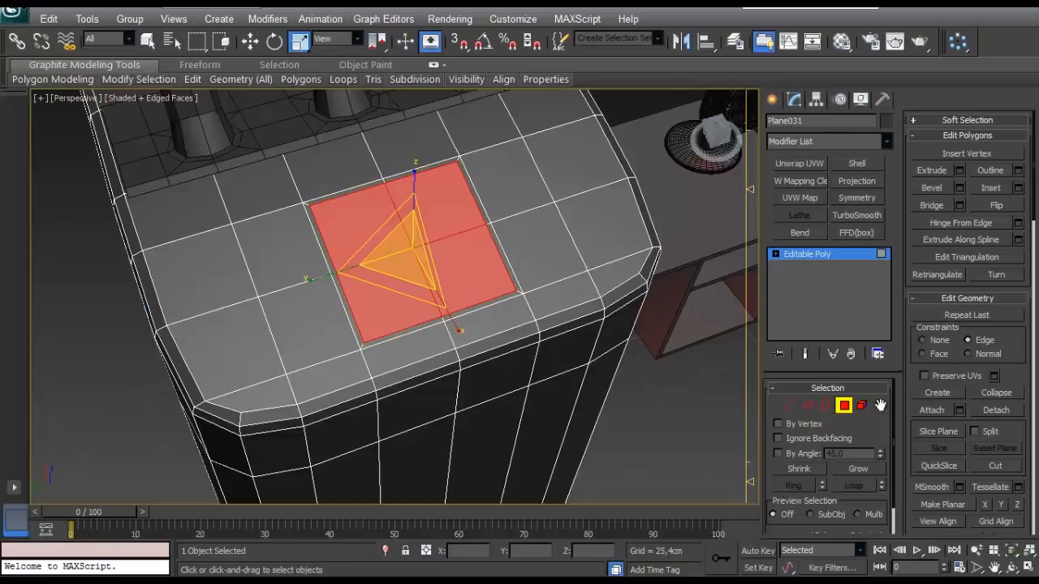
- Select the inset square's four corner vertices and scale them inward into an octagon with the Face constraint
click(787, 405)
ctrl+click(517, 291)
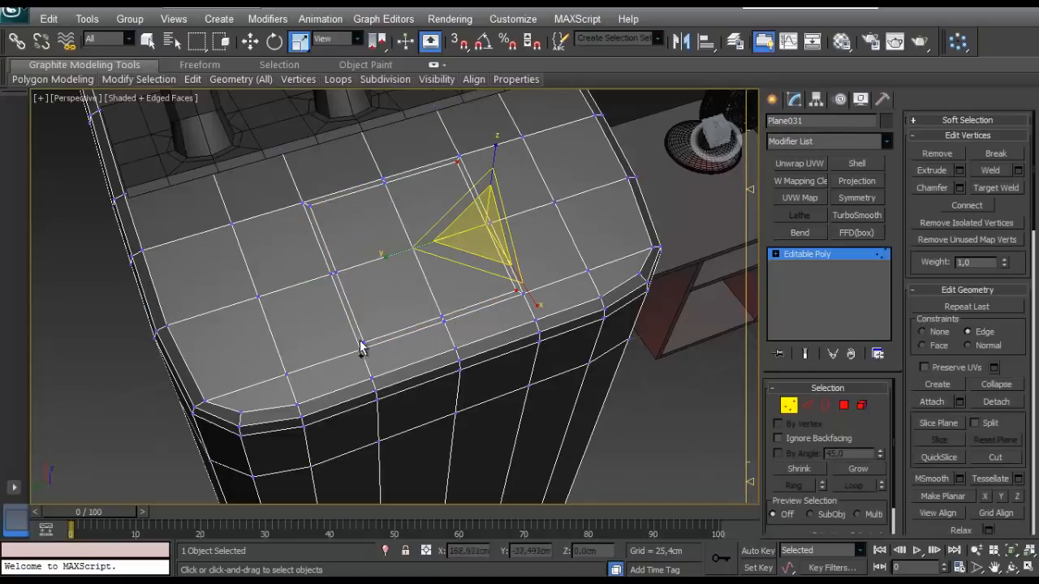
ctrl+click(363, 343)
ctrl+click(309, 205)
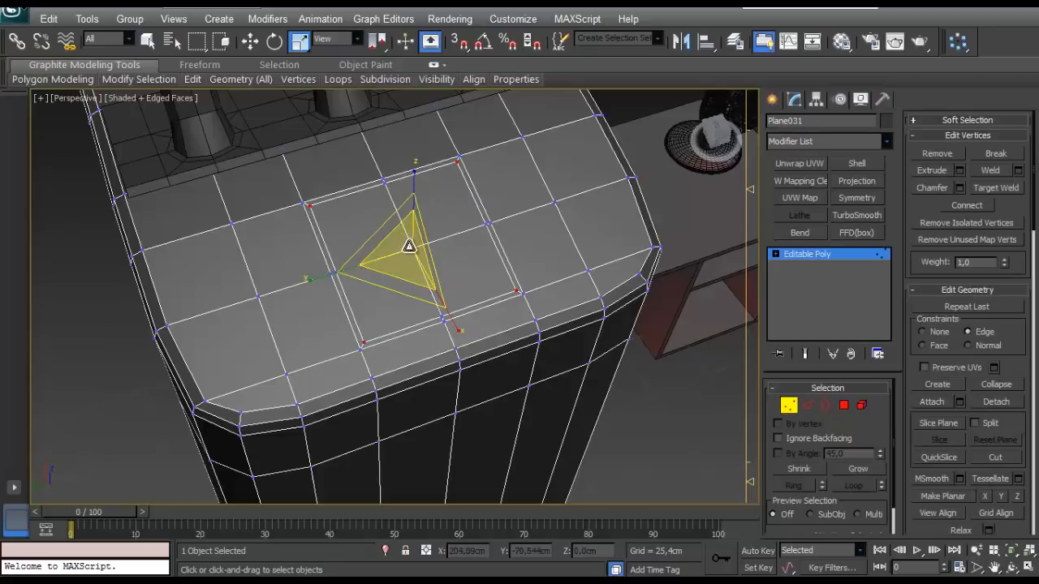
click(931, 345)
alt+middle_drag(400, 258, 398, 171)
- Switch to polygon editing and inset the octagon on the sloping top by about 0.3 cm
scroll(464, 237, down, 4)
click(842, 405)
scroll(403, 227, up, 5)
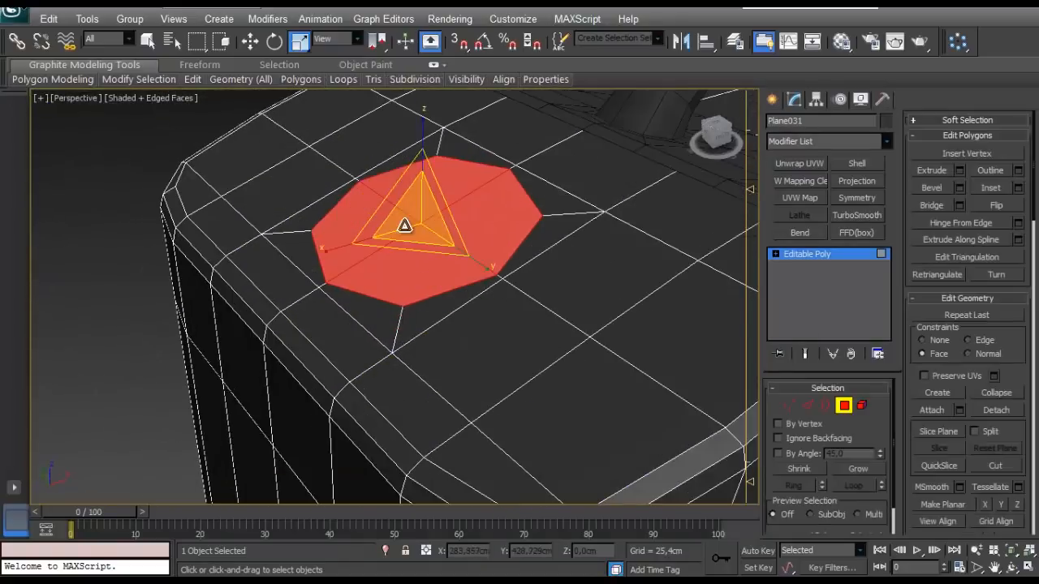
click(1016, 187)
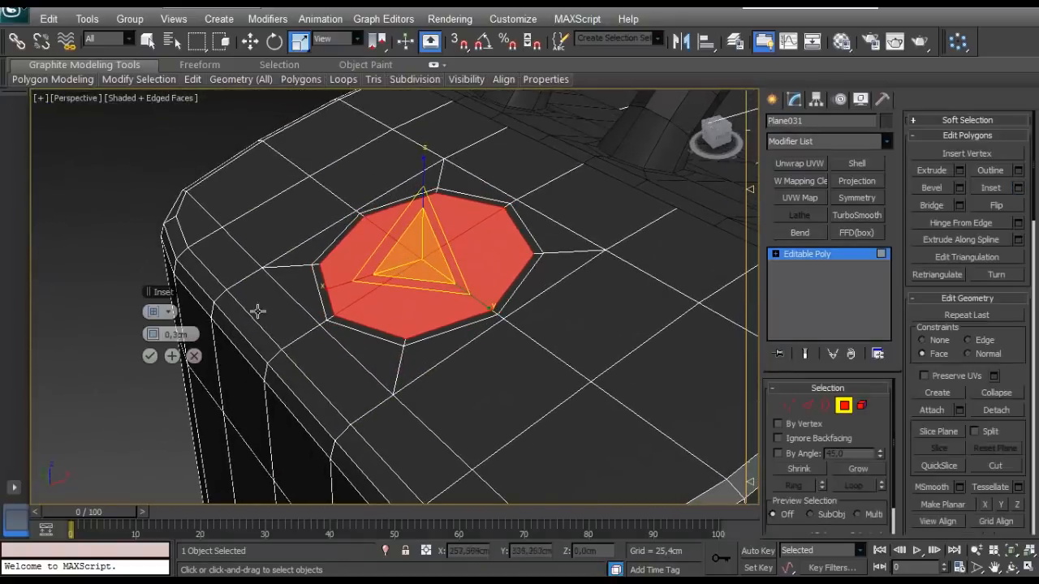
click(150, 356)
- Extrude the inset octagon slightly upward from the tank's sloping top
alt+middle_drag(234, 324, 333, 319)
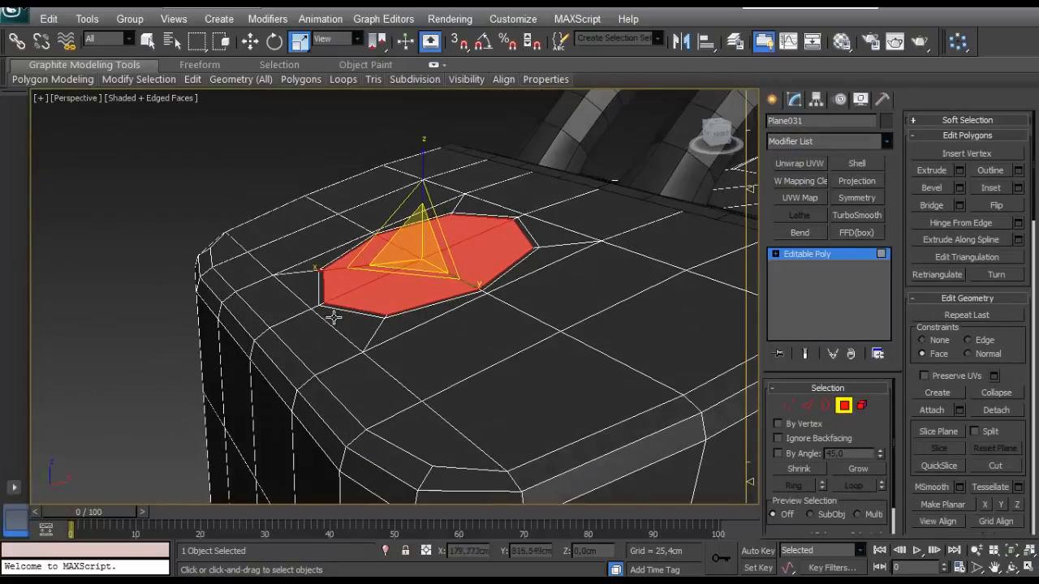
right_click(153, 334)
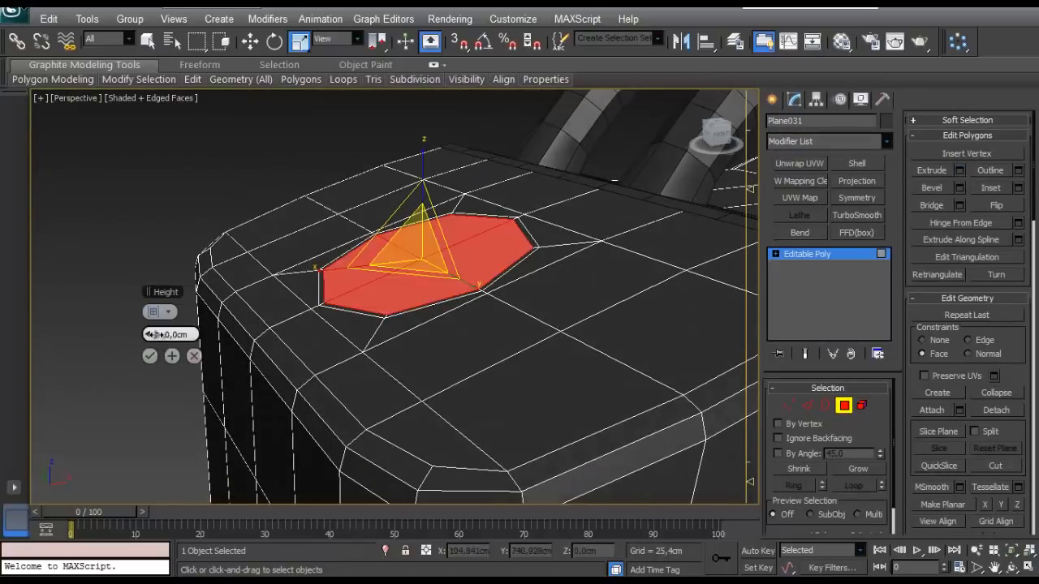
drag(154, 334, 154, 334)
click(150, 356)
- Inset the raised octagon's top polygons by about 0.175 cm
alt+middle_drag(244, 302, 373, 381)
click(1019, 188)
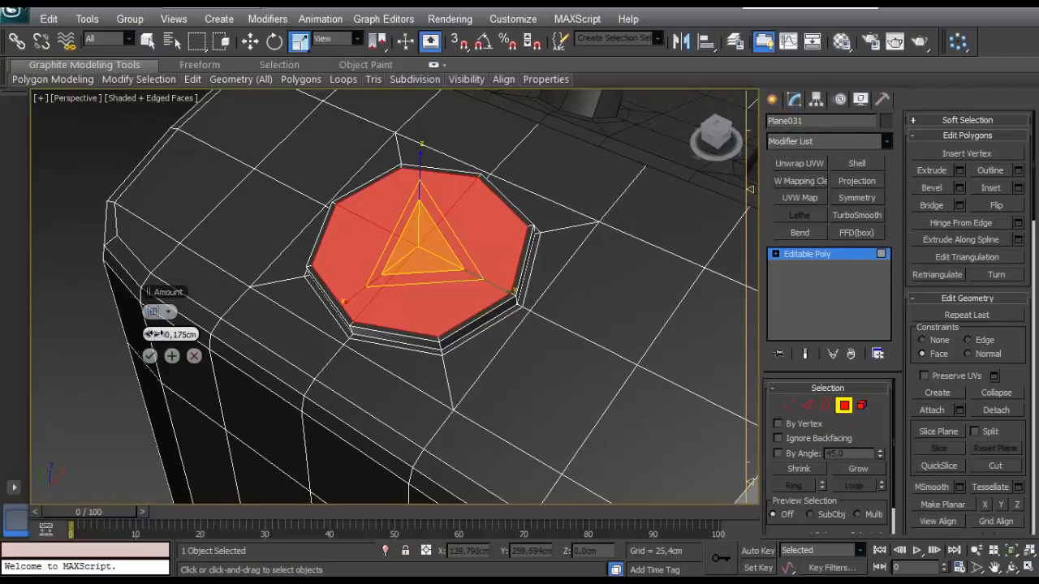
drag(154, 334, 154, 335)
click(149, 355)
- Extrude the inset octagon upward by about 0.525 cm and again by a small amount to form a thin upper band
alt+middle_drag(365, 325, 503, 301)
click(959, 170)
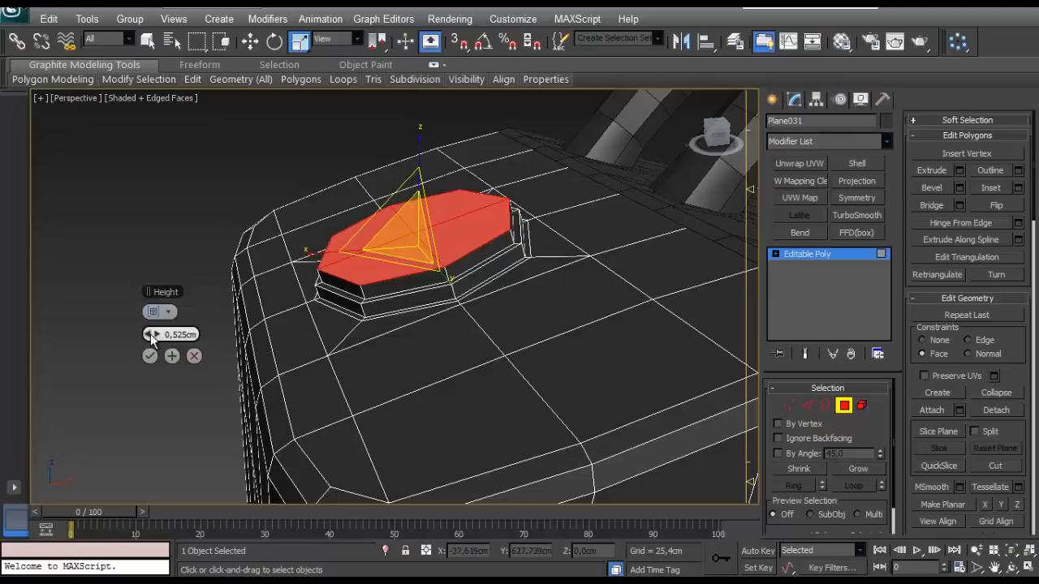
click(150, 334)
drag(154, 332, 152, 333)
click(150, 356)
click(959, 170)
key(w)
click(150, 355)
scroll(400, 308, up, 5)
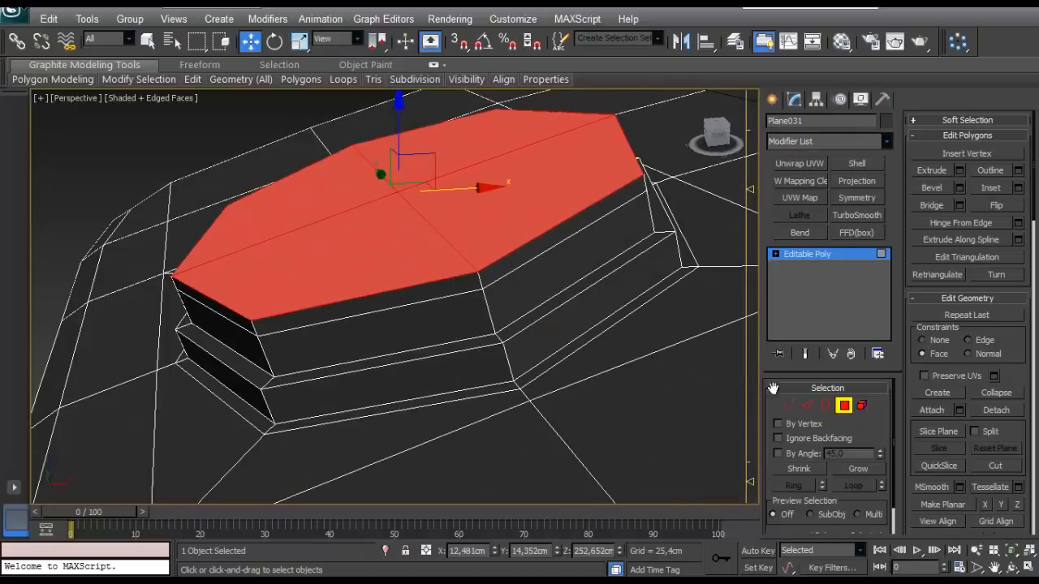
- Select the ring of side polygons around the octagon's thin upper band
key(2)
double_click(477, 281)
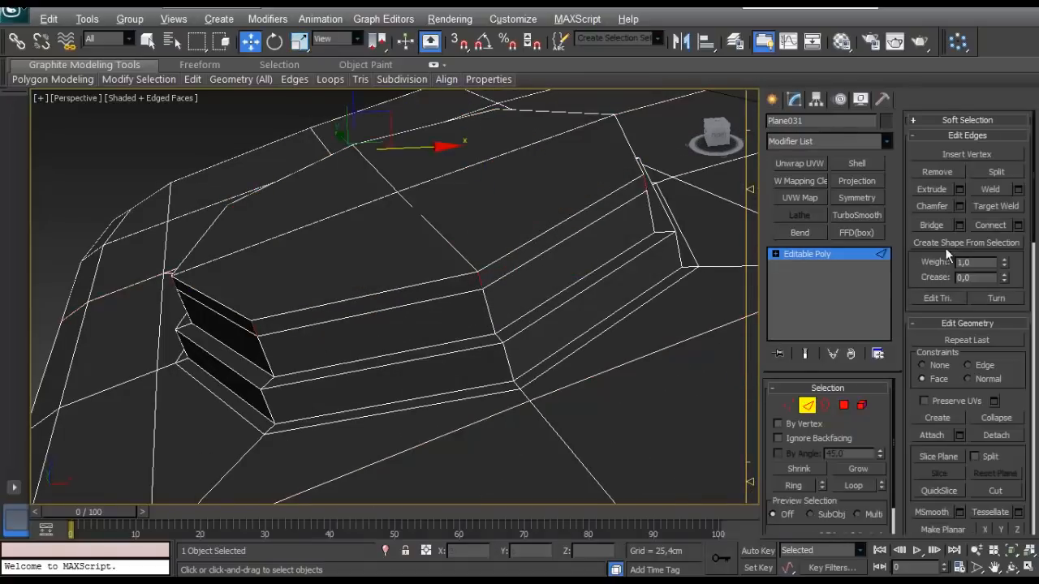
ctrl+click(844, 405)
- Extrude the upper band's side polygons outward by 0.225 cm using the Local Normal type
click(959, 171)
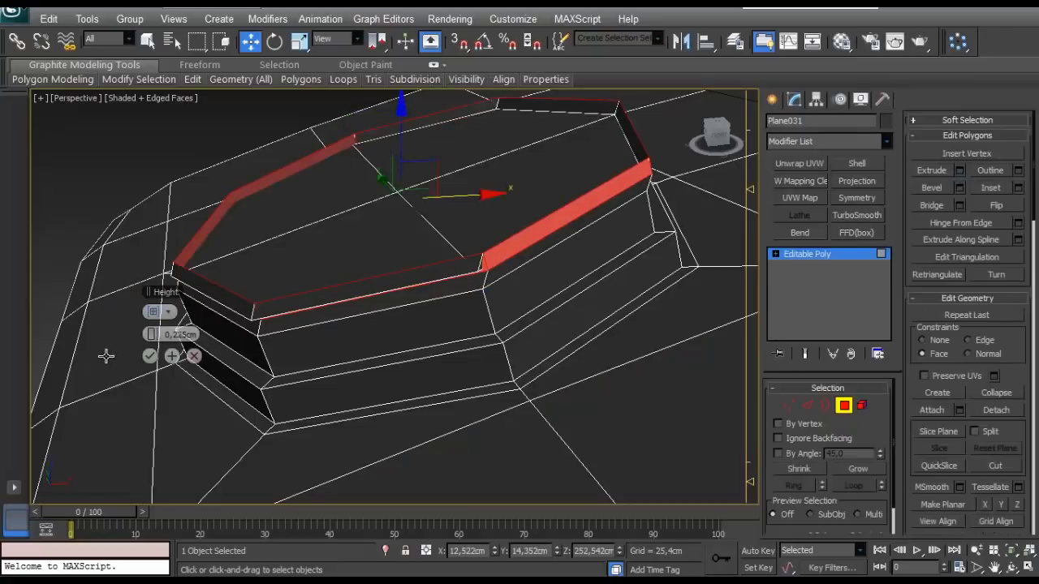
click(168, 313)
click(190, 344)
key(ctrl+z)
click(168, 313)
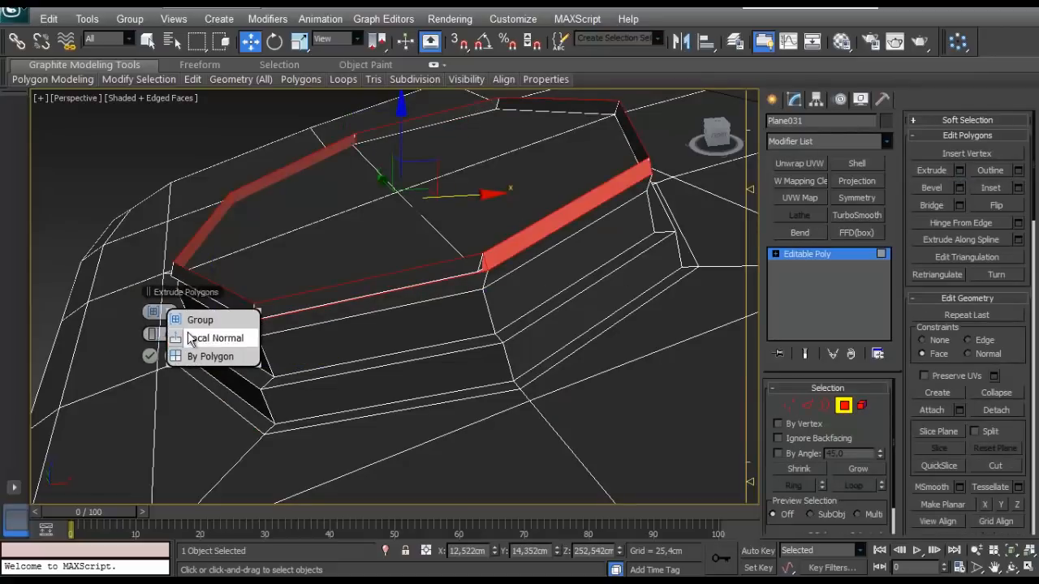
click(193, 339)
alt+middle_drag(251, 317, 273, 279)
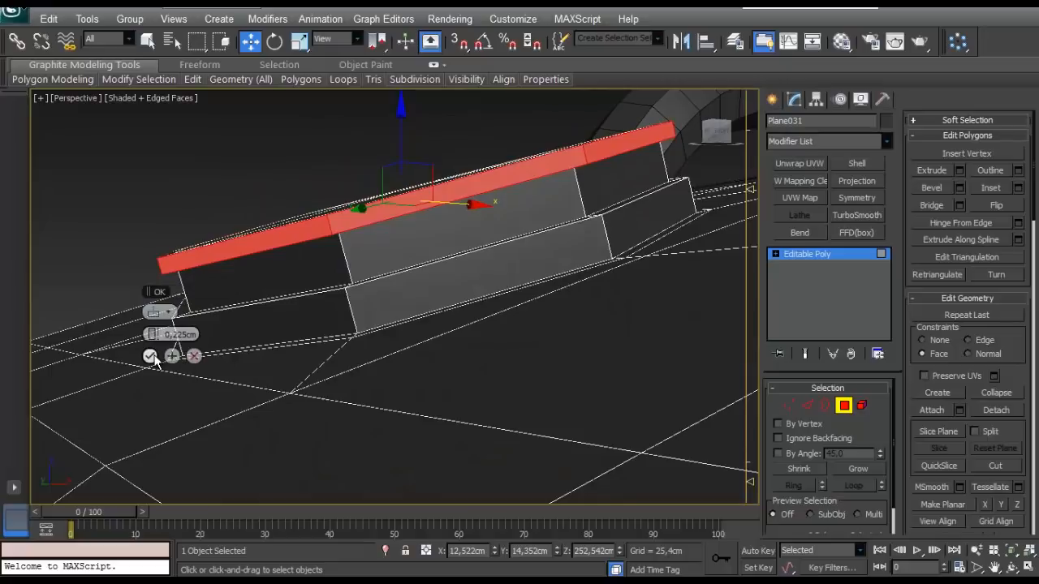
click(150, 357)
- Scale the protruding band's polygons slightly inward in Local coordinates, then deselect the tank
alt+middle_drag(151, 358, 278, 331)
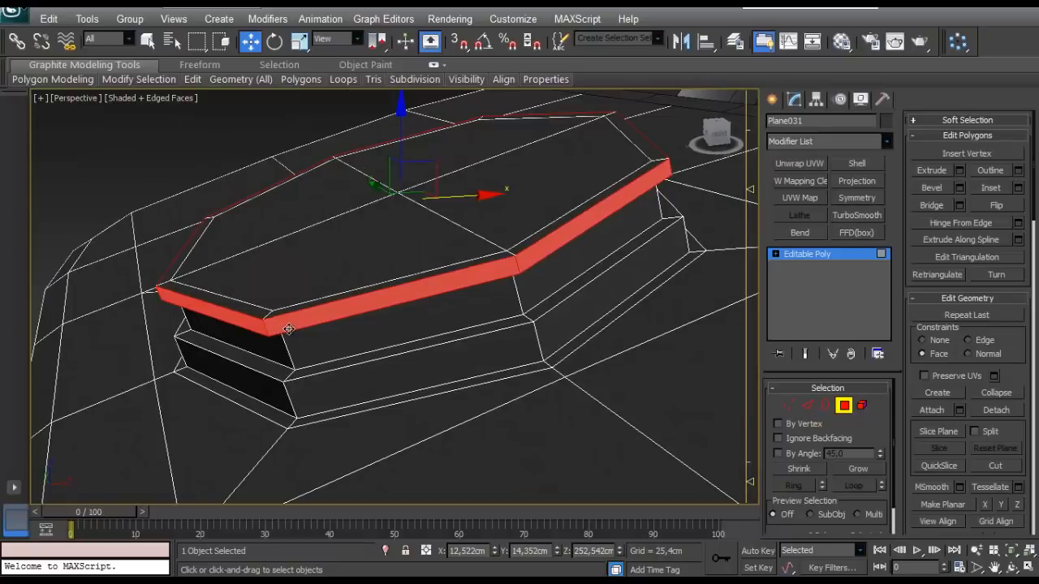
key(r)
alt+middle_drag(320, 320, 347, 362)
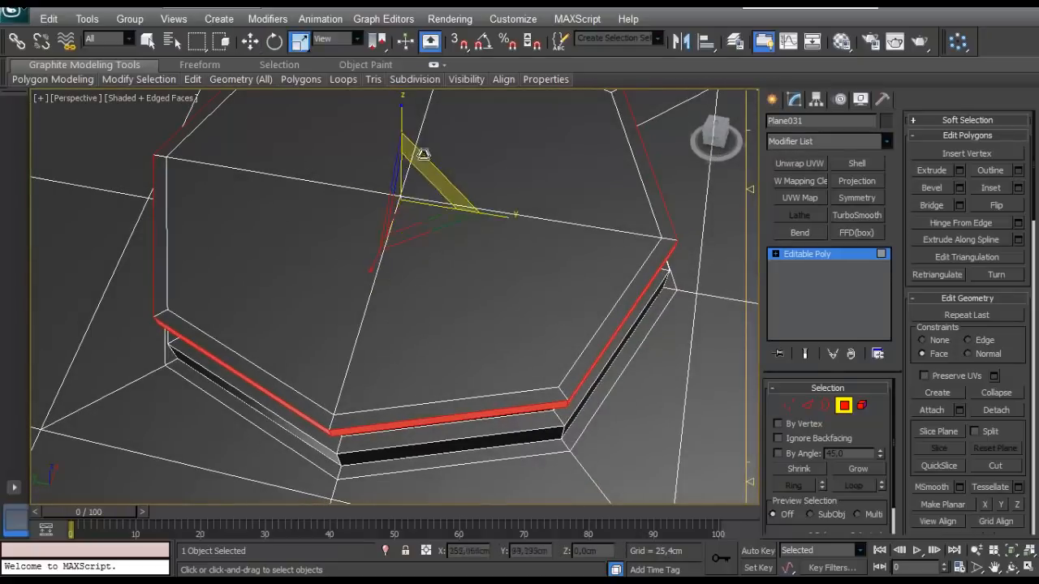
click(337, 38)
click(328, 93)
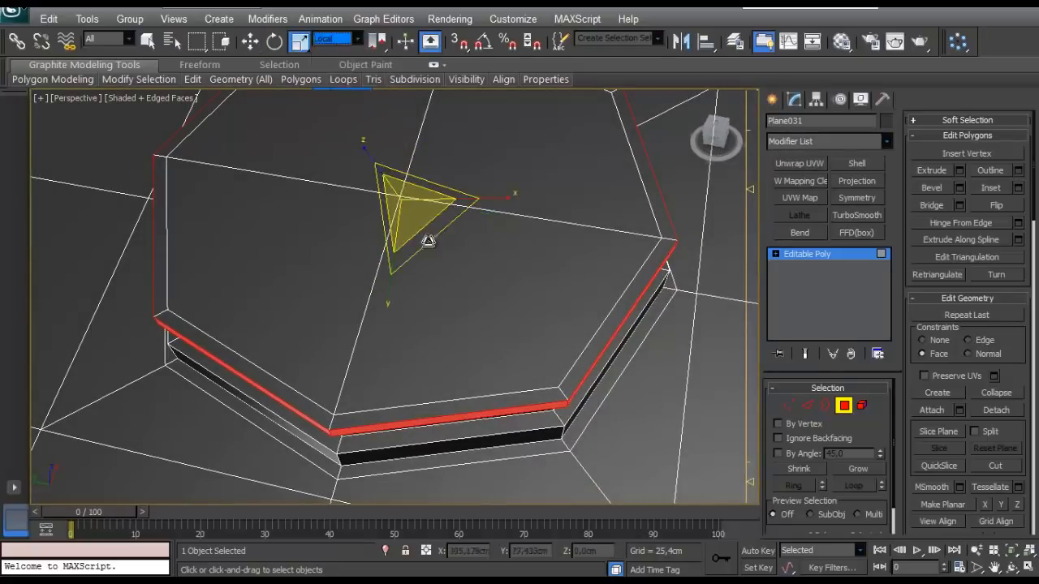
drag(426, 230, 420, 238)
click(788, 405)
key(ctrl+z)
alt+middle_drag(482, 266, 658, 365)
click(789, 406)
click(651, 230)
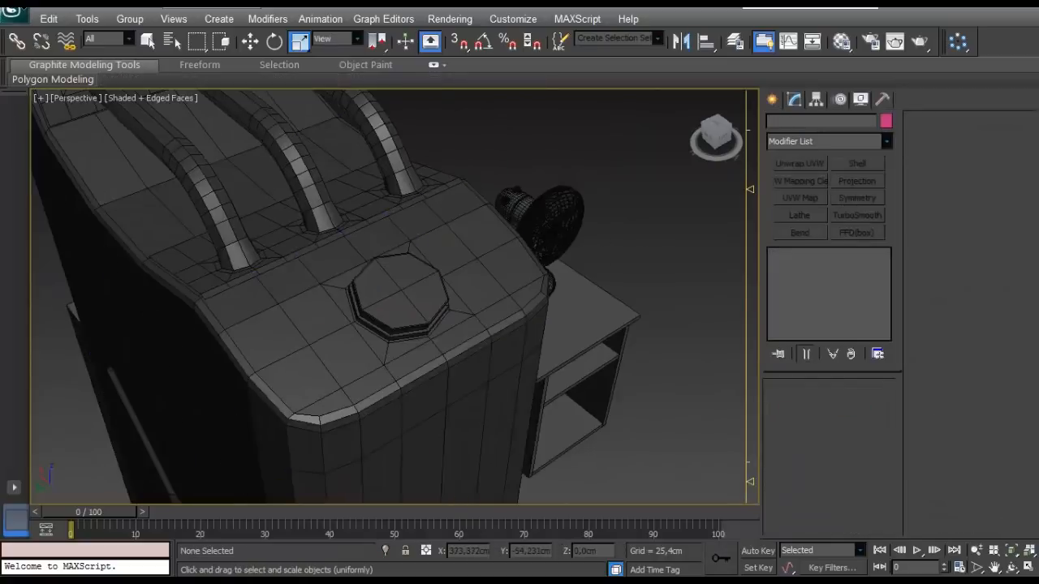
- Reselect the tank and inset the four top polygons of its octagonal neck slightly
scroll(448, 385, up, 5)
mouse_move(430, 360)
alt+middle_down()
mouse_move(435, 352)
mouse_move(416, 353)
alt+middle_up()
click(437, 349)
key(4)
click(290, 343)
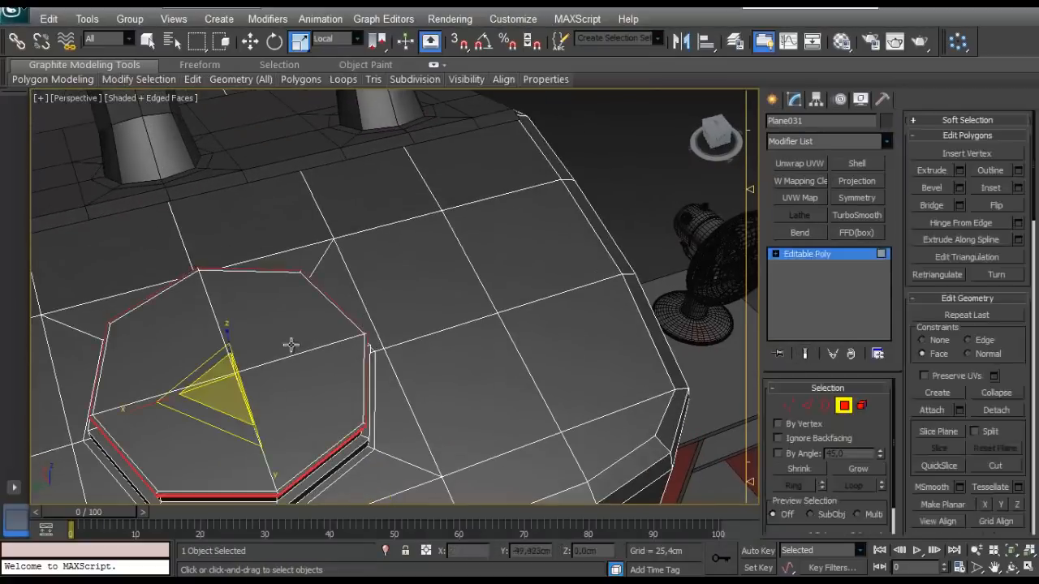
middle_drag(327, 404, 477, 312)
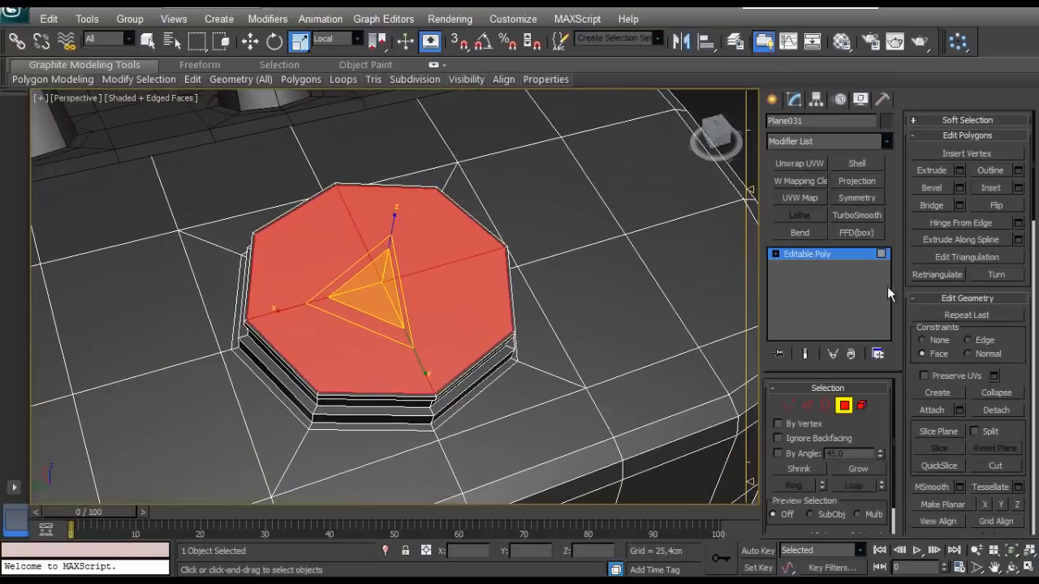
click(1018, 189)
click(149, 360)
- Extrude the neck's inset top polygons about 2.647 cm down into the tank to form a recess
alt+middle_drag(376, 319, 369, 292)
click(960, 171)
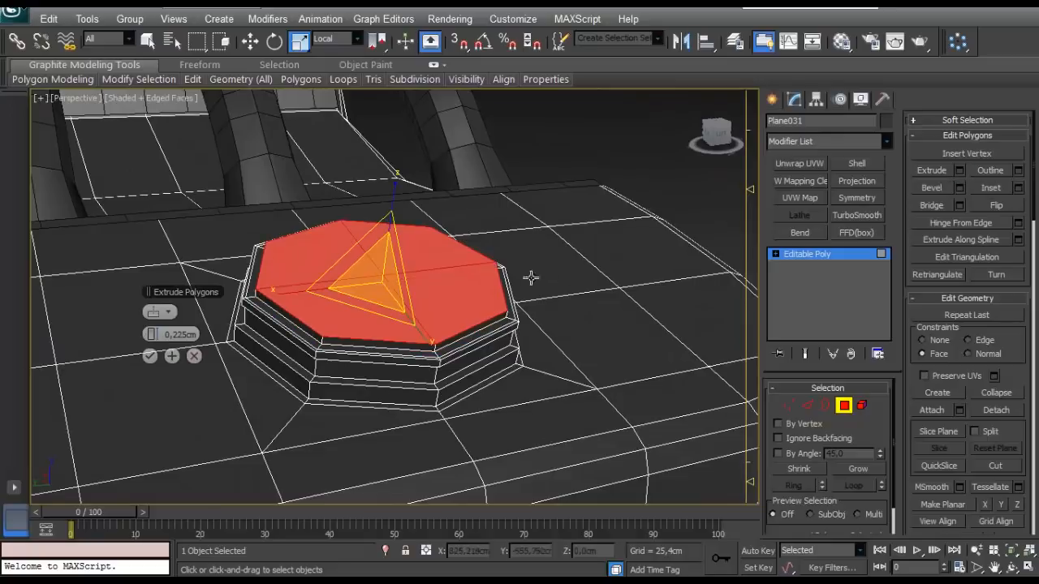
drag(160, 333, 144, 348)
alt+middle_drag(263, 322, 162, 339)
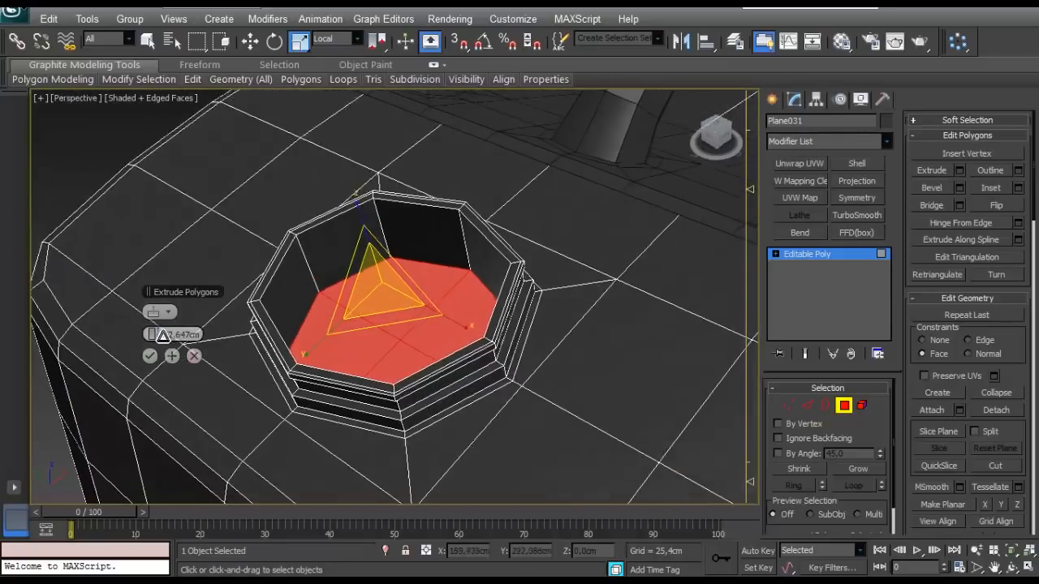
click(151, 358)
- Try deleting the polygons at the bottom of the octagonal recess and inspect the opening
key(Delete)
scroll(517, 309, down, 4)
alt+middle_drag(396, 322, 242, 297)
scroll(242, 297, up, 2)
scroll(400, 282, up, 2)
click(844, 406)
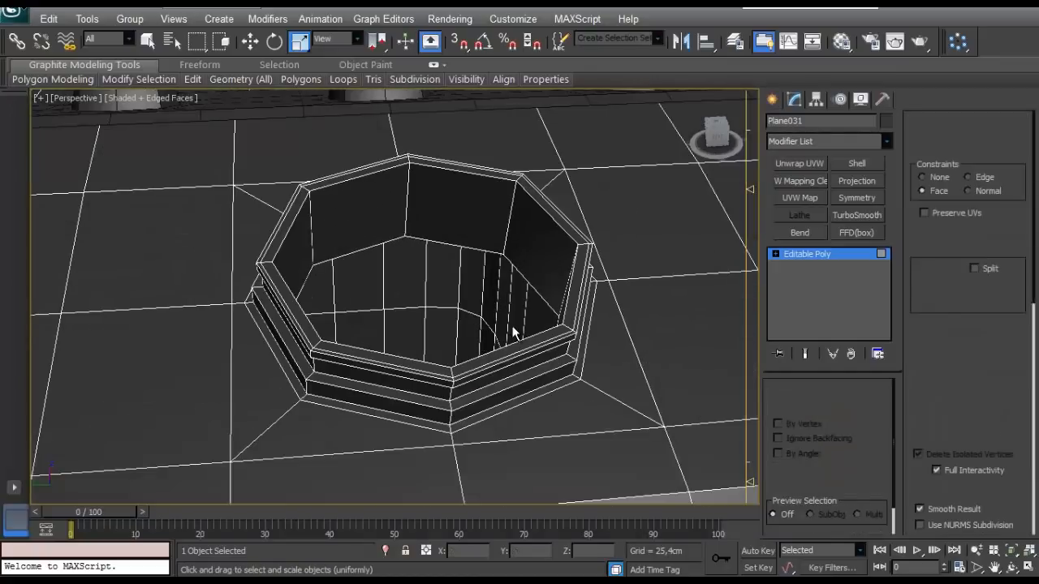
alt+middle_drag(456, 278, 407, 341)
scroll(460, 155, down, 3)
scroll(413, 236, down, 4)
scroll(382, 248, up, 4)
scroll(407, 341, up, 4)
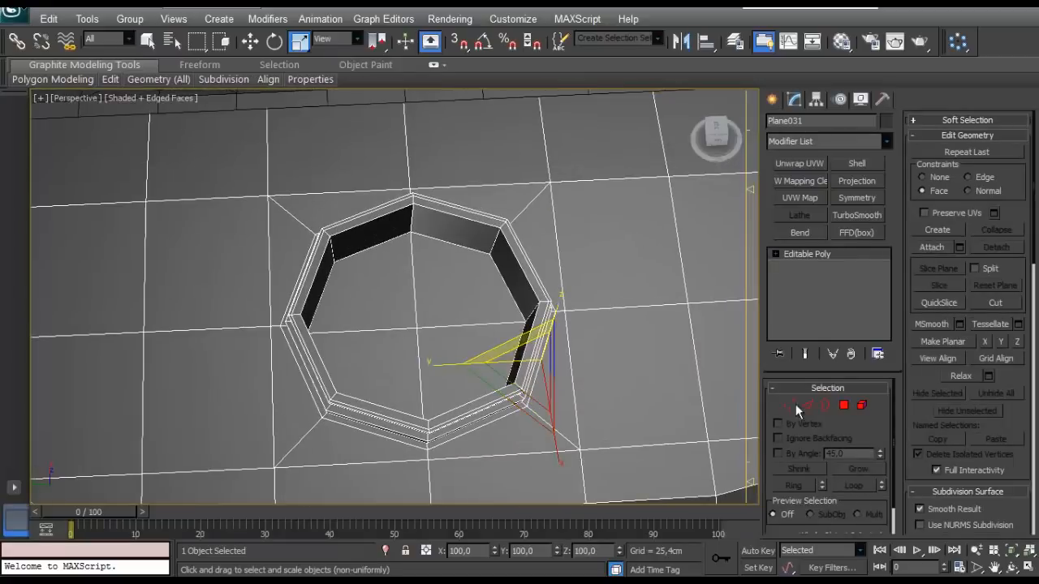
- Create an 18-sided AutoGrid cylinder centred on the neck recess's floor, with radius about 3.63 cm and height about 3.327 cm
click(772, 99)
click(778, 124)
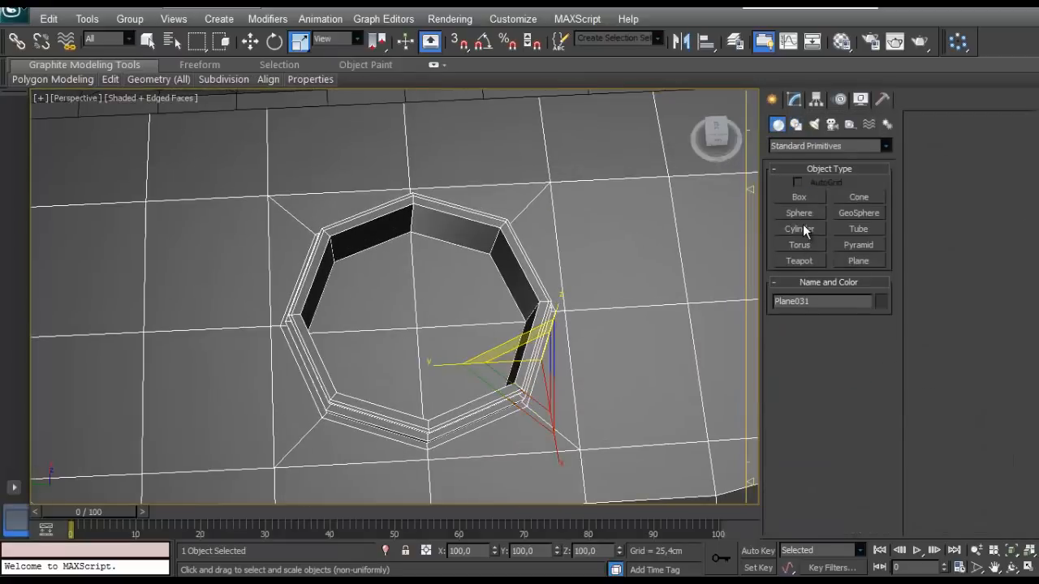
click(799, 229)
alt+middle_drag(454, 349, 408, 302)
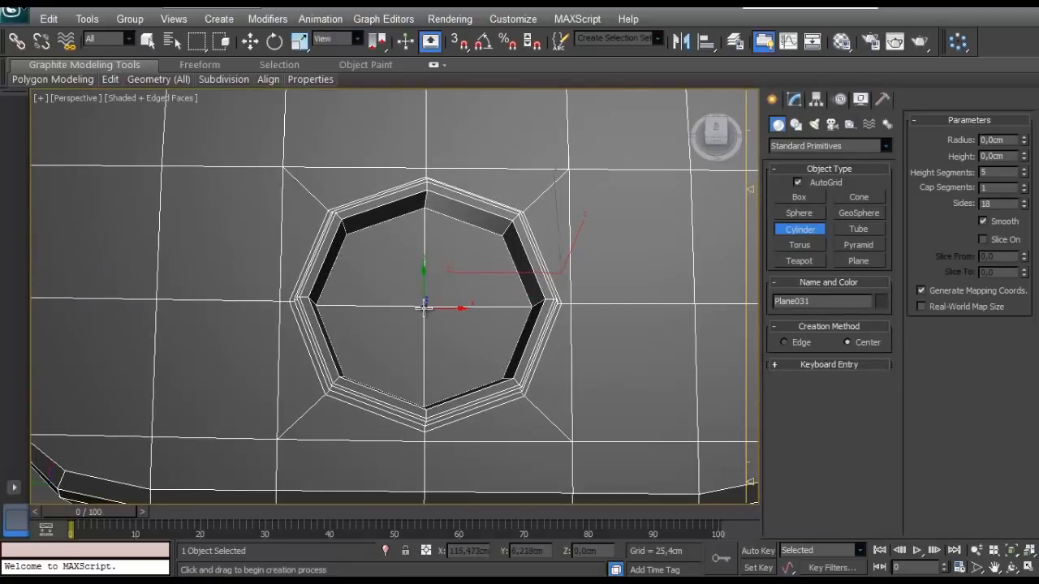
drag(423, 307, 410, 207)
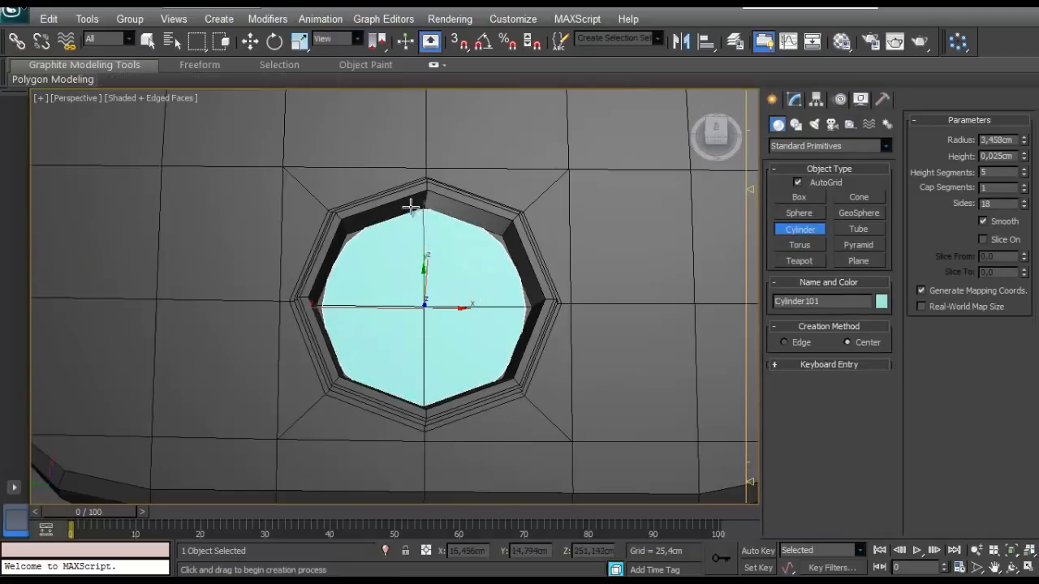
click(349, 370)
alt+middle_drag(349, 370, 500, 253)
click(793, 101)
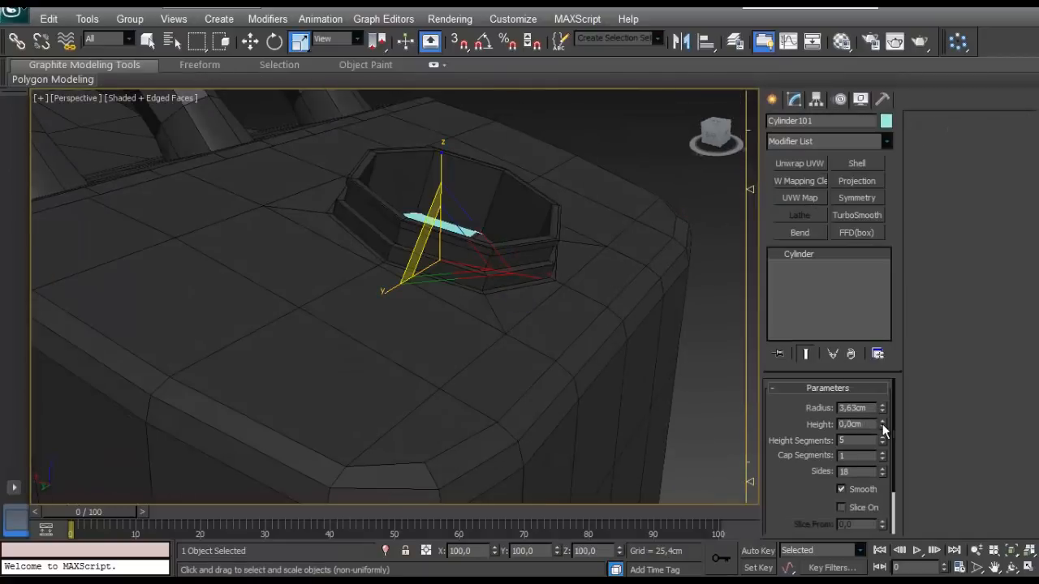
drag(882, 423, 658, 331)
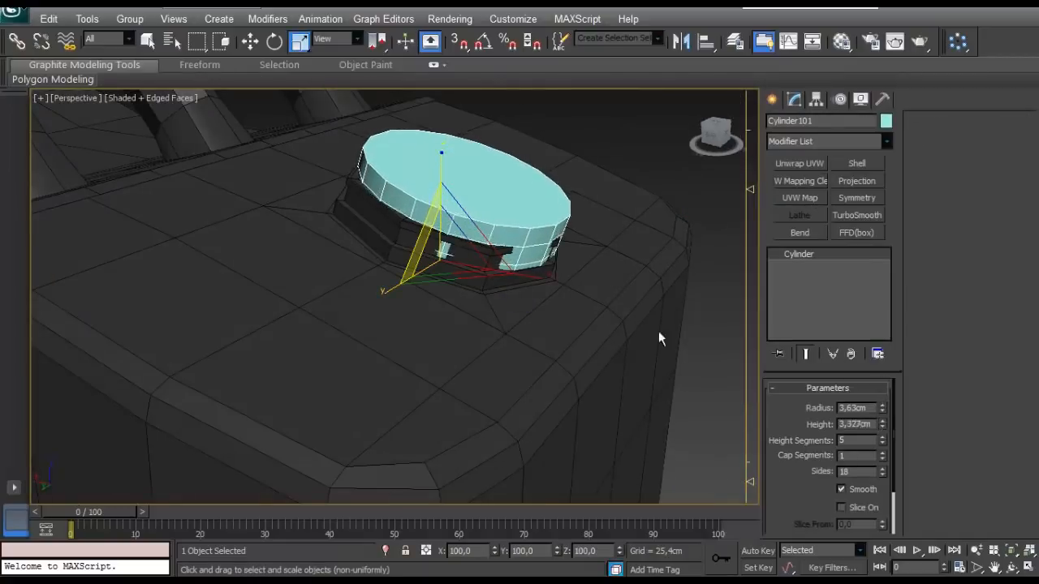
- Move the cylinder up along its Local Z axis until it rests on the neck's rim
alt+middle_drag(658, 331, 690, 284)
key(w)
click(344, 39)
click(341, 94)
drag(471, 163, 499, 88)
scroll(514, 251, up, 3)
scroll(515, 251, down, 3)
alt+middle_drag(514, 251, 424, 312)
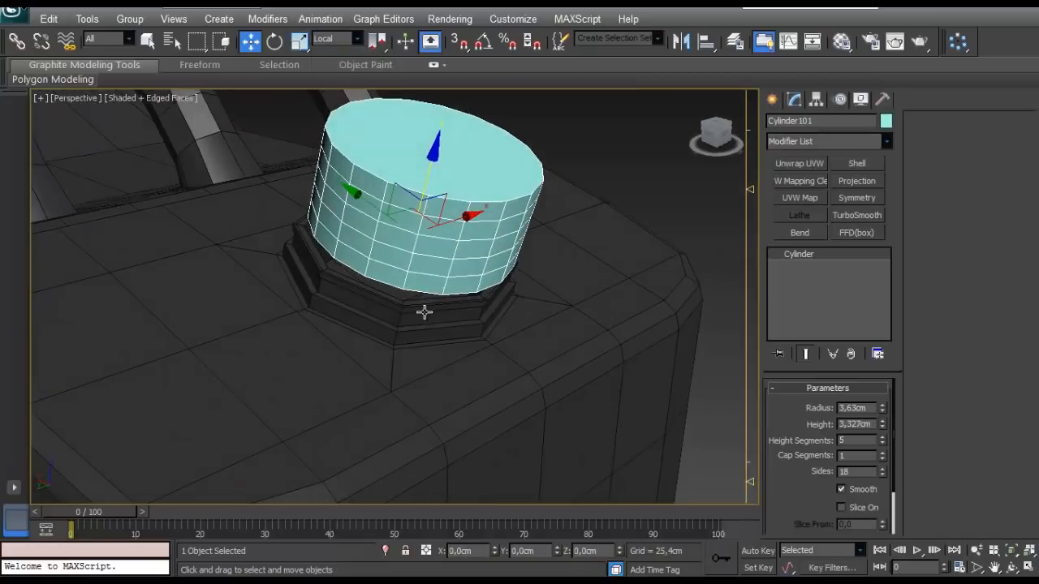
click(424, 312)
key(4)
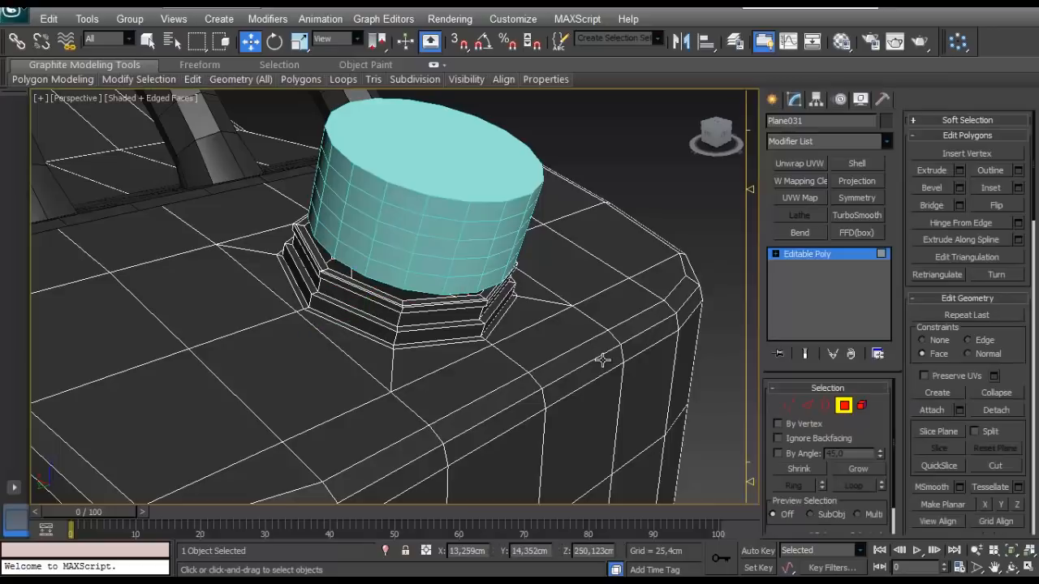
click(844, 409)
click(413, 228)
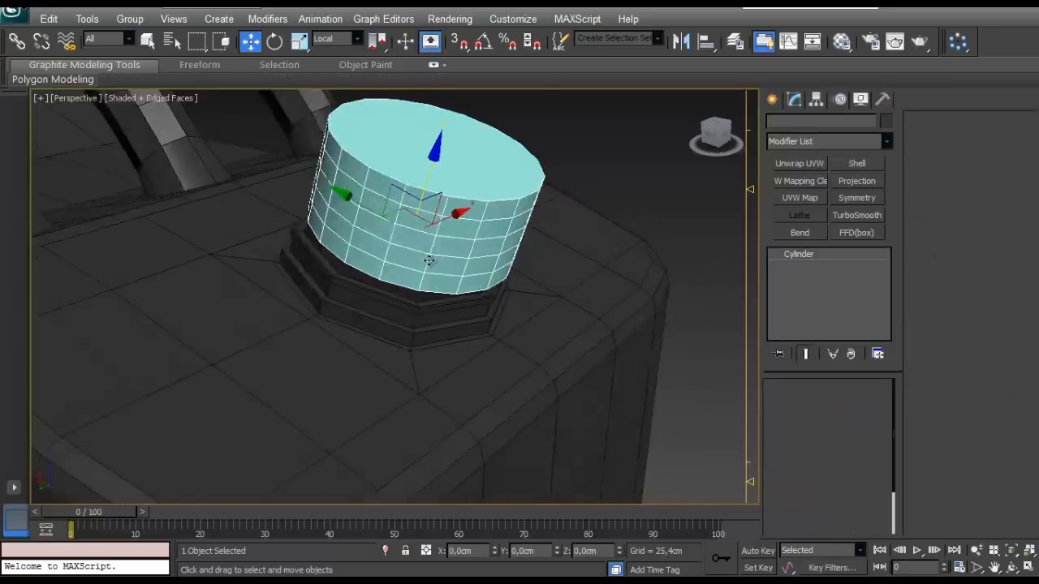
- Set the cylinder's height segments to 1 and its height to about 0.932 cm
alt+middle_drag(430, 259, 491, 213)
right_click(882, 443)
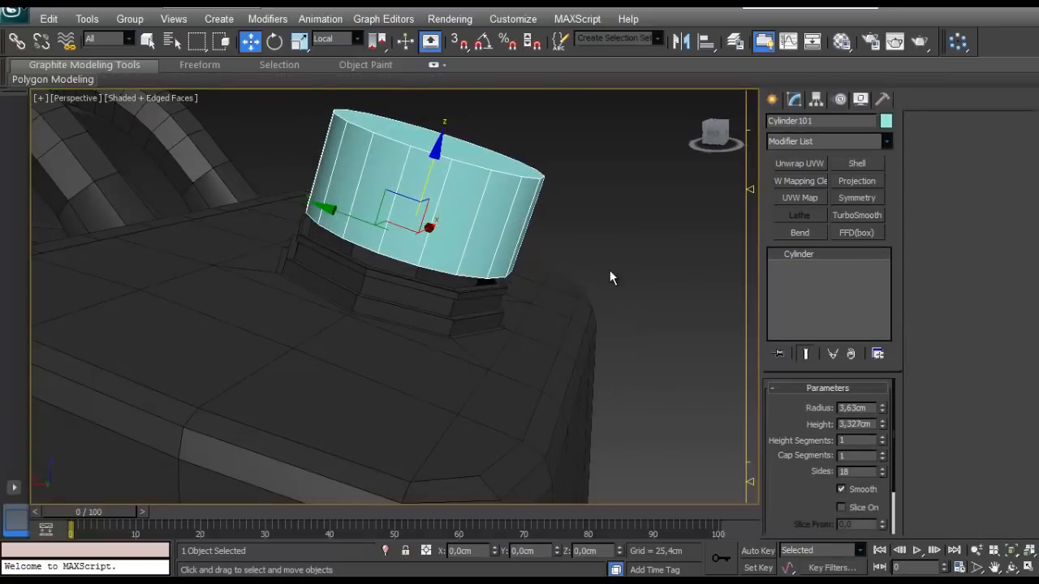
drag(882, 426, 882, 479)
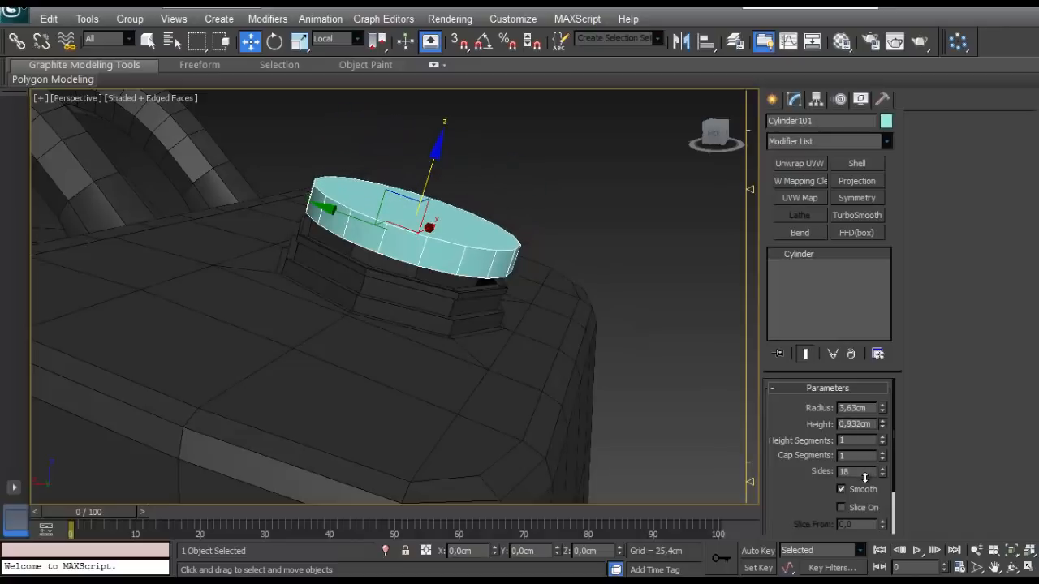
alt+middle_drag(524, 249, 376, 285)
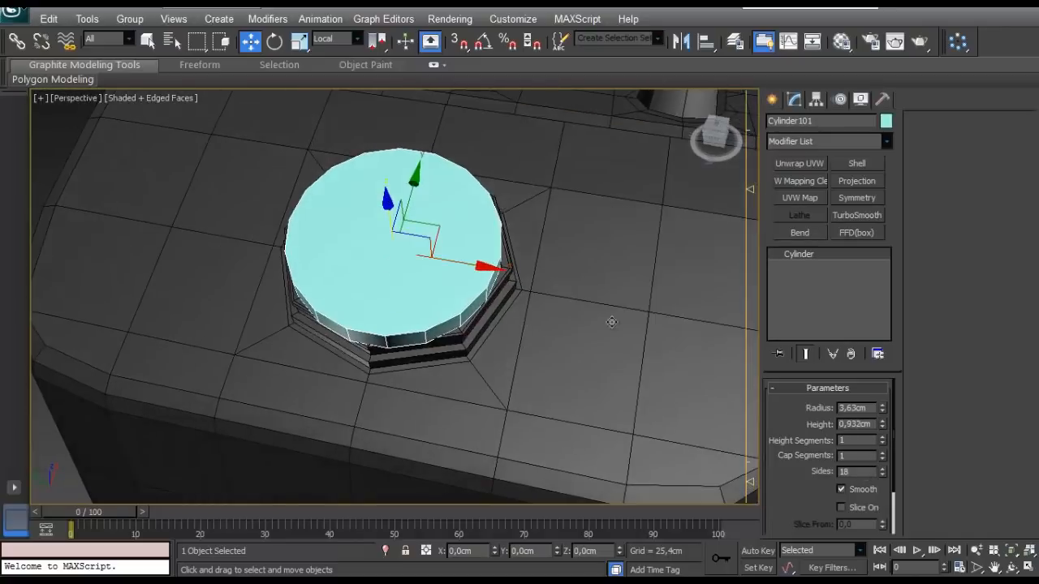
- Widen the cylinder to a radius of about 4.029 cm and thin it to a height of about 0.373 cm
drag(882, 412, 881, 399)
alt+middle_drag(538, 202, 434, 186)
scroll(463, 297, up, 6)
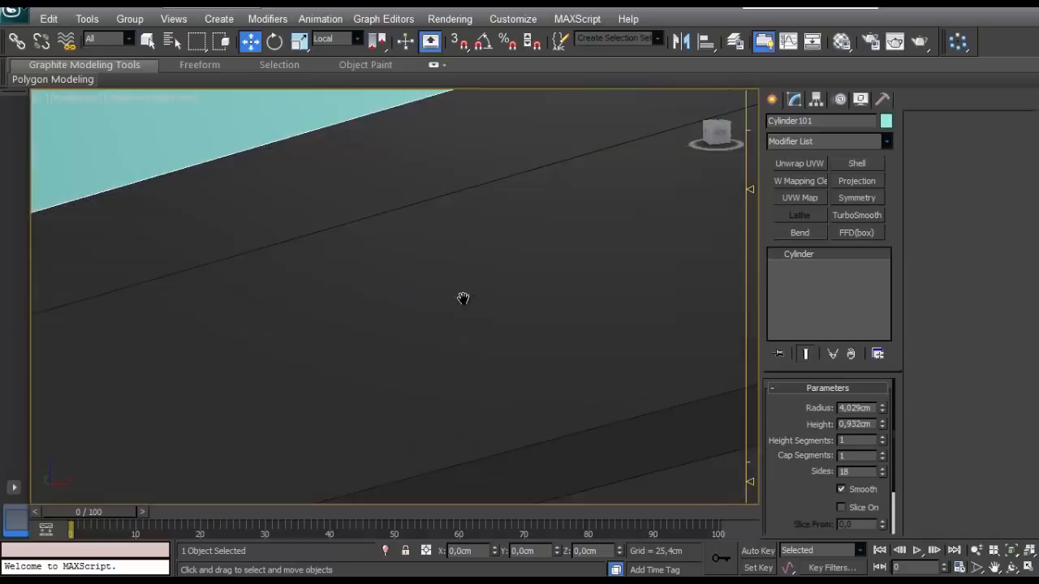
scroll(474, 303, down, 5)
drag(882, 423, 875, 437)
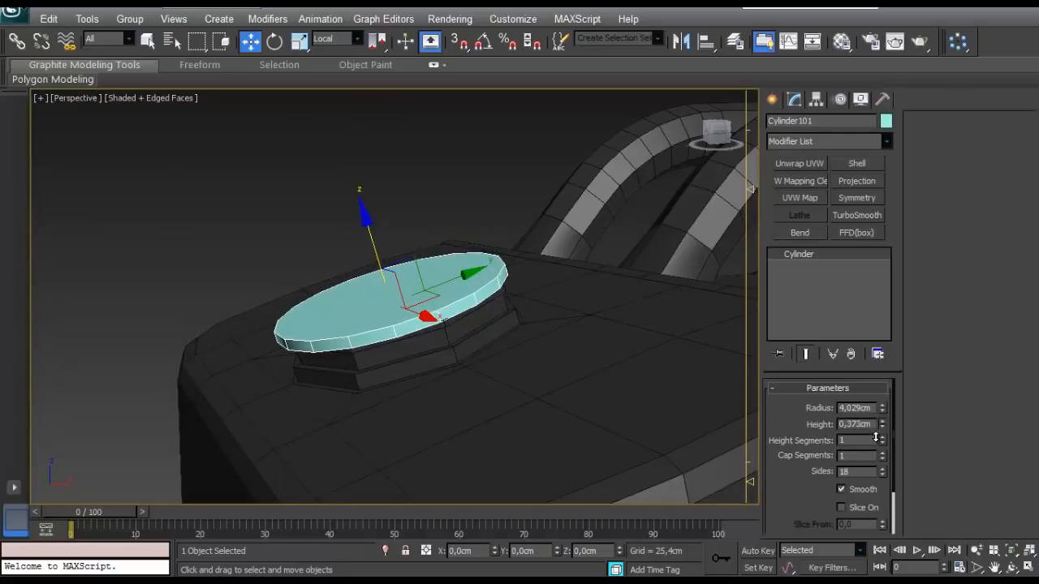
alt+middle_drag(272, 317, 303, 326)
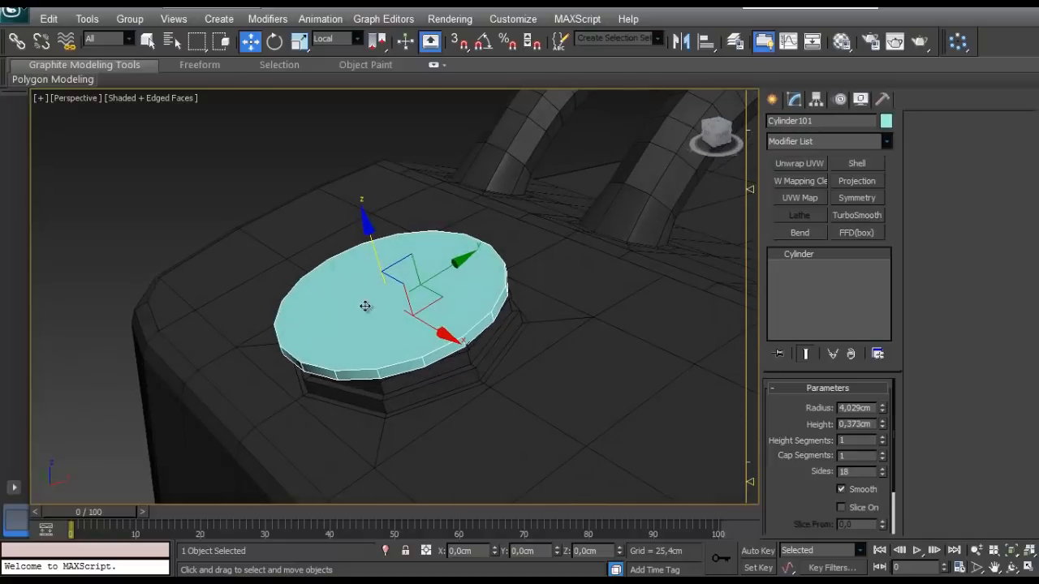
- Convert the thin disc to an Editable Poly and give it the dark grey custom object colour
right_click(394, 303)
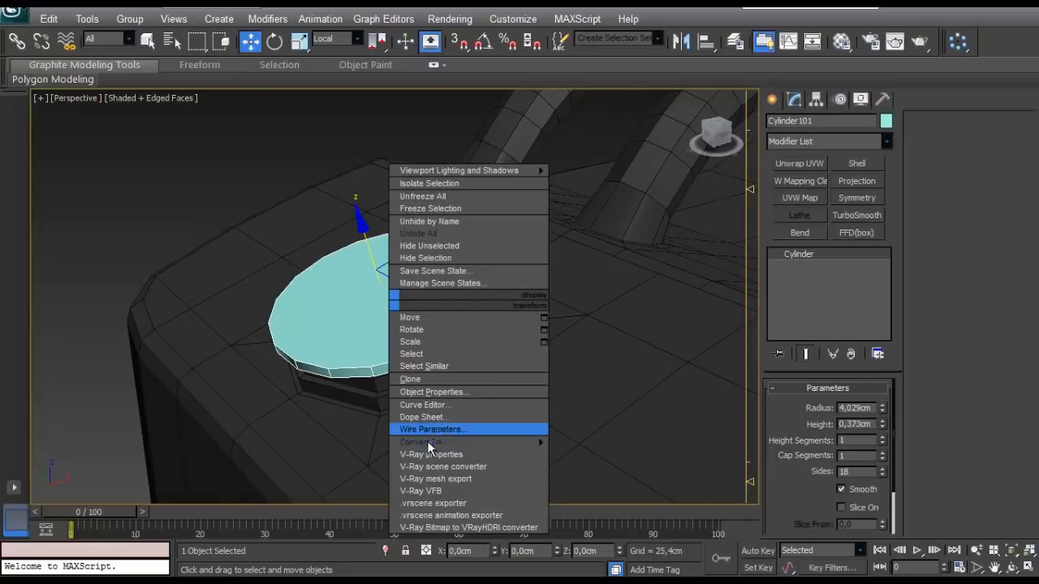
mouse_move(454, 436)
click(310, 453)
click(884, 122)
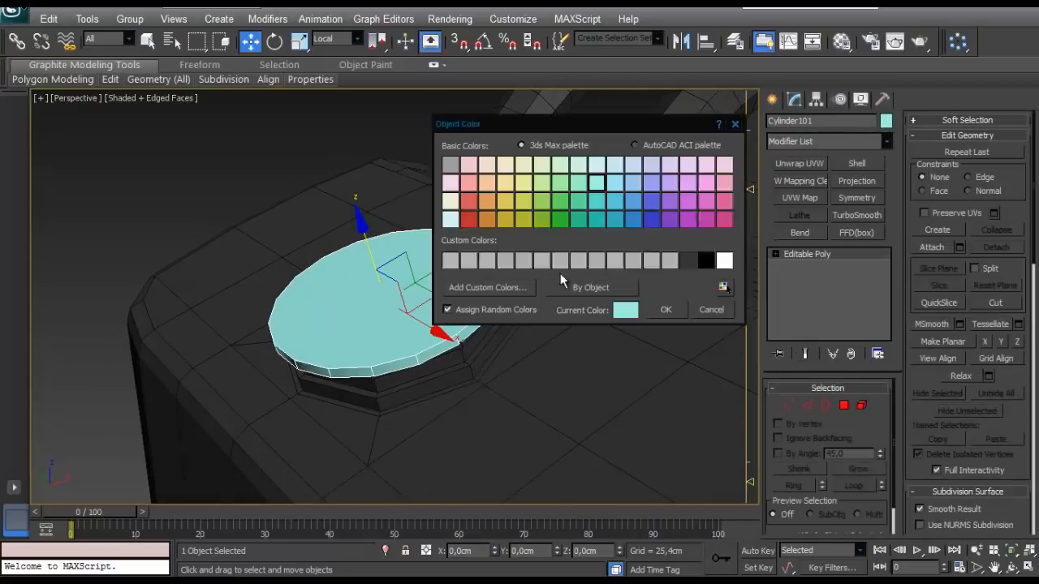
click(687, 261)
click(666, 310)
- Delete the disc's top and bottom cap polygons so that only its outer ring remains
click(844, 405)
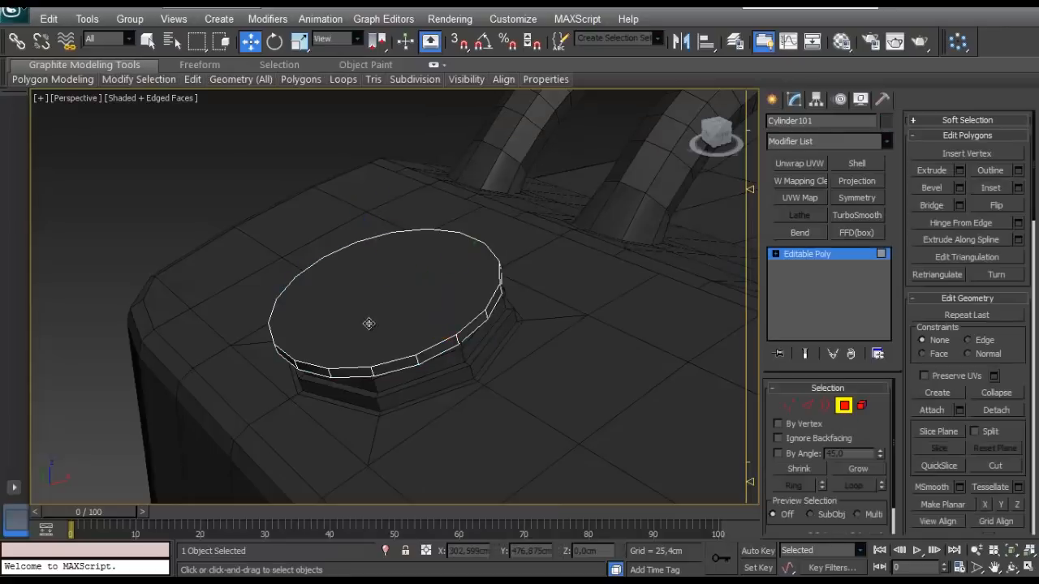
click(369, 324)
key(Delete)
click(826, 405)
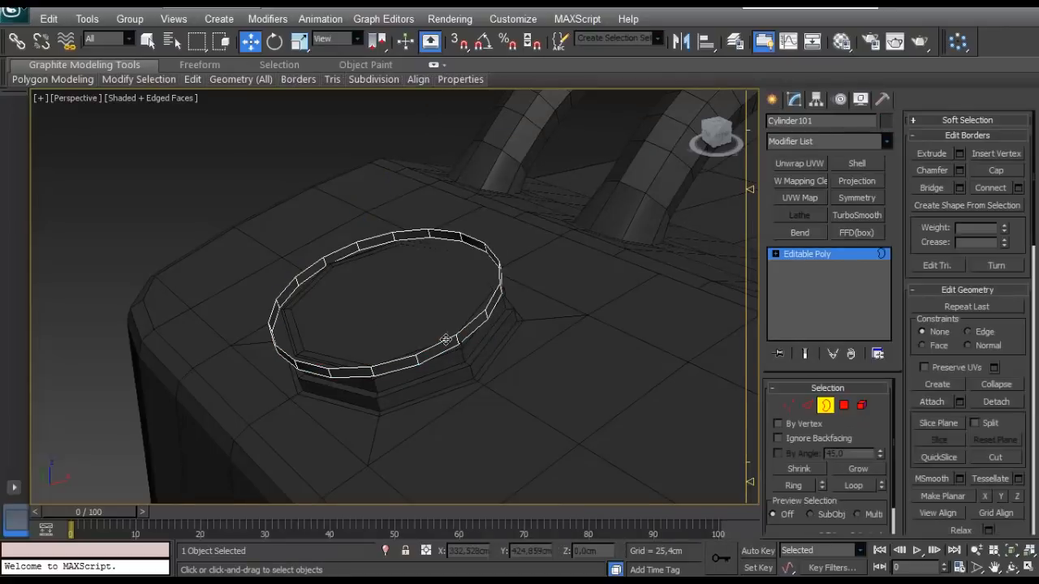
click(446, 340)
scroll(416, 340, up, 4)
scroll(438, 361, down, 3)
alt+middle_drag(460, 384, 460, 327)
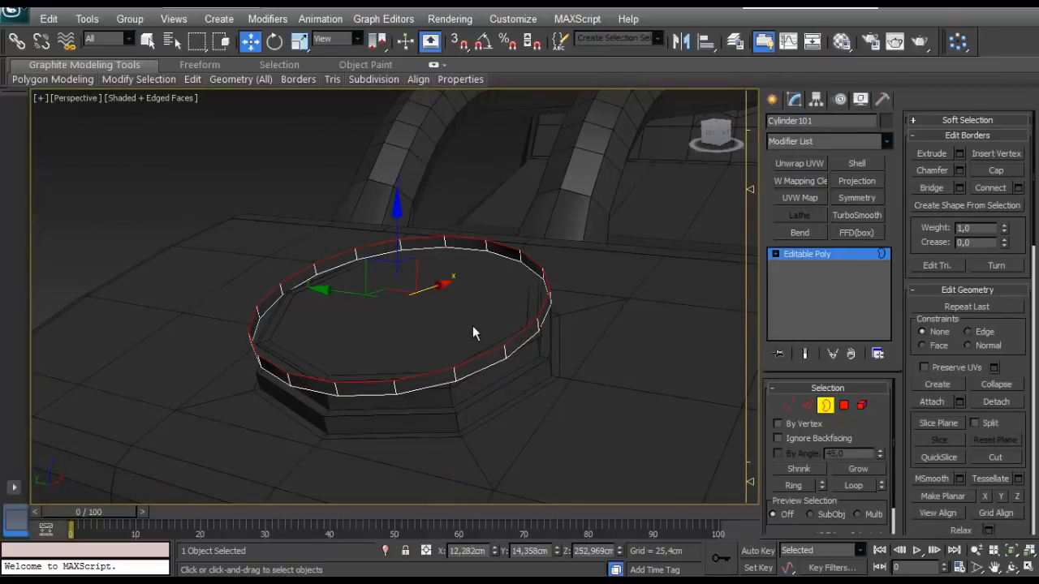
key(4)
click(393, 325)
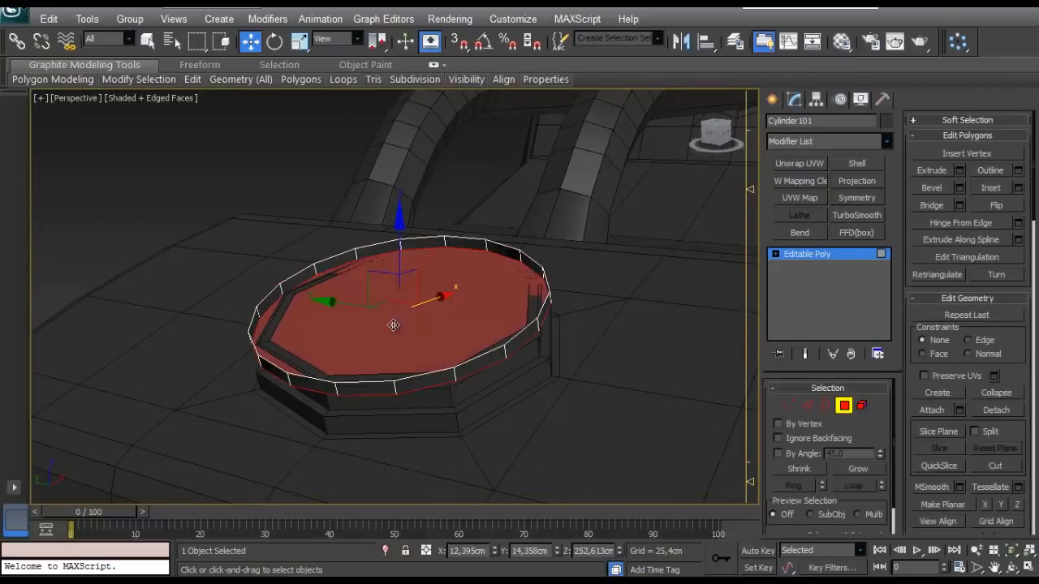
key(Delete)
- Extrude the ring's top border inward by copy-scaling it to about 98% in its own plane, using Local coordinates
click(825, 404)
click(489, 355)
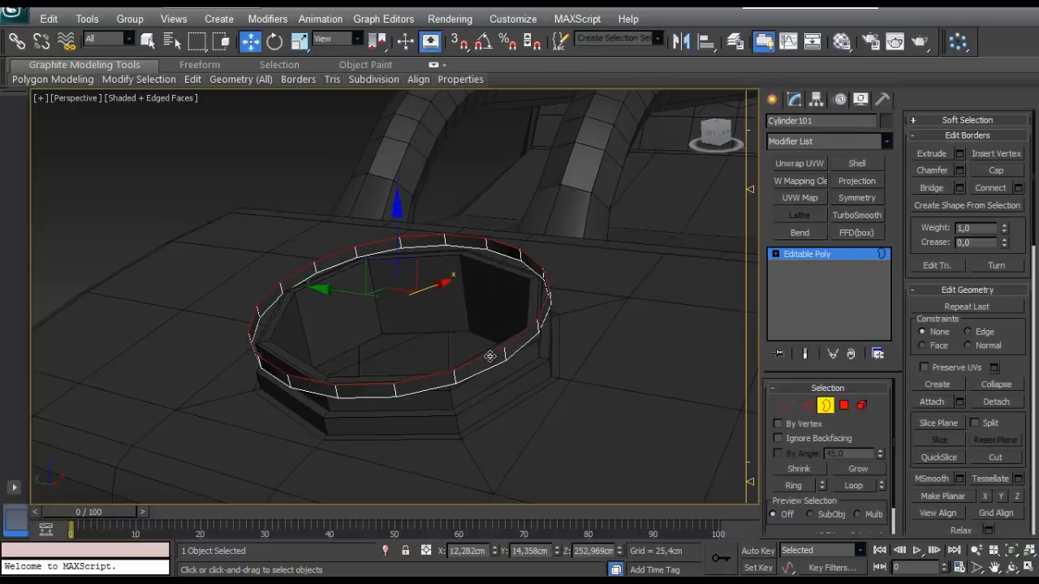
key(r)
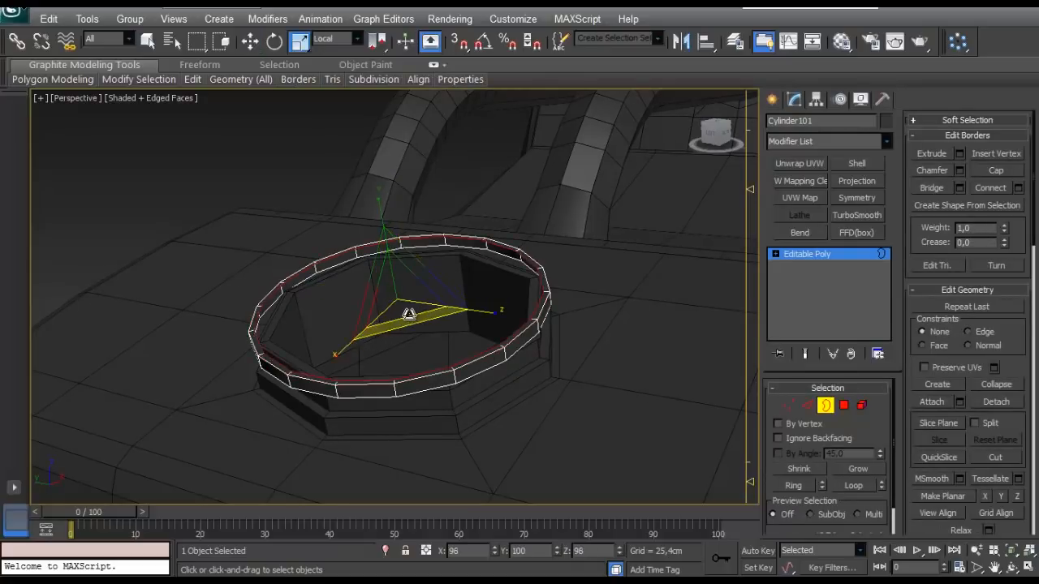
drag(408, 313, 409, 317)
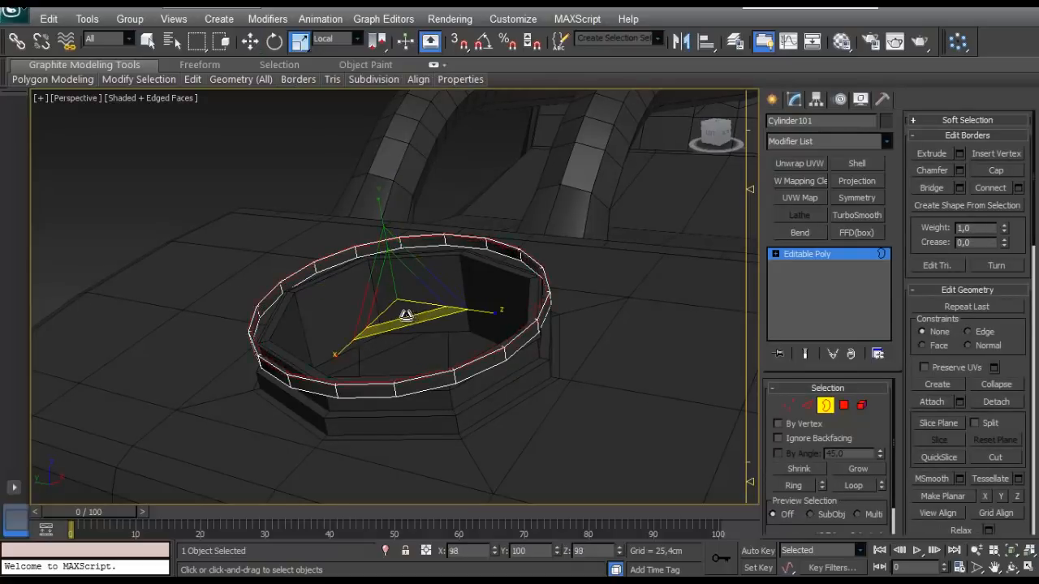
- Try to move the ring's inner top border along the Local Z axis, then undo the move
key(w)
alt+middle_drag(436, 321, 325, 93)
click(337, 38)
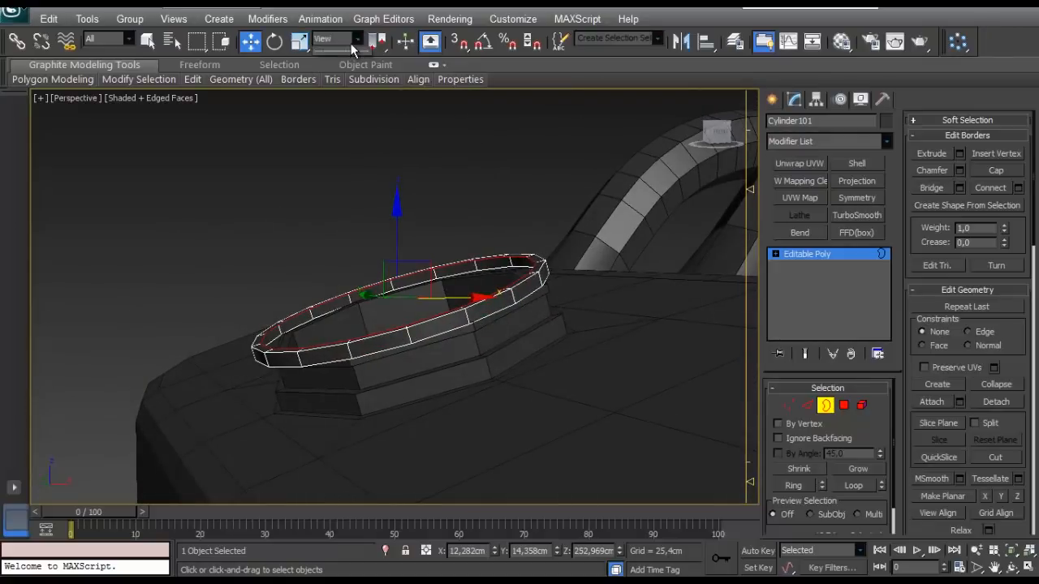
click(322, 92)
scroll(382, 202, up, 3)
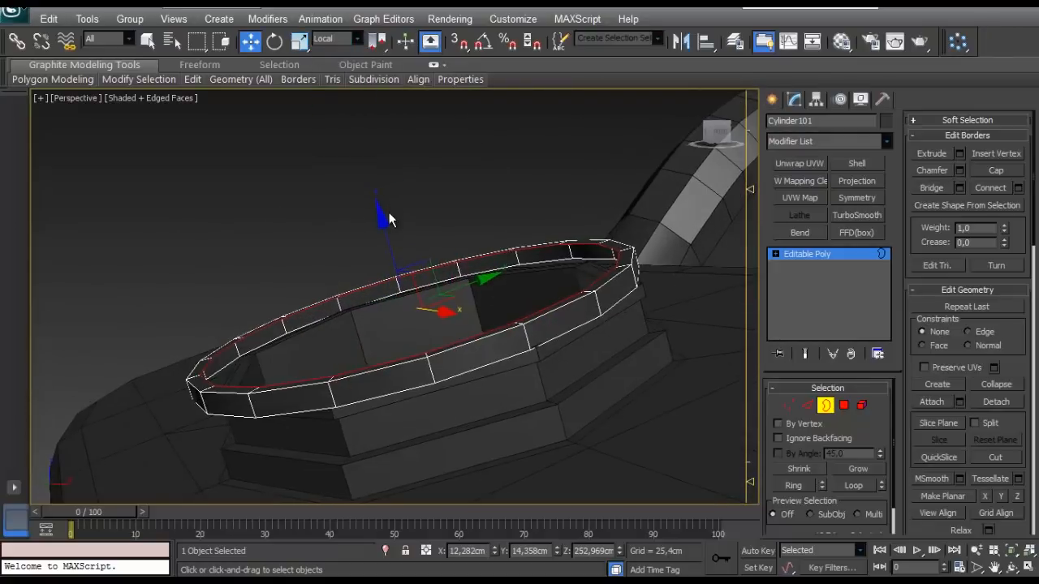
mouse_move(384, 234)
shift+mouse_down()
mouse_move(387, 251)
mouse_move(388, 240)
shift+mouse_up()
key(ctrl+z)
alt+middle_drag(426, 370, 330, 44)
key(ctrl+z)
- Extrude the inner top border upward along the Parent Z axis into a cap wall, raising it a further 0.84 cm or so
click(331, 41)
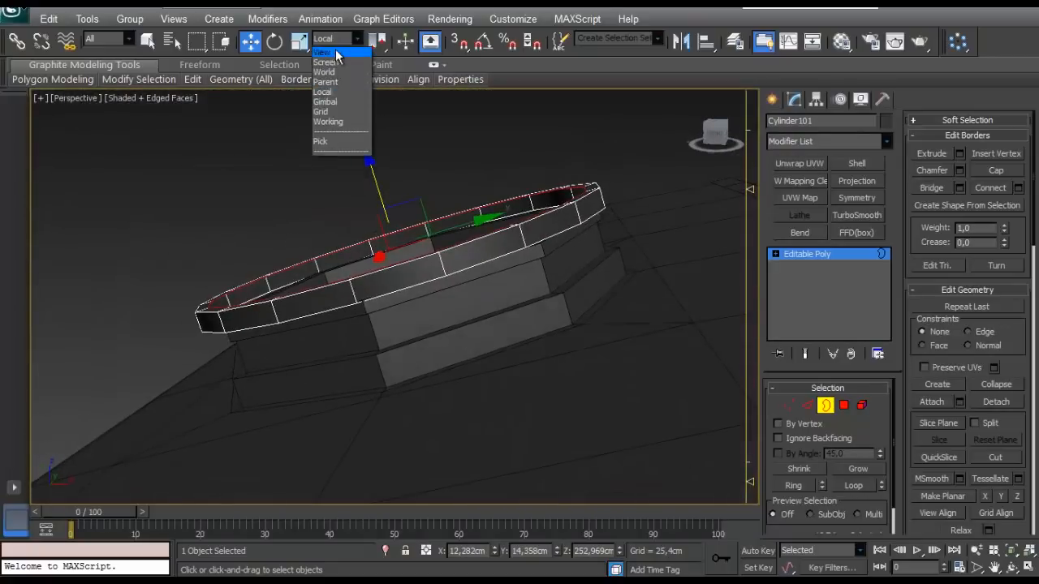
click(336, 51)
alt+middle_drag(417, 235, 425, 207)
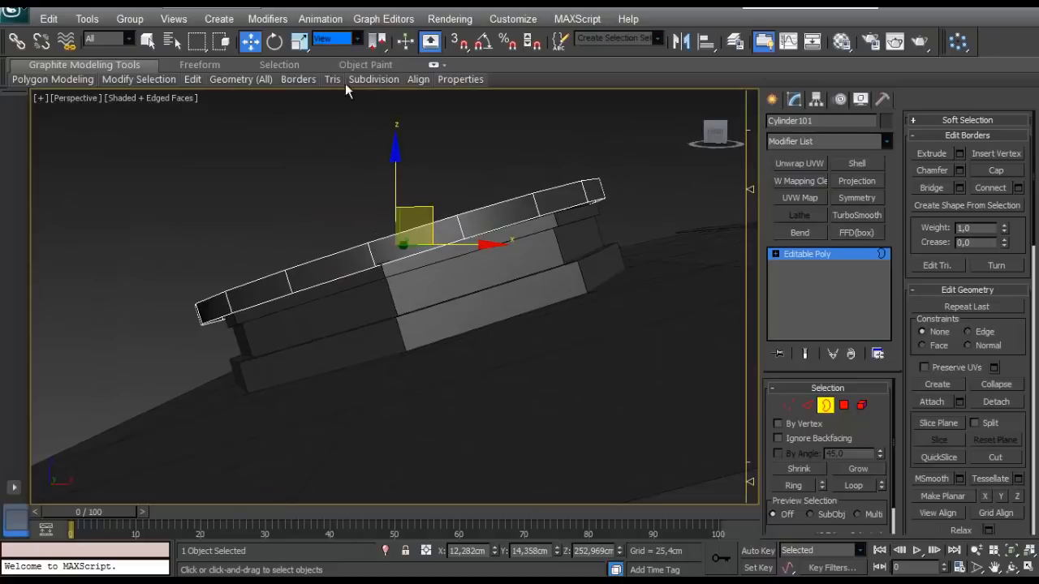
click(345, 38)
click(342, 85)
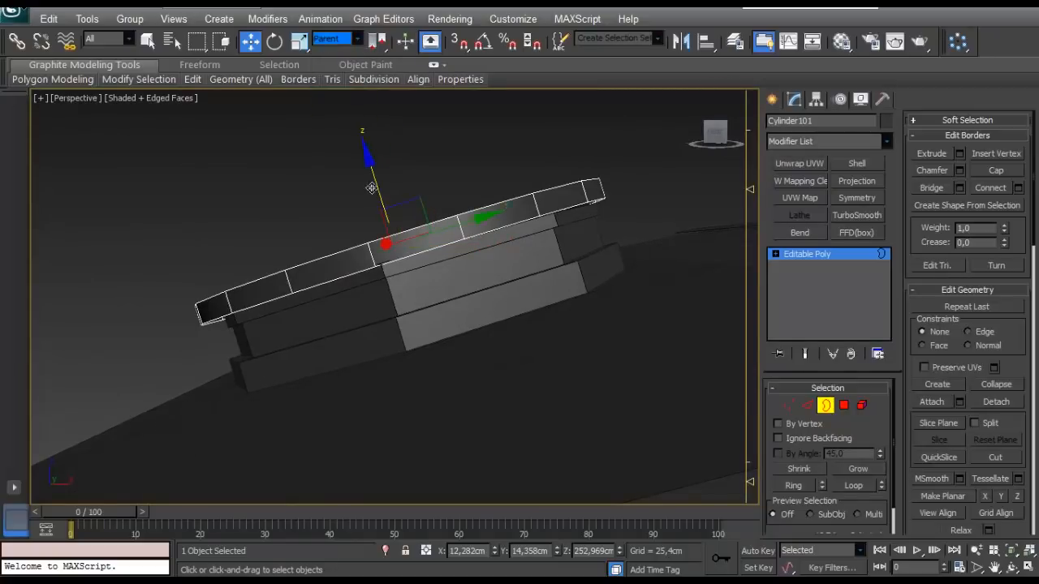
alt+middle_drag(381, 207, 391, 226)
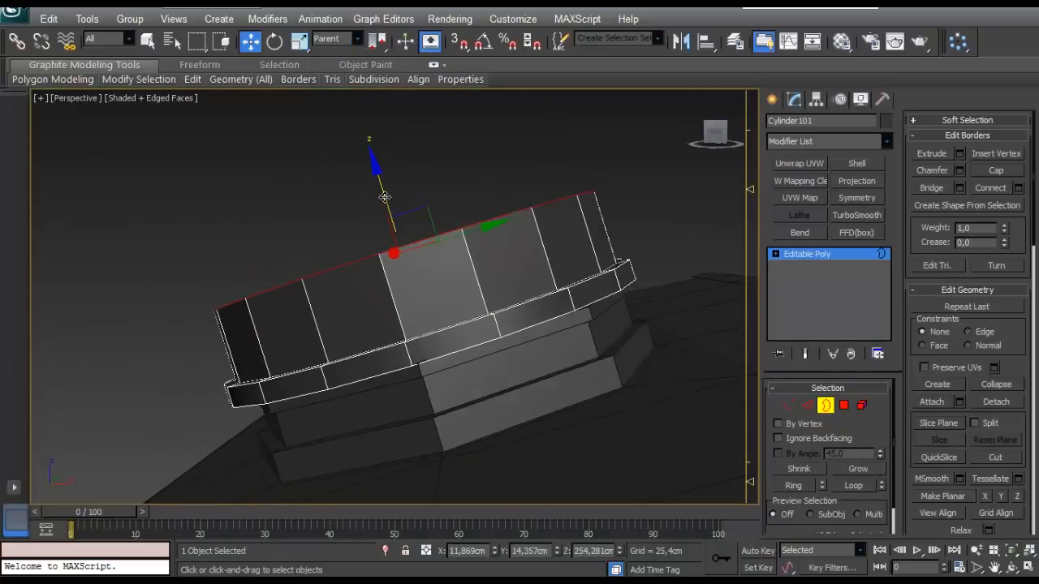
drag(385, 197, 365, 159)
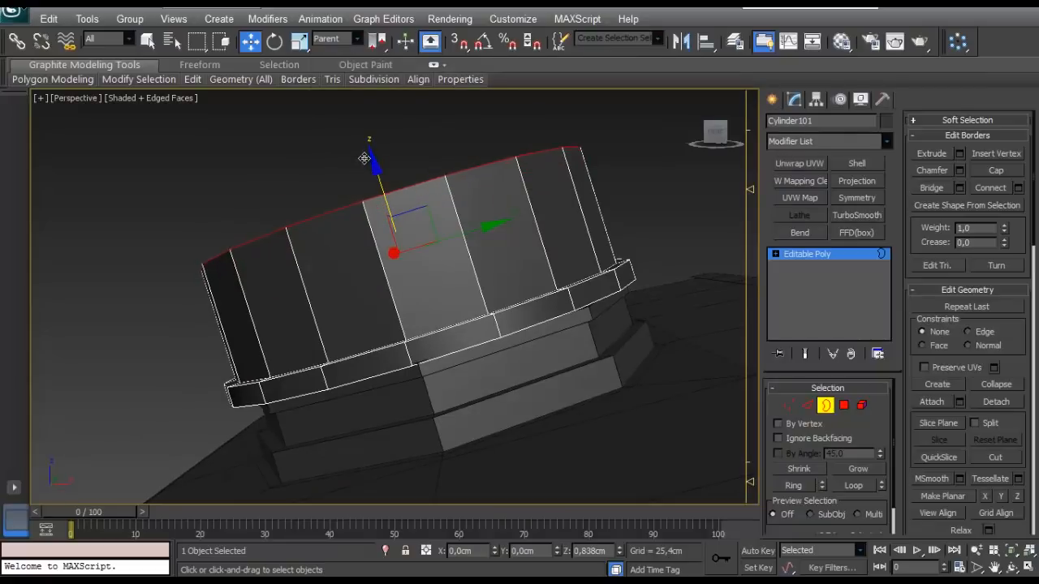
alt+middle_drag(403, 188, 459, 322)
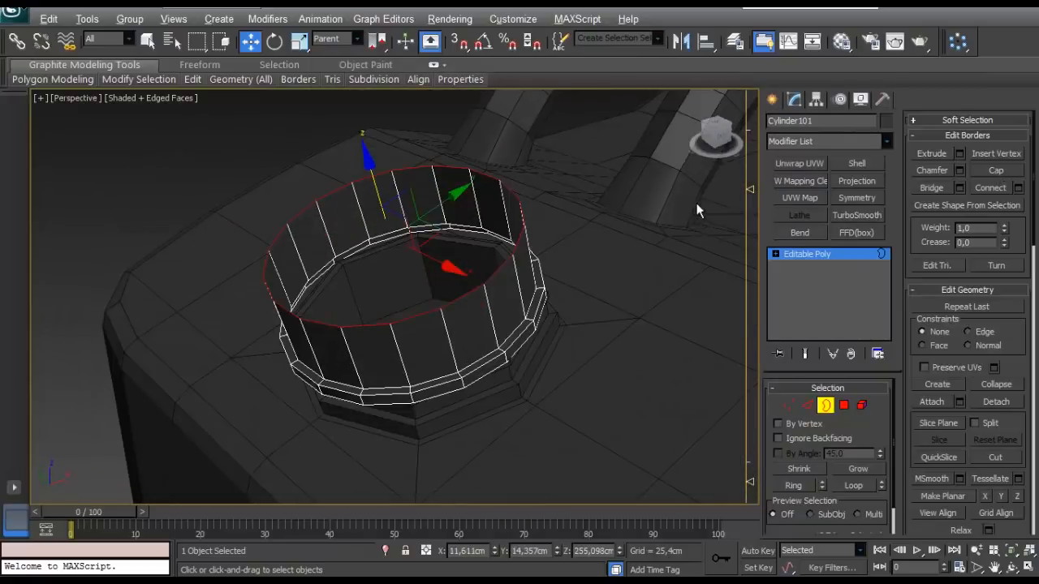
- Extrude the cap wall's top border inward with a copy-scale to about 91%, and again to leave a small central opening
alt+middle_drag(696, 203, 697, 224)
key(r)
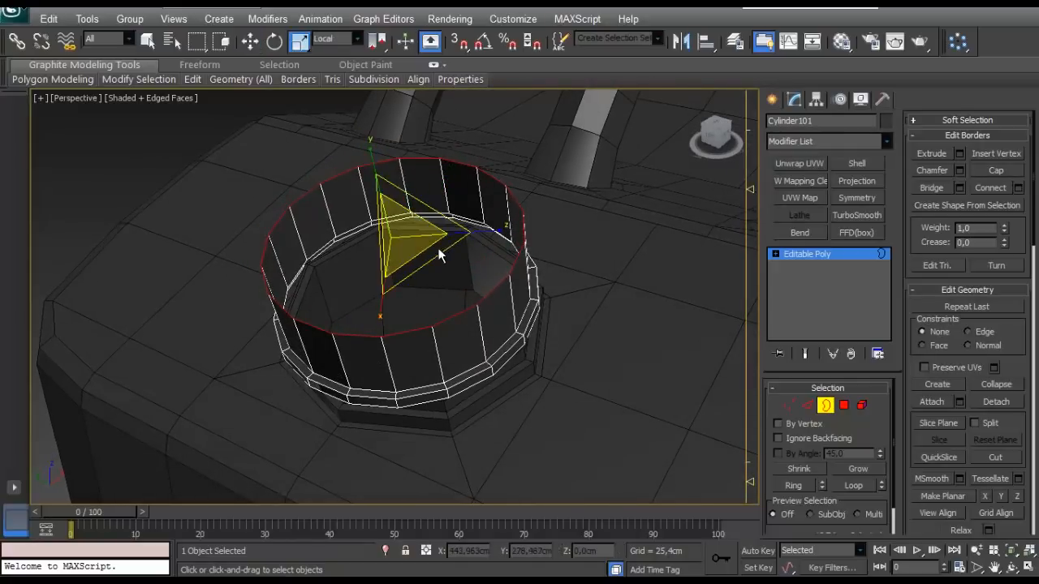
drag(425, 246, 458, 253)
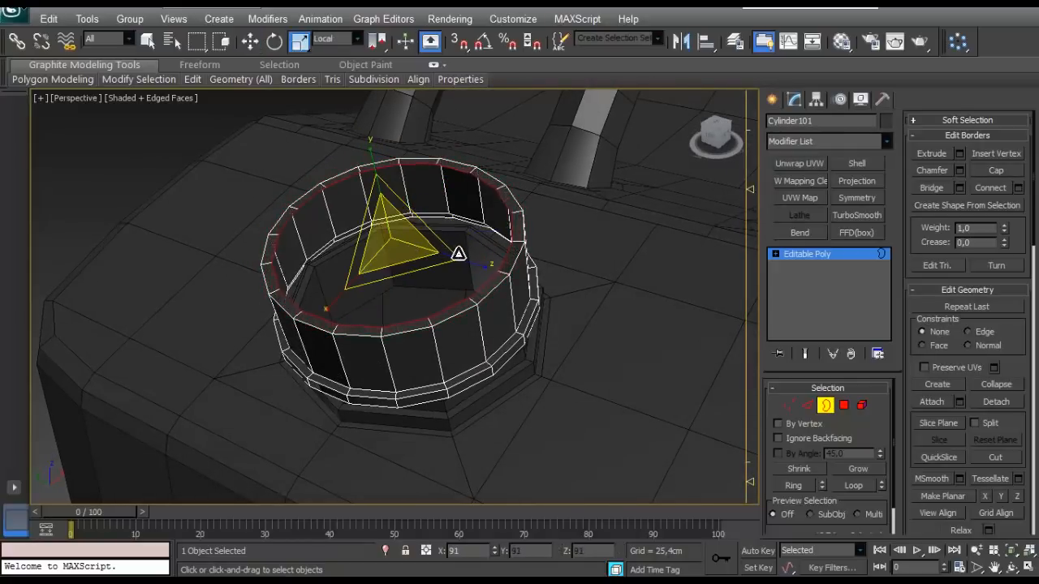
shift+drag(380, 242, 614, 327)
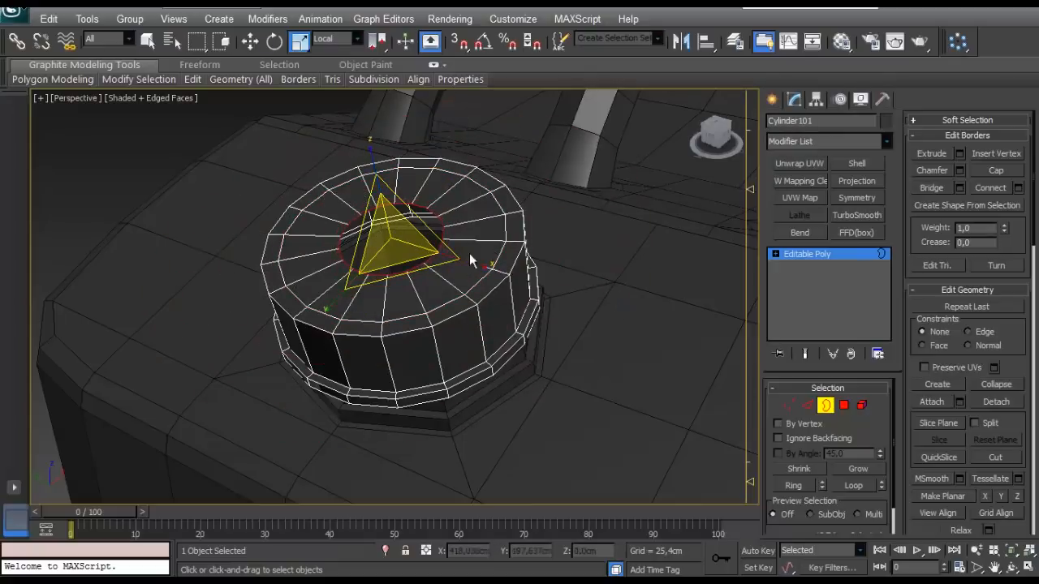
- Extrude the central opening's border about 0.1 cm downward along the Parent Z axis to start a shallow recess
scroll(469, 254, up, 5)
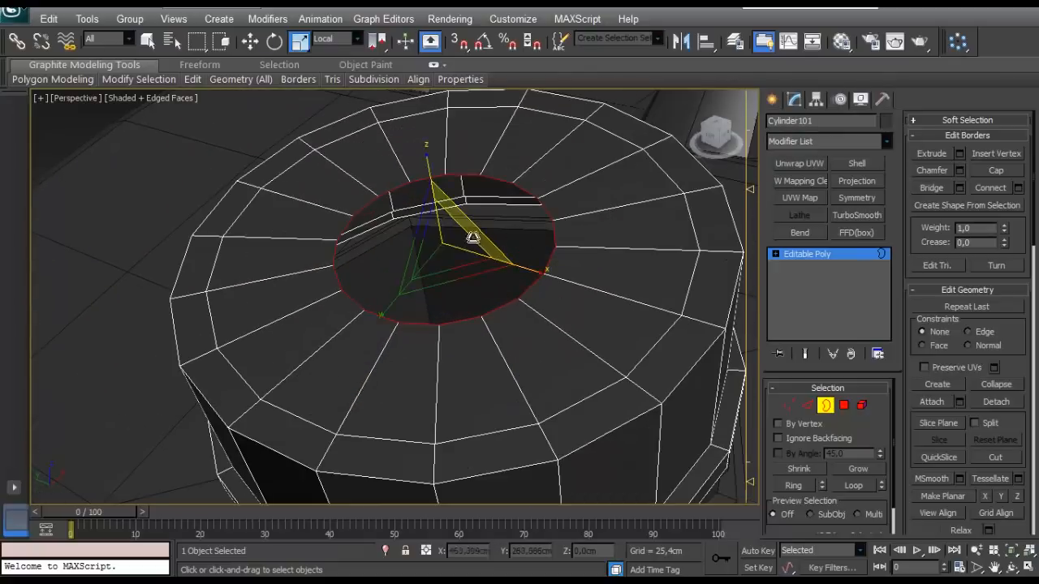
key(w)
alt+middle_drag(451, 211, 424, 182)
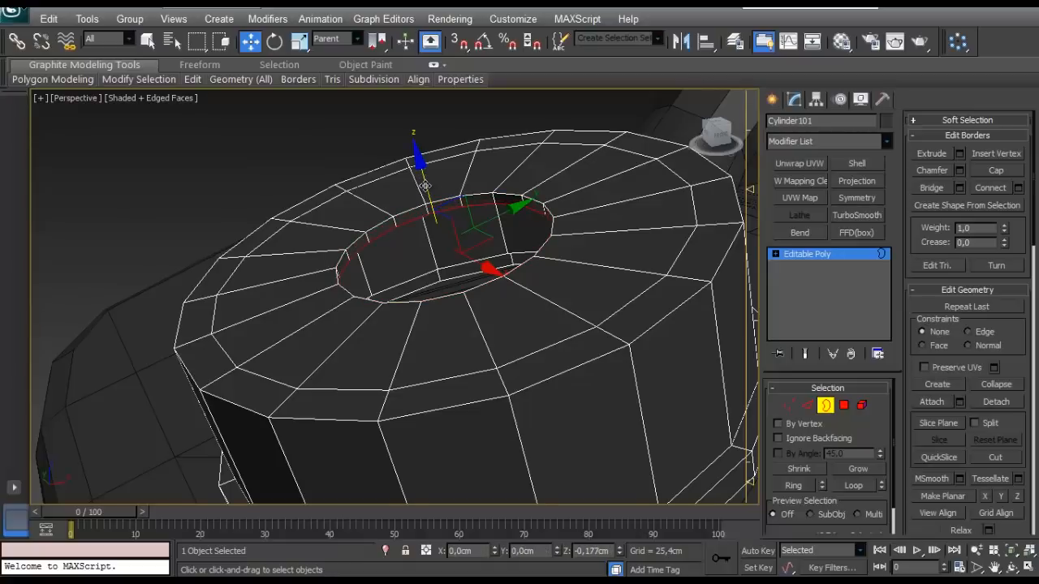
shift+drag(425, 186, 425, 188)
alt+middle_drag(425, 189, 427, 218)
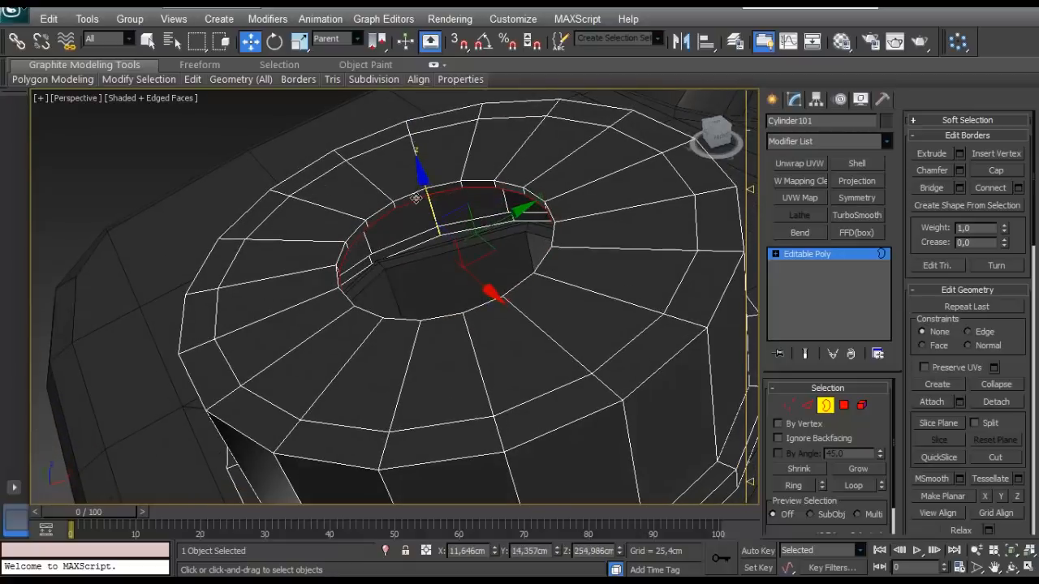
- Extrude the recess's lower border inward by copy-scaling it to about 85% in the XY plane, using Parent coordinates
key(r)
alt+middle_drag(412, 260, 496, 239)
click(337, 38)
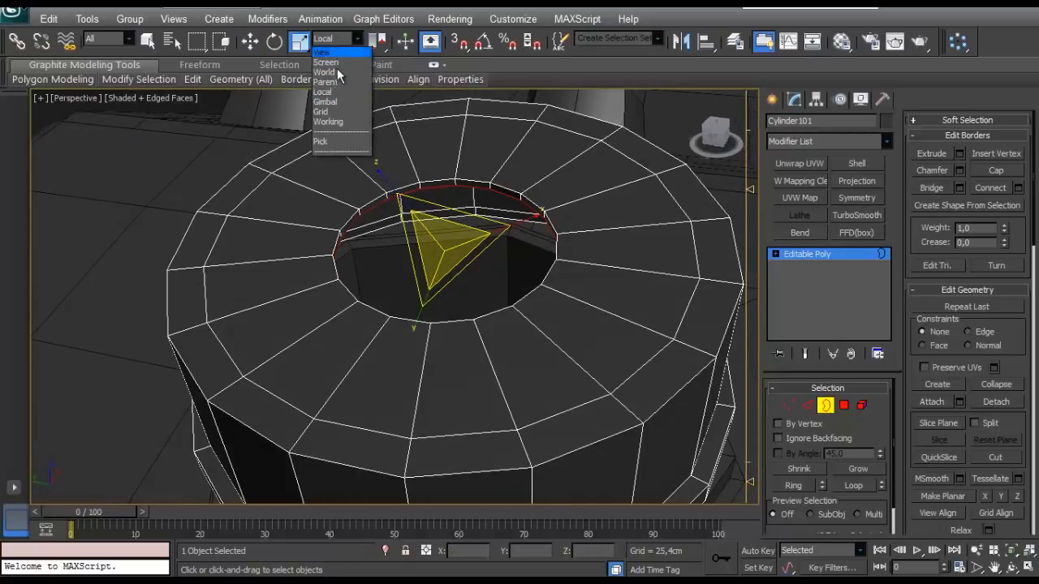
click(334, 82)
mouse_move(440, 271)
mouse_down()
mouse_move(454, 276)
mouse_move(445, 264)
mouse_up()
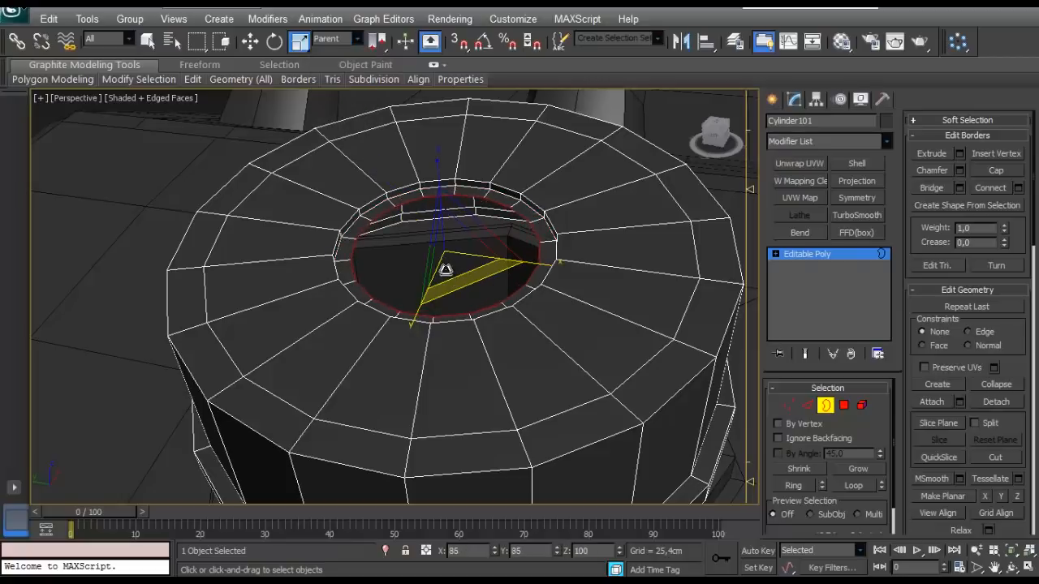
- Extrude the recess's inner border upward into a tapered hub scaled to about 81% in XY, and cap its opening
alt+middle_drag(446, 269, 423, 183)
key(w)
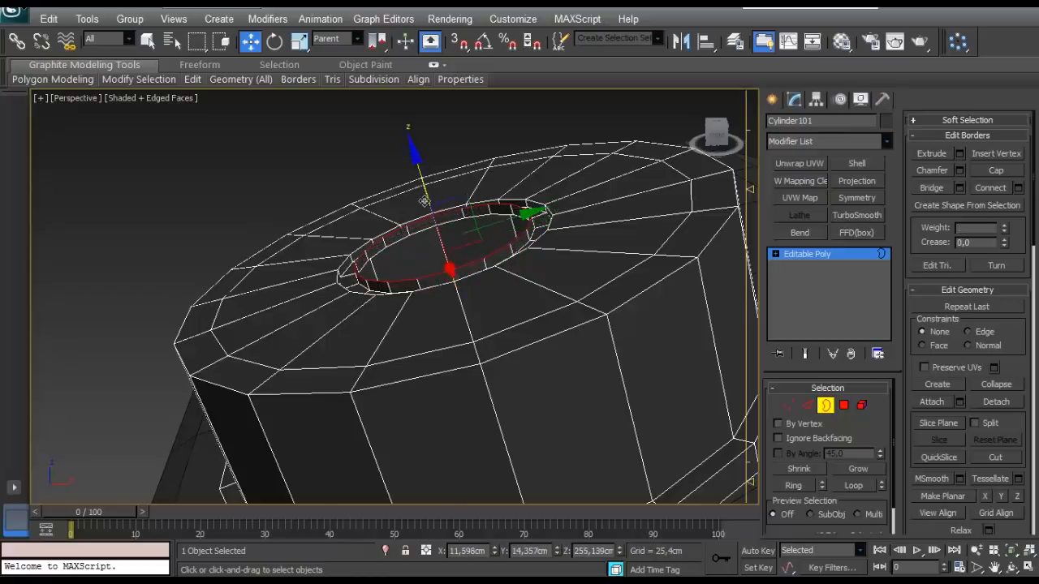
scroll(423, 201, up, 5)
shift+drag(445, 243, 447, 235)
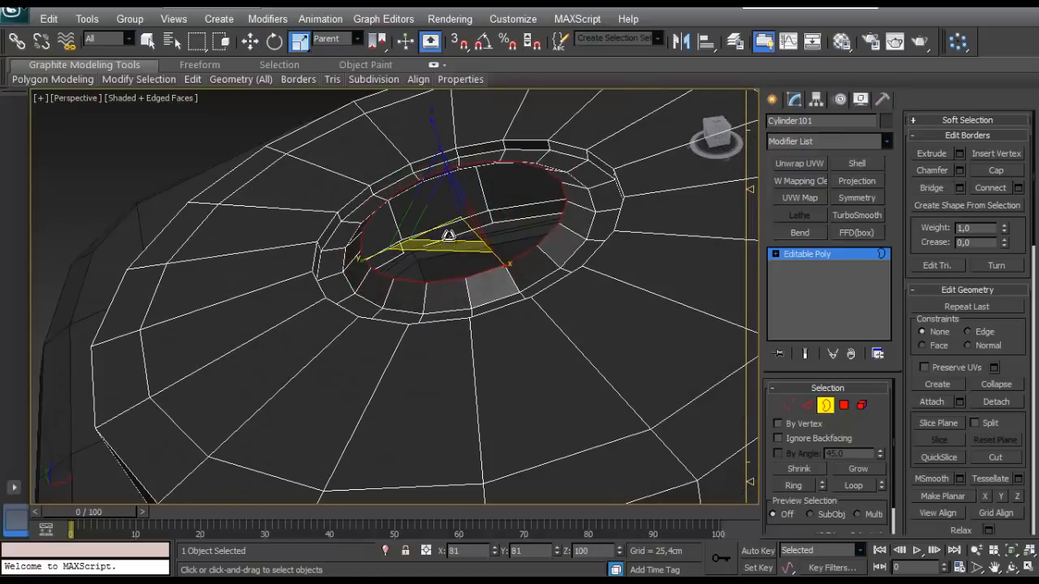
click(979, 173)
- Select every second vertical edge around the cap's side wall and extend the selection to full edge loops
scroll(365, 227, down, 6)
click(203, 233)
alt+middle_drag(209, 234, 386, 278)
scroll(385, 279, up, 4)
alt+middle_drag(483, 332, 413, 374)
scroll(463, 329, down, 3)
click(805, 408)
click(433, 336)
middle_drag(413, 374, 710, 366)
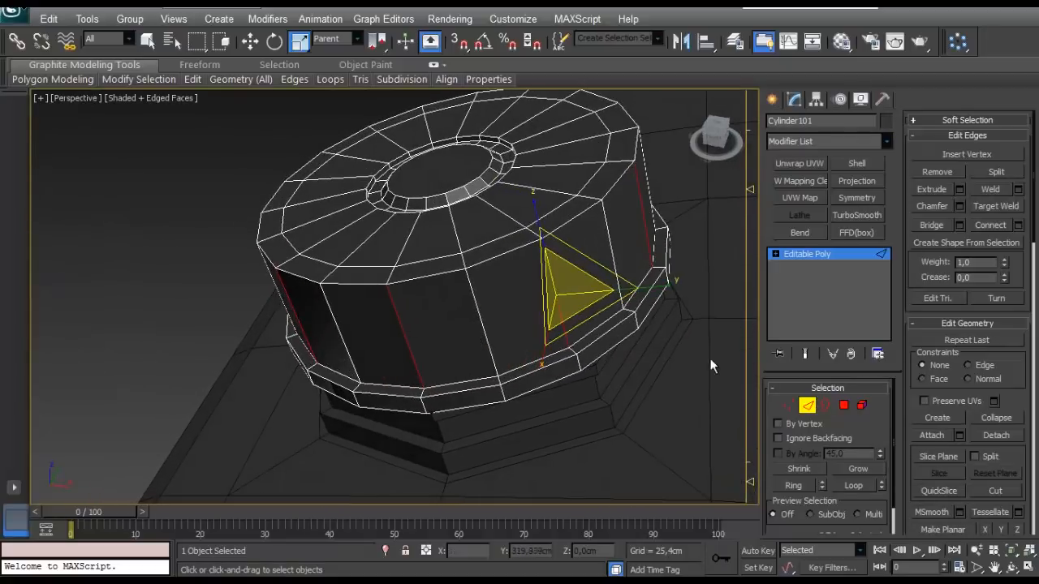
click(853, 485)
alt+middle_drag(518, 274, 578, 277)
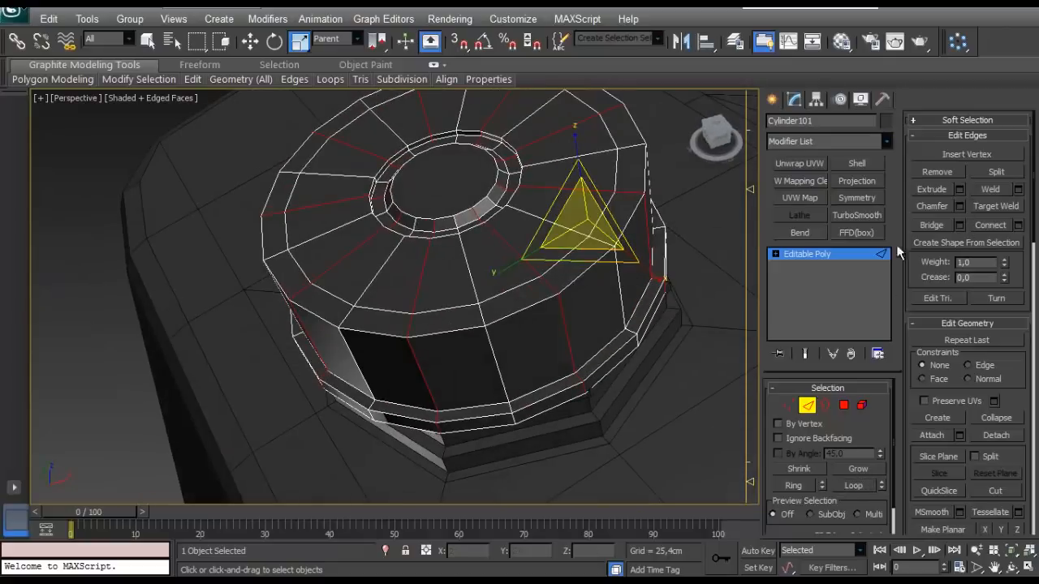
- Chamfer the selected edge loops into strips nearly as wide as the neighbouring side faces
click(959, 206)
right_click(152, 314)
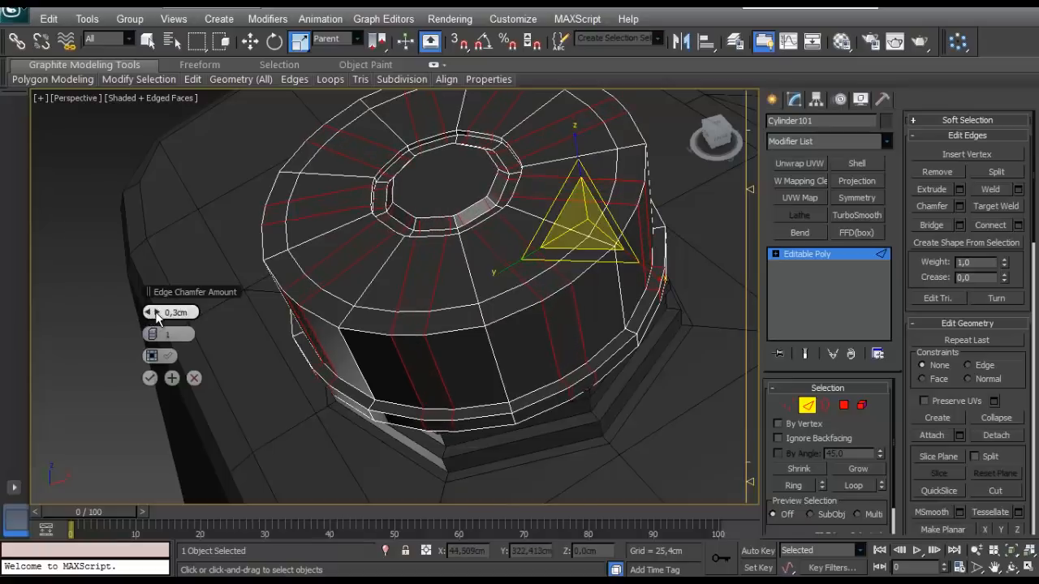
click(149, 381)
- Delete the flange polygons around the cap's base, both the outer rim and the adjoining ledge
alt+middle_drag(280, 314, 336, 290)
scroll(480, 284, up, 3)
alt+middle_drag(480, 284, 550, 313)
scroll(560, 326, down, 3)
click(843, 406)
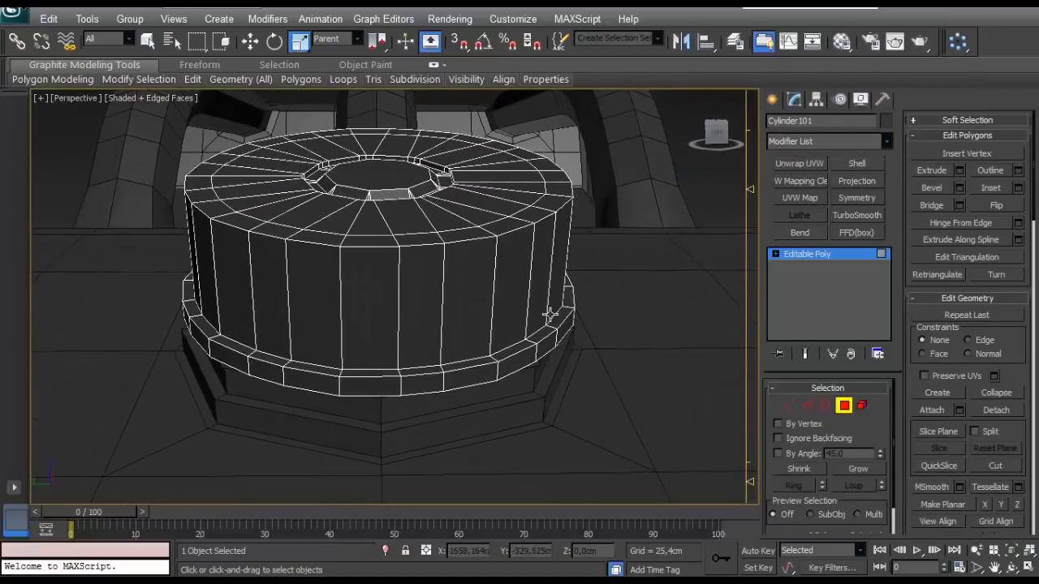
click(825, 405)
click(507, 372)
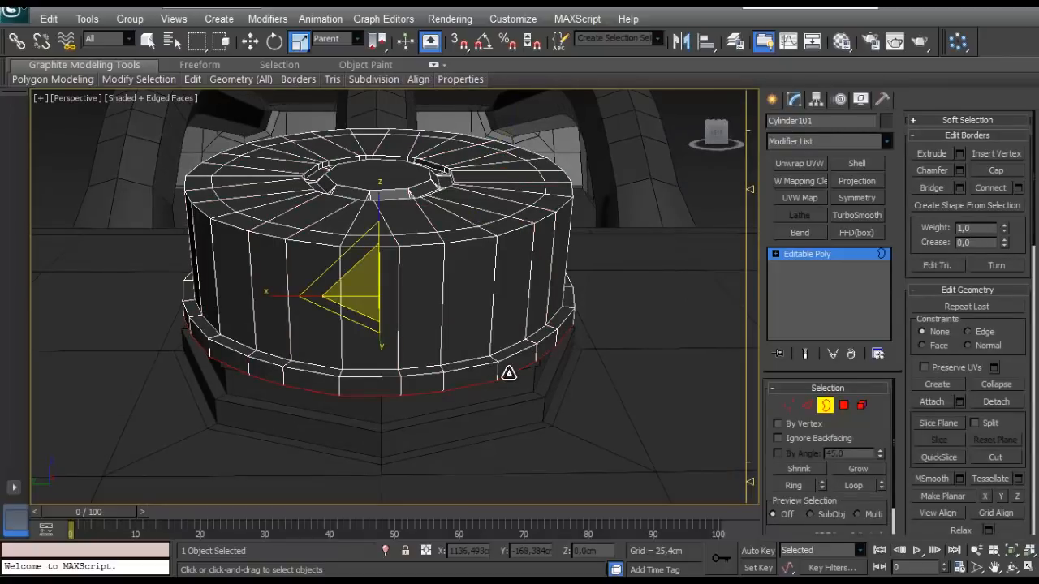
ctrl+click(844, 407)
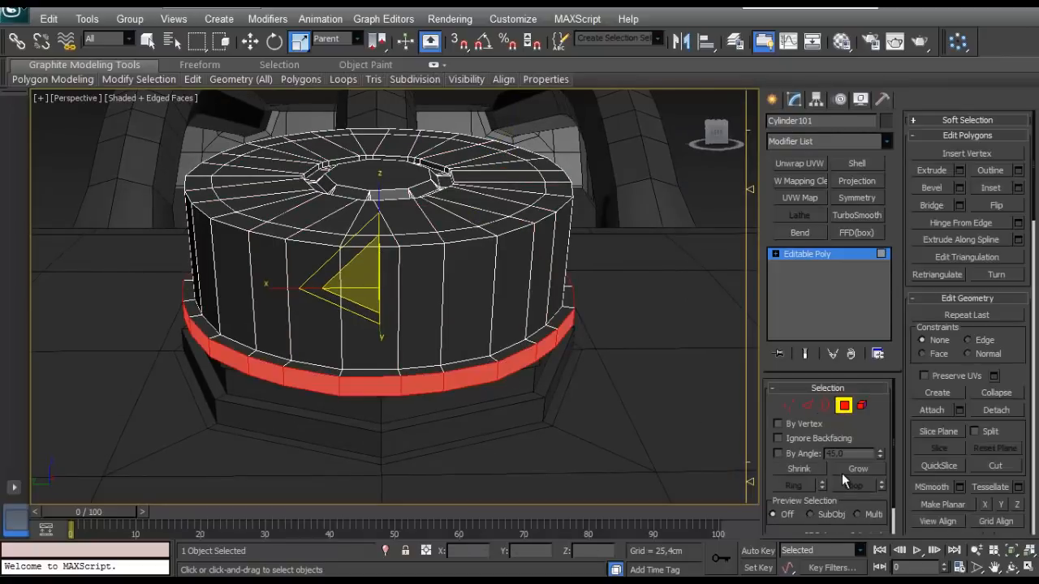
click(848, 470)
key(Delete)
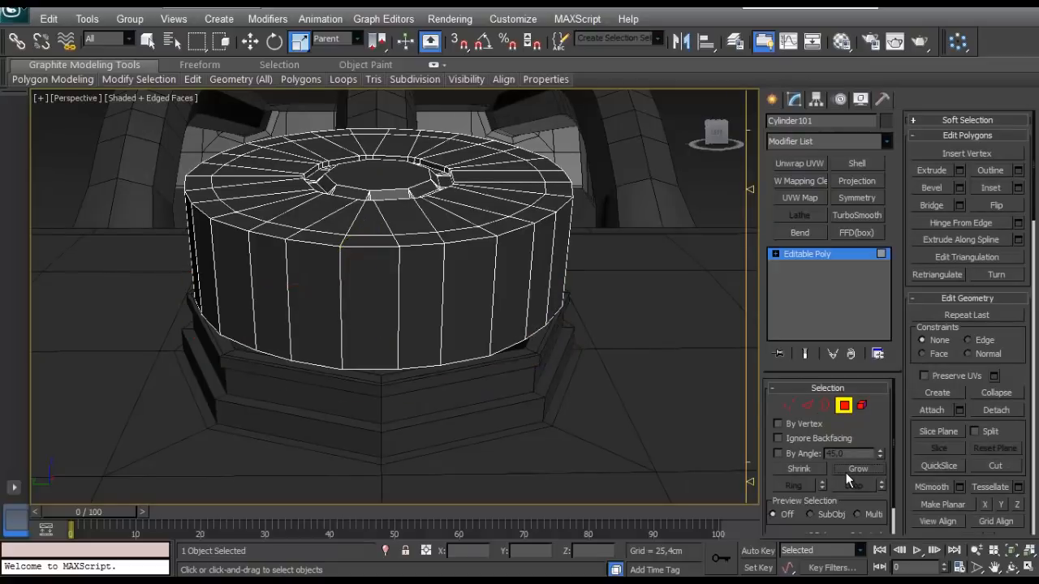
- Select the chamfered strip polygons, every third face, all the way around the cap's side wall
click(514, 290)
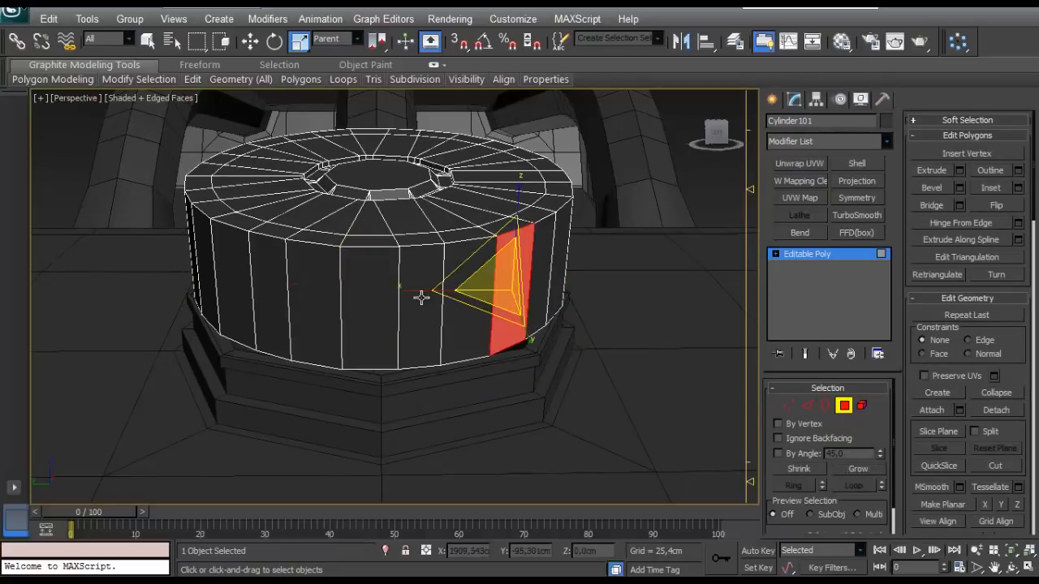
ctrl+click(420, 295)
alt+middle_drag(420, 295, 480, 309)
scroll(381, 303, up, 4)
alt+middle_drag(395, 303, 313, 303)
click(478, 300)
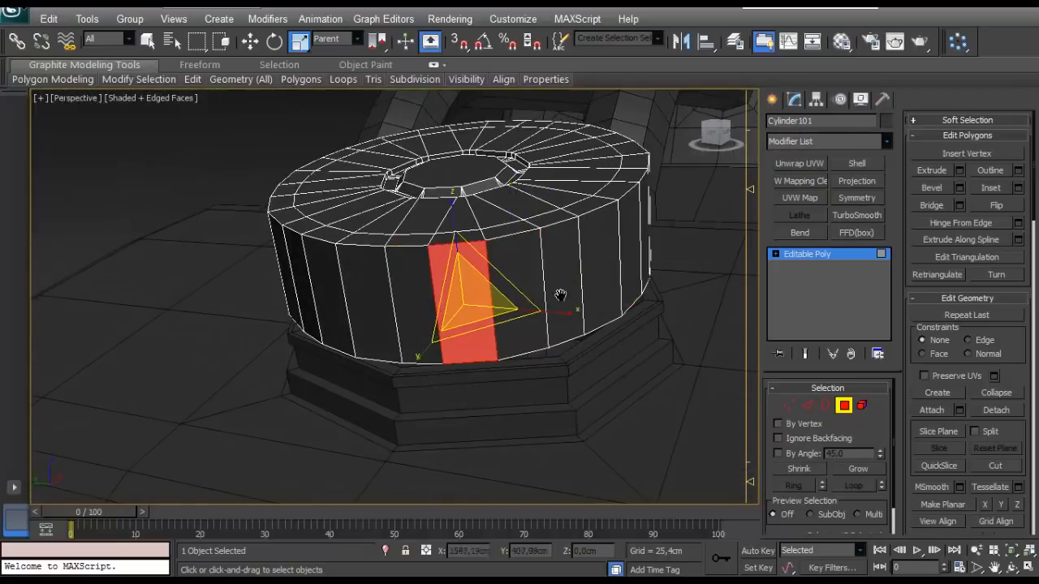
alt+middle_drag(561, 297, 462, 369)
scroll(466, 200, up, 4)
middle_drag(466, 200, 544, 297)
scroll(479, 294, down, 5)
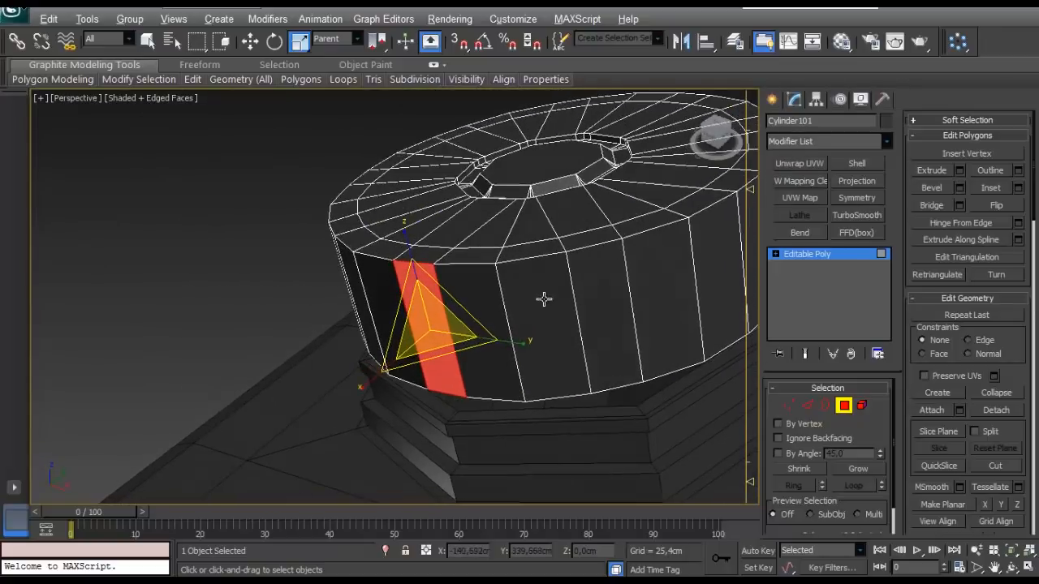
ctrl+click(600, 295)
scroll(622, 293, down, 3)
alt+middle_drag(621, 292, 519, 309)
ctrl+click(560, 355)
alt+middle_drag(602, 354, 433, 360)
scroll(370, 336, up, 5)
scroll(370, 336, down, 5)
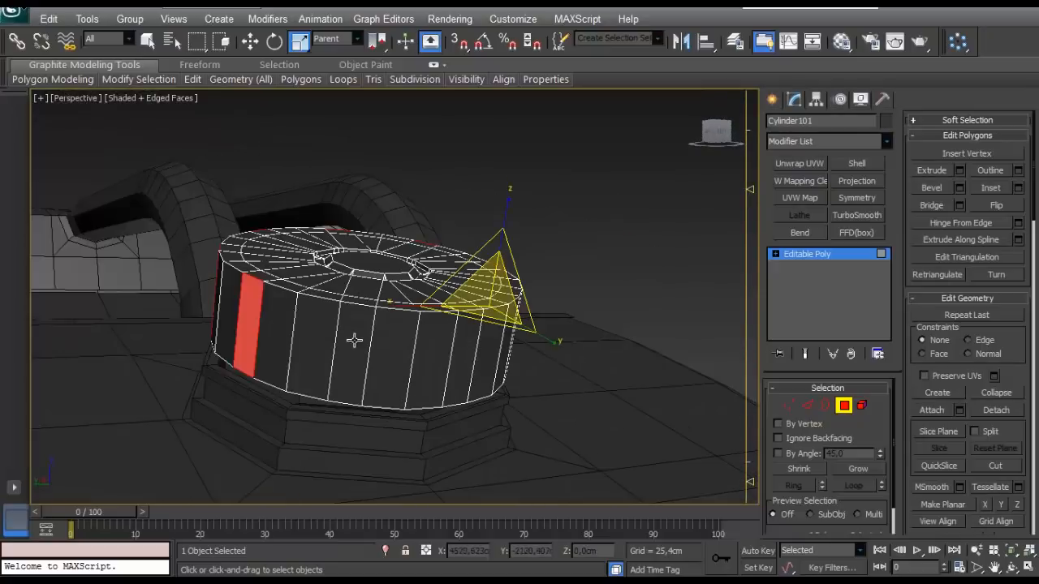
alt+middle_drag(352, 338, 561, 326)
scroll(563, 334, up, 5)
scroll(560, 334, down, 3)
- Extrude the selected side polygons slightly outward to form raised grip ribs around the cap
click(960, 171)
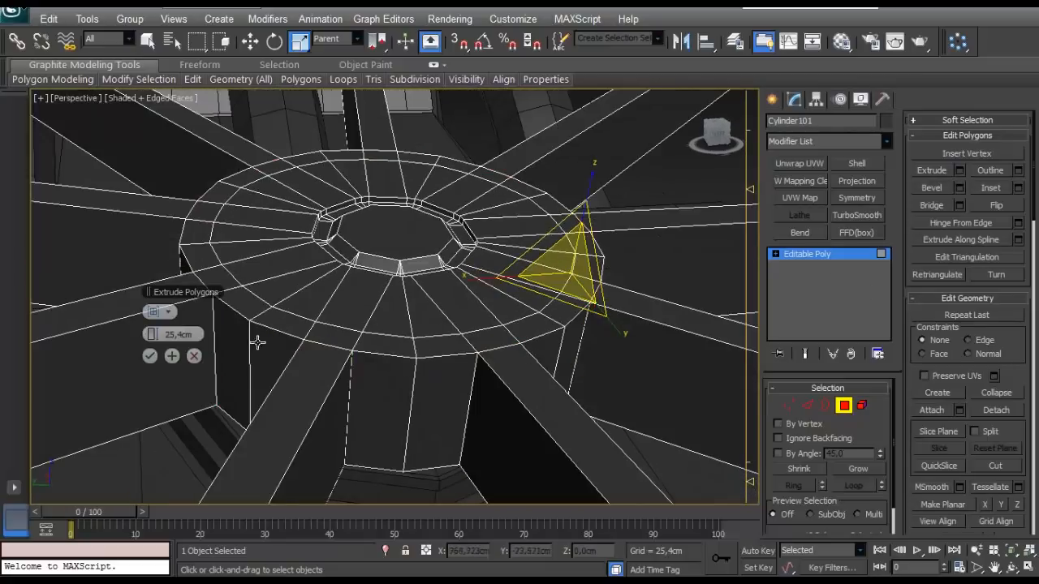
drag(162, 334, 156, 334)
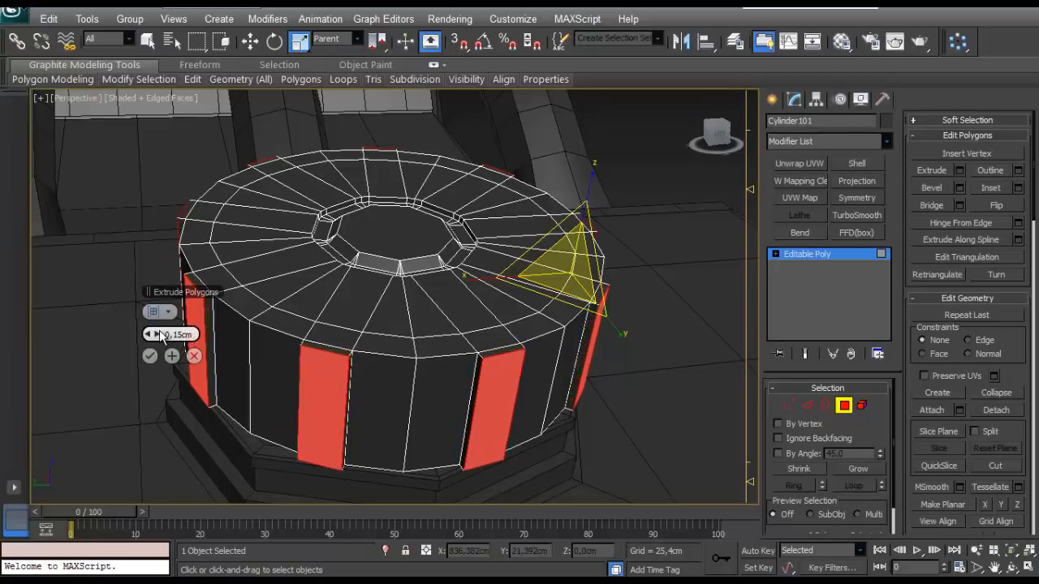
drag(161, 337, 161, 336)
click(149, 358)
- Isolate the cap and delete the small end polygons on the underside of all the grip ribs
alt+middle_drag(215, 341, 309, 297)
key(4)
key(z)
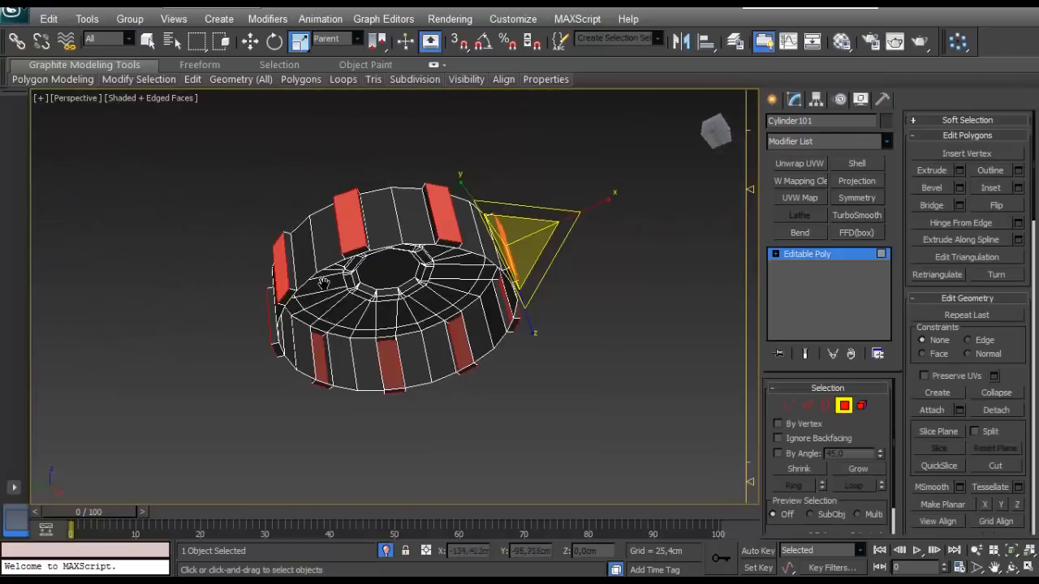
scroll(499, 287, up, 5)
key(w)
scroll(559, 344, up, 1)
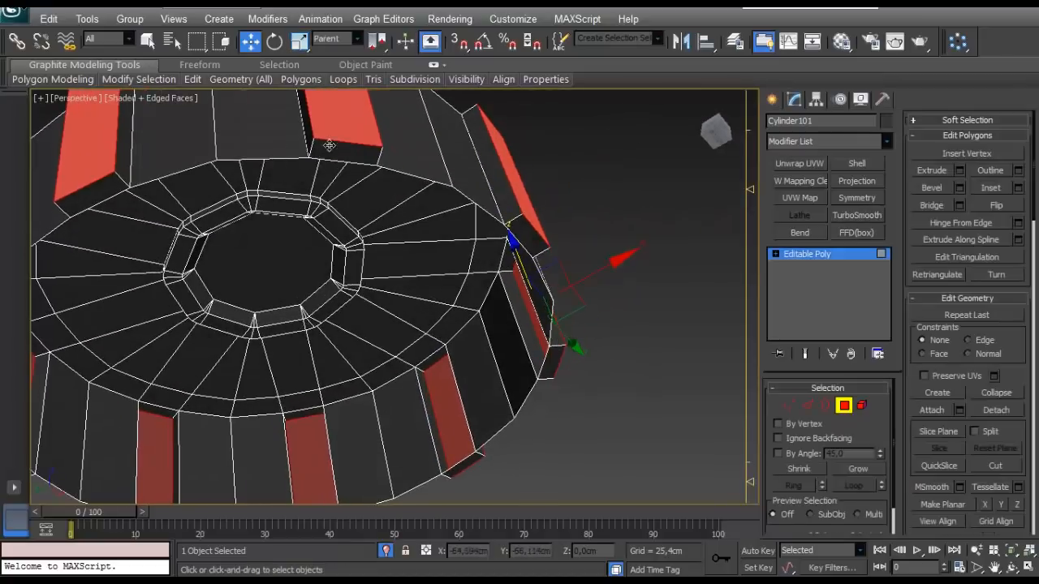
alt+middle_drag(329, 145, 217, 223)
alt+middle_drag(507, 166, 227, 258)
ctrl+click(548, 210)
alt+middle_drag(696, 320, 422, 351)
ctrl+click(409, 212)
alt+middle_drag(484, 322, 357, 210)
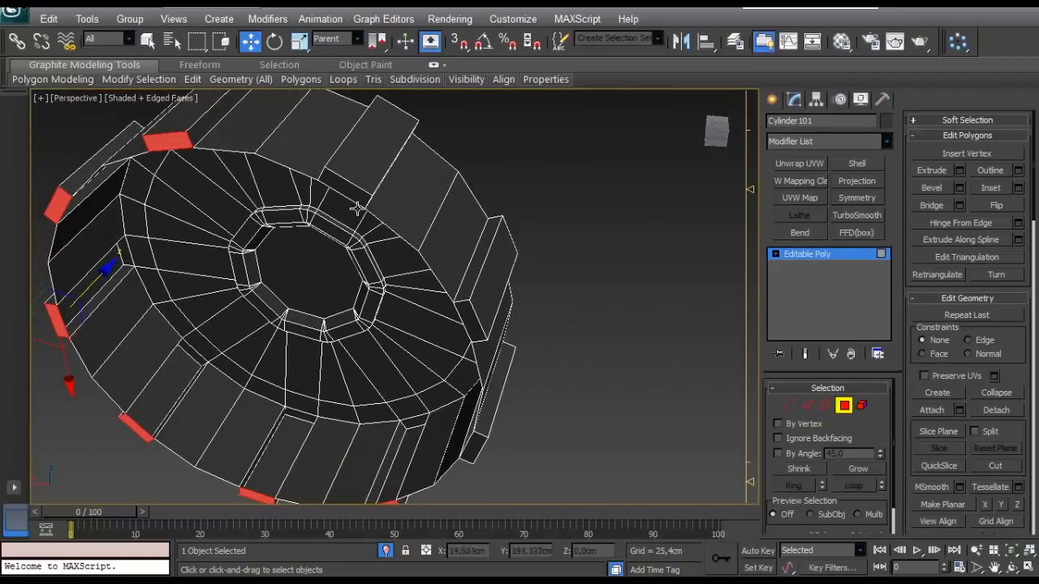
alt+middle_drag(476, 330, 483, 431)
scroll(487, 261, down, 4)
scroll(336, 301, up, 3)
alt+middle_drag(335, 300, 328, 256)
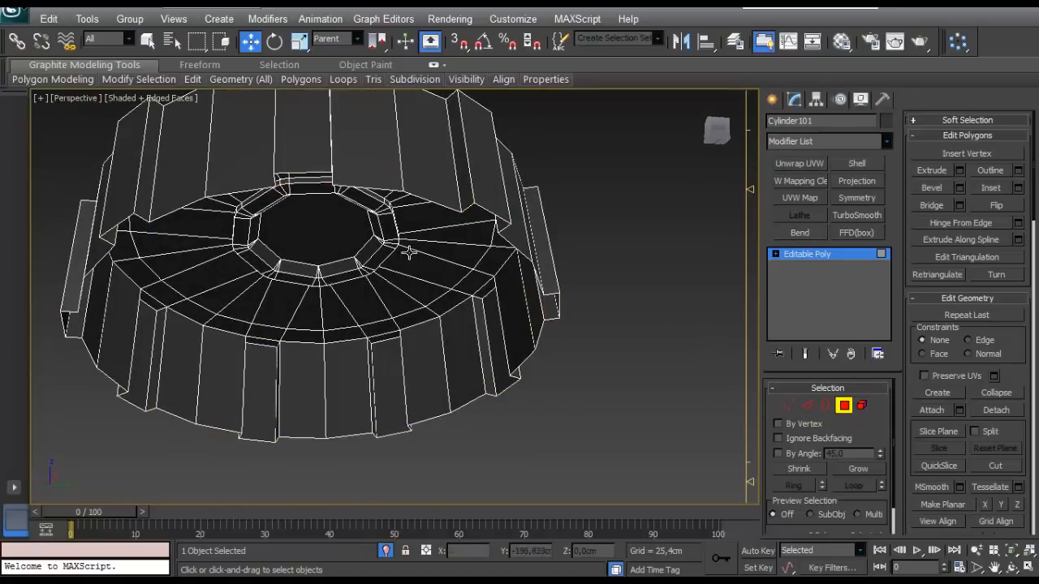
- Select the open border along the cap's bottom, including the outlines of the grip ribs
mouse_move(409, 252)
alt+middle_down()
mouse_move(408, 305)
mouse_move(414, 237)
alt+middle_up()
click(807, 405)
middle_drag(433, 287, 477, 180)
click(814, 407)
click(822, 405)
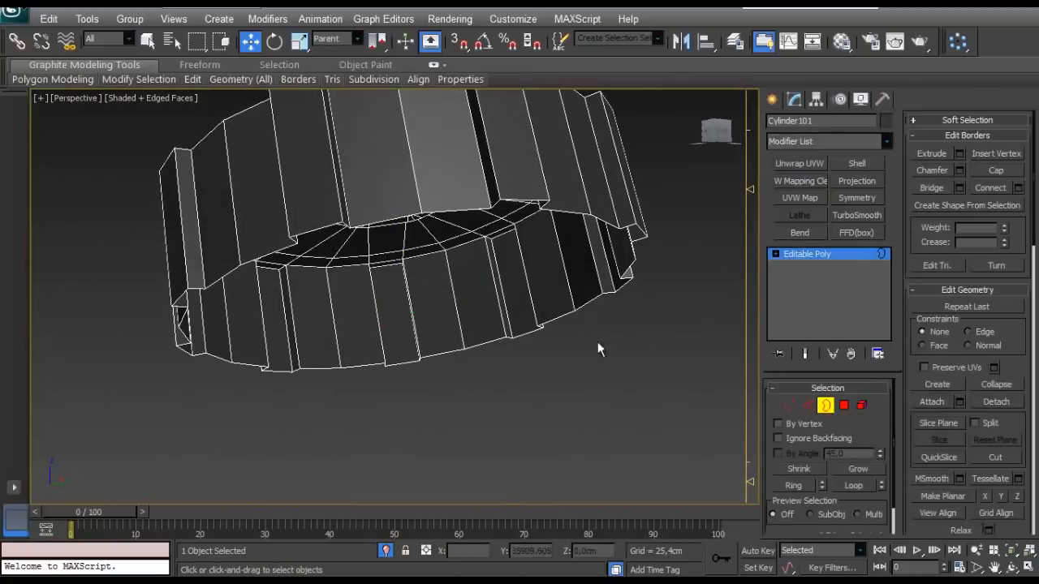
alt+middle_drag(568, 311, 563, 394)
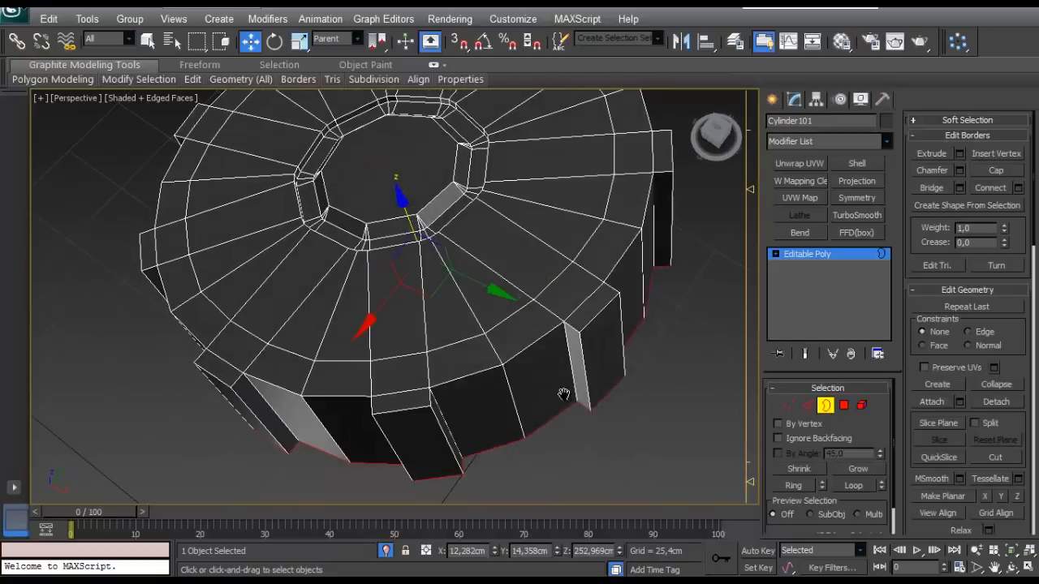
scroll(526, 325, up, 5)
alt+middle_drag(525, 324, 493, 331)
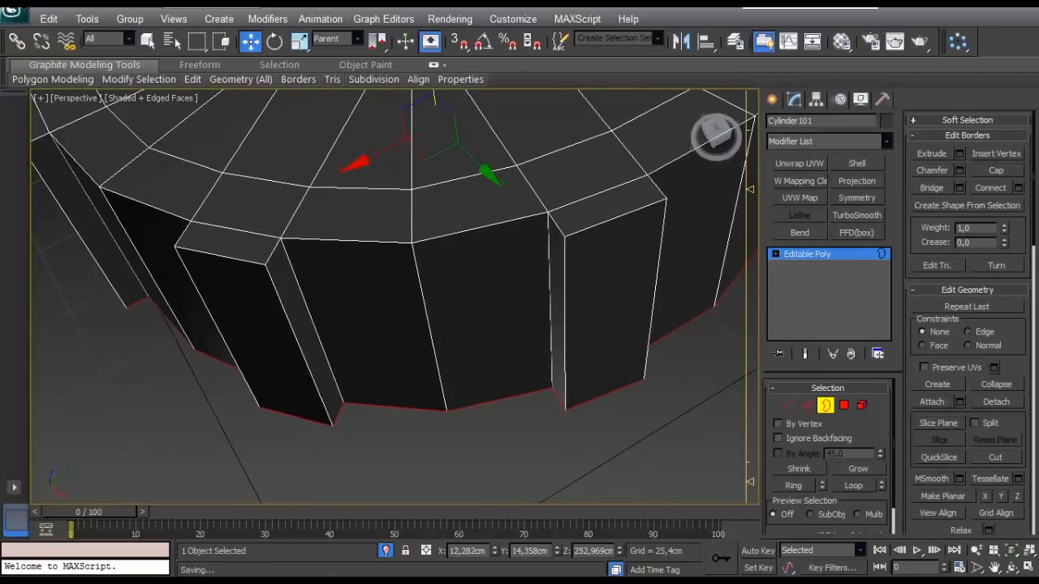
alt+middle_drag(219, 422, 568, 452)
- Reduce the selection to the cap's bottom edges between the grip ribs by deselecting the rib outline edges all the way around
click(807, 406)
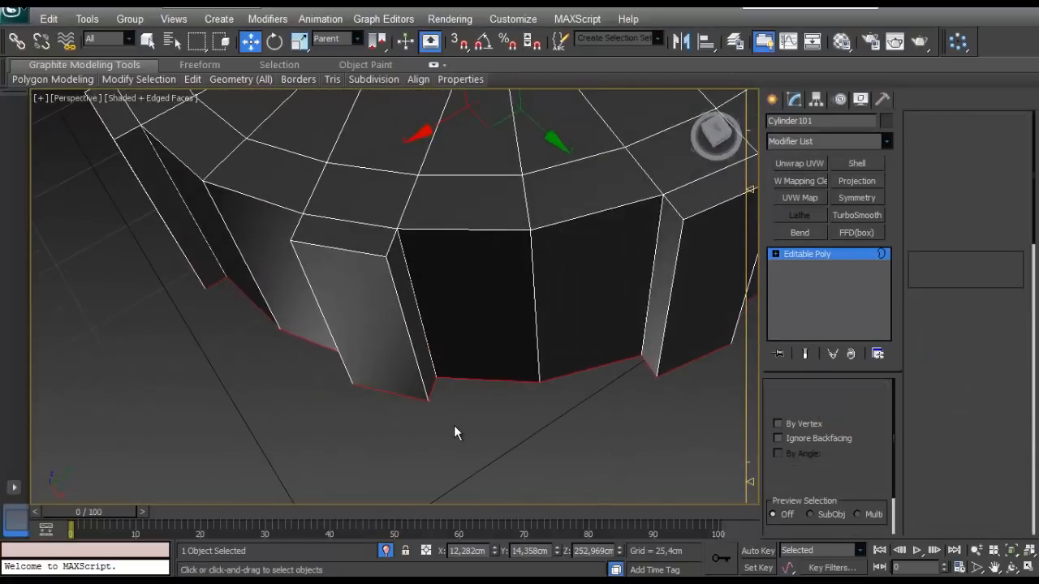
alt+middle_drag(453, 425, 483, 447)
alt+middle_drag(422, 410, 659, 430)
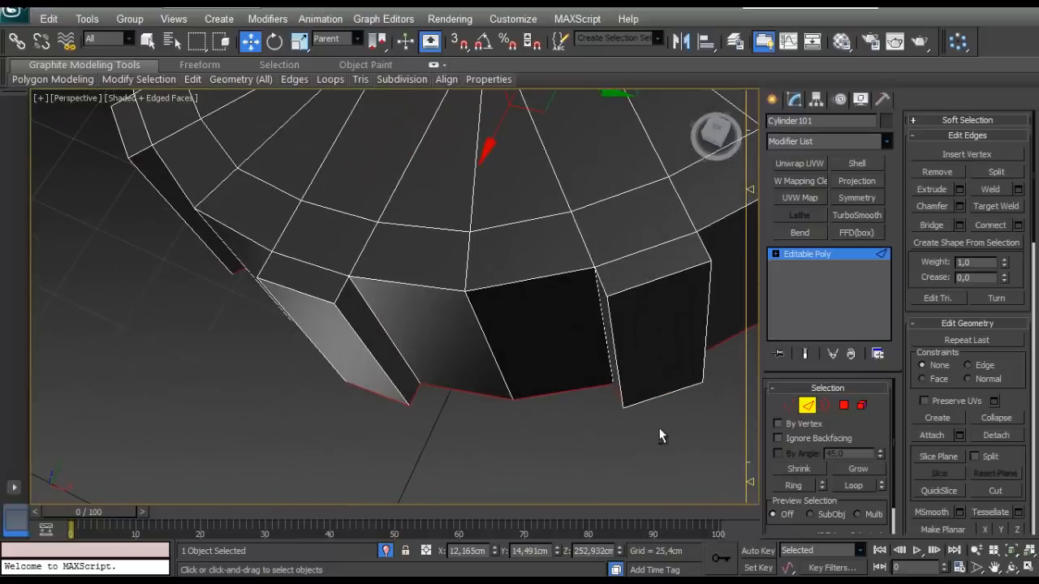
alt+middle_drag(584, 408, 524, 451)
alt+middle_drag(435, 415, 654, 479)
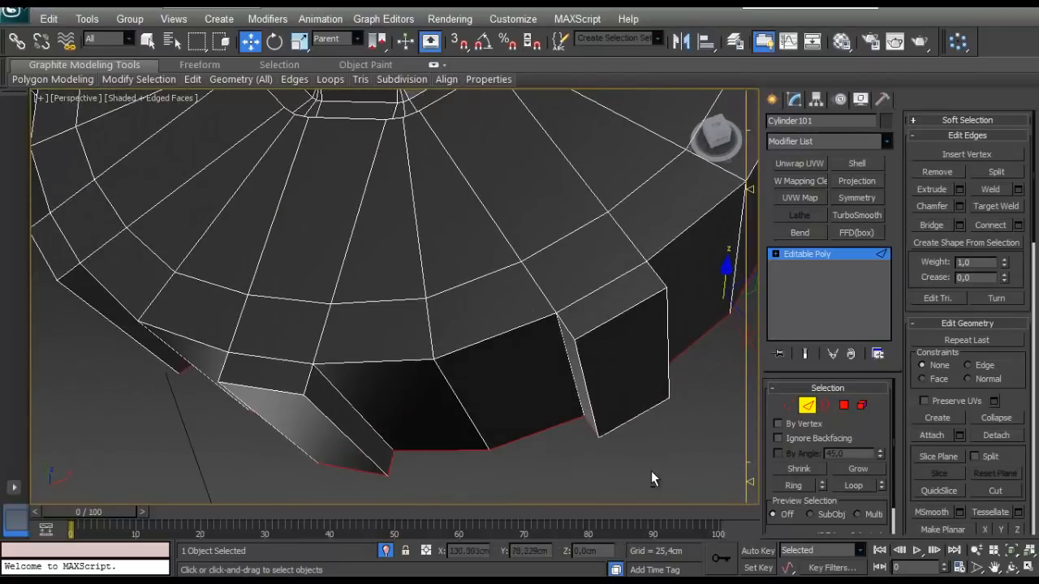
mouse_move(492, 455)
alt+middle_down()
mouse_move(531, 398)
mouse_move(471, 433)
mouse_move(528, 430)
mouse_move(594, 458)
alt+middle_up()
alt+middle_drag(372, 479, 527, 503)
alt+middle_drag(419, 468, 474, 442)
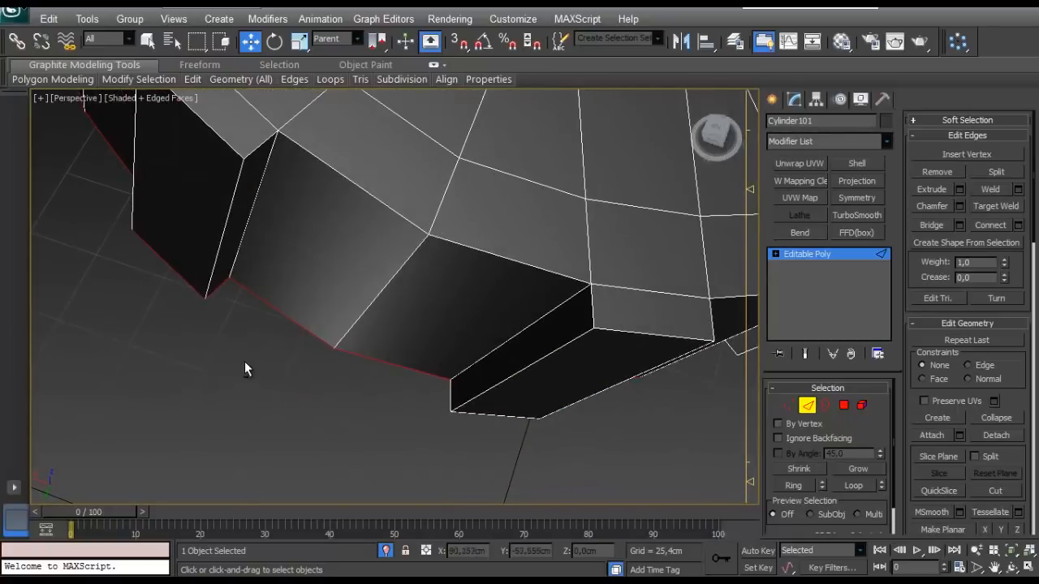
alt+middle_drag(177, 300, 437, 446)
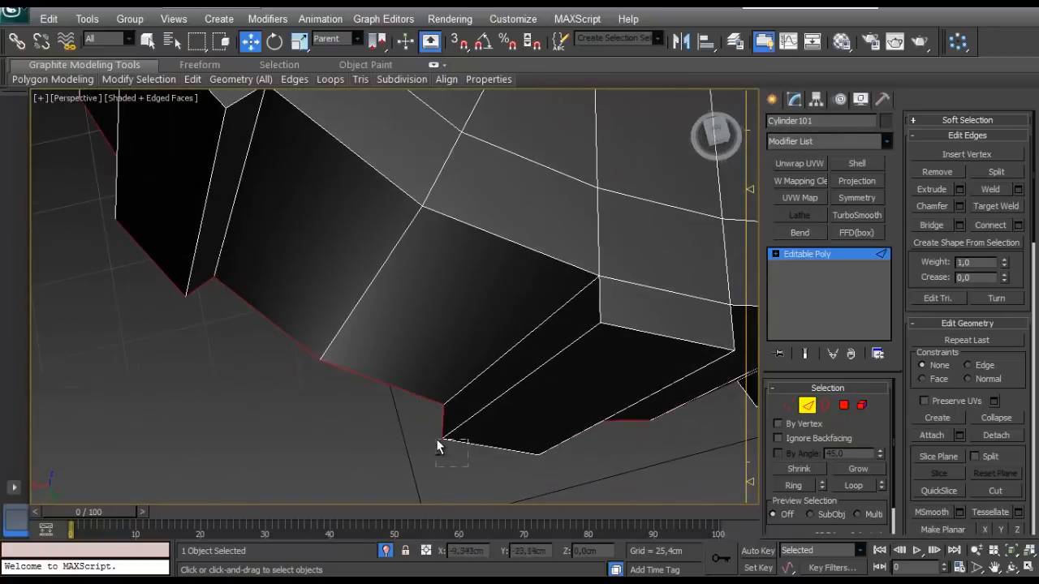
alt+middle_drag(343, 429, 301, 430)
alt+drag(243, 399, 240, 398)
alt+middle_drag(248, 401, 367, 408)
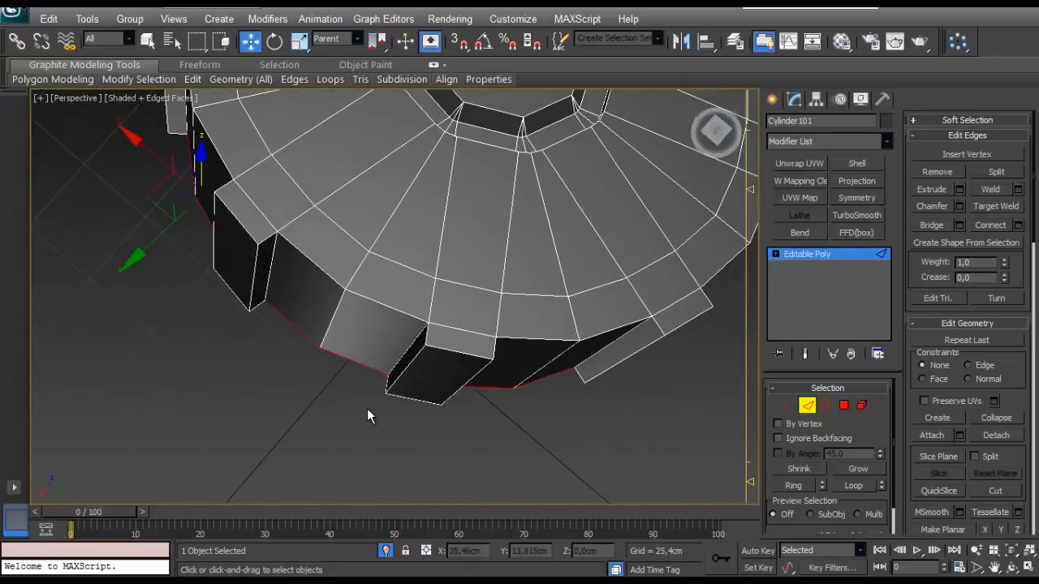
- Try to scale the selected bottom edges outward into a rim, and undo the scaling
key(r)
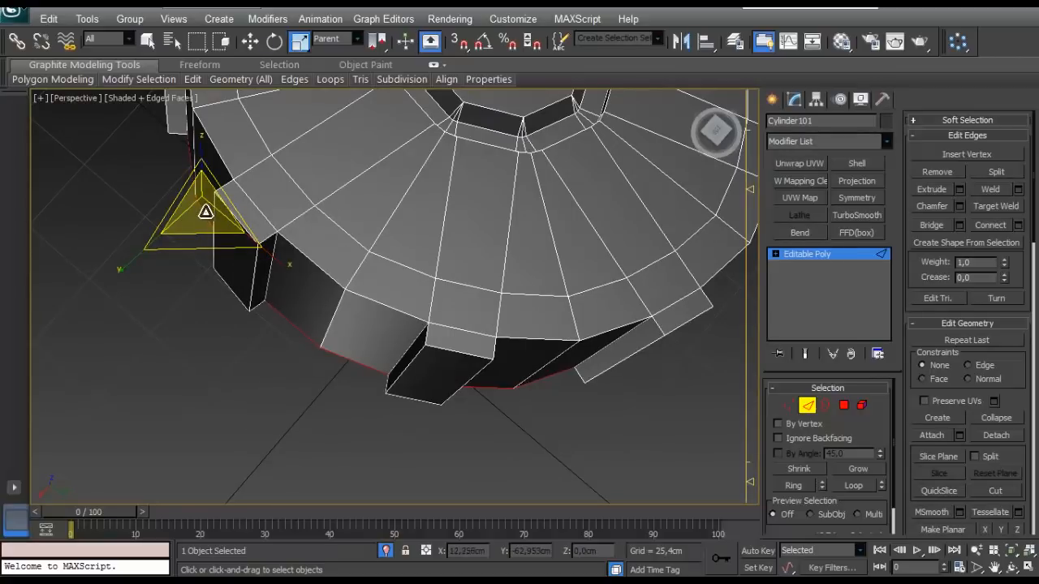
alt+middle_drag(347, 237, 356, 159)
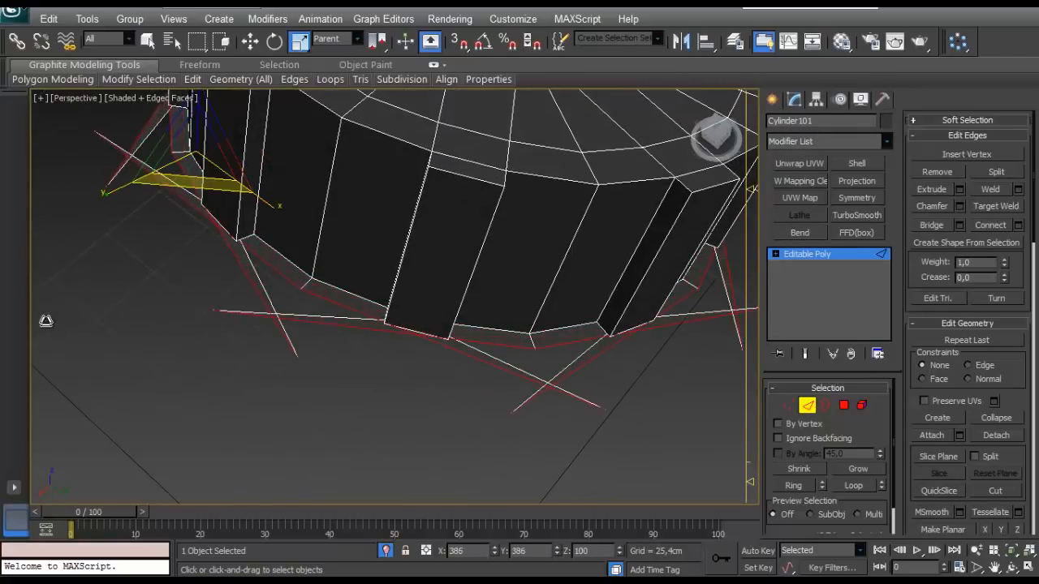
alt+middle_drag(219, 290, 350, 284)
scroll(350, 277, up, 3)
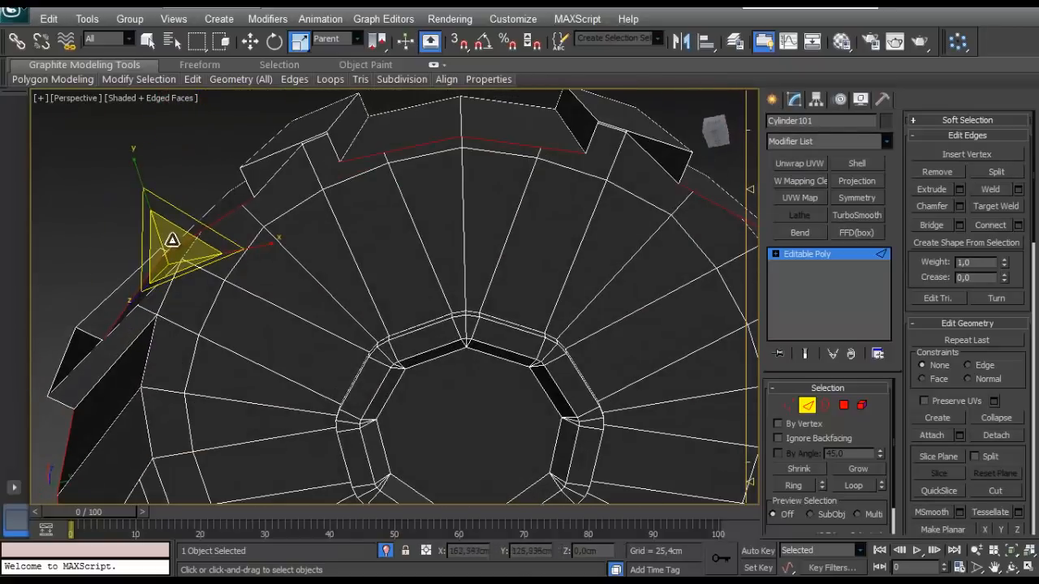
drag(170, 222, 176, 257)
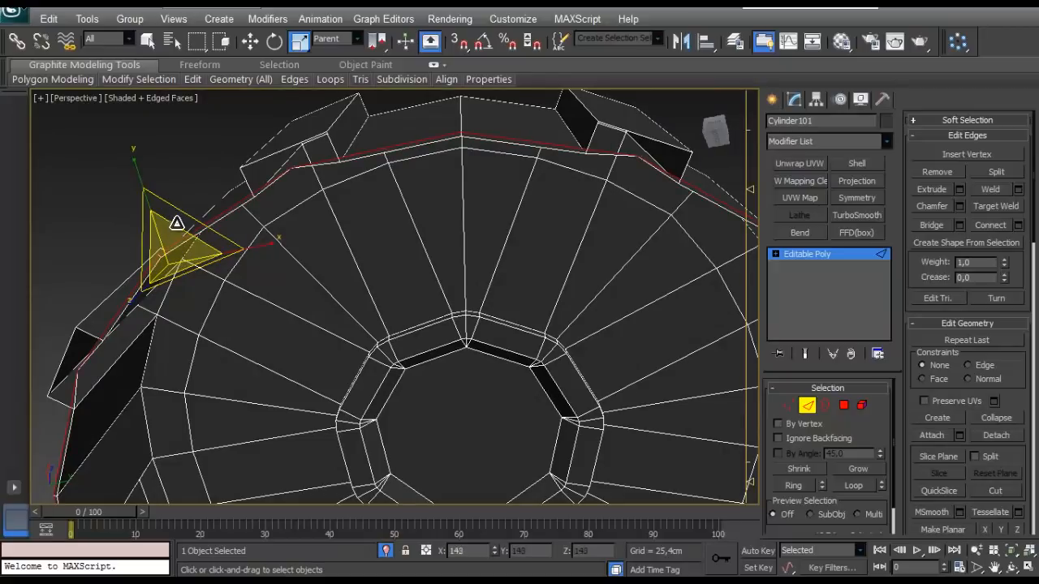
drag(174, 202, 181, 67)
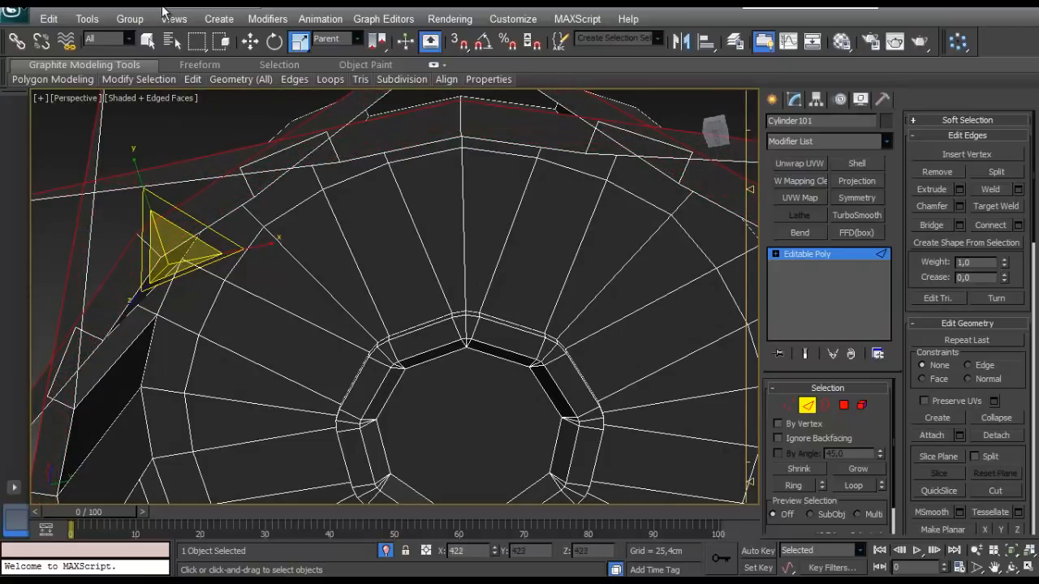
key(ctrl+z)
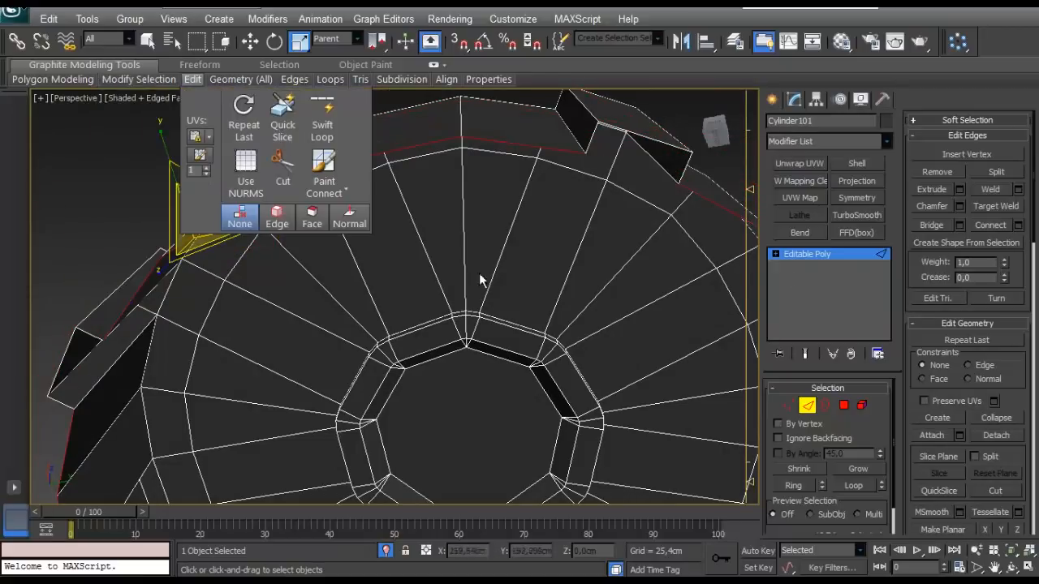
- Start extruding the selected bottom edges with a width of 0 cm and a trial height of 0.491 cm
click(960, 191)
scroll(455, 278, down, 8)
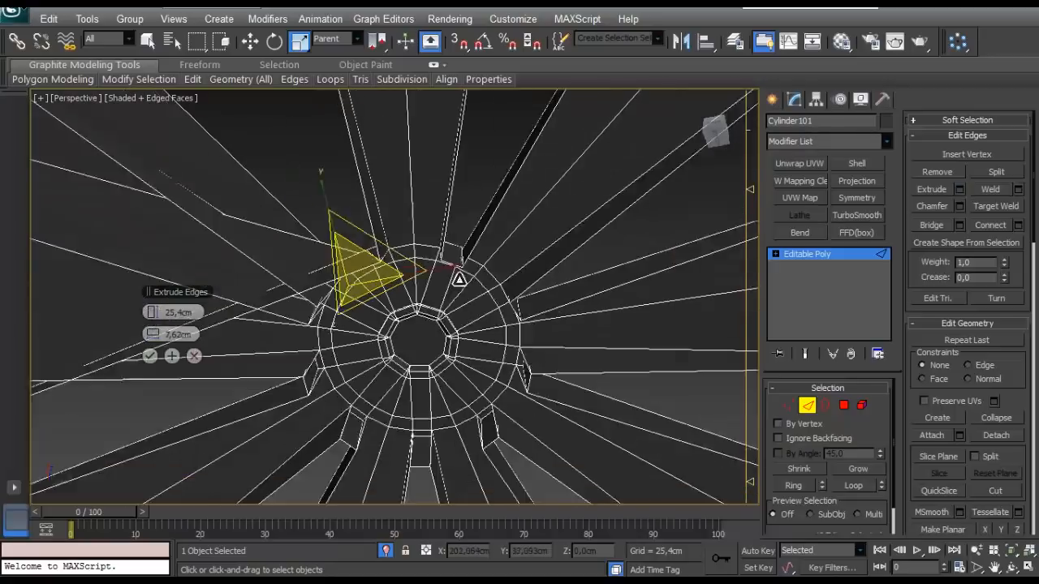
alt+middle_drag(459, 278, 361, 382)
scroll(433, 365, up, 5)
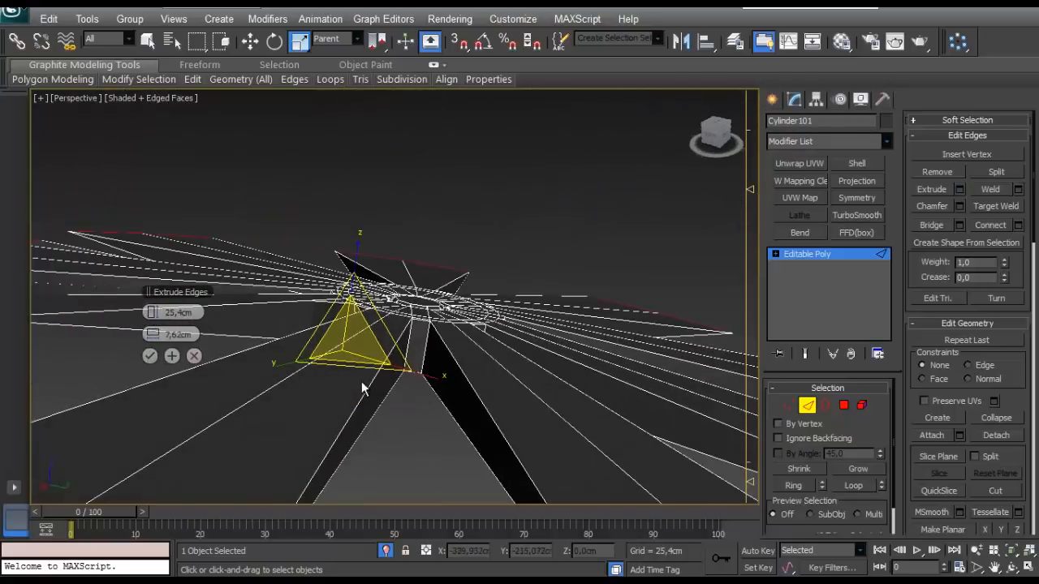
right_click(154, 335)
right_click(154, 319)
drag(154, 316, 154, 313)
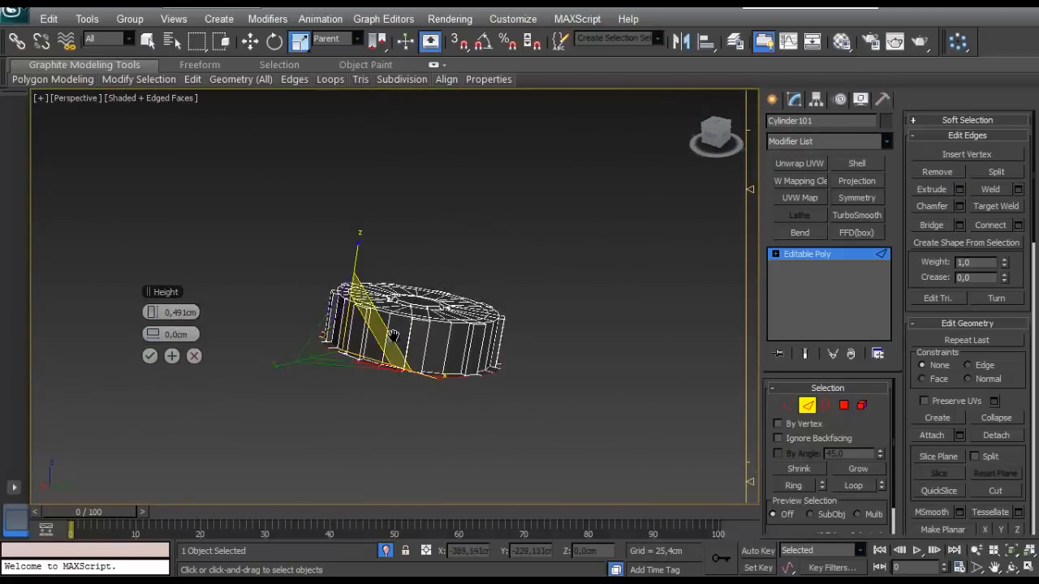
scroll(390, 336, up, 4)
alt+middle_drag(390, 336, 564, 225)
scroll(430, 312, up, 3)
scroll(496, 255, up, 3)
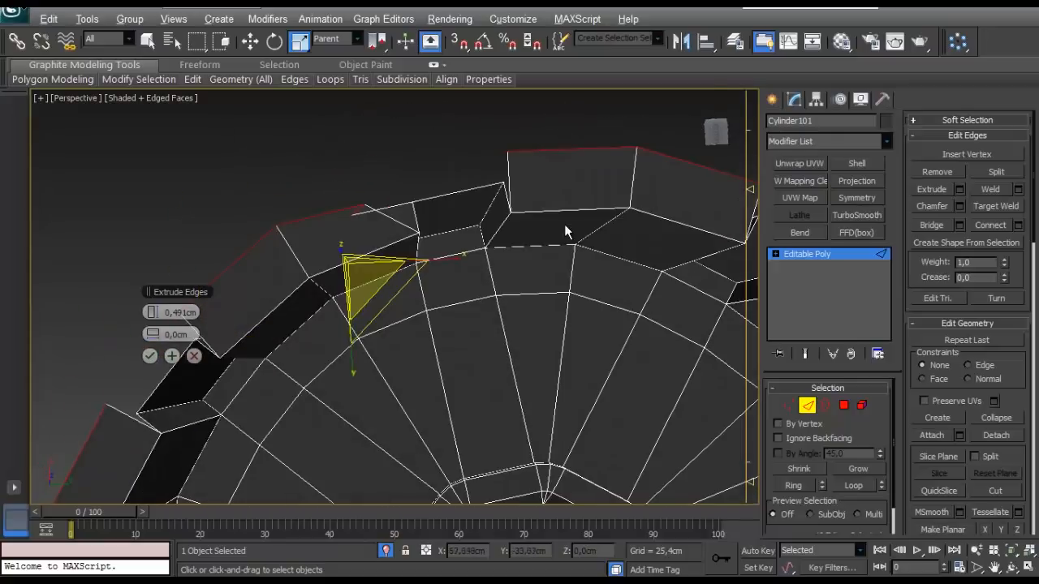
scroll(564, 225, up, 3)
- Set the edge extrusion height to 0.25 cm and apply it to the cap's bottom edges
right_click(152, 313)
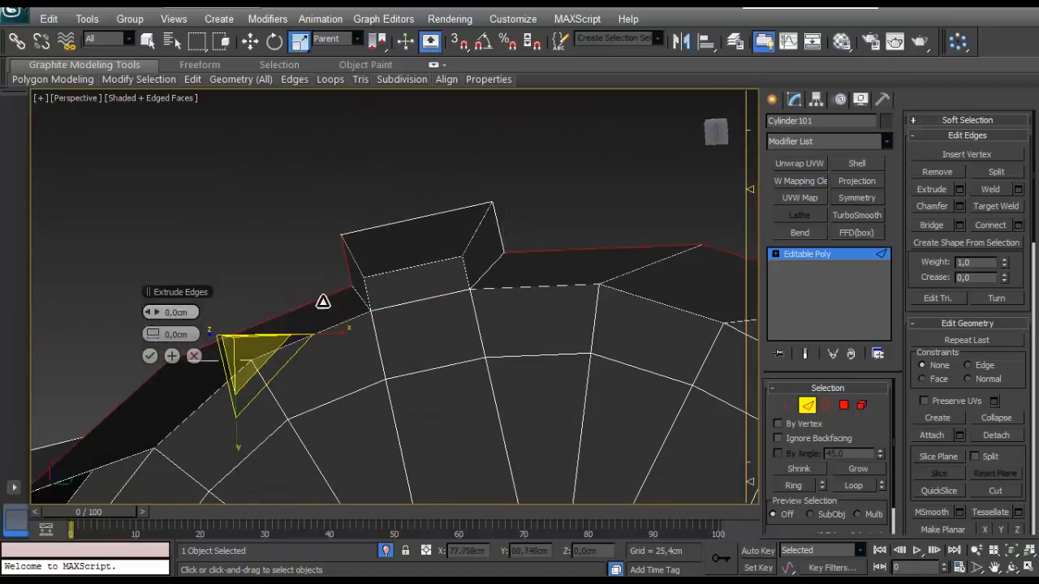
alt+middle_drag(324, 302, 494, 297)
scroll(375, 264, down, 4)
scroll(494, 296, up, 3)
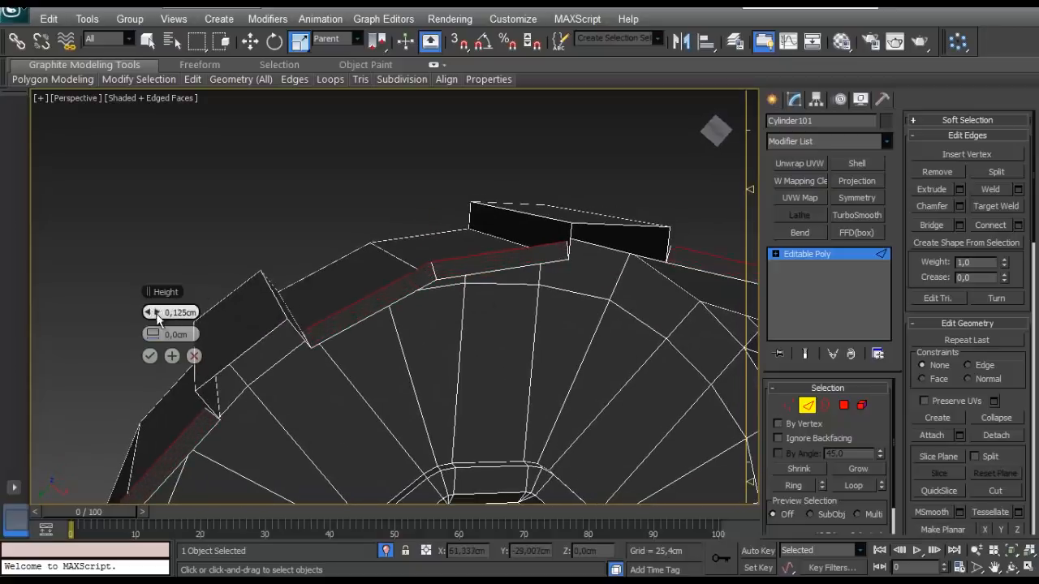
drag(155, 312, 155, 312)
alt+middle_drag(357, 297, 272, 306)
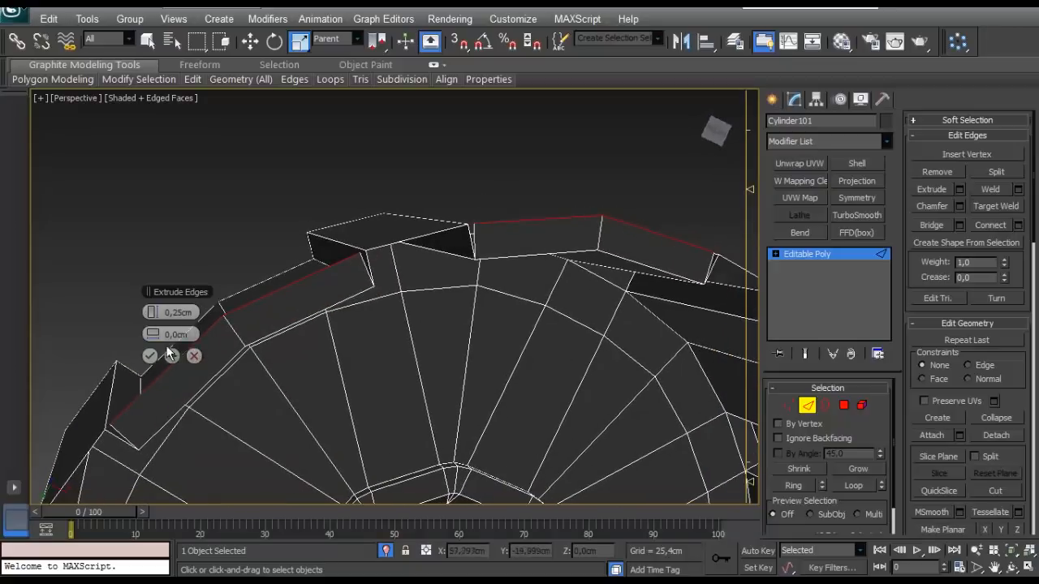
click(146, 355)
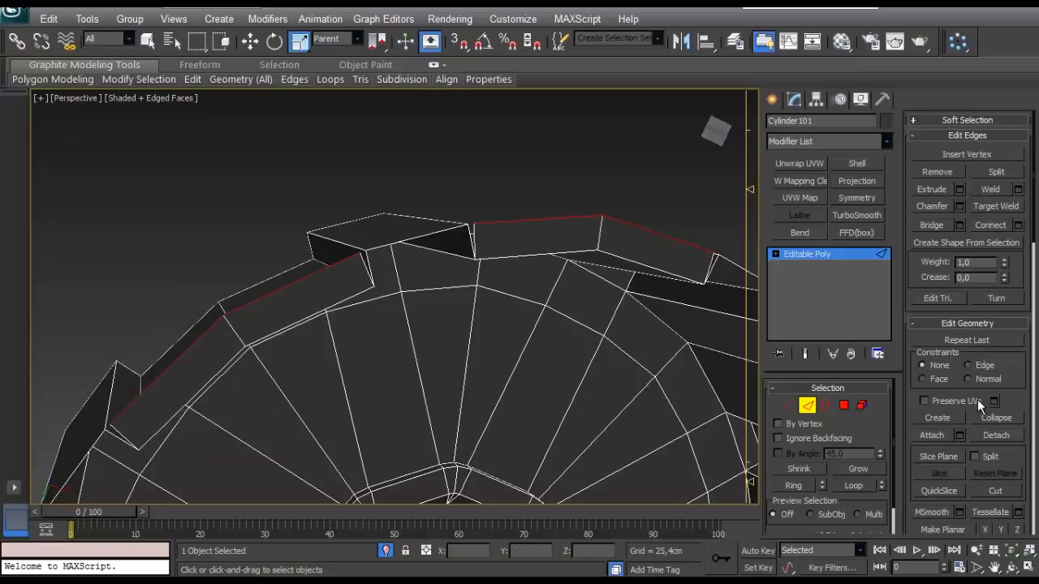
- Try Target Weld on the neighbouring vertices where the extruded strips meet the grip rib corners
key(1)
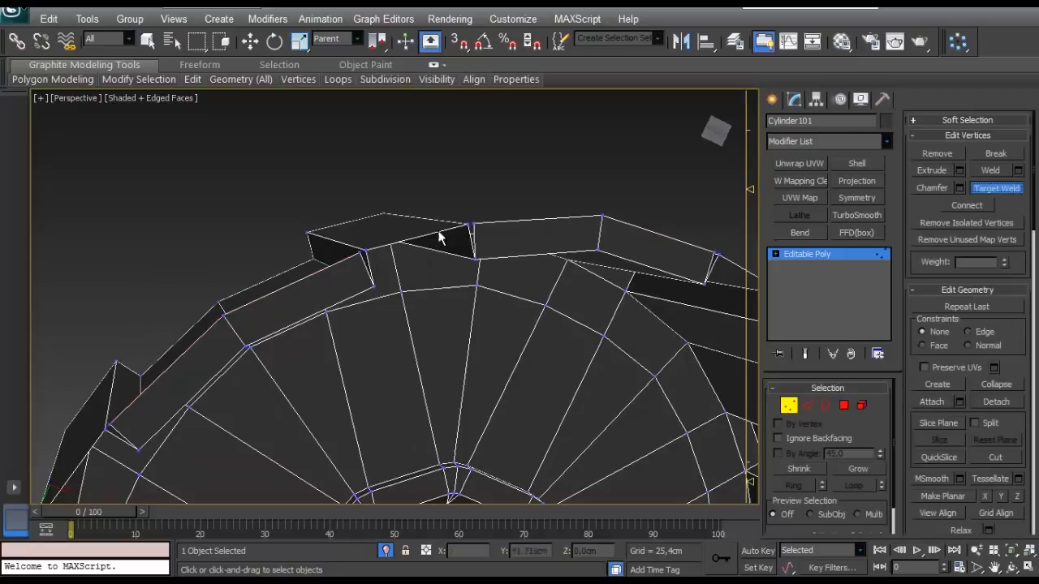
alt+middle_drag(336, 272, 273, 350)
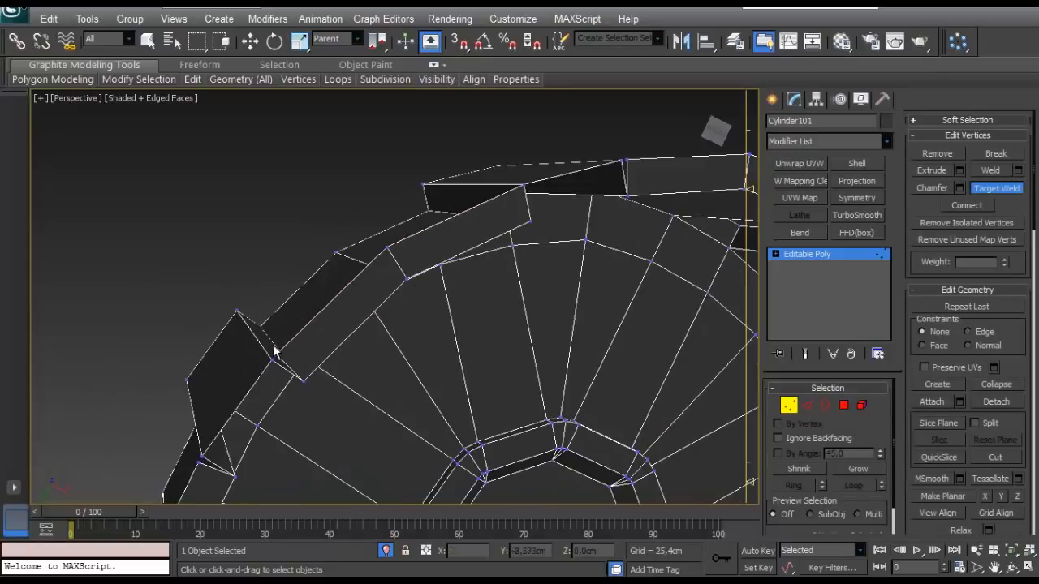
alt+middle_drag(536, 247, 413, 233)
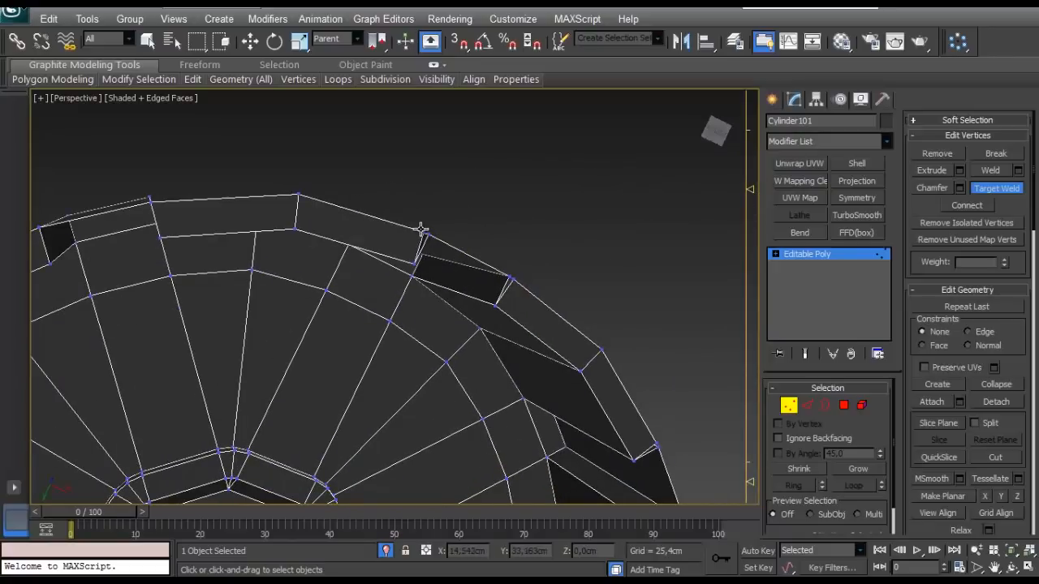
alt+middle_drag(490, 270, 208, 189)
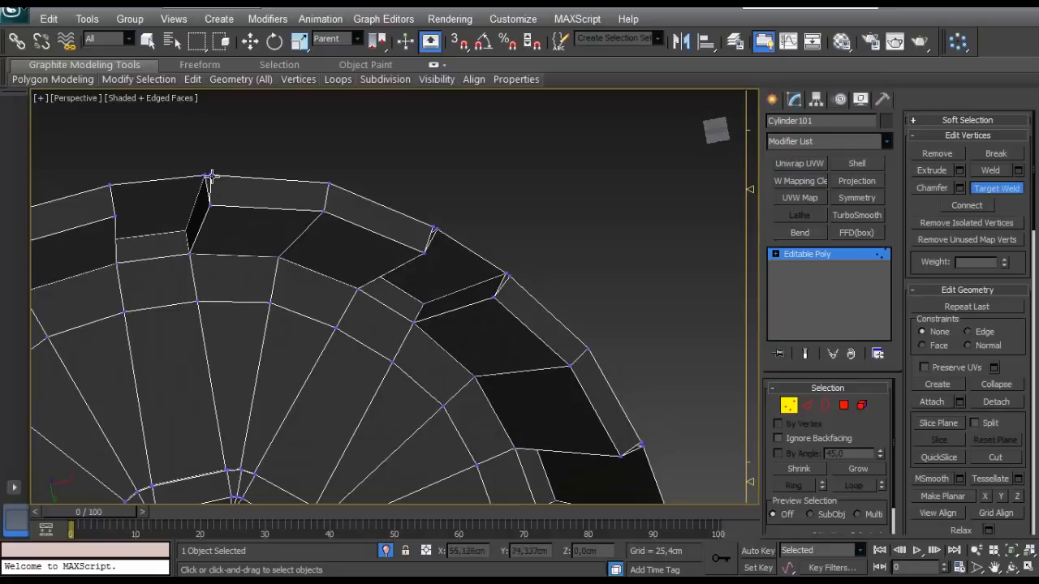
middle_drag(313, 188, 213, 187)
alt+middle_drag(323, 228, 227, 211)
right_click(332, 231)
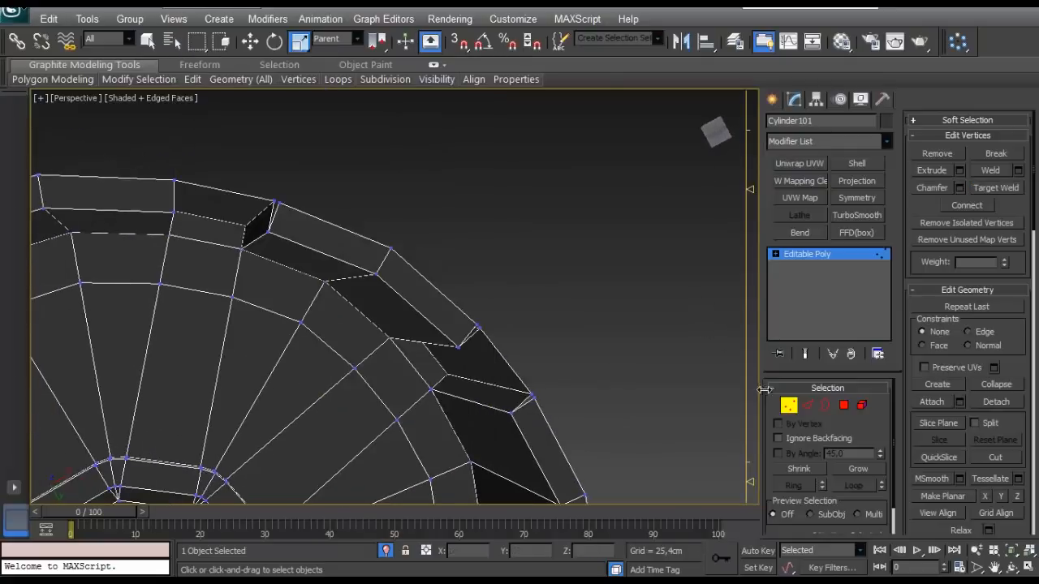
- Select the pairs of nearly coincident vertices at the outer grip rib corners along the first half of the cap's bottom
right_click(645, 284)
drag(234, 148, 178, 180)
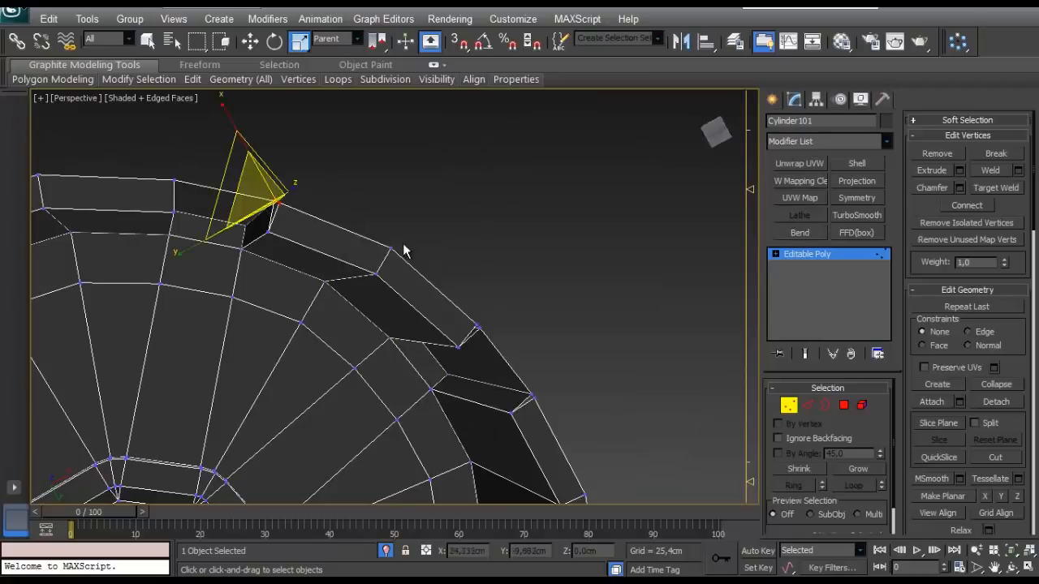
alt+middle_drag(404, 244, 258, 376)
ctrl+drag(343, 184, 307, 220)
ctrl+drag(442, 167, 409, 199)
middle_drag(523, 179, 305, 174)
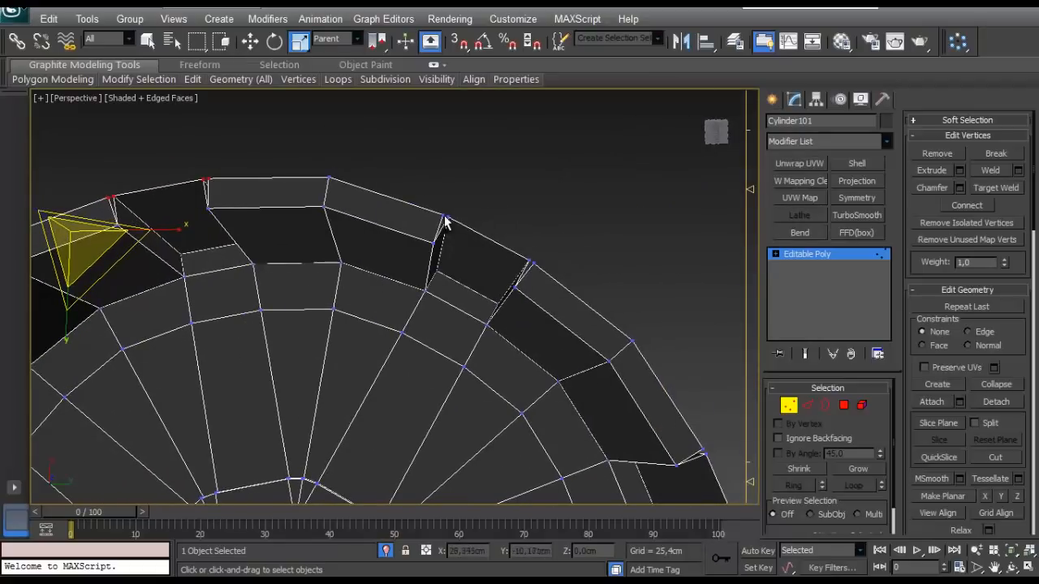
ctrl+drag(457, 203, 419, 221)
ctrl+drag(562, 237, 519, 270)
middle_drag(550, 248, 345, 105)
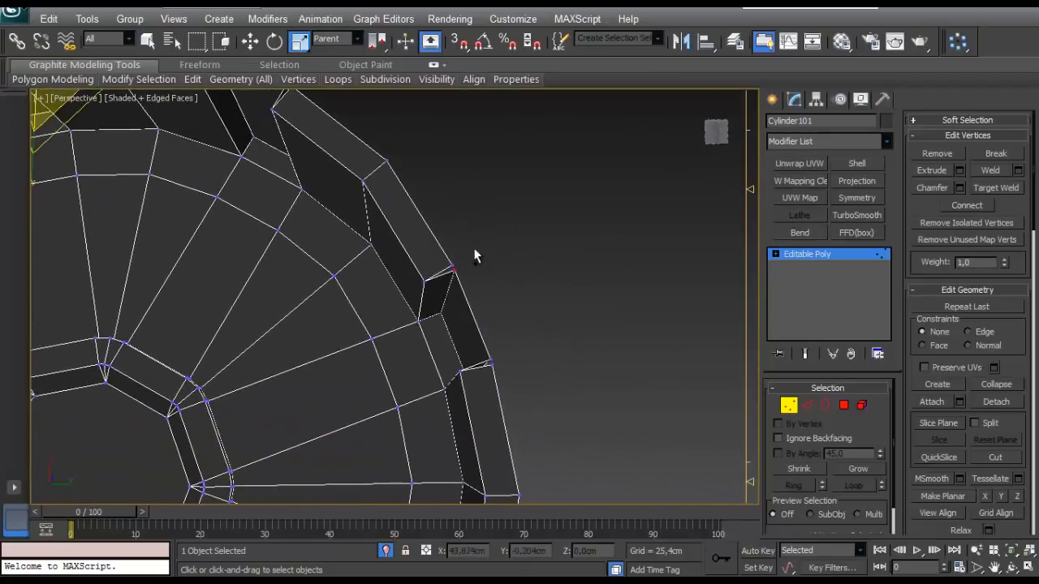
ctrl+drag(513, 344, 478, 377)
middle_drag(499, 438, 508, 183)
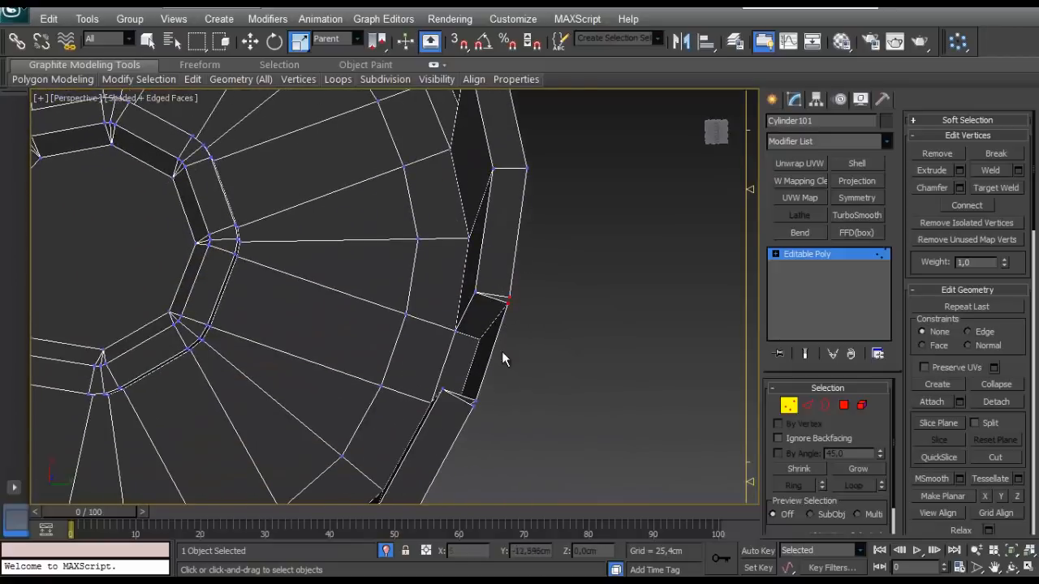
- Add the close vertex pairs at the next grip rib corners around the cap's bottom to the selection
middle_drag(501, 351, 563, 250)
ctrl+drag(563, 282, 533, 324)
middle_drag(452, 437, 609, 270)
ctrl+drag(519, 367, 519, 368)
alt+middle_drag(519, 367, 471, 319)
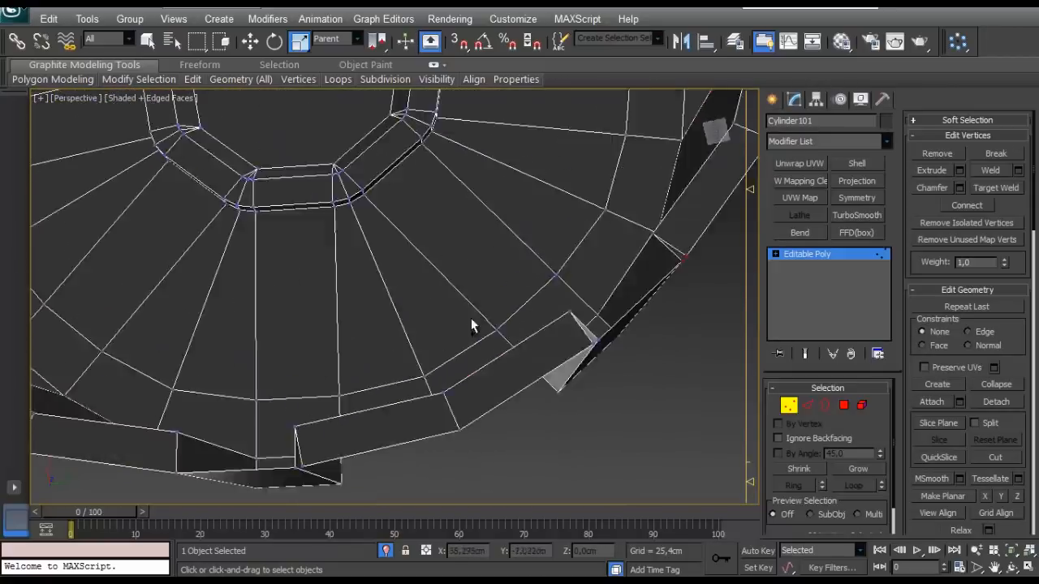
scroll(471, 320, down, 3)
scroll(543, 279, up, 3)
alt+middle_drag(543, 325, 491, 366)
middle_drag(332, 388, 763, 398)
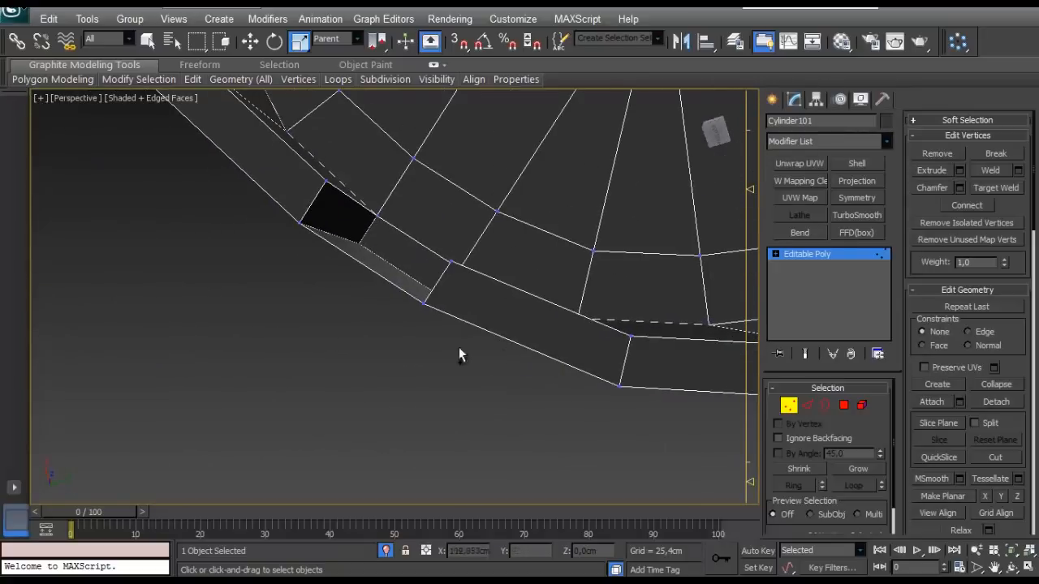
- Add the remaining grip rib corner vertex pairs to the selection and weld all the selected pairs
scroll(458, 346, down, 5)
scroll(458, 300, up, 2)
middle_drag(458, 300, 475, 319)
scroll(447, 425, down, 5)
scroll(498, 378, up, 4)
alt+middle_drag(498, 377, 500, 321)
scroll(459, 310, up, 2)
scroll(492, 326, down, 3)
alt+middle_drag(492, 326, 532, 277)
scroll(605, 244, up, 3)
scroll(532, 277, up, 3)
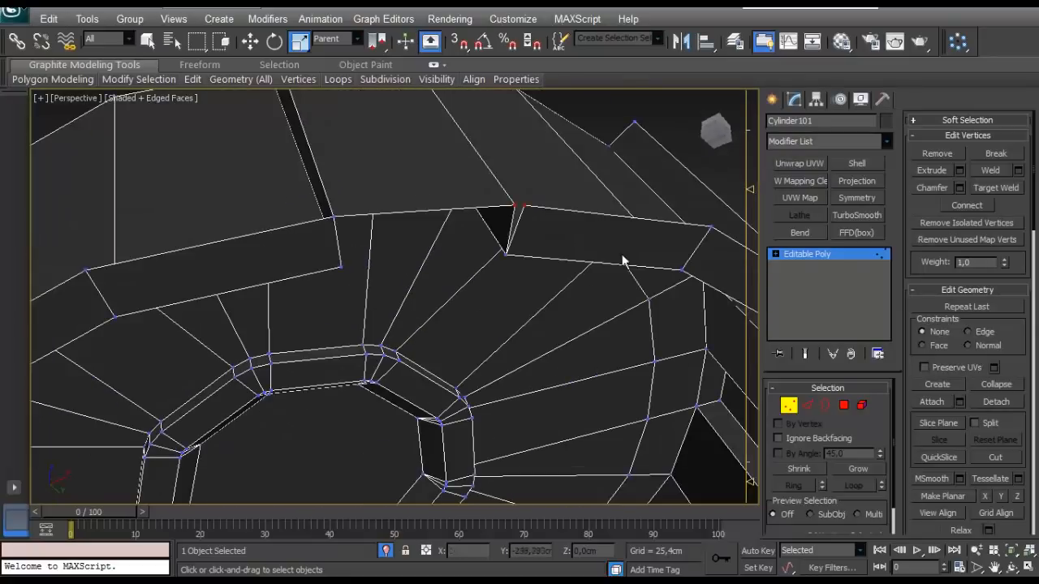
click(1018, 171)
click(149, 351)
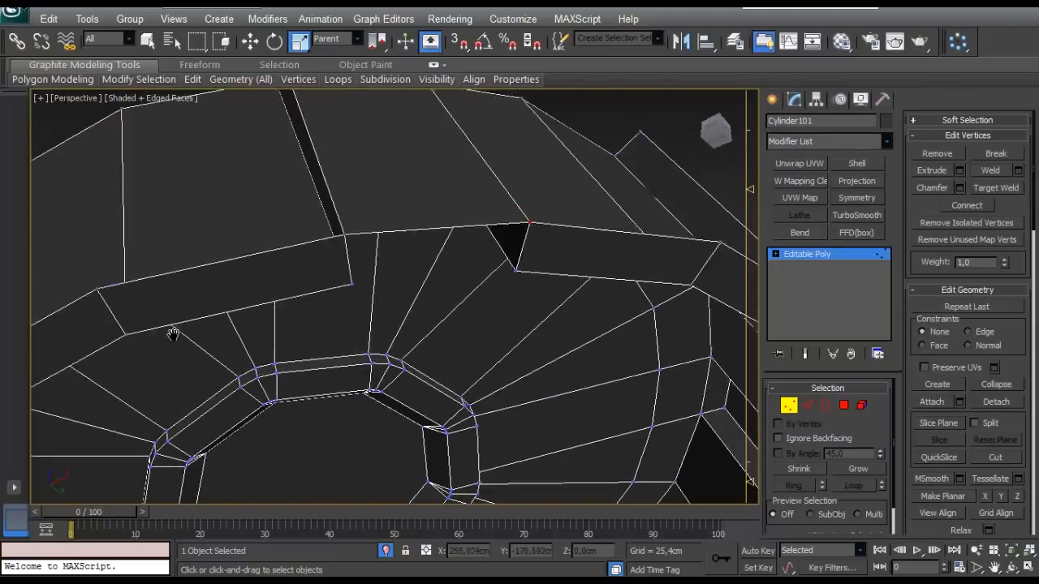
- Select the cap's outer bottom border and extend it downward as a short band of new polygons
scroll(475, 364, down, 5)
click(823, 410)
click(453, 219)
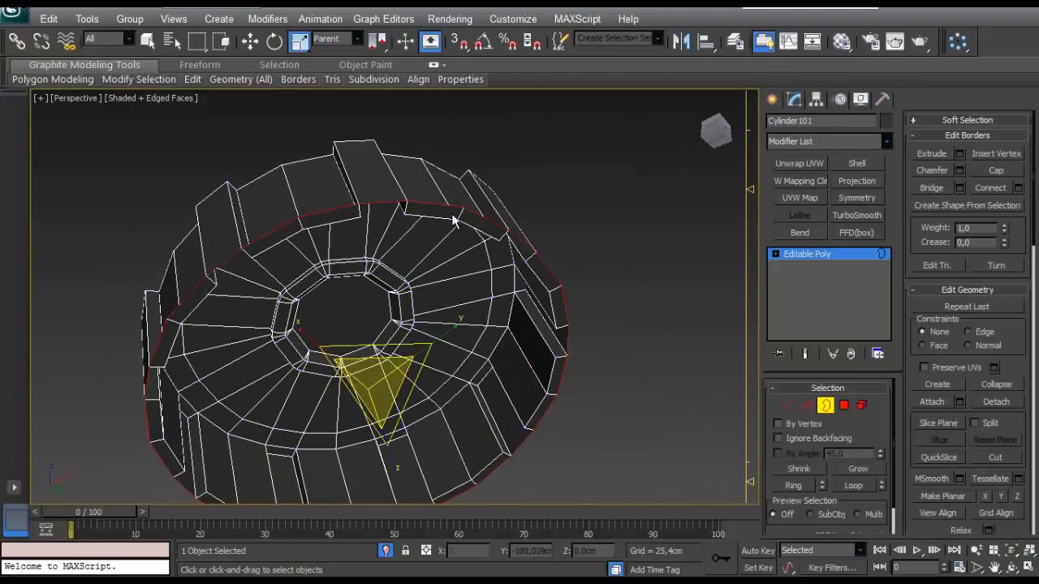
alt+middle_drag(454, 220, 467, 316)
key(w)
shift+drag(347, 323, 353, 357)
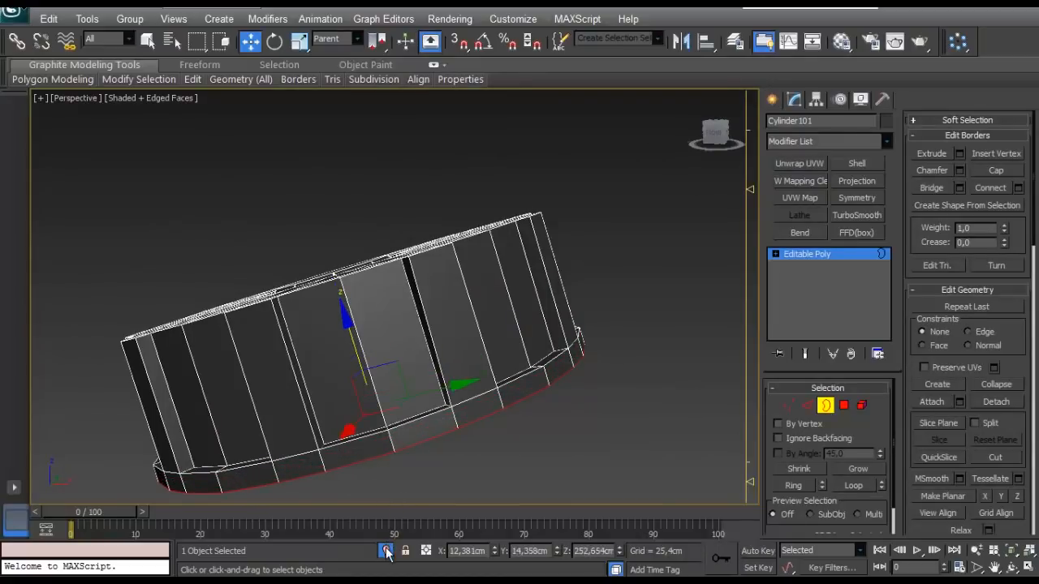
- Examine the cap in place on the tank's filler neck, and isolate it again seen from its ring-shaped face
click(387, 554)
alt+middle_drag(353, 324, 394, 306)
scroll(322, 224, down, 4)
scroll(357, 244, up, 4)
key(3)
middle_drag(354, 238, 505, 298)
key(alt+q)
scroll(505, 298, up, 4)
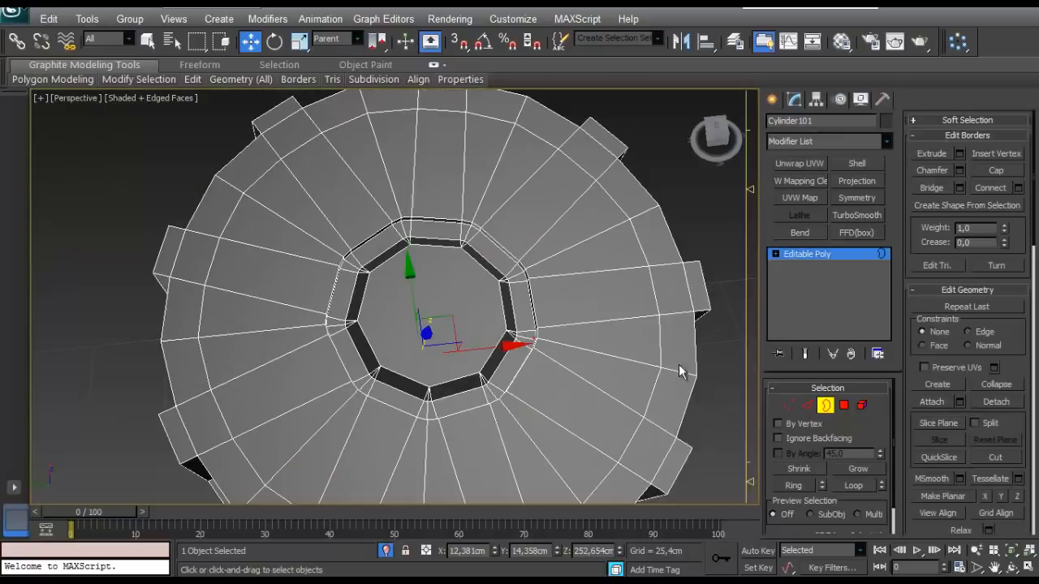
- Select the recessed polygons inside the cap's central opening and delete them
click(843, 406)
click(853, 472)
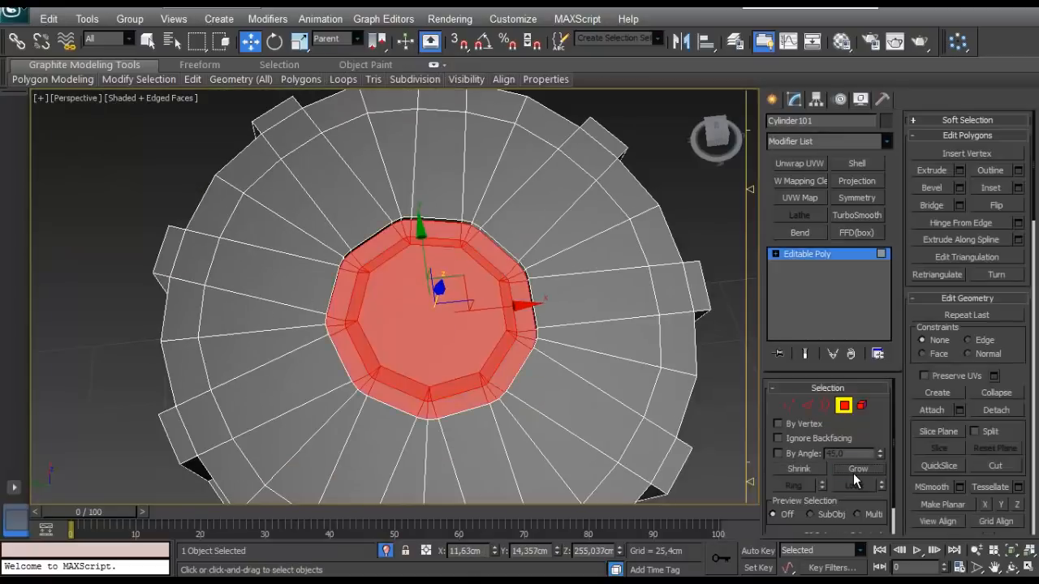
scroll(543, 333, up, 4)
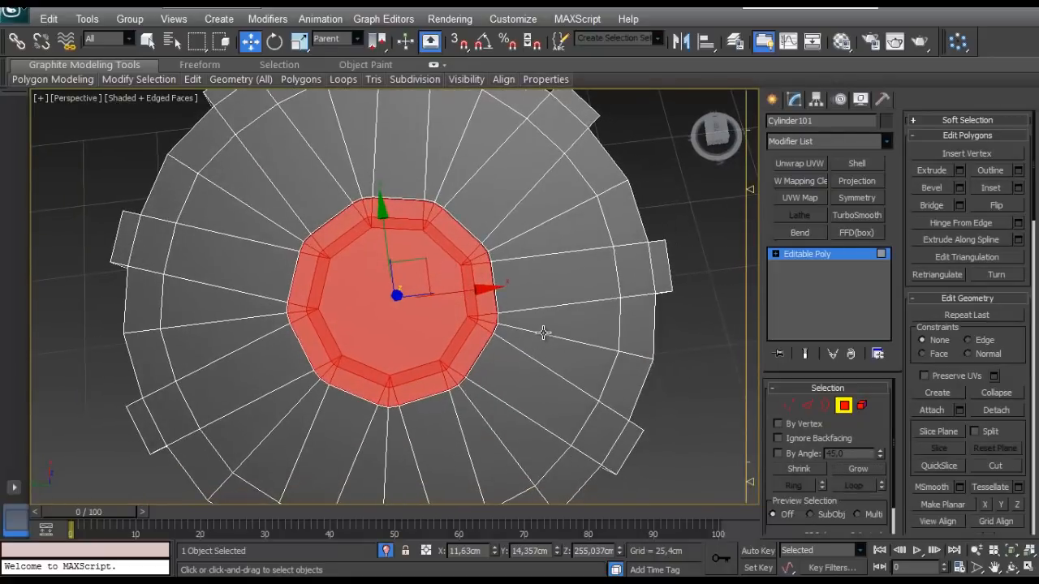
key(Delete)
alt+middle_drag(541, 332, 592, 375)
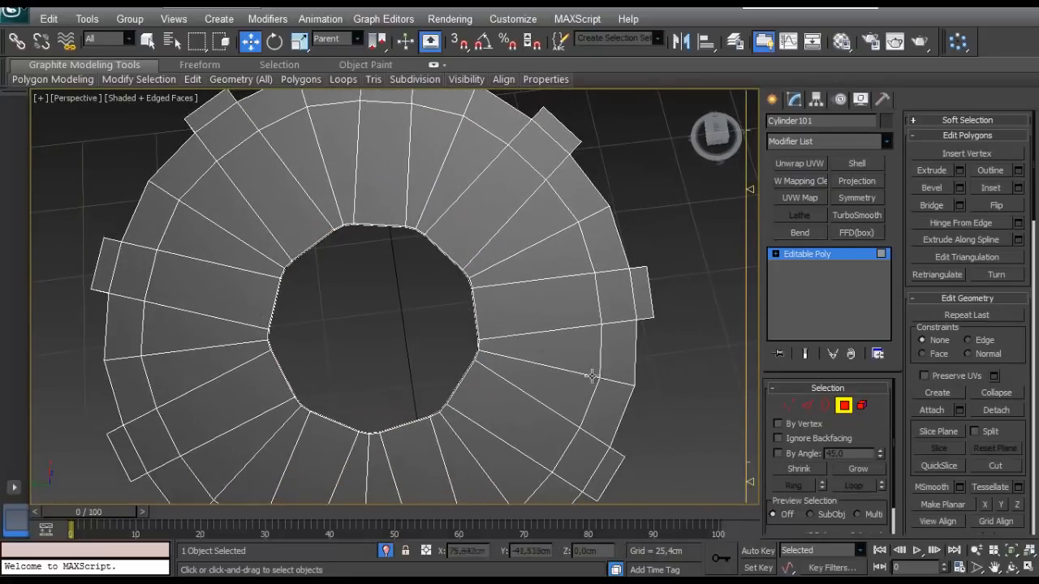
- Select the open border in the centre of the cap, cap it, and end isolation with the object deselected
click(789, 405)
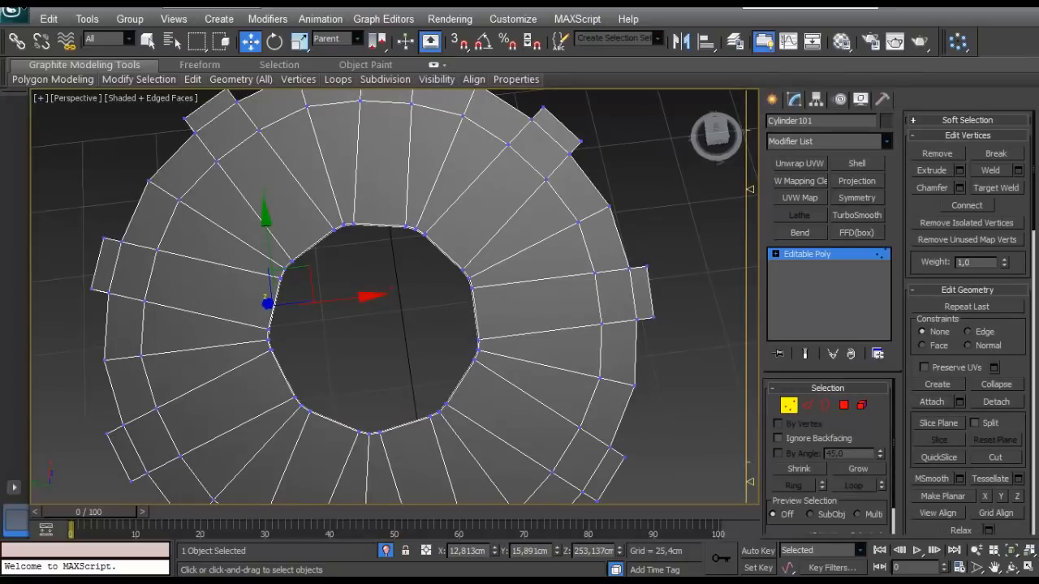
mouse_move(278, 376)
alt+middle_down()
mouse_move(274, 290)
mouse_move(292, 375)
alt+middle_up()
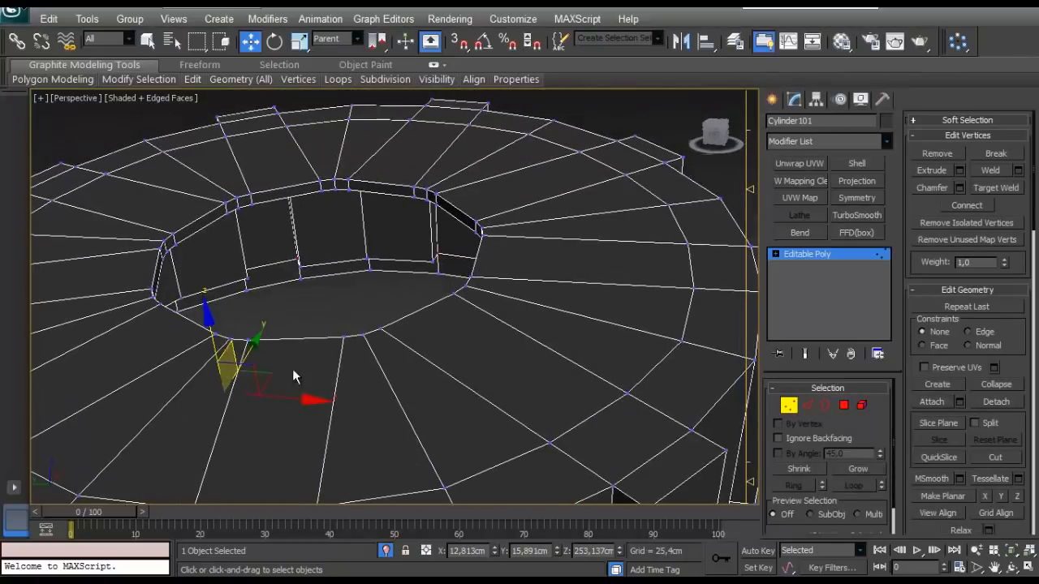
click(825, 406)
click(465, 223)
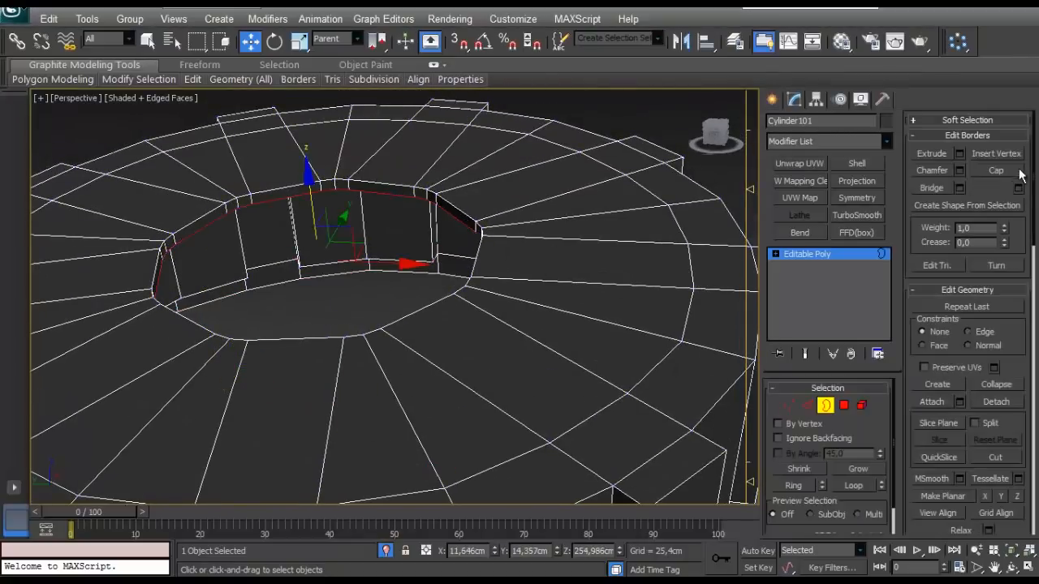
click(1001, 170)
scroll(465, 262, down, 5)
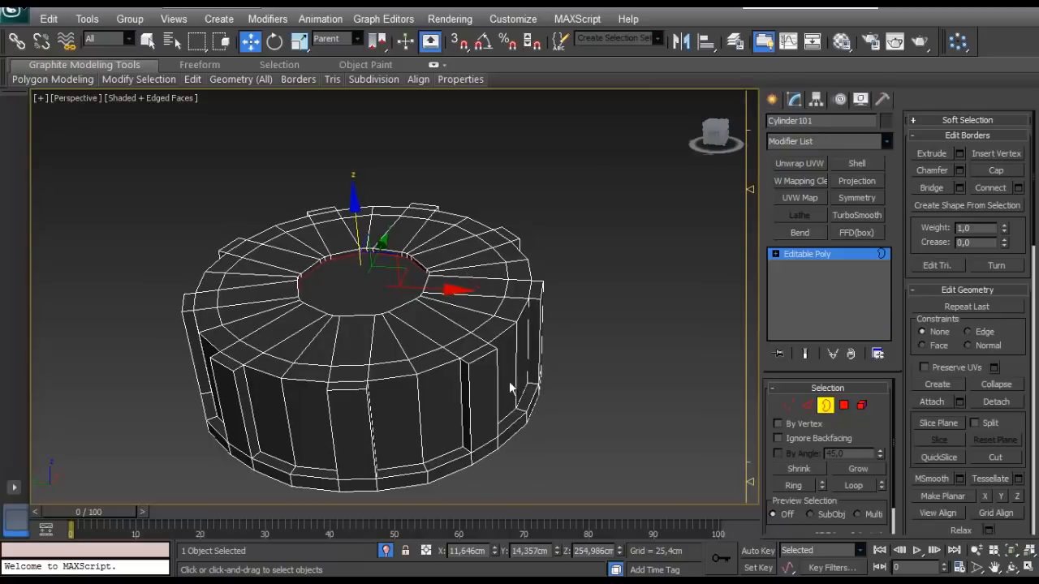
click(386, 550)
click(825, 406)
click(156, 267)
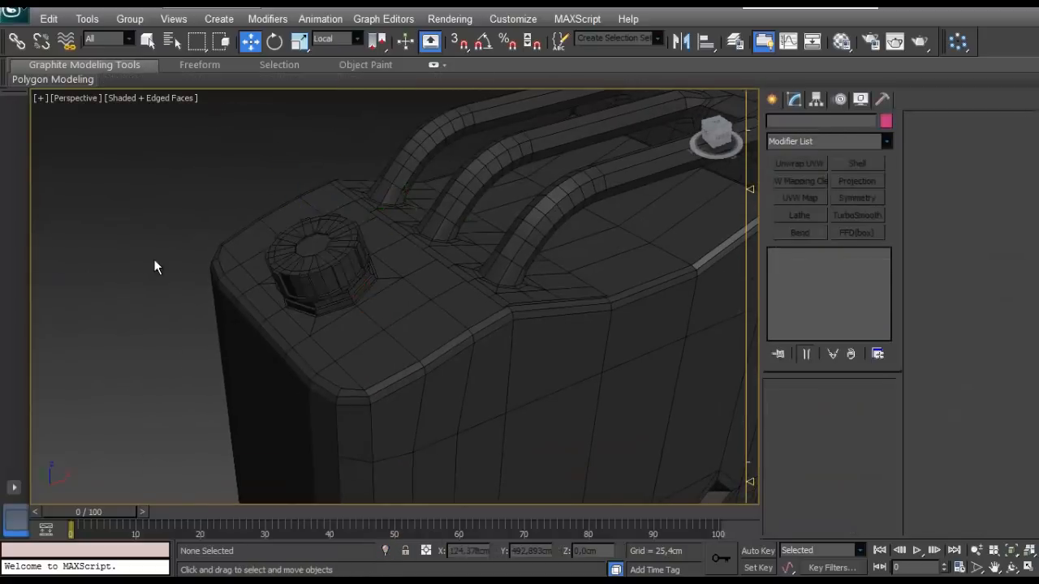
- Select the filler cap and scale it up uniformly to about 108.7 %
alt+middle_drag(157, 267, 262, 271)
scroll(221, 205, up, 2)
middle_drag(221, 206, 360, 345)
scroll(359, 346, up, 3)
click(282, 292)
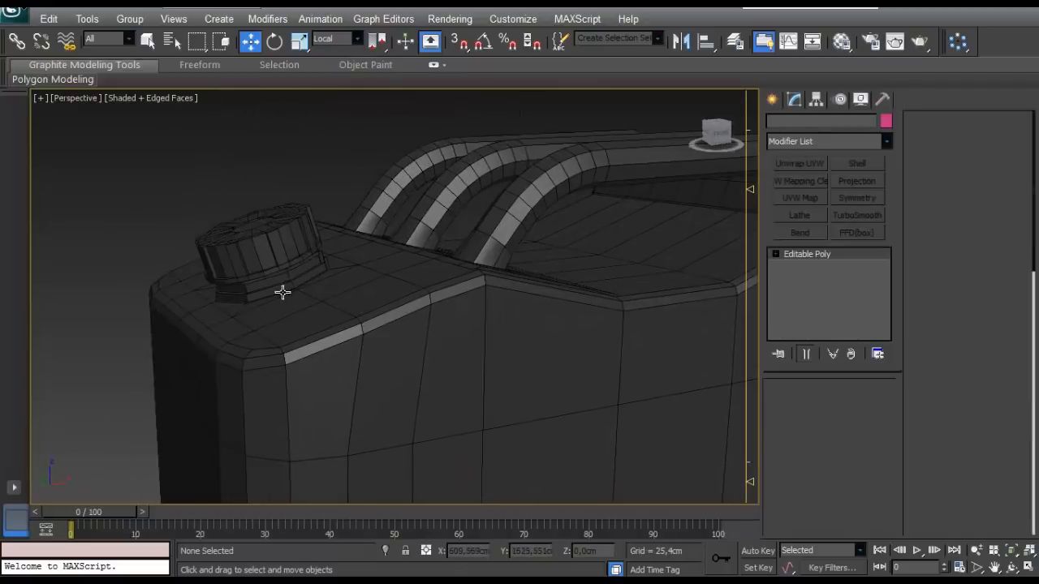
alt+middle_drag(283, 292, 345, 325)
click(268, 297)
key(e)
key(r)
mouse_move(291, 299)
mouse_down()
mouse_move(295, 285)
mouse_move(293, 293)
mouse_up()
scroll(282, 248, up, 3)
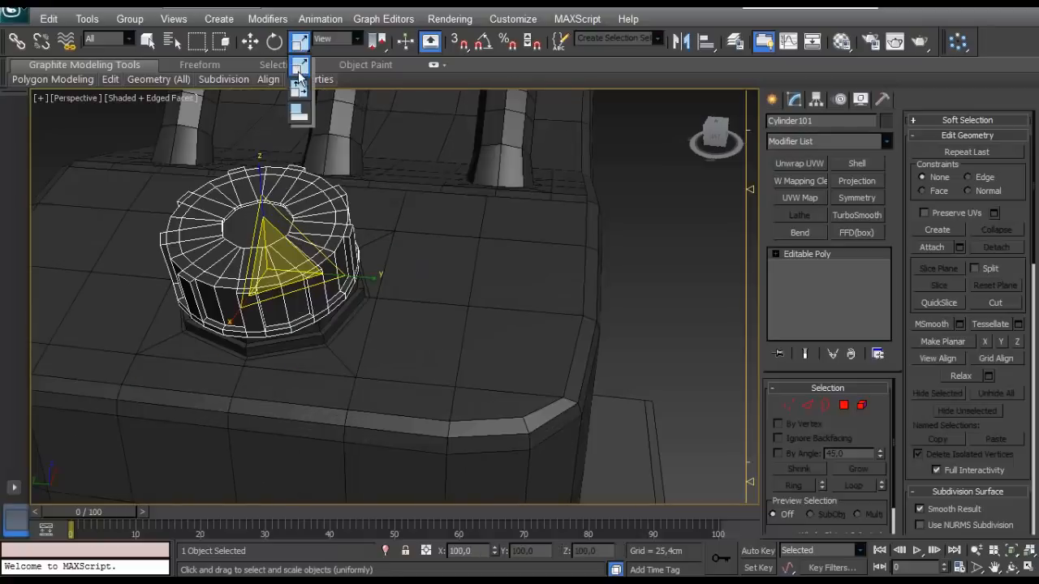
drag(271, 274, 277, 294)
key(ctrl+z)
key(ctrl+z)
mouse_move(278, 296)
alt+middle_down()
mouse_move(292, 321)
mouse_move(286, 311)
alt+middle_up()
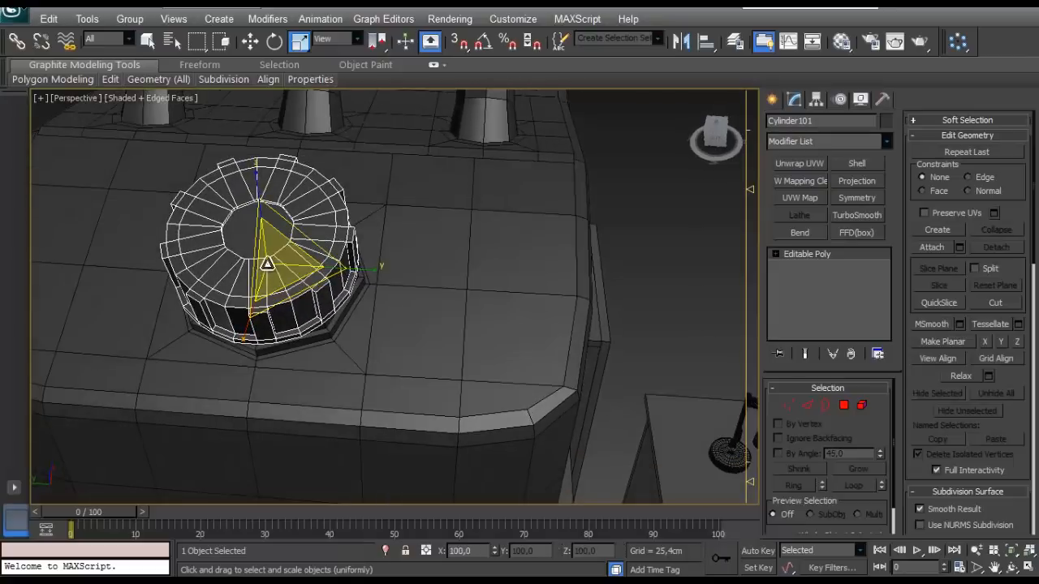
drag(267, 262, 267, 255)
alt+middle_drag(267, 255, 285, 230)
- Set the reference coordinate system for scaling to Parent
click(340, 41)
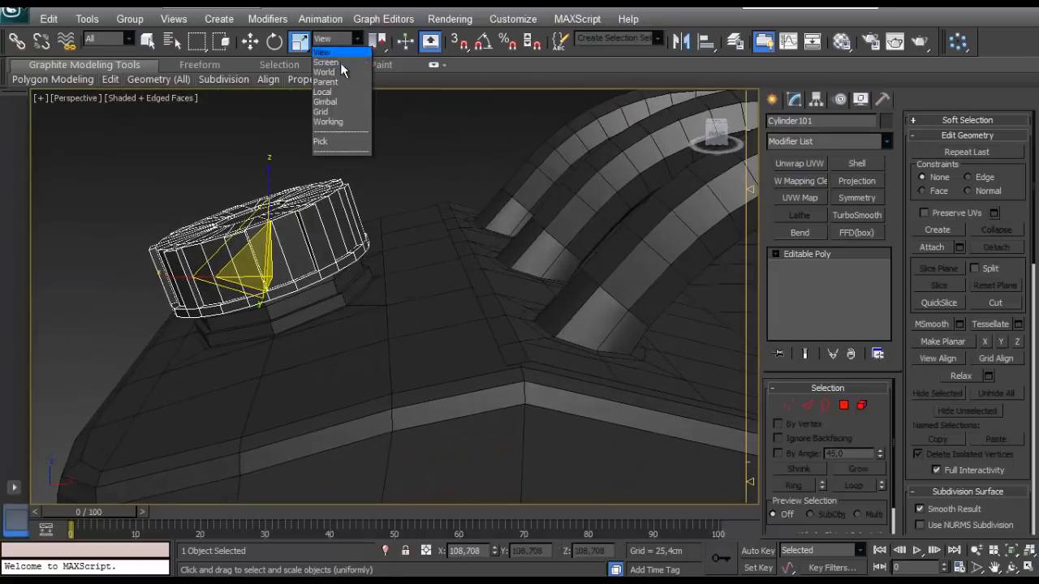
click(341, 81)
scroll(280, 187, down, 3)
alt+middle_drag(281, 186, 610, 297)
scroll(415, 208, down, 4)
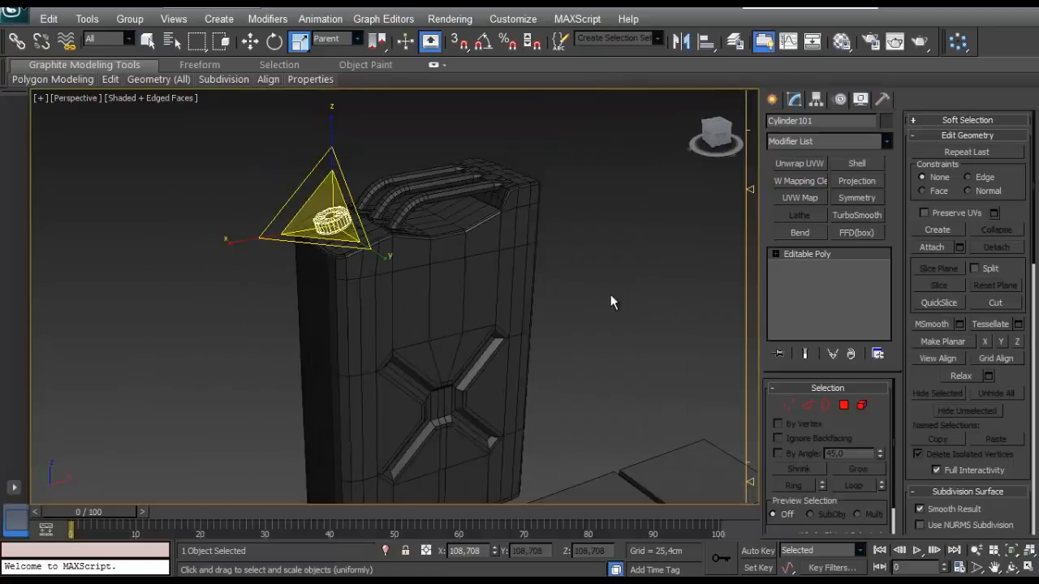
- Select the tank body's vertices that form the X-shaped panel and move them up by about 5 cm
click(610, 296)
click(495, 305)
alt+middle_drag(494, 304, 451, 213)
click(788, 405)
alt+middle_drag(473, 439, 511, 410)
scroll(502, 417, down, 3)
click(503, 292)
alt+middle_drag(504, 294, 543, 213)
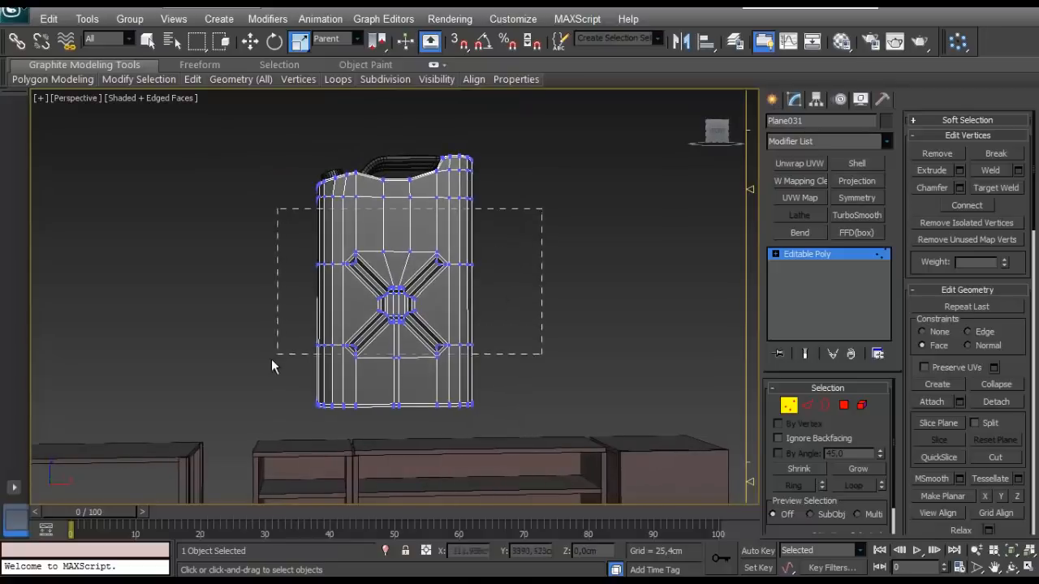
drag(272, 366, 264, 370)
alt+middle_drag(263, 370, 393, 252)
key(w)
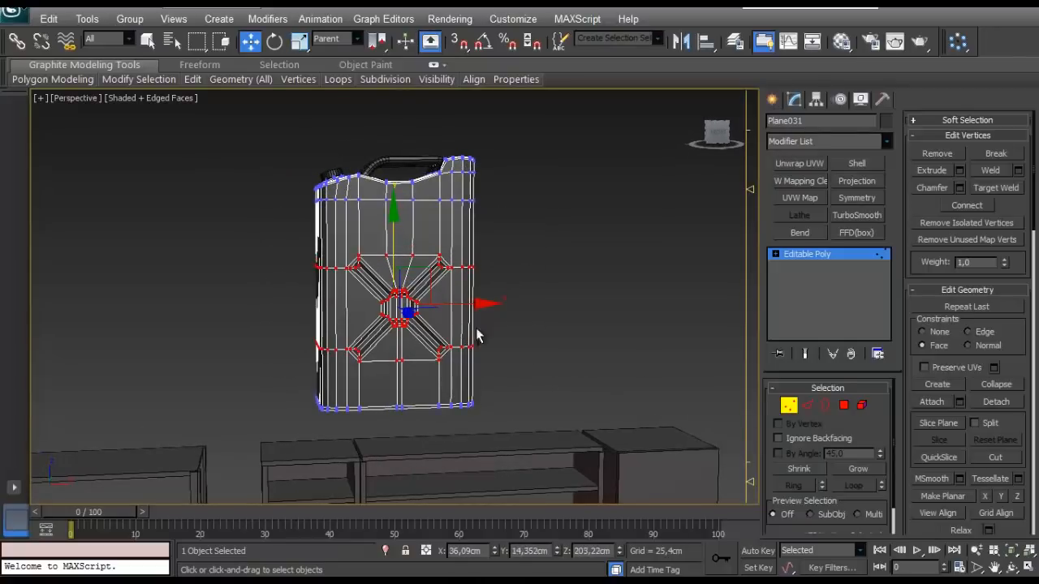
drag(414, 268, 382, 234)
alt+middle_drag(570, 355, 555, 350)
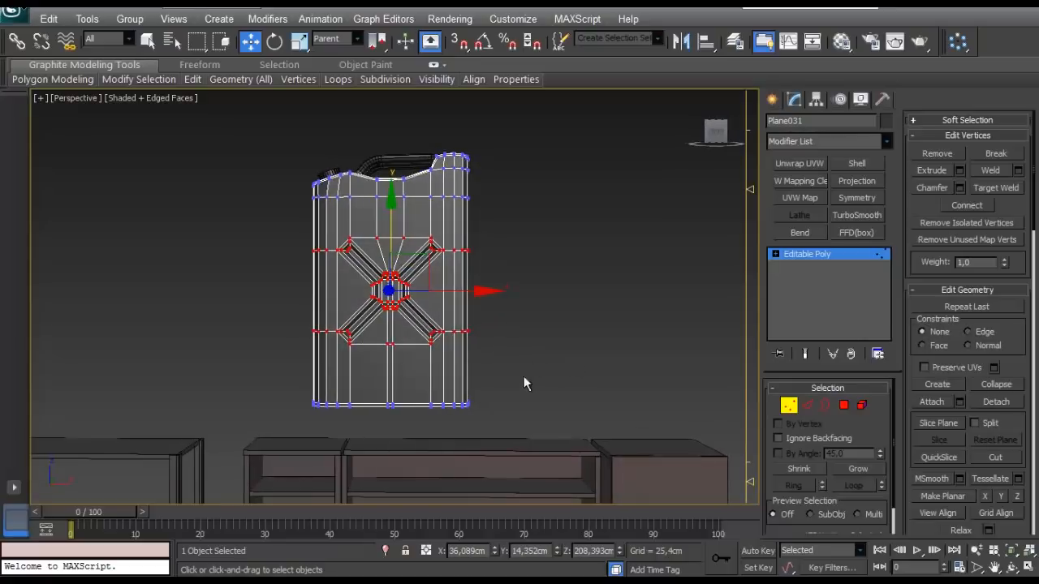
- Select the vertices along the tank's bottom and raise them by about 9 cm to shorten the body
drag(524, 376, 286, 422)
drag(389, 328, 388, 320)
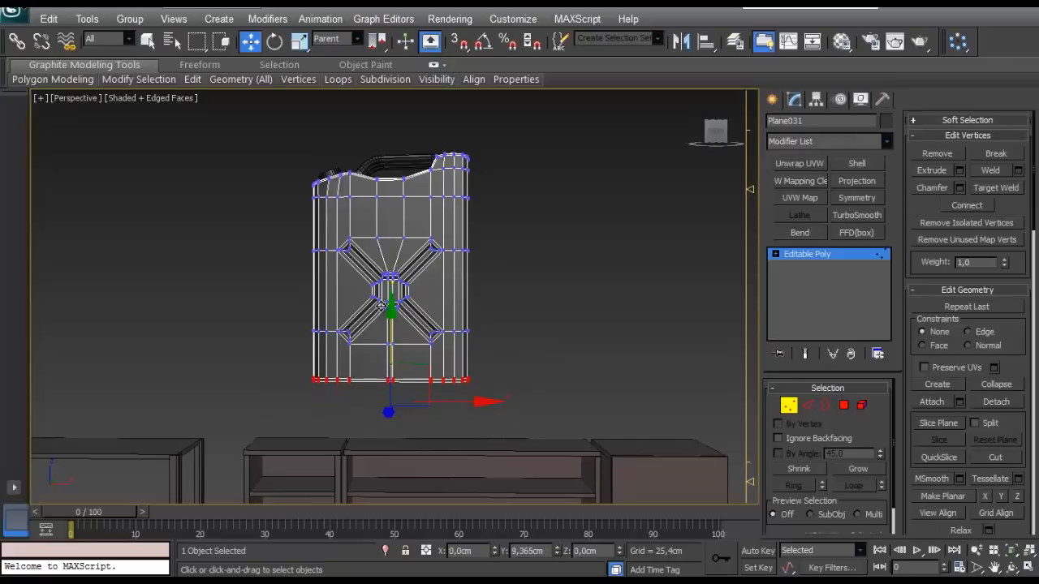
scroll(381, 305, up, 8)
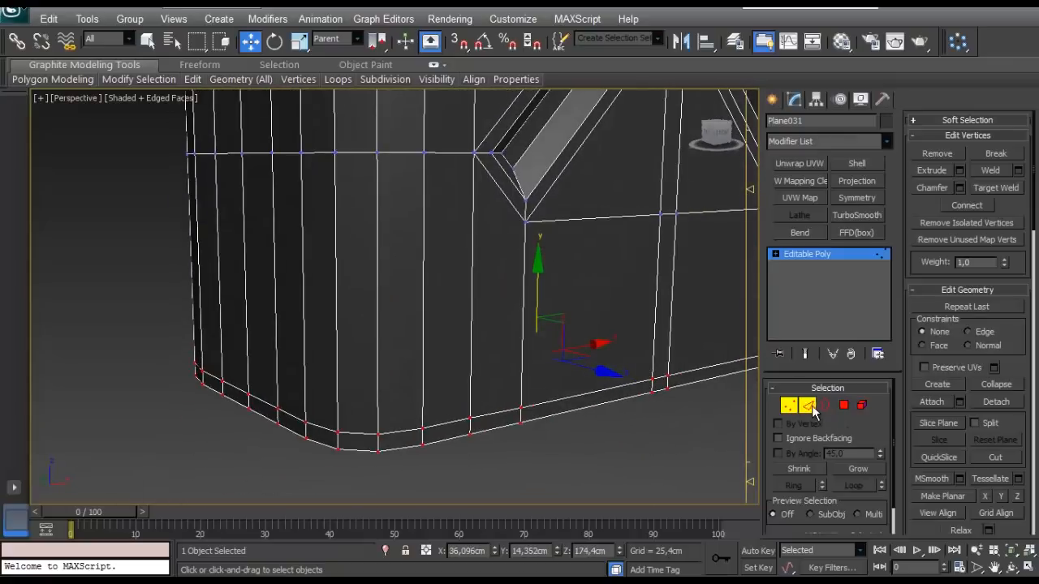
- Select the narrow polygon band around the tank's bottom edge and extrude it outward by 0.6 cm
ctrl+click(807, 405)
ctrl+click(843, 405)
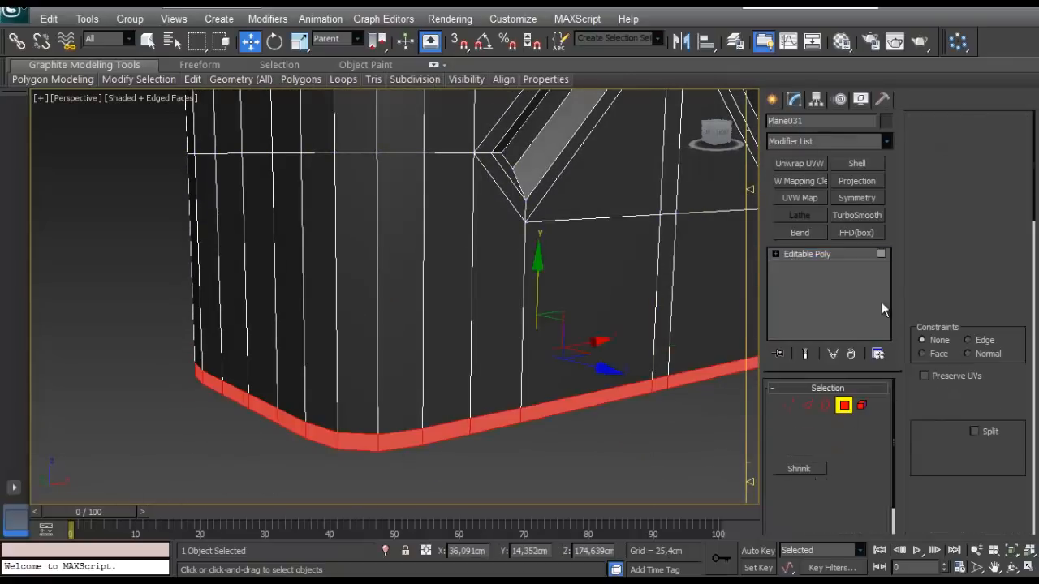
click(959, 170)
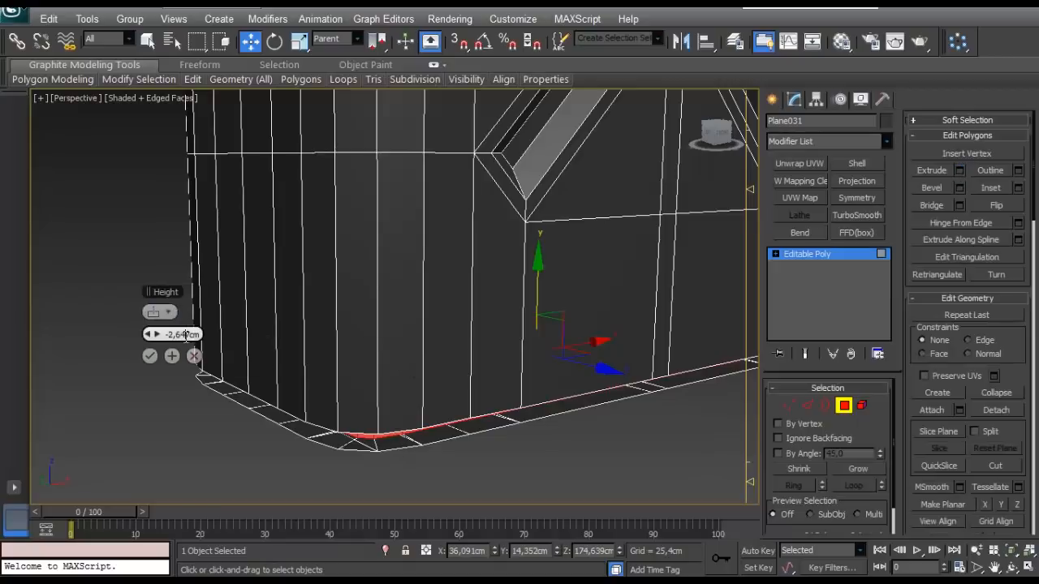
click(161, 315)
click(180, 344)
right_click(154, 334)
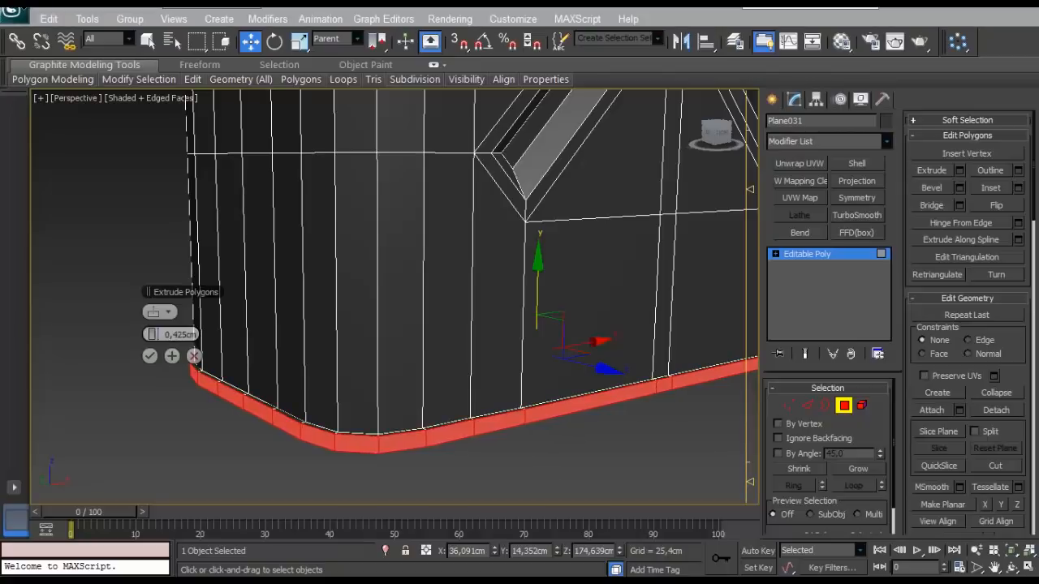
drag(147, 329, 159, 332)
alt+middle_drag(278, 351, 317, 368)
scroll(317, 368, down, 3)
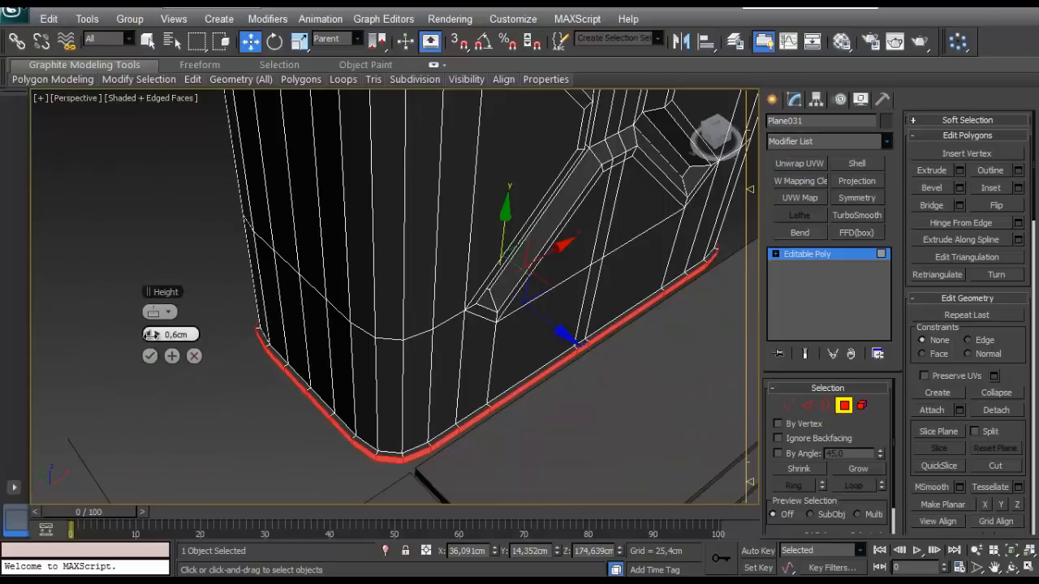
scroll(305, 351, up, 3)
middle_drag(305, 321, 273, 214)
click(150, 356)
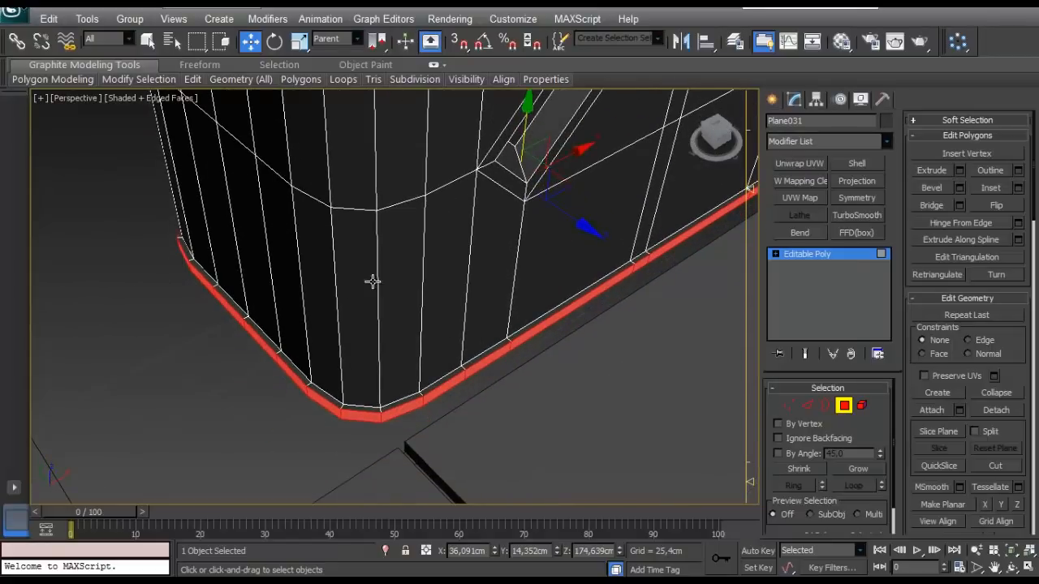
- Deselect the bottom rim polygons and examine the rim and the tank's overall shape
alt+middle_drag(371, 281, 419, 260)
scroll(419, 260, down, 3)
middle_drag(418, 296, 365, 379)
scroll(359, 397, down, 3)
click(639, 310)
middle_drag(409, 113, 411, 326)
scroll(48, 344, down, 2)
scroll(409, 300, up, 5)
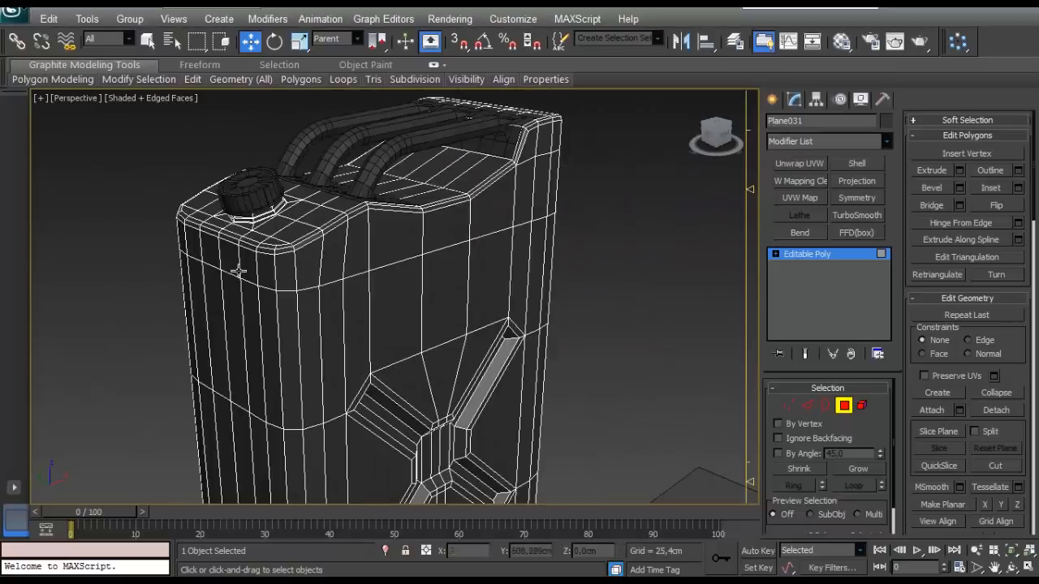
- Select the horizontal edge loop around the tank's upper body and chamfer it by 0.4 cm into a narrow band
key(2)
click(300, 289)
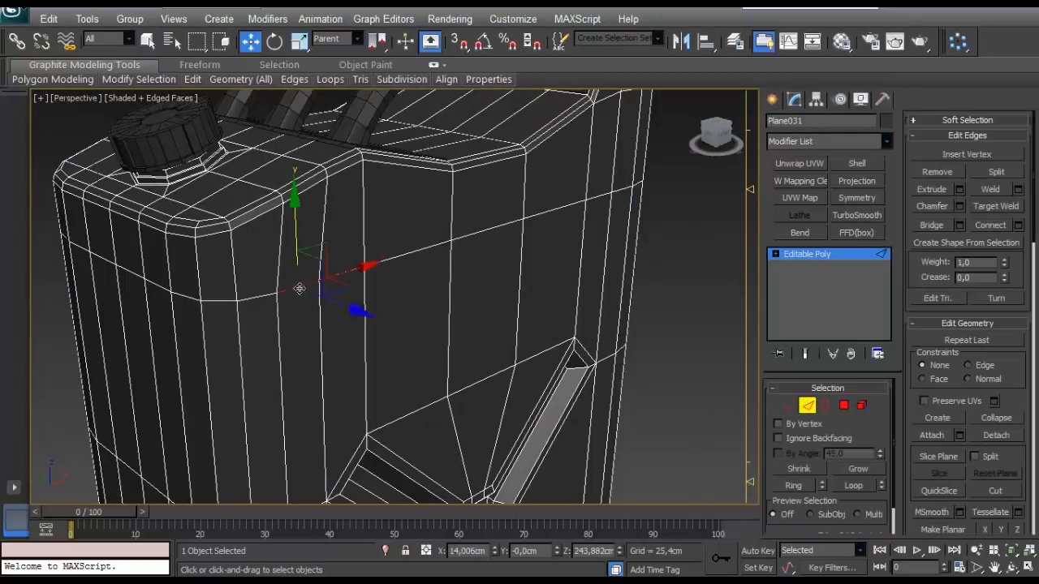
key(alt+l)
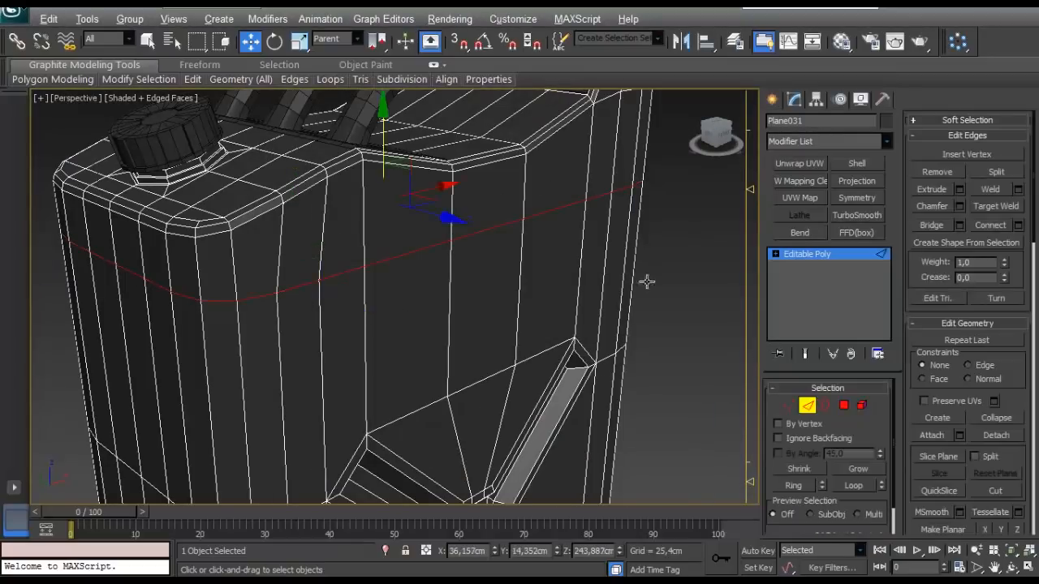
click(958, 206)
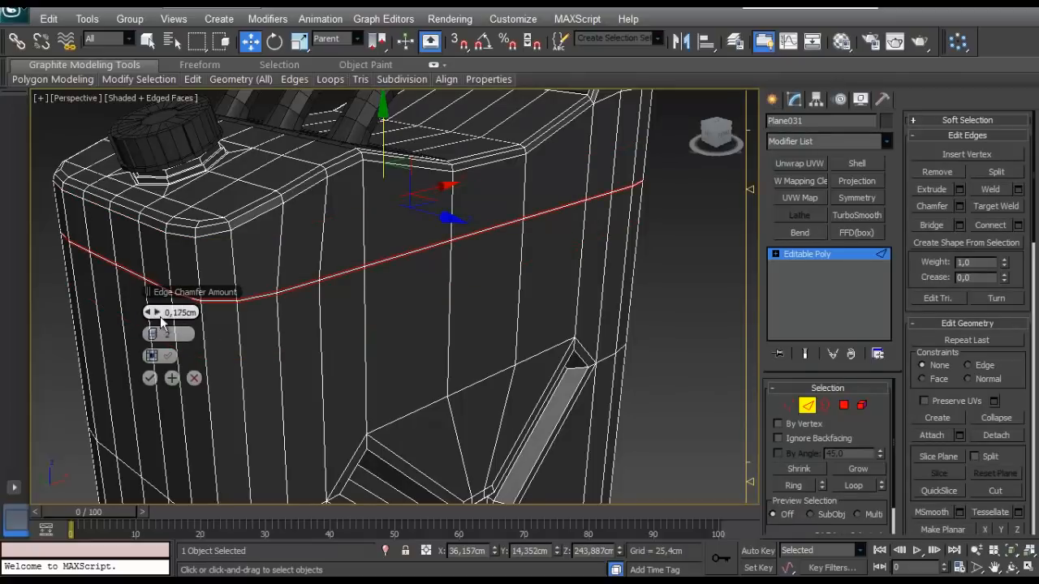
click(157, 335)
click(157, 314)
click(158, 314)
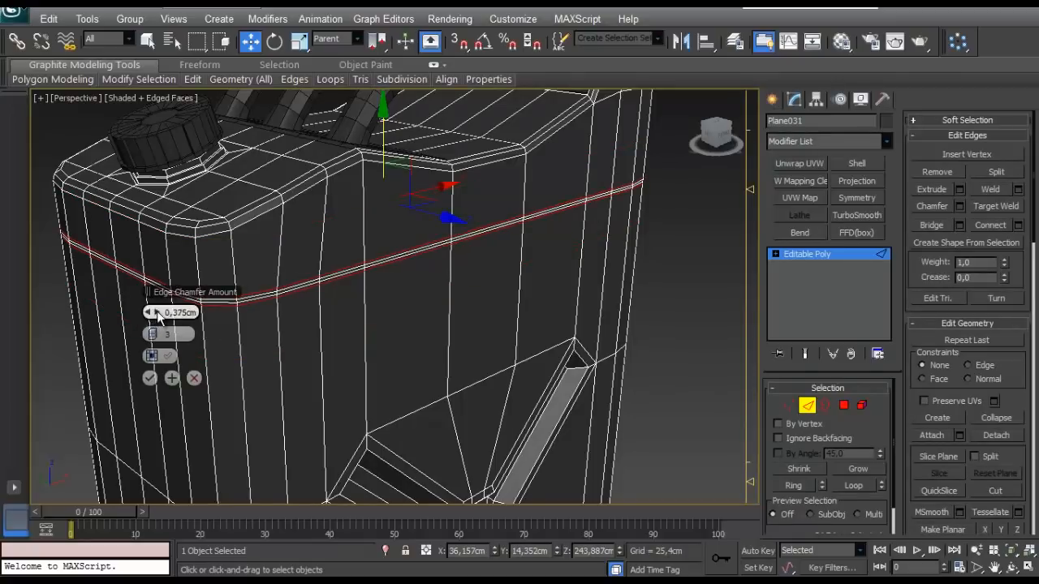
scroll(256, 281, up, 3)
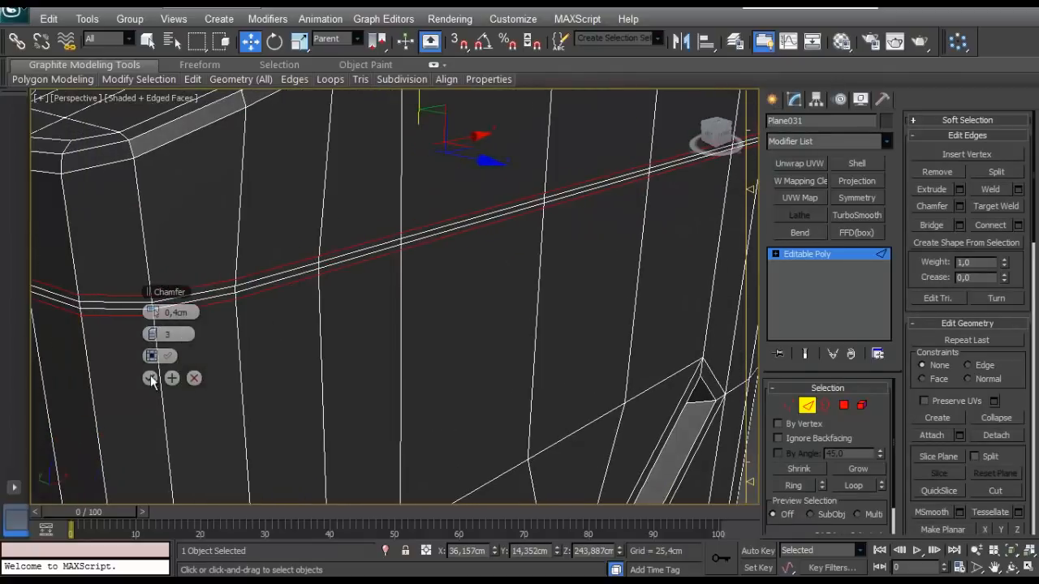
click(193, 378)
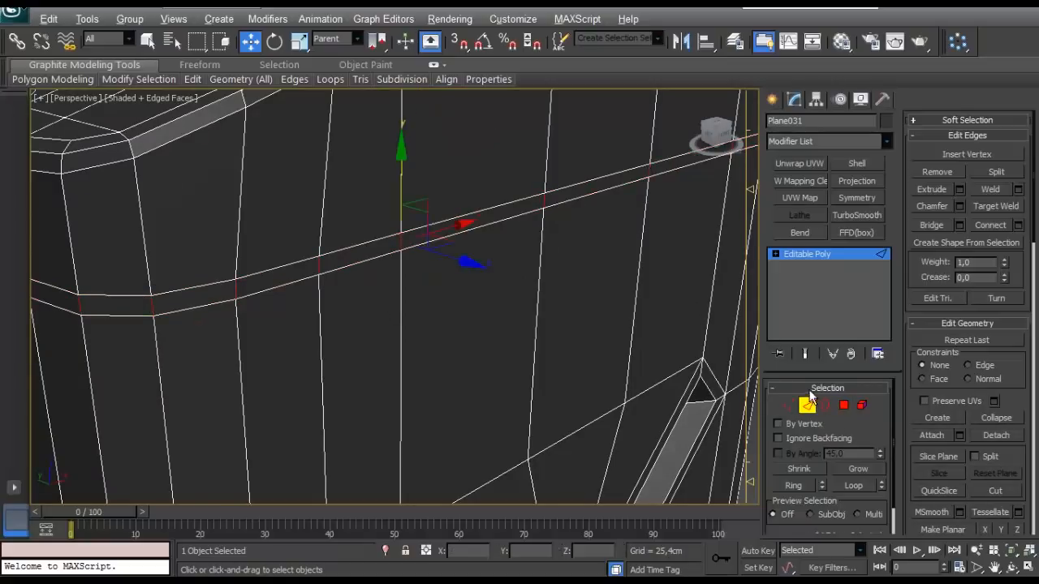
- Select the polygons of the chamfered band around the upper body and extrude them inward by 0.35 cm as a groove
click(843, 405)
click(960, 170)
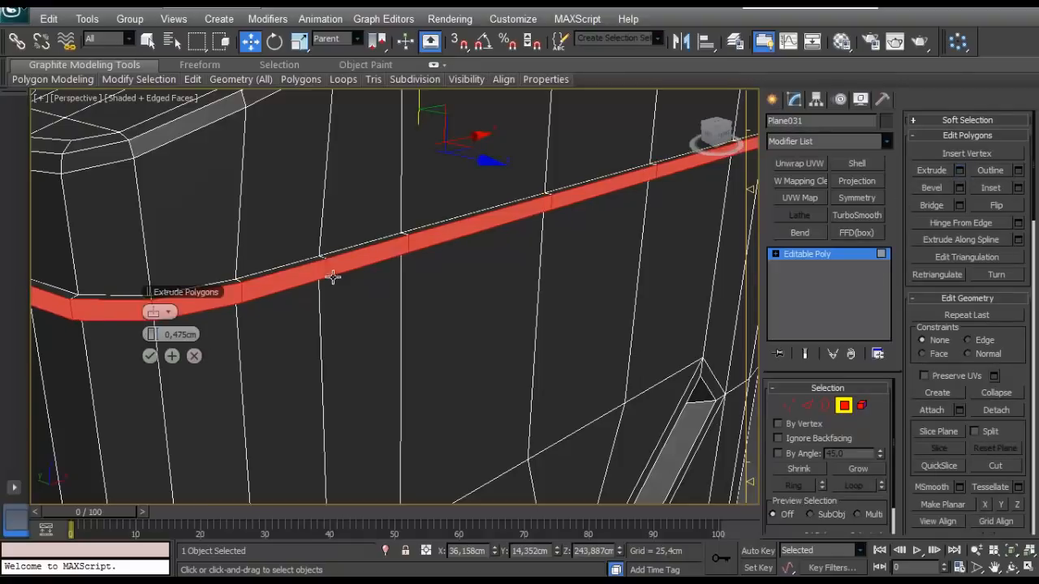
drag(159, 334, 151, 333)
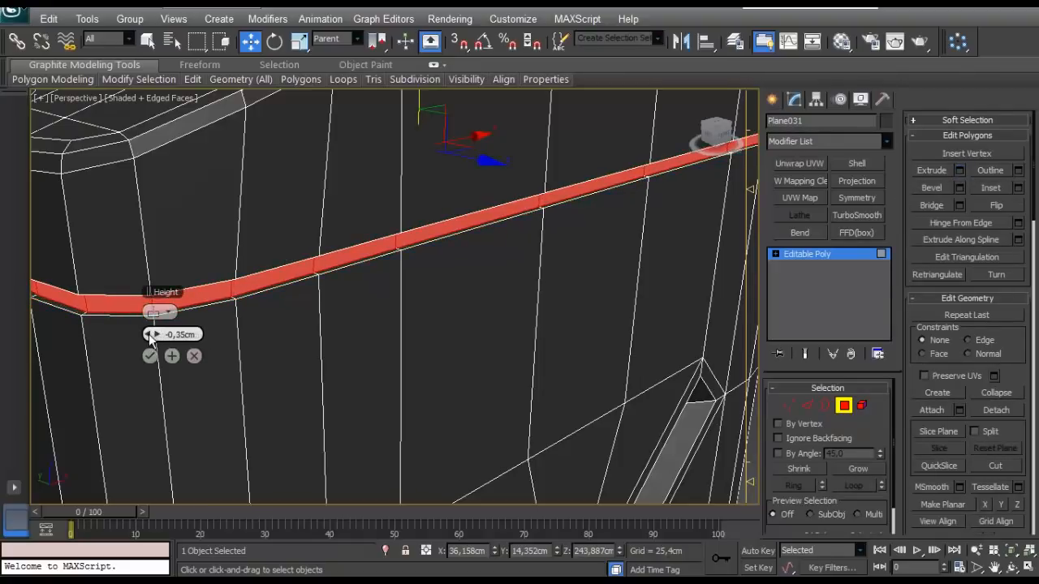
click(149, 355)
scroll(188, 310, down, 5)
scroll(192, 327, up, 3)
alt+middle_drag(190, 308, 249, 306)
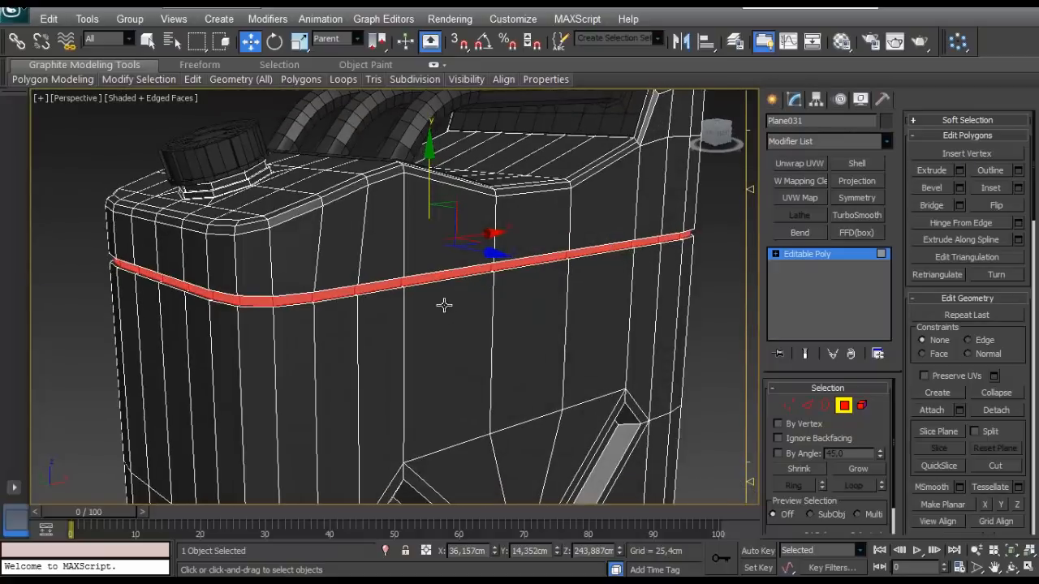
- Select the vertices of the groove around the tank's upper body and scale them closer together to narrow the groove
alt+middle_drag(443, 305, 472, 318)
click(788, 405)
scroll(599, 355, down, 4)
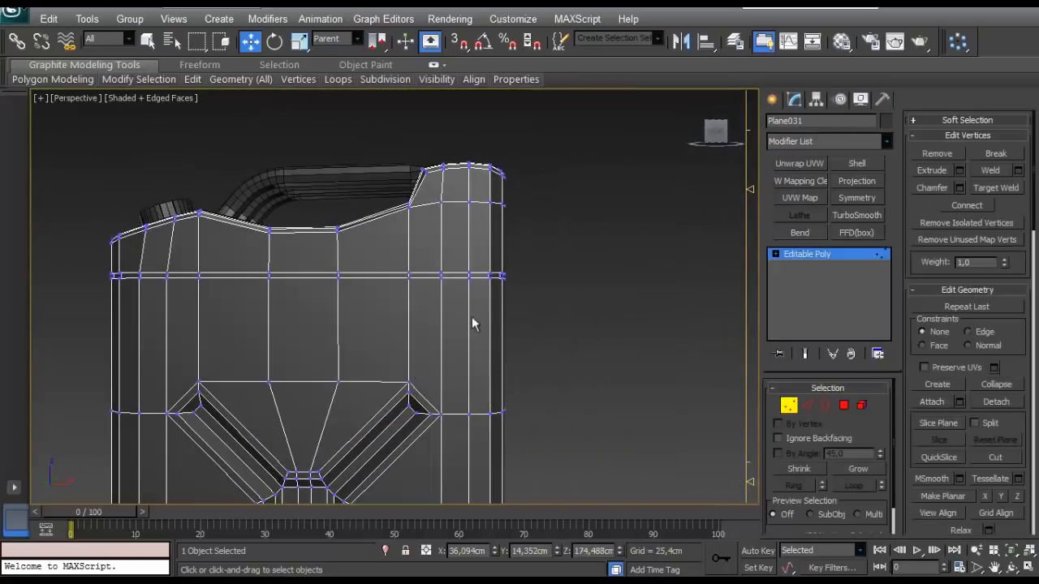
alt+middle_drag(90, 315, 354, 280)
scroll(381, 300, up, 3)
key(r)
scroll(381, 300, up, 3)
drag(198, 159, 292, 225)
click(793, 405)
- Deselect the tank and examine its shape with and without edge display, and how its size compares with the room
click(690, 344)
scroll(687, 346, down, 5)
mouse_move(665, 349)
alt+middle_down()
mouse_move(503, 364)
mouse_move(406, 355)
mouse_move(424, 366)
mouse_move(580, 325)
mouse_move(530, 333)
mouse_move(394, 320)
mouse_move(376, 272)
mouse_move(420, 268)
mouse_move(412, 347)
alt+middle_up()
scroll(503, 364, down, 2)
key(F4)
key(F4)
scroll(412, 347, down, 2)
- Select the three tank objects, combine them into one group and scale the group uniformly to about 49%
drag(517, 123, 276, 390)
scroll(413, 418, down, 7)
alt+middle_drag(419, 420, 430, 304)
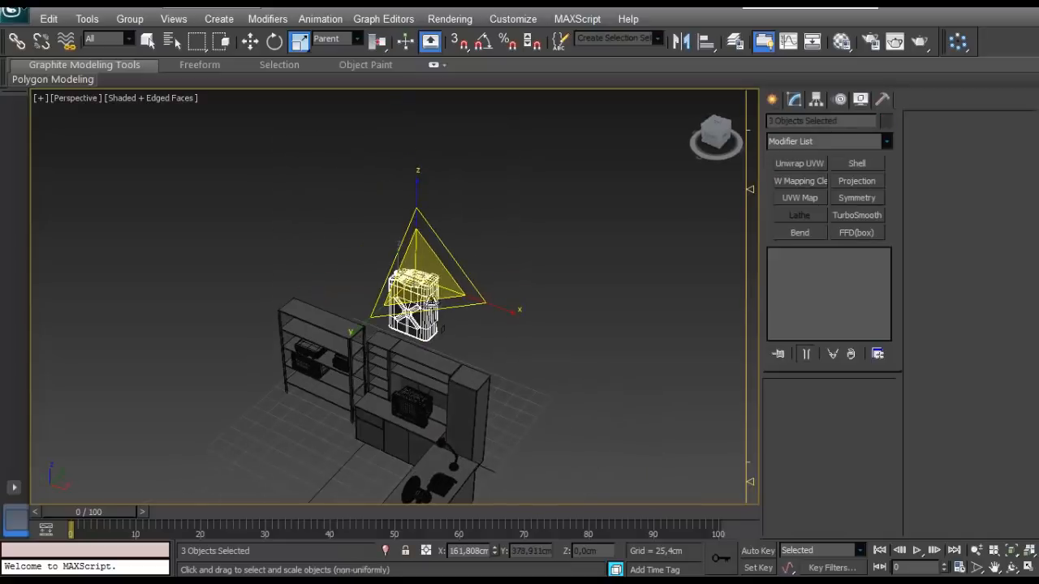
drag(422, 272, 394, 338)
key(ctrl+z)
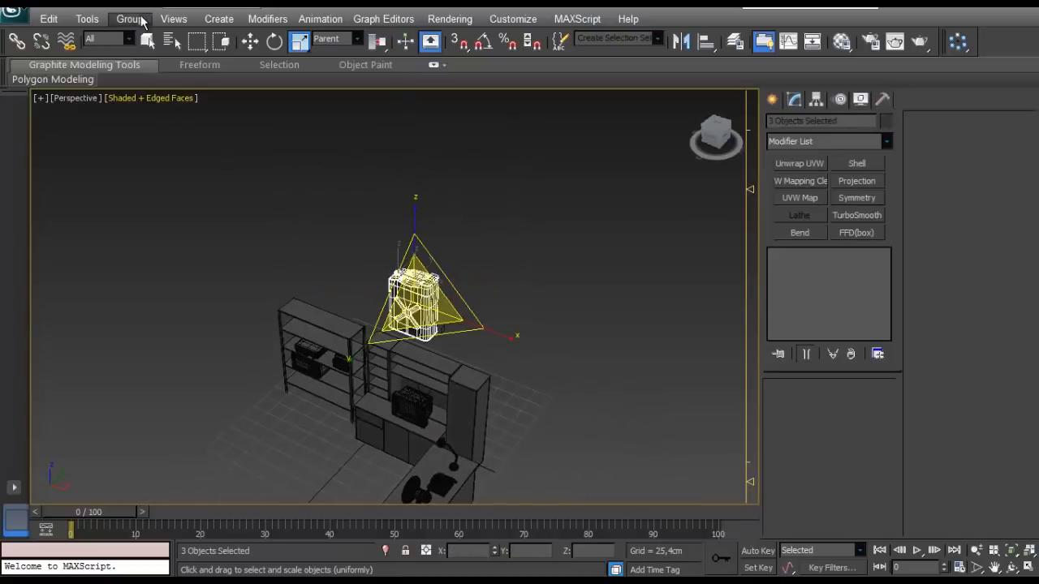
click(130, 19)
click(134, 34)
key(Return)
- In the front view, move the tank group down to floor level at the end of the open shelving unit nearest the cabinets
key(f)
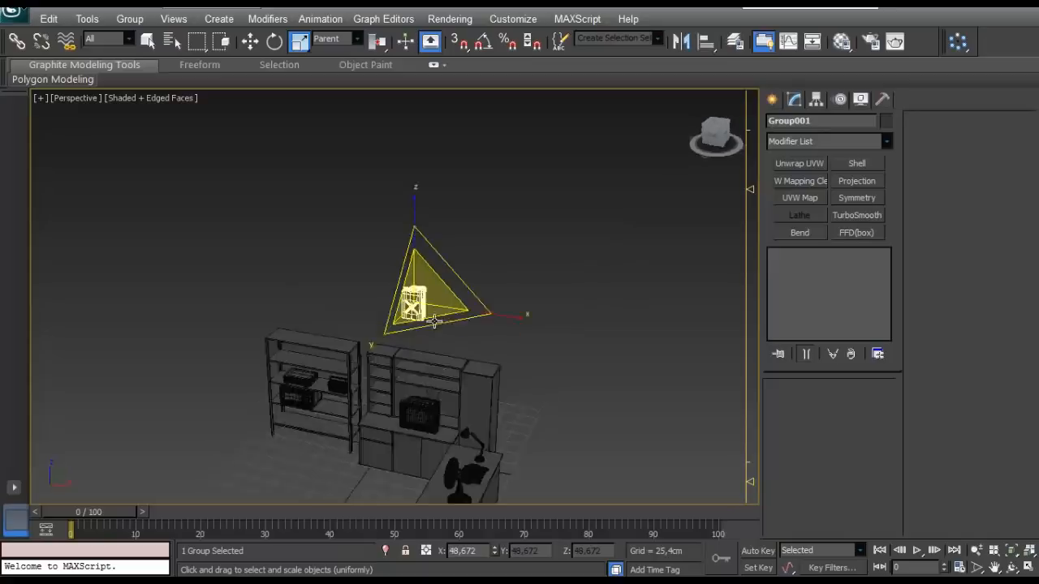
scroll(437, 374, down, 15)
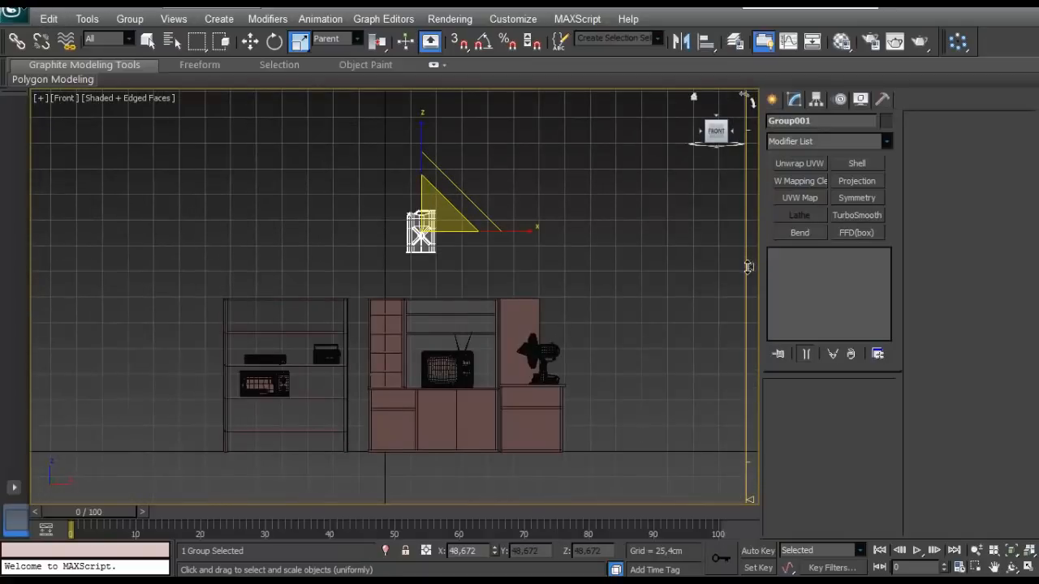
key(w)
drag(453, 195, 357, 394)
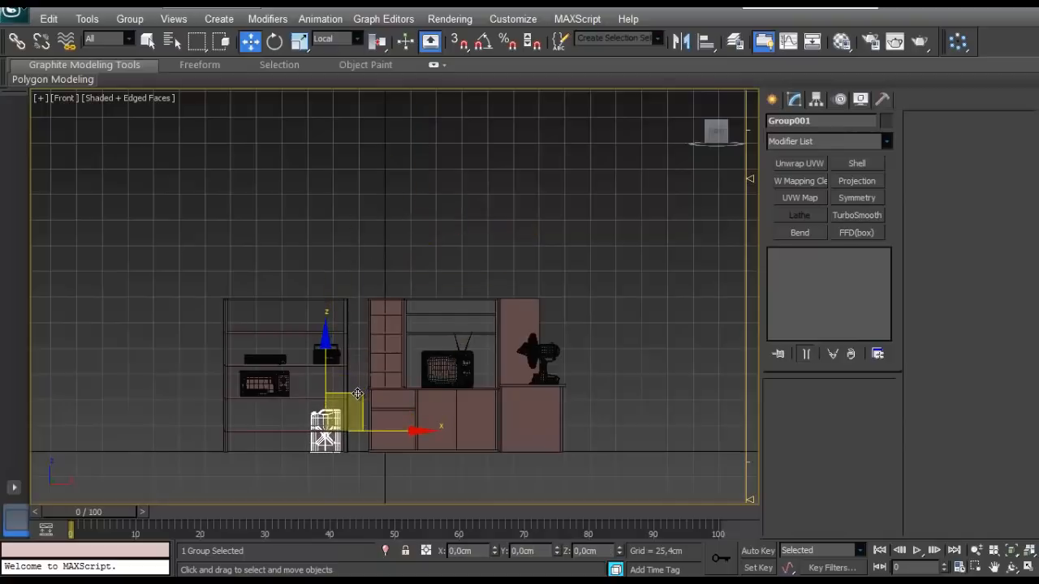
- In the perspective view, move the tank group forward along its Y axis so it stands in front of the shelving unit
key(p)
alt+middle_drag(360, 390, 316, 456)
drag(352, 424, 318, 453)
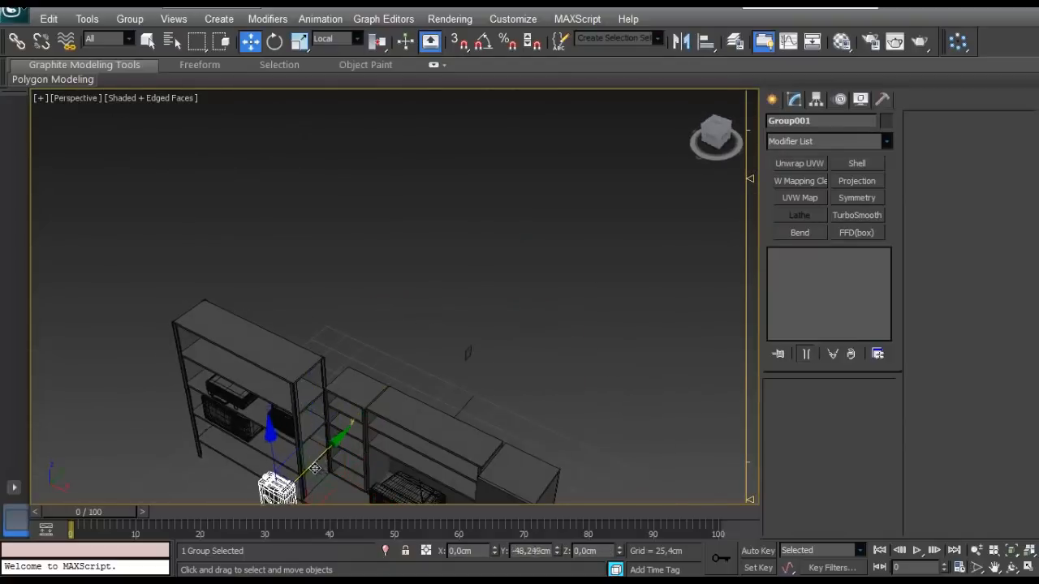
click(330, 476)
key(z)
alt+middle_drag(329, 476, 498, 426)
click(527, 349)
alt+middle_drag(407, 452, 535, 447)
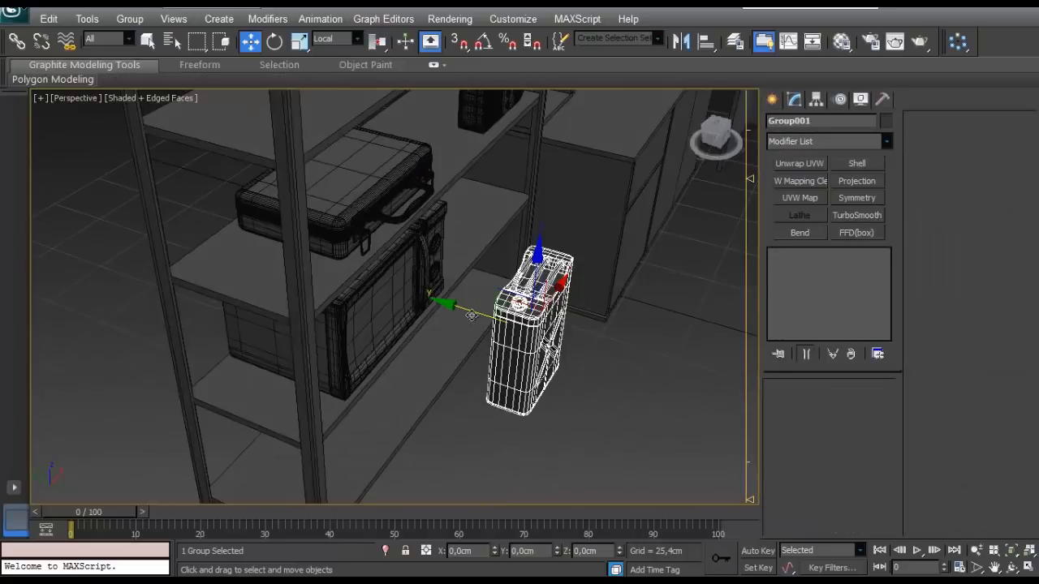
drag(469, 313, 493, 318)
click(655, 412)
- Select the tank body, try TurboSmooth on it and remove the modifier again
scroll(293, 363, up, 5)
alt+middle_drag(656, 412, 250, 362)
scroll(289, 355, down, 5)
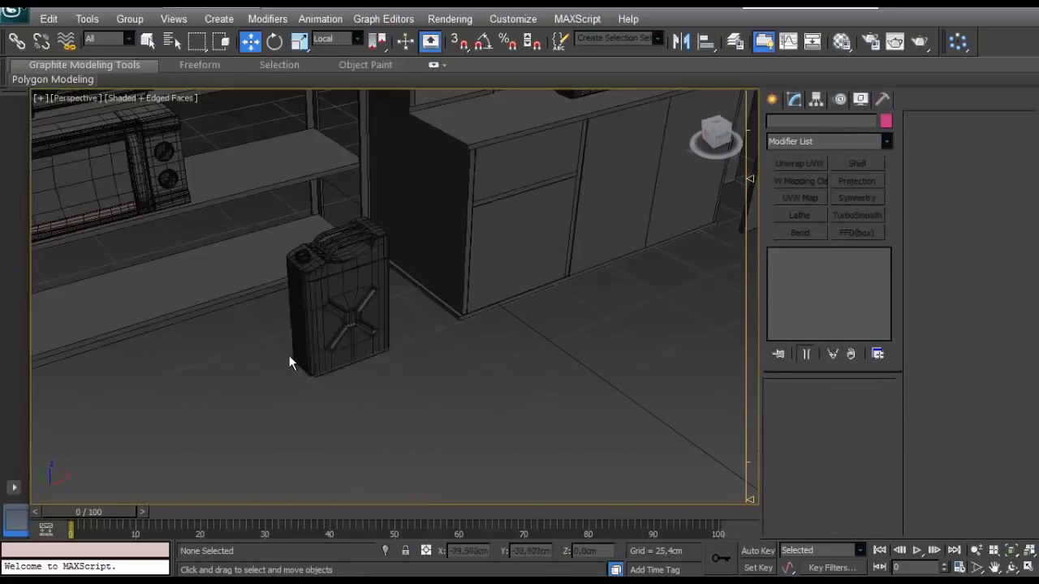
scroll(236, 397, up, 3)
scroll(311, 301, up, 4)
scroll(336, 313, up, 3)
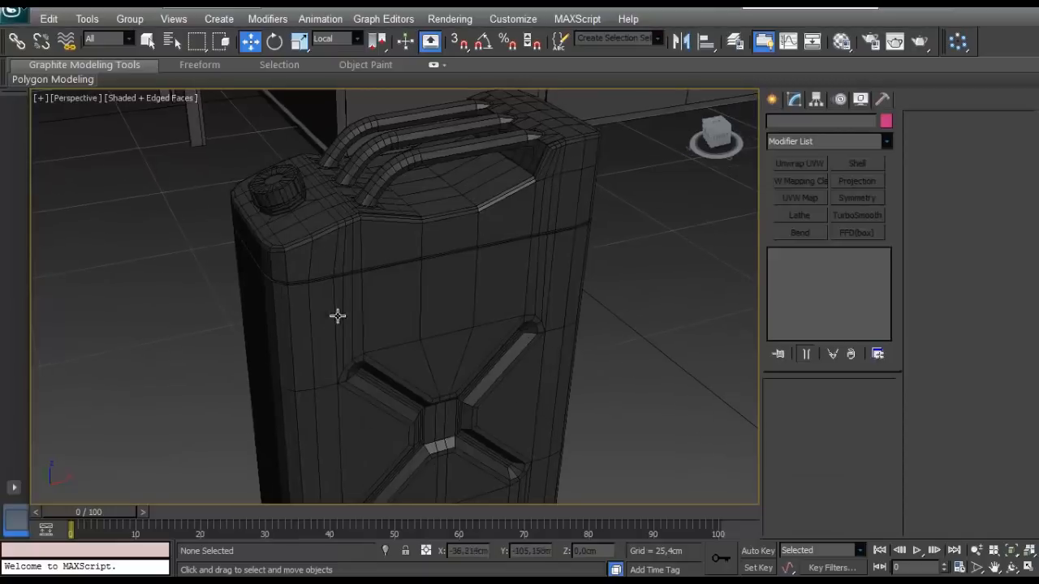
click(364, 304)
key(4)
click(843, 217)
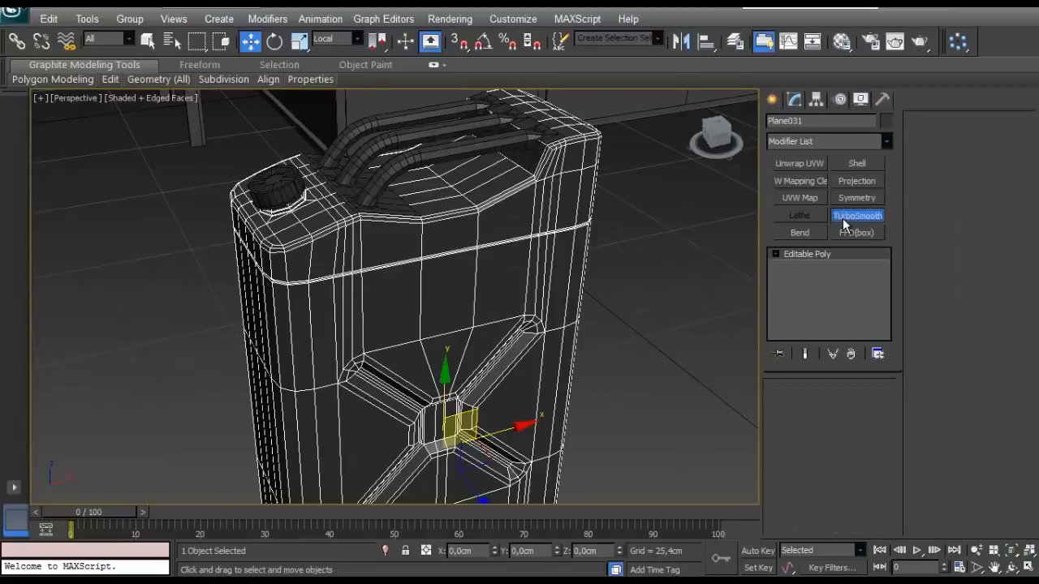
right_click(814, 263)
click(840, 278)
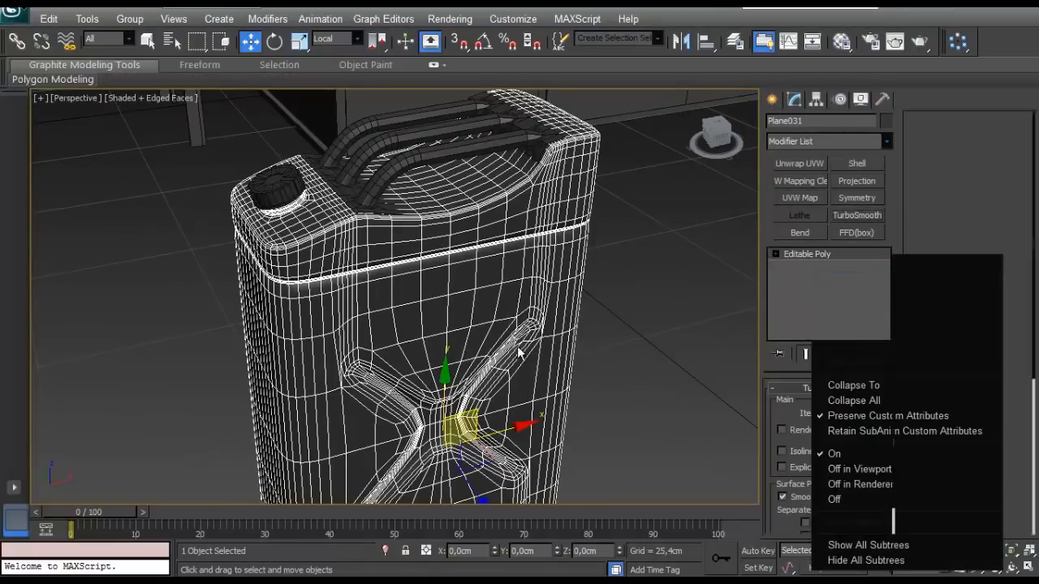
- Connect the ring of vertical edges below the upper groove with one segment and a slide of 95
scroll(527, 360, up, 4)
alt+middle_drag(538, 365, 458, 369)
scroll(457, 340, up, 3)
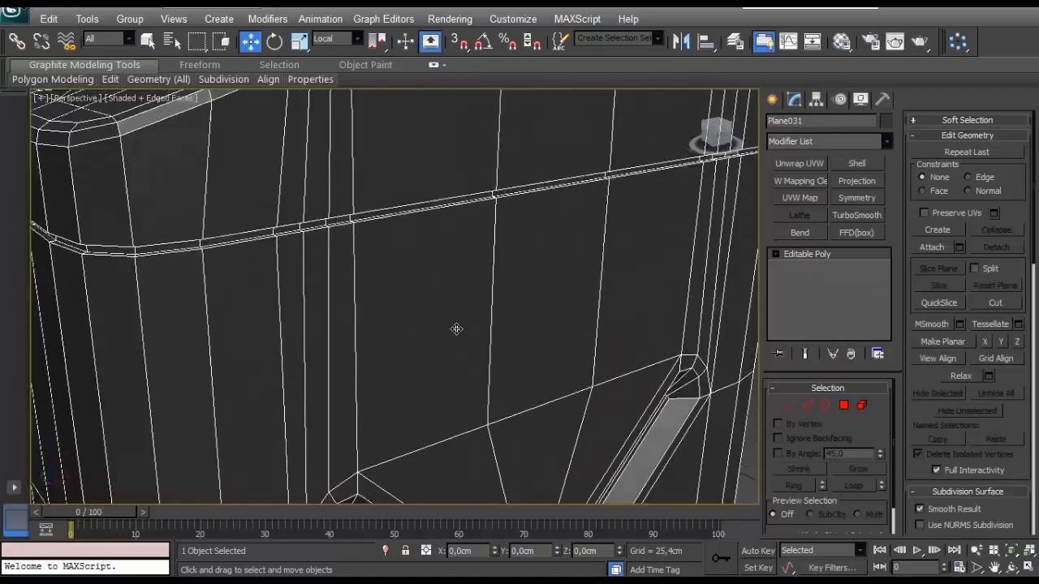
alt+middle_drag(457, 330, 430, 308)
click(808, 405)
click(376, 193)
shift+click(494, 290)
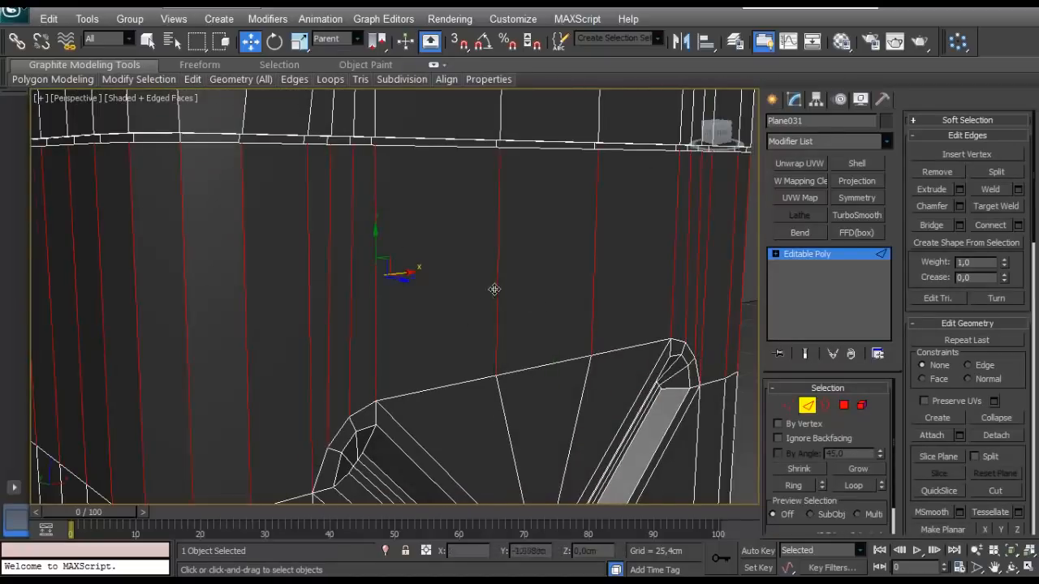
scroll(494, 290, down, 4)
click(1018, 227)
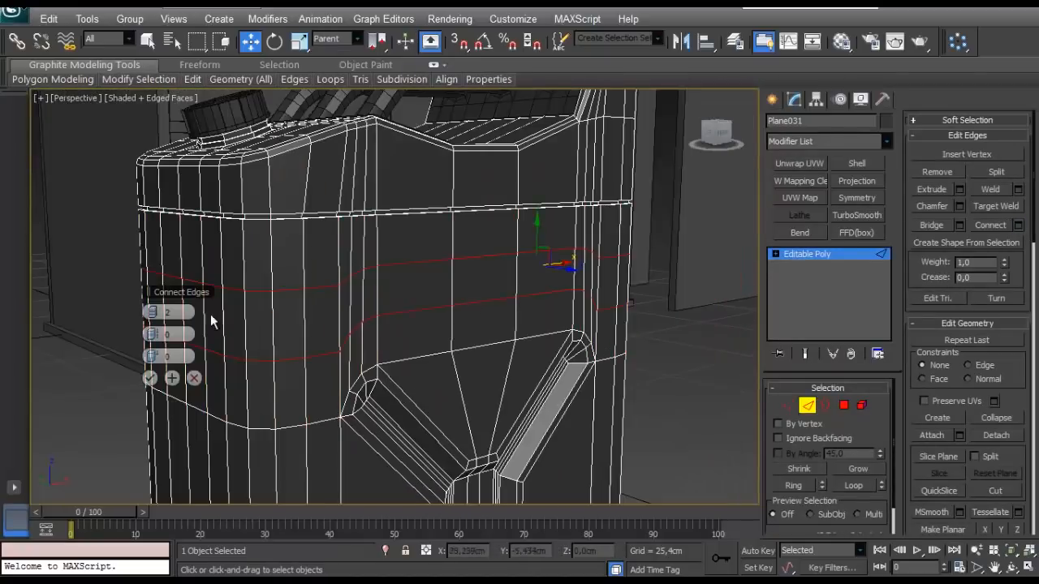
click(148, 312)
drag(149, 293, 56, 305)
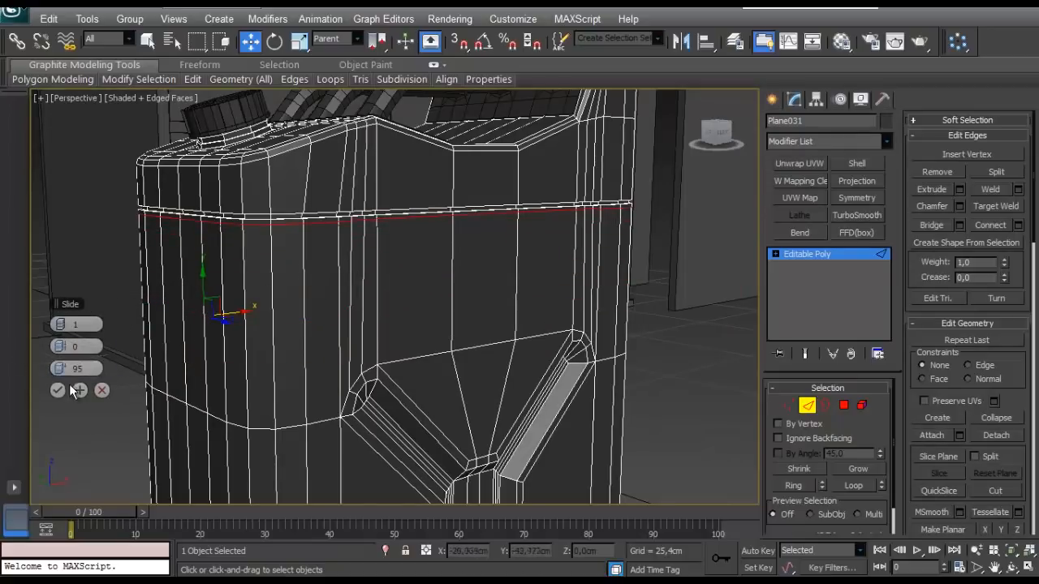
click(59, 391)
- Connect the ring of vertical edges above the upper groove with one segment, slid down close to the groove
scroll(211, 230, up, 3)
middle_drag(211, 231, 204, 309)
click(143, 303)
key(r)
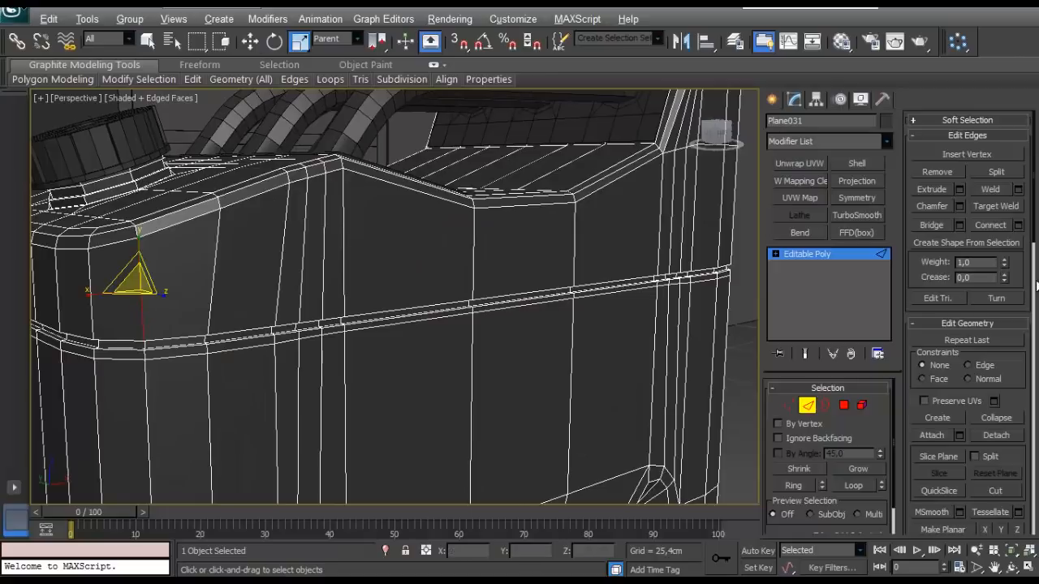
key(alt+r)
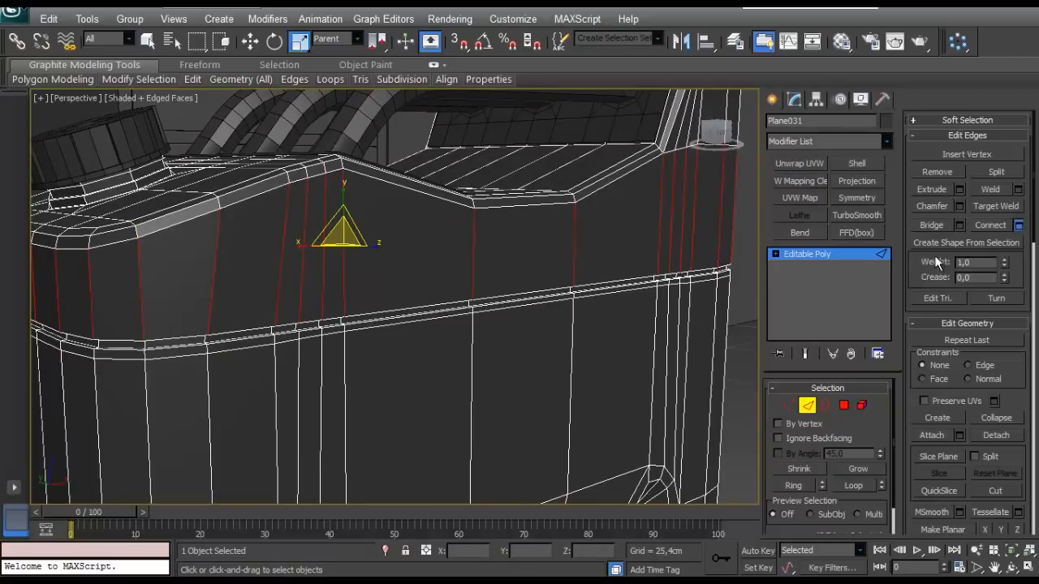
scroll(305, 297, down, 2)
scroll(300, 299, up, 2)
right_click(66, 368)
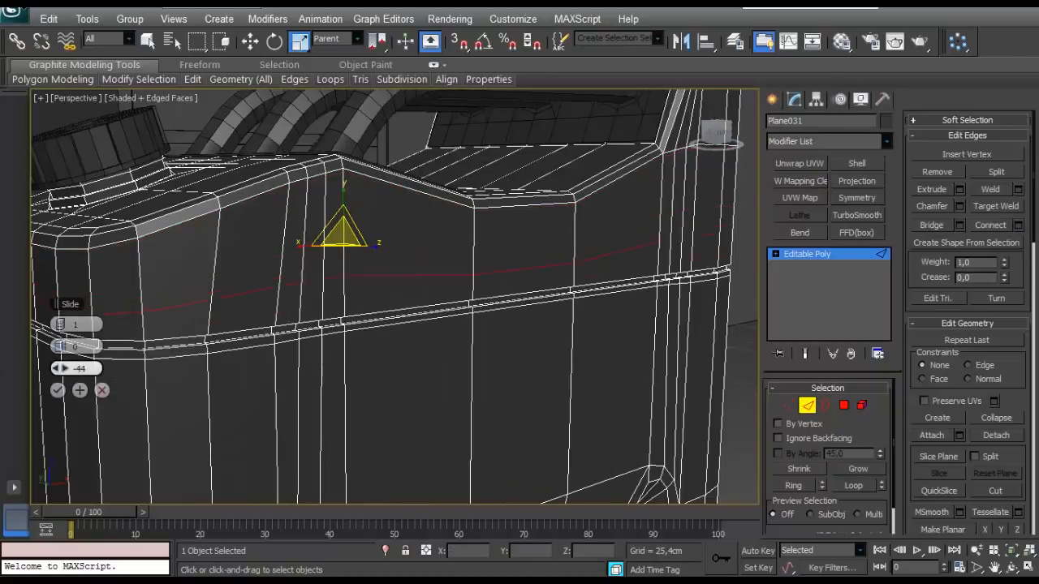
click(57, 391)
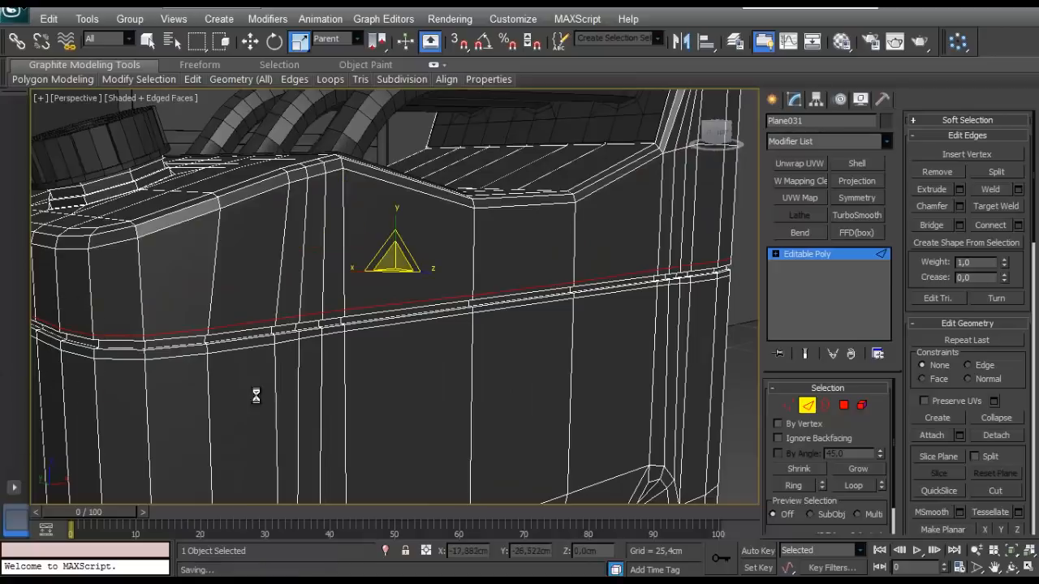
- Make the new edge loop above the groove planar along Z and select the support loop just below the groove
drag(778, 414, 760, 296)
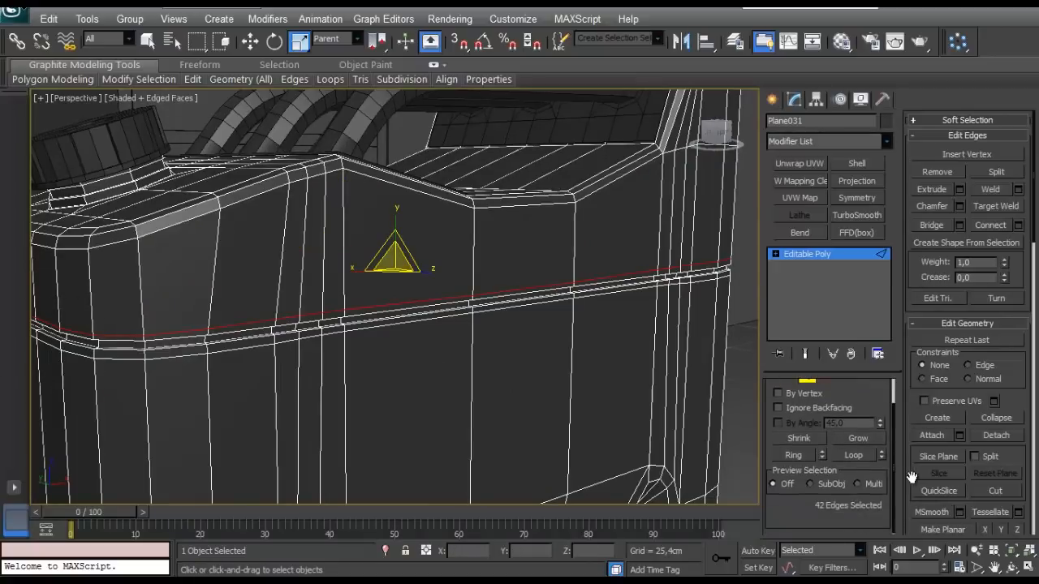
scroll(911, 477, down, 4)
click(1018, 370)
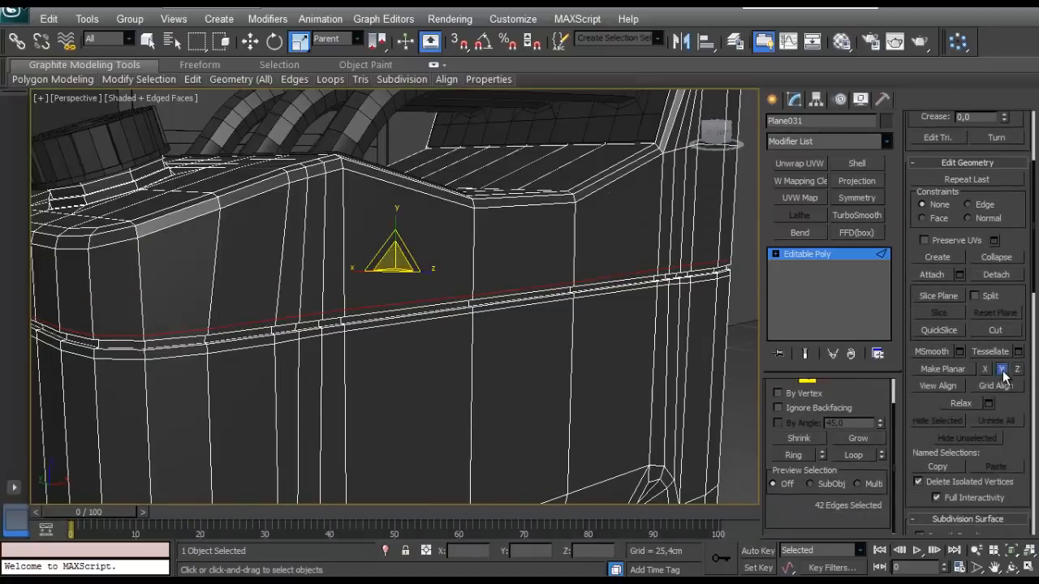
double_click(263, 348)
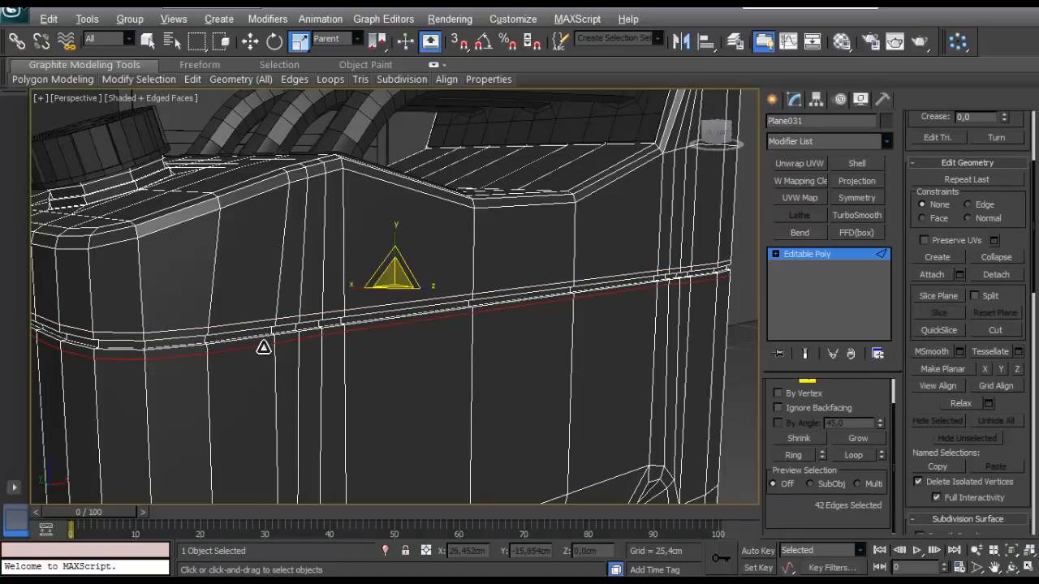
- Connect the ring of vertical edges between the groove and the X-shaped panel with one segment and a slide of -90
scroll(334, 265, down, 4)
middle_drag(325, 361, 331, 225)
scroll(325, 290, up, 6)
mouse_move(327, 290)
middle_down()
mouse_move(347, 293)
mouse_move(318, 306)
mouse_move(329, 310)
middle_up()
scroll(315, 306, down, 4)
click(295, 264)
key(alt+r)
middle_drag(494, 328, 463, 334)
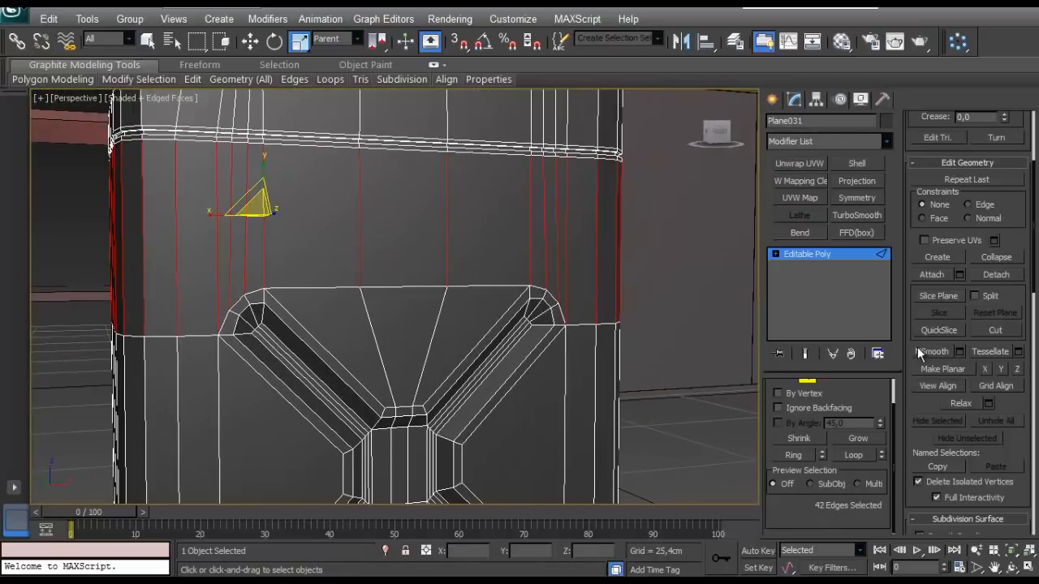
scroll(1012, 215, up, 5)
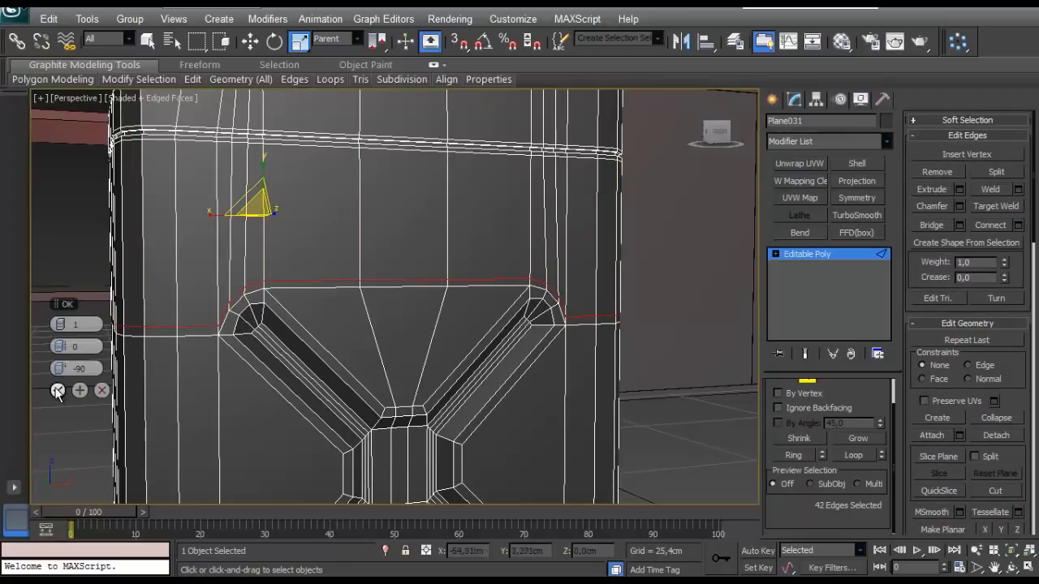
click(57, 391)
- Connect the ring of vertical edges between the X-shaped panel and the bottom rim with one segment and a slide of -91
middle_drag(243, 489, 251, 365)
key(alt+r)
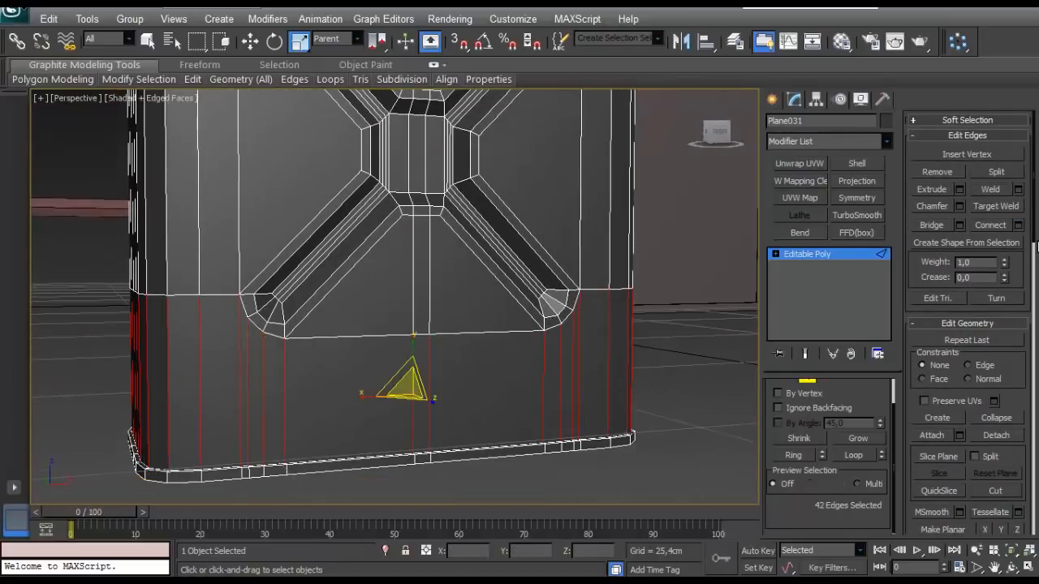
click(1019, 228)
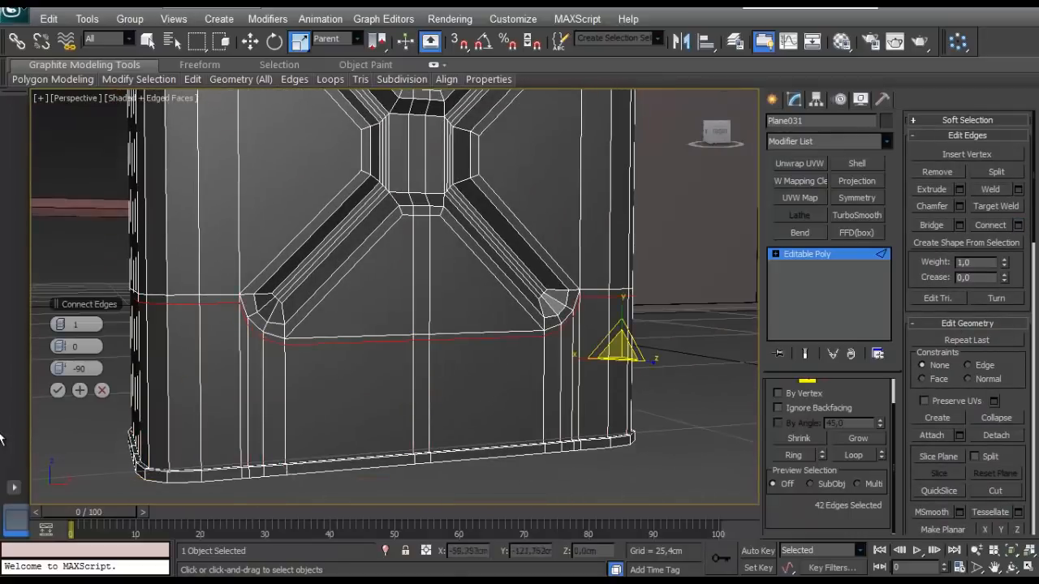
click(57, 389)
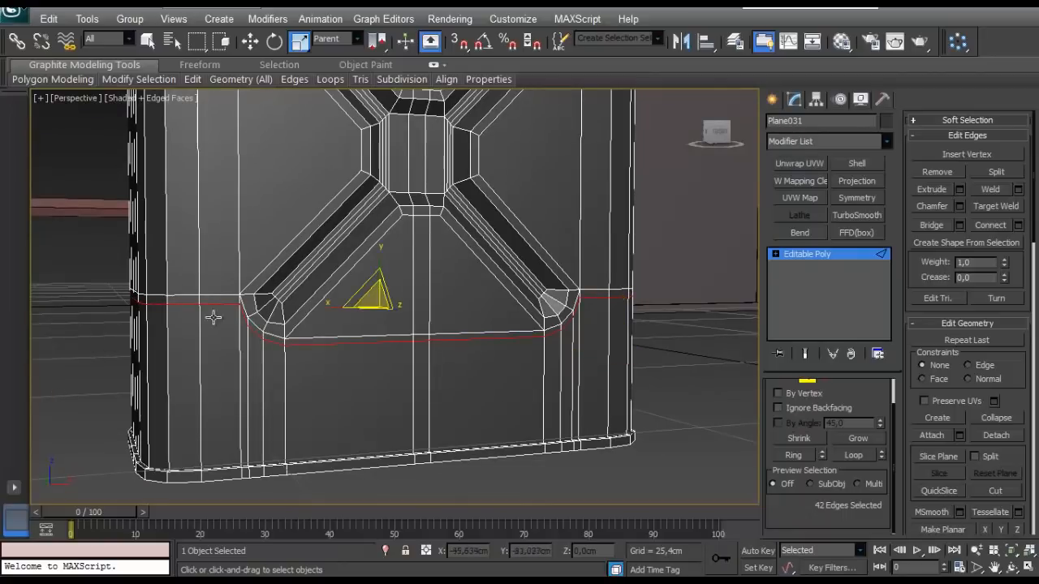
click(304, 461)
- Connect the ring of edges across the X-shaped recess's side walls with two segments, pinched apart toward the wall borders
scroll(243, 341, up, 10)
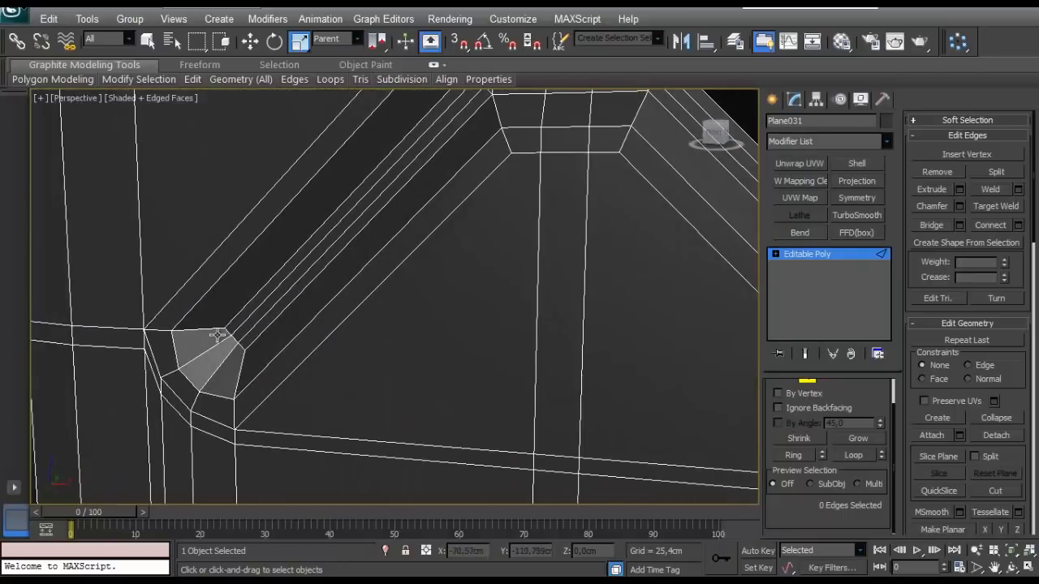
click(218, 328)
key(alt+r)
scroll(473, 297, down, 5)
scroll(473, 298, up, 5)
middle_drag(466, 211, 564, 208)
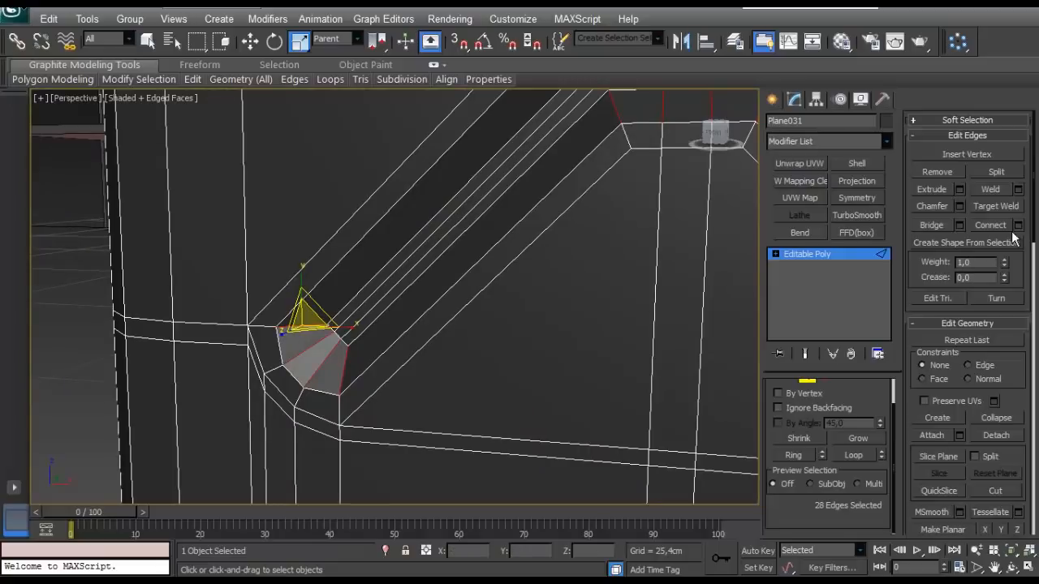
click(1017, 226)
right_click(65, 369)
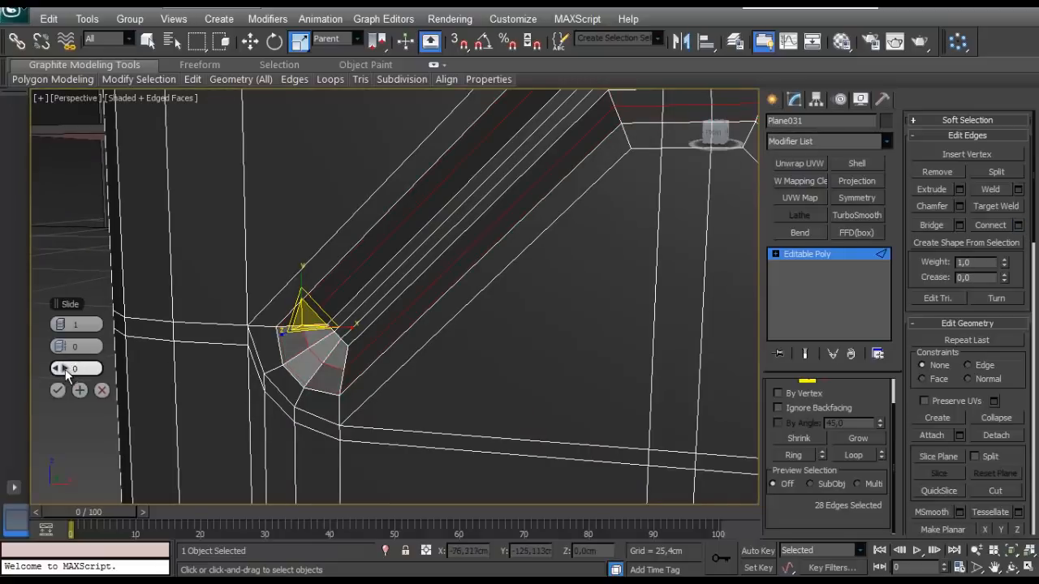
click(65, 325)
drag(65, 347, 87, 349)
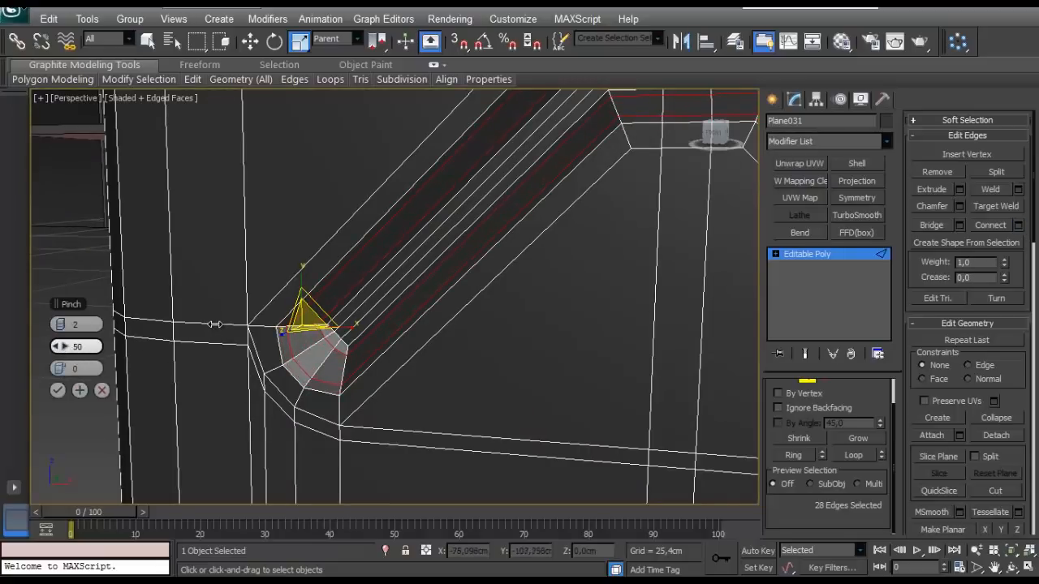
click(57, 390)
- Check the new loops in the X-shaped recess, leave edge editing, apply TurboSmooth to the tank body and switch off its display
scroll(332, 406, up, 3)
middle_drag(274, 310, 506, 375)
scroll(378, 313, up, 3)
scroll(384, 334, down, 5)
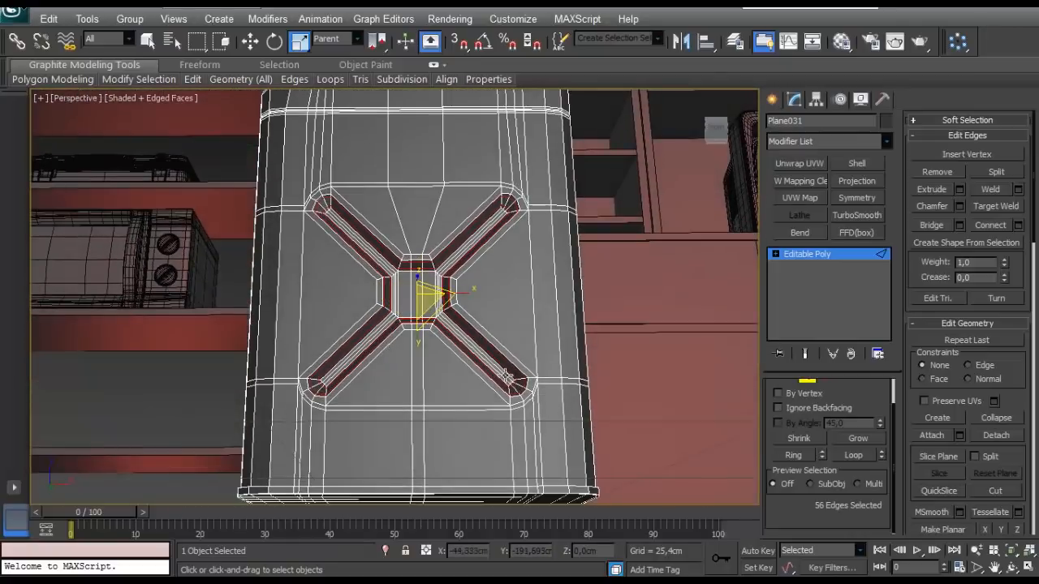
scroll(850, 399, up, 2)
click(809, 406)
click(841, 218)
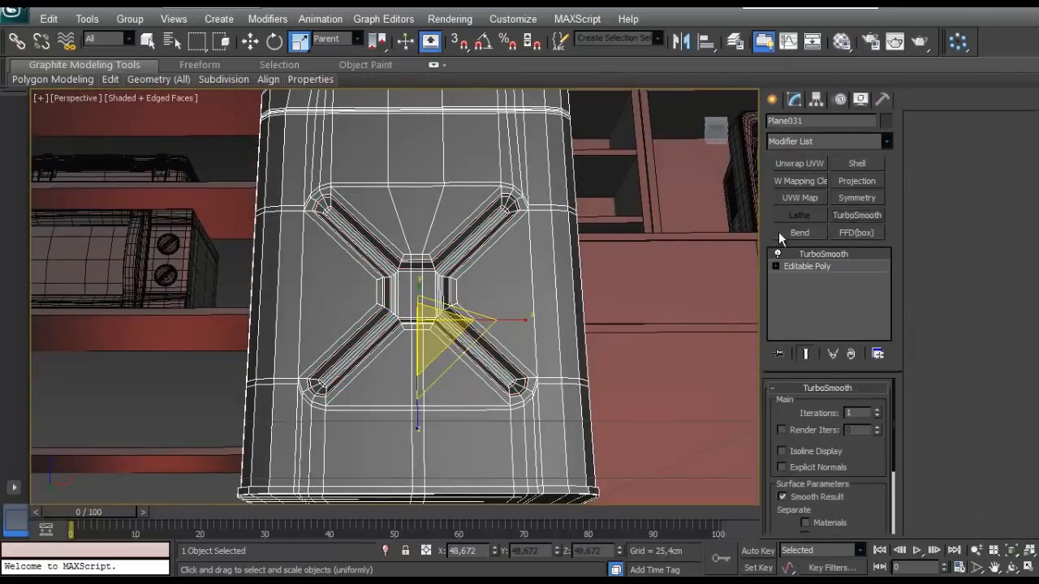
scroll(501, 263, up, 5)
click(777, 254)
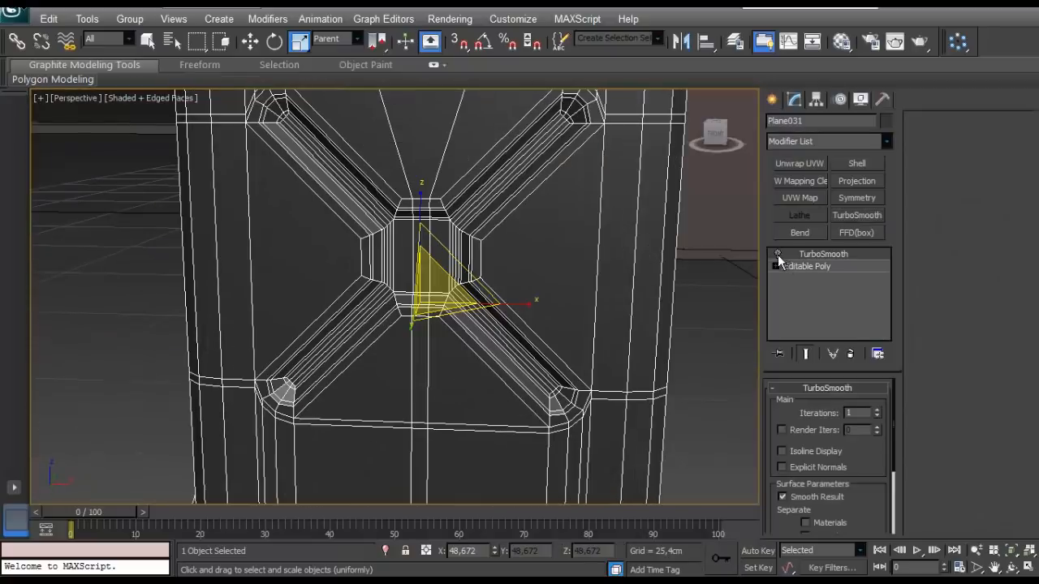
- Delete the TurboSmooth modifier from the tank body
scroll(521, 315, up, 3)
middle_drag(506, 284, 535, 280)
right_click(816, 252)
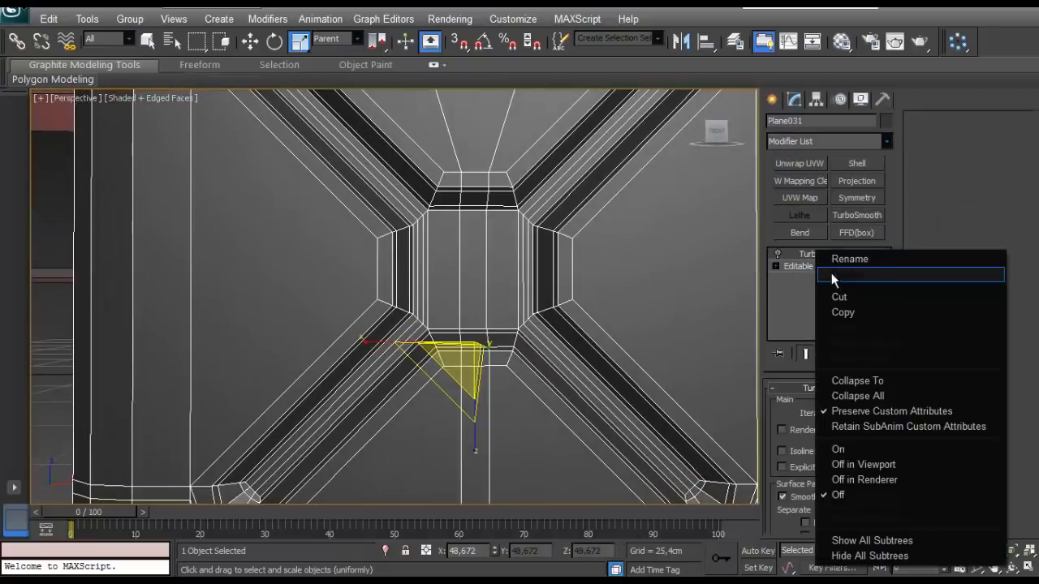
click(835, 278)
- Connect the ring of vertical edges running around the tank through the X-shaped panel's centre with two segments, pinched apart
click(807, 254)
click(807, 405)
scroll(486, 261, down, 5)
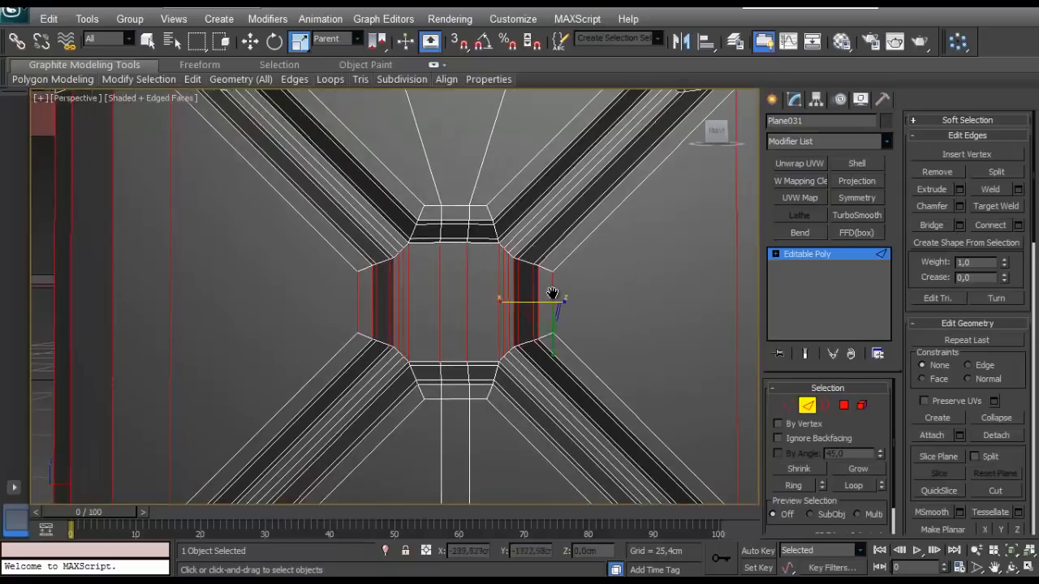
scroll(459, 262, up, 3)
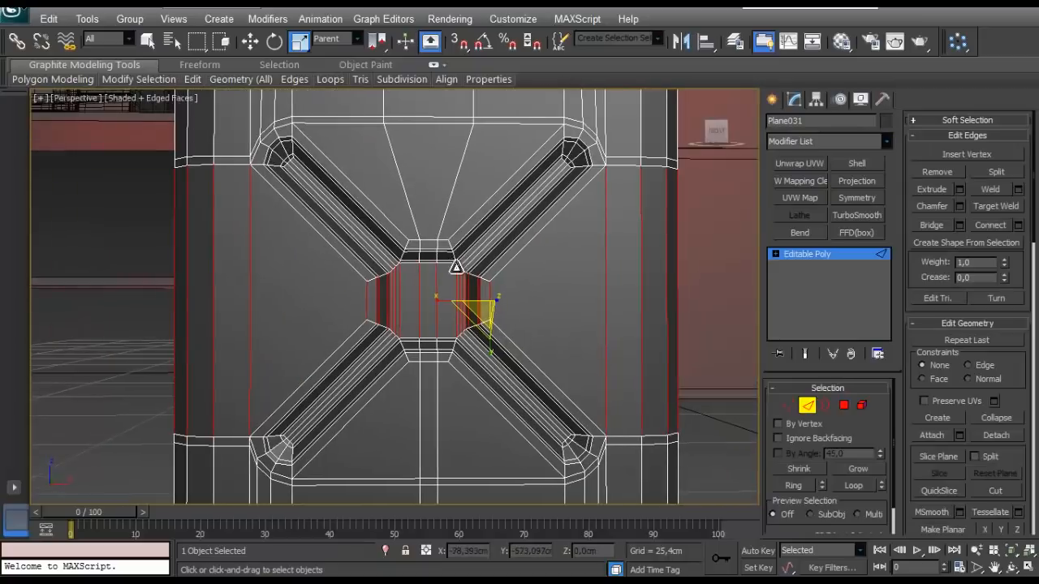
scroll(458, 264, up, 3)
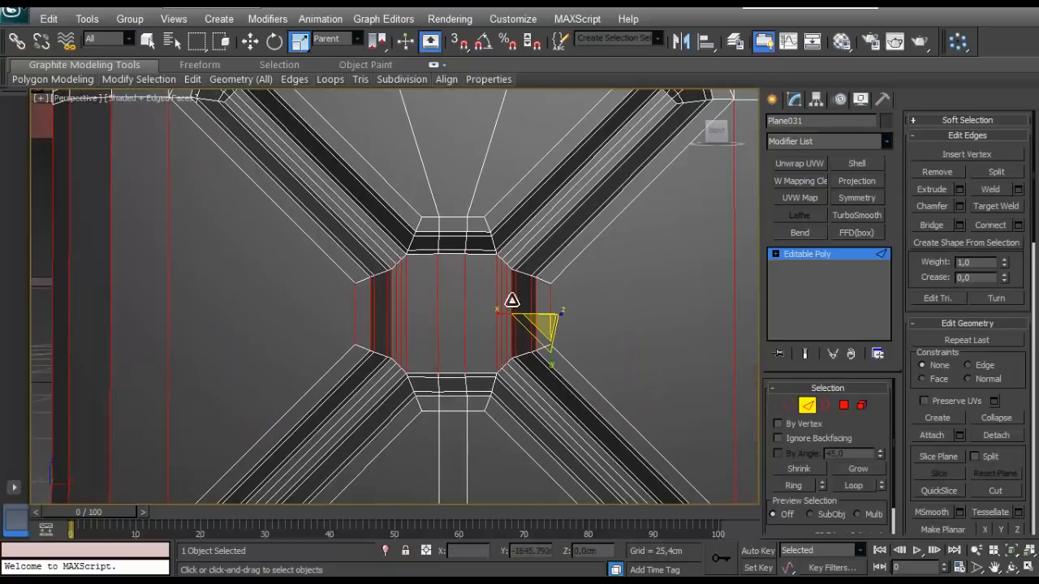
click(1019, 227)
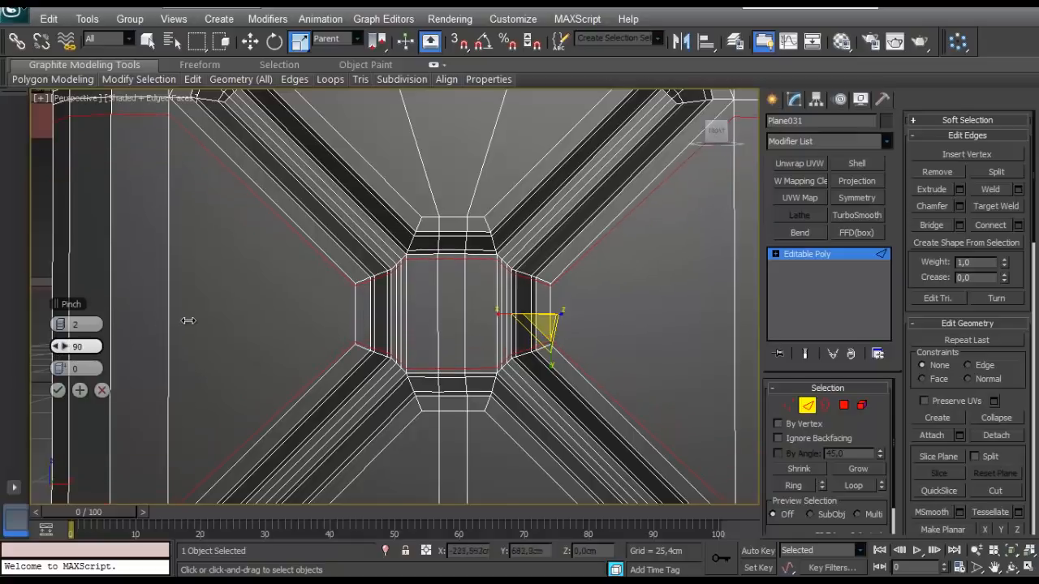
drag(178, 326, 149, 339)
click(58, 390)
- In a wireframe front view, select the new loops' vertices on both outer sides of the tank and scale them vertically to about 114%
scroll(300, 381, down, 8)
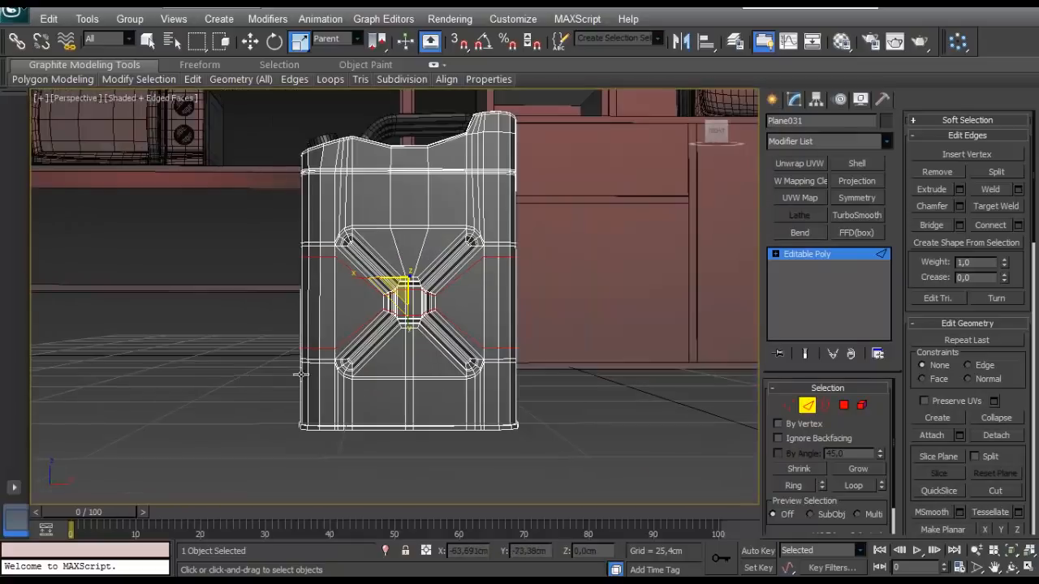
key(f)
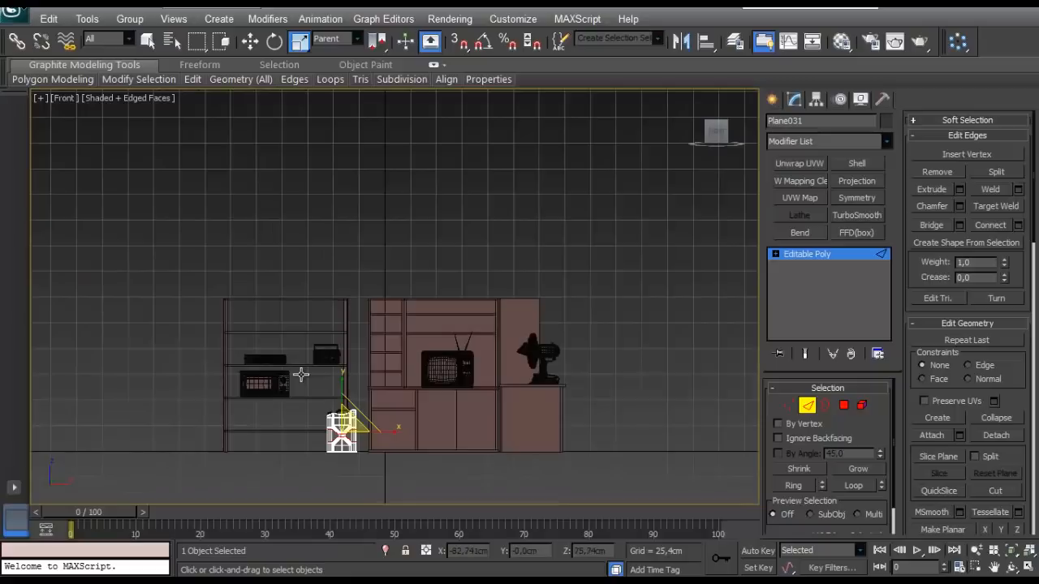
key(F3)
scroll(329, 434, up, 15)
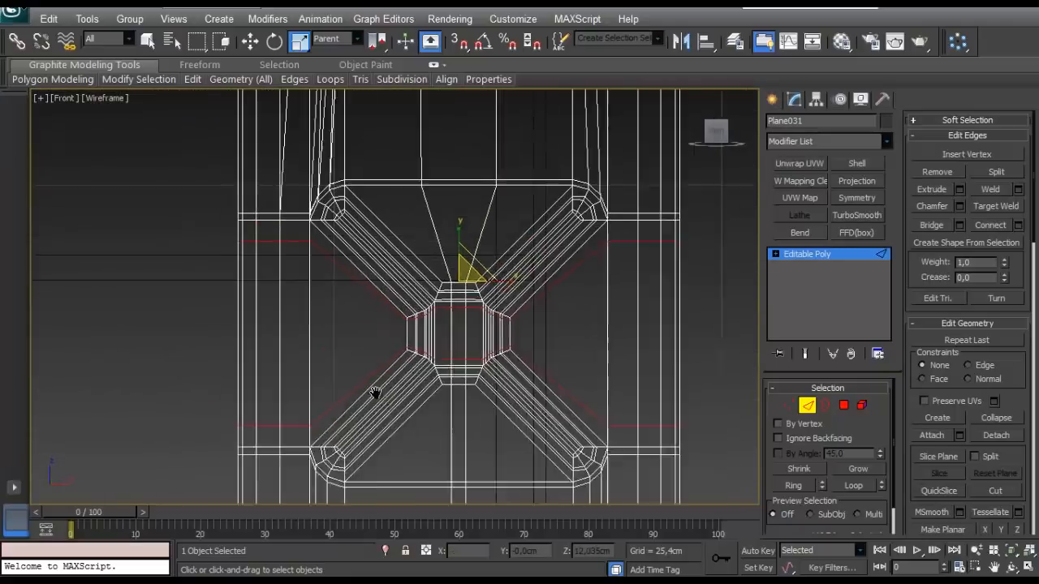
click(791, 405)
drag(215, 240, 282, 282)
middle_drag(755, 249, 566, 236)
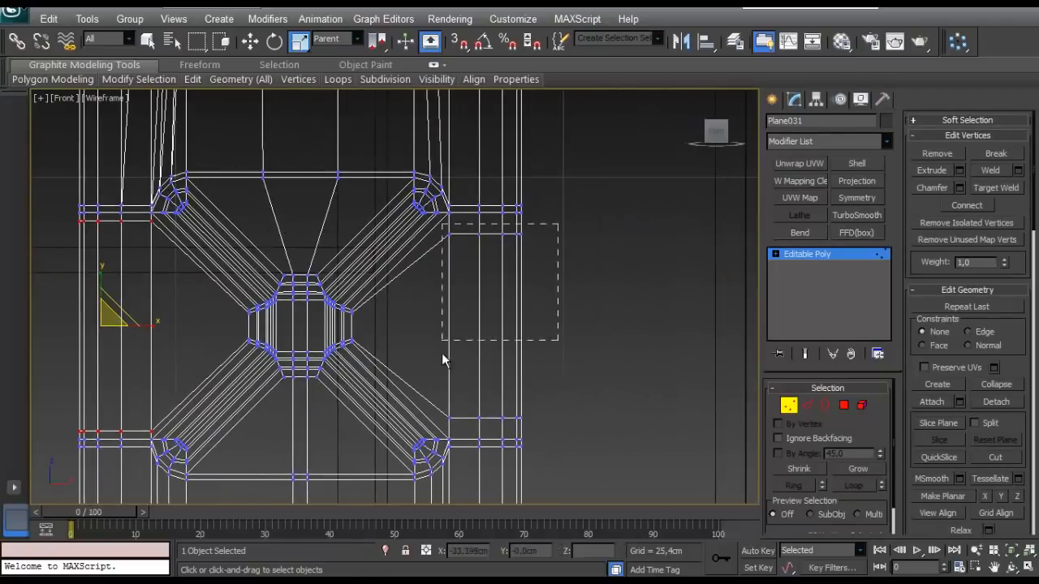
drag(445, 425, 445, 425)
scroll(422, 341, up, 3)
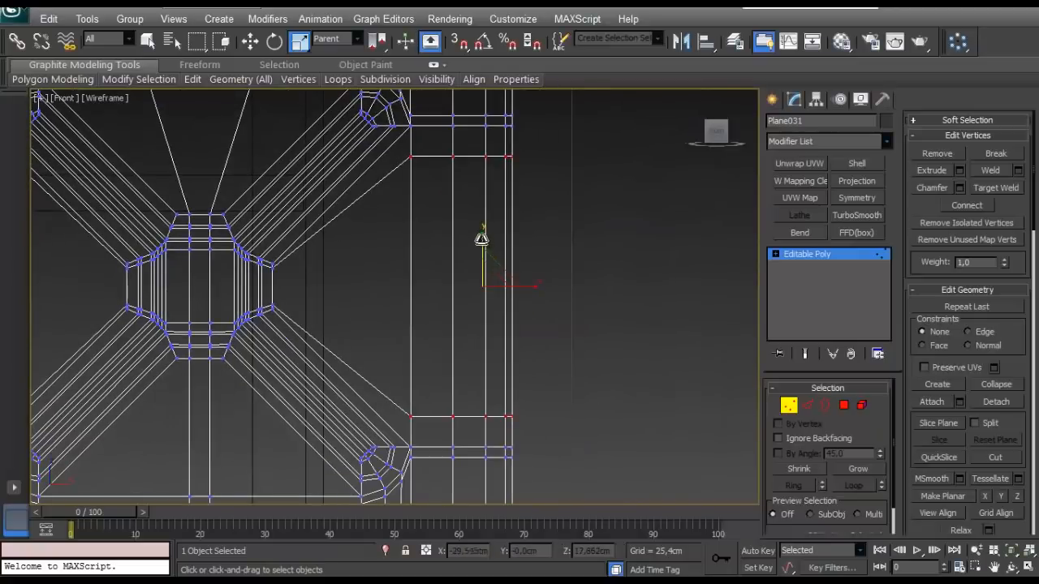
drag(481, 239, 474, 235)
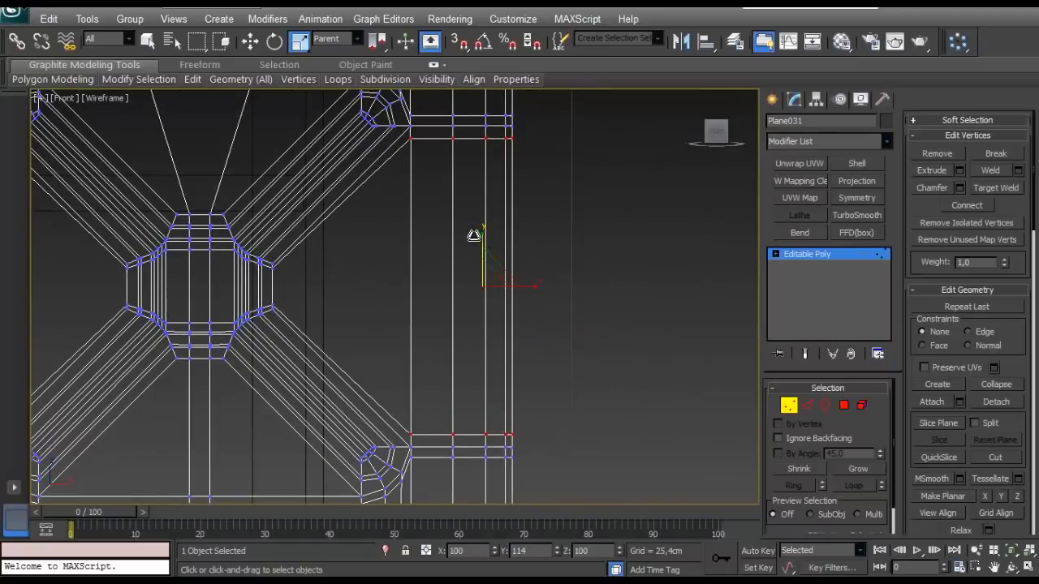
- Leave vertex editing, restore the shaded perspective view and apply TurboSmooth to the tank body
scroll(457, 267, down, 3)
click(796, 407)
key(p)
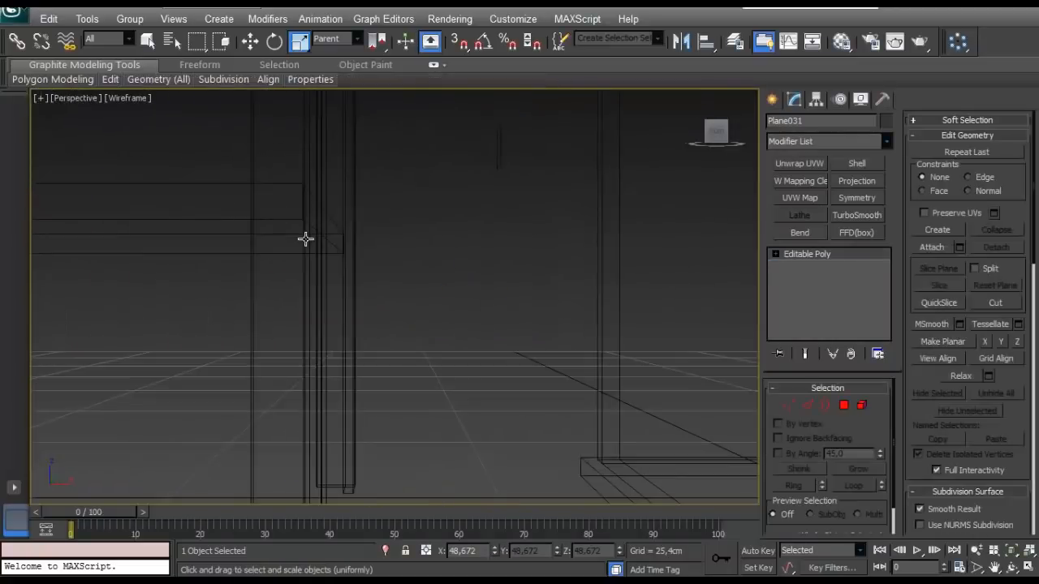
key(z)
scroll(315, 235, down, 4)
alt+middle_drag(314, 236, 431, 310)
scroll(430, 310, up, 2)
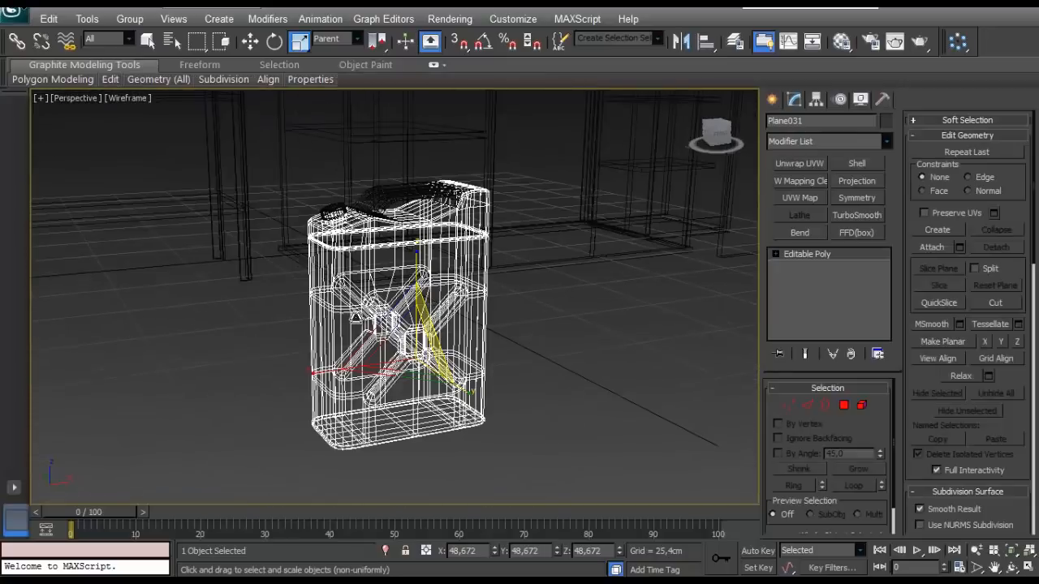
key(F3)
scroll(355, 254, up, 5)
alt+middle_drag(355, 255, 398, 318)
click(856, 217)
- Inspect the smoothed X-shaped recess and tank sides from several angles, with edges shown and hidden
alt+middle_drag(587, 298, 479, 284)
alt+middle_drag(528, 338, 492, 318)
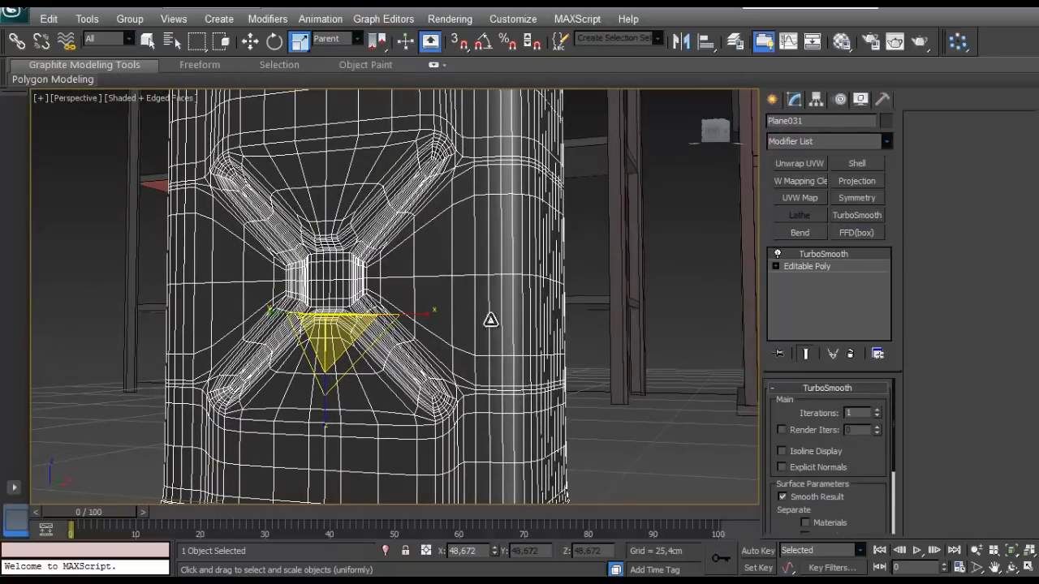
key(F3)
scroll(386, 231, down, 3)
mouse_move(386, 231)
alt+middle_down()
mouse_move(369, 251)
mouse_move(443, 303)
mouse_move(422, 302)
alt+middle_up()
key(F3)
scroll(411, 300, up, 5)
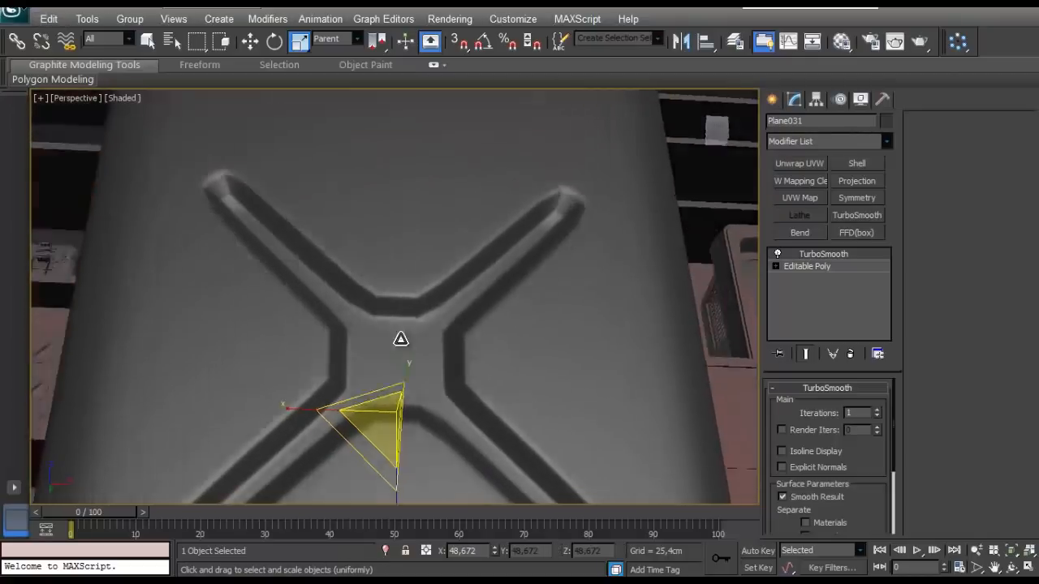
scroll(406, 360, down, 5)
alt+middle_drag(383, 364, 429, 341)
scroll(443, 393, down, 3)
scroll(457, 370, up, 6)
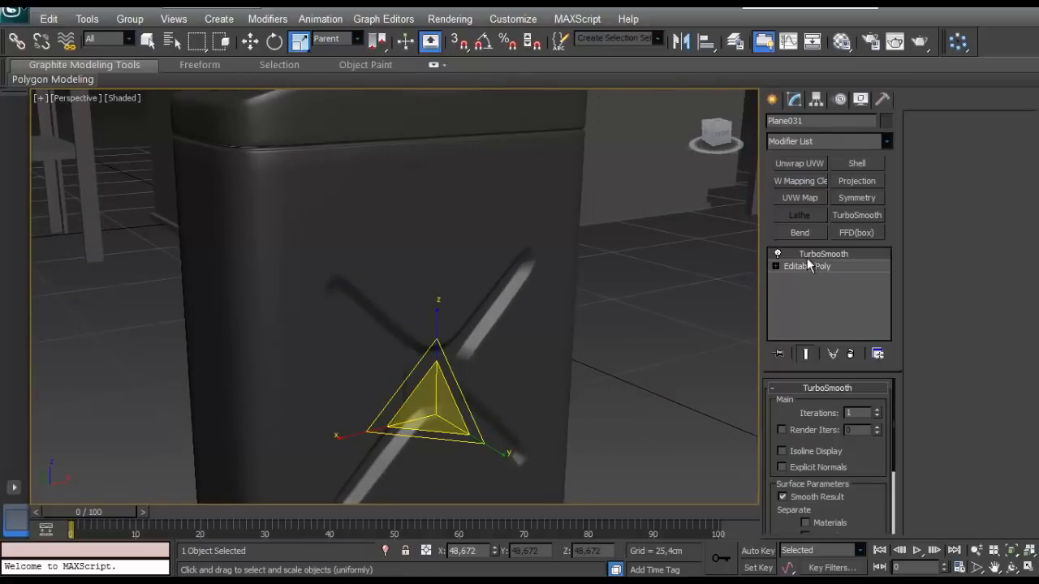
- Spread the two central vertex columns of the X-shaped recess apart horizontally, scaling the inner rows further, then leave vertex editing
key(F4)
scroll(375, 287, up, 4)
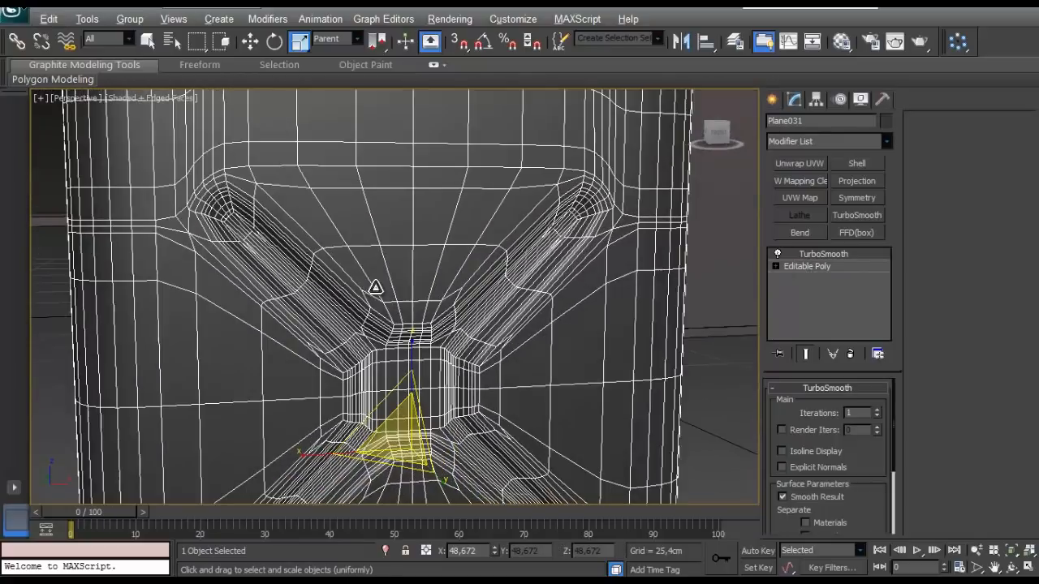
click(788, 265)
scroll(324, 292, up, 5)
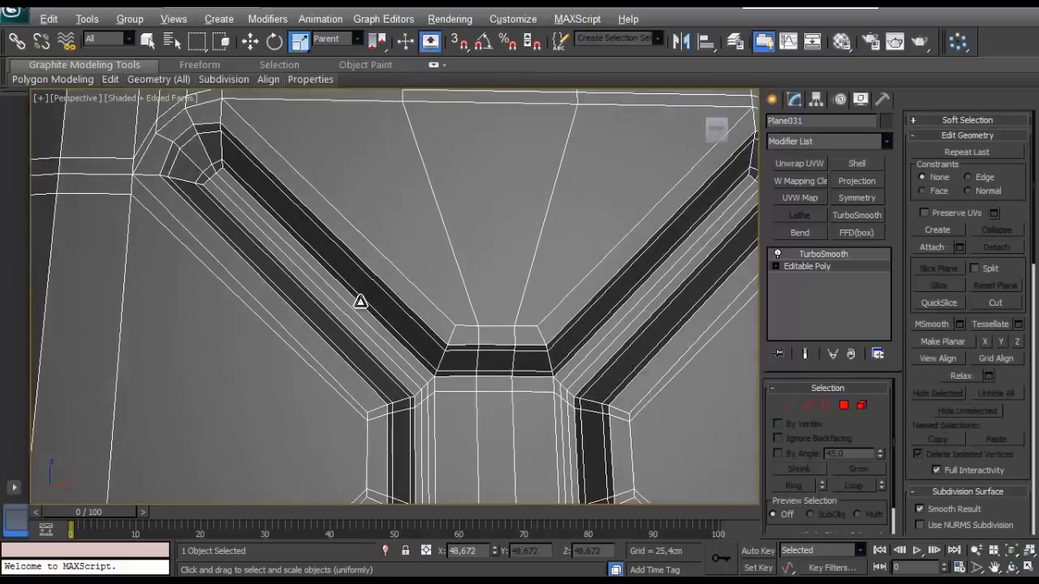
scroll(357, 294, down, 6)
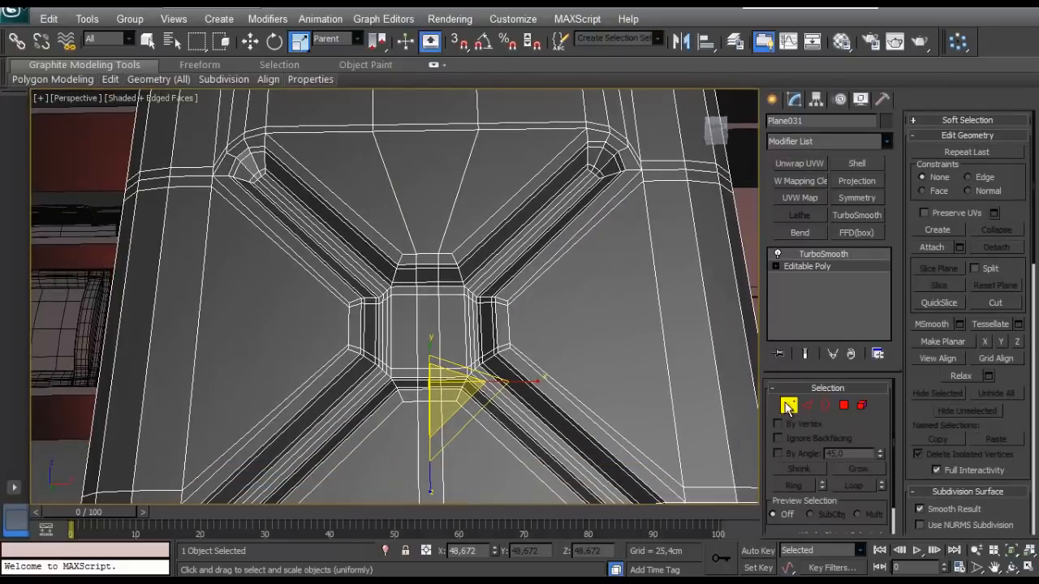
click(787, 406)
key(f)
scroll(446, 275, up, 6)
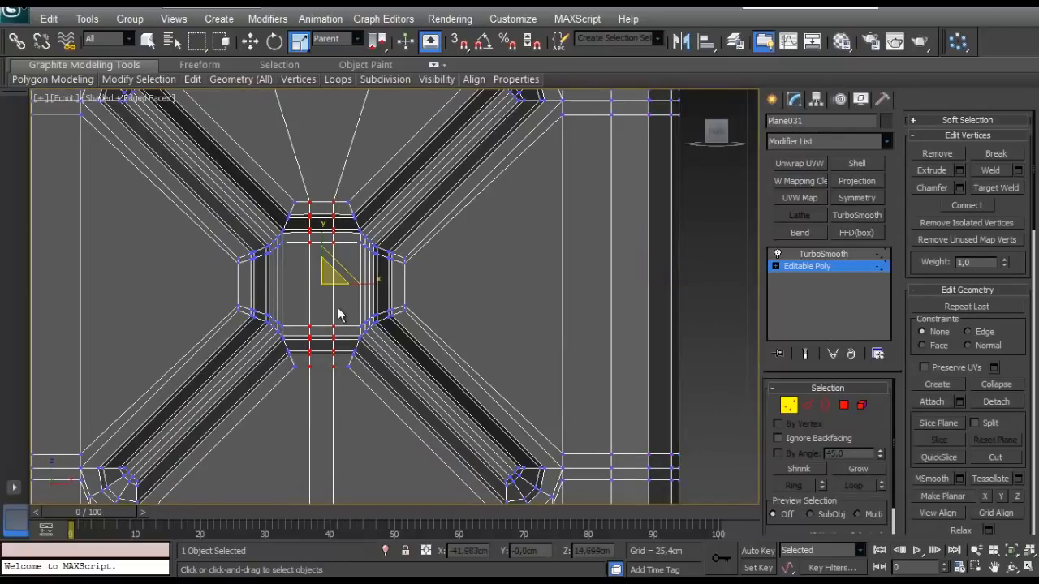
drag(361, 283, 379, 288)
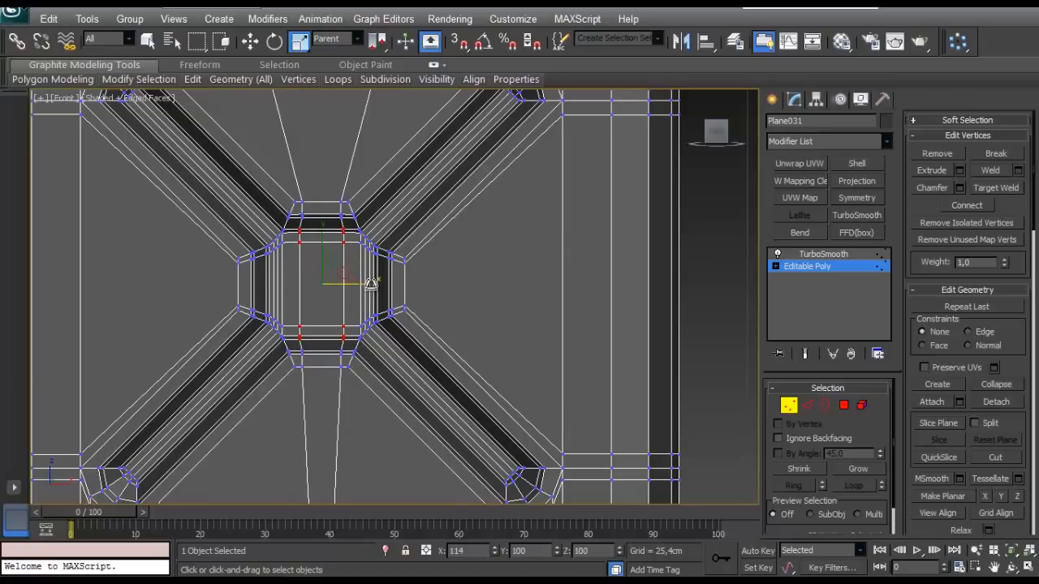
click(789, 405)
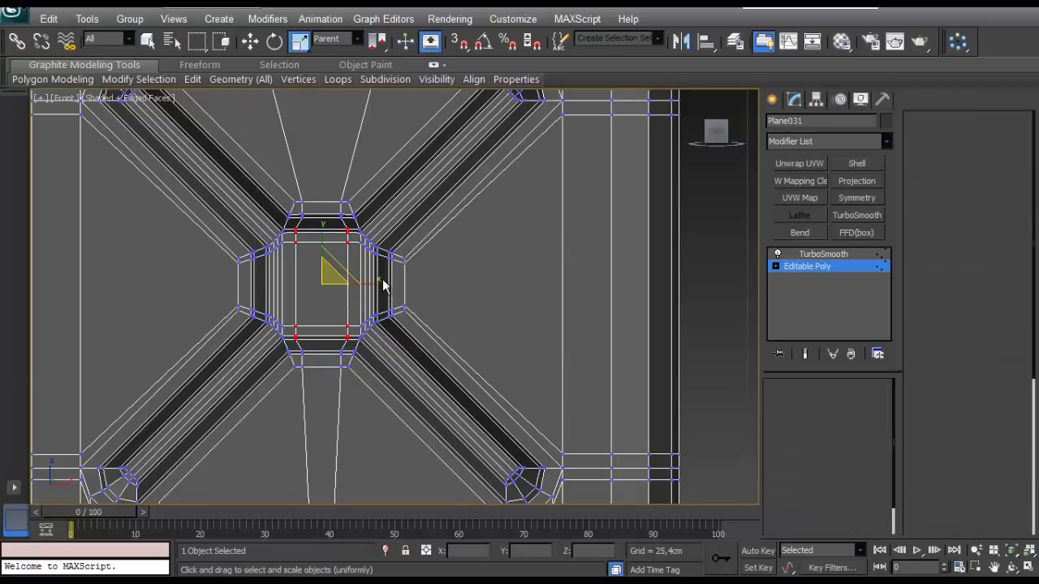
- Examine the smoothed tank body around the X-shaped recess and bottom rim, with and without edge display
scroll(369, 272, down, 3)
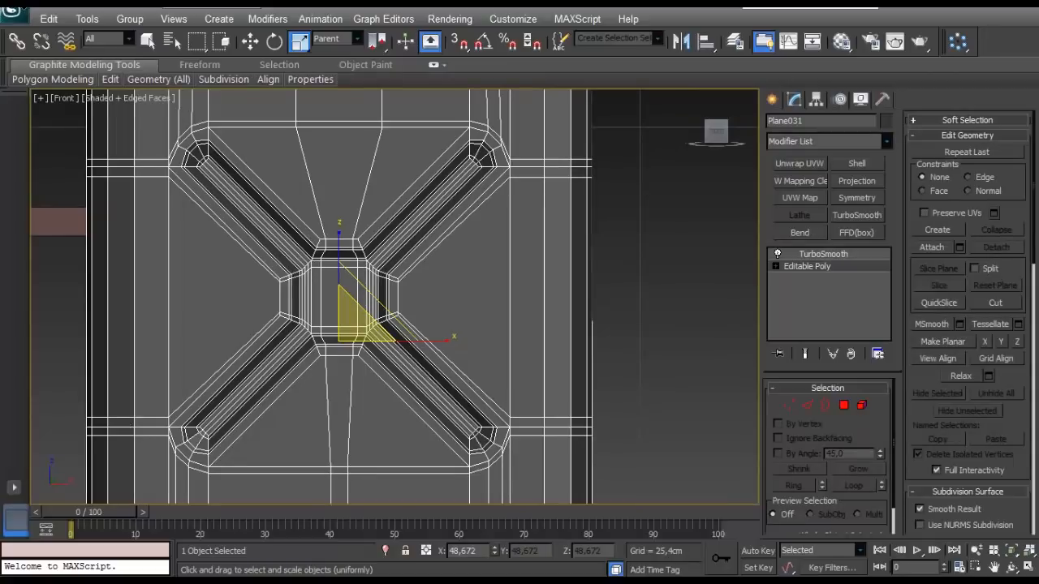
click(696, 324)
scroll(338, 250, down, 2)
alt+middle_drag(519, 281, 506, 363)
click(598, 397)
key(z)
alt+middle_drag(598, 397, 612, 404)
scroll(447, 320, up, 3)
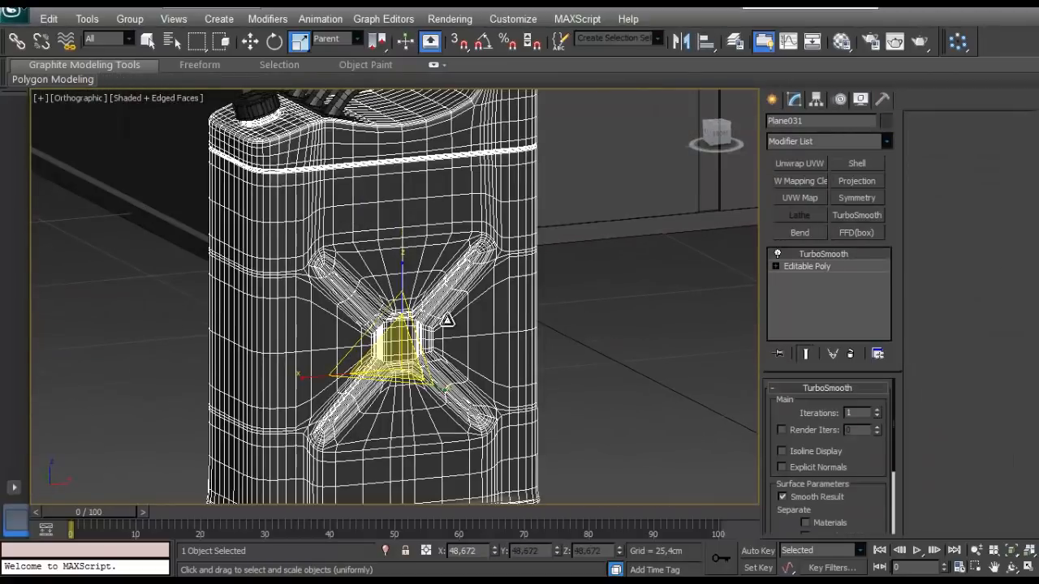
key(F4)
scroll(352, 235, down, 3)
scroll(394, 232, up, 3)
alt+middle_drag(394, 232, 371, 211)
scroll(343, 190, up, 2)
scroll(331, 246, down, 3)
key(p)
key(z)
scroll(332, 249, up, 3)
scroll(384, 243, down, 3)
scroll(387, 250, up, 4)
scroll(387, 249, down, 3)
scroll(501, 235, up, 3)
scroll(373, 267, up, 2)
scroll(371, 221, down, 4)
scroll(370, 222, up, 2)
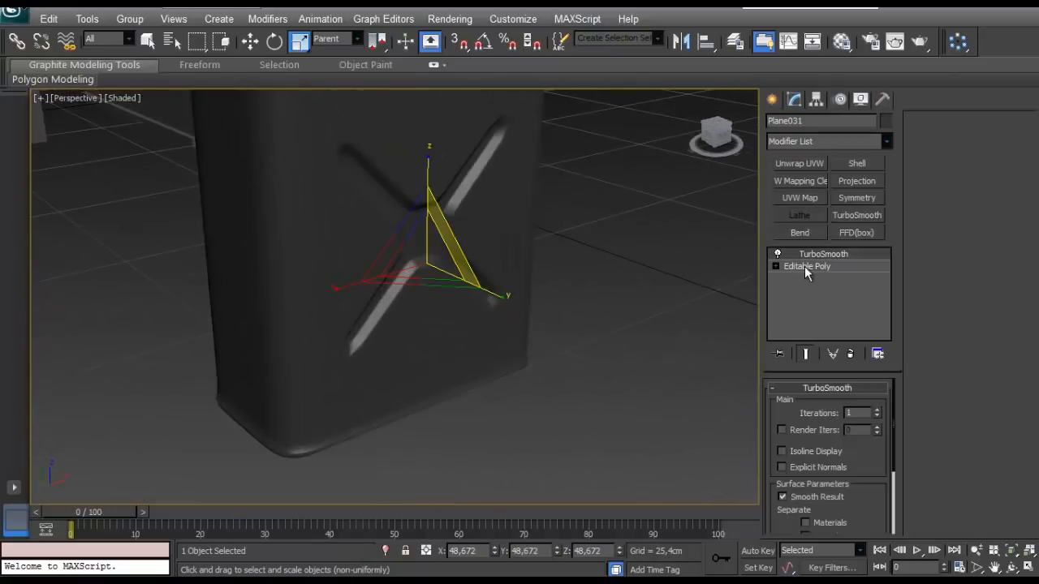
- Connect the ring of short vertical edges around the tank's bottom rim with two segments, pinched apart toward the rim's borders
click(805, 266)
click(804, 355)
alt+middle_drag(252, 313, 295, 303)
scroll(294, 304, up, 3)
alt+middle_drag(390, 333, 491, 316)
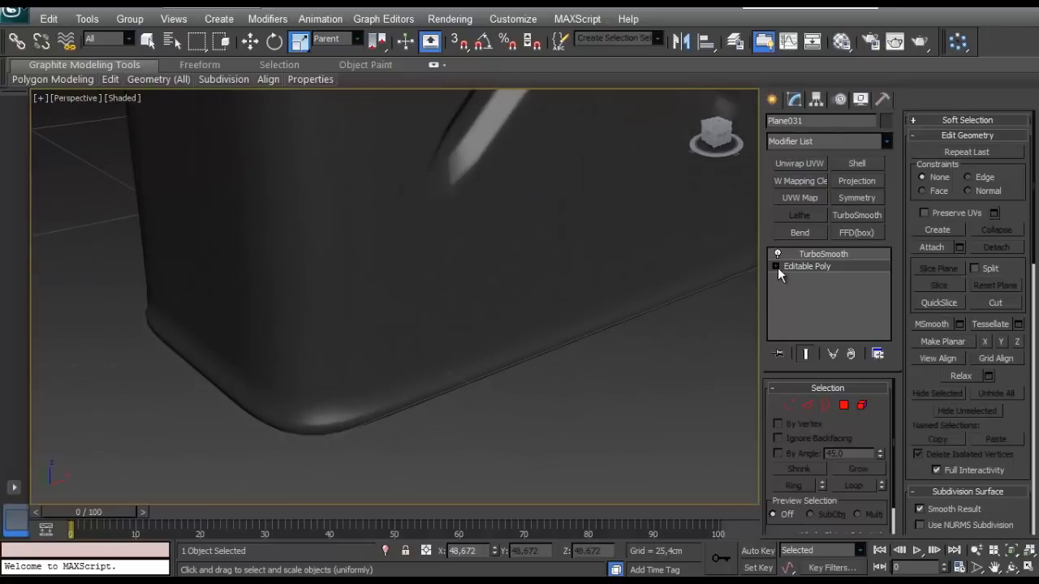
click(785, 266)
key(2)
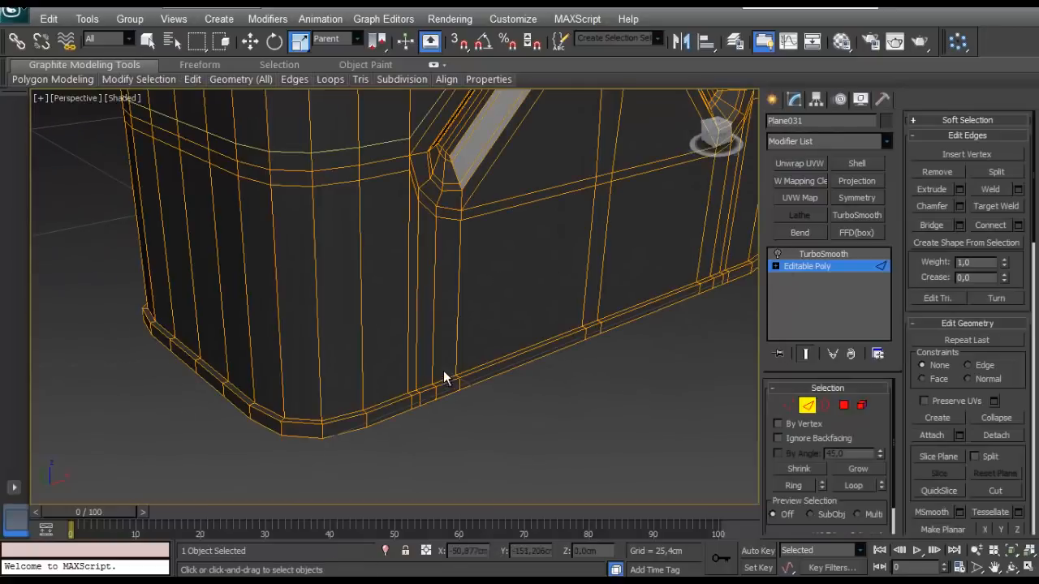
double_click(332, 430)
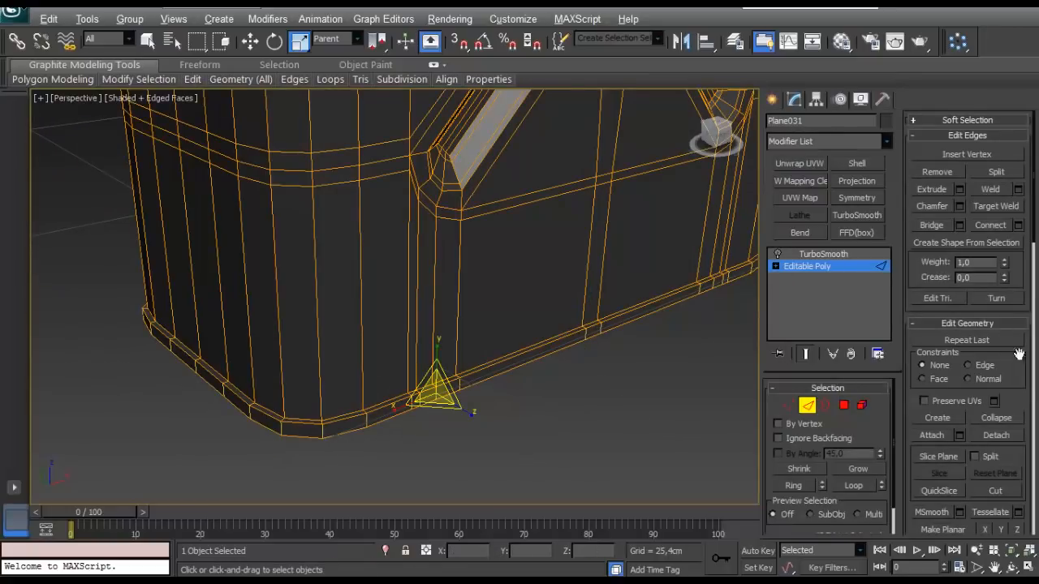
click(1018, 227)
scroll(427, 364, up, 3)
alt+middle_drag(370, 388, 415, 346)
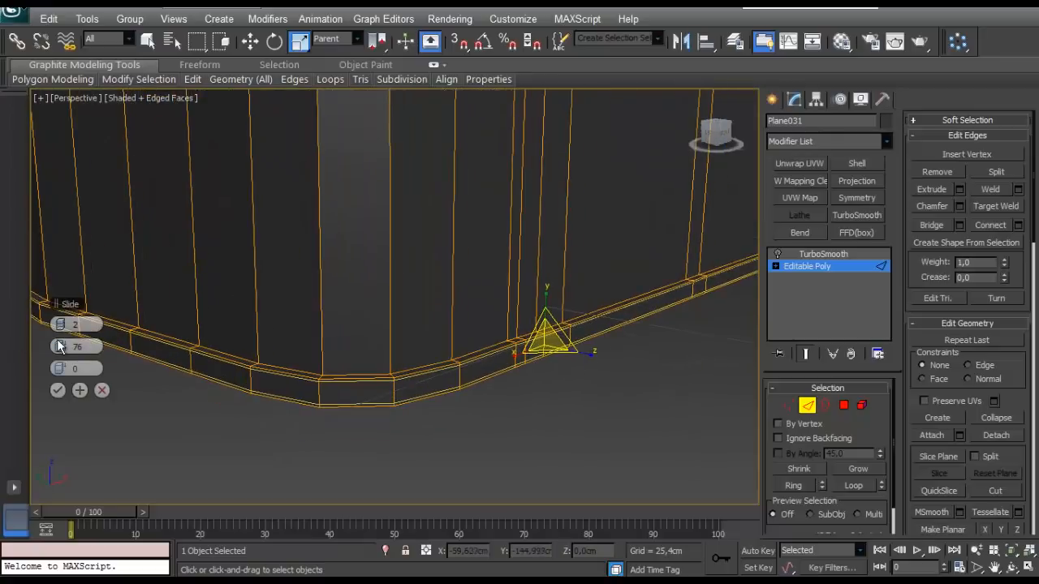
drag(45, 349, 41, 349)
click(58, 390)
- Connect the ring of edges across the narrow bevel on the tank's underside with two segments, pinched apart
alt+middle_drag(138, 397, 183, 436)
scroll(185, 434, up, 2)
alt+middle_drag(252, 333, 274, 315)
alt+middle_drag(221, 454, 196, 194)
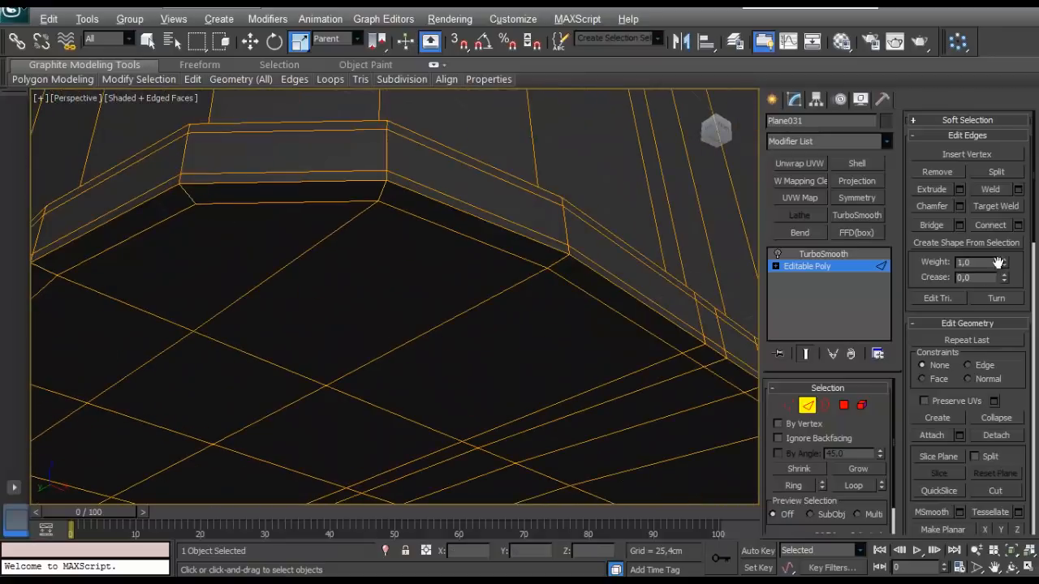
drag(59, 346, 16, 365)
click(57, 391)
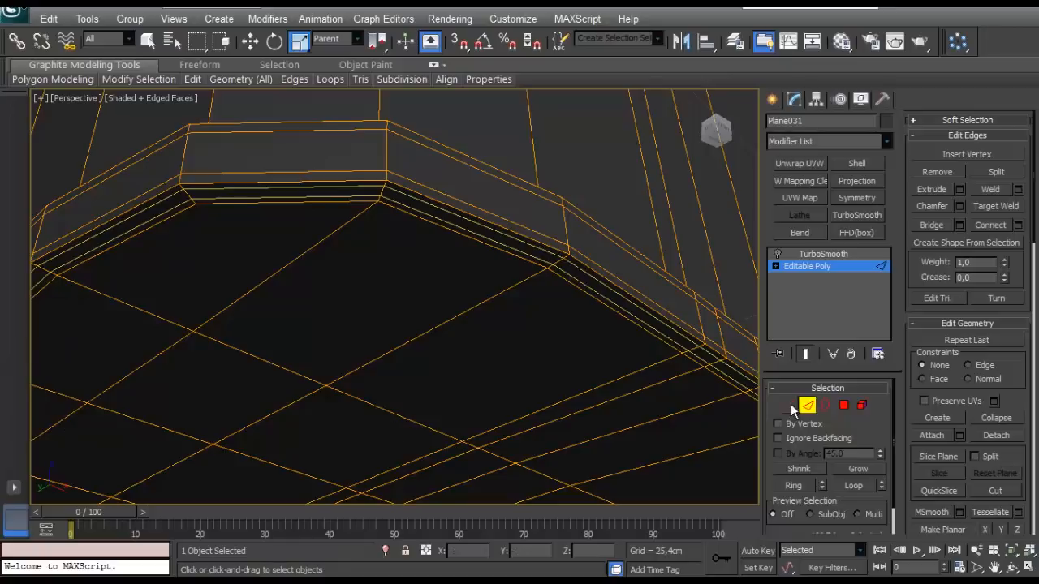
- Leave edge editing, check the tank's upper part and isolate the tank body from the rest of the scene
click(804, 406)
scroll(426, 347, down, 5)
alt+middle_drag(424, 349, 477, 413)
click(465, 417)
click(473, 299)
middle_drag(473, 299, 470, 436)
scroll(454, 365, up, 3)
middle_drag(448, 325, 434, 429)
scroll(431, 267, up, 3)
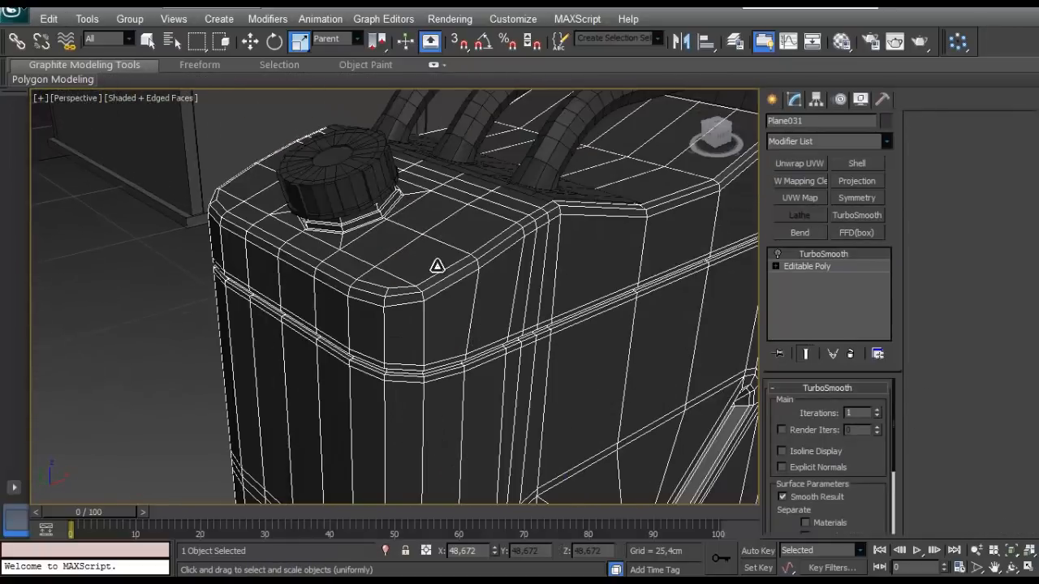
scroll(459, 304, up, 2)
key(alt+q)
- Return to edge editing on the tank's base mesh with the smoothed end result hidden and the filler neck in view
scroll(296, 216, up, 5)
middle_drag(296, 217, 304, 281)
scroll(304, 281, up, 5)
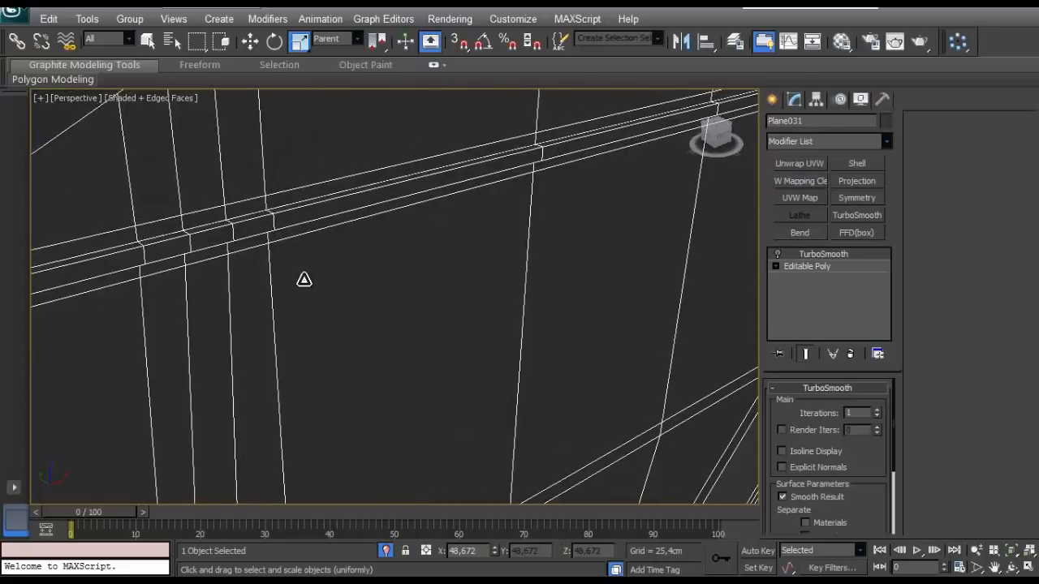
scroll(384, 348, down, 2)
click(807, 266)
click(806, 405)
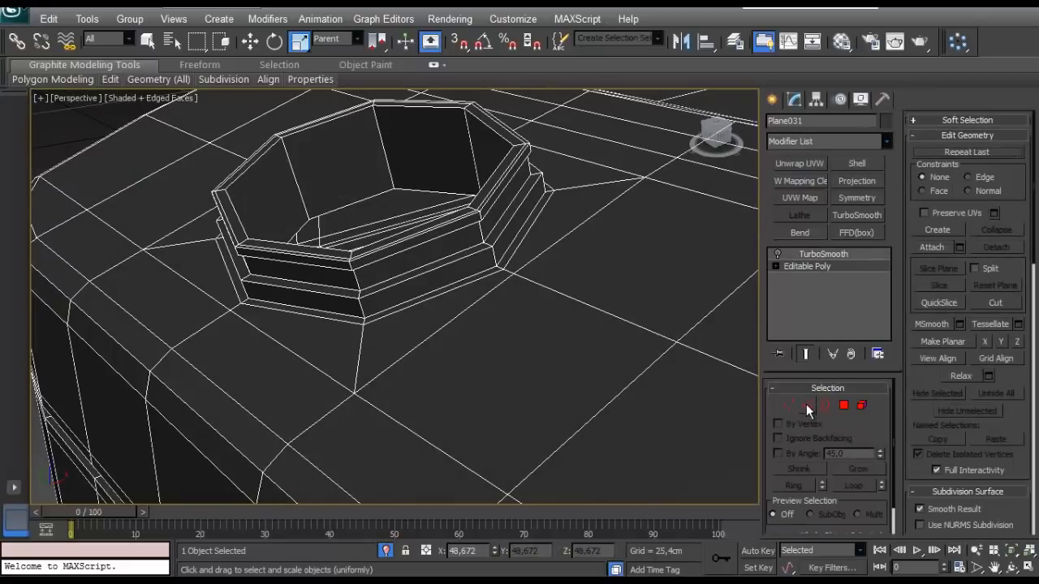
click(364, 309)
key(e)
alt+middle_drag(389, 311, 418, 295)
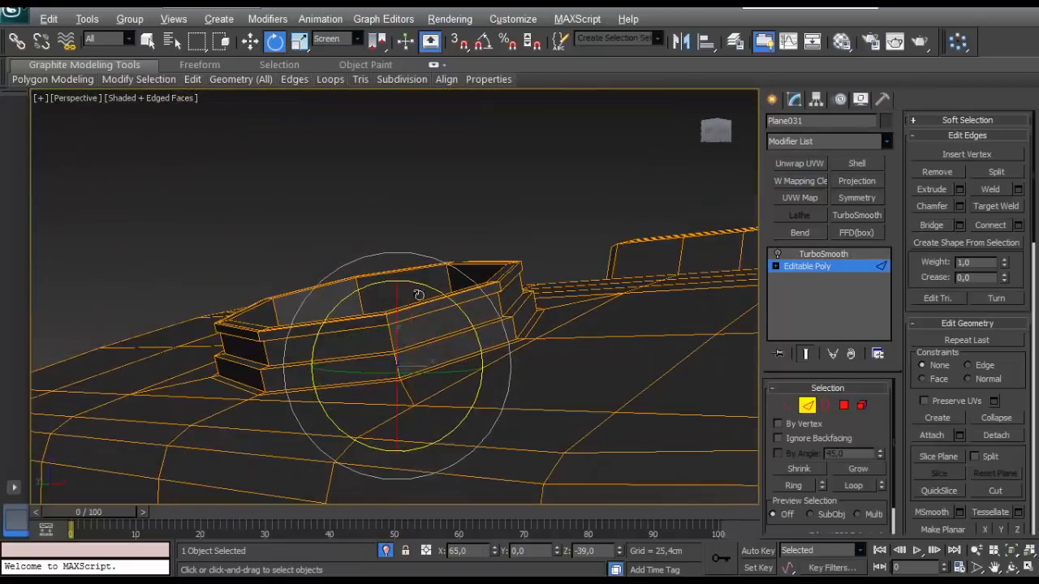
click(805, 355)
- Connect the ring of vertical edges around the filler neck's lower band with two segments, pinched apart
scroll(454, 359, up, 4)
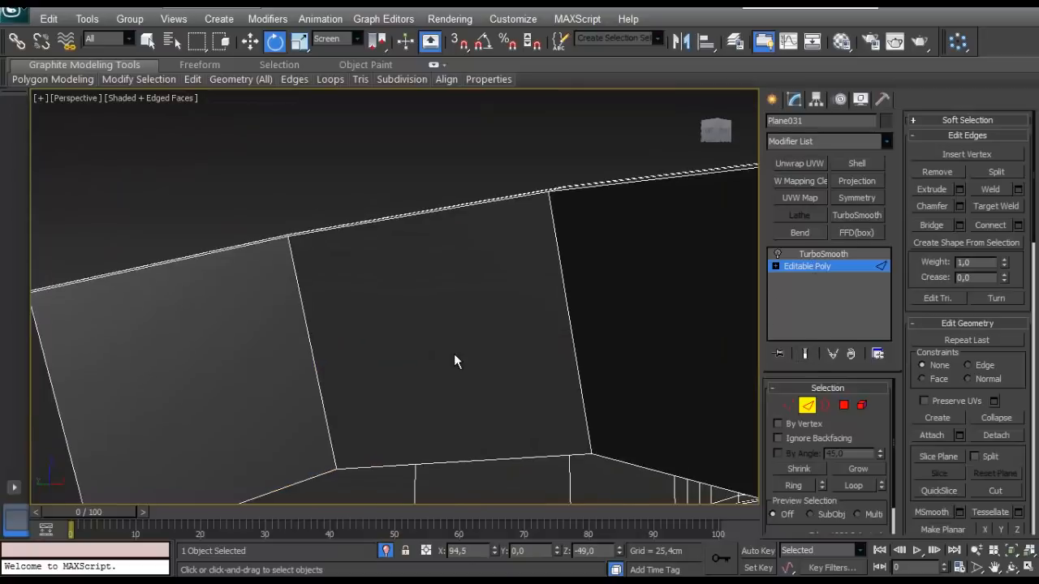
key(z)
scroll(452, 384, down, 3)
alt+middle_drag(452, 385, 466, 357)
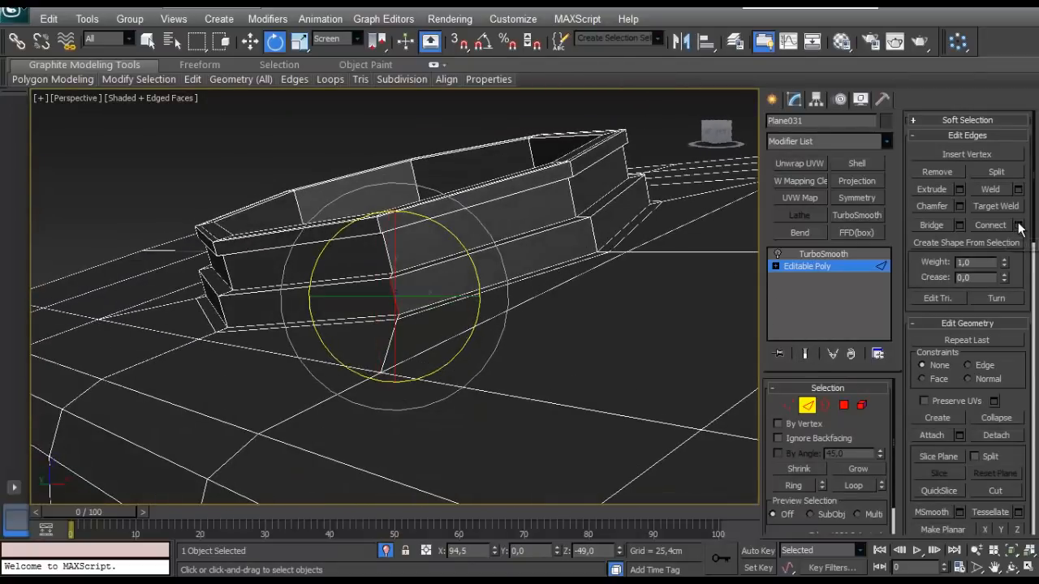
key(alt+r)
key(w)
key(ctrl+shift+e)
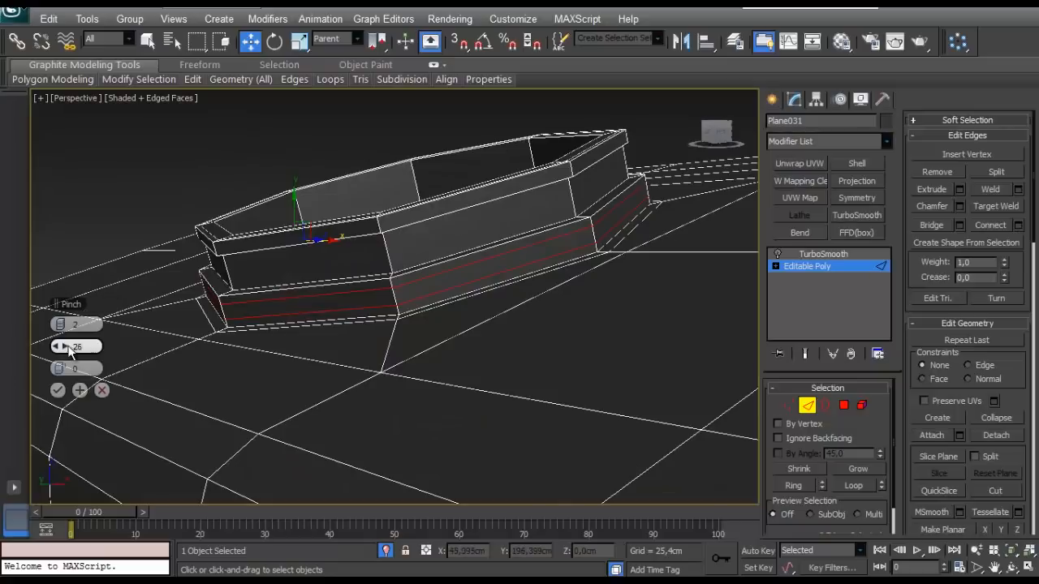
click(58, 390)
- Connect the ring of vertical edges around the filler neck's recessed upper wall with two segments, pinched toward its borders
alt+middle_drag(308, 397, 351, 368)
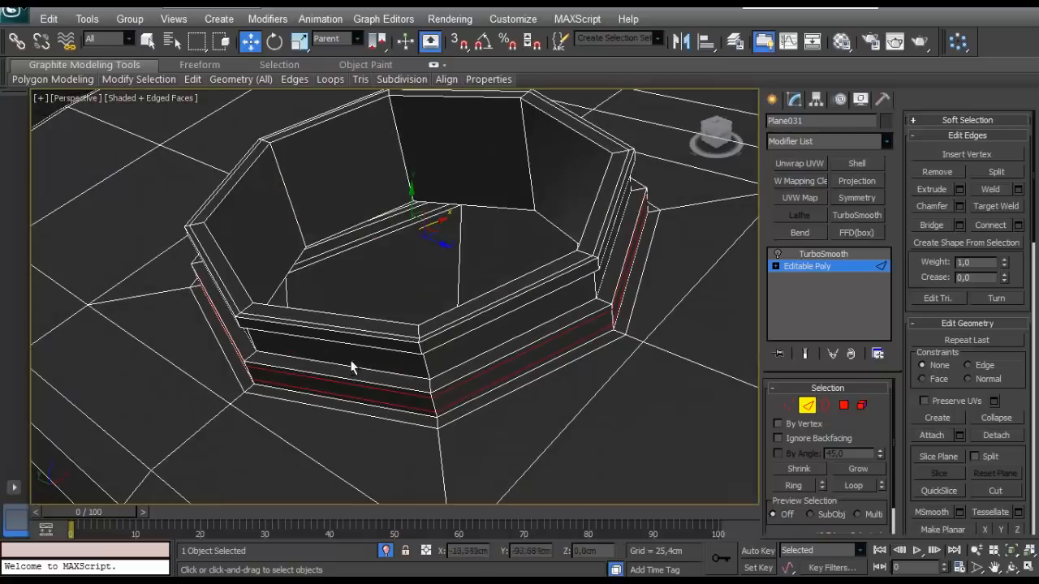
click(426, 373)
key(alt+r)
key(ctrl+shift+e)
alt+middle_drag(602, 369, 503, 300)
click(59, 391)
- Chamfer the inner edge loop of the filler neck's opening by a very small amount
click(397, 216)
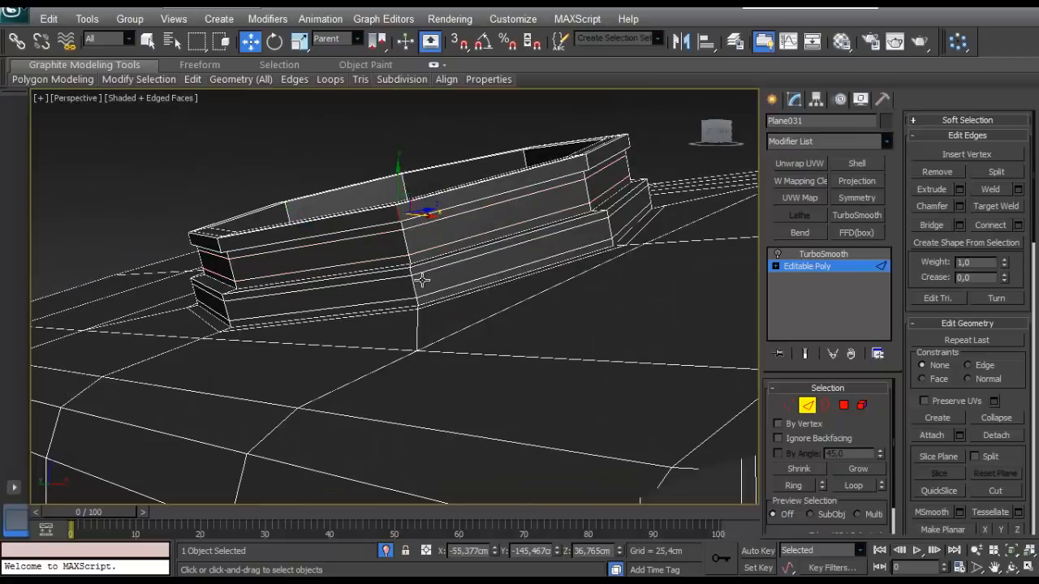
alt+middle_drag(422, 279, 339, 376)
click(459, 294)
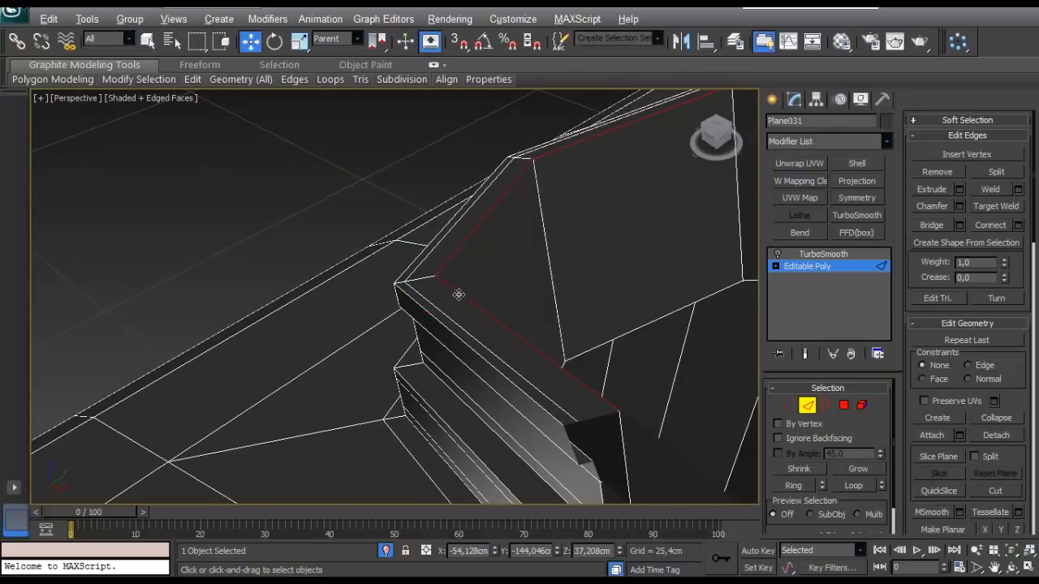
click(959, 206)
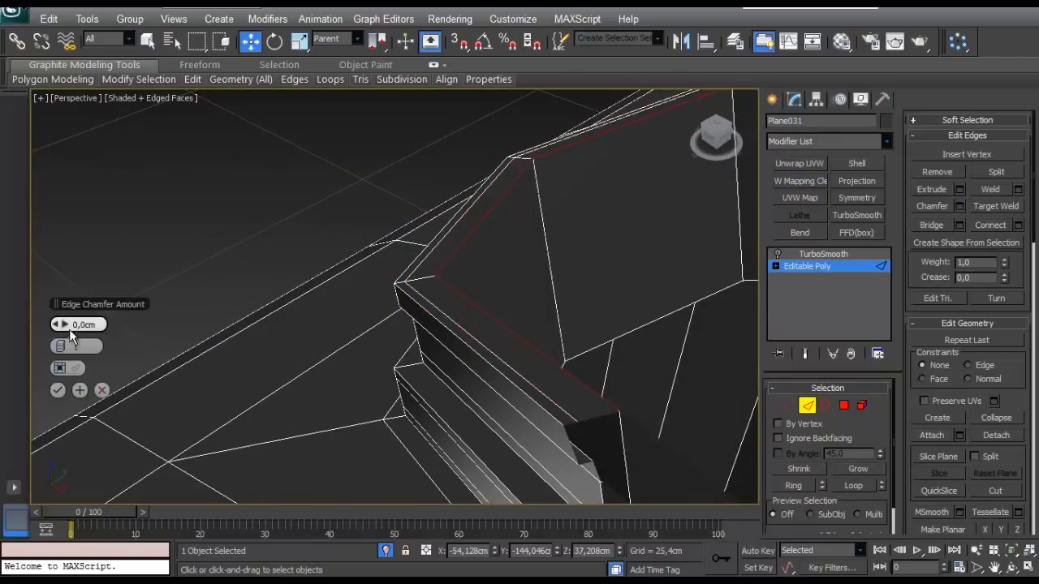
drag(65, 325, 65, 321)
click(59, 392)
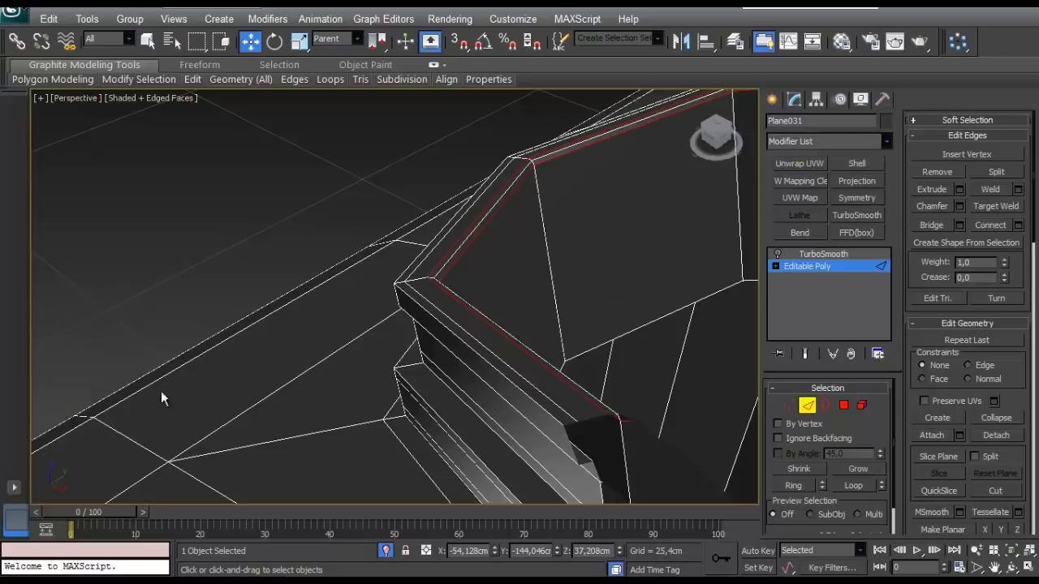
alt+middle_drag(161, 391, 555, 369)
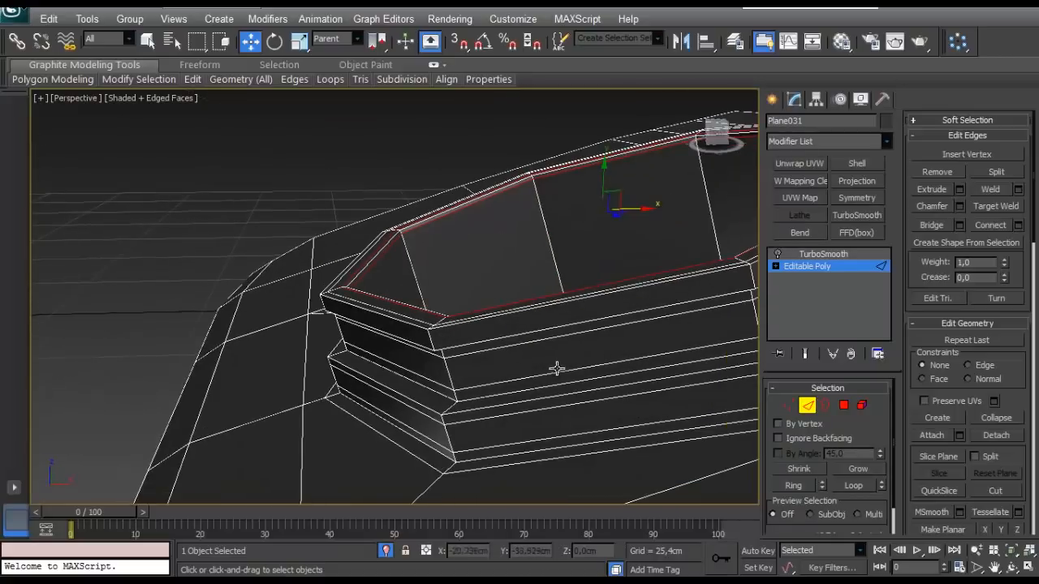
- Connect the edge rings around the filler neck's outer lip and its lower ledge with two segments, pinched apart
click(433, 343)
alt+middle_drag(433, 343, 447, 397)
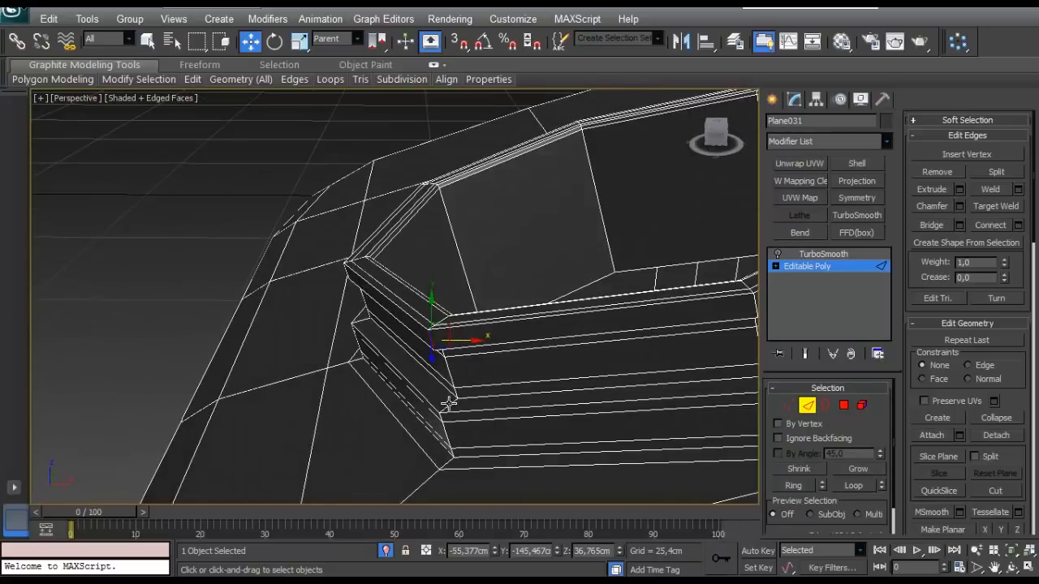
ctrl+click(448, 404)
key(alt+r)
click(1018, 227)
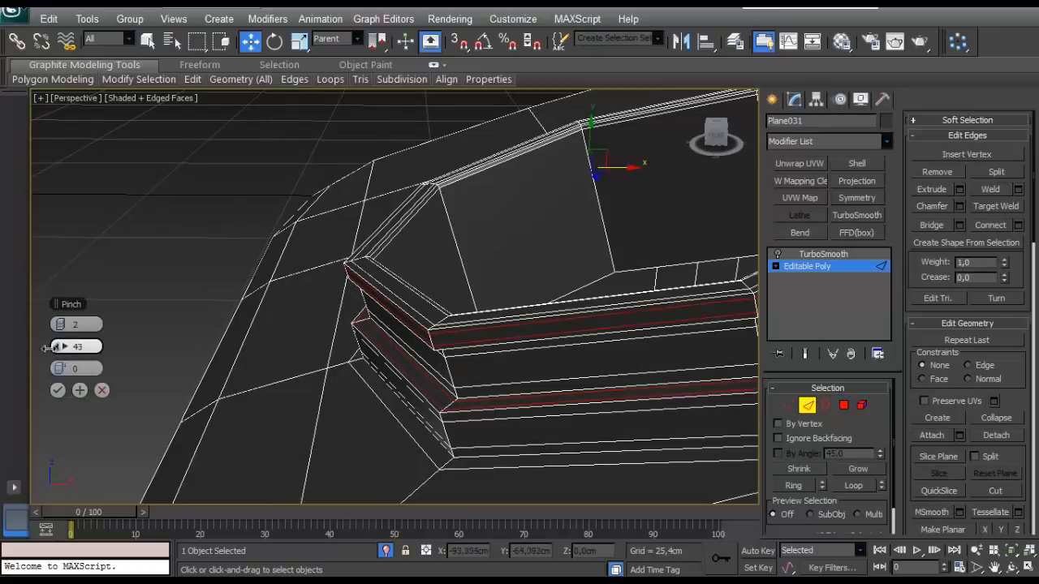
click(57, 390)
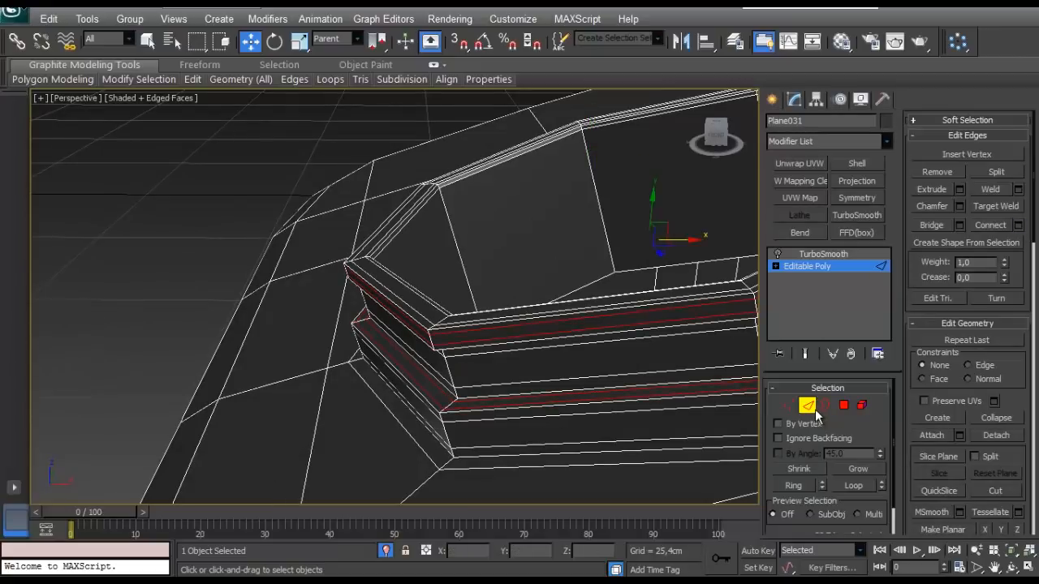
- Leave edge editing and turn the TurboSmooth modifier back on for the tank body
click(814, 409)
click(815, 256)
click(777, 254)
- Examine the smoothed filler neck and the tank's upper corners, with and without edge display
mouse_move(473, 314)
alt+middle_down()
mouse_move(538, 339)
mouse_move(487, 301)
mouse_move(408, 373)
mouse_move(454, 319)
mouse_move(411, 300)
mouse_move(392, 268)
alt+middle_up()
scroll(538, 339, down, 4)
scroll(487, 301, up, 2)
key(F4)
scroll(409, 373, down, 4)
scroll(410, 300, up, 2)
scroll(393, 268, down, 3)
middle_drag(392, 268, 400, 333)
scroll(554, 239, up, 4)
scroll(400, 333, up, 3)
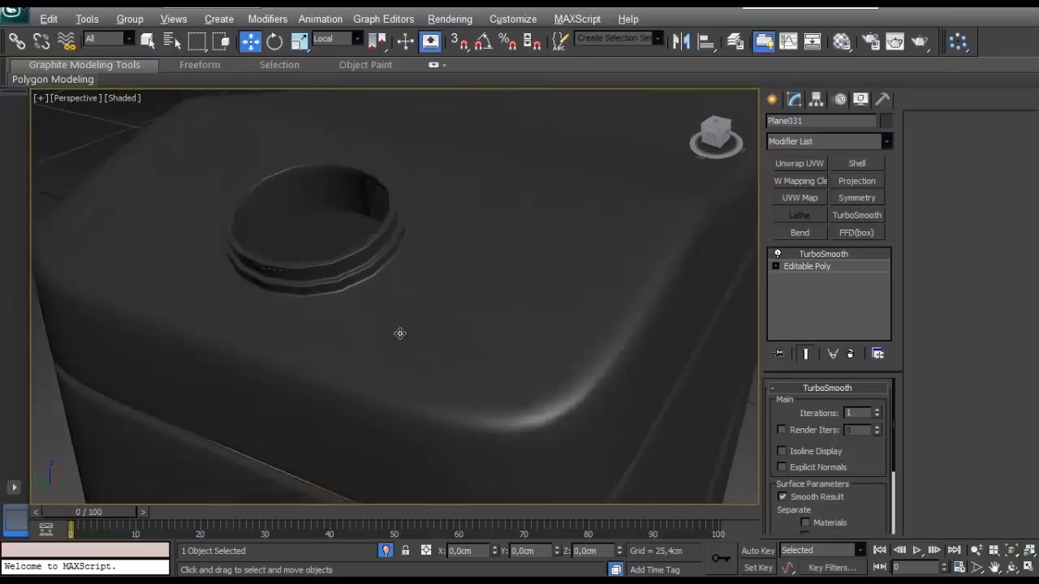
scroll(385, 341, down, 5)
- End the isolation of the tank body and select the cap with edge display on
click(386, 550)
click(385, 194)
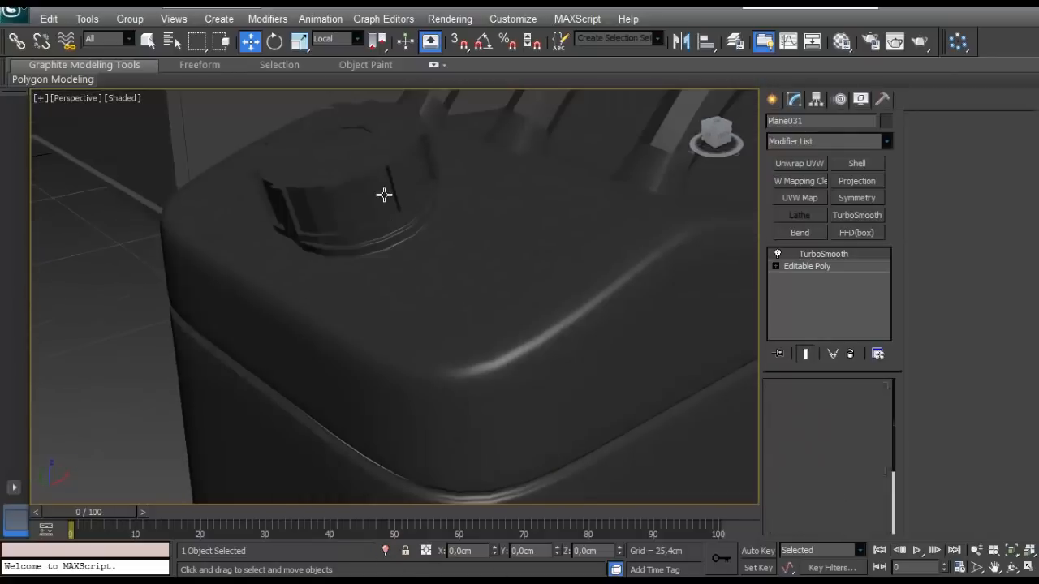
key(F4)
middle_drag(399, 233, 463, 281)
scroll(463, 281, up, 3)
key(z)
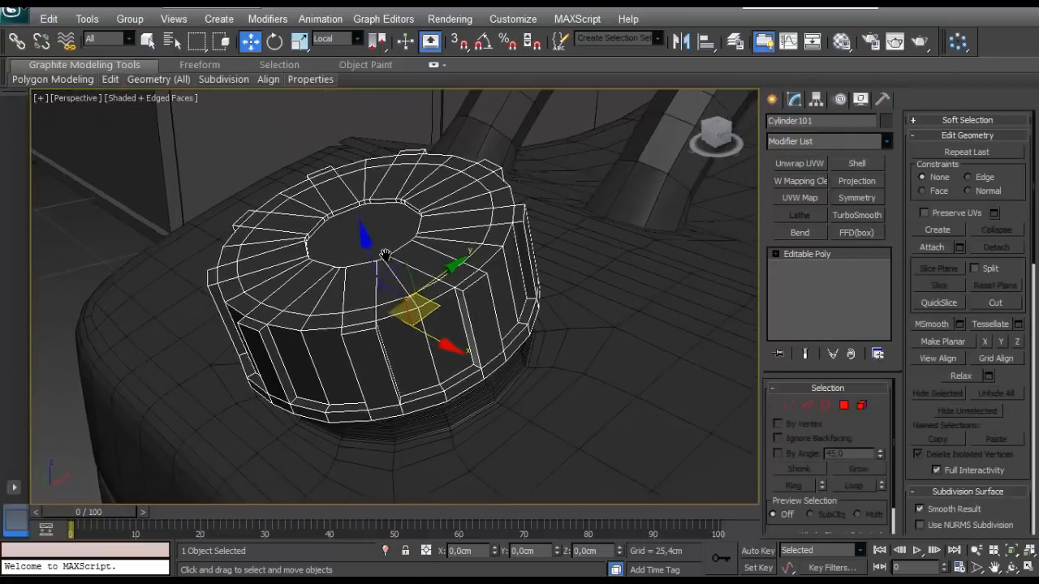
- Enter polygon editing on the cap and select its large central polygon
alt+middle_drag(384, 251, 600, 252)
alt+middle_drag(414, 212, 341, 315)
scroll(344, 286, up, 3)
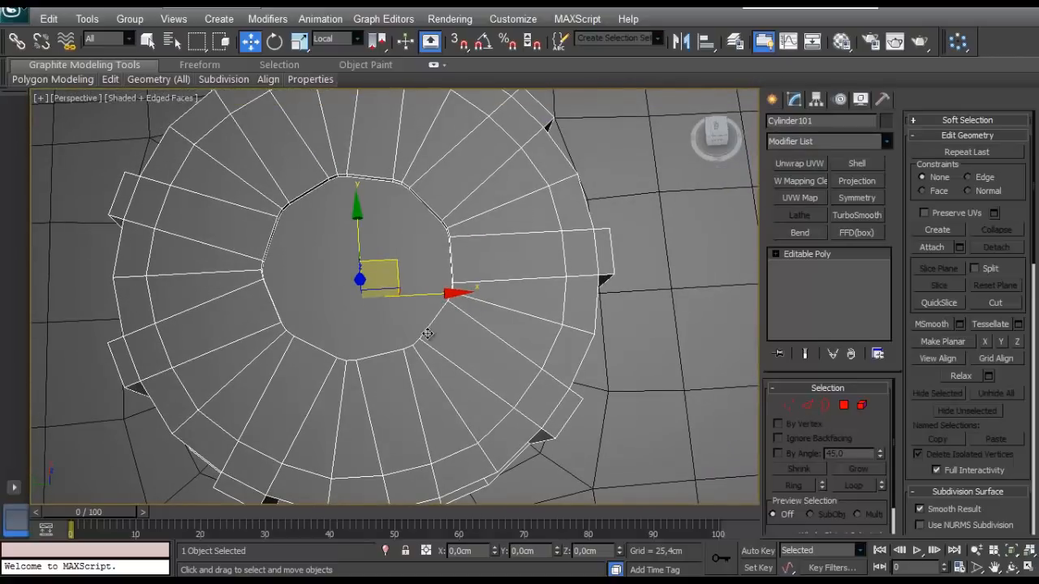
click(843, 408)
click(353, 301)
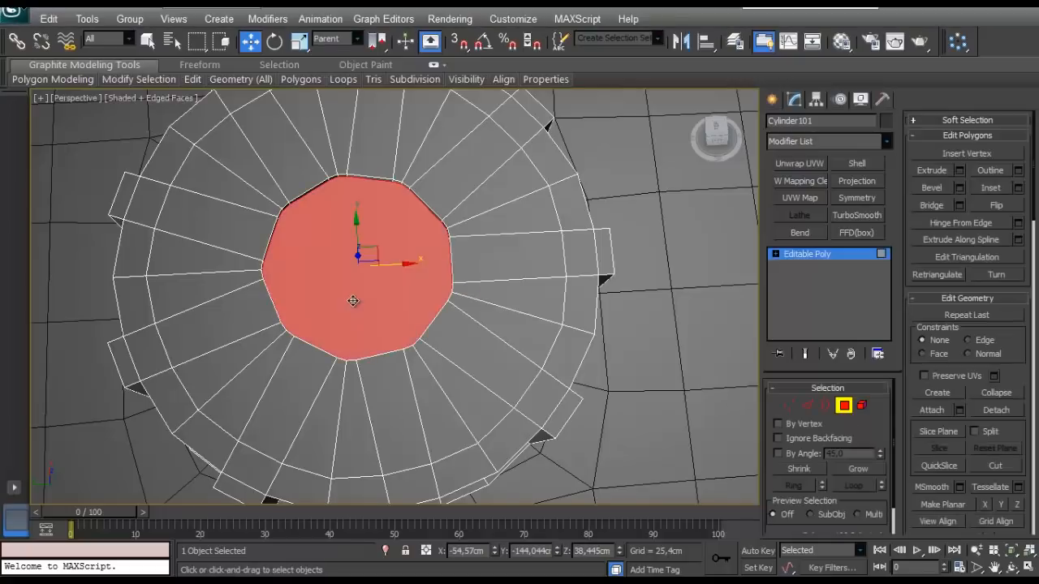
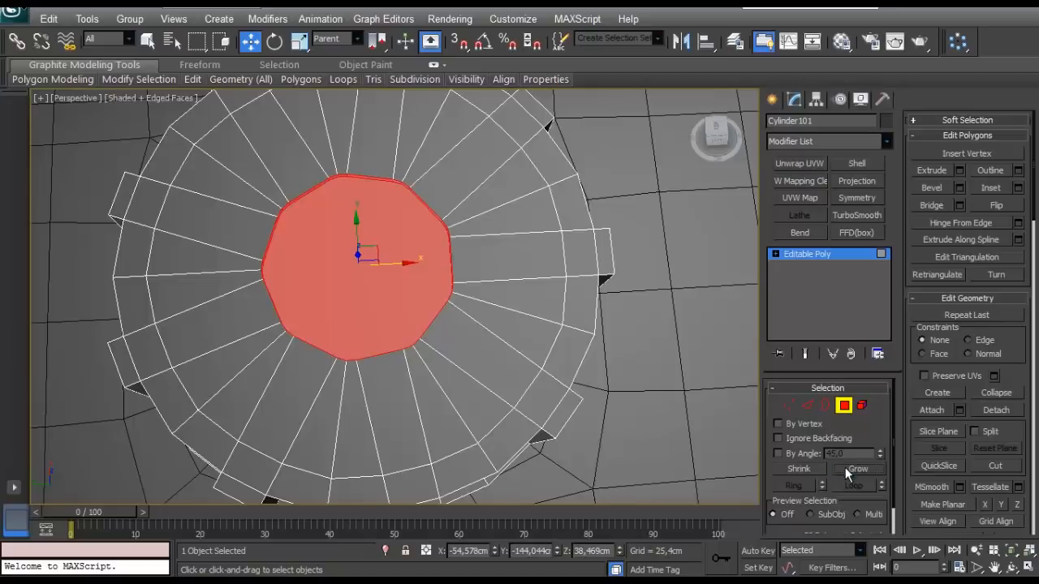
- Delete the cap's large central polygon and select all vertices around the opened border
key(Delete)
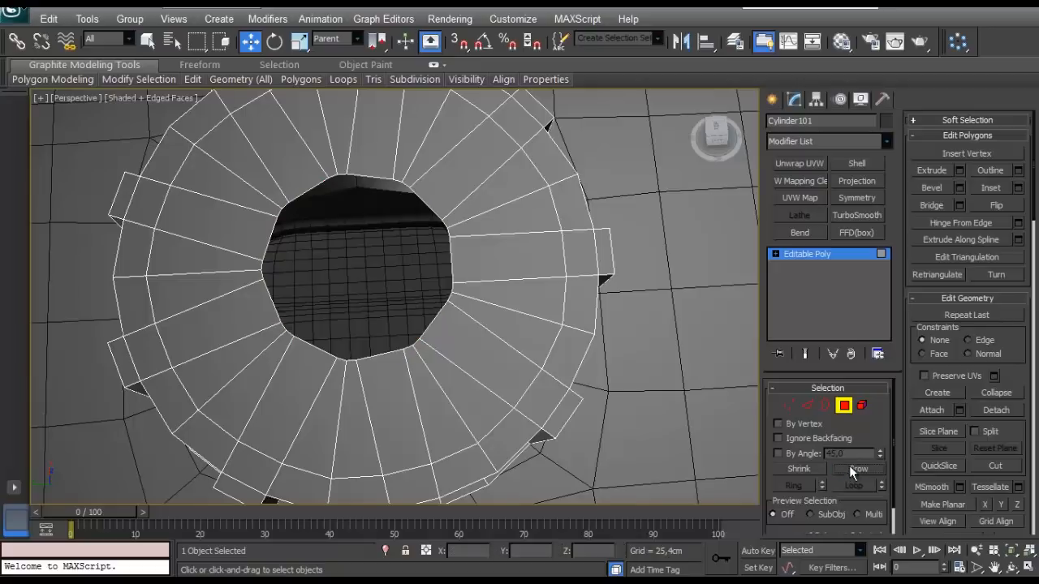
click(824, 404)
click(429, 331)
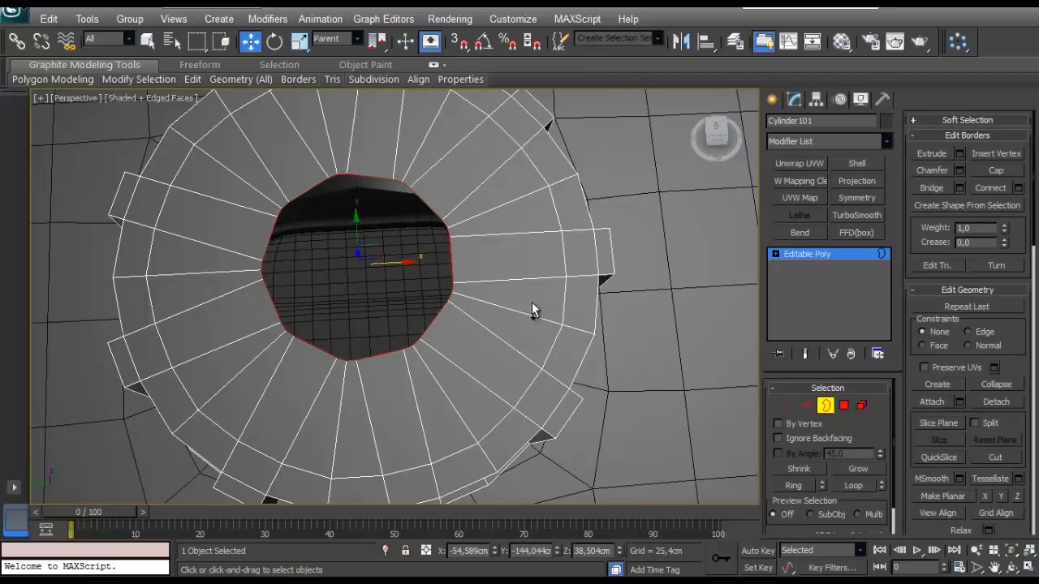
ctrl+click(787, 409)
- Scale the border vertices in to the cap's center and weld them into a single point
scroll(384, 287, down, 5)
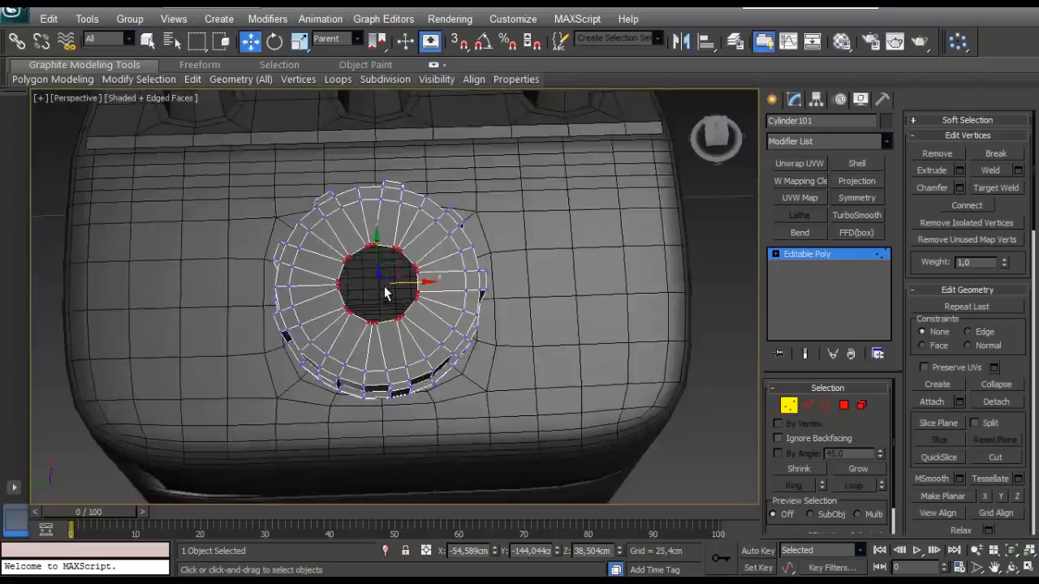
scroll(384, 287, up, 5)
alt+middle_drag(383, 286, 351, 272)
click(299, 41)
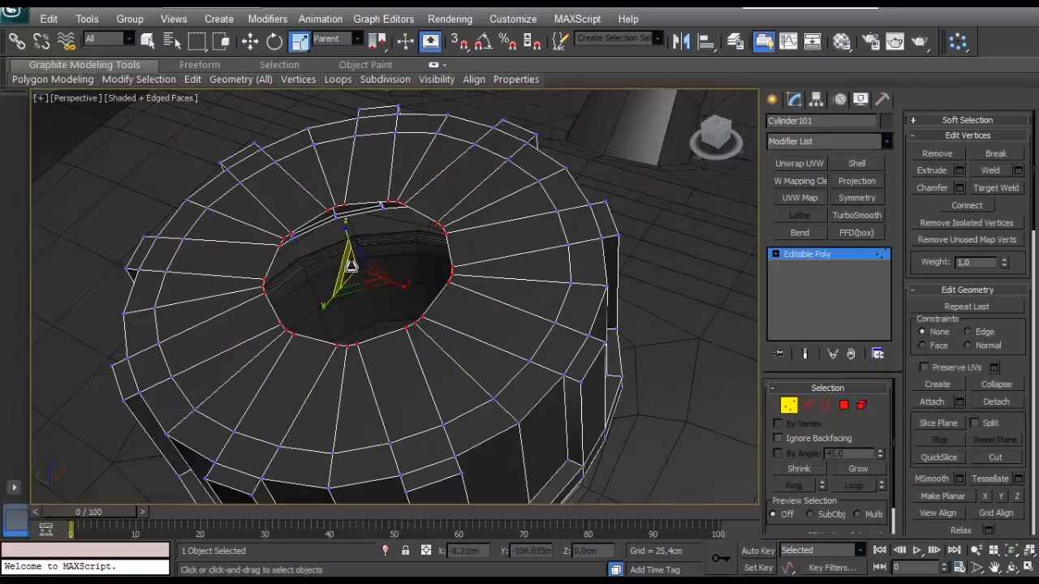
drag(347, 262, 301, 329)
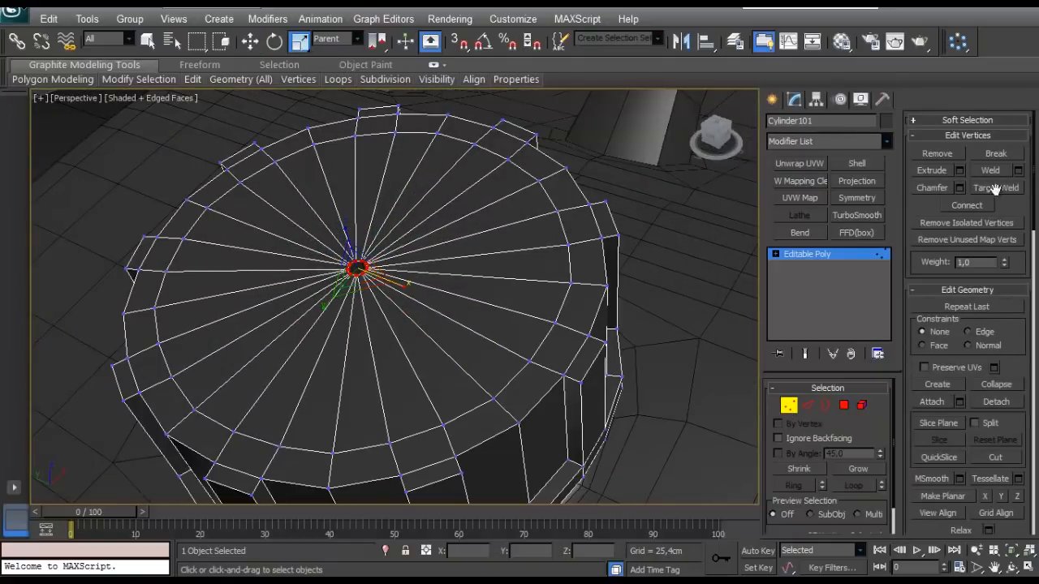
click(61, 361)
middle_drag(240, 302, 248, 297)
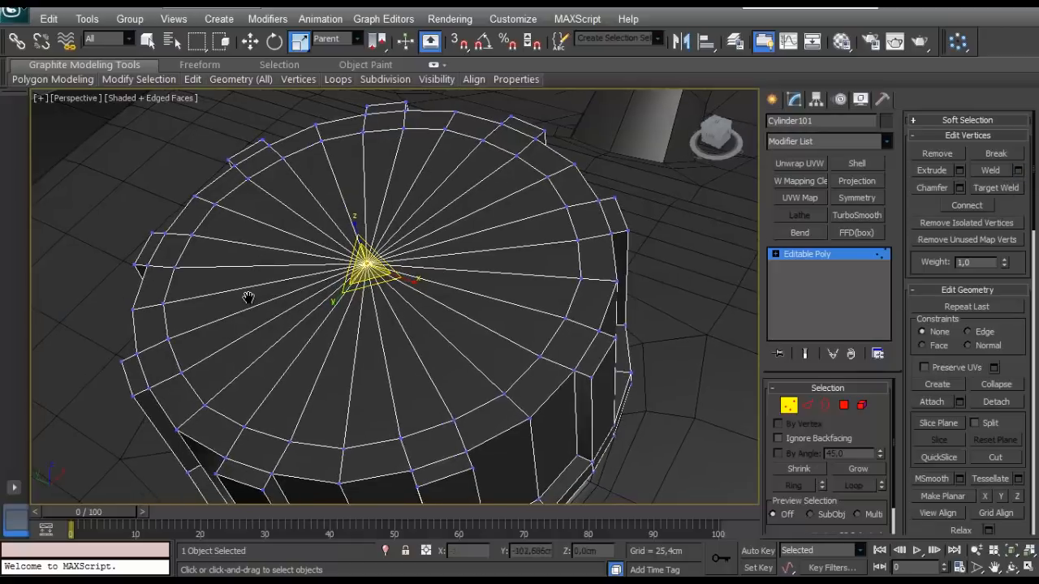
- Inset the fan of triangular polygons on the cap's top to form a smaller concentric ring
ctrl+click(844, 405)
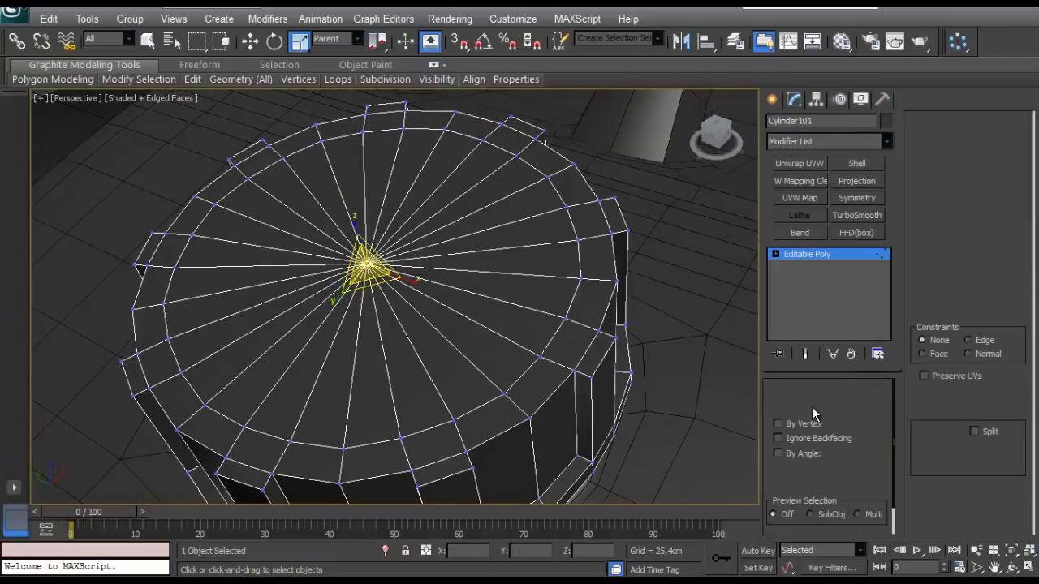
click(1018, 188)
right_click(63, 345)
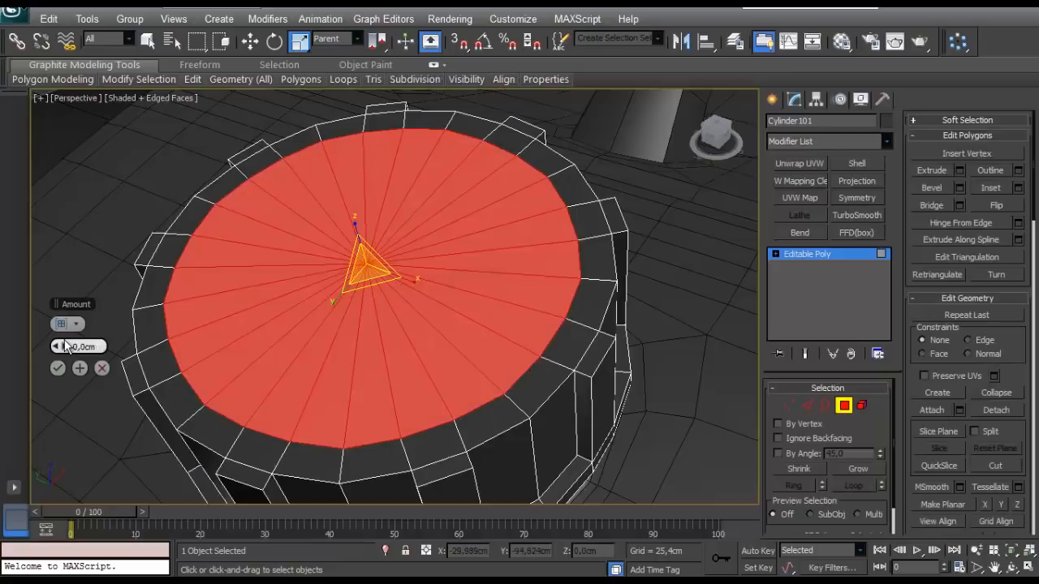
drag(62, 347, 63, 340)
click(58, 369)
- Select two of every three vertices around the cap's inner ring and scale them slightly outward to round the circle
alt+middle_drag(222, 317, 333, 380)
scroll(302, 344, up, 3)
key(1)
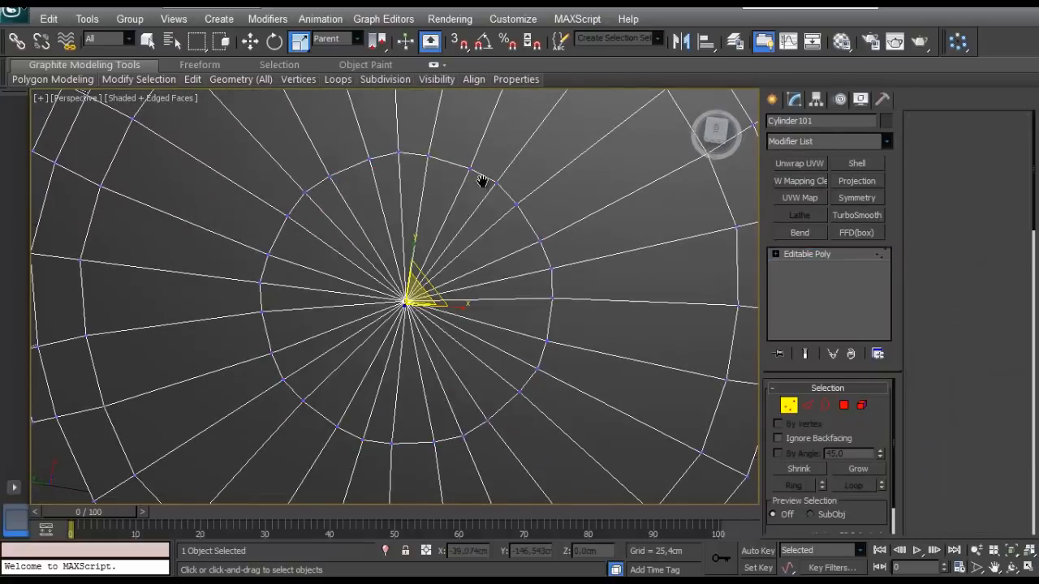
middle_drag(480, 161, 483, 179)
drag(428, 214, 427, 216)
middle_drag(437, 226, 438, 209)
drag(569, 193, 517, 251)
middle_drag(517, 251, 536, 202)
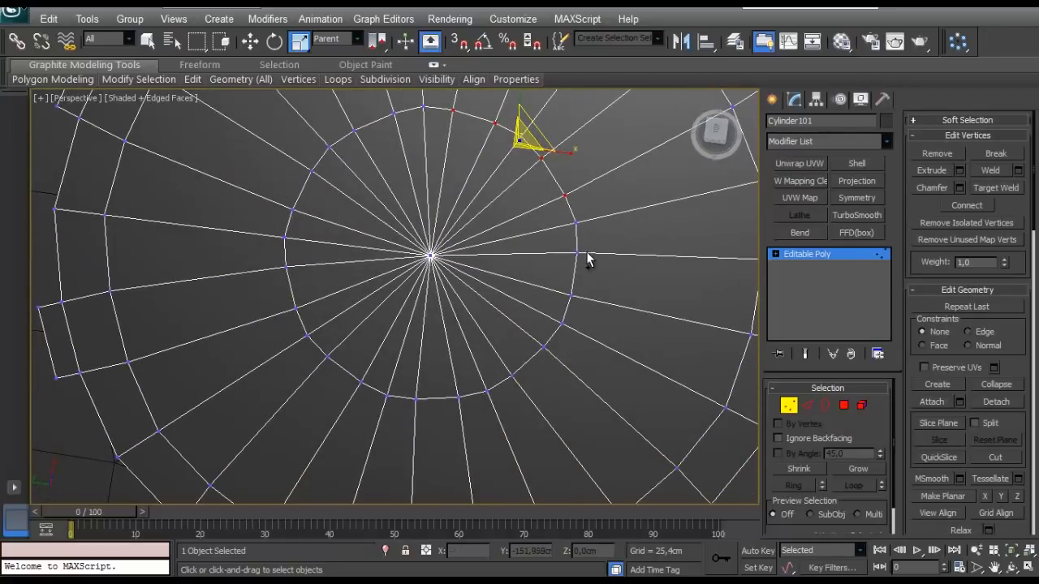
ctrl+drag(587, 248, 502, 394)
ctrl+drag(412, 422, 410, 420)
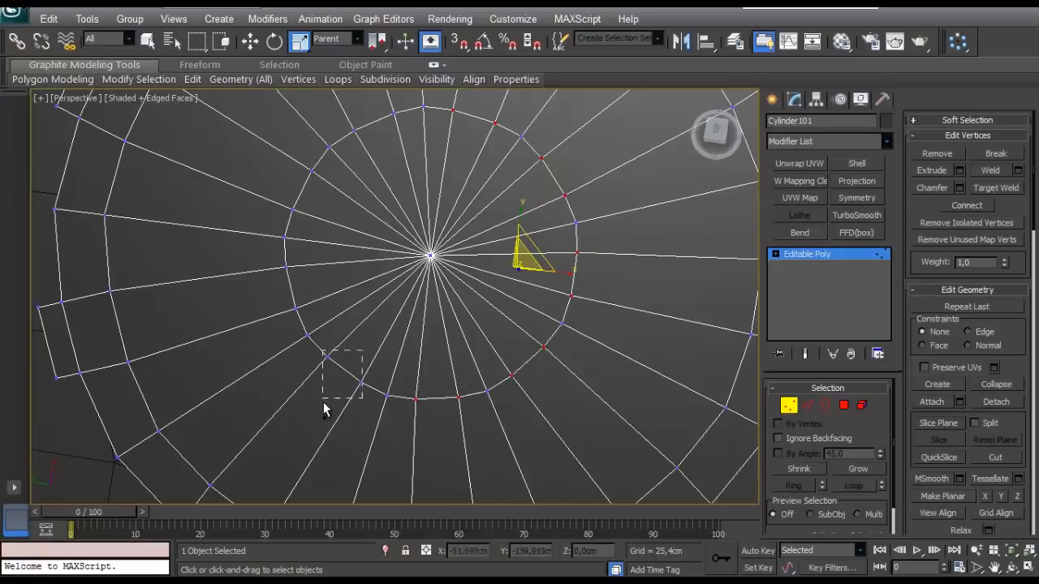
ctrl+drag(323, 402, 322, 403)
middle_drag(314, 259, 356, 268)
ctrl+drag(354, 268, 325, 319)
middle_drag(344, 292, 350, 340)
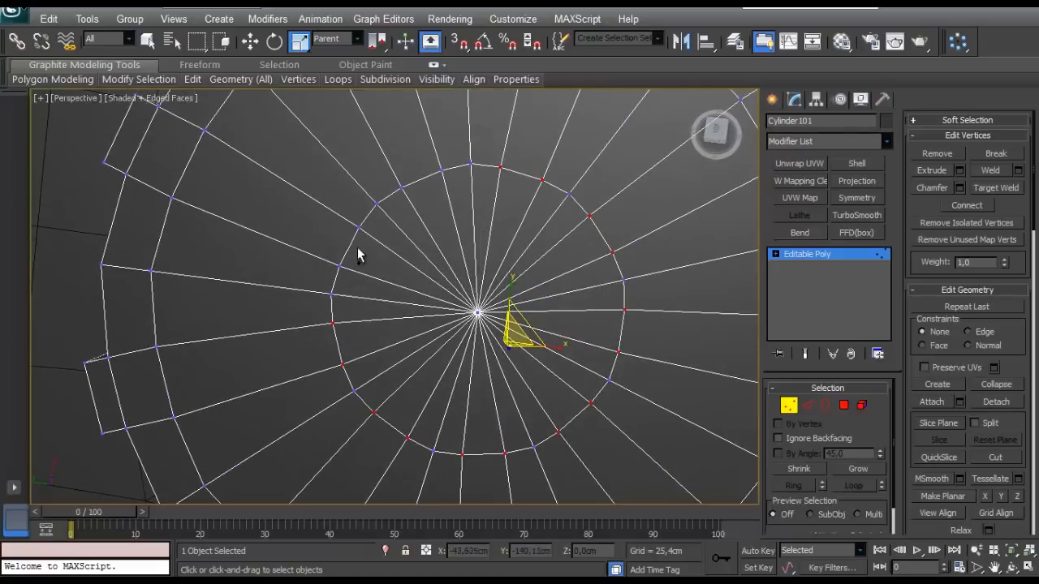
ctrl+drag(330, 284, 330, 285)
middle_drag(434, 161, 415, 214)
ctrl+drag(384, 267, 382, 258)
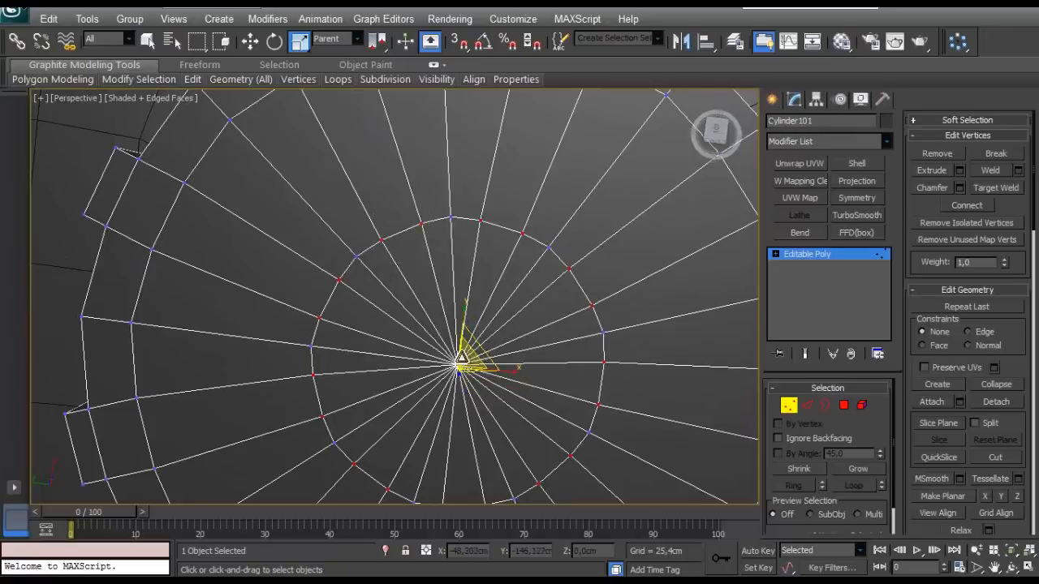
drag(467, 354, 464, 358)
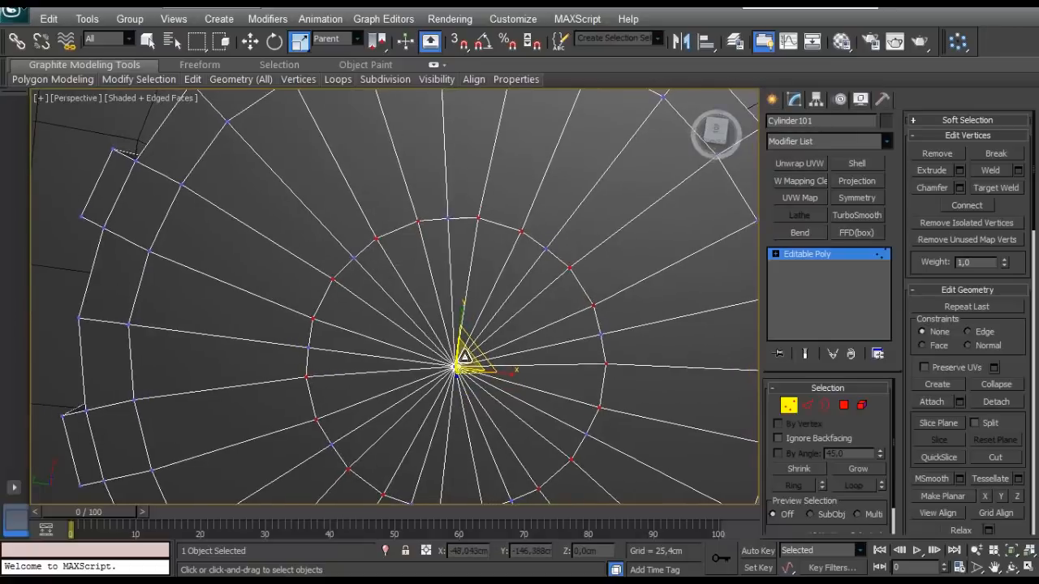
scroll(463, 358, down, 3)
alt+middle_drag(463, 358, 482, 306)
scroll(461, 297, up, 3)
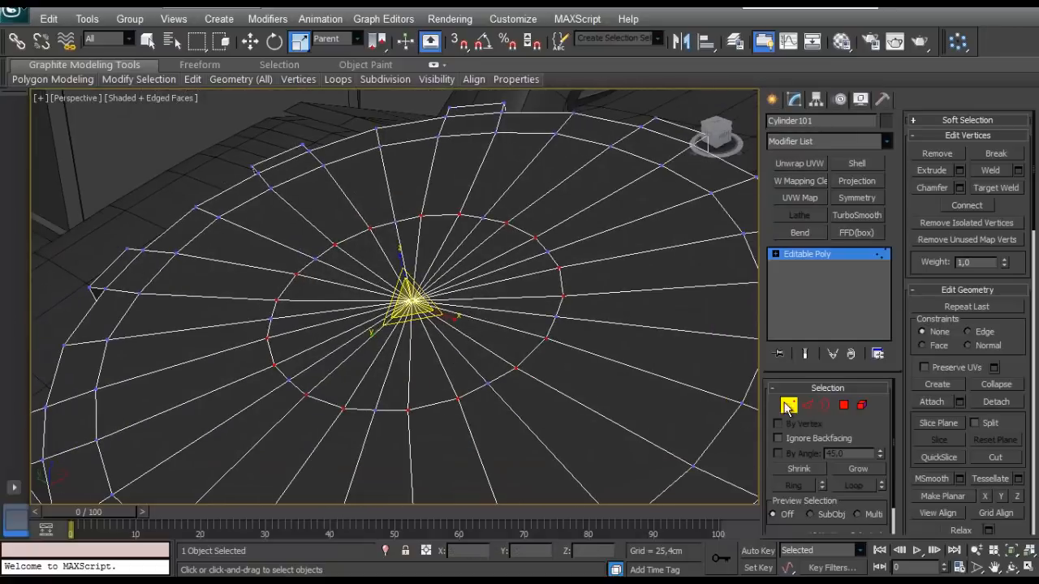
- Extrude the polygons inside the inner ring by -0,35 cm to sink a round recess into the cap
click(785, 404)
click(790, 405)
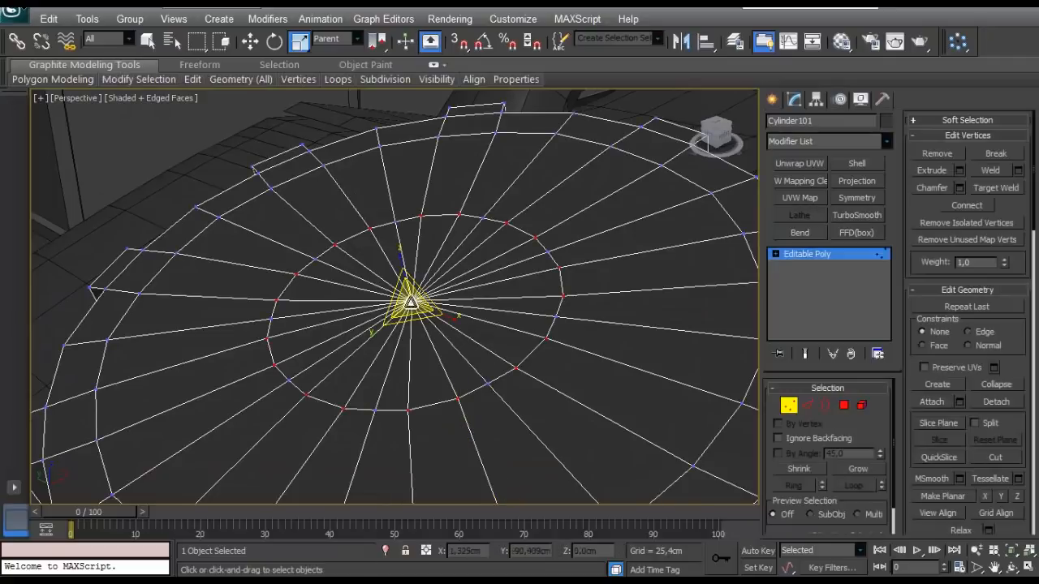
click(843, 408)
scroll(497, 354, up, 3)
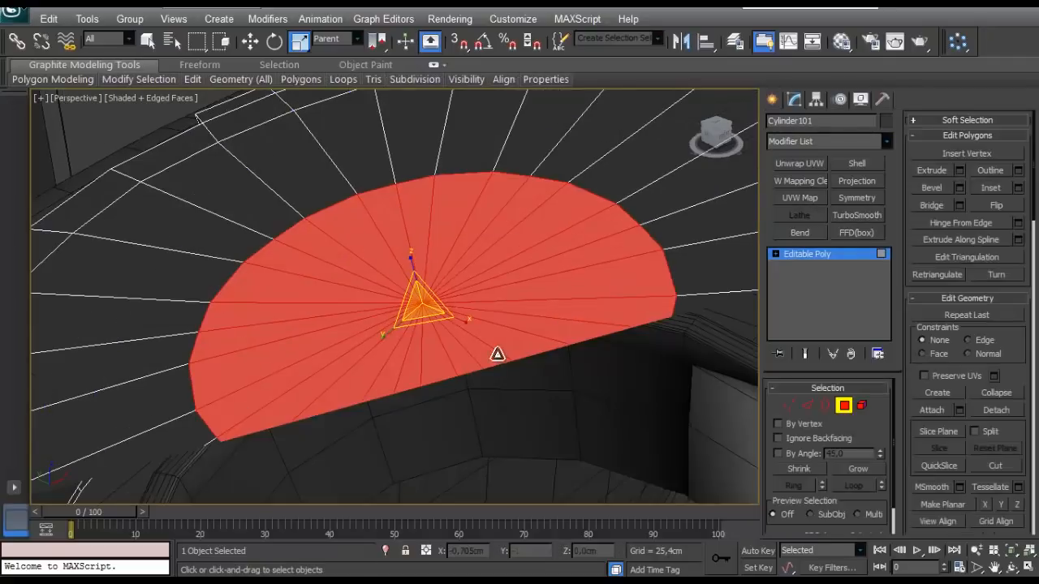
key(z)
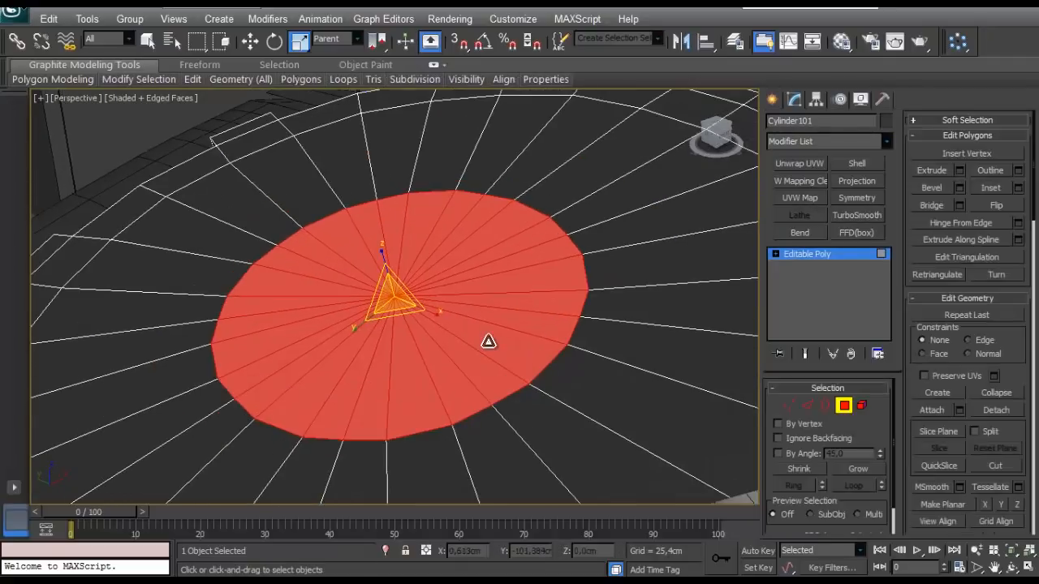
click(959, 170)
drag(60, 350, 58, 349)
scroll(433, 329, down, 5)
mouse_move(434, 329)
alt+middle_down()
mouse_move(449, 319)
mouse_move(435, 332)
alt+middle_up()
scroll(437, 322, up, 3)
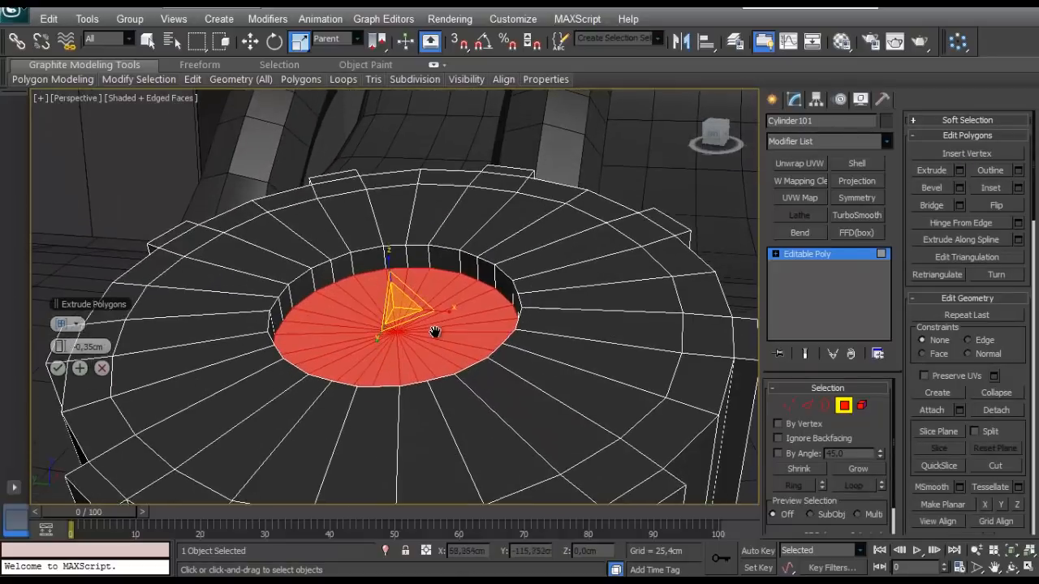
click(57, 368)
scroll(287, 313, up, 2)
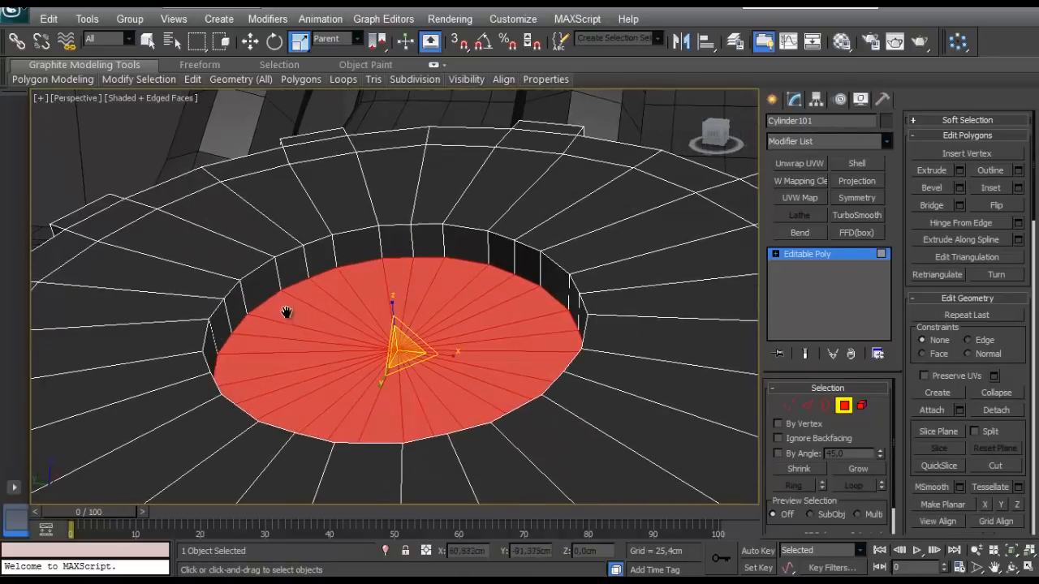
click(1017, 188)
drag(65, 348, 65, 340)
click(960, 171)
click(58, 368)
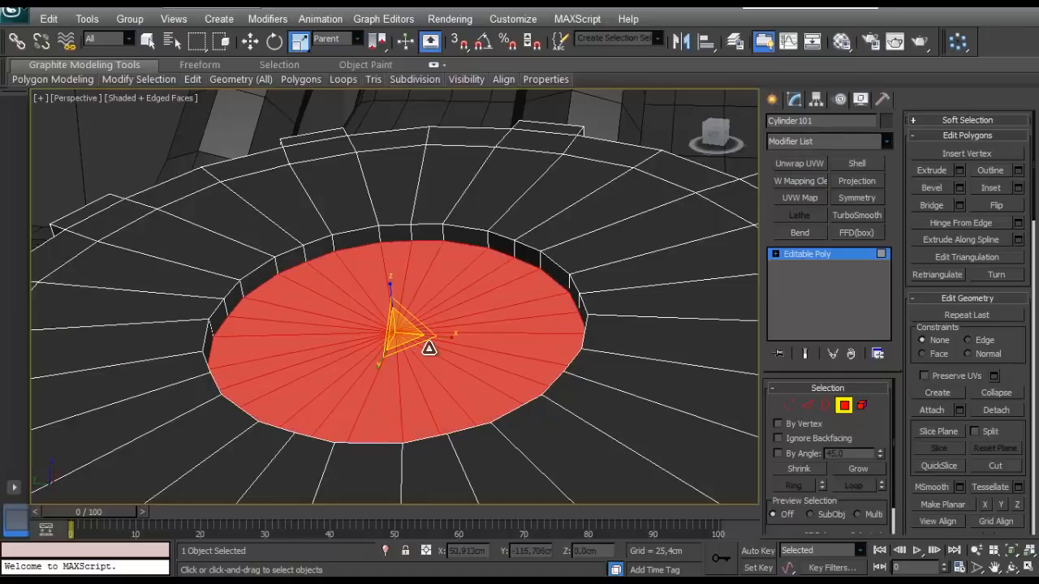
key(ctrl+z)
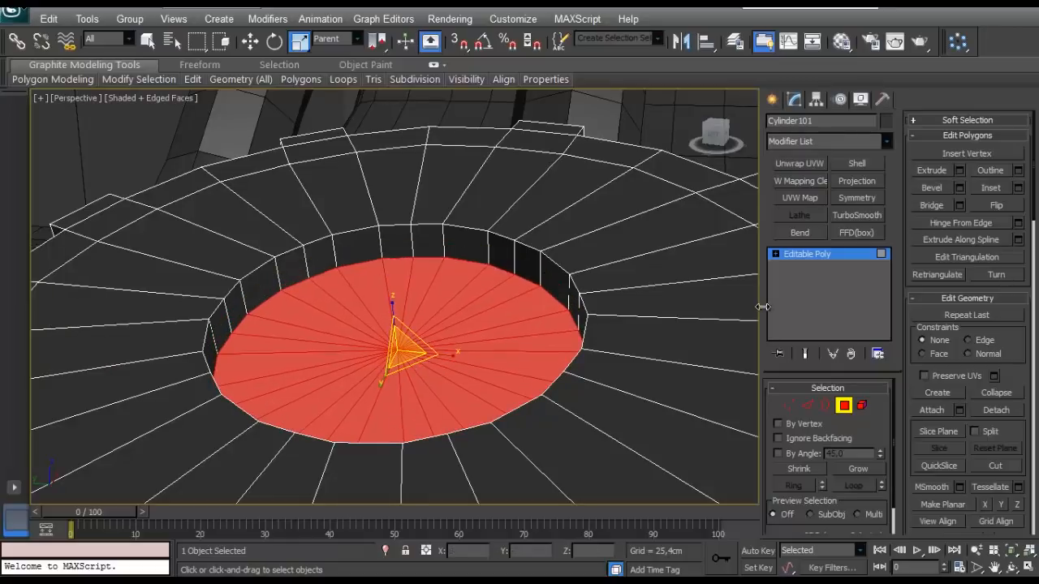
- Raise an inset disc 0,175 cm from the recess floor and scale its top slightly inward
click(1018, 189)
click(62, 371)
click(959, 170)
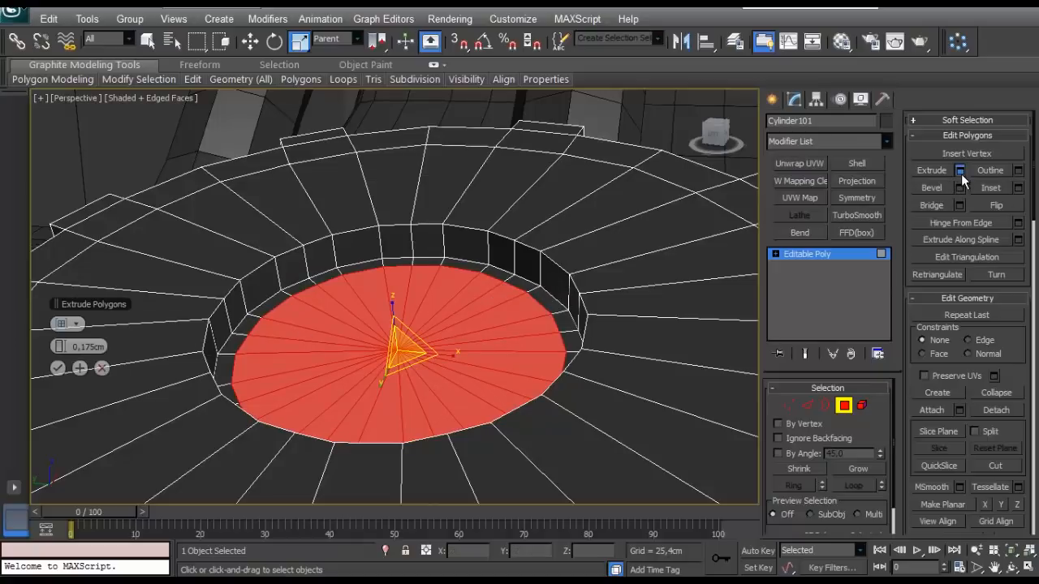
click(56, 371)
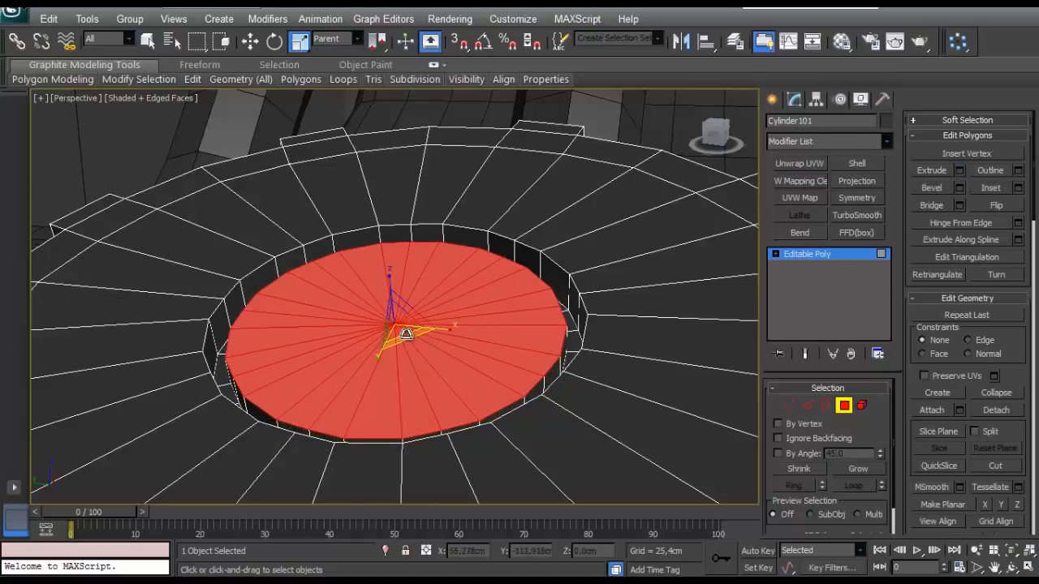
alt+middle_drag(398, 329, 436, 349)
scroll(438, 349, down, 5)
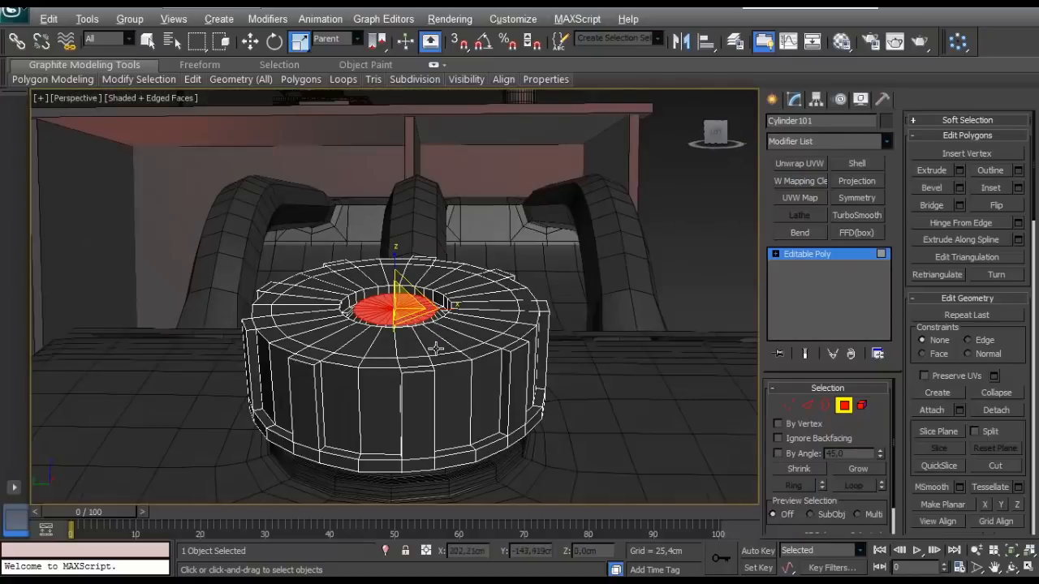
- Chamfer the edge loops around the rim of the recess and the raised disc inside it
click(809, 405)
scroll(396, 428, up, 6)
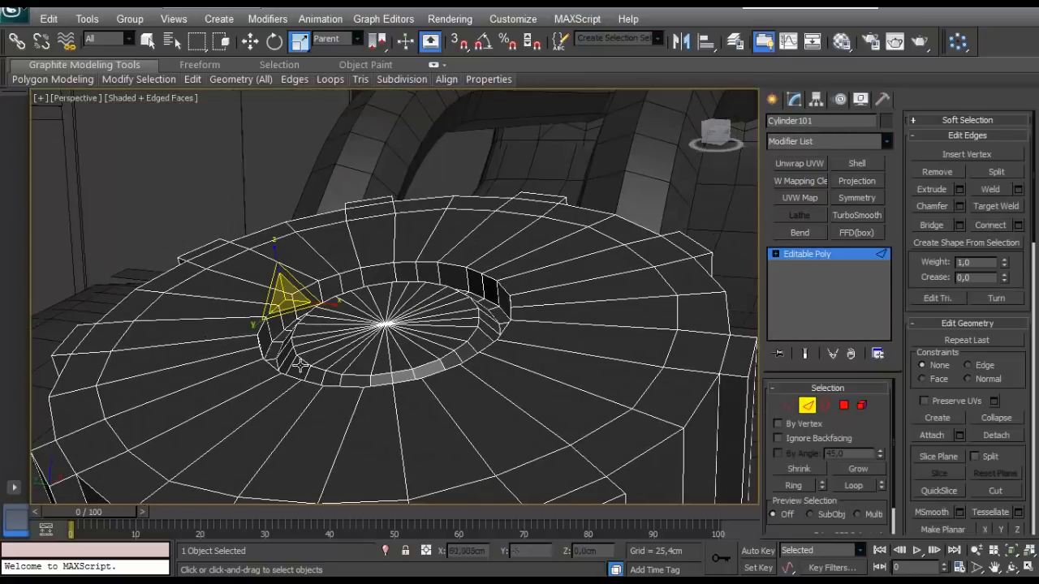
click(326, 374)
double_click(325, 374)
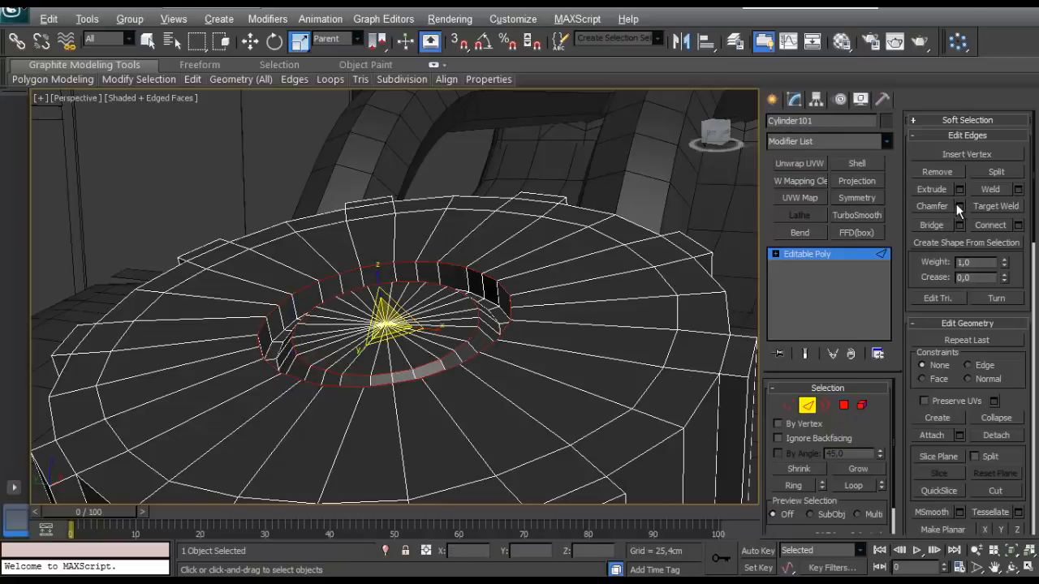
click(959, 206)
click(64, 324)
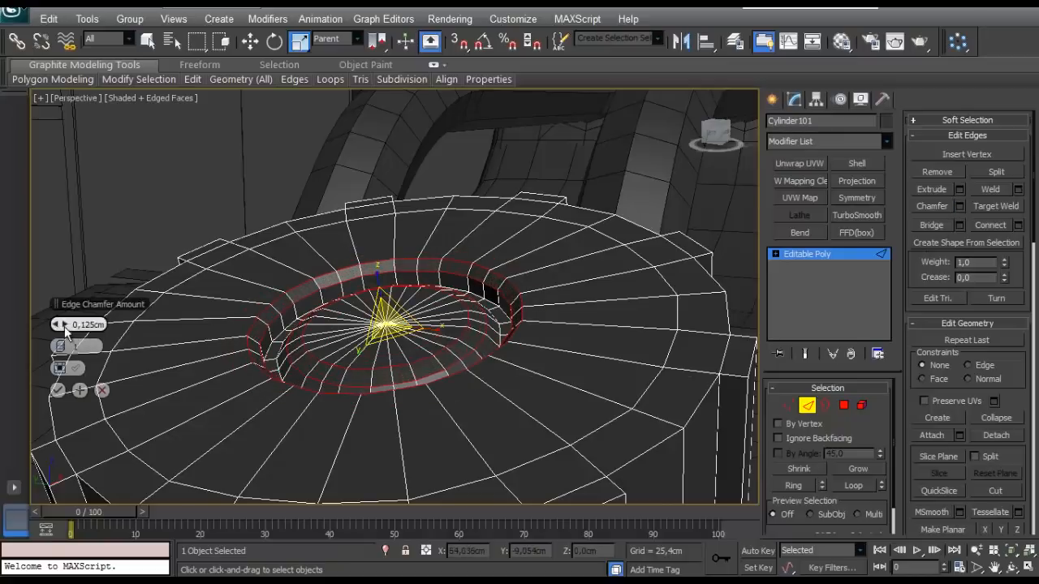
click(65, 346)
click(58, 390)
- Examine the grip ribs around the cap's side and how their edges meet the lower rim
alt+middle_drag(207, 451, 251, 408)
middle_drag(351, 410, 357, 263)
alt+middle_drag(414, 252, 464, 289)
click(572, 309)
scroll(572, 311, down, 4)
alt+middle_drag(572, 311, 517, 355)
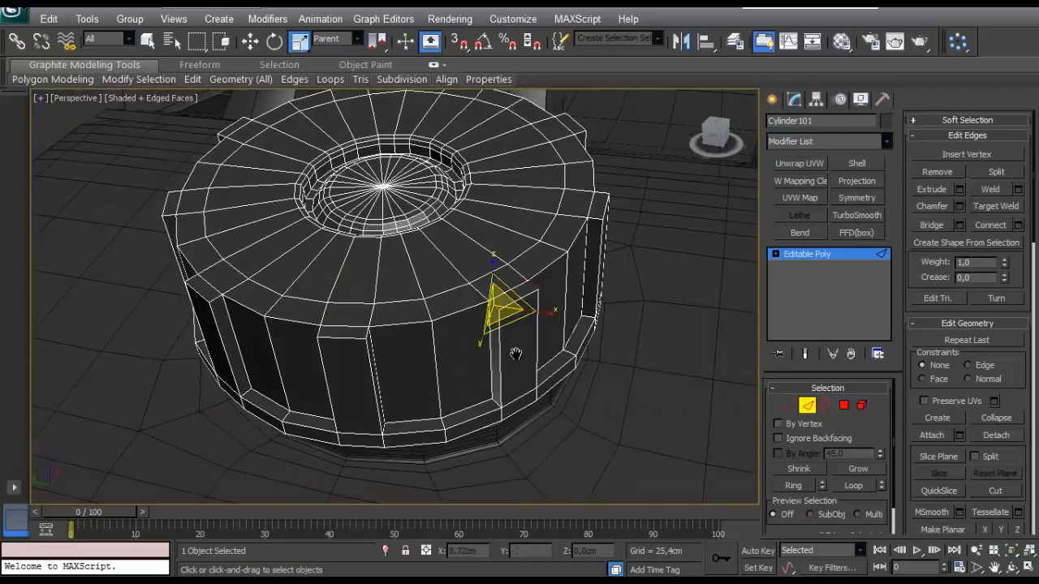
scroll(535, 365, up, 4)
click(552, 422)
ctrl+click(568, 291)
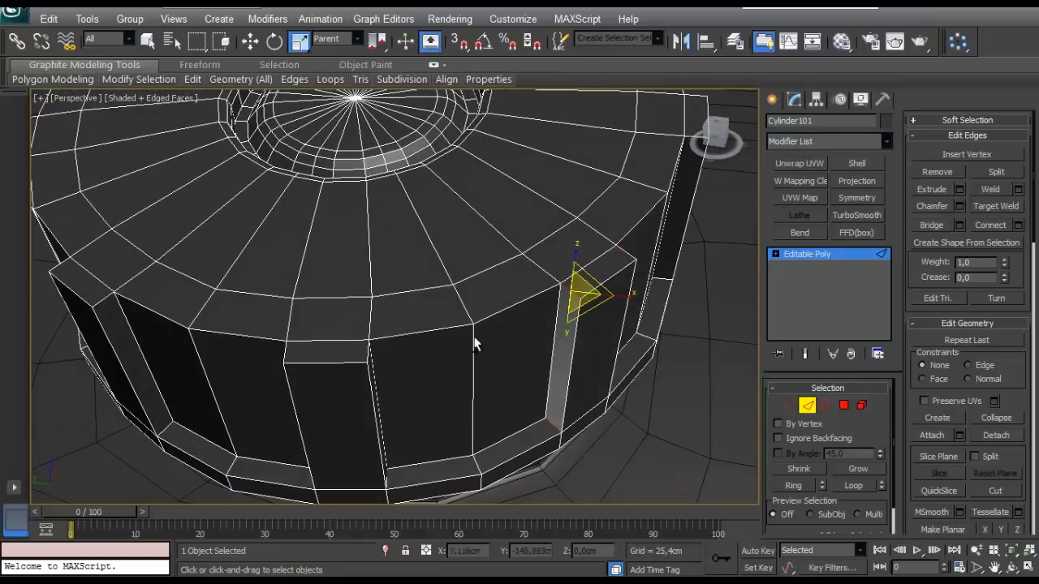
ctrl+click(365, 355)
alt+middle_drag(370, 455, 722, 468)
scroll(430, 369, up, 3)
- Weld the vertices around the cap's lower rim with a threshold of 0,0 cm
click(788, 405)
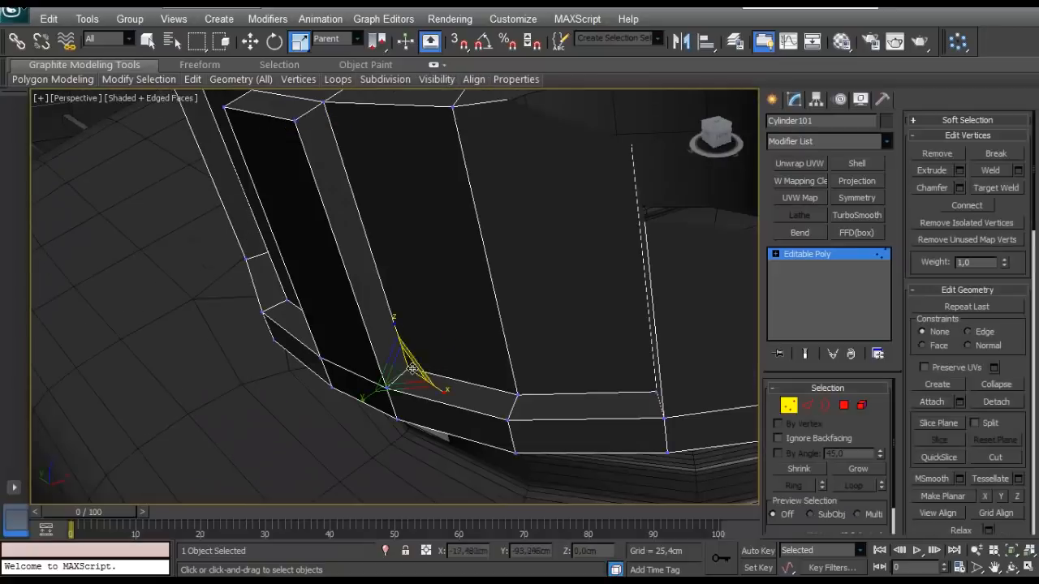
key(w)
alt+middle_drag(399, 303, 468, 357)
scroll(396, 435, down, 5)
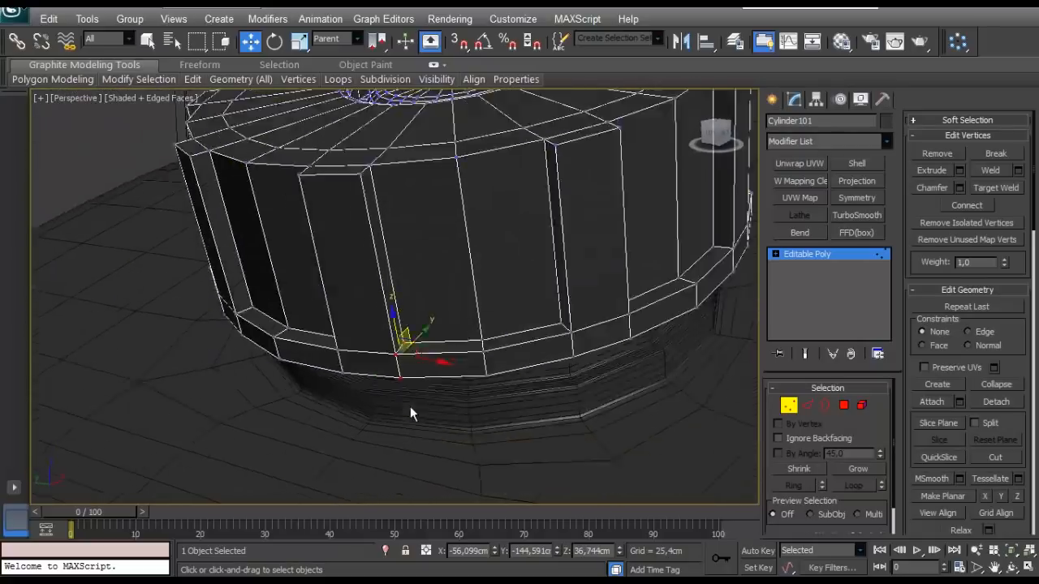
alt+middle_drag(409, 410, 578, 314)
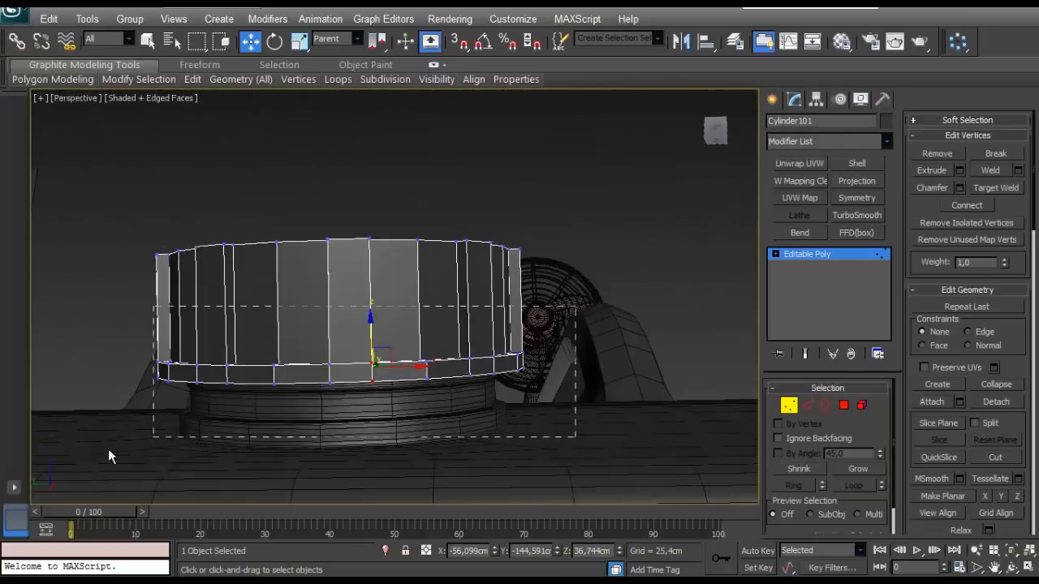
alt+middle_drag(109, 454, 460, 295)
scroll(307, 458, up, 4)
alt+middle_drag(406, 321, 399, 352)
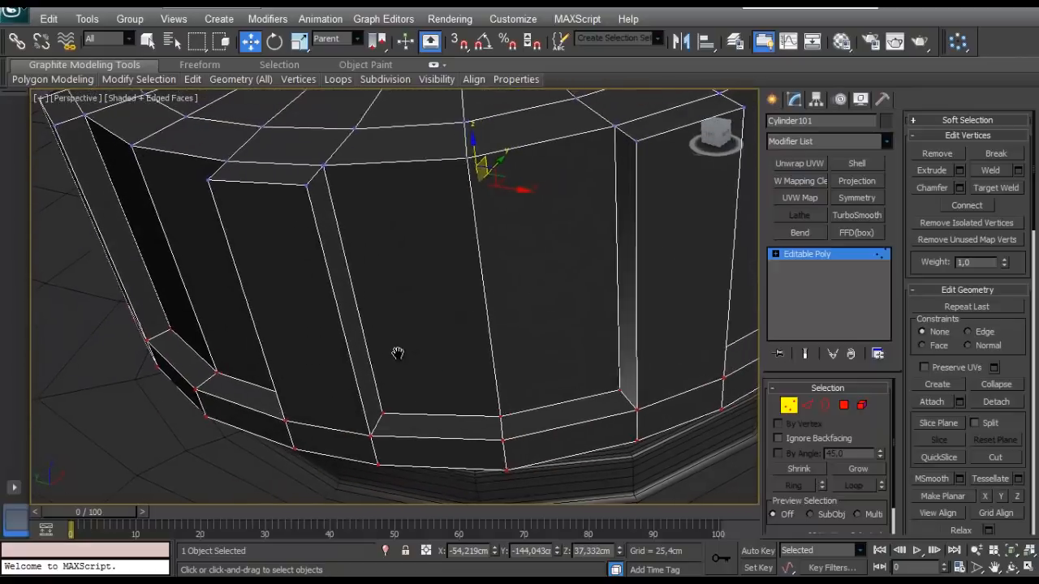
click(1018, 170)
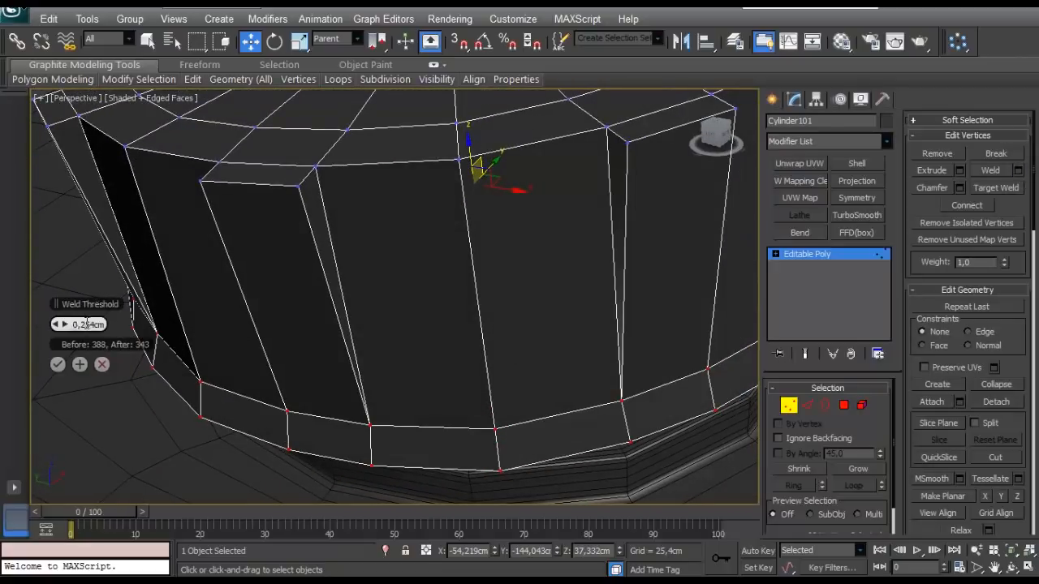
right_click(64, 328)
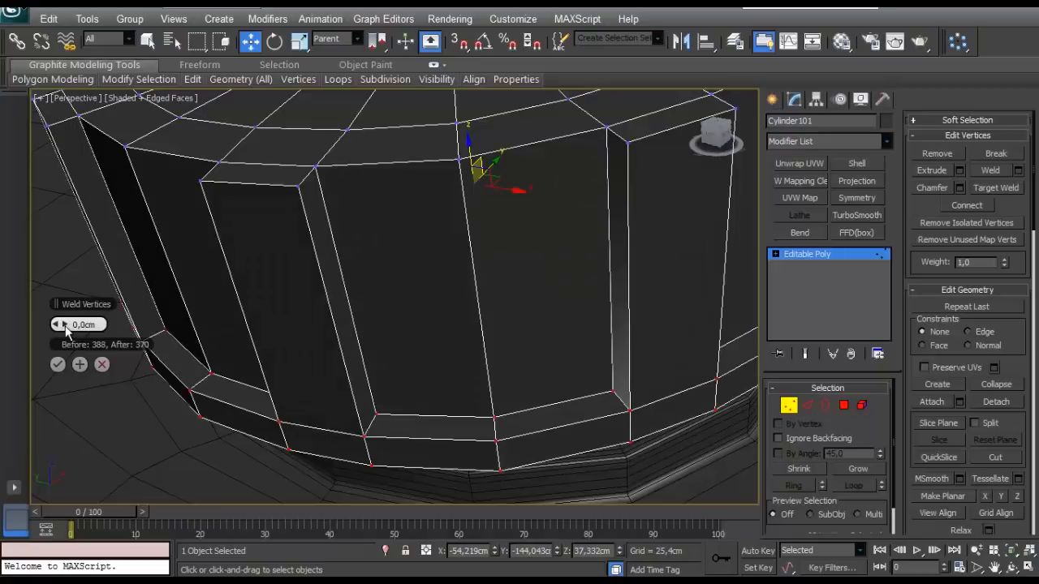
click(101, 364)
click(1018, 170)
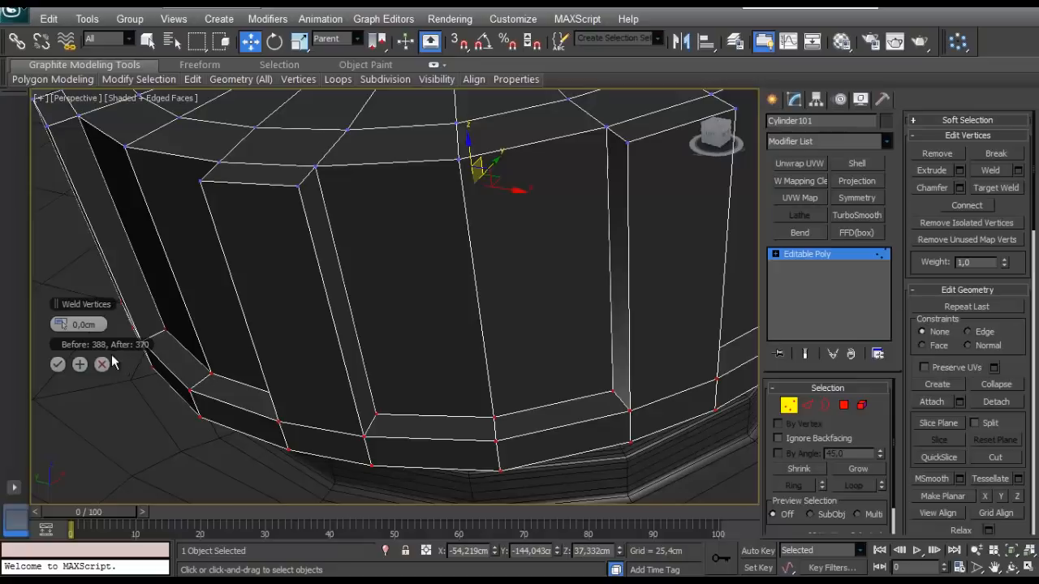
click(57, 365)
scroll(185, 376, down, 5)
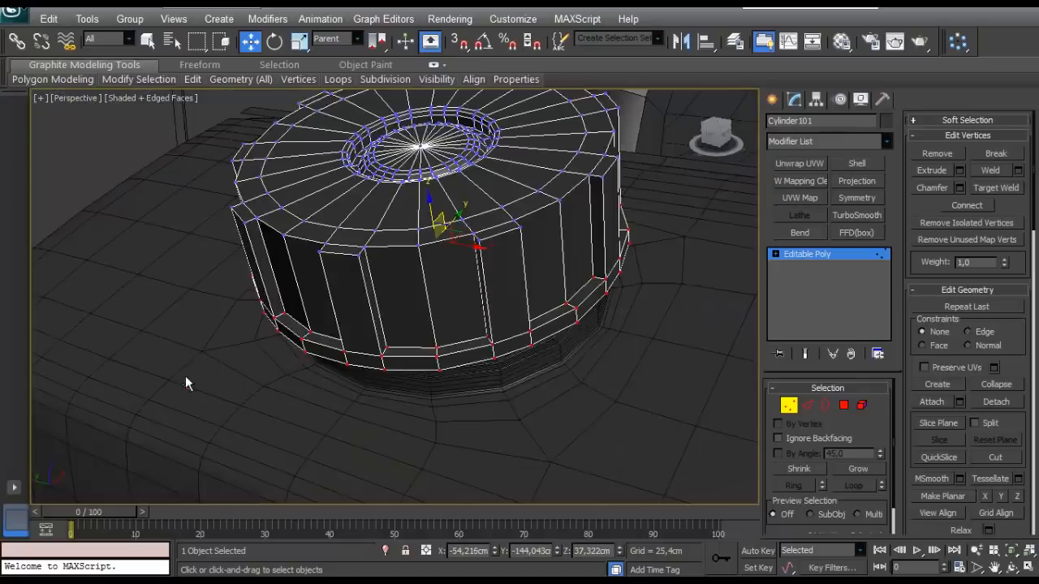
scroll(384, 390, up, 5)
drag(404, 368, 424, 368)
right_click(424, 369)
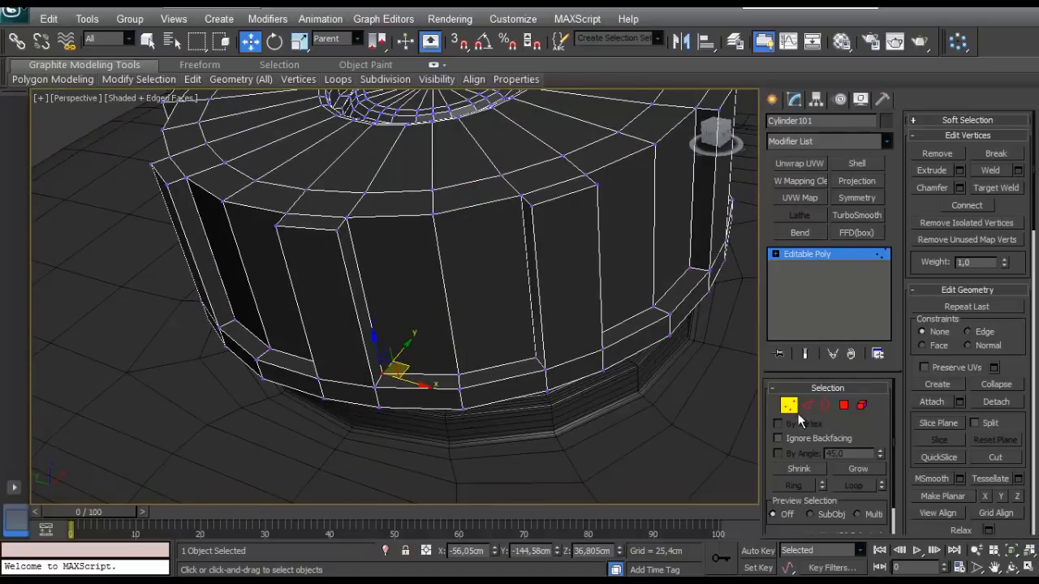
- Connect the ring of narrow edges along the rib sides and lower rim ledge with 1 segment, pinch 0 and slide 0
click(807, 405)
alt+middle_drag(429, 228, 495, 219)
click(1016, 226)
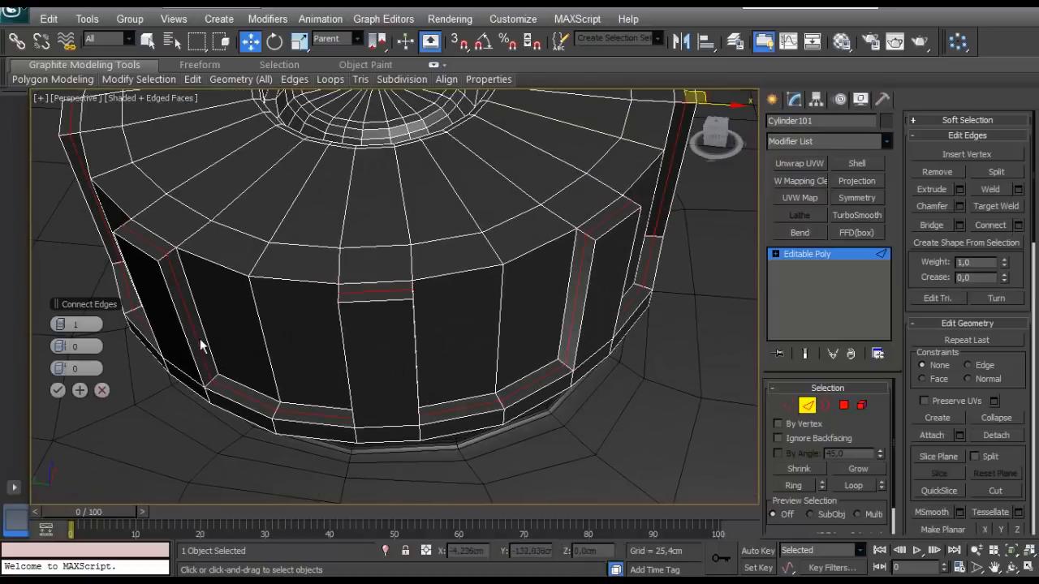
click(58, 390)
- Connect the outer top edges of all grip ribs and their edge rings with 2 pinched segments near the rib sides
alt+middle_drag(58, 390, 422, 341)
scroll(338, 376, down, 3)
click(420, 337)
alt+middle_drag(523, 371, 415, 367)
ctrl+click(414, 354)
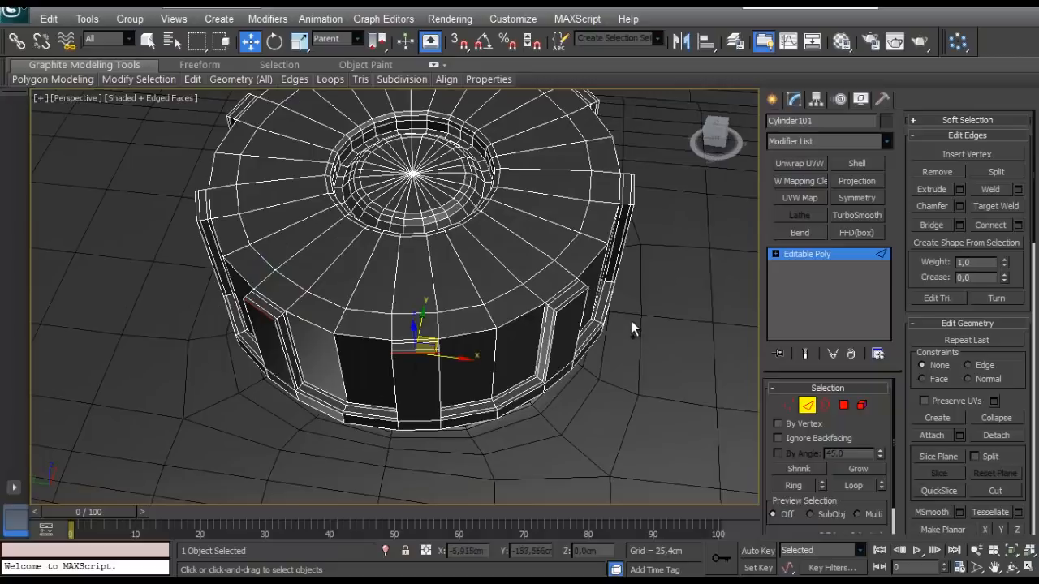
ctrl+click(578, 300)
alt+middle_drag(573, 300, 495, 308)
ctrl+click(685, 303)
alt+middle_drag(687, 303, 497, 434)
alt+middle_drag(623, 310, 571, 290)
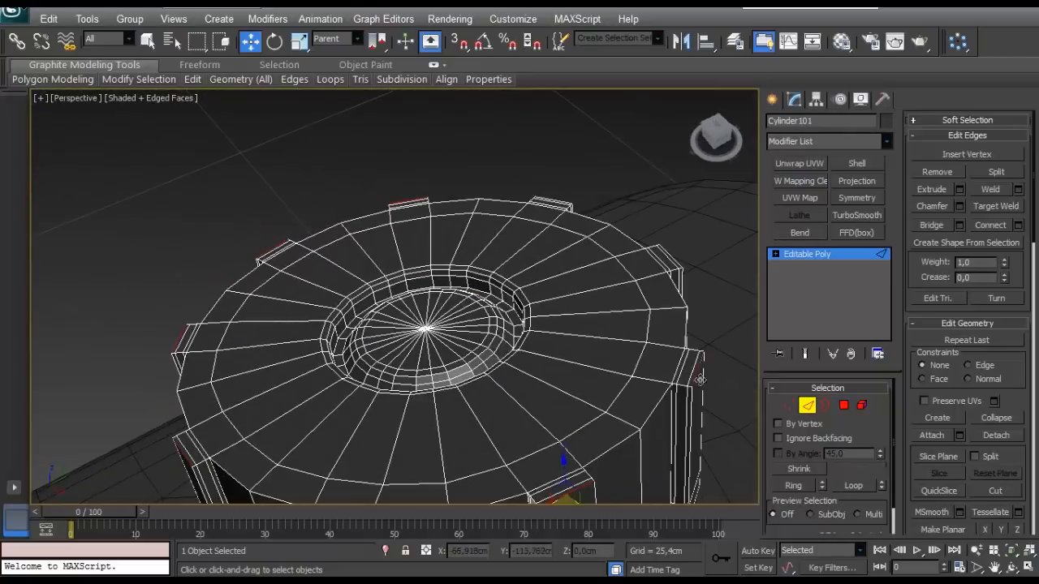
alt+middle_drag(700, 379, 188, 390)
ctrl+click(216, 385)
scroll(213, 386, down, 4)
ctrl+click(251, 350)
alt+middle_drag(383, 366, 436, 357)
key(alt+r)
scroll(406, 361, up, 4)
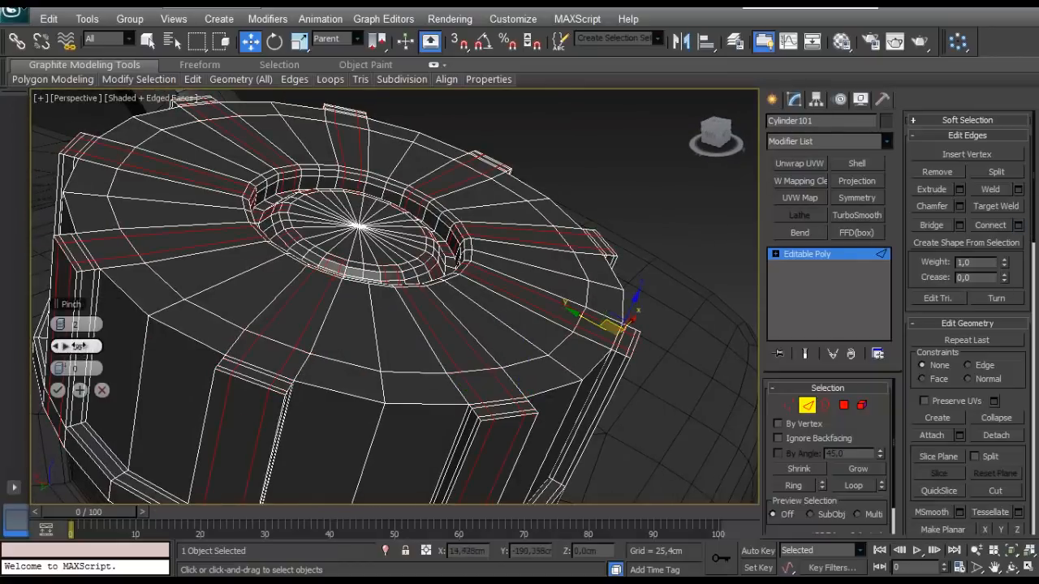
click(57, 390)
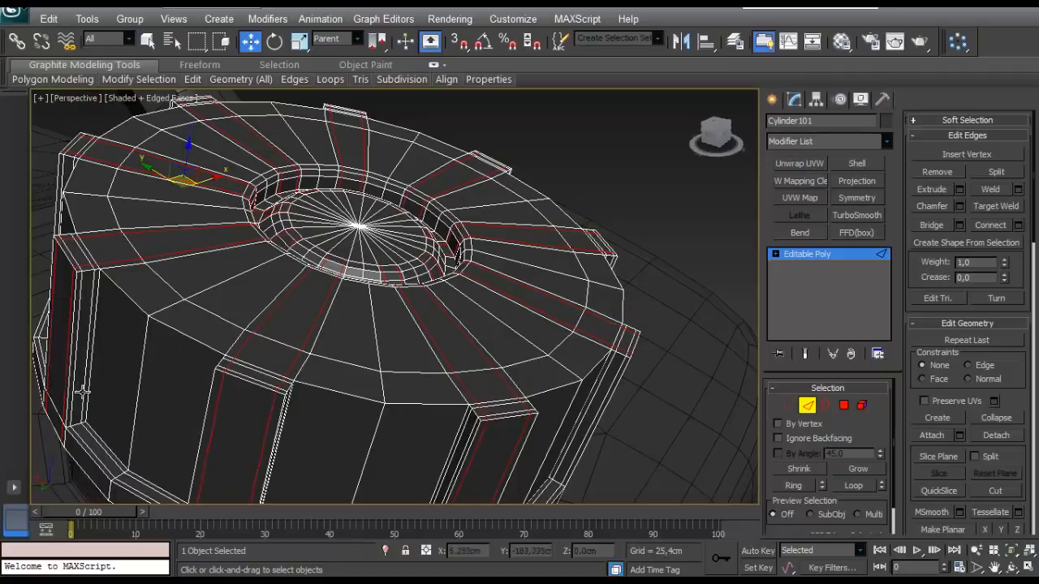
- Connect the ring of short vertical edges around the cap's lower rim band with 2 segments
middle_drag(84, 387, 419, 323)
click(376, 307)
key(alt+r)
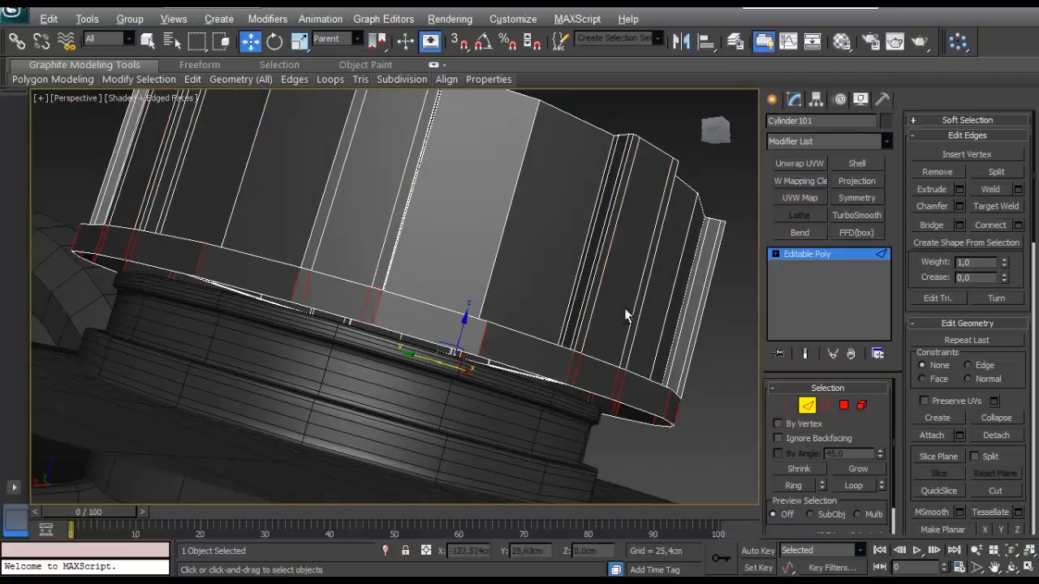
click(1019, 226)
click(58, 390)
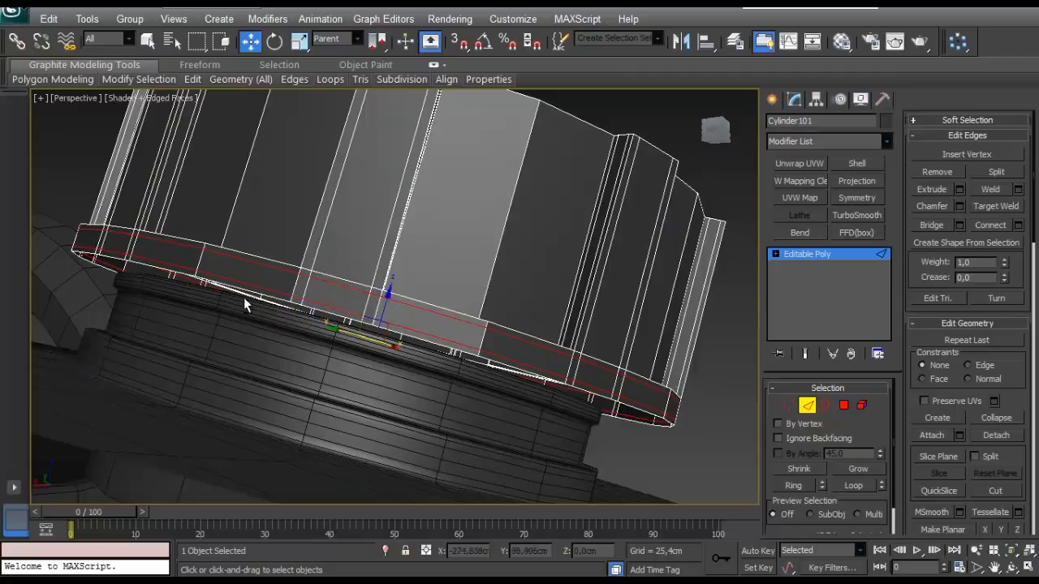
alt+middle_drag(243, 299, 265, 303)
scroll(264, 286, down, 4)
scroll(264, 303, up, 4)
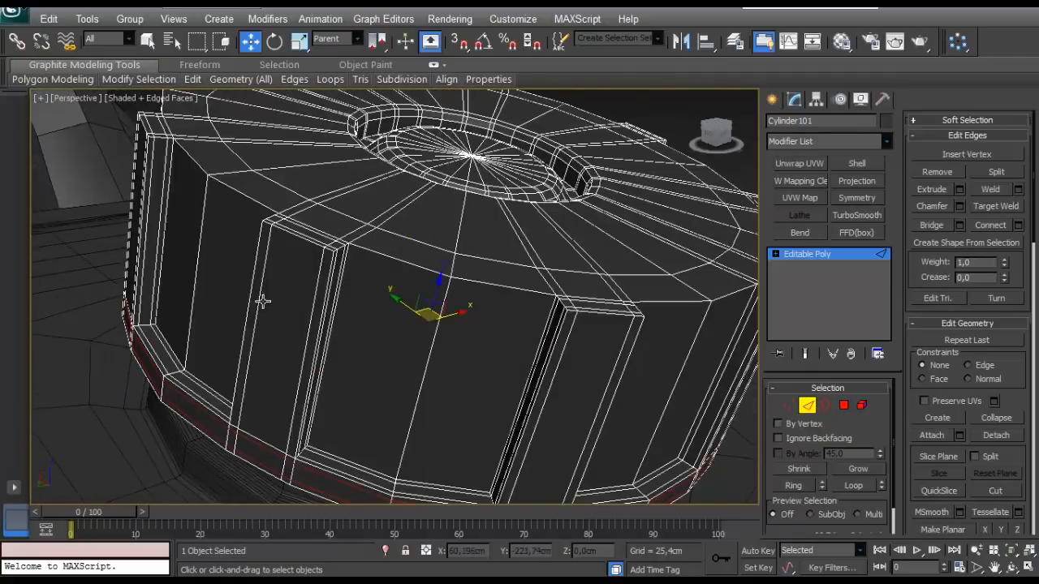
scroll(265, 303, down, 4)
- Apply TurboSmooth to the cap, preview it without edged faces, and disable the modifier to return to the Editable Poly level
click(576, 166)
alt+middle_drag(527, 252, 491, 268)
click(805, 406)
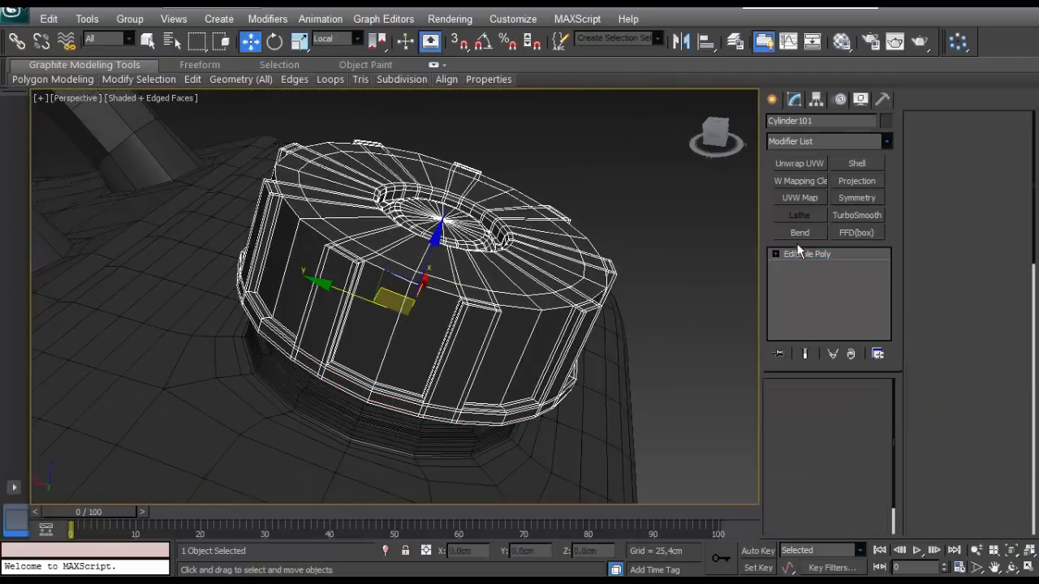
click(856, 215)
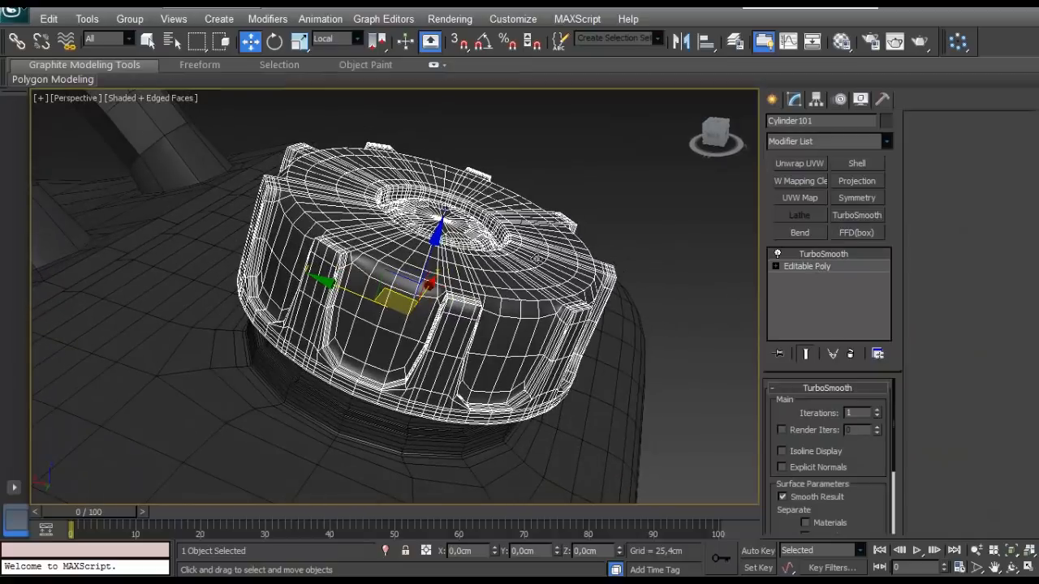
key(F4)
key(F4)
click(777, 254)
click(807, 266)
- Chamfer the edge loops running midway between the grip ribs by 0,35 cm with 1 segment
alt+middle_drag(547, 298, 513, 321)
click(809, 405)
click(425, 357)
alt+middle_drag(480, 365, 434, 340)
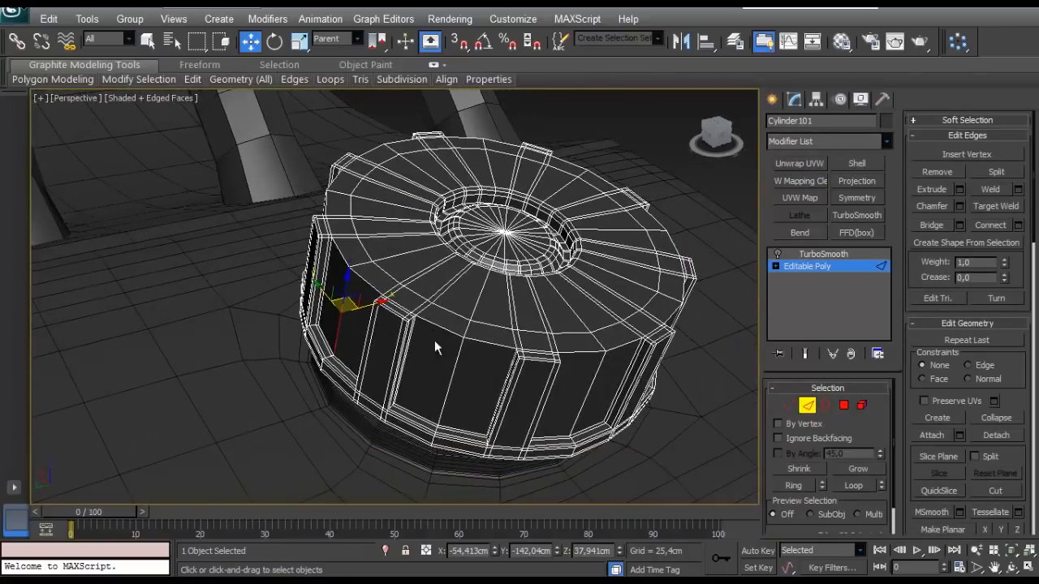
alt+middle_drag(605, 363, 459, 355)
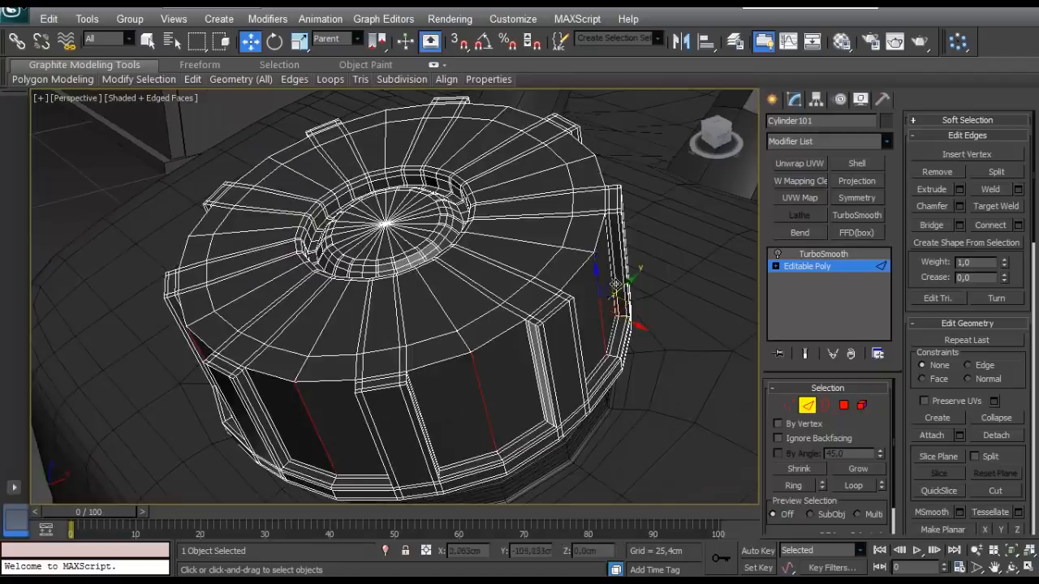
alt+middle_drag(615, 284, 304, 357)
key(alt+l)
click(958, 207)
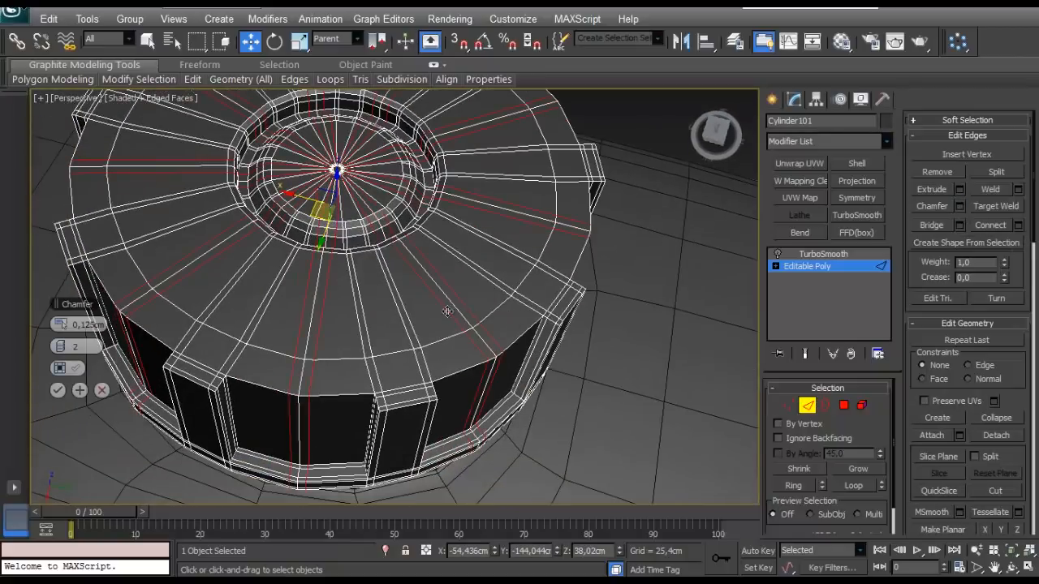
mouse_move(69, 328)
mouse_down()
mouse_move(61, 348)
mouse_move(61, 331)
mouse_up()
click(66, 346)
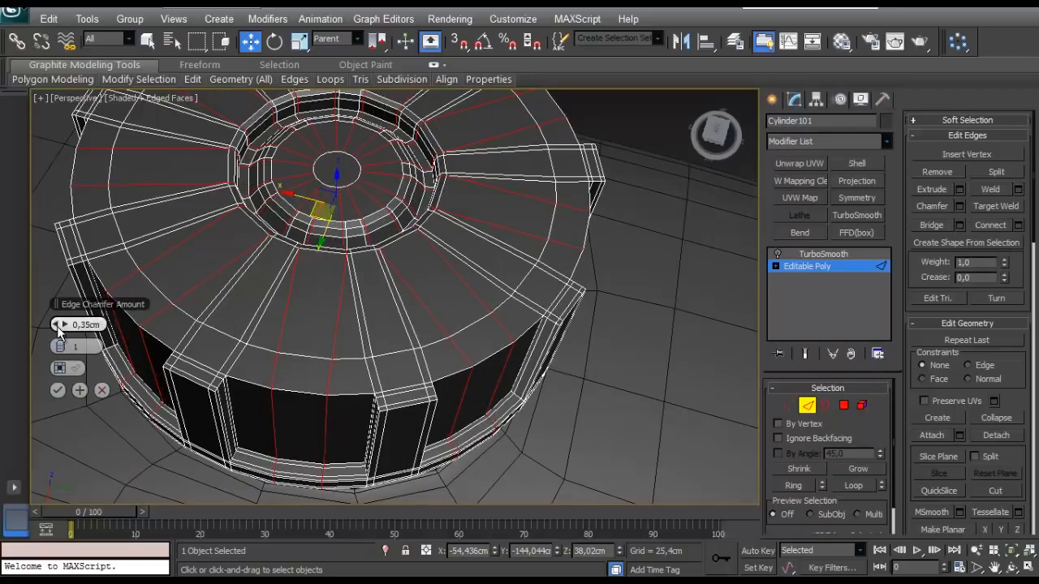
click(58, 390)
- Select the chamfered vertices in one gap between two grip ribs, from the upper edge to the lower rim
alt+middle_drag(185, 409, 248, 388)
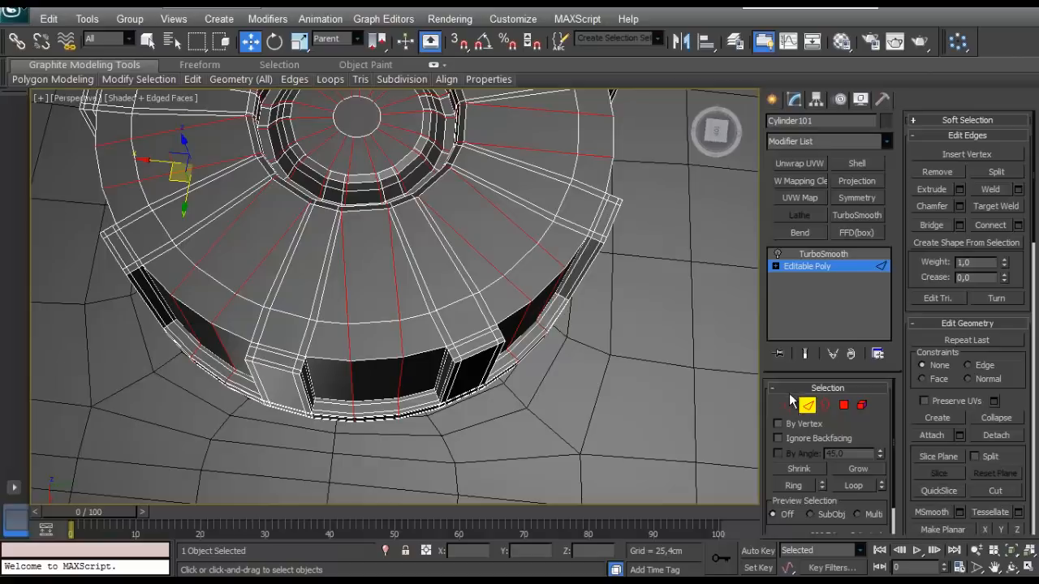
click(788, 404)
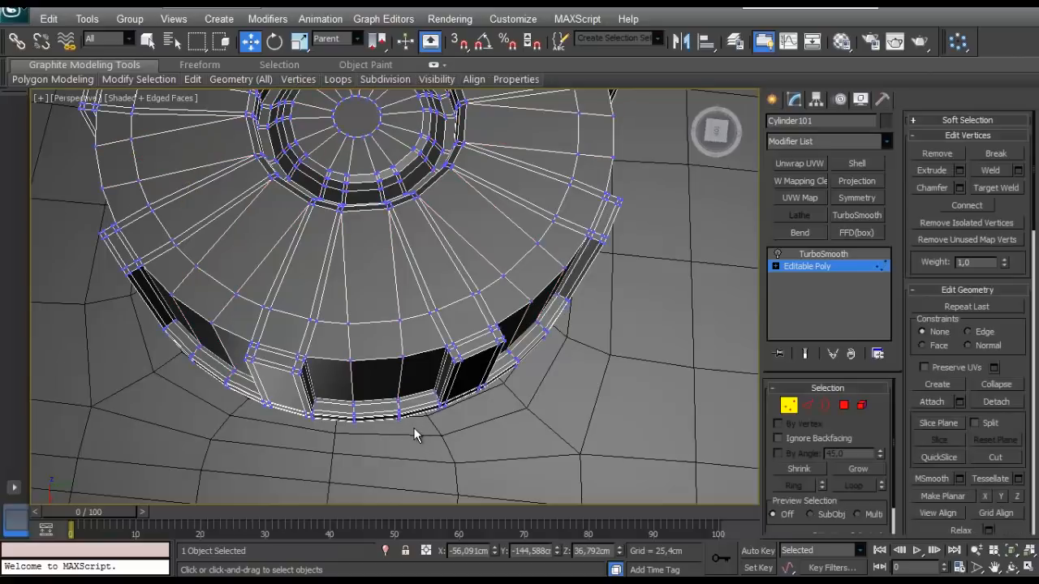
click(354, 419)
alt+middle_drag(355, 419, 495, 422)
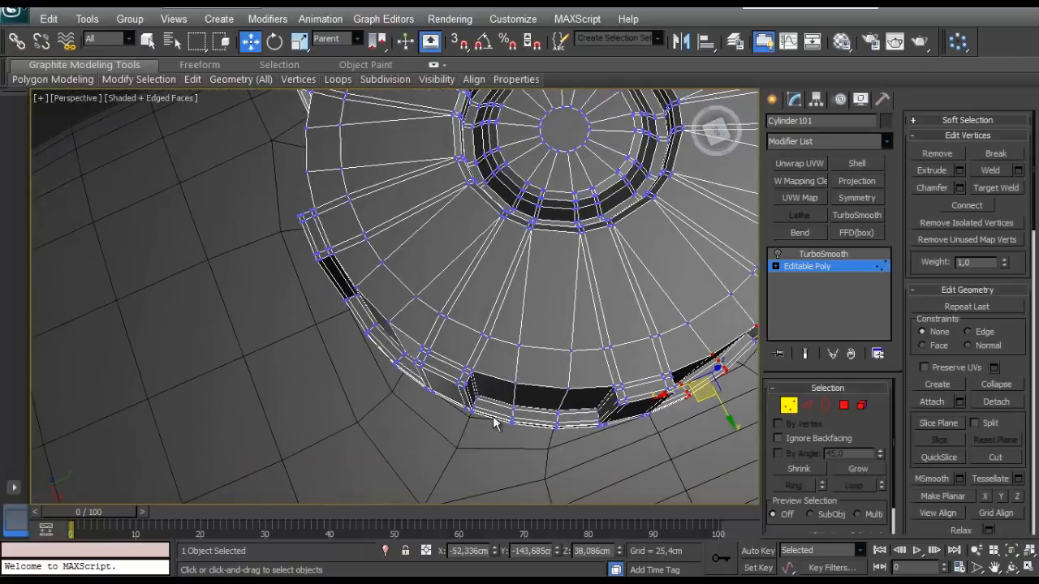
- Examine the cap's outline and the selected gap vertices in Top and orthographic views, returning to perspective
key(t)
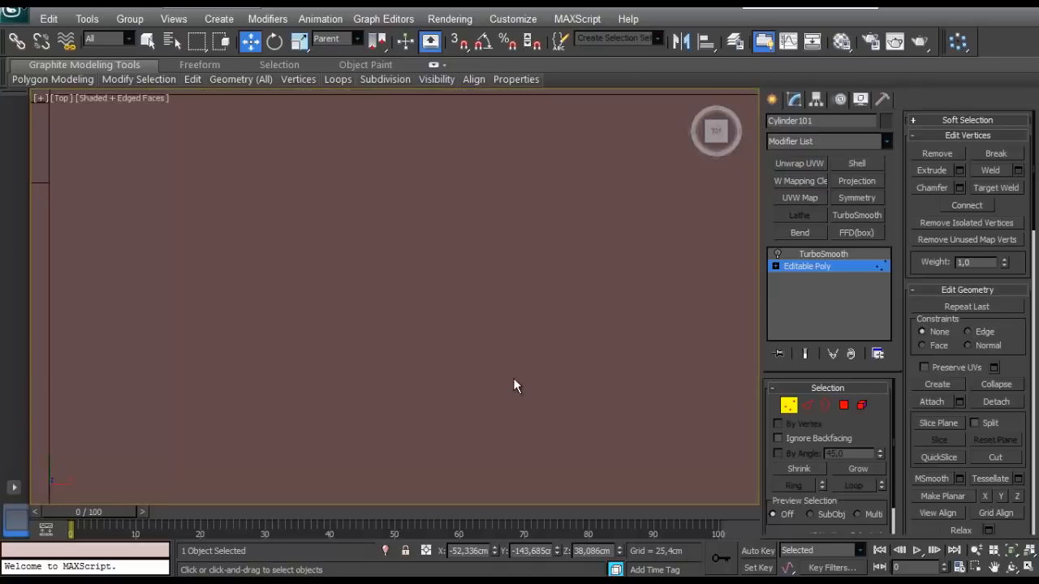
key(z)
scroll(456, 360, down, 8)
scroll(390, 359, up, 2)
middle_drag(390, 359, 462, 279)
scroll(462, 279, up, 2)
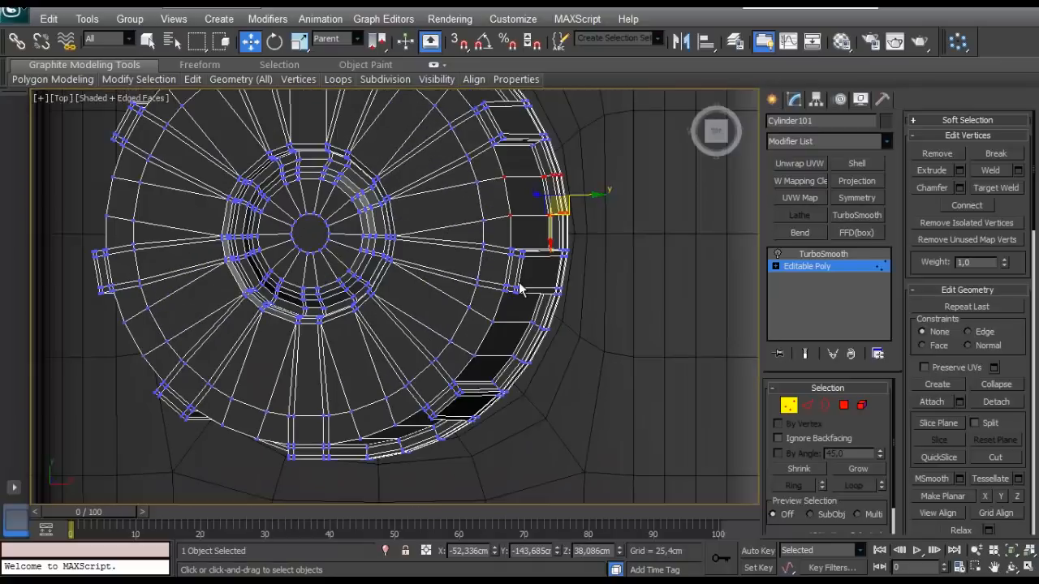
scroll(501, 297, down, 2)
key(u)
scroll(419, 317, down, 10)
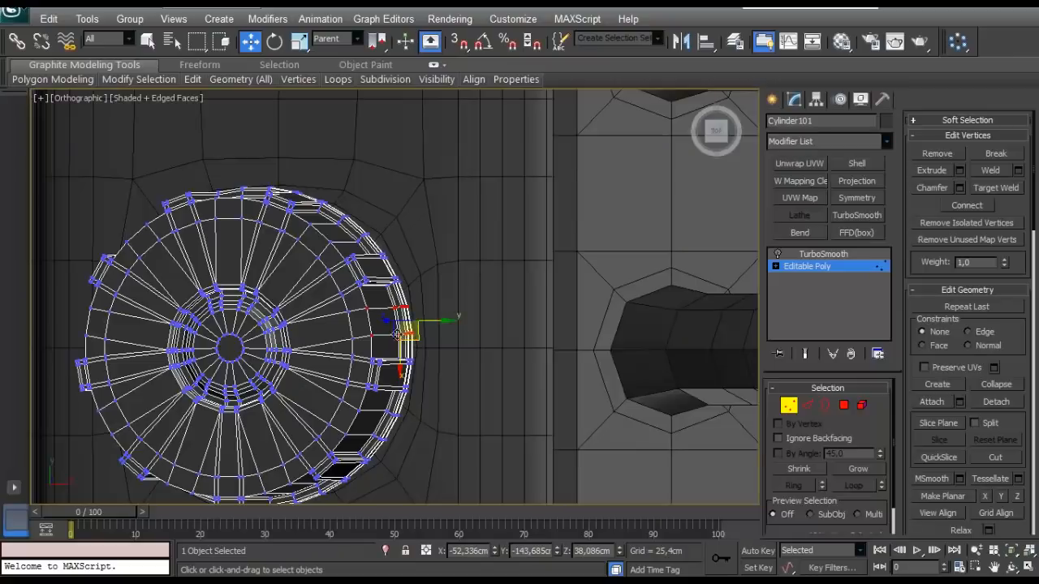
key(p)
scroll(308, 336, down, 8)
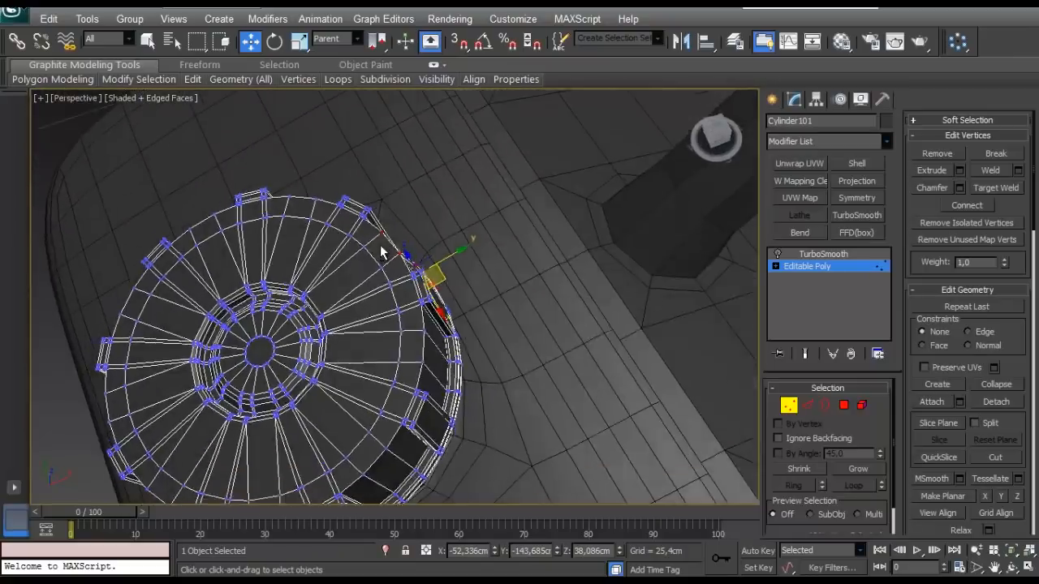
- Add the chamfered vertices in the remaining gaps between the grip ribs to the selection, all around the cap
alt+middle_drag(381, 252, 497, 430)
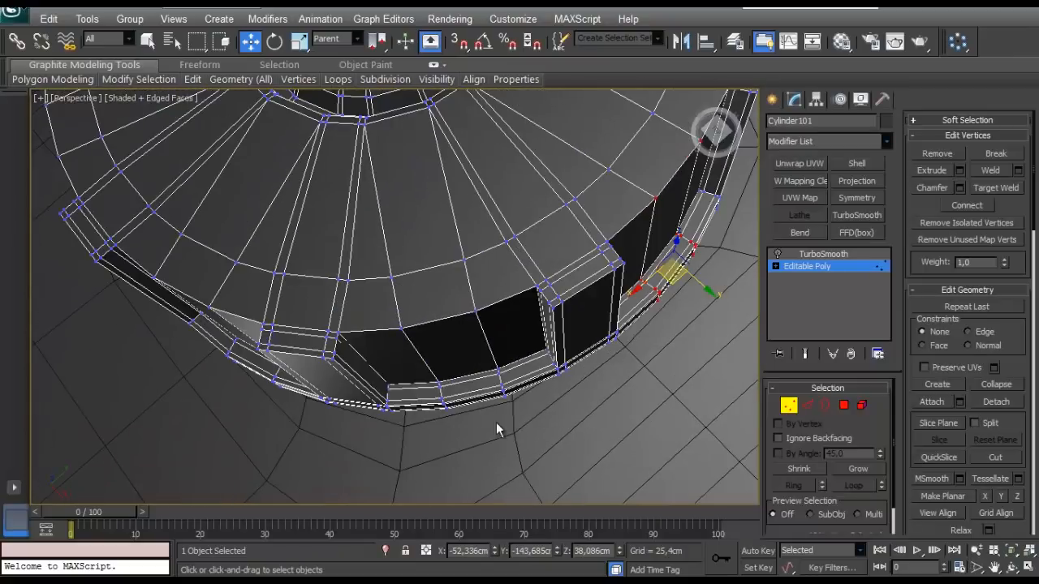
alt+middle_drag(395, 317, 684, 452)
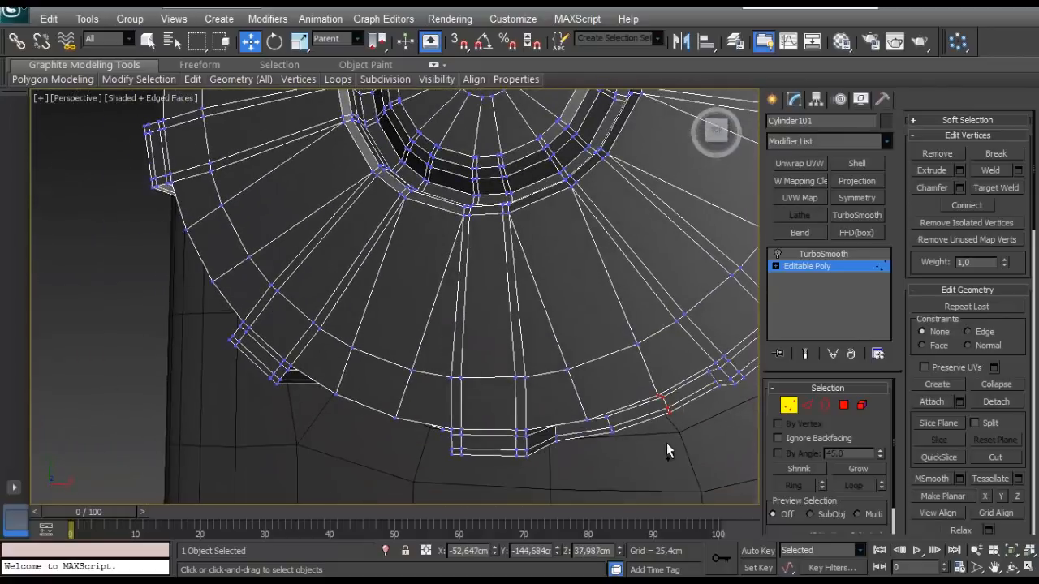
alt+middle_drag(589, 394, 632, 262)
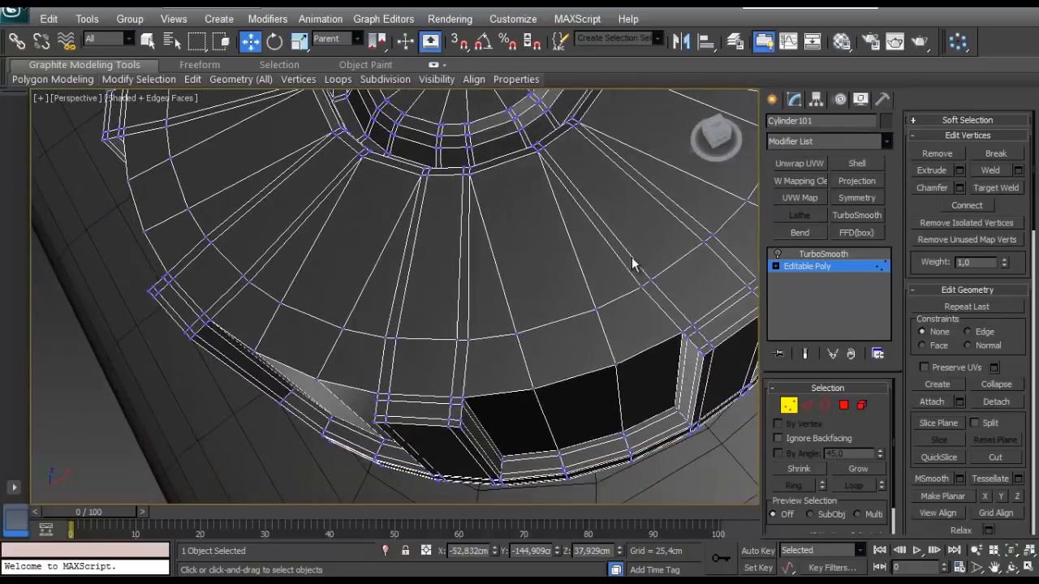
alt+middle_drag(527, 369, 670, 467)
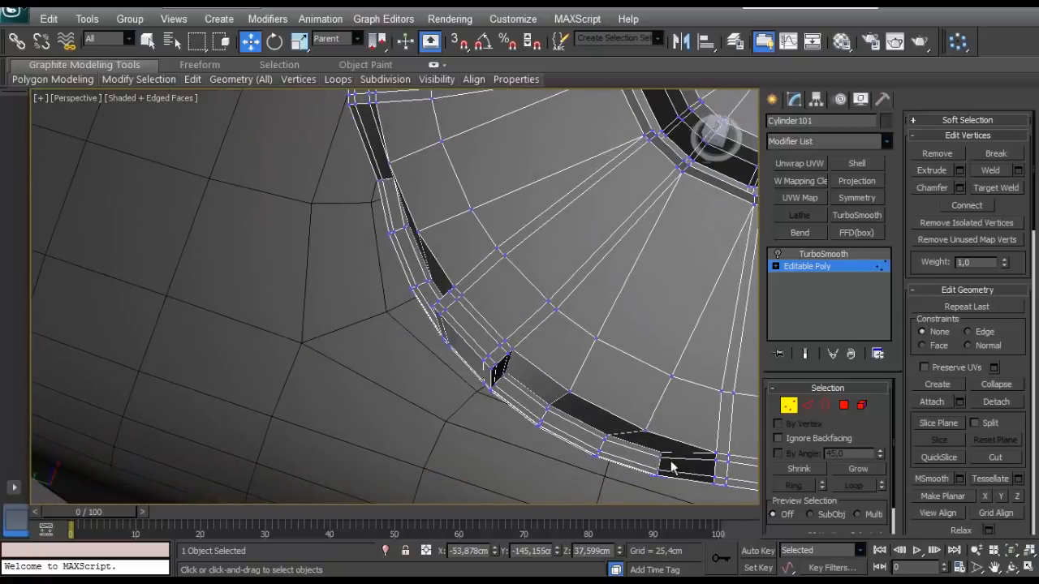
alt+middle_drag(555, 437, 409, 451)
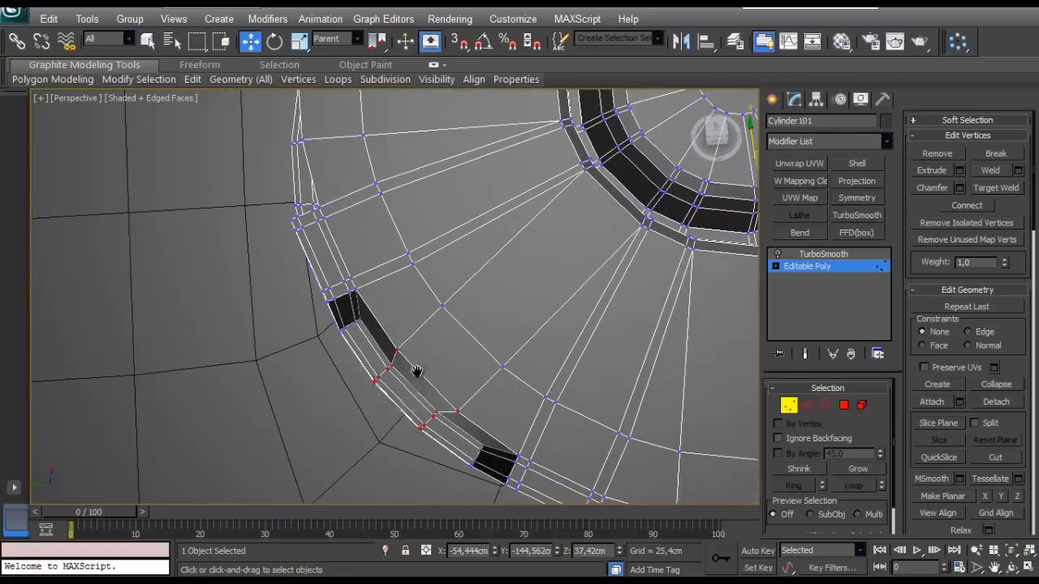
alt+middle_drag(416, 371, 296, 192)
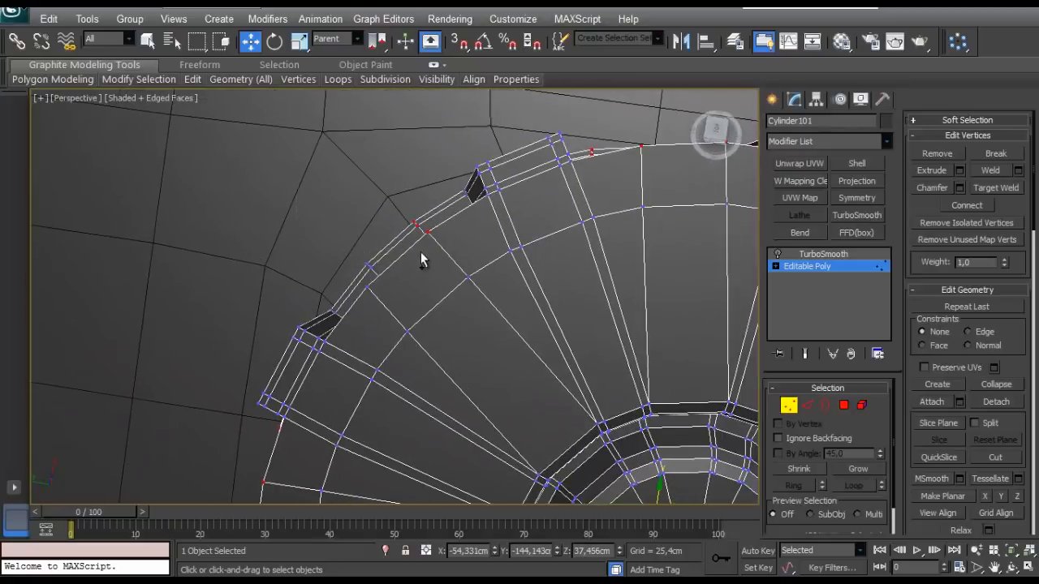
alt+middle_drag(355, 307, 354, 351)
- Try to scale the selected gap vertices together to round the cap's side between the grip ribs
key(r)
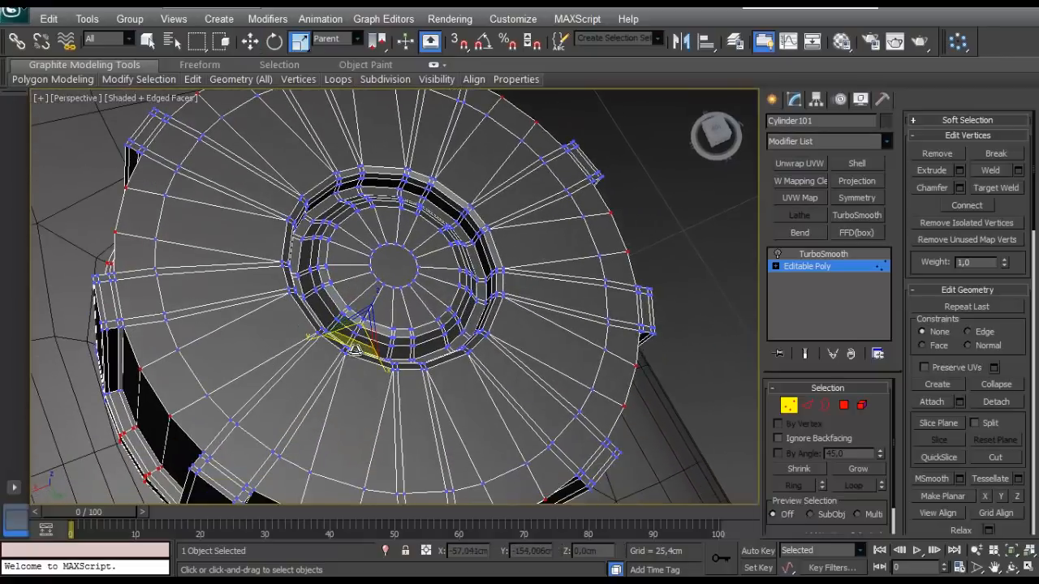
drag(354, 350, 355, 347)
alt+middle_drag(354, 346, 305, 315)
scroll(348, 355, down, 2)
scroll(393, 354, down, 2)
key(ctrl+s)
scroll(393, 354, up, 3)
scroll(306, 316, down, 2)
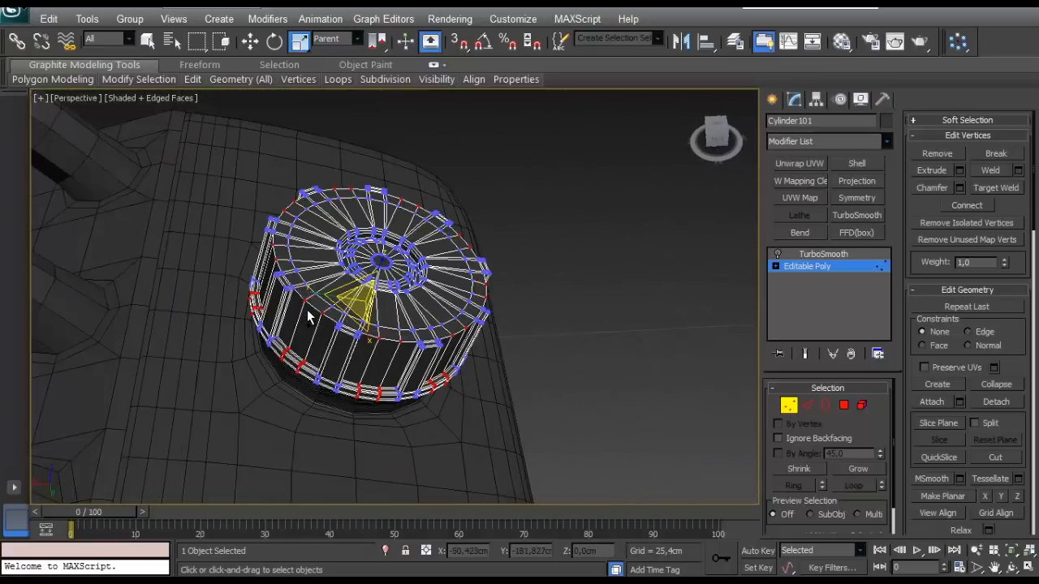
scroll(367, 323, up, 2)
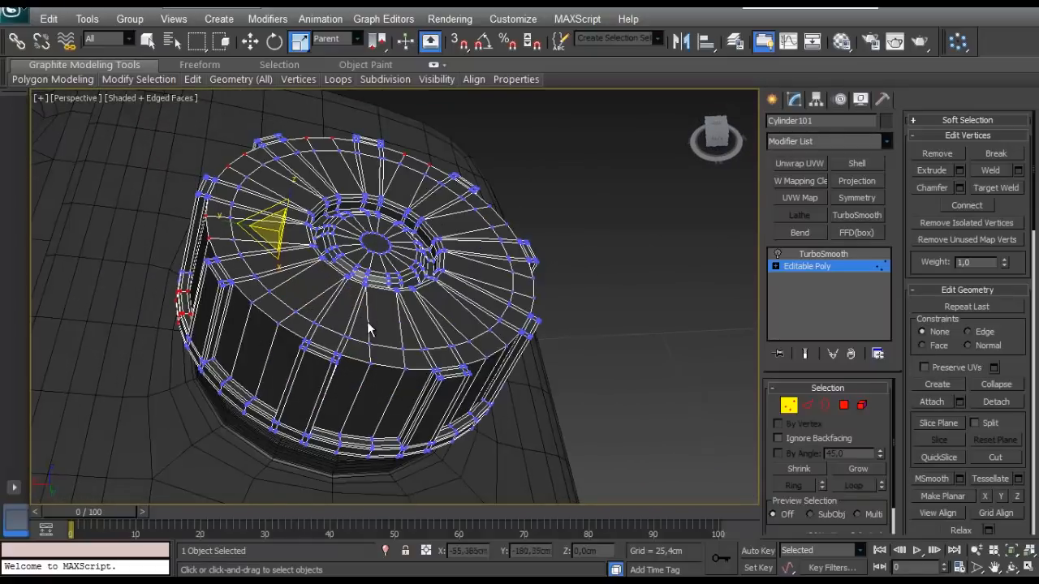
- Undo the chamfer on the loops midway between the grip ribs, keeping the original loops, and clear the edge selection
click(807, 407)
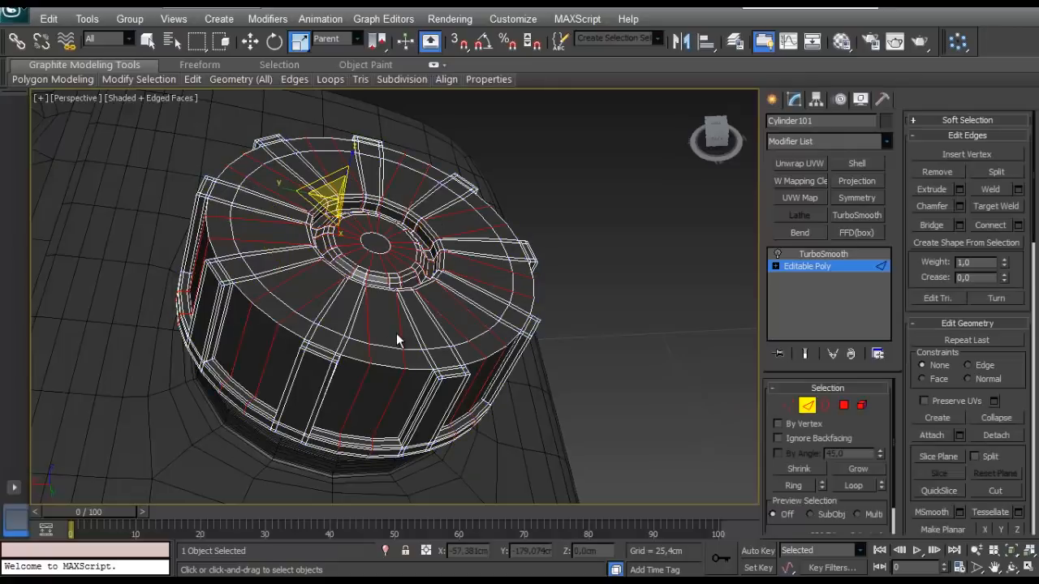
key(ctrl+z)
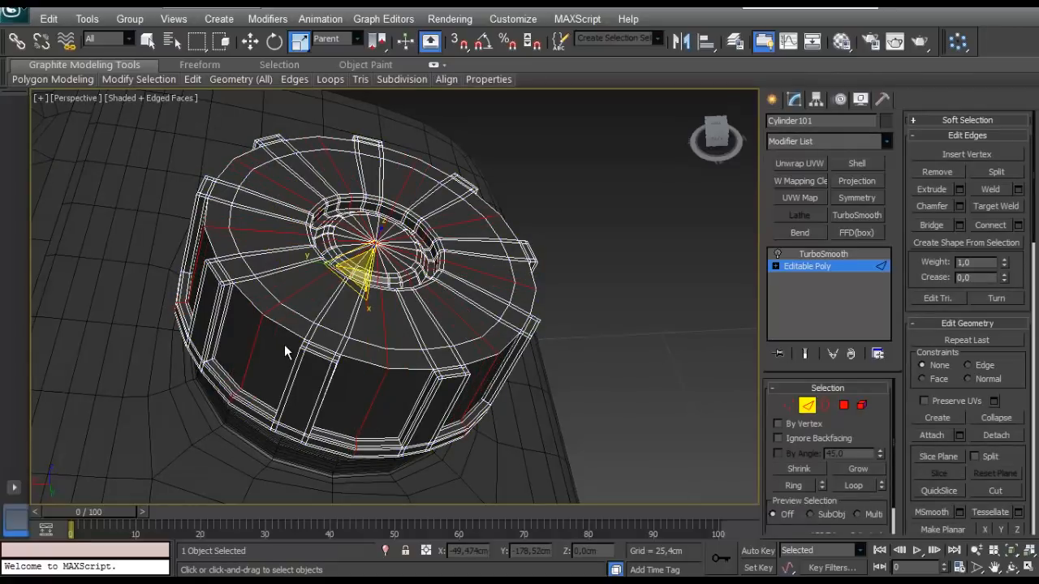
key(ctrl+BackSpace)
key(ctrl+z)
click(541, 336)
alt+middle_drag(541, 335, 381, 400)
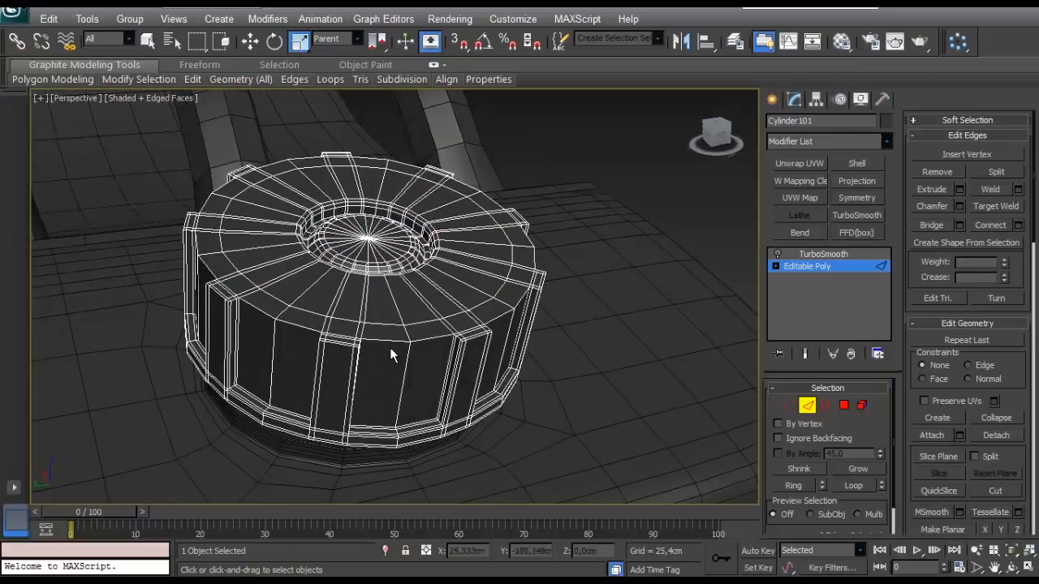
alt+middle_drag(477, 373, 404, 329)
scroll(391, 311, up, 3)
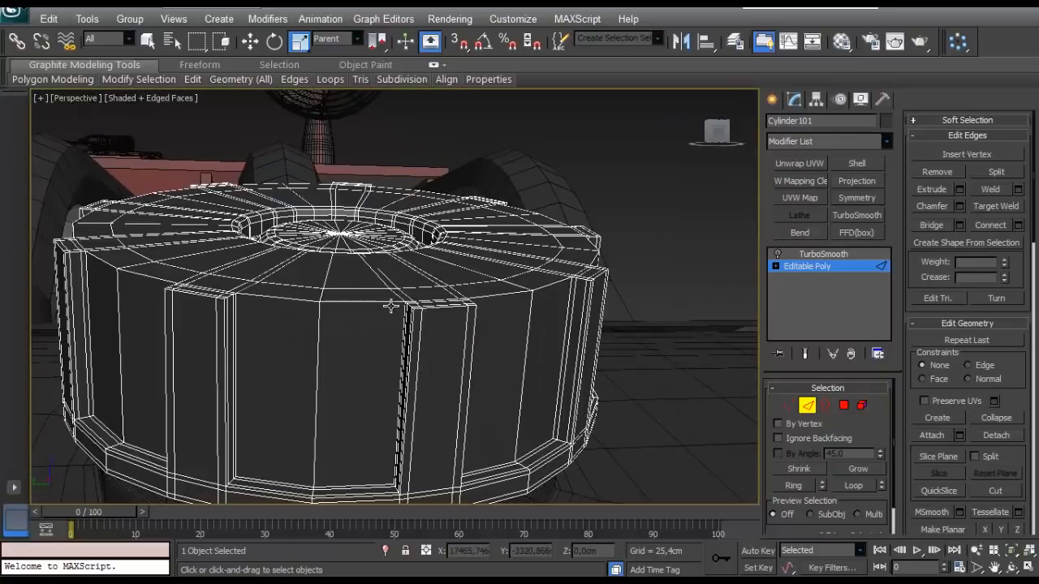
key(alt+r)
alt+middle_drag(376, 382, 331, 335)
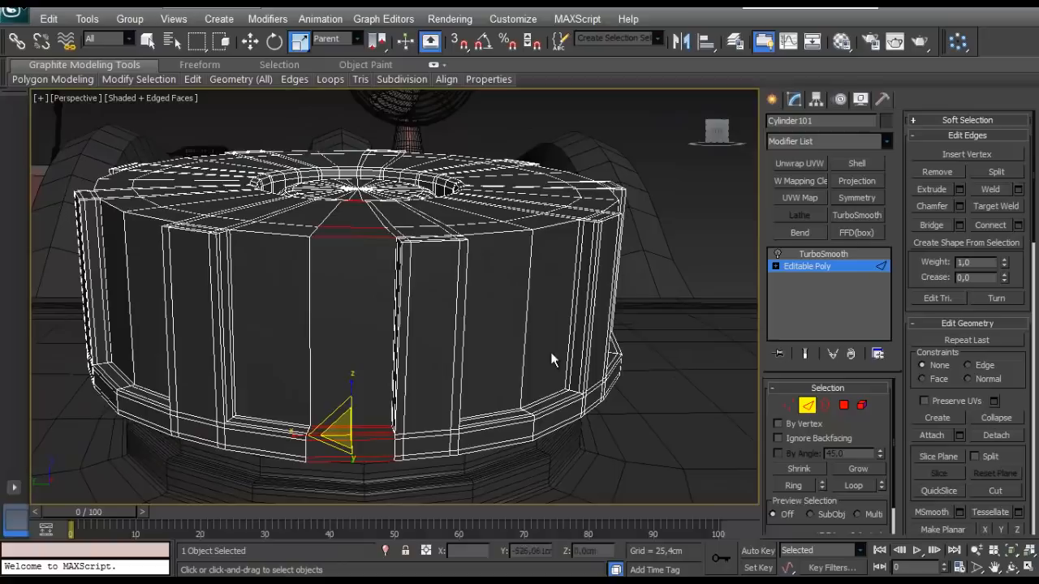
click(1018, 225)
click(57, 325)
right_click(60, 347)
drag(62, 368, 109, 365)
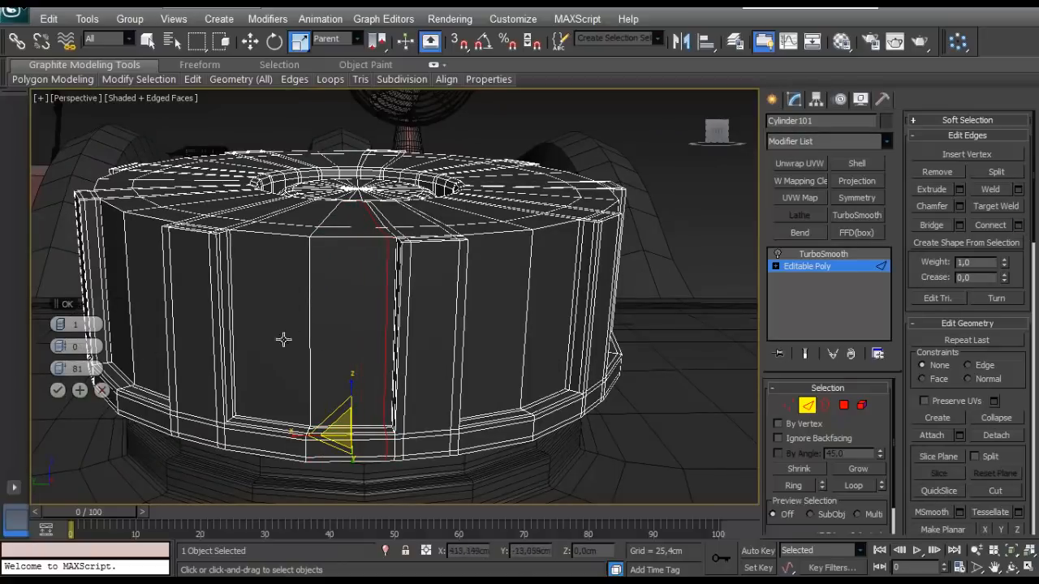
scroll(283, 339, down, 4)
click(101, 391)
- Connect the edge rings in one half of each gap between the ribs with 1 segment, slide 72
alt+middle_drag(341, 341, 472, 288)
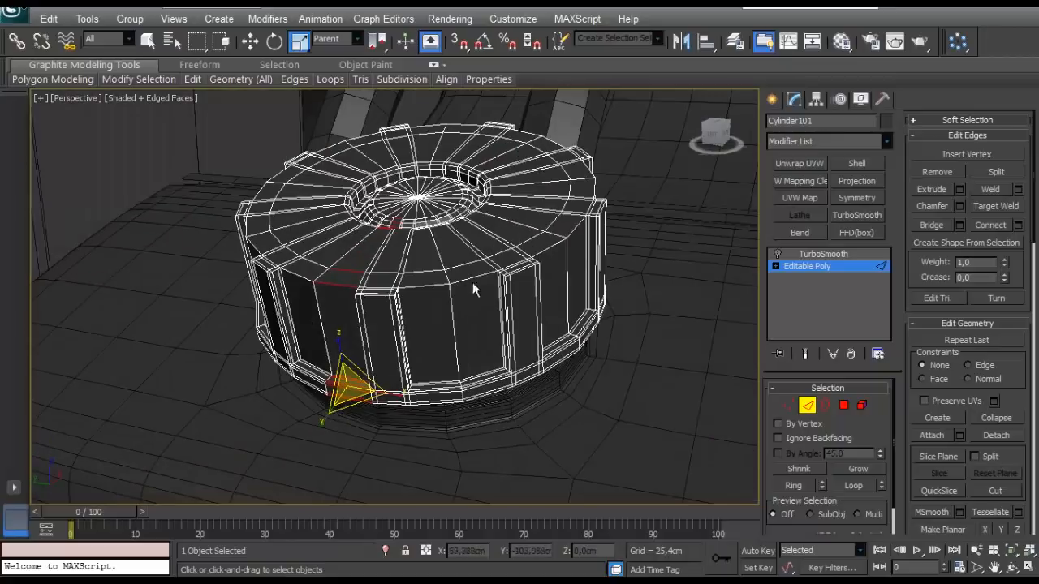
alt+middle_drag(543, 282, 485, 333)
alt+middle_drag(576, 320, 618, 329)
click(1019, 225)
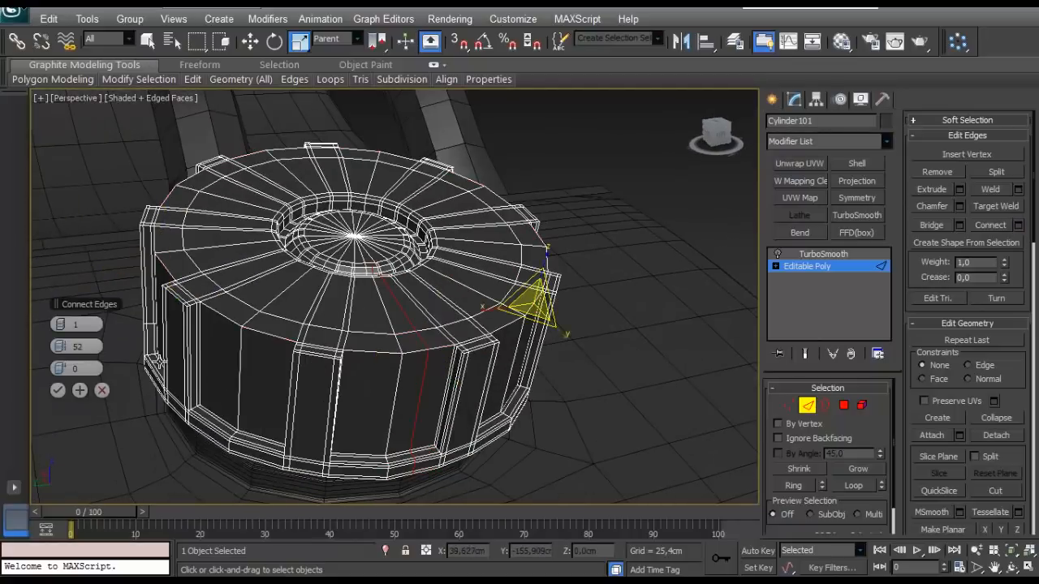
click(102, 390)
alt+middle_drag(139, 368, 245, 362)
ctrl+click(331, 352)
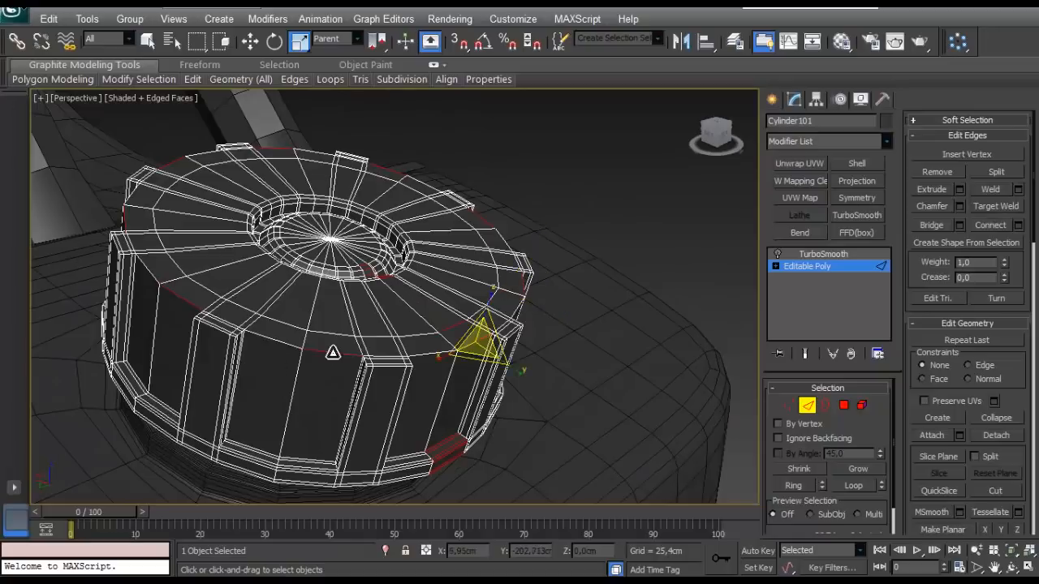
key(alt+r)
click(1018, 225)
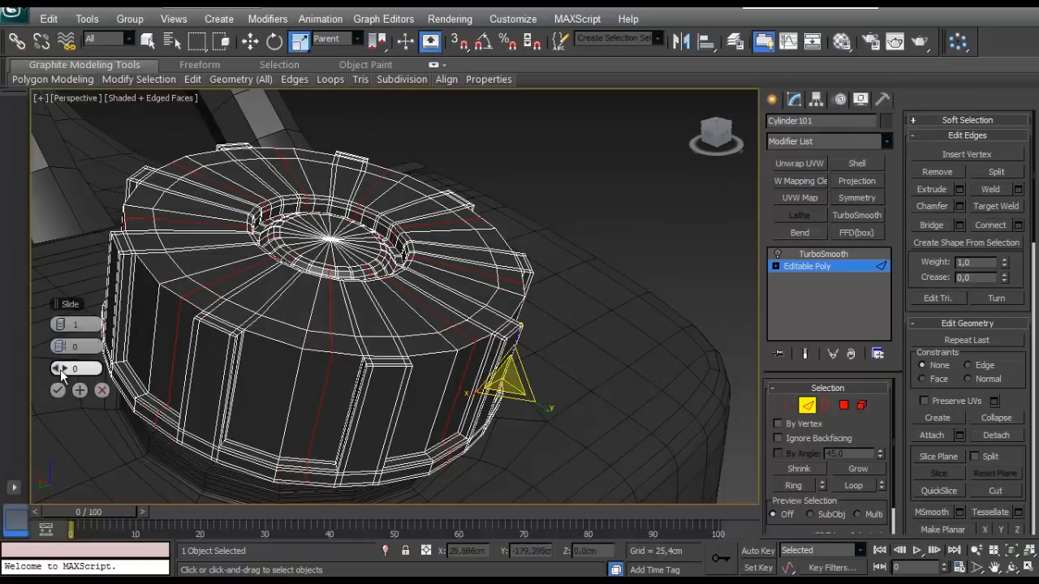
drag(60, 369, 210, 352)
click(57, 390)
- Connect the edge rings in the opposite half of each rib gap with 1 segment, slide -72, close to the ribs
click(276, 338)
alt+middle_drag(125, 329, 377, 306)
click(377, 306)
ctrl+click(229, 273)
alt+middle_drag(229, 273, 580, 324)
ctrl+click(558, 319)
alt+middle_drag(461, 294, 513, 300)
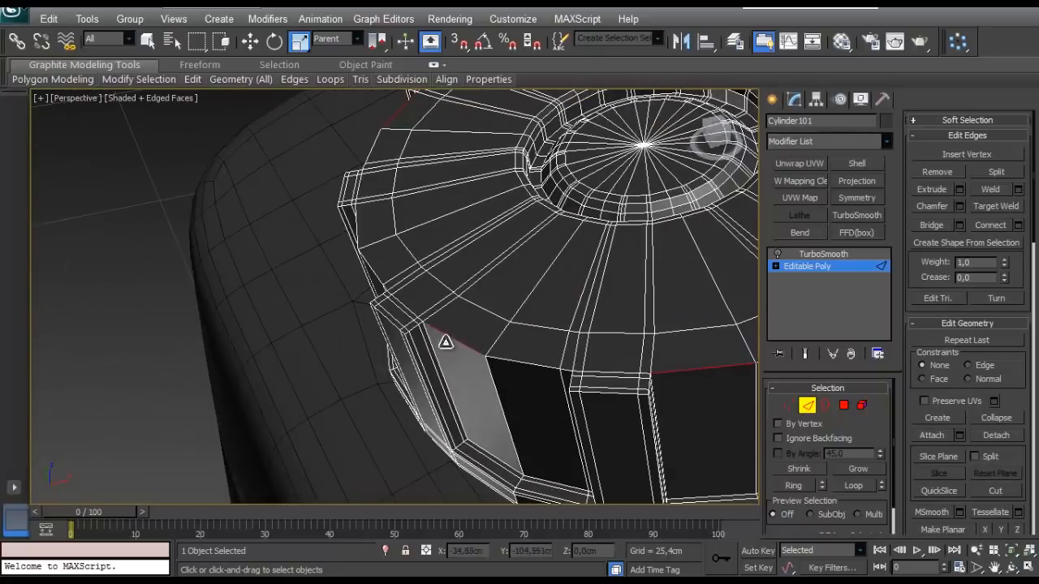
alt+middle_drag(445, 341, 524, 310)
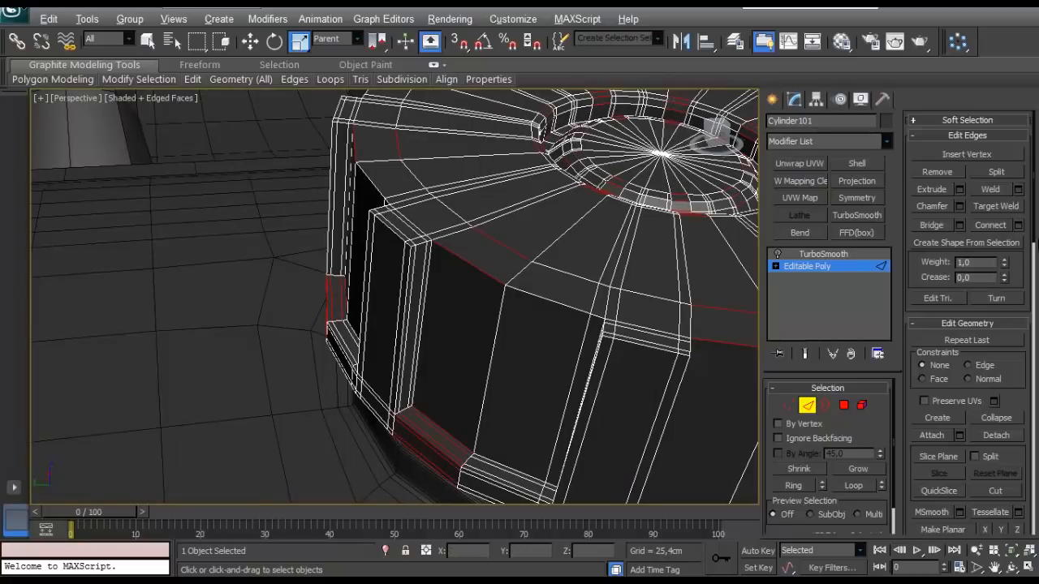
click(1019, 225)
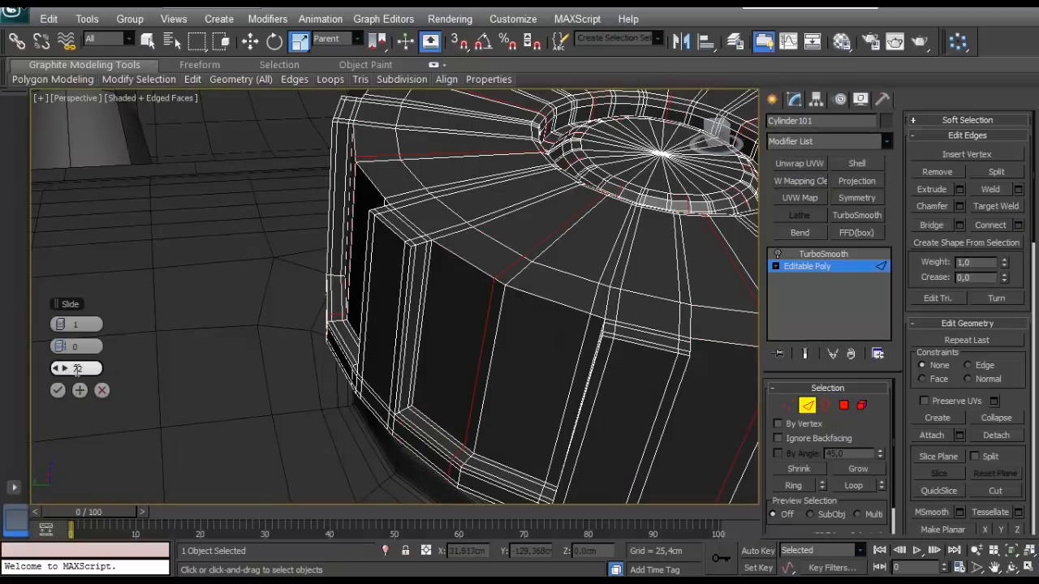
click(57, 391)
- Connect the ring of vertical side edges around the cap with 2 segments, pinch about 84 and slide 0
alt+middle_drag(248, 355, 351, 314)
click(375, 284)
key(alt+r)
click(1018, 226)
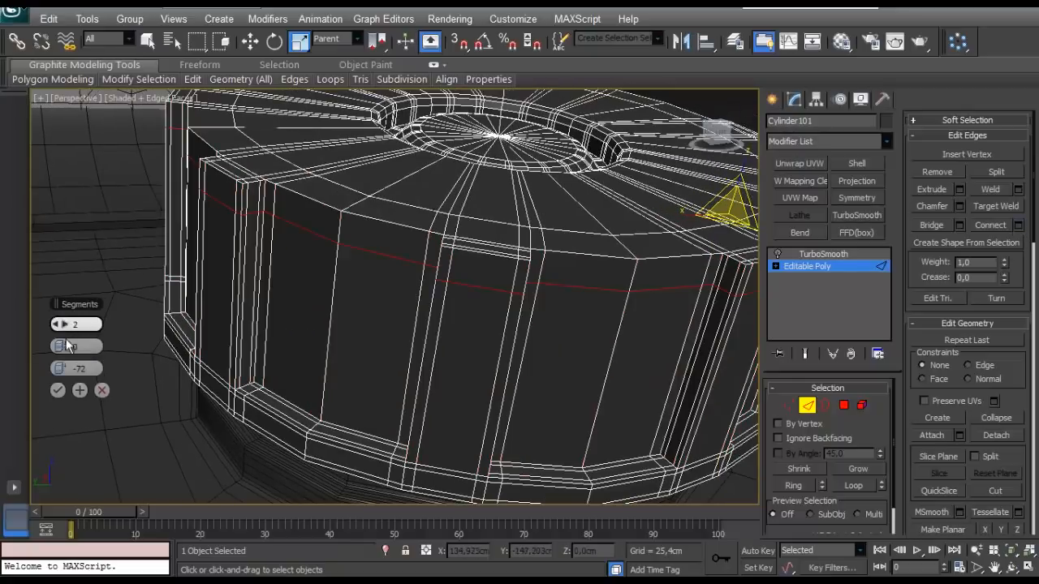
right_click(65, 368)
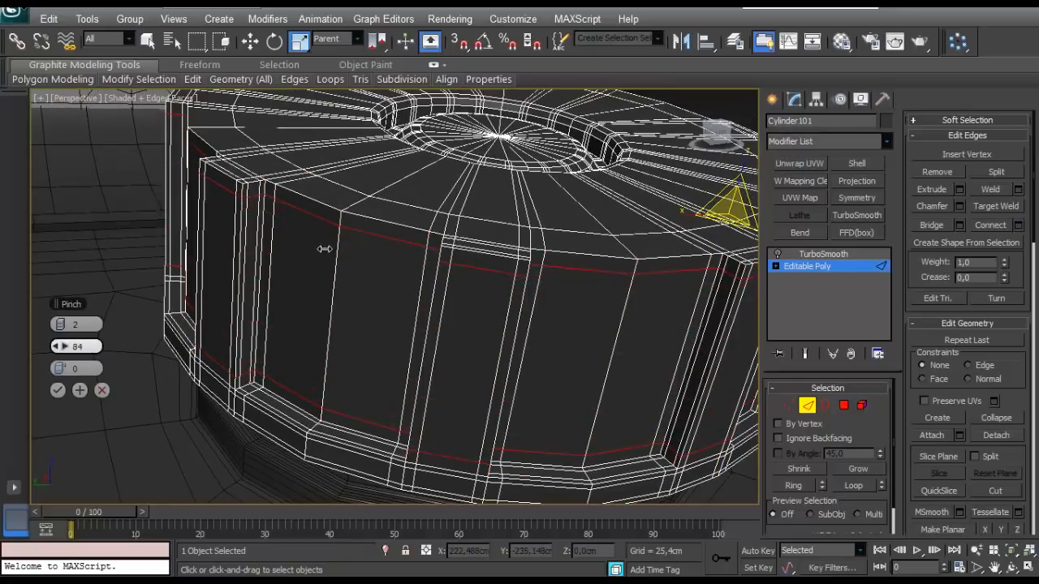
click(59, 390)
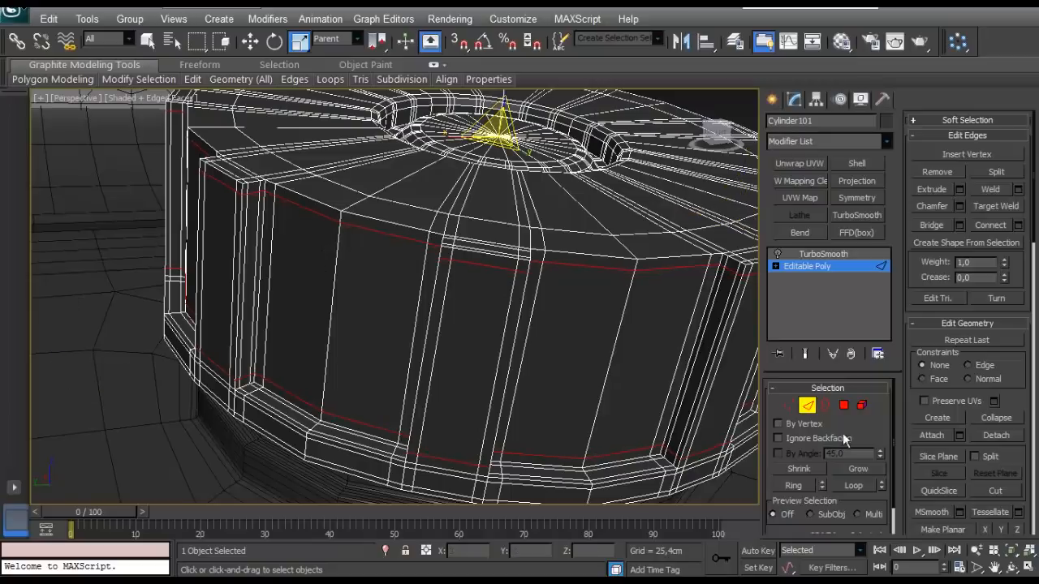
- Re-enable the cap's TurboSmooth modifier, deselect the cap and inspect the smoothed result without edged faces
click(814, 411)
click(817, 254)
click(778, 254)
scroll(505, 197, down, 5)
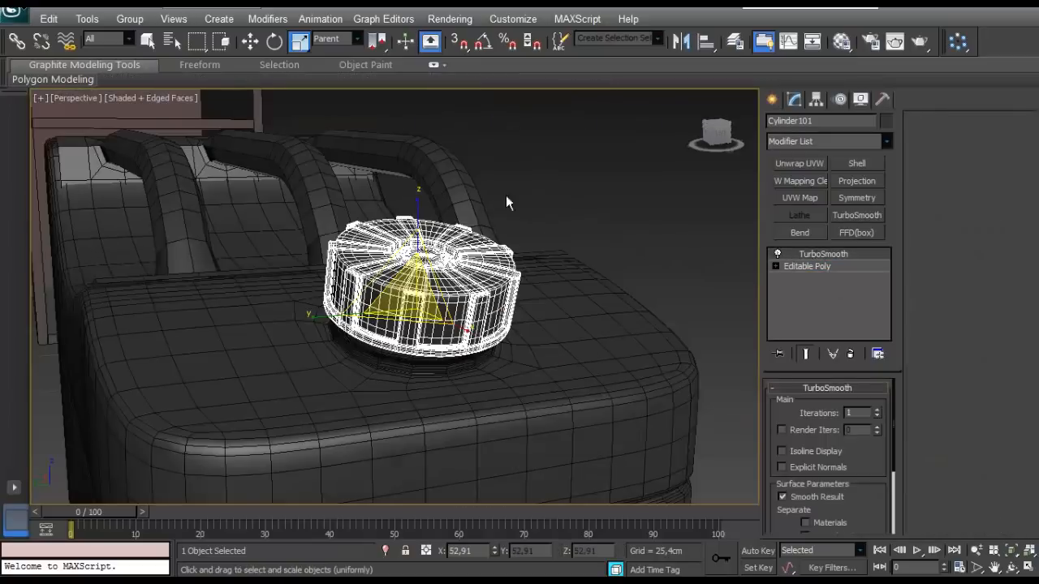
click(505, 198)
scroll(505, 227, up, 2)
middle_drag(505, 231, 412, 292)
key(F4)
scroll(424, 285, down, 3)
- With edged faces restored, select the handle mesh's open border at the tank's raised end and switch to vertex level
click(551, 220)
key(F4)
scroll(552, 235, up, 3)
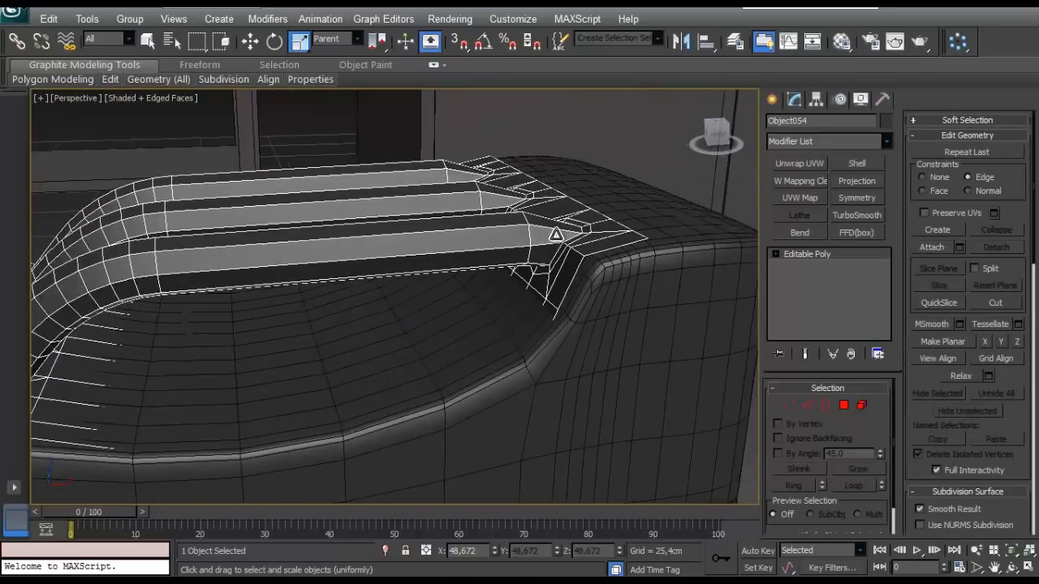
alt+middle_drag(554, 235, 609, 264)
click(820, 407)
alt+middle_drag(564, 311, 525, 285)
key(w)
click(790, 405)
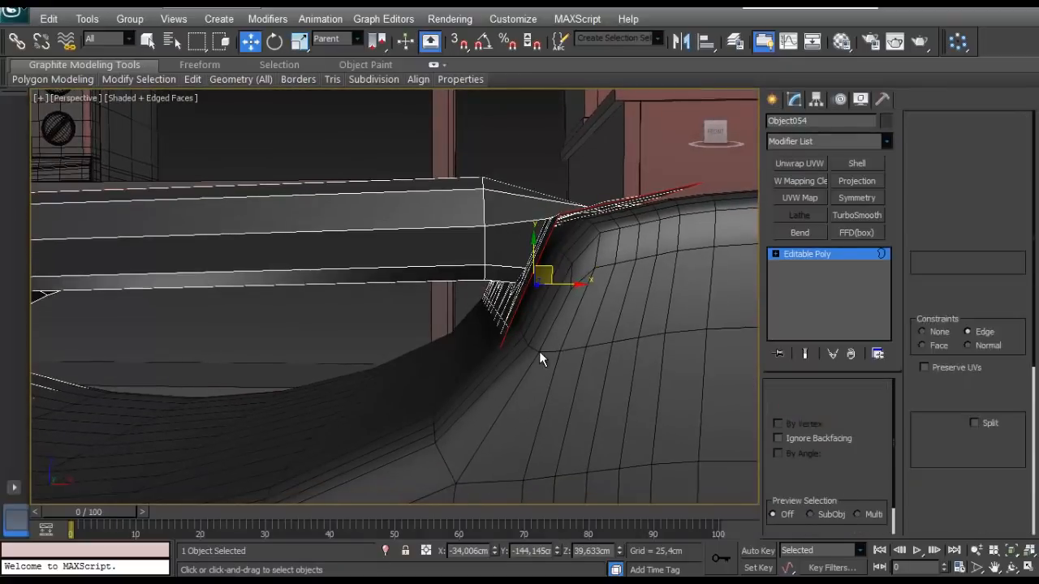
alt+middle_drag(538, 350, 514, 342)
- In Front wireframe view, set the constraint to None and move the handle base's corner vertices down toward the tank's upper bend
key(f)
key(z)
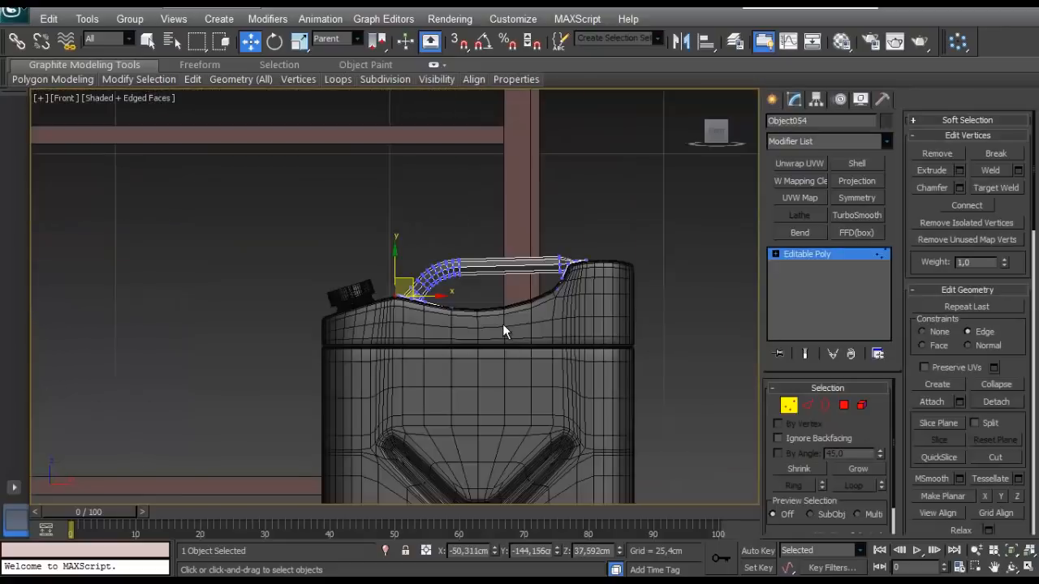
scroll(545, 277, up, 5)
middle_drag(545, 277, 443, 345)
scroll(519, 280, up, 3)
scroll(443, 345, up, 3)
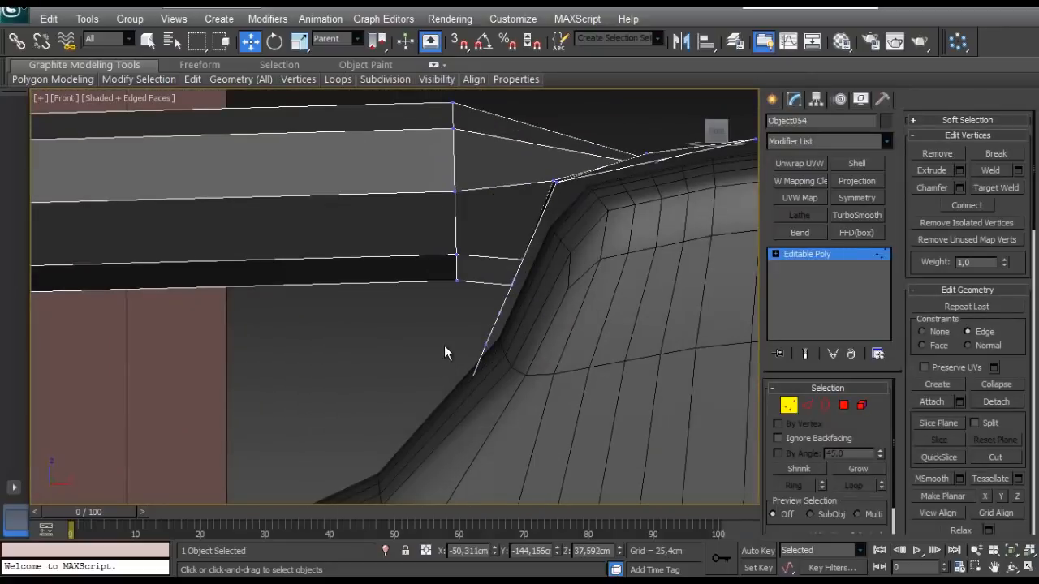
key(F3)
scroll(449, 341, down, 2)
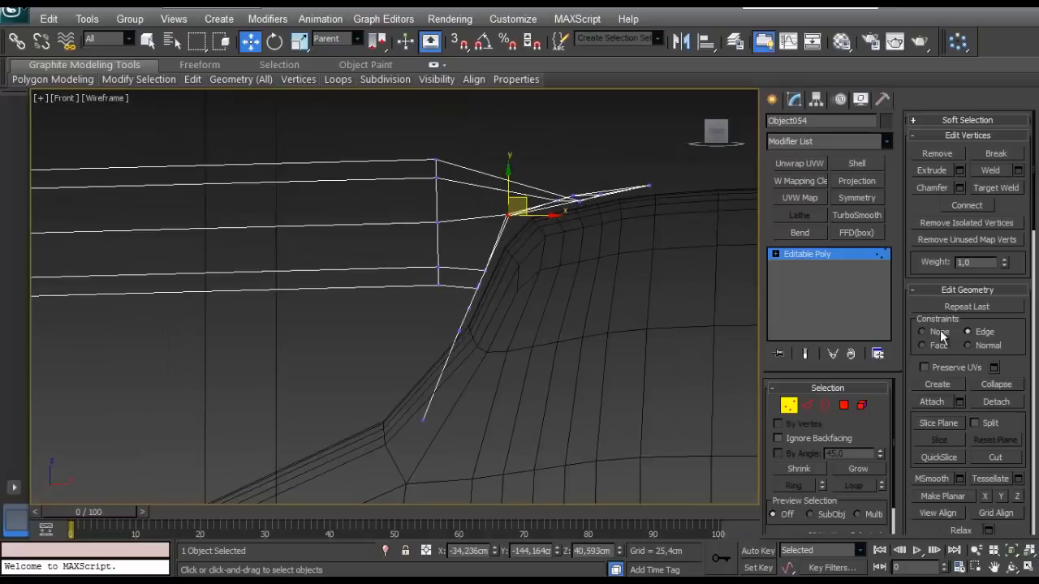
drag(527, 200, 531, 211)
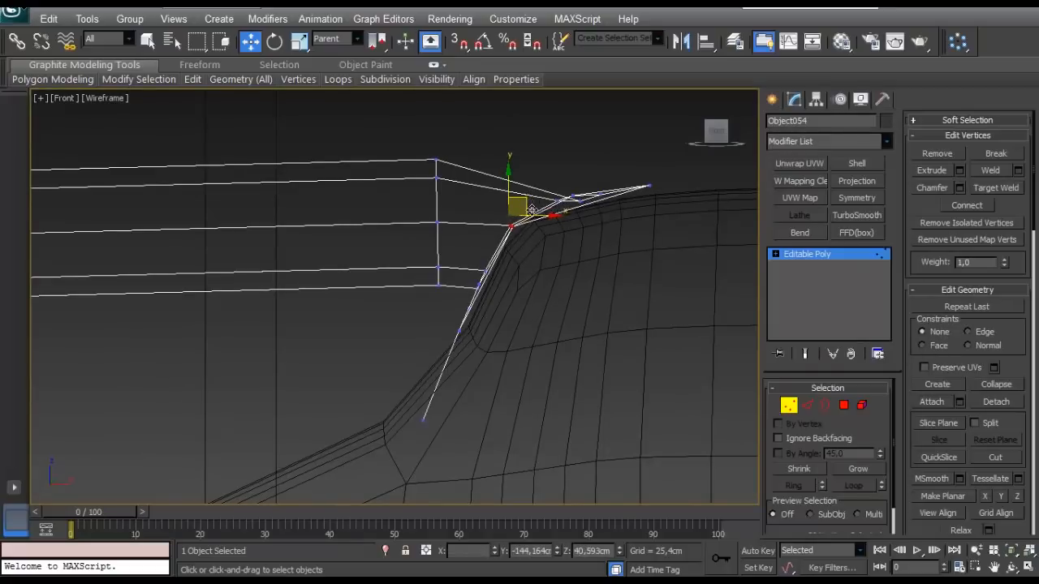
- Move and rotate the lower vertices of the raised-end handle base so they follow the tank's slope
middle_drag(477, 324, 489, 310)
drag(408, 427, 409, 424)
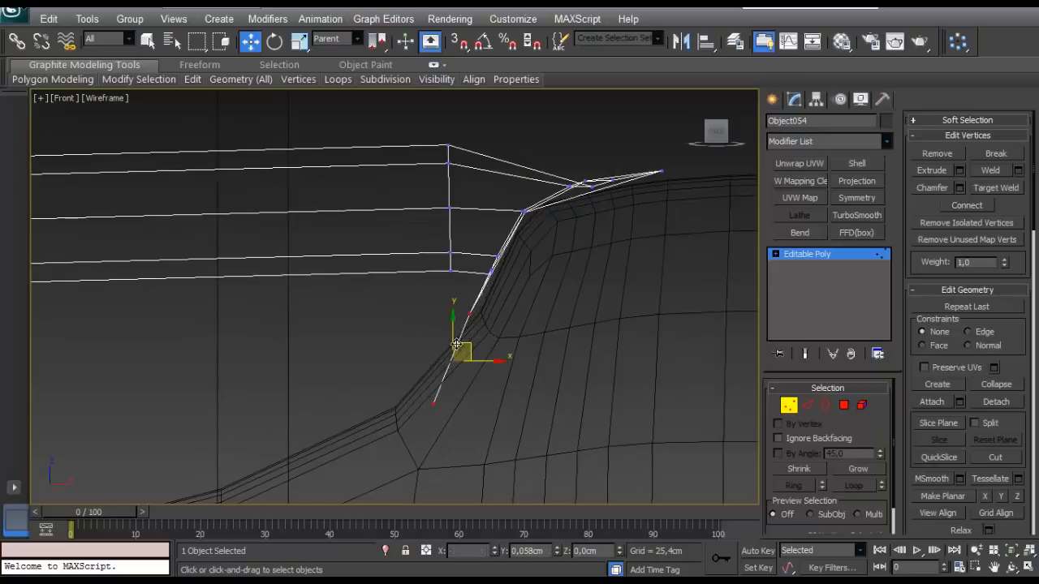
key(e)
drag(512, 302, 514, 304)
key(w)
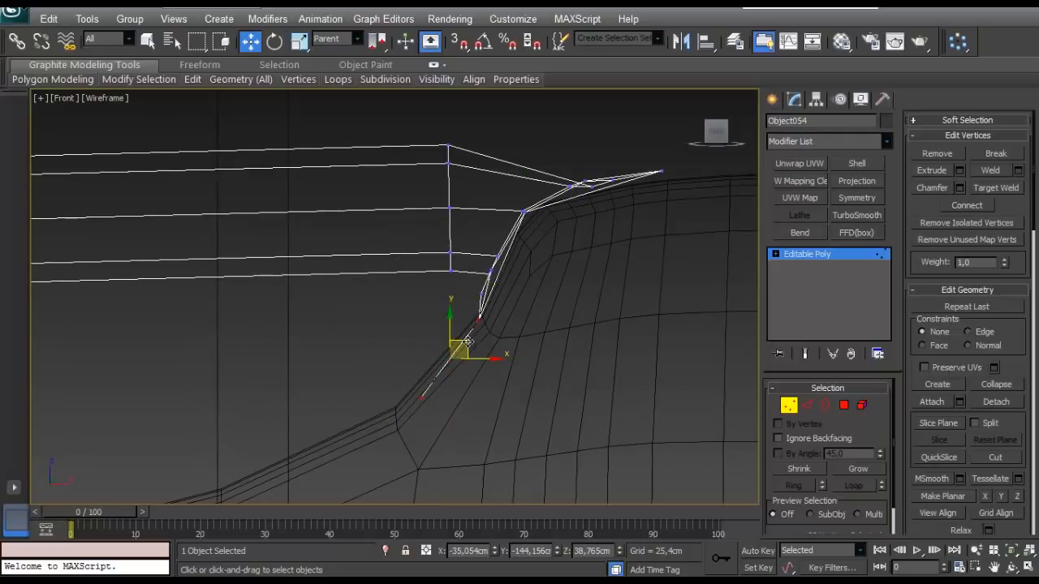
drag(461, 347, 446, 342)
drag(481, 305, 455, 314)
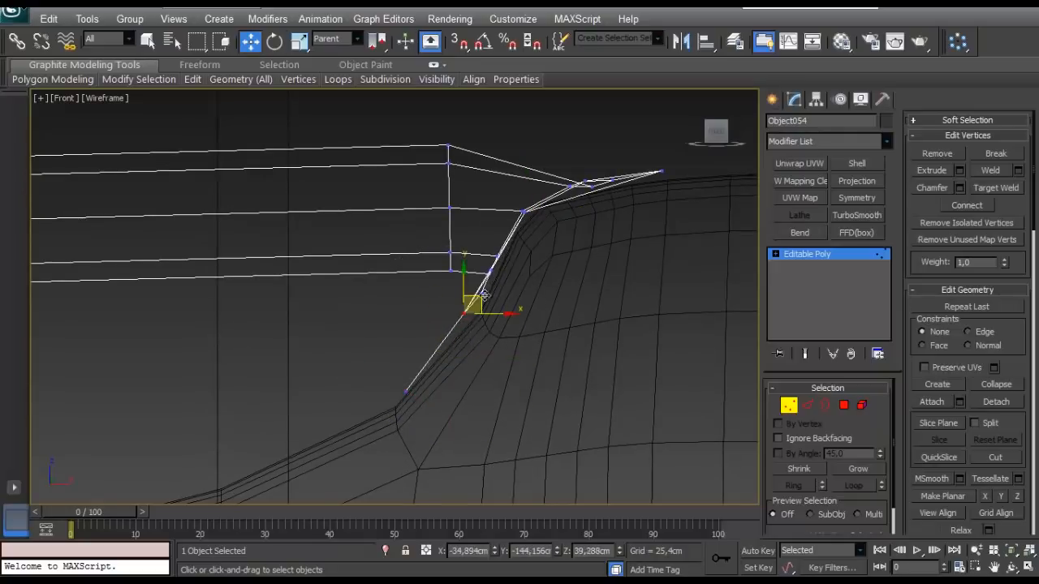
- Move the inner end vertices of the cap-end handle base onto the tank's curved top surface
scroll(477, 333, down, 5)
middle_drag(477, 333, 559, 304)
scroll(365, 332, up, 3)
drag(396, 363, 352, 407)
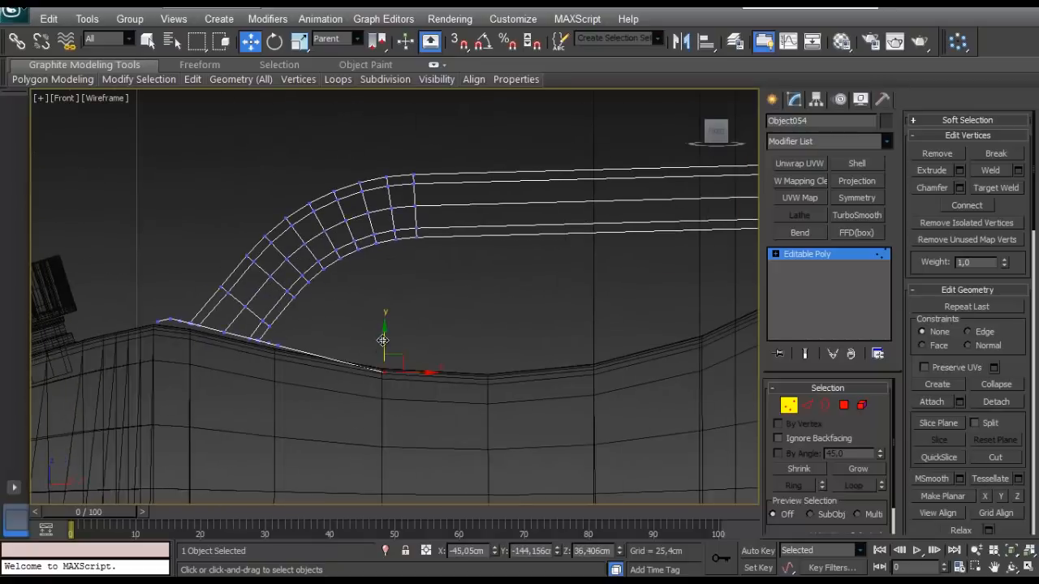
click(470, 320)
- In shaded Perspective view, select the handle-end and base vertices at the tank's raised end and lift them slightly
scroll(496, 341, down, 4)
key(p)
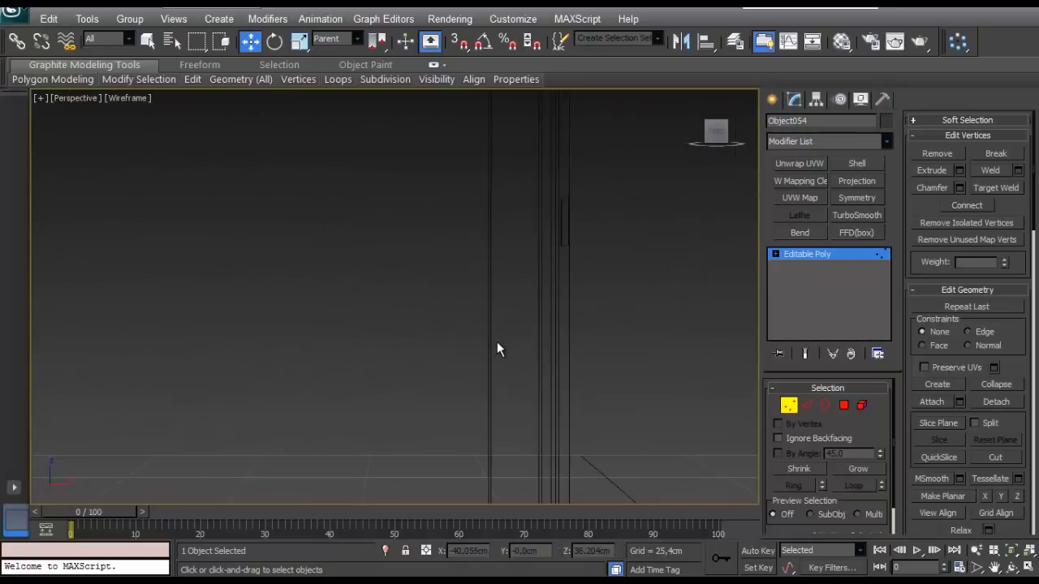
scroll(497, 342, down, 5)
scroll(514, 309, up, 2)
alt+middle_drag(515, 309, 460, 324)
scroll(460, 324, up, 2)
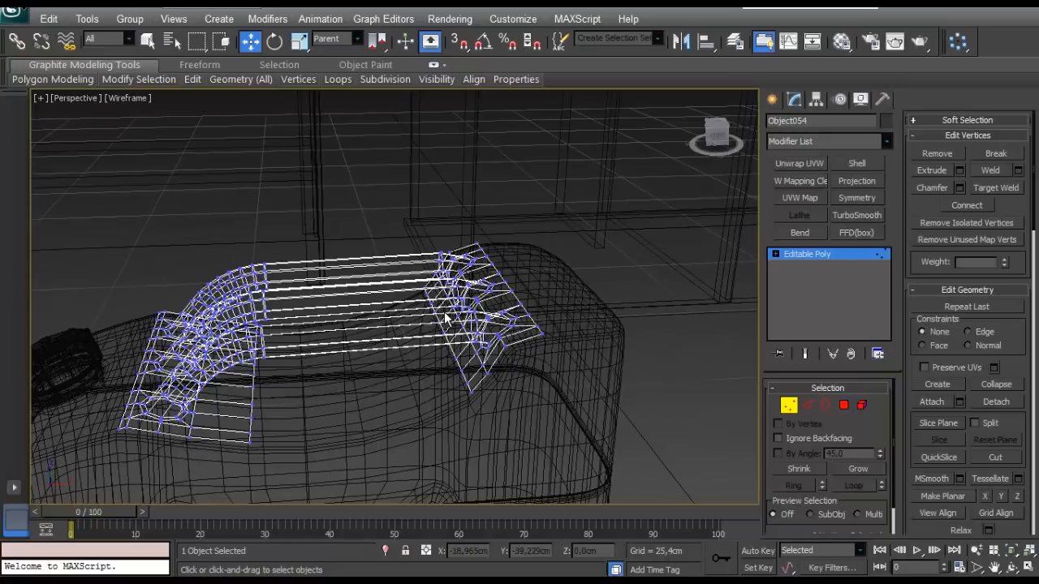
key(F3)
scroll(446, 318, up, 8)
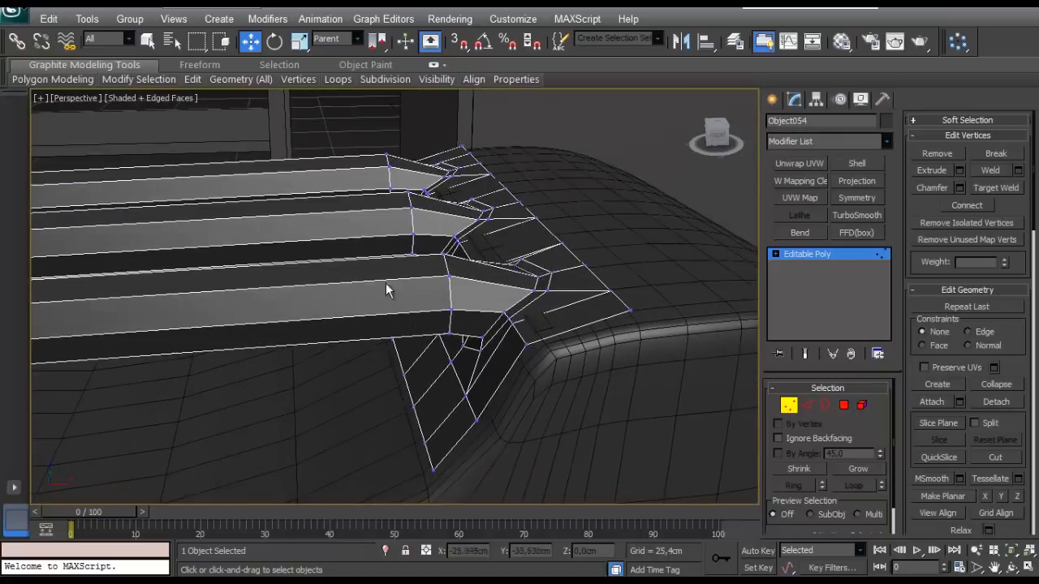
scroll(408, 281, down, 4)
drag(519, 209, 377, 360)
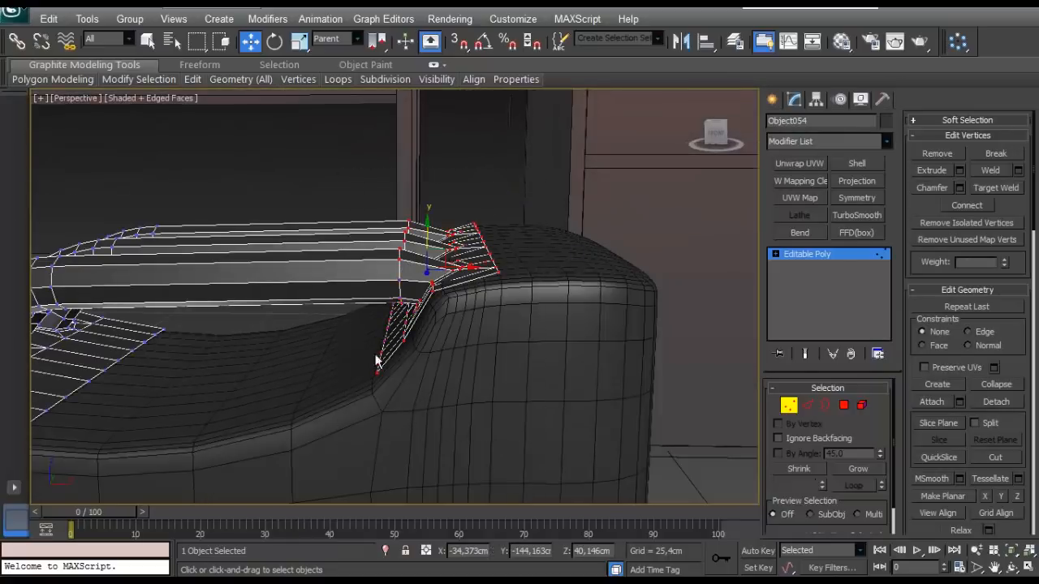
drag(427, 236, 427, 232)
alt+middle_drag(429, 243, 470, 192)
- Extrude the open border of the raised-end handle base with a height of -0.2 cm and a width of 0
click(826, 404)
alt+middle_drag(548, 287, 427, 280)
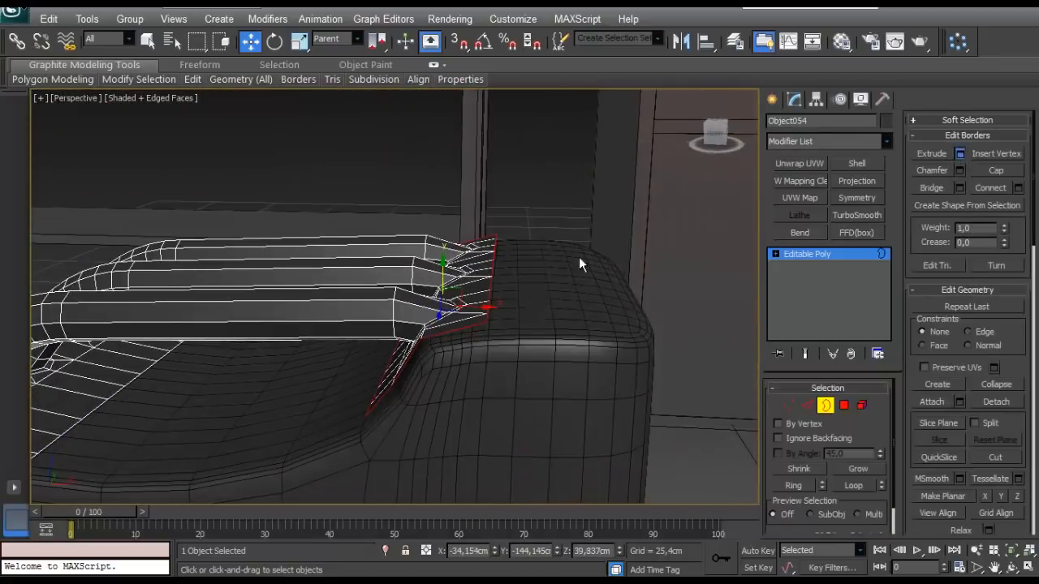
scroll(490, 262, up, 3)
right_click(64, 348)
right_click(61, 327)
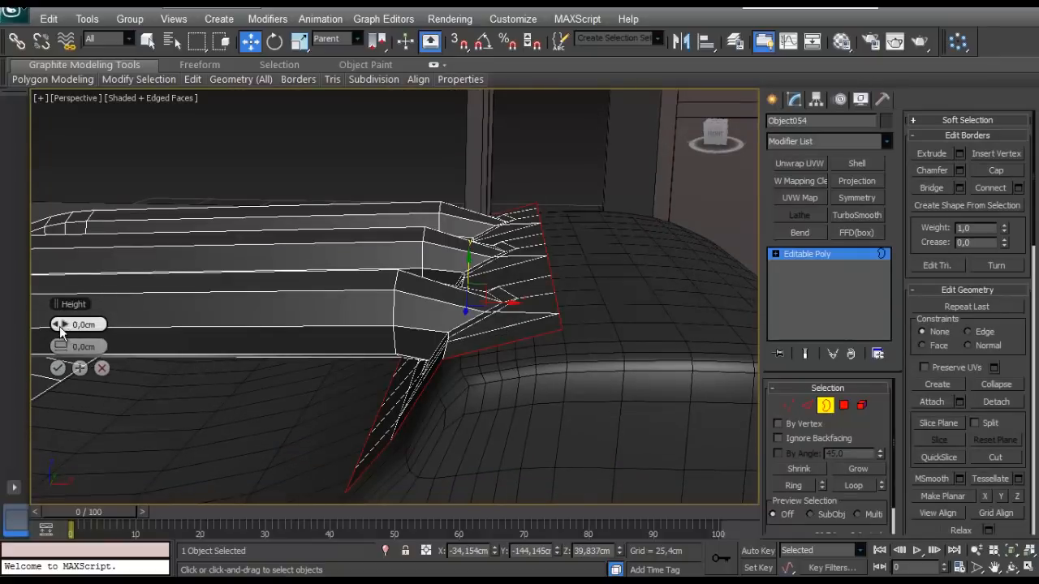
drag(60, 326, 54, 326)
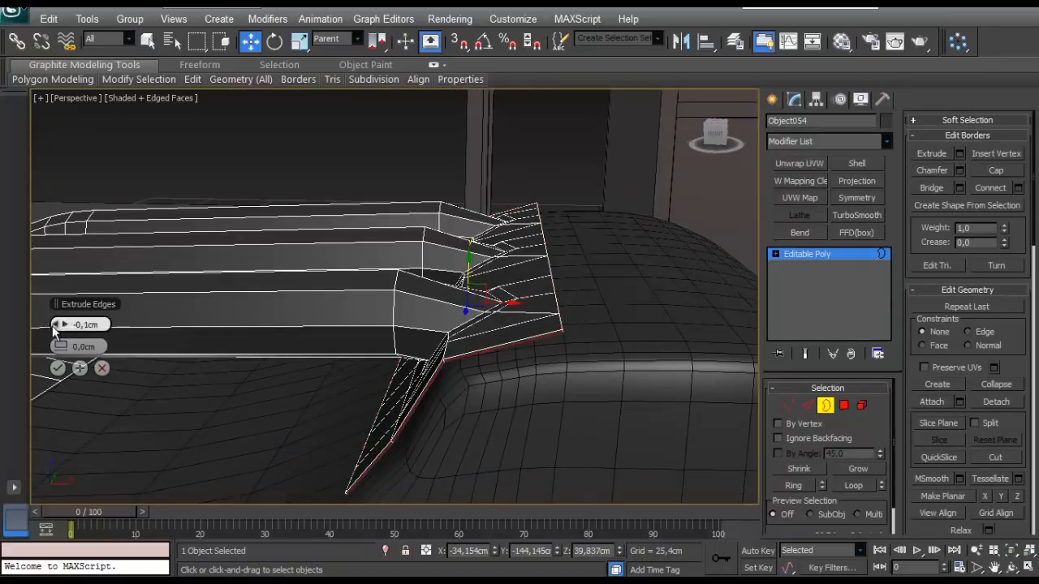
alt+middle_drag(120, 369, 467, 295)
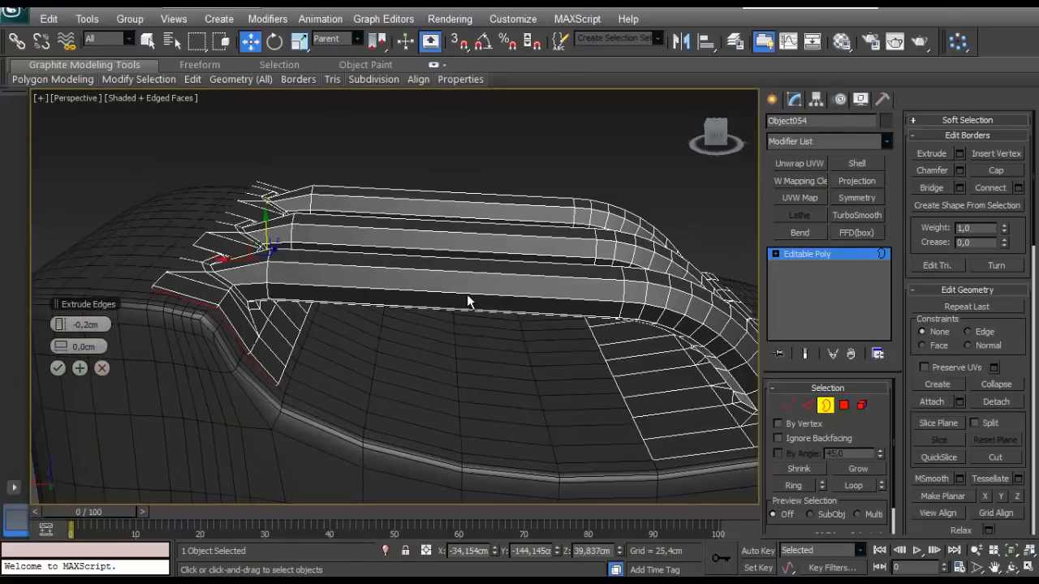
click(57, 368)
- Connect the long edges of the cap-end handle base with 1 segment, sliding the new loop toward the handle feet
middle_drag(231, 166, 451, 353)
scroll(480, 318, up, 2)
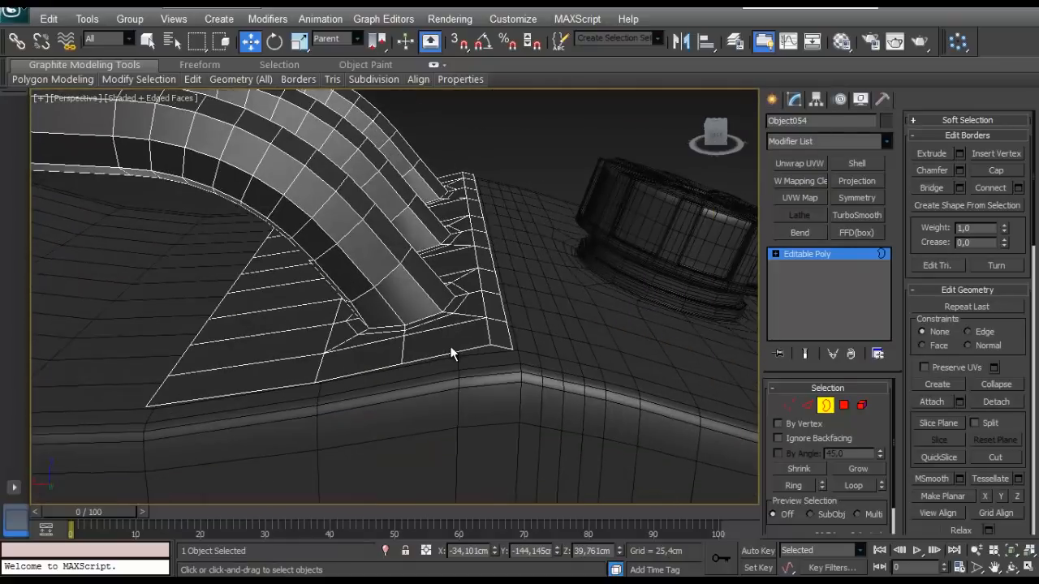
scroll(321, 342, down, 3)
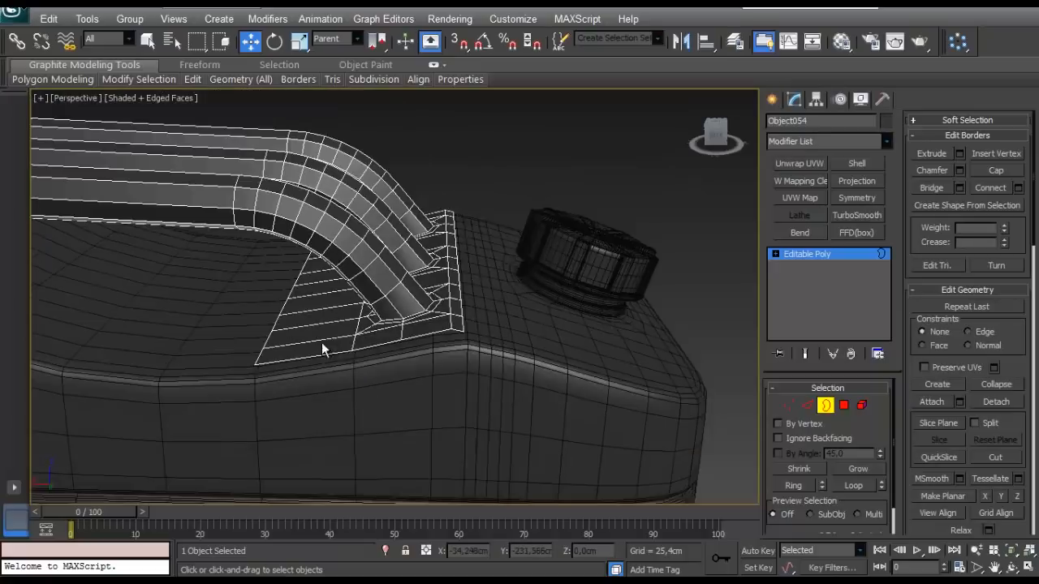
click(805, 407)
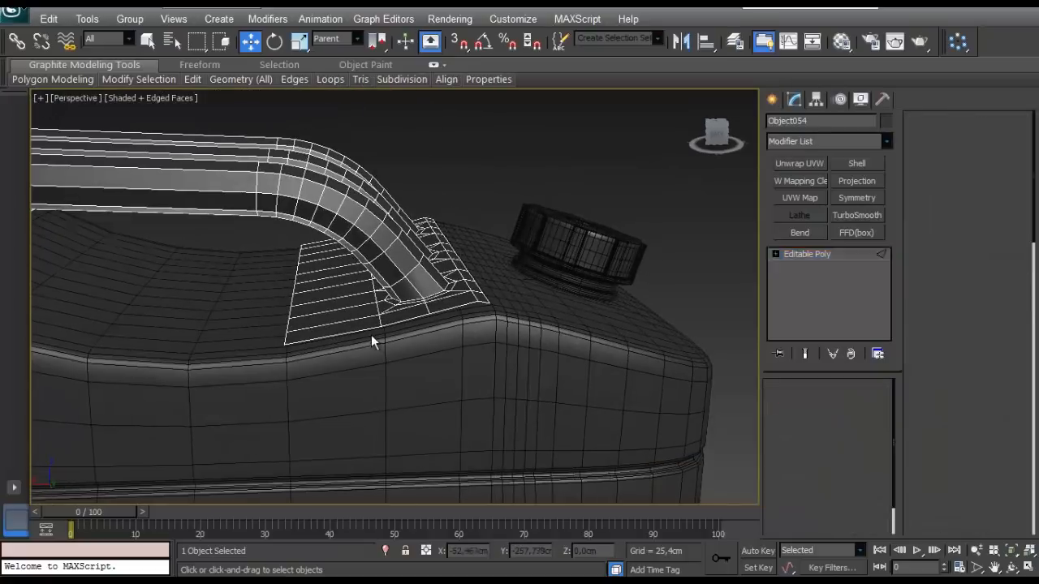
click(1018, 227)
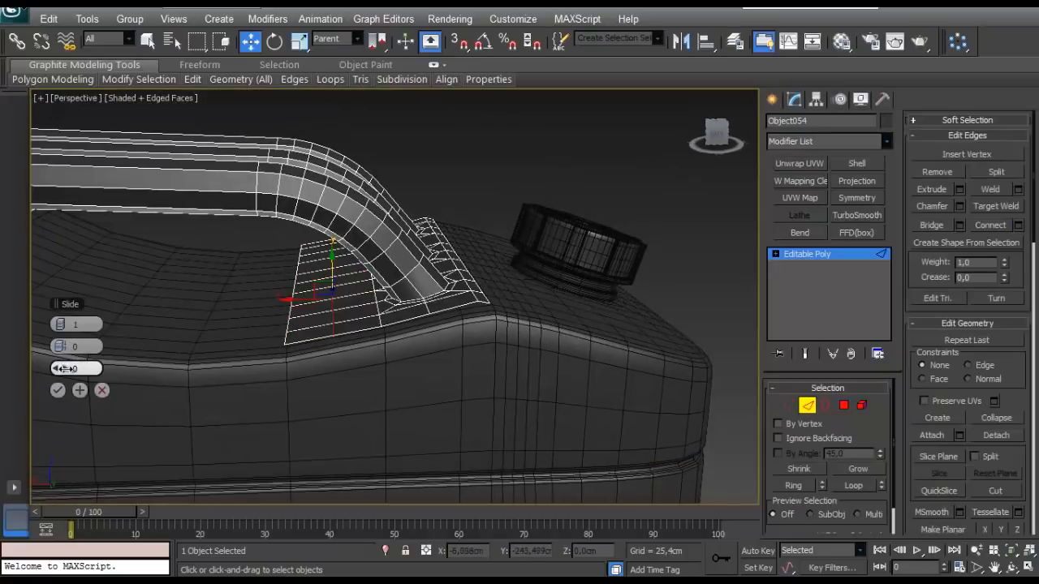
click(58, 390)
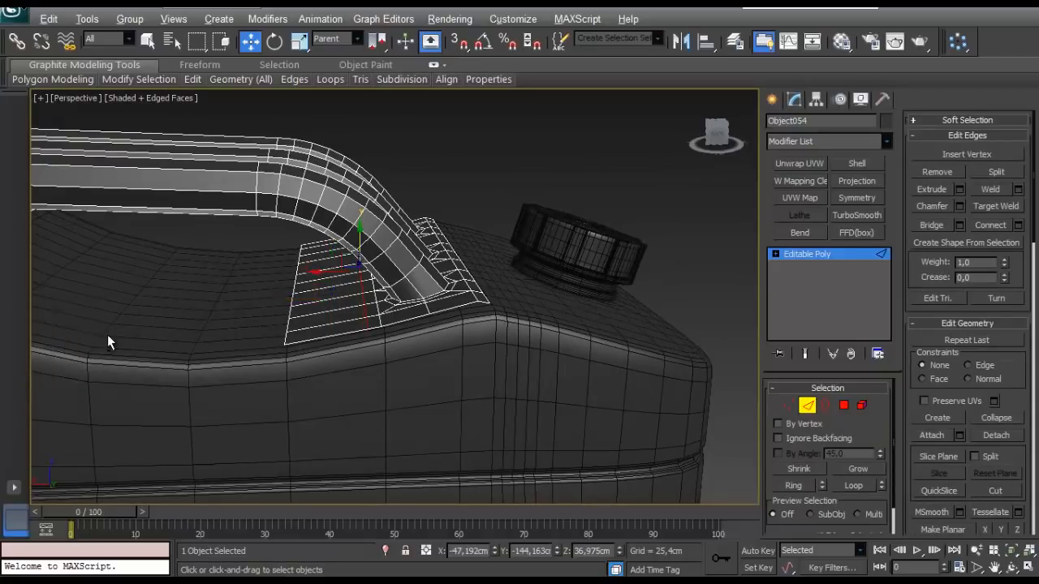
- Select and delete the cap-end base polygons lying beyond the new edge loop
alt+middle_drag(109, 339, 122, 284)
click(844, 405)
alt+middle_drag(240, 305, 243, 313)
drag(263, 248, 326, 339)
click(326, 339)
alt+middle_drag(377, 244, 357, 274)
scroll(517, 381, down, 3)
alt+middle_drag(487, 356, 397, 385)
- Connect the edge rings on the same outer side of both handle bases with 2 segments, pinch 55 and slide 0
click(807, 407)
scroll(268, 357, up, 3)
alt+middle_drag(264, 353, 306, 430)
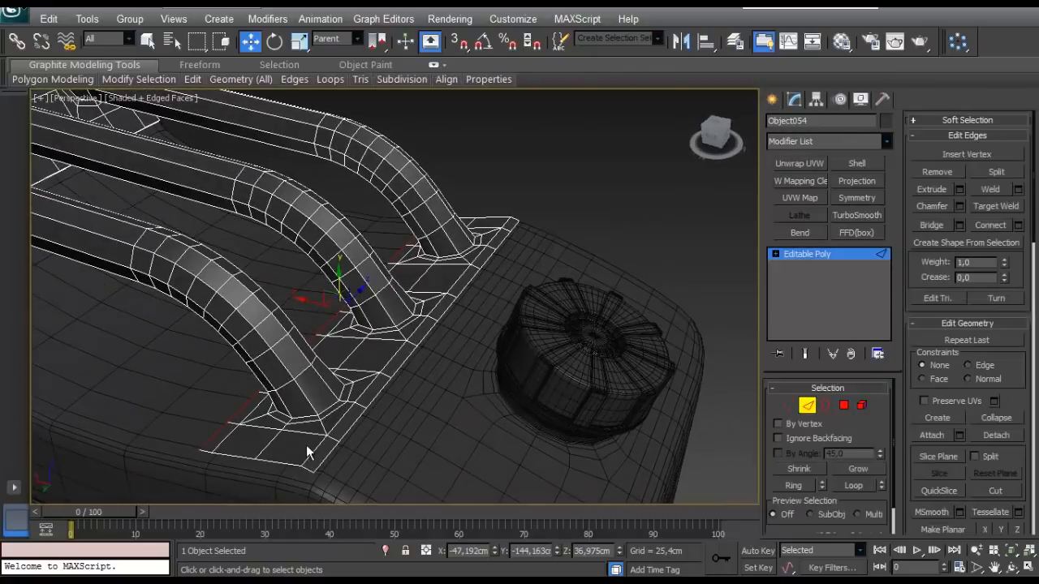
click(306, 445)
key(alt+r)
alt+middle_drag(372, 412, 322, 387)
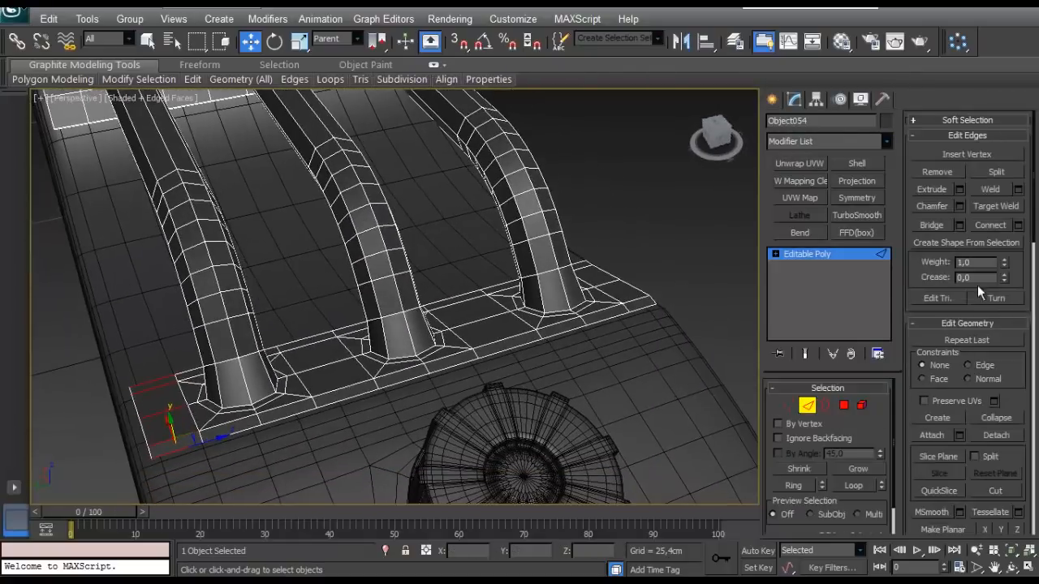
click(1017, 226)
scroll(169, 277, down, 3)
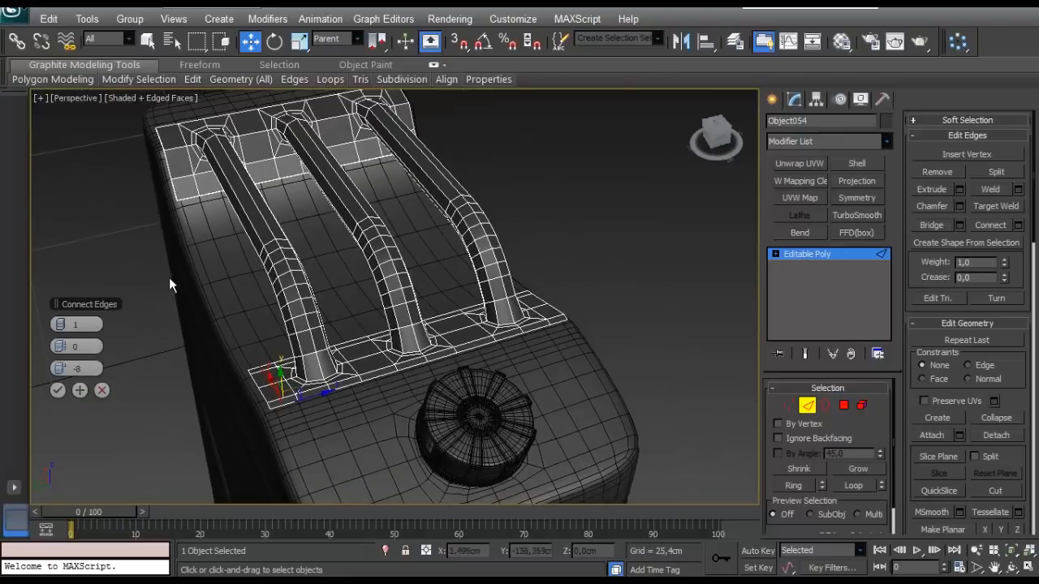
click(188, 195)
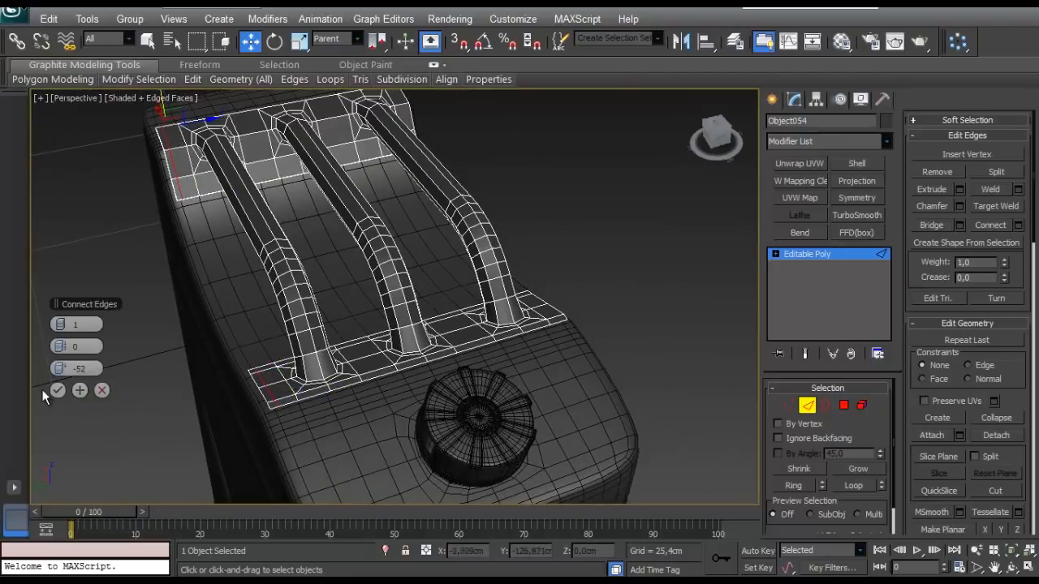
click(65, 324)
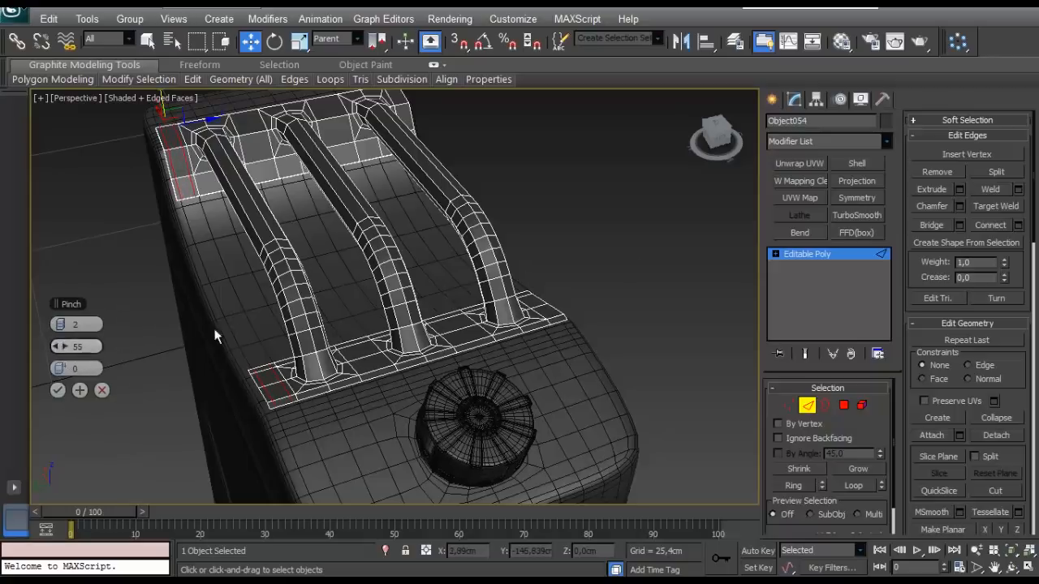
- Extend the two-segment connection across the remaining sections of the cap-end base between and beside the handles, and apply it
alt+middle_drag(415, 330, 302, 397)
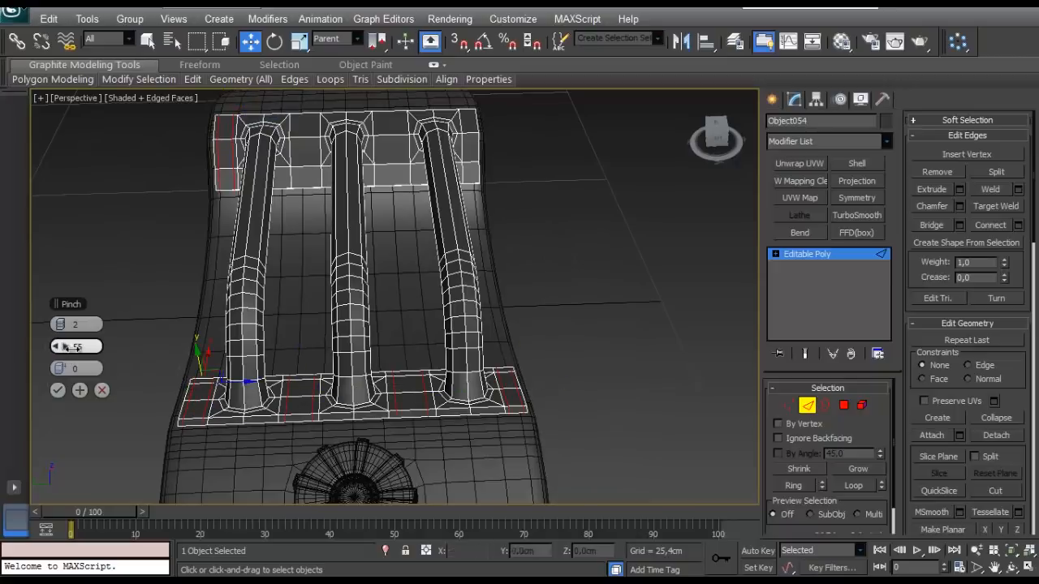
click(60, 391)
alt+middle_drag(154, 349, 283, 246)
scroll(249, 242, up, 3)
scroll(290, 250, down, 3)
scroll(291, 248, up, 5)
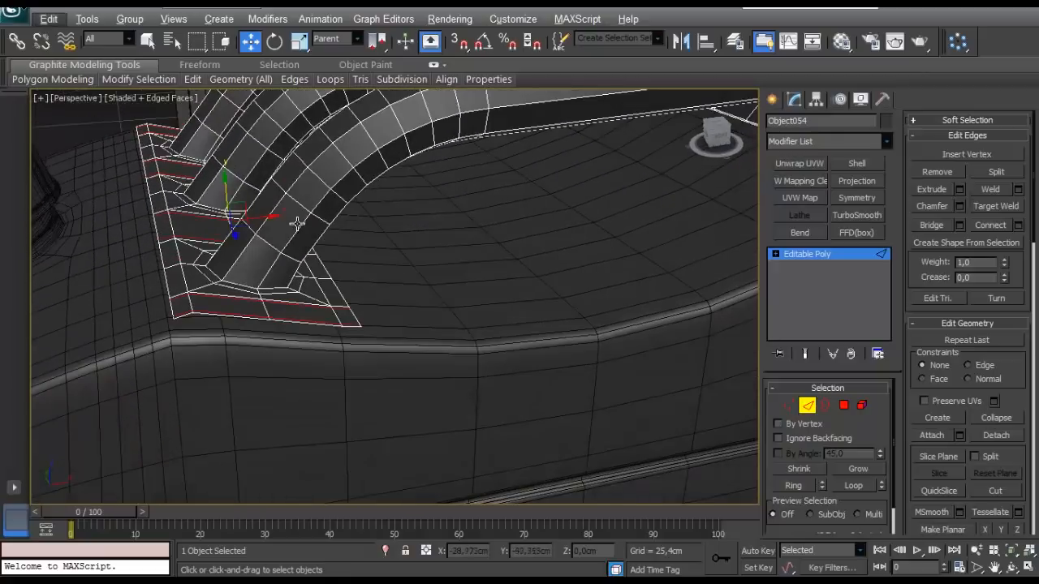
scroll(322, 316, down, 4)
- Connect the remaining edge rings of the raised-end base between and beside the handles with 2 segments, pinch 75 and slide 0
middle_drag(322, 317, 162, 357)
alt+middle_drag(324, 268, 505, 303)
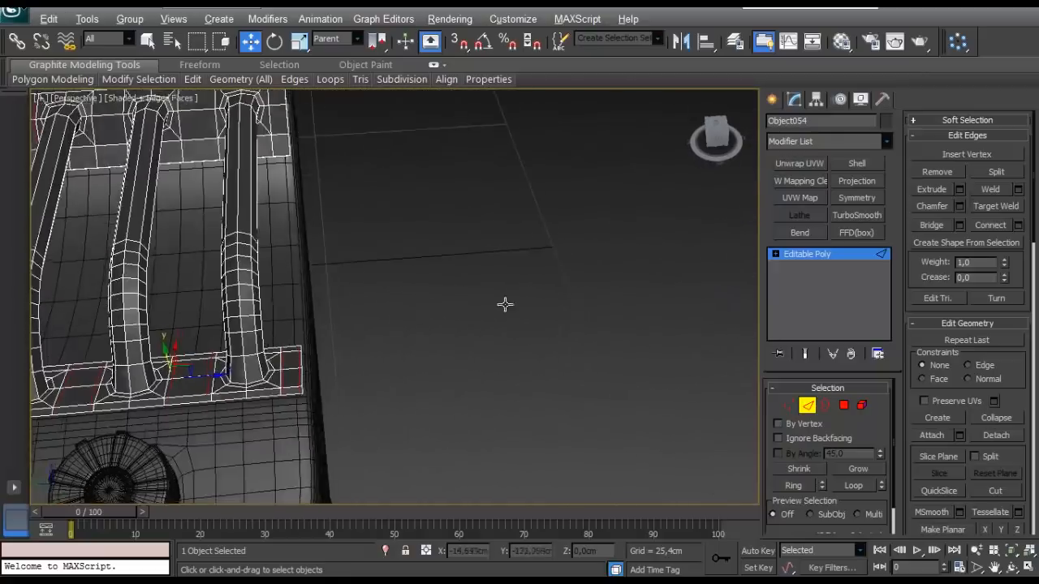
middle_drag(118, 176, 299, 225)
click(298, 189)
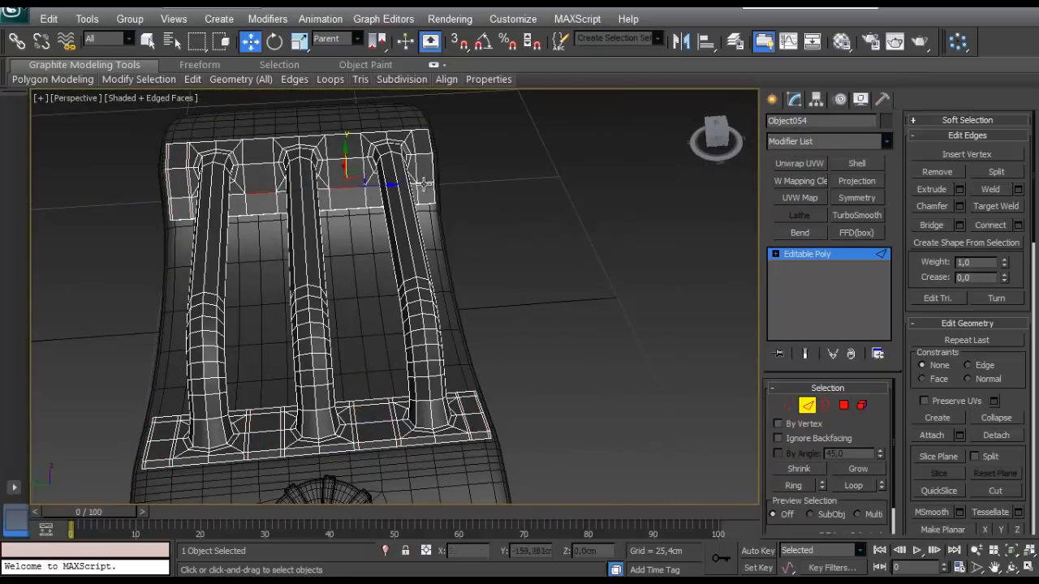
click(1019, 225)
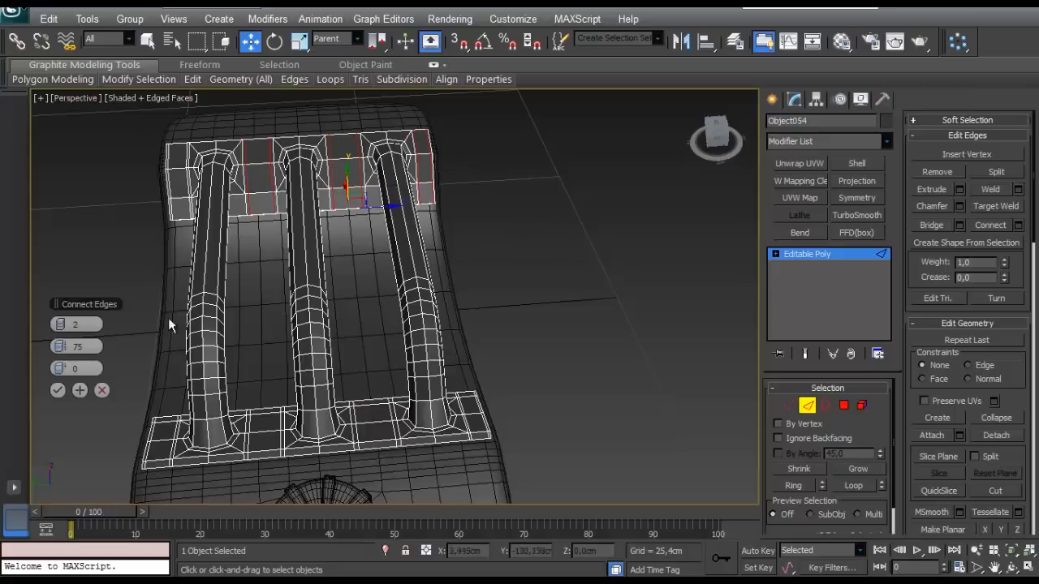
click(58, 390)
- Connect the lowest edge rings of the three handles at the cap end with 1 segment, pinch 0 and slide -56
alt+middle_drag(268, 341, 454, 280)
middle_drag(584, 312, 432, 287)
scroll(432, 287, up, 4)
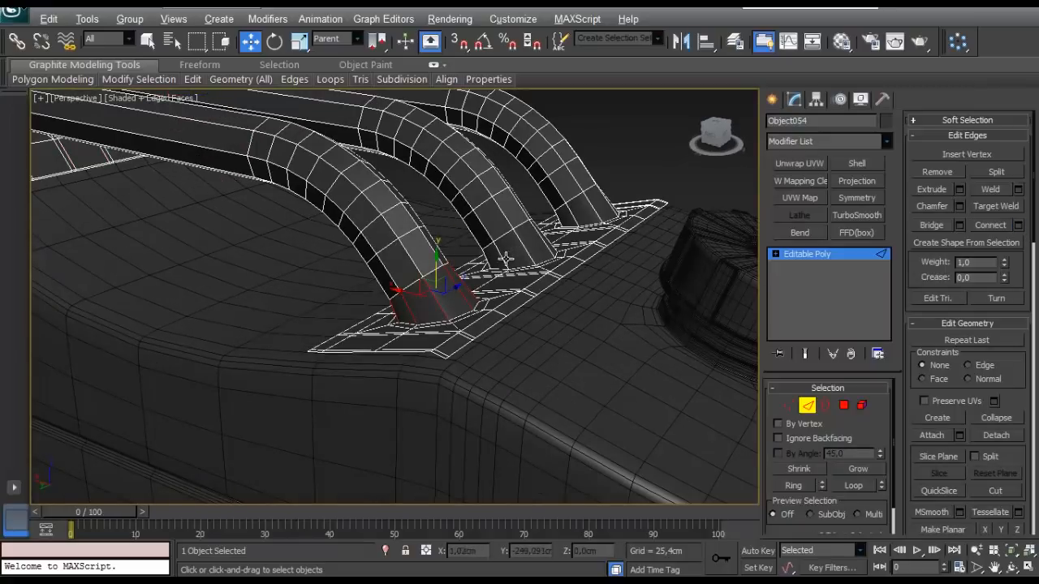
scroll(575, 223, down, 5)
alt+middle_drag(403, 244, 292, 276)
middle_drag(227, 267, 513, 333)
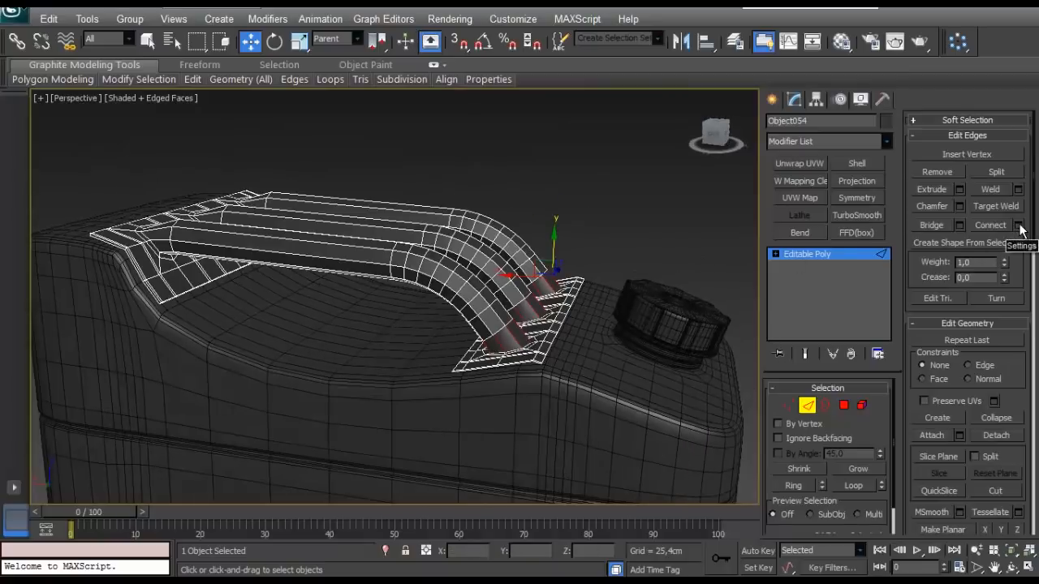
scroll(406, 323, up, 3)
alt+middle_drag(390, 323, 235, 325)
right_click(60, 346)
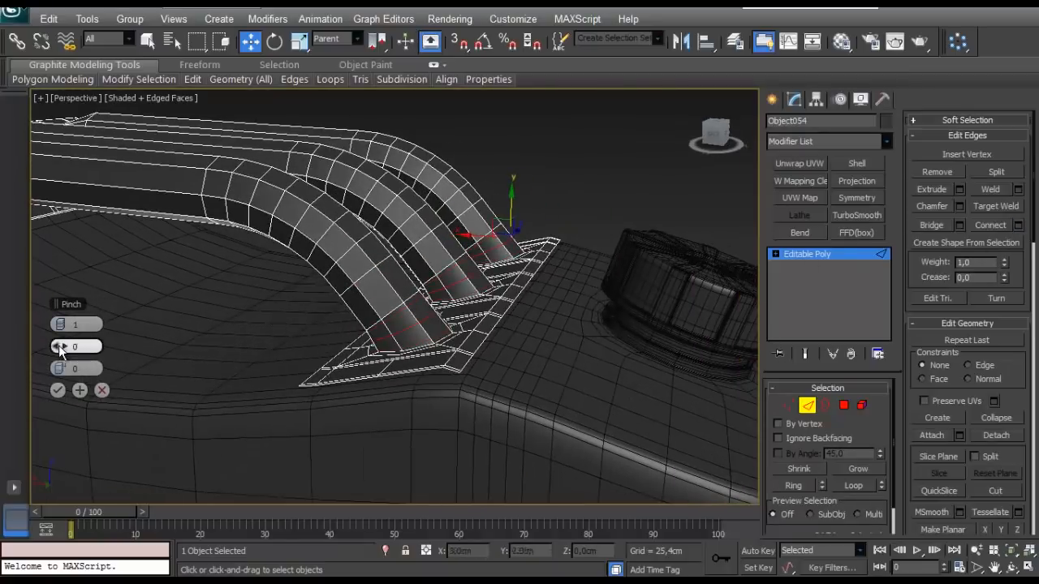
drag(61, 368, 169, 356)
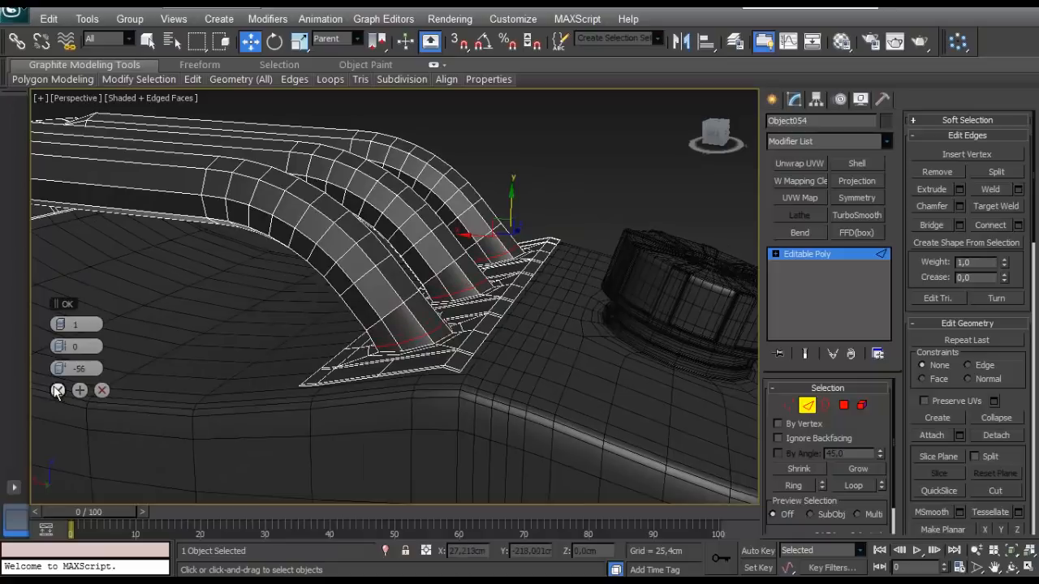
click(57, 391)
- Connect the last edge rings of the three handles at the raised end with 1 segment, pinch 0 and the slide reset
middle_drag(269, 364, 494, 353)
scroll(306, 299, up, 4)
scroll(306, 298, down, 5)
alt+middle_drag(306, 298, 343, 292)
scroll(355, 275, up, 3)
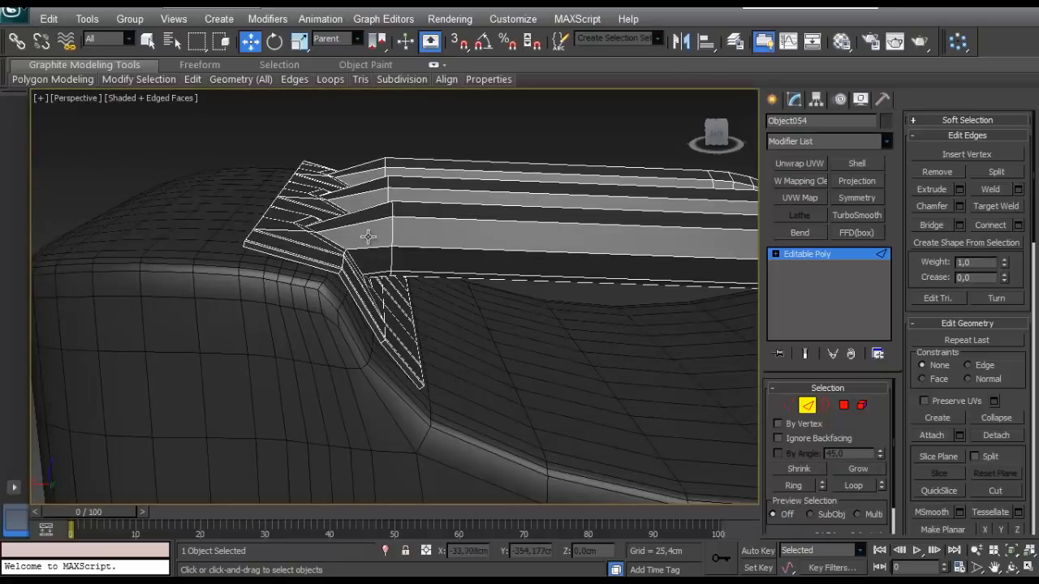
key(alt+r)
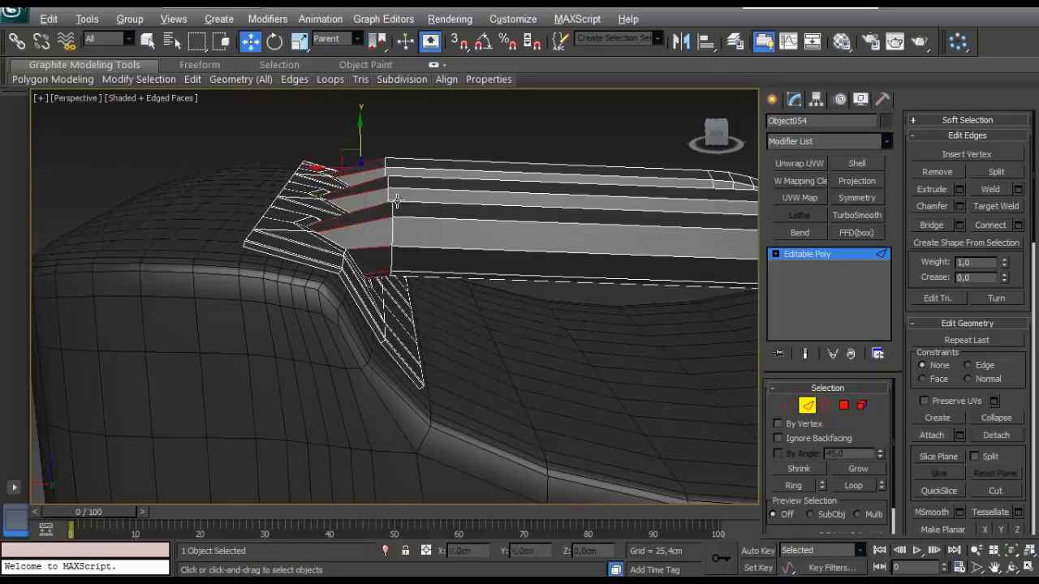
alt+middle_drag(391, 258, 422, 267)
scroll(422, 267, up, 4)
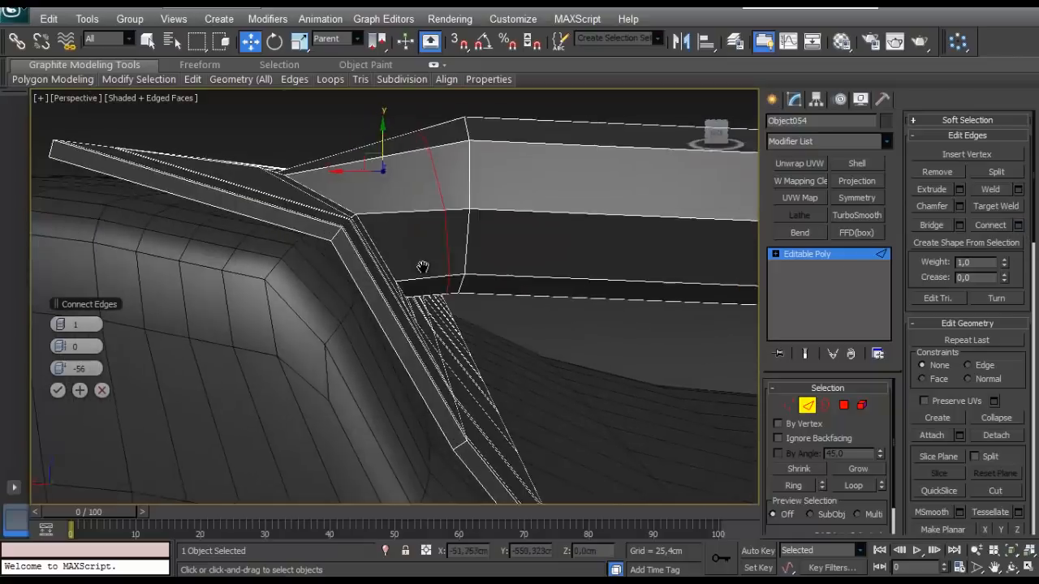
scroll(422, 267, down, 4)
right_click(63, 368)
click(57, 391)
alt+middle_drag(297, 310, 306, 274)
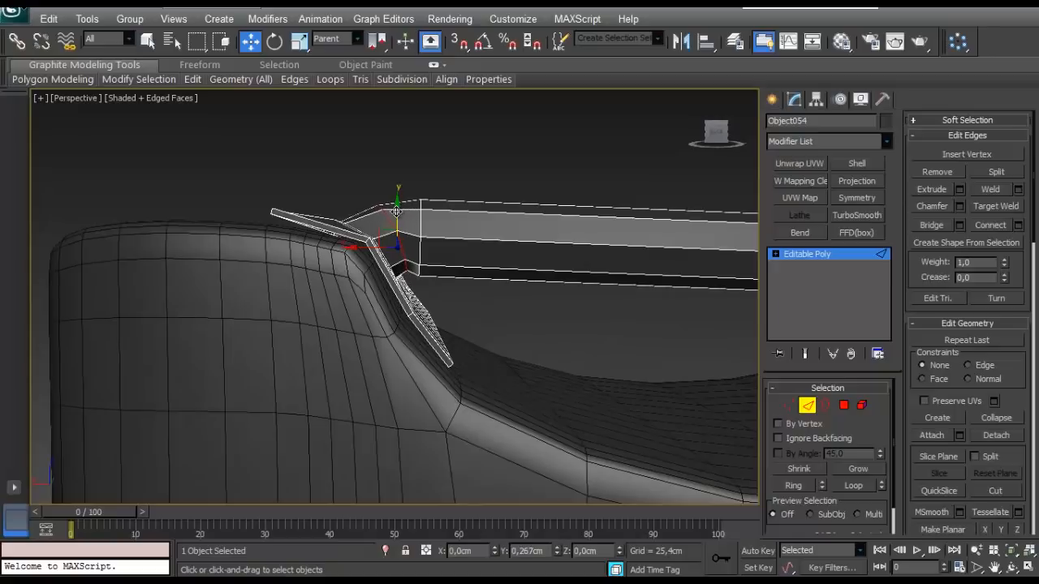
- Raise the selected edges at the handles' raised end and connect the adjacent edge rings with 1 segment, pinch 0 and slide 73
alt+middle_drag(398, 216, 407, 195)
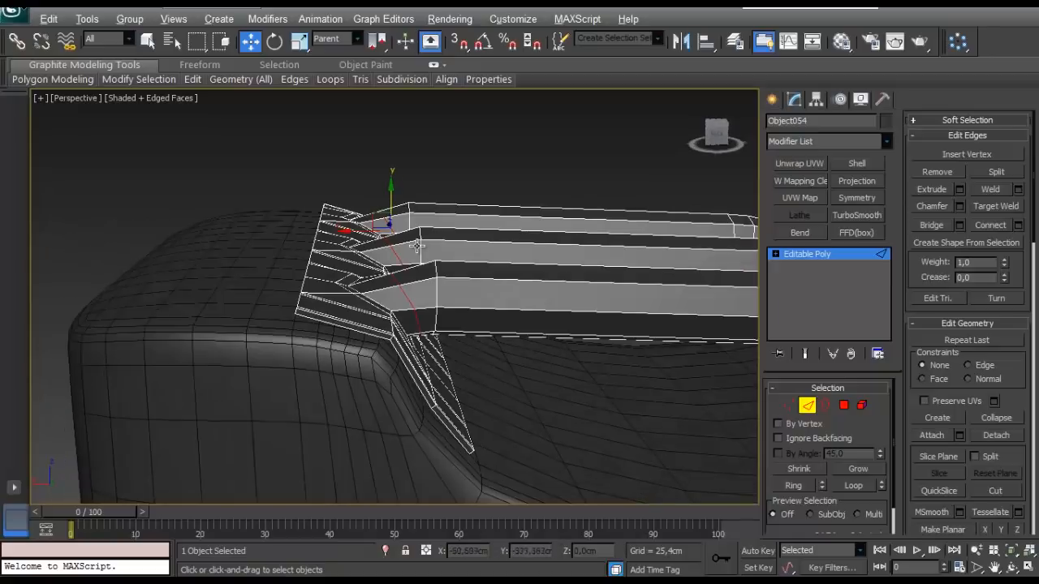
click(1018, 226)
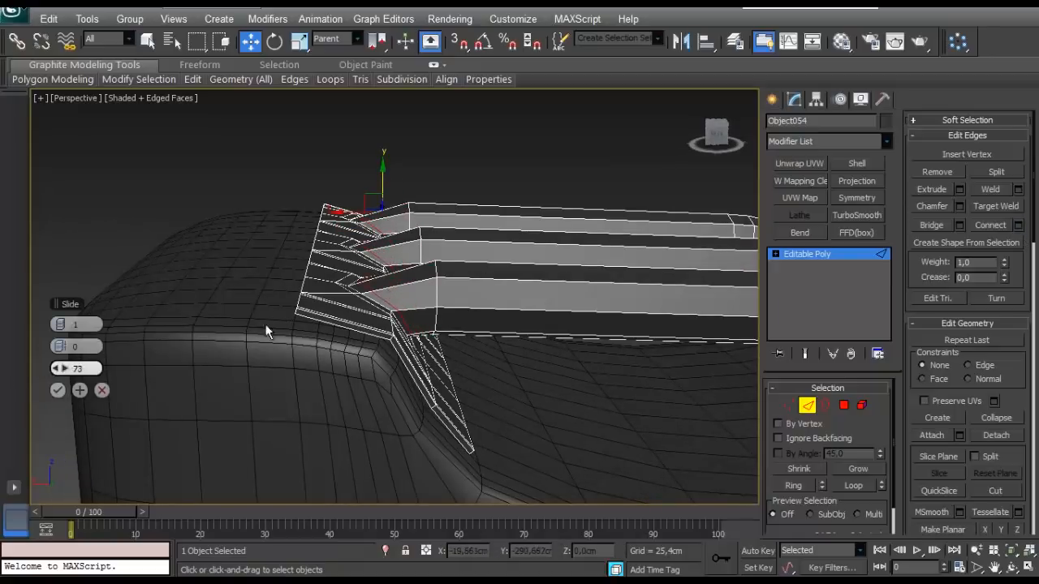
click(59, 391)
alt+middle_drag(357, 393, 439, 352)
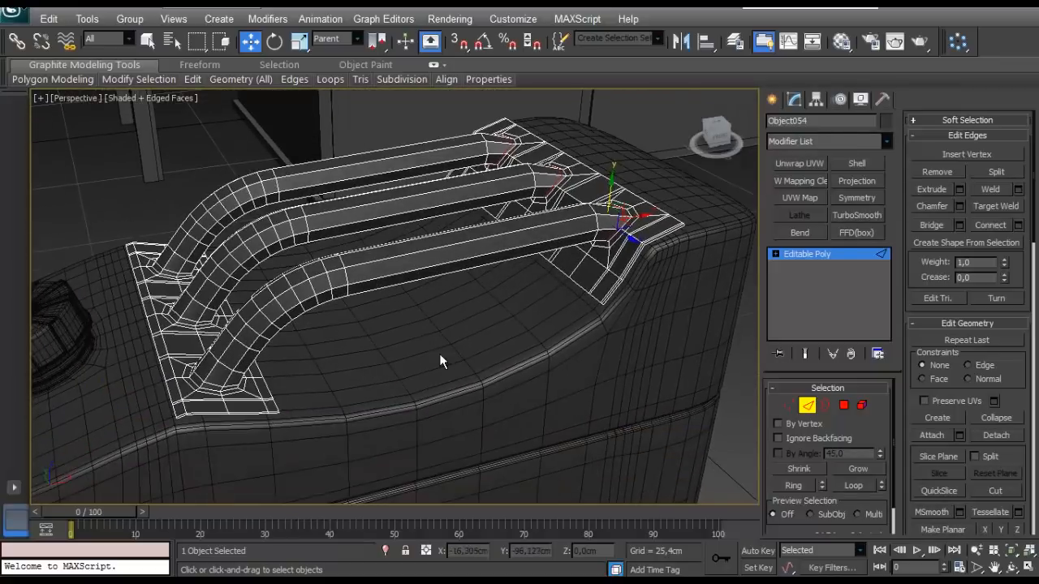
- Apply TurboSmooth to the handles and inspect the smoothed tank from several sides with edged faces hidden
click(806, 410)
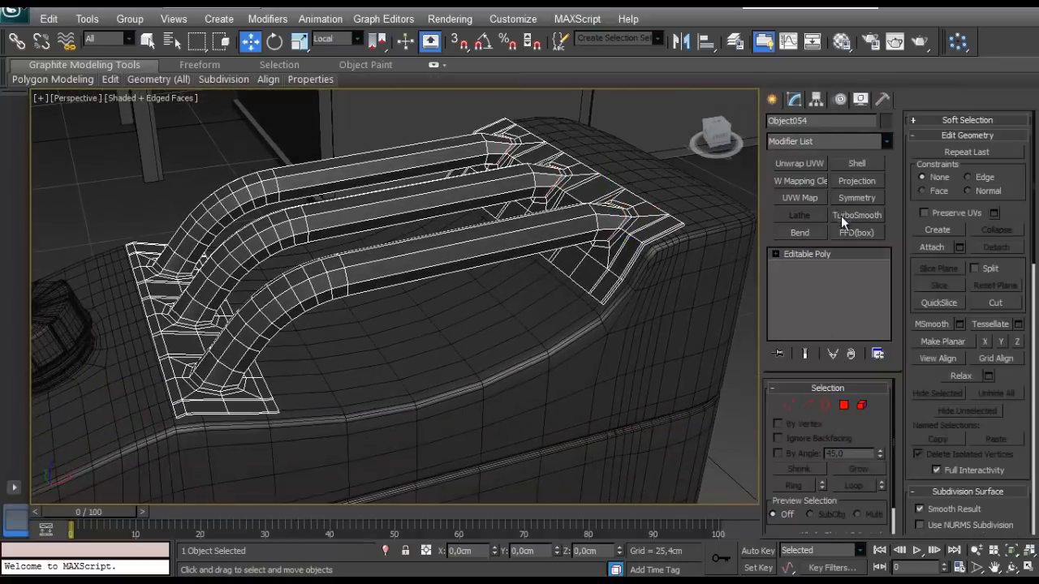
click(841, 216)
scroll(617, 255, down, 3)
click(618, 254)
scroll(434, 287, up, 3)
mouse_move(410, 295)
middle_down()
mouse_move(435, 287)
mouse_move(360, 320)
mouse_move(378, 331)
mouse_move(382, 385)
mouse_move(366, 408)
mouse_move(318, 394)
mouse_move(225, 425)
mouse_move(385, 290)
mouse_move(370, 224)
middle_up()
scroll(355, 311, down, 4)
key(F4)
scroll(273, 258, down, 4)
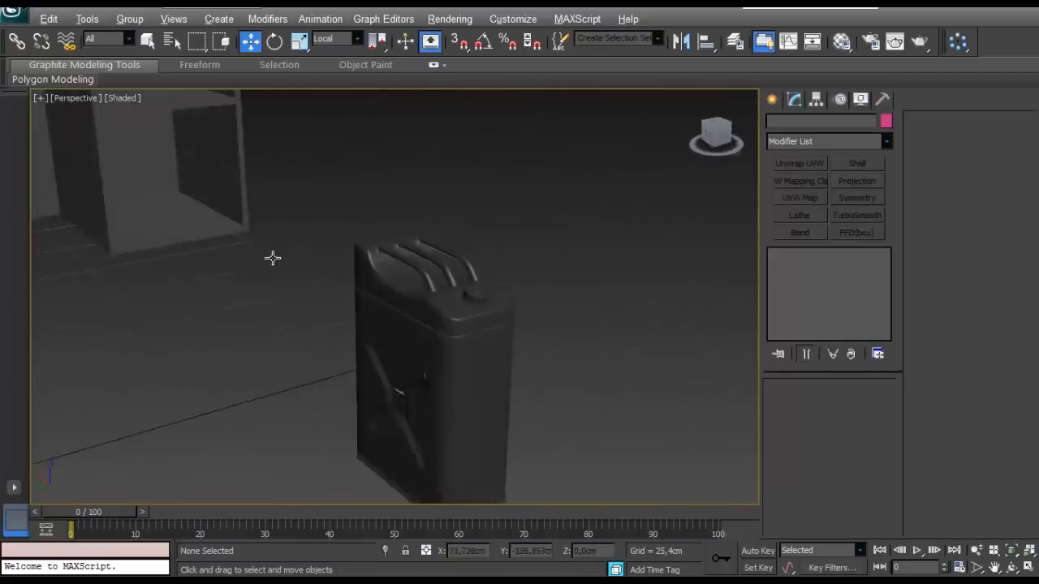
alt+middle_drag(273, 258, 390, 255)
scroll(433, 304, up, 4)
scroll(421, 325, down, 2)
scroll(370, 213, down, 3)
- Show edged faces and raise the tank body's X-panel and lower vertices, including the bottom row, in its base Editable Poly
click(387, 257)
click(803, 351)
key(F4)
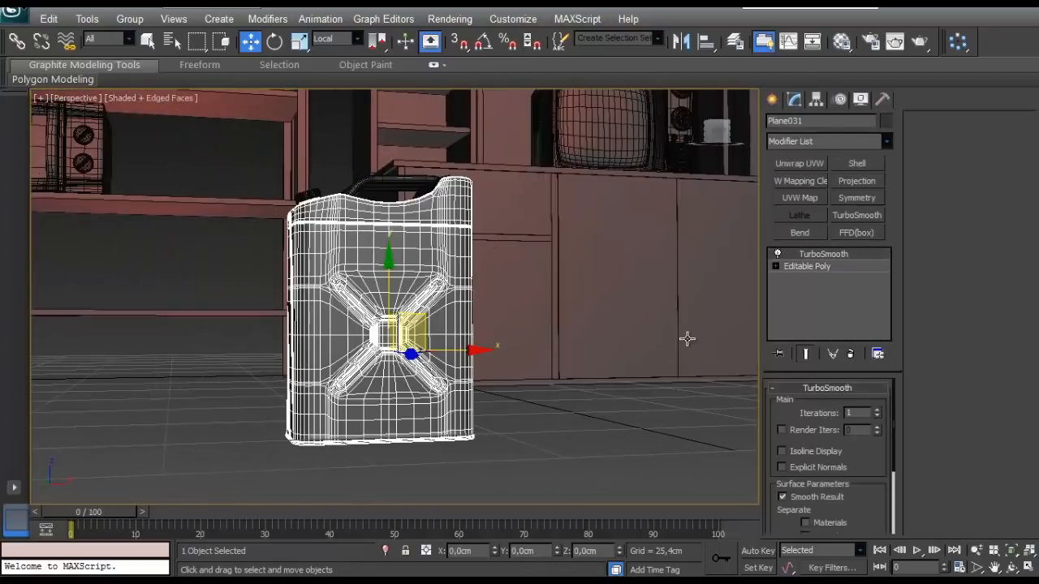
click(803, 266)
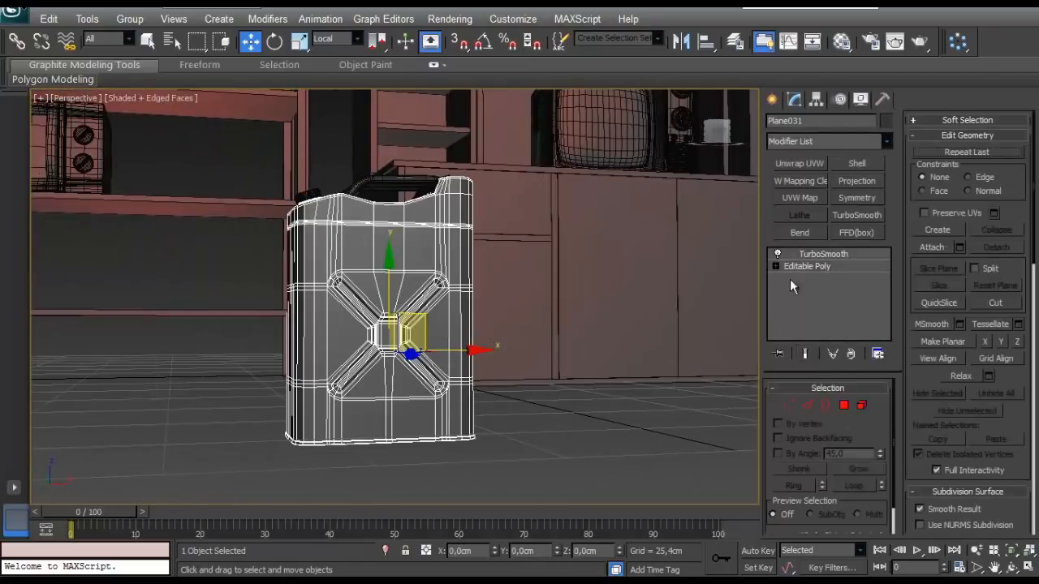
click(788, 405)
alt+middle_drag(444, 417, 436, 415)
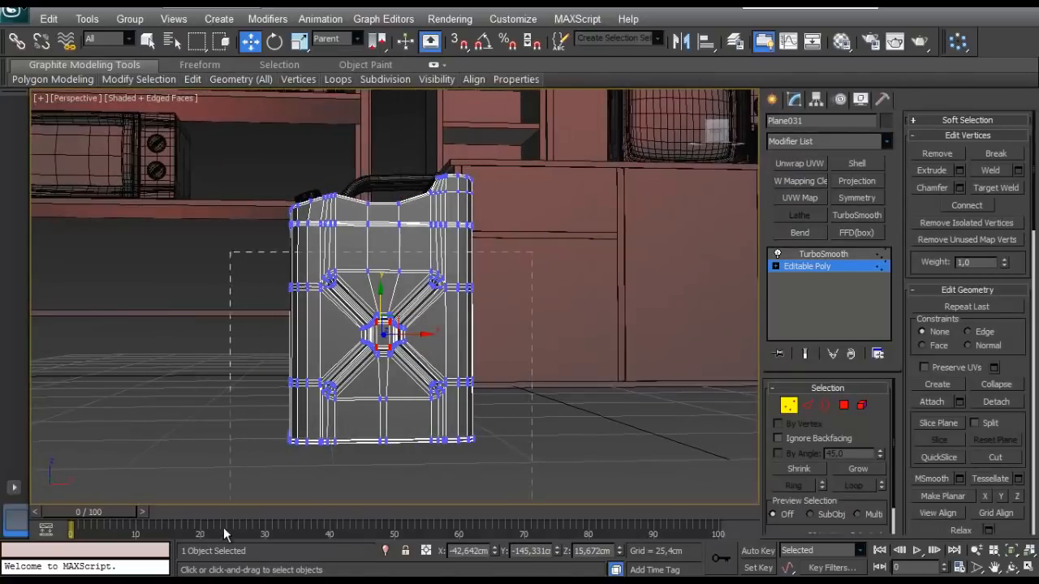
drag(381, 347, 373, 334)
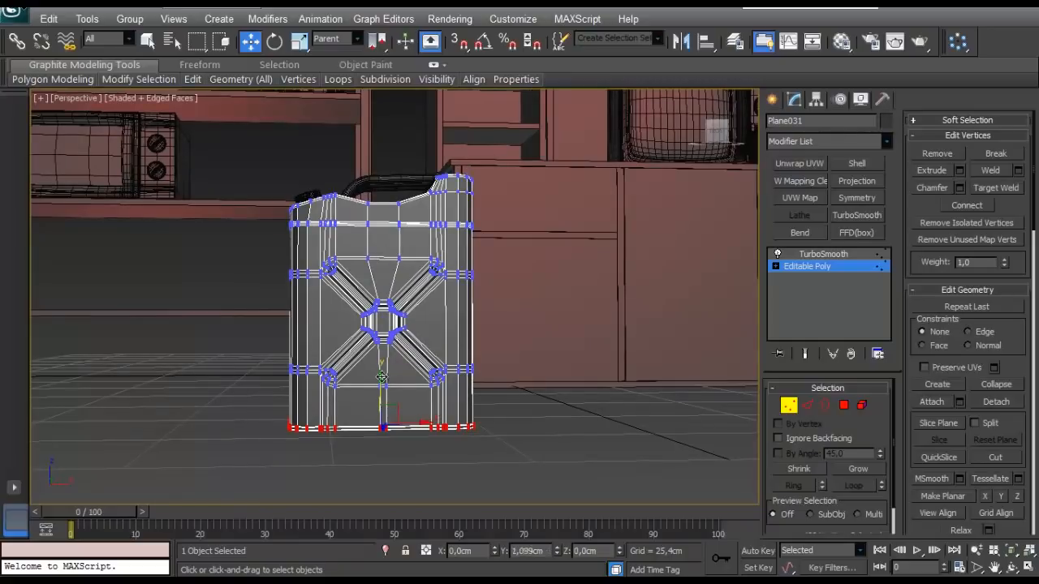
drag(382, 377, 378, 370)
alt+middle_drag(379, 345, 447, 362)
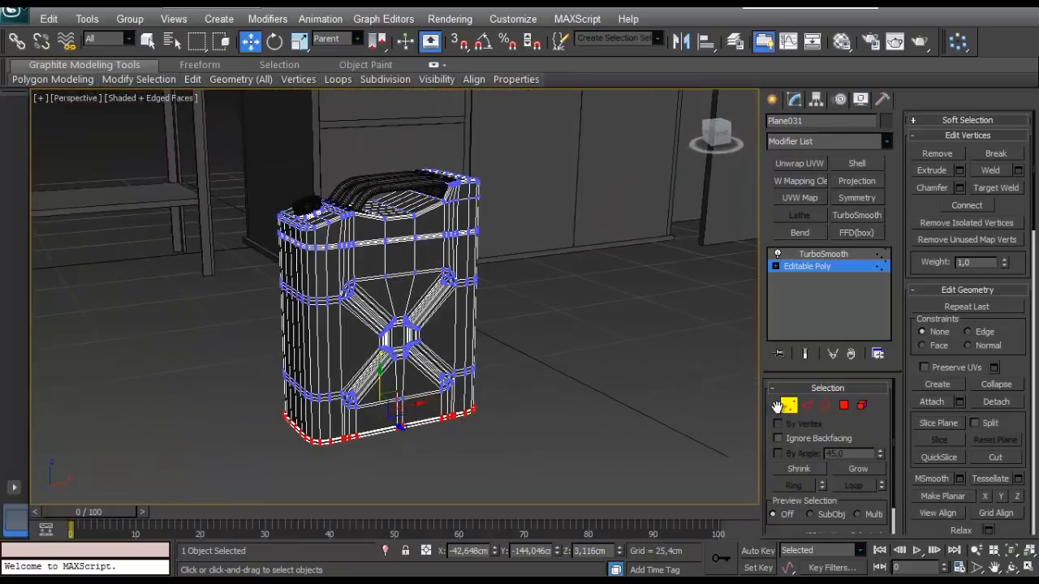
click(790, 407)
- Deselect the tank and examine its overall proportions and smoothed surface in plain shaded display
click(492, 327)
scroll(392, 345, up, 3)
mouse_move(382, 335)
alt+middle_down()
mouse_move(391, 345)
mouse_move(325, 297)
mouse_move(371, 322)
mouse_move(559, 331)
mouse_move(359, 336)
alt+middle_up()
scroll(392, 346, down, 3)
scroll(368, 338, up, 3)
key(F4)
scroll(378, 336, down, 3)
scroll(358, 335, up, 2)
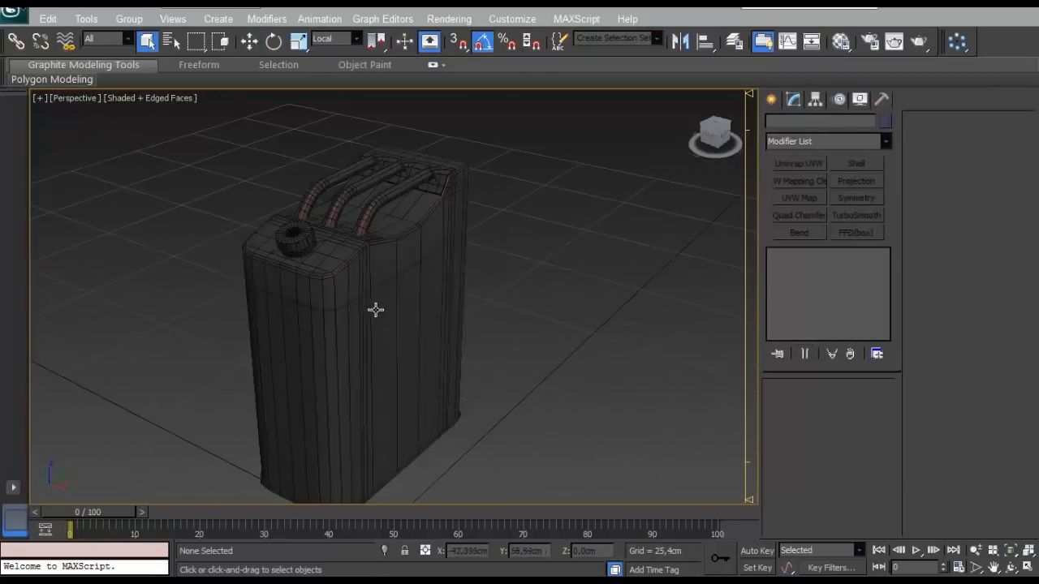
- Apply an Unwrap UVW modifier to the low-poly tank body and turn off the Map Seams display
click(437, 309)
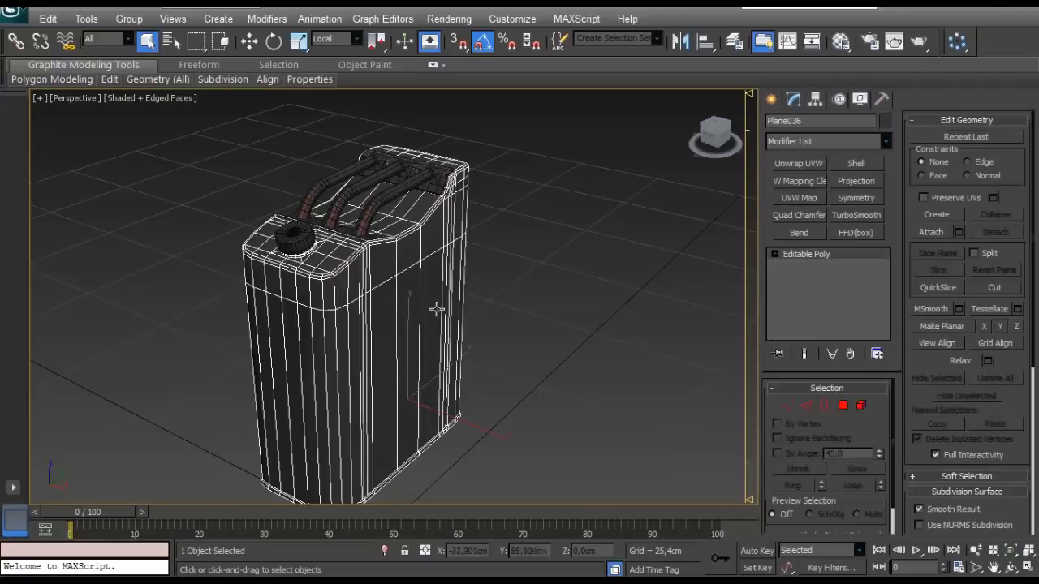
click(807, 405)
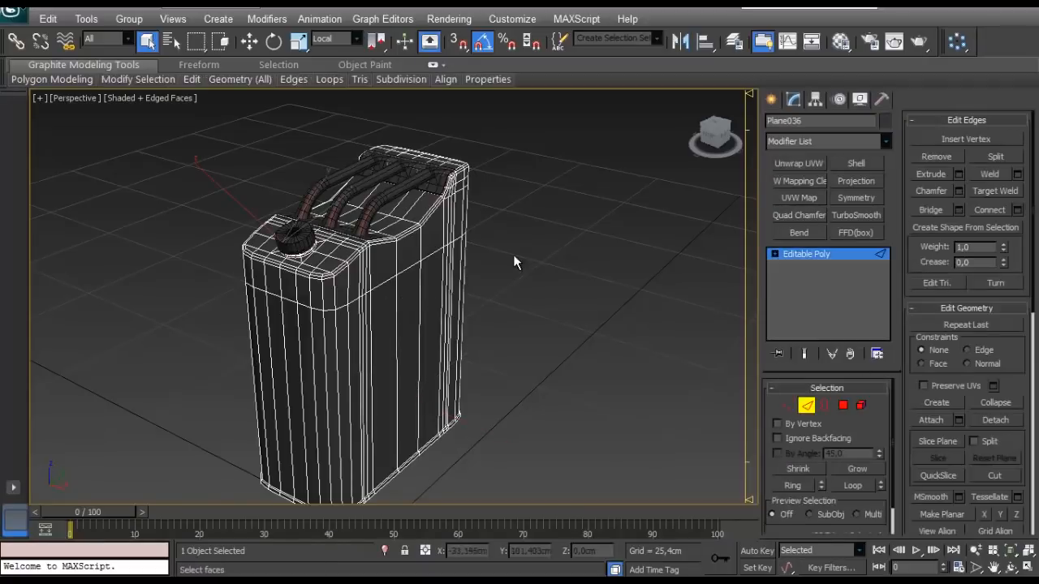
click(799, 164)
click(577, 341)
key(ctrl+z)
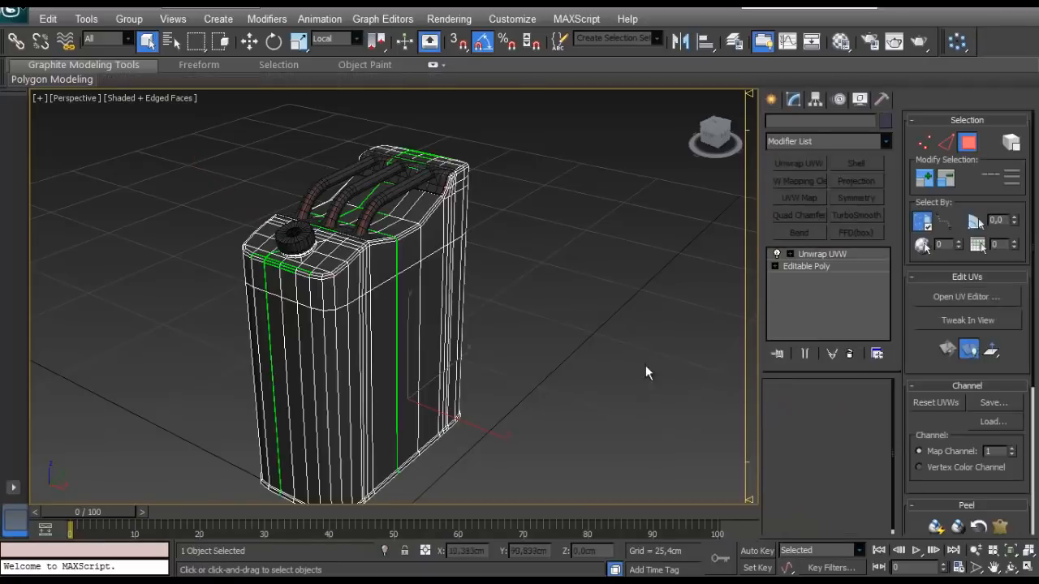
drag(909, 471, 909, 205)
click(920, 433)
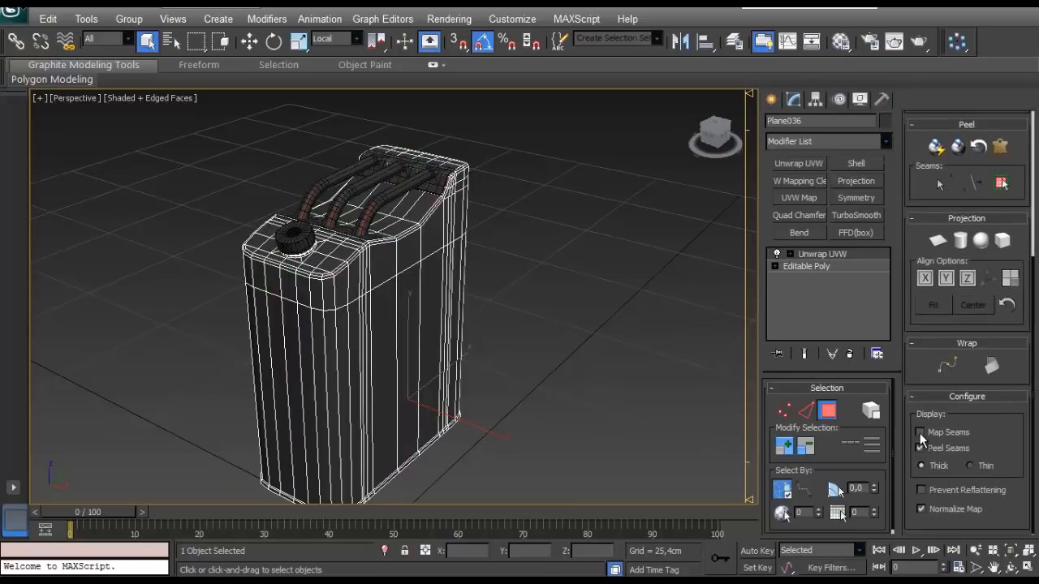
- Select the edges just below the tank's upper rim along the near side and around the raised end
click(812, 411)
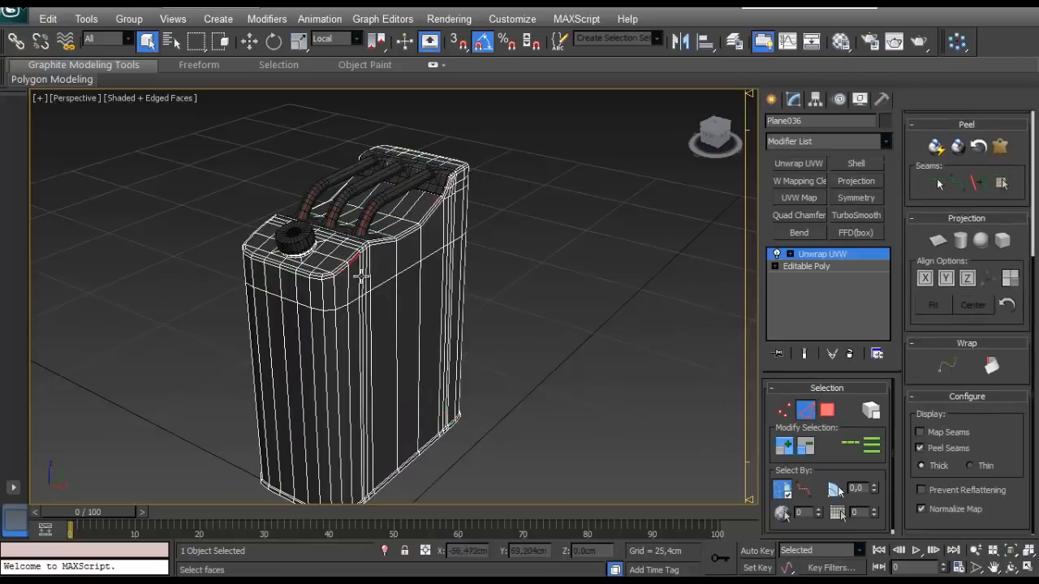
scroll(361, 277, up, 5)
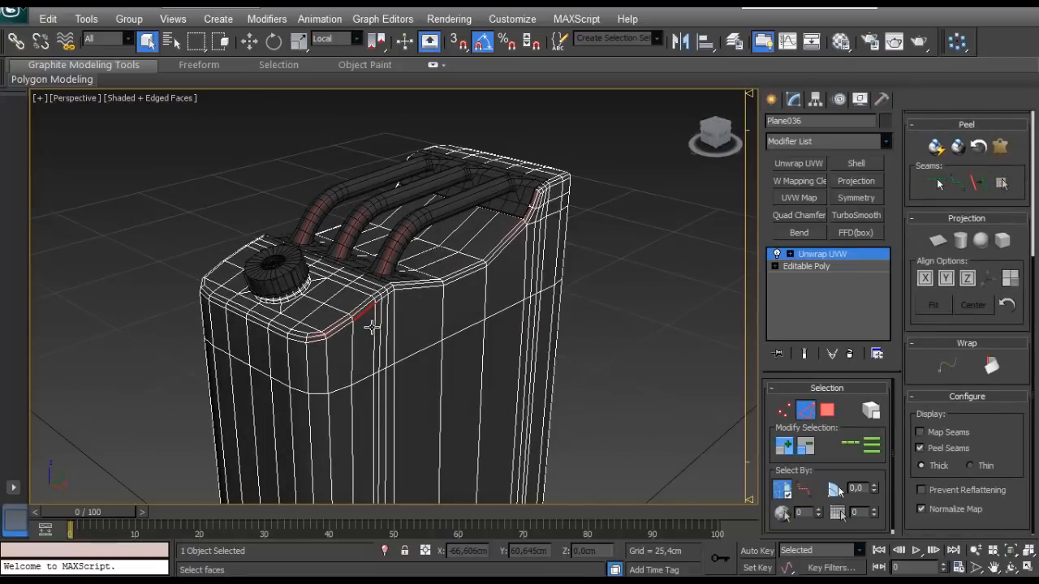
double_click(372, 327)
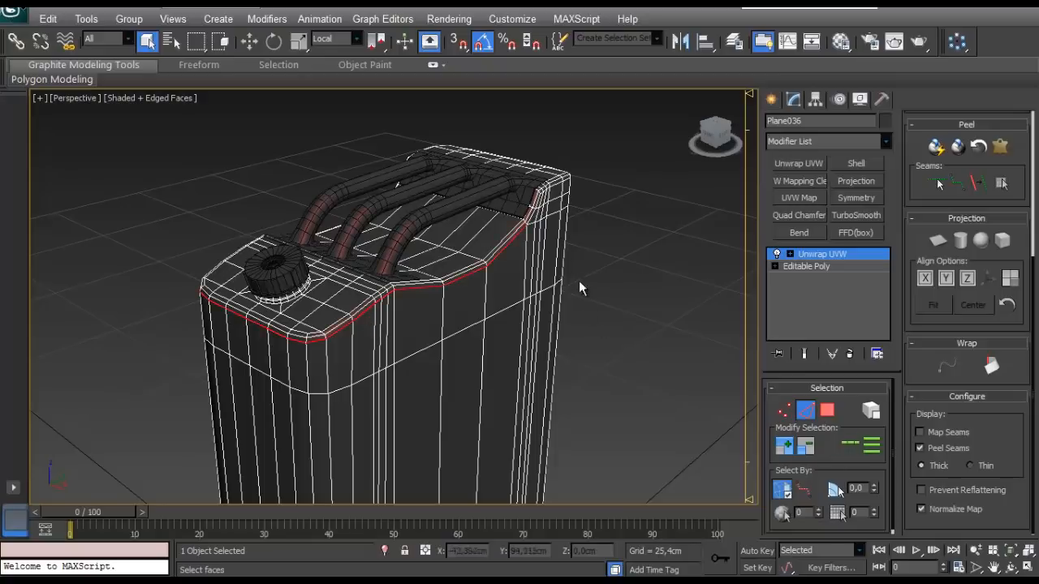
alt+middle_drag(579, 287, 447, 322)
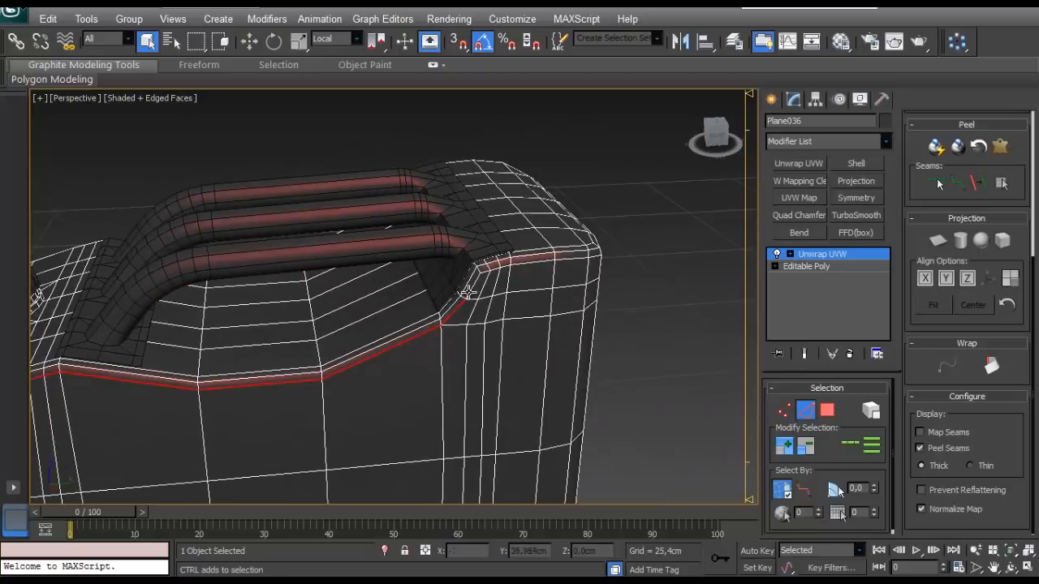
scroll(399, 297, up, 5)
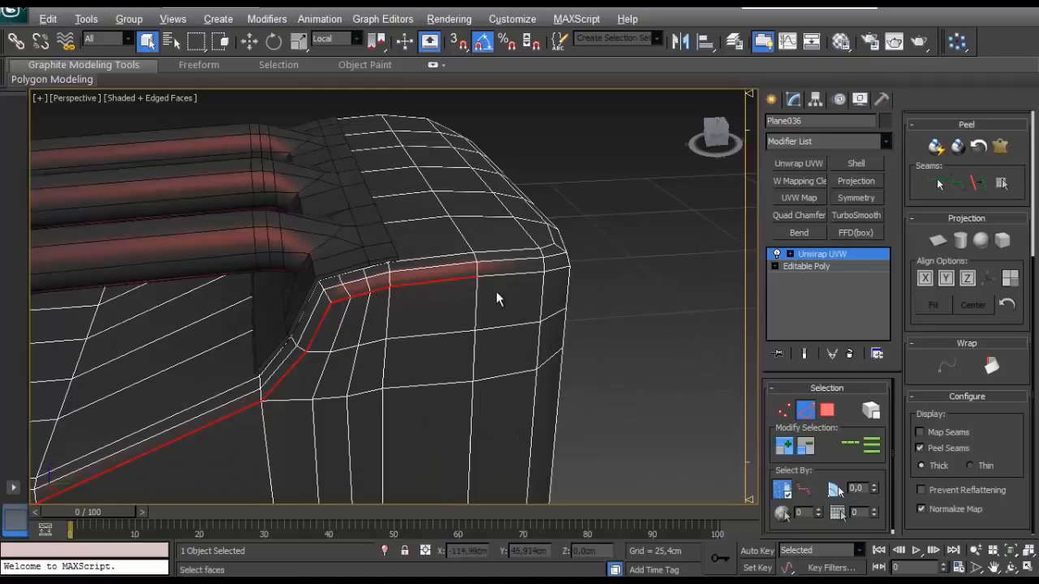
alt+middle_drag(494, 297, 434, 300)
scroll(313, 295, up, 3)
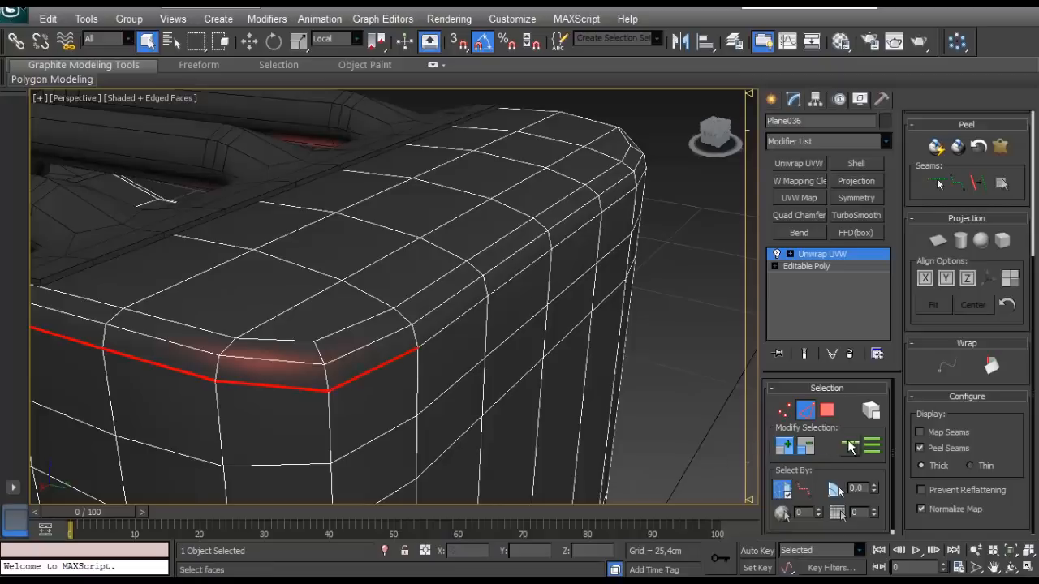
- Complete the upper-rim edge selection on the opposite side of the tank and convert it to peel seams
scroll(482, 365, down, 5)
scroll(351, 329, up, 5)
alt+middle_drag(351, 328, 195, 295)
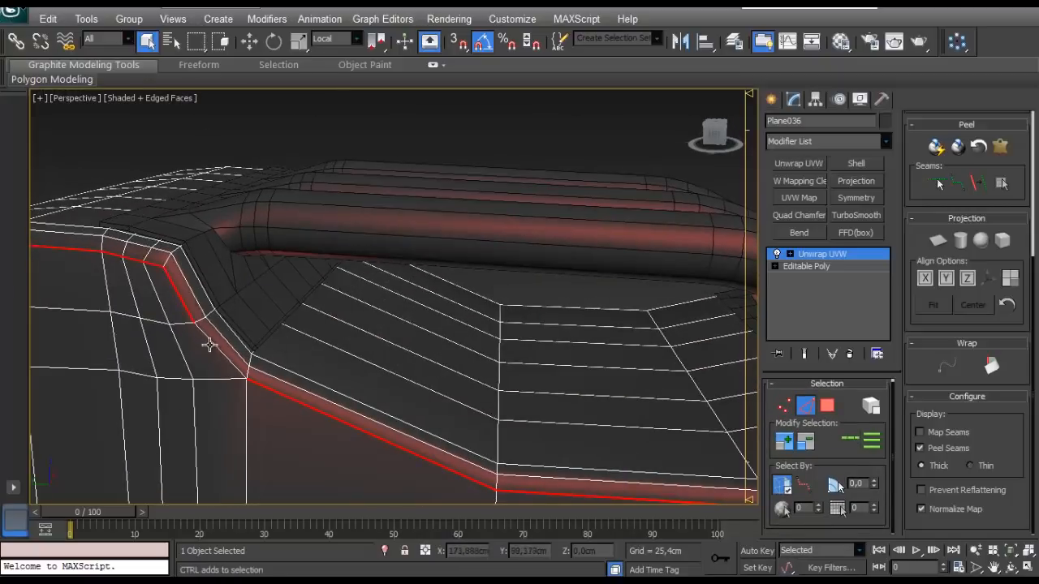
ctrl+click(211, 345)
scroll(232, 364, down, 5)
alt+middle_drag(598, 357, 1036, 298)
click(978, 185)
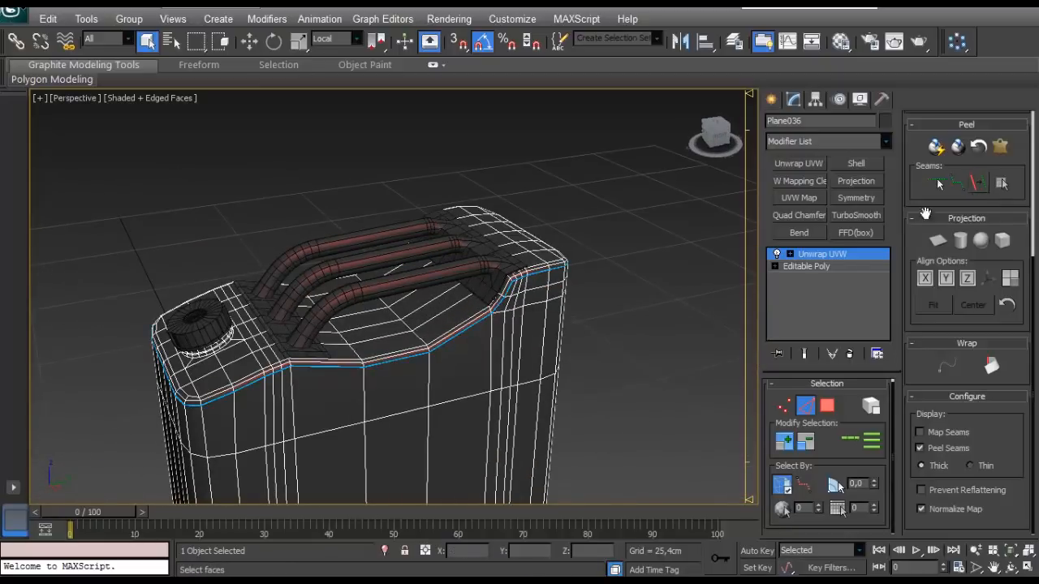
- Select the edge loop where the tank's side walls meet the base rim and convert it to peel seams
alt+middle_drag(560, 328, 464, 410)
scroll(397, 341, down, 5)
scroll(232, 431, up, 5)
click(478, 415)
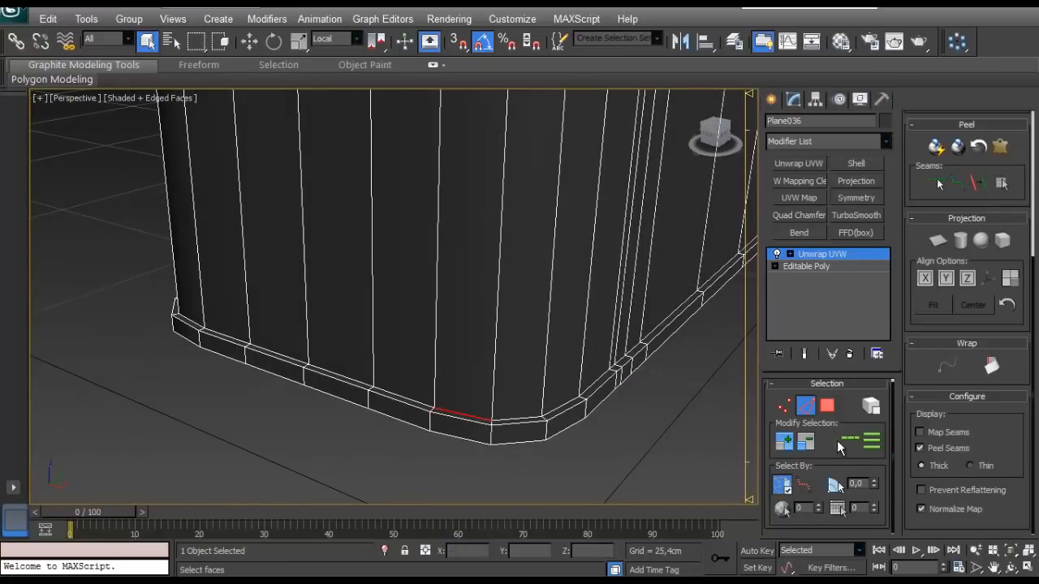
click(847, 440)
click(980, 187)
- Convert the vertical corner edges at the raised end, from the upper seam down to the base seam, to peel seams
alt+middle_drag(552, 276, 434, 236)
scroll(477, 229, up, 4)
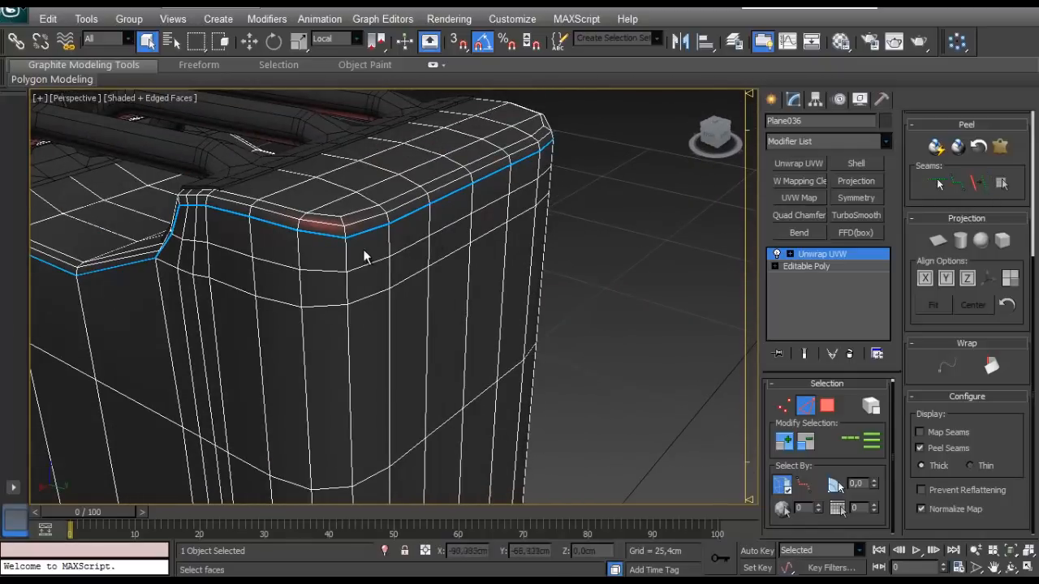
ctrl+click(346, 282)
ctrl+click(348, 321)
middle_drag(362, 385, 380, 208)
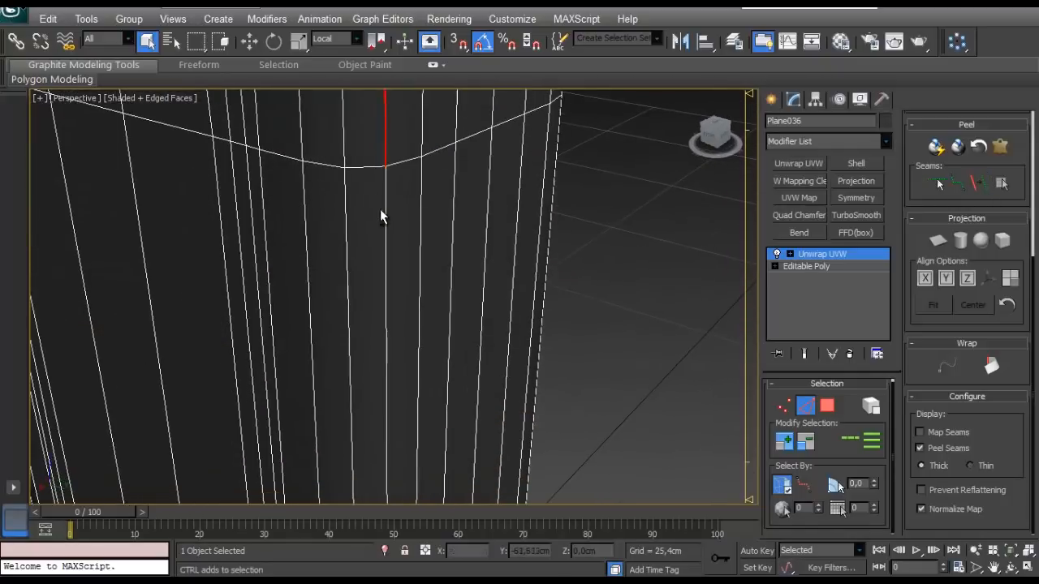
ctrl+click(383, 329)
scroll(382, 329, down, 5)
middle_drag(382, 330, 357, 230)
scroll(364, 313, up, 8)
middle_drag(364, 313, 415, 262)
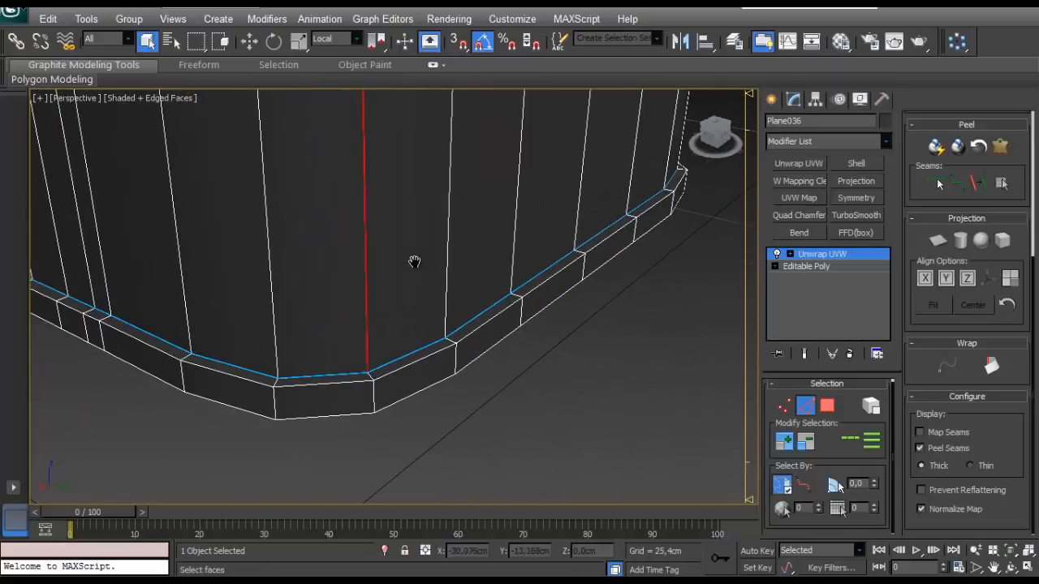
click(978, 183)
- Convert the outer edge loop and the lowest edge loop of the tank's base rim to peel seams
scroll(487, 341, down, 10)
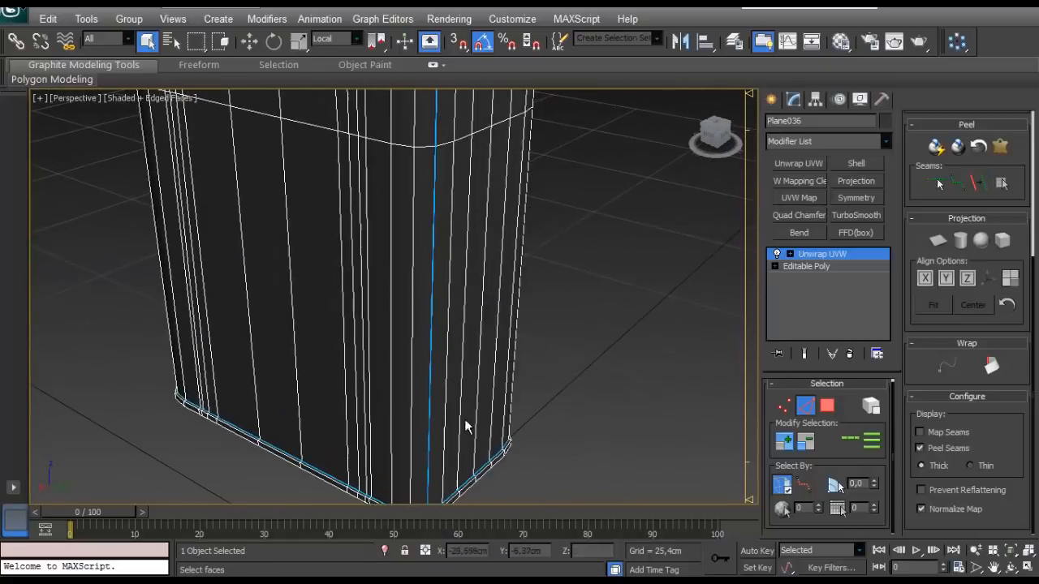
scroll(418, 238, up, 5)
middle_drag(418, 238, 560, 345)
scroll(329, 378, down, 5)
middle_drag(329, 378, 349, 260)
scroll(360, 387, up, 5)
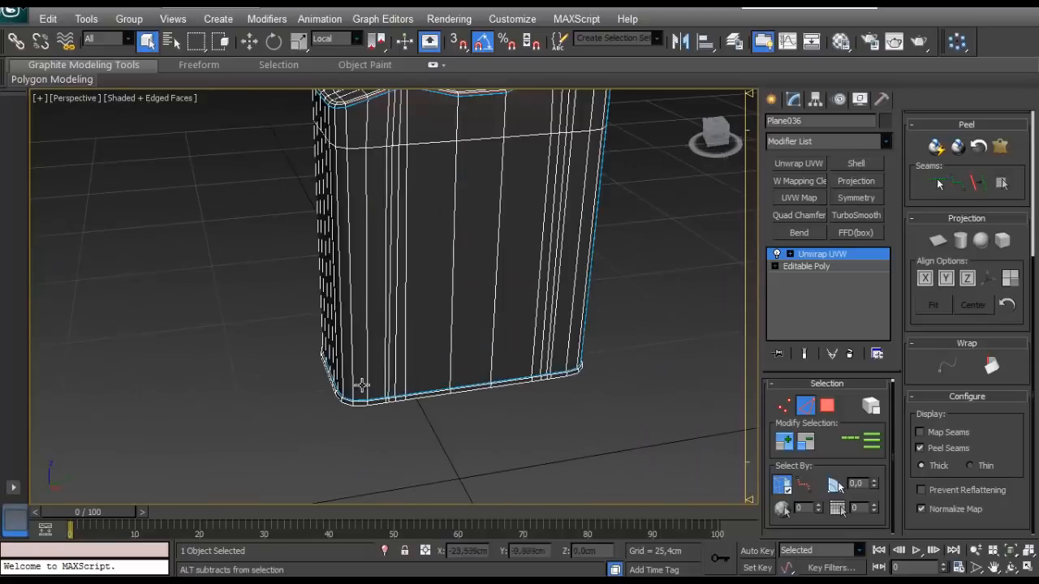
alt+middle_drag(359, 387, 454, 373)
scroll(335, 292, up, 3)
alt+middle_drag(380, 395, 448, 324)
alt+middle_drag(448, 325, 439, 365)
scroll(411, 274, up, 6)
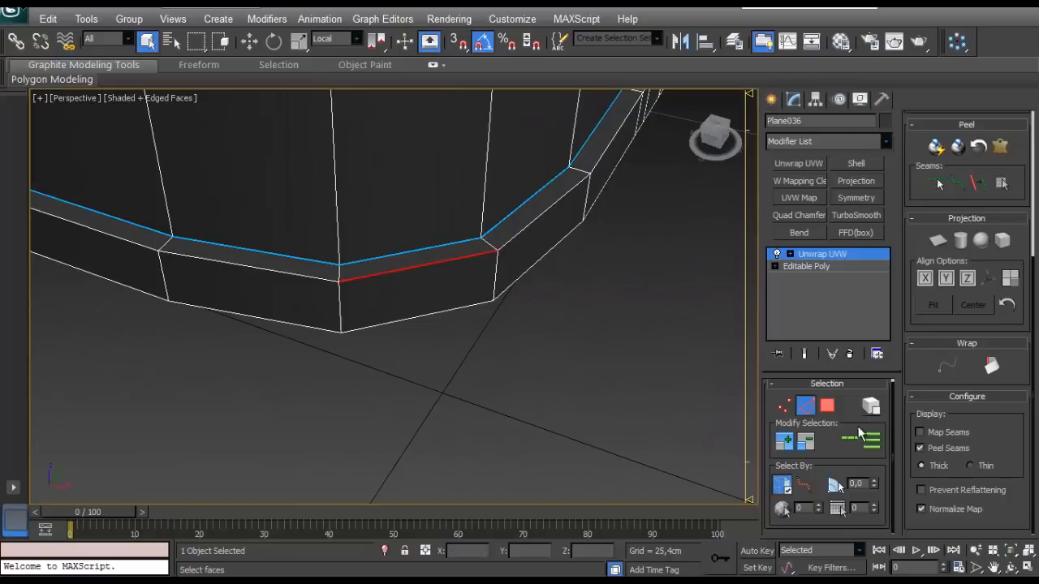
click(858, 434)
click(977, 186)
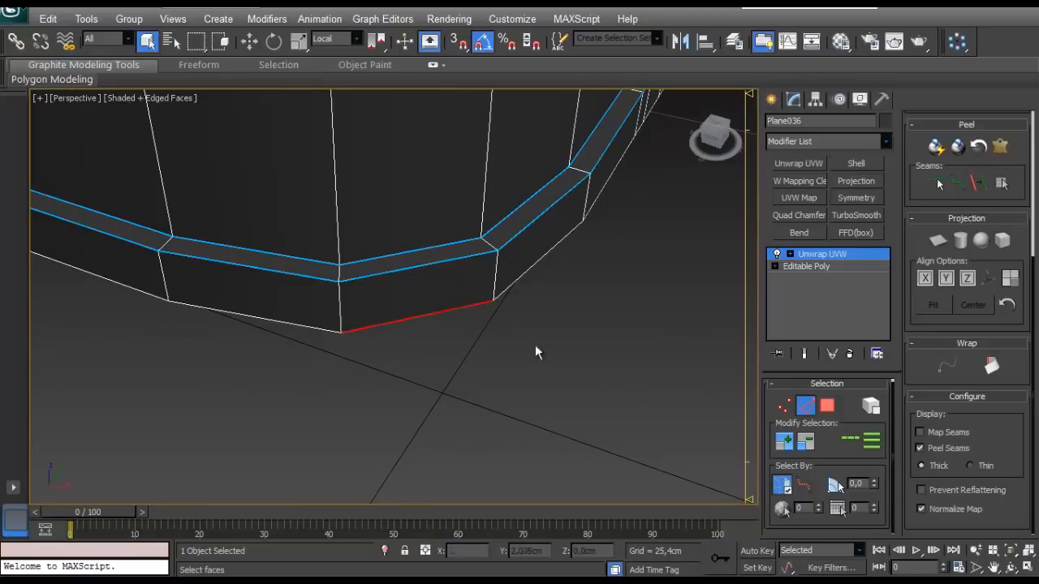
click(844, 443)
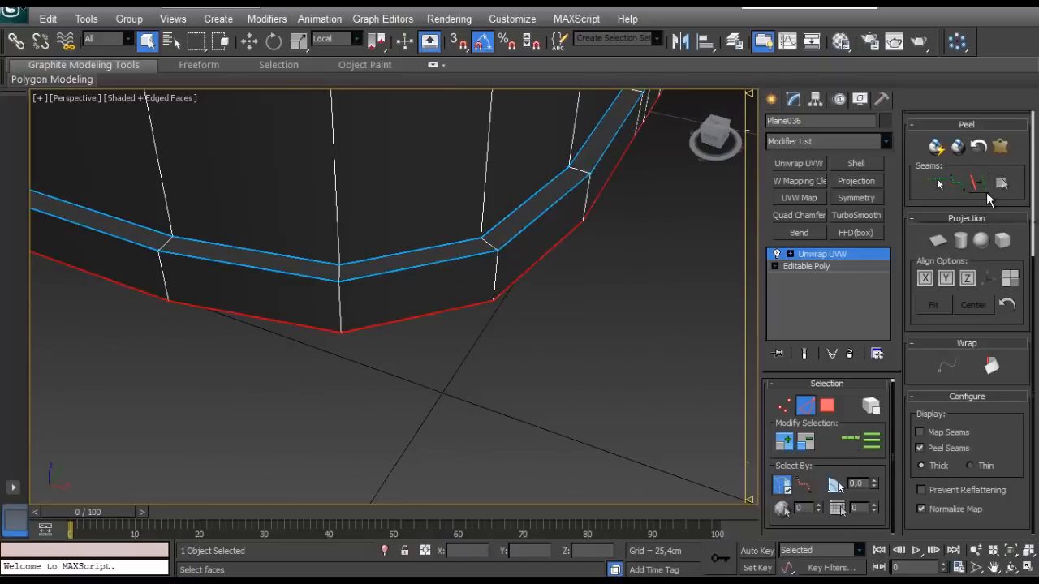
click(981, 189)
- Select the short vertical edge on the base rim below the corner seam and convert it to a peel seam
scroll(413, 337, down, 4)
alt+middle_drag(412, 337, 325, 276)
scroll(324, 276, up, 3)
middle_drag(324, 276, 367, 321)
scroll(342, 408, up, 4)
alt+middle_drag(322, 387, 360, 382)
scroll(342, 408, down, 5)
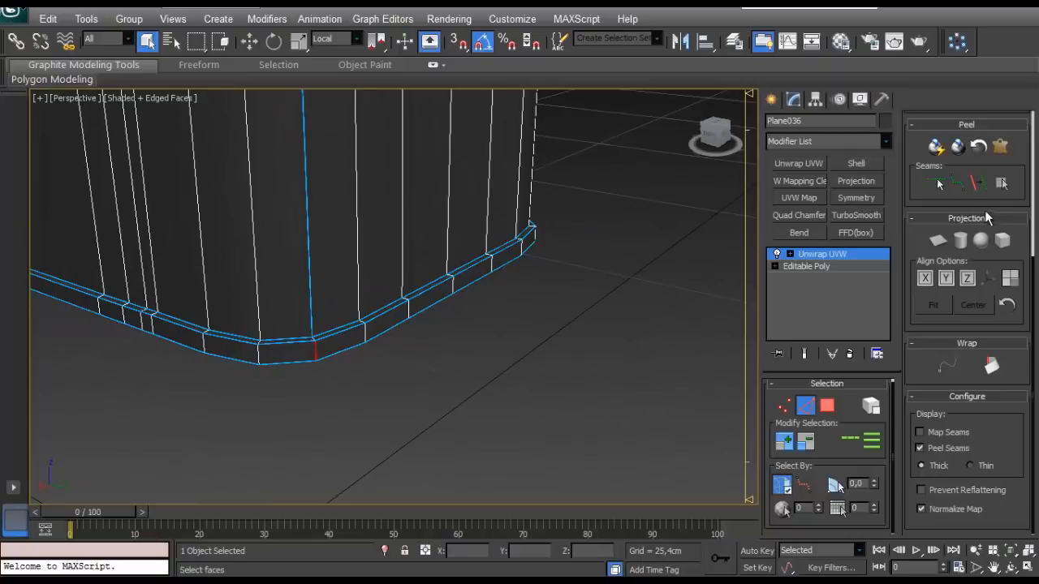
scroll(363, 344, down, 5)
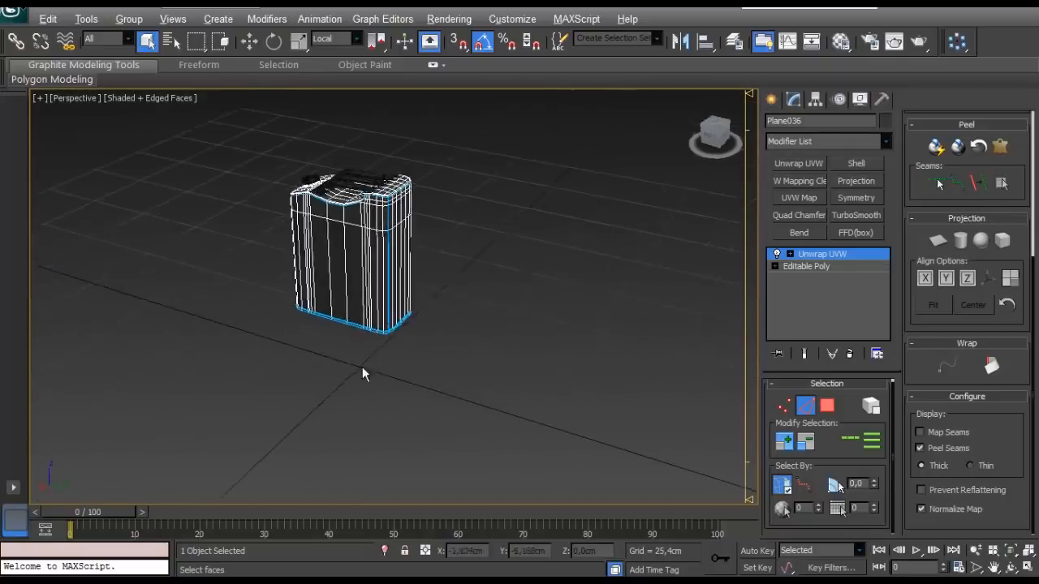
- Select all faces of the tank's top, expanding the face selection to the surrounding peel seams
alt+middle_drag(362, 371, 410, 336)
click(827, 405)
click(391, 287)
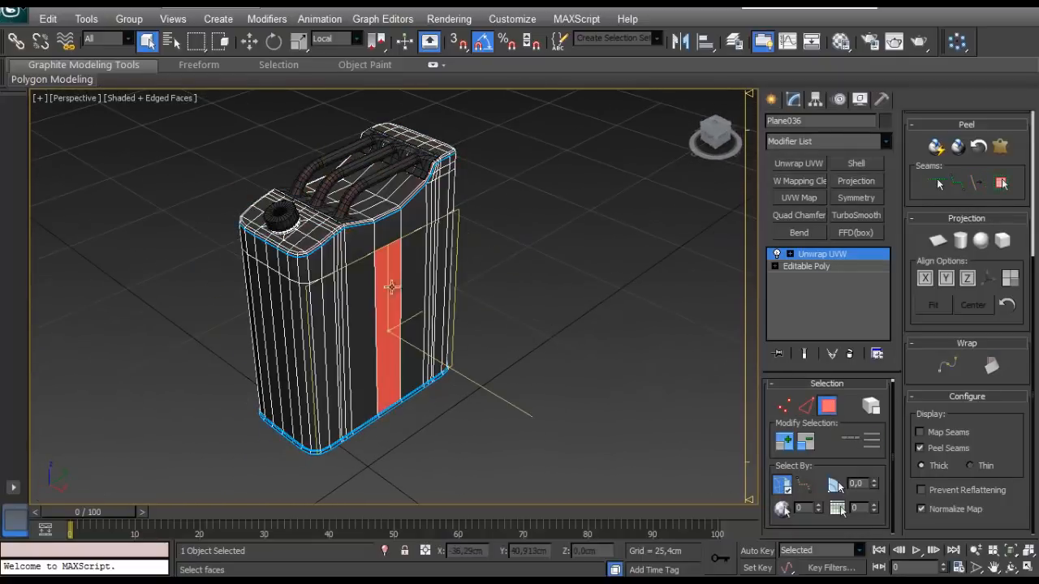
click(367, 206)
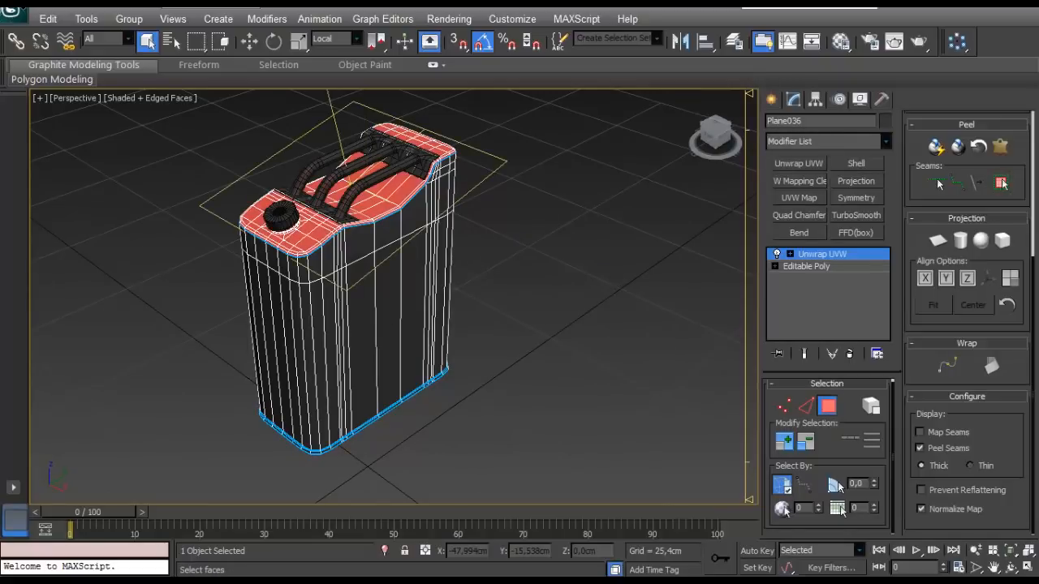
middle_drag(290, 223, 327, 279)
scroll(338, 289, up, 5)
scroll(925, 365, up, 6)
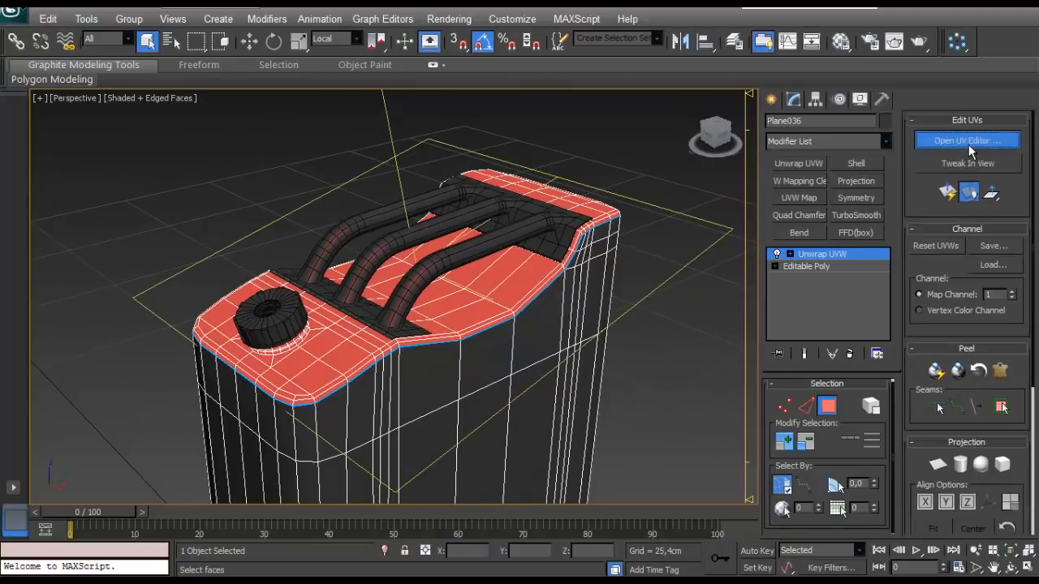
- Open the UV editor and apply a planar projection to the selected top faces
click(967, 146)
drag(910, 457, 931, 341)
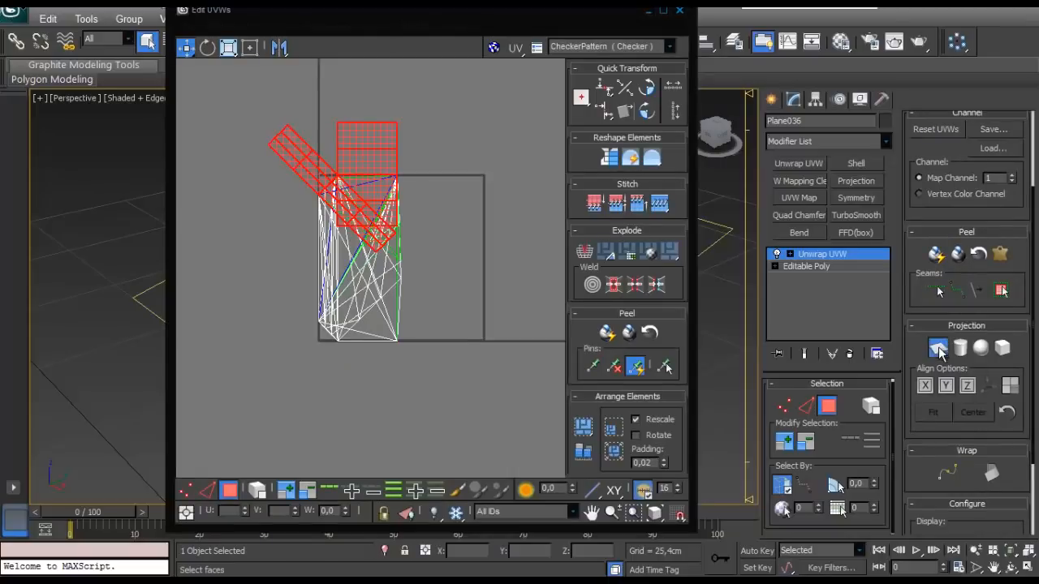
click(938, 348)
- Move the top faces' UV shell as a whole element out of the UV square, to its lower left
click(231, 492)
click(231, 491)
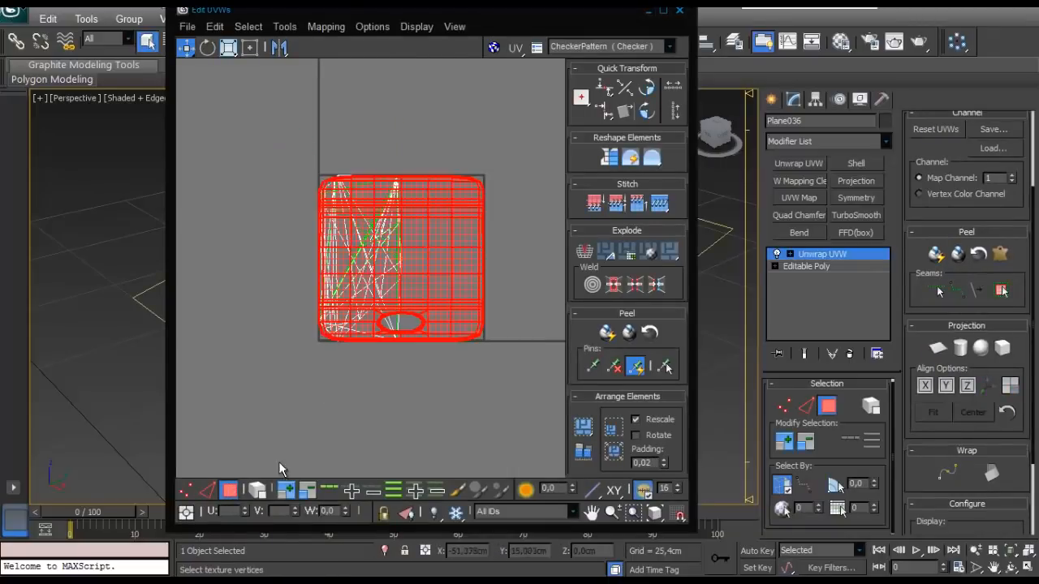
key(1)
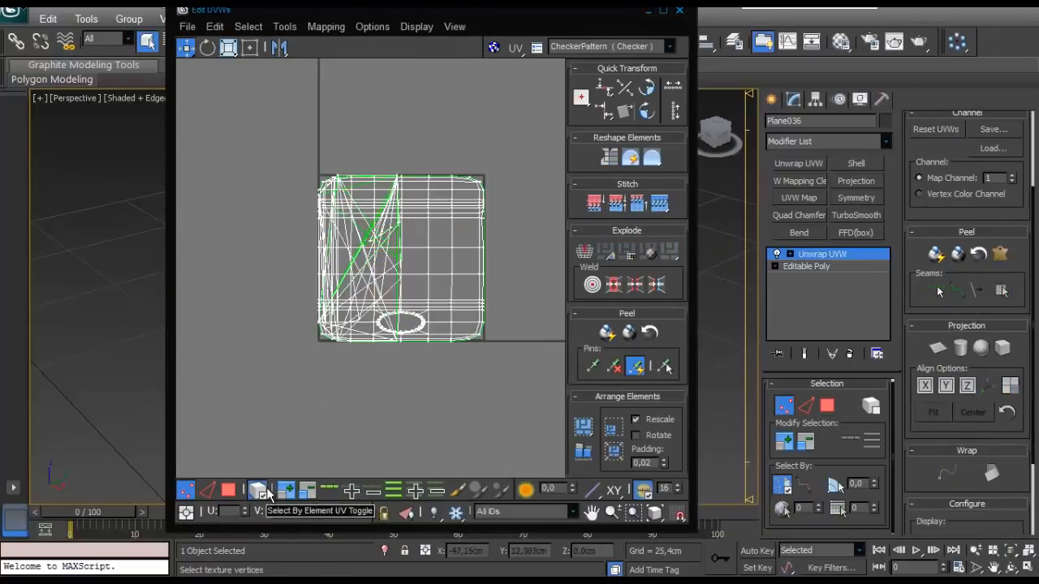
key(3)
drag(447, 330, 253, 494)
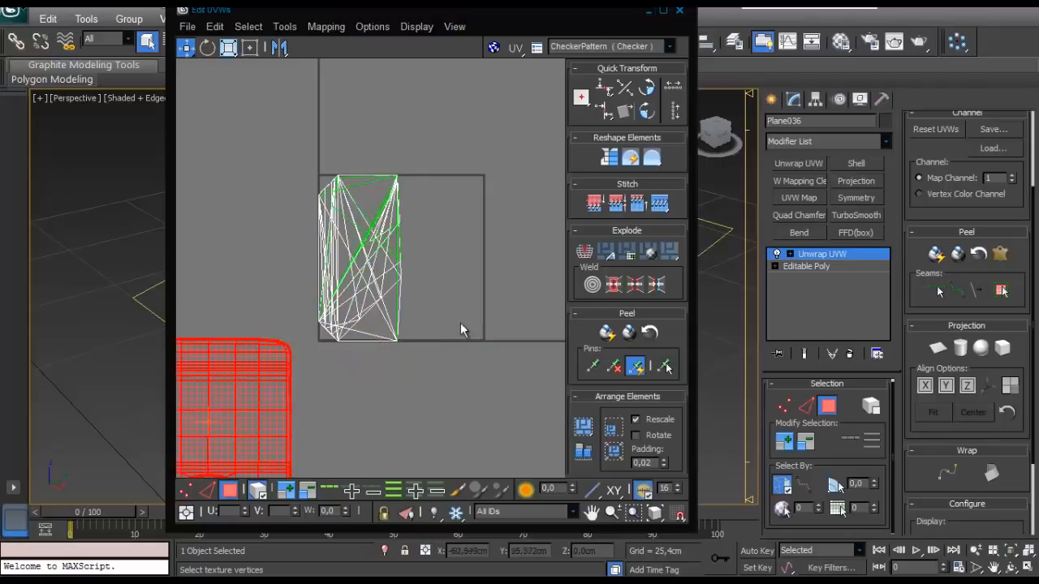
- Shrink the UV editor window and place it beside the tank so both remain accessible
drag(538, 9, 418, 63)
drag(572, 52, 410, 274)
alt+middle_drag(487, 270, 560, 274)
drag(293, 276, 276, 102)
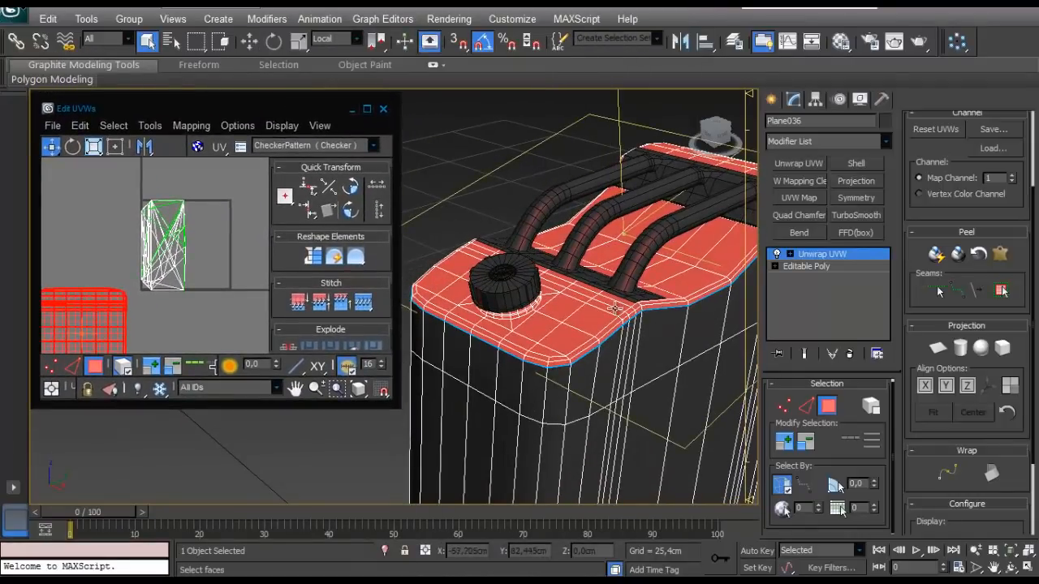
- Select the tank's side-wall faces up to the peel seams, apply a planar projection and unfold them with Quick Peel
alt+middle_drag(535, 324, 591, 352)
click(592, 349)
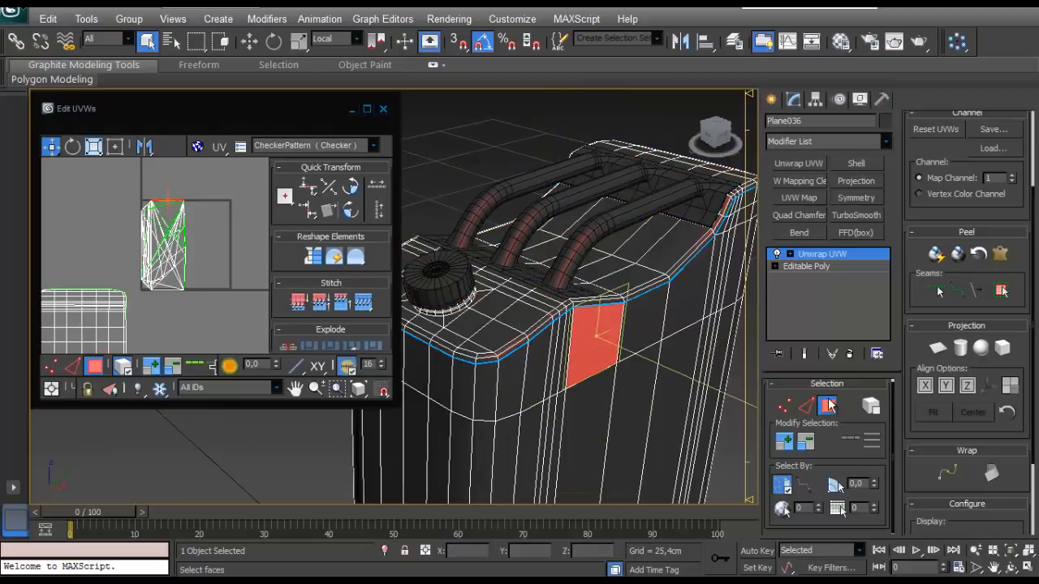
click(1001, 291)
click(939, 349)
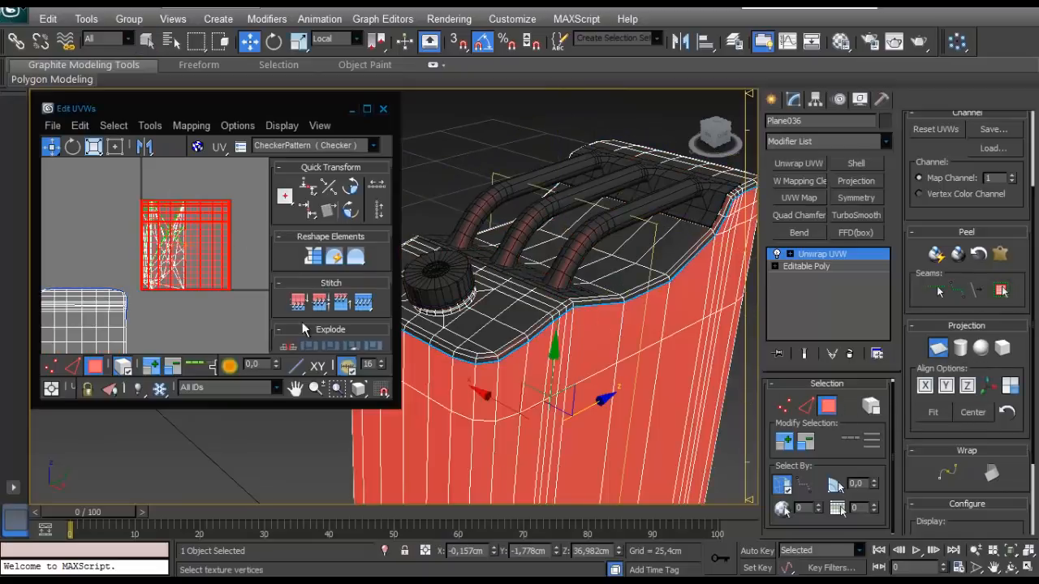
scroll(278, 304, down, 5)
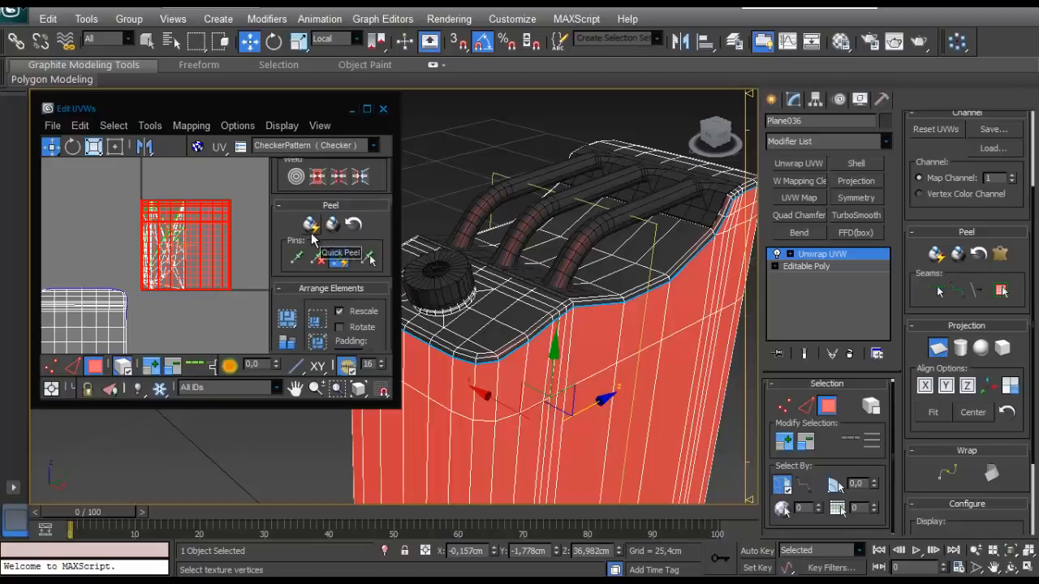
click(310, 224)
- Examine the peeled side-wall shell in the UV editor for distortion along its edges and columns
scroll(209, 264, down, 2)
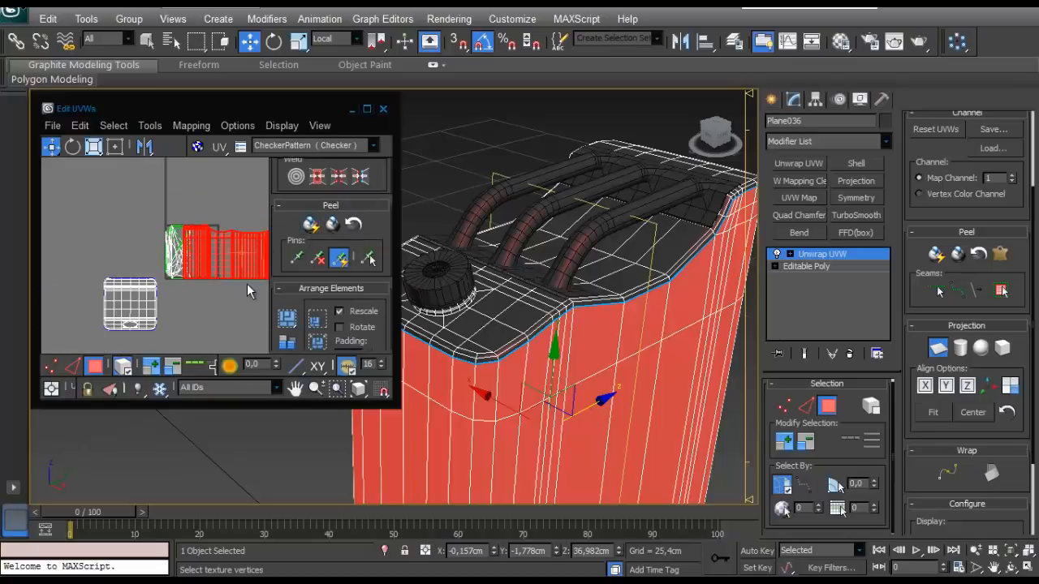
scroll(247, 283, up, 5)
scroll(188, 229, down, 4)
scroll(188, 229, up, 4)
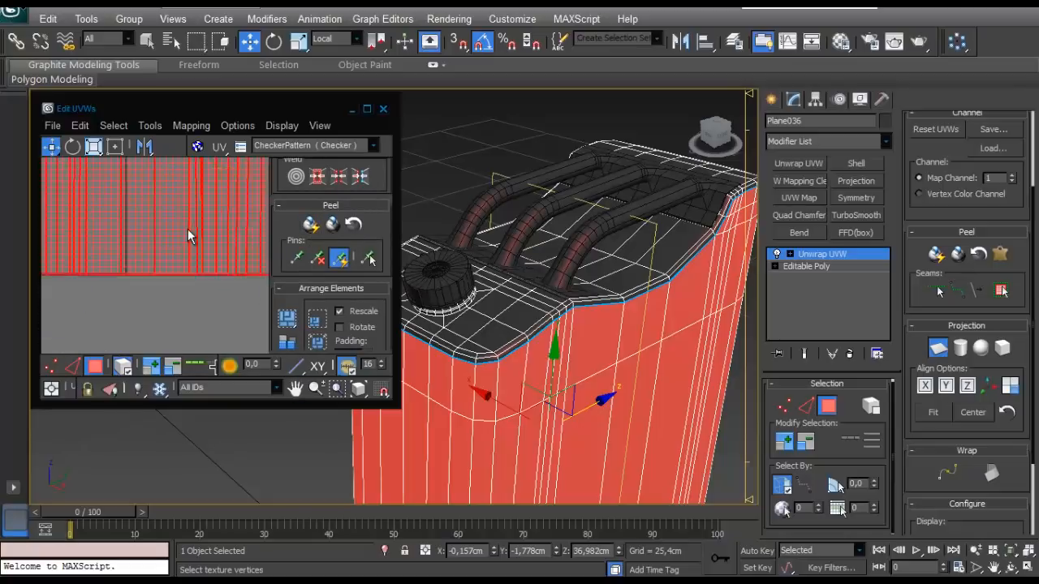
scroll(188, 230, up, 4)
scroll(176, 242, down, 5)
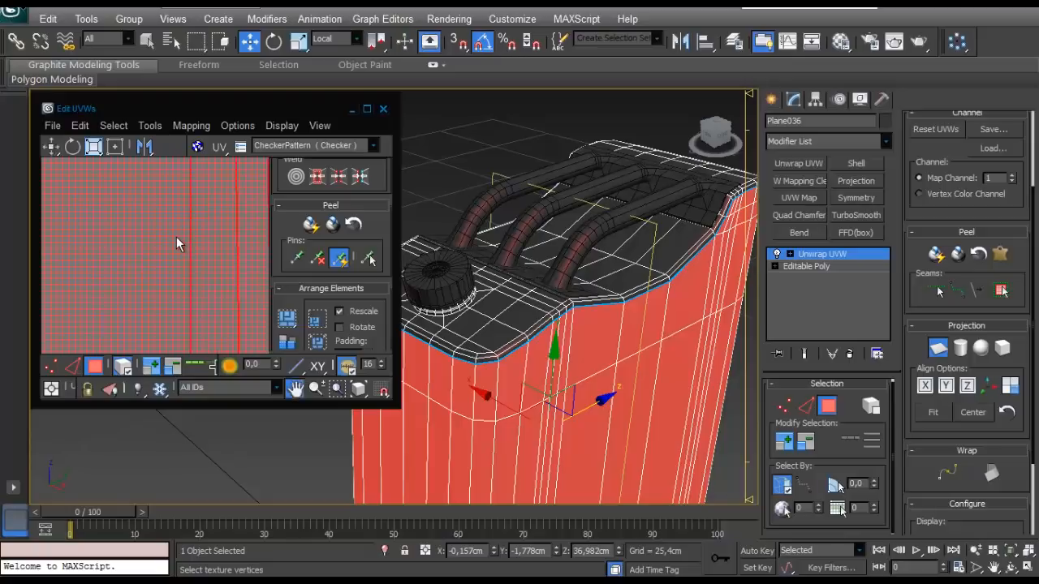
scroll(168, 246, down, 2)
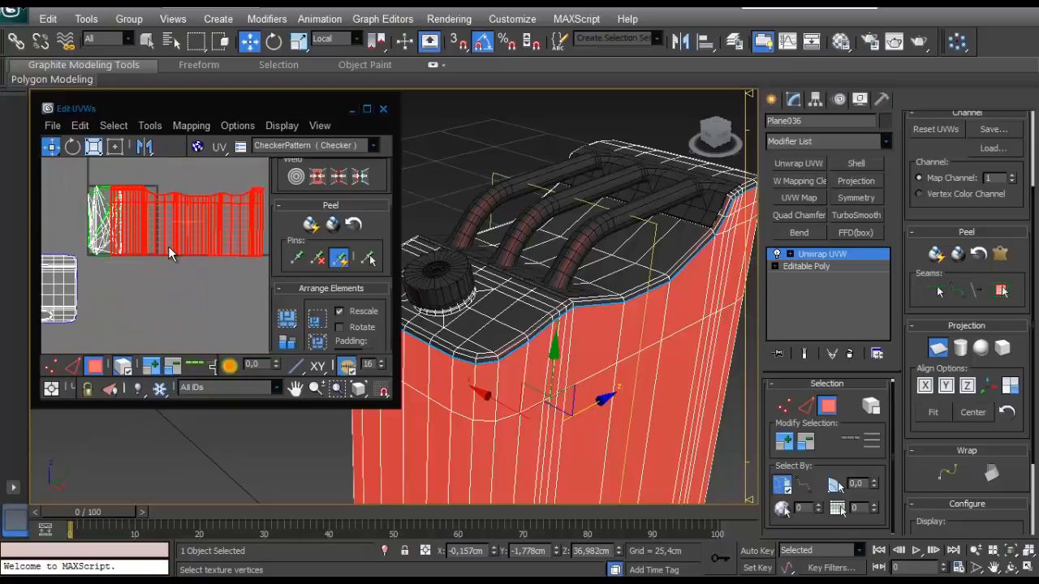
scroll(168, 246, up, 6)
scroll(167, 253, down, 5)
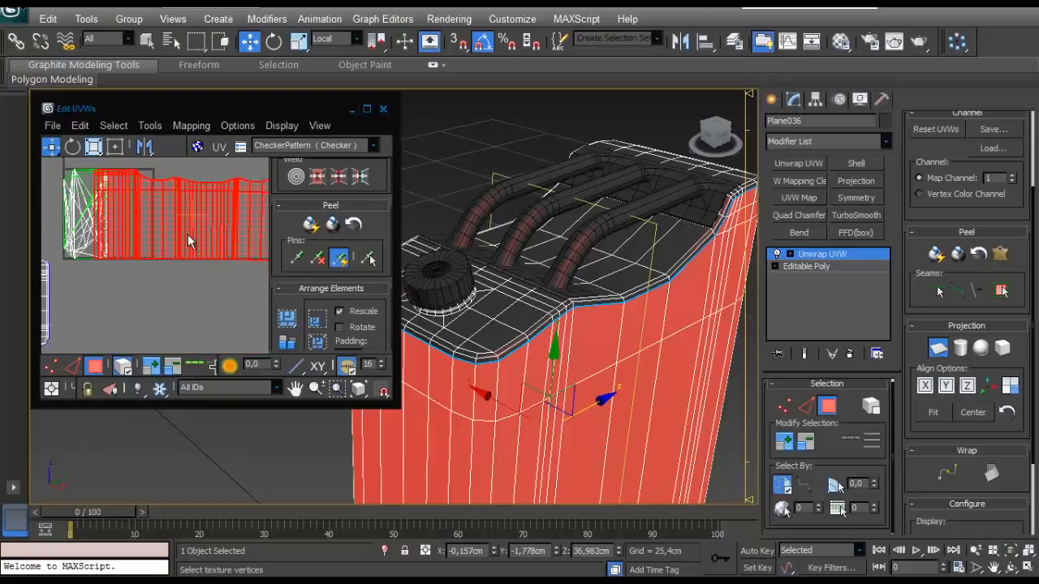
middle_drag(189, 243, 225, 269)
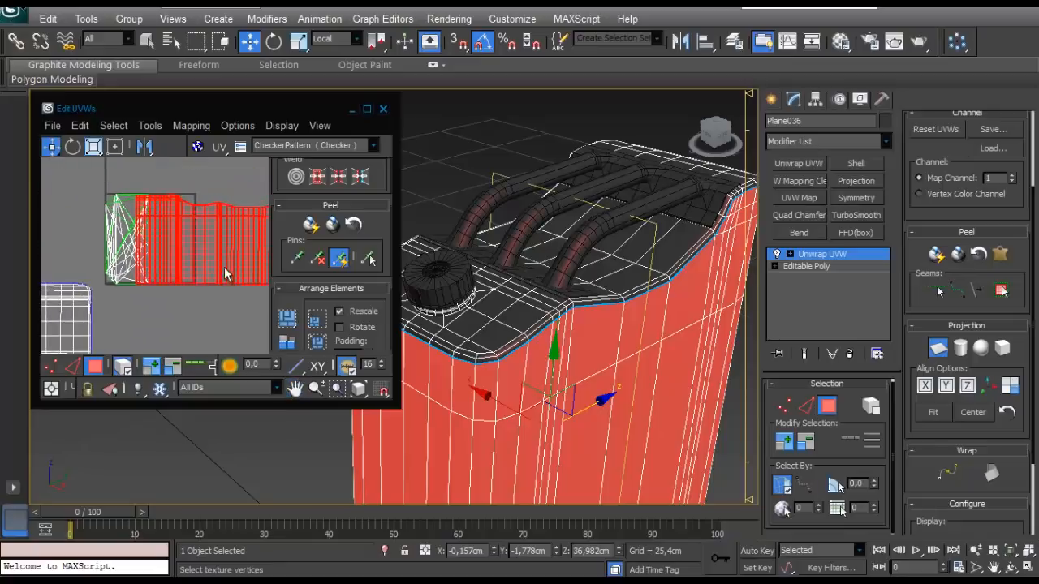
scroll(113, 363, up, 2)
- Move the side-wall UV shell below the UV square, beside the top shell
click(96, 370)
click(95, 369)
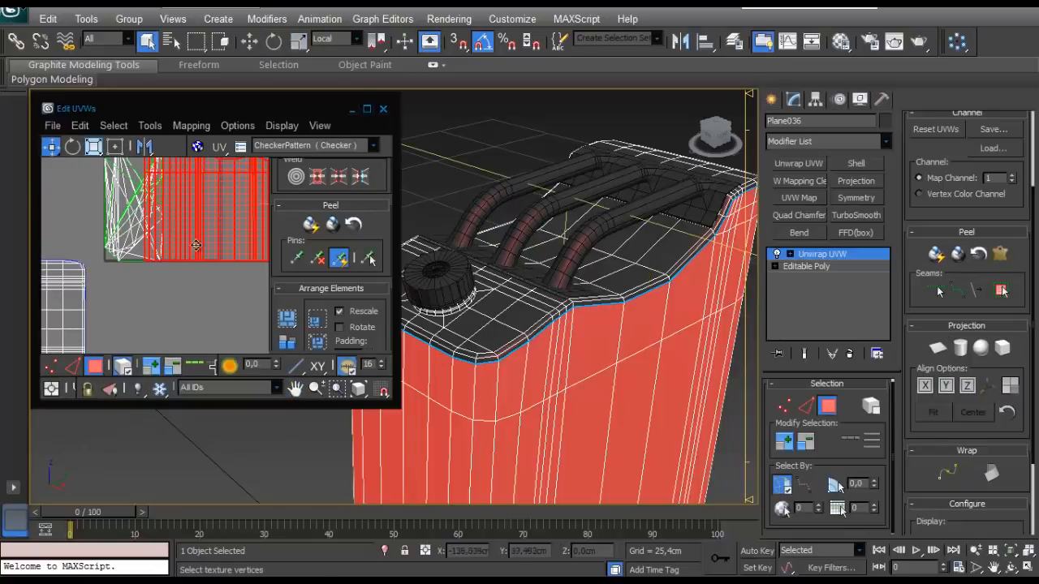
drag(220, 188, 195, 326)
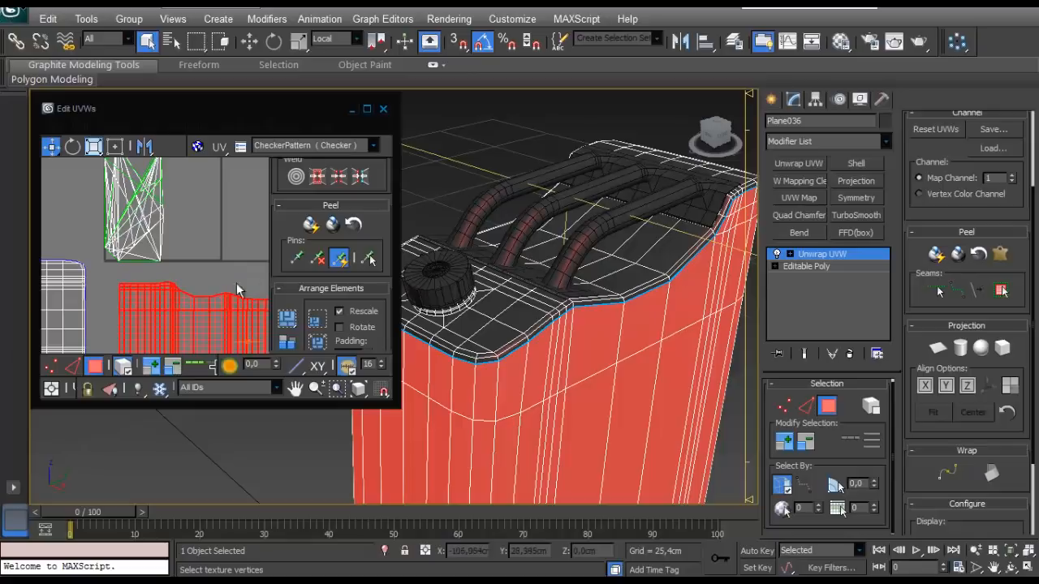
scroll(216, 252, down, 4)
scroll(216, 254, up, 1)
middle_drag(215, 254, 155, 235)
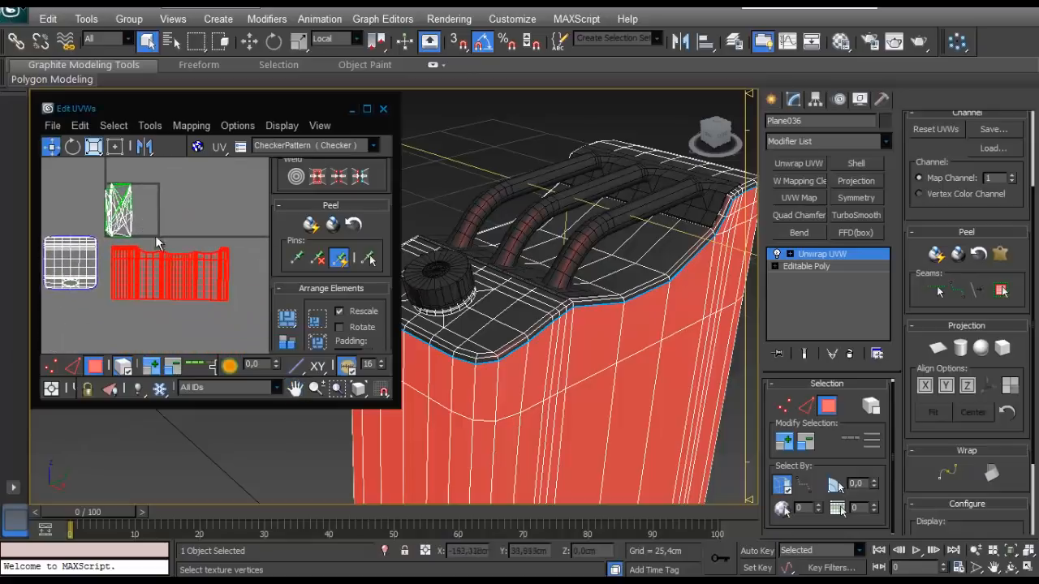
- Select the narrow upper strip of the base rim up to its peel seams and apply a planar projection
alt+middle_drag(488, 294, 554, 250)
scroll(554, 251, down, 3)
middle_drag(555, 138, 395, 276)
scroll(494, 345, up, 3)
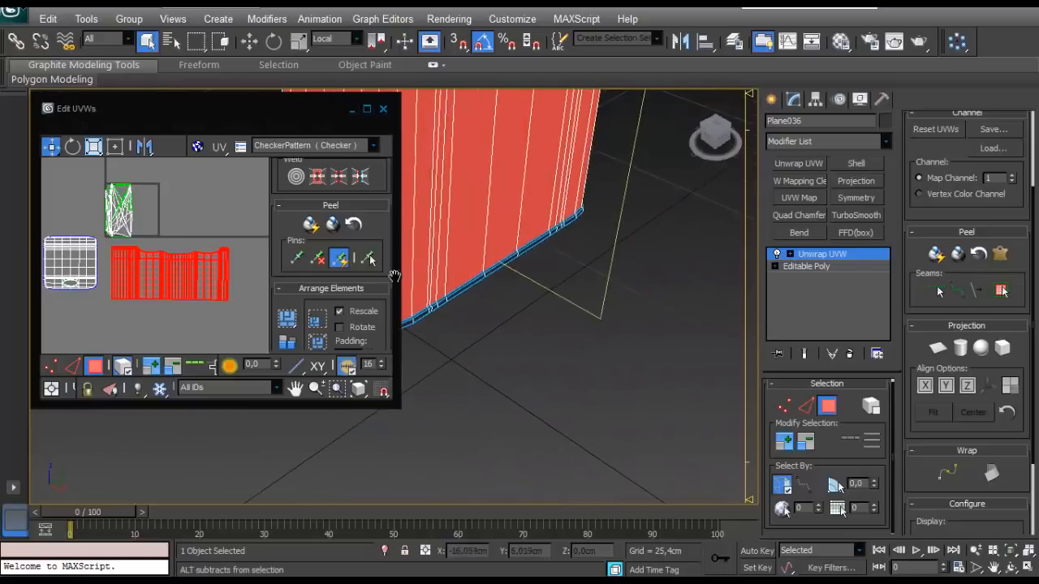
scroll(454, 324, up, 3)
middle_drag(455, 325, 552, 419)
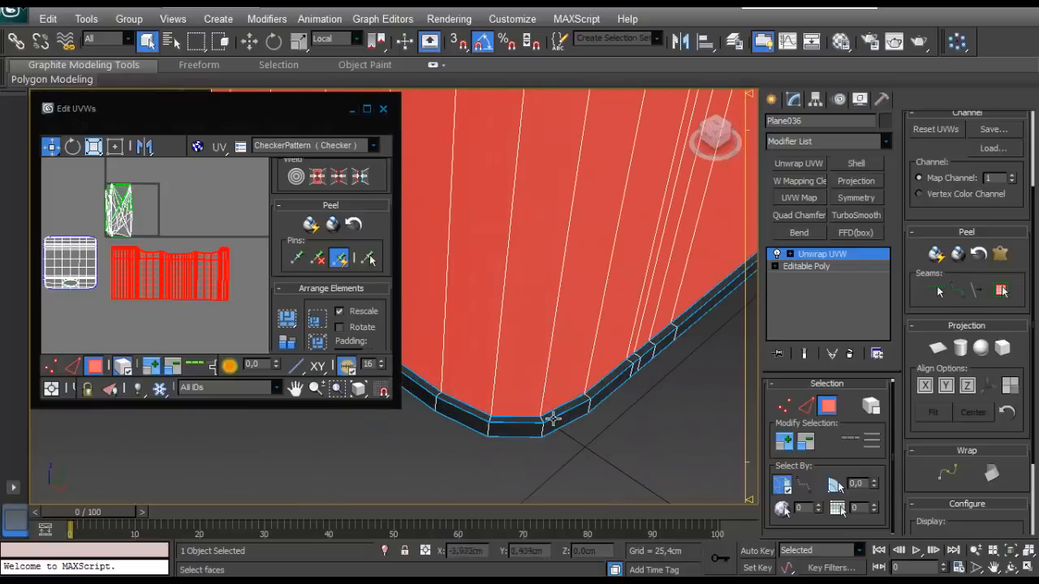
click(805, 406)
click(831, 407)
click(571, 408)
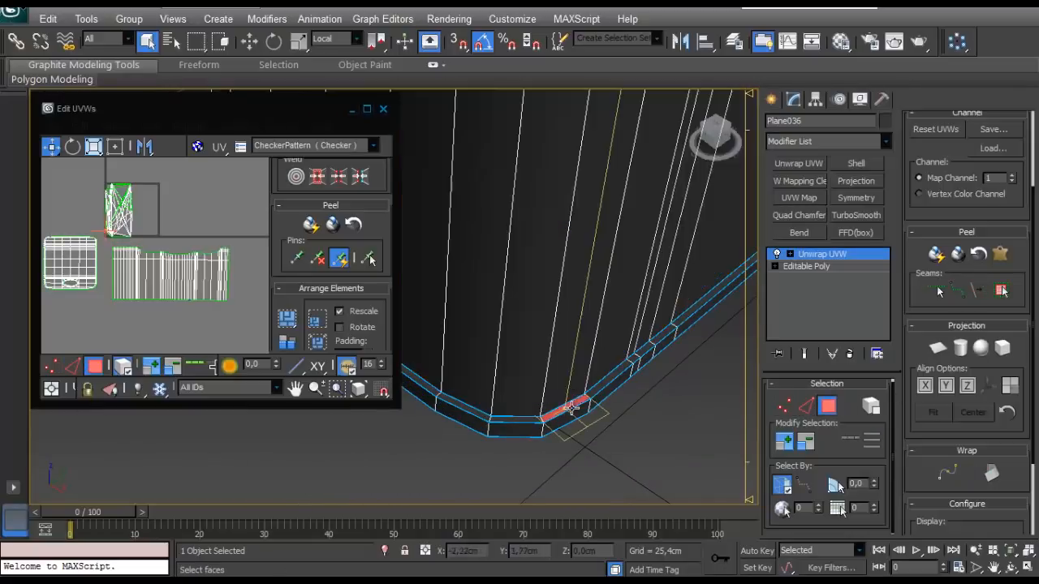
click(1000, 292)
click(937, 348)
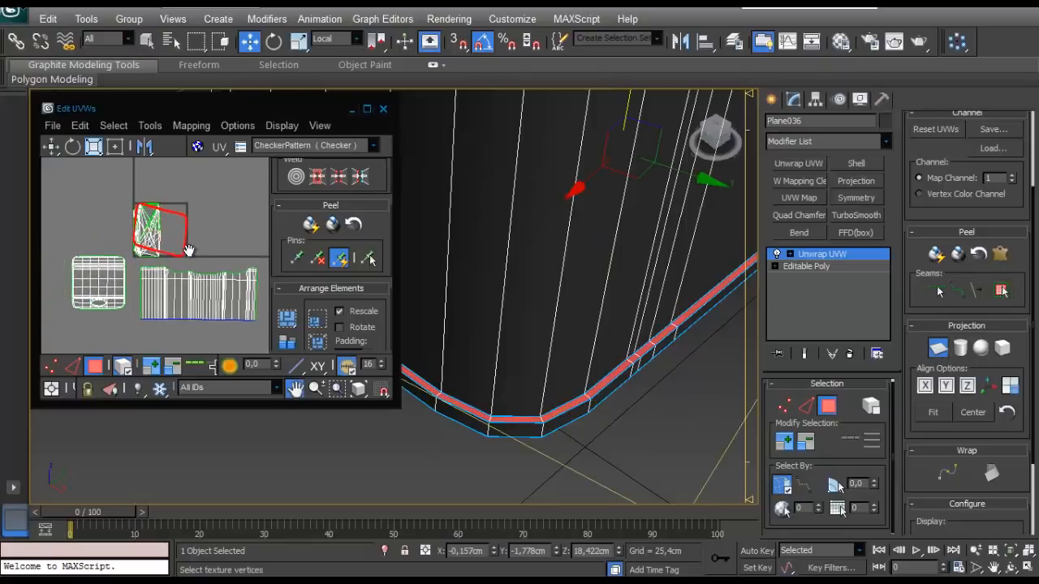
- Move the narrow rim strip's UV shell out of the UV square, to its upper right
scroll(198, 246, up, 4)
scroll(198, 245, down, 4)
scroll(200, 246, up, 4)
middle_drag(194, 236, 200, 248)
scroll(200, 248, up, 4)
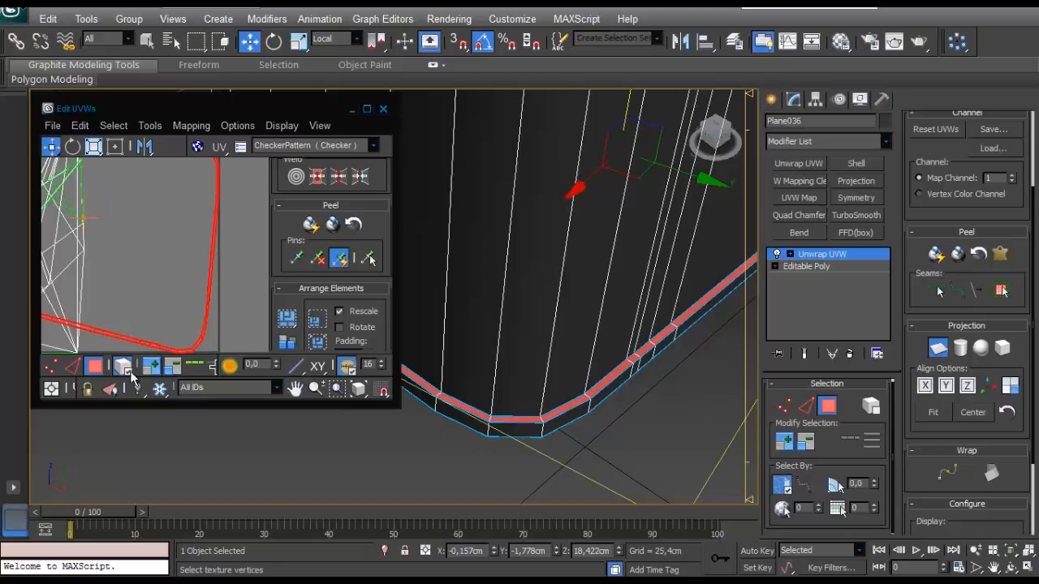
click(93, 370)
click(94, 370)
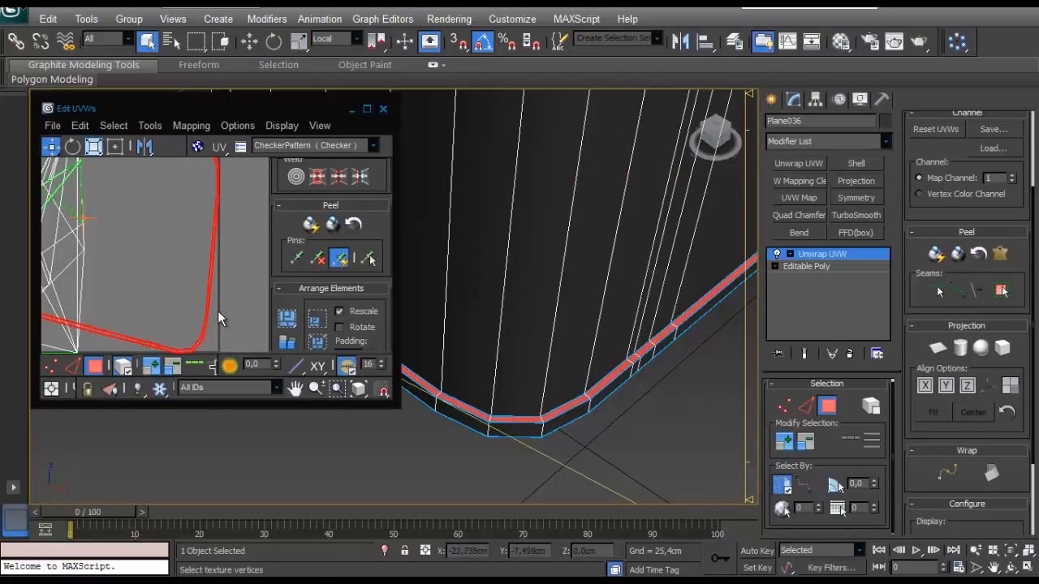
scroll(192, 329, down, 6)
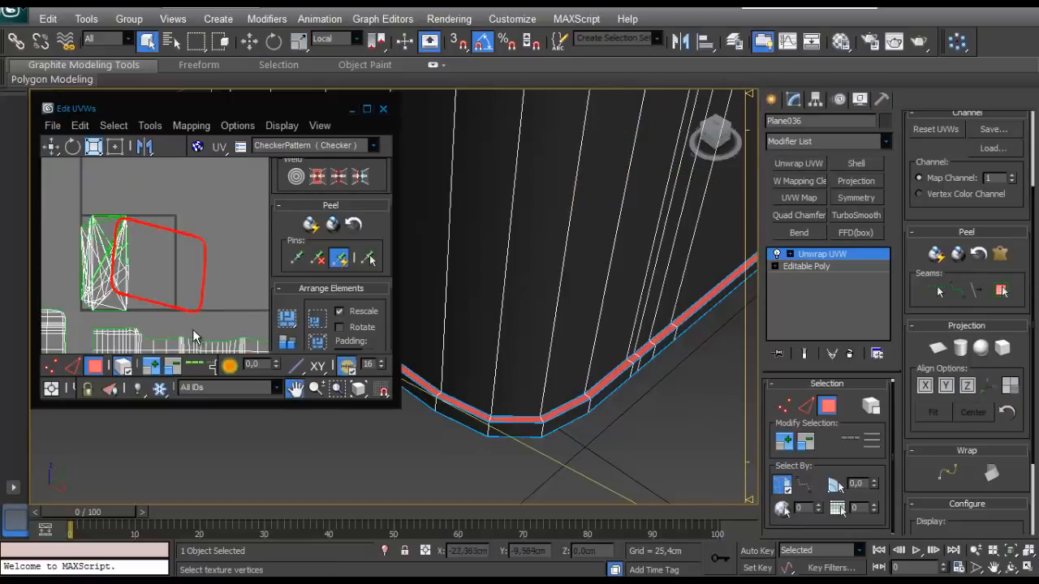
drag(198, 282, 263, 253)
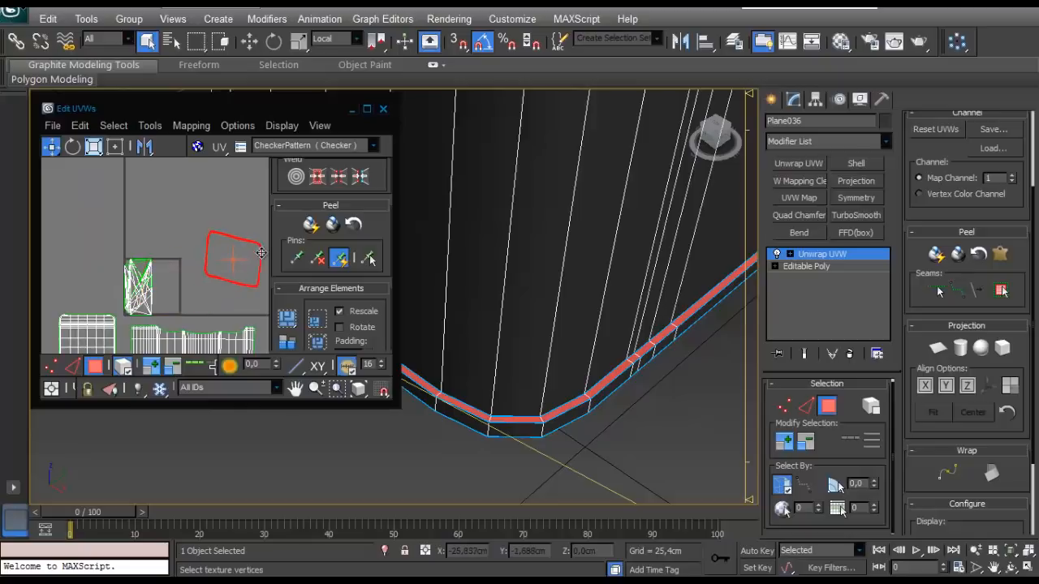
- Select the outer strip of the base rim up to its seams, apply a planar projection and unfold it with Quick Peel
scroll(170, 286, down, 3)
scroll(158, 282, up, 4)
middle_drag(159, 281, 176, 225)
scroll(175, 239, up, 2)
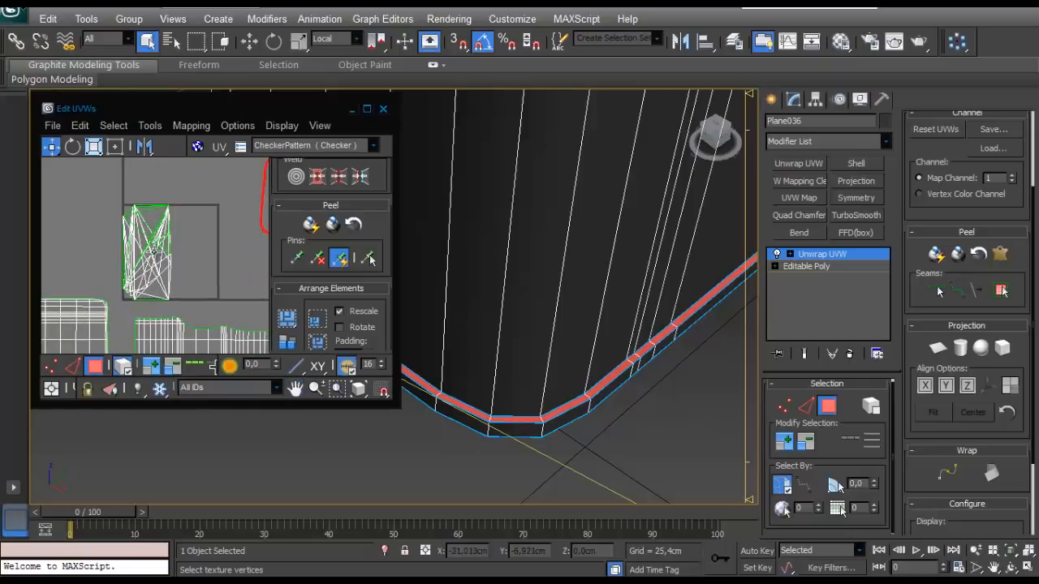
click(471, 404)
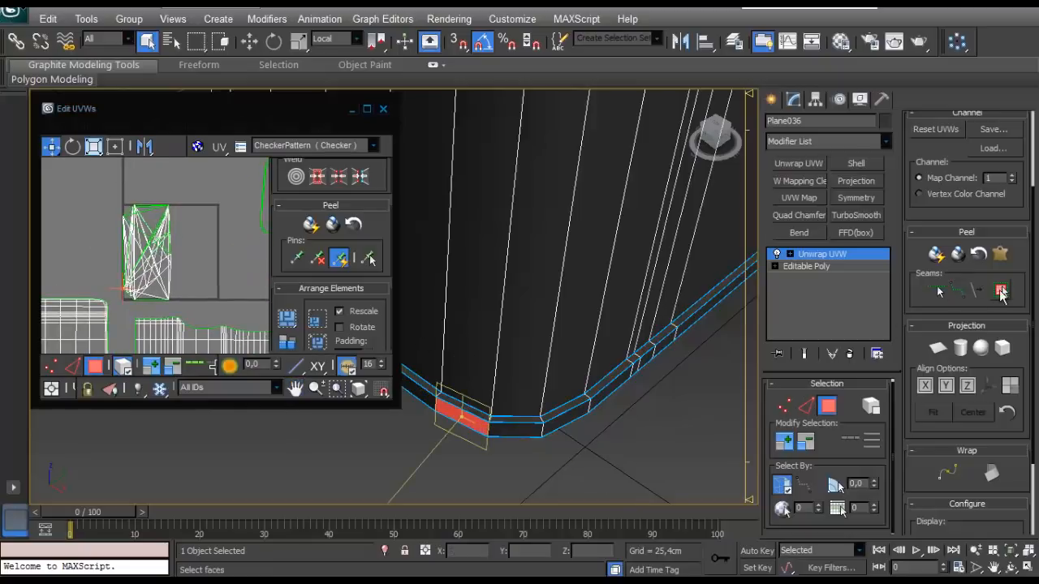
click(1000, 291)
click(937, 347)
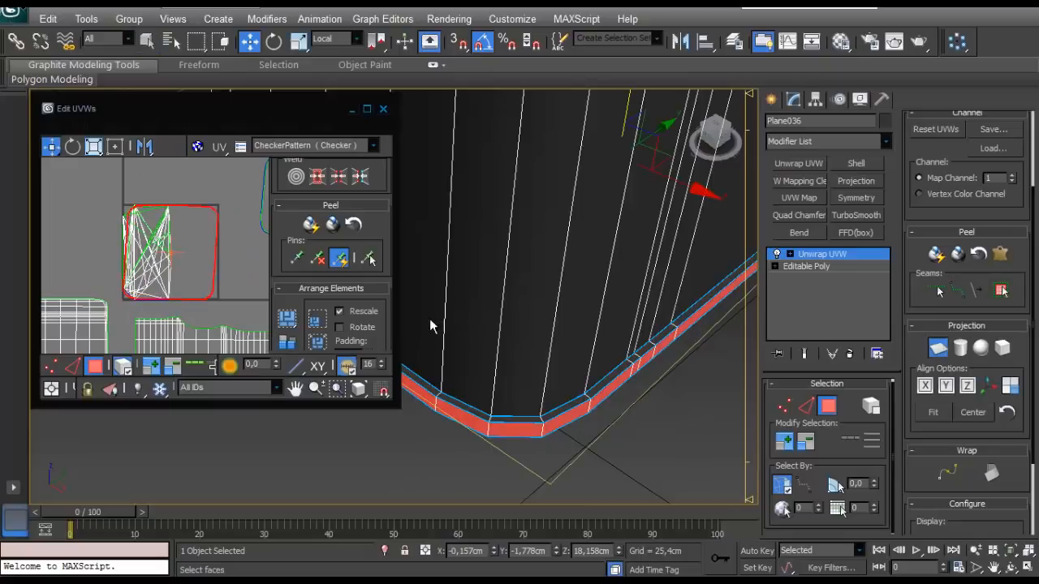
click(315, 232)
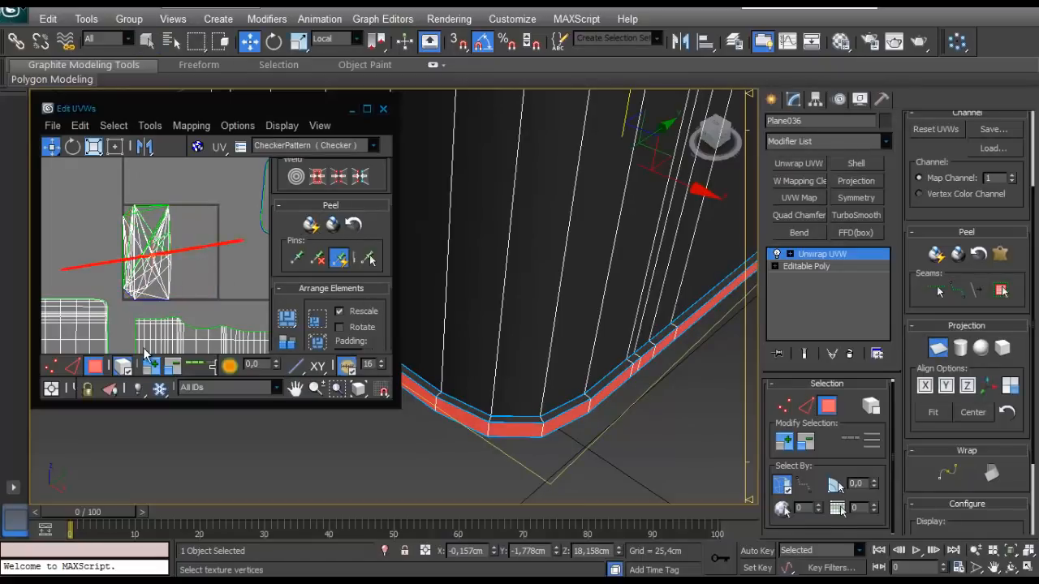
- Move the peeled outer rim strip's UV shell above the UV square
click(96, 369)
click(97, 369)
drag(219, 245, 166, 176)
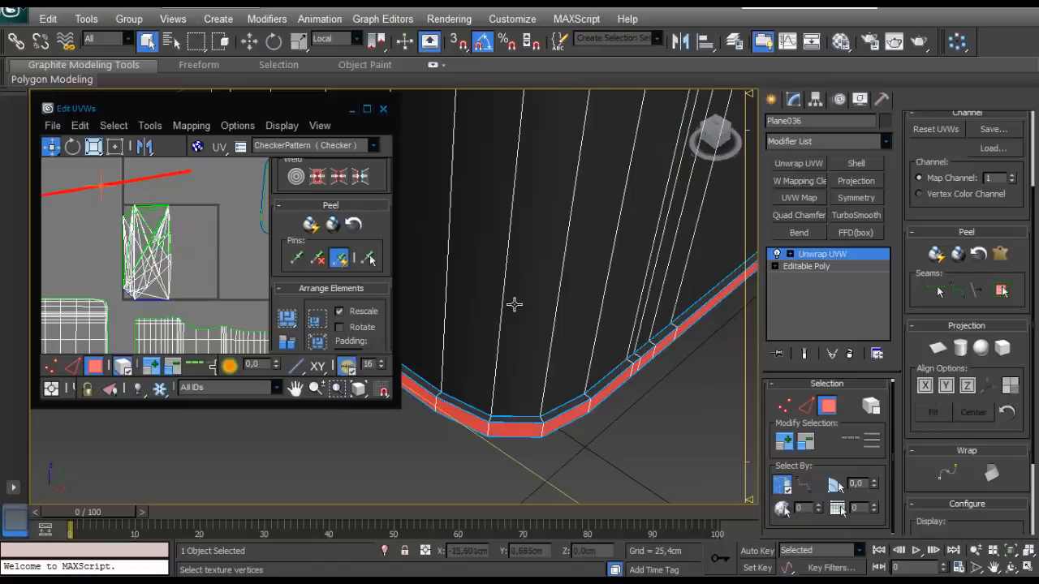
- Select the remaining tangled UV shell inside the UV square, apply a planar projection and unfold it with Quick Peel
click(164, 268)
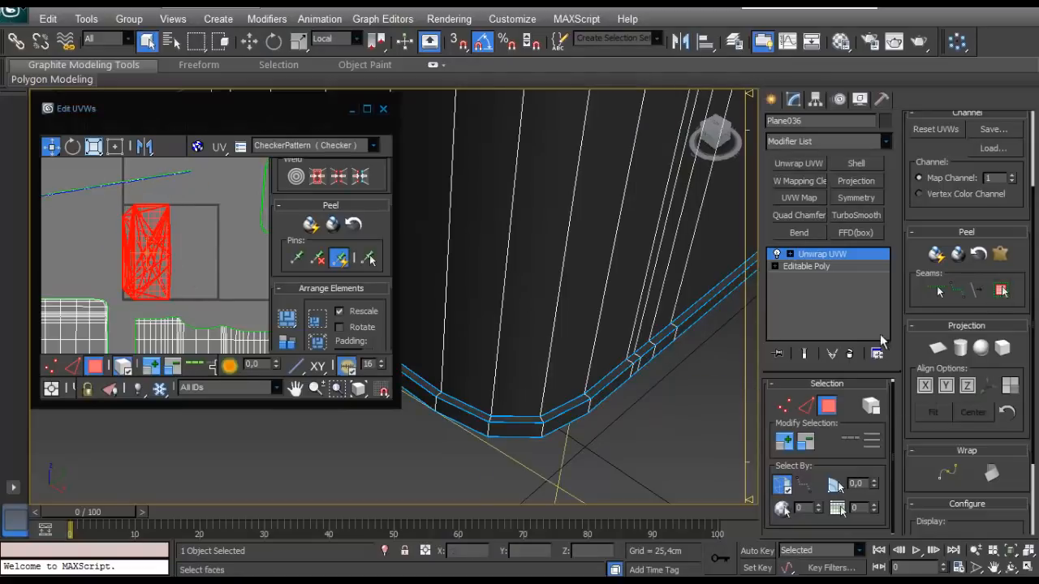
click(311, 224)
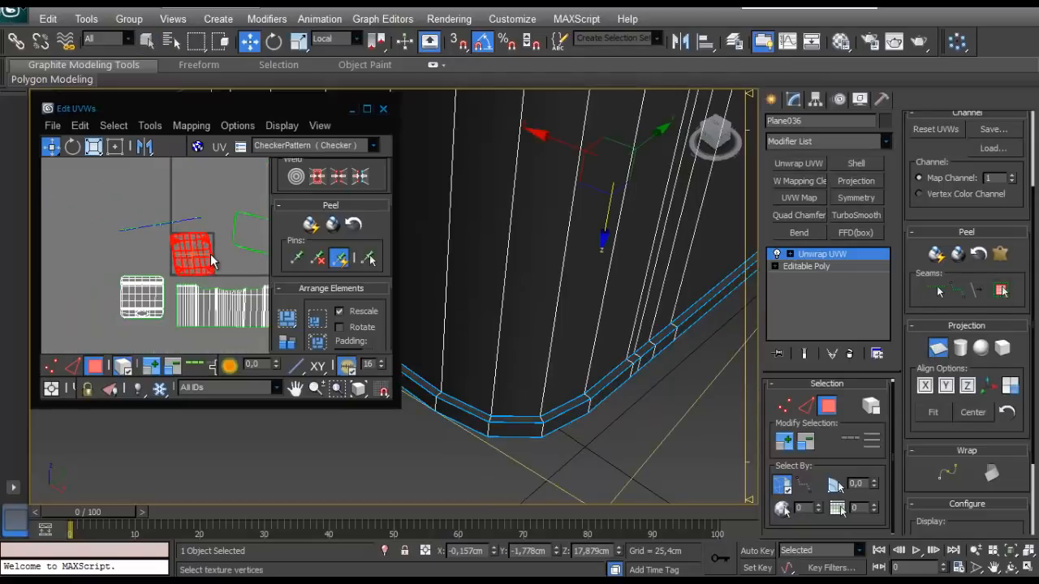
- Move the peeled bottom shell out of the UV square, to the far left of the other shells
click(97, 369)
click(99, 369)
drag(201, 266, 95, 285)
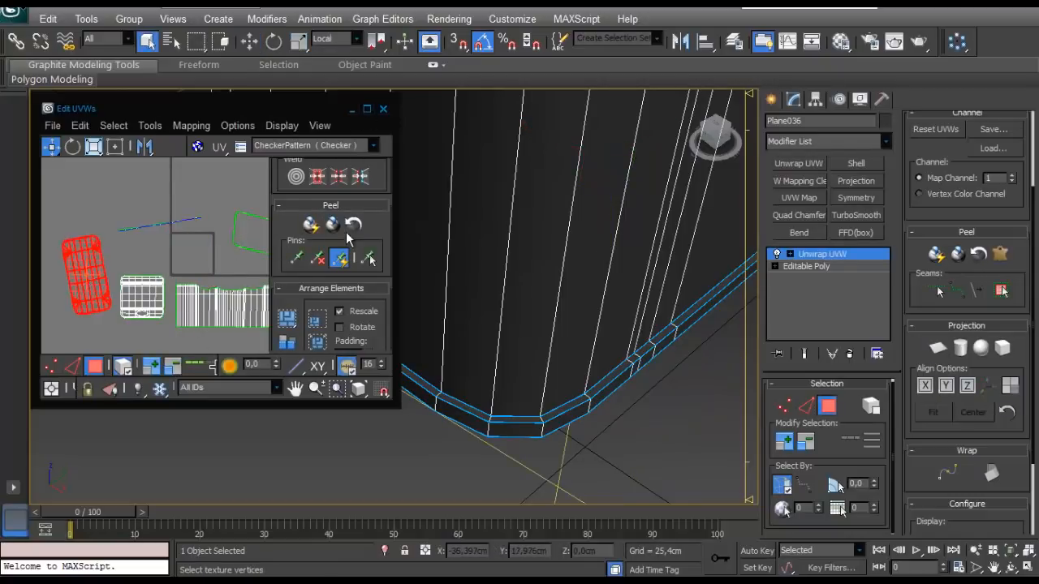
- Select the UV shell of the tank's top with the filler neck and unfold it with Quick Peel
click(366, 108)
scroll(446, 259, up, 4)
click(423, 331)
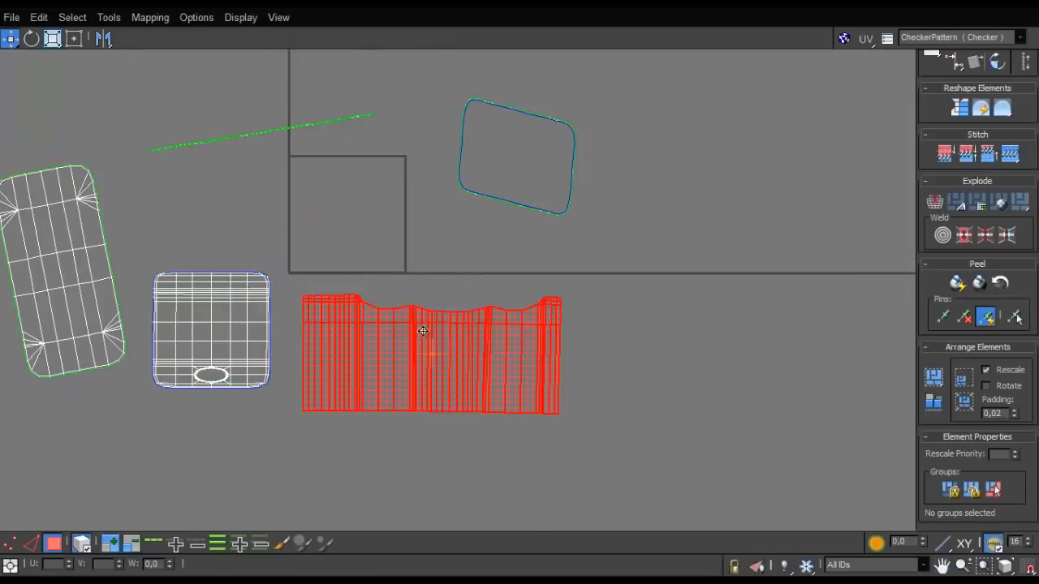
middle_drag(274, 358, 324, 352)
click(304, 342)
click(958, 282)
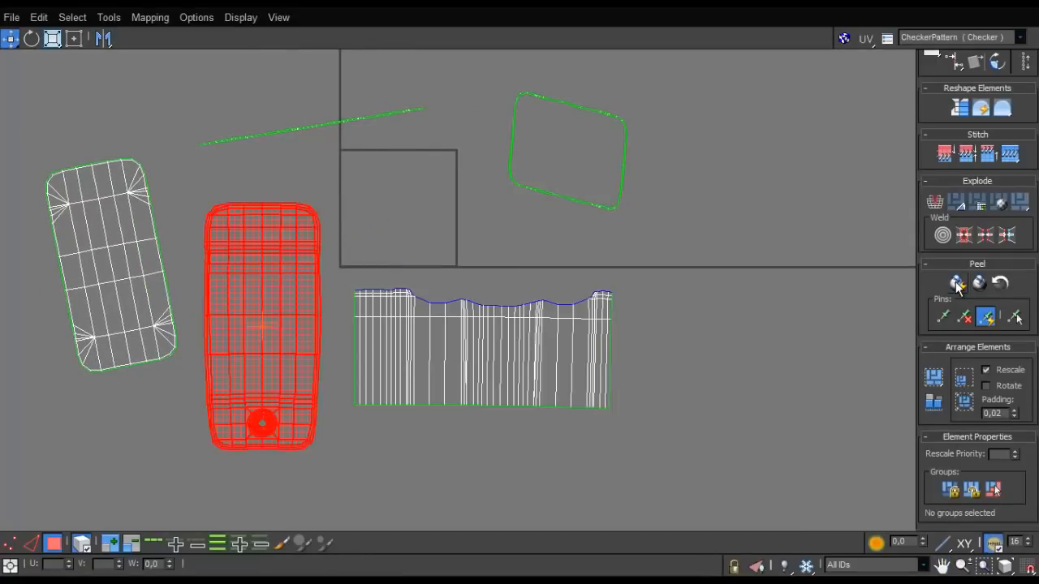
drag(301, 323, 309, 391)
scroll(369, 178, up, 3)
middle_drag(310, 391, 311, 302)
scroll(320, 305, down, 3)
scroll(363, 247, down, 2)
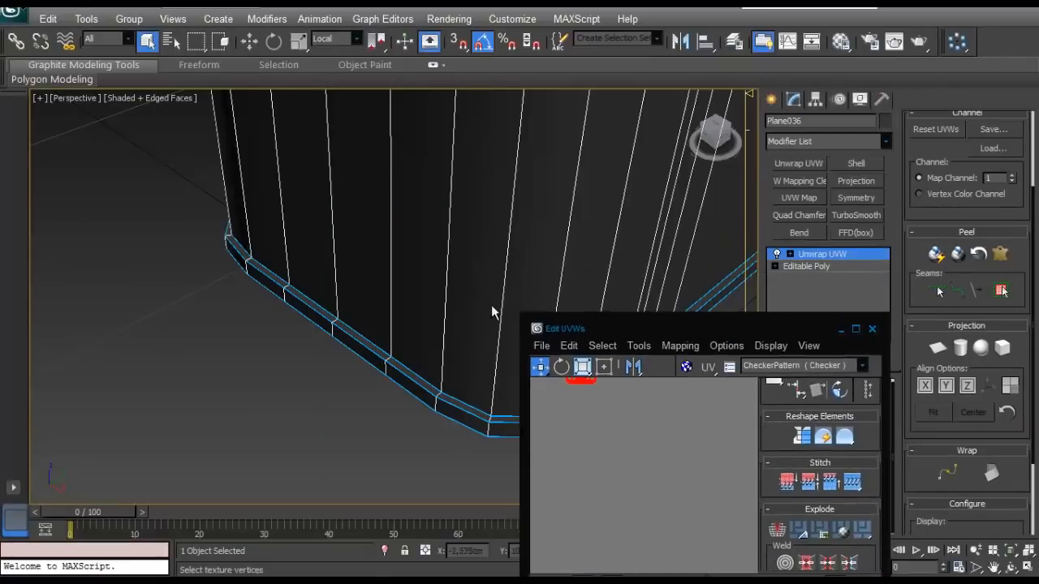
- Isolate the tank body in the viewport and place the UV editor clear of its filler neck
scroll(417, 238, down, 3)
middle_drag(417, 238, 388, 219)
scroll(389, 182, up, 6)
key(alt+q)
scroll(343, 255, up, 7)
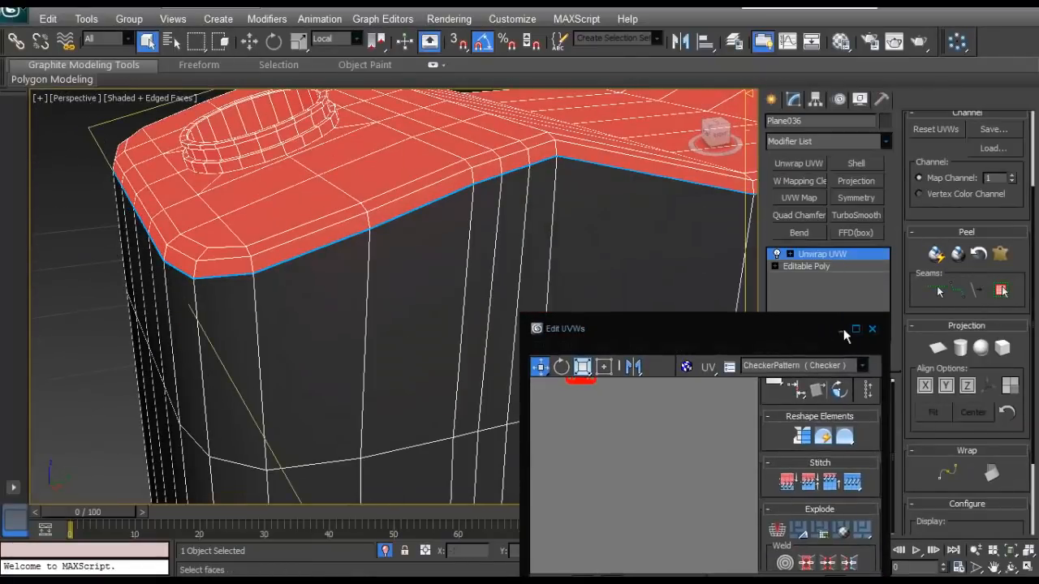
drag(843, 328, 310, 289)
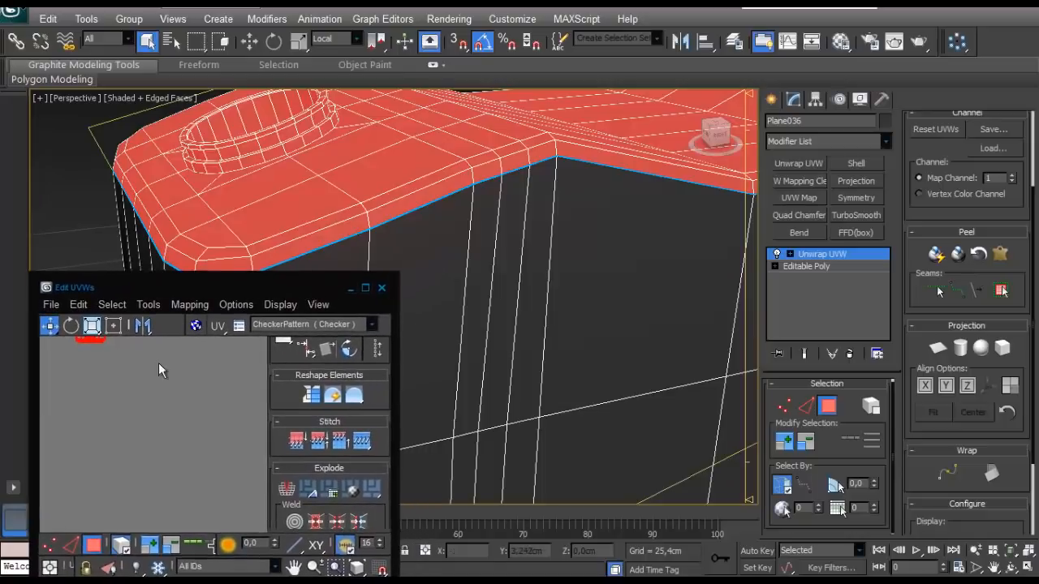
scroll(204, 455, down, 5)
scroll(399, 216, up, 5)
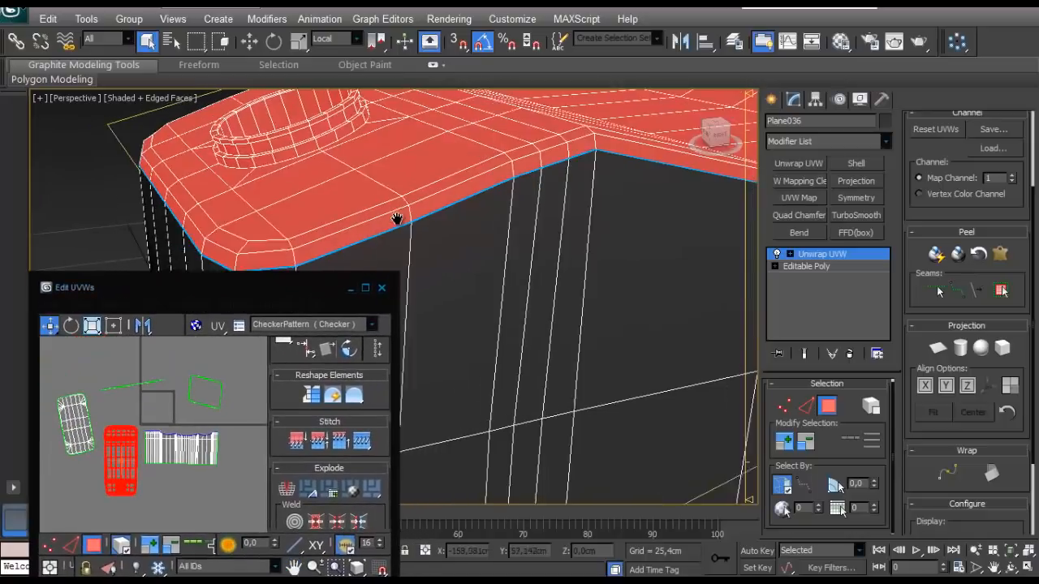
middle_drag(412, 221, 484, 230)
- Select the first edges along the filler neck's base, where it meets the tank's top
click(805, 405)
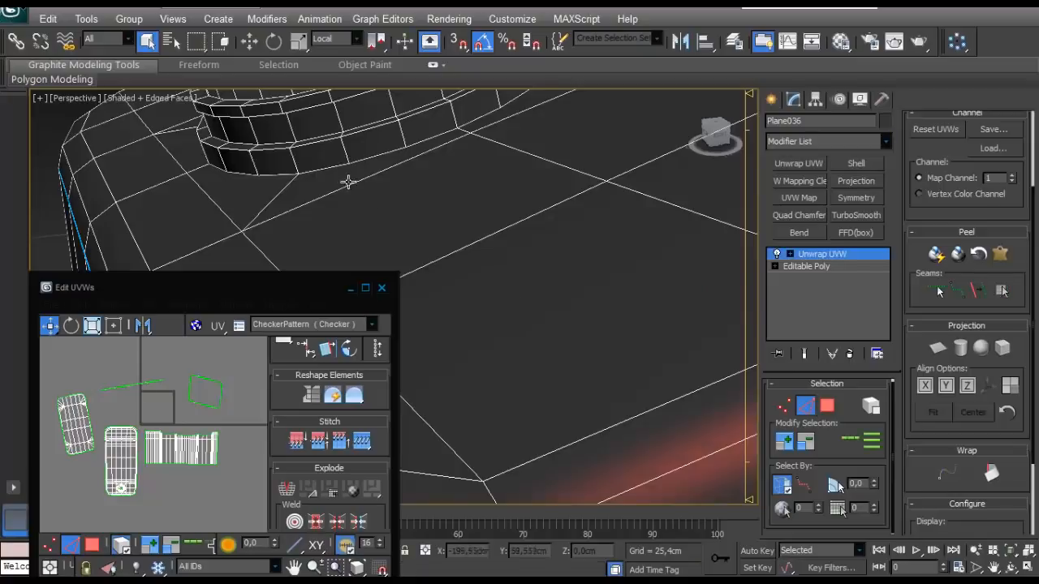
middle_drag(347, 178, 442, 259)
click(967, 291)
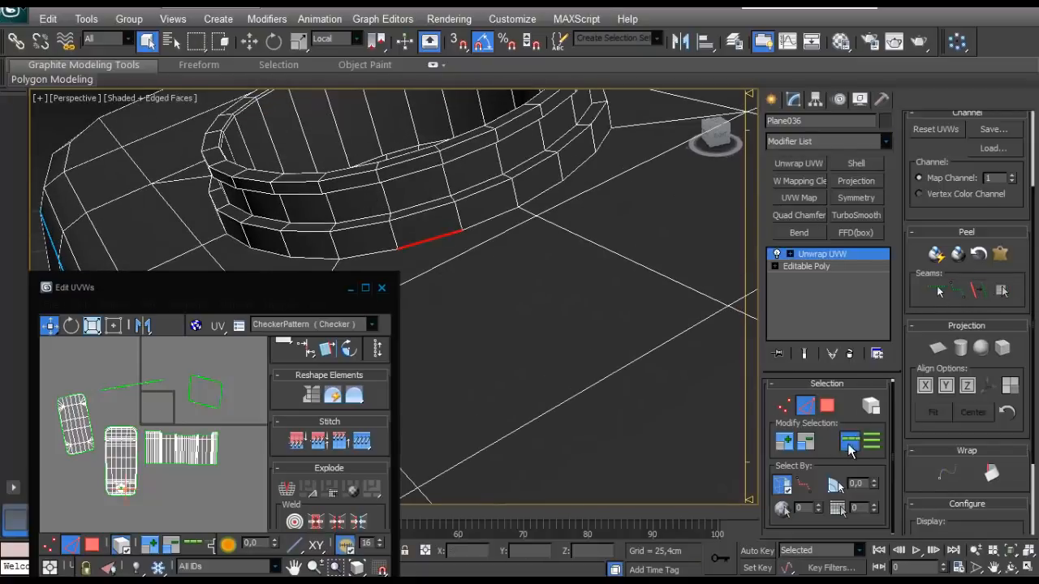
ctrl+click(510, 208)
alt+middle_drag(510, 208, 587, 232)
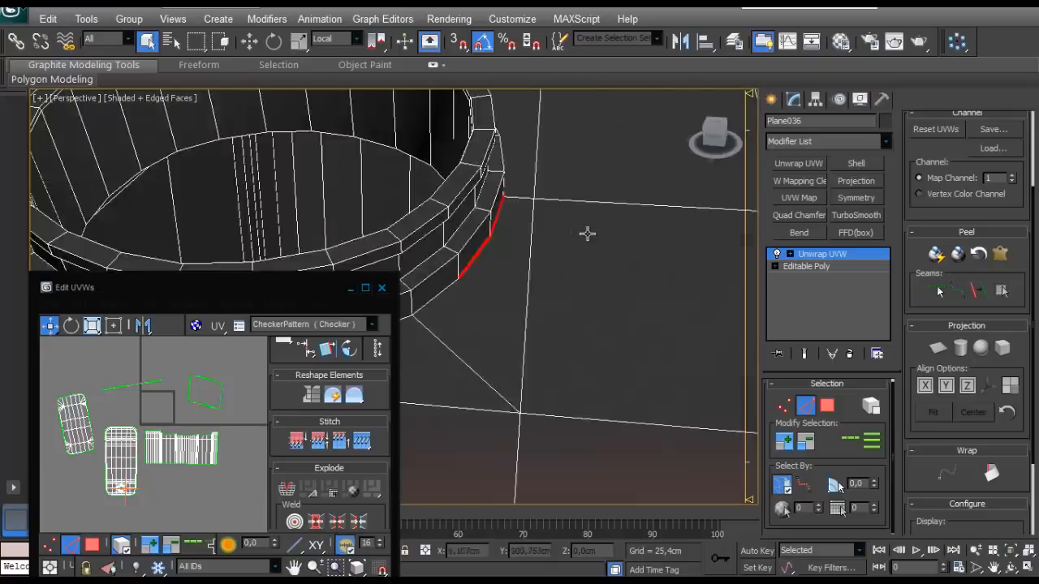
- Extend the edge selection around the whole base of the filler neck and convert it to a peel seam
scroll(568, 235, down, 5)
middle_drag(509, 241, 649, 195)
alt+middle_drag(546, 250, 623, 237)
click(386, 290)
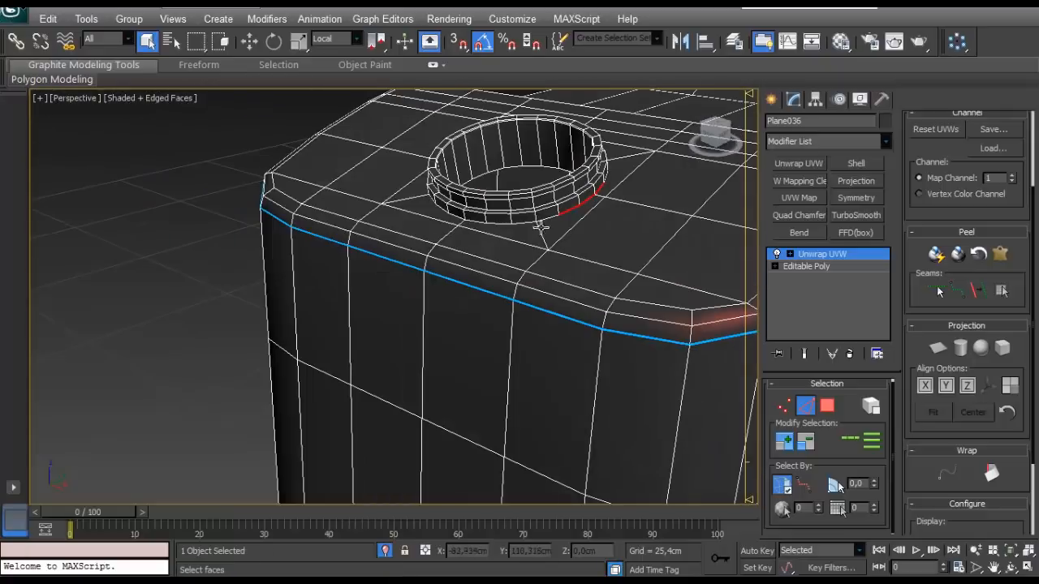
mouse_move(500, 224)
alt+middle_down()
mouse_move(538, 232)
mouse_move(498, 240)
alt+middle_up()
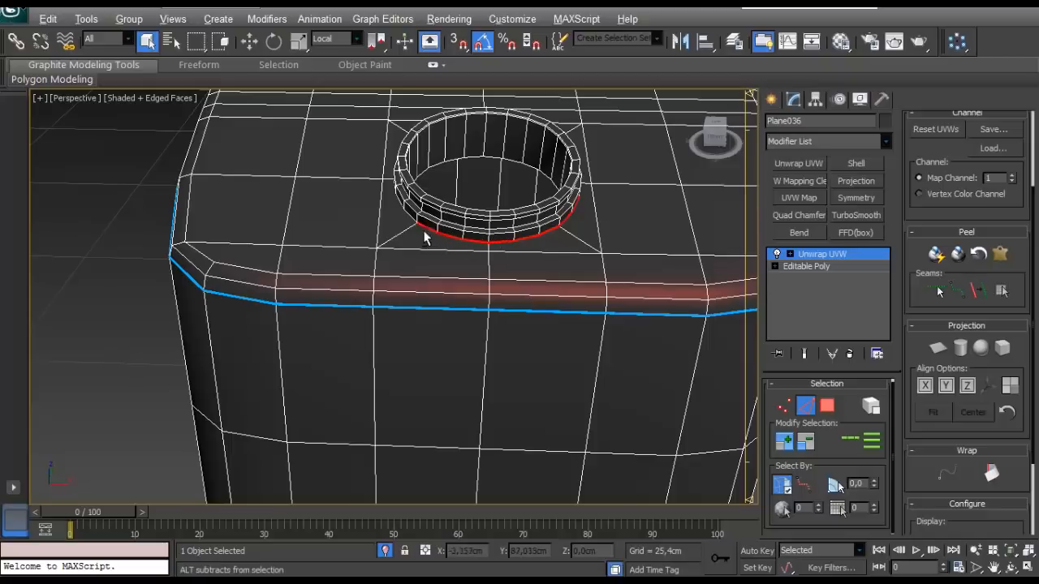
alt+middle_drag(429, 232, 476, 255)
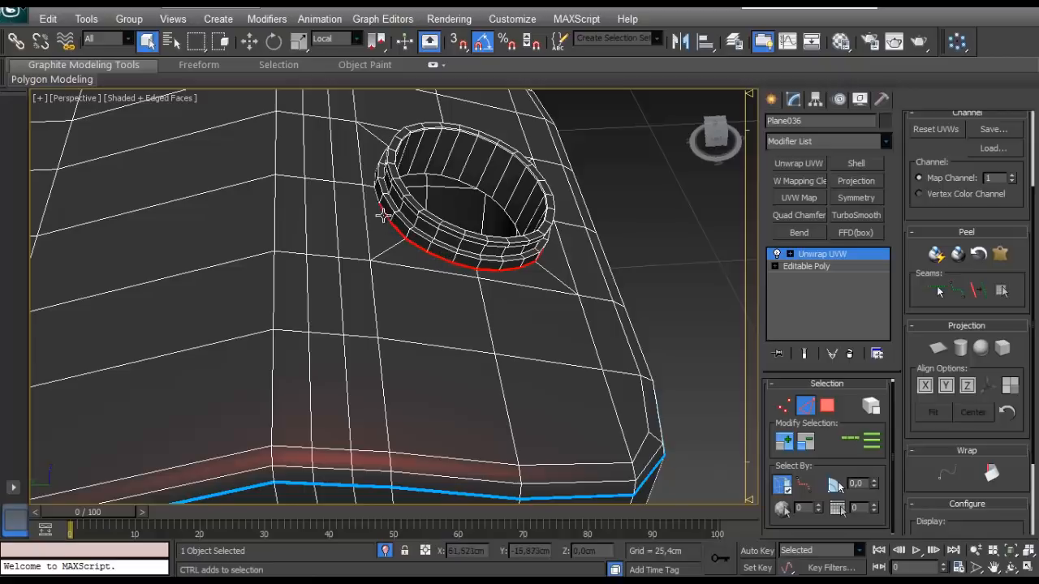
alt+middle_drag(380, 215, 438, 251)
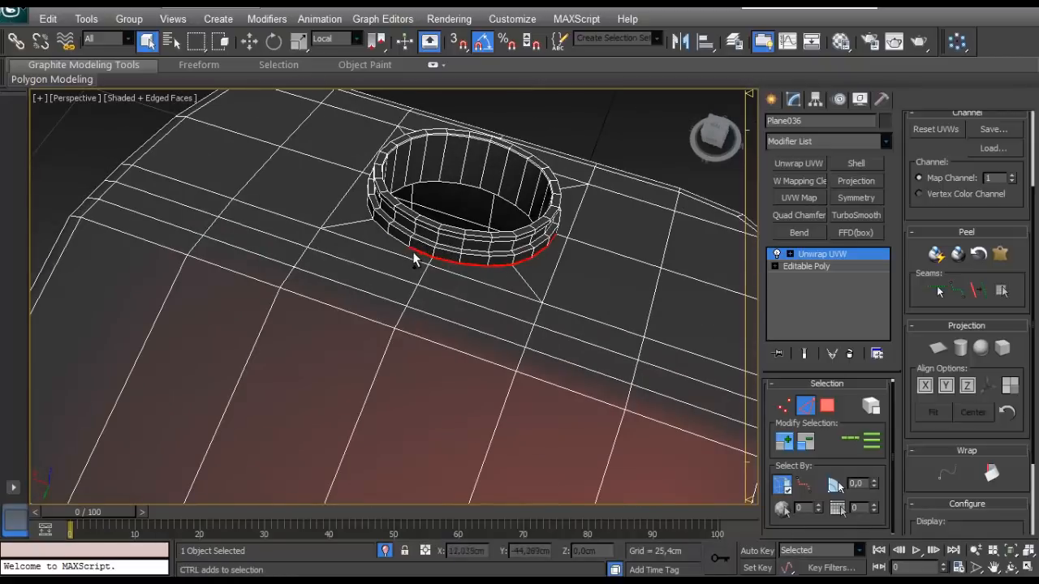
alt+middle_drag(400, 241, 880, 291)
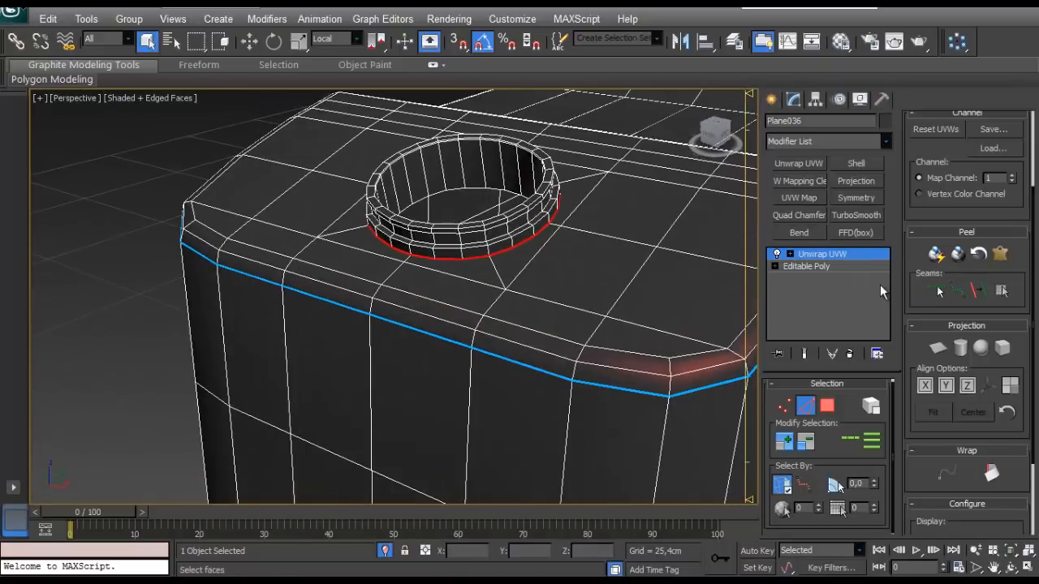
click(972, 292)
- Select the tank's top faces up to their peel seams, excluding the filler neck, and apply a planar projection
click(827, 408)
click(624, 314)
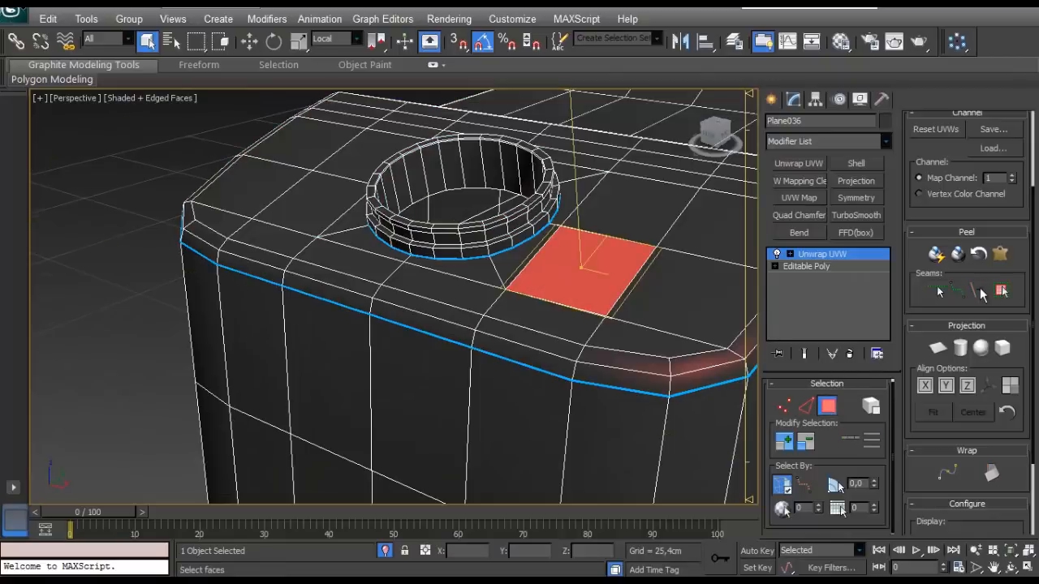
click(1000, 290)
alt+middle_drag(617, 340, 717, 385)
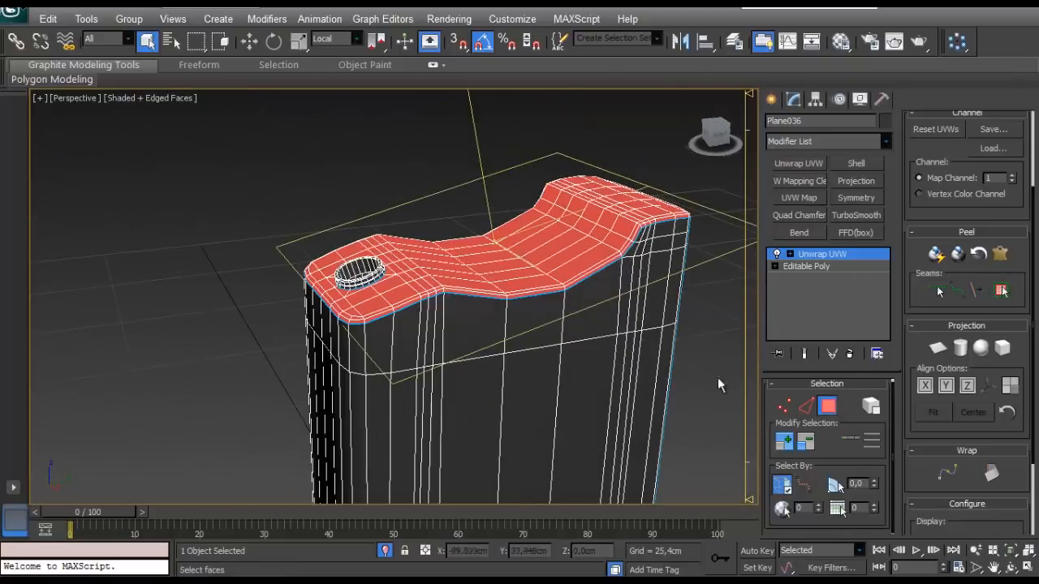
click(937, 349)
- Unfold the projected top shell in the UV editor with Quick Peel
scroll(928, 144, up, 5)
click(954, 123)
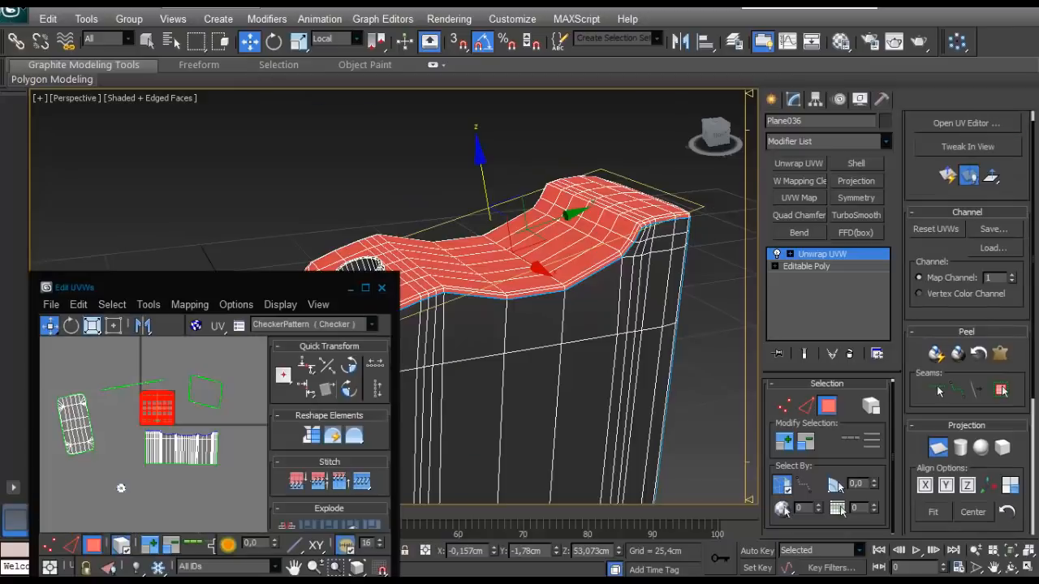
click(365, 289)
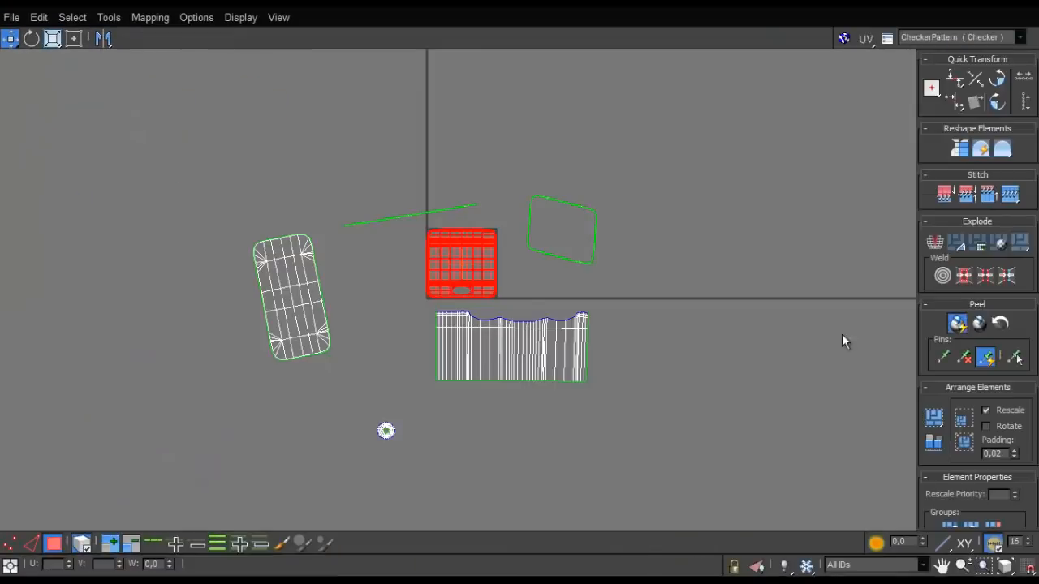
scroll(470, 285, up, 2)
middle_drag(470, 285, 463, 294)
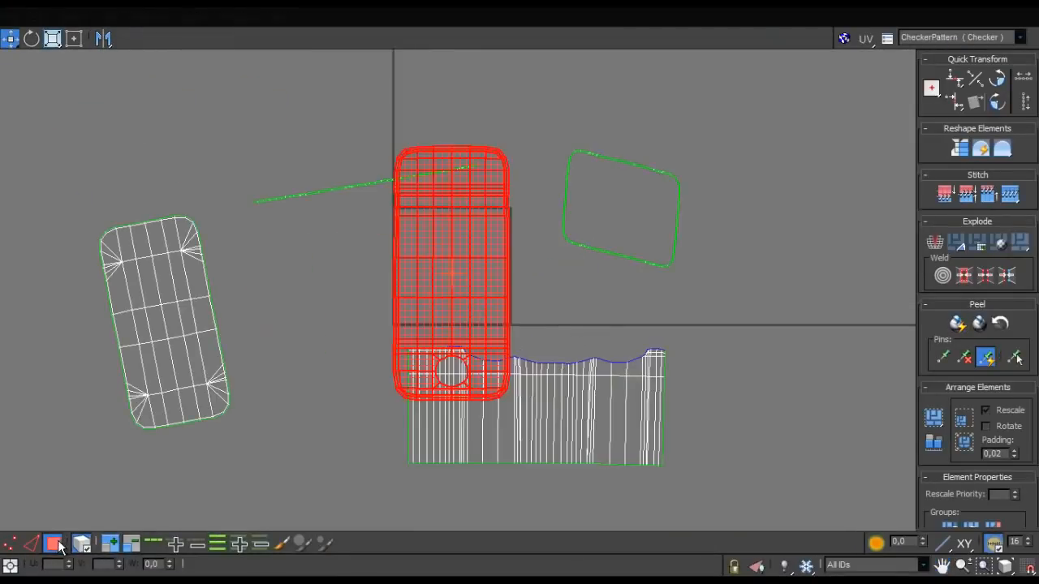
- Move the peeled top shell out of the UV square, beside the bottom shell
drag(485, 312, 352, 387)
scroll(352, 386, down, 4)
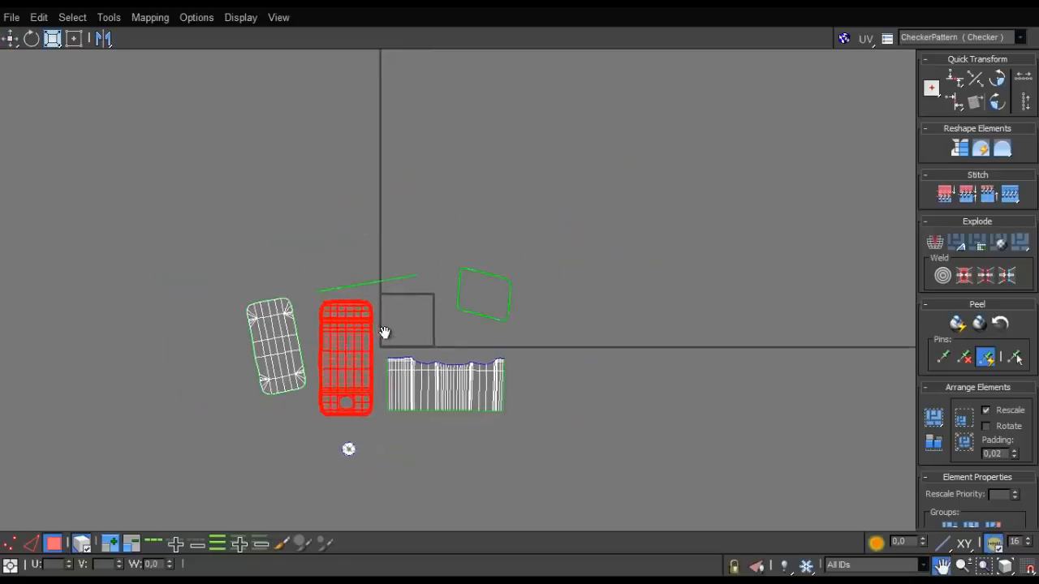
scroll(385, 324, up, 4)
scroll(390, 302, down, 2)
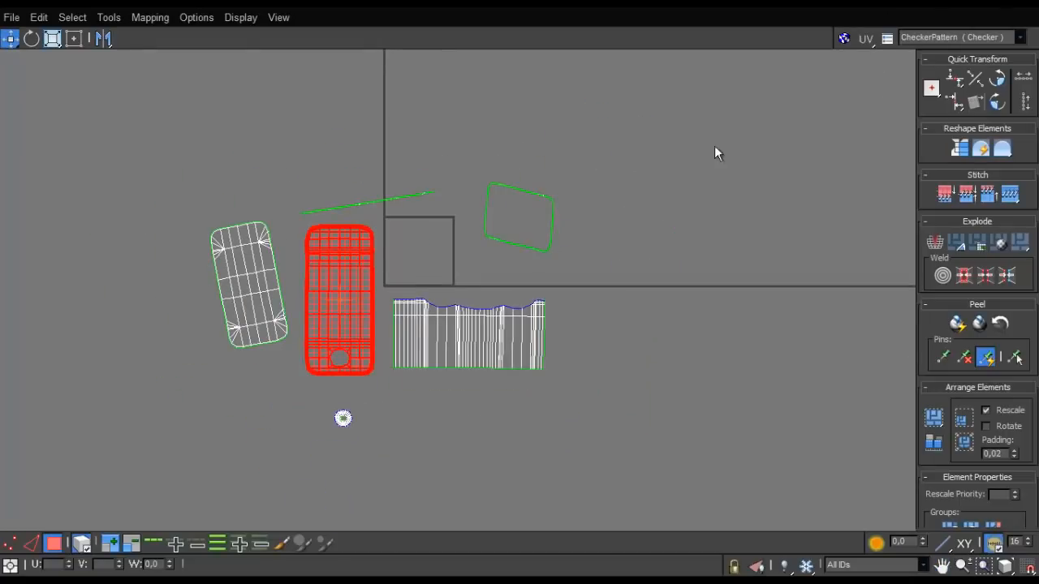
- Try to relax the ring-shaped rim shell by face angles with an amount of 1,0
scroll(528, 235, up, 3)
drag(280, 308, 278, 312)
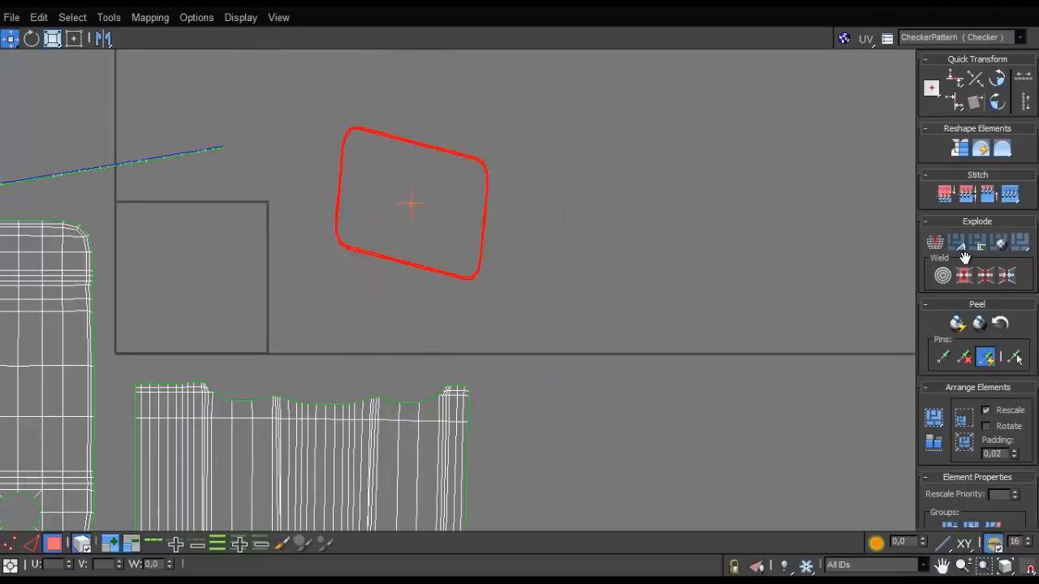
click(108, 17)
click(120, 273)
click(103, 63)
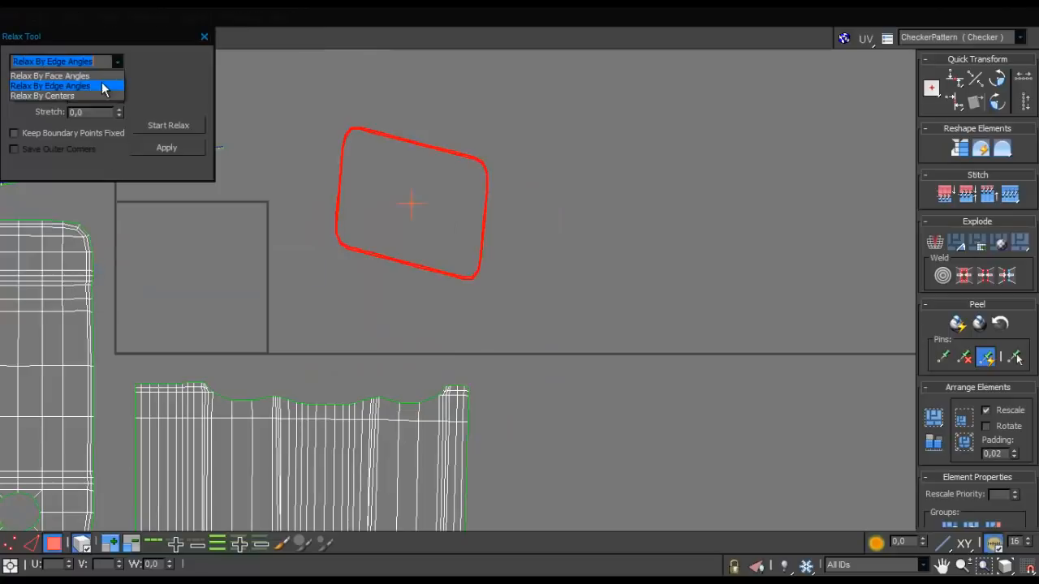
click(103, 86)
click(118, 61)
click(81, 76)
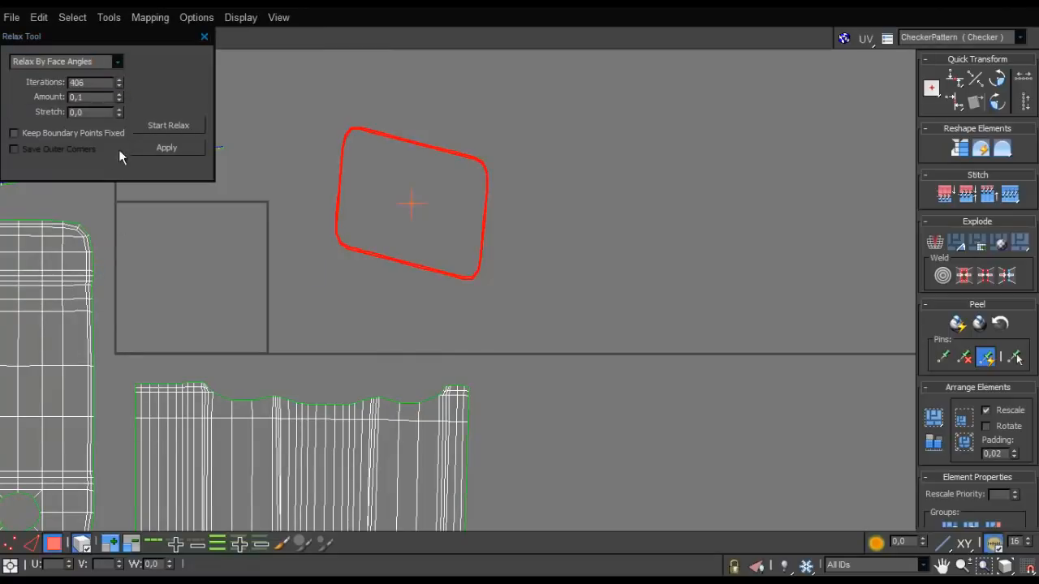
drag(120, 97, 120, 33)
click(164, 149)
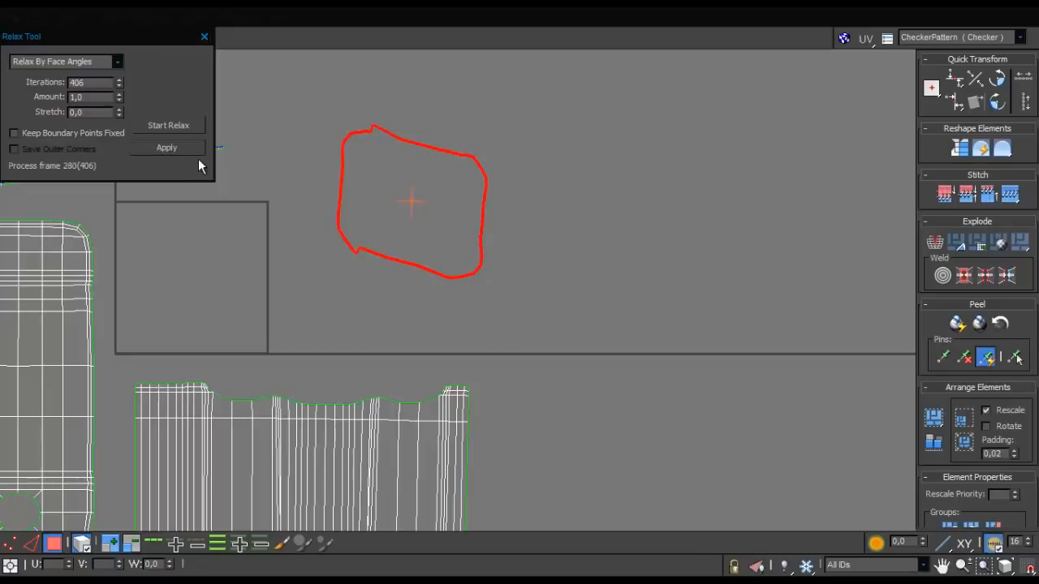
click(204, 37)
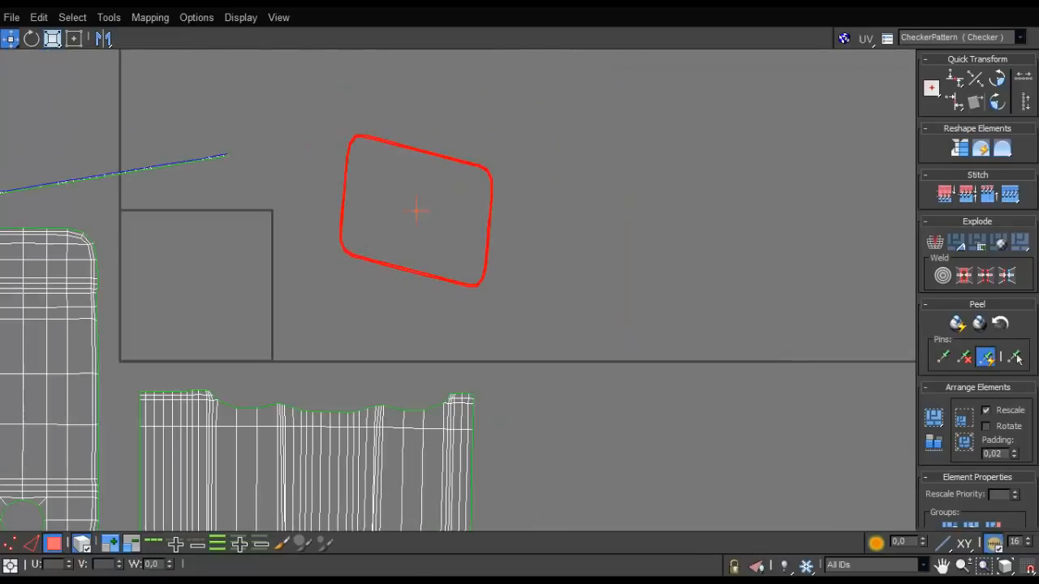
- Unfold the ring-shaped rim shell again with Quick Peel
click(960, 324)
click(960, 324)
scroll(525, 226, up, 3)
middle_drag(526, 226, 521, 327)
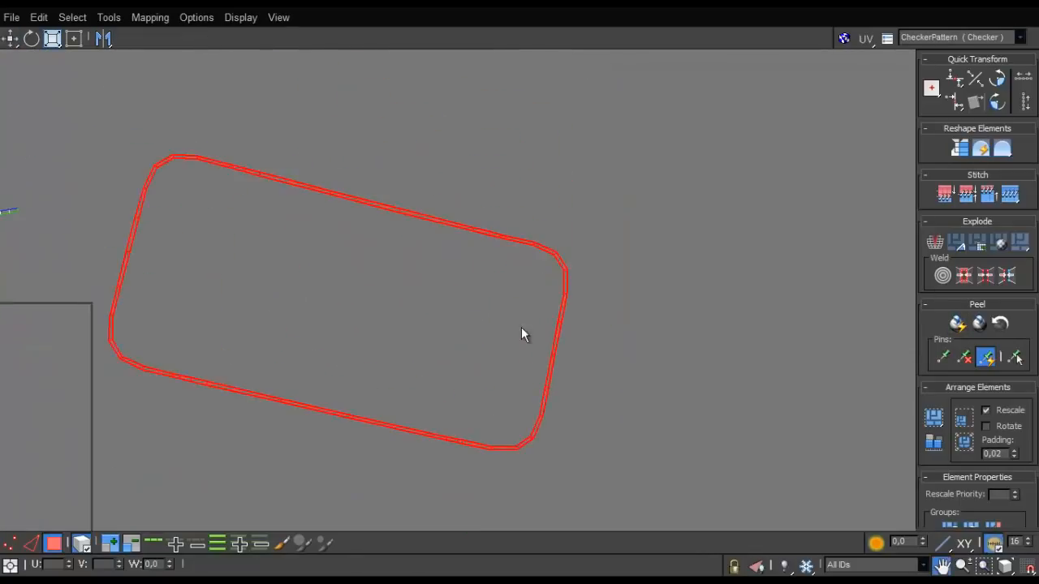
- Rotate the ring-shaped rim shell until its long sides are roughly horizontal
key(e)
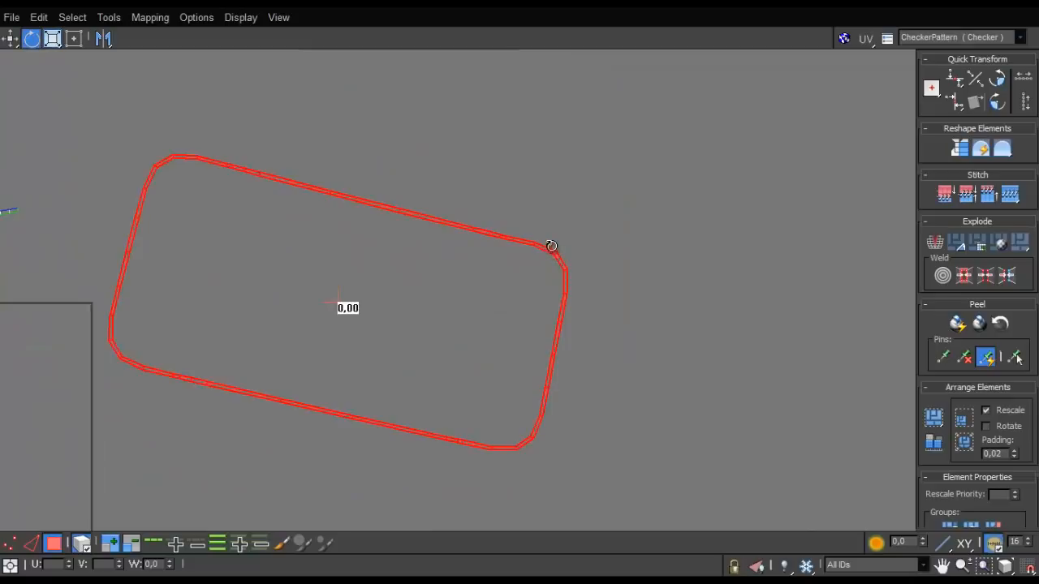
drag(551, 246, 496, 218)
scroll(501, 260, down, 4)
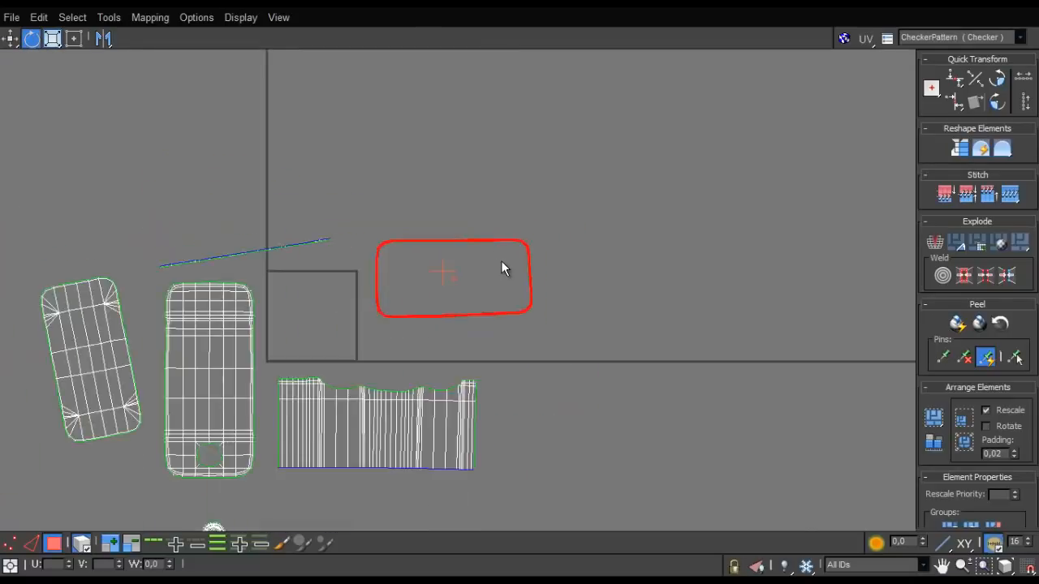
scroll(500, 268, up, 5)
scroll(500, 269, up, 1)
scroll(499, 284, down, 1)
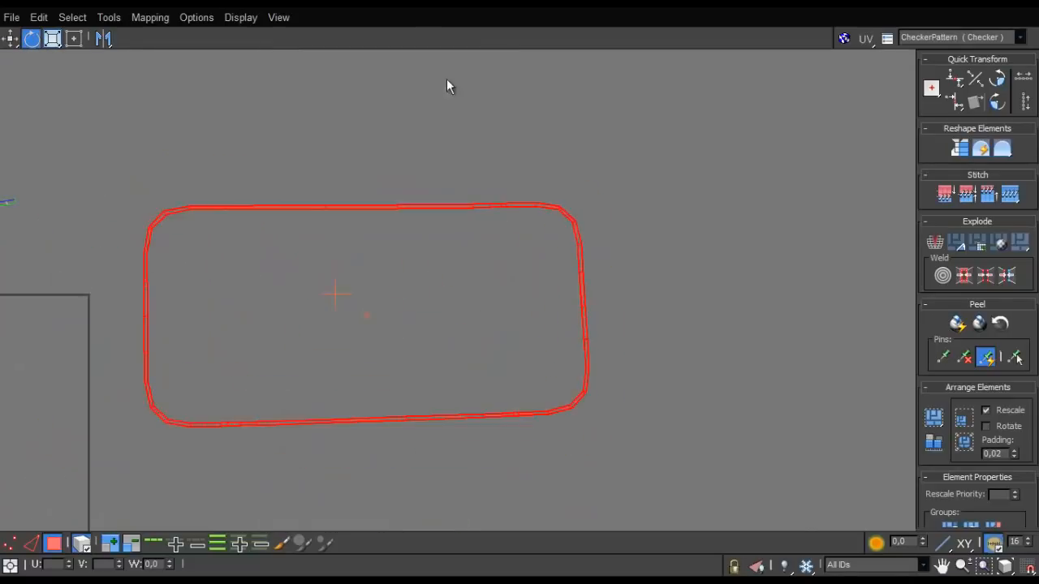
- Rotate the tilted bottom shell upright so it stands parallel to the top shell
scroll(220, 307, down, 6)
middle_drag(273, 294, 688, 214)
click(299, 302)
scroll(311, 306, up, 3)
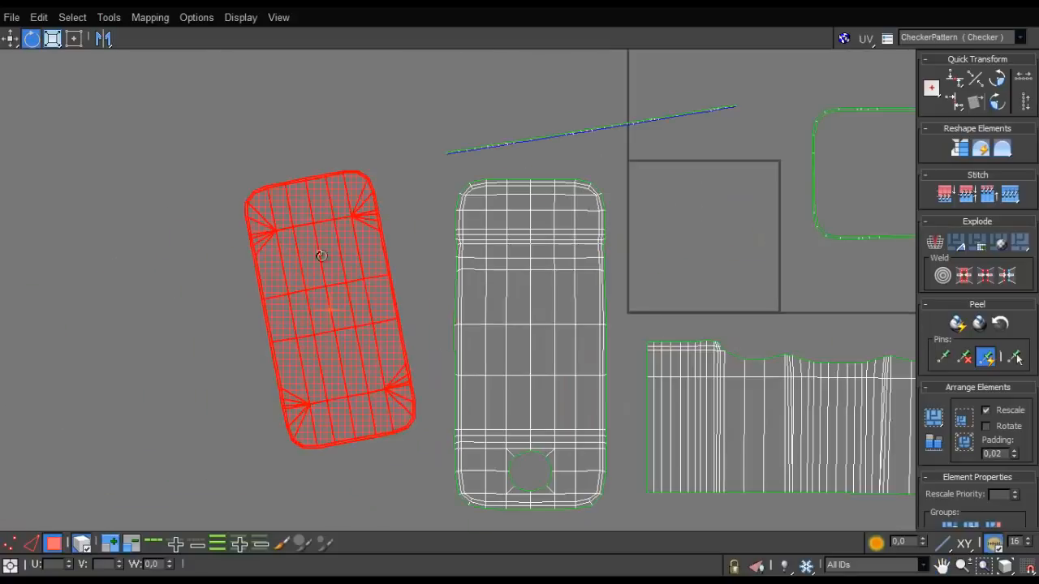
drag(339, 224, 353, 216)
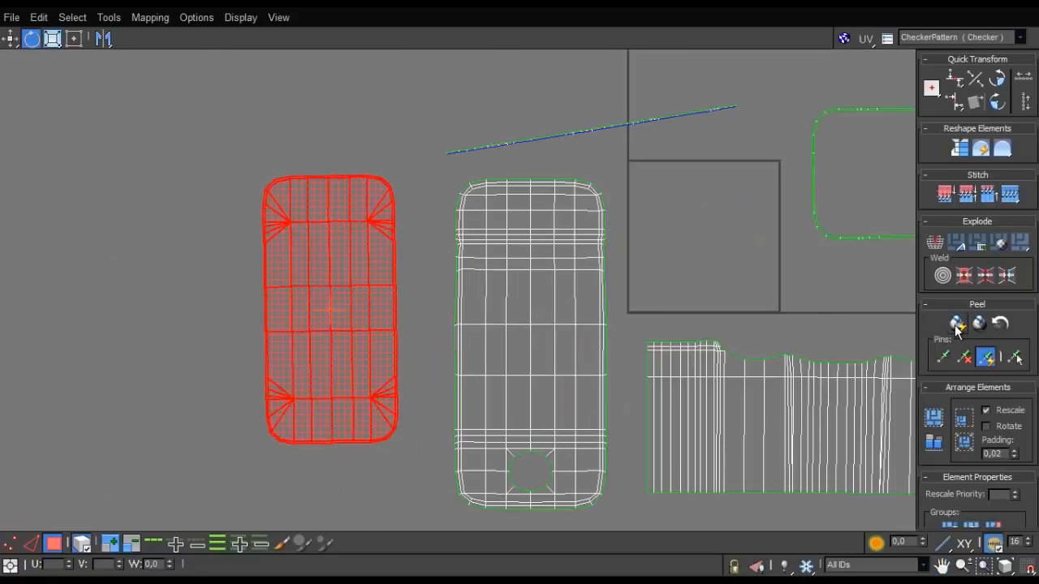
- Unfold the thin diagonal strip shell above the large body shell again with Quick Peel
scroll(393, 339, down, 4)
middle_drag(501, 330, 398, 332)
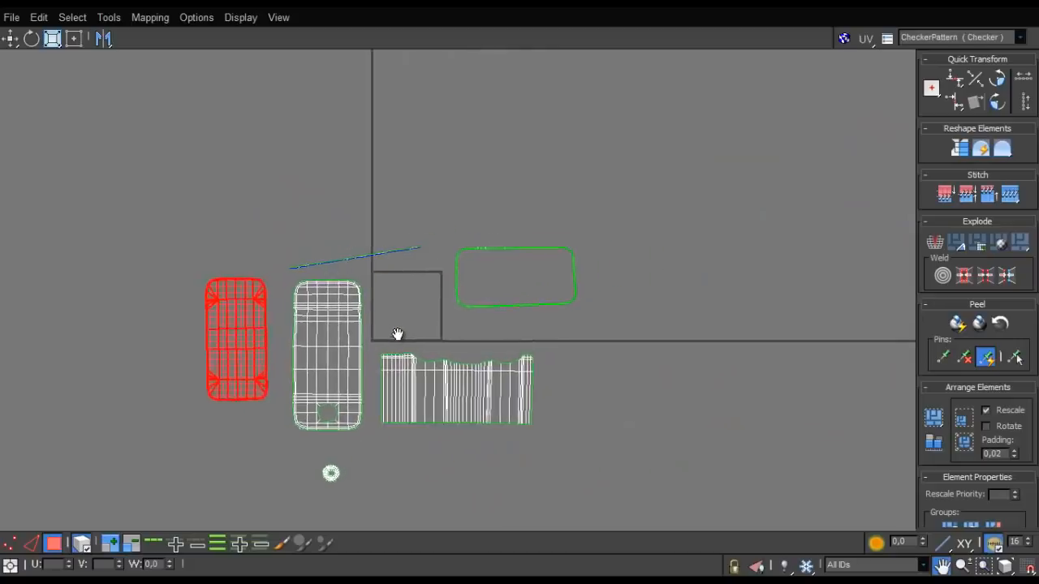
scroll(414, 325, up, 3)
drag(218, 234, 219, 235)
scroll(325, 231, up, 5)
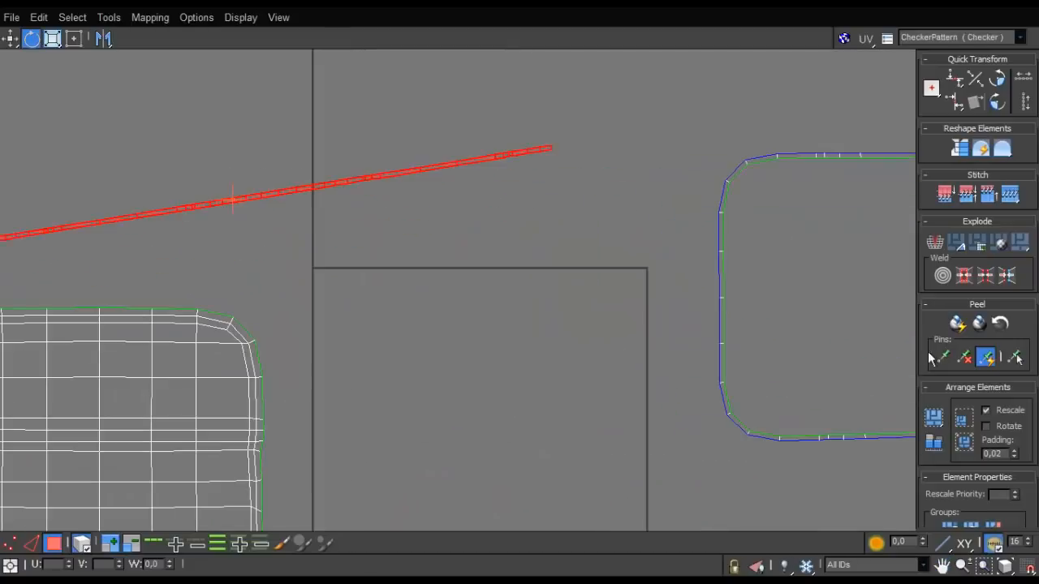
click(958, 325)
scroll(423, 282, down, 2)
scroll(423, 324, up, 3)
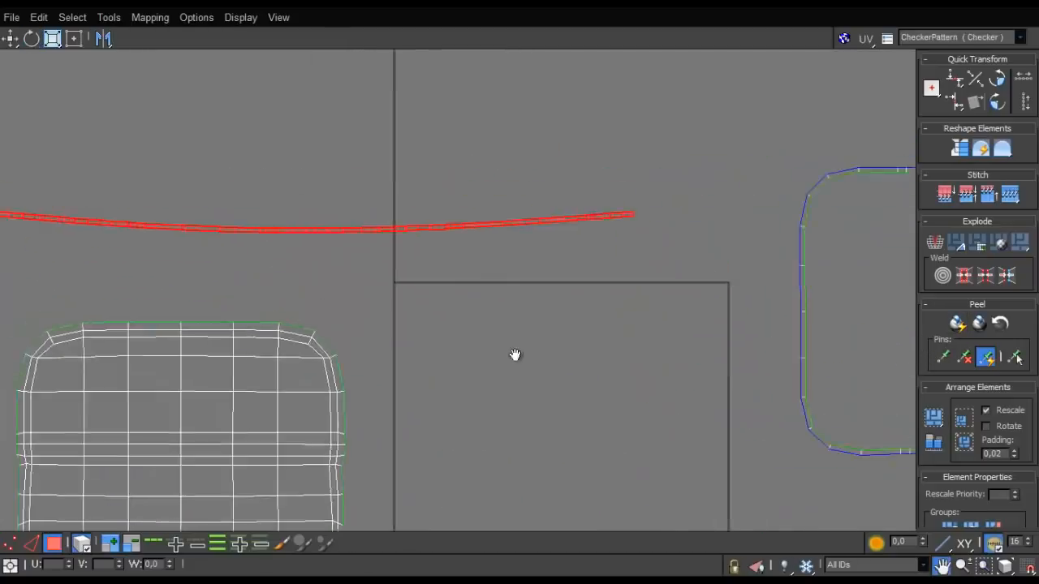
- Straighten both long edge loops of the curved strip shell by aligning each one horizontally
middle_drag(277, 355, 369, 419)
click(397, 357)
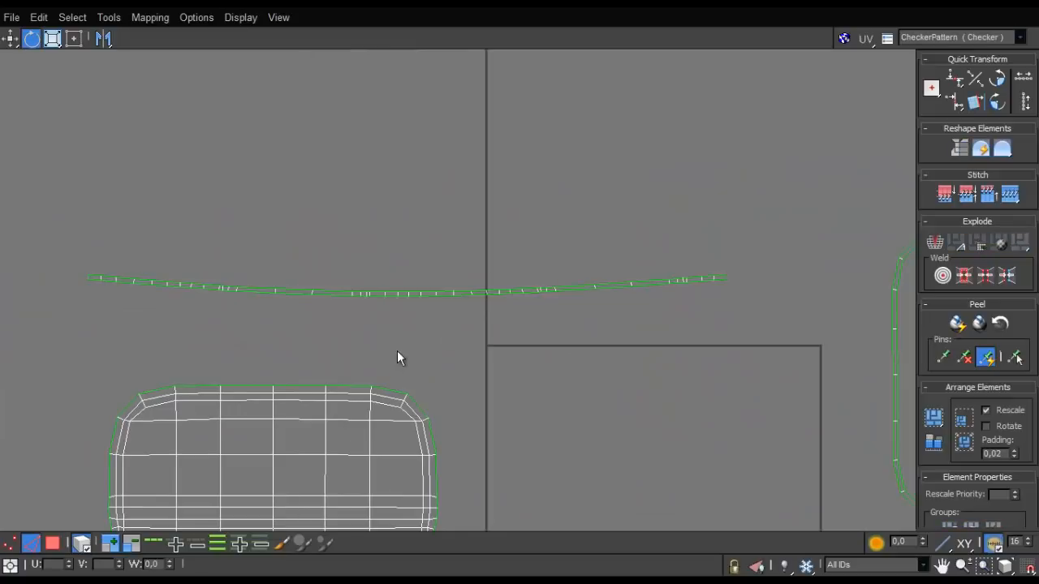
click(568, 289)
click(953, 80)
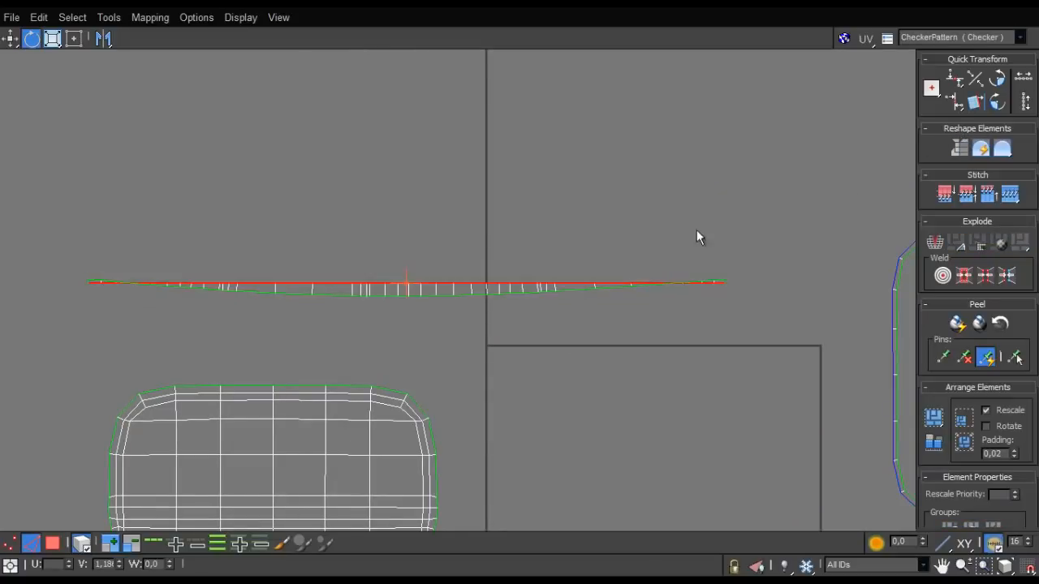
double_click(573, 290)
click(953, 80)
- Align the two vertices at the strip shell's right end vertically to square off that end
scroll(867, 242, up, 1)
middle_drag(866, 242, 668, 270)
scroll(680, 182, up, 2)
key(1)
key(ctrl+a)
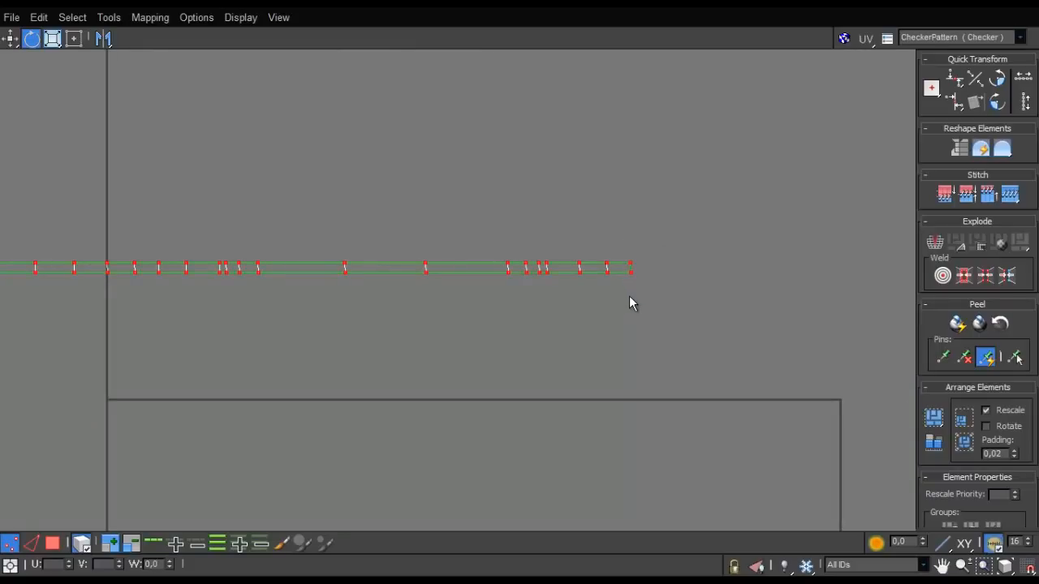
key(4)
drag(658, 226, 626, 307)
- Square off the strip shell's left end by aligning its two end vertices vertically
scroll(622, 297, down, 3)
middle_drag(310, 265, 739, 248)
scroll(370, 251, up, 4)
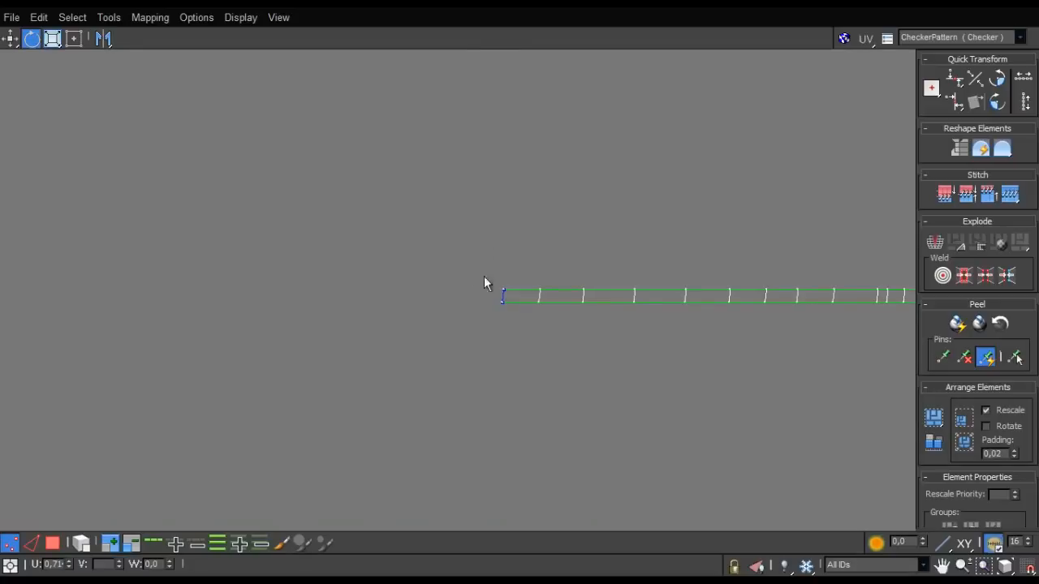
scroll(514, 315, down, 5)
scroll(491, 271, down, 1)
middle_drag(596, 310, 451, 250)
scroll(492, 271, down, 4)
scroll(451, 250, up, 2)
scroll(452, 255, down, 2)
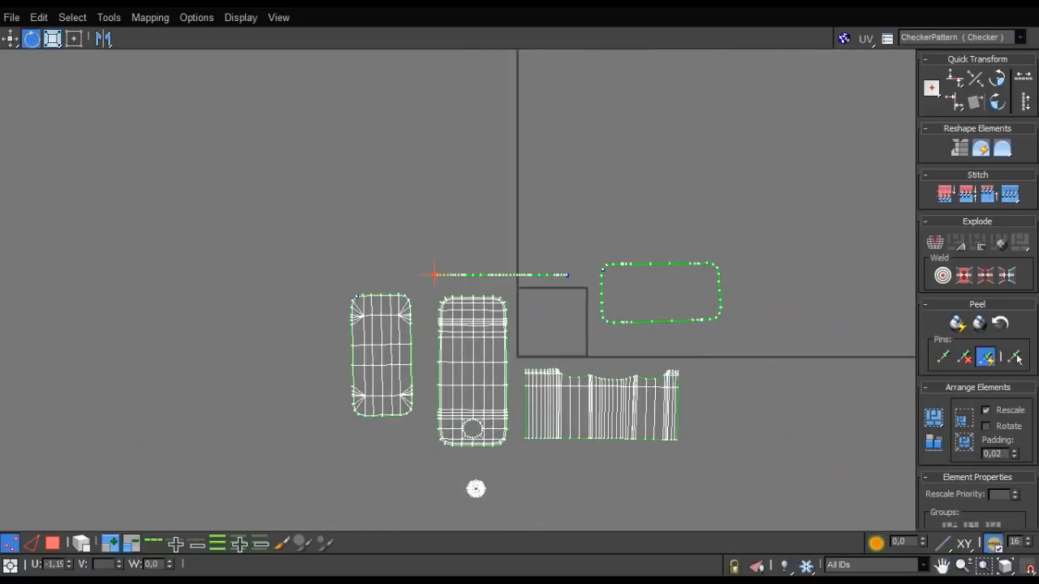
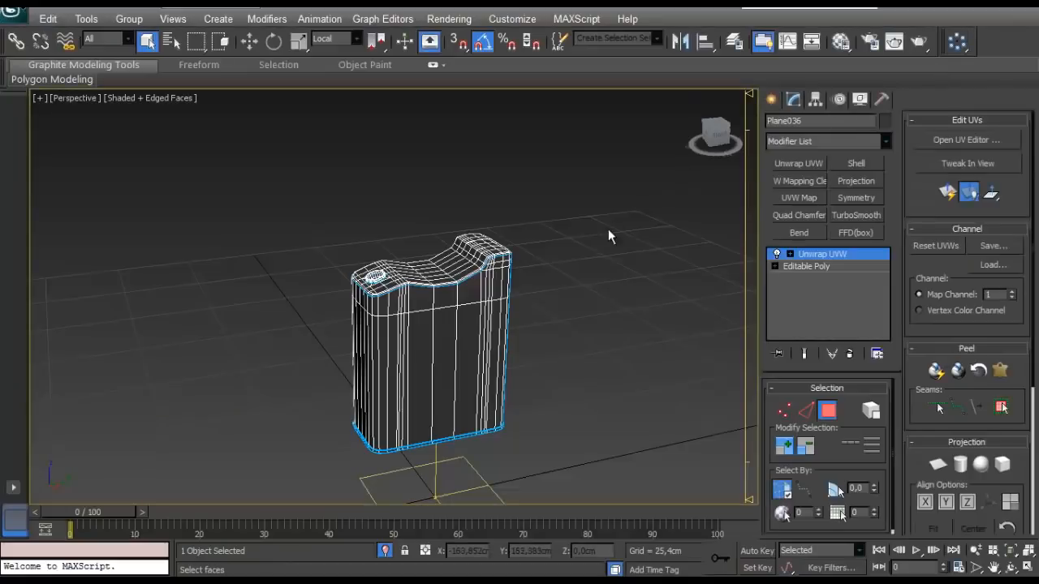
- Select all faces of the raised ring around the round hole on top of the model, up to its seams
scroll(402, 221, up, 5)
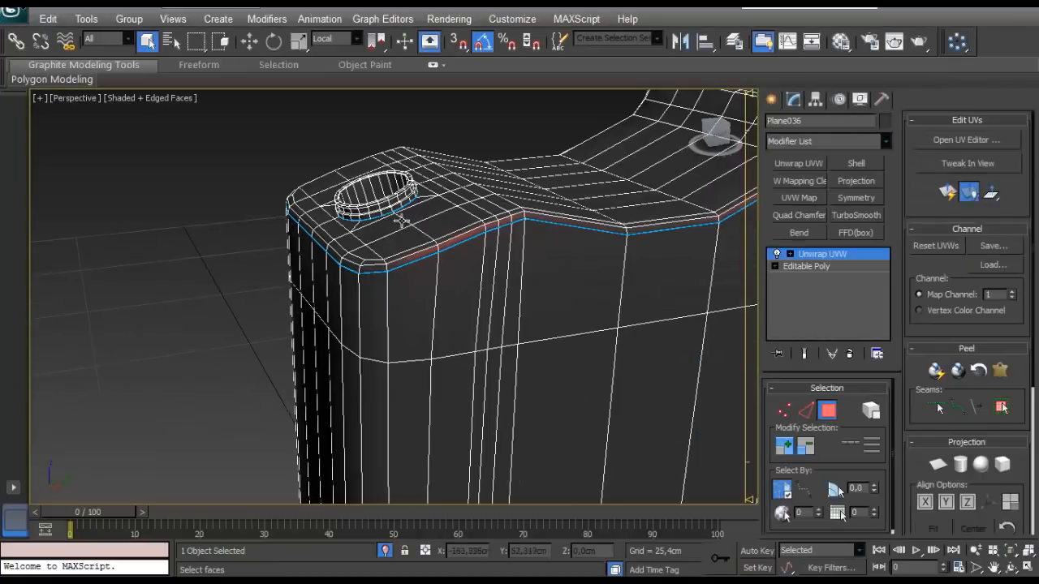
click(408, 203)
scroll(396, 214, up, 4)
alt+middle_drag(395, 216, 478, 277)
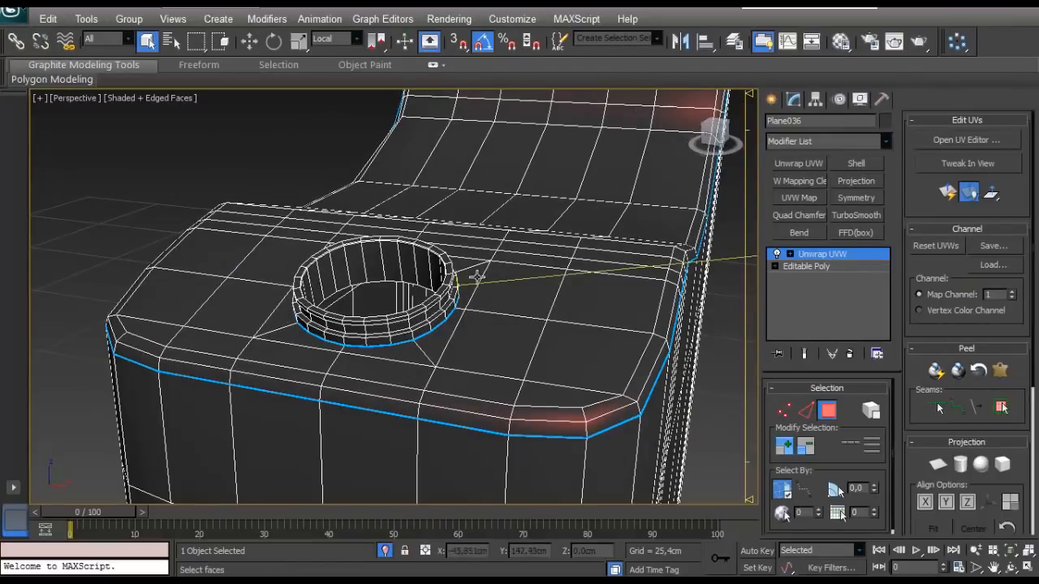
click(1001, 408)
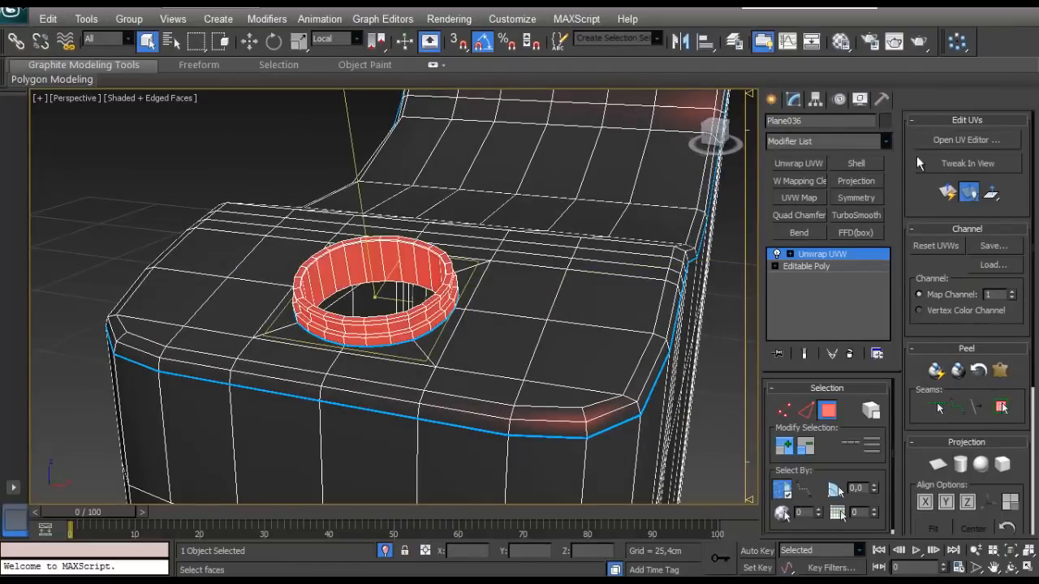
- Open the UV editor at full size and apply Normal Mapping with the Box Mapping option to the ring faces
click(966, 139)
drag(791, 323, 734, 187)
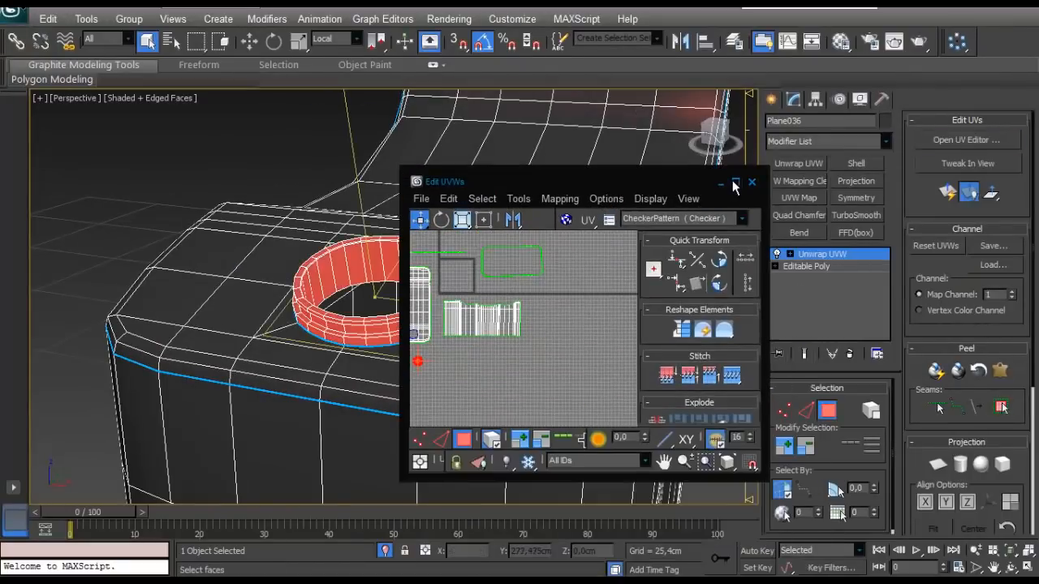
click(734, 184)
click(154, 18)
click(157, 60)
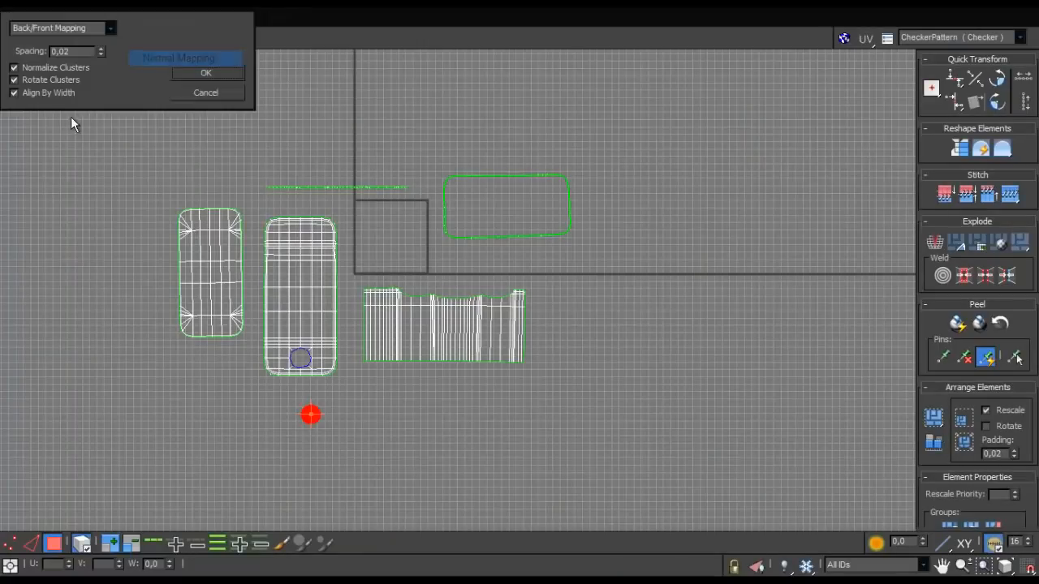
click(136, 93)
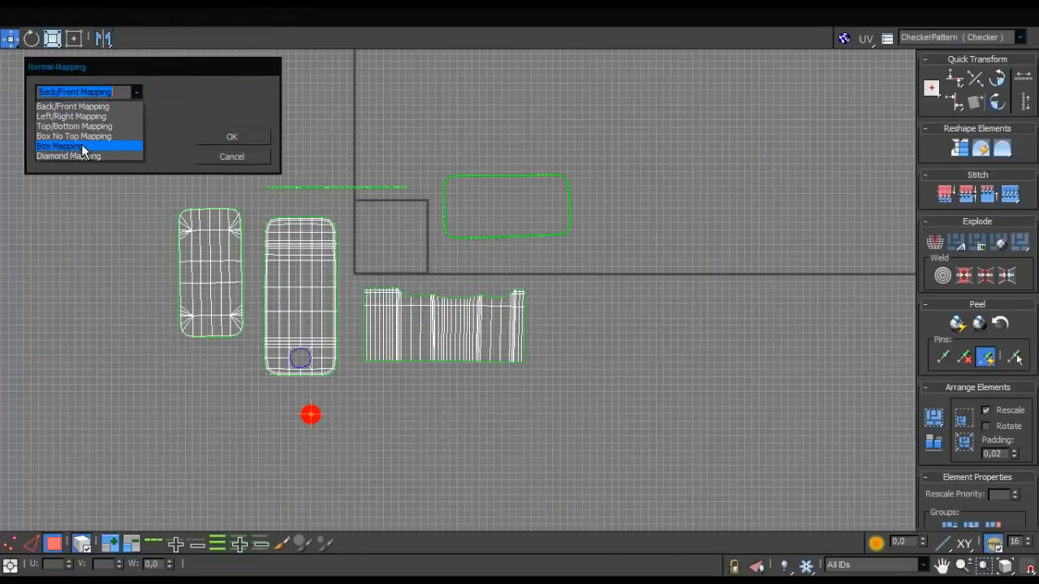
click(60, 131)
click(233, 137)
- Separate the overlapping circular UV shells so the three rings lie side by side
scroll(352, 239, up, 5)
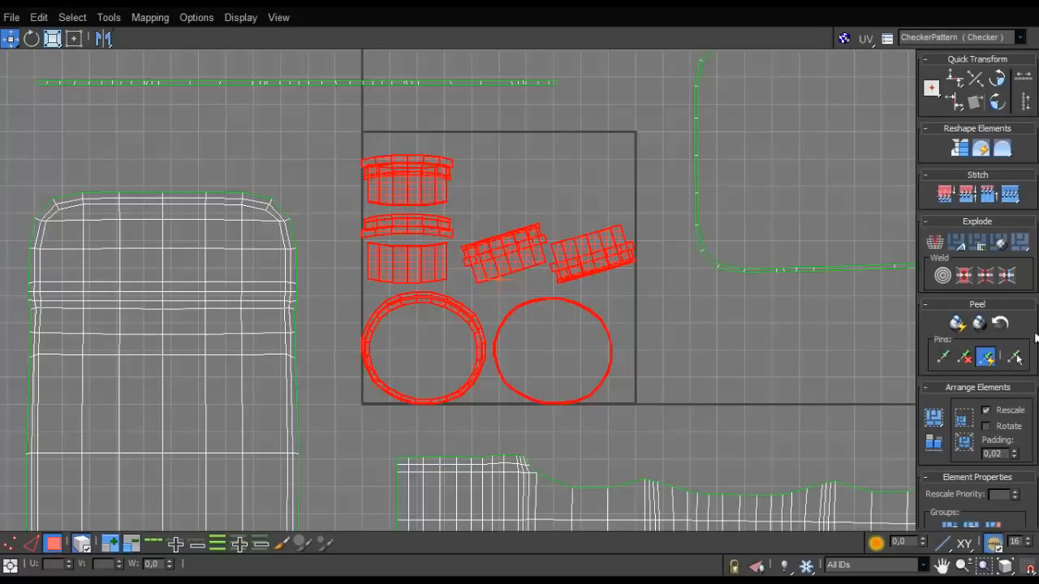
scroll(424, 268, up, 4)
scroll(418, 266, down, 4)
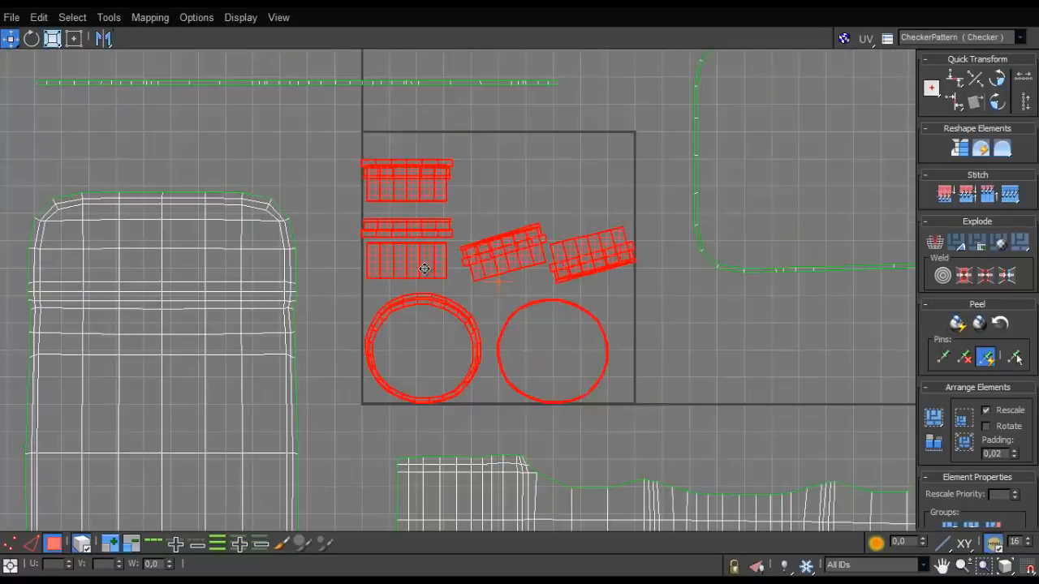
scroll(412, 263, up, 3)
scroll(464, 334, up, 2)
middle_drag(464, 334, 438, 214)
scroll(432, 228, down, 3)
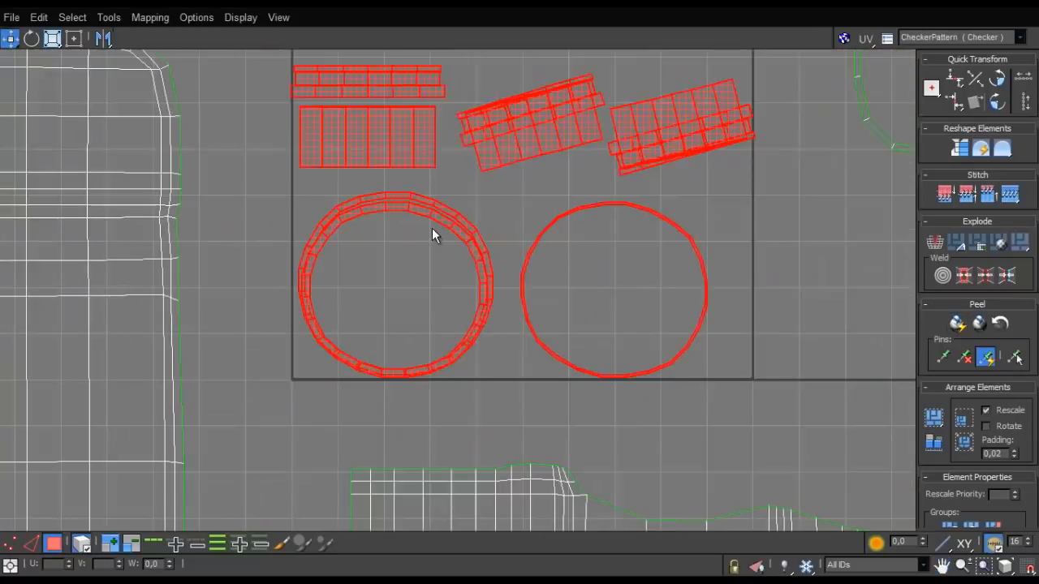
scroll(494, 251, up, 1)
click(398, 334)
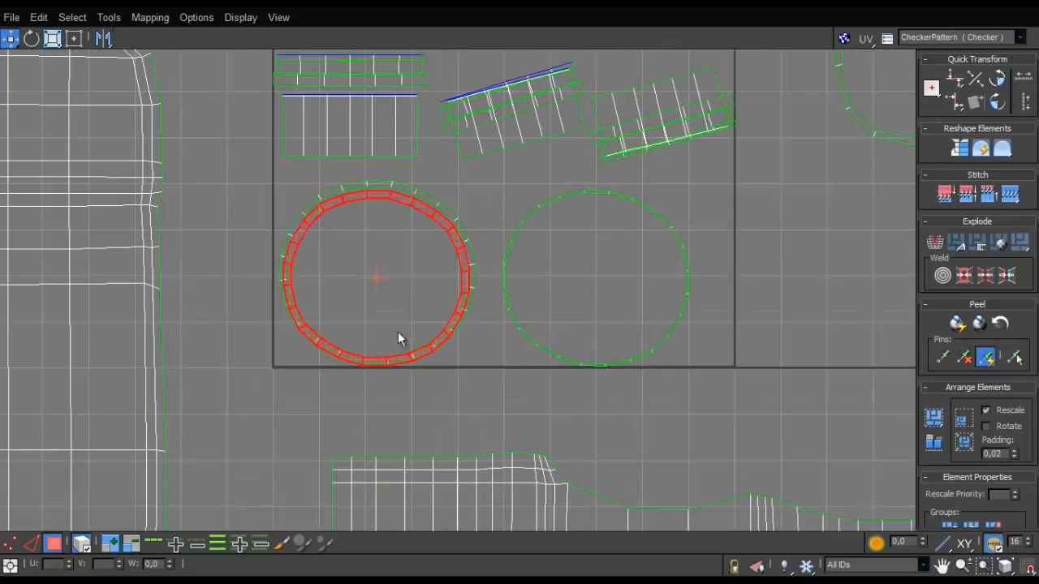
drag(468, 229, 873, 207)
click(677, 232)
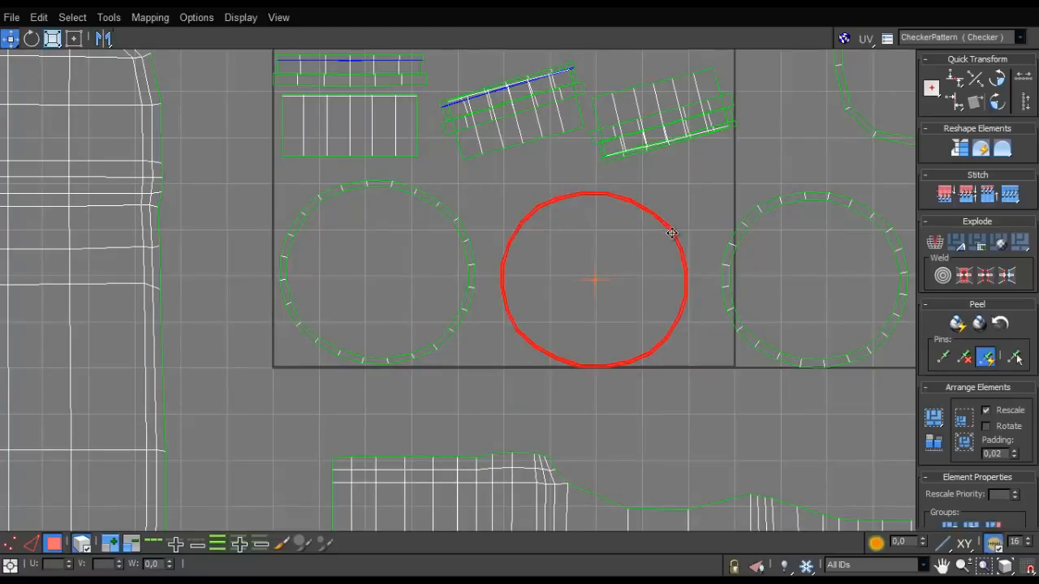
drag(470, 247, 487, 263)
middle_drag(516, 255, 485, 314)
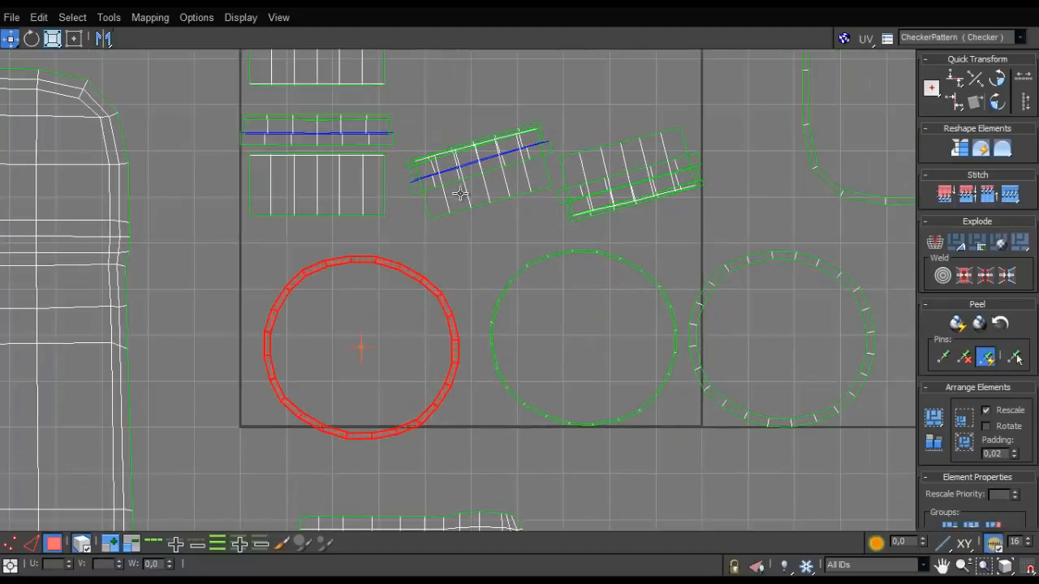
- Pull the two wide tilted shells and the overlapping narrow tilted strips apart
drag(461, 194, 506, 81)
middle_drag(492, 179, 466, 318)
drag(623, 293, 644, 144)
drag(625, 330, 695, 340)
- Spread the overlapping horizontal wide and narrow strips apart so each shell lies separately
drag(312, 196, 169, 149)
drag(269, 159, 299, 81)
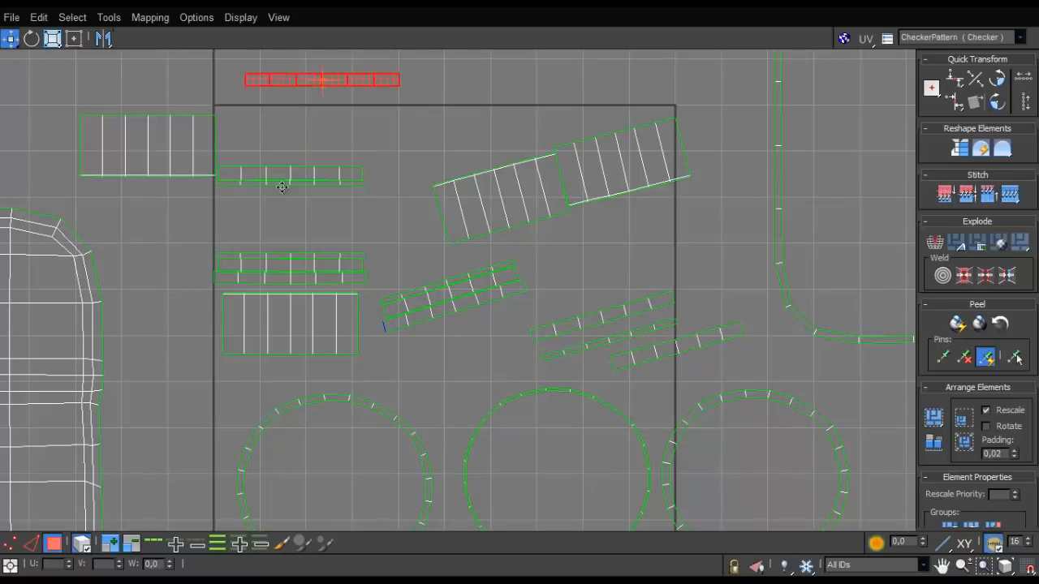
drag(278, 176, 224, 220)
drag(280, 311, 217, 368)
drag(278, 279, 232, 321)
drag(268, 266, 197, 287)
scroll(352, 288, up, 2)
middle_drag(353, 288, 279, 340)
scroll(356, 310, down, 2)
- Move one wide tilted shell to the free area above the UV tile and rotate it to horizontal
middle_drag(586, 170, 421, 281)
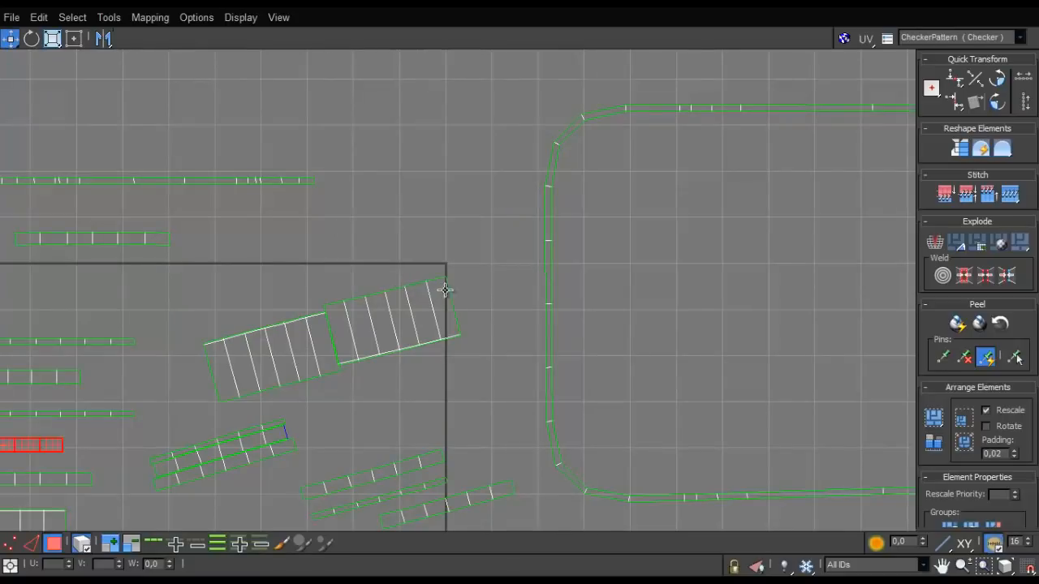
drag(445, 289, 373, 59)
scroll(331, 71, up, 2)
middle_drag(331, 71, 370, 220)
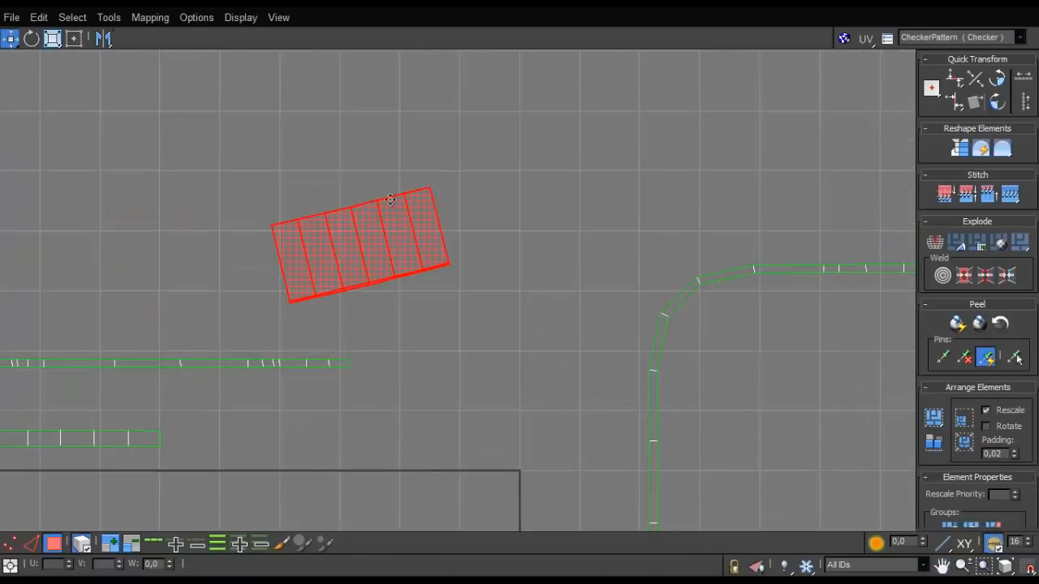
key(e)
drag(424, 199, 432, 216)
drag(473, 10, 442, 71)
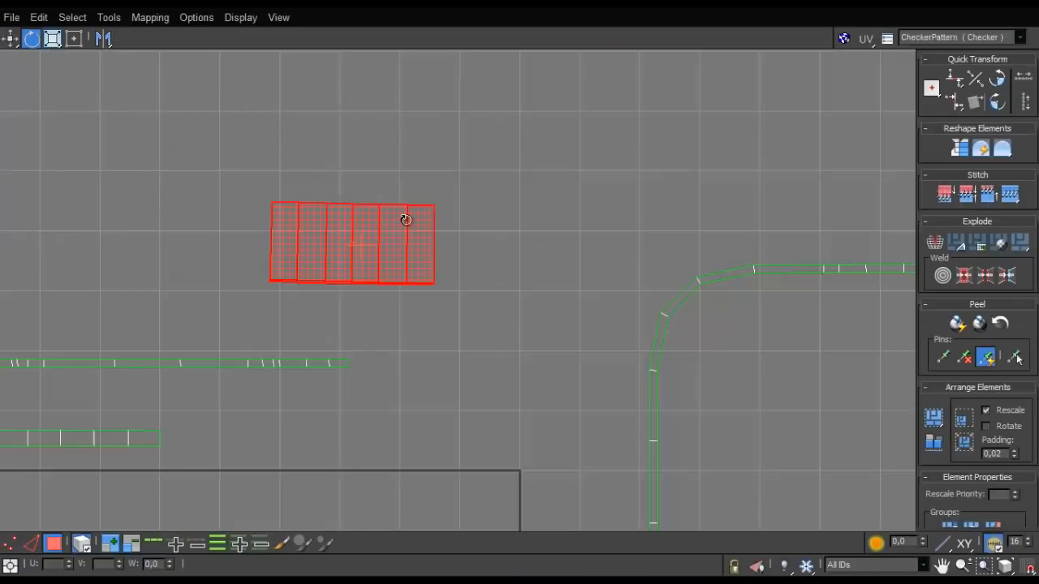
drag(406, 220, 405, 218)
- Stitch the remaining wide shells onto the end edges of the horizontal one to form one continuous strip
key(2)
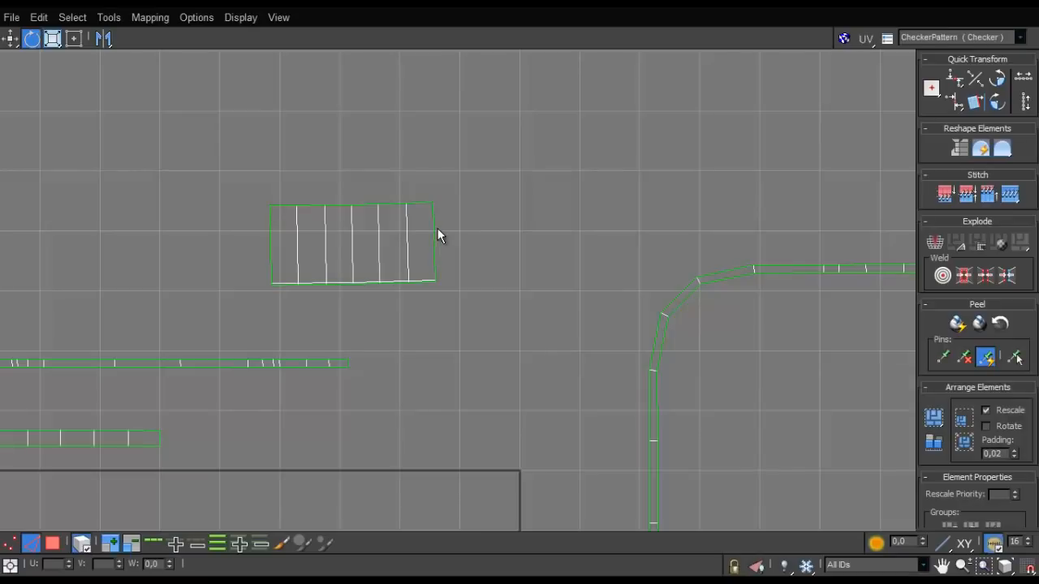
click(435, 229)
key(s)
click(608, 225)
key(s)
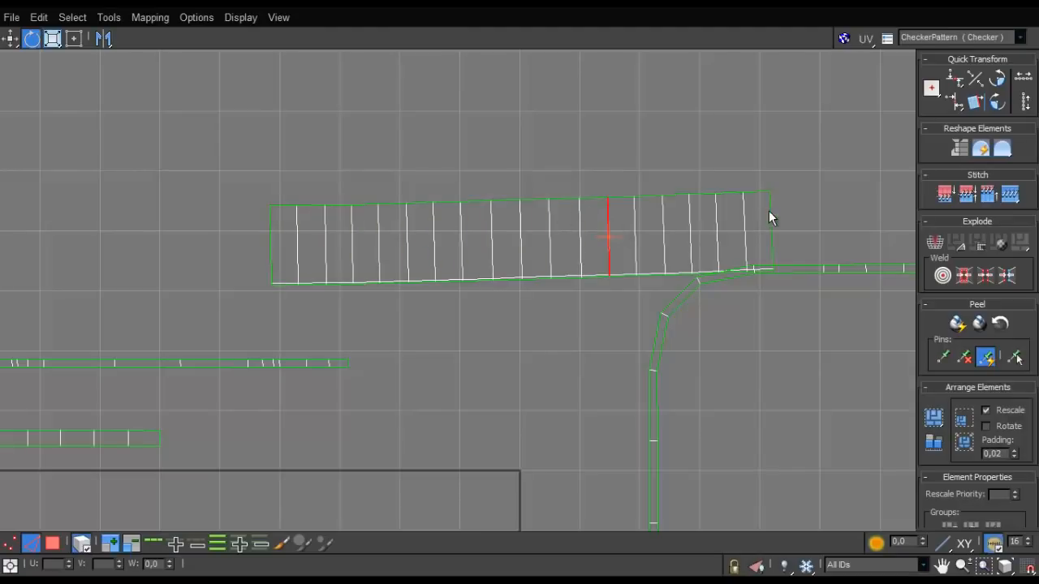
click(273, 243)
key(s)
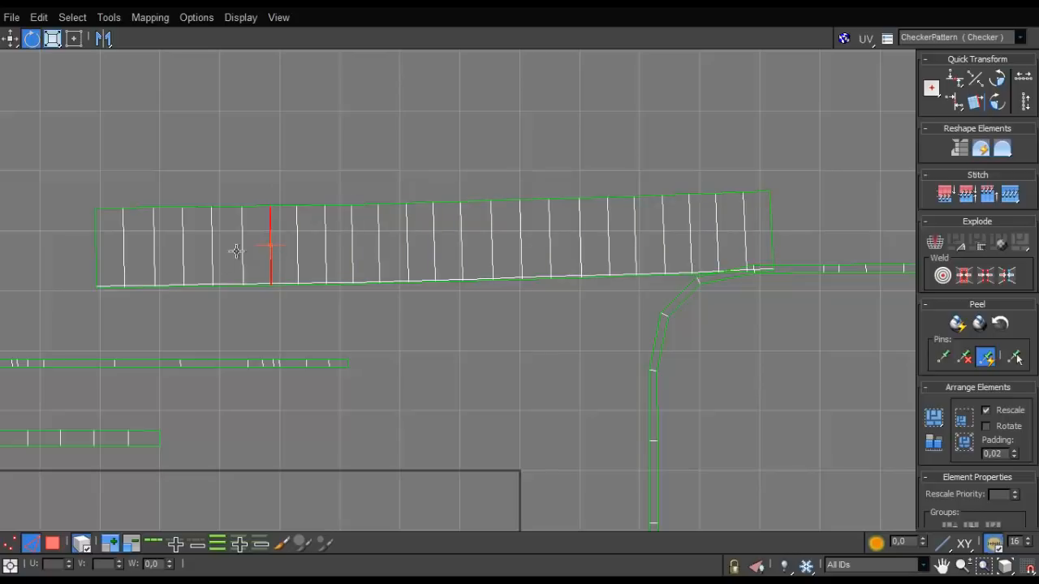
click(95, 249)
- Select the joined wide strip and move it further up, away from the other shells, keeping its horizontal orientation
scroll(240, 234, down, 4)
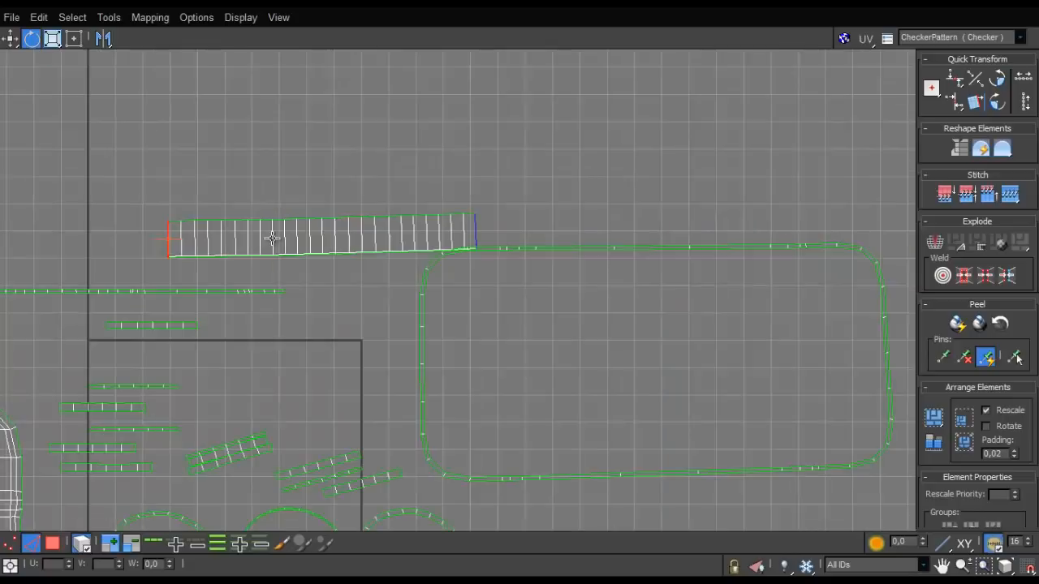
scroll(274, 240, up, 2)
key(3)
double_click(333, 233)
drag(332, 234, 332, 192)
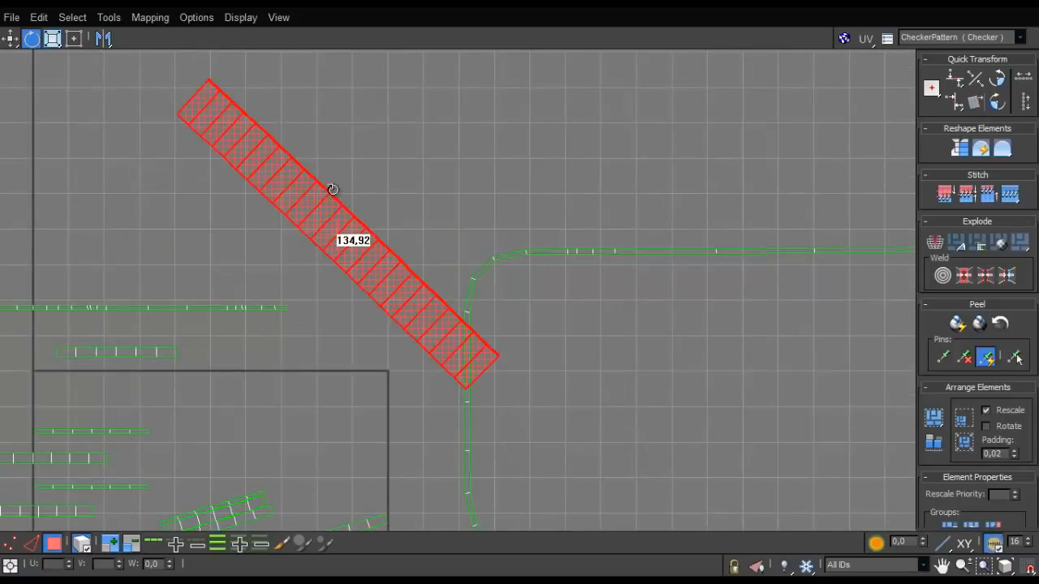
key(ctrl+z)
key(w)
drag(347, 227, 323, 122)
- Stitch the matching narrow shells onto both ends of the lower tilted strip to form one long strip
middle_drag(223, 519, 306, 411)
click(302, 423)
scroll(303, 422, up, 3)
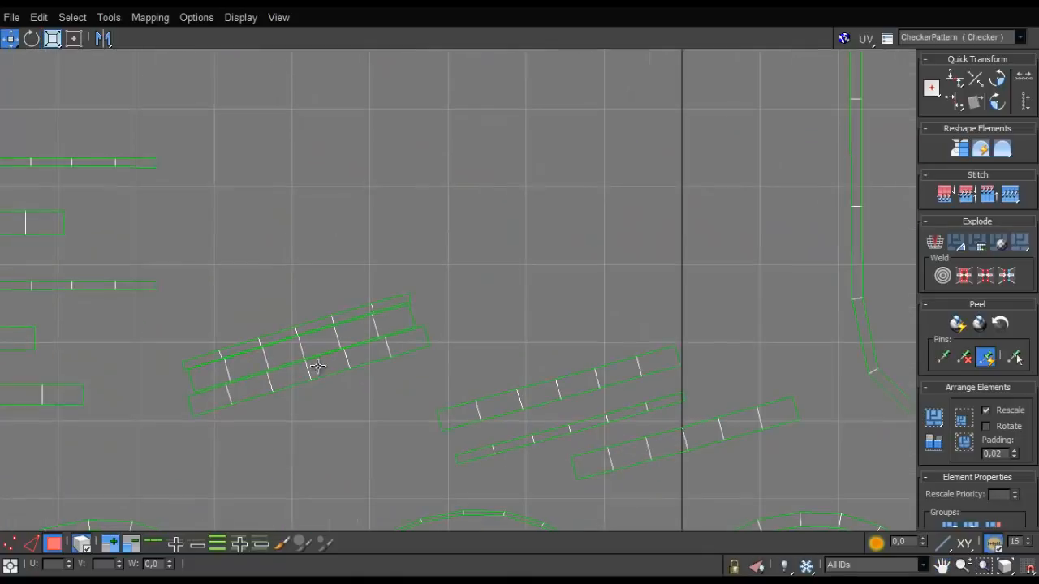
double_click(425, 337)
key(2)
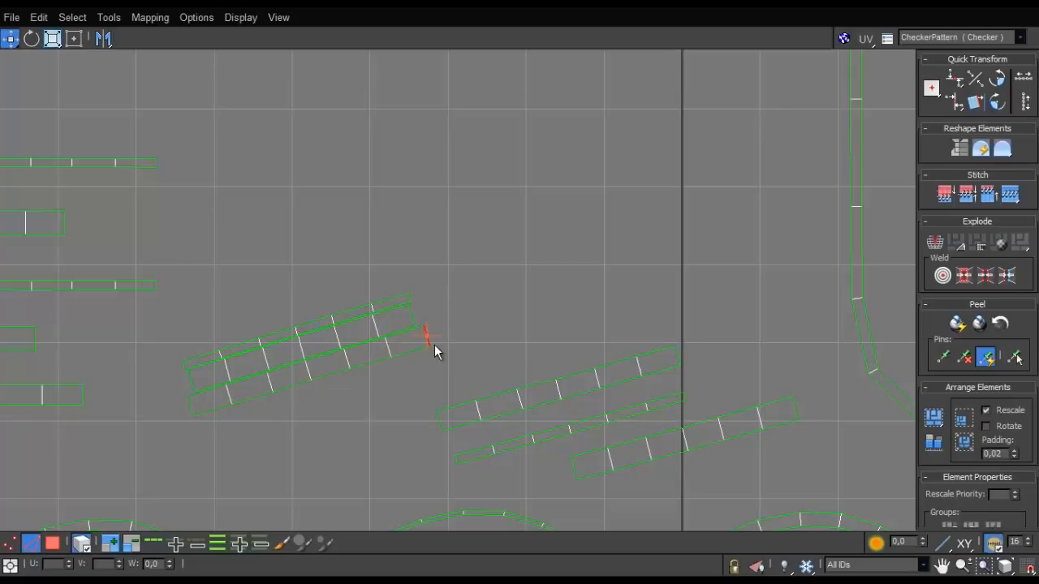
key(s)
click(675, 264)
key(s)
scroll(487, 308, down, 3)
middle_drag(501, 262, 553, 187)
scroll(397, 281, up, 2)
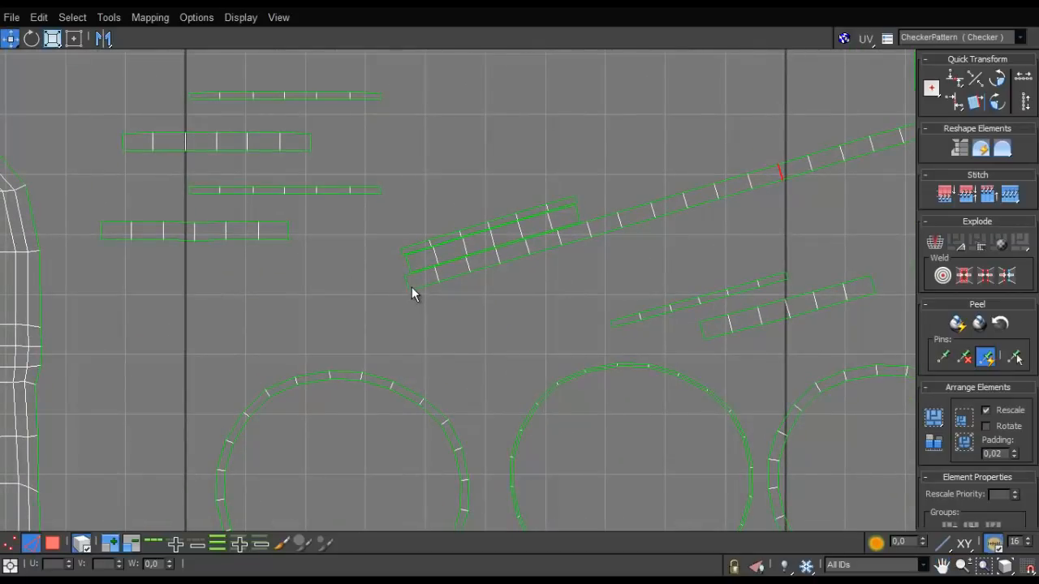
click(407, 281)
scroll(214, 347, down, 3)
- Stitch the matching shells onto both ends of the second tilted strip, directly above the first long one
middle_drag(379, 286, 313, 288)
scroll(313, 288, up, 3)
click(313, 287)
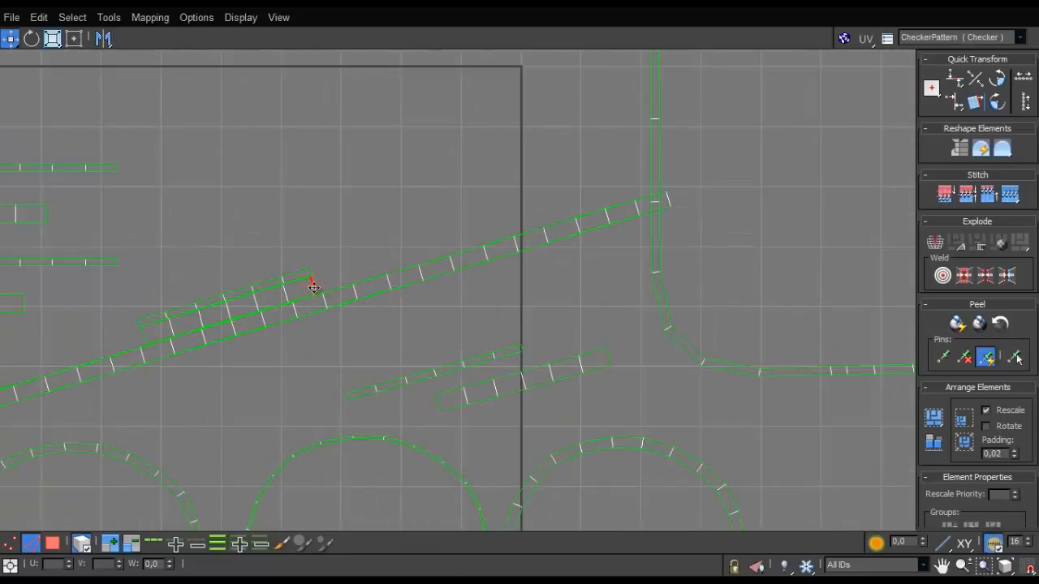
click(492, 231)
key(s)
scroll(471, 246, up, 2)
middle_drag(396, 288, 677, 168)
scroll(309, 279, down, 2)
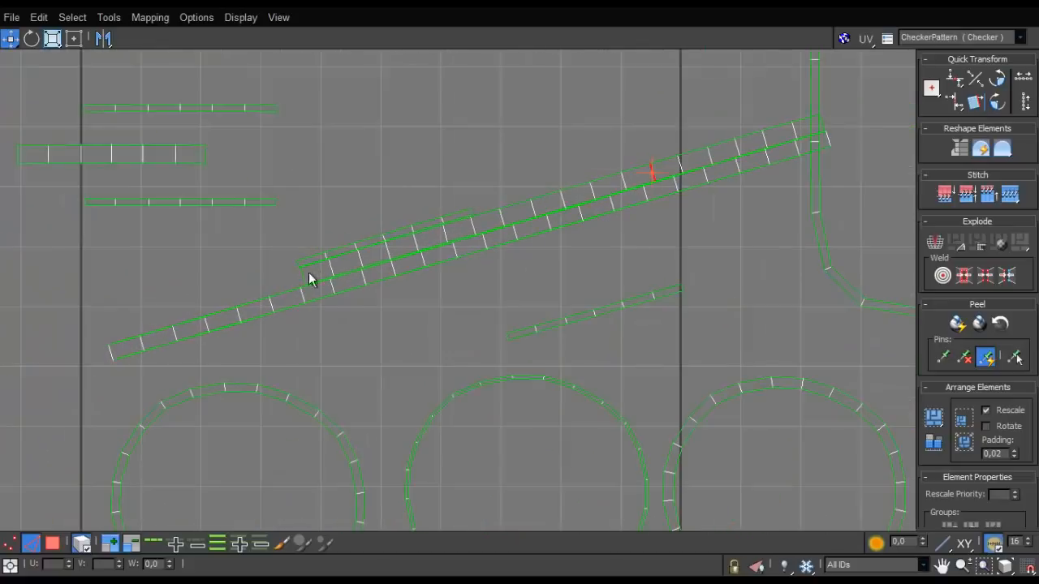
key(s)
scroll(305, 283, down, 3)
middle_drag(305, 284, 527, 195)
scroll(527, 195, up, 3)
scroll(361, 250, down, 3)
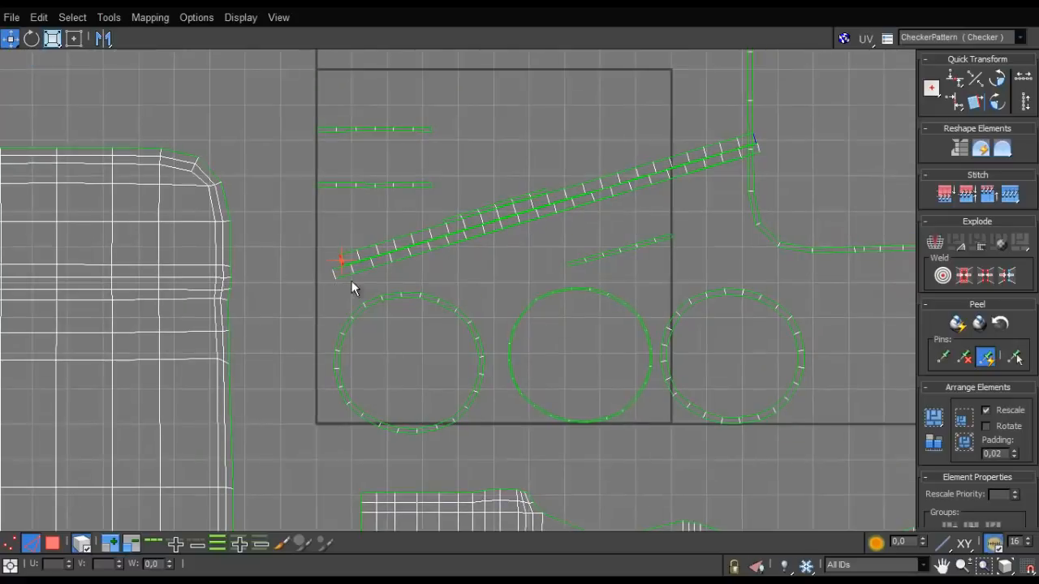
- Select the two long tilted strips and move them up out of the UV tile, near the wide strip
click(55, 540)
drag(312, 254, 368, 287)
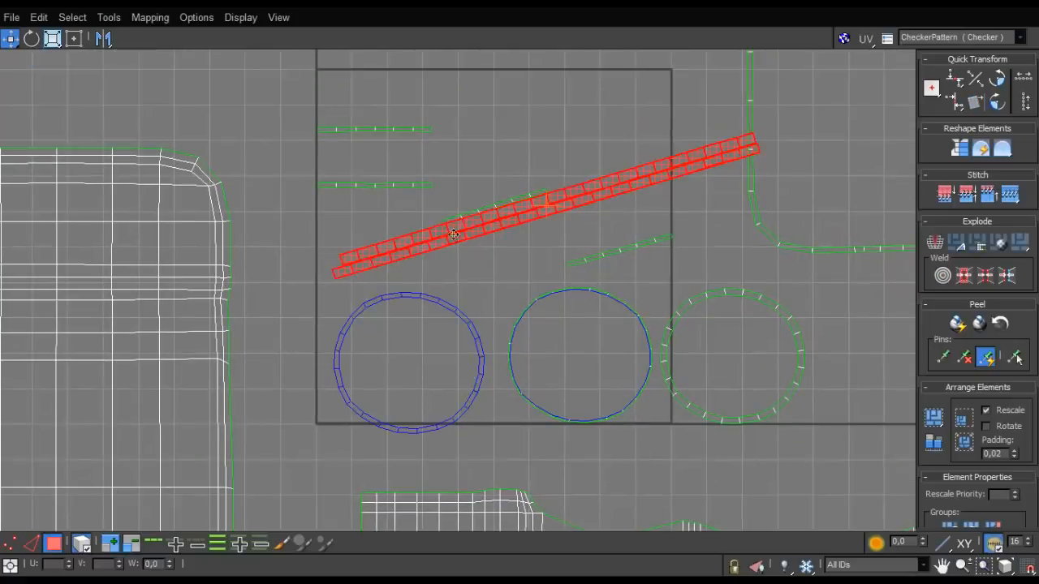
scroll(637, 174, down, 4)
middle_drag(636, 175, 488, 341)
drag(489, 341, 477, 123)
scroll(419, 296, up, 4)
middle_drag(418, 296, 348, 527)
- Rotate the two long tilted strips to horizontal and stack them directly above the wide strip
scroll(503, 260, up, 2)
click(478, 304)
click(460, 250)
key(e)
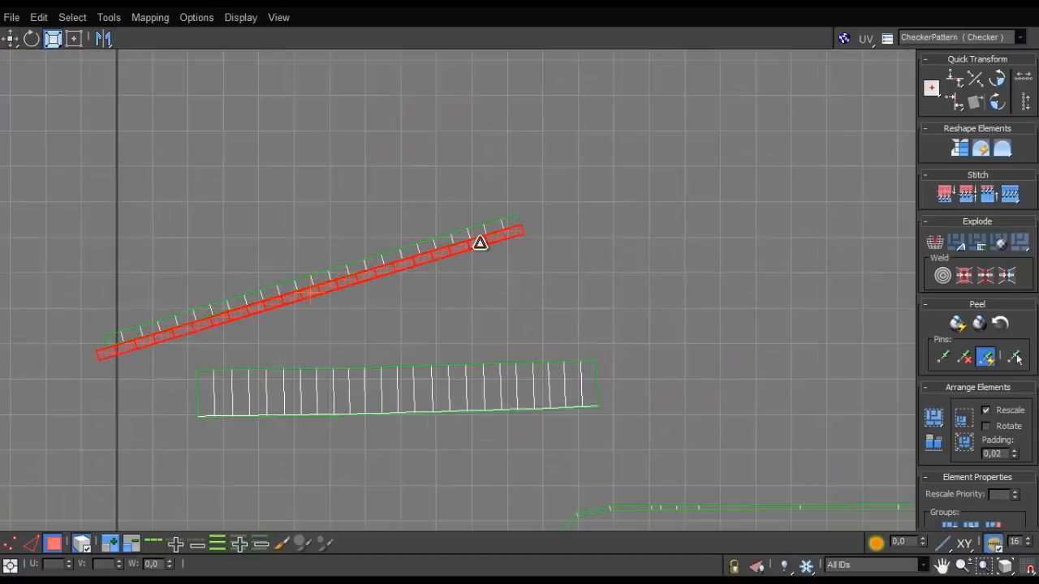
drag(483, 241, 540, 352)
key(w)
click(490, 233)
key(e)
drag(497, 227, 577, 378)
key(w)
click(547, 347)
key(e)
click(568, 375)
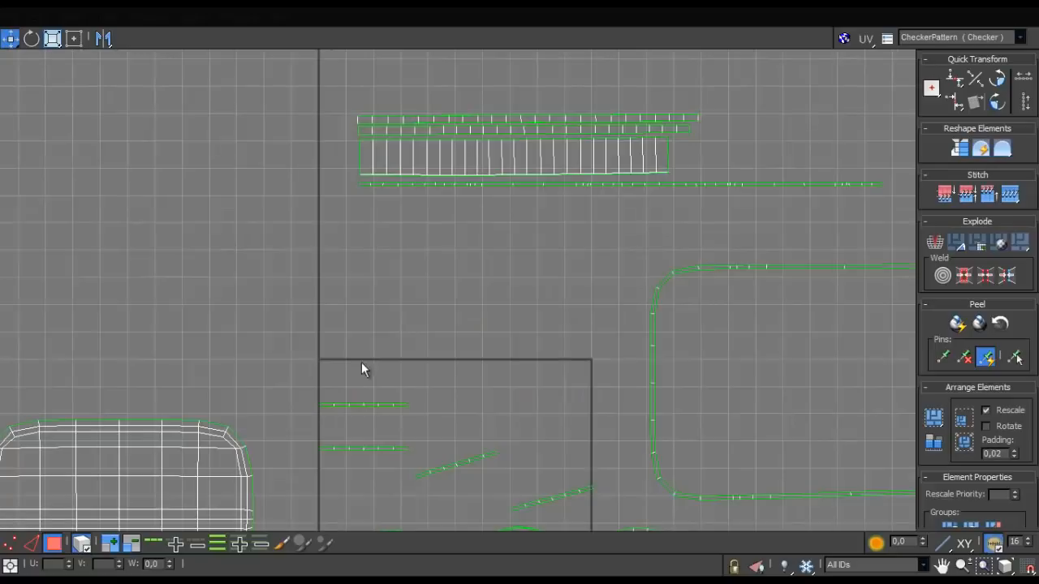
- Stitch the four remaining thin shells end to end into one straight horizontal strip
scroll(417, 378, up, 5)
click(487, 238)
middle_drag(572, 368, 480, 343)
scroll(480, 343, up, 3)
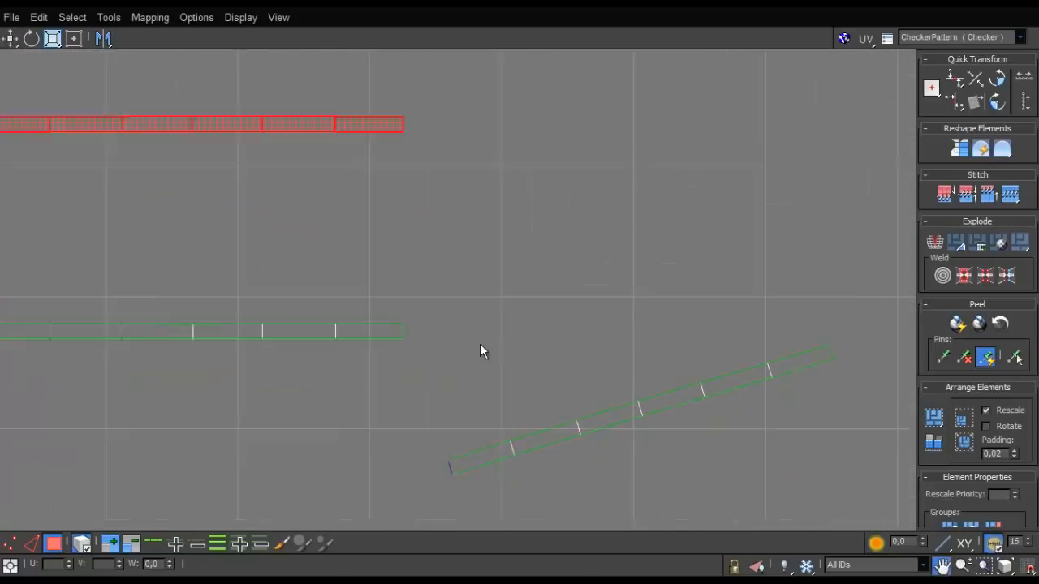
middle_drag(448, 212, 504, 342)
click(497, 297)
key(2)
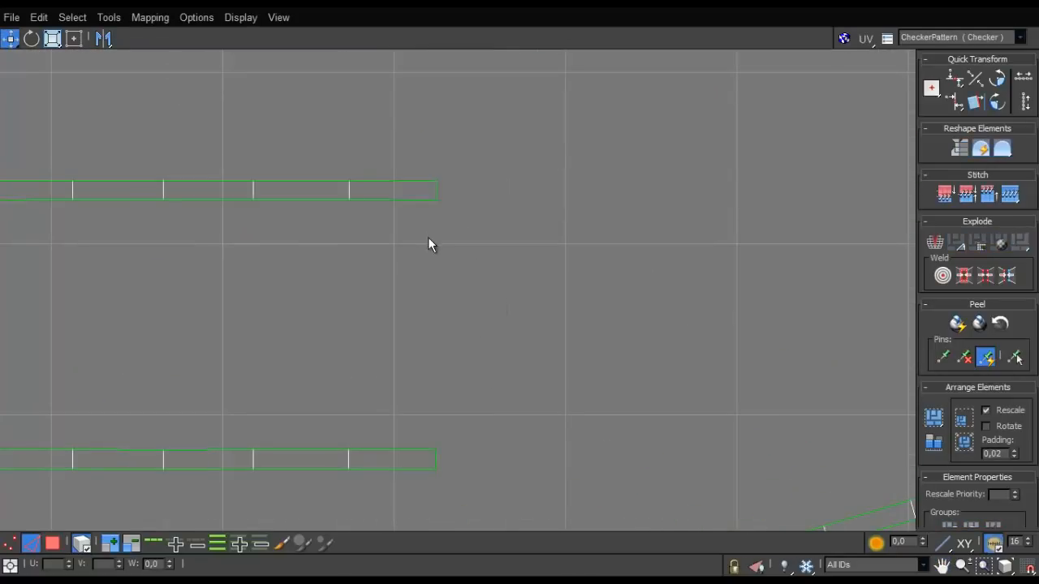
click(436, 191)
scroll(470, 268, down, 4)
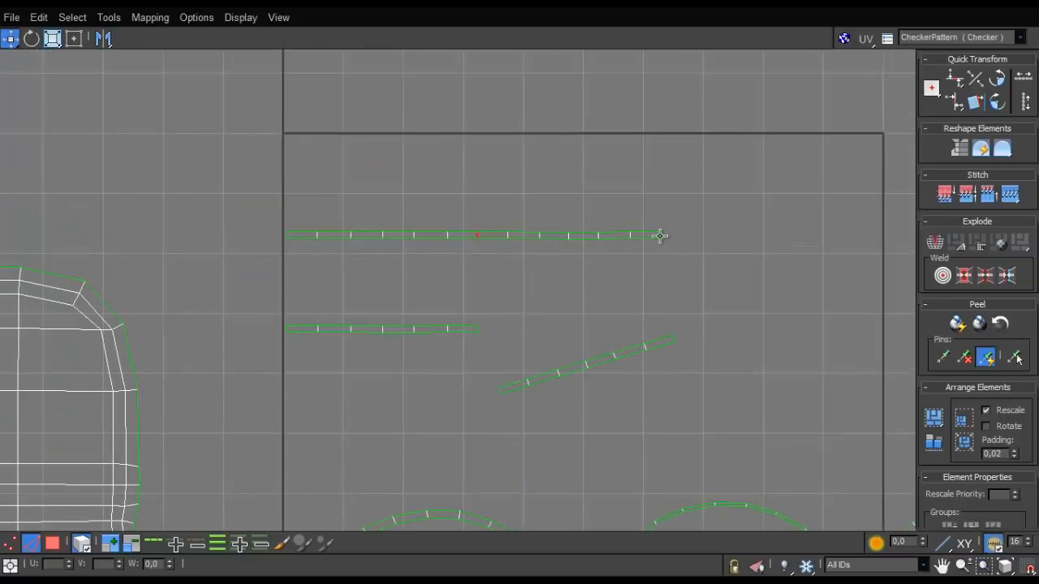
click(660, 236)
key(s)
middle_drag(892, 234, 809, 264)
double_click(768, 267)
click(768, 265)
key(s)
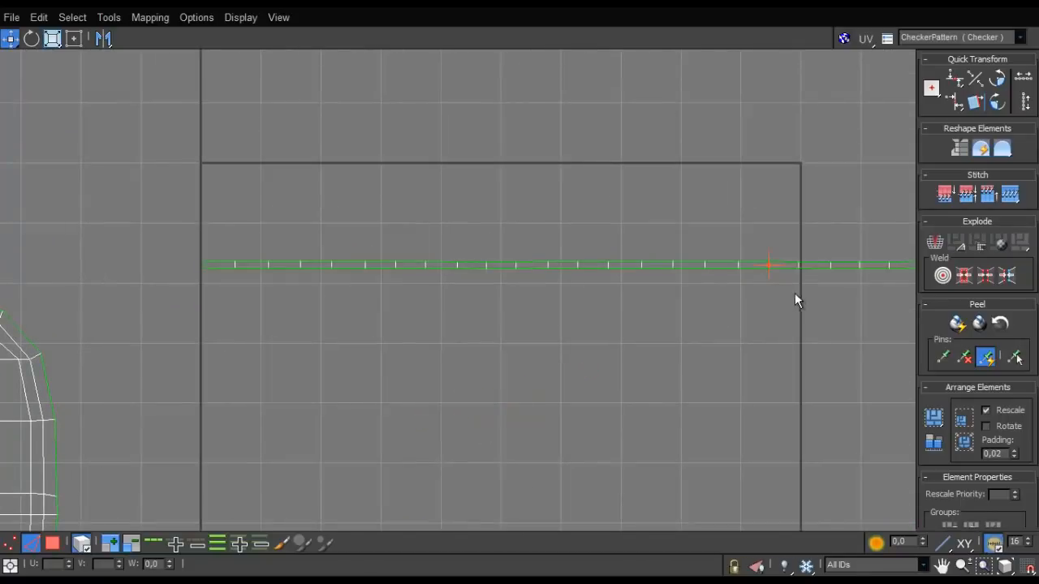
- Select the newly stitched long strip as an element and move it out of the UV tile onto the stack of strips
scroll(770, 296, down, 3)
scroll(449, 297, up, 3)
double_click(587, 267)
click(585, 266)
middle_drag(453, 319, 62, 352)
scroll(65, 349, down, 2)
scroll(337, 320, down, 4)
double_click(345, 318)
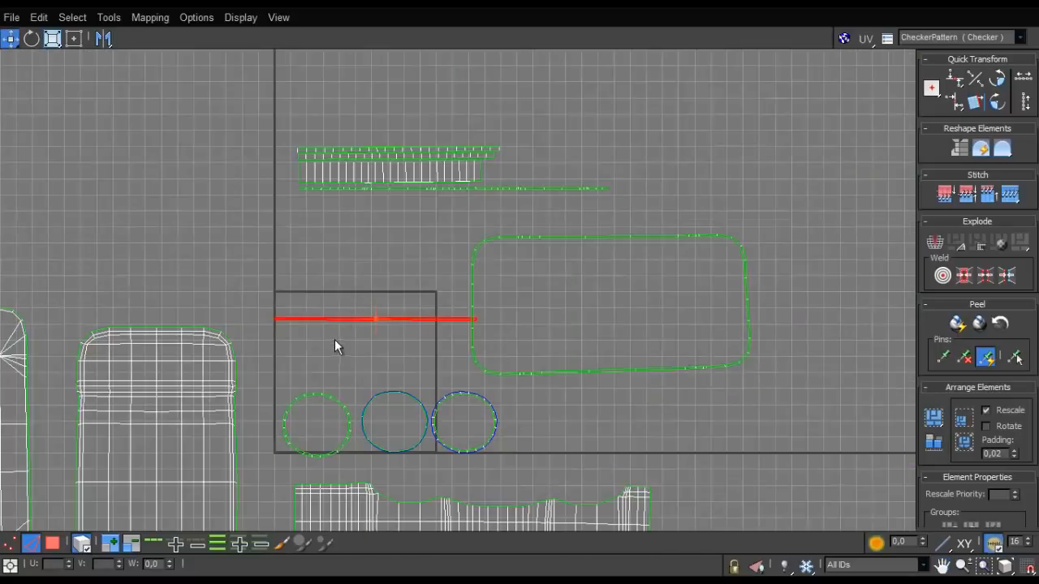
click(52, 541)
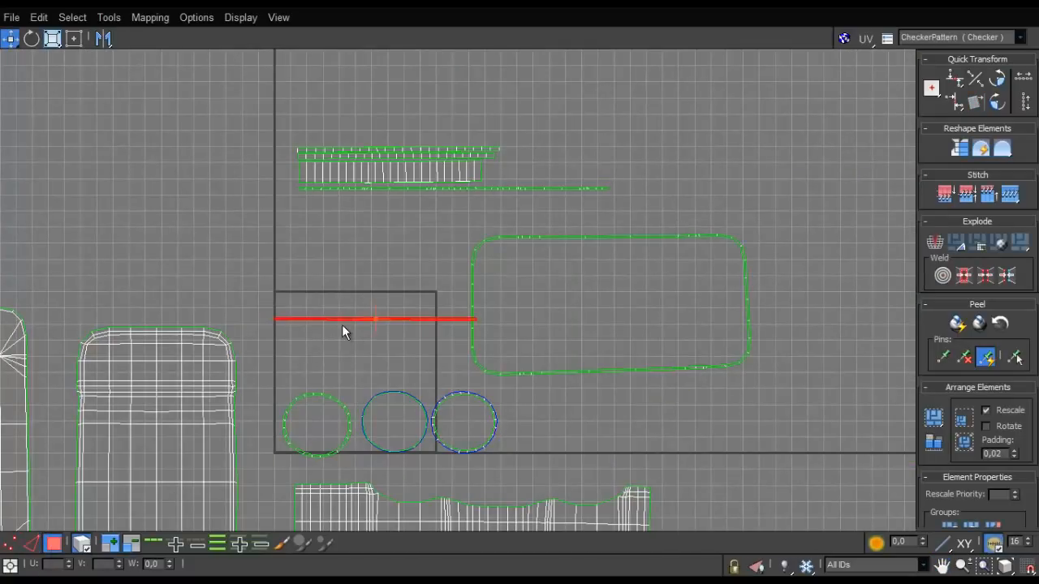
drag(357, 306, 381, 129)
- Select the three circular ring shells inside the UV tile and move them above the stack of strips
drag(498, 386, 316, 444)
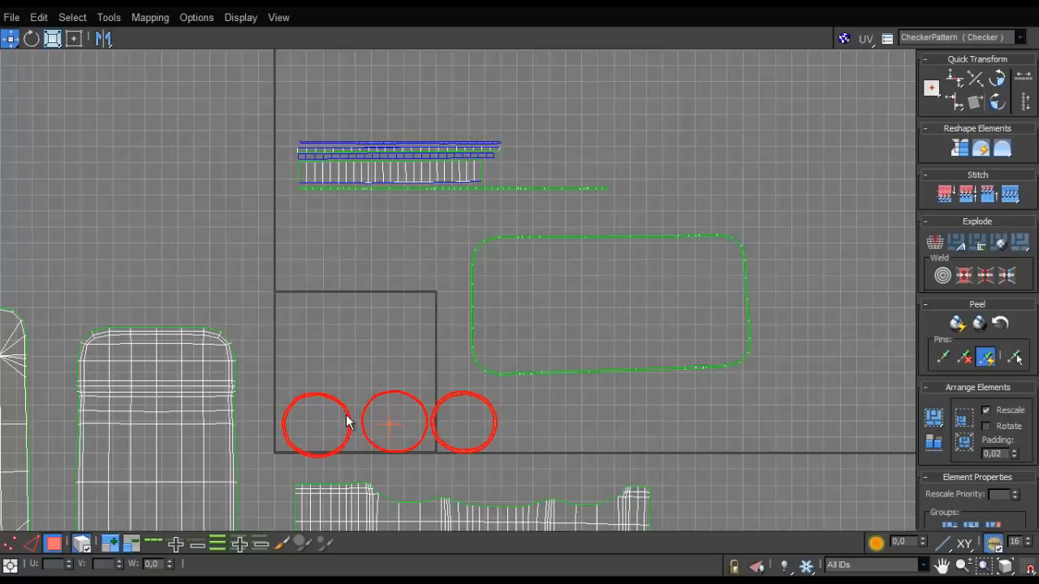
click(347, 416)
drag(515, 391, 363, 83)
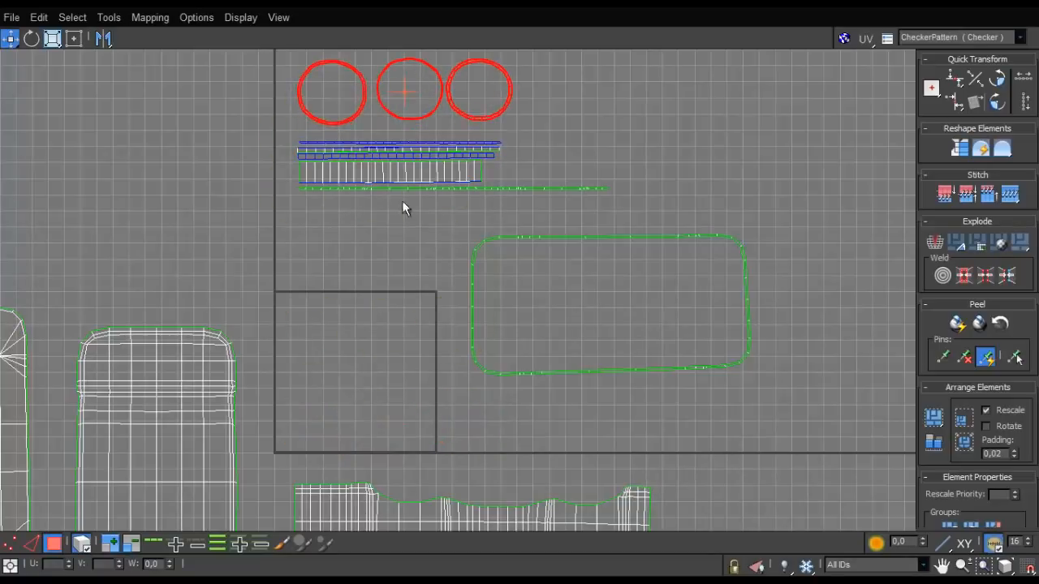
- Rescale the circular rings and all strips relative to each other, and move the longest strip just below the stack
drag(350, 186, 287, 209)
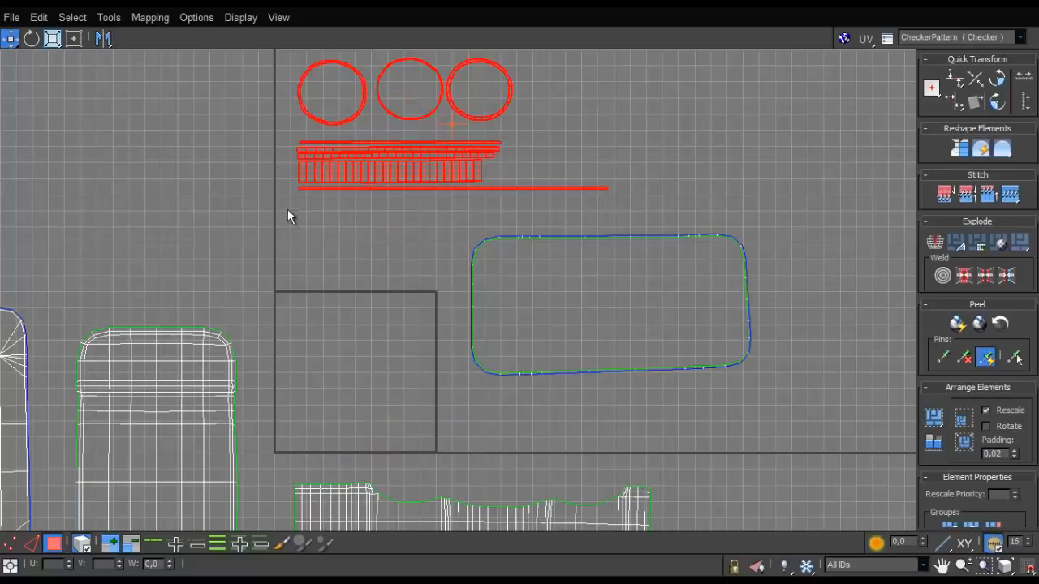
click(933, 448)
scroll(316, 221, down, 6)
scroll(316, 221, up, 7)
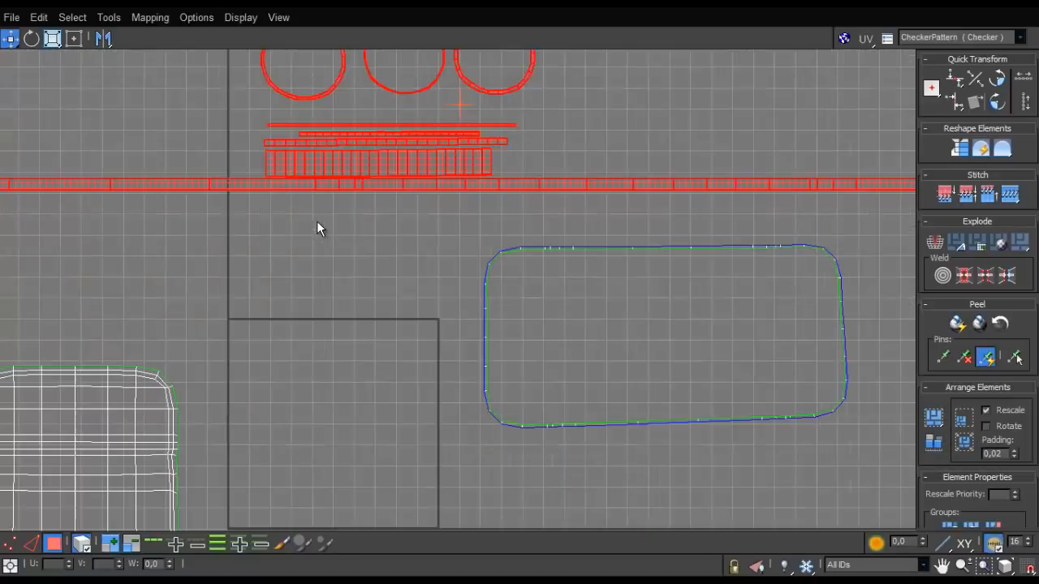
click(318, 221)
drag(350, 186, 403, 213)
scroll(394, 202, down, 4)
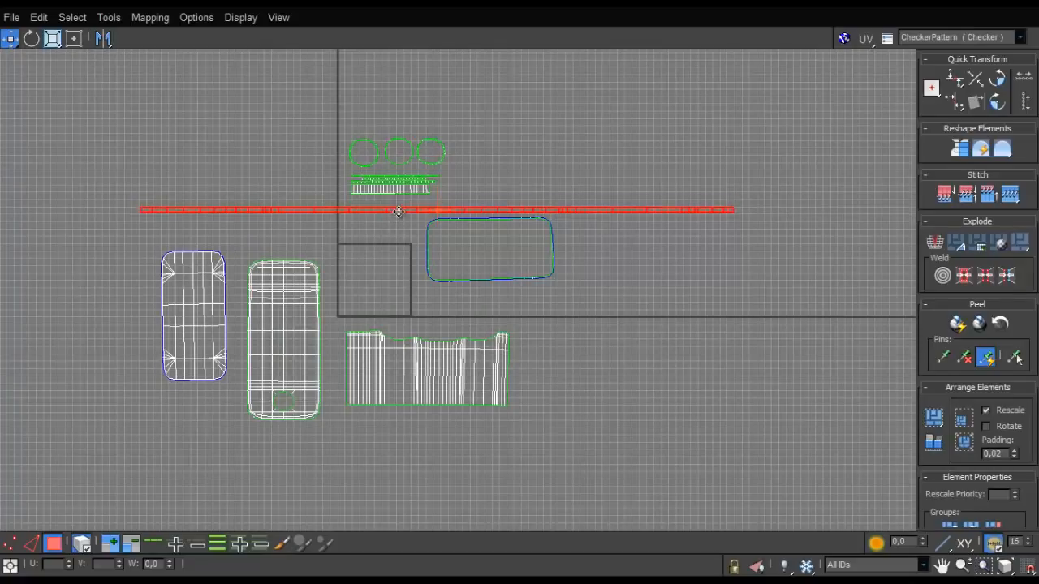
- Select the large panels, the rectangular ring and the longest strip together, and rescale them relative to each other
drag(191, 482, 187, 484)
drag(619, 416, 537, 424)
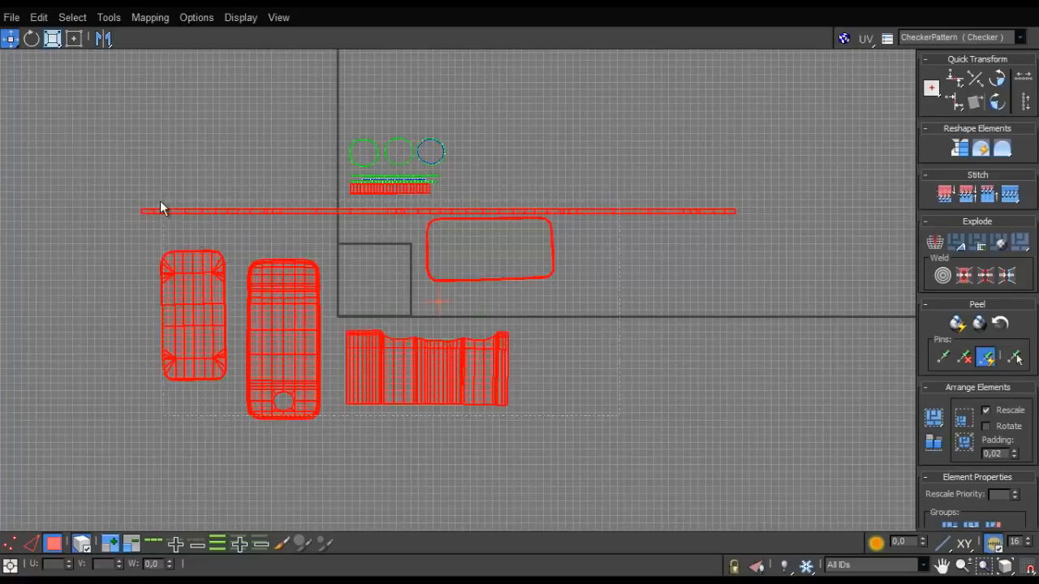
drag(161, 208, 160, 209)
click(932, 445)
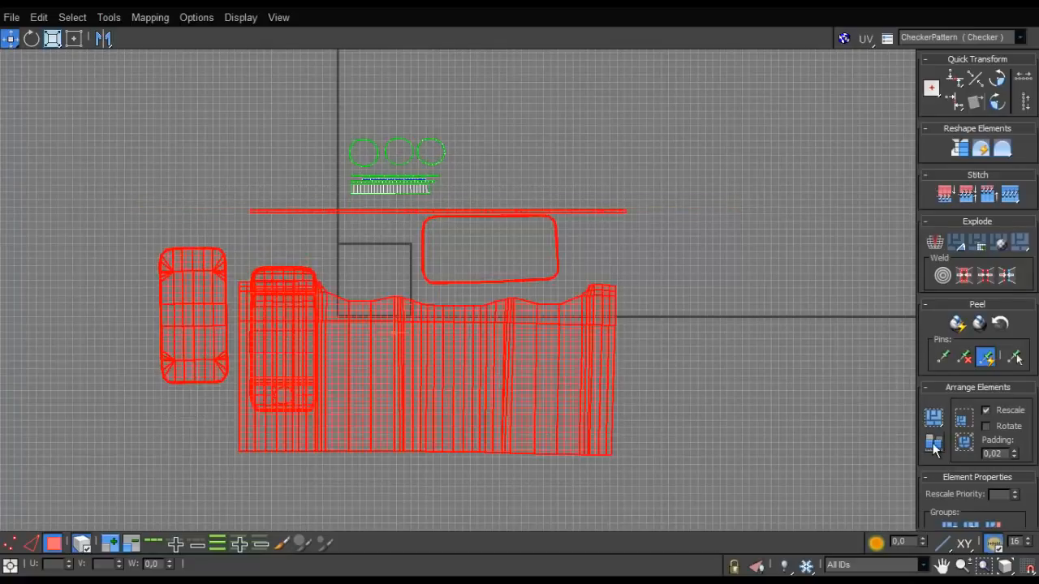
- Separate the wide shell and the two rounded panels, lining them up side by side below the UV tile
click(675, 292)
drag(592, 377, 692, 422)
drag(263, 332, 280, 392)
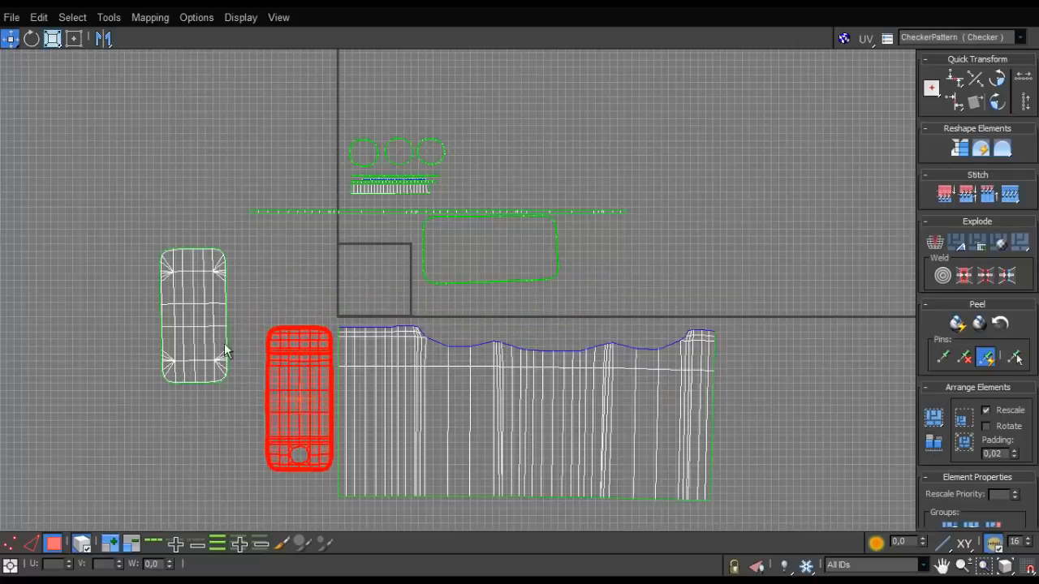
drag(226, 351, 256, 426)
- Place the longest strip along the wide shell's upper edge and the rectangular ring below the two rounded panels
drag(551, 259, 603, 301)
click(595, 212)
drag(596, 213, 681, 312)
click(568, 266)
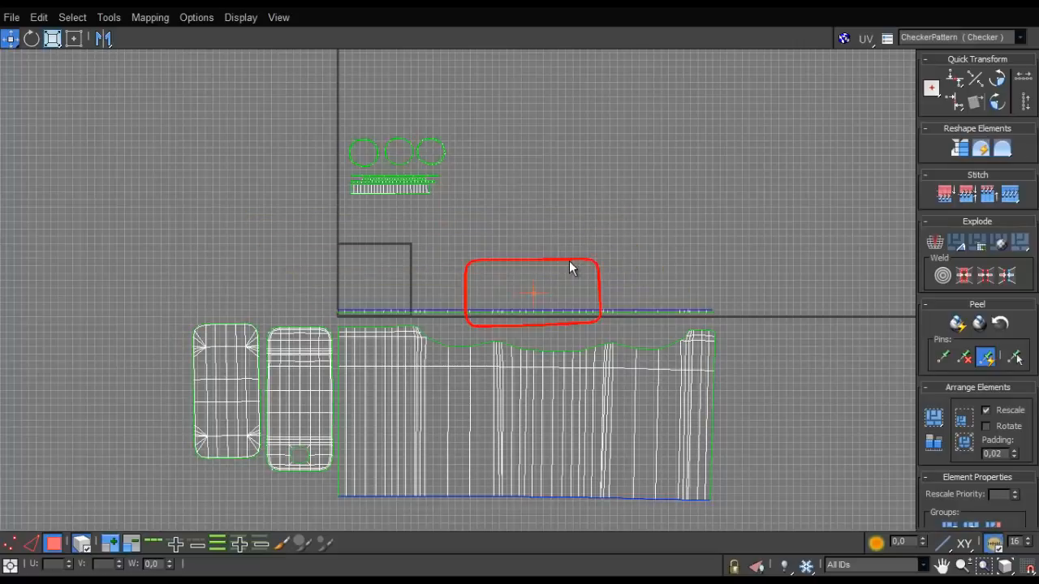
drag(568, 261, 295, 491)
- Select every UV shell and rescale them all relative to each other
drag(326, 189, 471, 119)
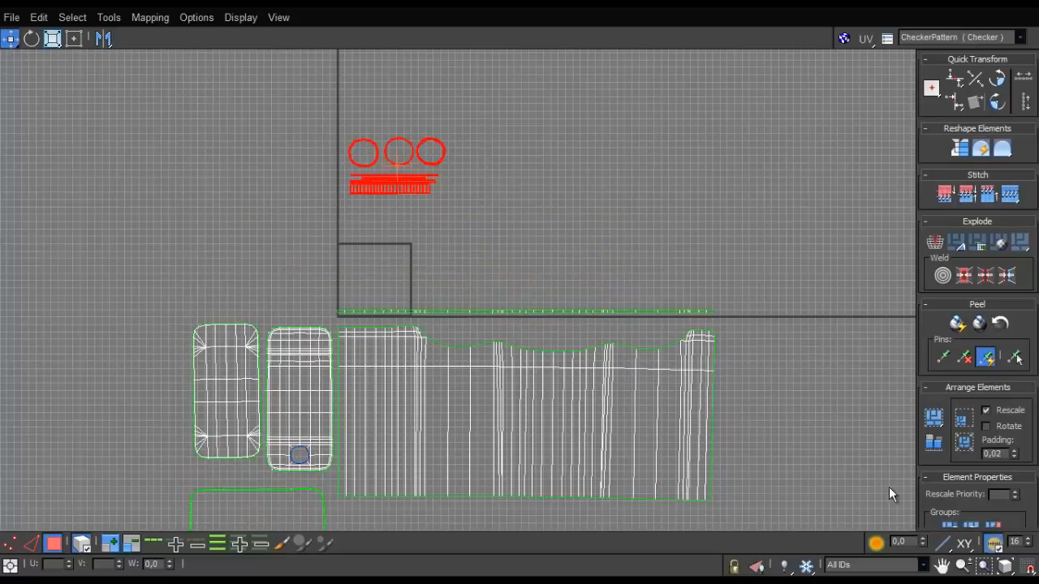
middle_drag(584, 278, 570, 186)
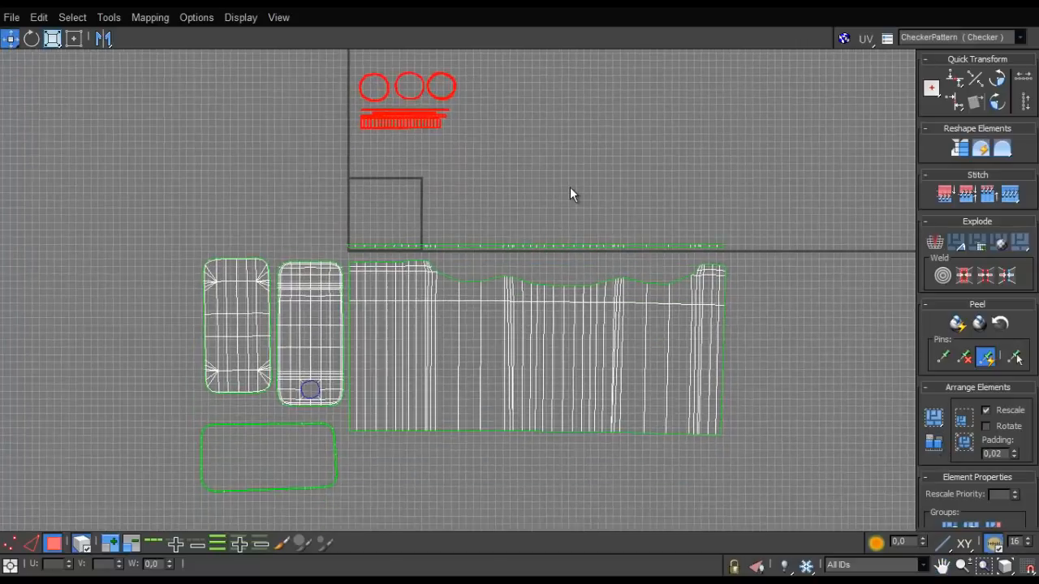
scroll(569, 187, down, 2)
key(ctrl+a)
click(933, 443)
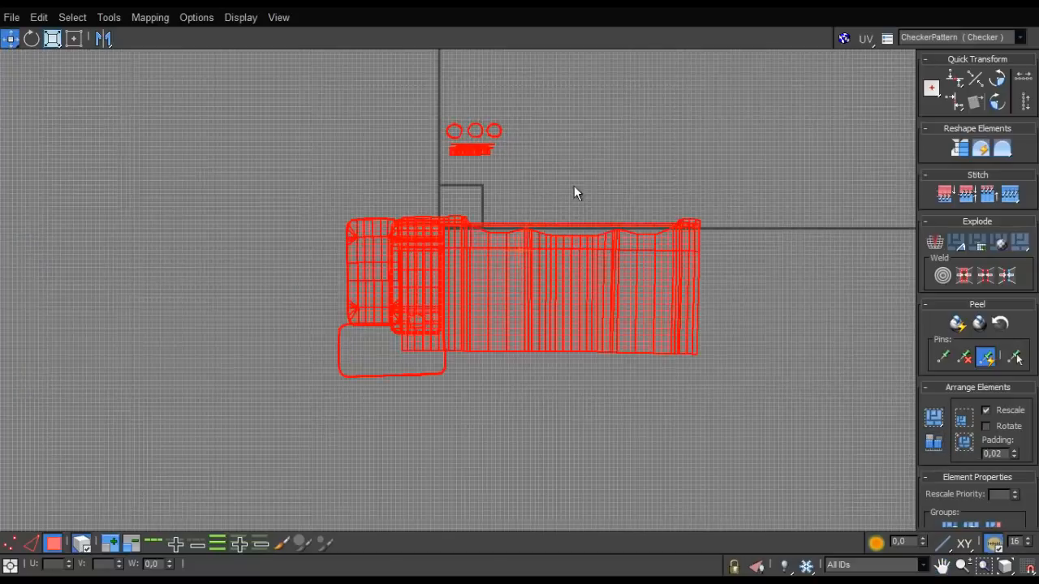
- Pull the overlapping large shells apart, placing the two rounded panels side by side left of the wide shell and the rectangular ring below
click(573, 185)
scroll(551, 295, up, 4)
click(629, 314)
drag(630, 314, 632, 314)
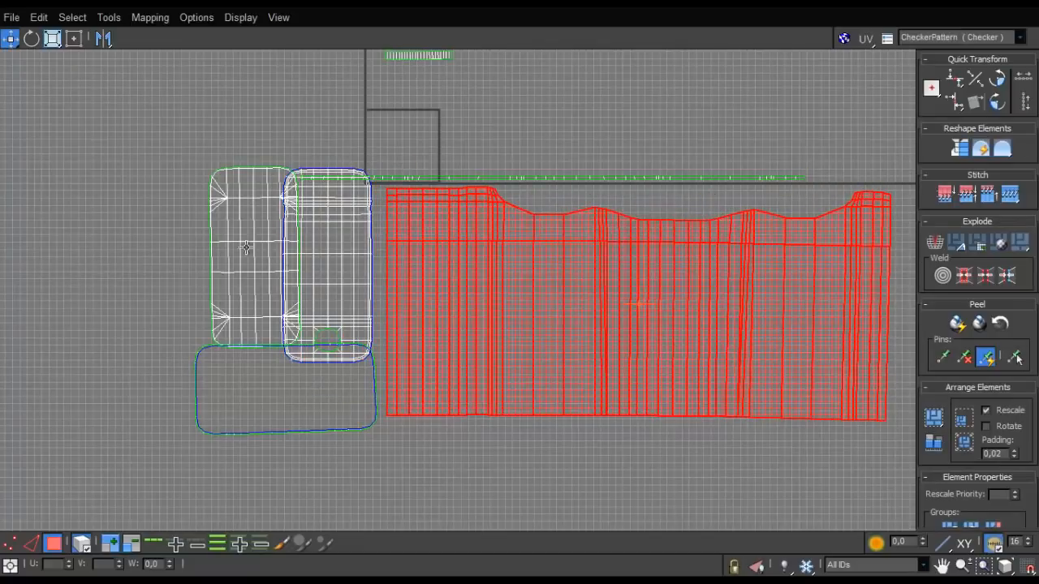
drag(248, 248, 199, 241)
click(276, 397)
drag(279, 432, 269, 505)
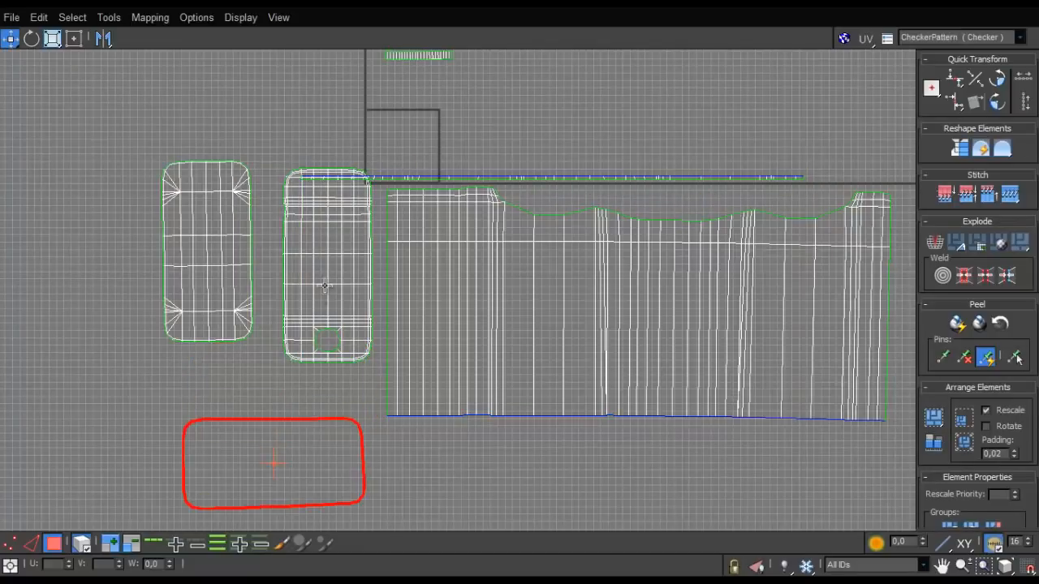
drag(326, 283, 341, 303)
drag(232, 255, 278, 278)
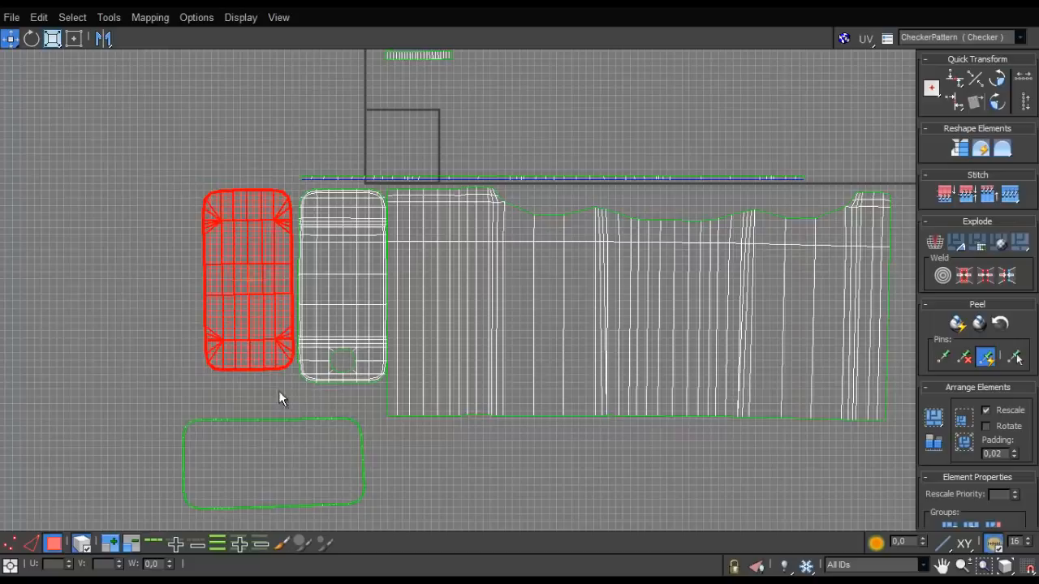
- Move the longest strip directly beneath the wide shell, aligned with its width
scroll(340, 393, up, 1)
middle_drag(340, 394, 339, 485)
scroll(339, 485, down, 2)
click(485, 285)
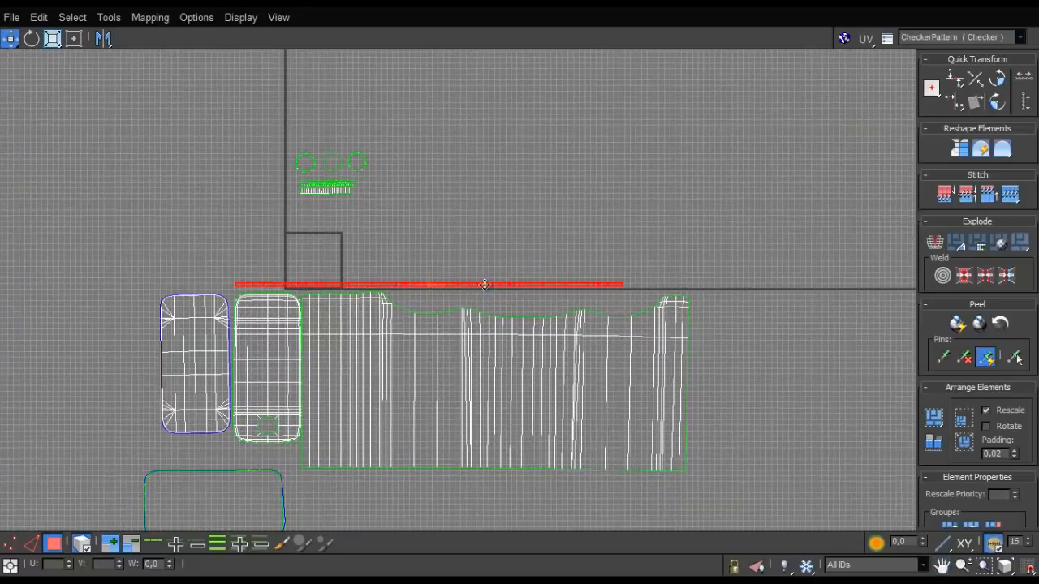
drag(485, 284, 553, 480)
- Rotate the wide shell slightly until its lower edge runs level with the long strip beneath it
middle_drag(487, 428, 420, 344)
scroll(419, 344, up, 2)
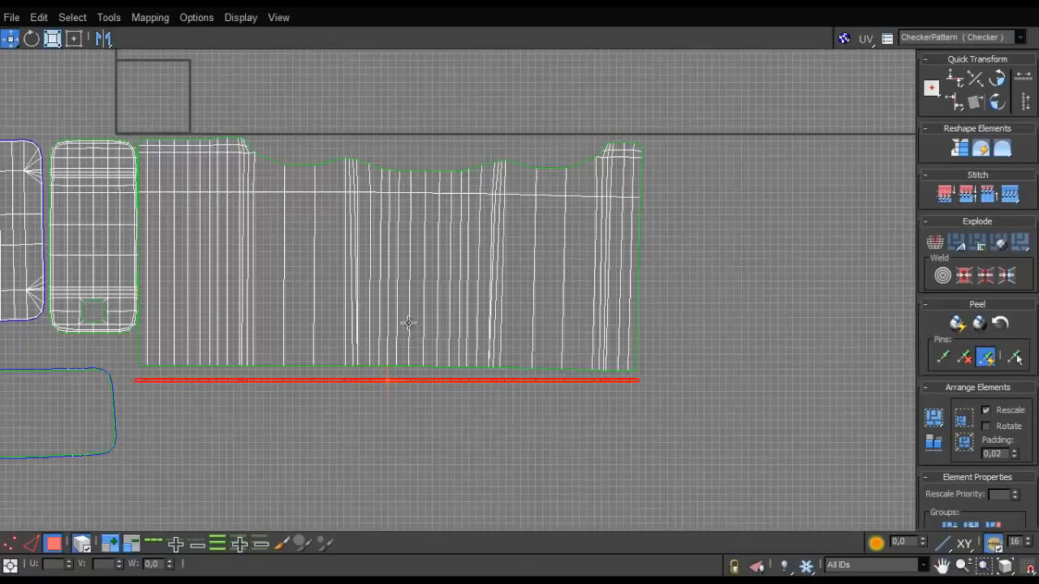
click(413, 287)
scroll(413, 287, up, 3)
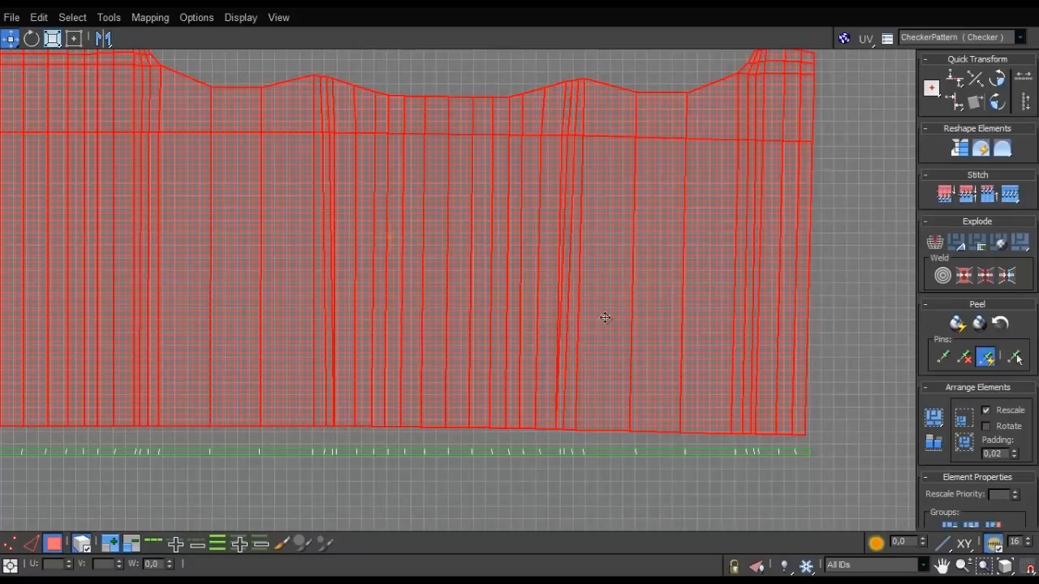
drag(756, 284, 747, 277)
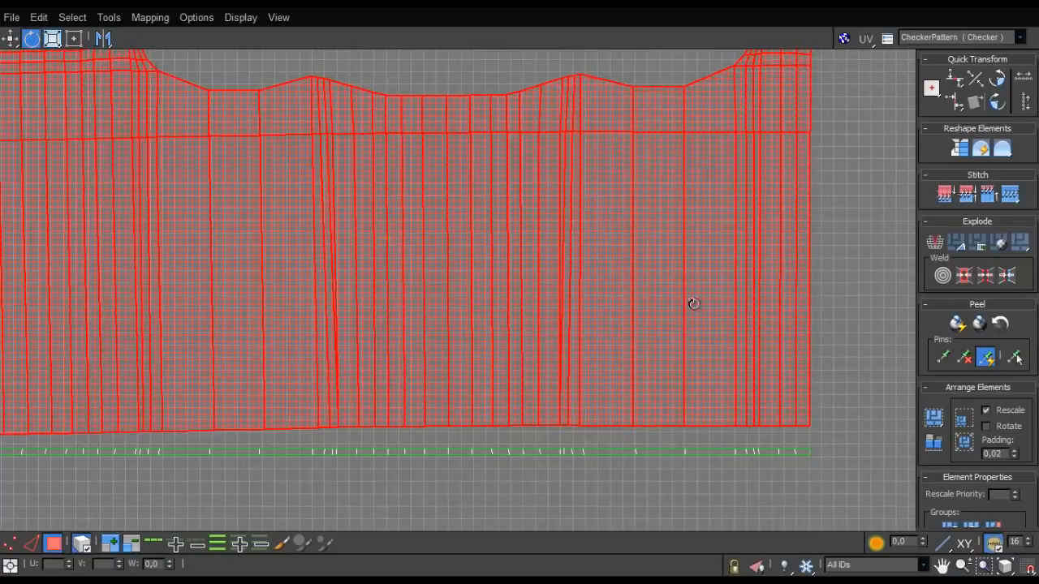
scroll(535, 329, down, 3)
middle_drag(535, 329, 620, 350)
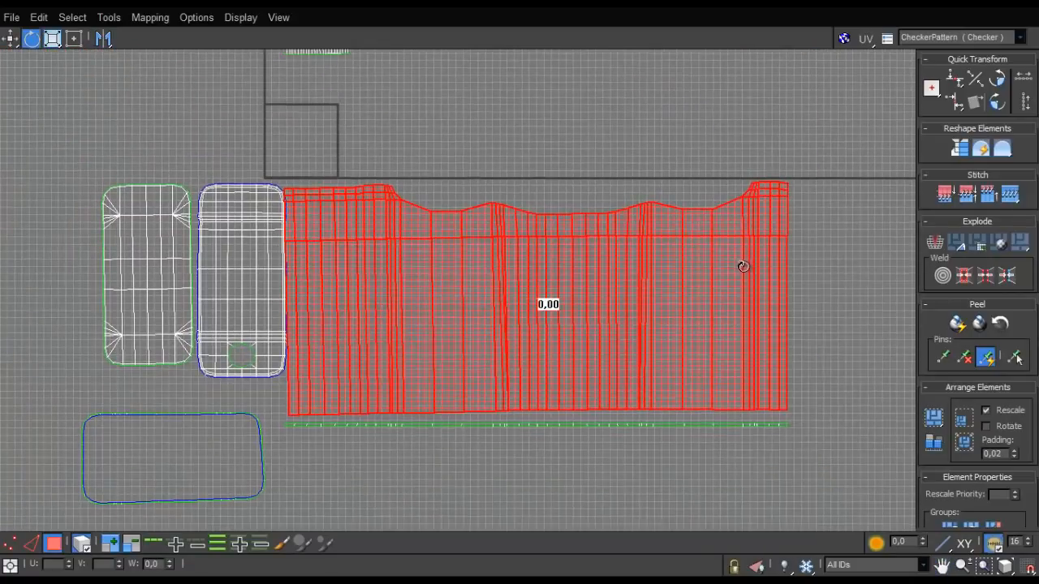
drag(743, 266, 700, 316)
scroll(706, 324, up, 5)
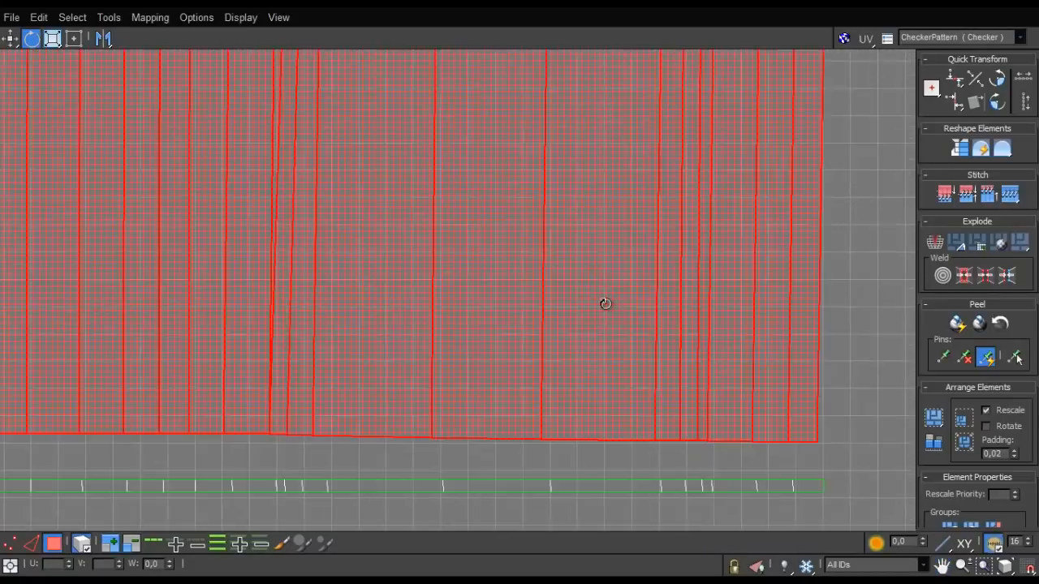
scroll(641, 304, down, 6)
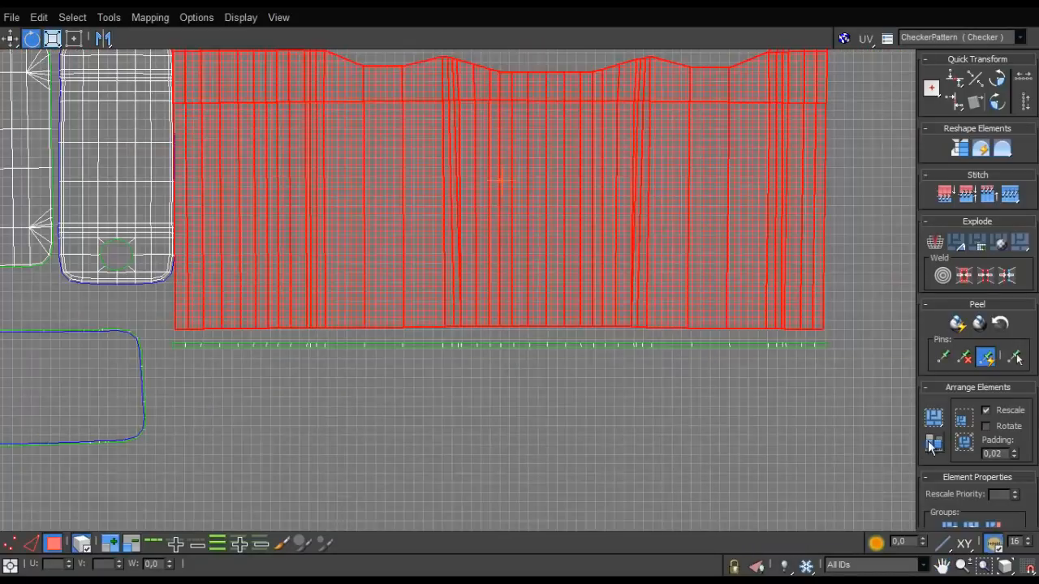
- Select the wide shell's lower boundary edges and align them into one straight horizontal line
key(2)
double_click(607, 326)
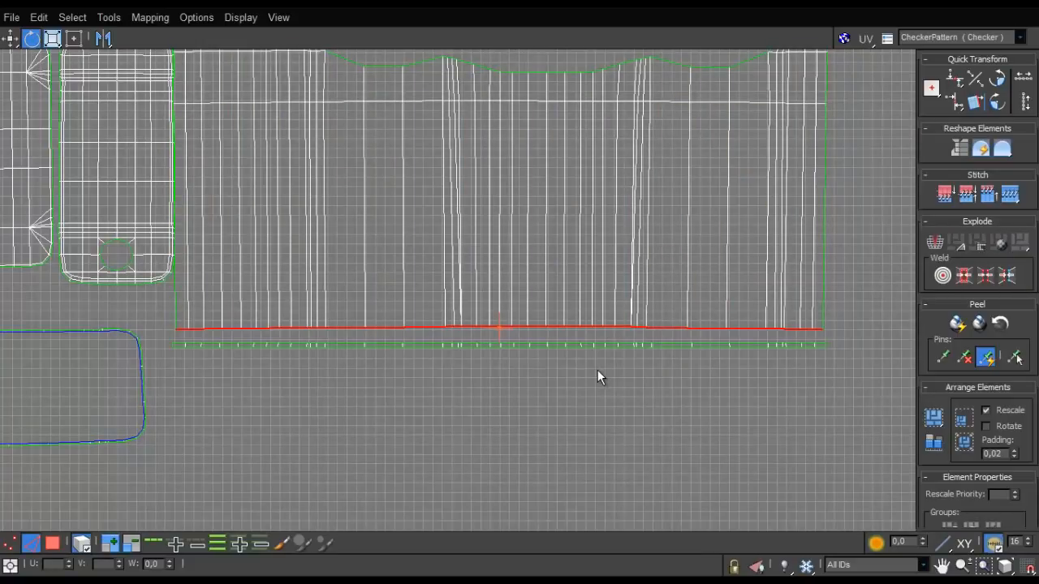
key(h)
- Align the wide shell's right and left boundary edges into straight vertical lines
middle_drag(605, 228, 503, 366)
double_click(723, 290)
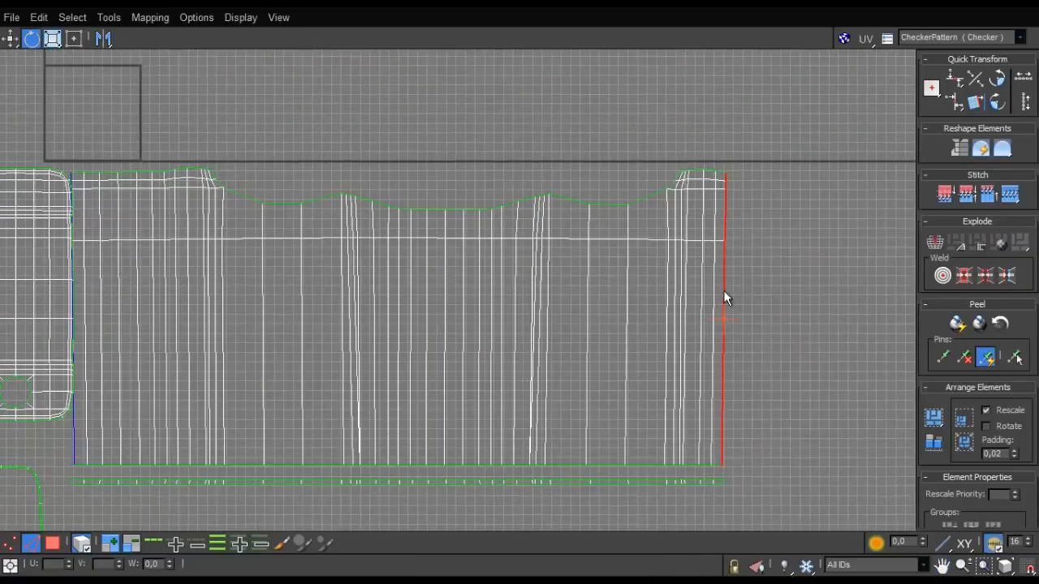
key(v)
middle_drag(559, 325, 788, 305)
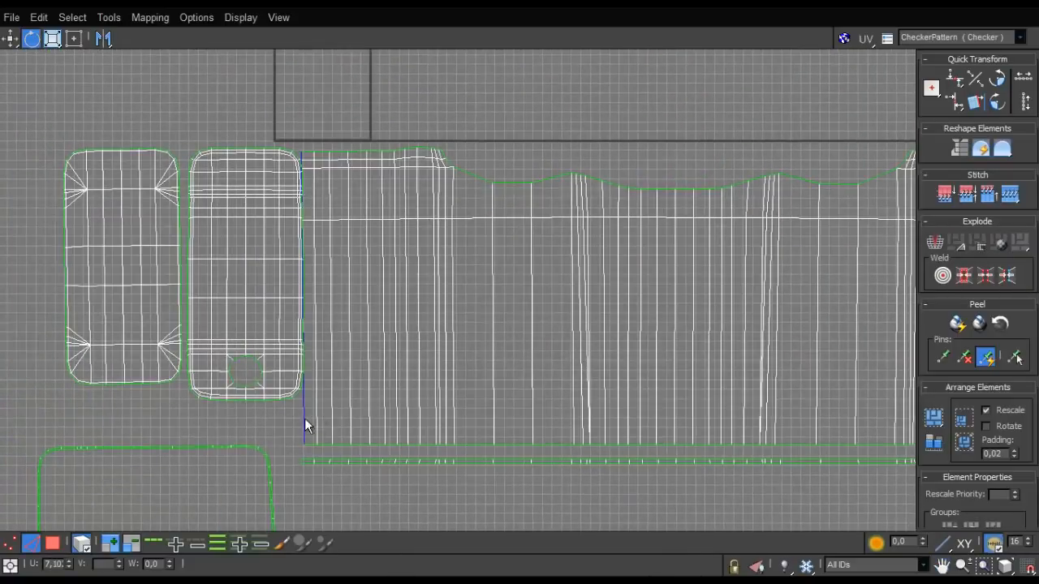
double_click(304, 421)
key(v)
- Select the outer rounded panel as an element and rotate it slightly to stand upright
scroll(348, 326, down, 3)
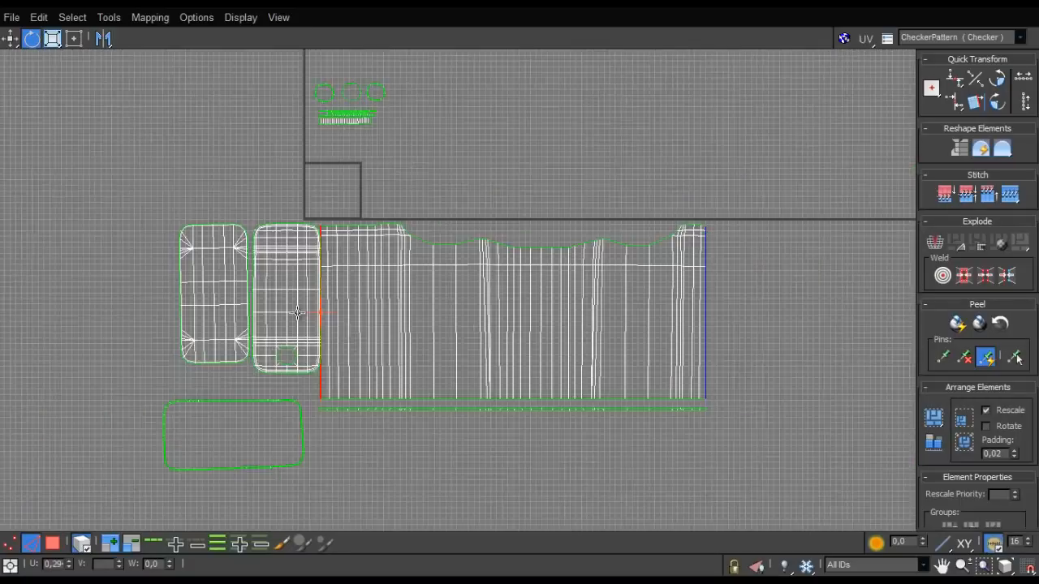
scroll(314, 313, up, 6)
scroll(225, 316, down, 3)
middle_drag(266, 357, 399, 333)
key(e)
click(53, 543)
click(250, 330)
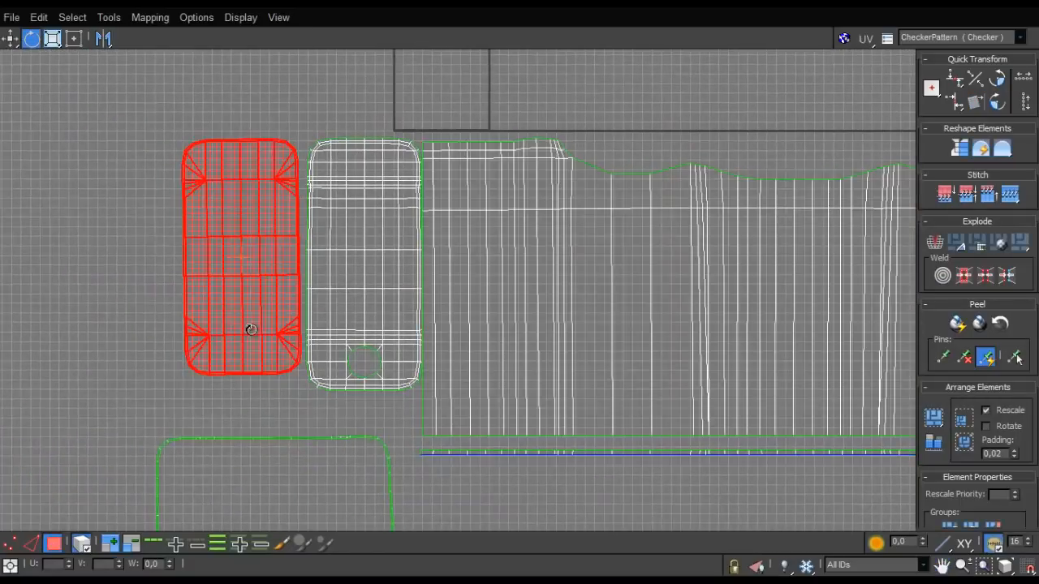
drag(251, 329, 267, 355)
- Move both rounded panels slightly left to leave gaps between them and the wide shell
key(w)
drag(258, 302, 226, 301)
drag(347, 291, 340, 288)
- Select the complete outer boundary edge loop of the rounded panel with the hole
scroll(364, 243, up, 4)
middle_drag(429, 354, 336, 194)
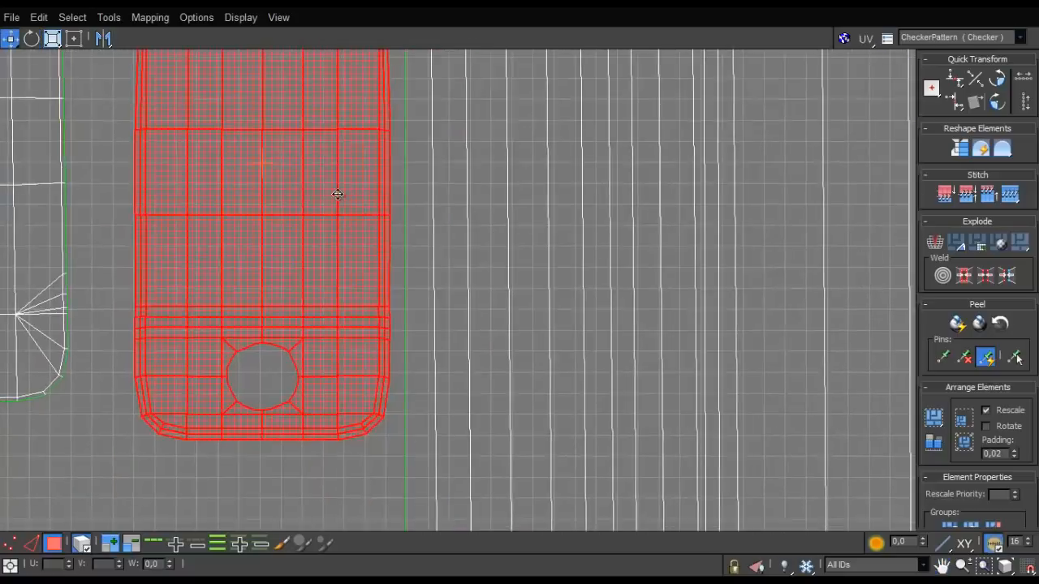
scroll(352, 234, up, 3)
scroll(387, 327, down, 2)
click(413, 323)
click(410, 323)
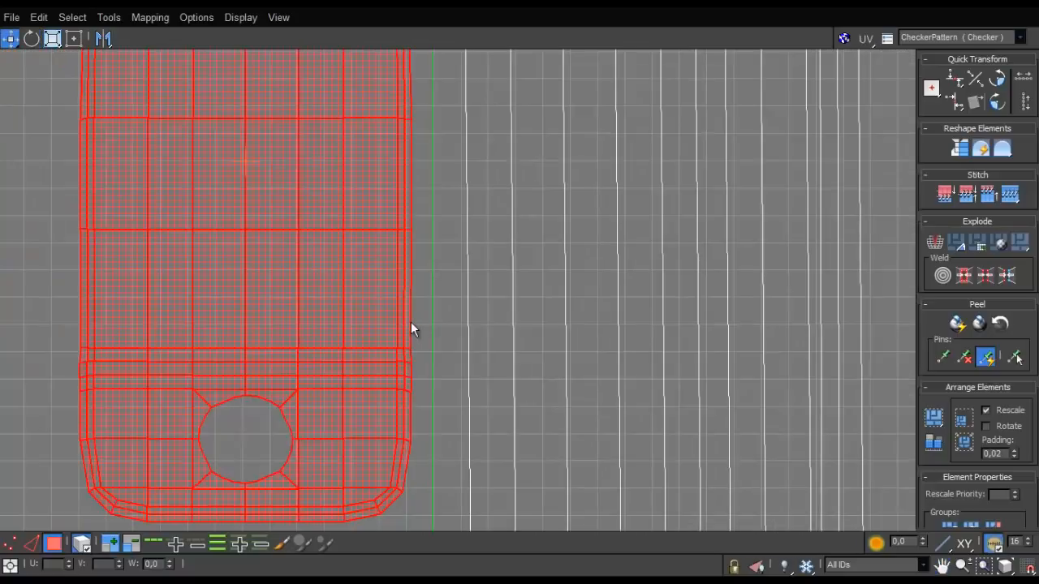
key(2)
double_click(411, 315)
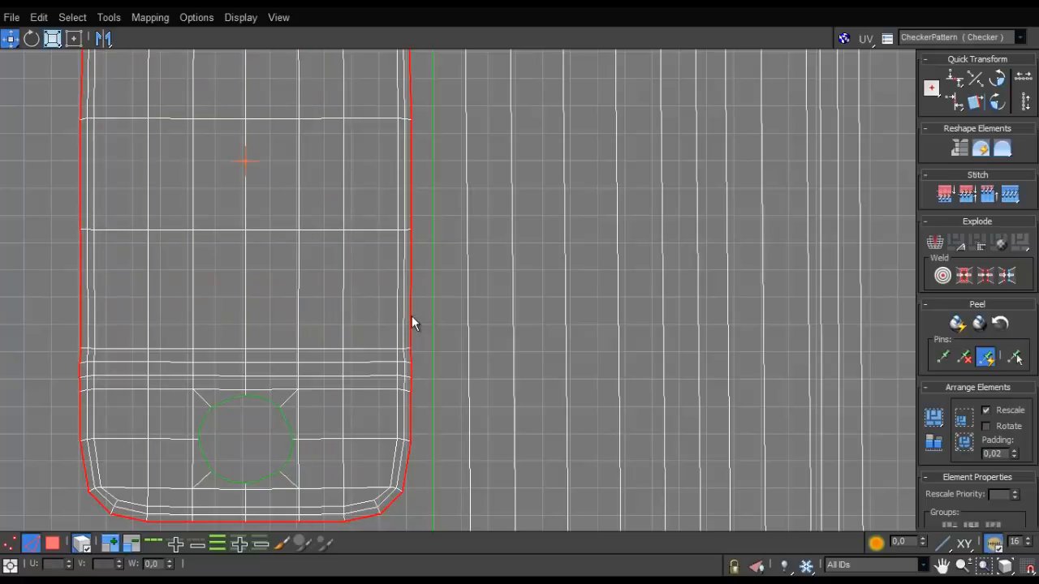
- Remove the lower edge and lower rounded corners from the hole panel's boundary selection, keeping its straight side edges selected
scroll(399, 328, down, 3)
middle_drag(391, 362, 419, 274)
scroll(438, 372, up, 3)
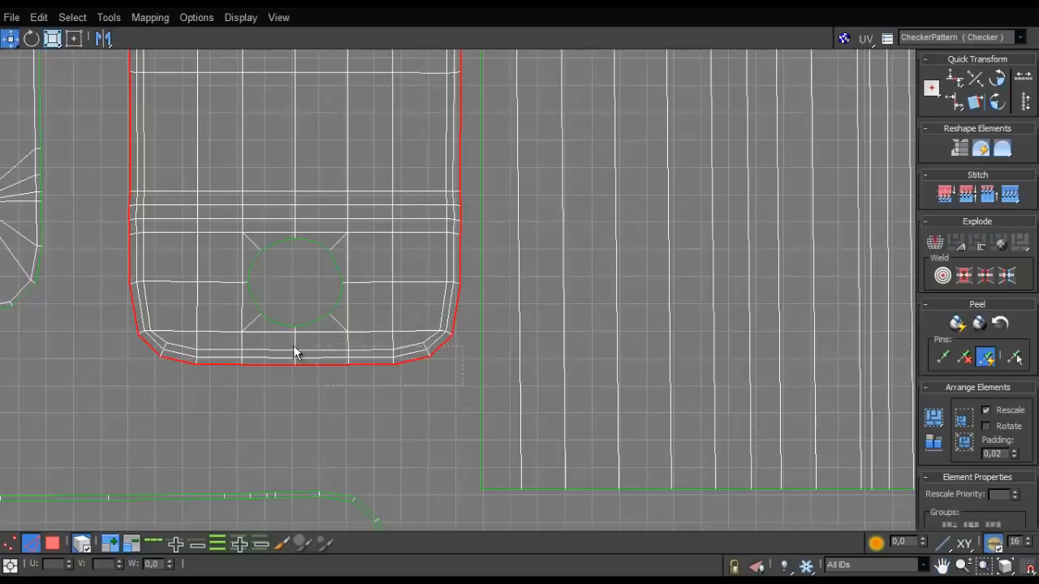
alt+drag(91, 317, 91, 315)
key(ctrl+z)
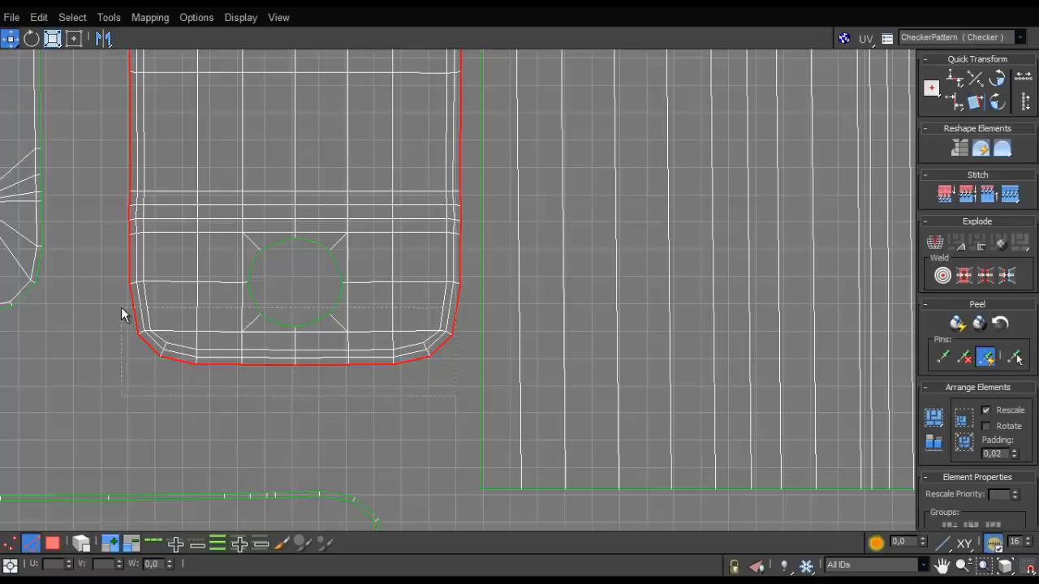
alt+drag(122, 308, 122, 307)
middle_drag(284, 209, 267, 279)
click(278, 375)
key(ctrl+z)
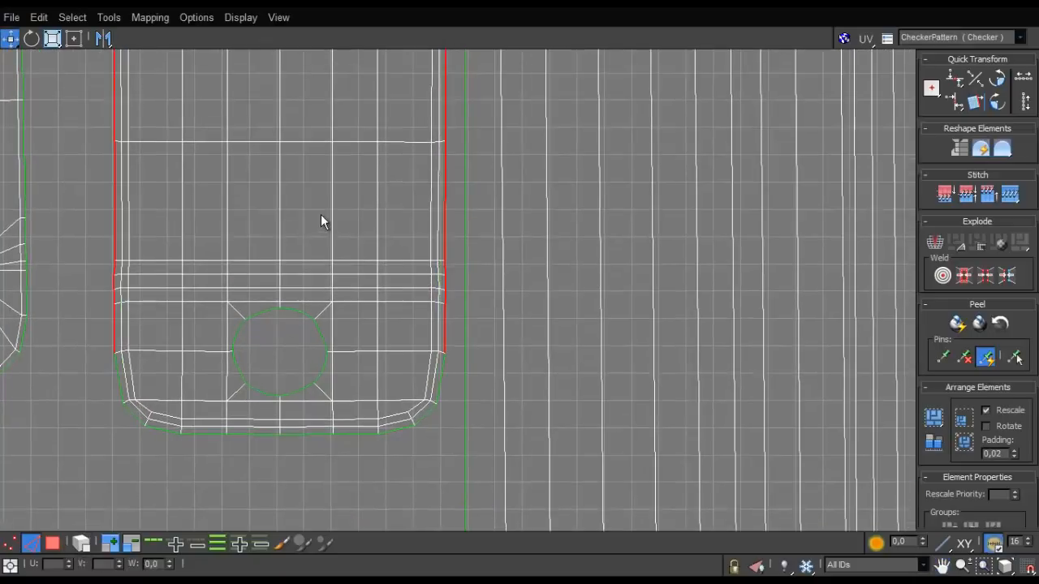
- Remove the upper edge and upper rounded corners from the hole panel's boundary selection, keeping both straight sides selected
scroll(295, 255, down, 5)
scroll(357, 251, up, 8)
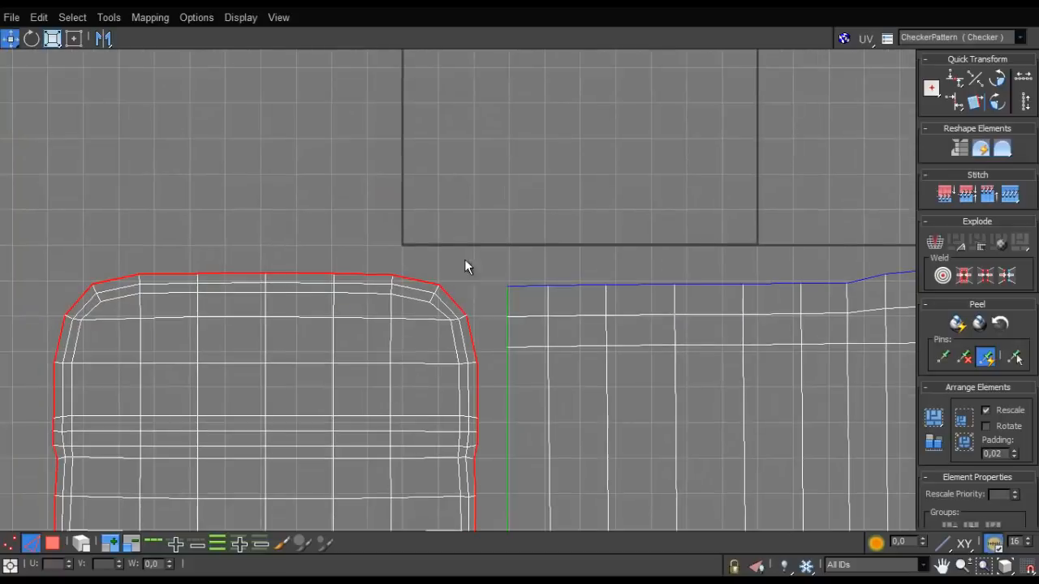
alt+drag(52, 305, 52, 304)
scroll(123, 322, down, 2)
middle_drag(170, 355, 278, 260)
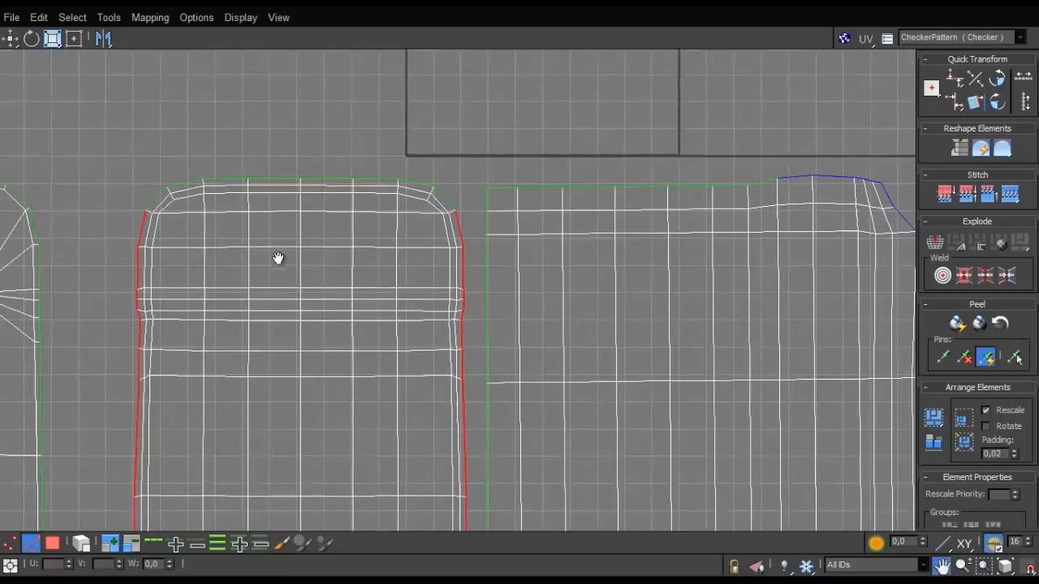
scroll(273, 339, down, 4)
scroll(271, 334, up, 3)
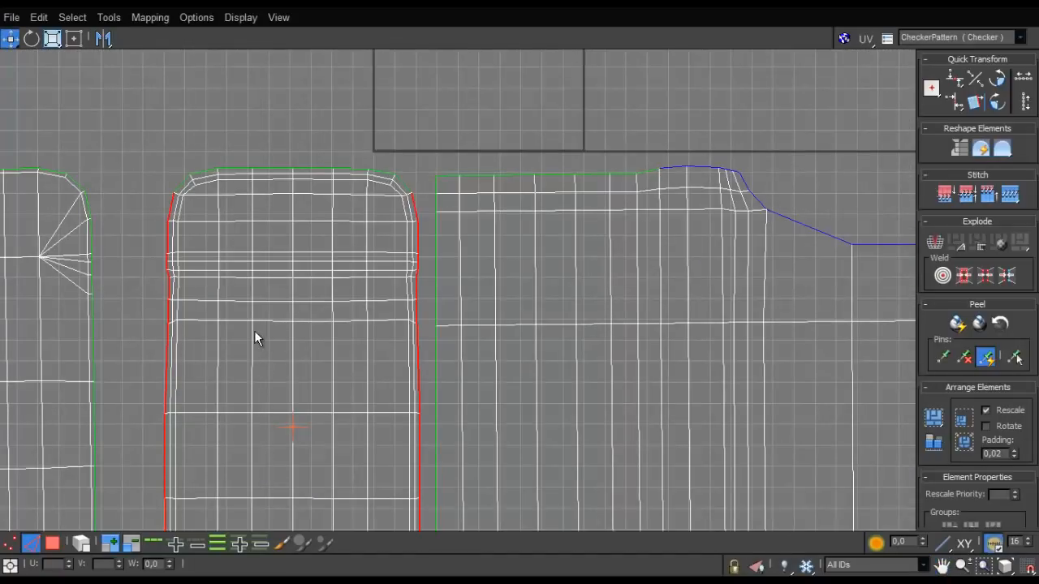
- Reselect only the right straight side of the hole panel's boundary and align its edges into one vertical line
double_click(292, 344)
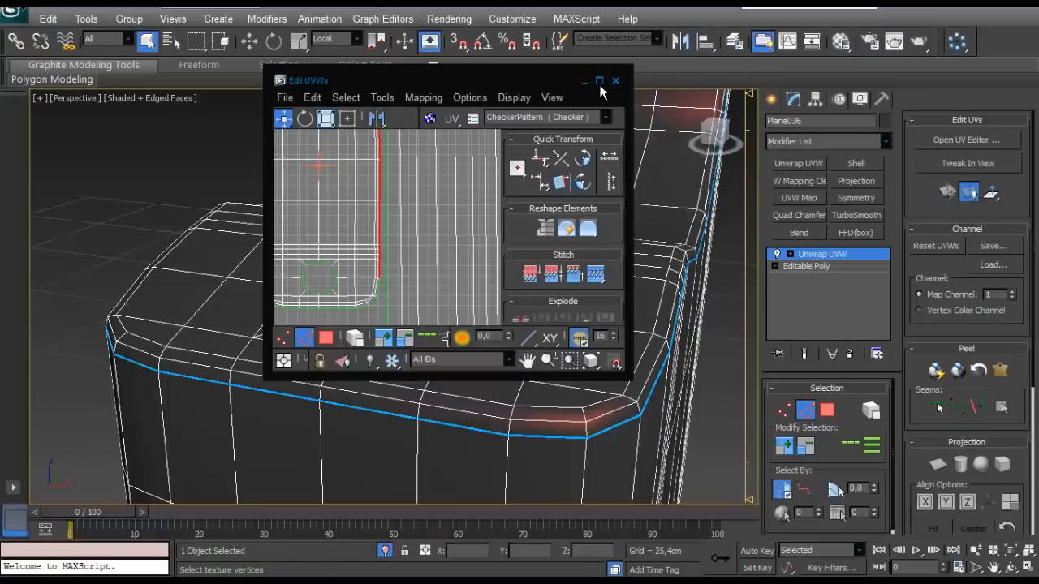
click(599, 80)
click(414, 213)
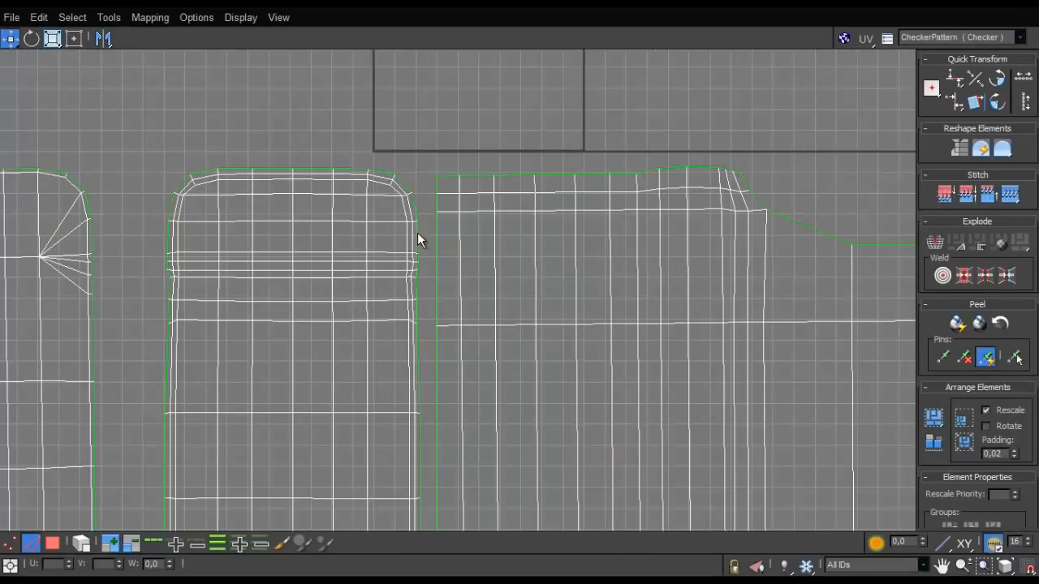
click(417, 232)
scroll(410, 235, up, 4)
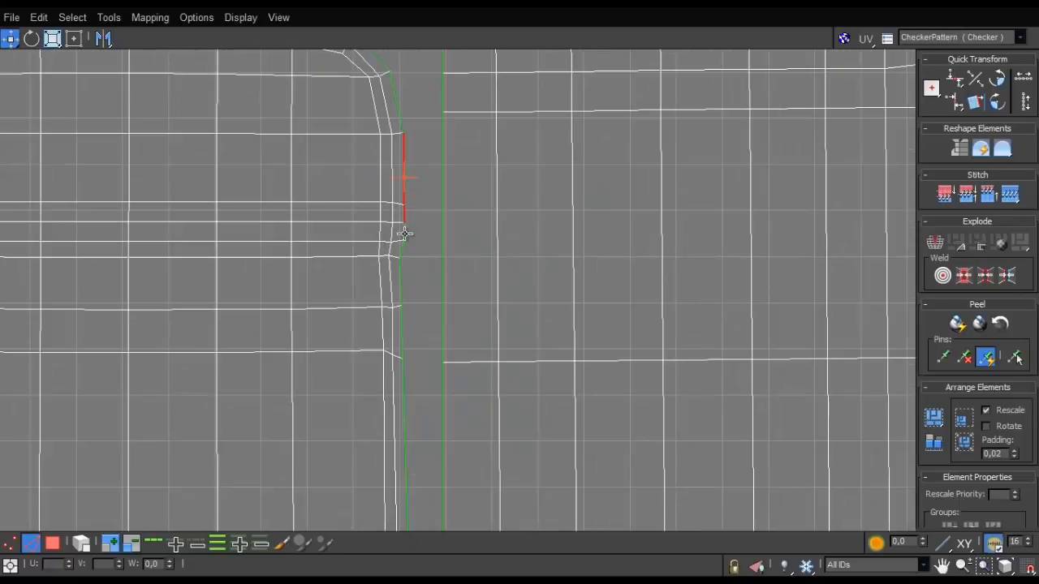
ctrl+click(403, 243)
scroll(401, 323, down, 4)
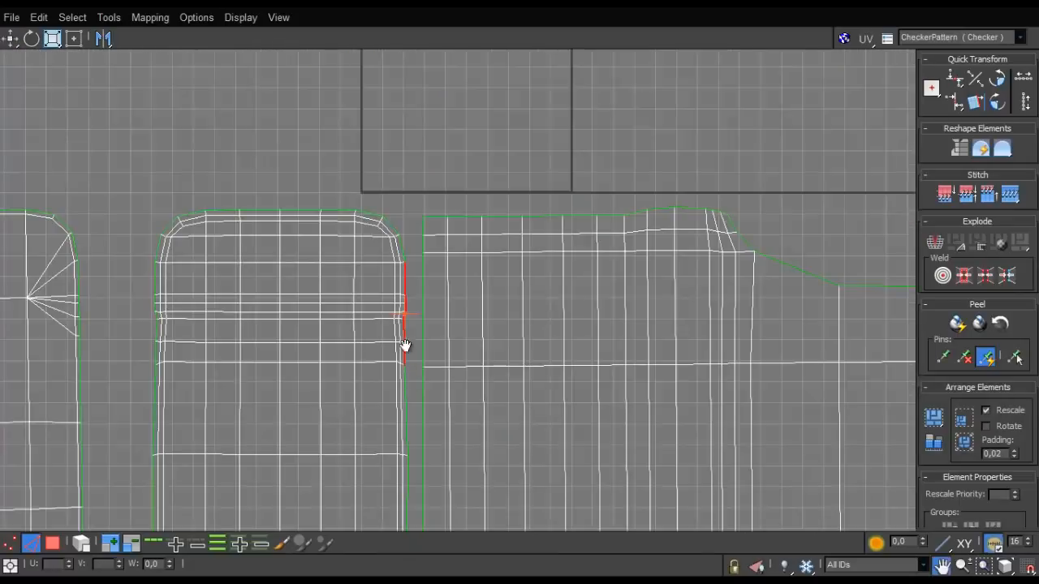
scroll(403, 347, up, 4)
scroll(445, 235, down, 4)
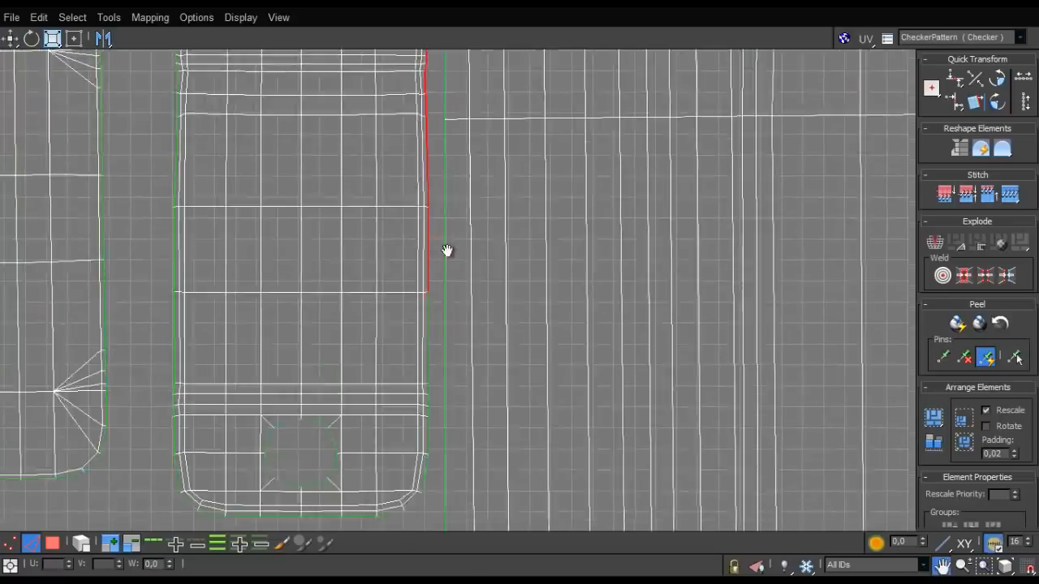
scroll(431, 241, up, 4)
ctrl+click(424, 240)
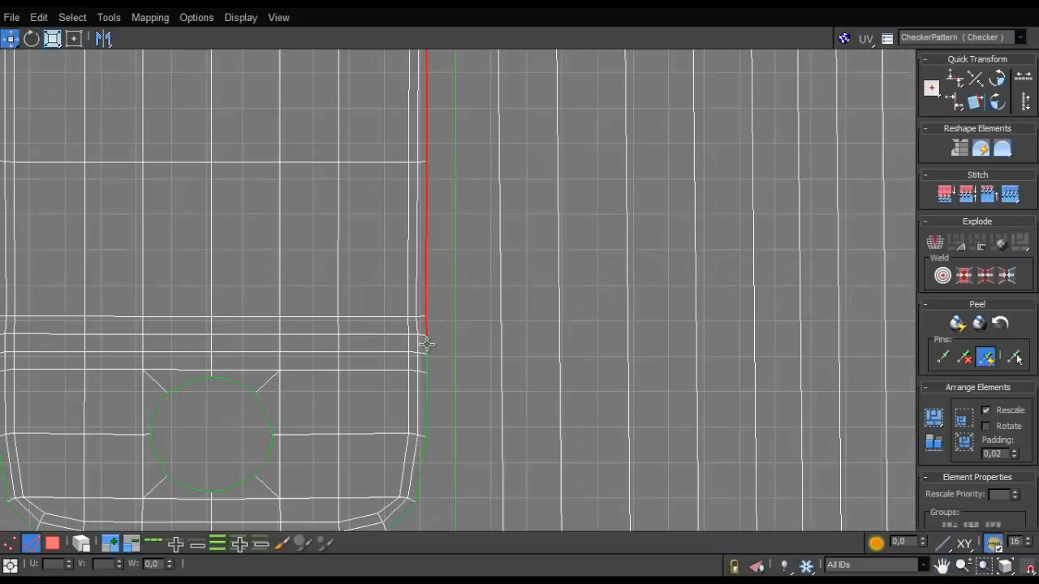
scroll(422, 387, down, 3)
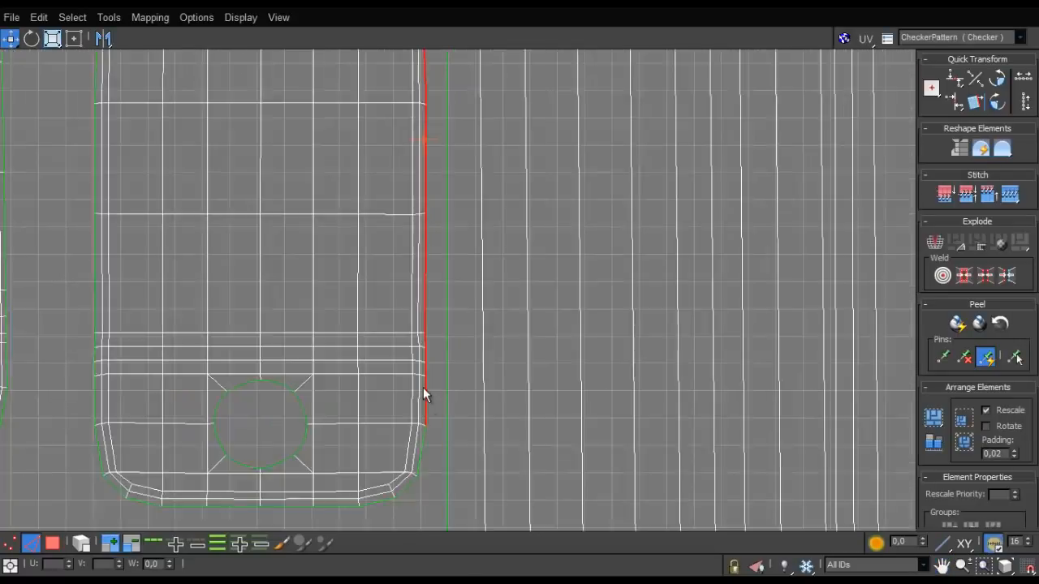
ctrl+click(423, 369)
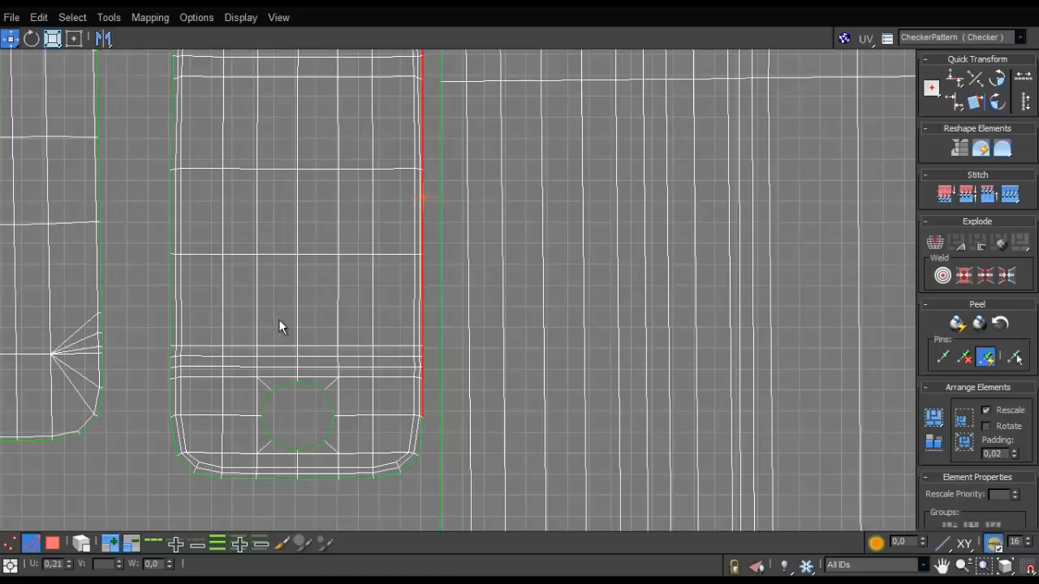
- Select the left straight side of the hole panel's boundary and align its edges into one vertical line
middle_drag(279, 320, 365, 296)
scroll(364, 296, up, 2)
drag(261, 365, 260, 353)
alt+drag(297, 278, 278, 330)
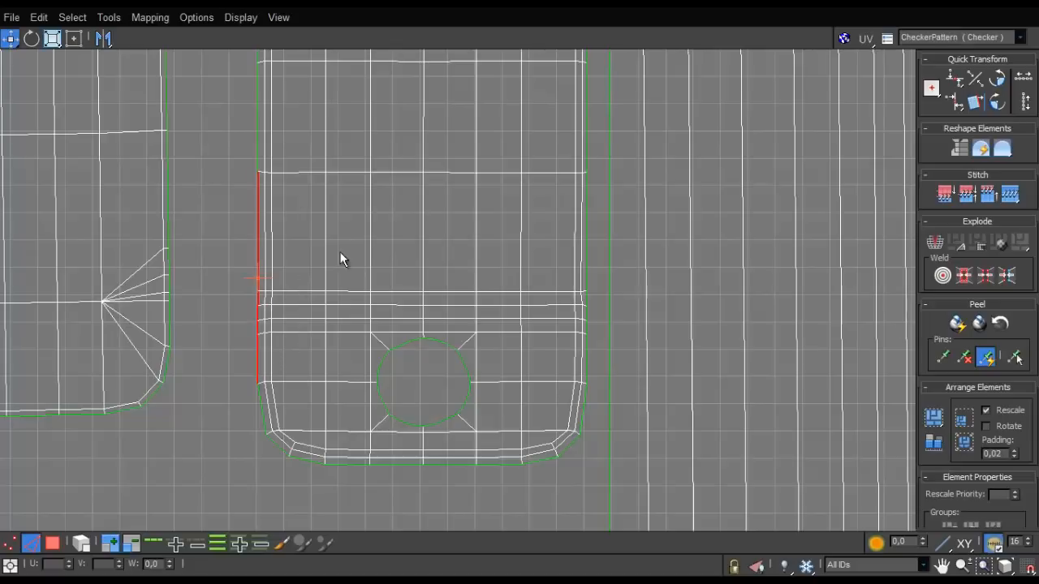
middle_drag(340, 253, 361, 334)
scroll(310, 107, up, 1)
middle_drag(311, 107, 318, 193)
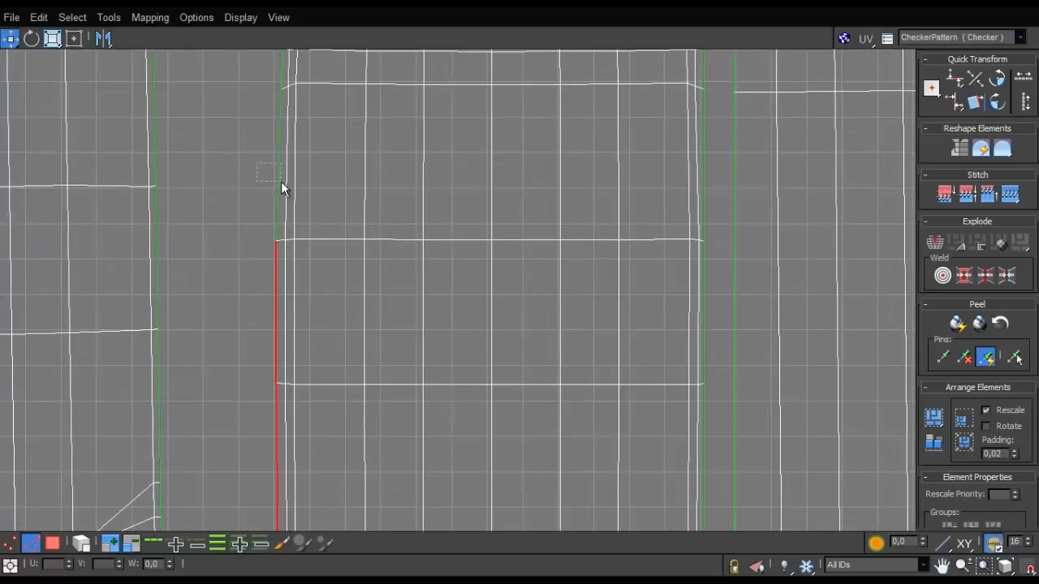
ctrl+click(281, 181)
middle_drag(323, 290, 351, 409)
scroll(350, 409, down, 2)
middle_drag(378, 276, 333, 406)
scroll(333, 406, up, 1)
scroll(394, 327, up, 1)
middle_drag(395, 327, 403, 310)
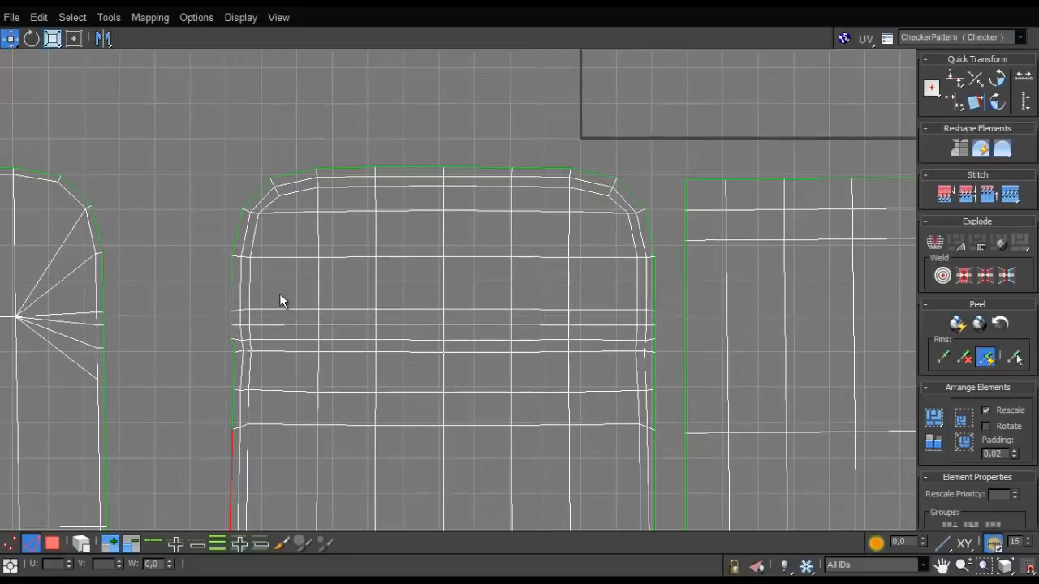
ctrl+drag(237, 403, 238, 408)
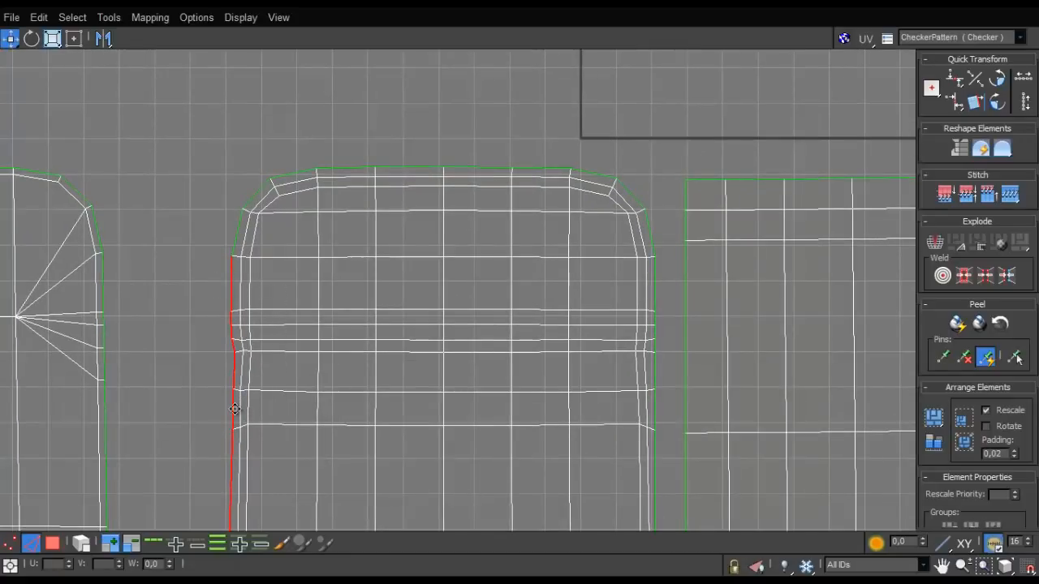
scroll(238, 374, down, 4)
scroll(260, 306, up, 5)
scroll(260, 302, down, 5)
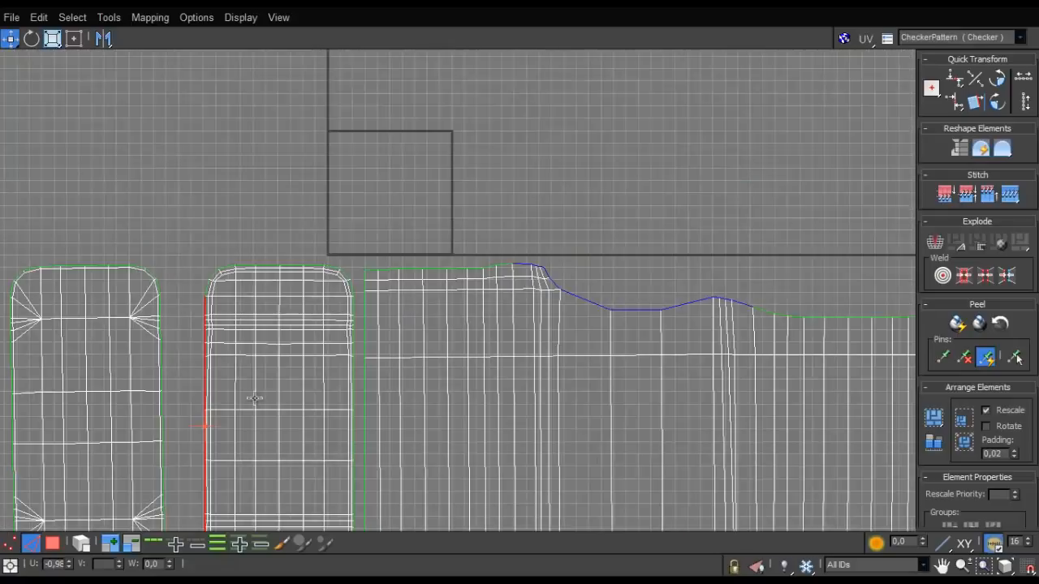
- Select the whole outer rounded panel without the hole as an element in polygon mode
middle_drag(258, 473, 312, 210)
scroll(313, 210, up, 1)
scroll(310, 209, up, 4)
scroll(300, 226, down, 4)
middle_drag(203, 211, 401, 413)
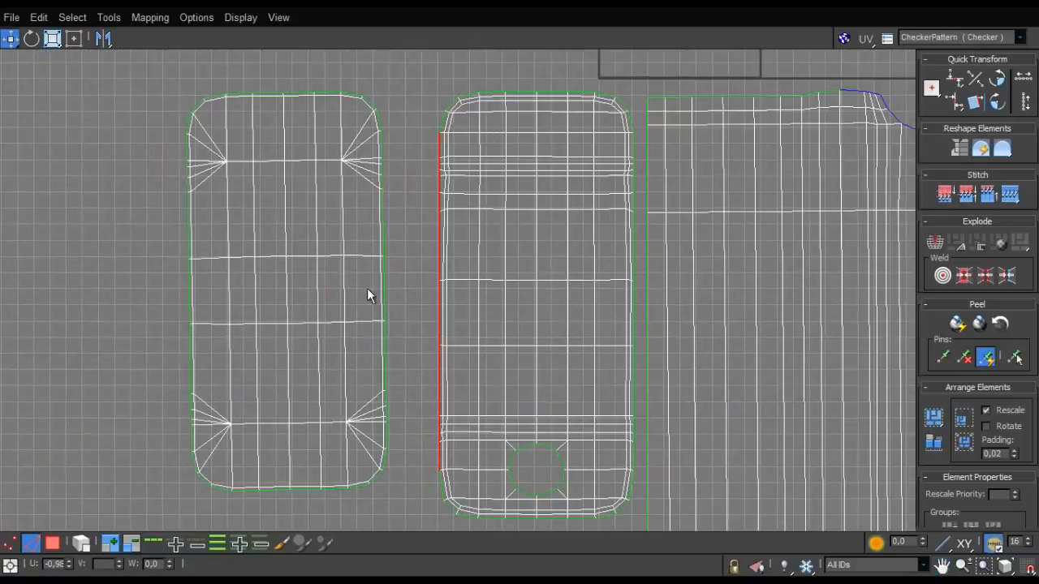
click(58, 544)
click(79, 544)
click(366, 321)
scroll(440, 198, up, 3)
middle_drag(441, 198, 587, 309)
key(e)
mouse_move(468, 227)
mouse_down()
mouse_move(470, 217)
mouse_move(487, 220)
mouse_up()
key(ctrl+z)
- Rotate the selected outer panel slightly so that its long sides stand vertical
key(w)
key(e)
middle_drag(444, 256, 461, 172)
scroll(434, 229, down, 3)
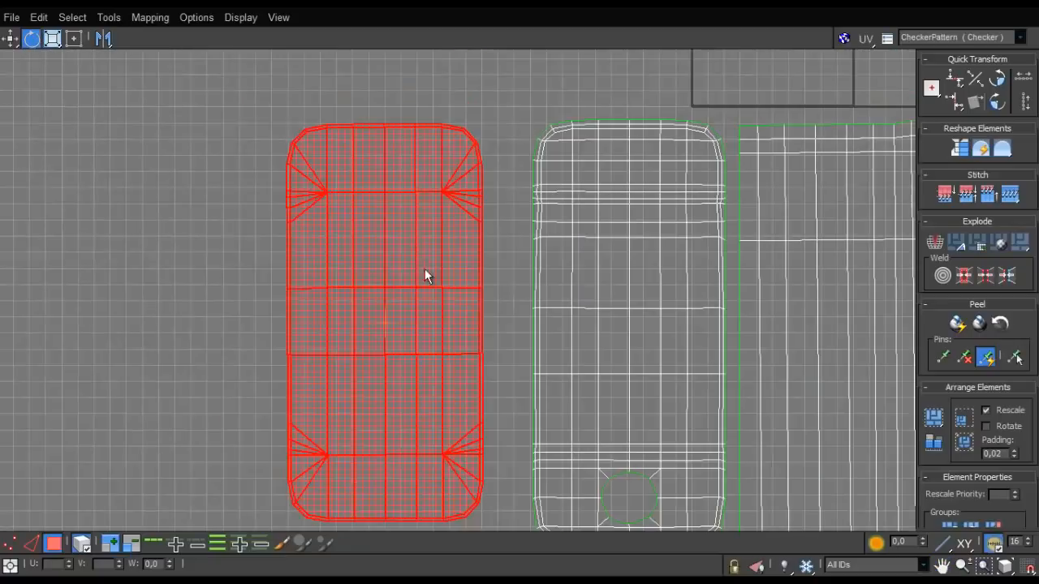
- Move the panel with the hole left toward the outer panel, leaving only a narrow gap between them
key(w)
drag(459, 273, 457, 272)
scroll(513, 192, up, 3)
middle_drag(413, 248, 417, 164)
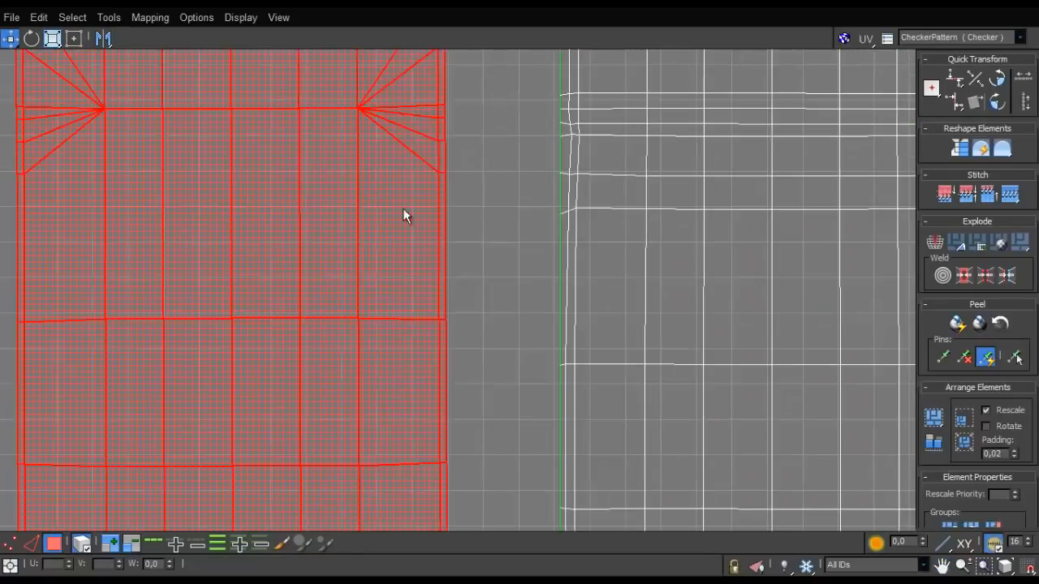
middle_drag(403, 276, 402, 172)
scroll(400, 316, down, 4)
scroll(400, 316, up, 2)
middle_drag(412, 333, 389, 299)
scroll(425, 187, up, 3)
scroll(422, 194, down, 2)
scroll(422, 194, down, 4)
drag(468, 216, 440, 207)
- Select the thin rounded ring shell and move it up close beneath the two rounded panels
scroll(361, 362, down, 5)
scroll(466, 428, up, 2)
scroll(341, 379, up, 4)
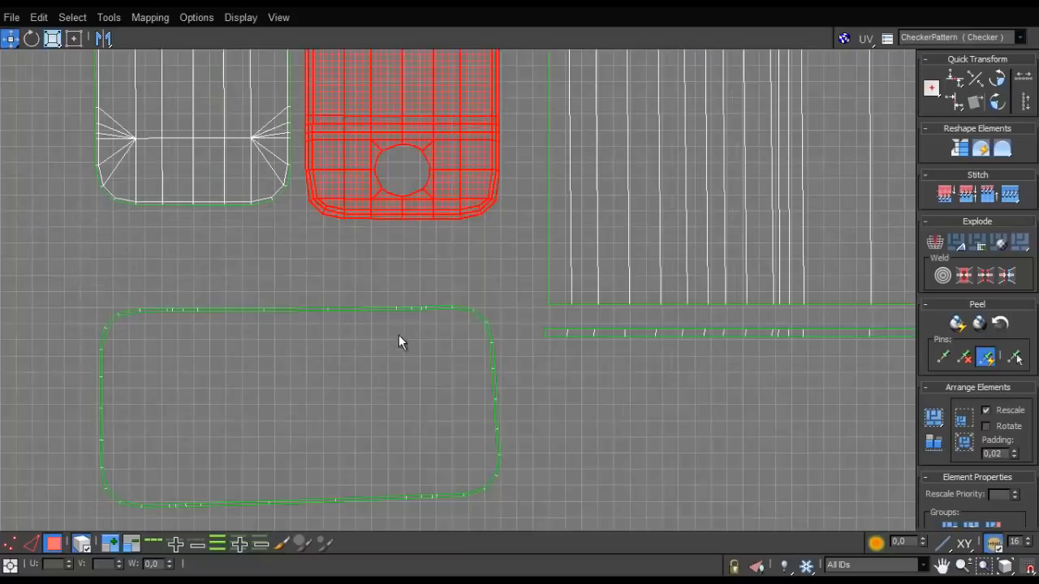
scroll(398, 341, up, 1)
drag(442, 302, 446, 222)
scroll(447, 223, up, 3)
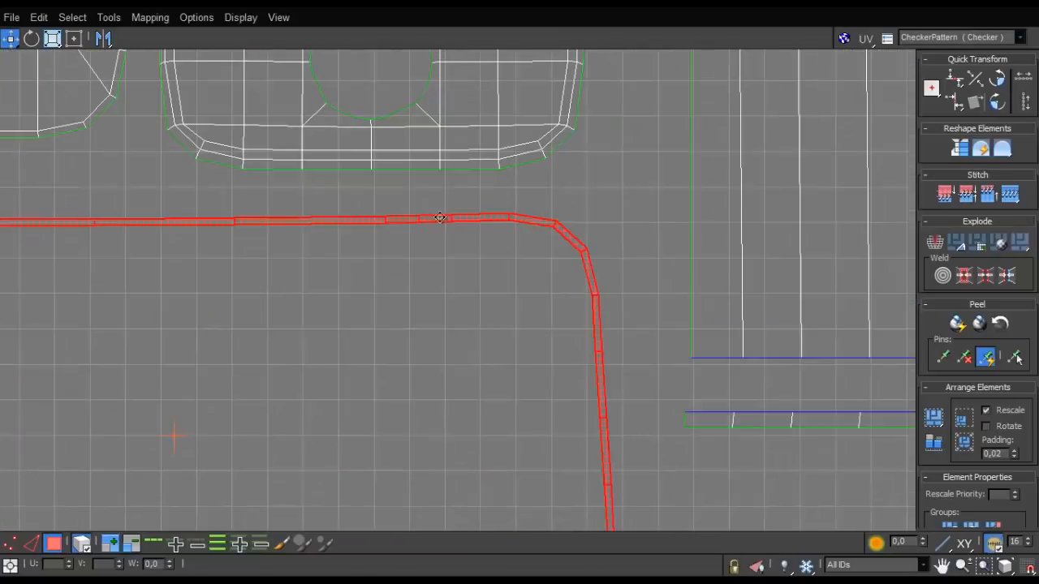
scroll(456, 281, down, 3)
middle_drag(442, 403, 470, 366)
- Select all UV shells together and scale the whole layout down uniformly
key(1)
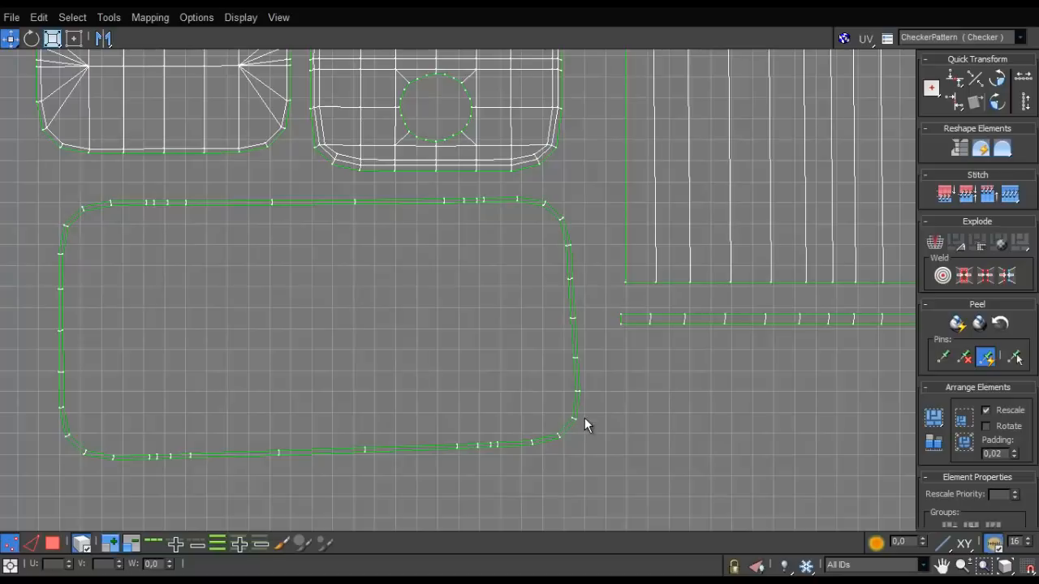
scroll(585, 418, down, 3)
scroll(584, 418, up, 3)
scroll(604, 379, down, 6)
middle_drag(661, 262, 544, 363)
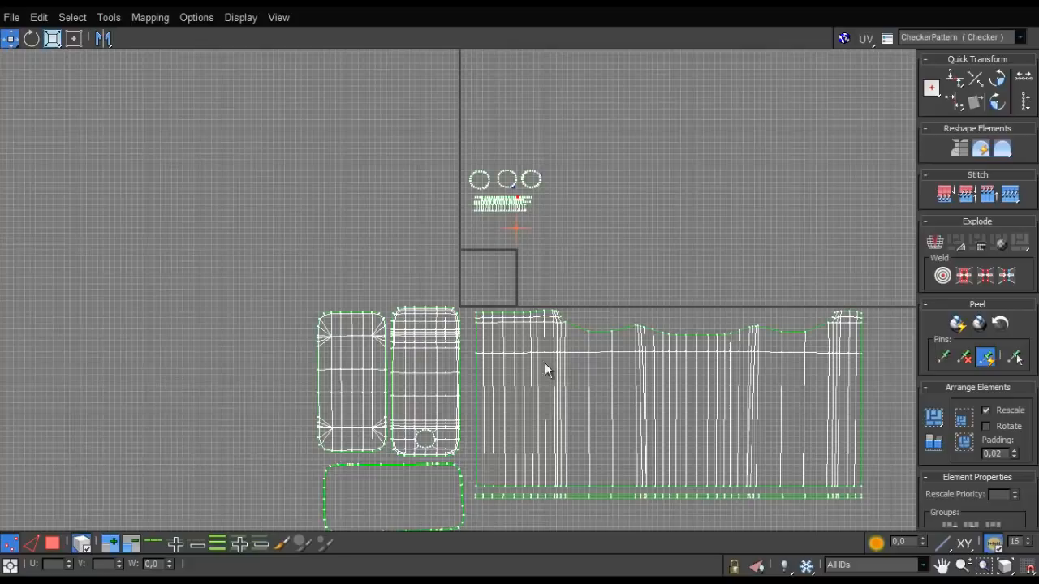
drag(575, 162, 461, 225)
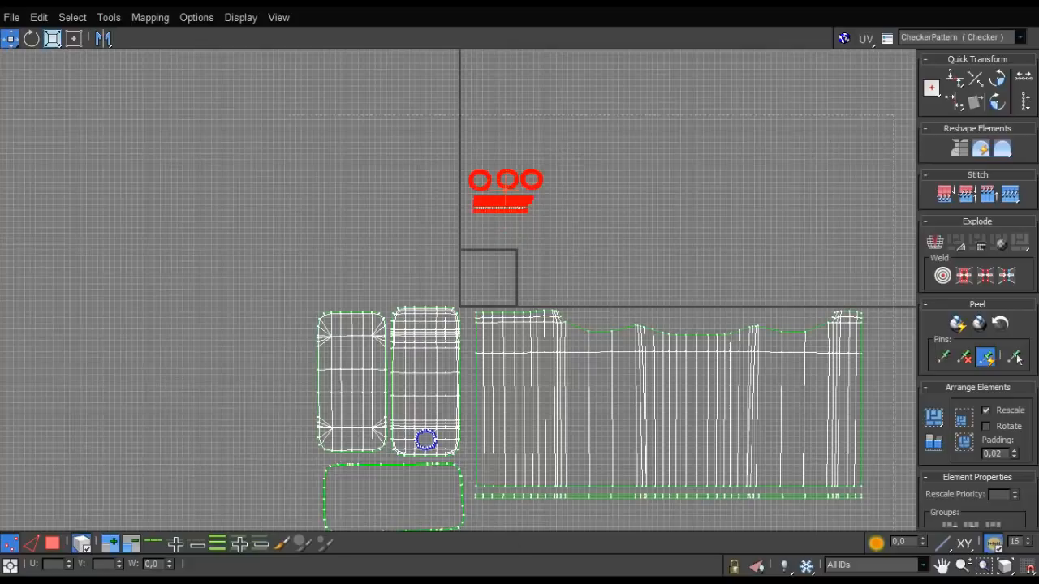
key(ctrl+a)
click(49, 545)
scroll(214, 387, down, 3)
drag(228, 232, 391, 476)
key(r)
mouse_move(365, 425)
mouse_down()
mouse_move(340, 420)
mouse_move(290, 484)
mouse_move(349, 419)
mouse_up()
scroll(348, 419, up, 5)
drag(484, 303, 463, 334)
- Move the scaled-down layout to just below the line extending from the UV tile's lower edge
key(w)
drag(466, 326, 487, 259)
scroll(510, 191, up, 4)
- Select the three small circular shells with their strips and move them inside the rounded ring shell
drag(464, 215, 375, 133)
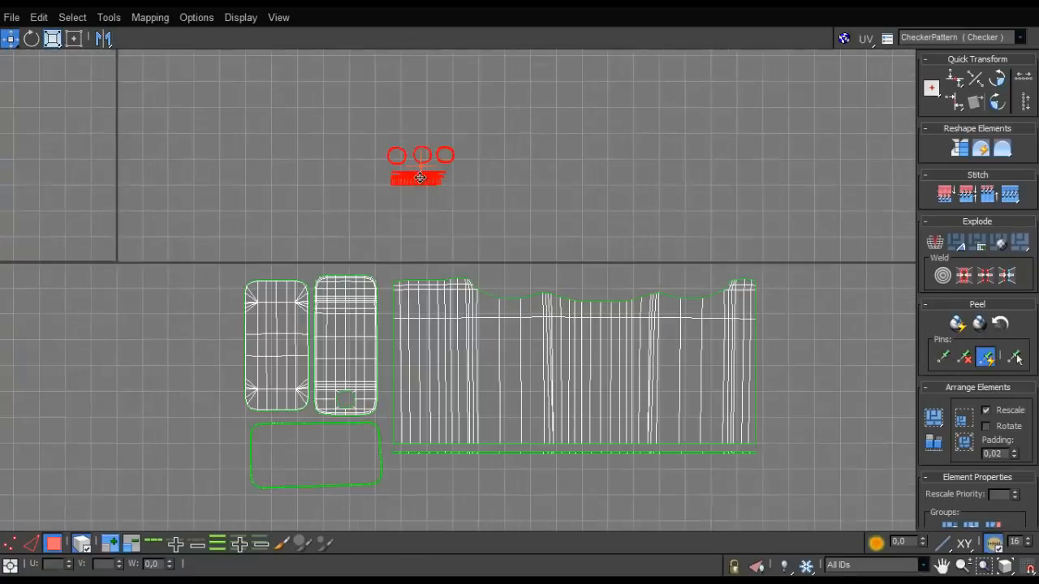
drag(420, 177, 289, 463)
scroll(106, 417, down, 5)
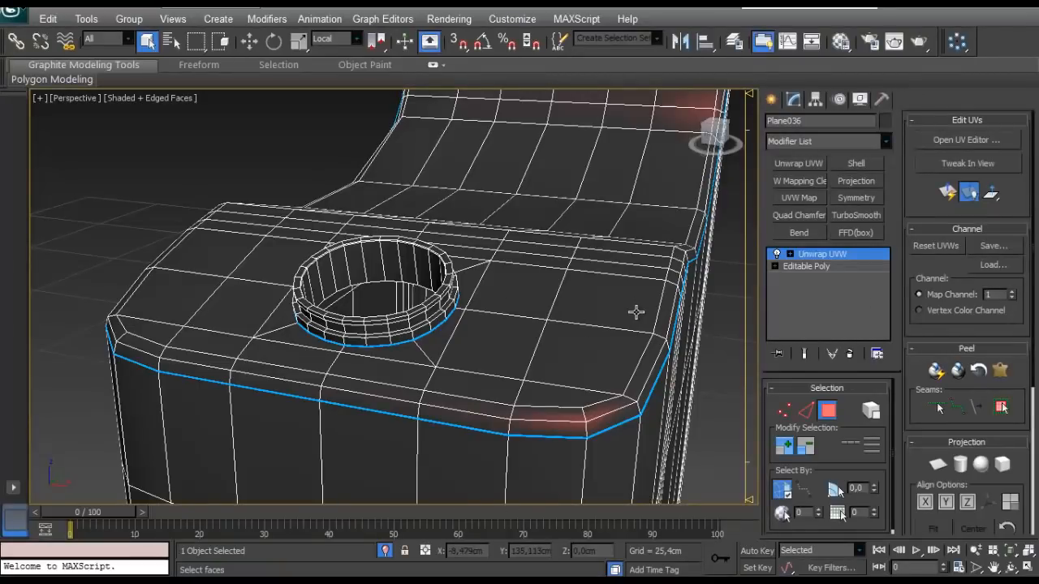
scroll(636, 312, down, 8)
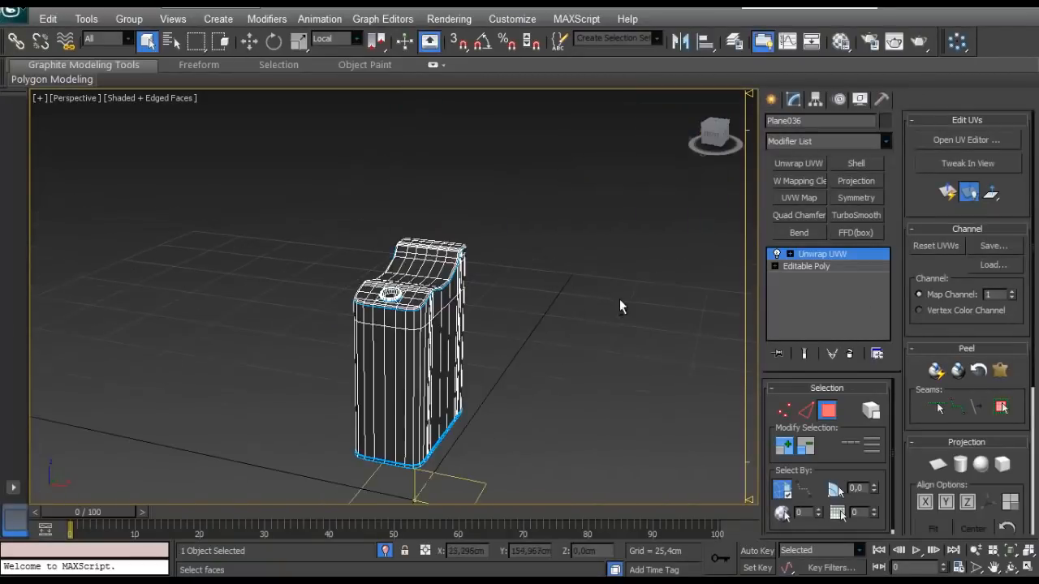
- Deselect the canister, then assign the checker material to it from the Material Editor and show the texture in the viewport
alt+middle_drag(620, 299, 503, 309)
click(573, 371)
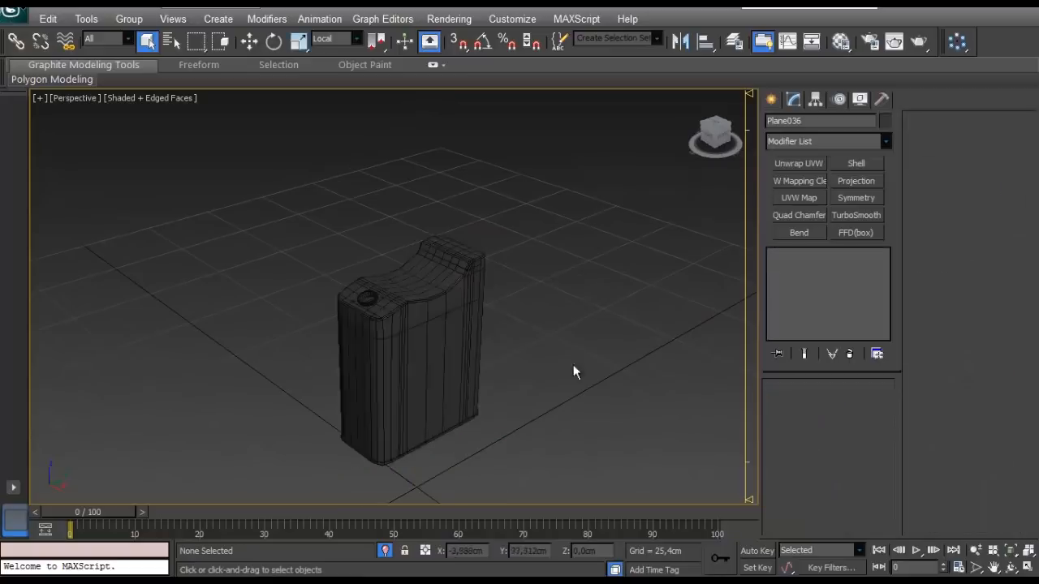
scroll(392, 339, up, 3)
key(m)
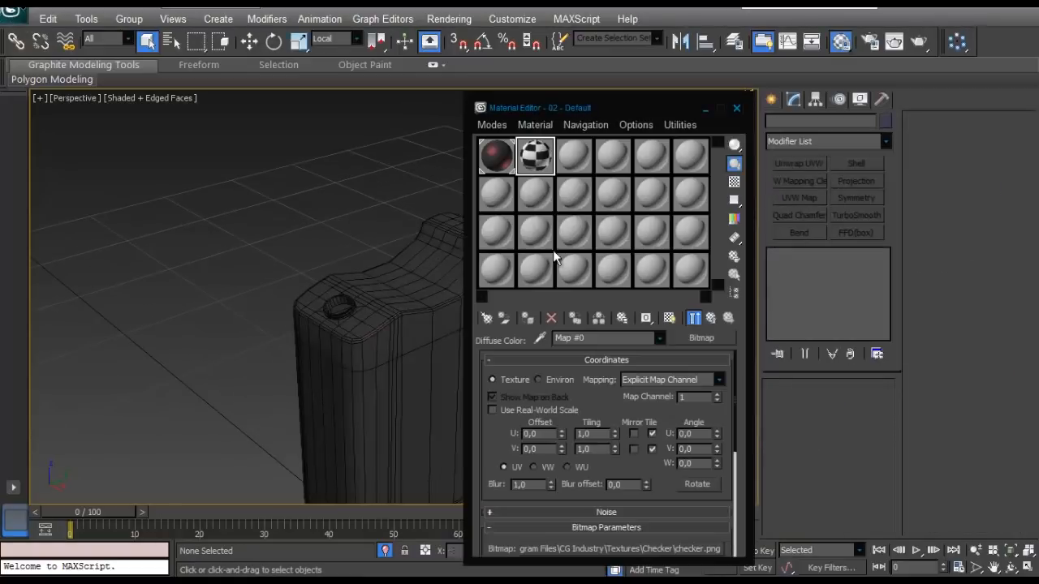
drag(586, 116, 668, 69)
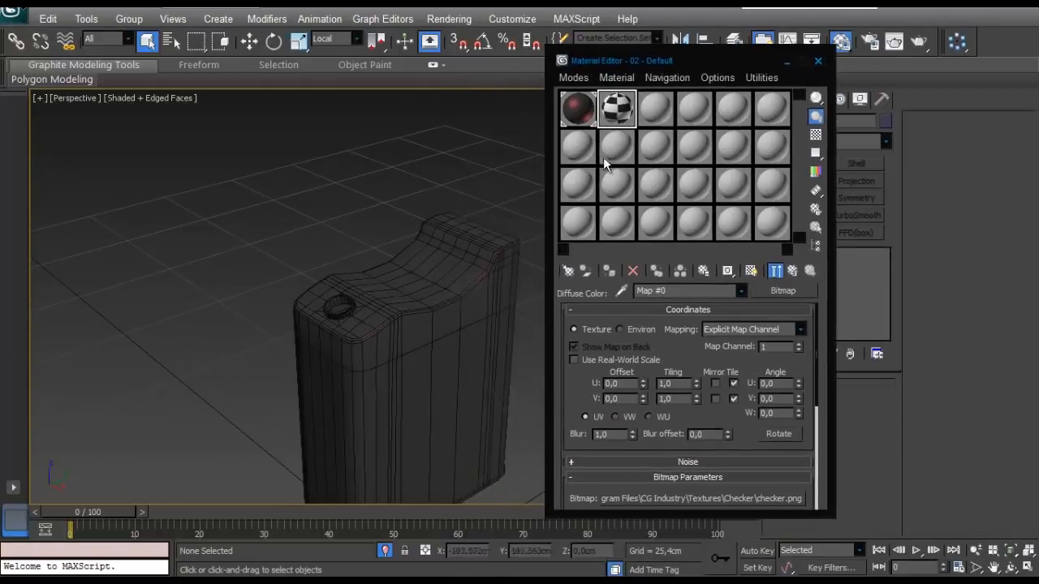
click(579, 109)
click(617, 109)
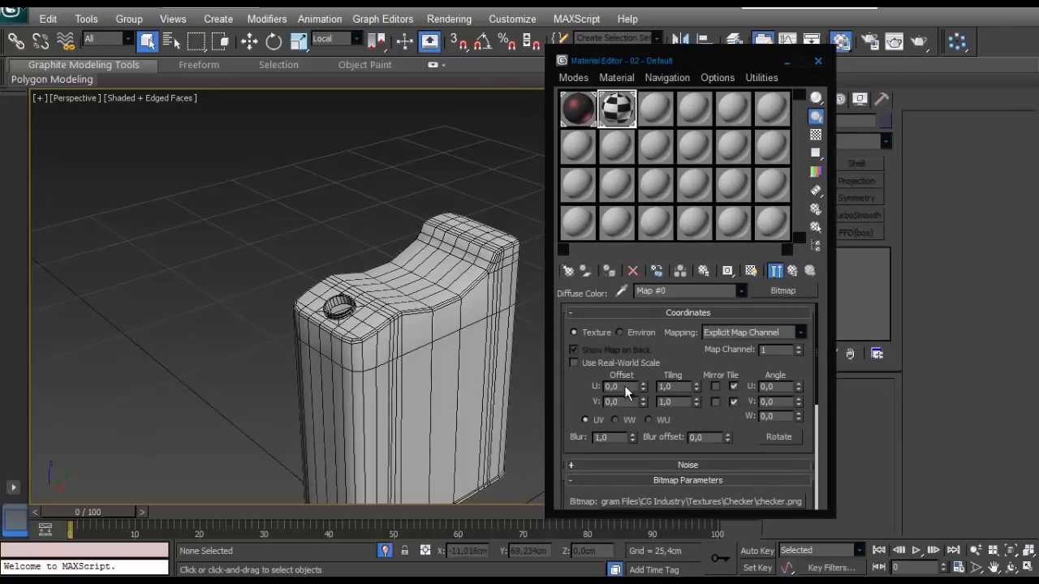
click(749, 271)
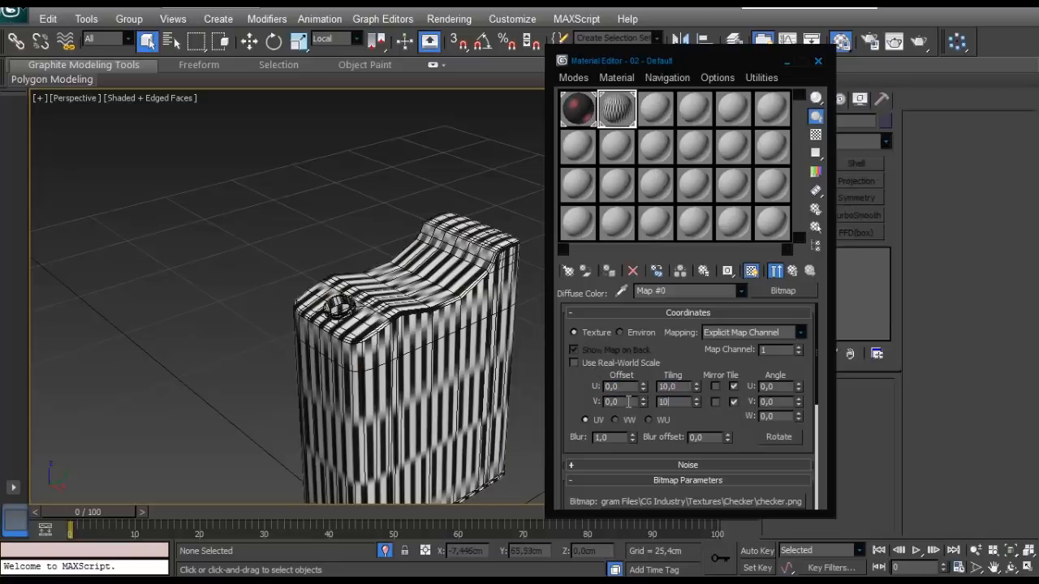
- Set the checker bitmap's U and V tiling to 10 and close the Material Editor
text(10)
key(Return)
alt+middle_drag(362, 312, 394, 324)
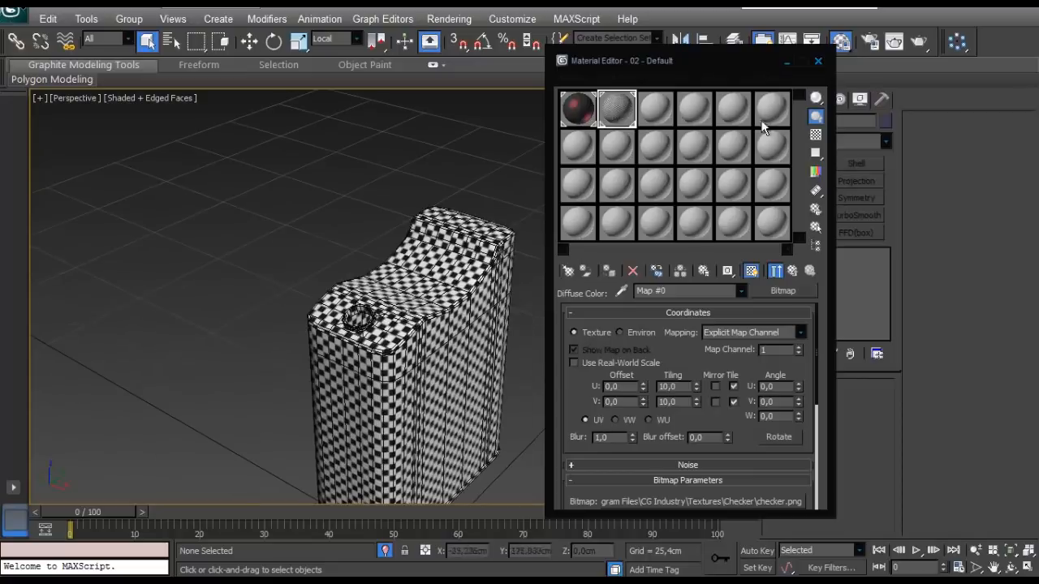
click(817, 61)
- Hide the edge overlay in the viewport and inspect the checker pattern on the canister from several sides
scroll(574, 297, up, 3)
key(F4)
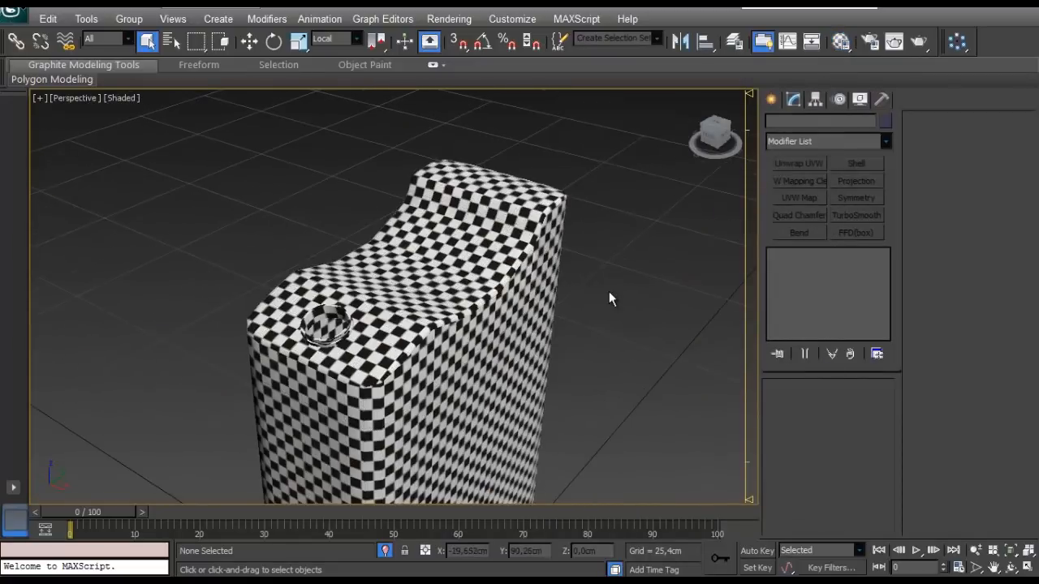
alt+middle_drag(609, 297, 393, 288)
scroll(393, 289, down, 5)
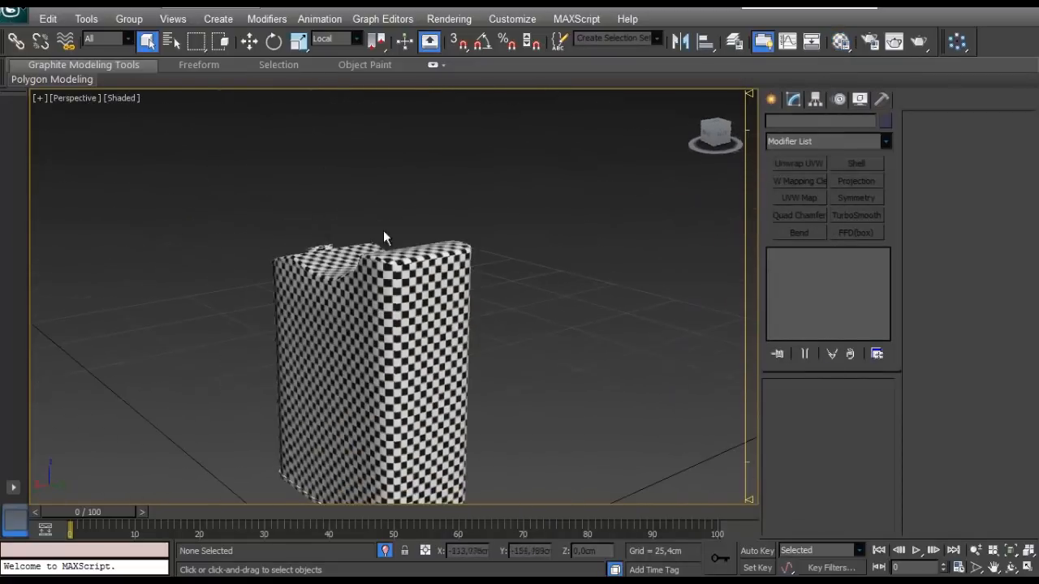
- Select the triple-tube handle object, show its edges in the viewport and add an Unwrap UVW modifier
middle_drag(374, 347, 641, 272)
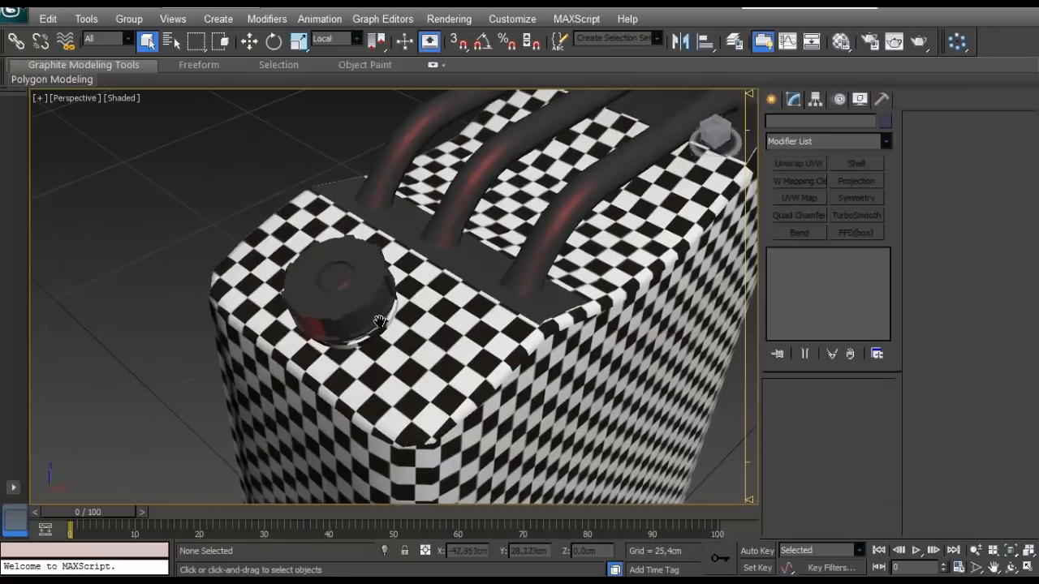
scroll(381, 300, down, 10)
mouse_move(381, 300)
alt+middle_down()
mouse_move(364, 181)
mouse_move(393, 352)
mouse_move(366, 306)
mouse_move(393, 296)
alt+middle_up()
click(392, 352)
key(F4)
scroll(366, 305, up, 8)
scroll(357, 287, down, 8)
key(z)
click(803, 408)
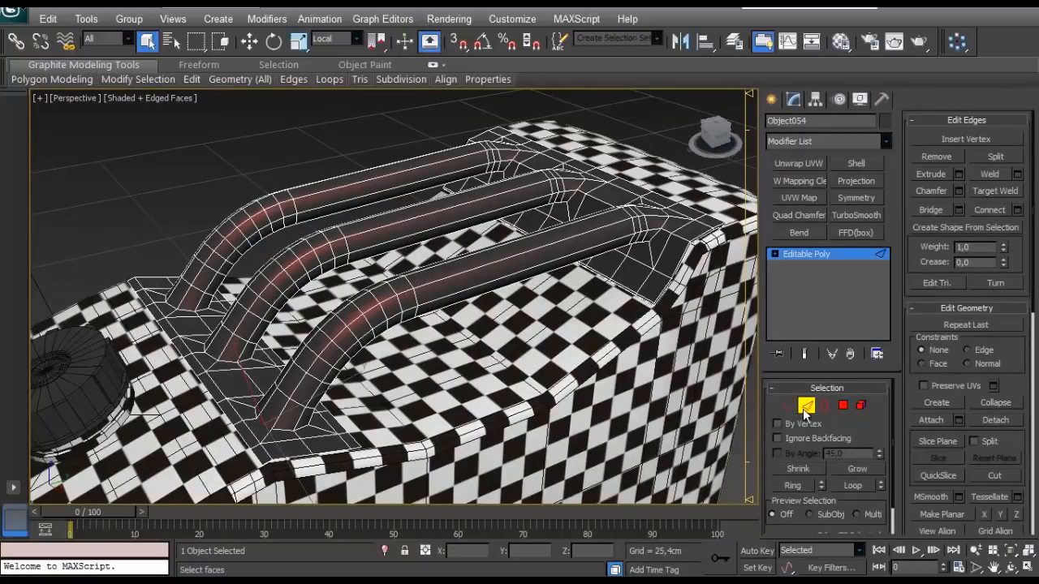
click(804, 409)
click(798, 163)
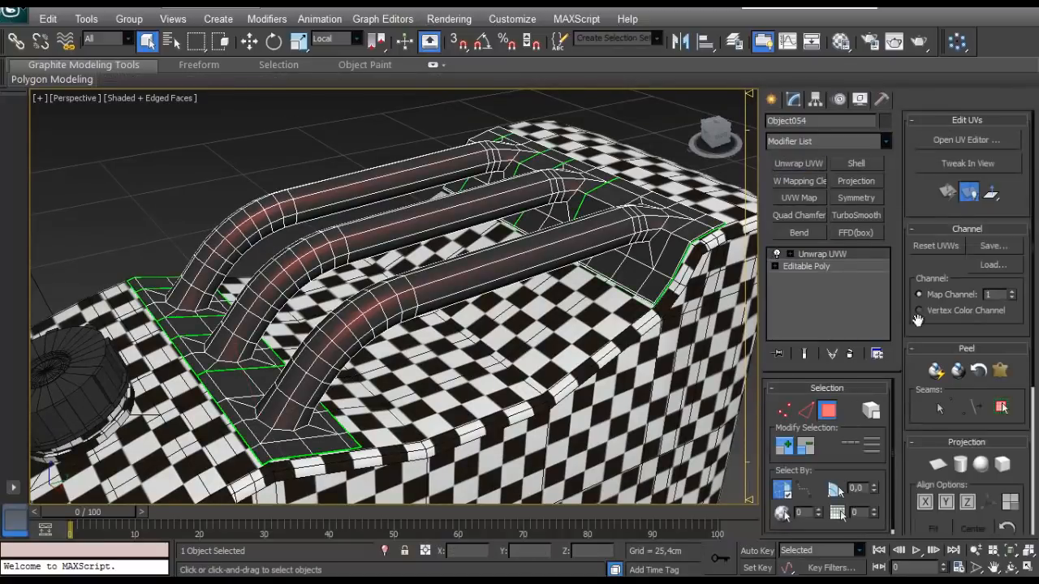
- Turn off the map seams display and select one edge at the base of each handle tube nearest the cap
scroll(917, 319, down, 5)
click(919, 432)
click(805, 410)
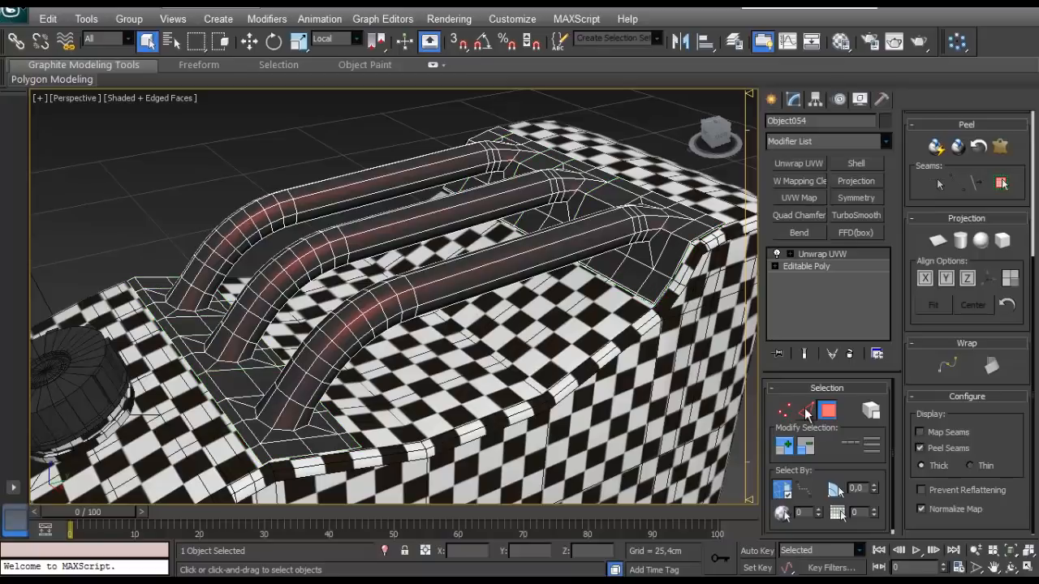
click(278, 428)
alt+middle_drag(279, 427, 217, 375)
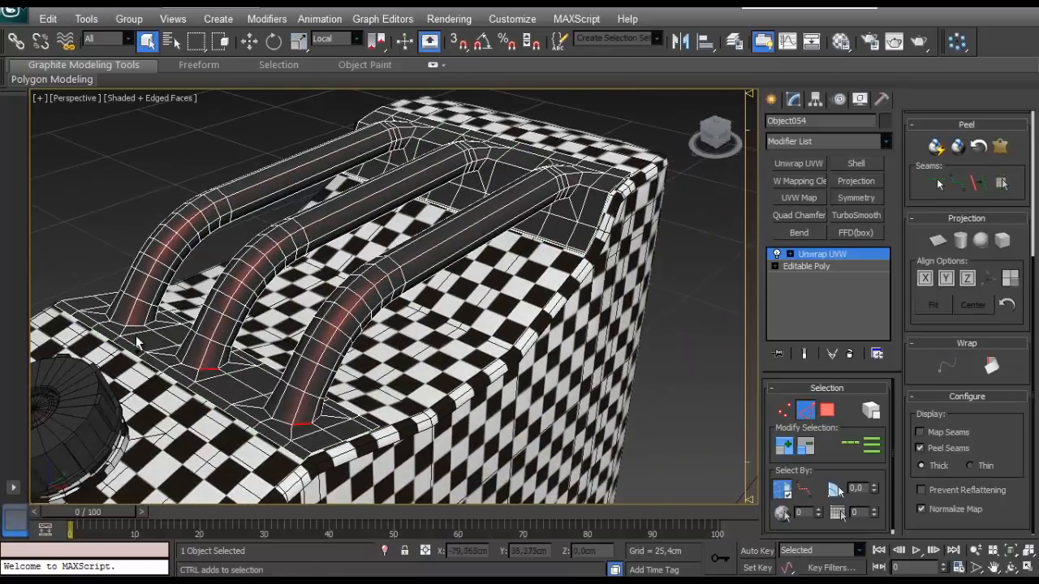
alt+middle_drag(130, 325, 267, 247)
- Add an edge at the far end of each tube, expand the selection to full loops and convert them to peel seams
scroll(268, 247, up, 5)
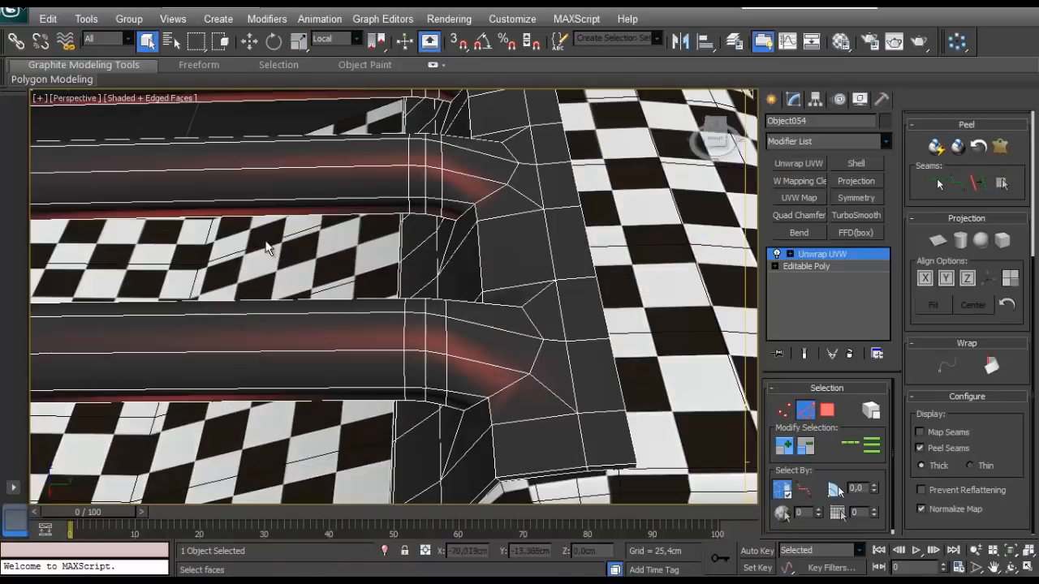
ctrl+click(508, 179)
alt+middle_drag(508, 178, 478, 258)
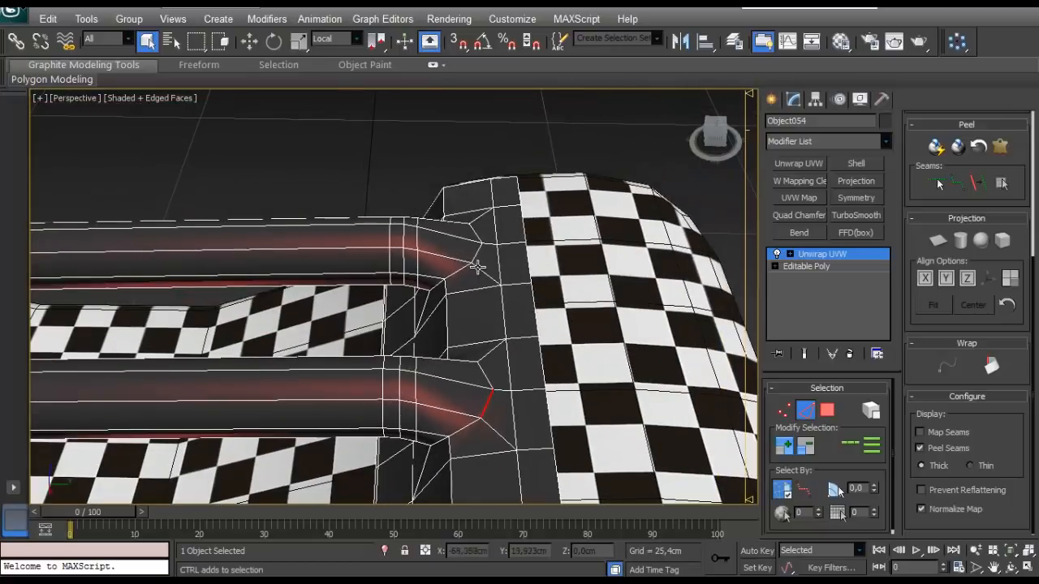
click(991, 183)
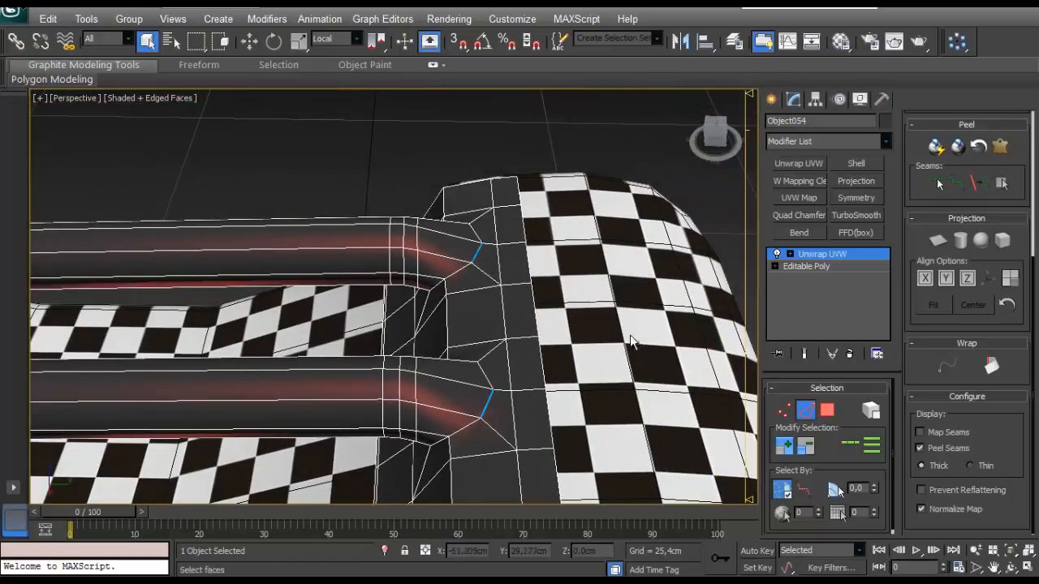
click(848, 441)
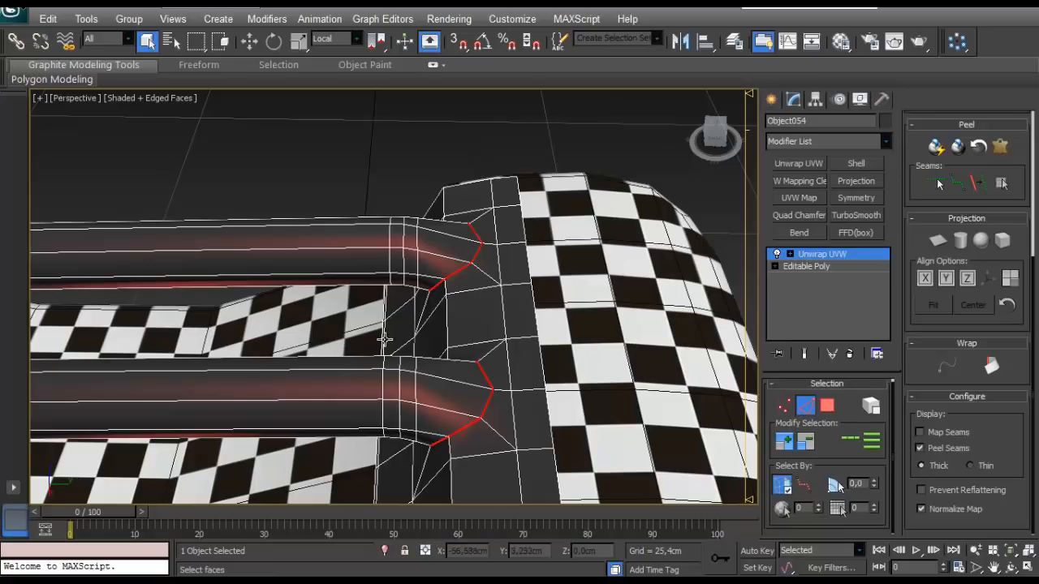
scroll(388, 339, down, 6)
alt+middle_drag(390, 337, 511, 240)
scroll(511, 240, up, 5)
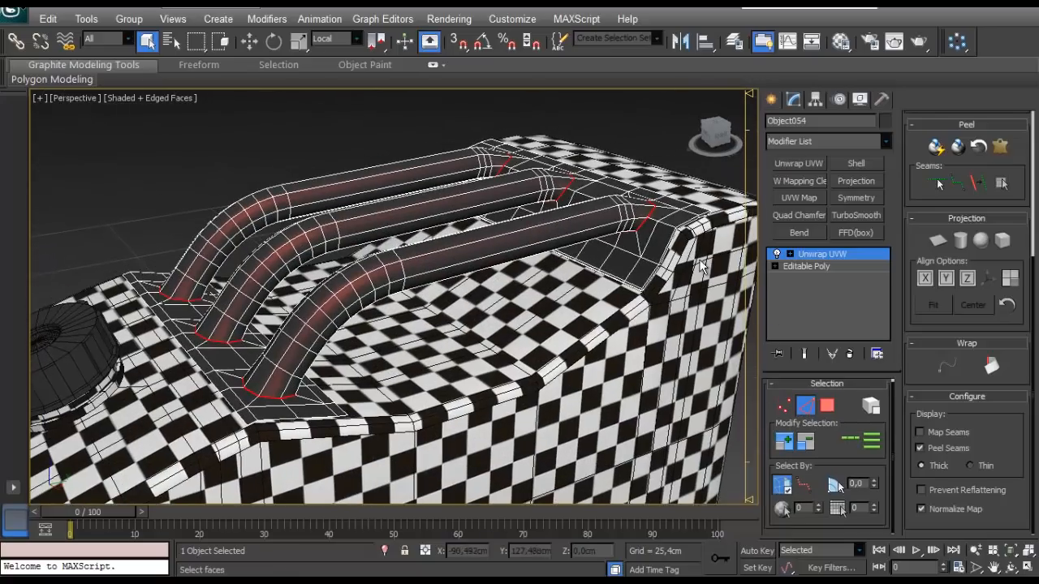
- Select the lengthwise edge loops running along the undersides of the three handle tubes
alt+middle_drag(392, 335, 192, 280)
scroll(192, 281, up, 3)
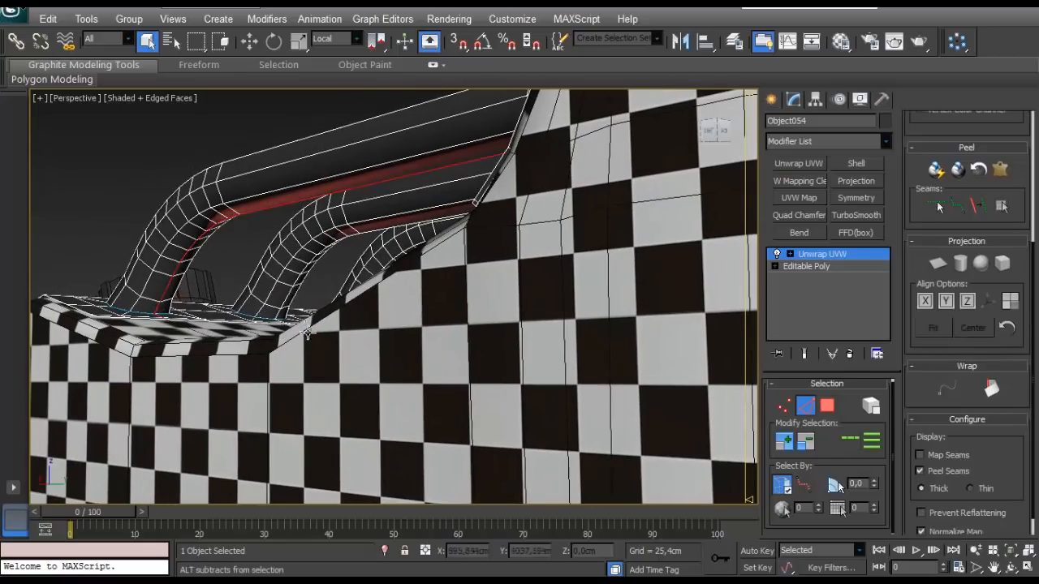
alt+middle_drag(304, 336, 274, 318)
middle_drag(207, 274, 365, 347)
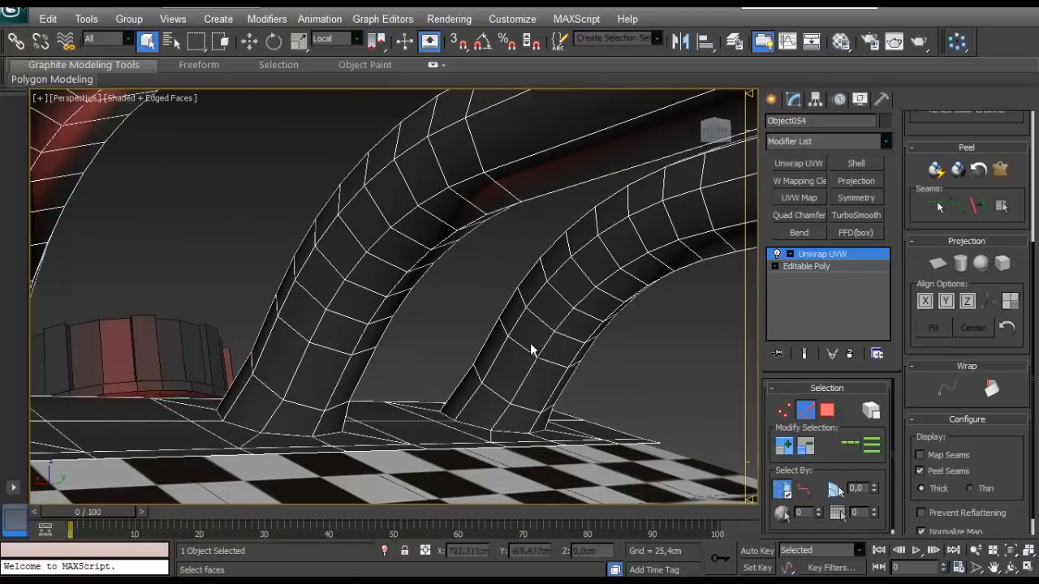
scroll(538, 344, down, 6)
alt+middle_drag(558, 314, 643, 424)
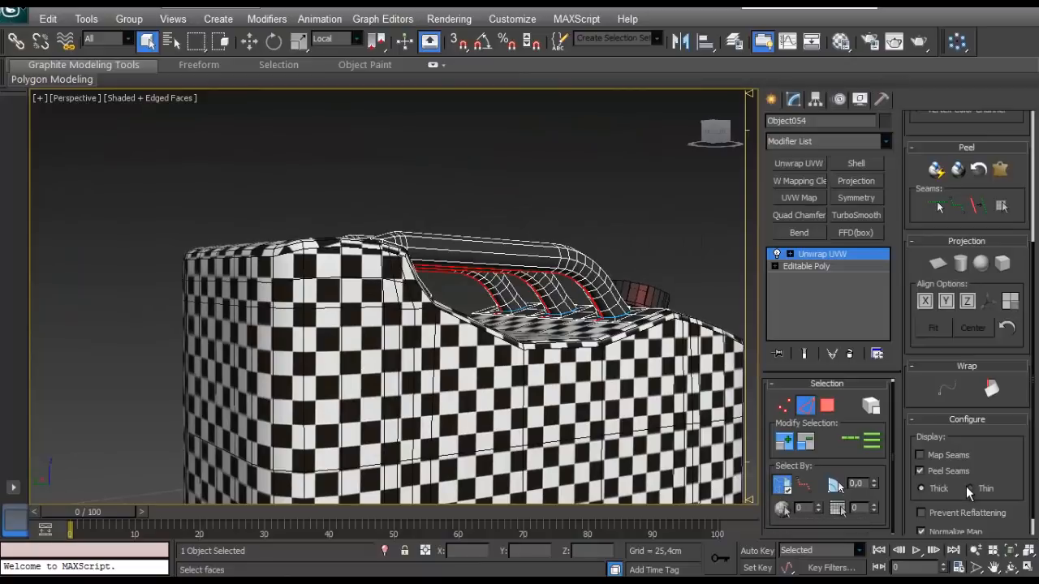
scroll(459, 349, up, 5)
middle_drag(459, 350, 445, 298)
scroll(479, 371, up, 2)
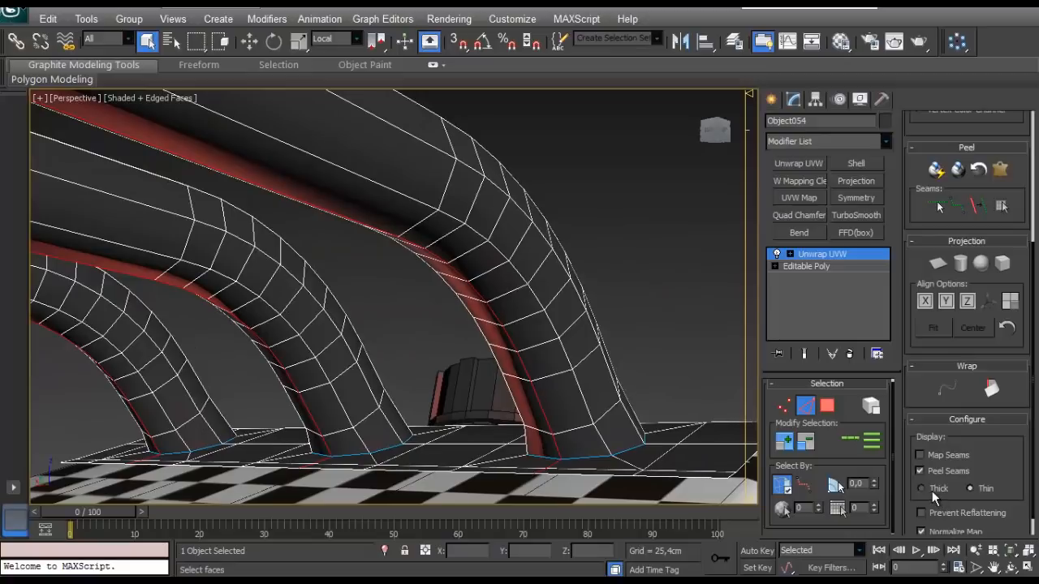
- Deselect the edges that continue from the tubes' undersides onto the mounting plate near the cap
mouse_move(620, 426)
alt+middle_down()
mouse_move(678, 455)
mouse_move(608, 438)
alt+middle_up()
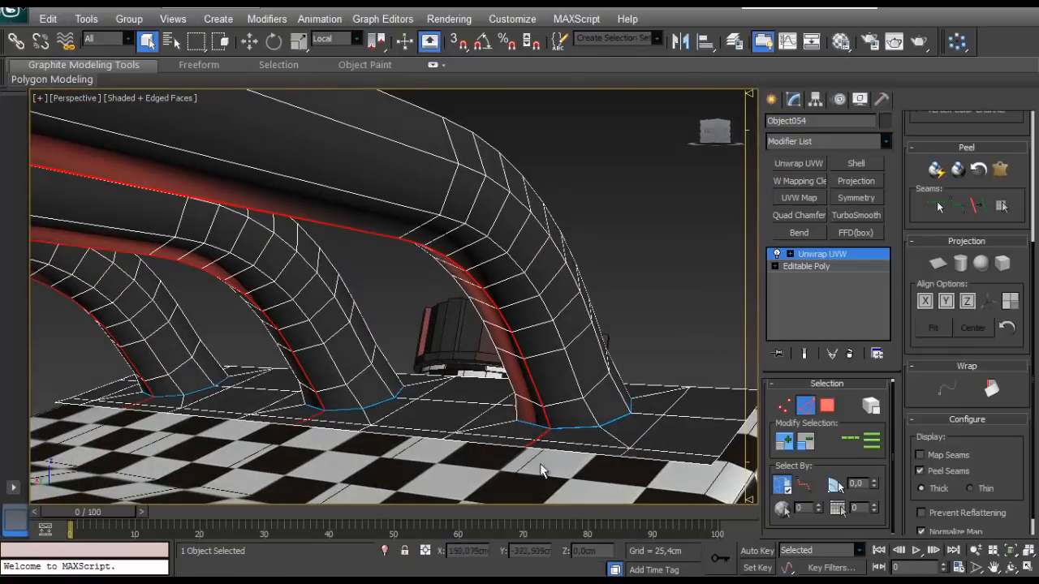
alt+drag(549, 472, 517, 438)
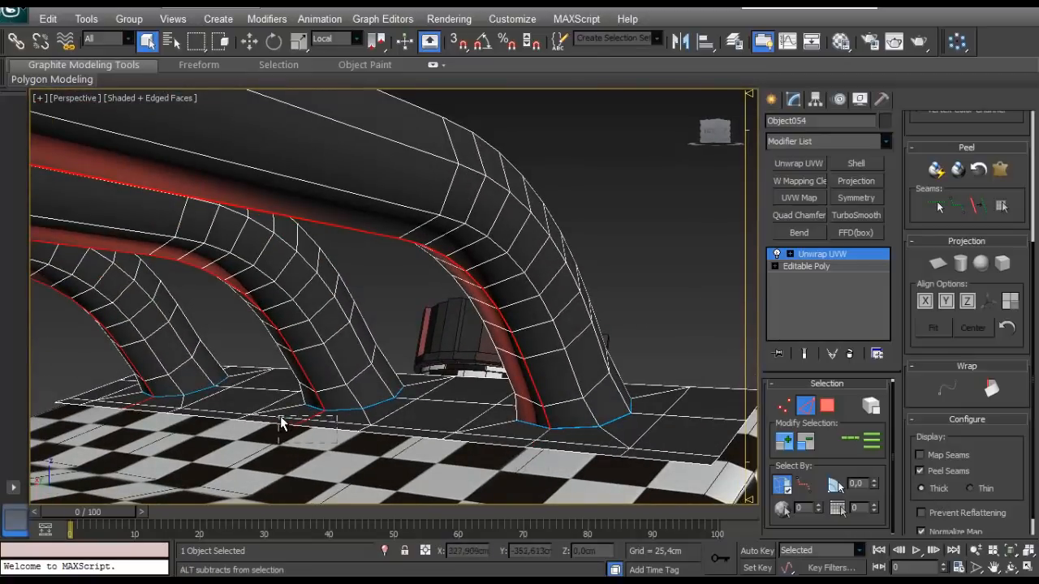
alt+drag(280, 417, 279, 416)
alt+middle_drag(141, 389, 185, 415)
alt+drag(144, 416, 123, 389)
alt+middle_drag(124, 389, 75, 344)
scroll(403, 374, up, 4)
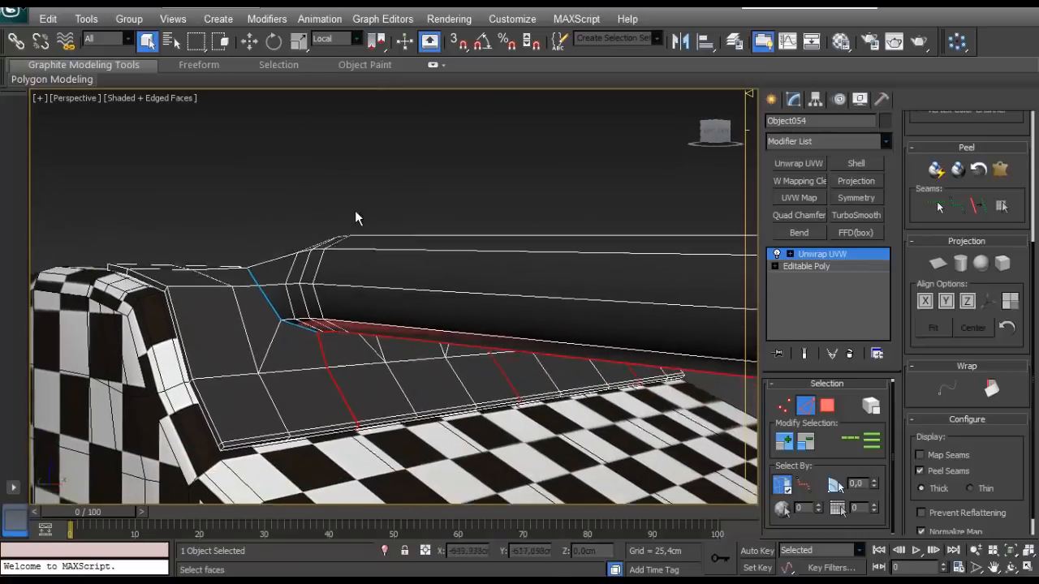
- Deselect the underside loop edges that extend onto the mounting plate at the tubes' far end
scroll(300, 337, down, 5)
alt+middle_drag(301, 338, 14, 322)
scroll(351, 334, down, 3)
scroll(204, 338, up, 3)
middle_drag(204, 339, 364, 336)
scroll(363, 335, up, 4)
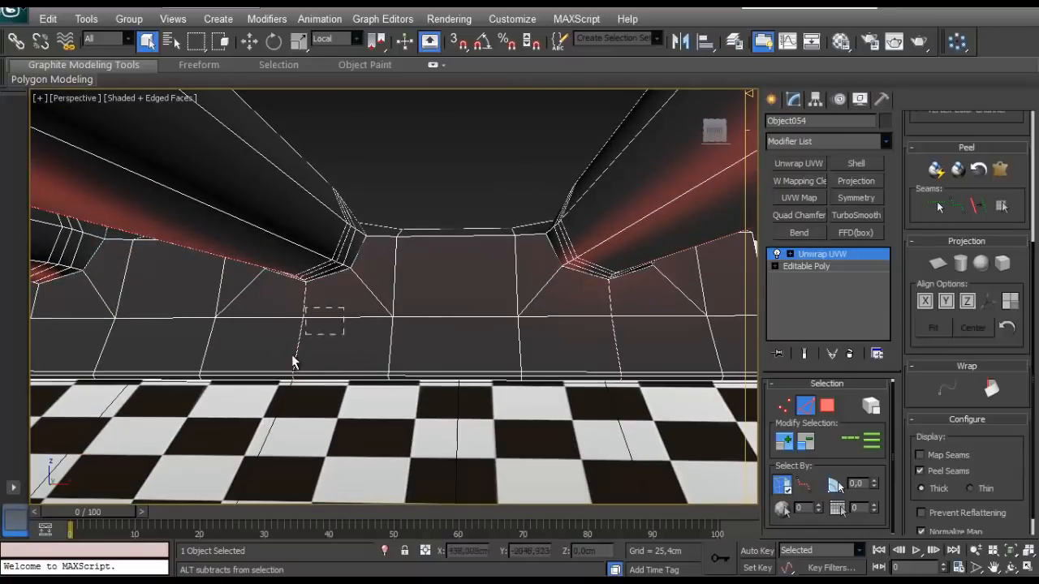
alt+middle_drag(294, 362, 313, 394)
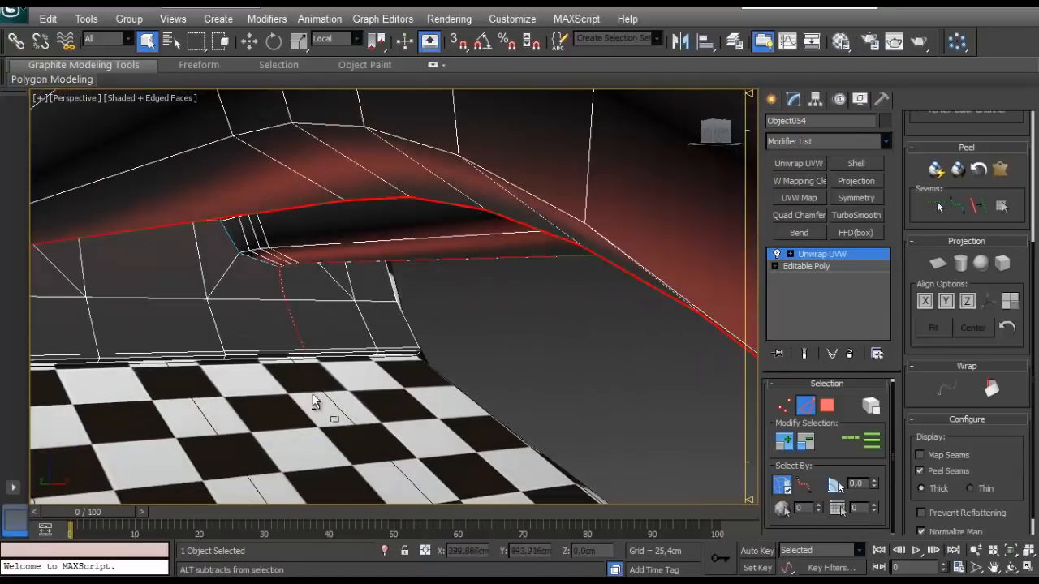
alt+drag(244, 289, 244, 288)
- Convert the remaining lengthwise edges under the tubes into peel seams
scroll(241, 292, down, 5)
alt+middle_drag(242, 292, 393, 298)
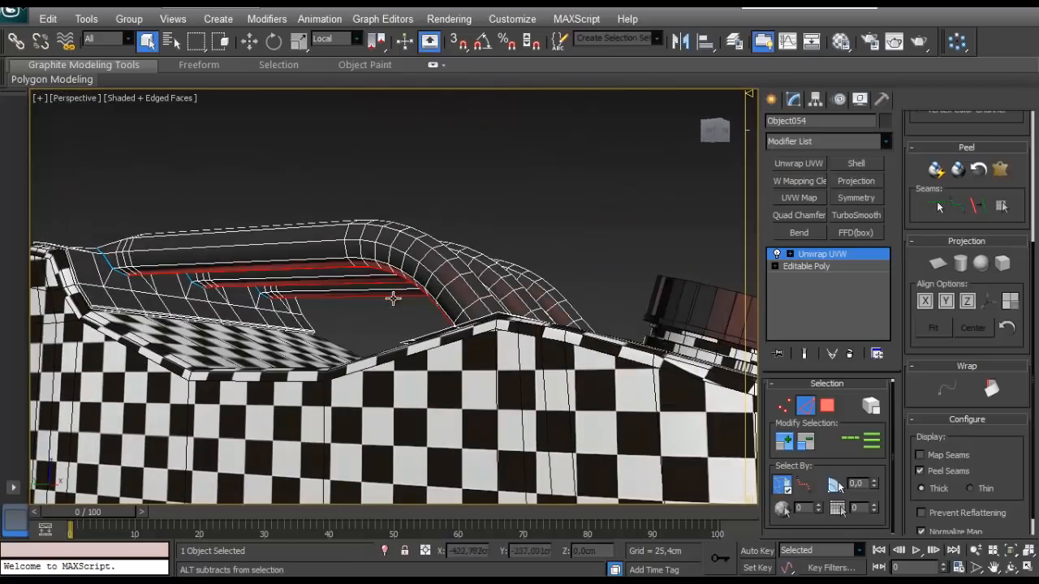
click(972, 208)
middle_drag(246, 246, 131, 338)
scroll(225, 306, down, 4)
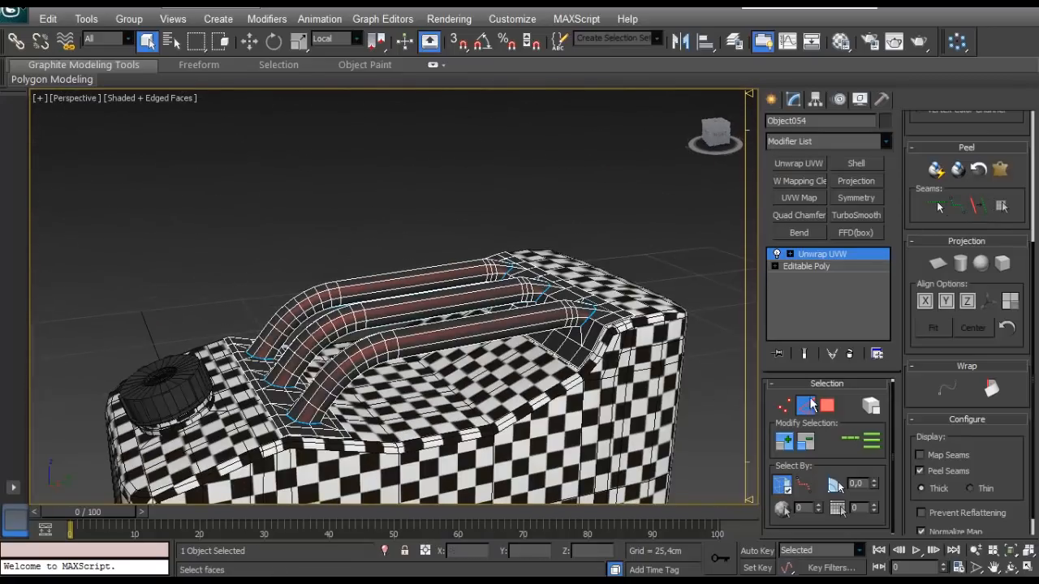
- Select the farthest tube's faces up to its seams and apply a planar map to them
click(826, 407)
click(347, 246)
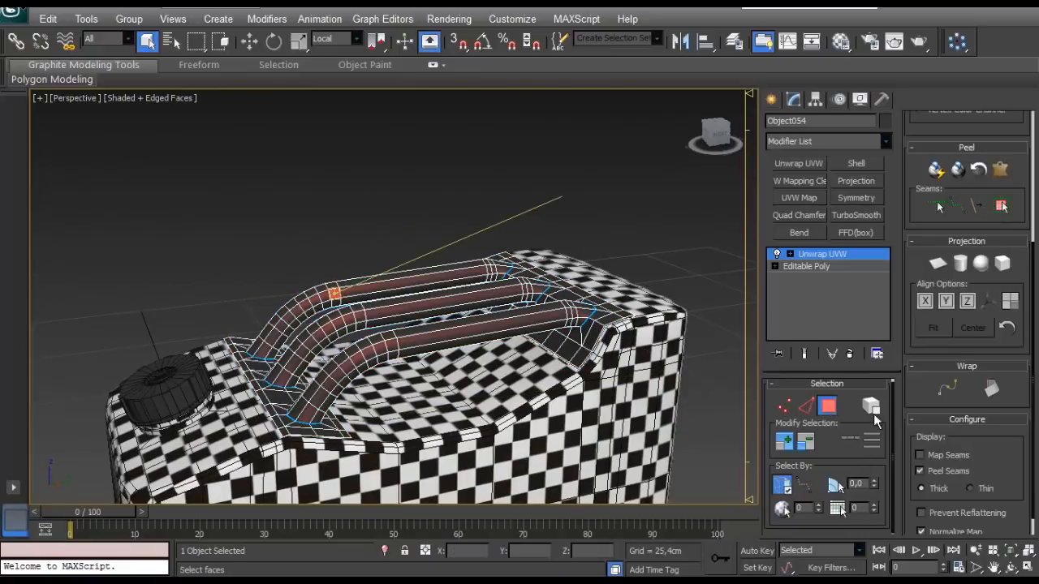
click(1001, 208)
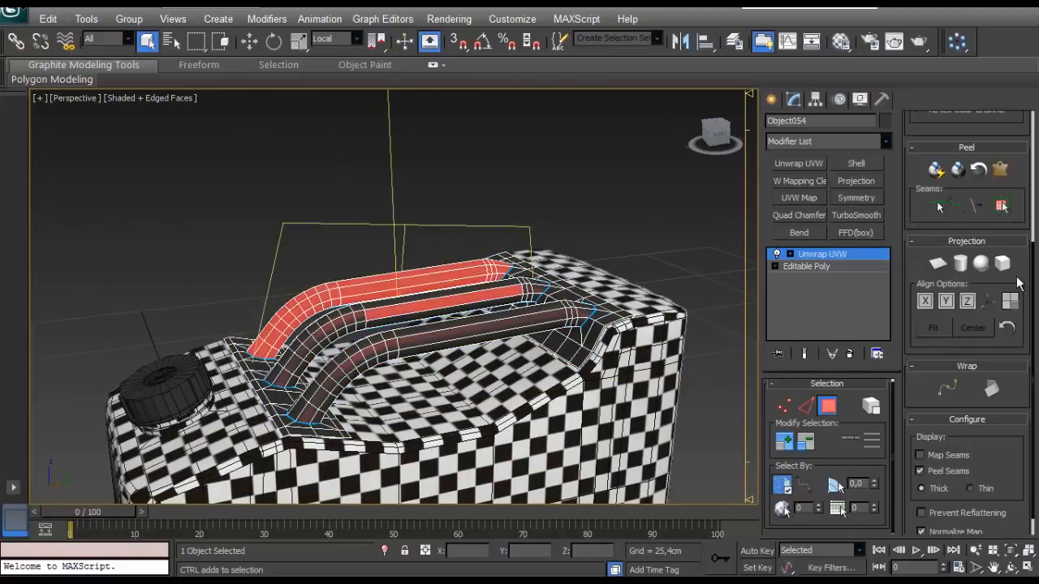
click(938, 264)
- Quick Peel the farthest tube's faces in the UV editor and move the shell clear of the other UVs
scroll(941, 163, up, 5)
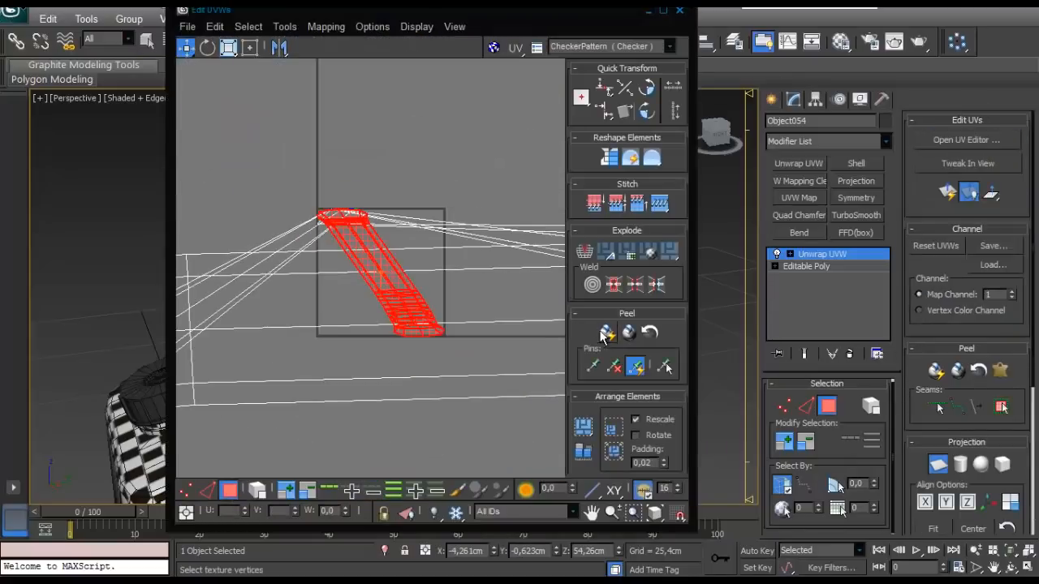
scroll(387, 283, up, 3)
scroll(362, 255, down, 5)
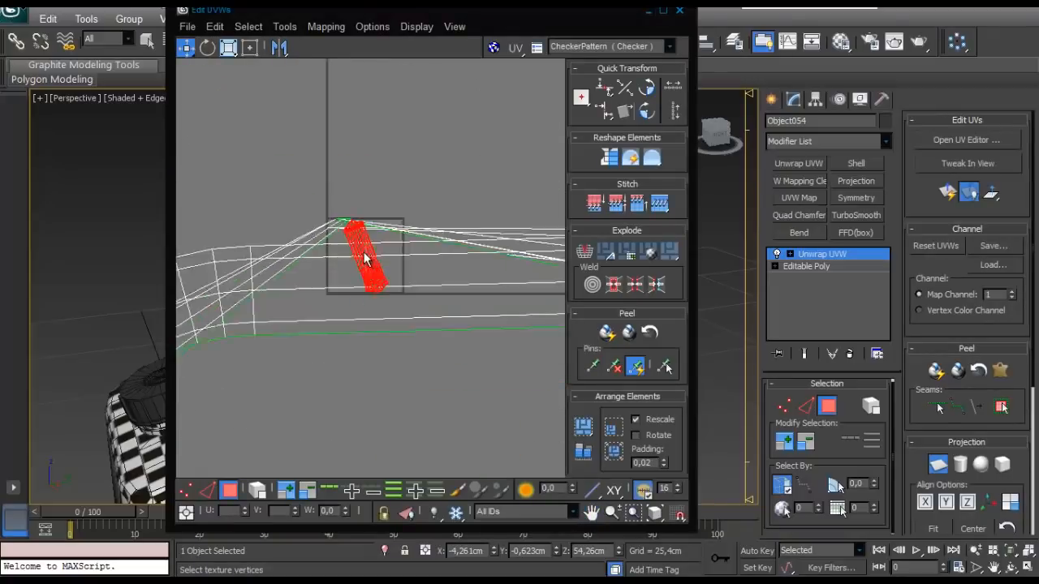
middle_drag(364, 252, 374, 215)
click(261, 492)
click(228, 491)
click(229, 491)
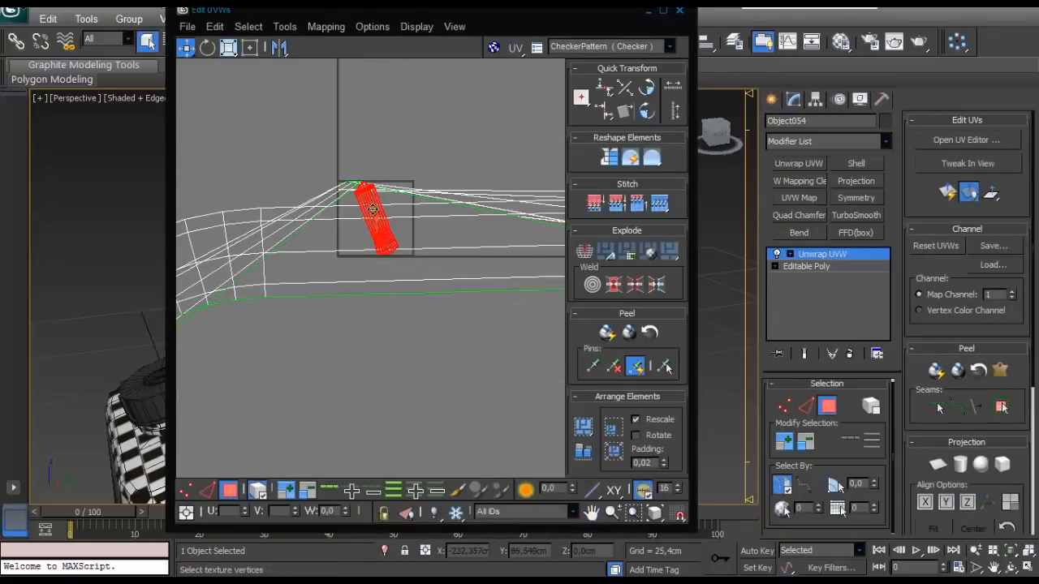
drag(372, 209, 295, 116)
- Move the UV editor window aside and select the middle tube's faces up to its seams
drag(470, 16, 202, 292)
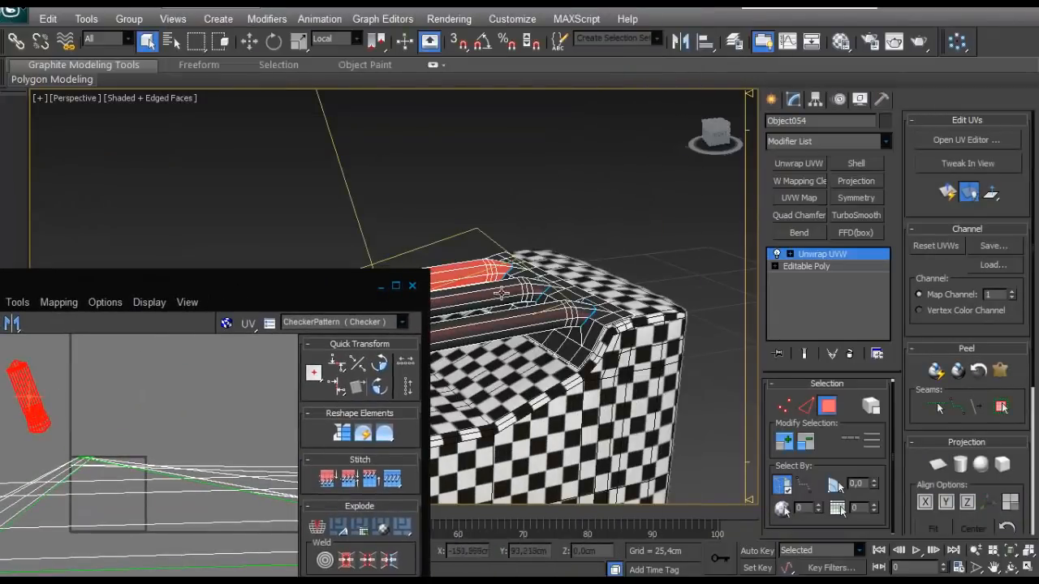
drag(423, 271, 326, 320)
drag(247, 331, 330, 106)
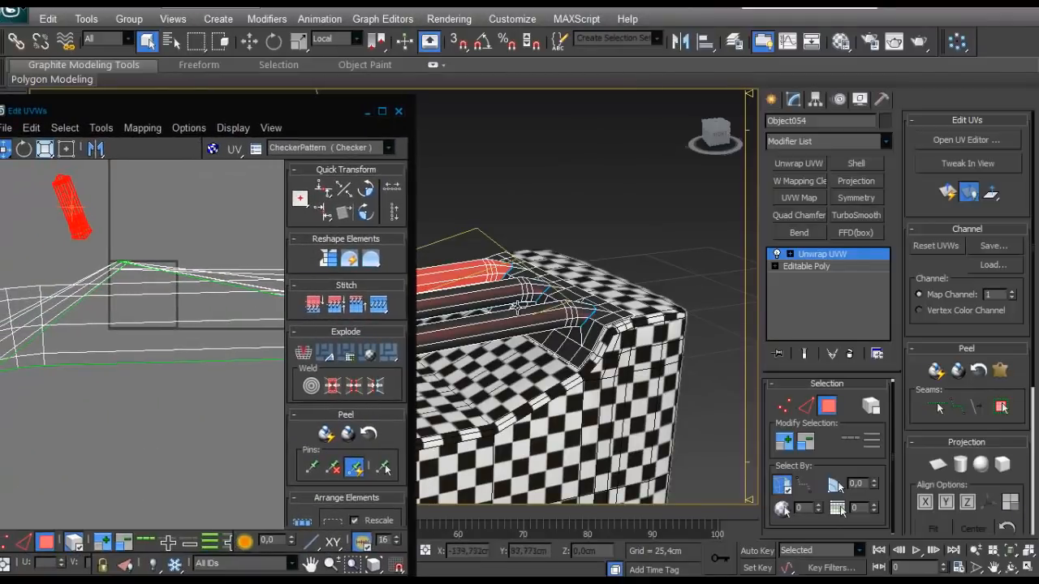
click(507, 301)
click(1004, 409)
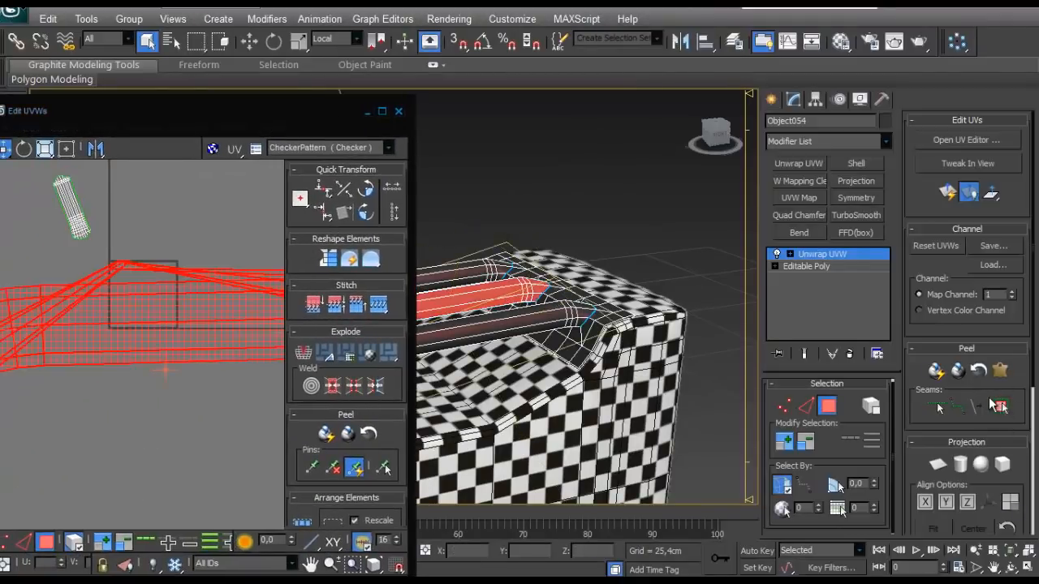
key(ctrl+z)
click(1003, 408)
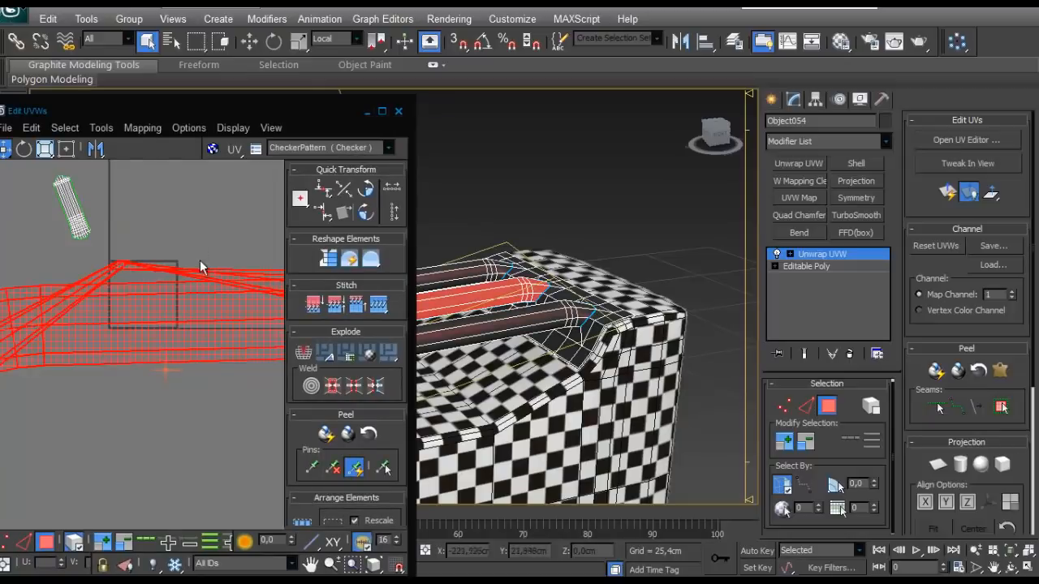
- Planar-map and Quick Peel the middle tube's faces, then place the shell beside the first tube's shell
scroll(200, 264, down, 1)
click(939, 468)
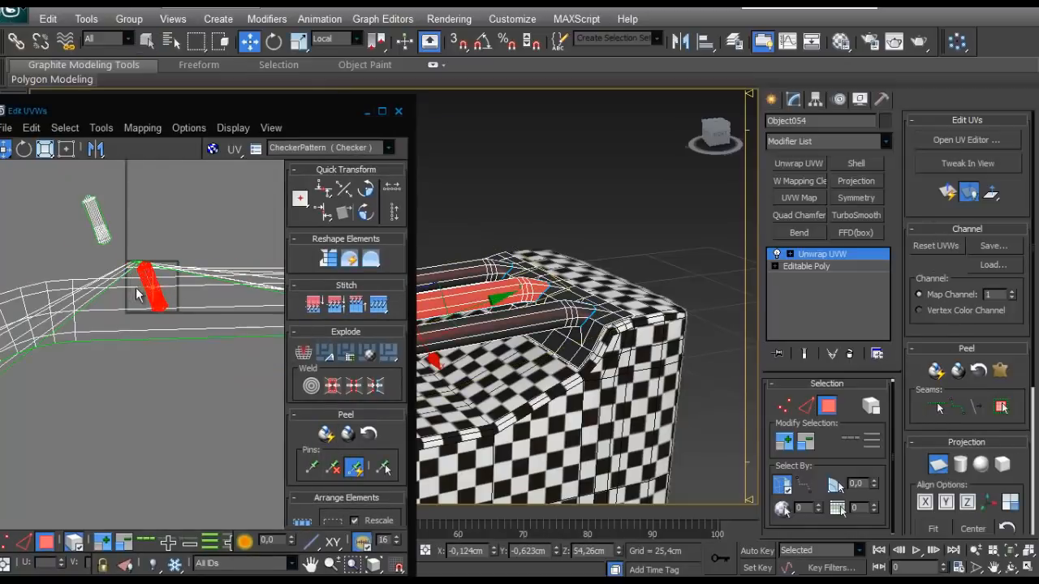
click(41, 546)
click(41, 546)
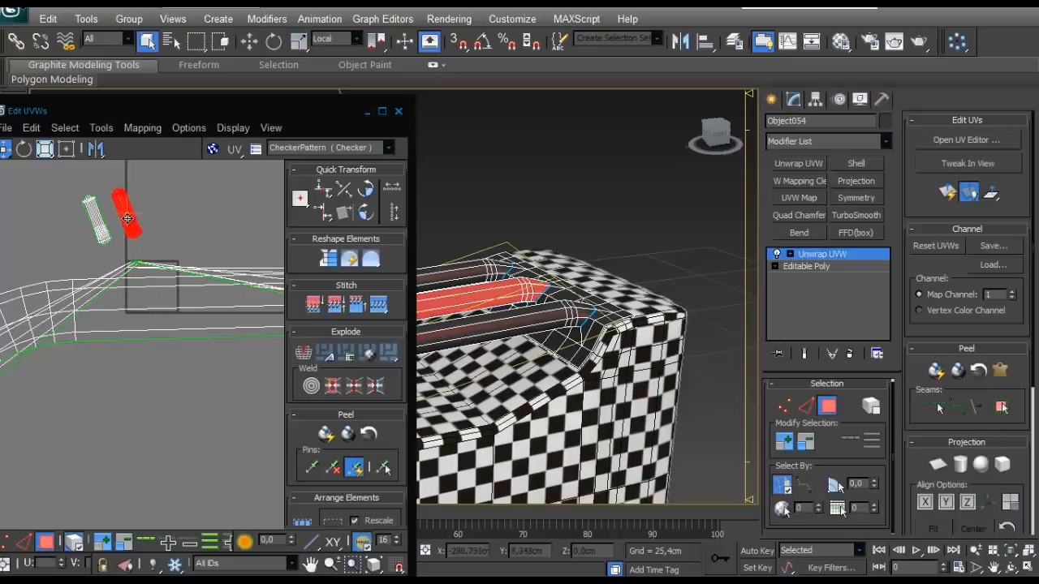
drag(128, 218, 124, 213)
- Select the nearest tube's faces up to its seams, planar-map and peel them, and place the shell beside the other two
click(548, 330)
click(939, 466)
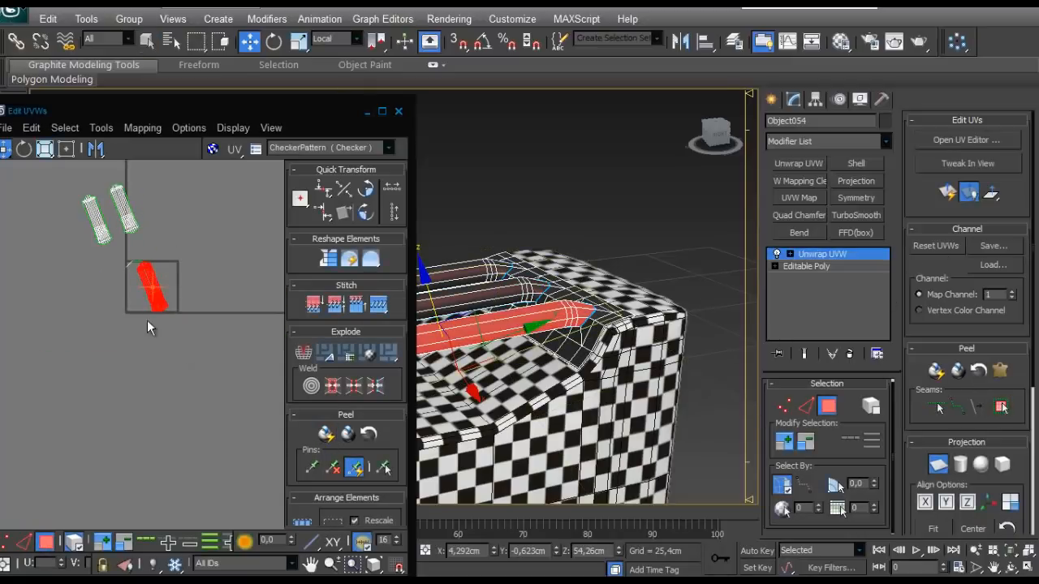
click(50, 546)
click(51, 546)
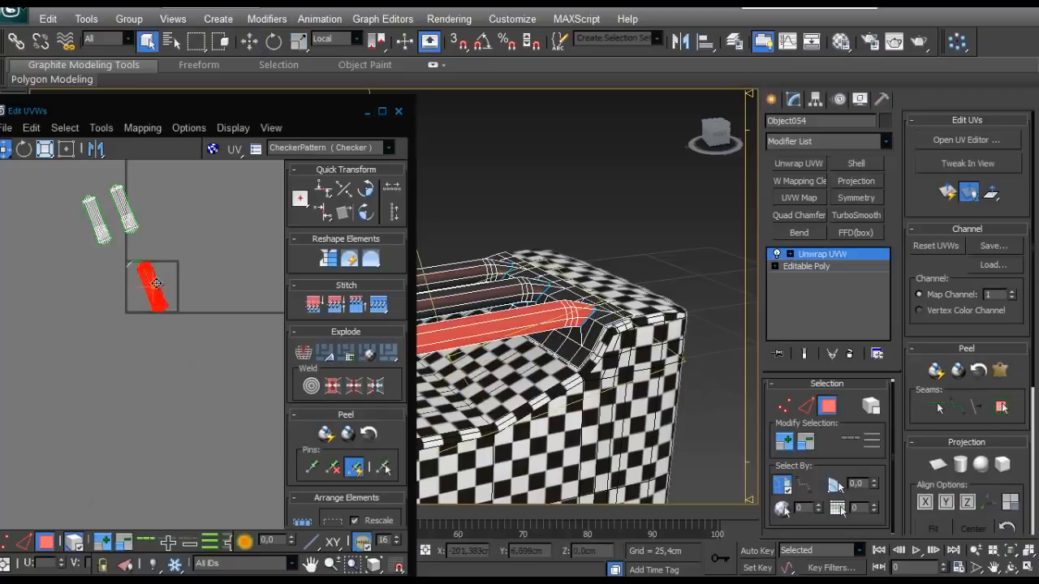
drag(154, 200, 148, 195)
- Select the strip of body faces around the three tubes' ends up to its seams and planar-map it
click(199, 220)
click(564, 334)
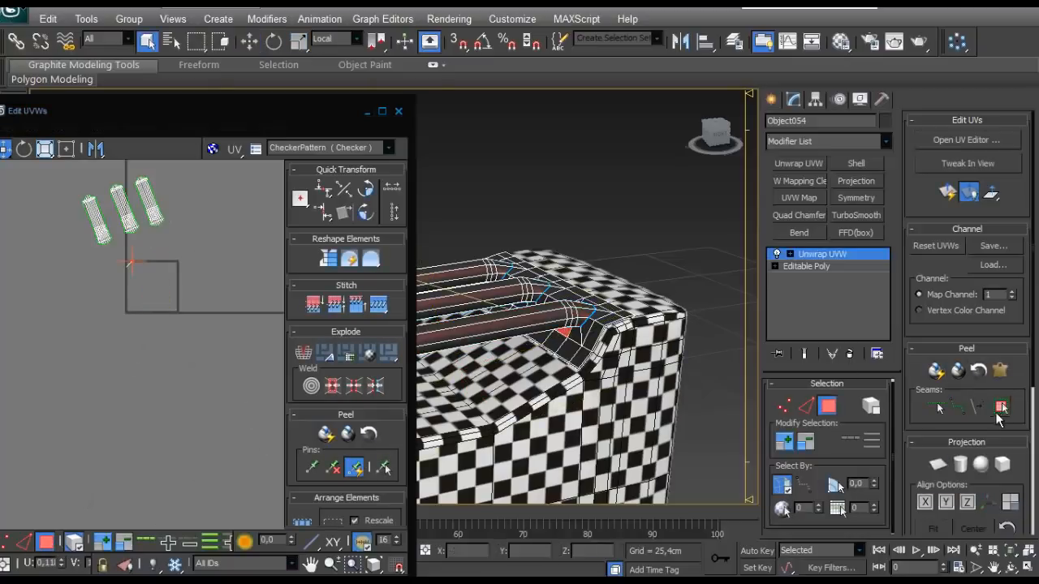
click(999, 409)
click(937, 465)
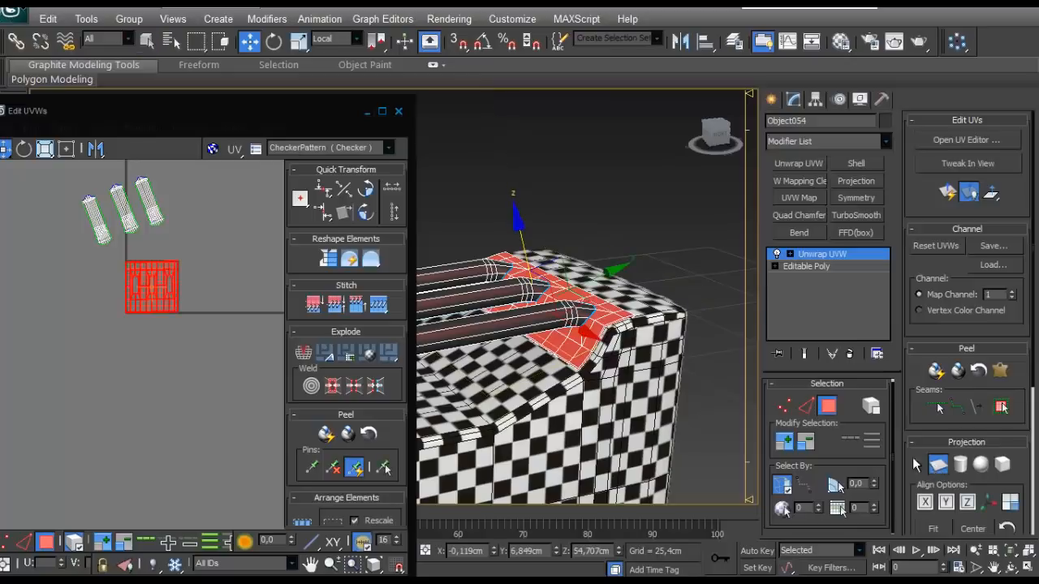
- Try to Quick Peel the planar-mapped strip with the three tube openings
click(326, 435)
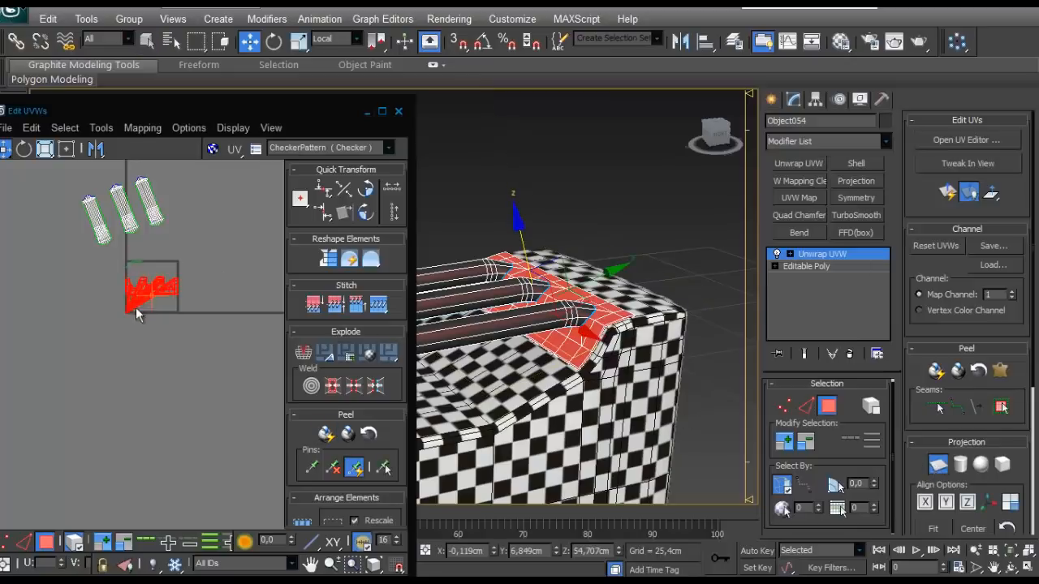
scroll(132, 288, up, 4)
scroll(142, 293, down, 1)
key(ctrl+z)
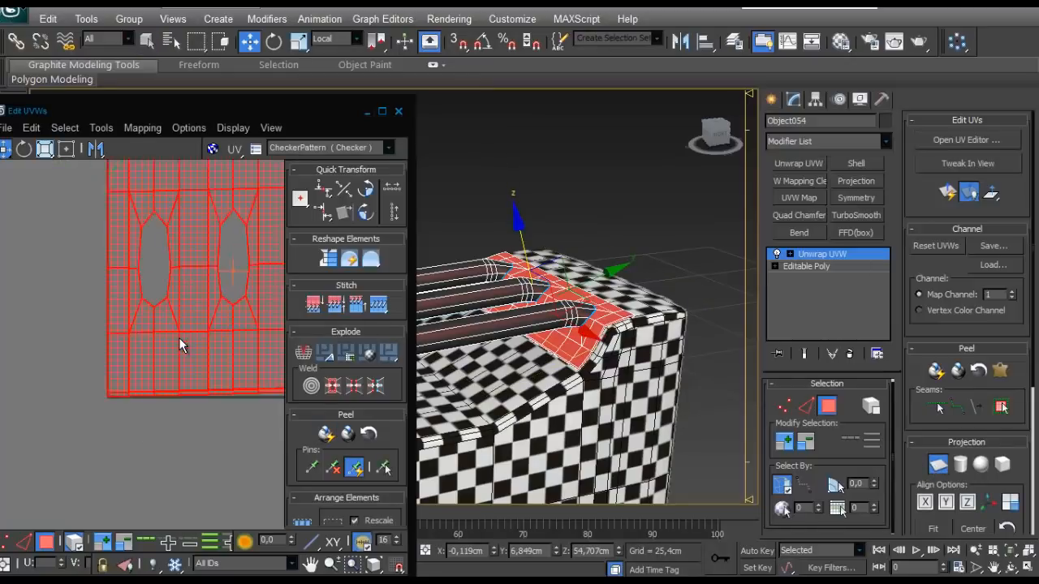
- Try Flatten Mapping on the strip's faces with a face angle threshold of 45 and spacing of 0.02
scroll(198, 321, down, 2)
middle_drag(203, 309, 169, 348)
scroll(168, 347, up, 2)
alt+middle_drag(526, 280, 589, 361)
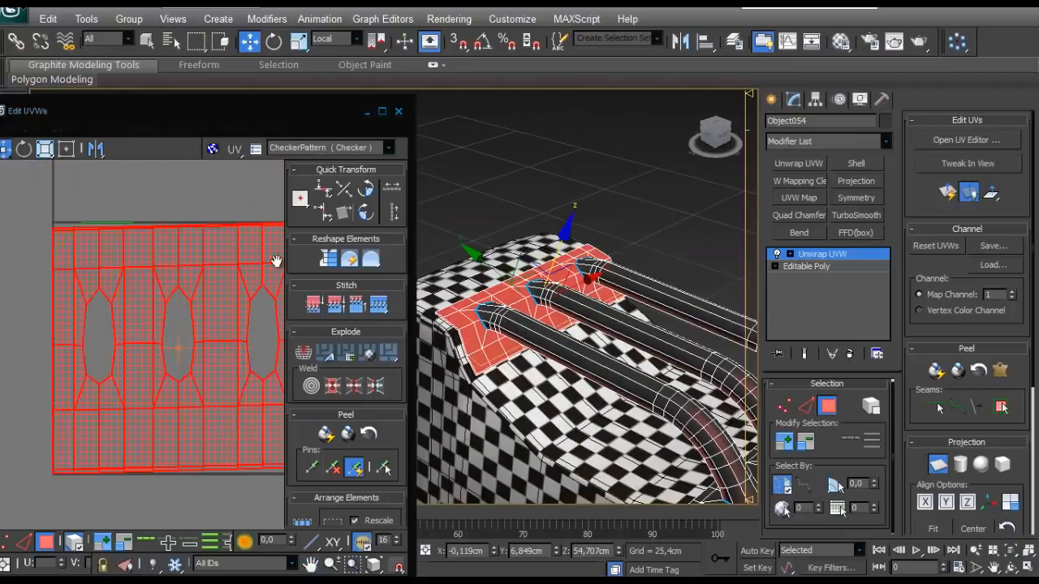
click(107, 133)
mouse_move(143, 128)
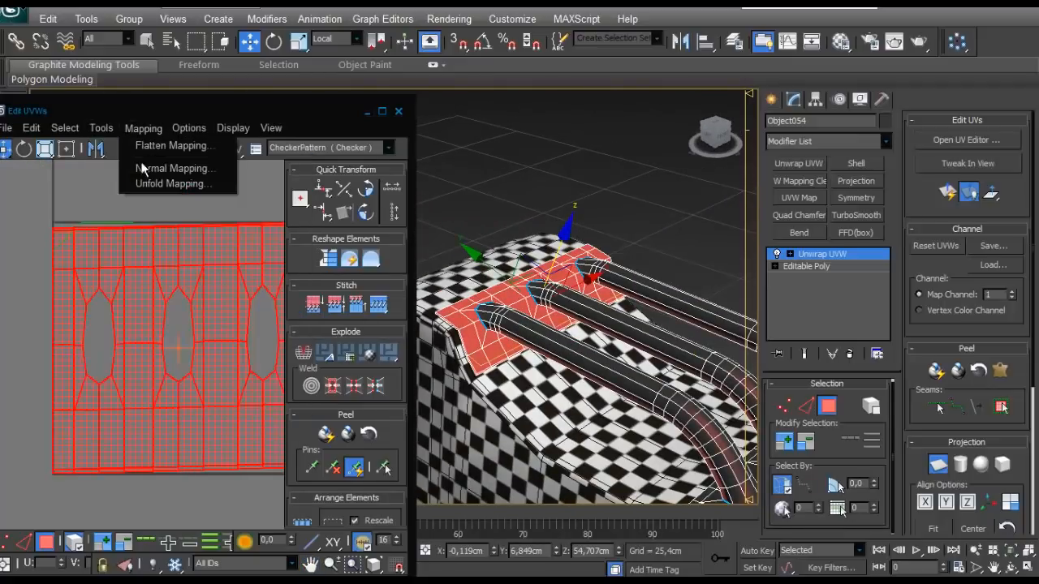
click(153, 146)
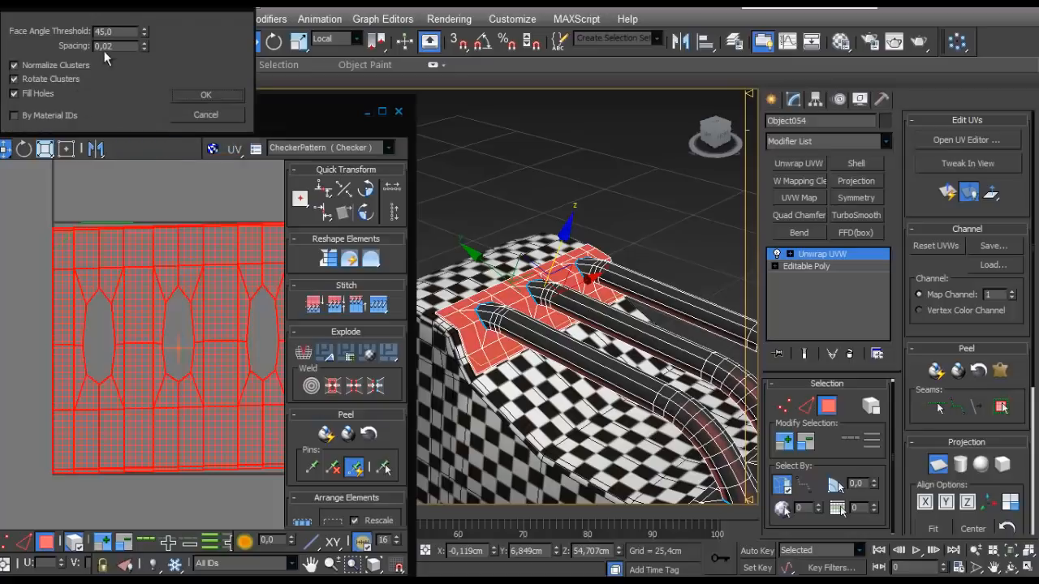
click(198, 97)
scroll(180, 374, up, 4)
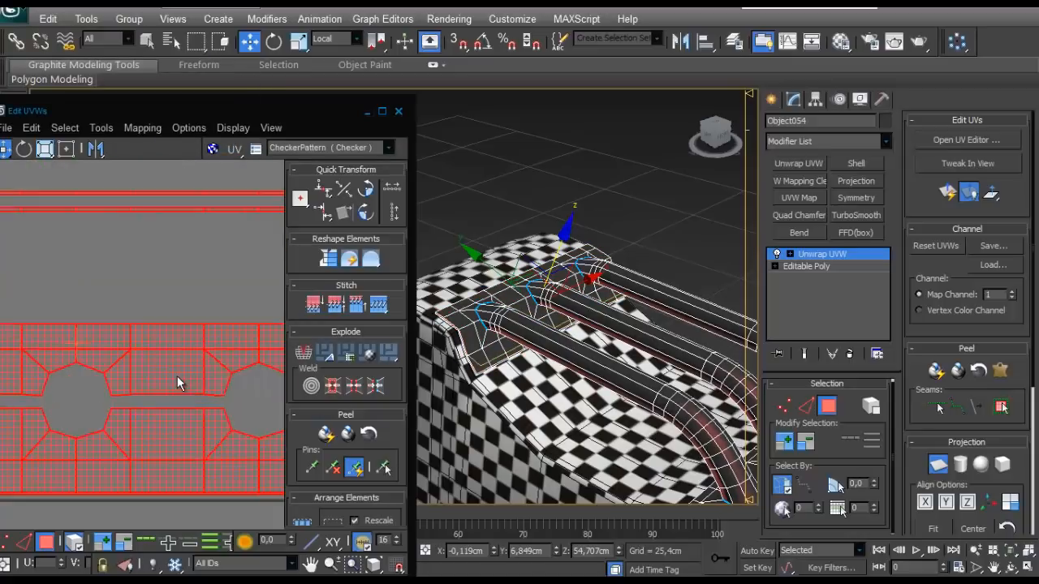
scroll(176, 375, down, 3)
click(176, 355)
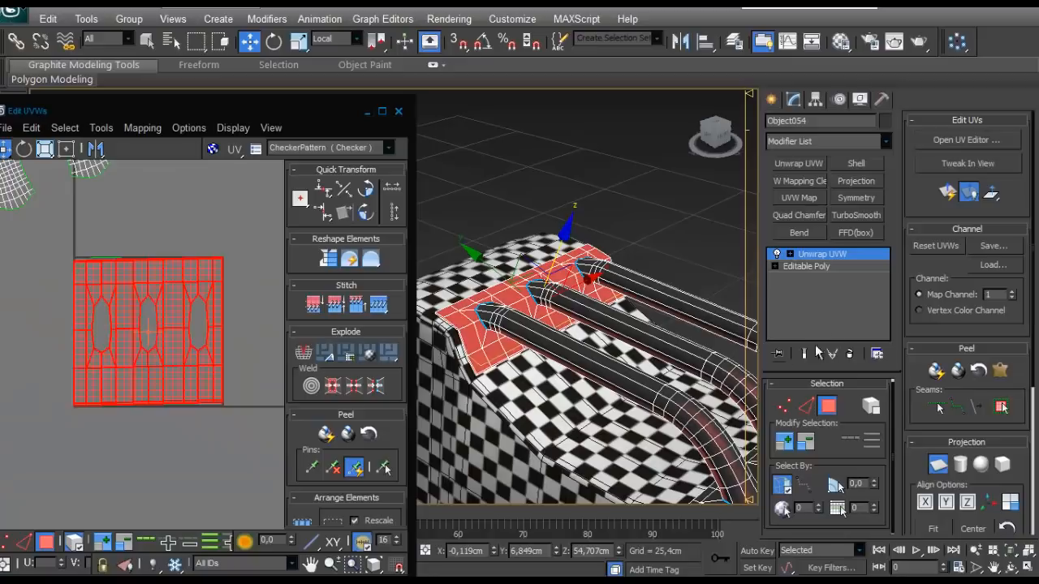
- Finish the planar mapping and move the strip's shell clear of the UV tile, below the tube shells
click(938, 468)
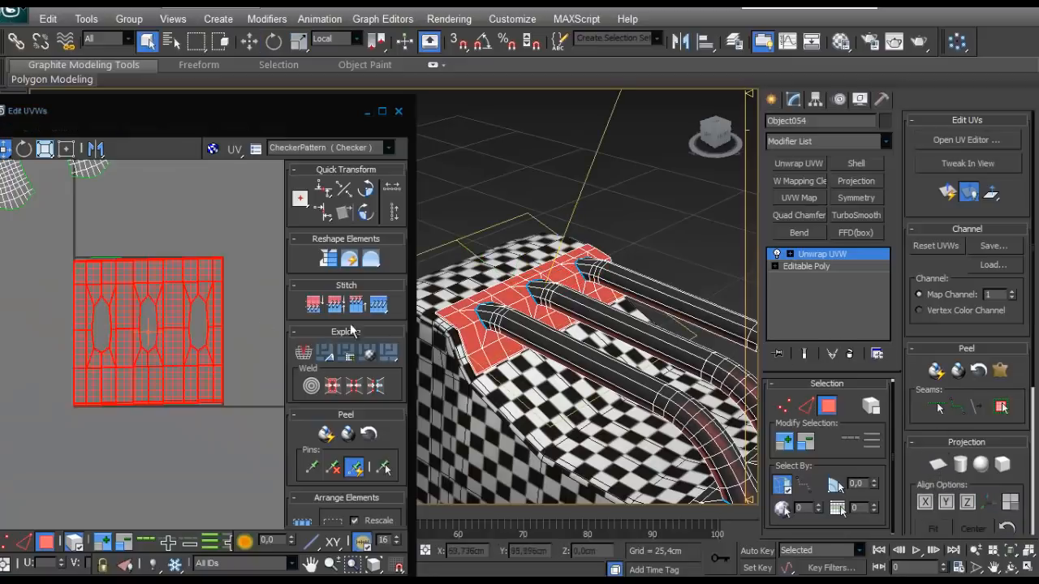
drag(172, 321, 157, 469)
scroll(186, 423, down, 5)
drag(163, 430, 89, 433)
scroll(597, 375, down, 3)
- Select the strip at the tubes' cap-side ends up to its seams, planar-map it and move its shell below the UV tile
middle_drag(596, 376, 591, 367)
click(632, 414)
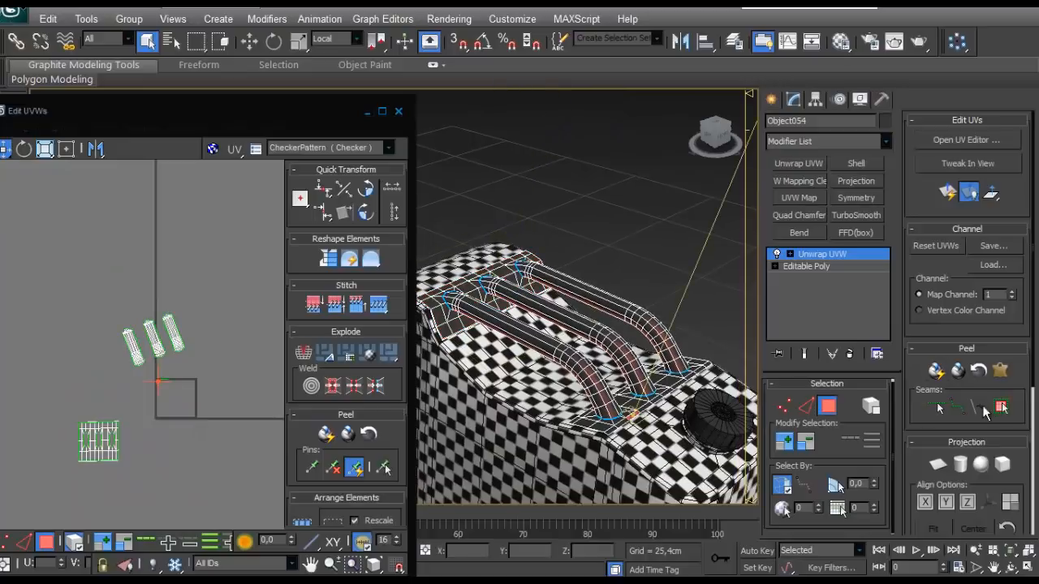
click(1002, 409)
click(939, 466)
scroll(552, 365, up, 5)
scroll(233, 406, up, 5)
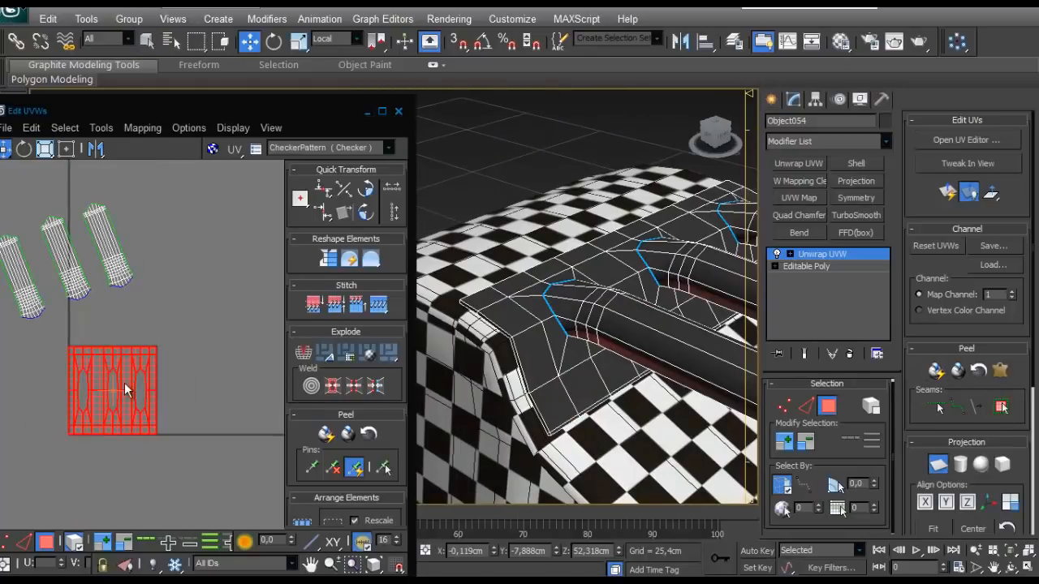
drag(113, 390, 101, 487)
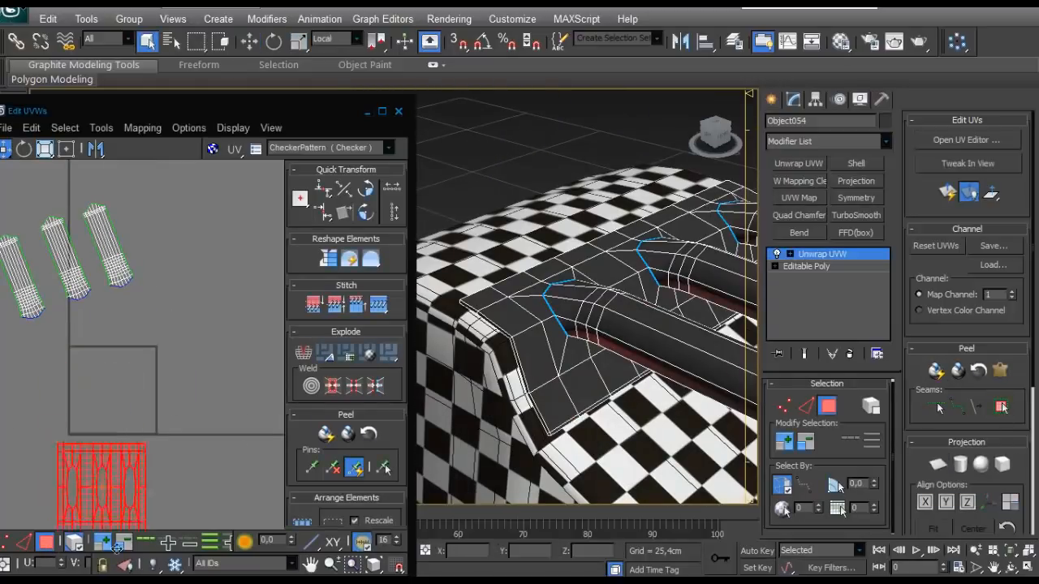
- Maximize the UV editor, select all five shells and rescale them to matching proportions
click(382, 110)
scroll(375, 204, up, 3)
scroll(385, 144, down, 5)
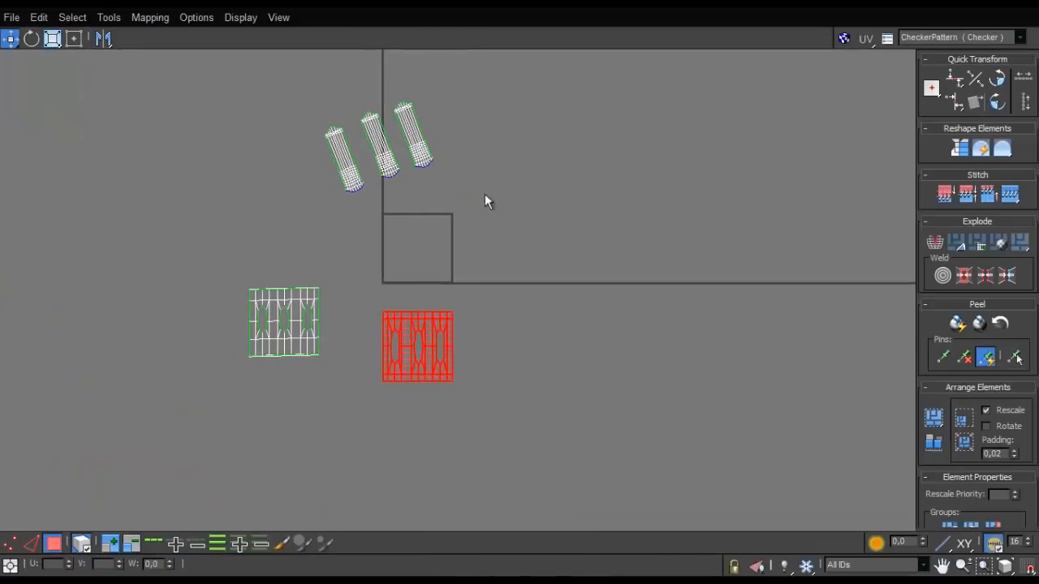
drag(232, 399, 233, 398)
click(940, 441)
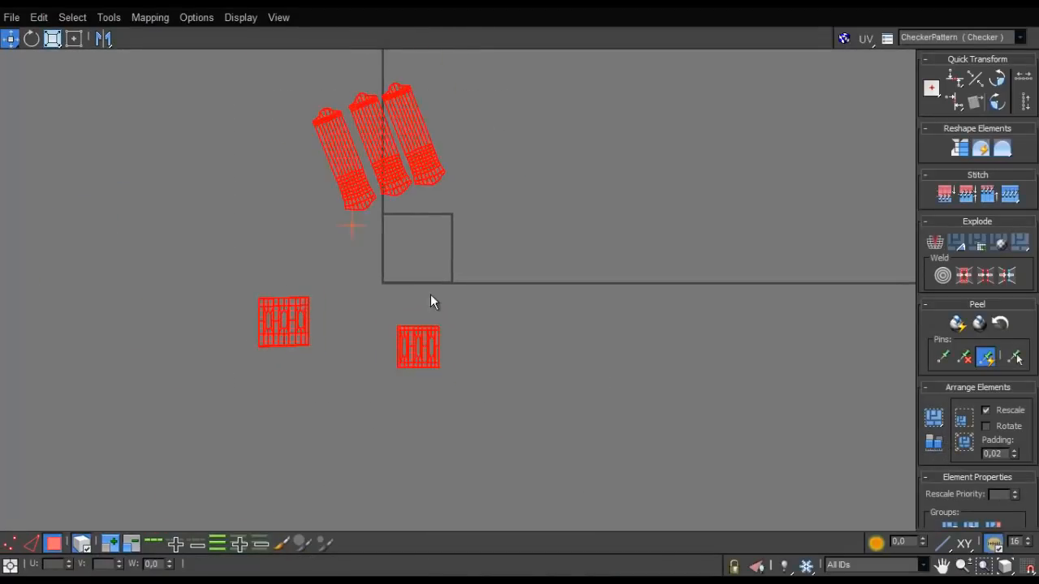
- Select the three tube shells and rotate them together by about -20.5 degrees so they stand upright
scroll(442, 308, up, 2)
drag(477, 101, 331, 221)
key(r)
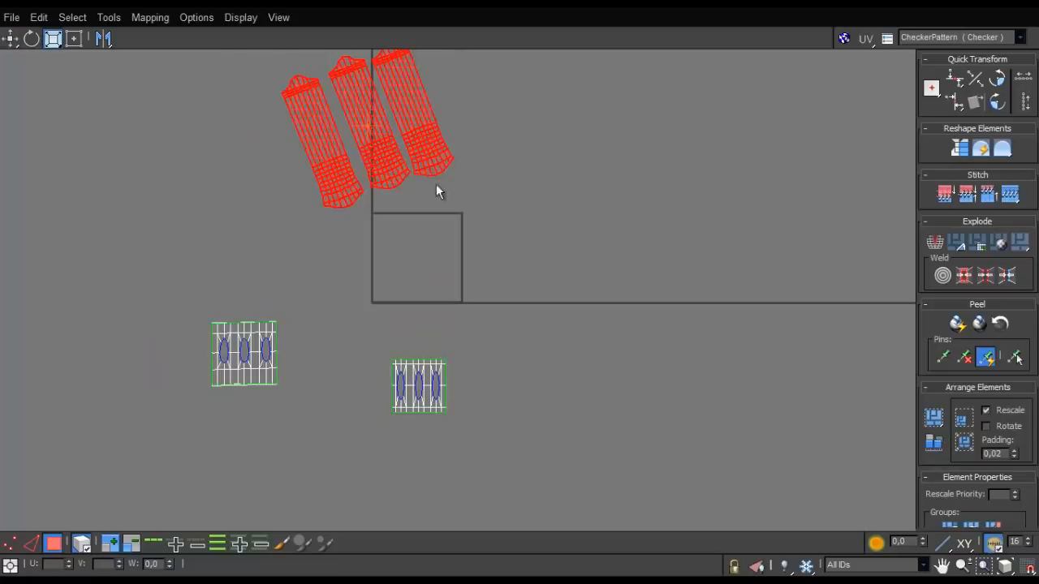
drag(444, 156, 416, 185)
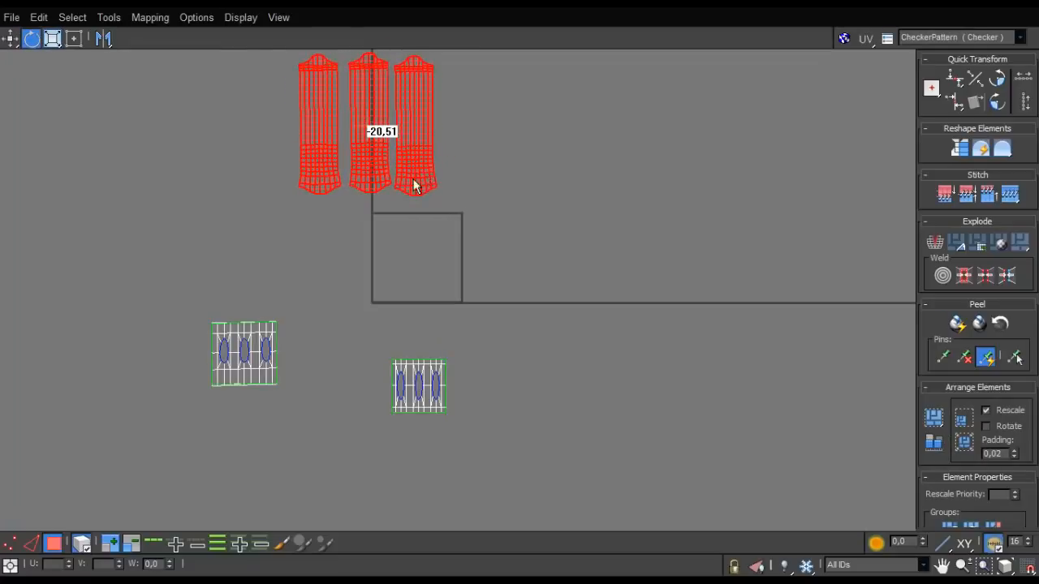
- Inspect the three tube shells' ends up close and fine-tune the shells' upright alignment
scroll(412, 186, up, 4)
scroll(411, 187, up, 2)
middle_drag(459, 250, 518, 322)
key(w)
drag(305, 208, 314, 232)
scroll(314, 231, down, 4)
middle_drag(346, 260, 375, 371)
scroll(376, 371, up, 2)
scroll(332, 139, up, 1)
middle_drag(331, 139, 380, 261)
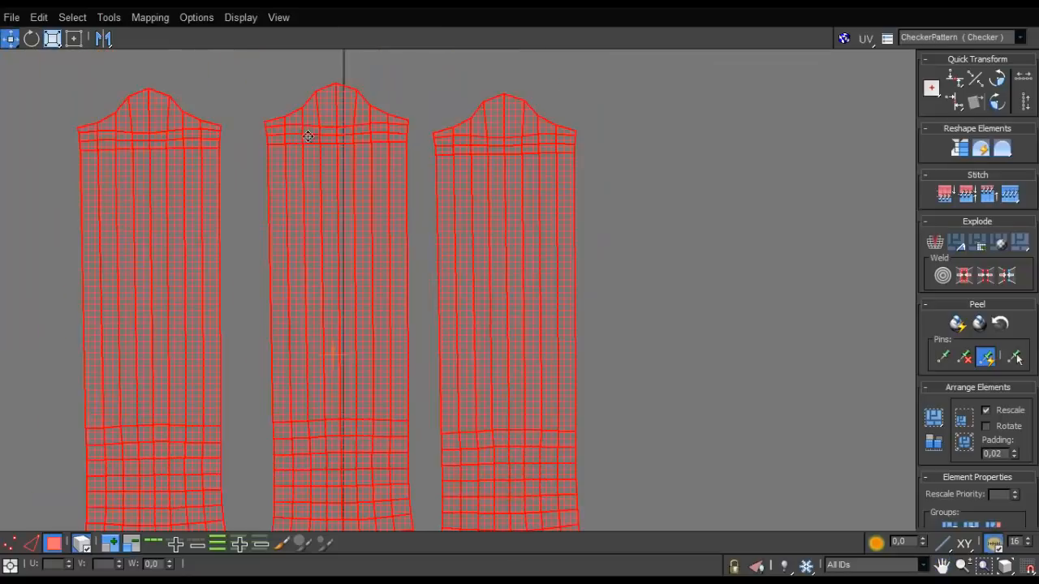
middle_drag(361, 130, 398, 209)
drag(401, 203, 400, 238)
key(w)
scroll(394, 236, down, 2)
scroll(410, 222, up, 4)
key(e)
scroll(401, 239, down, 8)
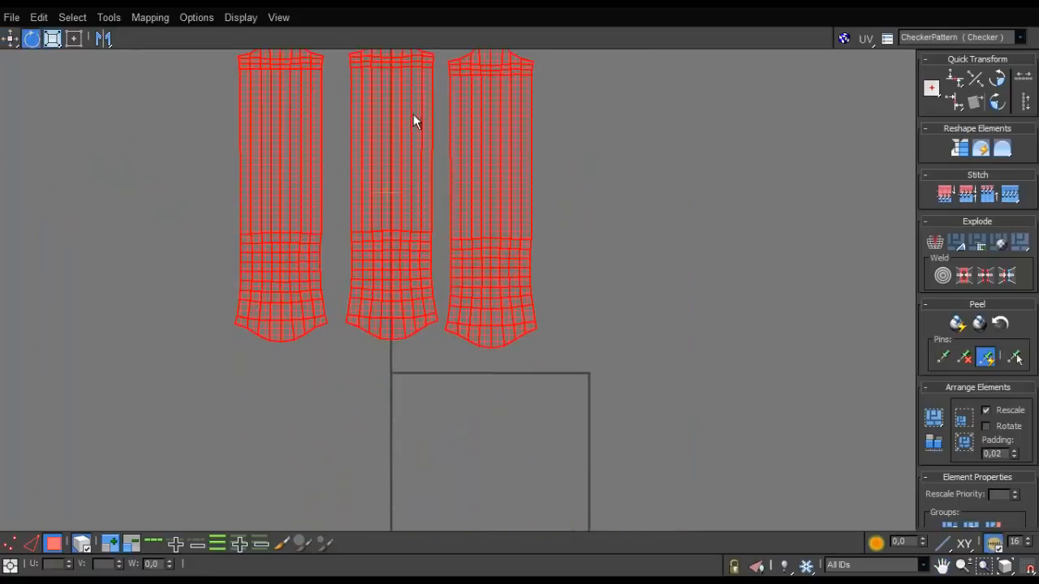
scroll(441, 269, up, 2)
- Try to Quick Peel both strip shells with the tube openings together
drag(287, 431, 286, 431)
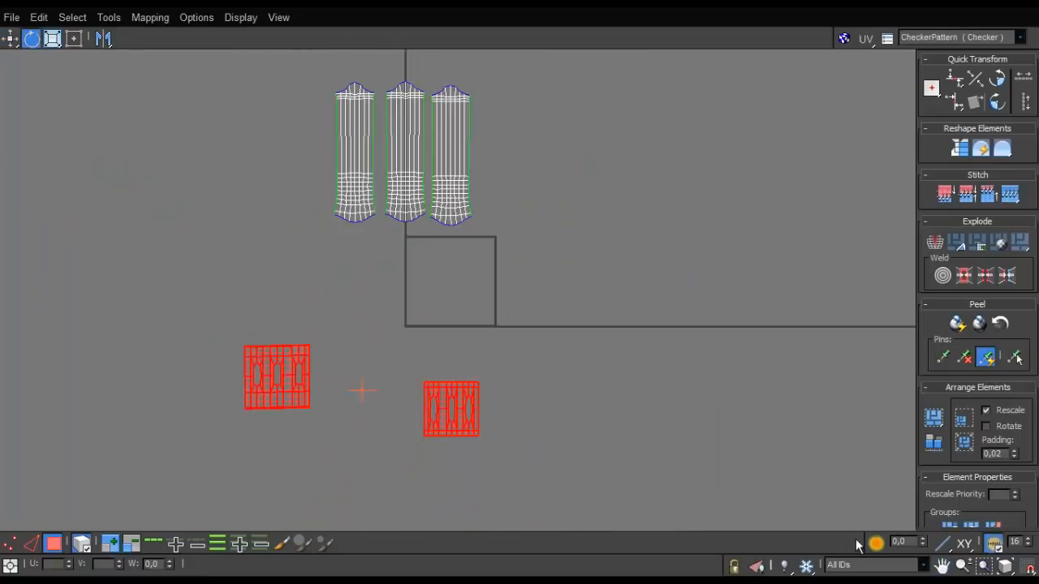
click(957, 322)
scroll(447, 370, up, 2)
scroll(241, 486, down, 2)
scroll(219, 447, up, 6)
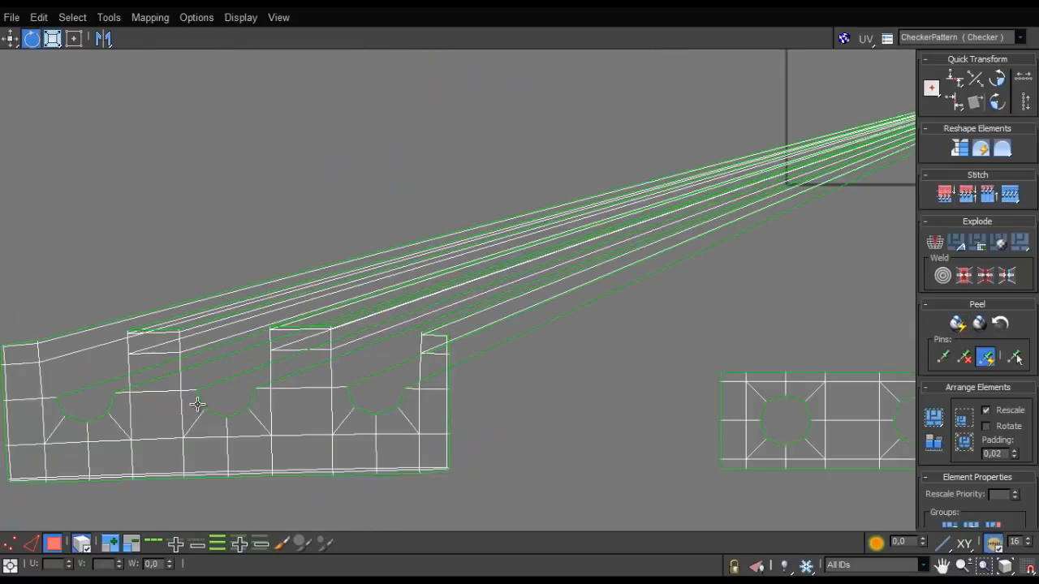
key(ctrl+z)
key(ctrl+z)
- Select only the cap-side strip's shell and Quick Peel it
scroll(427, 369, up, 5)
middle_drag(444, 202, 433, 452)
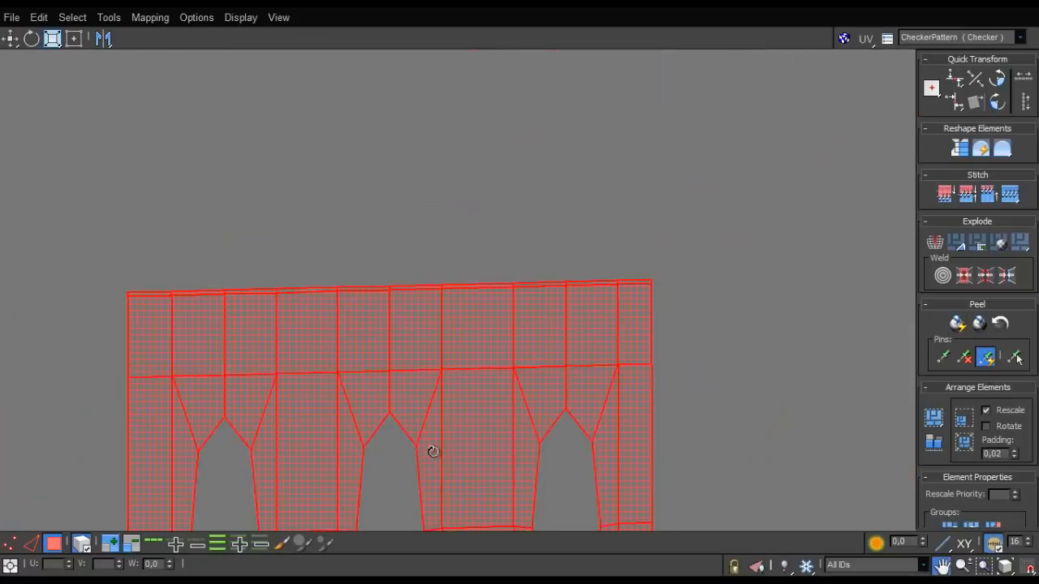
scroll(434, 452, up, 2)
scroll(433, 441, down, 4)
scroll(510, 398, down, 4)
middle_drag(510, 398, 419, 351)
click(897, 436)
drag(788, 380, 632, 471)
click(959, 324)
- Relax the other strip's shell by face angles with 415 iterations and an amount of 1.0 to straighten it
drag(427, 297, 392, 354)
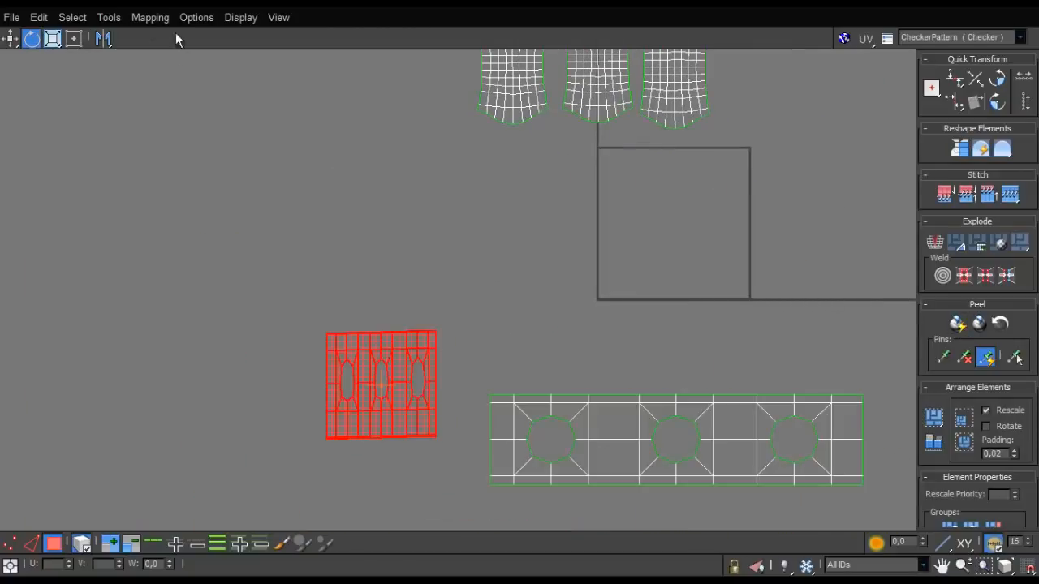
click(109, 17)
click(122, 270)
click(113, 61)
click(106, 75)
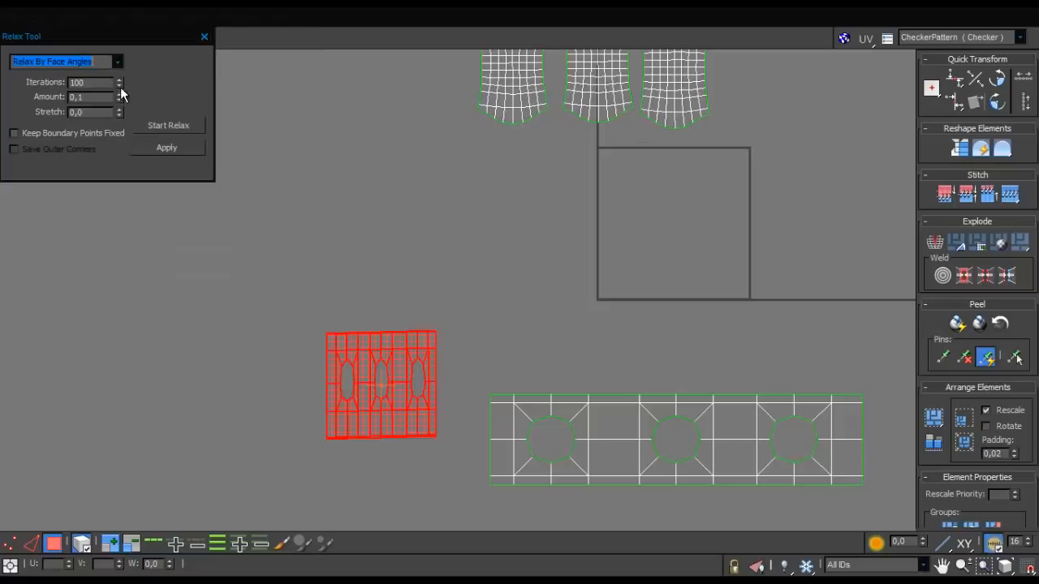
drag(120, 83, 94, 169)
drag(119, 98, 185, 192)
click(179, 124)
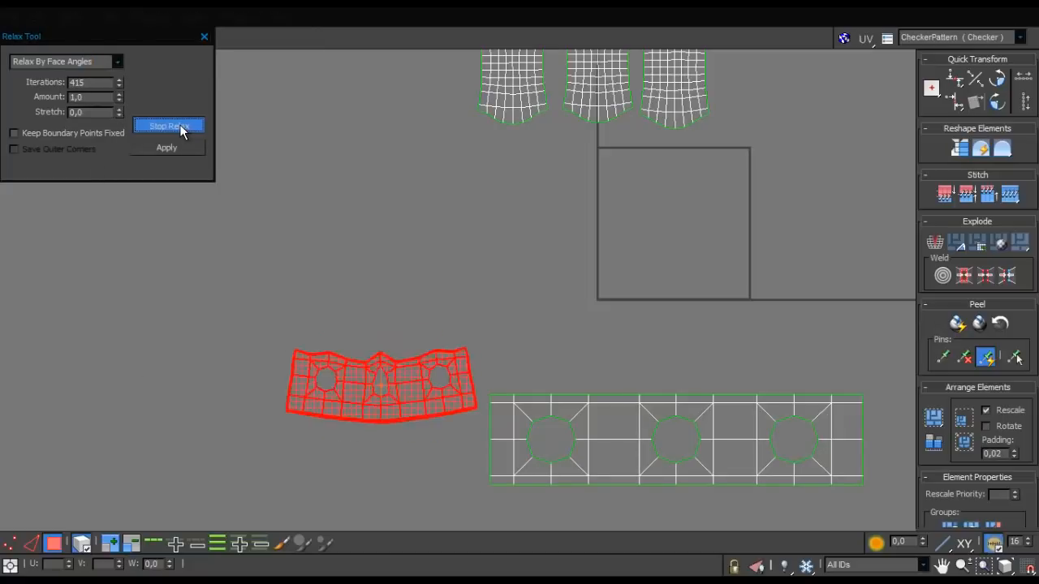
click(178, 124)
click(204, 37)
- Select both strip shells and rescale them to match each other in proportion
click(826, 466)
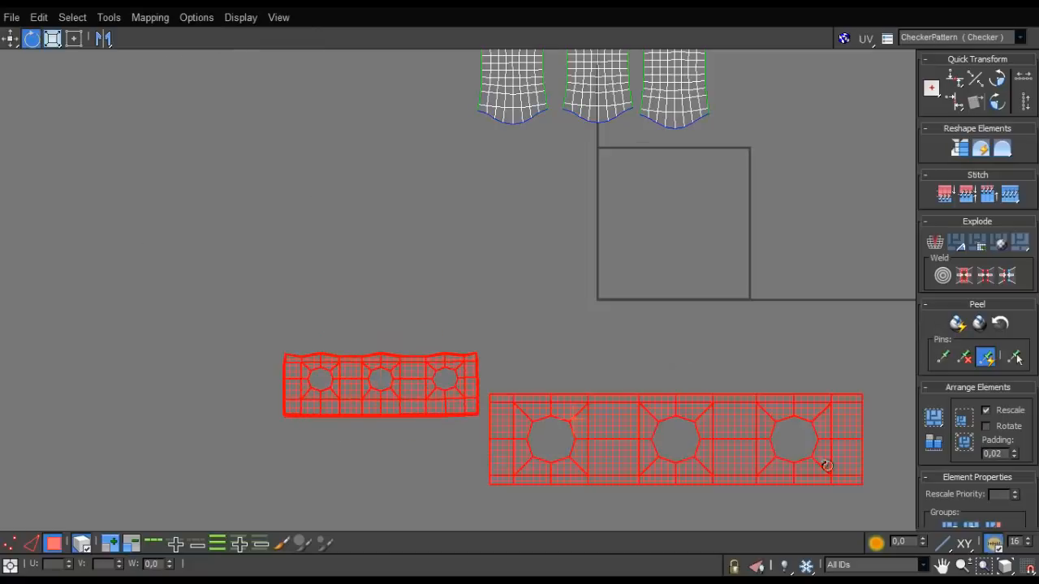
click(933, 445)
click(564, 355)
- Move the two strip shells so they sit side by side, outside the UV tile
click(504, 397)
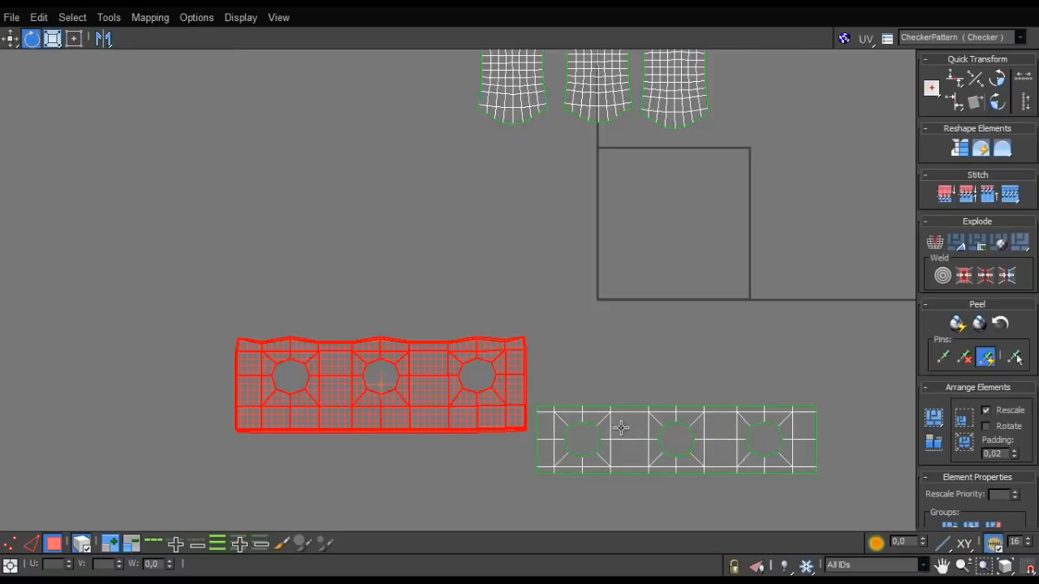
ctrl+click(637, 435)
drag(621, 446, 398, 343)
click(195, 345)
drag(205, 289, 212, 335)
- Select the tube and strip shells together and rescale all five to a common proportion
scroll(337, 290, down, 3)
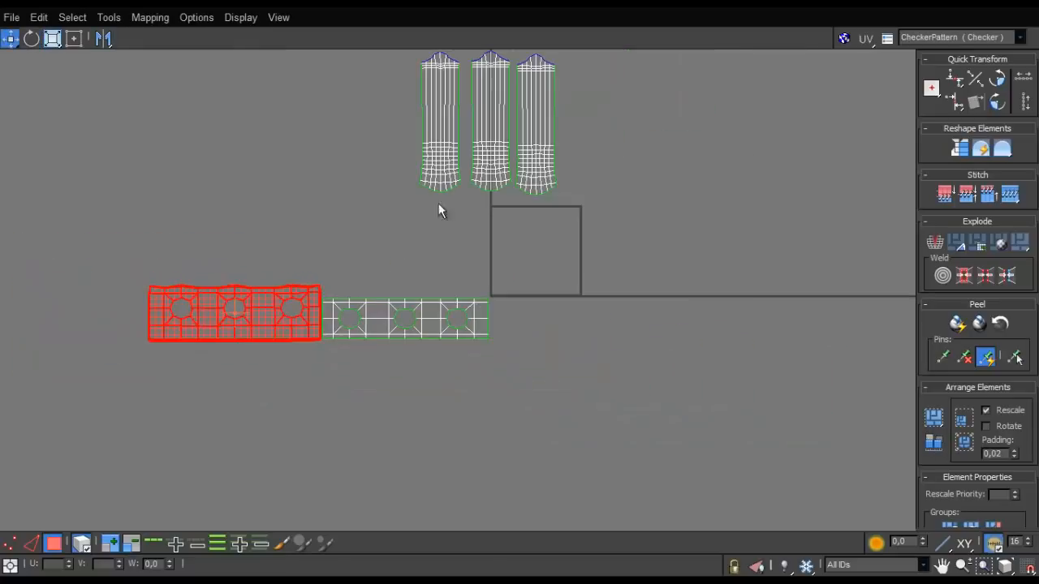
drag(252, 417, 231, 431)
click(930, 443)
click(537, 398)
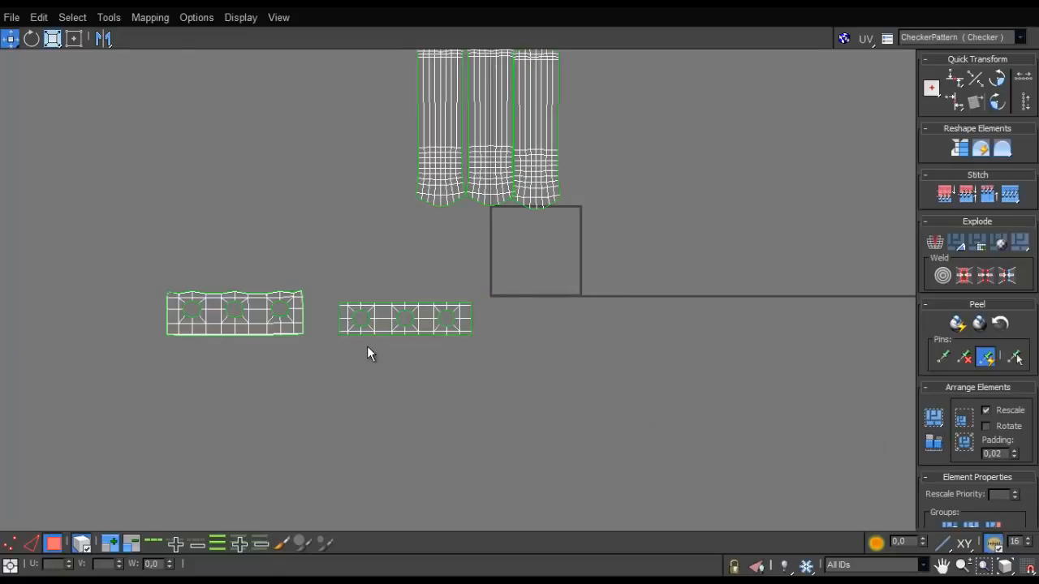
- Move the cap-side strip's shell up against the end of the relaxed strip's shell
scroll(367, 346, up, 3)
click(394, 297)
drag(393, 297, 348, 296)
scroll(418, 253, down, 2)
- Select the three tube shells and move them directly below the relaxed strip's shell
middle_drag(425, 251, 443, 365)
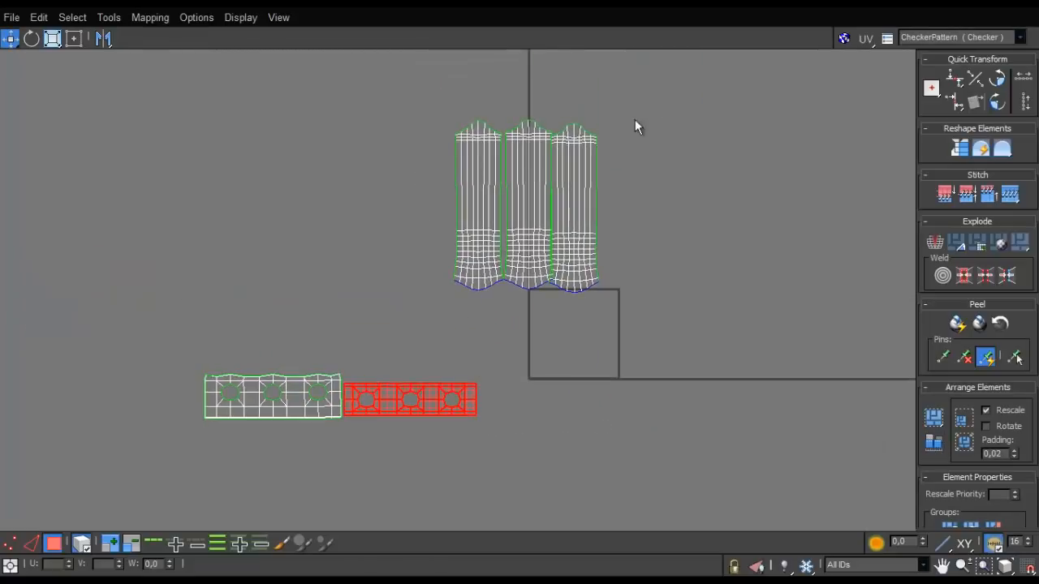
click(533, 201)
drag(534, 201, 289, 517)
scroll(356, 405, up, 1)
middle_drag(357, 405, 482, 206)
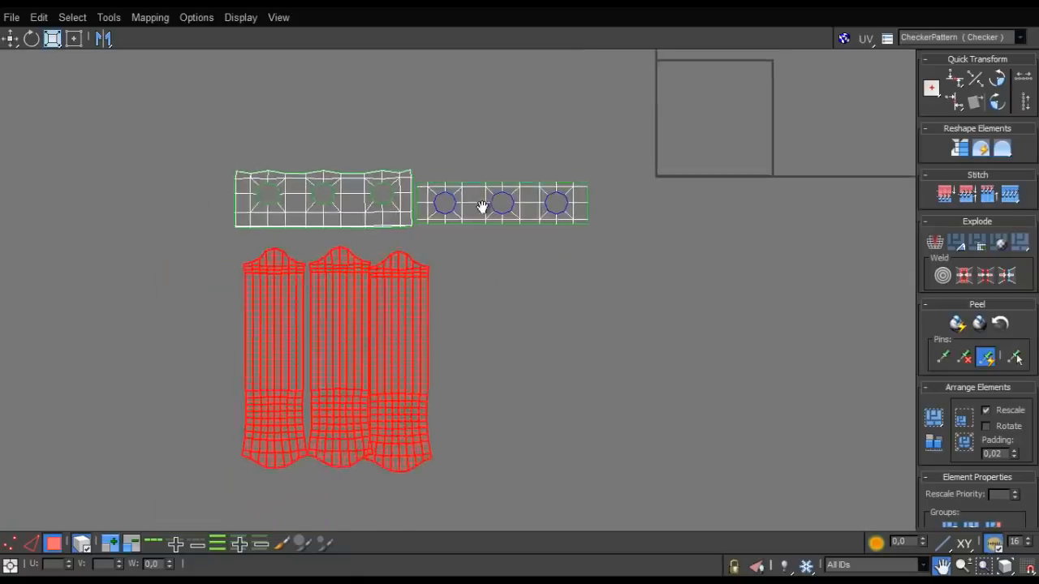
- Position the relaxed strip's shell just above the tube shells and stack the cap-side strip's shell on top of it
scroll(469, 225, up, 2)
drag(282, 190, 308, 212)
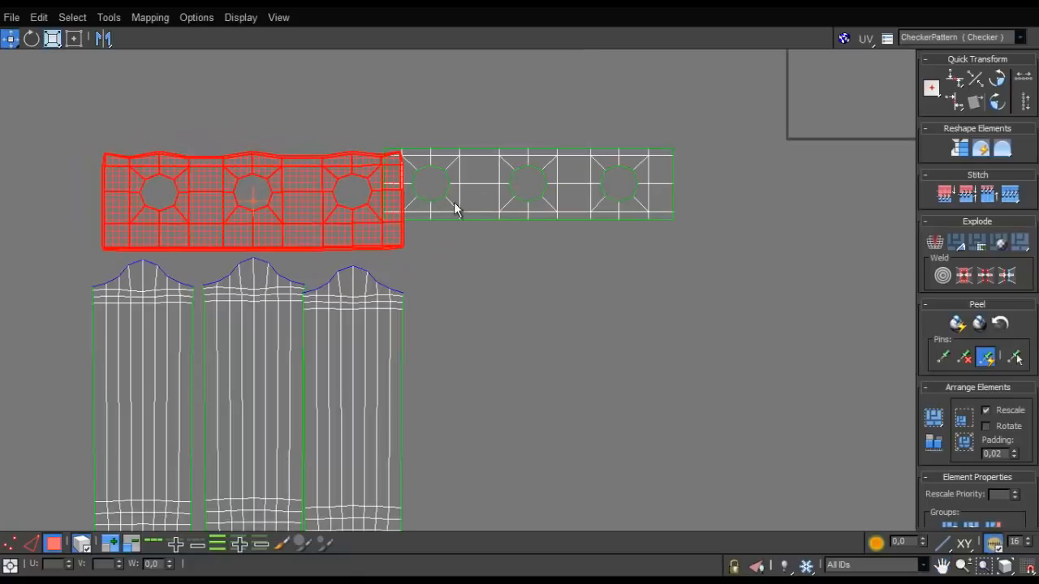
drag(460, 201, 178, 123)
- Shift the outer tube shells sideways to leave small, even gaps between the three tubes
scroll(277, 153, down, 2)
scroll(274, 285, up, 2)
drag(365, 281, 375, 275)
scroll(352, 277, down, 2)
drag(371, 396, 377, 397)
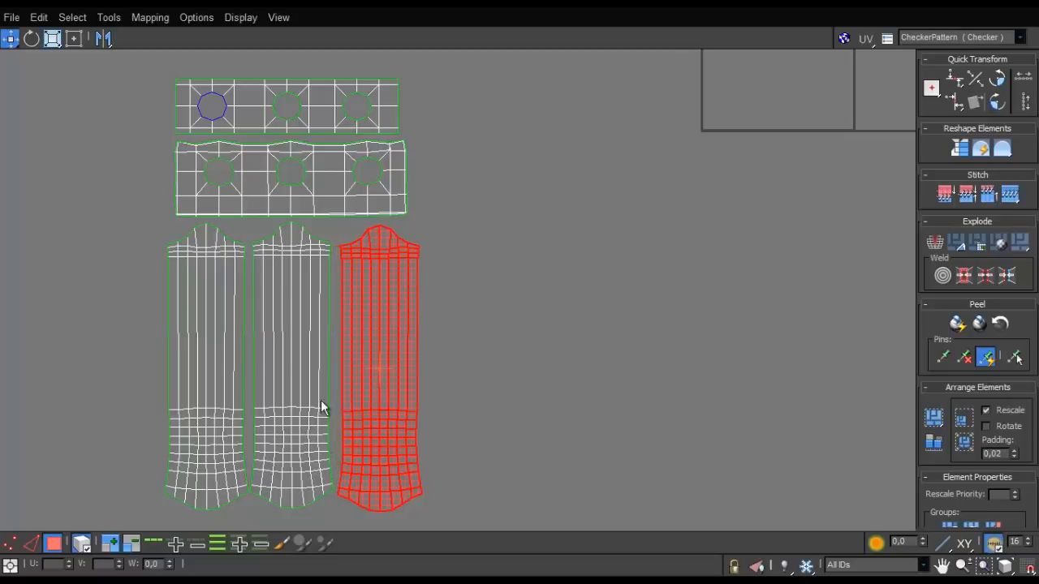
drag(195, 436, 171, 436)
- Select all five arranged shells and scale them down together
click(477, 235)
key(r)
drag(378, 181, 304, 519)
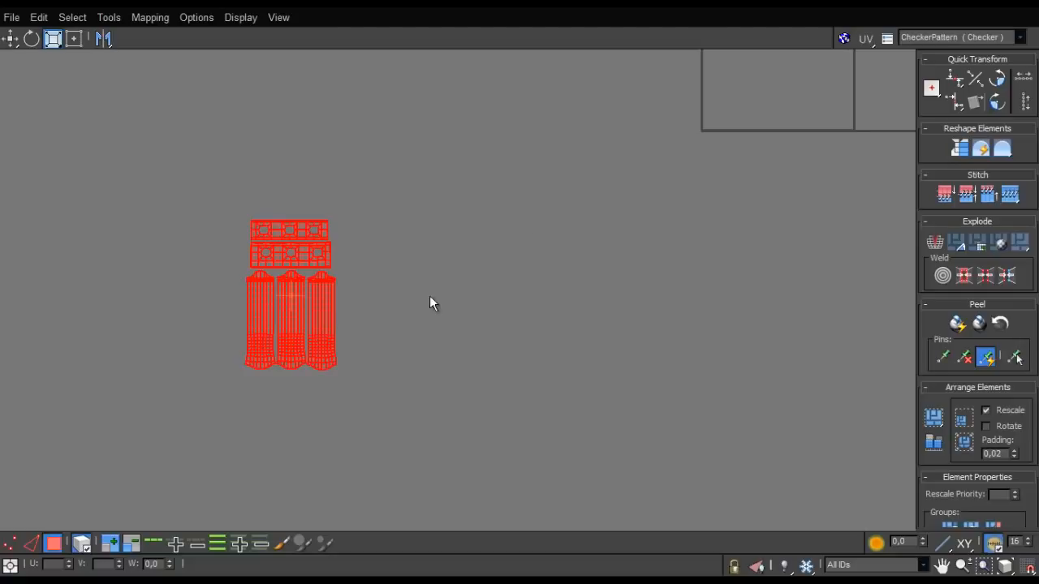
- Move the scaled-down group of shells next to the UV tile's left edge
drag(319, 328, 655, 91)
key(r)
key(w)
scroll(554, 200, down, 2)
middle_drag(625, 112, 534, 271)
scroll(533, 271, up, 4)
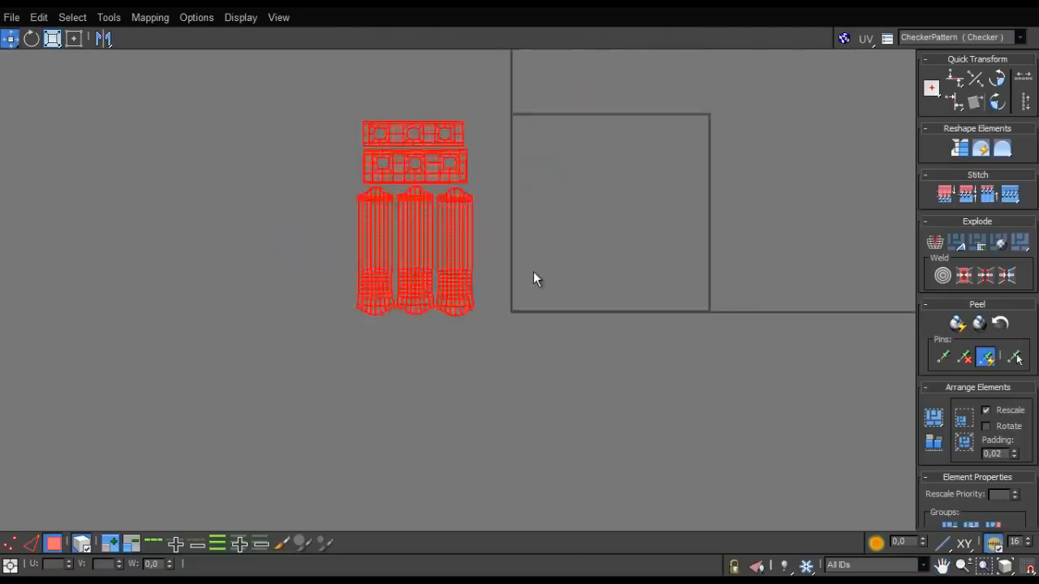
- Scale the five shells down to about half size, place them beside the UV tile's upper left edge, and finish UV editing
key(r)
drag(435, 219, 489, 164)
key(w)
click(599, 184)
scroll(600, 186, down, 3)
drag(908, 7, 404, 316)
click(816, 255)
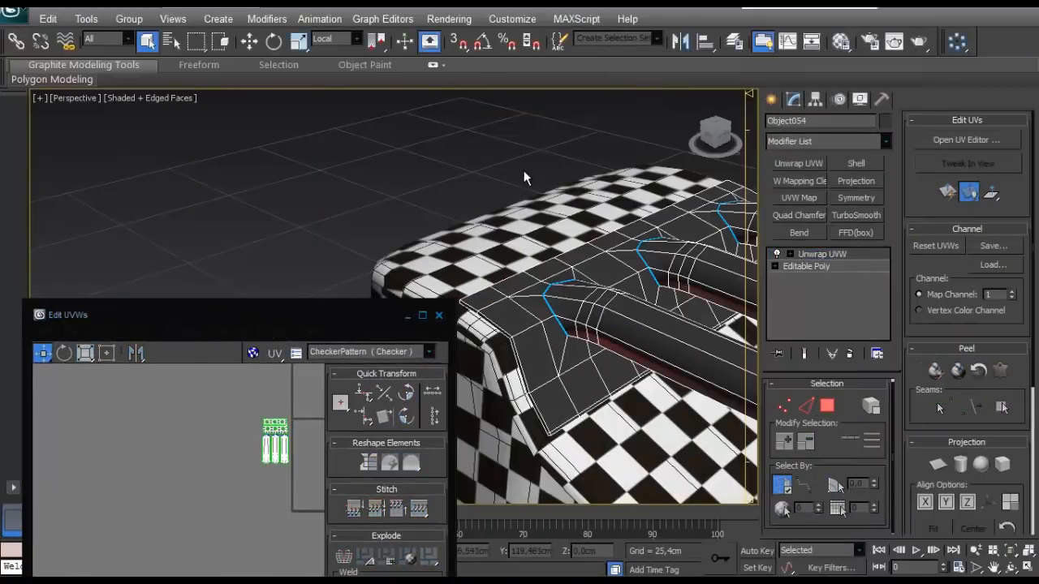
- Apply the checker bitmap material to the triple-tube handle
scroll(607, 245, down, 5)
alt+middle_drag(607, 245, 494, 218)
click(563, 252)
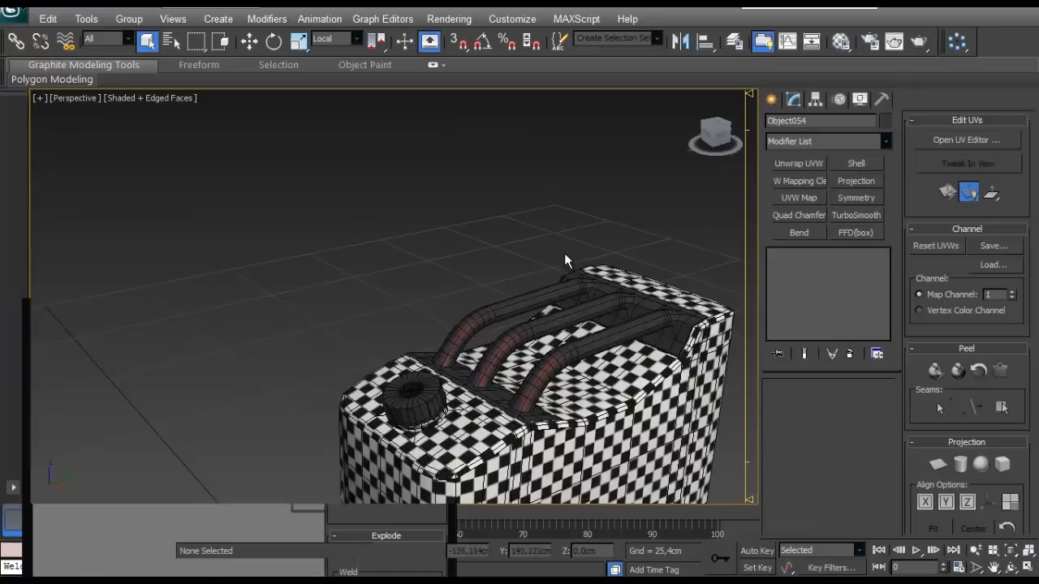
middle_drag(566, 260, 503, 222)
key(m)
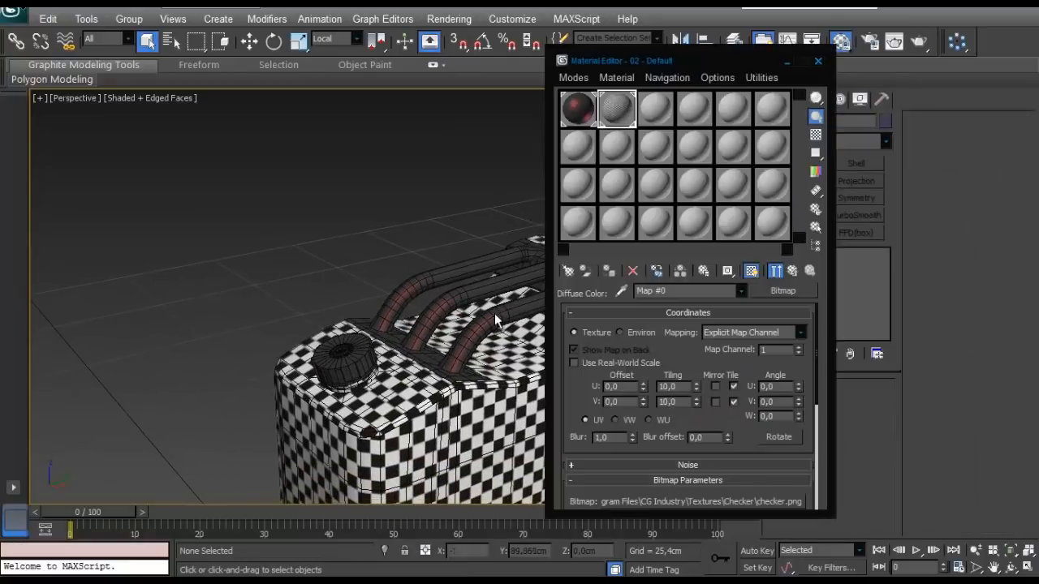
alt+middle_drag(494, 319, 341, 357)
- Examine the checker pattern along the tubes and around their ends for stretching and scale differences against the canister
middle_drag(219, 308, 108, 276)
scroll(109, 276, up, 2)
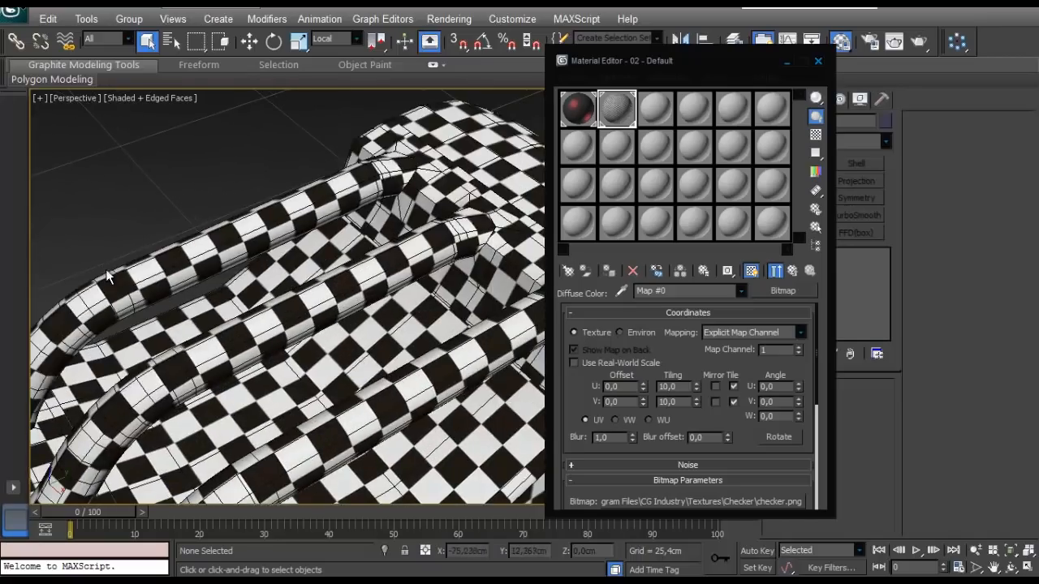
alt+middle_drag(300, 253, 263, 255)
scroll(342, 257, down, 3)
scroll(343, 258, down, 2)
scroll(390, 300, up, 5)
alt+middle_drag(381, 304, 341, 238)
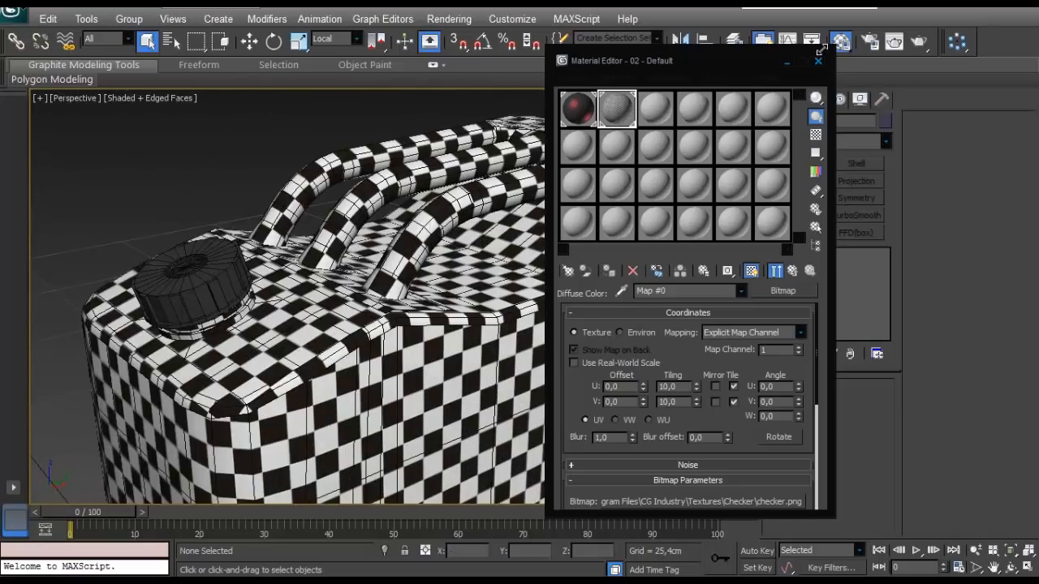
click(818, 61)
- Add an Unwrap UVW modifier to the canister's cap and turn off its map seam display
click(222, 320)
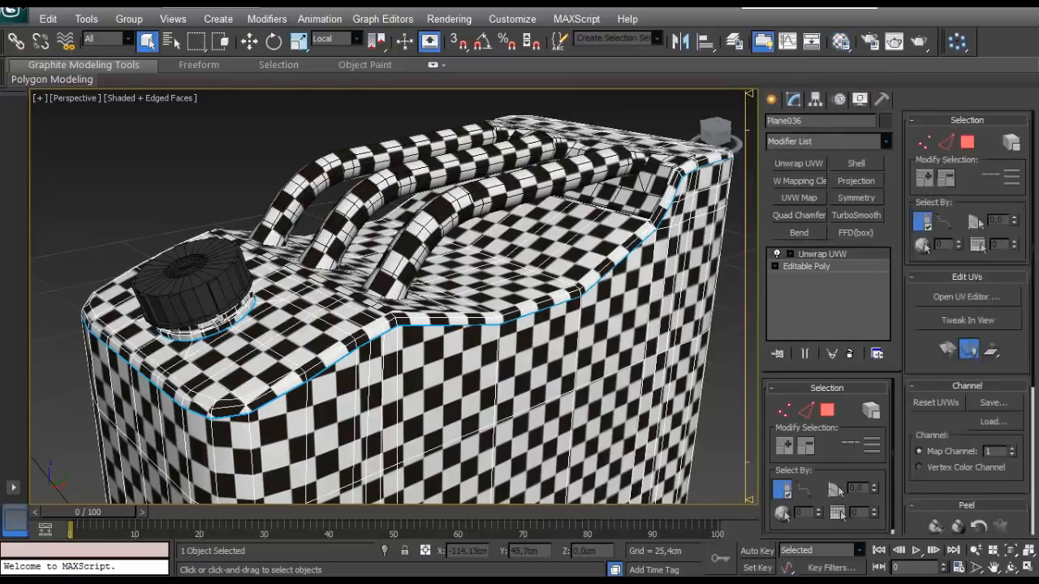
click(197, 292)
alt+middle_drag(247, 291, 379, 382)
scroll(406, 327, up, 4)
scroll(380, 382, down, 4)
click(798, 163)
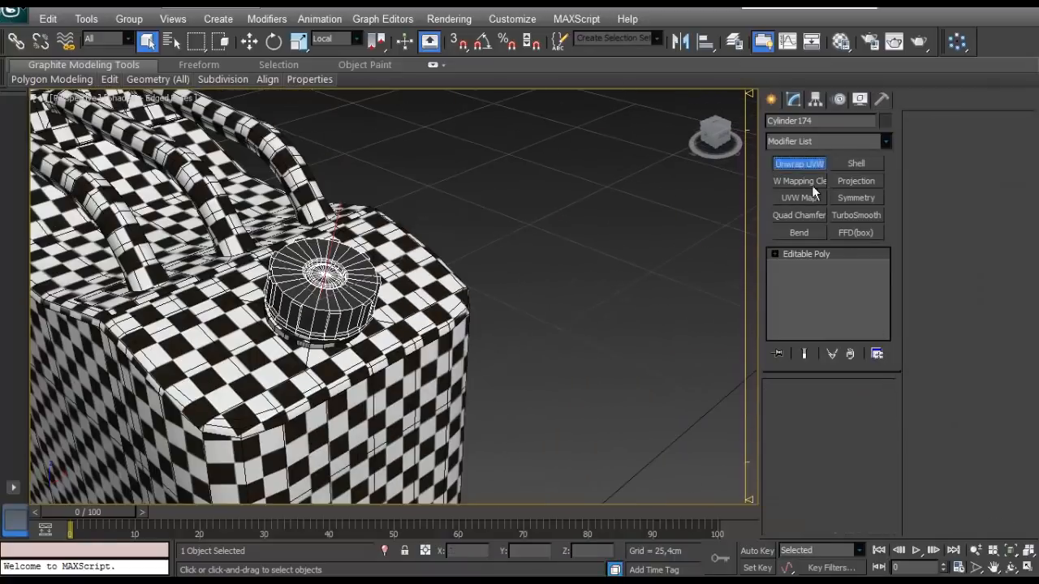
scroll(978, 391, down, 5)
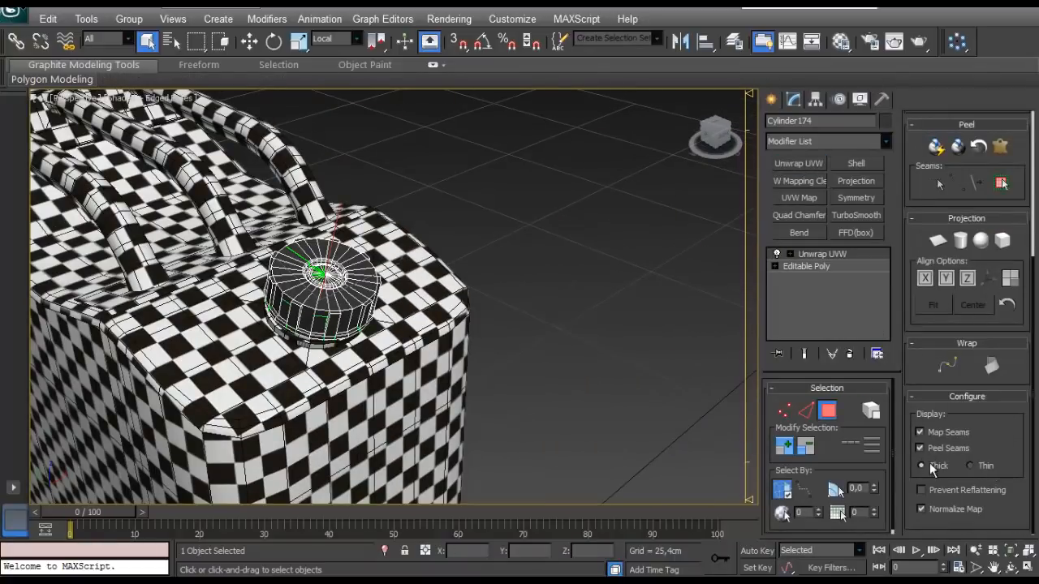
click(920, 432)
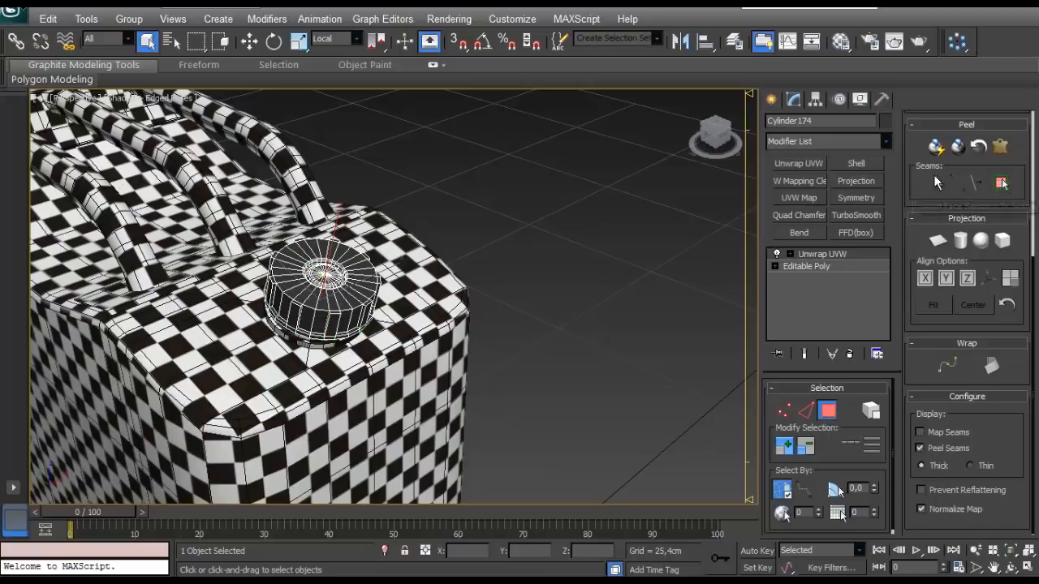
- Open the cap's UVs in a maximized UV editor and select all of its faces
scroll(921, 275, up, 5)
click(976, 140)
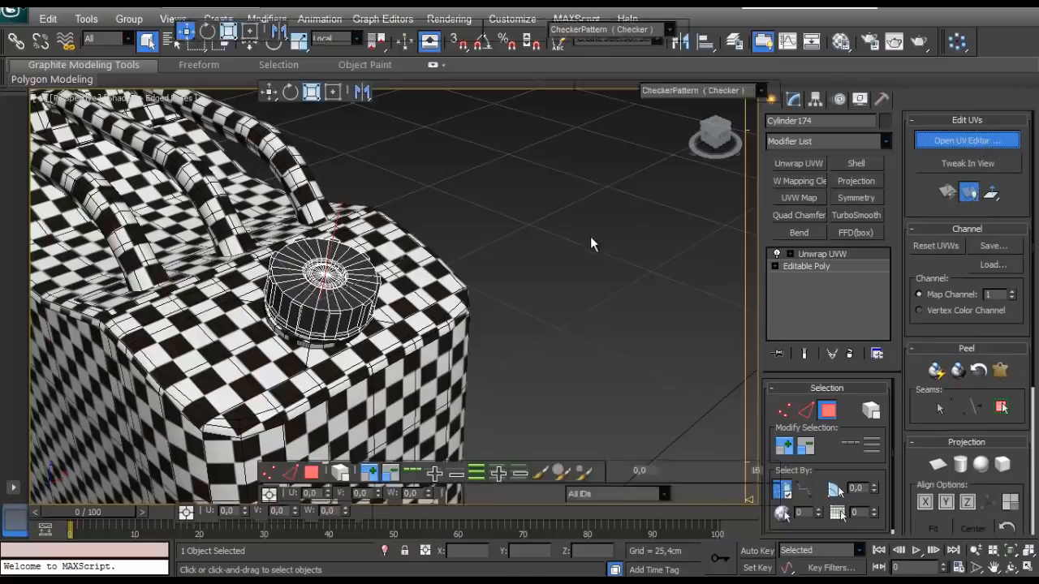
scroll(497, 144, down, 3)
click(229, 490)
key(ctrl+a)
middle_drag(375, 232, 348, 351)
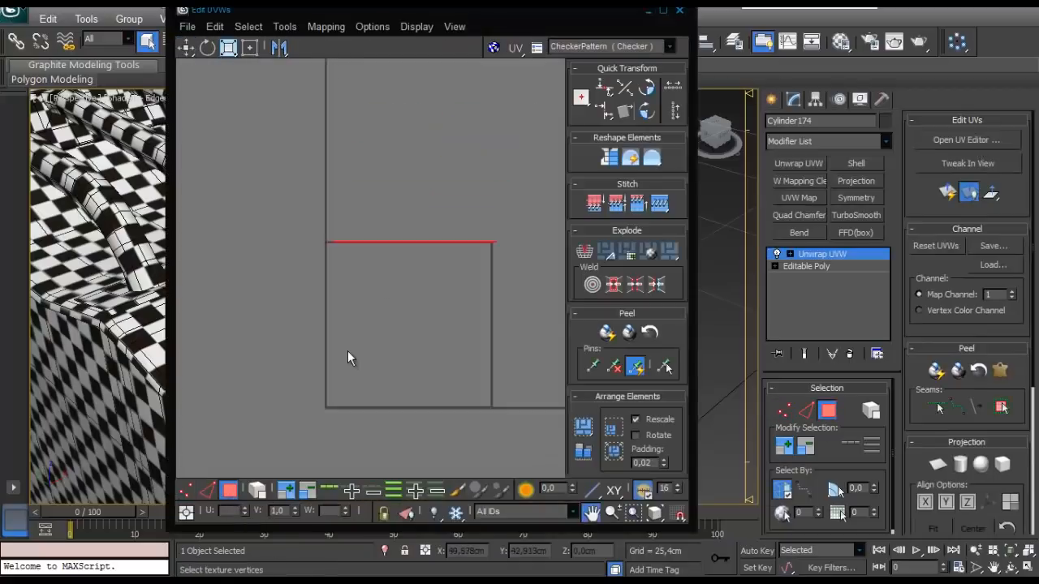
scroll(347, 350, up, 1)
drag(471, 10, 472, 71)
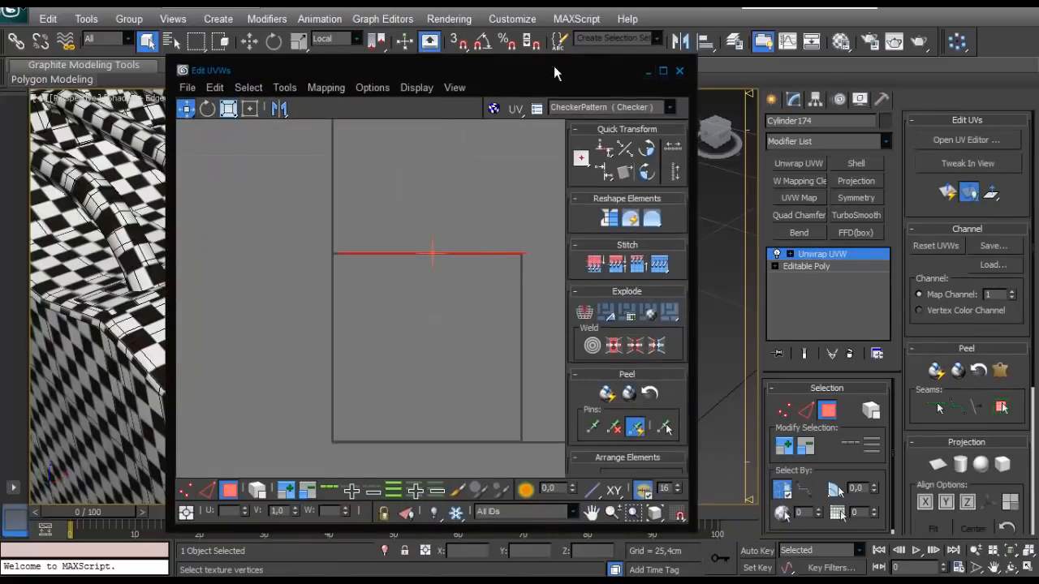
click(326, 86)
double_click(385, 71)
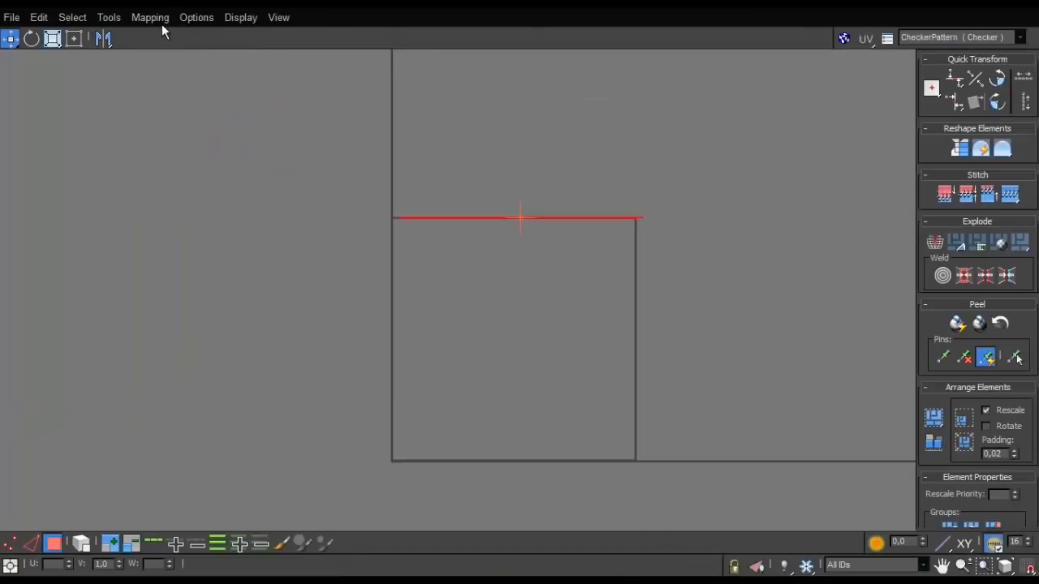
- Unwrap all cap faces with normal mapping set to Box Mapping, and pack the resulting shells within the UV tile
click(160, 20)
click(159, 57)
click(111, 29)
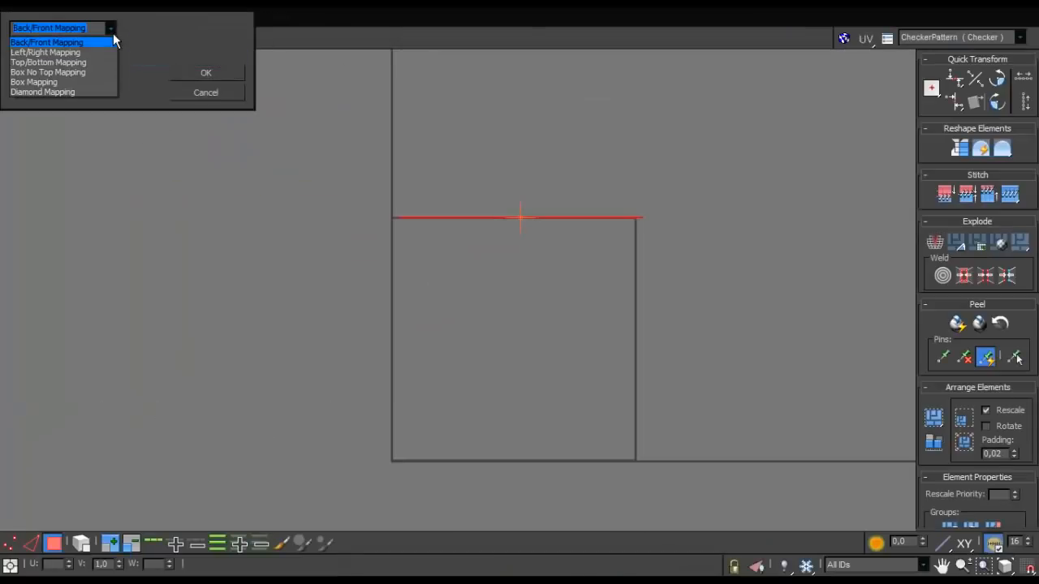
click(45, 82)
click(203, 73)
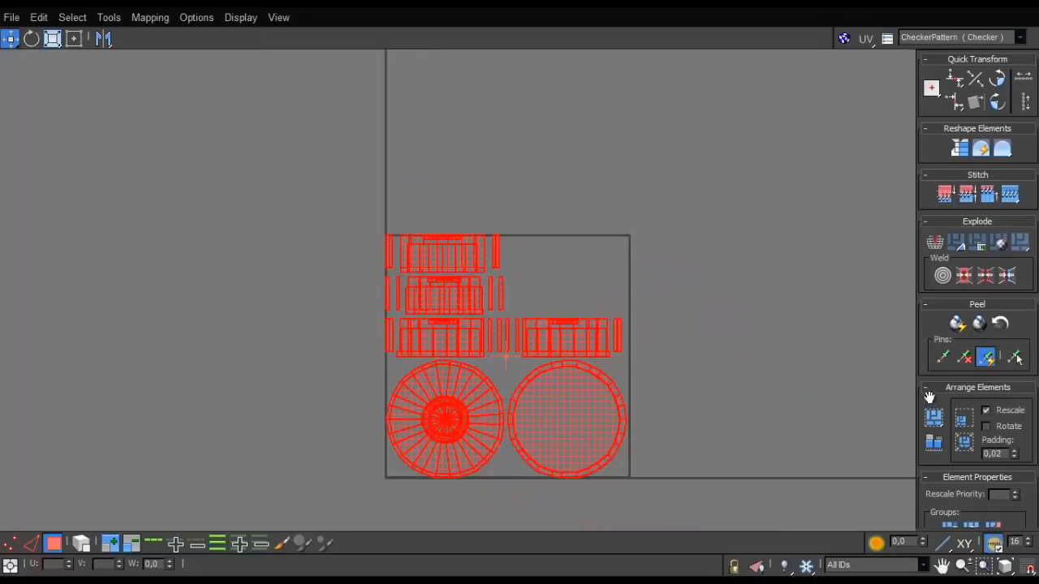
click(933, 442)
scroll(522, 363, up, 3)
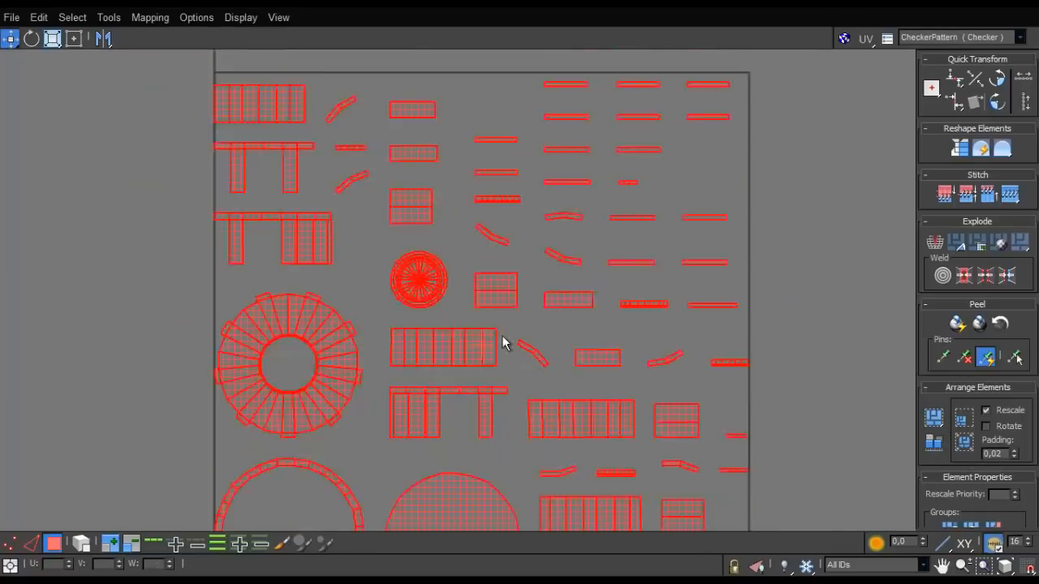
scroll(503, 344, down, 2)
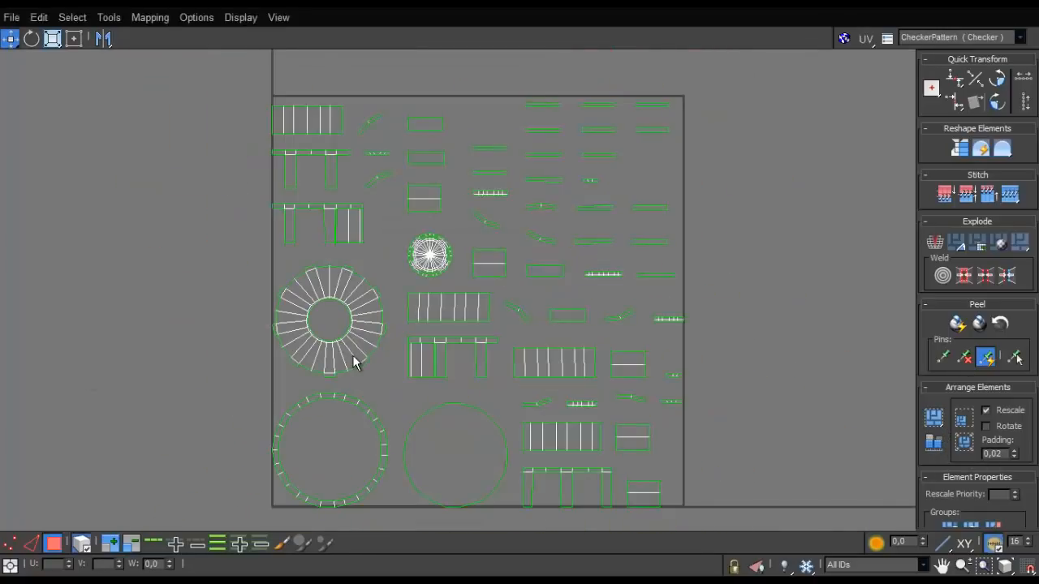
- Select the small disc shell as a whole element and examine which recessed faces it covers in the cap's centre
click(355, 363)
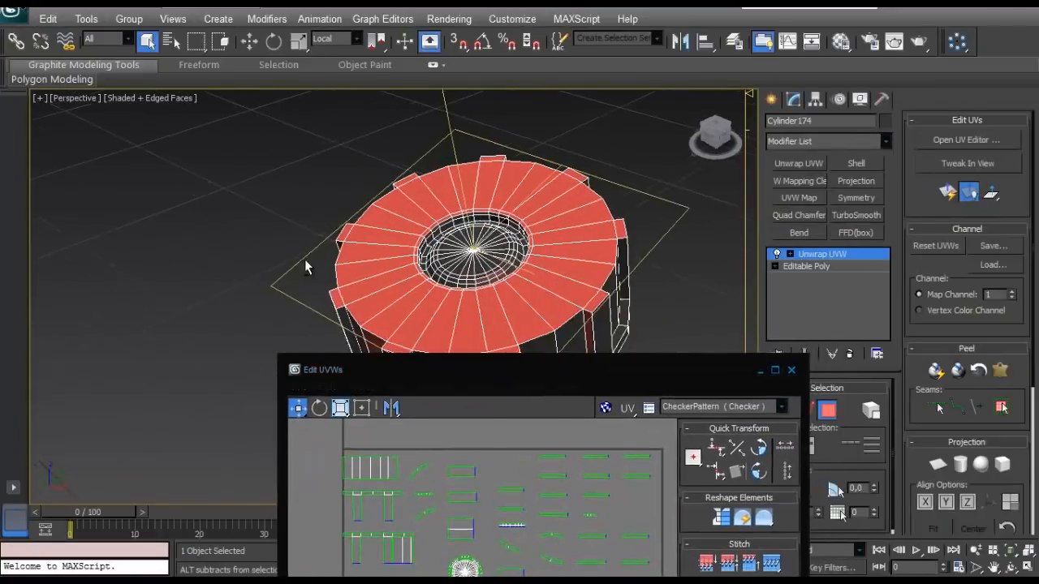
click(305, 261)
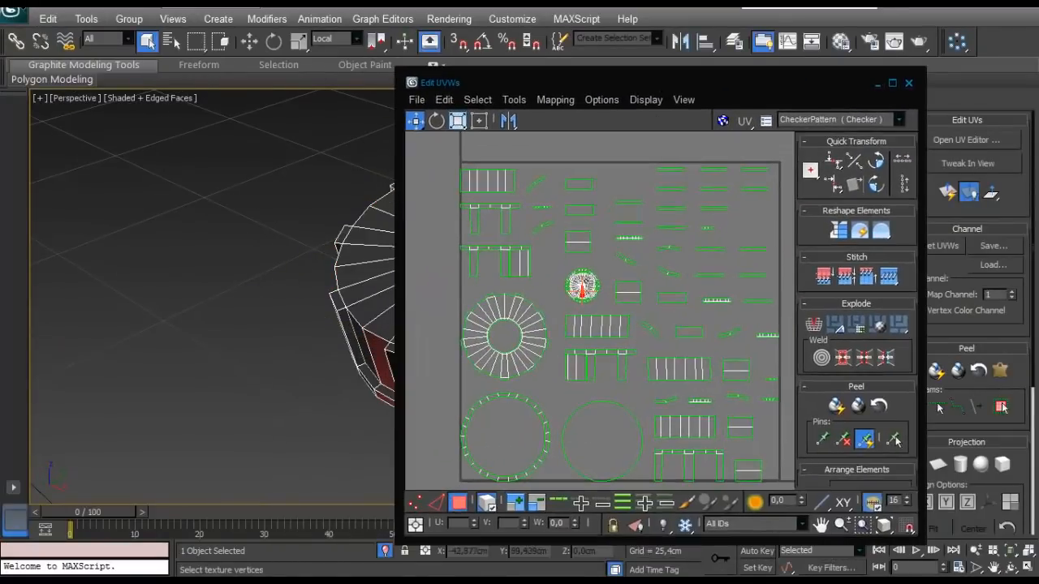
click(579, 285)
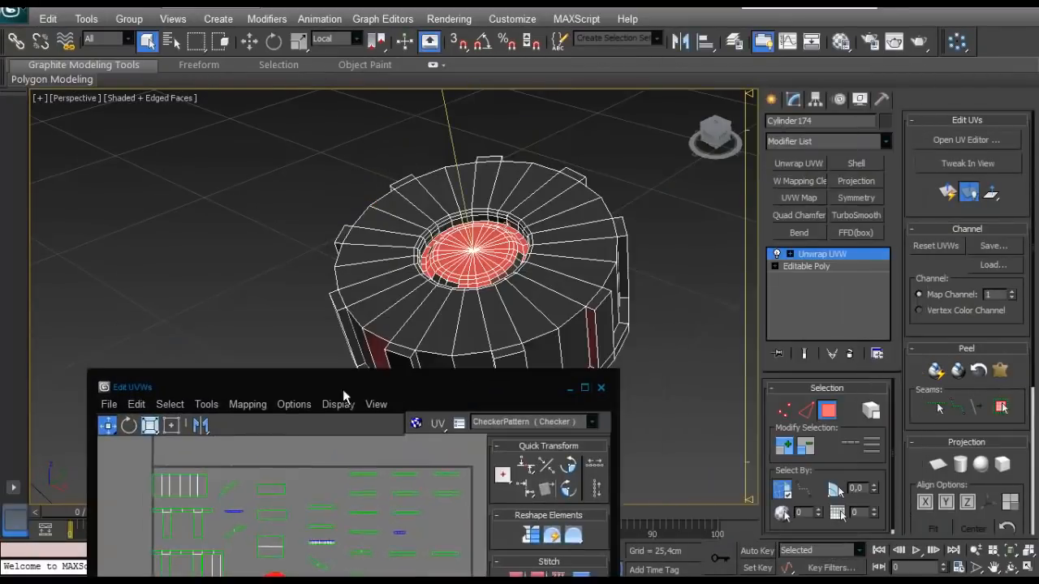
drag(343, 397, 343, 400)
alt+middle_drag(381, 268, 394, 295)
scroll(396, 297, up, 5)
middle_drag(562, 211, 442, 277)
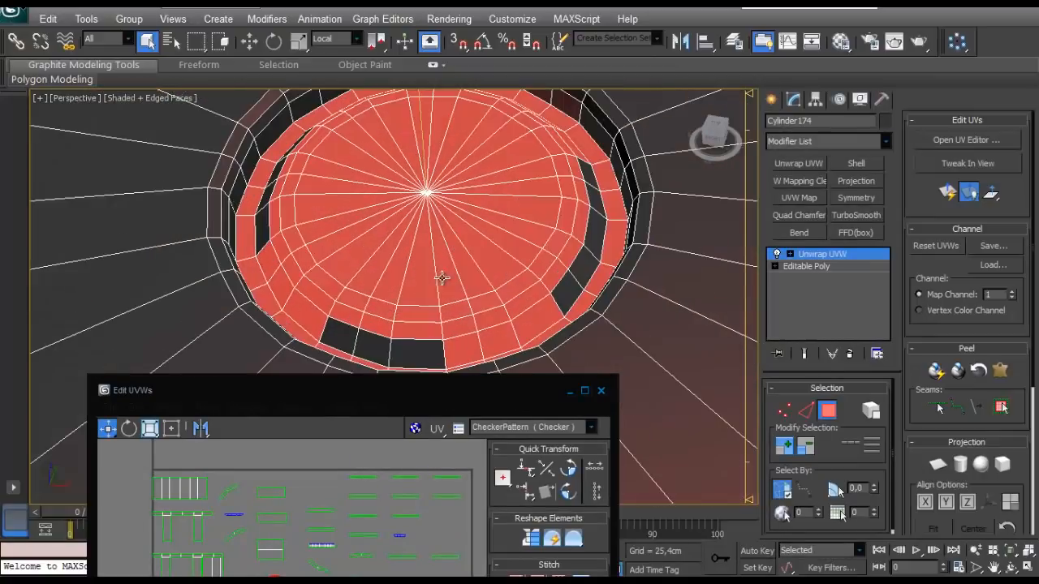
click(584, 392)
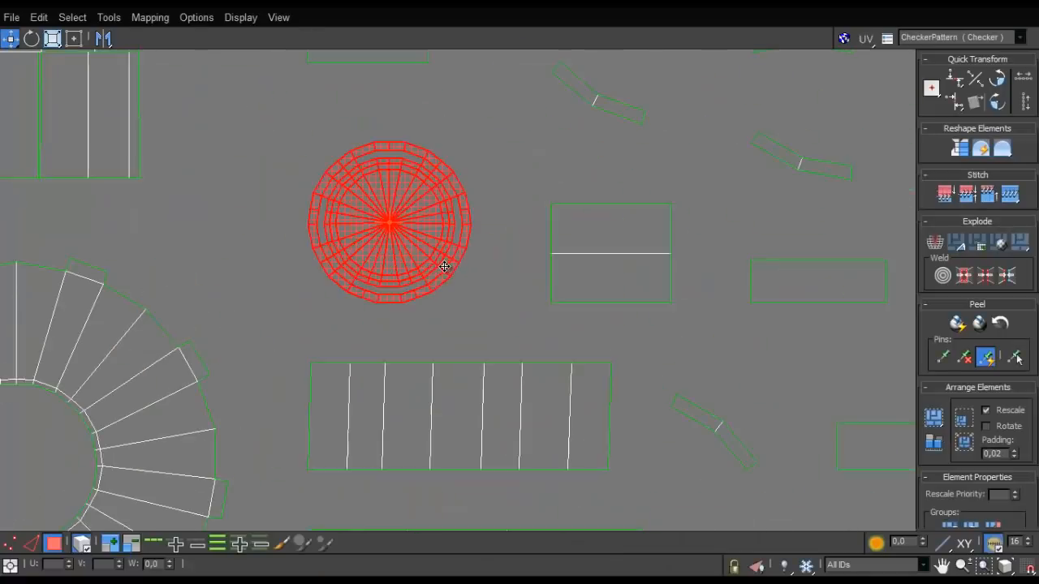
- Weld the split inner and outer edges that bound the gap on the right side of the small disc shell
scroll(487, 301, up, 5)
middle_drag(496, 219, 473, 343)
key(2)
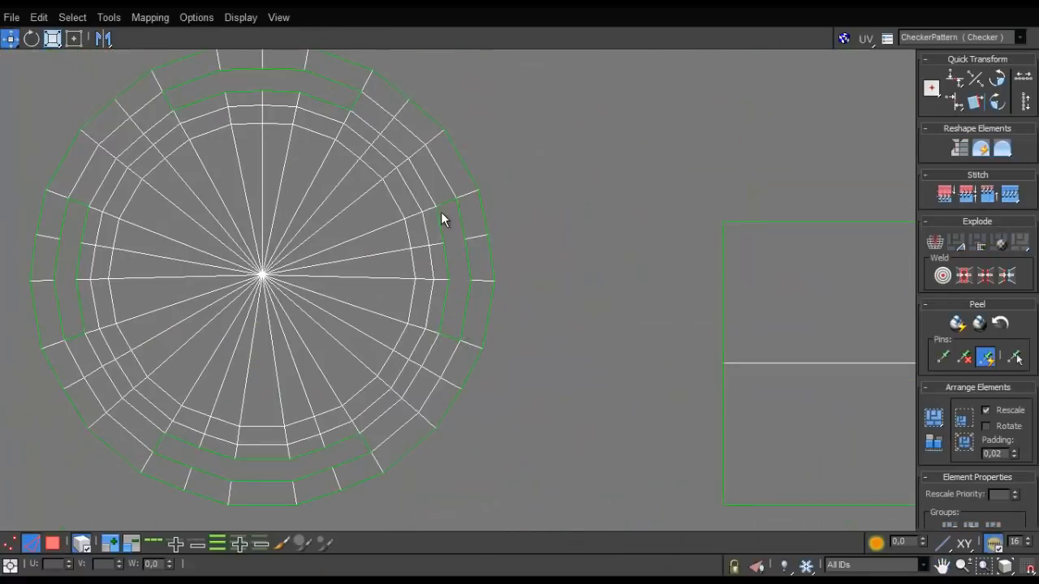
click(486, 262)
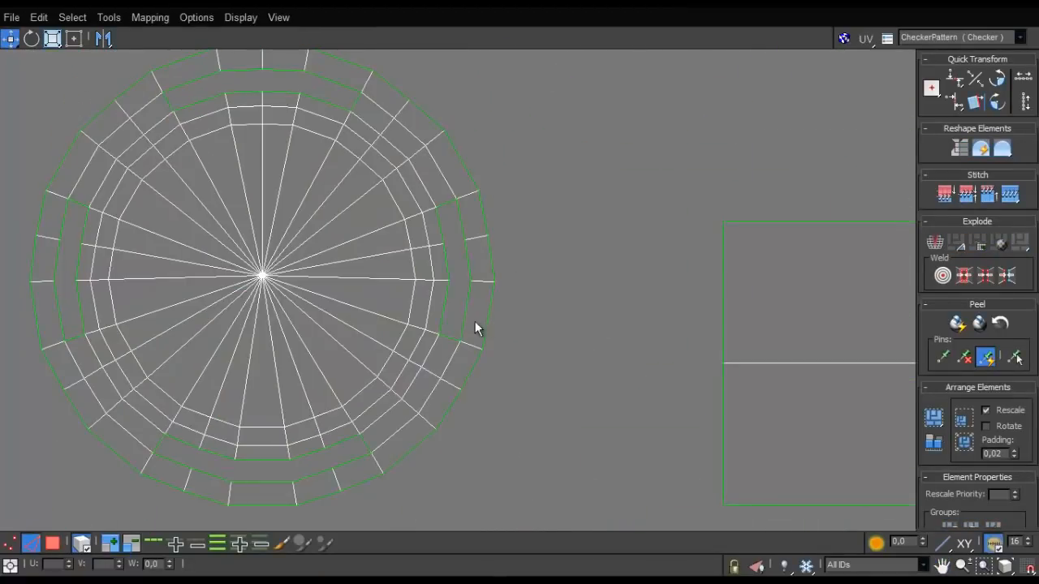
click(439, 233)
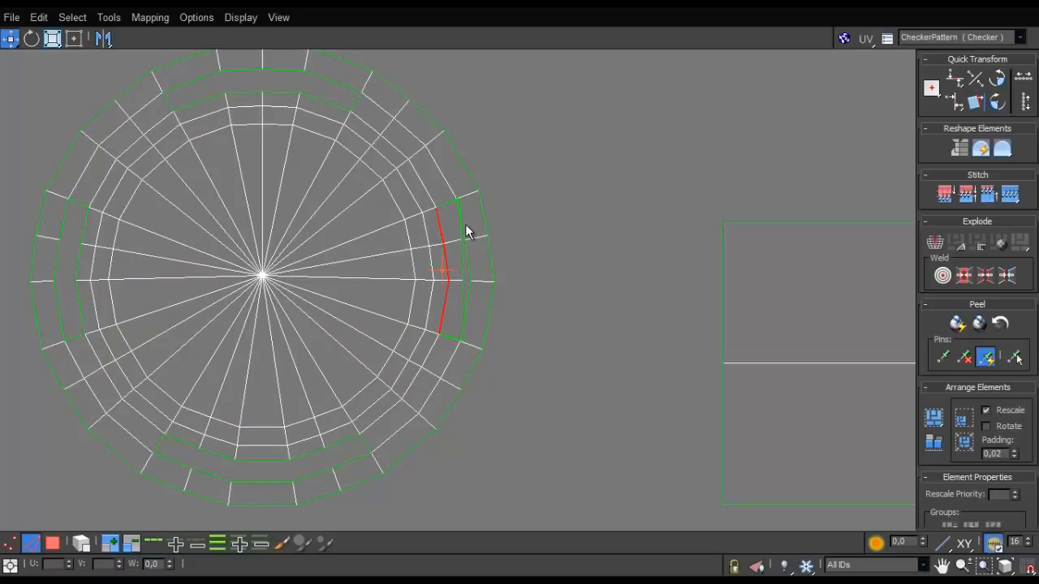
click(463, 238)
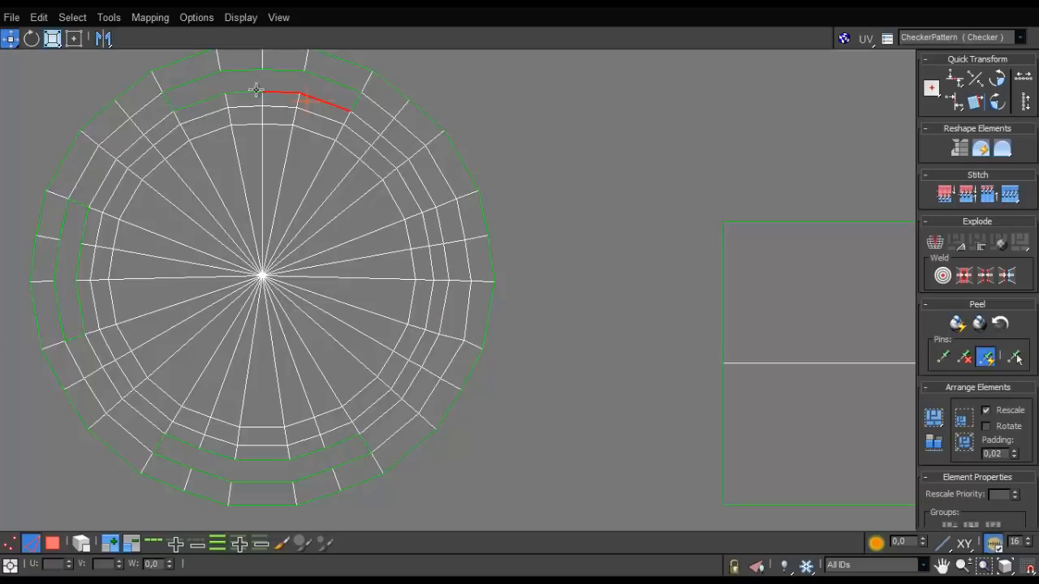
- Weld the split edges around the upper and left gaps of the small disc shell
middle_drag(295, 163, 293, 172)
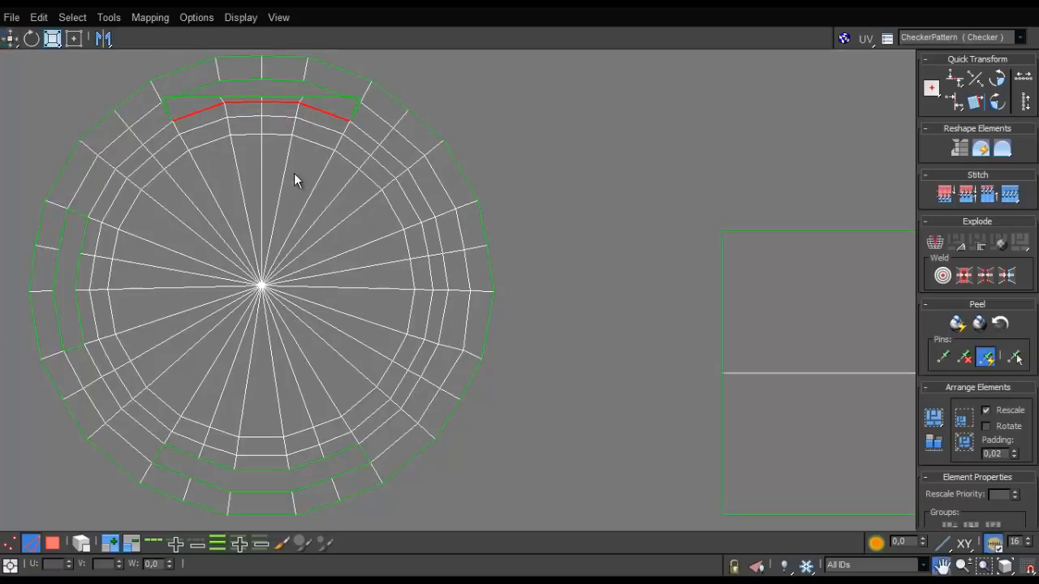
click(323, 91)
key(ctrl+w)
click(277, 81)
key(ctrl+w)
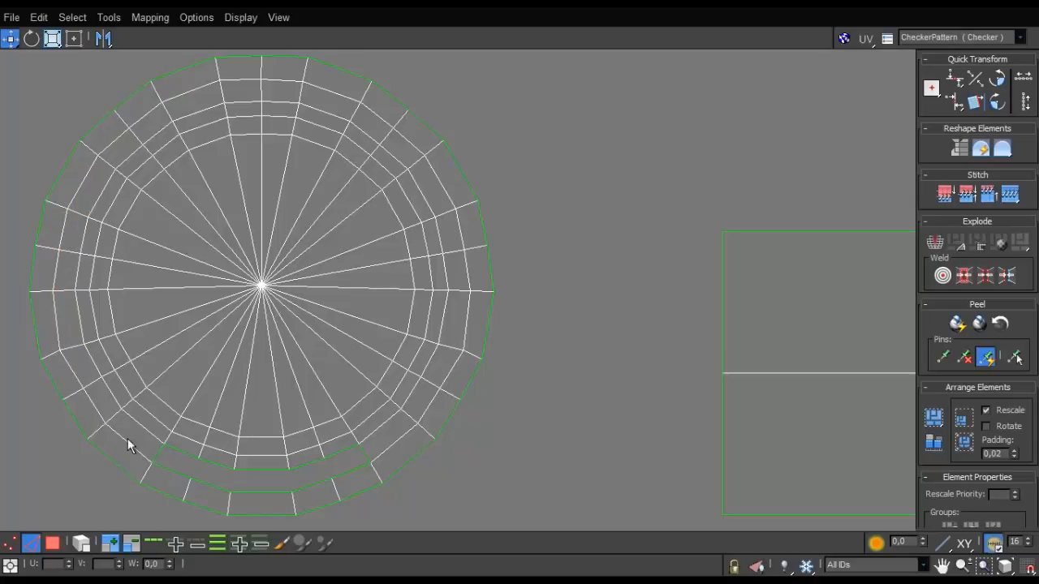
- Weld the outer and inner split edges around the lower gap of the small disc shell
ctrl+click(313, 487)
key(ctrl+w)
click(342, 452)
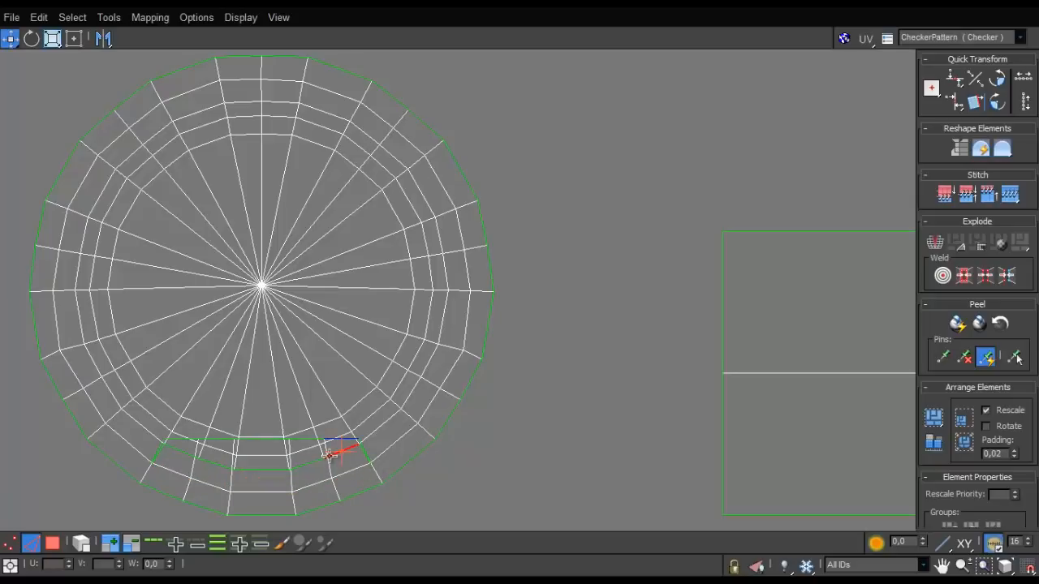
key(ctrl+w)
click(275, 469)
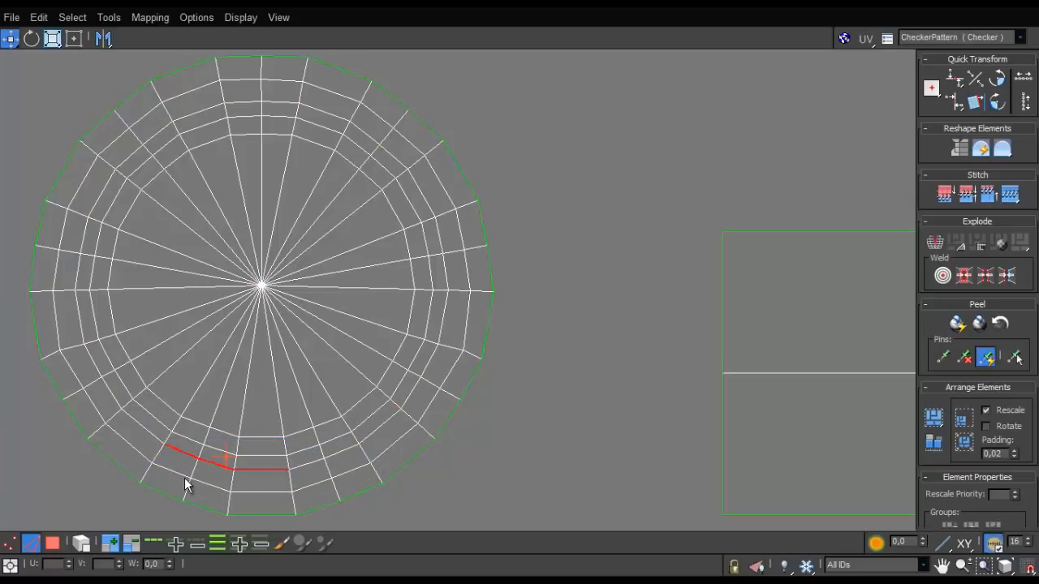
- Select the welded disc shell as an element and check its faces on the cap model
scroll(199, 409, down, 5)
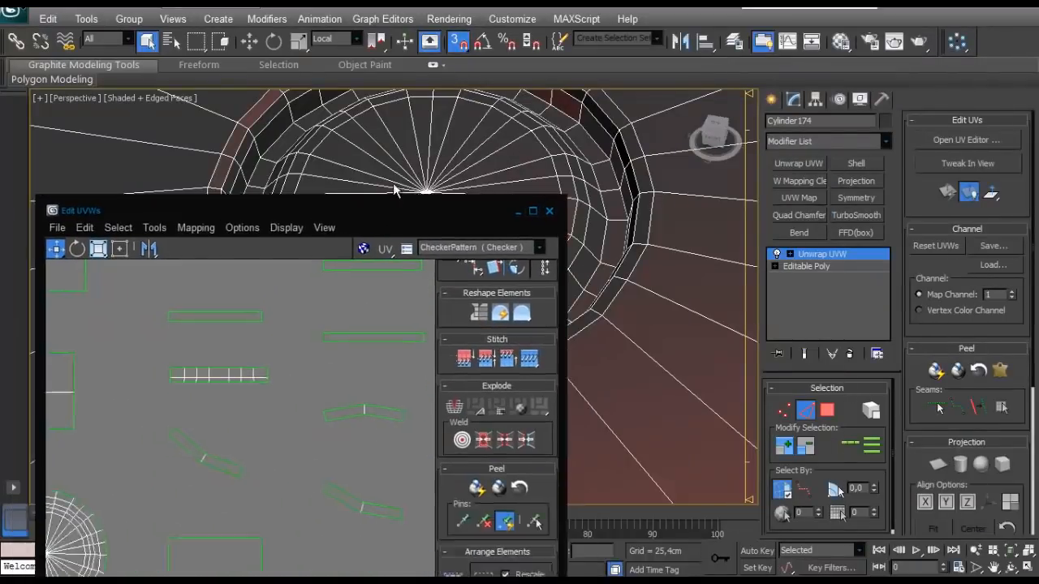
drag(302, 170, 267, 126)
scroll(160, 398, down, 5)
click(85, 524)
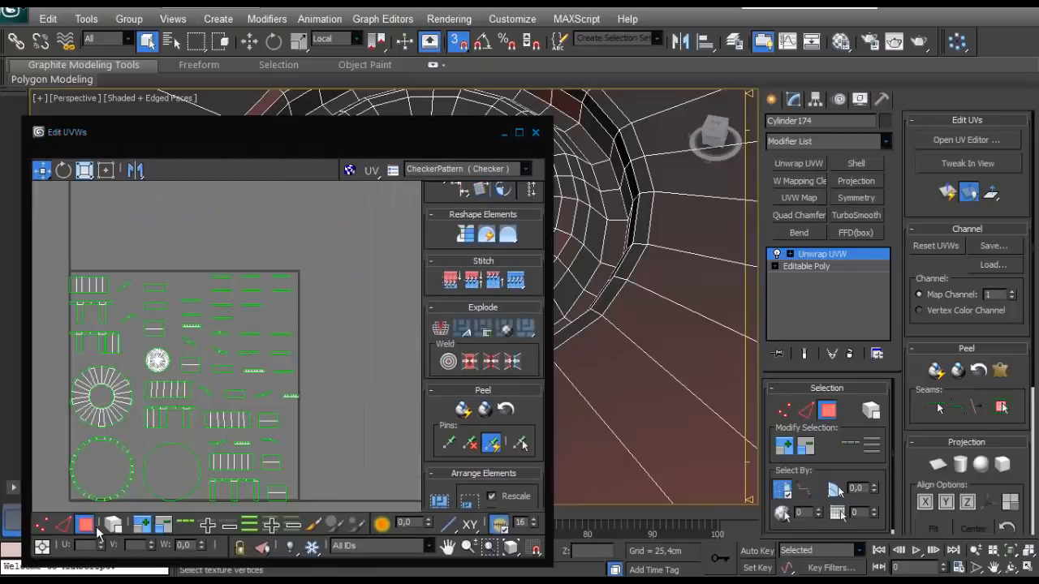
click(158, 359)
scroll(640, 245, down, 3)
drag(434, 137, 229, 249)
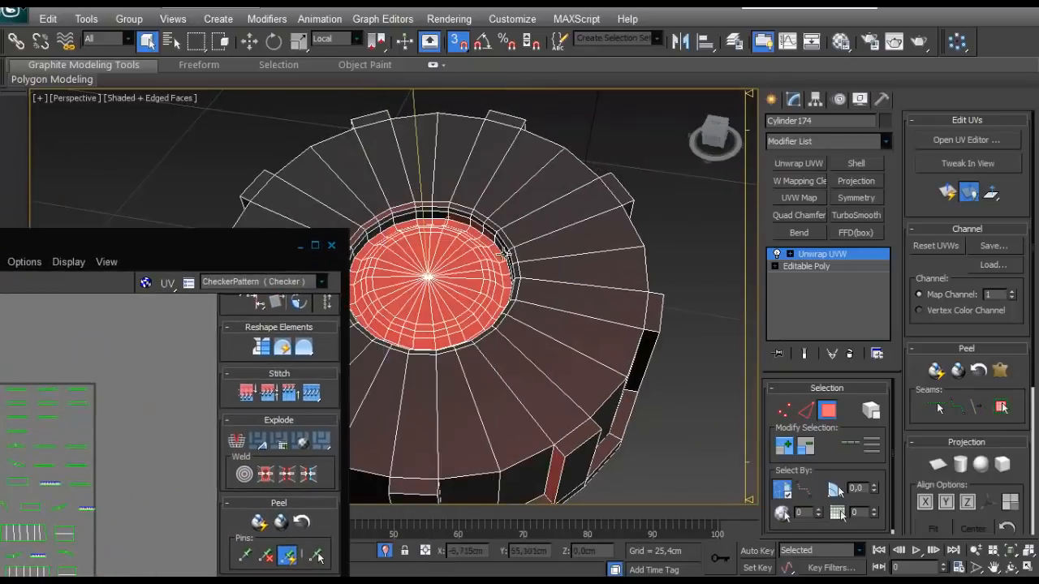
- Select faces on the recess wall, the disc and the cap's top ring in turn to identify their matching UV shells
scroll(458, 188, up, 4)
middle_drag(459, 188, 525, 267)
click(526, 245)
drag(184, 247, 359, 118)
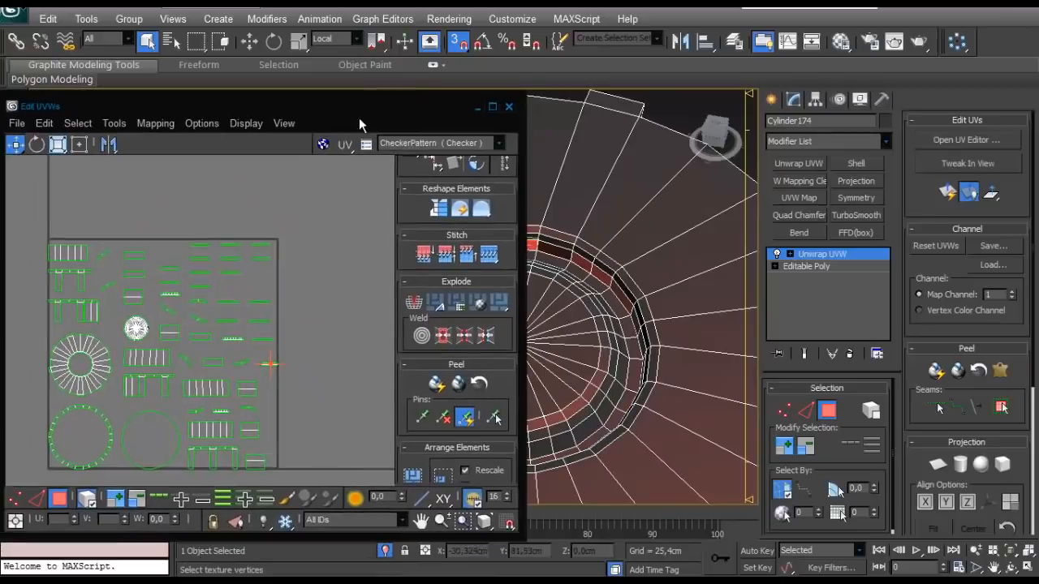
click(136, 329)
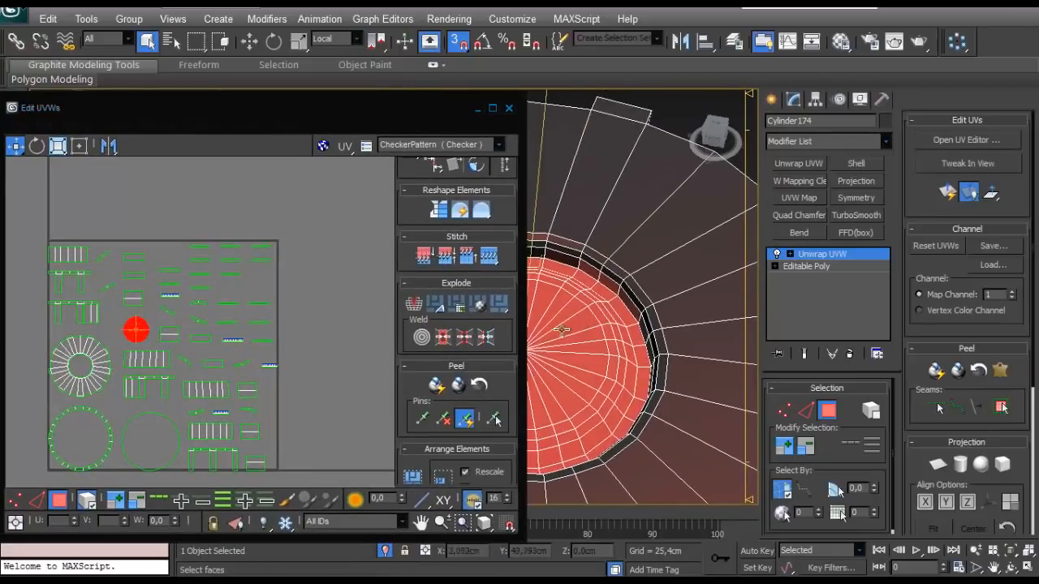
drag(108, 420, 110, 419)
click(89, 380)
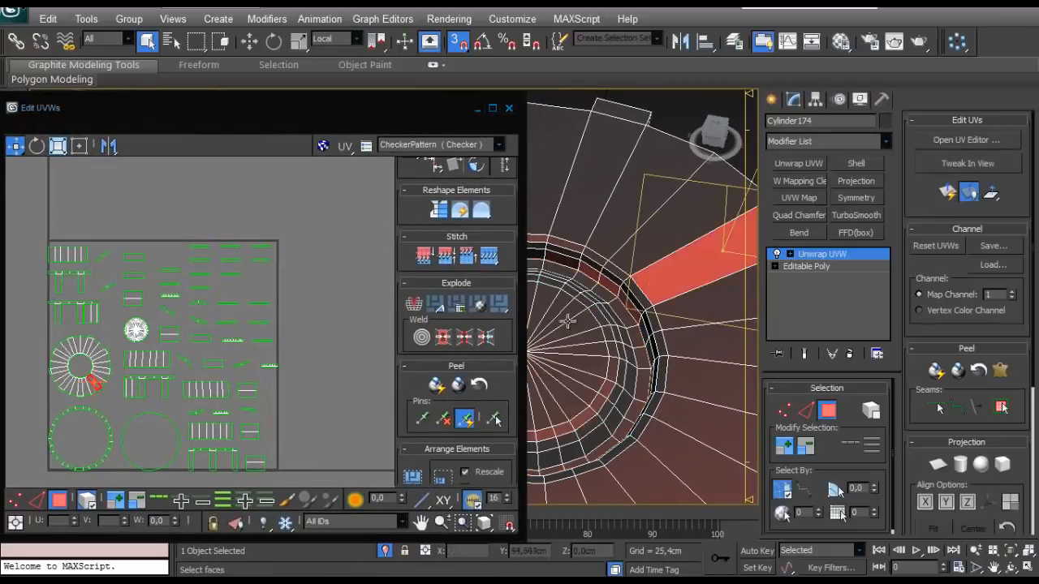
- Select the spoked ring shell and the welded disc shell in turn to check their faces on the cap model
scroll(84, 383, up, 2)
click(83, 384)
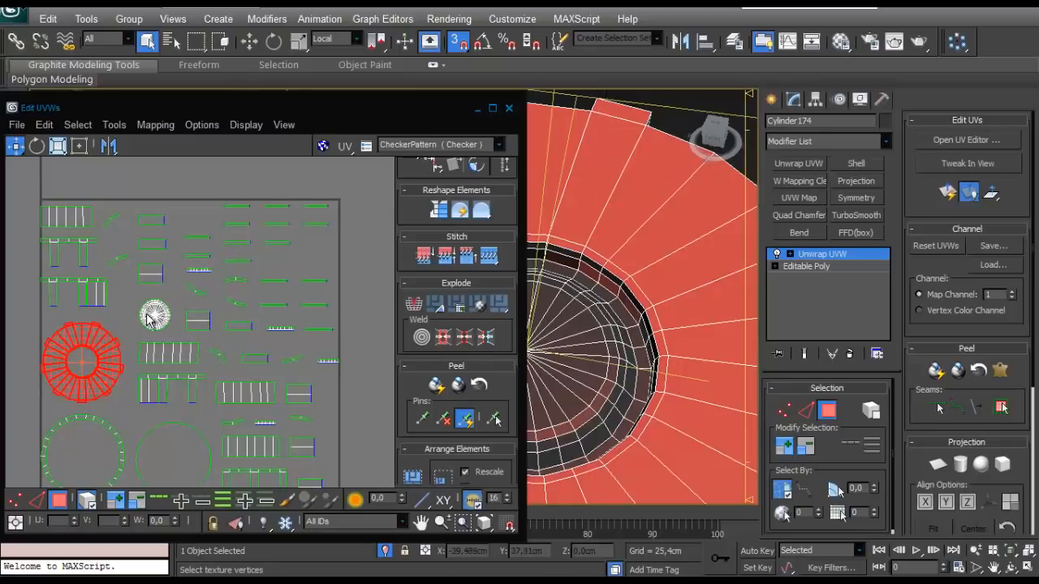
click(151, 316)
scroll(148, 317, up, 4)
scroll(148, 317, down, 2)
scroll(143, 309, up, 6)
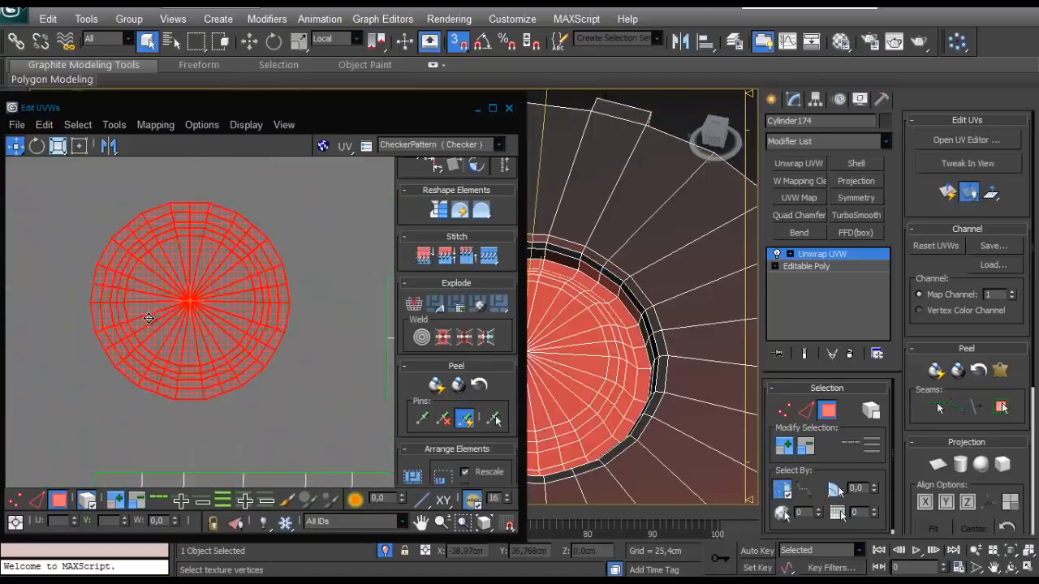
- Try to stitch the neighbouring wall strip onto an outer edge of the welded disc shell
click(344, 247)
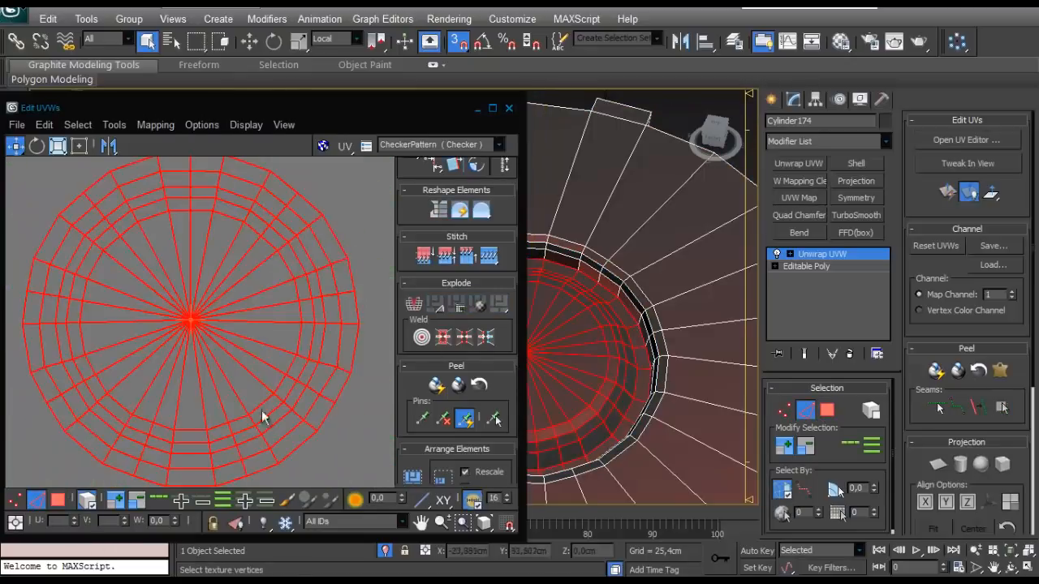
click(87, 500)
click(340, 242)
click(338, 241)
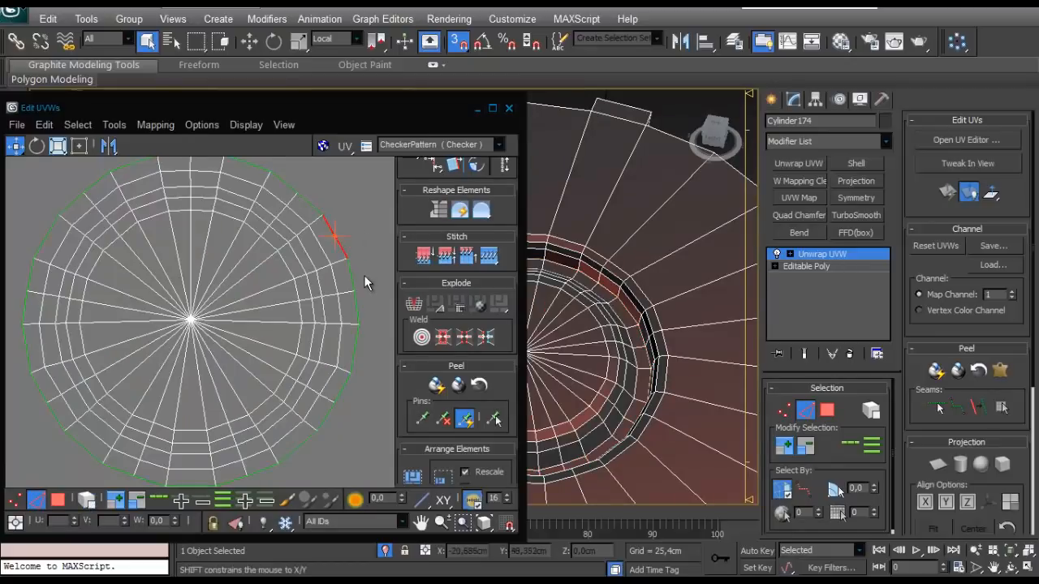
key(s)
scroll(361, 290, down, 2)
scroll(360, 298, down, 5)
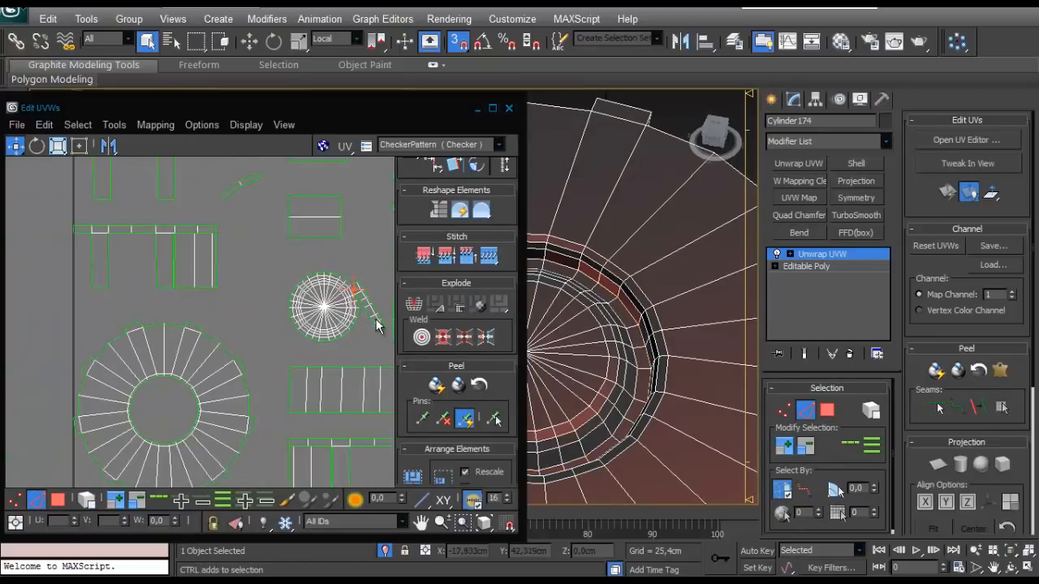
scroll(351, 284, down, 3)
- Stitch the short recess wall strips end to end into one continuous horizontal strip
click(622, 293)
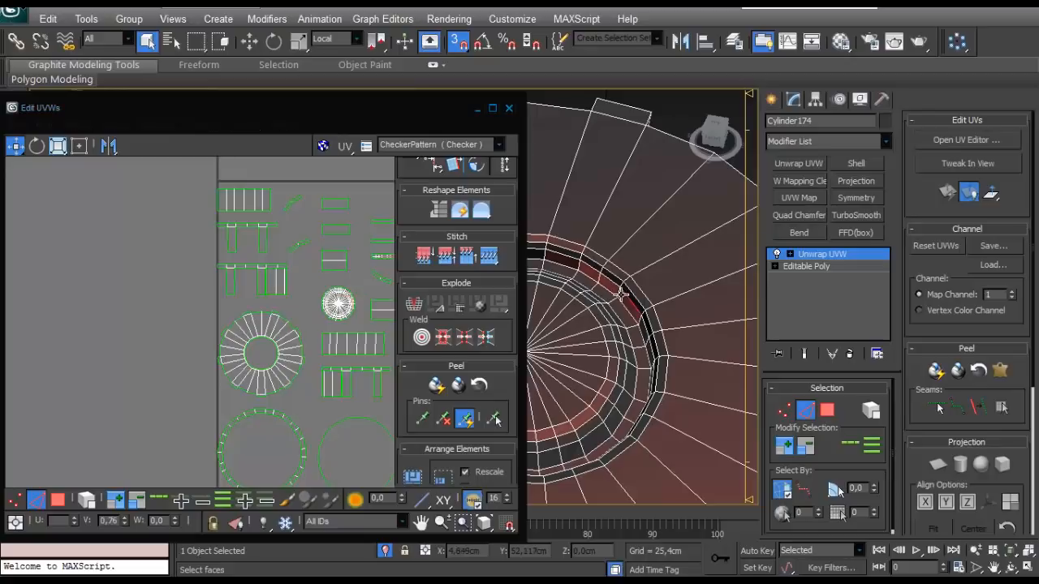
middle_drag(386, 297, 242, 354)
click(490, 112)
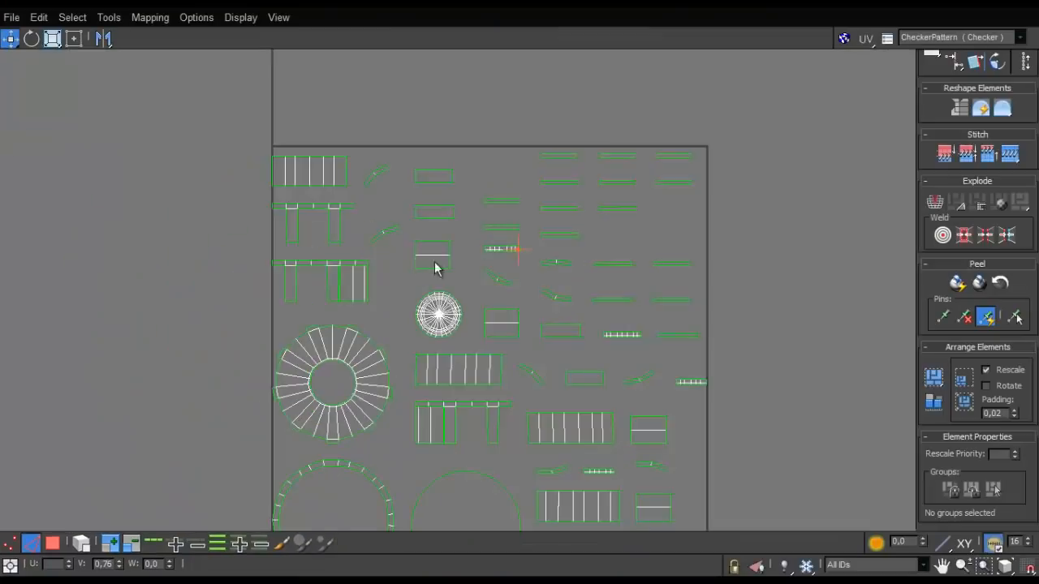
scroll(568, 313, up, 5)
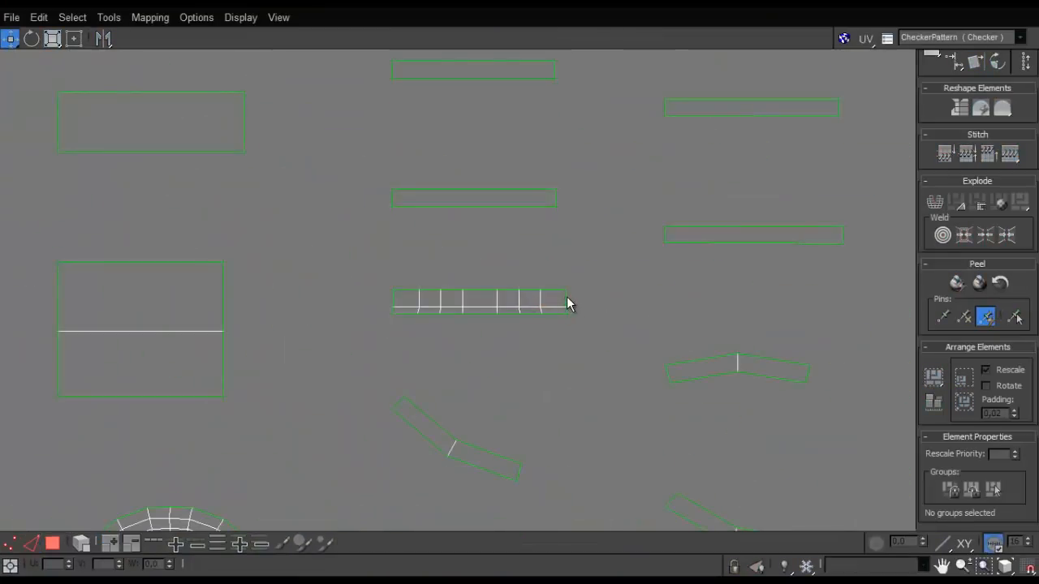
click(561, 305)
key(s)
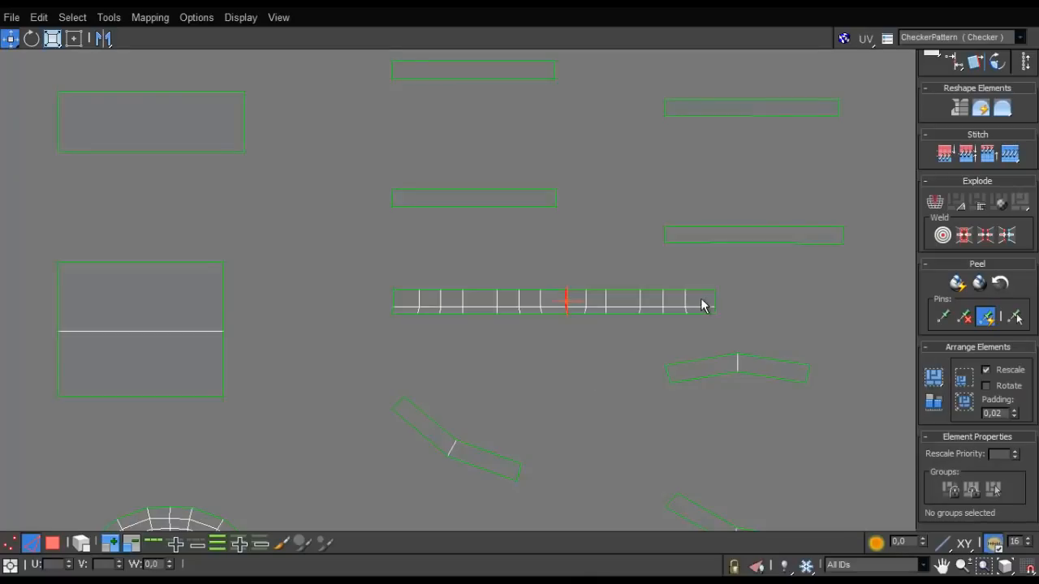
key(s)
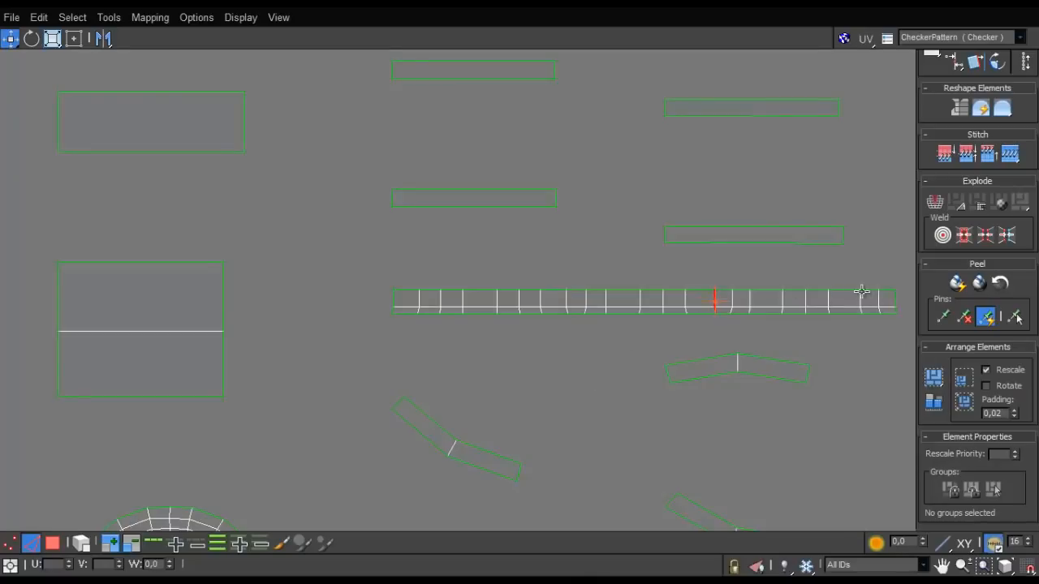
key(s)
scroll(824, 341, down, 6)
middle_drag(720, 335, 396, 289)
scroll(397, 289, up, 5)
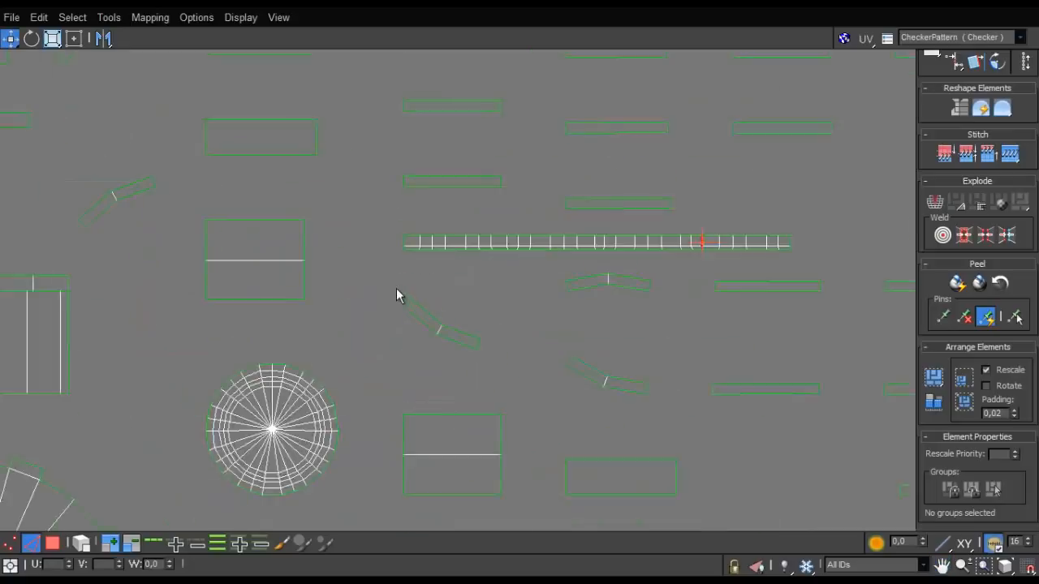
middle_drag(800, 224, 567, 276)
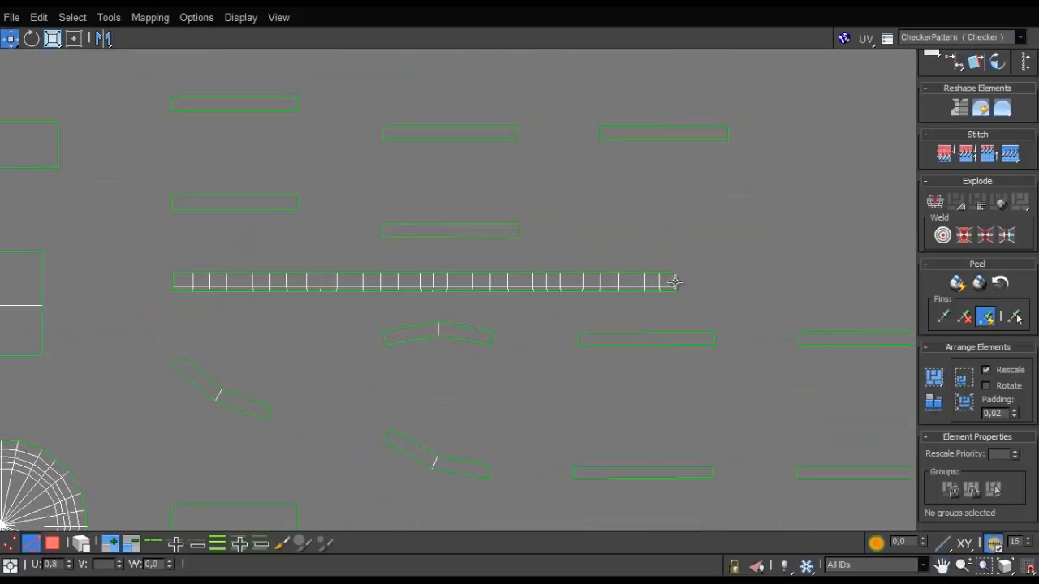
- Move the spoked ring, the small disc and the joined recess strip out of the UV square, grouping them beside it
scroll(529, 362, down, 8)
middle_drag(482, 353, 588, 202)
scroll(588, 203, up, 1)
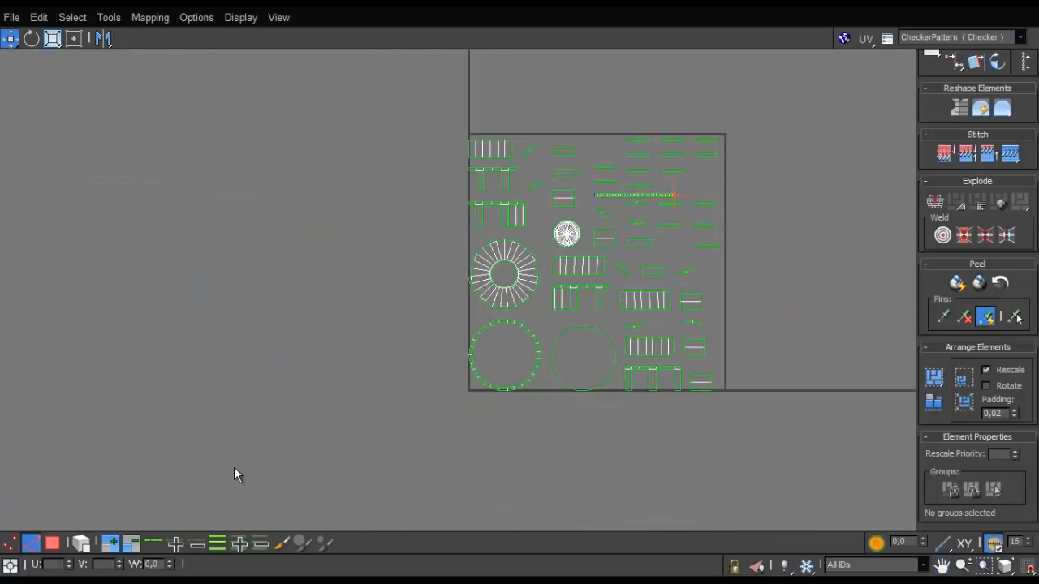
key(3)
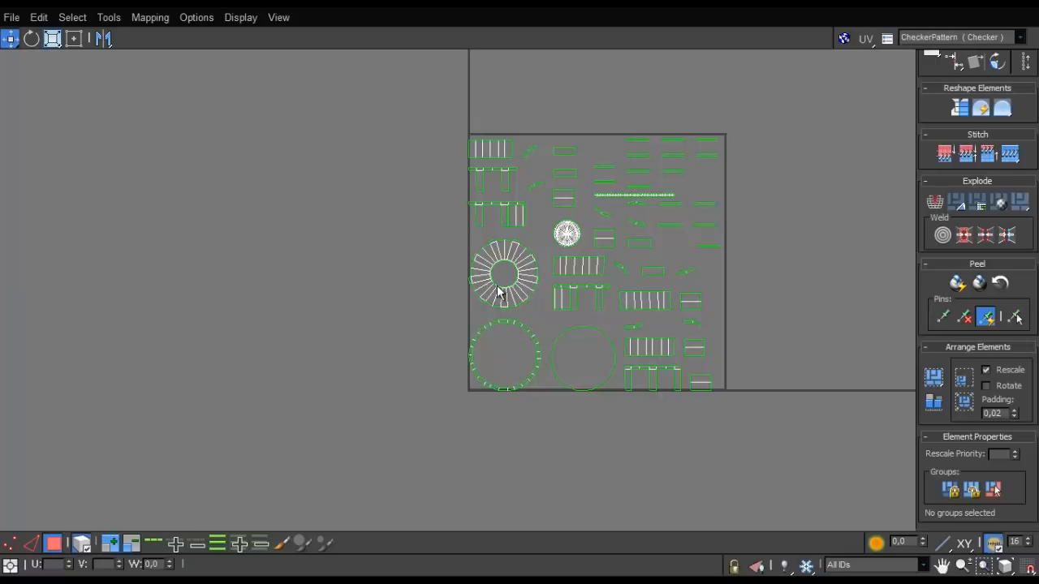
drag(498, 290, 373, 294)
drag(592, 226, 340, 262)
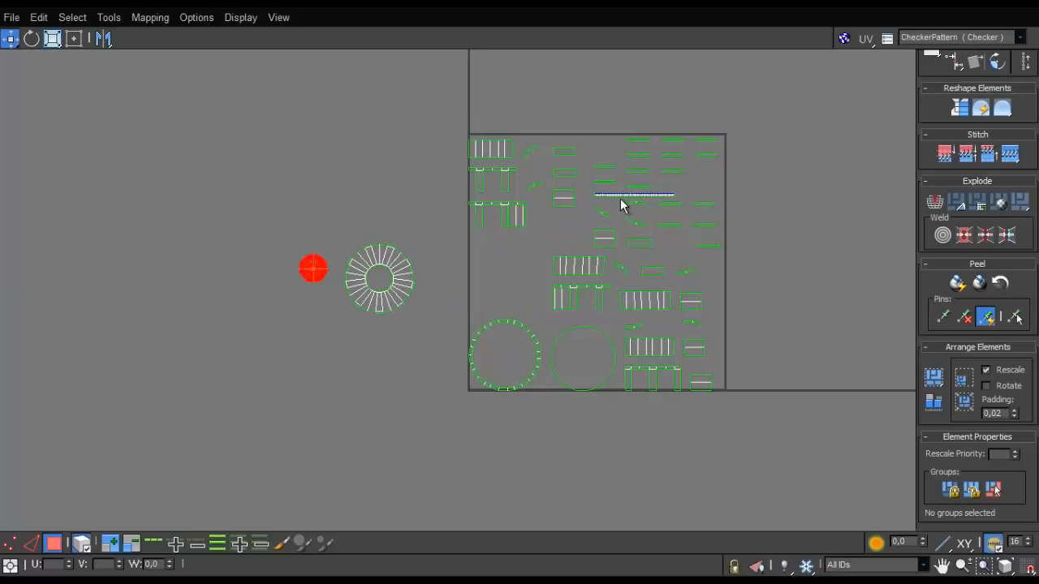
drag(622, 197, 289, 289)
- Move the toothed ring and the large circle out of the UV square, placing them beneath the spoked ring group
drag(520, 324, 530, 291)
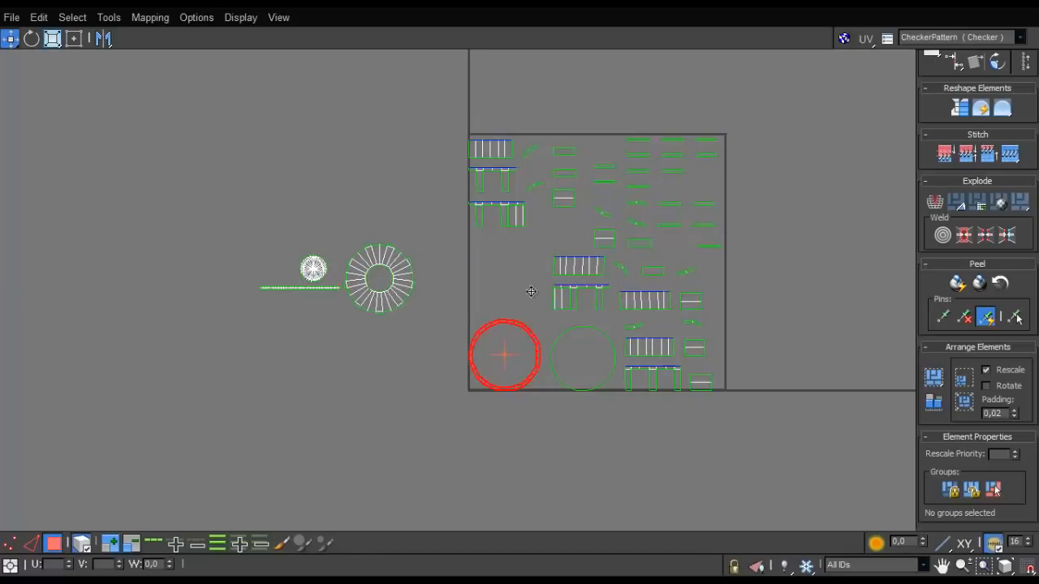
drag(674, 9, 301, 490)
alt+middle_drag(493, 349, 485, 113)
scroll(519, 266, down, 5)
drag(458, 487, 645, 94)
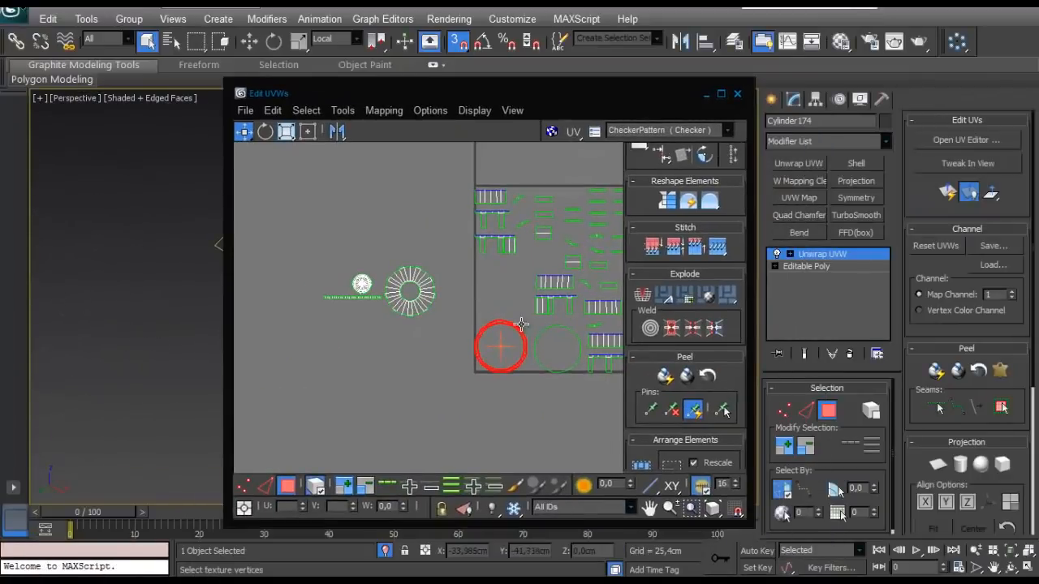
drag(520, 332, 427, 332)
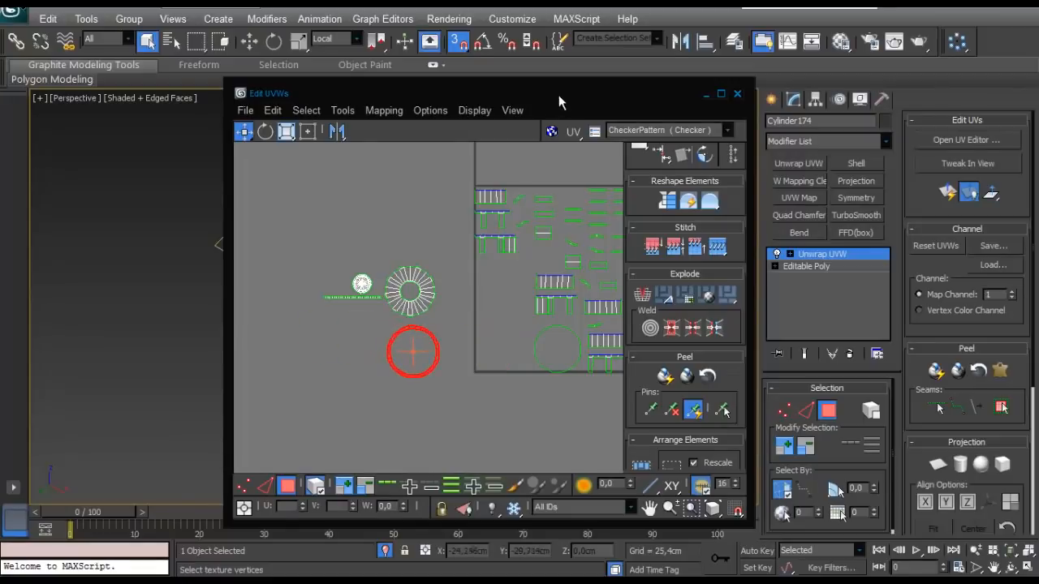
key(ctrl+z)
drag(616, 95, 561, 158)
drag(522, 407, 321, 393)
- Stitch the matching side wall panel onto the end edge of the lowest striped panel
click(556, 404)
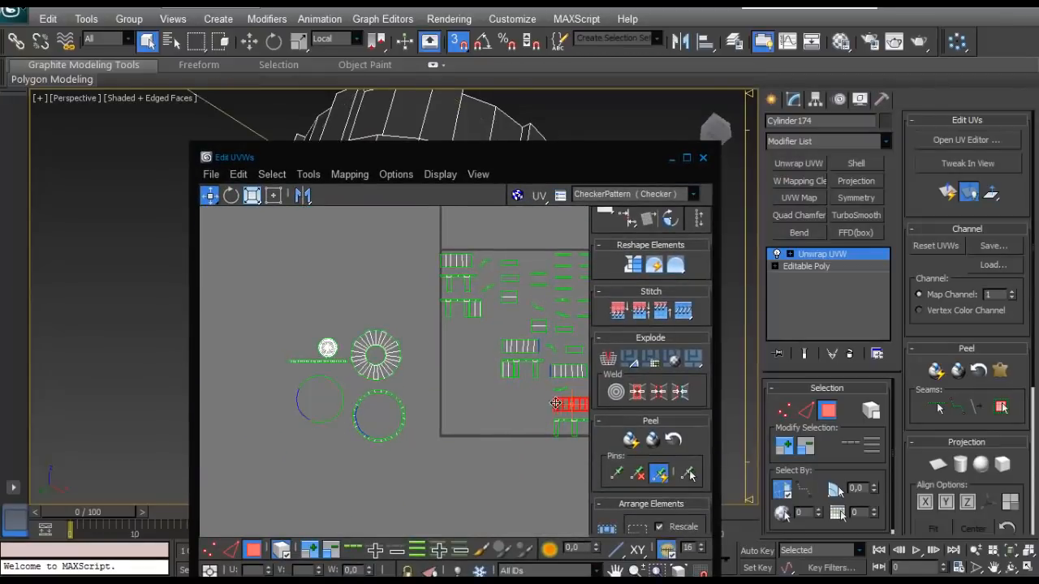
drag(532, 165, 468, 395)
click(623, 388)
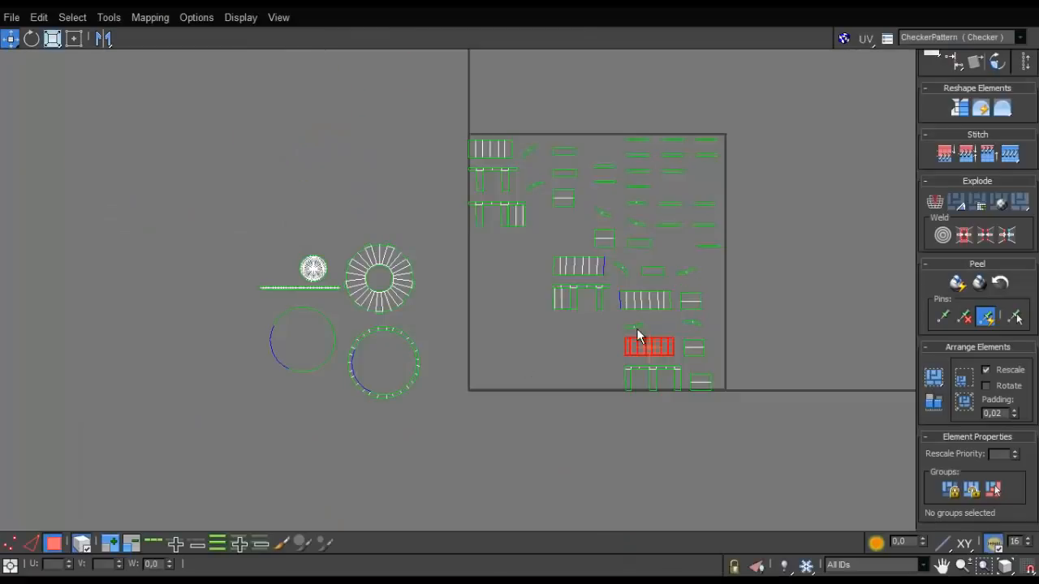
scroll(635, 329, up, 7)
middle_drag(633, 331, 422, 259)
click(248, 342)
key(2)
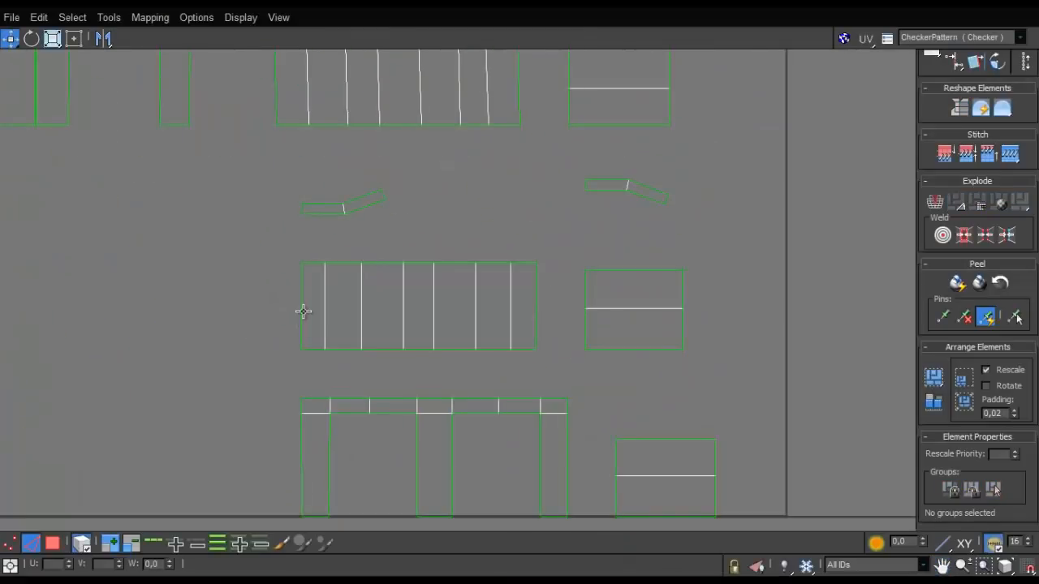
click(302, 310)
key(s)
scroll(93, 316, down, 2)
- Try to stitch the large circle onto the lower edge of the joined side wall panels
drag(62, 307, 84, 315)
scroll(85, 316, down, 3)
double_click(106, 324)
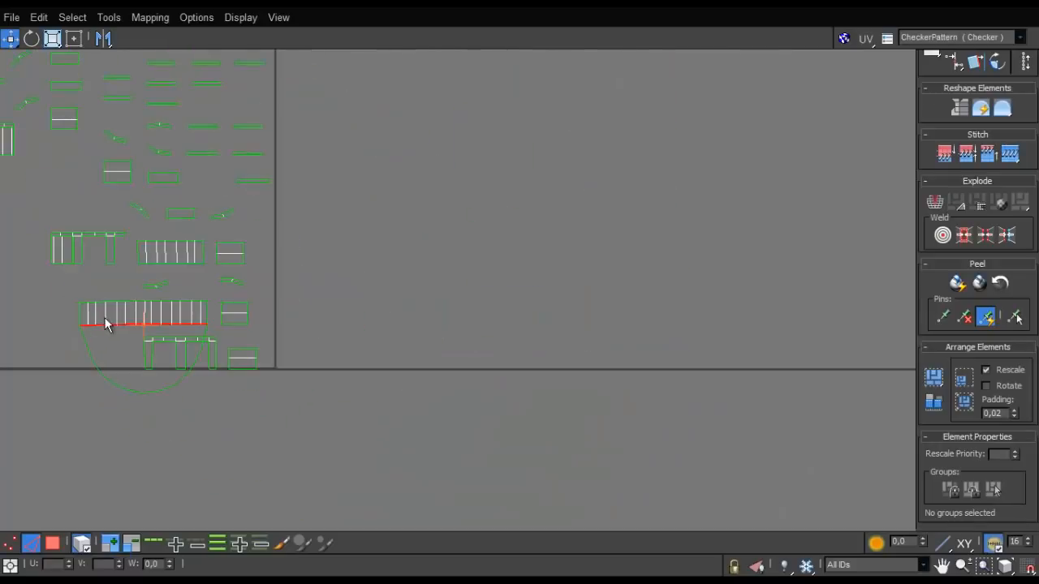
double_click(122, 324)
- Stitch the remaining striped panels onto the open end of the side wall to form one long strip
scroll(204, 322, up, 1)
middle_drag(153, 319, 443, 308)
scroll(443, 307, up, 1)
click(236, 383)
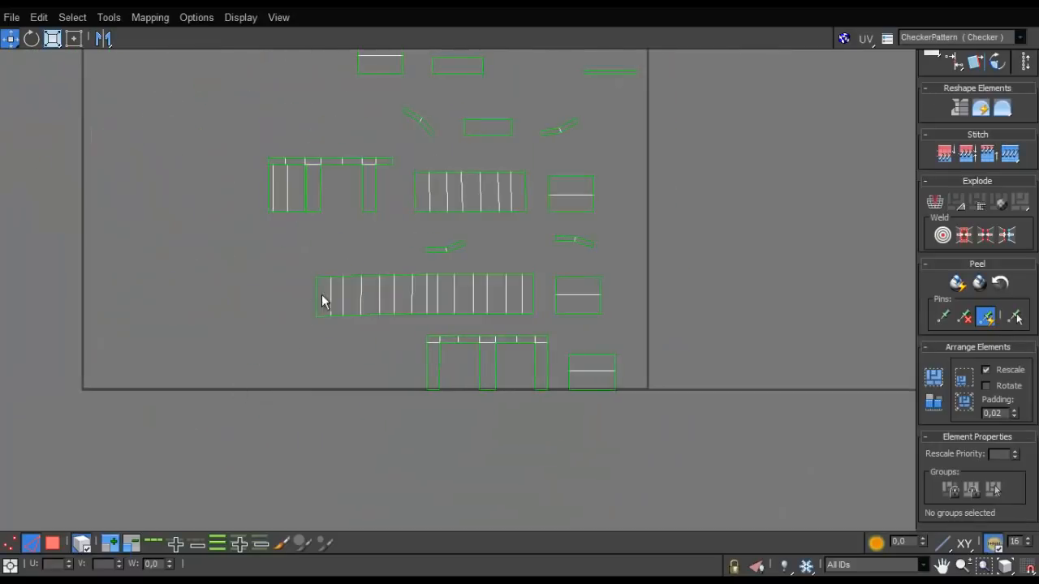
key(s)
click(217, 298)
double_click(218, 298)
click(219, 298)
key(s)
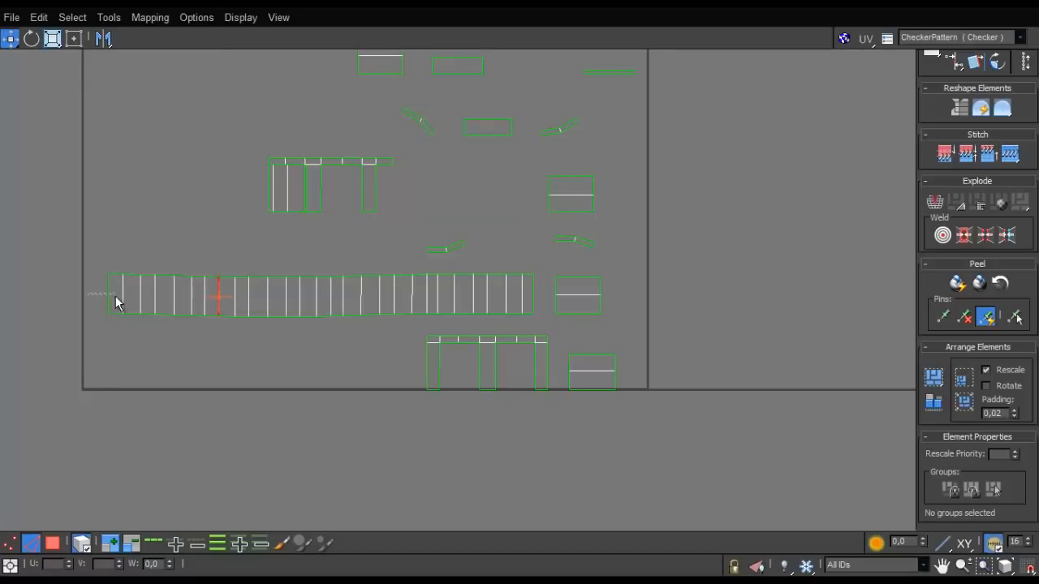
drag(115, 297, 117, 298)
click(106, 300)
click(109, 300)
- Select the completed side wall strip as an element and move it out of the UV square, below the circular shells
scroll(112, 300, down, 8)
middle_drag(215, 288, 375, 272)
scroll(370, 286, up, 4)
key(3)
click(333, 264)
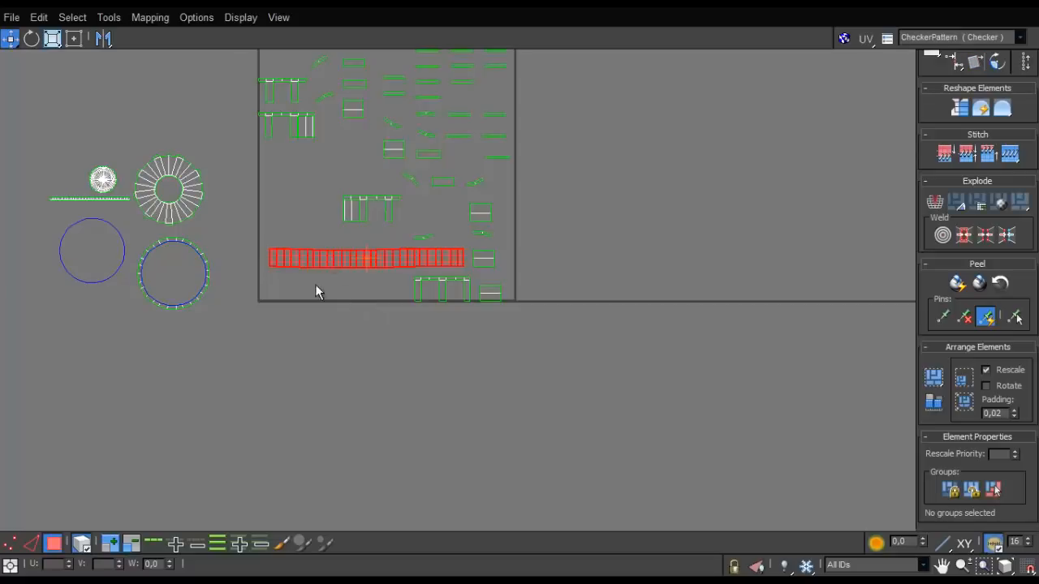
mouse_move(318, 262)
mouse_down()
mouse_move(176, 336)
mouse_move(109, 357)
mouse_up()
- Straighten the long side wall strip by aligning the vertices along its long edges and at both ends
scroll(223, 306, up, 1)
middle_drag(223, 306, 511, 267)
scroll(513, 288, up, 2)
key(1)
mouse_move(613, 296)
mouse_down()
mouse_move(216, 365)
mouse_move(126, 354)
mouse_up()
click(81, 543)
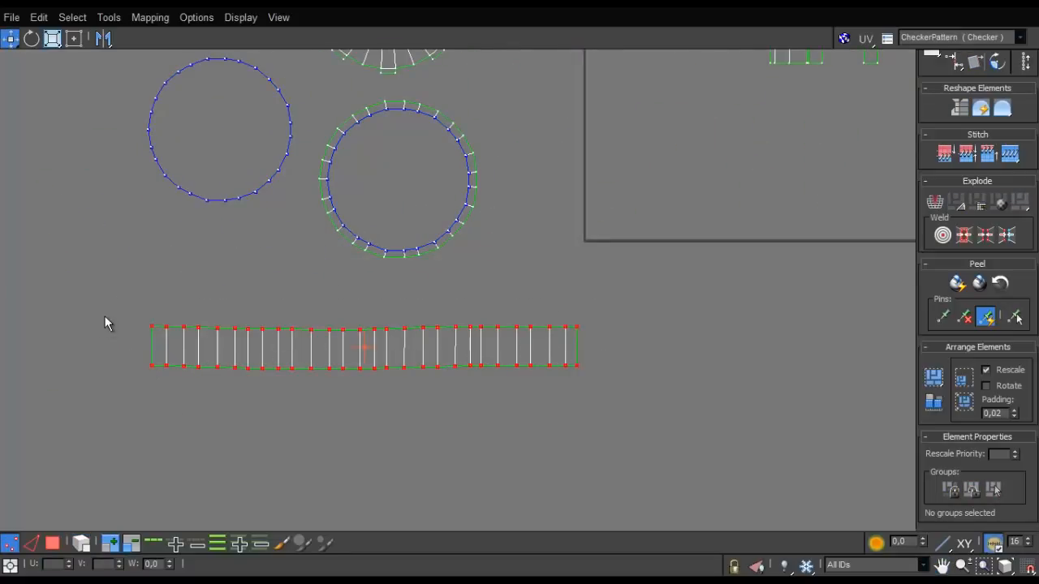
mouse_move(105, 316)
mouse_down()
mouse_move(594, 344)
mouse_move(202, 436)
mouse_up()
drag(621, 300, 573, 387)
scroll(580, 365, up, 4)
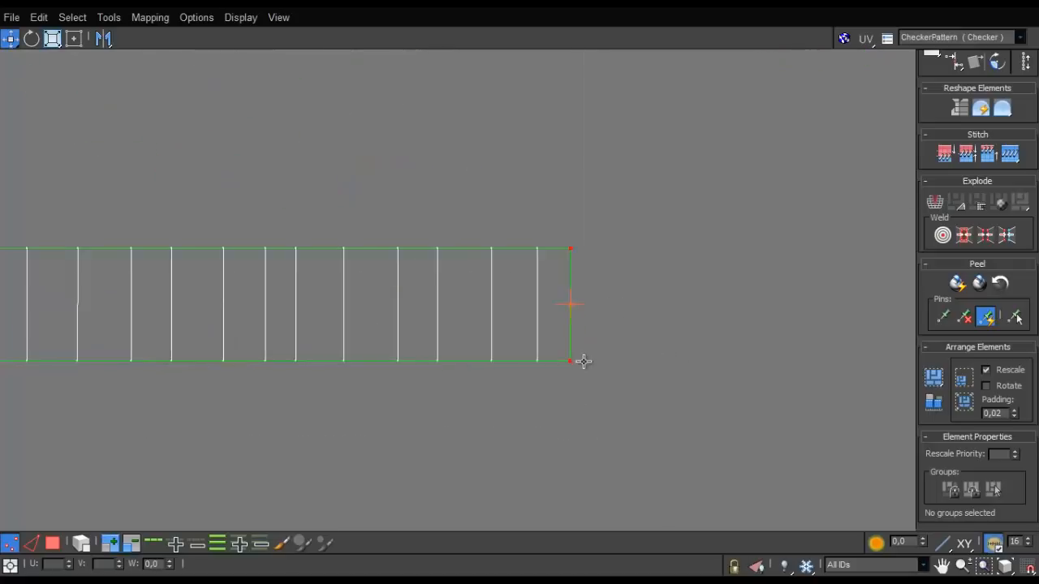
scroll(576, 365, down, 4)
middle_drag(340, 367, 412, 369)
scroll(349, 350, up, 3)
scroll(349, 350, down, 4)
- Move the straightened wall strip directly beneath the circular shells and check the large circle's face on the model
click(54, 544)
click(81, 544)
click(316, 422)
click(340, 381)
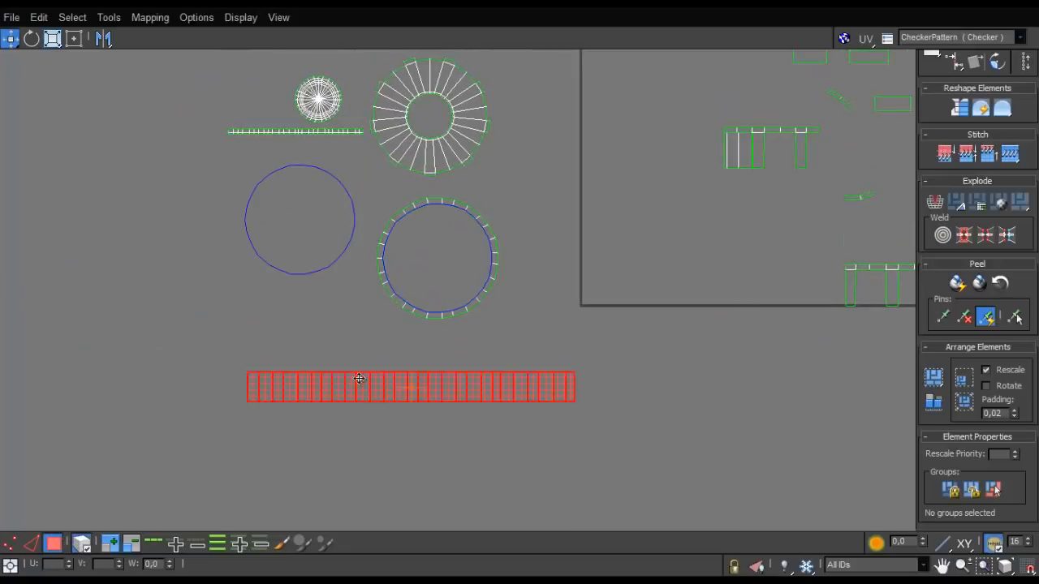
drag(359, 378, 276, 337)
drag(663, 13, 213, 408)
click(397, 241)
click(451, 404)
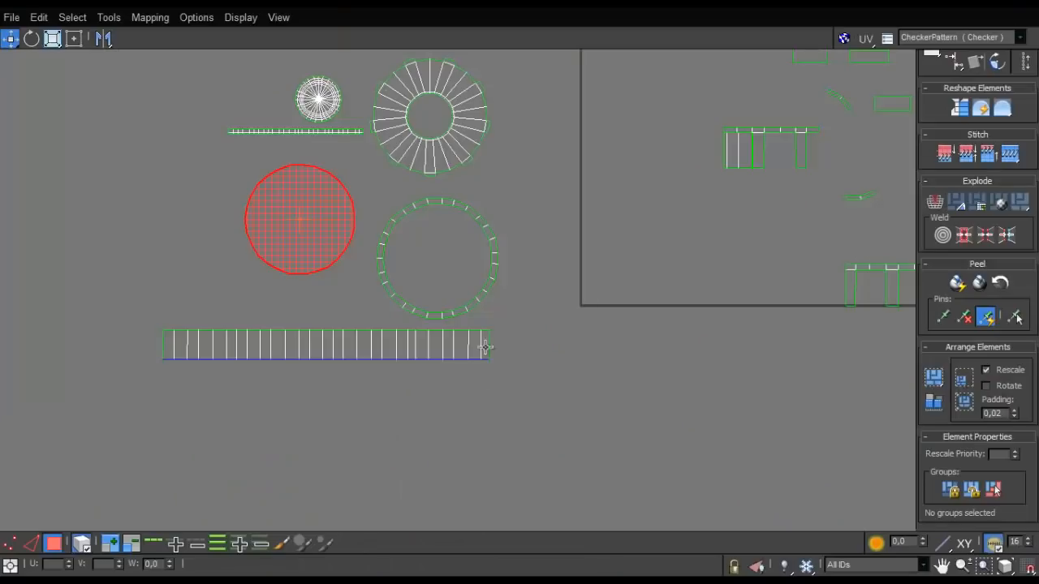
- Move the four comb-shaped shells out of the UV square and gather them just below it
middle_drag(530, 310, 256, 446)
scroll(256, 446, down, 2)
click(415, 328)
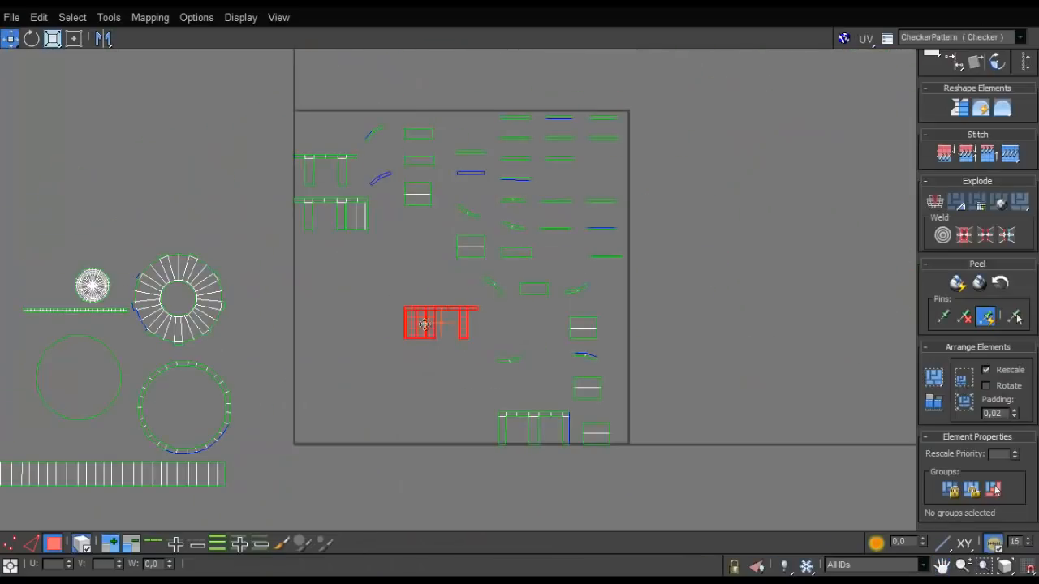
drag(423, 325, 425, 422)
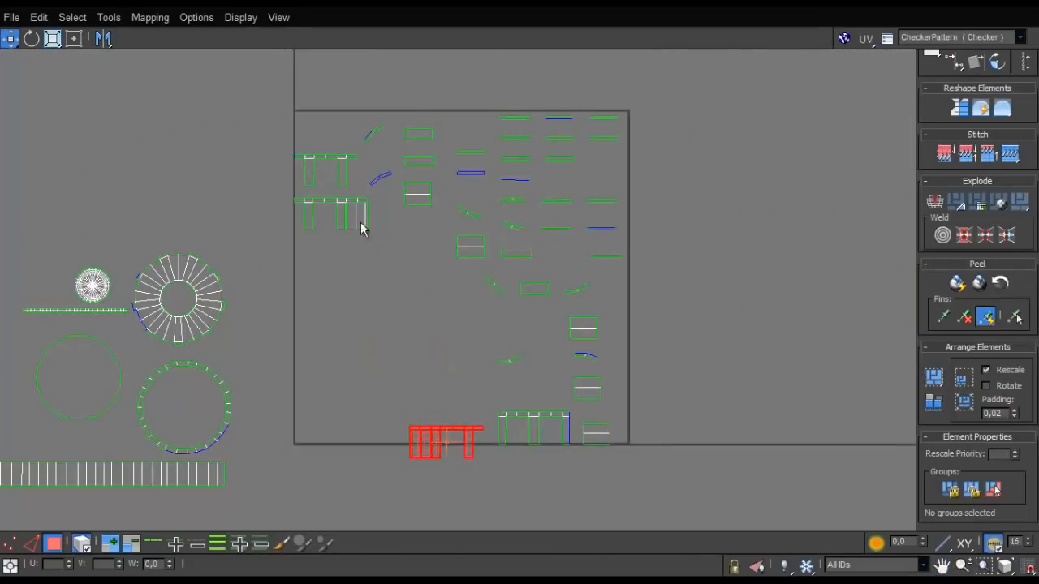
drag(360, 222, 432, 518)
ctrl+click(504, 420)
ctrl+click(435, 451)
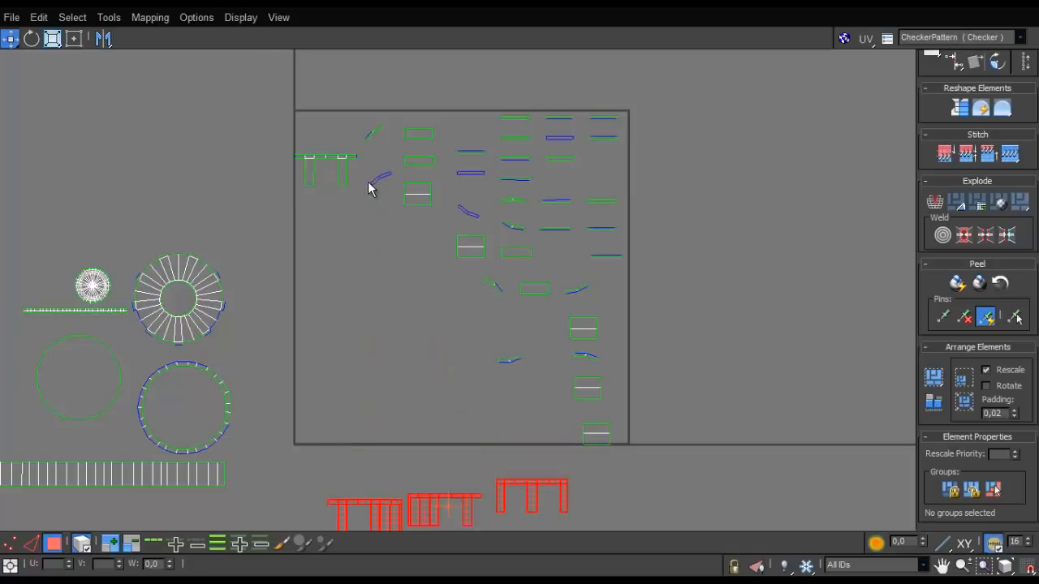
drag(345, 177, 395, 473)
drag(576, 448, 365, 519)
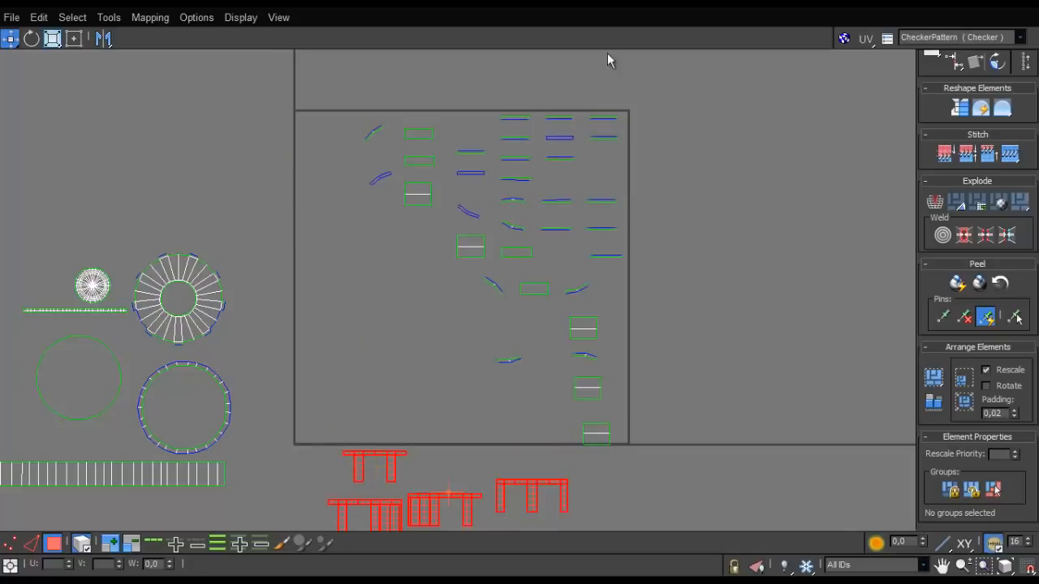
- Check where the four selected comb-shaped shells lie on the cap model
drag(602, 4, 469, 554)
alt+middle_drag(436, 306, 146, 268)
drag(420, 552, 420, 114)
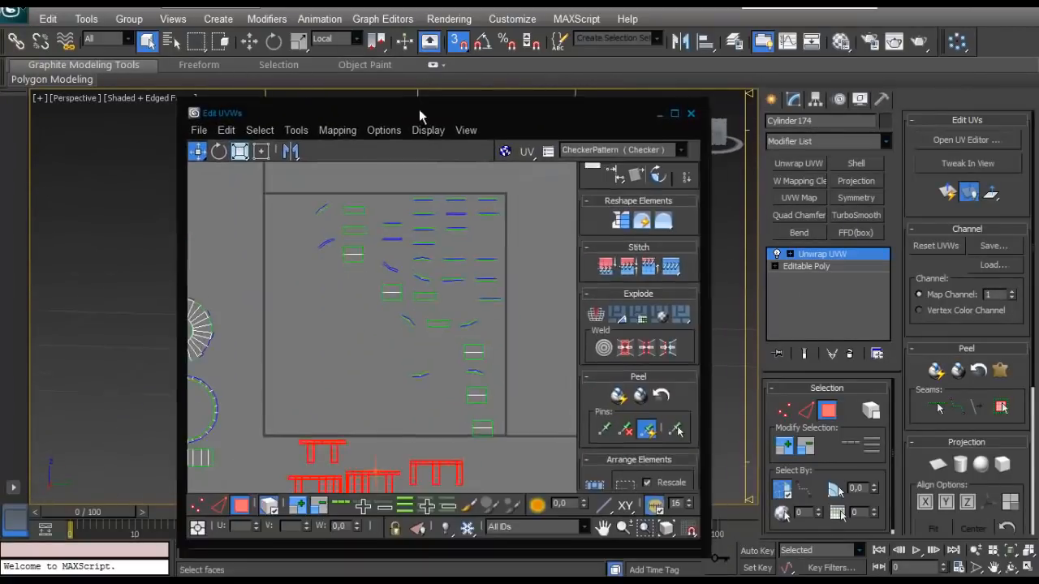
click(671, 110)
scroll(423, 396, down, 3)
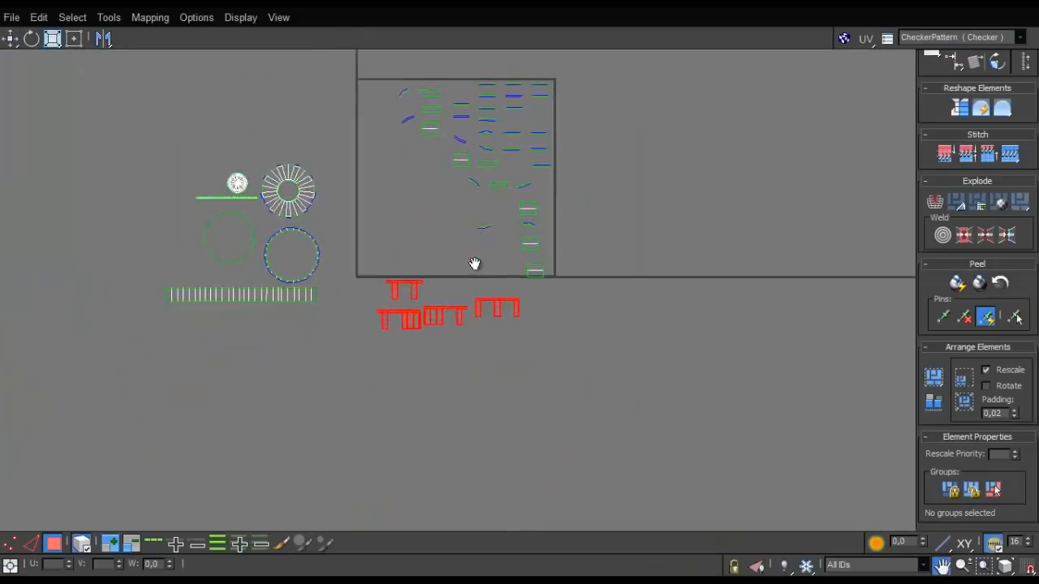
- Move the lowest comb-shaped shell farther left, clear of the neighbouring comb shells below the UV square
scroll(476, 264, up, 5)
click(294, 469)
drag(332, 407, 266, 419)
scroll(238, 238, up, 3)
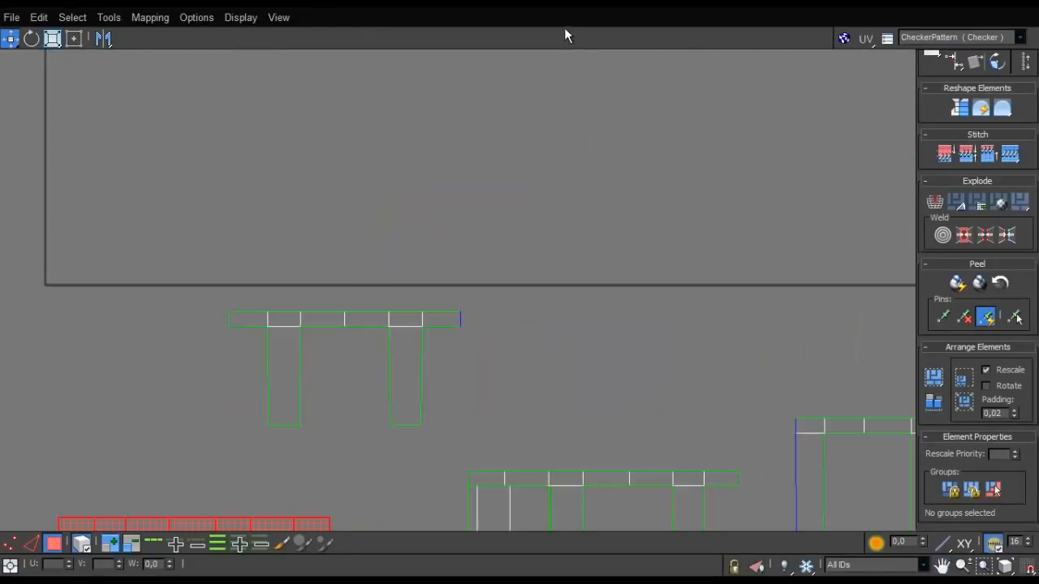
scroll(499, 217, down, 3)
middle_drag(391, 295, 458, 120)
- Break the two overlapping wide faces off the right end of the lowest comb-shaped shell and place them below it
scroll(427, 165, up, 3)
scroll(476, 420, up, 2)
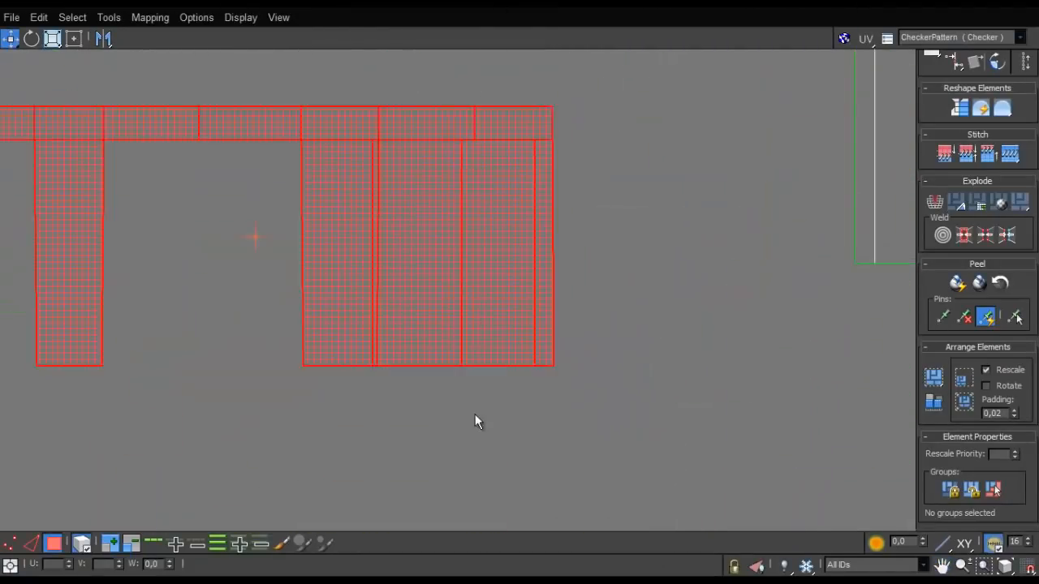
click(441, 436)
right_click(424, 273)
drag(449, 304, 442, 580)
click(402, 316)
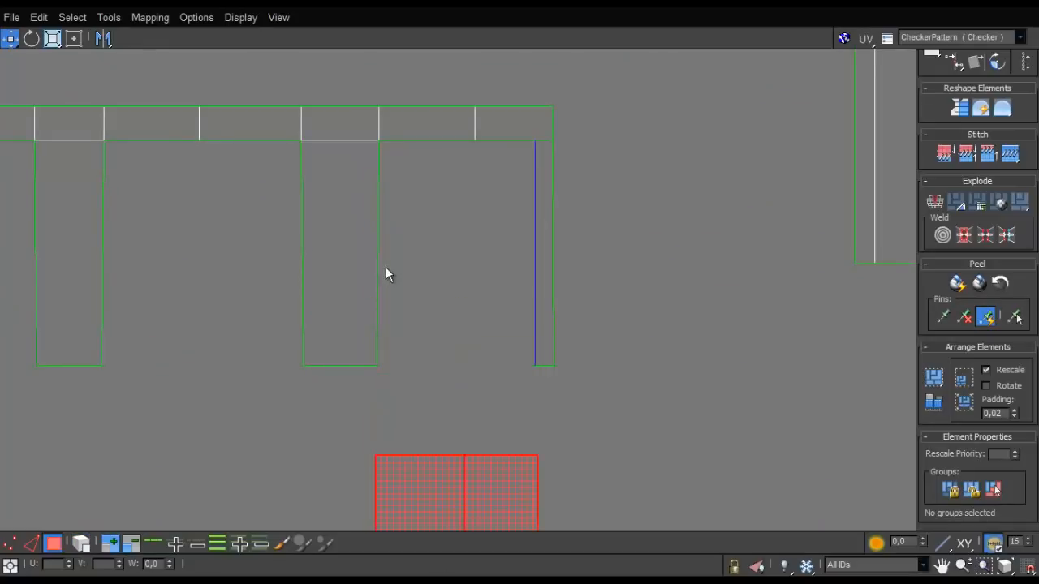
- Break the two overlapping wide faces off the left end of the middle comb-shaped shell and place them below it
scroll(398, 262, down, 5)
scroll(538, 261, up, 4)
drag(510, 234, 476, 200)
right_click(475, 200)
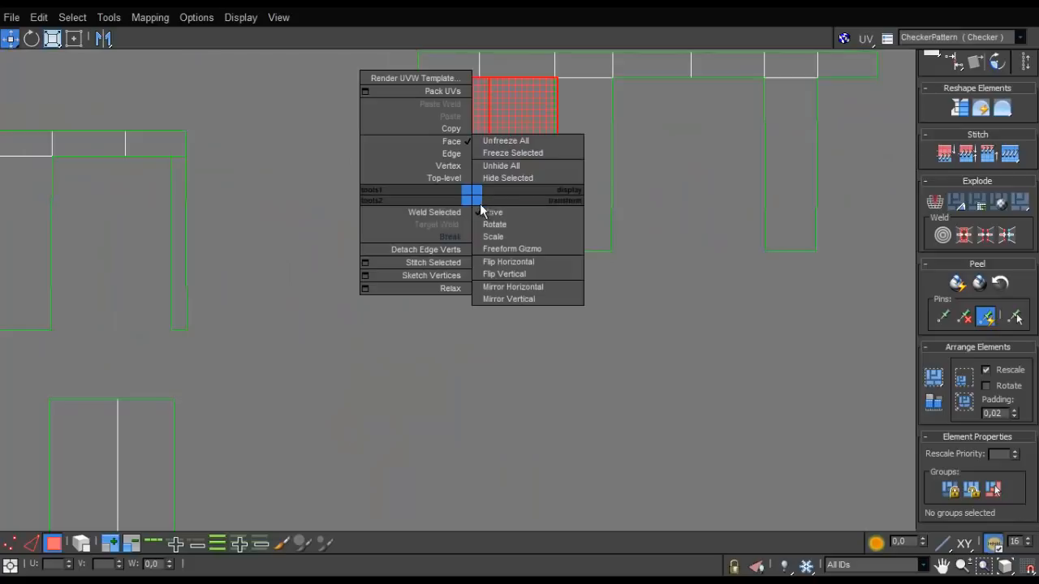
click(405, 224)
drag(448, 237, 478, 503)
scroll(416, 243, down, 2)
scroll(416, 242, down, 4)
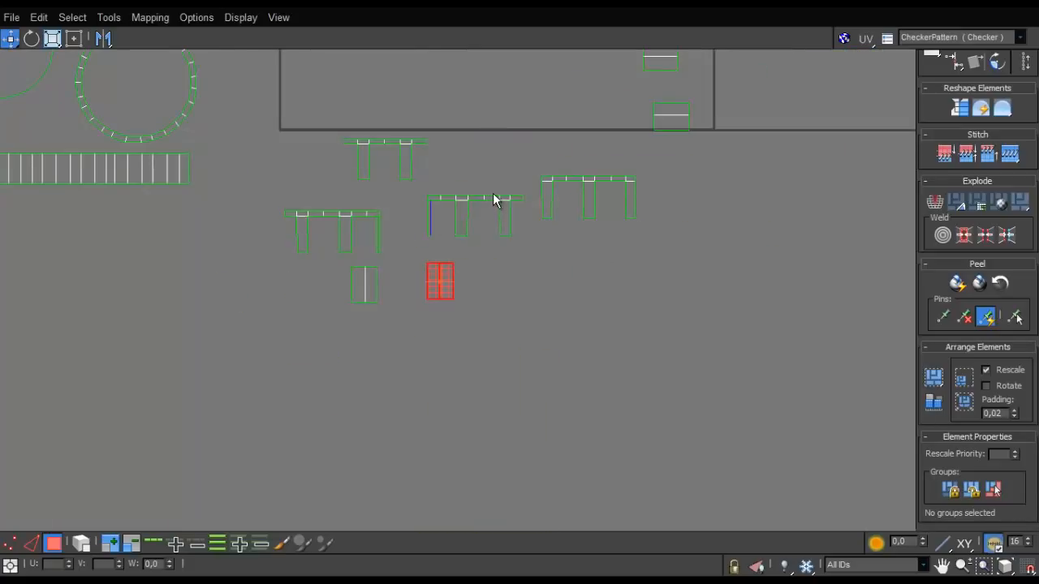
- Stitch the four comb-shaped shells end to end along their short end edges into one long toothed strip
scroll(427, 308, up, 6)
key(2)
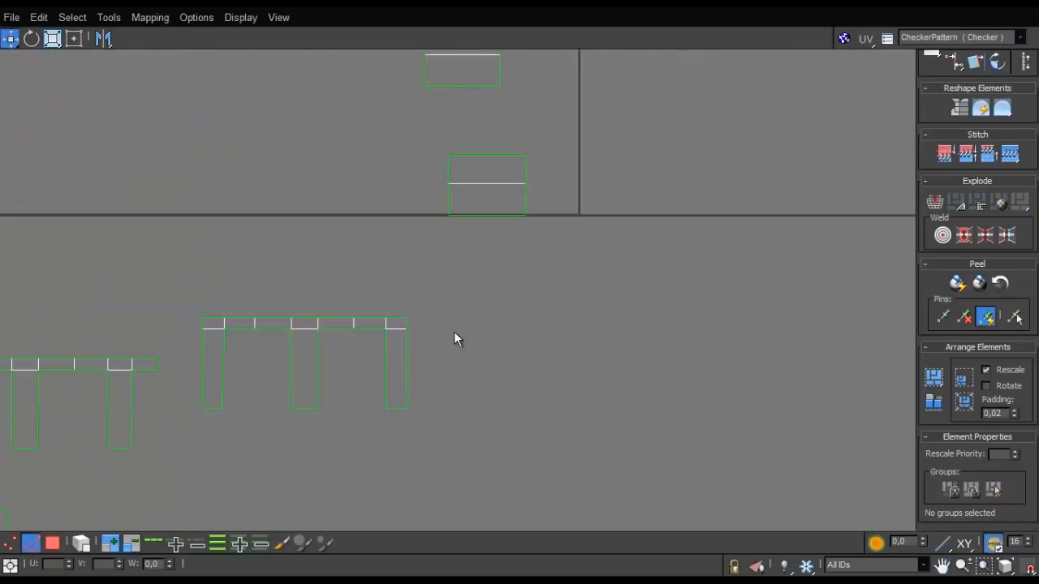
key(ctrl+s)
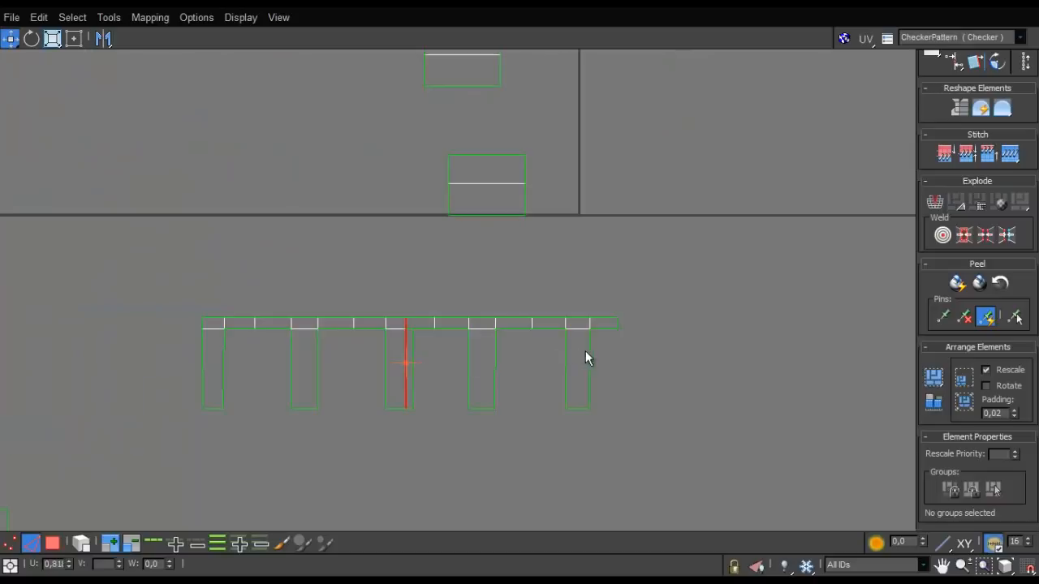
key(ctrl+s)
scroll(166, 362, down, 4)
middle_drag(277, 308, 523, 236)
scroll(340, 278, up, 6)
click(351, 260)
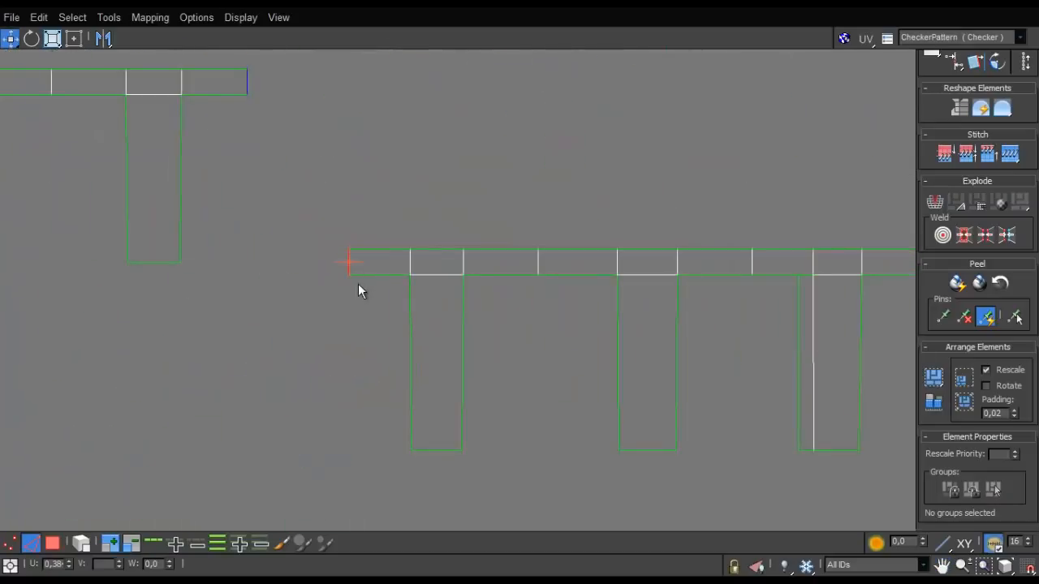
key(ctrl+s)
scroll(305, 323, down, 4)
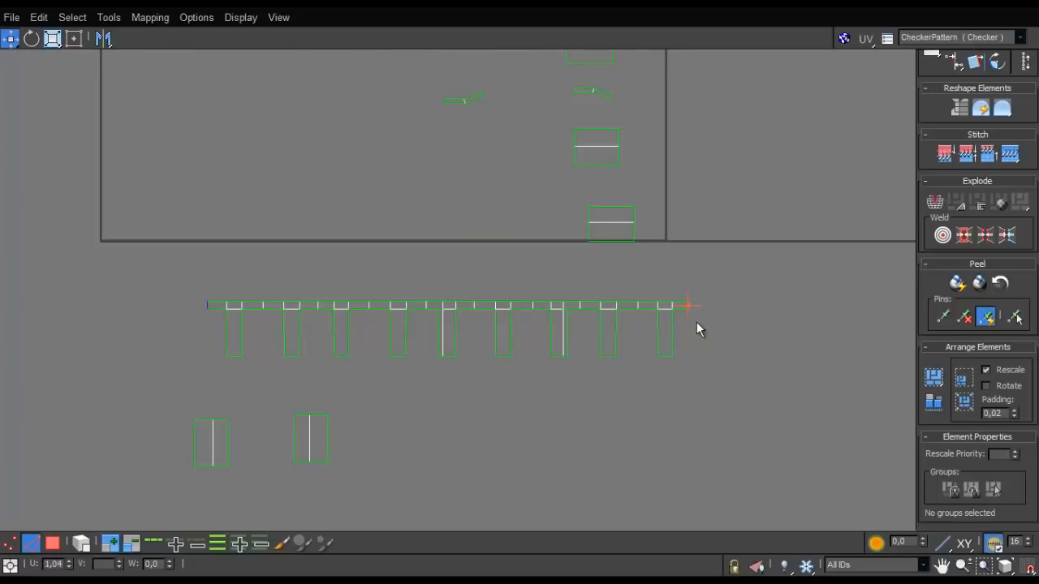
- Break the narrow extra face off the seventh tooth of the stitched strip and move it below the strip
drag(146, 363, 144, 365)
scroll(332, 343, up, 5)
scroll(541, 292, down, 2)
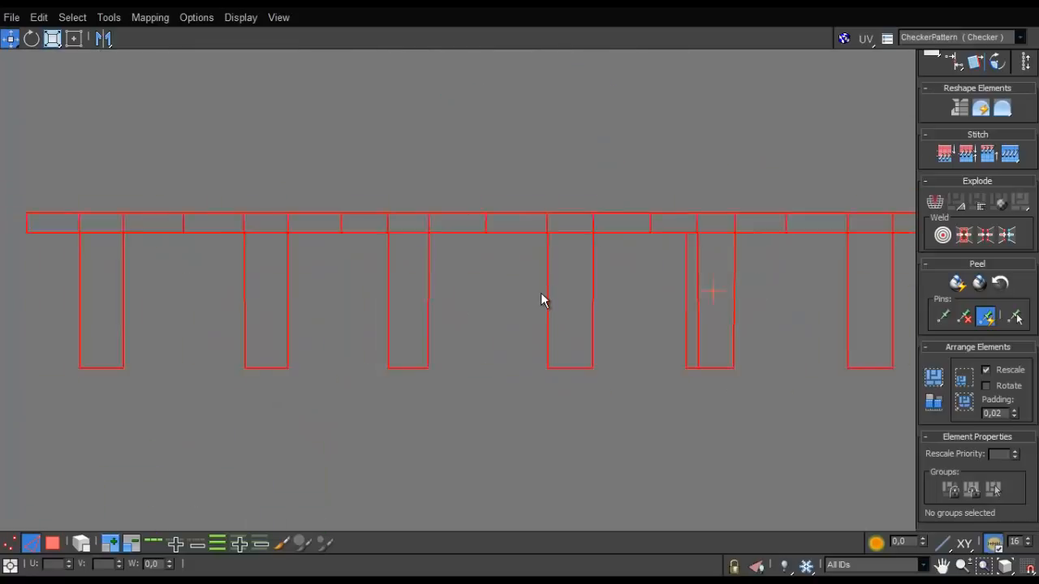
middle_drag(673, 277, 390, 310)
middle_drag(554, 310, 349, 310)
scroll(349, 310, up, 2)
click(451, 439)
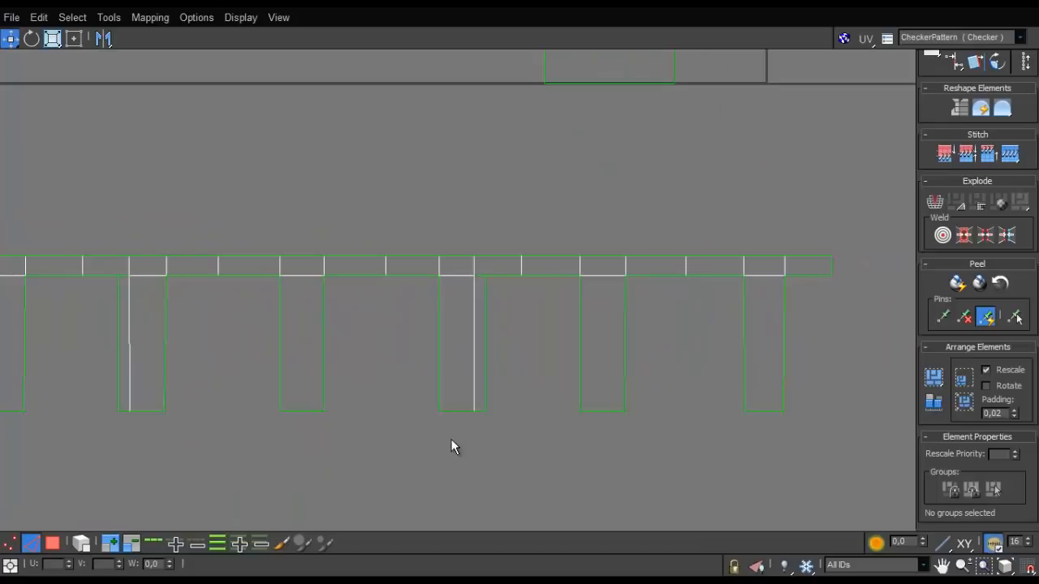
click(55, 544)
click(480, 360)
right_click(478, 355)
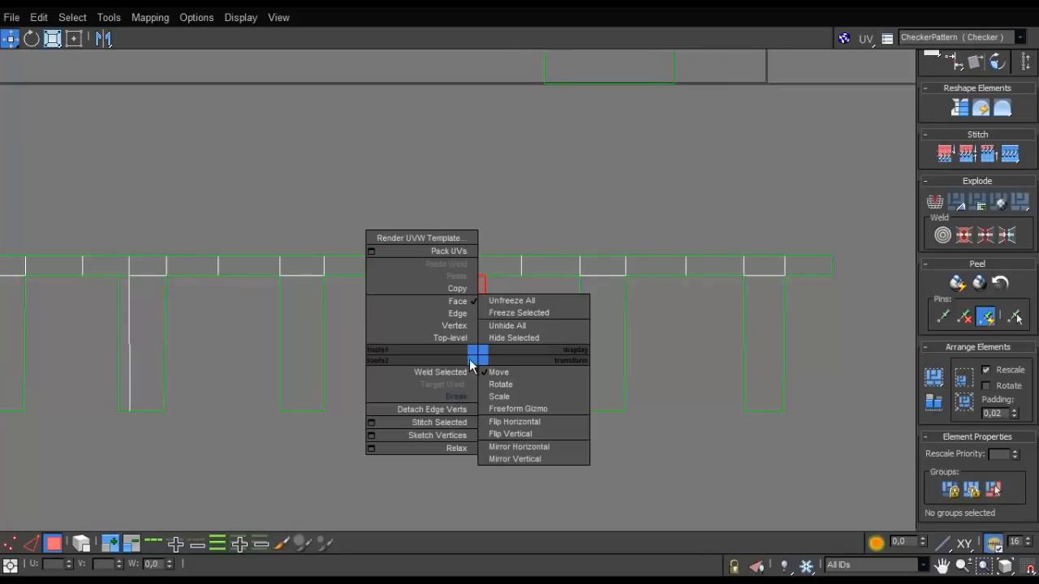
click(456, 397)
drag(479, 358, 352, 533)
- Break the narrow extra face off the strip's middle tooth and place it between the two wide rectangular shells
scroll(375, 475, down, 4)
middle_drag(379, 467, 393, 290)
scroll(394, 290, up, 1)
click(382, 262)
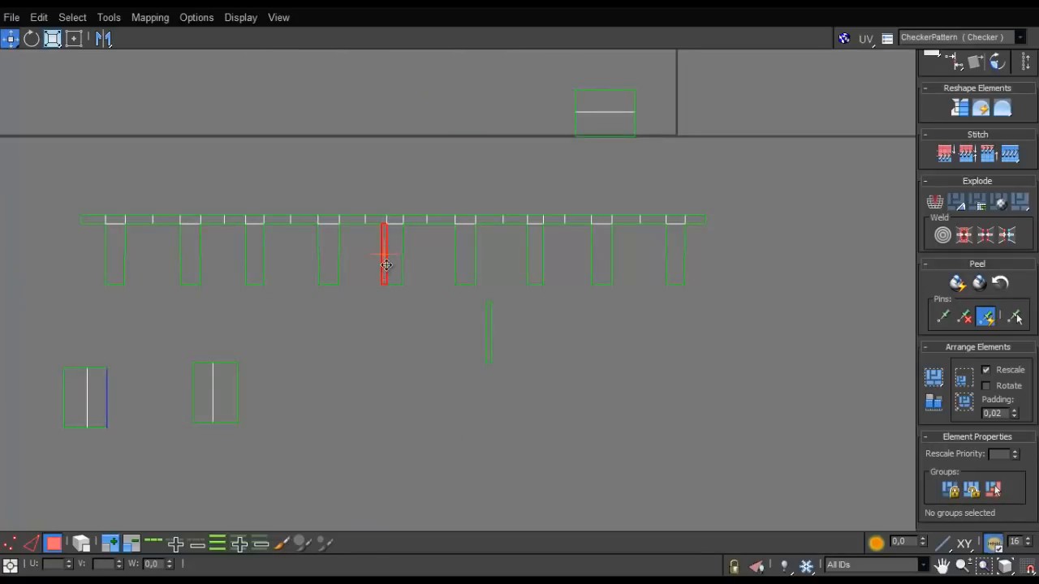
right_click(382, 267)
click(363, 305)
drag(384, 278, 163, 424)
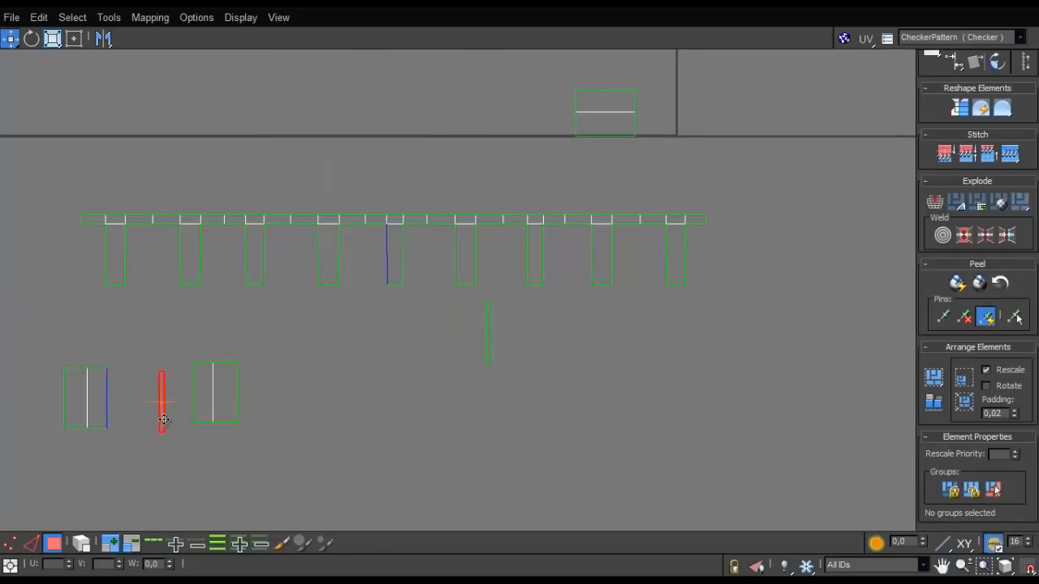
- Move the right-hand wide rectangular shell next to the other one, on its left side below the toothed strip
click(114, 409)
drag(548, 12, 208, 371)
alt+middle_drag(492, 210, 389, 213)
scroll(422, 207, up, 4)
middle_drag(587, 146, 433, 246)
click(448, 366)
scroll(369, 349, up, 2)
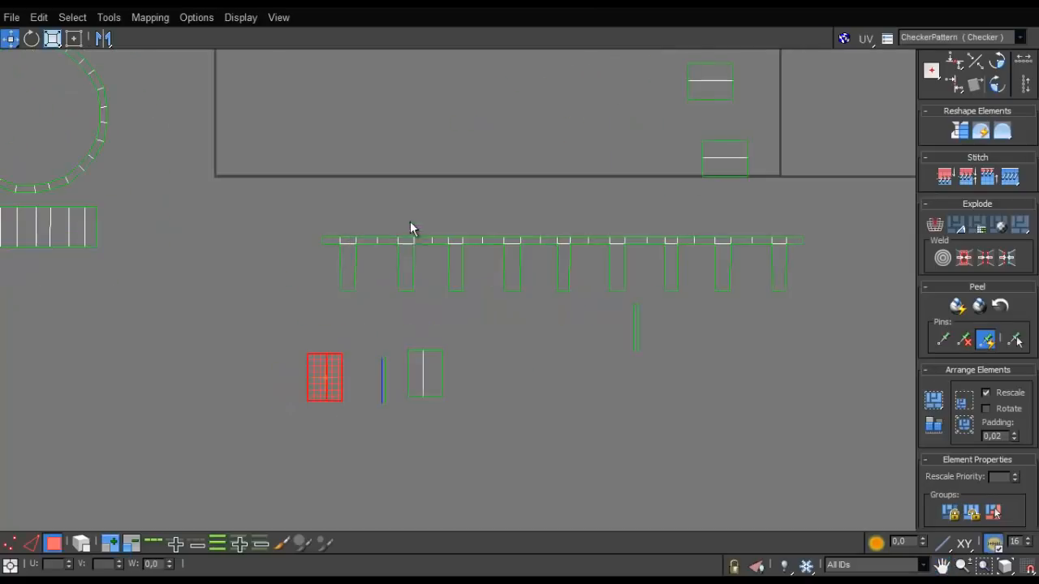
click(416, 363)
key(4)
drag(426, 374, 284, 380)
- Place the remaining narrow strip shell directly beside the other narrow one, next to the wide rectangular shells
click(633, 329)
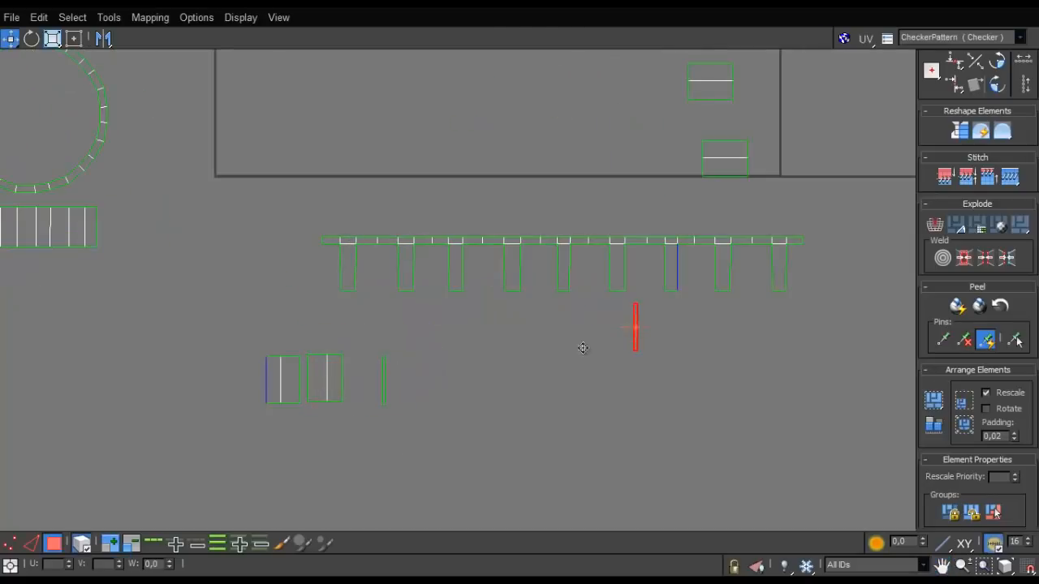
drag(582, 347, 349, 402)
scroll(405, 375, up, 5)
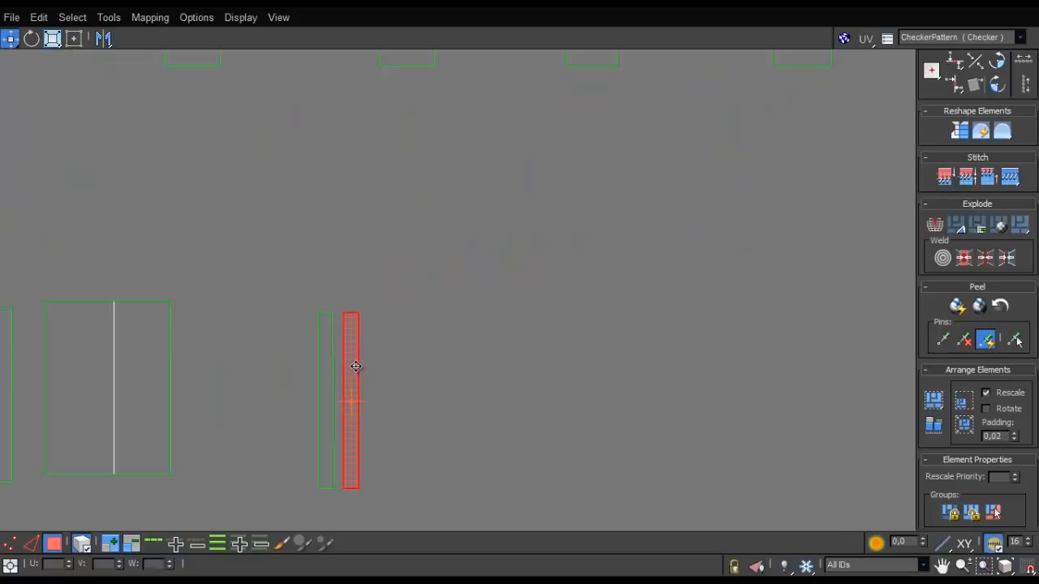
drag(356, 366, 336, 370)
scroll(336, 363, up, 2)
- Select the five two-face rectangular shells inside the UV square
scroll(336, 361, down, 8)
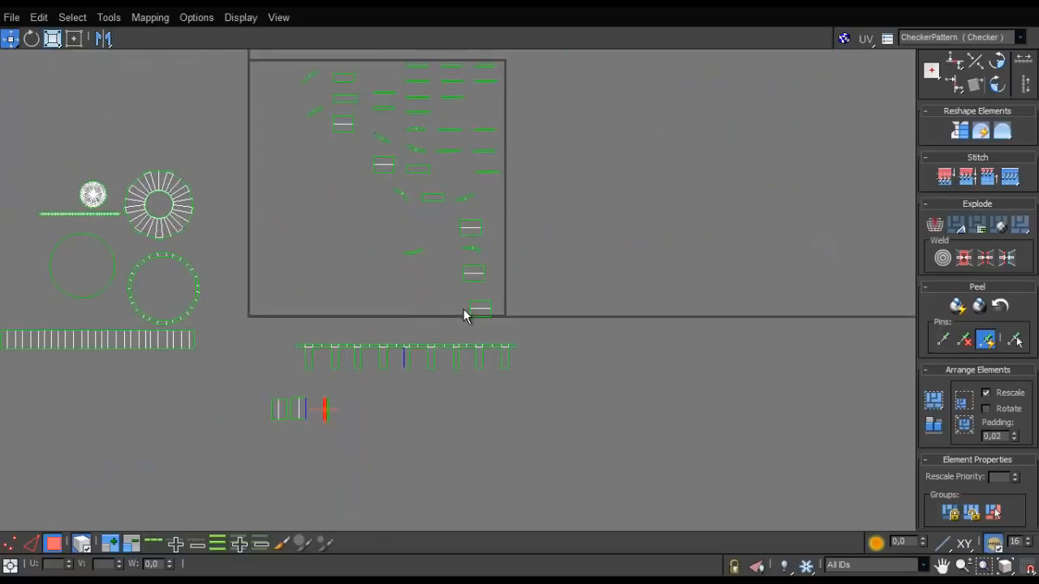
ctrl+click(474, 273)
ctrl+click(471, 227)
ctrl+click(383, 164)
ctrl+click(343, 124)
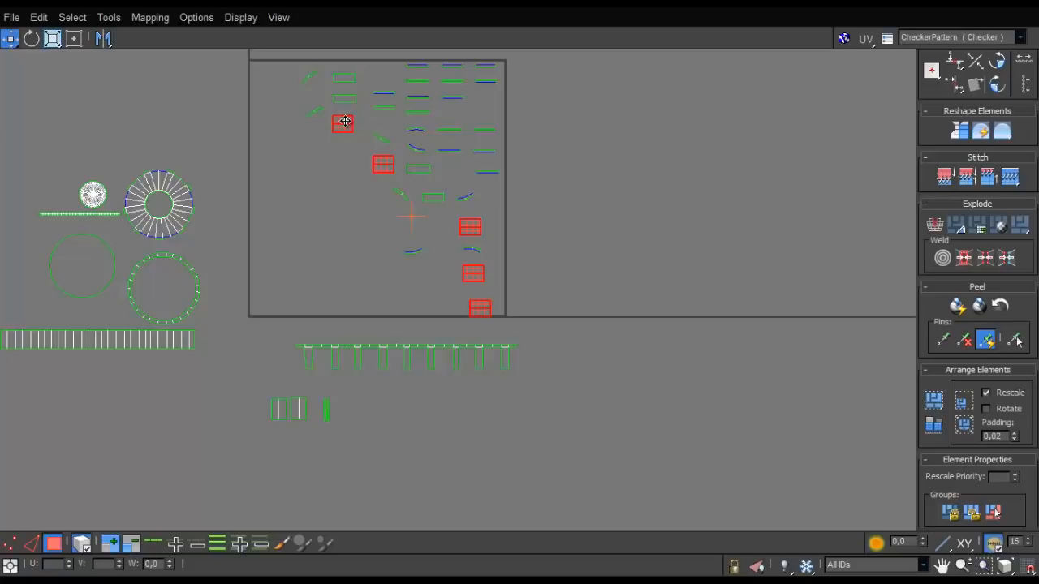
- Move the five selected rectangular shells out below the toothed strip and bring the three farthest ones closer to the wide shells
drag(345, 121, 245, 410)
scroll(308, 315, down, 4)
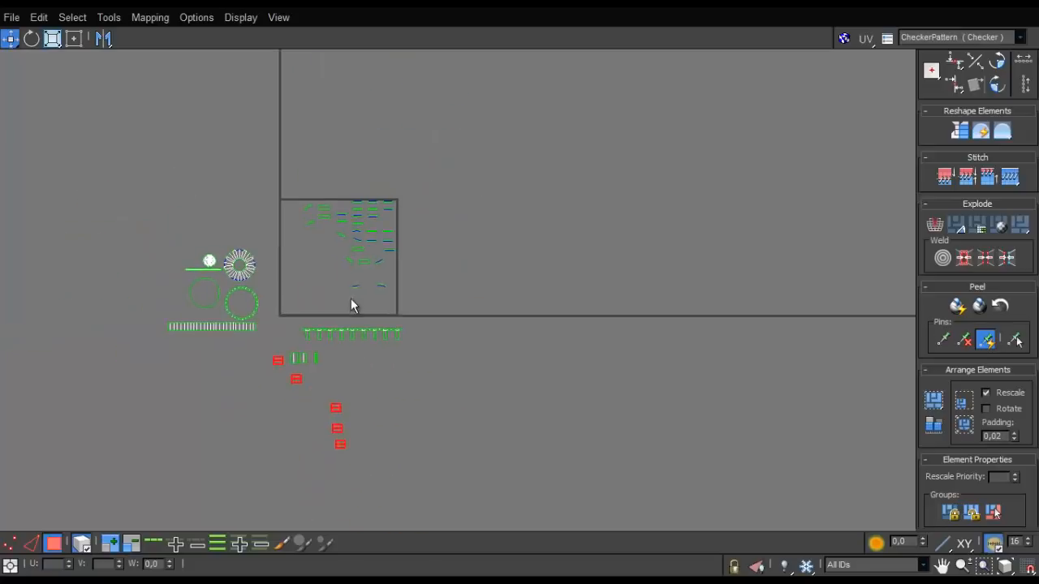
drag(323, 395, 345, 448)
drag(338, 406, 267, 357)
scroll(269, 359, up, 6)
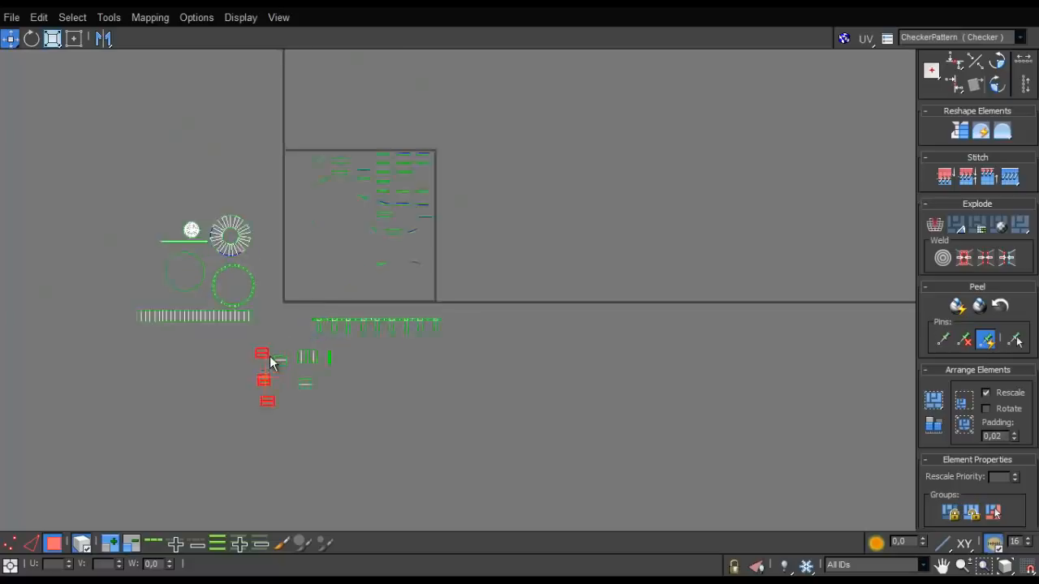
scroll(242, 284, up, 2)
click(310, 391)
key(e)
drag(334, 360, 382, 267)
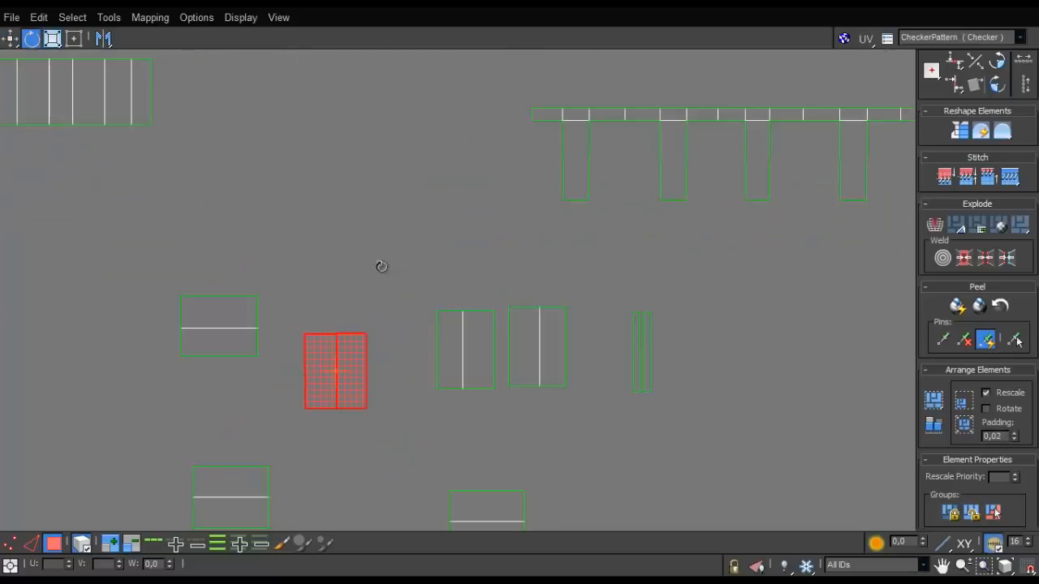
key(ctrl+z)
- Turn the nearest horizontal two-face shell upright, place it left of the two wide shells and close the gap between those two
drag(491, 4, 488, 122)
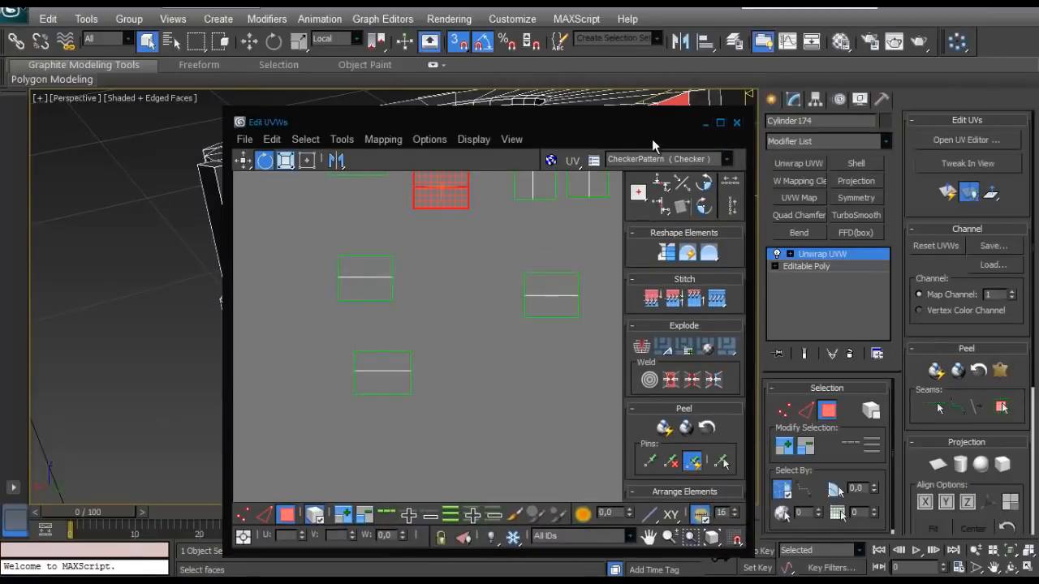
click(720, 122)
click(345, 372)
drag(349, 352, 513, 346)
key(w)
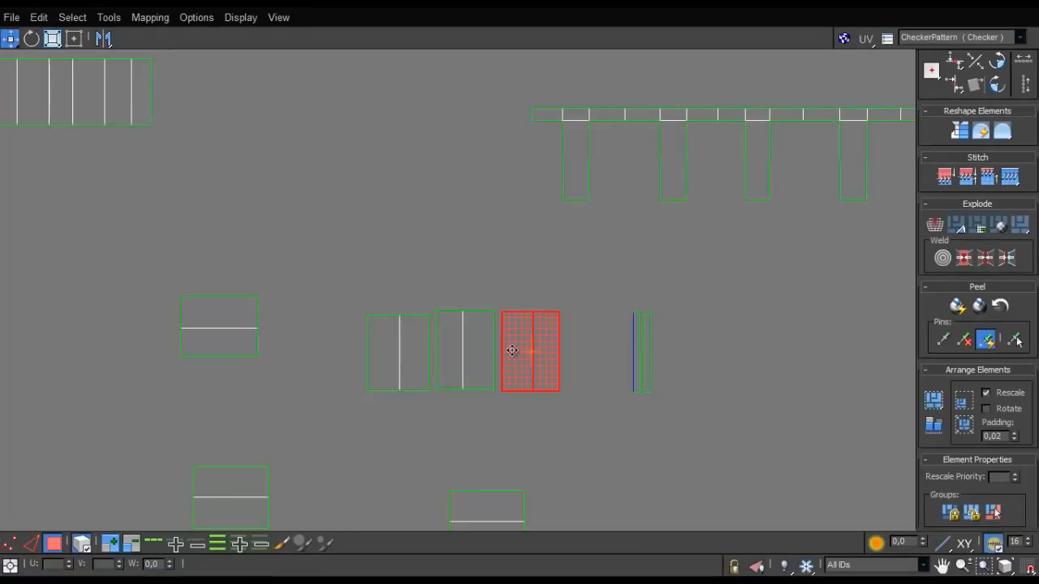
- Turn the uppermost remaining horizontal shell upright and place it at the left end of the row
drag(512, 351, 241, 322)
key(e)
drag(184, 302, 310, 348)
key(w)
scroll(322, 348, down, 3)
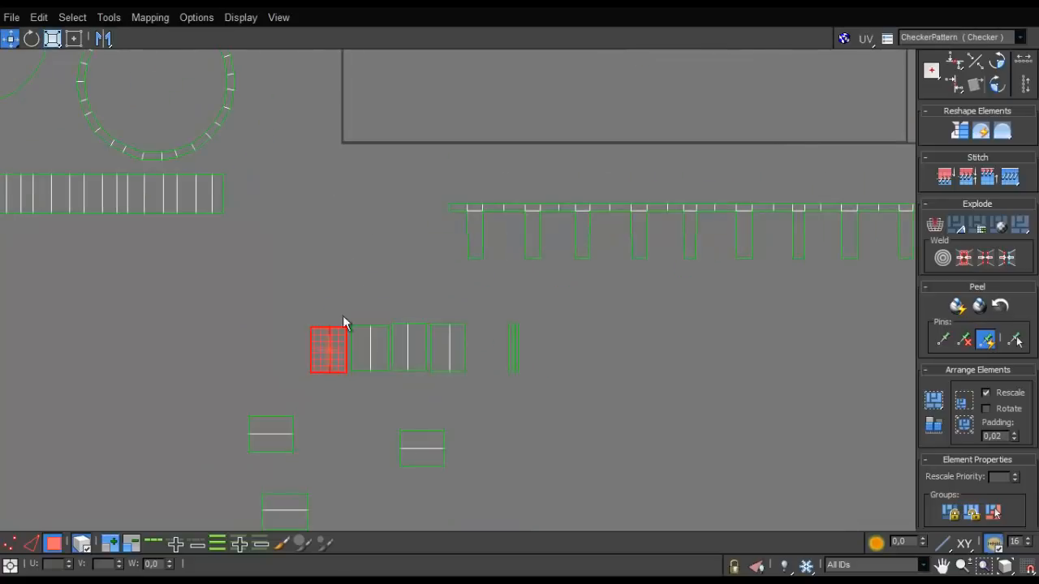
- Turn the two horizontal shells at the lower left upright and add them one after another to the row's left end
key(e)
drag(286, 424, 240, 405)
key(w)
drag(275, 413, 275, 383)
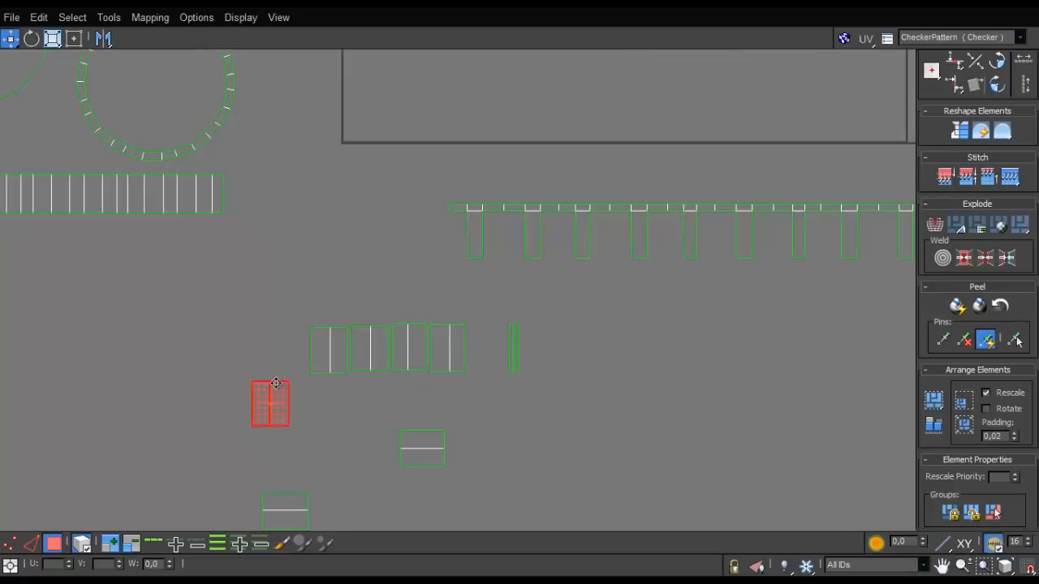
click(295, 499)
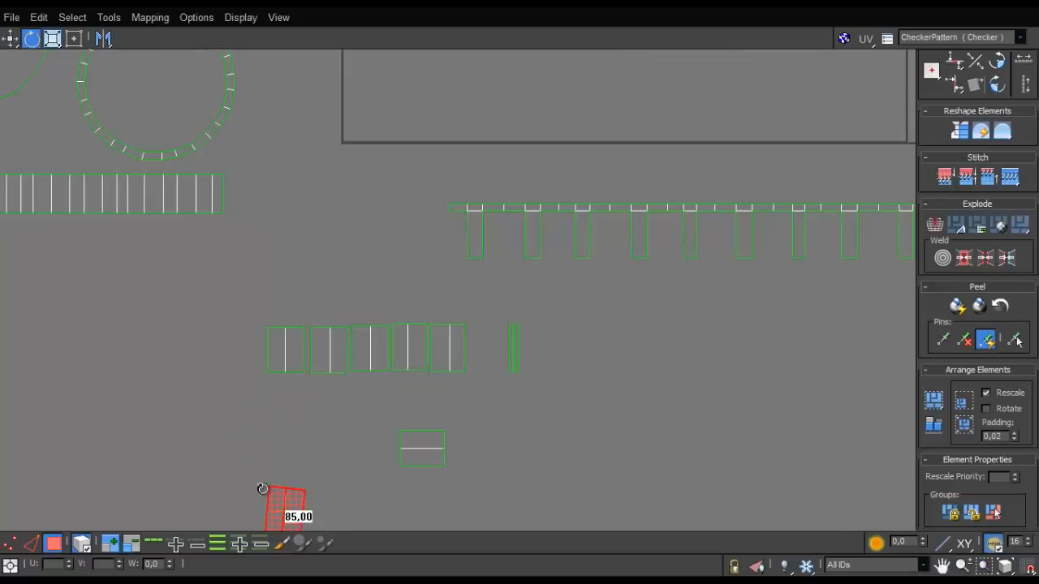
key(w)
drag(262, 489, 243, 347)
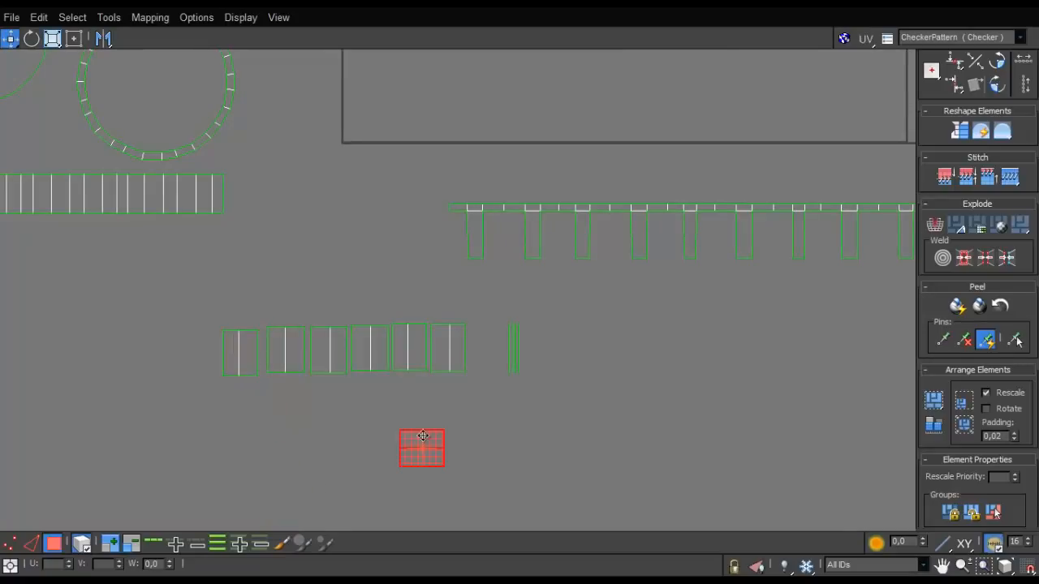
- Turn the last horizontal two-face shell upright and bring it to the left end of the shell row
key(e)
drag(423, 436, 208, 369)
key(w)
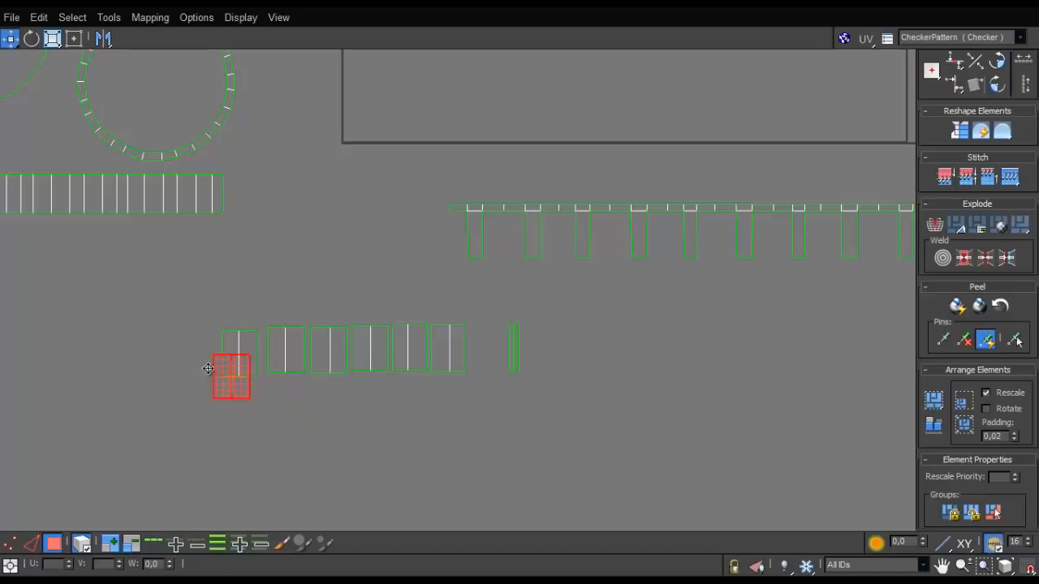
- Nudge the shells of the seven-piece rectangular row into an evenly spaced, level line
scroll(214, 346, up, 4)
click(629, 329)
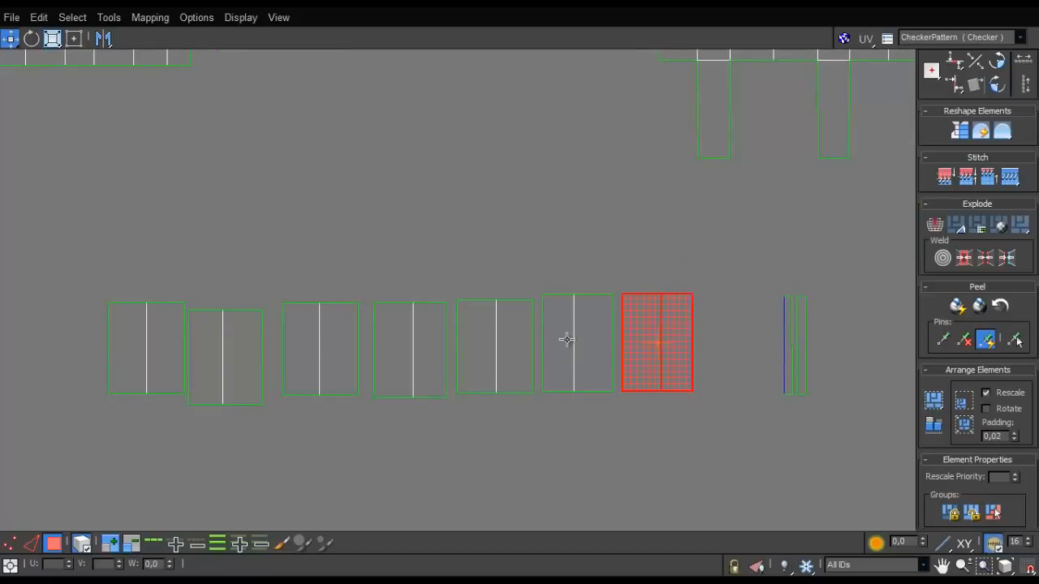
click(515, 336)
drag(512, 341, 515, 336)
click(444, 336)
drag(444, 336, 447, 331)
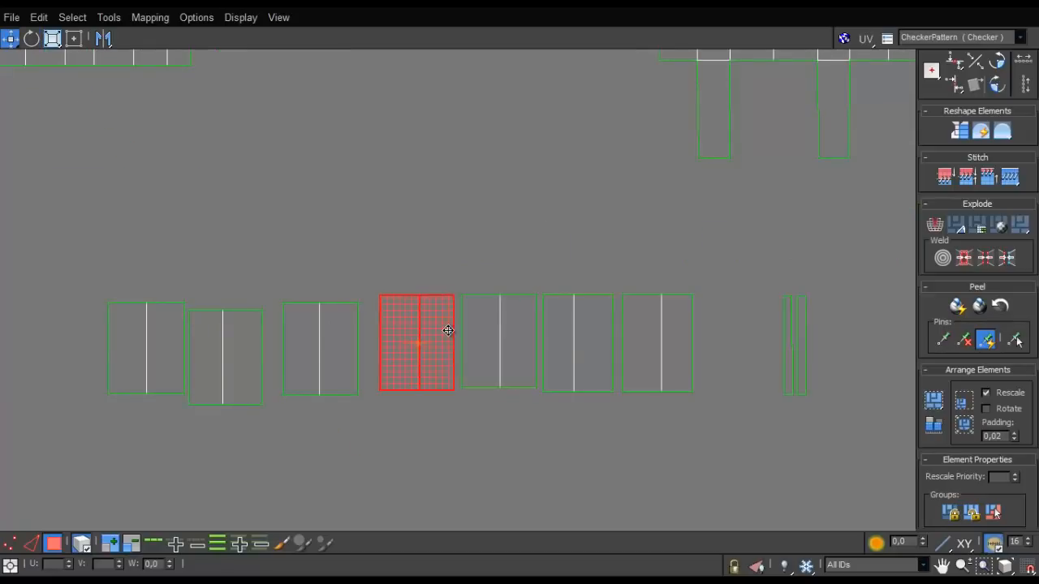
click(356, 347)
drag(355, 348, 366, 336)
click(260, 365)
drag(260, 364, 280, 347)
drag(173, 363, 199, 362)
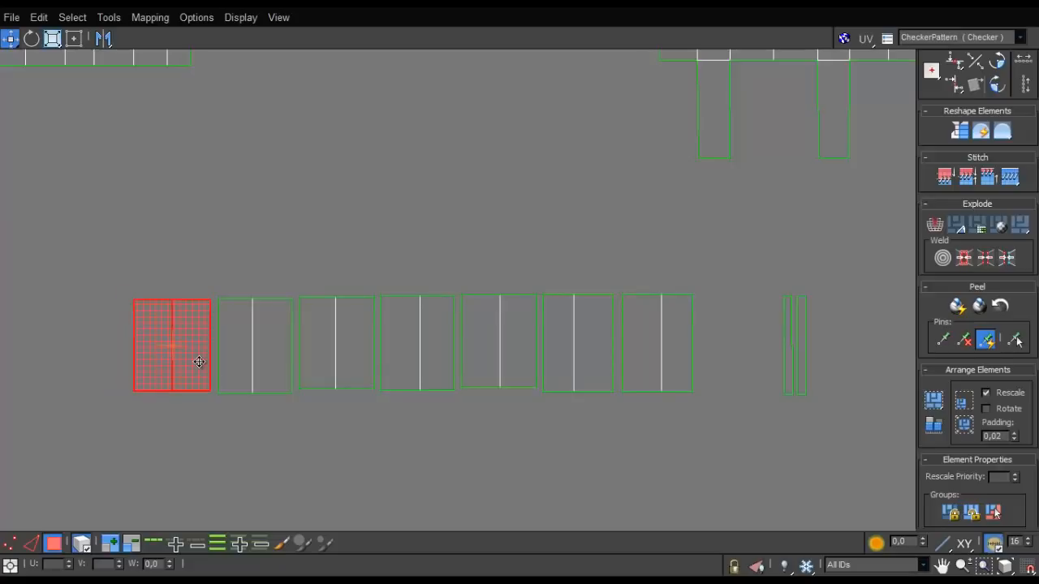
- Move the two narrow strip shells next to the right end of the rectangular shell row
scroll(705, 357, down, 1)
drag(788, 323, 761, 353)
middle_drag(706, 293, 487, 313)
scroll(487, 314, down, 6)
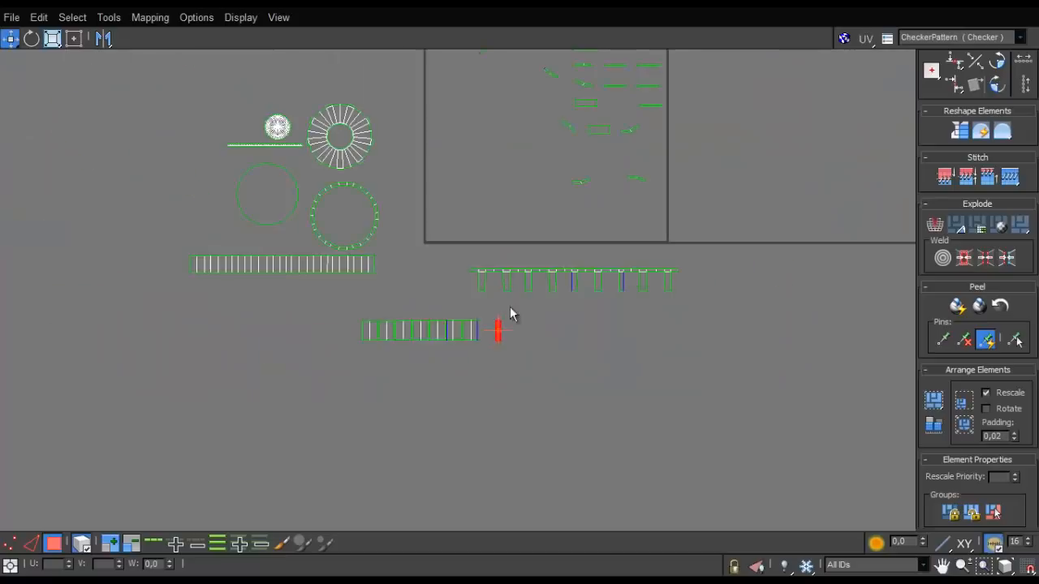
scroll(572, 279, up, 3)
scroll(617, 319, down, 4)
scroll(600, 199, up, 3)
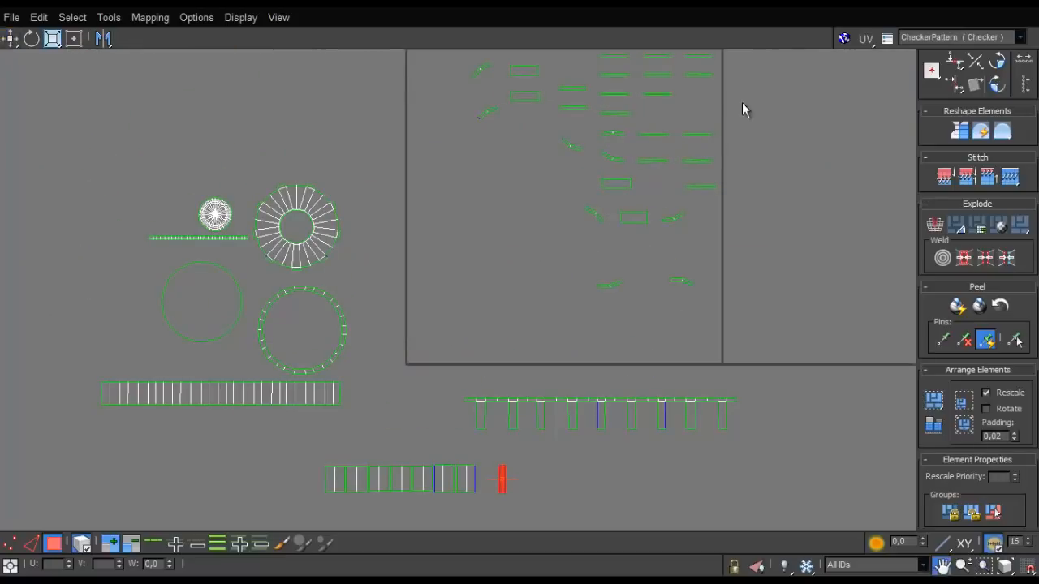
- Select the thin straight horizontal strip shells in the right-hand columns of the UV square
middle_drag(734, 68, 714, 148)
drag(598, 171, 588, 190)
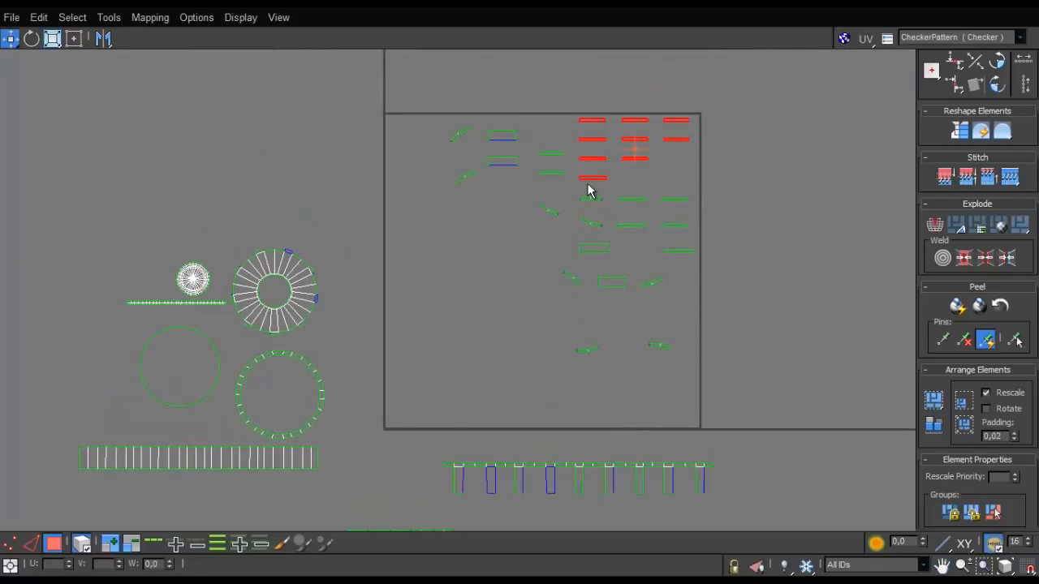
ctrl+drag(632, 260, 631, 262)
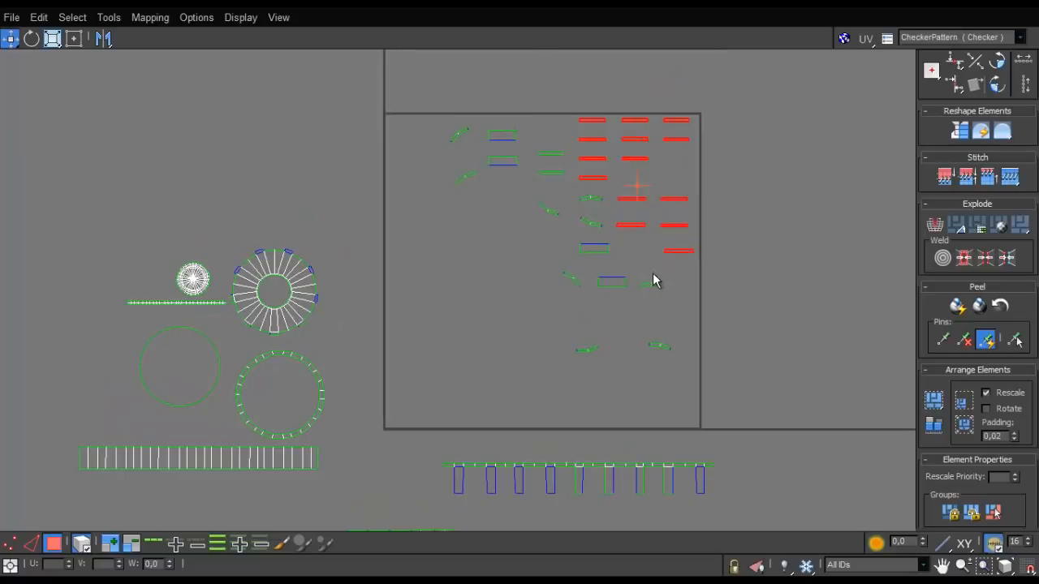
scroll(653, 272, down, 3)
scroll(622, 252, up, 3)
scroll(622, 251, down, 1)
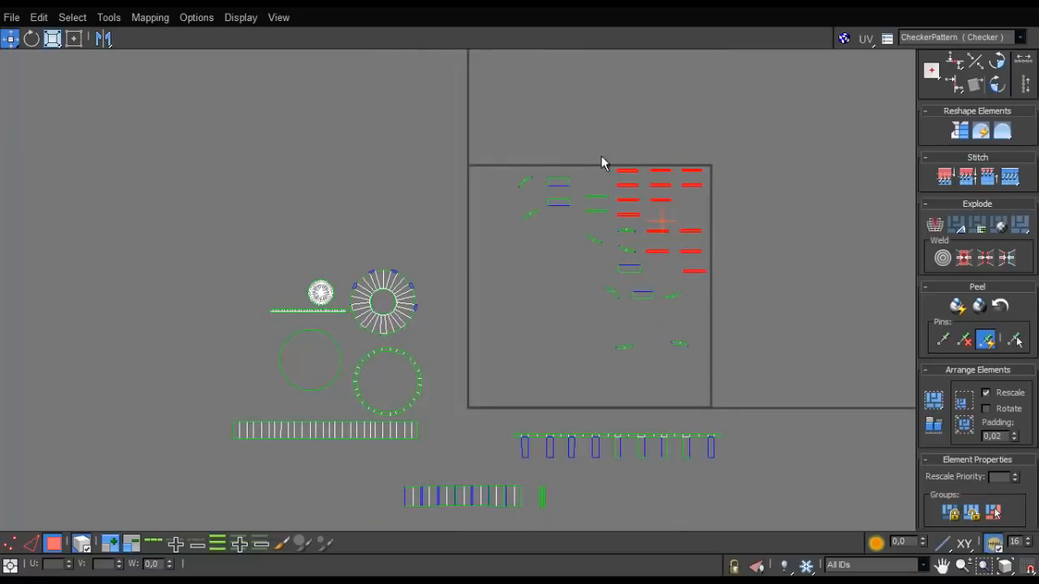
- Uncover the 3D view and select the narrow vertical faces all around the side of the cap
drag(705, 17, 740, 439)
alt+middle_drag(626, 308, 340, 249)
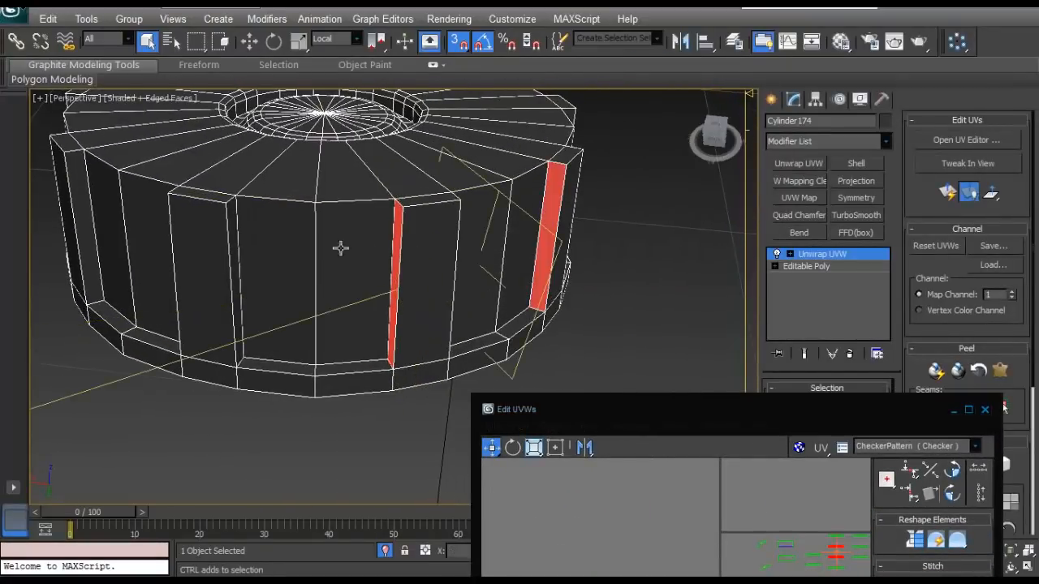
ctrl+click(239, 236)
alt+middle_drag(255, 229, 257, 209)
ctrl+click(394, 241)
scroll(262, 173, down, 4)
scroll(264, 212, up, 3)
ctrl+click(324, 233)
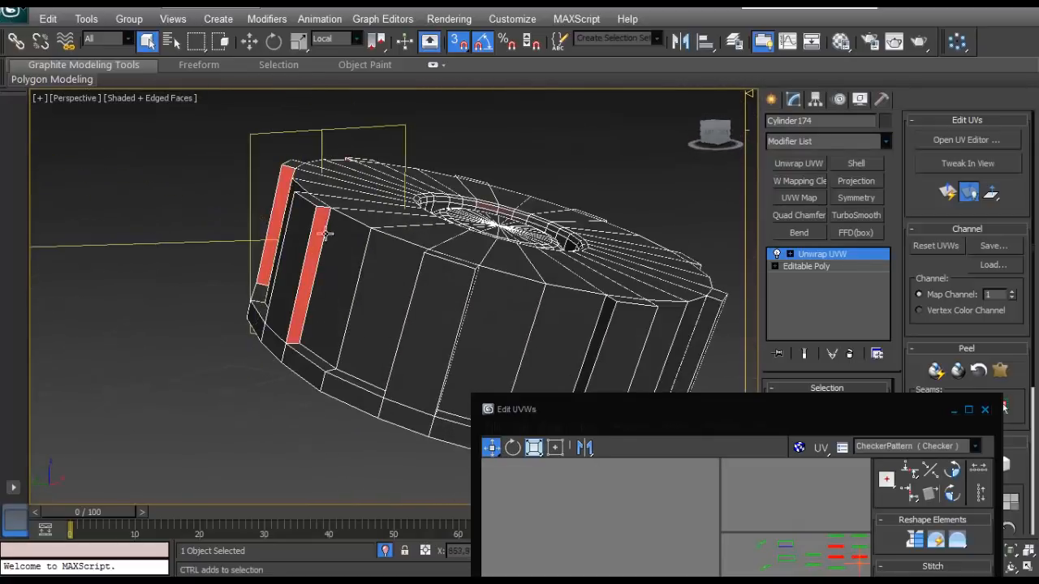
alt+middle_drag(324, 234, 497, 395)
ctrl+click(258, 260)
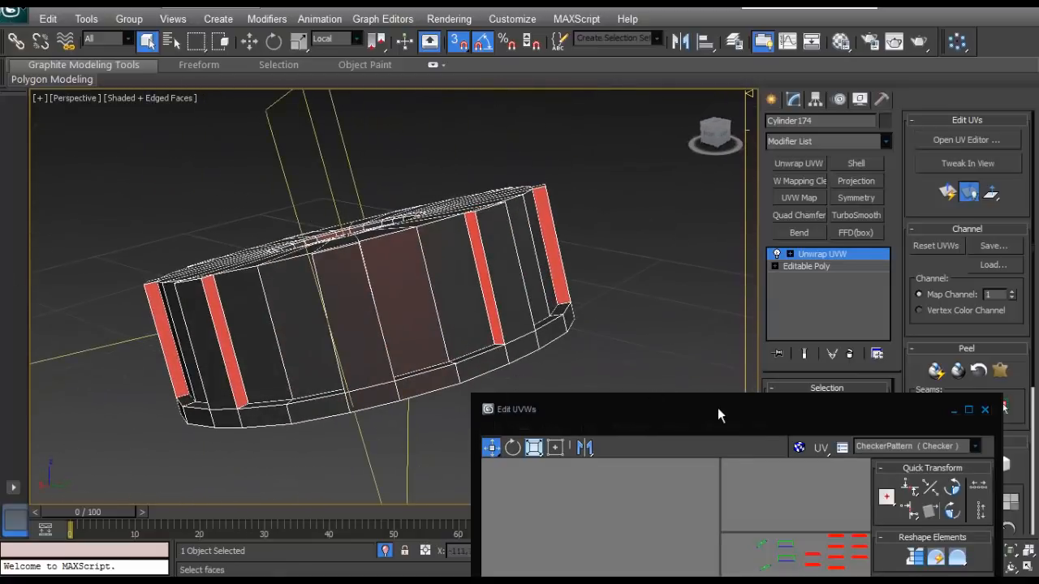
- Maximize the UV editor and move all the selected thin strip shells out of the UV square to its right
drag(718, 407, 358, 10)
click(610, 12)
scroll(560, 256, down, 1)
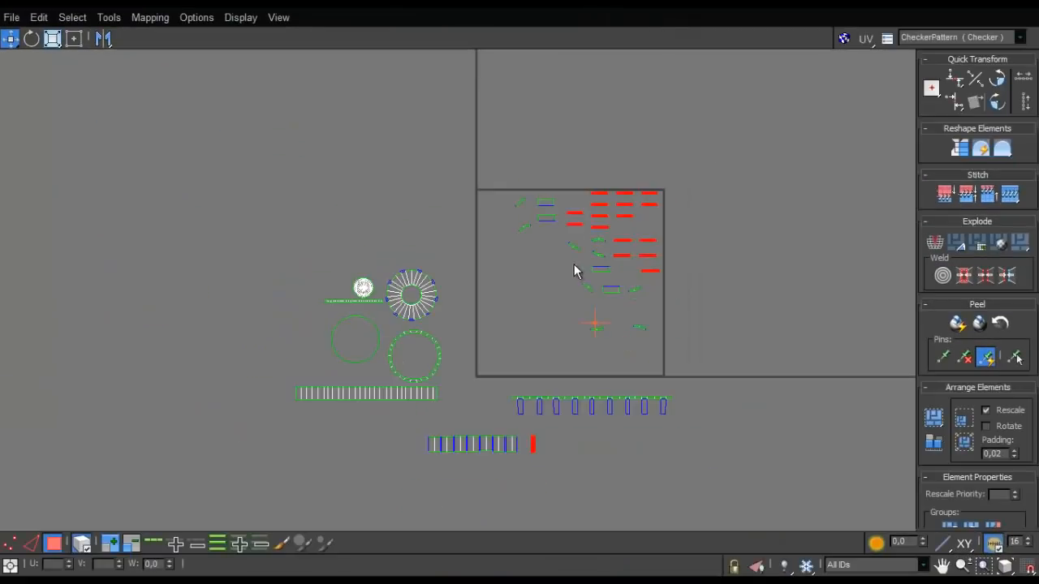
drag(648, 256, 754, 271)
middle_drag(755, 271, 592, 287)
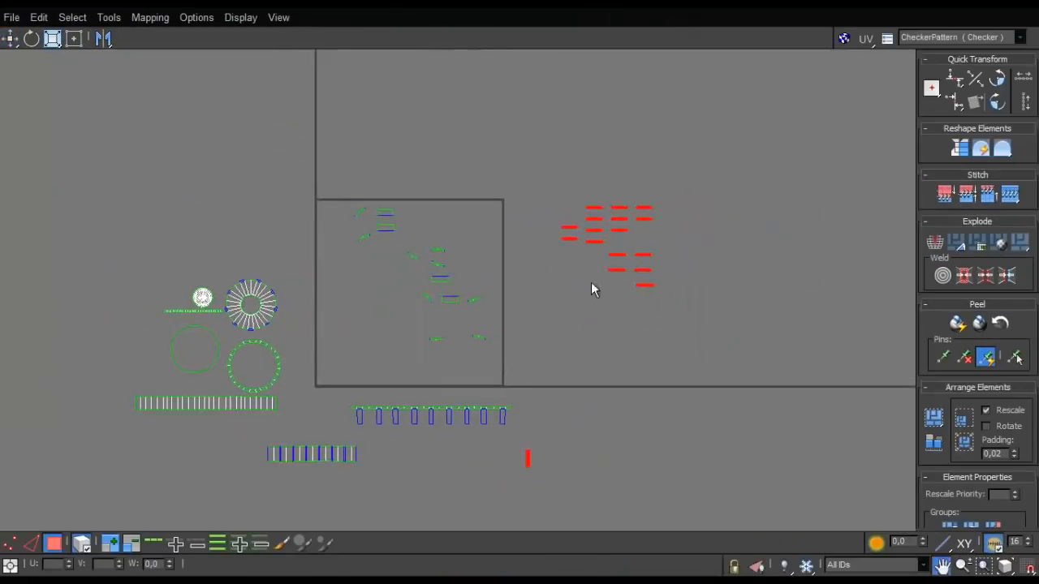
- Select only the upright pair of narrow strip shells and rotate it to horizontal
click(550, 464)
click(527, 459)
scroll(478, 397, up, 8)
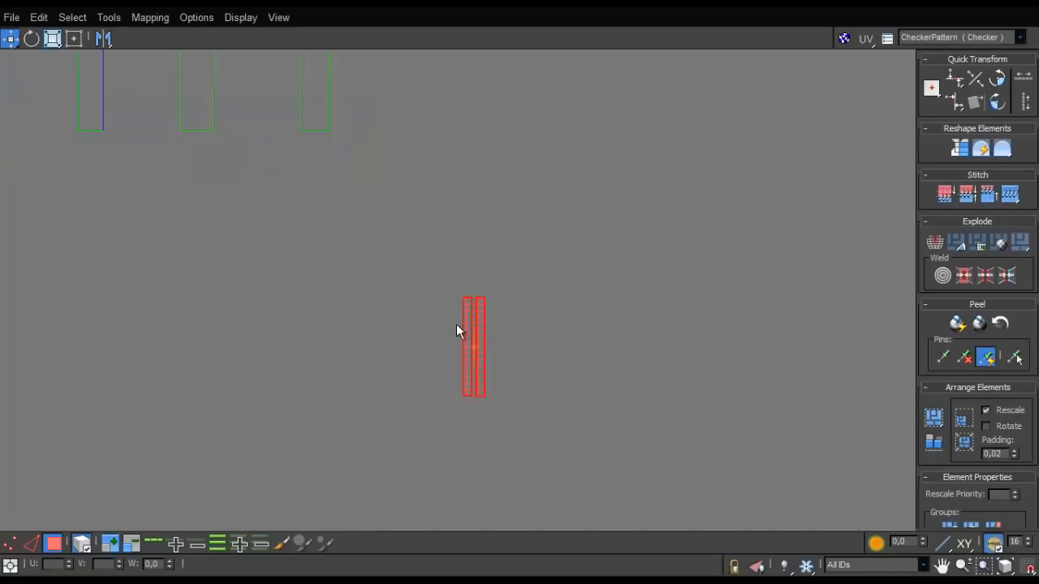
key(e)
drag(487, 330, 454, 333)
scroll(459, 331, down, 5)
key(w)
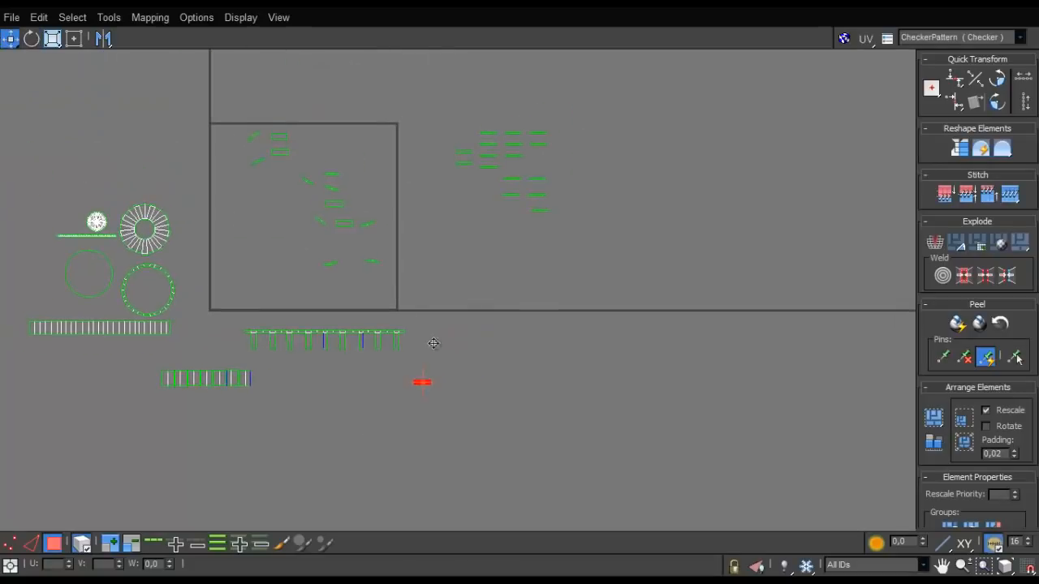
- Place the two rotated strips into the empty spots in the second and third columns of the thin strip grid
scroll(520, 162, up, 5)
middle_drag(522, 167, 501, 340)
drag(502, 340, 534, 353)
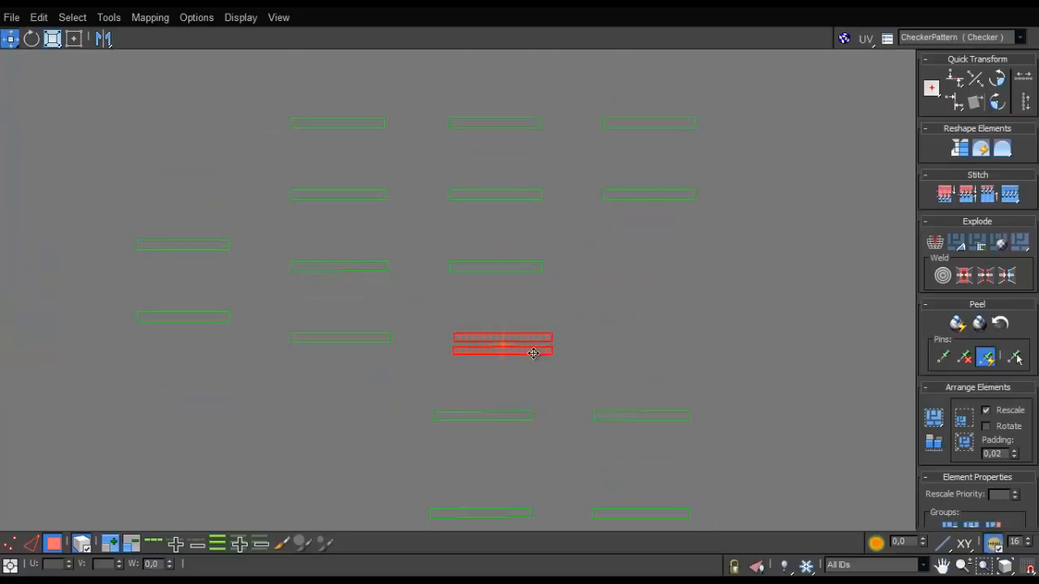
drag(651, 243, 670, 351)
- Move the lowest thin strips up so they form a compact fifth row beneath the grid
drag(471, 513, 336, 400)
drag(476, 424, 500, 407)
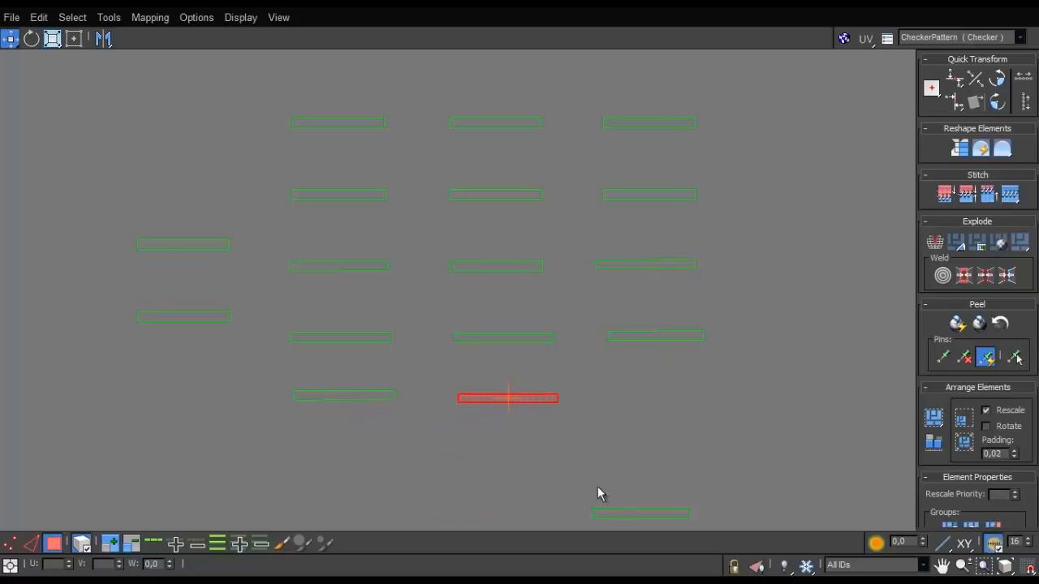
drag(612, 514, 632, 400)
scroll(545, 386, down, 4)
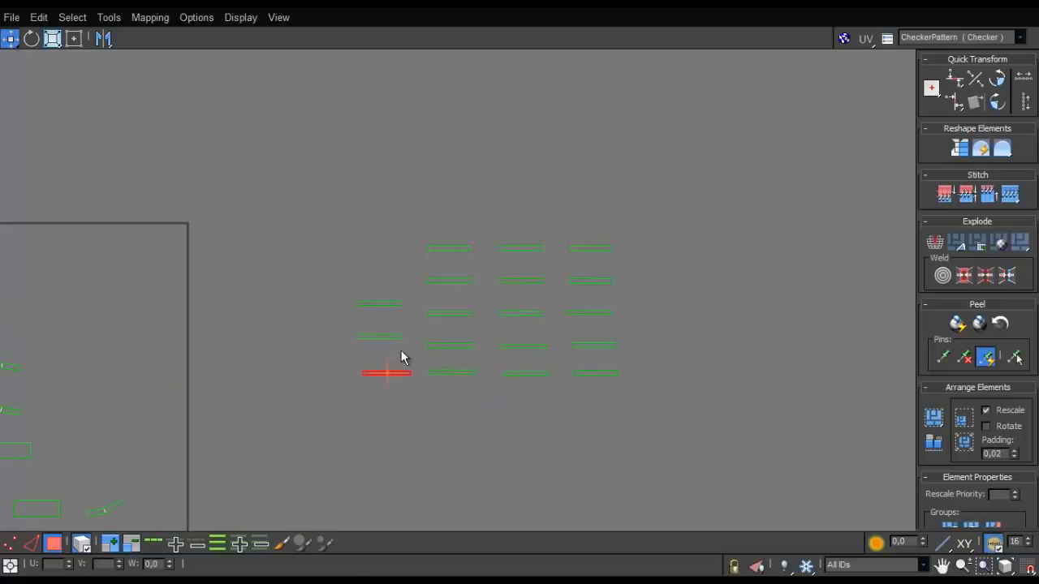
- Stack the three strips of the leftmost column closely beneath one another
scroll(401, 357, up, 4)
drag(389, 333, 399, 347)
drag(388, 266, 392, 317)
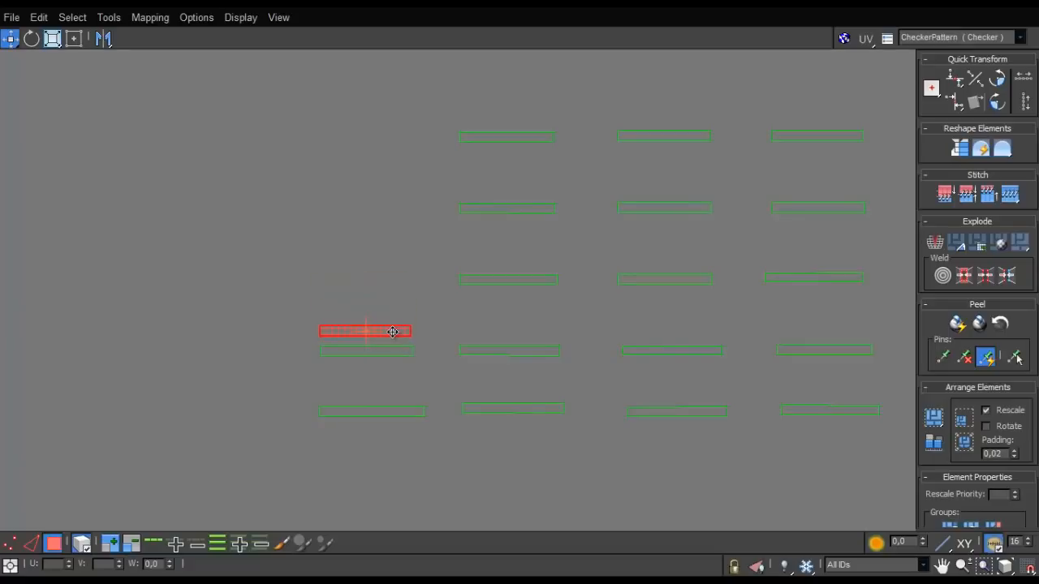
drag(392, 412, 388, 376)
scroll(385, 369, down, 5)
drag(607, 243, 315, 457)
scroll(571, 452, up, 5)
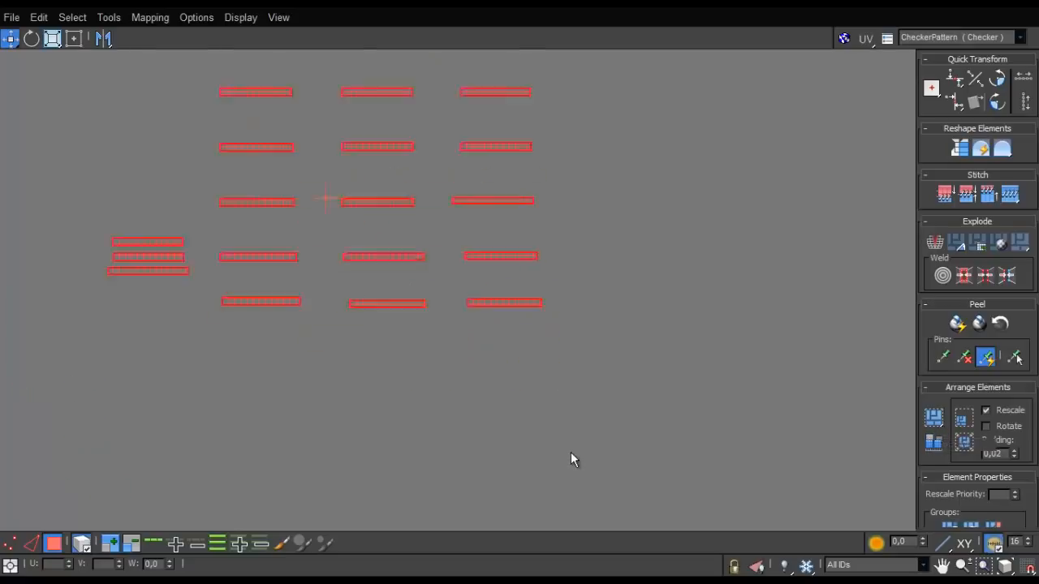
middle_drag(354, 296, 570, 443)
click(415, 142)
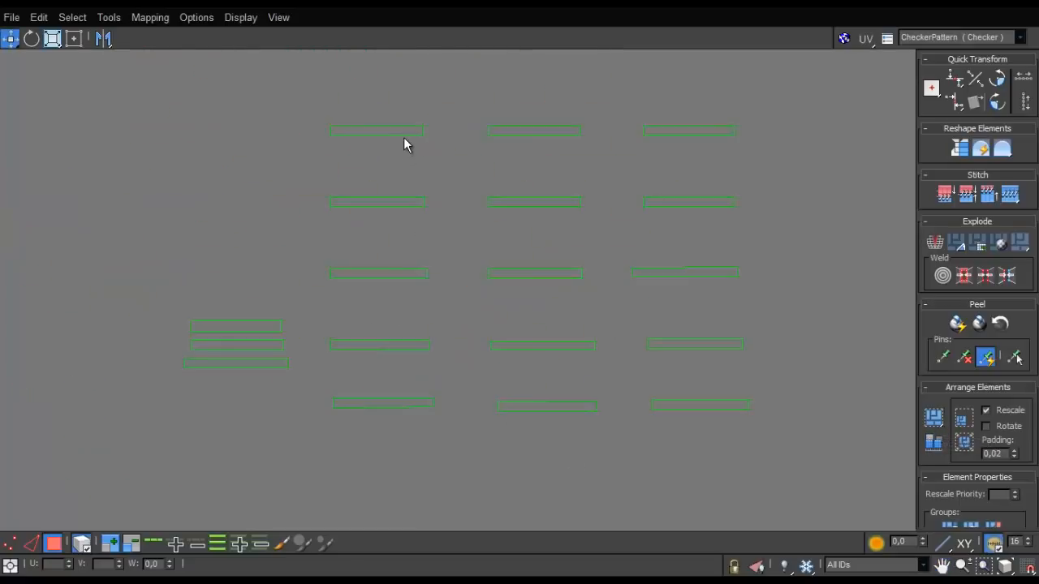
- Stack the five strips of the second column closely beneath one another with their left edges aligned
drag(406, 135, 406, 190)
drag(398, 272, 404, 226)
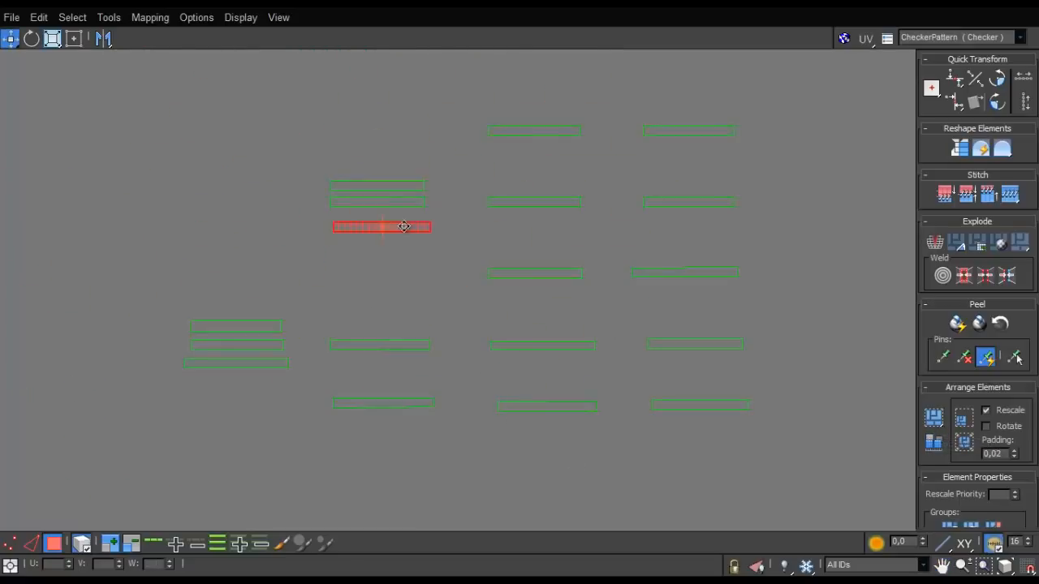
drag(387, 345, 387, 246)
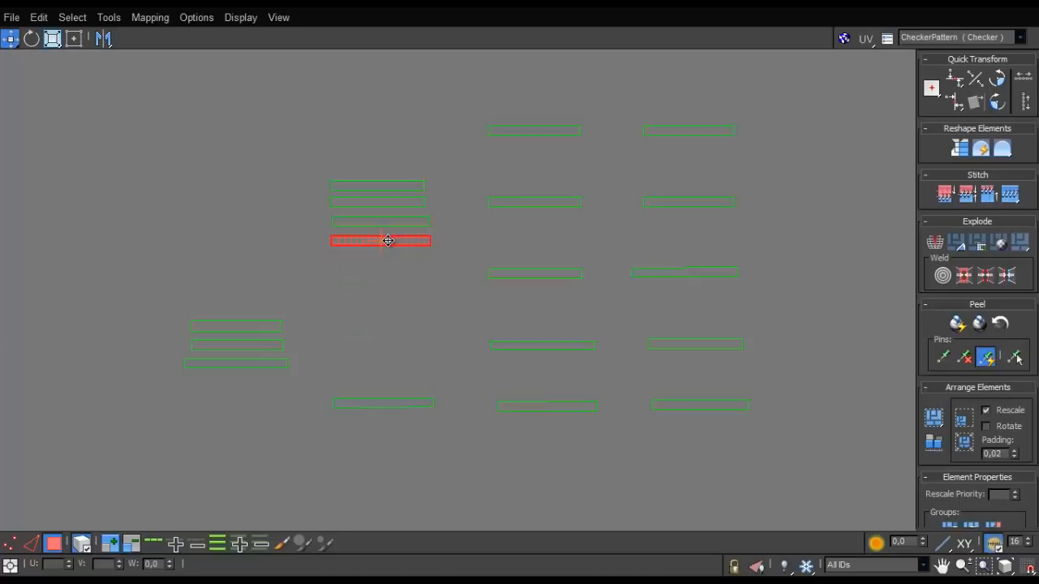
drag(383, 403, 381, 261)
scroll(394, 181, up, 4)
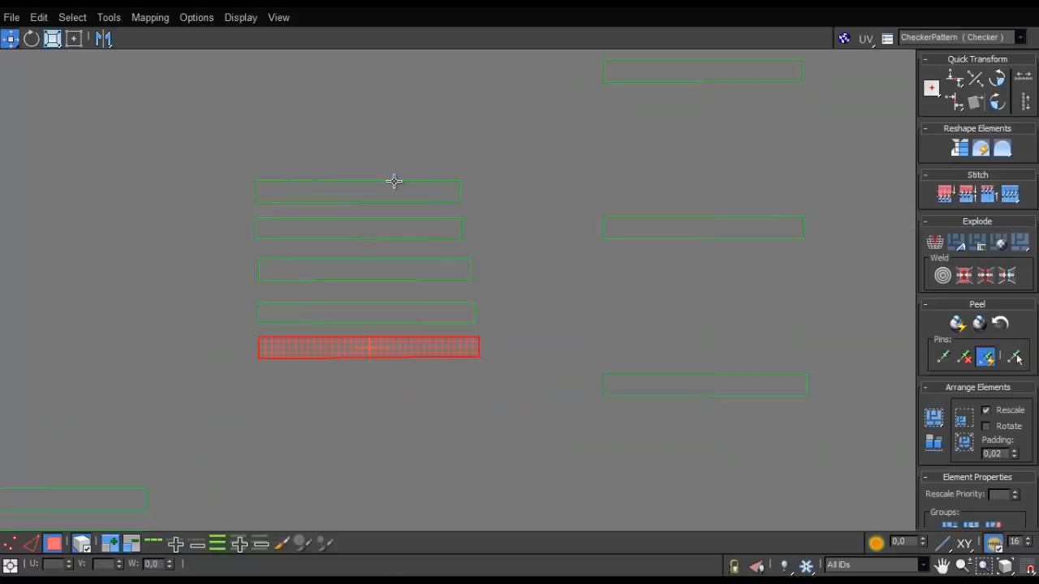
click(355, 226)
drag(338, 271, 338, 268)
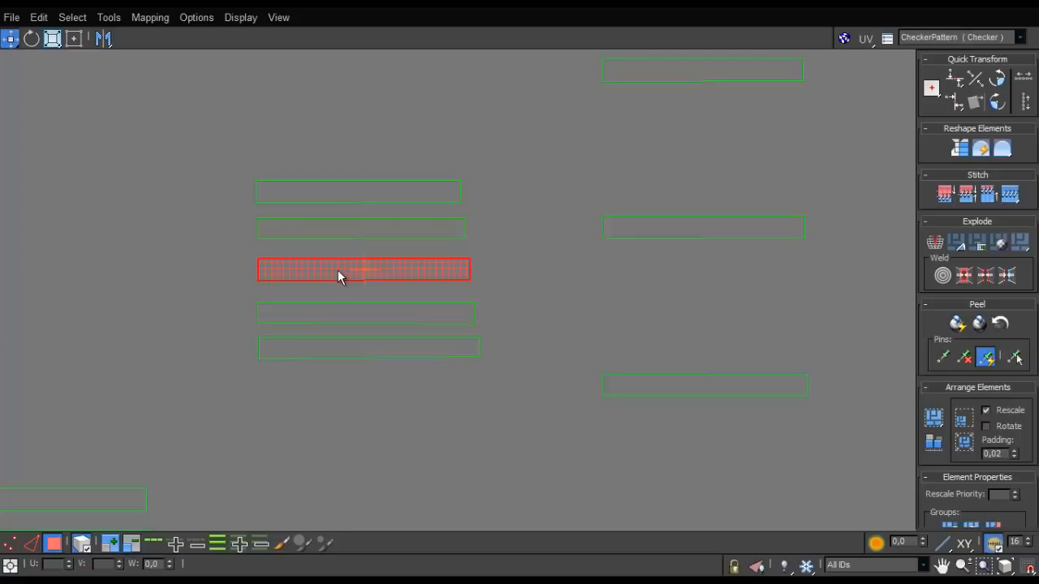
- Move the two lowest strips of the second column up to tighten the spacing of the stack
drag(328, 315, 328, 303)
click(323, 353)
drag(323, 353, 323, 343)
- Gather the five strips of the third column beneath one another at the height of the second stack
scroll(417, 323, down, 4)
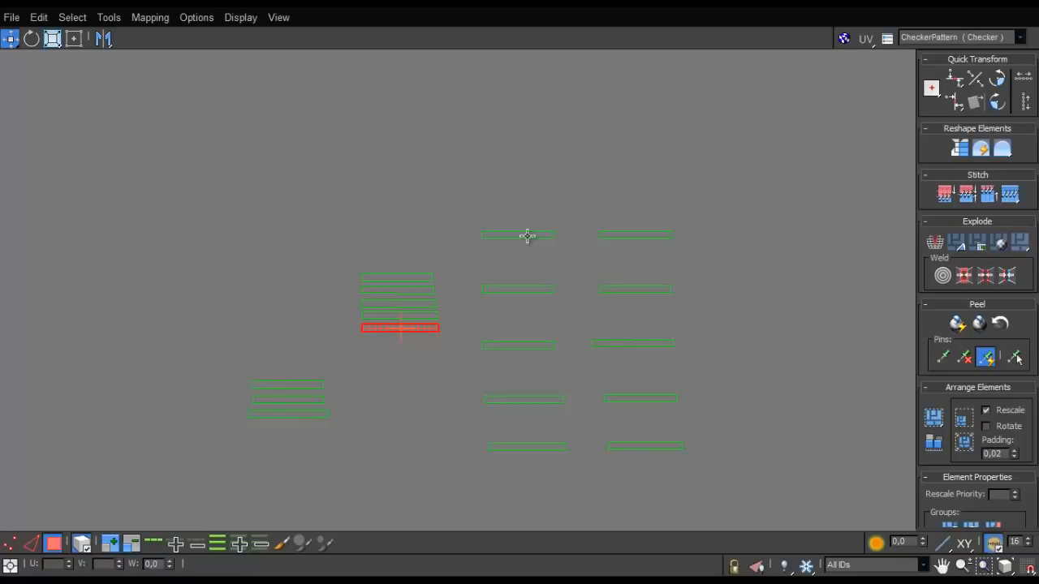
drag(490, 368, 494, 304)
drag(497, 353, 497, 352)
drag(497, 355, 496, 314)
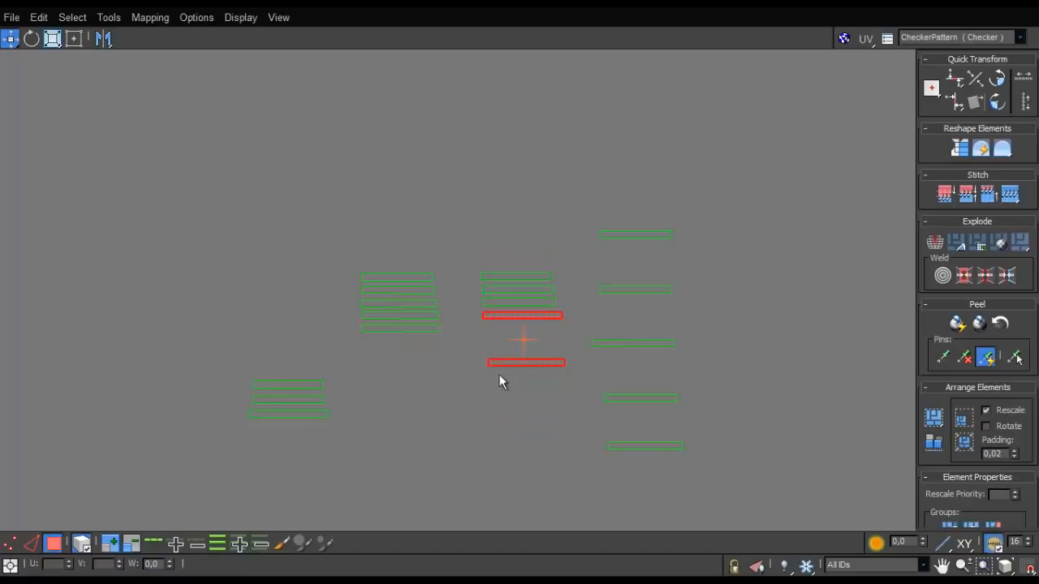
- Close the gaps between the five strips of the third column and align their left edges
scroll(498, 327, up, 6)
scroll(518, 241, up, 1)
middle_drag(518, 241, 513, 295)
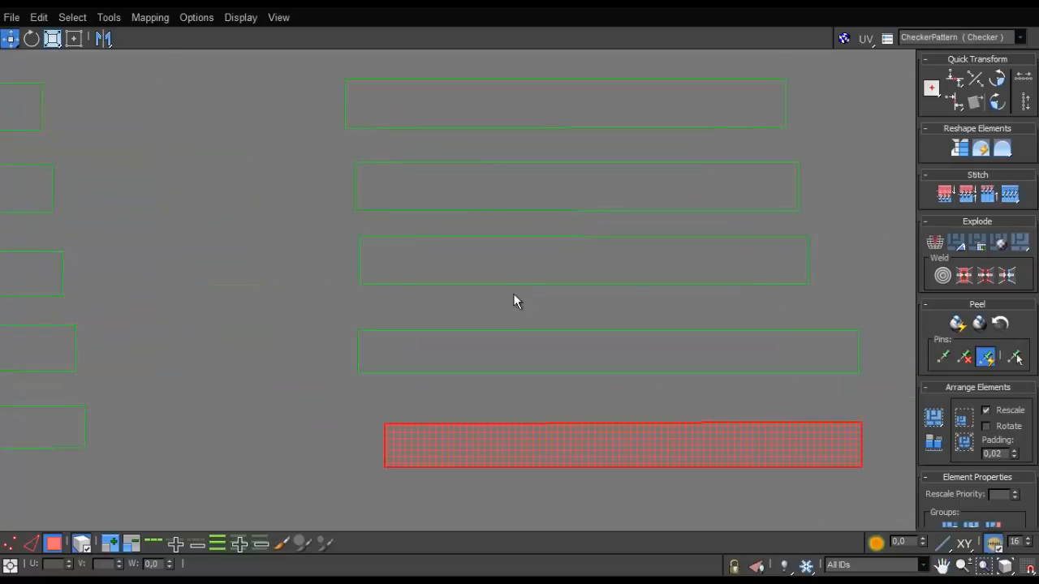
drag(483, 202, 473, 187)
click(464, 247)
drag(454, 245, 450, 236)
drag(455, 350, 442, 317)
drag(448, 432, 418, 352)
- Bring the strips of the fourth column together, with the lower two moved up beneath the upper three
scroll(418, 353, down, 5)
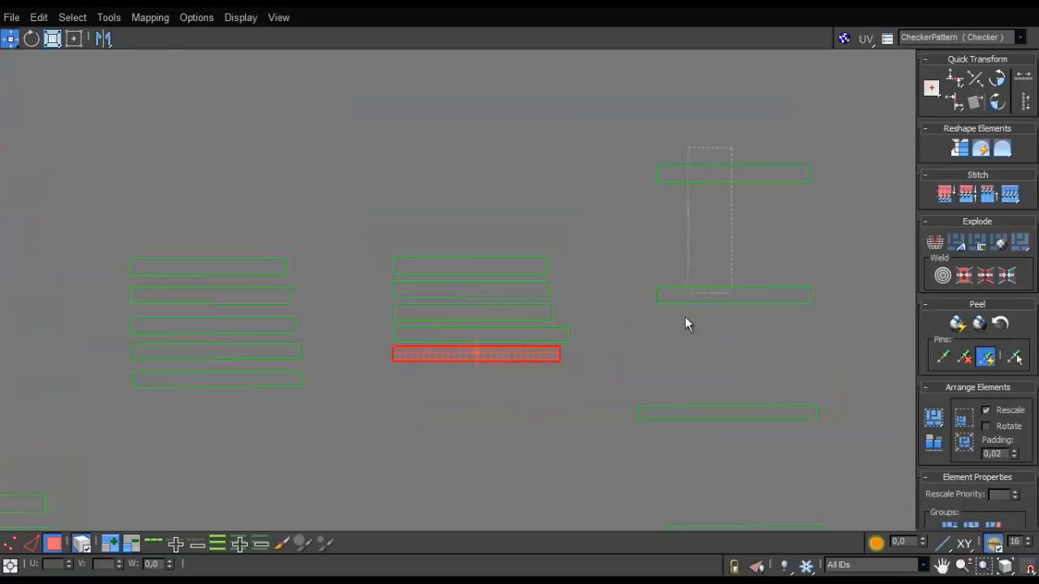
drag(685, 323, 638, 304)
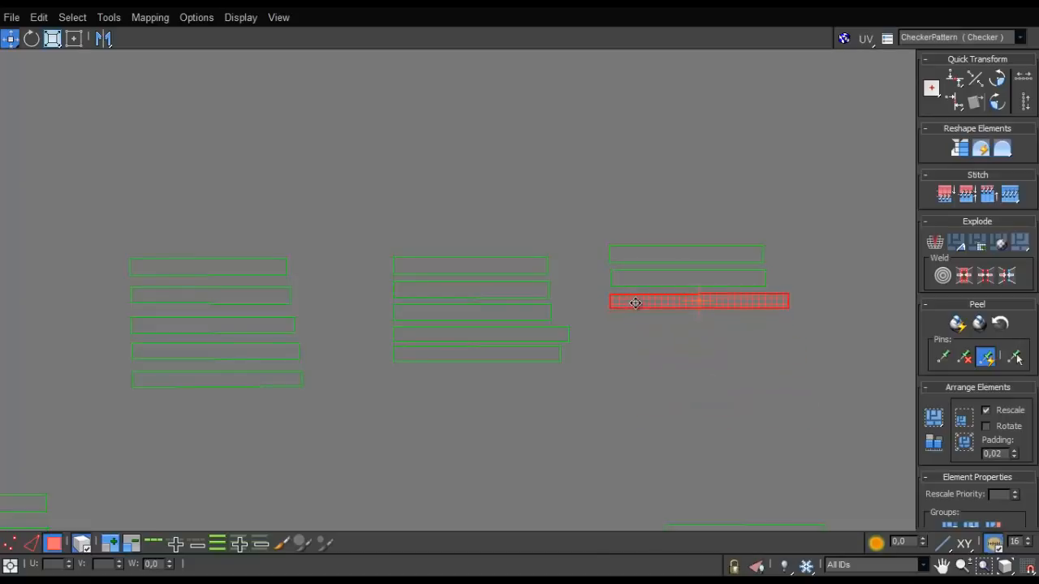
scroll(639, 357, down, 5)
scroll(639, 362, down, 2)
click(662, 430)
drag(660, 394, 649, 366)
- Place the last two strips of the fourth column directly beneath the others with their left edges aligned
scroll(649, 366, up, 7)
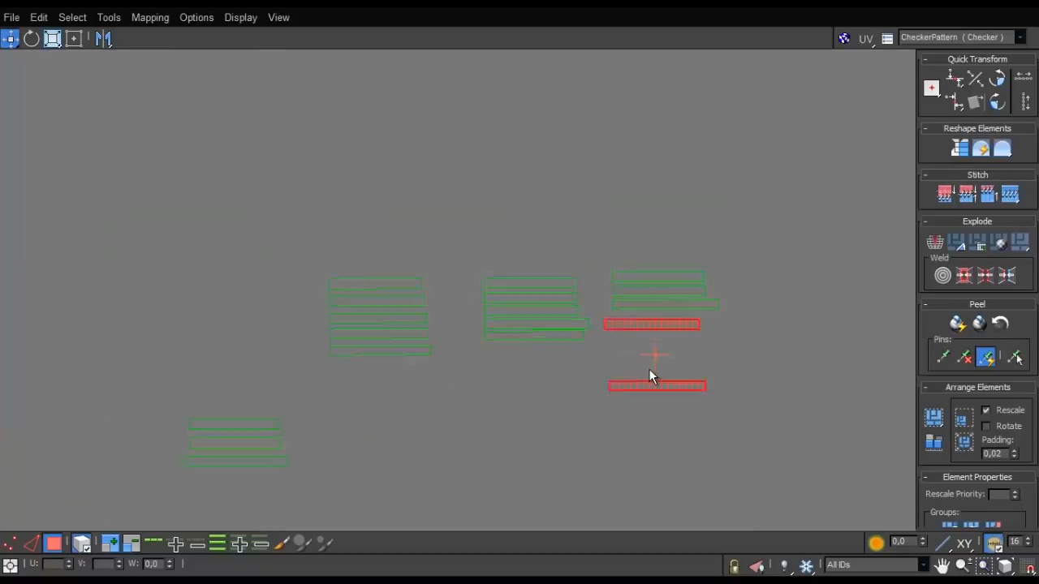
middle_drag(577, 290, 534, 403)
click(534, 403)
click(550, 328)
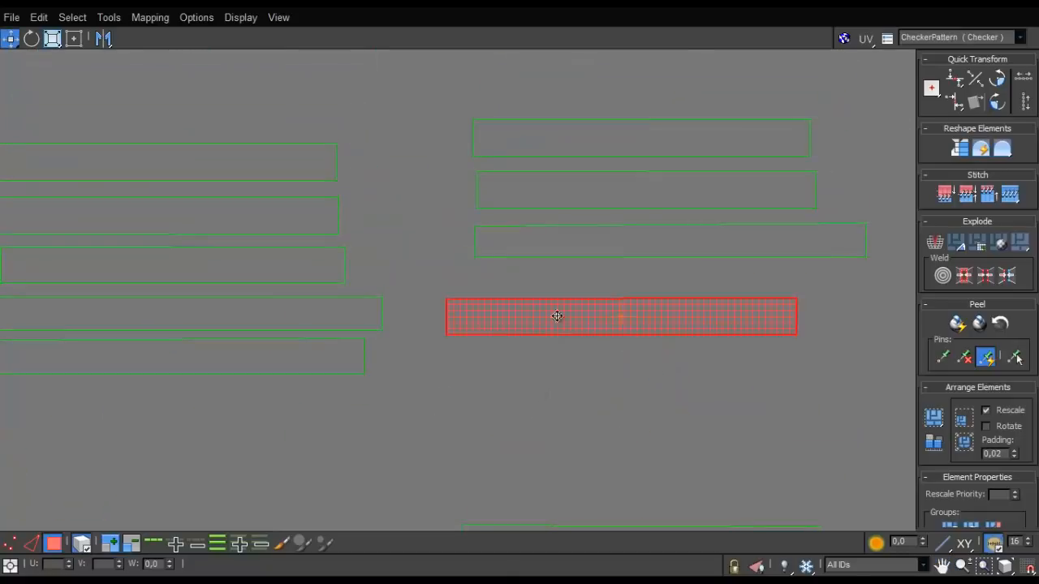
drag(556, 315, 583, 288)
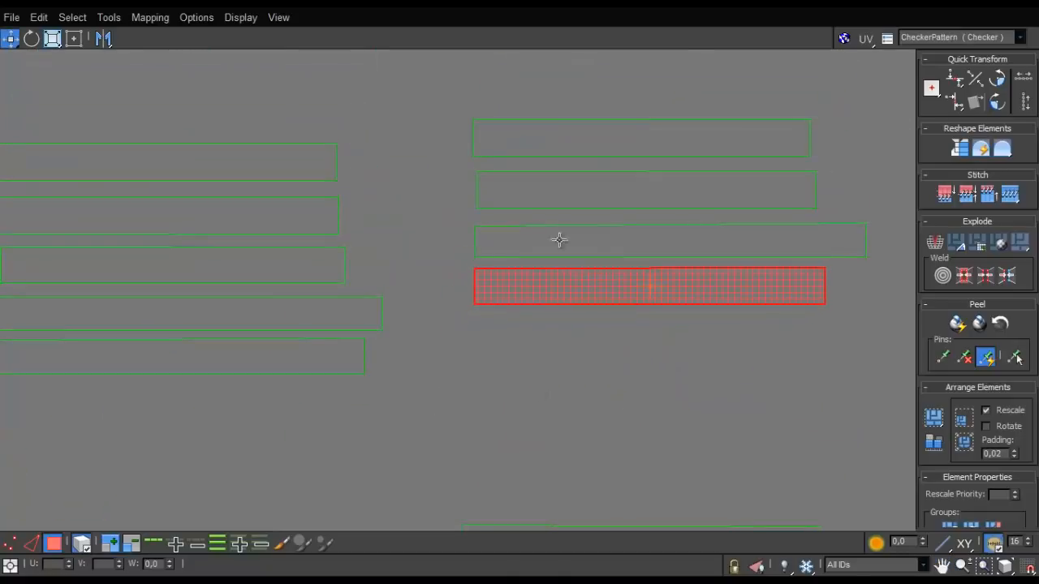
click(536, 152)
scroll(551, 232, down, 2)
drag(579, 420, 588, 301)
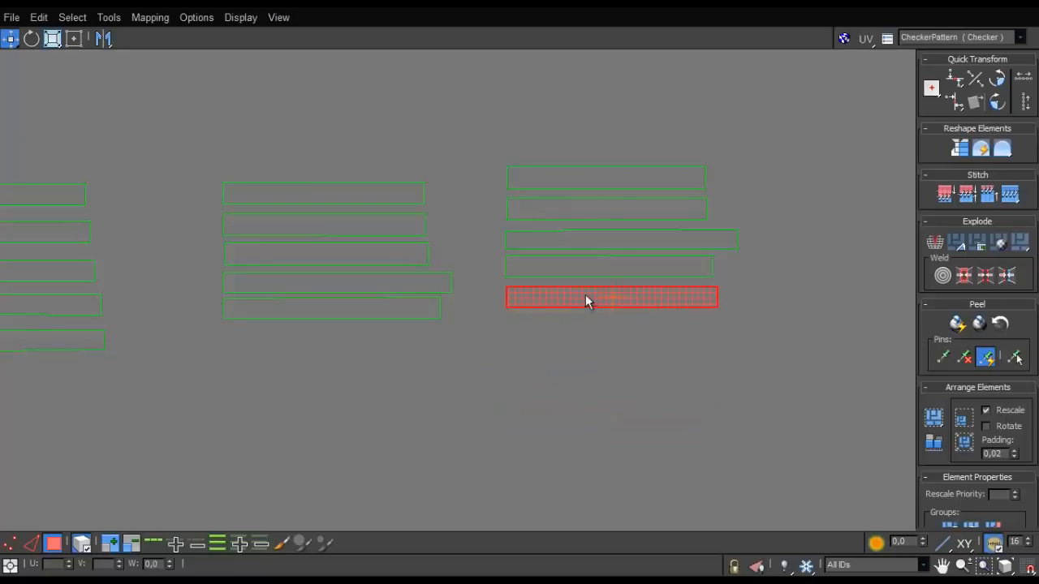
- Move the three-strip stack of the leftmost column directly above the second column's five-strip stack
scroll(585, 294, up, 5)
scroll(448, 315, down, 10)
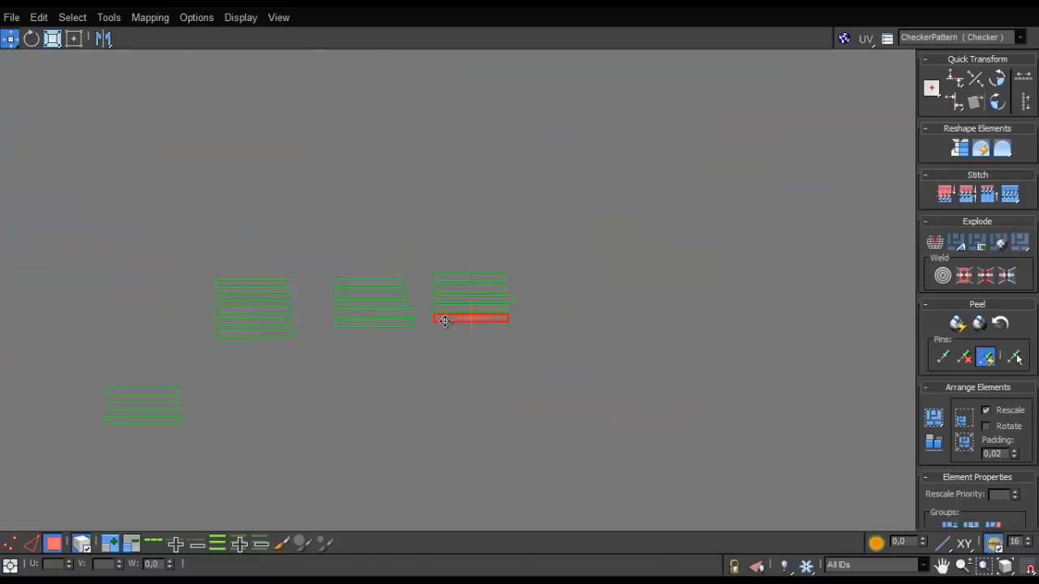
drag(458, 323, 271, 401)
drag(291, 346, 306, 308)
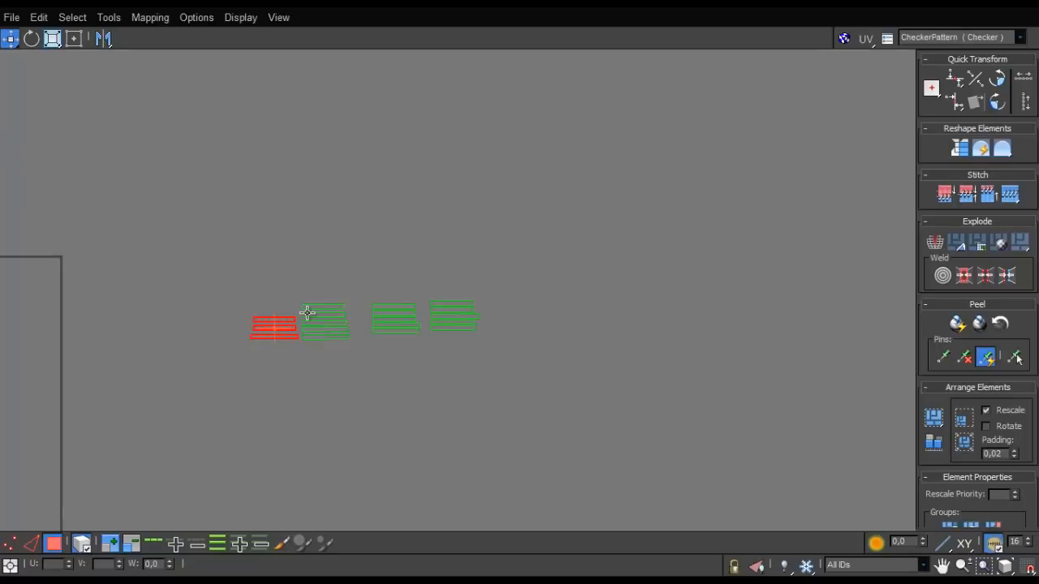
scroll(306, 309, up, 4)
drag(251, 339, 390, 229)
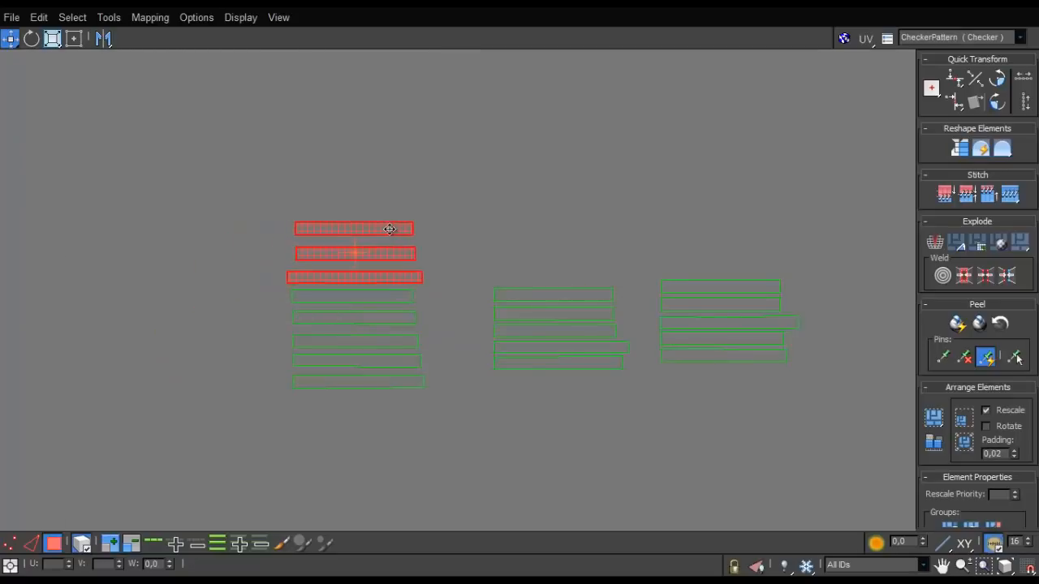
- Align the three upper strips with the left edge of the stack below and close their gaps
scroll(324, 276, up, 4)
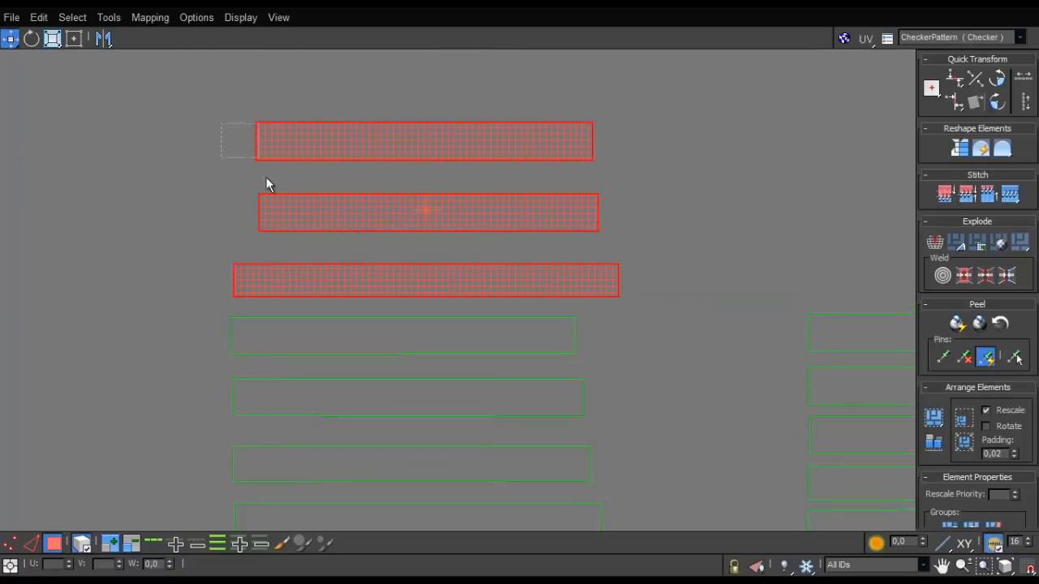
drag(266, 176, 282, 211)
drag(300, 215, 275, 234)
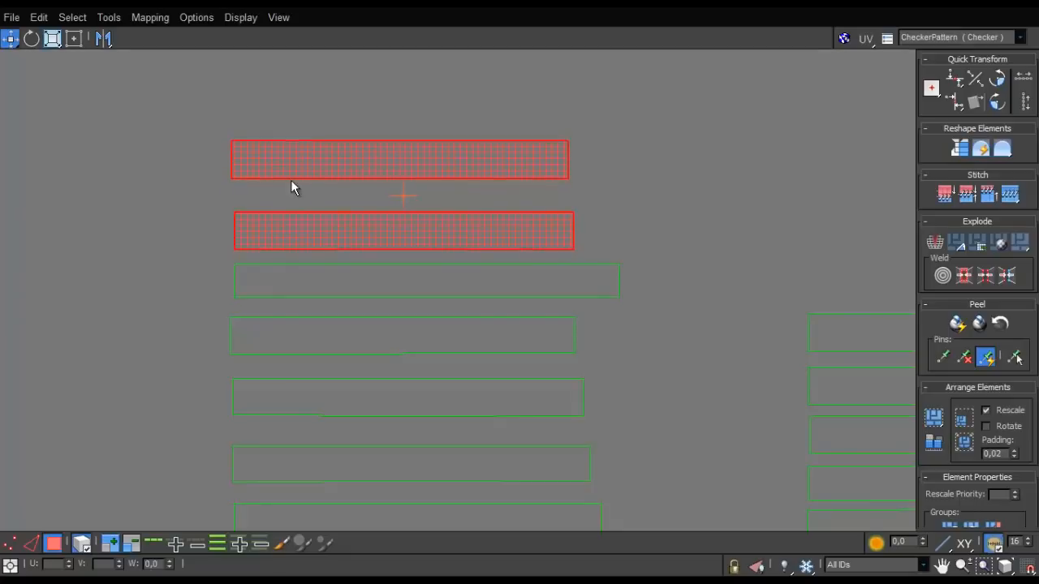
click(290, 181)
drag(303, 172, 305, 193)
- Move the third-column stack beside the eight-strip stack and place the fourth-column stack above it
scroll(305, 193, down, 4)
scroll(362, 226, up, 2)
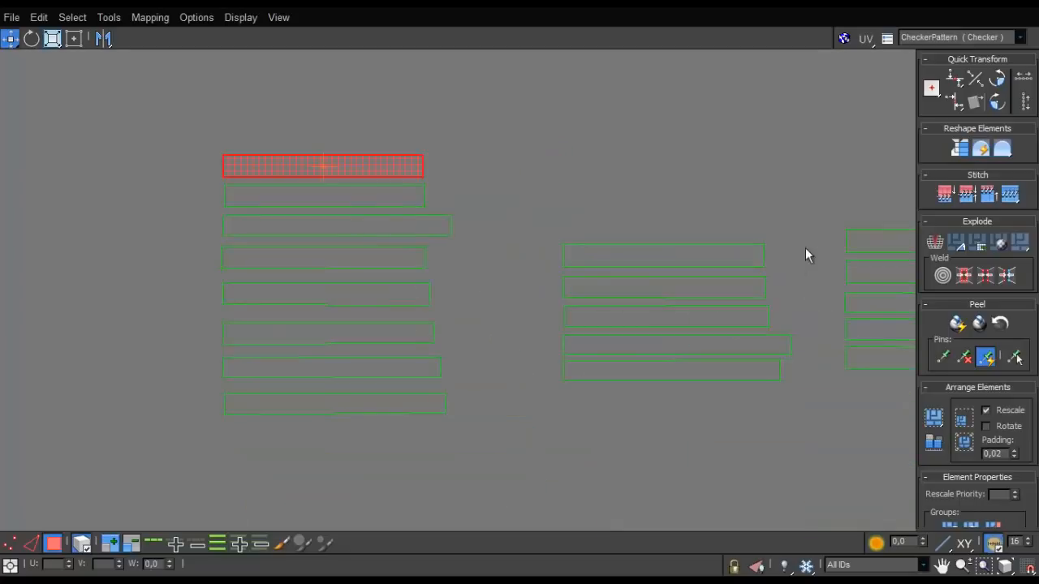
drag(670, 376, 600, 408)
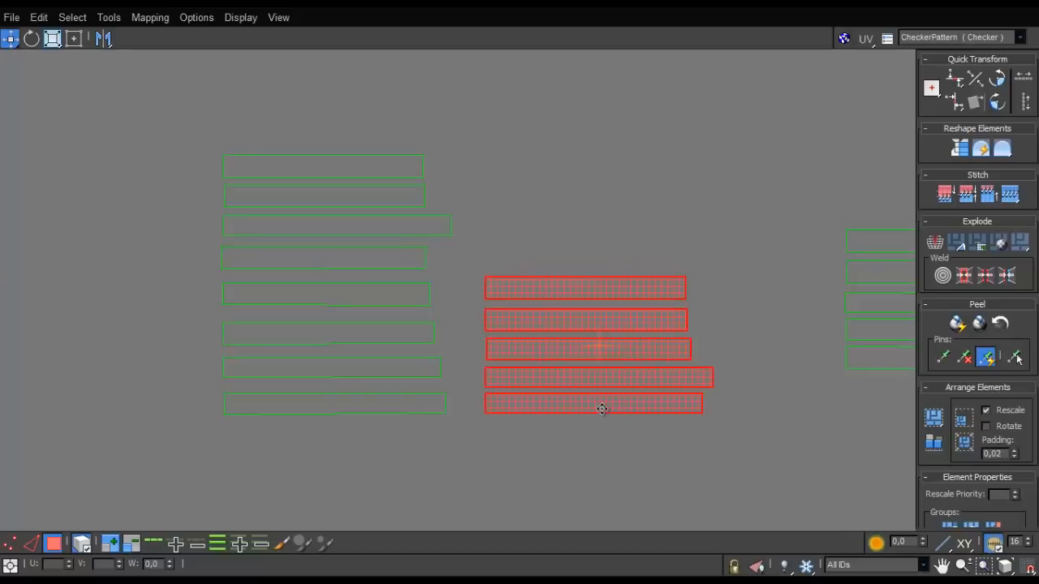
middle_drag(734, 333, 491, 357)
drag(570, 237, 680, 409)
drag(669, 302, 307, 202)
- Move the strip stacks beside the start of the paired-rectangle row and place the comb-shaped shells beneath that row
scroll(438, 171, down, 8)
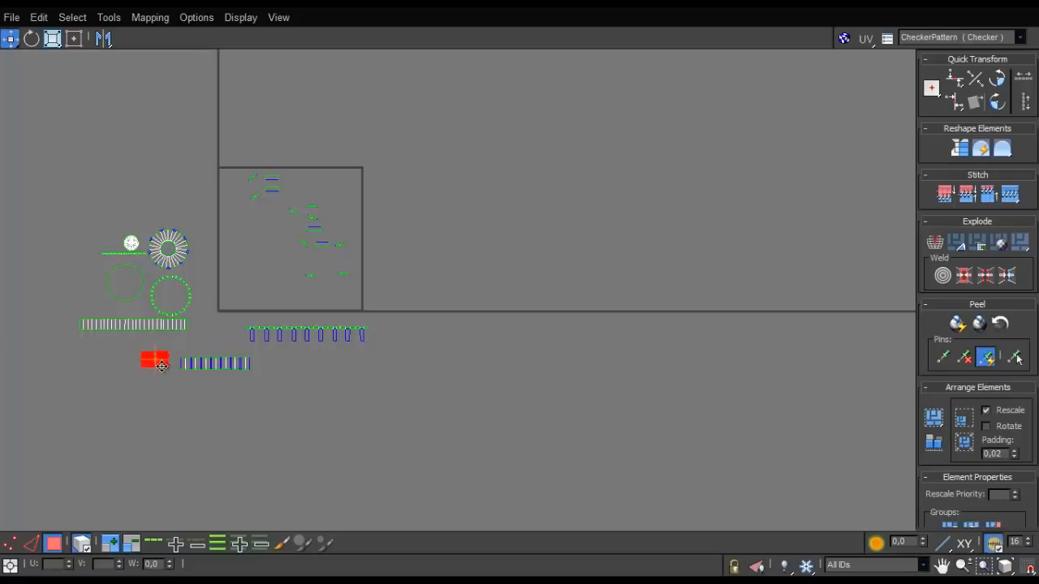
drag(216, 347, 217, 348)
drag(303, 333, 198, 386)
- Try to stitch the upper of the two plain rectangles to its matching half along its lower edge
scroll(335, 307, up, 2)
drag(247, 168, 248, 168)
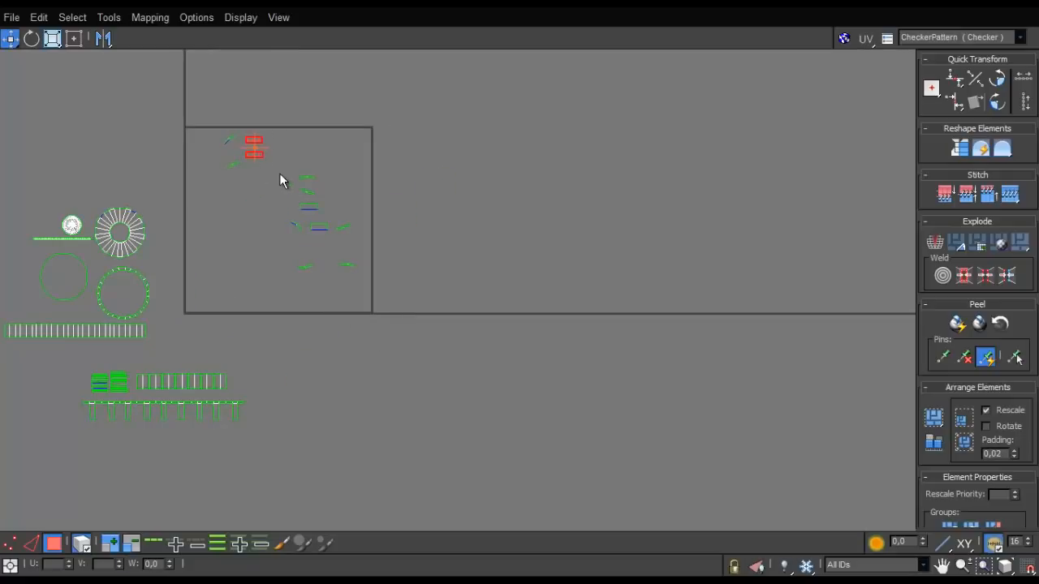
scroll(244, 212, up, 4)
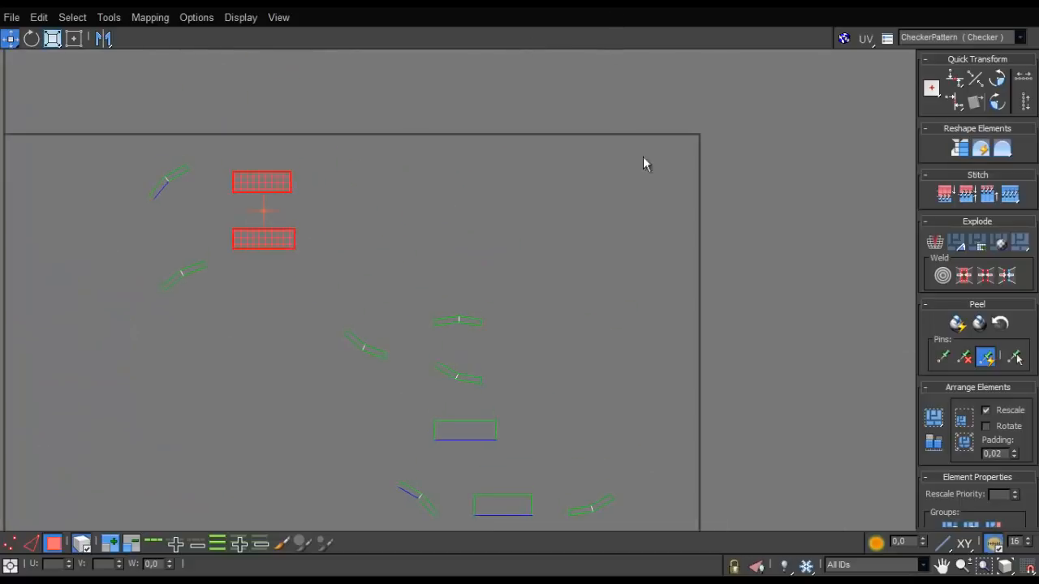
drag(641, 7, 542, 431)
alt+middle_drag(498, 299, 324, 325)
click(784, 431)
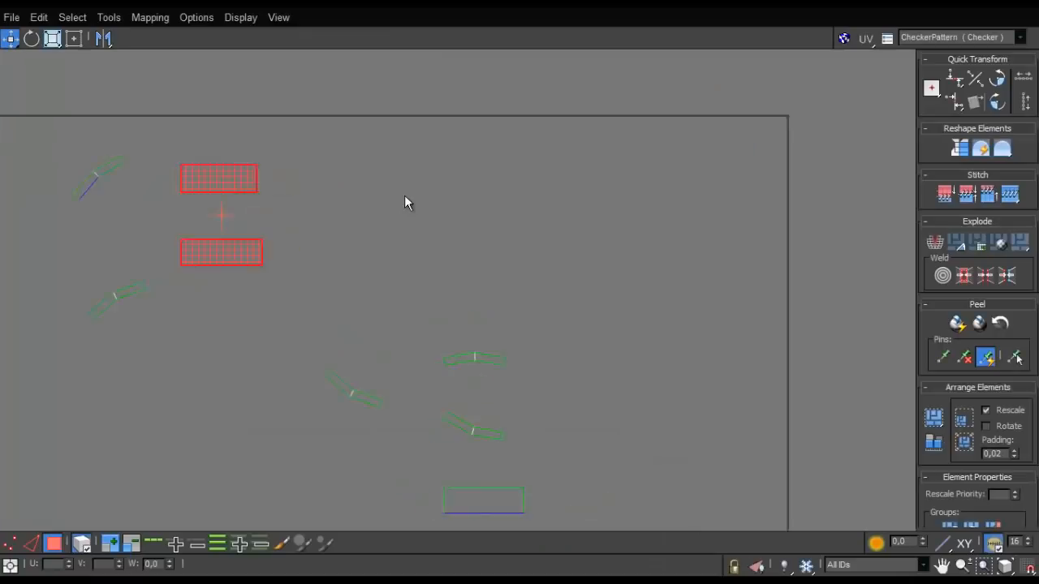
click(159, 218)
key(2)
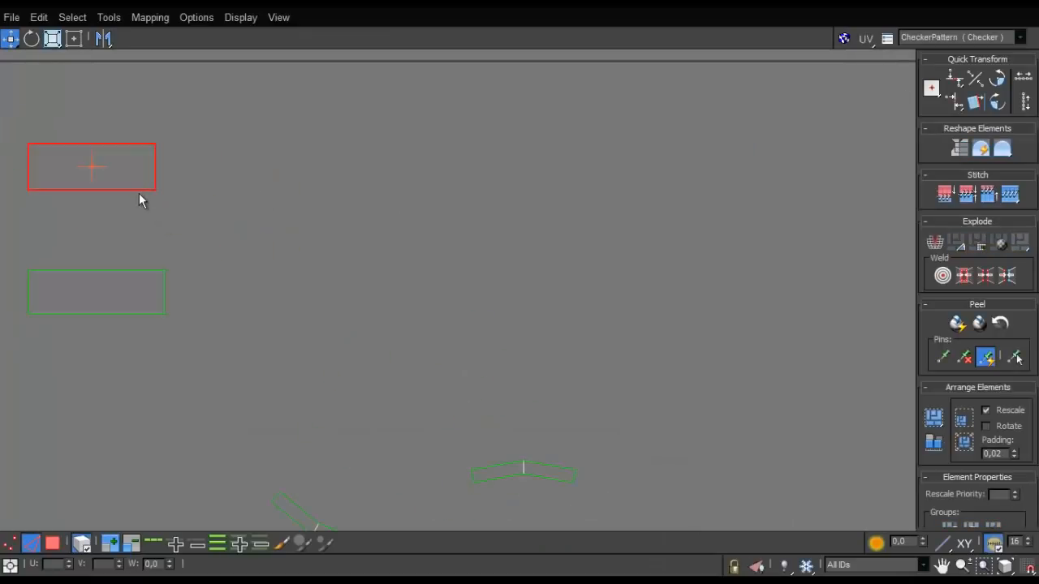
click(142, 190)
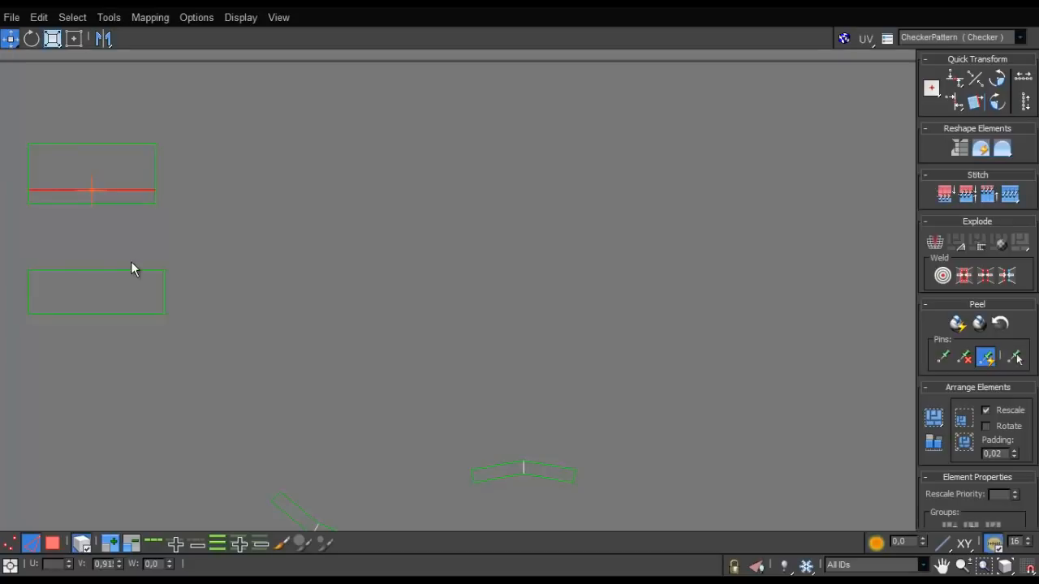
scroll(126, 276, down, 9)
middle_drag(271, 191, 381, 146)
scroll(232, 272, up, 5)
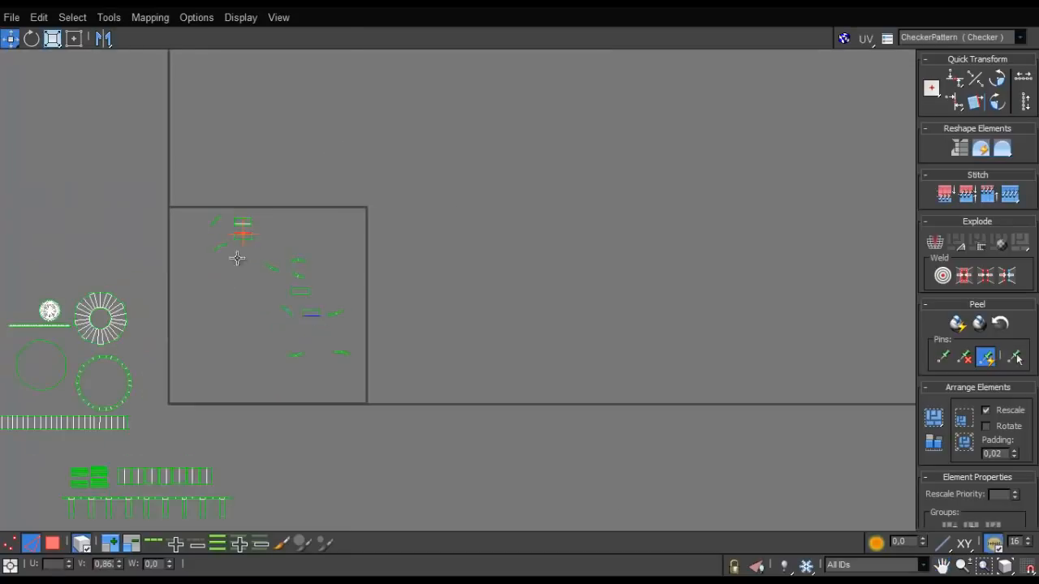
key(ctrl+z)
- Stitch the two plain rectangles in the tile to their matching halves along the shared edges
click(250, 152)
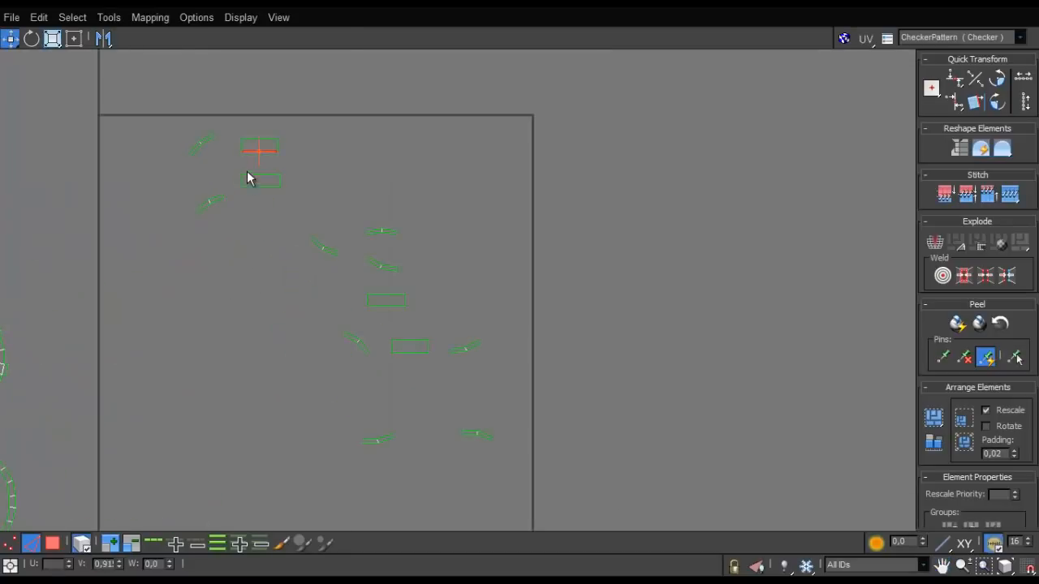
scroll(247, 170, up, 3)
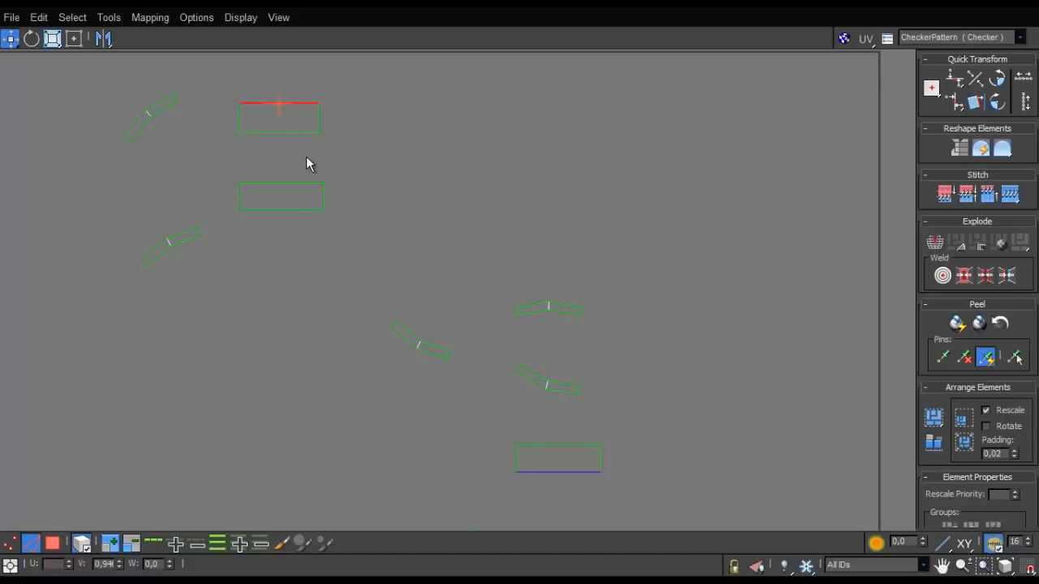
key(s)
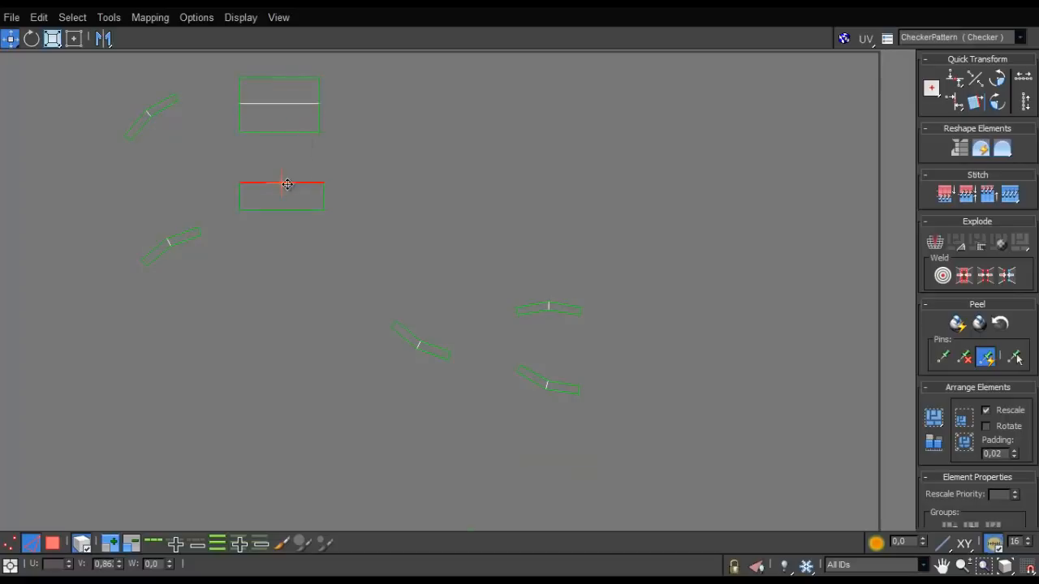
scroll(291, 230, down, 5)
scroll(285, 197, up, 3)
scroll(285, 197, down, 3)
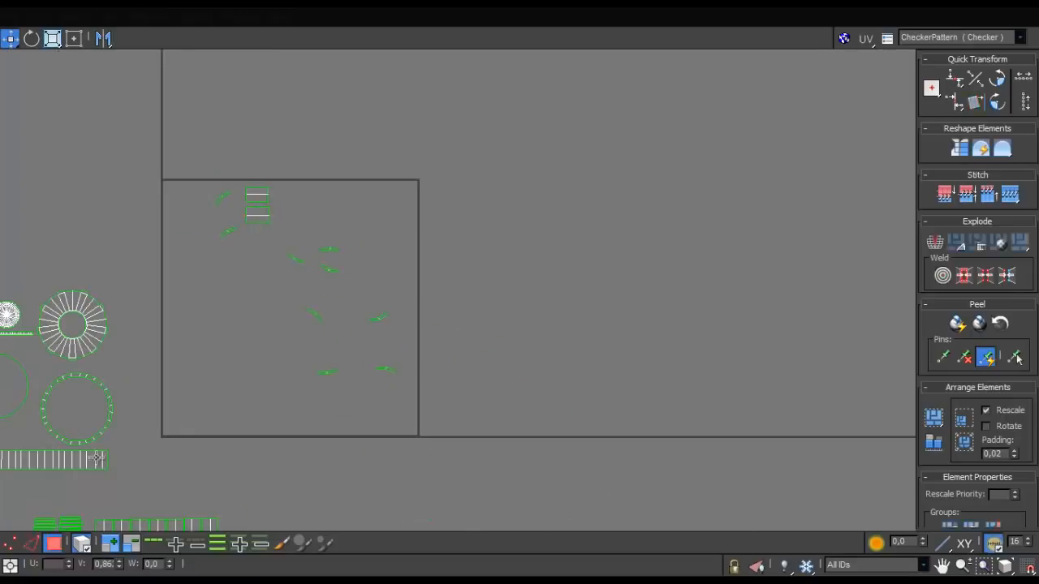
- Move the two stitched rectangle pairs out of the tile to the end of the paired-rectangle row
click(246, 224)
scroll(278, 167, down, 4)
scroll(261, 198, up, 2)
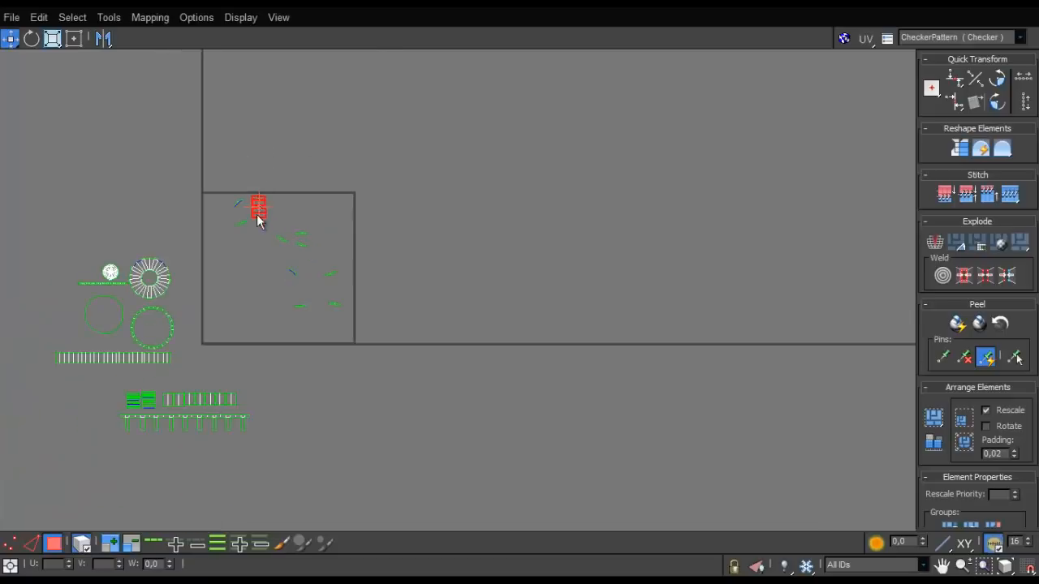
drag(245, 391, 250, 393)
scroll(250, 393, up, 5)
middle_drag(252, 392, 378, 209)
scroll(379, 209, up, 2)
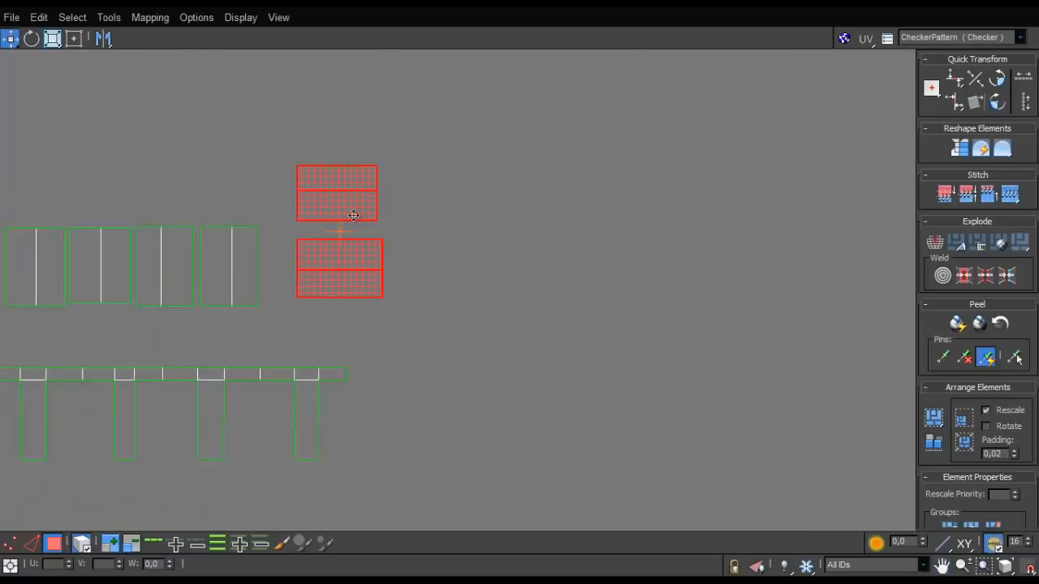
- Rotate the two stitched pairs by 90 degrees and line them up at the end of the row
key(e)
drag(355, 214, 292, 277)
key(w)
click(335, 273)
- Move all the small curved strips out of the tile into the space beside the comb-shaped shells
scroll(384, 262, down, 5)
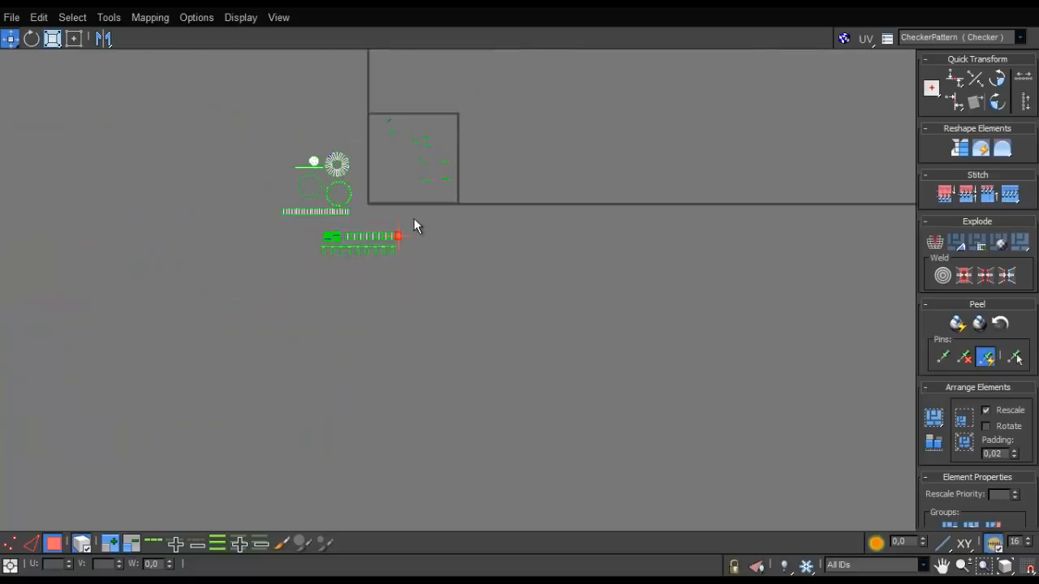
scroll(463, 157, up, 5)
drag(327, 280, 242, 299)
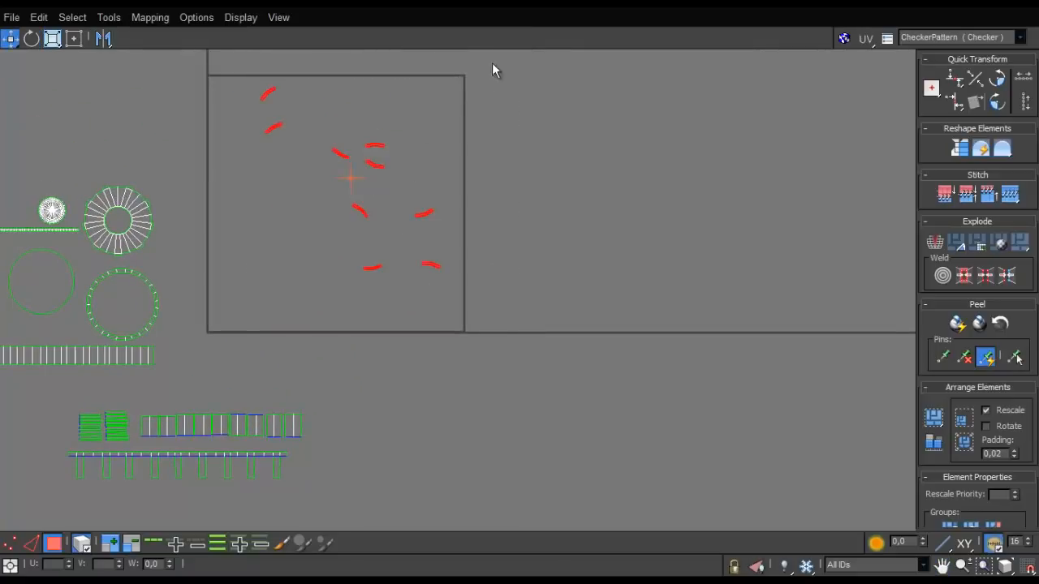
drag(560, 7, 514, 474)
alt+middle_drag(446, 349, 697, 462)
click(745, 473)
scroll(367, 273, up, 2)
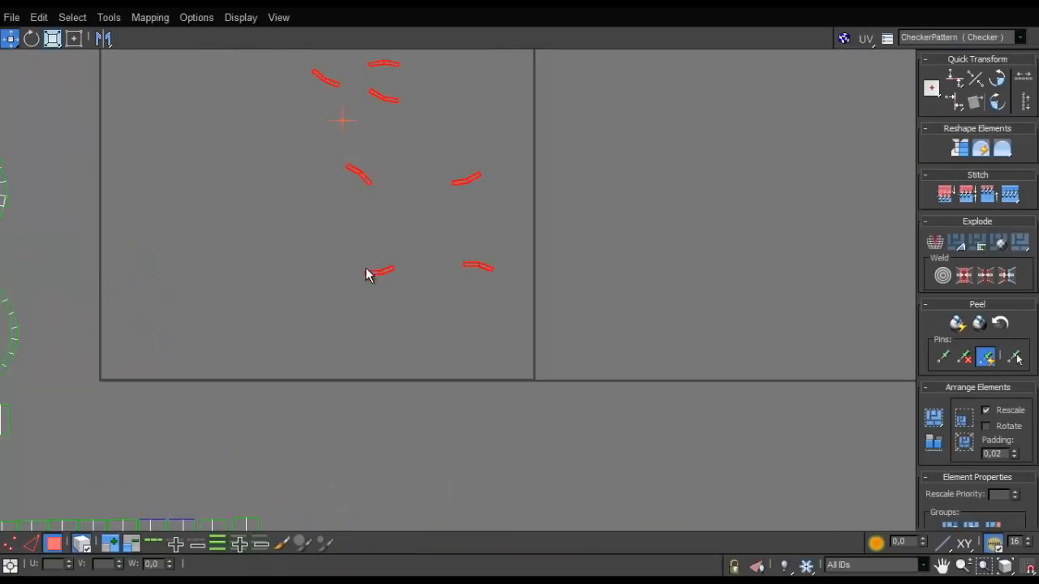
scroll(366, 274, down, 2)
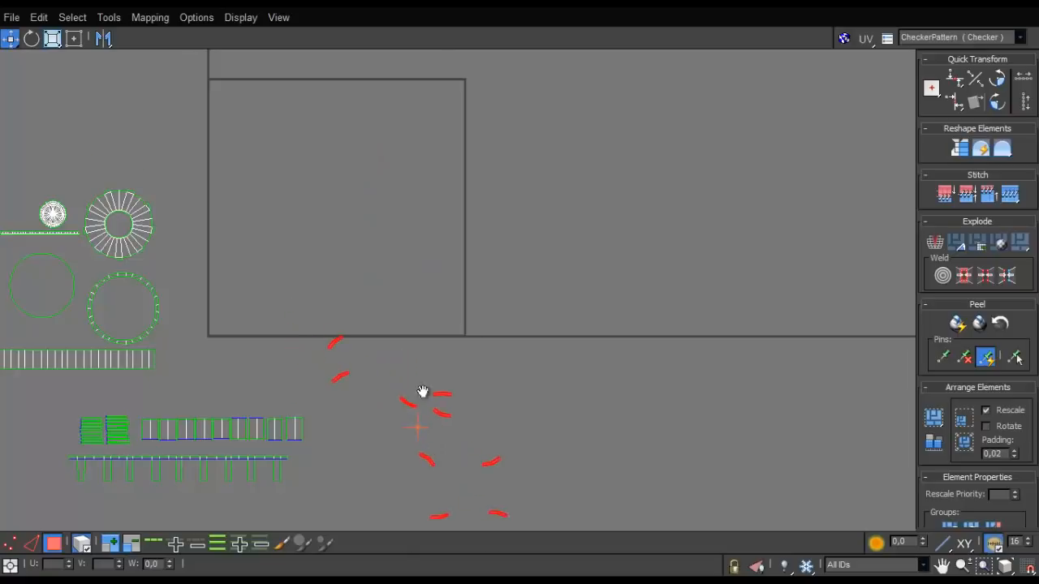
scroll(422, 392, up, 6)
scroll(424, 392, down, 2)
- Gather the curved strips into a closer cluster beside the comb-shaped shells
drag(556, 321, 429, 419)
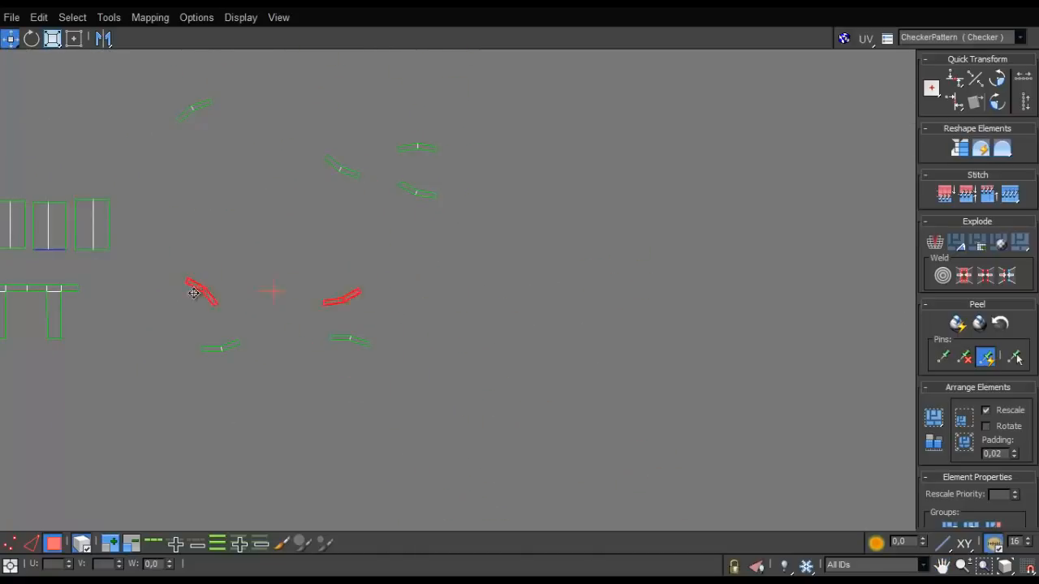
drag(444, 143, 231, 268)
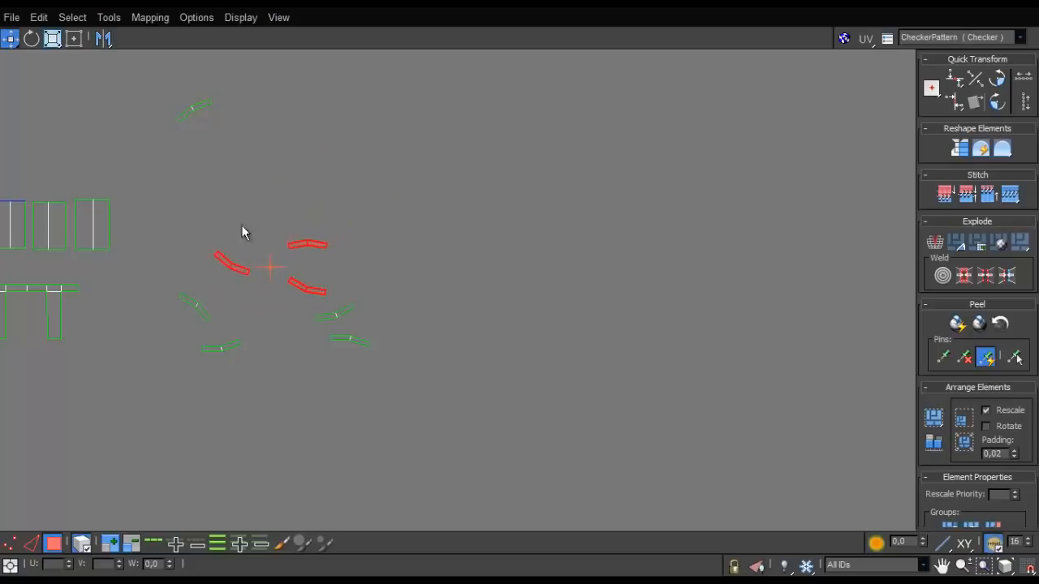
scroll(257, 167, down, 4)
middle_drag(257, 166, 318, 197)
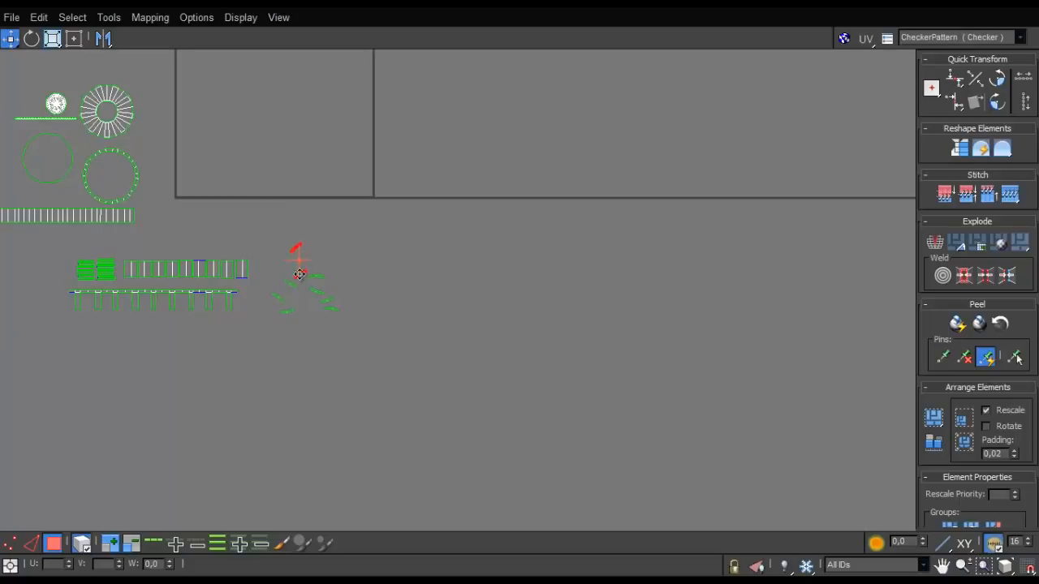
scroll(299, 274, up, 8)
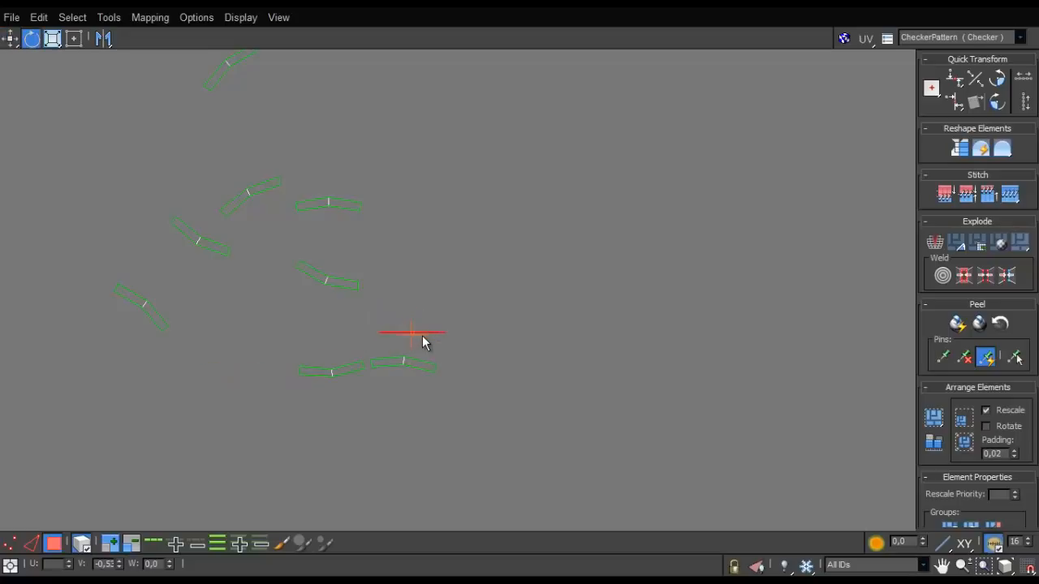
- Level one tilted curved strip and place it directly beneath the neighbouring level strip to begin a stack
scroll(420, 361, up, 5)
click(403, 378)
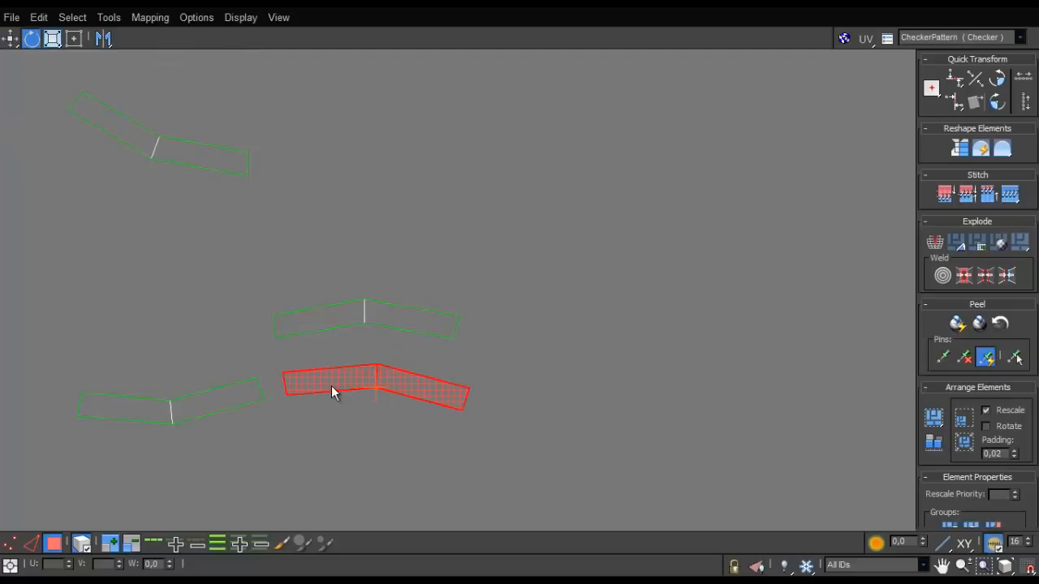
drag(349, 384, 339, 362)
- Turn the third curved strip to the same orientation and place it on top of the two stacked strips
click(241, 403)
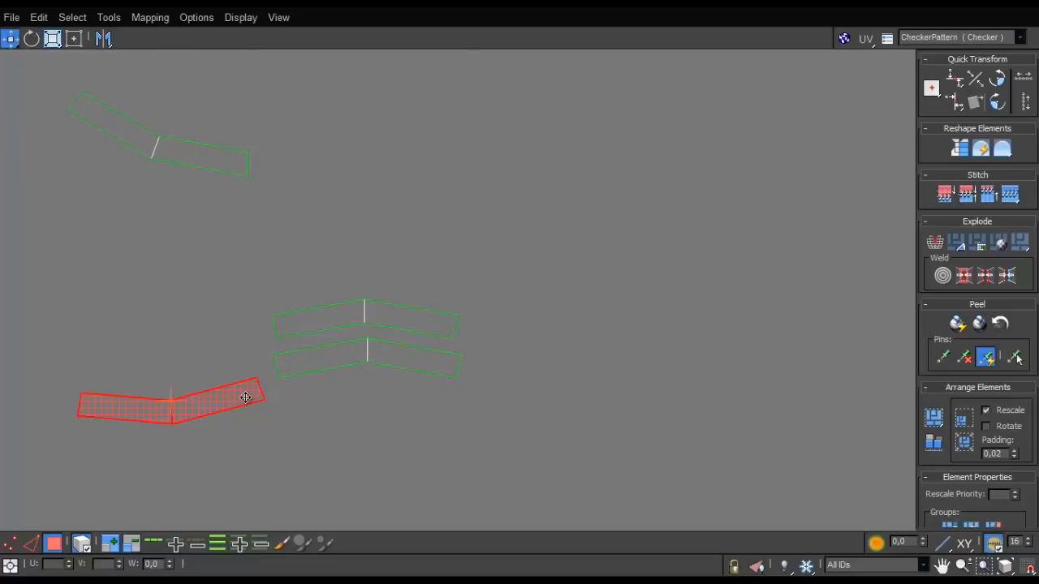
key(z)
scroll(325, 366, down, 6)
click(393, 340)
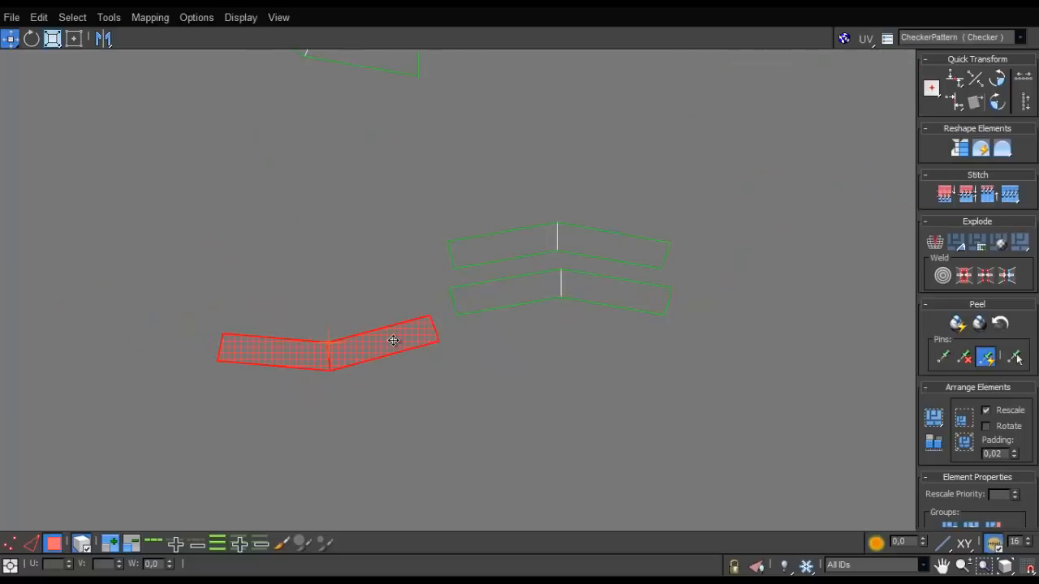
drag(398, 340, 525, 197)
key(w)
scroll(507, 195, down, 5)
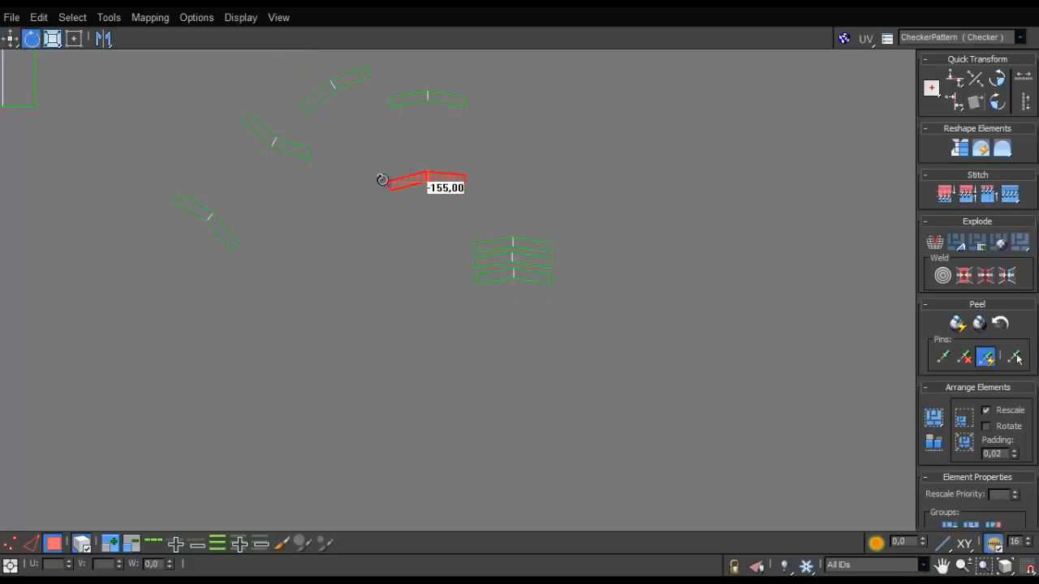
- Rotate the fourth curved strip to match the others and line it up on top of the three-strip stack
drag(382, 180, 404, 177)
key(w)
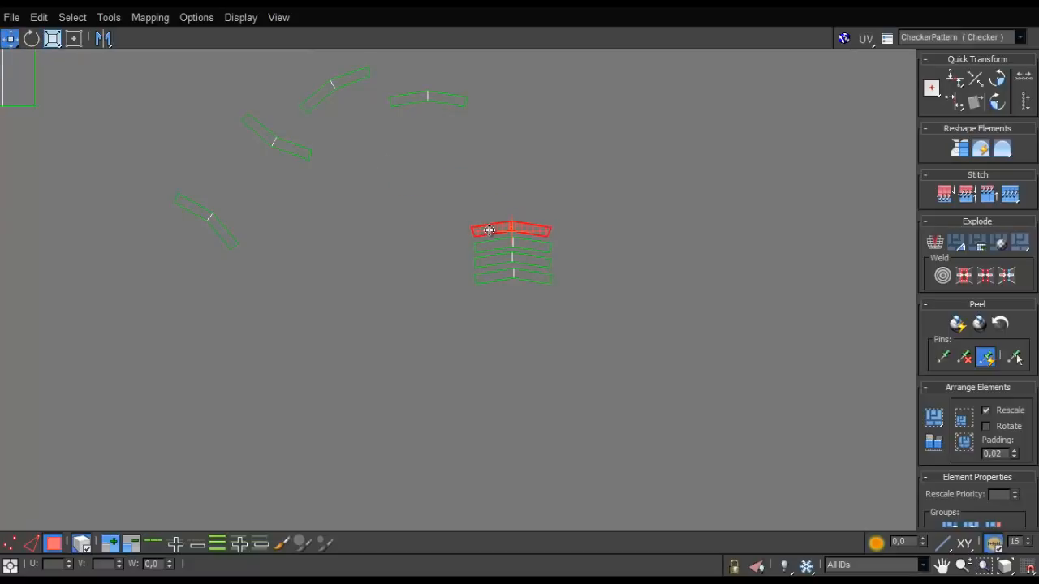
scroll(491, 231, up, 6)
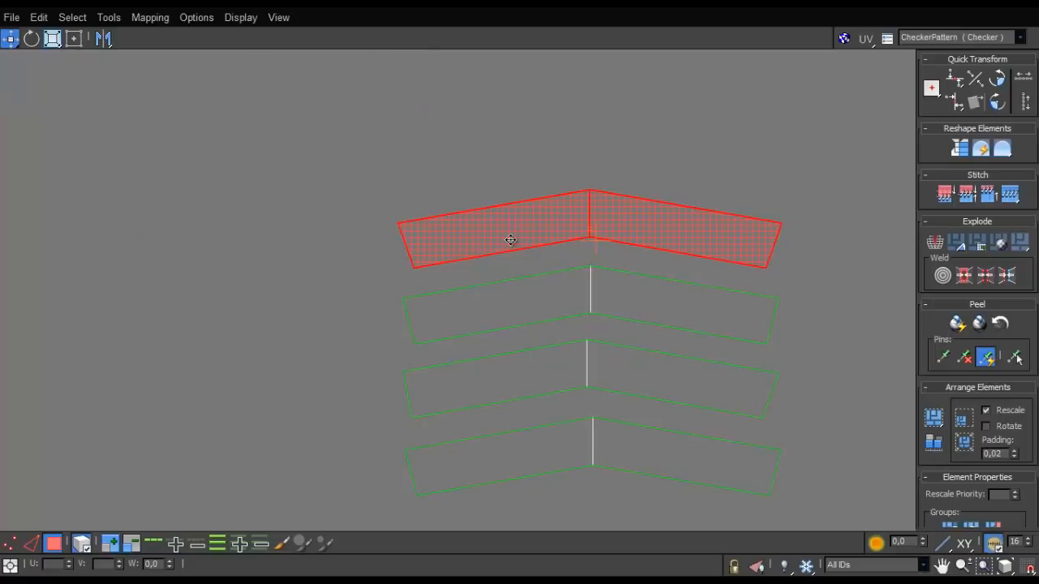
scroll(508, 237, down, 4)
scroll(502, 245, down, 2)
- Move the already level fifth curved strip onto the top of the stack
middle_drag(502, 245, 487, 293)
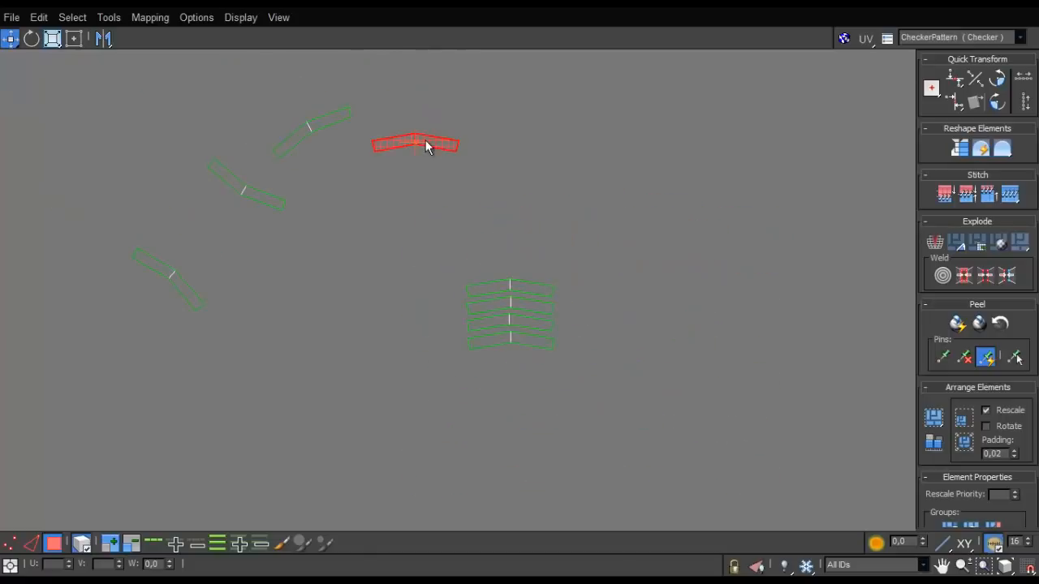
scroll(514, 266, up, 3)
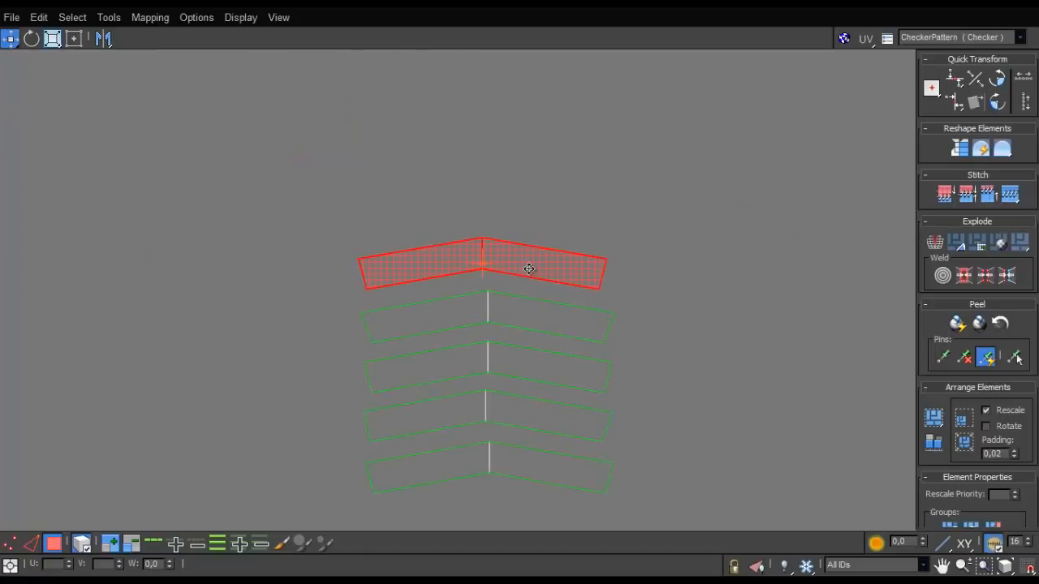
scroll(520, 266, down, 3)
- Bring the sixth curved strip over to the stack, level it and align it above the fifth
drag(226, 269, 311, 223)
scroll(269, 234, down, 2)
scroll(356, 197, up, 3)
click(376, 362)
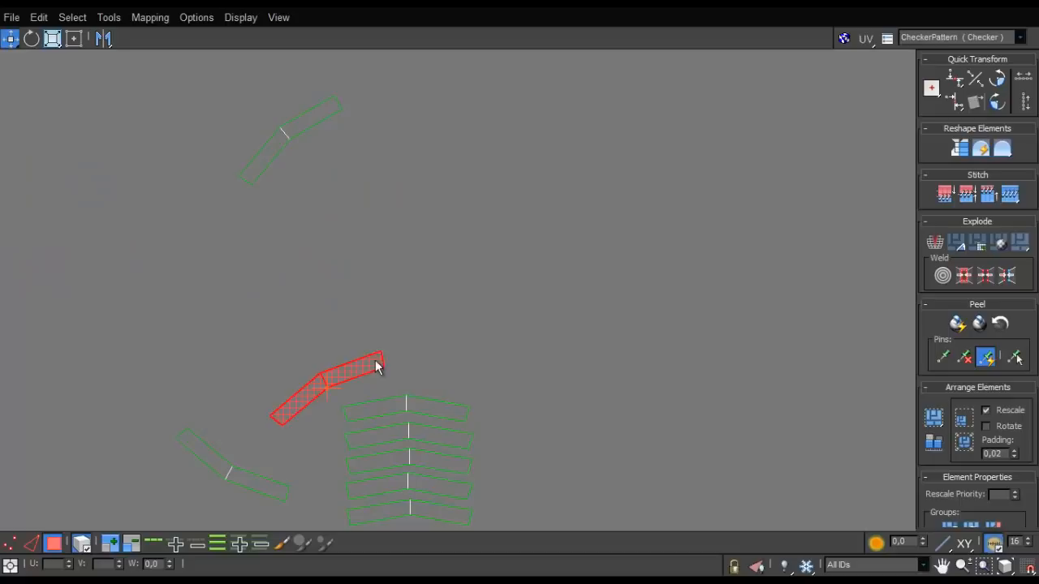
drag(375, 359, 441, 405)
scroll(434, 383, up, 4)
key(w)
- Move the seventh curved strip to the stack and rotate it level above the sixth
scroll(427, 407, down, 10)
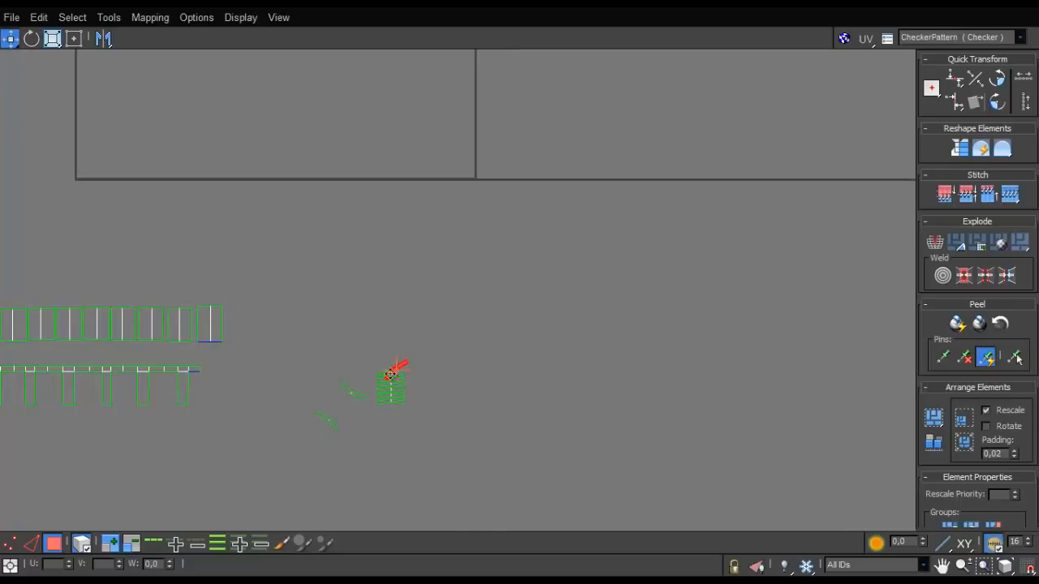
scroll(392, 373, up, 10)
key(e)
drag(455, 355, 464, 394)
key(w)
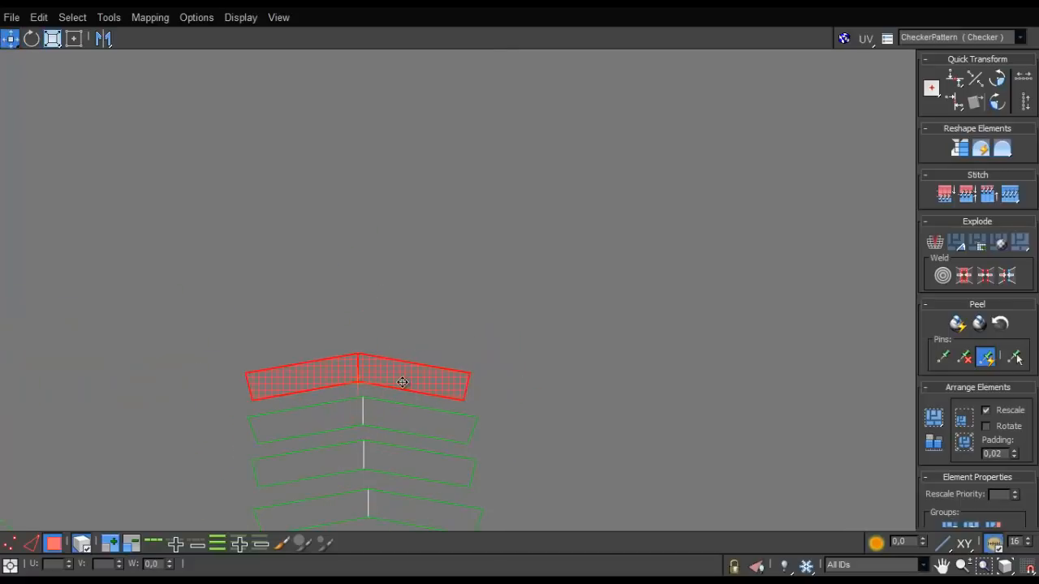
- Rotate the eighth curved strip level and add it to the top of the stack
scroll(403, 383, down, 5)
drag(317, 448, 311, 326)
scroll(390, 375, up, 6)
key(e)
key(w)
drag(400, 314, 479, 374)
- Place the last remaining curved strip on top of the stack and rotate it level with the others
scroll(445, 384, down, 8)
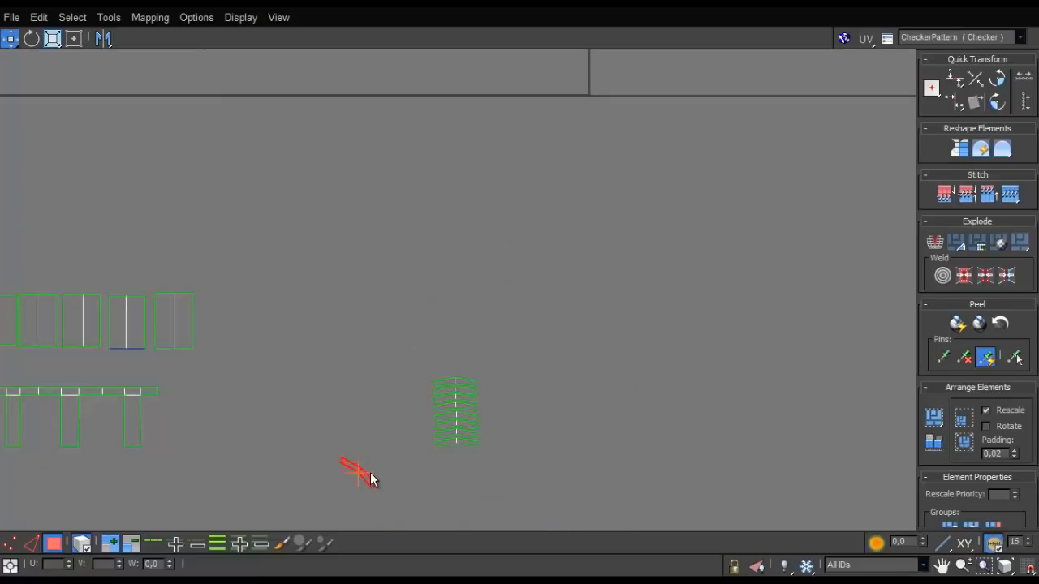
scroll(451, 392, up, 5)
drag(528, 241, 507, 308)
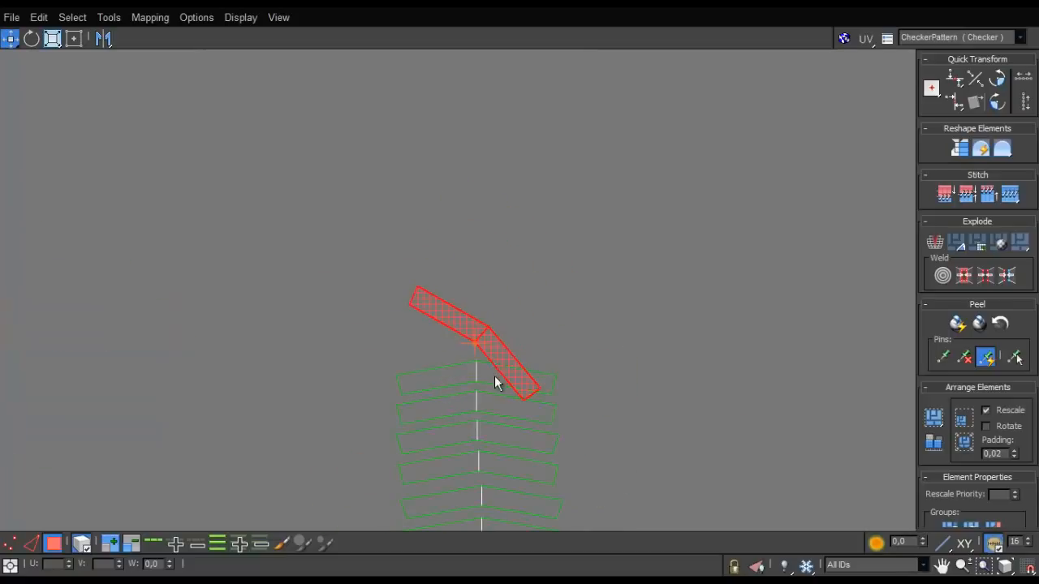
scroll(494, 381, up, 4)
key(e)
drag(457, 269, 375, 276)
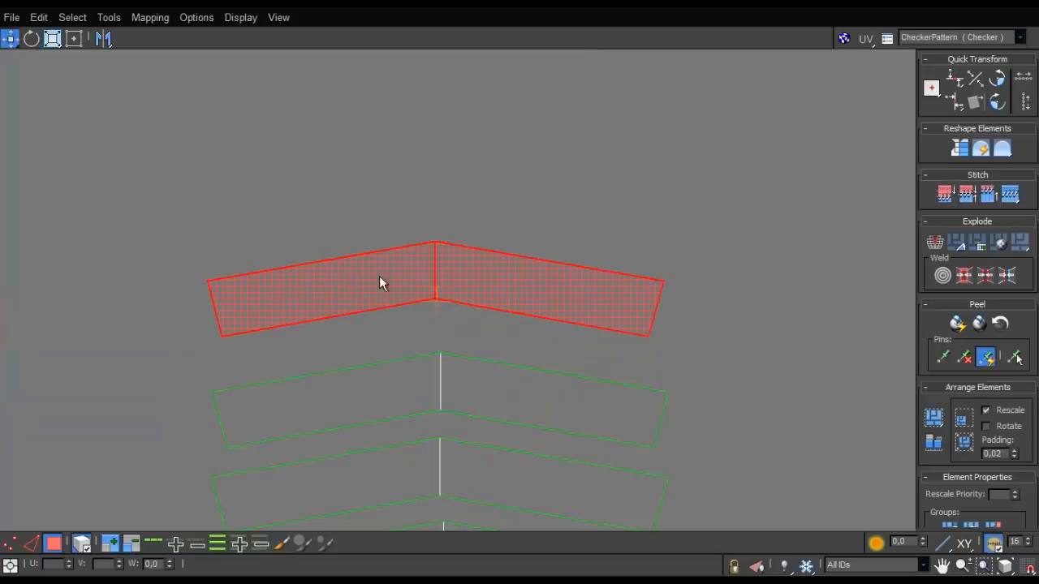
- Select the whole stack of curved strips and move it to the end of the comb-shaped shells
scroll(377, 284, down, 6)
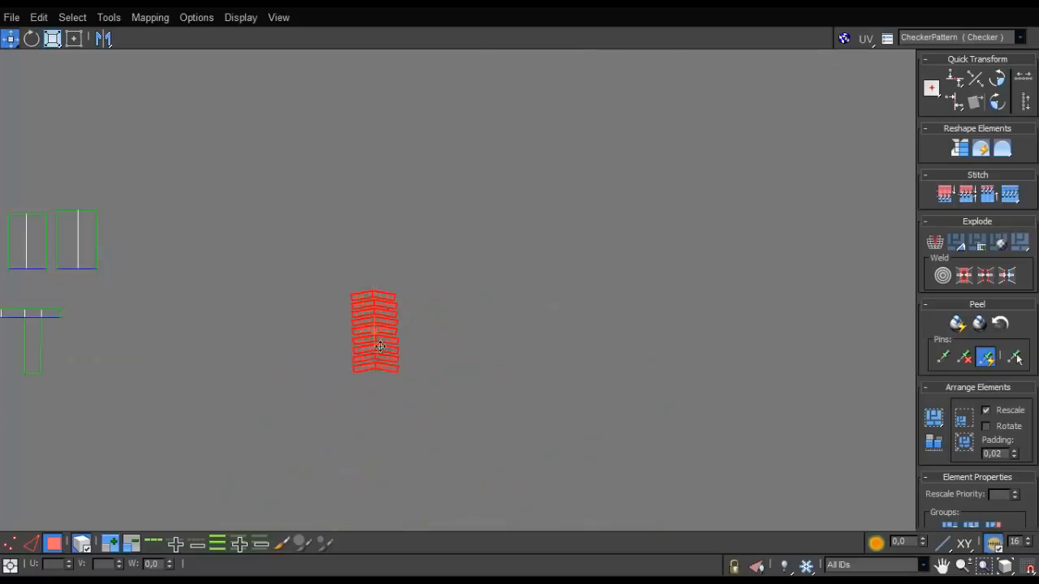
drag(385, 357, 110, 357)
scroll(221, 304, down, 5)
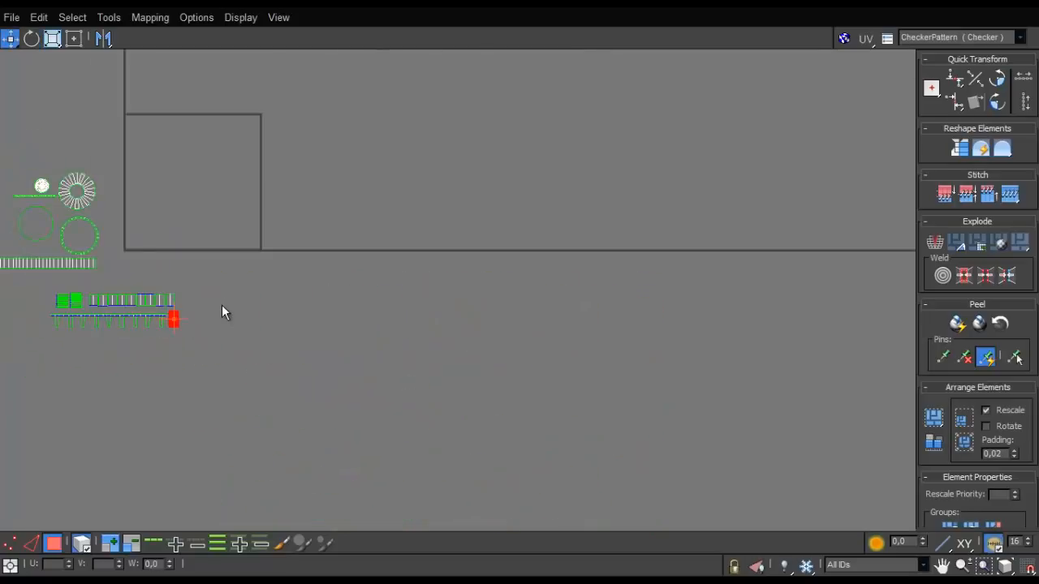
- Select all UV shells, check the selection on the cap model, and rescale the elements to a uniform scale
key(ctrl+a)
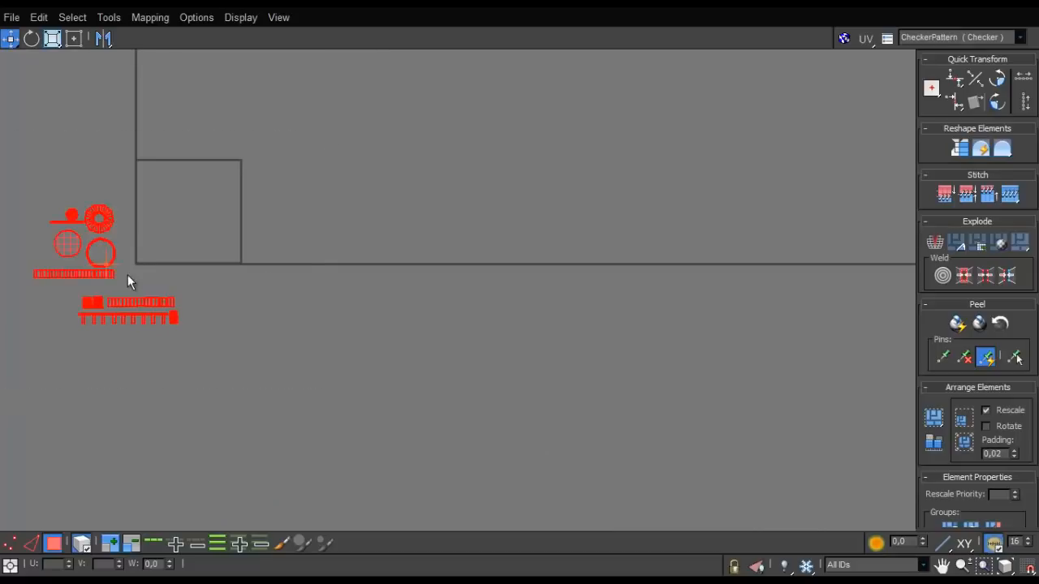
middle_drag(127, 278, 493, 159)
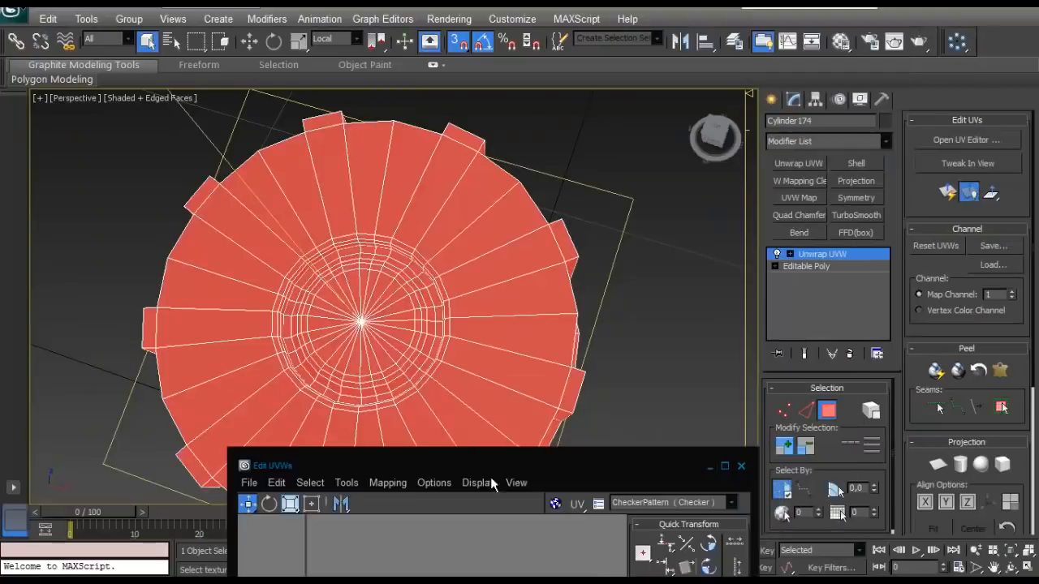
drag(490, 476, 477, 489)
alt+middle_drag(466, 280, 463, 183)
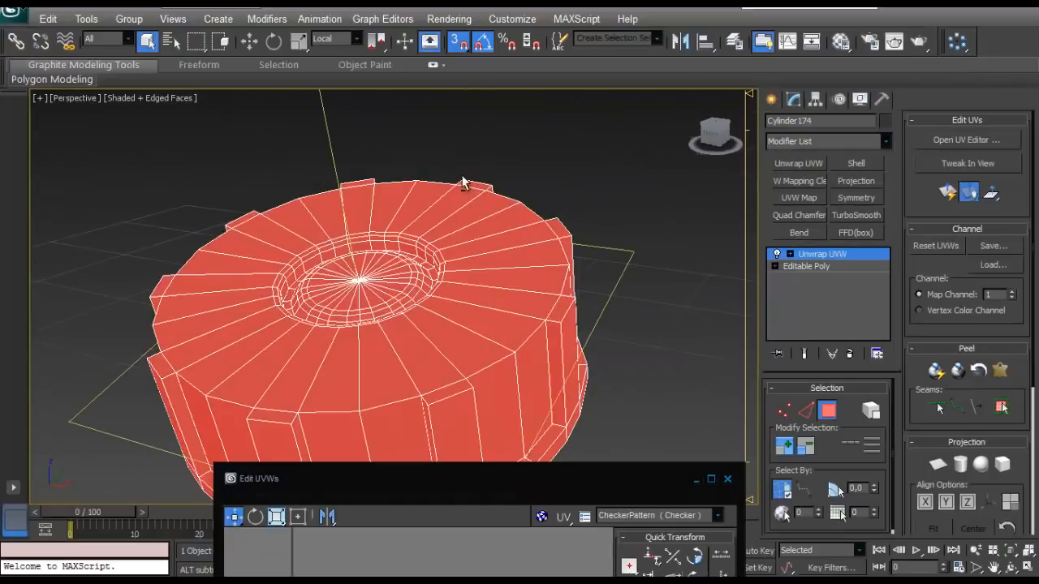
click(711, 478)
scroll(406, 278, up, 5)
middle_drag(380, 270, 590, 331)
click(937, 445)
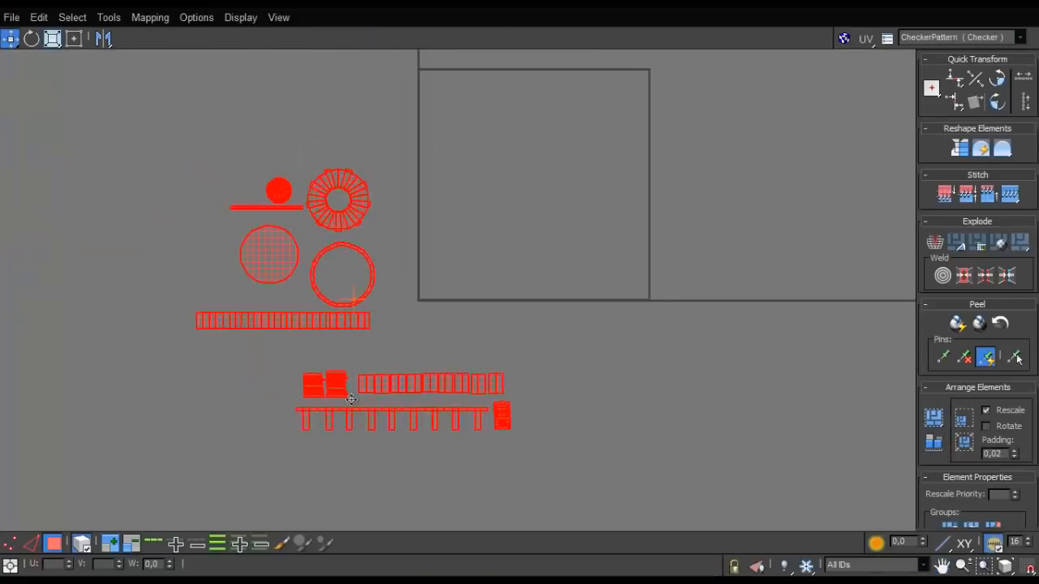
- Shift the two stacks of narrow strips closer together, next to the start of the paired-rectangle row
scroll(318, 279, up, 8)
scroll(410, 286, up, 2)
click(349, 197)
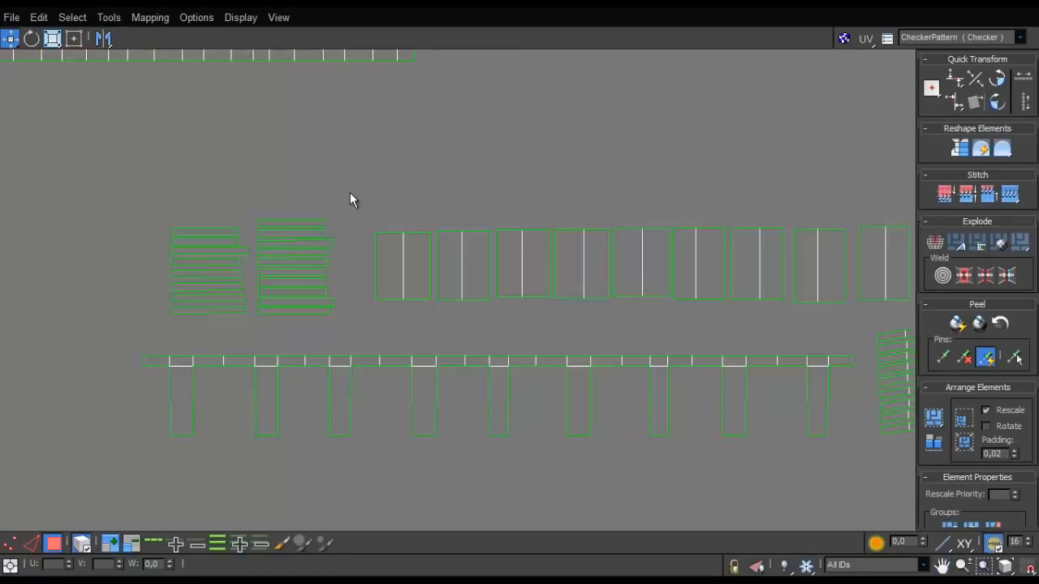
click(292, 303)
drag(304, 310, 327, 320)
click(211, 311)
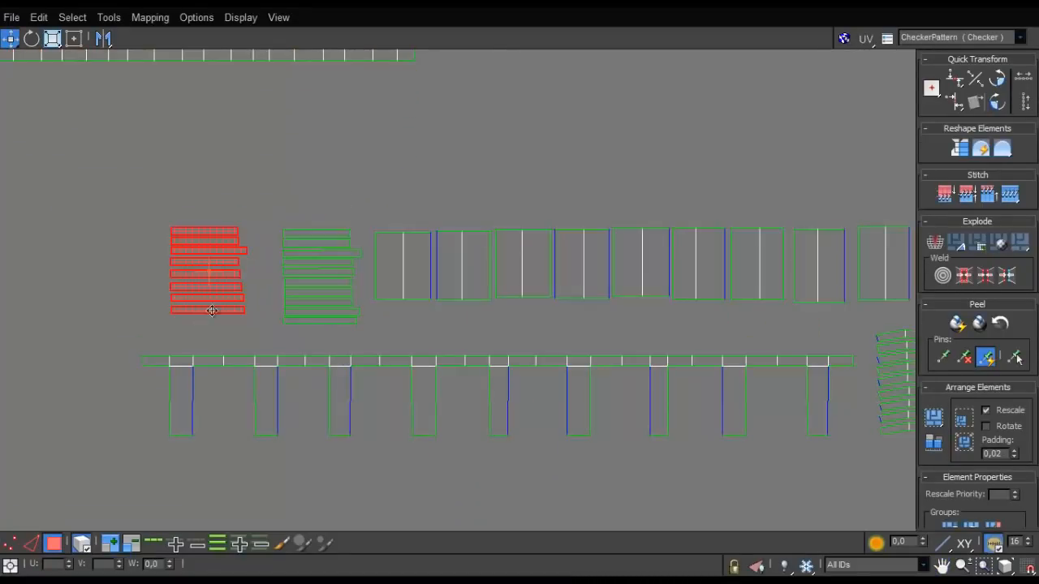
drag(231, 312, 255, 308)
scroll(254, 309, down, 3)
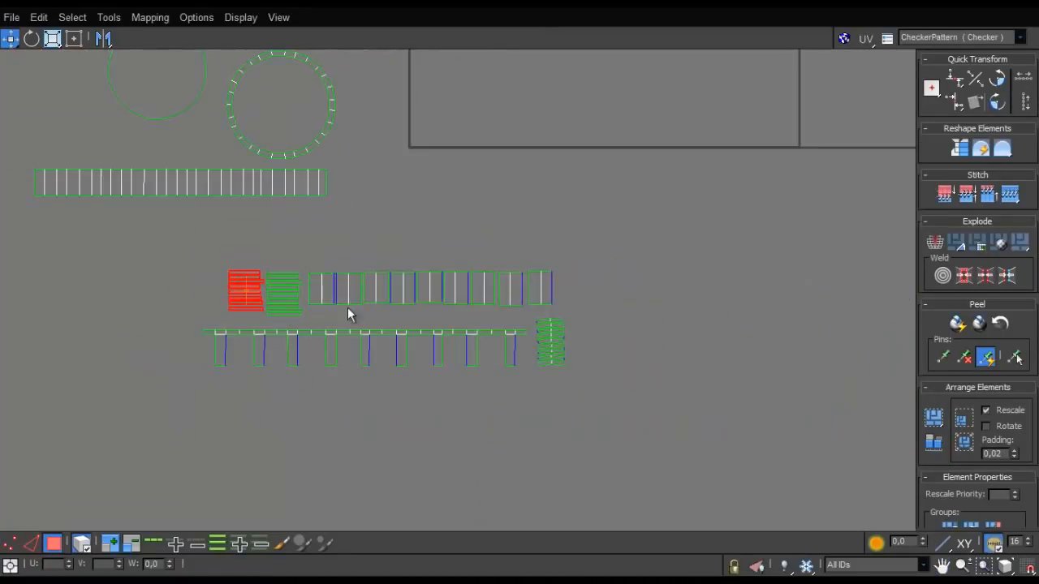
- Align the row of narrow strips and paired rectangles directly above the comb-shaped shells
click(546, 361)
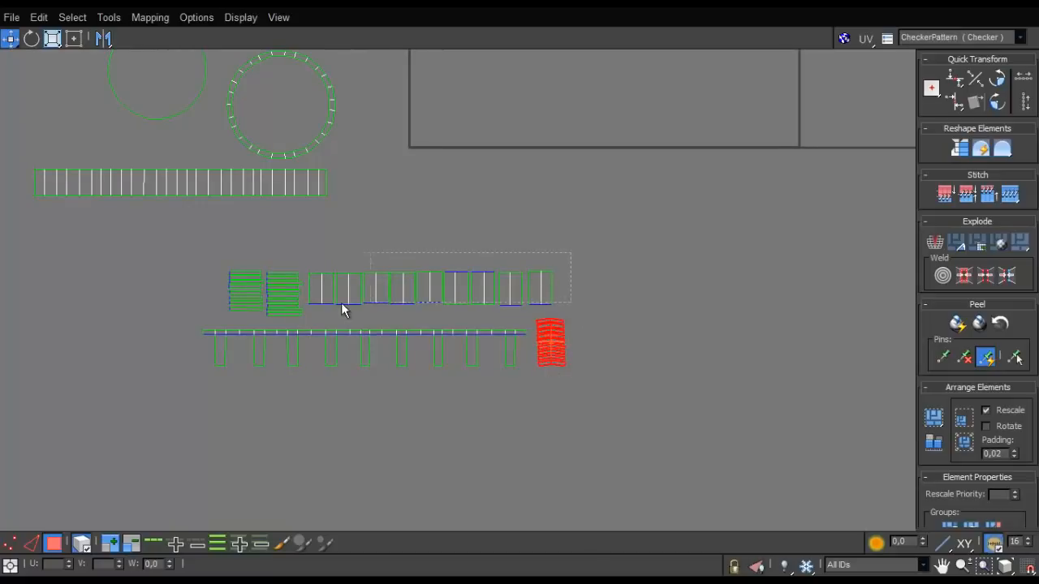
drag(341, 303, 221, 313)
drag(424, 302, 399, 308)
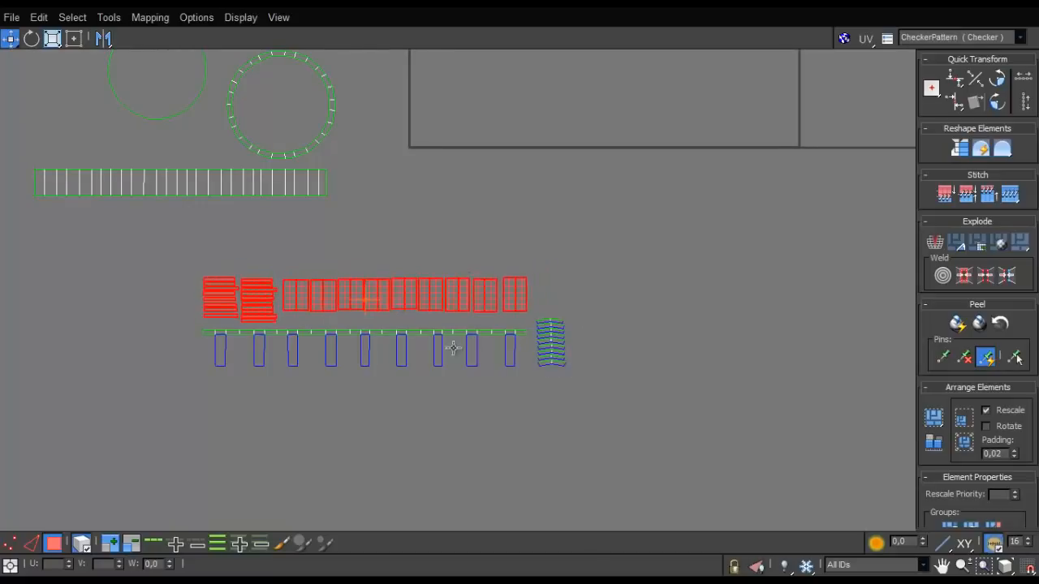
click(510, 356)
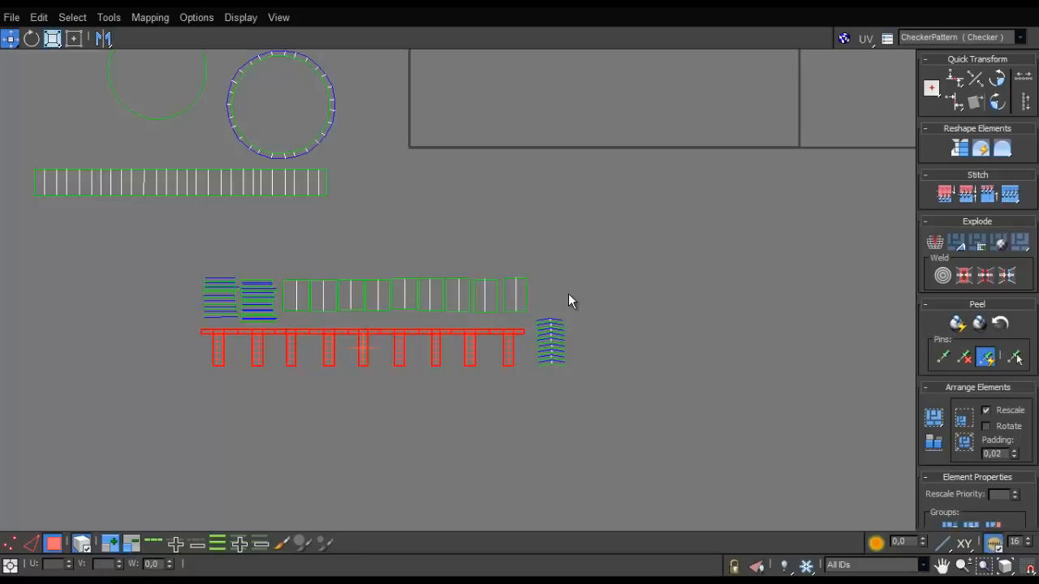
- Select both rows of small shells with the curved-strip stack and move them beneath the long ribbed strip
scroll(560, 300, down, 3)
scroll(512, 288, up, 2)
drag(621, 268, 288, 375)
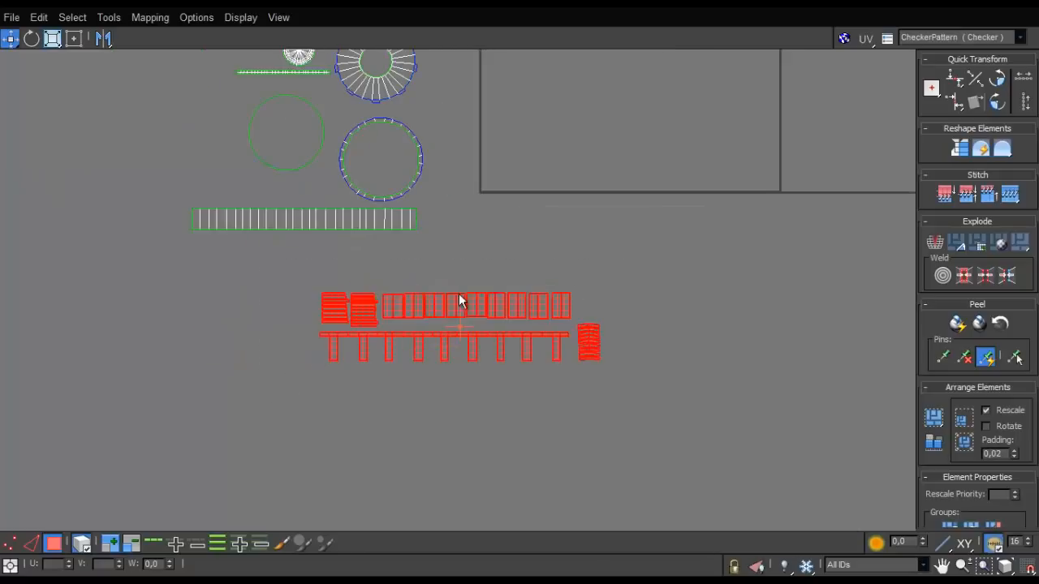
drag(459, 302, 337, 288)
middle_drag(362, 304, 406, 496)
scroll(391, 463, up, 1)
middle_drag(392, 437, 346, 452)
middle_drag(438, 378, 453, 351)
scroll(454, 352, down, 1)
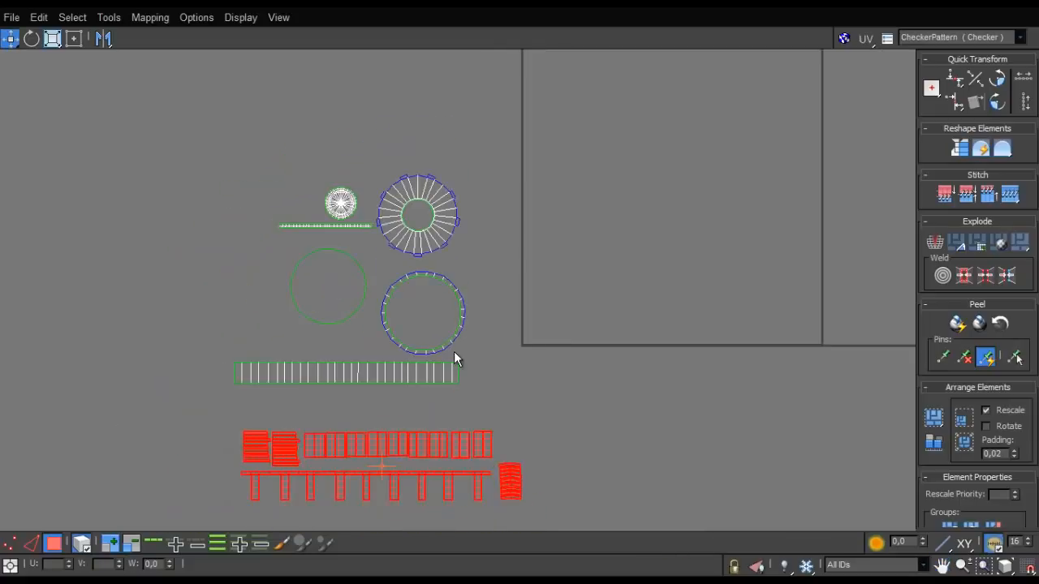
- Lower the large plain disc toward the long ribbed strip and bring the toothed ring closer to the thin ring
scroll(453, 353, up, 1)
drag(304, 278, 318, 325)
drag(388, 203, 395, 213)
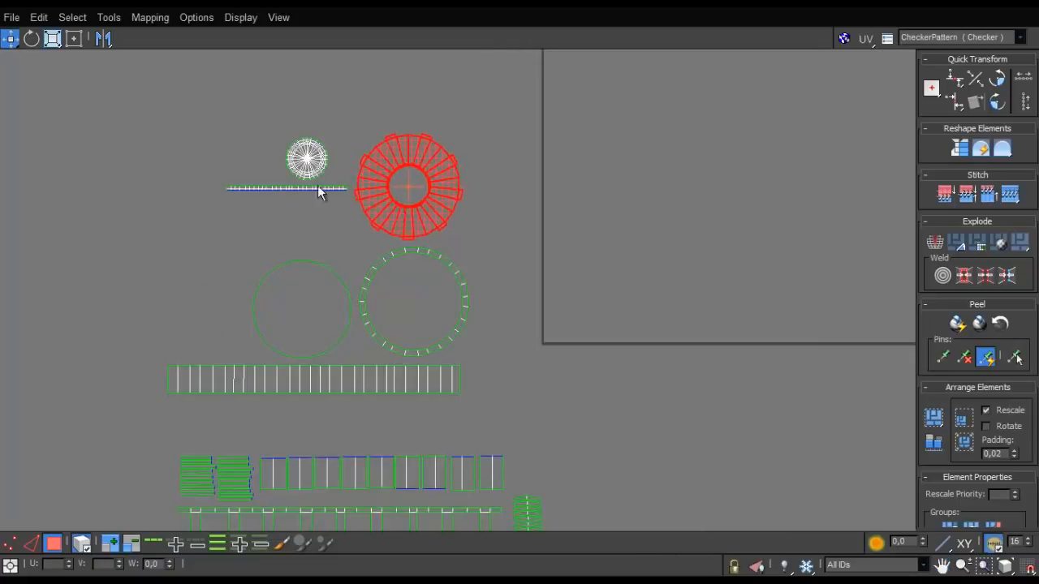
- Nest the small radial disc inside the large plain disc and set the thin strip above the long ribbed strip
click(287, 187)
drag(322, 165, 299, 313)
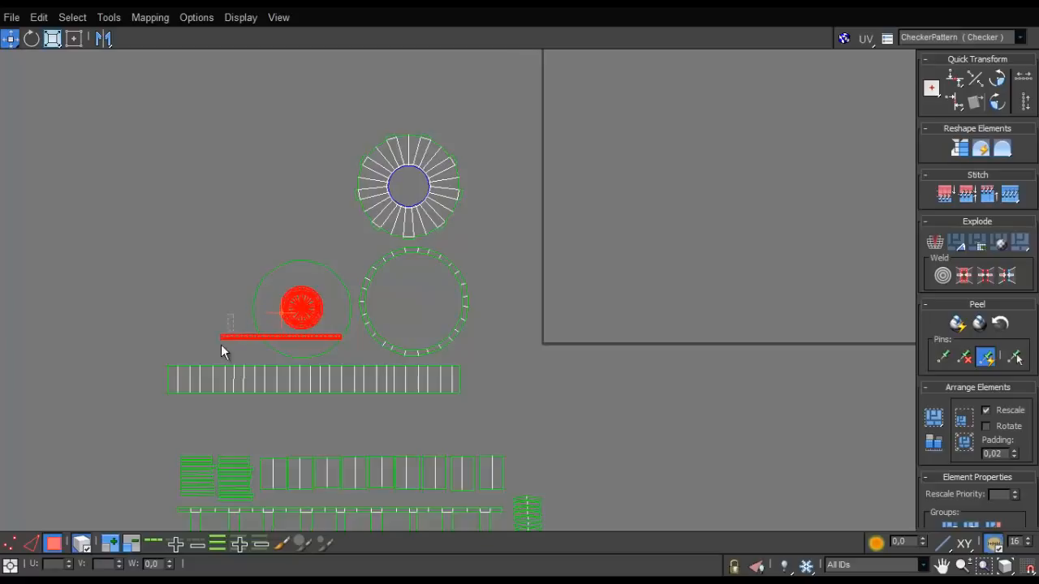
click(237, 337)
drag(236, 337, 209, 357)
- Select the nested discs together and shift them up, closer to the thin ring
scroll(225, 354, up, 5)
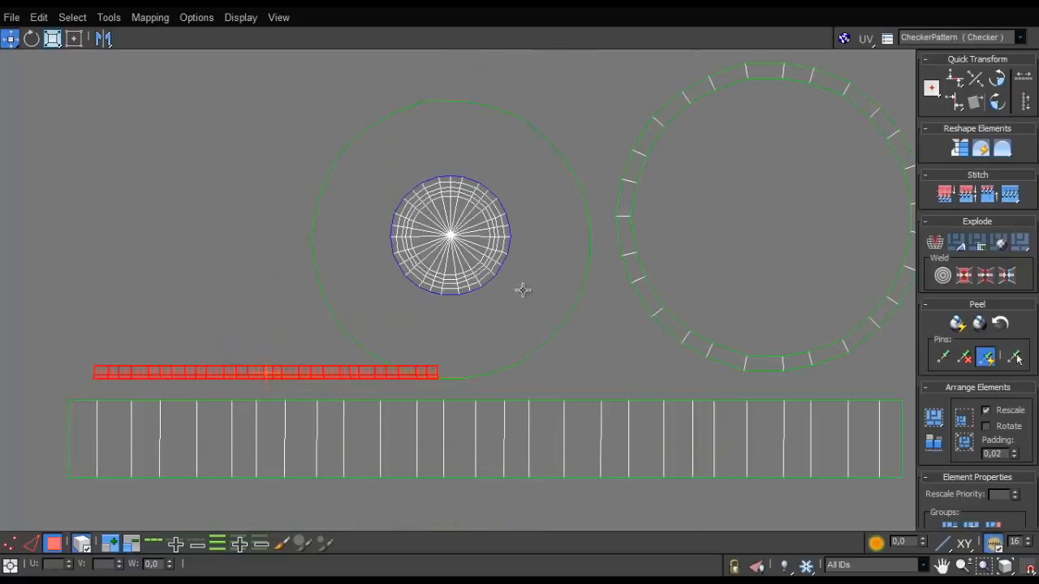
drag(469, 258, 468, 261)
drag(469, 262, 480, 240)
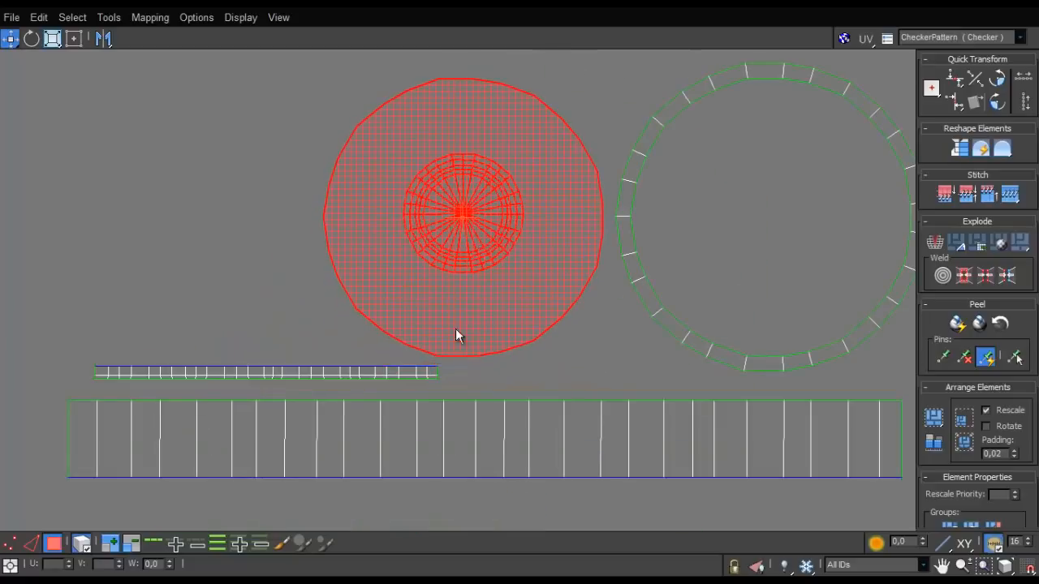
- Seat the thin strip just above the long ribbed strip and move the toothed ring beside the nested discs
click(389, 374)
drag(389, 374, 365, 387)
scroll(366, 387, down, 5)
drag(479, 180, 279, 285)
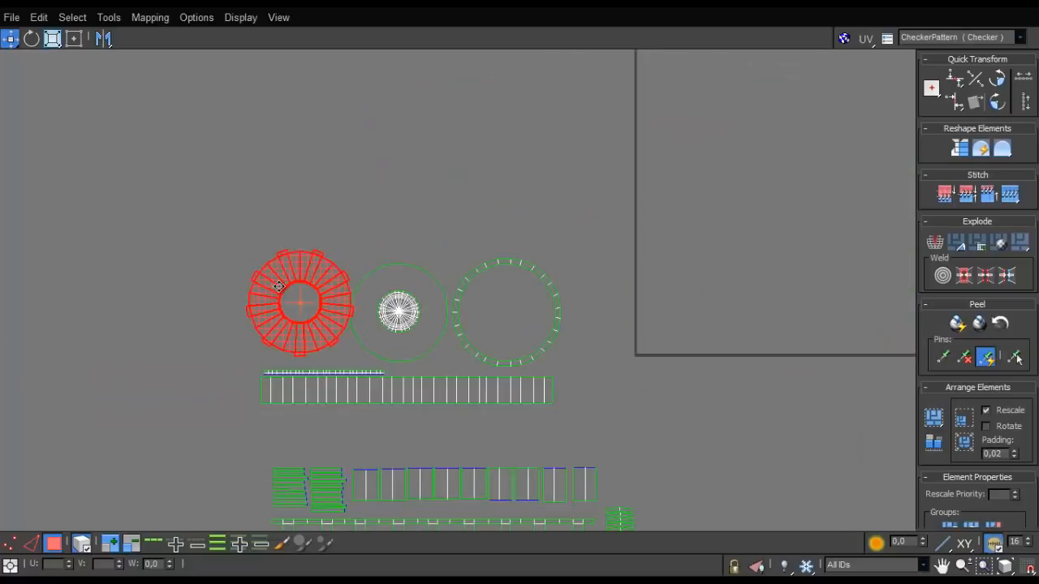
- Move the whole group of small shells from below the long ribbed strip to just above the round shells
scroll(461, 277, down, 4)
drag(335, 388, 336, 387)
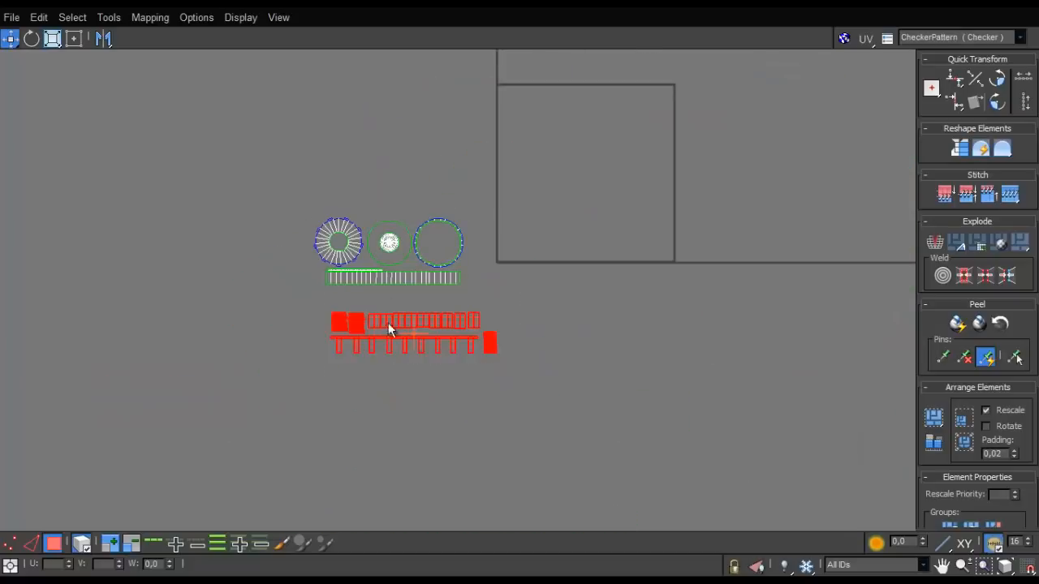
drag(388, 325, 371, 182)
scroll(372, 182, up, 6)
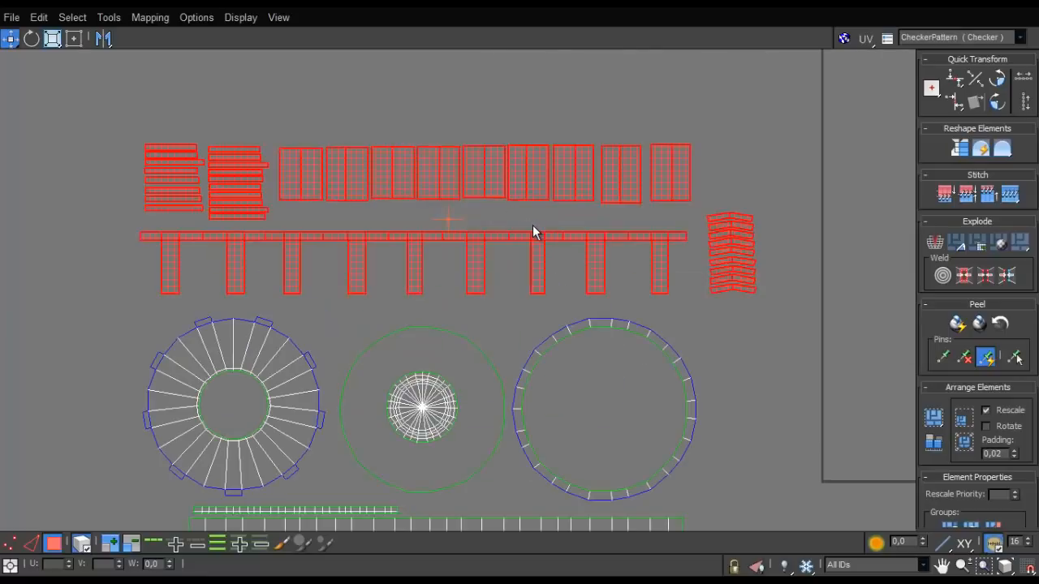
scroll(443, 166, up, 2)
scroll(478, 207, down, 5)
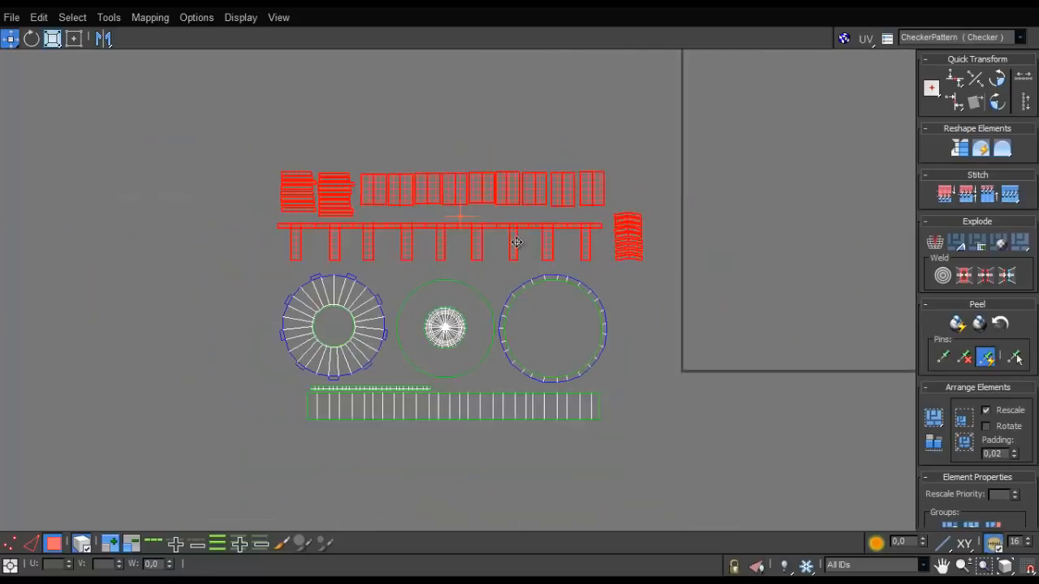
- Select all of the cap's UV shells and move them together to just above the tile's upper-left corner
scroll(578, 282, up, 2)
click(647, 278)
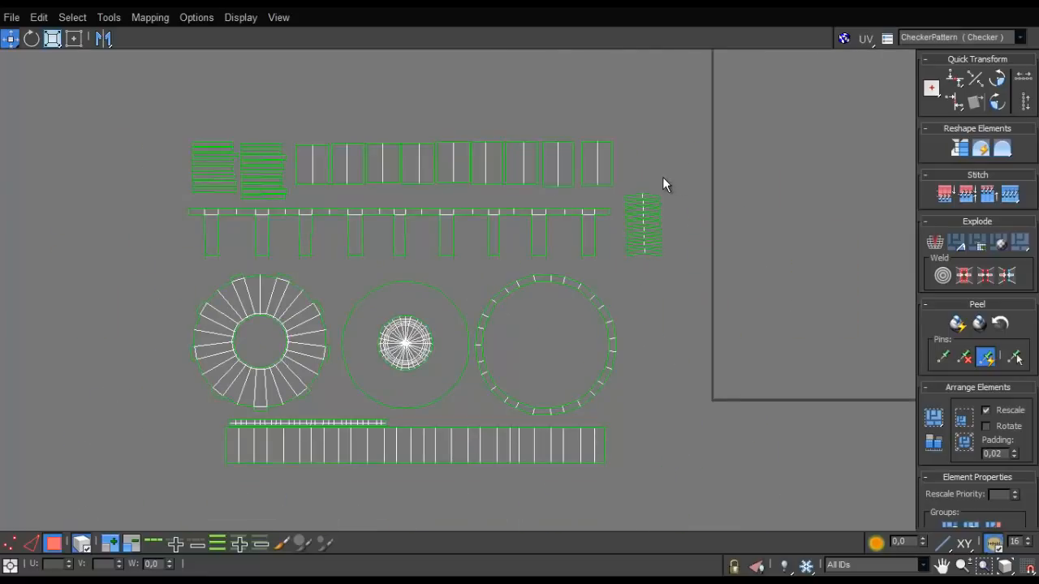
scroll(662, 185, down, 4)
key(ctrl+a)
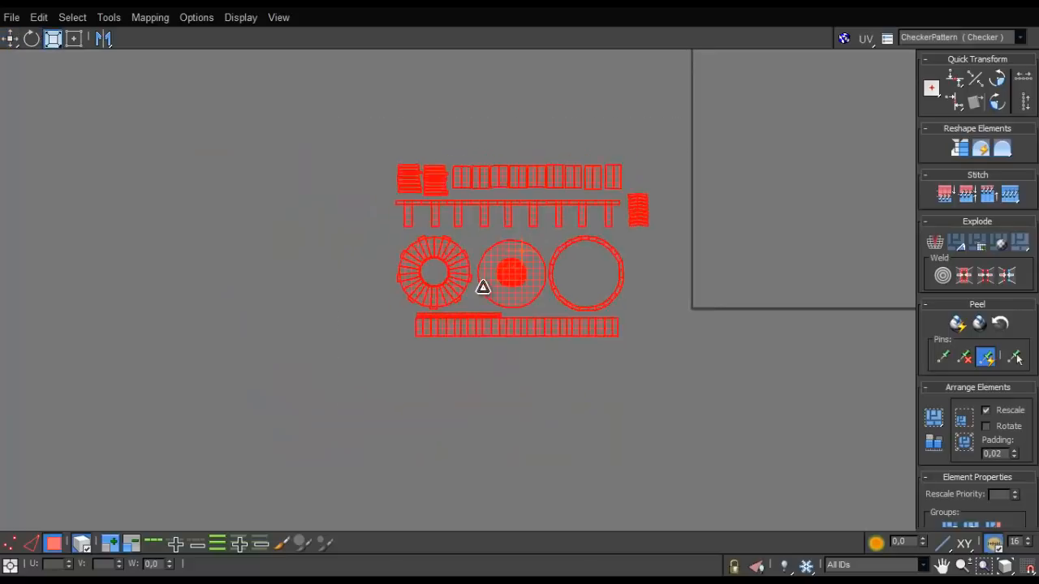
drag(483, 287, 554, 178)
scroll(468, 314, down, 5)
scroll(566, 206, up, 3)
key(w)
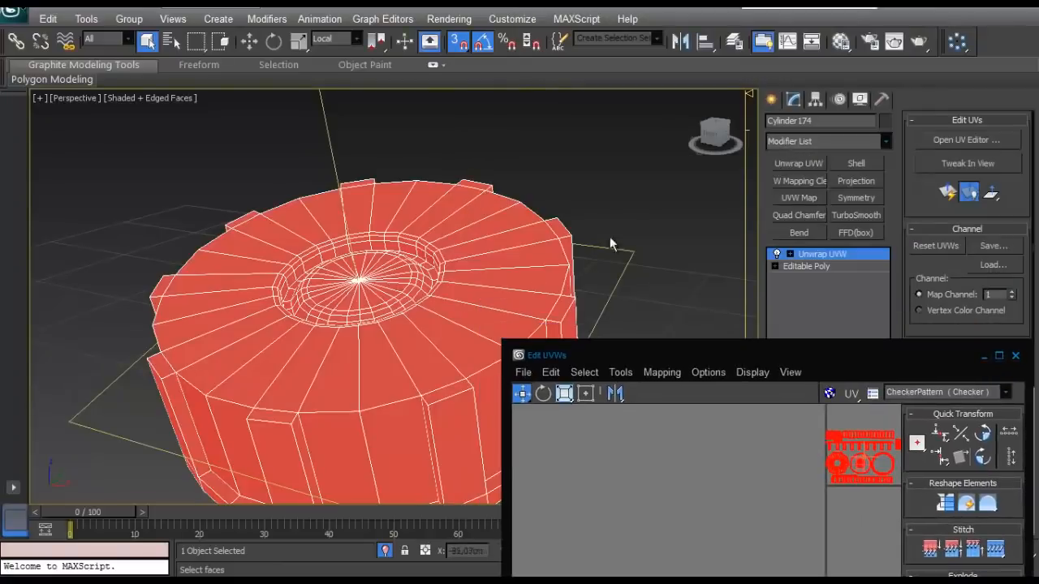
click(614, 238)
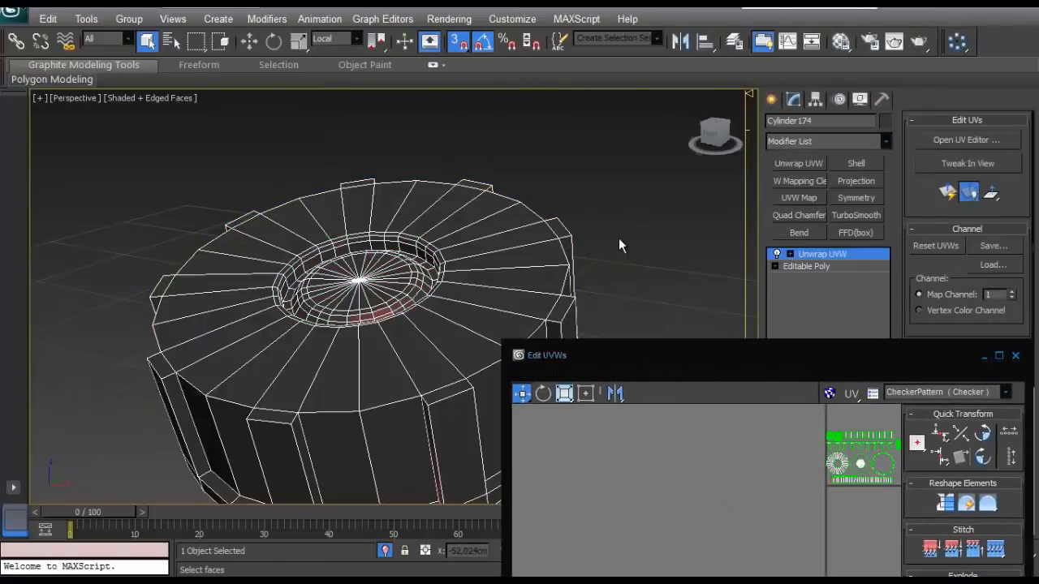
- Assign the checker material to the cap and exit isolation to compare its checks with the canister's
key(m)
drag(616, 109, 443, 240)
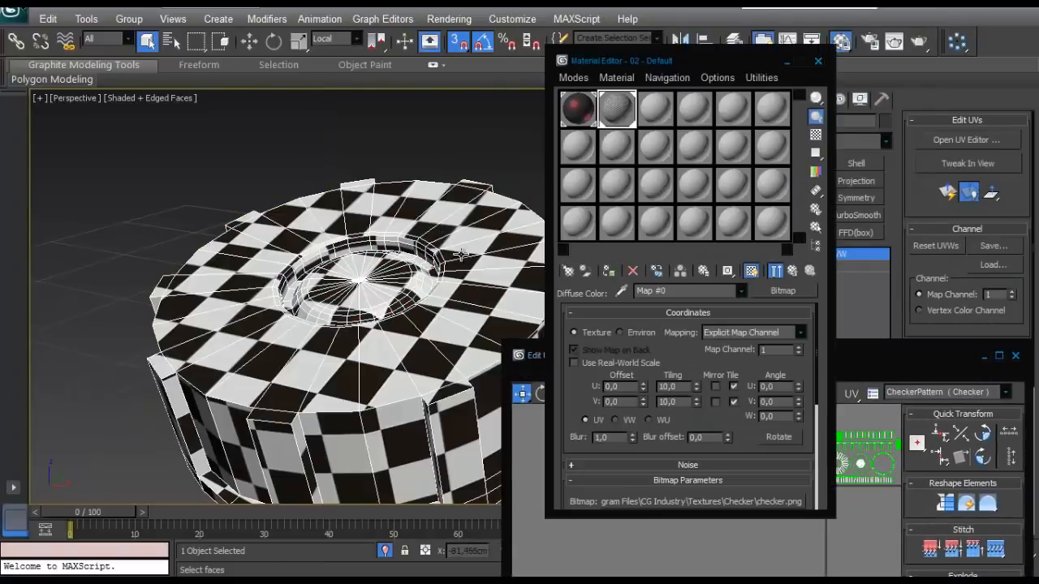
click(386, 553)
scroll(351, 254, down, 5)
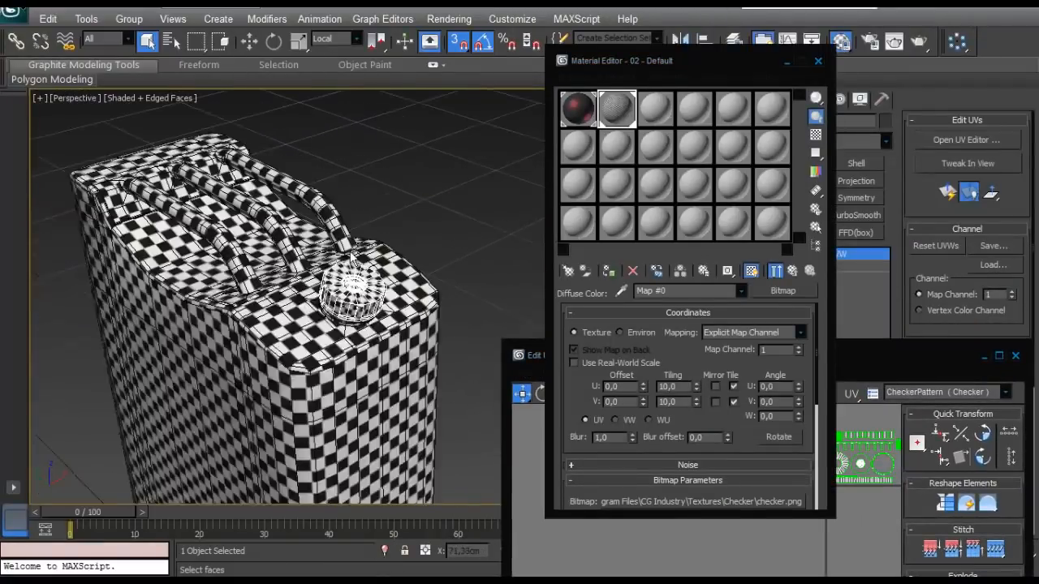
alt+middle_drag(352, 254, 208, 239)
scroll(317, 268, up, 3)
scroll(316, 268, down, 6)
click(865, 367)
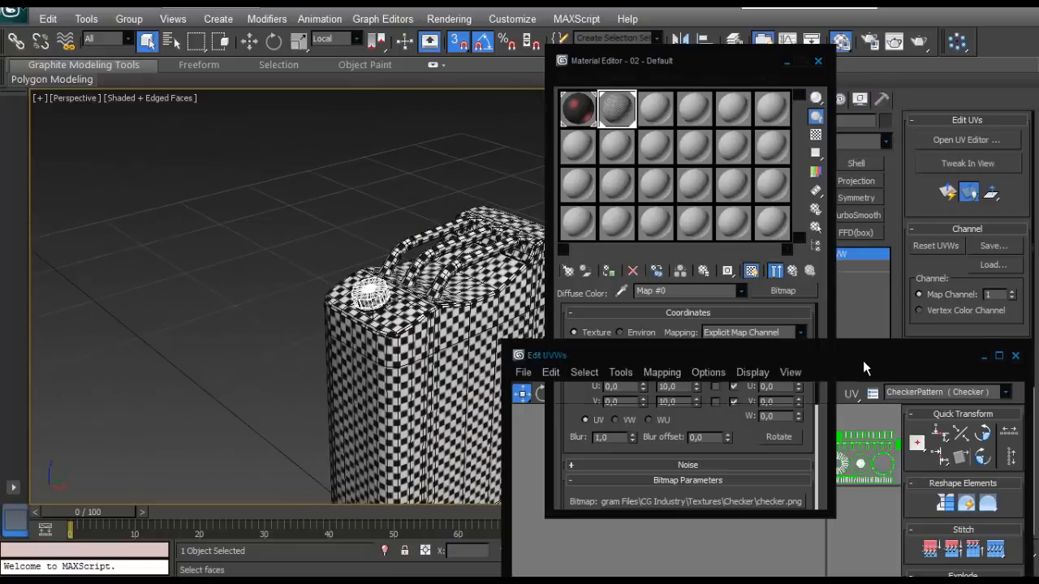
- Scale the cap's shells down to match the canister's checker size and place them back in the corner above the tile
drag(865, 365, 831, 187)
middle_drag(828, 263, 728, 285)
scroll(349, 292, up, 5)
drag(781, 253, 744, 270)
scroll(744, 270, up, 5)
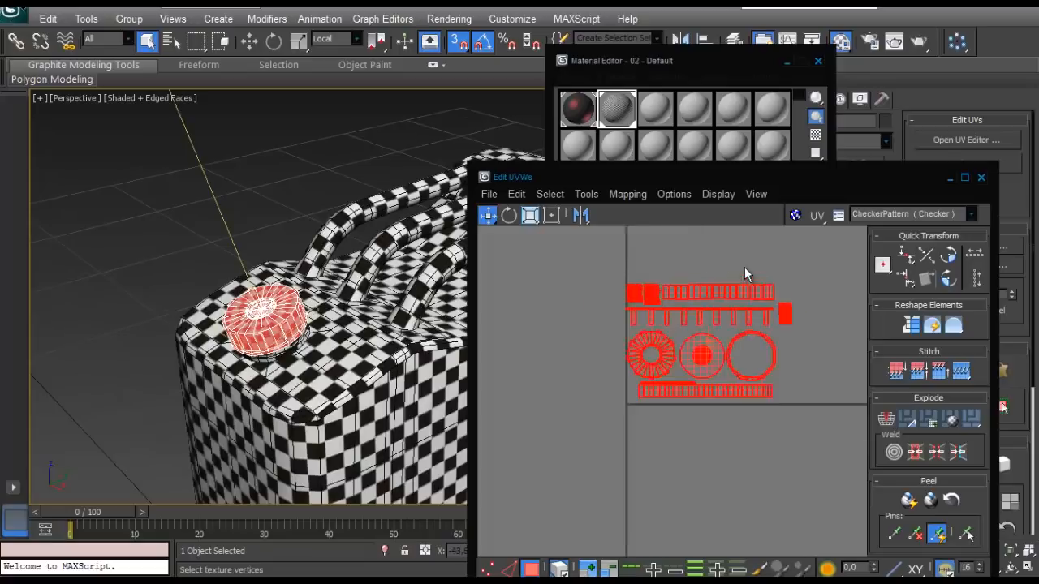
scroll(722, 367, down, 4)
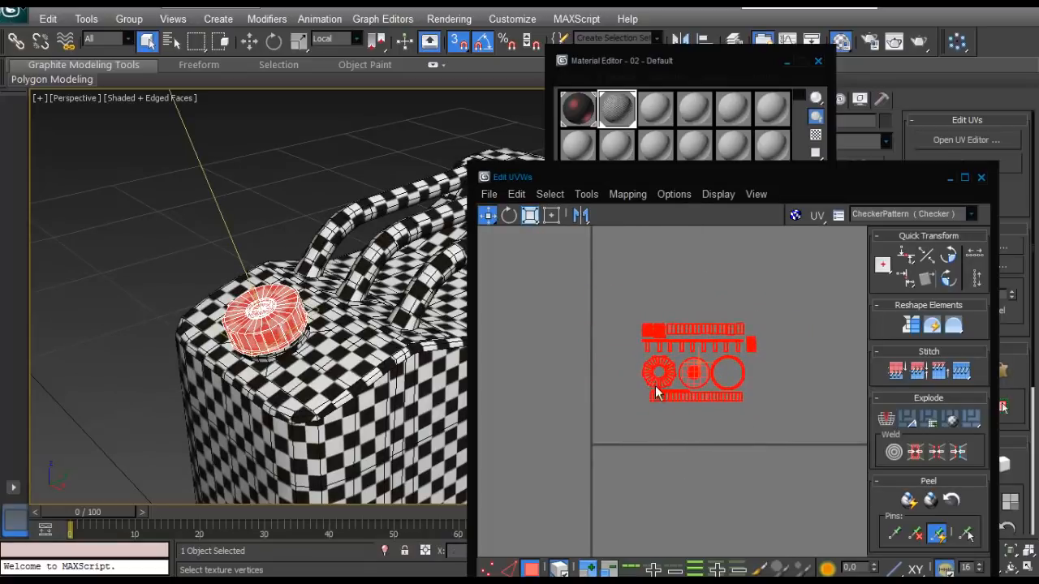
drag(656, 386, 609, 426)
click(630, 328)
alt+middle_drag(325, 321, 345, 340)
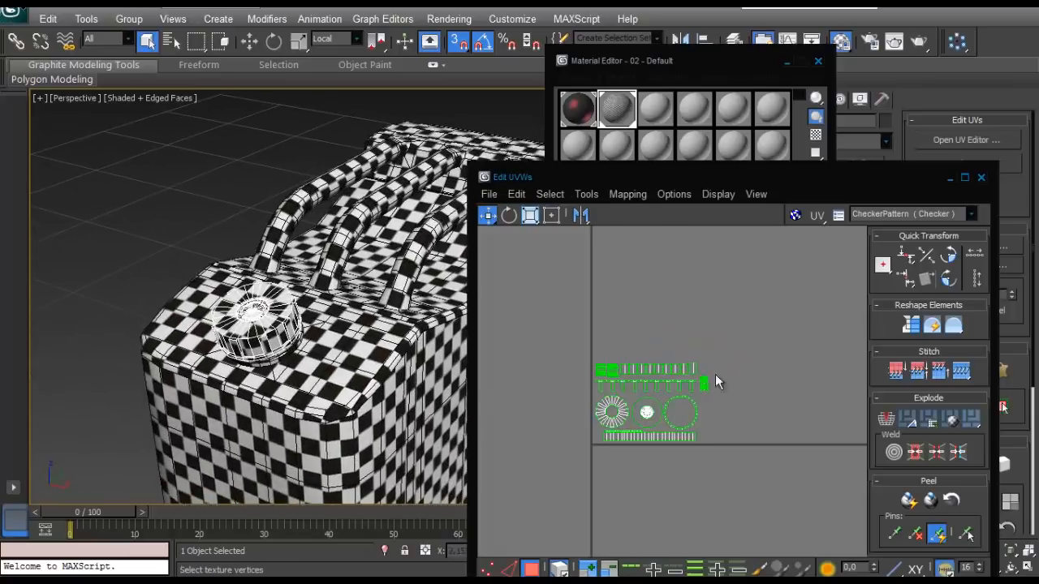
- Recheck the cap's checker scale against the canister, close the UV and material editors and deselect the cap
drag(715, 375, 623, 419)
scroll(642, 399, up, 3)
middle_drag(642, 399, 847, 420)
scroll(289, 367, down, 3)
alt+middle_drag(288, 367, 213, 362)
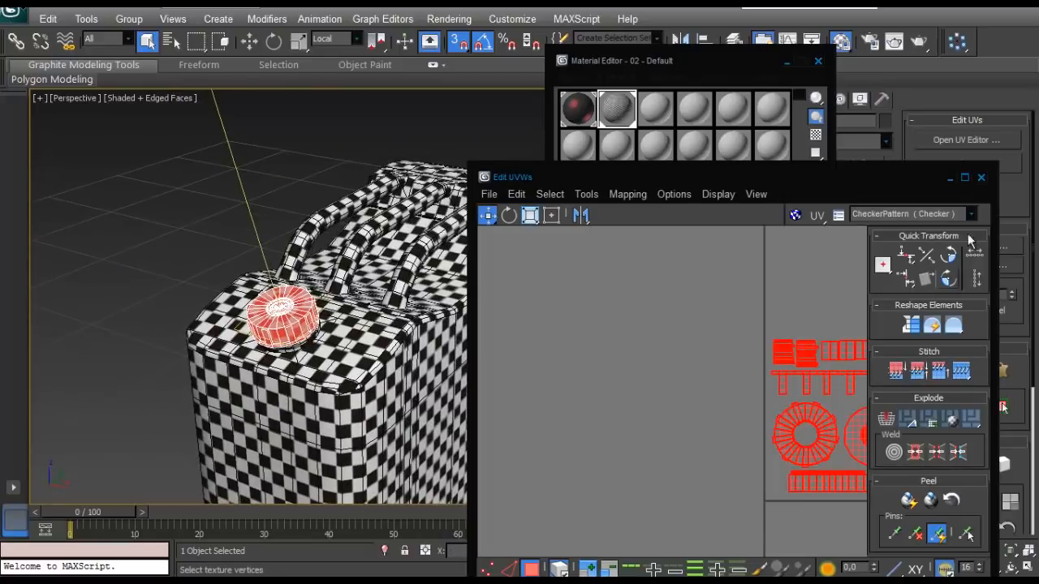
click(980, 179)
click(818, 63)
click(828, 255)
click(632, 300)
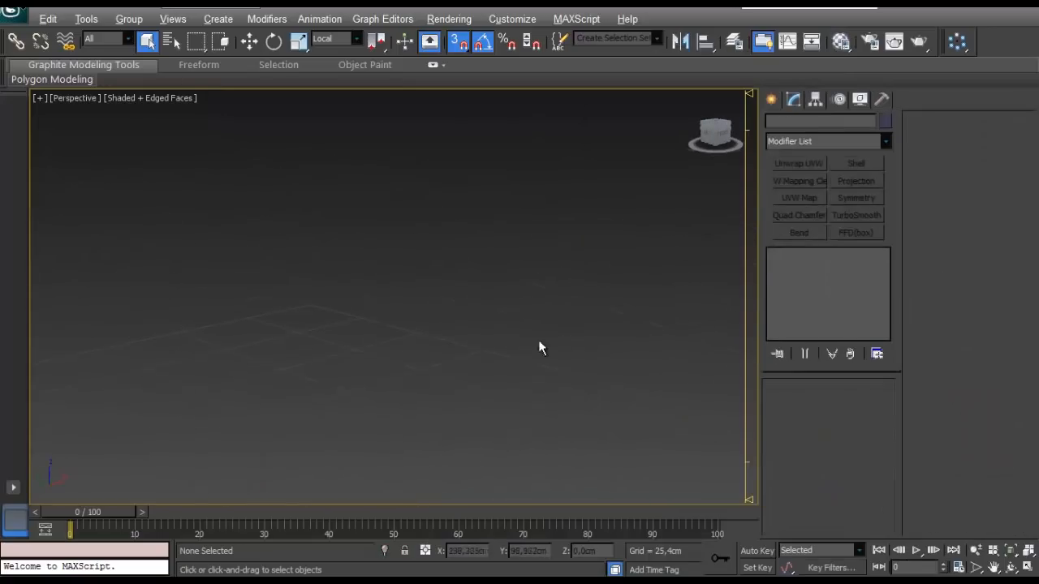
- Examine the checker pattern across the canister body, handle tubes and cap for distortion and even scale
scroll(538, 342, down, 5)
scroll(400, 299, up, 3)
middle_drag(400, 299, 443, 265)
drag(508, 204, 222, 423)
key(z)
alt+middle_drag(454, 324, 369, 337)
click(590, 172)
scroll(590, 172, up, 5)
middle_drag(590, 173, 513, 255)
scroll(514, 254, down, 4)
alt+middle_drag(533, 289, 570, 319)
scroll(570, 320, up, 6)
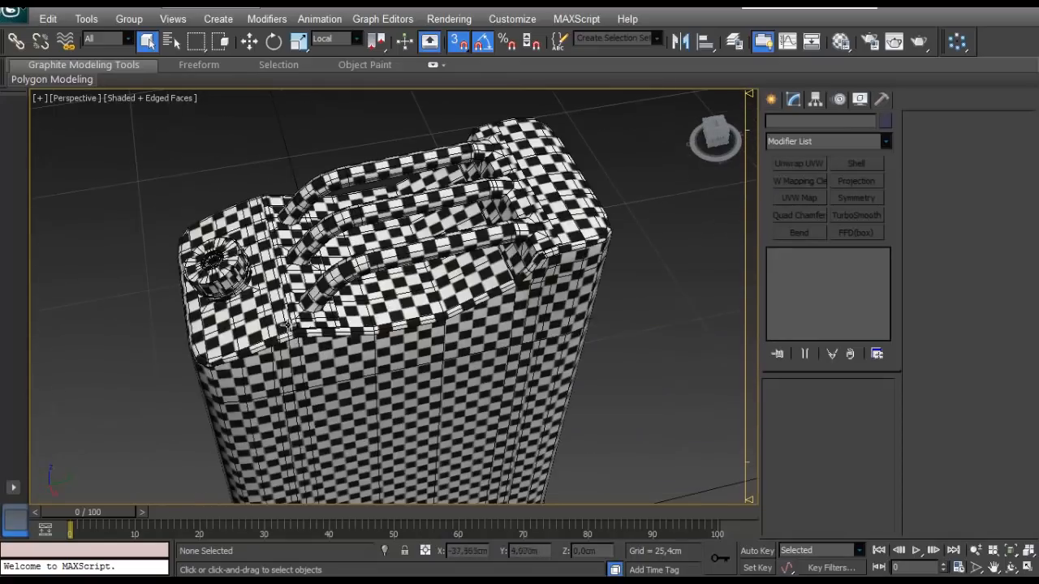
alt+middle_drag(293, 281, 397, 304)
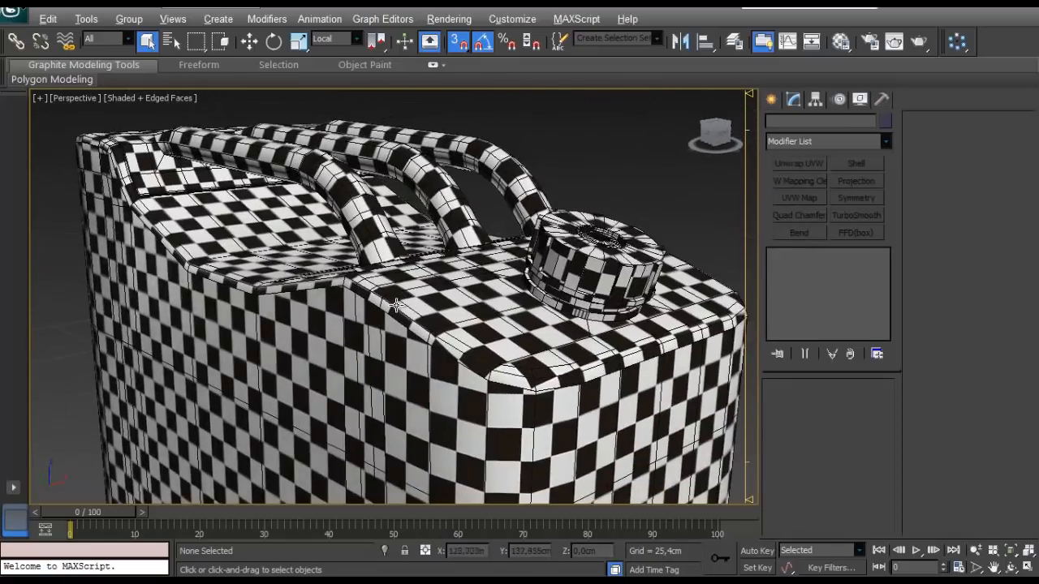
scroll(307, 302, down, 15)
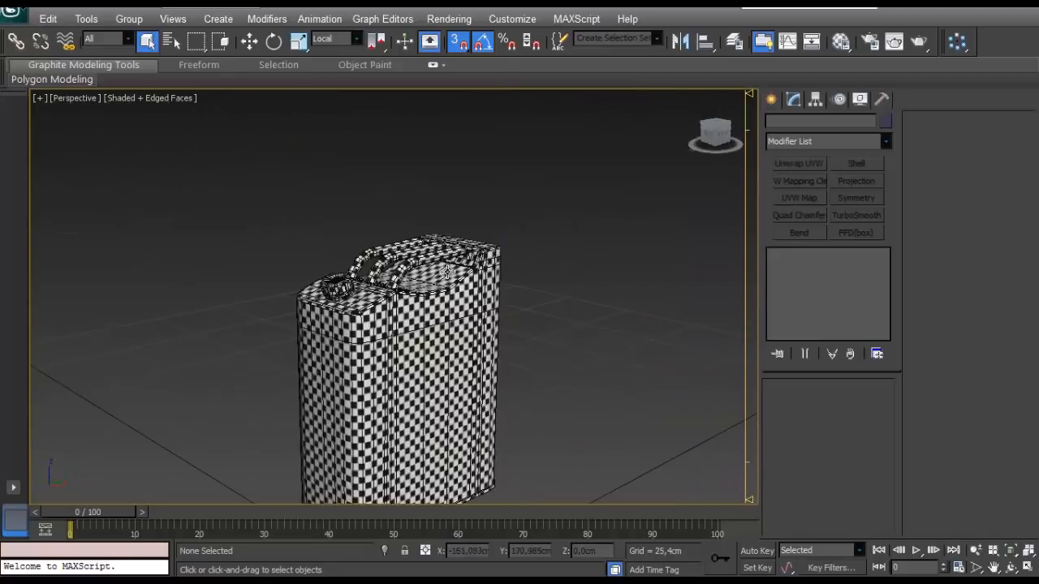
scroll(439, 280, up, 2)
scroll(415, 298, up, 7)
alt+middle_drag(463, 304, 471, 328)
scroll(429, 348, down, 2)
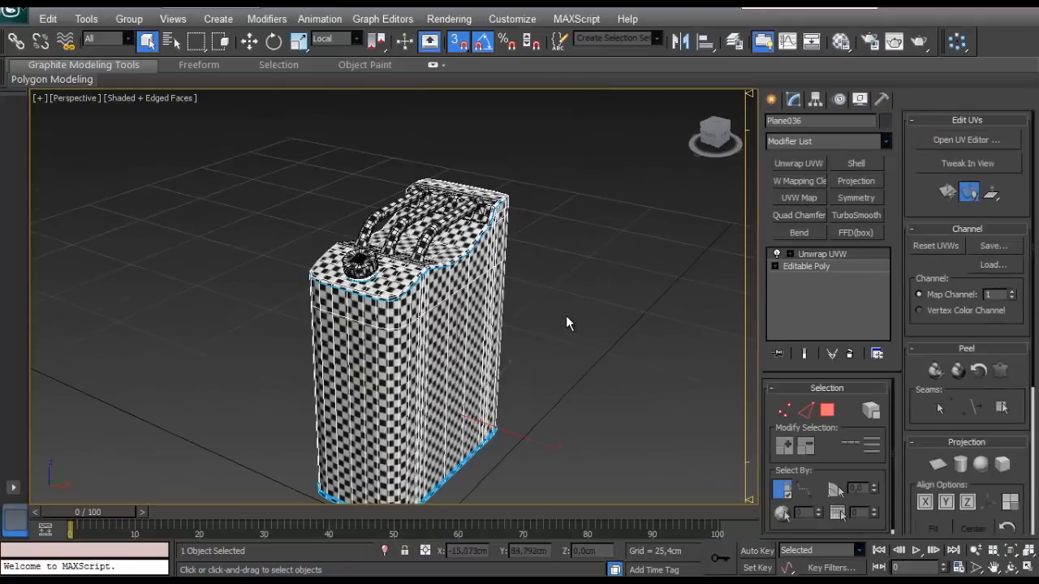
alt+middle_drag(567, 317, 565, 310)
scroll(583, 203, down, 4)
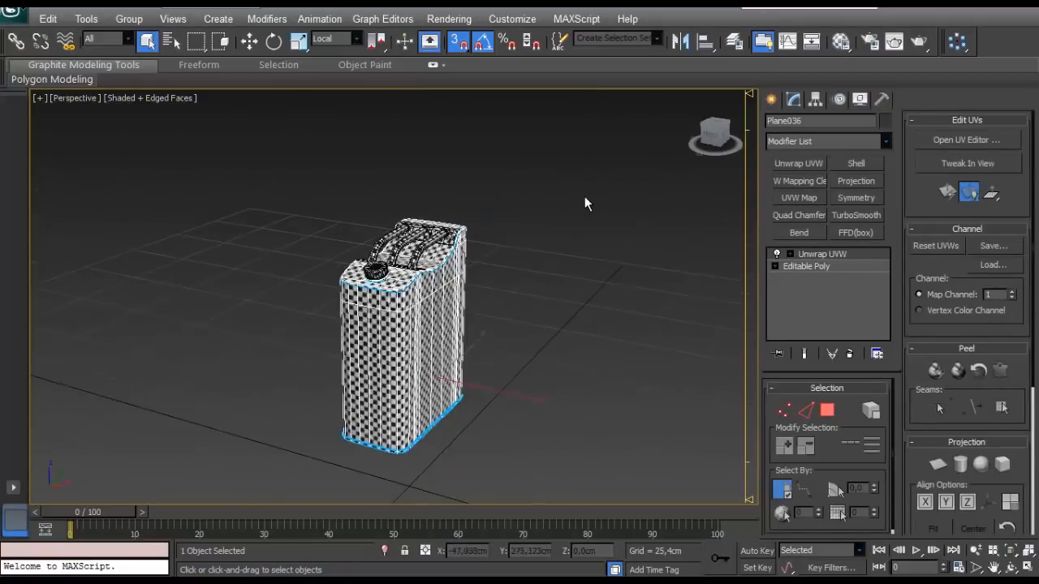
- Select the canister body, handle and cap together and convert them to Editable Poly
click(481, 249)
drag(479, 249, 354, 360)
scroll(354, 358, up, 2)
right_click(388, 289)
mouse_move(421, 424)
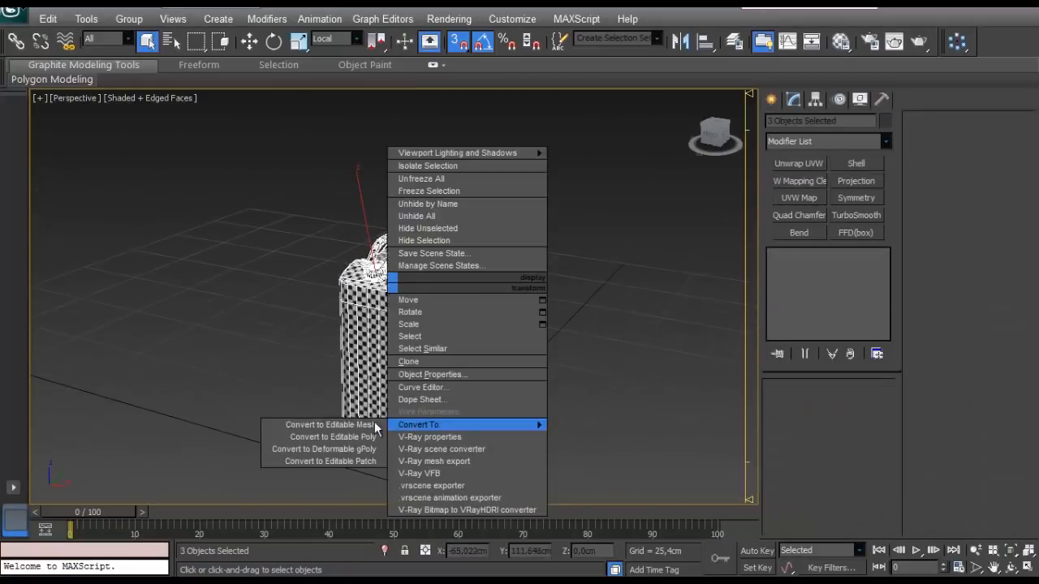
click(324, 438)
click(527, 264)
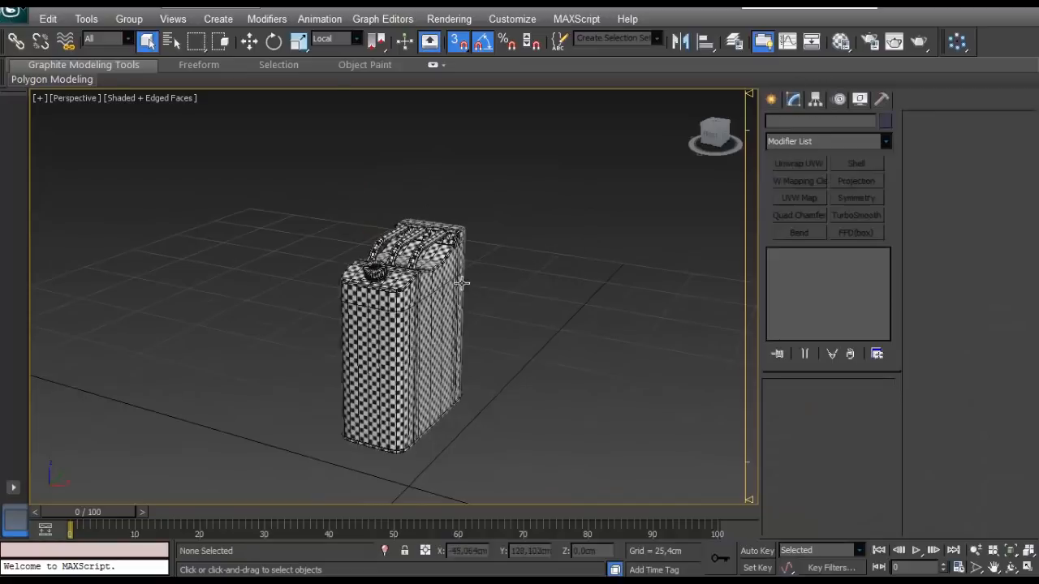
- Attach the handle and the cap to the canister body to form a single object
click(454, 286)
scroll(548, 281, up, 2)
scroll(552, 280, down, 1)
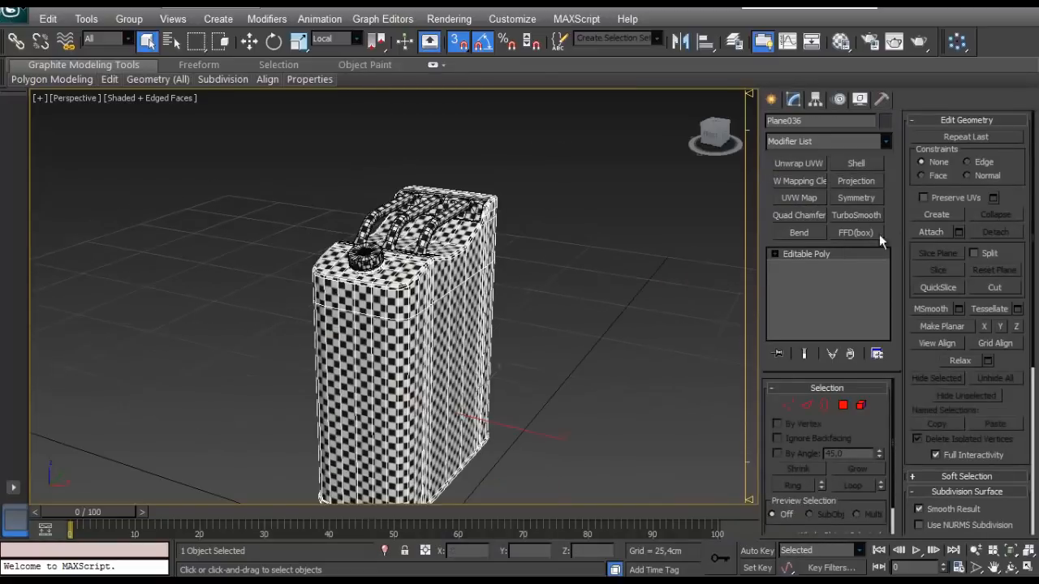
click(933, 233)
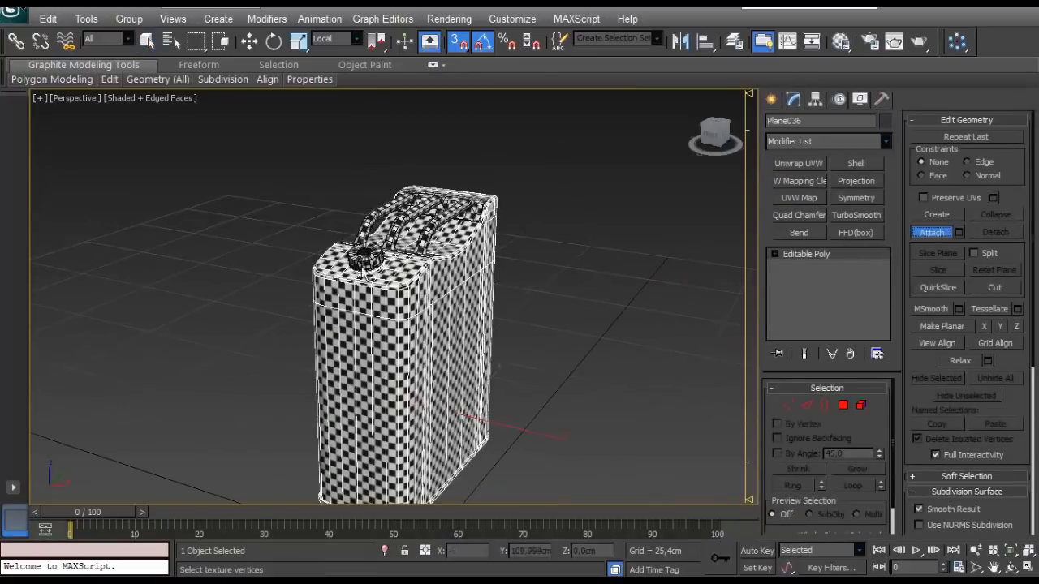
click(432, 231)
key(w)
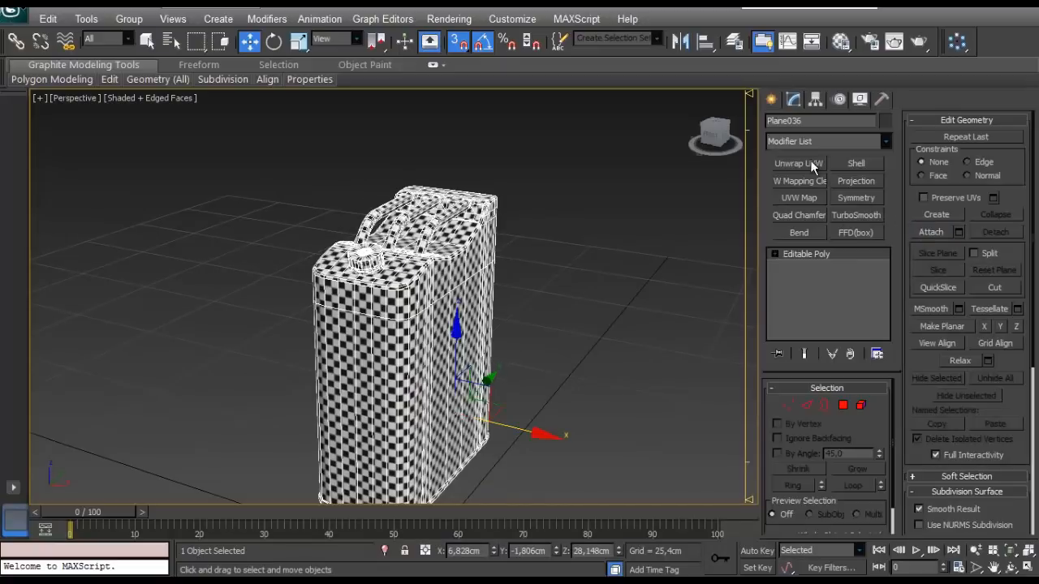
- Add an Unwrap UVW modifier to the combined canister and maximize its UV editor
click(798, 163)
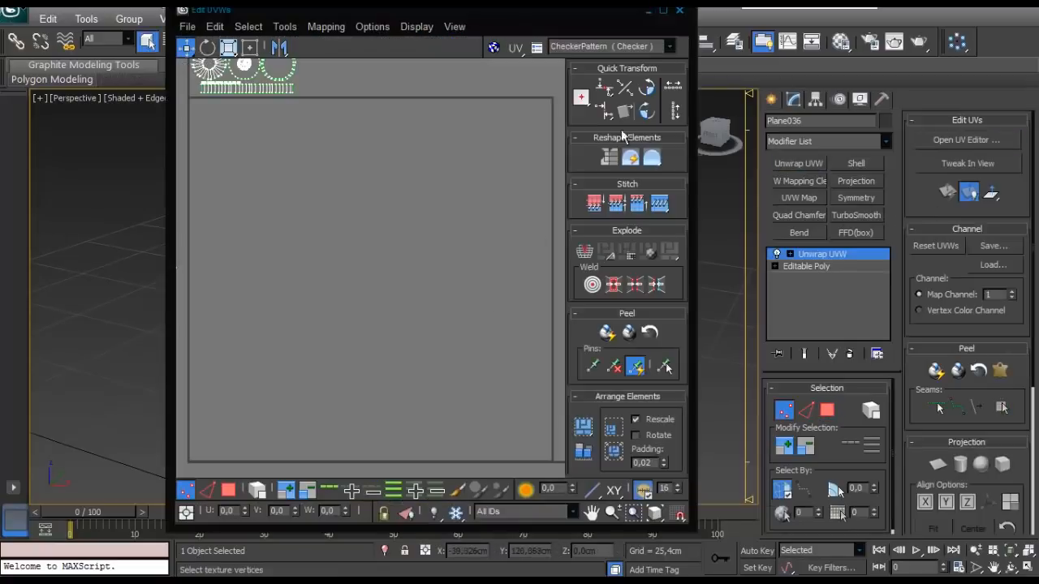
click(663, 12)
scroll(263, 253, down, 5)
scroll(274, 262, up, 2)
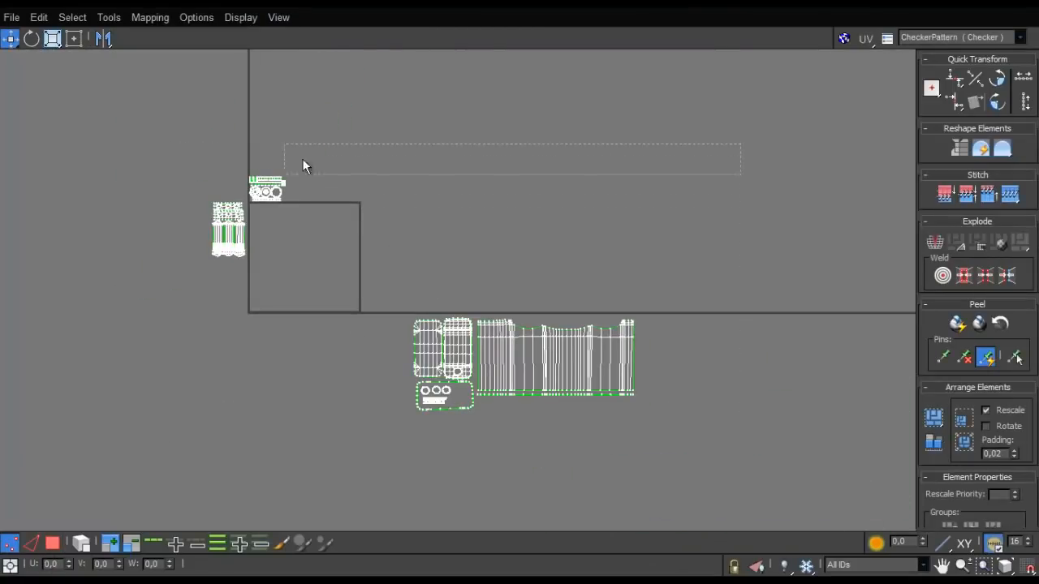
- Move the cap's shells clear of the tile's corner and switch to selecting whole polygon elements
scroll(302, 167, up, 3)
drag(281, 222, 456, 168)
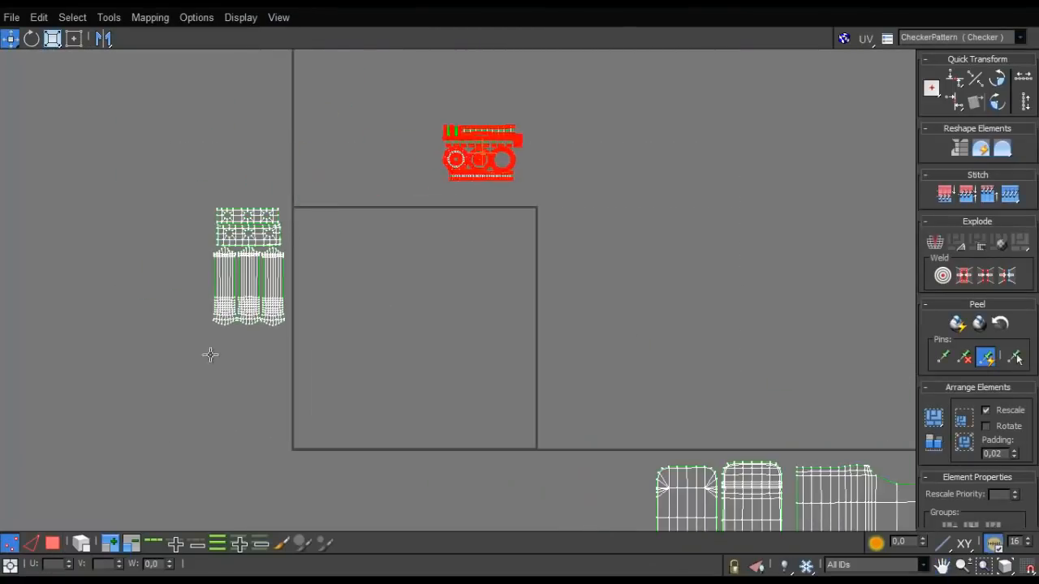
click(56, 543)
click(81, 544)
drag(590, 105, 408, 238)
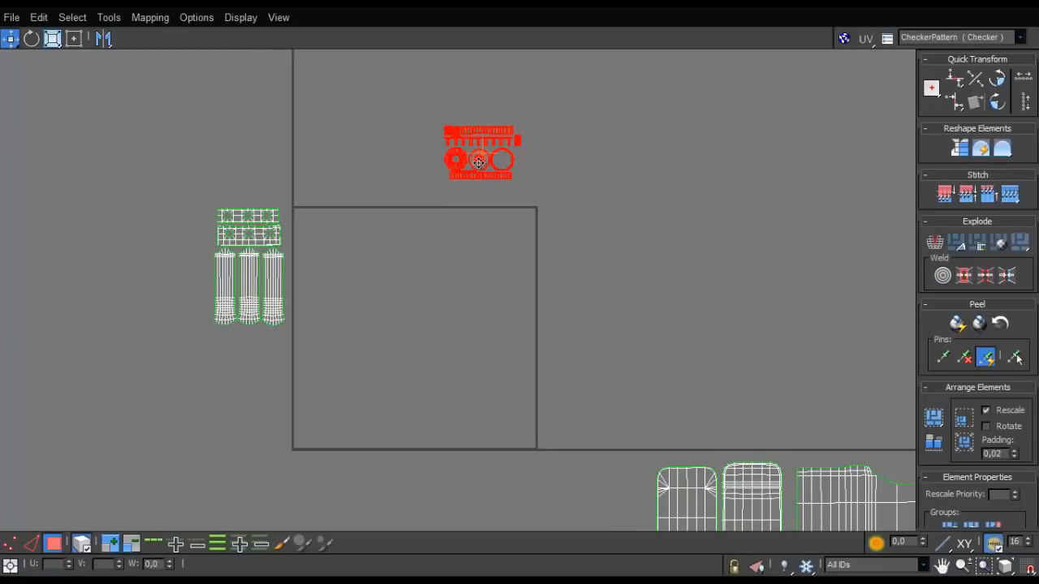
drag(478, 162, 527, 157)
- Select every UV shell of the combined object and apply Rescale Elements to equalize their texture scale
scroll(529, 195, down, 3)
scroll(529, 202, down, 1)
key(ctrl+a)
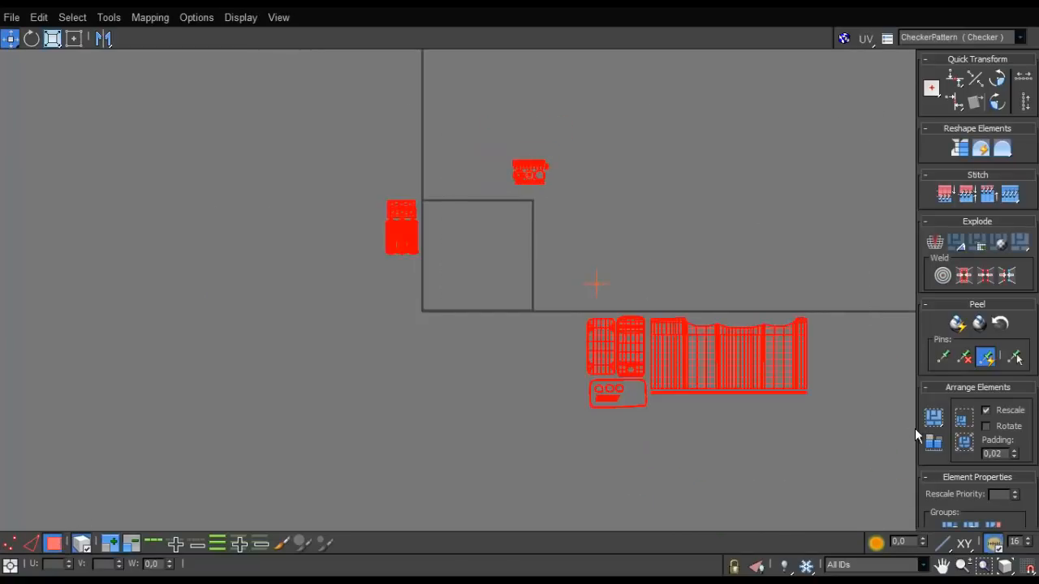
click(933, 445)
scroll(635, 278, up, 4)
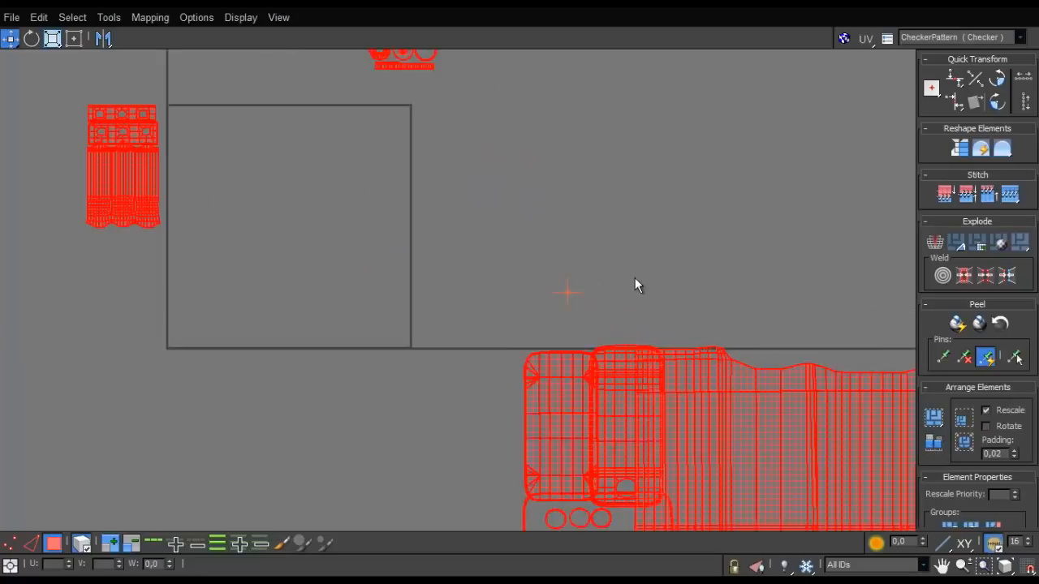
scroll(568, 325, down, 3)
scroll(460, 343, up, 5)
scroll(608, 124, up, 1)
- Move the stack of chevron strips closer to the comb-shaped strip and shift the toothed ring toward the plain disc
middle_drag(553, 220, 478, 336)
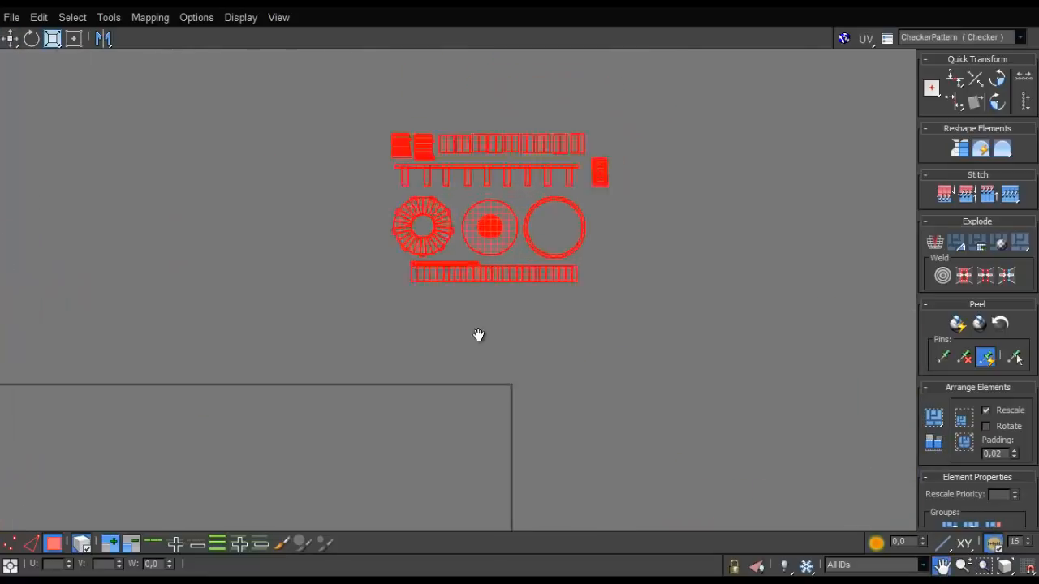
scroll(478, 336, up, 2)
middle_drag(542, 179, 449, 378)
scroll(439, 291, up, 3)
scroll(439, 291, down, 4)
middle_drag(425, 322, 328, 492)
click(331, 489)
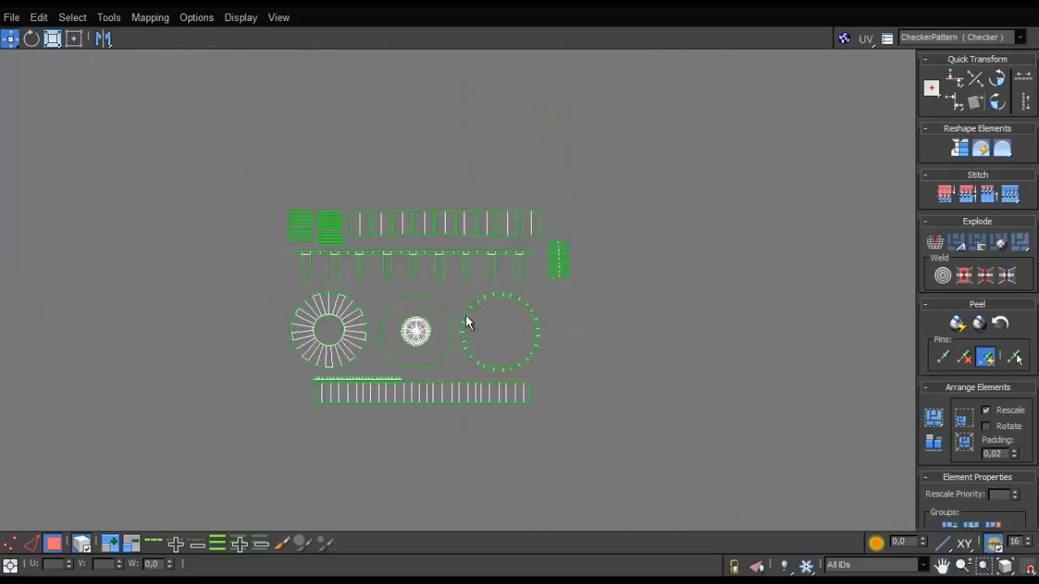
scroll(465, 317, up, 3)
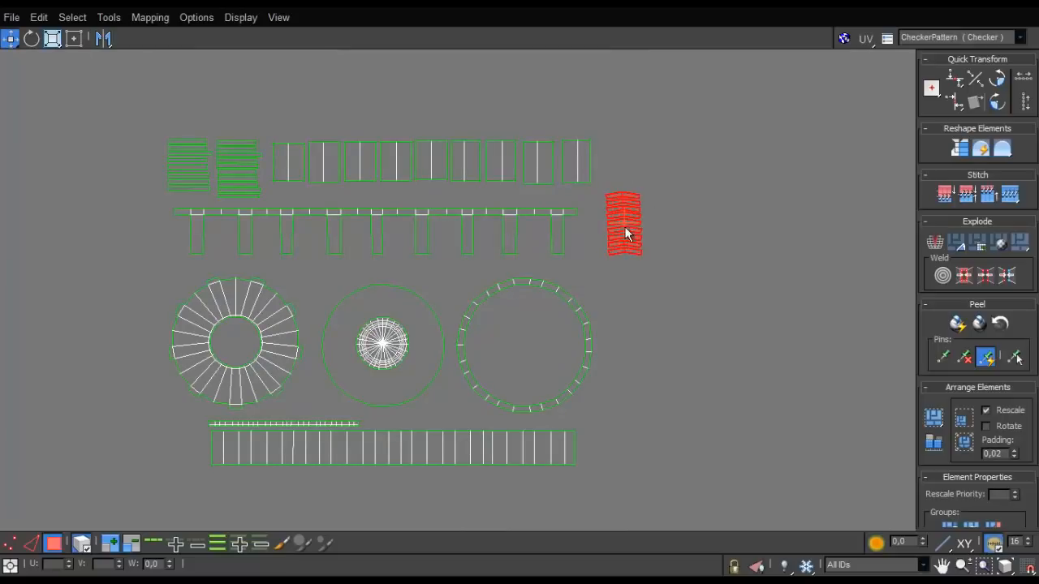
drag(626, 234, 603, 226)
drag(284, 363, 298, 366)
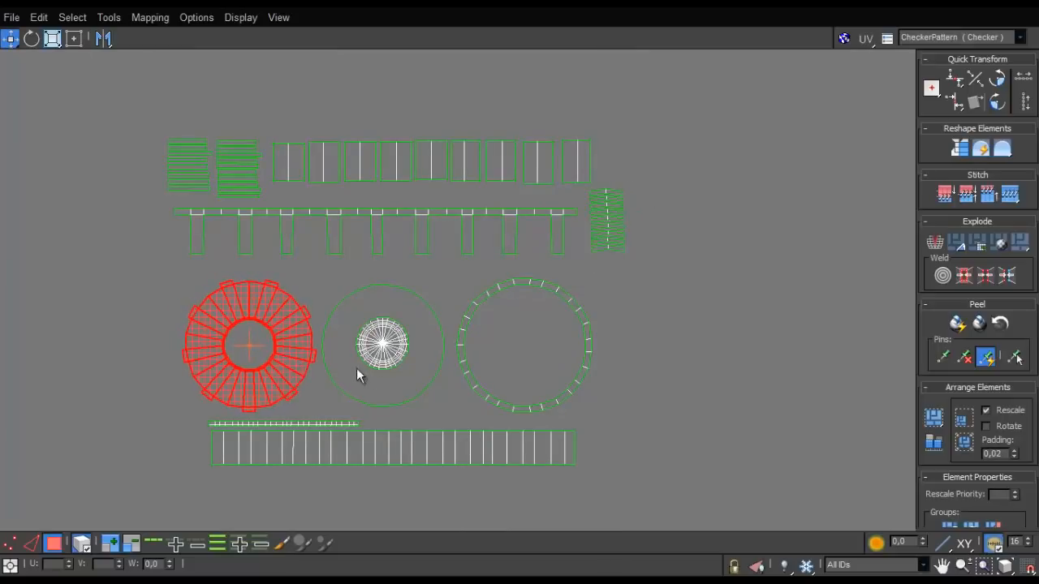
- Try to nest the large plain disc inside the thin ring
click(383, 379)
drag(452, 367, 526, 370)
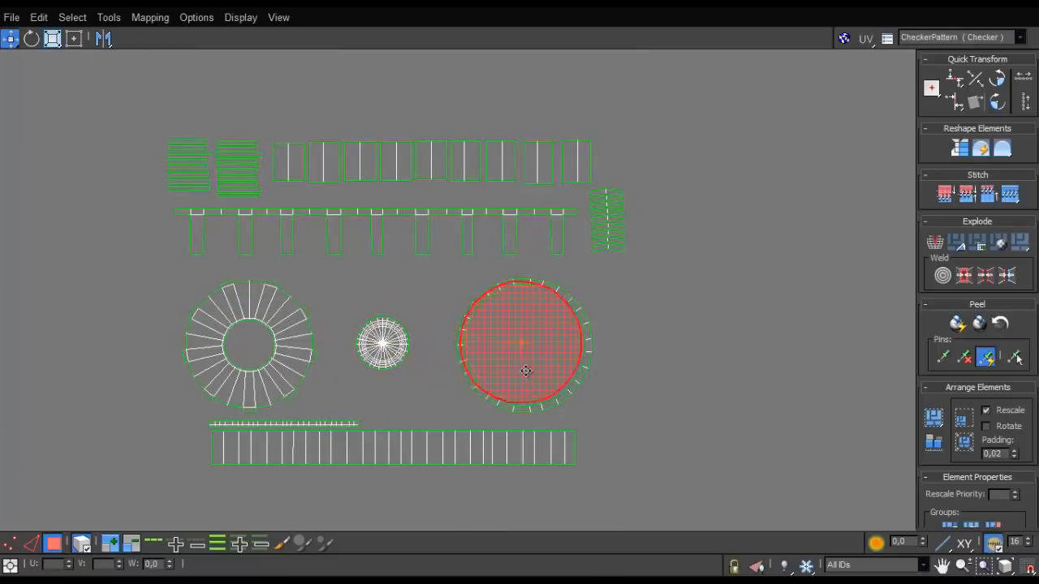
key(ctrl+z)
key(ctrl+z)
key(ctrl+z)
key(ctrl+z)
key(ctrl+z)
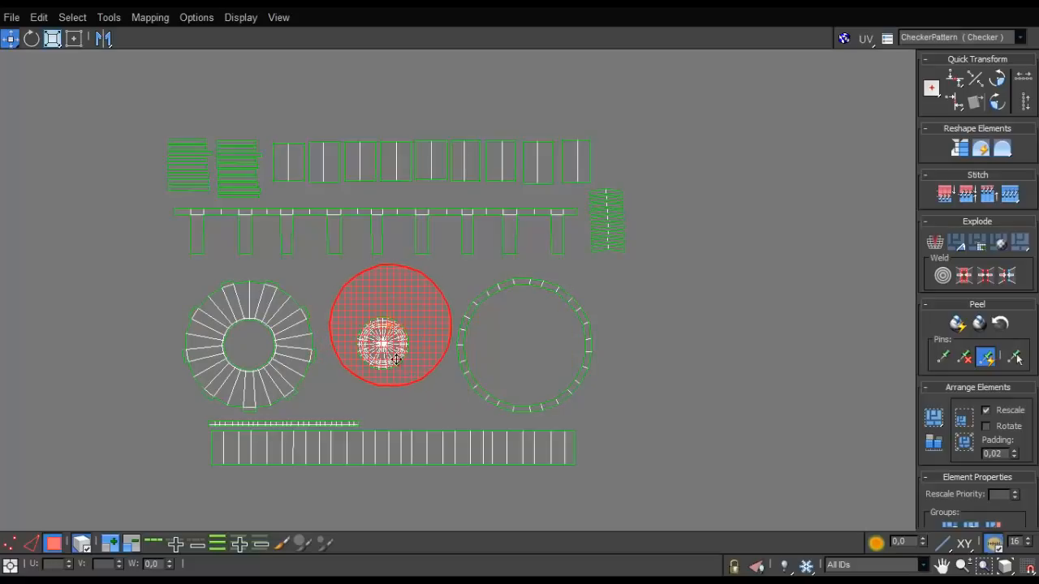
- Shift the large plain disc upward and move the small radial disc into the gap between it and the thin ring
drag(388, 353, 449, 406)
drag(613, 384, 405, 364)
click(443, 397)
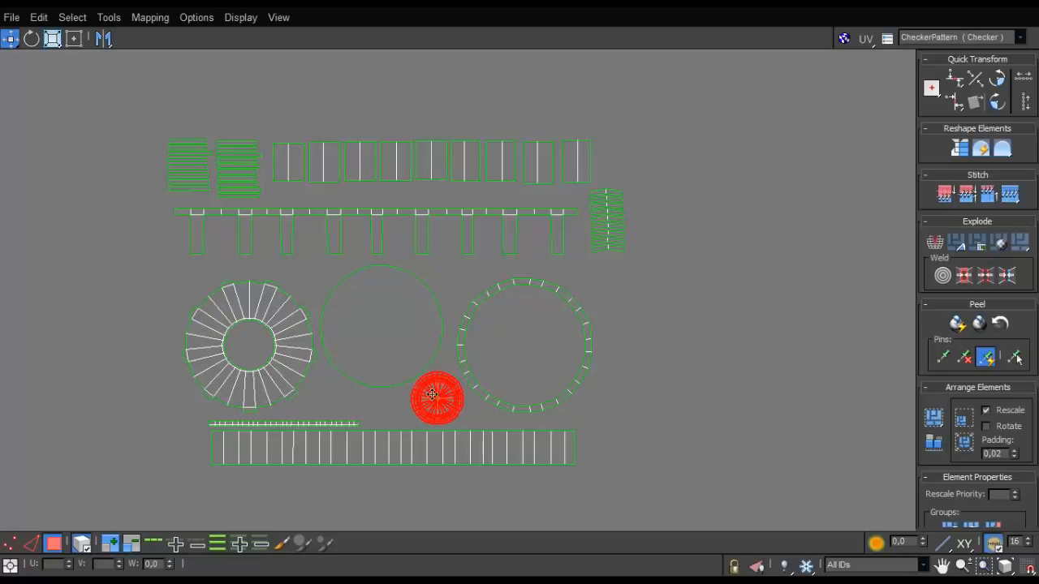
- Move the three tube shells down so they sit clear of the two perforated strip shells
click(387, 367)
click(684, 329)
scroll(535, 295, down, 7)
middle_drag(534, 294, 490, 154)
scroll(528, 253, down, 2)
scroll(333, 275, up, 2)
scroll(304, 301, up, 5)
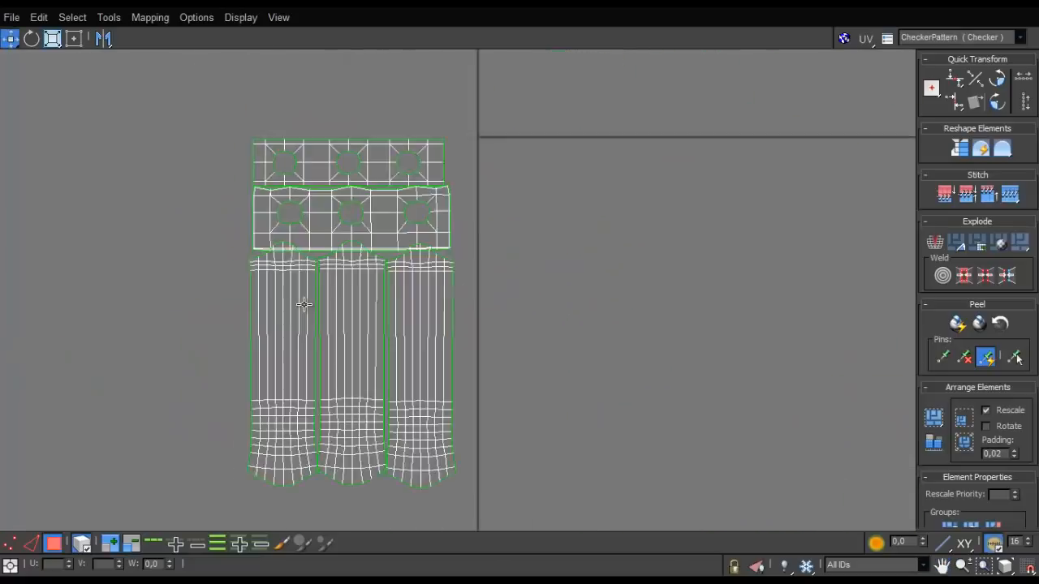
click(264, 360)
scroll(287, 231, down, 3)
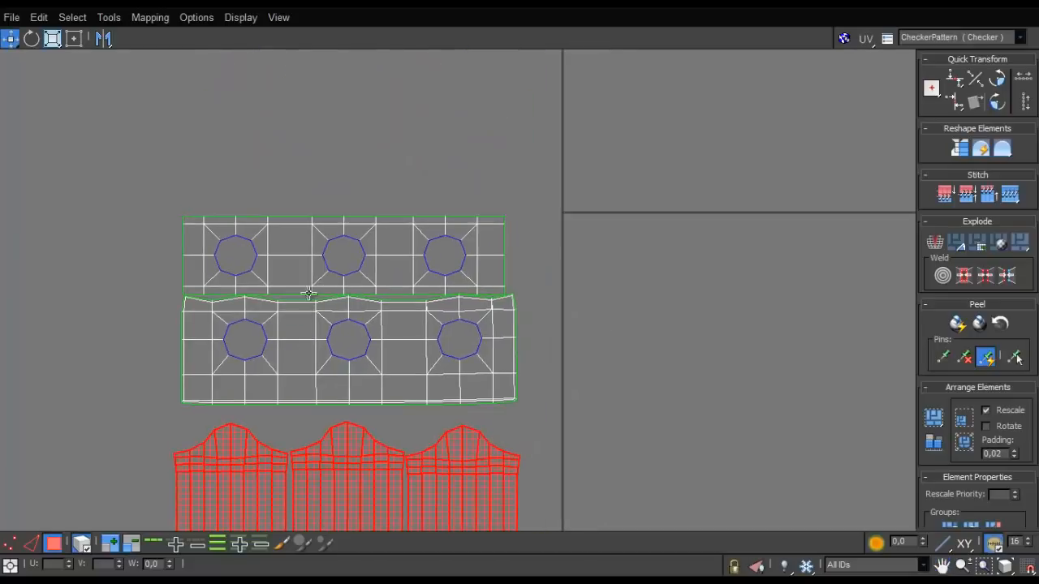
click(313, 268)
scroll(318, 267, down, 4)
scroll(319, 267, down, 2)
- Move the large canister body shell sideways so it no longer overlaps the two rounded panel shells
mouse_move(473, 328)
middle_down()
mouse_move(229, 166)
mouse_move(332, 266)
middle_up()
scroll(229, 166, up, 2)
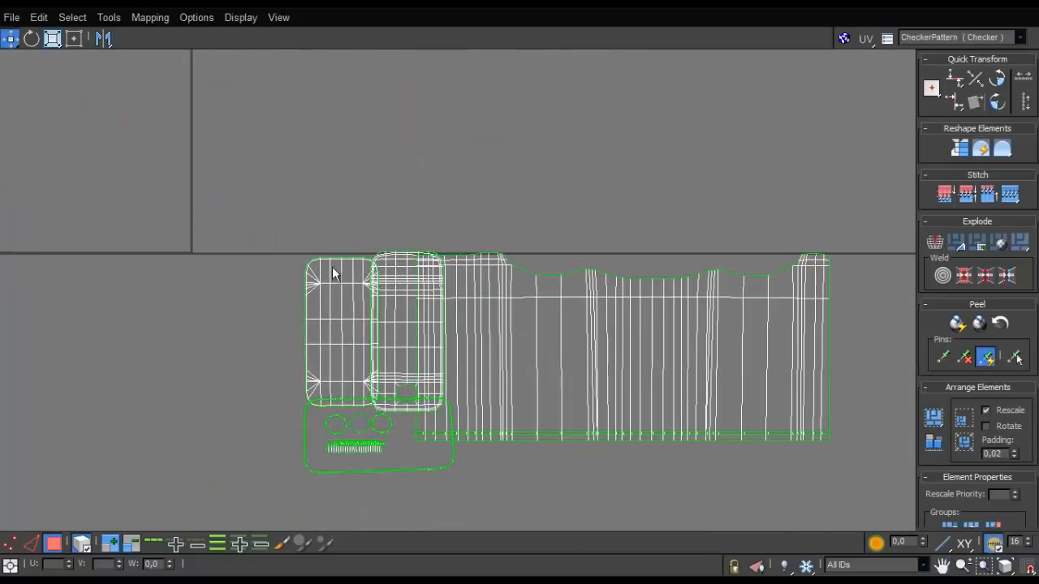
drag(496, 320, 551, 311)
scroll(432, 433, up, 3)
middle_drag(433, 432, 378, 304)
drag(522, 260, 512, 257)
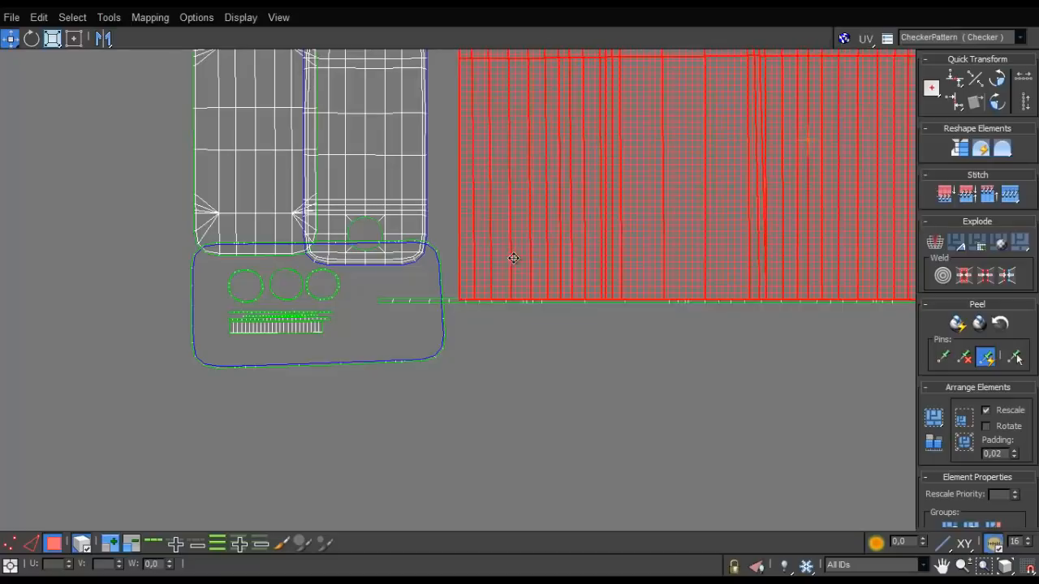
- Align the long thin strip beneath the body shell and move the rounded frame shell down, clear of the two panels
click(432, 361)
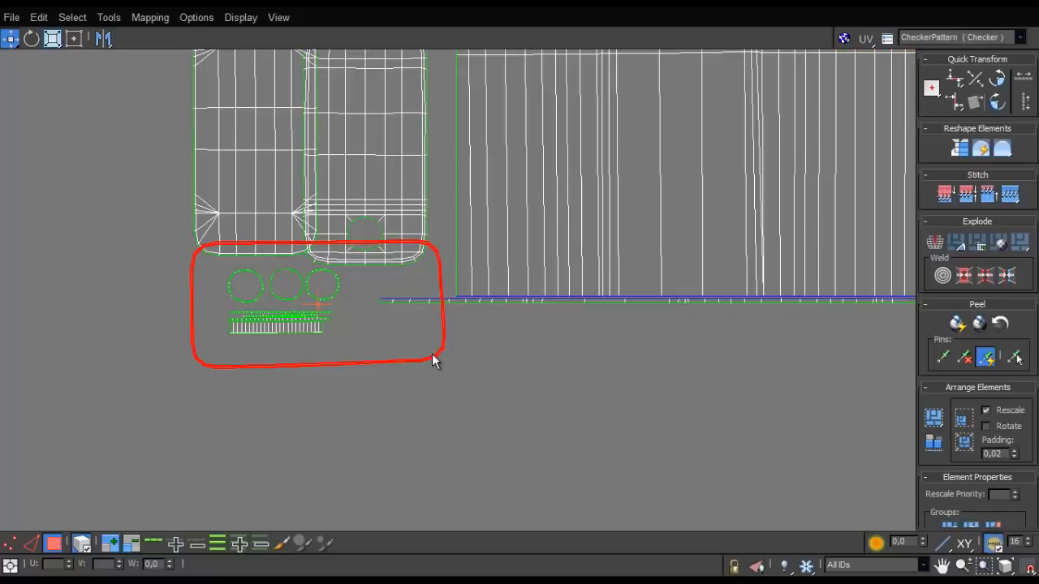
click(510, 302)
drag(528, 302, 594, 306)
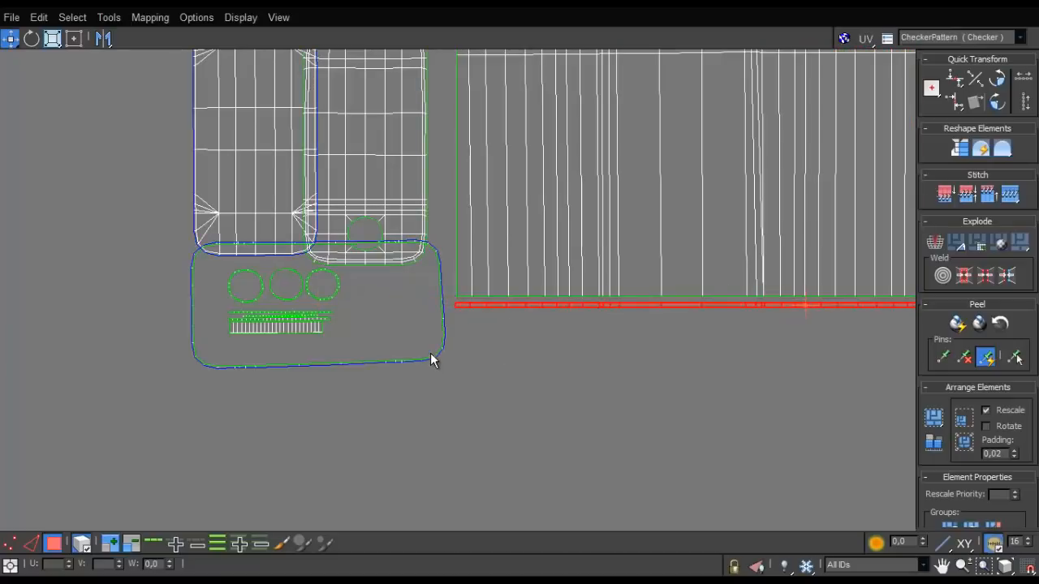
click(430, 359)
click(419, 359)
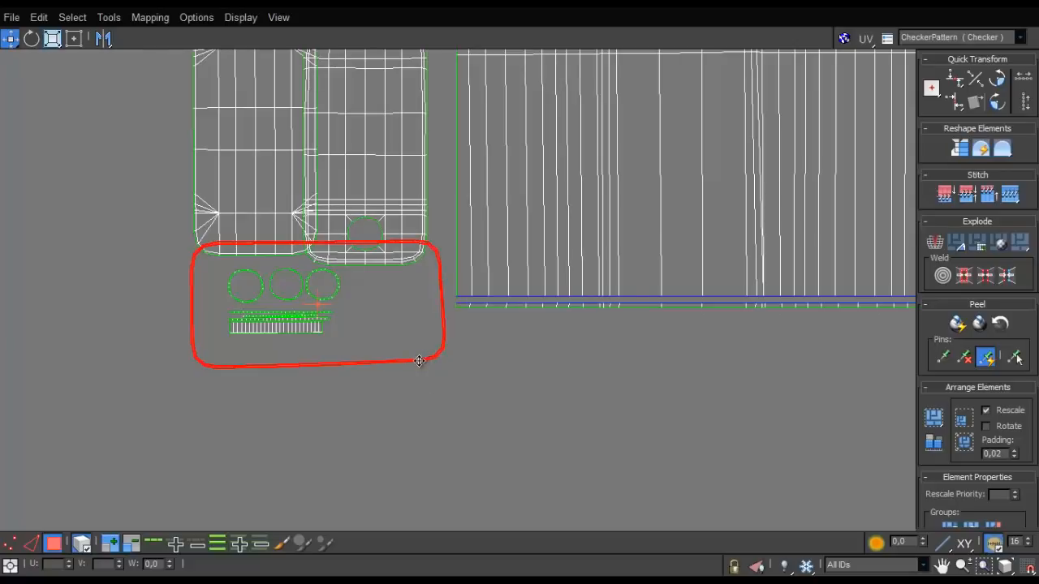
drag(418, 360, 424, 396)
- Examine where the rounded frame shell lies on the canister's base in the perspective viewport, then return to the UV editor
key(super+Down)
key(super+Down)
alt+middle_drag(451, 276, 162, 68)
scroll(269, 97, up, 4)
alt+middle_drag(236, 126, 355, 414)
scroll(341, 268, up, 3)
scroll(356, 415, down, 3)
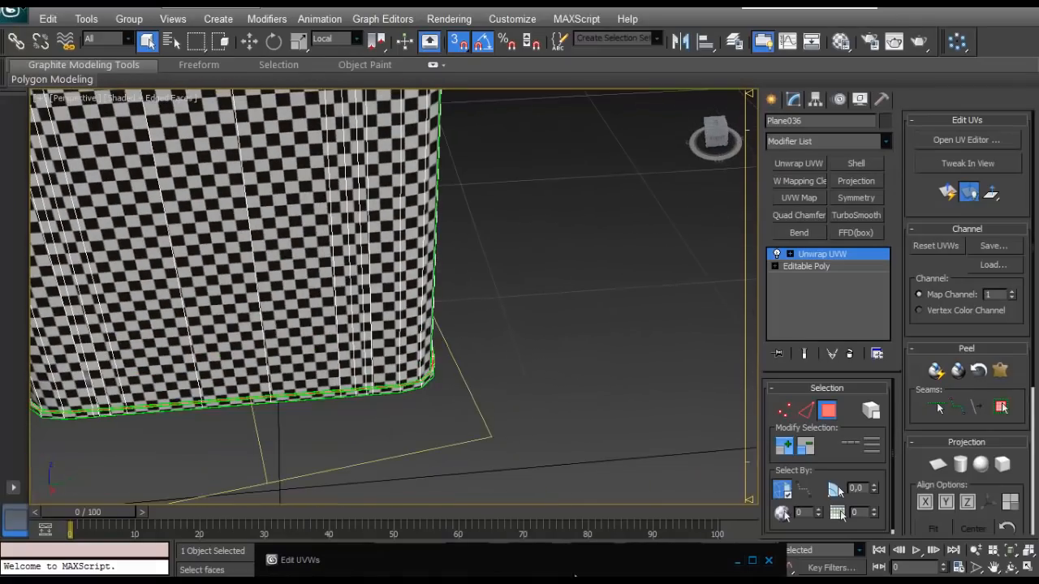
double_click(581, 566)
double_click(511, 113)
- Select the three small rings and the short strips together and move them fully inside the rounded frame shell
scroll(382, 209, down, 3)
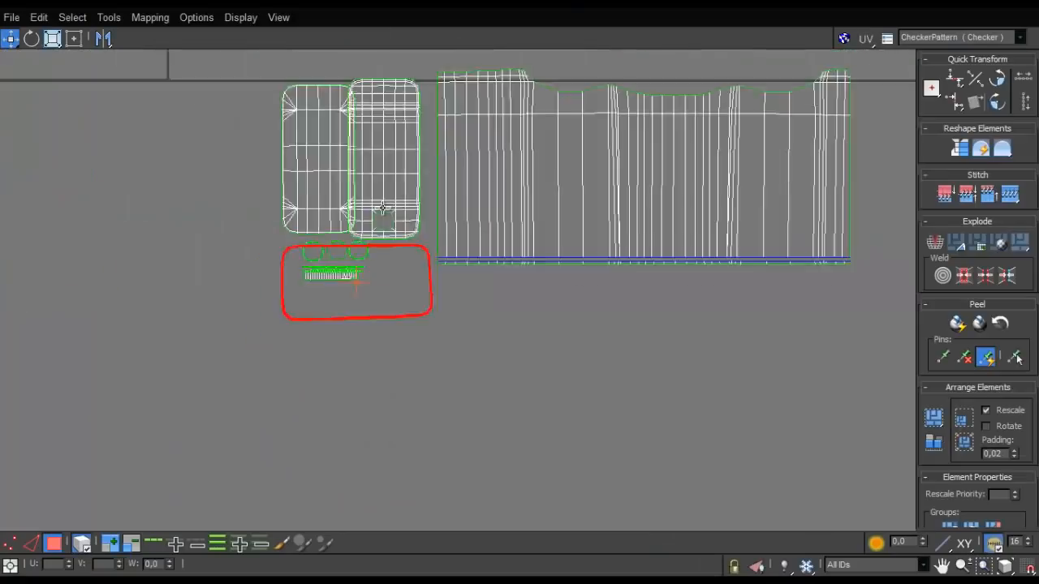
scroll(378, 242, up, 4)
mouse_move(378, 242)
middle_down()
mouse_move(364, 227)
mouse_move(380, 239)
middle_up()
drag(370, 266, 215, 323)
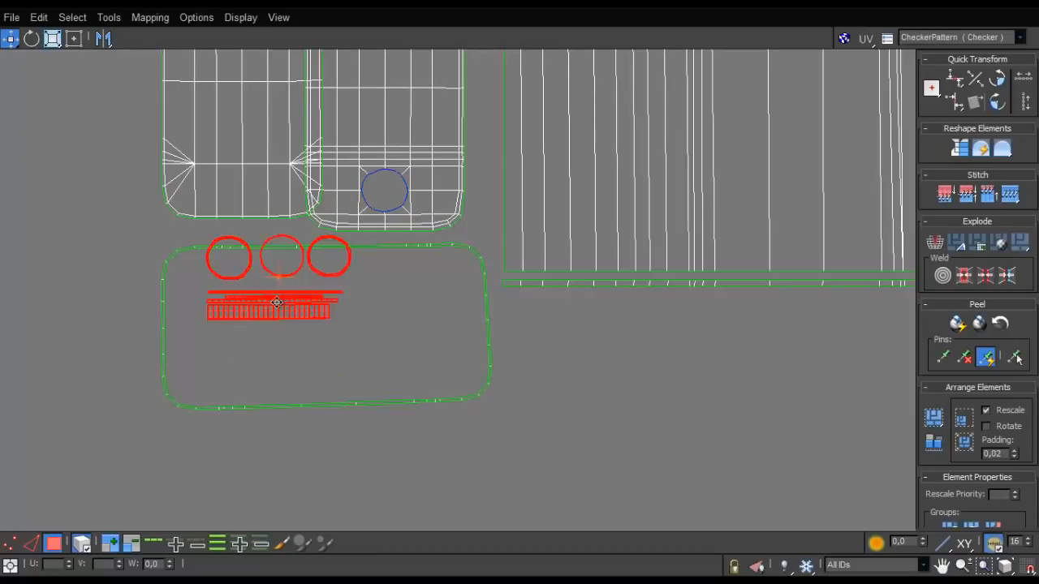
drag(277, 302, 343, 349)
- Separate the two overlapping rounded panel shells, leaving a small gap between them above the frame
click(400, 193)
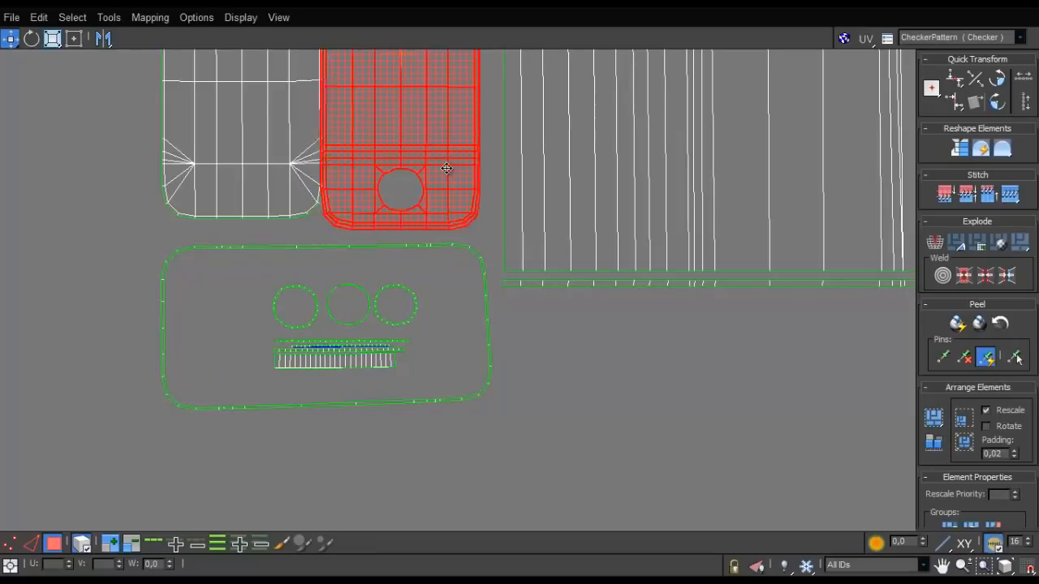
middle_drag(400, 193, 460, 433)
click(309, 290)
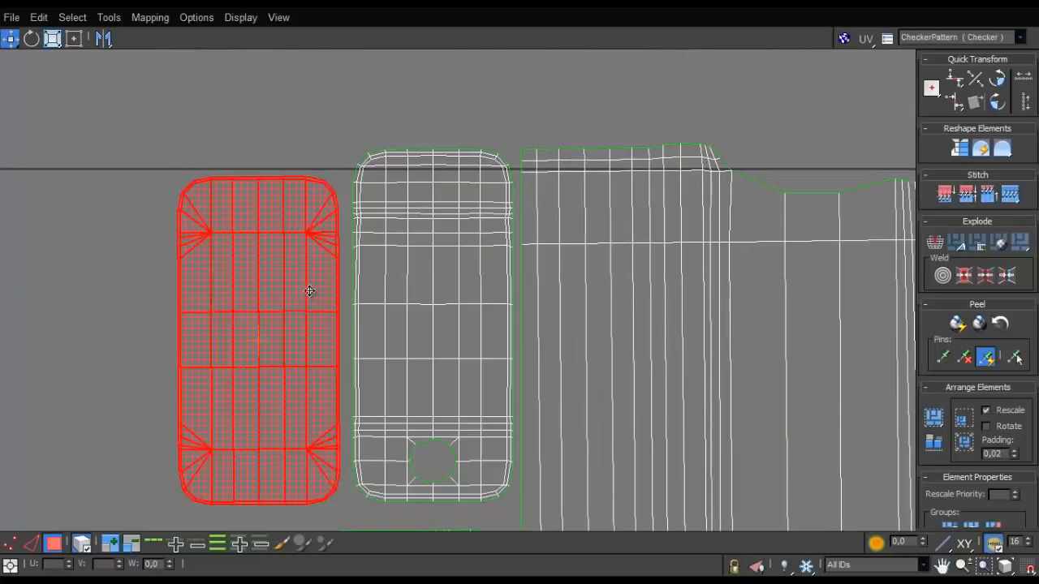
scroll(343, 249, down, 4)
scroll(361, 363, up, 2)
scroll(362, 363, up, 4)
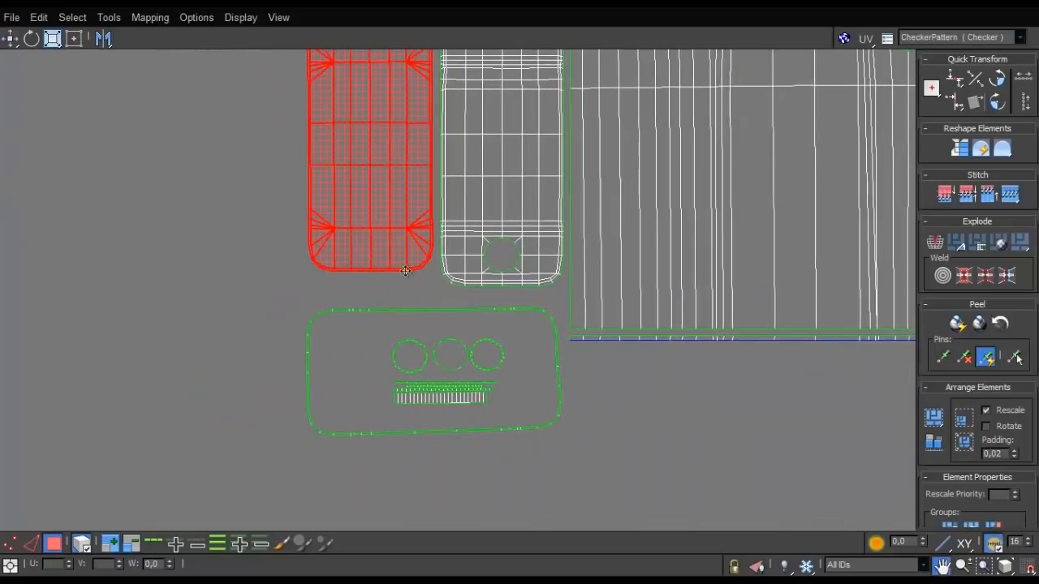
scroll(617, 428, down, 1)
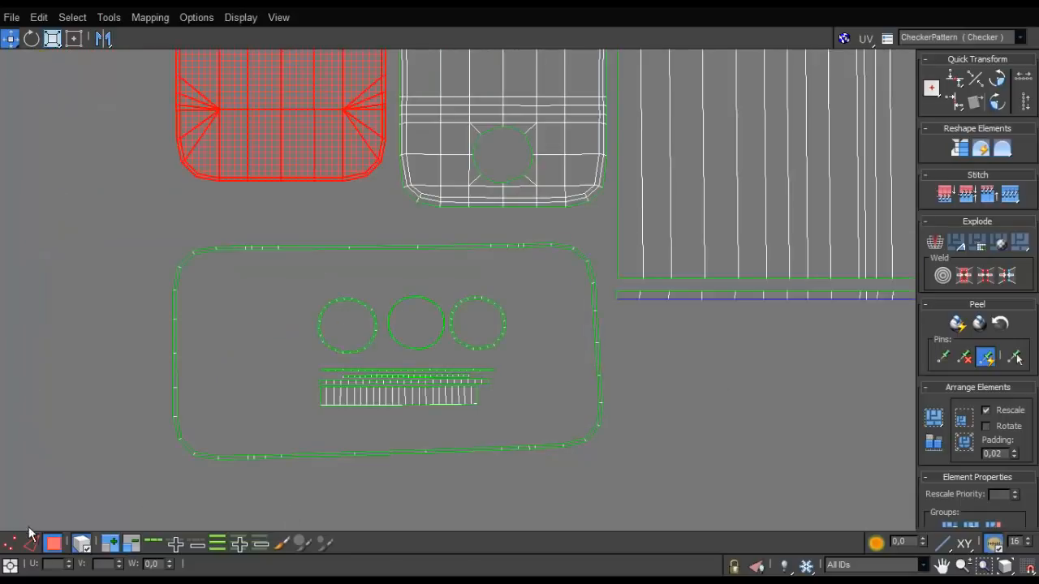
- Try to straighten the slanted short side of the rounded frame by vertically aligning its outer edges
click(11, 543)
scroll(250, 287, up, 1)
middle_drag(313, 265, 228, 222)
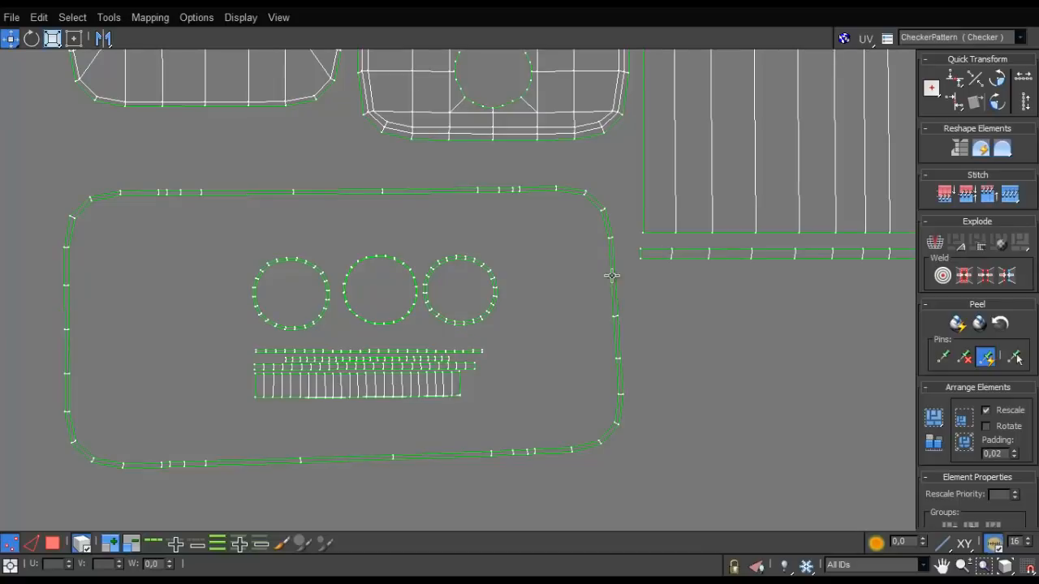
scroll(537, 346, down, 3)
scroll(560, 411, up, 4)
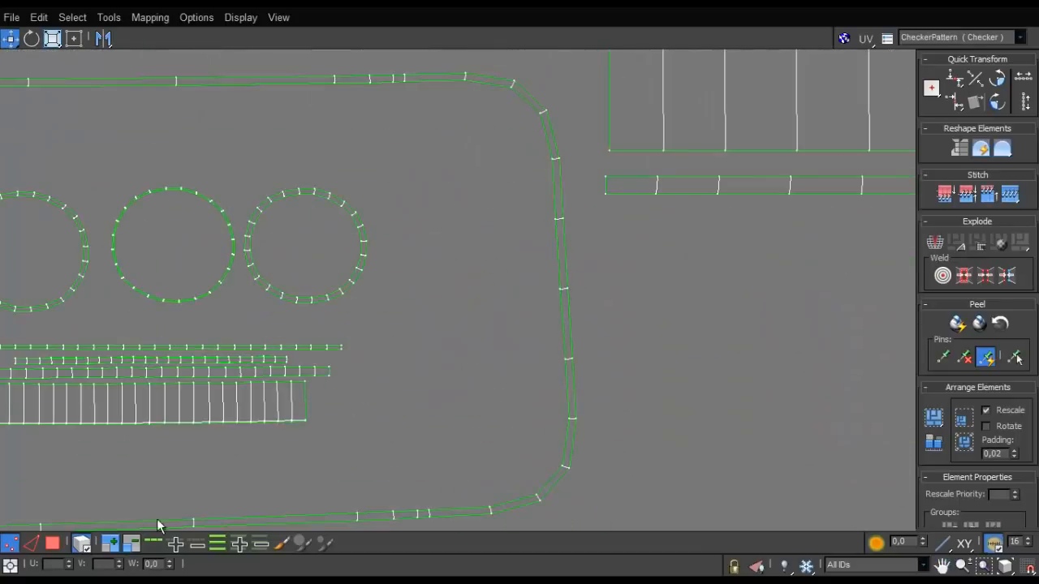
double_click(562, 203)
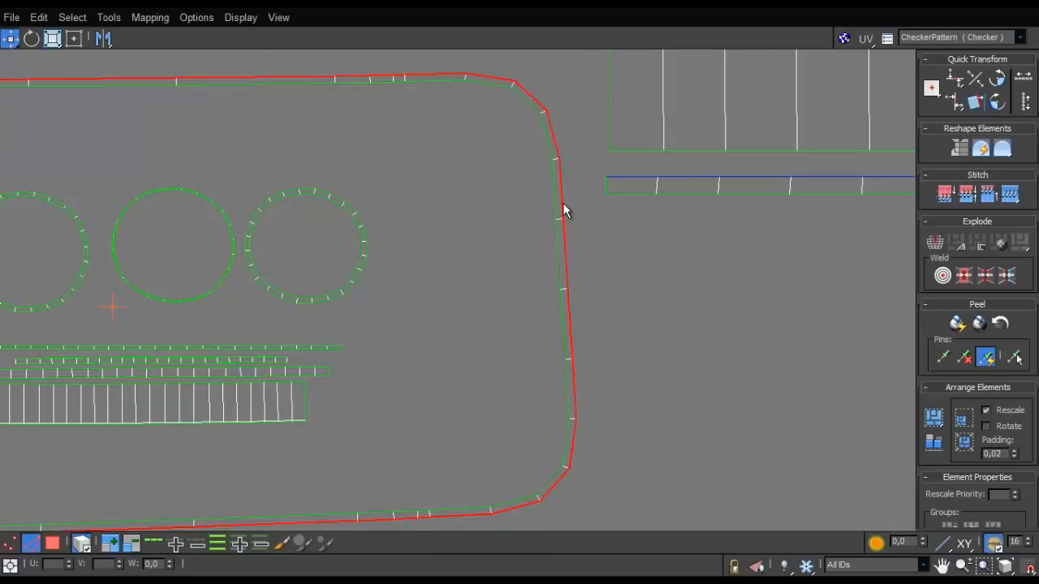
scroll(562, 204, down, 3)
scroll(568, 231, up, 2)
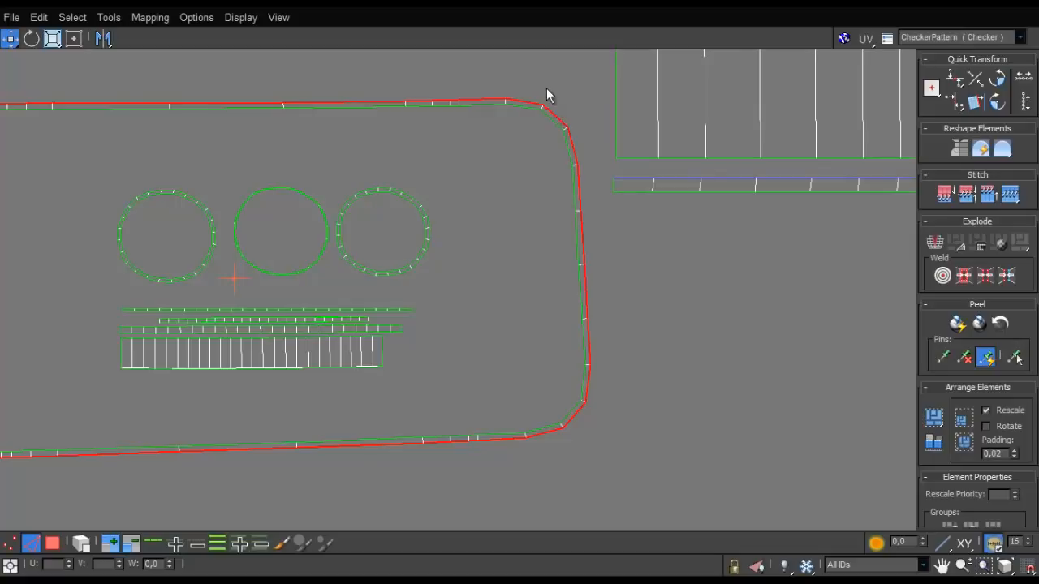
scroll(352, 402, down, 3)
scroll(341, 348, up, 5)
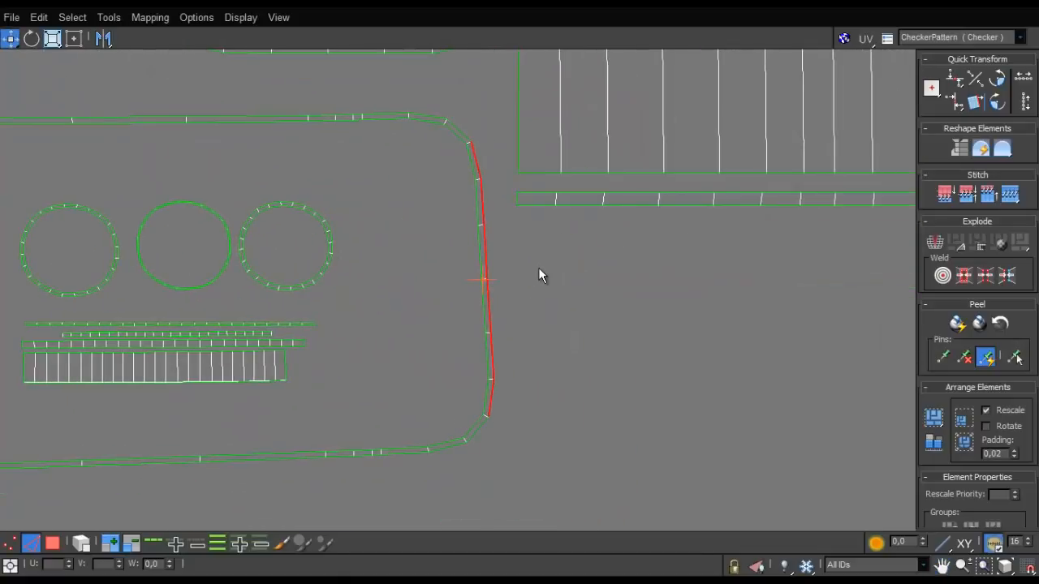
key(v)
- Try to align the inner edges of the frame's short side vertically, just inside the outer edges
double_click(472, 169)
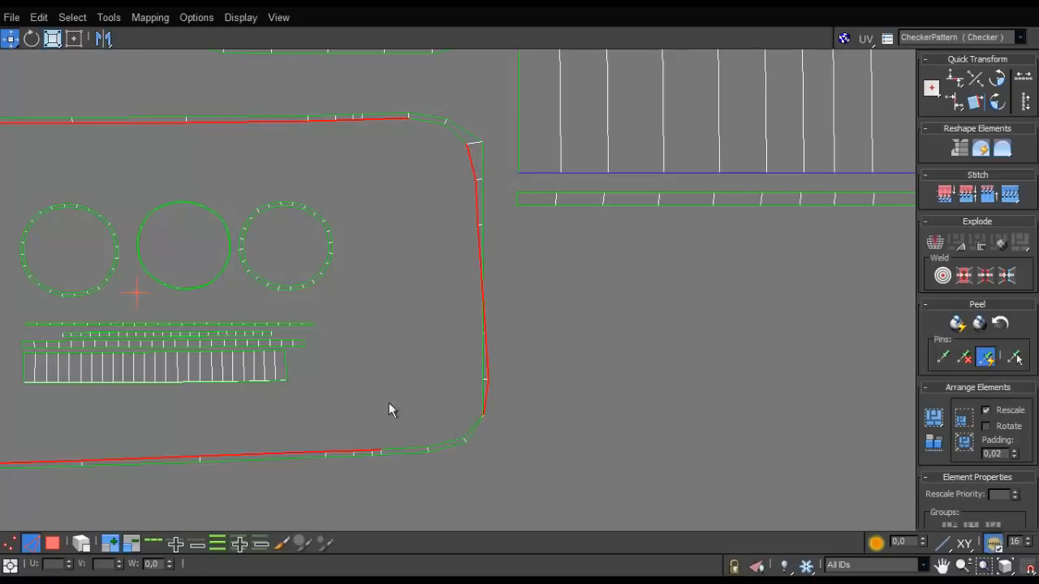
scroll(389, 408, down, 3)
key(ctrl+z)
scroll(440, 325, up, 4)
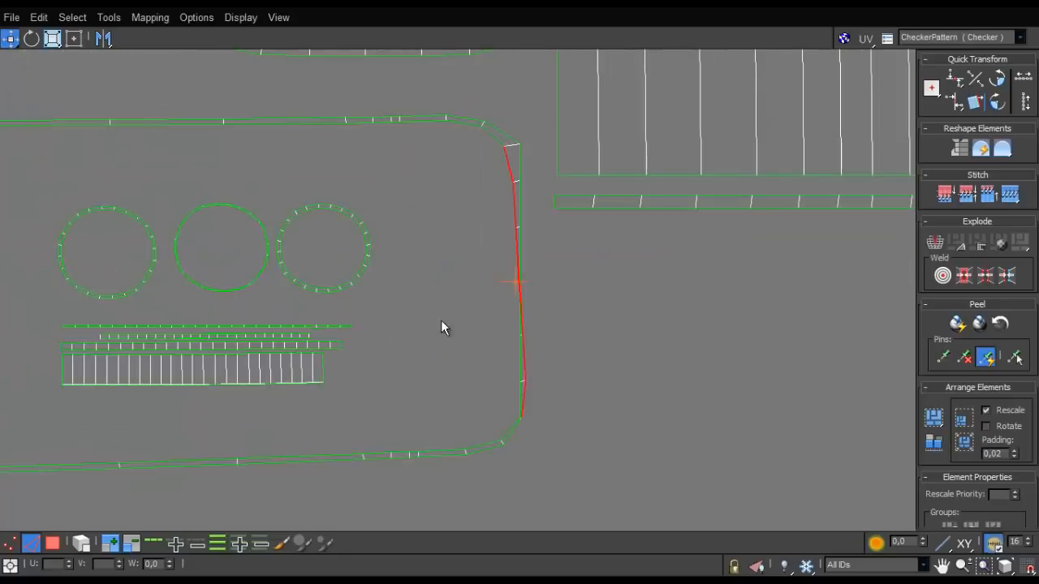
key(ctrl+z)
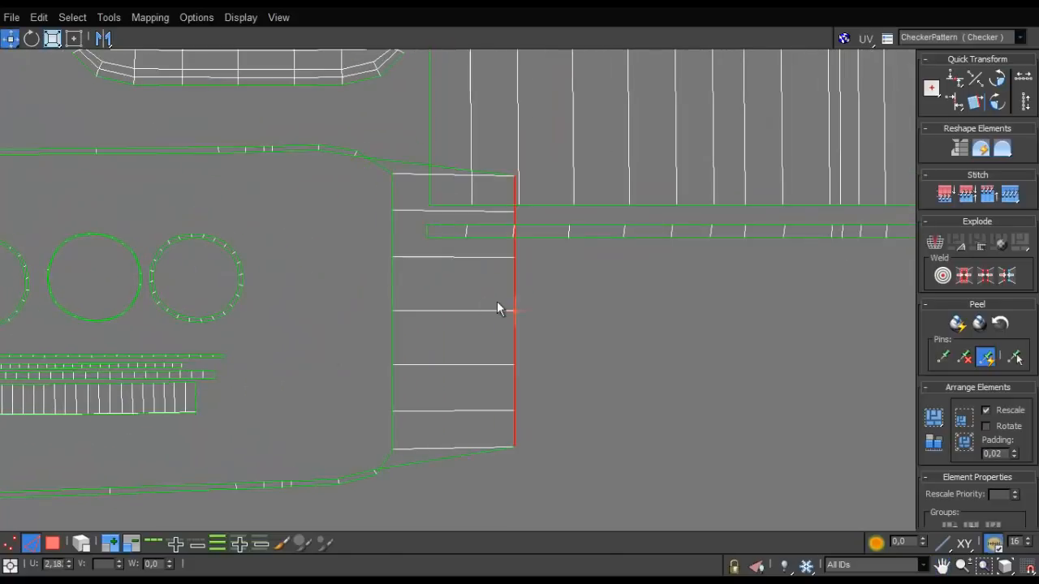
key(ctrl+z)
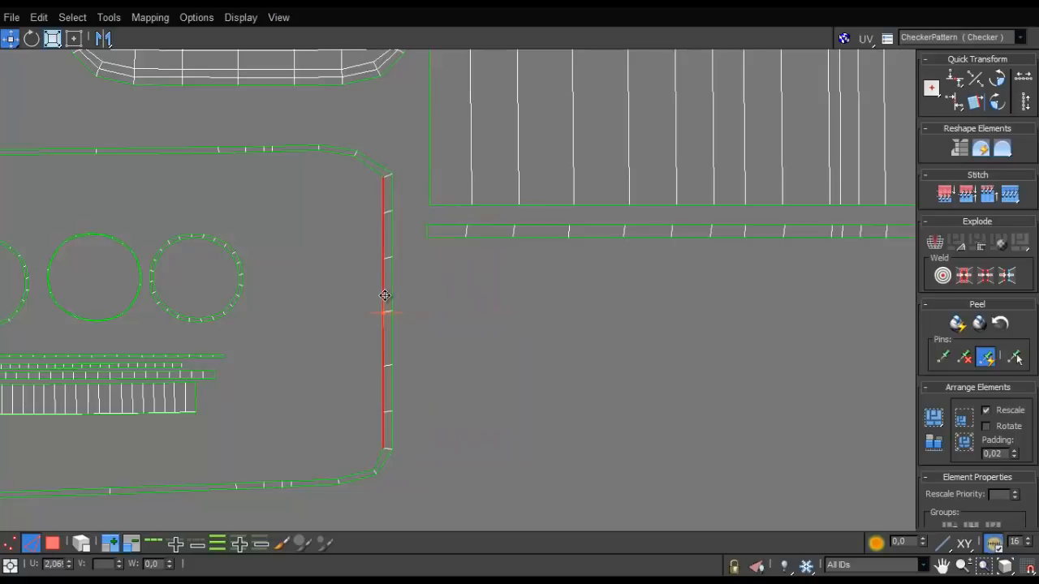
- Select the frame's whole inner edge loop and undo the alignment of its short side
scroll(335, 304, down, 2)
middle_drag(336, 306, 727, 296)
double_click(234, 285)
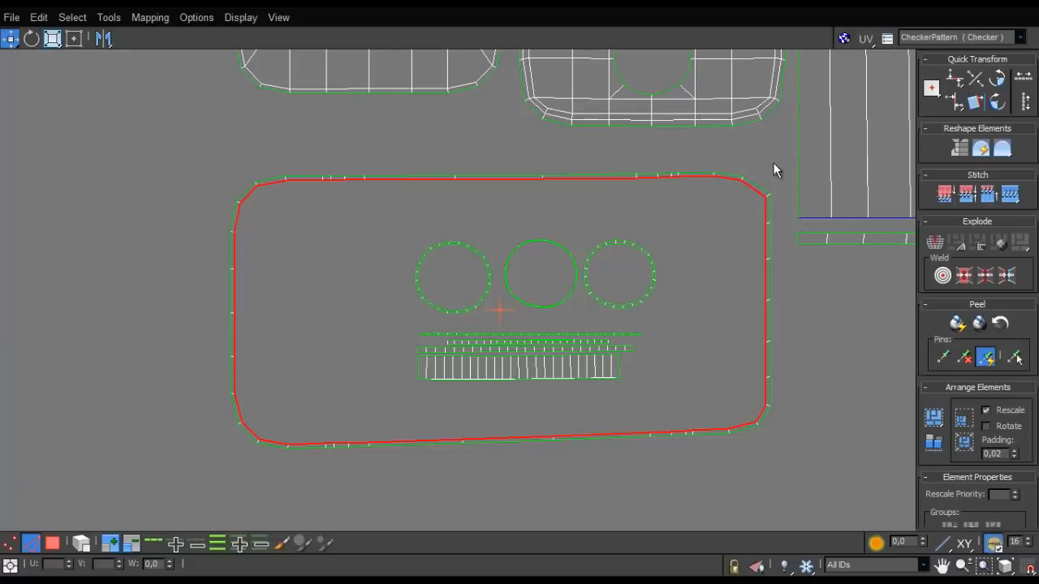
drag(263, 505, 446, 325)
key(ctrl+z)
key(ctrl+z)
key(ctrl+z)
key(ctrl+z)
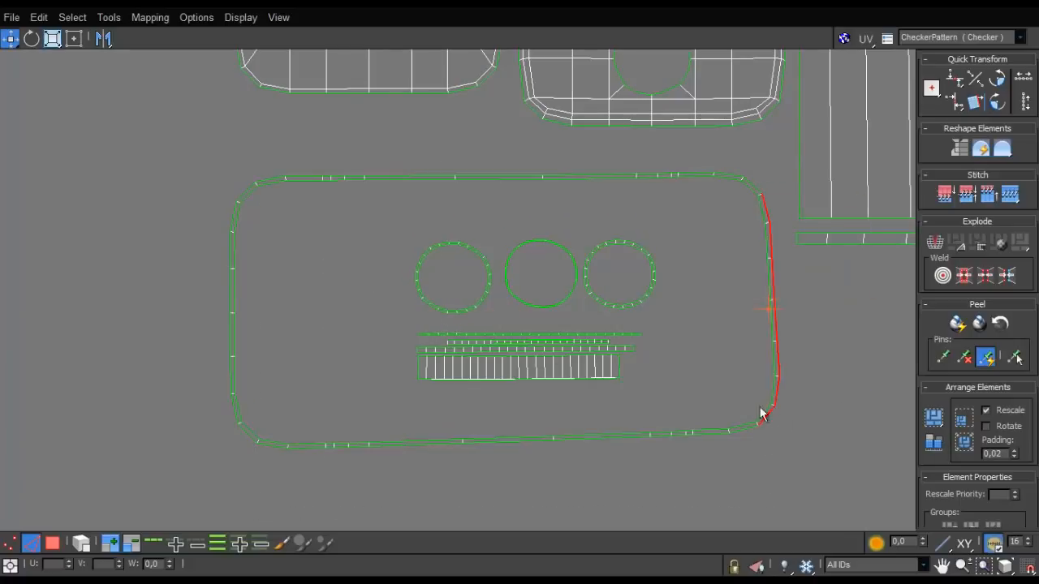
scroll(763, 414, down, 4)
scroll(750, 421, up, 2)
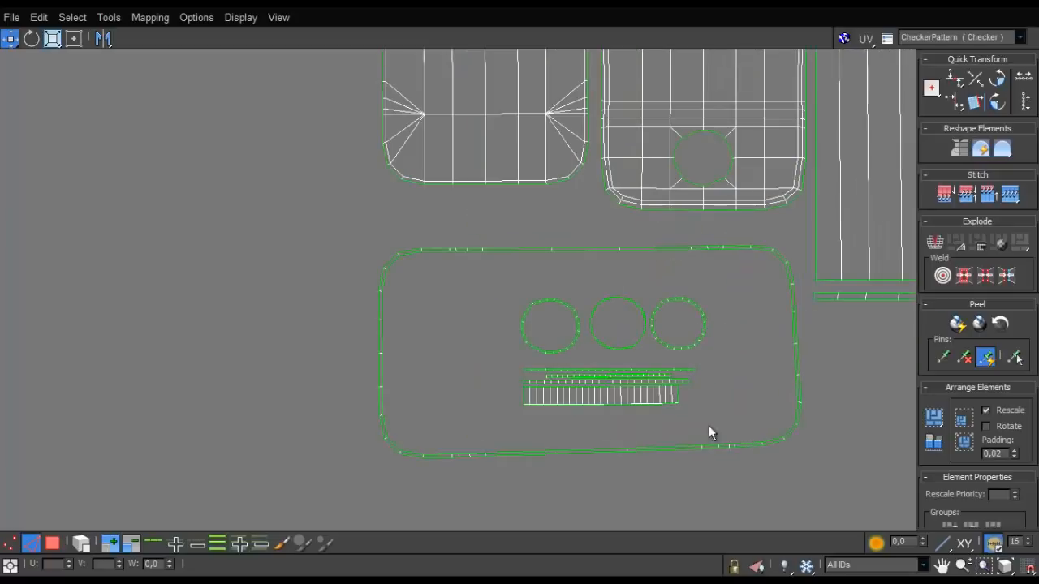
scroll(487, 447, down, 5)
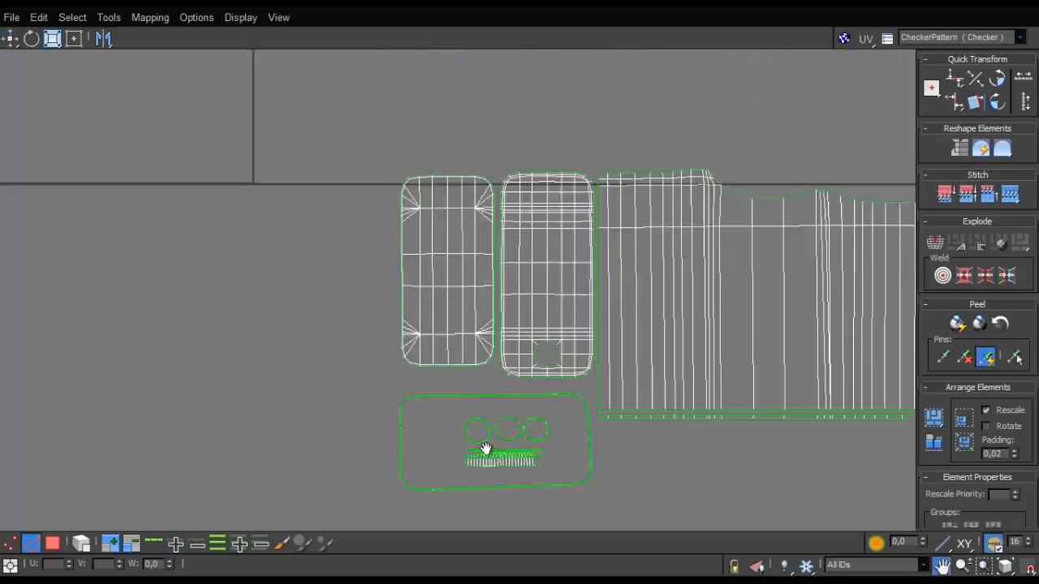
- Try to select the canister body, panel and frame shells as one group at edge level
scroll(443, 359, up, 1)
scroll(478, 268, down, 2)
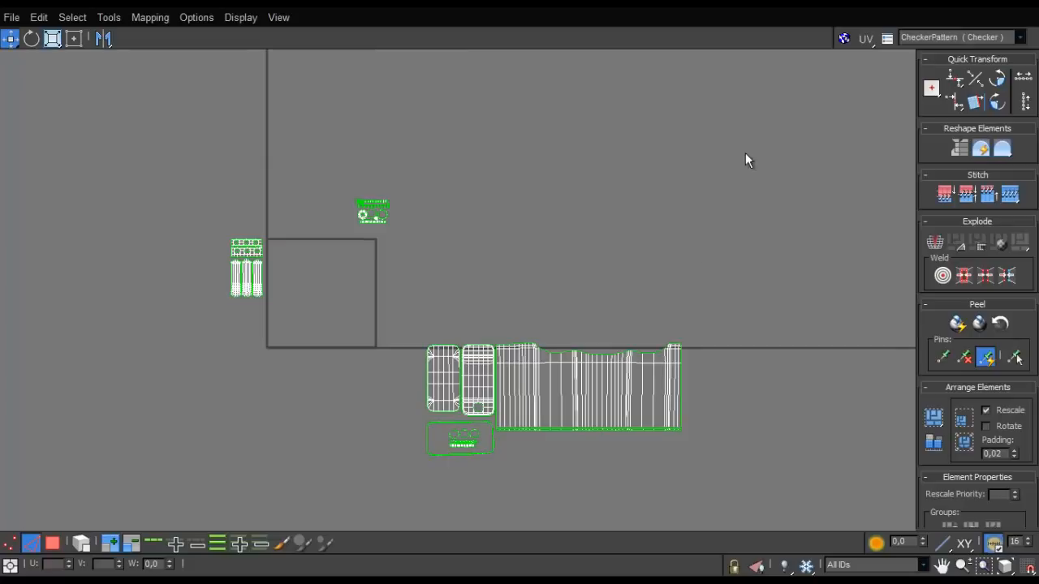
key(ctrl+a)
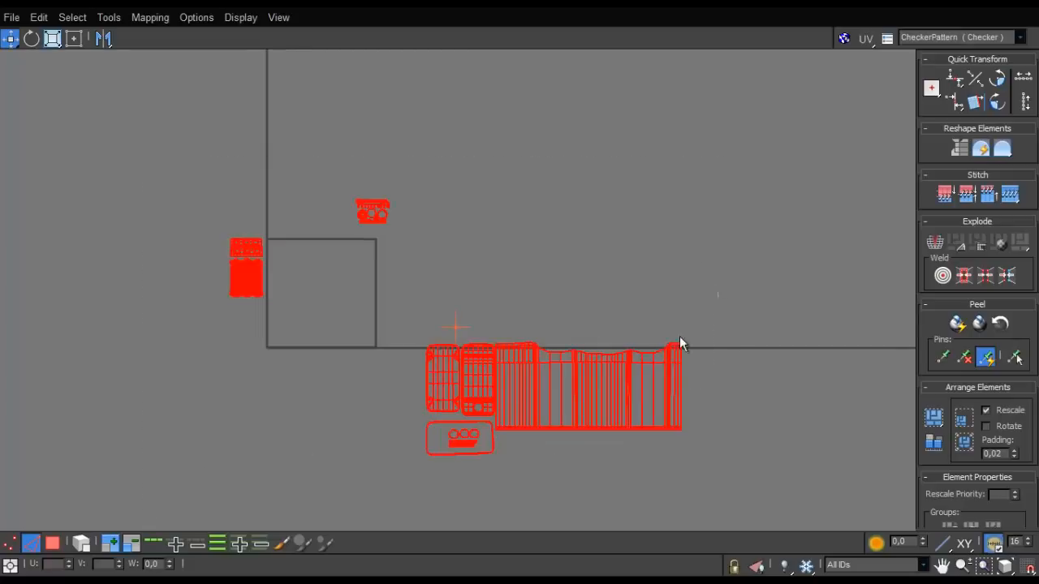
drag(679, 336, 410, 465)
drag(508, 399, 423, 333)
drag(683, 322, 412, 464)
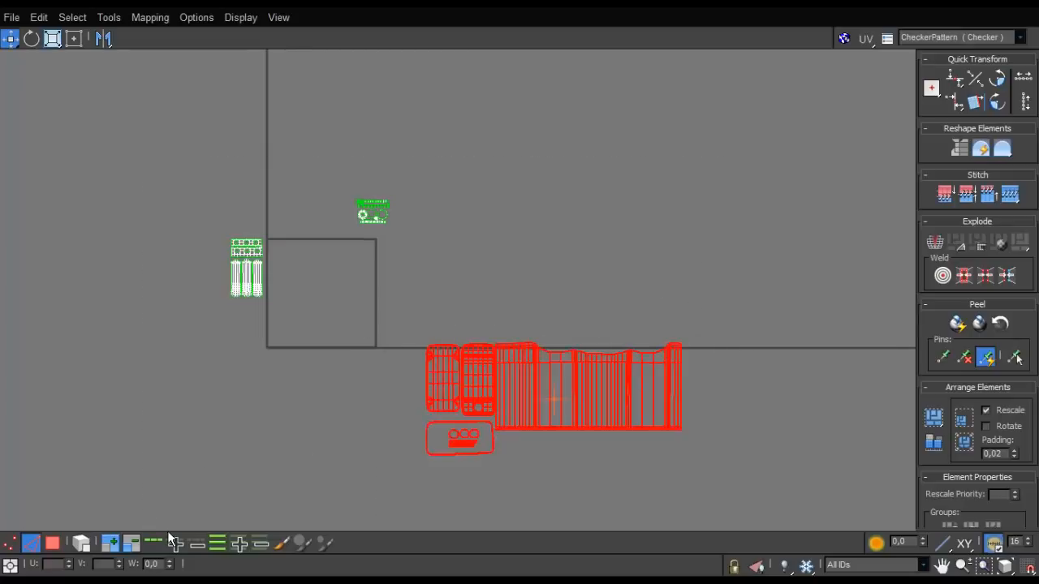
- Select the canister body, panel and frame shells as whole polygon elements and move the group onto the UV tile
click(11, 543)
key(2)
key(3)
click(81, 543)
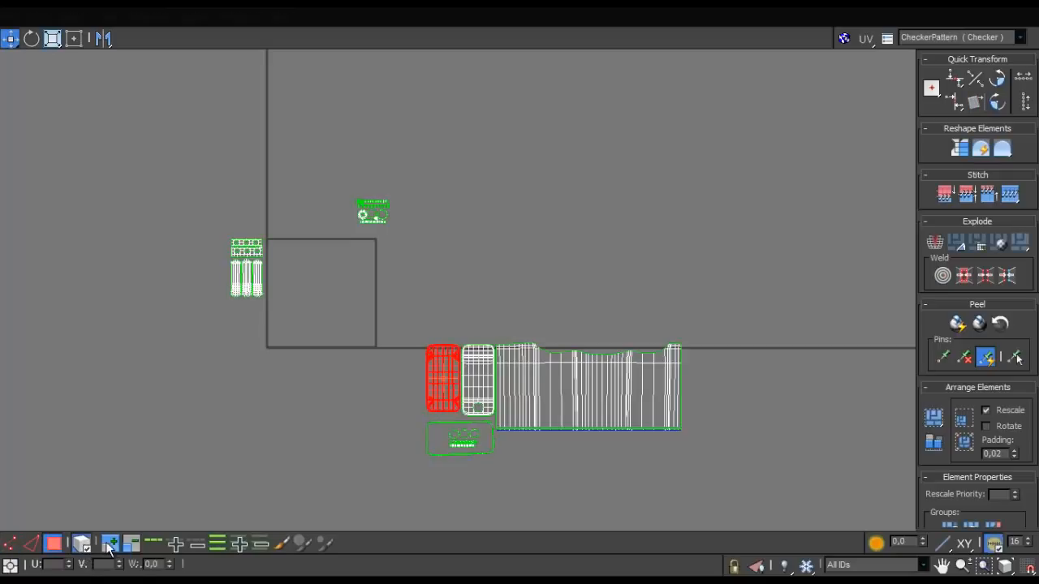
drag(393, 510, 390, 513)
drag(522, 394, 381, 330)
scroll(382, 330, up, 4)
scroll(383, 338, down, 3)
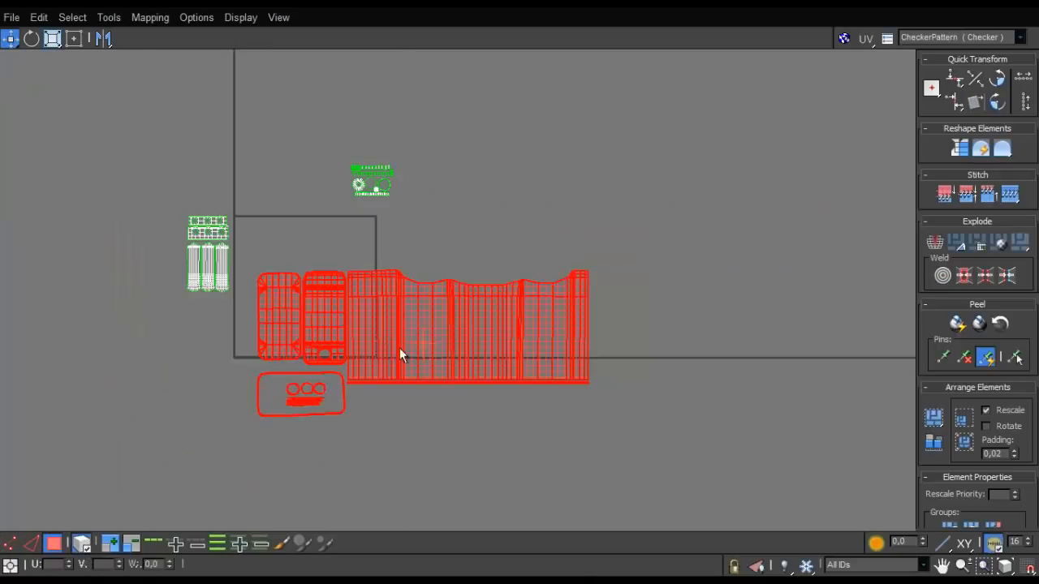
scroll(400, 348, up, 1)
middle_drag(397, 349, 429, 370)
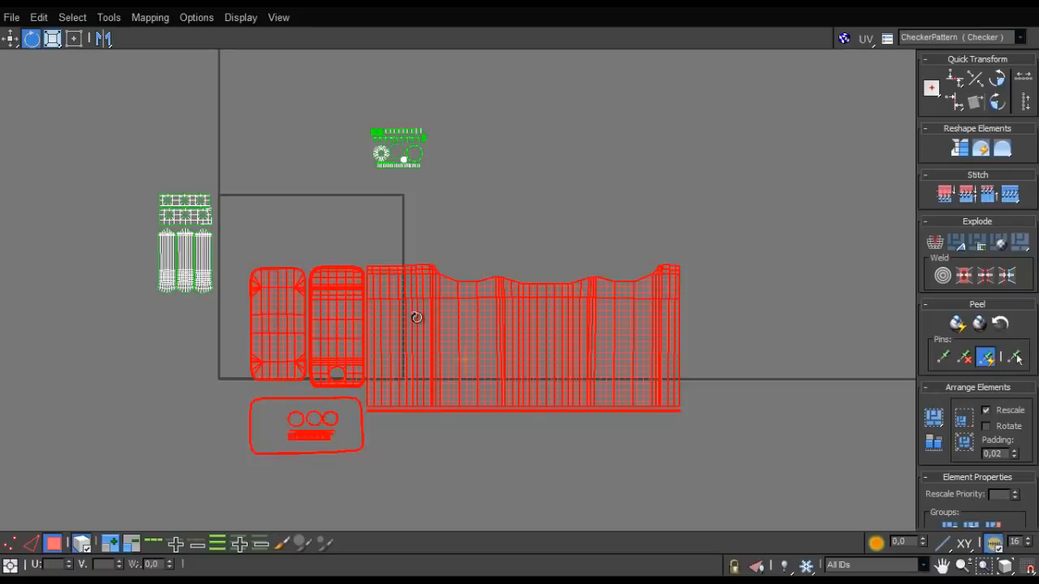
- Try to scale down the grouped canister shells uniformly
drag(408, 322, 404, 386)
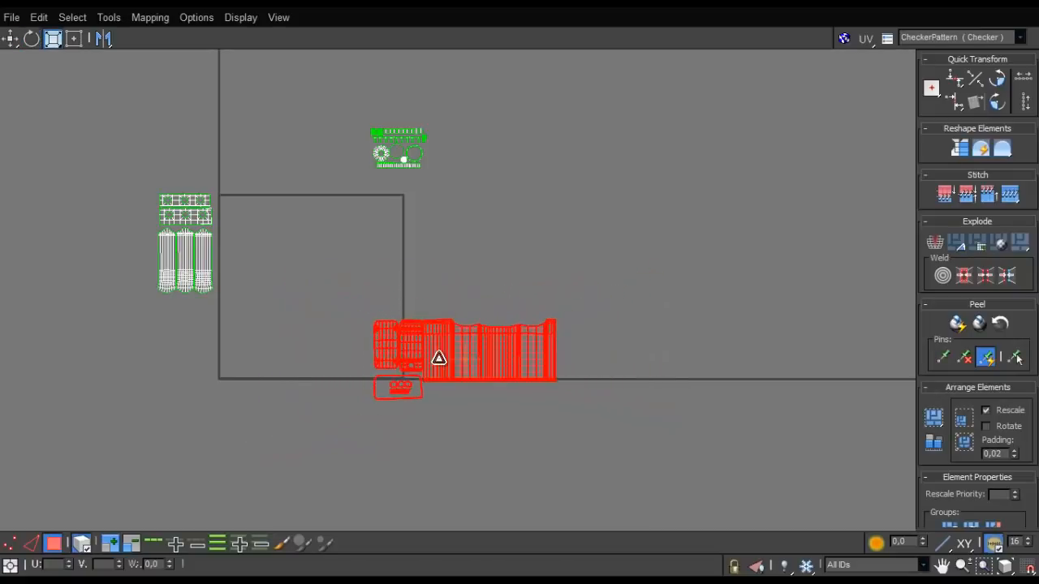
key(ctrl+z)
scroll(445, 350, down, 1)
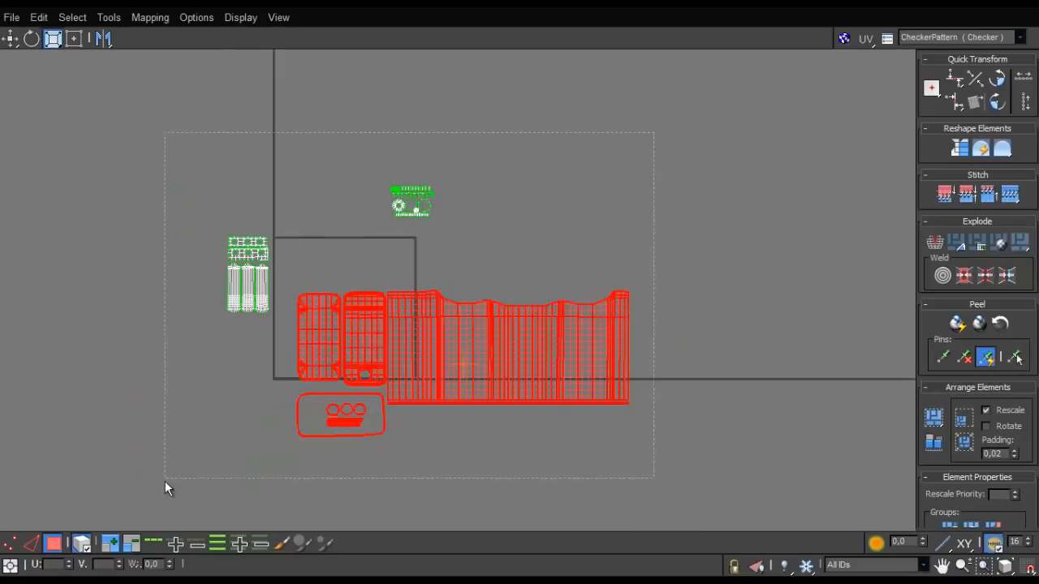
- Select all shells, scale them down together and move them until the canister body fits the UV tile's width along its lower edge
drag(164, 482, 165, 481)
drag(414, 355, 396, 400)
key(w)
drag(487, 367, 316, 364)
scroll(404, 365, up, 3)
drag(317, 296, 312, 344)
key(w)
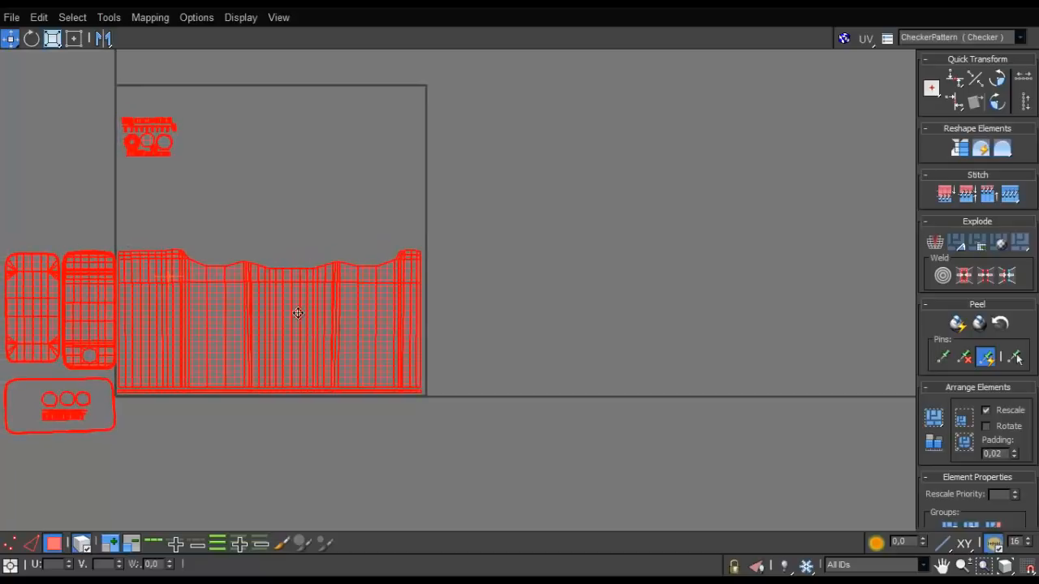
scroll(290, 309, down, 2)
middle_drag(278, 187, 319, 162)
scroll(304, 213, up, 2)
middle_drag(305, 213, 360, 178)
click(261, 206)
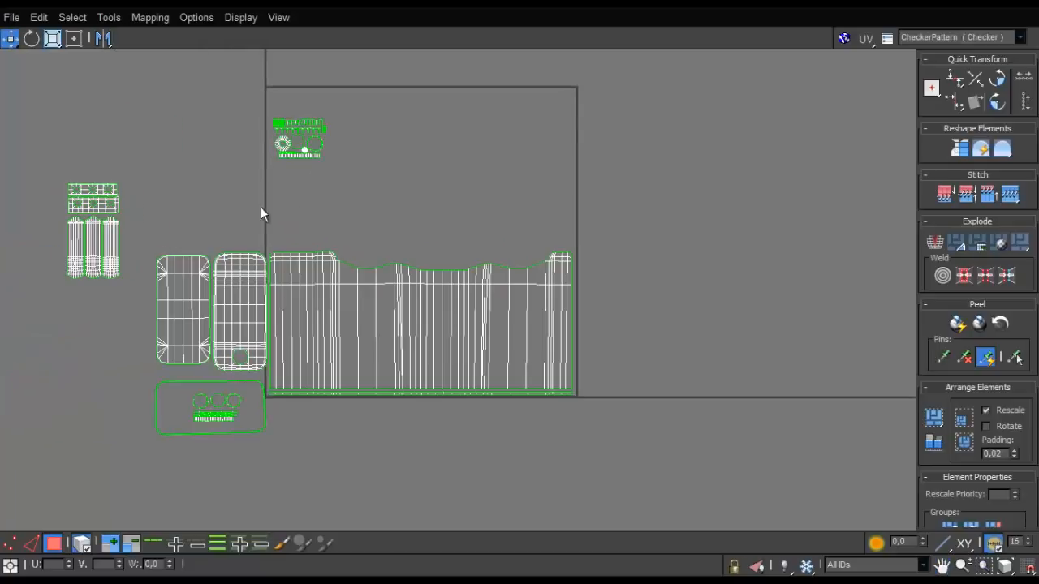
- Move the two rounded panels, the frame and the small ring shells together from the tile's left side to its right side
drag(155, 469, 268, 248)
drag(254, 328, 708, 176)
scroll(622, 175, up, 3)
middle_drag(585, 223, 536, 297)
click(765, 153)
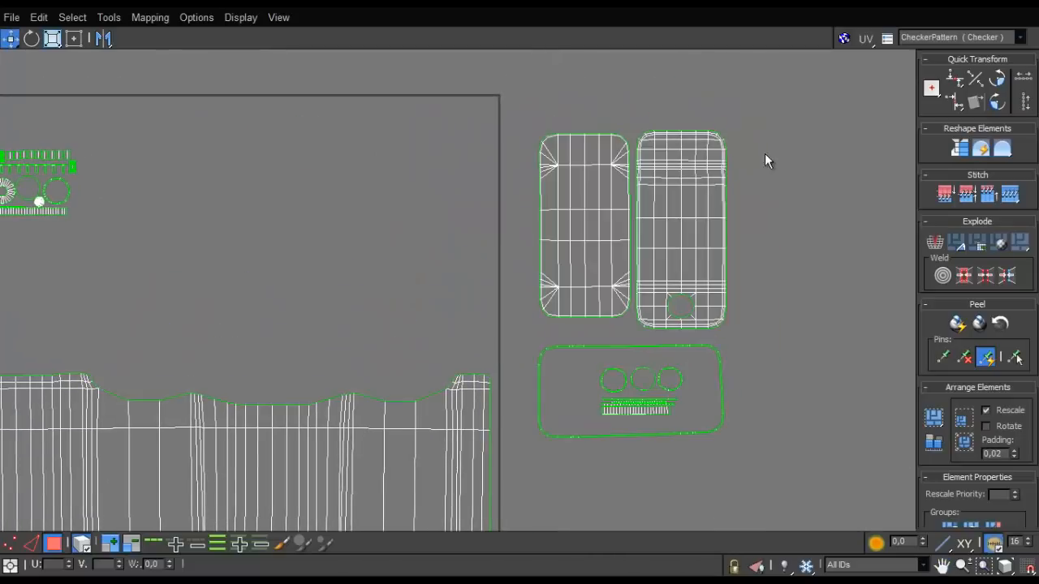
- Move the two rounded panel shells into the upper right corner of the UV tile
drag(764, 153, 360, 231)
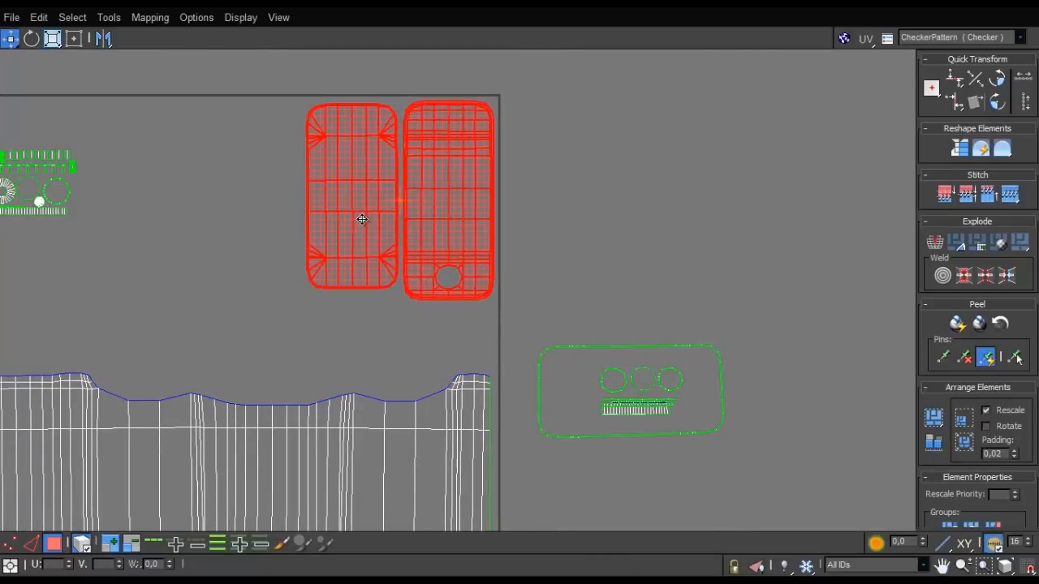
scroll(361, 232, down, 2)
scroll(361, 232, up, 3)
click(249, 170)
scroll(527, 387, down, 4)
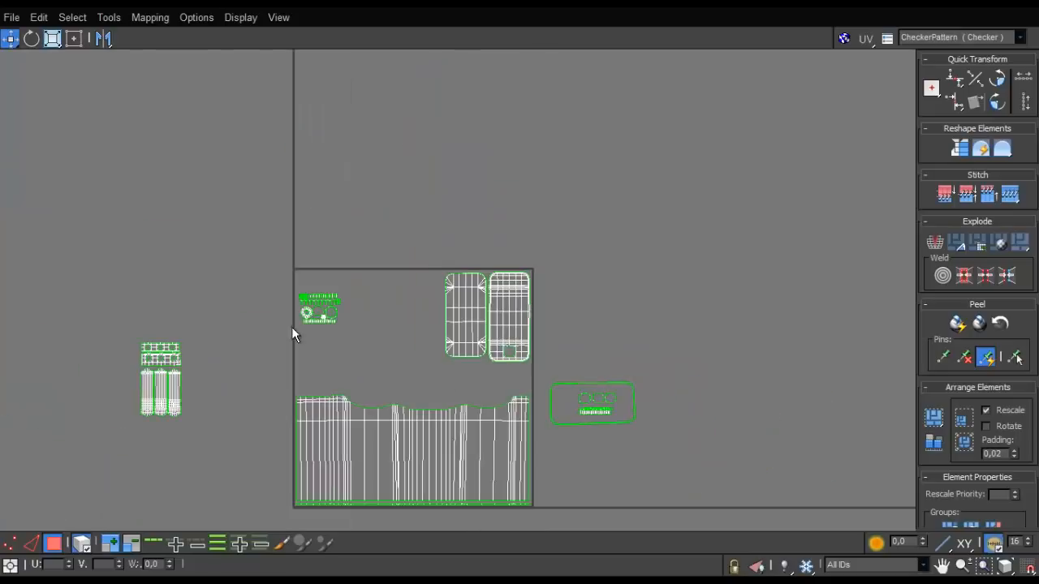
- Select all the handle shells outside the tile and place them inside it, just left of the rounded panels
middle_drag(291, 326, 350, 294)
drag(307, 297, 206, 393)
drag(204, 355, 412, 313)
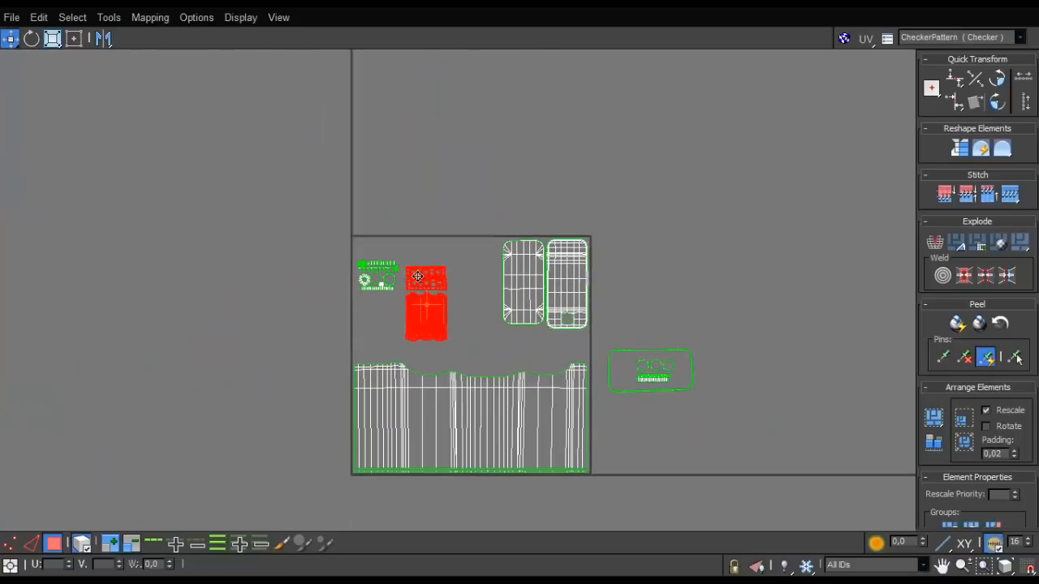
drag(417, 276, 459, 252)
scroll(574, 347, up, 3)
scroll(725, 336, down, 2)
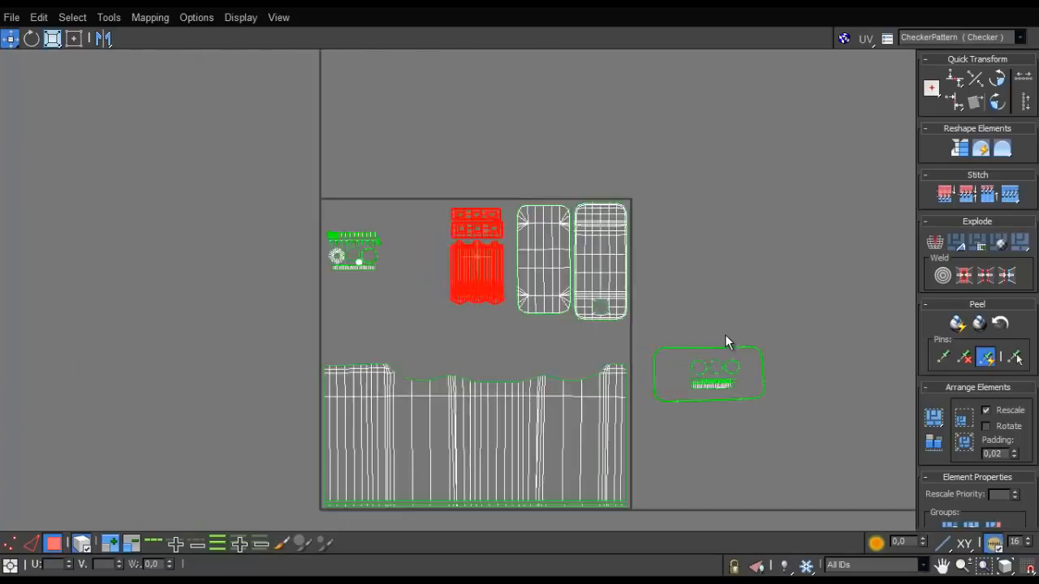
- Move the frame with its small ring and strip shells into the tile, between the cap shells and the canister body
scroll(724, 341, down, 2)
click(715, 370)
ctrl+click(614, 363)
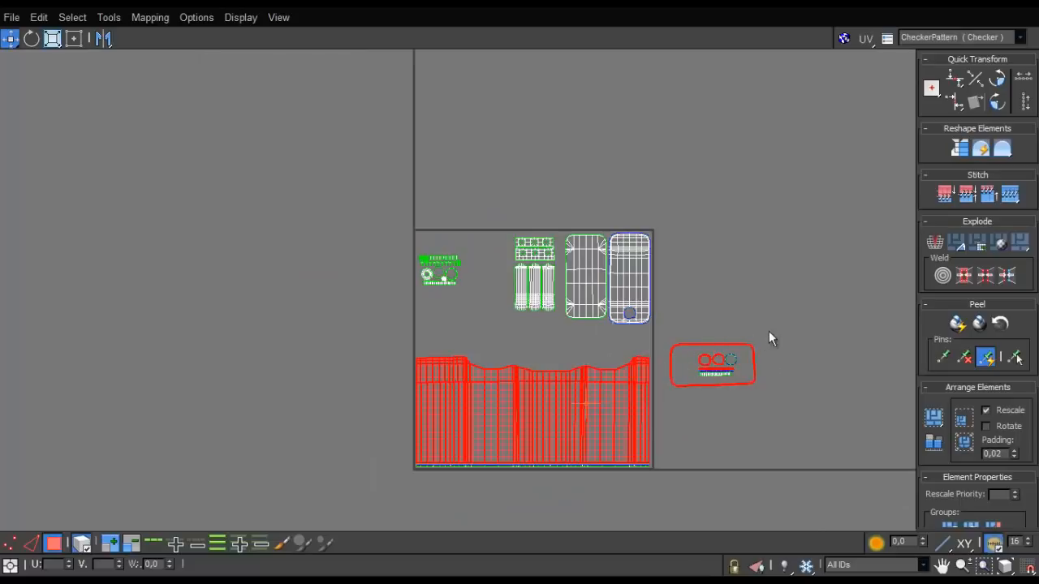
drag(665, 411, 454, 348)
scroll(466, 323, up, 4)
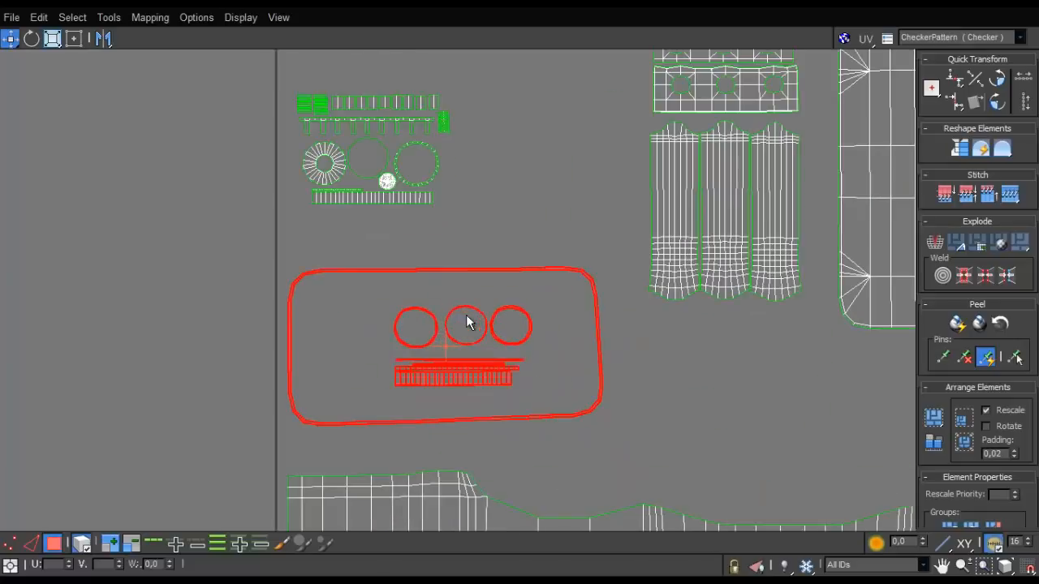
- Nudge the cap's strips, rings and discs individually to leave clear gaps between them
scroll(386, 181, up, 3)
click(366, 217)
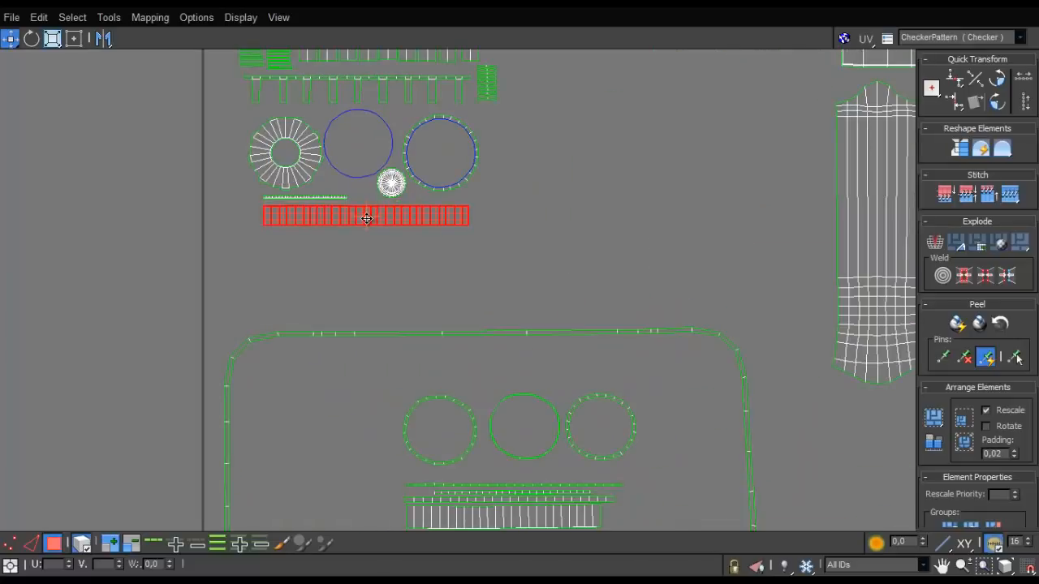
scroll(393, 169, up, 4)
click(428, 174)
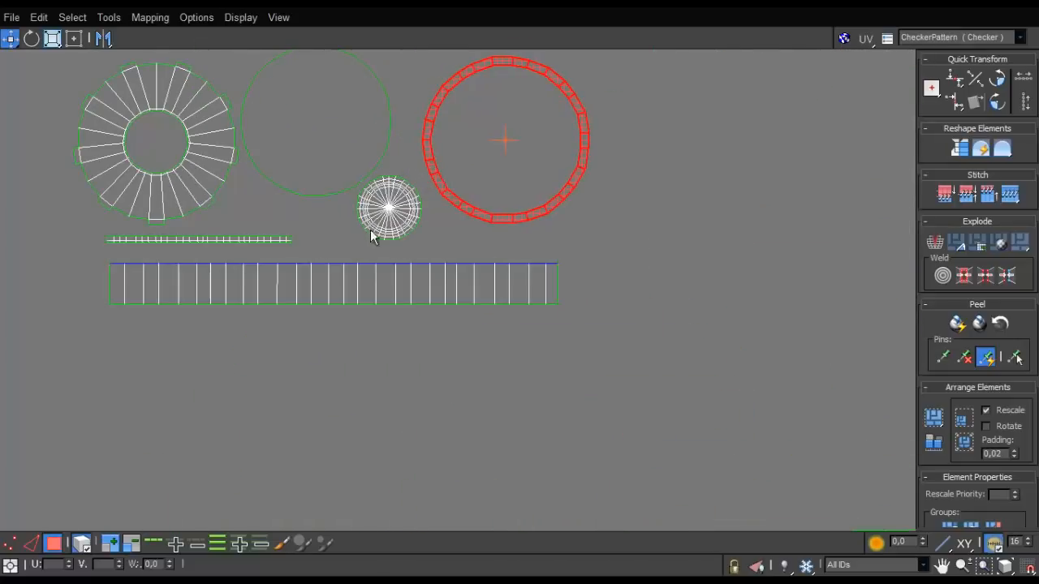
click(397, 226)
drag(398, 226, 402, 234)
drag(333, 176, 342, 176)
drag(254, 240, 256, 245)
click(227, 173)
scroll(338, 206, down, 4)
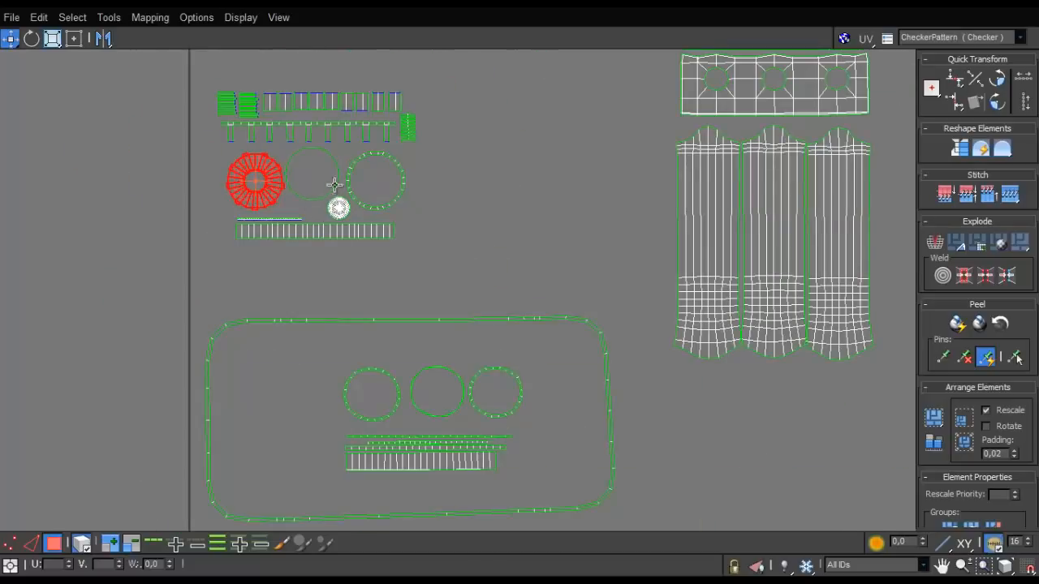
- Space the three long handle shells evenly apart, leaving a gap between neighbouring shells
scroll(331, 184, up, 3)
middle_drag(328, 204, 326, 312)
scroll(325, 312, down, 3)
middle_drag(181, 174, 350, 388)
scroll(349, 388, down, 4)
middle_drag(334, 229, 291, 167)
scroll(291, 167, down, 4)
scroll(435, 270, up, 5)
click(433, 270)
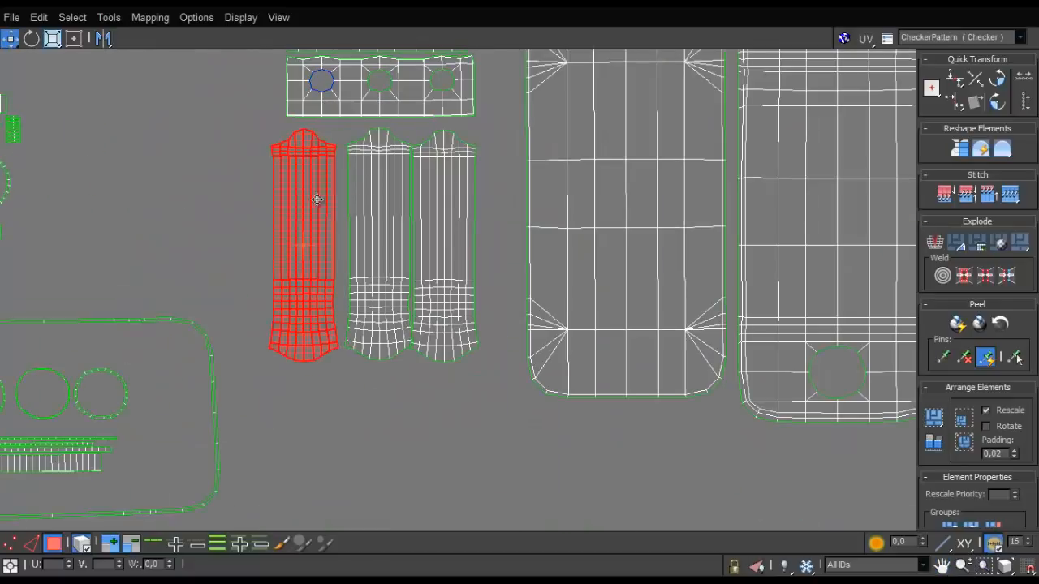
drag(317, 201, 344, 206)
middle_drag(344, 205, 332, 350)
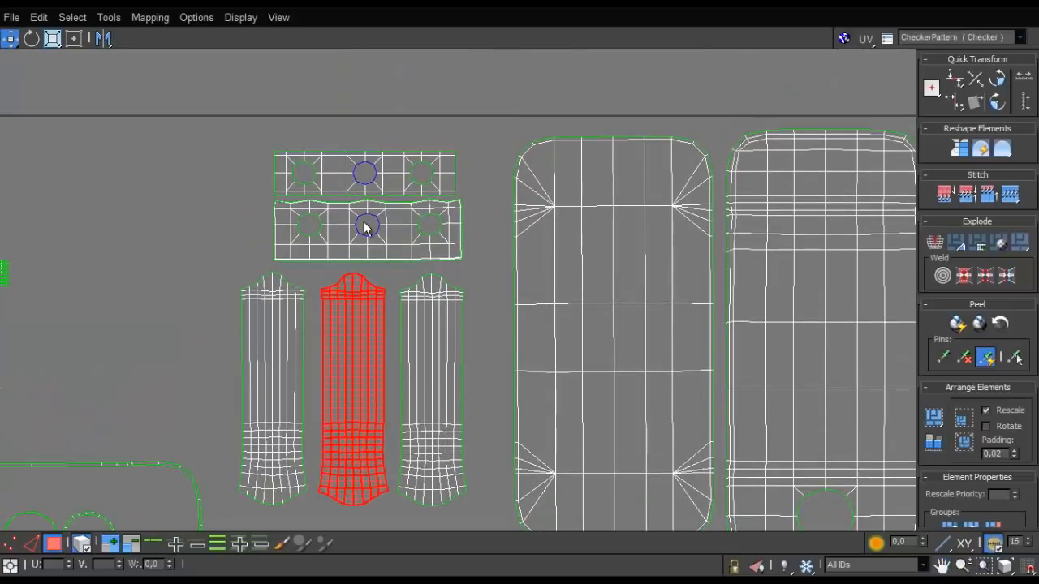
- Move the two handle strips with three holes apart vertically and centre them above the three long shells
click(350, 226)
drag(349, 226, 336, 227)
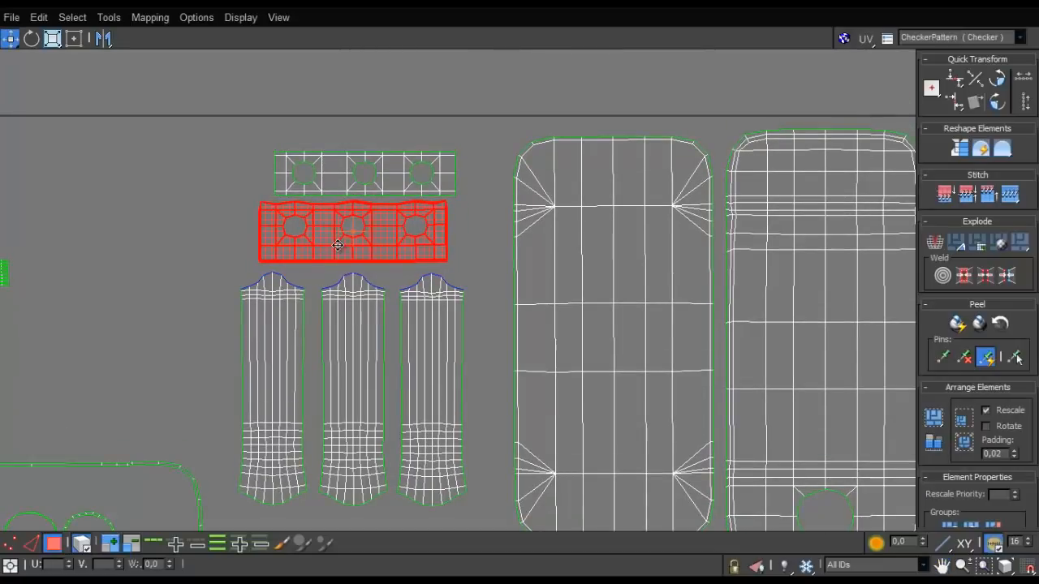
drag(342, 186, 335, 167)
drag(327, 244, 327, 240)
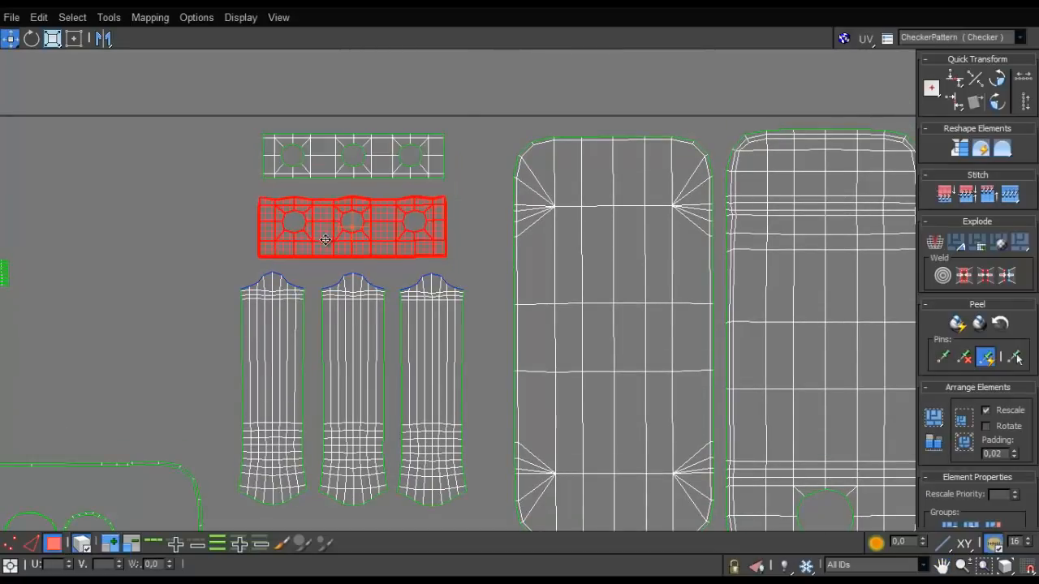
click(221, 261)
scroll(222, 261, down, 4)
middle_drag(226, 293, 270, 246)
scroll(364, 321, down, 2)
scroll(363, 325, up, 3)
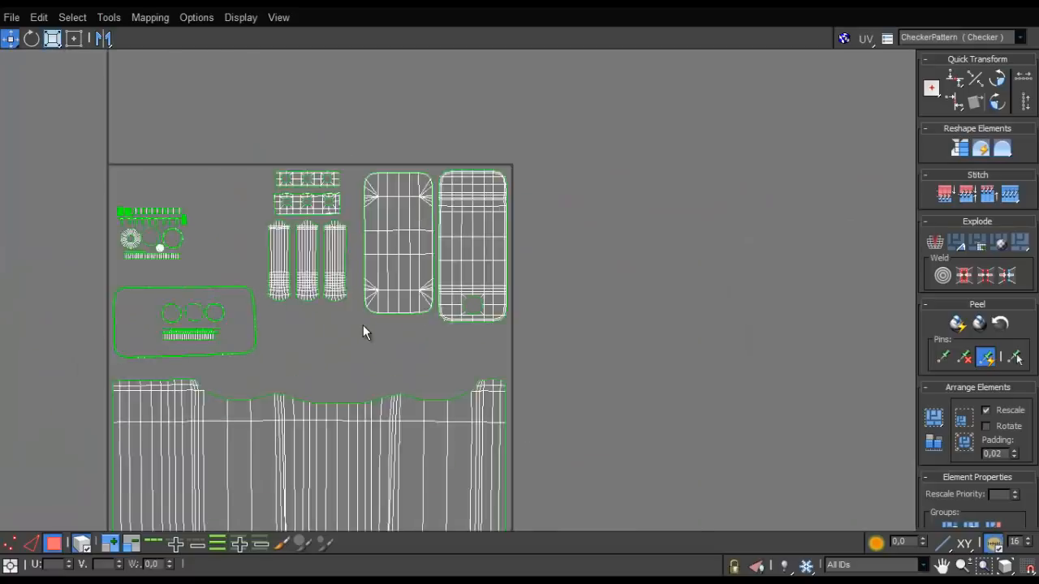
- Place the frame shell beneath the left rounded panel and shift the leftover ring and strip shells slightly aside
drag(225, 332, 455, 370)
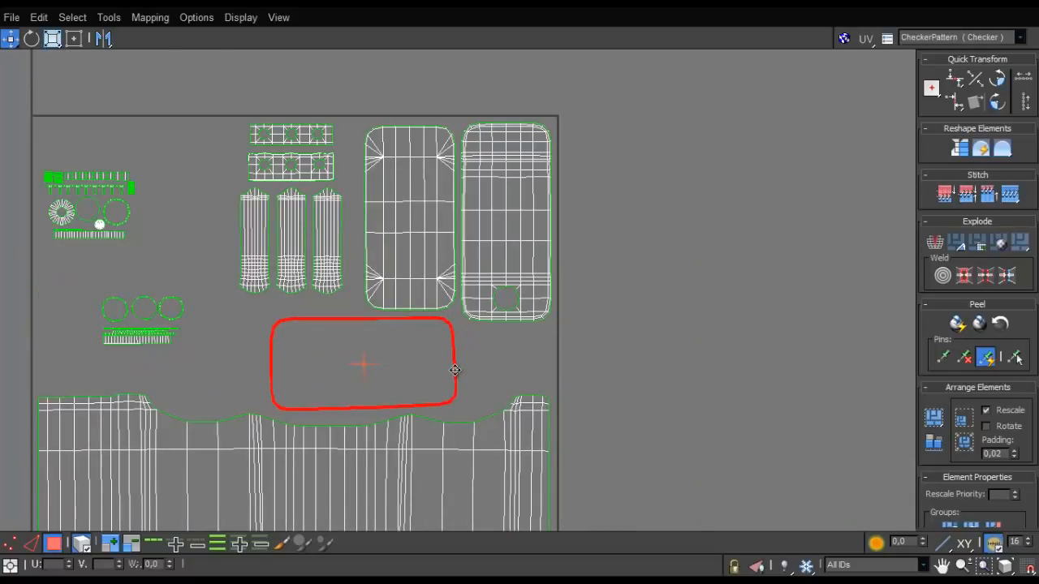
click(136, 329)
mouse_move(135, 329)
mouse_down()
mouse_move(201, 374)
mouse_move(121, 340)
mouse_up()
scroll(122, 340, down, 3)
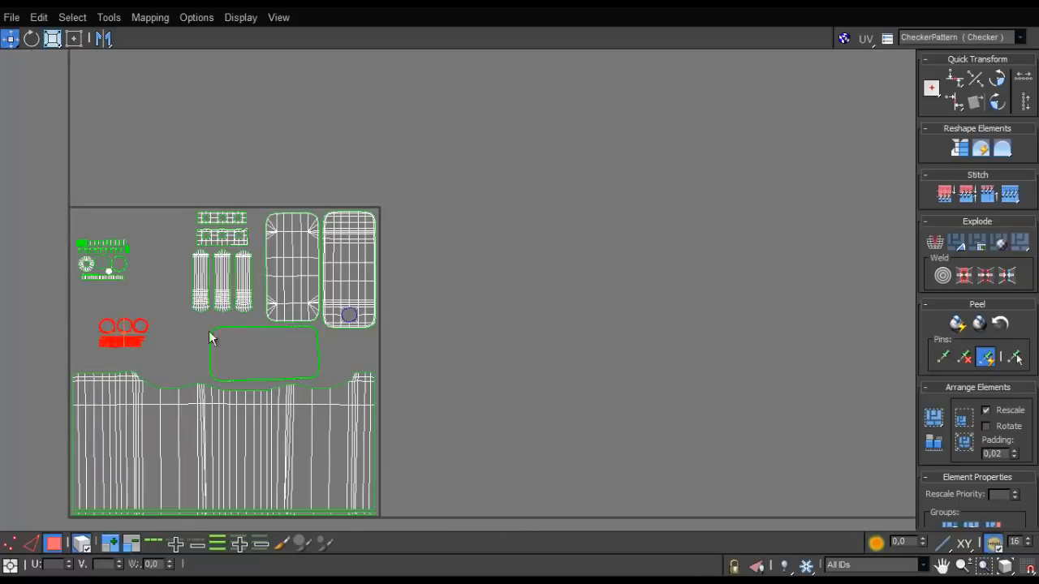
- Move the cap and ring shells off the tile, then shift the handle shells to the tile's left edge and enlarge them
scroll(209, 337, up, 3)
click(122, 213)
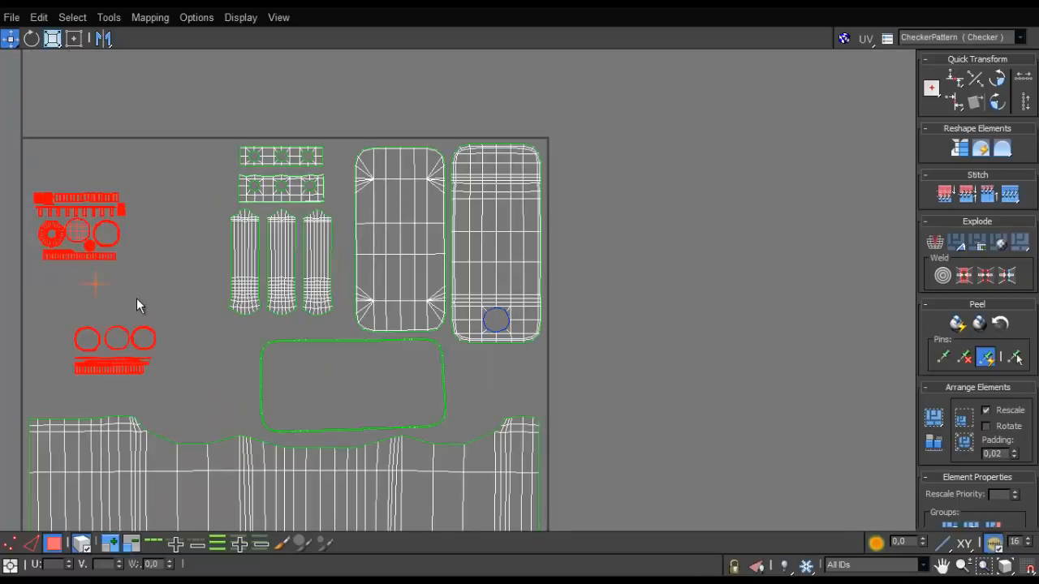
ctrl+drag(287, 292, 93, 326)
key(r)
key(w)
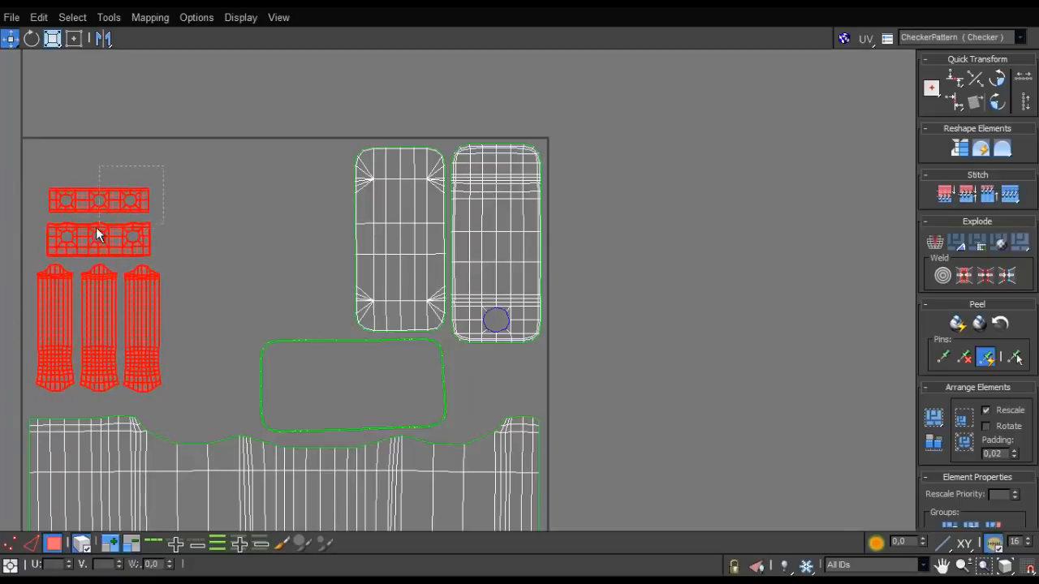
- Move the two handle strips with holes further up, widening the gaps between them and the long handle shells
drag(95, 228, 95, 230)
drag(105, 226, 92, 192)
click(184, 183)
scroll(89, 190, down, 5)
middle_drag(89, 190, 215, 168)
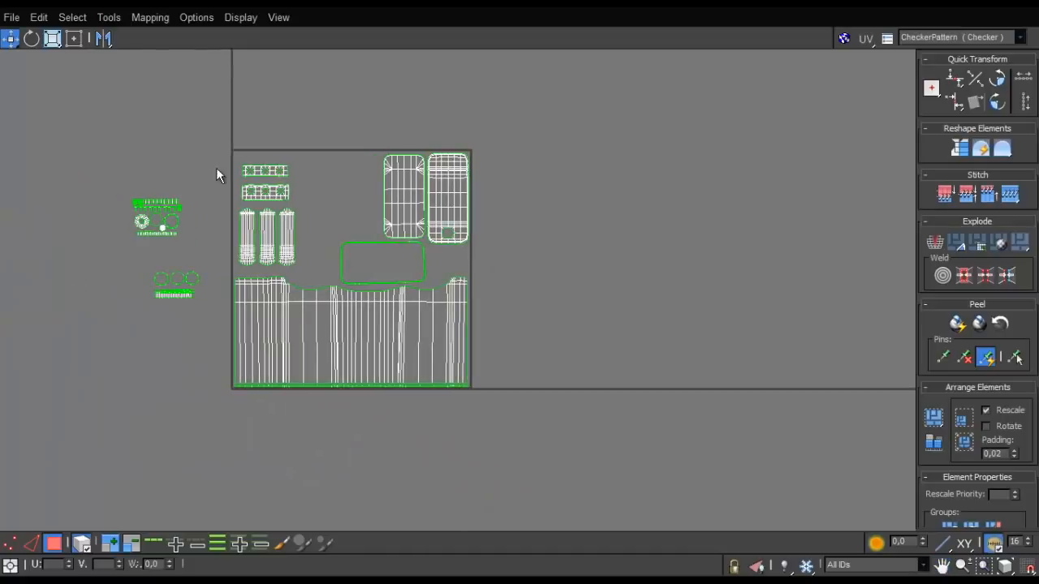
- Move the cap and ring shell groups together to the tile's upper middle area and scale them up uniformly
drag(176, 289, 334, 205)
scroll(333, 204, up, 5)
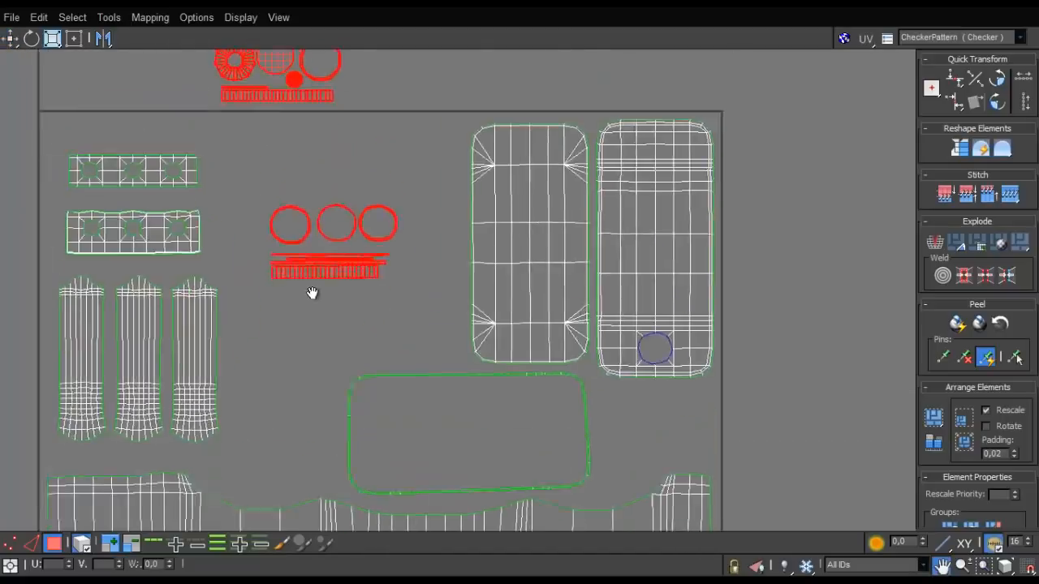
middle_drag(260, 76, 249, 203)
drag(249, 203, 187, 235)
drag(245, 439, 248, 438)
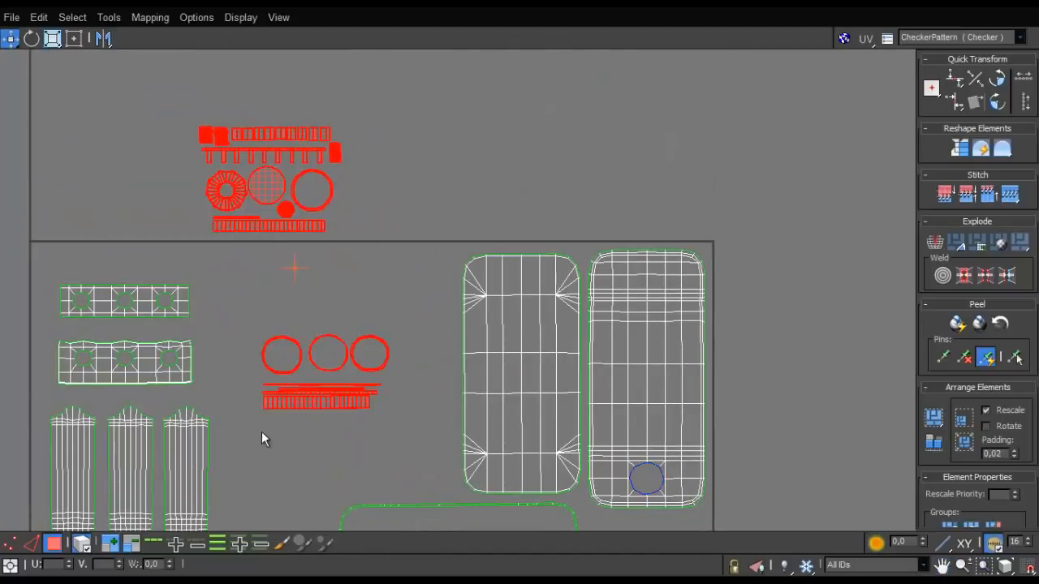
drag(310, 402, 319, 344)
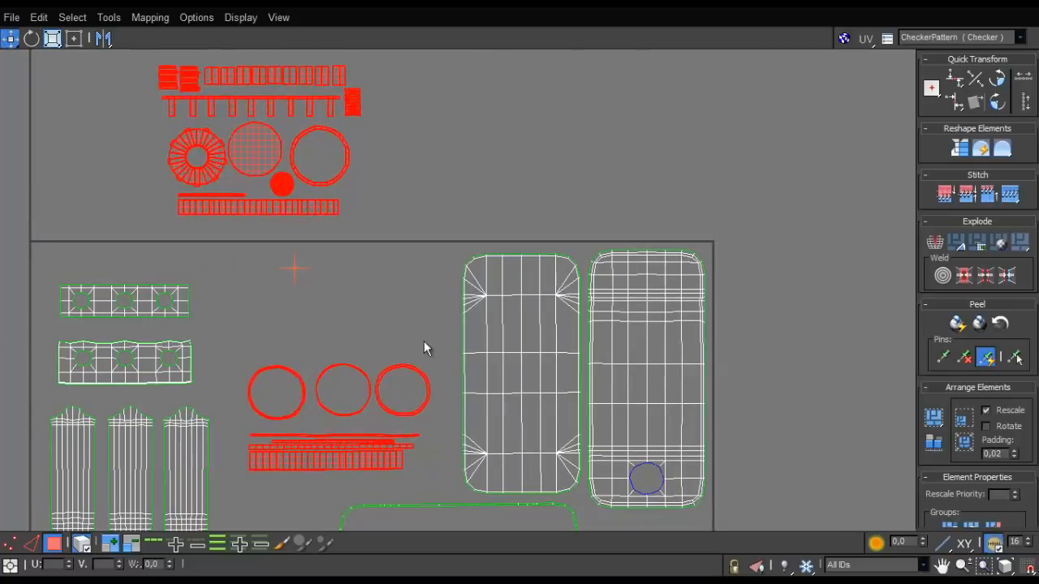
click(424, 342)
- Place the ring group between the handle shells and the rounded panels, and move the cap group down just above it
middle_drag(404, 360, 413, 201)
scroll(411, 219, down, 2)
drag(289, 298, 305, 295)
middle_drag(347, 180, 344, 259)
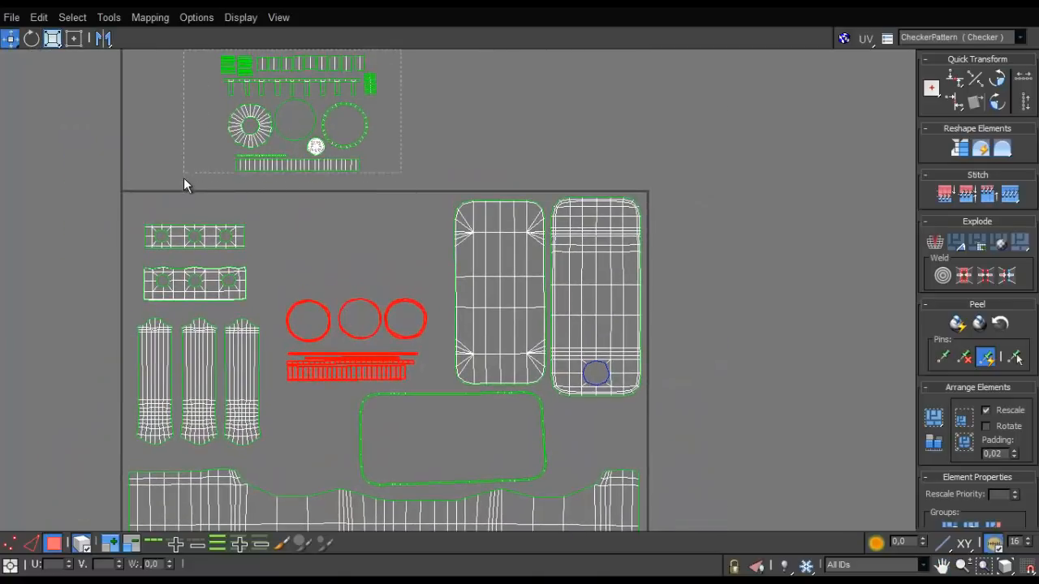
drag(183, 178, 184, 178)
drag(282, 165, 333, 271)
scroll(376, 324, up, 2)
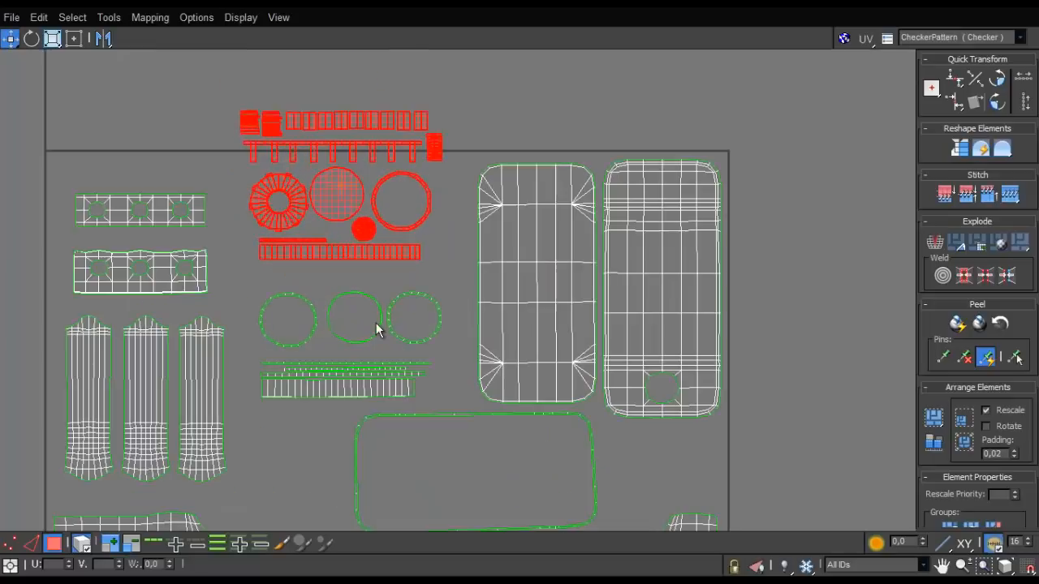
scroll(382, 357, down, 1)
click(555, 436)
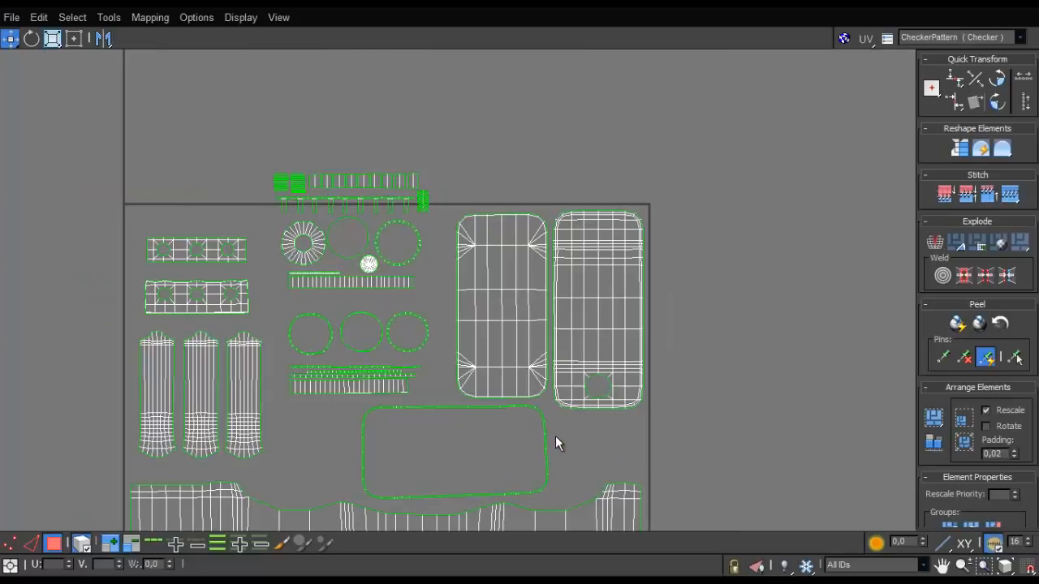
- Shift the frame shell slightly to the right in the gap beneath the rounded panels
click(545, 446)
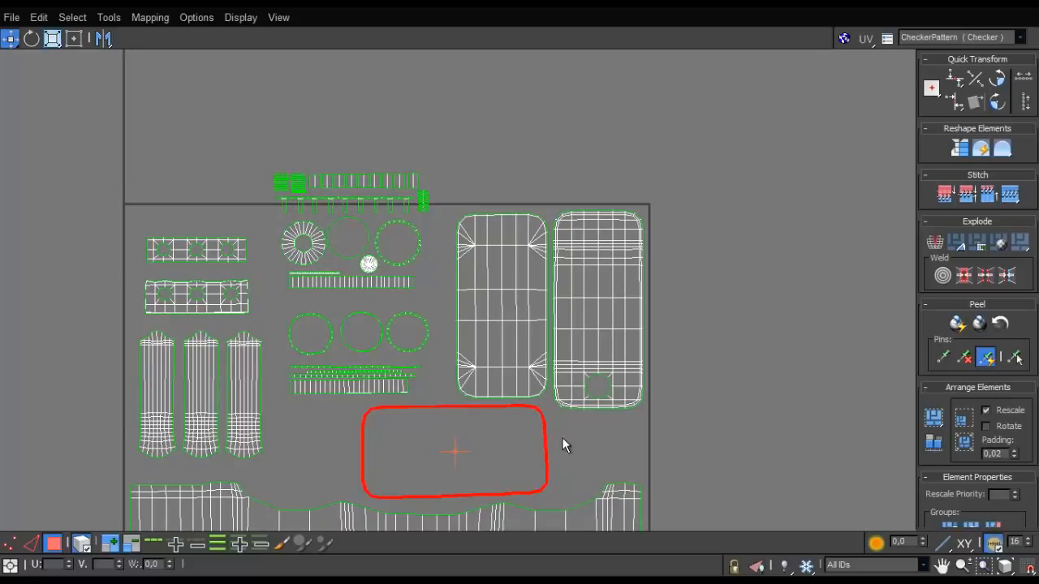
click(547, 448)
click(545, 433)
drag(545, 433, 561, 437)
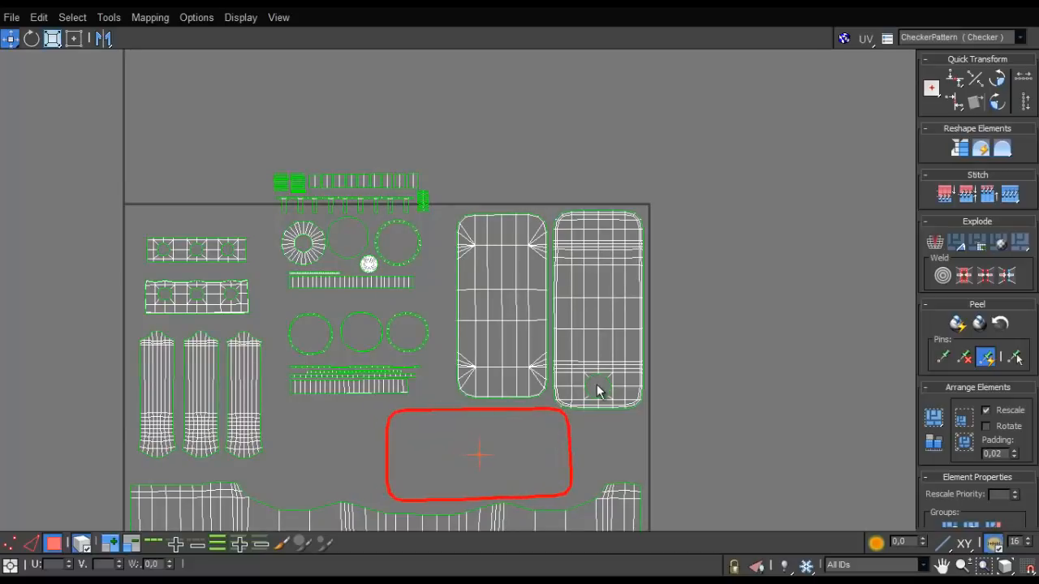
scroll(598, 388, up, 2)
scroll(598, 385, down, 3)
scroll(504, 289, up, 3)
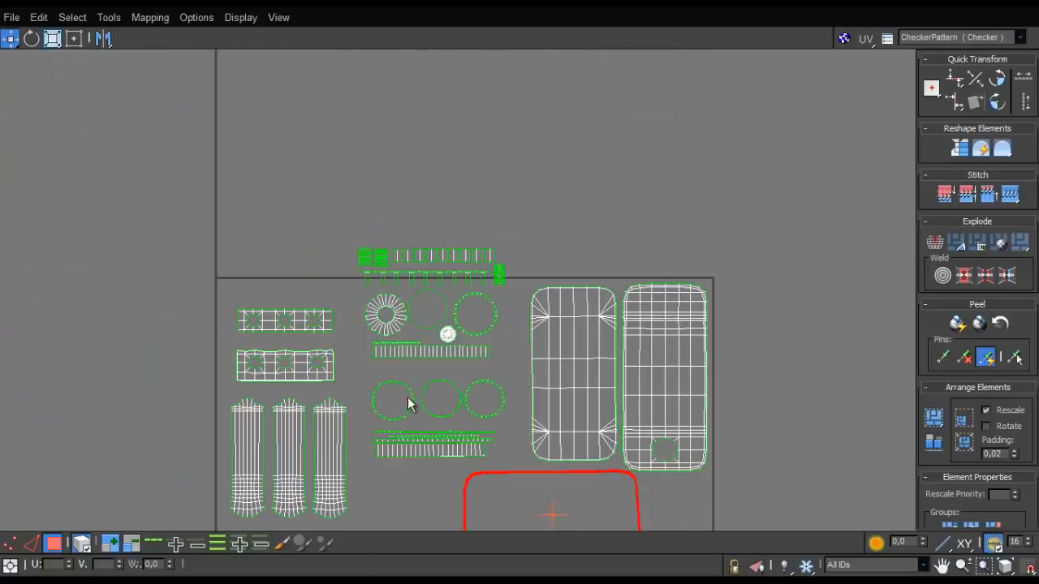
- Move the ring group down and left towards the long handle shells, and lower the cap group towards it
middle_drag(416, 389, 459, 284)
scroll(470, 247, up, 3)
click(394, 418)
drag(393, 418, 368, 439)
scroll(369, 439, down, 3)
scroll(374, 432, up, 2)
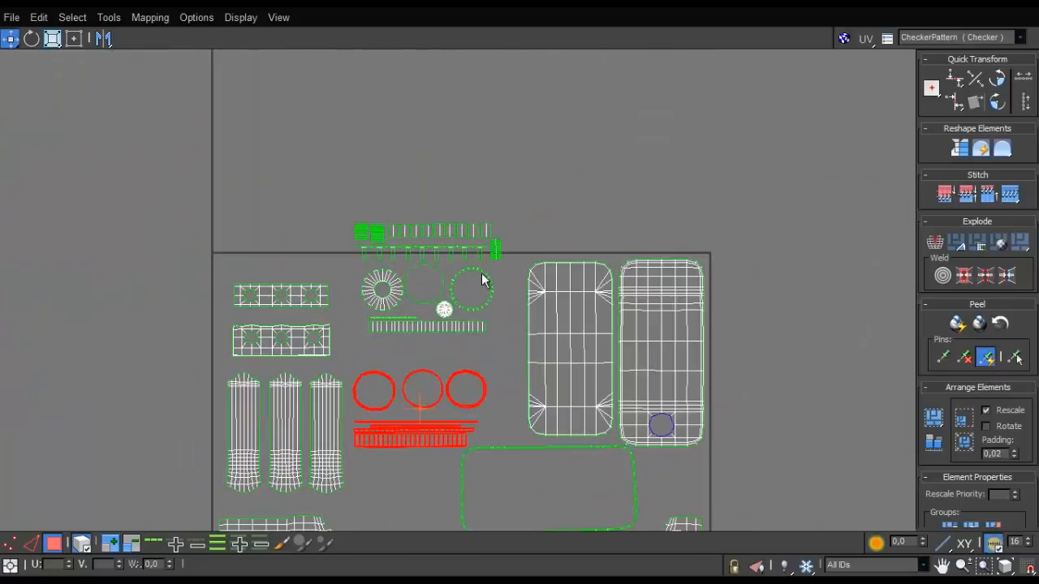
click(403, 302)
drag(403, 302, 404, 355)
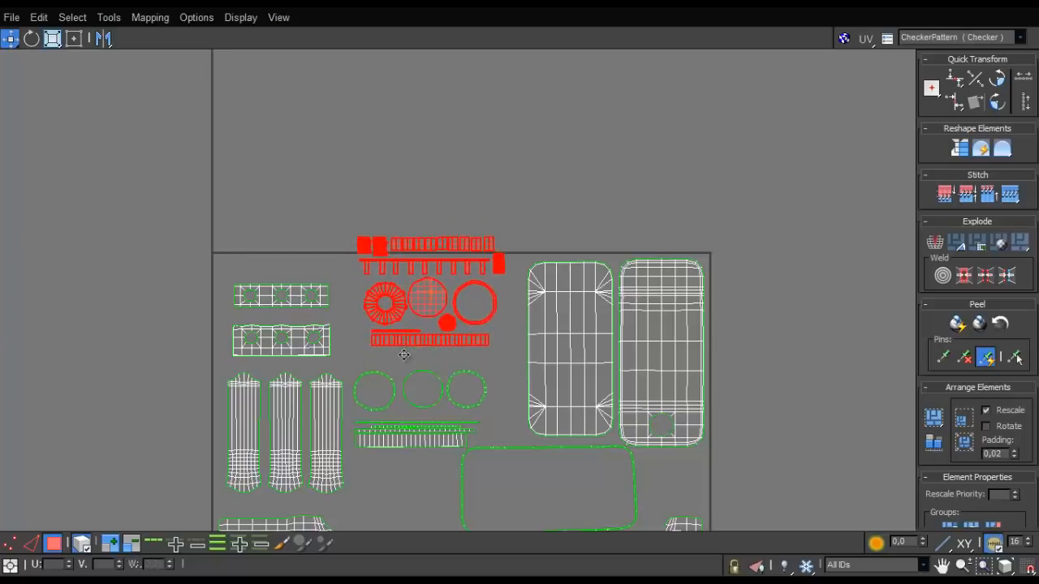
- Rotate the ring and strip group a quarter turn and place it upright between the long handle shells and the frame
click(395, 440)
drag(387, 437, 462, 455)
key(w)
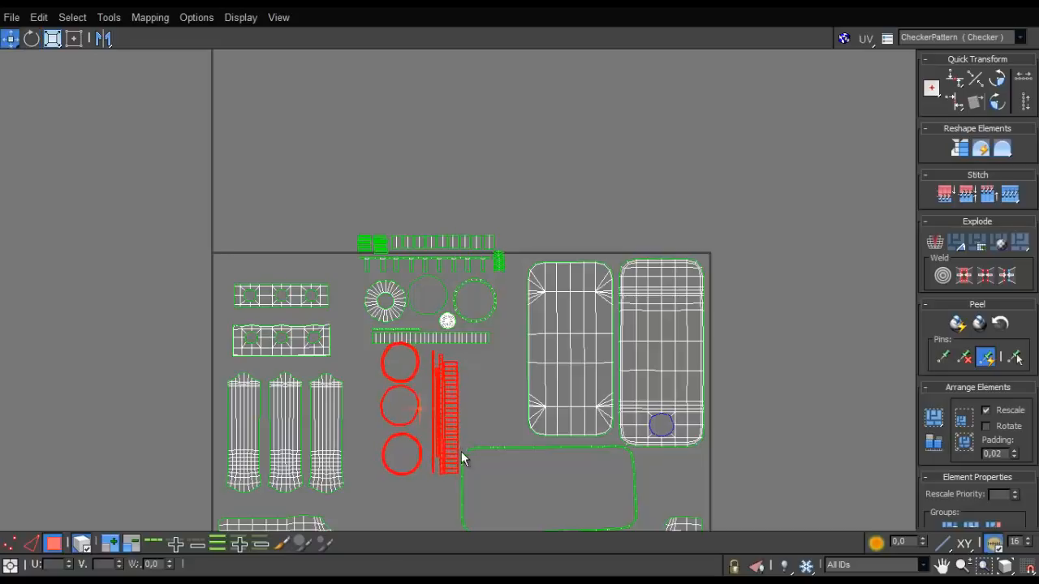
middle_drag(462, 456, 477, 333)
drag(468, 329, 447, 381)
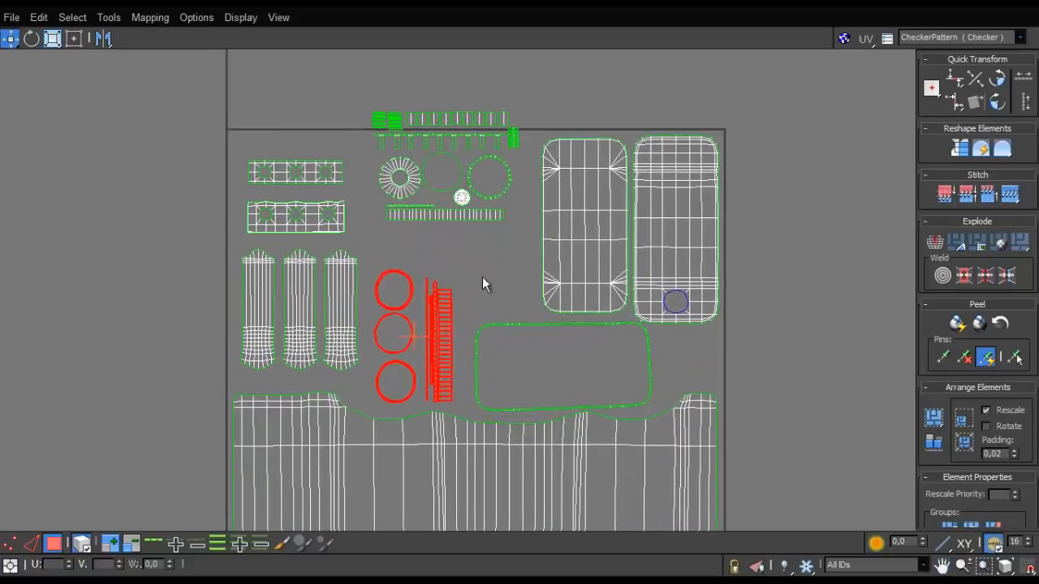
- Move the cap shell group down so it lies inside the UV tile's upper edge
click(406, 192)
drag(395, 202, 398, 232)
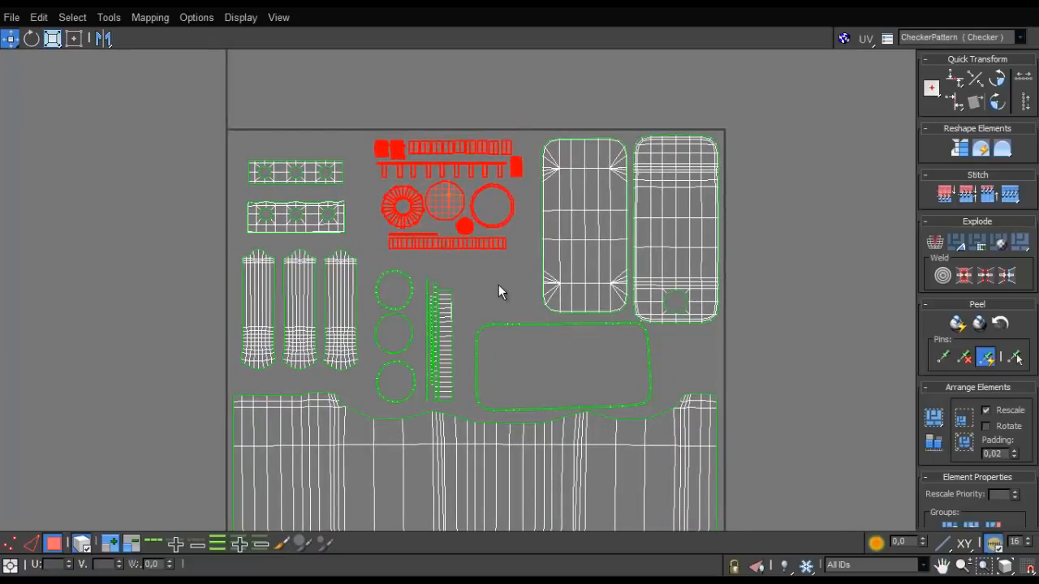
click(500, 289)
scroll(500, 290, down, 4)
scroll(499, 289, up, 5)
- Shift the rounded frame shell slightly to the left beneath the rounded panels
click(589, 227)
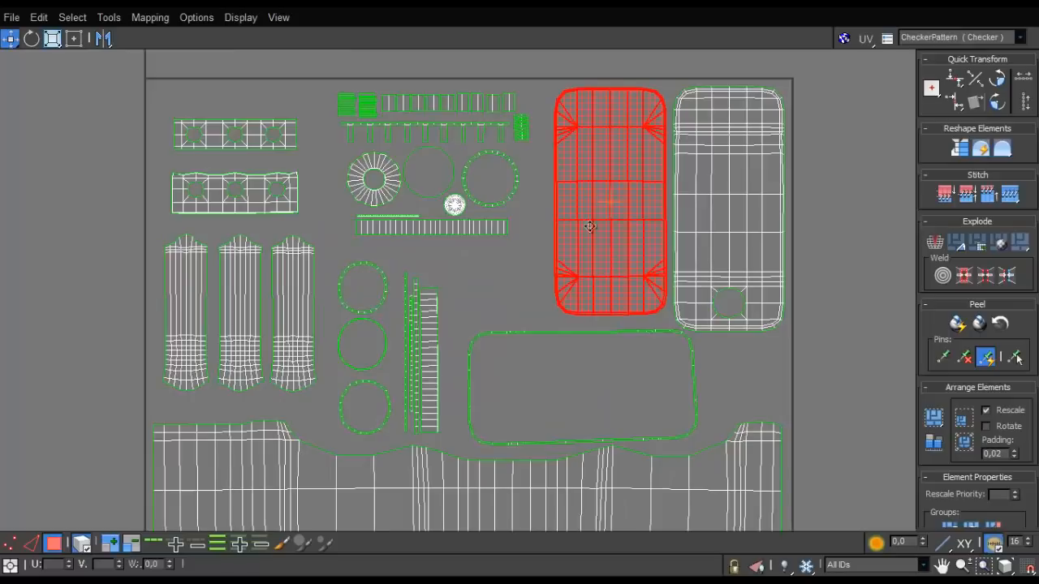
click(713, 362)
drag(693, 376, 686, 374)
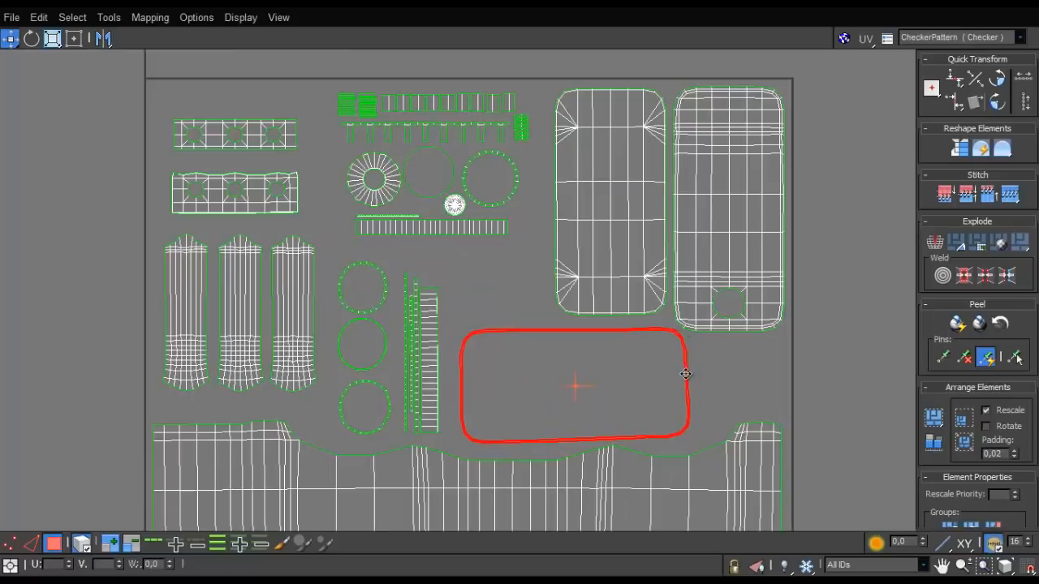
click(704, 370)
scroll(686, 357, down, 4)
scroll(686, 353, up, 3)
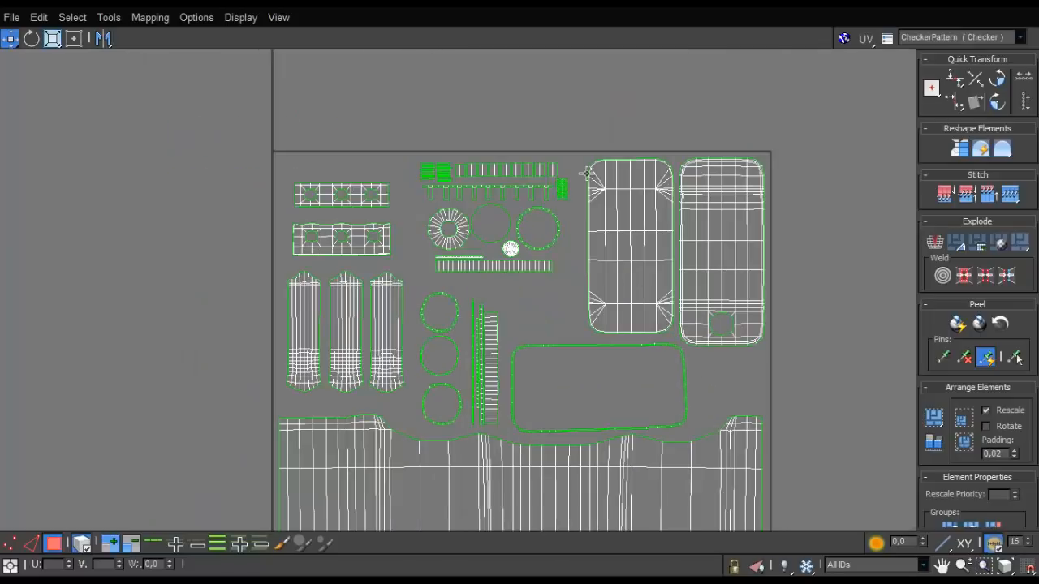
- Nudge the cap group slightly down and shift the two short three-hole strips slightly up
drag(471, 246, 450, 274)
click(409, 243)
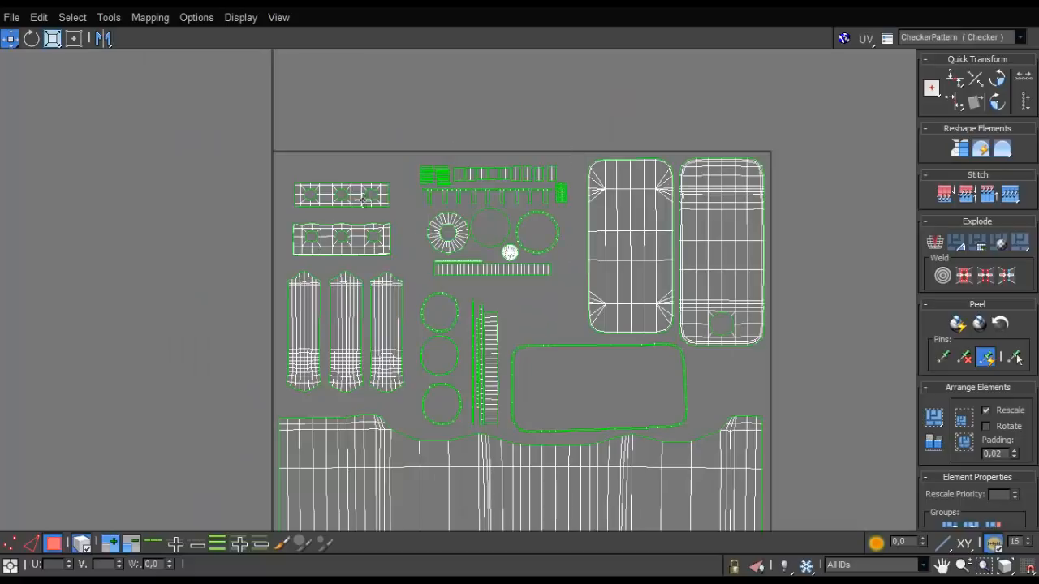
click(373, 229)
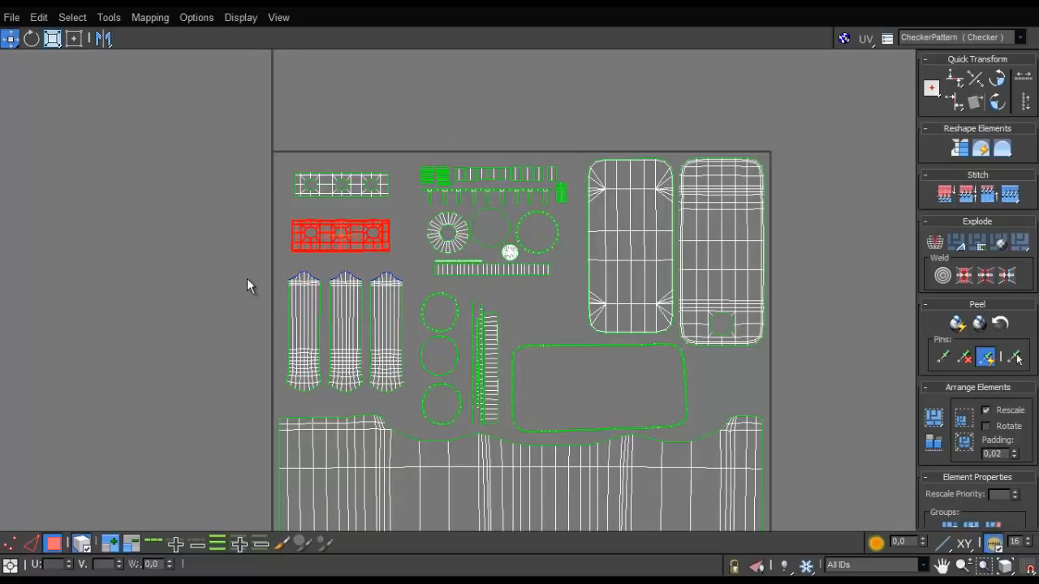
click(247, 278)
scroll(246, 278, down, 4)
scroll(411, 327, up, 6)
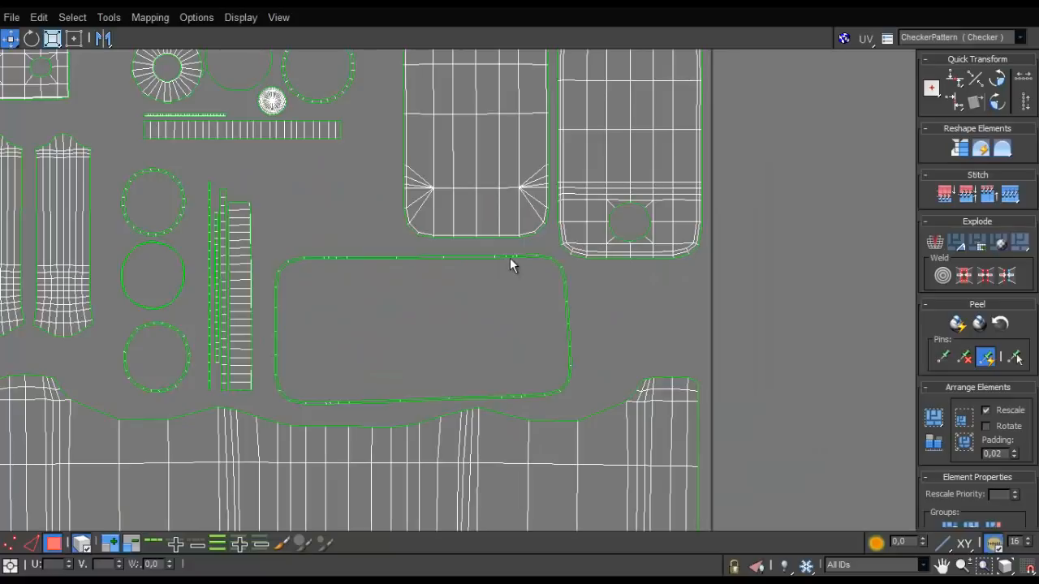
- Raise the rounded frame shell slightly towards the panels to clear the large body shell below it
drag(389, 394, 390, 401)
scroll(450, 289, up, 5)
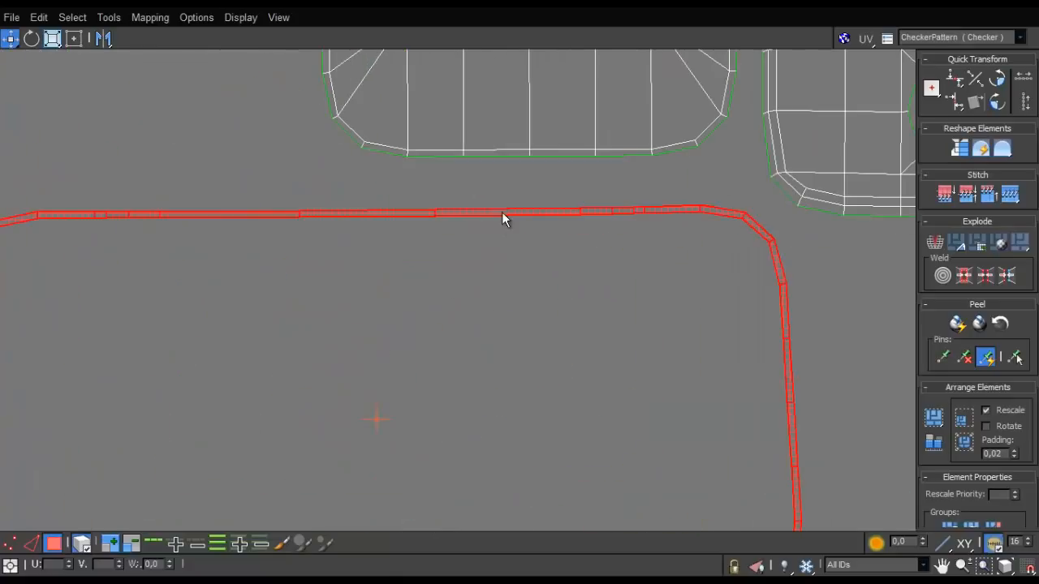
scroll(501, 215, down, 4)
scroll(493, 232, up, 1)
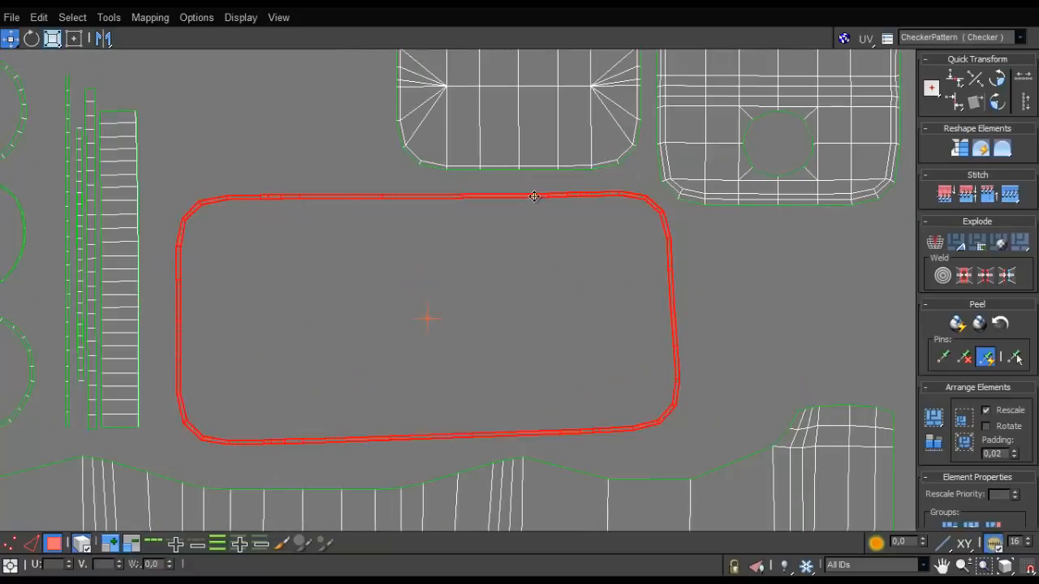
drag(533, 196, 534, 198)
click(700, 258)
scroll(701, 258, down, 6)
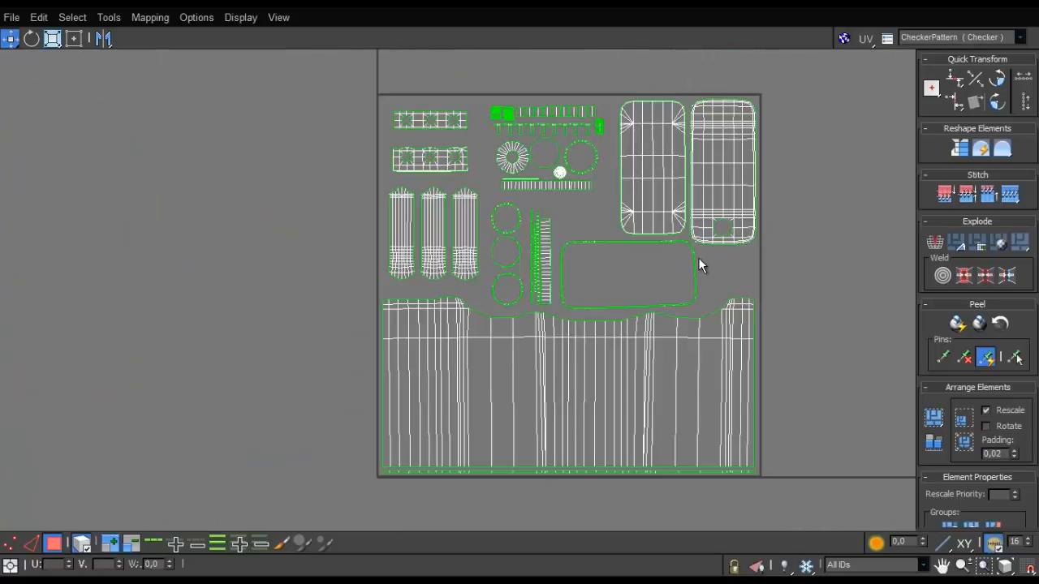
- Examine the packed UV layout for the spacing between shells and their distance from the tile borders
scroll(694, 260, up, 3)
scroll(686, 261, down, 1)
scroll(686, 260, down, 1)
middle_drag(687, 260, 599, 276)
scroll(600, 276, up, 2)
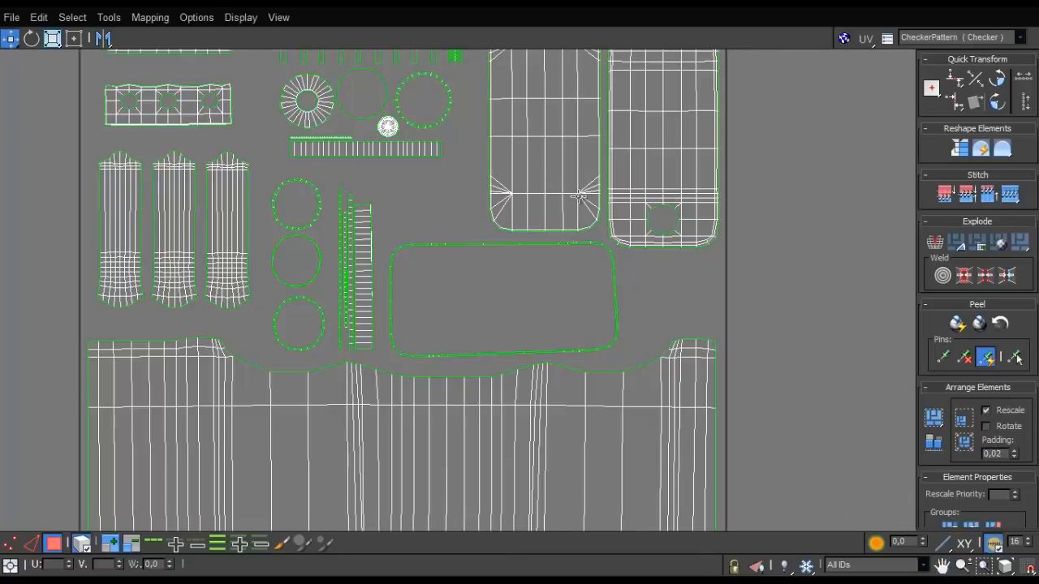
scroll(570, 195, down, 2)
middle_drag(568, 203, 524, 328)
scroll(522, 323, up, 2)
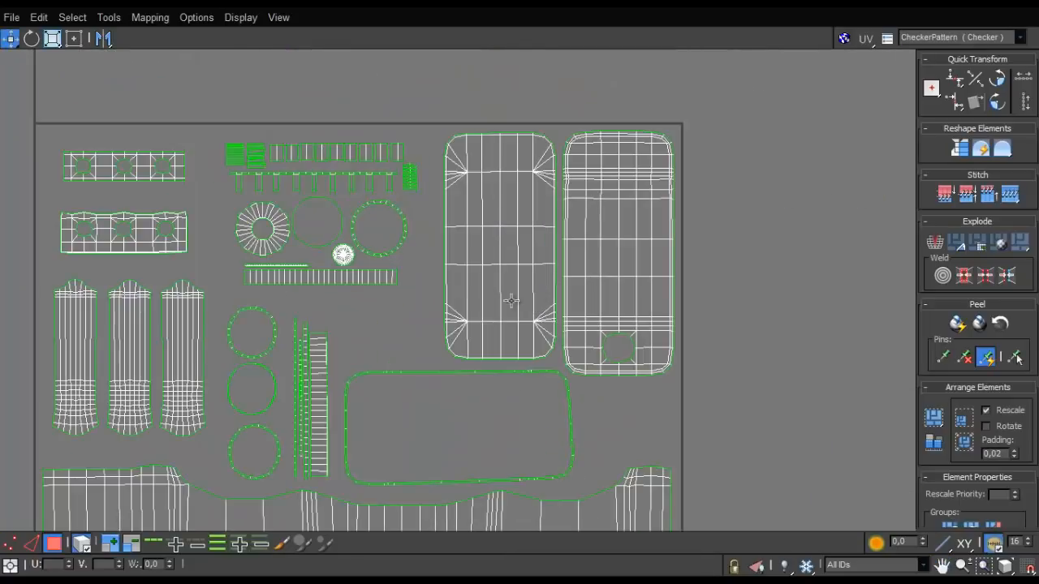
middle_drag(322, 301, 407, 345)
scroll(408, 346, up, 1)
scroll(399, 215, up, 2)
middle_drag(398, 216, 439, 136)
scroll(348, 246, down, 4)
scroll(440, 143, down, 1)
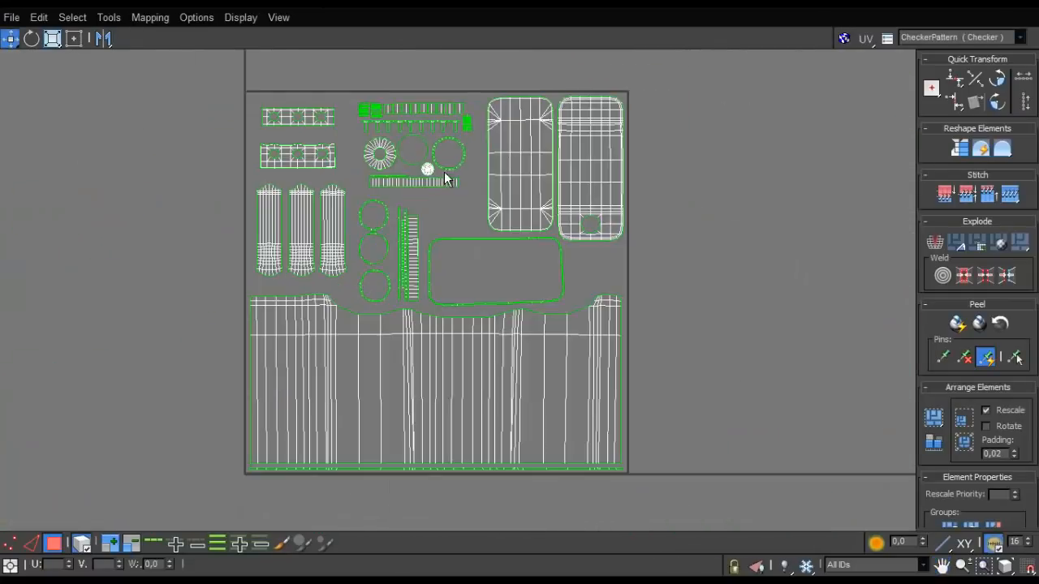
middle_drag(447, 178, 427, 194)
- Close the UV editor, leave face selection and deselect the canister
click(1021, 6)
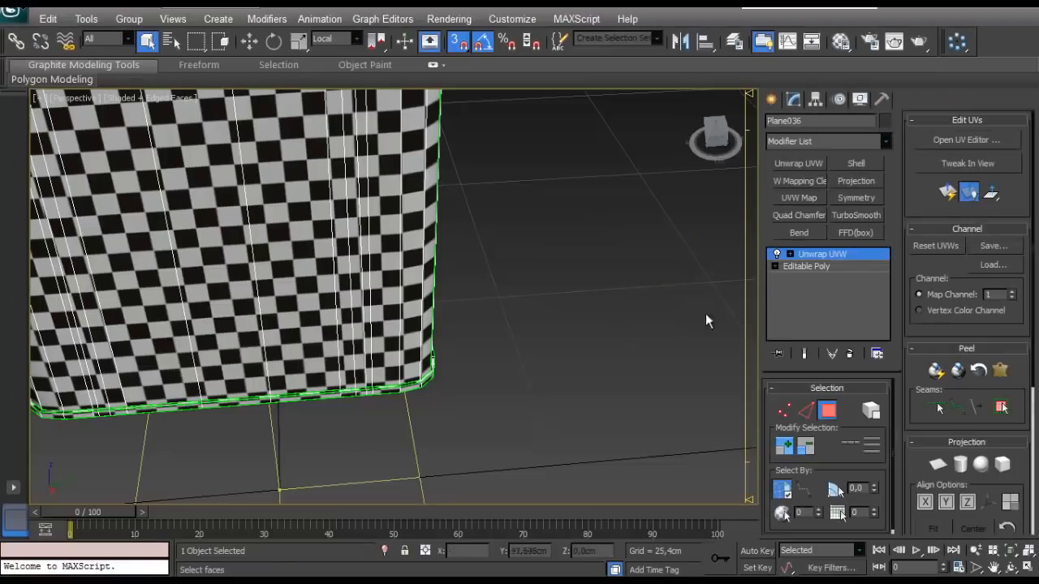
key(3)
click(637, 319)
scroll(571, 330, down, 5)
scroll(560, 321, up, 2)
- Examine the checker pattern on the canister's sides, handles and cap for even scale and distortion
middle_drag(518, 269, 553, 333)
scroll(536, 325, up, 2)
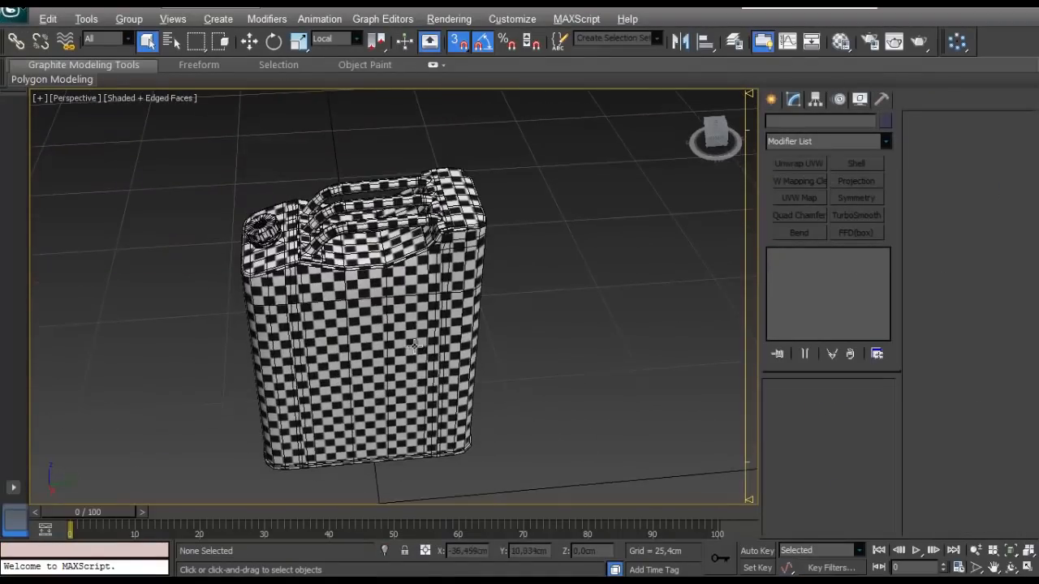
alt+middle_drag(406, 304, 515, 302)
scroll(454, 325, up, 4)
alt+middle_drag(398, 341, 669, 375)
scroll(454, 349, down, 5)
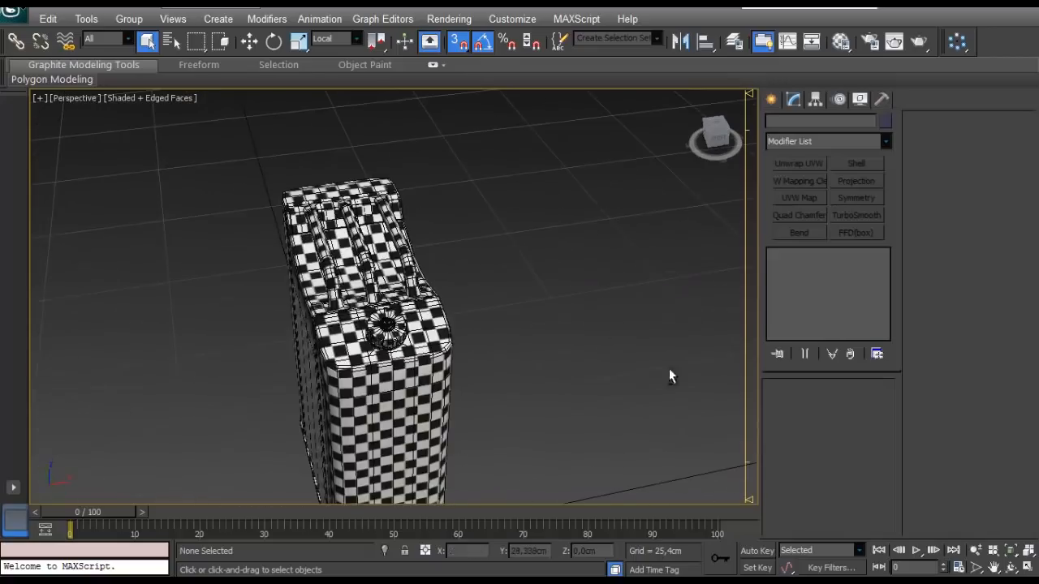
scroll(320, 334, up, 5)
alt+middle_drag(320, 335, 362, 255)
scroll(301, 306, down, 5)
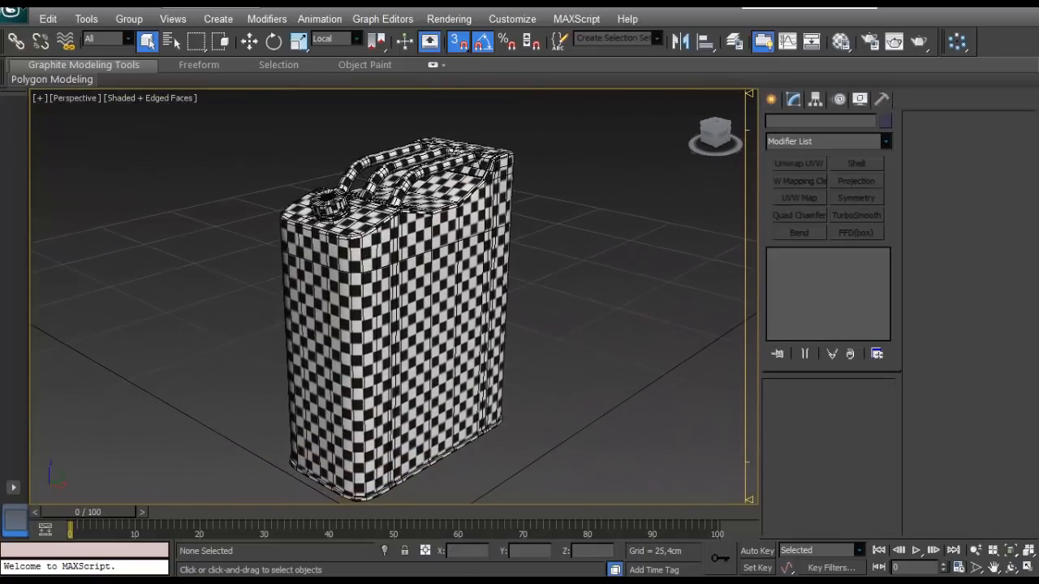
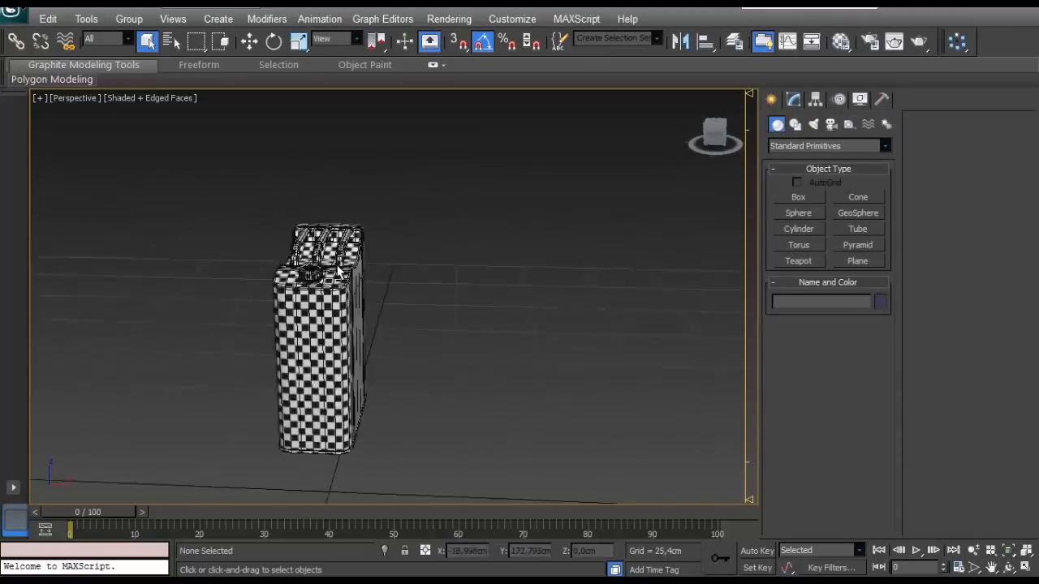
- Set the third material's diffuse colour to white (255) and assign it to the canister in place of the checker
key(m)
click(626, 118)
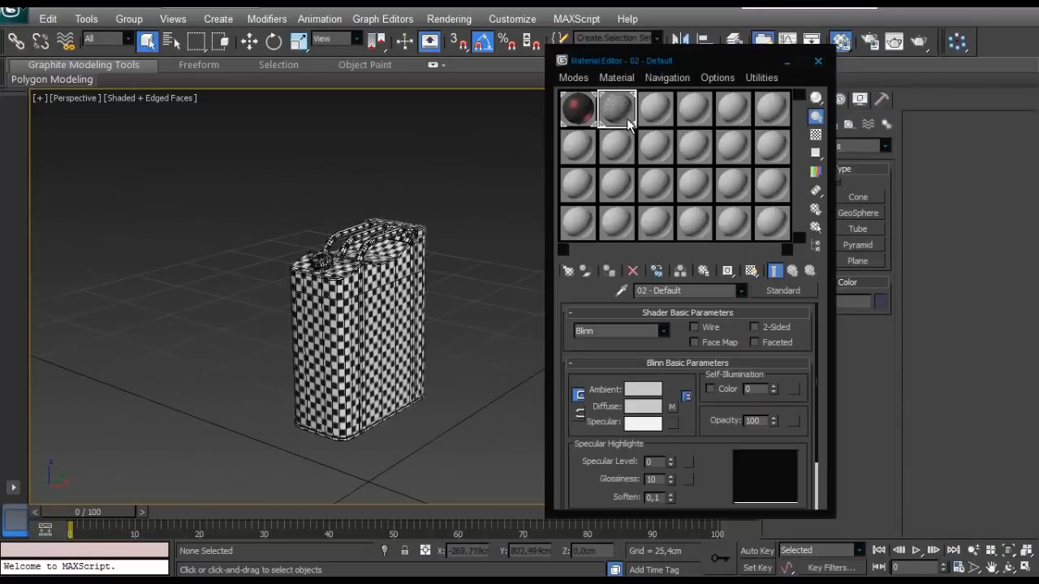
click(649, 113)
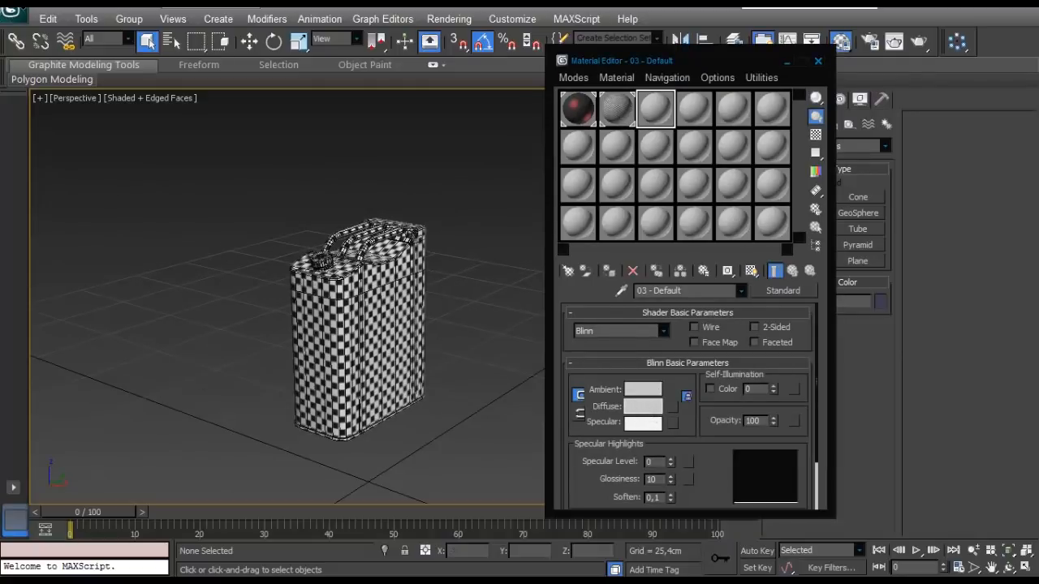
click(643, 406)
drag(262, 237, 268, 286)
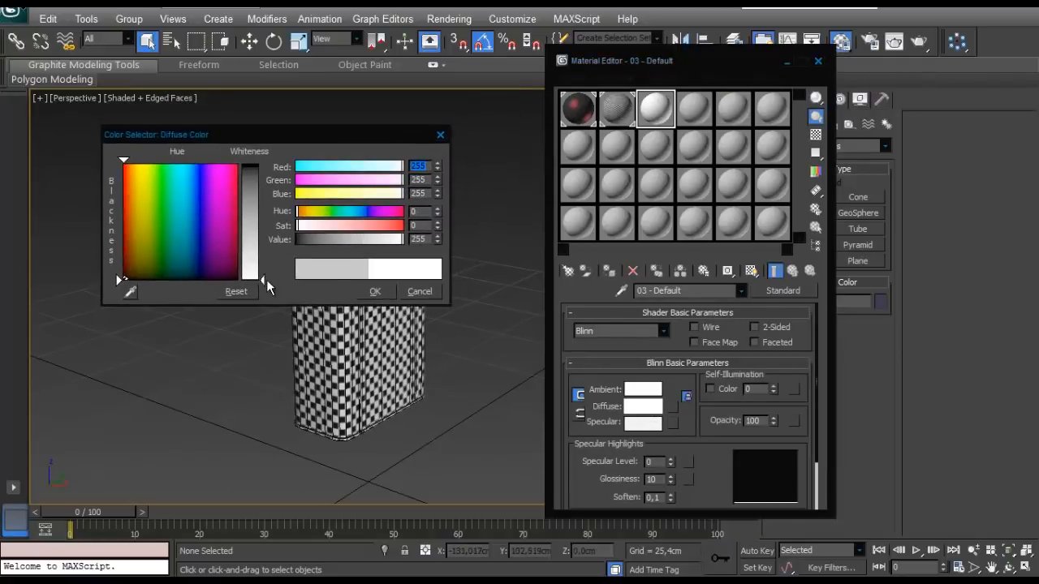
click(370, 289)
click(299, 275)
click(609, 271)
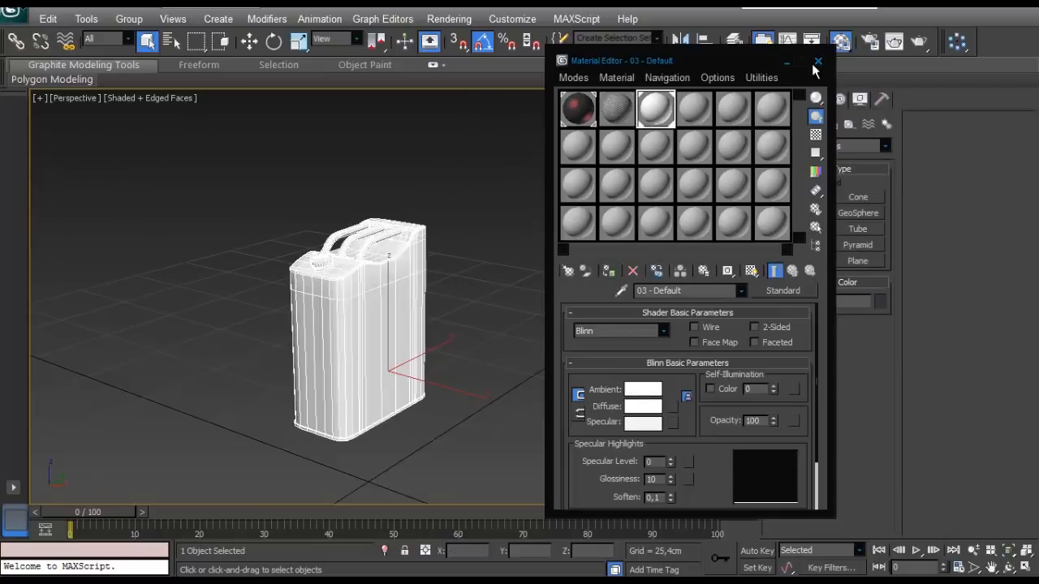
key(m)
- Convert the unwrapped canister to an Editable Poly to collapse its Unwrap UVW modifier
scroll(379, 304, up, 3)
alt+middle_drag(378, 306, 405, 303)
click(757, 551)
alt+middle_drag(503, 325, 448, 341)
click(749, 551)
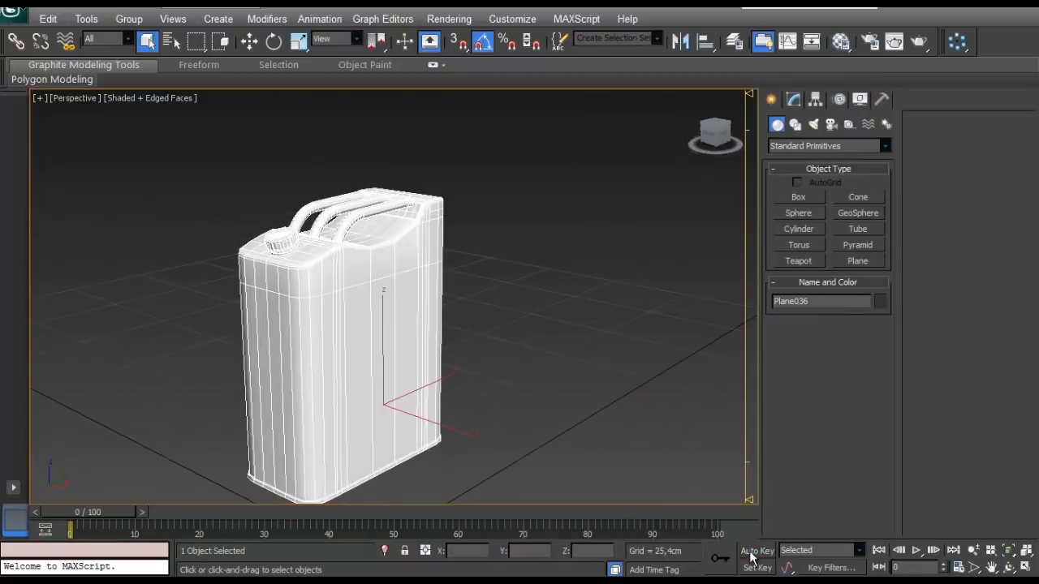
alt+middle_drag(535, 316, 536, 345)
click(792, 101)
click(825, 412)
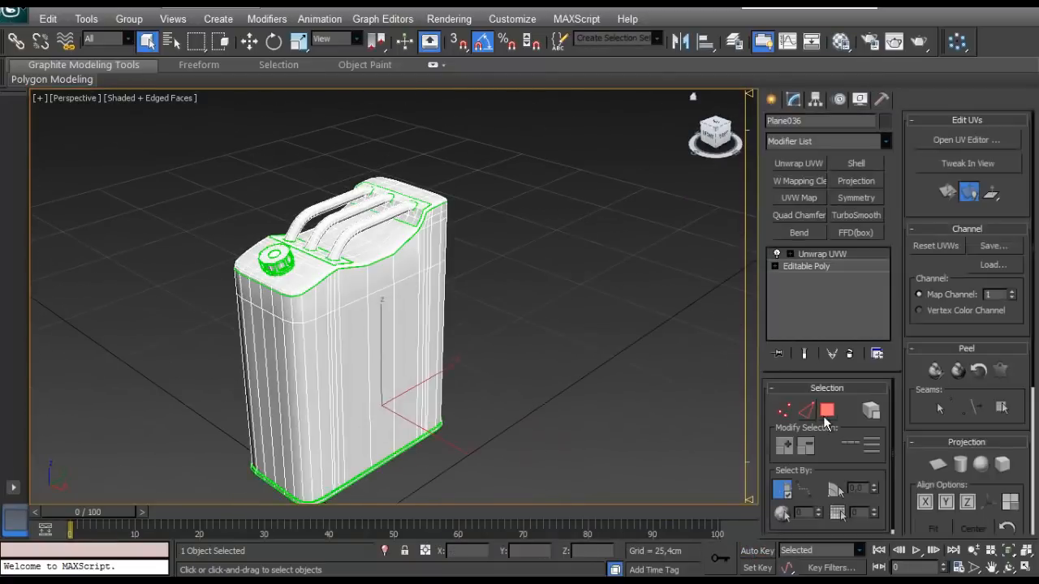
right_click(382, 299)
click(317, 449)
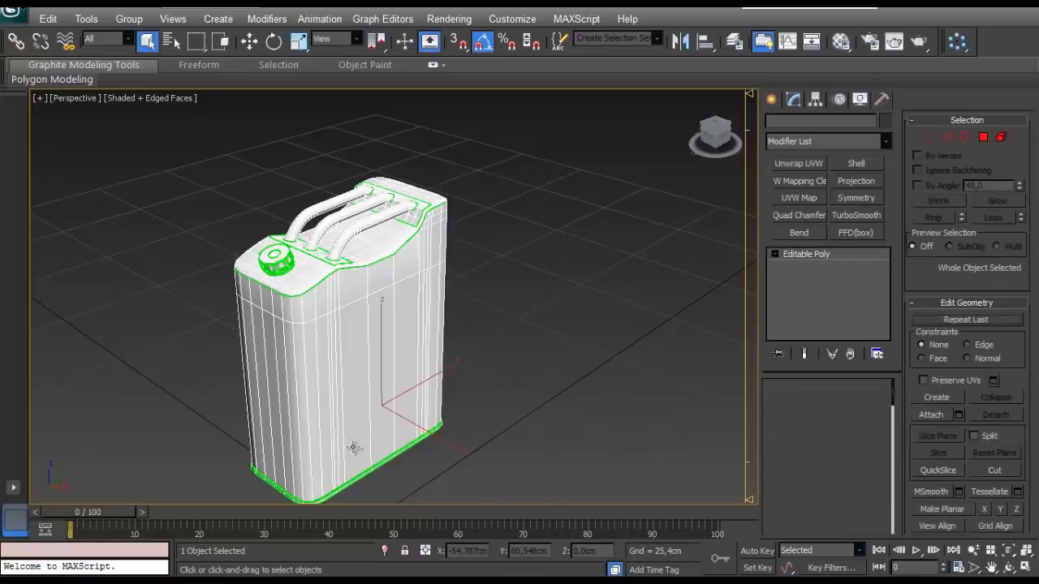
- Clear all smoothing groups on the handle element and auto-smooth it with a threshold of 45
click(861, 405)
click(373, 210)
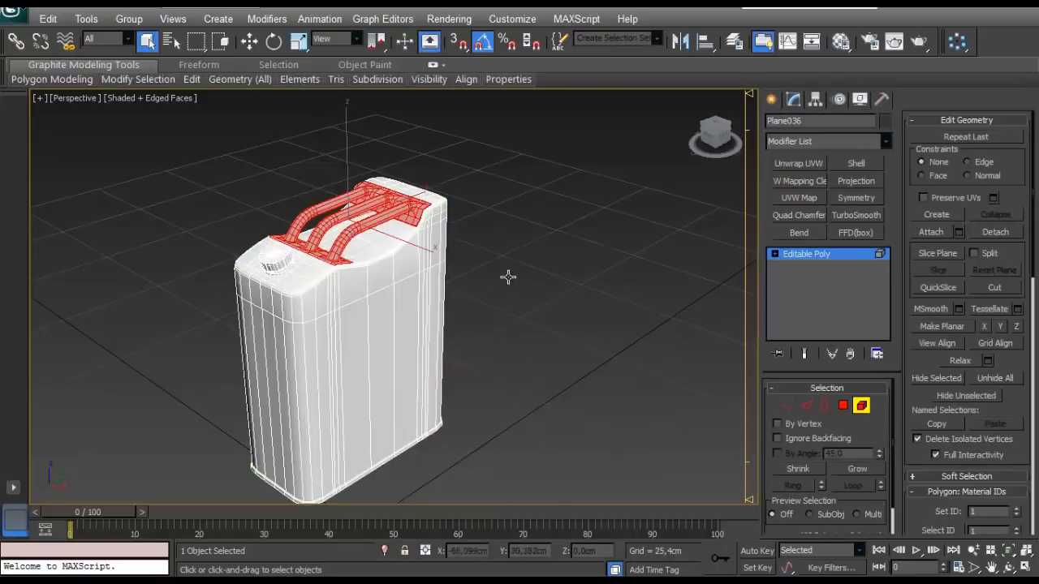
scroll(963, 381, down, 5)
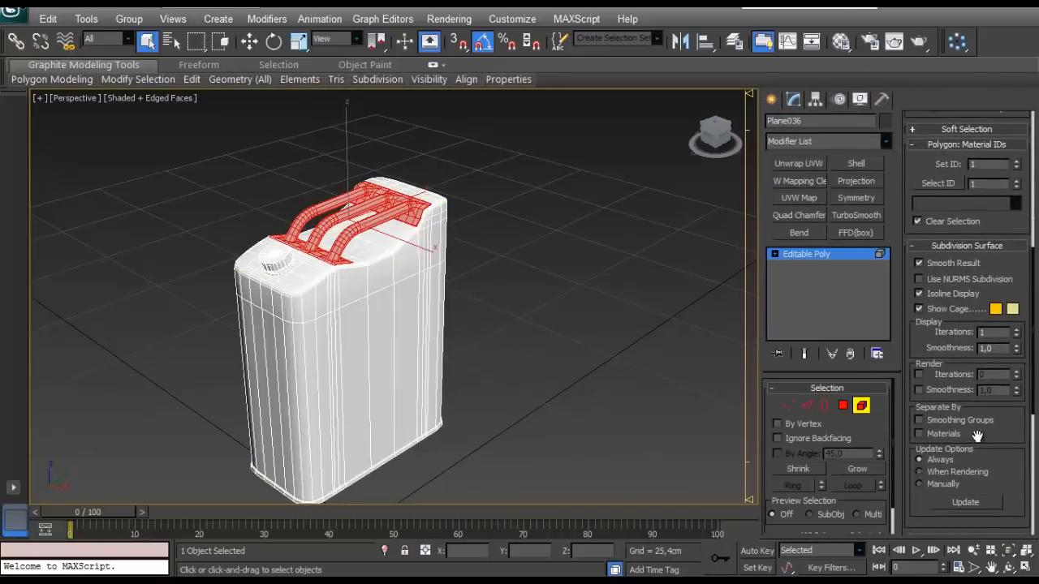
drag(977, 436, 955, 231)
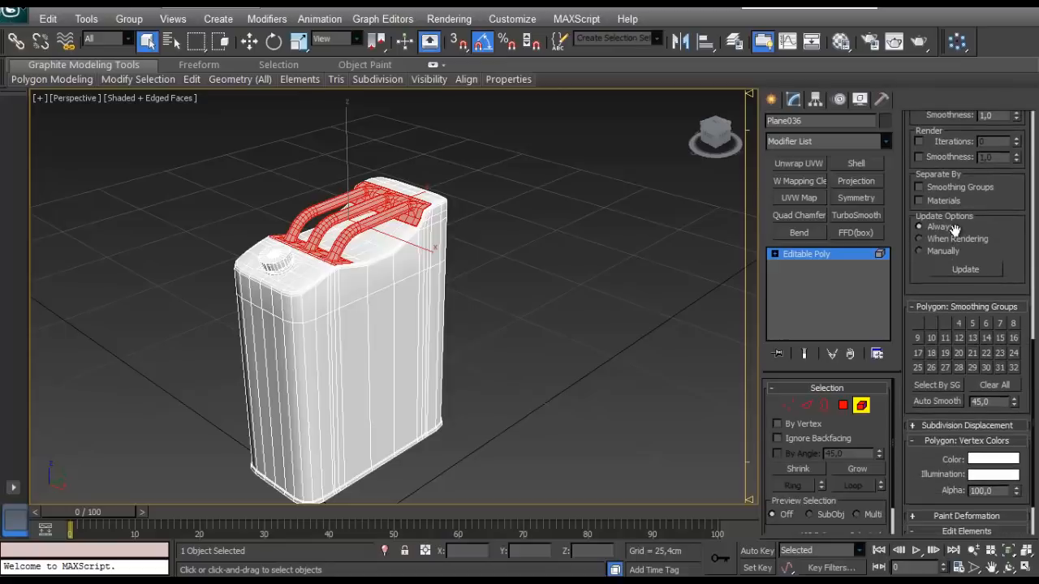
click(990, 390)
click(917, 401)
- Auto-smooth the body and cap elements with a threshold of 45, leave element selection and deselect the canister
click(452, 343)
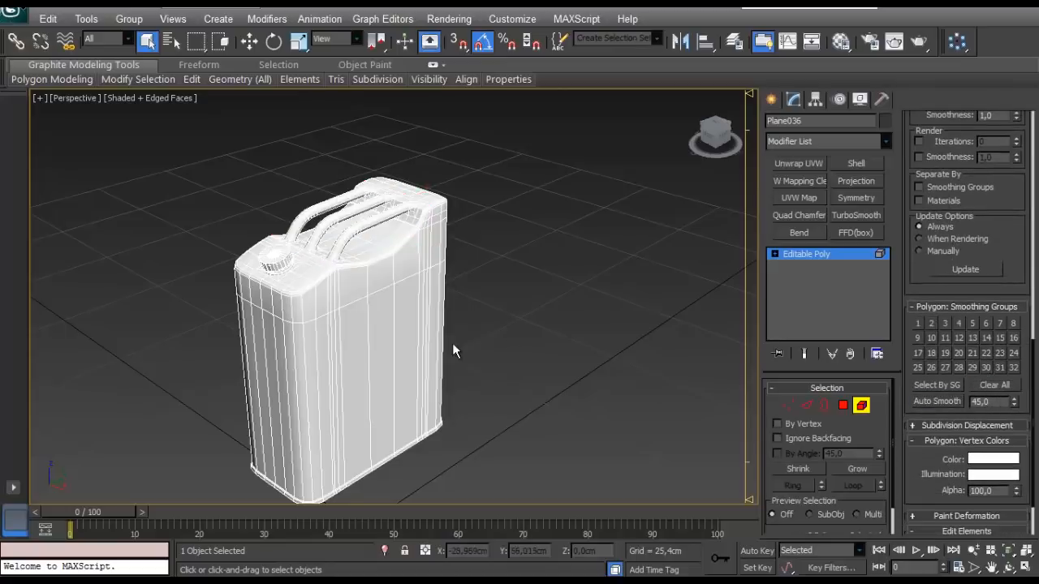
click(420, 340)
click(944, 405)
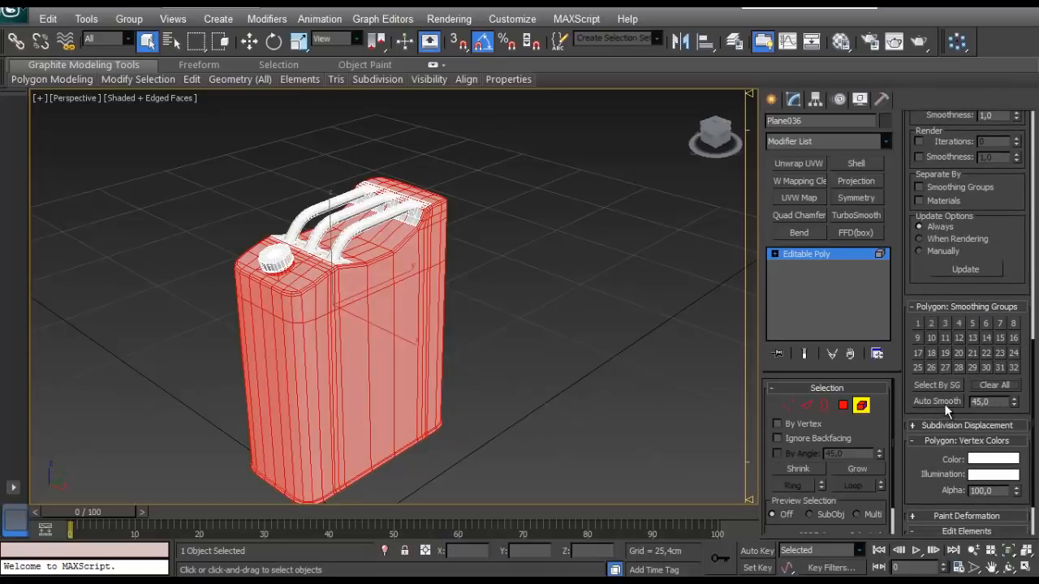
click(470, 315)
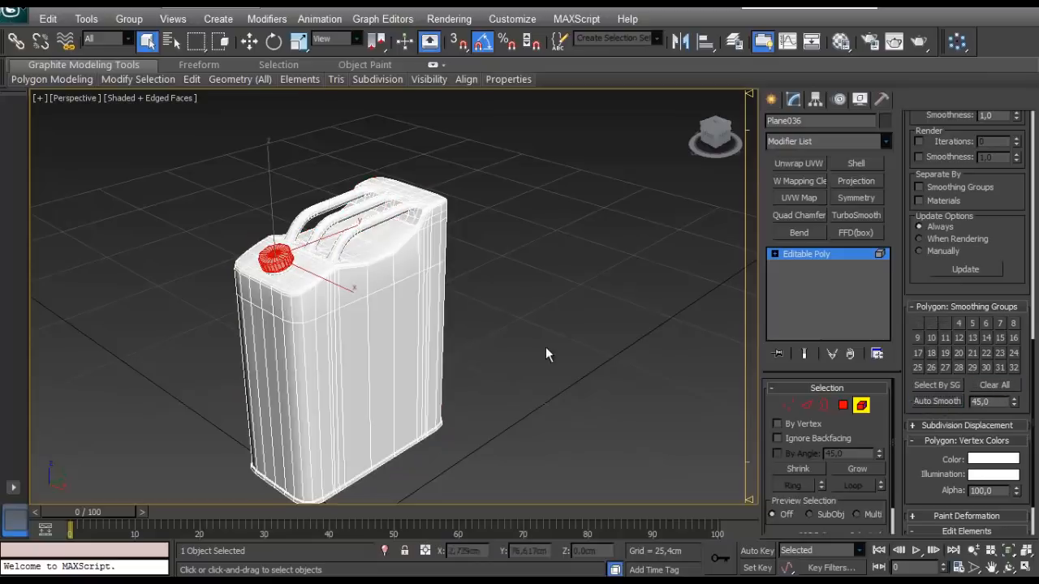
click(545, 347)
scroll(285, 216, up, 4)
scroll(286, 216, down, 1)
click(848, 255)
click(474, 273)
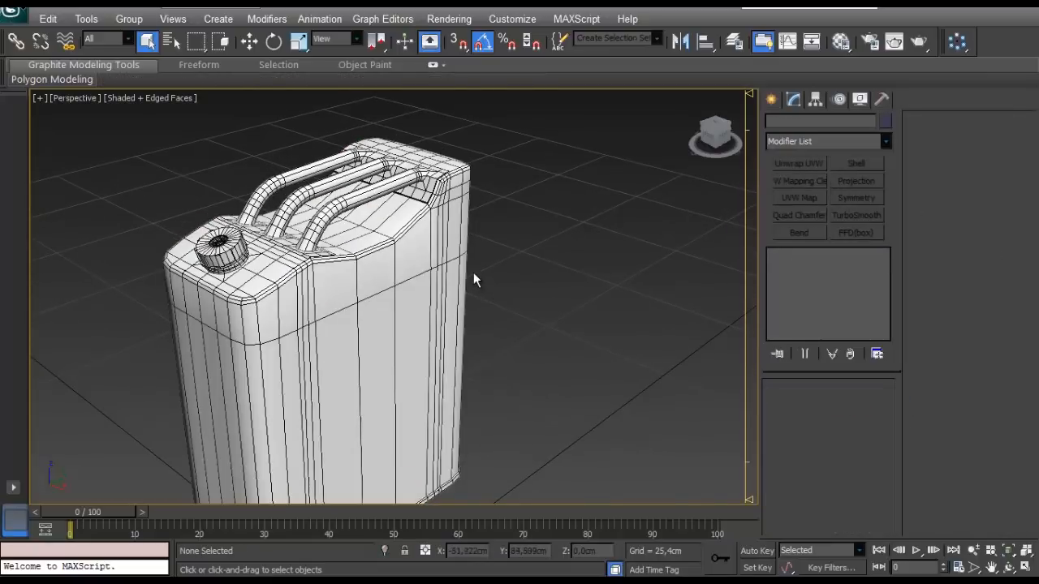
- Examine the shading of the canister's handles, cap and body corners with the edge display hidden
key(F4)
scroll(477, 267, up, 8)
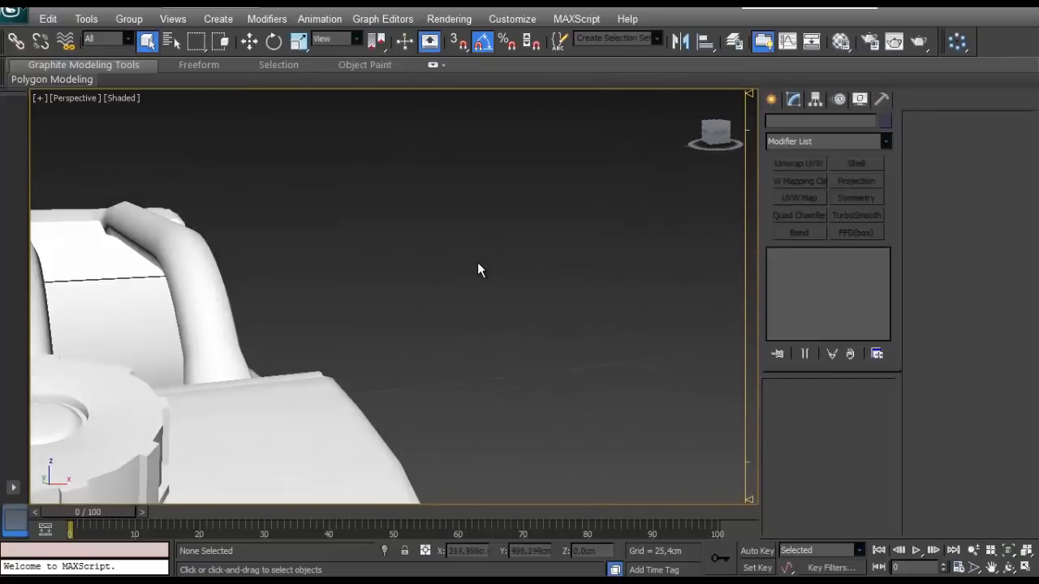
scroll(477, 262, down, 3)
alt+middle_drag(477, 262, 348, 242)
scroll(352, 243, down, 4)
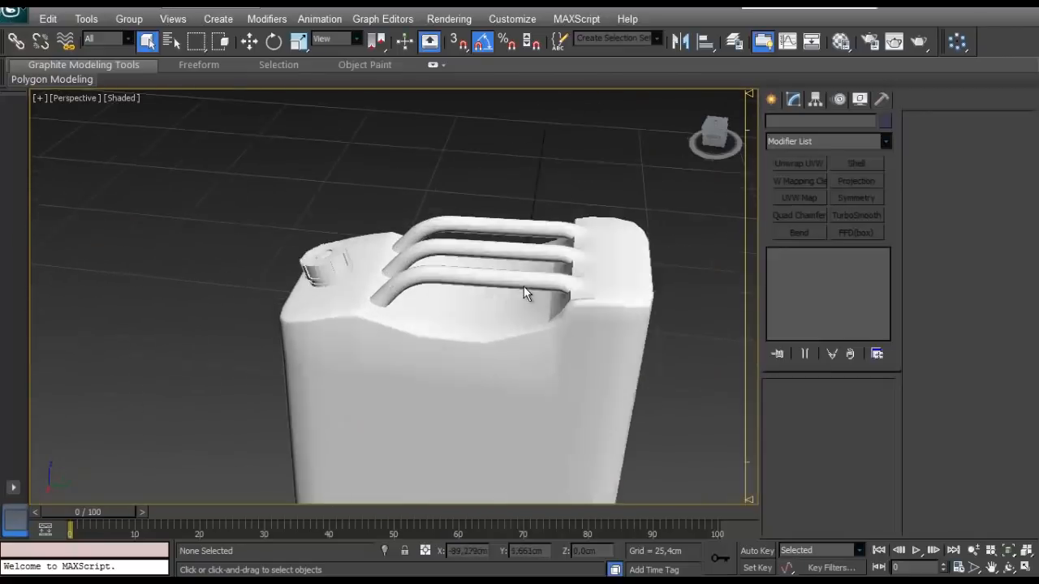
alt+middle_drag(523, 288, 426, 385)
scroll(617, 255, down, 6)
scroll(426, 384, up, 4)
alt+middle_drag(426, 384, 563, 353)
scroll(379, 239, up, 2)
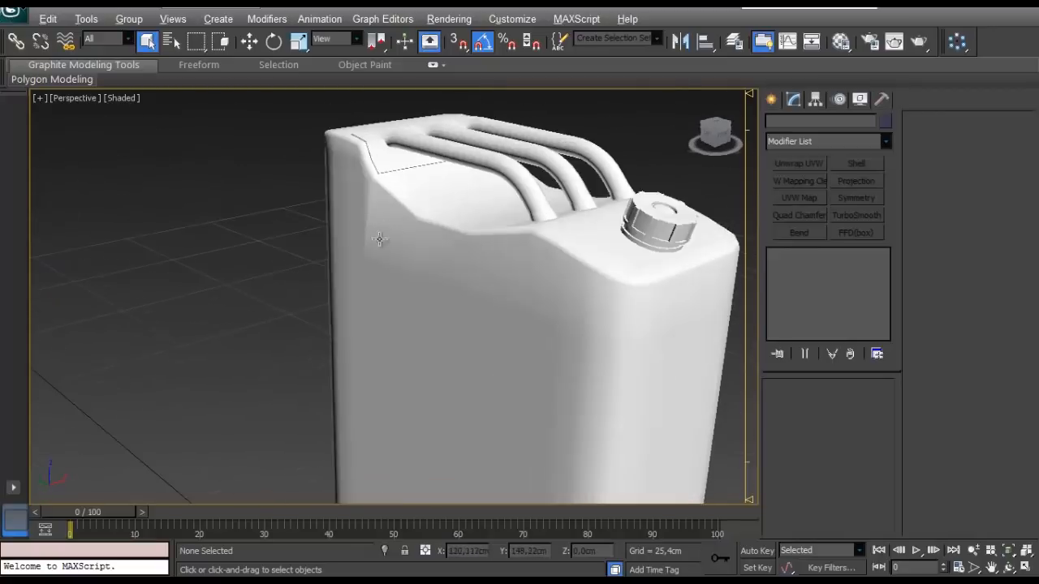
alt+middle_drag(379, 238, 485, 278)
- Inspect the smoothing groups of individual polygons on the canister's side wall and top, with edges displayed
click(401, 246)
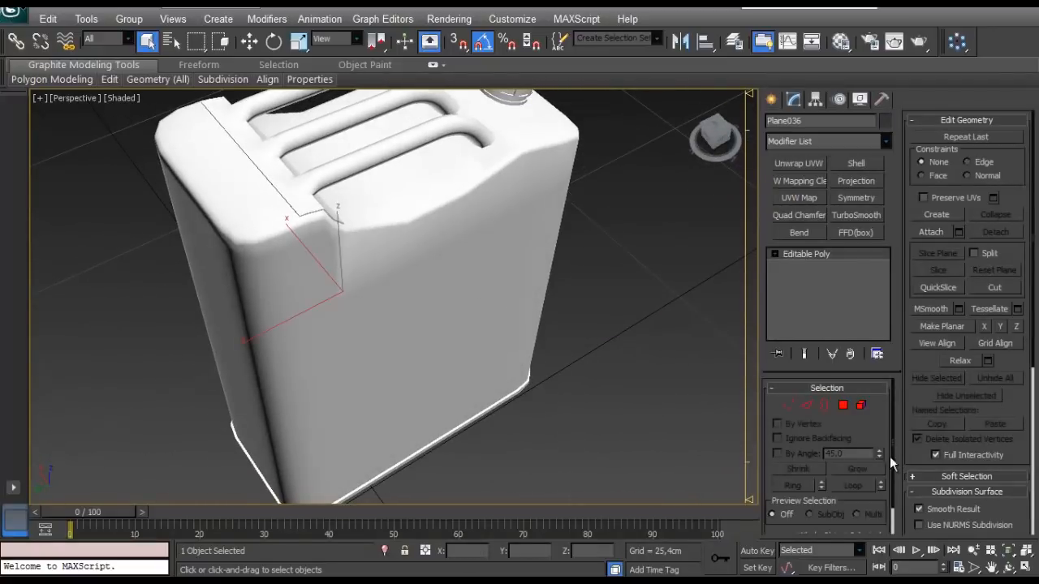
key(4)
alt+middle_drag(544, 364, 364, 280)
key(F4)
click(333, 233)
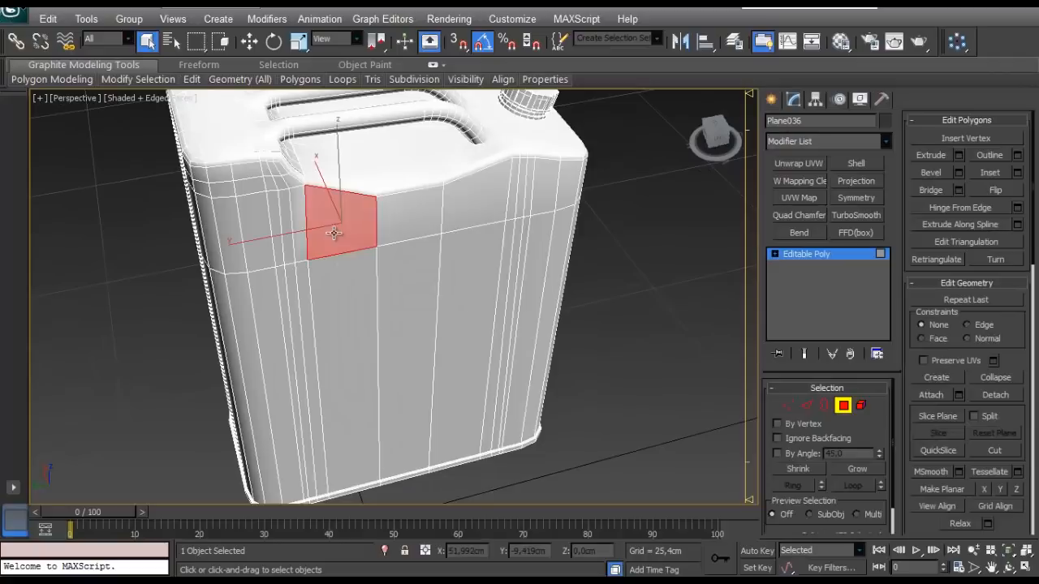
scroll(903, 398, down, 5)
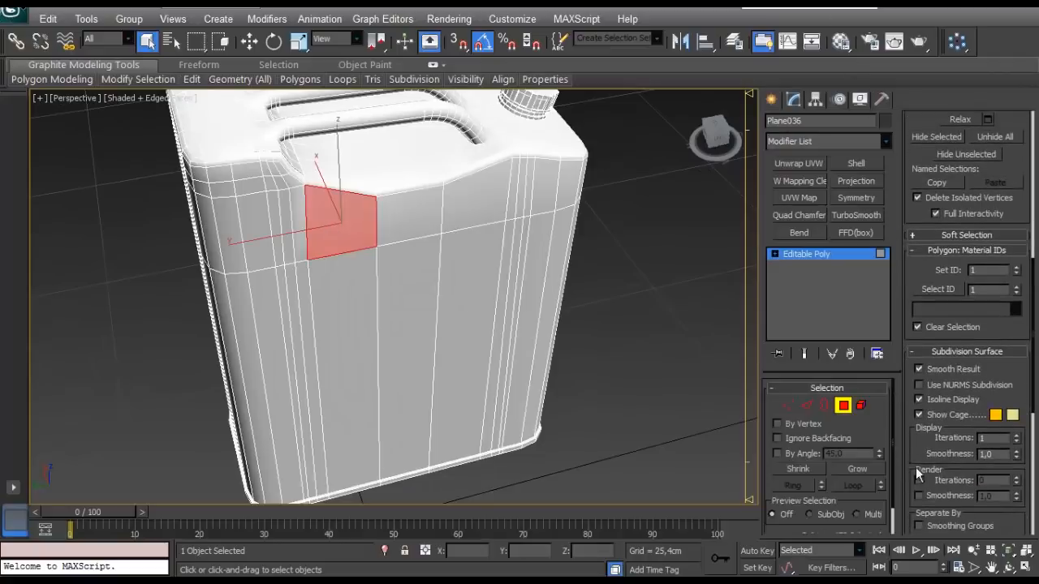
scroll(918, 473, down, 4)
click(300, 221)
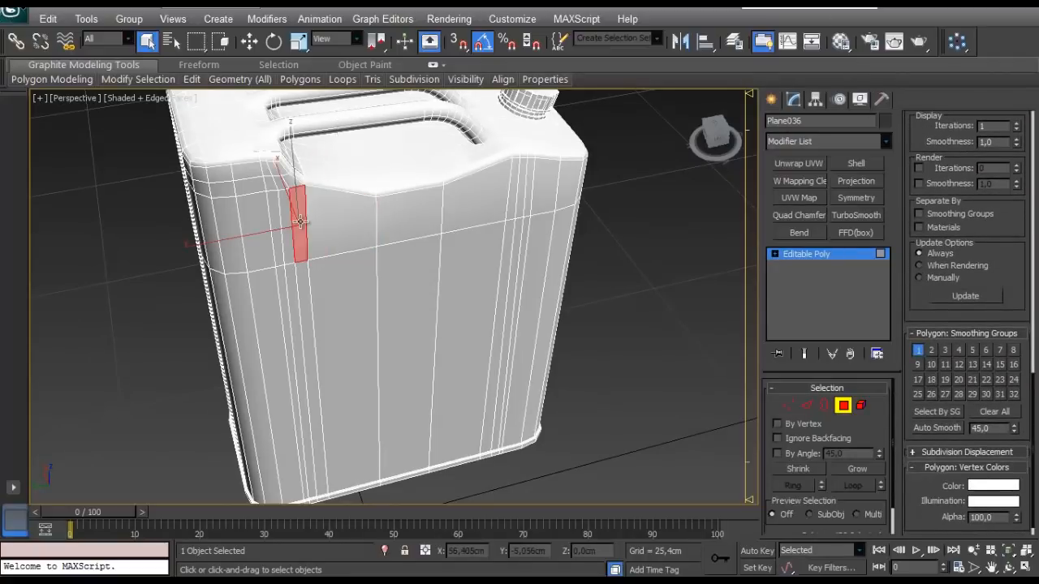
click(296, 341)
click(410, 357)
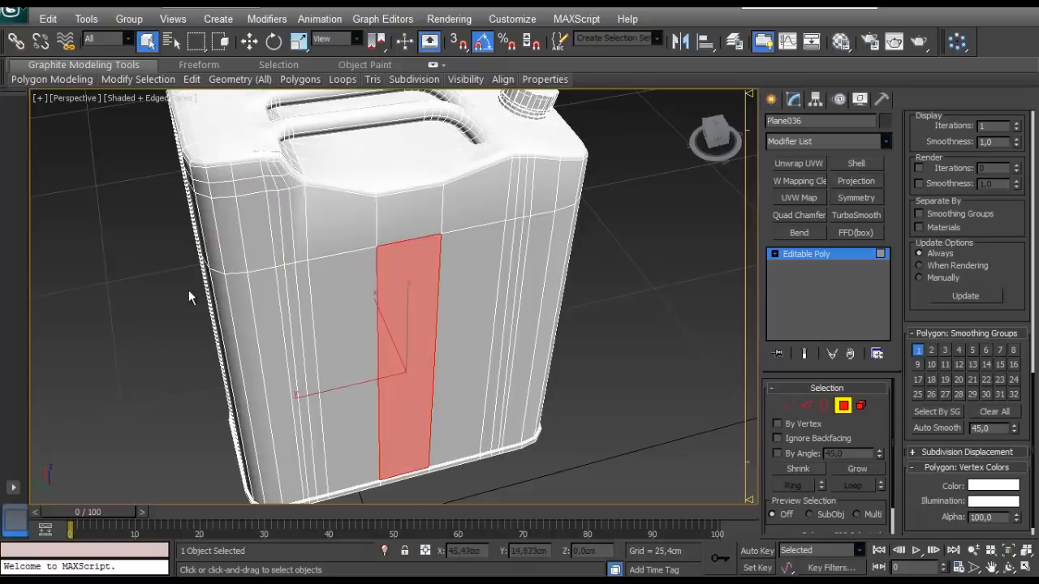
click(214, 288)
click(410, 168)
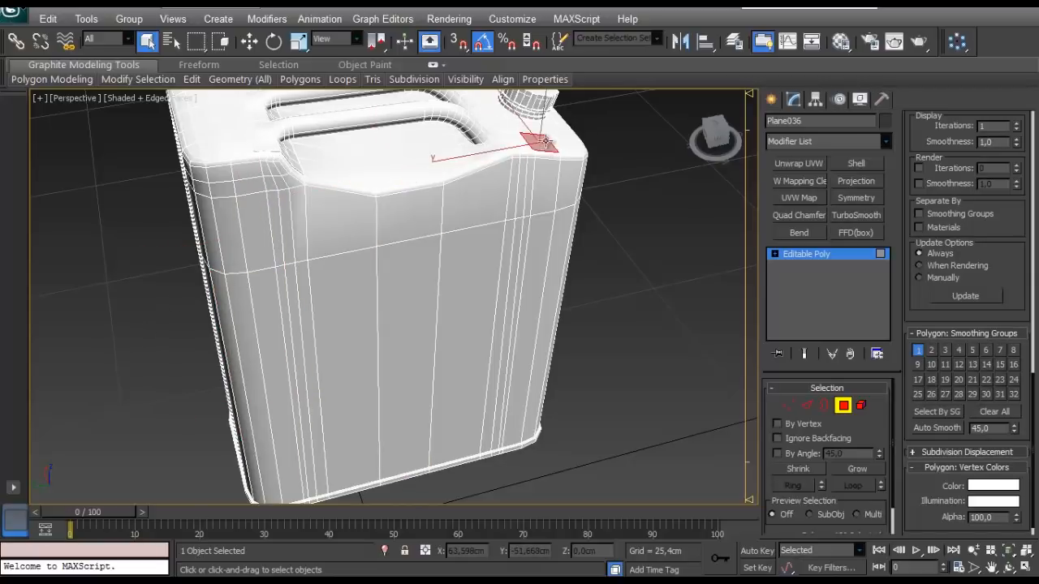
- Inspect the smoothing groups of polygons along the canister's bottom rim and the wall above it
alt+middle_drag(442, 335, 333, 318)
click(438, 367)
alt+middle_drag(438, 369, 467, 240)
middle_drag(430, 467, 470, 394)
click(406, 347)
click(407, 347)
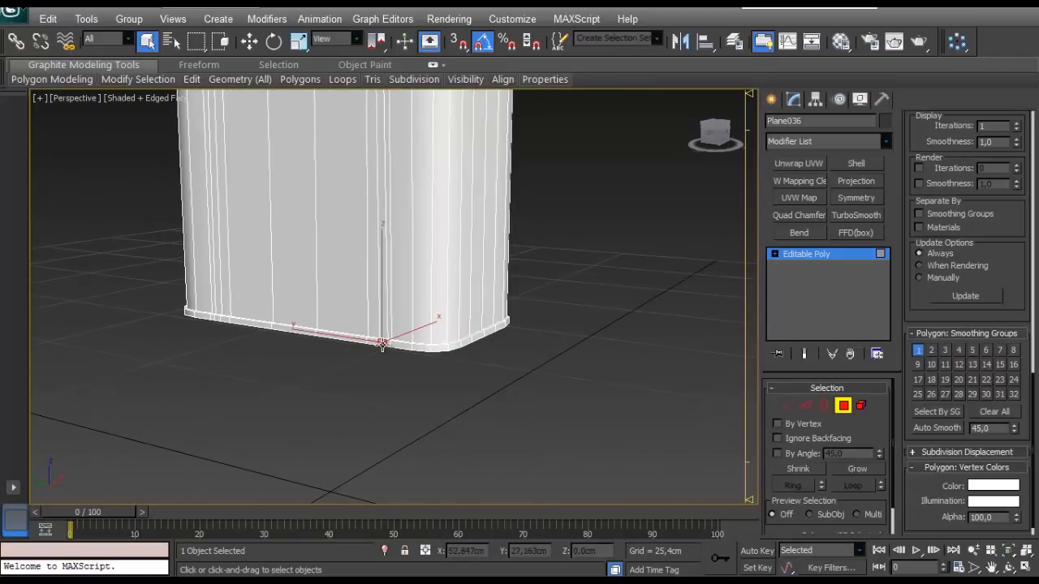
alt+middle_drag(383, 344, 392, 472)
click(396, 486)
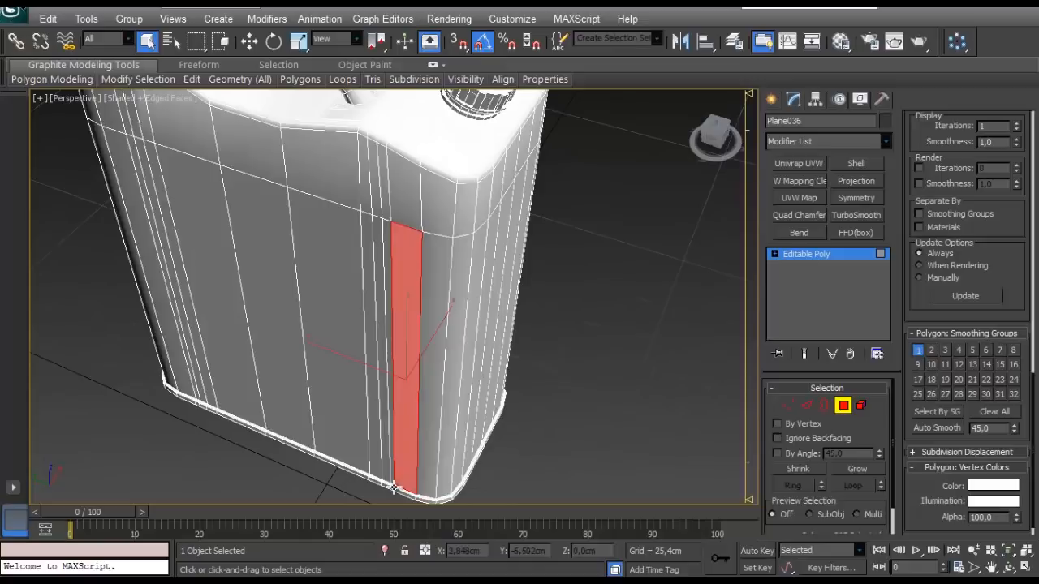
click(393, 487)
- Inspect the smoothing groups of the flat and sloping polygons on the handle's mounting plate
alt+middle_drag(398, 176, 250, 353)
scroll(250, 353, up, 4)
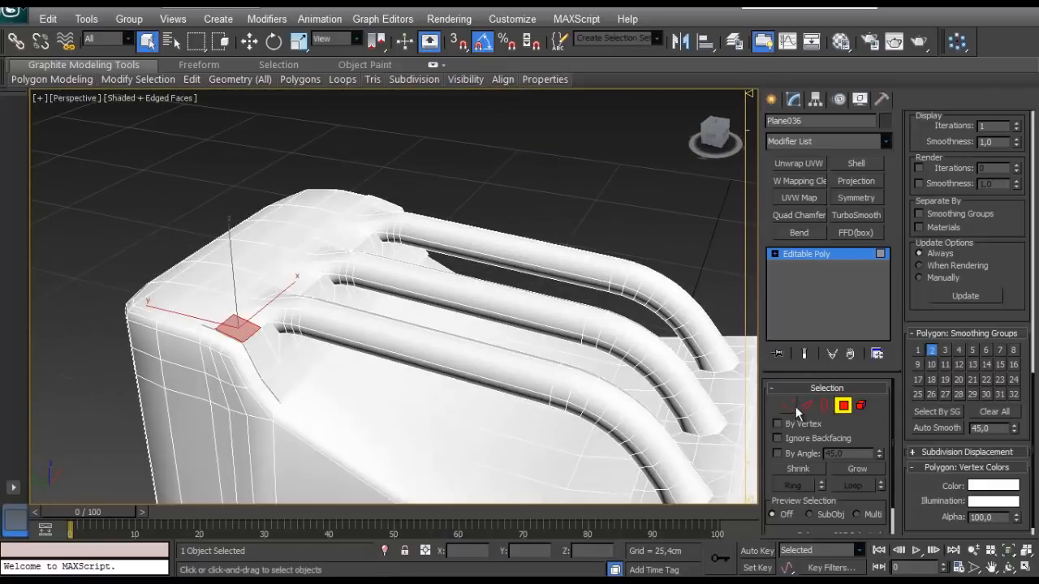
click(360, 331)
click(257, 343)
click(845, 407)
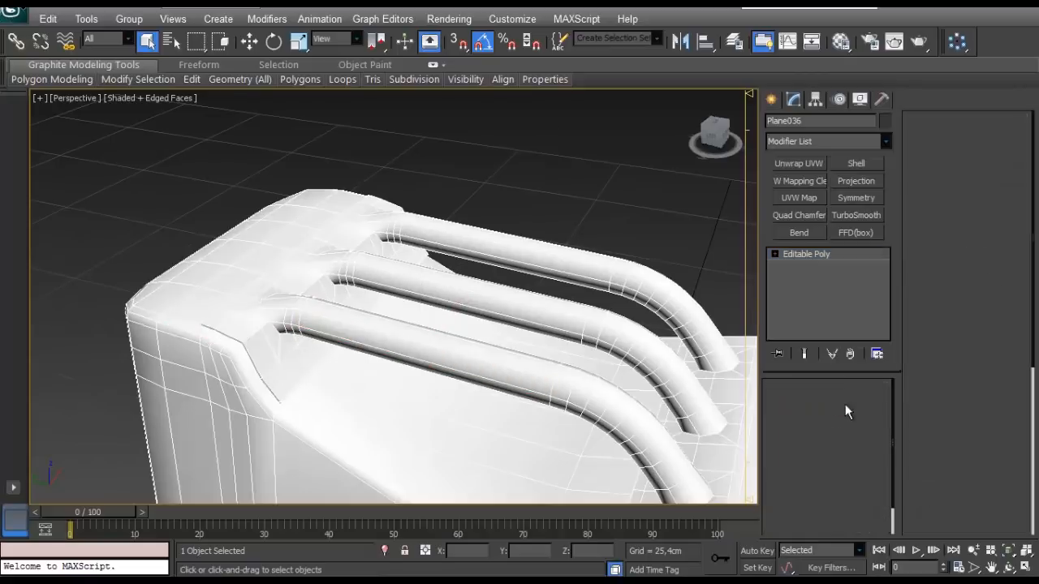
alt+middle_drag(384, 354, 372, 307)
click(843, 406)
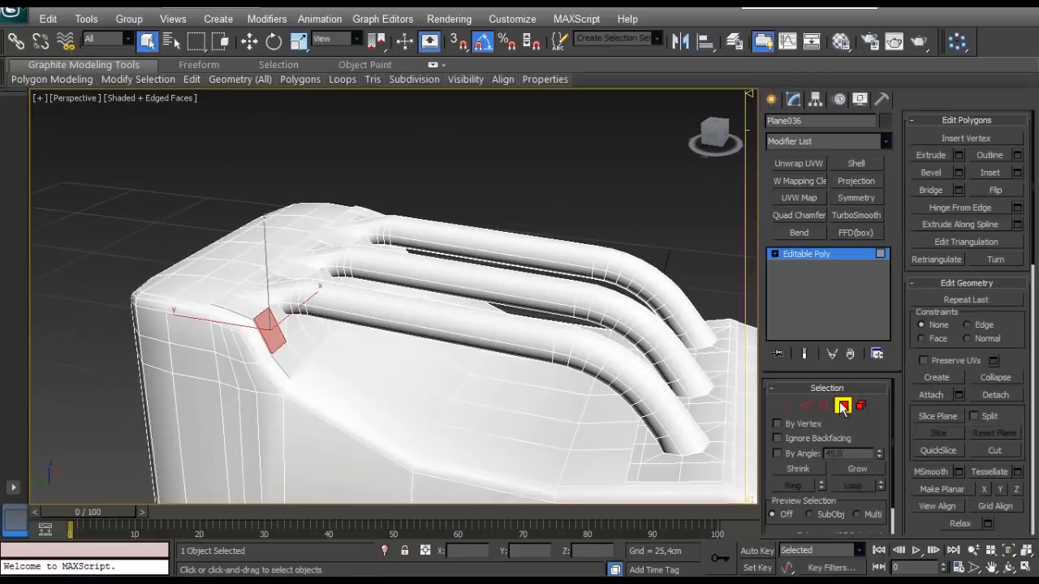
scroll(906, 452, down, 5)
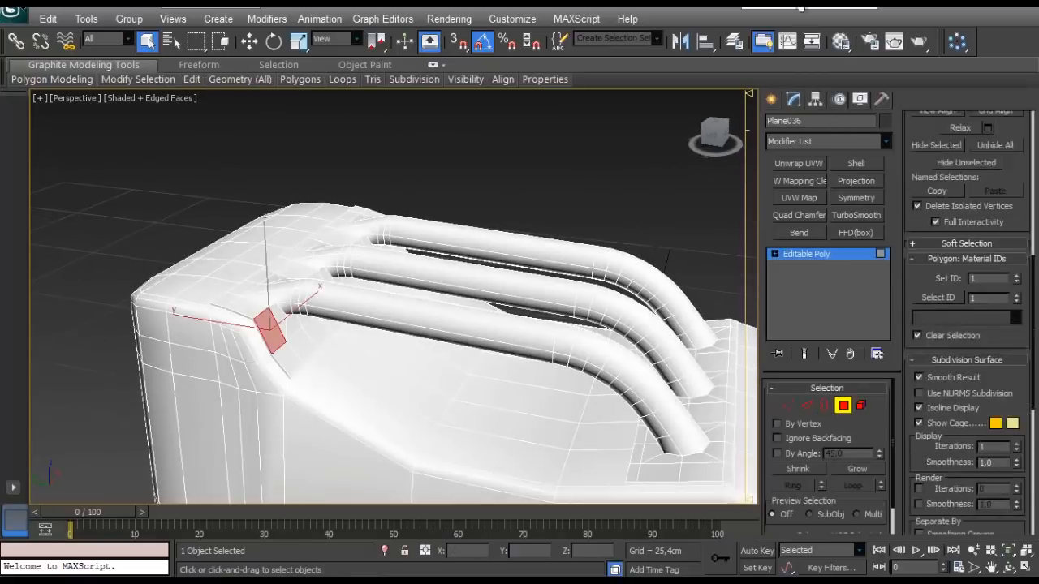
scroll(906, 453, down, 4)
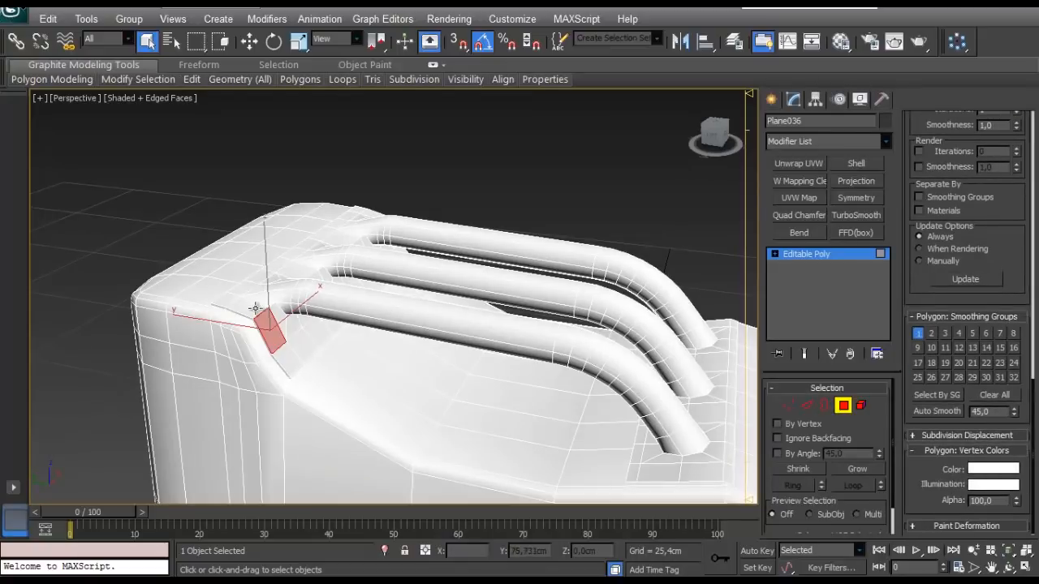
- Compare the smoothing groups of the polygons where the nearest handle tube joins its mounting plate
scroll(254, 308, up, 6)
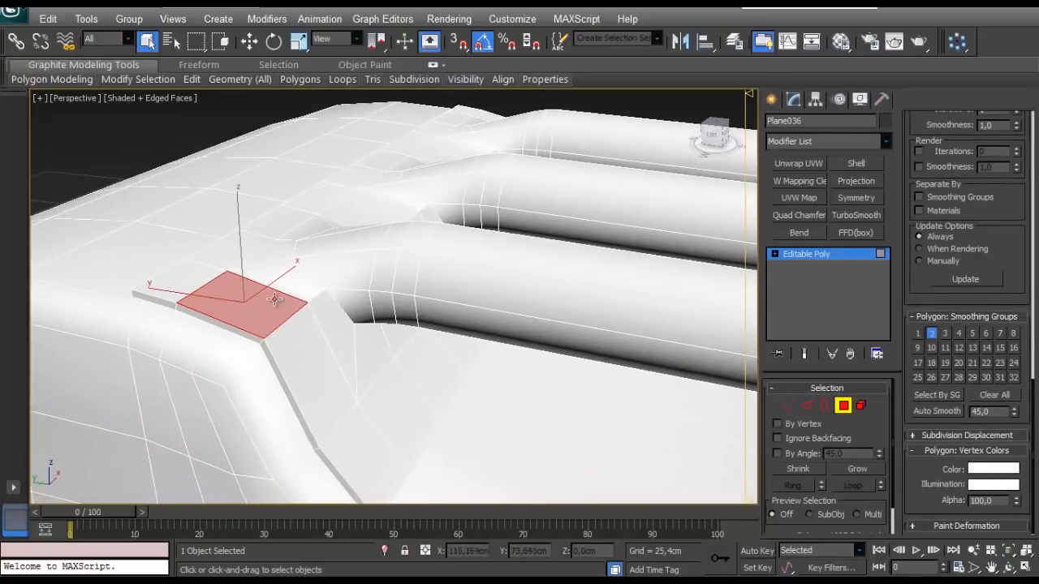
click(336, 276)
click(347, 249)
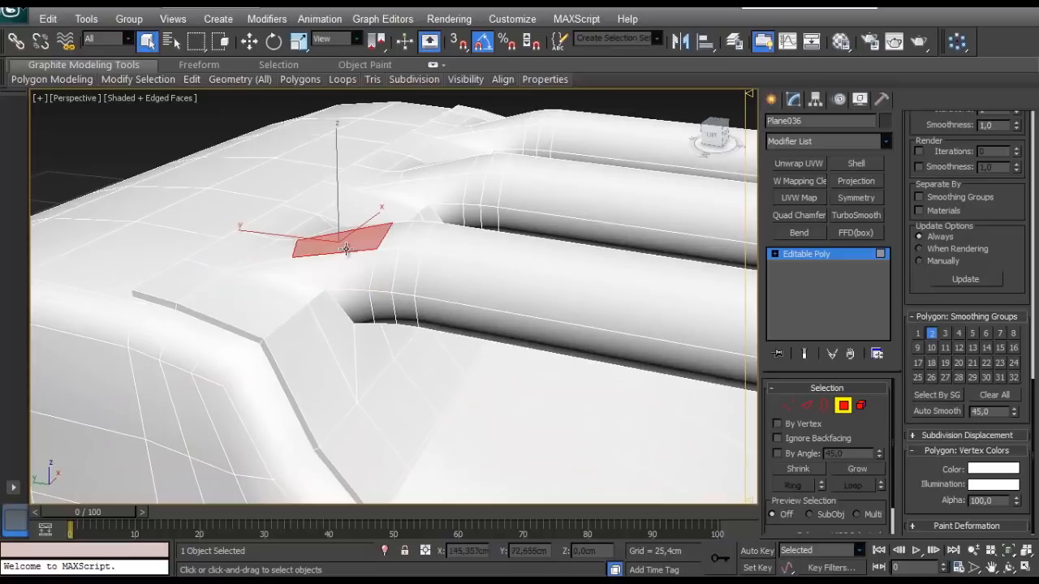
click(315, 284)
click(347, 263)
click(391, 242)
click(325, 266)
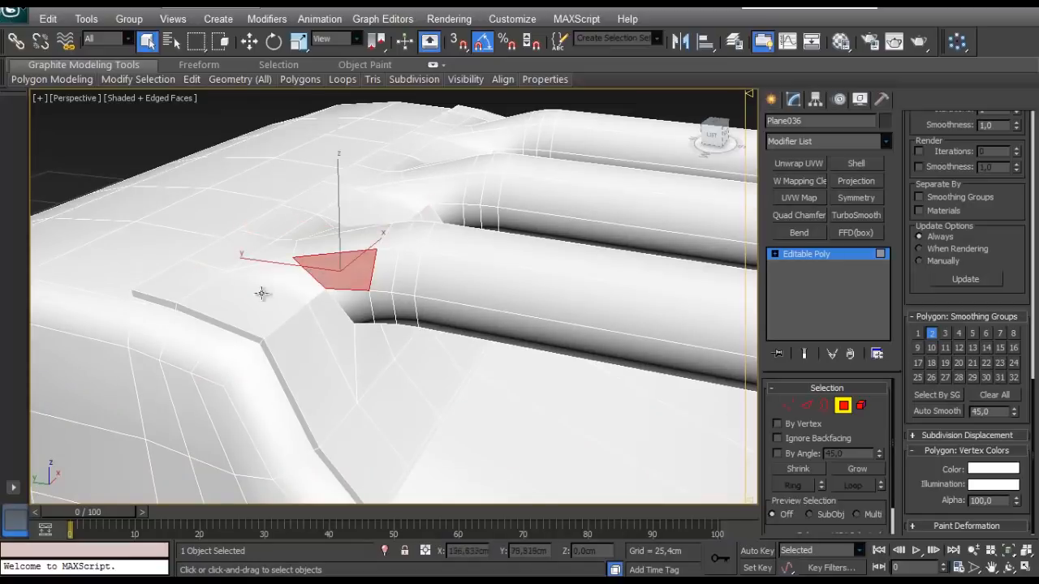
click(260, 297)
- Select the sloping mounting-plate polygons below the nearest handle tube, from the plate's outer edge inward
click(297, 357)
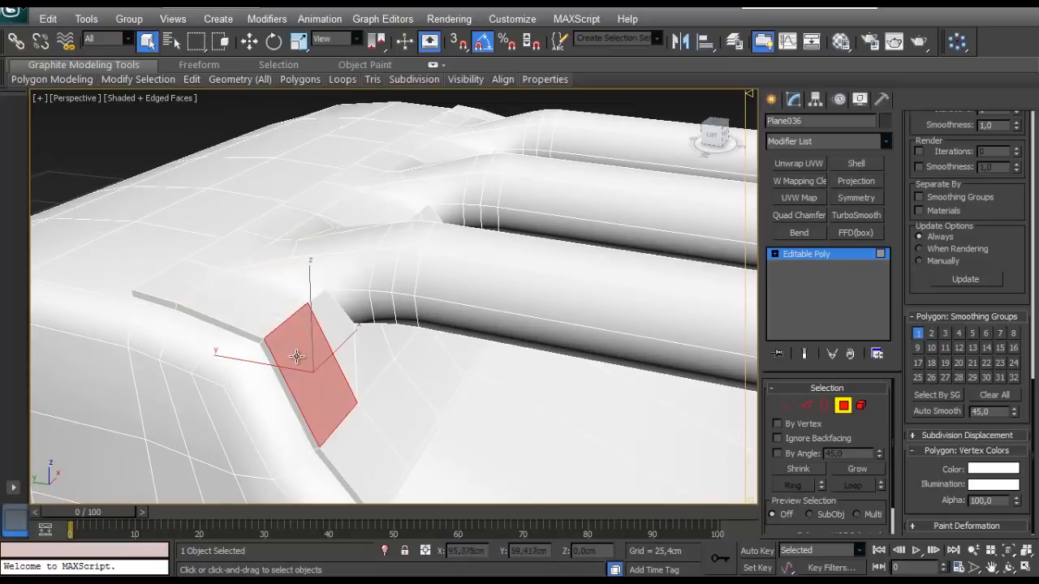
ctrl+click(341, 333)
ctrl+click(341, 457)
middle_drag(399, 459, 335, 344)
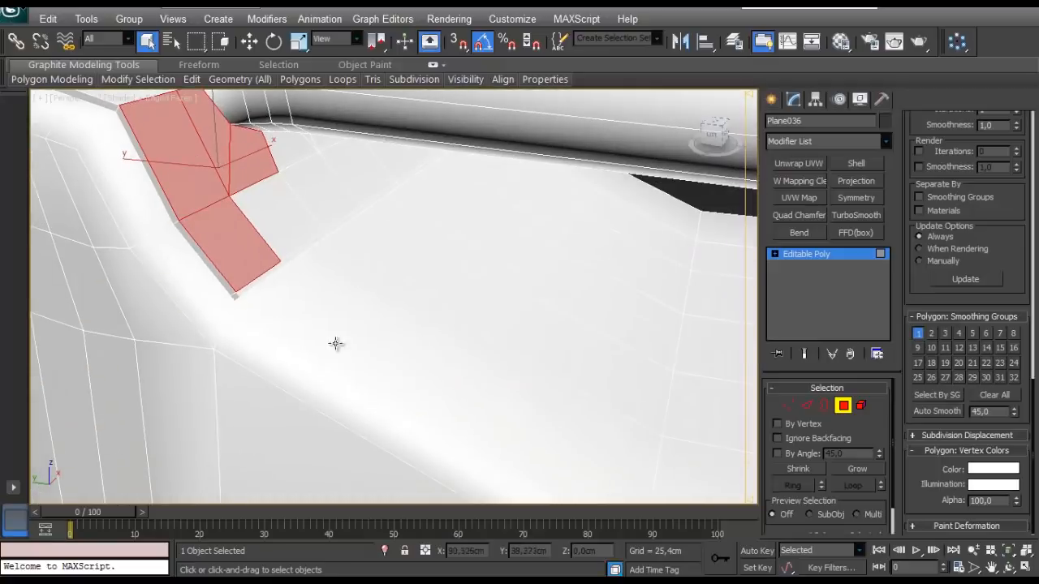
ctrl+click(288, 220)
alt+middle_drag(288, 220, 371, 248)
ctrl+click(376, 195)
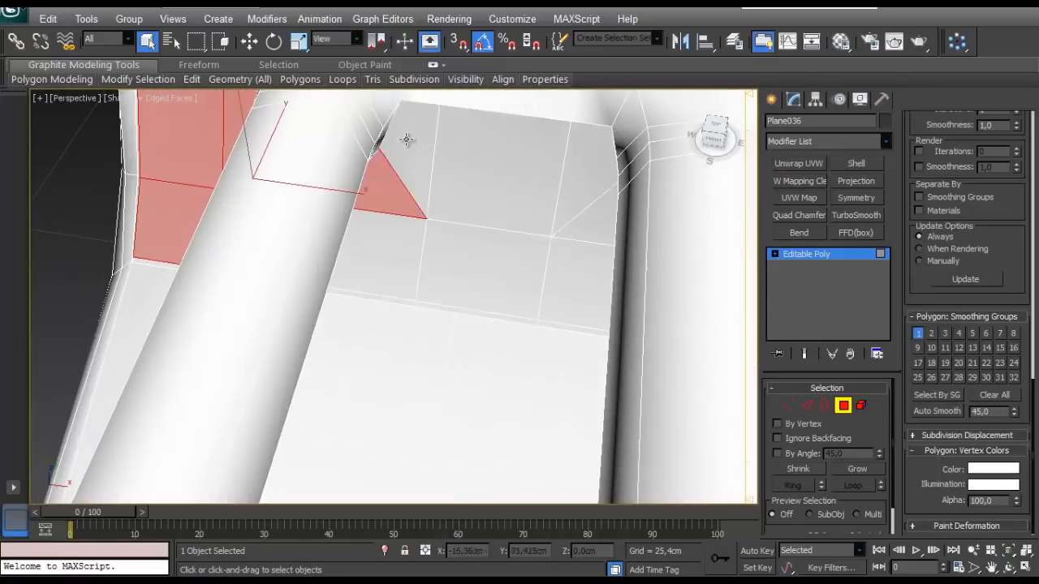
- Add the sloping plate polygons between the nearest and middle handle tubes to the selection
ctrl+click(407, 140)
ctrl+click(493, 160)
ctrl+click(585, 167)
ctrl+click(485, 264)
ctrl+click(383, 254)
alt+middle_drag(466, 306, 426, 258)
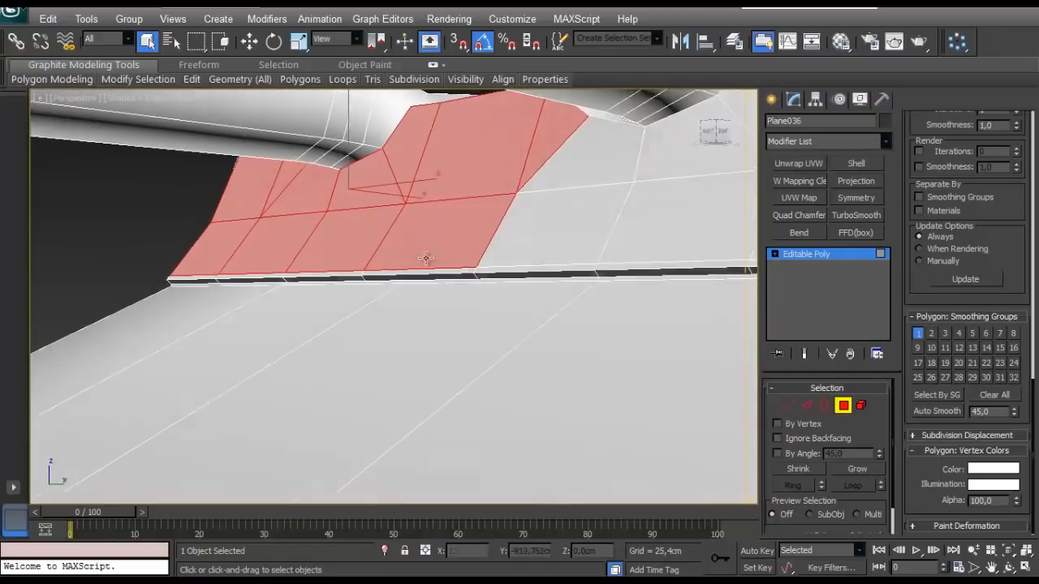
- Extend the polygon selection across the sloping plate from the middle handle tube towards the farthest tube
ctrl+click(542, 226)
ctrl+click(603, 155)
ctrl+click(686, 151)
ctrl+click(710, 220)
scroll(711, 220, down, 6)
alt+middle_drag(697, 231, 485, 354)
- Add the remaining sloping plate polygons around the farthest tube's joint, up to the plate's opposite edge
ctrl+click(396, 341)
alt+middle_drag(419, 350, 432, 309)
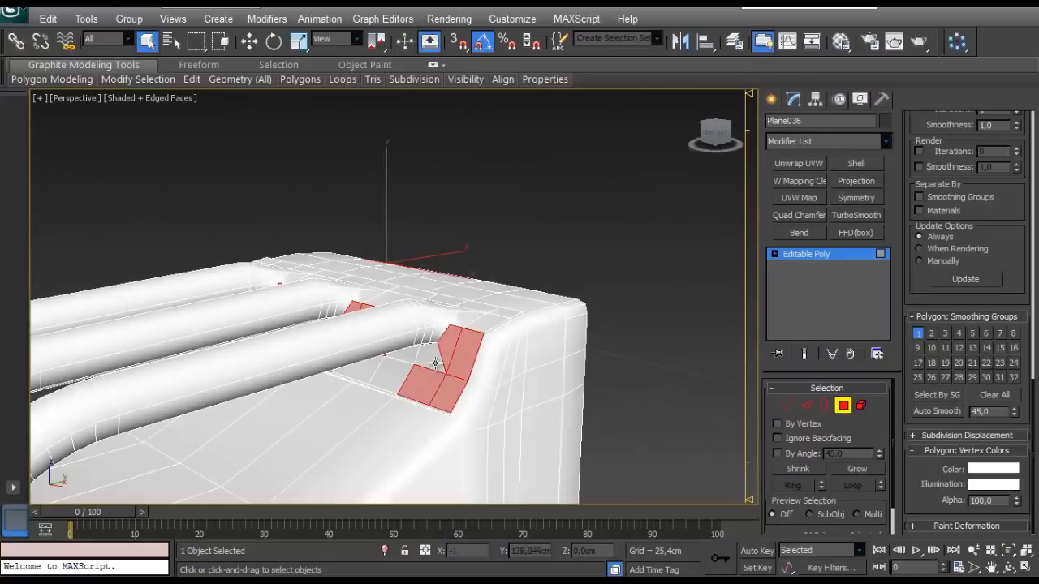
ctrl+click(435, 363)
scroll(428, 370, up, 5)
alt+middle_drag(427, 371, 460, 352)
ctrl+click(469, 352)
ctrl+click(438, 399)
ctrl+click(340, 439)
- Assign smoothing group 2 to the selected sloping plate polygons in addition to group 1, and leave polygon editing
alt+middle_drag(341, 439, 473, 418)
scroll(418, 469, down, 8)
scroll(361, 450, up, 4)
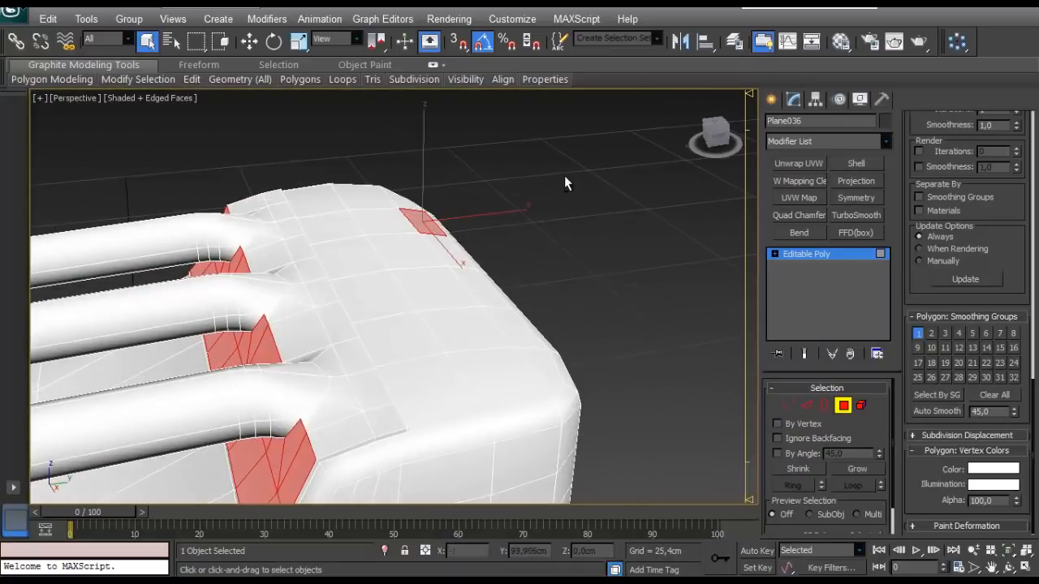
alt+middle_drag(563, 307, 568, 365)
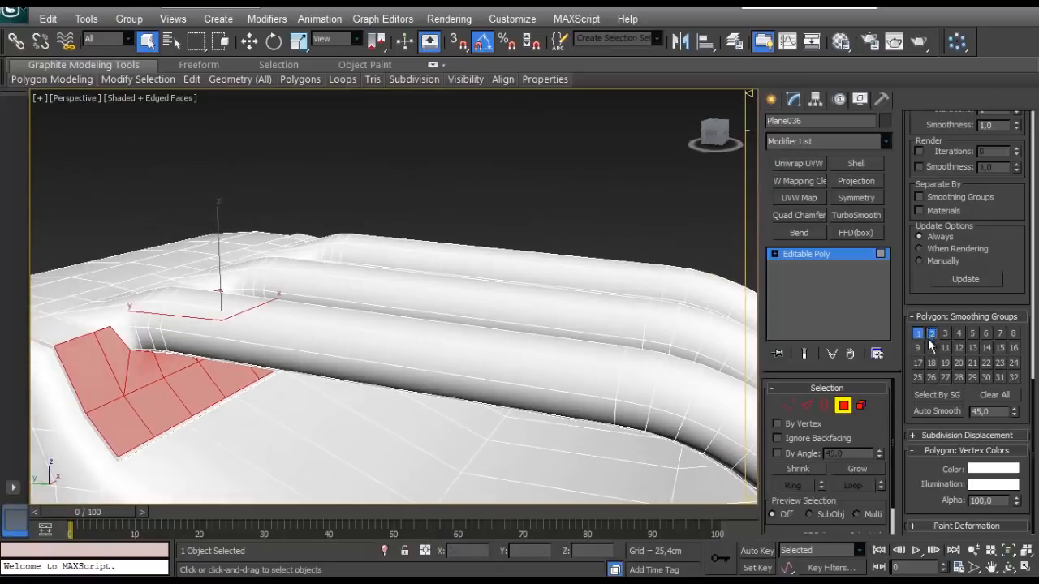
click(845, 404)
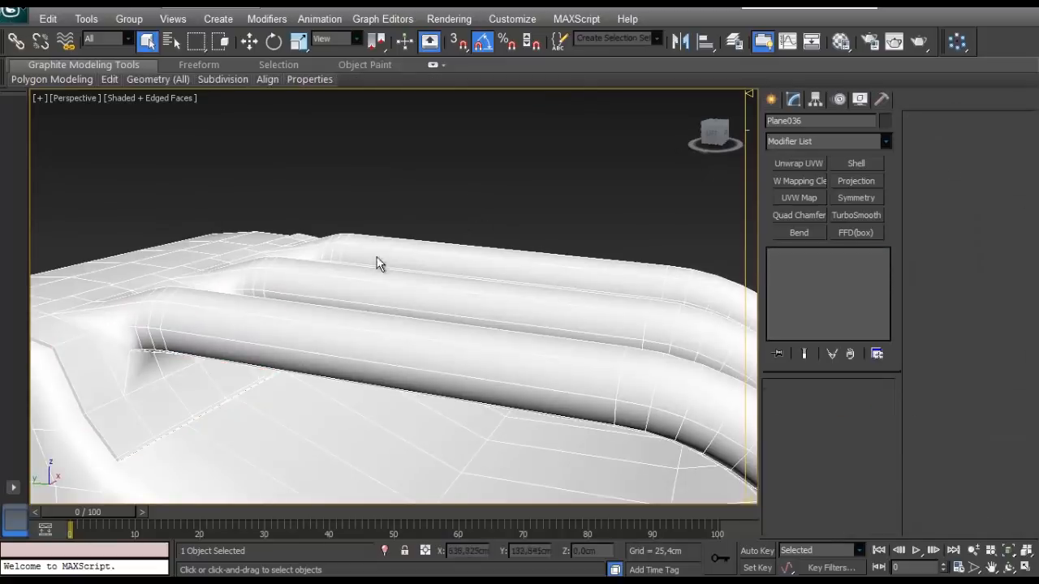
- Deselect the canister, save the scene and turn off the edged-faces display
click(383, 208)
scroll(388, 280, down, 4)
scroll(394, 299, up, 4)
key(ctrl+s)
scroll(398, 299, down, 4)
key(F4)
mouse_move(397, 299)
alt+middle_down()
mouse_move(271, 271)
mouse_move(362, 378)
mouse_move(347, 329)
mouse_move(295, 360)
mouse_move(252, 327)
mouse_move(394, 297)
alt+middle_up()
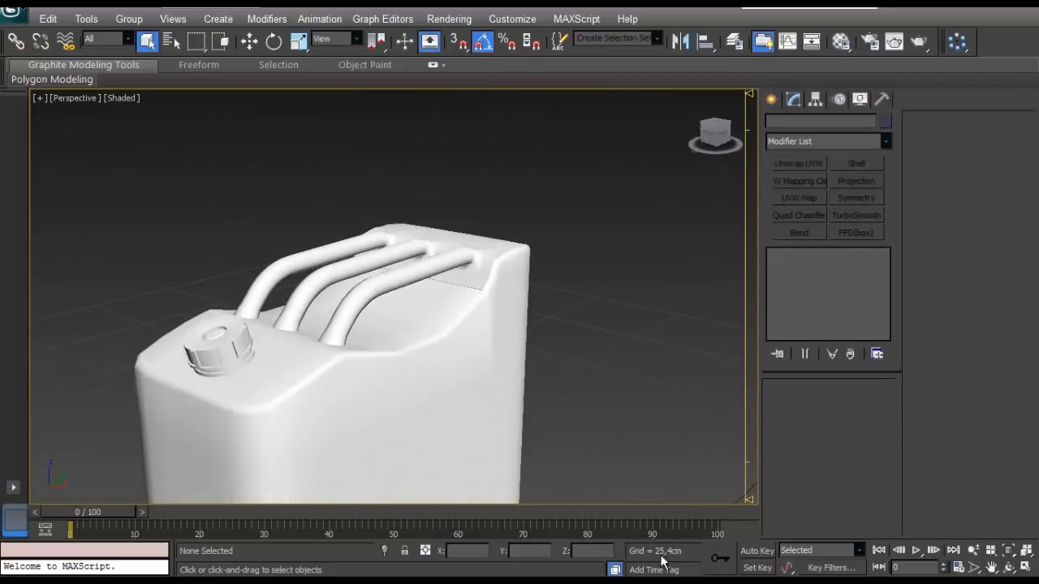
- Select all elements of the canister, turn on Auto Key and go to frame 10
click(435, 378)
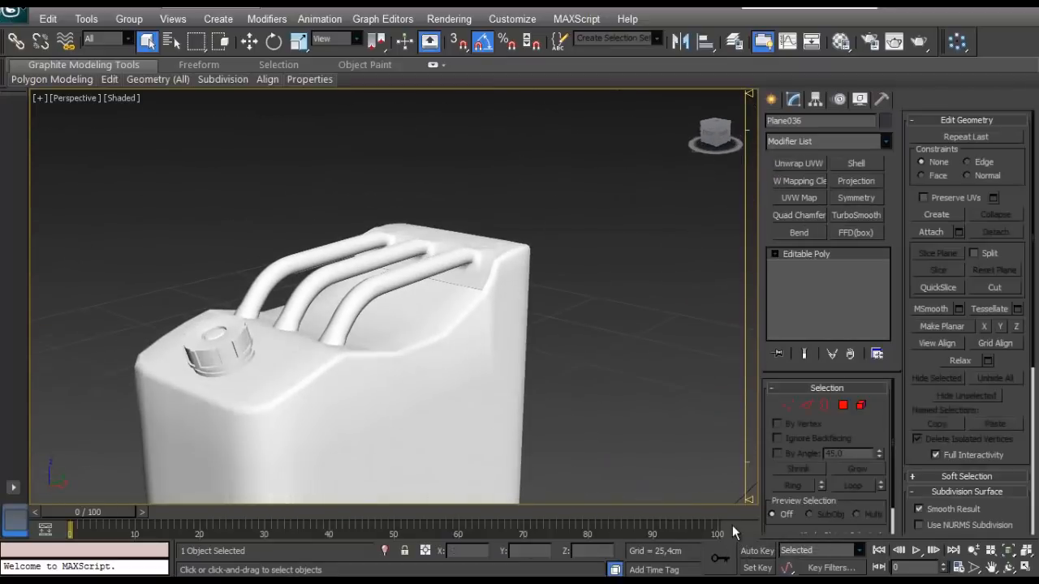
scroll(544, 197, down, 4)
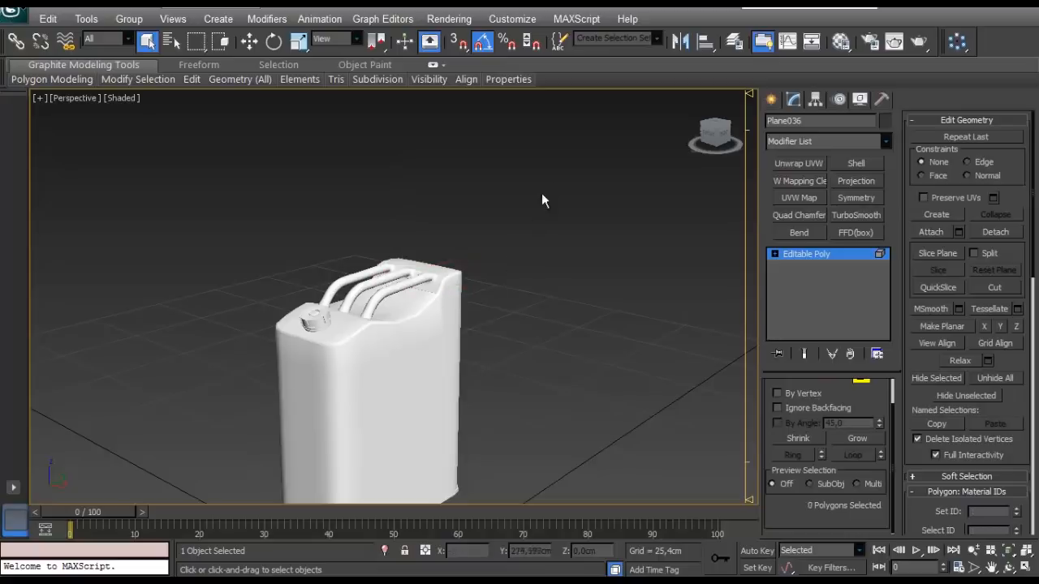
key(ctrl+a)
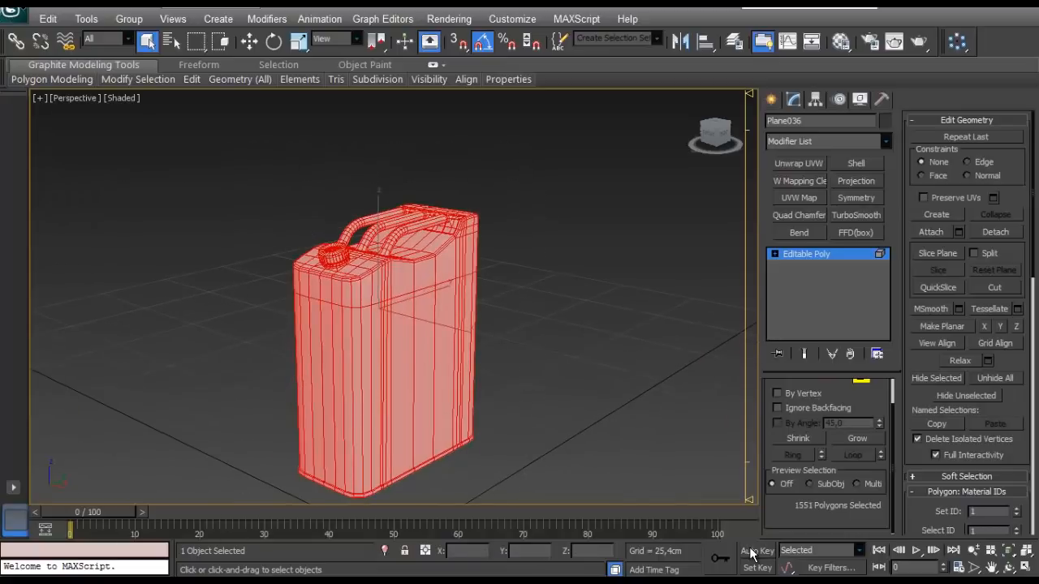
click(751, 552)
click(753, 552)
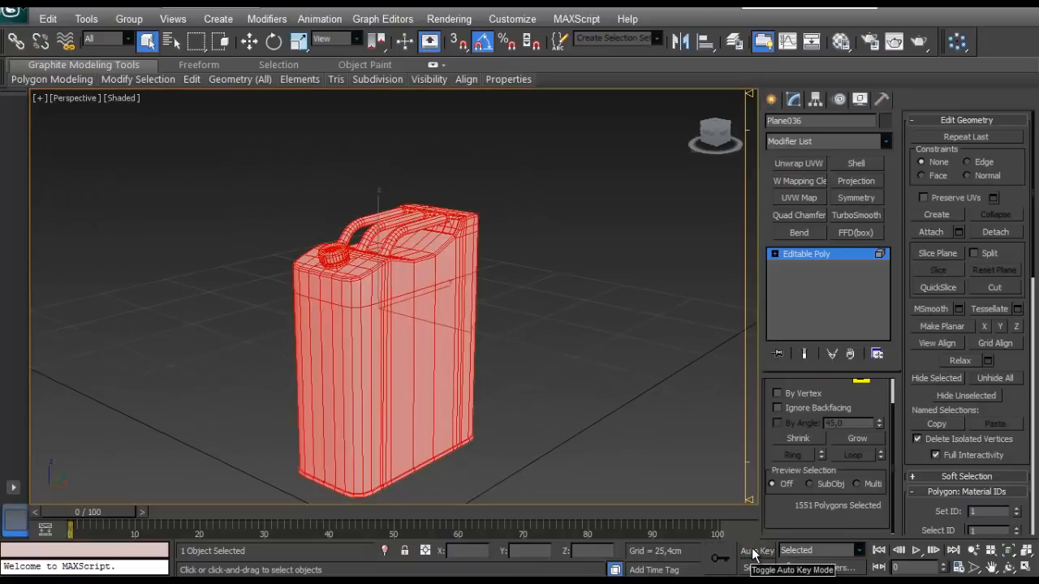
click(753, 552)
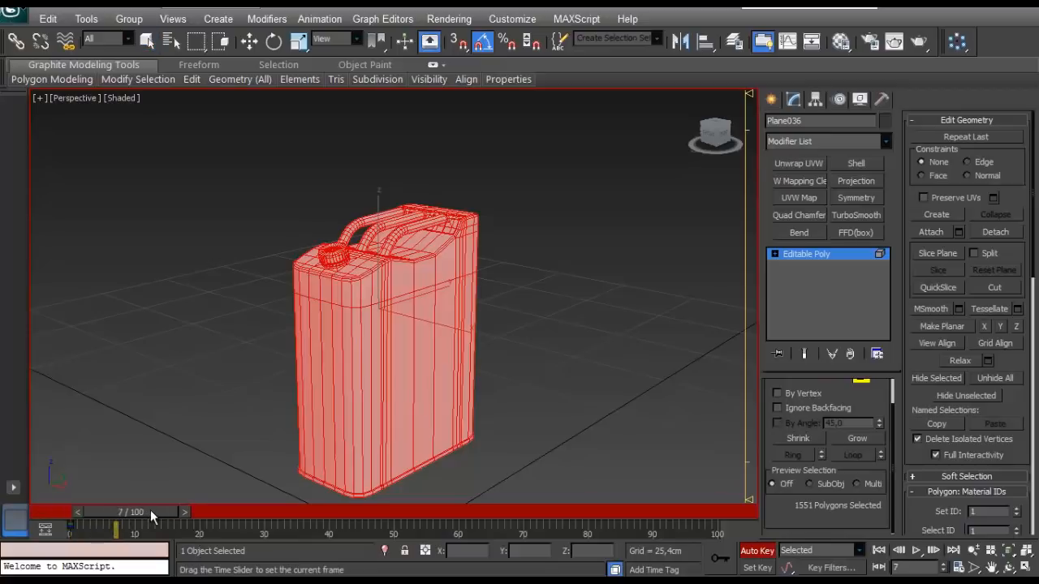
drag(150, 509, 163, 507)
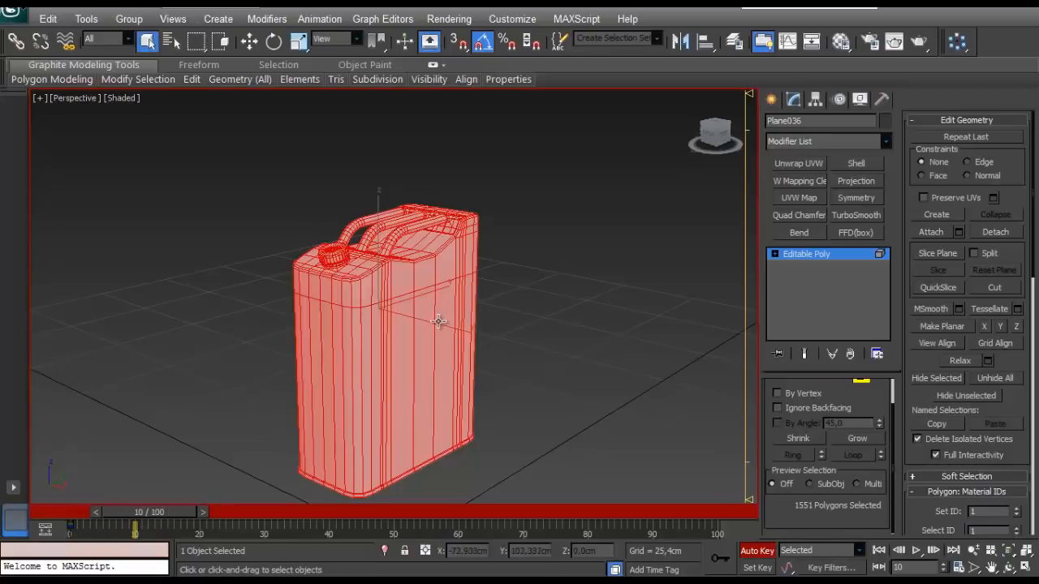
- Select only the canister's body element and move it sideways away from the handle and cap at frame 10
alt+middle_drag(422, 285, 472, 302)
click(472, 302)
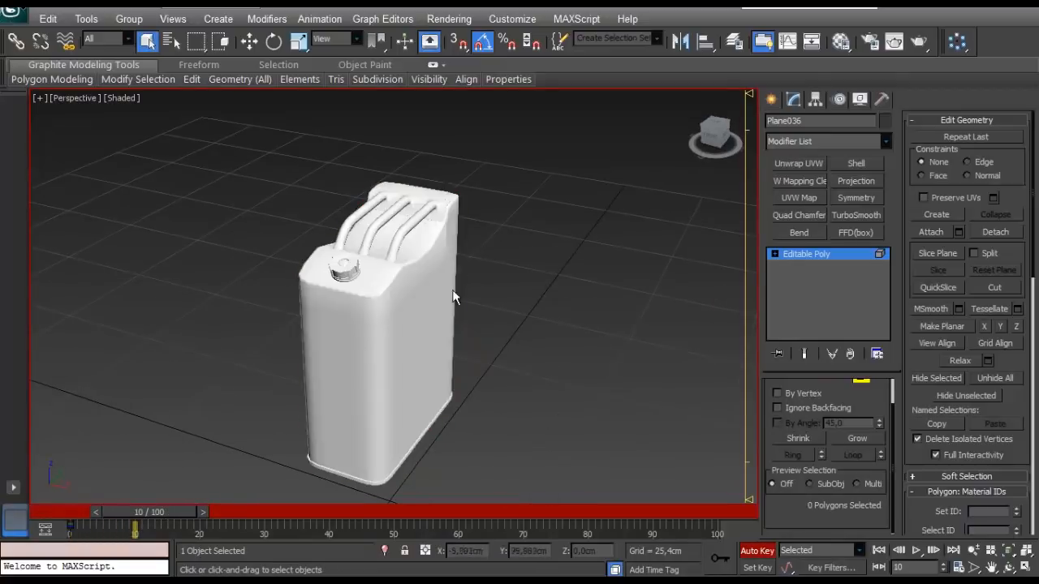
click(399, 308)
scroll(361, 298, up, 2)
scroll(360, 298, down, 2)
alt+middle_drag(361, 298, 441, 355)
key(w)
drag(401, 274, 545, 284)
- Move the handle element and the cap element away from the body so that all three parts stand apart
click(356, 274)
click(357, 274)
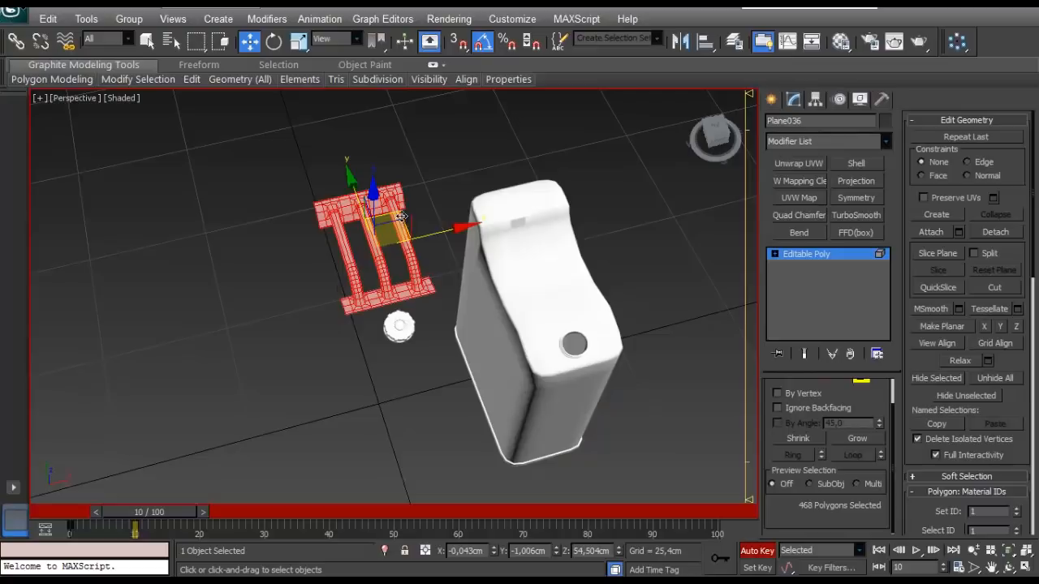
drag(356, 275, 253, 210)
click(391, 335)
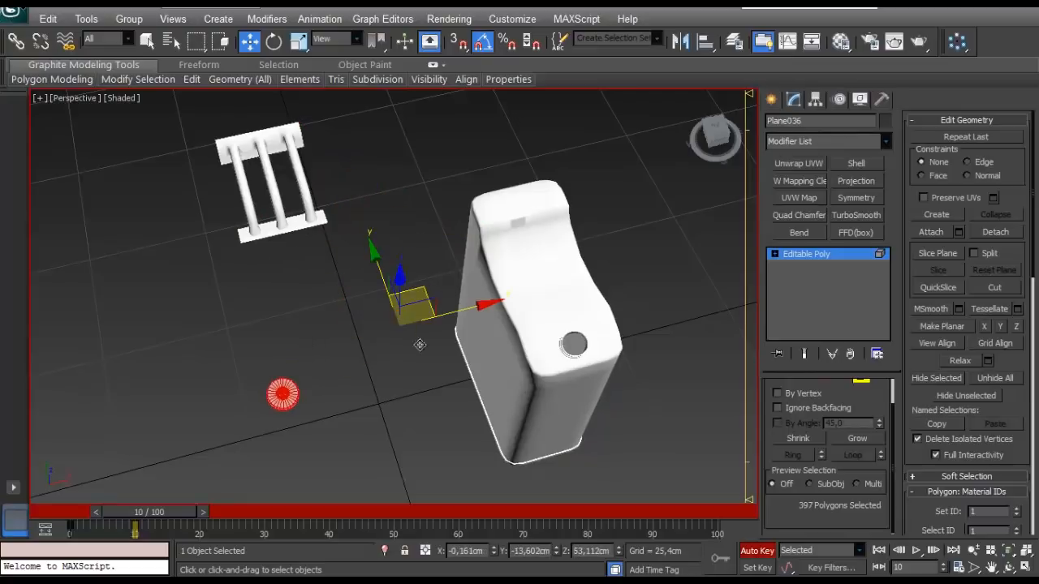
alt+middle_drag(419, 344, 508, 376)
- Reposition the body element along the X axis to about X 12.9 cm
click(613, 456)
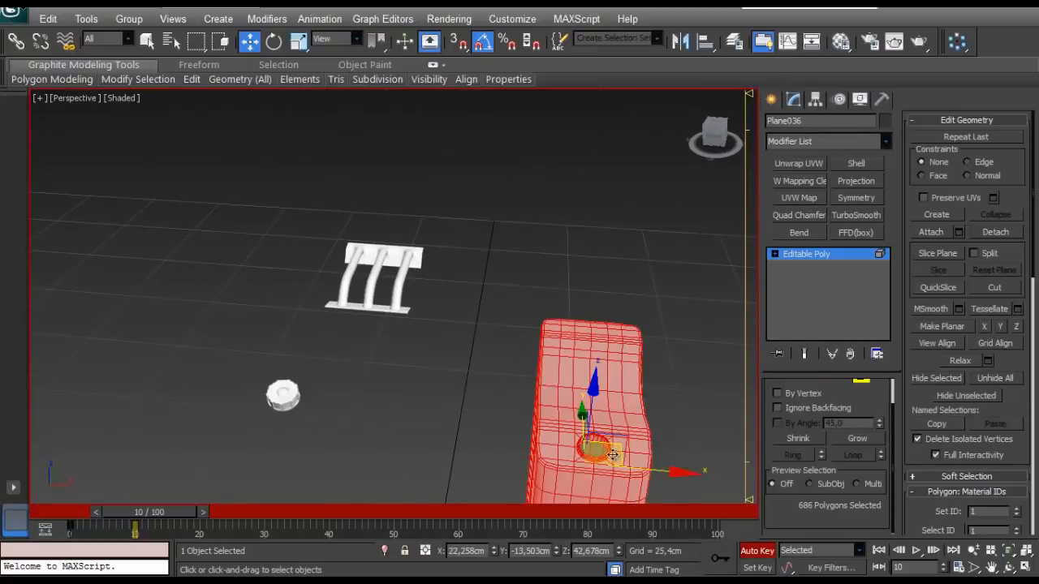
drag(633, 465, 542, 466)
alt+middle_drag(541, 466, 568, 503)
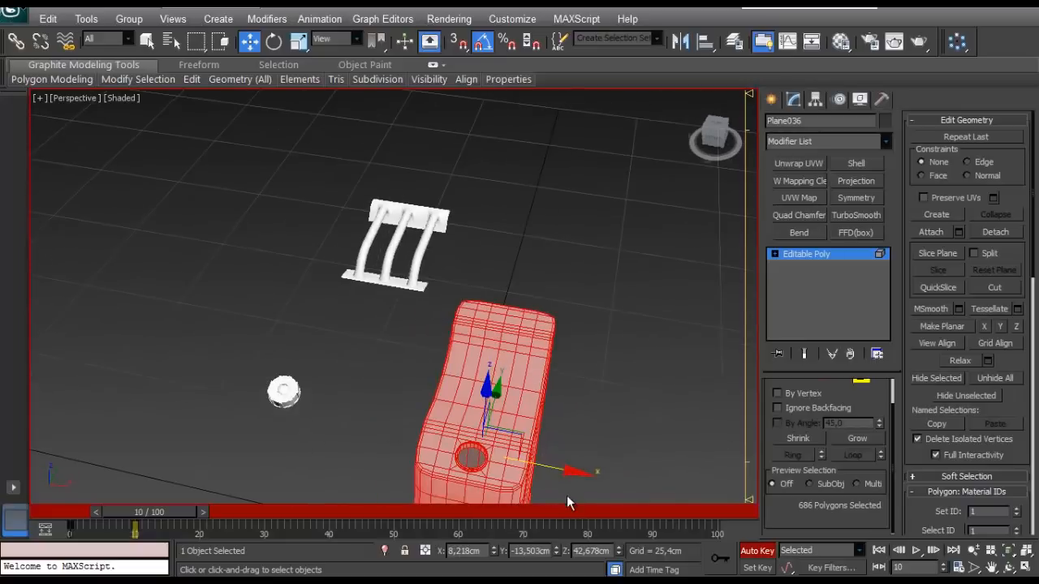
drag(574, 471, 610, 472)
- Move the cap and handle elements farther from the body, and turn off Auto Key
click(284, 391)
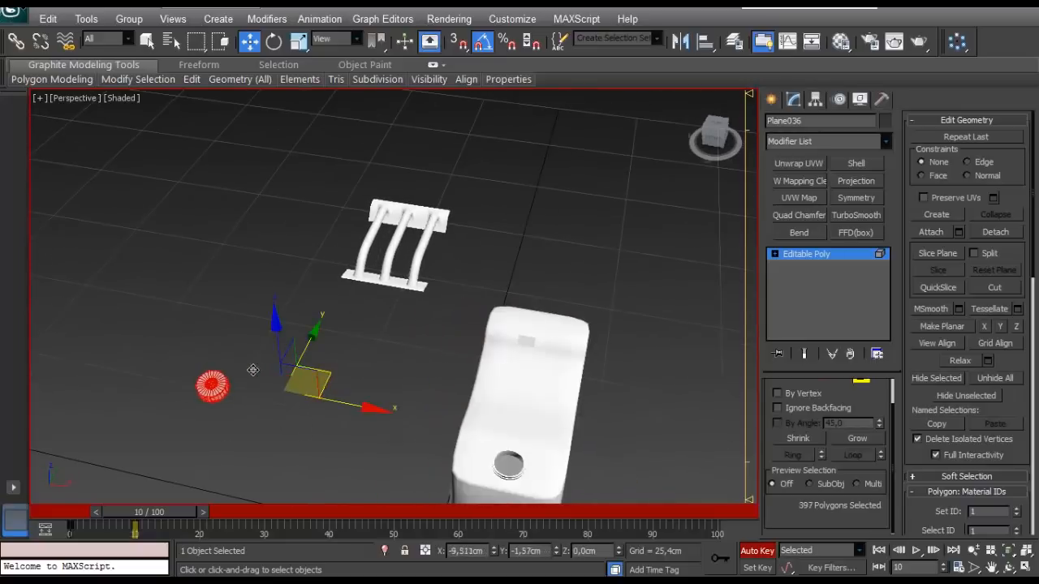
click(418, 245)
click(469, 215)
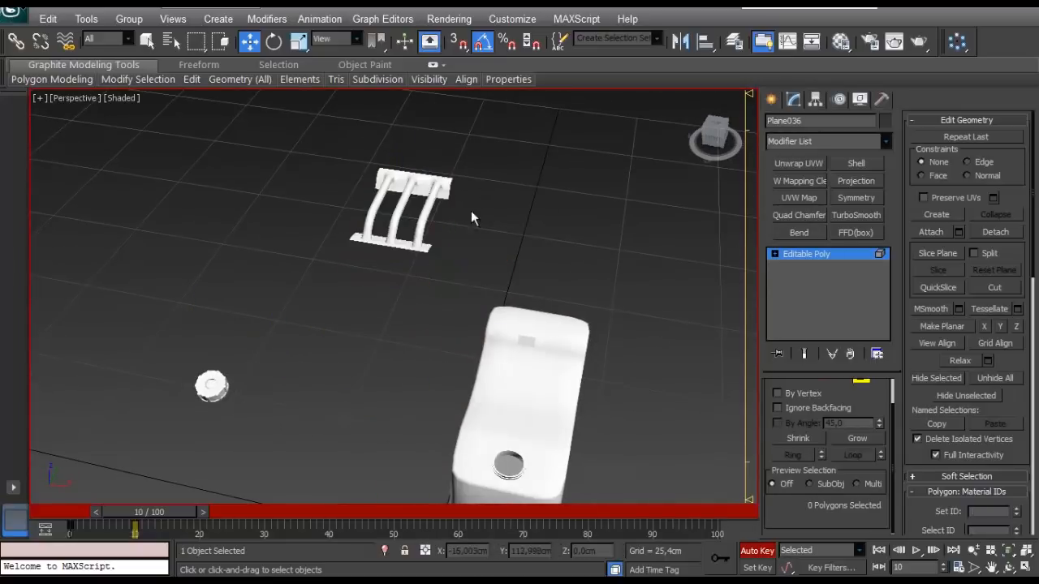
alt+middle_drag(471, 220, 685, 485)
click(752, 551)
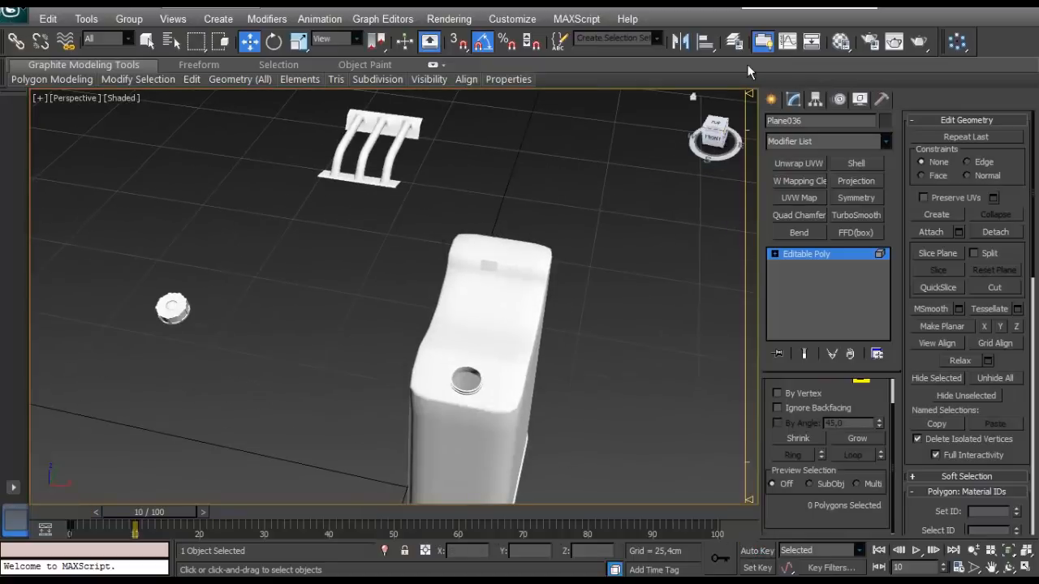
- Unhide the Fuel Tank_HighPoly layer and close the layer manager
click(733, 42)
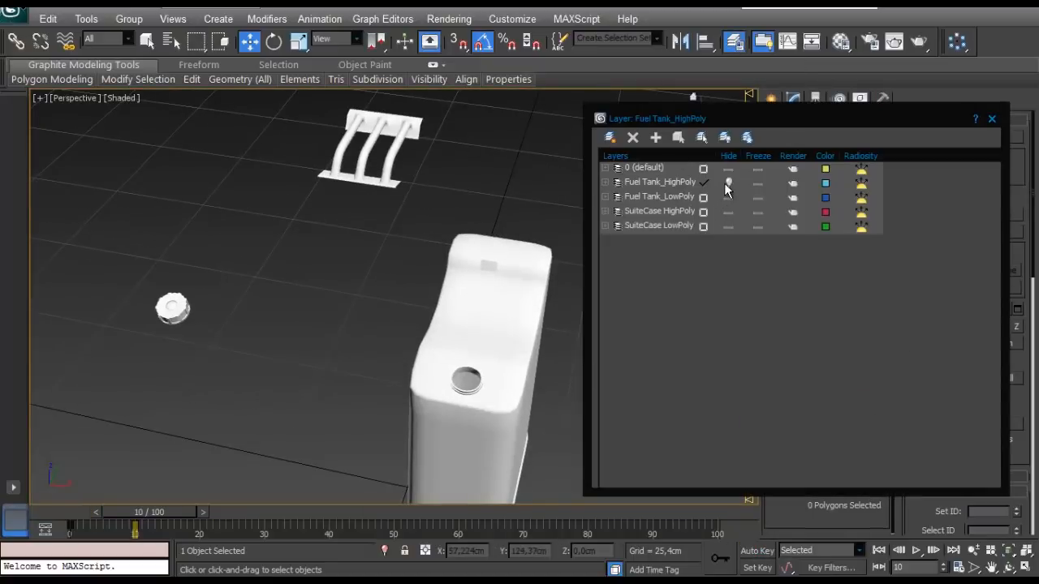
click(727, 185)
alt+middle_drag(409, 281, 379, 280)
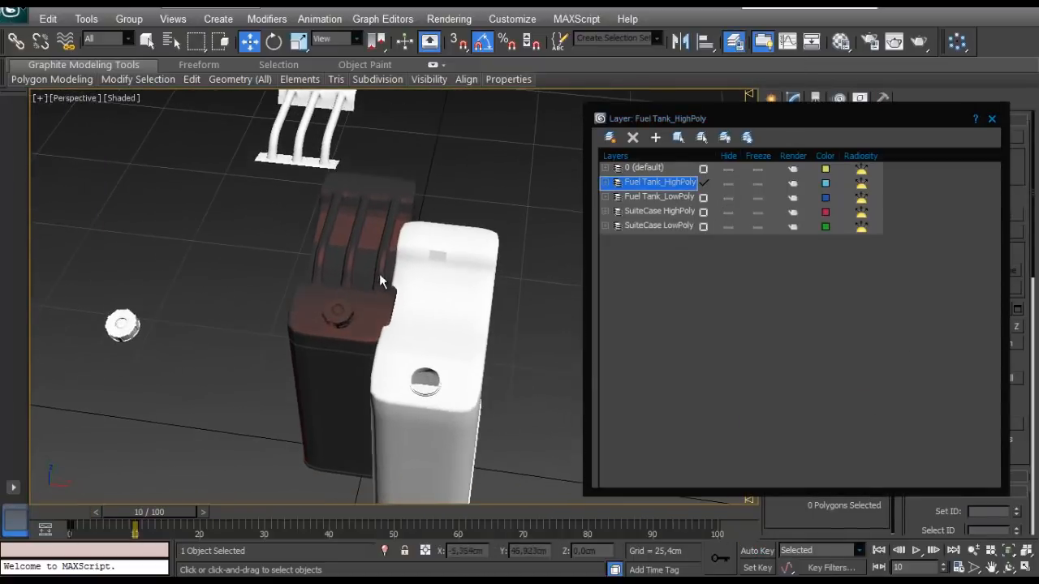
click(992, 119)
- With Auto Key on, move the low-poly body element along X to about 19.3 cm, clear of the high-poly model
click(474, 362)
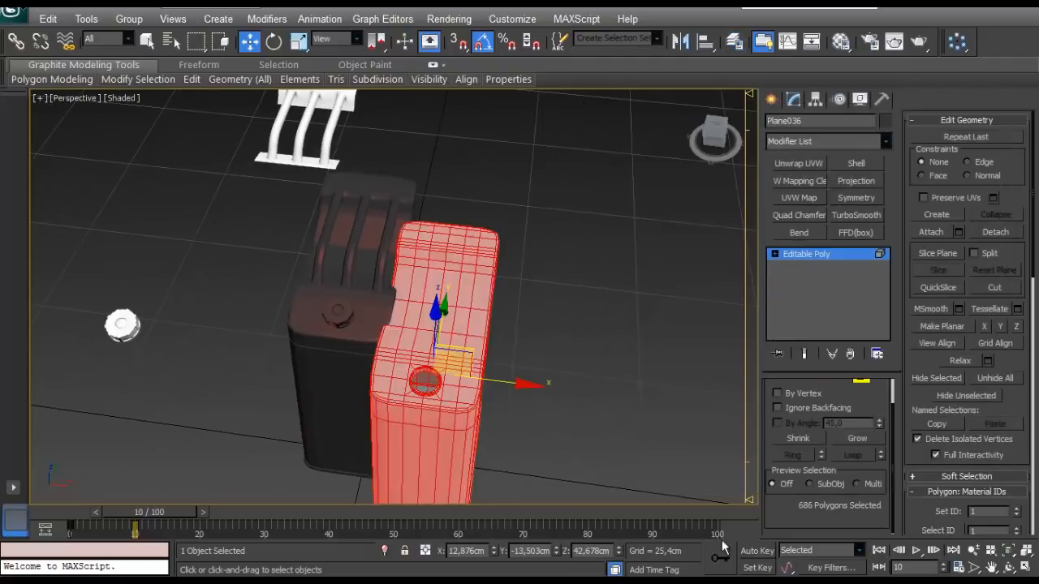
click(756, 550)
drag(527, 383, 594, 416)
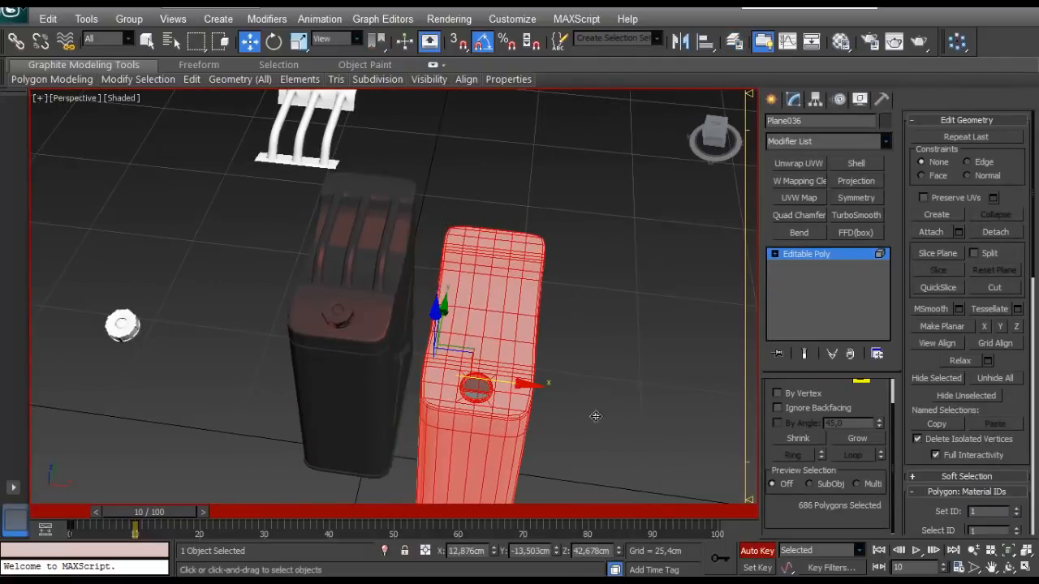
click(743, 549)
- Go to frame 20 and leave element editing on the low-poly canister
mouse_move(188, 511)
mouse_down()
mouse_move(110, 518)
mouse_move(189, 519)
mouse_up()
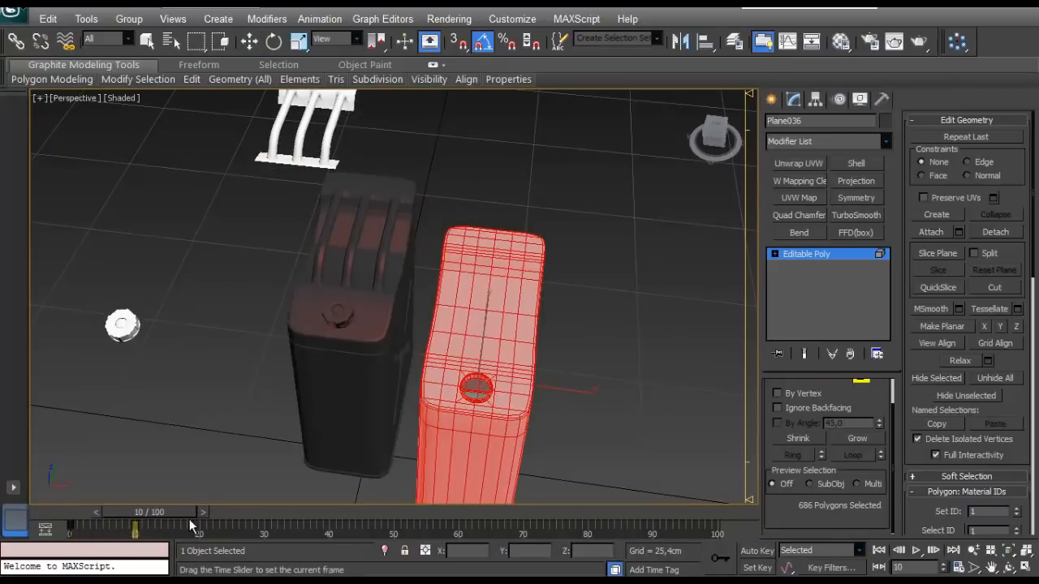
key(w)
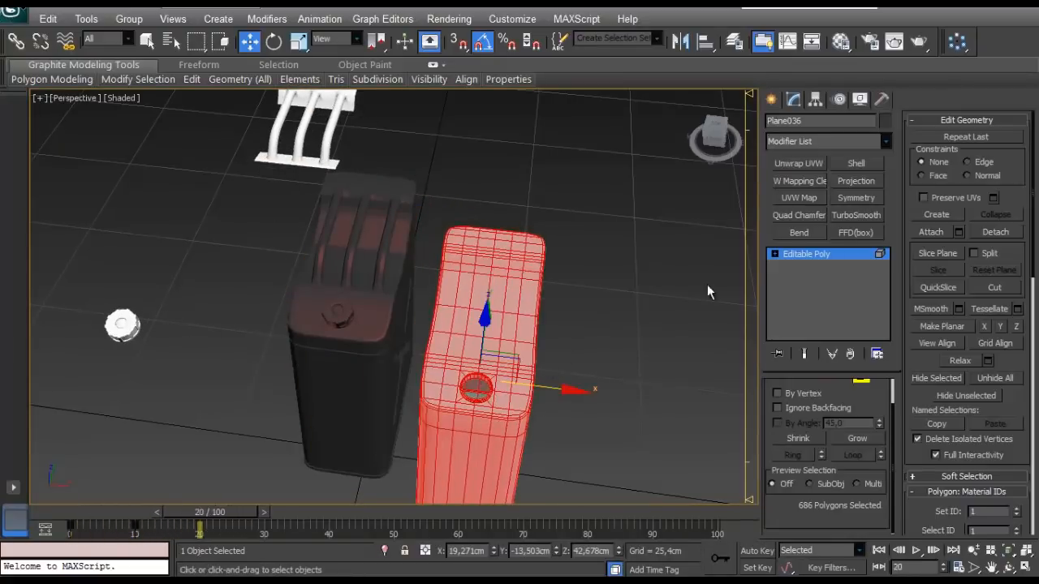
click(883, 256)
- Show edged faces, select the high-poly cap and turn on Auto Key at frame 20
click(357, 323)
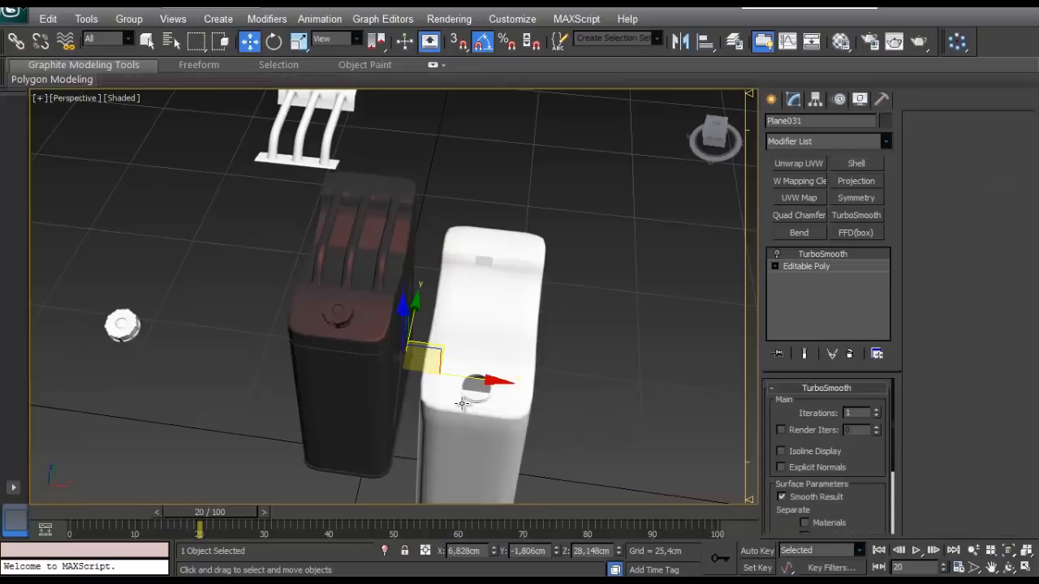
key(F4)
click(337, 314)
scroll(332, 326, up, 4)
alt+middle_drag(376, 345, 565, 355)
click(754, 551)
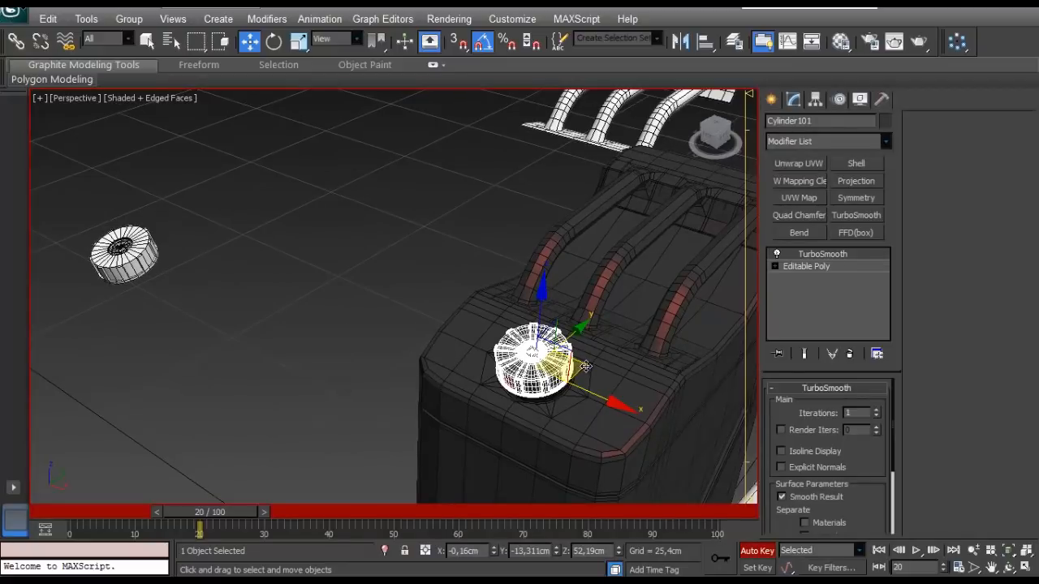
drag(263, 516, 209, 512)
- In the Top view, move the high-poly cap roughly over the separated low-poly cap
key(t)
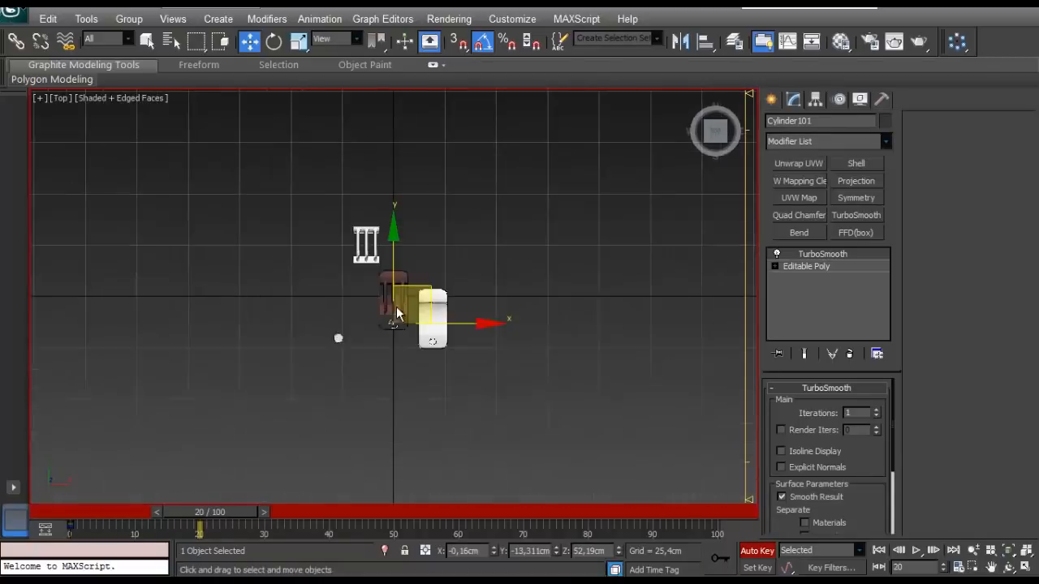
drag(429, 334, 287, 367)
scroll(317, 300, up, 2)
middle_drag(317, 300, 382, 102)
scroll(324, 167, up, 5)
scroll(338, 170, up, 2)
middle_drag(339, 171, 452, 325)
scroll(454, 326, up, 2)
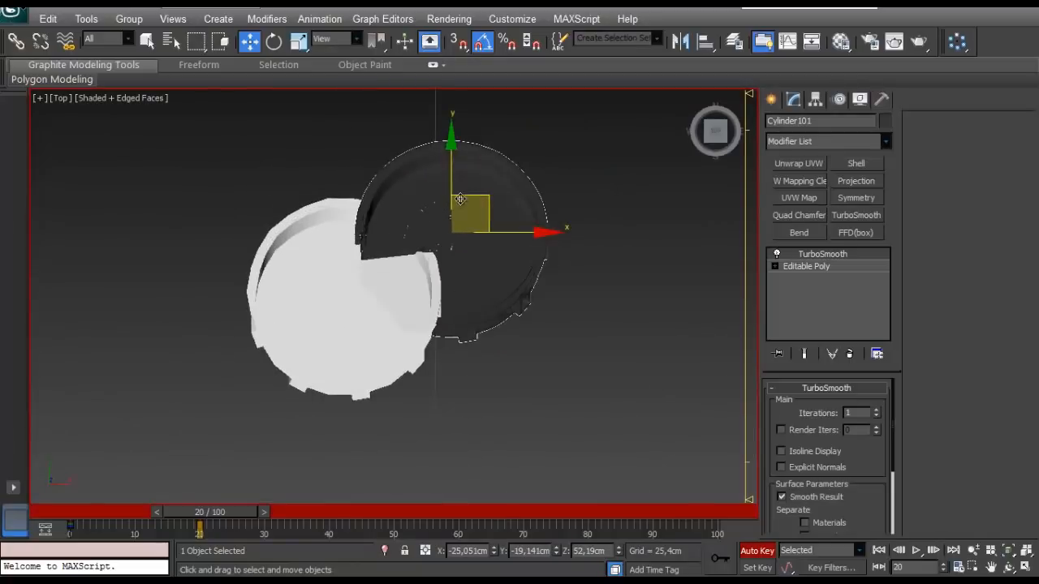
- In wireframe display, align the high-poly cap's centre with the low-poly cap at about X -27.38 cm, Y -20.39 cm
key(F3)
mouse_move(460, 200)
mouse_down()
mouse_move(361, 260)
mouse_move(372, 253)
mouse_up()
scroll(398, 353, up, 6)
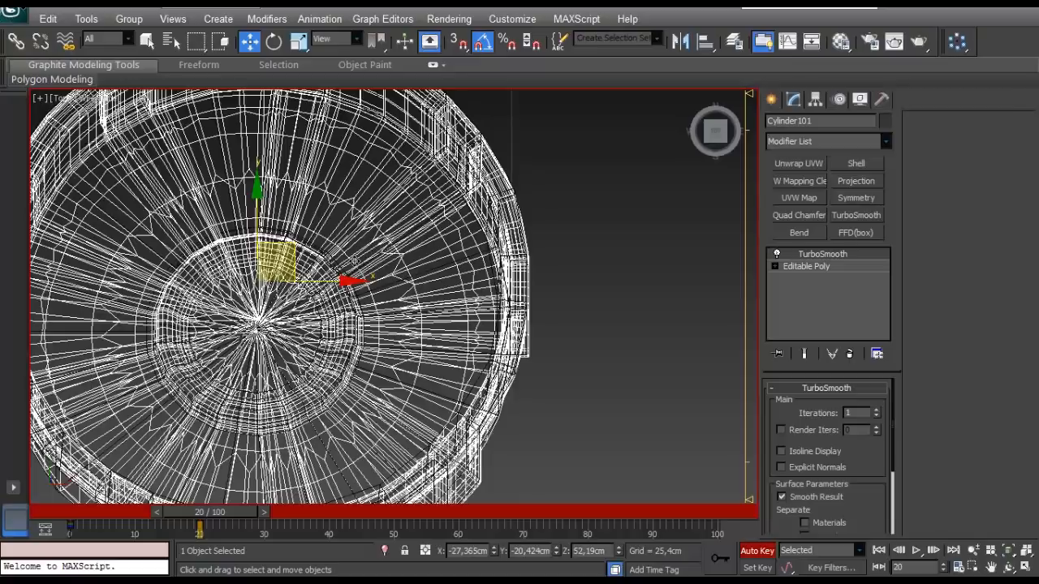
drag(367, 353, 364, 349)
scroll(365, 349, down, 10)
middle_drag(509, 281, 226, 444)
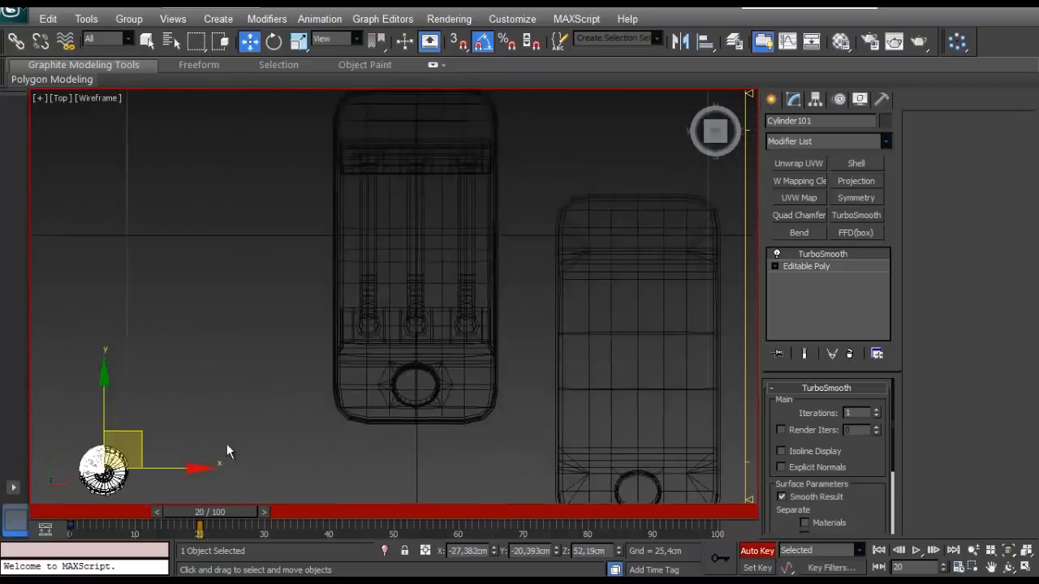
- Select the high-poly handle and move it roughly over the separated low-poly handle in the Top view
scroll(228, 442, down, 3)
click(381, 310)
drag(469, 243, 389, 83)
scroll(452, 400, up, 3)
middle_drag(398, 162, 568, 443)
scroll(568, 443, up, 1)
- Align the high-poly handle's wireframe with the low-poly handle at about X -6.61 cm, Y 24.29 cm
drag(504, 278, 515, 308)
scroll(376, 283, up, 5)
middle_drag(376, 283, 324, 266)
scroll(324, 266, down, 4)
scroll(609, 264, up, 2)
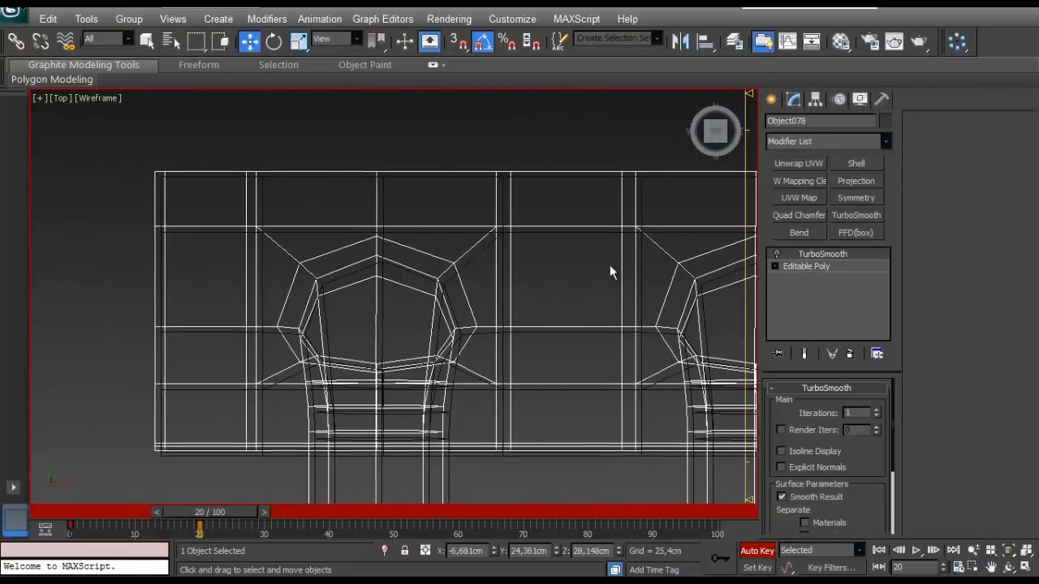
click(252, 229)
drag(253, 225, 259, 230)
- Select the high-poly canister body and move it roughly over the low-poly body, to about X 26.04 cm, Y -11.23 cm
scroll(259, 228, down, 10)
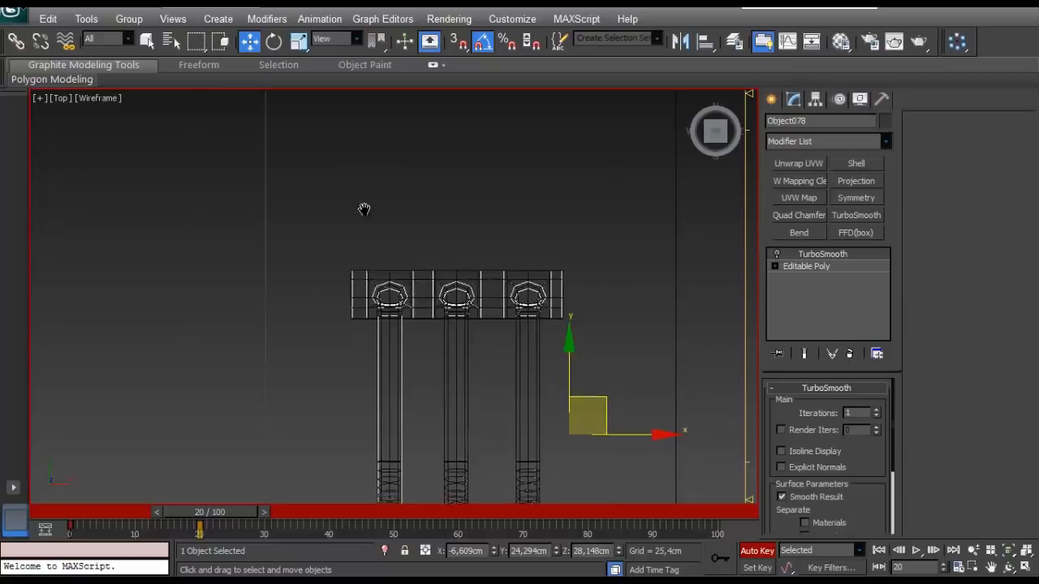
middle_drag(431, 328, 294, 133)
middle_drag(436, 358, 303, 236)
click(303, 236)
drag(348, 229, 504, 298)
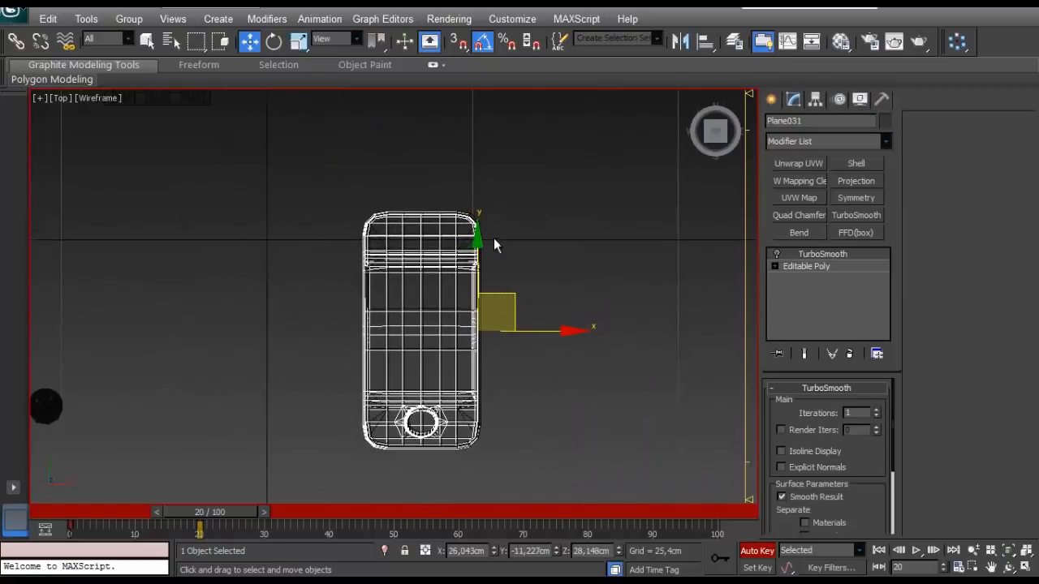
- Align the upper corner of the high-poly body with the low-poly wireframe at about X 26.26 cm, Y -11.12 cm
scroll(411, 238, up, 7)
middle_drag(195, 153, 283, 263)
scroll(317, 244, up, 4)
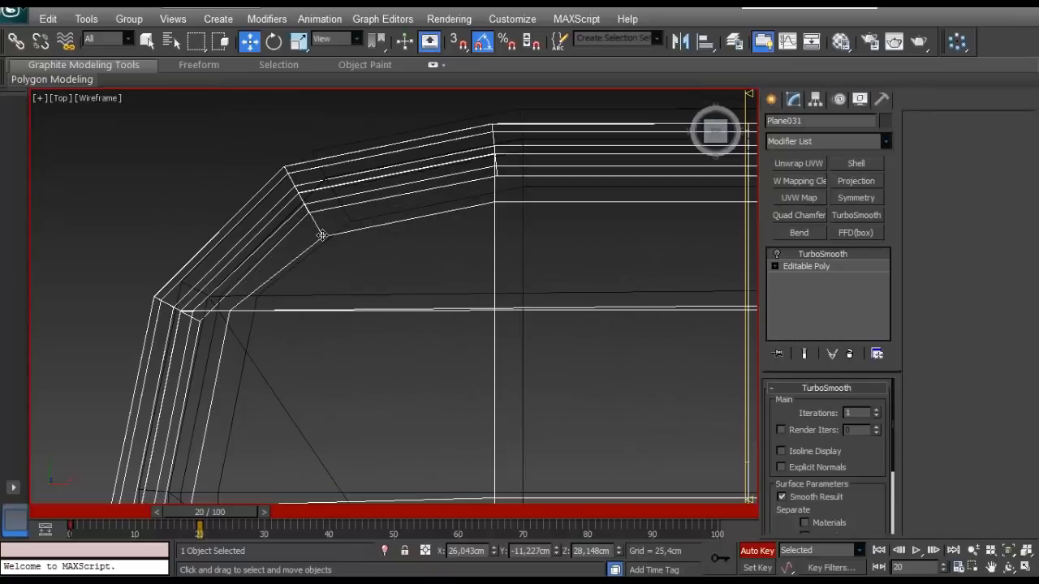
drag(321, 235, 350, 225)
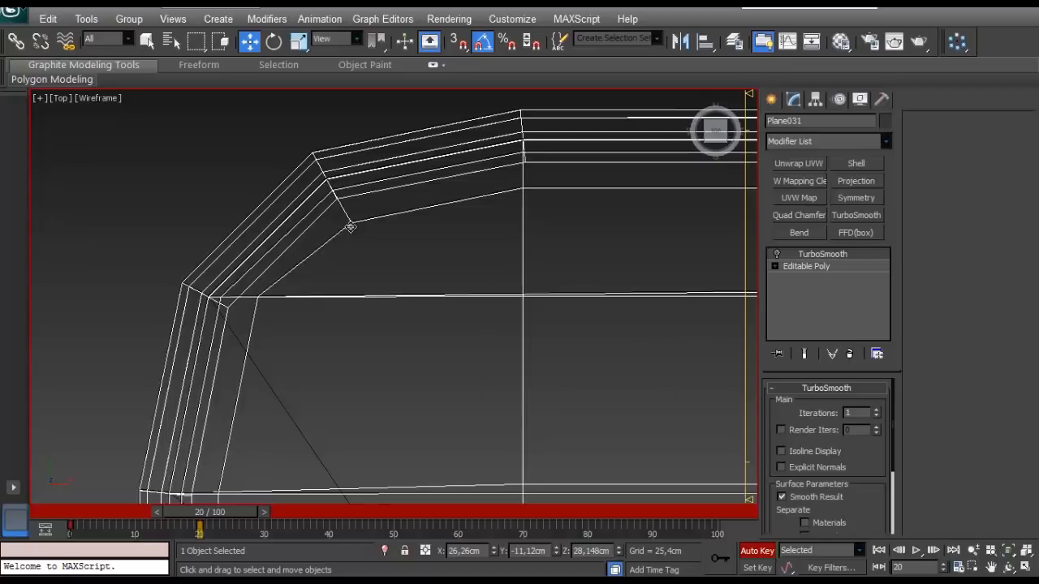
- Fine-tune the high-poly body's position at another corner to about X 26.255 cm, Y -11.11 cm, and deselect it
scroll(350, 226, down, 5)
middle_drag(350, 225, 133, 245)
middle_drag(428, 271, 176, 253)
scroll(177, 252, up, 3)
middle_drag(155, 316, 418, 217)
scroll(418, 217, up, 3)
scroll(544, 407, up, 3)
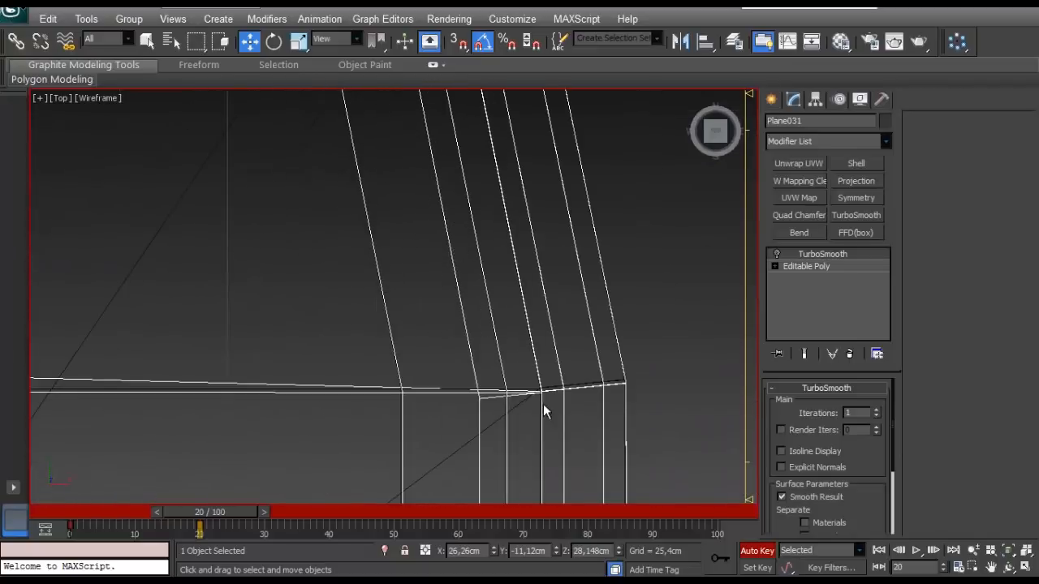
drag(543, 401, 540, 395)
scroll(533, 378, down, 10)
click(252, 261)
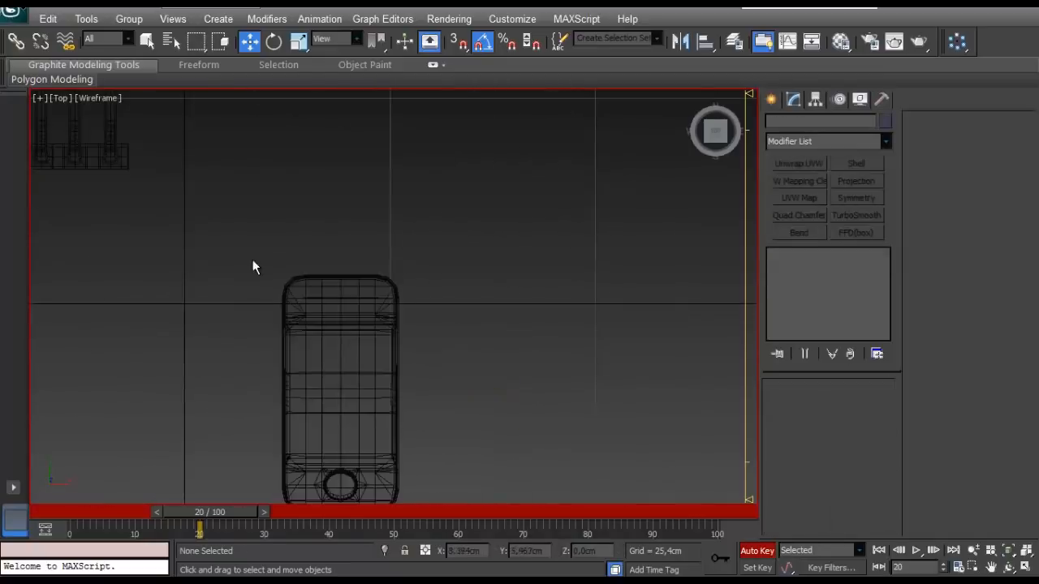
- Return to the Perspective view and display the parts shaded with edged faces
scroll(293, 250, down, 5)
key(p)
scroll(281, 275, down, 5)
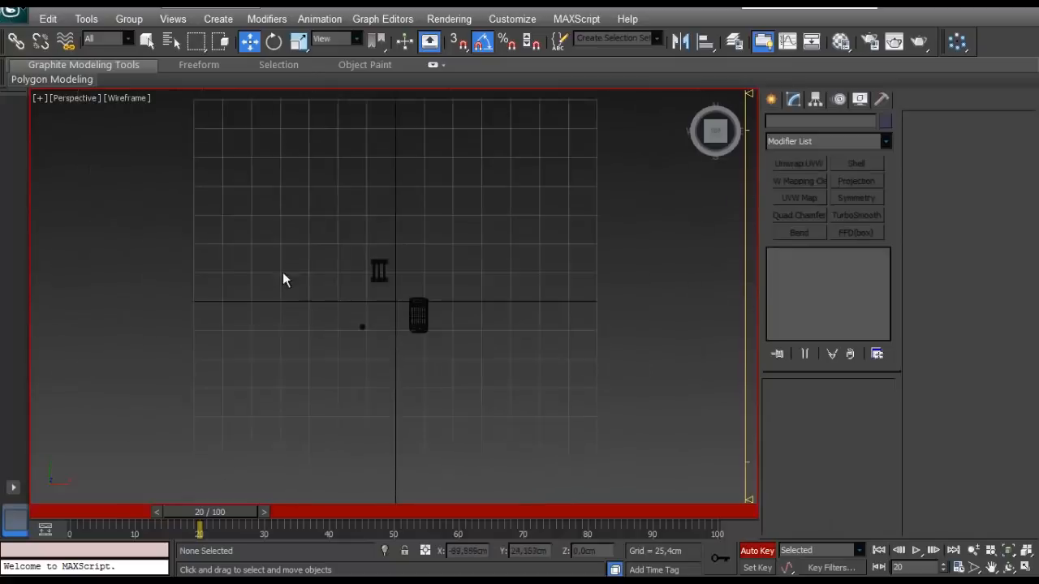
scroll(298, 266, up, 5)
mouse_move(282, 272)
alt+middle_down()
mouse_move(298, 265)
mouse_move(335, 293)
alt+middle_up()
key(F3)
- Inspect the overlapping parts at frame 20 from several angles and turn off Auto Key
scroll(335, 293, up, 5)
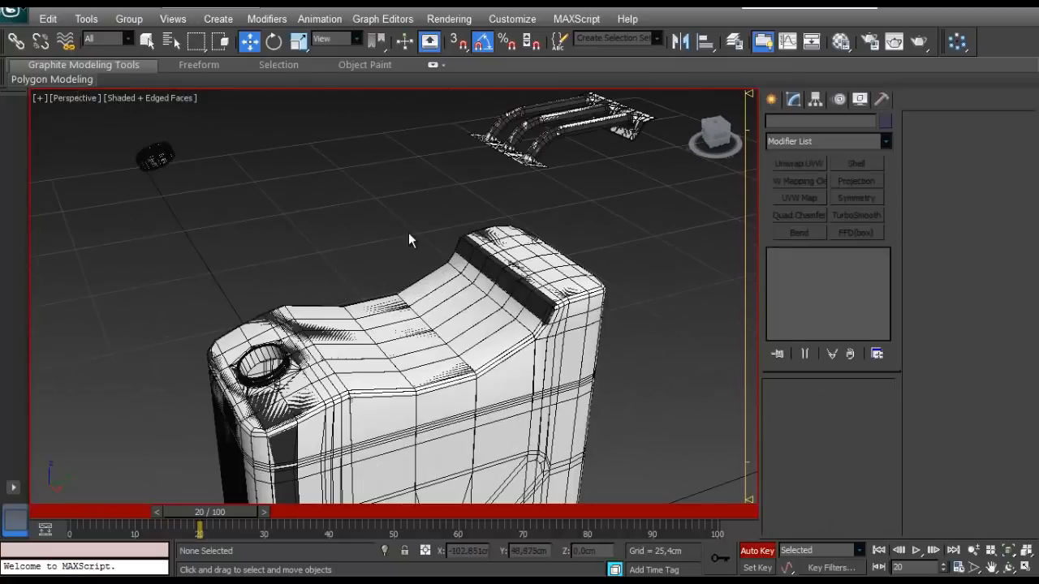
alt+middle_drag(409, 232, 363, 304)
scroll(262, 283, up, 3)
scroll(396, 359, up, 4)
scroll(422, 358, down, 8)
scroll(439, 276, up, 7)
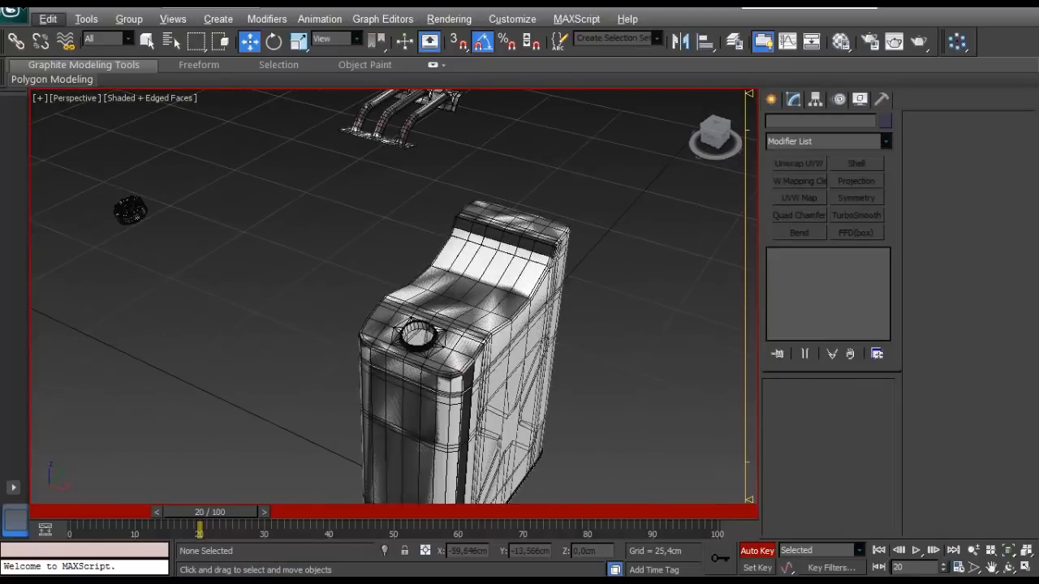
click(757, 553)
- Examine the overlapping high-poly and low-poly canisters by selecting each in turn
middle_drag(532, 400, 482, 417)
scroll(482, 417, down, 4)
middle_drag(461, 351, 485, 362)
click(416, 387)
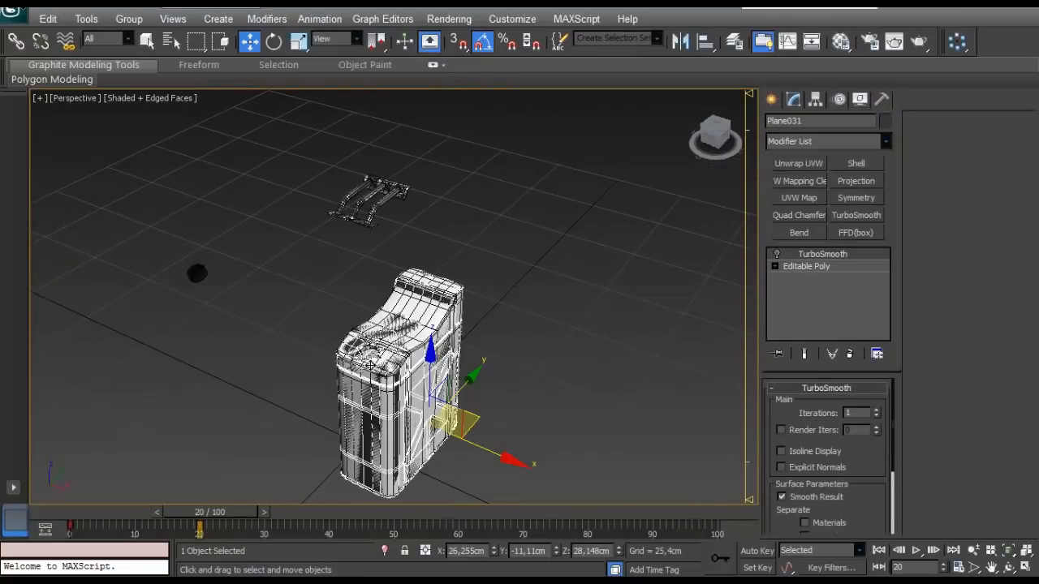
click(393, 361)
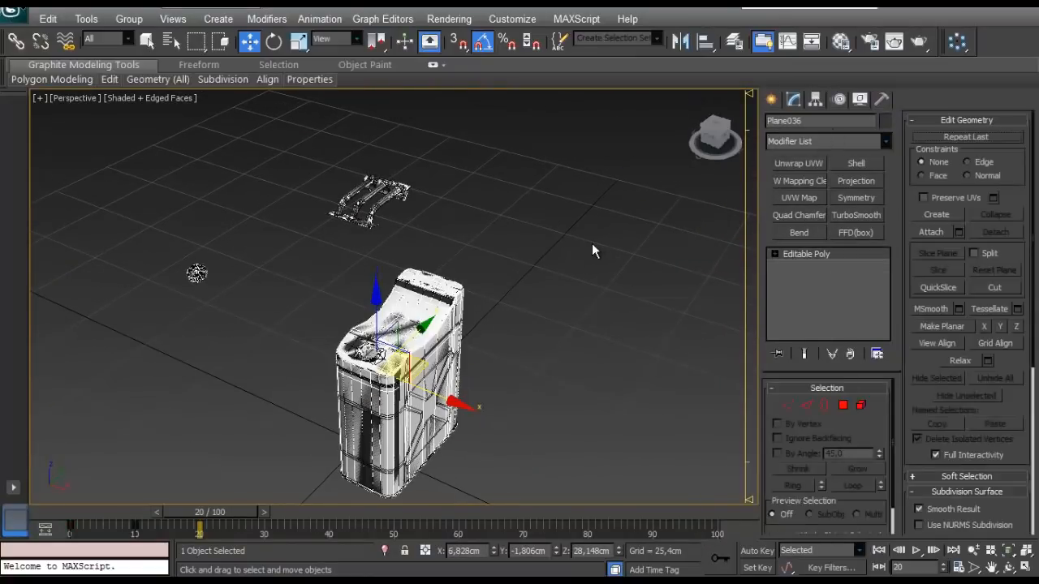
scroll(484, 256, up, 4)
scroll(485, 258, down, 4)
middle_drag(485, 258, 496, 258)
scroll(496, 258, up, 3)
scroll(496, 258, down, 3)
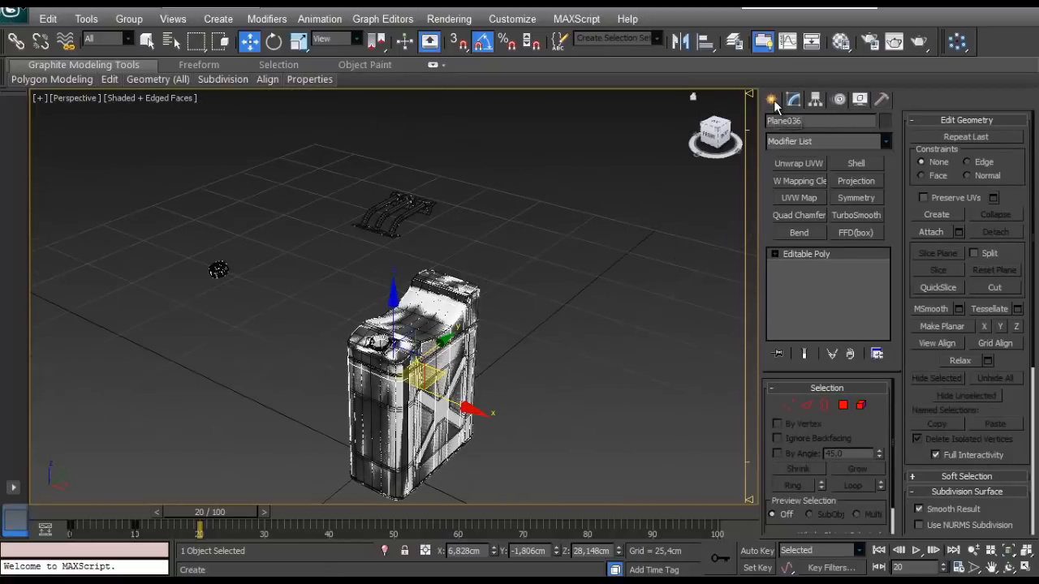
- Place a standard Skylight in the scene beside the canister and leave light creation
click(772, 99)
click(815, 126)
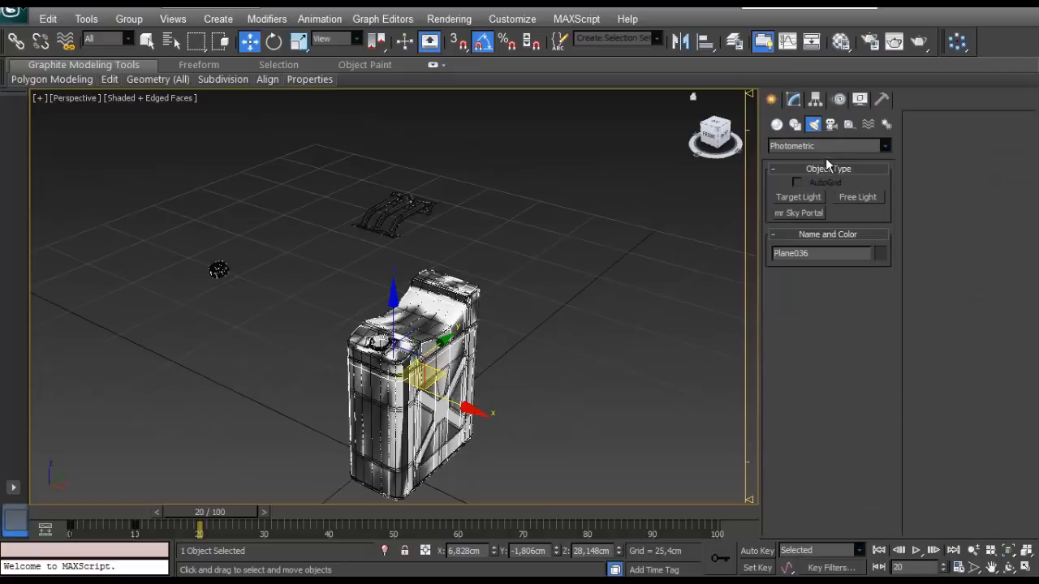
click(823, 147)
click(817, 162)
click(851, 233)
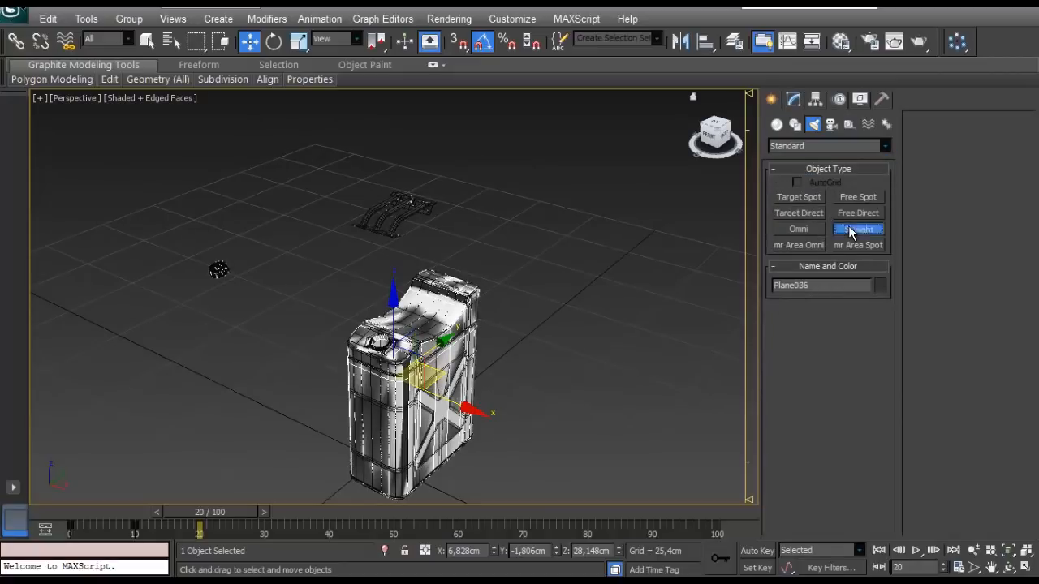
click(643, 275)
right_click(473, 272)
- Rename the high-poly canister body as Fuel Tank_HighPoly
click(450, 291)
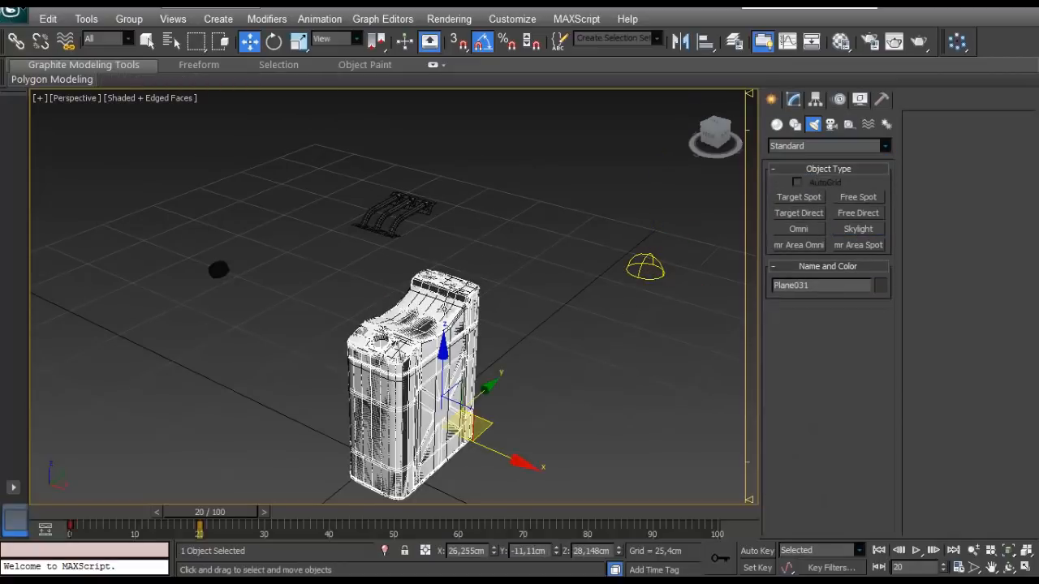
click(429, 329)
click(792, 102)
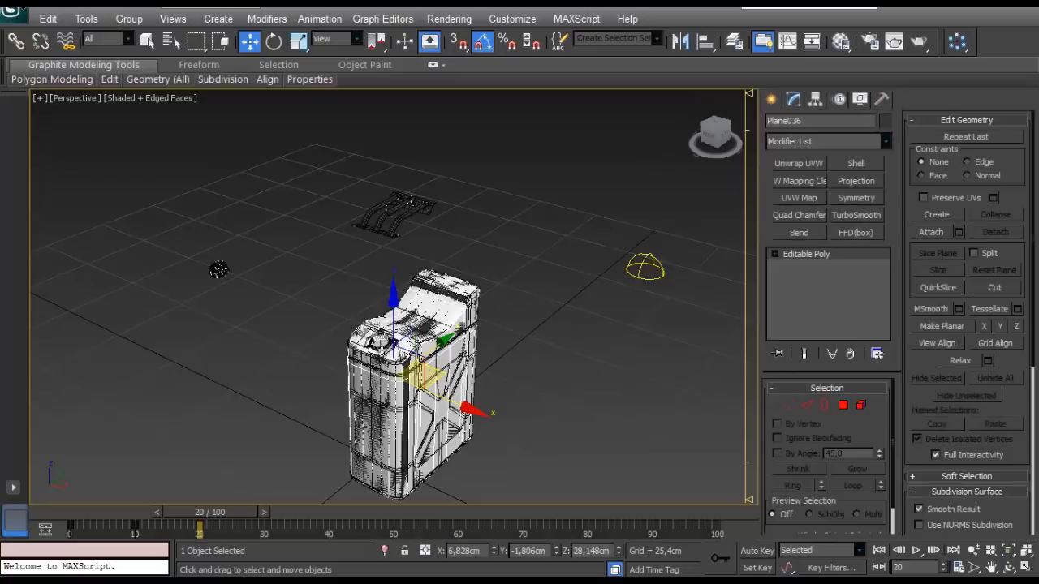
click(372, 409)
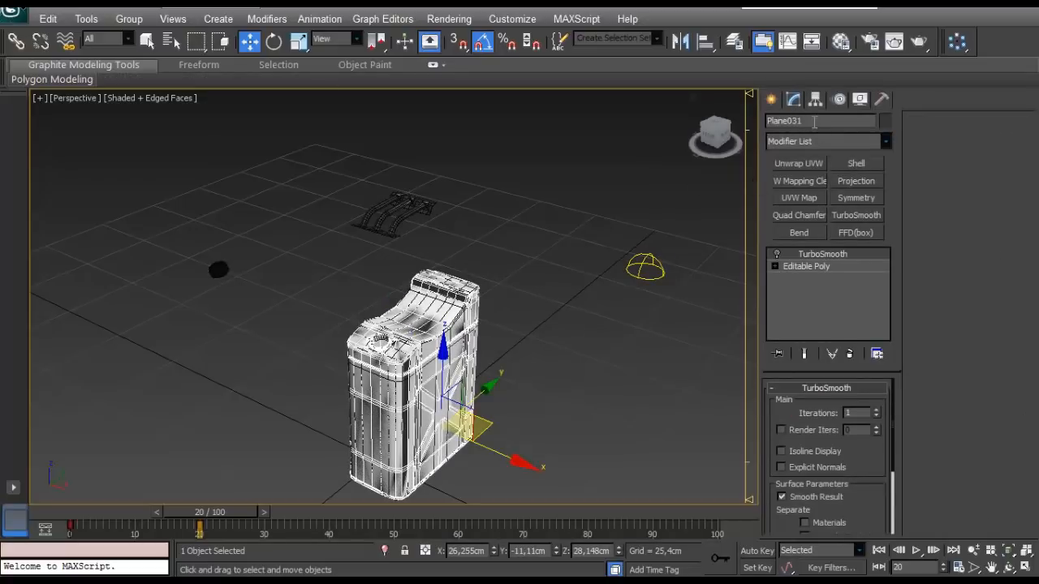
click(814, 122)
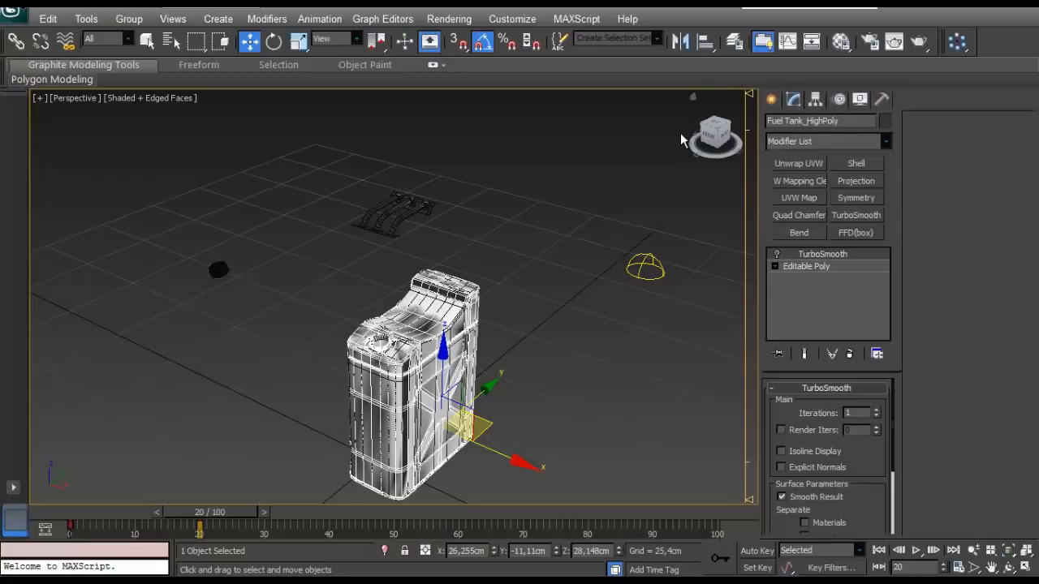
- Rename the low-poly canister as Fuel Tank_Low Poly and deselect it
click(406, 326)
click(809, 121)
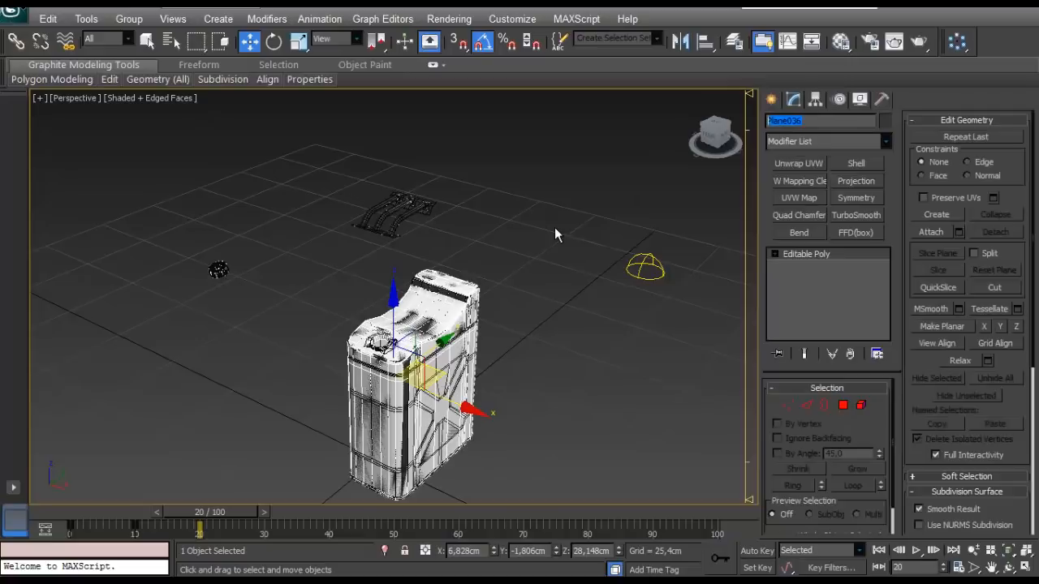
text(Fuel Tank_Low Poly)
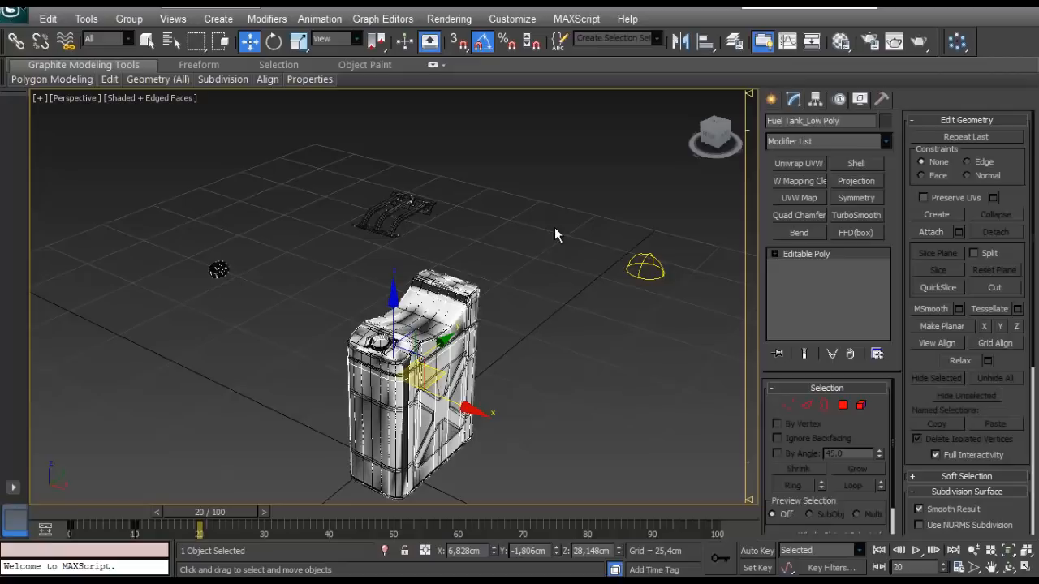
click(317, 310)
- Select the object on the Fuel Tank_LowPoly layer through the layer manager and close the manager
click(733, 42)
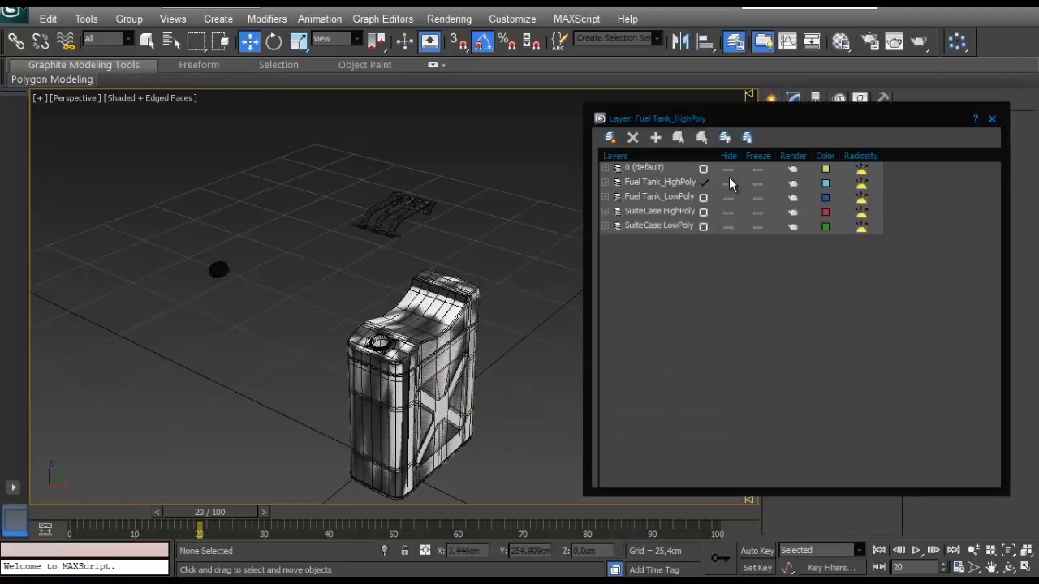
click(726, 197)
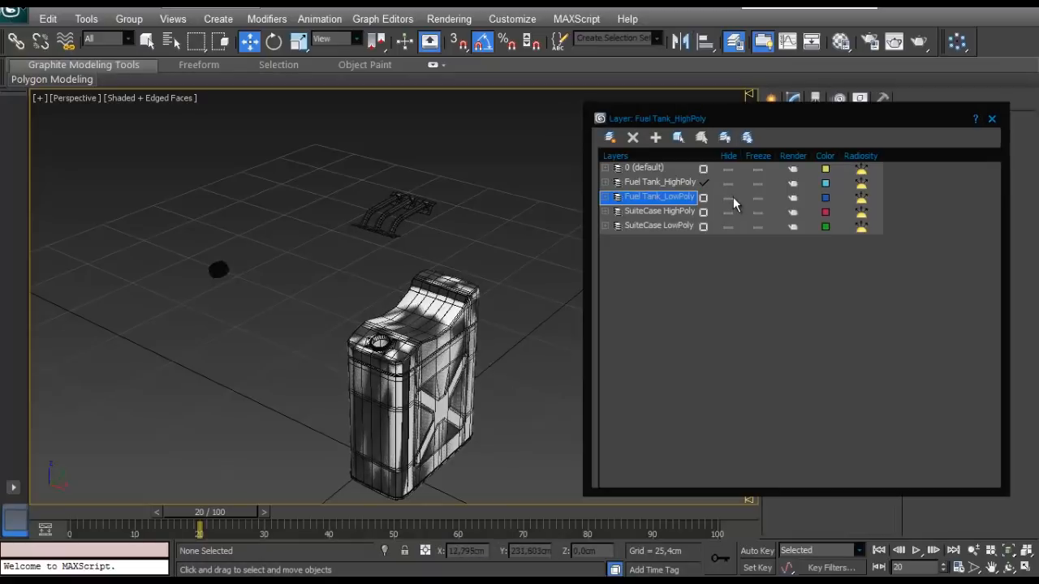
click(680, 138)
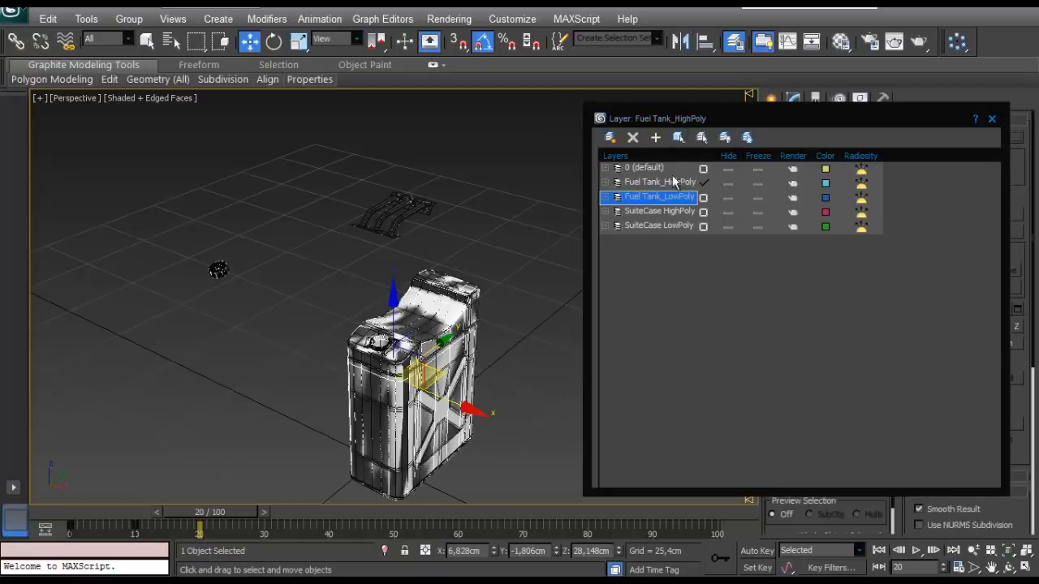
click(991, 120)
scroll(490, 238, up, 5)
scroll(542, 242, down, 5)
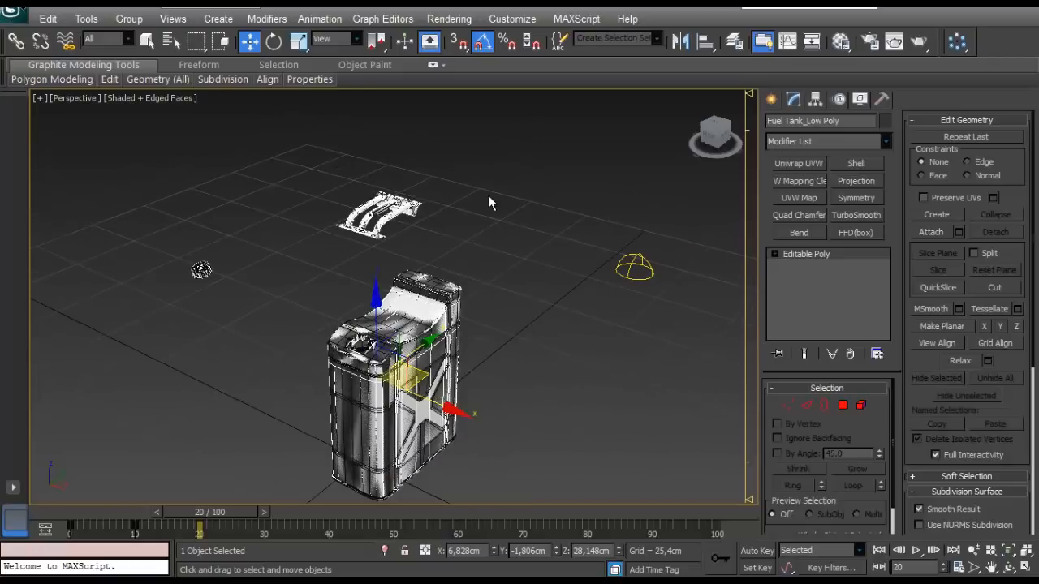
- Open Render To Texture for the low-poly tank and set its edge padding to 3
key(0)
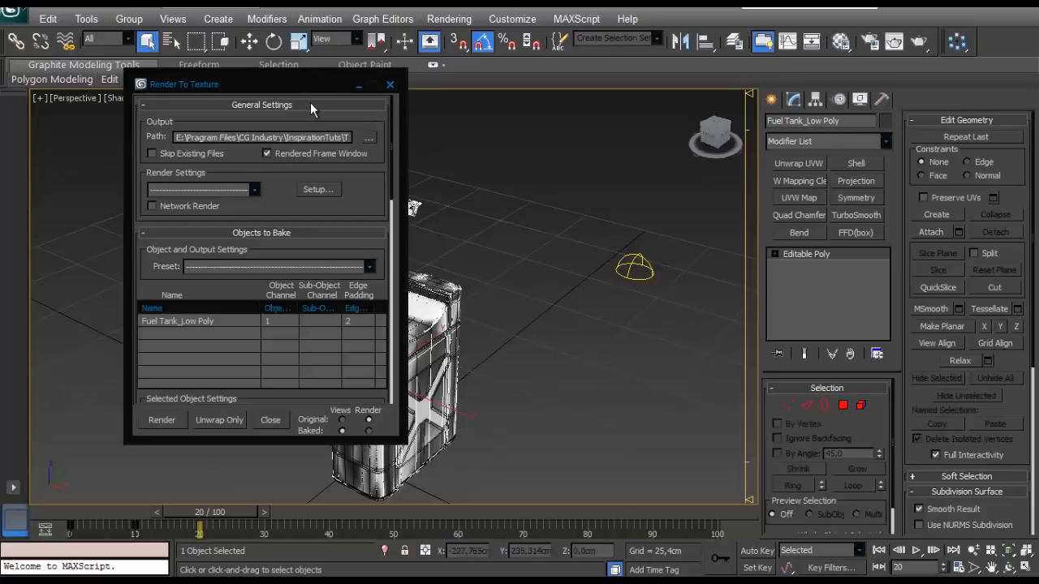
drag(325, 88, 236, 111)
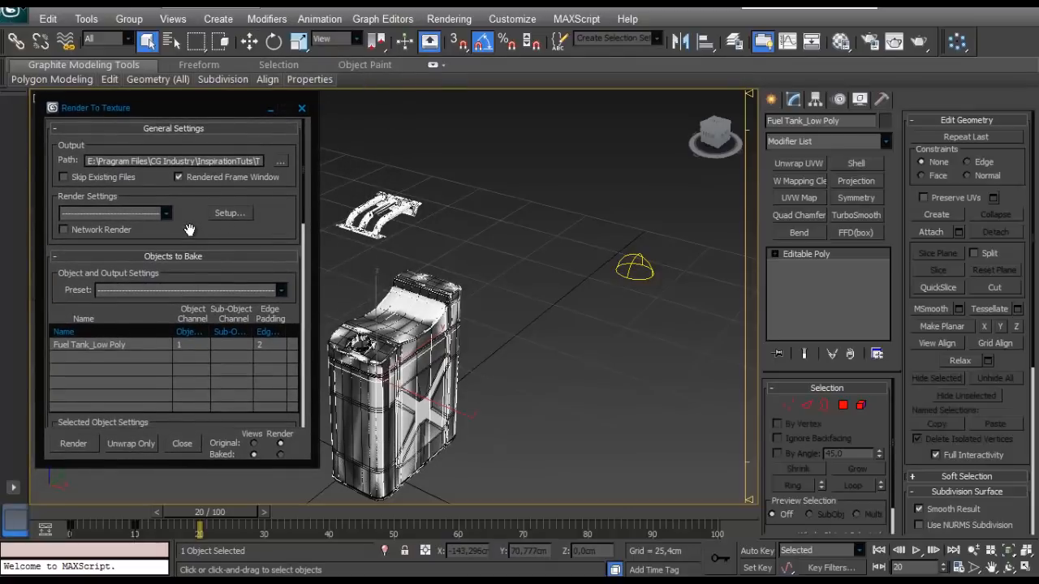
scroll(189, 230, down, 8)
scroll(209, 222, up, 7)
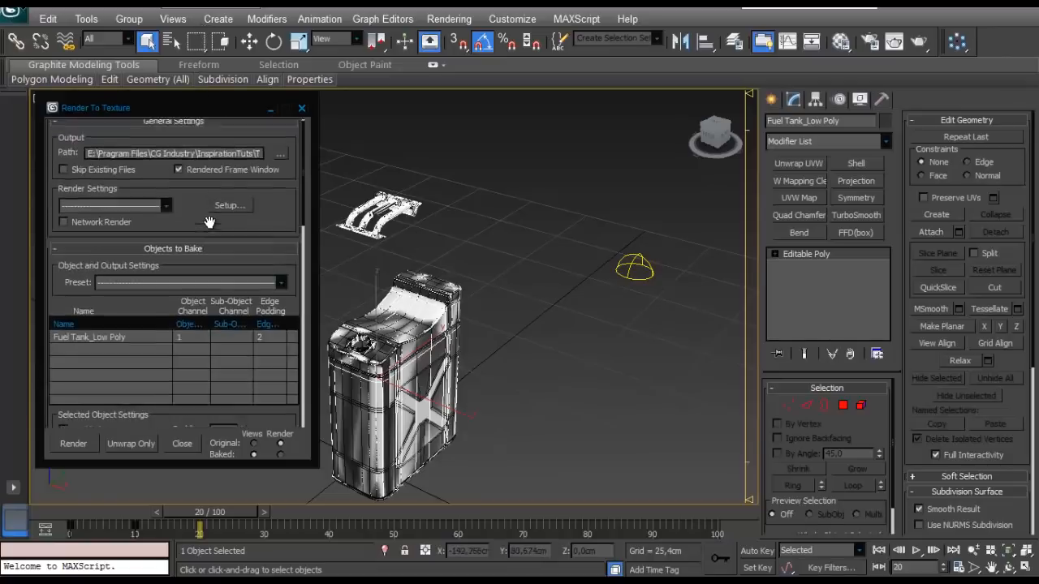
scroll(209, 222, down, 5)
click(242, 299)
click(242, 298)
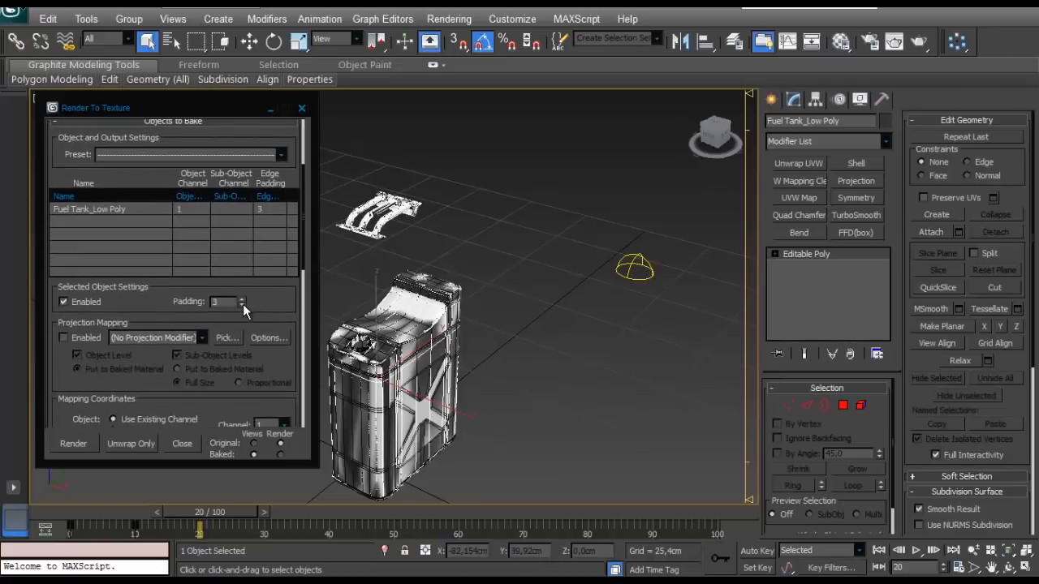
- Enable projection mapping on the low-poly tank with Fuel Tank_HighPoly as its reference target
click(229, 338)
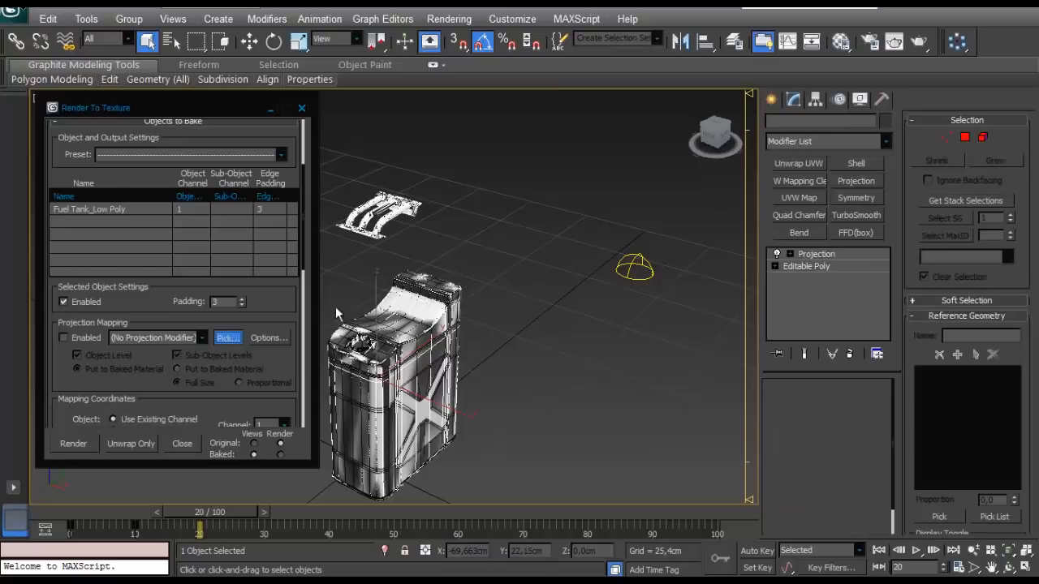
click(276, 199)
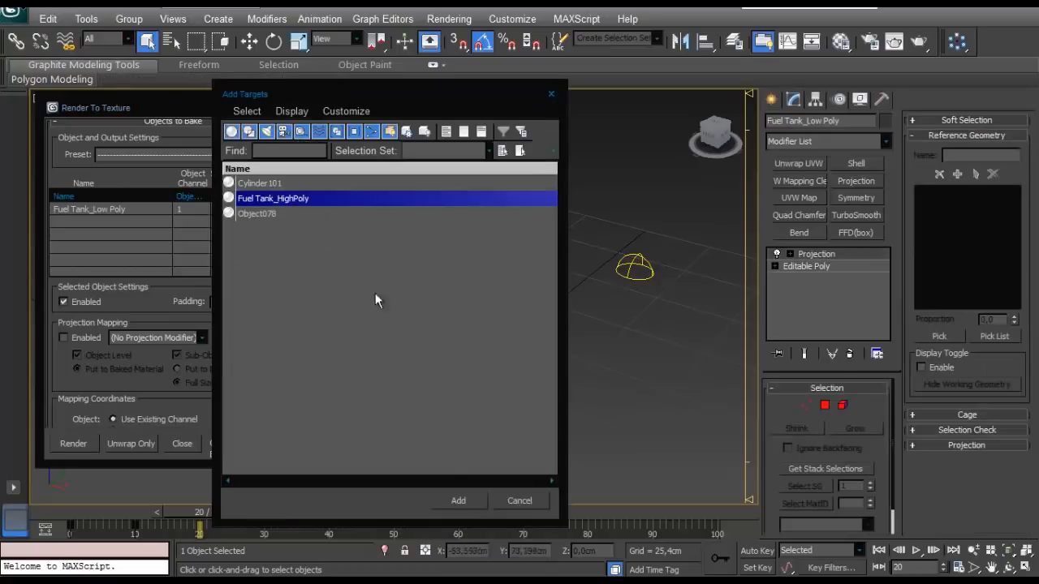
click(457, 501)
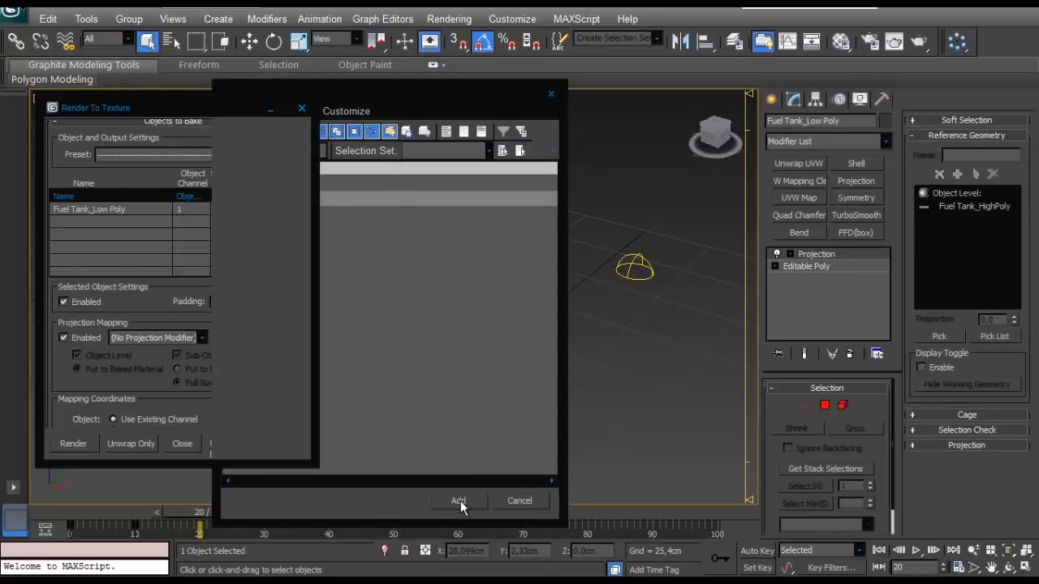
drag(184, 323, 224, 225)
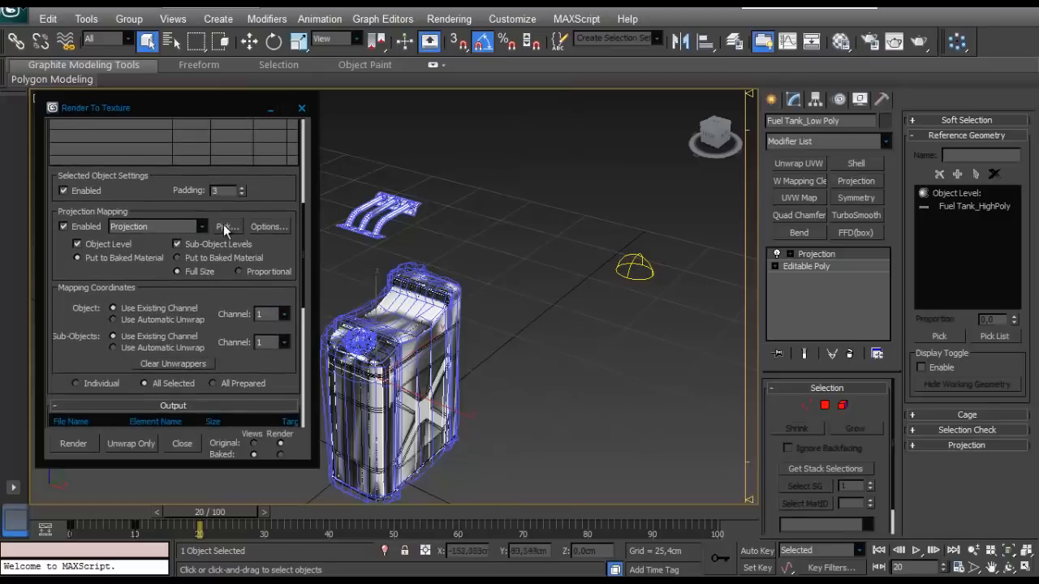
- Review the projection options and the mapping coordinate settings for the low-poly tank
click(269, 338)
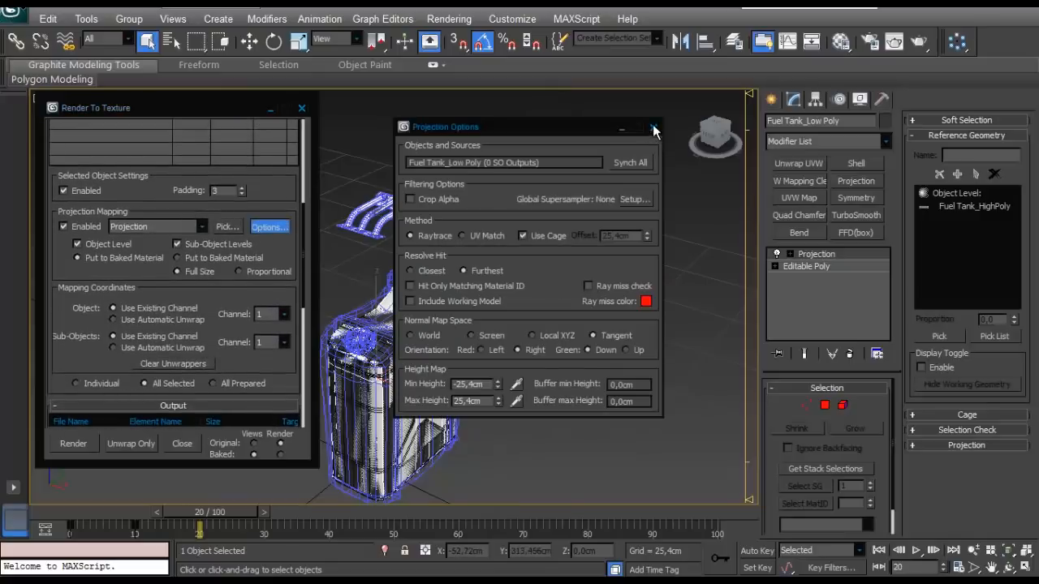
click(653, 128)
drag(163, 293, 170, 201)
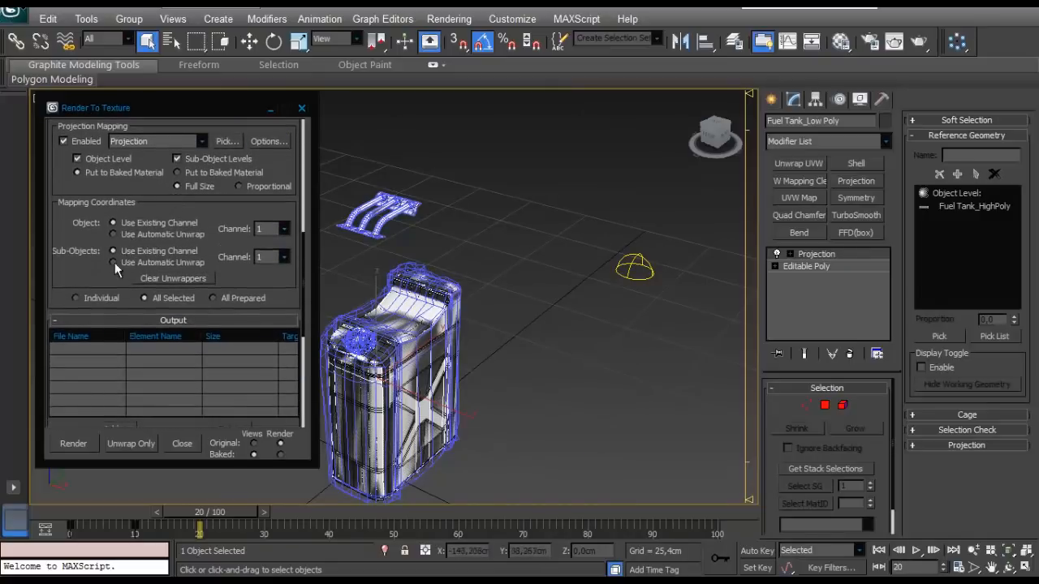
- Add CompleteMap and NormalsMap as output elements for the low-poly tank and set both to 512x512
drag(96, 280, 103, 154)
click(115, 302)
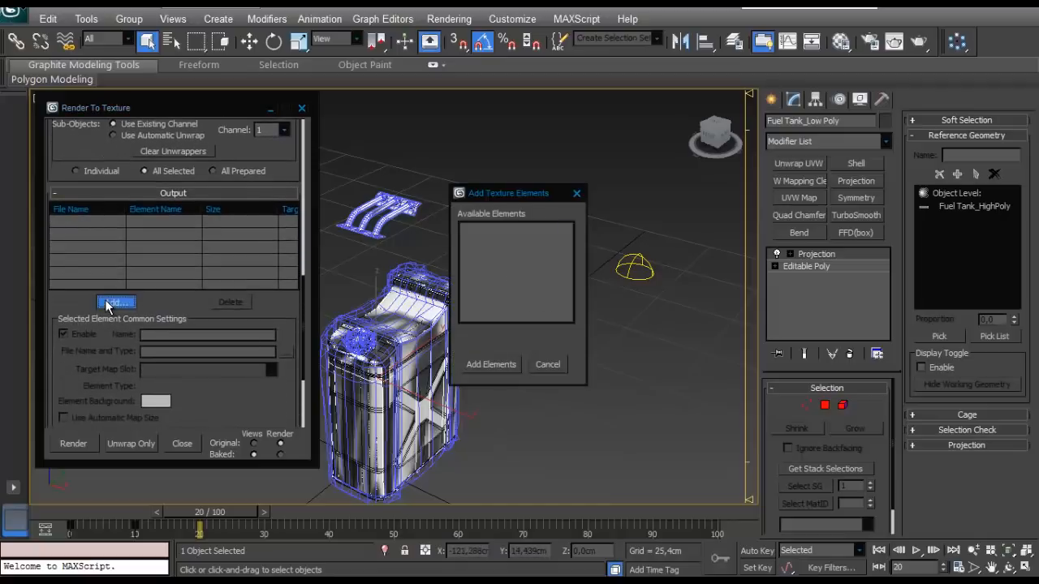
click(489, 364)
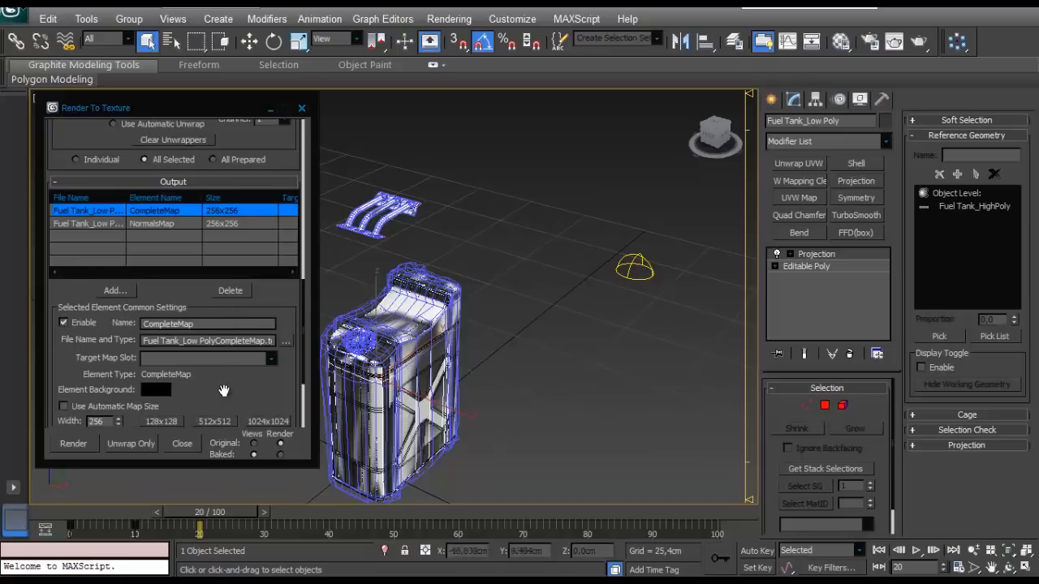
scroll(219, 353, down, 3)
click(223, 155)
click(215, 352)
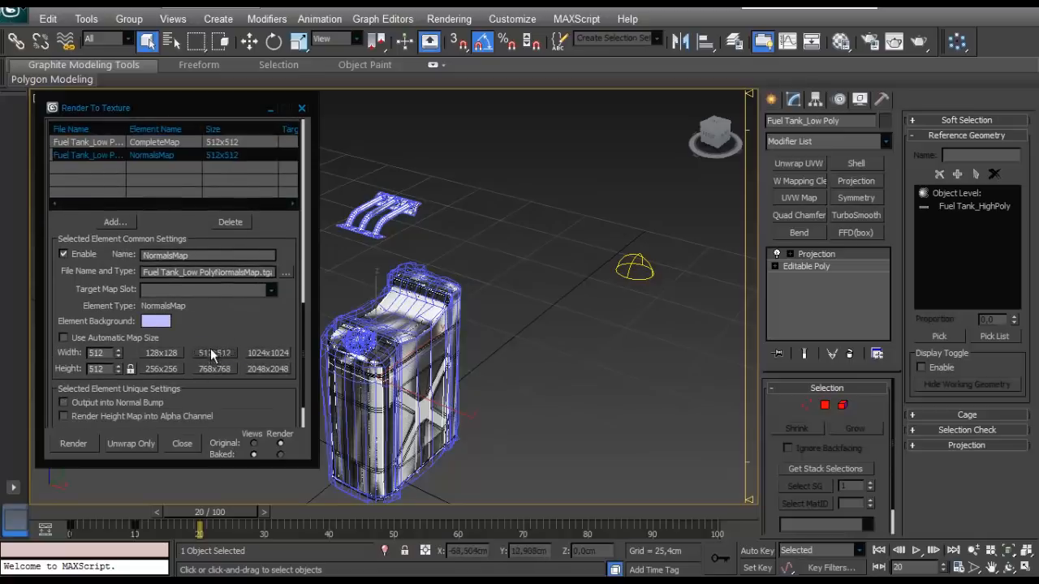
scroll(203, 324, up, 10)
drag(195, 256, 200, 573)
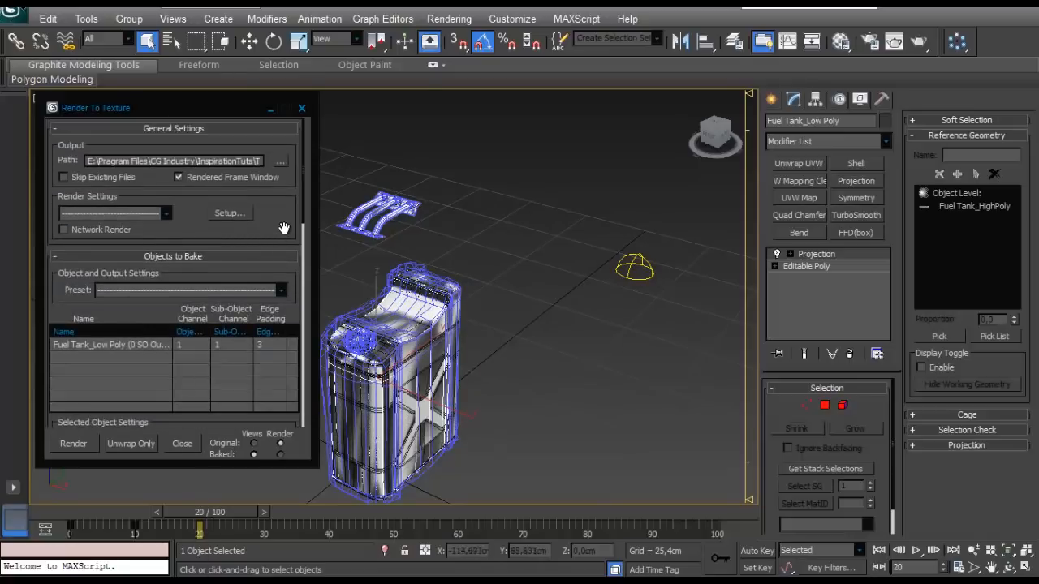
- Open the render setup and activate Light Tracer as the advanced lighting plug-in
click(448, 18)
click(467, 56)
drag(445, 66, 582, 57)
click(698, 95)
click(714, 79)
click(670, 142)
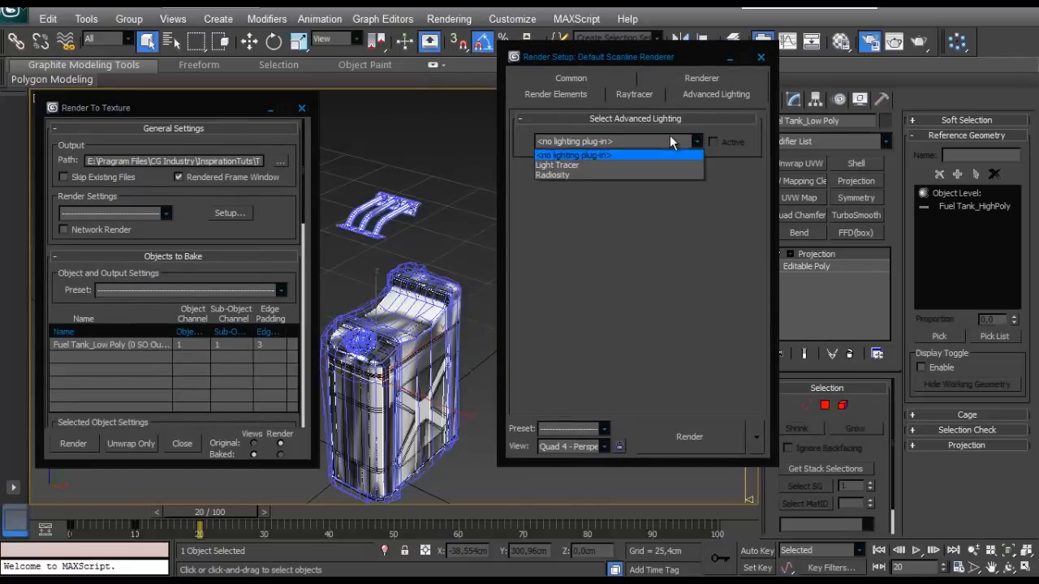
click(556, 164)
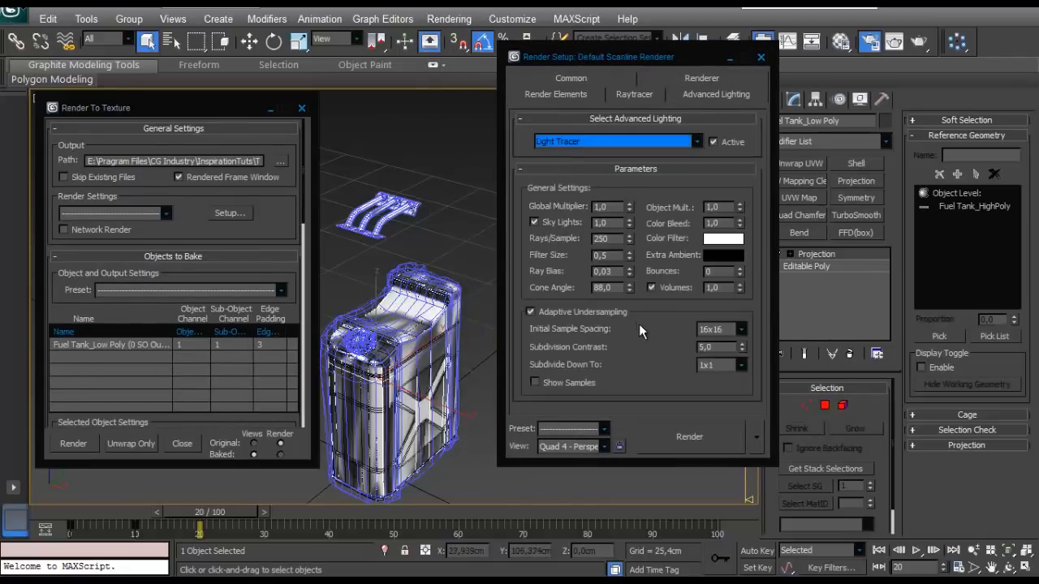
- Enable the global supersampler with the Hammersley method and close the render setup
click(558, 94)
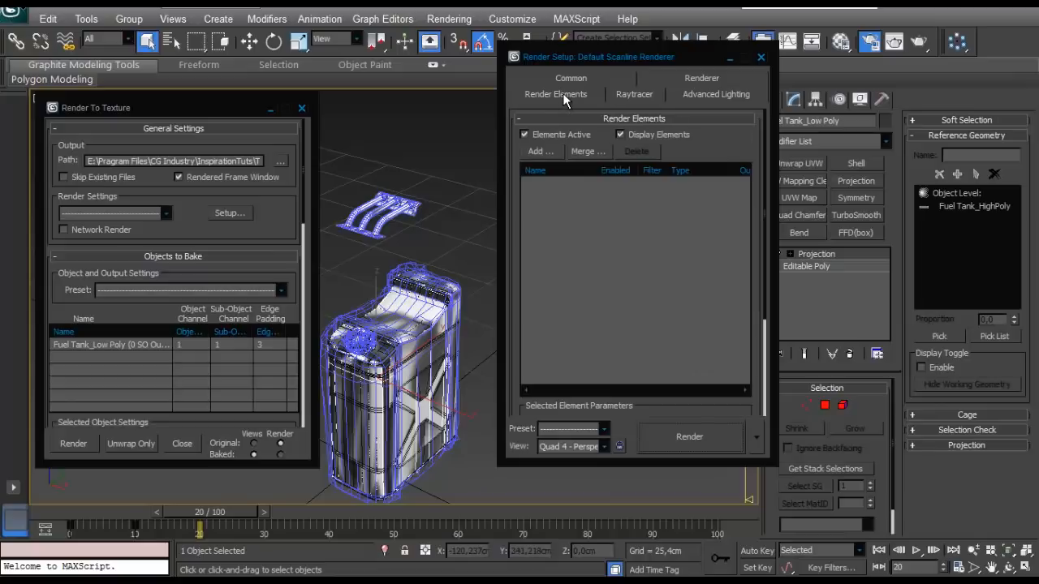
click(682, 95)
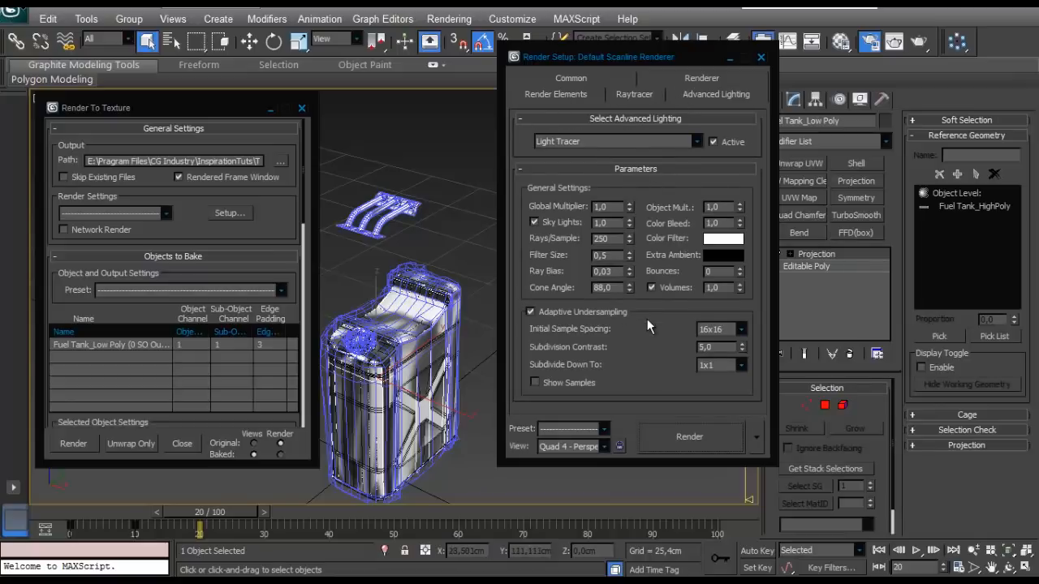
click(635, 95)
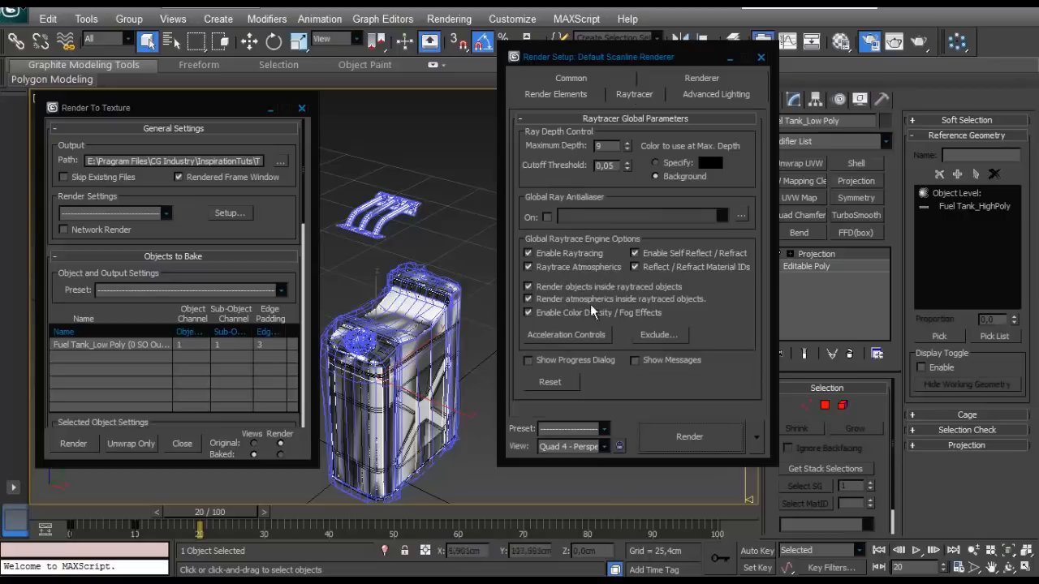
click(684, 80)
scroll(602, 235, down, 3)
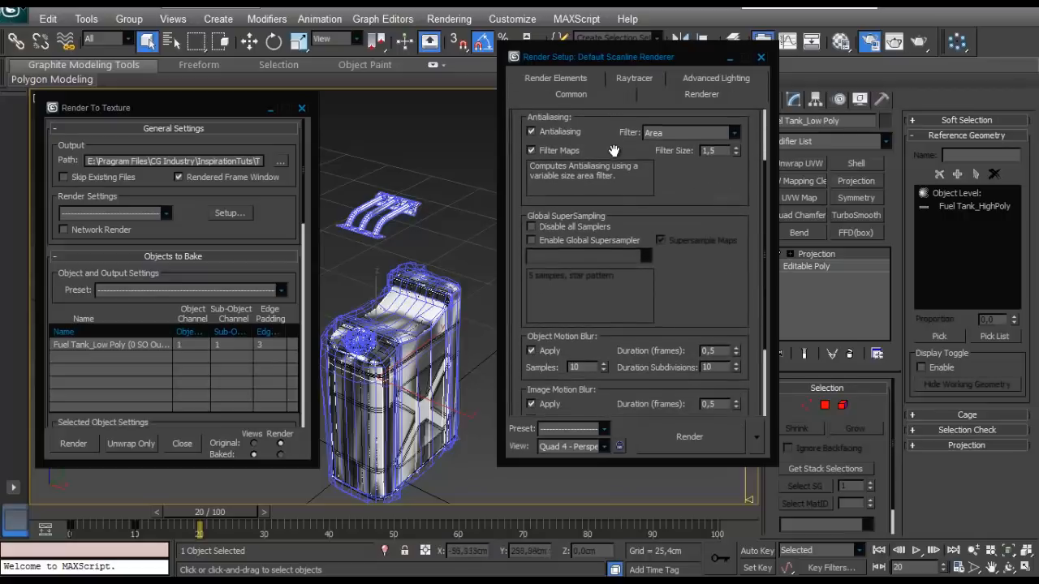
click(532, 238)
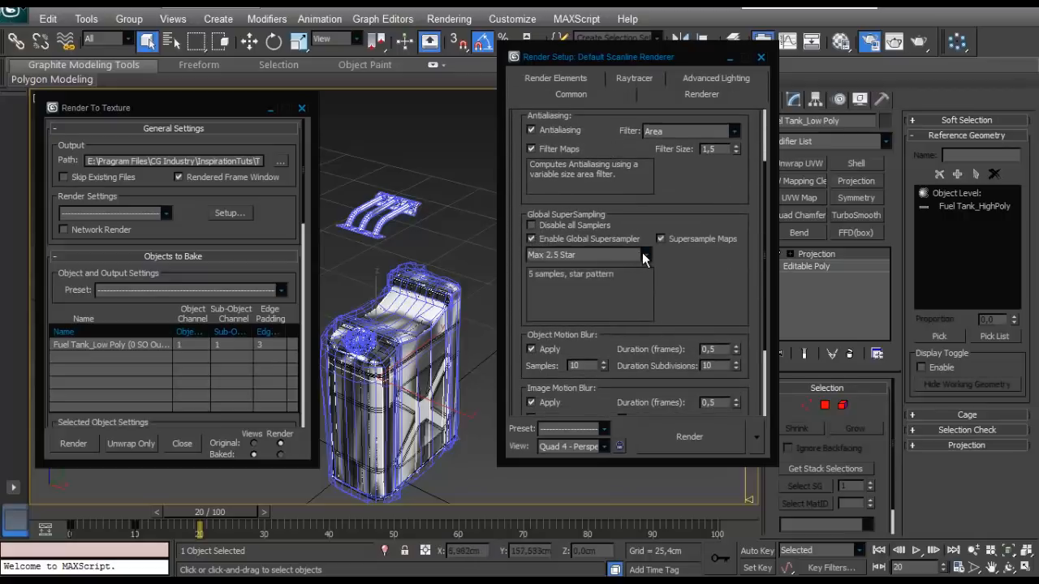
click(642, 256)
click(566, 280)
scroll(649, 349, up, 3)
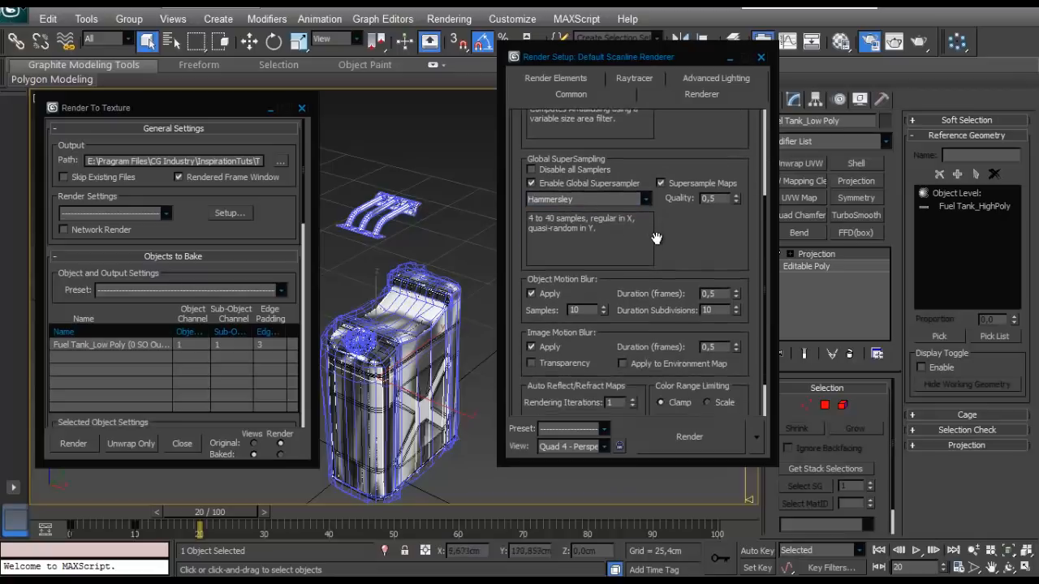
click(760, 58)
- Select the high-poly and low-poly tanks together, assign the 03 - Default material to them and deselect them
middle_drag(480, 293, 610, 259)
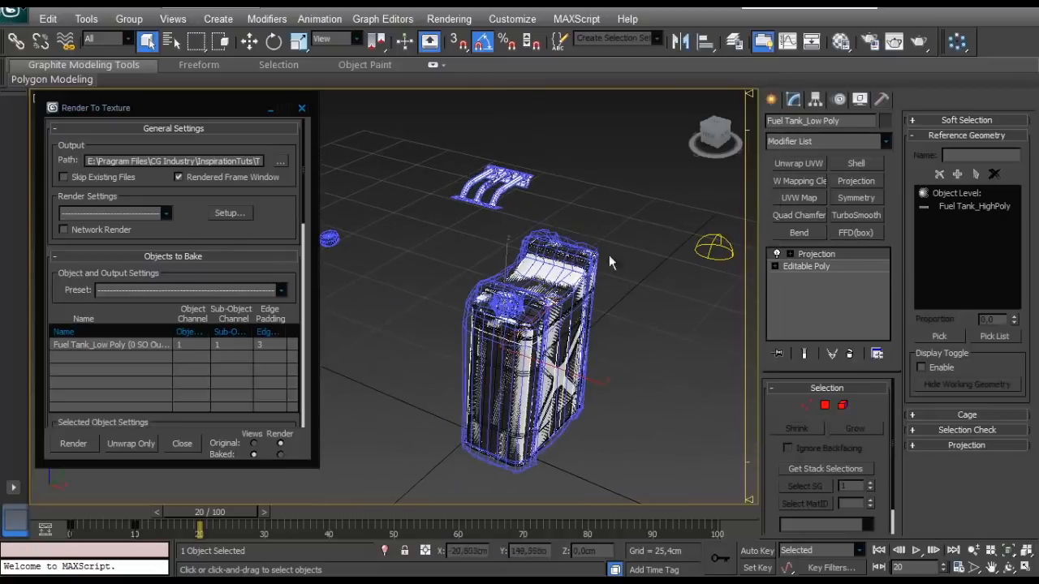
drag(609, 256, 429, 430)
key(m)
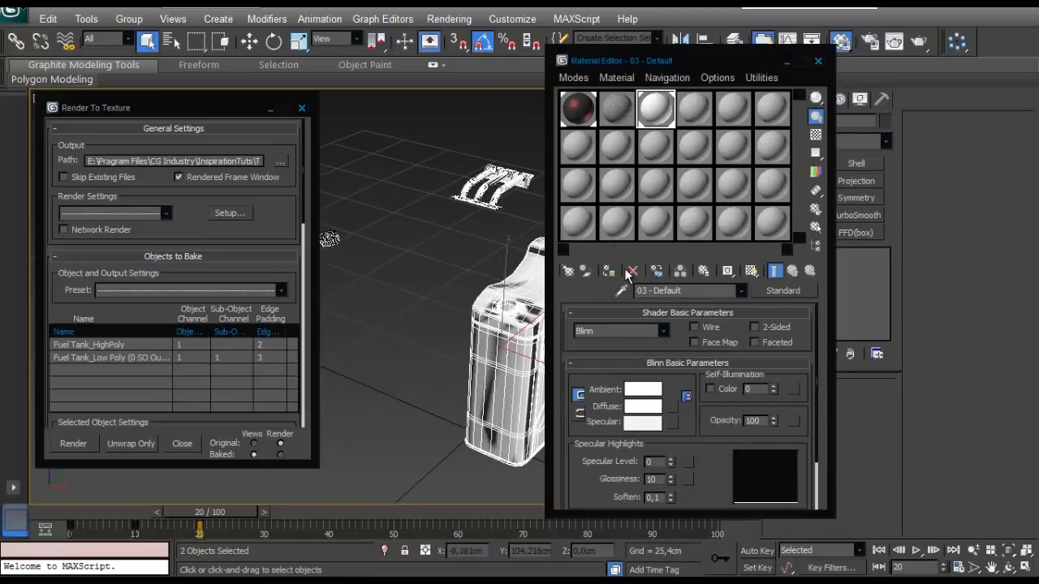
click(610, 273)
click(818, 63)
click(593, 236)
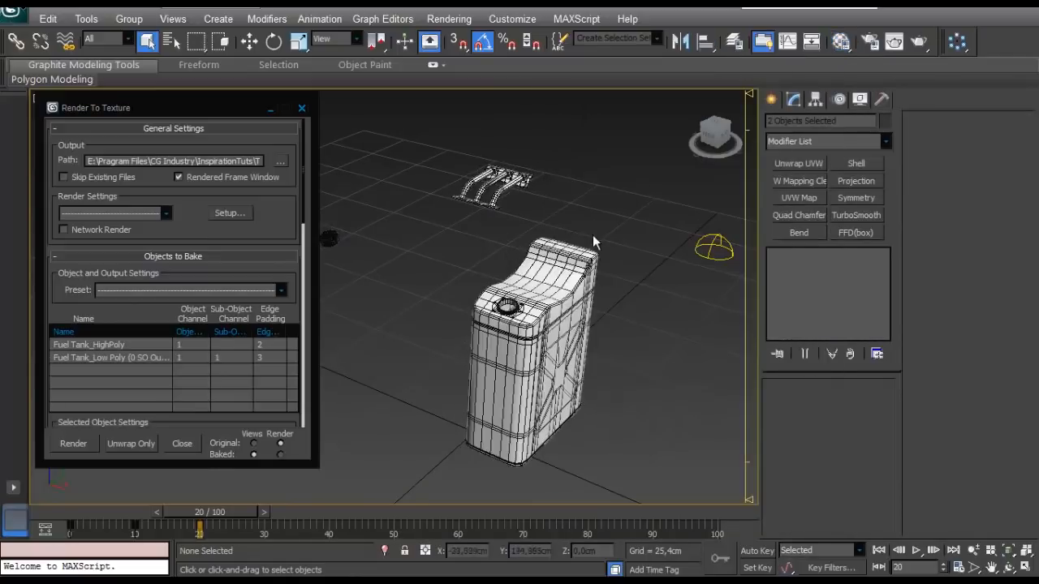
- Select the low-poly tank and reset the cage of its Projection modifier
middle_drag(593, 236, 538, 228)
scroll(538, 230, up, 3)
click(541, 325)
click(568, 290)
alt+middle_drag(568, 290, 601, 281)
click(920, 414)
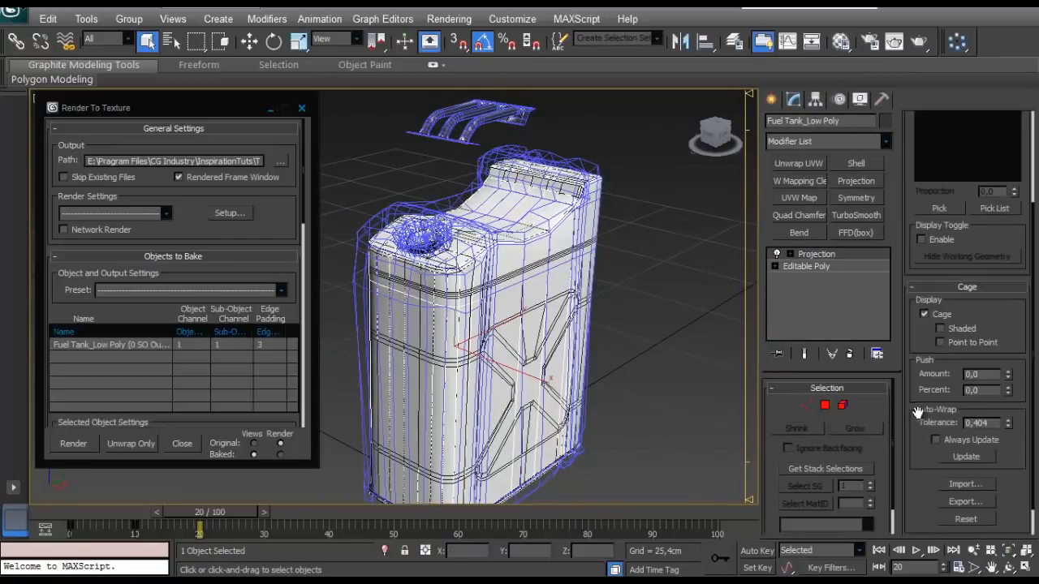
scroll(949, 446, down, 5)
click(964, 484)
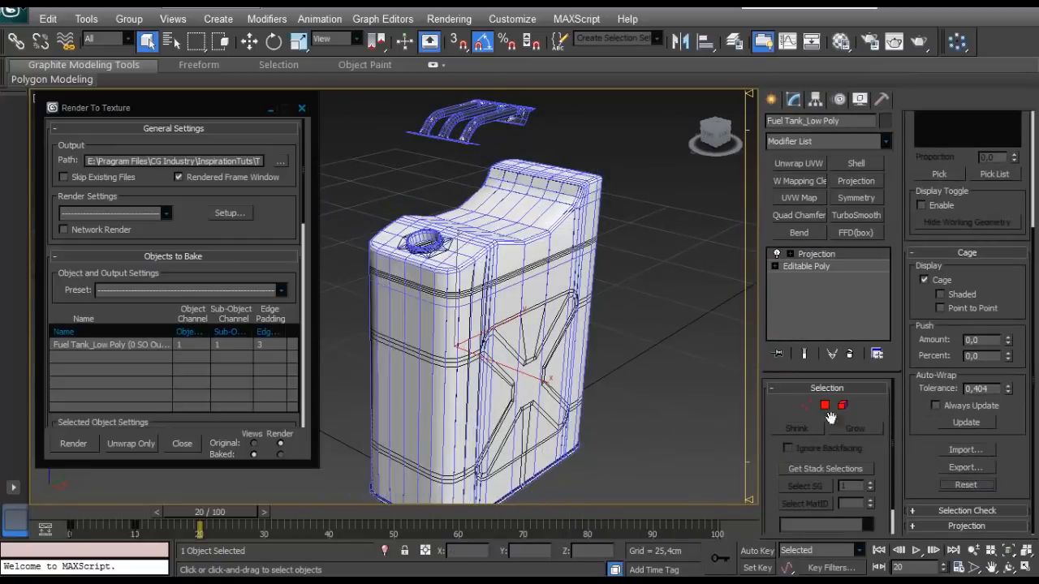
- Push the low-poly tank's projection cage slightly outward while checking it around the filler neck
scroll(641, 308, up, 3)
middle_drag(637, 280, 592, 345)
scroll(565, 308, up, 4)
scroll(548, 306, down, 2)
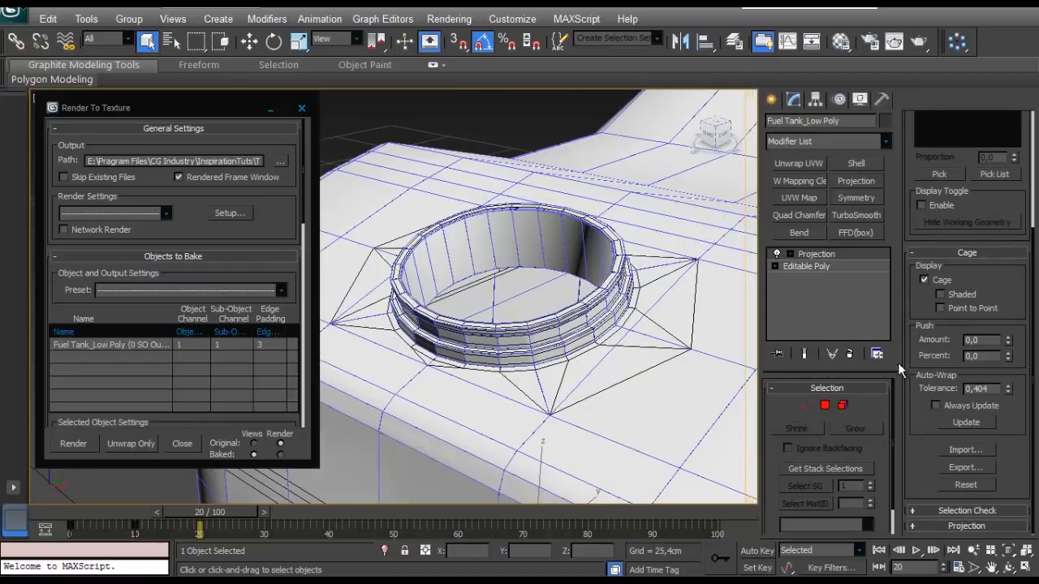
click(1007, 336)
click(1007, 337)
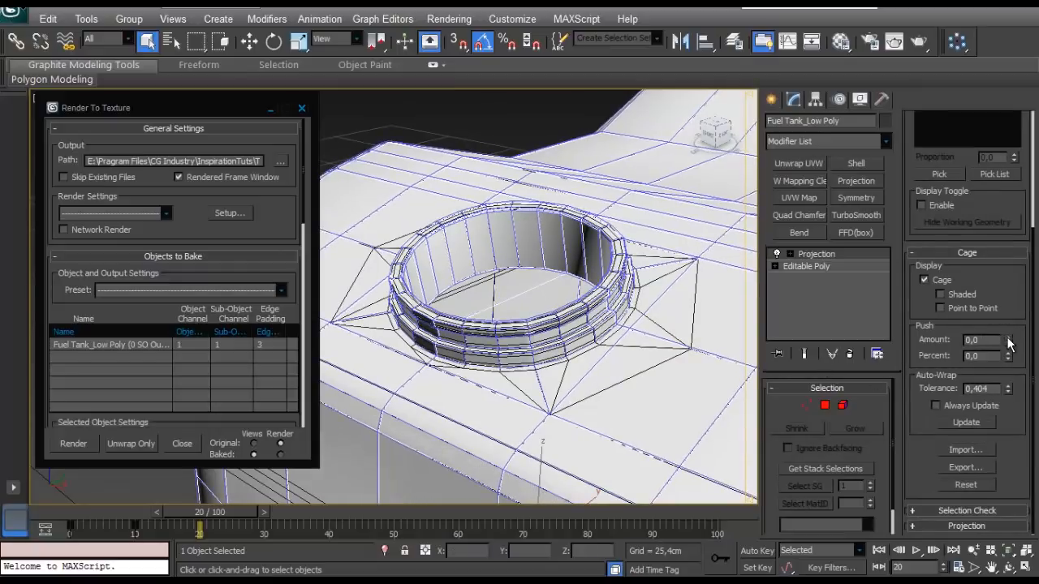
scroll(464, 206, down, 7)
scroll(505, 329, up, 4)
- Select the cage vertices around the handle and inspect the cage from several sides
middle_drag(464, 211, 600, 334)
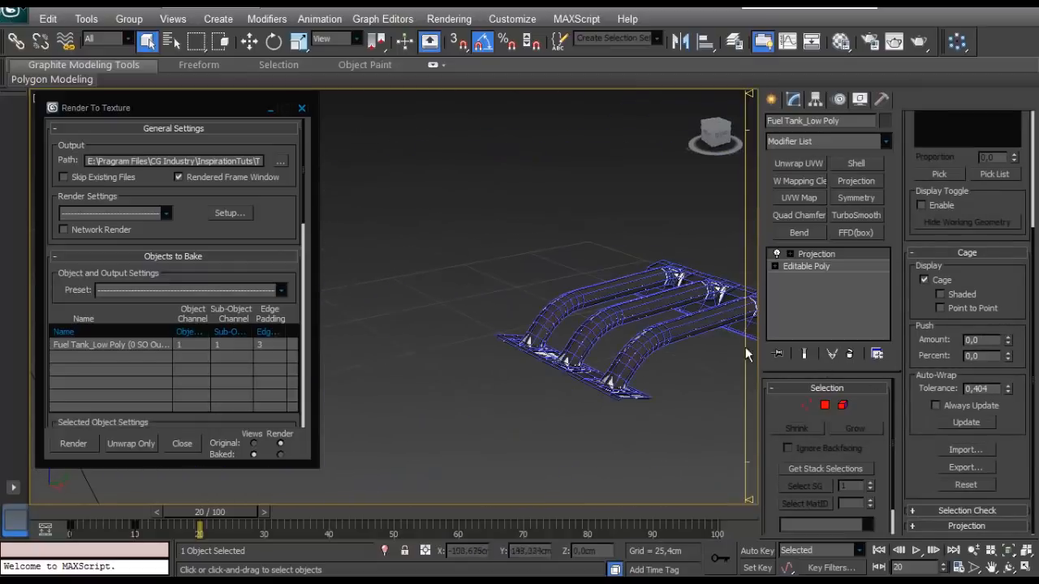
click(804, 404)
middle_drag(742, 215, 718, 193)
drag(719, 187, 302, 489)
scroll(546, 320, down, 4)
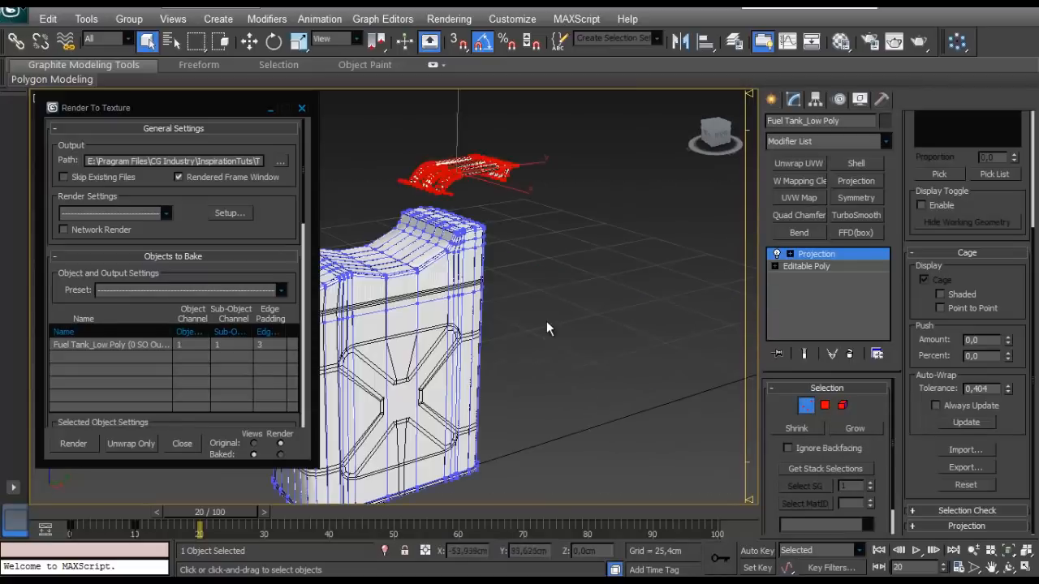
scroll(546, 321, up, 1)
middle_drag(542, 349, 533, 440)
scroll(527, 170, up, 4)
middle_drag(527, 170, 555, 290)
scroll(463, 323, up, 3)
middle_drag(555, 290, 698, 286)
alt+middle_drag(697, 286, 463, 304)
scroll(501, 361, up, 3)
scroll(463, 308, down, 10)
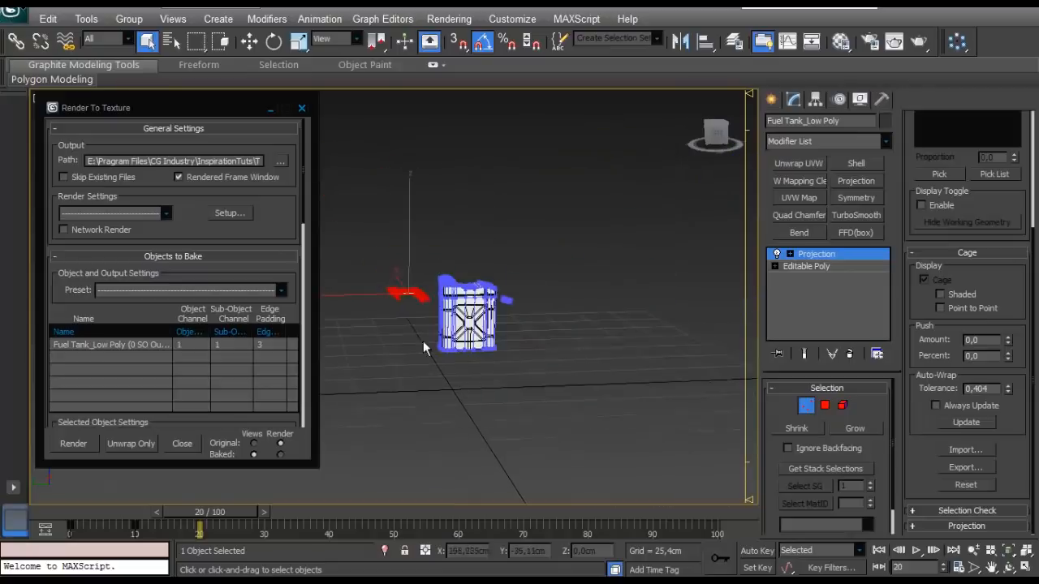
- Select the cage vertices around the cap, inspect them, and leave vertex editing
alt+middle_drag(422, 342, 392, 379)
drag(500, 391, 377, 463)
scroll(450, 425, up, 4)
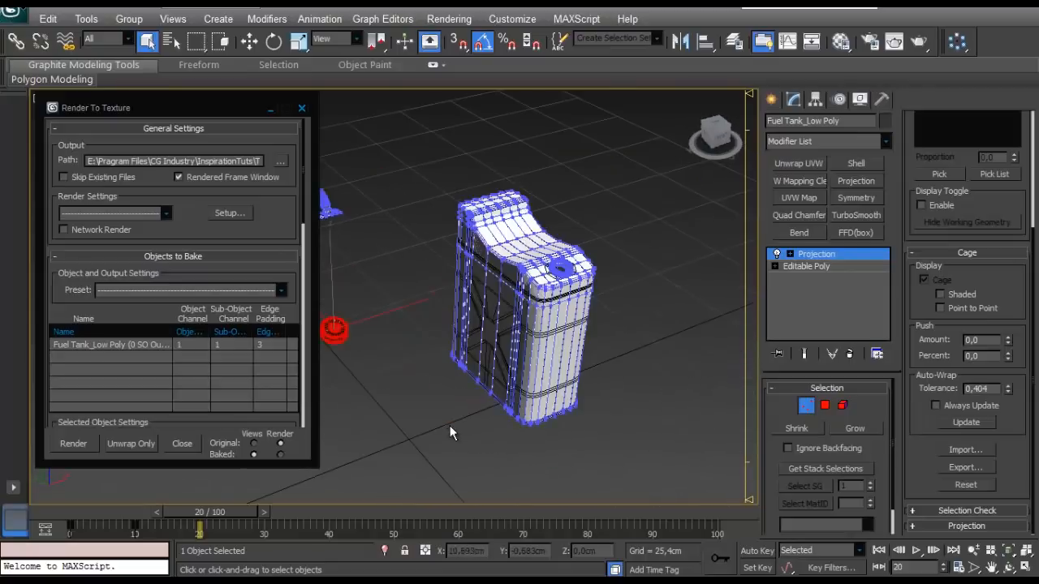
scroll(557, 375, up, 6)
middle_drag(450, 426, 265, 385)
scroll(375, 306, down, 8)
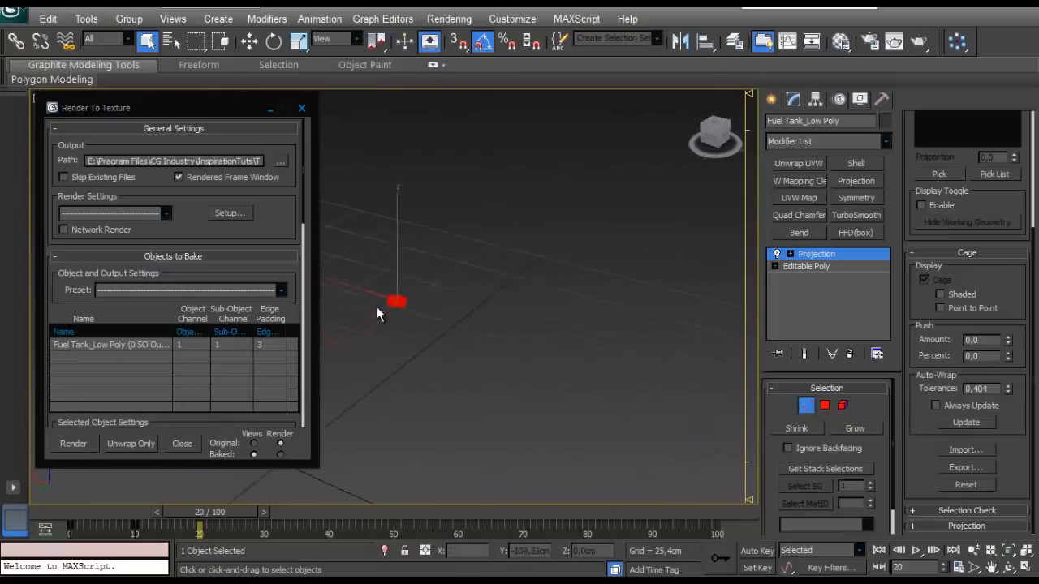
alt+middle_drag(376, 306, 682, 365)
scroll(544, 312, up, 2)
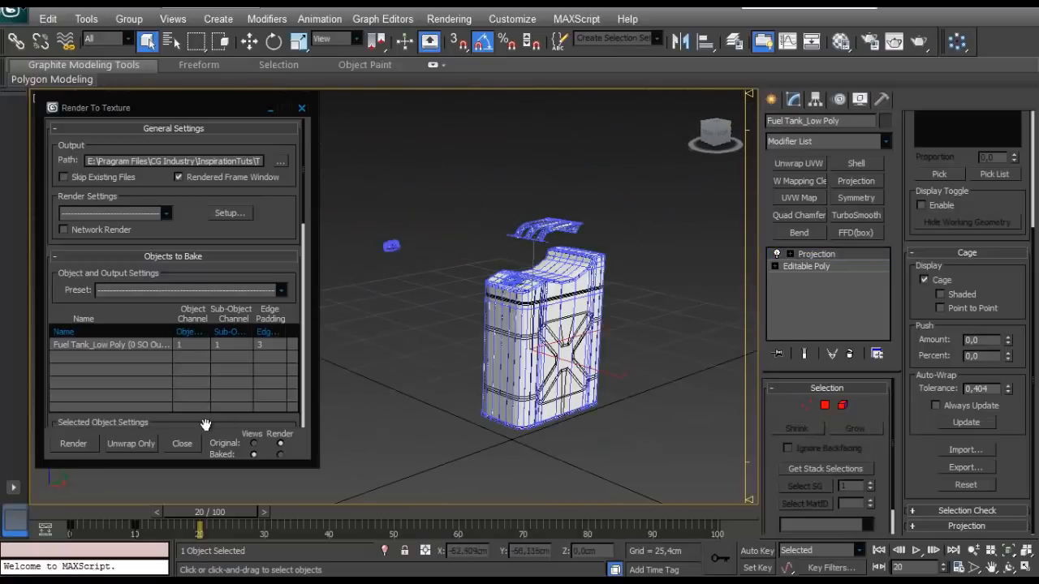
- Render the texture bake of the low-poly tank without target map slots and close the rendered frame window
scroll(203, 424, down, 5)
drag(223, 403, 199, 231)
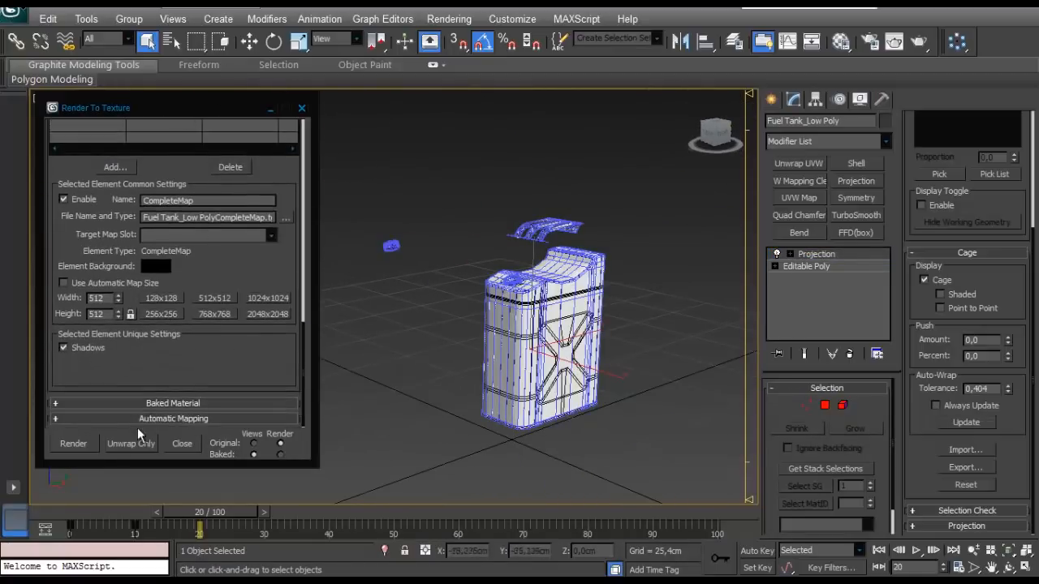
click(73, 444)
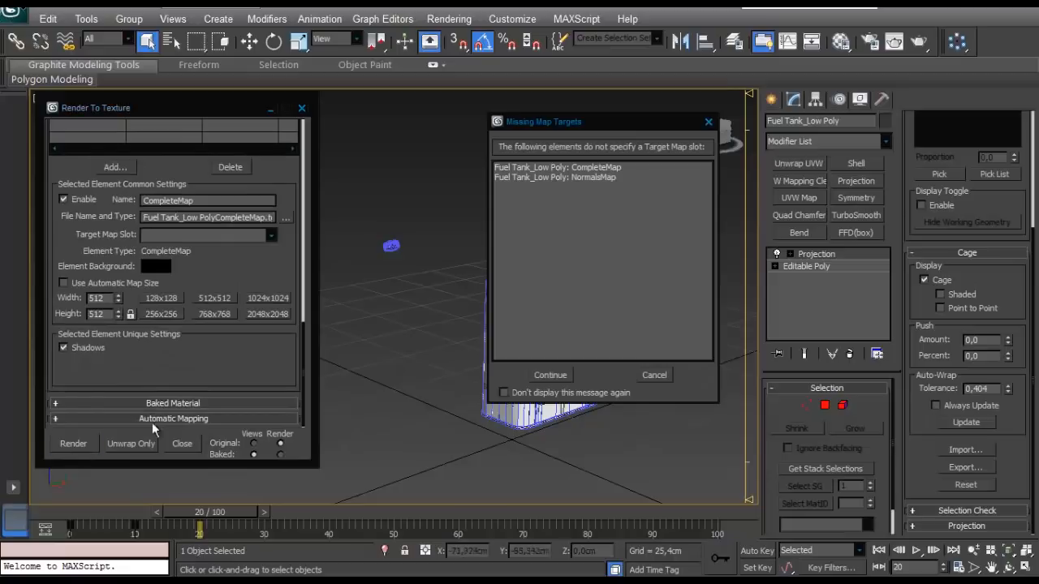
click(550, 375)
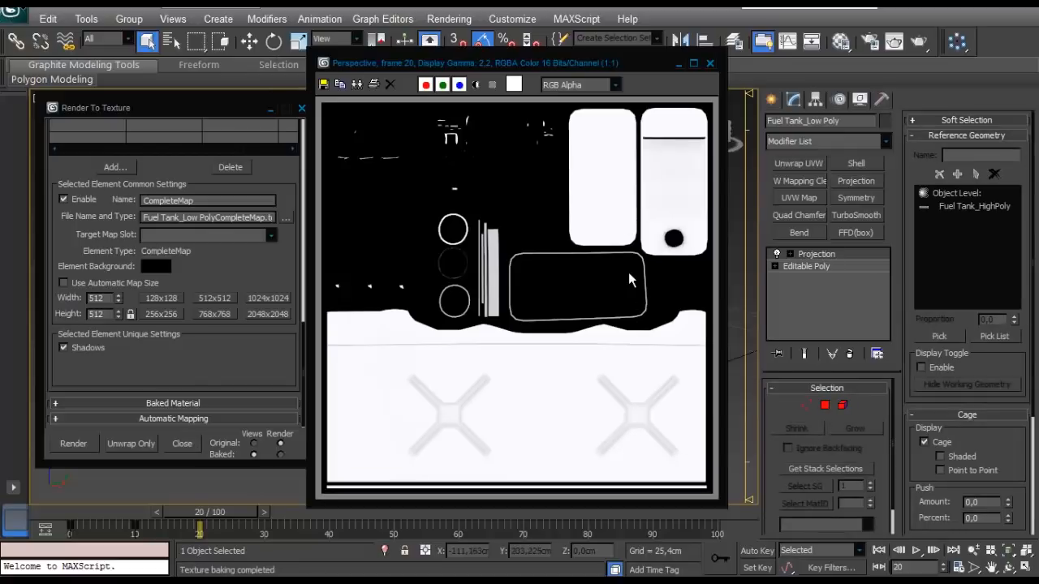
click(709, 63)
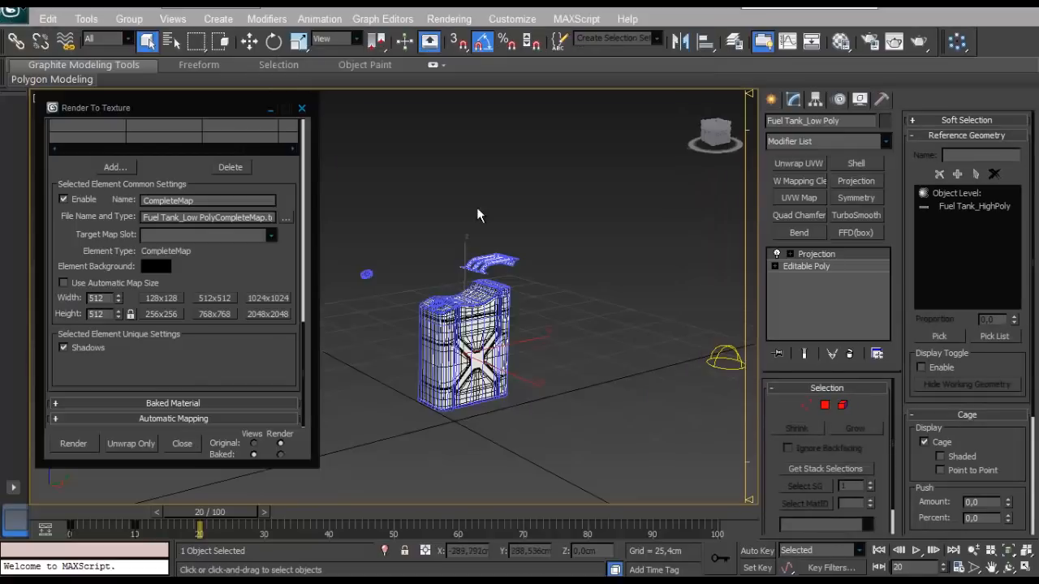
- Hide the Fuel Tank_LowPoly layer, select the high-poly tank body and move the layer manager out of the way
click(524, 227)
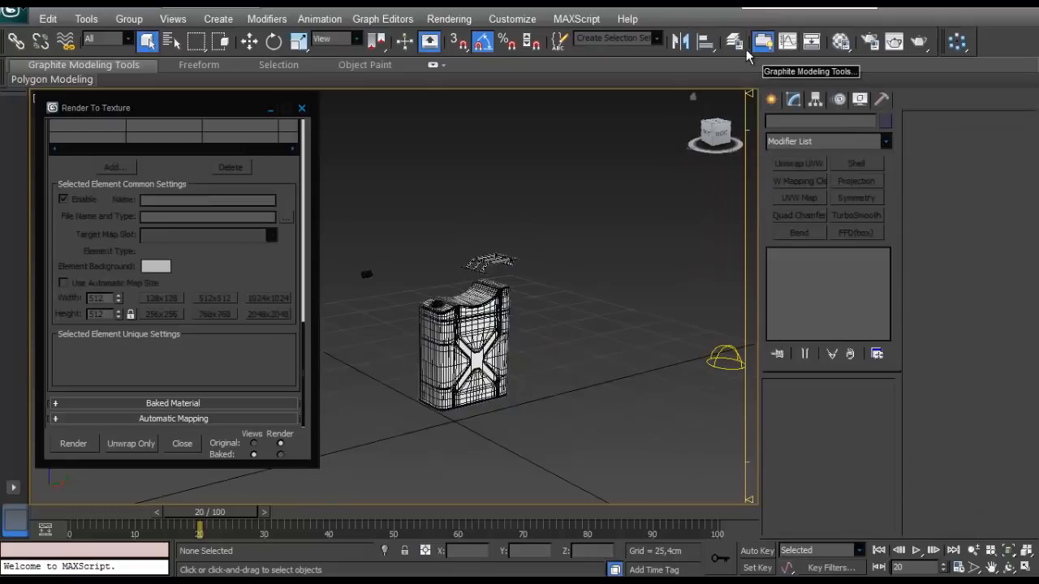
click(734, 45)
drag(779, 329, 769, 189)
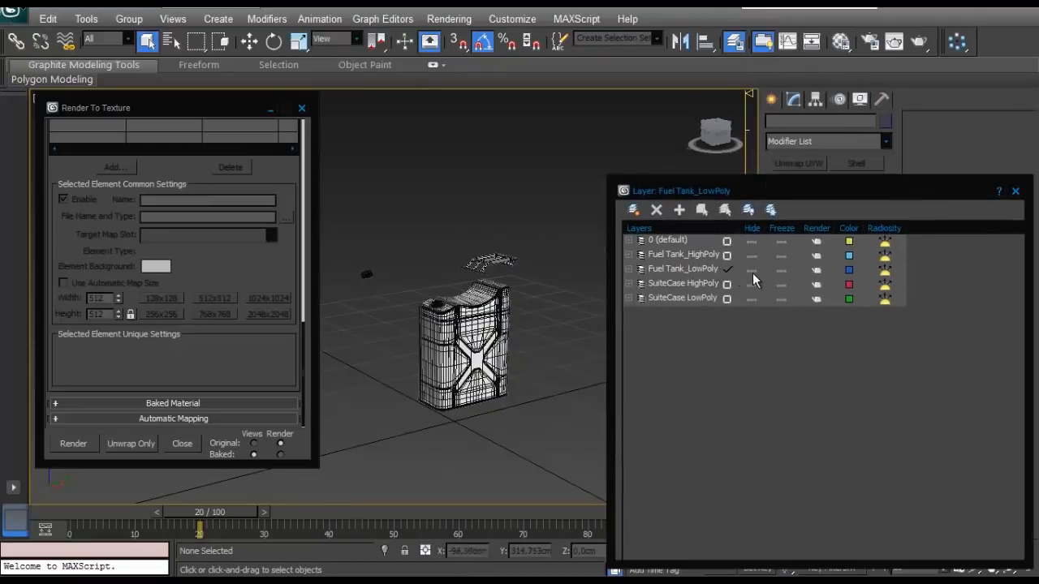
click(752, 270)
click(495, 317)
right_click(493, 312)
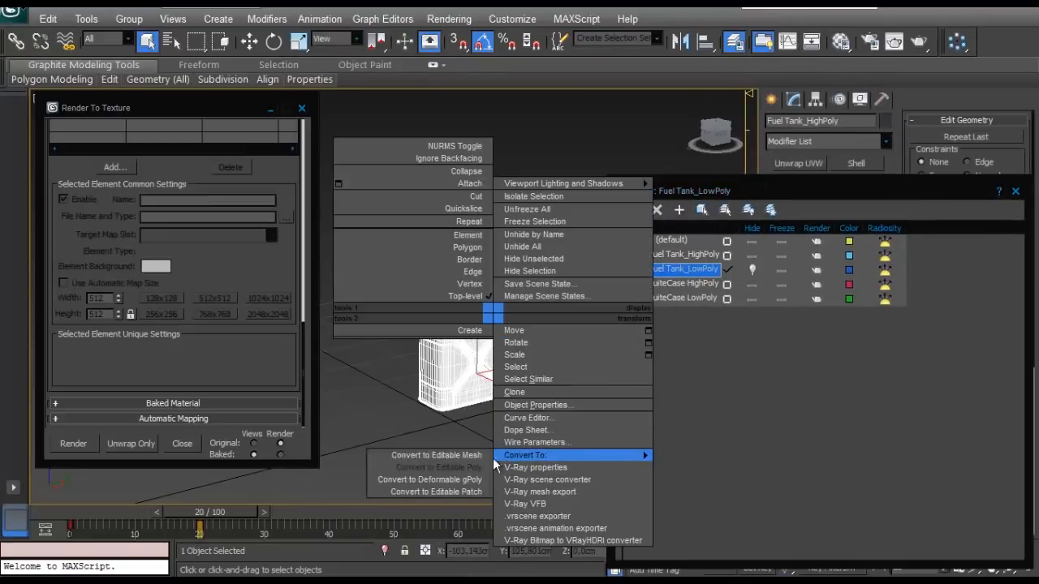
click(485, 469)
drag(804, 193, 701, 528)
- Attach the separate handle and cap to the Fuel Tank_HighPoly body
click(925, 234)
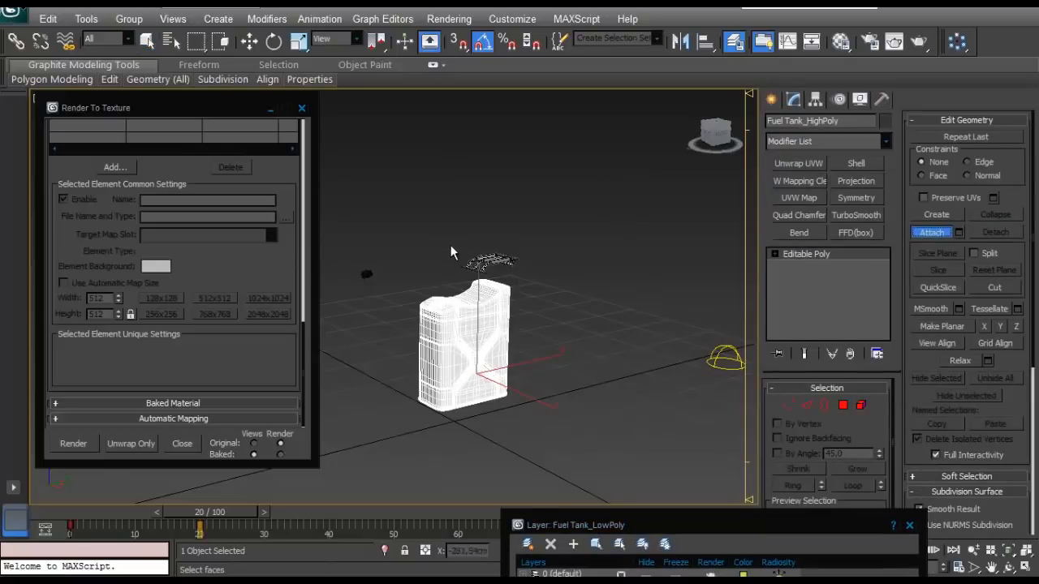
click(512, 260)
key(w)
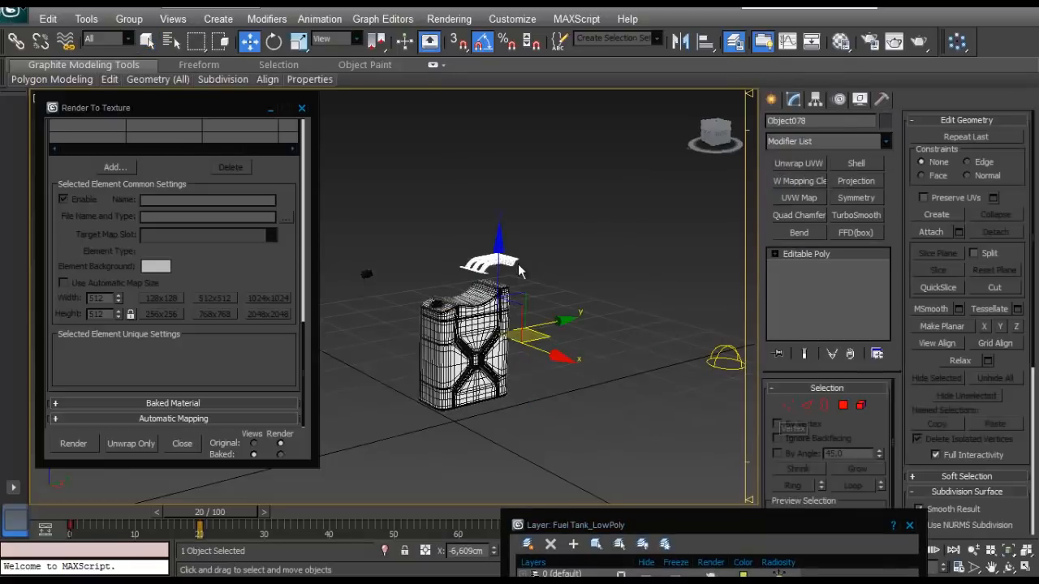
click(365, 275)
click(471, 318)
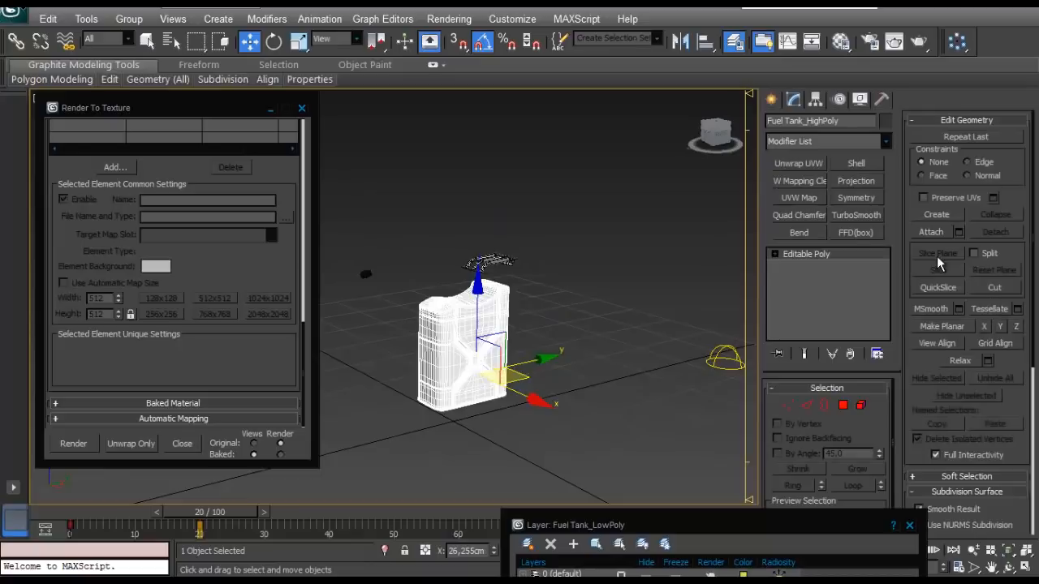
click(935, 232)
click(491, 263)
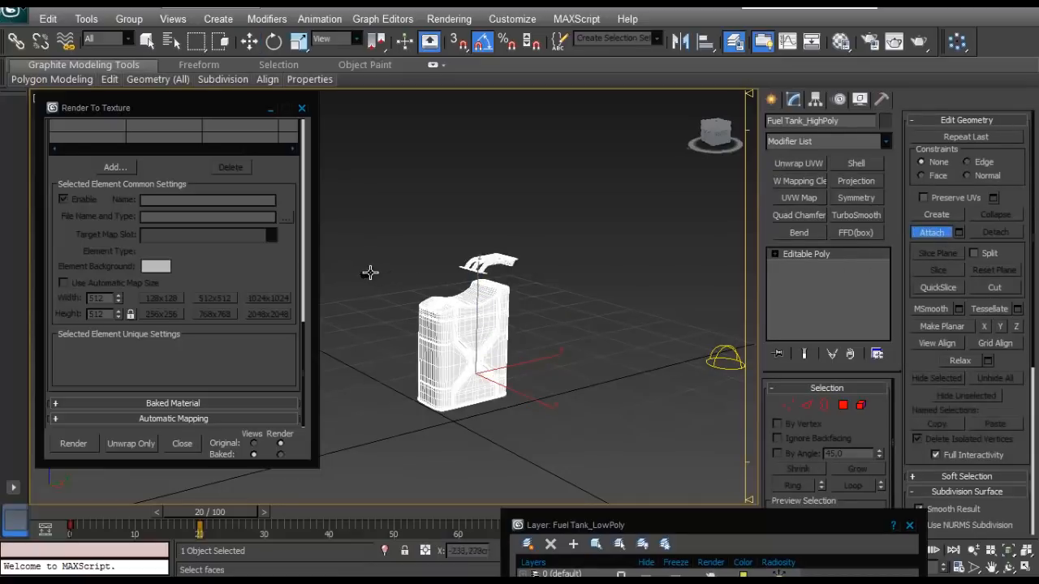
- Unhide the Fuel Tank_LowPoly layer, close the layer manager and select the low-poly tank
drag(687, 521, 695, 248)
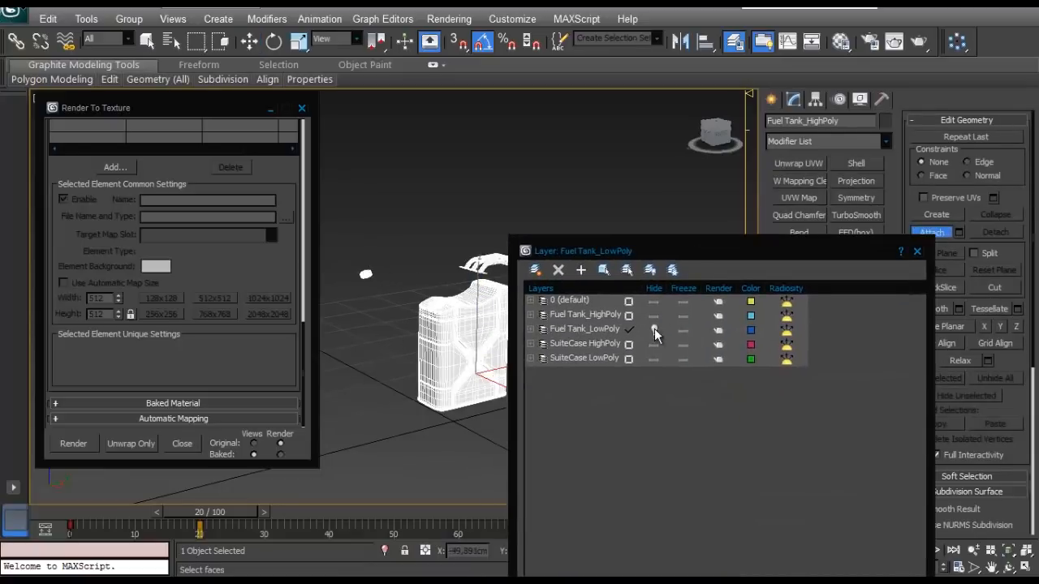
click(654, 330)
click(918, 252)
right_click(547, 320)
click(494, 300)
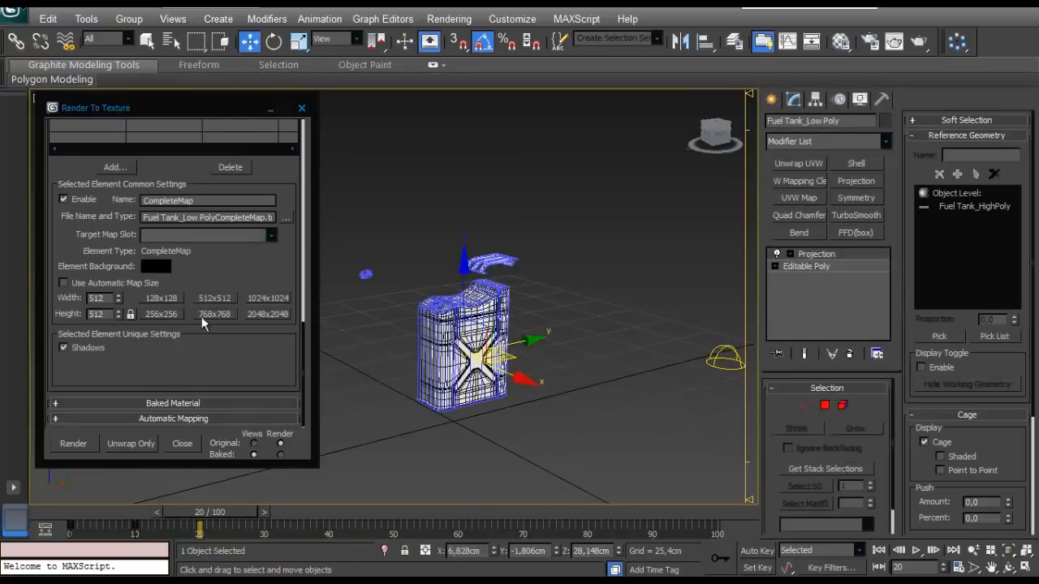
- Render the texture bake of the low-poly tank against the attached high-poly mesh and check the baked map
click(68, 445)
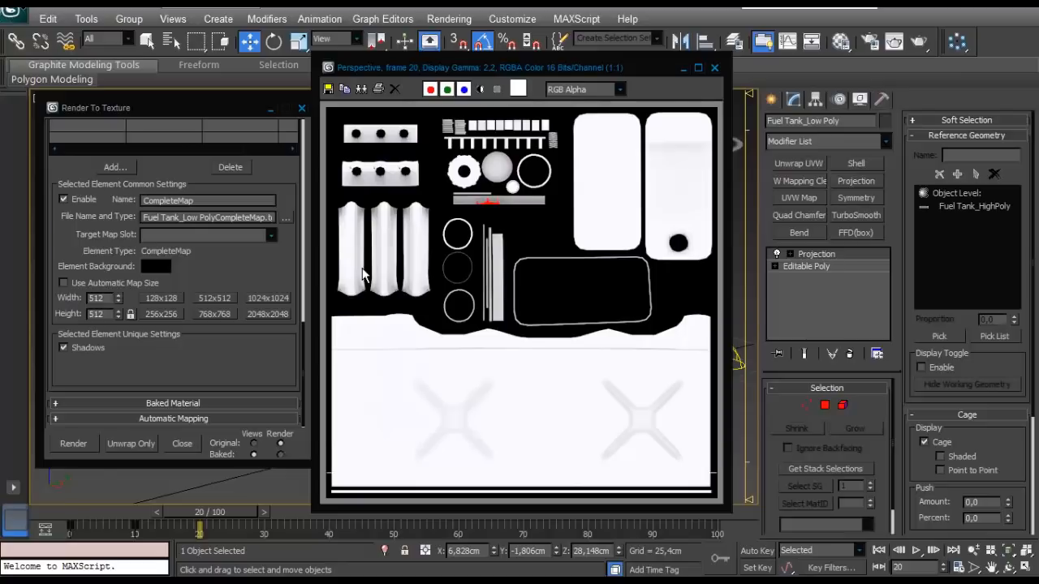
scroll(386, 307, down, 1)
scroll(385, 306, up, 1)
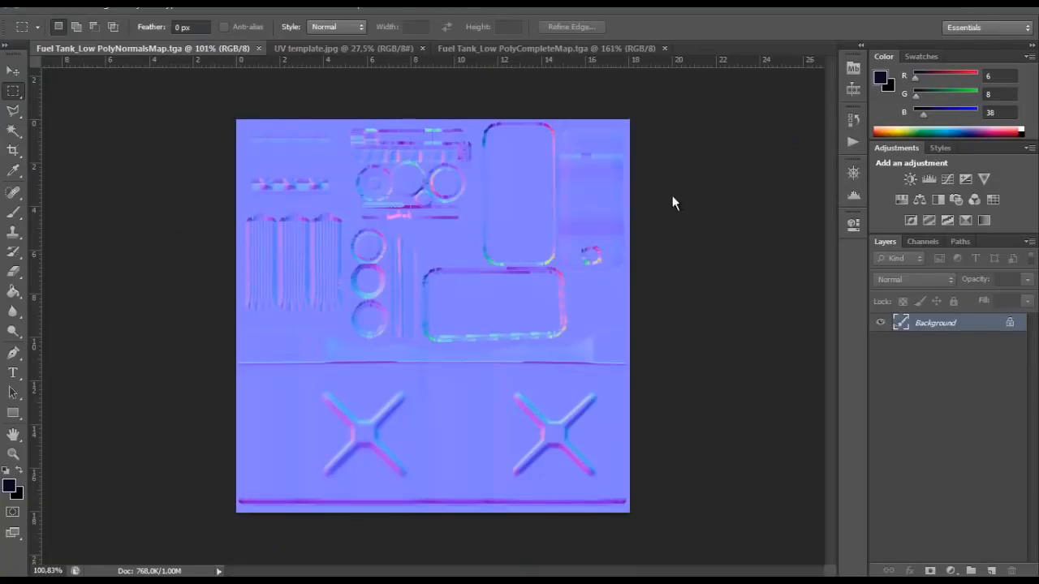
- Switch to Photoshop and examine the cap opening and handle areas of Fuel Tank_Low PolyNormalsMap.tga up close
alt+scroll(645, 226, up, 1)
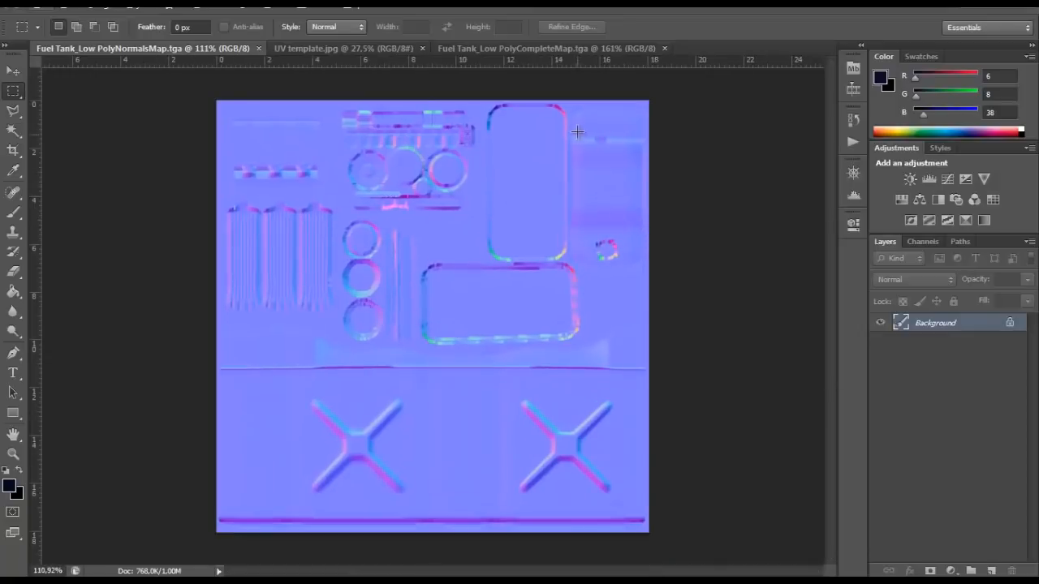
alt+scroll(601, 255, up, 6)
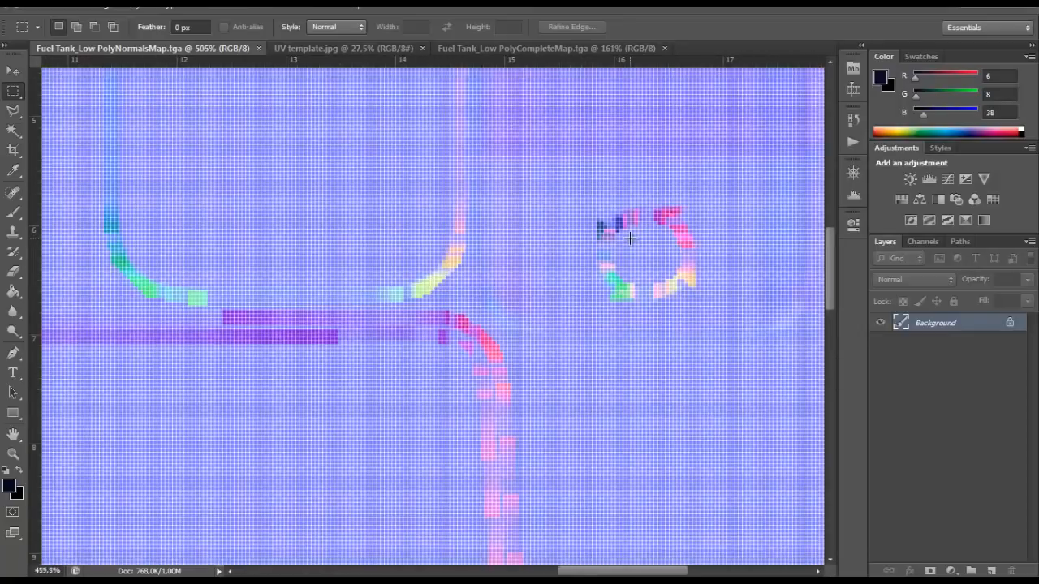
alt+scroll(629, 237, down, 6)
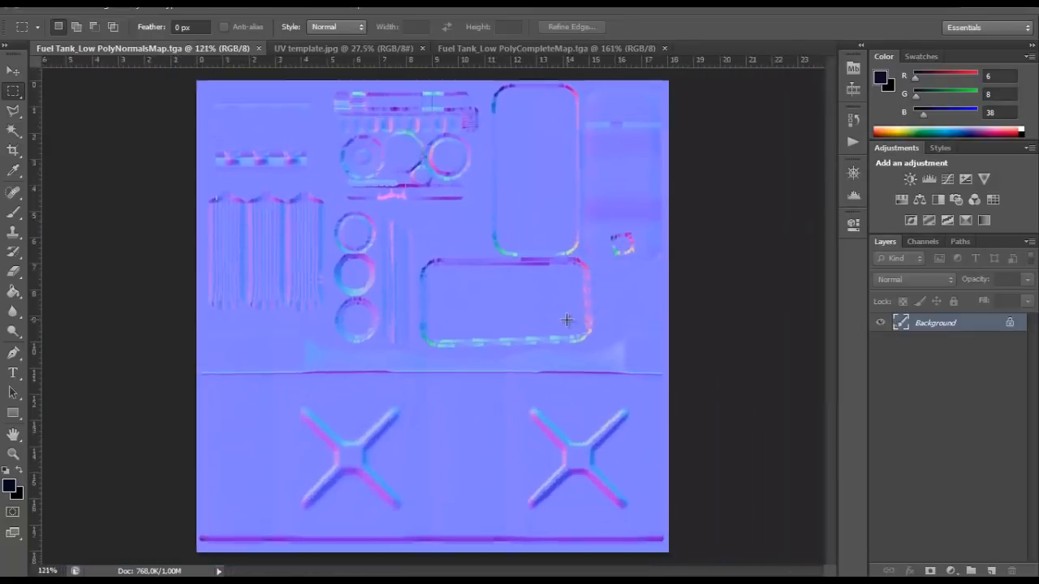
alt+scroll(284, 258, up, 3)
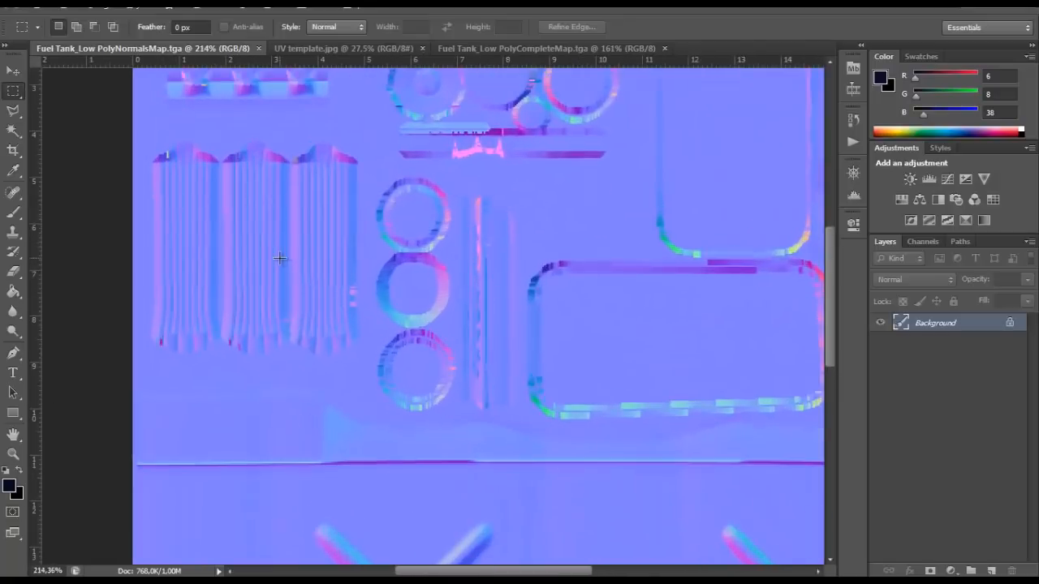
alt+scroll(278, 258, down, 4)
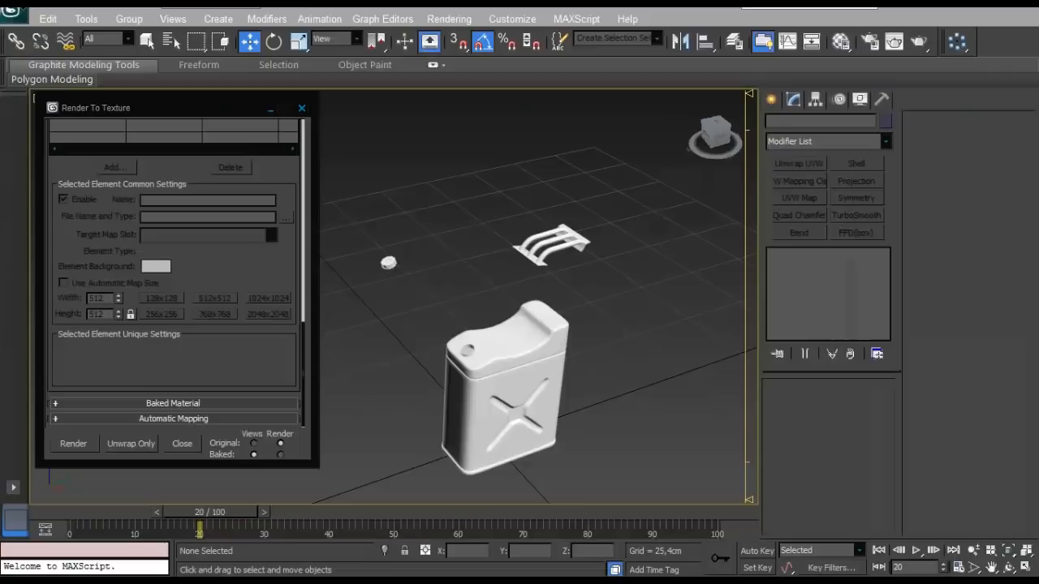
scroll(459, 278, up, 4)
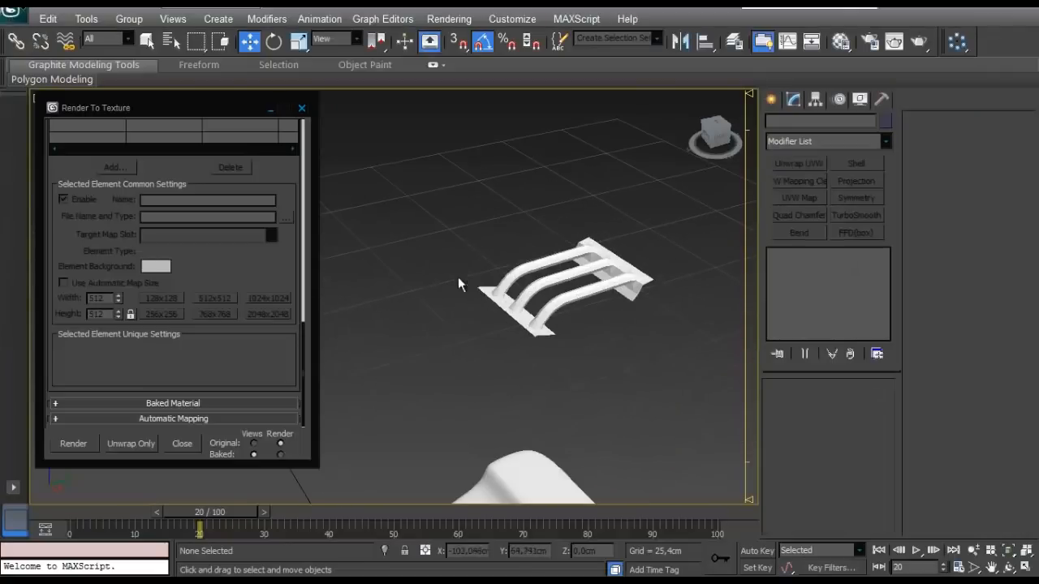
- Detach the handle element from Fuel Tank_HighPoly as a separate object and select it
click(592, 281)
scroll(599, 280, up, 3)
click(860, 408)
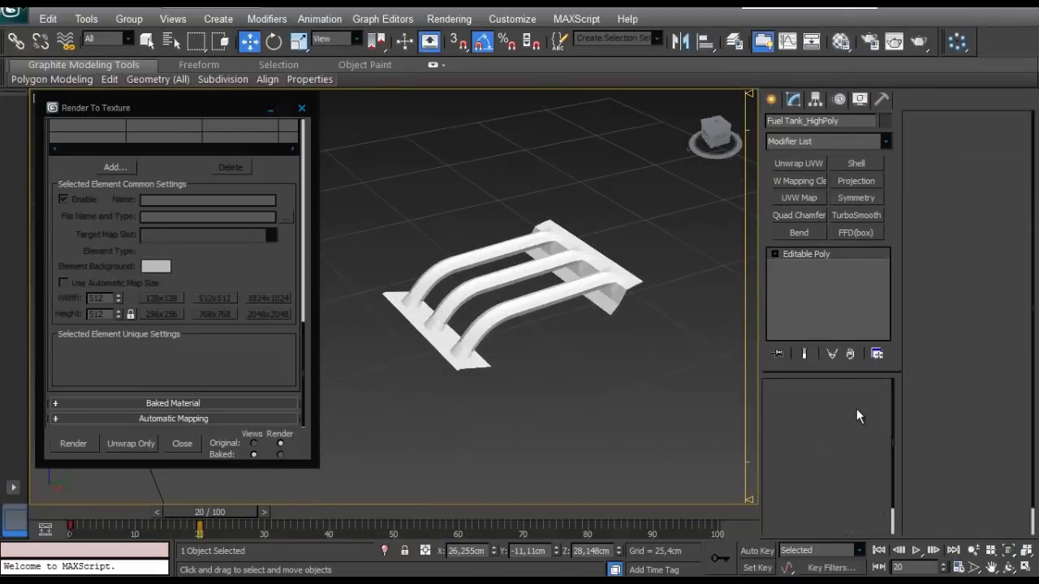
click(992, 233)
click(577, 298)
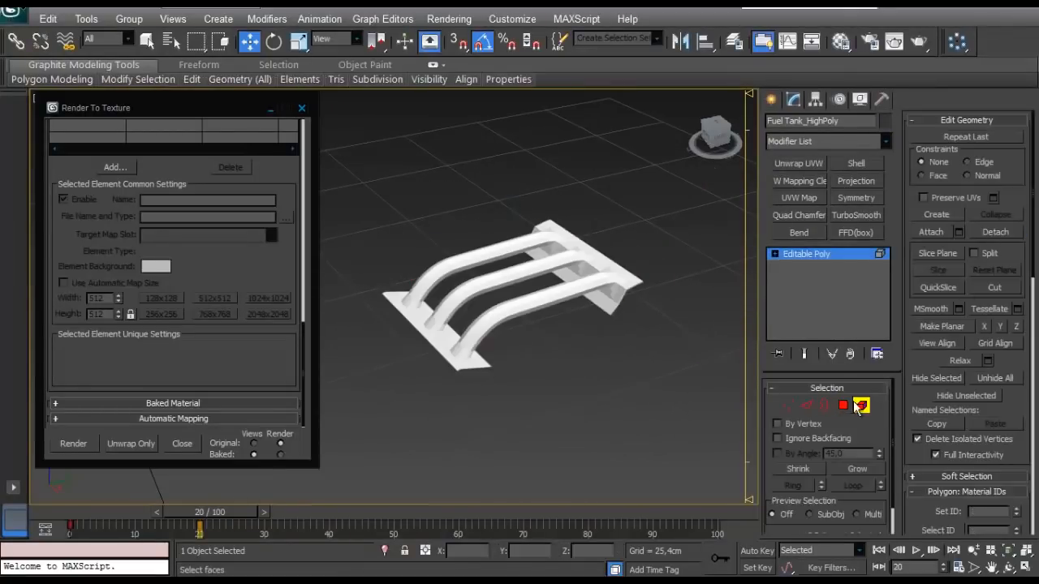
click(528, 294)
click(521, 300)
- Smooth the detached handle with TurboSmooth at 2 iterations and convert it to Editable Poly
click(855, 215)
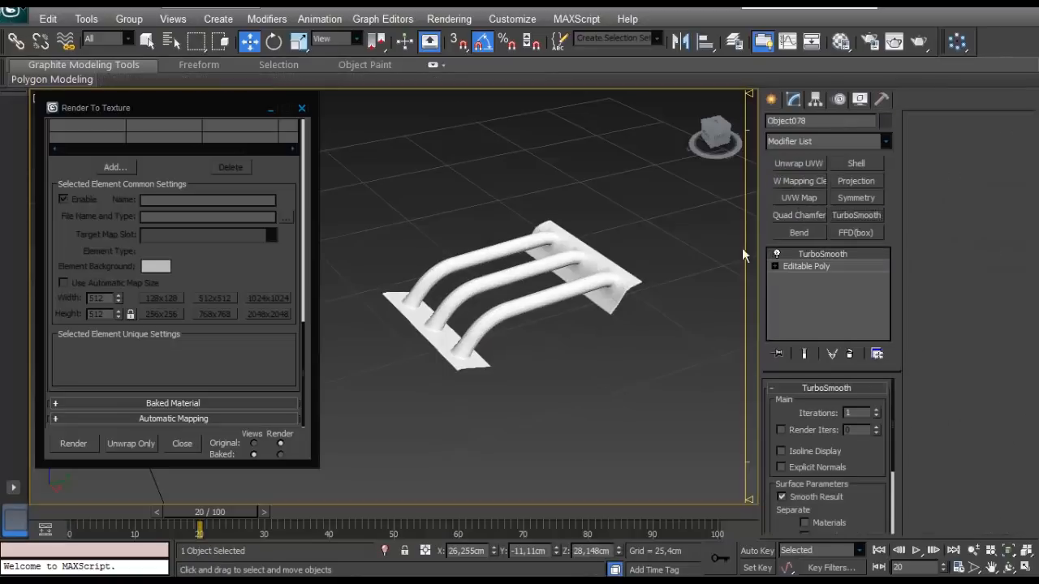
scroll(449, 254, up, 2)
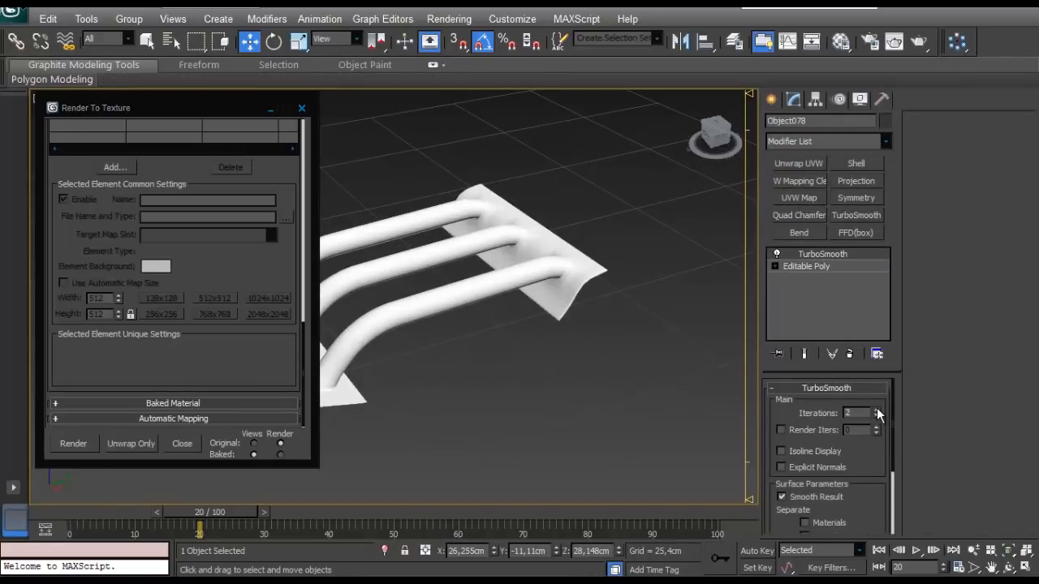
alt+middle_drag(471, 254, 711, 265)
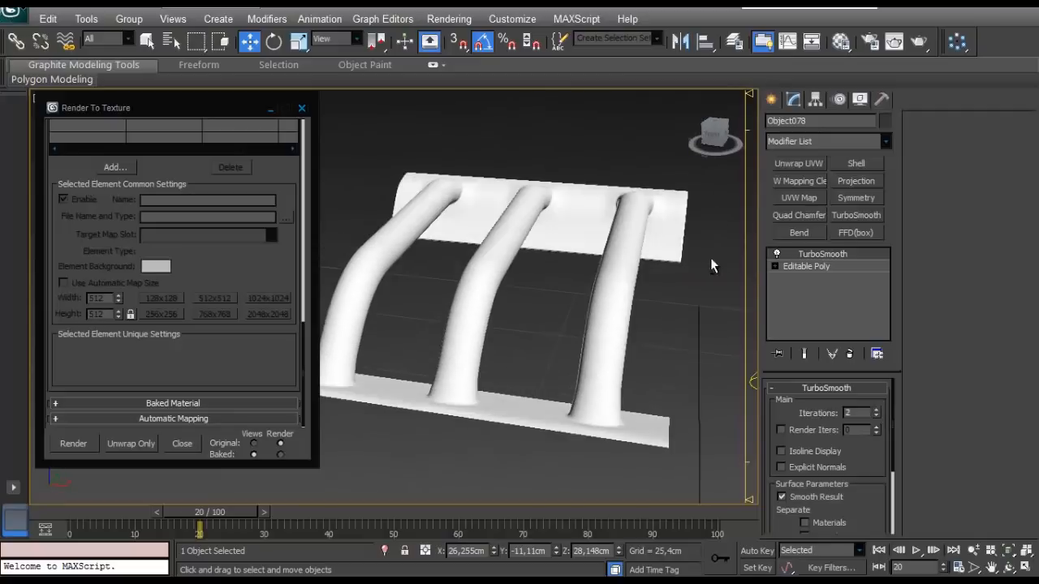
alt+middle_drag(566, 312, 557, 336)
right_click(562, 319)
mouse_move(576, 462)
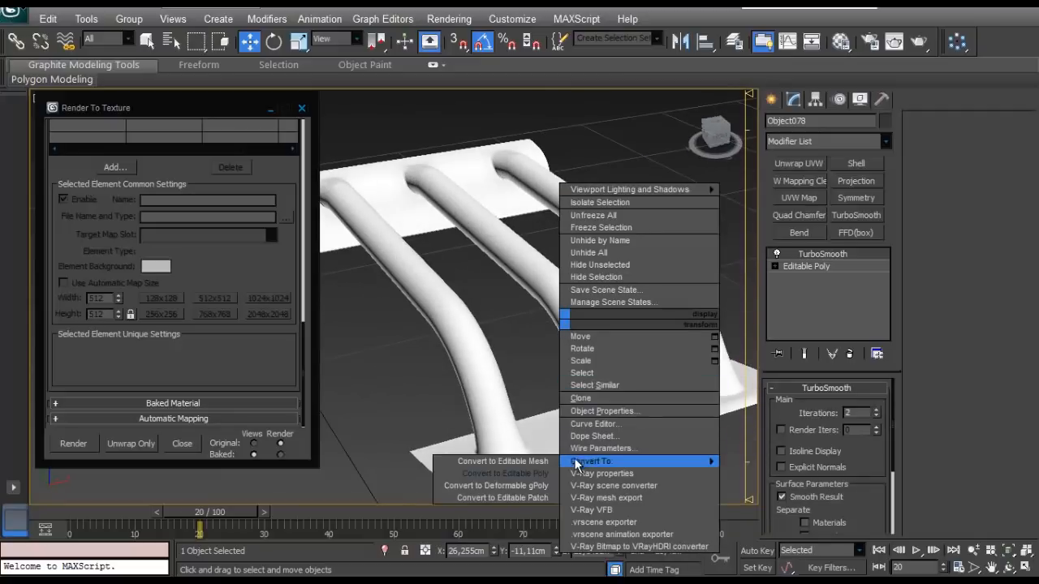
click(505, 473)
- Attach the smoothed handle back to Fuel Tank_HighPoly with edged faces shown, and check the combined mesh by reselecting it
scroll(535, 314, down, 5)
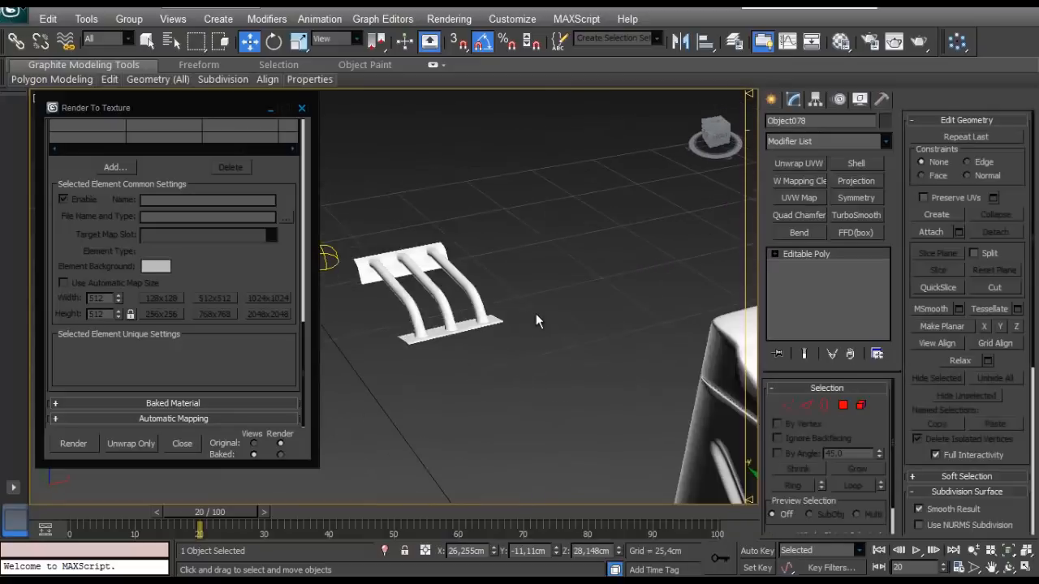
click(444, 362)
click(376, 460)
key(F4)
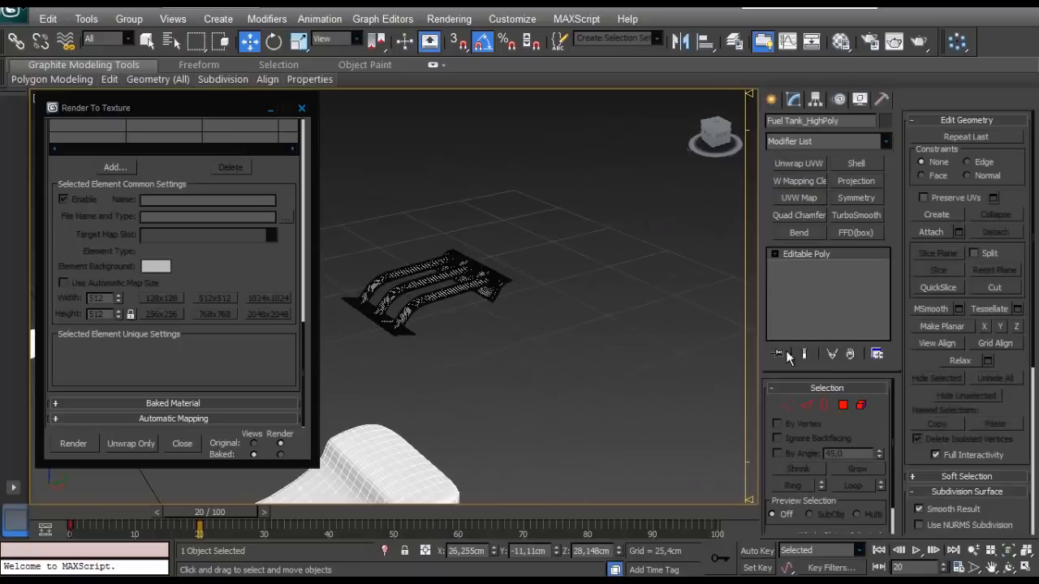
click(930, 232)
click(451, 318)
scroll(555, 325, down, 5)
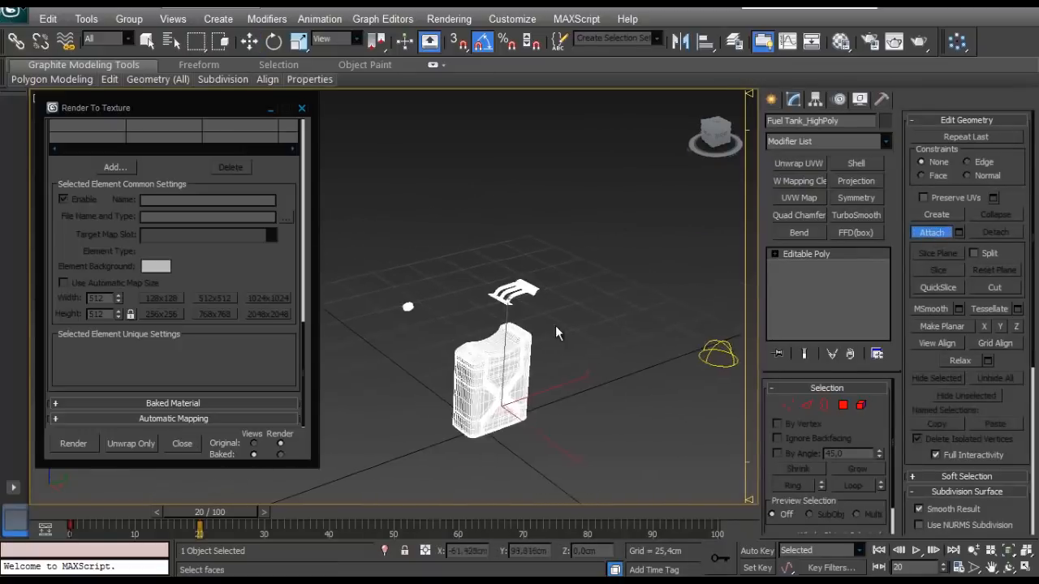
scroll(555, 325, up, 5)
click(928, 234)
key(w)
middle_drag(727, 322, 621, 307)
click(622, 307)
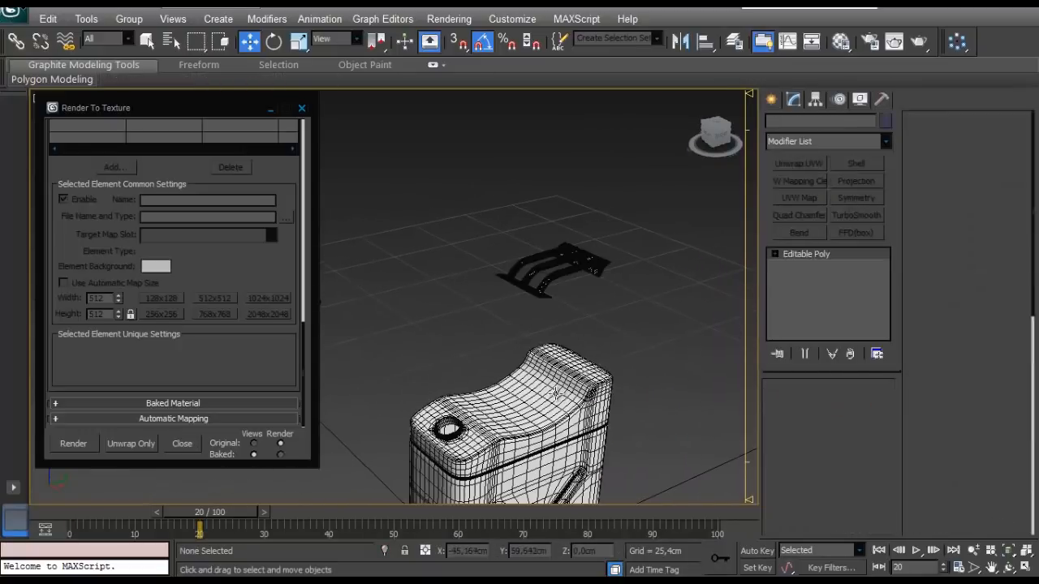
click(555, 393)
- Make the Fuel Tank_LowPoly layer visible again and select the low-poly tank for baking
click(733, 42)
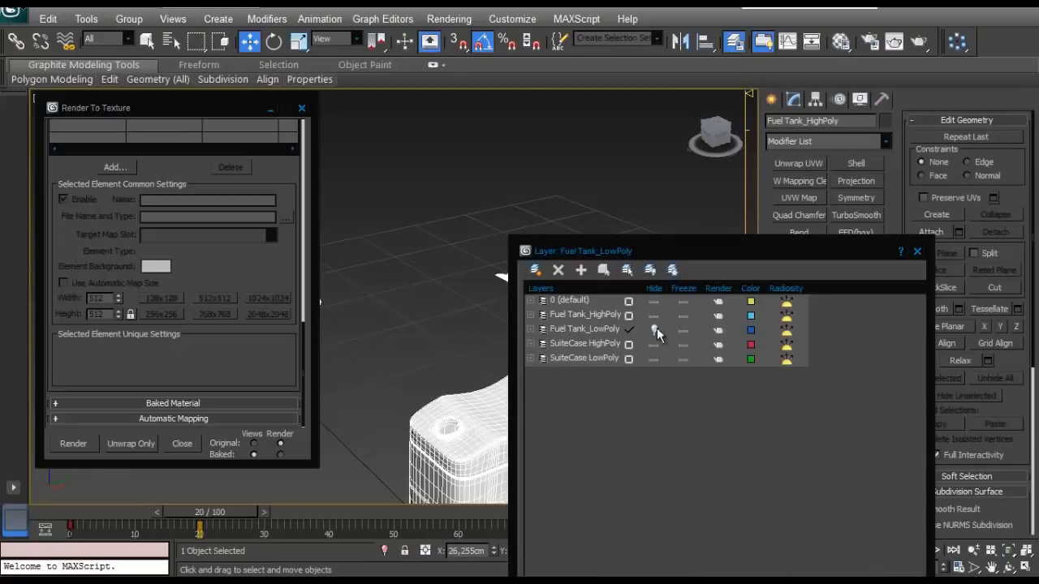
click(654, 334)
click(915, 253)
click(678, 302)
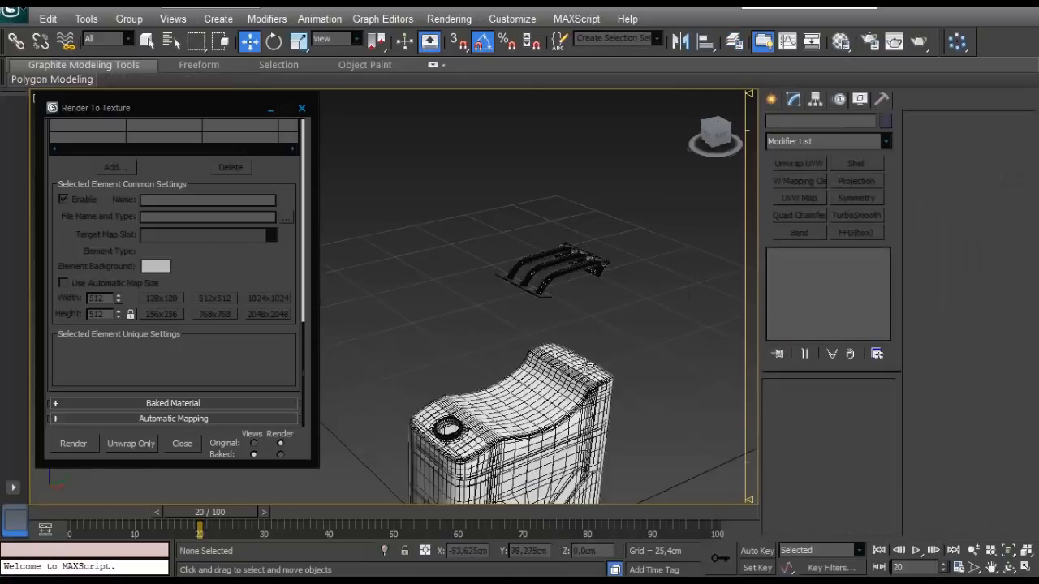
click(558, 357)
- Render the low-poly tank's Complete, Normals, Specular, Shadows and Lighting maps at 2048x2048 and check the rendered result
drag(230, 275, 253, 101)
click(85, 445)
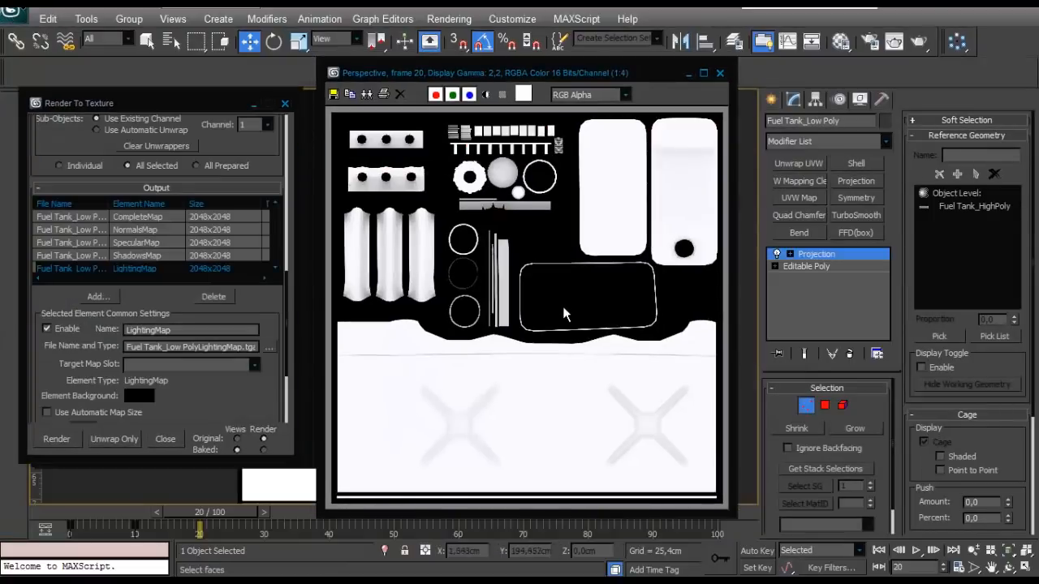
scroll(563, 305, up, 1)
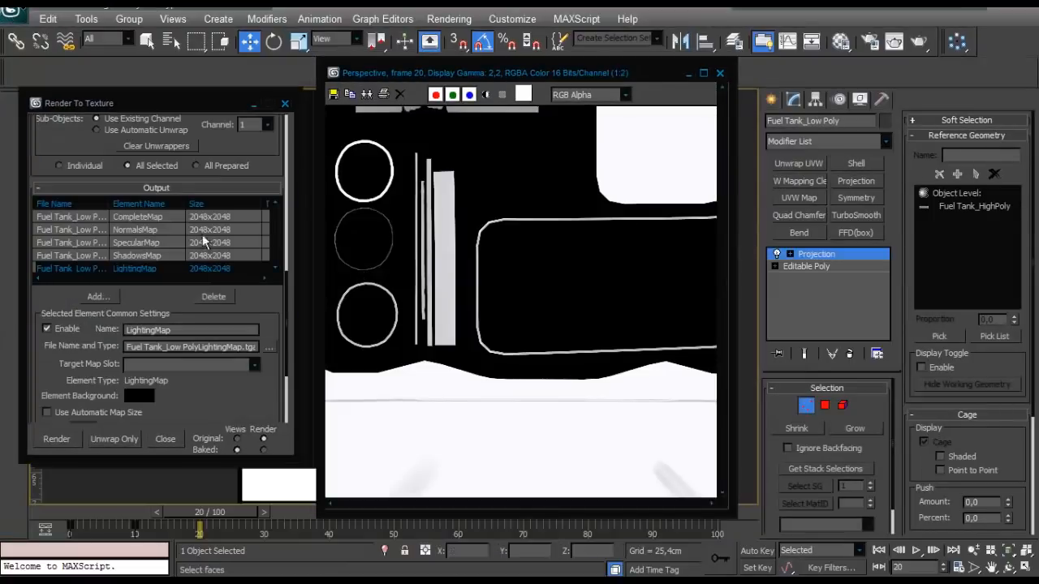
drag(646, 79, 652, 89)
- Examine the 2048x2048 normals map in Photoshop, covering the handle, cap, panel outline and X-shaped emboss areas
key(alt+Tab)
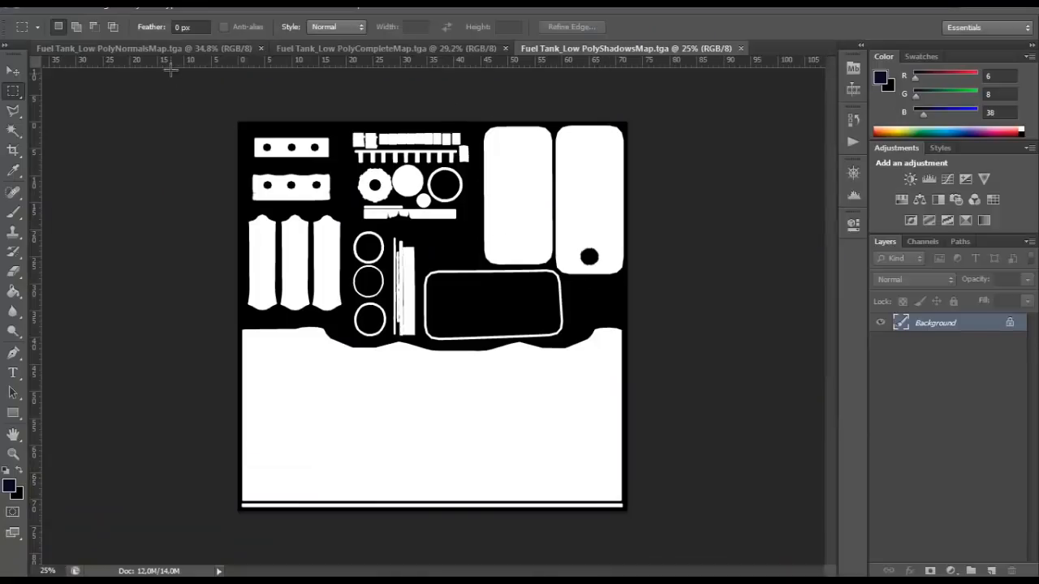
click(162, 49)
alt+scroll(231, 134, up, 4)
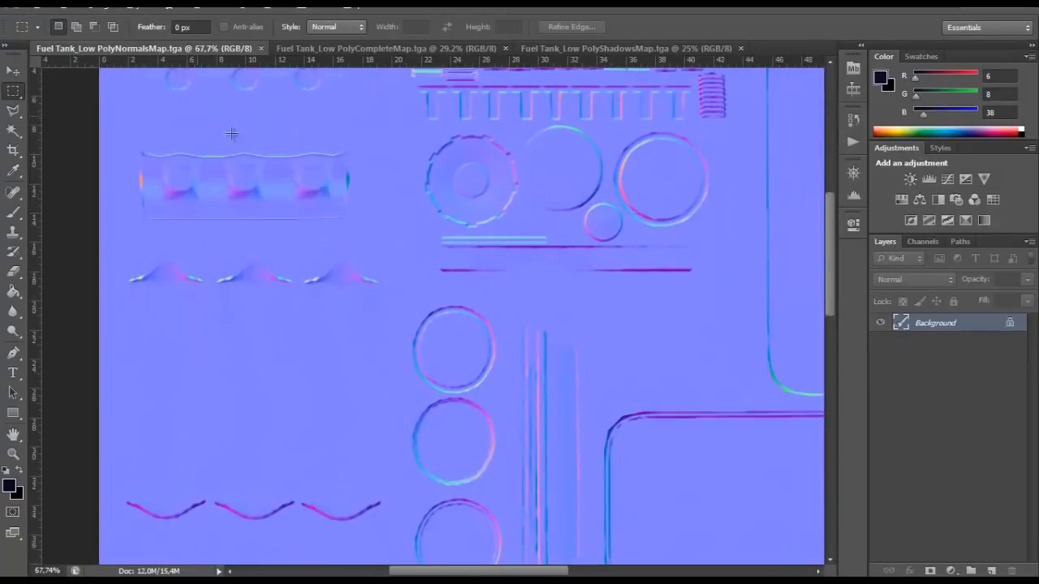
alt+scroll(232, 133, up, 2)
alt+scroll(278, 143, down, 2)
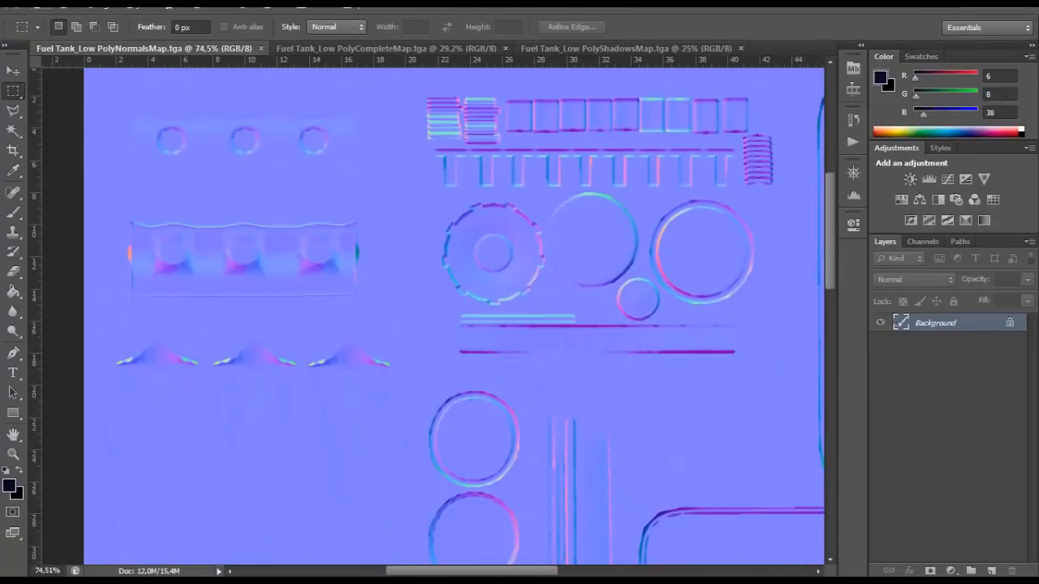
drag(450, 571, 565, 555)
scroll(412, 385, down, 3)
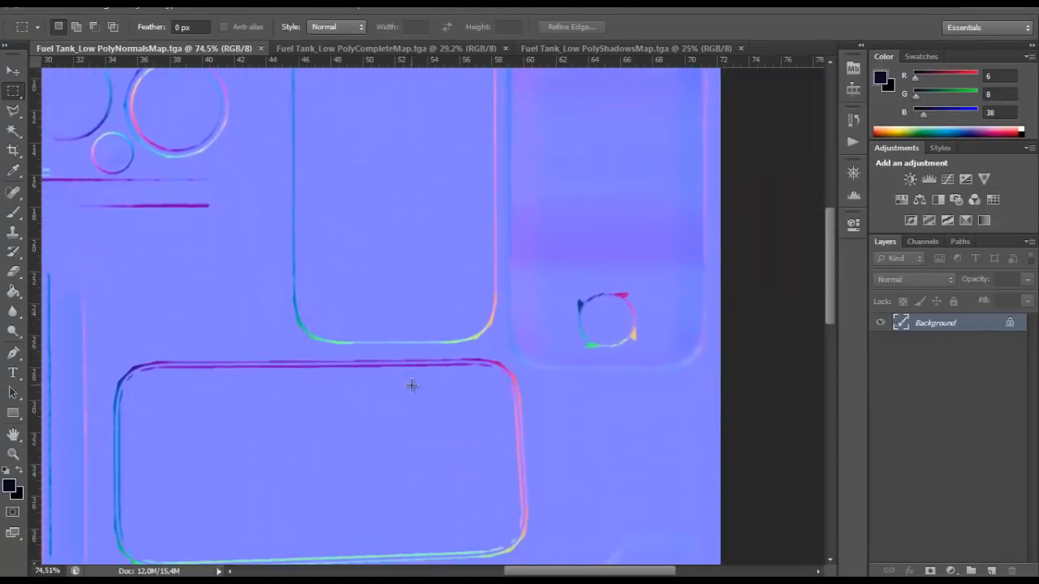
scroll(411, 385, down, 9)
drag(627, 571, 526, 571)
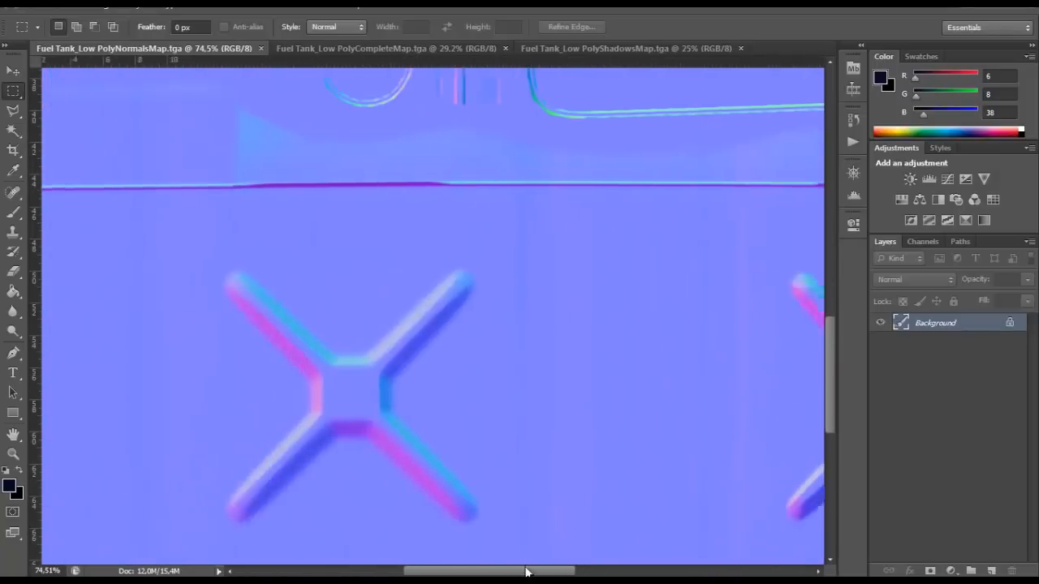
alt+scroll(538, 463, down, 2)
alt+scroll(696, 280, down, 5)
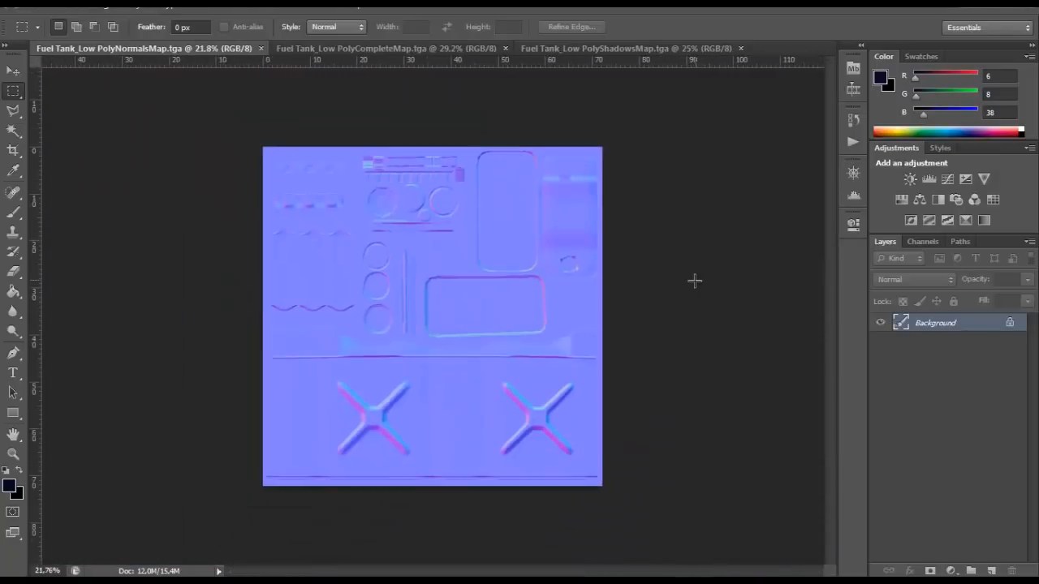
alt+scroll(694, 281, up, 2)
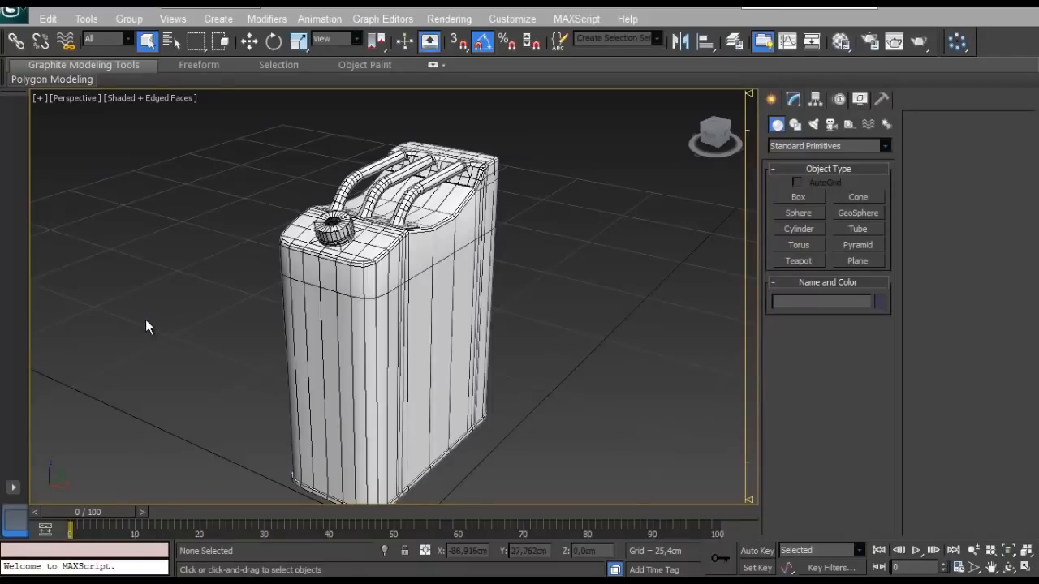
mouse_move(146, 319)
alt+middle_down()
mouse_move(203, 322)
mouse_move(134, 308)
alt+middle_up()
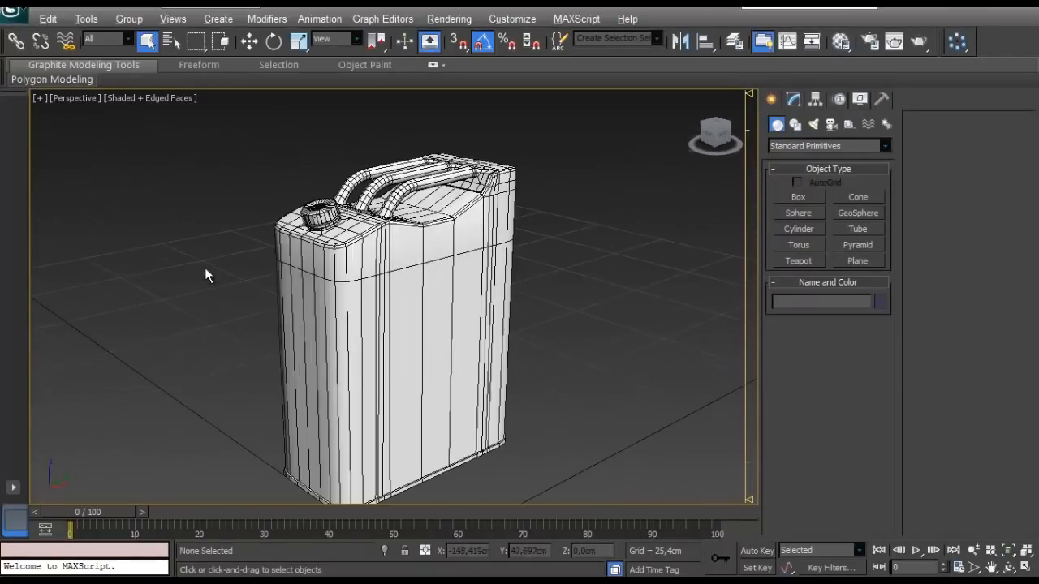
alt+middle_drag(206, 275, 456, 263)
alt+middle_drag(264, 263, 2, 293)
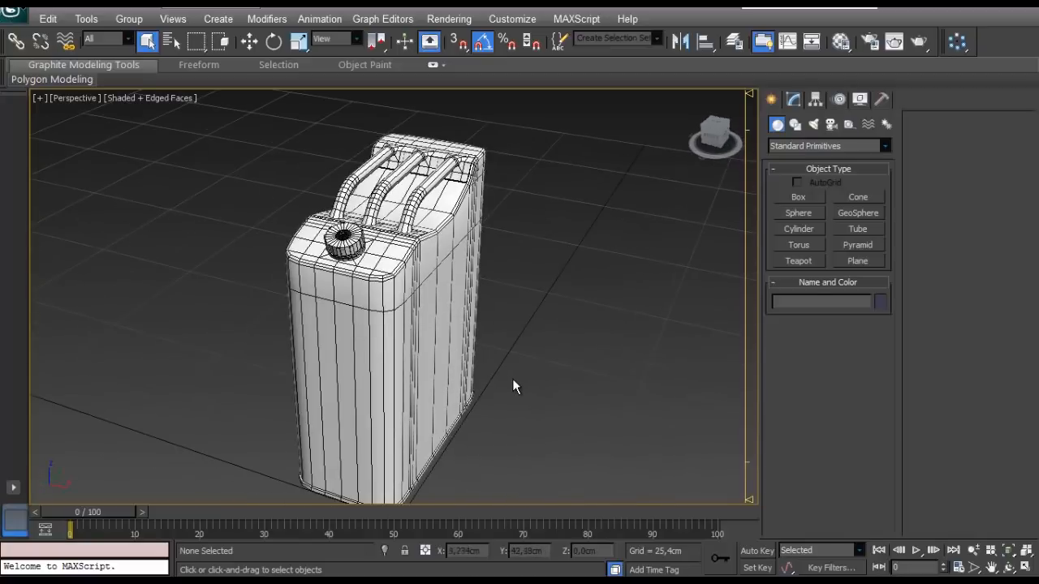
alt+middle_drag(475, 372, 481, 324)
scroll(446, 346, down, 3)
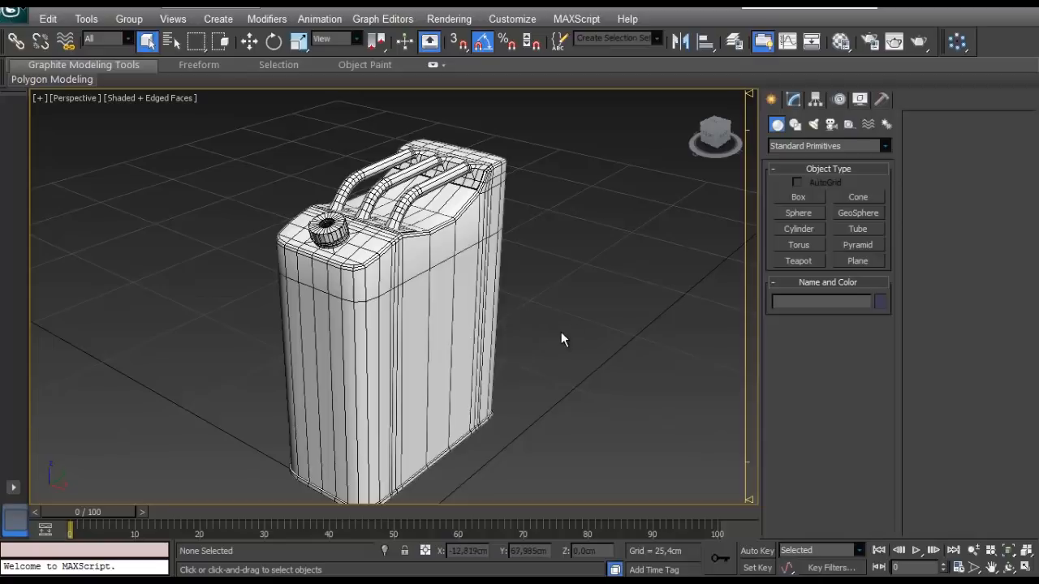
- Select the low-poly tank and start exporting only that object into the Fuel Tank export folder
click(464, 299)
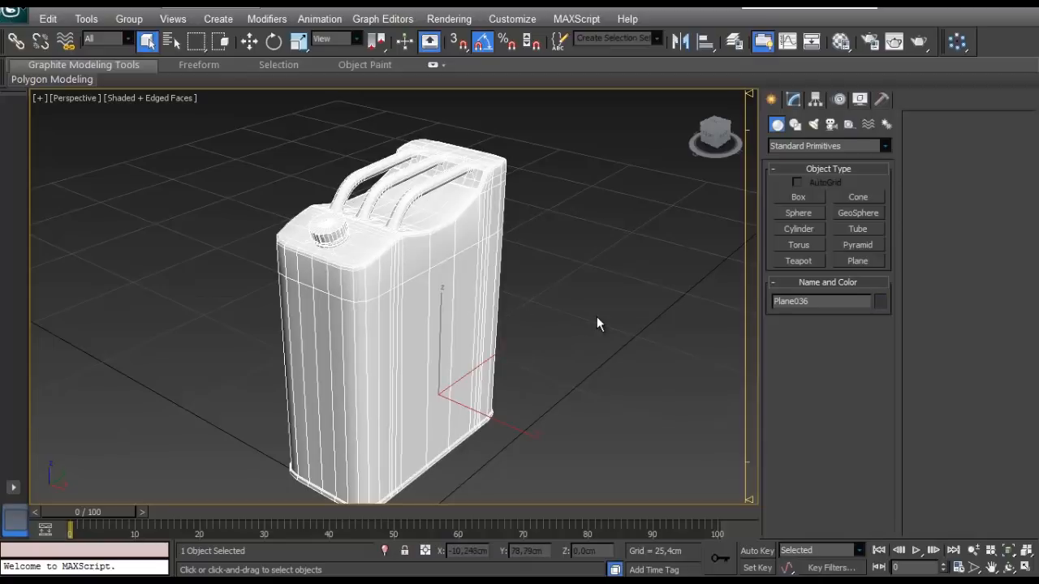
click(15, 12)
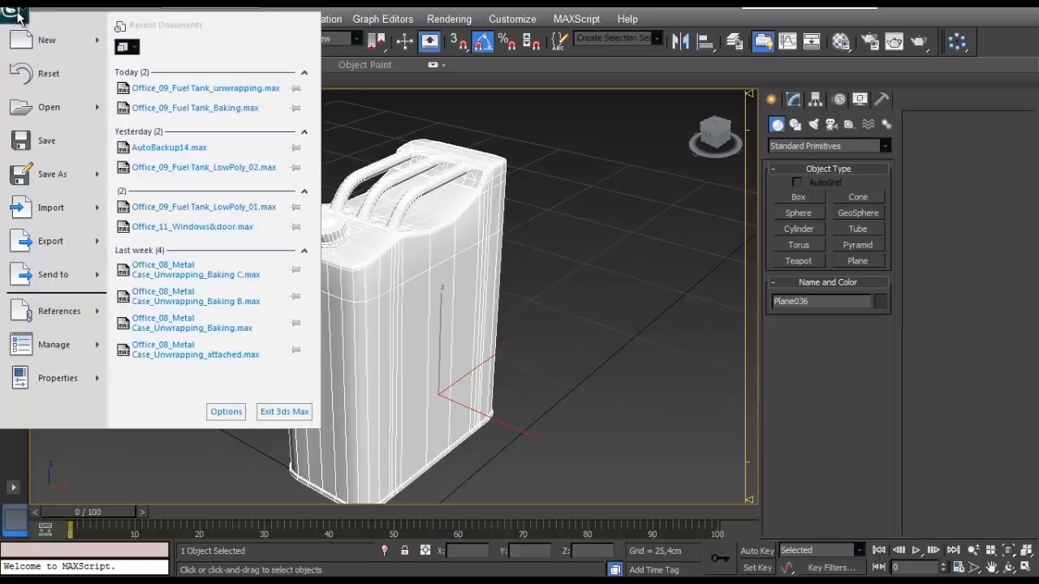
mouse_move(37, 247)
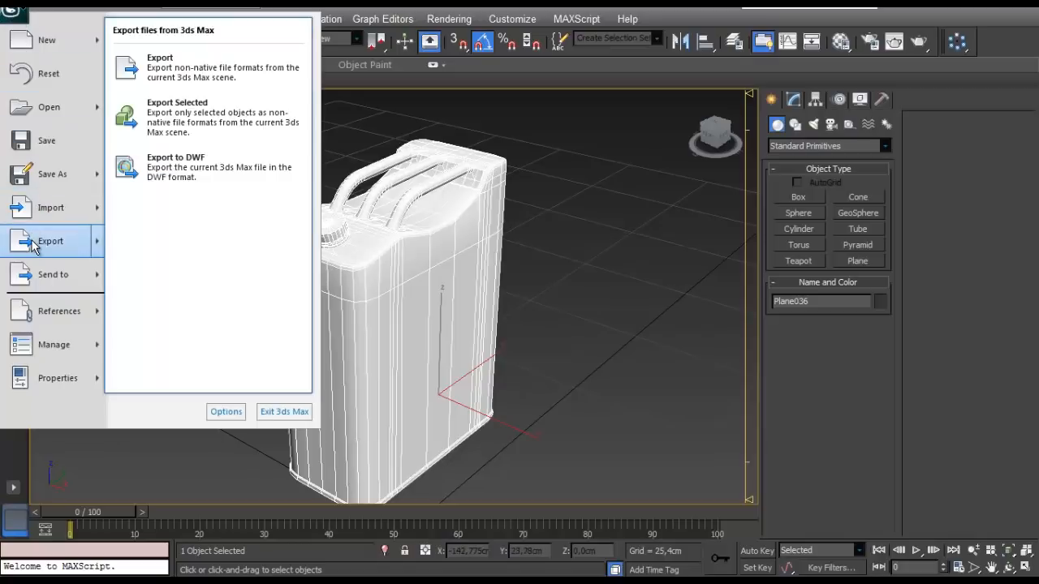
click(162, 130)
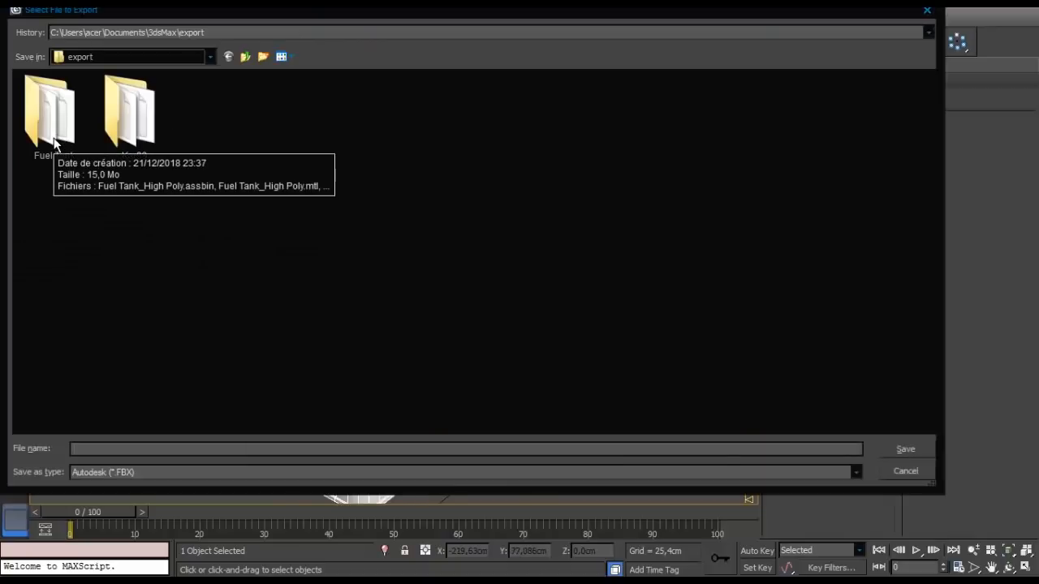
double_click(54, 142)
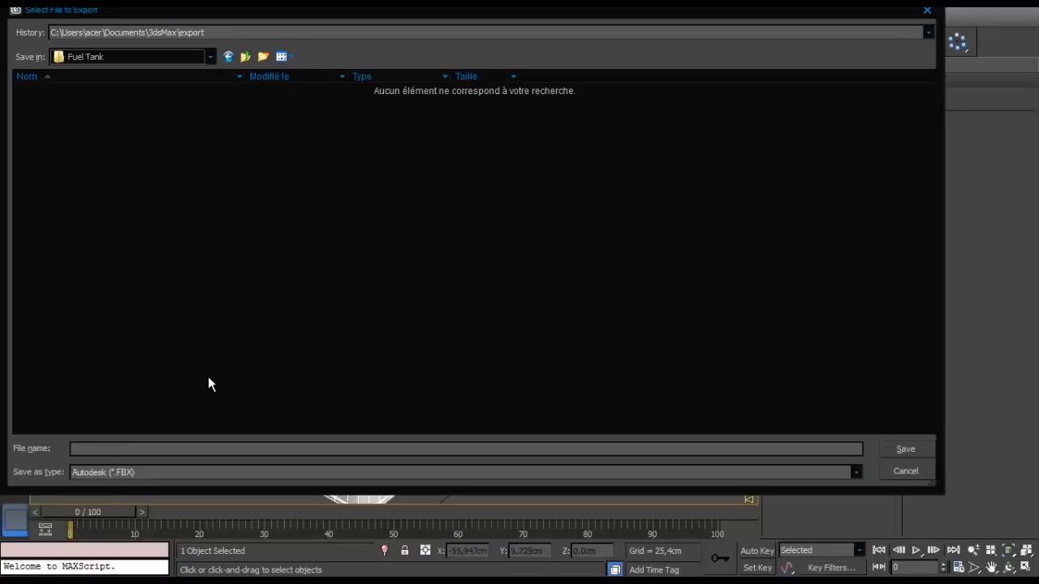
- Name the export file FT_lowpoly, keep the Autodesk FBX format, and export it with the Autodesk Media & Entertainment preset
text(FT_lowpoly)
click(109, 477)
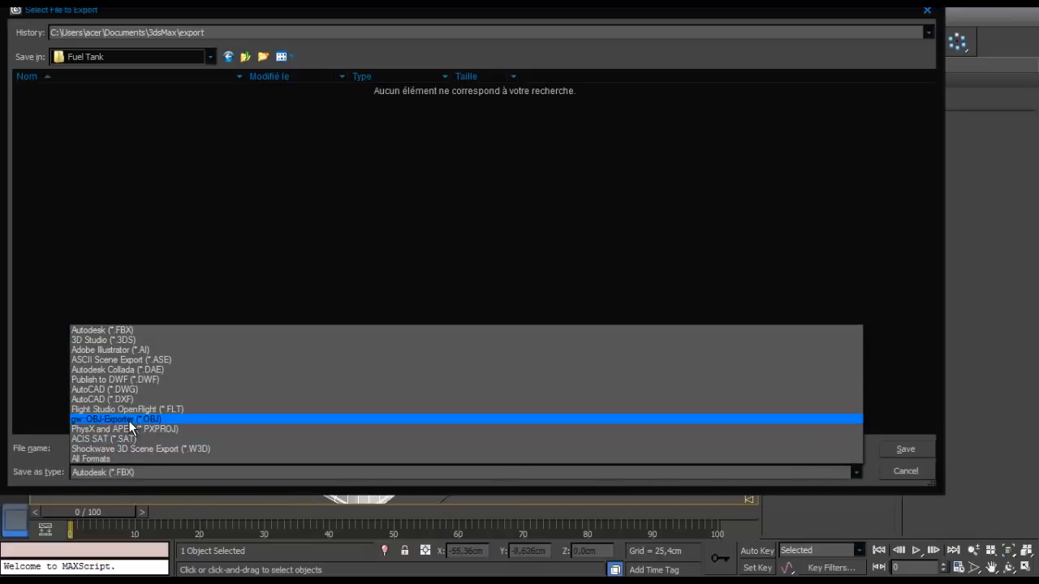
click(131, 330)
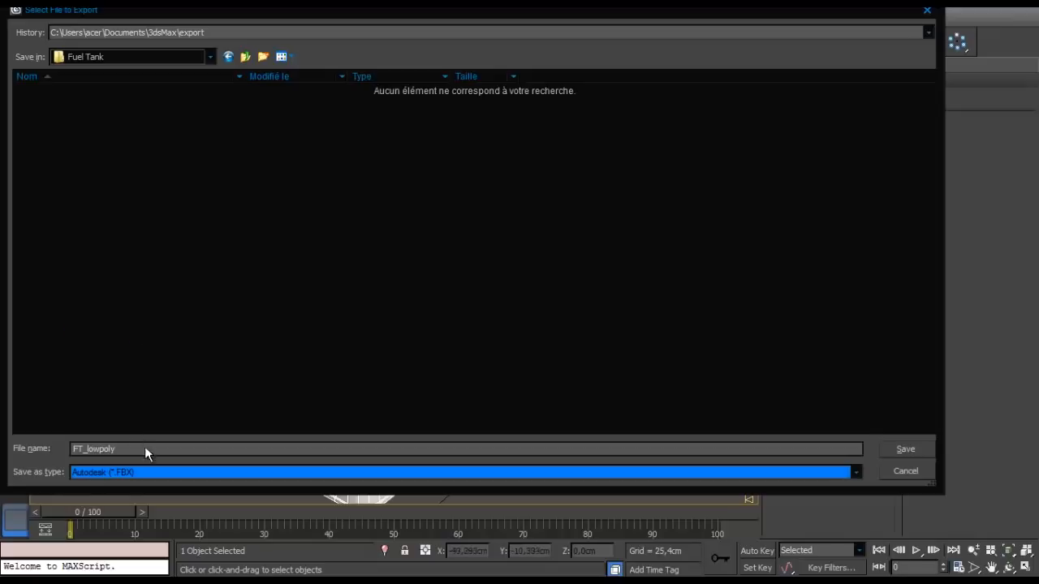
click(905, 447)
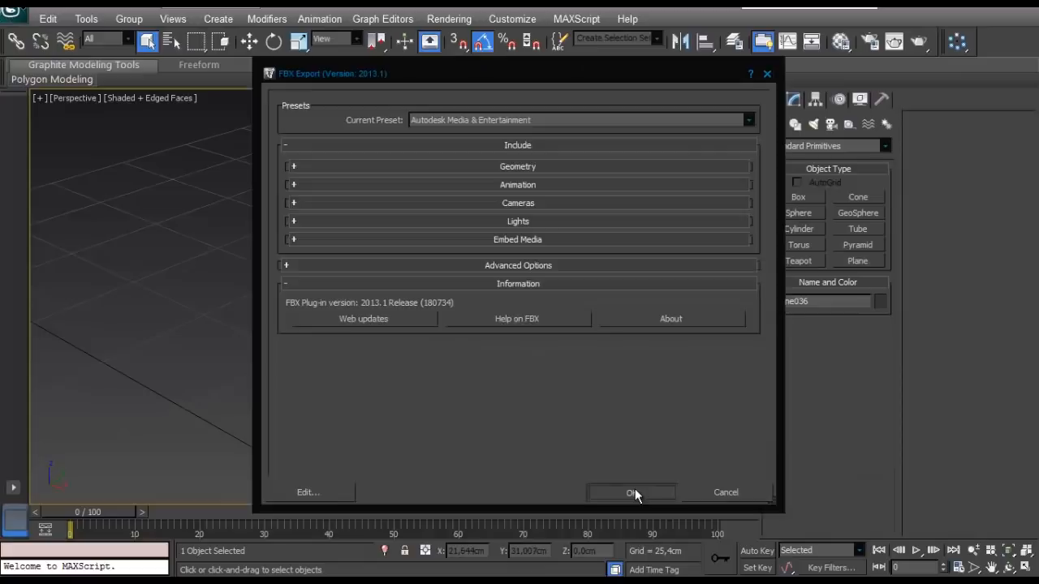
click(631, 493)
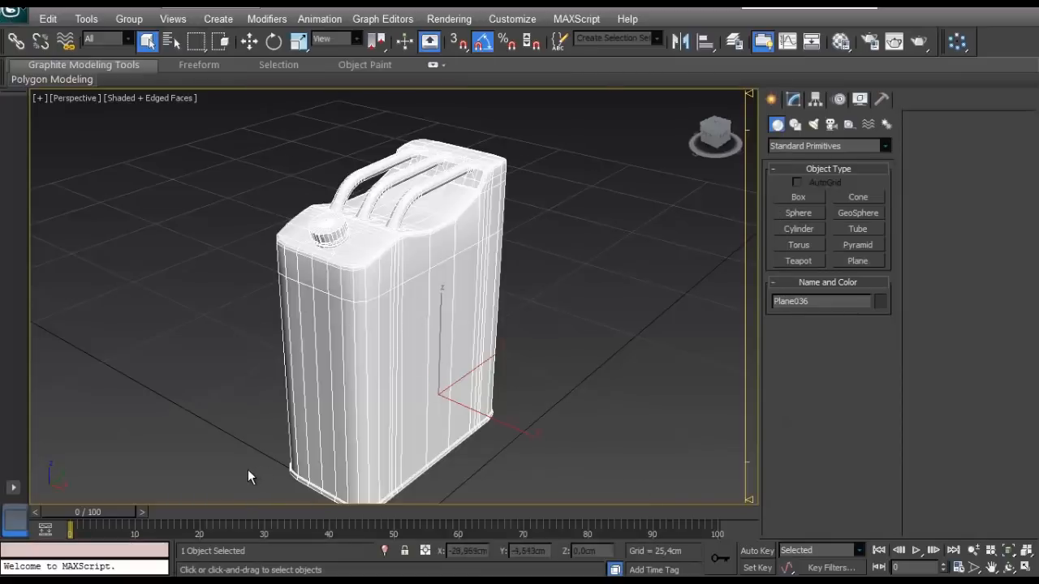
- Start a second selected-only export of the low-poly tank in the Fuel Tank folder, using the gw::OBJ-Exporter format
click(13, 13)
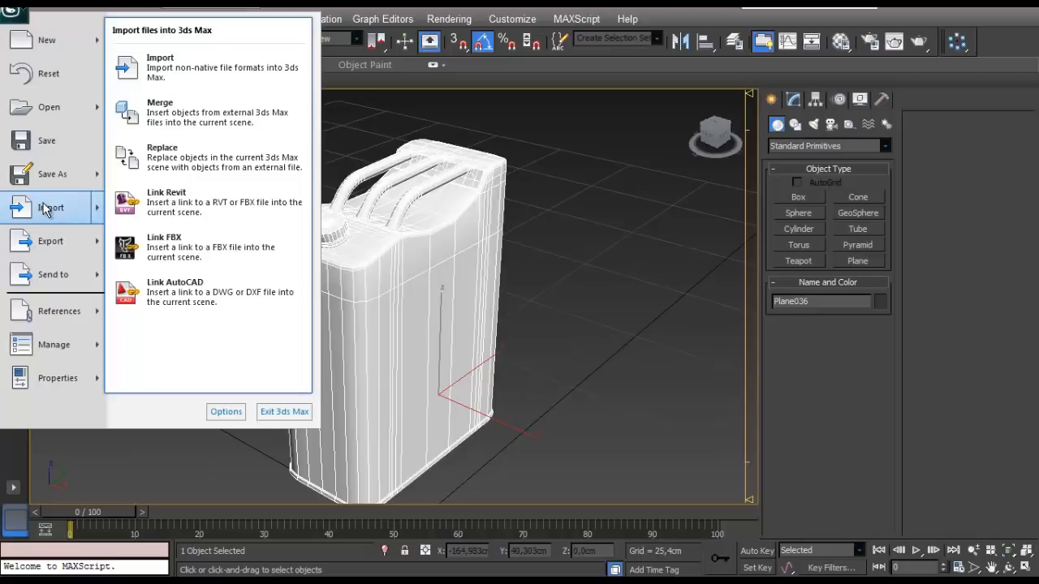
click(658, 245)
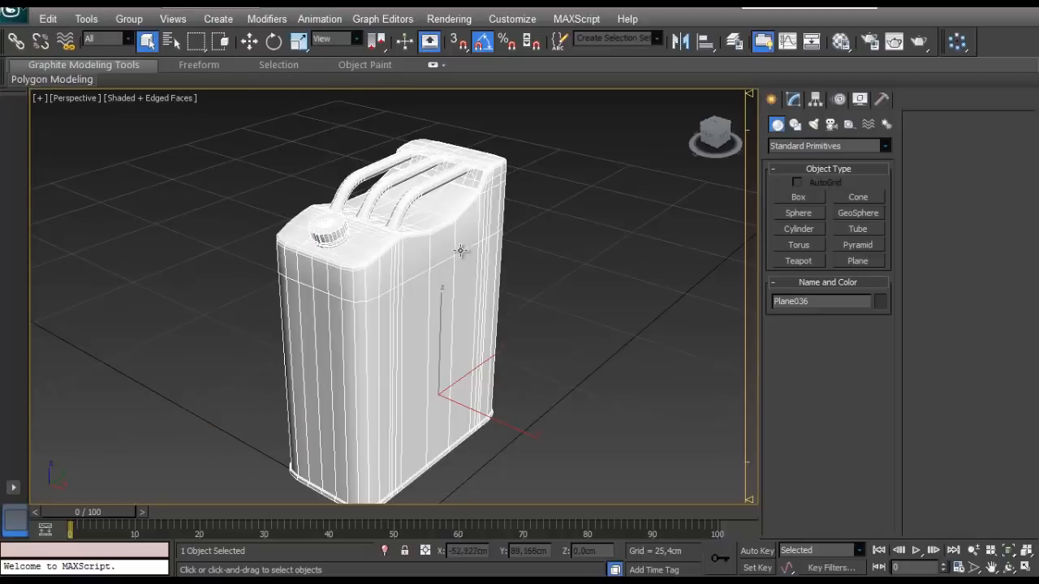
click(12, 12)
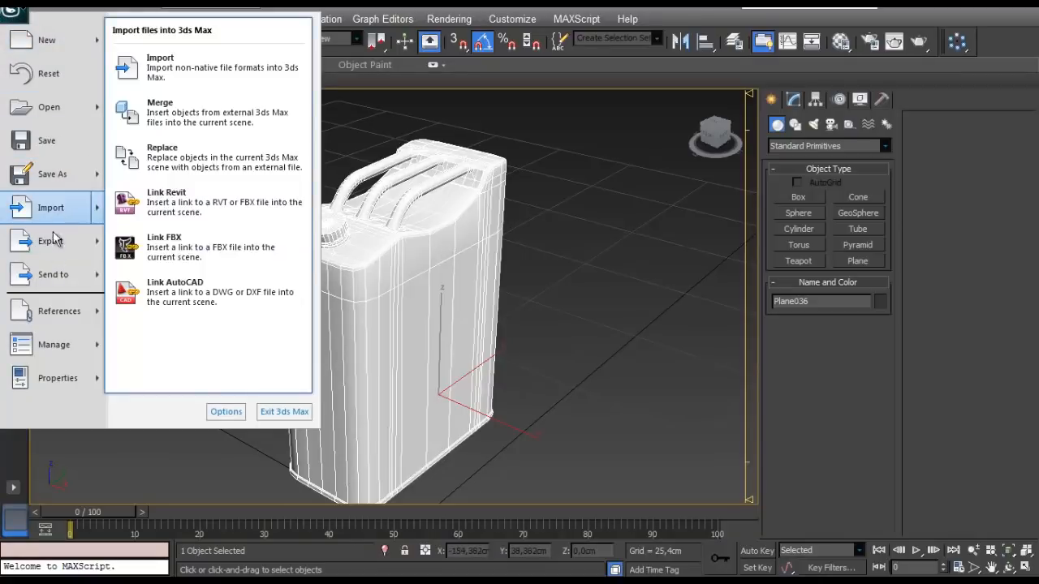
mouse_move(54, 241)
click(185, 134)
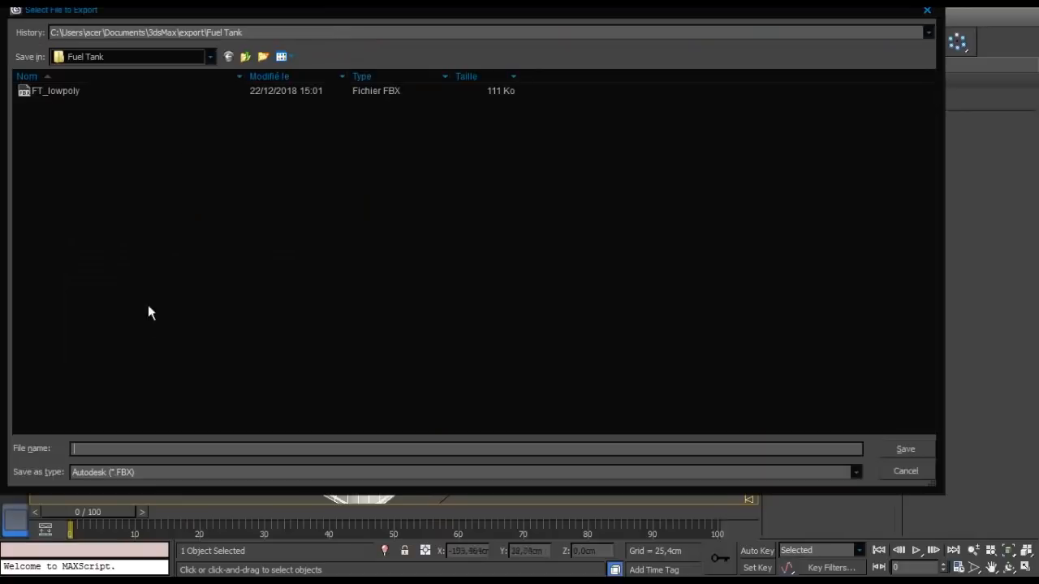
click(104, 470)
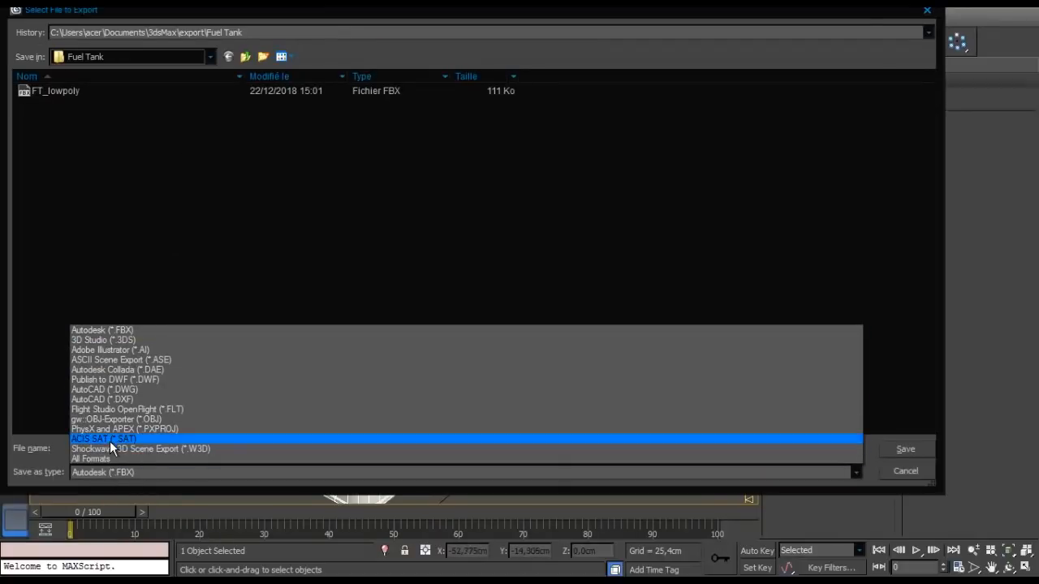
click(124, 420)
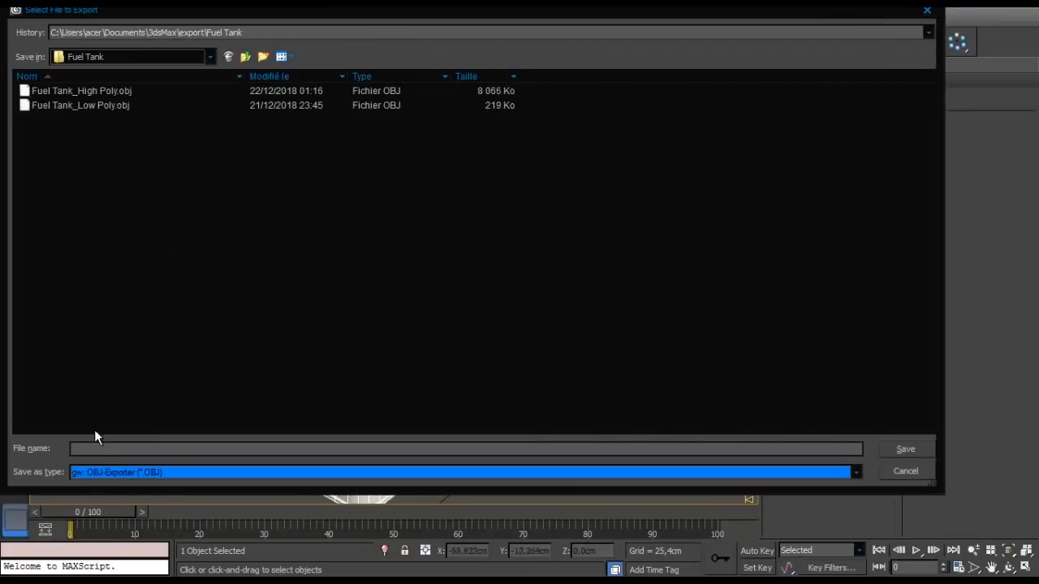
- Name the OBJ file lowpoly, run the export through to completion, and deselect the tank
click(111, 449)
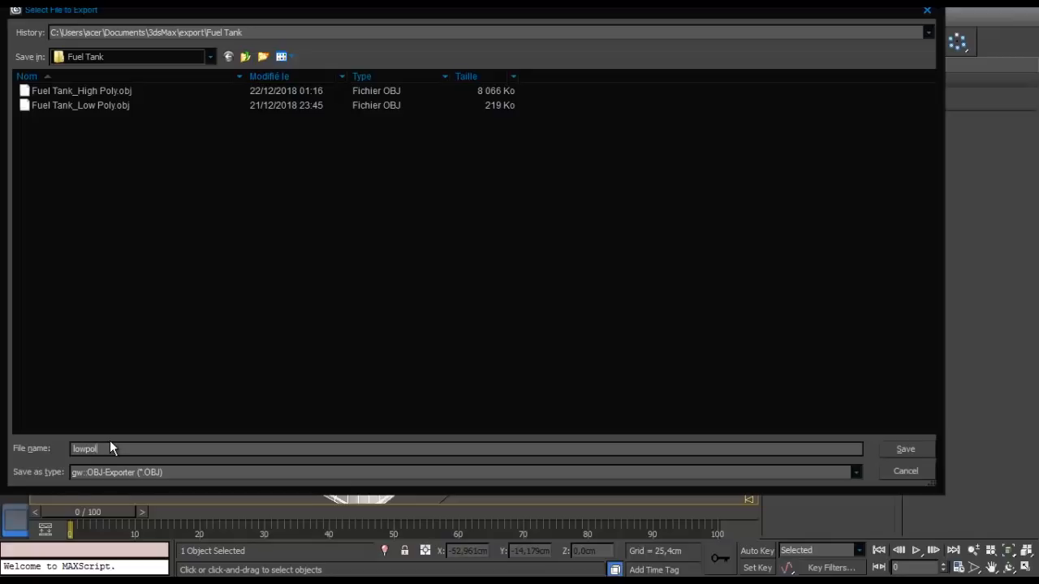
click(901, 451)
click(435, 409)
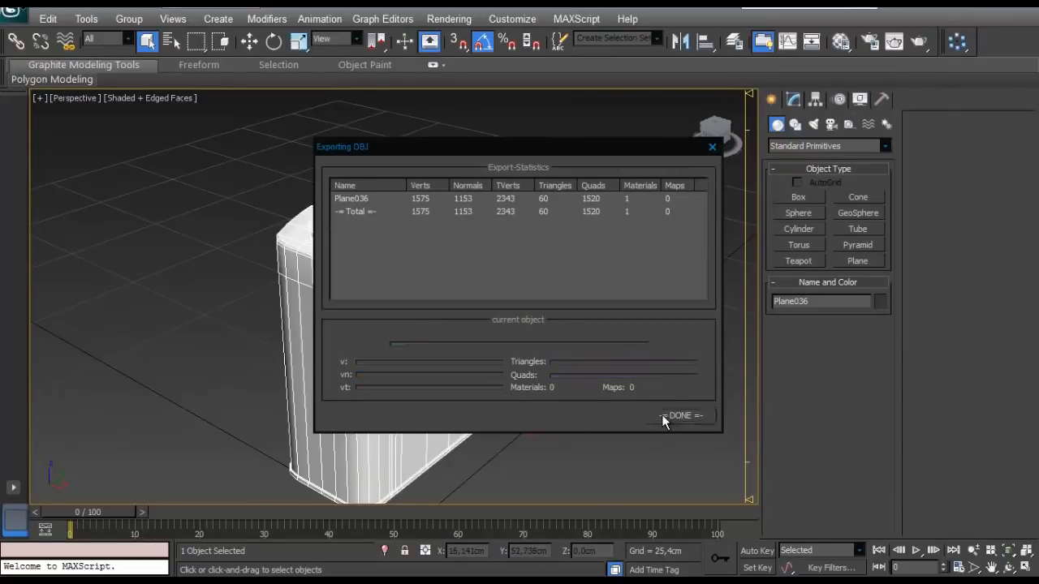
click(680, 416)
click(617, 257)
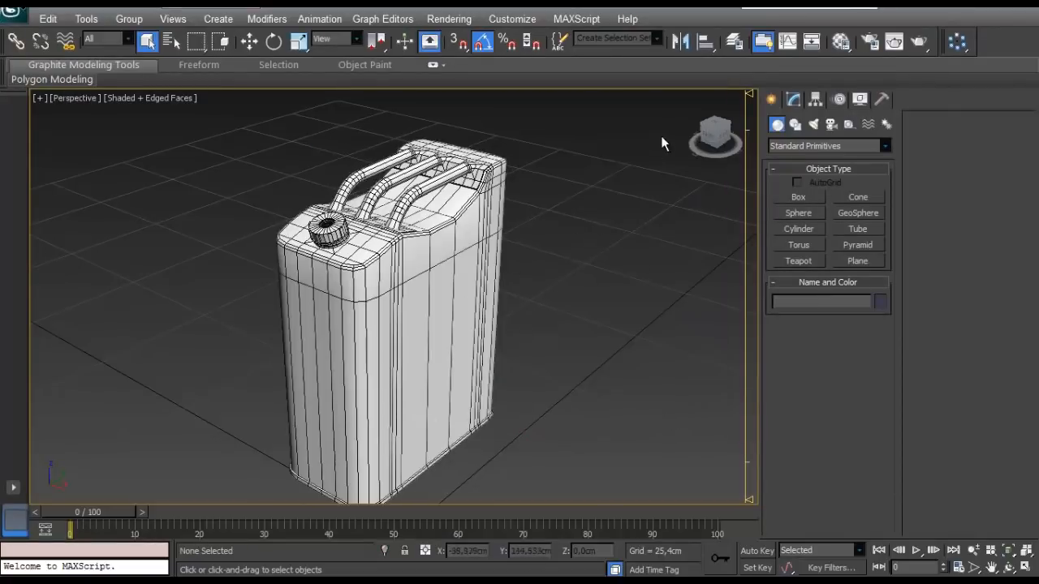
- Make the Fuel Tank_HighPoly layer visible and hide the Fuel Tank_LowPoly layer
click(735, 43)
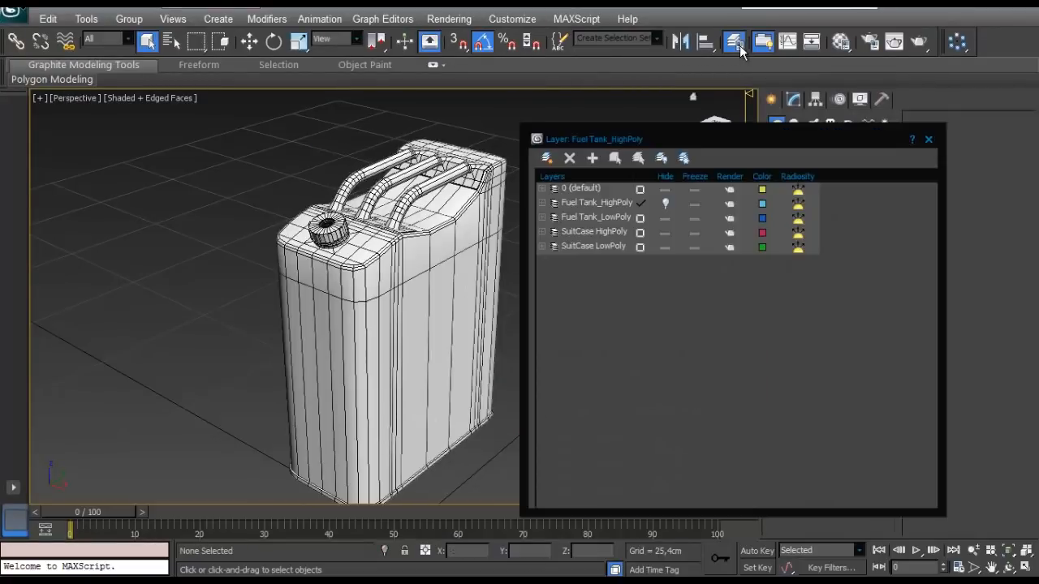
click(665, 203)
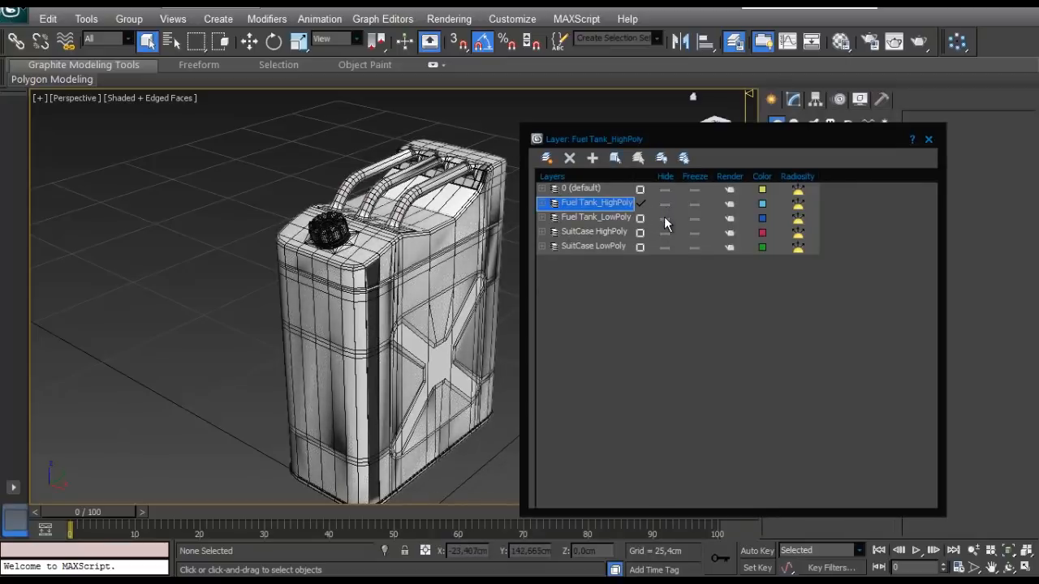
click(664, 217)
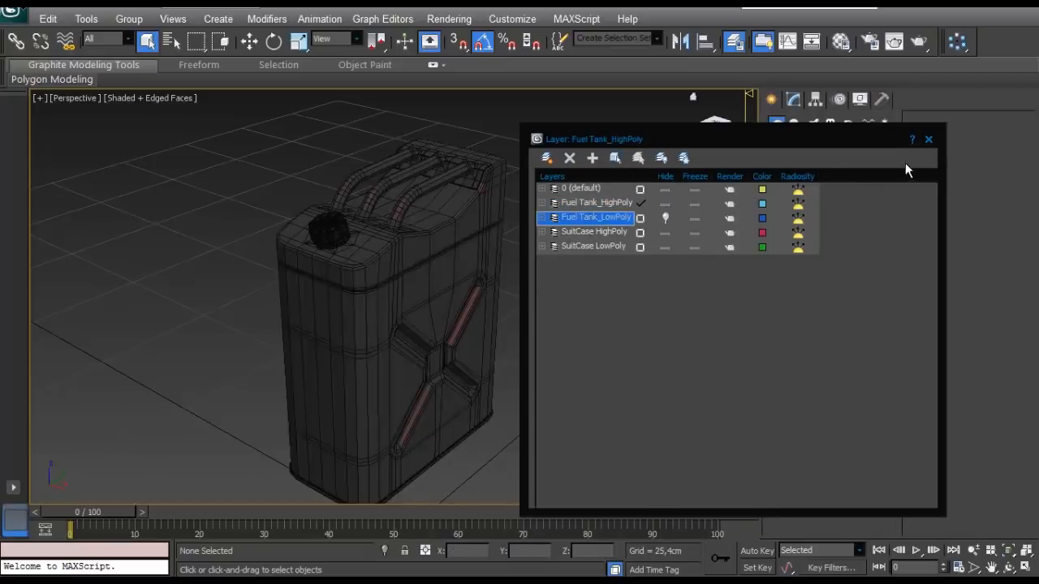
click(928, 139)
- Turn on the TurboSmooth modifier for the high-poly tank body and the handles, and check the cap
click(331, 305)
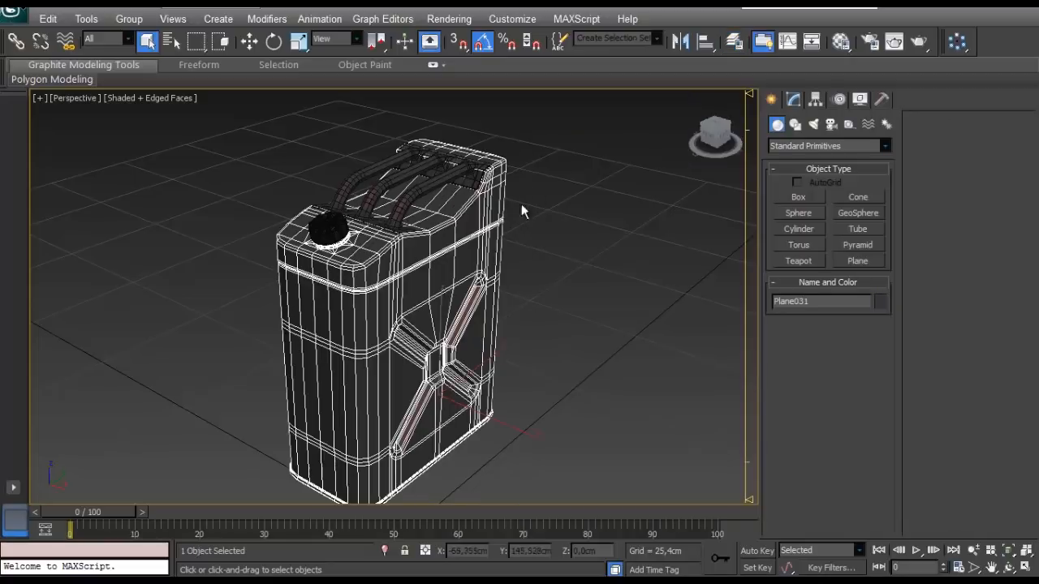
alt+middle_drag(484, 231, 443, 262)
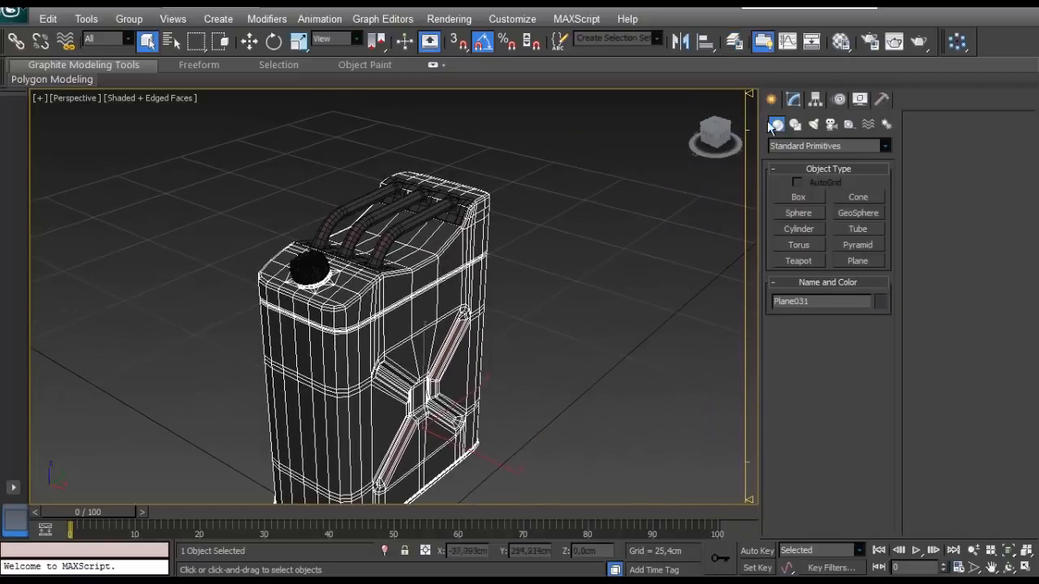
click(791, 99)
click(777, 254)
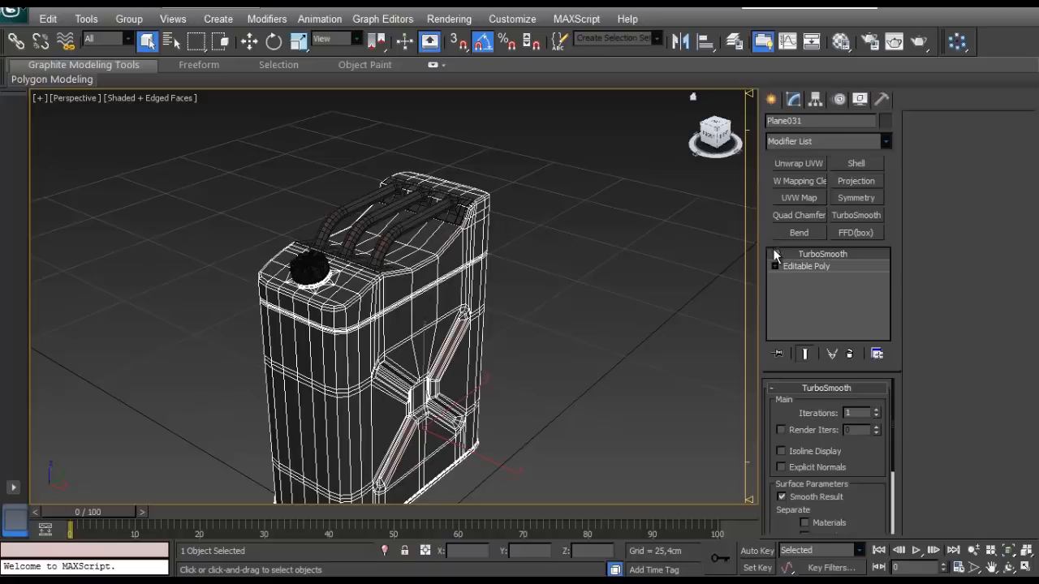
scroll(582, 264, up, 6)
click(332, 127)
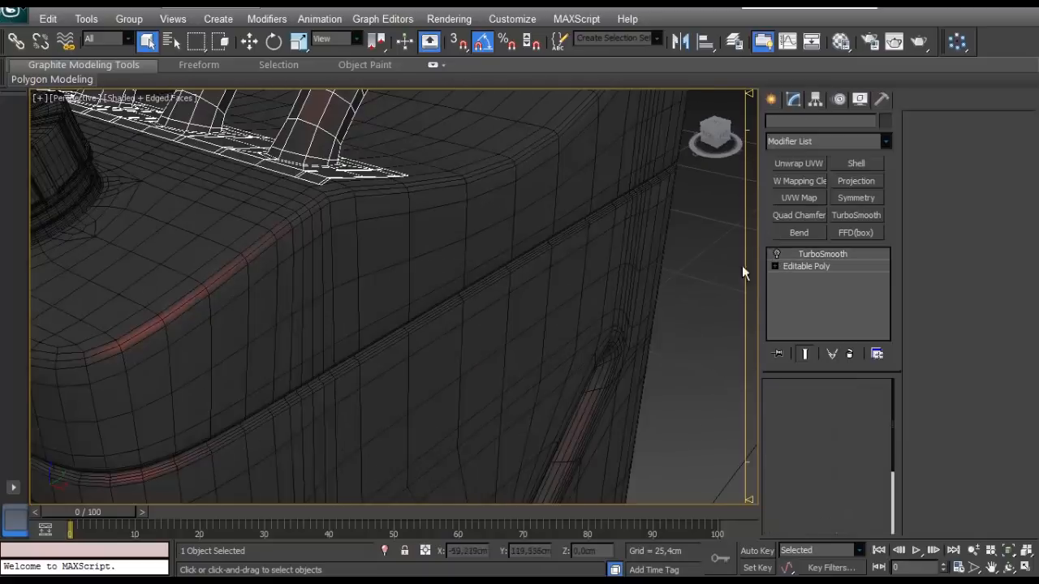
scroll(356, 323, down, 5)
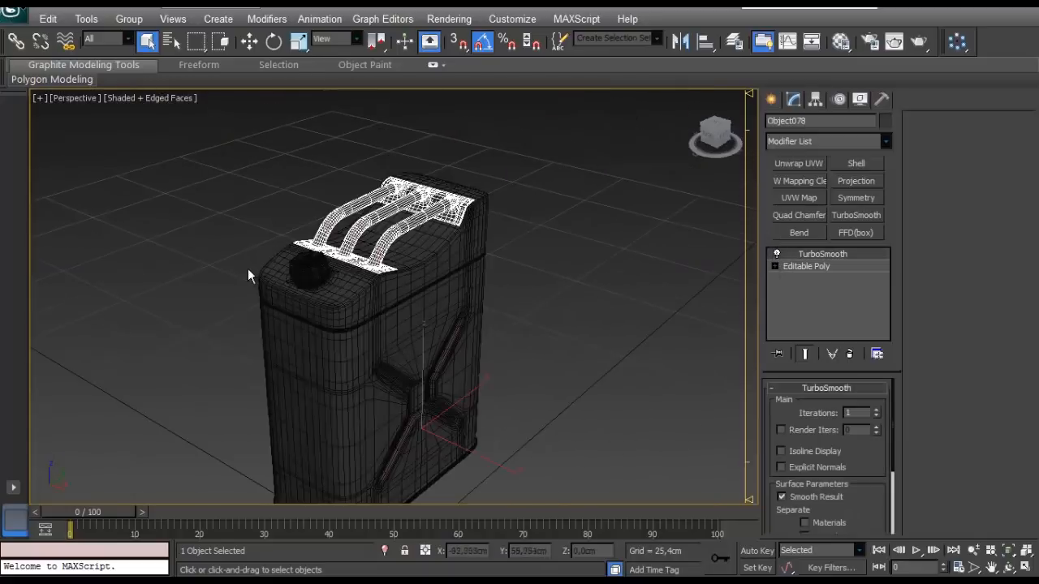
scroll(252, 276, up, 4)
click(199, 235)
- Convert the smoothed high-poly tank body to Editable Poly and attach the handles and cap to it
click(191, 325)
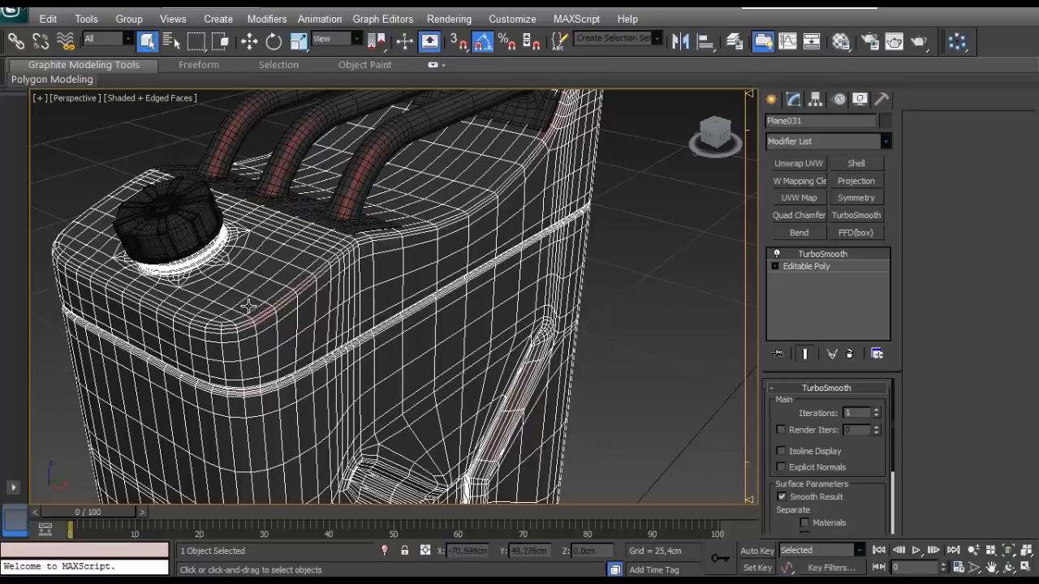
right_click(330, 271)
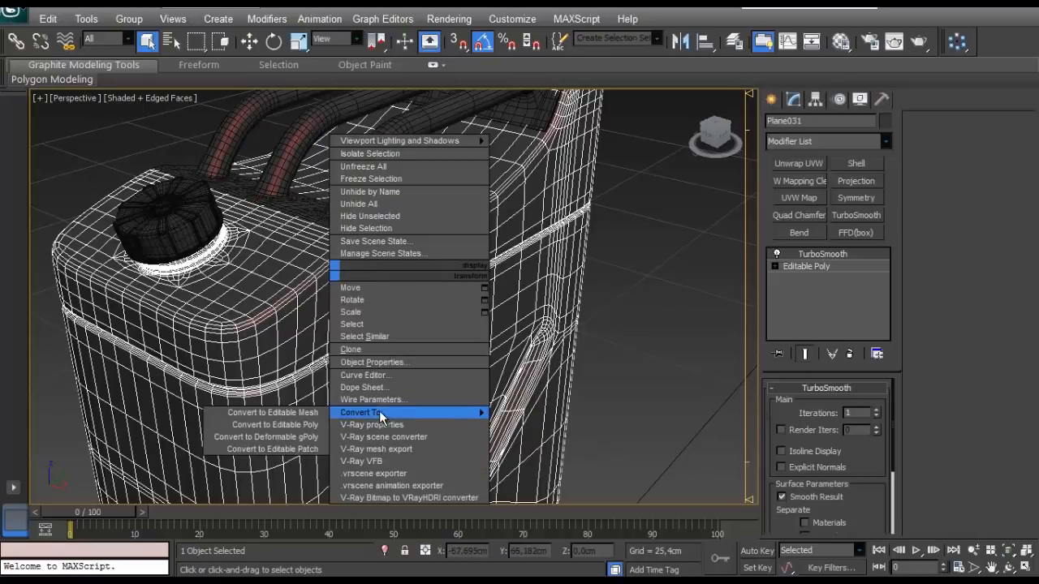
click(268, 425)
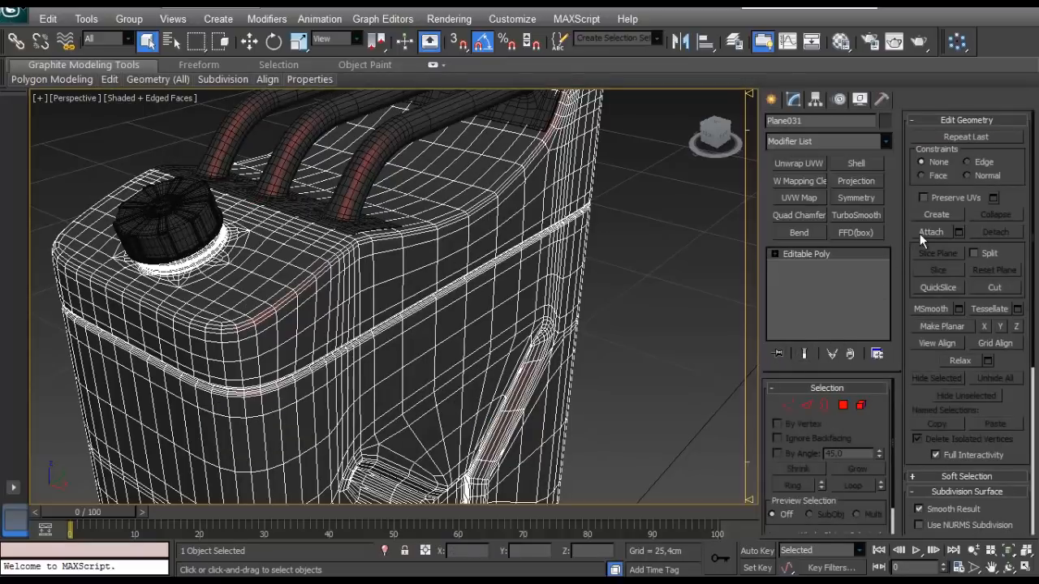
click(925, 233)
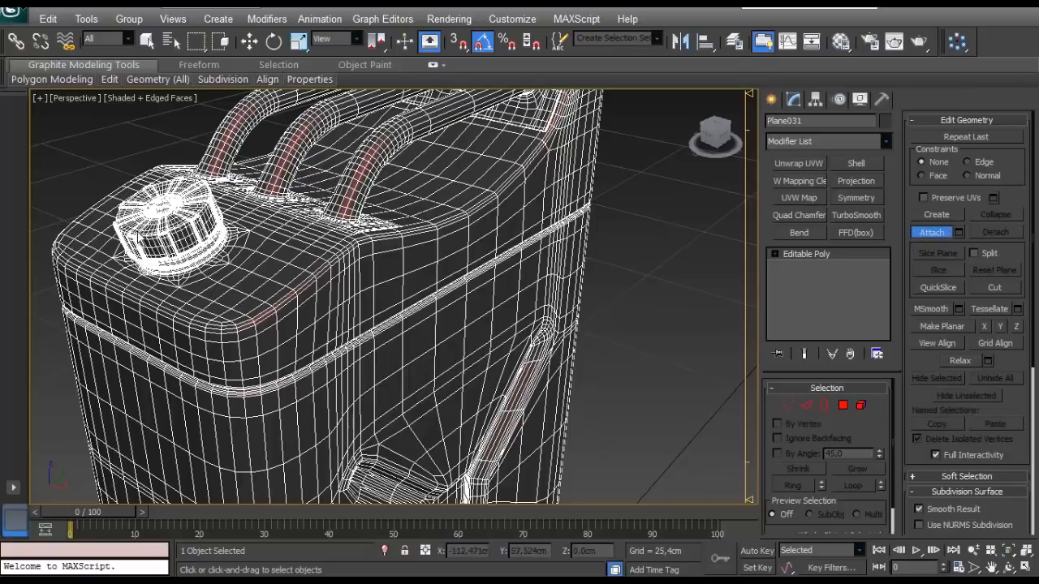
scroll(144, 250, down, 5)
scroll(144, 250, up, 3)
click(914, 234)
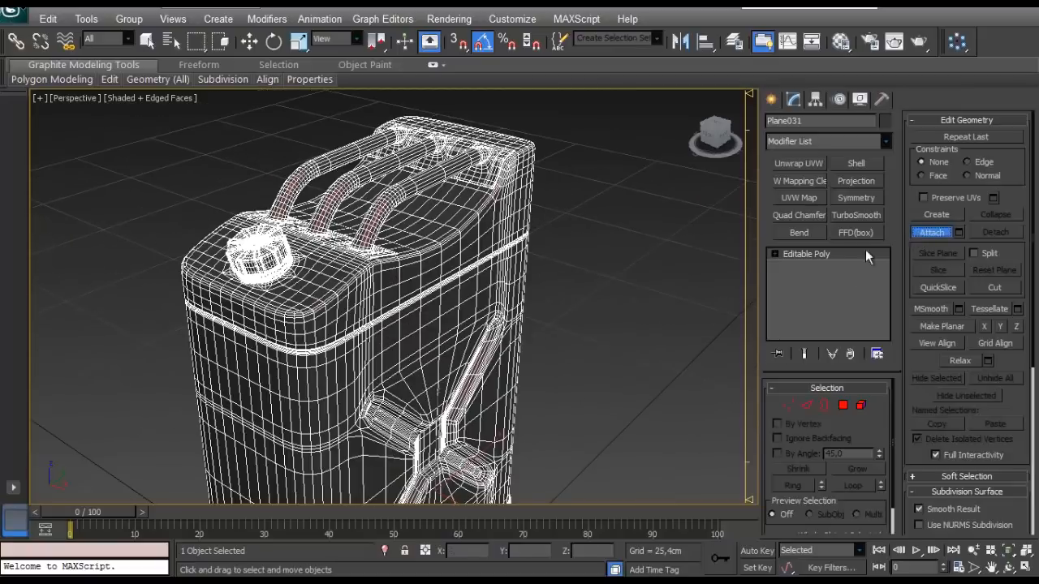
- Finish attaching parts to the high-poly tank and deselect the combined mesh
click(604, 282)
click(382, 303)
click(15, 11)
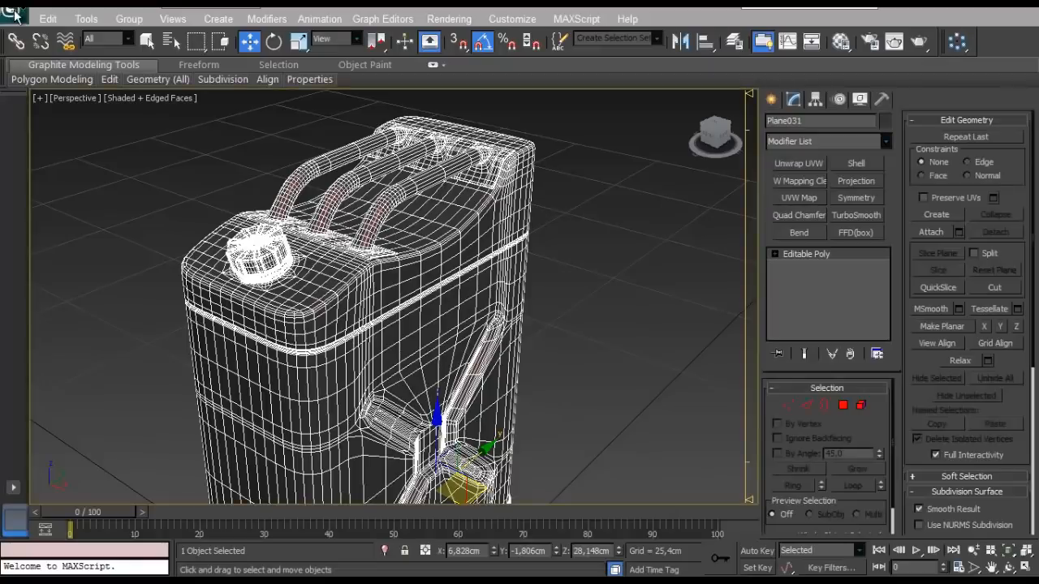
click(14, 11)
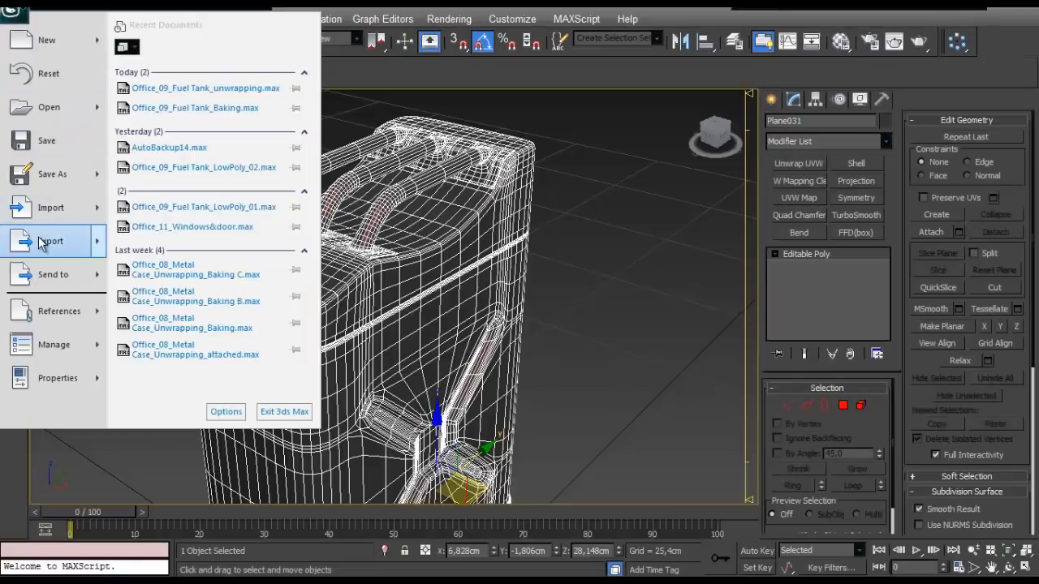
click(585, 244)
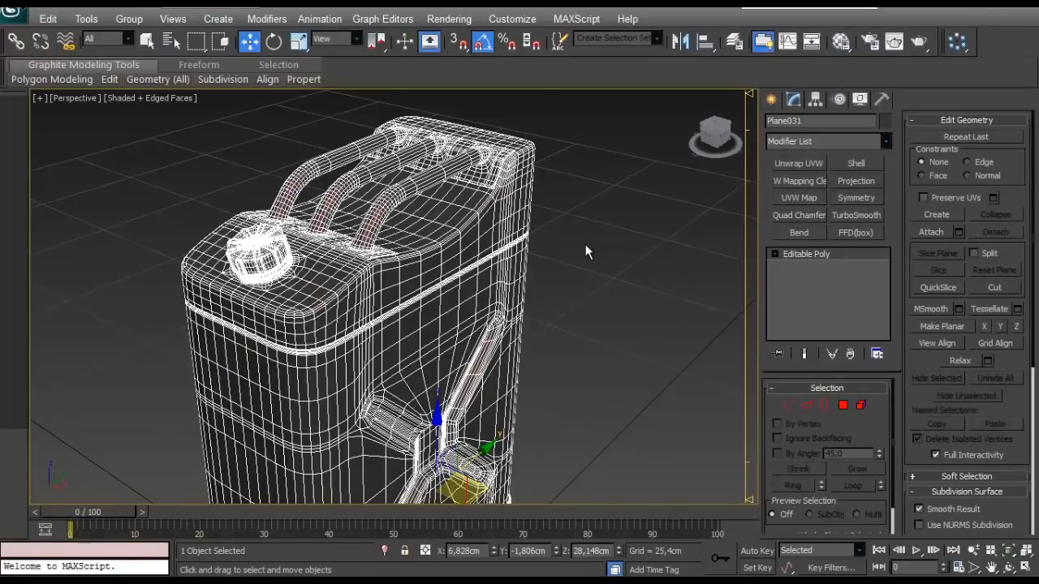
scroll(568, 243, down, 5)
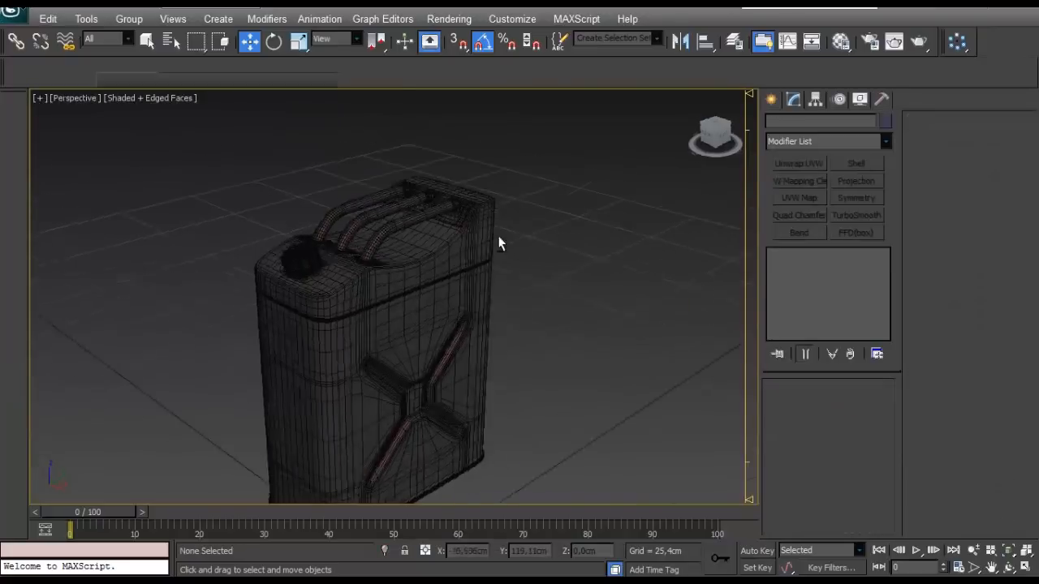
alt+middle_drag(498, 244, 459, 301)
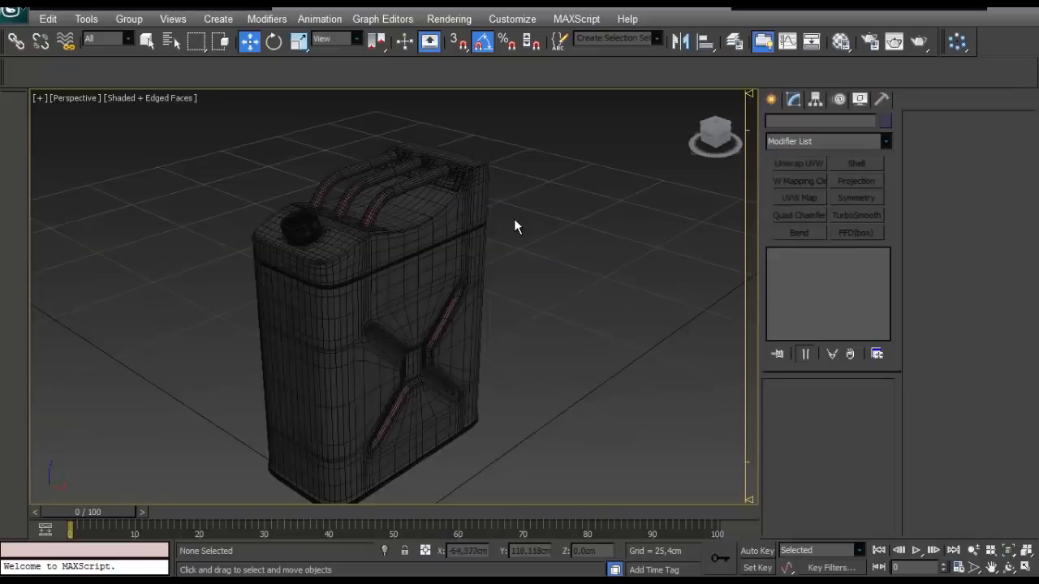
alt+middle_drag(514, 224, 517, 241)
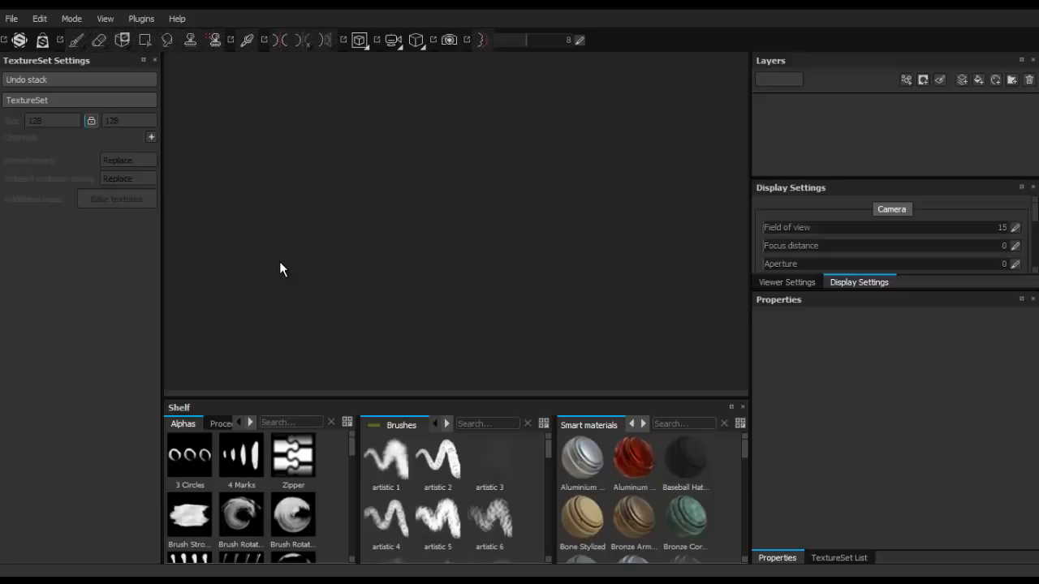
- In Substance Painter, create a new project from the mesh Fuel Tank_Low Poly.obj with a document resolution of 2048
click(14, 21)
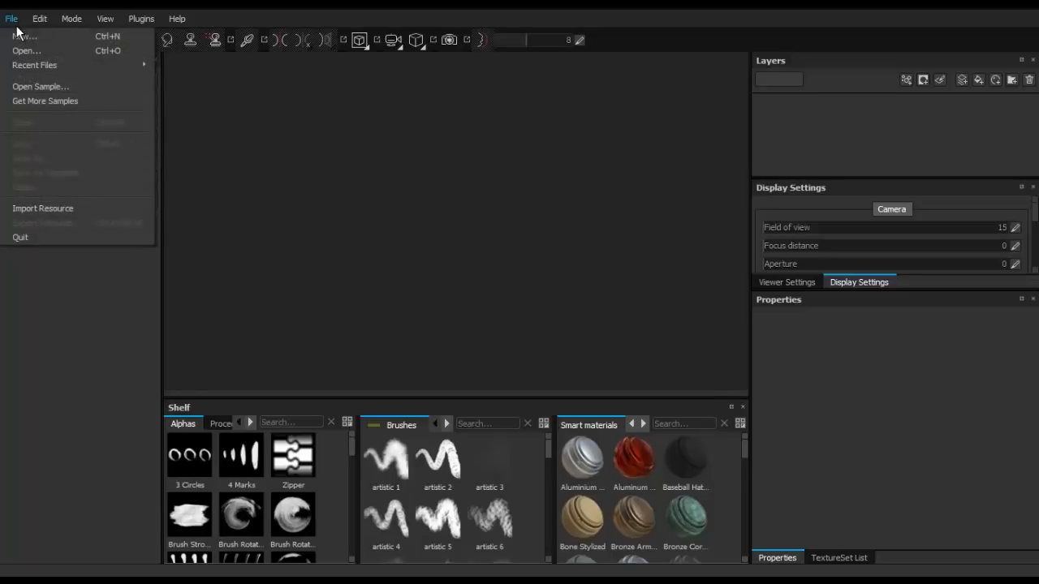
click(19, 37)
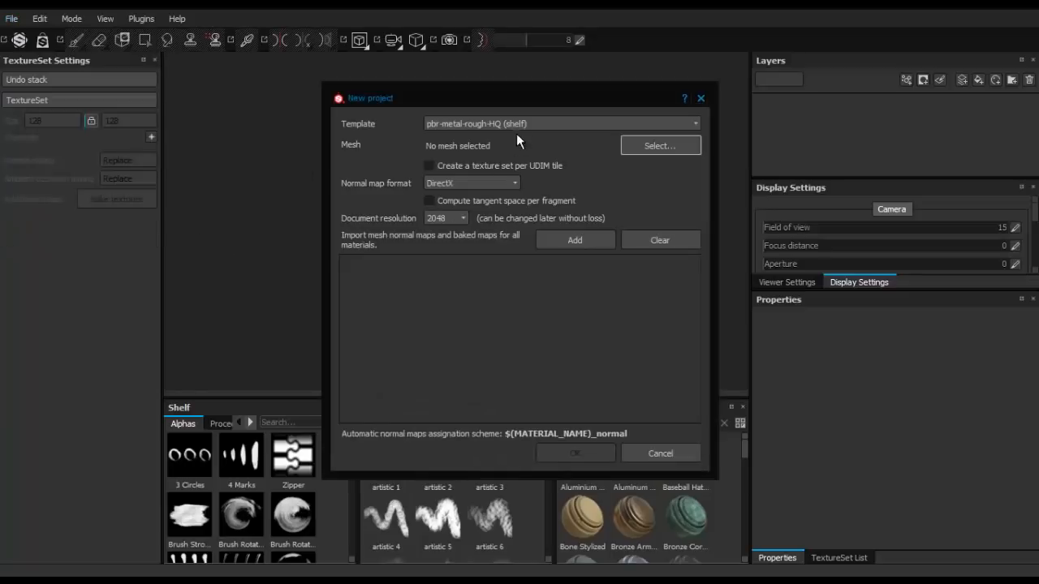
drag(538, 105, 481, 70)
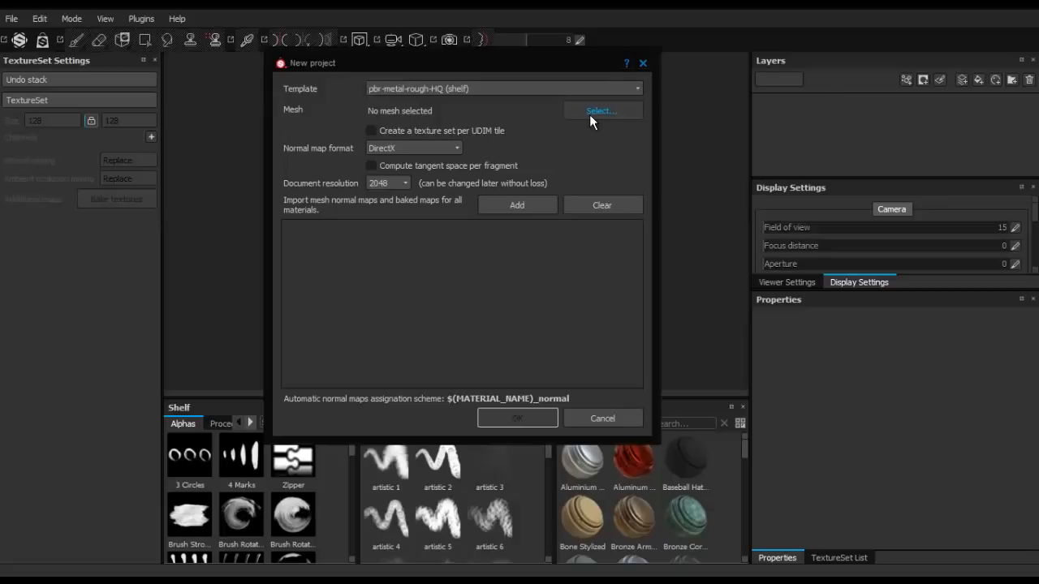
click(402, 183)
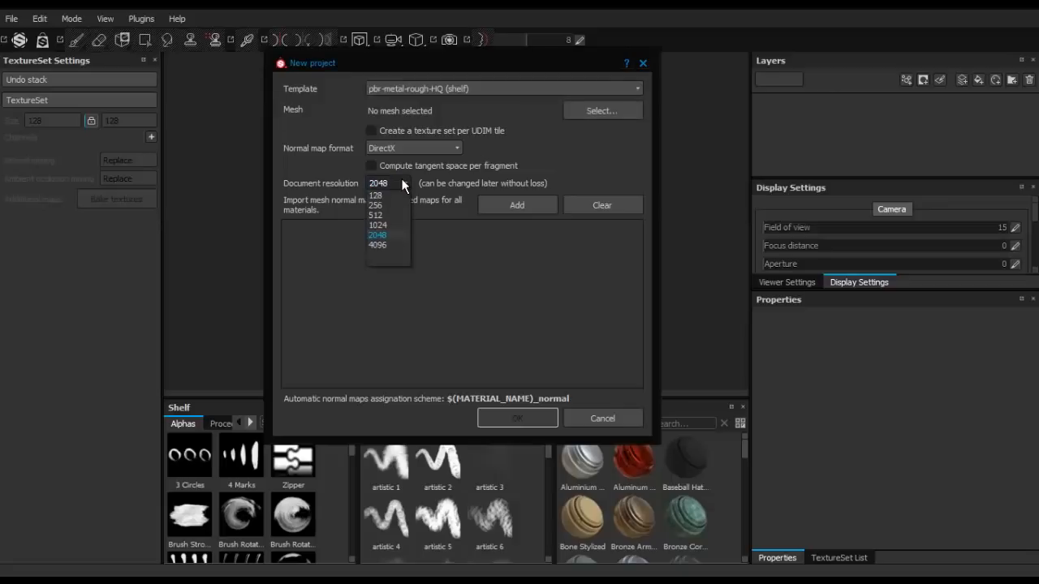
click(383, 235)
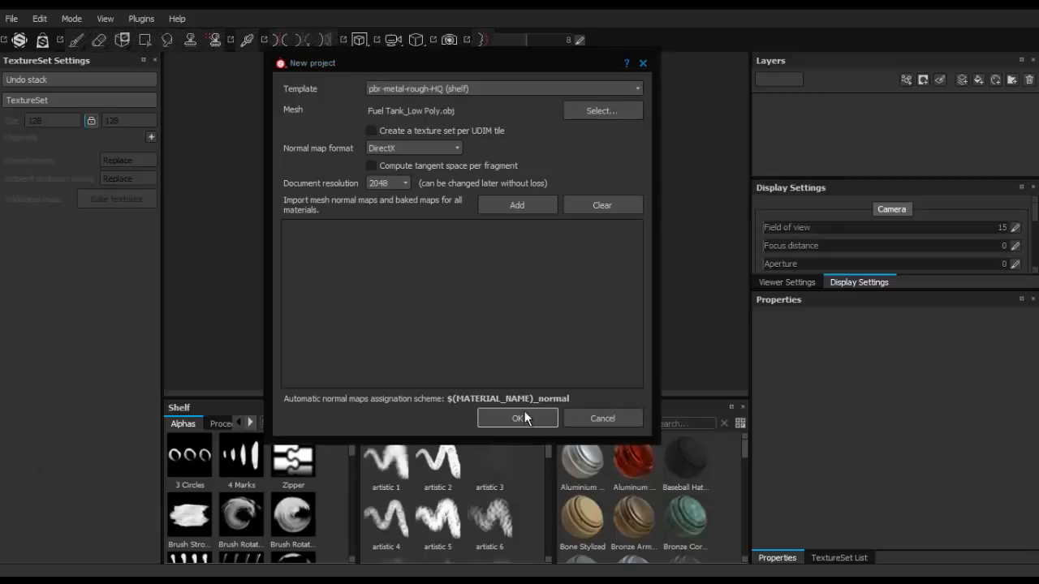
click(520, 418)
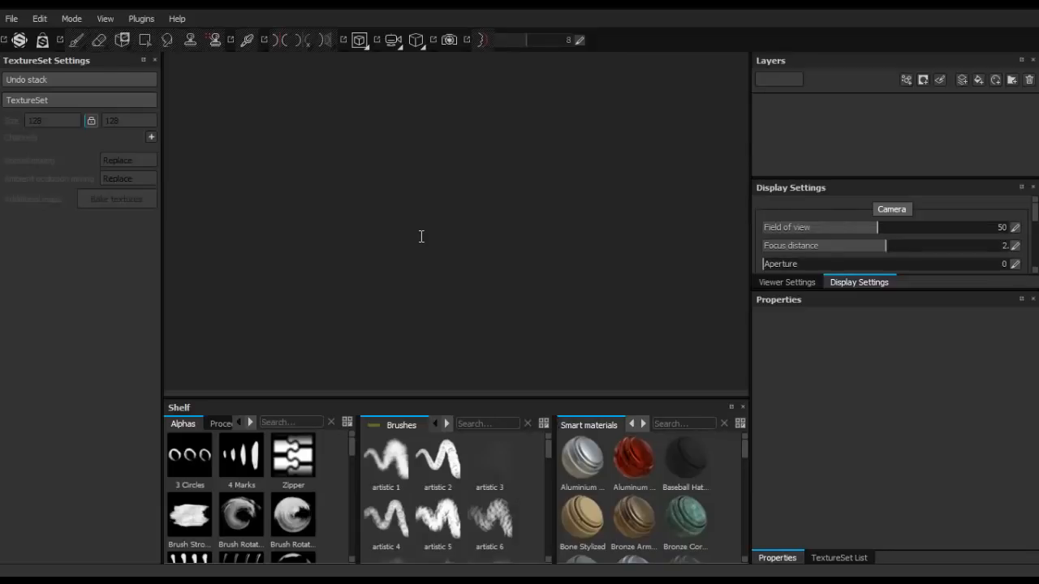
- Open the texture baking settings and set the common parameters to match By Mesh Name with Subsampling 2x2 antialiasing
mouse_move(559, 146)
alt+mouse_down()
mouse_move(439, 205)
mouse_move(457, 183)
mouse_move(419, 223)
mouse_move(404, 222)
mouse_move(389, 195)
mouse_move(644, 176)
mouse_move(584, 203)
mouse_move(479, 226)
mouse_move(652, 188)
mouse_move(491, 178)
mouse_move(322, 195)
mouse_move(418, 159)
mouse_move(495, 174)
mouse_move(419, 211)
mouse_move(459, 140)
mouse_move(447, 174)
mouse_move(689, 106)
mouse_move(597, 89)
mouse_move(478, 114)
mouse_move(412, 146)
mouse_move(467, 162)
mouse_move(464, 195)
mouse_move(469, 183)
mouse_move(413, 213)
mouse_move(443, 199)
mouse_move(519, 199)
alt+mouse_up()
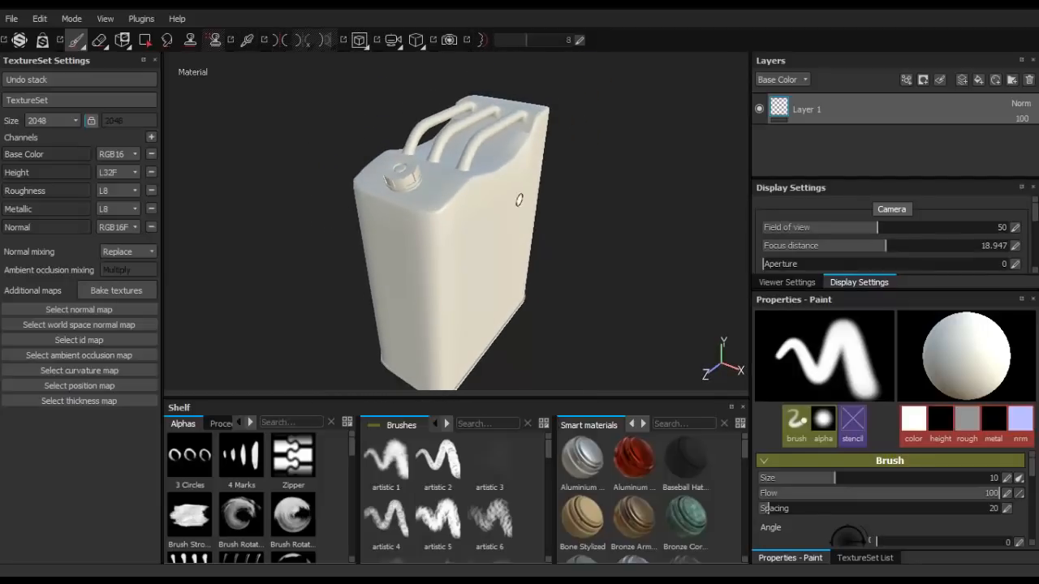
alt+middle_drag(552, 157, 542, 186)
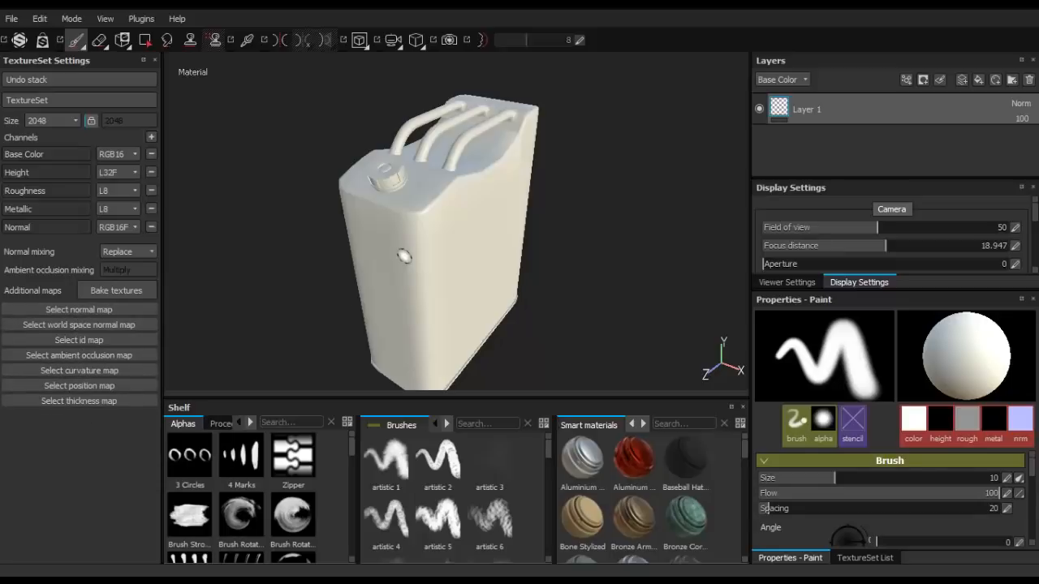
scroll(404, 256, down, 4)
scroll(404, 257, up, 3)
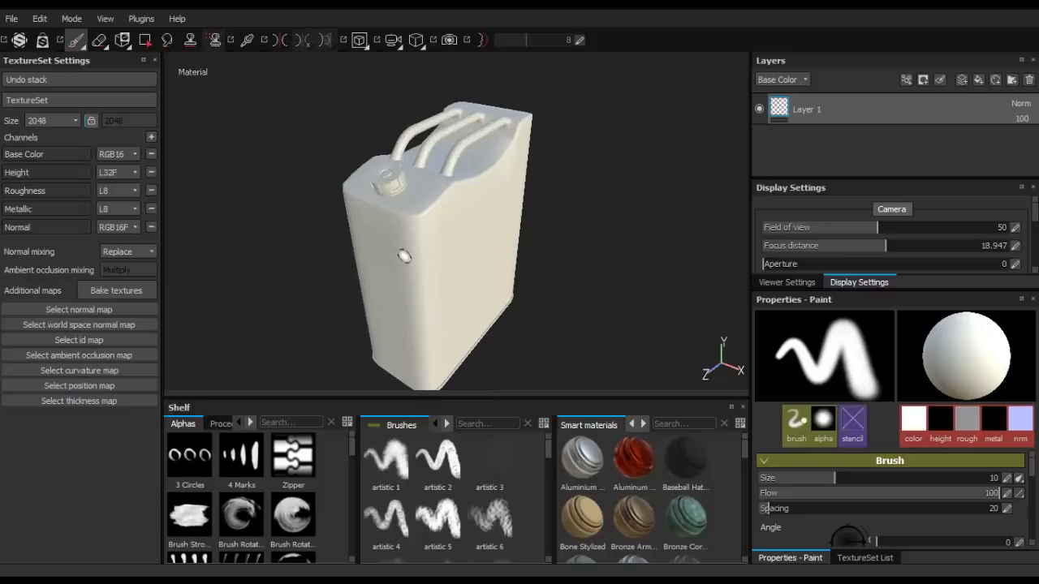
click(113, 290)
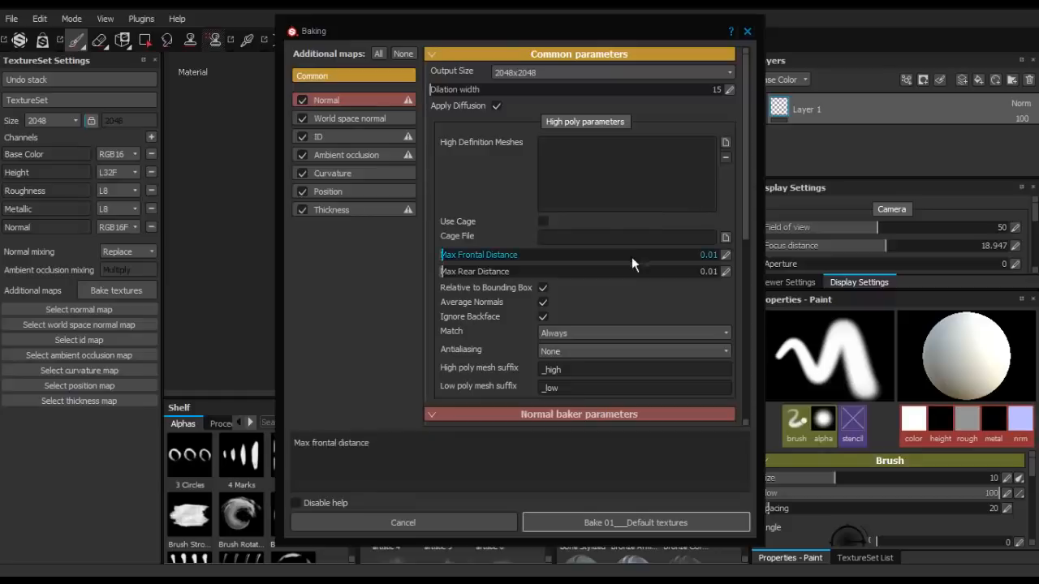
click(542, 286)
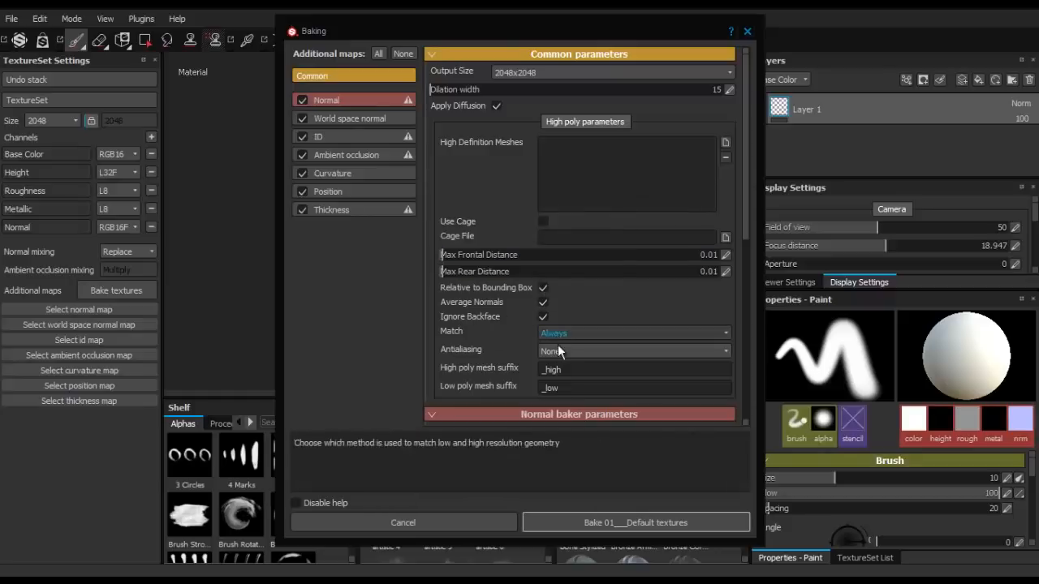
click(568, 332)
click(569, 355)
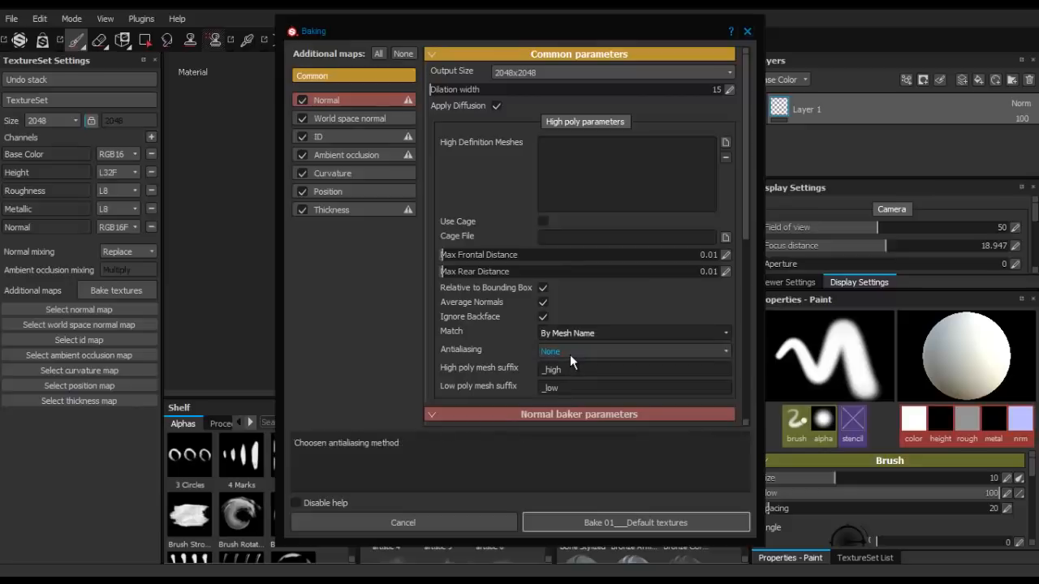
click(570, 354)
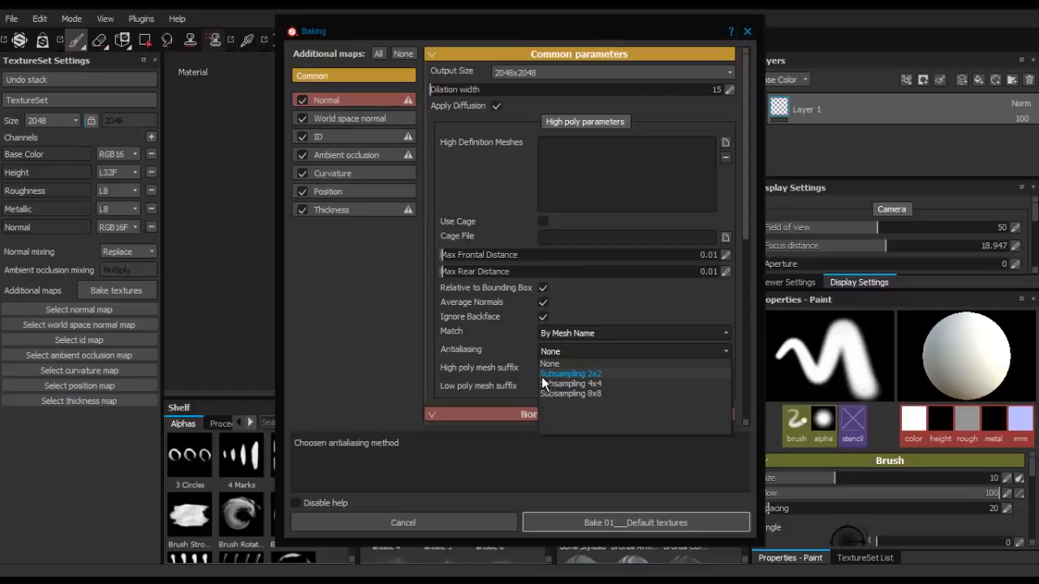
click(546, 375)
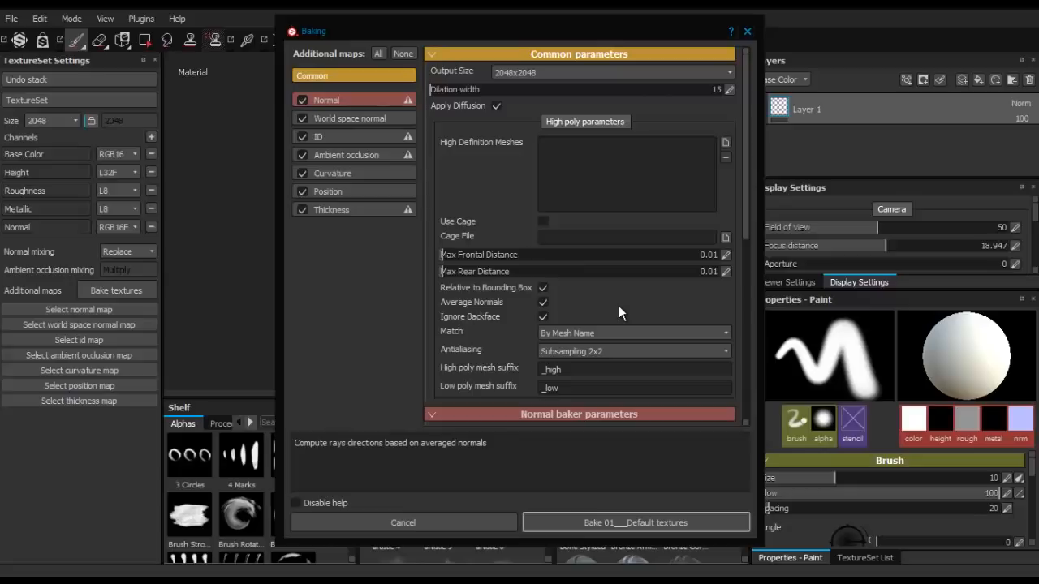
- Set the ID baker's color source to Mesh ID and its color generator to Random
scroll(618, 305, down, 3)
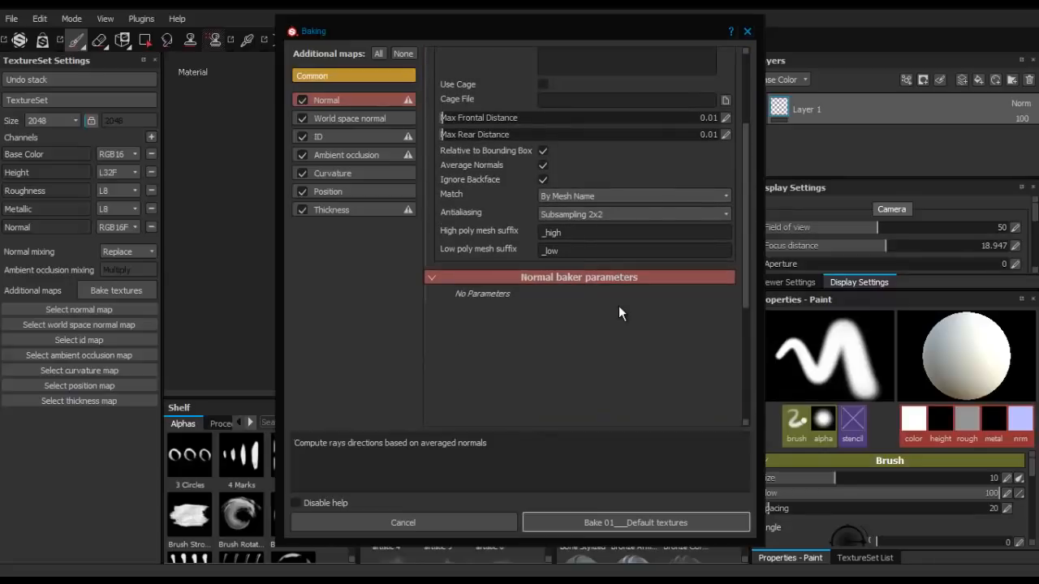
scroll(618, 305, up, 3)
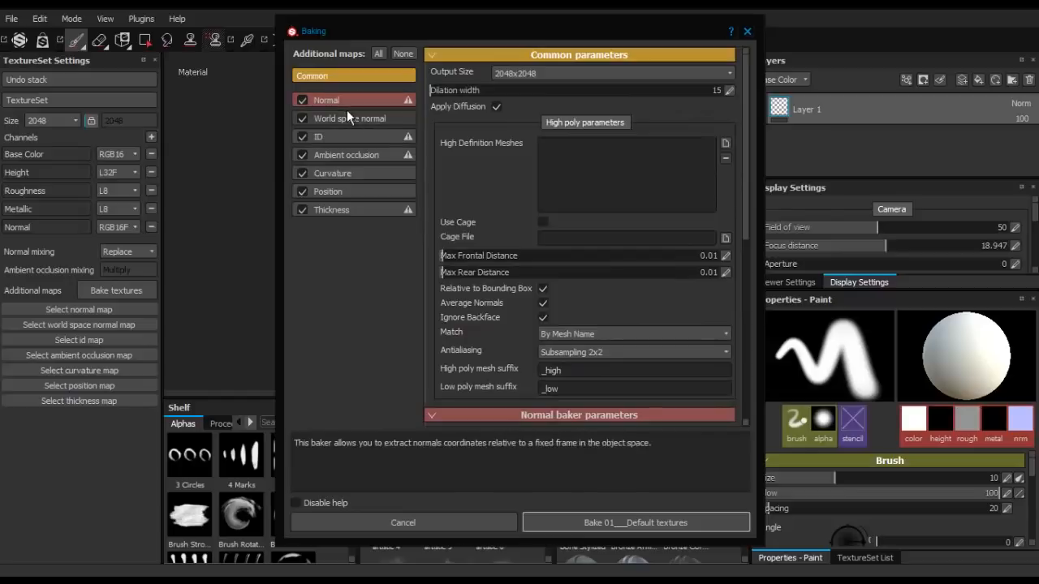
click(351, 101)
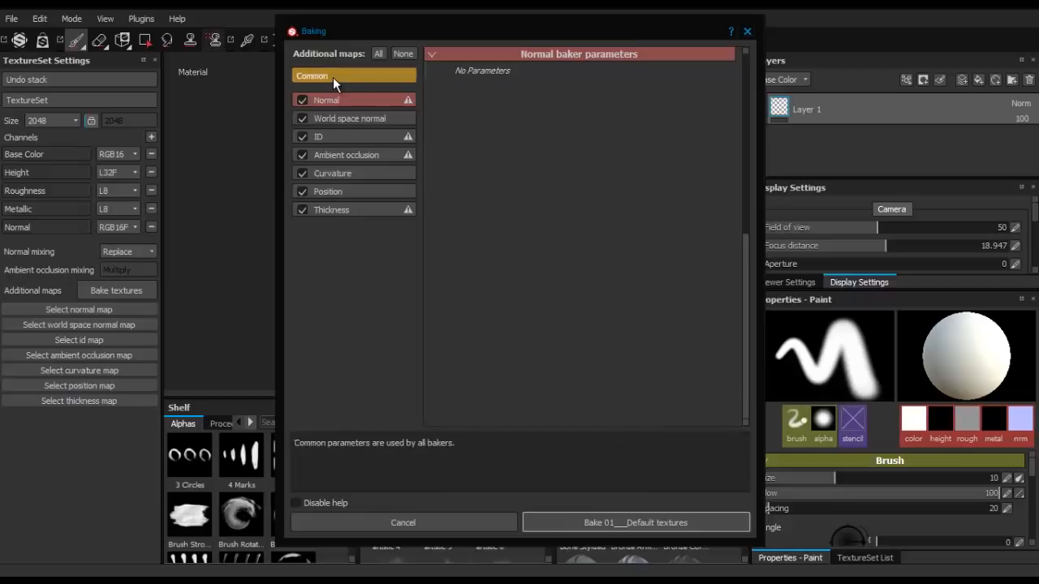
click(346, 126)
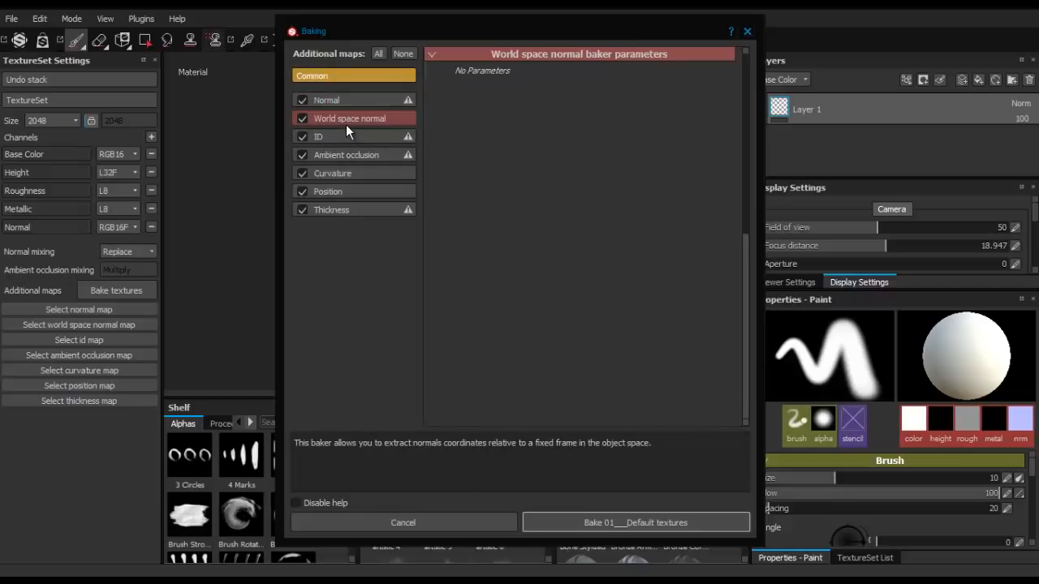
click(358, 141)
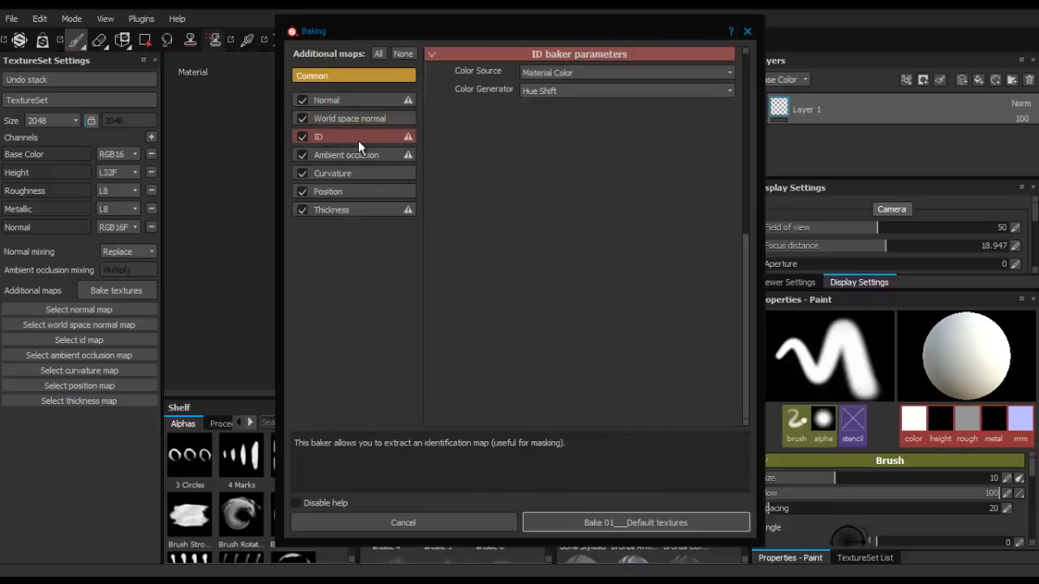
click(592, 74)
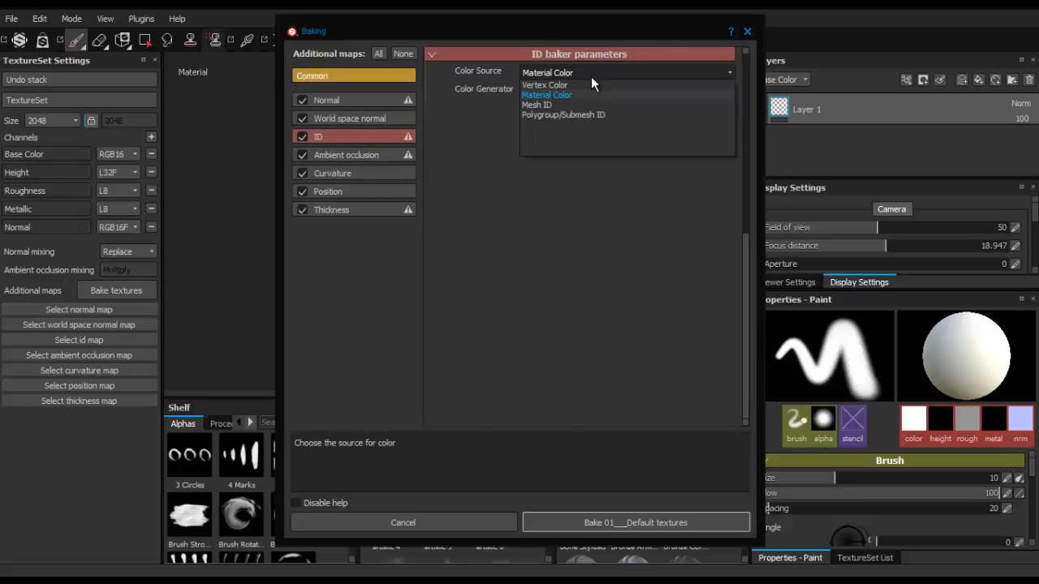
click(561, 105)
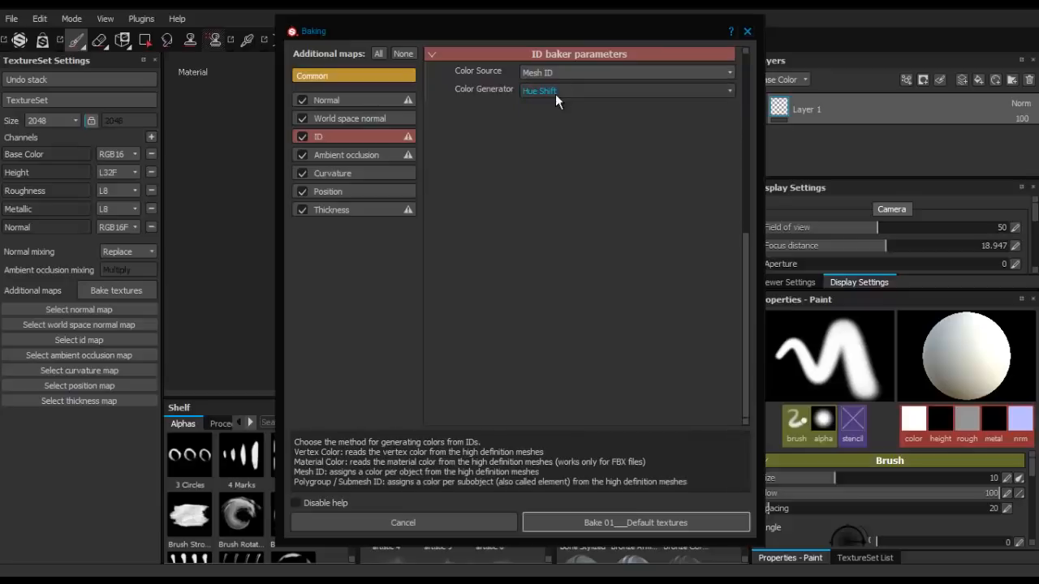
click(555, 94)
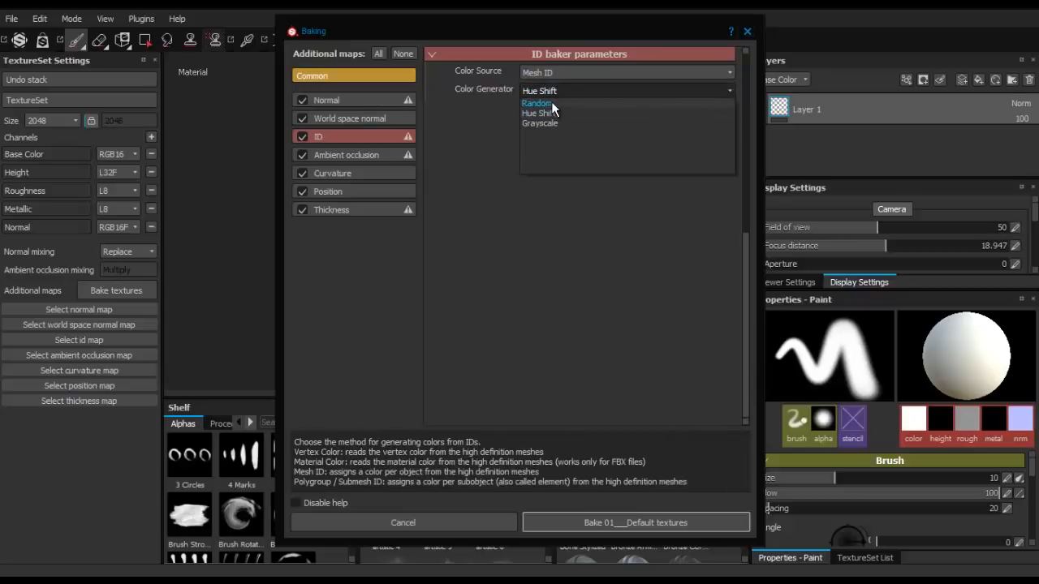
click(551, 101)
- Set the ambient occlusion baker to 256 secondary rays and its self occlusion to Only Same Mesh Name
click(345, 154)
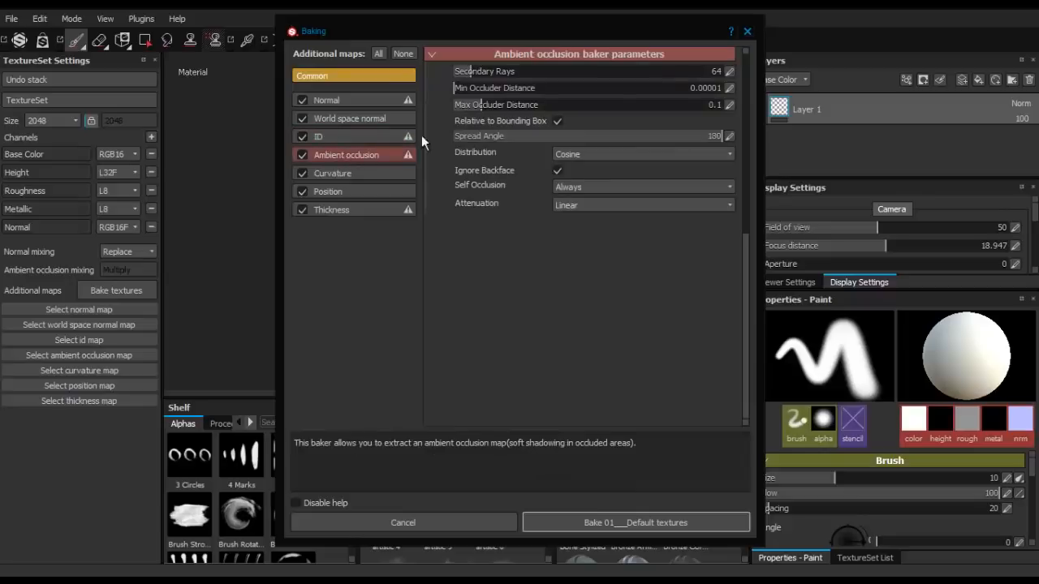
click(705, 71)
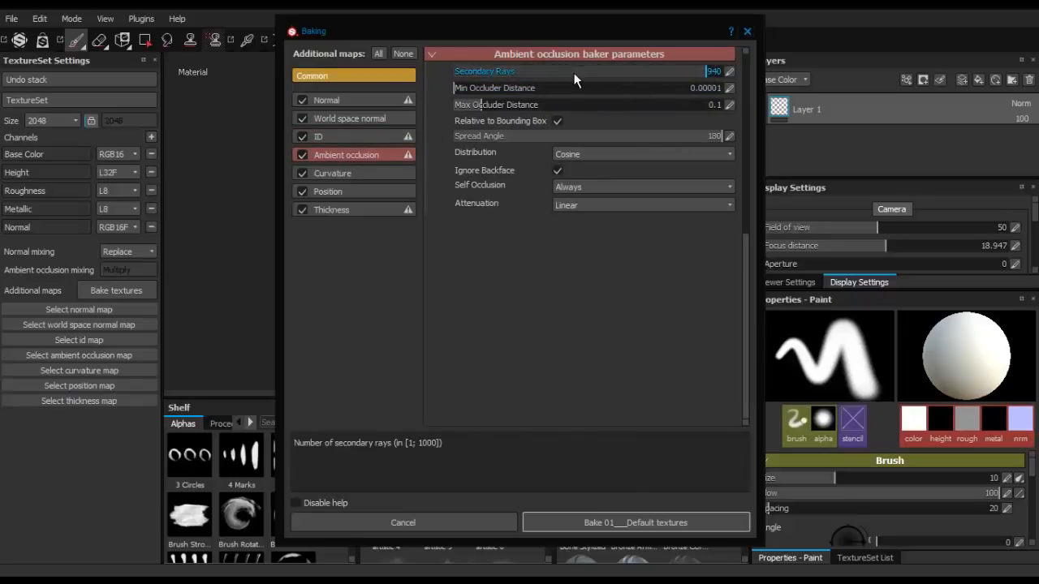
click(530, 72)
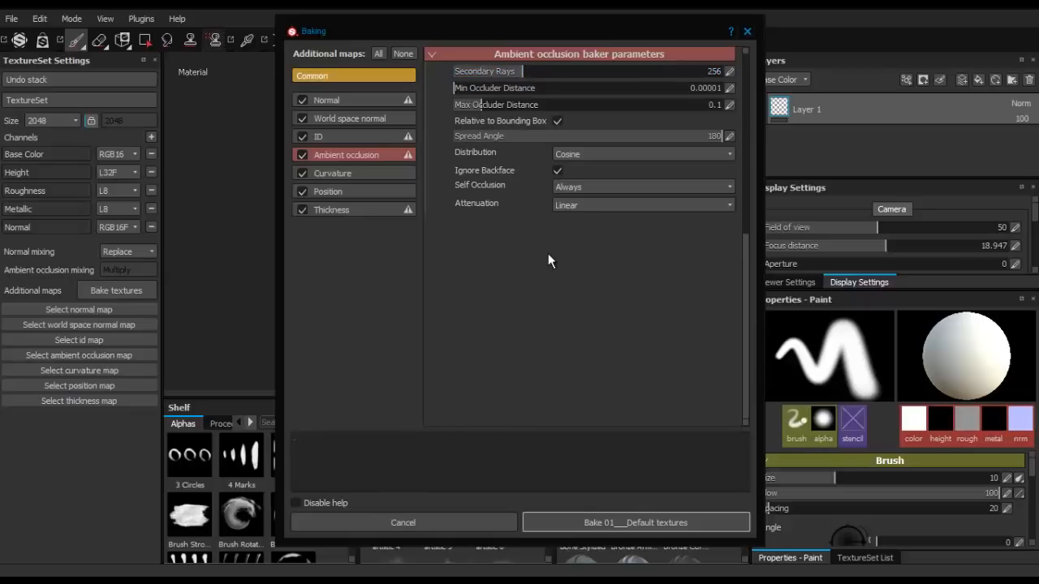
click(594, 189)
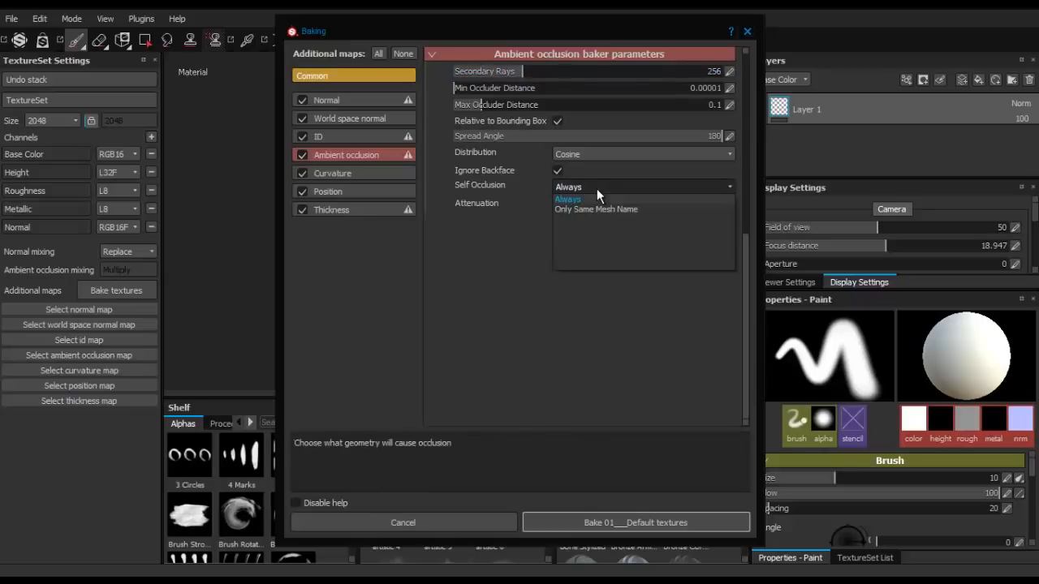
click(592, 209)
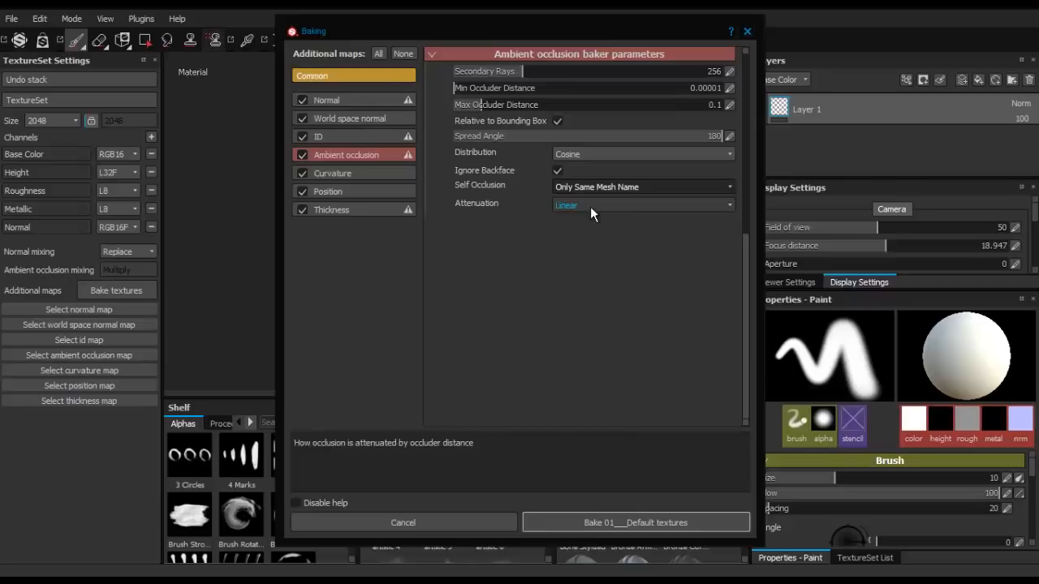
- Set the thickness baker to 256 secondary rays and its self occlusion to Only Same Mesh Name
click(385, 173)
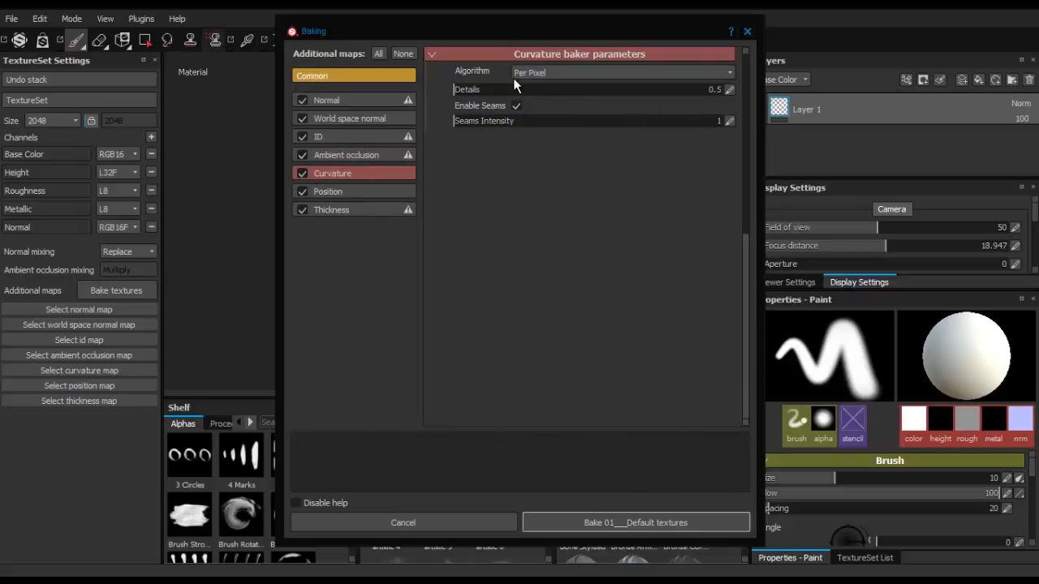
click(358, 188)
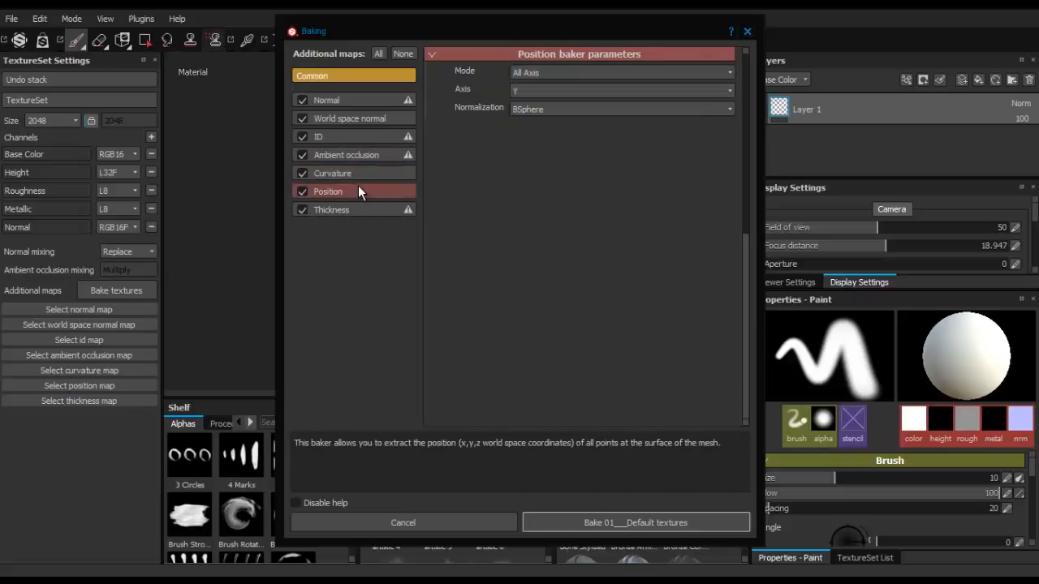
click(342, 210)
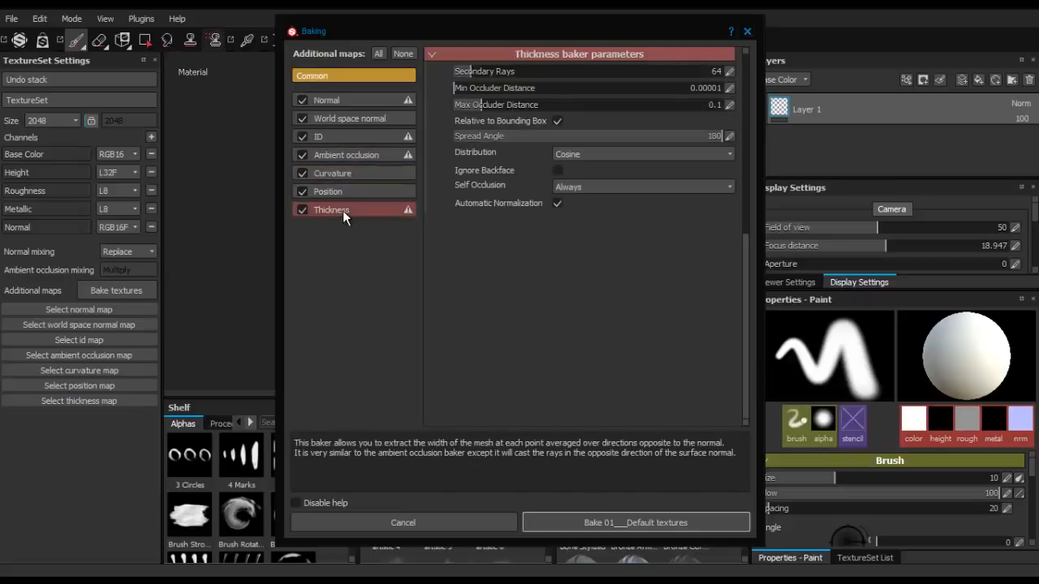
drag(488, 74, 512, 80)
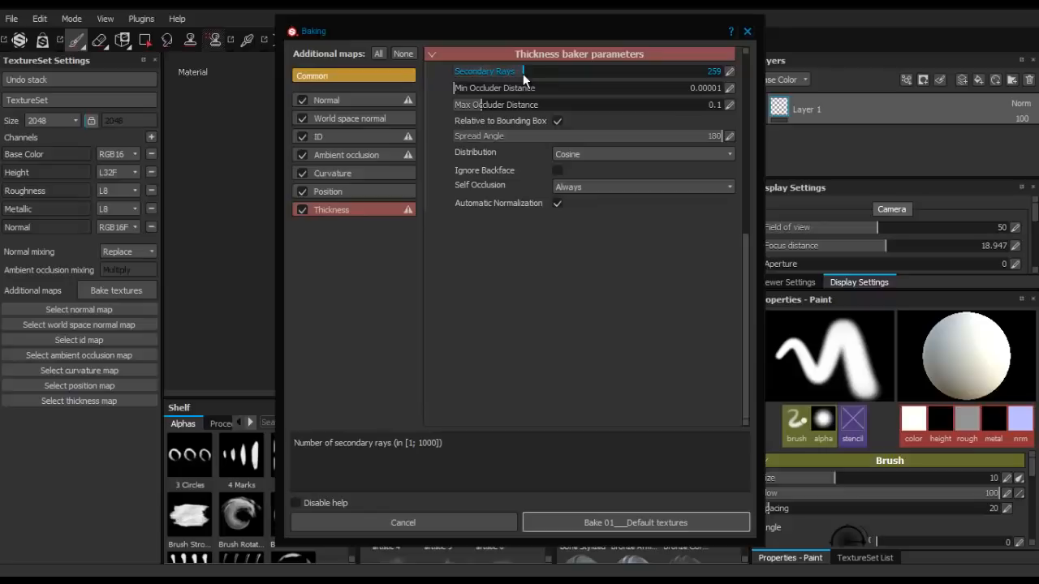
drag(521, 73, 522, 73)
click(585, 190)
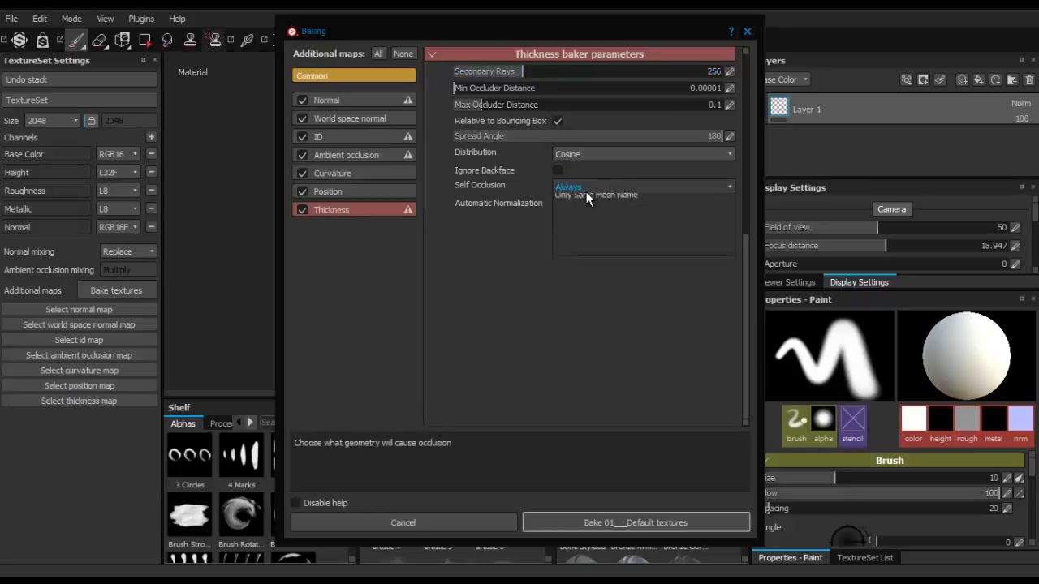
click(581, 210)
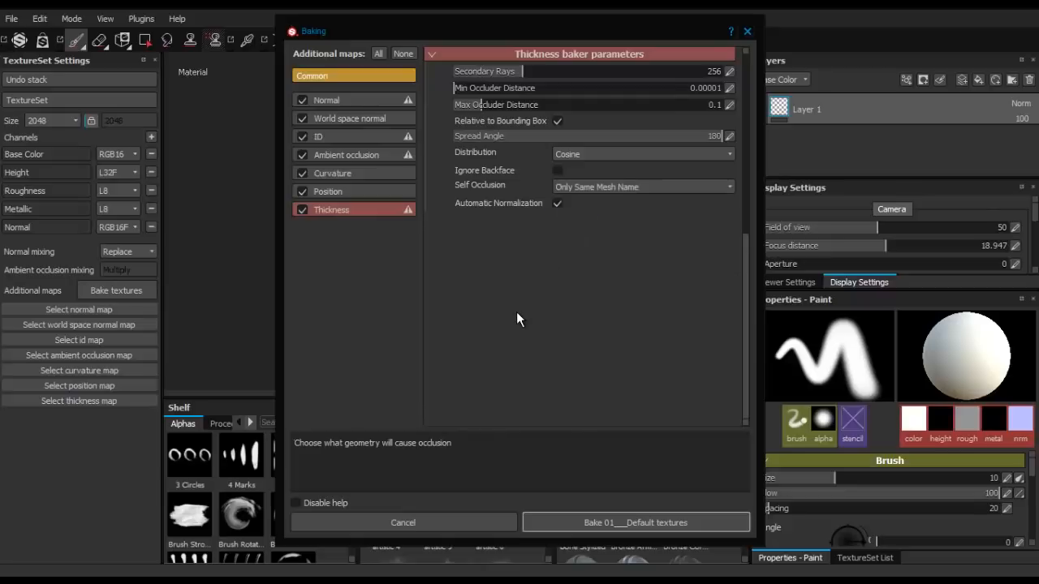
- Review the common and thickness baking parameters and bake the texture maps for the default texture set
click(380, 75)
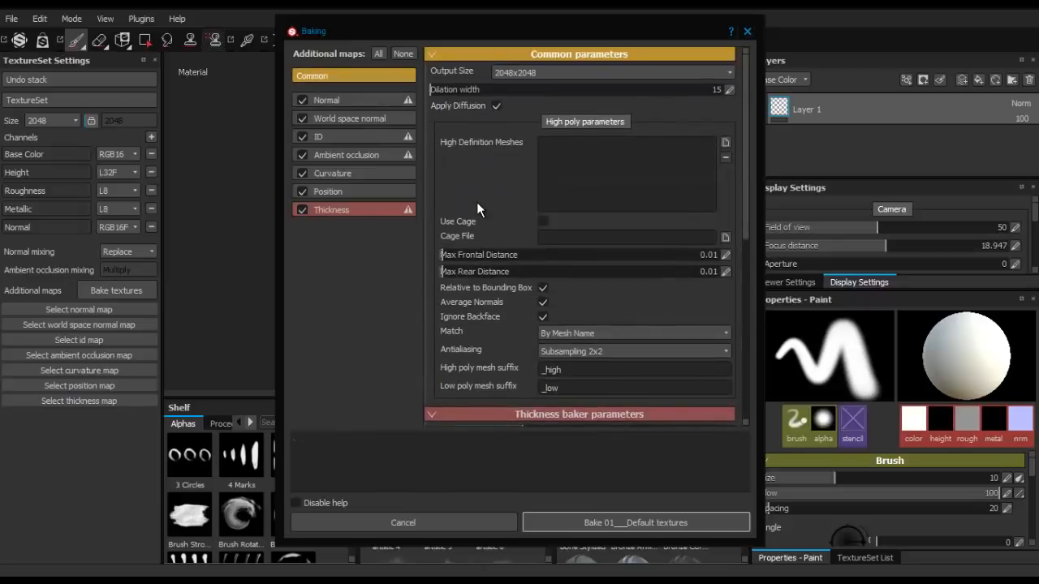
scroll(478, 204, down, 3)
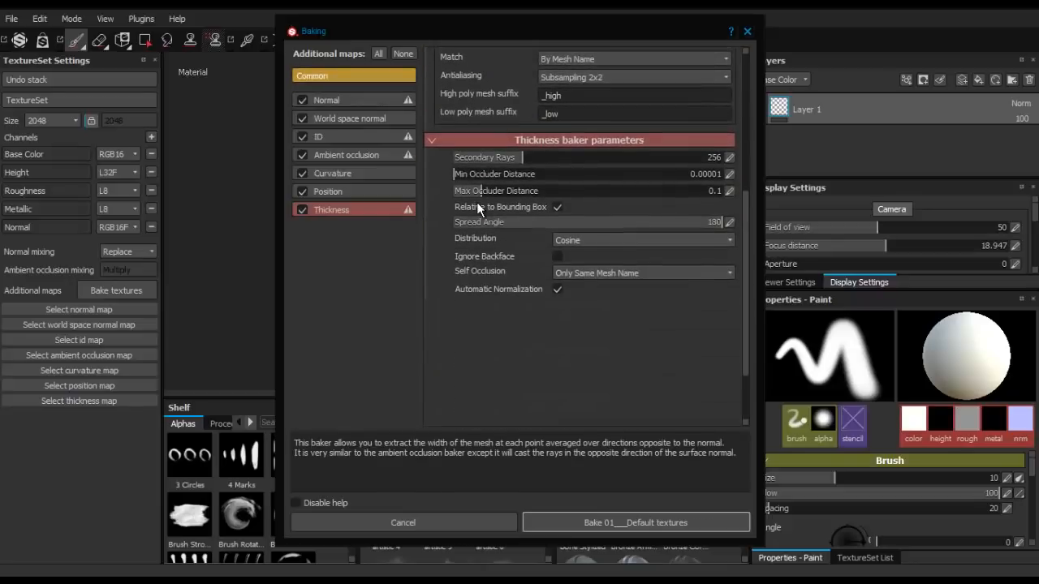
scroll(477, 207, up, 2)
scroll(476, 207, down, 1)
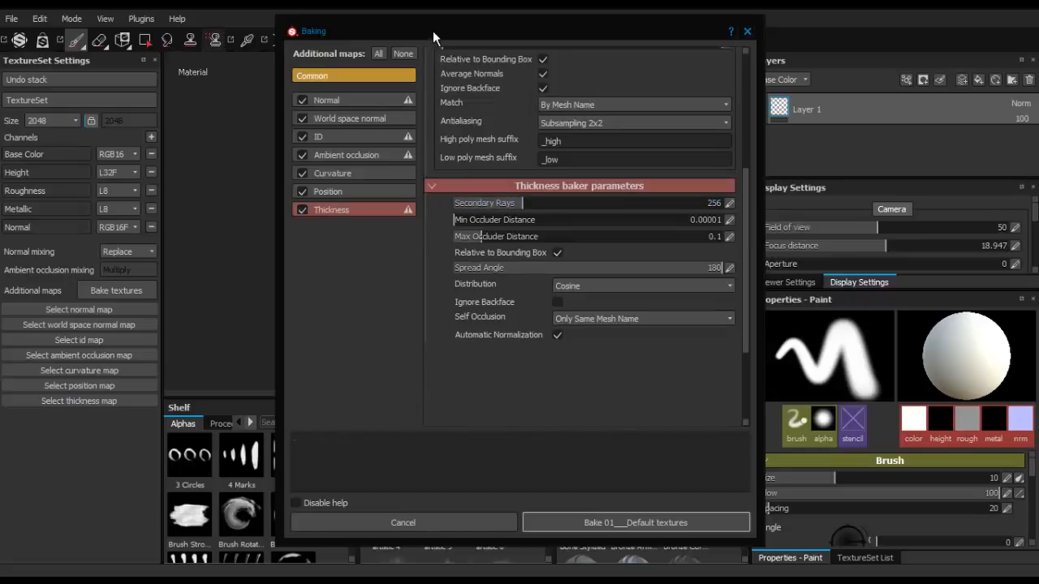
drag(432, 31, 406, 20)
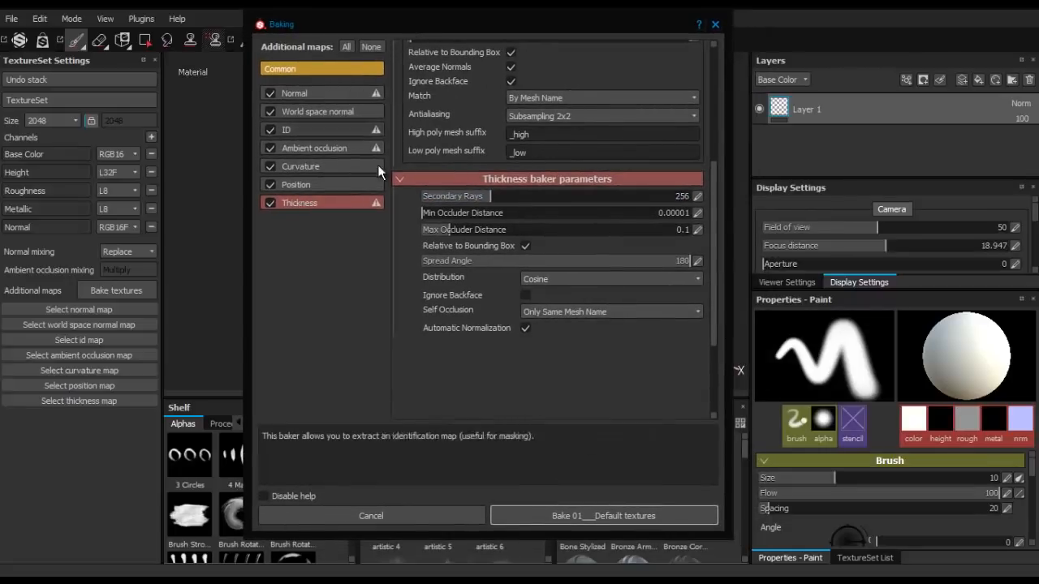
click(559, 516)
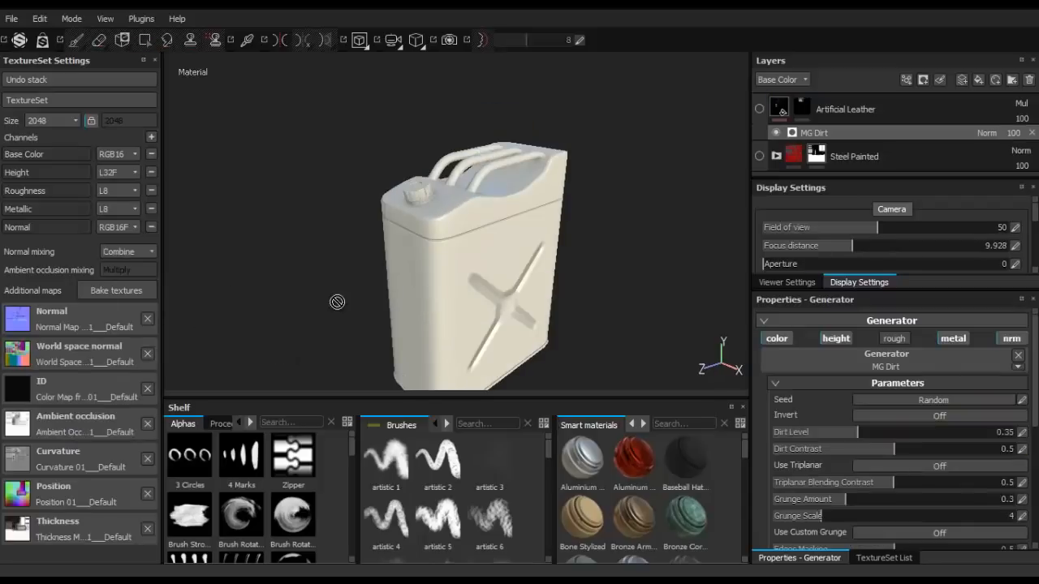
- Examine the baked detail on the tank's cap, handles, seam and cross-shaped recess from several angles
alt+drag(431, 240, 349, 236)
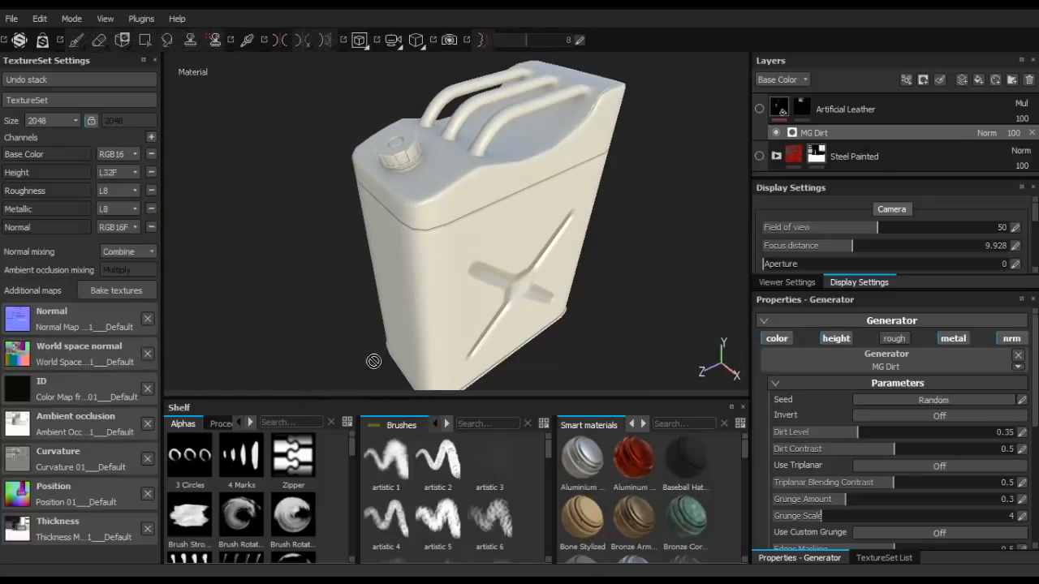
alt+drag(373, 361, 612, 260)
alt+middle_drag(234, 178, 316, 232)
alt+right_drag(316, 232, 347, 226)
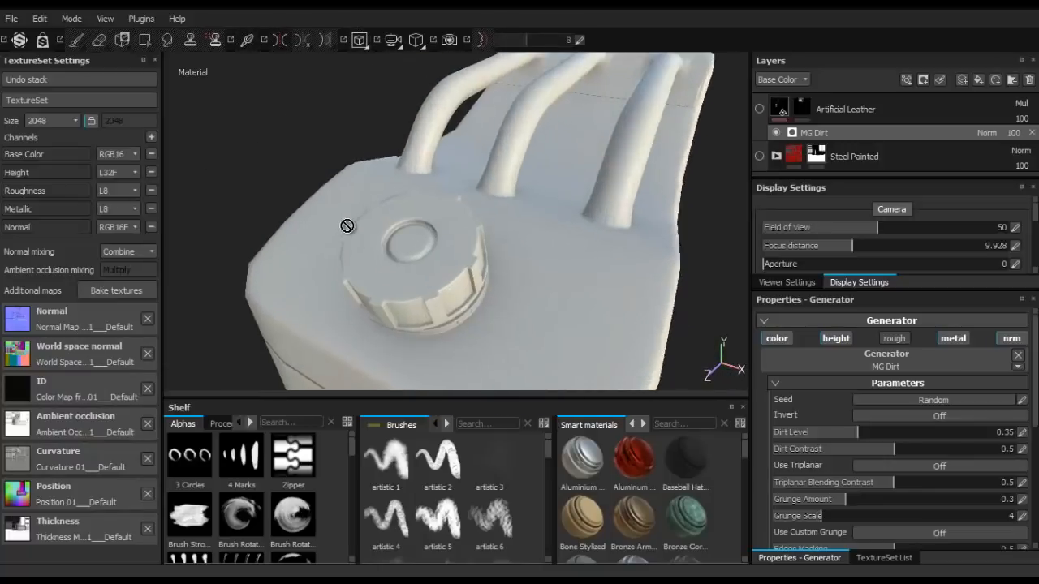
alt+drag(347, 226, 342, 202)
alt+drag(434, 199, 519, 257)
alt+middle_drag(519, 257, 481, 168)
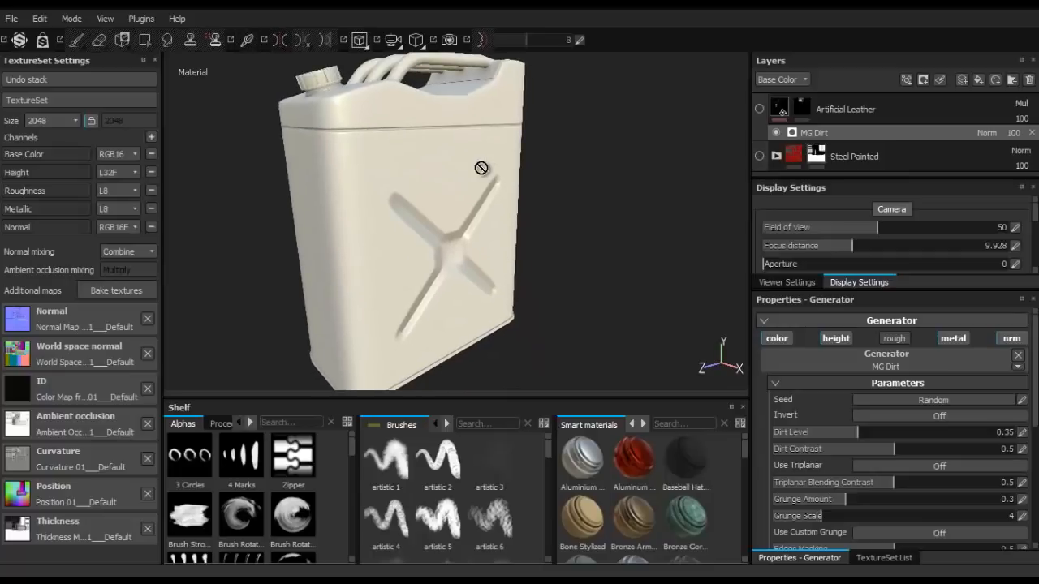
mouse_move(361, 97)
alt+mouse_down()
mouse_move(371, 155)
mouse_move(377, 111)
alt+mouse_up()
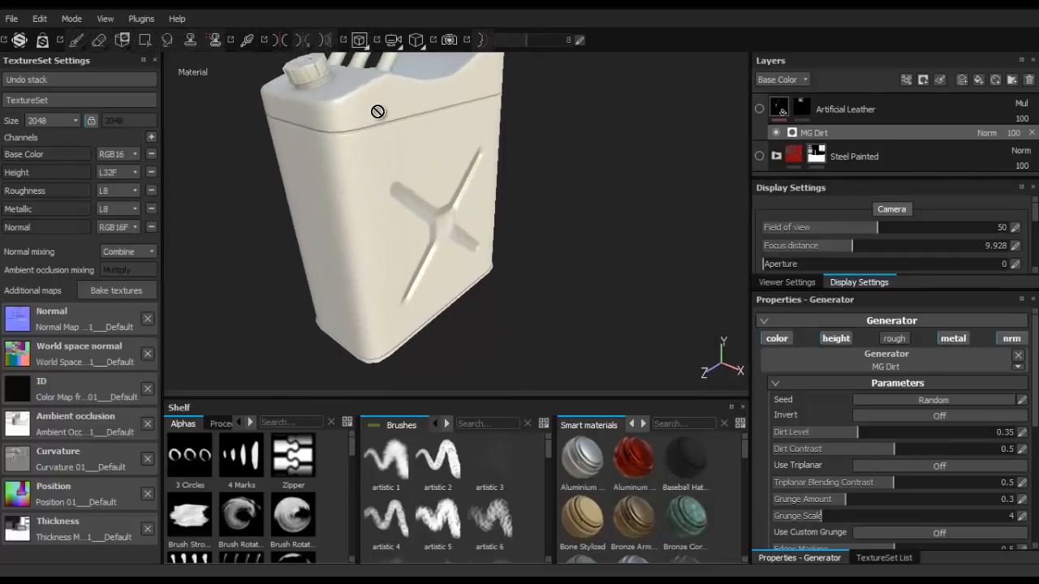
alt+middle_drag(377, 111, 422, 170)
alt+drag(422, 170, 428, 154)
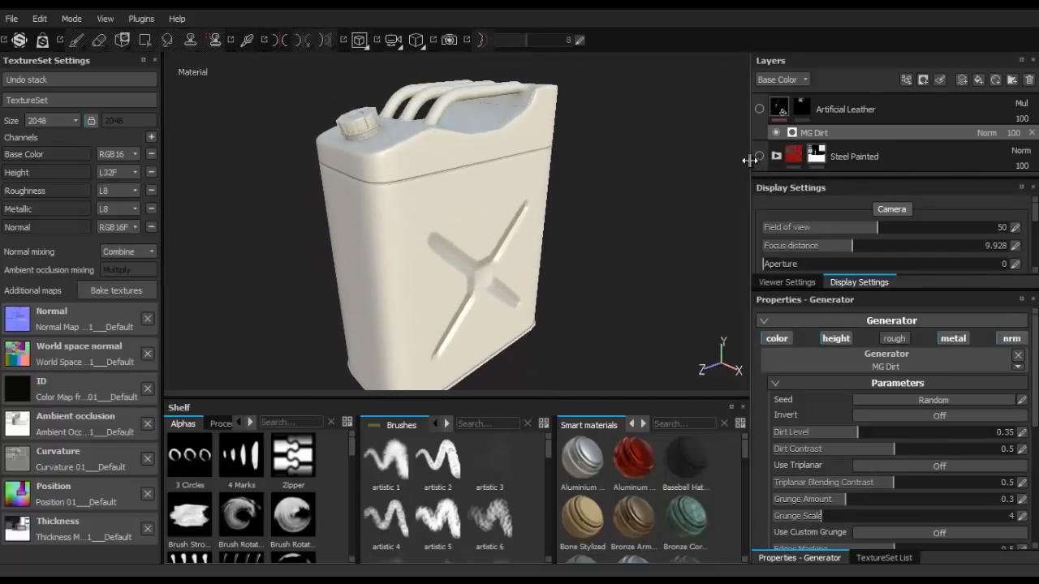
alt+drag(284, 132, 261, 123)
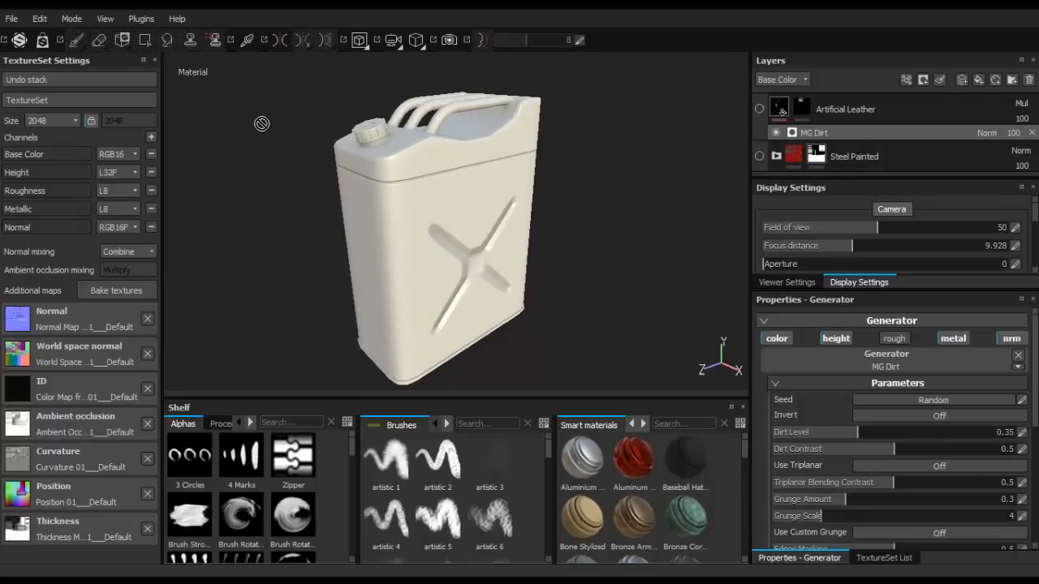
scroll(262, 124, up, 1)
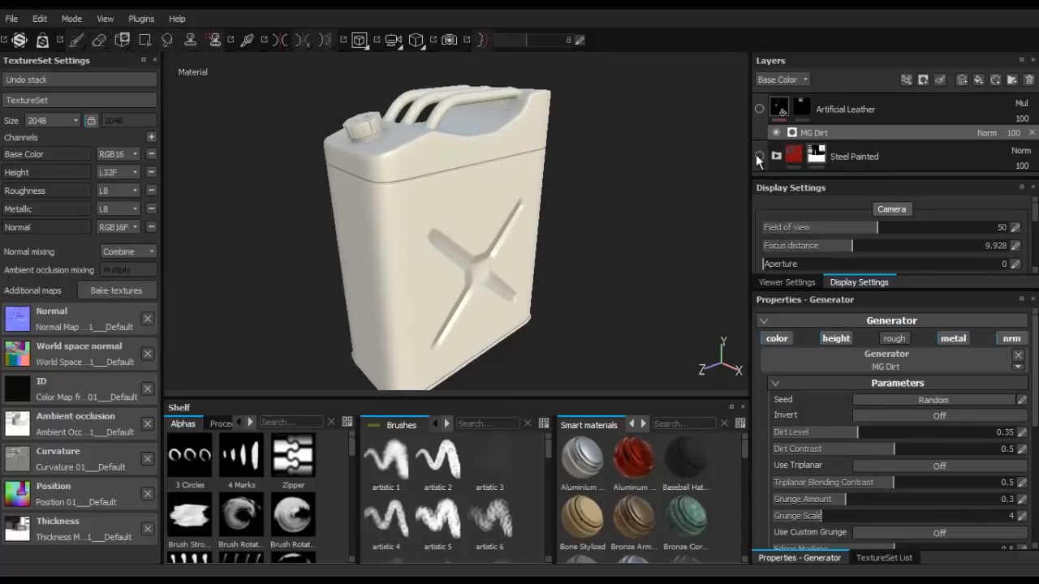
- Show the Steel Painted and Artificial Leather layers and examine the finished materials all around the tank
click(759, 156)
click(760, 108)
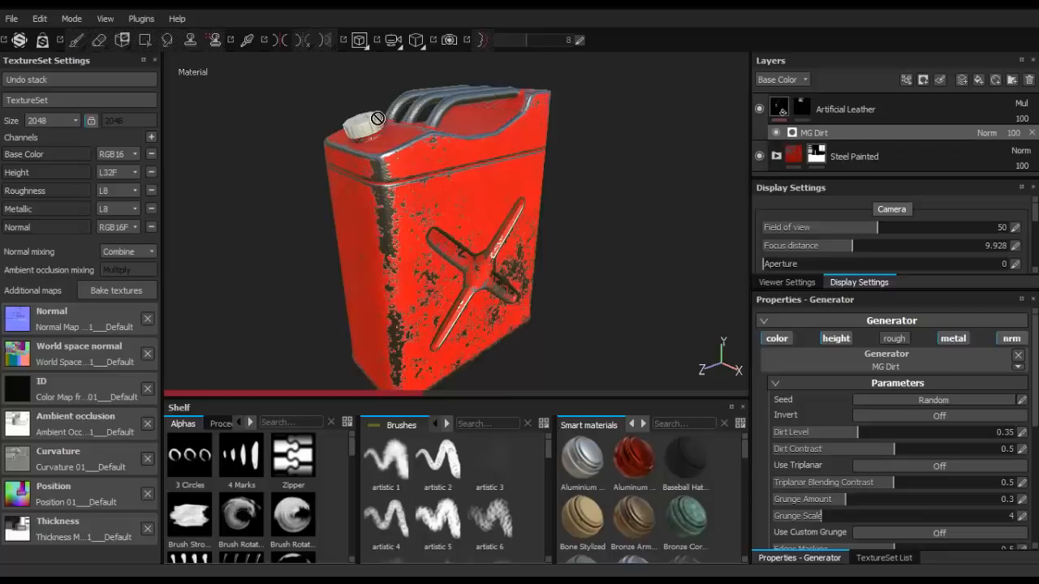
alt+drag(380, 114, 447, 140)
alt+drag(615, 209, 458, 132)
scroll(378, 124, up, 1)
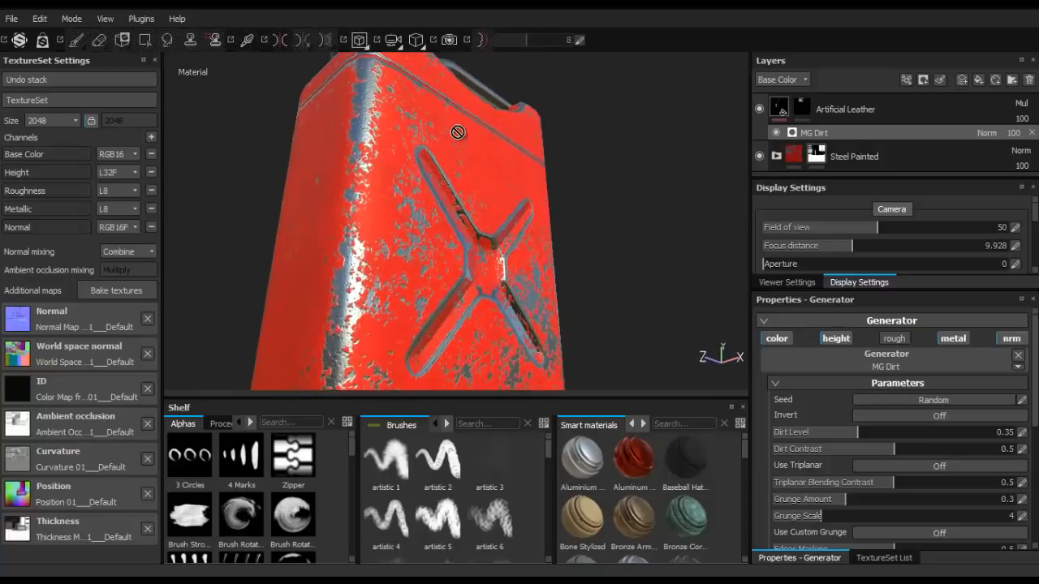
scroll(426, 210, down, 3)
alt+drag(381, 197, 273, 140)
alt+drag(525, 168, 358, 261)
alt+middle_drag(335, 326, 394, 286)
scroll(392, 286, up, 2)
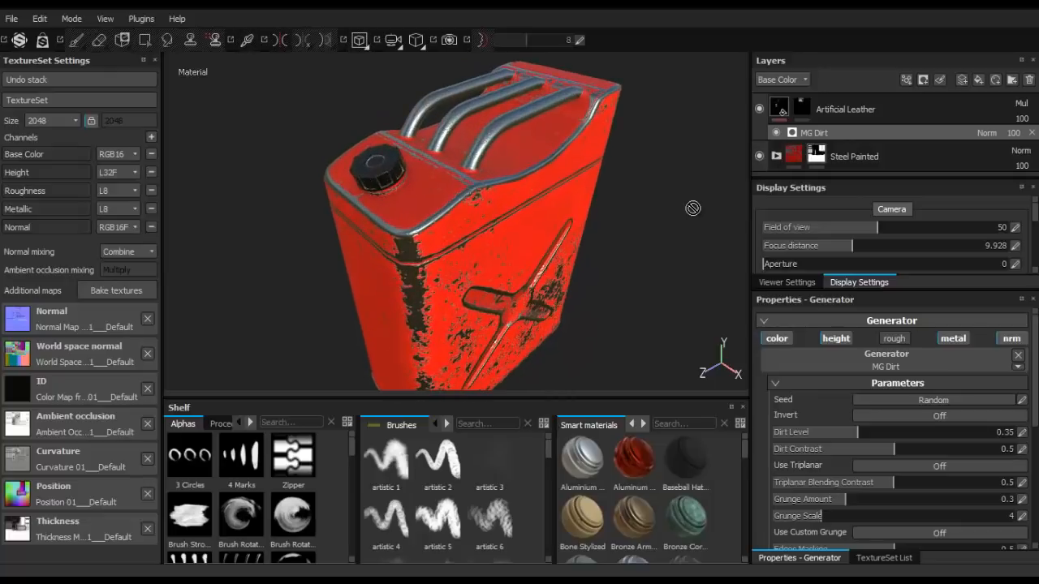
- Hide the Steel Painted layer and delete both the Steel Painted and Artificial Leather layers
click(760, 156)
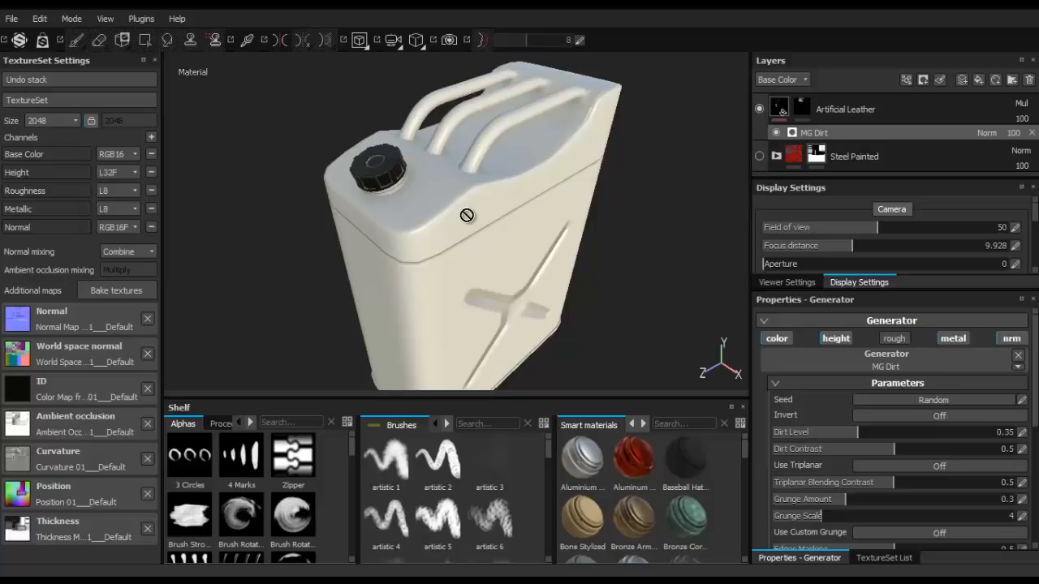
scroll(464, 216, up, 2)
scroll(463, 216, down, 3)
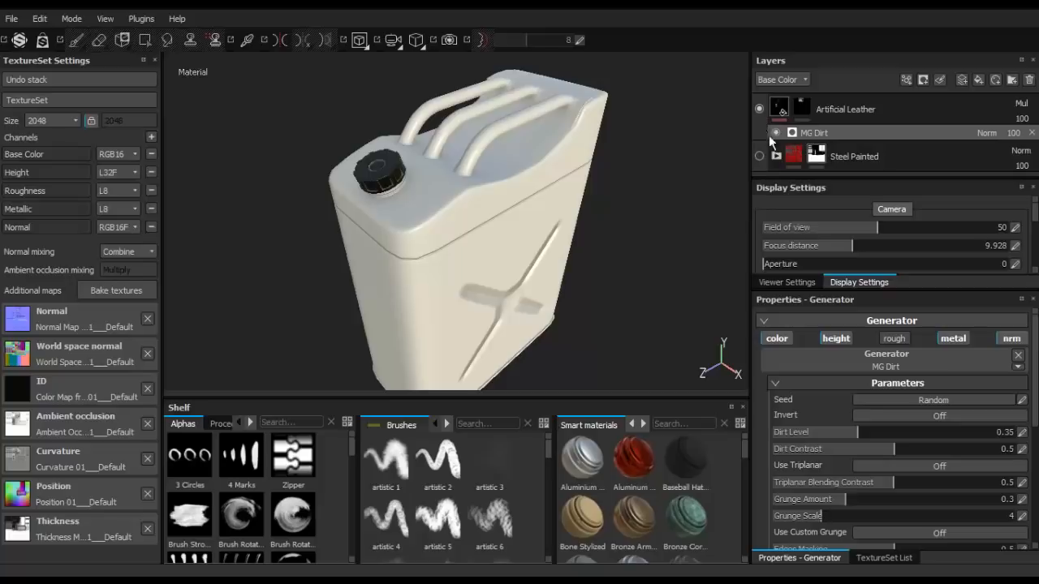
double_click(854, 156)
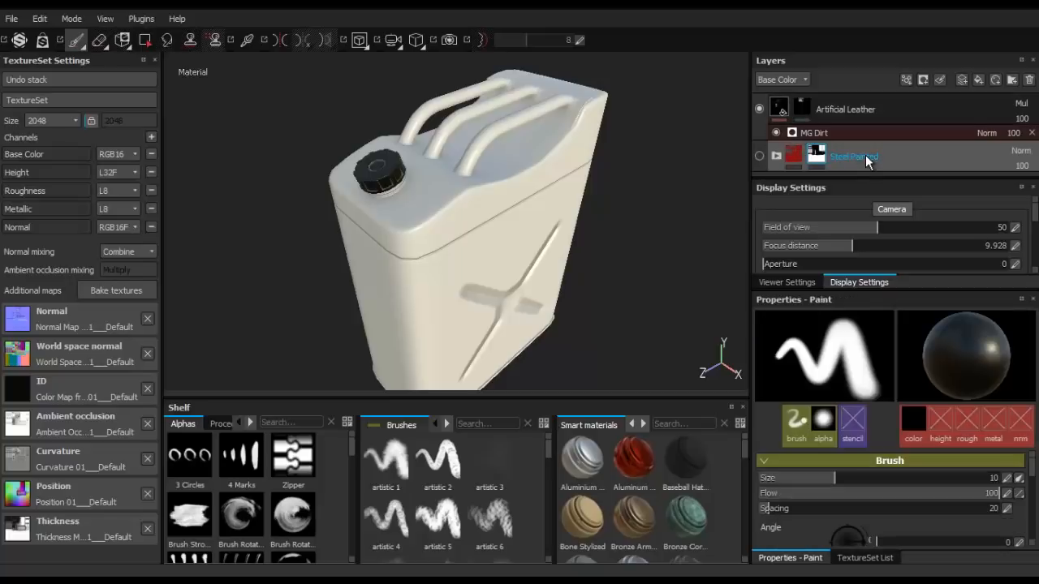
key(Delete)
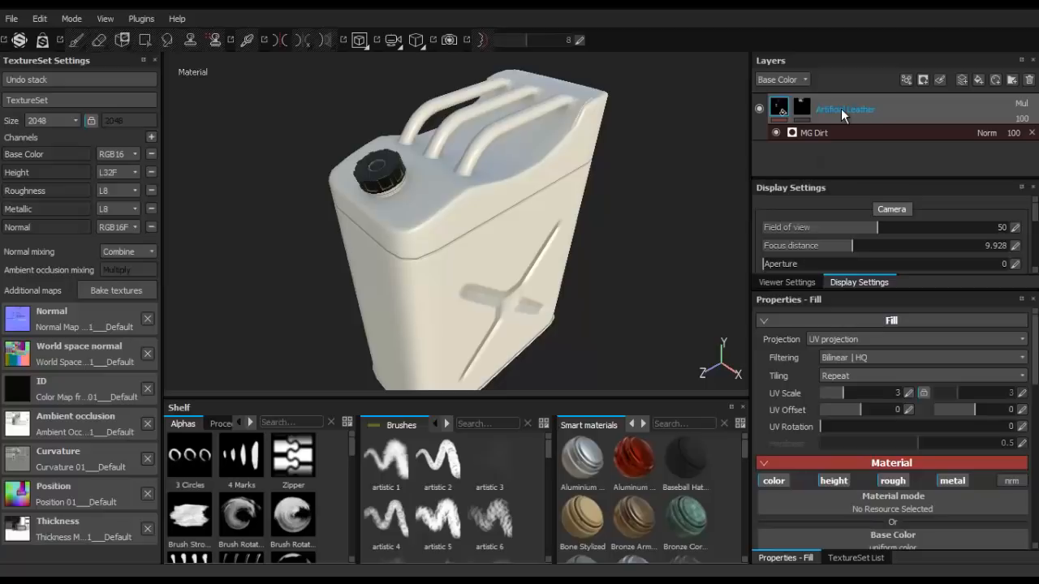
key(Delete)
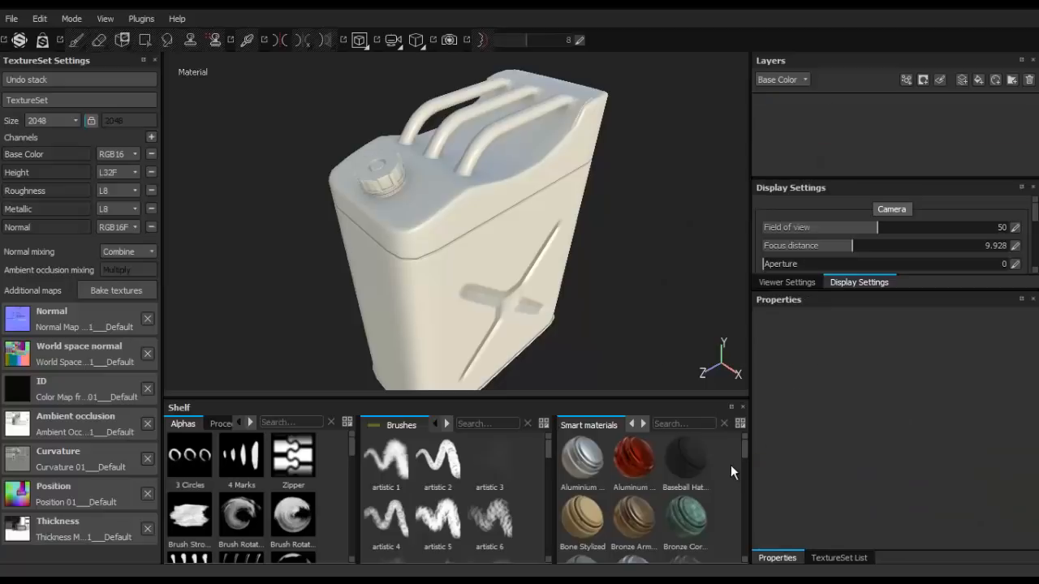
- Find the Steel Painted smart material in the shelf and add it to the empty layer stack
drag(744, 453, 709, 436)
scroll(723, 469, down, 10)
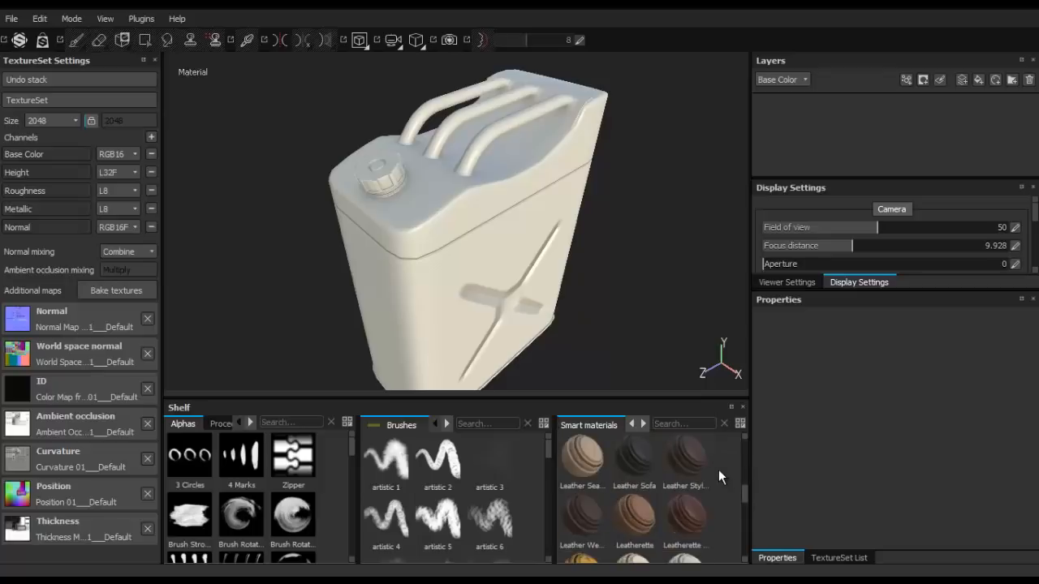
scroll(714, 469, up, 1)
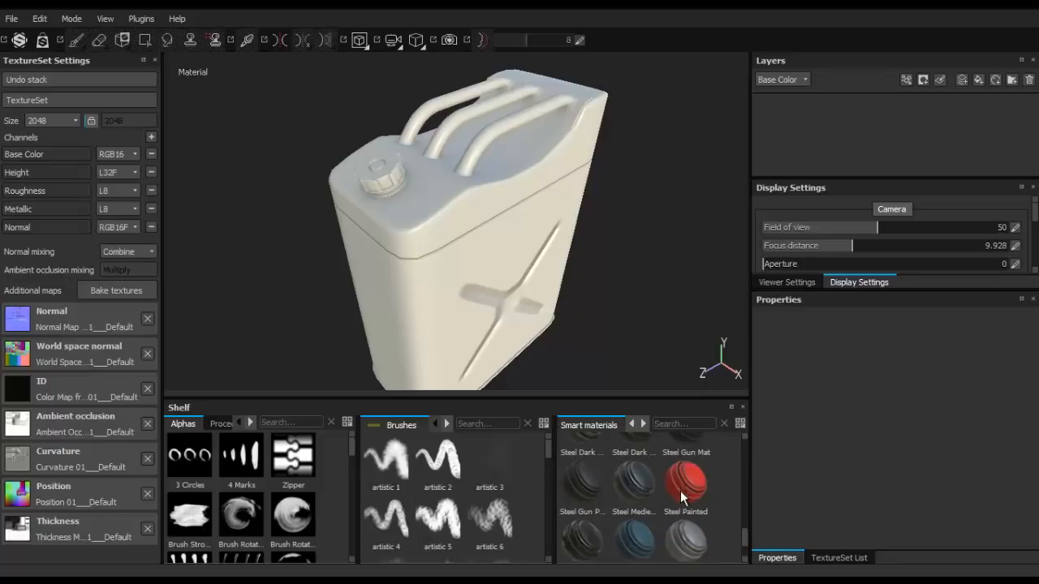
click(680, 491)
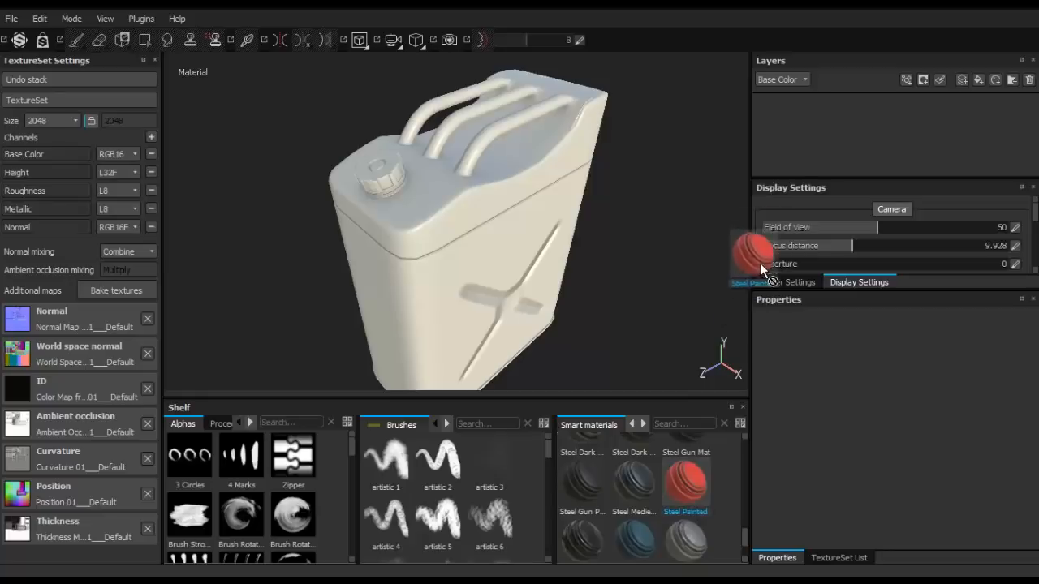
drag(793, 116, 793, 116)
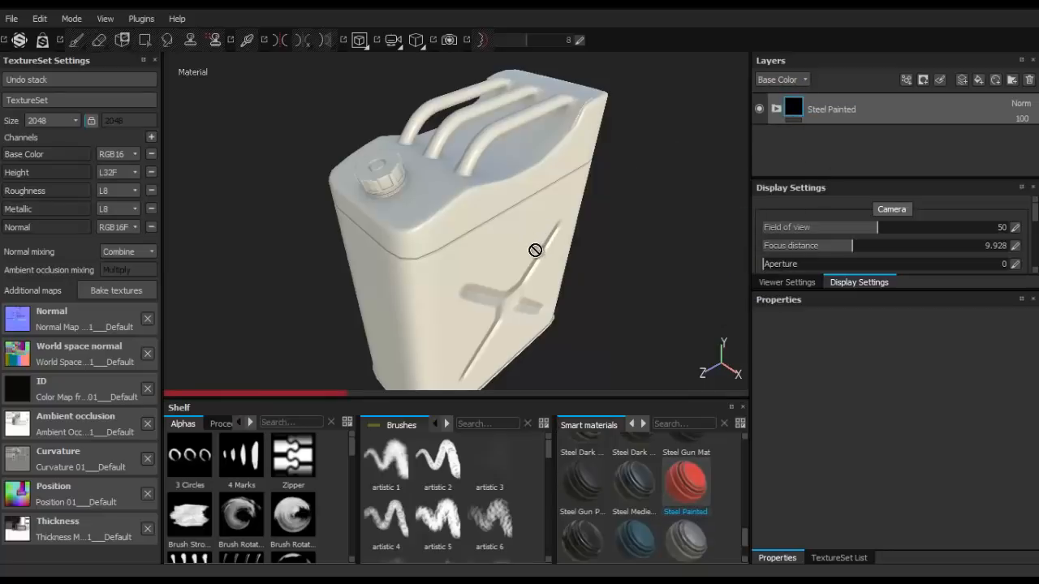
- Expand the Steel Painted group and open the settings of the MG Mask Editor generator on the Paint layer's mask
alt+drag(534, 251, 425, 149)
alt+middle_drag(429, 192, 429, 235)
scroll(429, 233, up, 5)
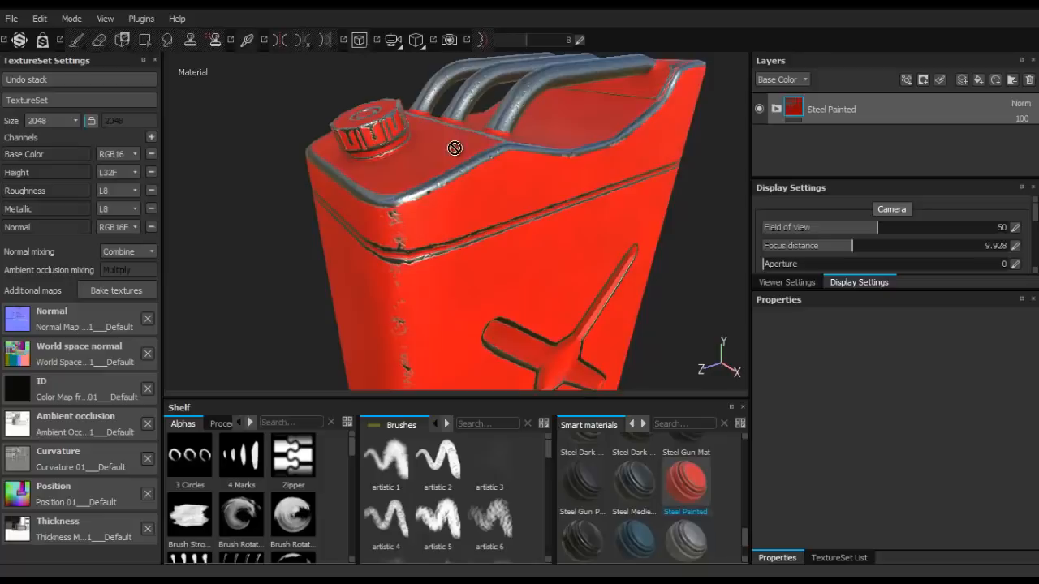
alt+drag(455, 151, 533, 172)
scroll(533, 173, down, 3)
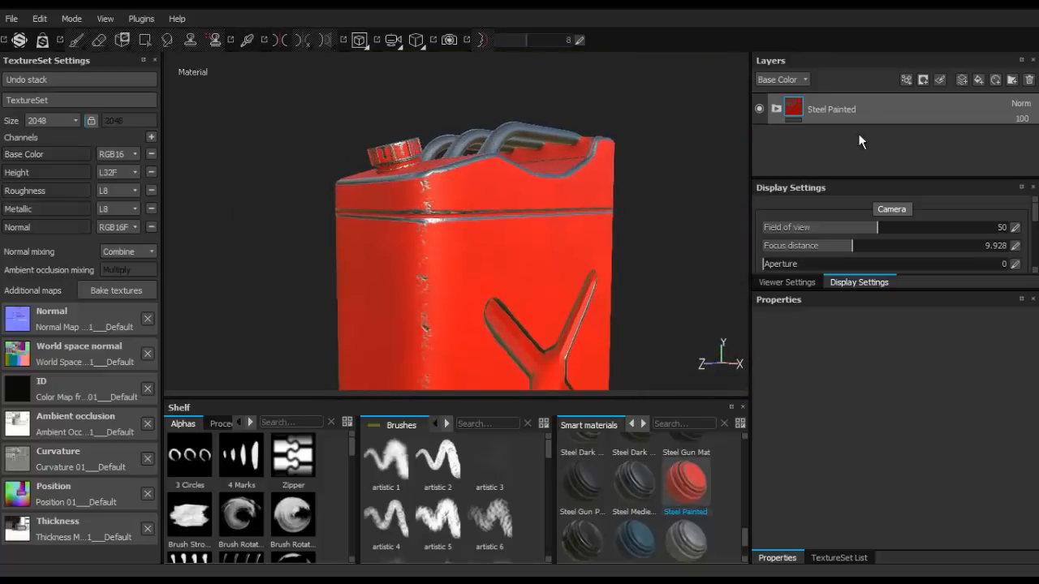
click(777, 110)
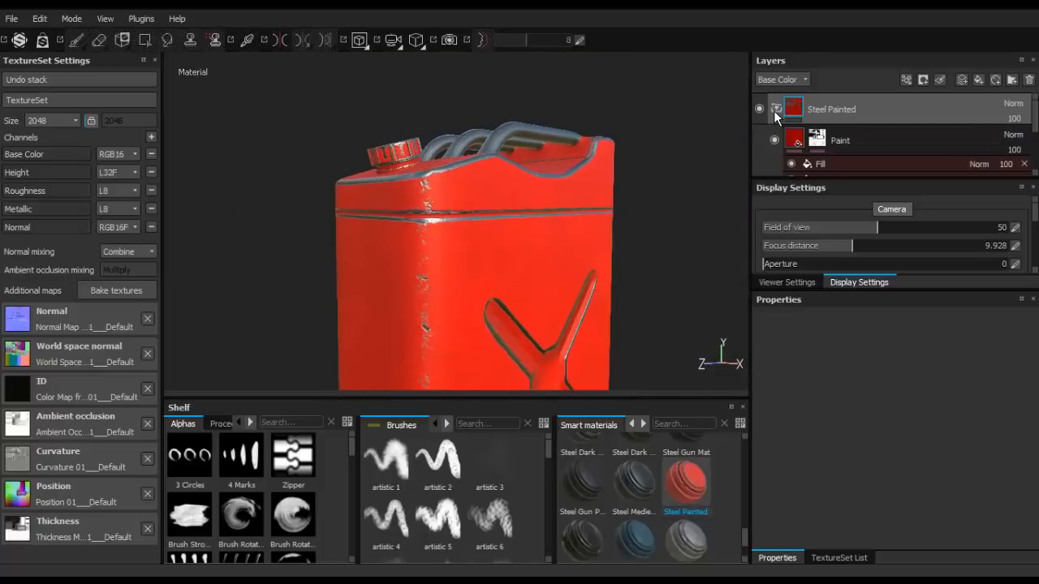
click(817, 146)
scroll(816, 143, down, 1)
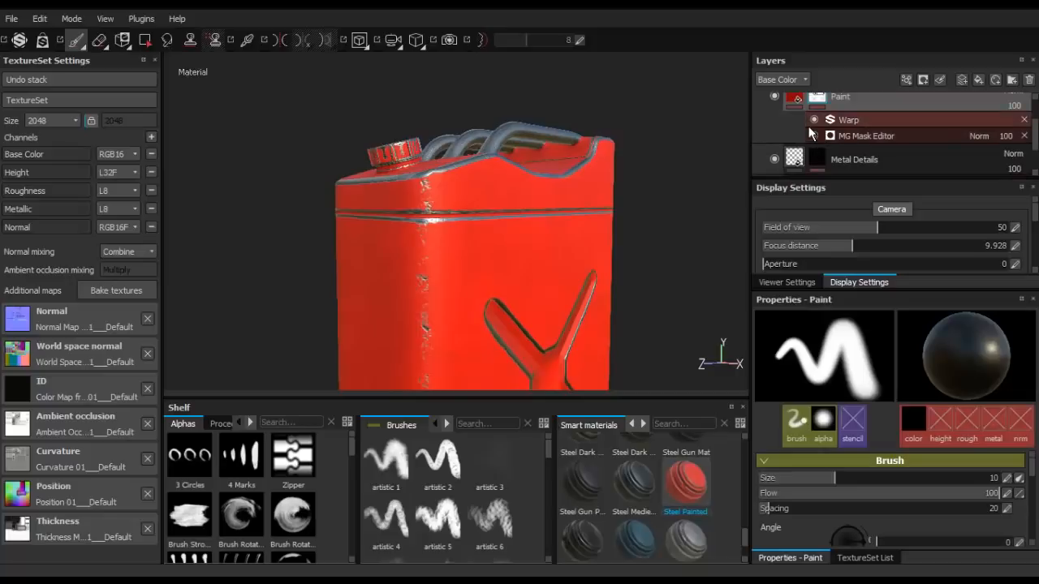
mouse_move(817, 97)
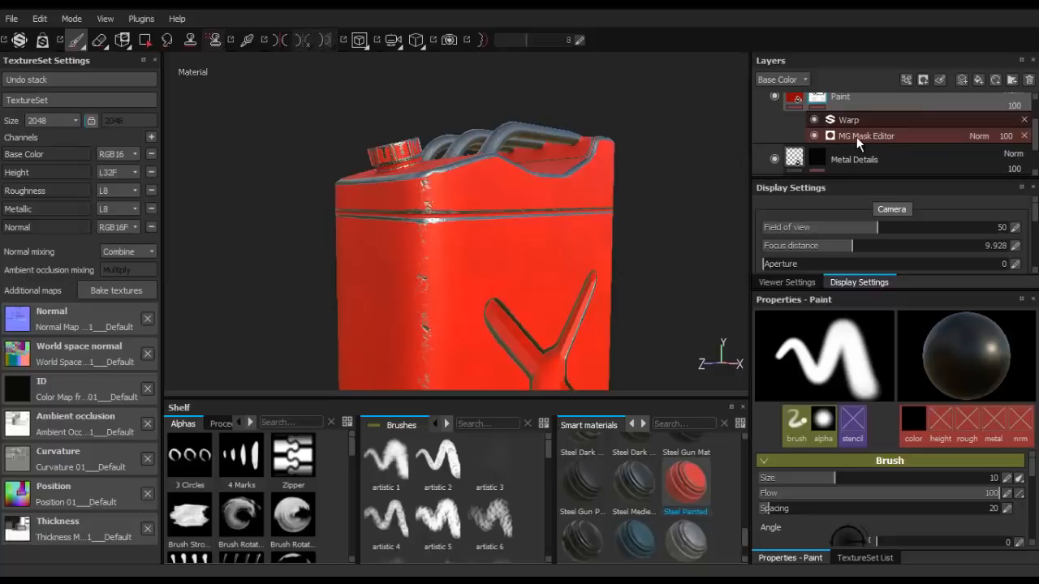
click(856, 136)
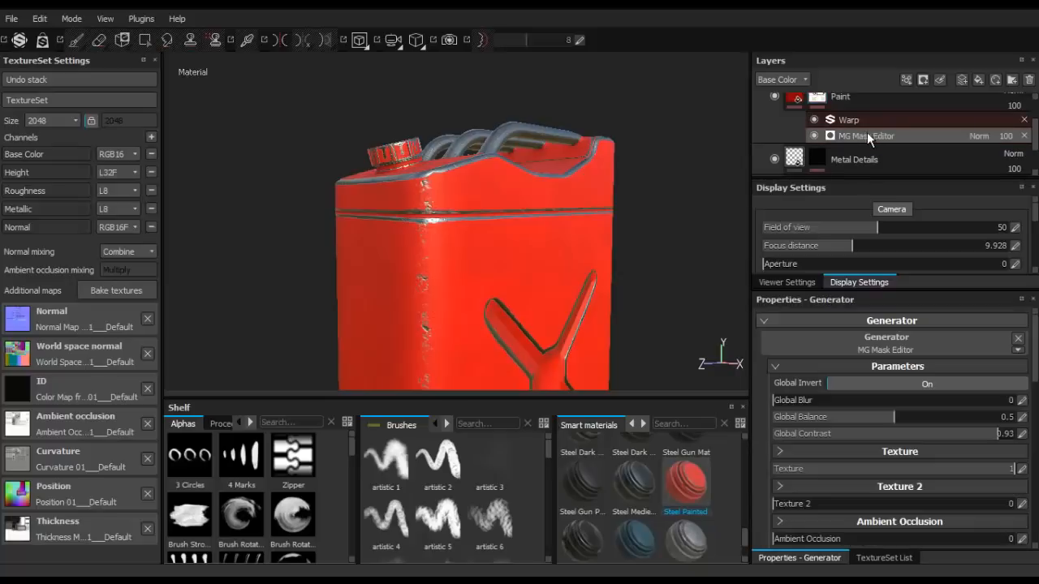
- Change the blending mode of the mask generator's Texture parameters to Linear Dodge (Add)
scroll(891, 455, down, 1)
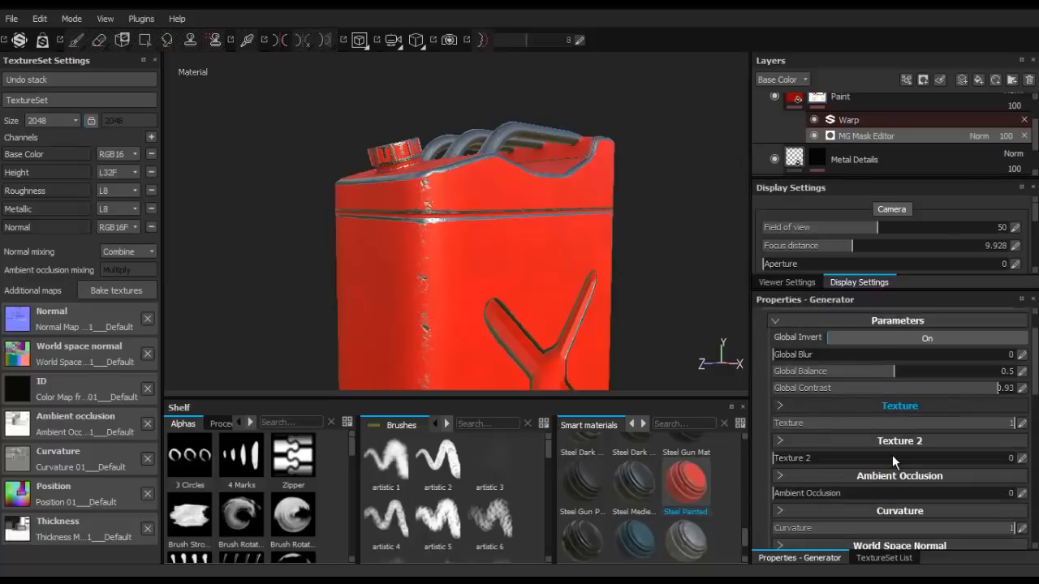
click(779, 405)
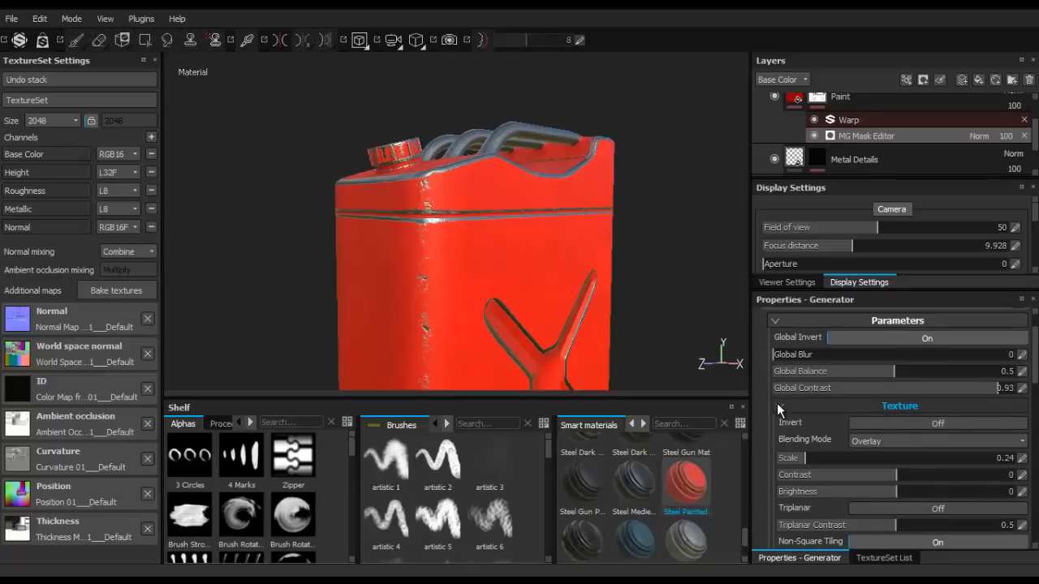
click(912, 450)
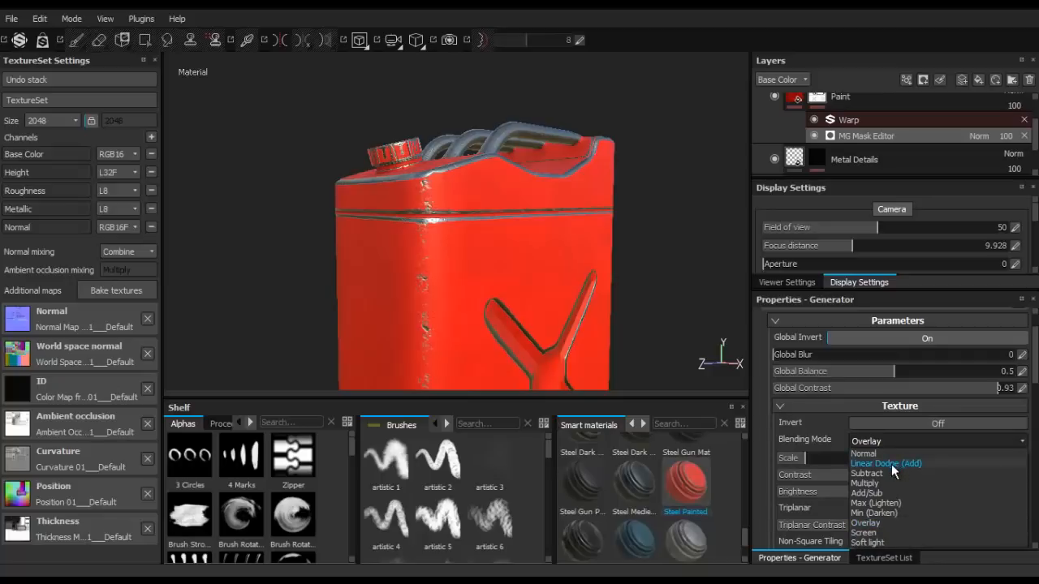
click(891, 464)
- Set the mask generator's texture contrast to -0.17 and try brightness at -0.34 before raising it to 0.05
mouse_move(527, 195)
alt+mouse_down()
mouse_move(468, 246)
mouse_move(543, 271)
mouse_move(517, 226)
alt+mouse_up()
alt+drag(459, 205, 417, 155)
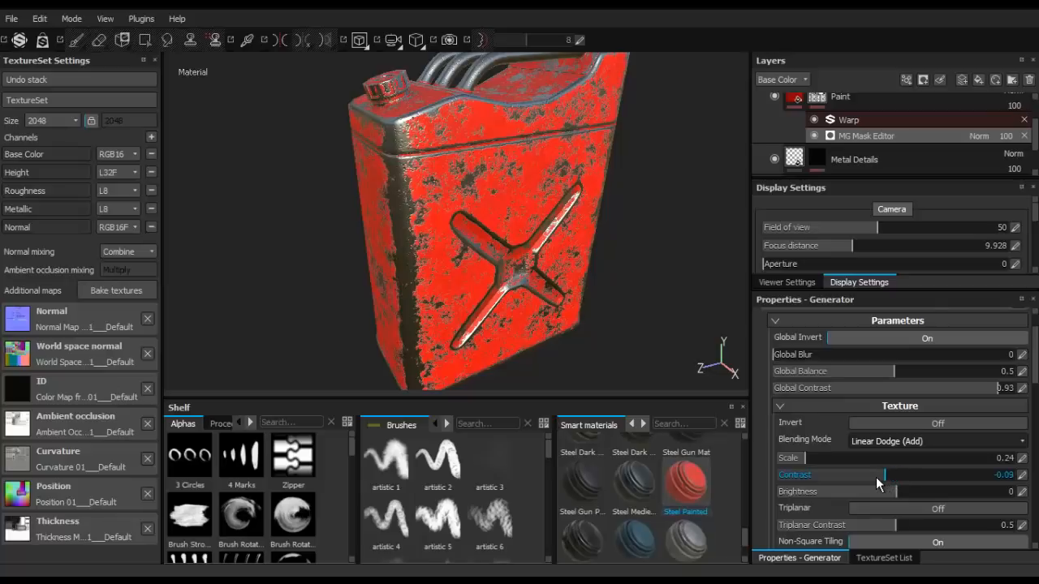
drag(877, 477, 866, 481)
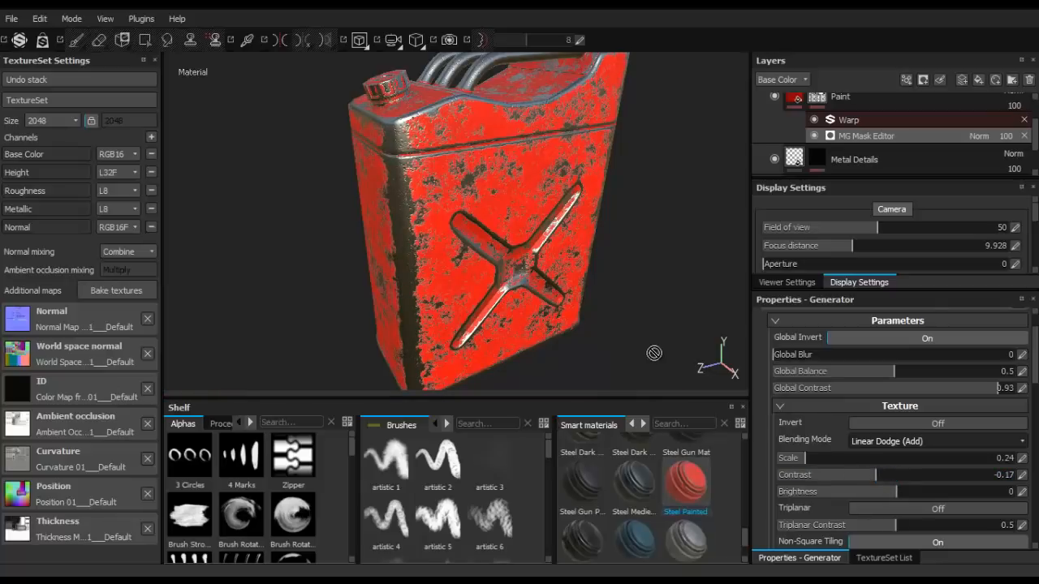
alt+drag(520, 206, 572, 313)
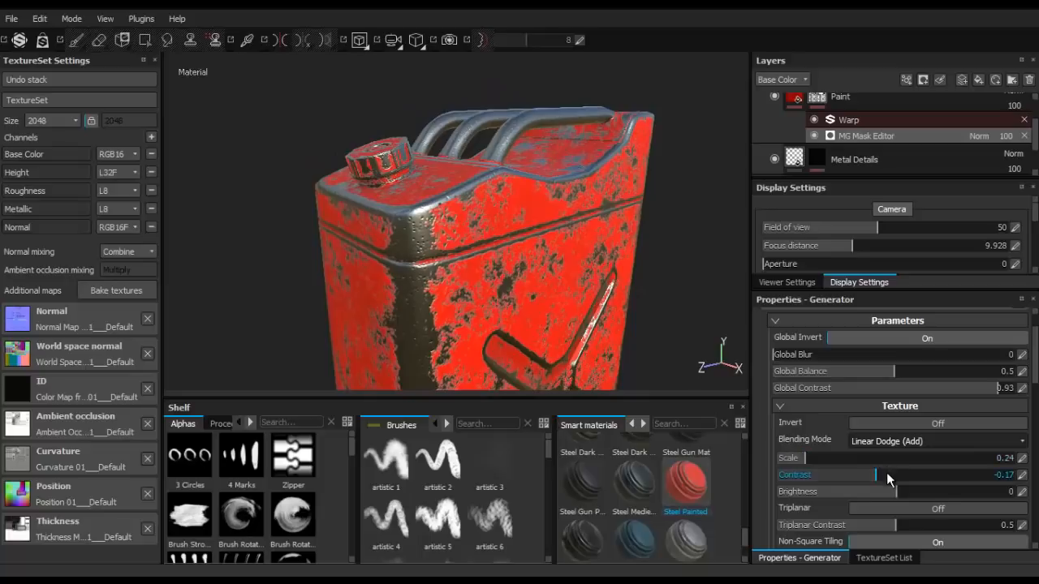
click(855, 494)
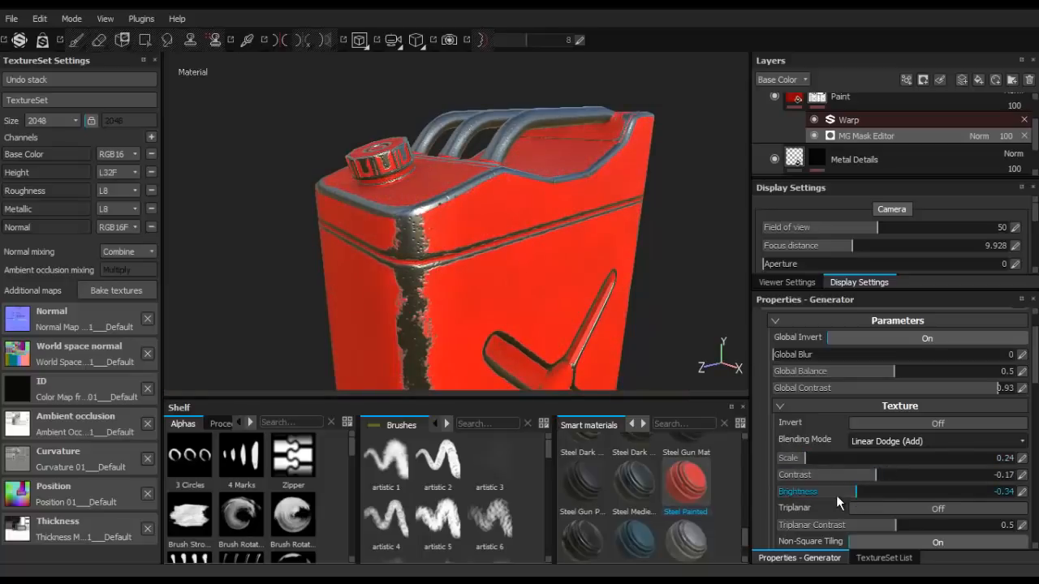
drag(862, 492, 901, 492)
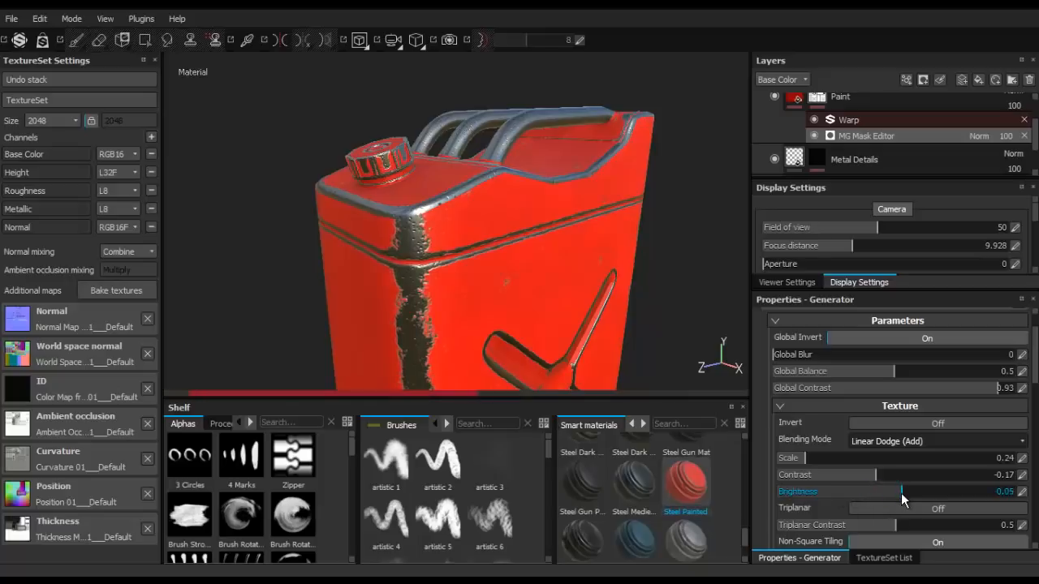
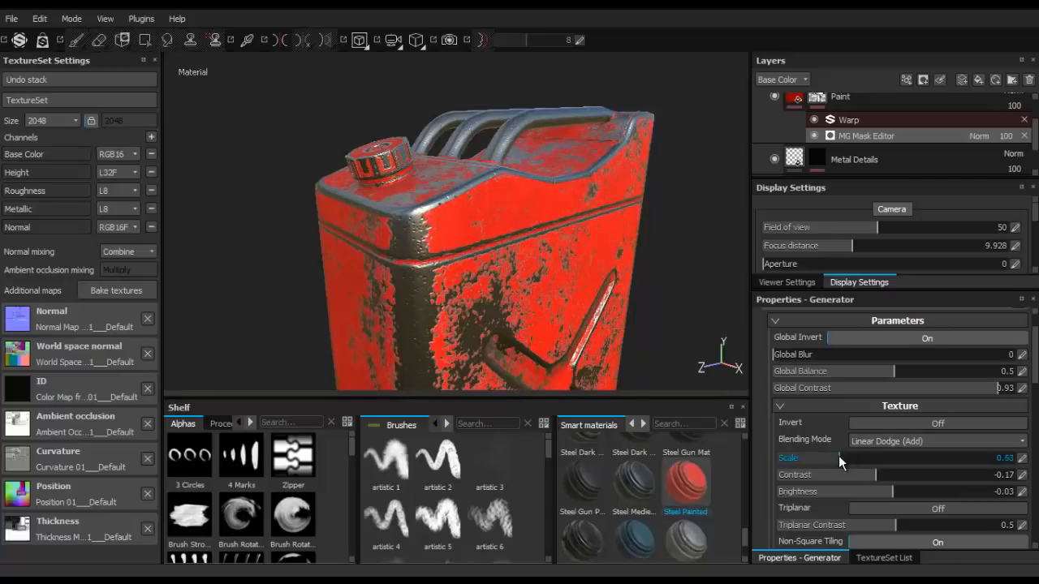
- Expand the mask generator's Curvature parameters and set Sharp to 0.76
scroll(838, 455, down, 2)
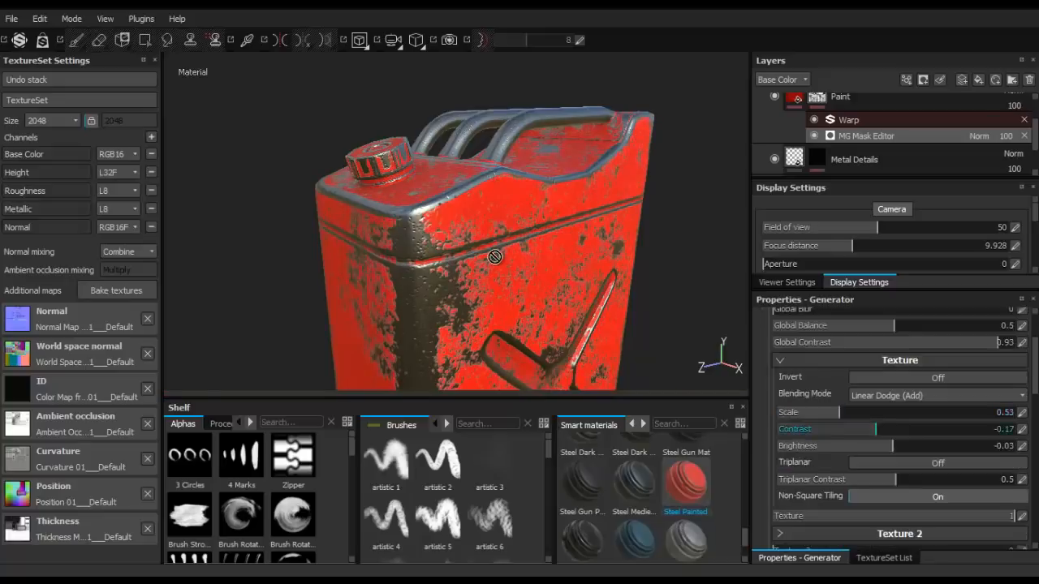
scroll(489, 268, down, 2)
scroll(487, 271, down, 5)
scroll(531, 265, up, 2)
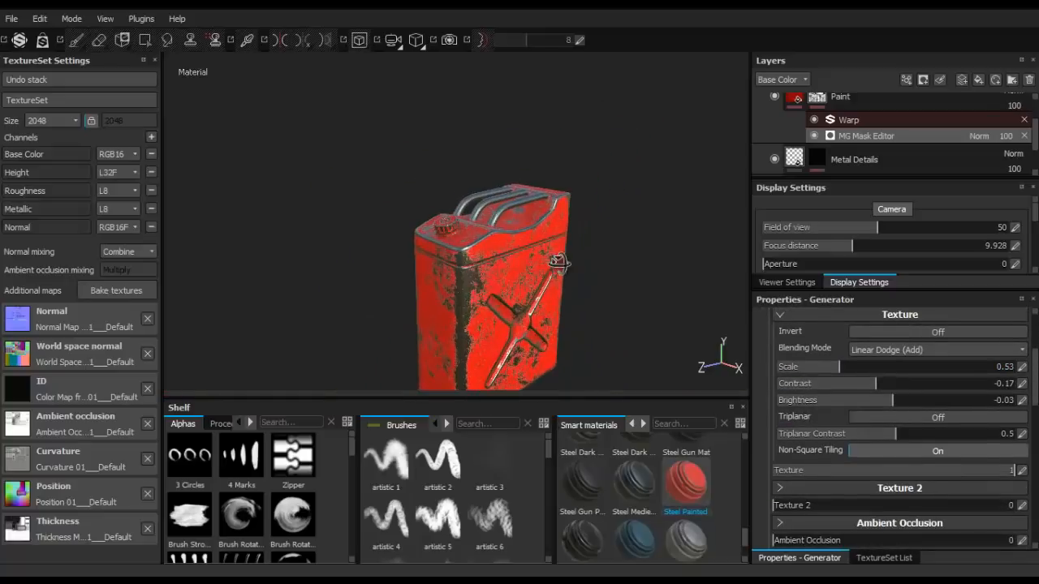
alt+drag(558, 264, 526, 248)
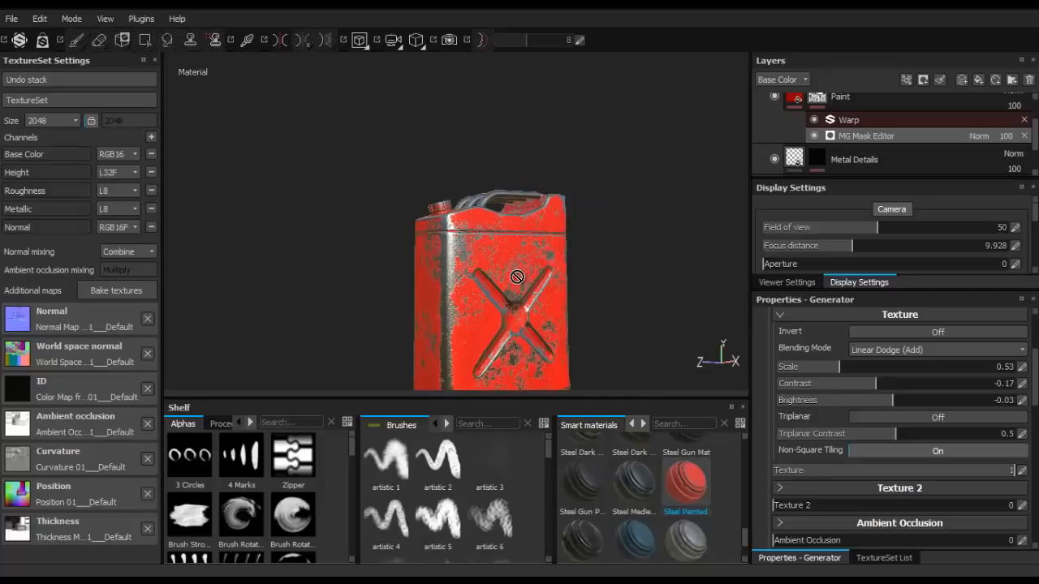
scroll(516, 277, up, 3)
scroll(515, 279, up, 2)
scroll(849, 455, down, 4)
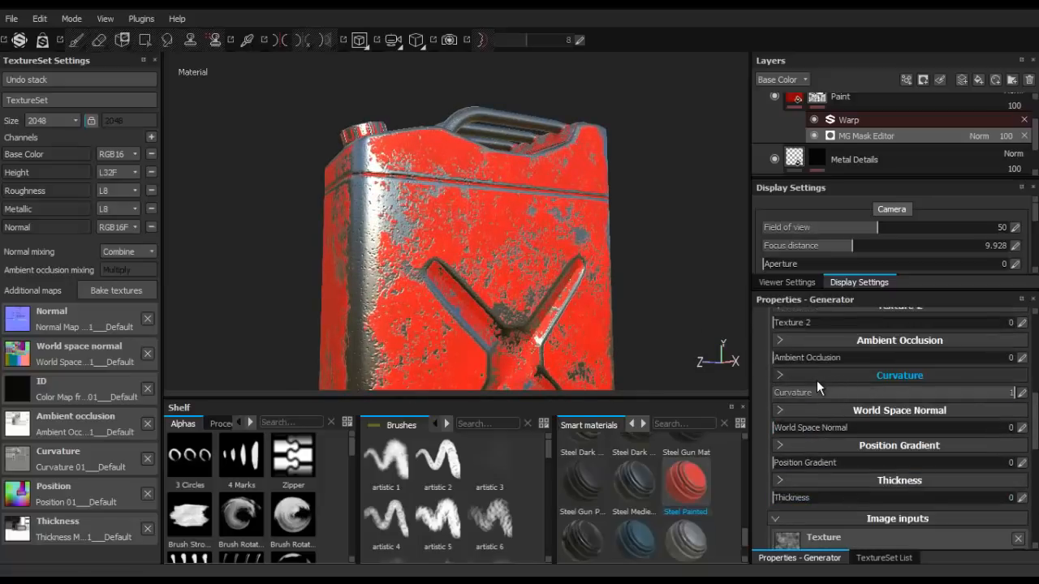
click(816, 379)
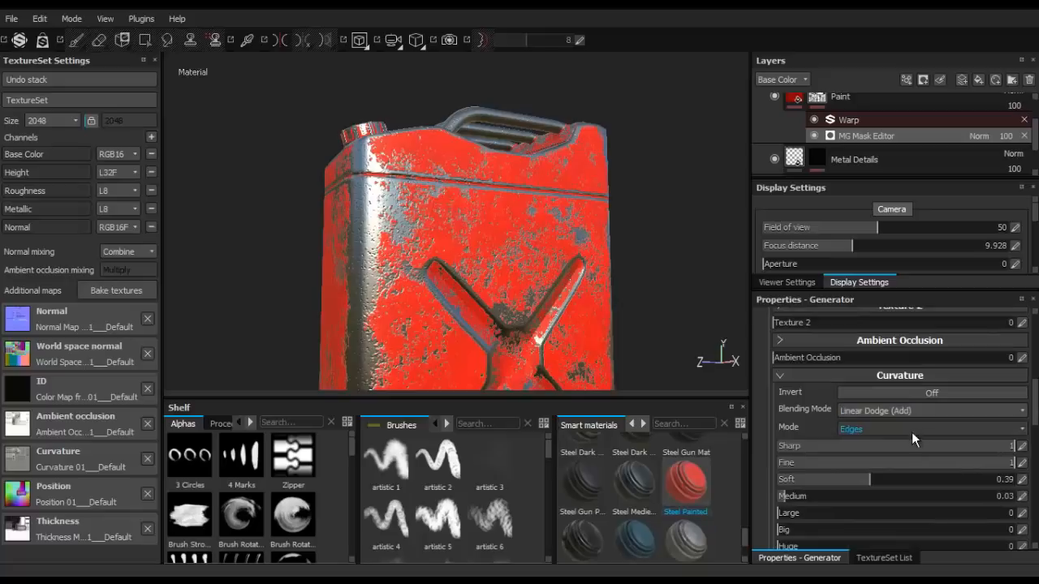
drag(944, 447, 962, 448)
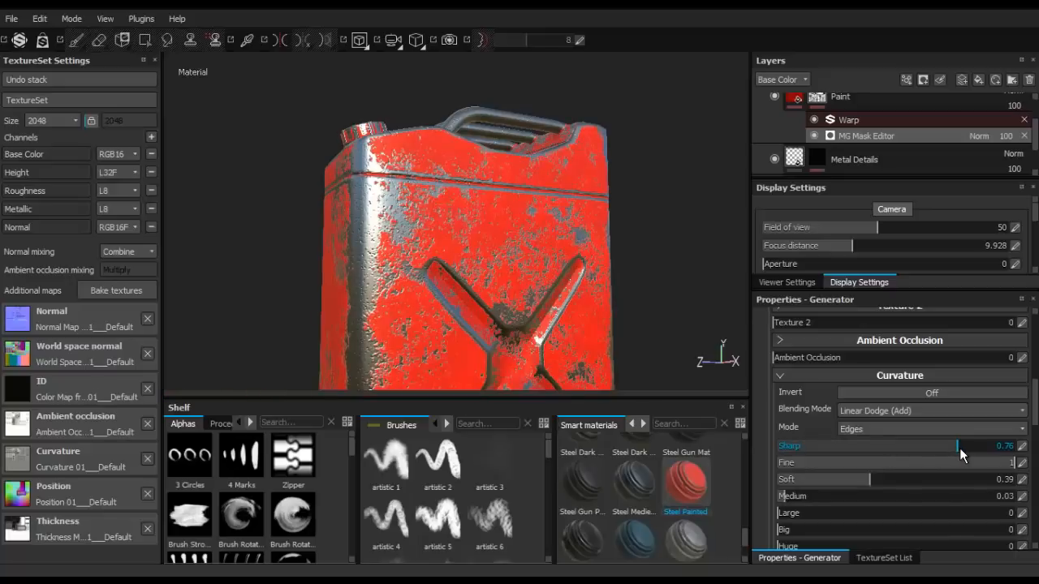
- Examine the worn paint on the tank's cap, handles and edges from several angles
scroll(969, 441, down, 6)
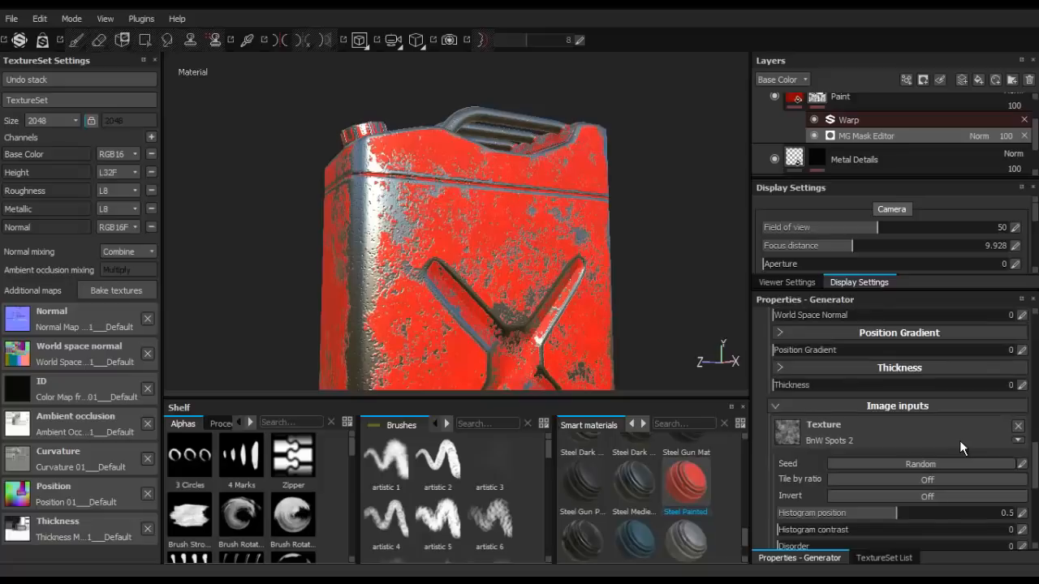
scroll(959, 440, up, 3)
scroll(959, 440, up, 5)
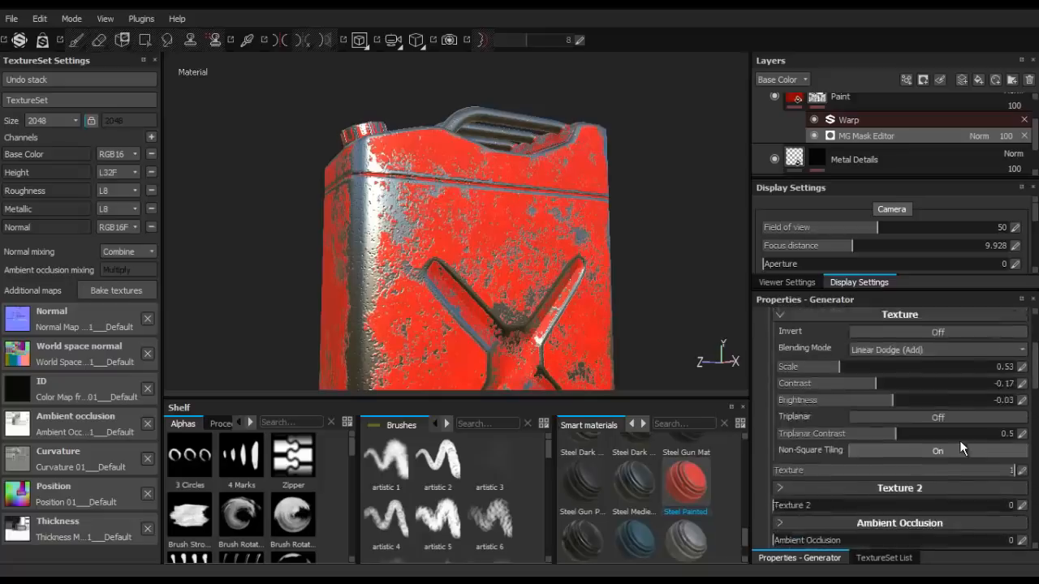
mouse_move(598, 152)
alt+mouse_down()
mouse_move(574, 268)
mouse_move(640, 192)
mouse_move(647, 97)
mouse_move(629, 202)
mouse_move(491, 223)
alt+mouse_up()
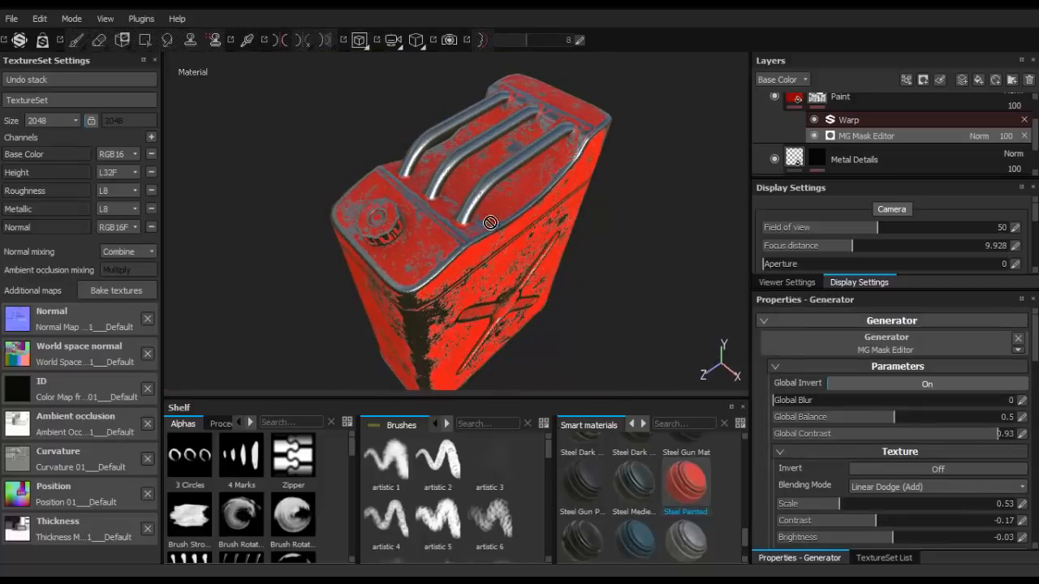
mouse_move(380, 229)
alt+mouse_down()
mouse_move(695, 167)
mouse_move(195, 236)
mouse_move(503, 199)
mouse_move(548, 213)
mouse_move(349, 201)
alt+mouse_up()
scroll(349, 201, up, 1)
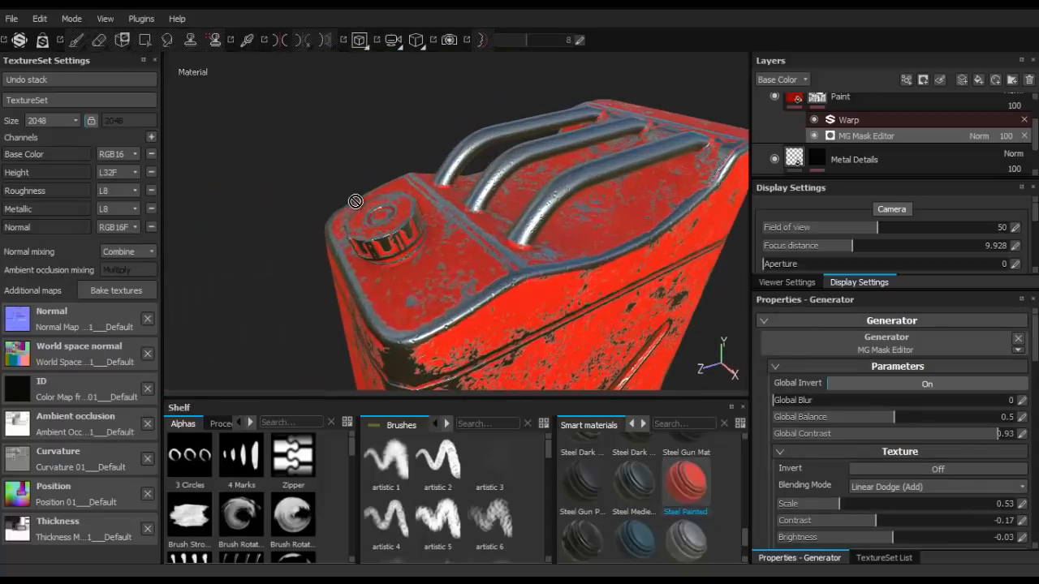
scroll(358, 203, down, 4)
scroll(396, 223, up, 4)
scroll(323, 260, down, 1)
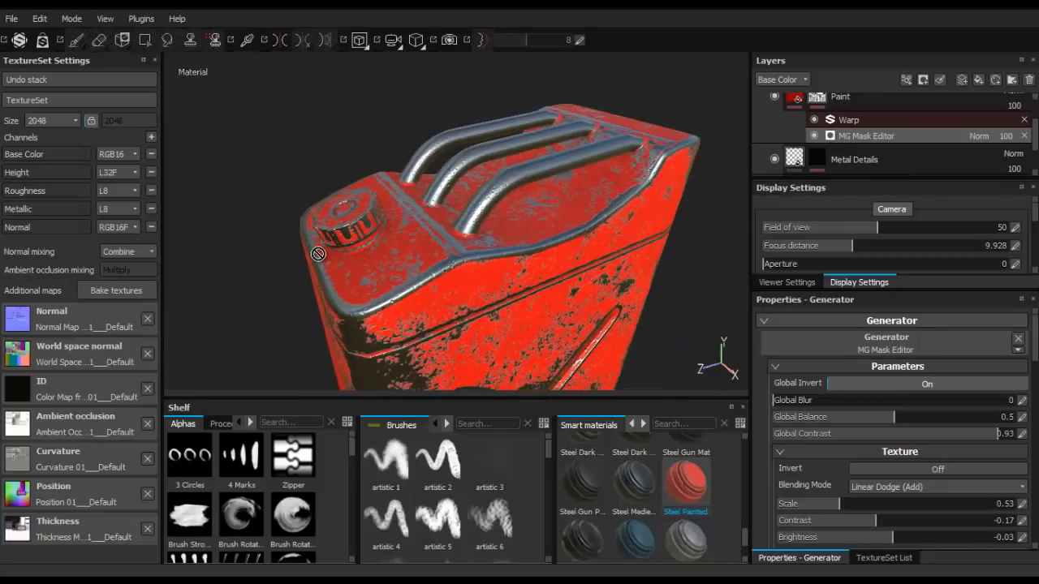
alt+drag(382, 234, 326, 232)
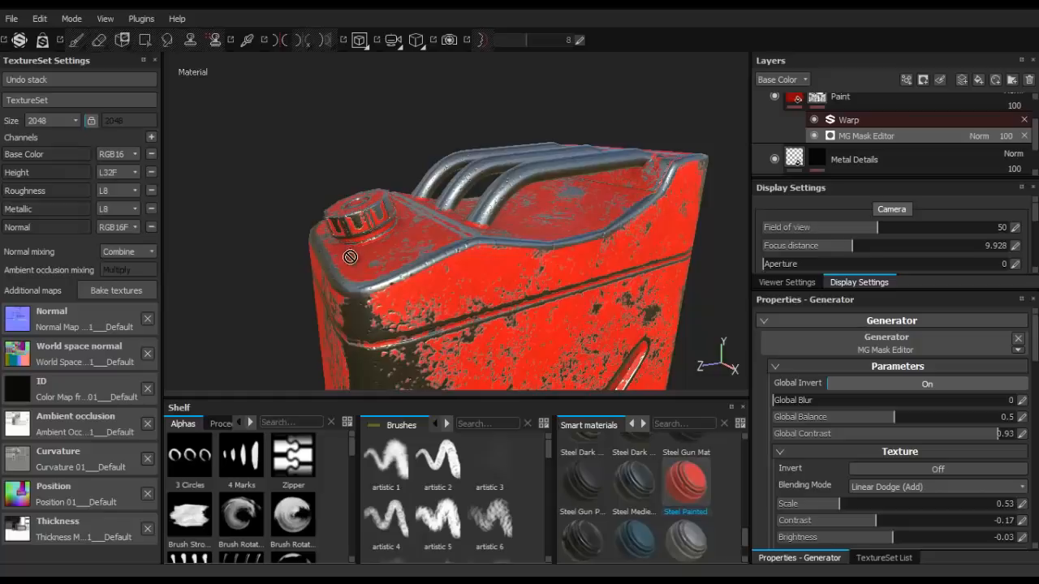
- Collapse the Steel Painted group and add the Plastic Fake Leather smart material above it
scroll(781, 163, up, 1)
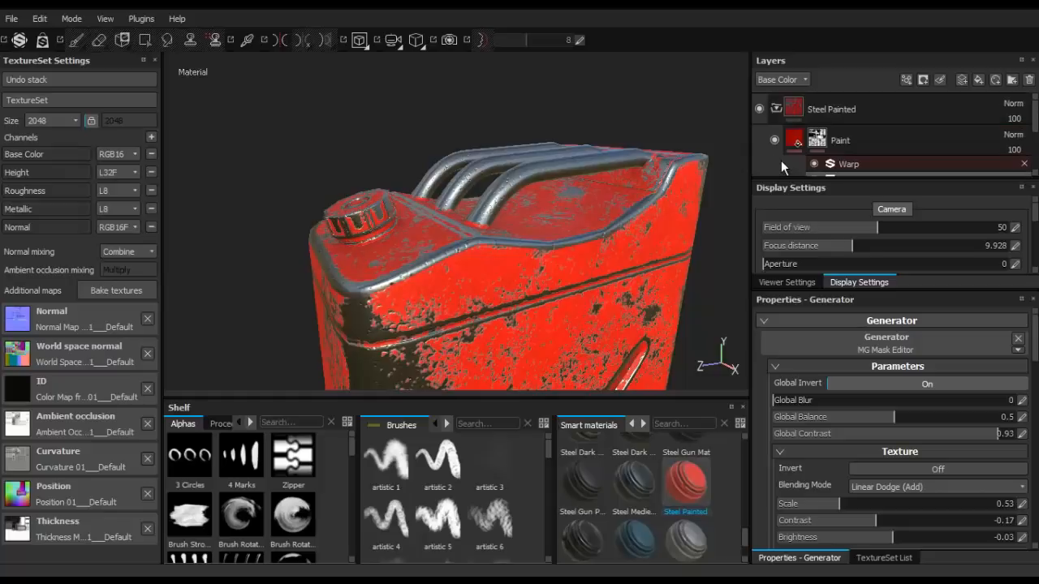
click(774, 109)
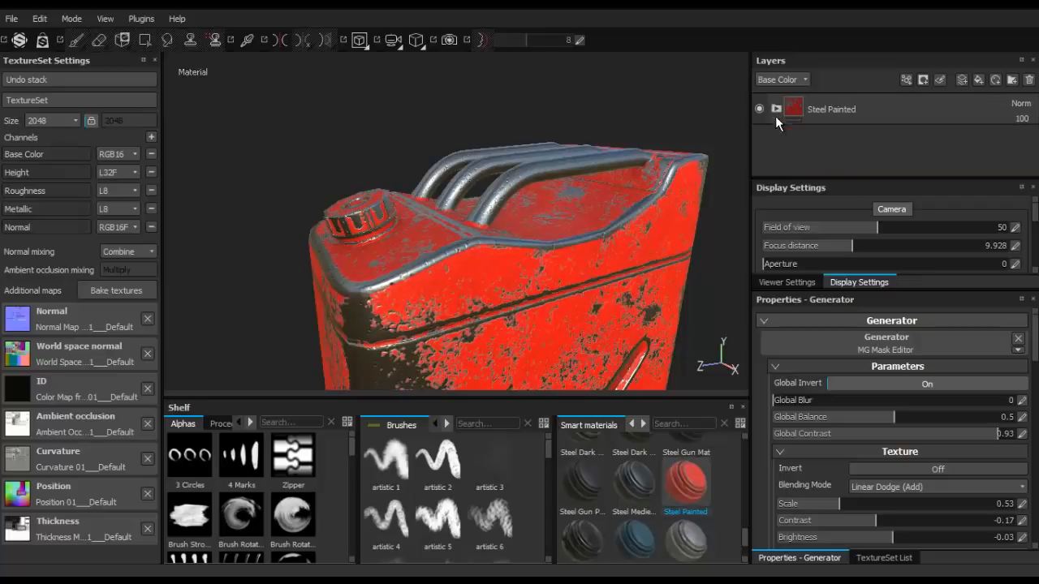
alt+drag(514, 187, 454, 226)
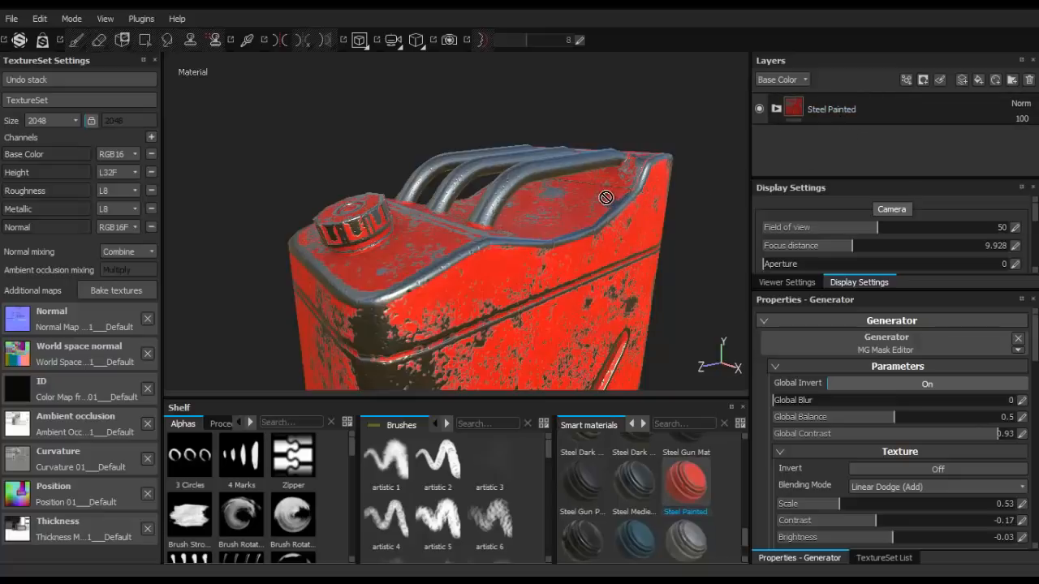
alt+middle_drag(608, 200, 635, 200)
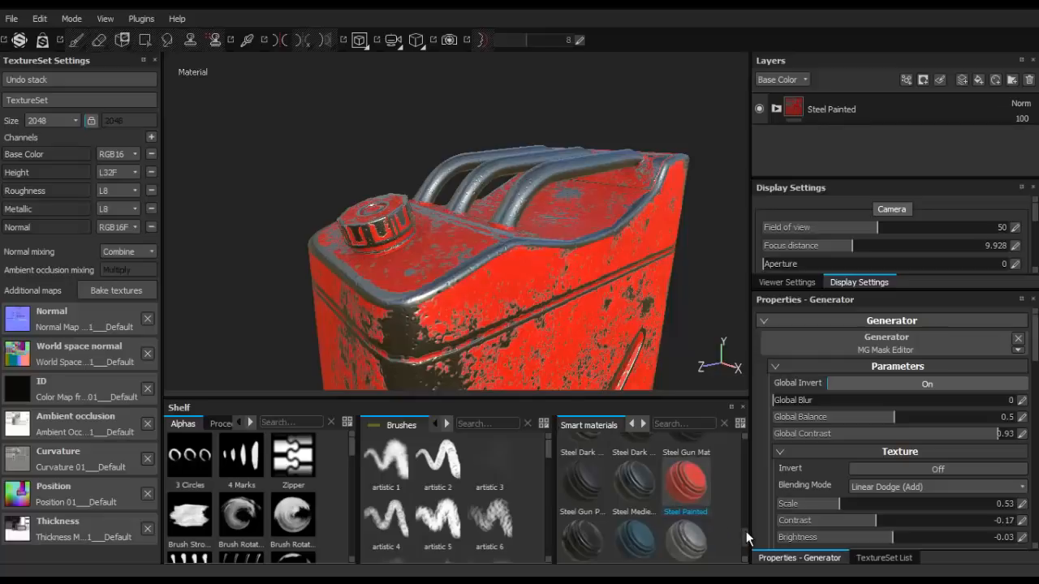
drag(745, 532, 745, 502)
drag(639, 545, 829, 94)
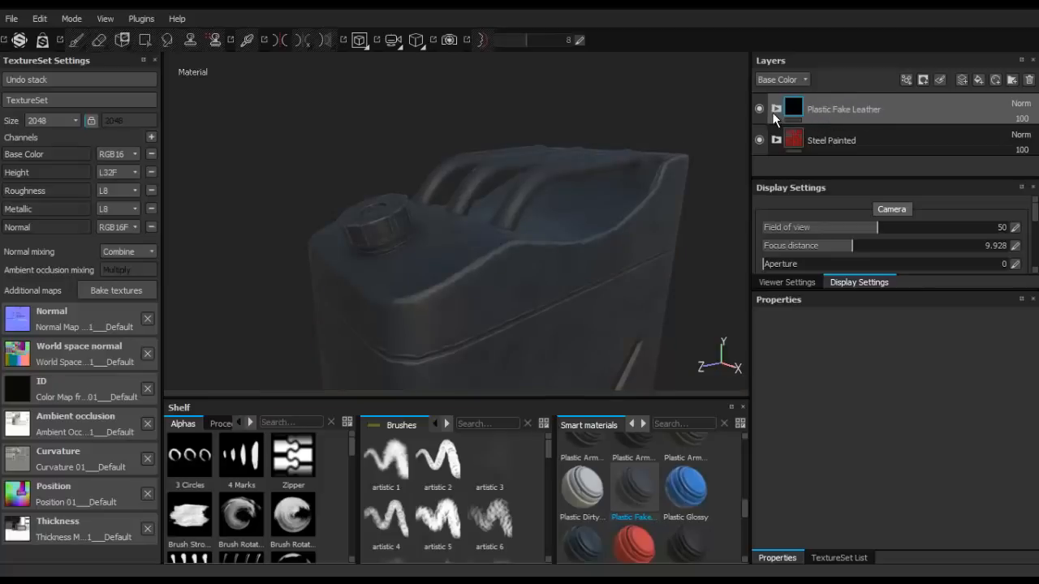
- Add a black mask to the Plastic Fake Leather group
mouse_move(363, 202)
alt+mouse_down()
mouse_move(399, 245)
mouse_move(566, 209)
mouse_move(390, 181)
mouse_move(366, 194)
alt+mouse_up()
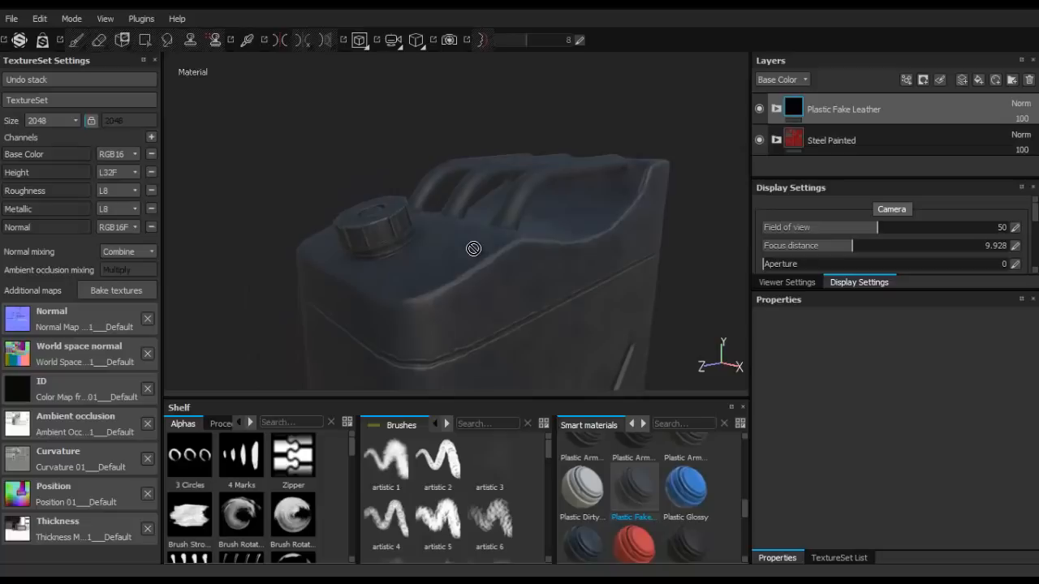
alt+drag(395, 228, 476, 193)
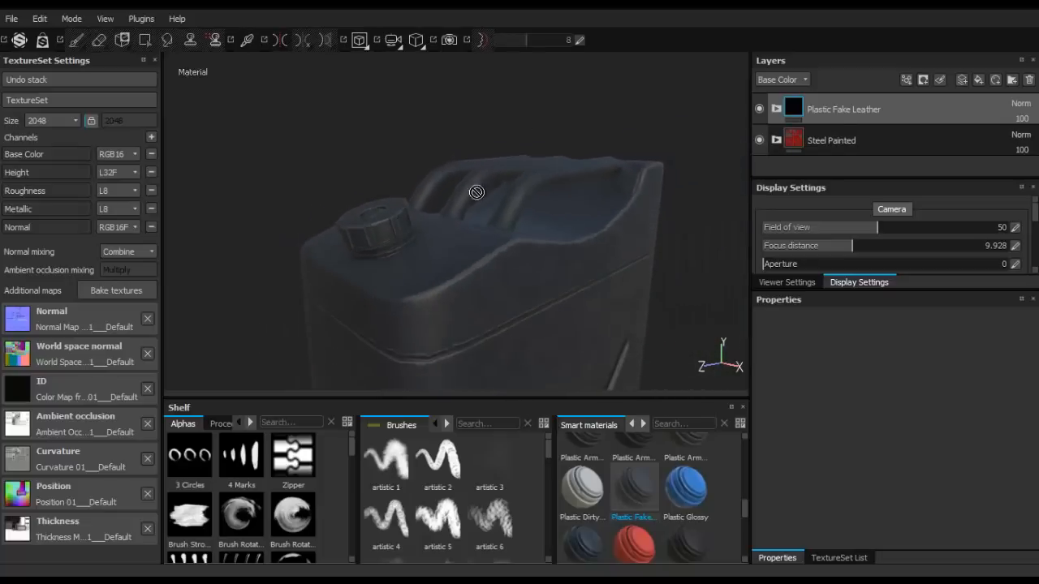
right_click(798, 109)
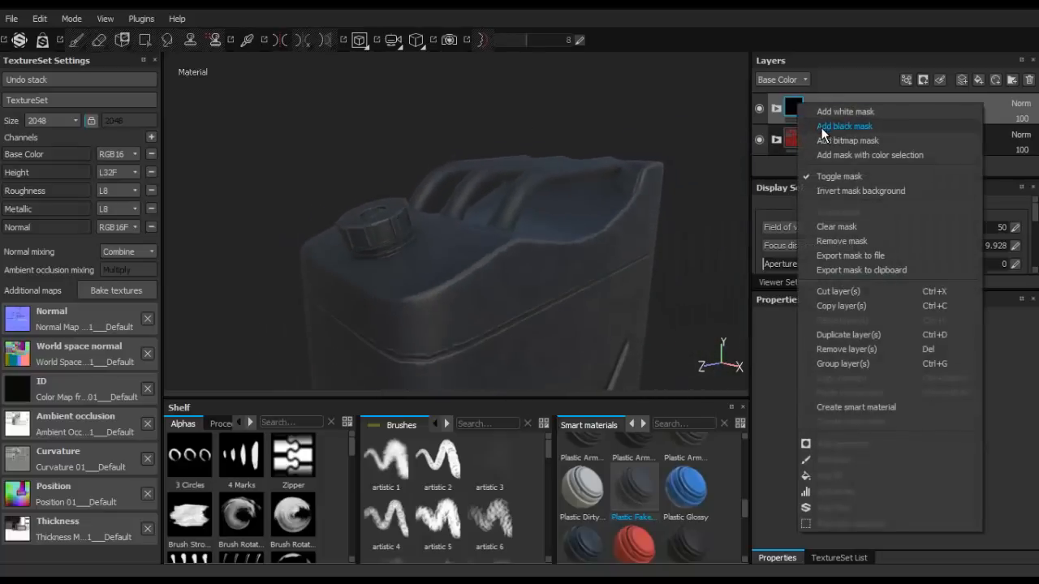
click(821, 128)
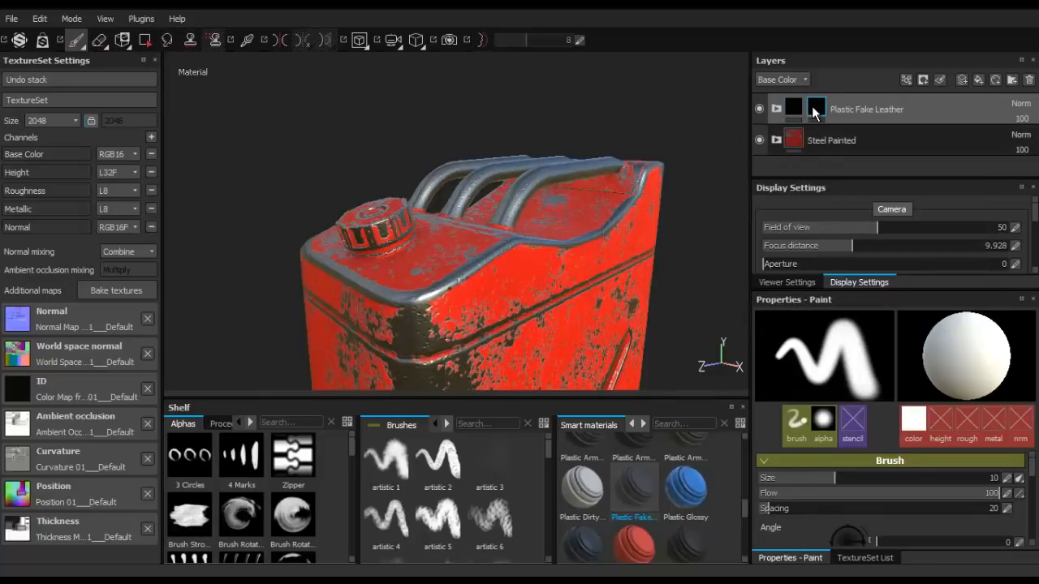
- Reveal Plastic Fake Leather only on the tank's cap by filling it in the mask with Polygon Fill in mesh mode
mouse_move(814, 111)
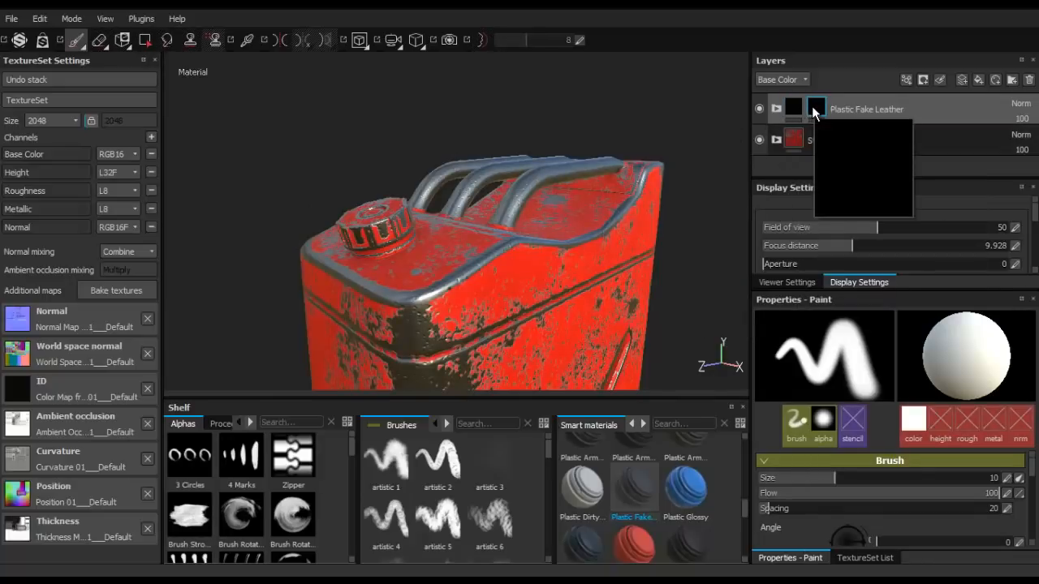
click(144, 41)
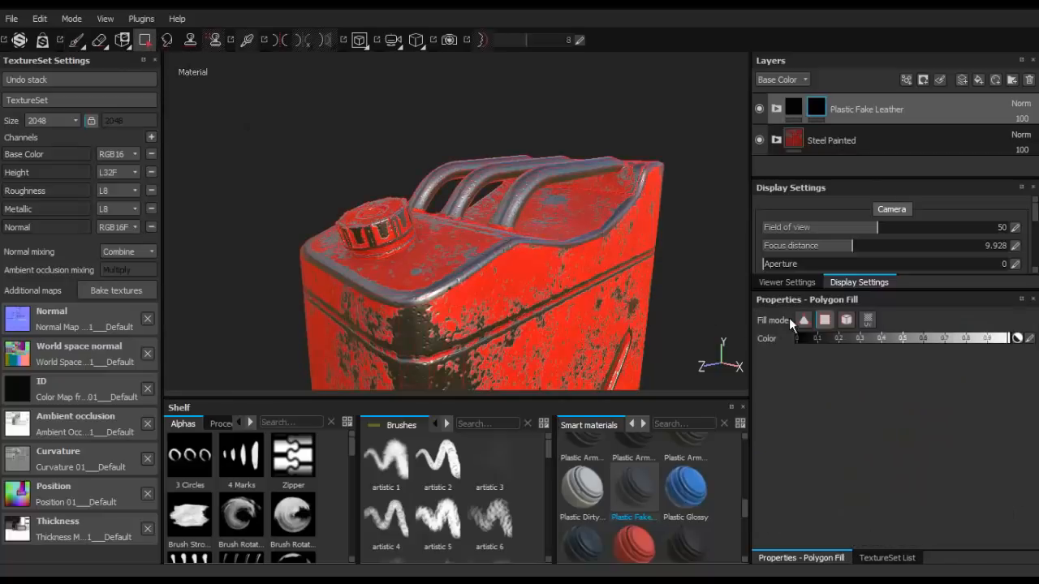
click(844, 323)
alt+drag(527, 253, 348, 188)
scroll(433, 232, up, 2)
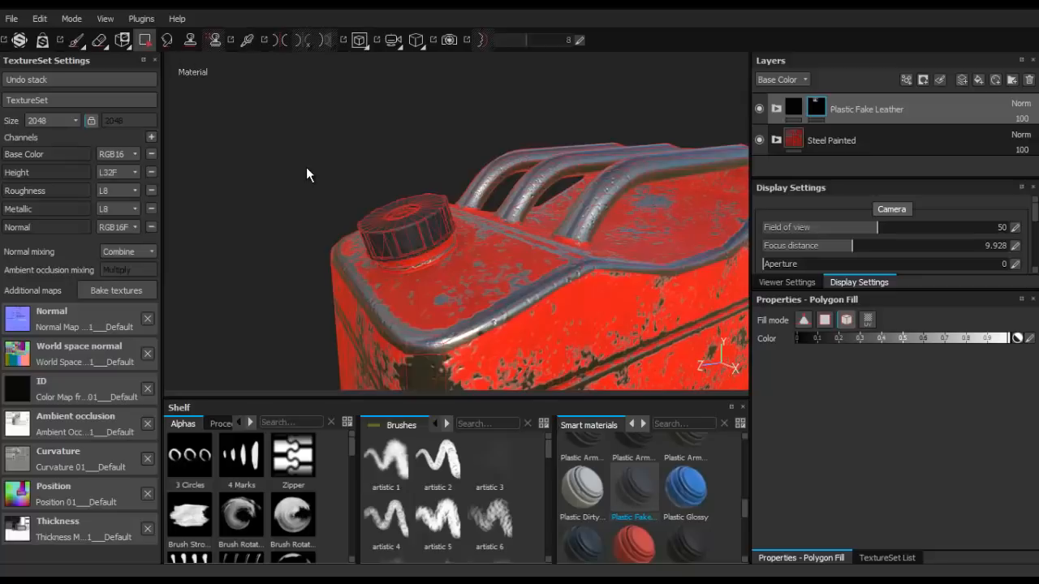
alt+drag(318, 209, 343, 216)
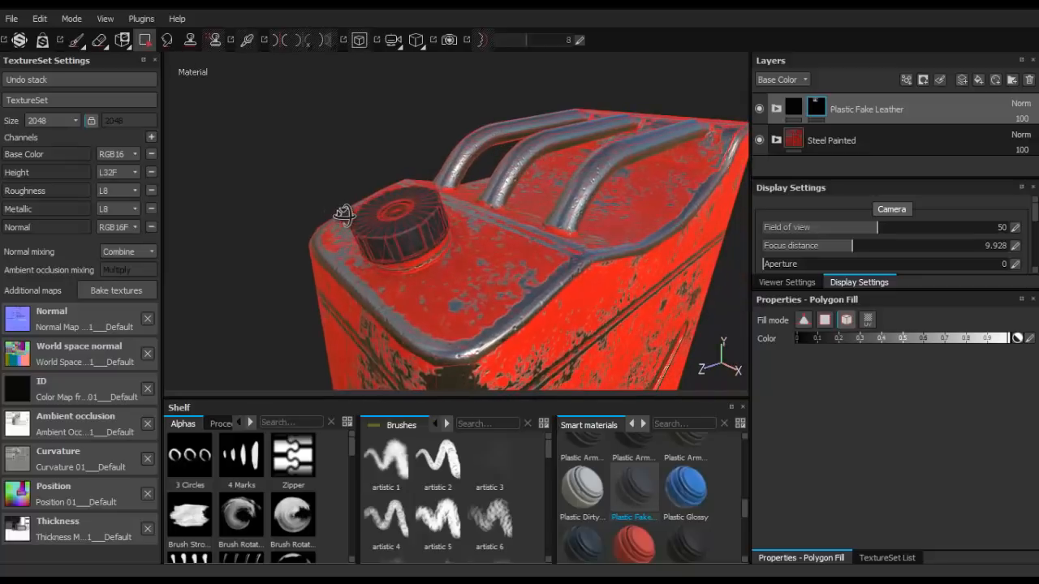
- Switch to the Eraser tool and examine the plastic cap up close
click(98, 40)
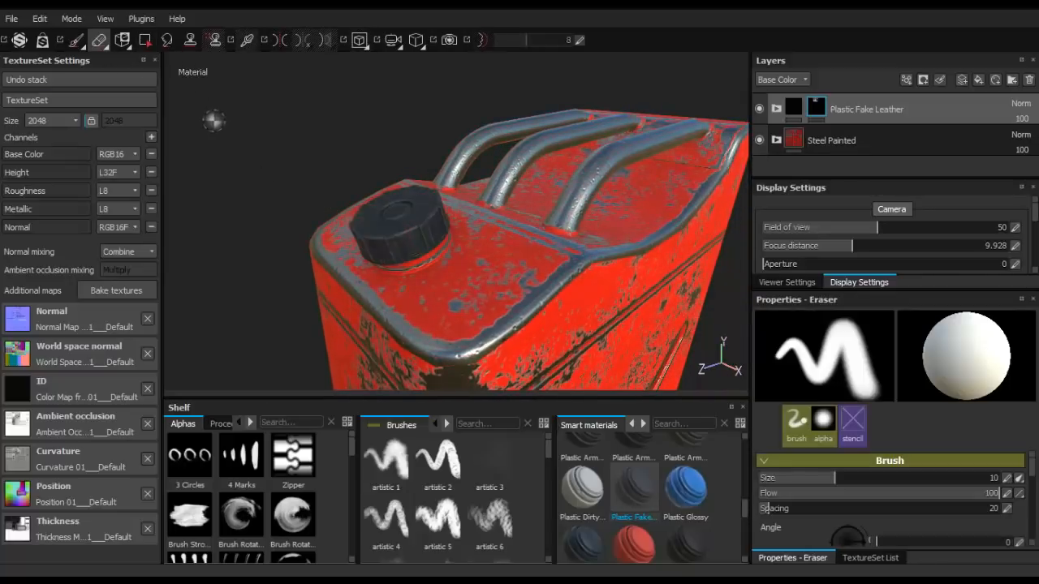
mouse_move(289, 170)
alt+mouse_down()
mouse_move(476, 170)
mouse_move(555, 103)
mouse_move(401, 143)
mouse_move(245, 154)
mouse_move(248, 180)
alt+mouse_up()
scroll(373, 204, up, 4)
scroll(379, 205, down, 2)
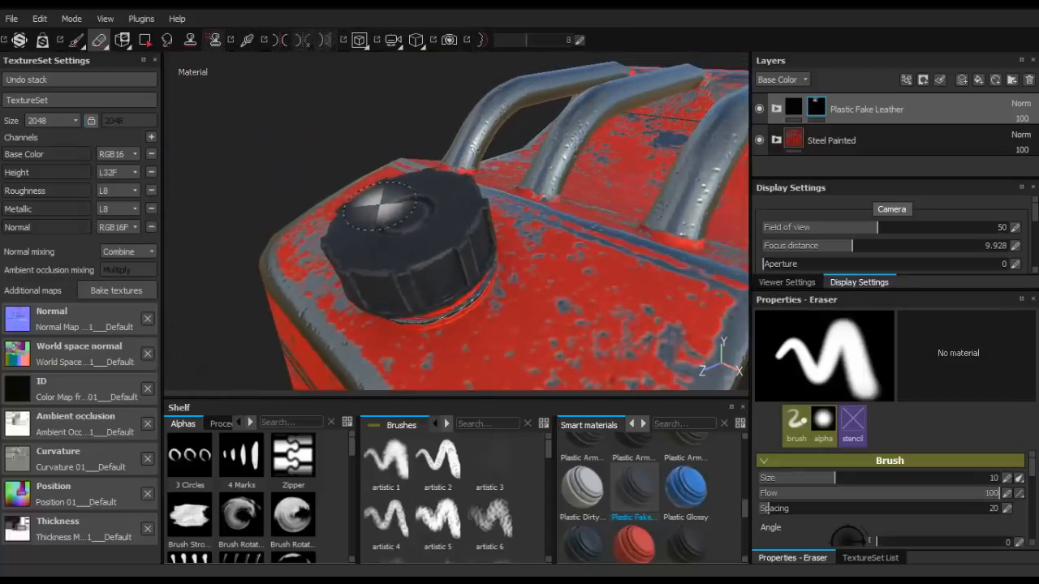
click(791, 111)
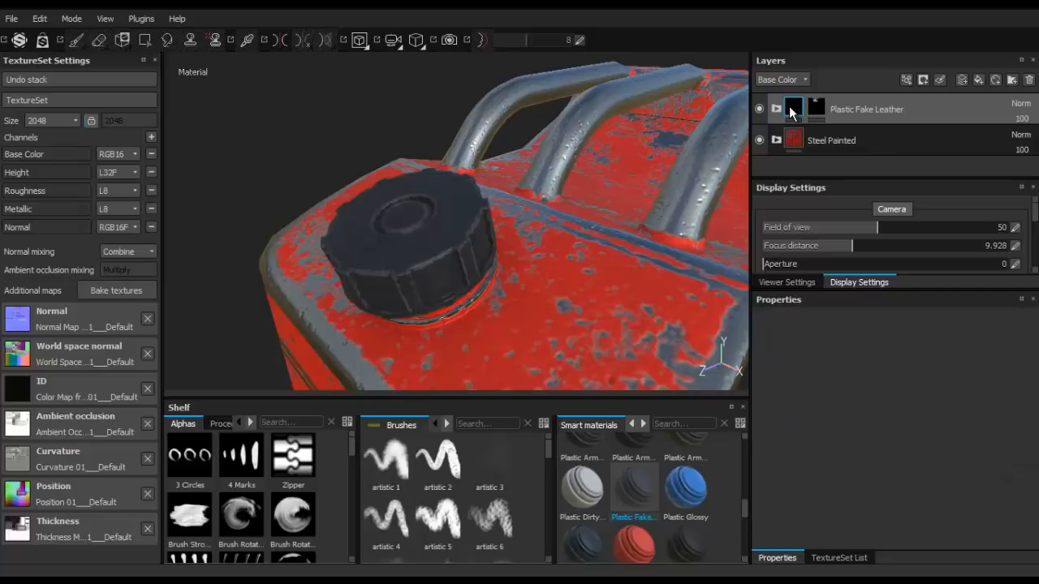
right_click(791, 111)
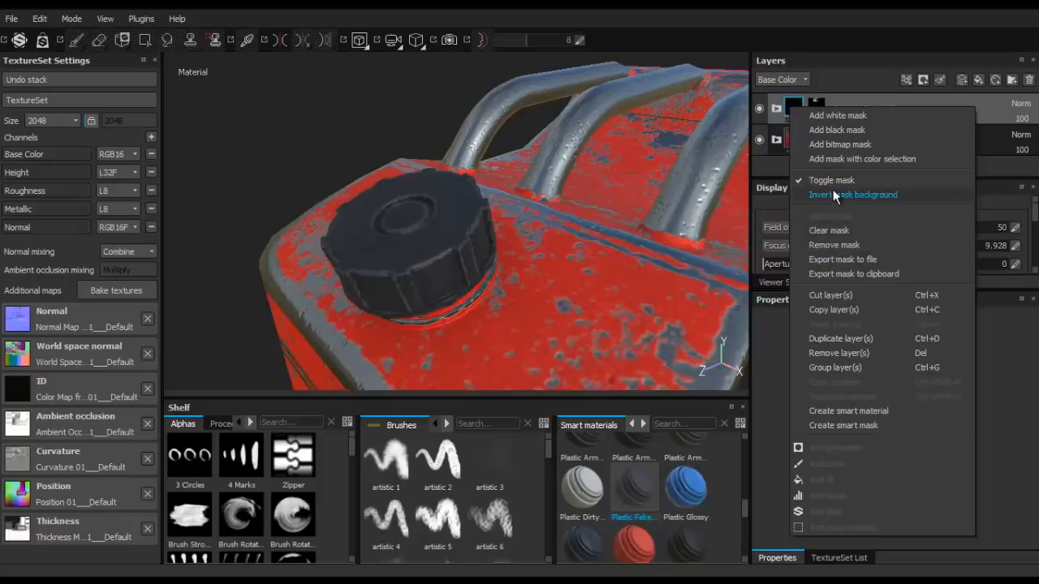
click(472, 210)
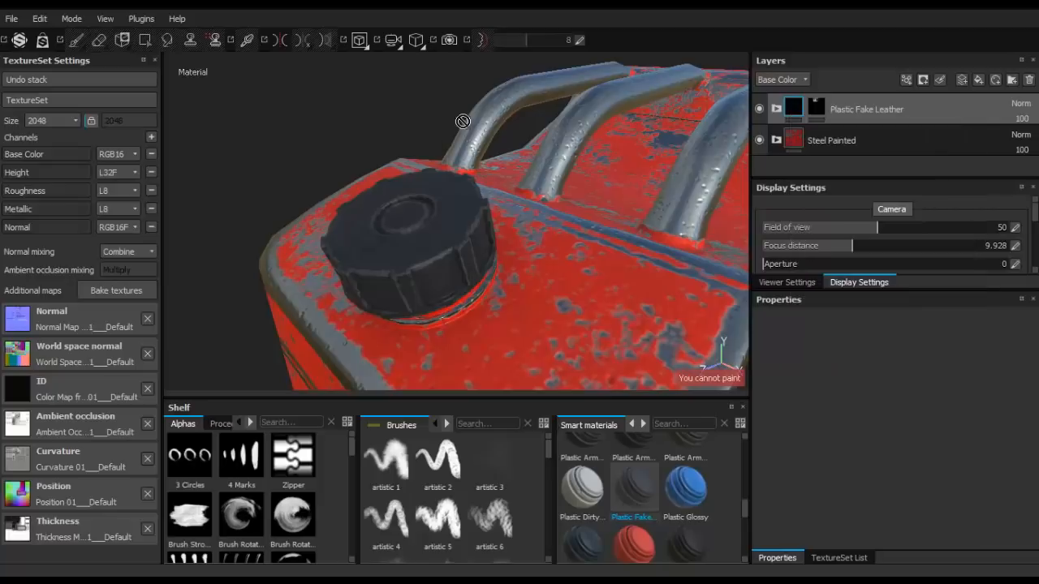
right_click(796, 108)
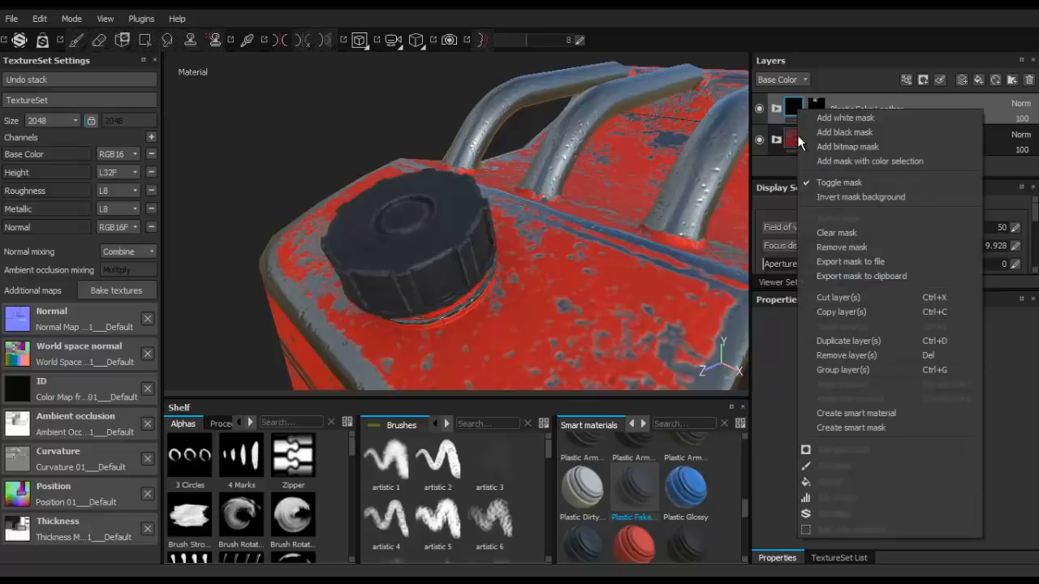
click(813, 109)
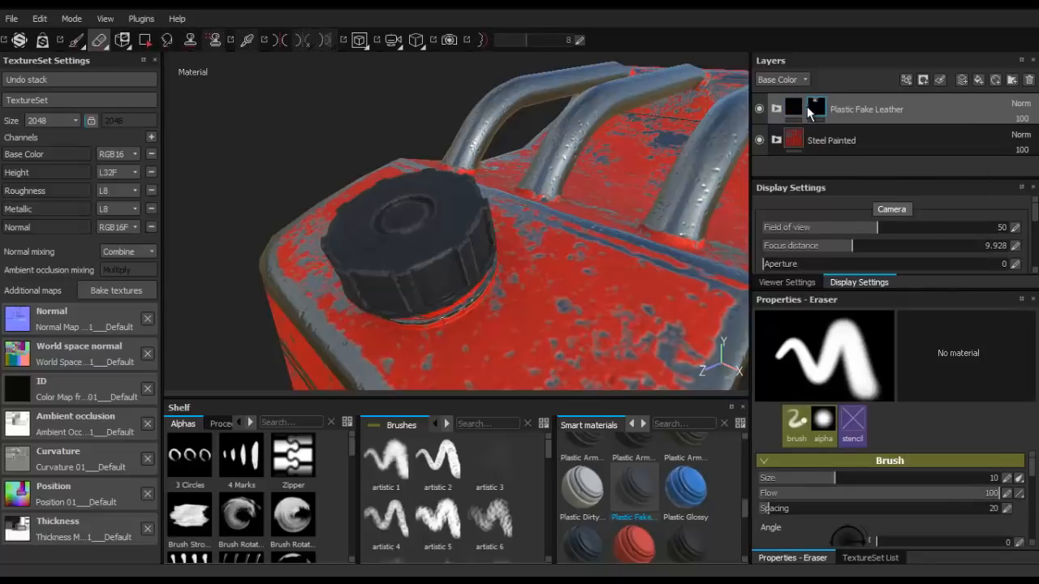
click(796, 107)
scroll(372, 200, down, 3)
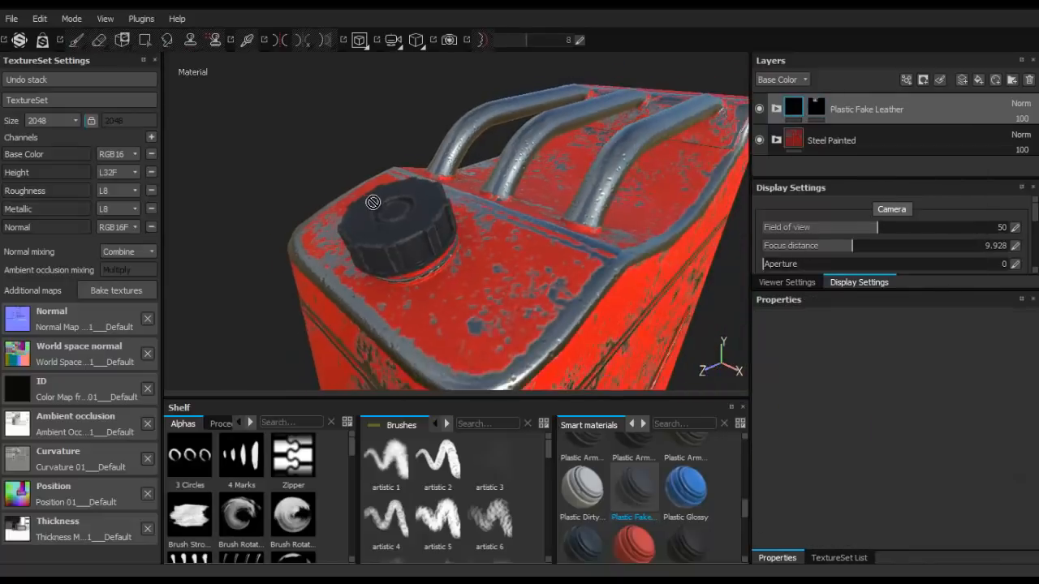
- Select the Plastic Fake Leather mask and examine the cap's top, side and collar up close
click(817, 104)
alt+drag(292, 171, 378, 203)
scroll(384, 199, up, 4)
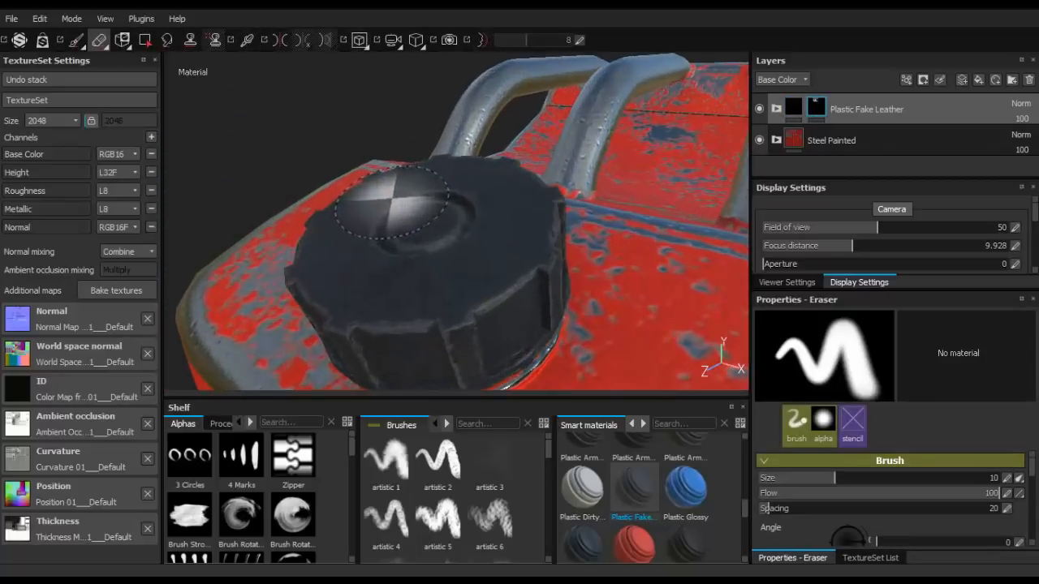
alt+middle_drag(452, 248, 404, 189)
mouse_move(404, 189)
alt+mouse_down()
mouse_move(403, 138)
mouse_move(285, 209)
mouse_move(203, 136)
mouse_move(259, 228)
alt+mouse_up()
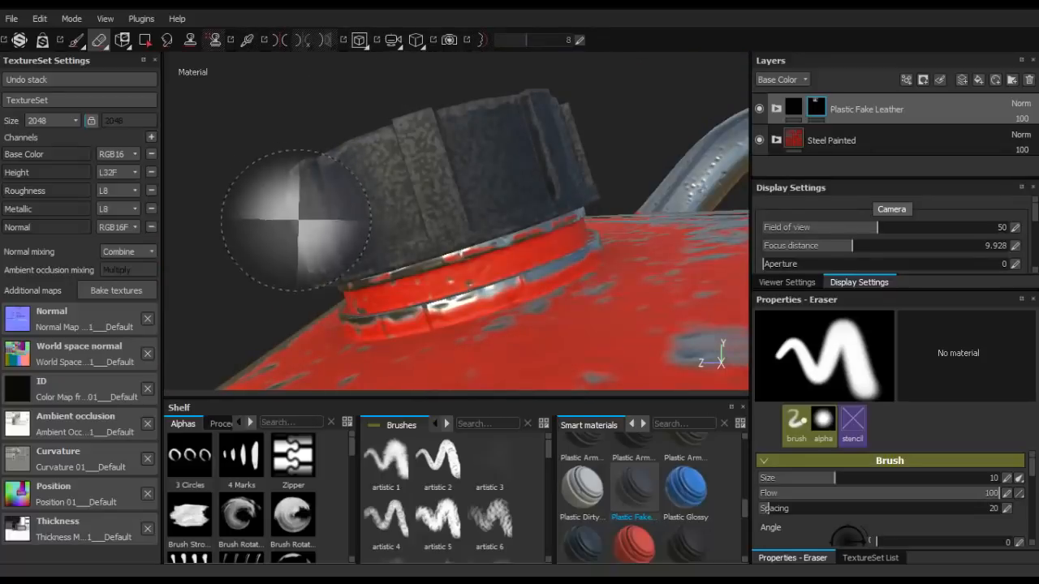
- Try an MG Metal Edge Wear generator on the Plastic Fake Leather mask
alt+drag(430, 258, 430, 176)
scroll(475, 223, down, 5)
right_click(816, 114)
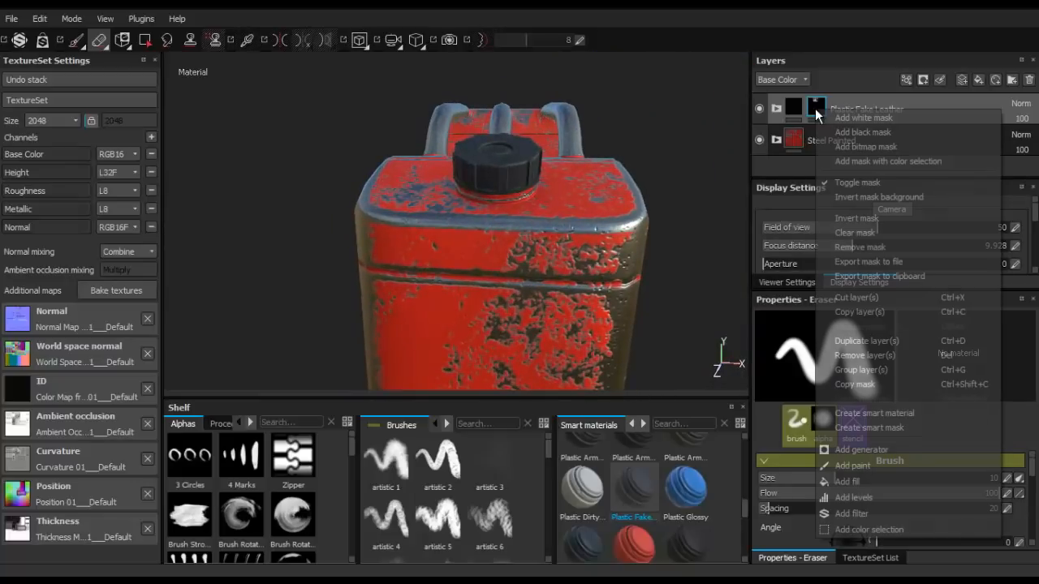
click(861, 450)
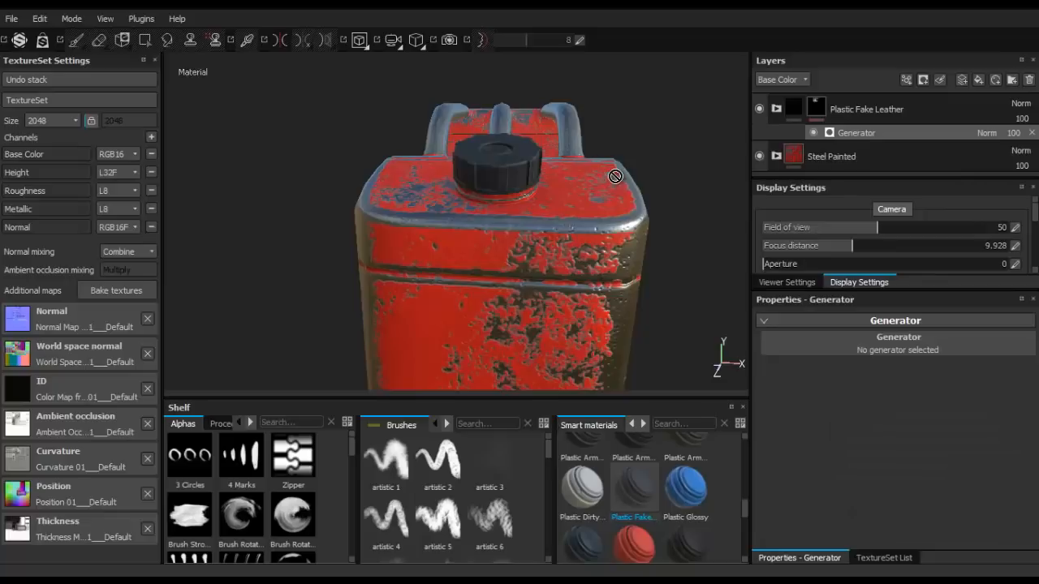
alt+drag(668, 162, 734, 243)
click(857, 347)
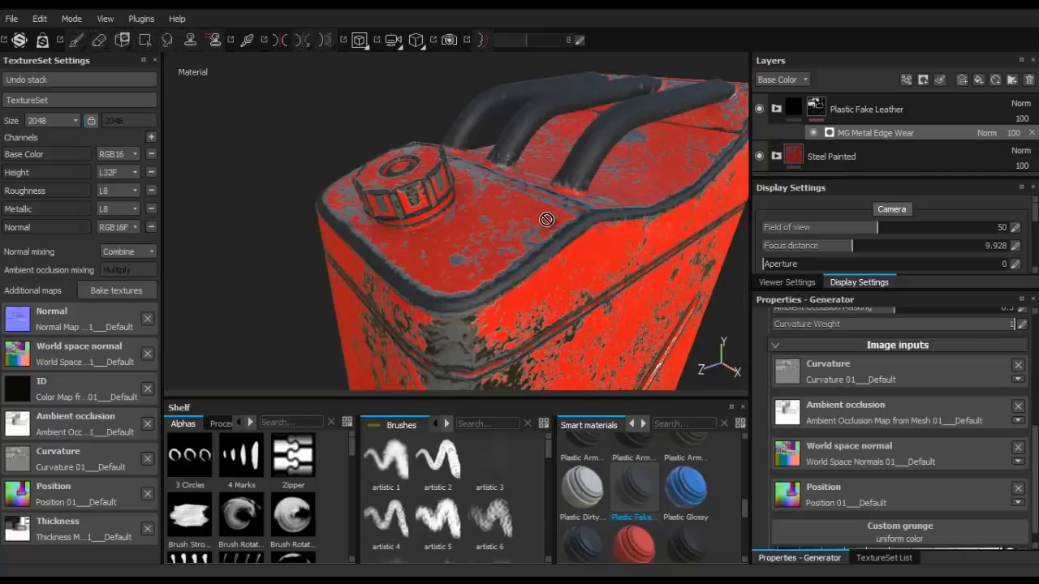
alt+drag(451, 221, 657, 217)
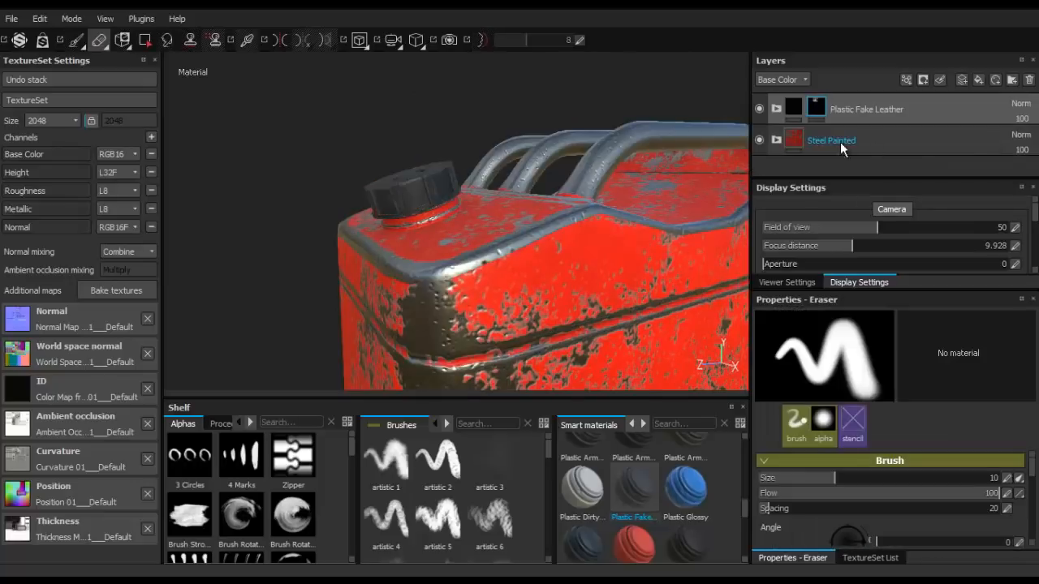
- Examine the painted tank from the front, side, back and above
alt+middle_drag(499, 206, 459, 168)
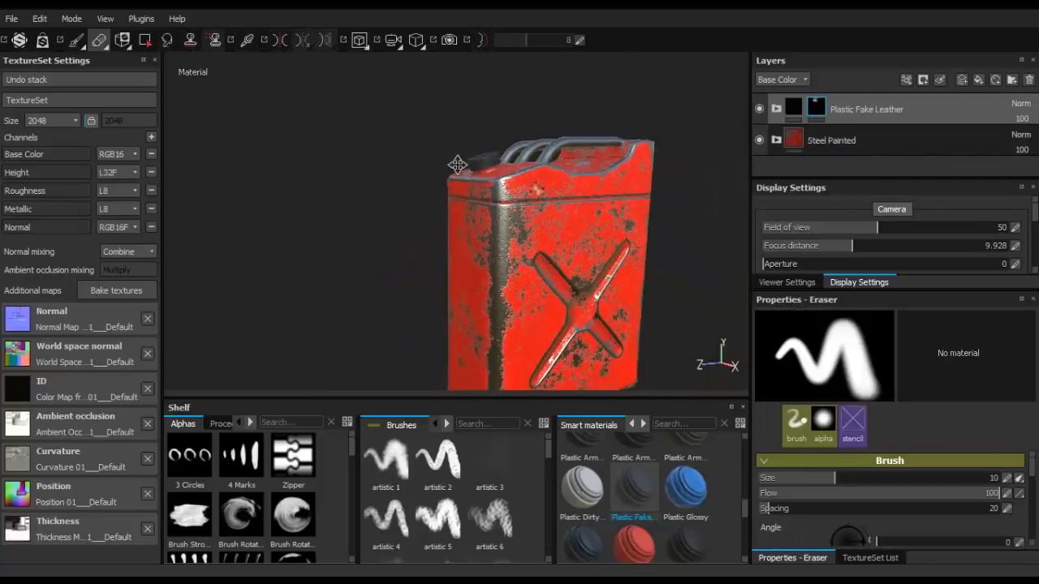
alt+drag(560, 155, 501, 153)
alt+drag(503, 113, 408, 151)
alt+middle_drag(577, 89, 471, 200)
alt+right_drag(470, 200, 556, 244)
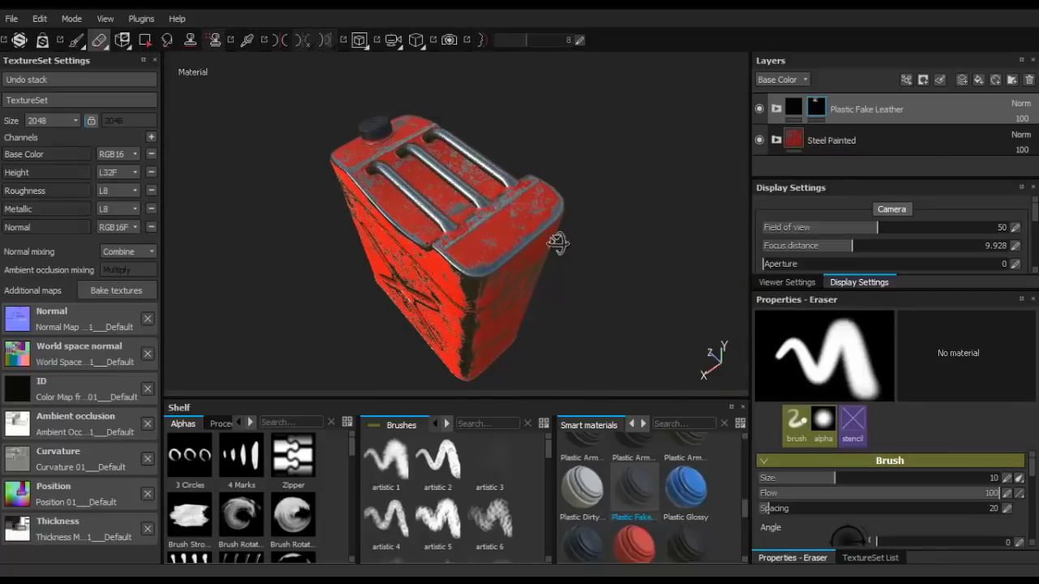
alt+drag(557, 244, 462, 288)
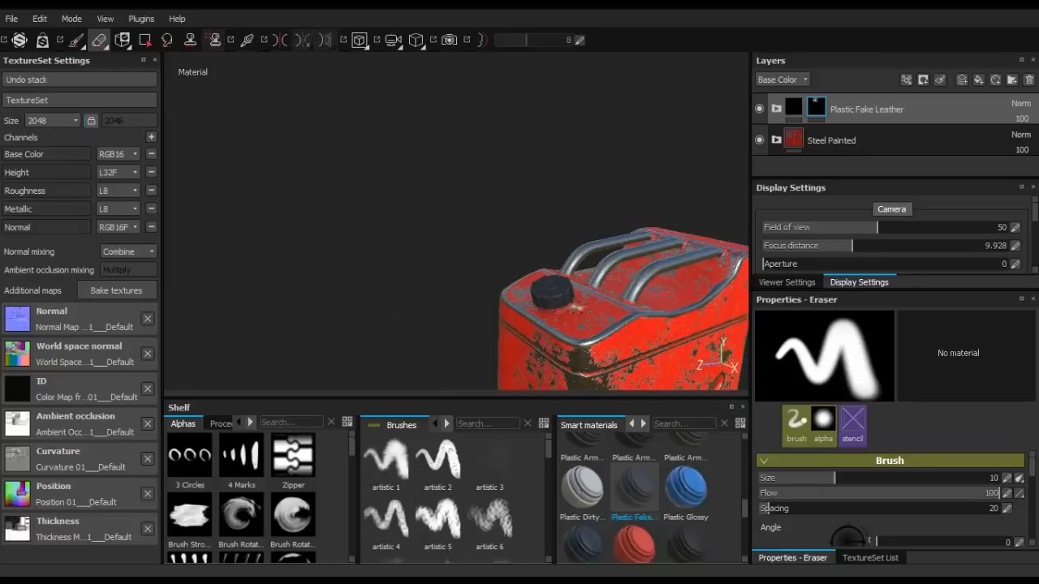
alt+drag(576, 307, 479, 166)
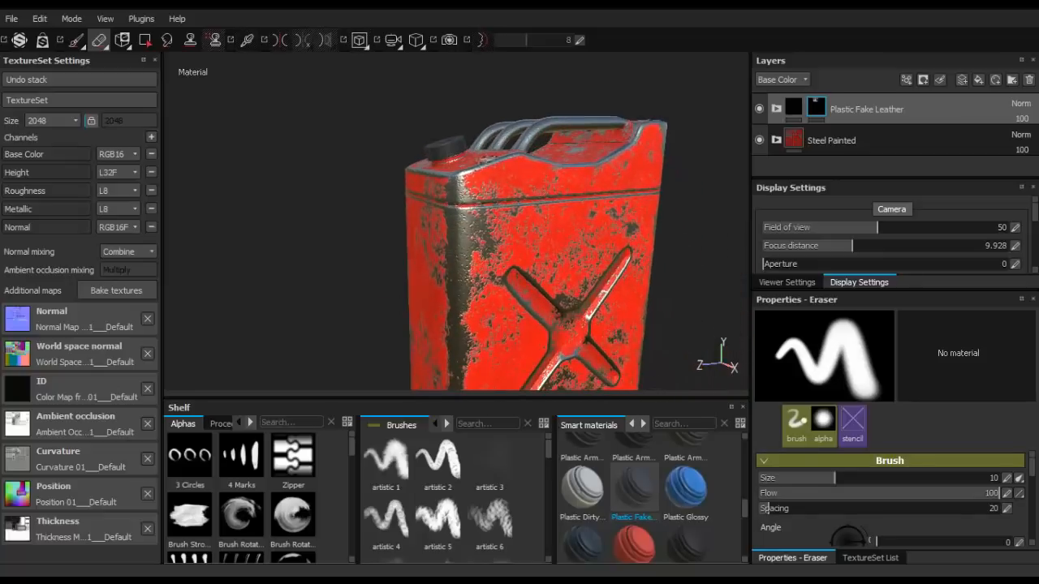
scroll(487, 158, down, 2)
scroll(510, 83, up, 1)
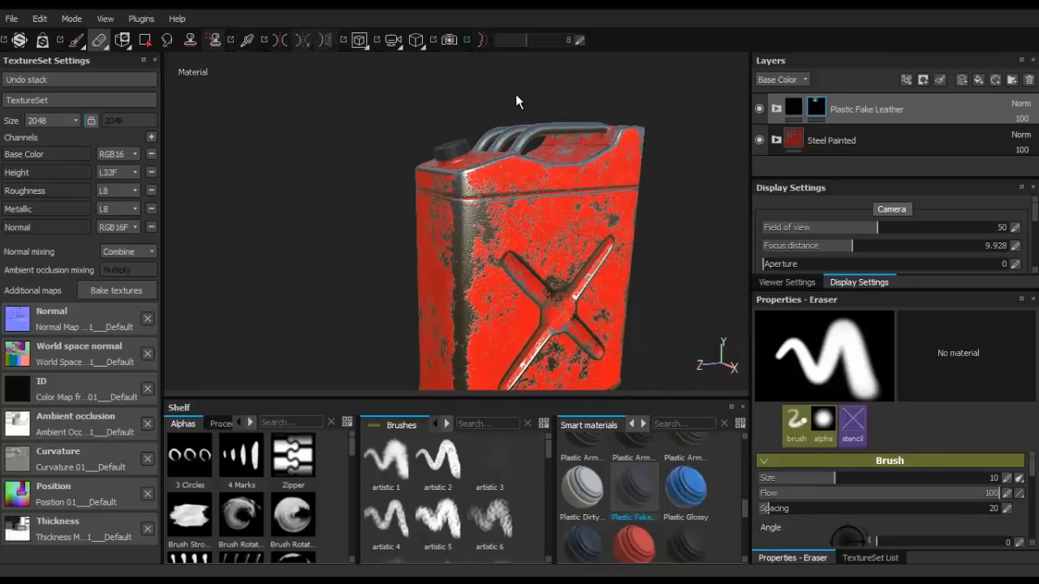
mouse_move(511, 126)
alt+mouse_down()
mouse_move(527, 236)
mouse_move(584, 147)
mouse_move(514, 69)
mouse_move(538, 116)
mouse_move(538, 92)
mouse_move(528, 236)
mouse_move(533, 221)
alt+mouse_up()
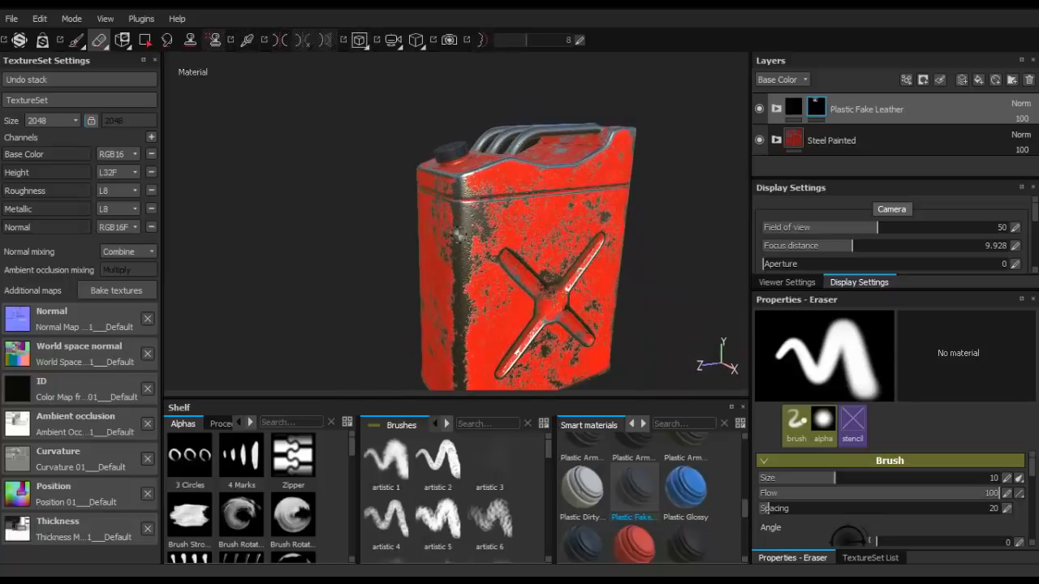
alt+drag(459, 235, 496, 250)
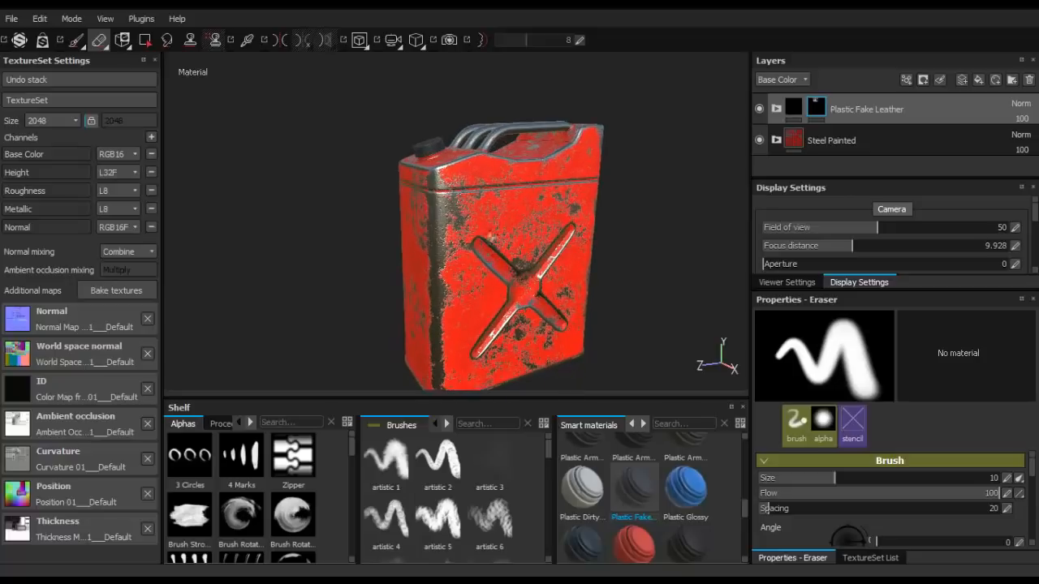
alt+drag(296, 192, 319, 203)
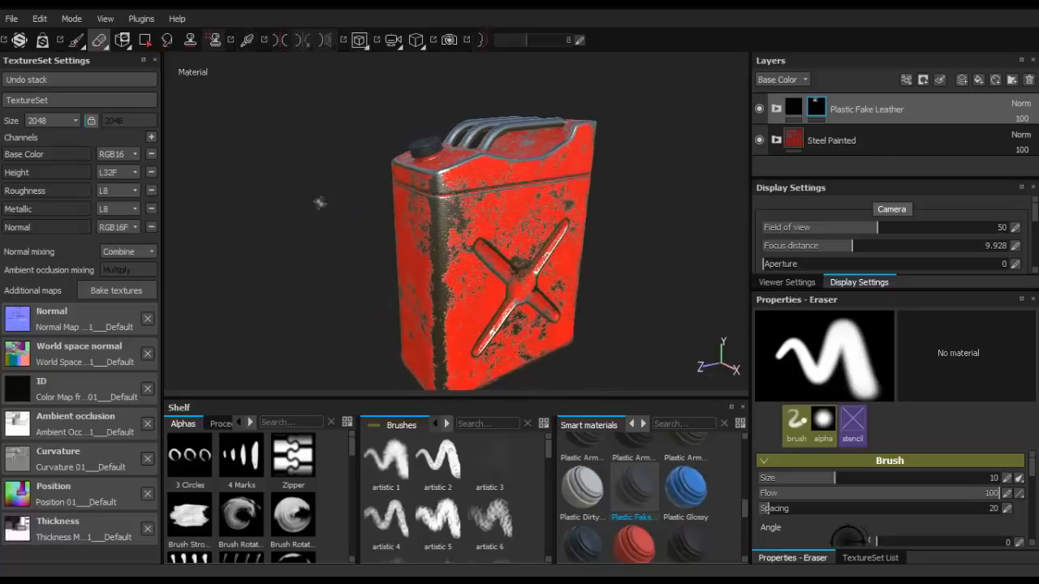
- Open the texture export settings, check the output folder, file format and configuration, and close them without exporting
right_click(289, 145)
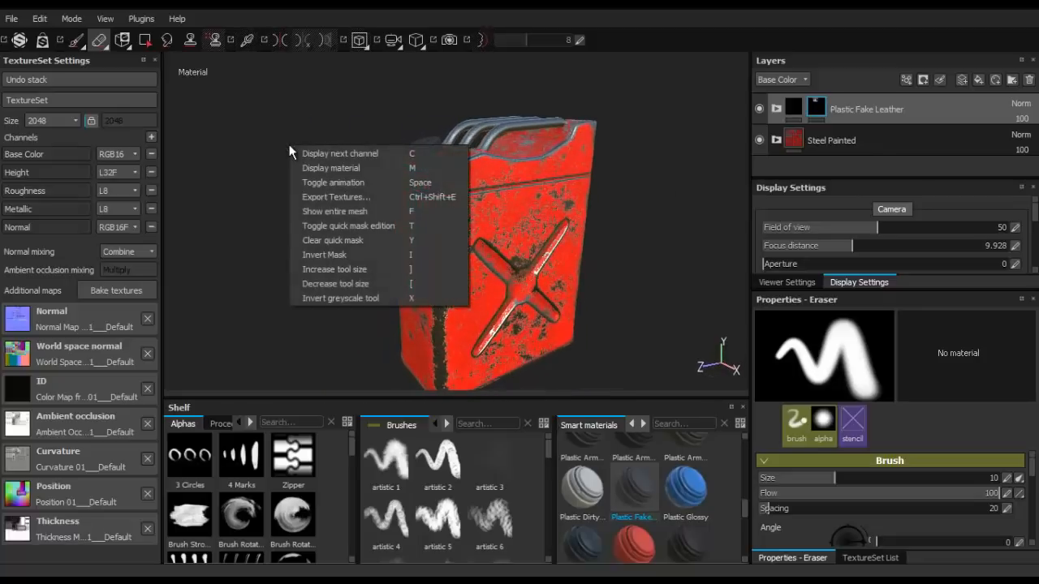
click(228, 225)
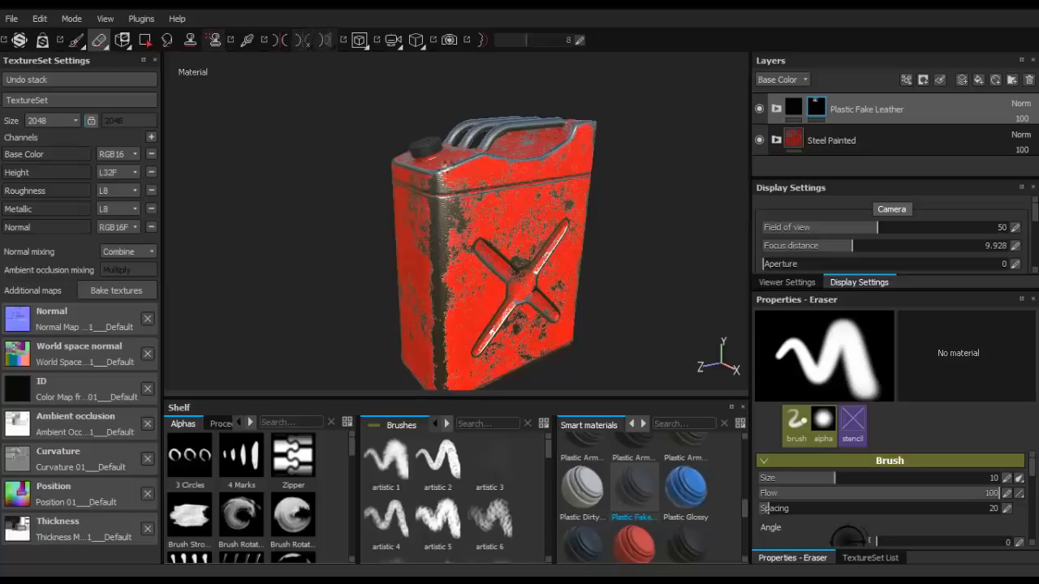
right_click(278, 120)
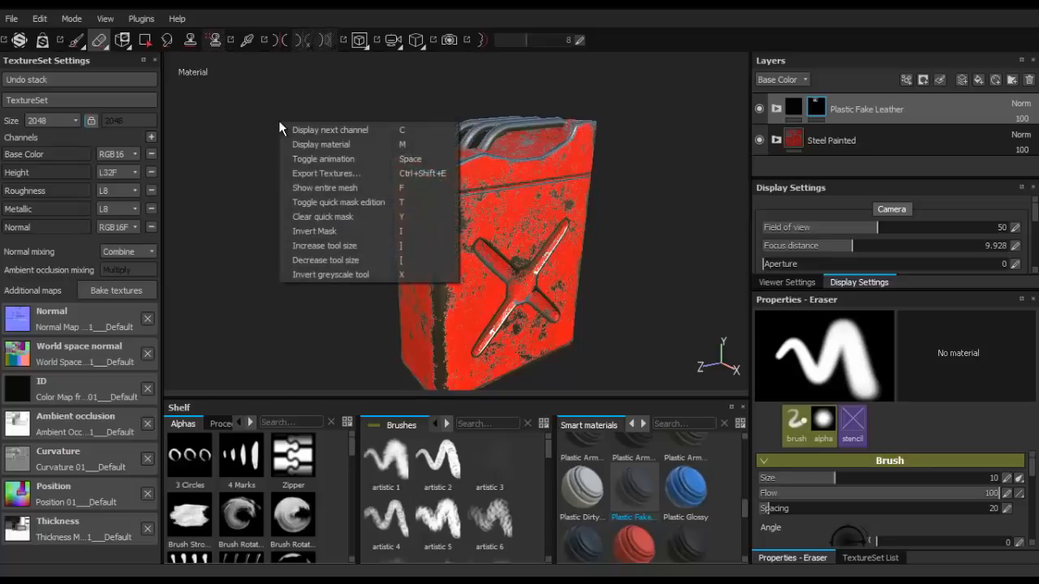
click(296, 173)
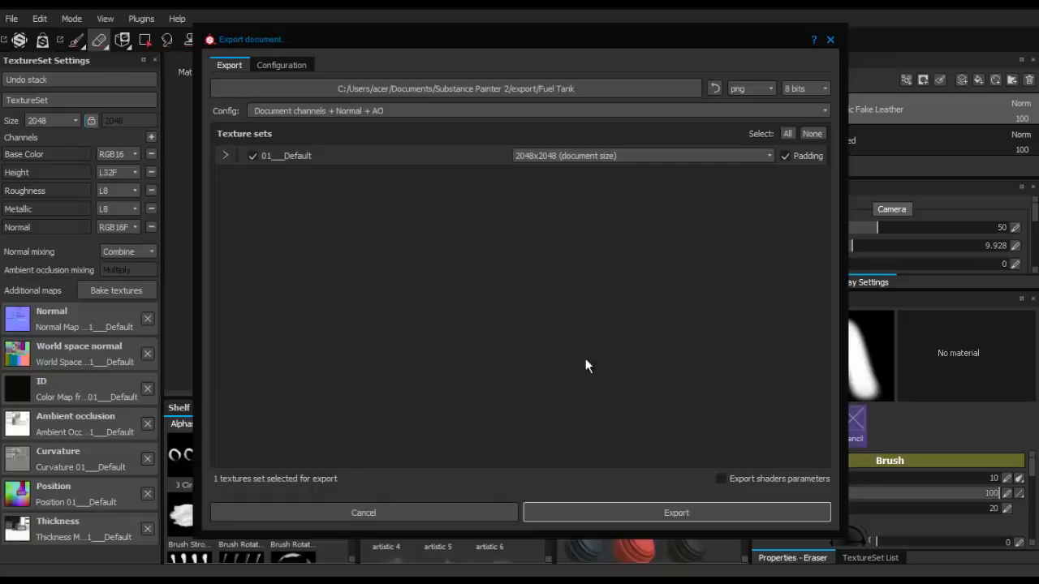
click(830, 39)
- Inspect the tank's top, handles, cap and worn corner edges once more, up close and at a distance
scroll(338, 320, down, 2)
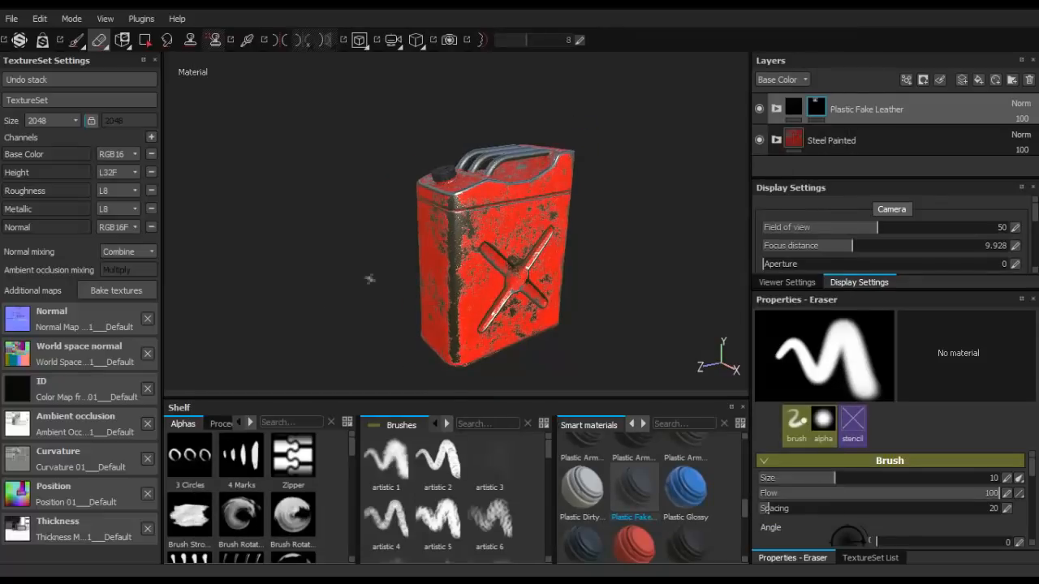
scroll(394, 261, up, 3)
alt+middle_drag(441, 254, 402, 238)
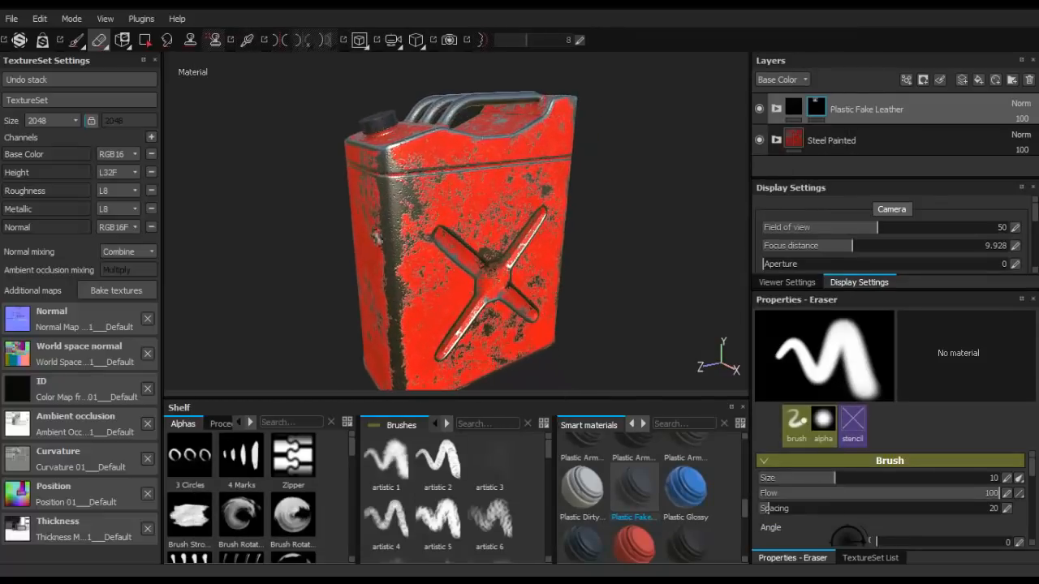
scroll(376, 236, down, 3)
scroll(377, 237, up, 4)
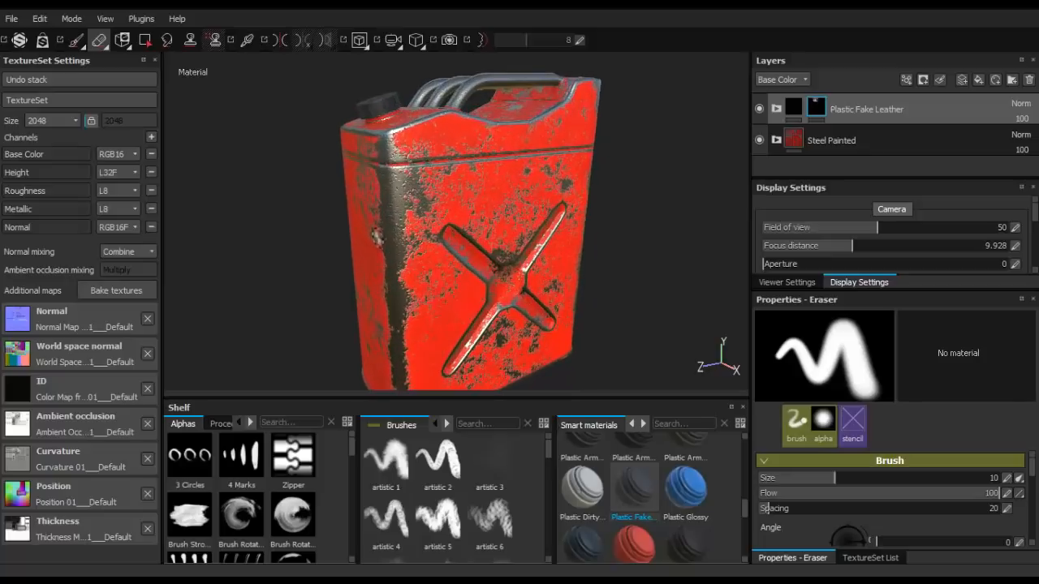
alt+drag(410, 120, 422, 150)
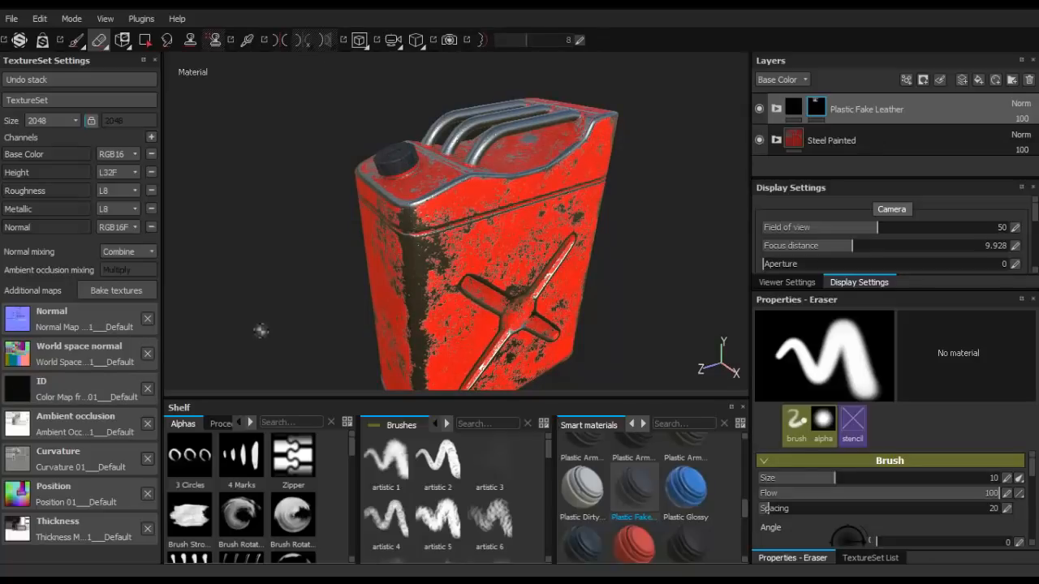
alt+drag(357, 266, 454, 300)
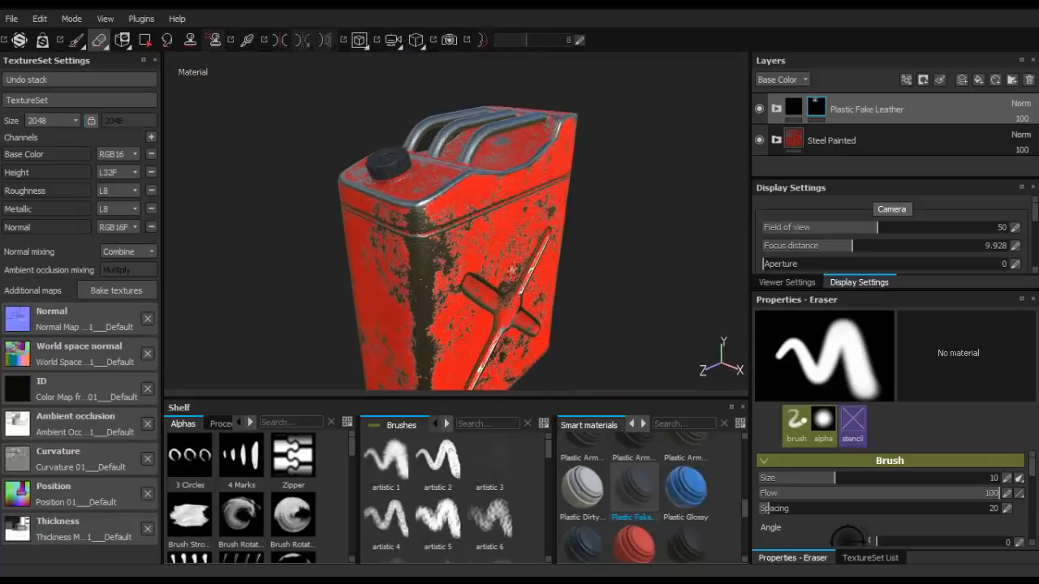
alt+drag(475, 128, 455, 168)
scroll(470, 189, up, 2)
scroll(472, 190, down, 1)
scroll(470, 191, down, 2)
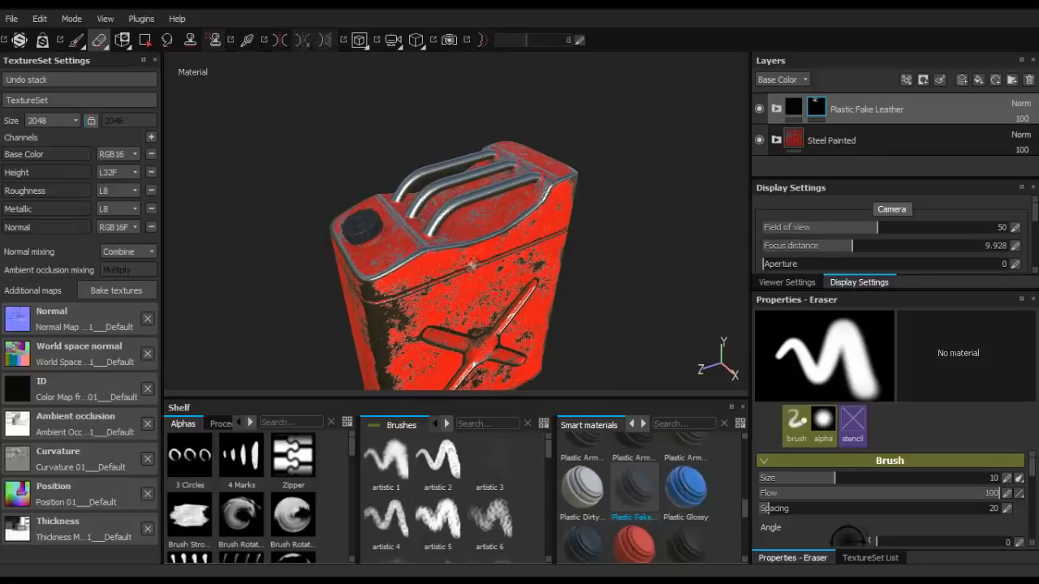
alt+drag(478, 278, 442, 267)
alt+drag(339, 268, 459, 248)
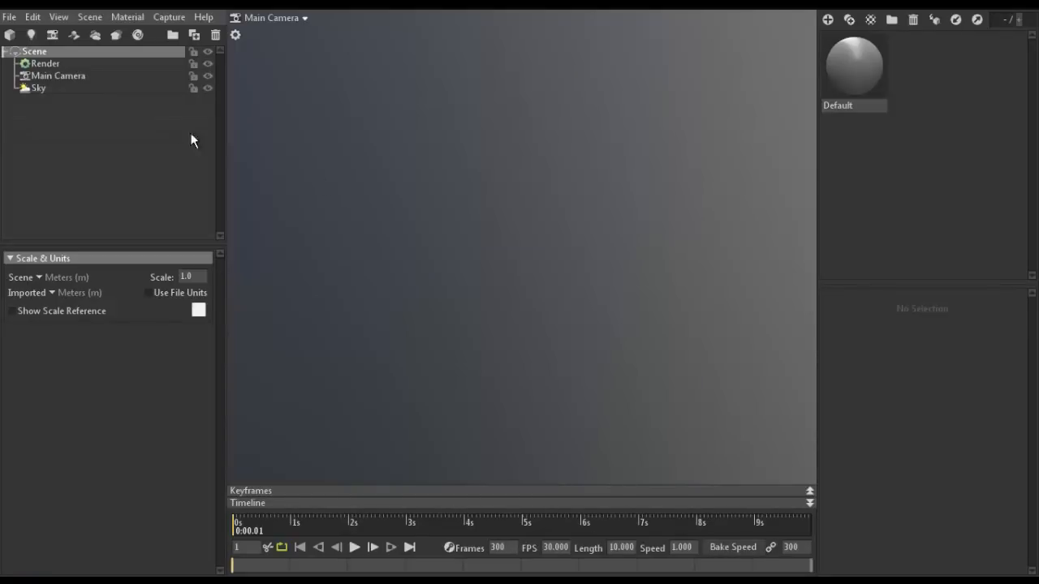
- Switch to Marmoset Toolbag and import the Fuel Tank_Low Poly model into the scene
click(12, 20)
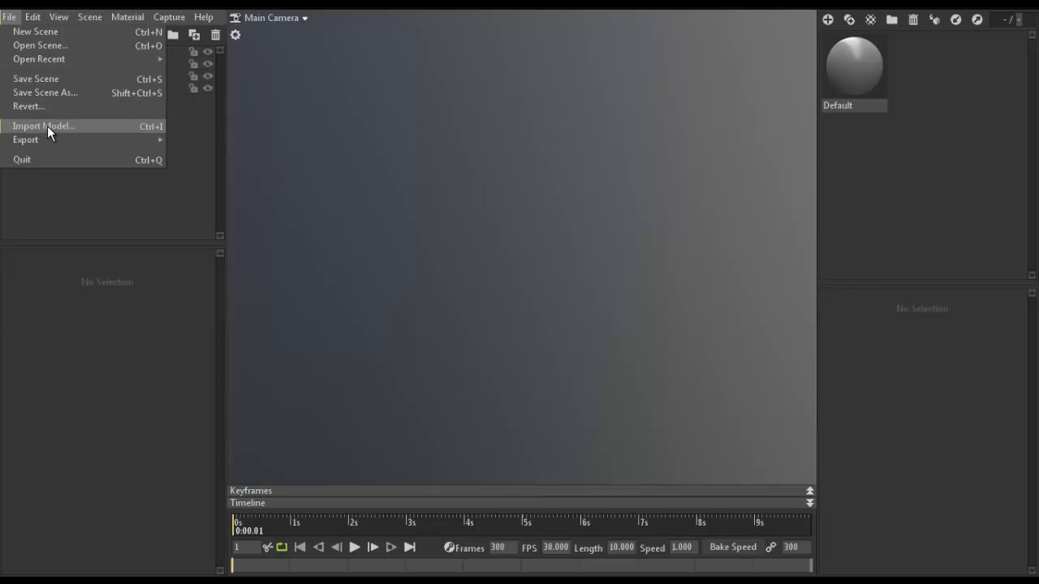
click(44, 127)
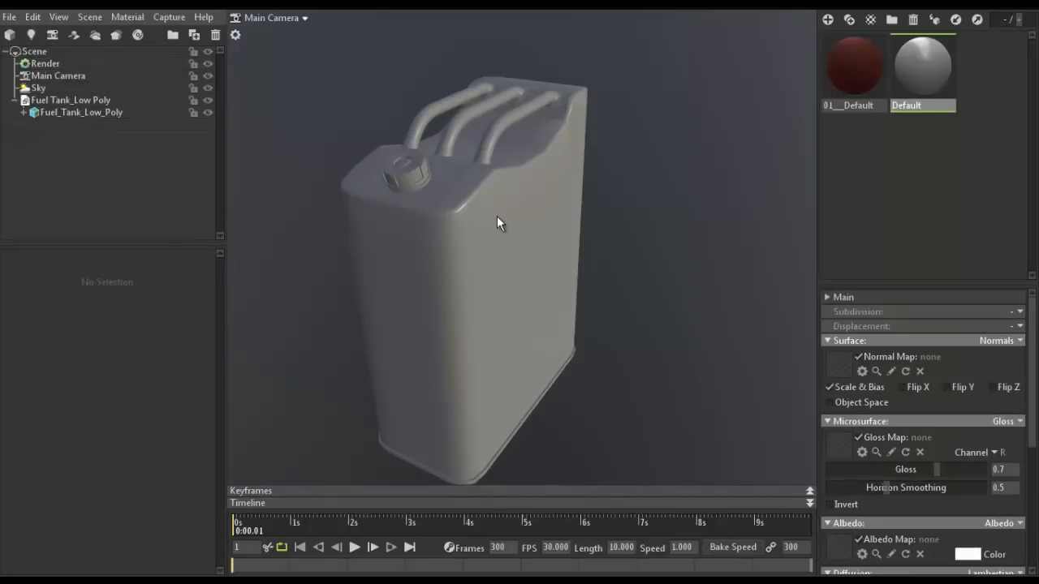
drag(590, 203, 539, 217)
middle_drag(540, 217, 610, 265)
scroll(577, 240, up, 4)
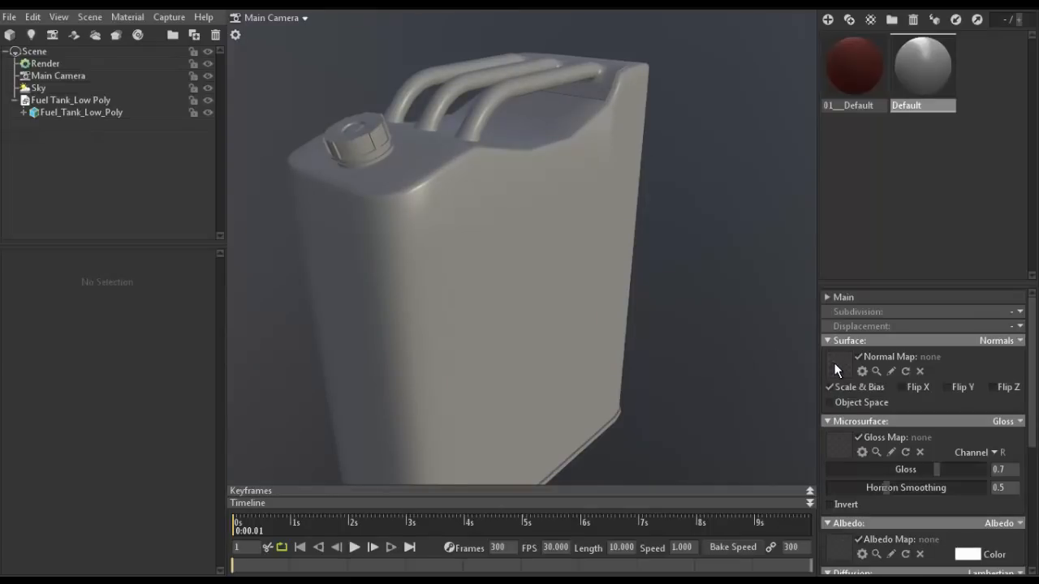
- Look through the Default material's texture map slots and surface settings
scroll(851, 379, down, 4)
scroll(849, 381, up, 3)
scroll(848, 377, up, 1)
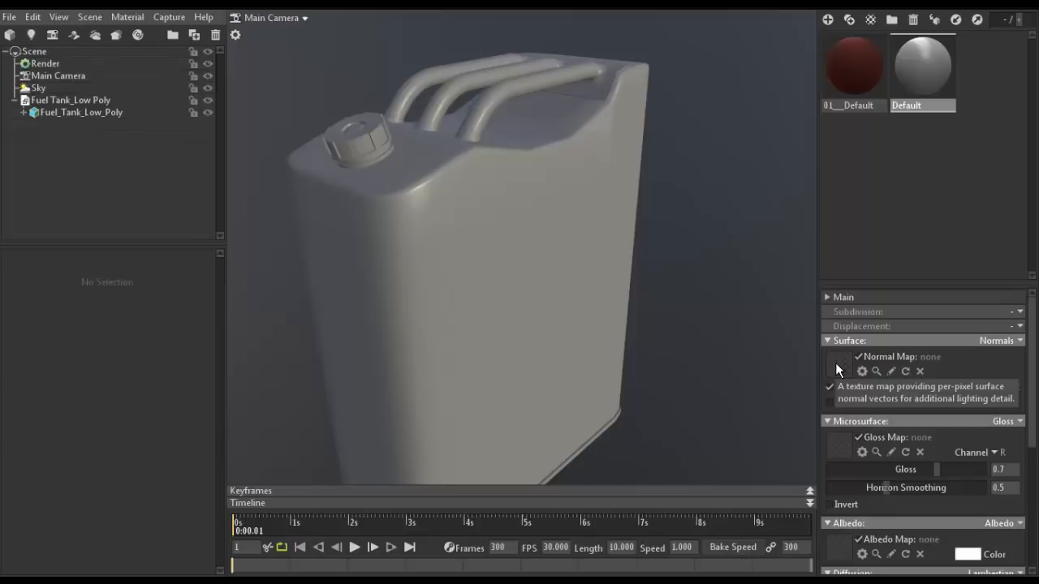
scroll(838, 370, down, 5)
scroll(843, 481, up, 5)
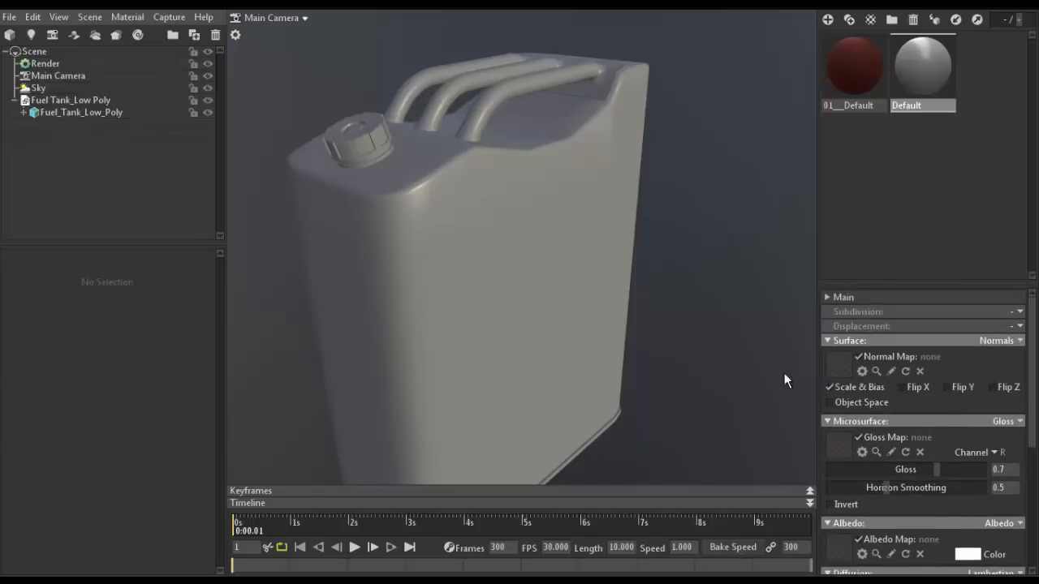
scroll(841, 361, down, 6)
scroll(828, 406, up, 6)
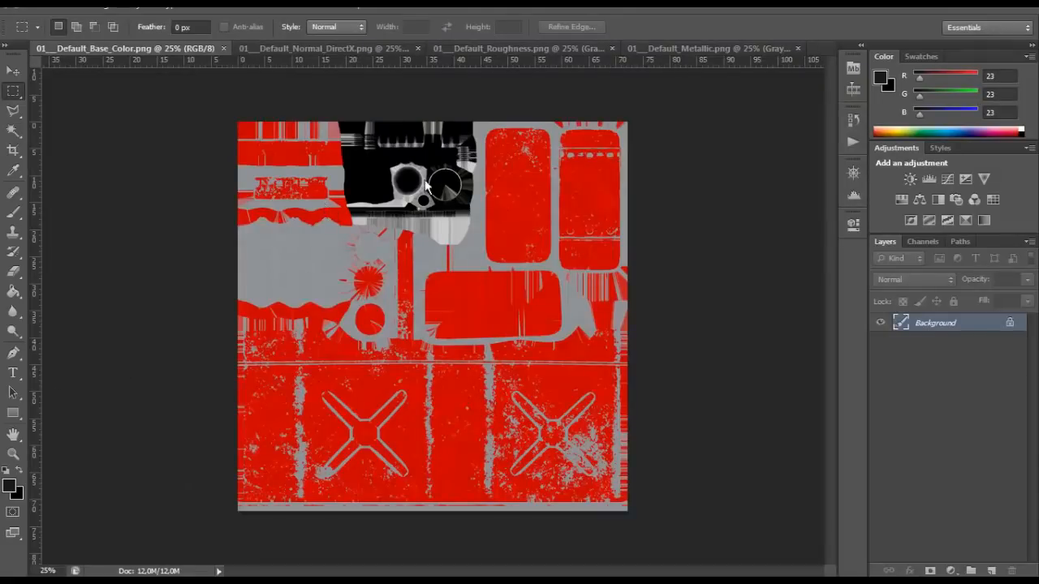
- Switch to Photoshop and examine the exported 01___Default_Base_Color.png map, close up and as a whole
alt+scroll(439, 177, up, 6)
scroll(439, 177, down, 2)
scroll(439, 178, down, 5)
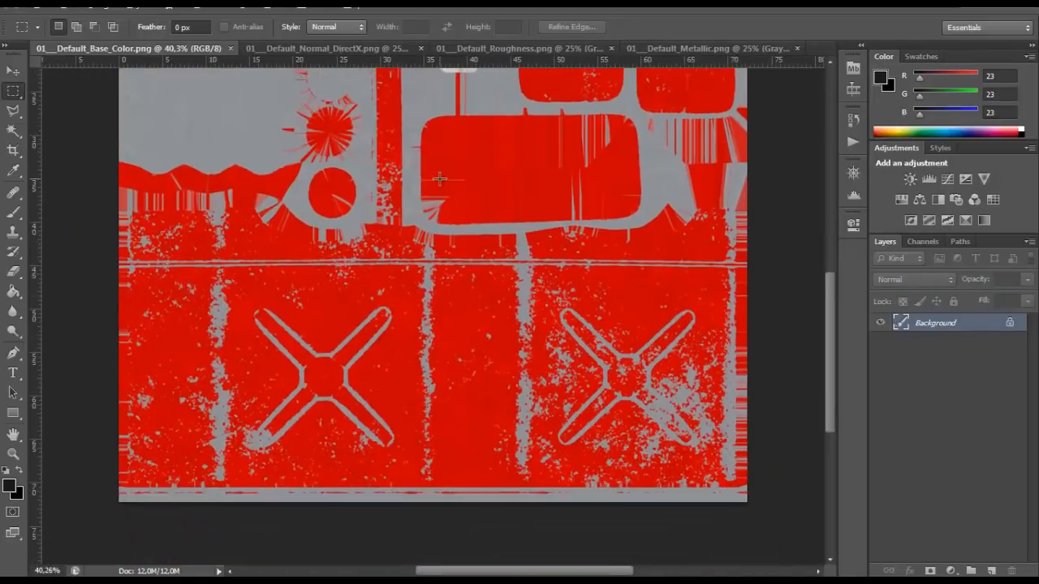
alt+scroll(505, 193, down, 3)
alt+scroll(505, 193, up, 1)
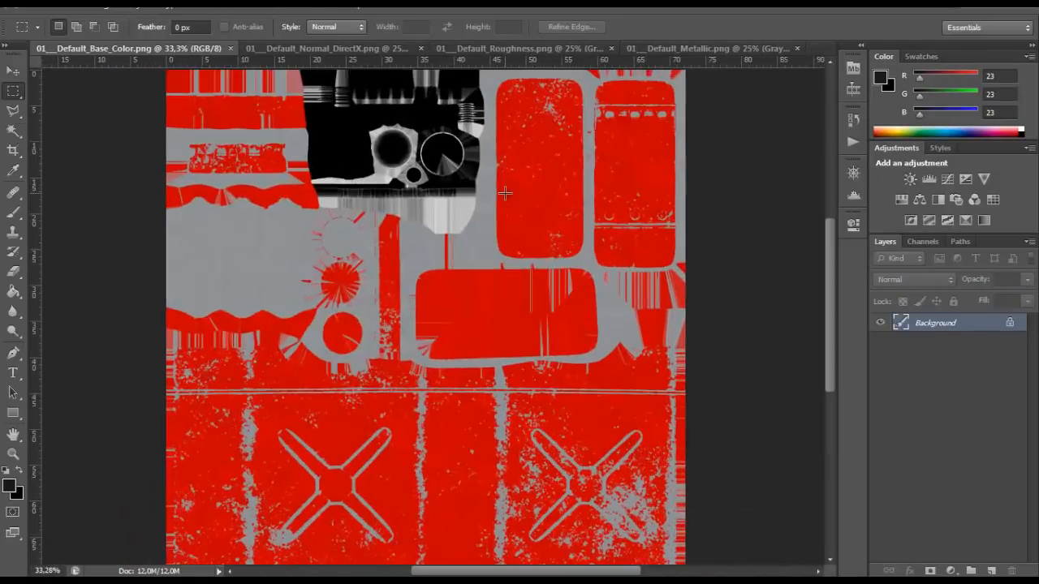
scroll(505, 193, down, 1)
alt+scroll(505, 193, down, 2)
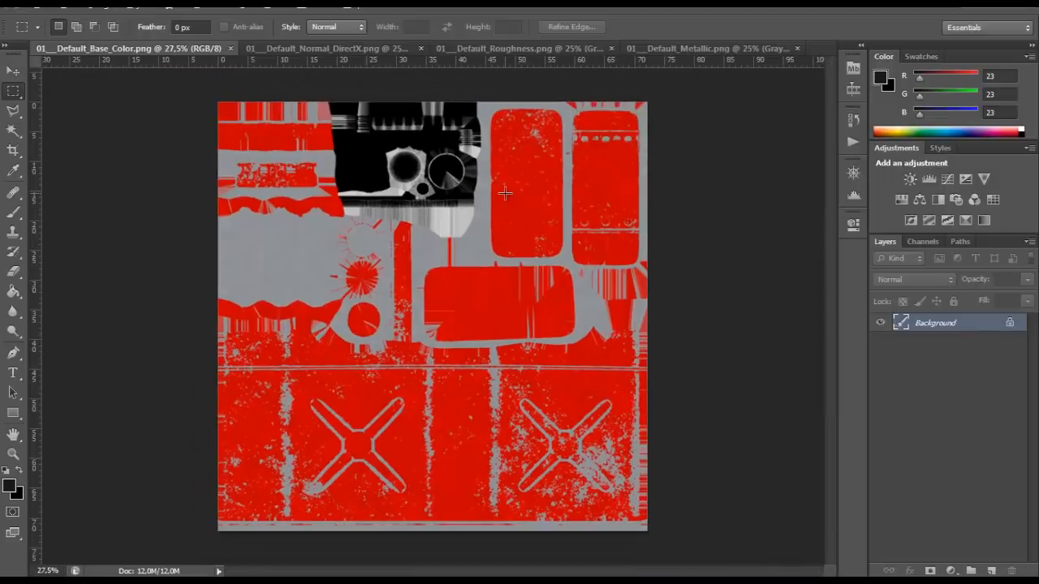
alt+scroll(505, 193, up, 1)
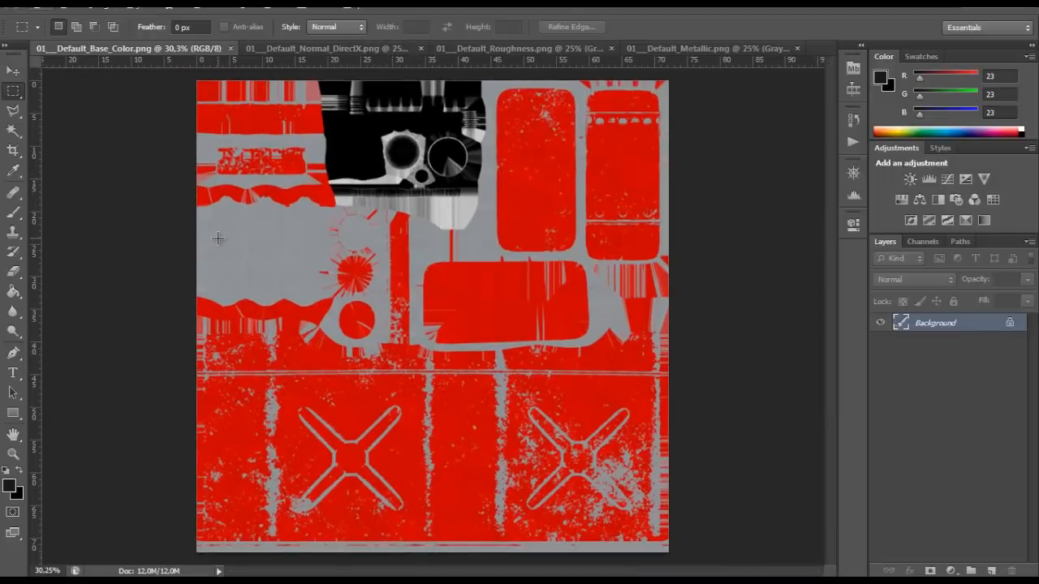
- Bring up the exported 01___Default_Normal_DirectX.png map and inspect its details up close
click(297, 48)
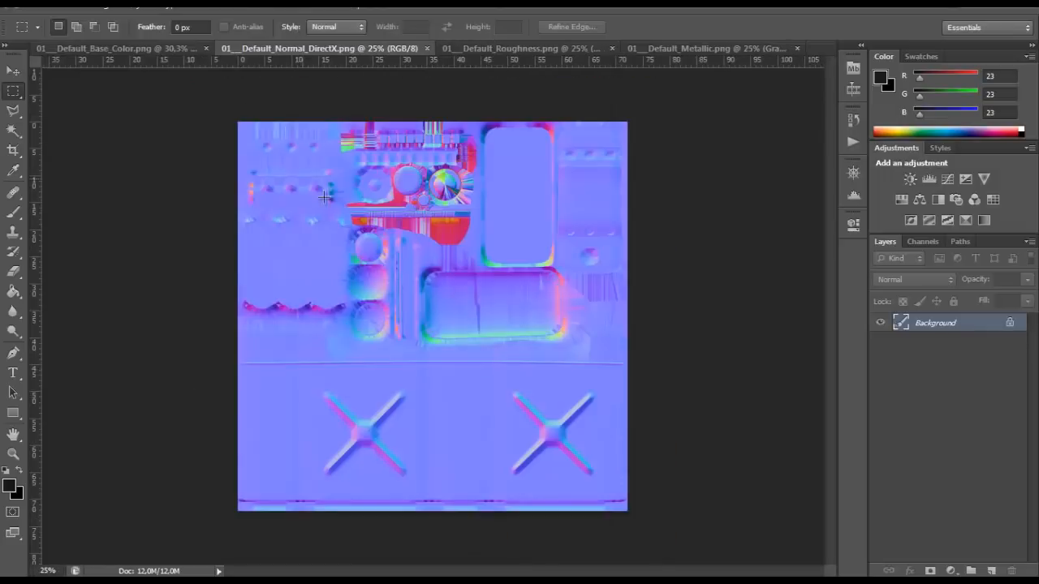
alt+scroll(385, 213, up, 4)
scroll(617, 245, down, 7)
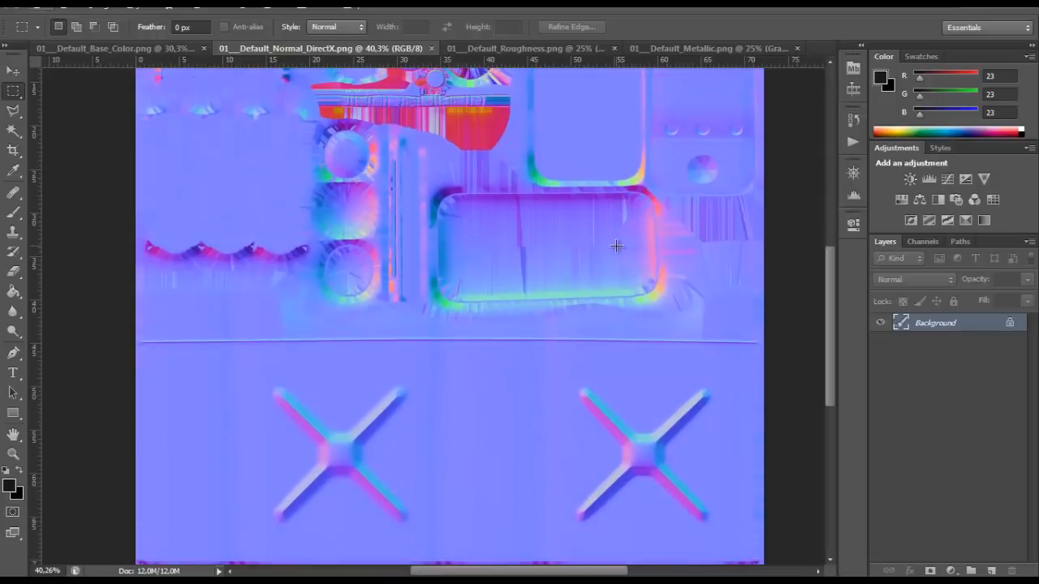
scroll(811, 317, up, 5)
scroll(624, 318, up, 3)
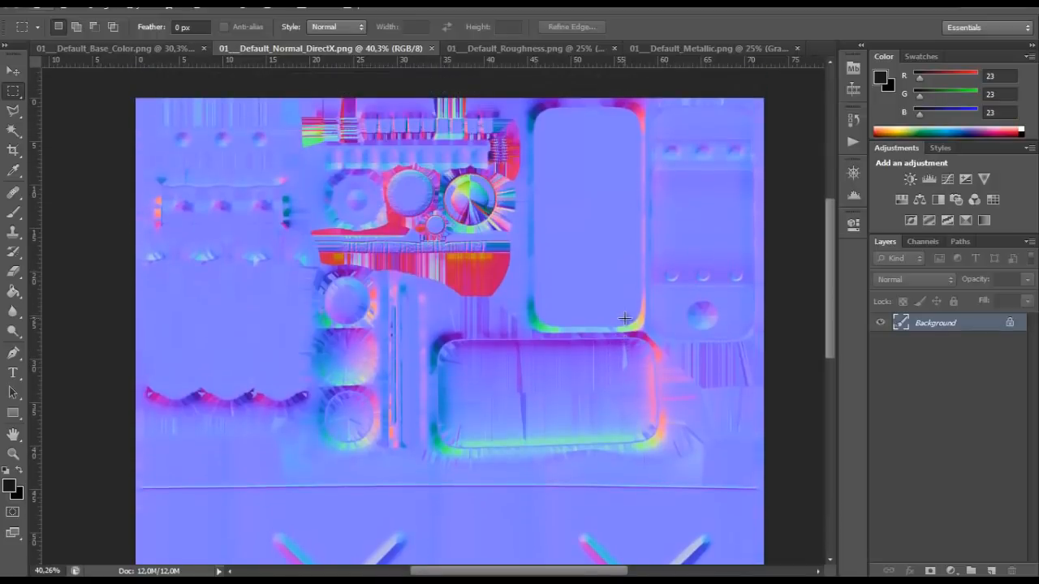
- Examine the rest of the normal map, plus the exported 01___Default_Roughness.png and 01___Default_Metallic.png maps
scroll(624, 318, down, 3)
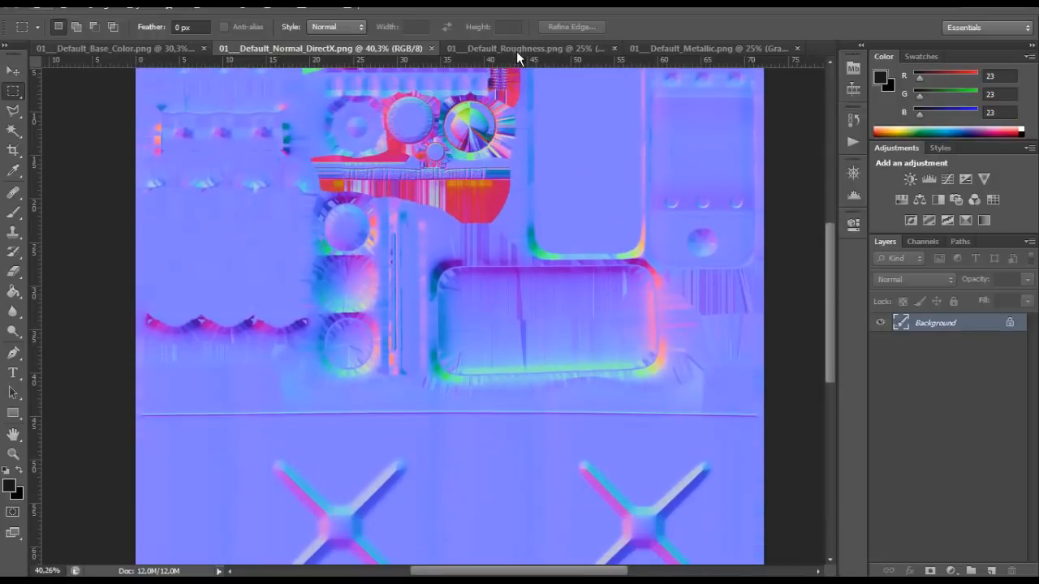
click(516, 48)
alt+scroll(489, 273, up, 1)
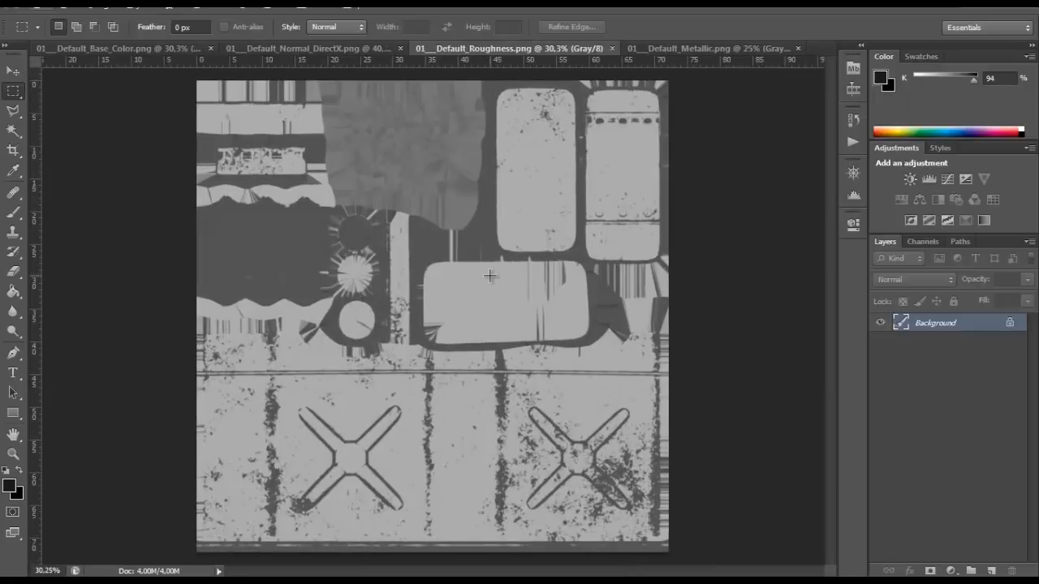
click(695, 47)
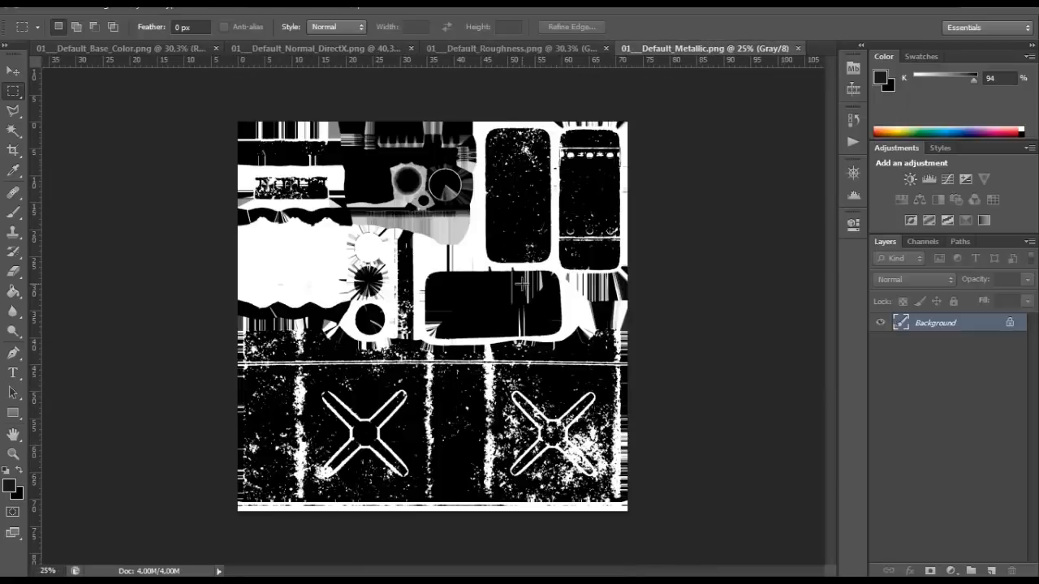
alt+scroll(521, 283, up, 1)
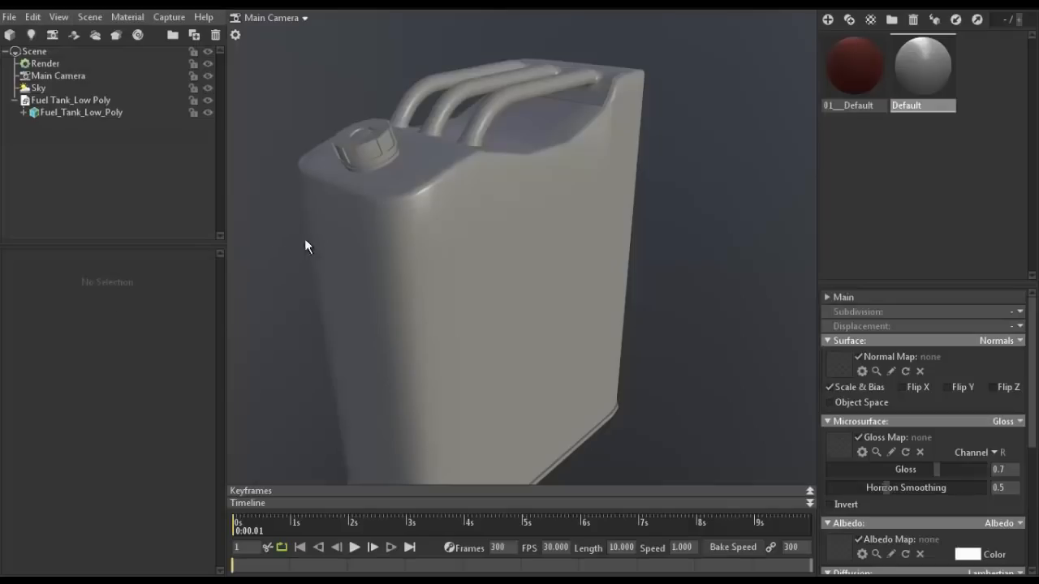
- In Marmoset Toolbag, apply the Default material to the fuel tank and load 01___Default_Normal_DirectX.png as its normal map
scroll(351, 221, down, 2)
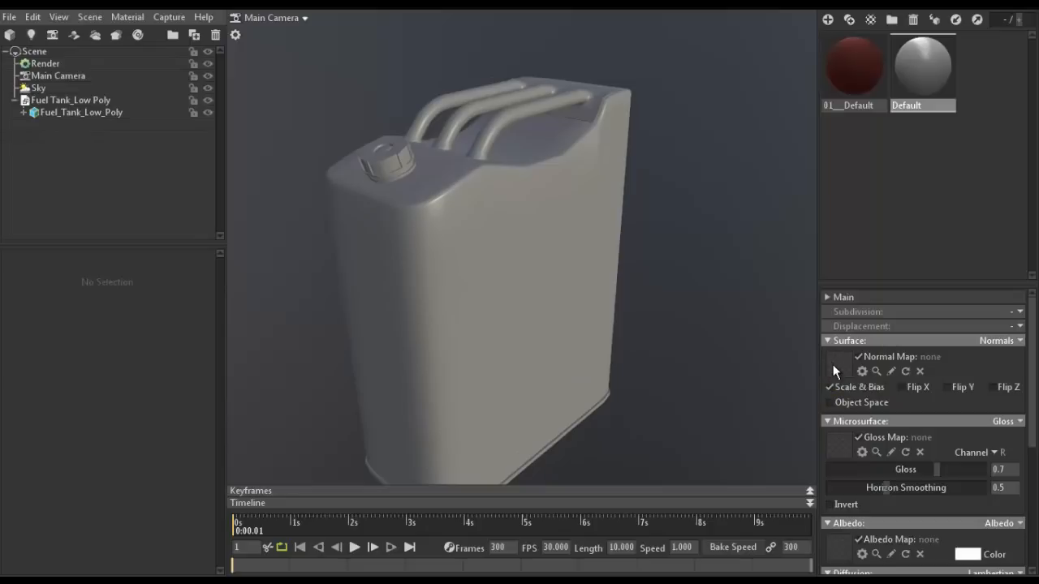
drag(917, 59, 580, 188)
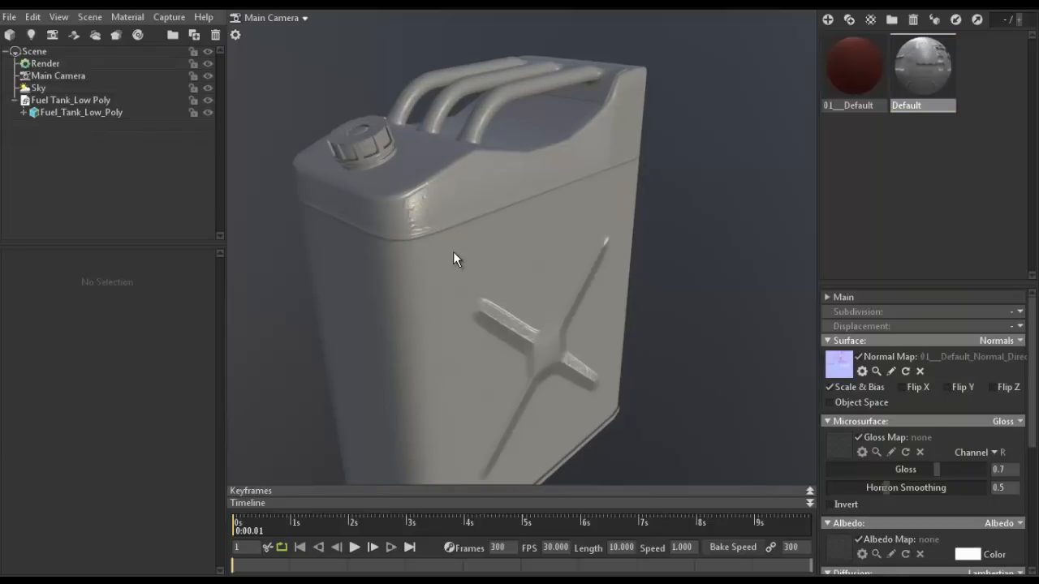
scroll(453, 253, up, 2)
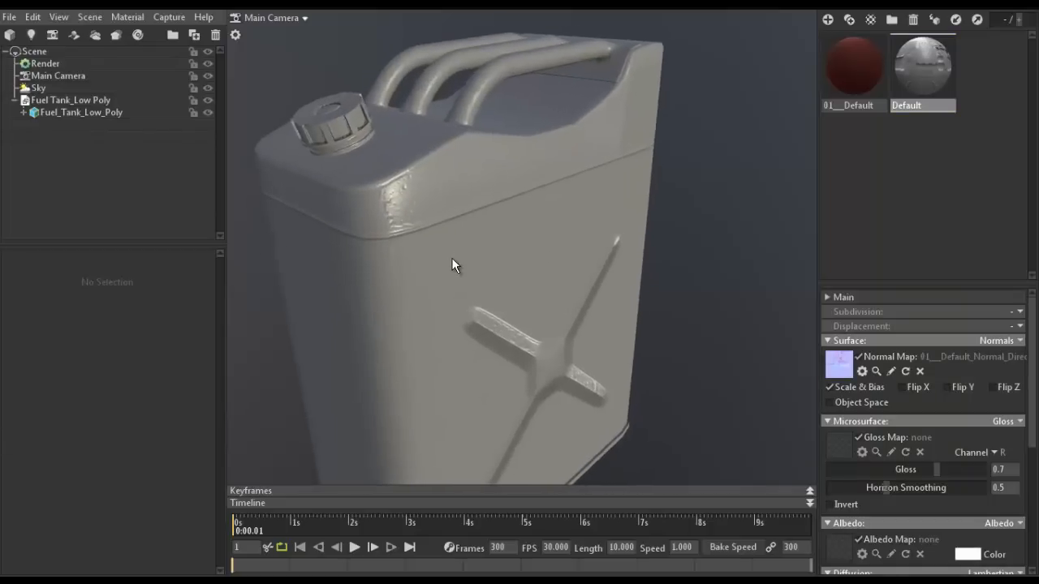
drag(452, 259, 510, 260)
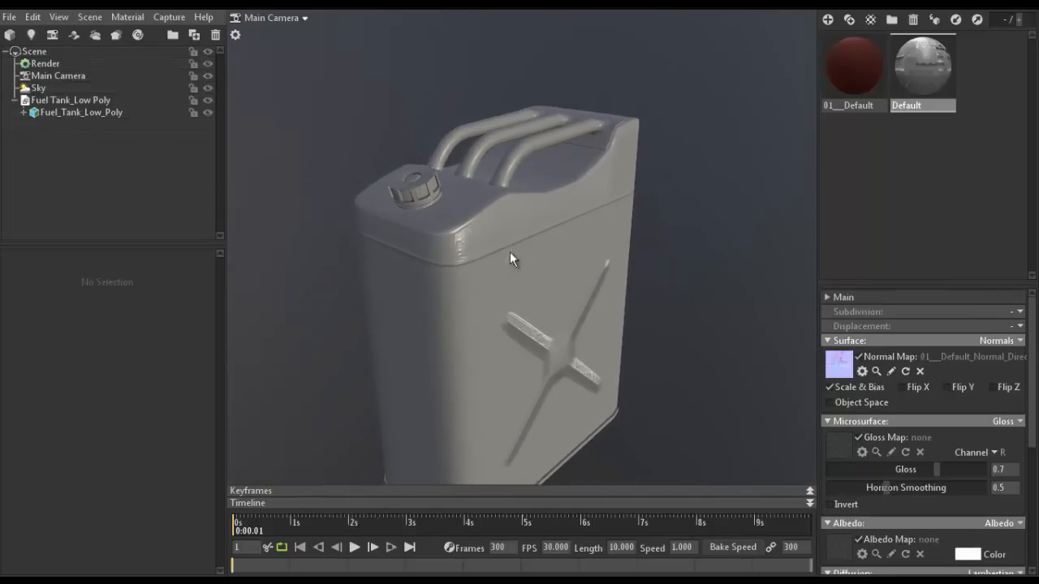
click(592, 194)
drag(592, 194, 565, 187)
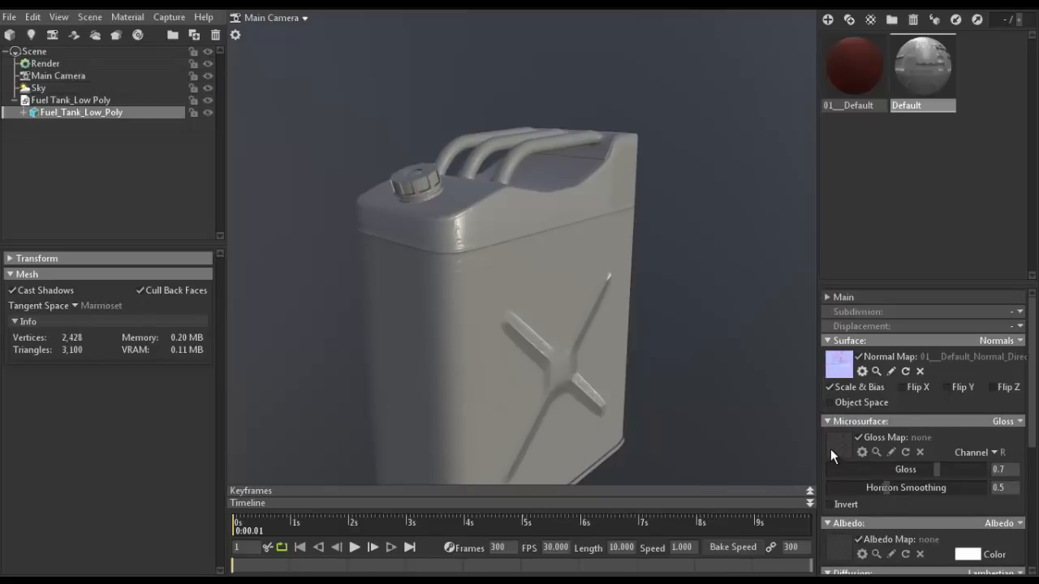
- Load 01___Default_Base_Color.png as the Default material's albedo map and check the colour on the fuel tank
scroll(830, 449, down, 2)
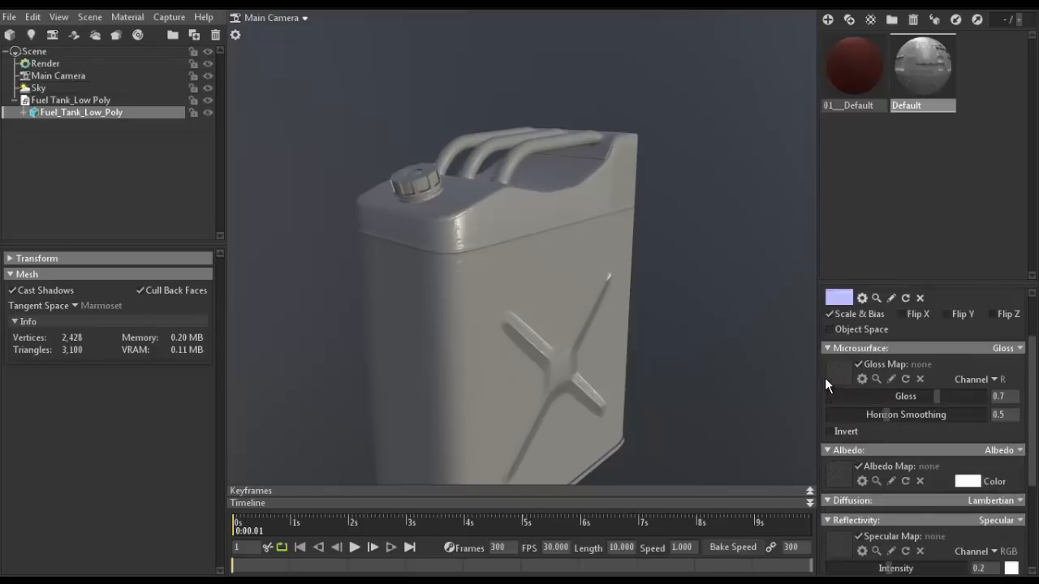
scroll(826, 393, down, 1)
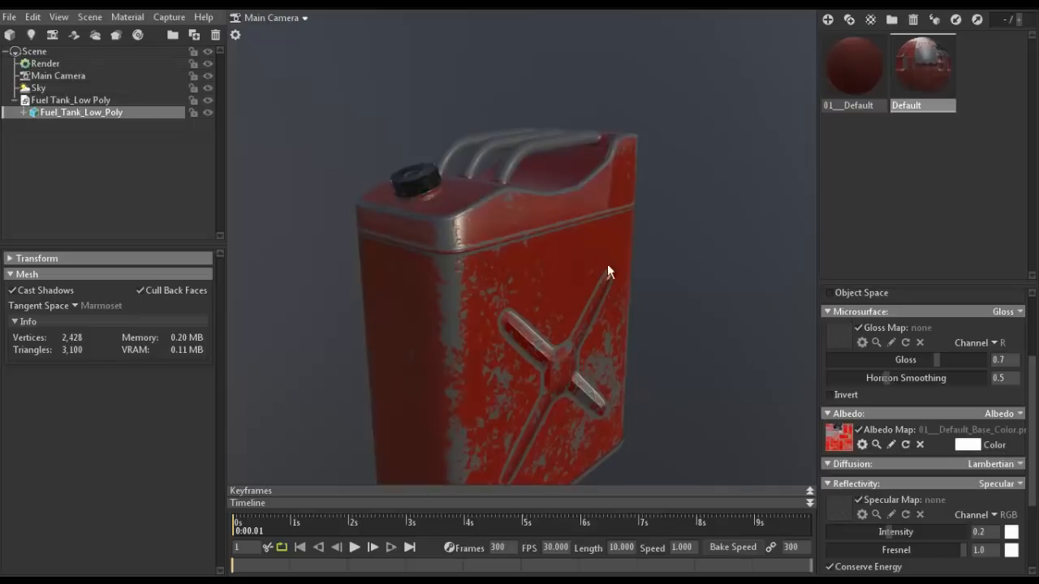
middle_drag(649, 187, 604, 250)
drag(604, 251, 565, 359)
drag(709, 287, 519, 348)
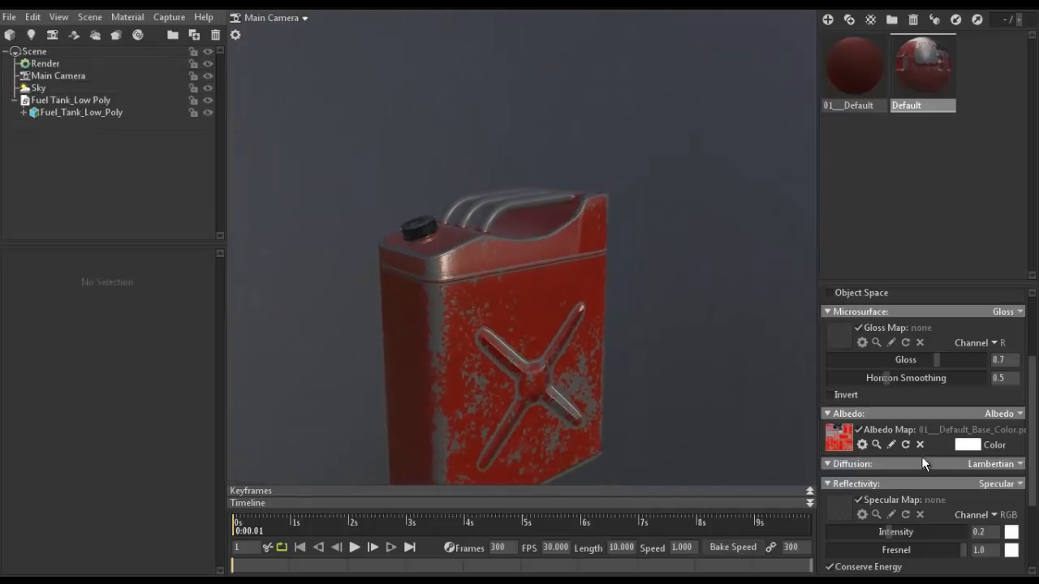
- Load 01___Default_Roughness.png as the Default material's gloss map and invert it
scroll(917, 473, down, 1)
scroll(900, 473, up, 1)
scroll(891, 467, up, 1)
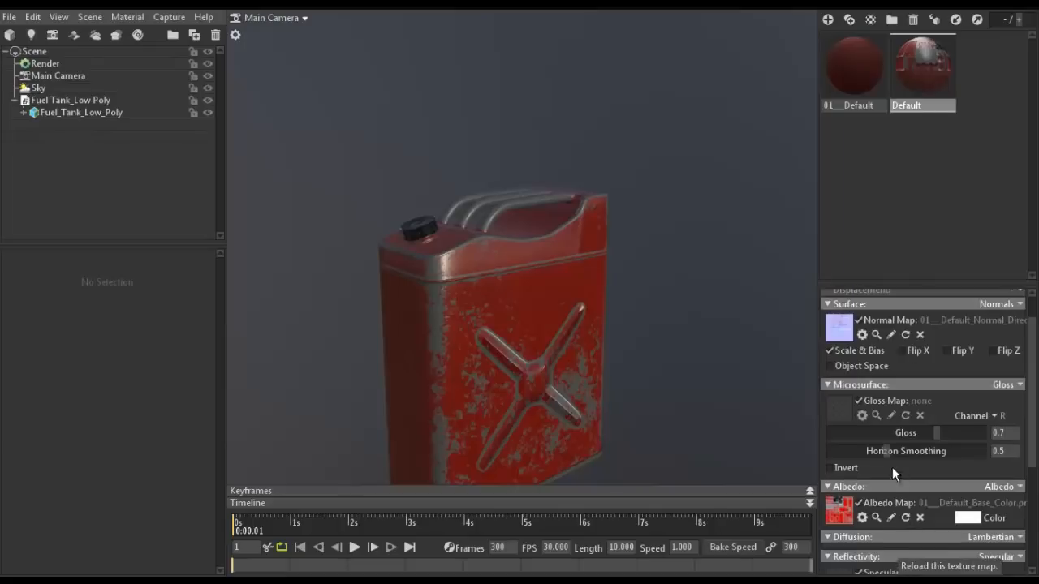
scroll(839, 408, down, 2)
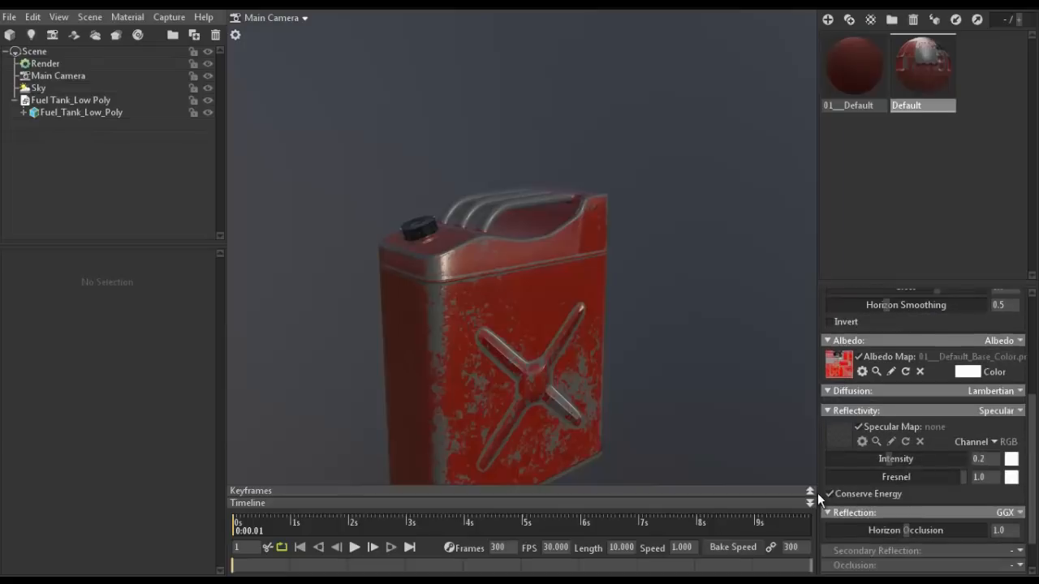
scroll(821, 477, up, 2)
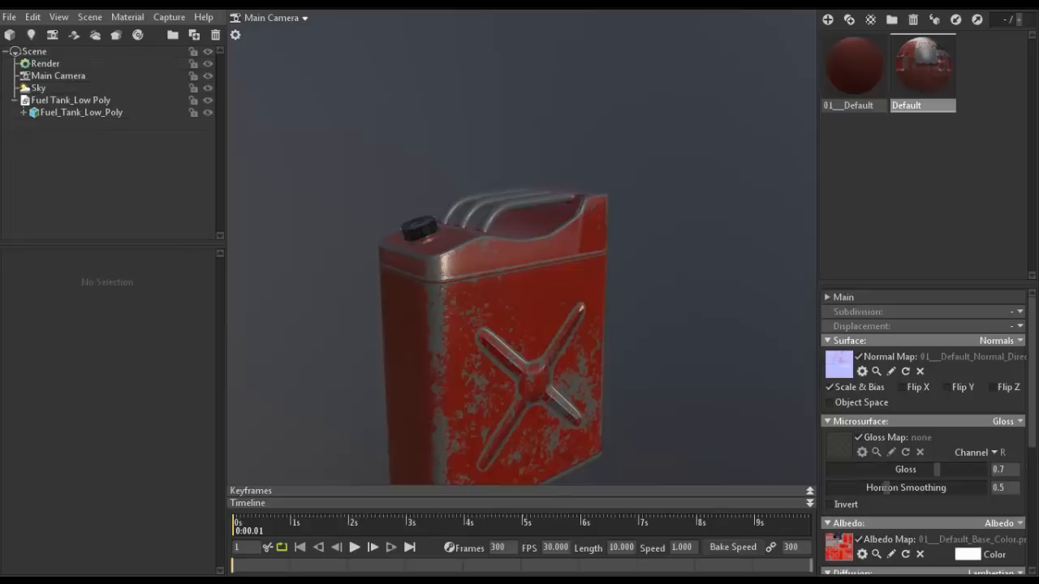
drag(424, 251, 673, 238)
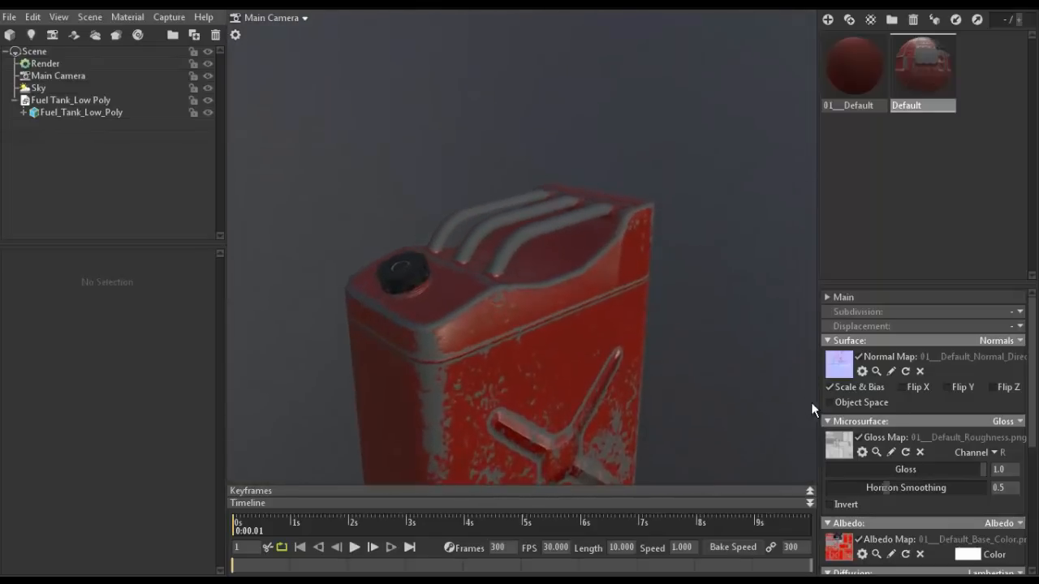
click(830, 507)
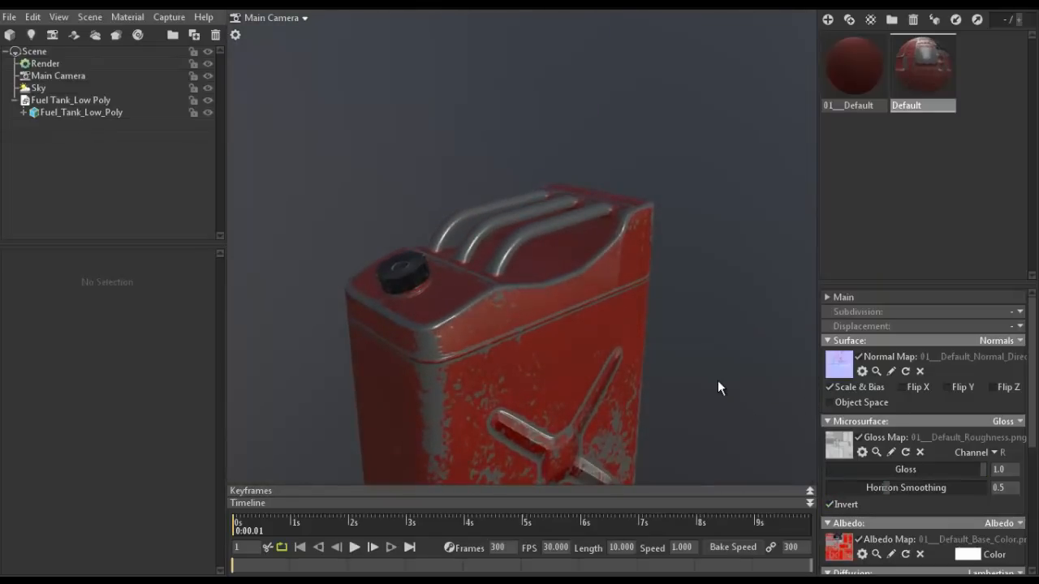
drag(719, 393, 572, 318)
- Flip the normal map along X and Y and check the embossed cross on the tank's side
click(901, 387)
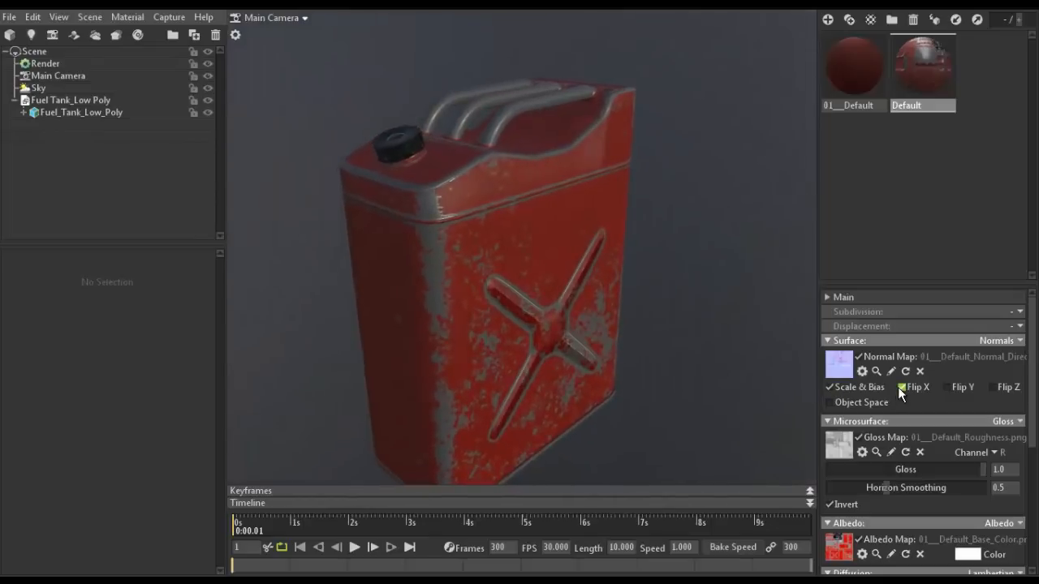
click(947, 387)
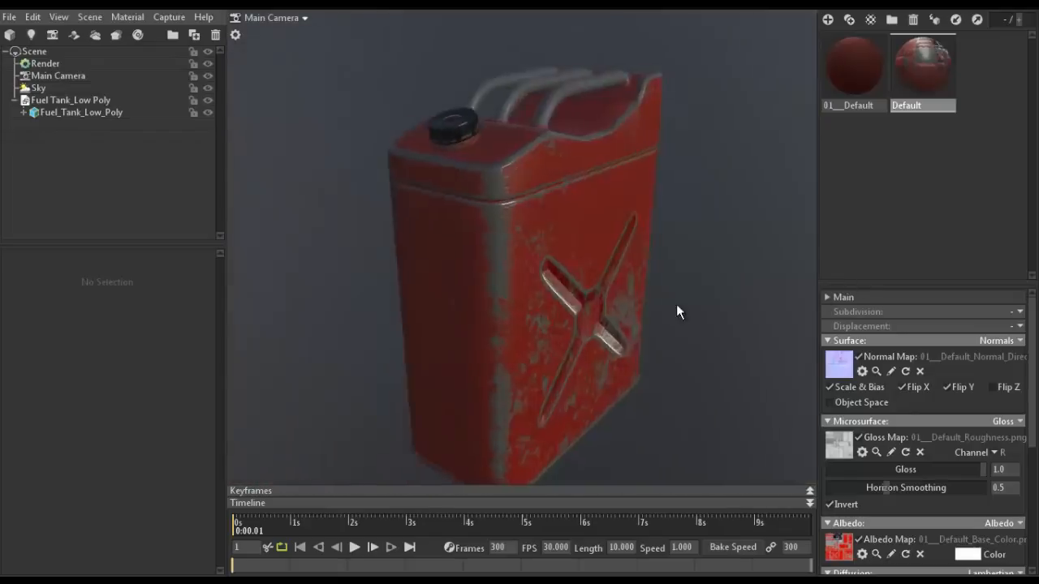
drag(676, 304, 591, 242)
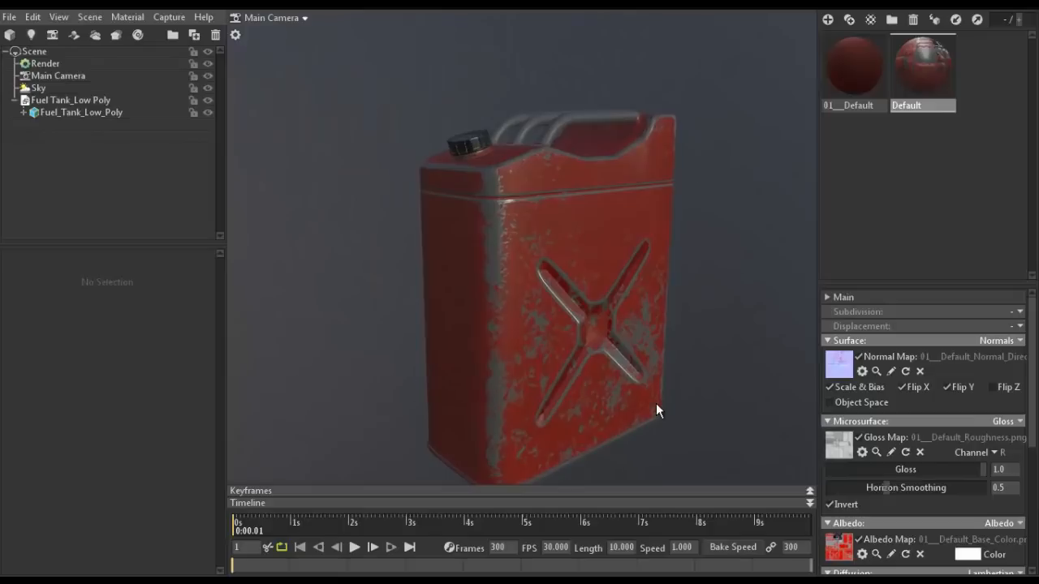
- Try 01___Default_Metallic.png as the Default material's specular map and check the reflections on the tank
scroll(844, 422, down, 5)
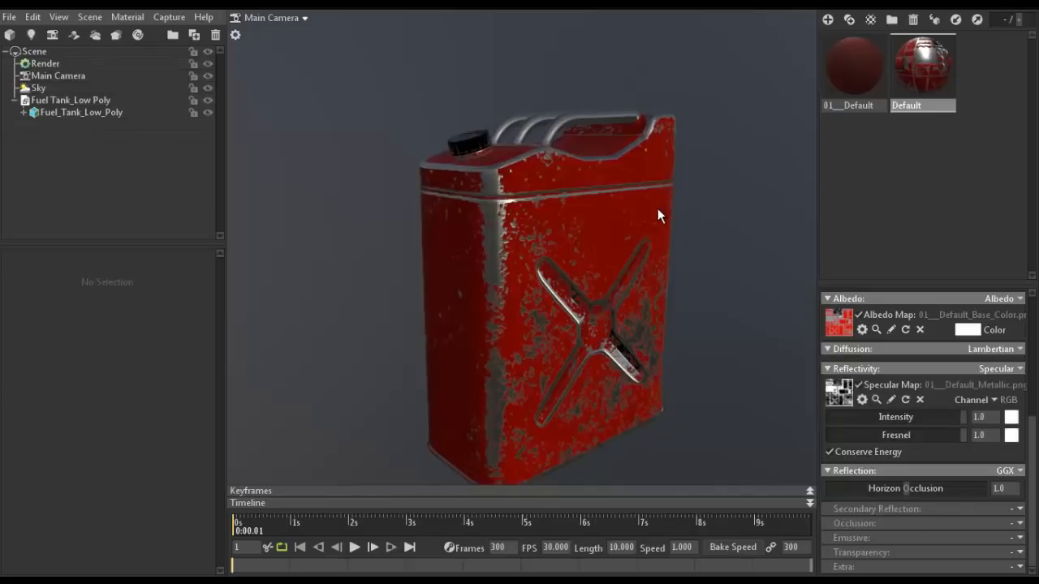
click(666, 158)
drag(718, 184, 641, 329)
click(596, 353)
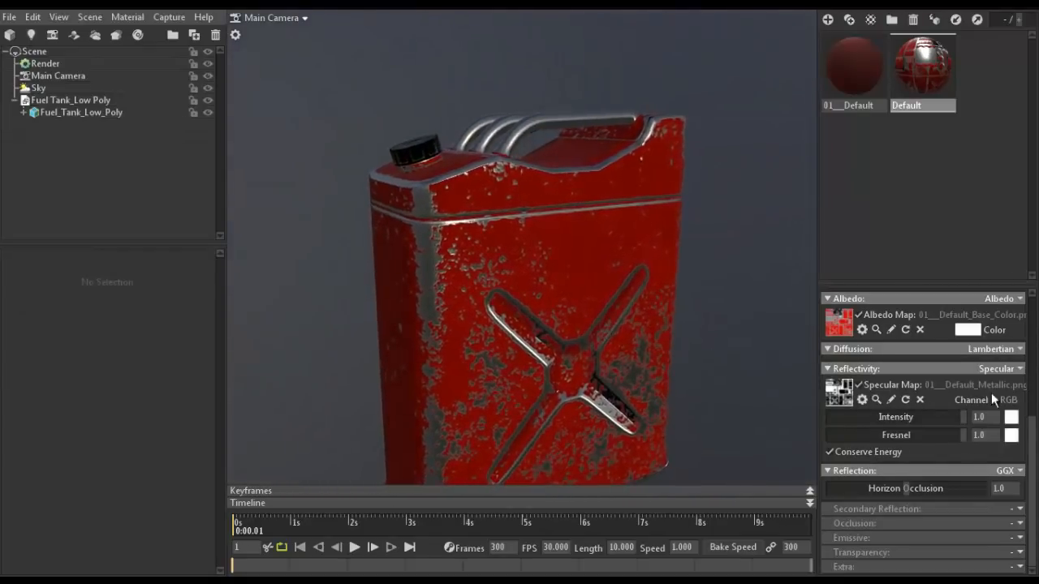
- Change the Default material's reflectivity to Metalness and load 01___Default_Metallic.png as its metalness map
click(1006, 368)
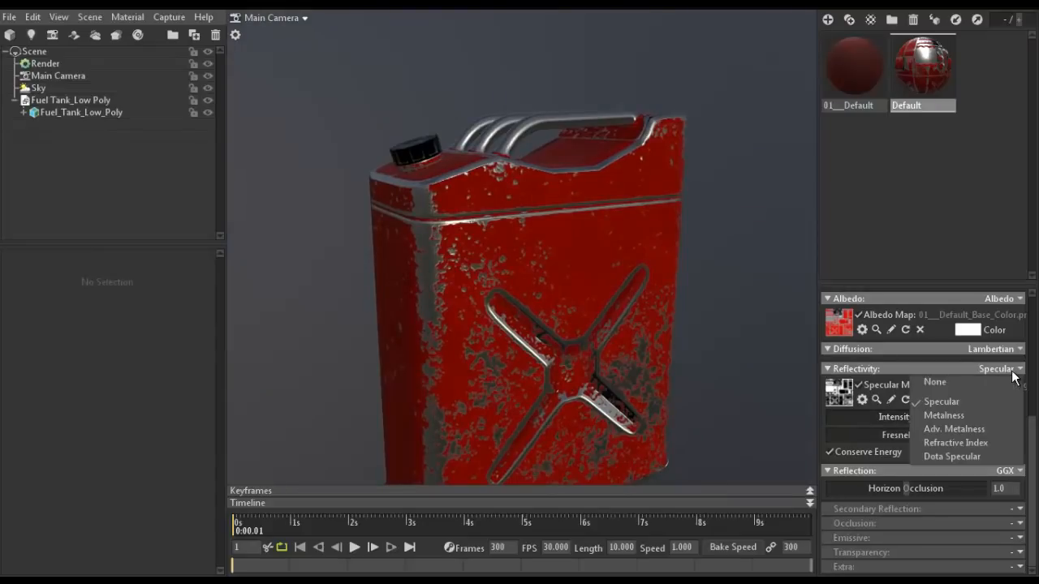
click(948, 416)
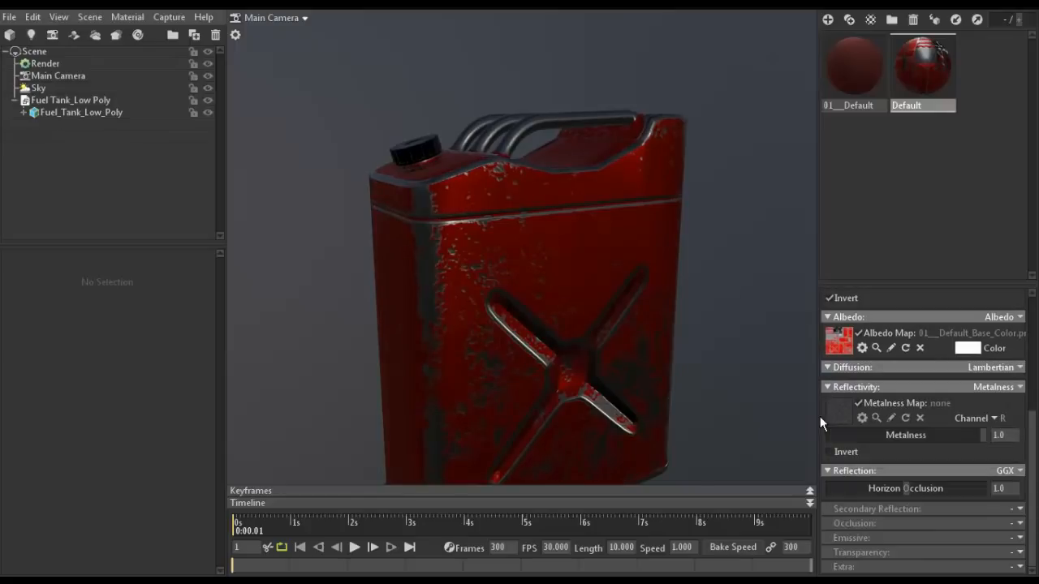
scroll(858, 390, up, 3)
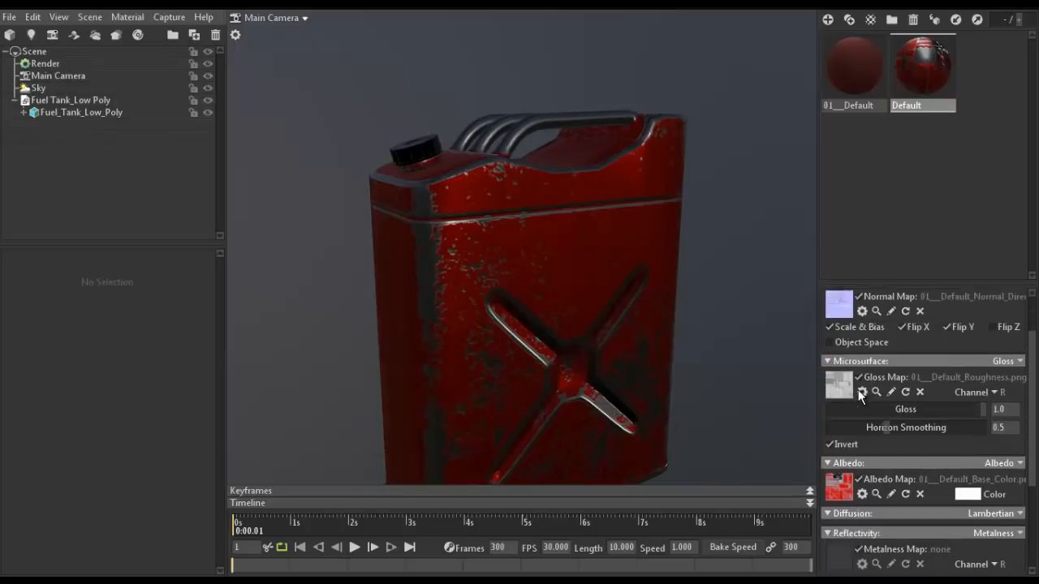
scroll(858, 389, down, 3)
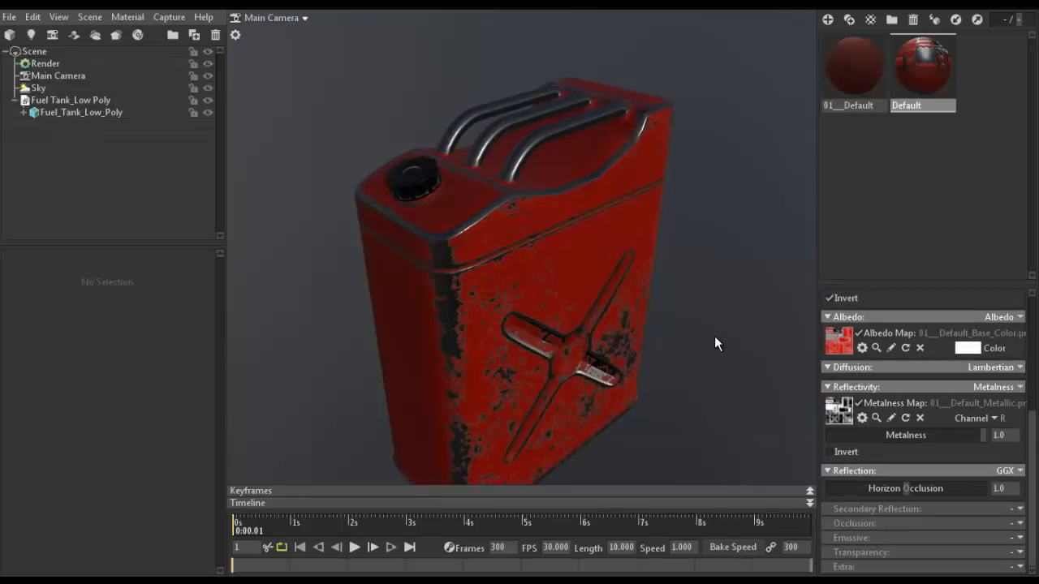
drag(724, 326, 644, 228)
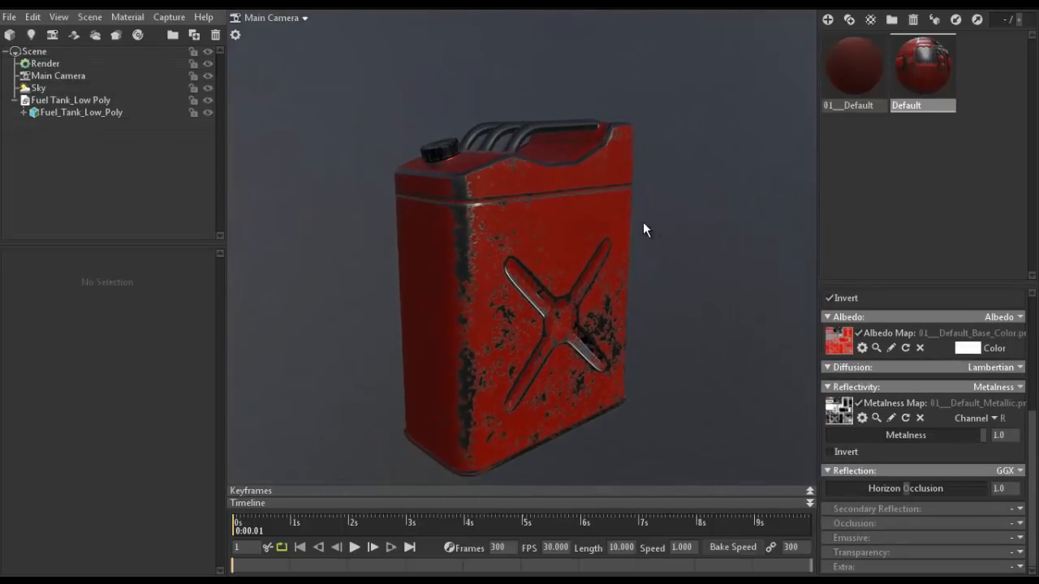
- Raise the brightness of the scene's sky light and check the lighting on the fuel tank
click(47, 89)
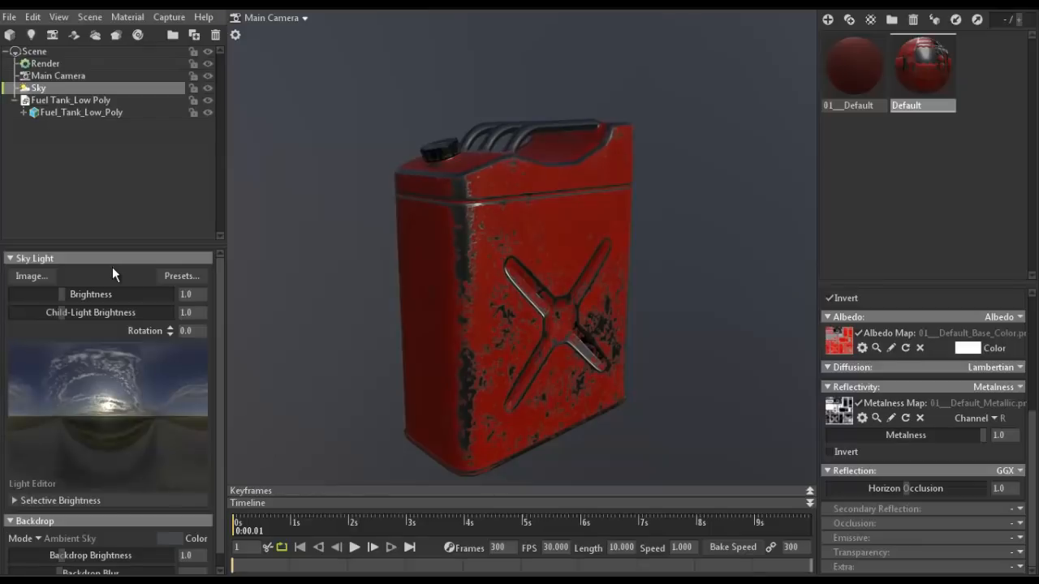
drag(62, 294, 78, 294)
click(666, 129)
drag(658, 88, 658, 175)
- Show the viewport full screen and inspect the textured fuel tank from different distances and angles
key(ctrl+space)
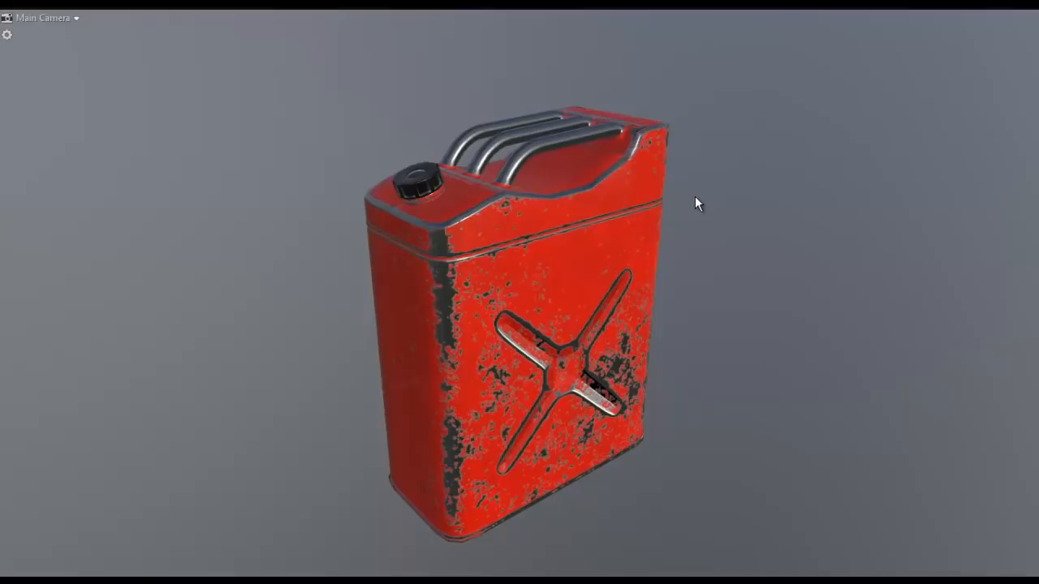
drag(745, 199, 846, 216)
scroll(846, 215, up, 2)
scroll(846, 215, down, 2)
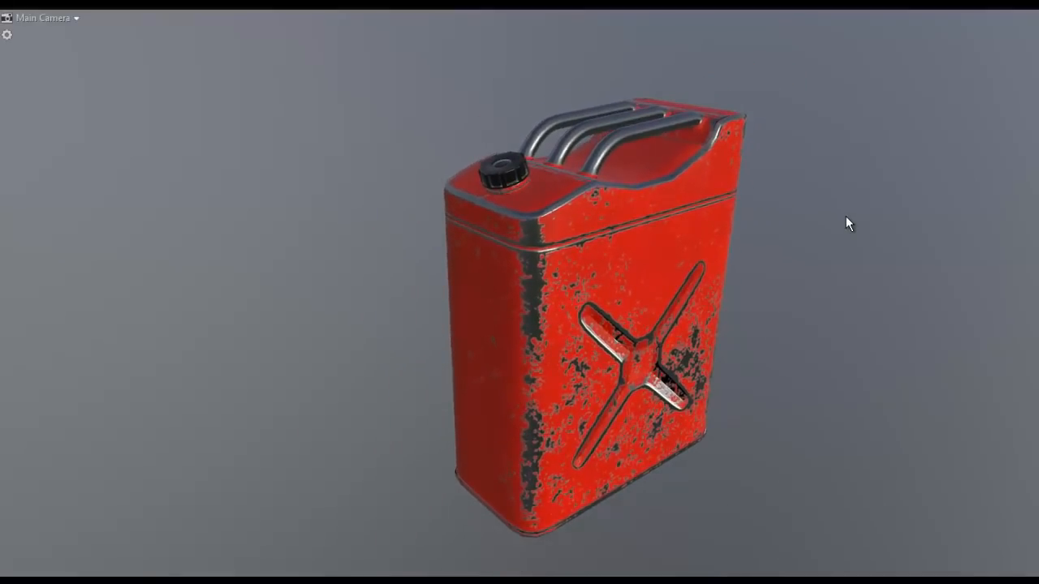
scroll(846, 216, up, 2)
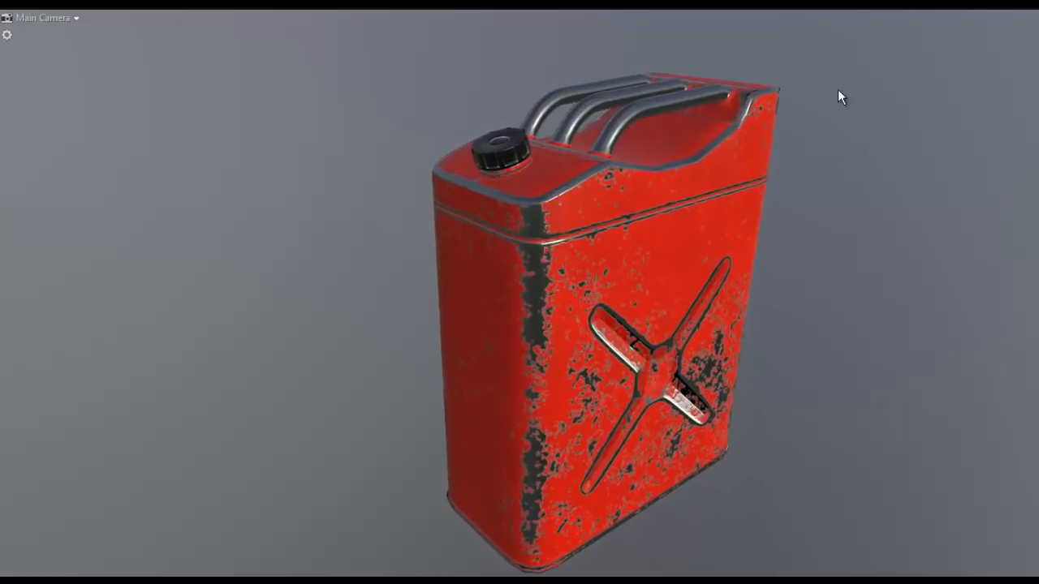
drag(837, 89, 92, 130)
drag(281, 136, 239, 99)
middle_drag(276, 163, 303, 156)
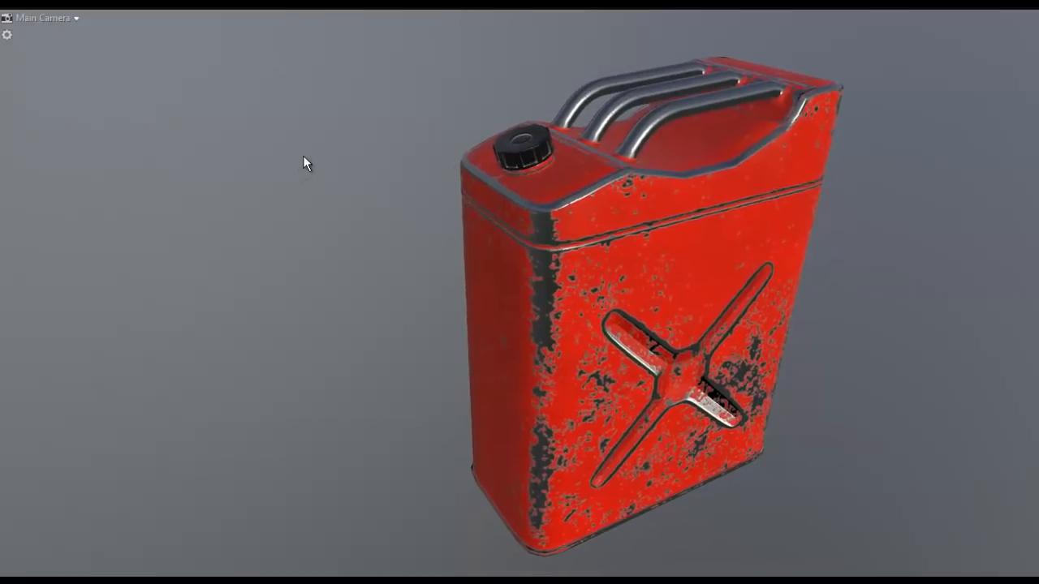